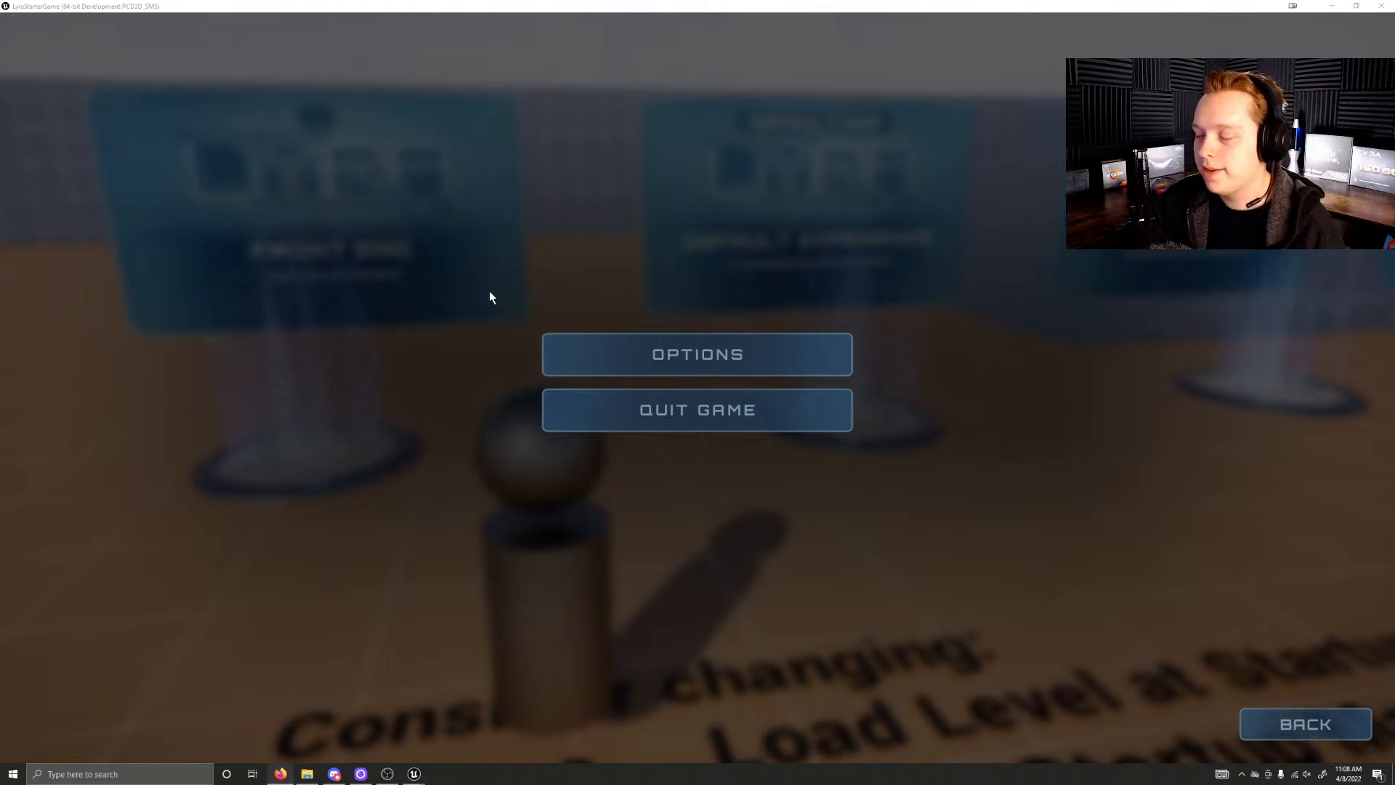
Step: Open the in-game options, return to the level, and walk the character into the Front End portal
click(686, 343)
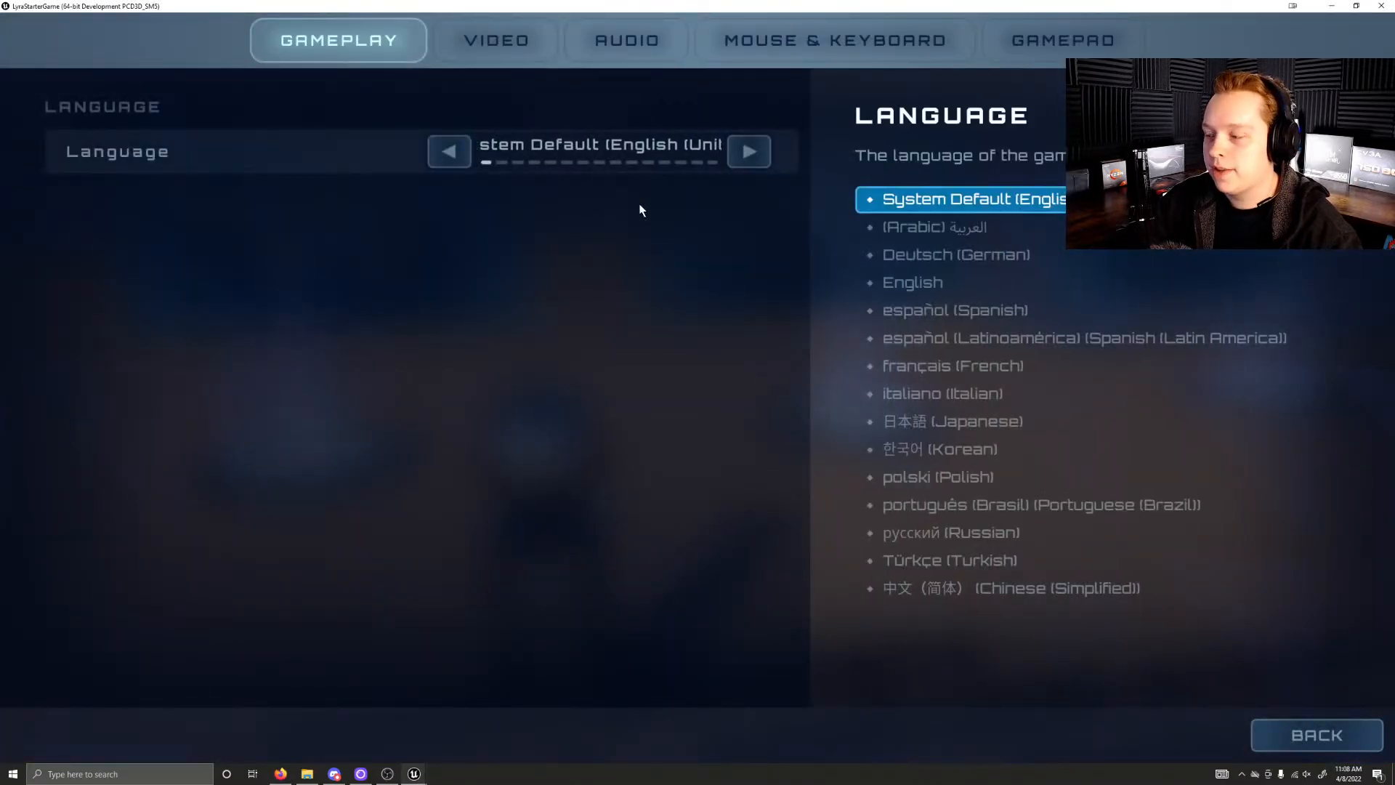
click(1337, 730)
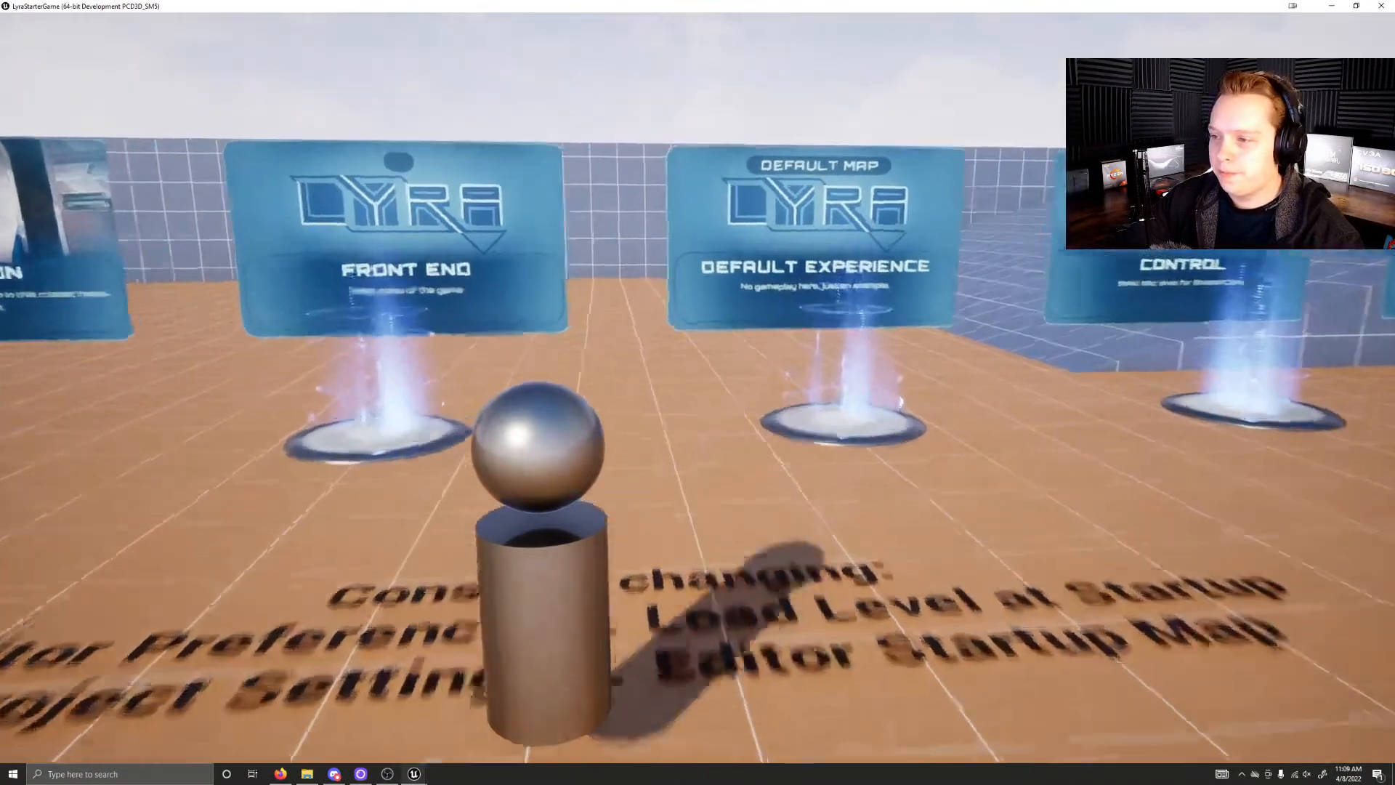
key(w)
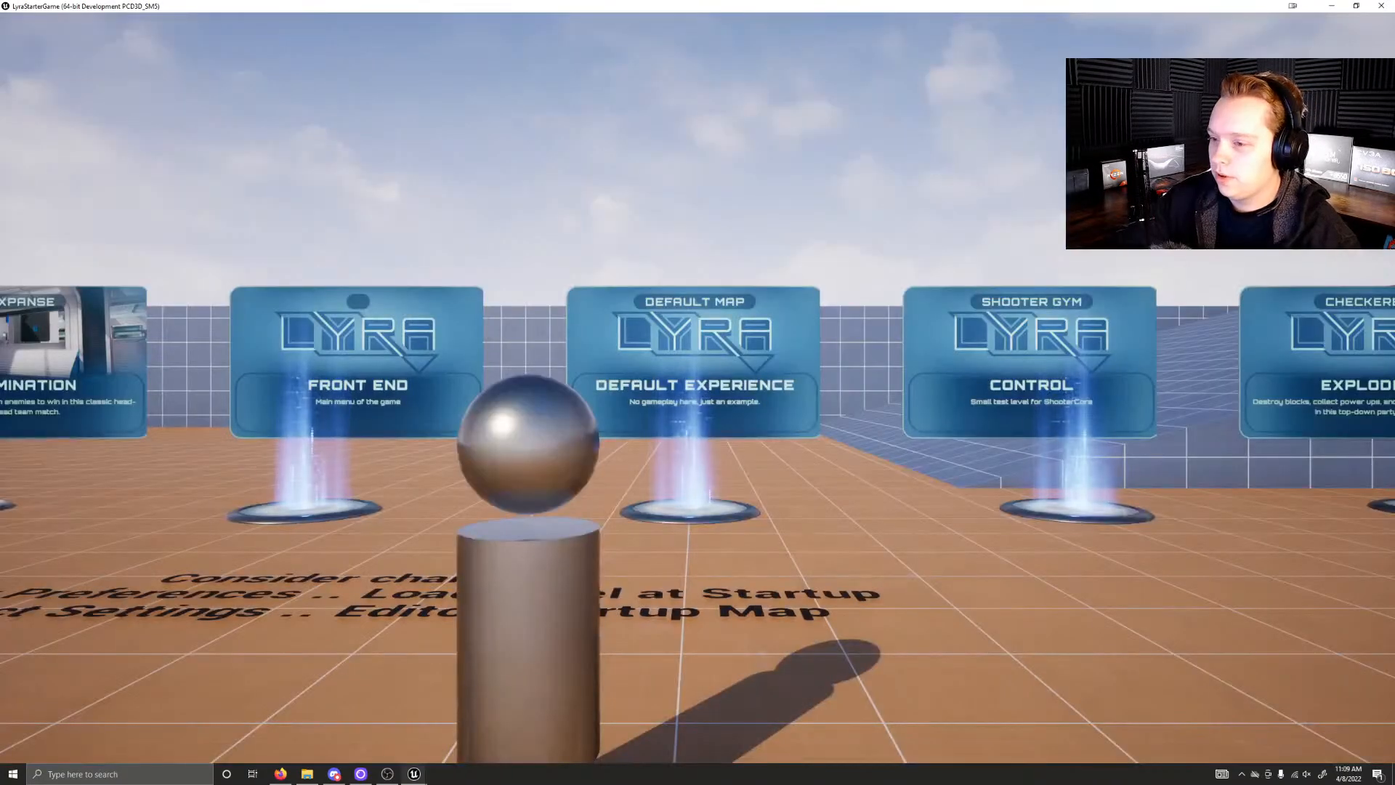
key(w)
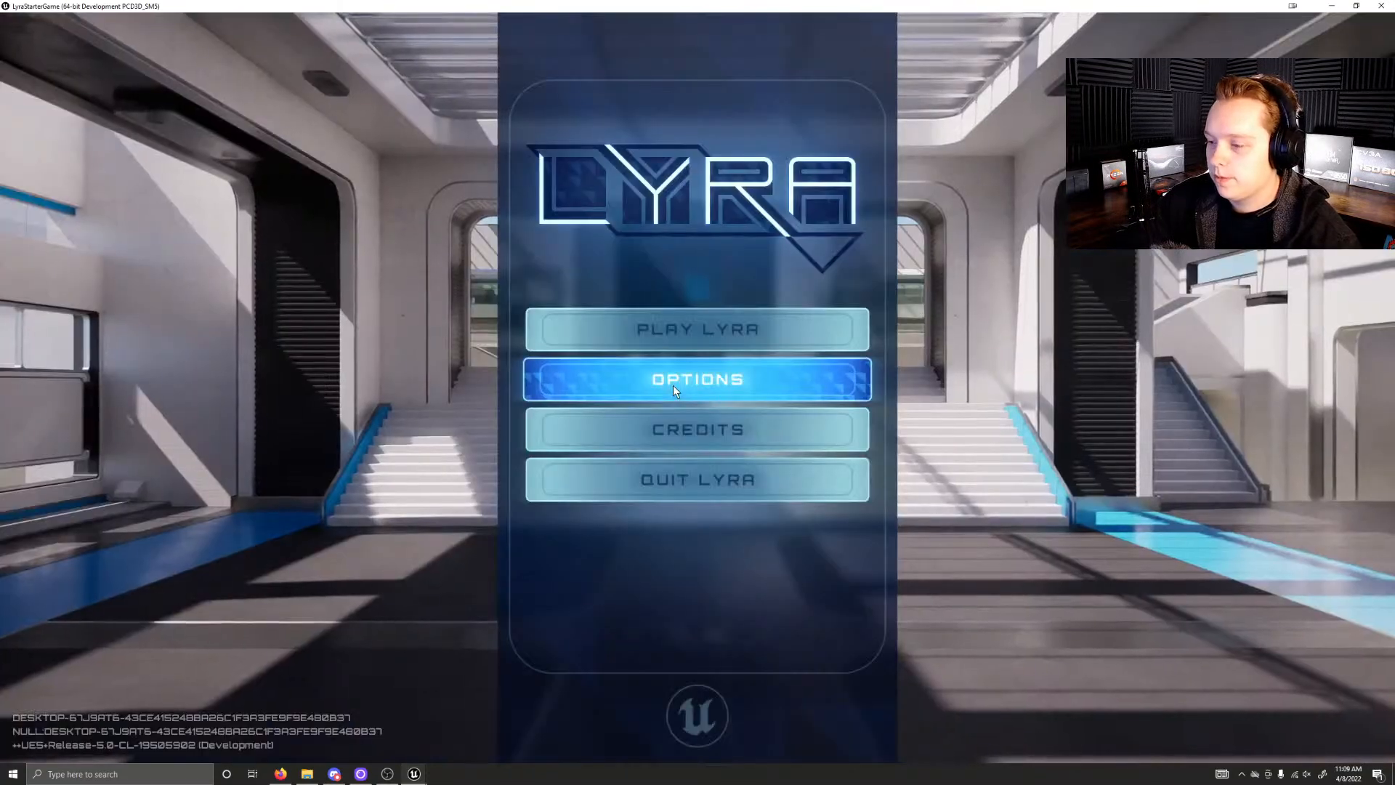
Step: Lower the system audio volume while the Lyra front-end menu is open
key(XF86AudioMute)
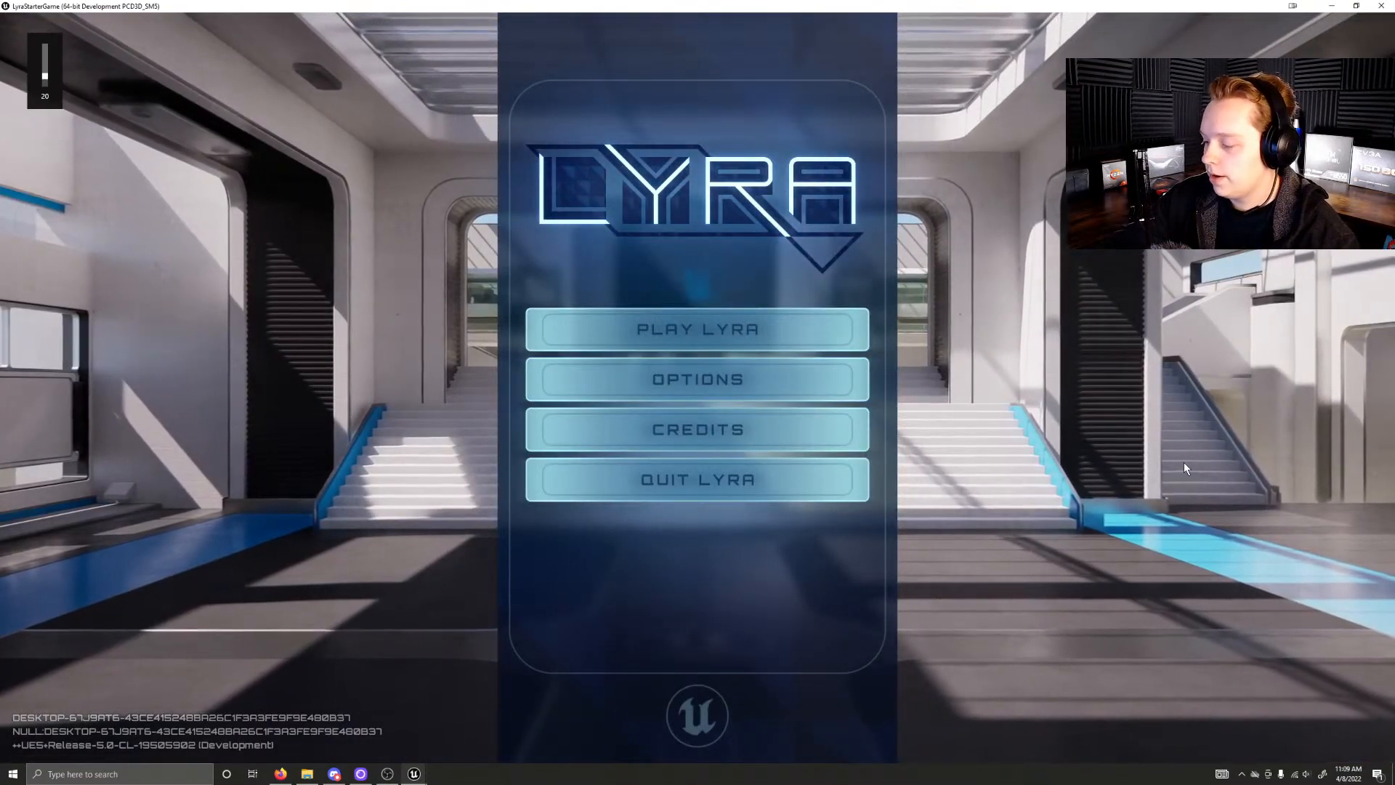
key(XF86AudioLowerVolume)
key(XF86AudioLowerVolume)
key(XF86AudioLowerVolume)
key(XF86AudioLowerVolume)
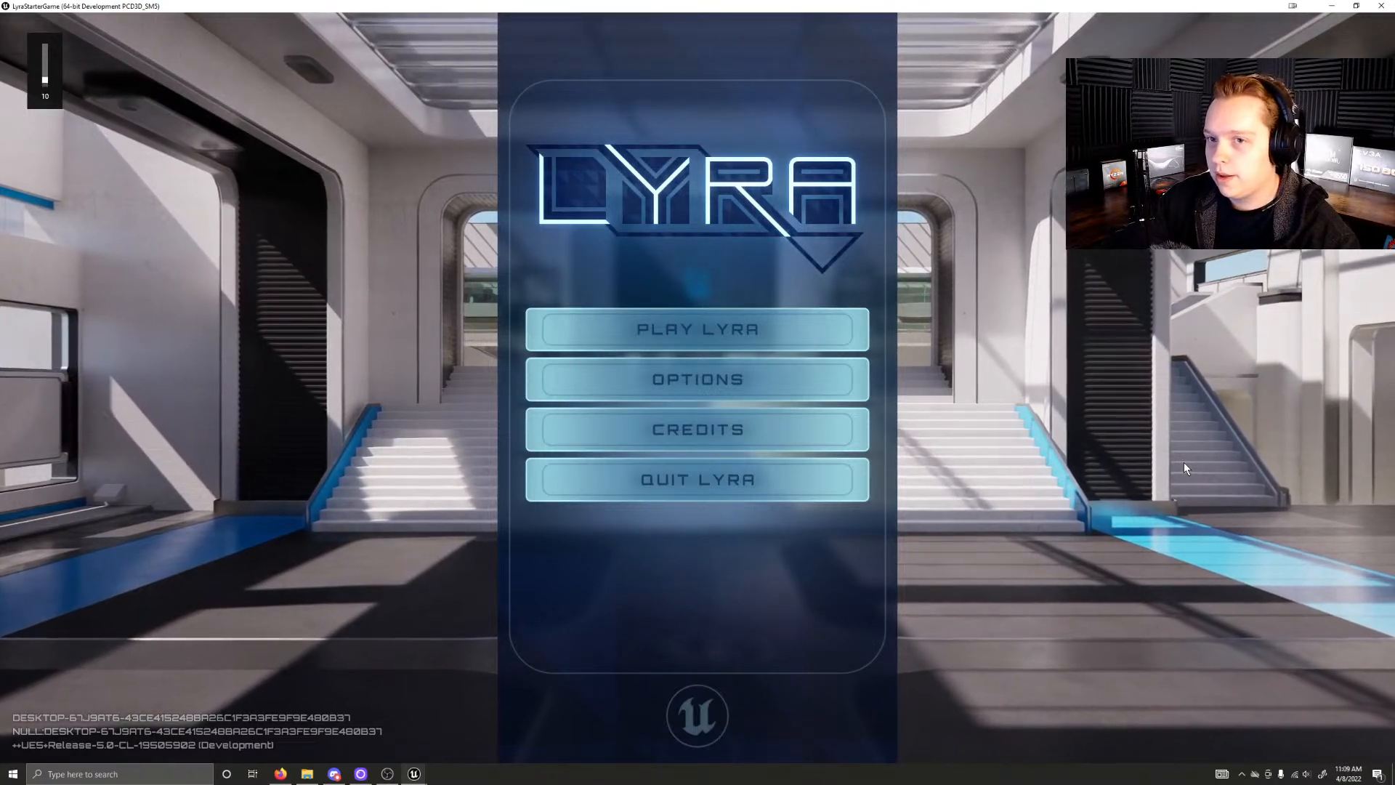
key(XF86AudioLowerVolume)
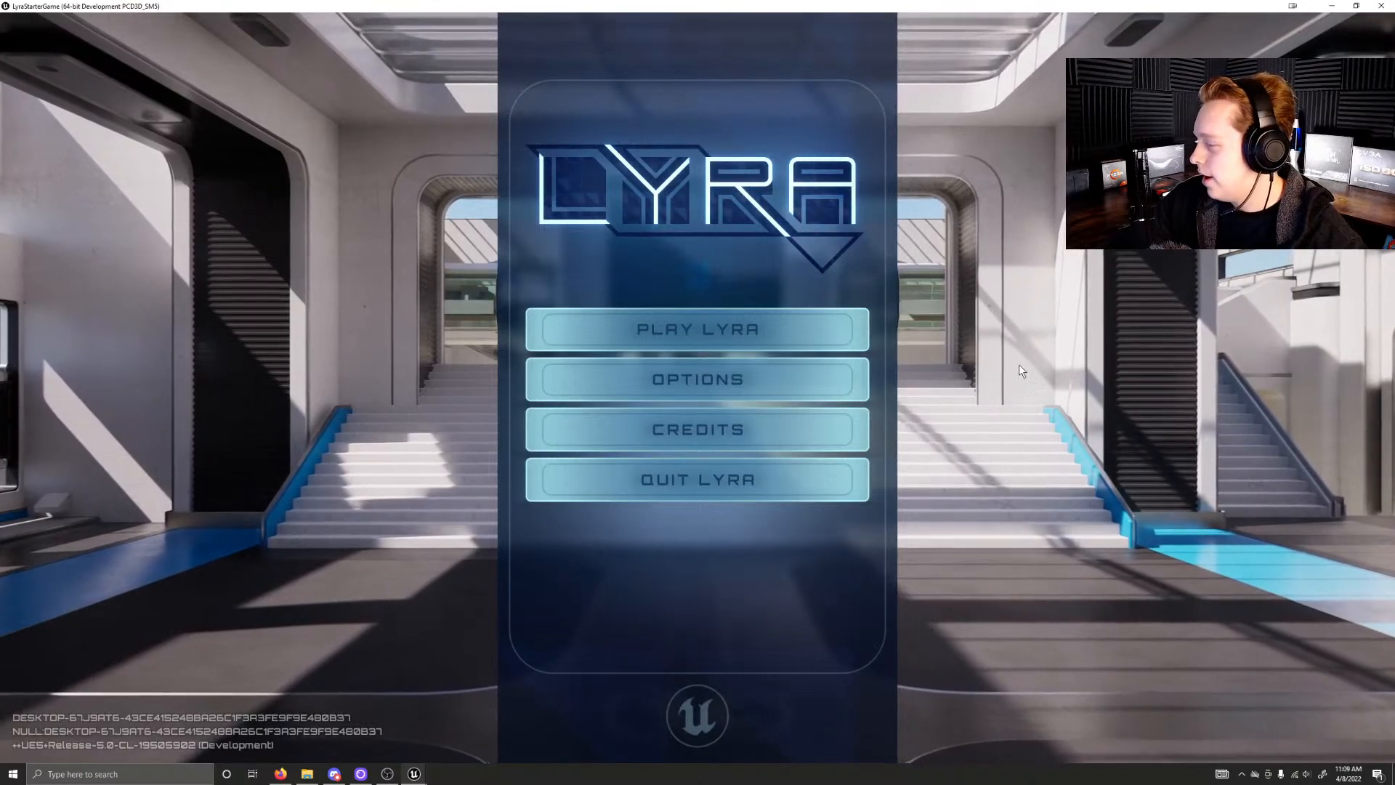
key(XF86AudioLowerVolume)
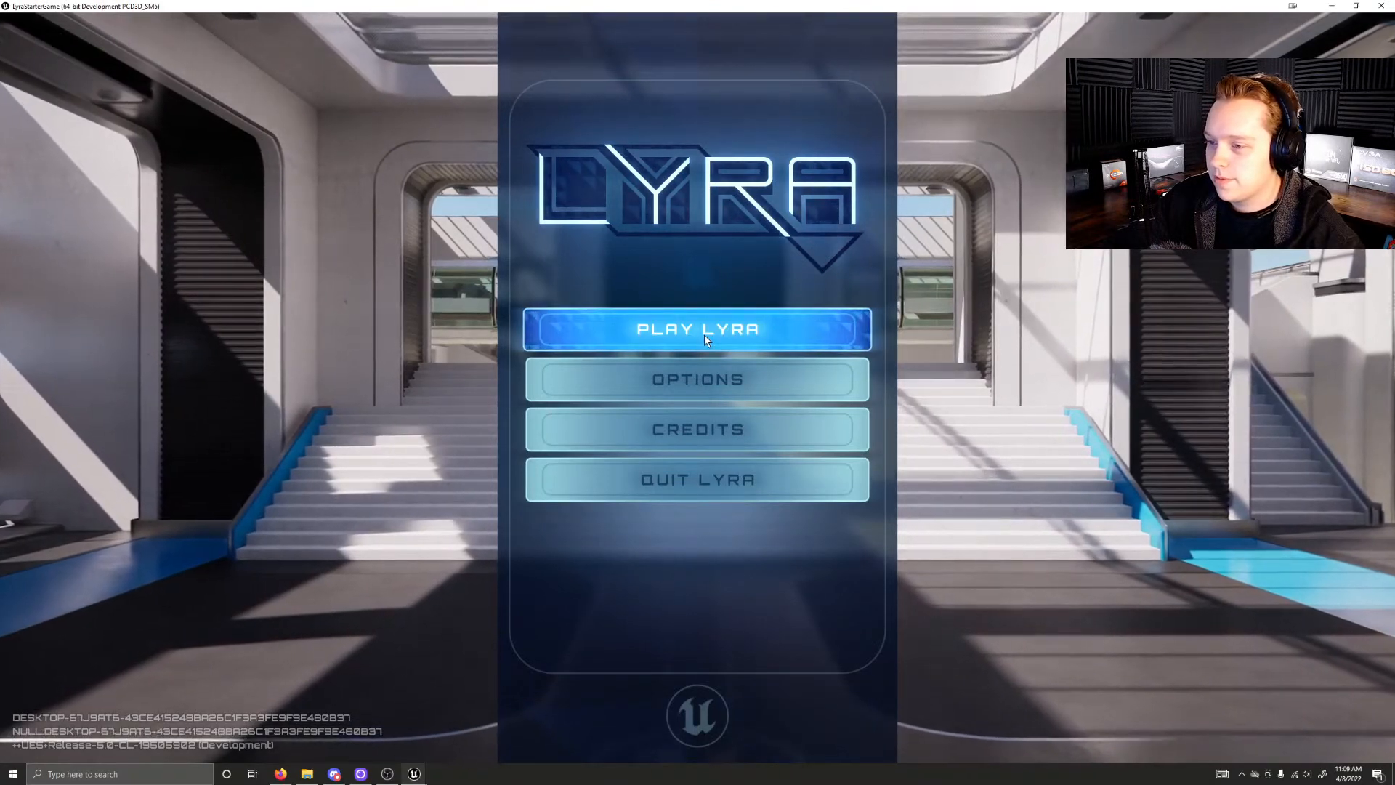
Step: Look through the Video, Audio, Mouse & Keyboard, Gamepad and Gameplay settings in the Lyra options
click(763, 378)
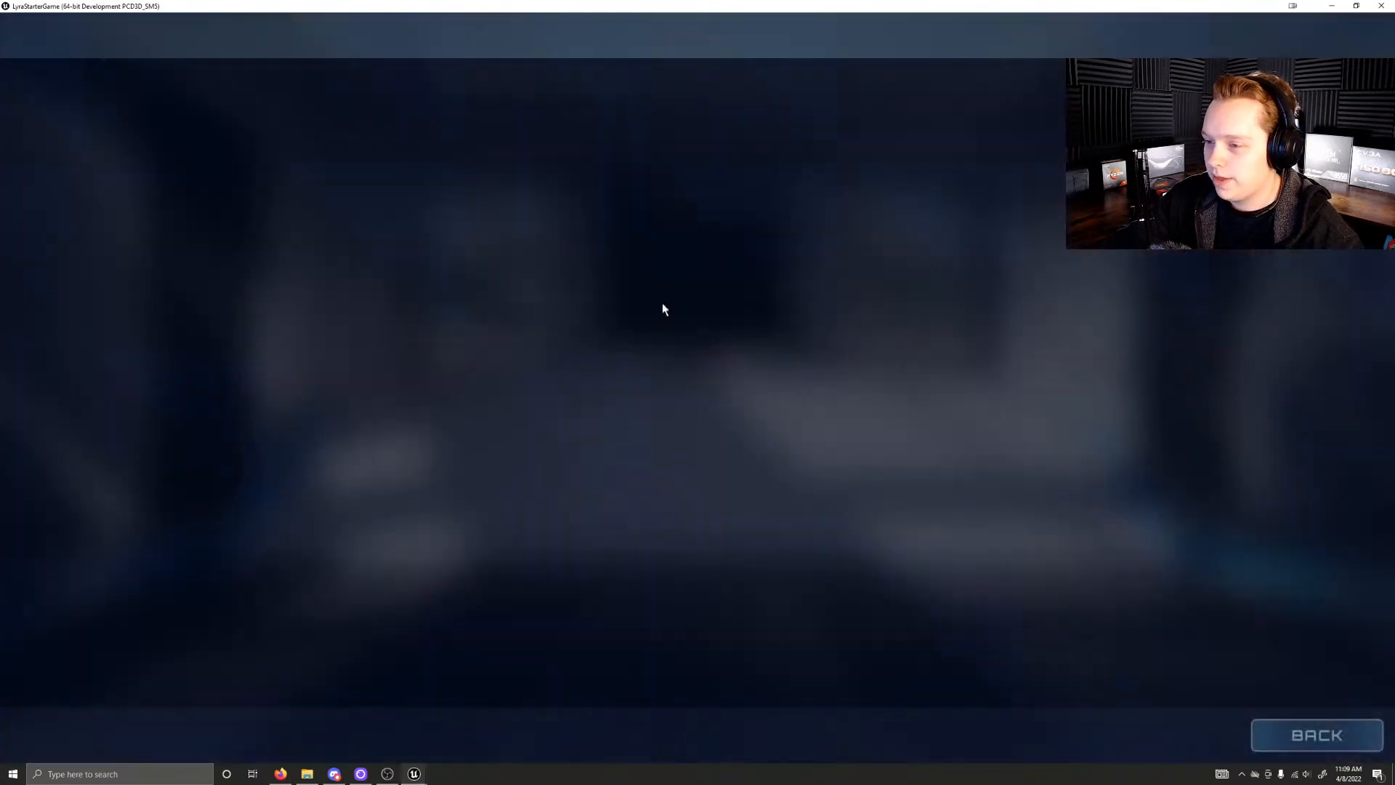
click(503, 43)
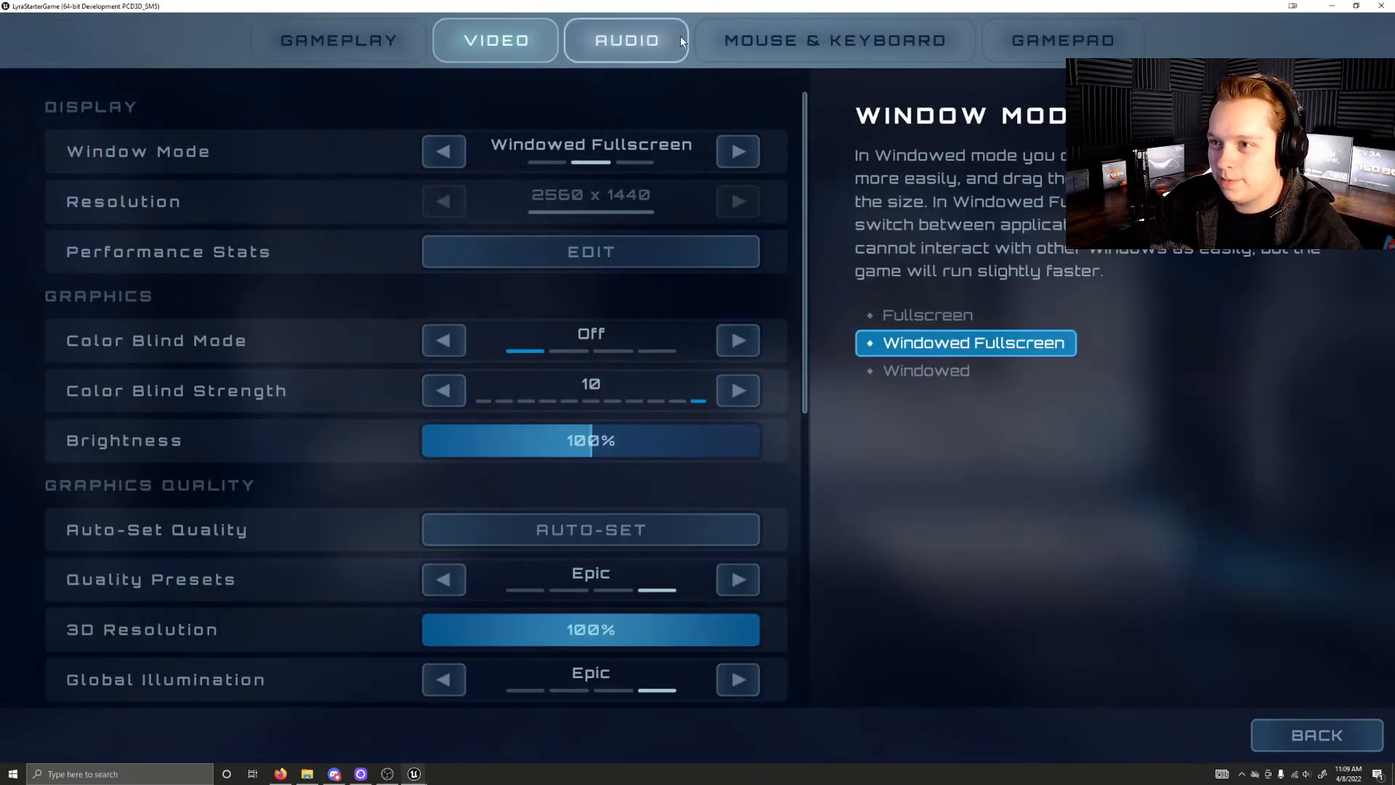
click(630, 41)
click(765, 43)
click(1024, 46)
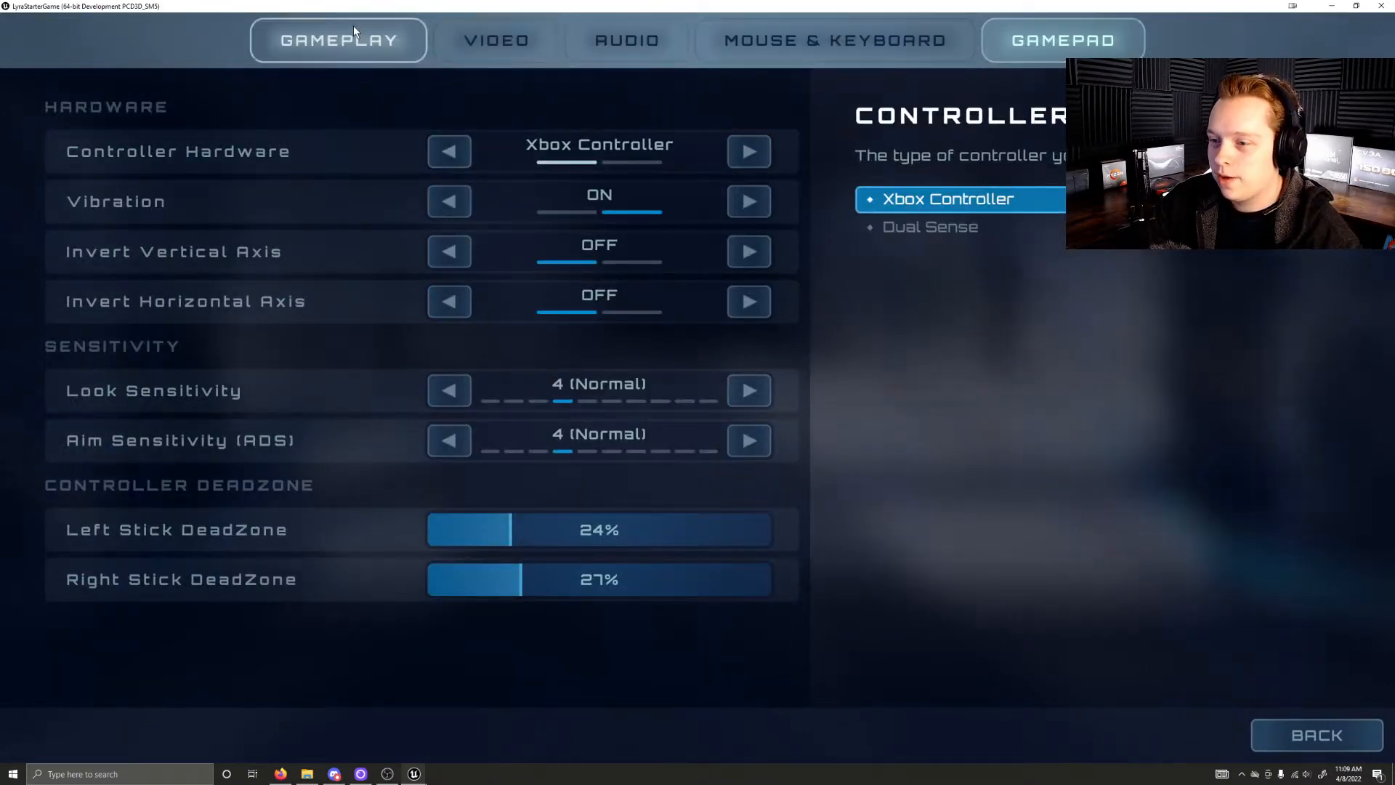
click(844, 50)
click(626, 41)
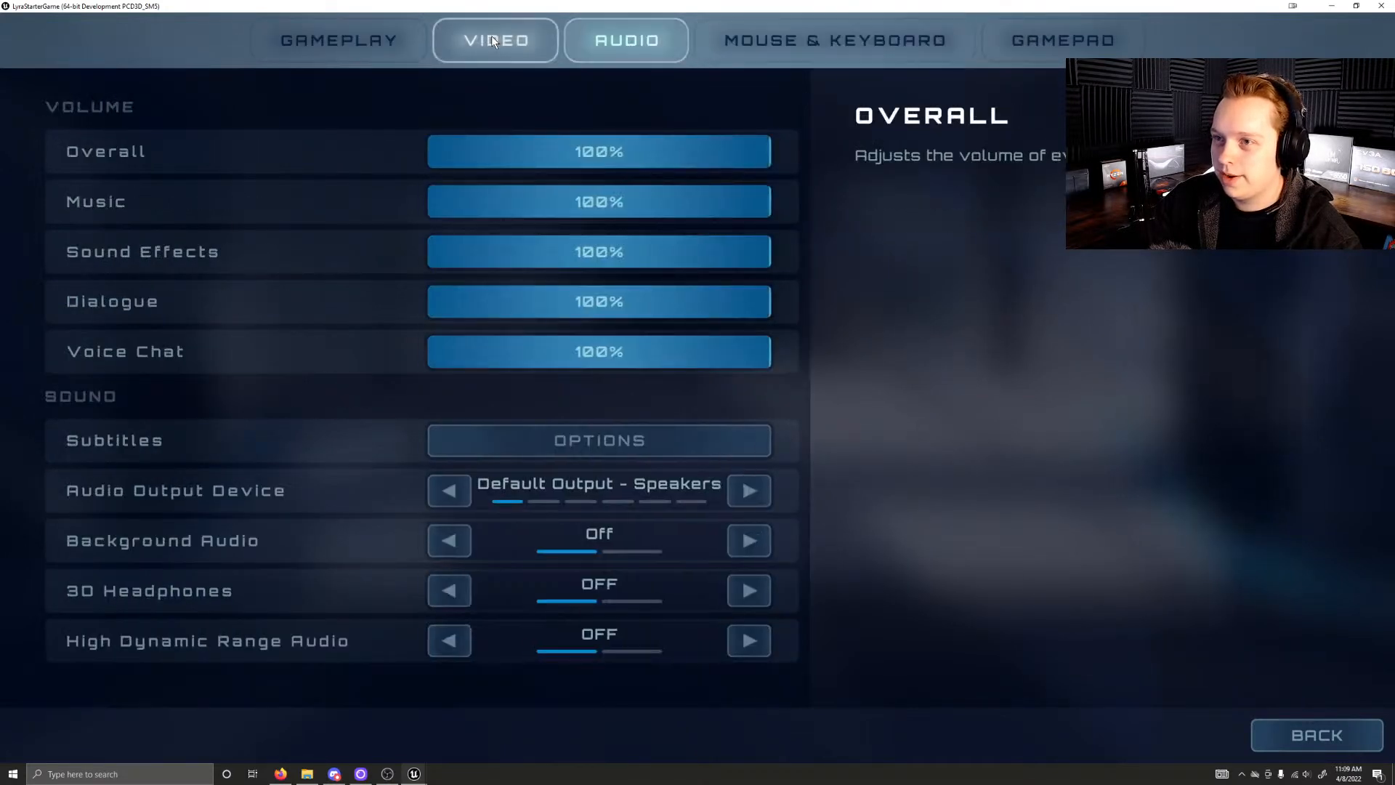
click(494, 41)
click(342, 44)
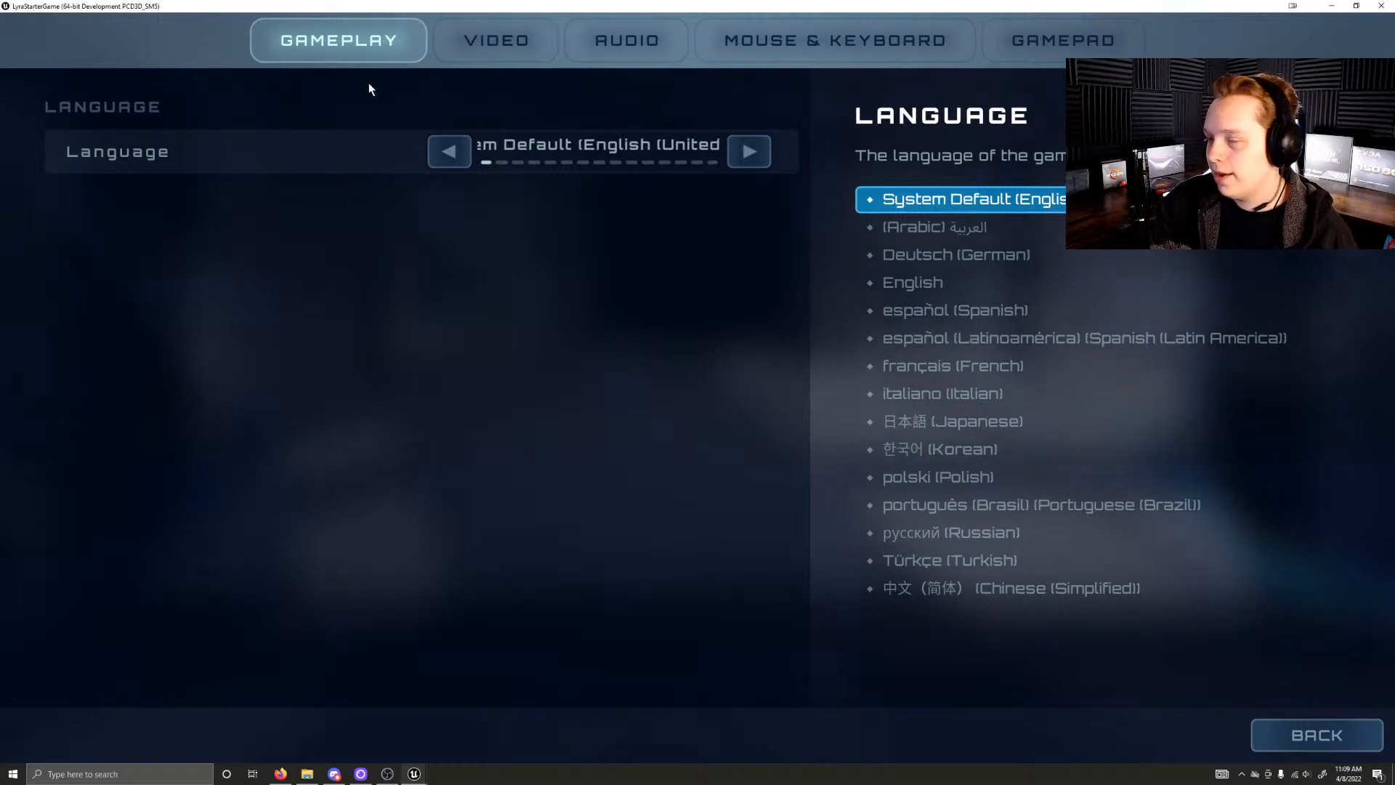
Step: Examine the Video settings down to the advanced frame rate limits, and return to the front-end menu
click(528, 37)
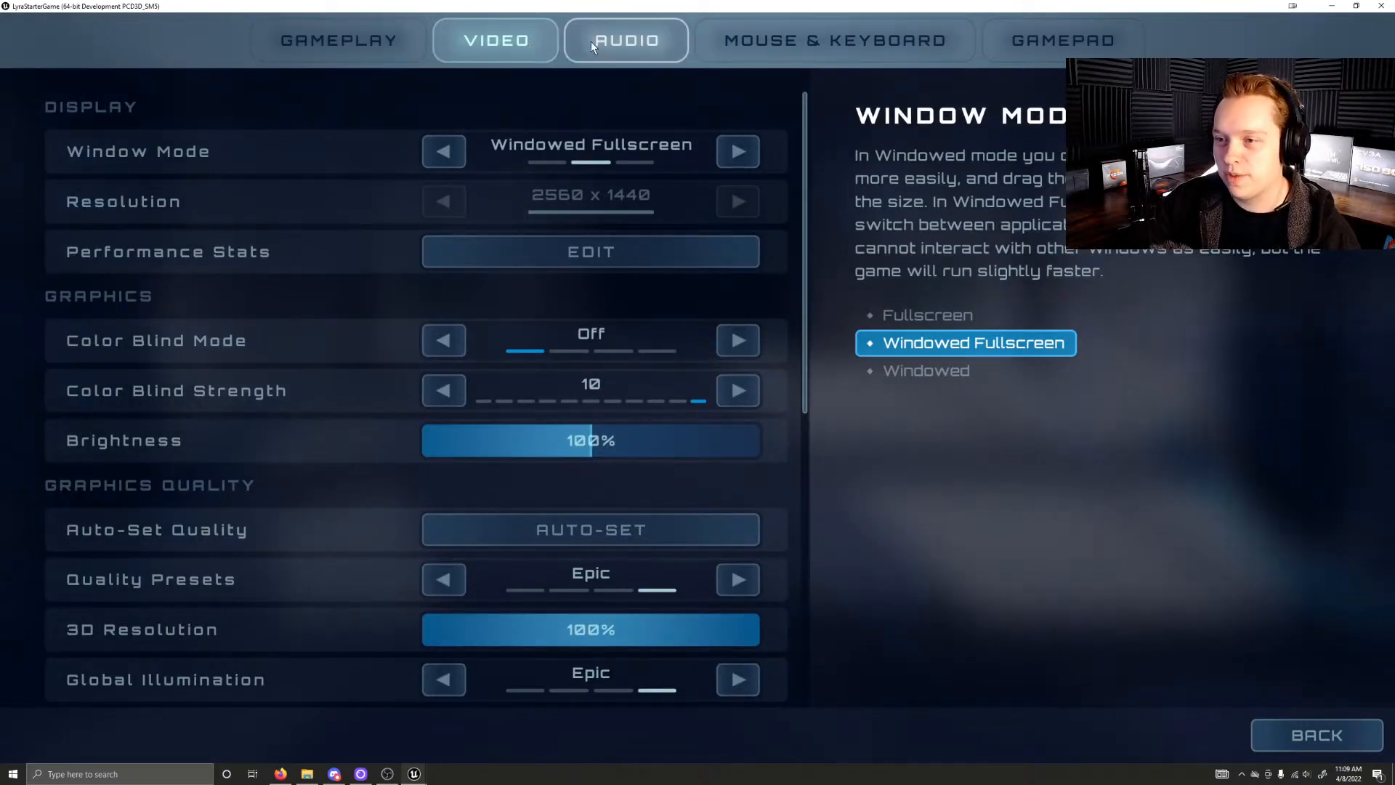
click(607, 33)
click(956, 37)
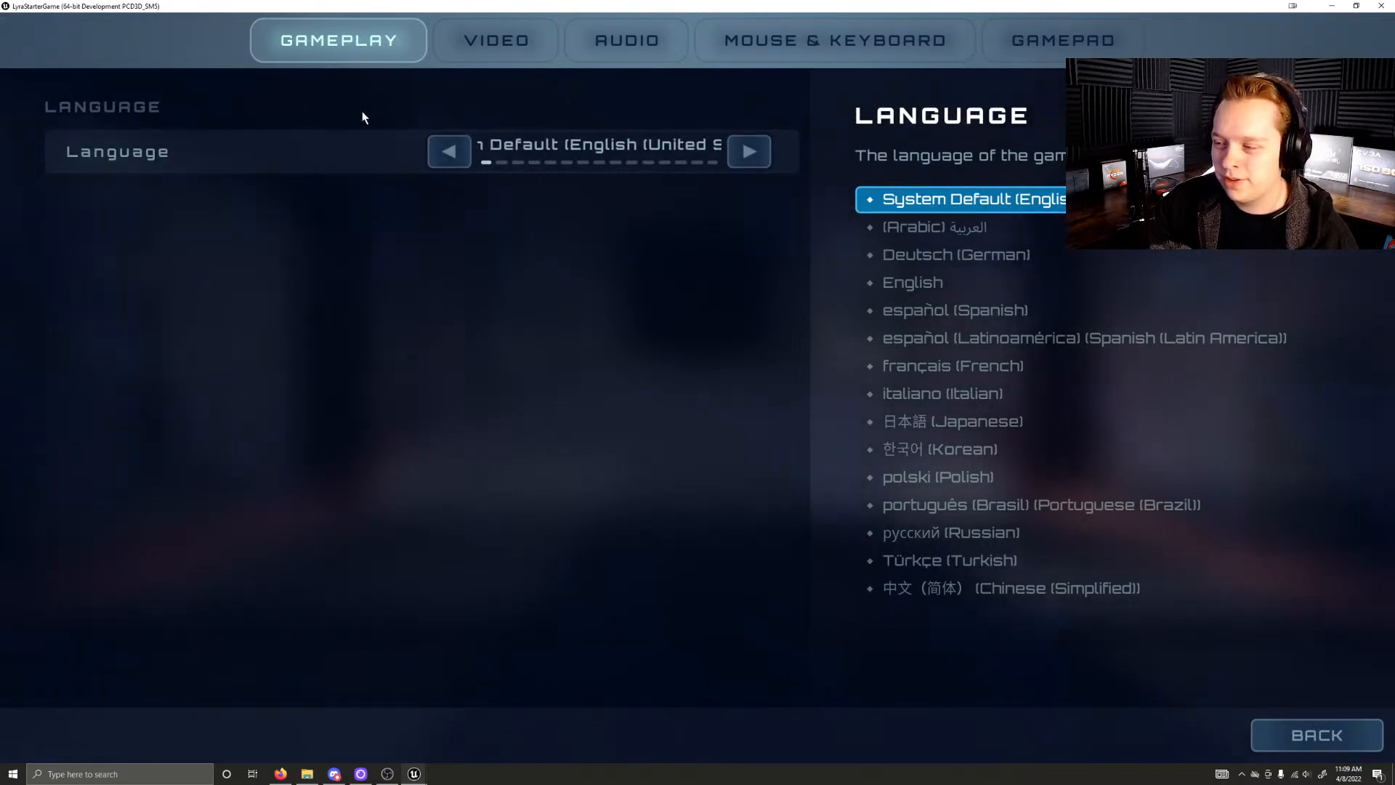
click(499, 45)
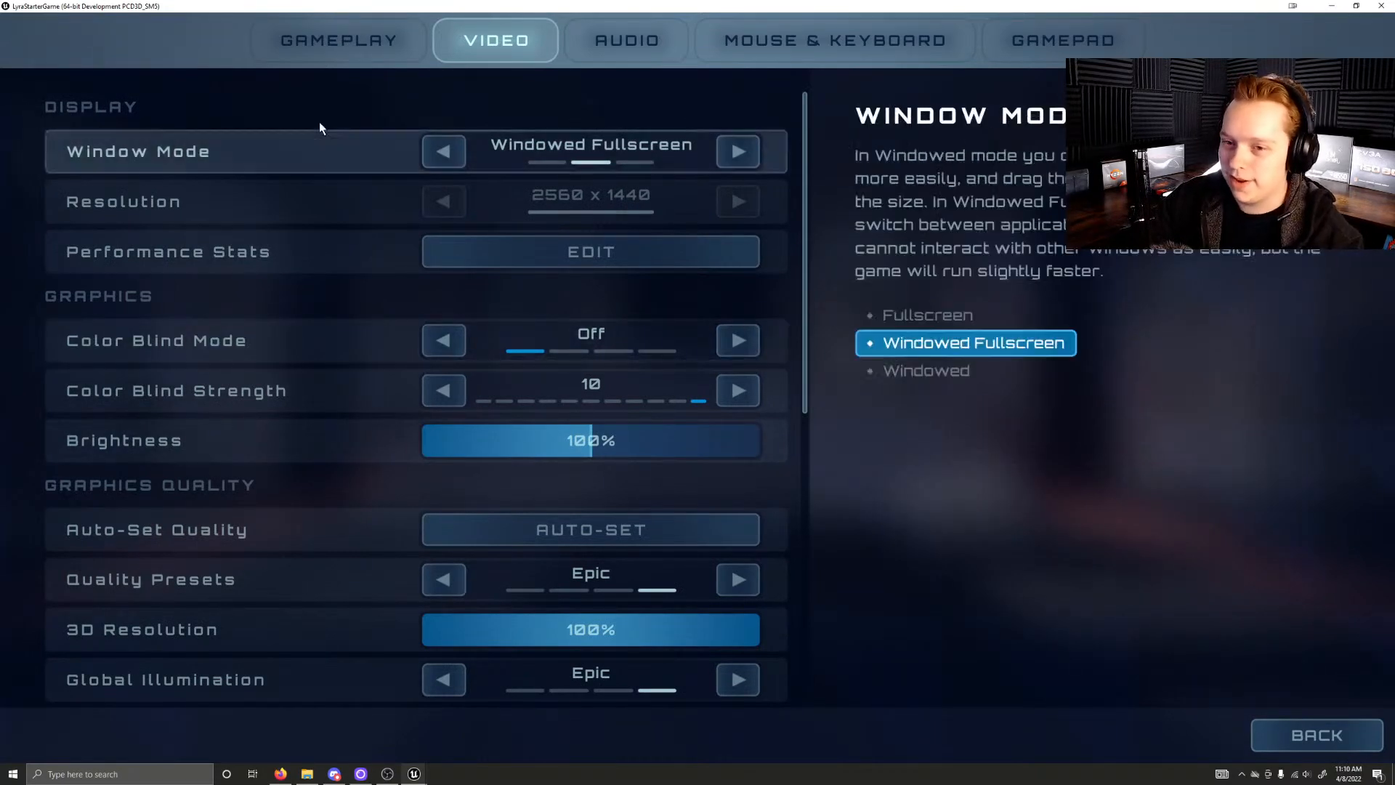
scroll(250, 587, down, 1)
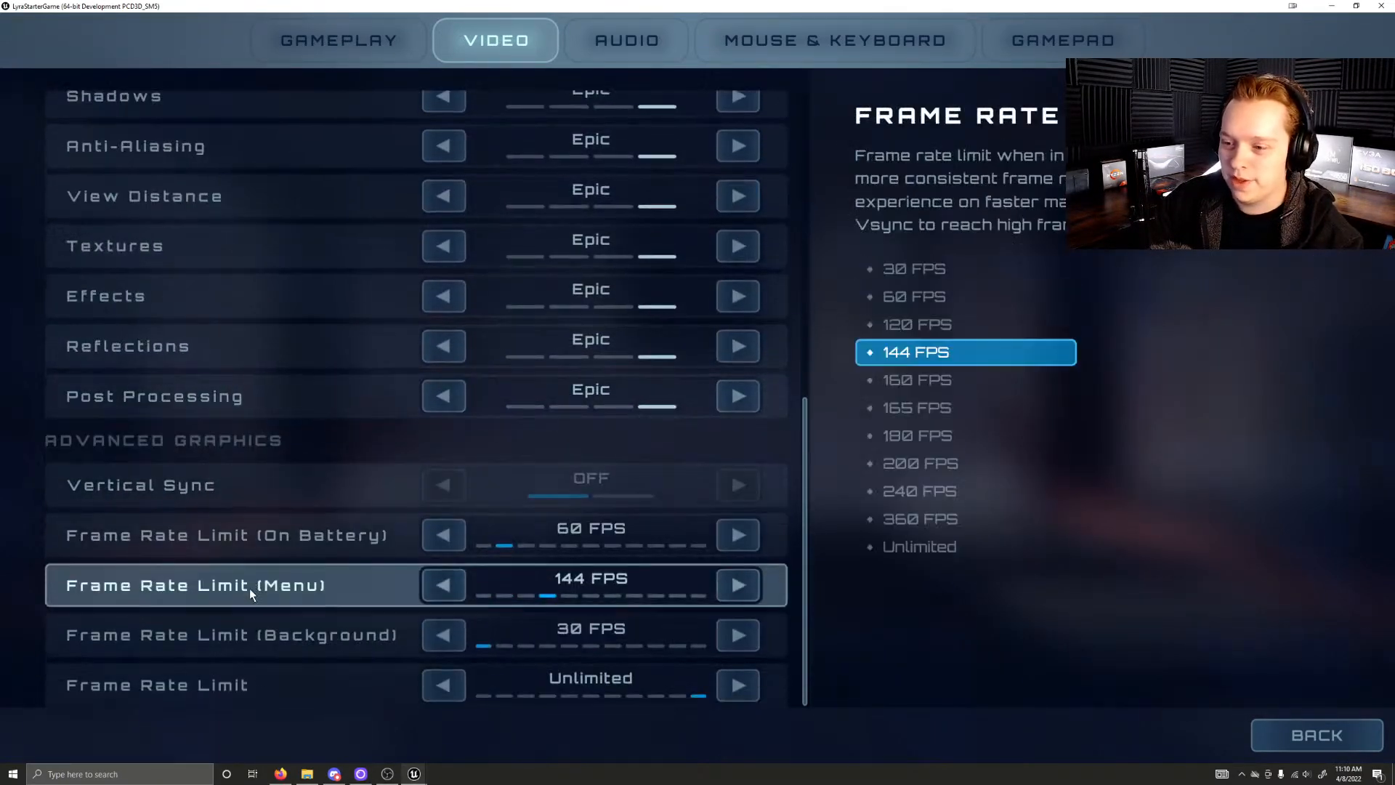
click(1272, 737)
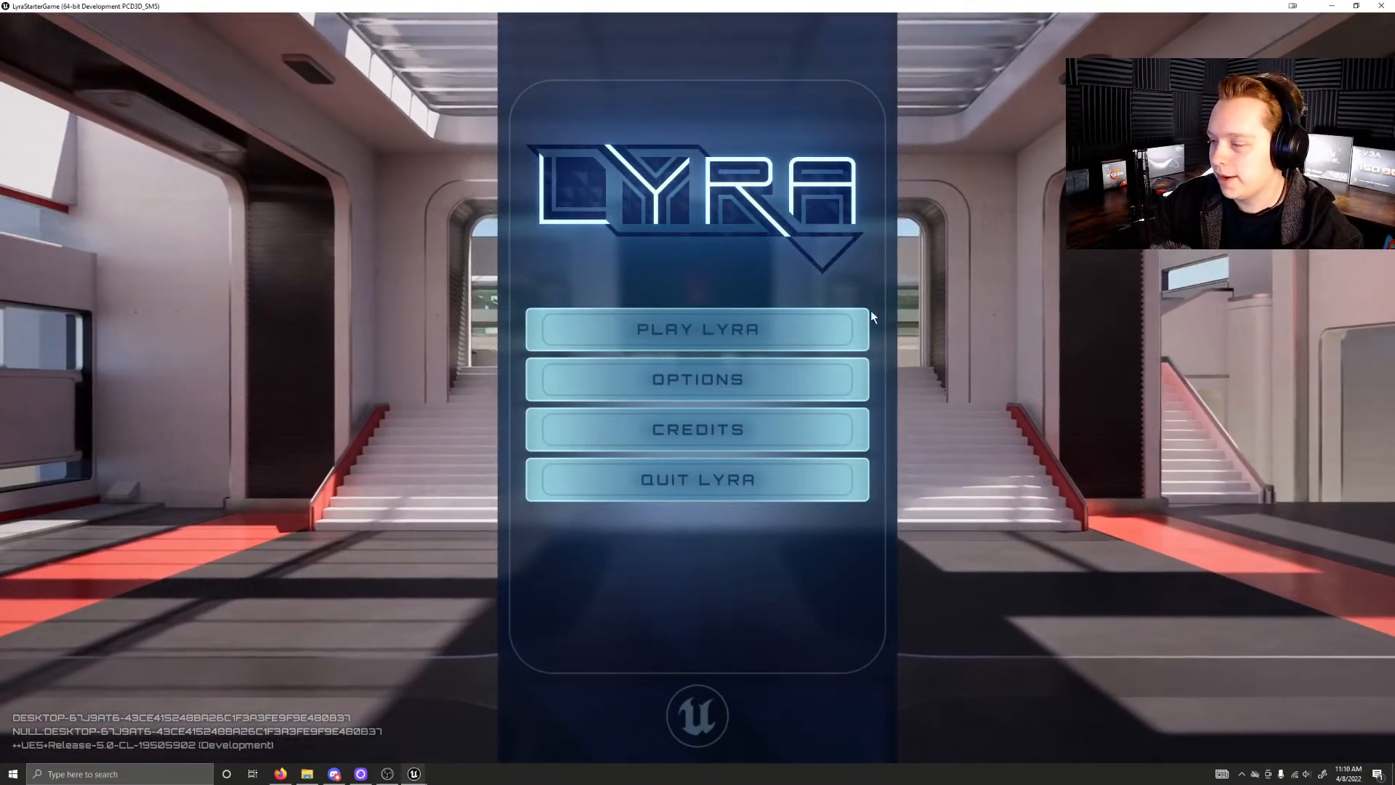
Step: Host a new online Control match on the Convolution map with bots enabled
click(736, 338)
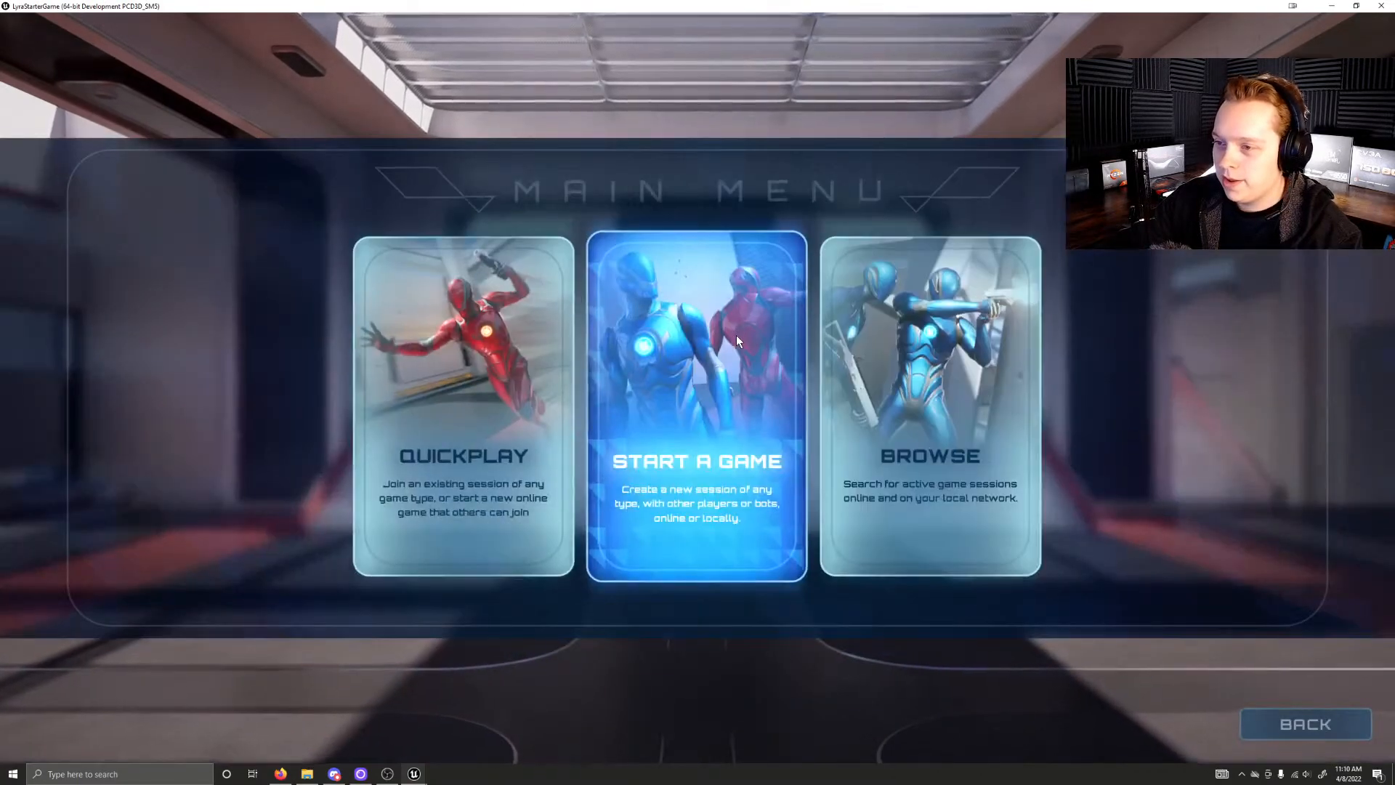
click(722, 351)
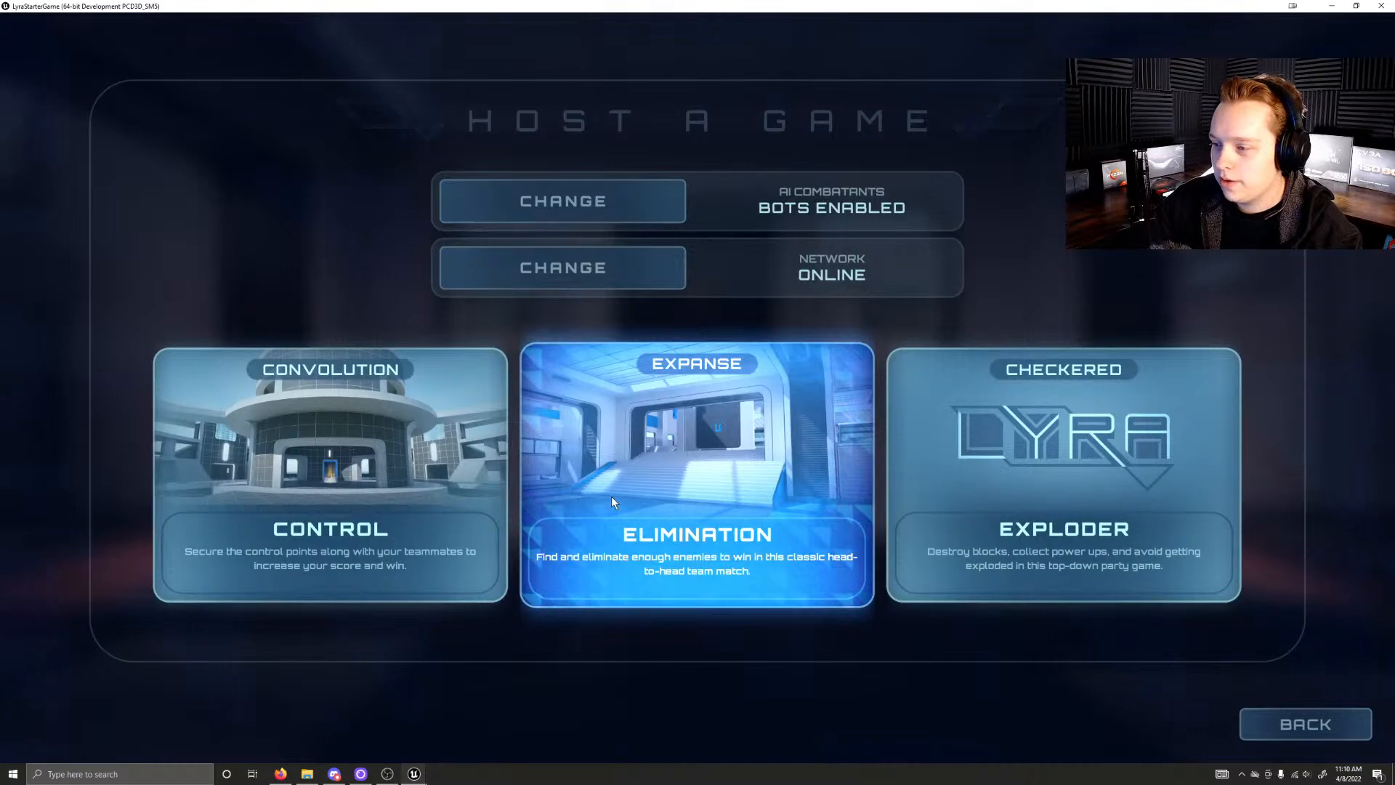
click(748, 511)
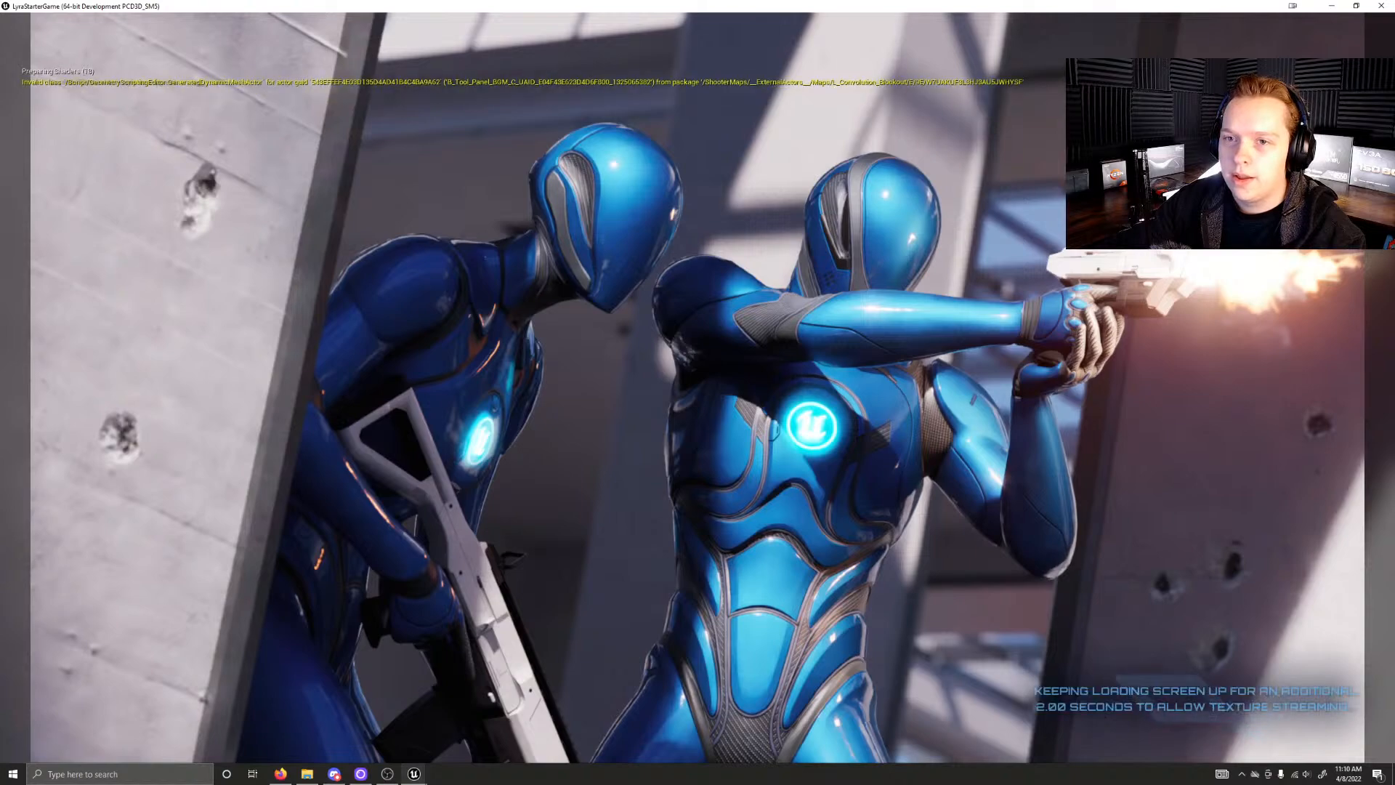
Step: Run the character into the central hall and pick up the weapon on the glowing pad
key(w)
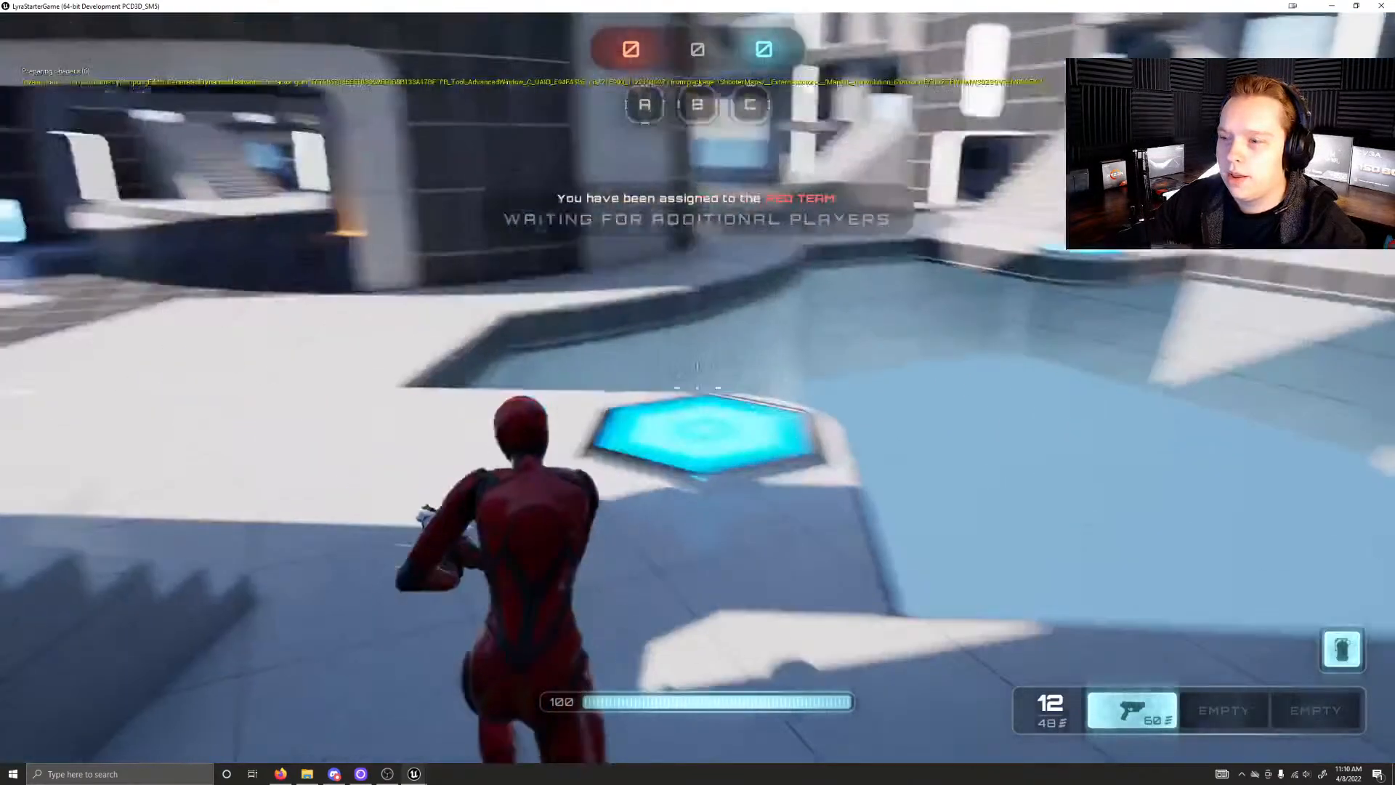
click(697, 388)
key(w)
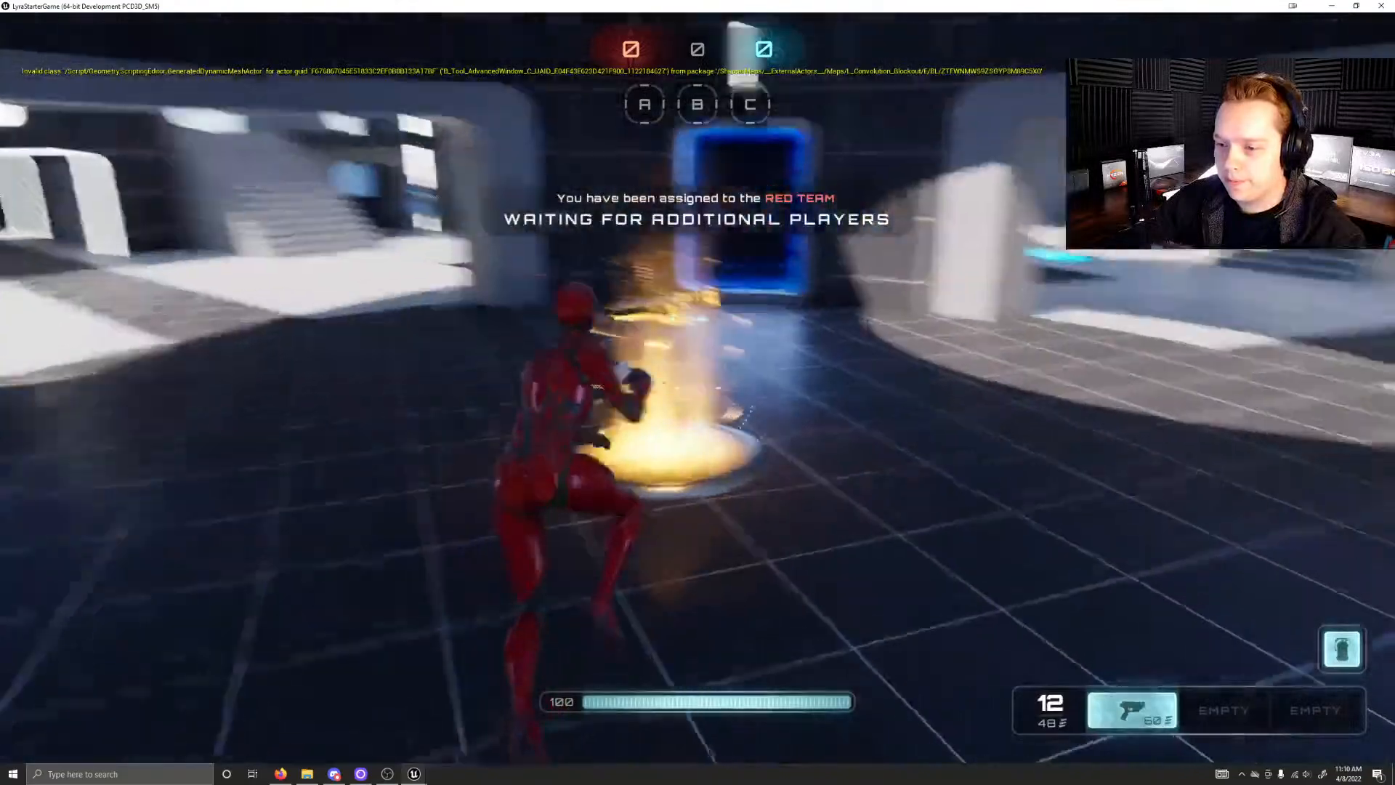
key(w)
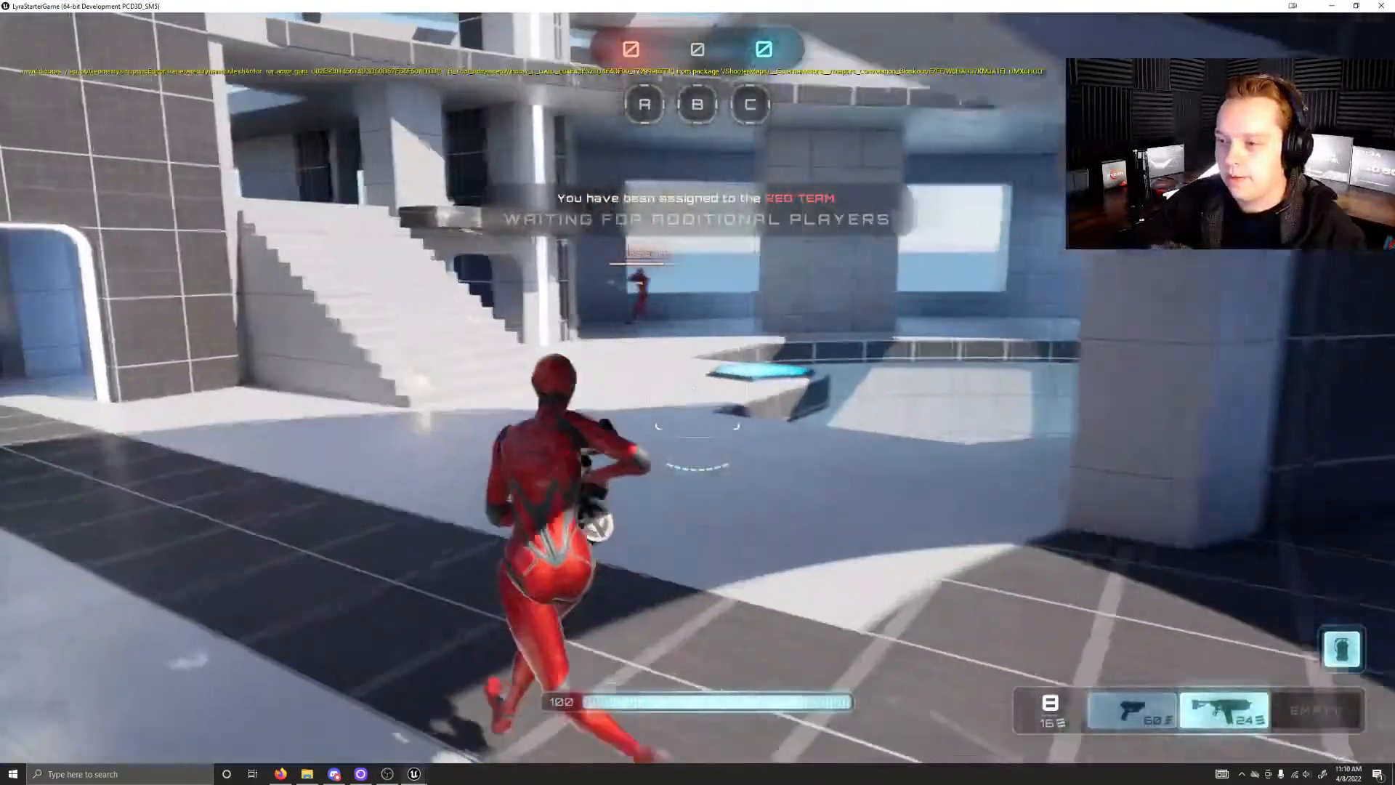
Step: Explore the arena's stairs and the raised level above the pools, and return to the central hall
key(w)
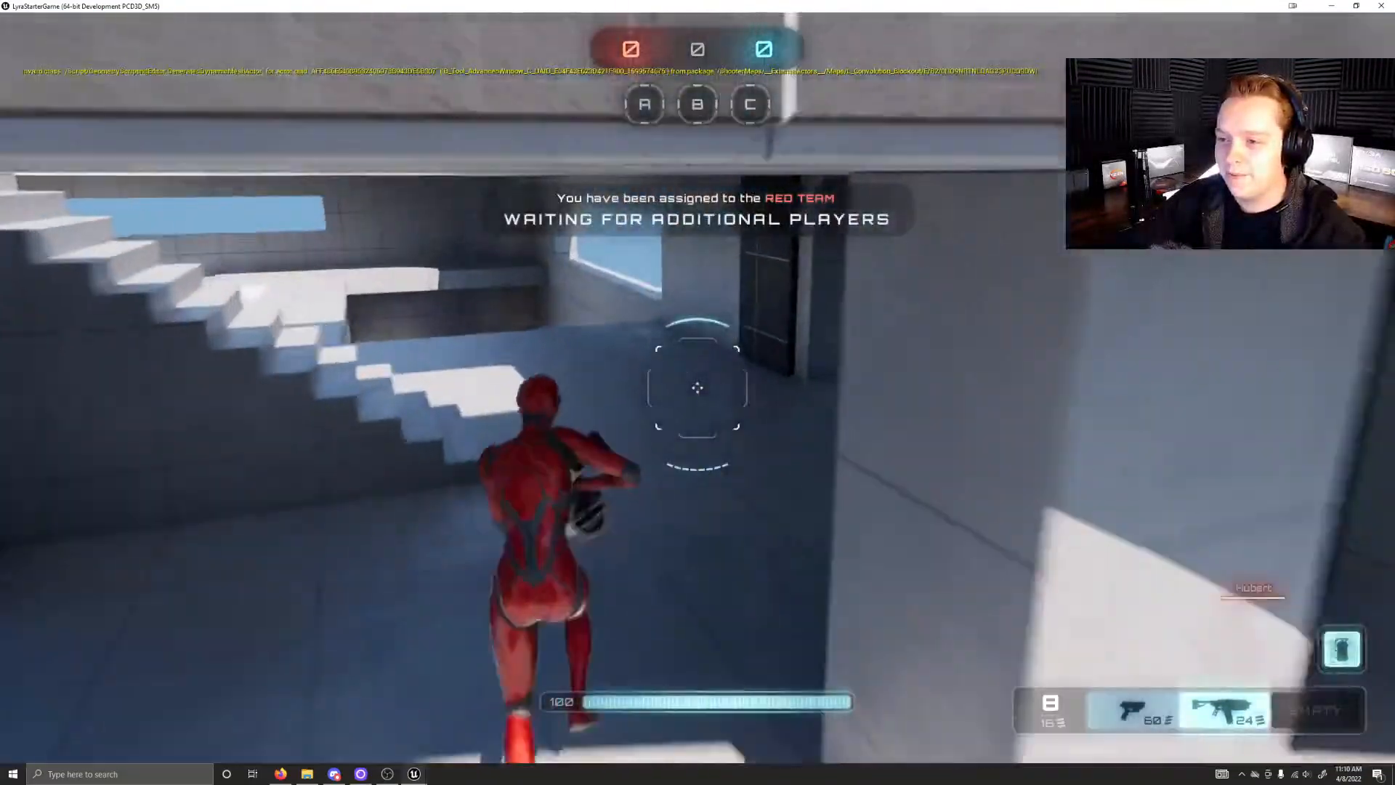
key(w)
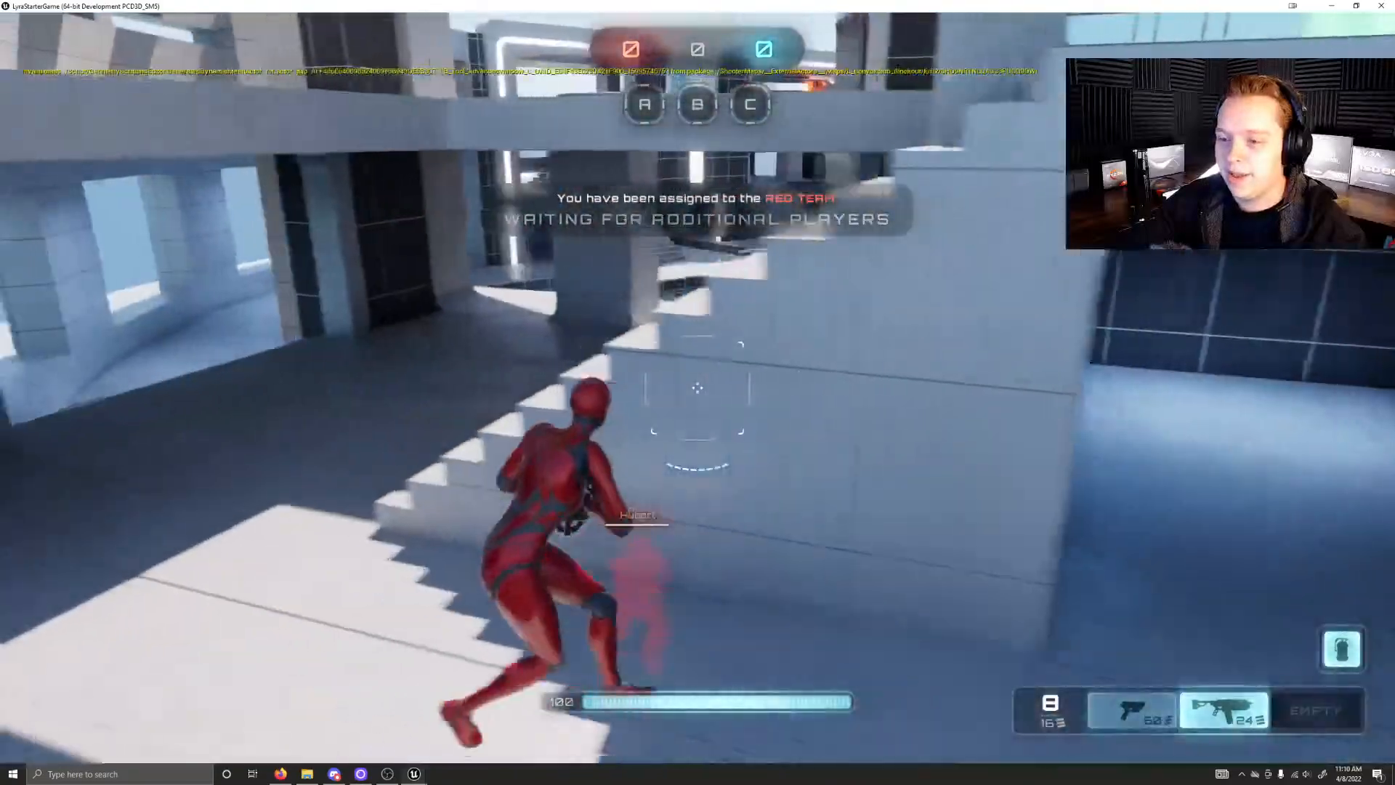
key(w)
key(w)
key(w)
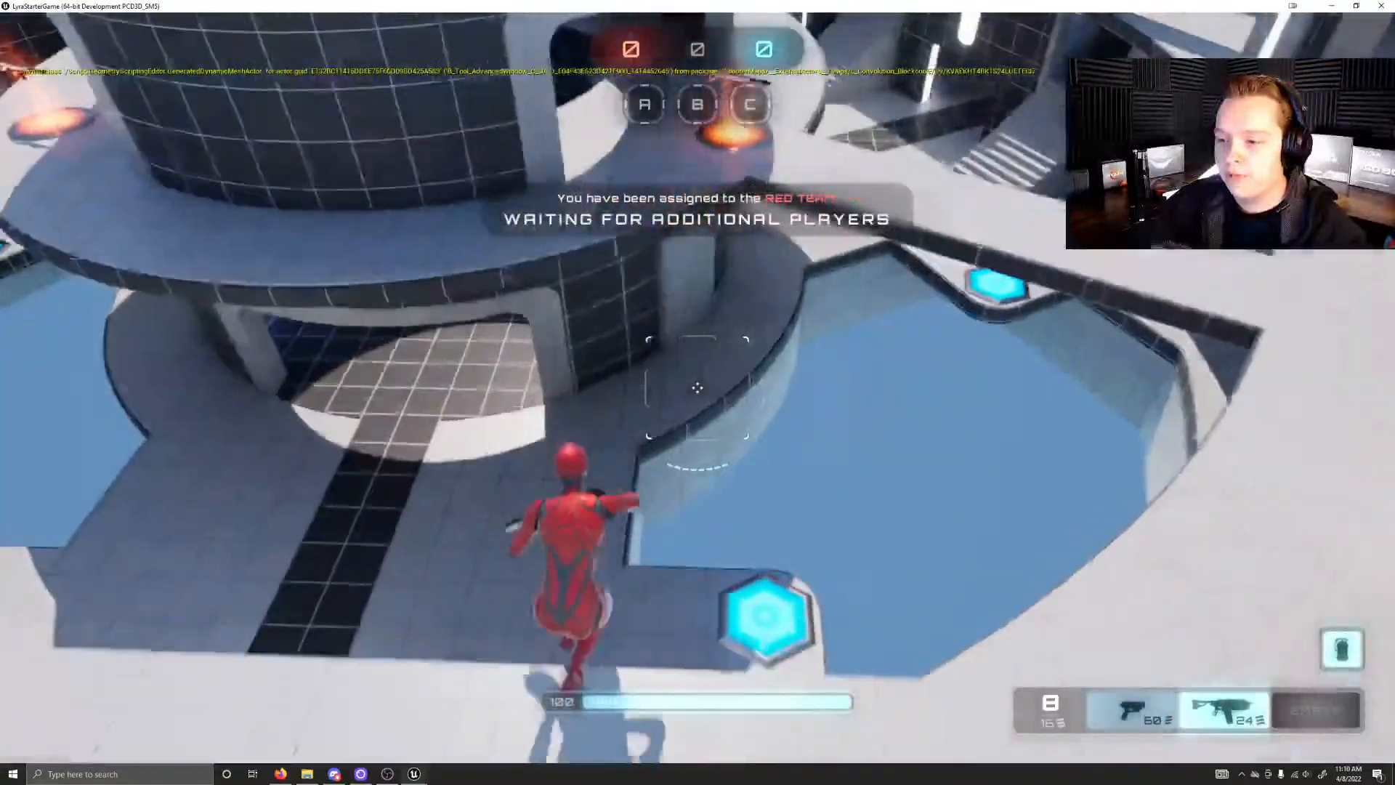
key(w)
key(w)
key(w)
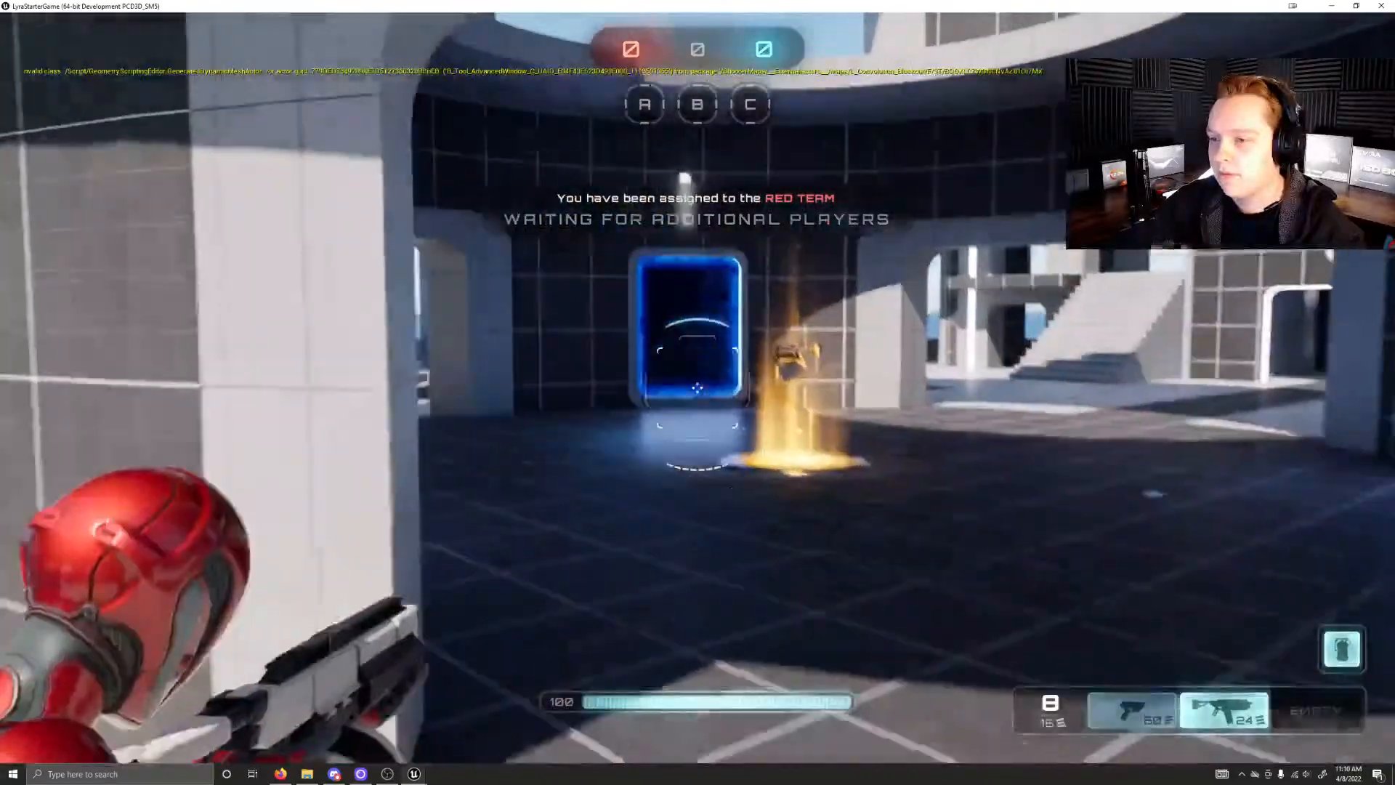
Step: Run out of the central hall past the pool and stairs, firing one shot with the picked-up weapon
key(w)
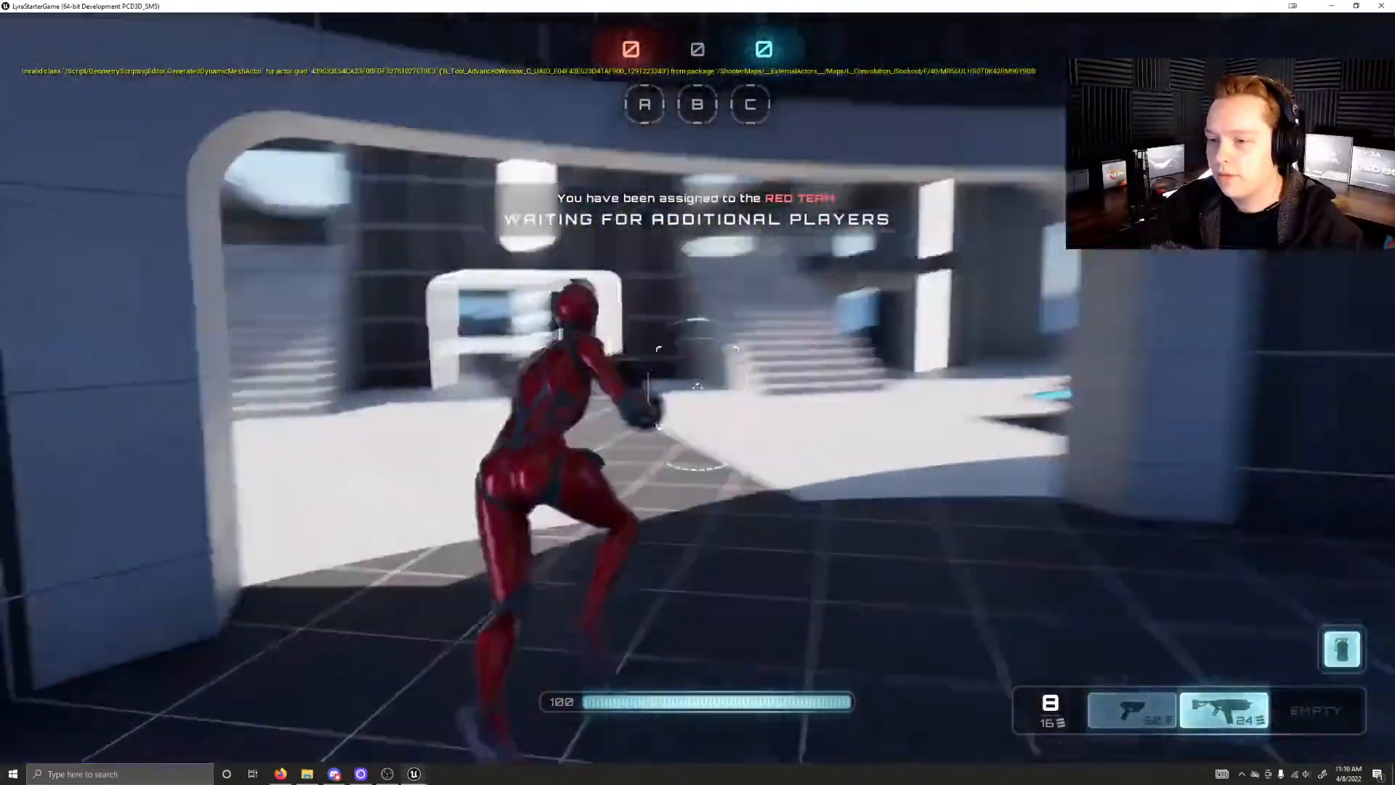
key(w)
click(697, 387)
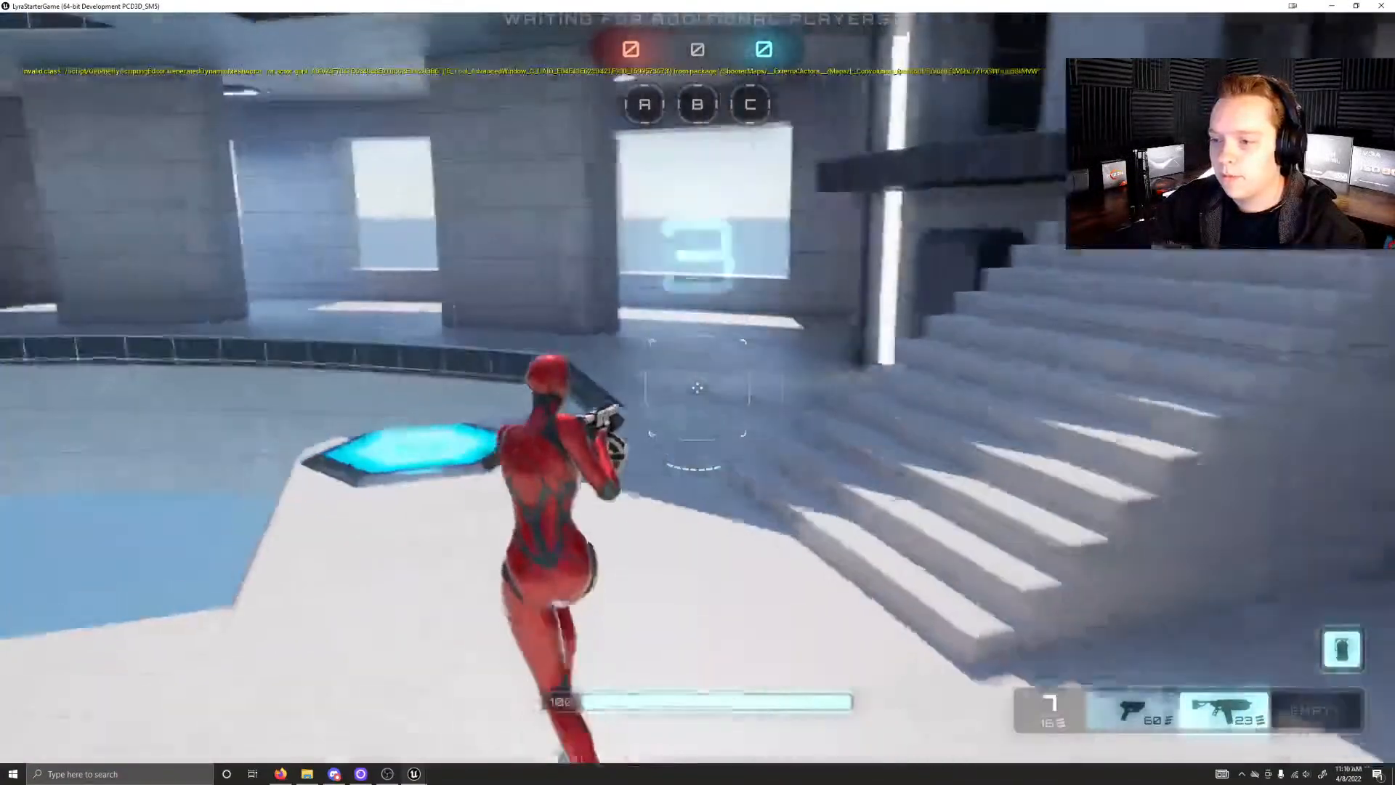
key(w)
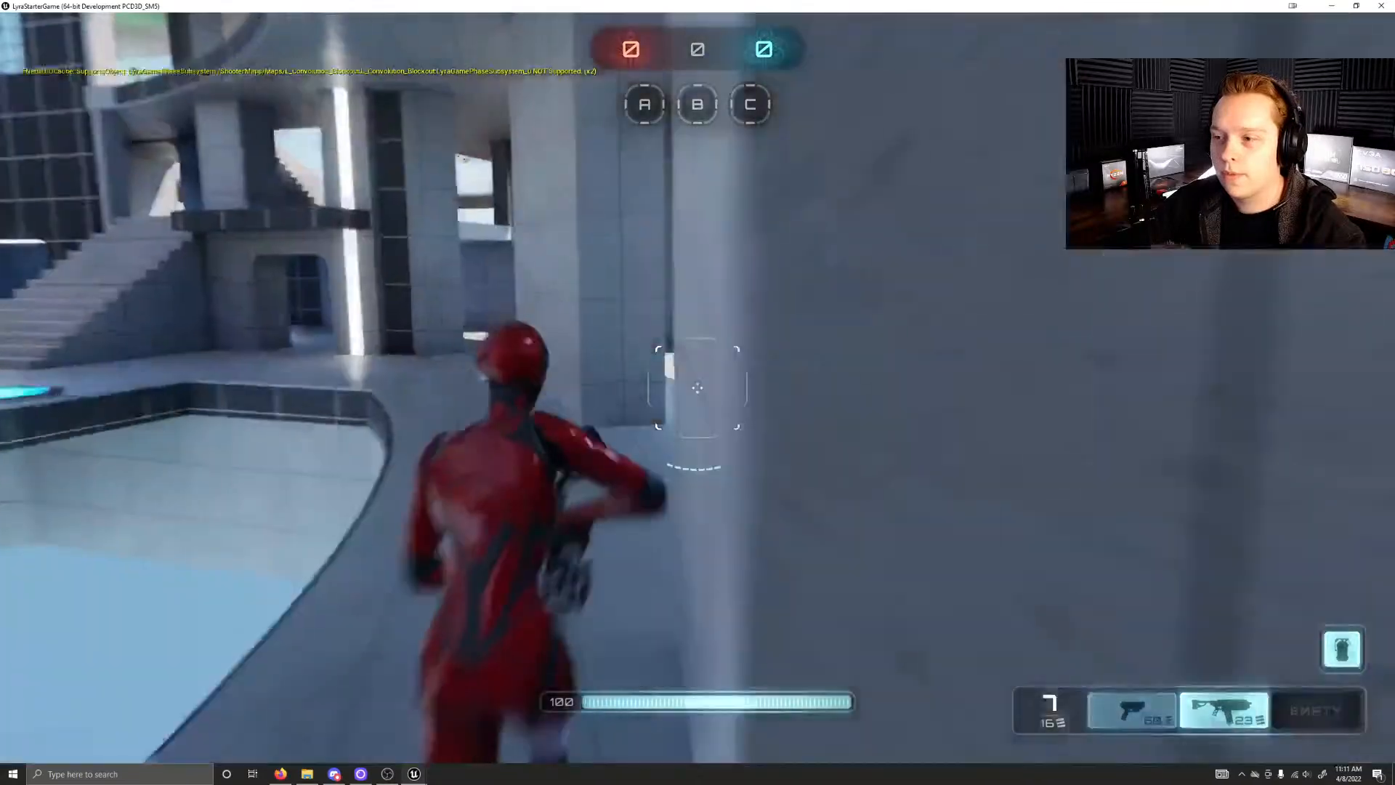
Step: Run through the lit corridor to control point A and capture it for the red team
key(w)
key(w)
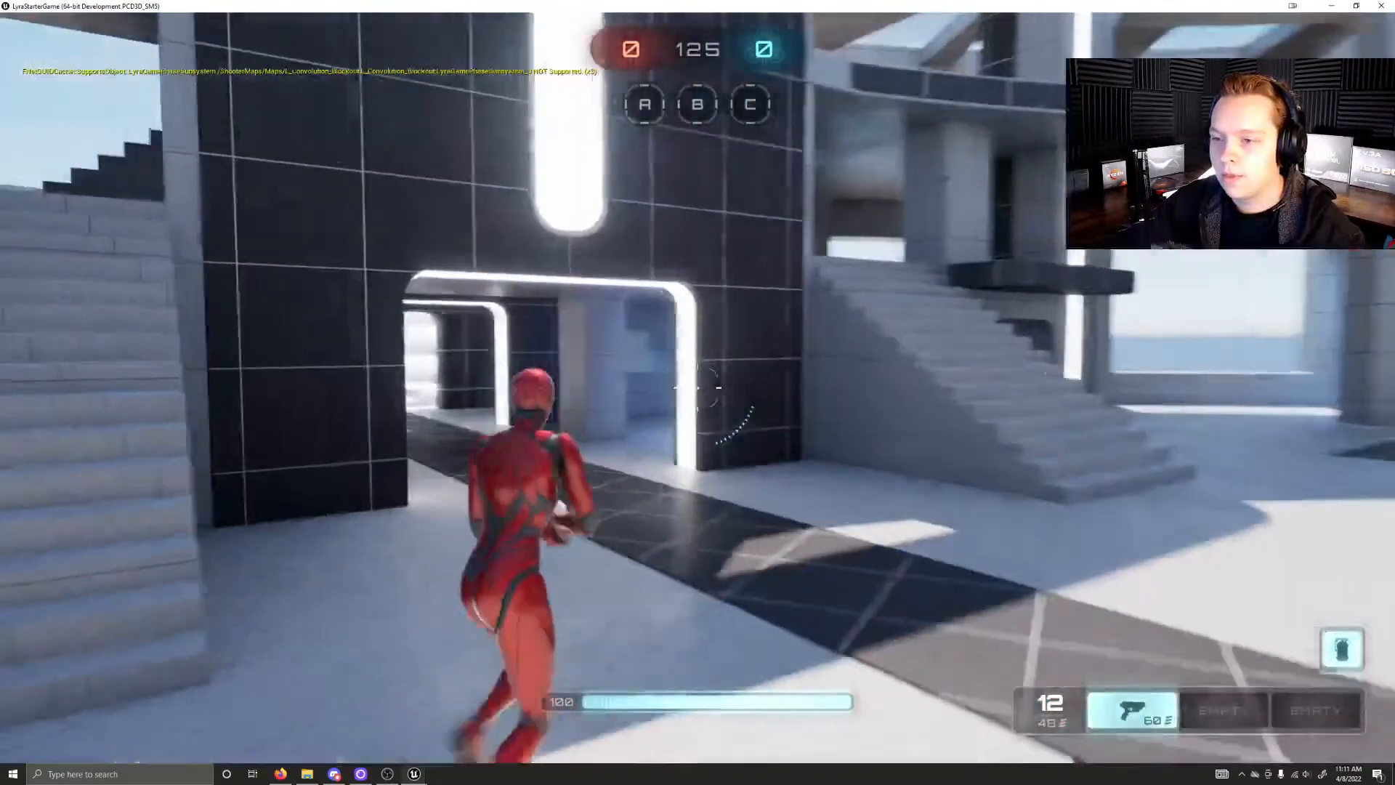
key(w)
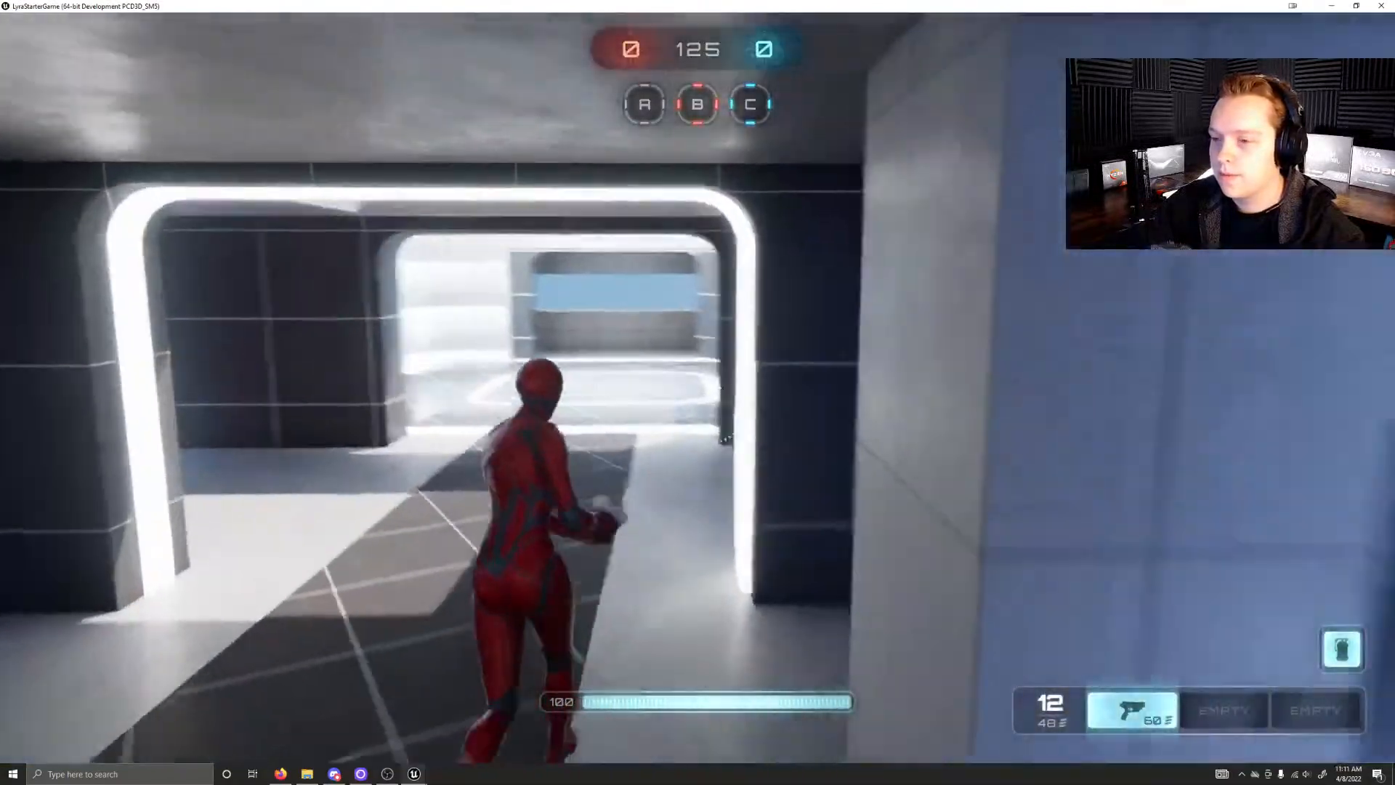
key(w)
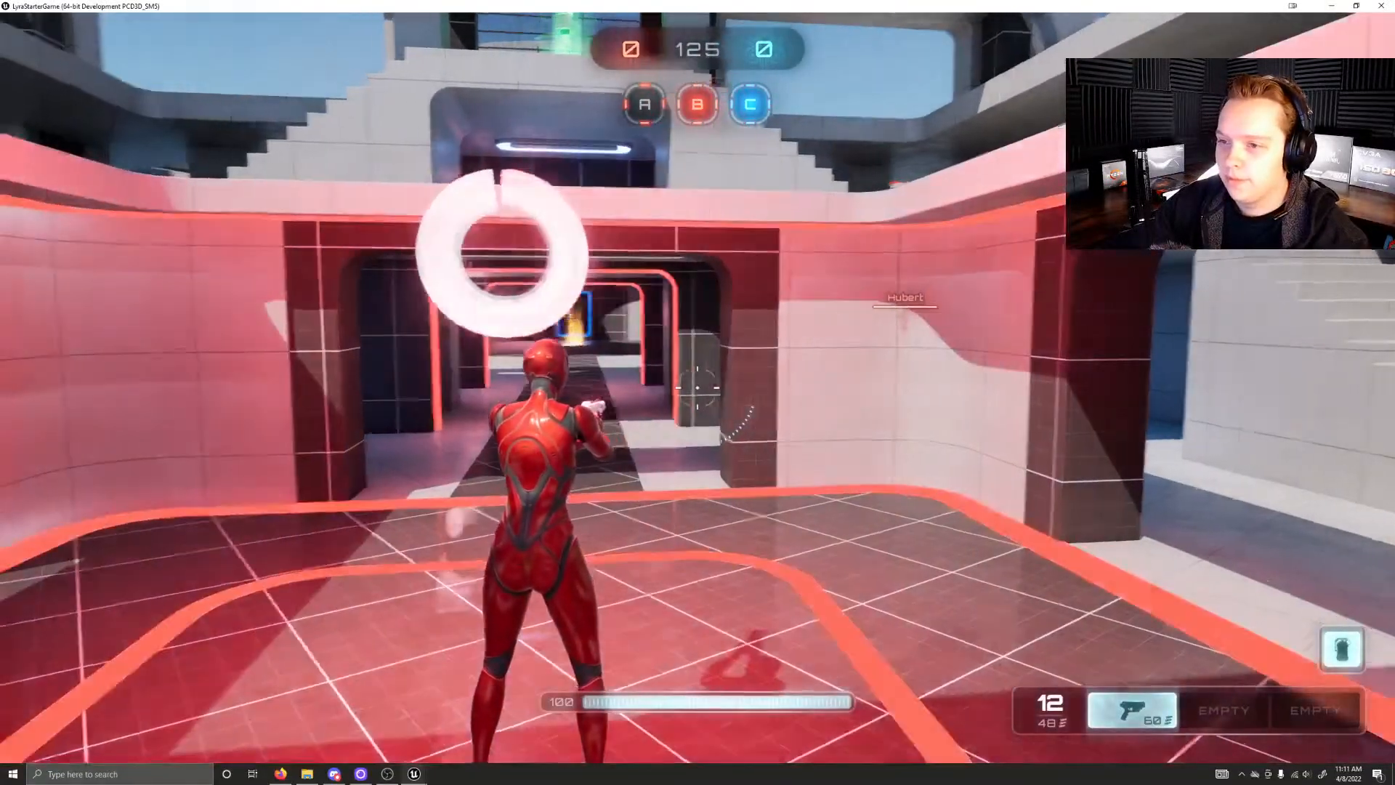
key(w)
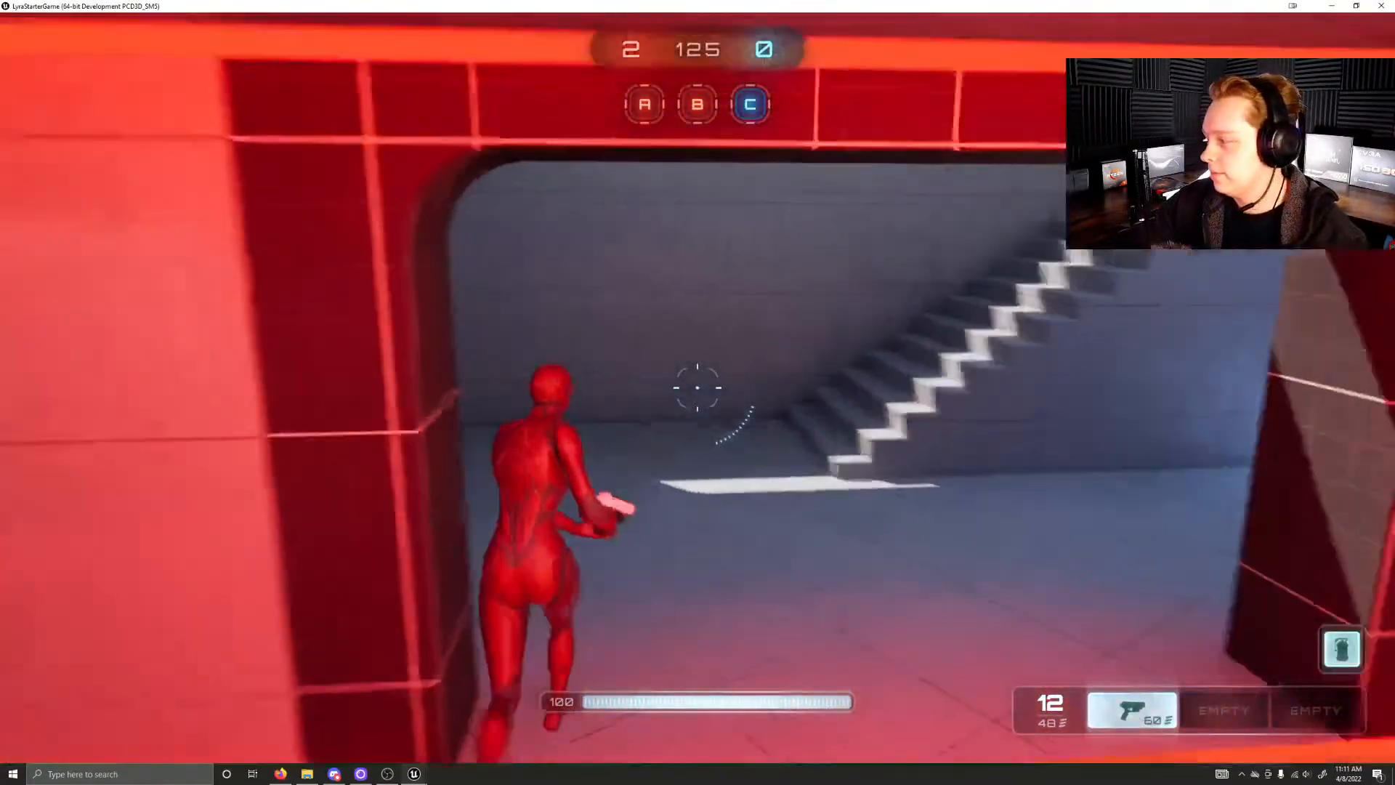
Step: Run from control point A past the pool up to the raised level, and take the yellow launch pad to the curved walkway
key(w)
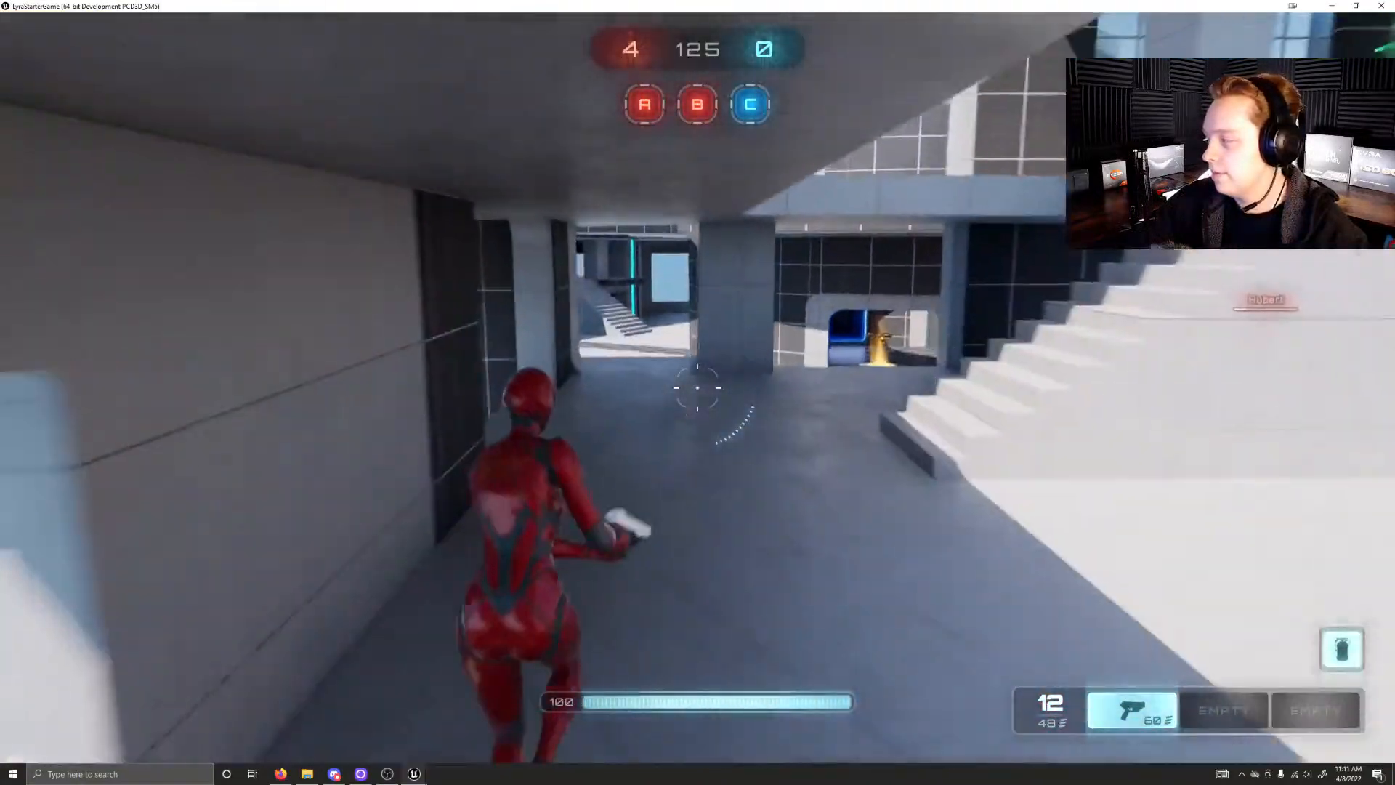
key(w)
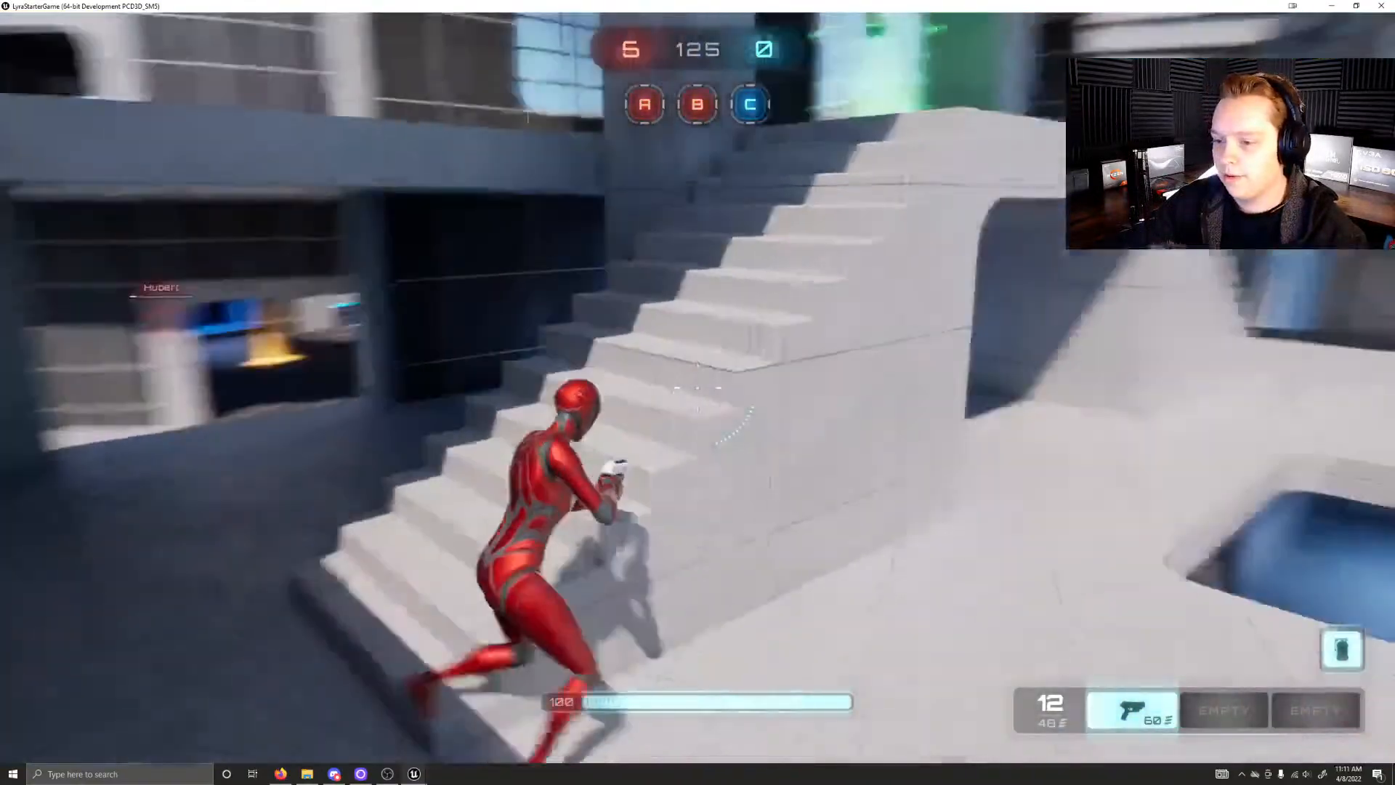
key(w)
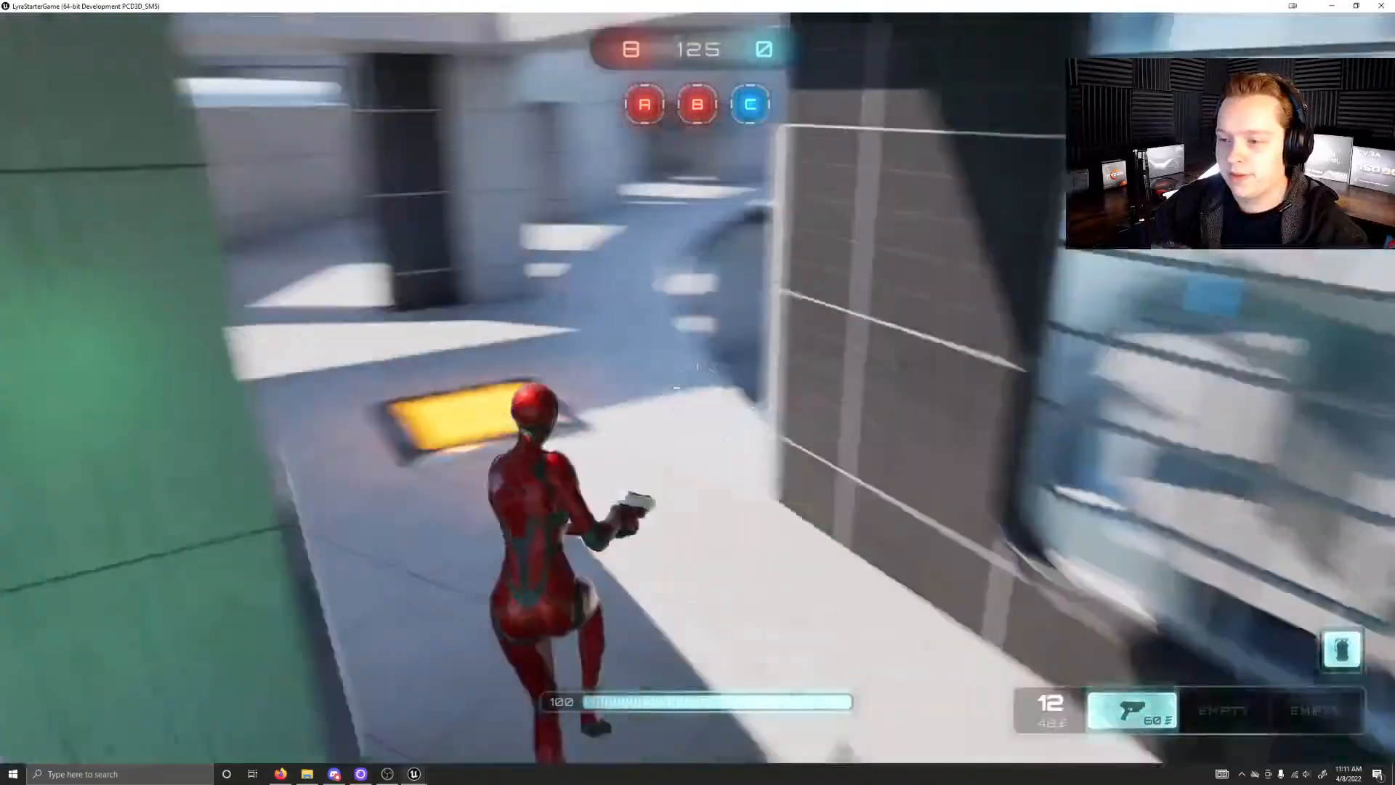
key(w)
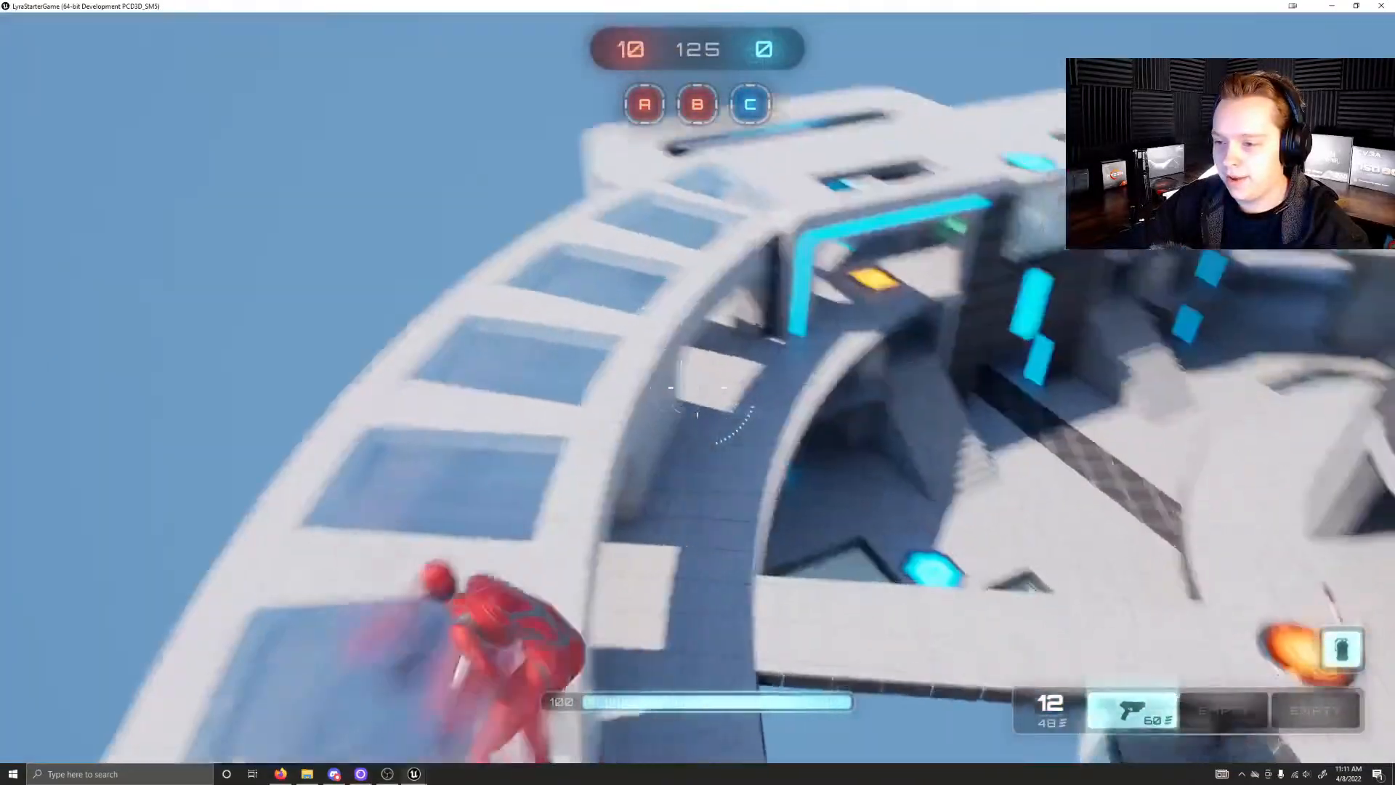
key(w)
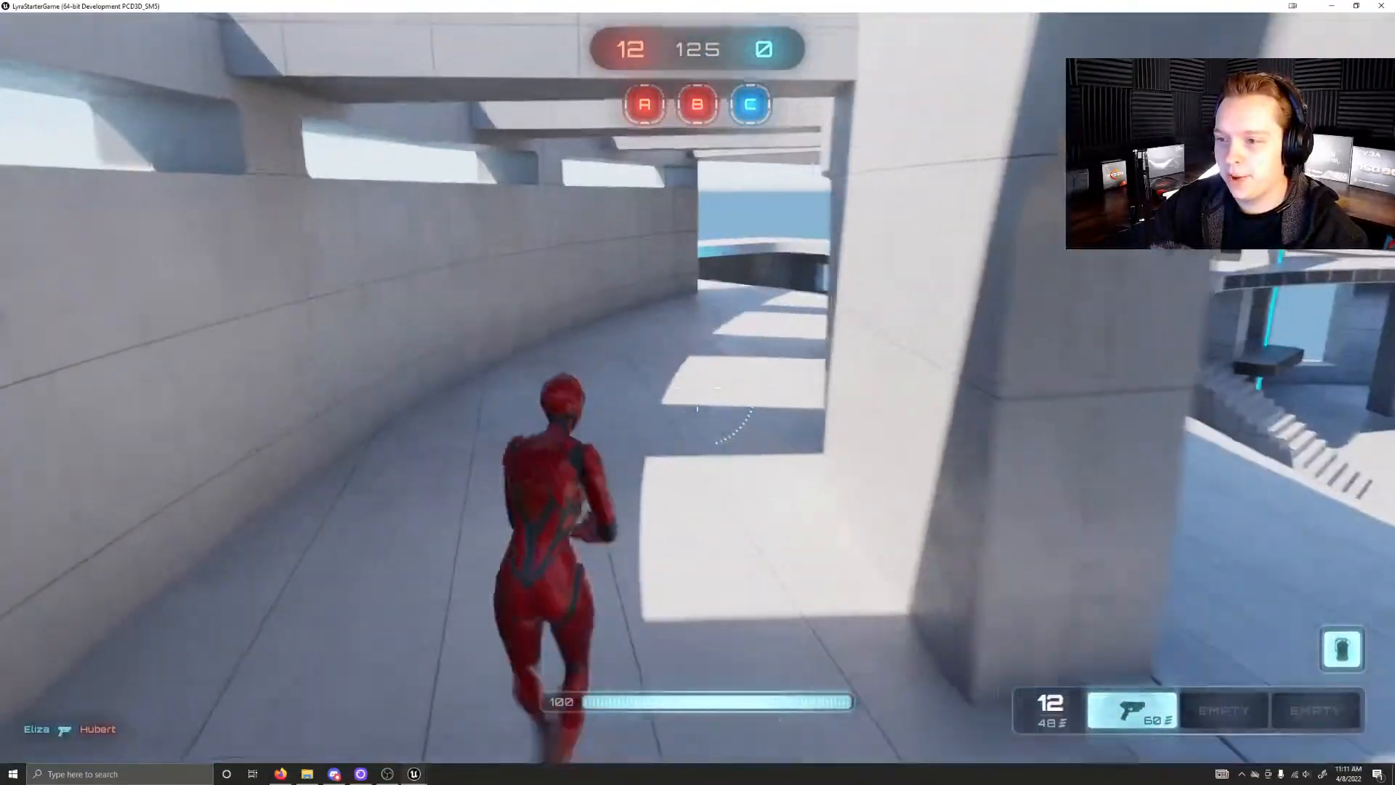
Step: Follow the curved walkway to control point C and hold it until it is captured for the red team
key(w)
key(w)
key(w)
key(s)
key(w)
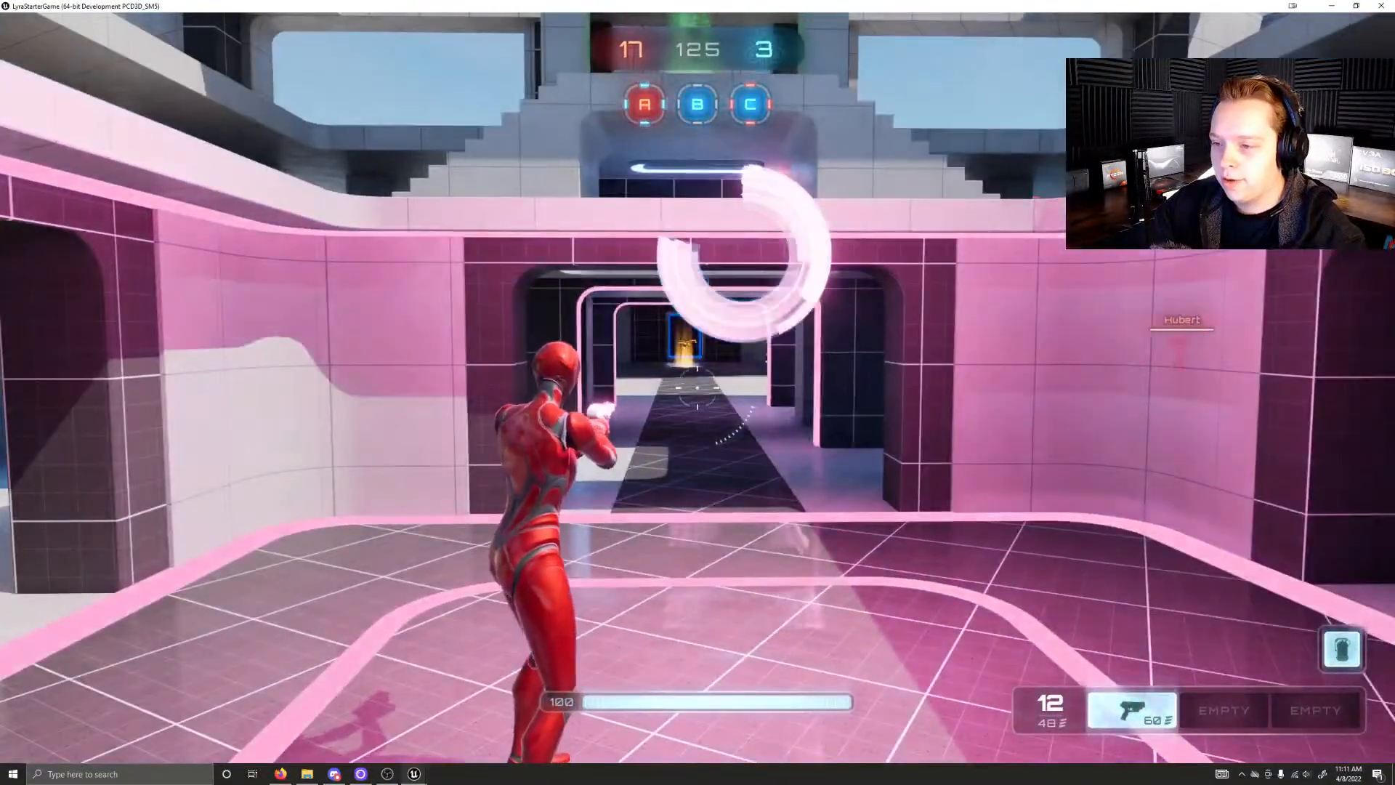
key(w)
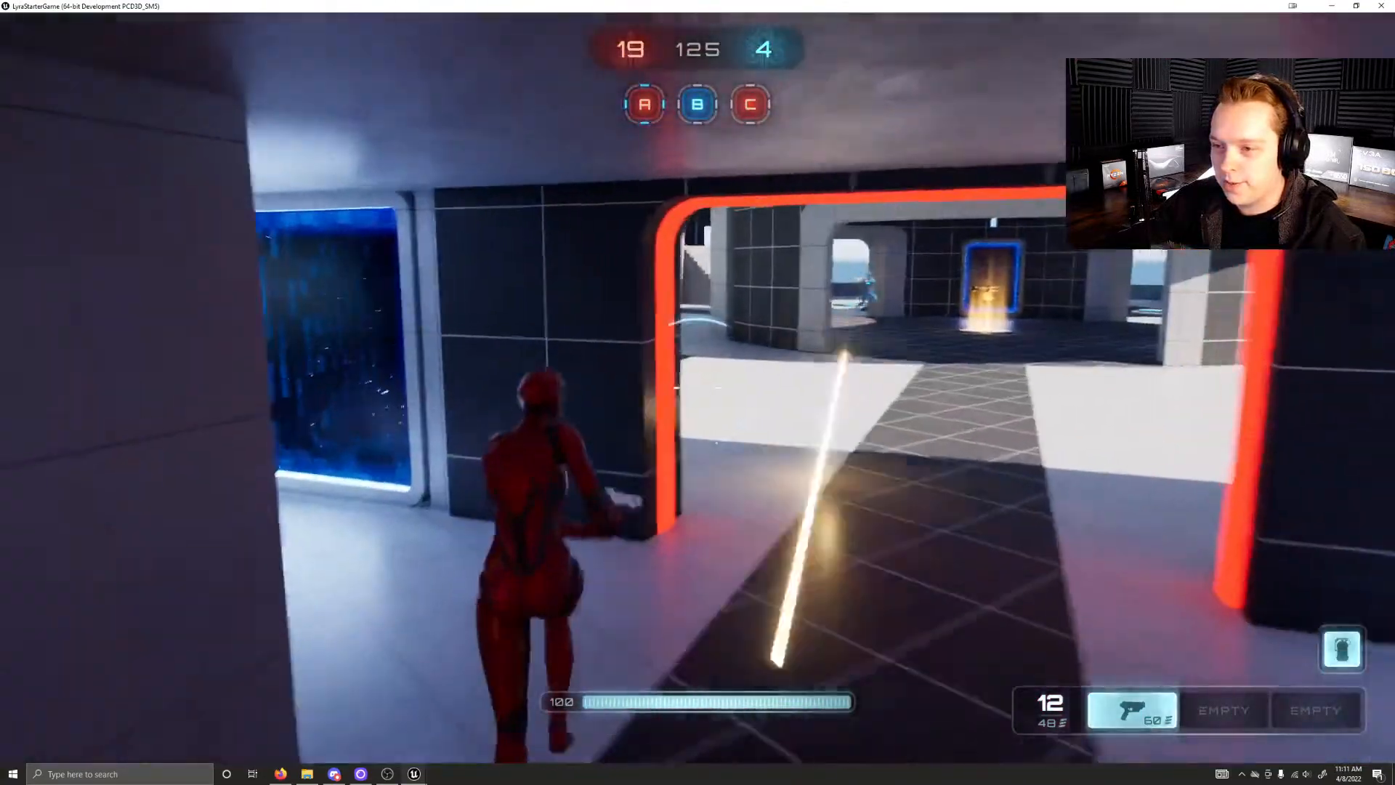
Step: Advance through the corridor toward the central hall, aim the pistol and fire at the blue enemy, and reload
key(w)
right_click(697, 387)
click(698, 387)
click(698, 388)
click(698, 388)
click(697, 388)
click(697, 387)
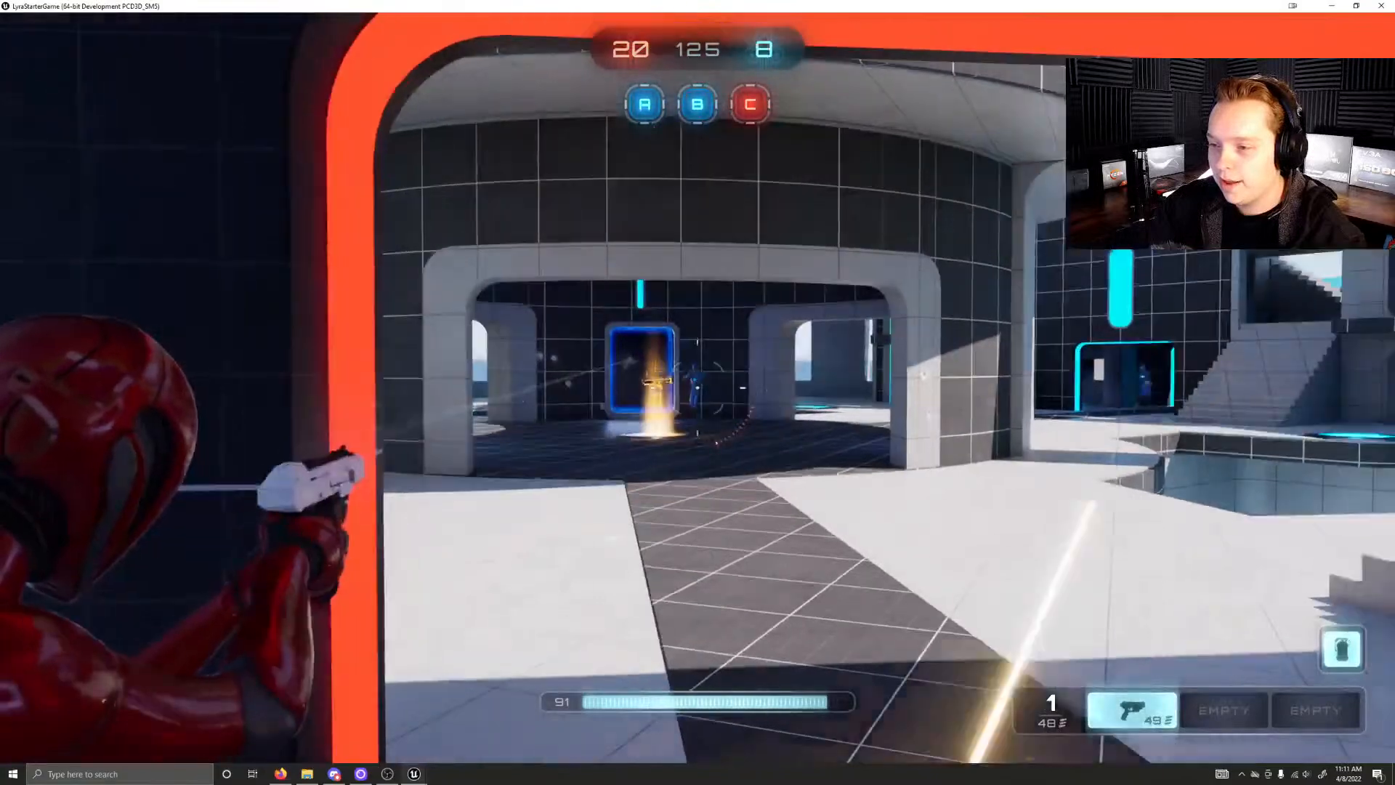
key(r)
Step: Retreat from the fight past control point C and climb the stairs to pick up the green health pad
key(w)
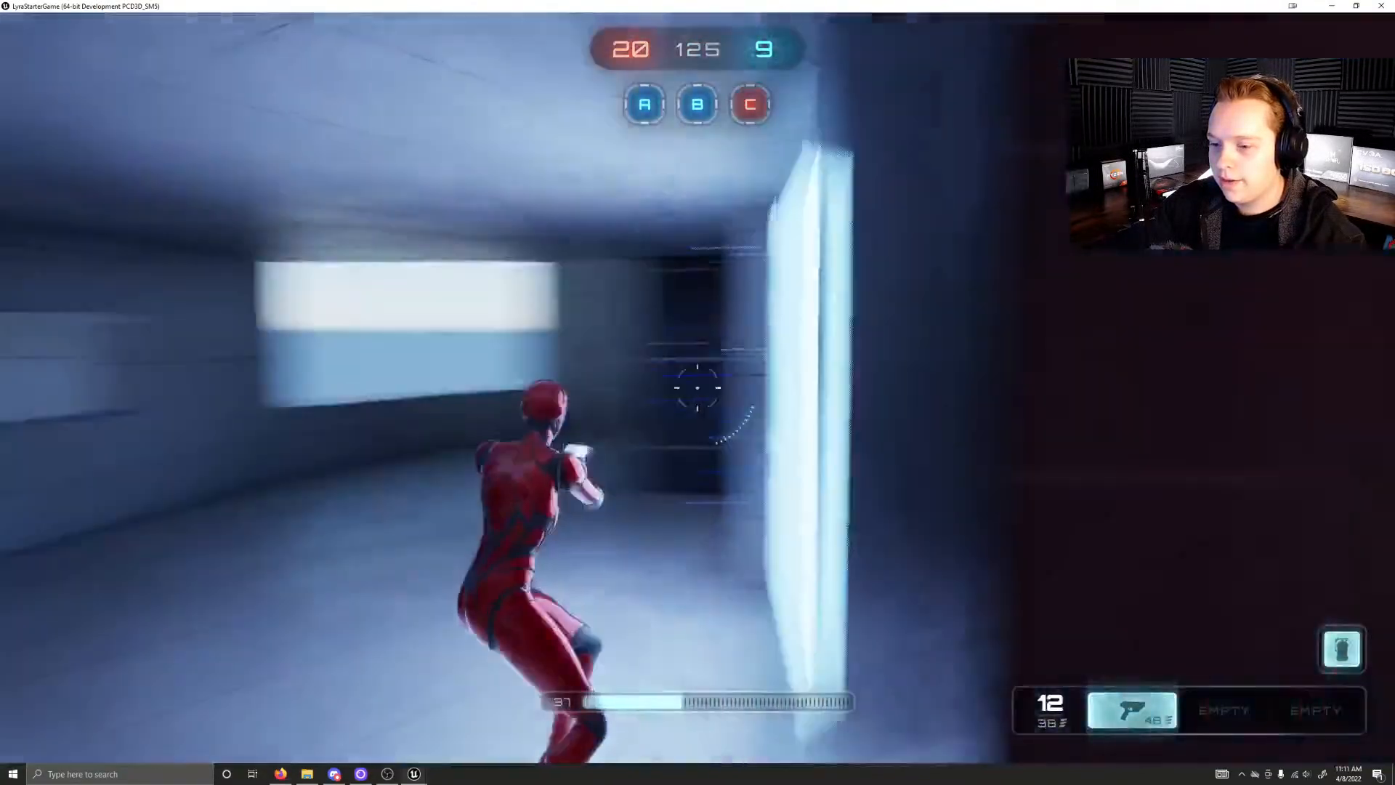
key(w)
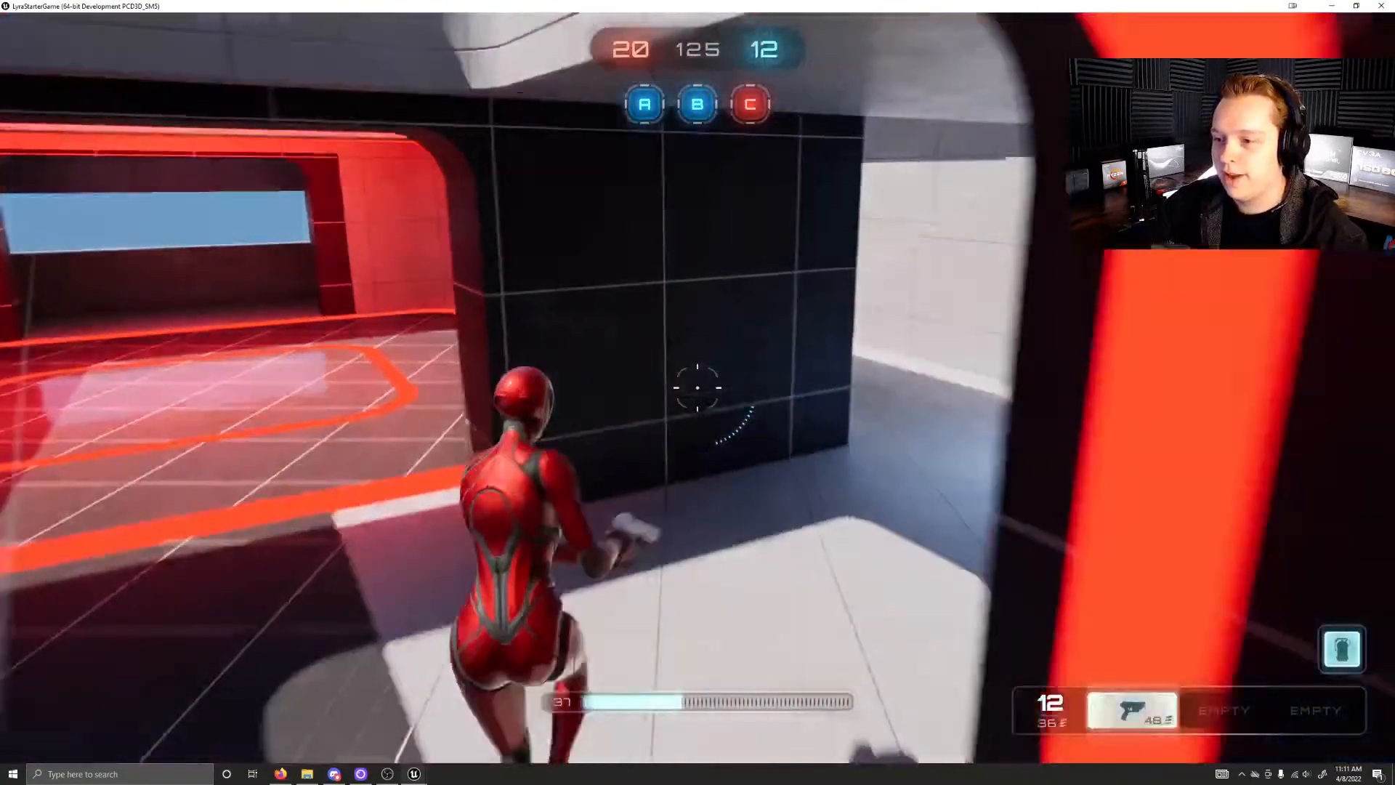
key(w)
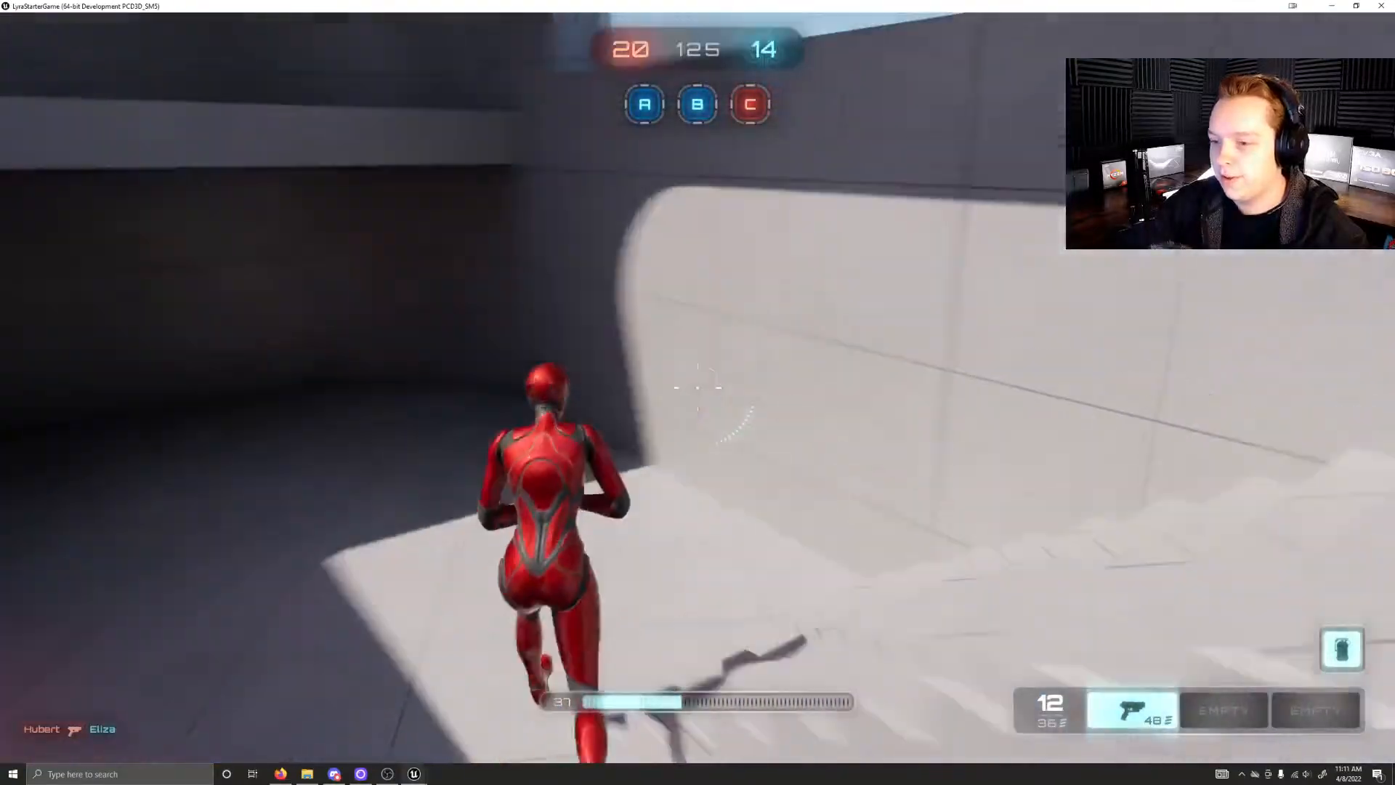
key(w)
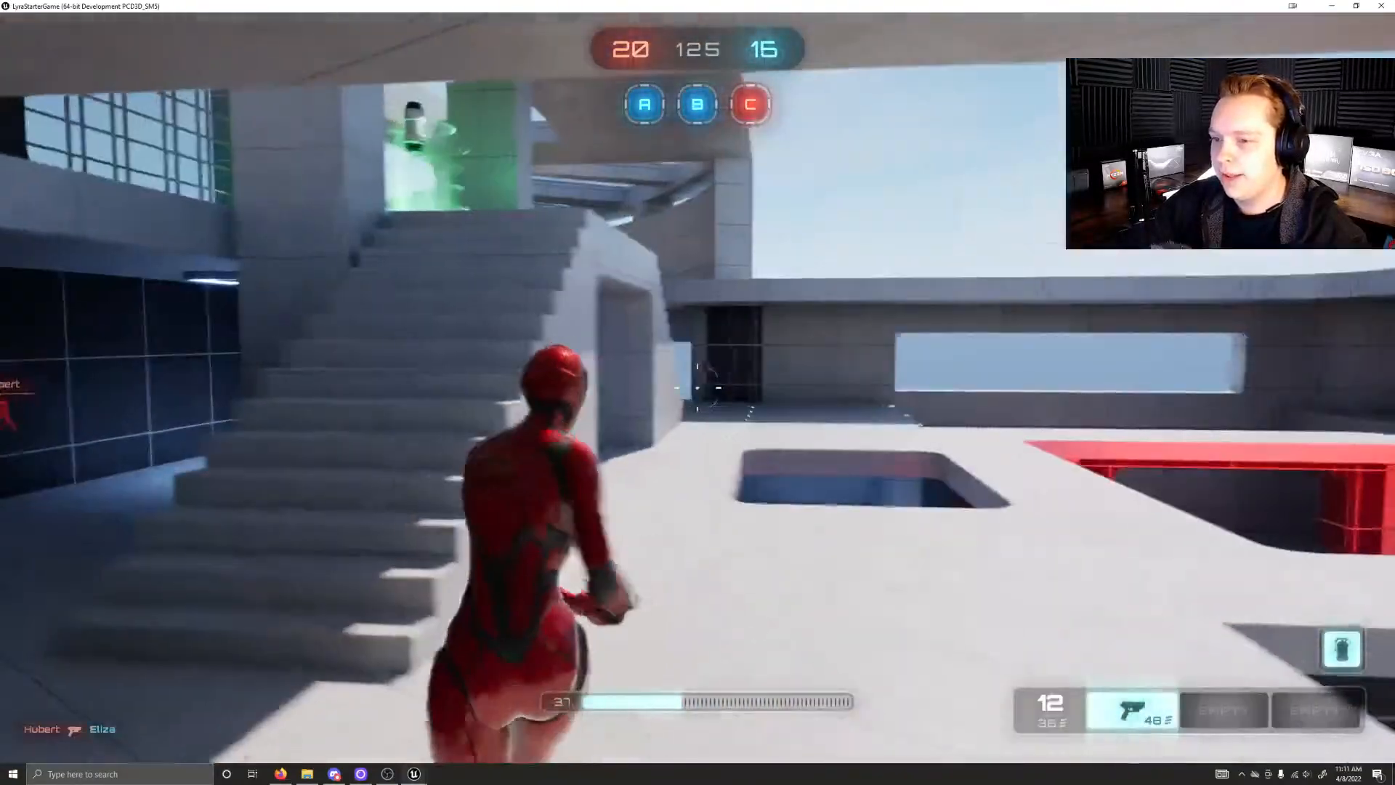
key(w)
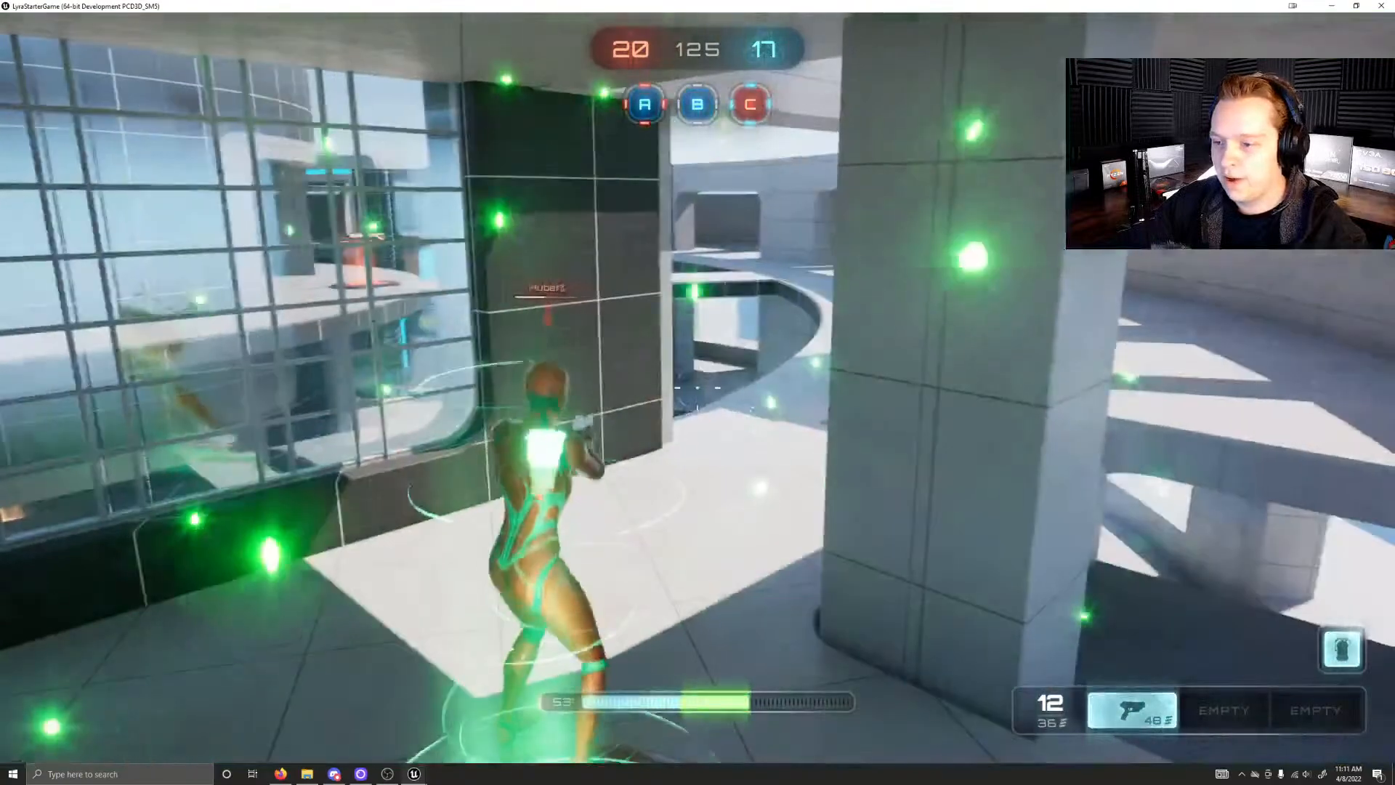
Step: Cross to the upper level of the central tower and pick up the rifle from the glowing orange pad
key(w)
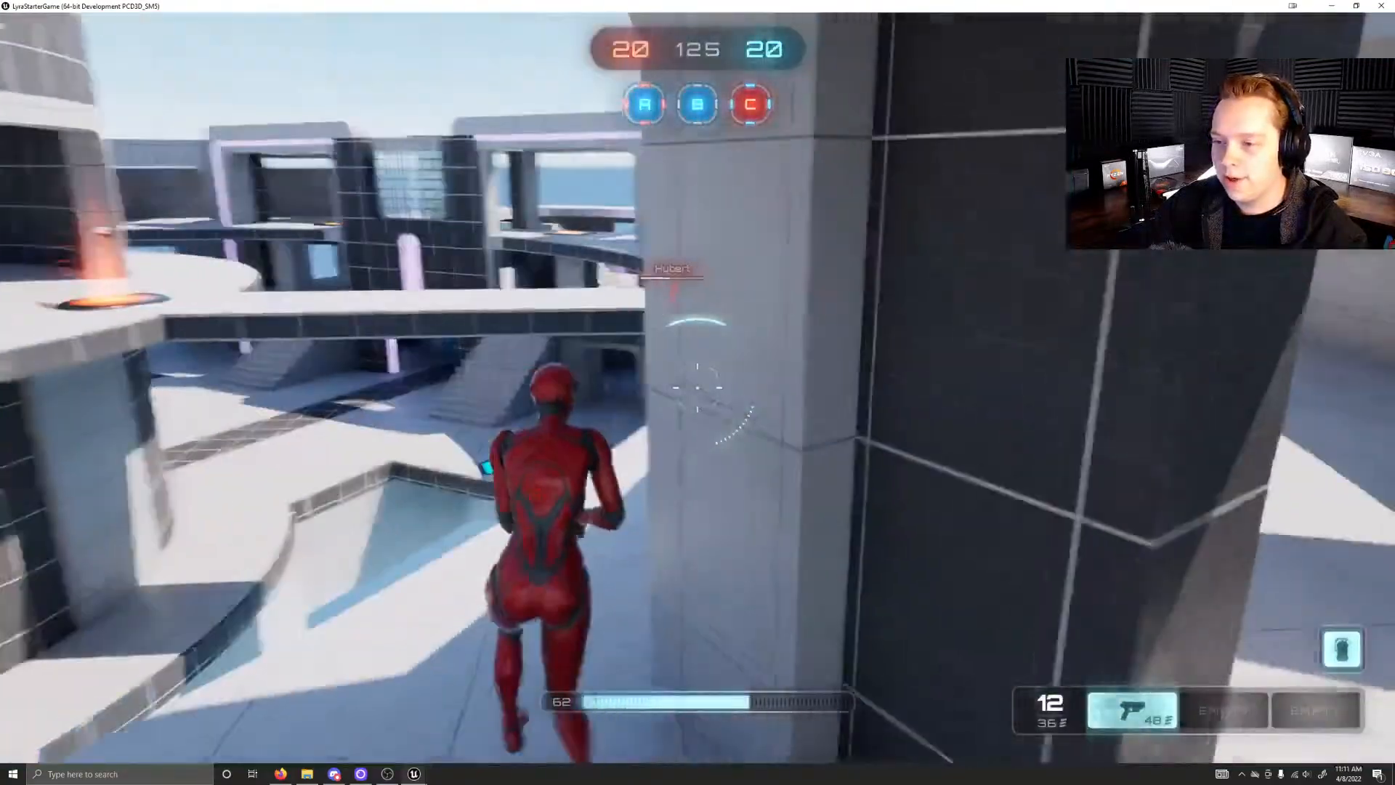
key(w)
key(w)
key(w)
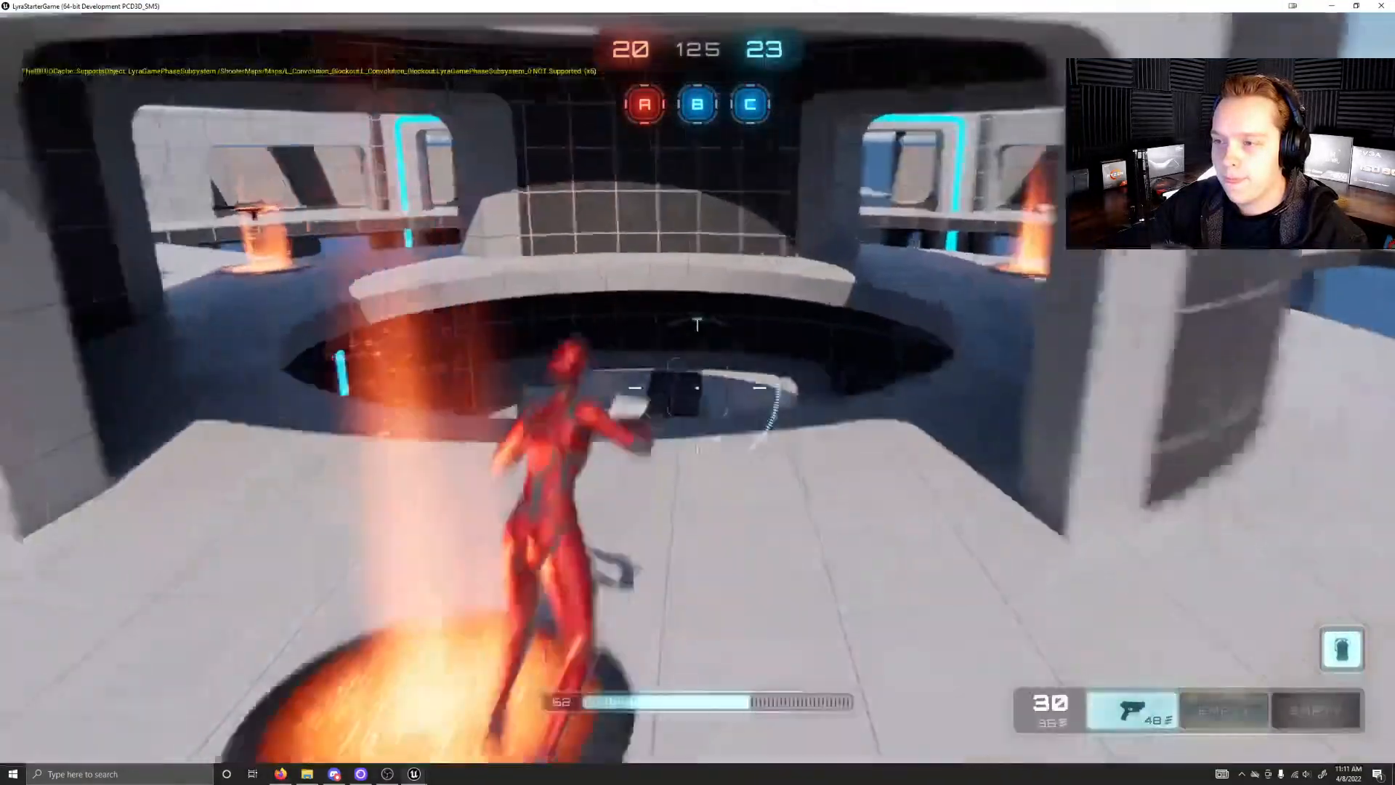
Step: Pass the upper walkway's health pad, drop into control point C, and recapture it for the red team
key(w)
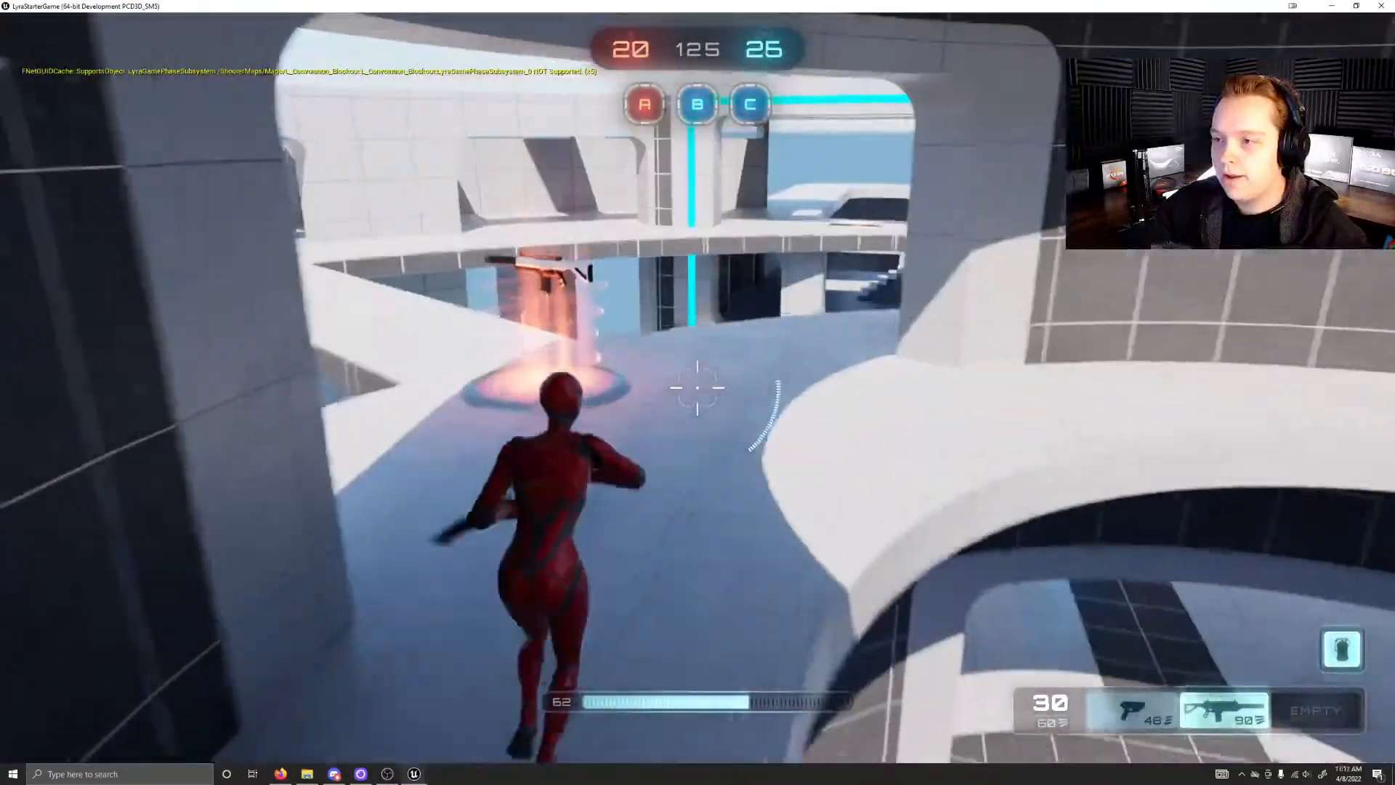
key(w)
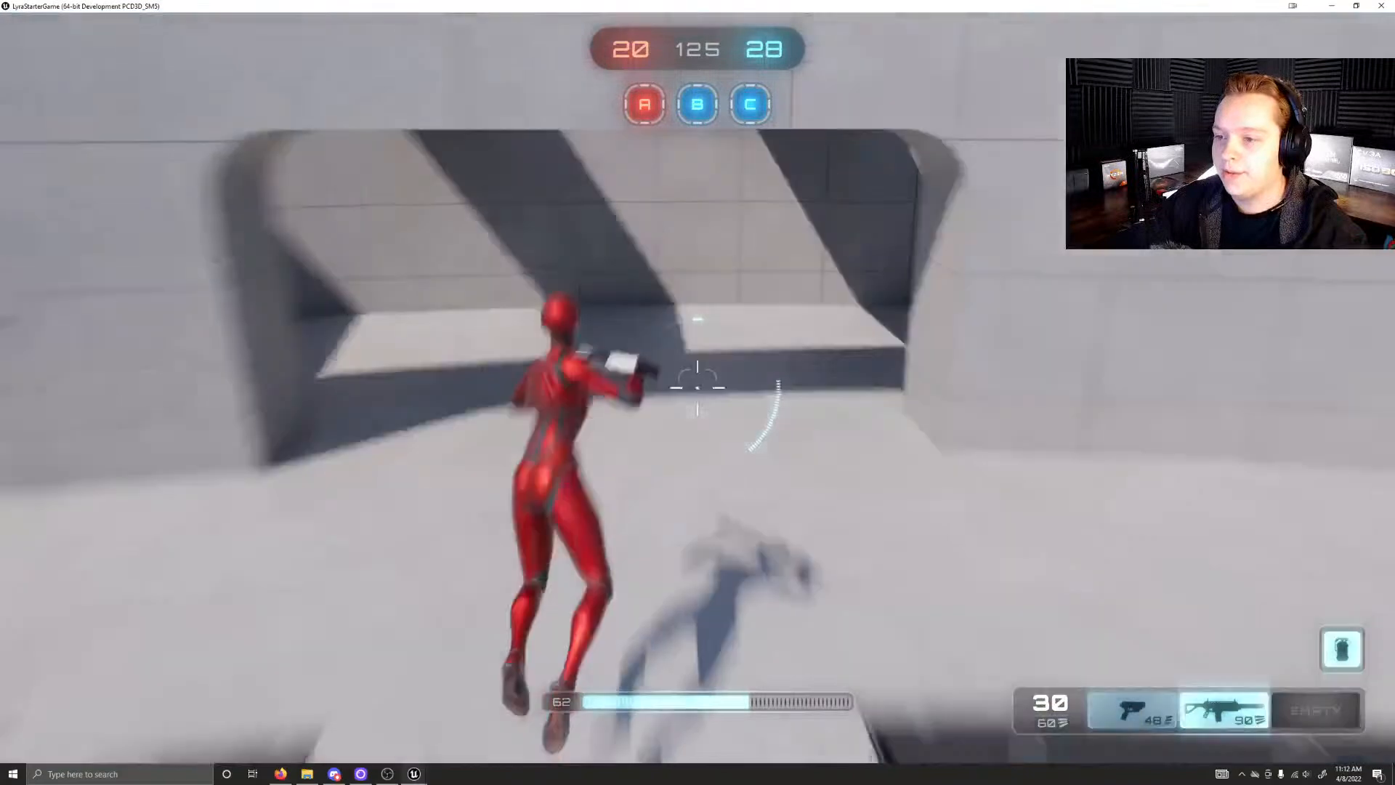
key(w)
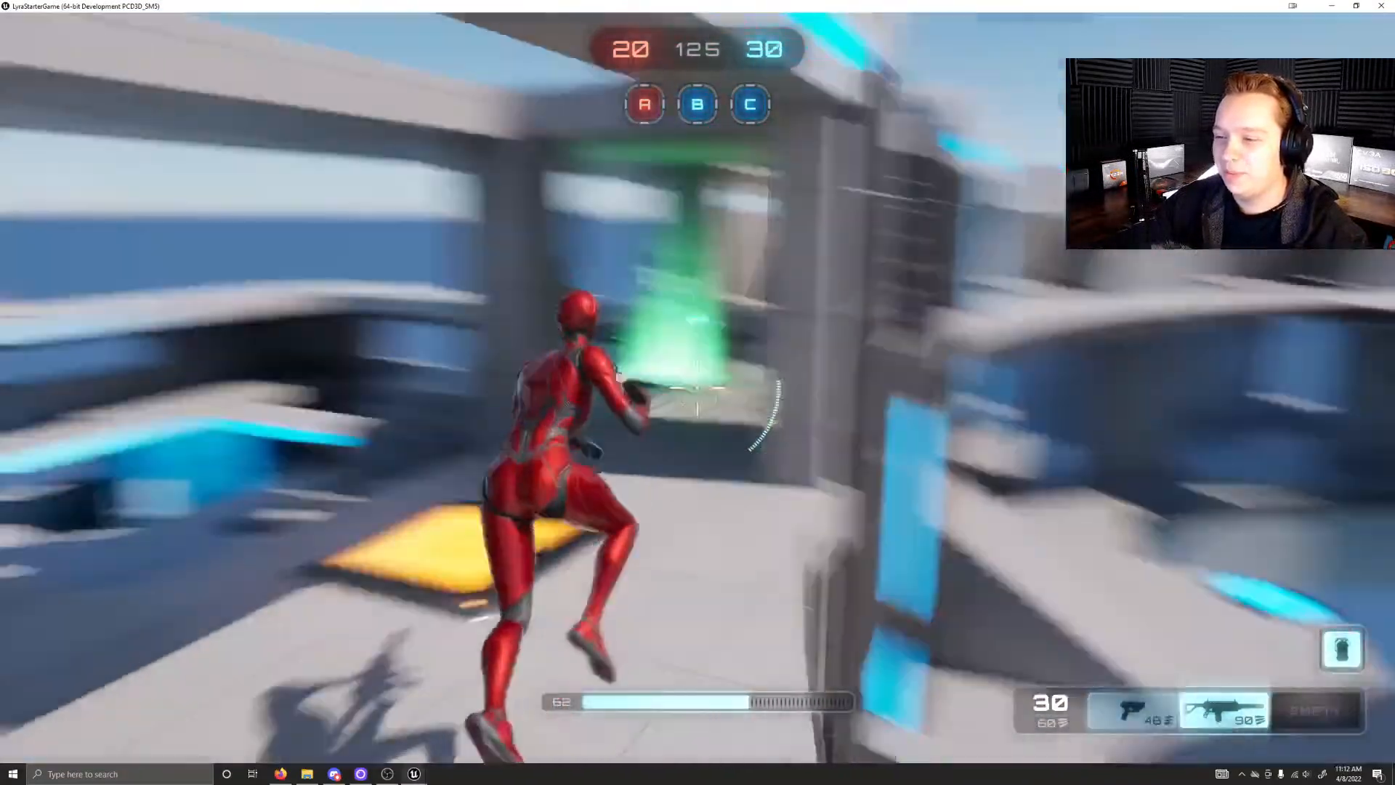
key(w)
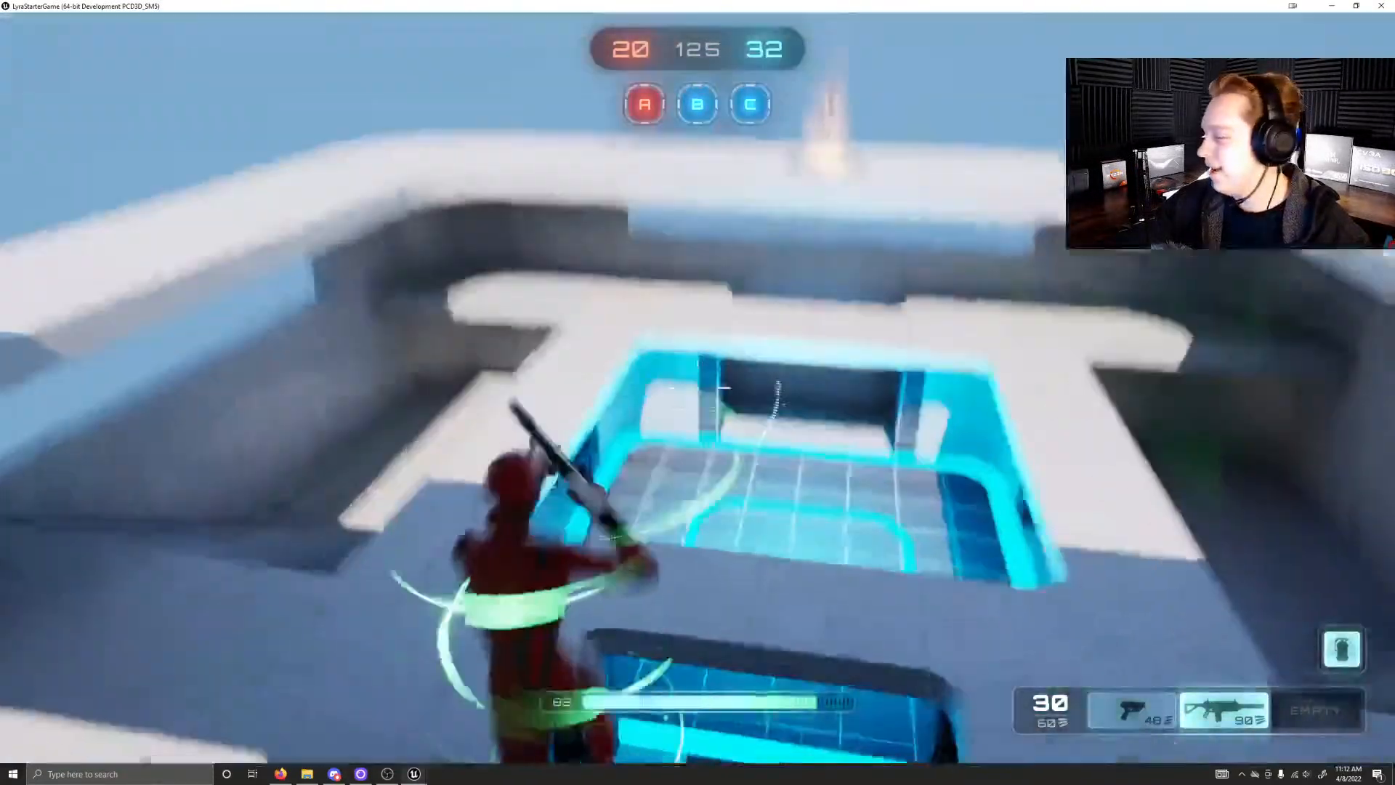
key(w)
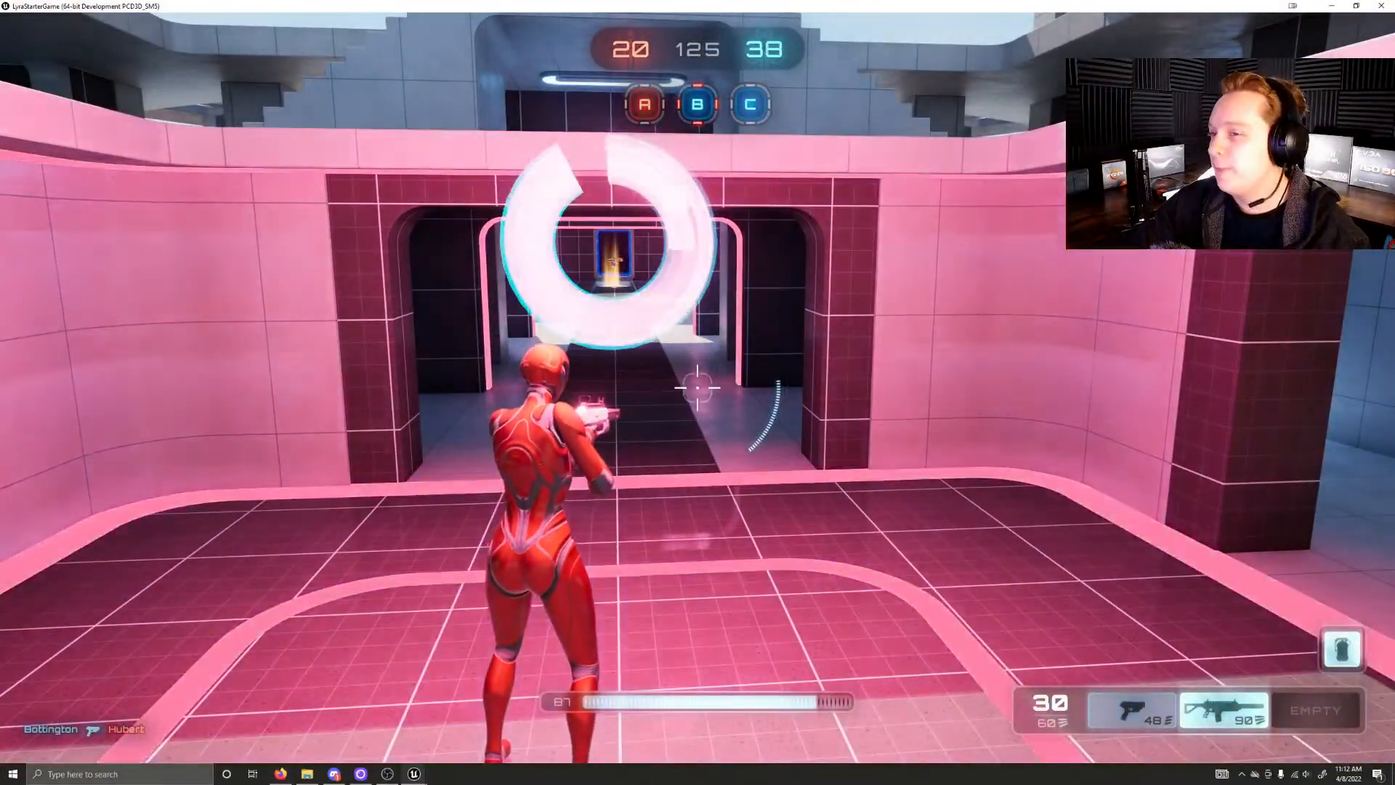
Step: Run from control point C through the lit corridor and the central hall toward control point A
key(w)
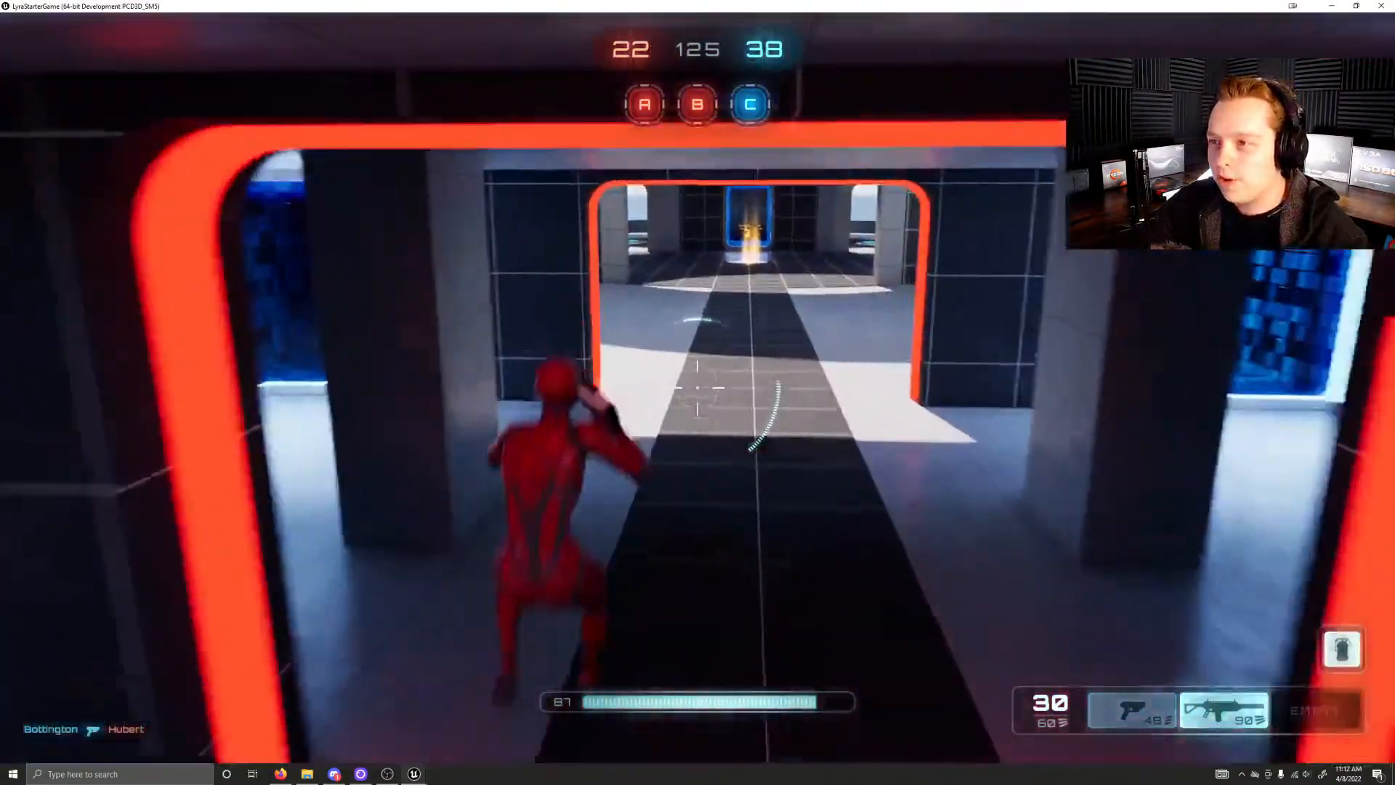
key(w)
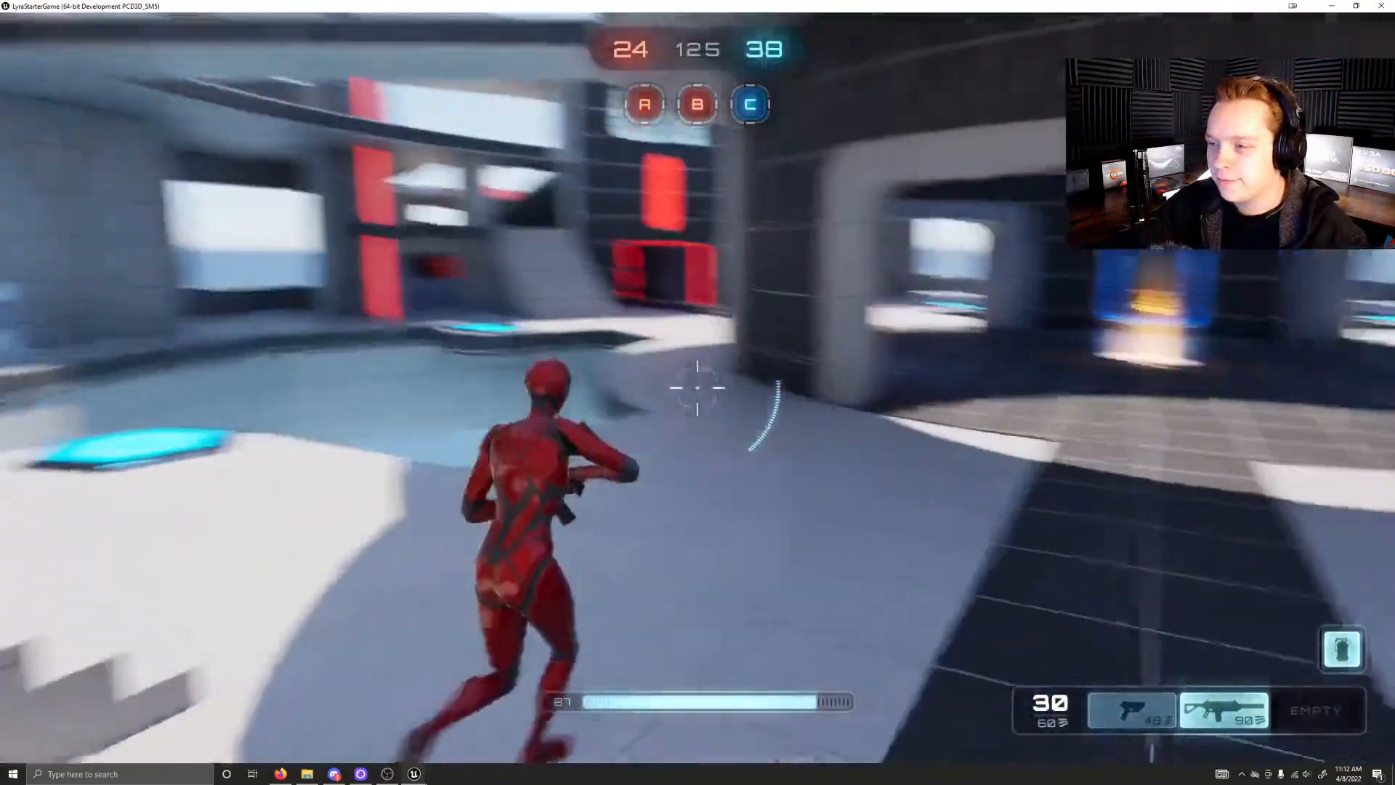
key(w)
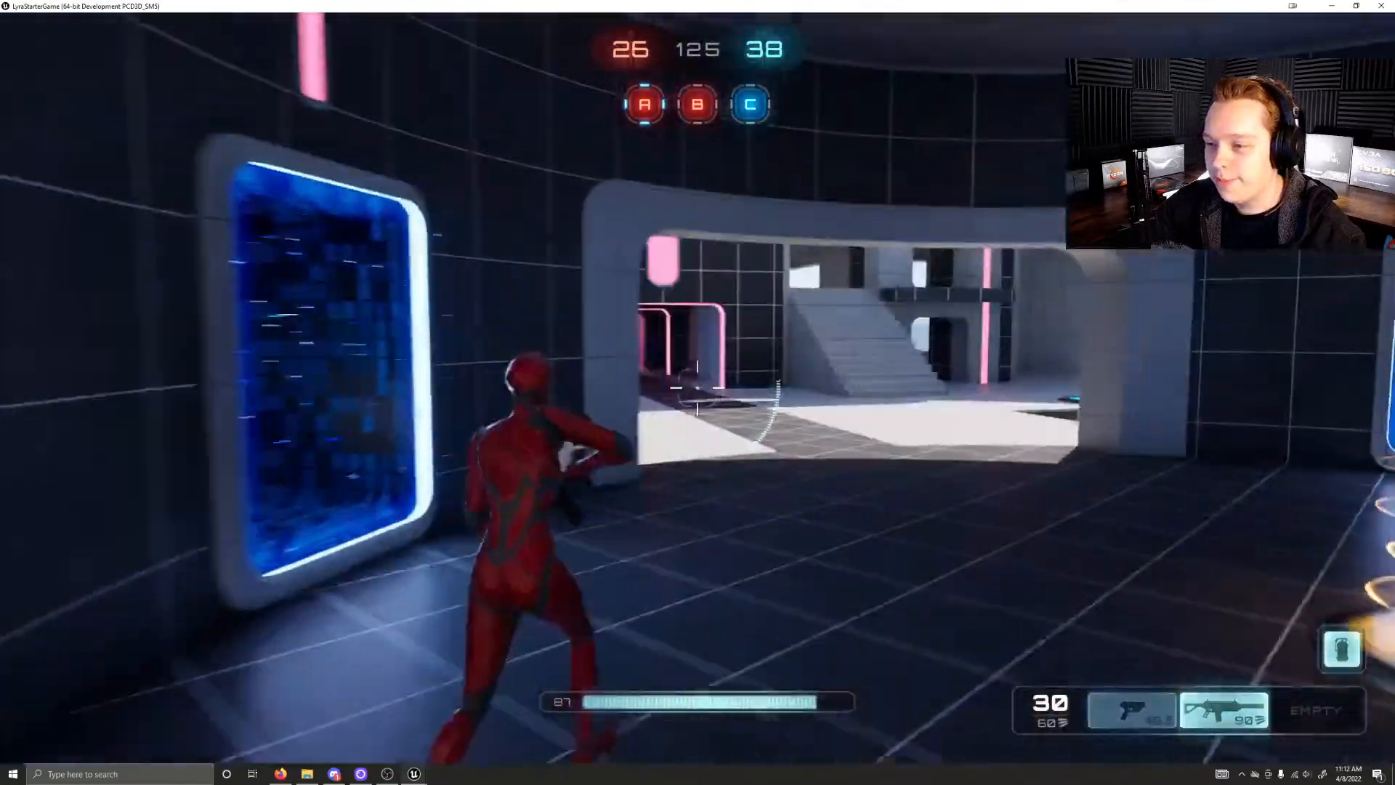
key(w)
Step: Fight the blue enemies at control point A, alternating between the pistol and the rifle while advancing
key(1)
click(697, 387)
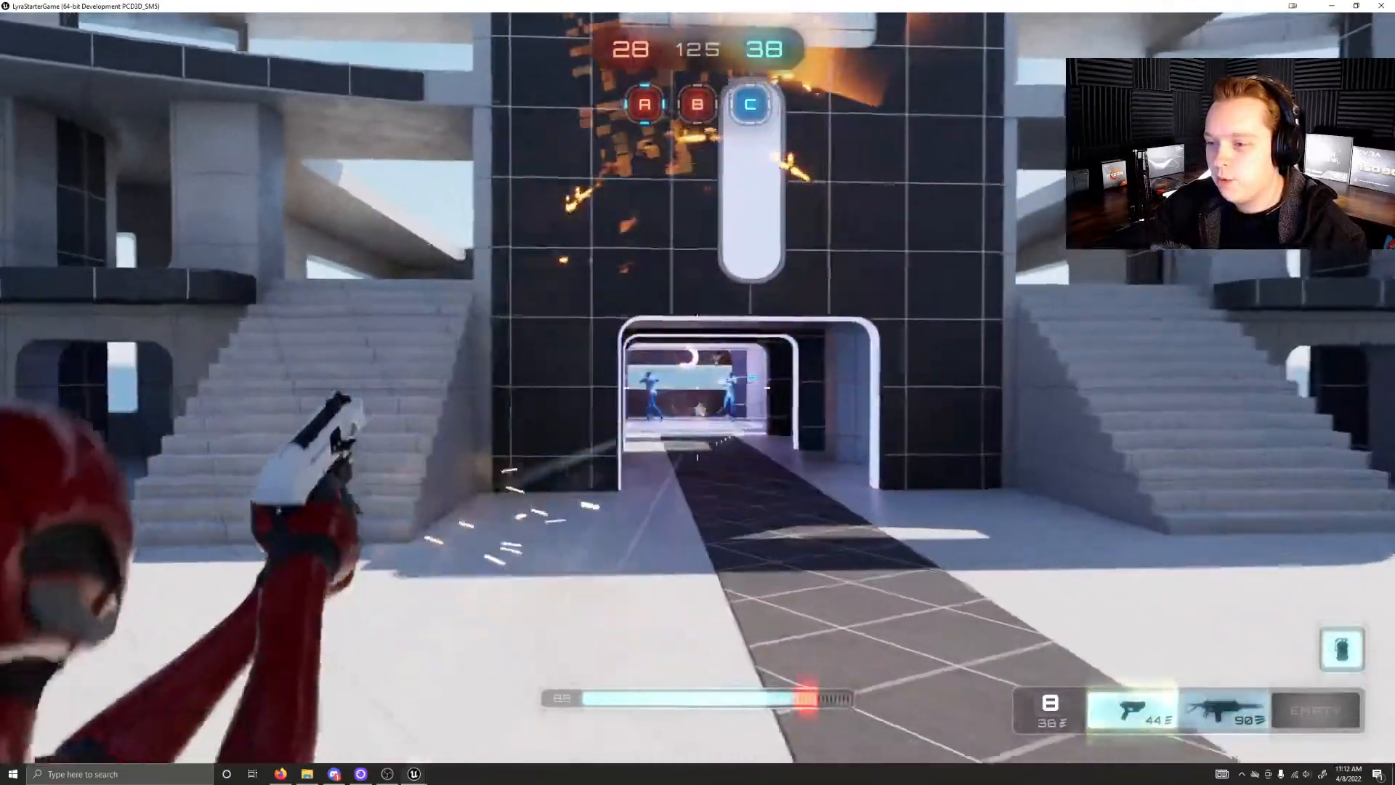
key(2)
click(698, 387)
key(w)
click(698, 387)
key(1)
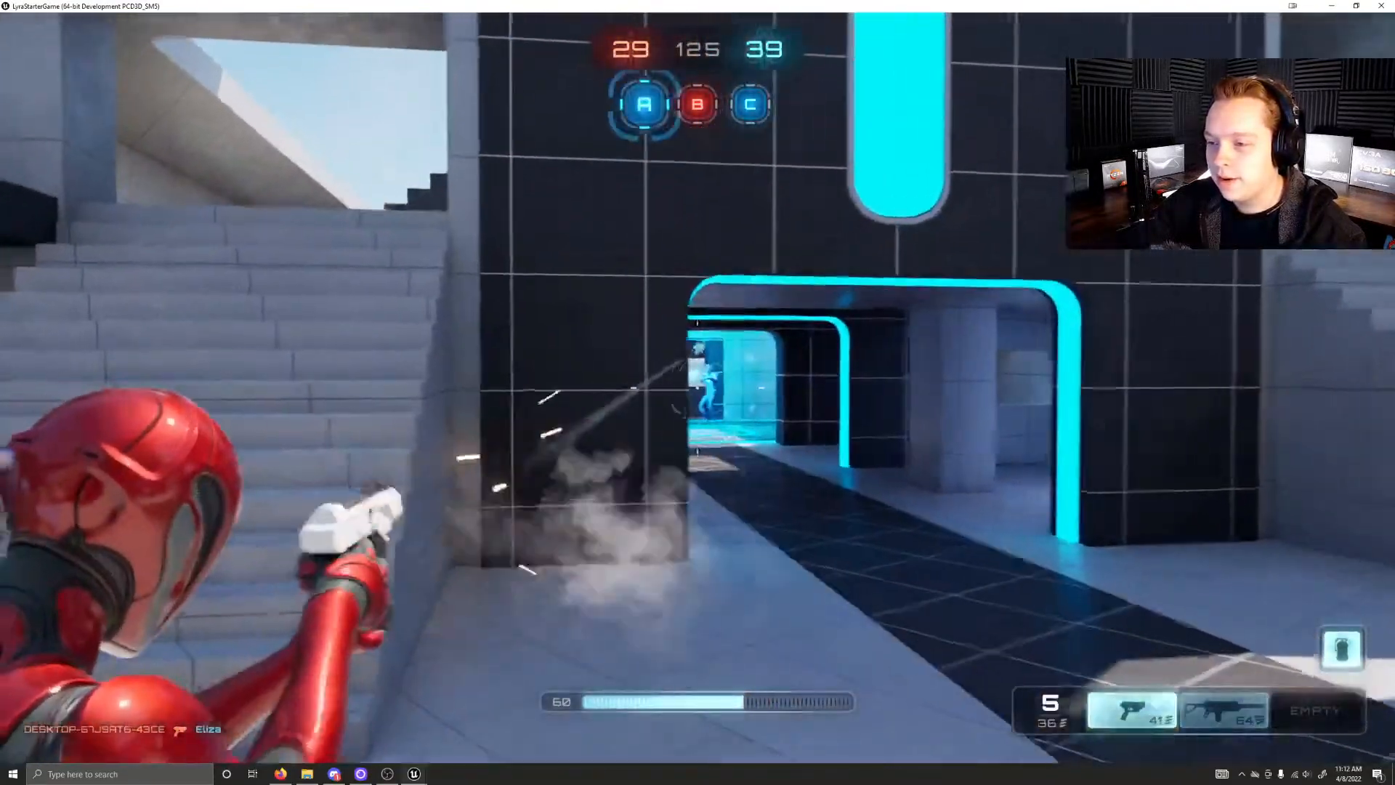
key(w)
click(697, 387)
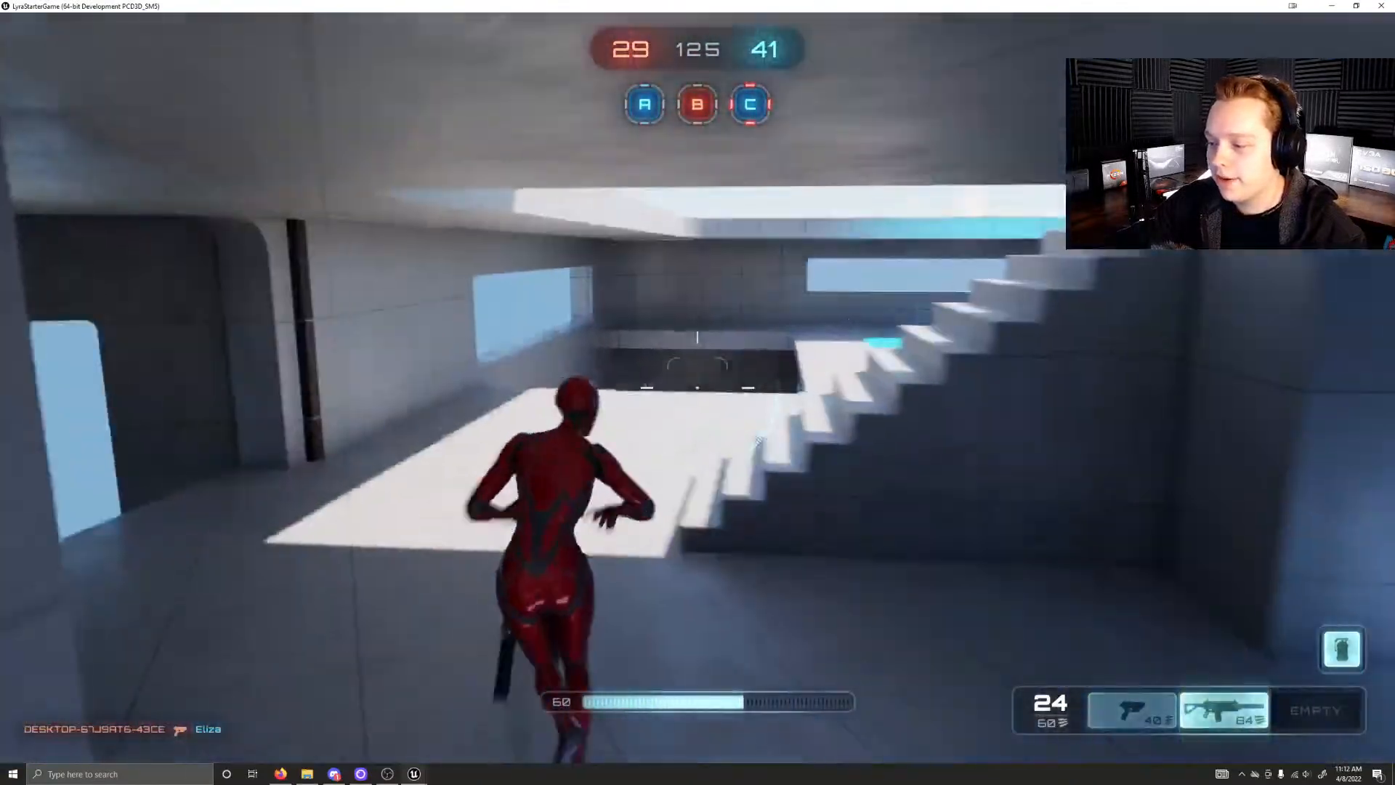
Step: Drop through the roof opening into control point A and recapture it for the red team
key(w)
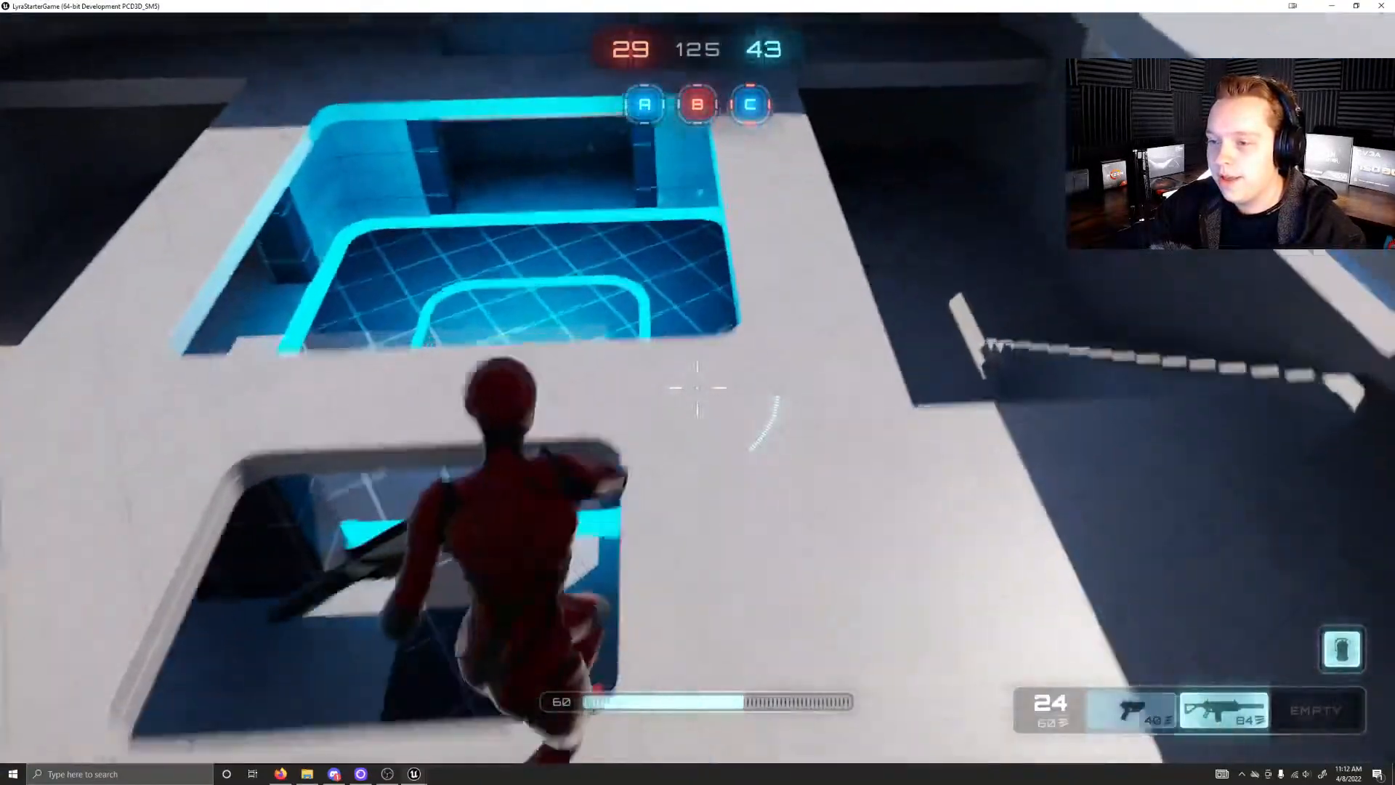
key(w)
key(w)
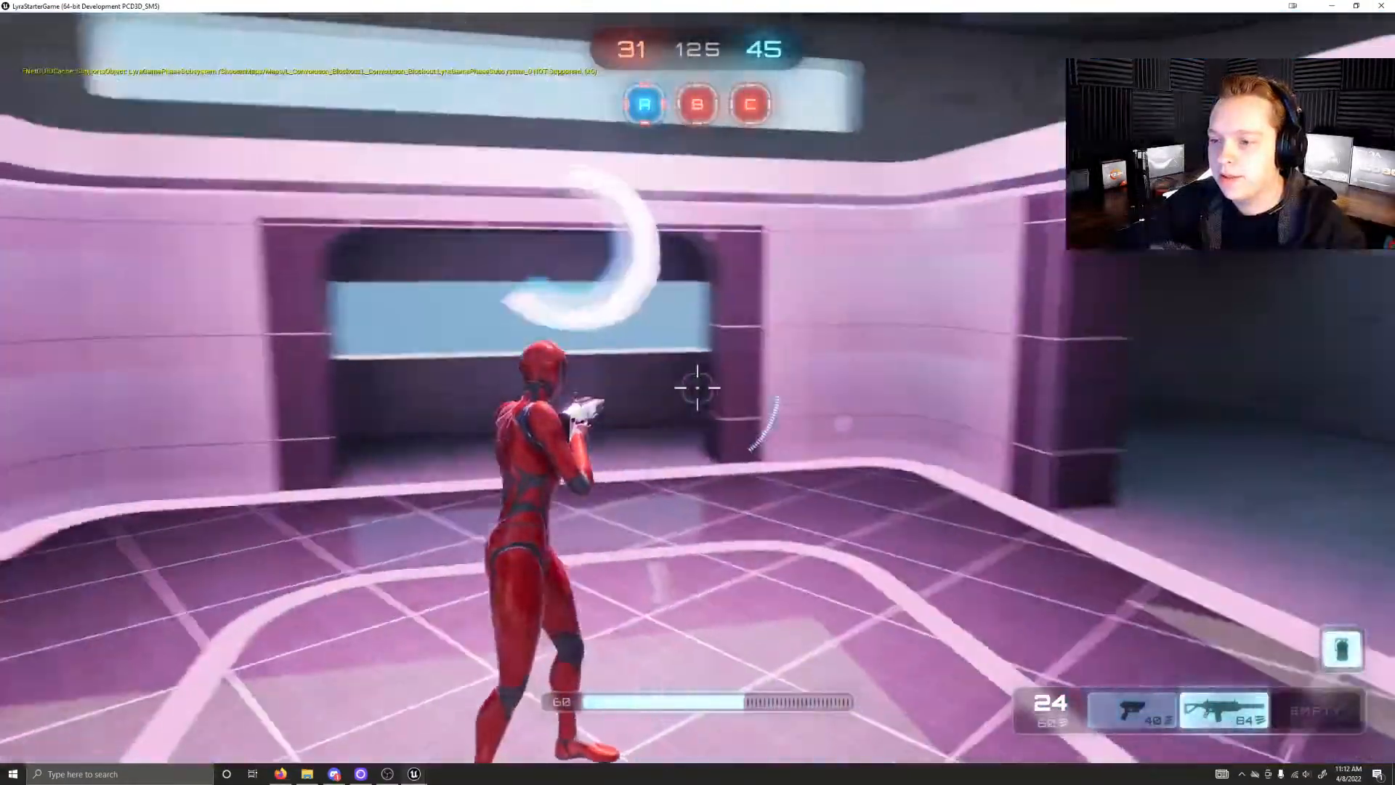
key(w)
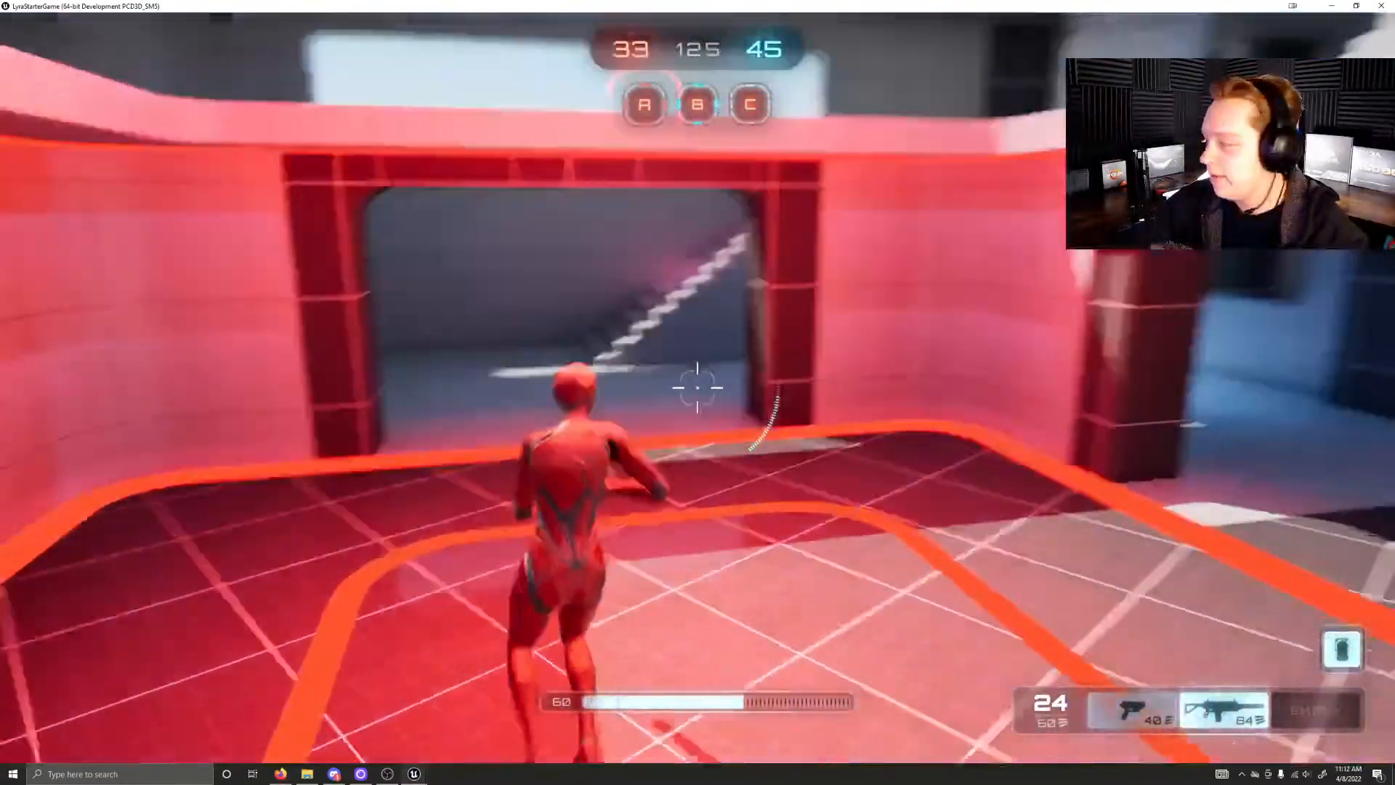
Step: Run from control point A to the raised level, collect the green health pickup, and launch over the curved walkway
key(w)
key(w)
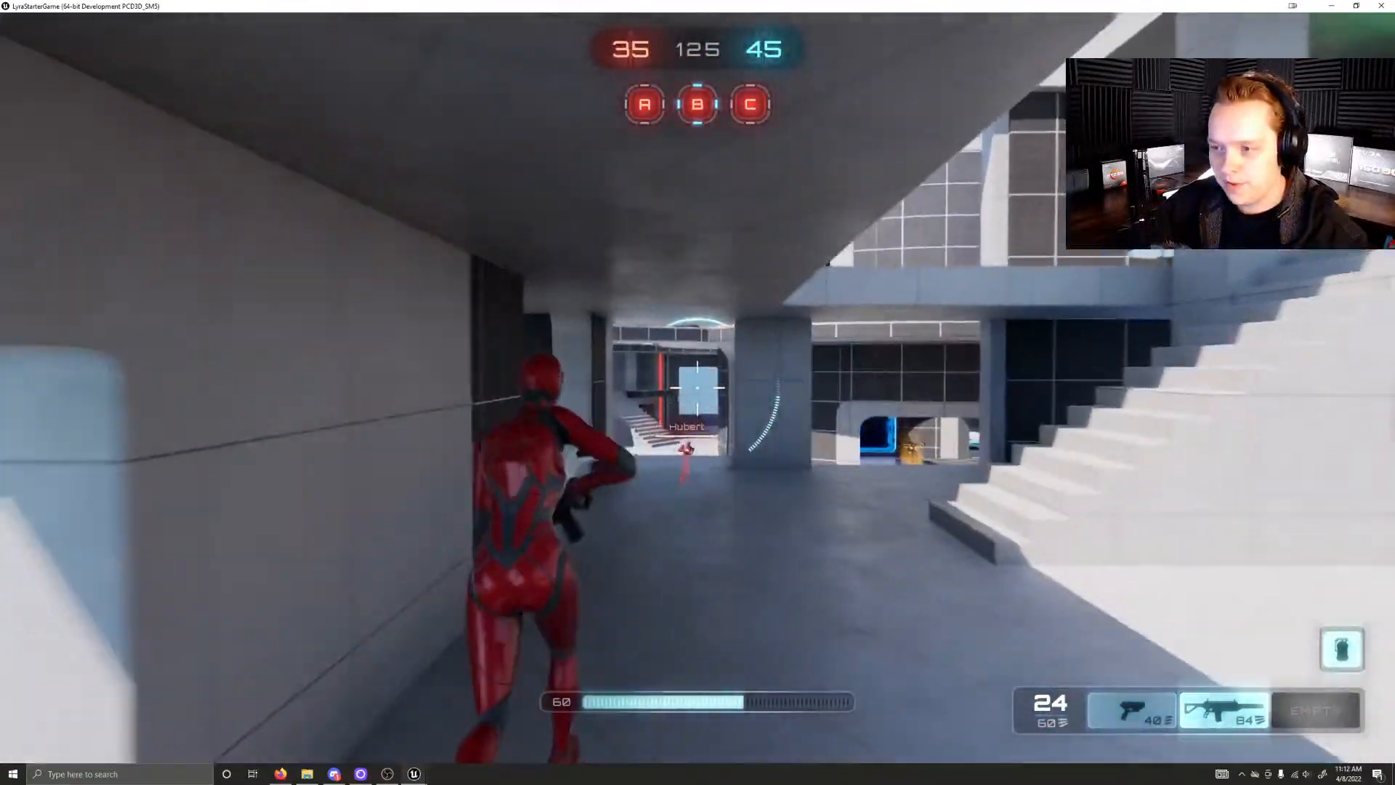
key(w)
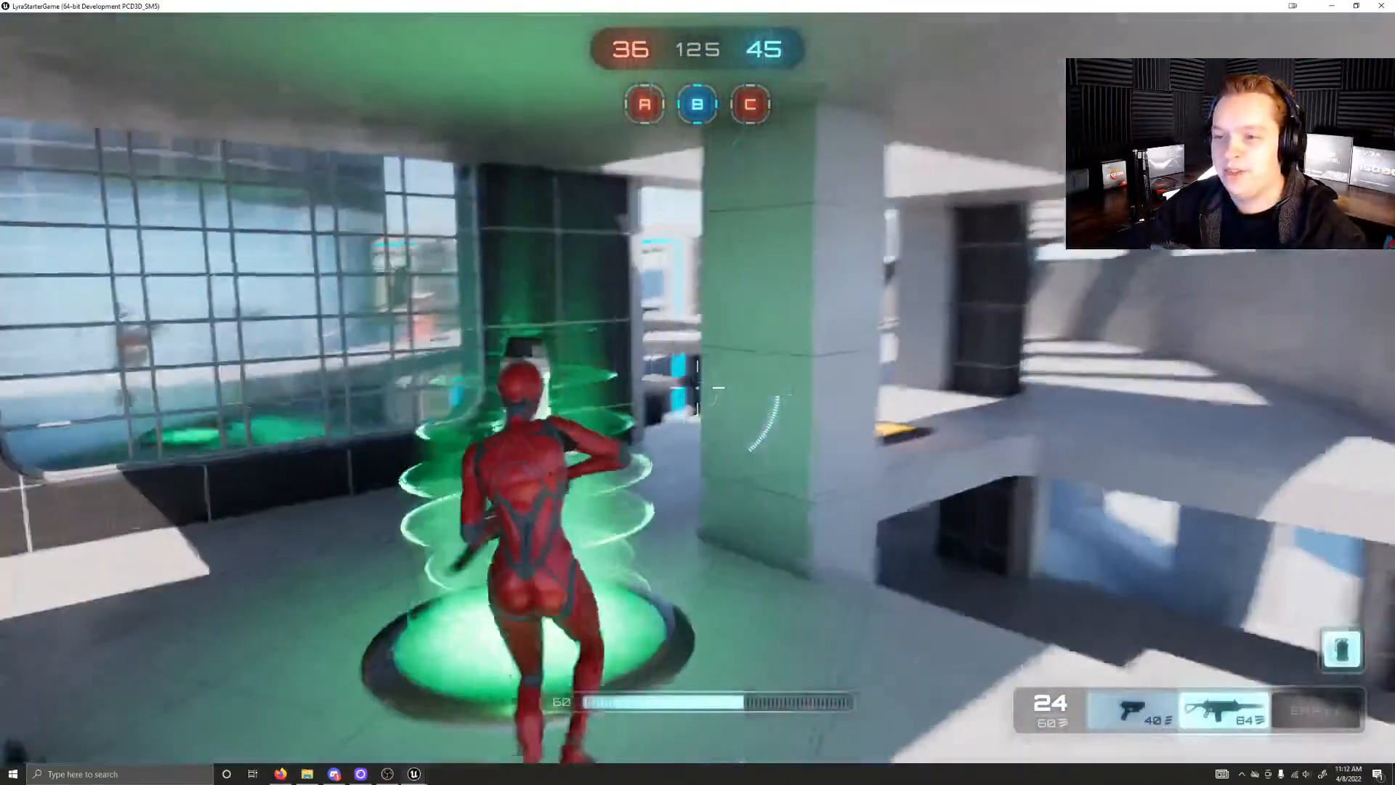
Step: Cross the bridge to the central tower's upper ring and run around it past the orange weapon pads
key(w)
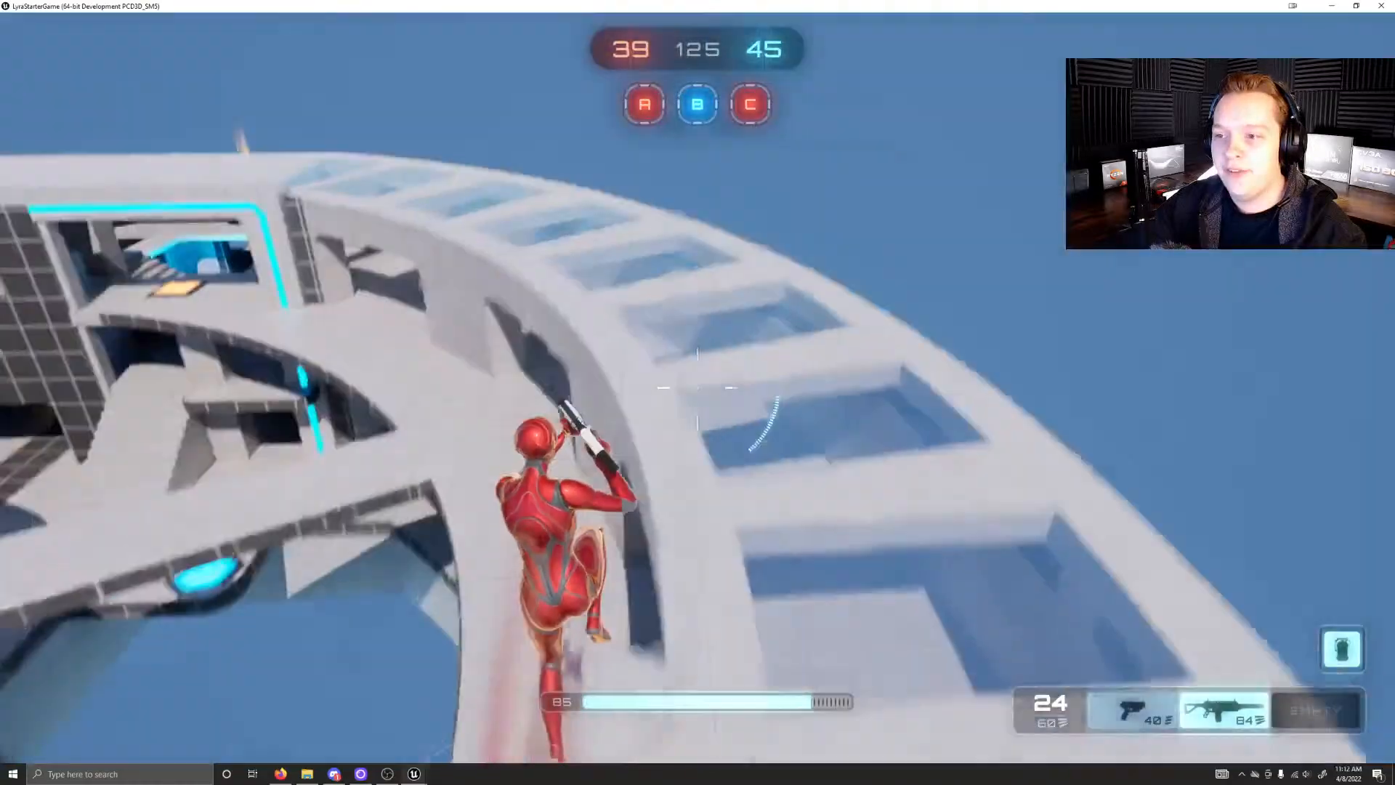
key(w)
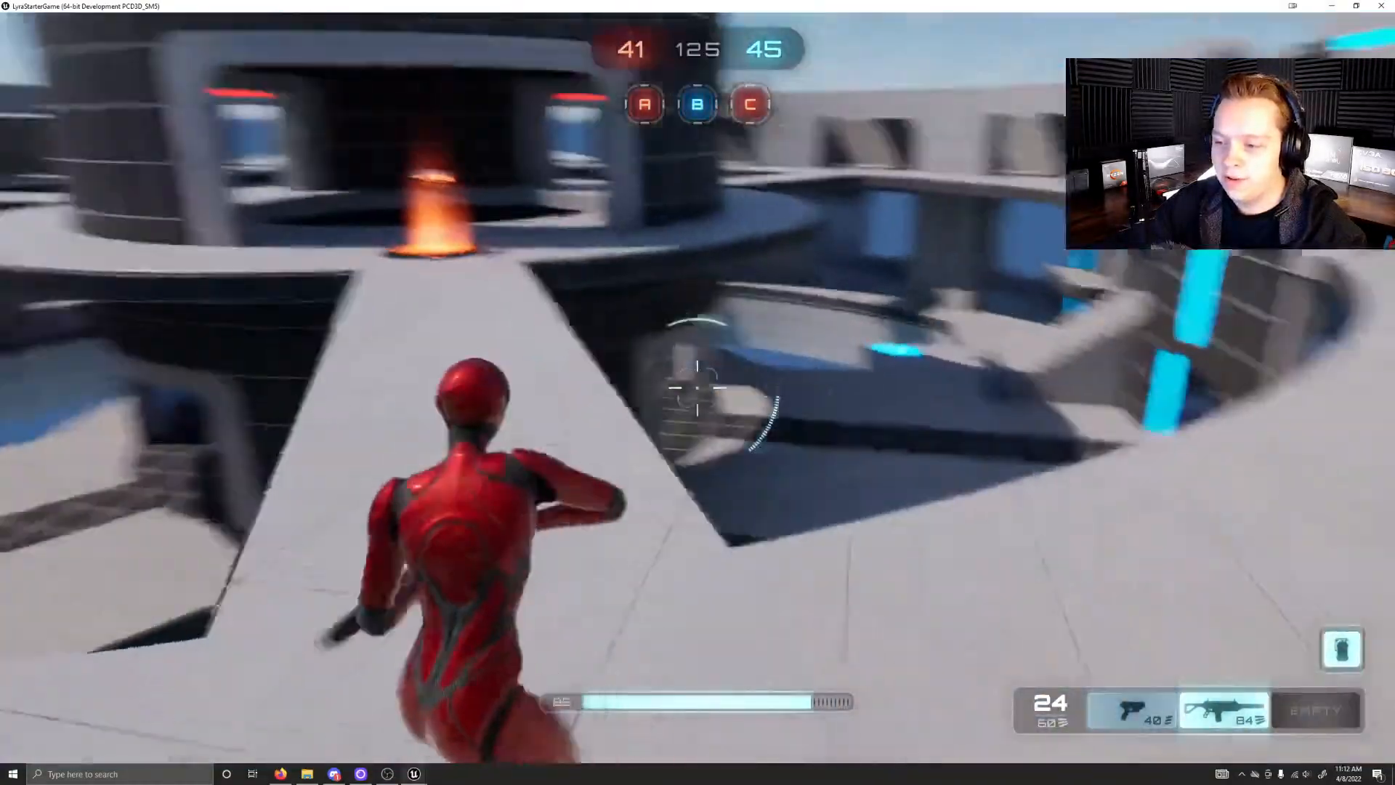
key(w)
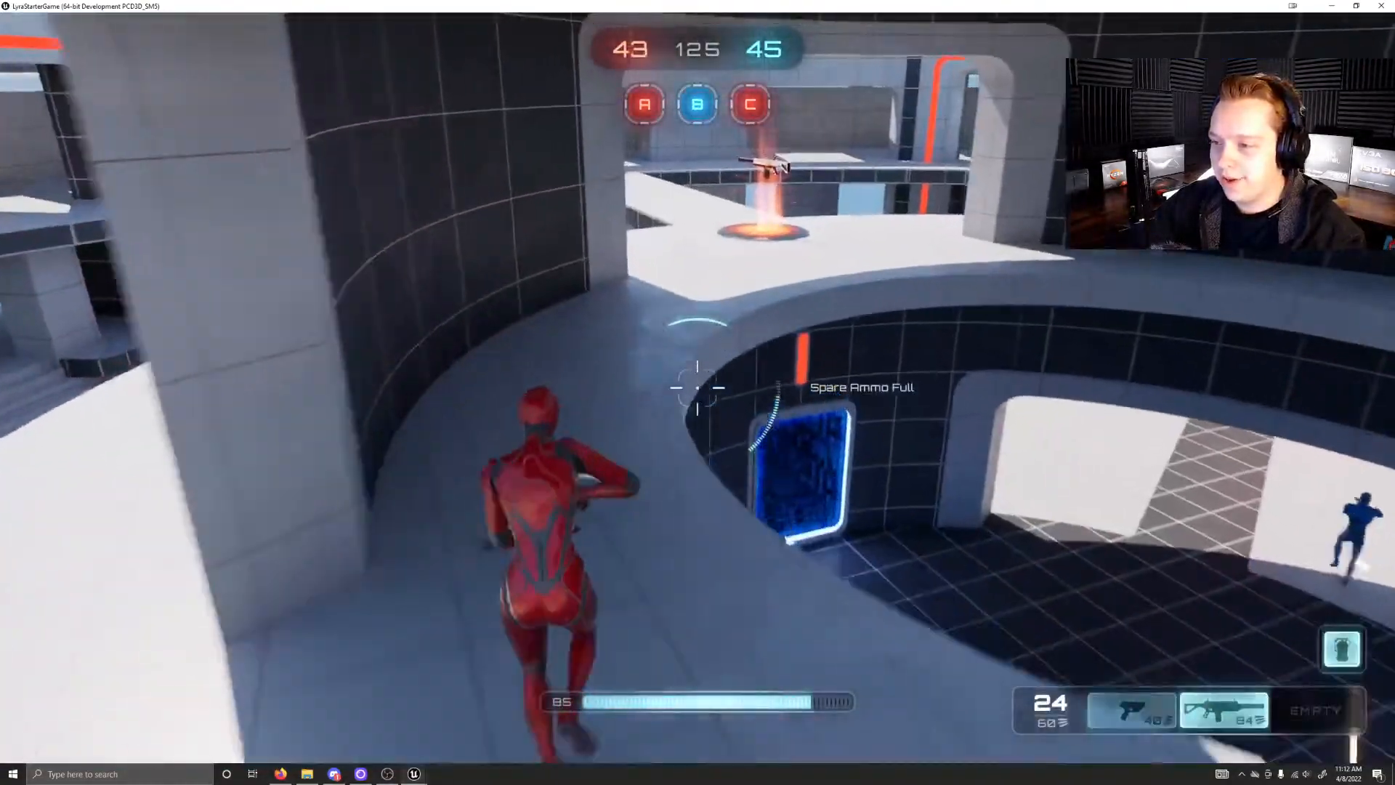
Step: Drop from the central tower's upper ring to the ground level and sprint toward the tower's open interior
key(w)
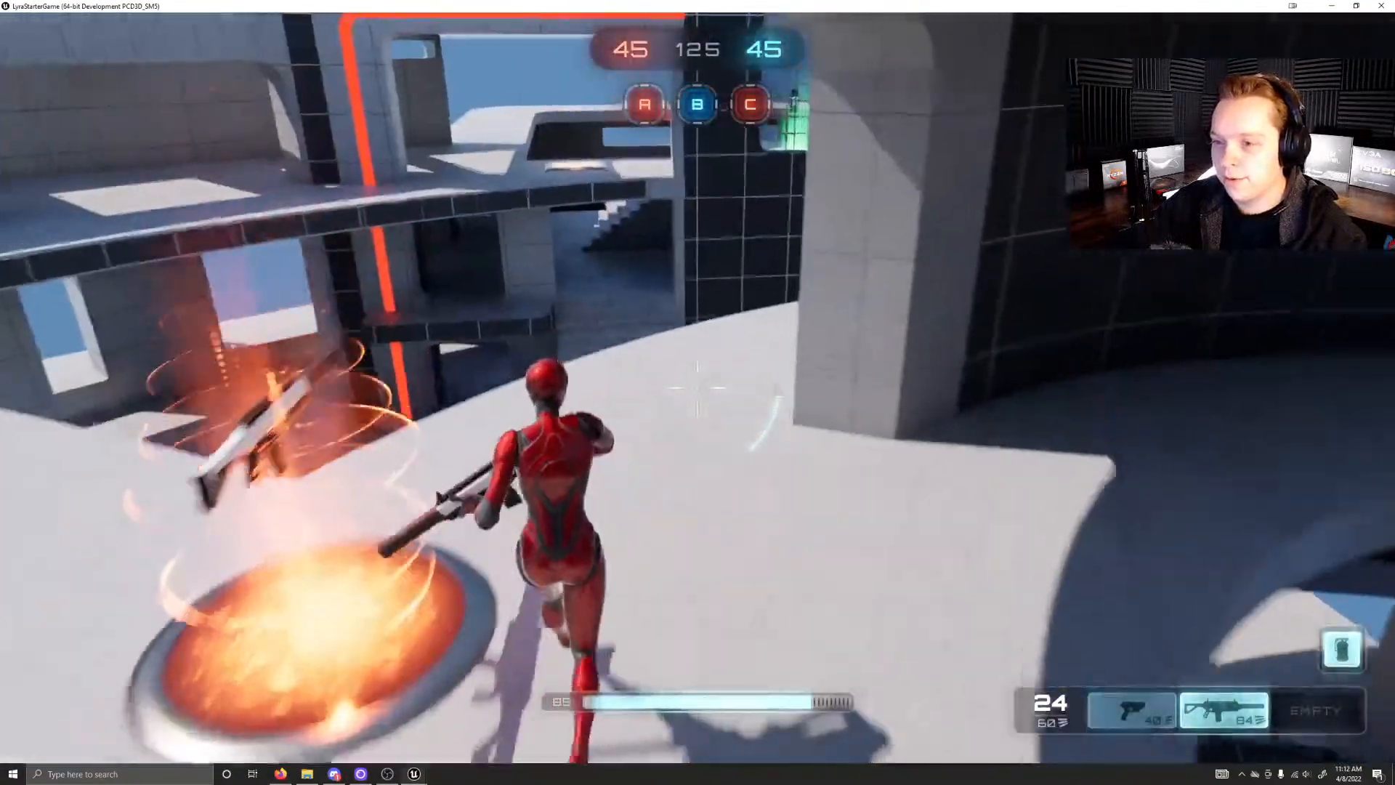
key(w)
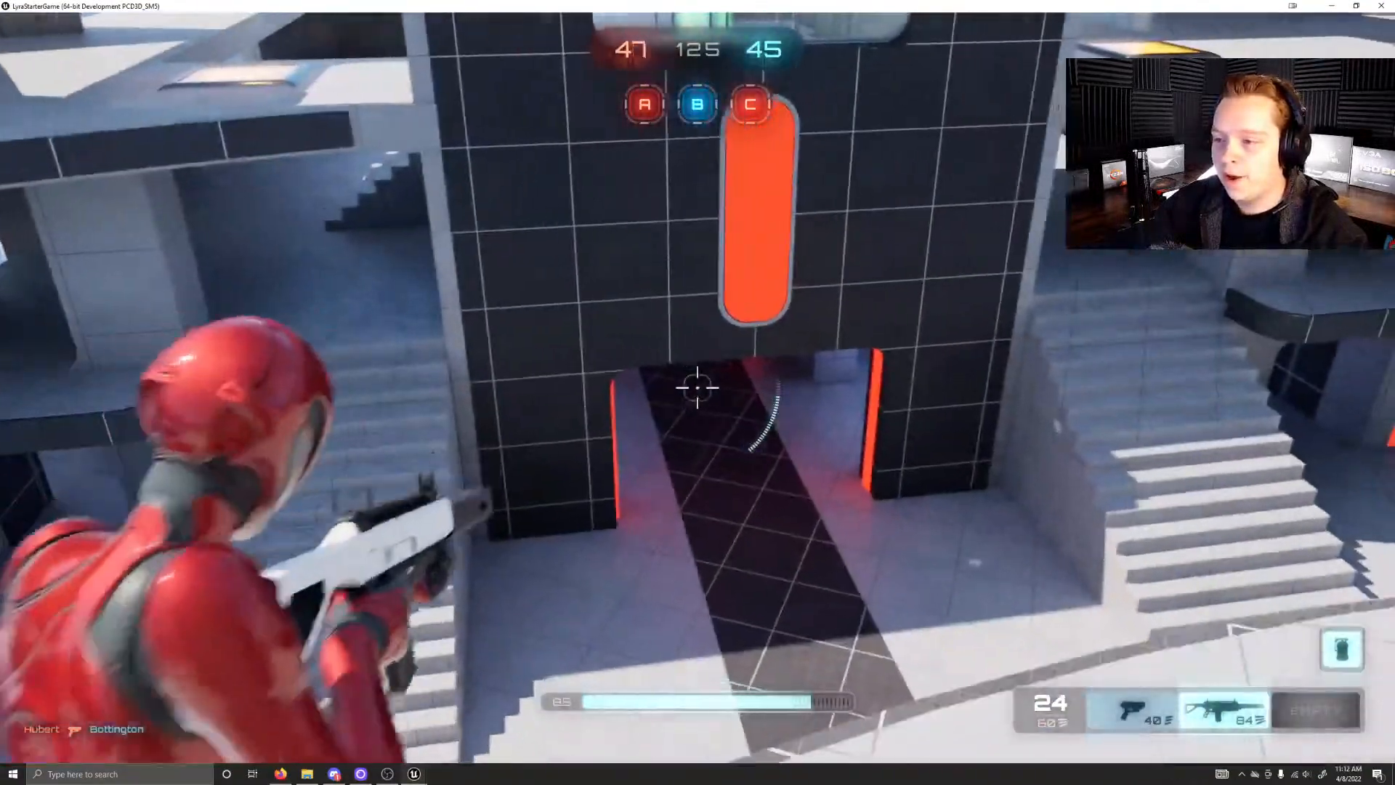
key(w)
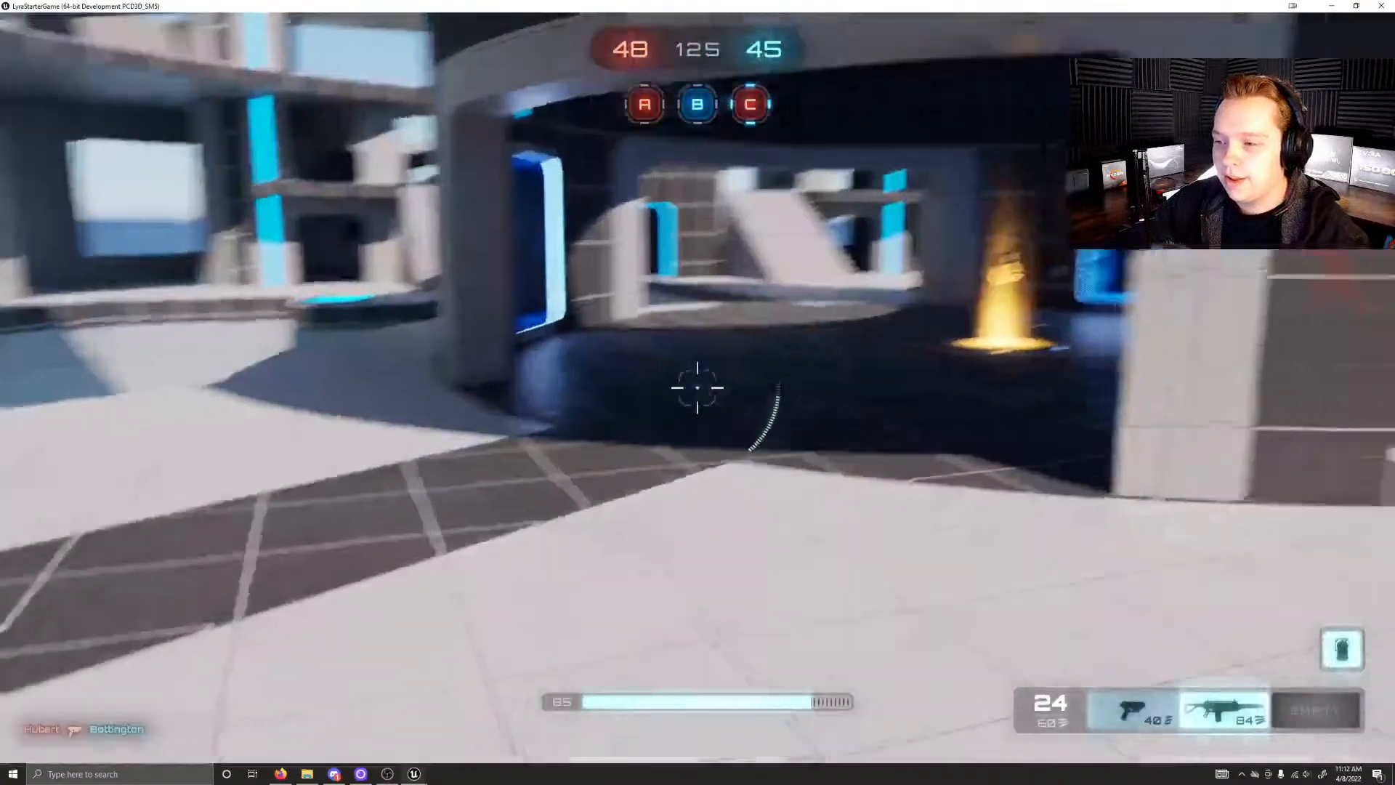
key(shift)
key(w)
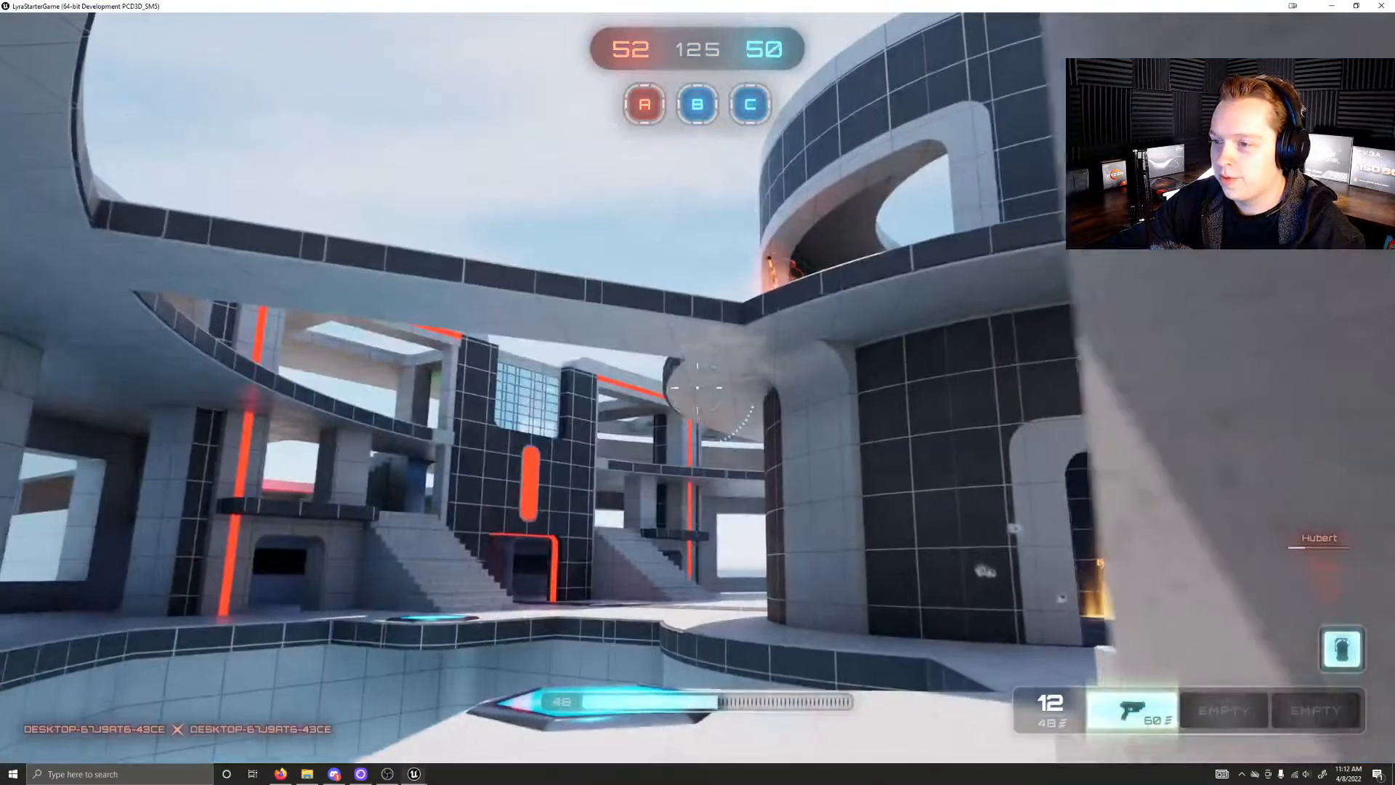
Step: Run from the respawn area past the central tower and over the raised level beside the health pickup into the covered passage
key(w)
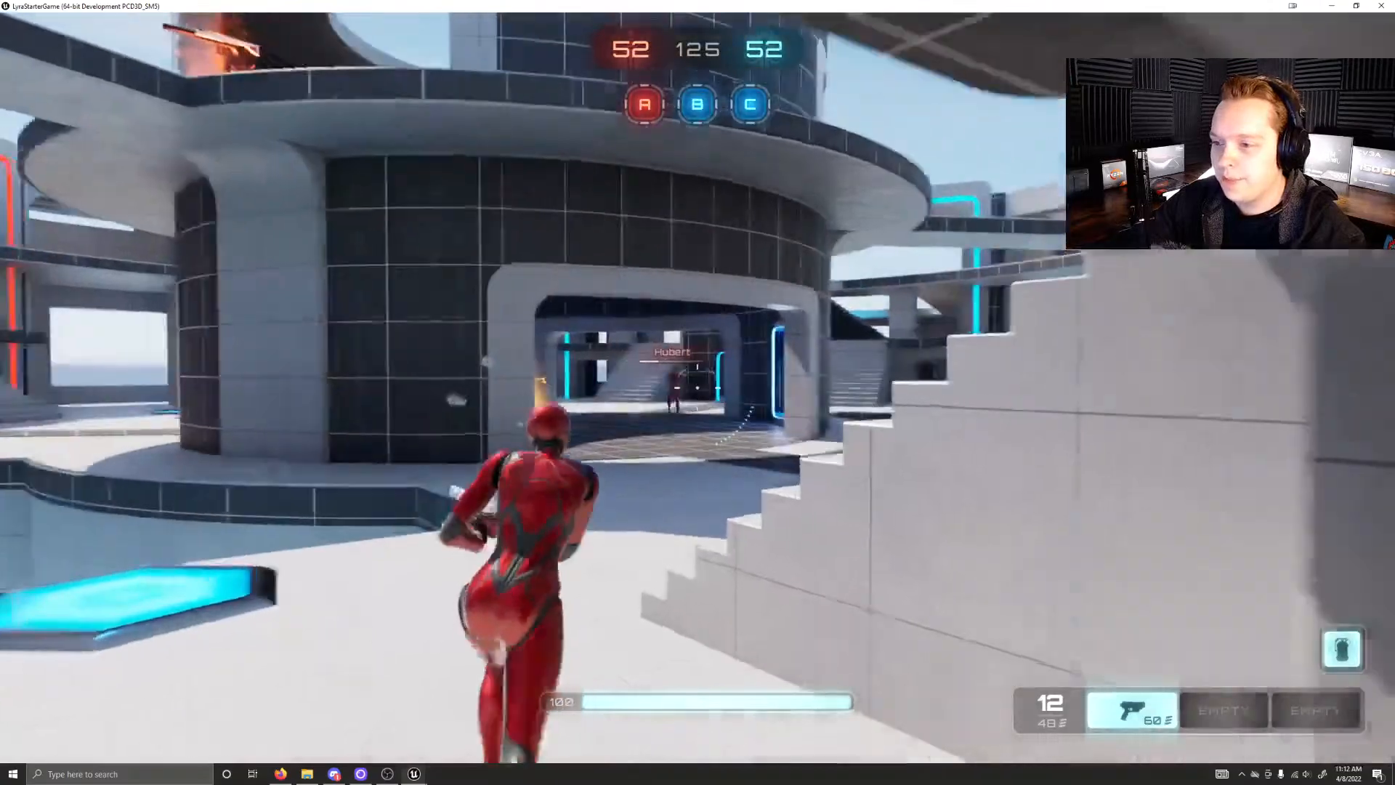
key(shift)
key(w)
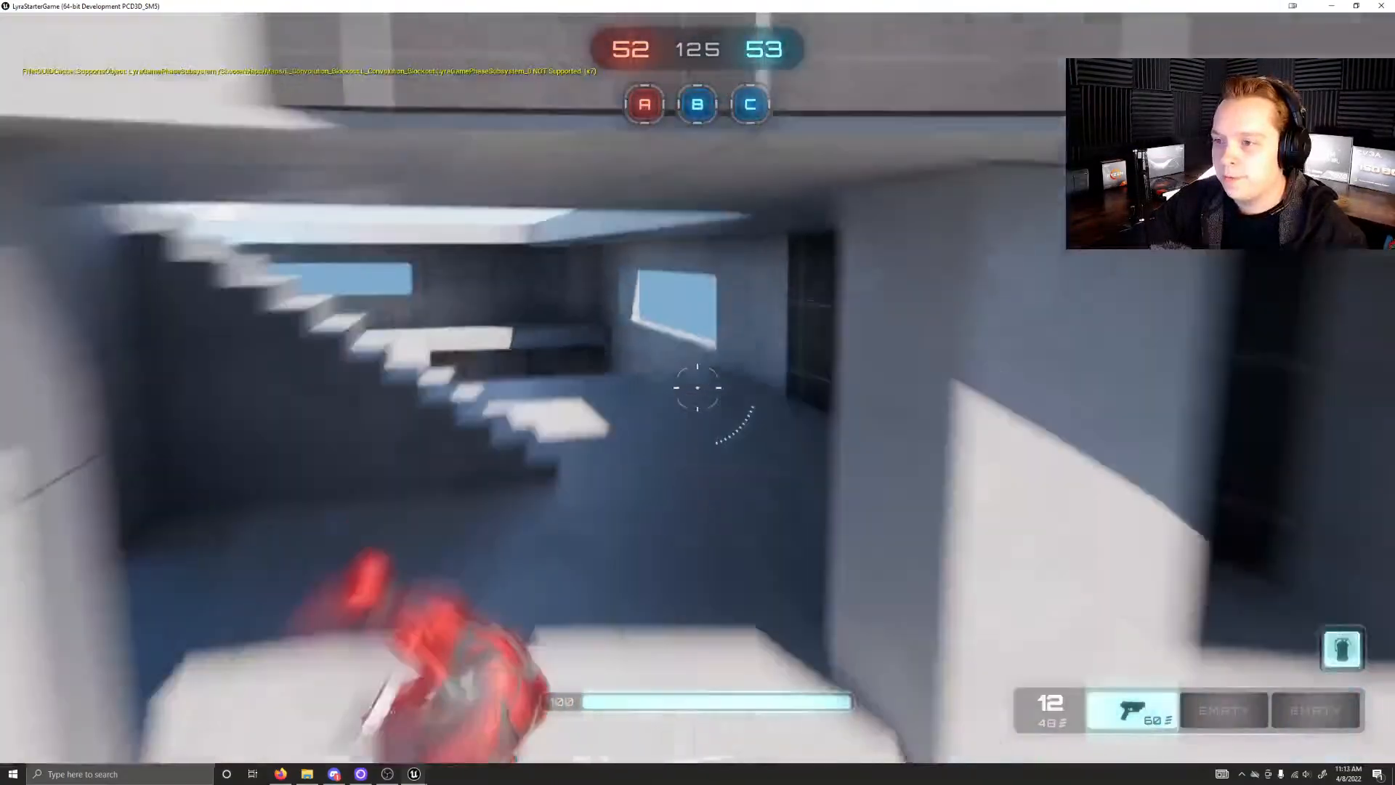
key(w)
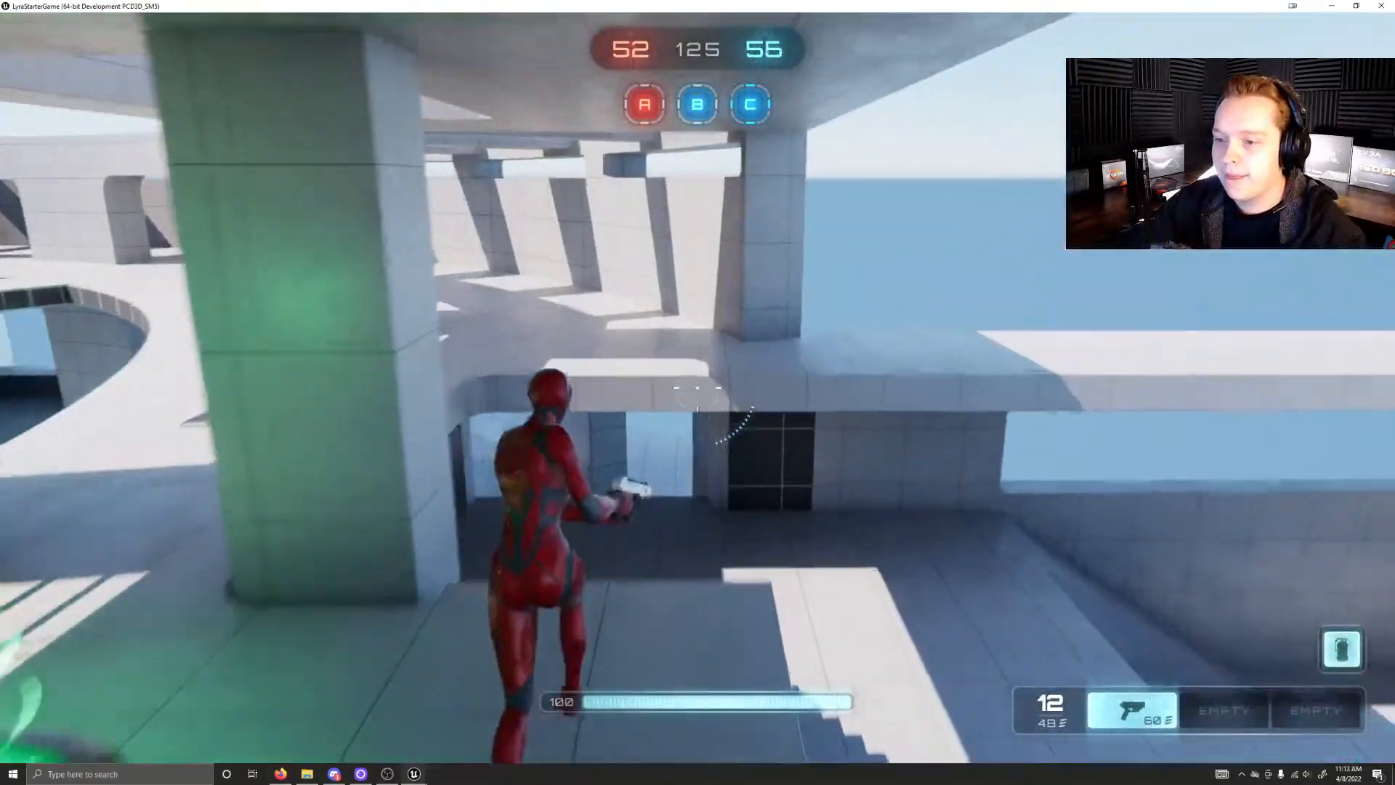
key(w)
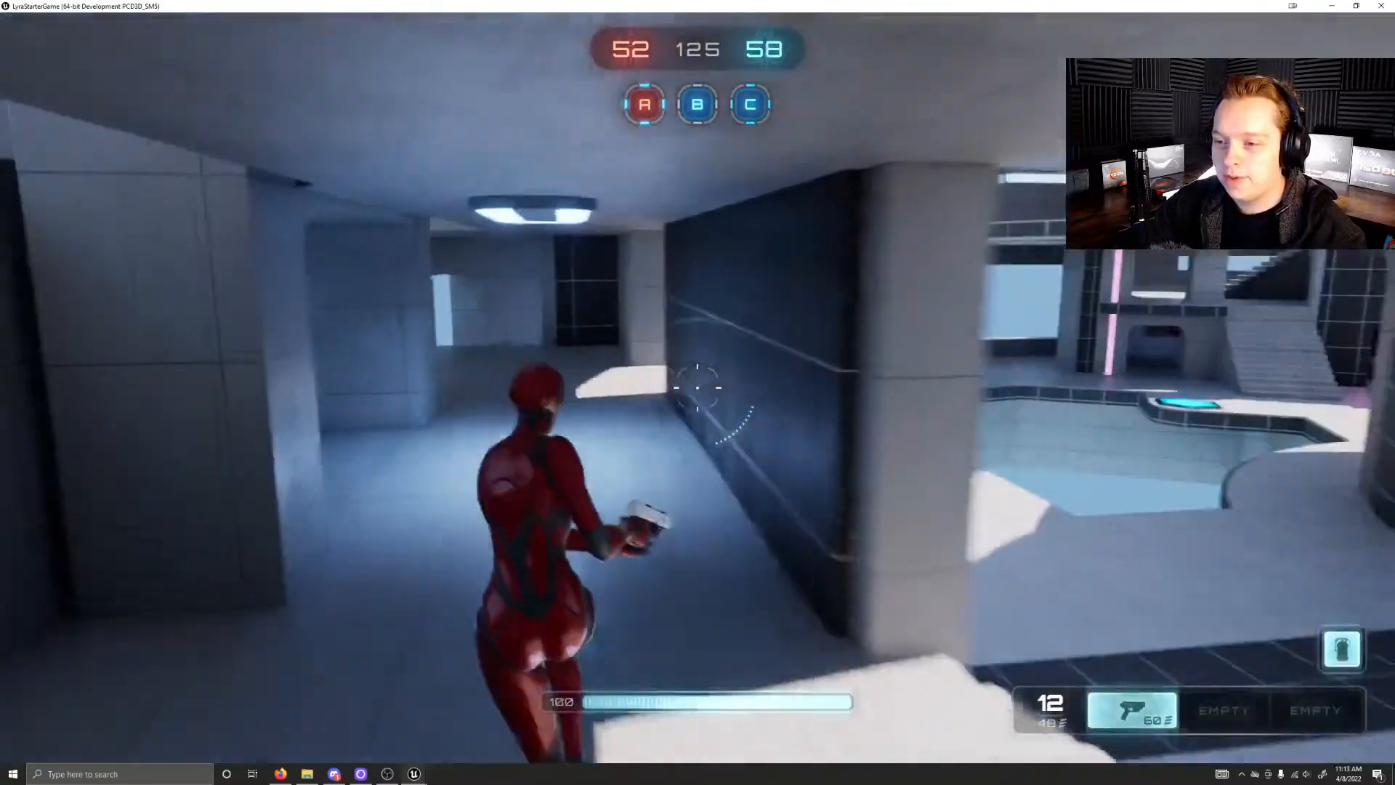
Step: Go through the cyan-lit gates into control point A and capture it for the red team
key(w)
right_click(698, 387)
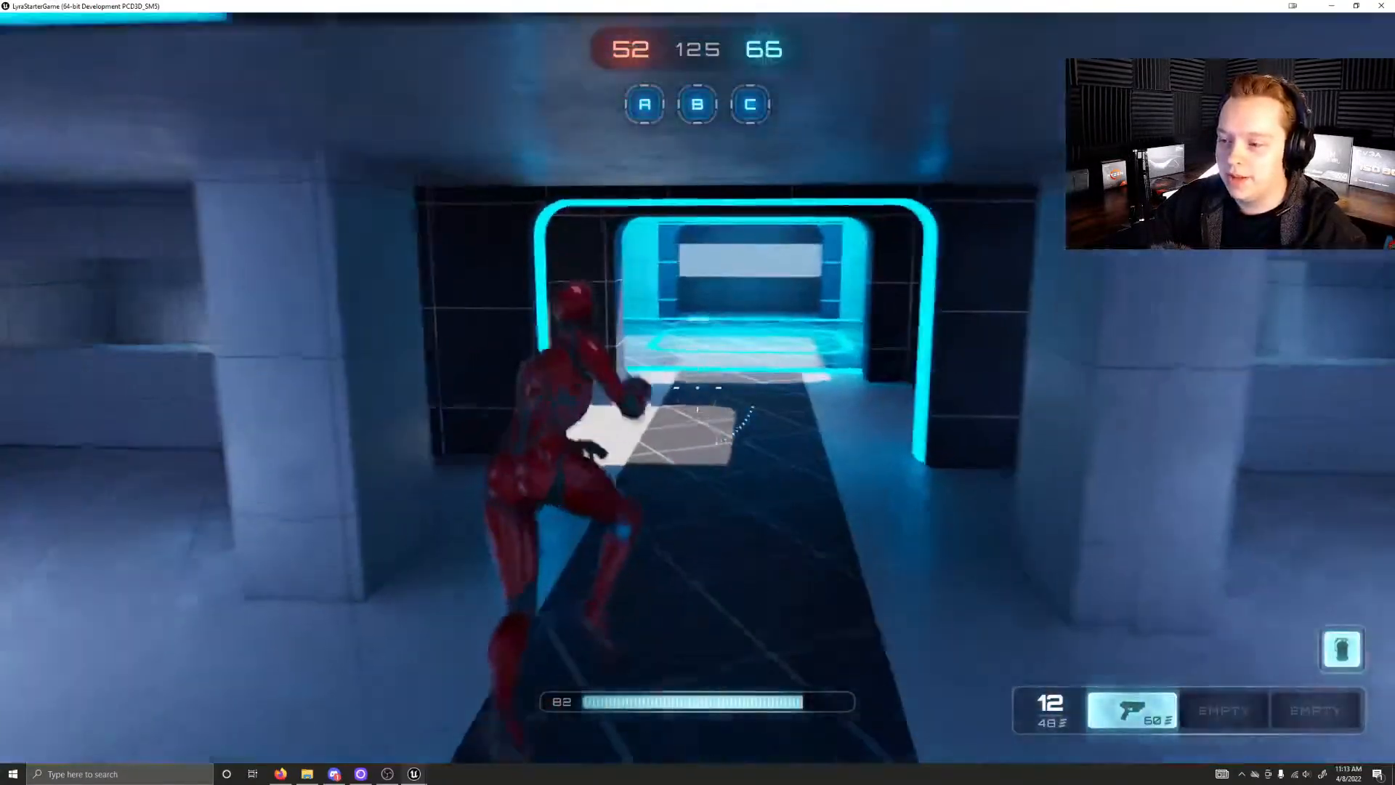
key(w)
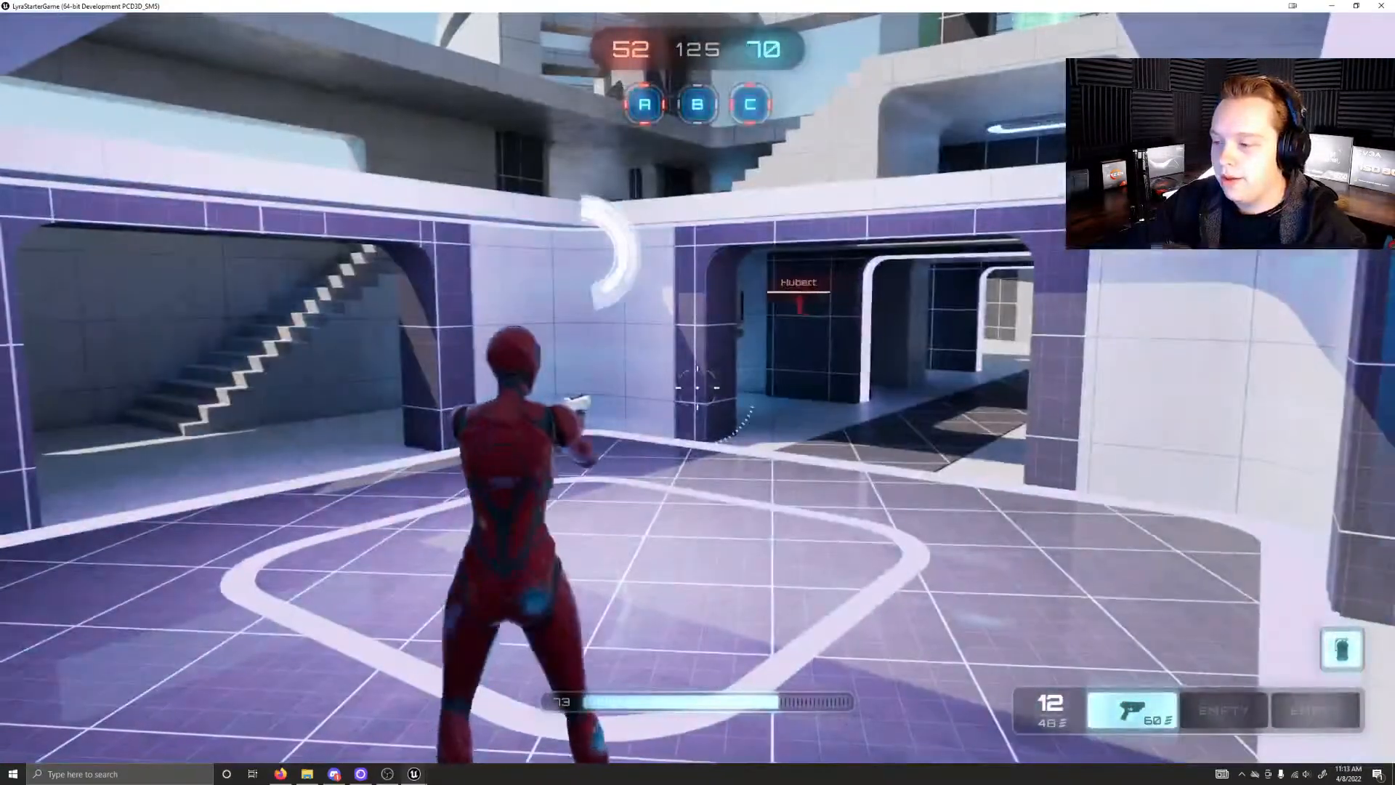
key(a)
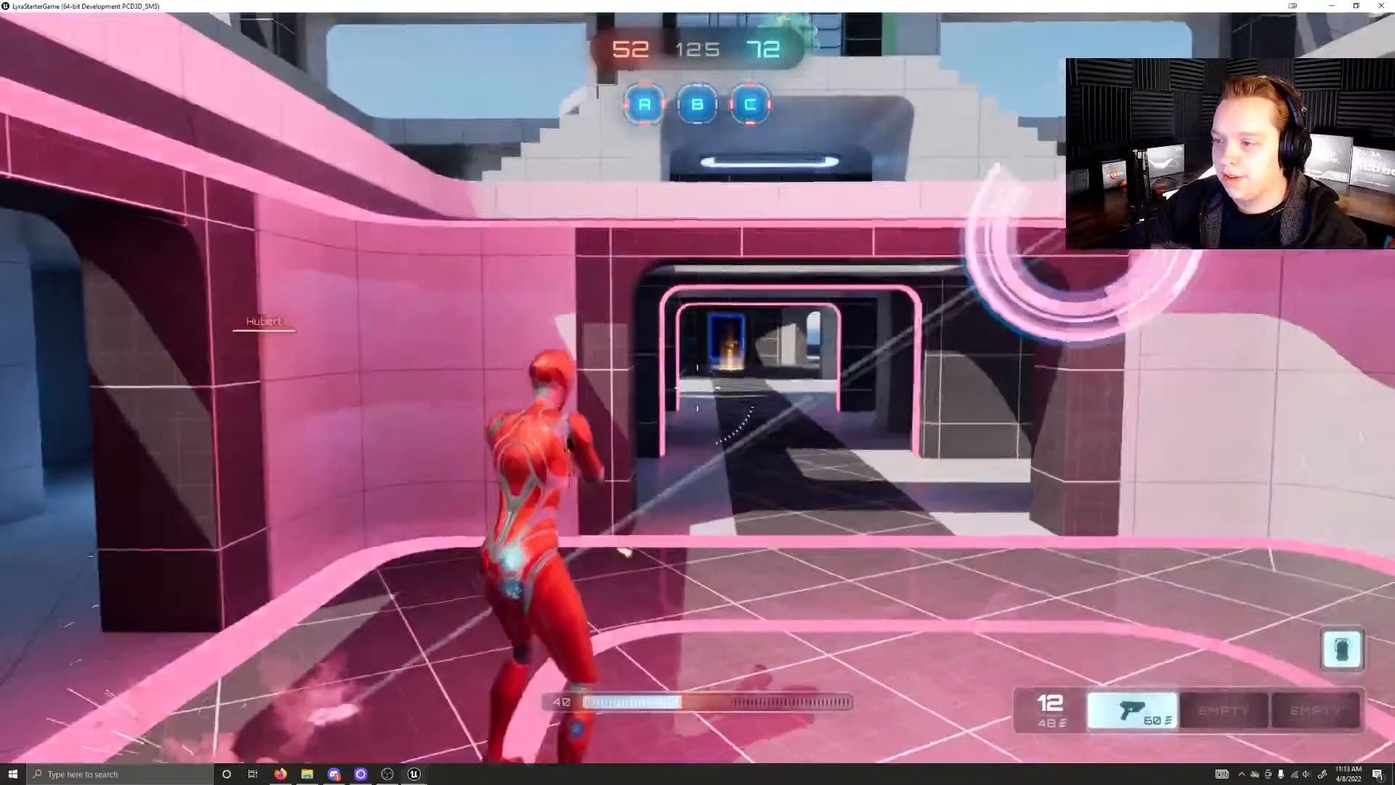
key(w)
Step: Leave control point A by the stairs and fight the blue enemy on the steps with the pistol
key(w)
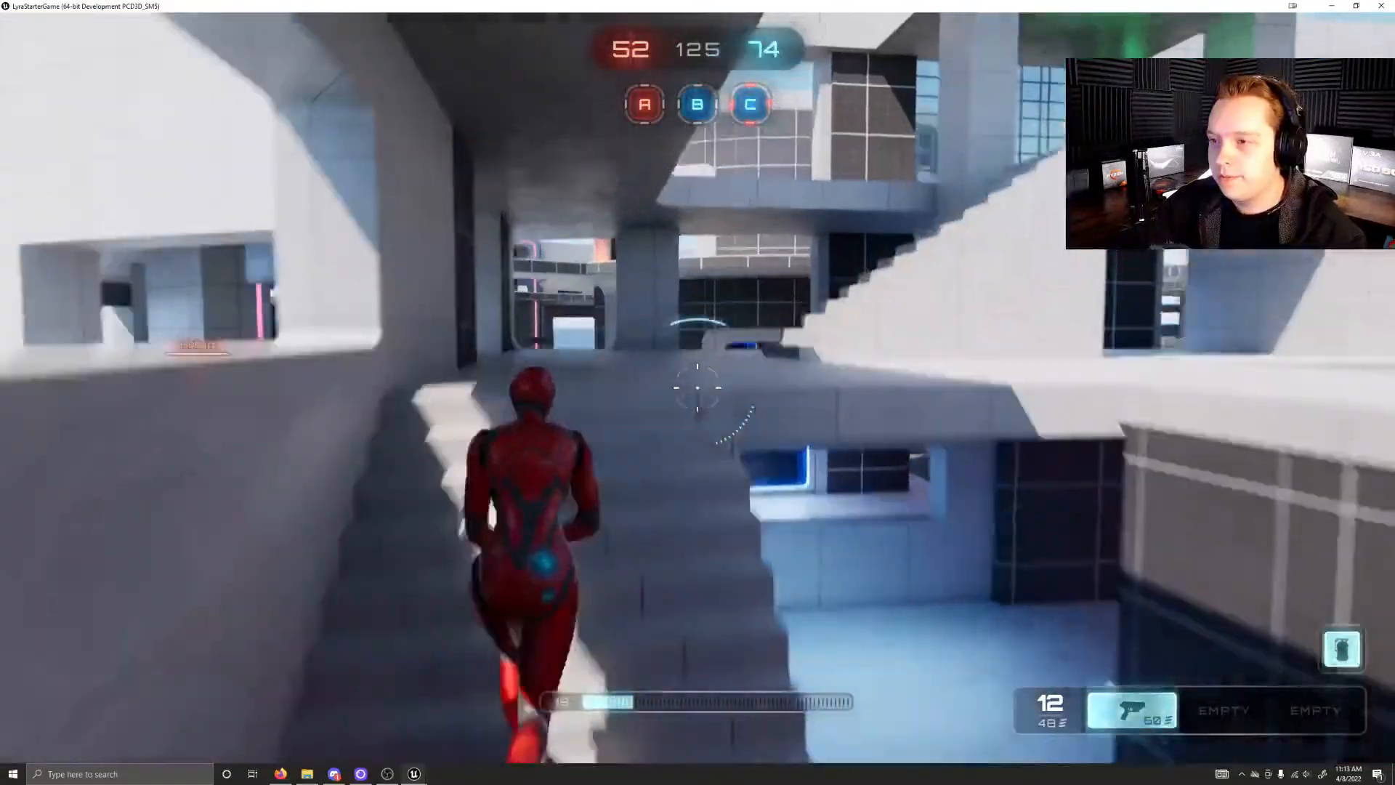
key(w)
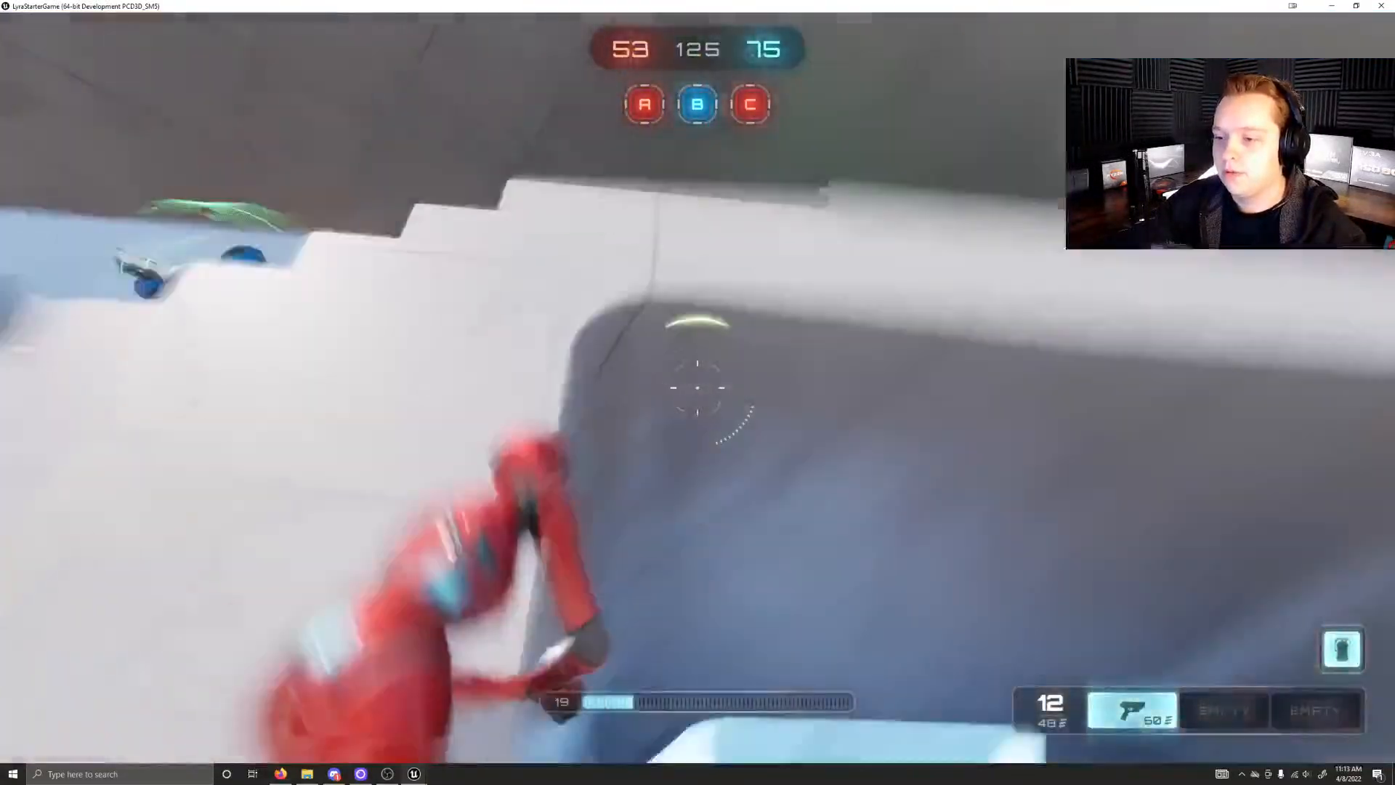
click(698, 387)
click(698, 387)
click(698, 387)
click(697, 387)
click(697, 387)
click(697, 388)
click(697, 388)
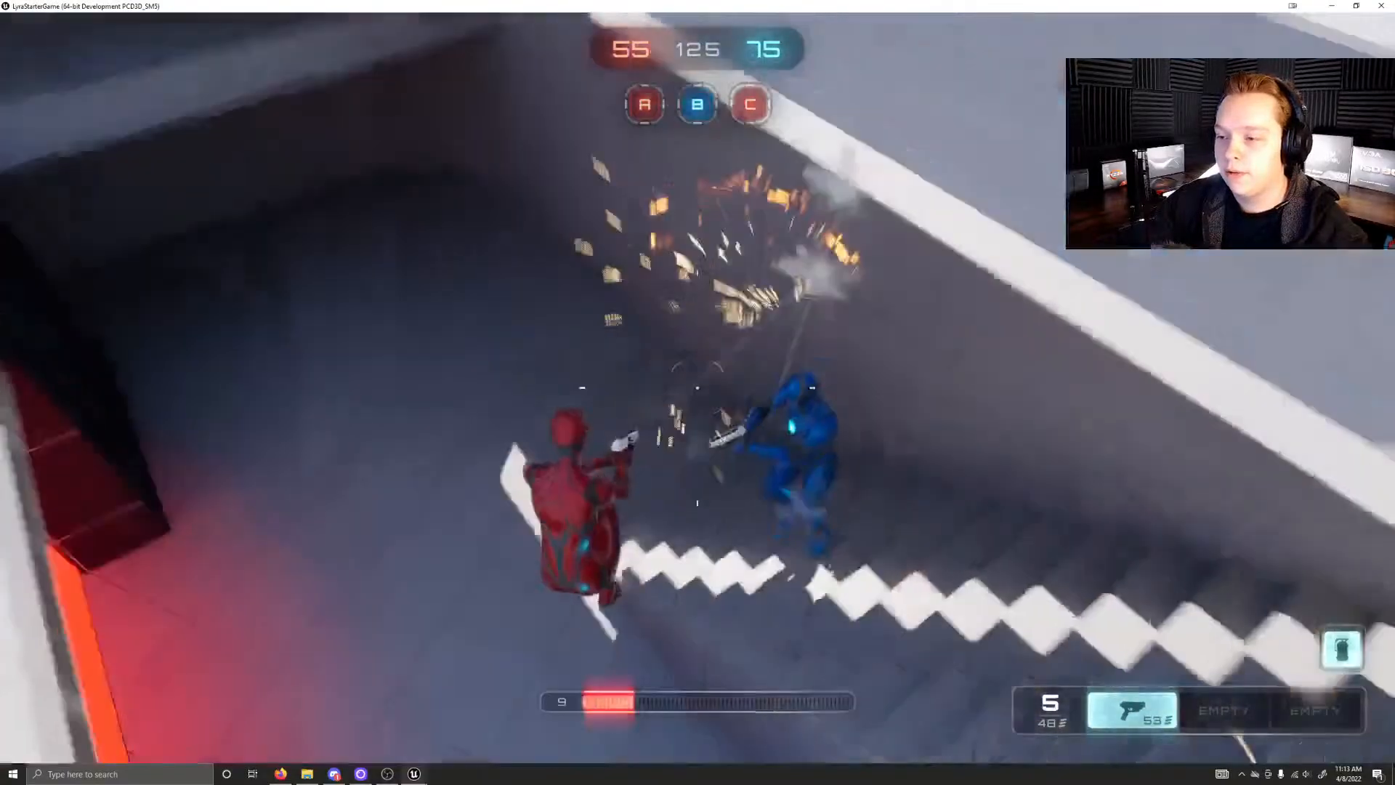
click(698, 387)
click(697, 387)
click(697, 387)
click(698, 388)
click(698, 387)
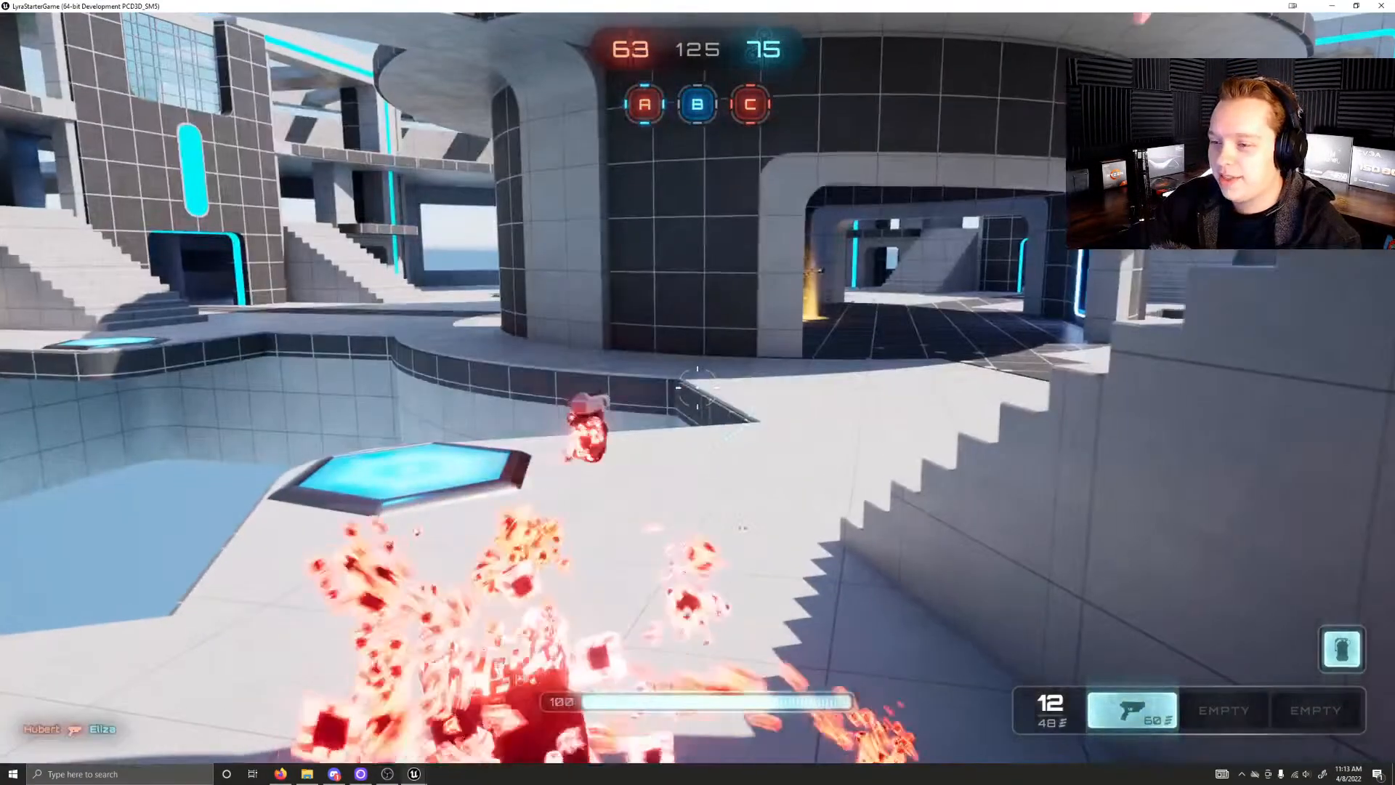
Step: Run from the respawn area through the curved windowed corridor and reach a control point held by the red team
key(w)
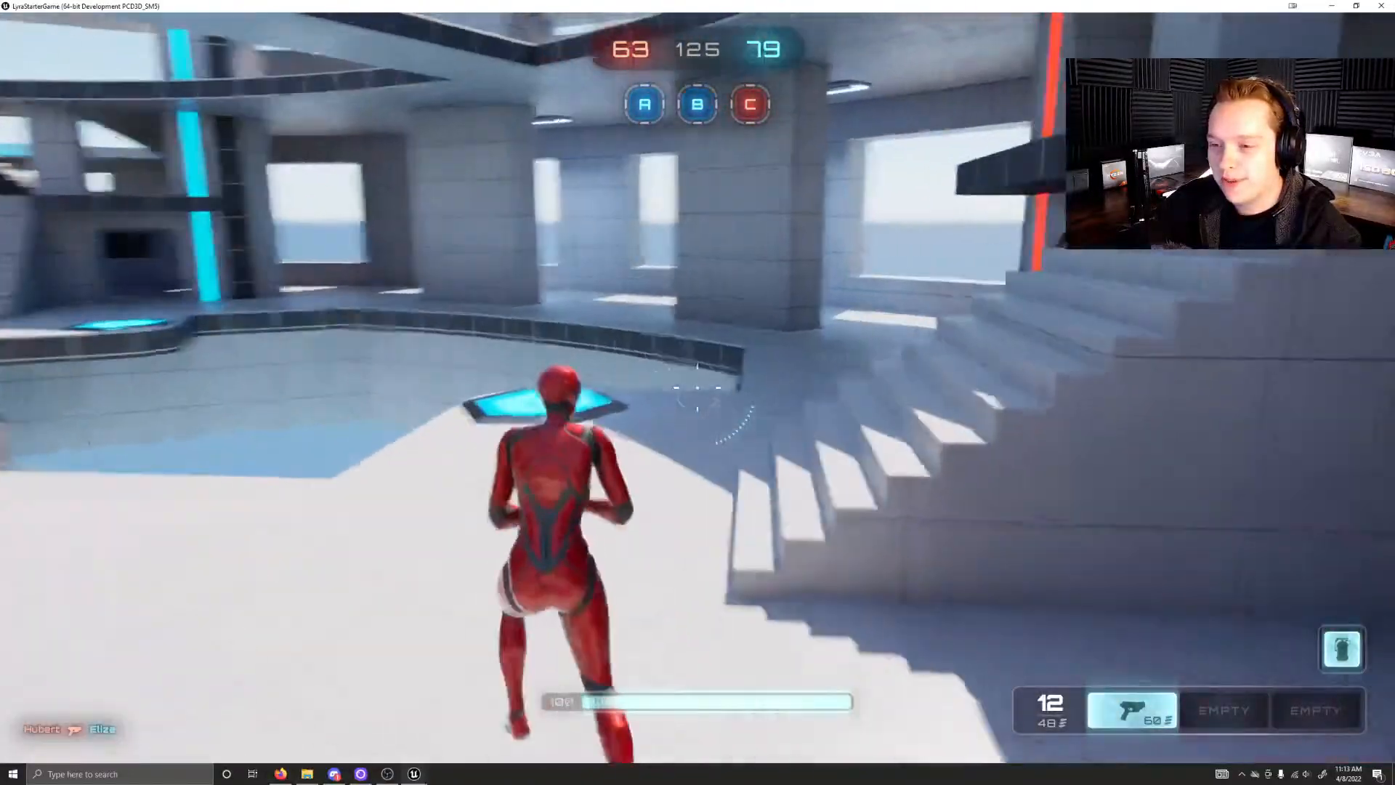
key(w)
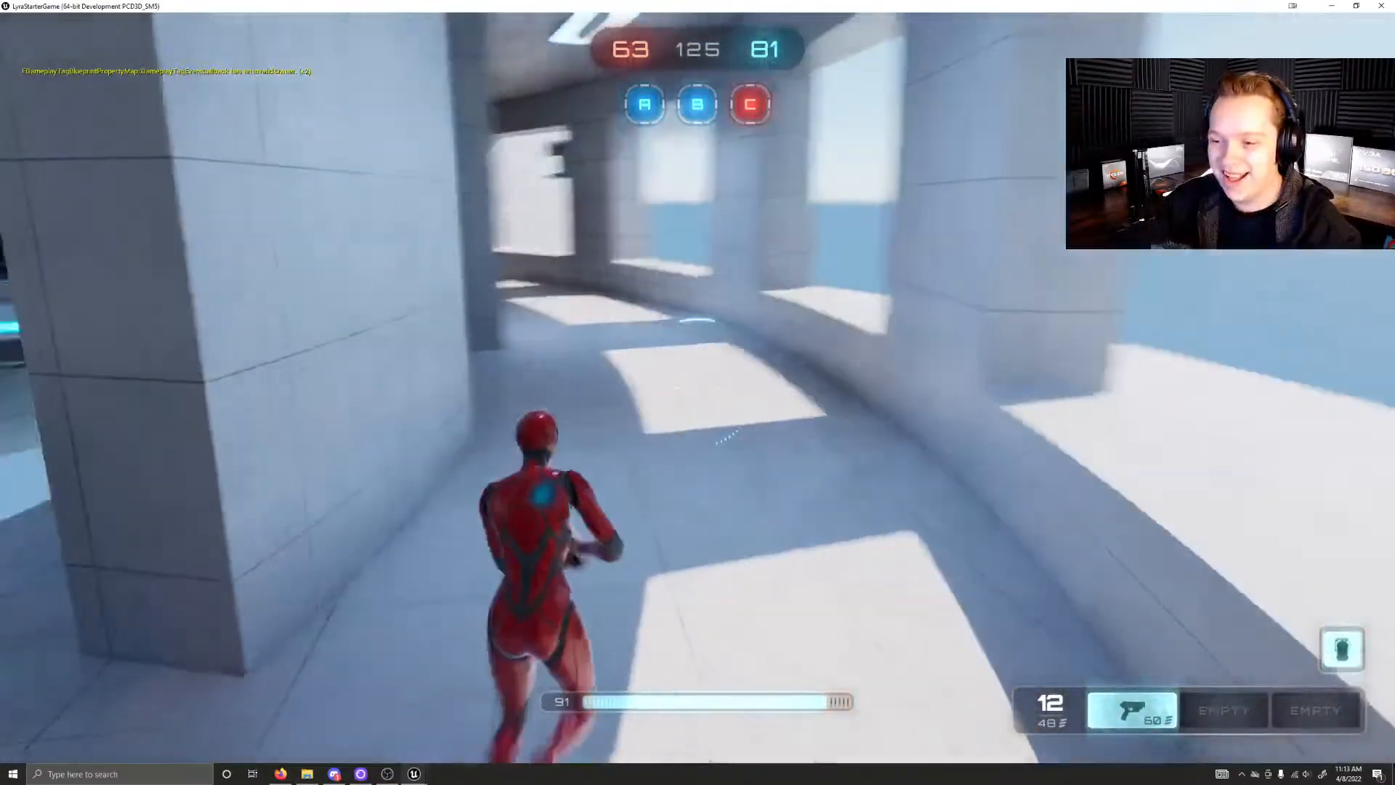
key(w)
key(w)
key(w)
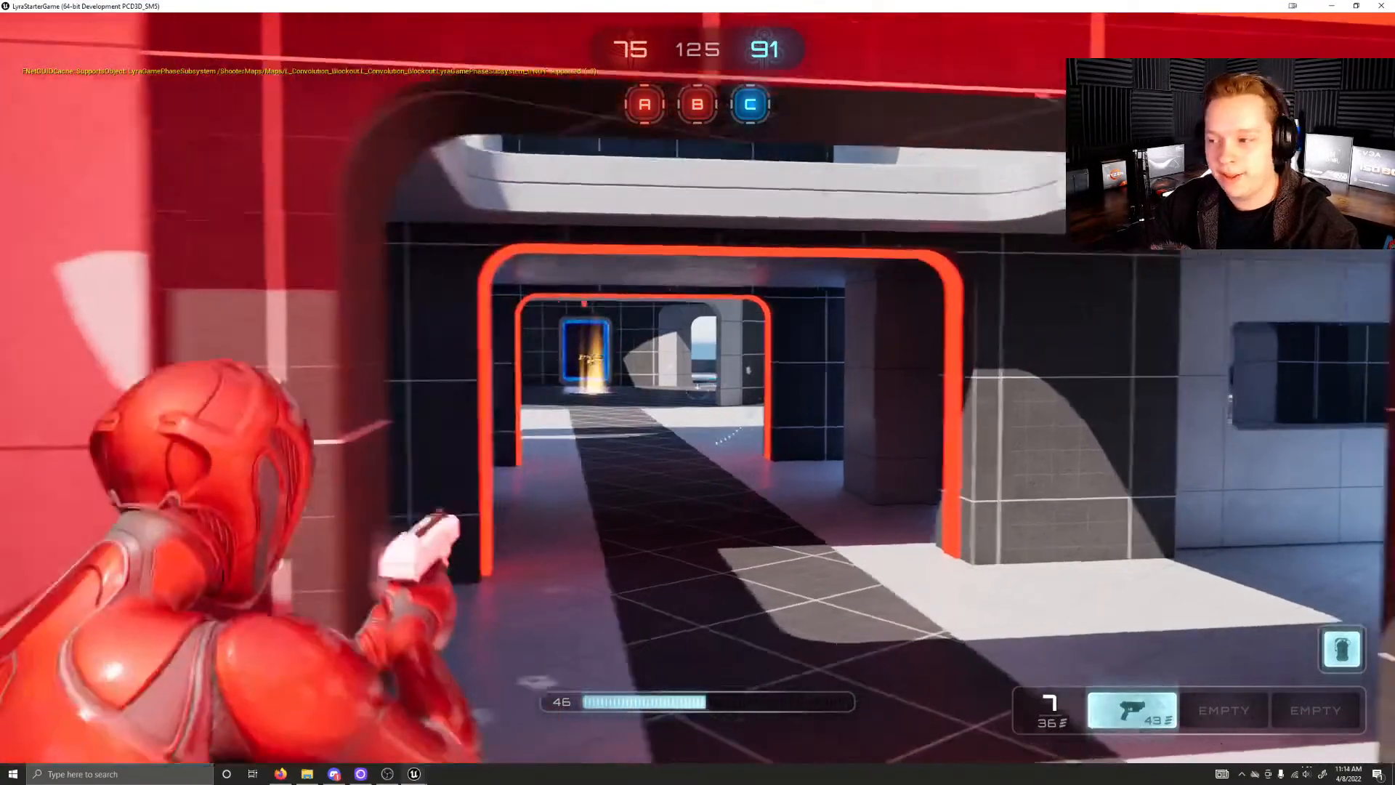
Step: Advance out of the red control point and obtain the shotgun as a second weapon
key(w)
Step: Aim and fire at the blue enemies while advancing to the green health pickup on the raised level
key(w)
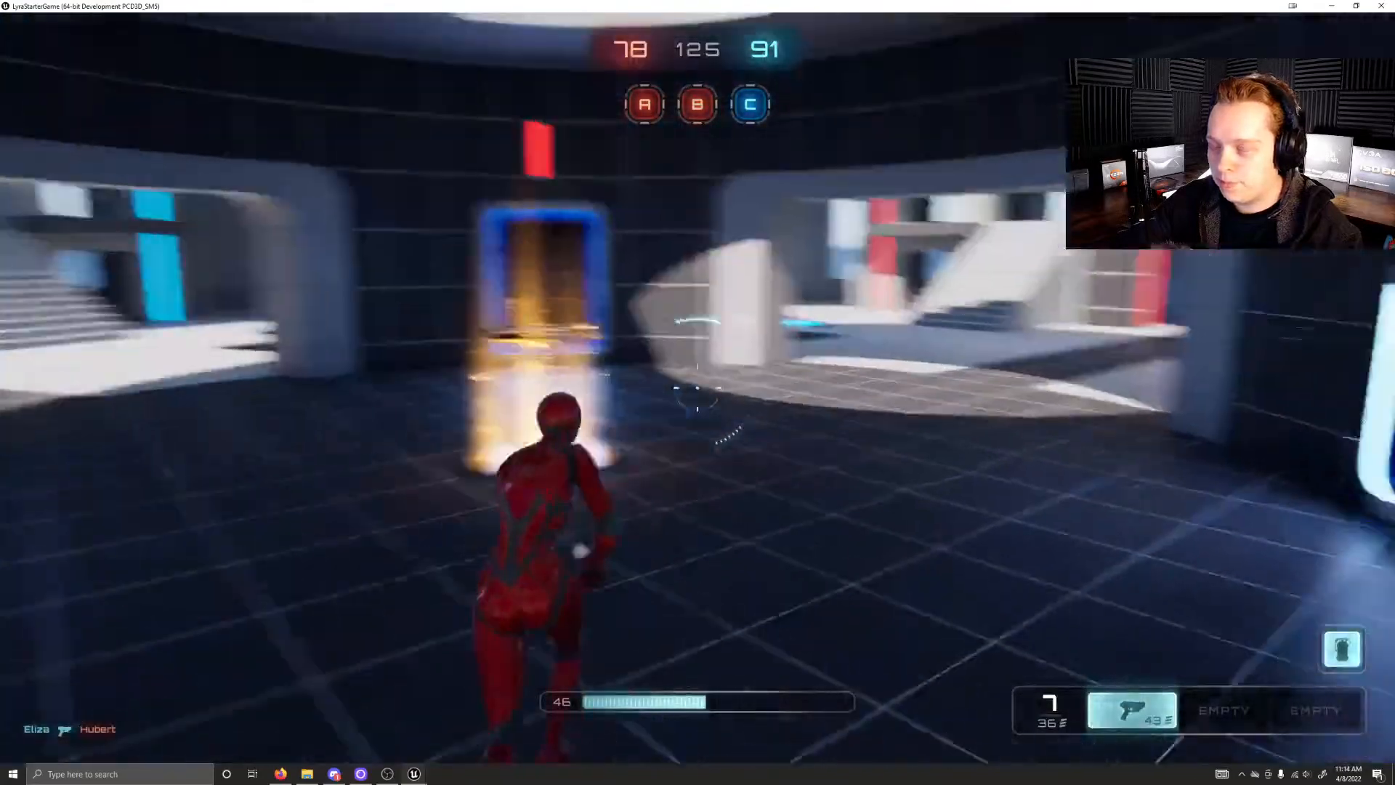
key(w)
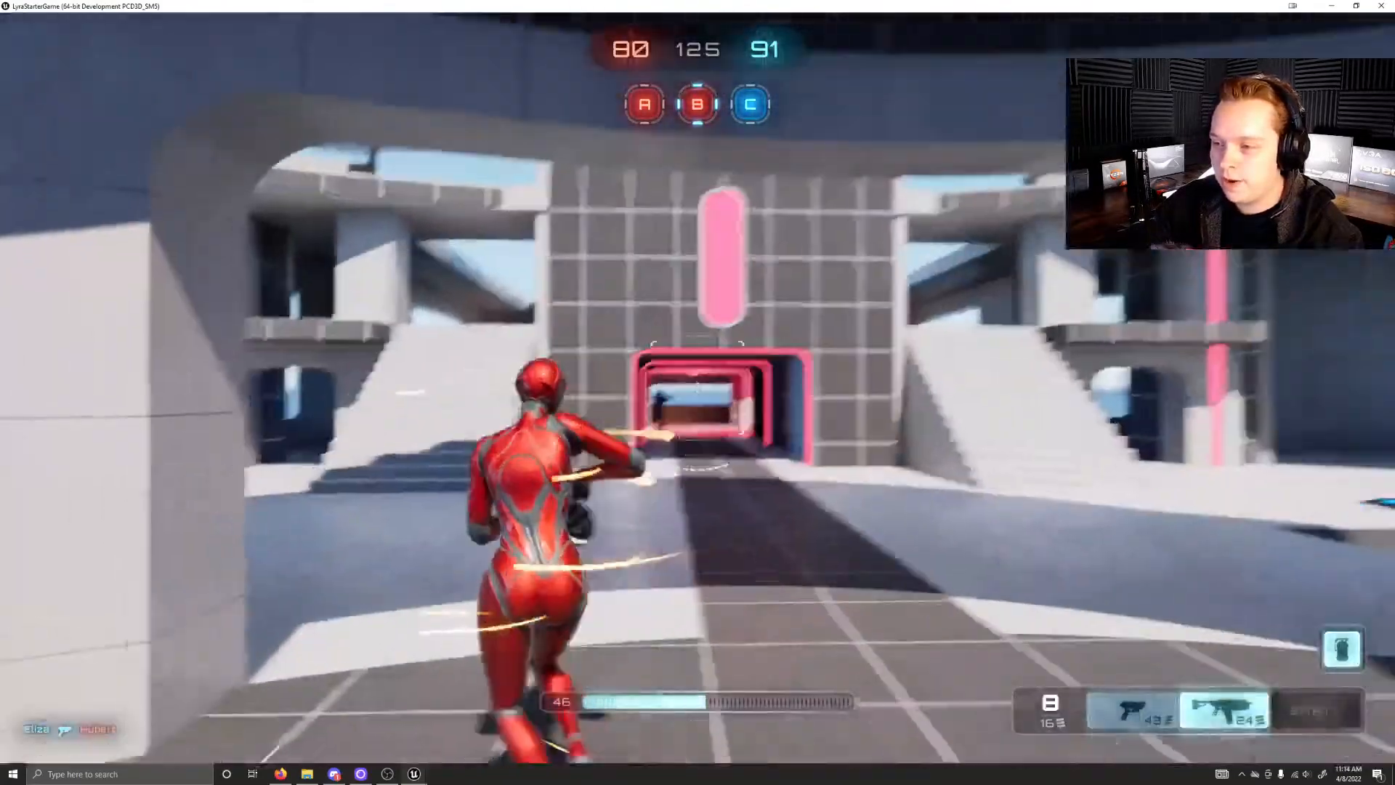
key(w)
right_click(697, 389)
click(698, 389)
right_click(697, 388)
click(698, 389)
click(697, 389)
click(697, 389)
key(w)
key(w)
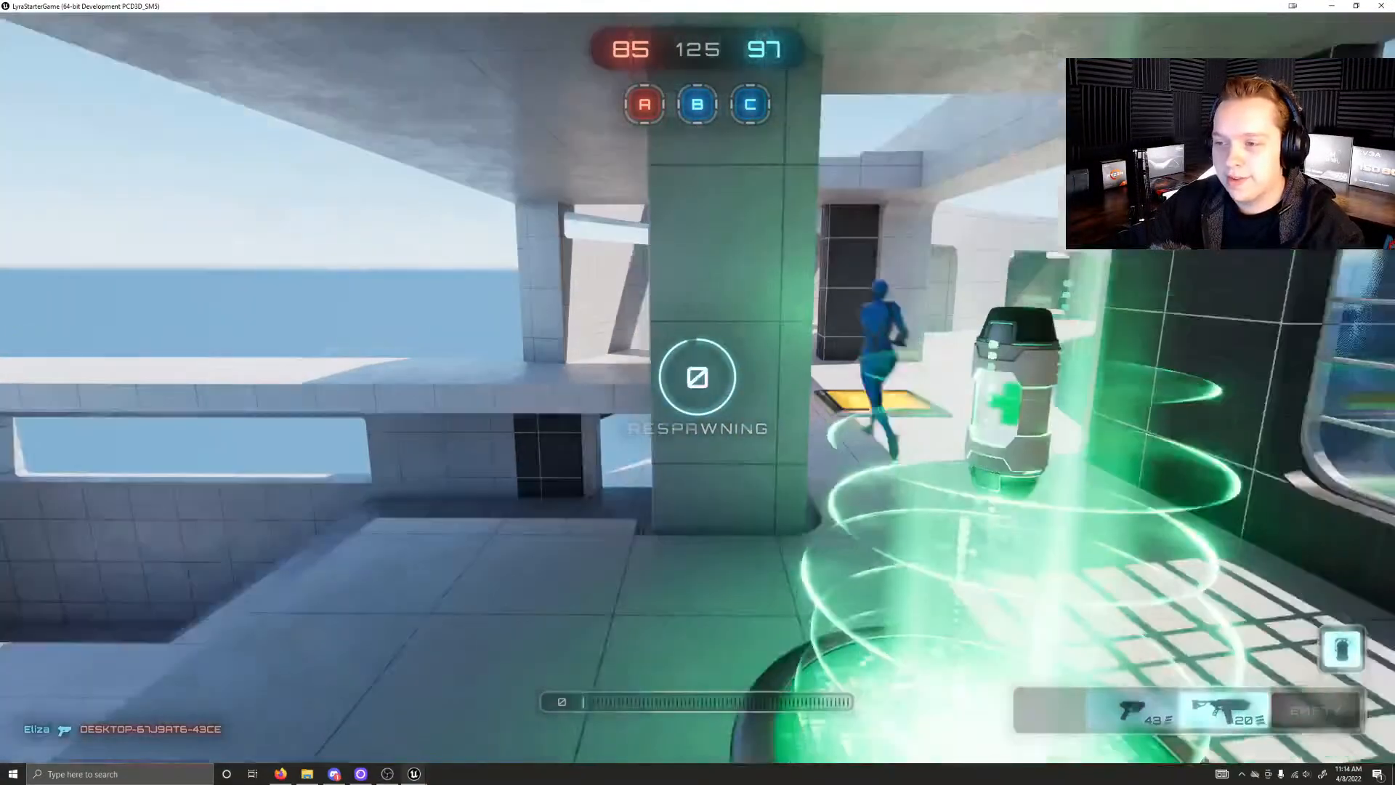
Step: Run from the stairs near the respawn area along the curved windowed corridor to the blue side of the map
key(w)
key(w)
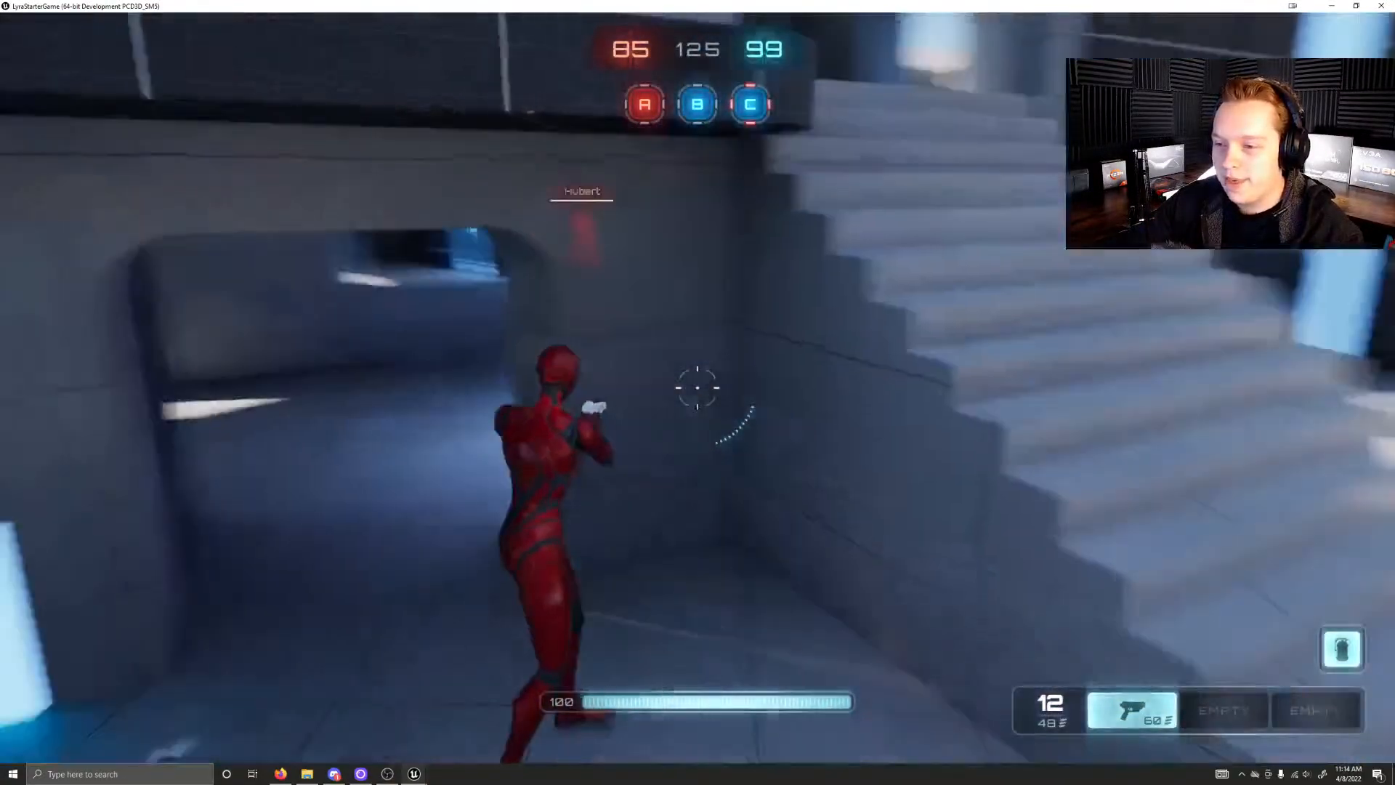
key(w)
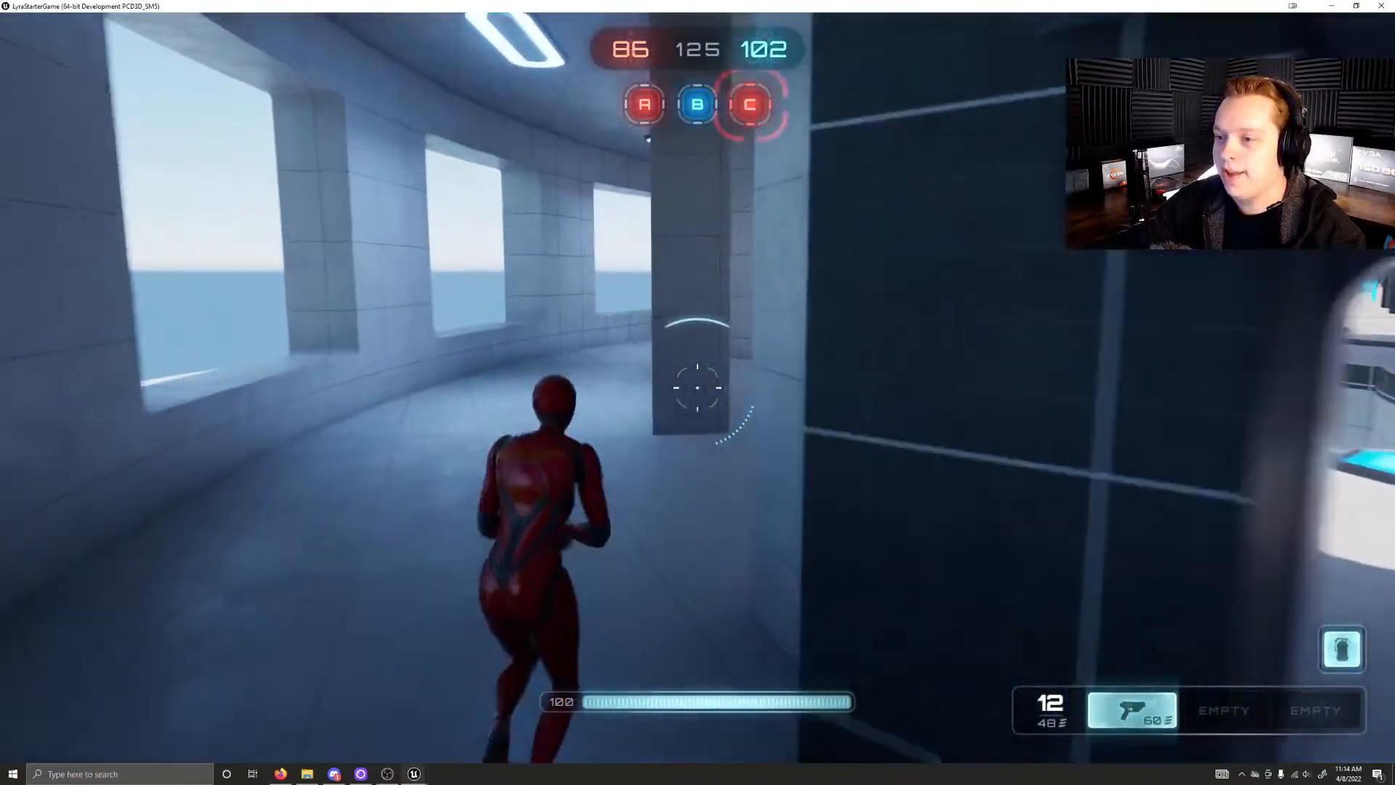
key(w)
key(w)
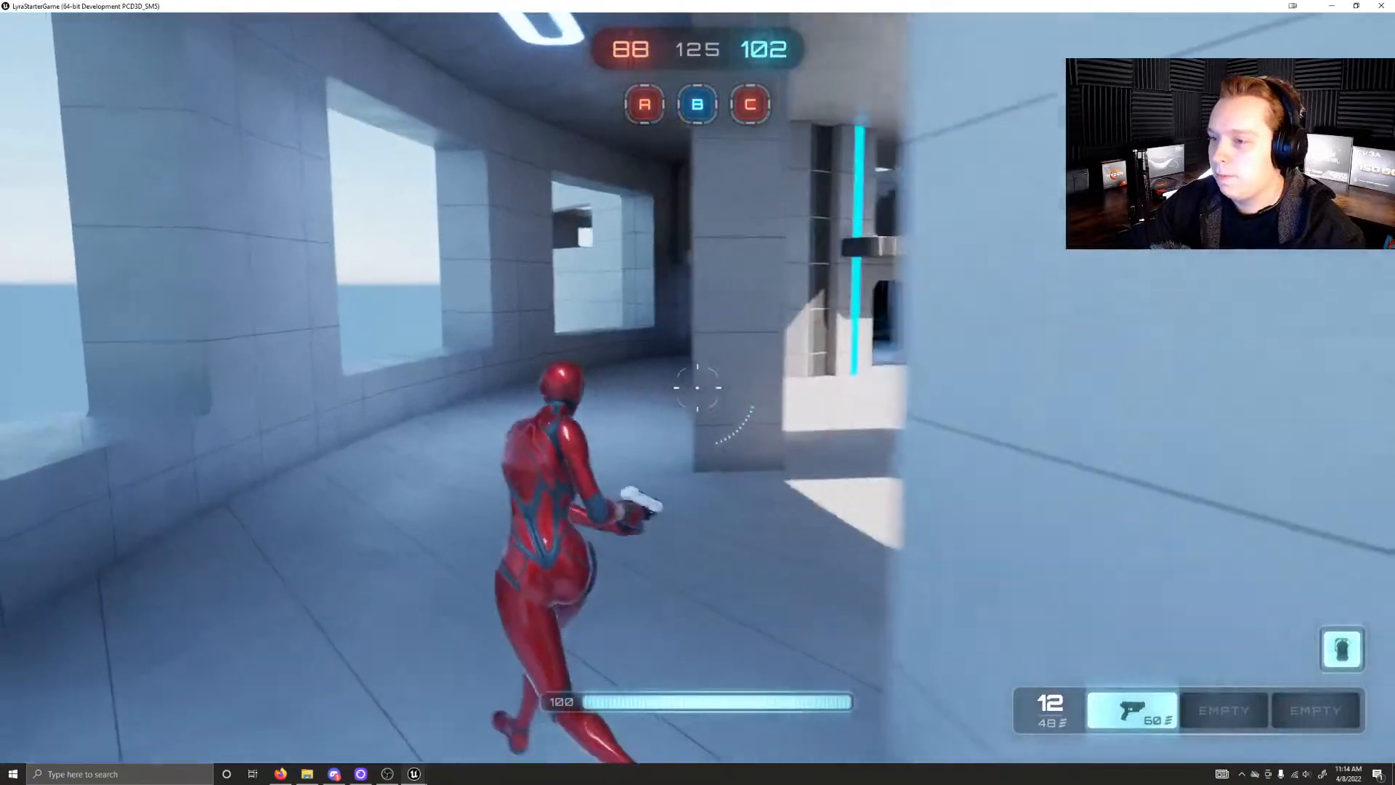
key(w)
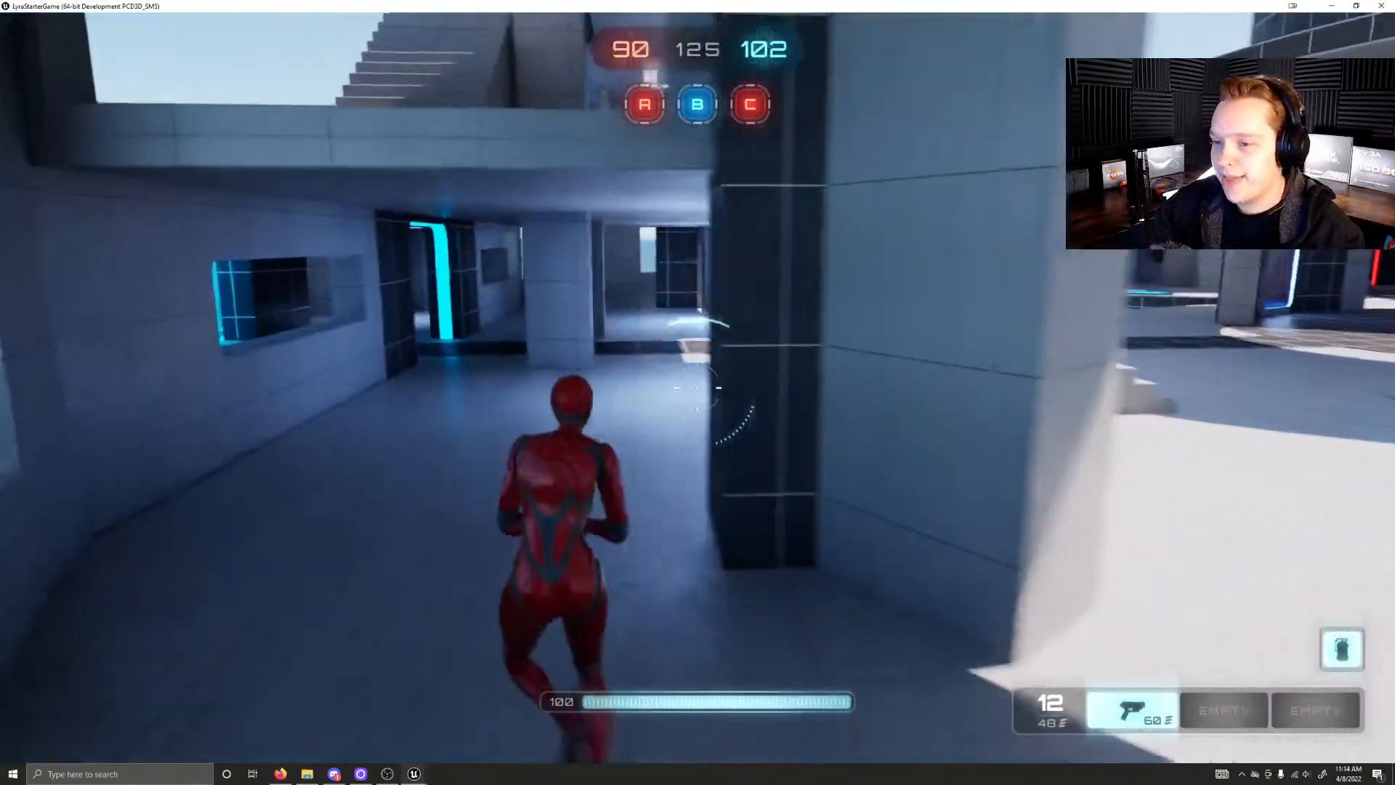
Step: Enter control point B past the cyan-lit gate and hold the area until the red team captures it
key(w)
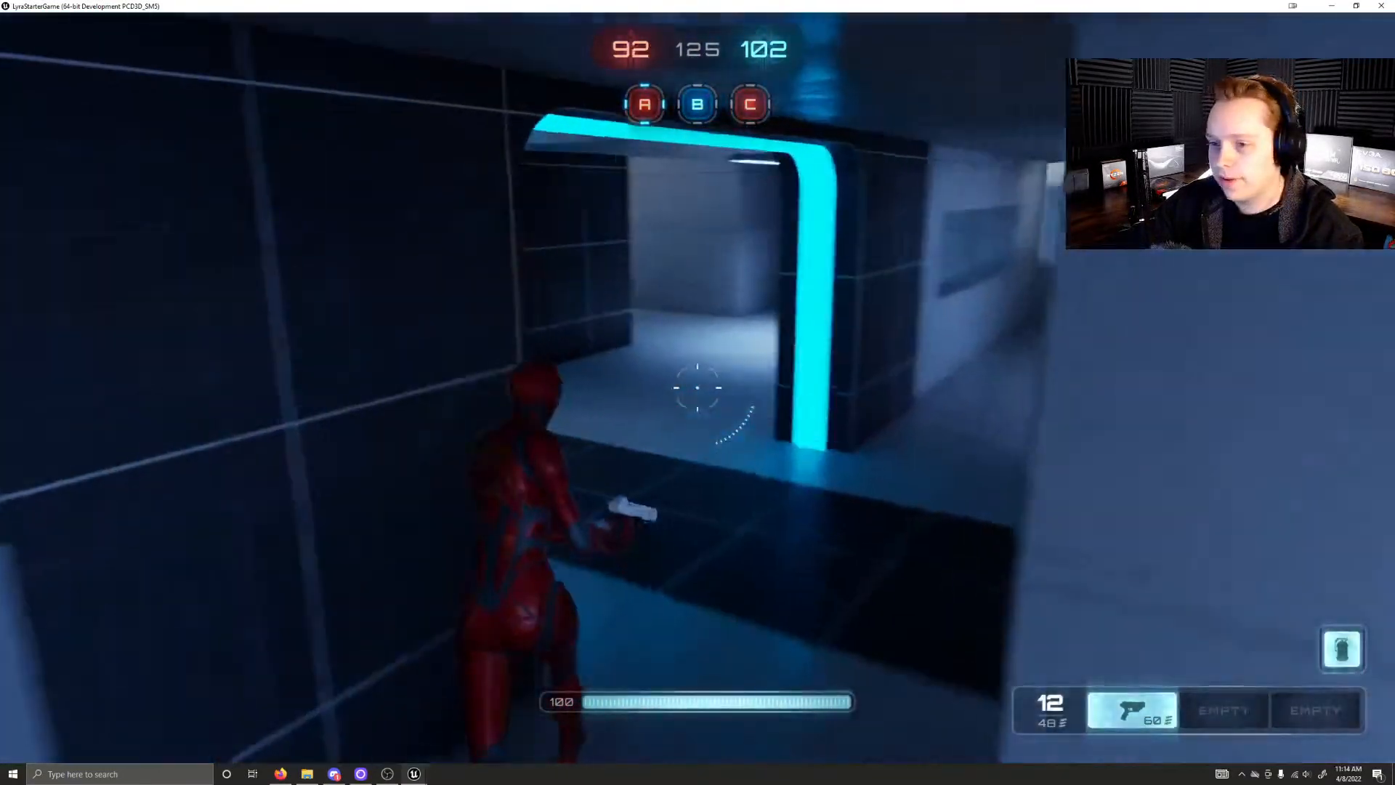
key(w)
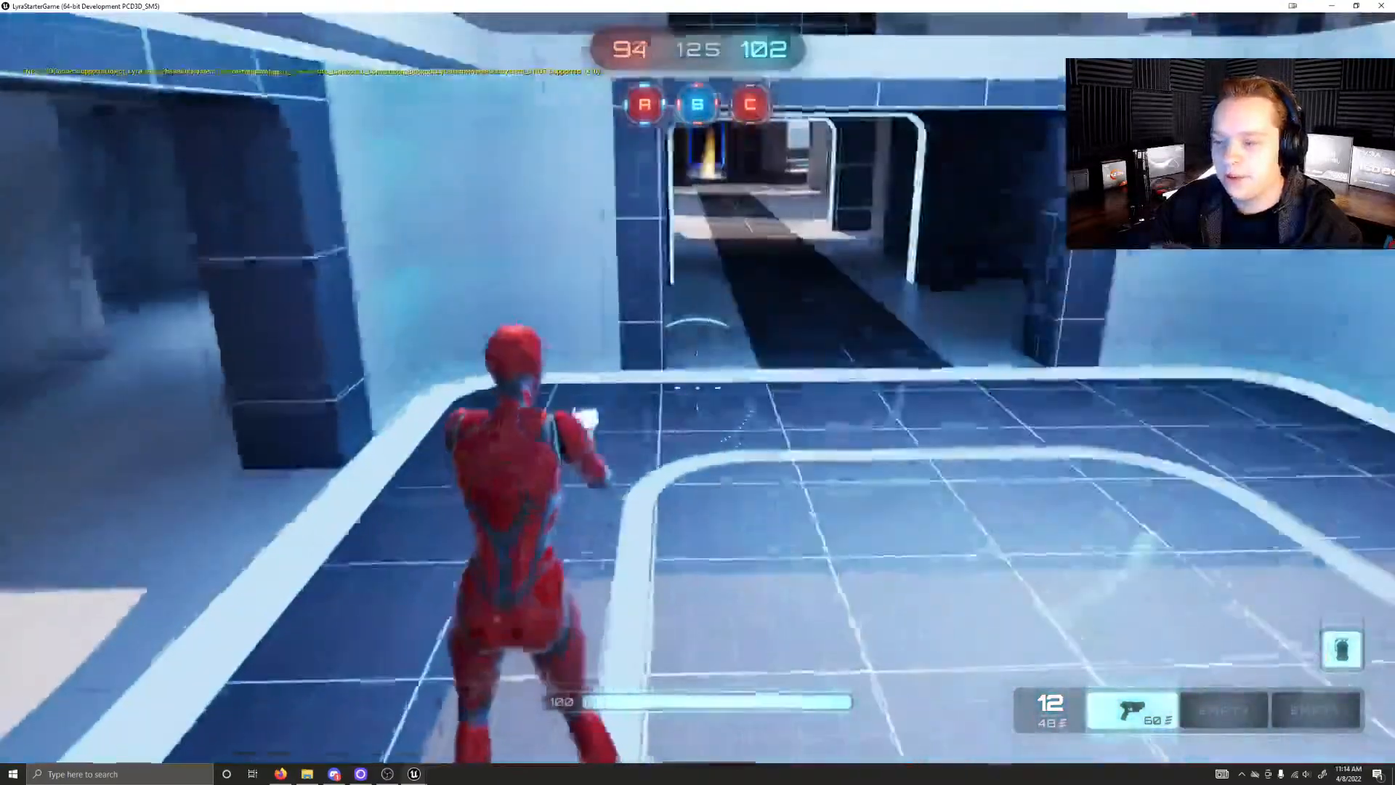
key(w)
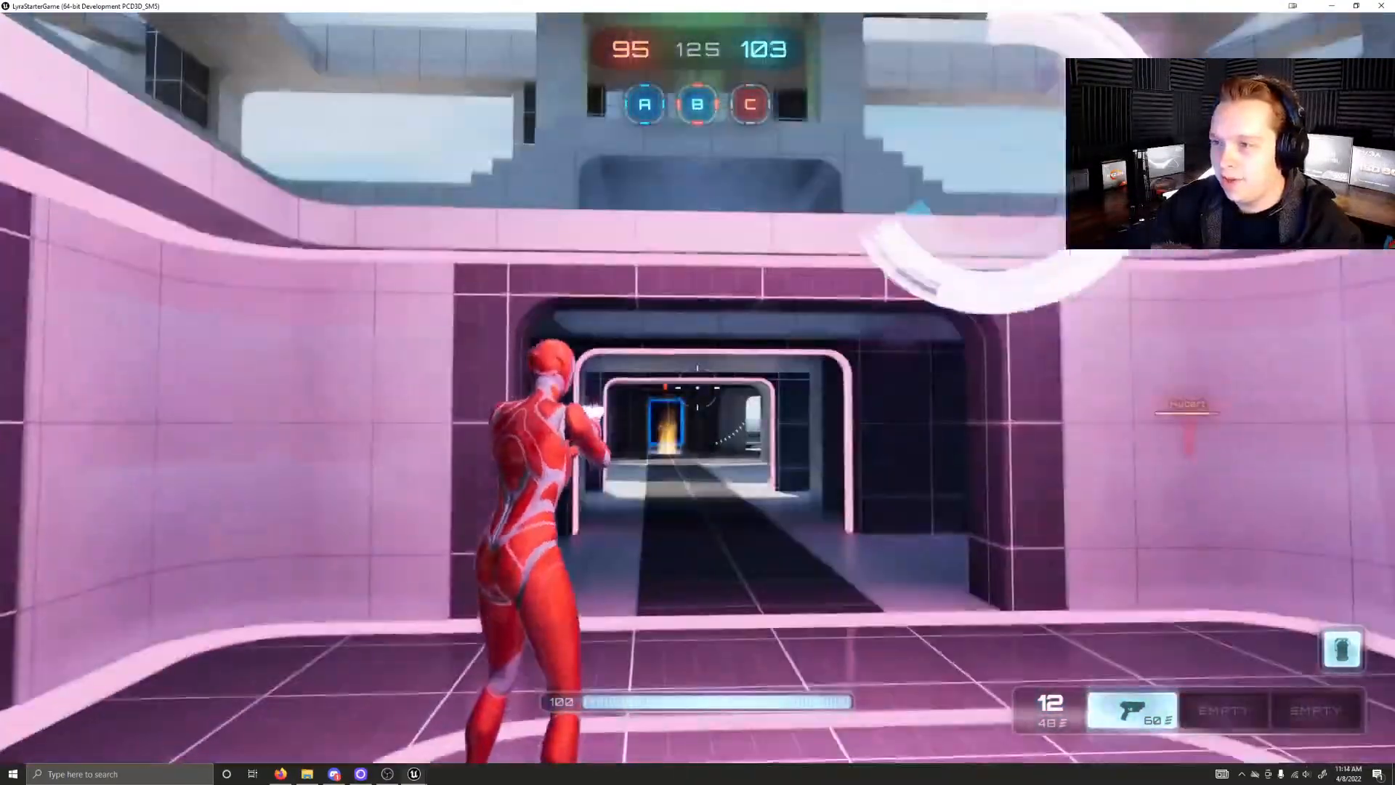
key(w)
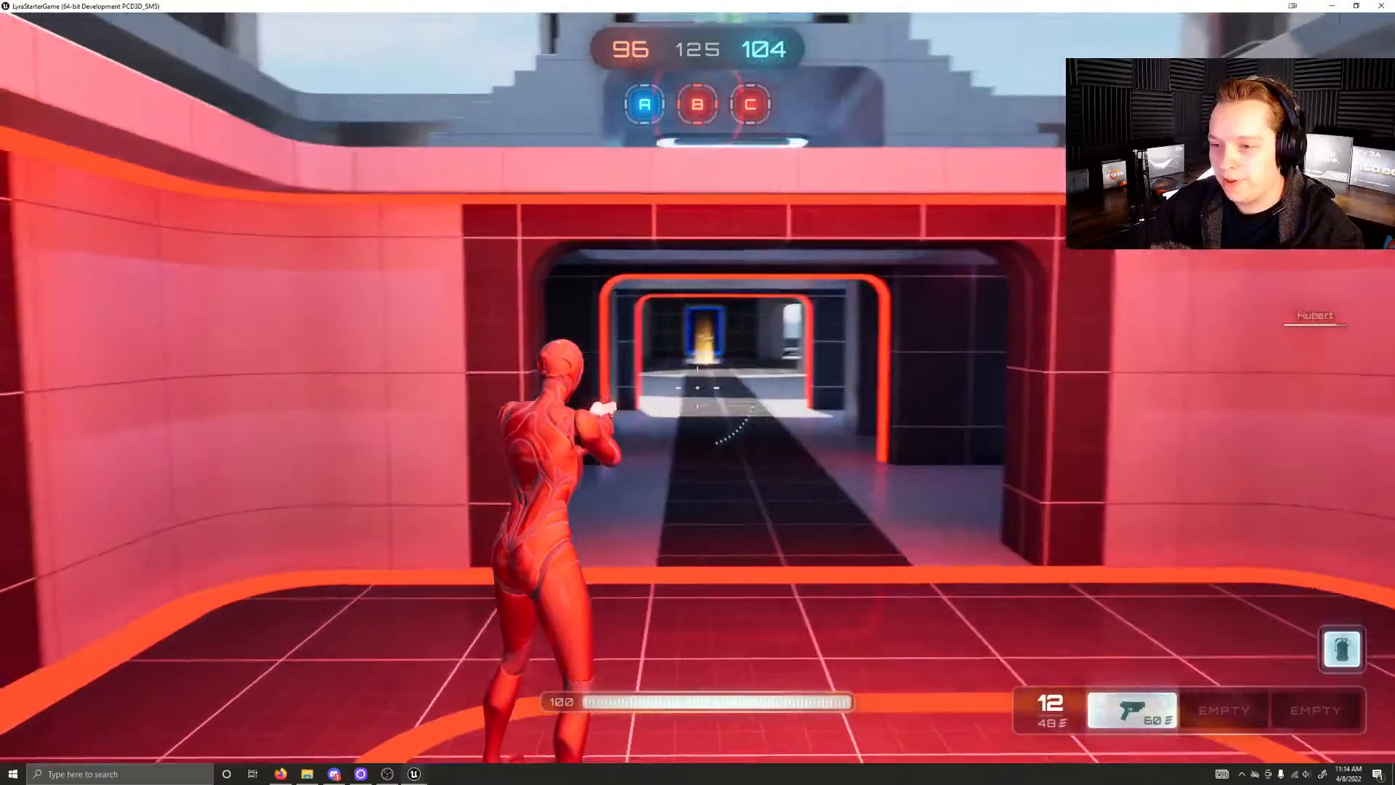
Step: Run out of control point B through the red-lit gate toward the central tower and jump
key(w)
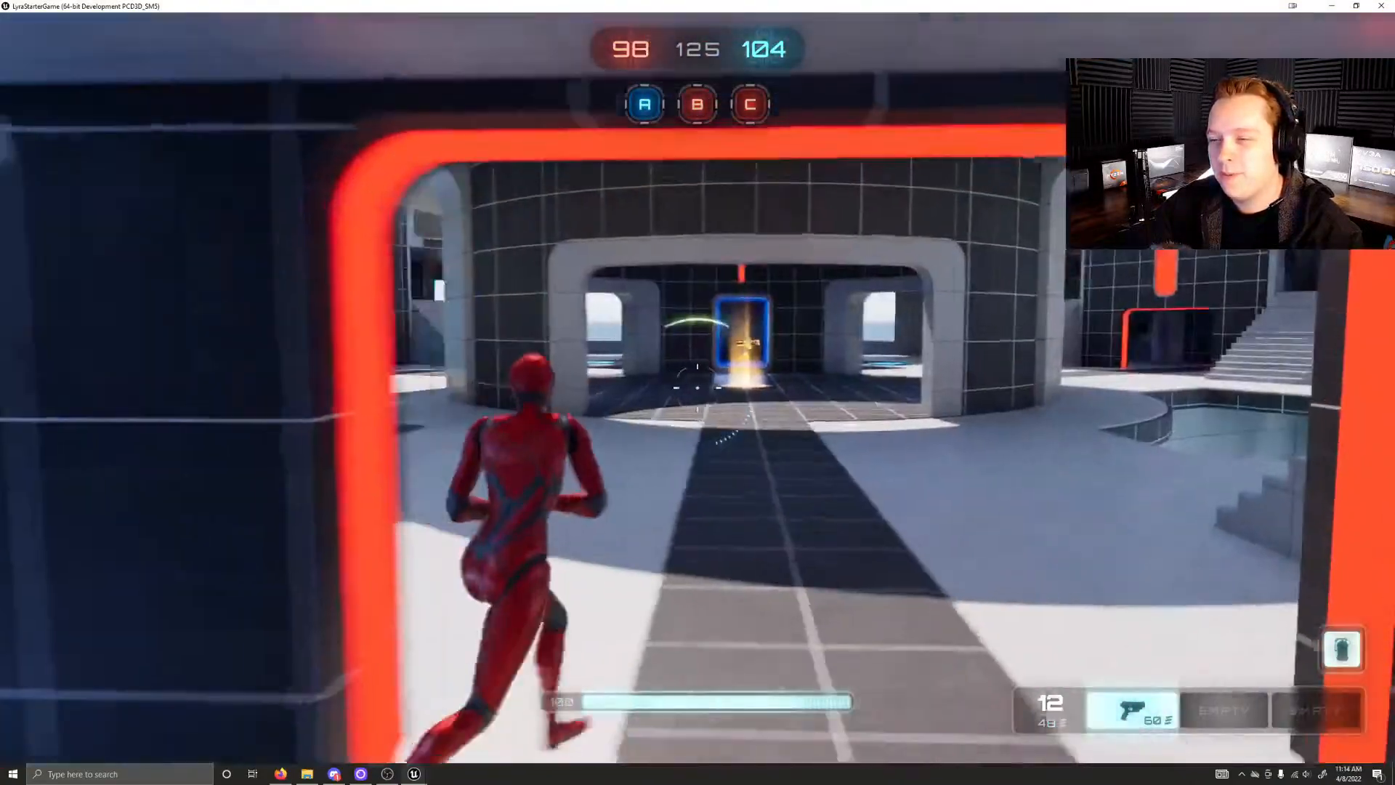
key(w)
key(space)
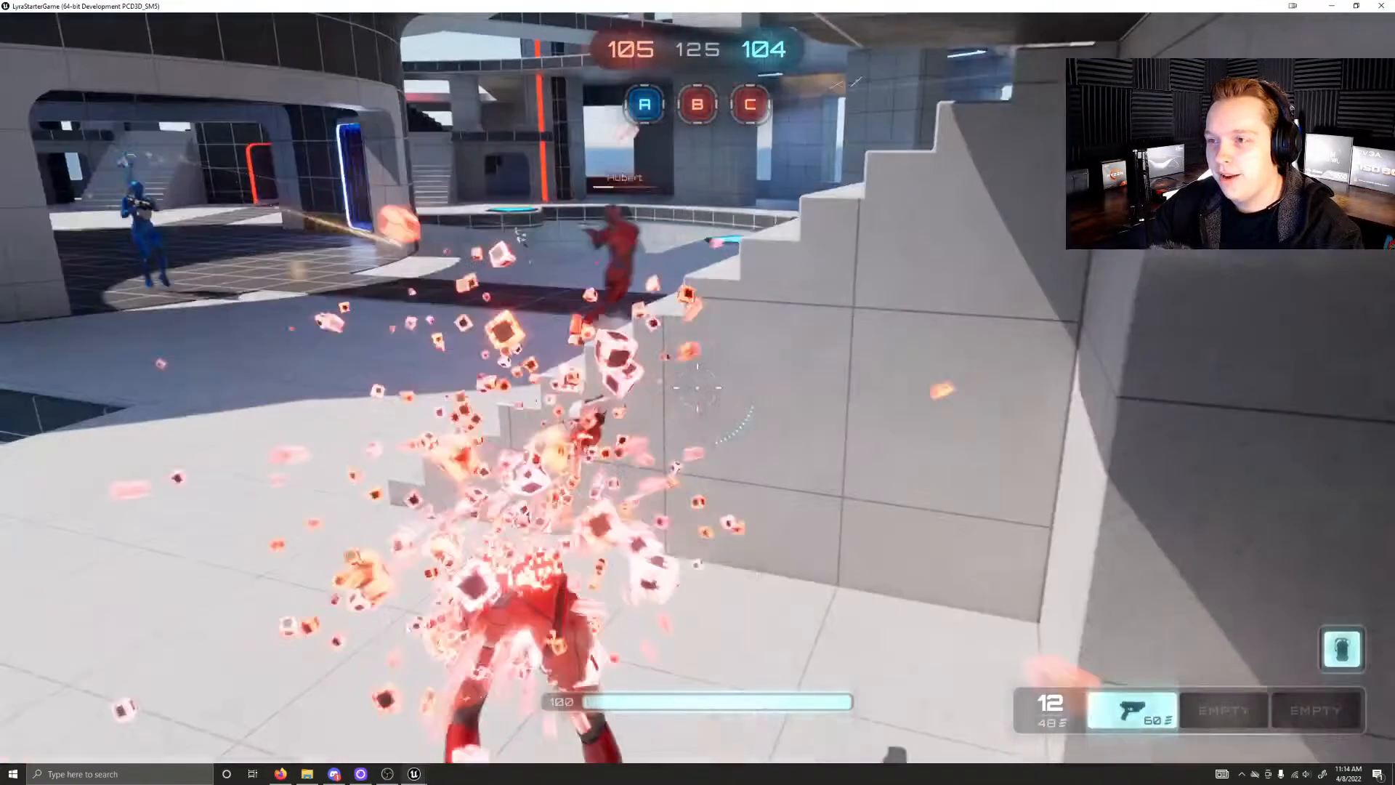
Step: Run from the respawn area to the red-lit gateway and aim the pistol across the courtyard for enemies
key(w)
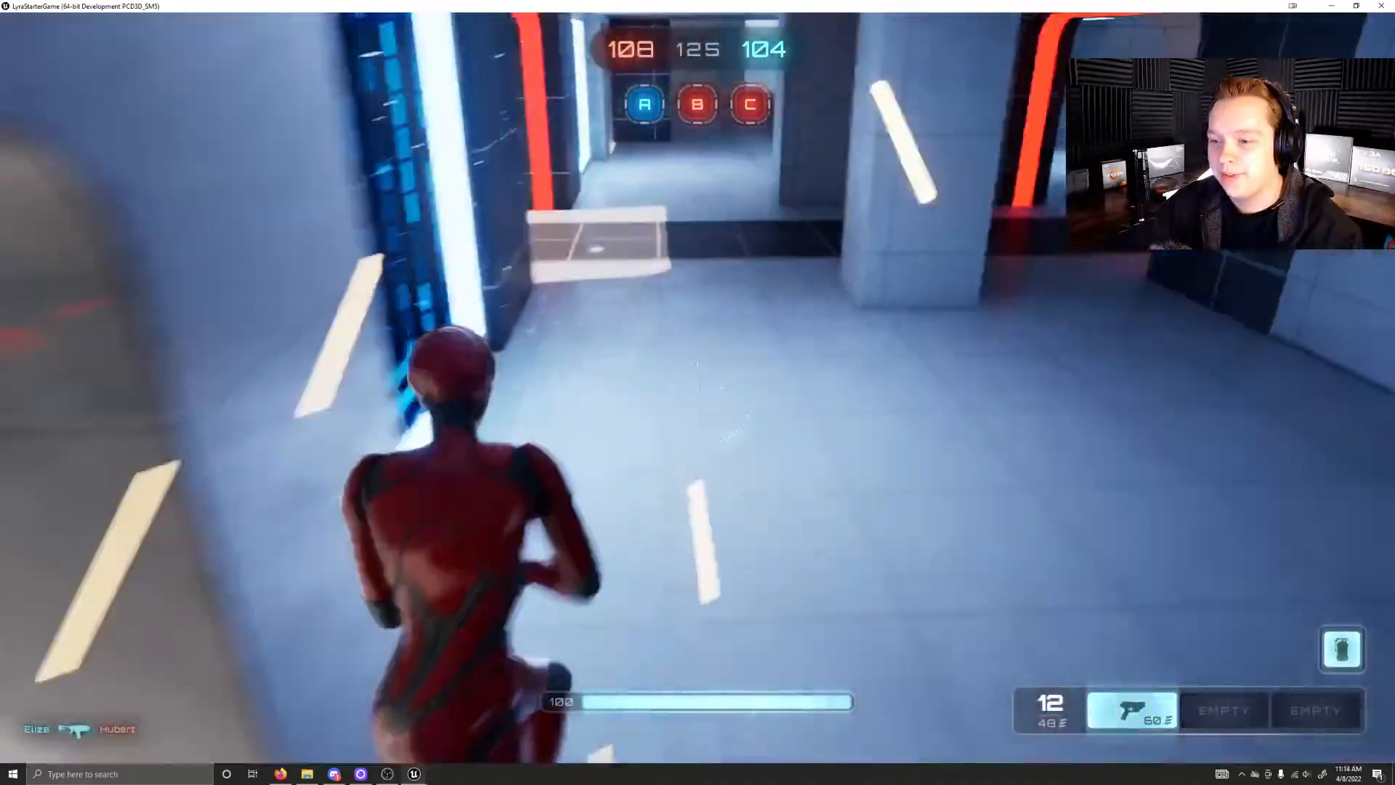
key(w)
right_click(697, 387)
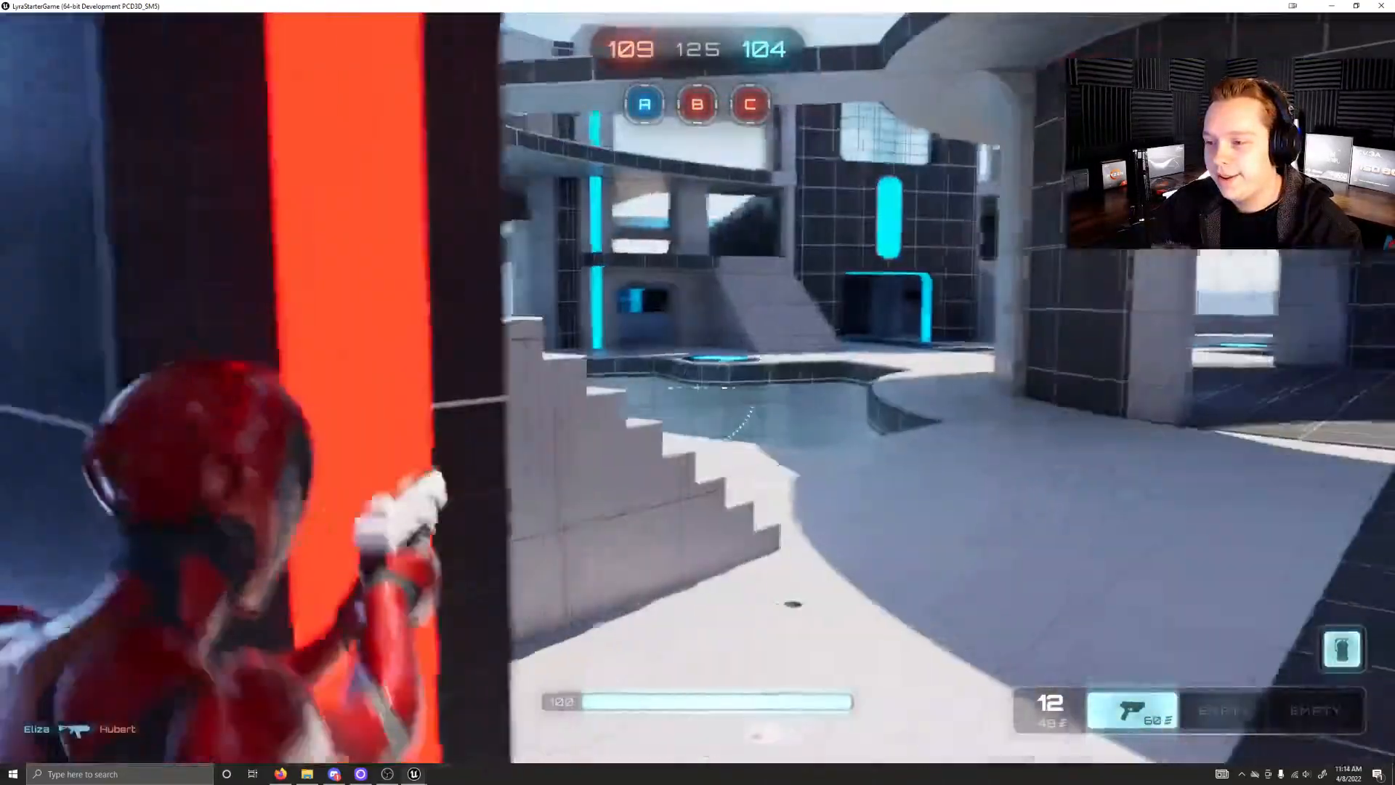
key(w)
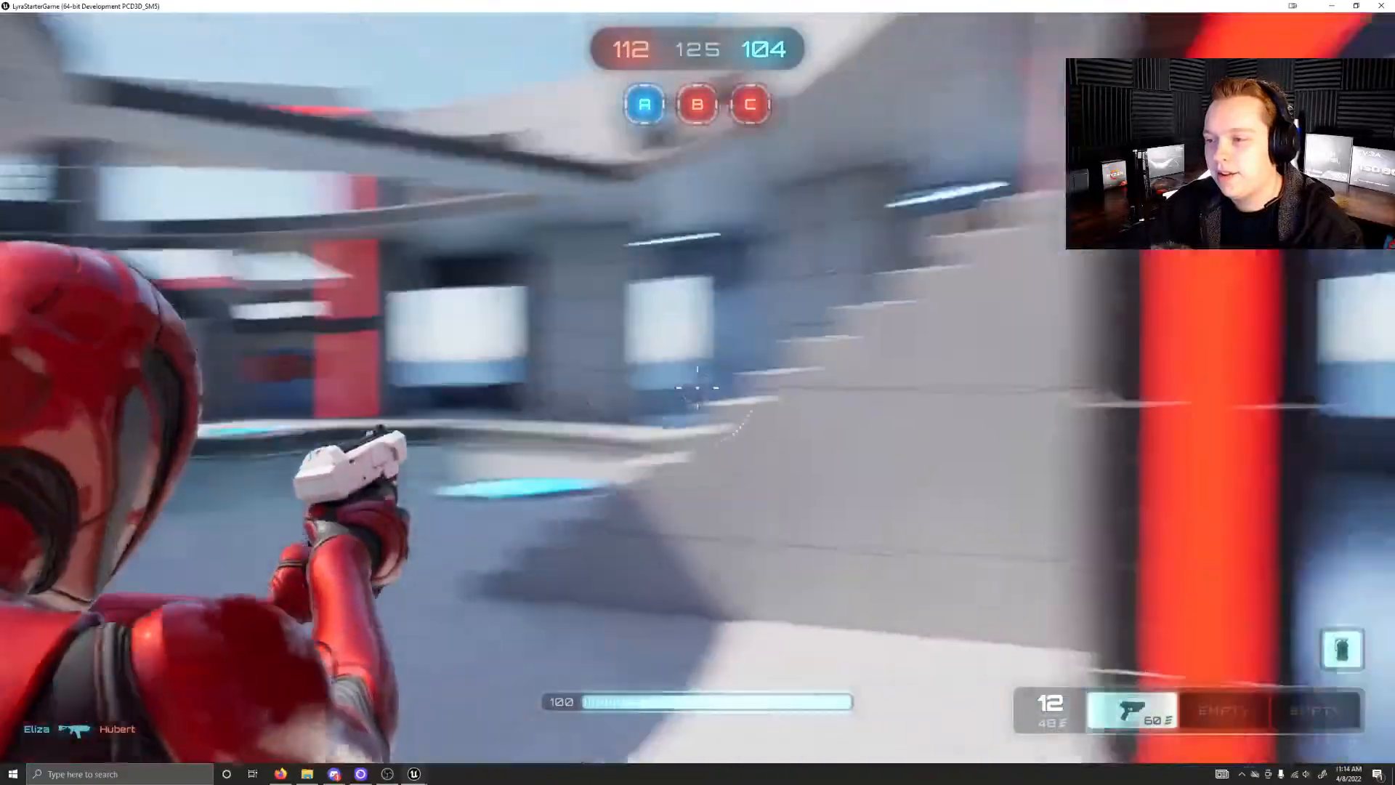
Step: Run through the side corridor and courtyard into the central tower and pick up the shotgun from the yellow weapon pad
key(w)
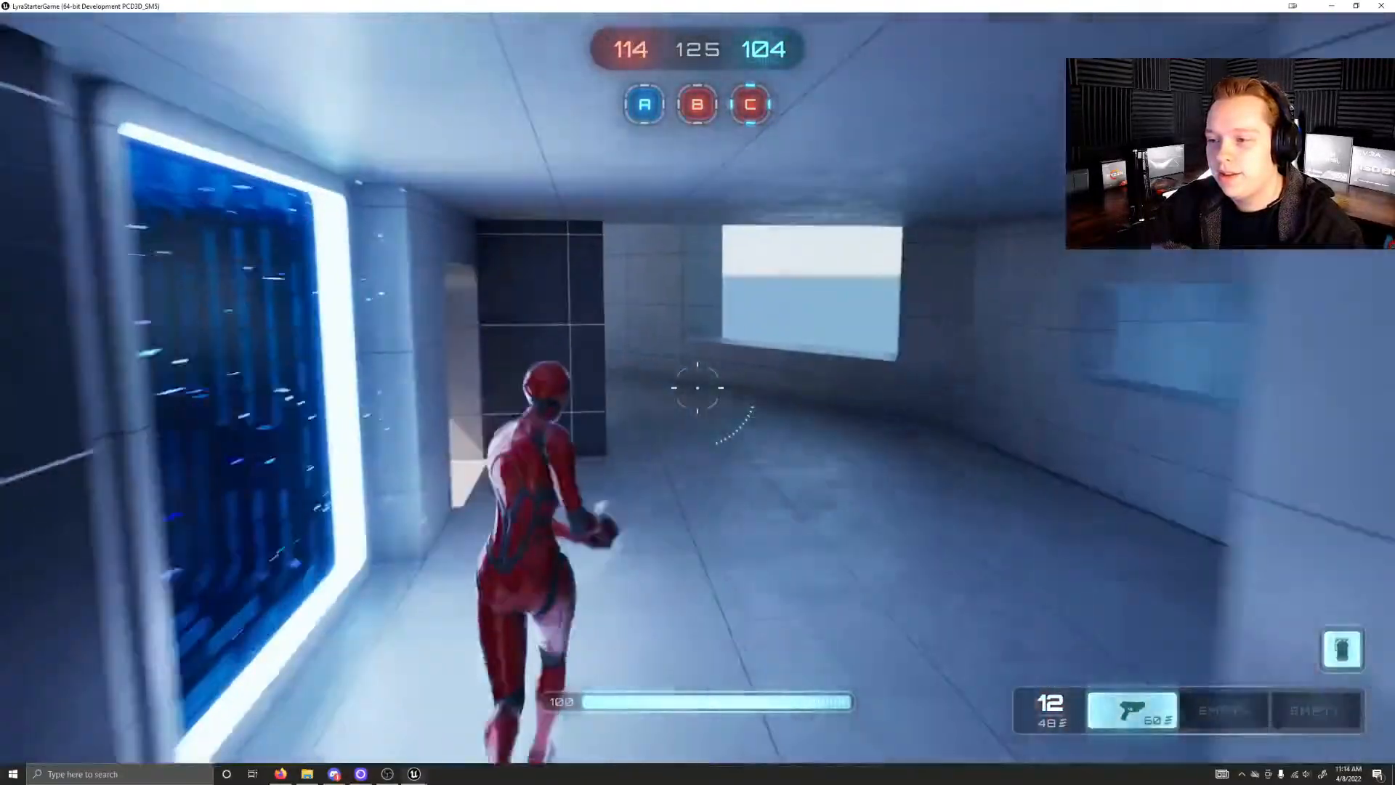
key(w)
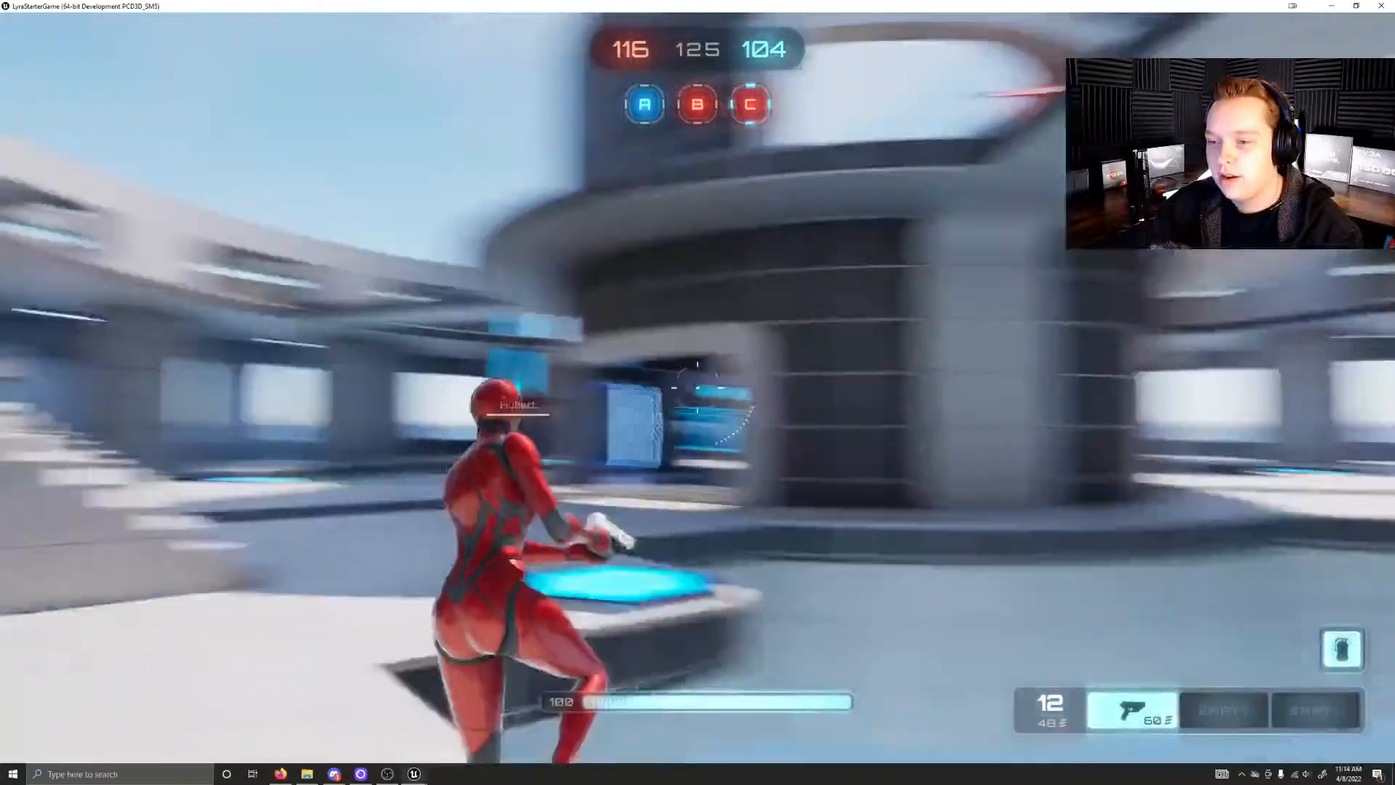
key(w)
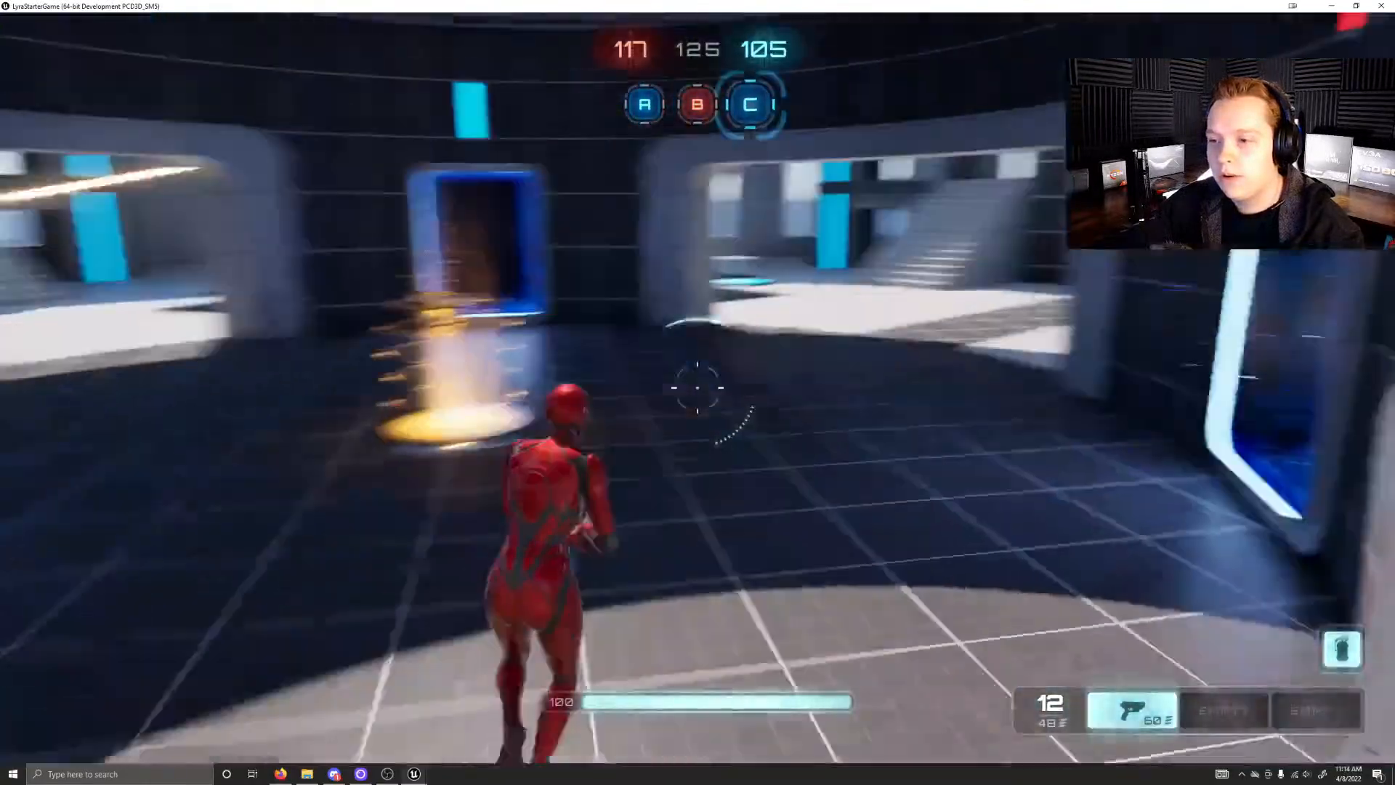
key(w)
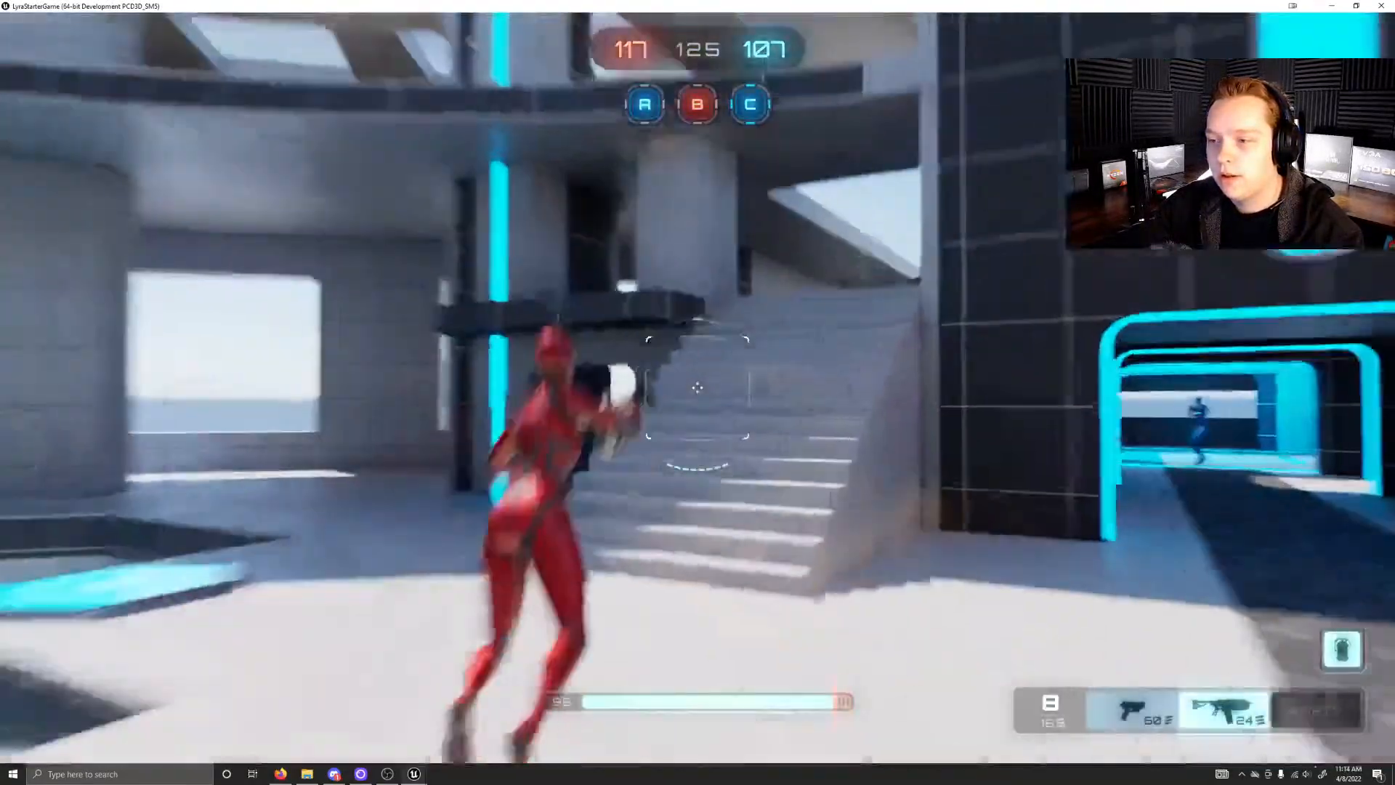
Step: Run out of the central tower and fire the shotgun at the blue enemy near the staircase
key(w)
click(697, 387)
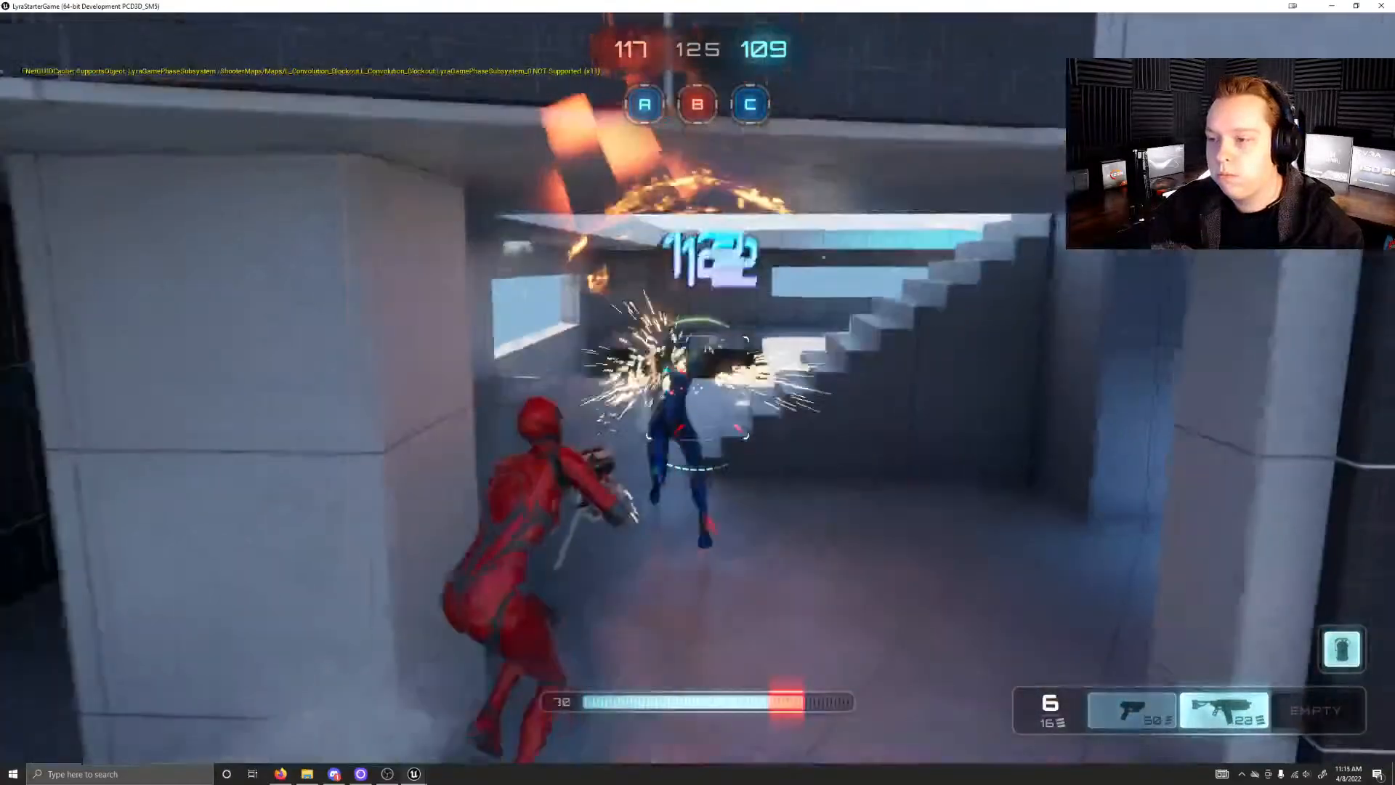
click(698, 387)
key(w)
click(698, 387)
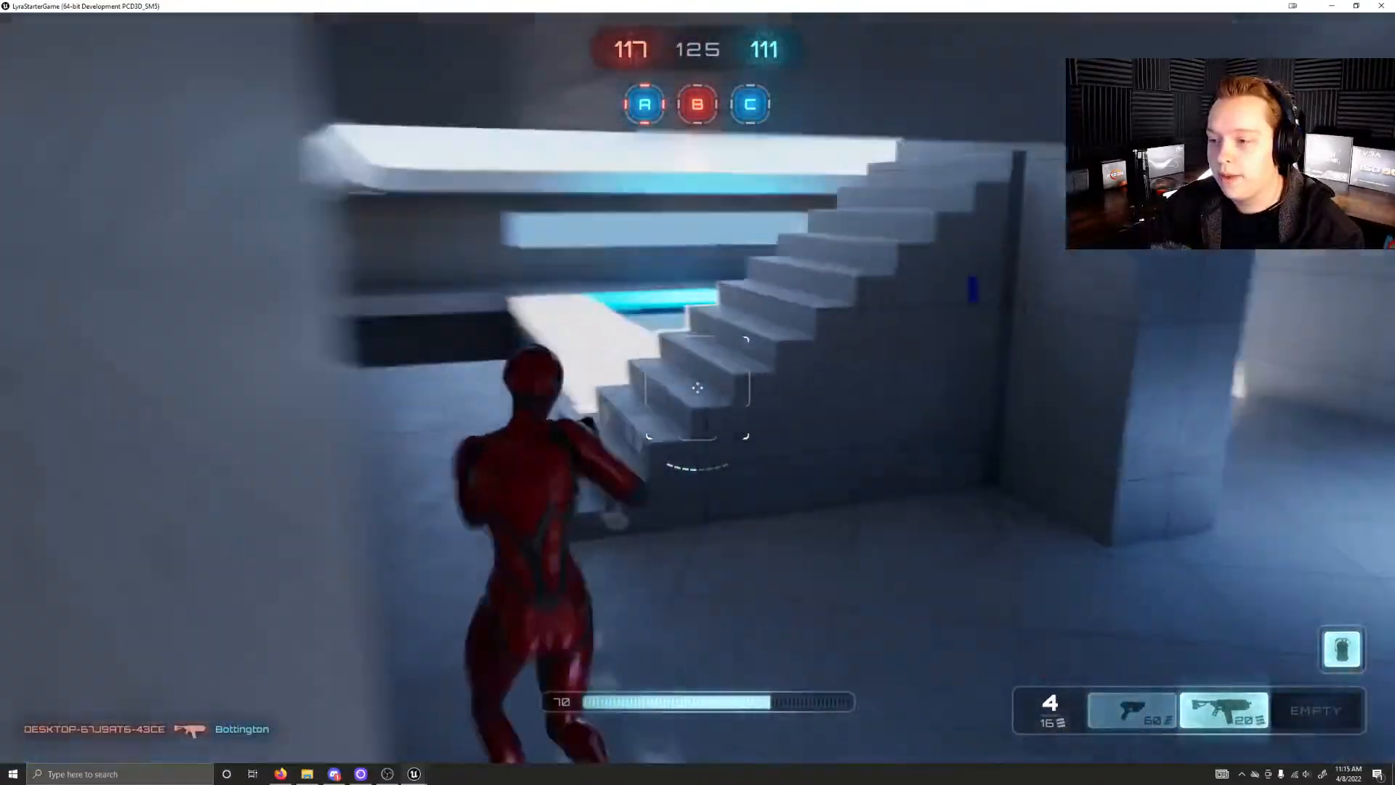
Step: Cross the upper walkway, drop into cyan control point C and hold it until the red team captures it
key(w)
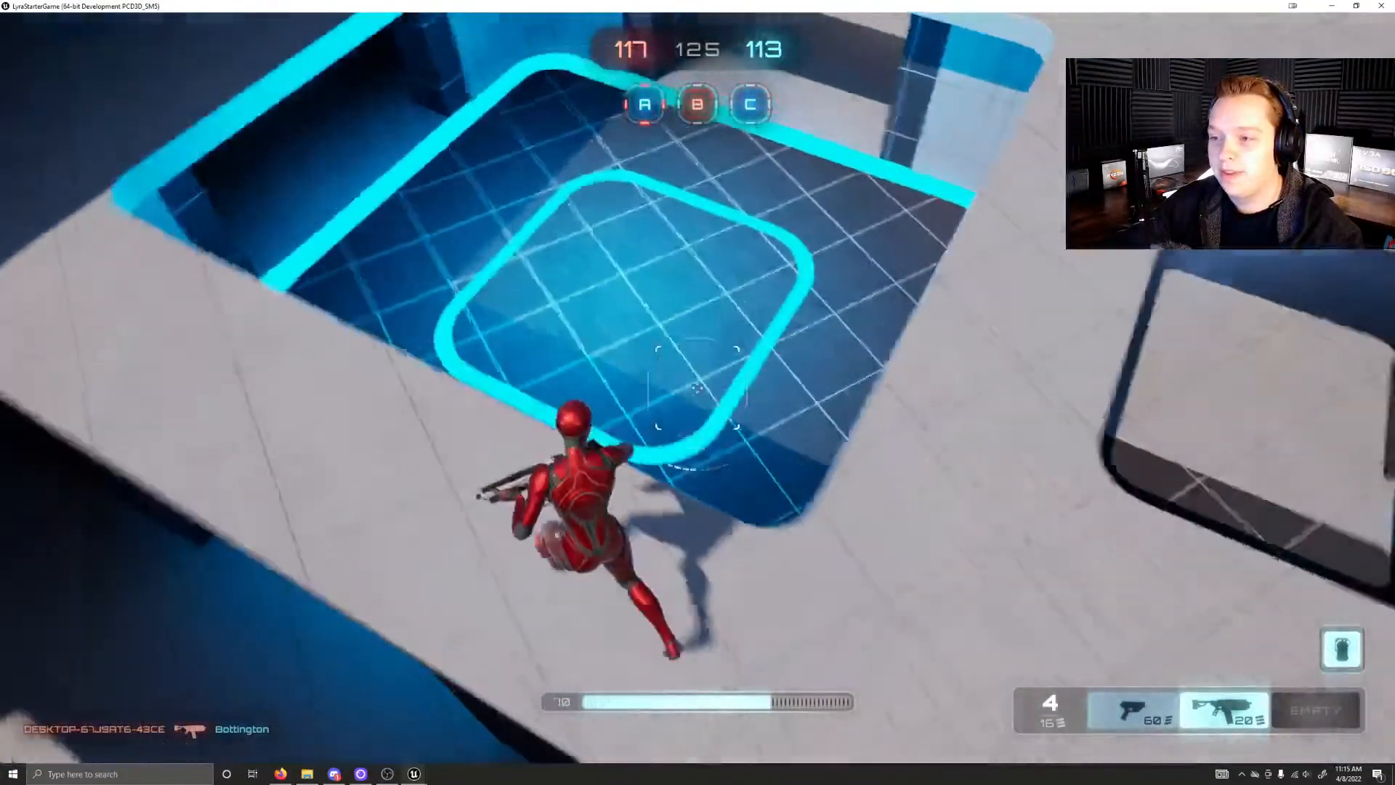
key(w)
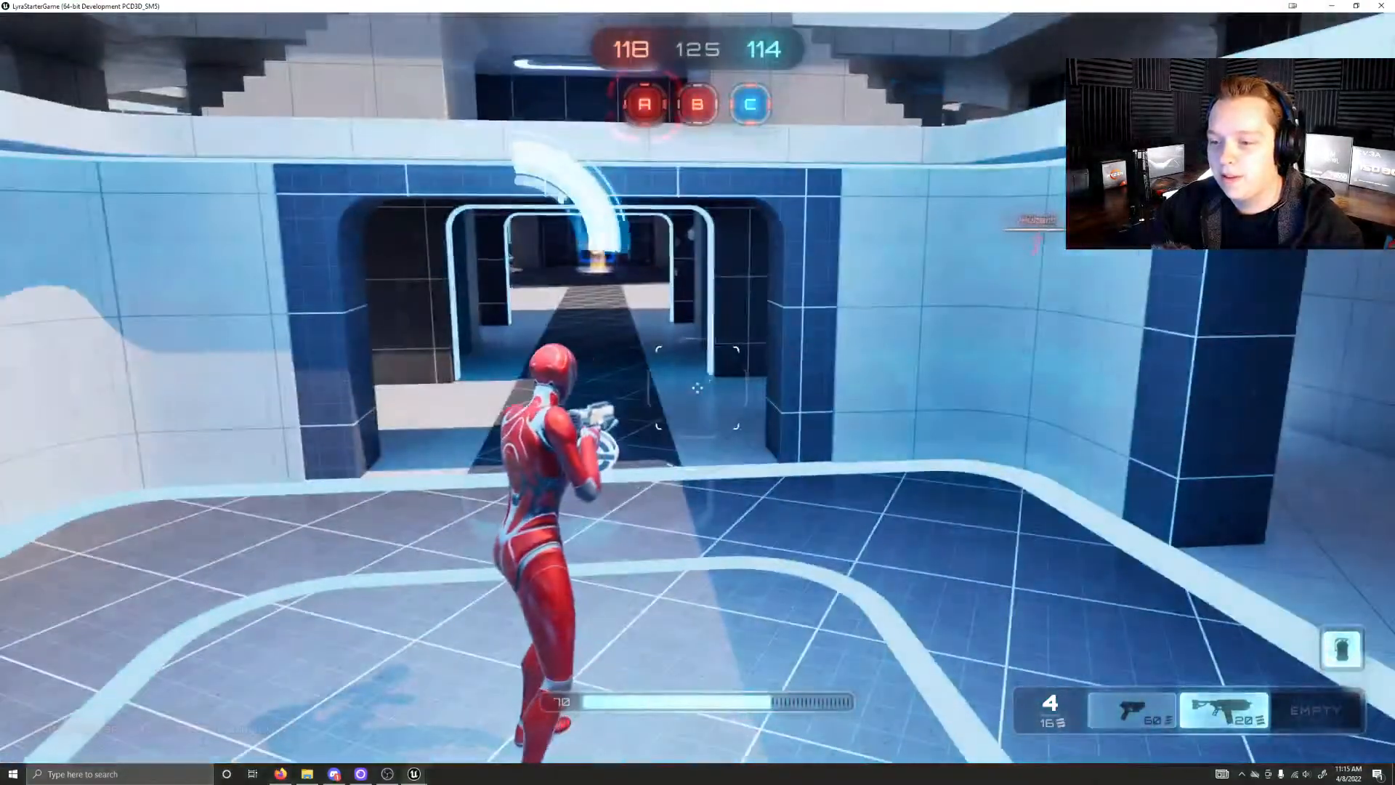
key(w)
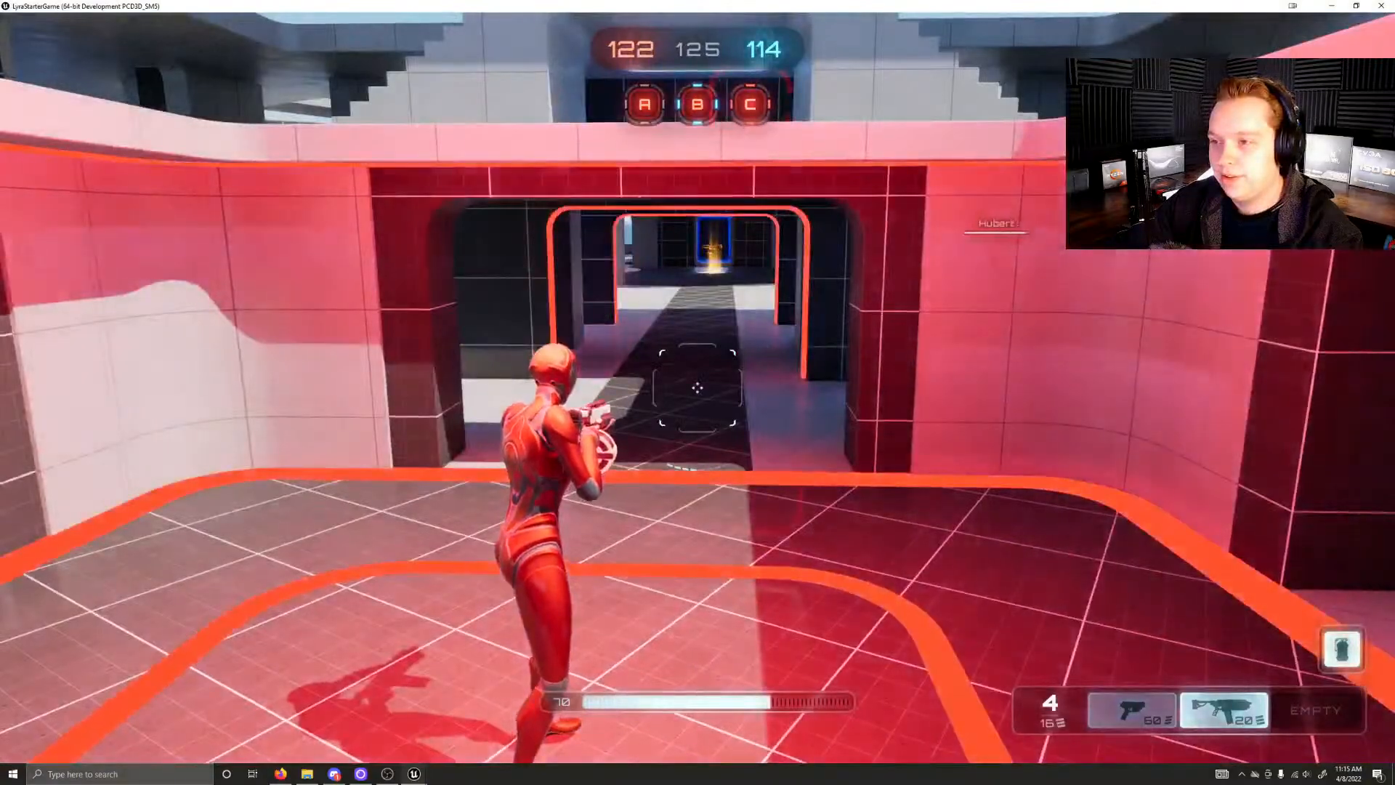
Step: Run out of control point C through the red-lit gateway and past the central tower toward control point B
key(w)
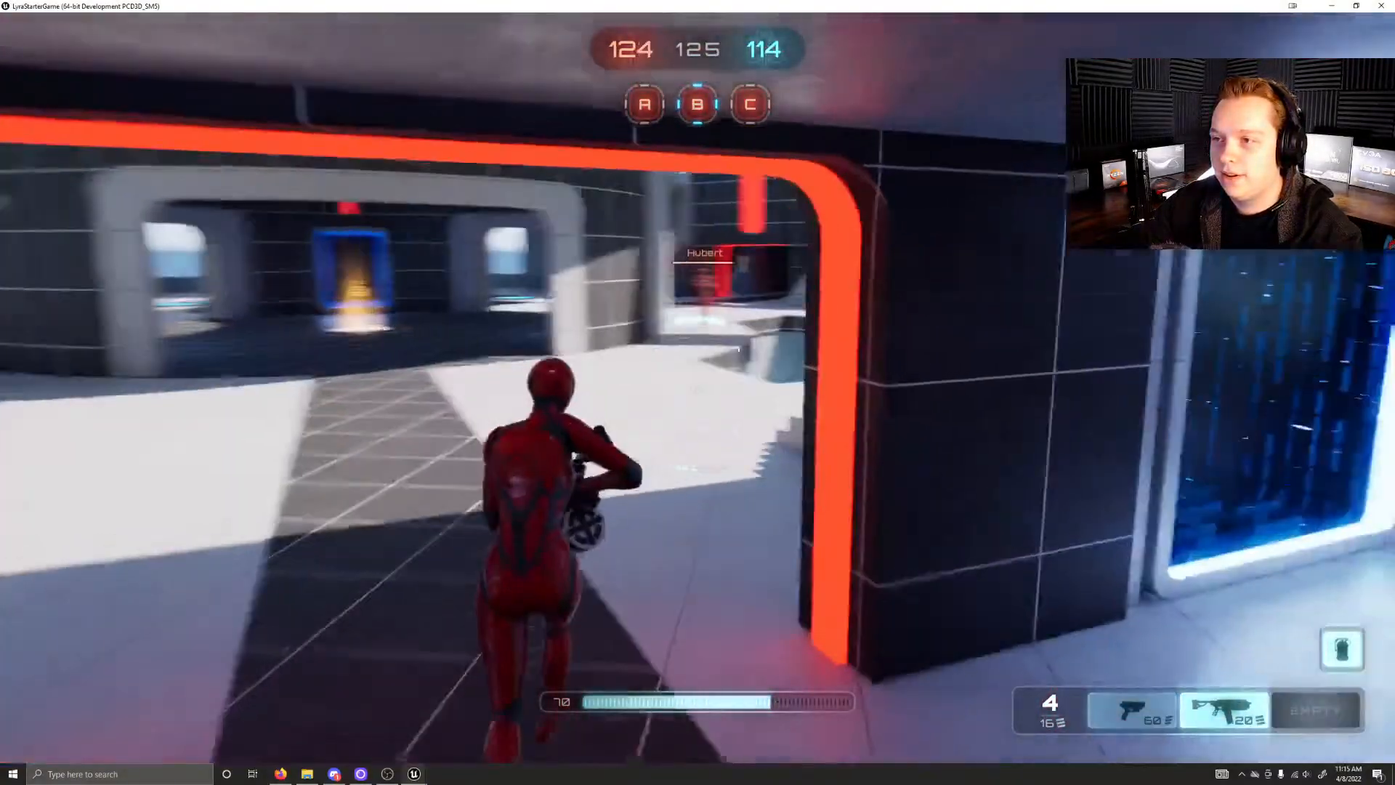
key(w)
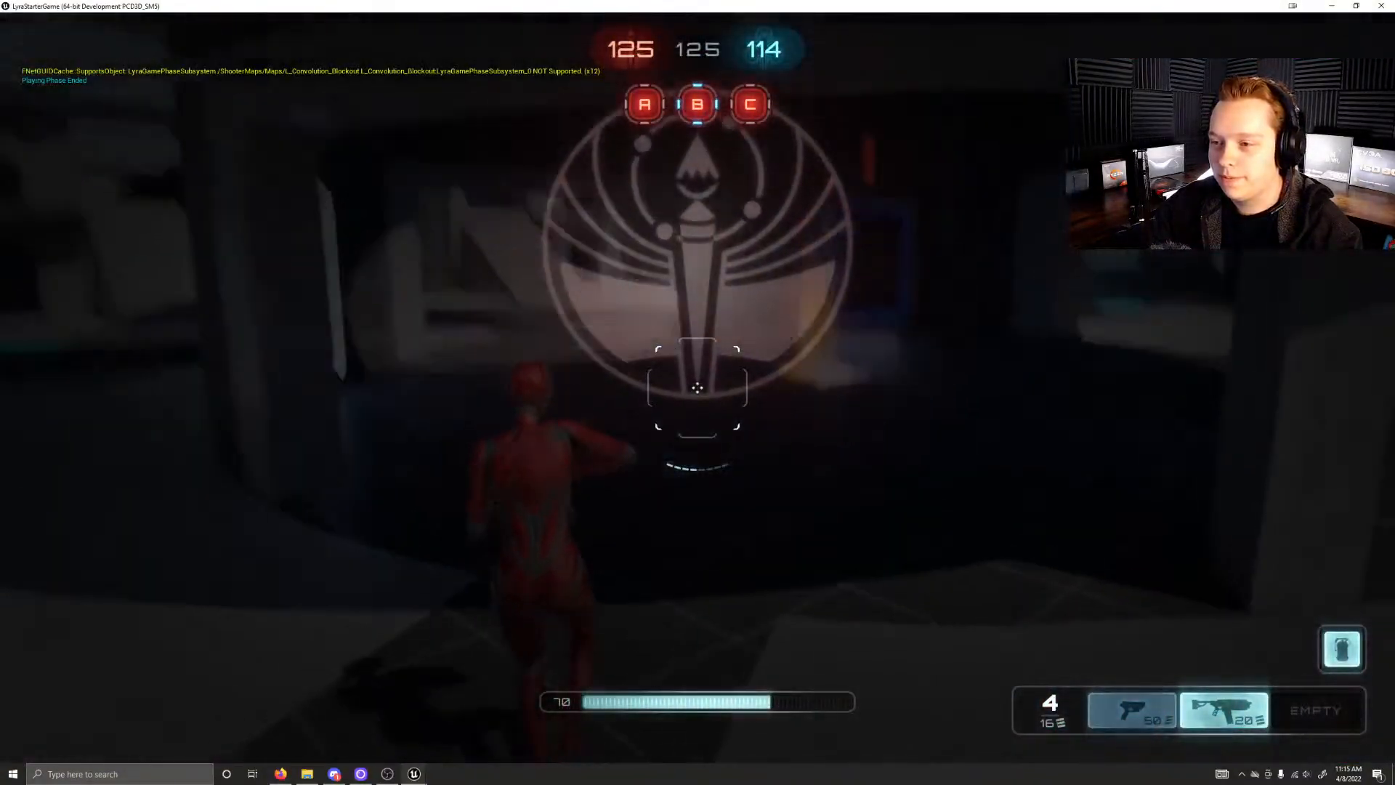
key(w)
key(w)
Step: Aim the shotgun at the enemies in control point B's cyan-lit gateway and fire until the magazine is empty
right_click(698, 388)
click(697, 387)
click(698, 387)
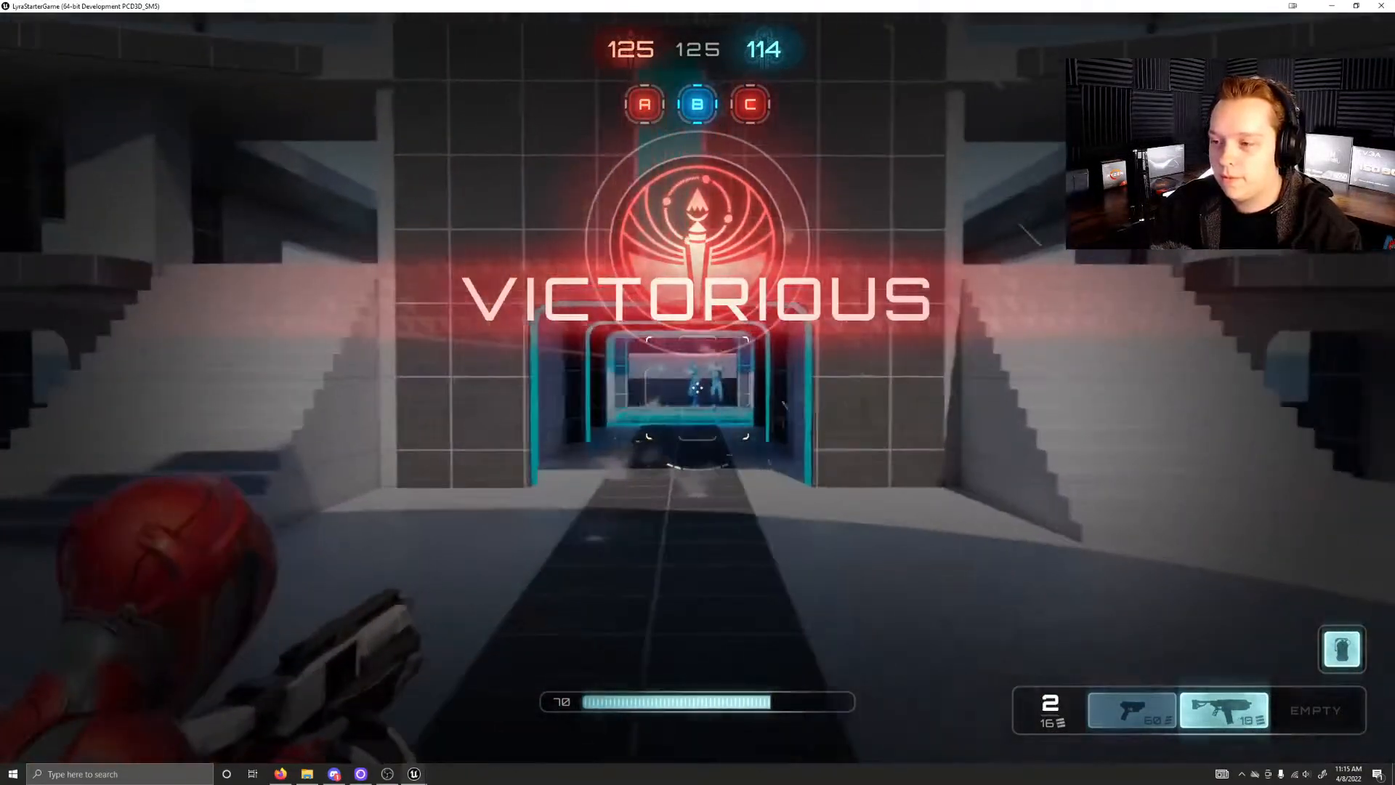
key(w)
click(697, 388)
click(698, 387)
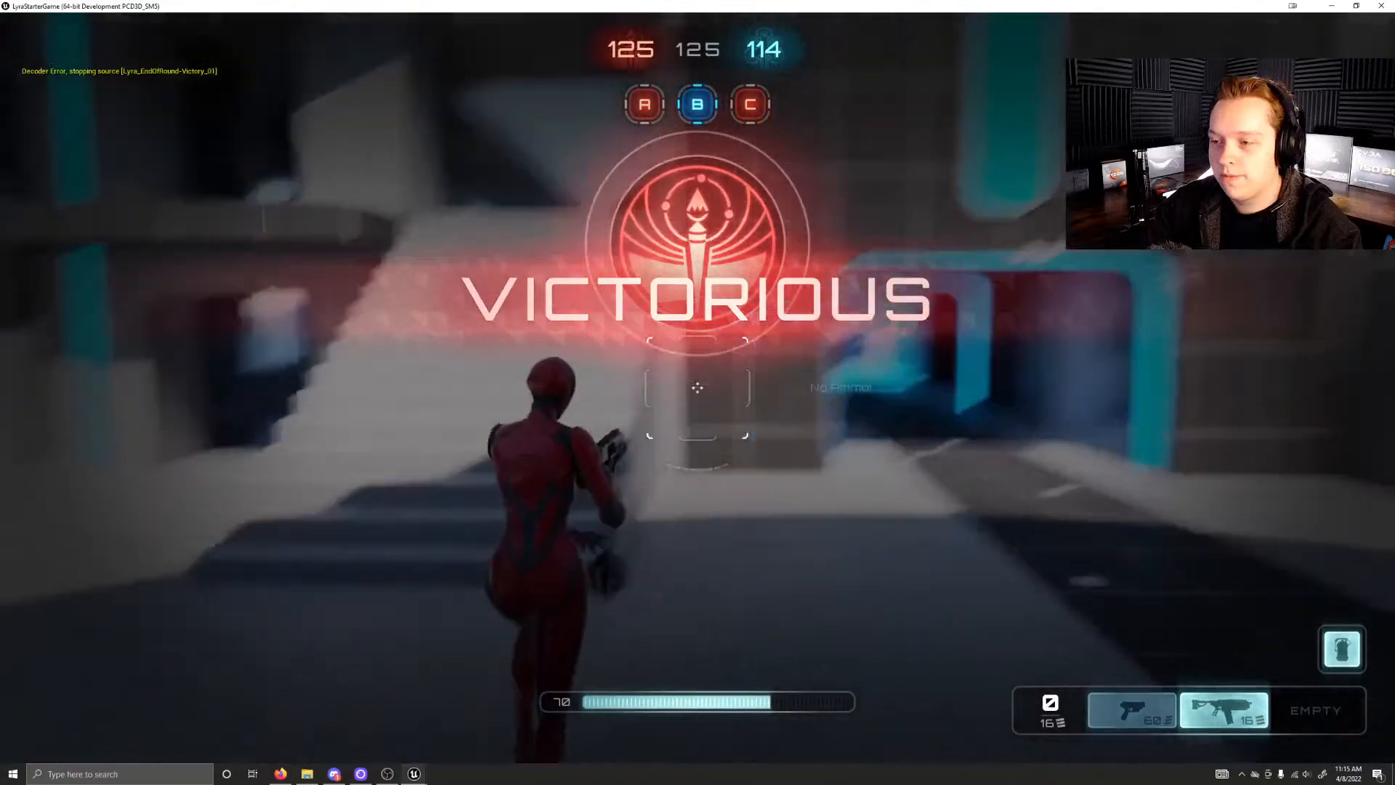
Step: Quit the finished Control match and return to the Lyra title menu
key(Escape)
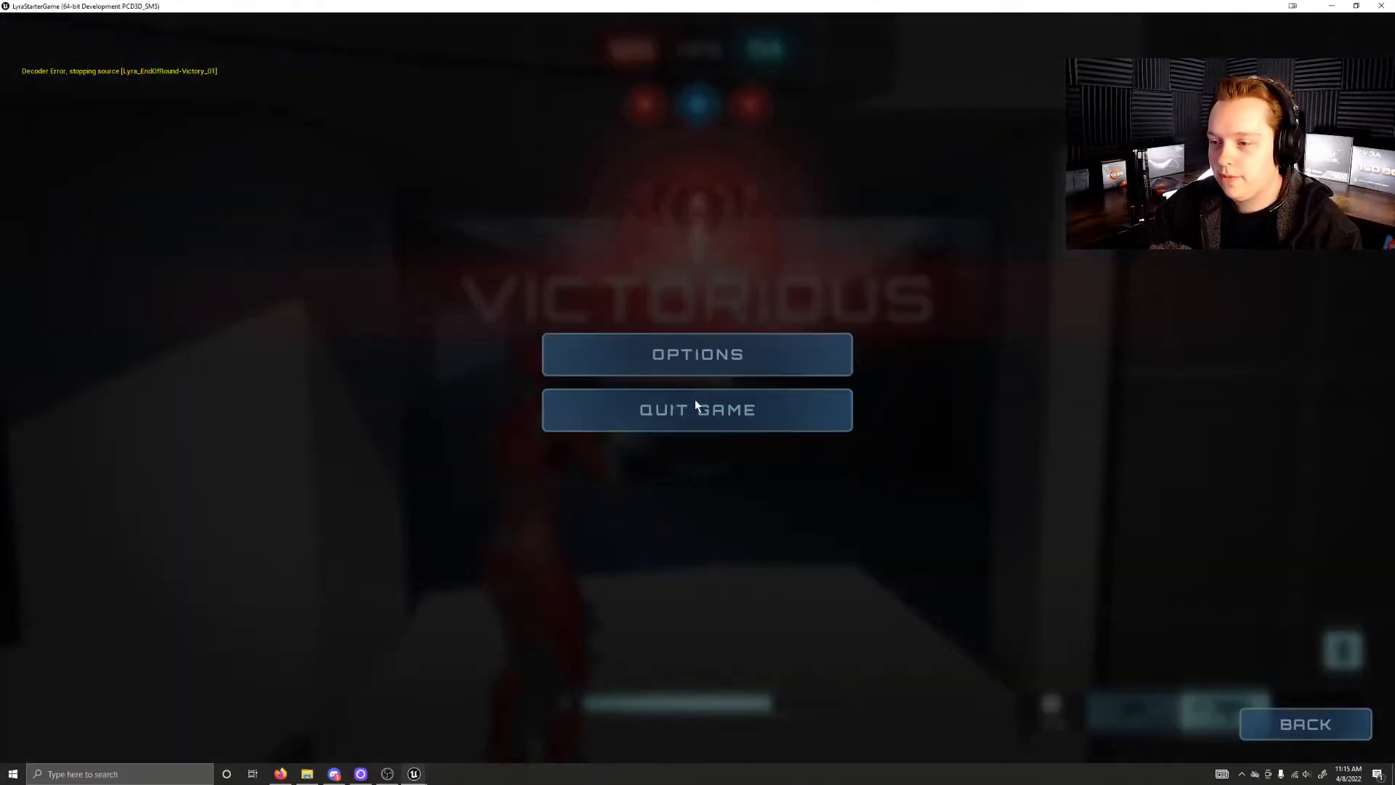
click(695, 404)
click(629, 469)
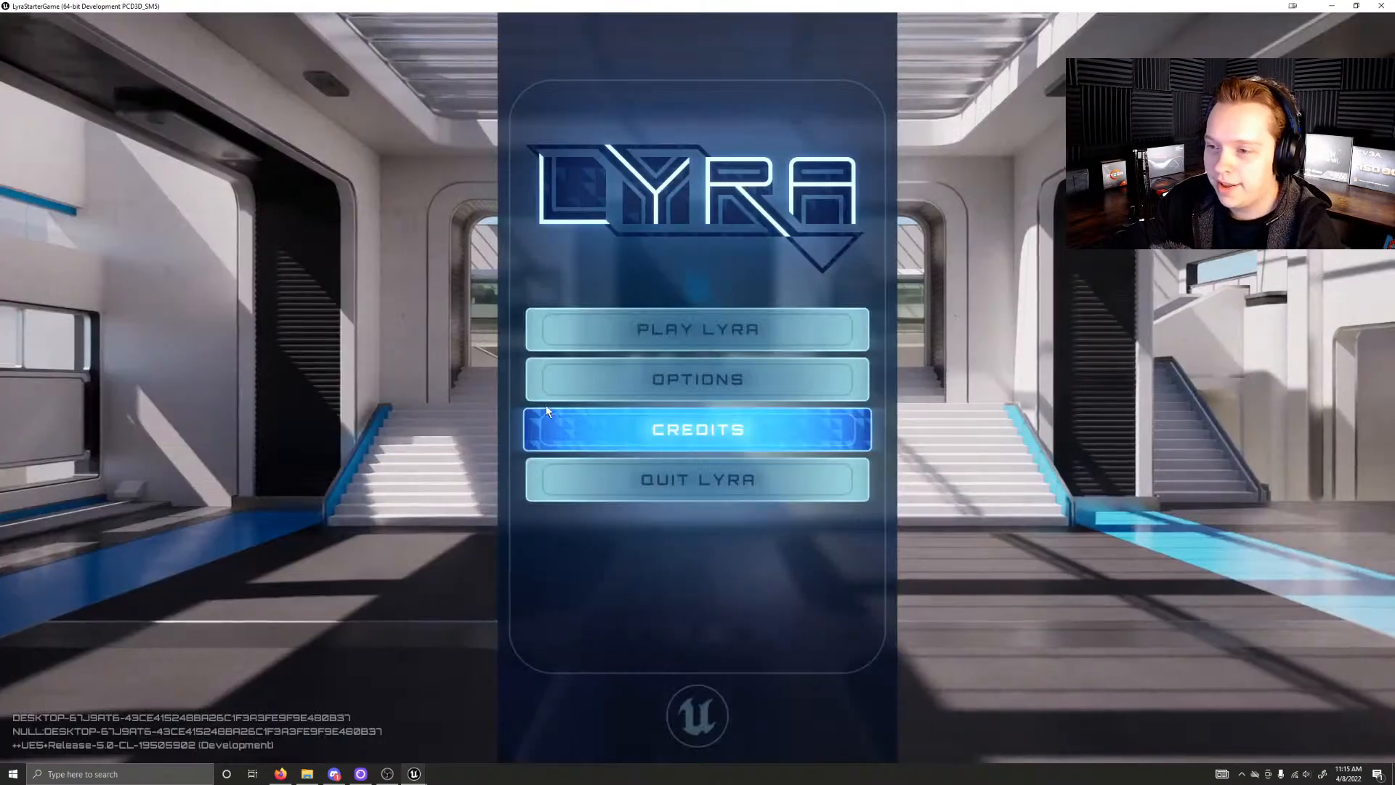
Step: Create a new game session that loads the L_Expanse map
click(647, 331)
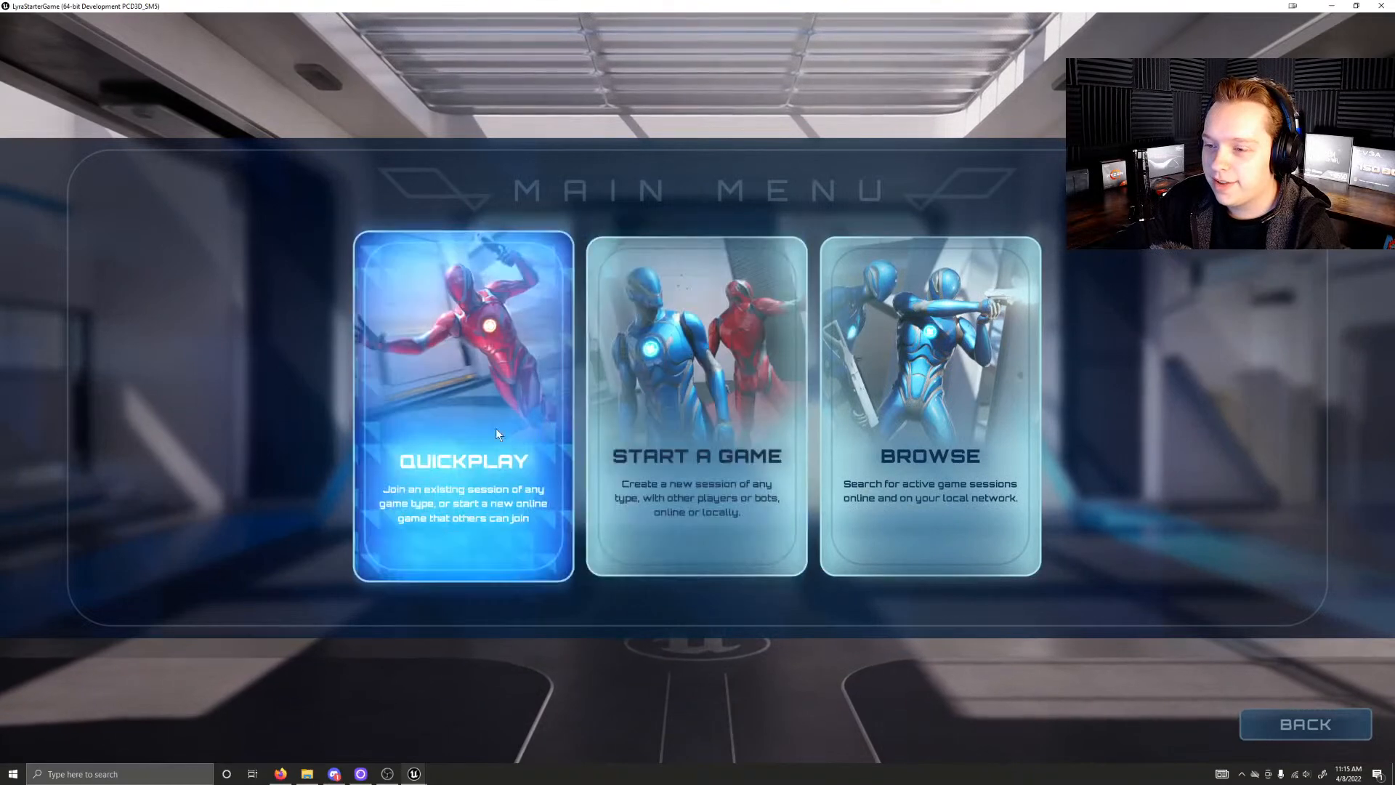
click(667, 428)
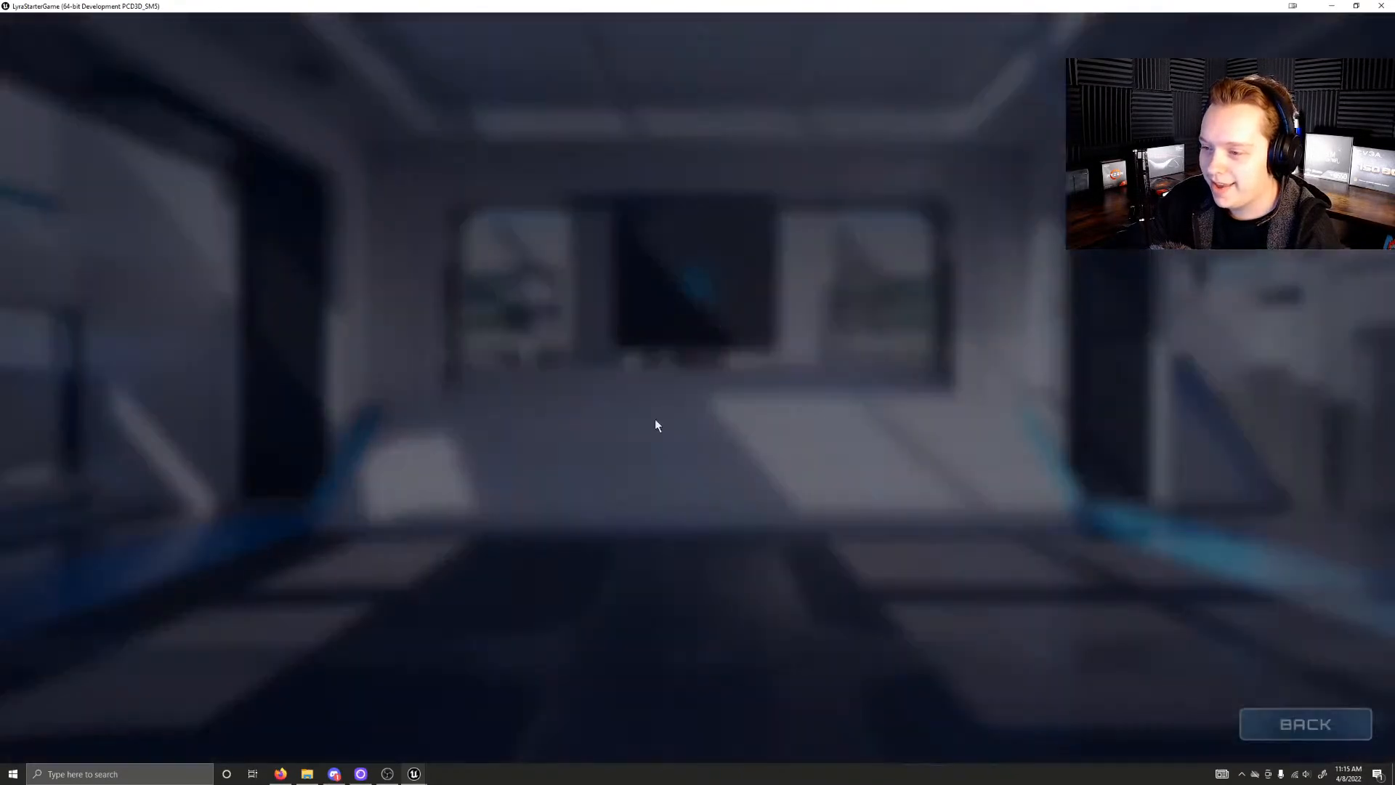
click(543, 412)
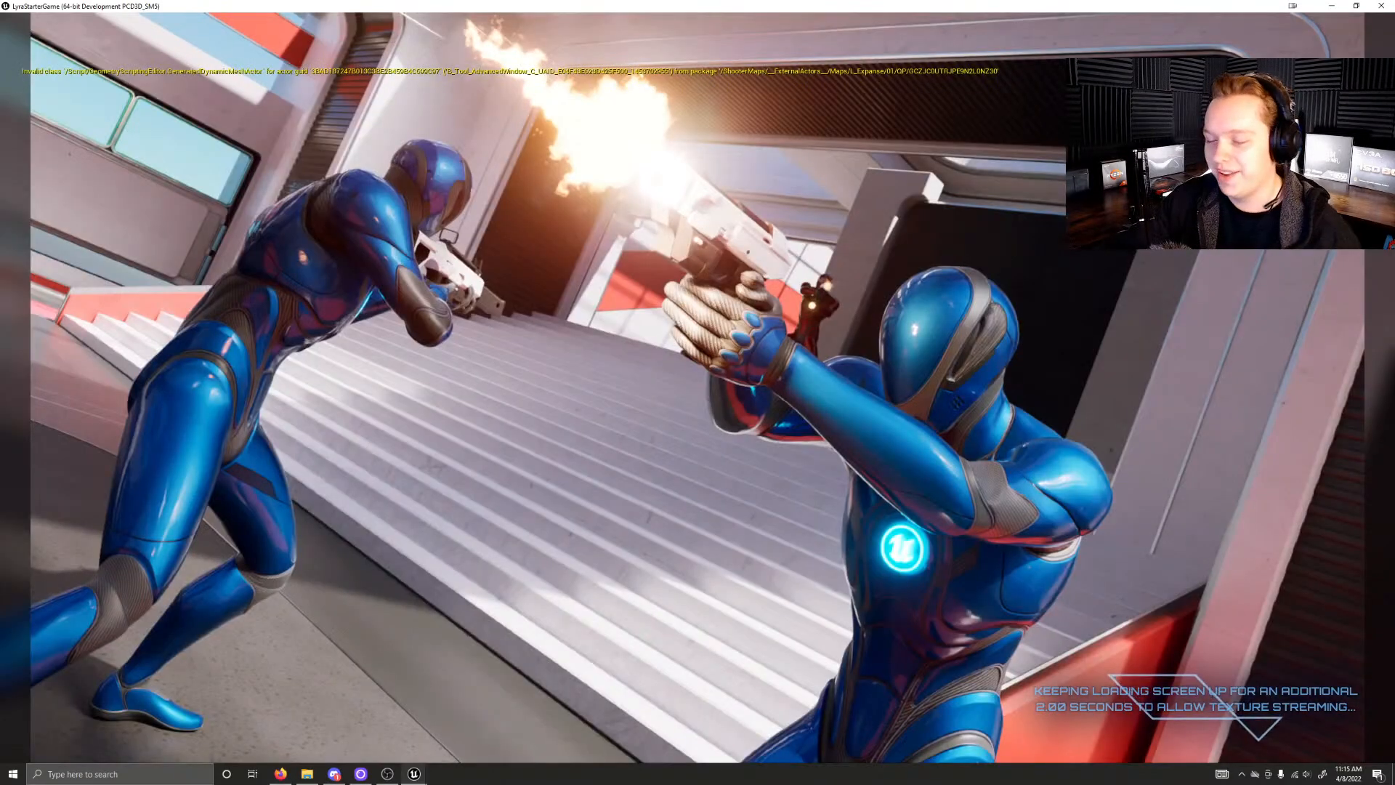
Step: Run through the red spawn hall past the green health pad, pick up the rifle from the orange pad and equip it
key(w)
key(w)
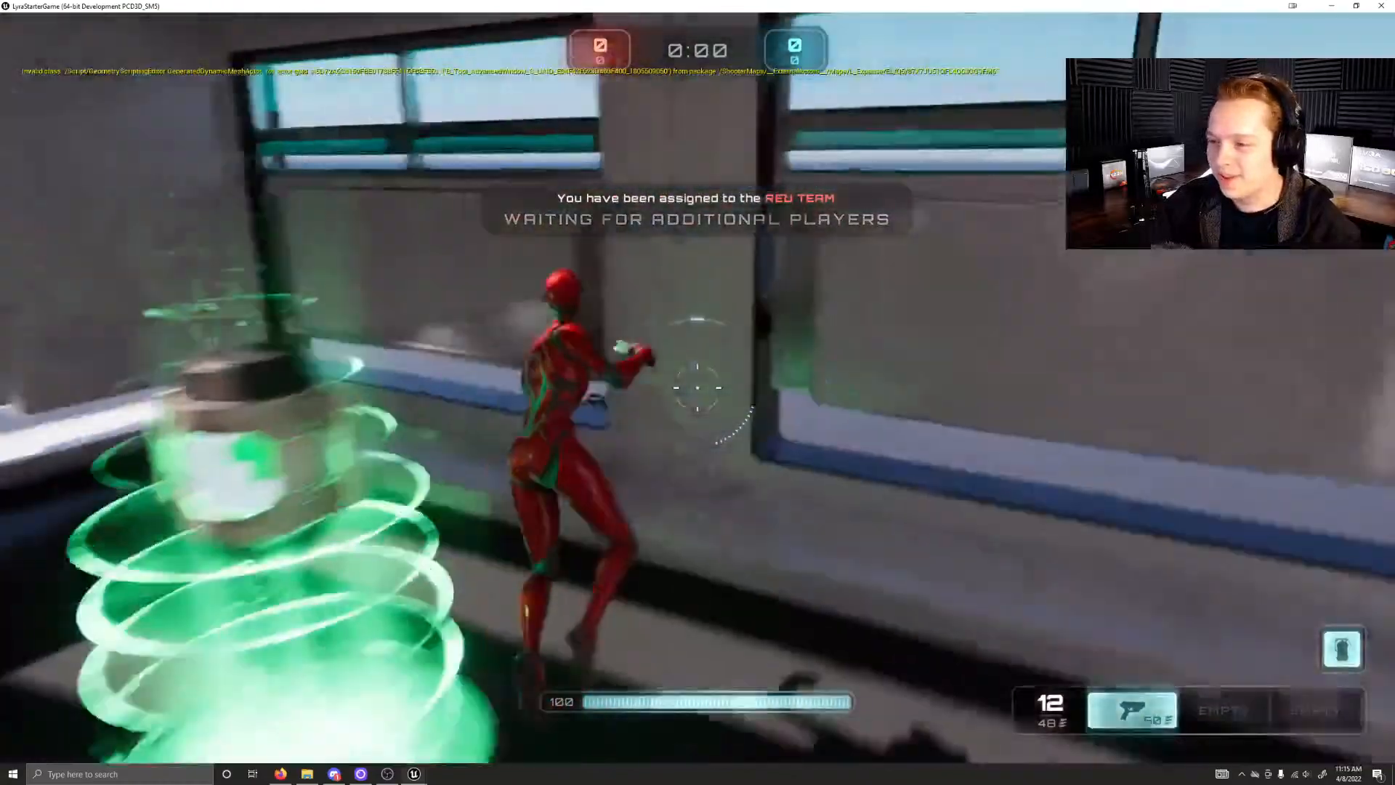
key(w)
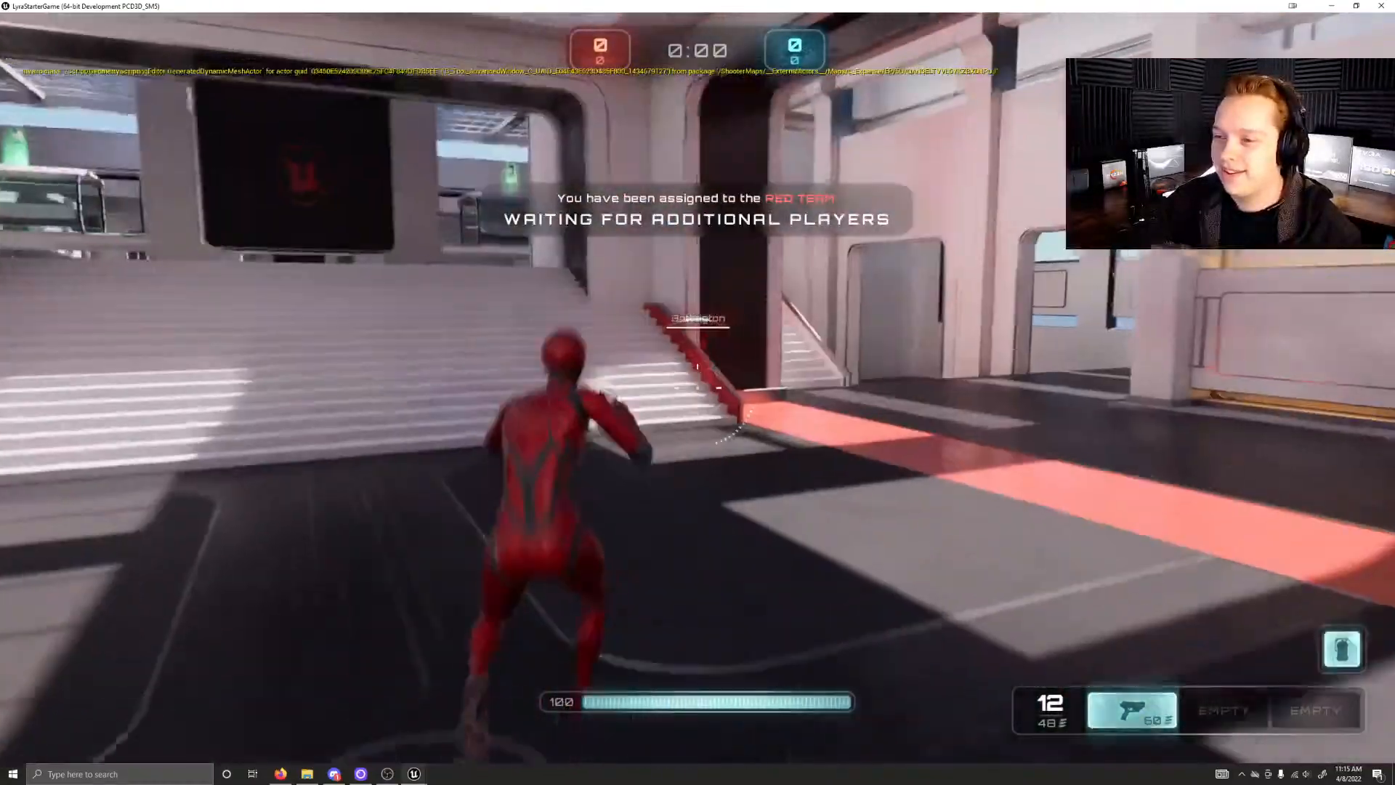
key(w)
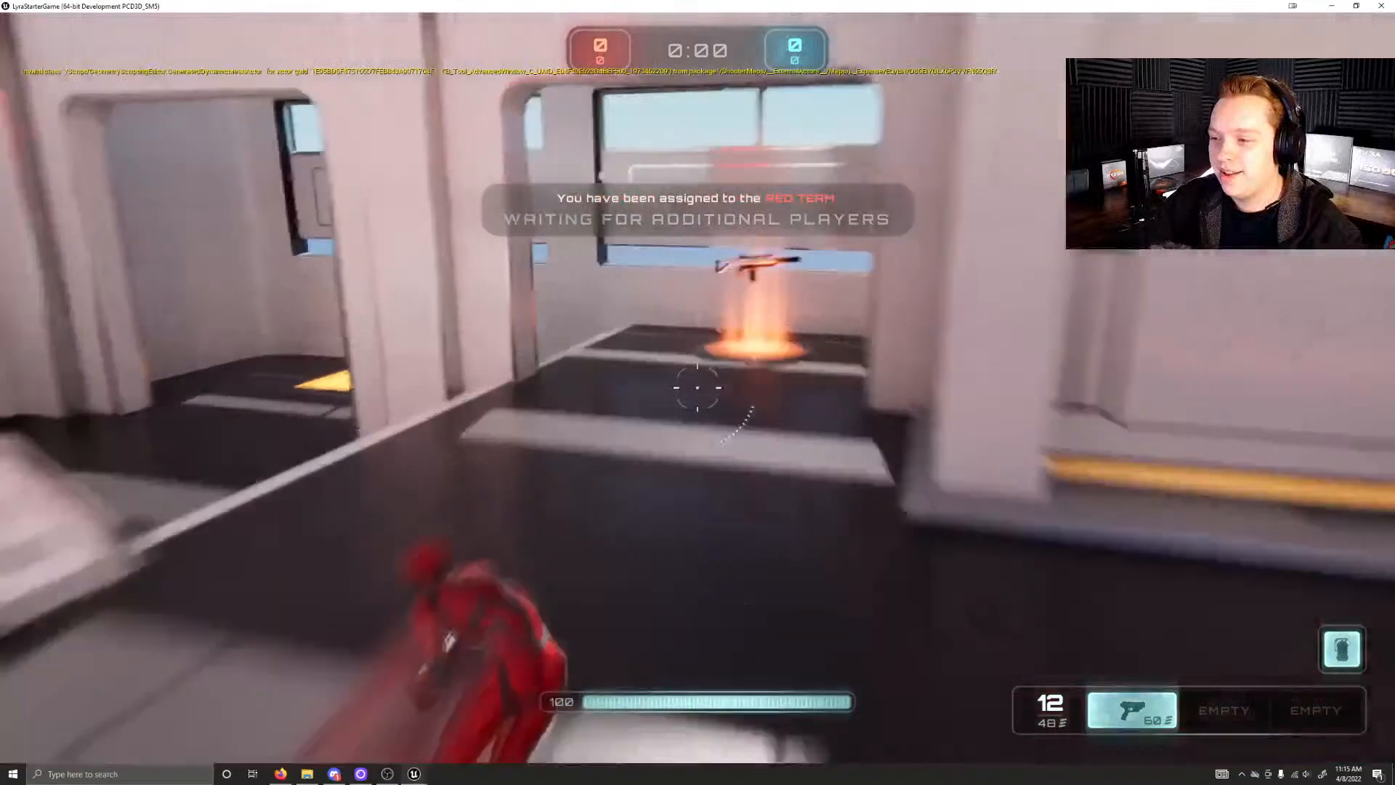
key(w)
key(2)
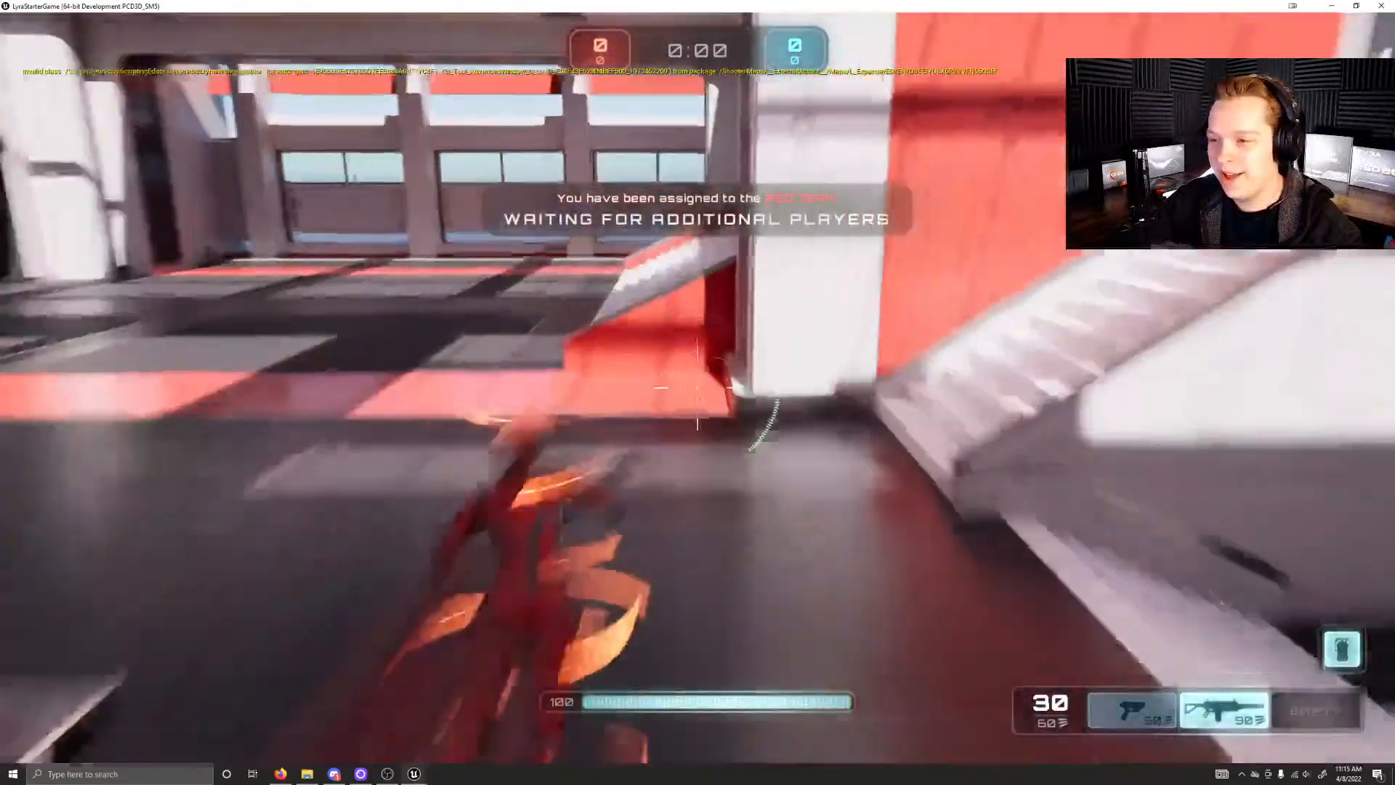
key(w)
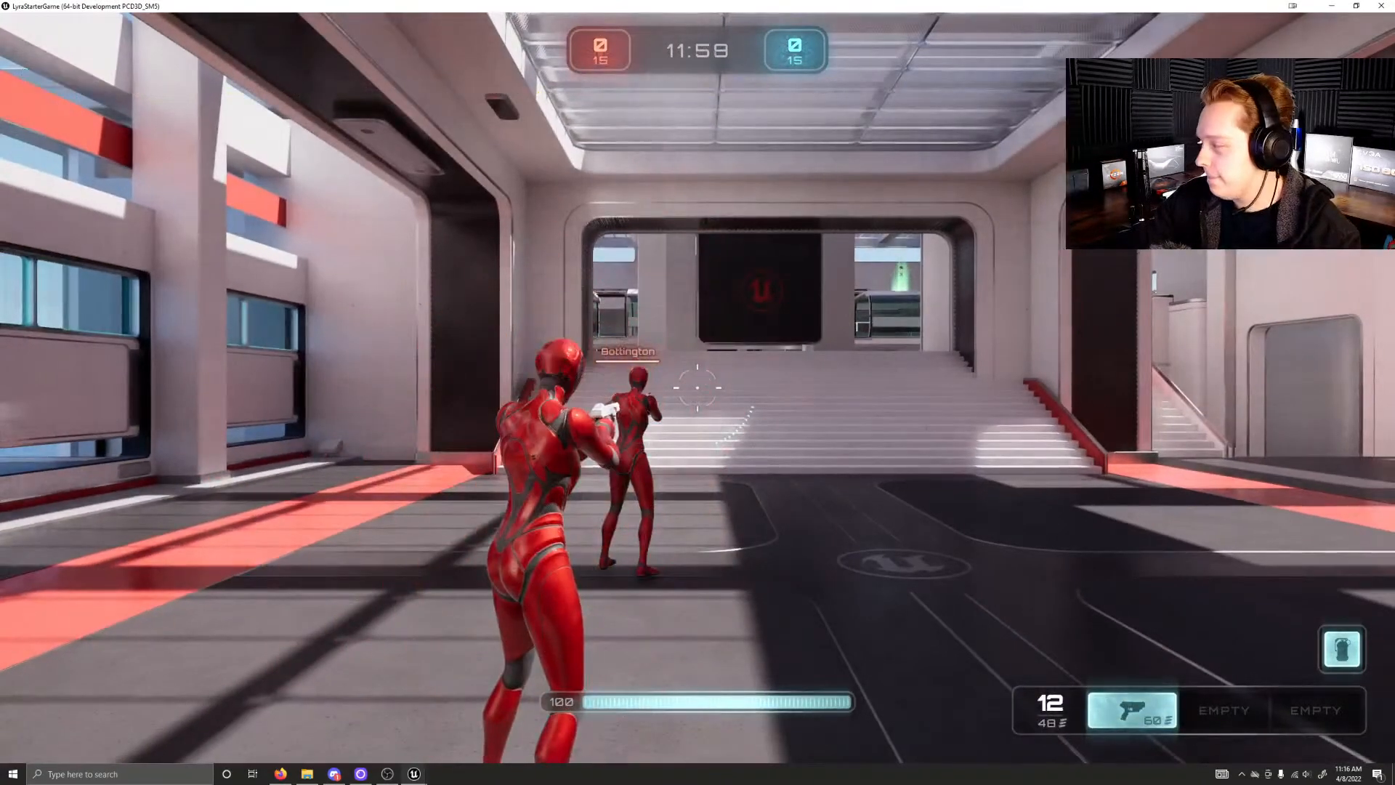
Step: Run up the wide stairs beside the dark Unreal screen and aim the pistol across the atrium
key(w)
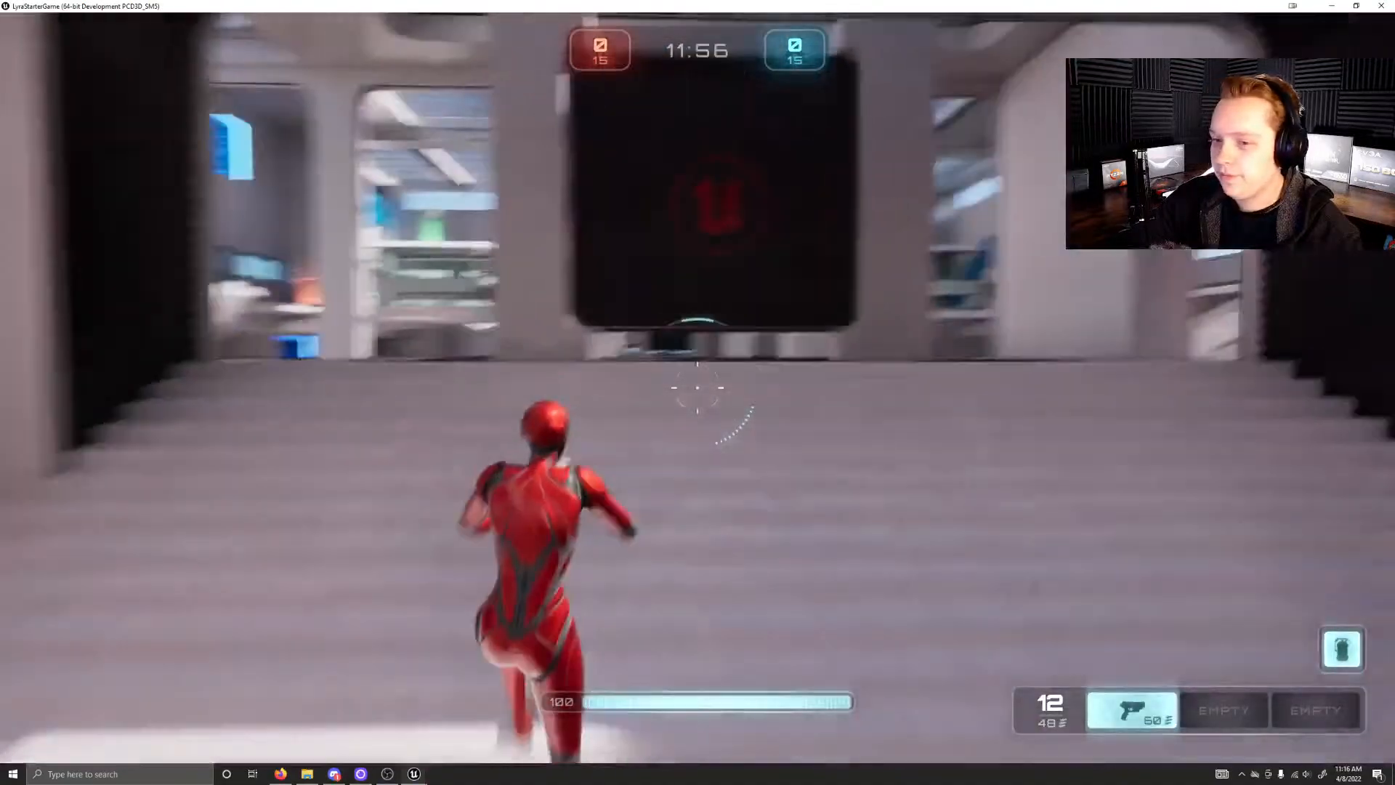
key(w)
right_click(697, 388)
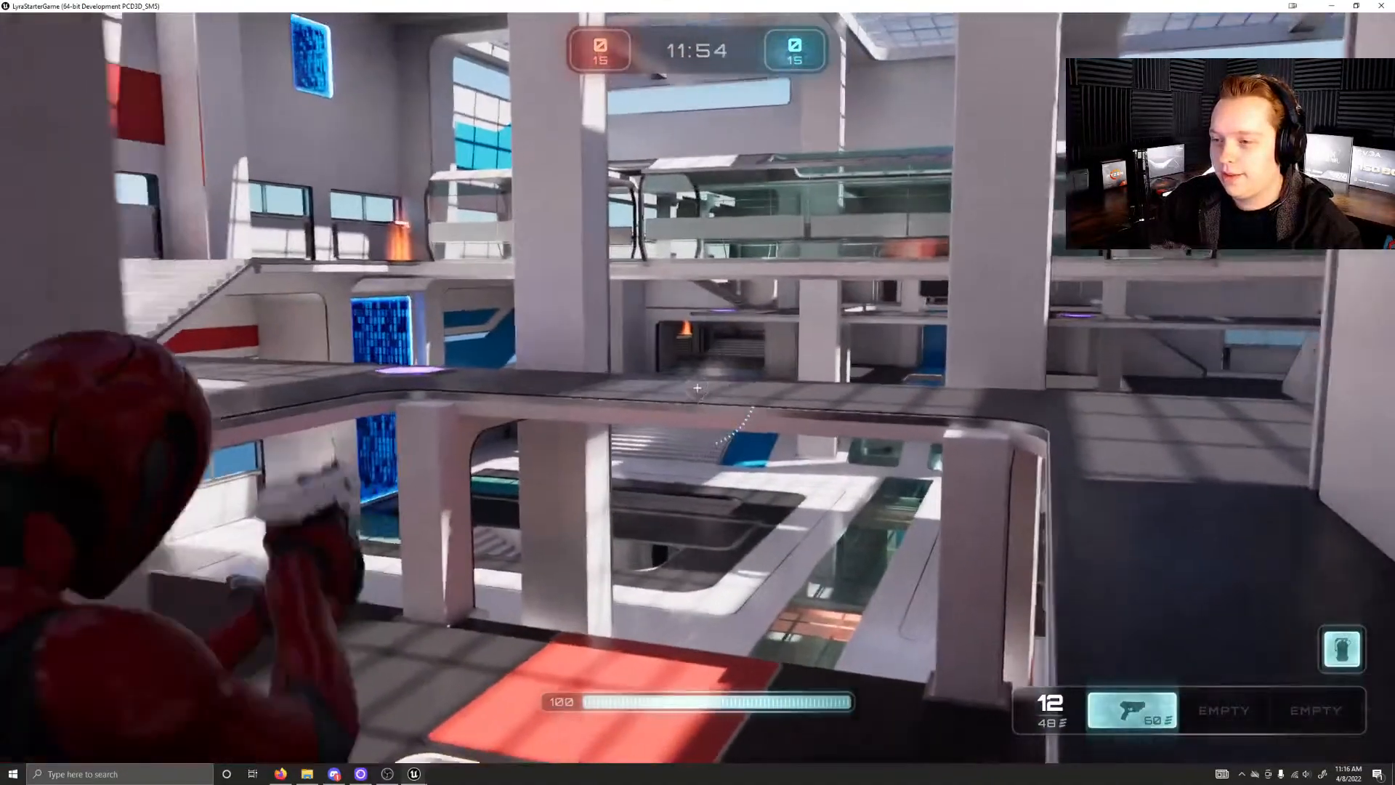
Step: Fire the pistol across the atrium until its magazine is empty, reload and keep shooting from beside the pillar
click(697, 388)
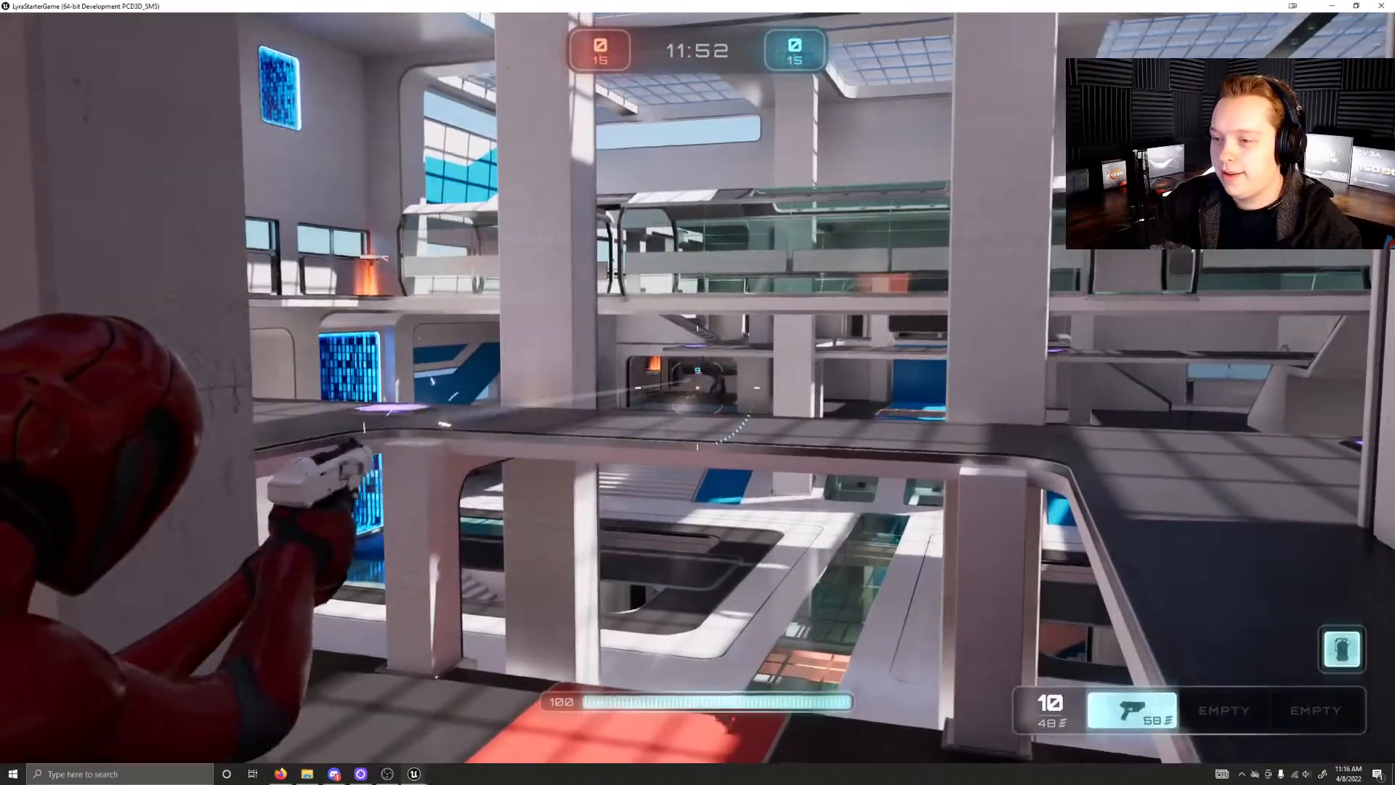
click(698, 388)
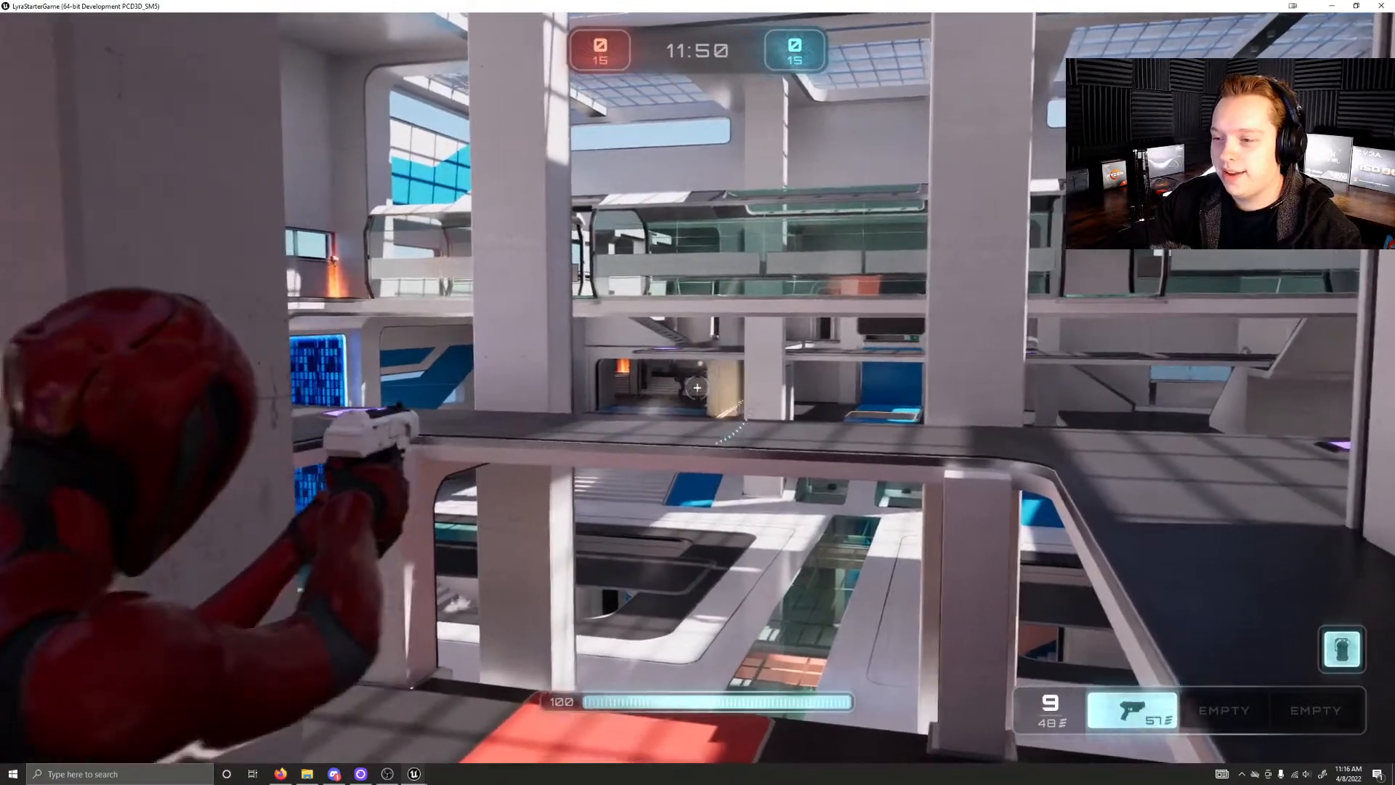
click(697, 388)
click(697, 388)
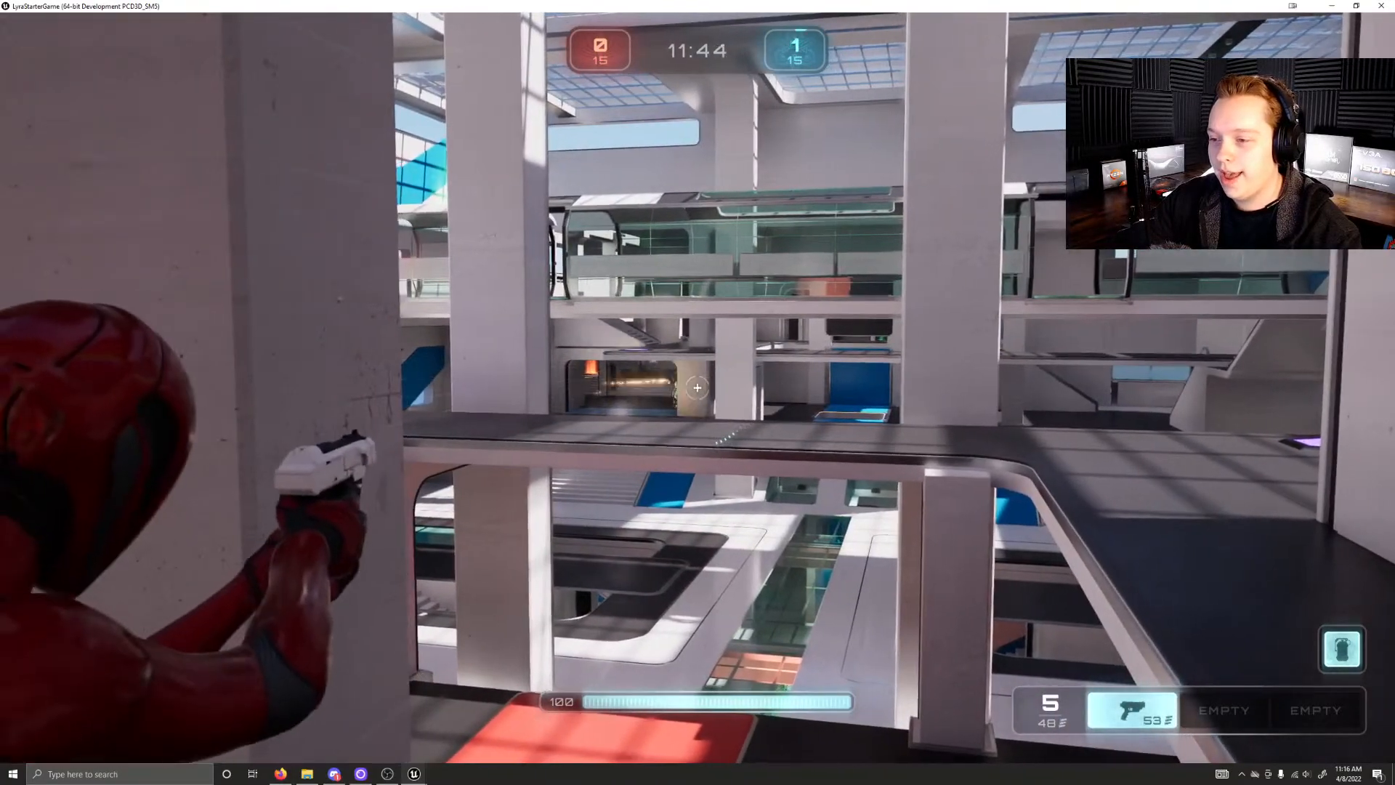
click(697, 387)
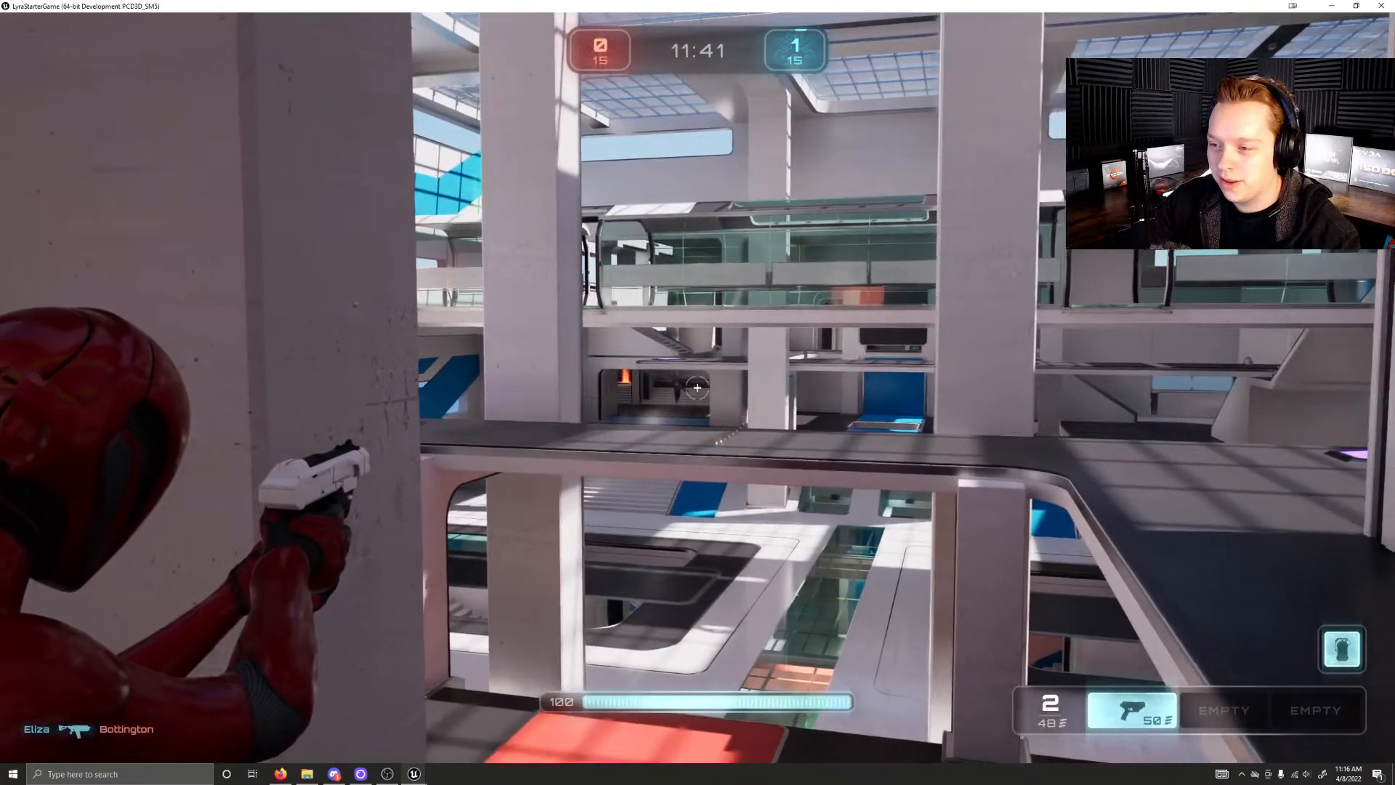
click(697, 387)
click(697, 387)
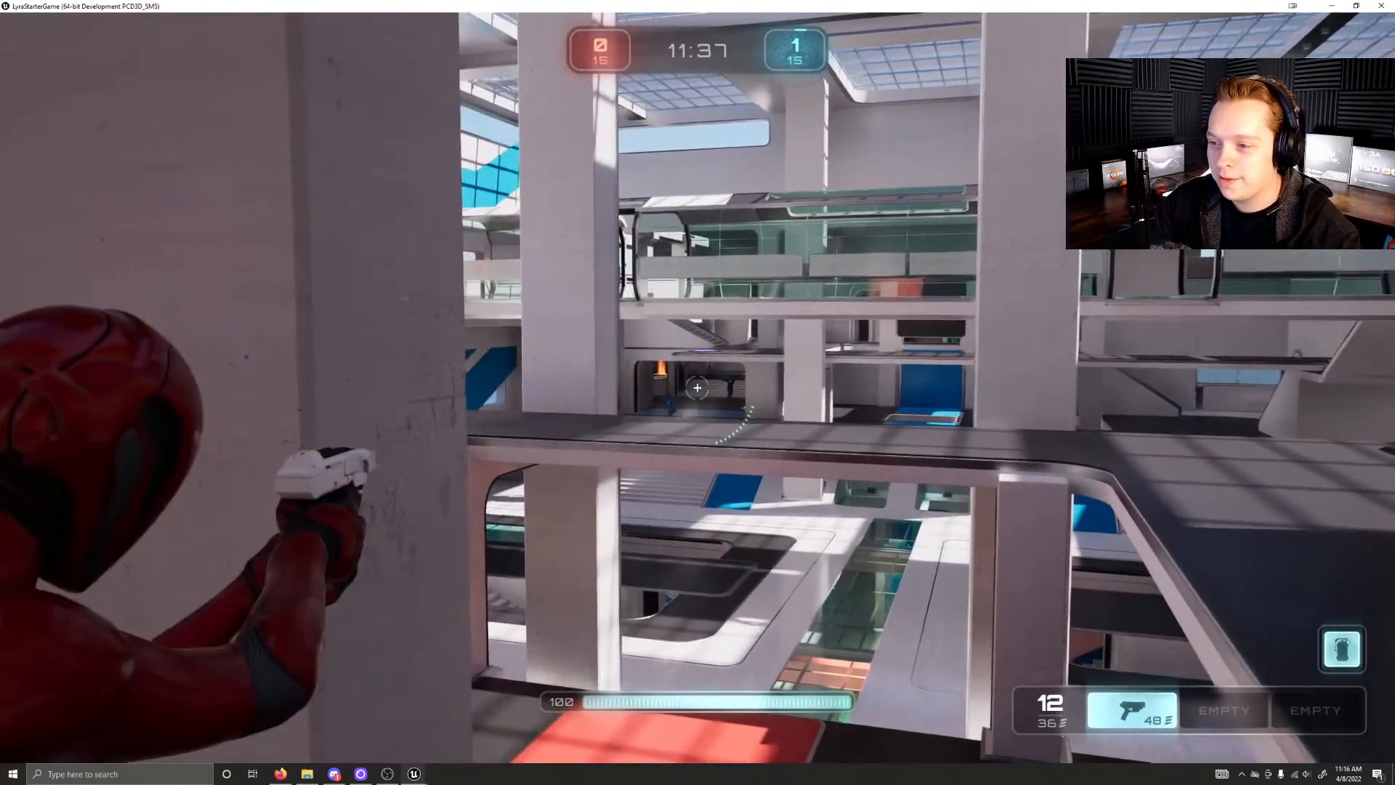
click(698, 387)
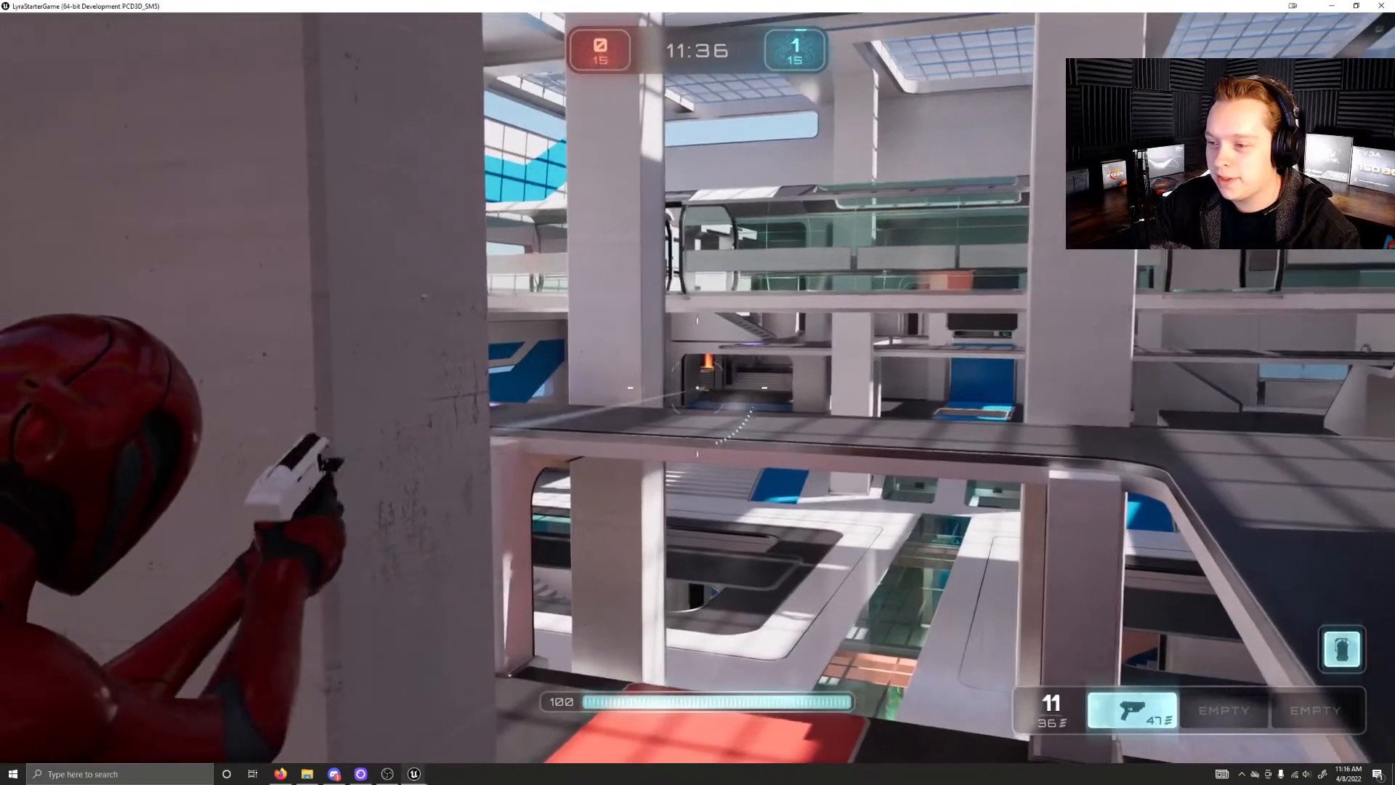
click(697, 388)
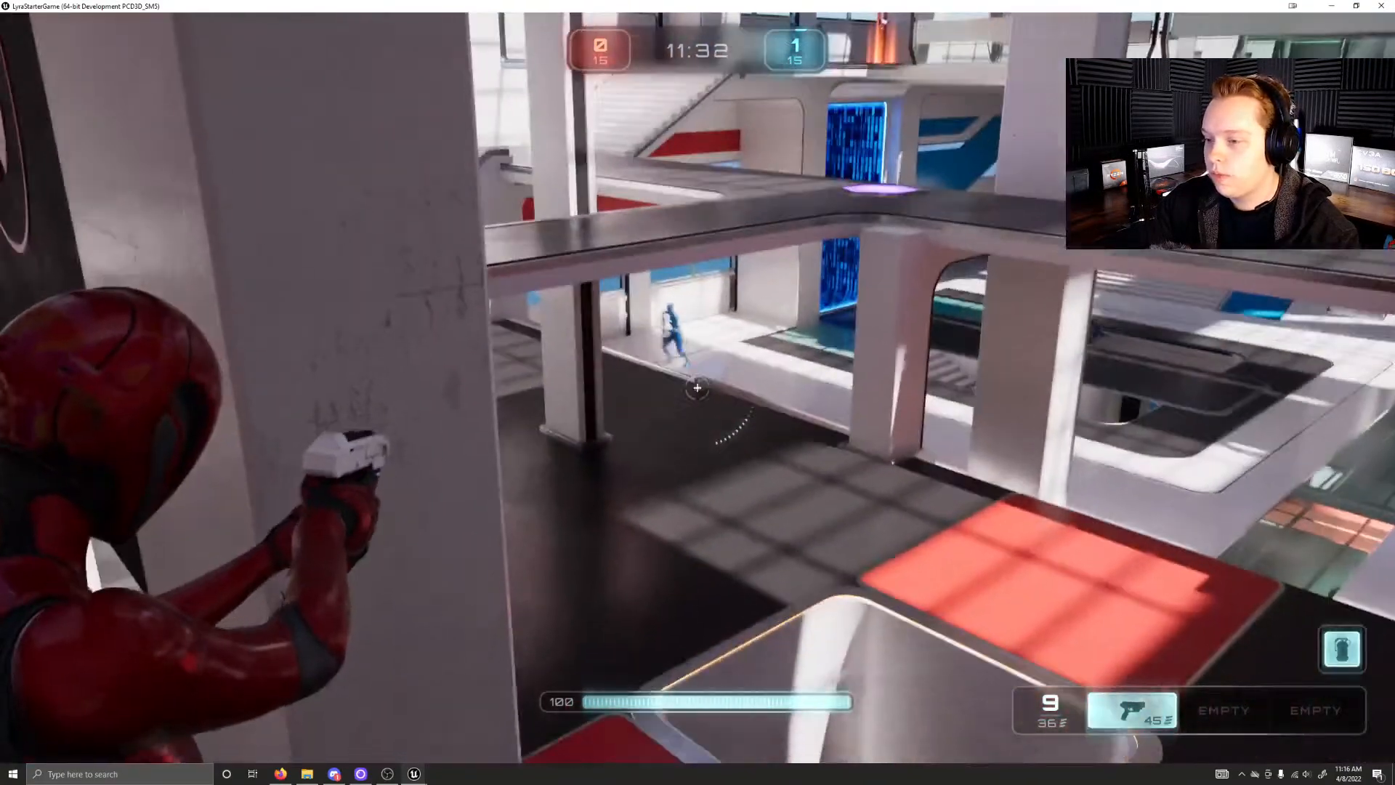
Step: Run along the upper level, fire the pistol across the atrium and take cover behind the dark slatted wall
key(w)
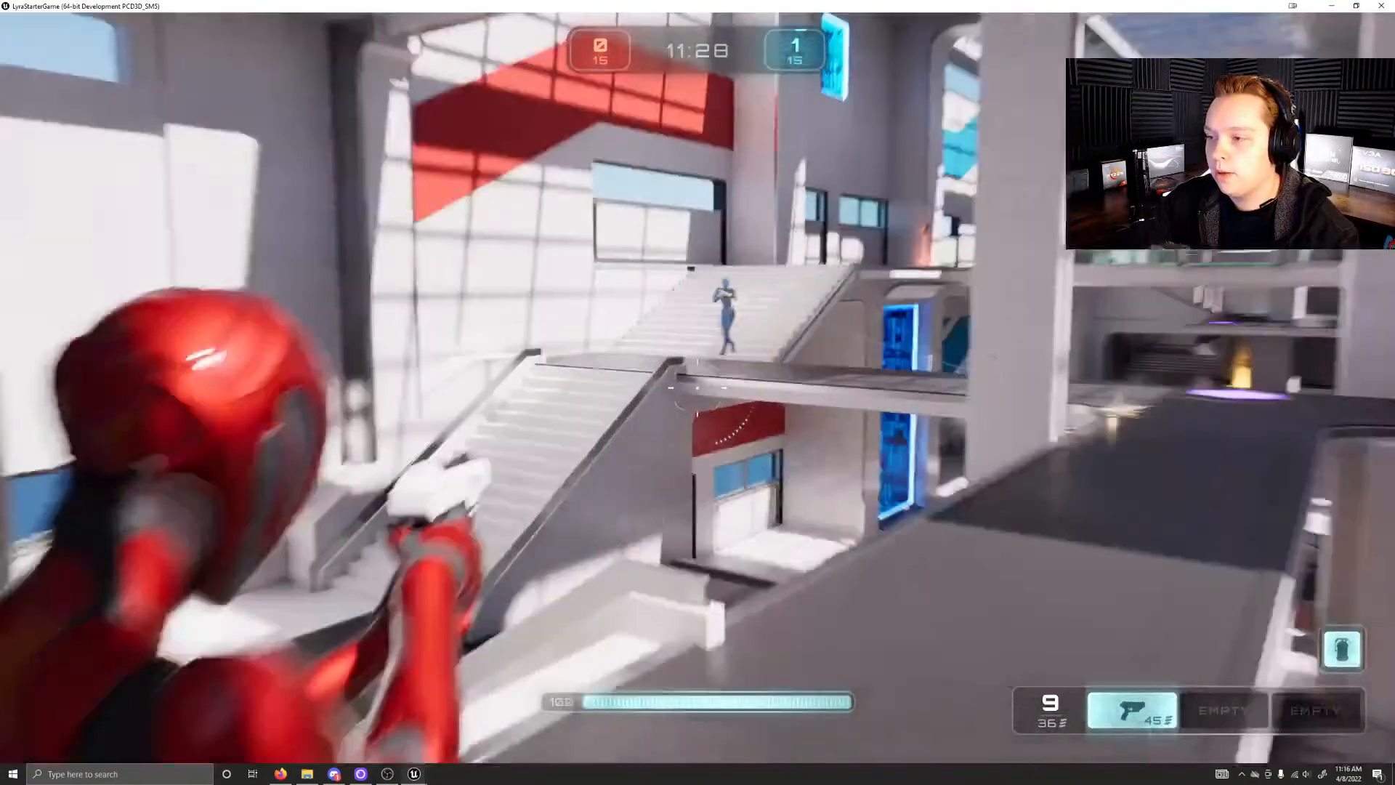
click(697, 387)
click(697, 387)
key(a)
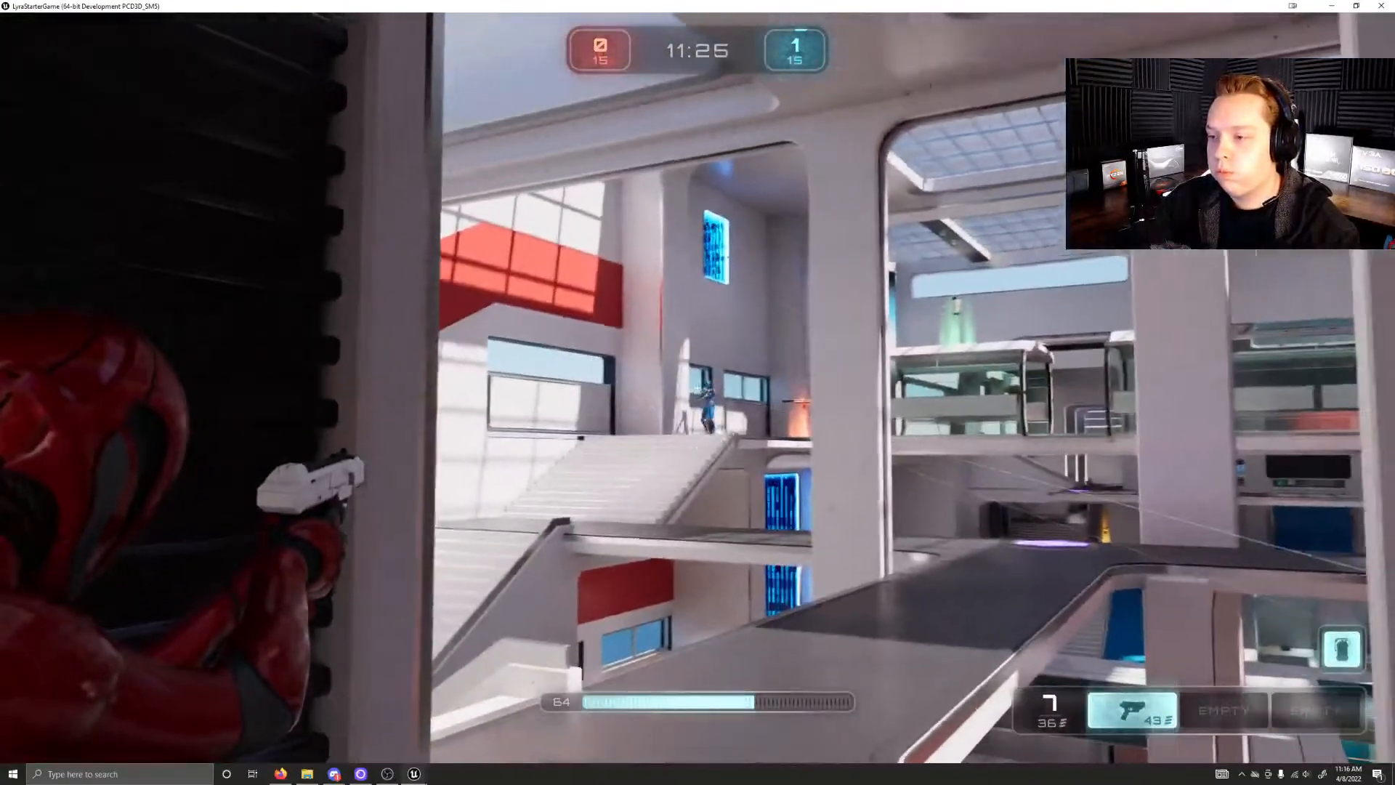
Step: Fire the pistol from behind the slatted wall at the blue enemy above the far stairs until the magazine is empty
click(698, 387)
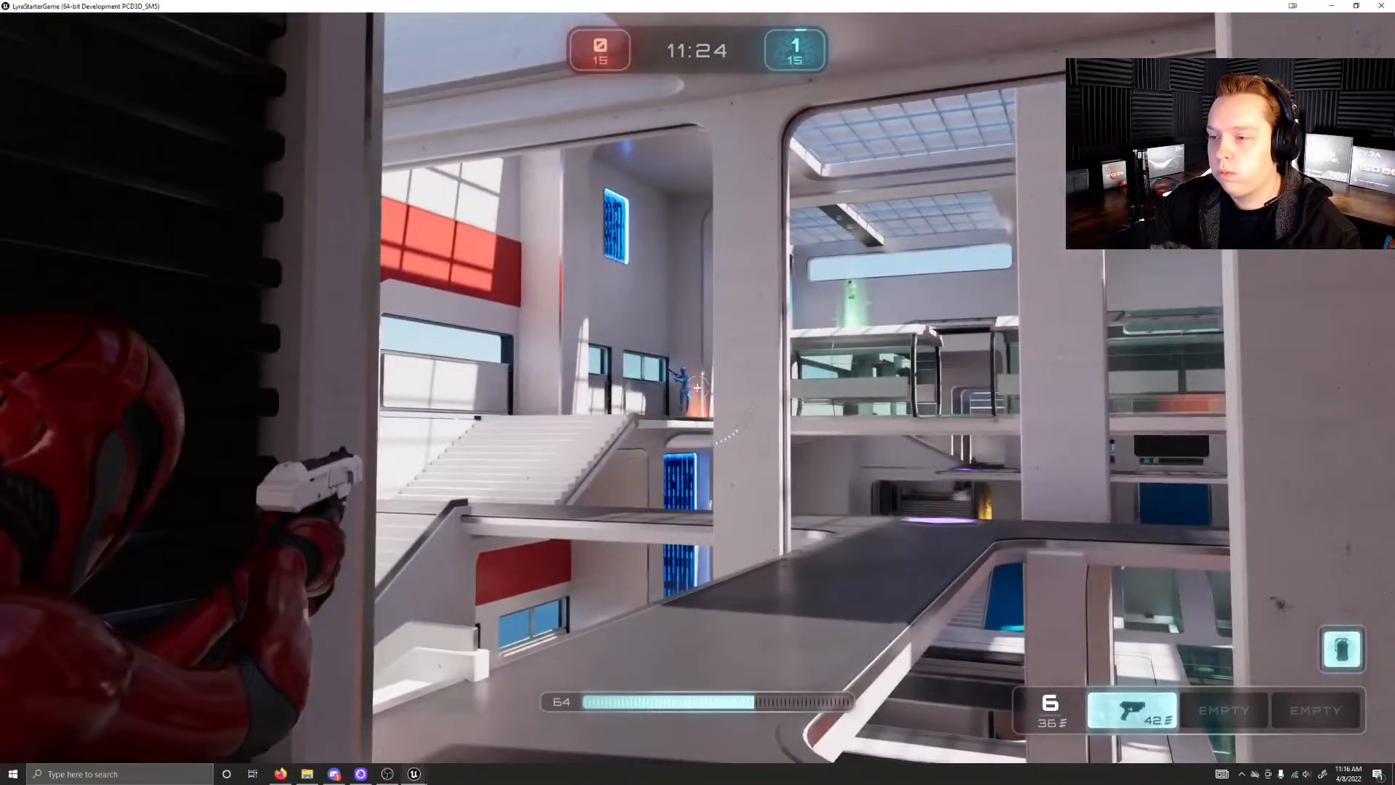
click(698, 388)
click(697, 387)
click(697, 387)
click(697, 387)
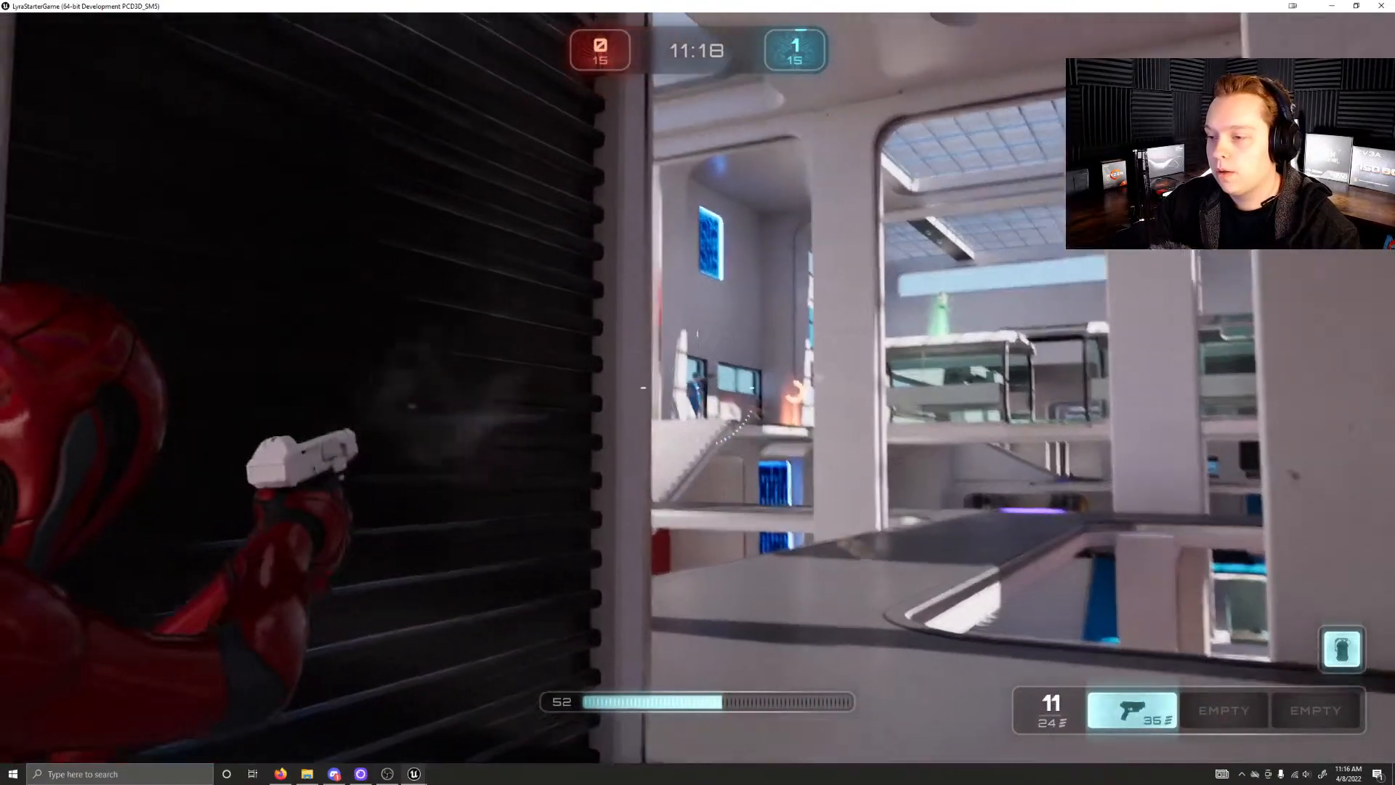
click(697, 387)
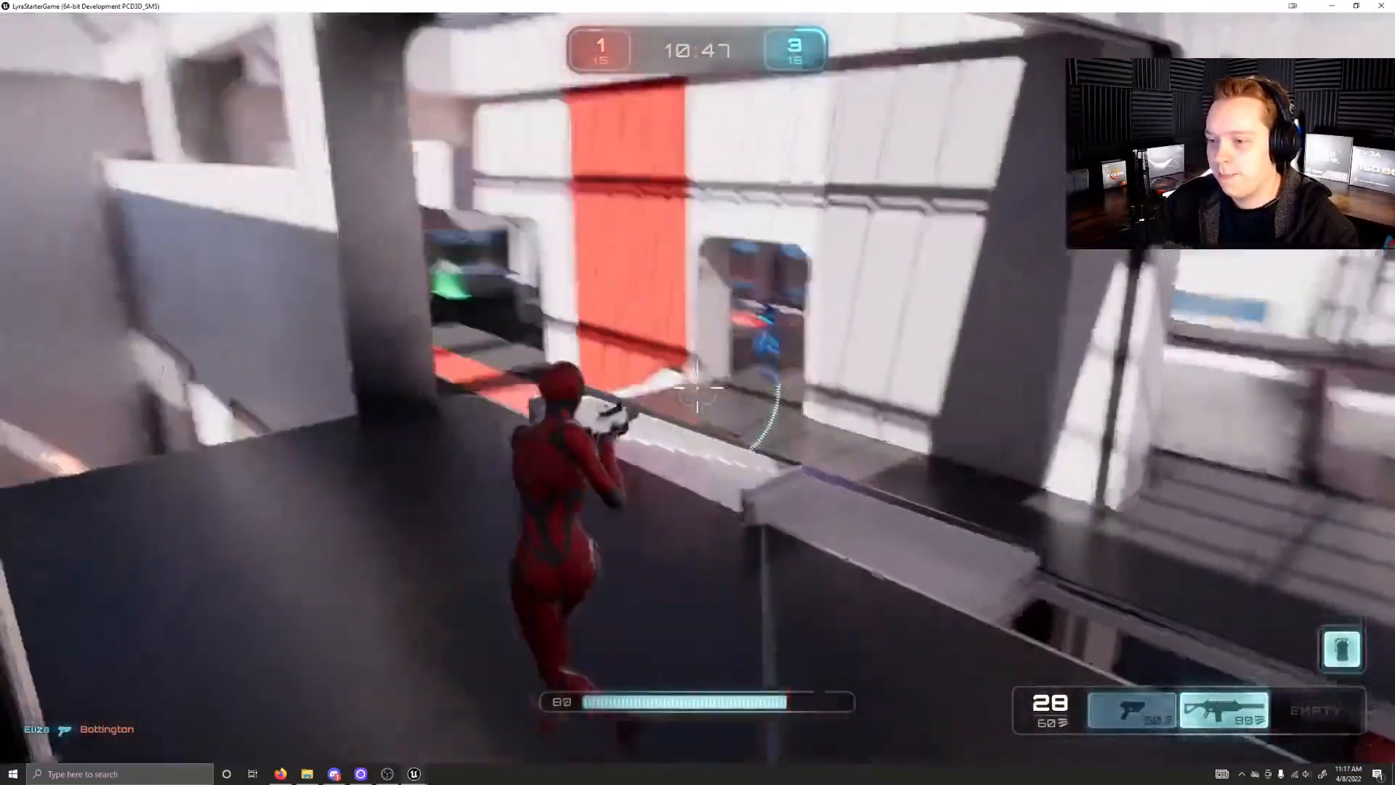
Step: Fire the rifle at the doorway beside the red wall panel and run to the stairs below the orange weapon pad
click(698, 387)
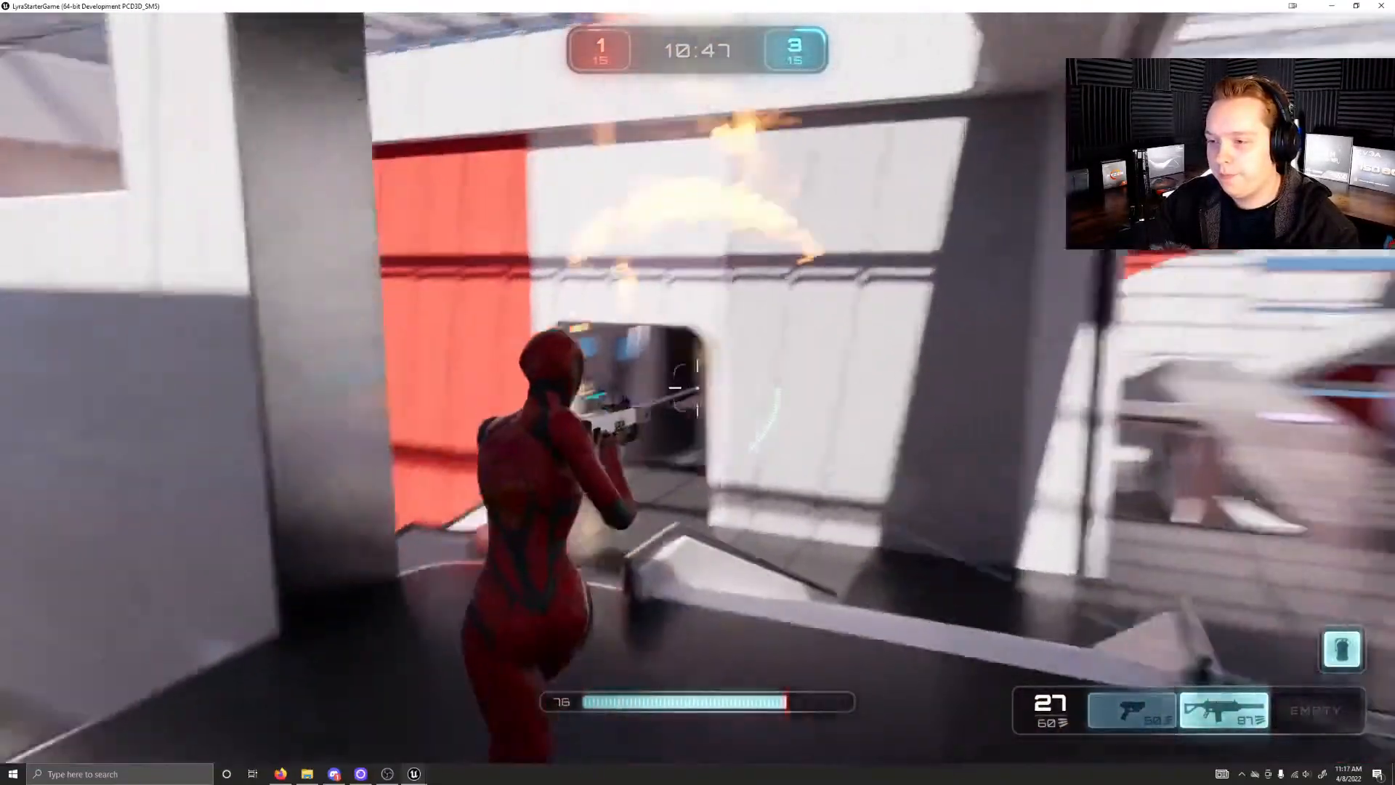
key(w)
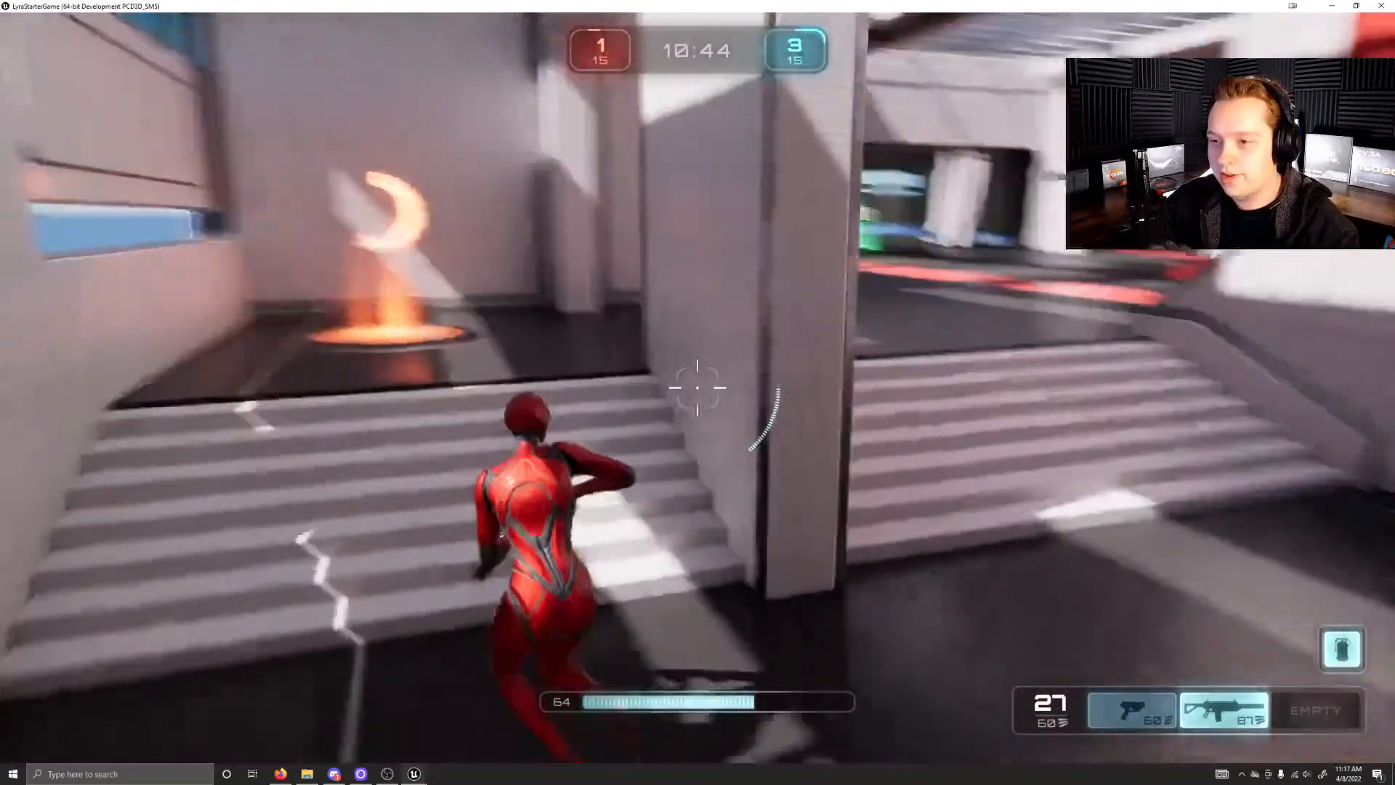
Step: Run past the stairs beside the red wall to the glowing yellow weapon pad in the alcove
key(w)
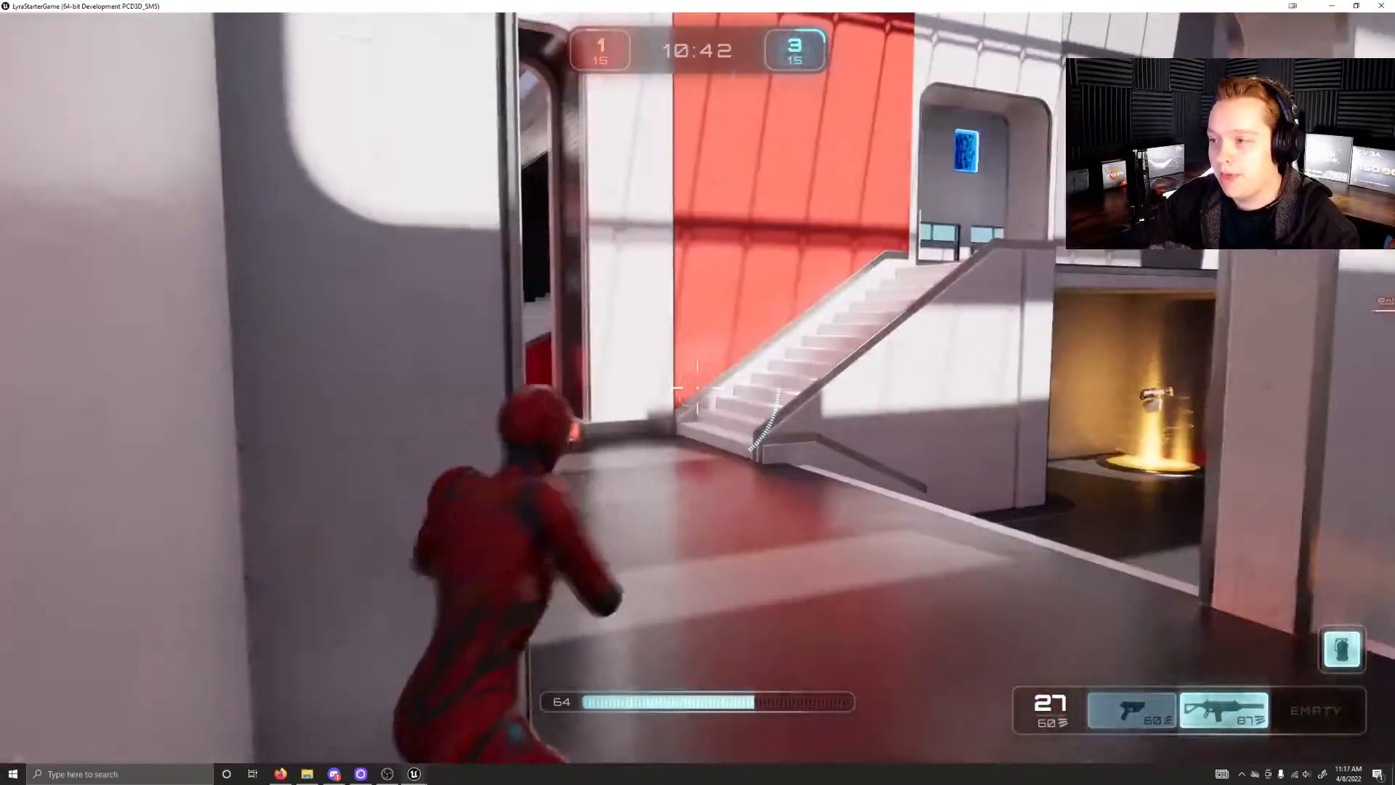
key(w)
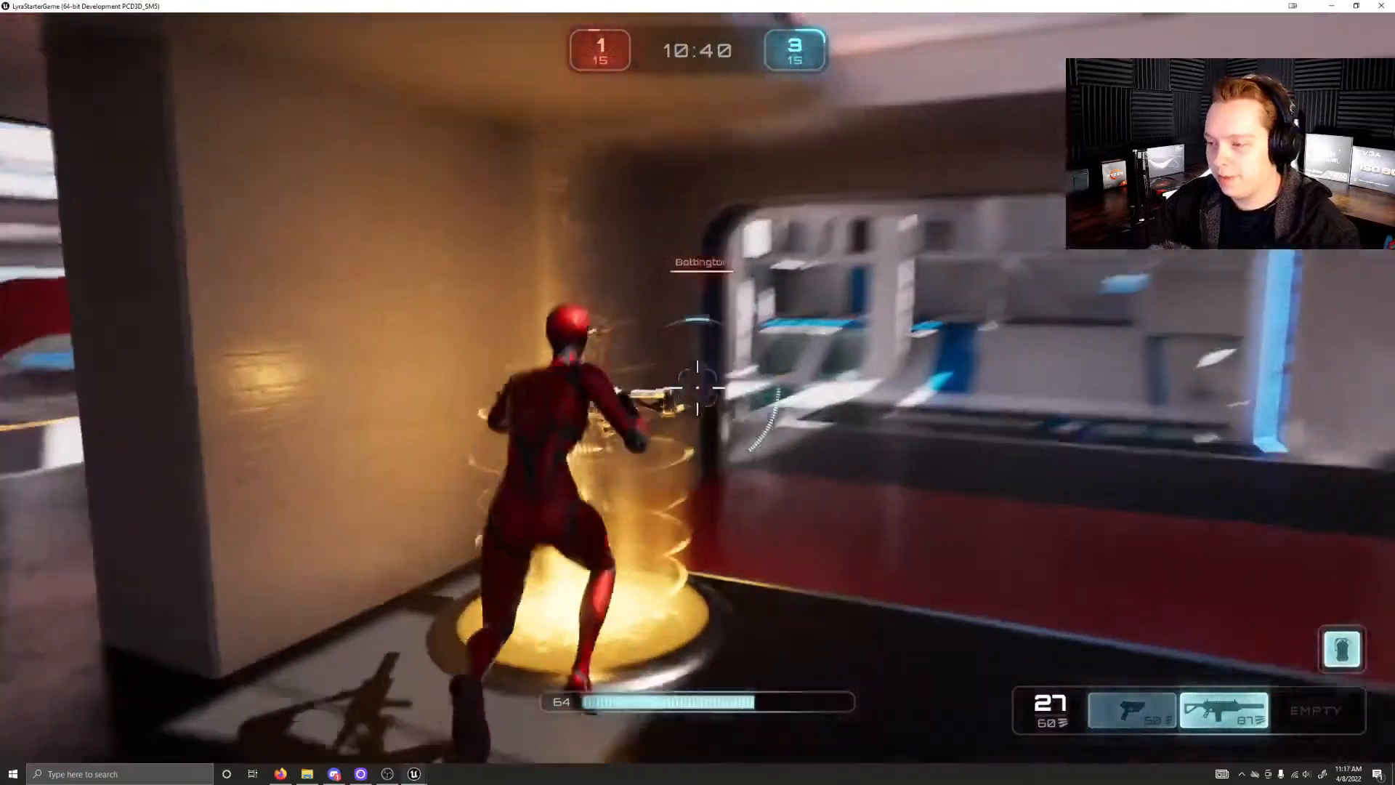
key(w)
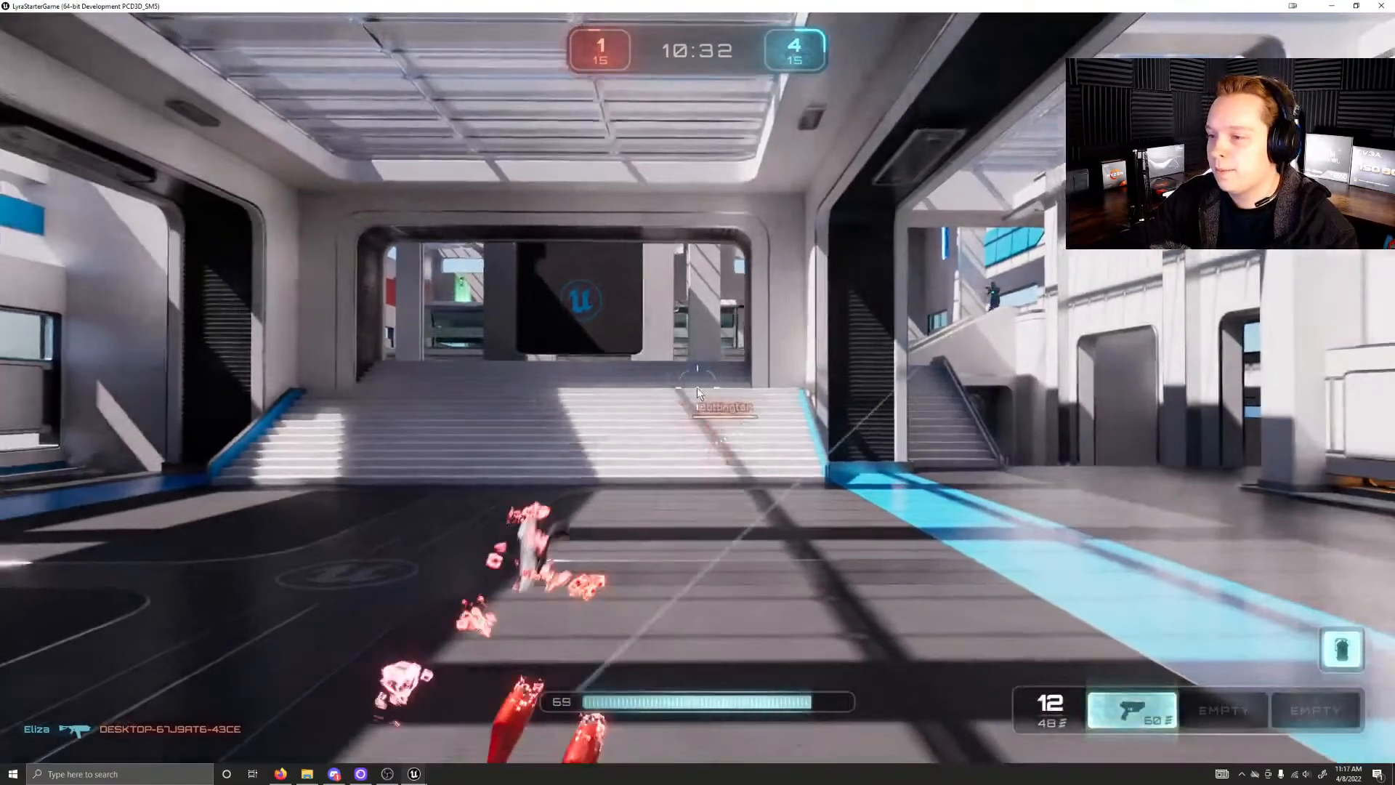
Step: Leave the running match for the main menu and quit Lyra, confirming both exit requests
key(Escape)
click(687, 406)
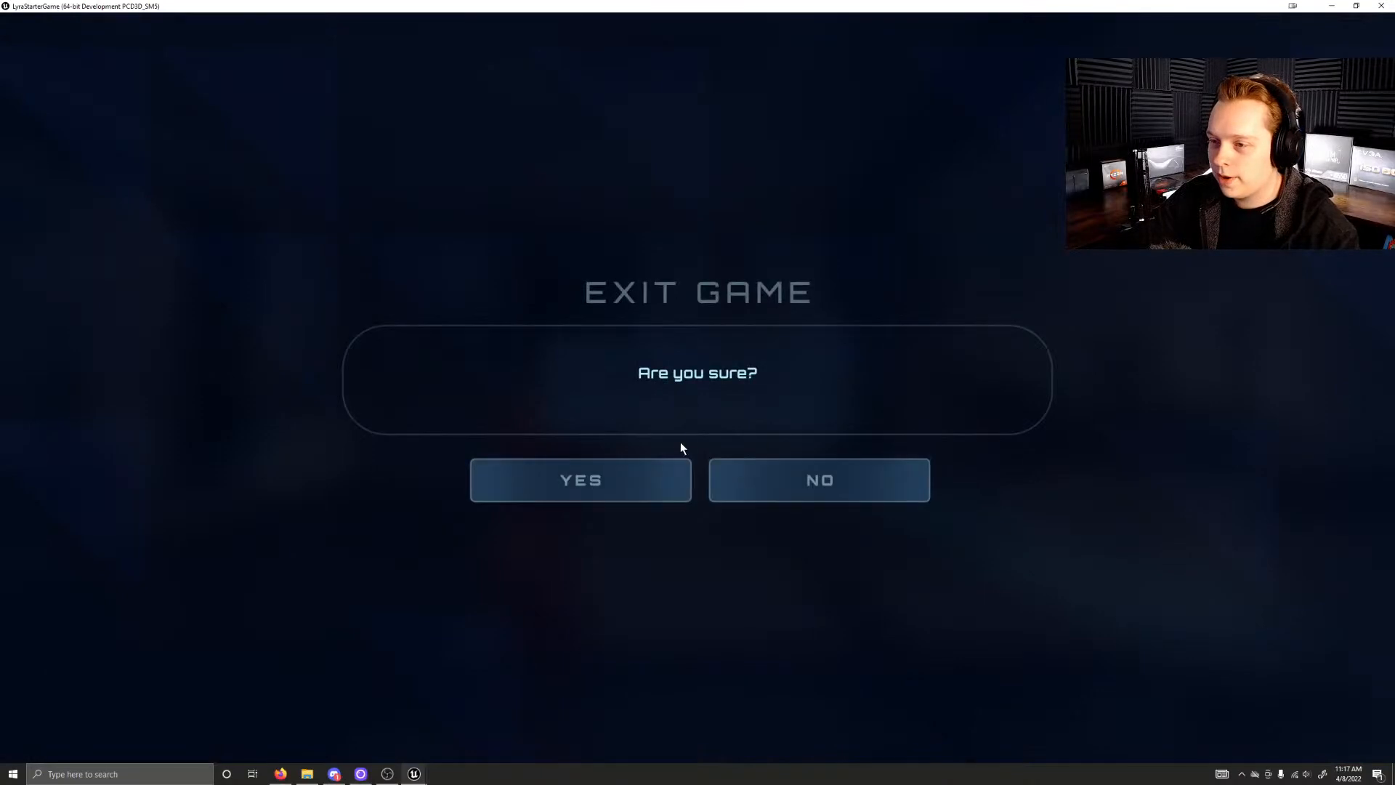
click(620, 474)
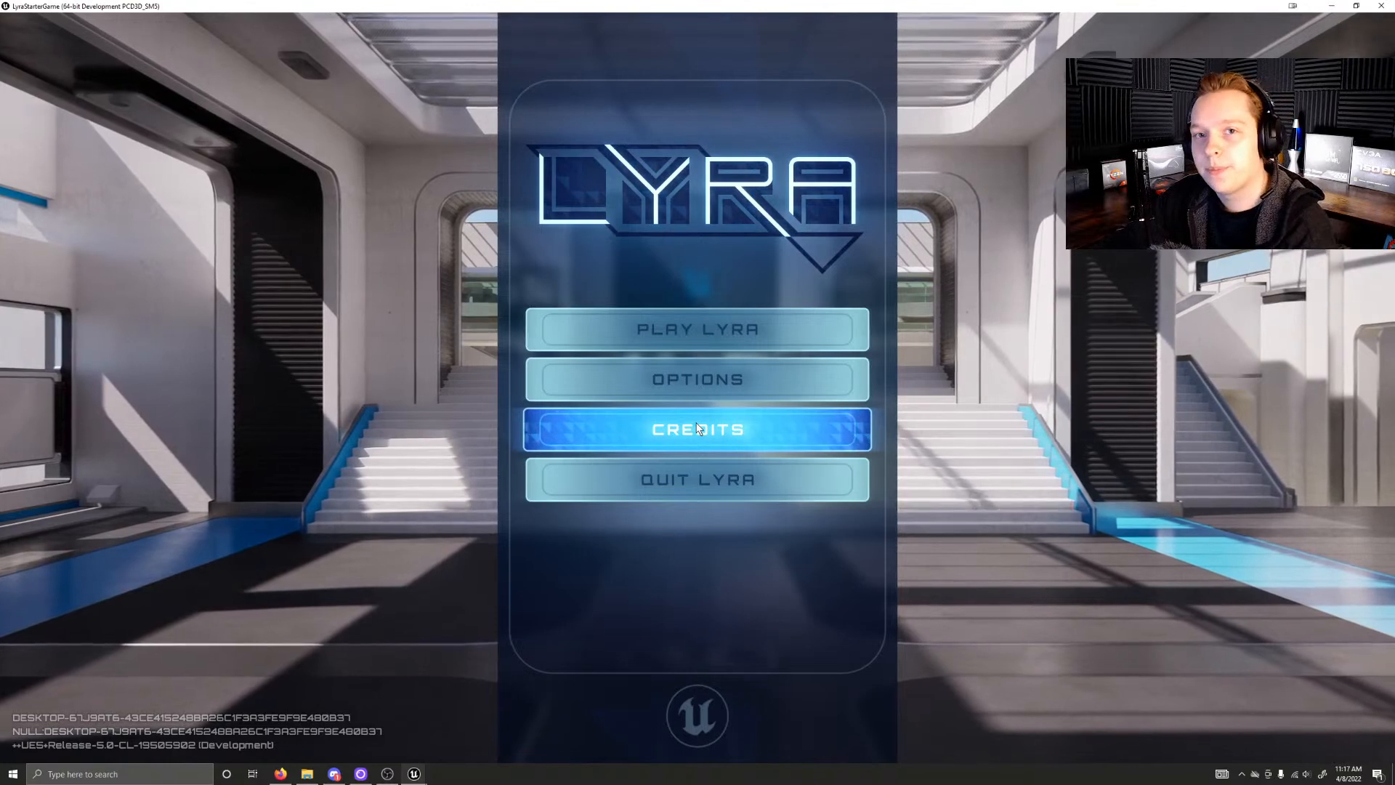
click(687, 482)
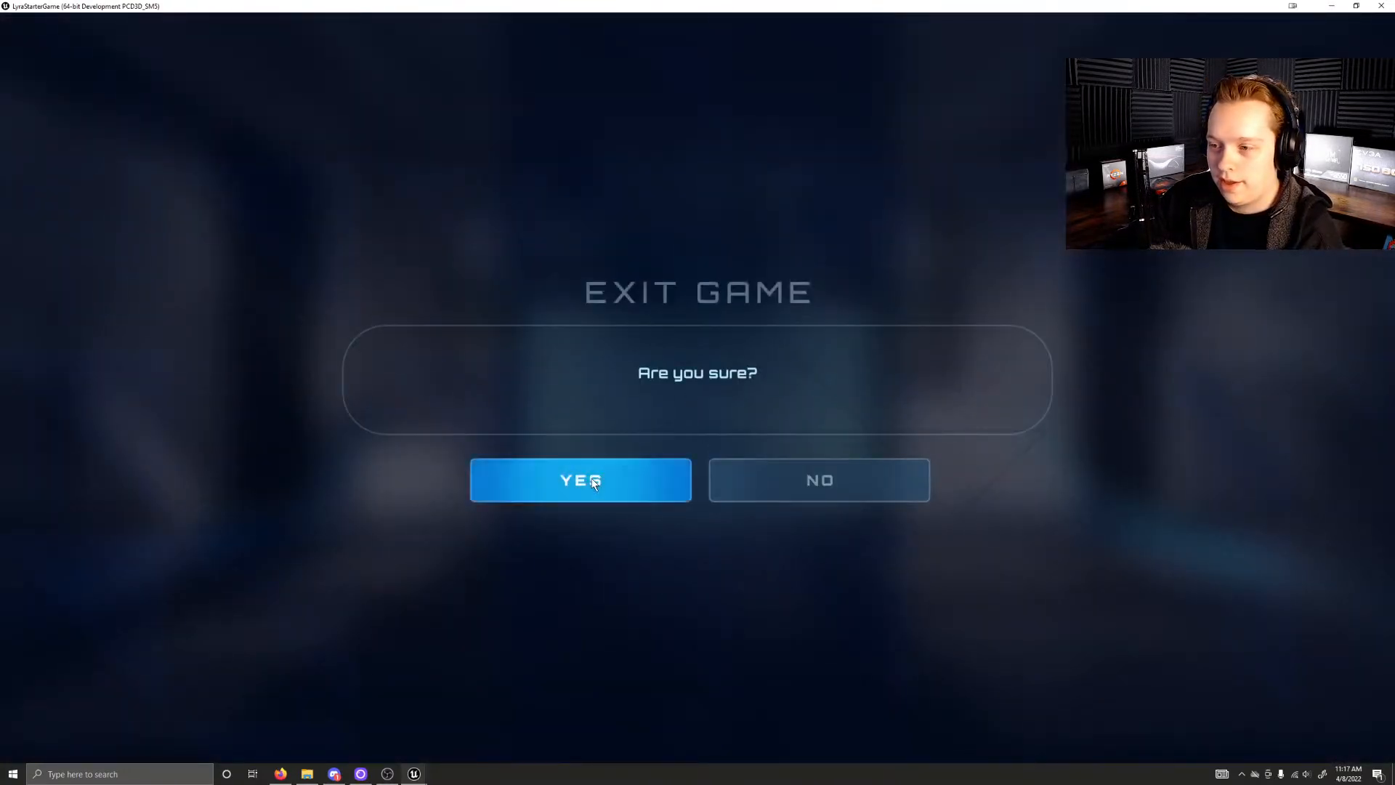
click(593, 483)
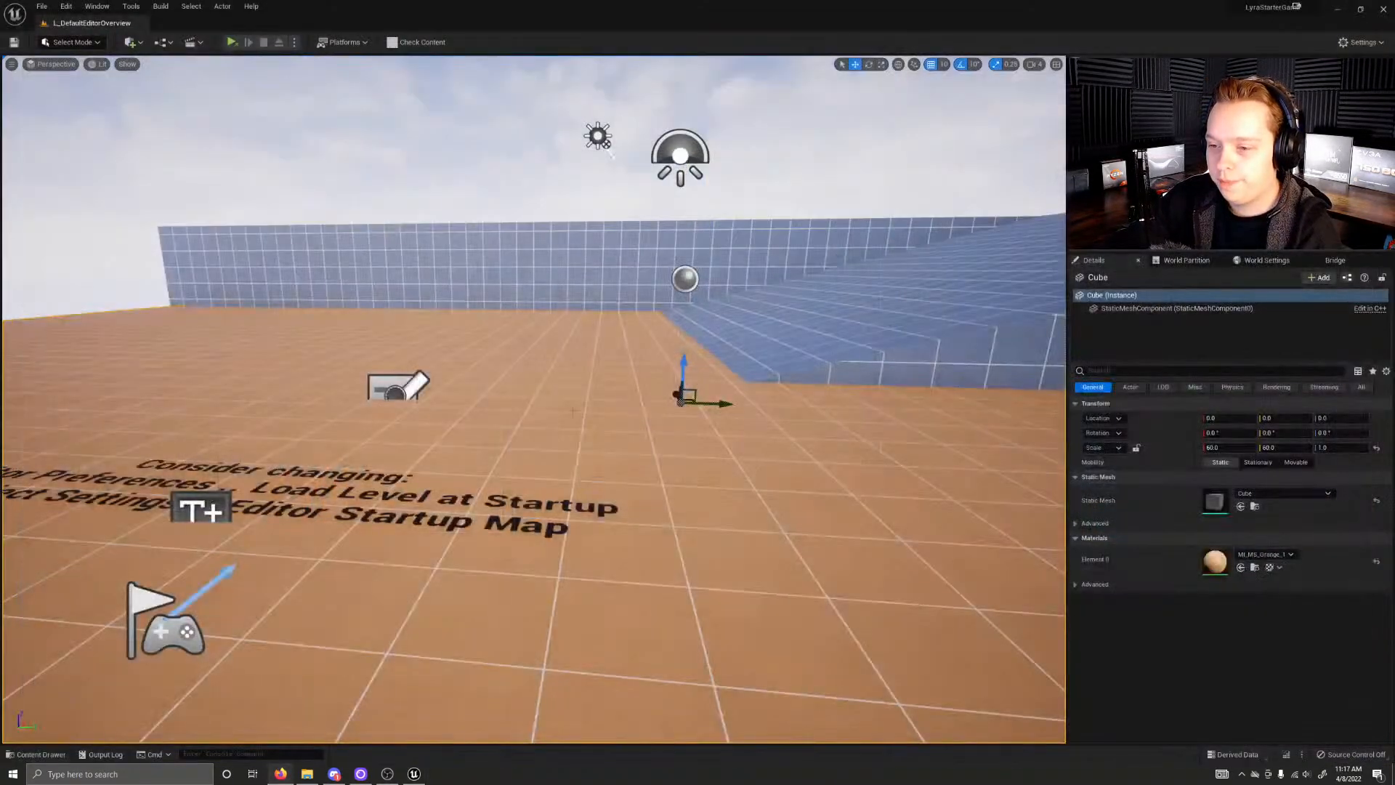
Step: Look around the overview level, then inspect the Environments folder and its Gameplay subfolder in the project content and return to Content
right_drag(593, 435, 777, 480)
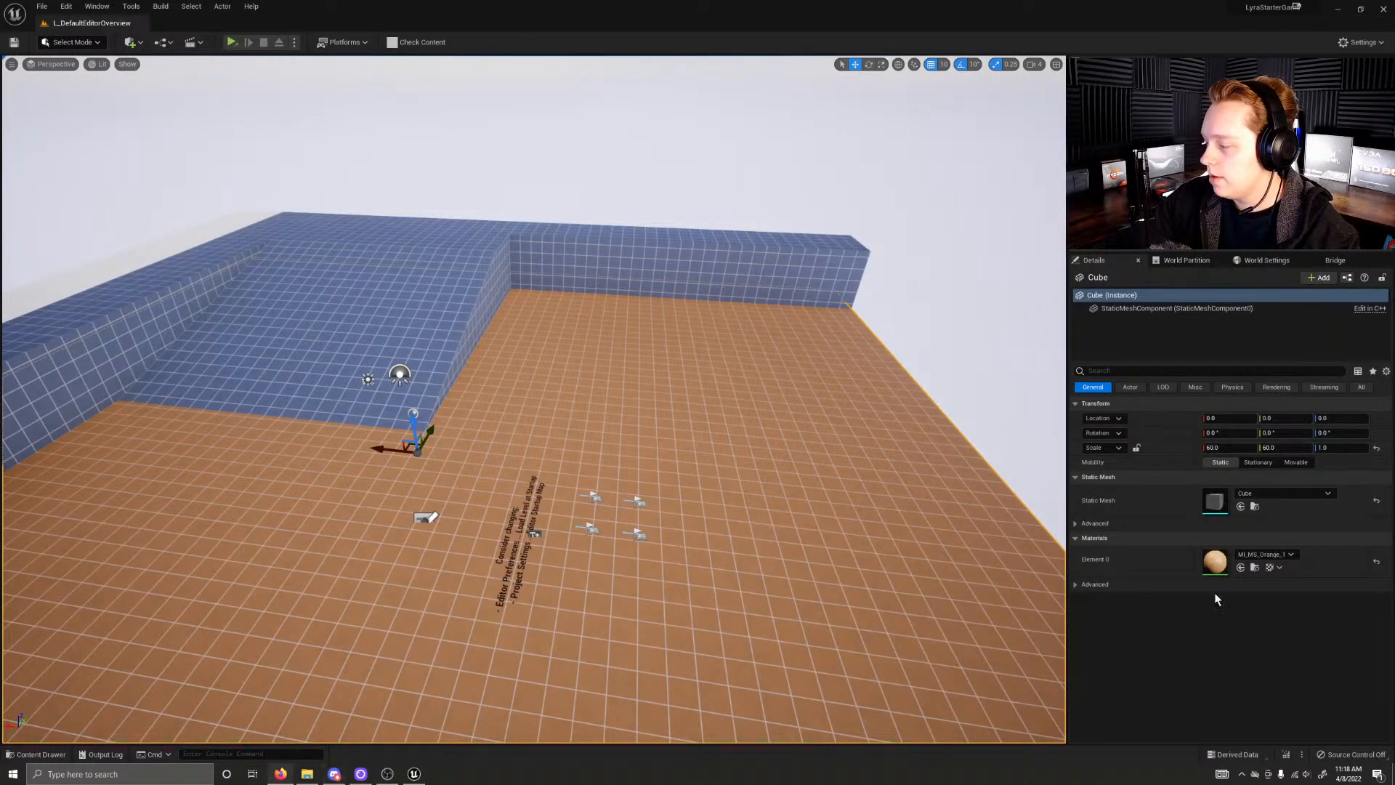
right_drag(534, 407, 534, 436)
right_drag(703, 271, 704, 255)
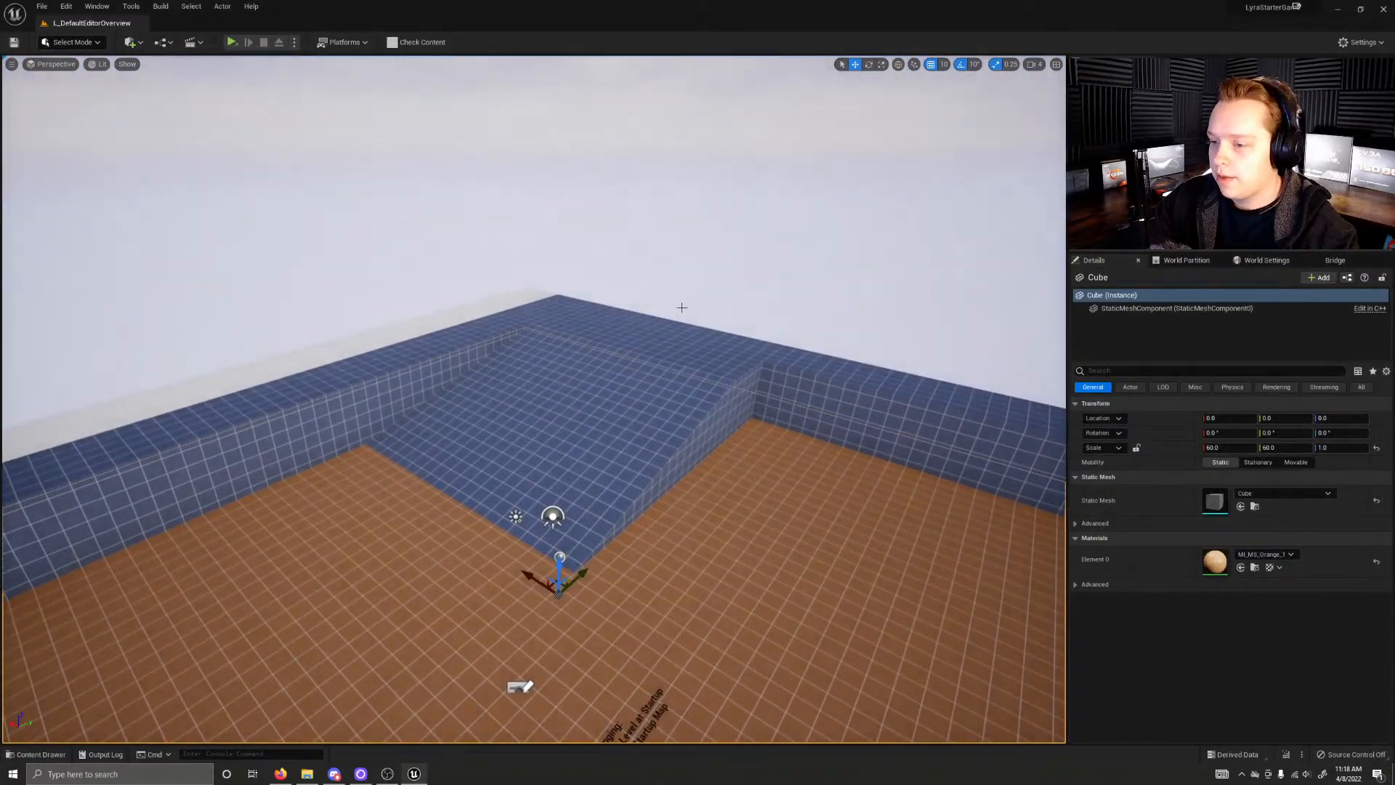
key(ctrl+space)
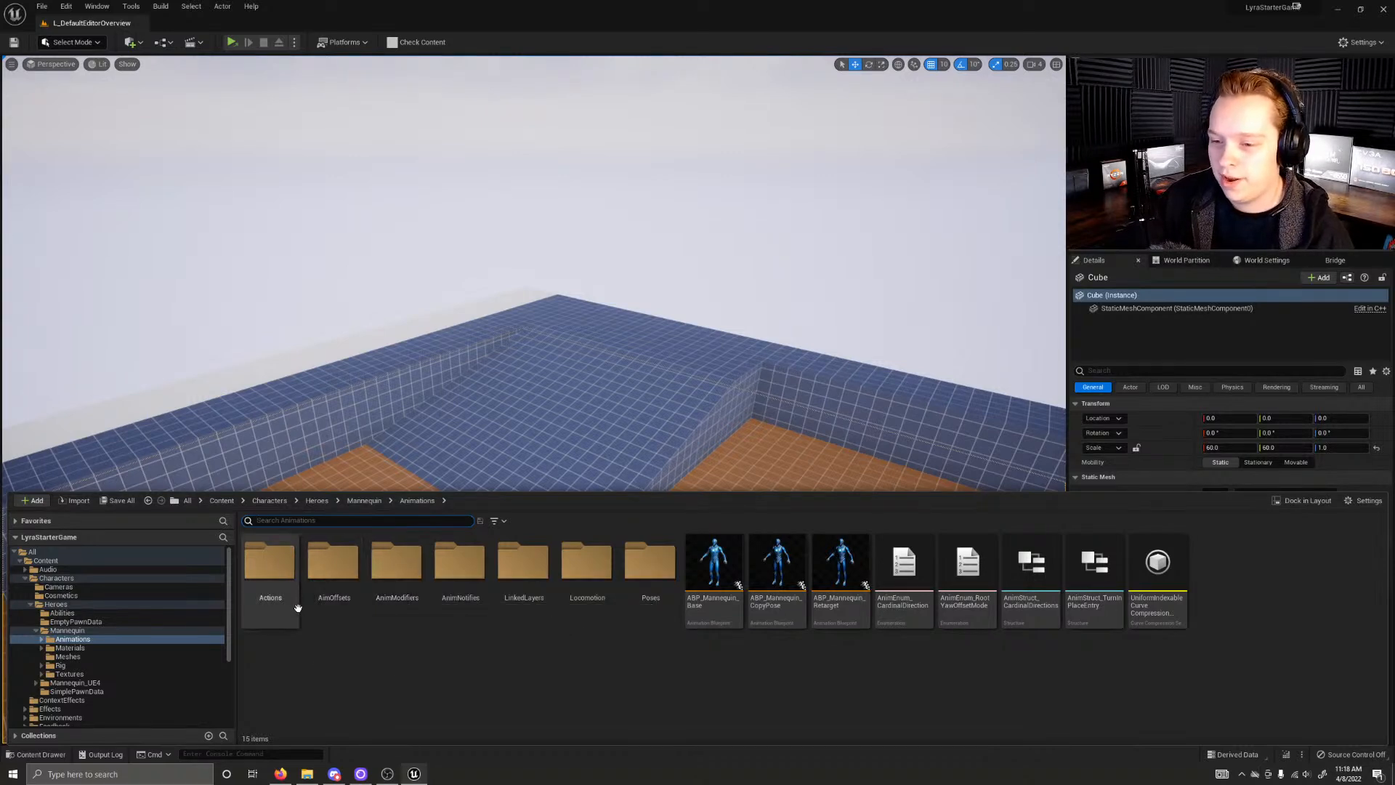
click(221, 501)
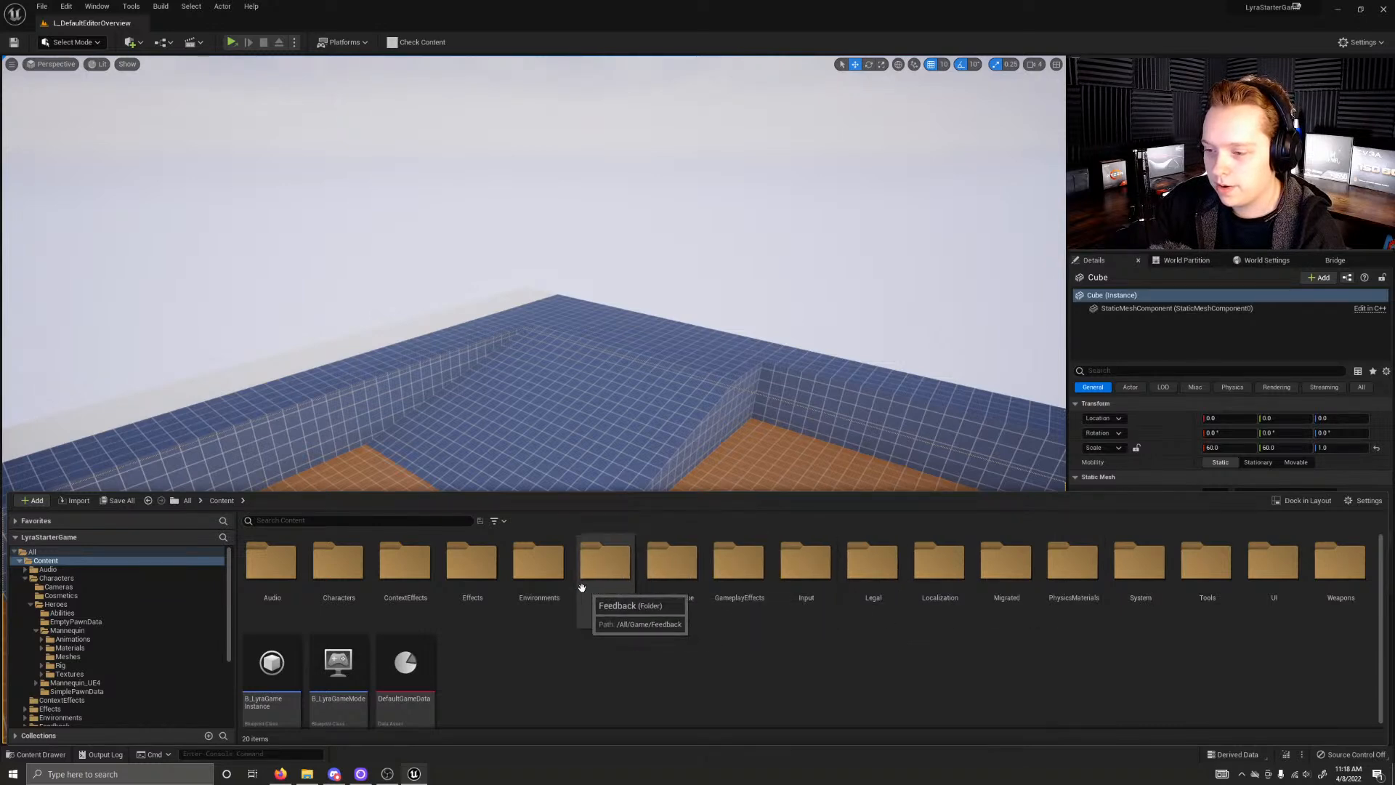
double_click(515, 574)
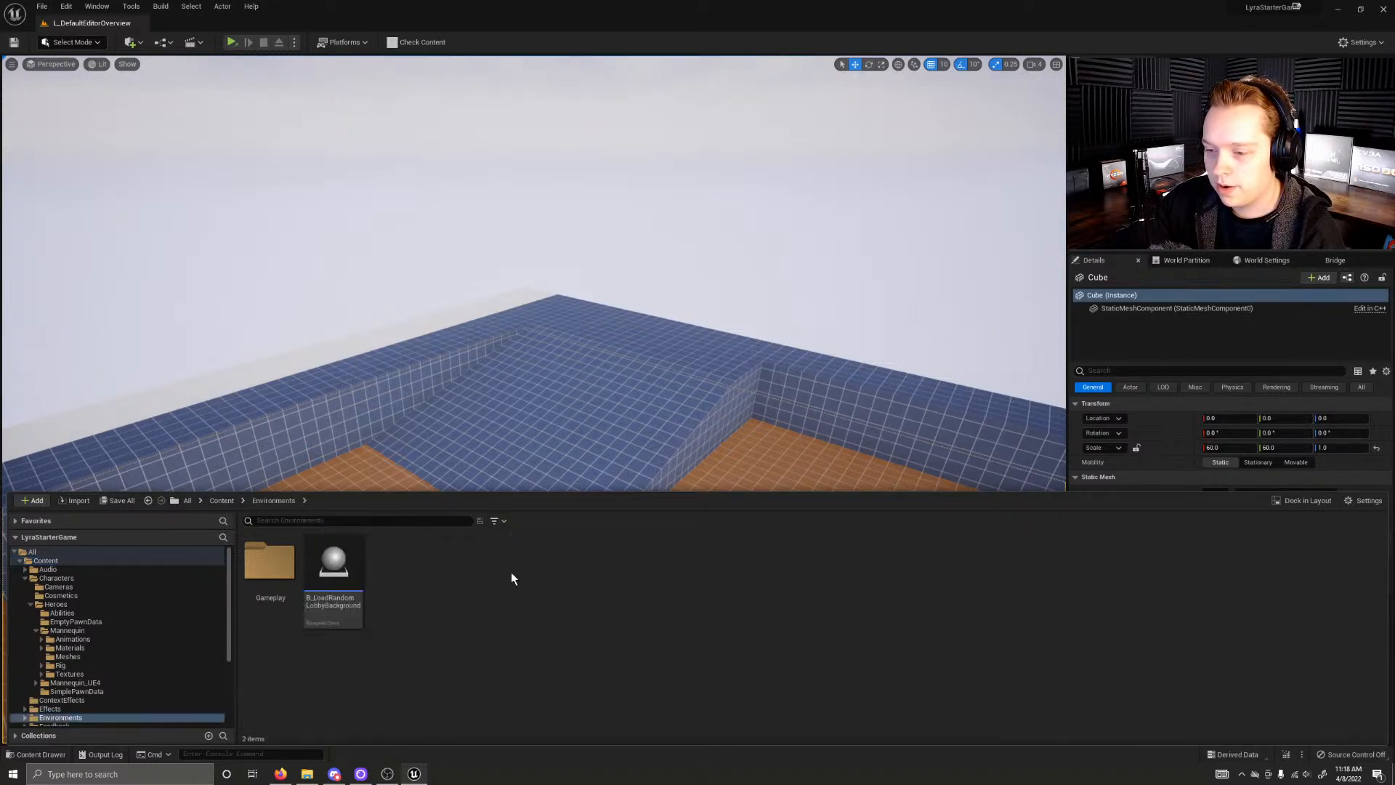
double_click(269, 563)
click(285, 499)
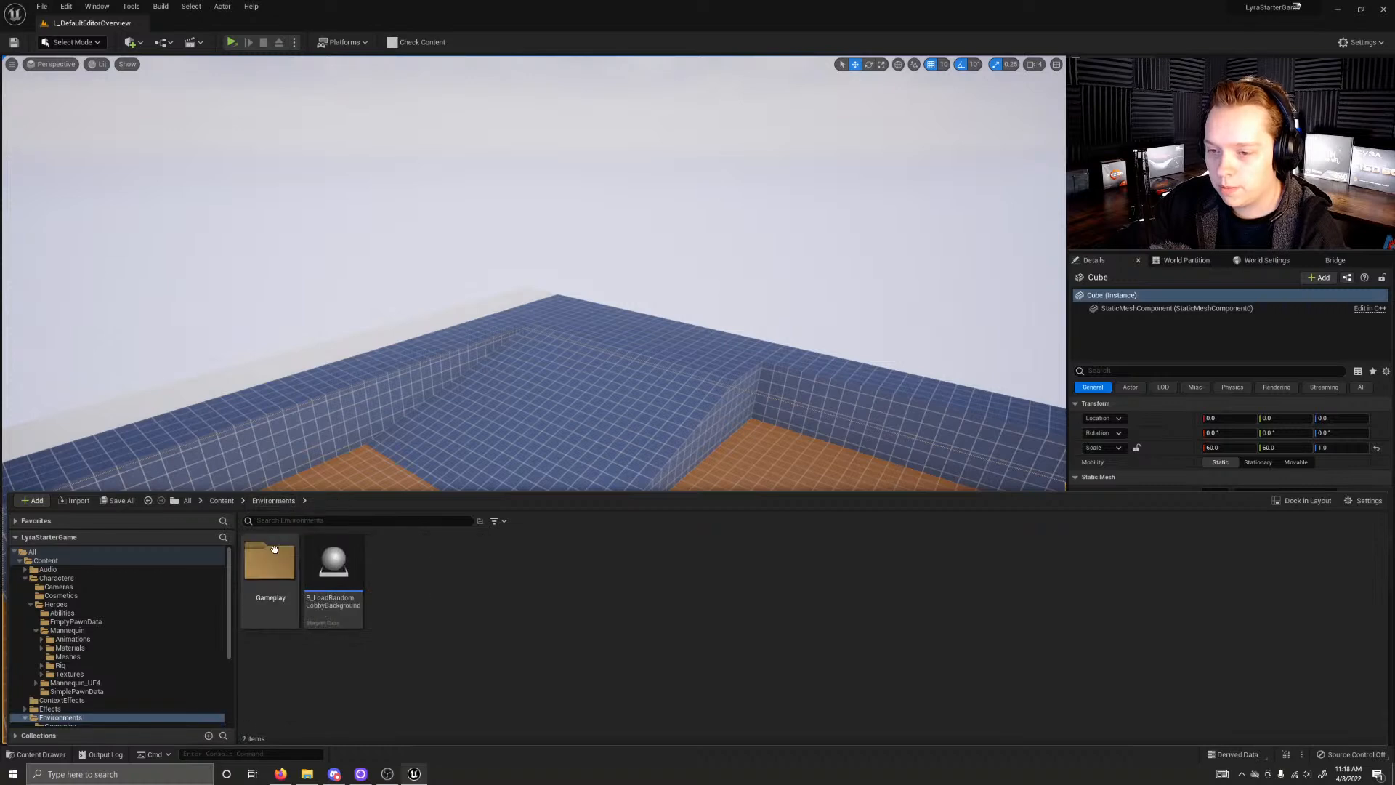
click(227, 499)
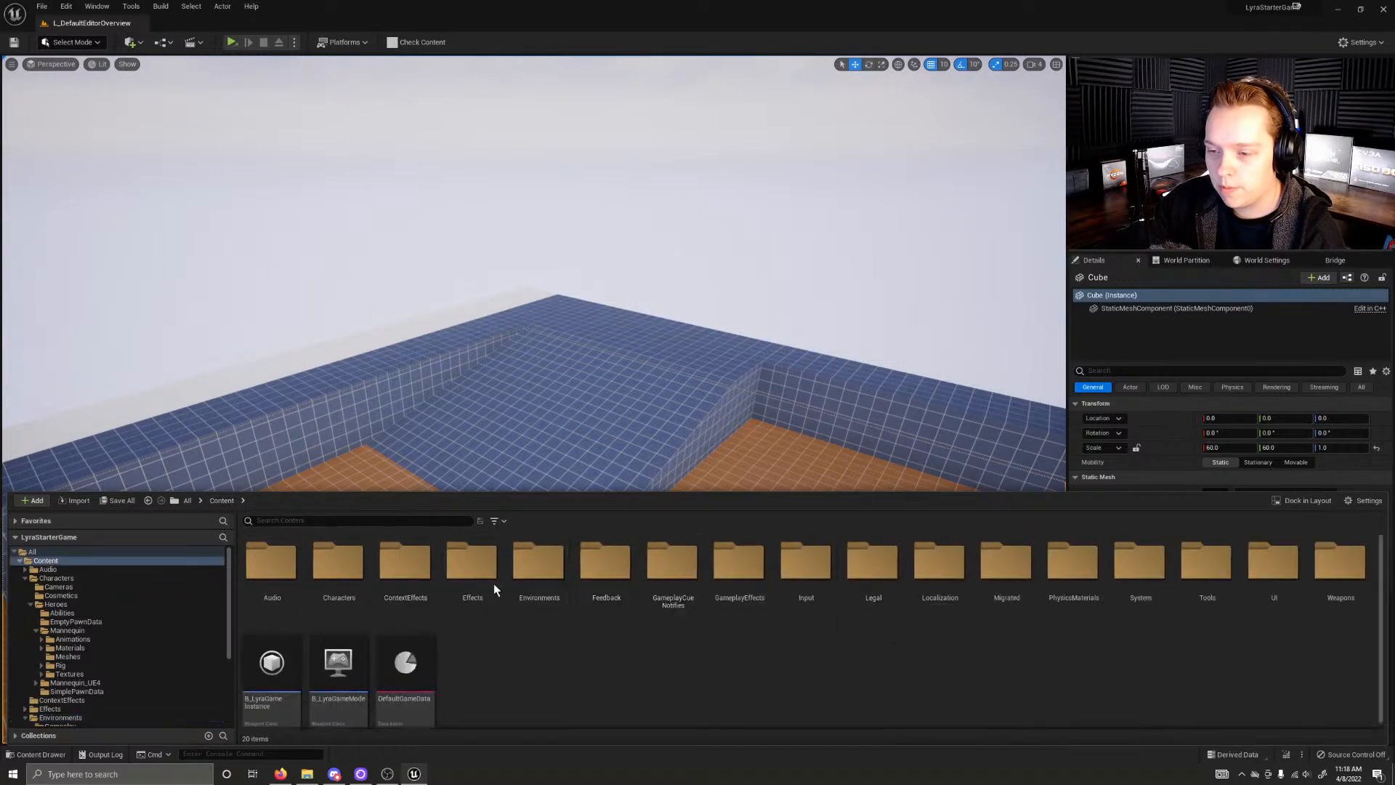
Step: Search the Content folder for "map", look over the matching assets and clear the search
click(333, 522)
text(map)
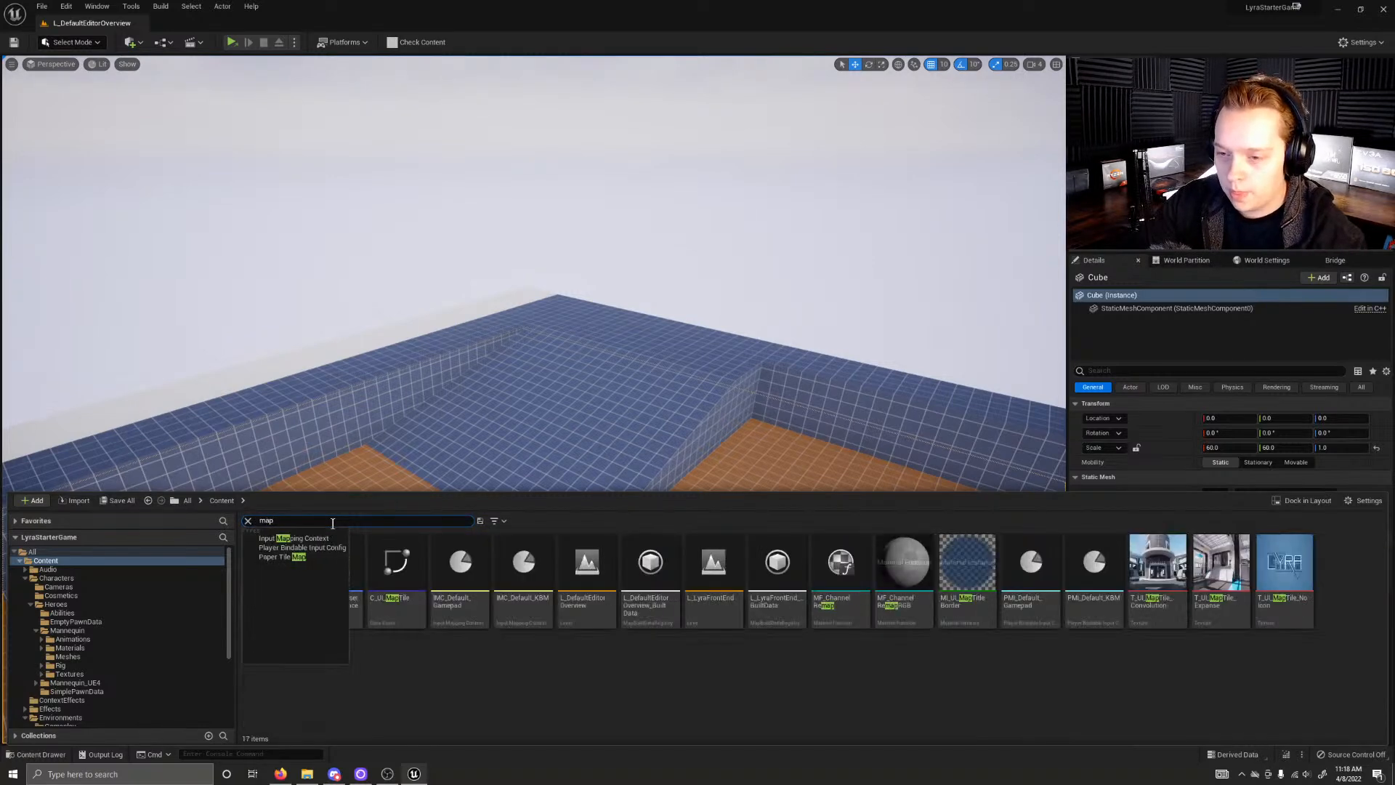
click(694, 657)
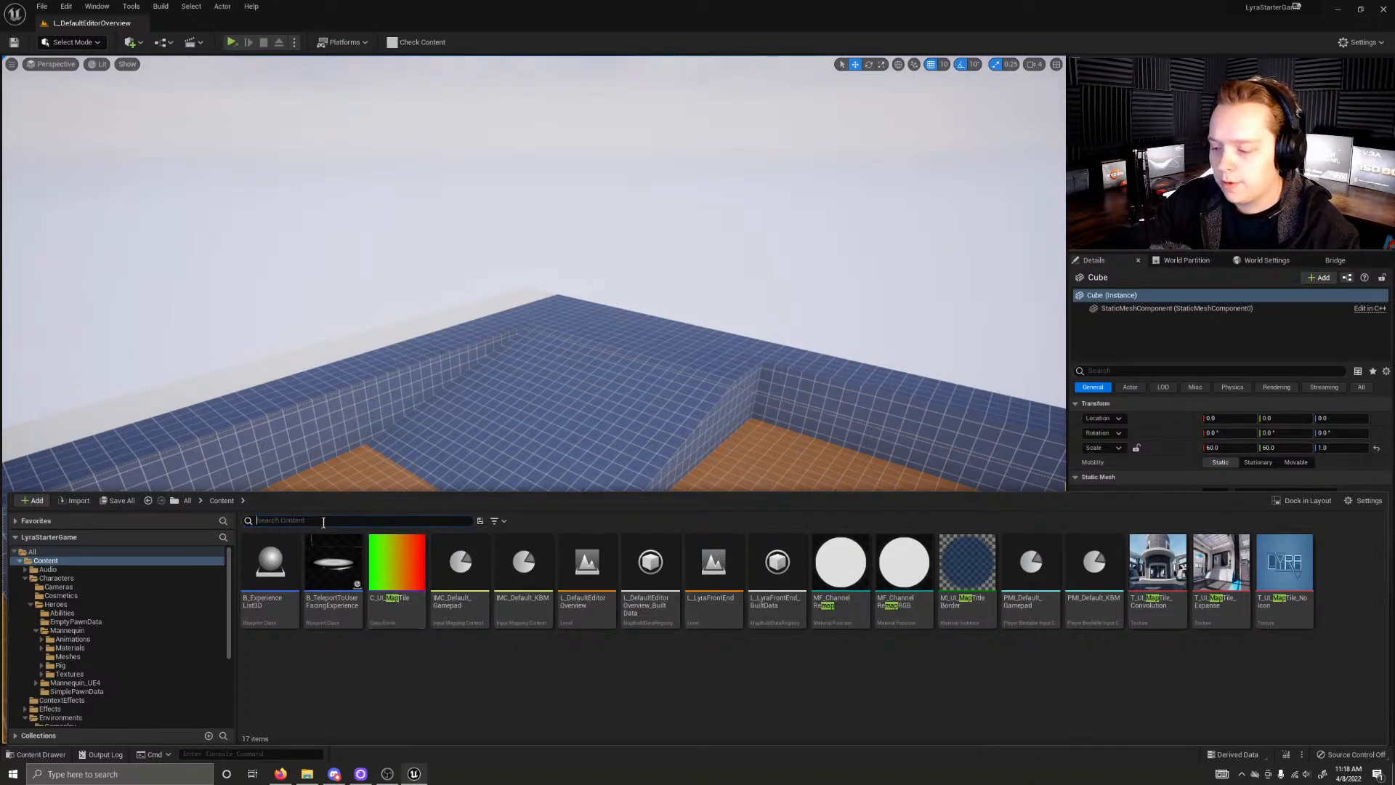
key(BackSpace)
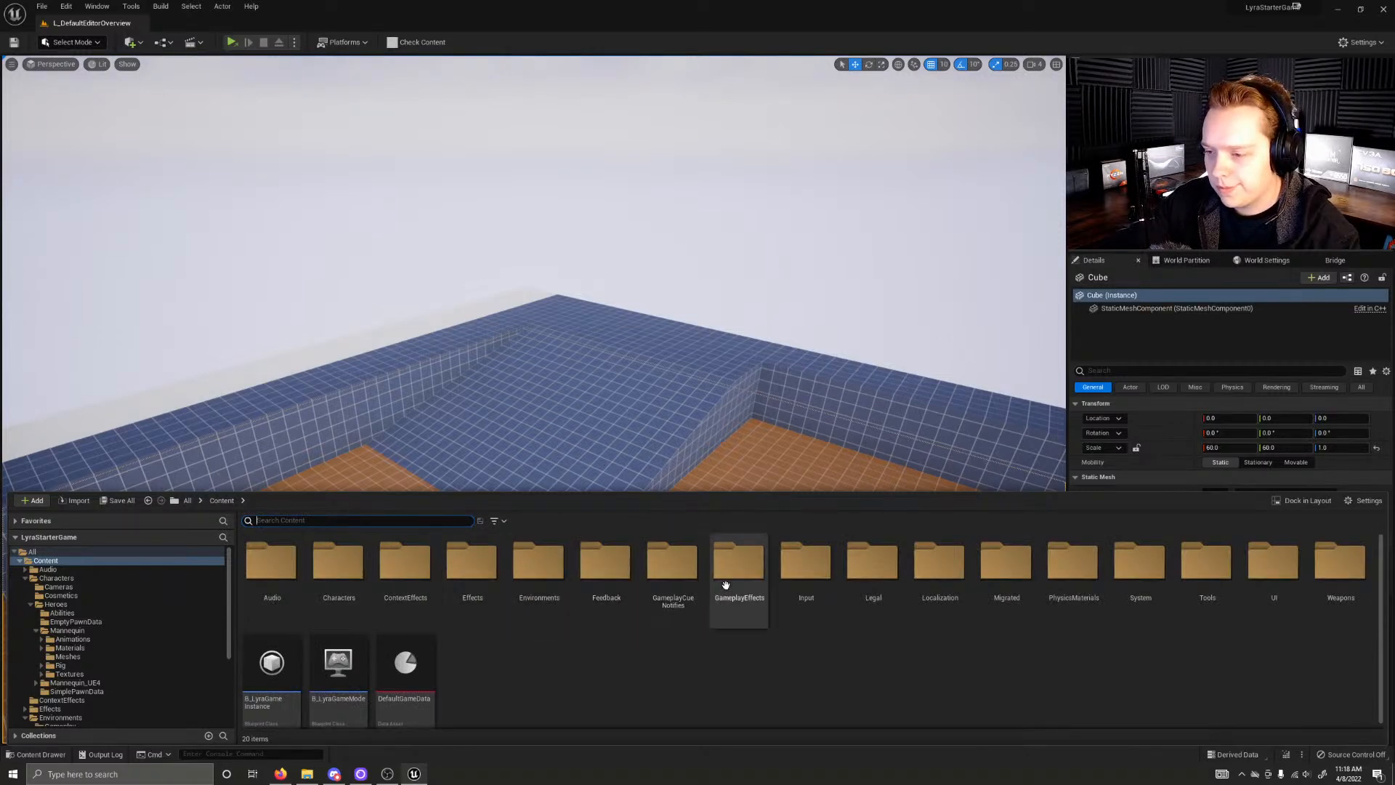
Step: Check the System folder's Experiences and DefaultEditorMap subfolders for level assets and return to Content
double_click(1137, 586)
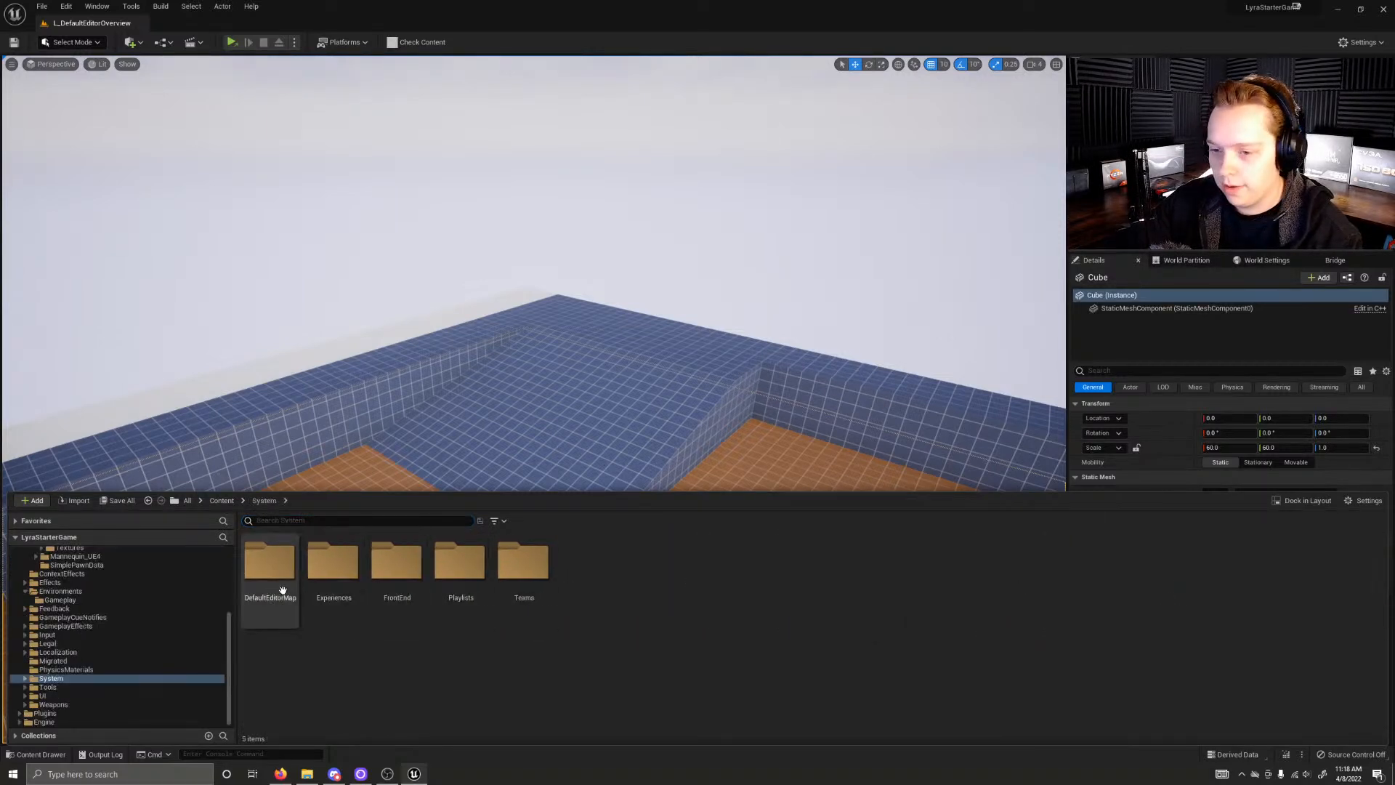
double_click(324, 595)
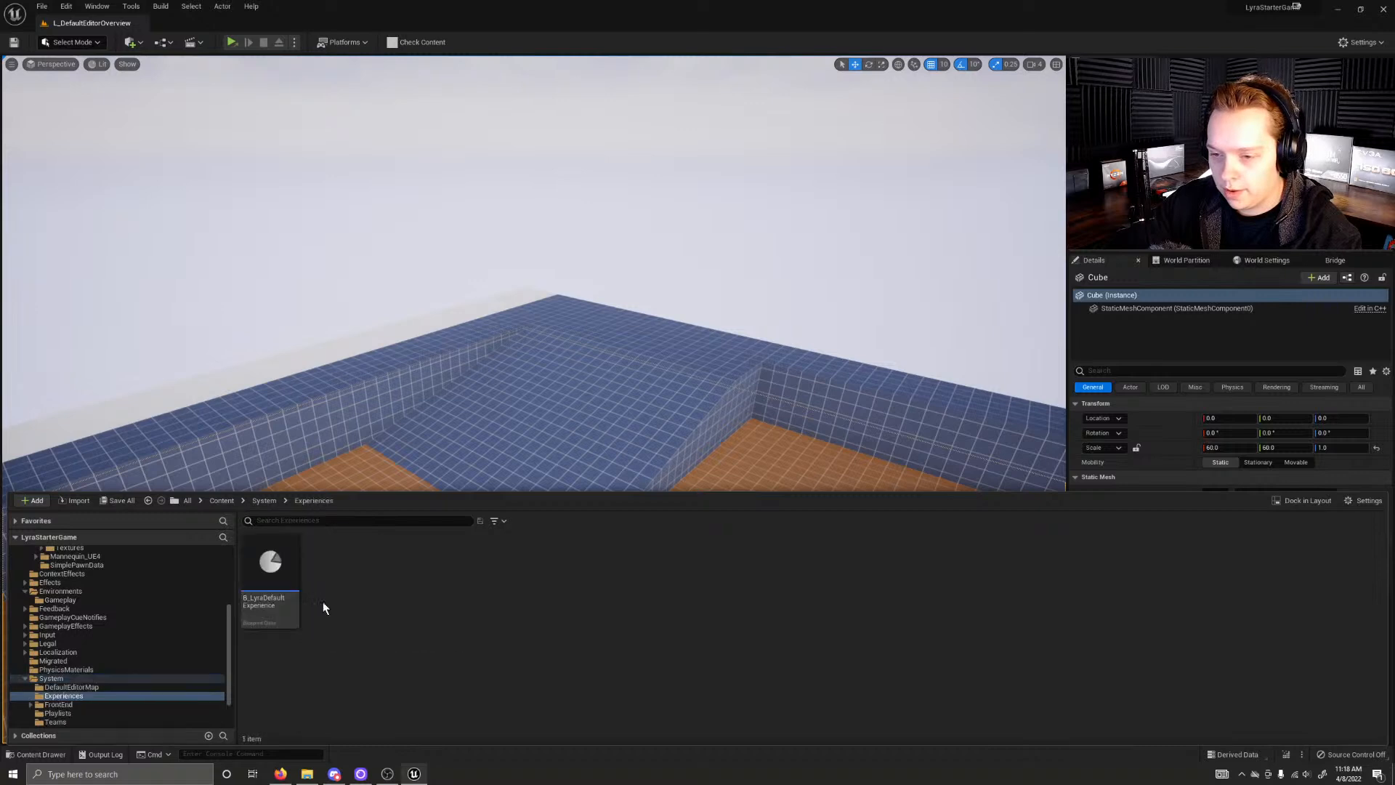
click(264, 501)
double_click(271, 563)
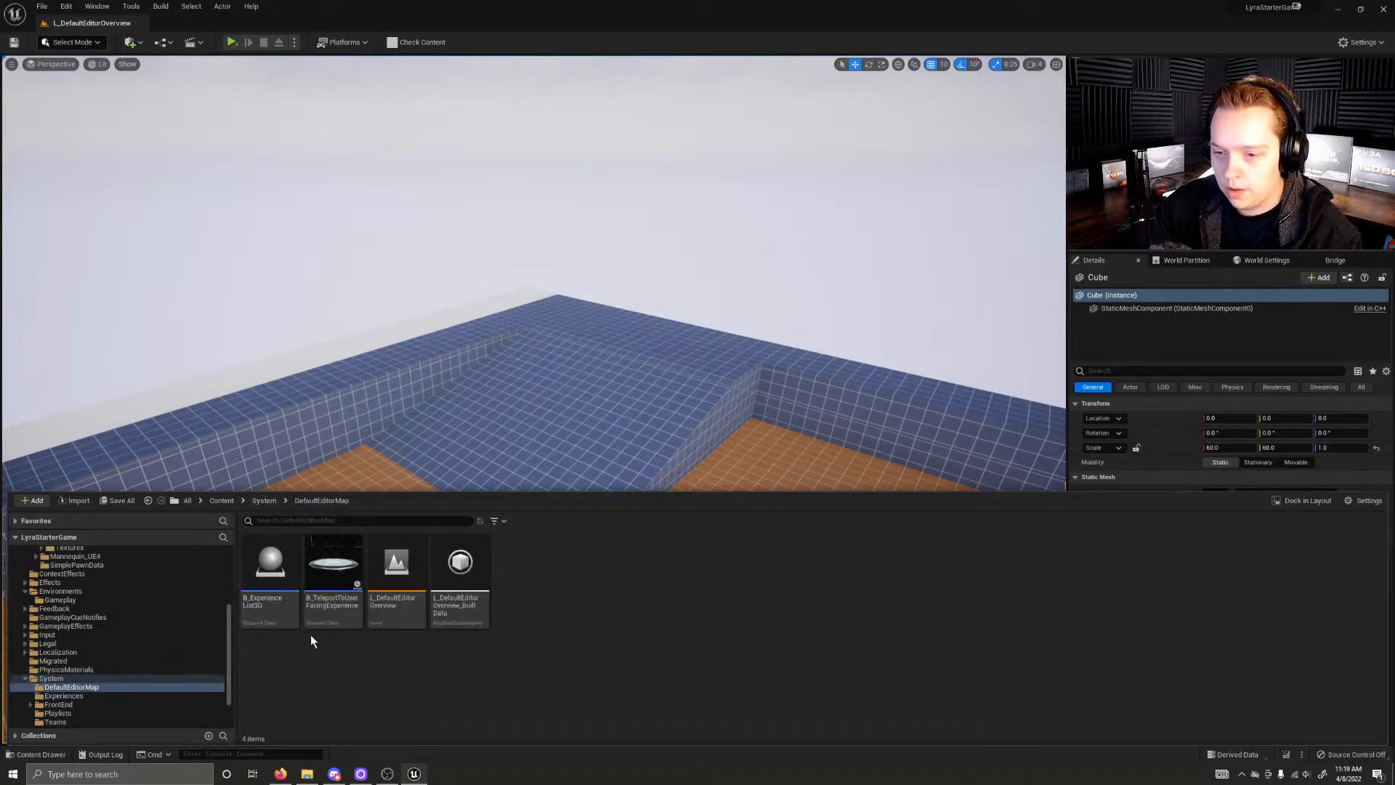
click(275, 501)
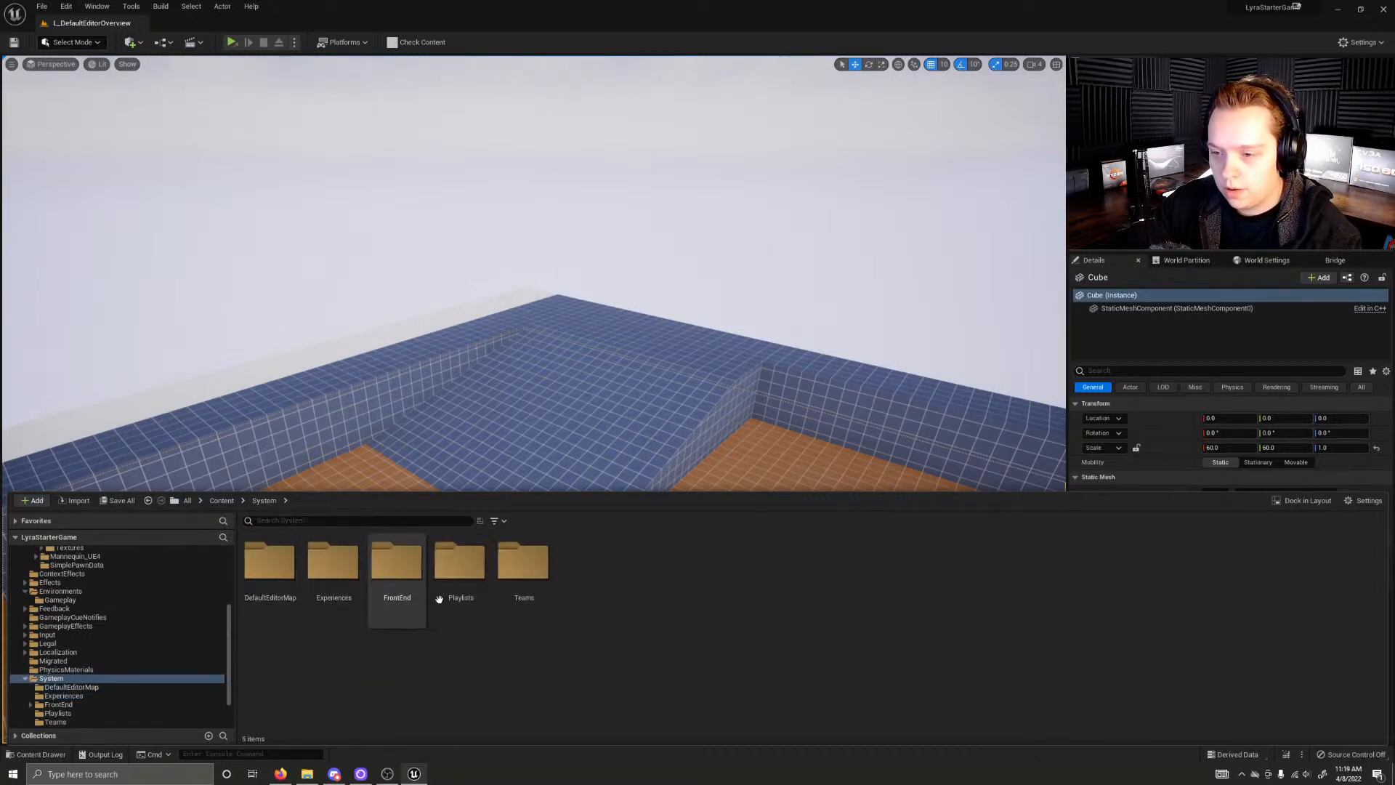
click(219, 500)
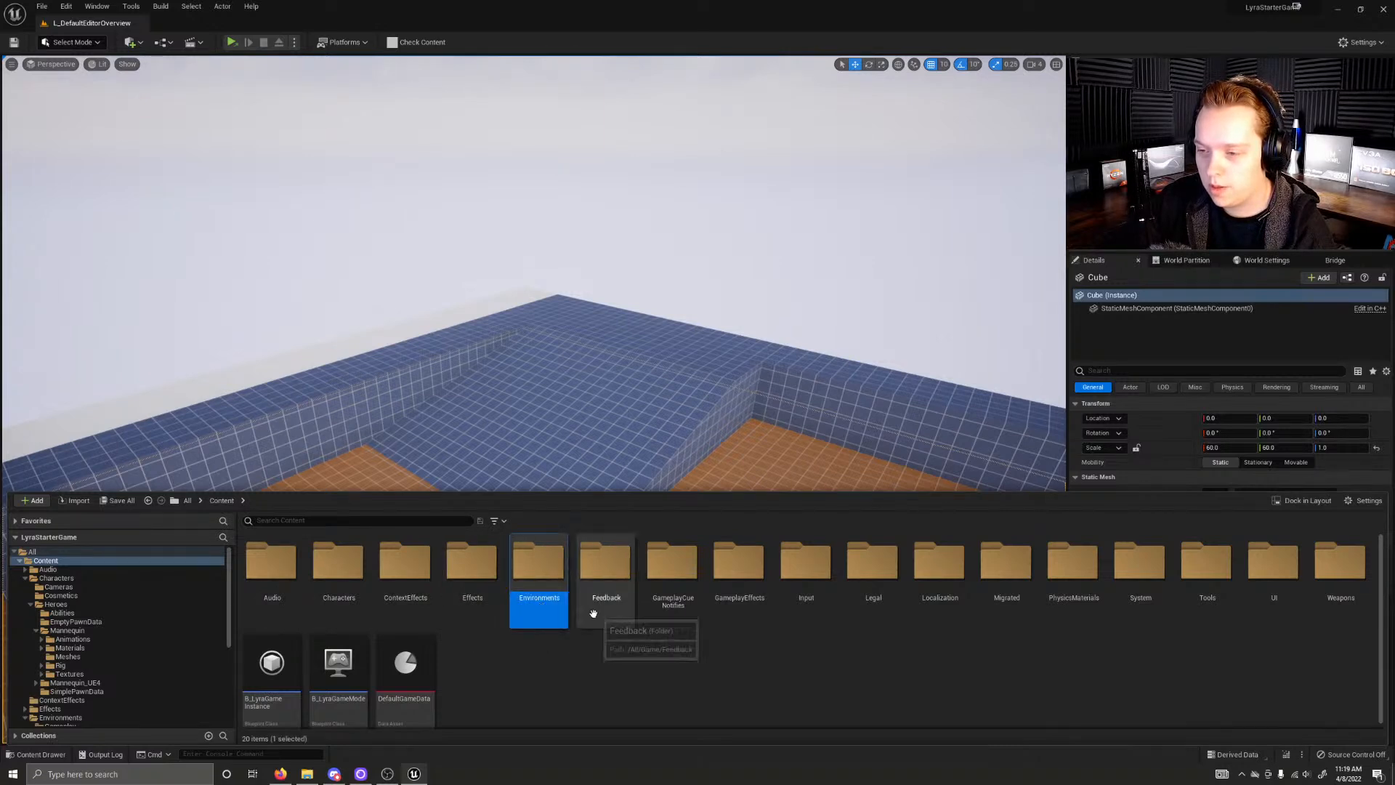
Step: Go through the main Content folders, from GameplayEffects across Migrated to System, to find where the maps are stored
click(784, 622)
click(850, 618)
click(961, 604)
click(986, 608)
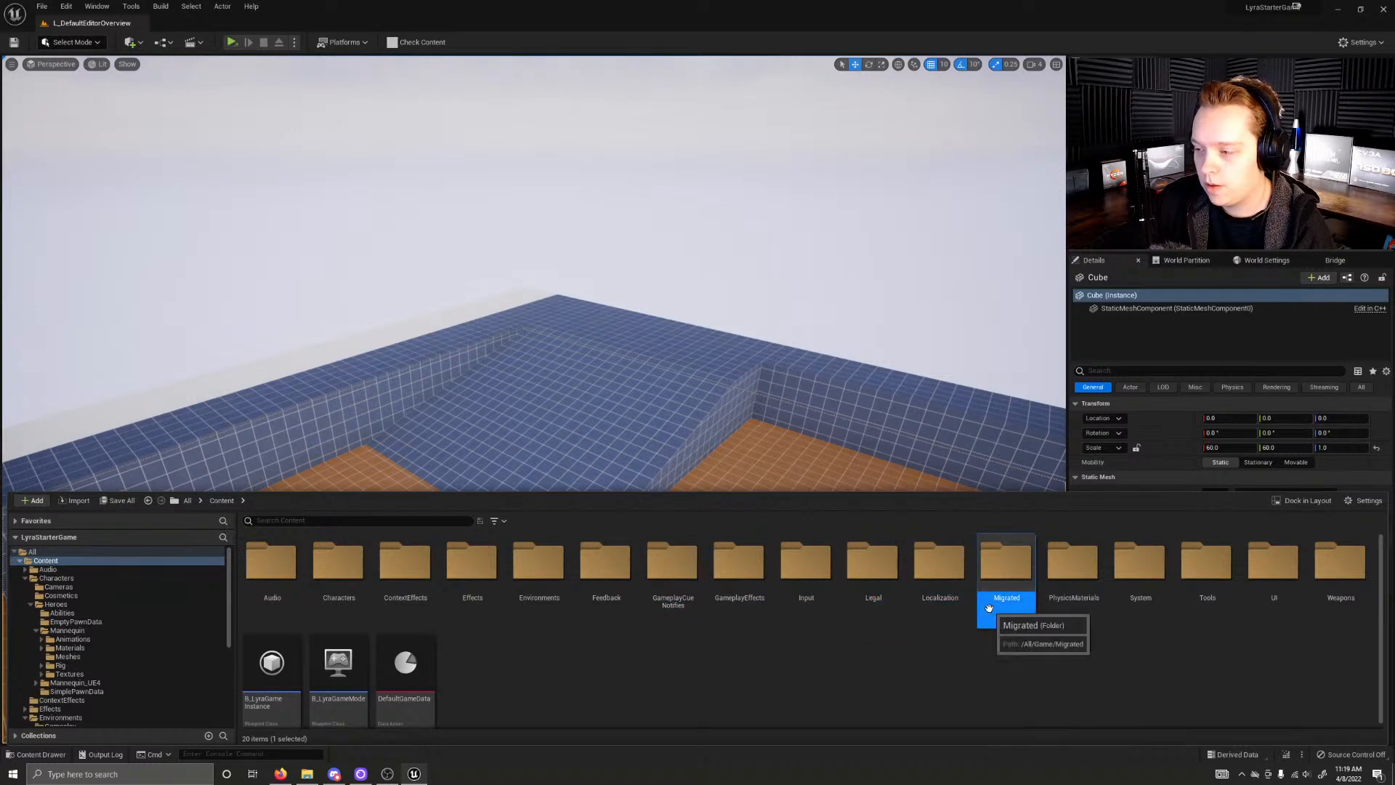
click(1063, 614)
click(1164, 625)
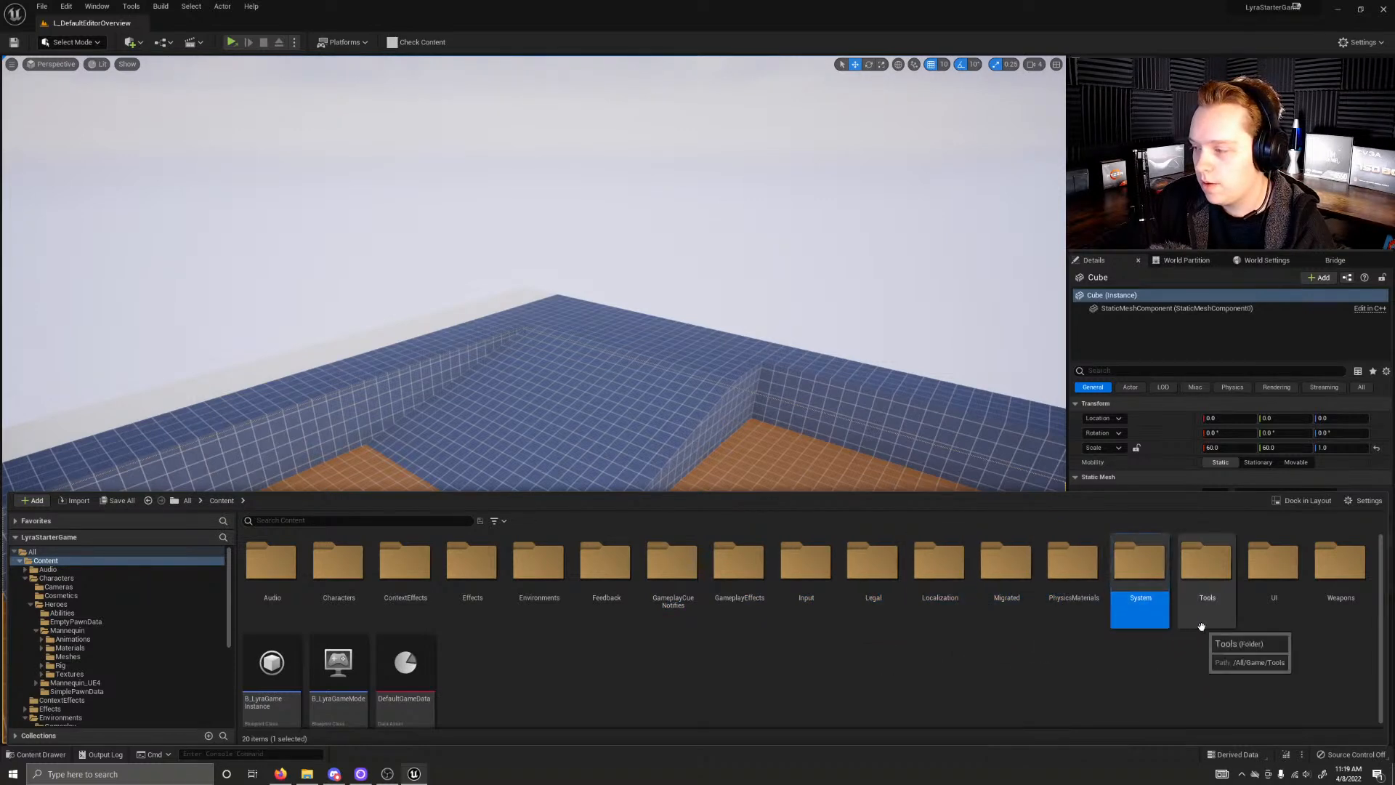
scroll(491, 594, down, 1)
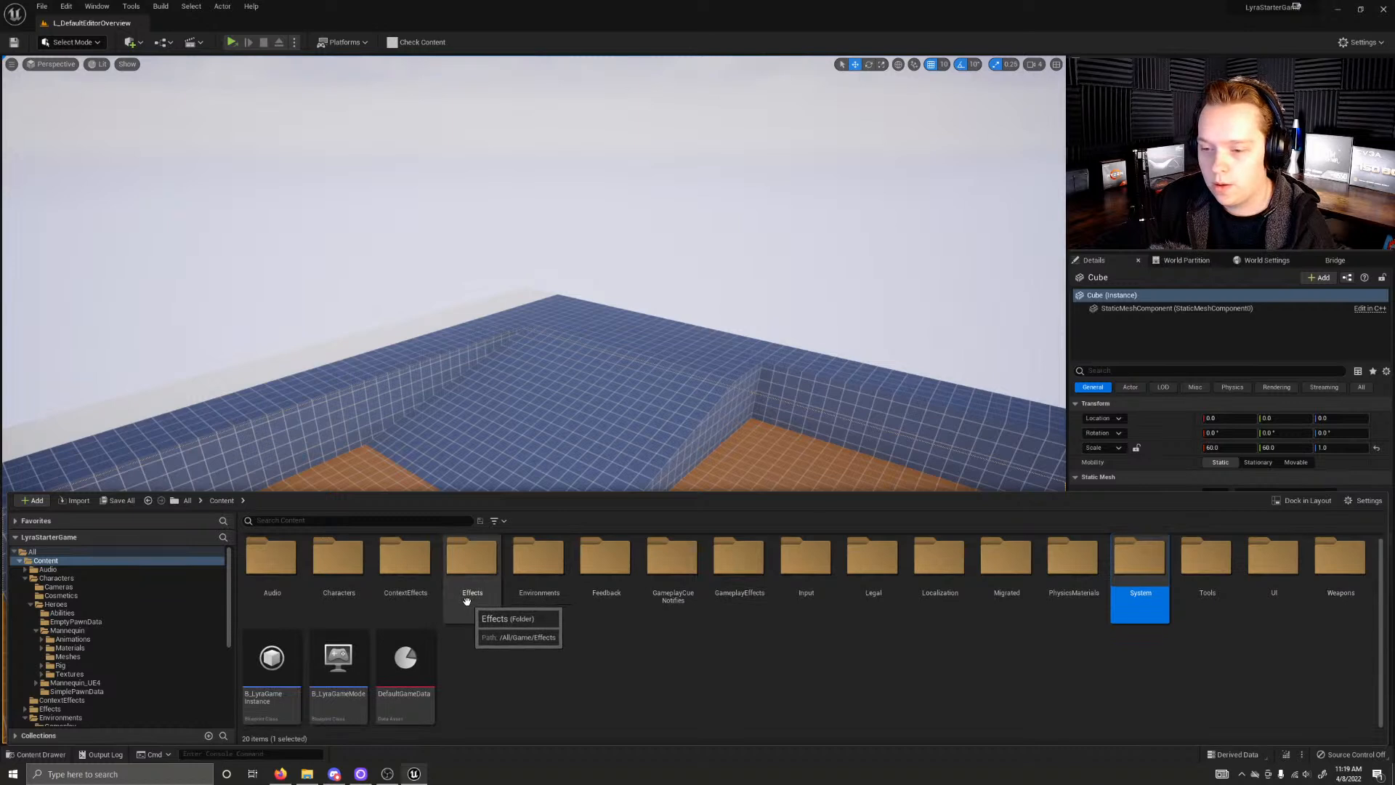
Step: Search the Content folder for "control", scan the matching assets and clear the search
scroll(489, 594, up, 1)
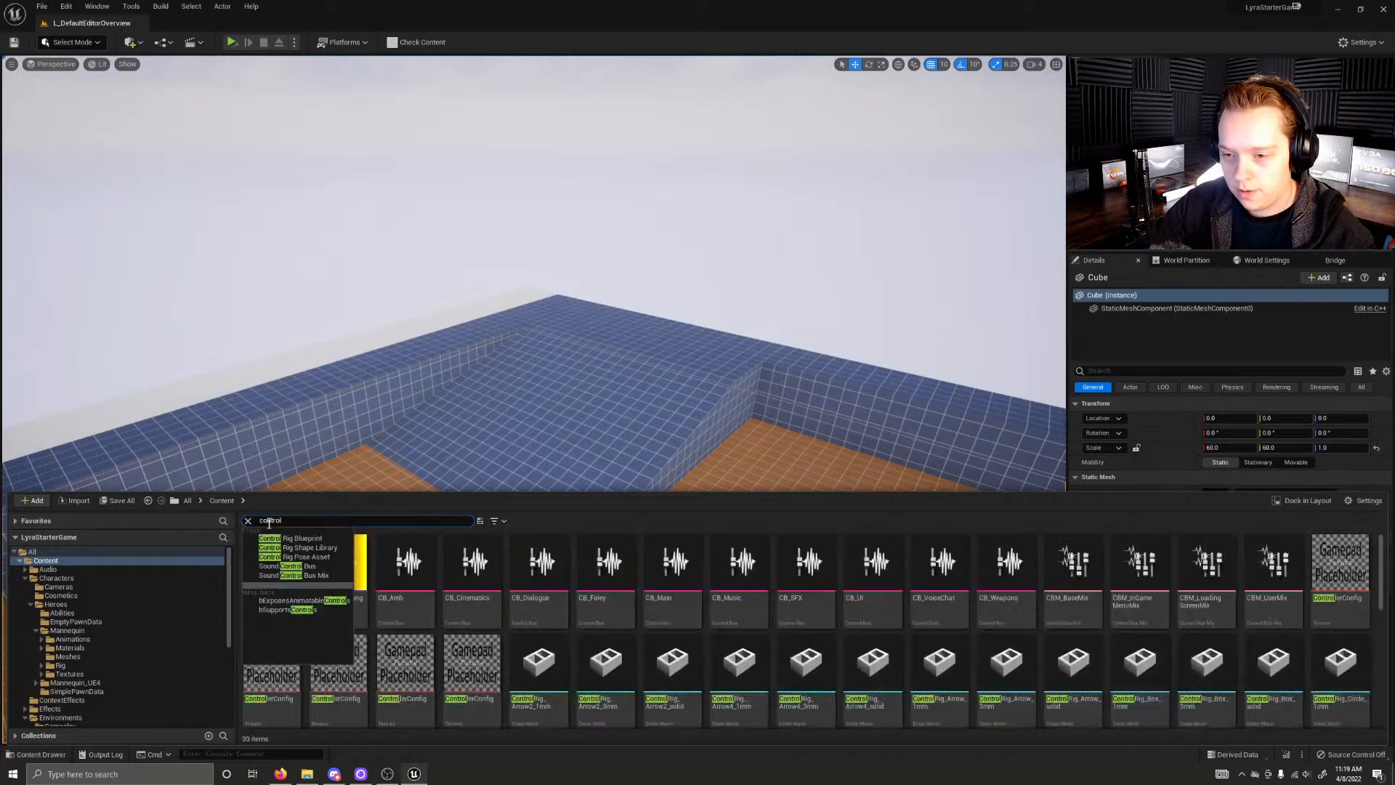
scroll(711, 670, down, 8)
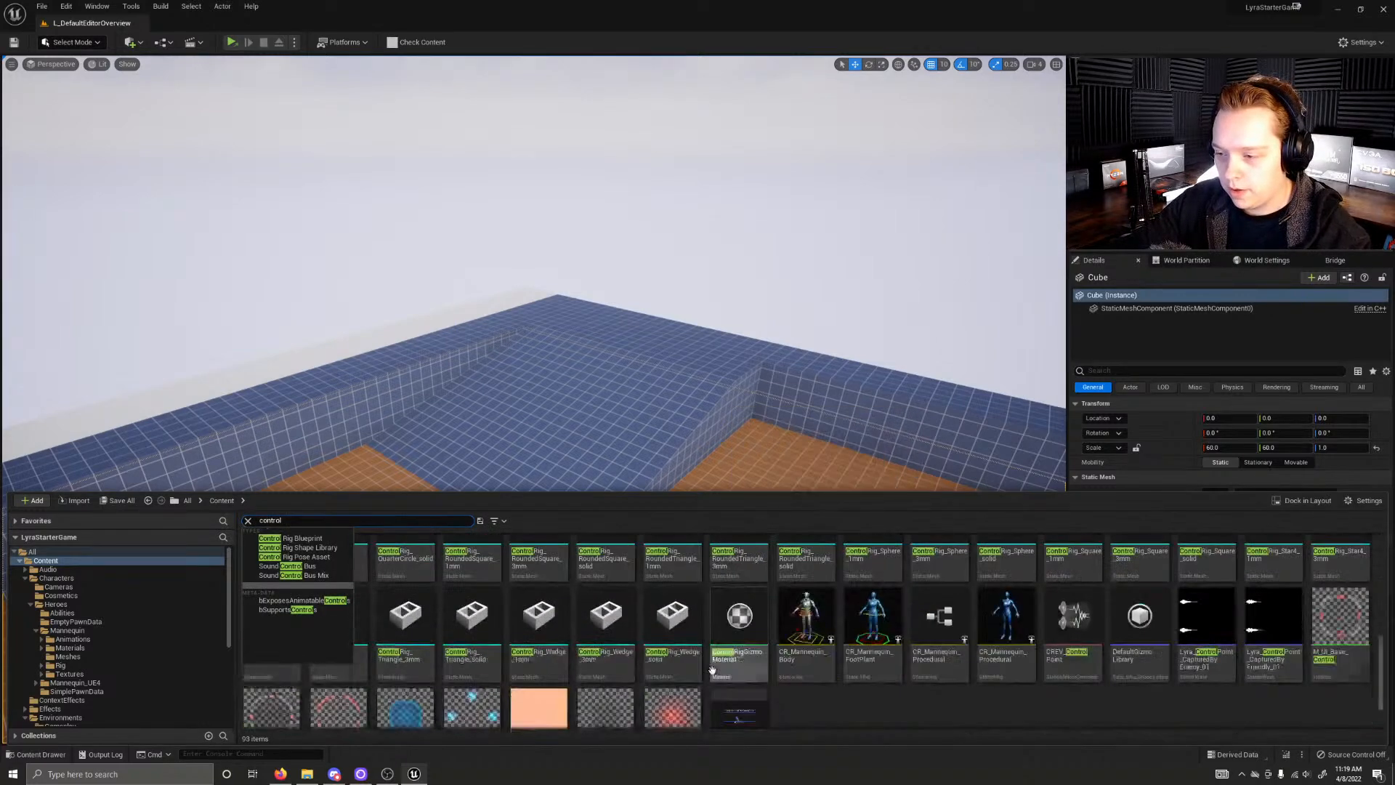
scroll(711, 669, up, 8)
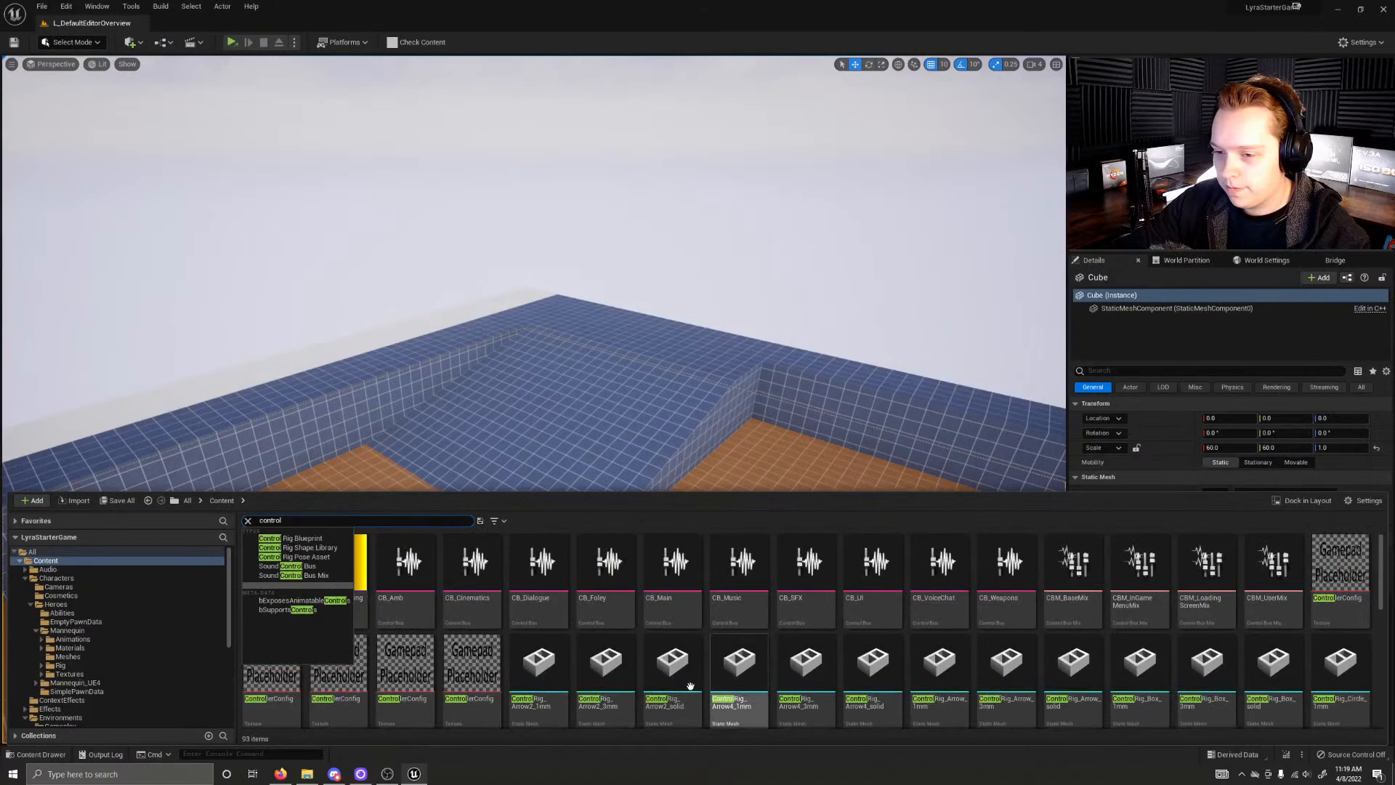
click(661, 692)
click(672, 588)
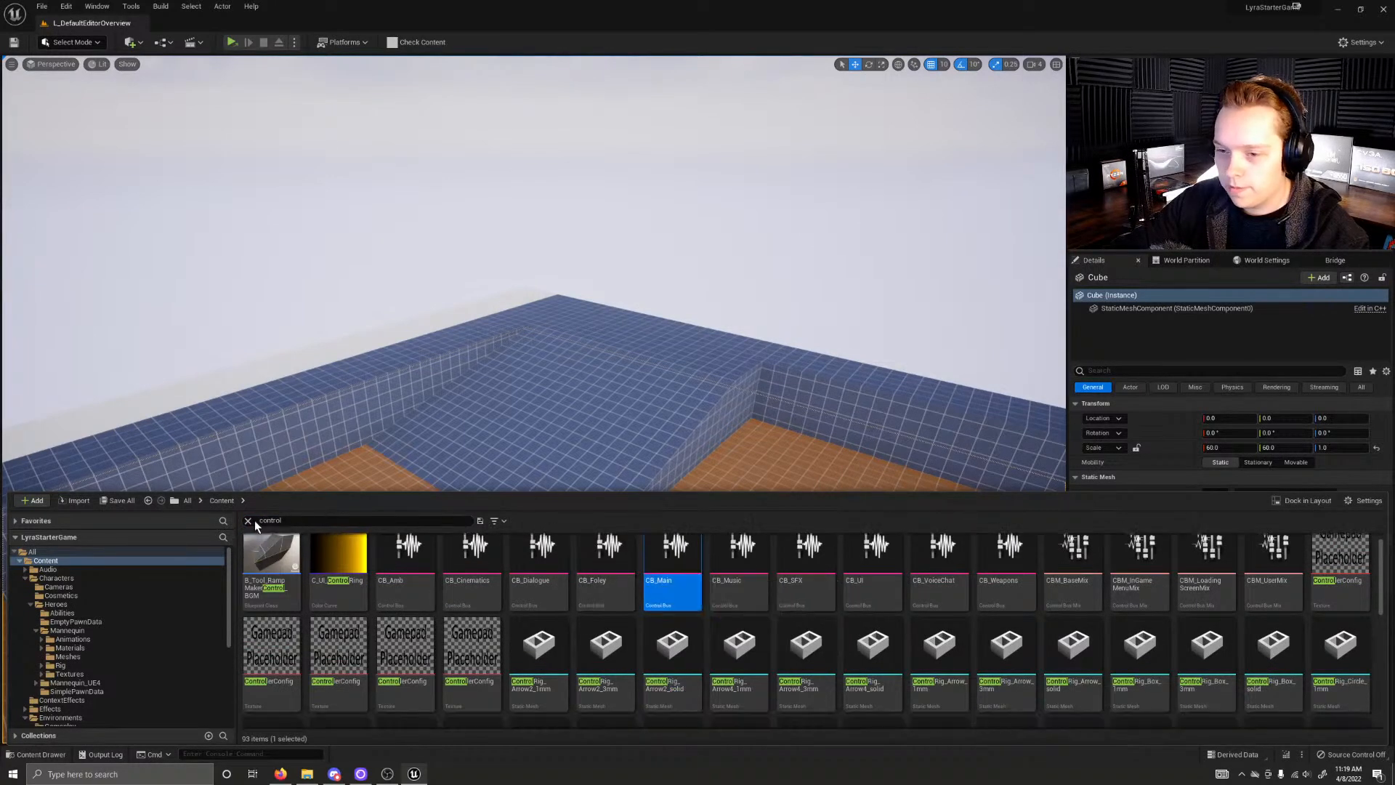
click(248, 520)
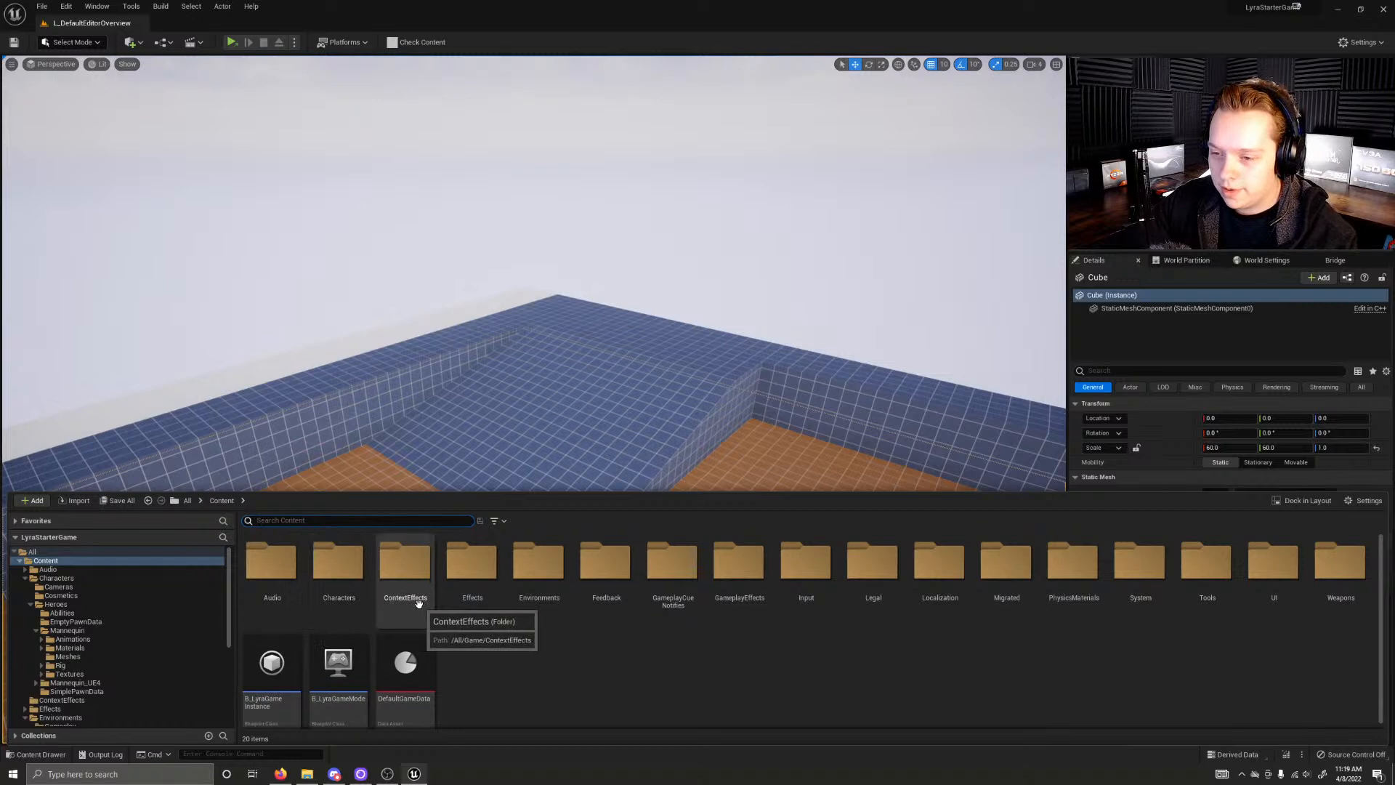
Step: Recheck the assets in Environments and its Gameplay subfolder, and go back to the Content folder
double_click(539, 567)
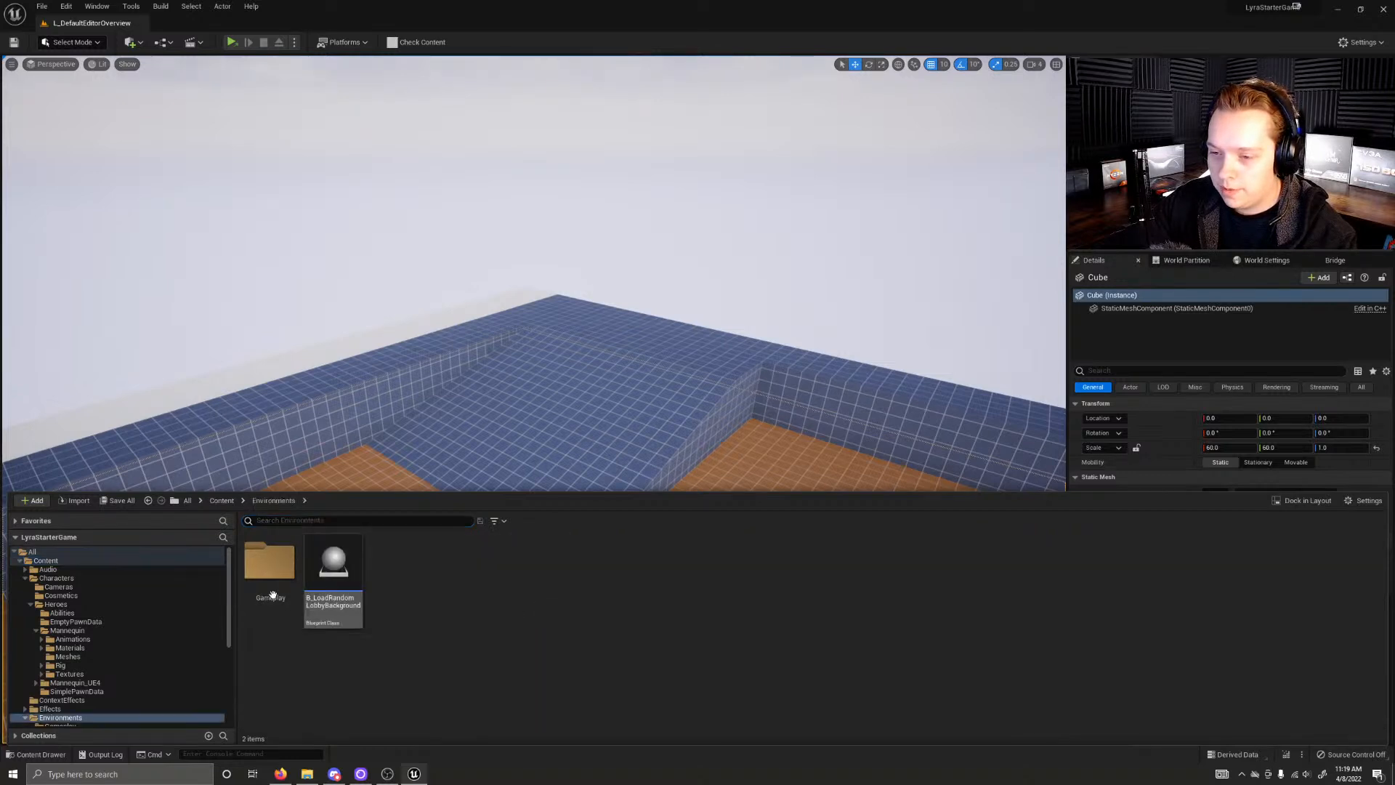
double_click(281, 594)
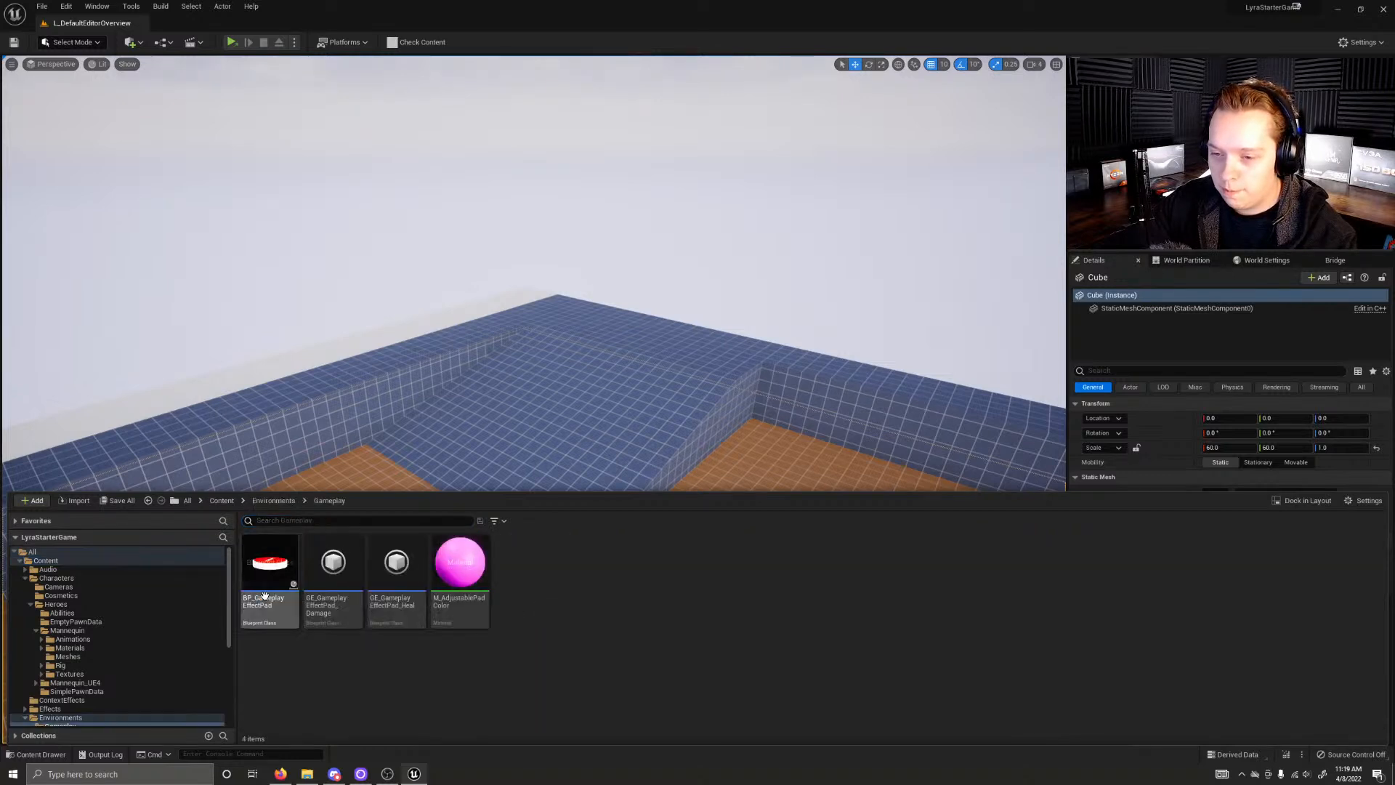
click(270, 499)
click(220, 501)
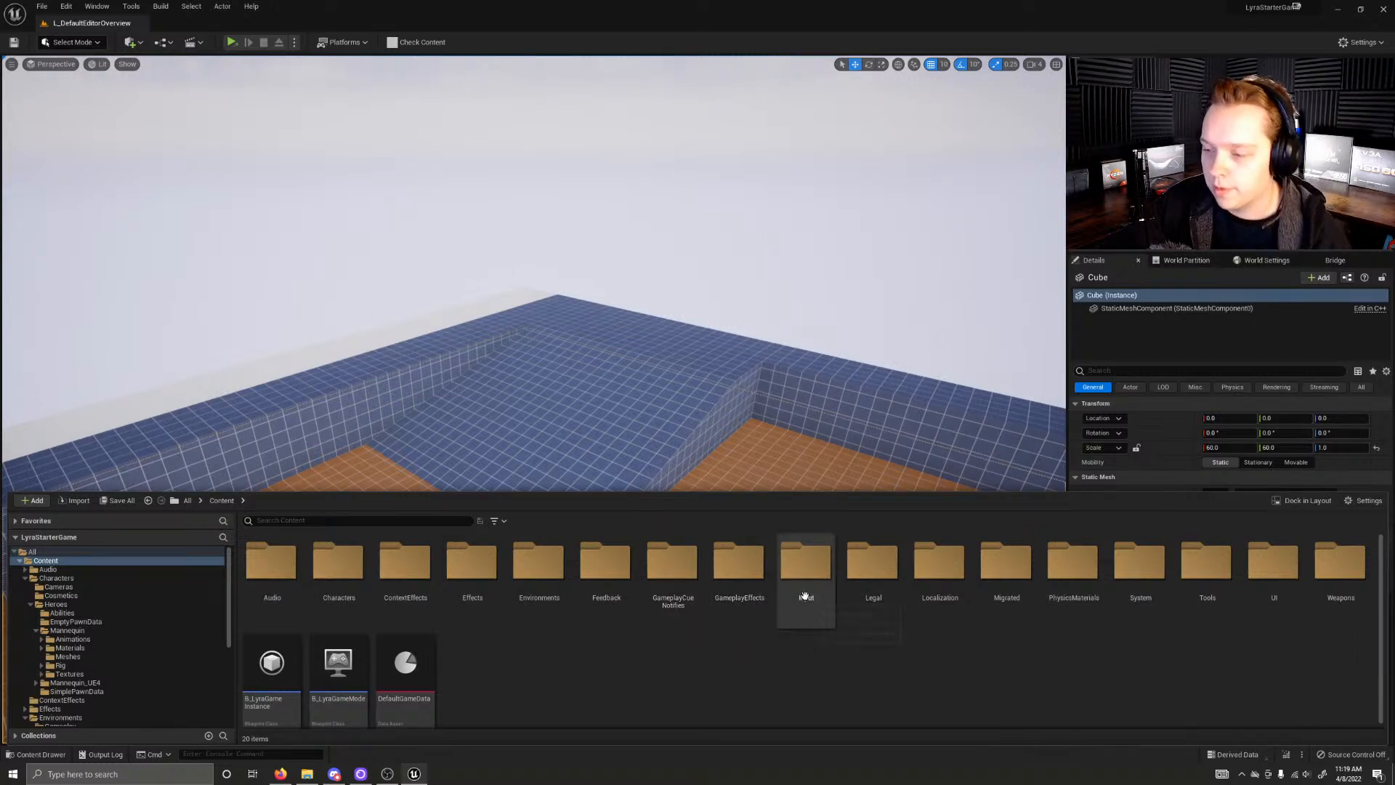
Step: Examine the Legal folder down through ThirdParty to Licenses and return to the Content folder
double_click(897, 587)
double_click(271, 563)
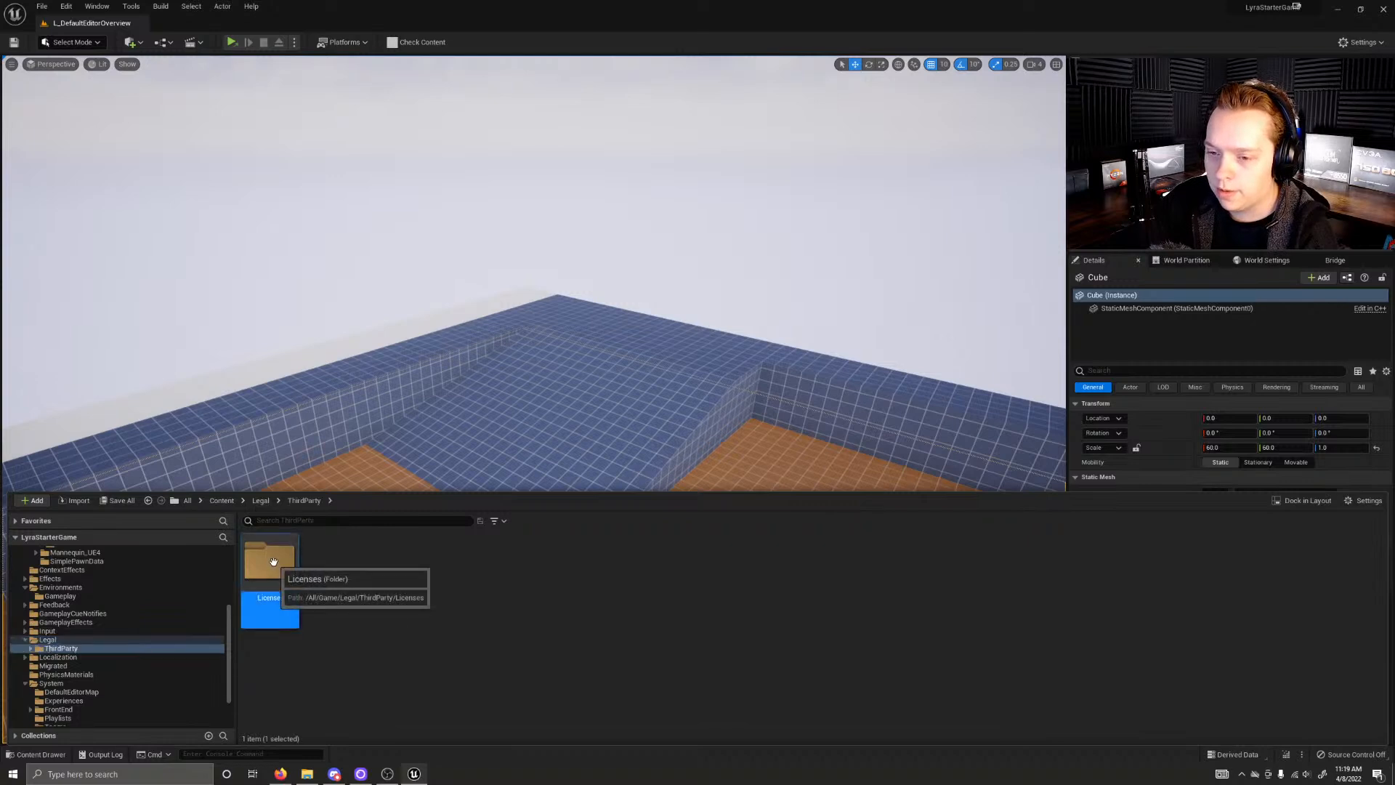
double_click(273, 566)
click(261, 501)
click(222, 501)
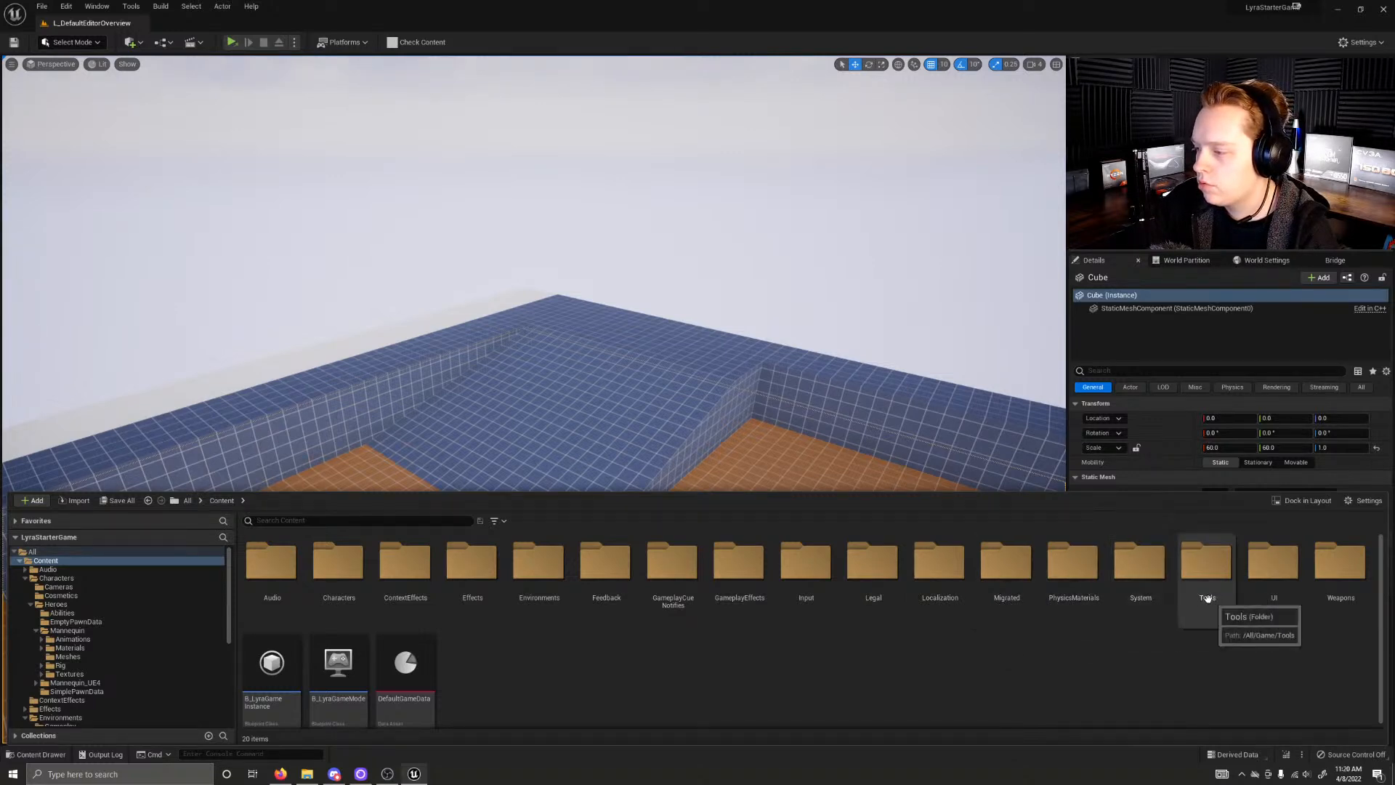
Step: Look through the FrontEnd, Experiences and DefaultEditorMap subfolders of the System folder for level assets
double_click(1155, 582)
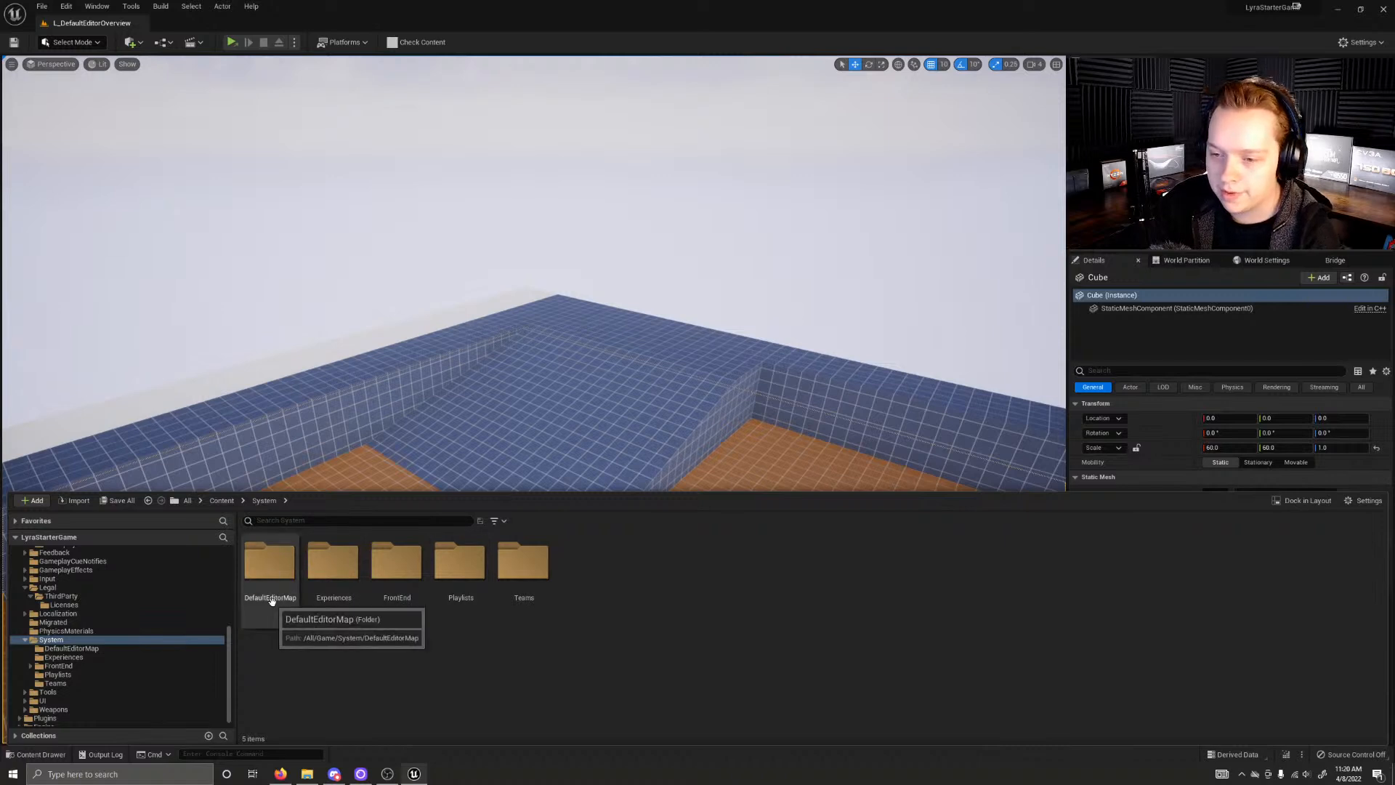
double_click(393, 574)
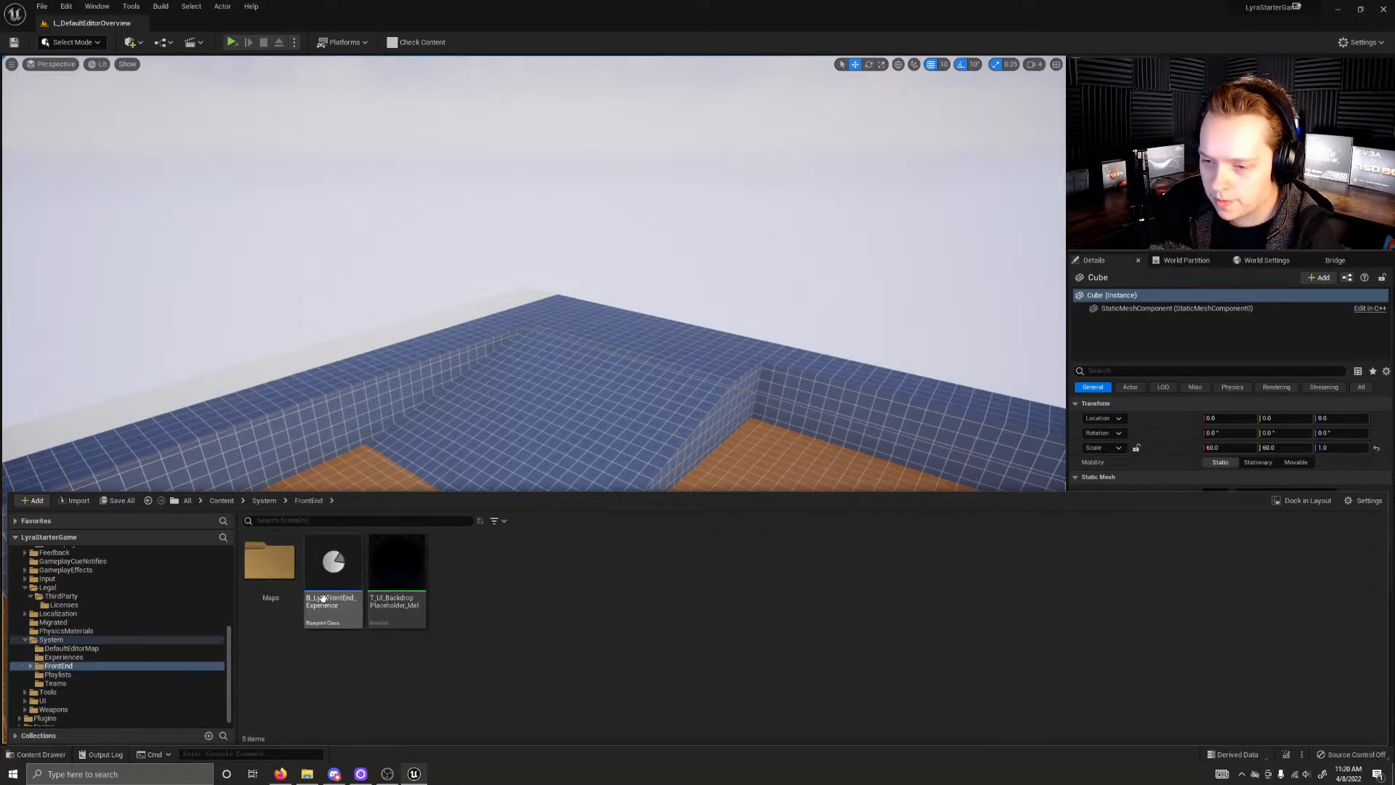
double_click(291, 581)
click(299, 500)
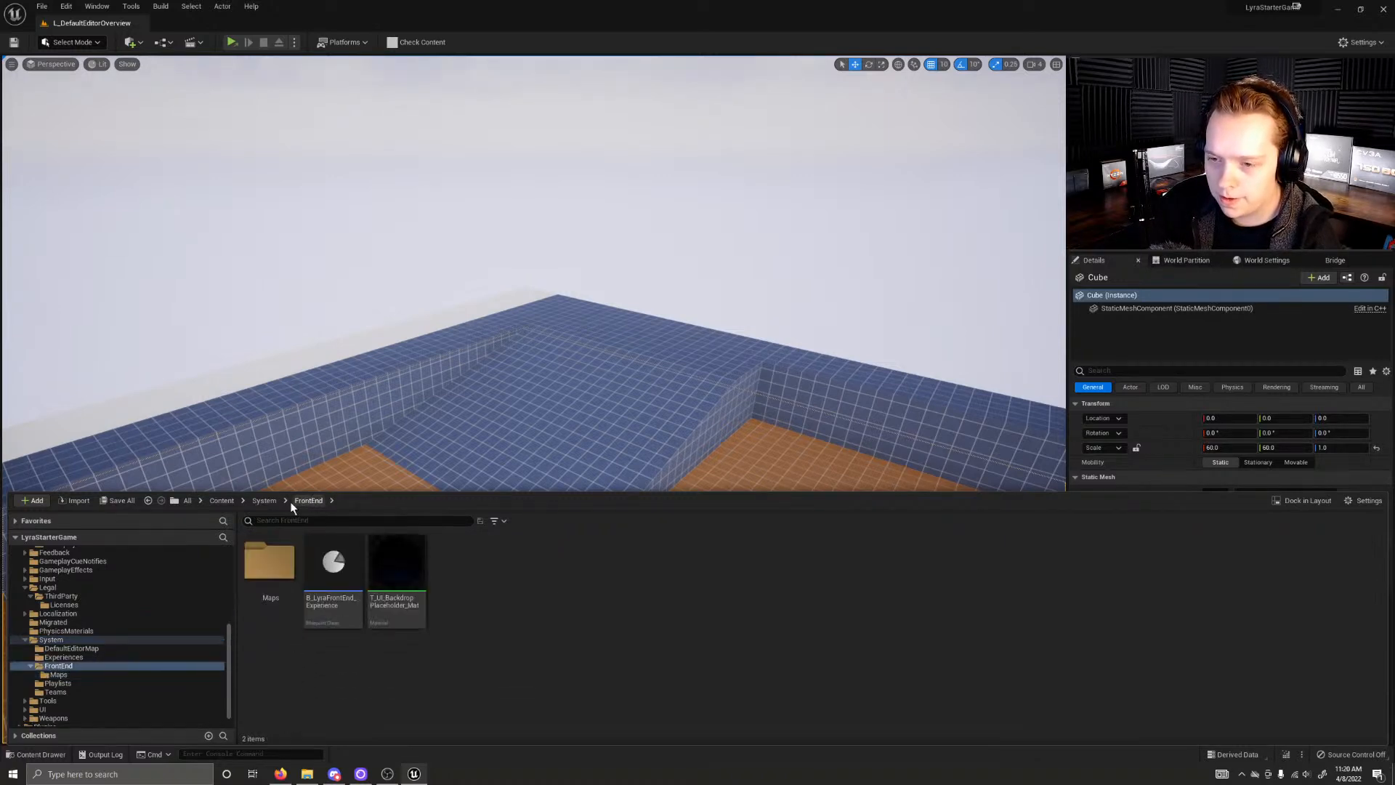
click(266, 501)
double_click(333, 563)
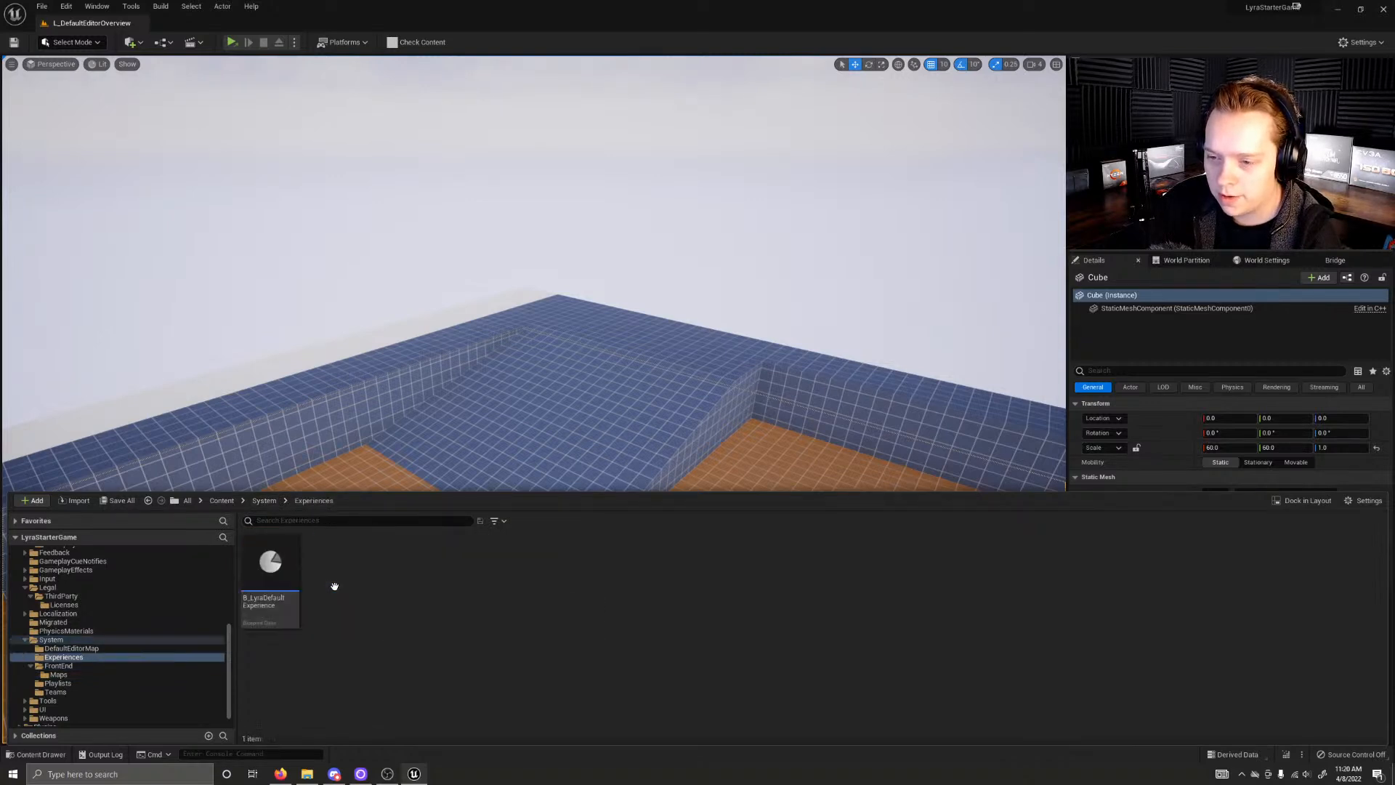
click(273, 499)
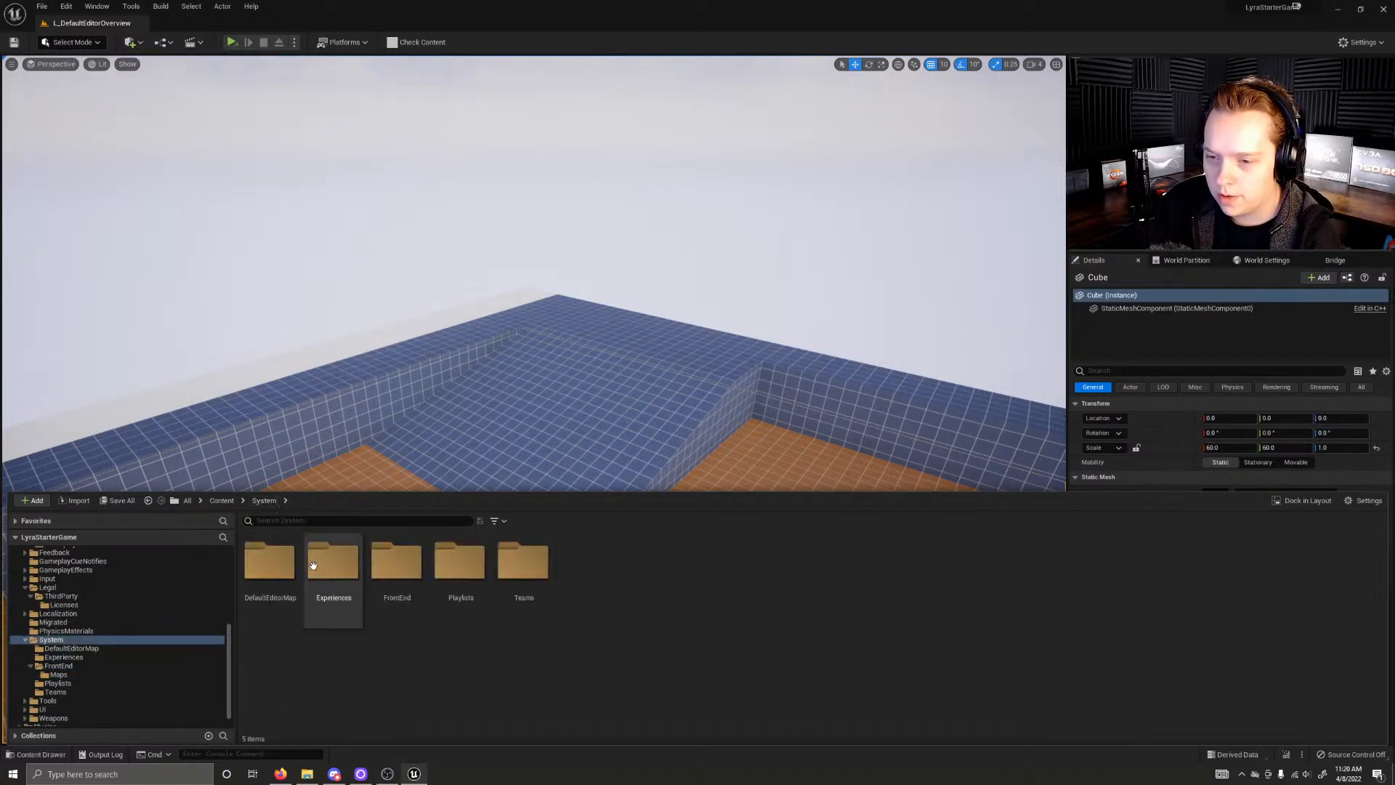
double_click(275, 570)
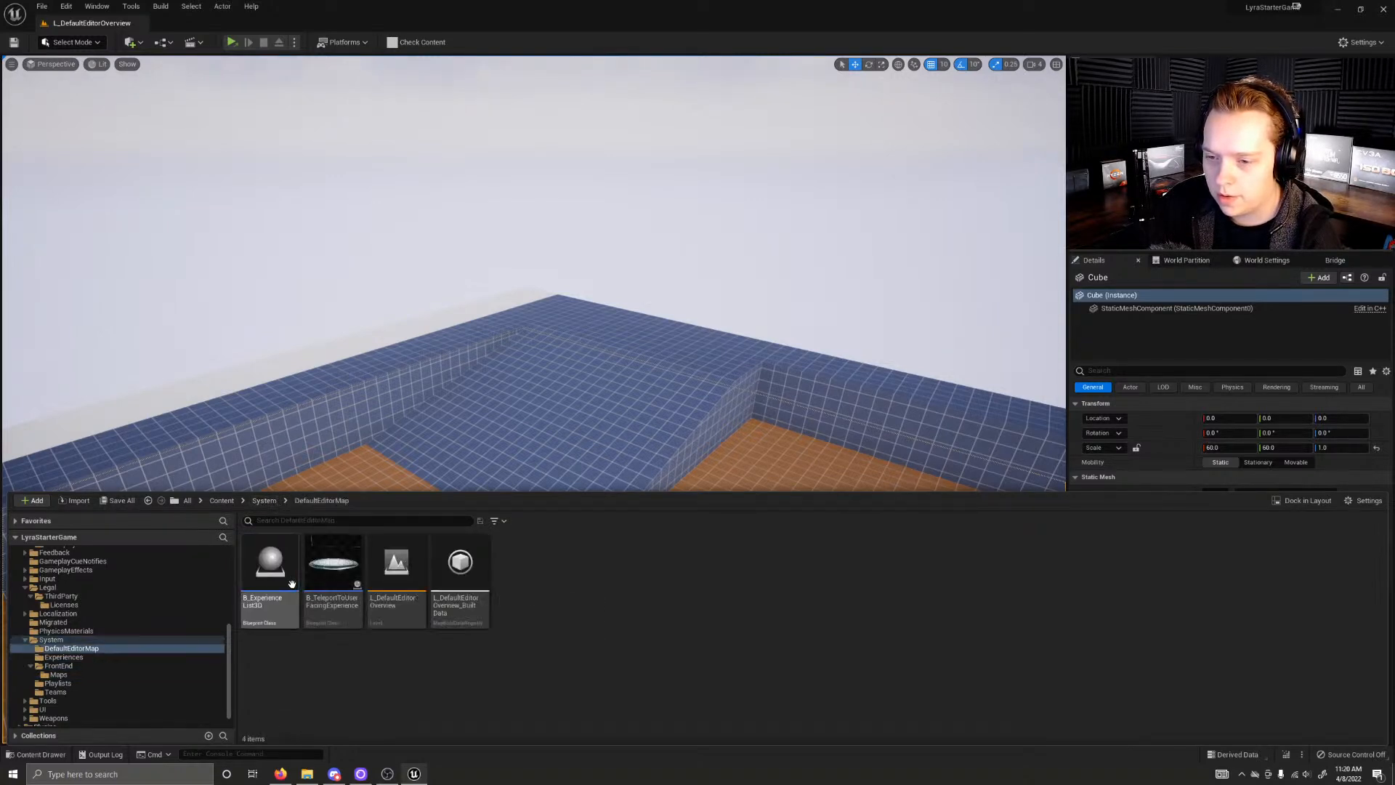
click(262, 501)
Step: Open the L_LyraFrontEnd level from System/FrontEnd/Maps and look around its scene
double_click(373, 602)
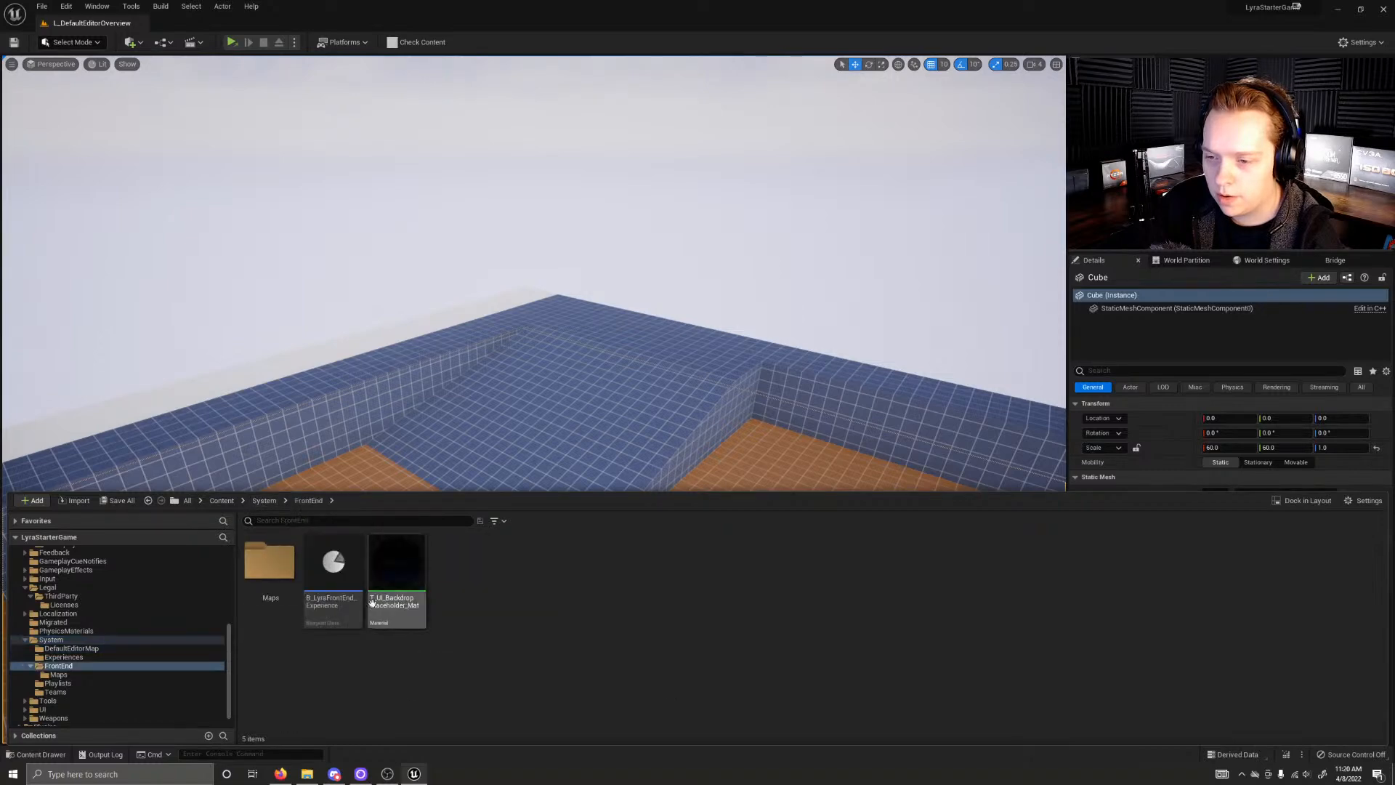
double_click(275, 574)
double_click(281, 586)
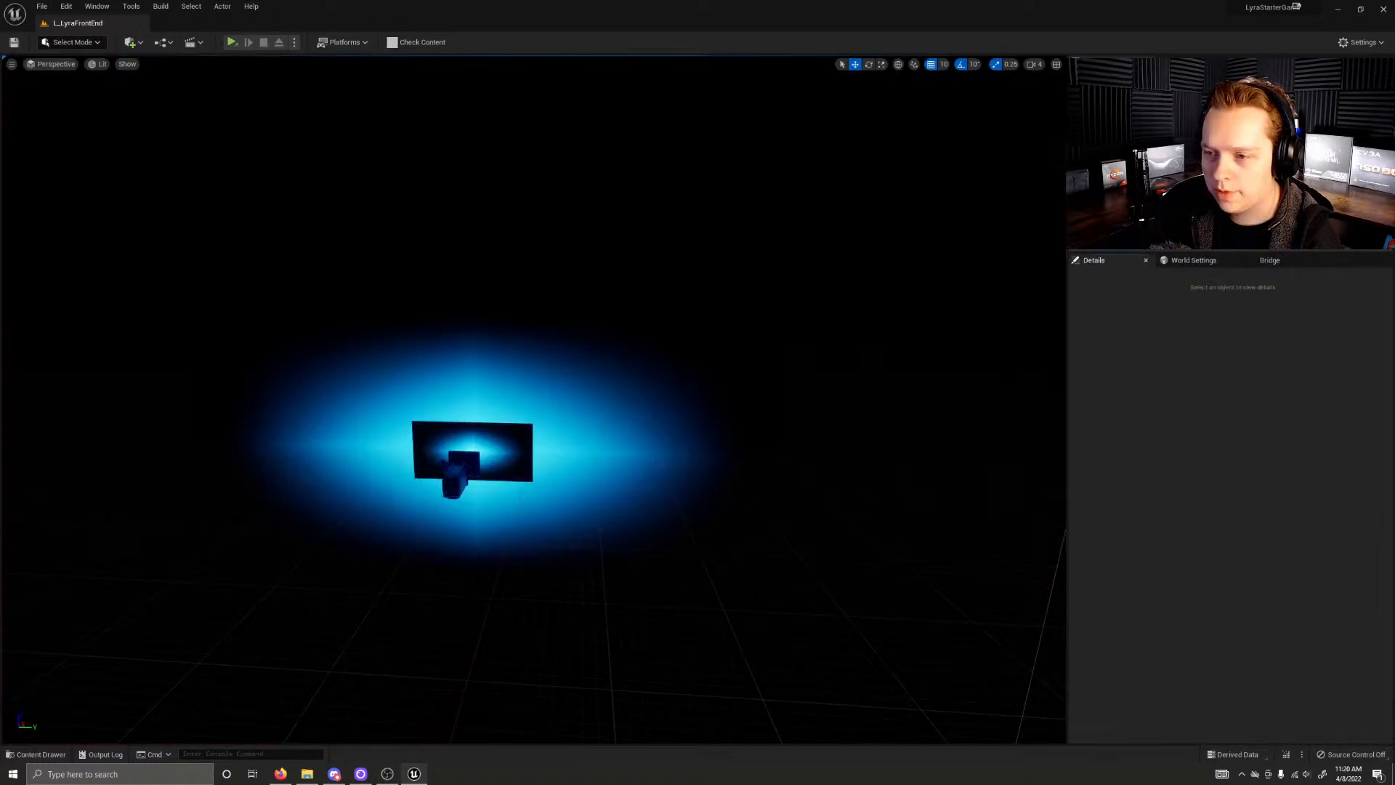
key(w)
right_drag(534, 399, 377, 406)
key(s)
right_drag(399, 456, 308, 452)
Step: Go back up from the FrontEnd Maps folder to Content, collapse its folder tree and show the Plugins folder
key(ctrl+space)
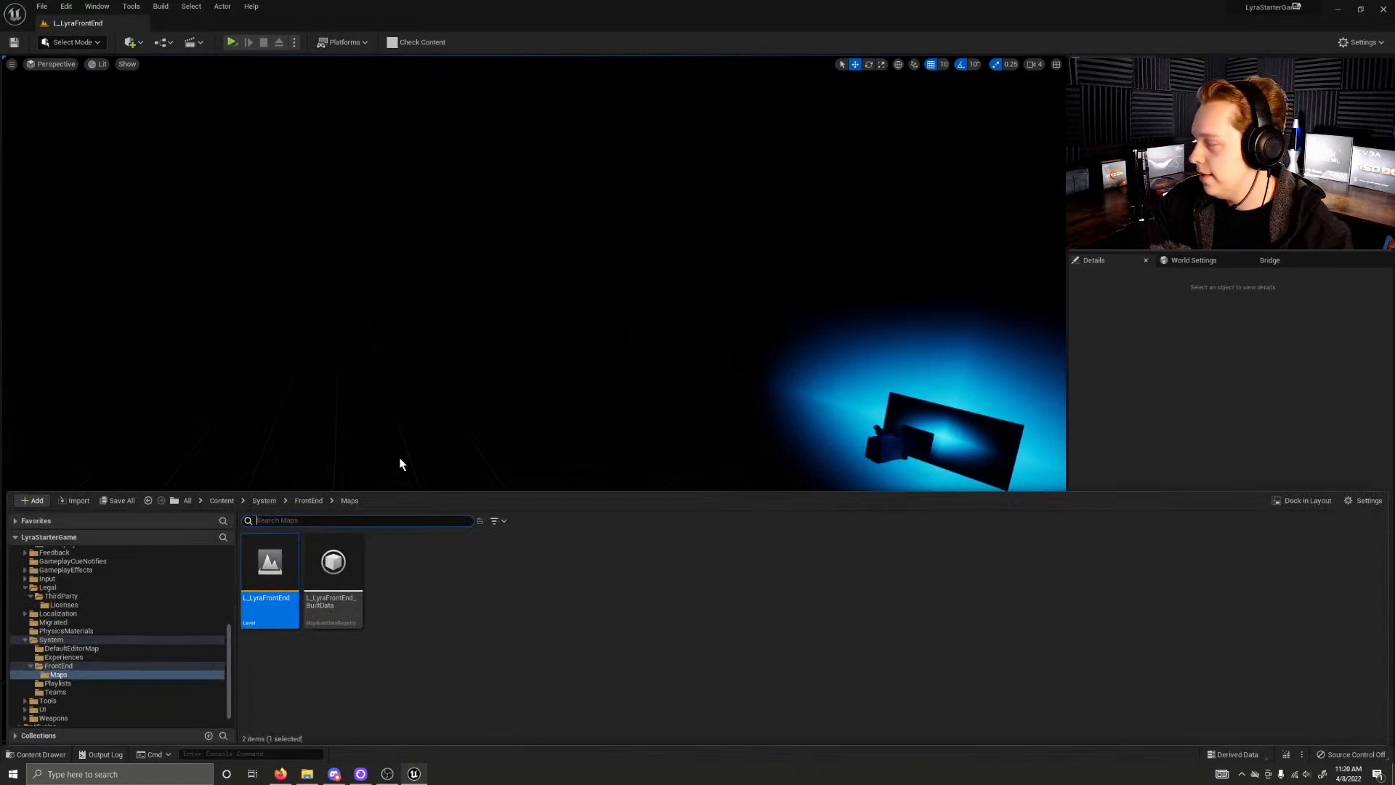
click(308, 499)
click(265, 500)
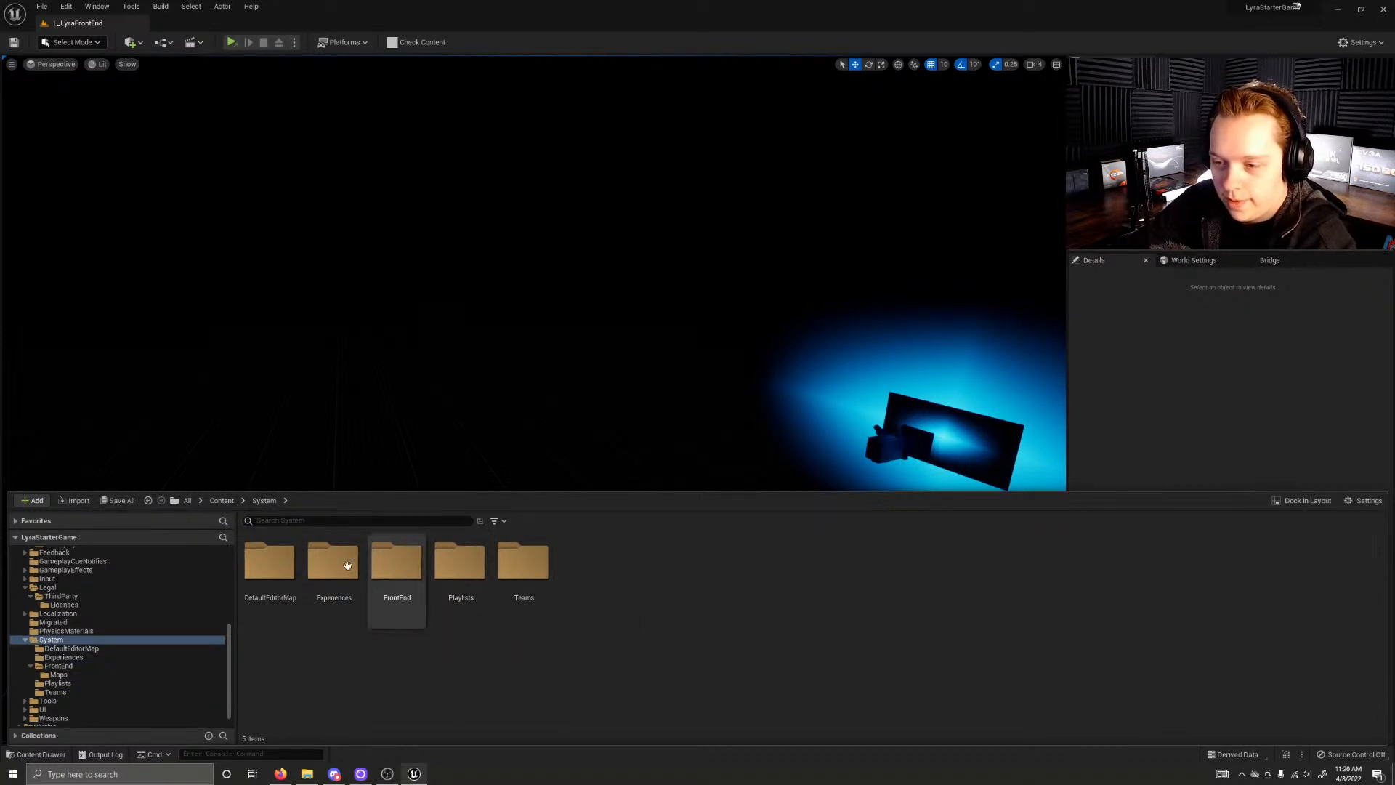
click(221, 500)
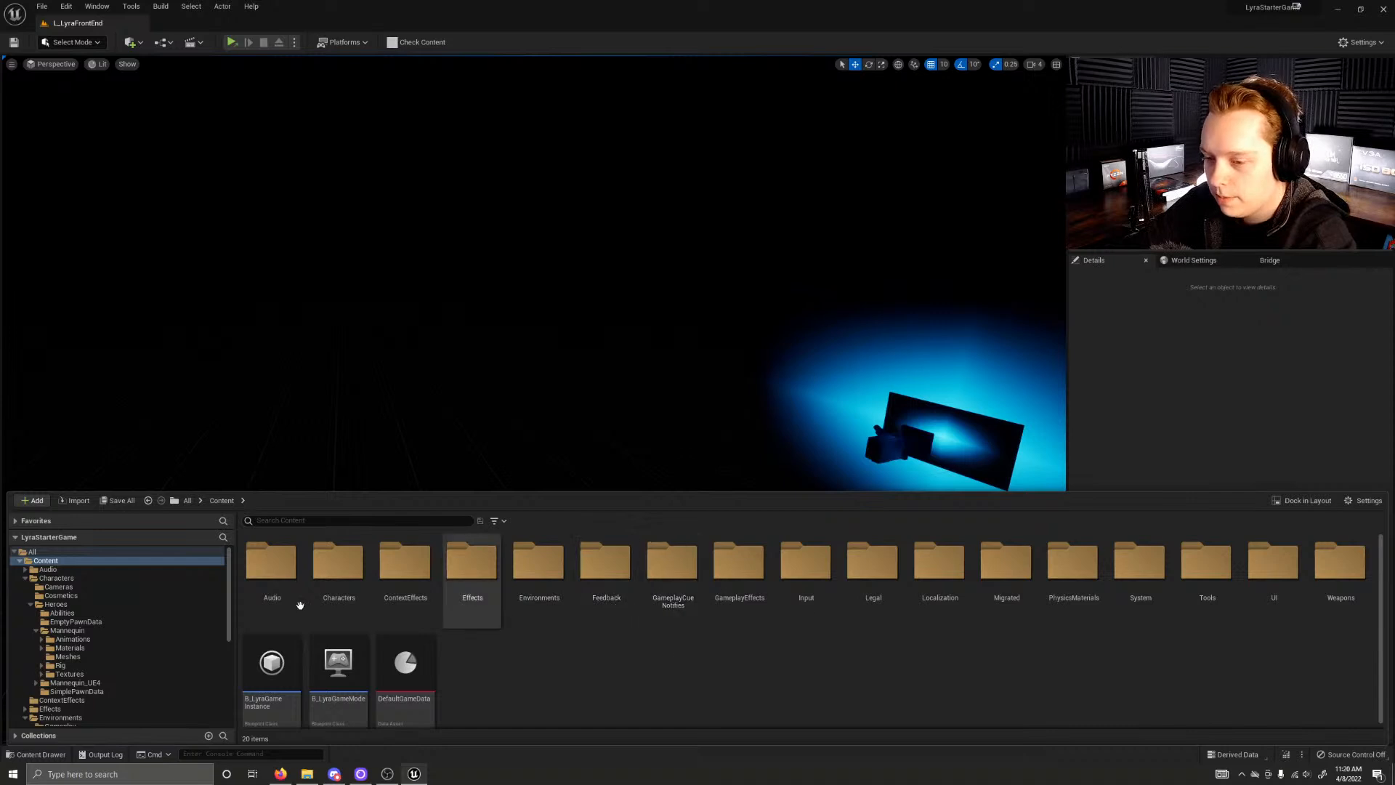
click(20, 560)
click(43, 568)
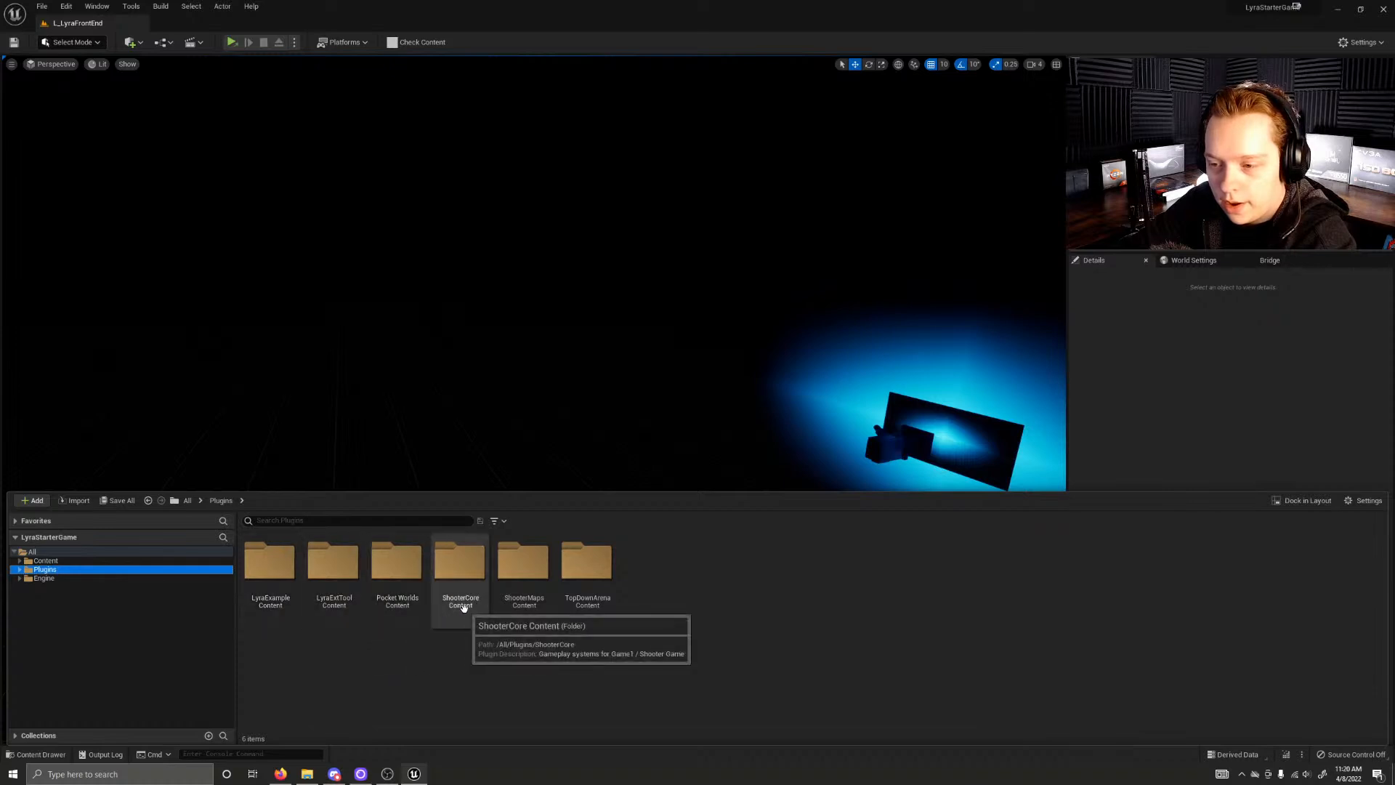
Step: Enter ShooterMaps Content in Plugins, check its LevelSequence folder and open its Maps folder
double_click(521, 612)
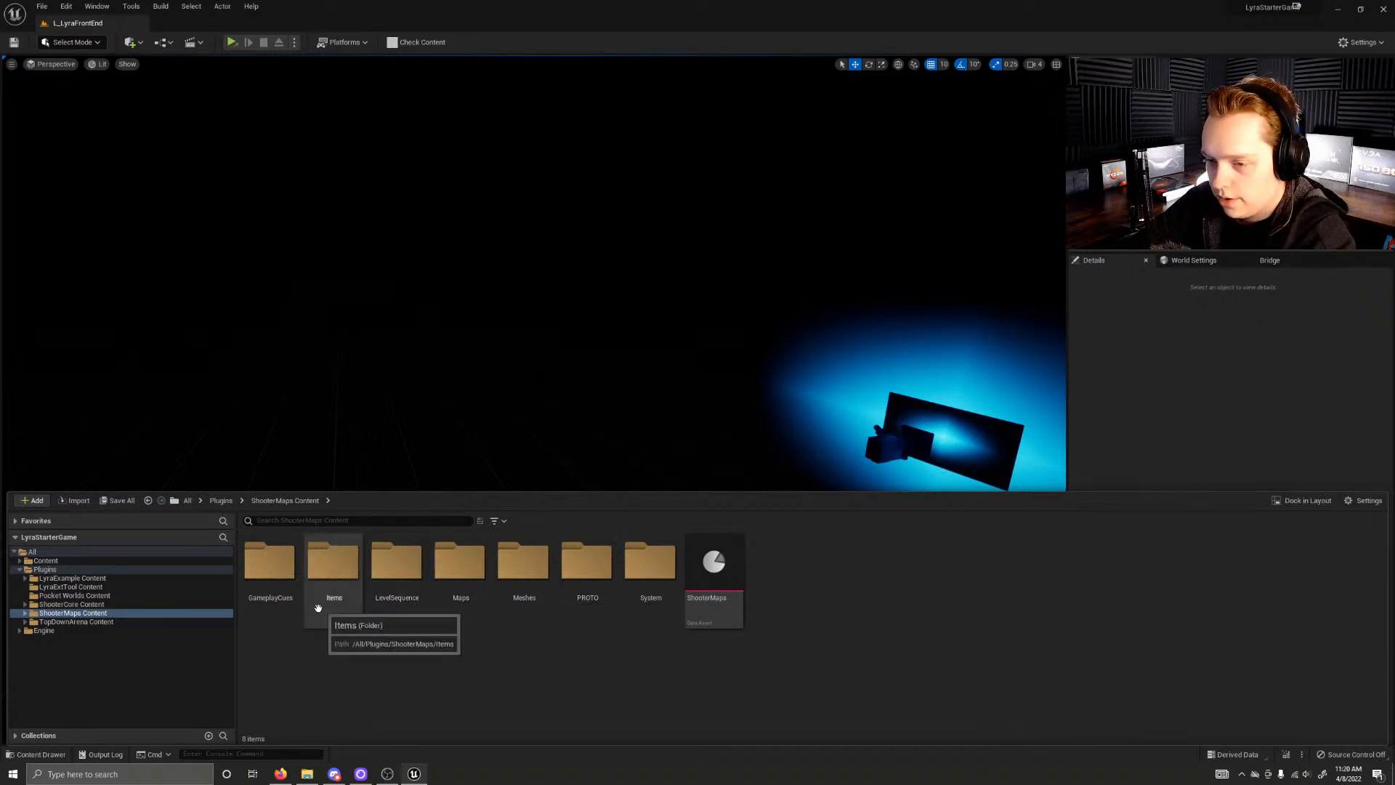
double_click(400, 600)
click(285, 499)
double_click(460, 563)
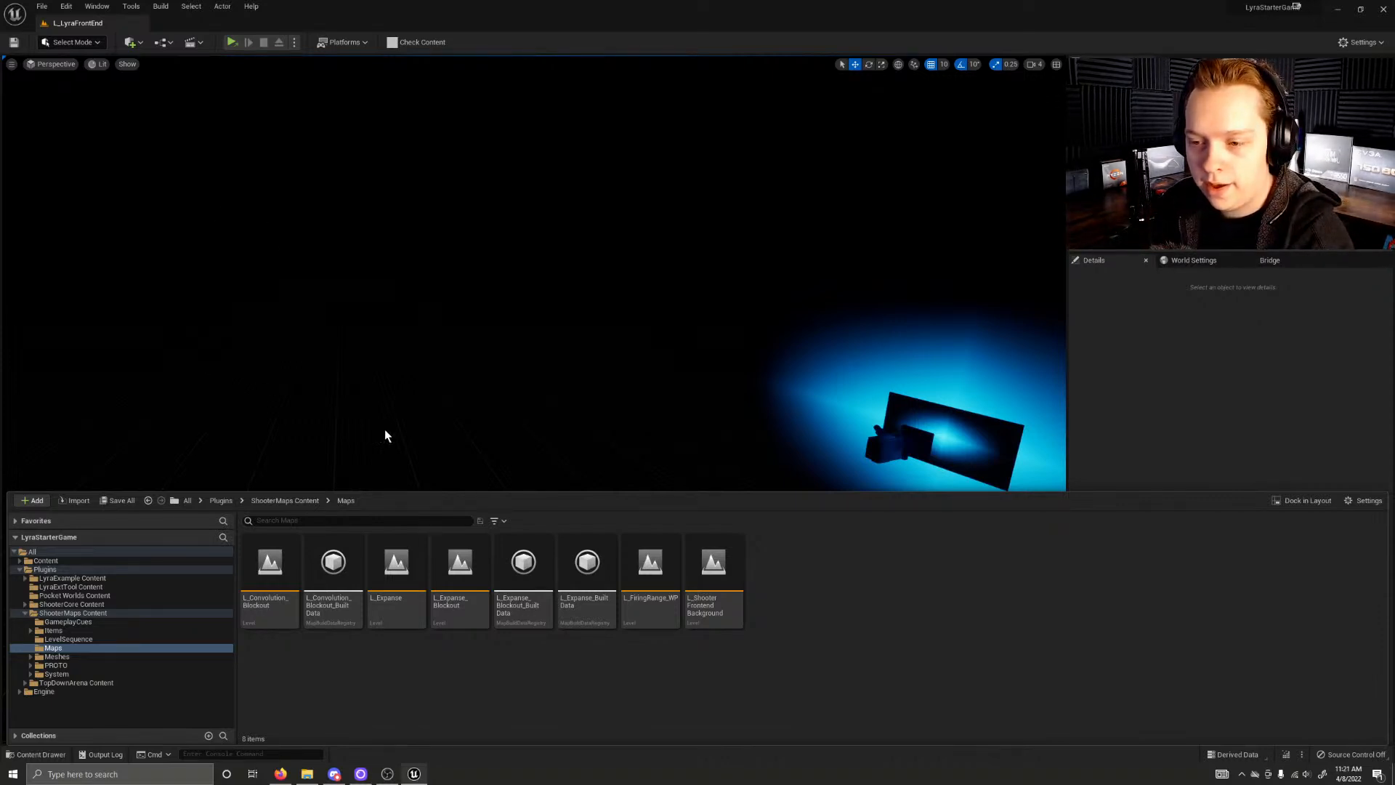
Step: Check the ShooterCore Content plugin folder and return to the Maps folder of ShooterMaps Content
click(222, 501)
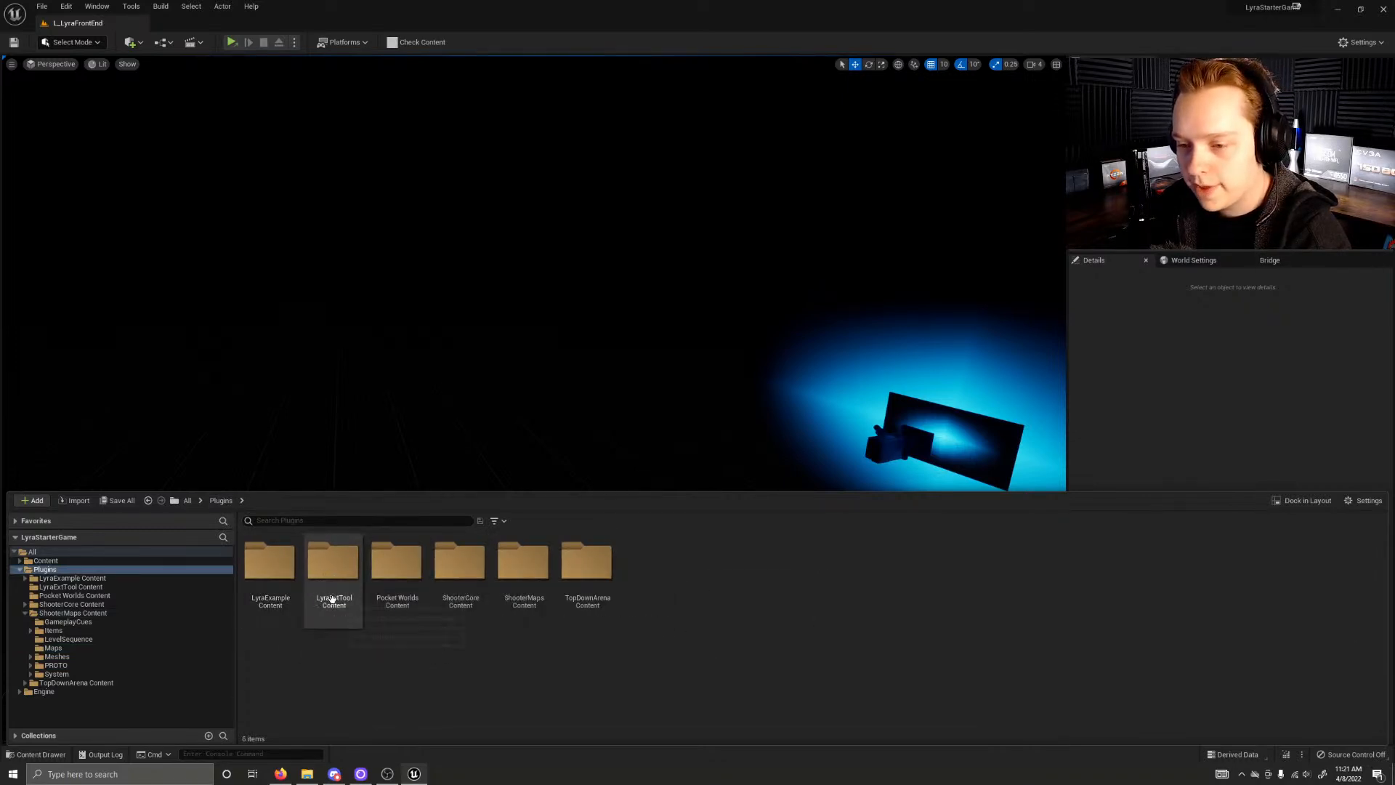
double_click(482, 613)
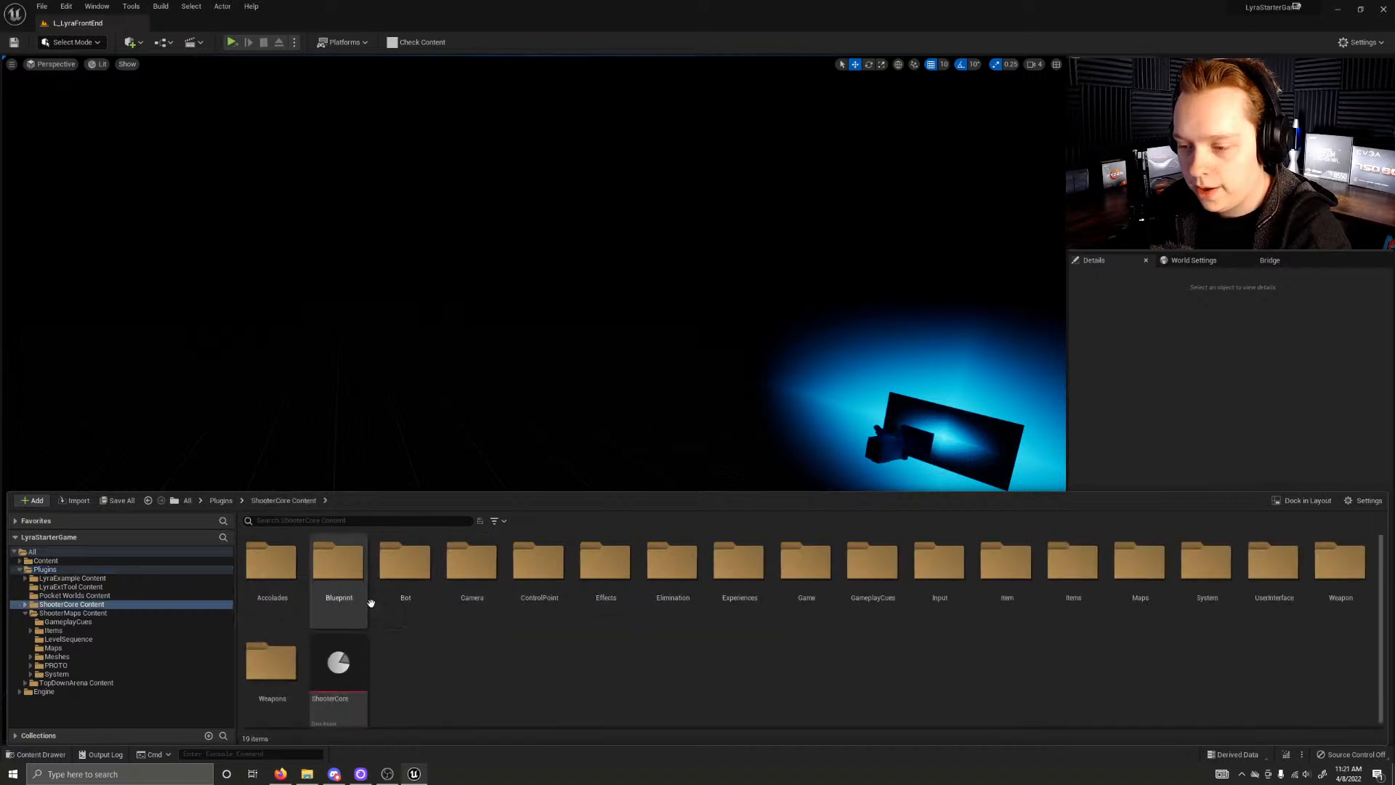
click(220, 500)
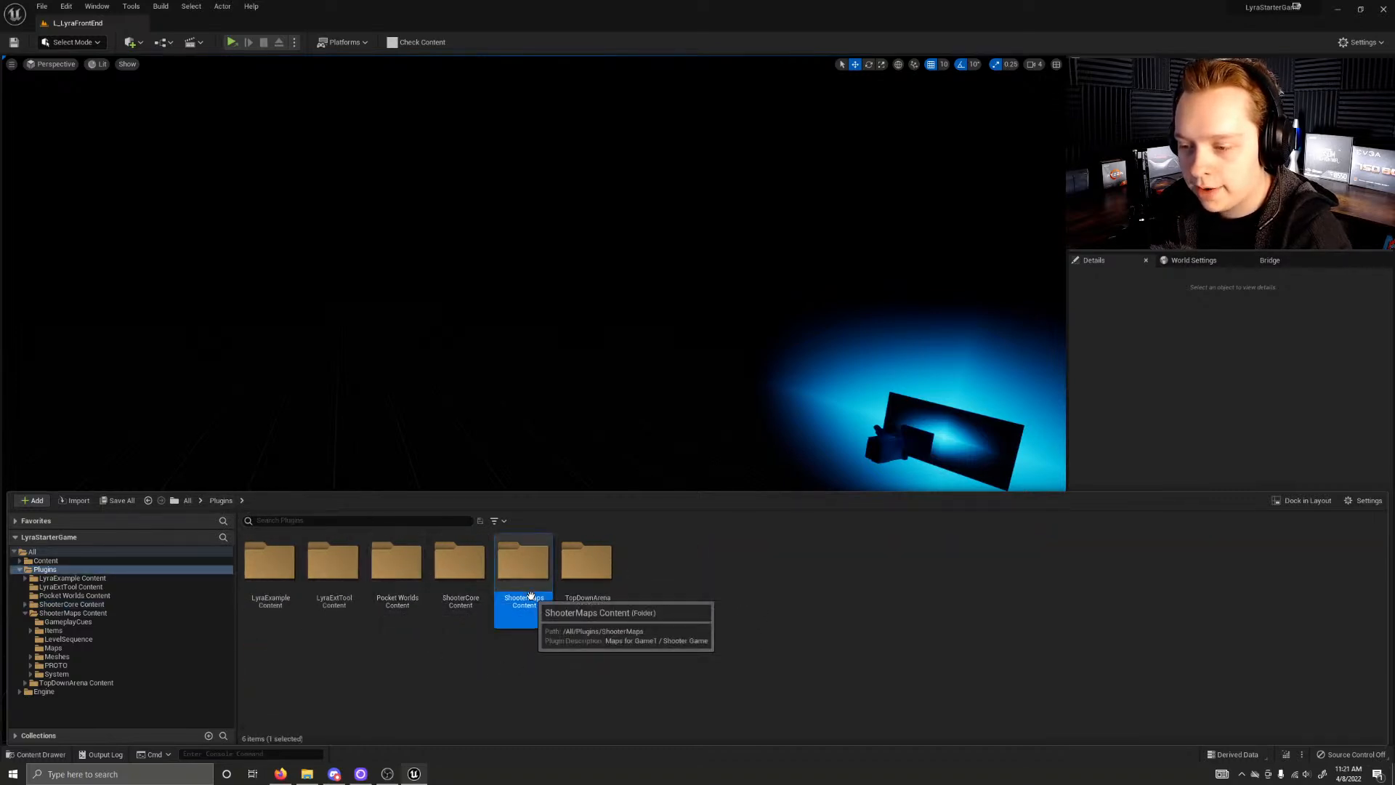
double_click(523, 570)
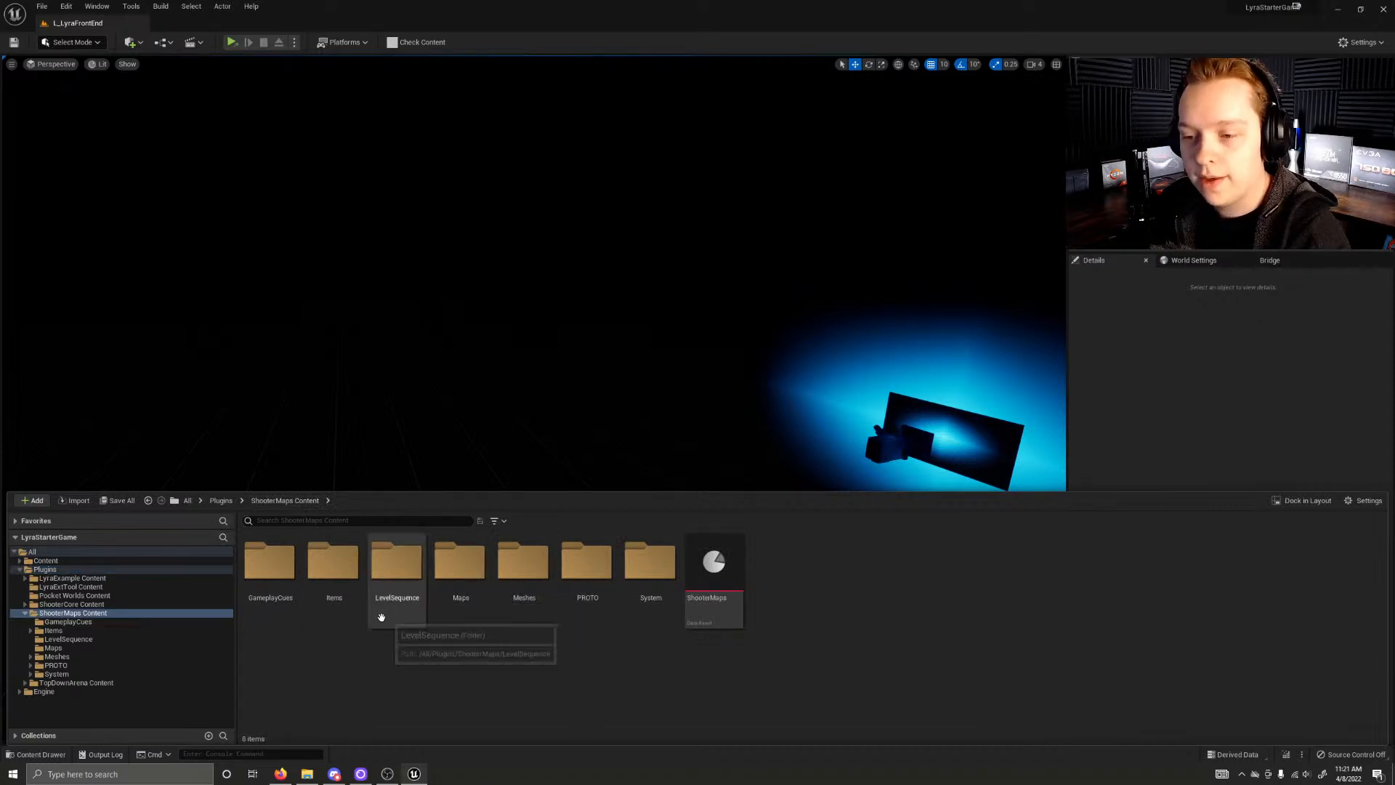
double_click(462, 581)
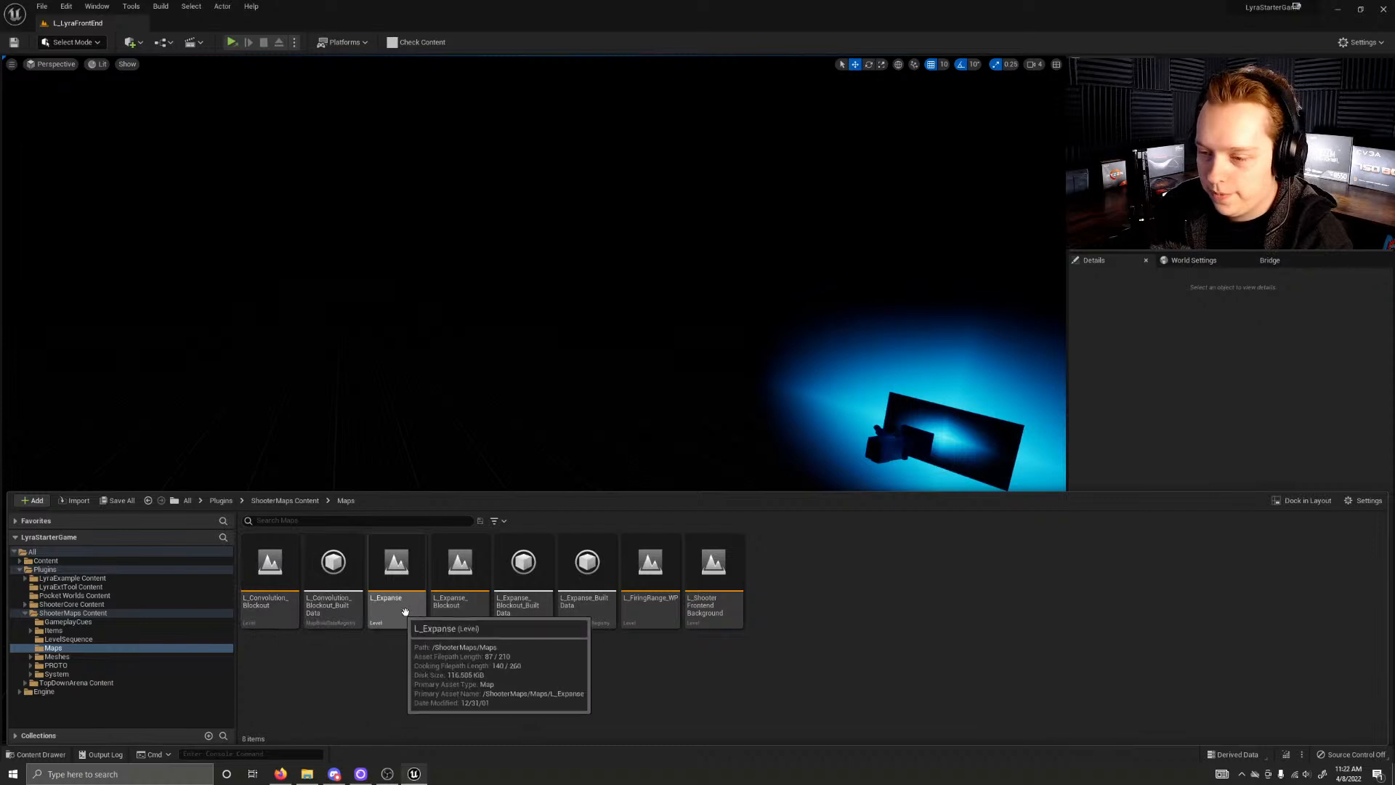
Step: Open the L_FiringRange_WP level and look around its viewport
click(458, 610)
double_click(656, 602)
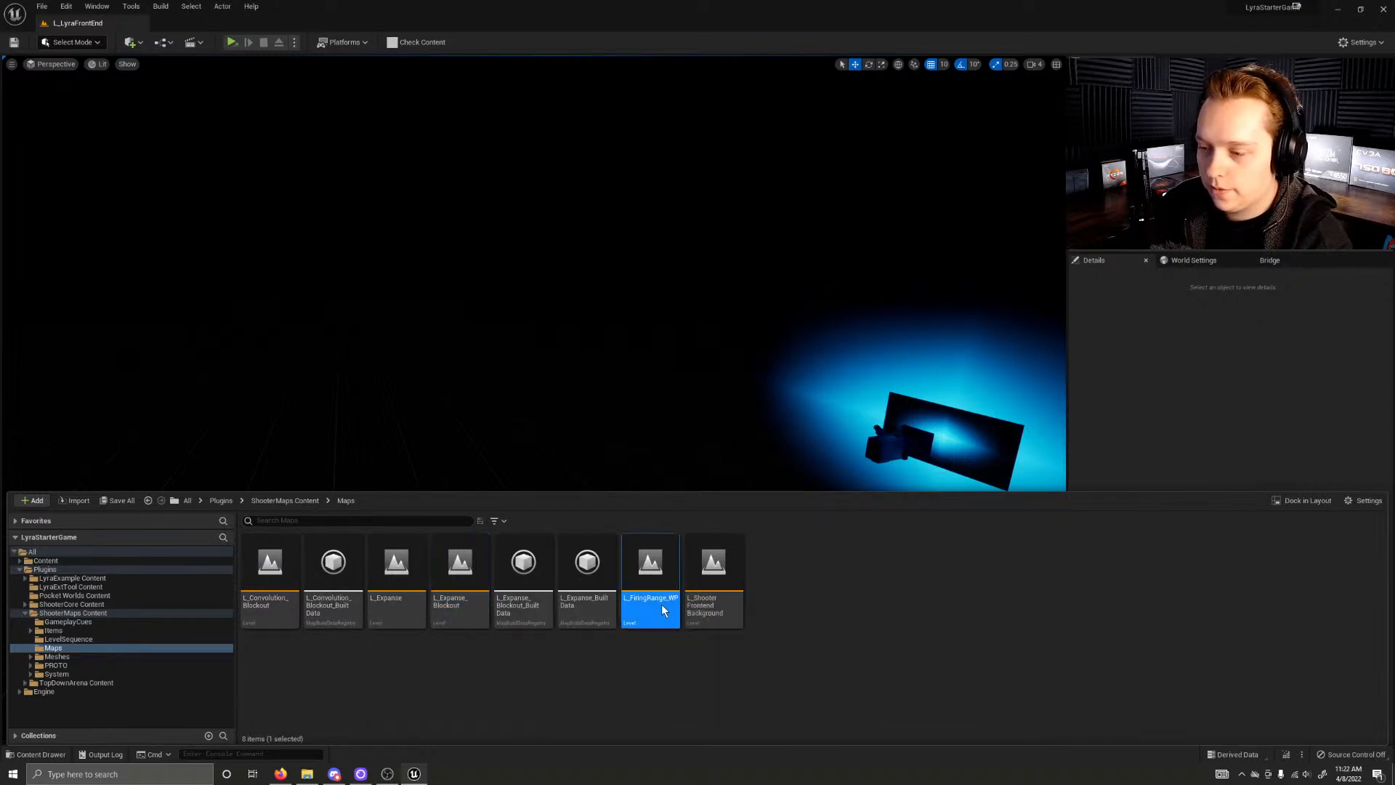
mouse_move(570, 355)
right_down()
mouse_move(502, 389)
mouse_move(583, 346)
right_up()
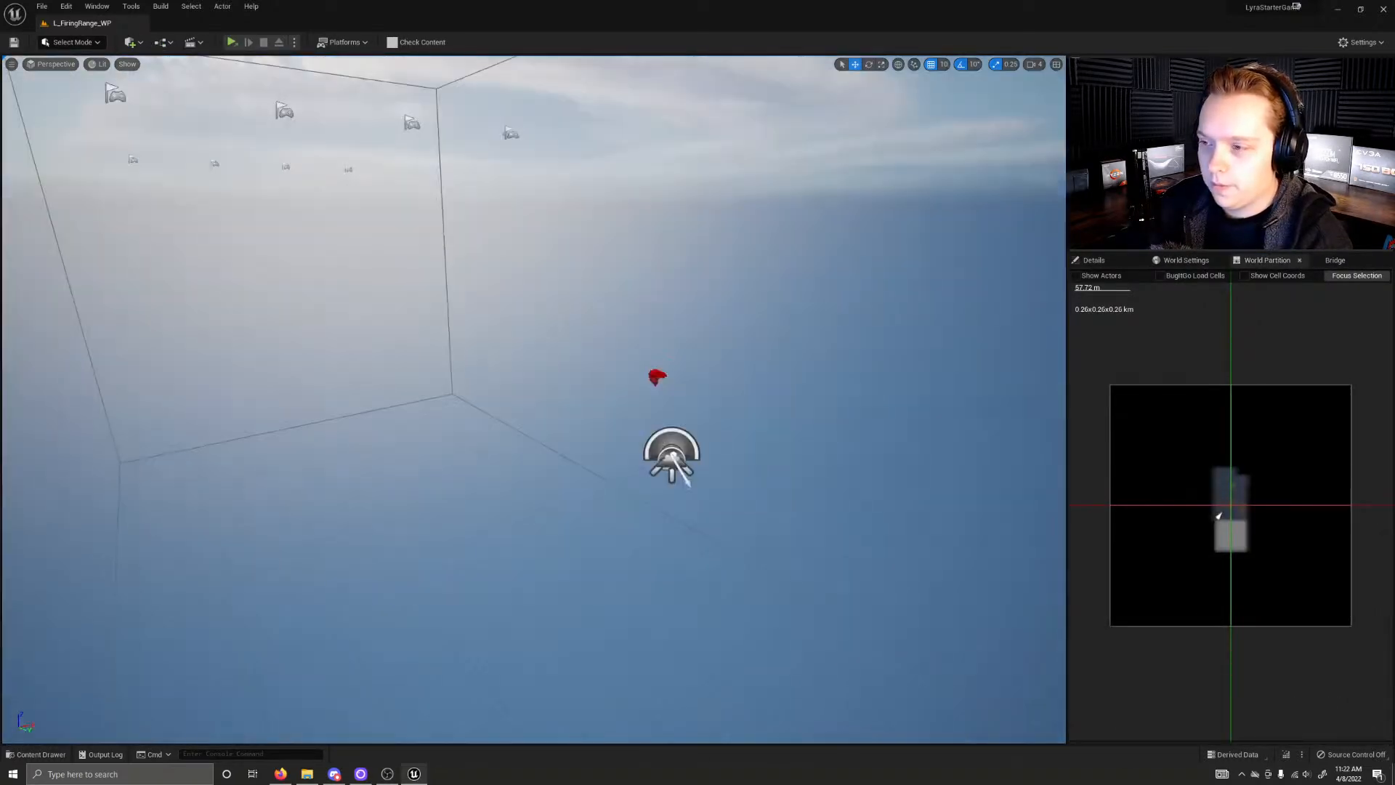
Step: Open the L_ShooterFrontendBackground level and fly through its interior
key(ctrl+space)
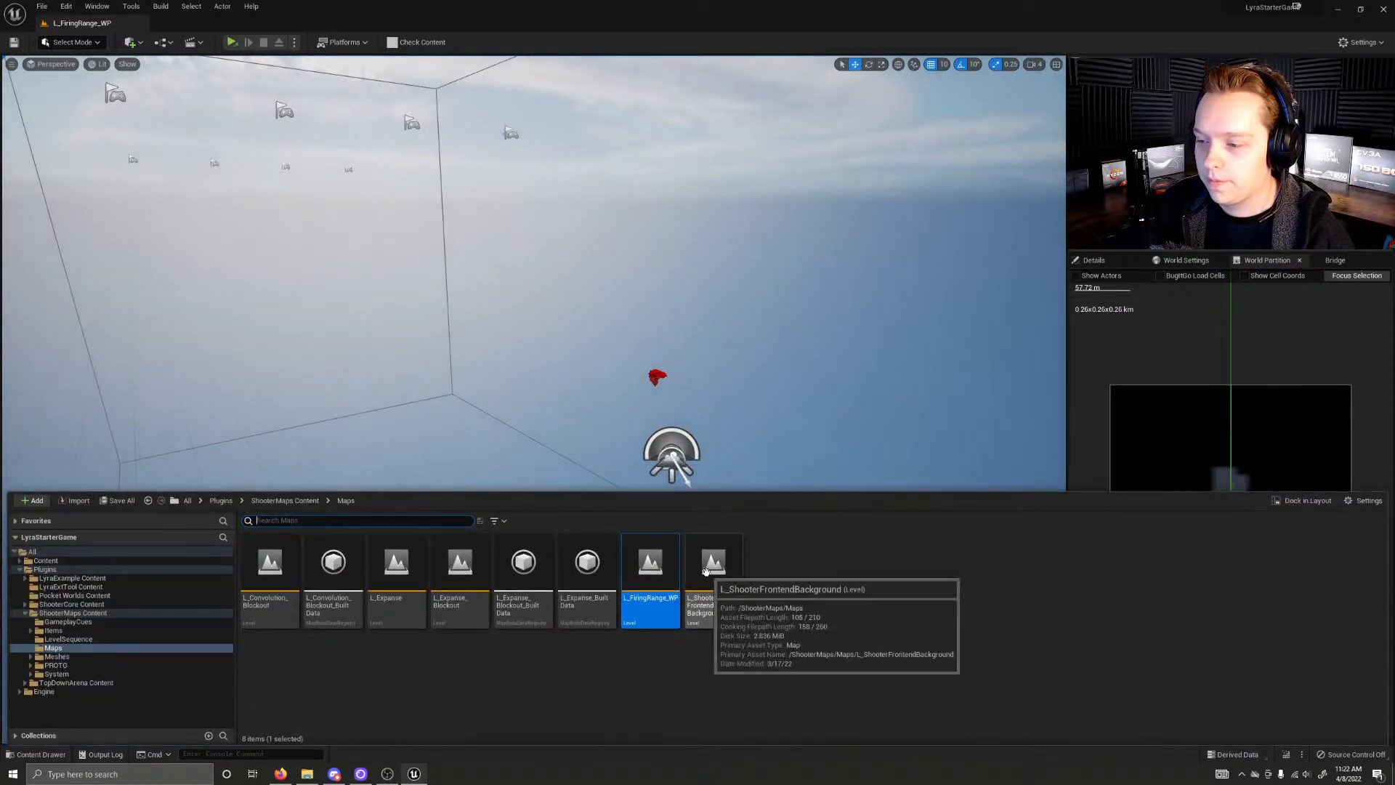
double_click(710, 576)
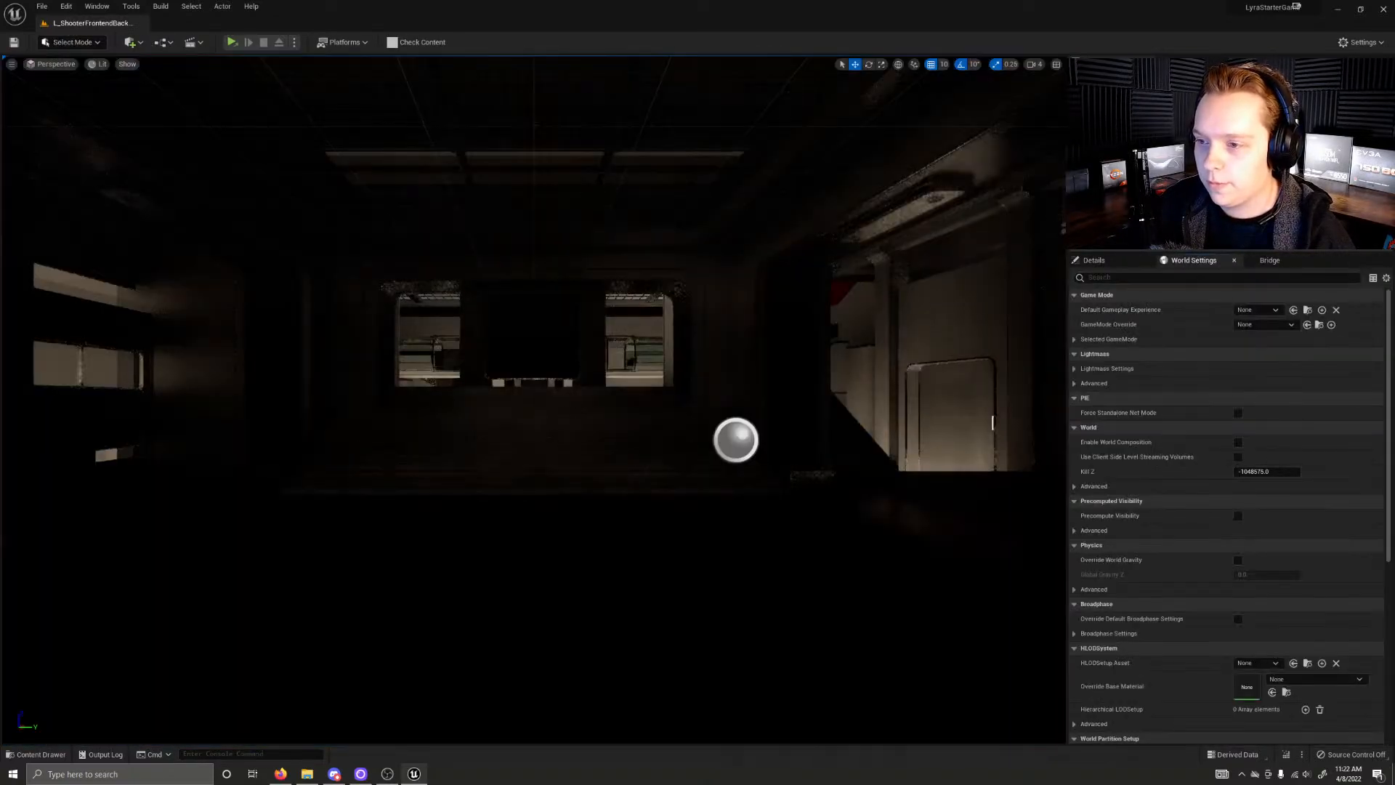
right_drag(534, 399, 1057, 382)
key(w)
Step: Open the L_Expanse_Blockout level and load all of its World Partition cells covering the map
key(ctrl+space)
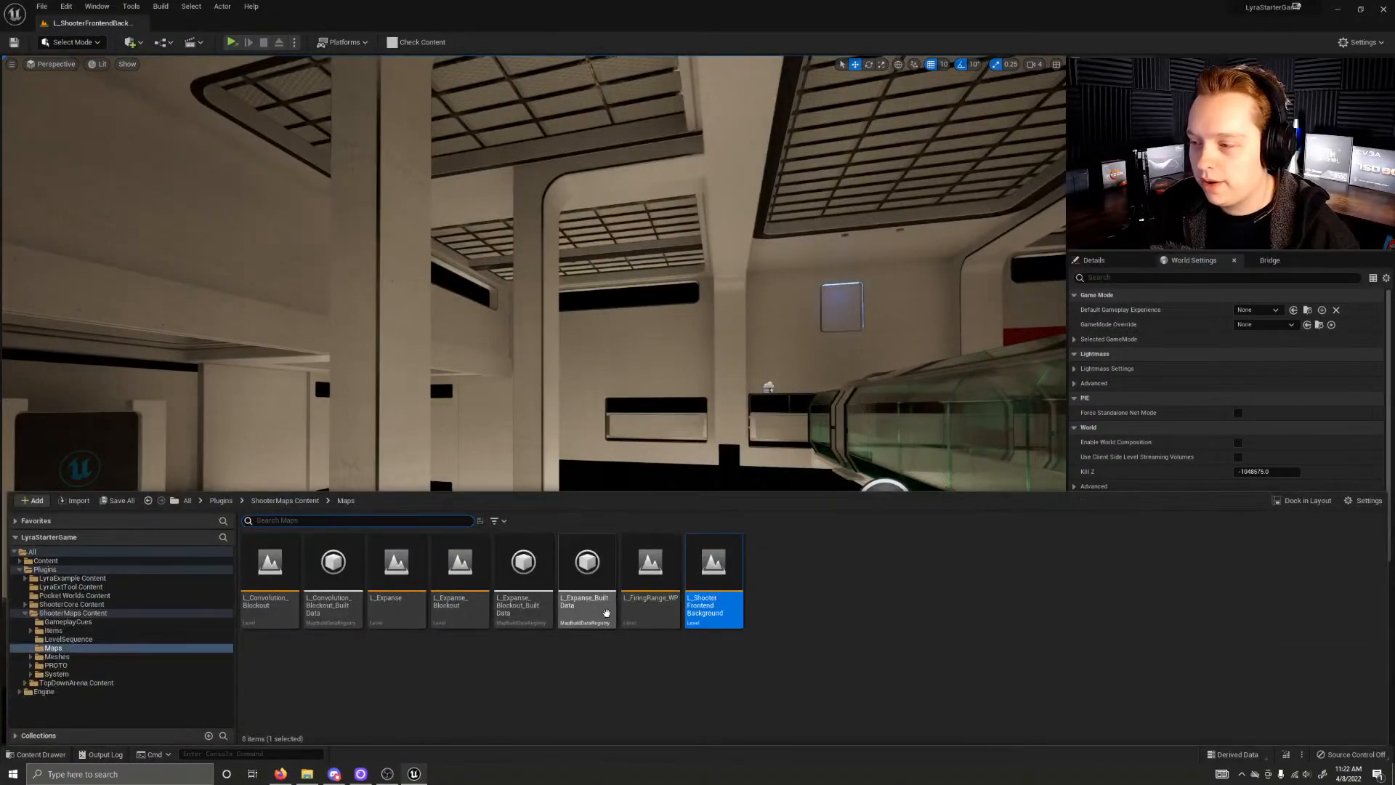
double_click(476, 574)
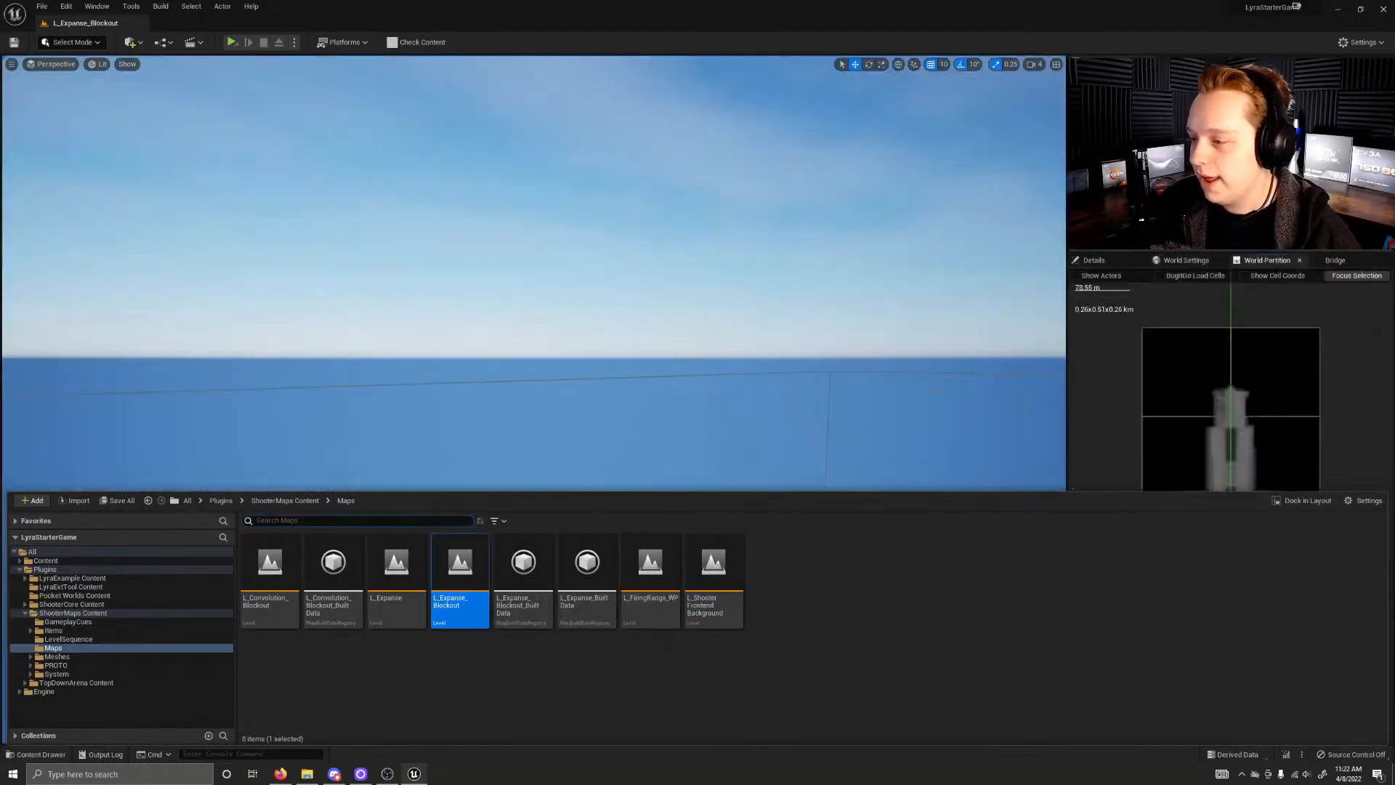
right_drag(635, 255, 857, 291)
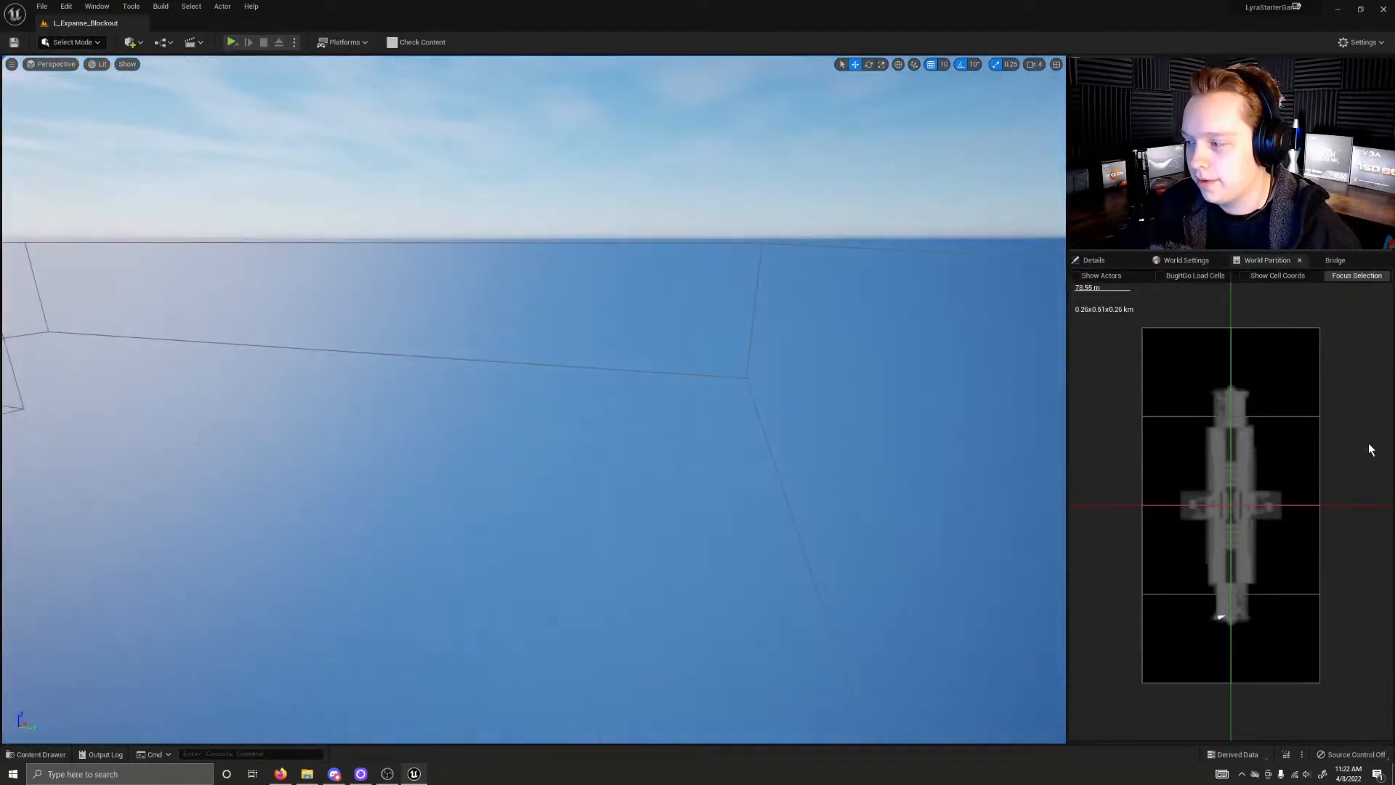
drag(1188, 415, 1277, 639)
right_click(1274, 584)
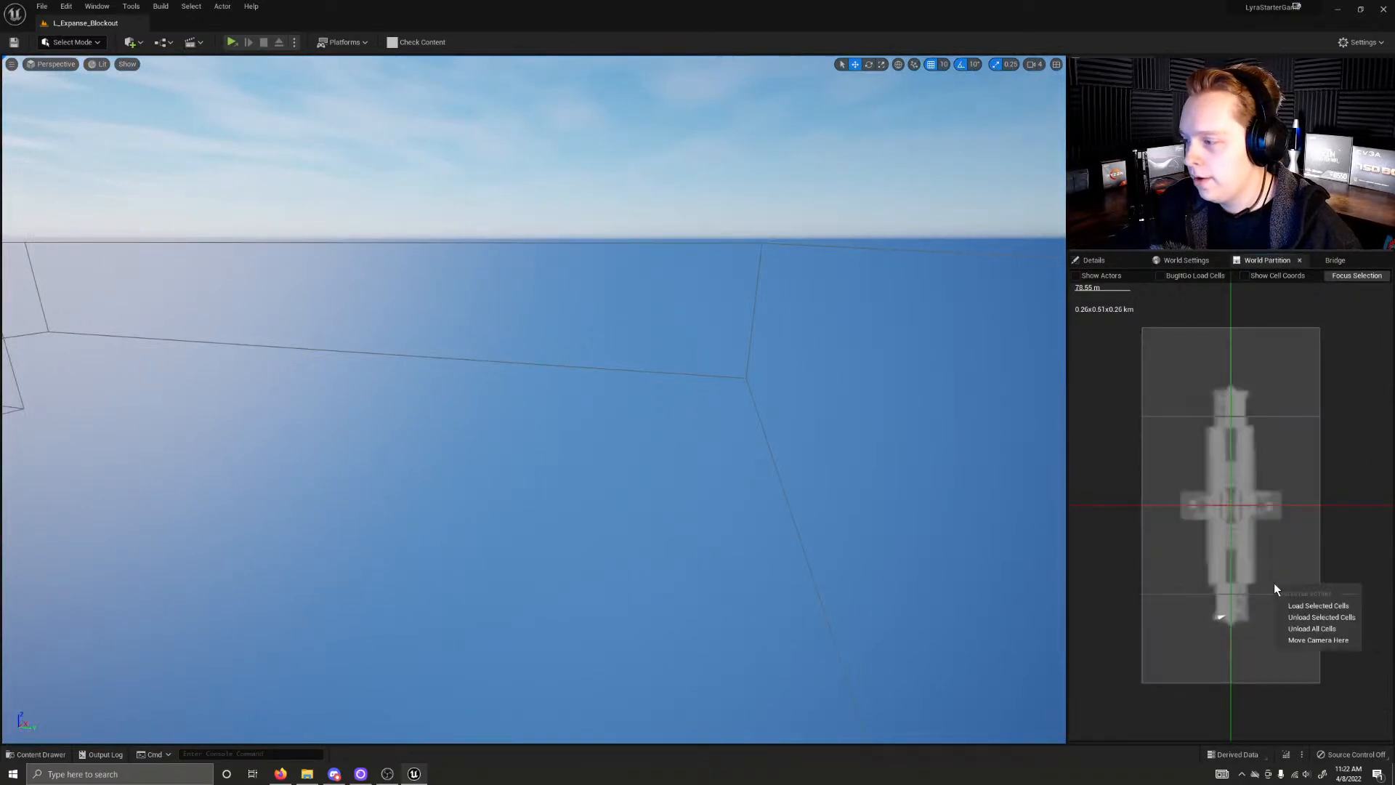
click(1319, 606)
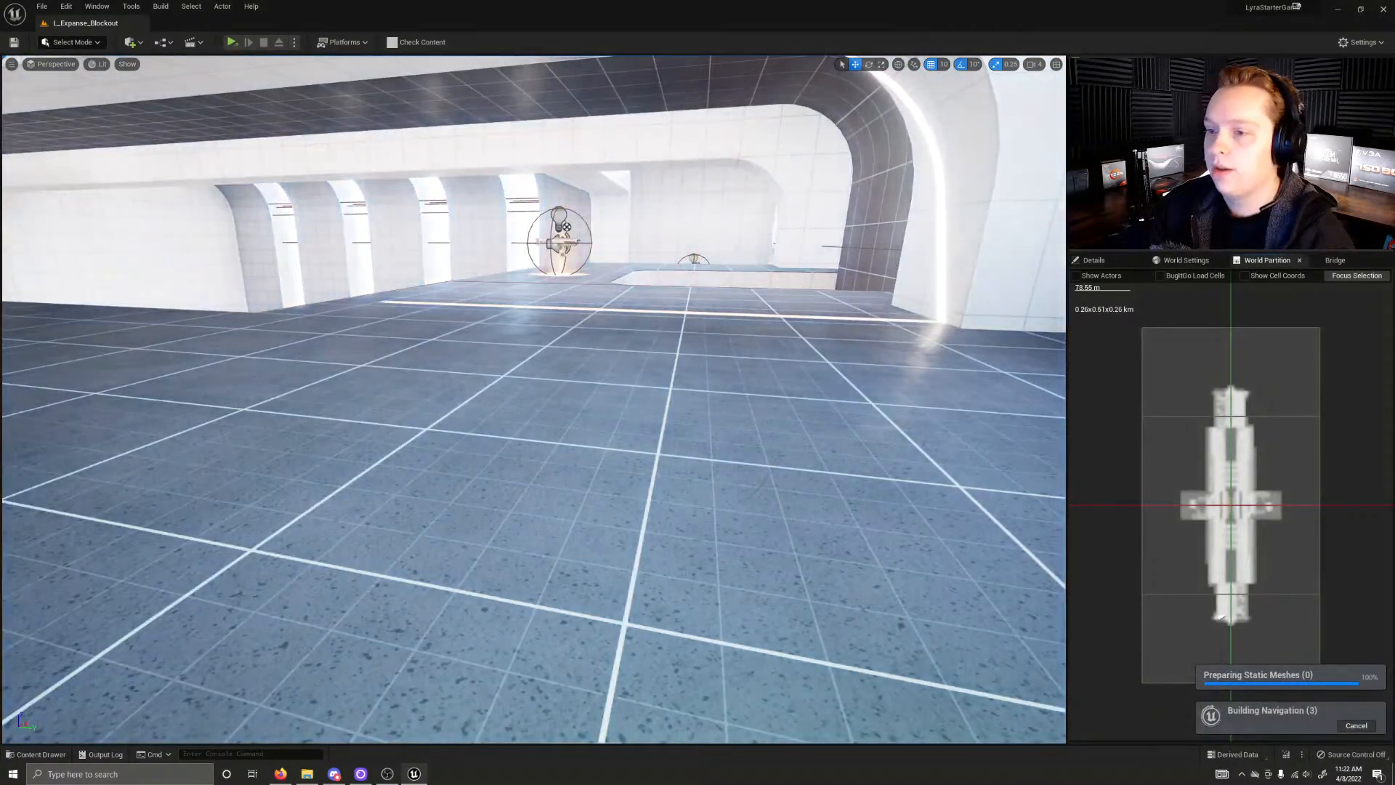
Step: Fly through the loaded Expanse blockout and examine the blue teleporter portal in the central hall from near and far
right_drag(534, 400, 570, 436)
key(w)
key(w)
key(e)
key(w)
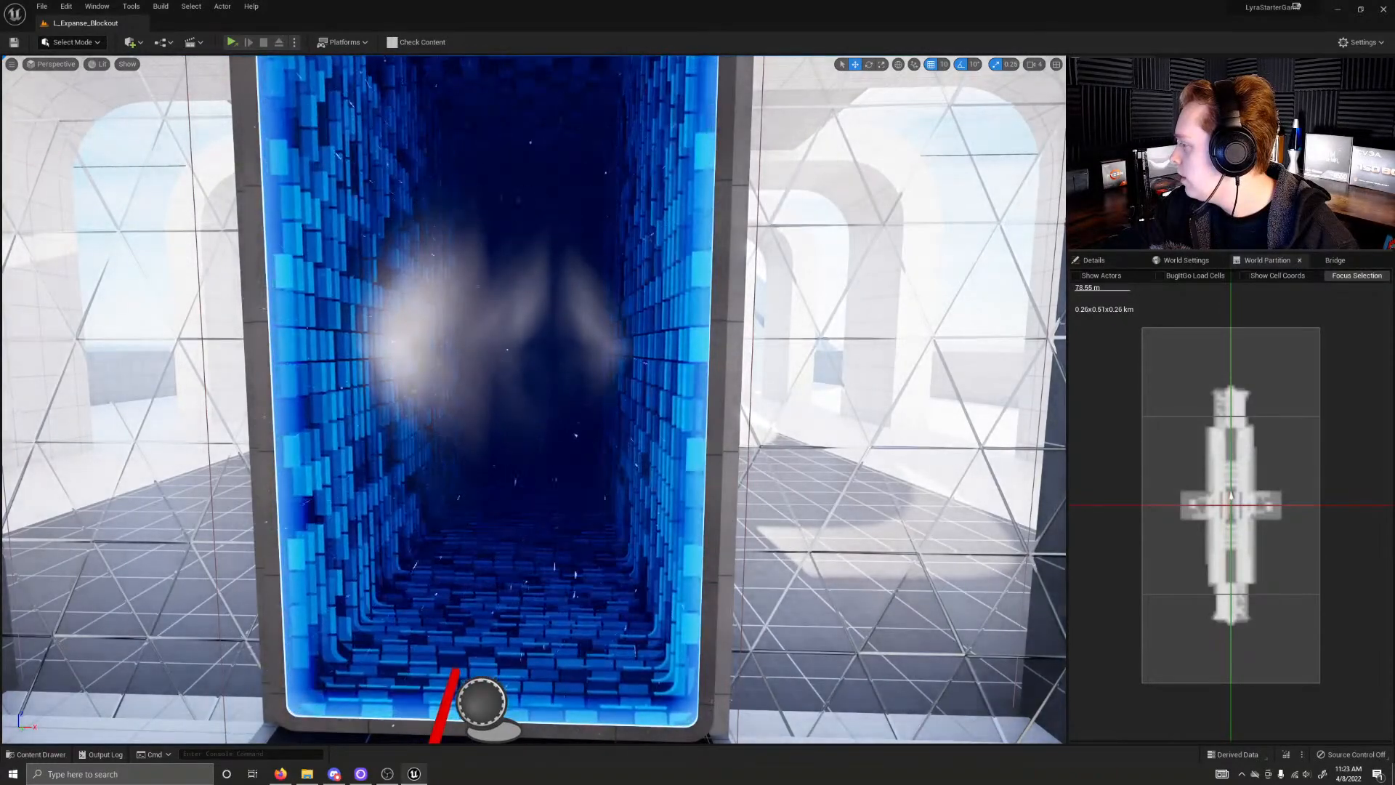
right_click(682, 379)
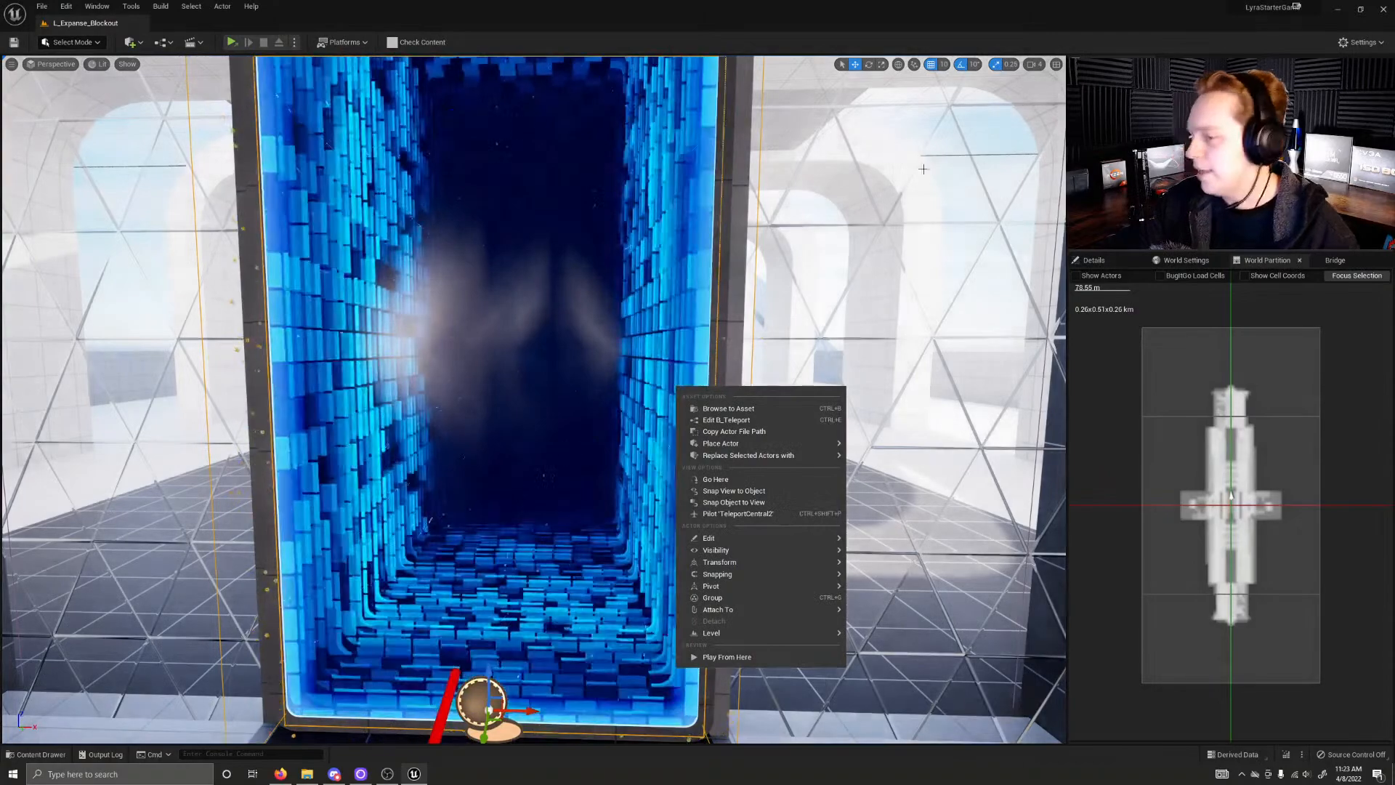
click(837, 255)
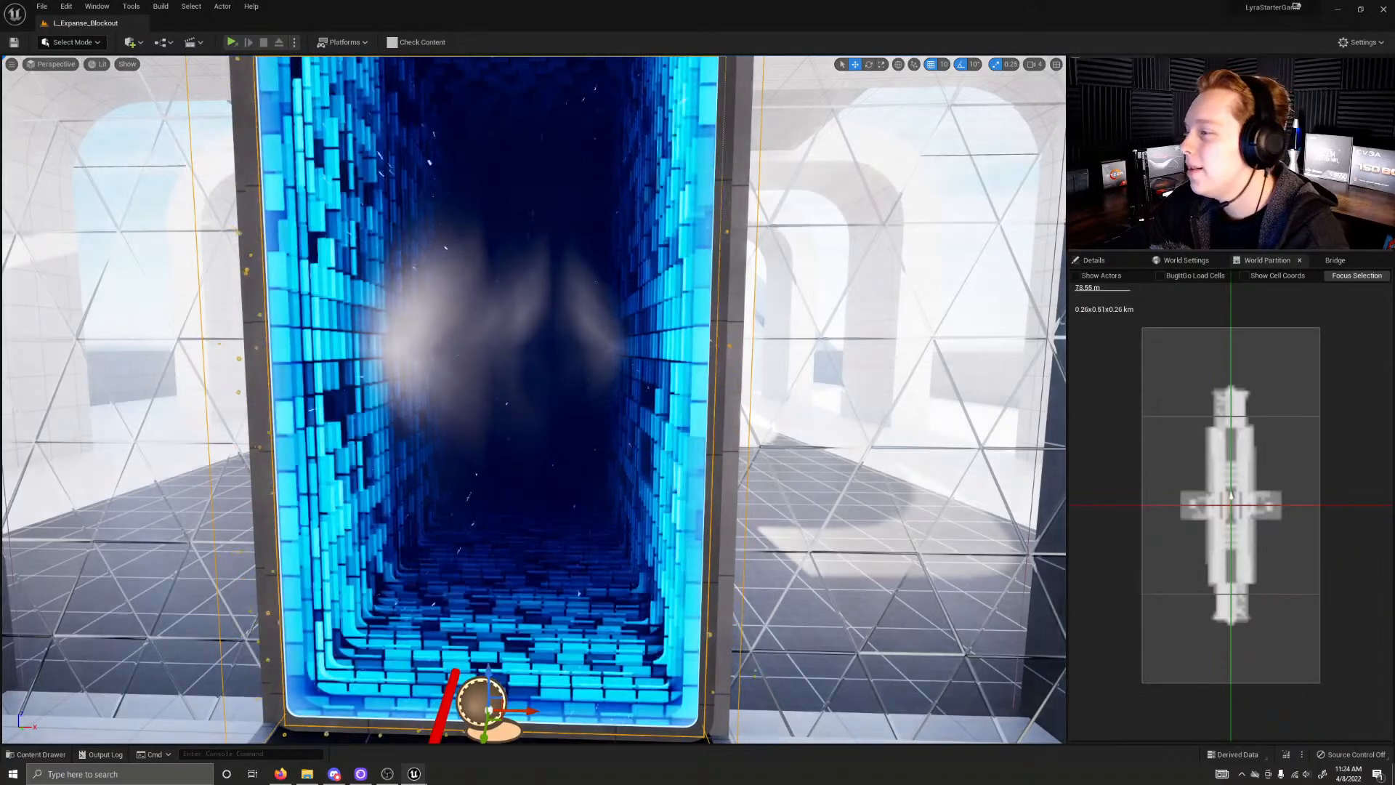
right_drag(534, 399, 189, 415)
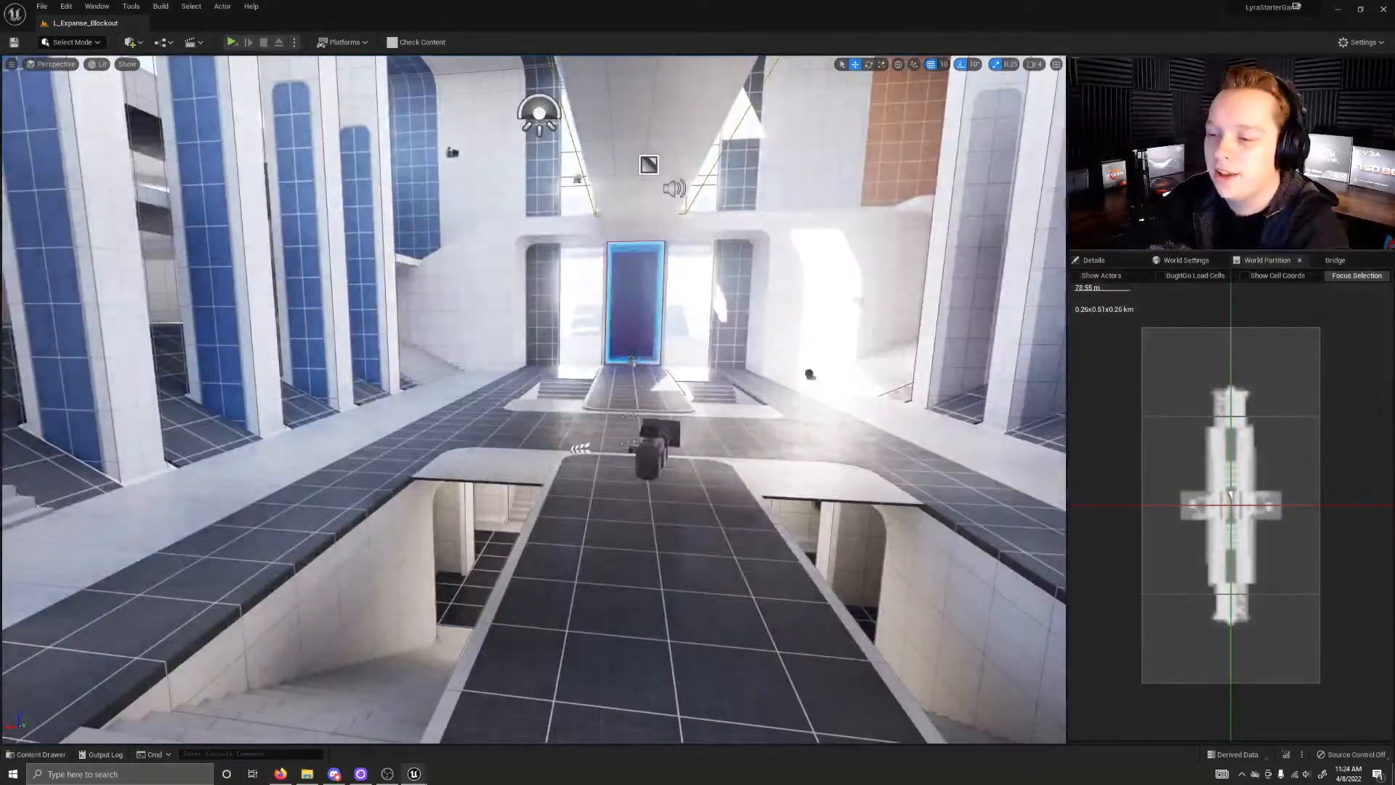
key(f)
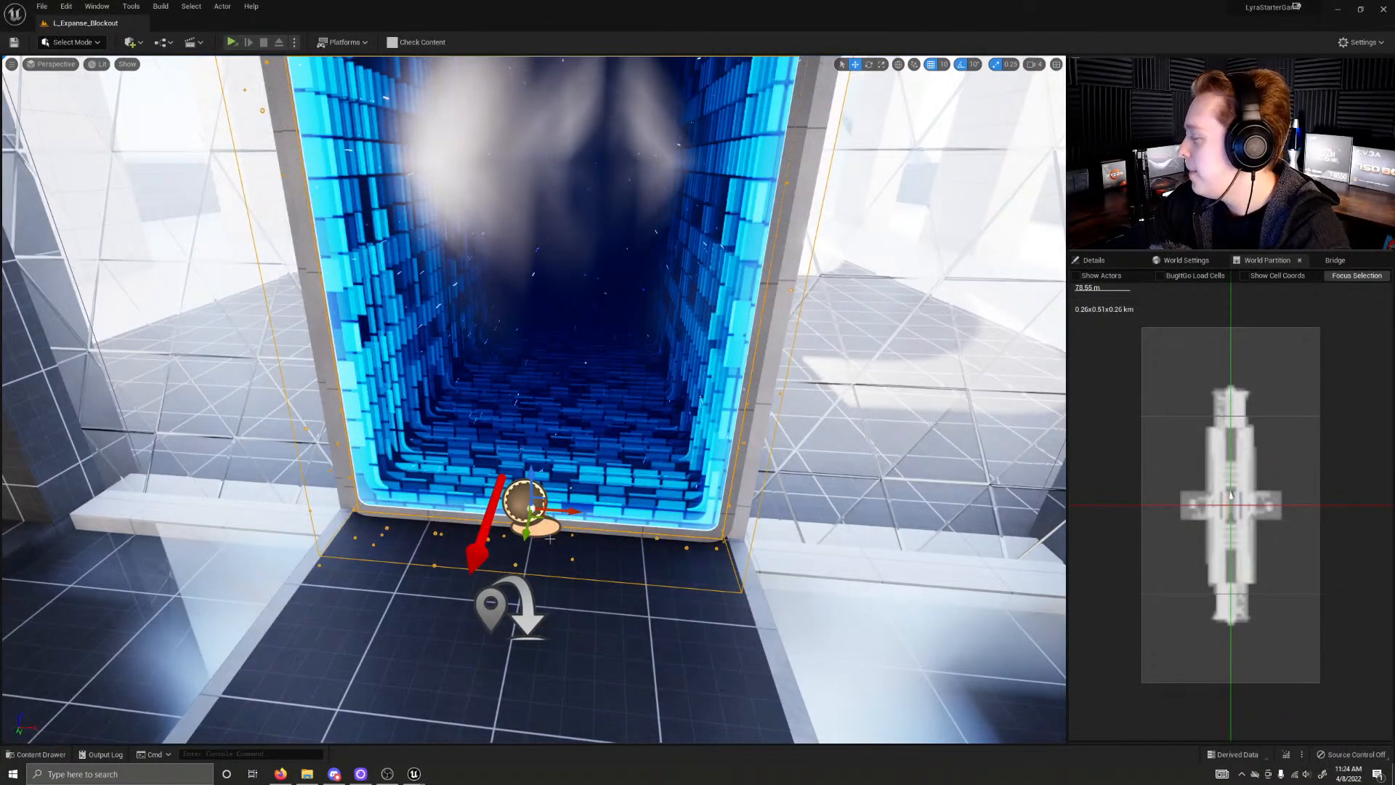
Step: Run the Expanse blockout level in a separate game window and maximize that window
click(432, 735)
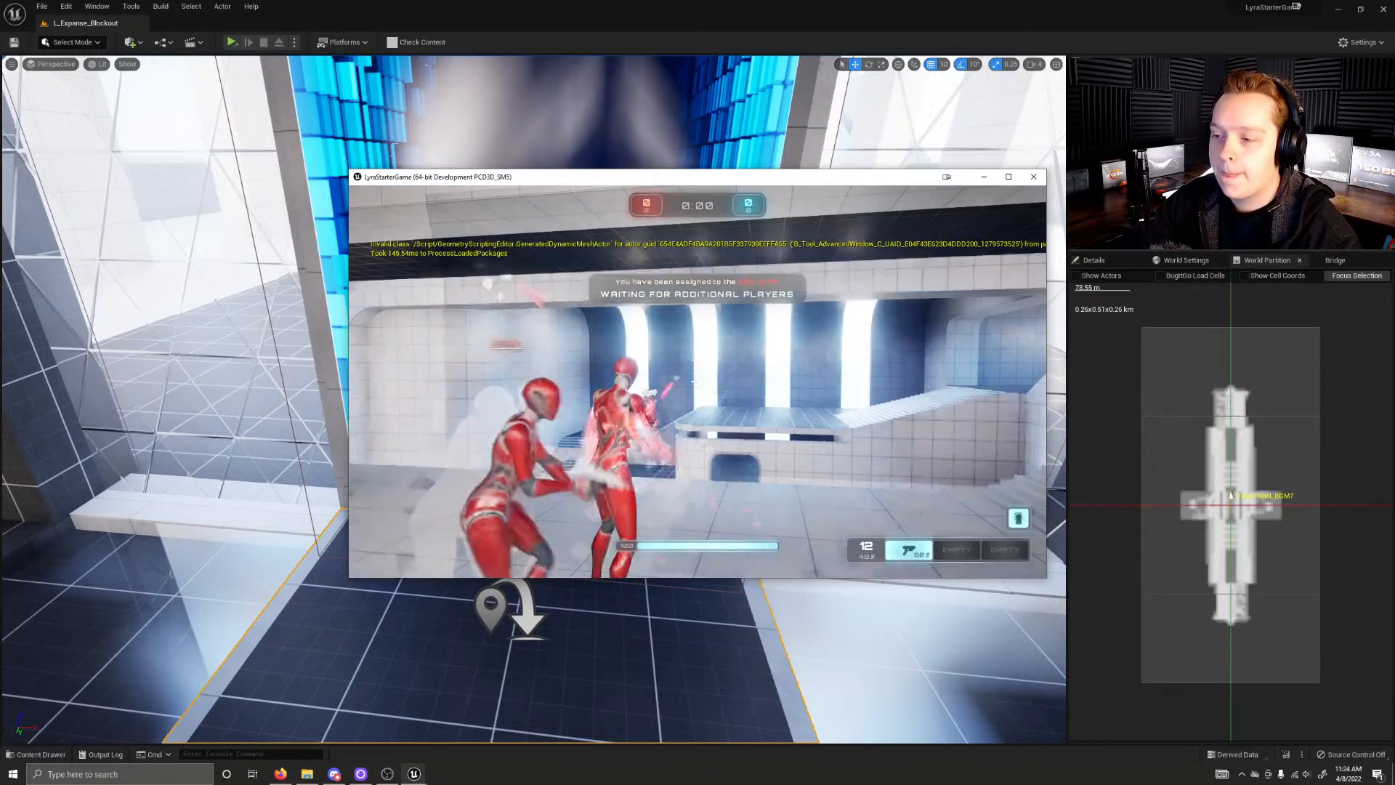
key(Escape)
click(1009, 177)
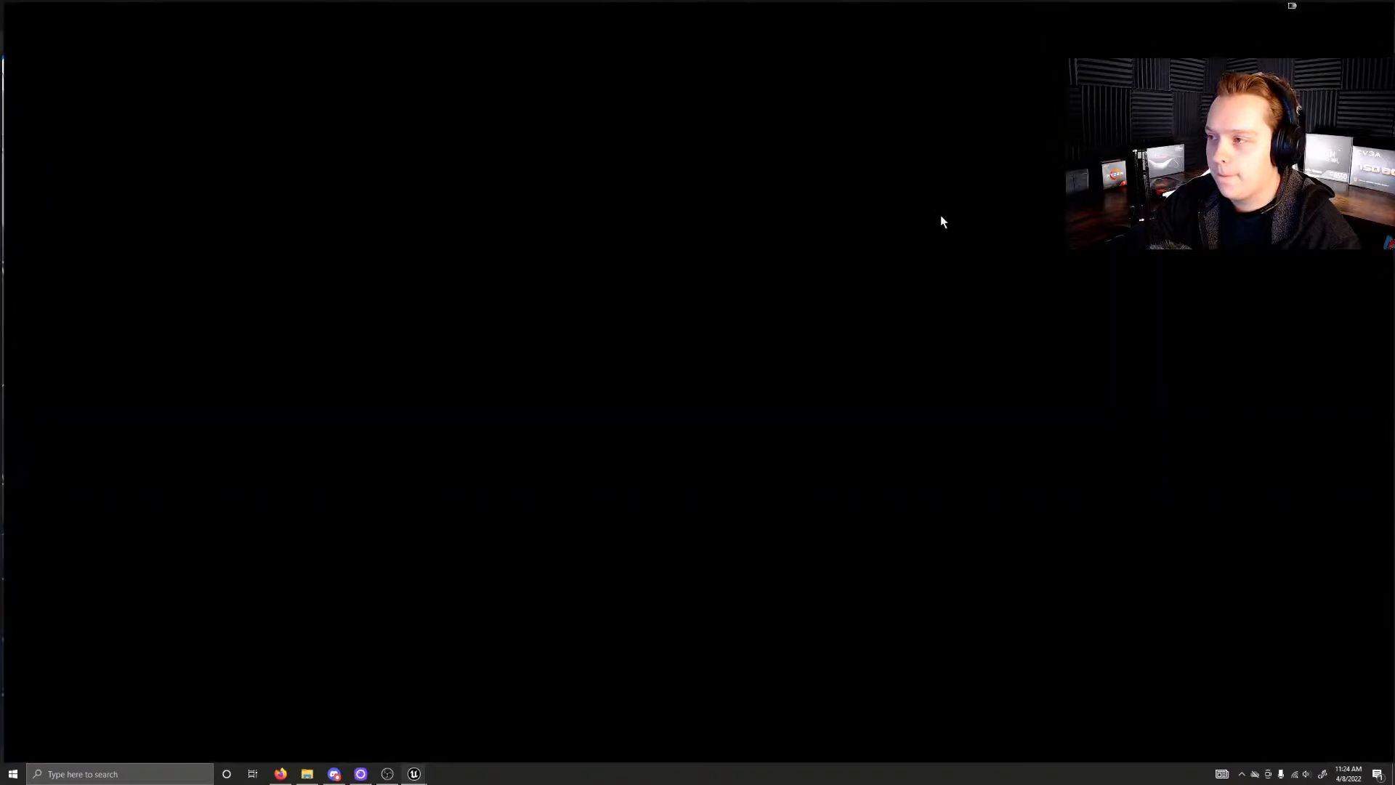
Step: Run from the red team's starting area through the Expanse blockout and test-fire the pistol toward the blue teleporter portal
click(811, 354)
key(Escape)
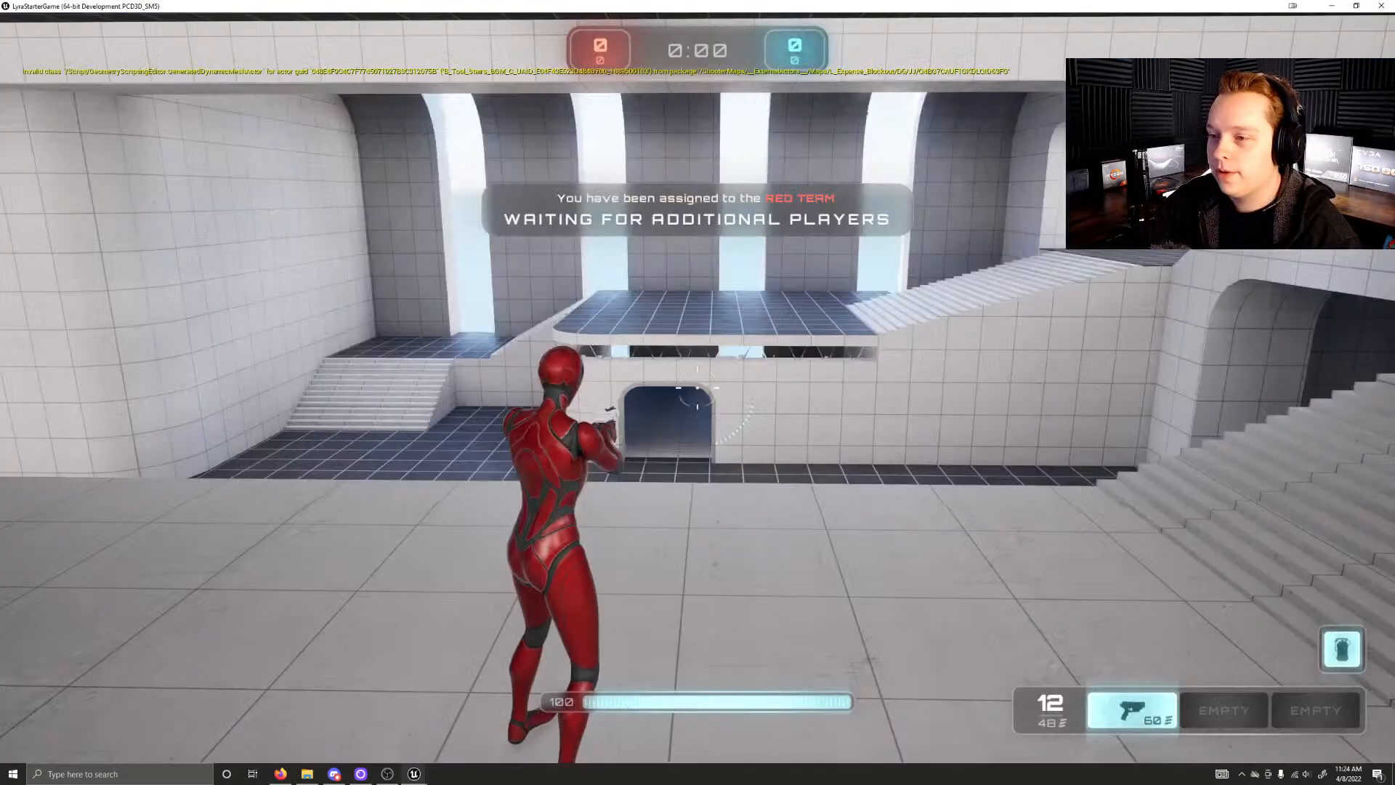
key(w)
key(w)
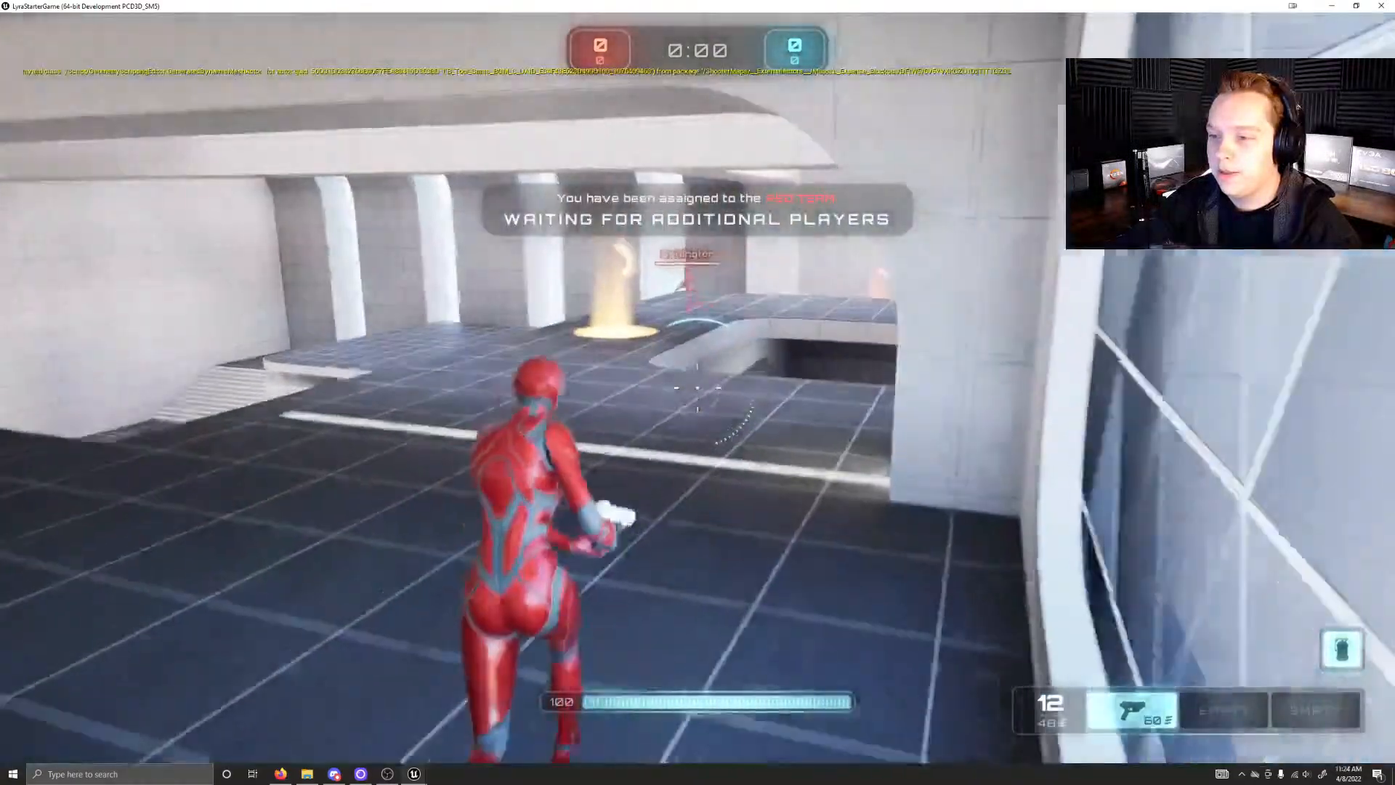
key(w)
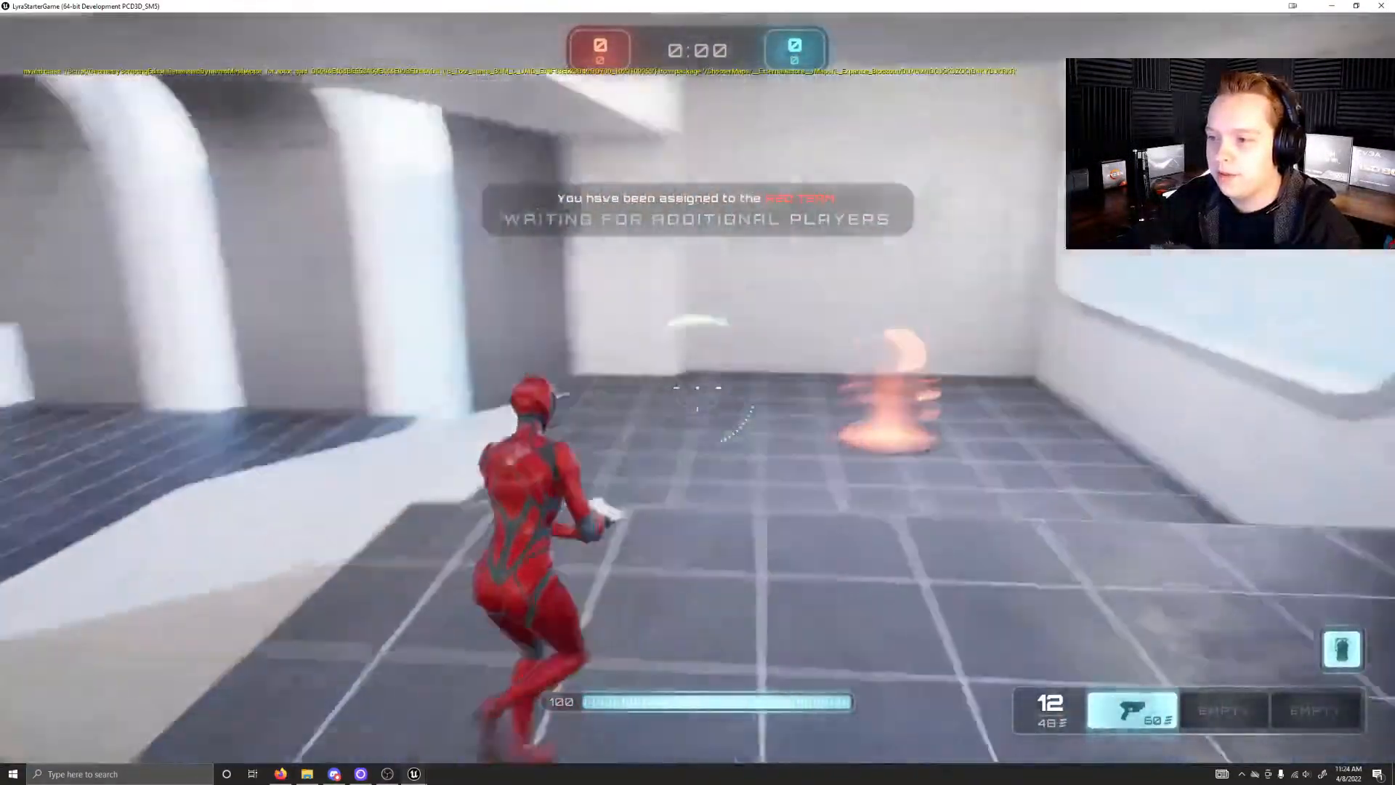
key(w)
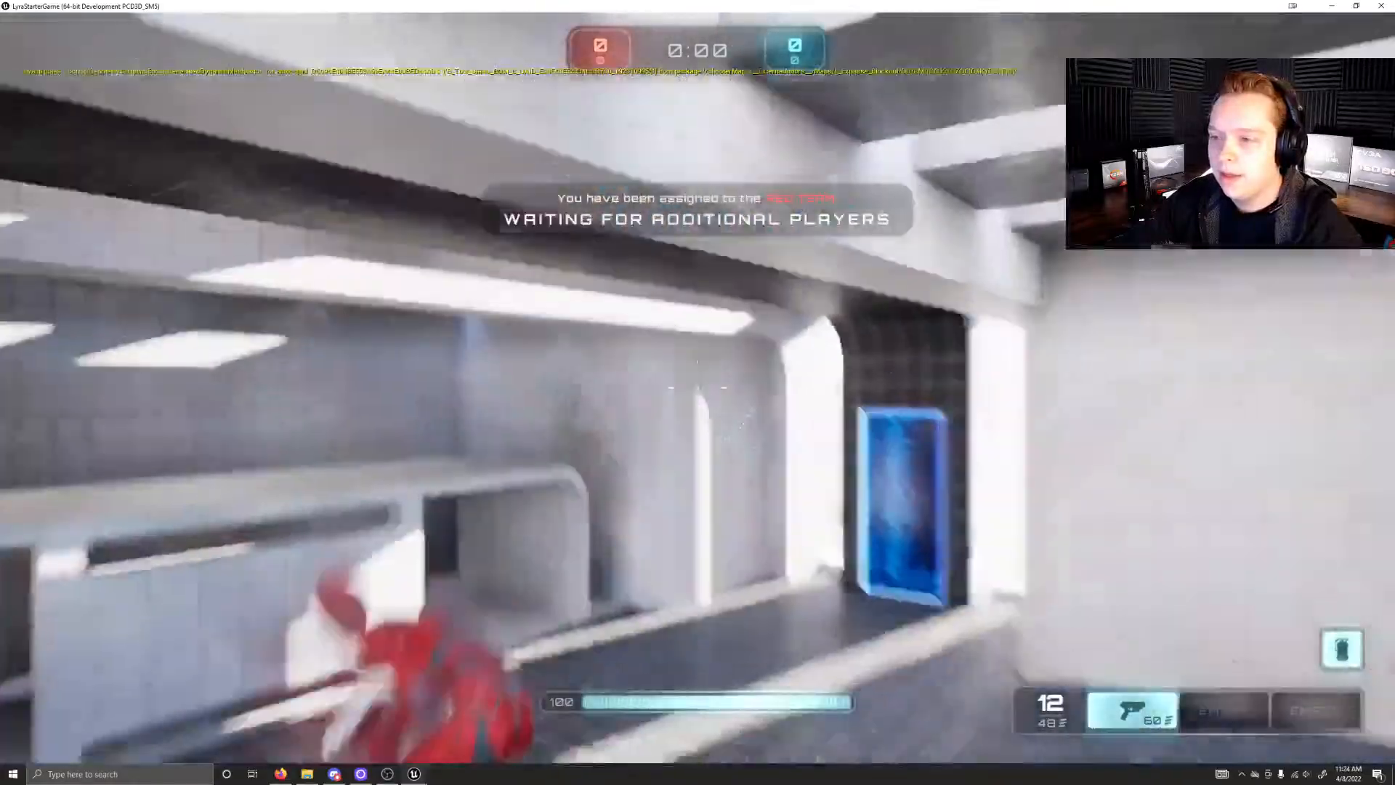
key(w)
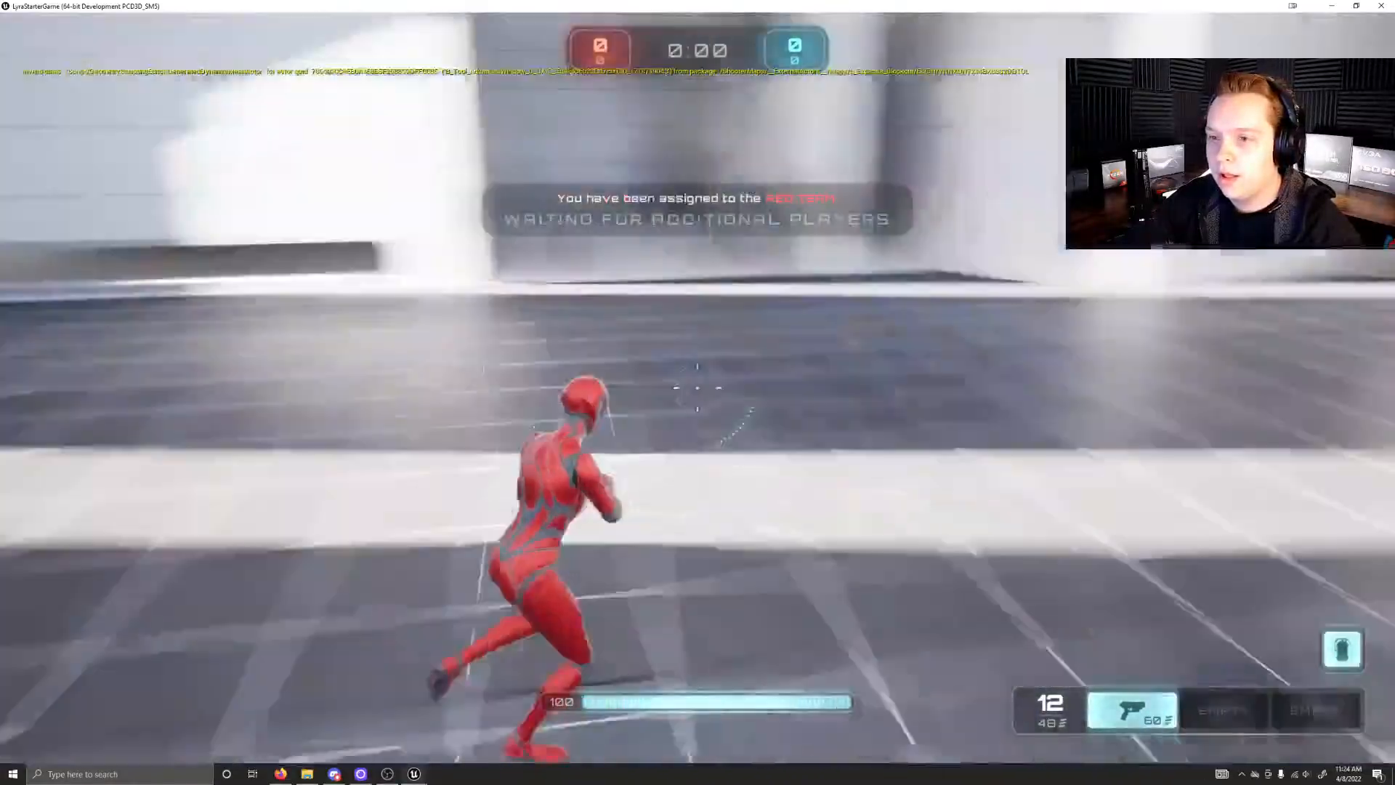
key(w)
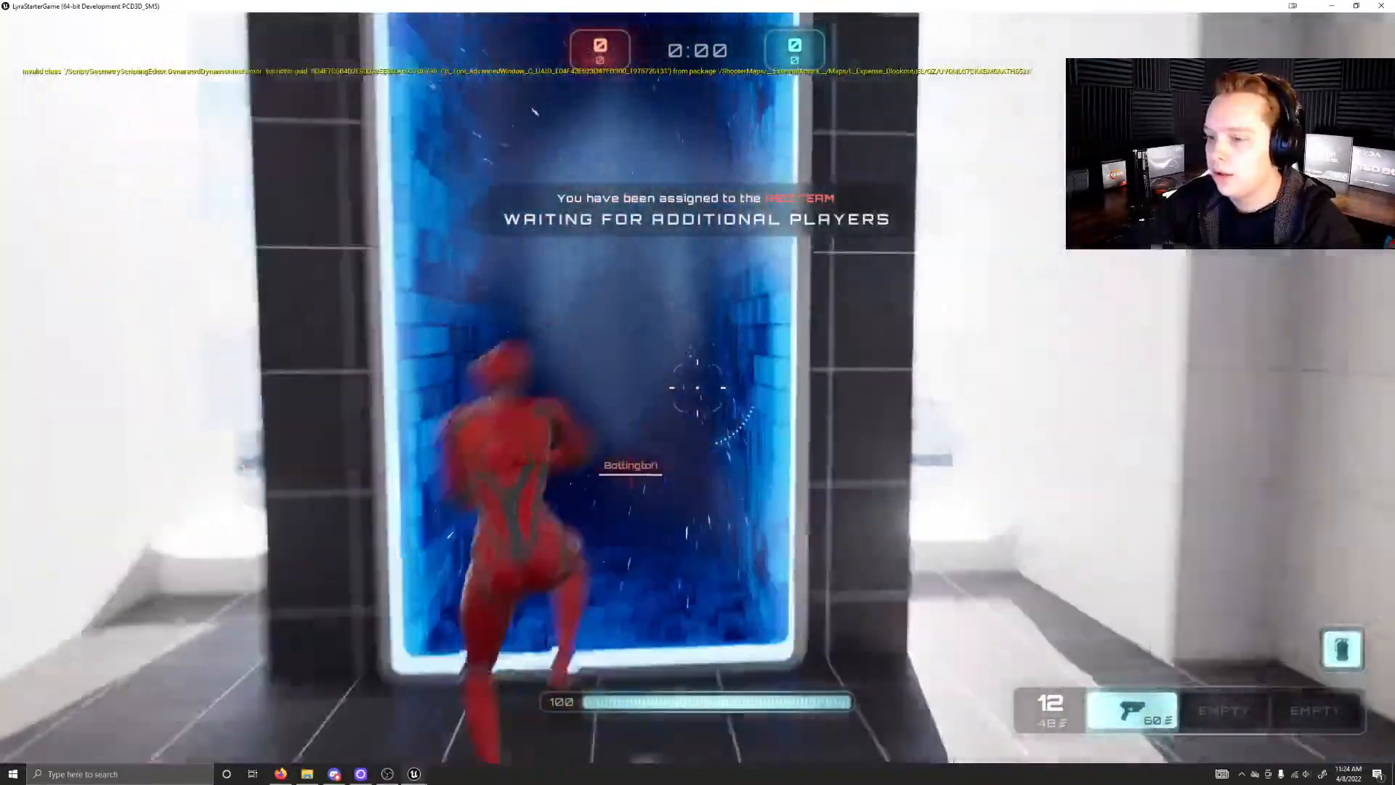
key(w)
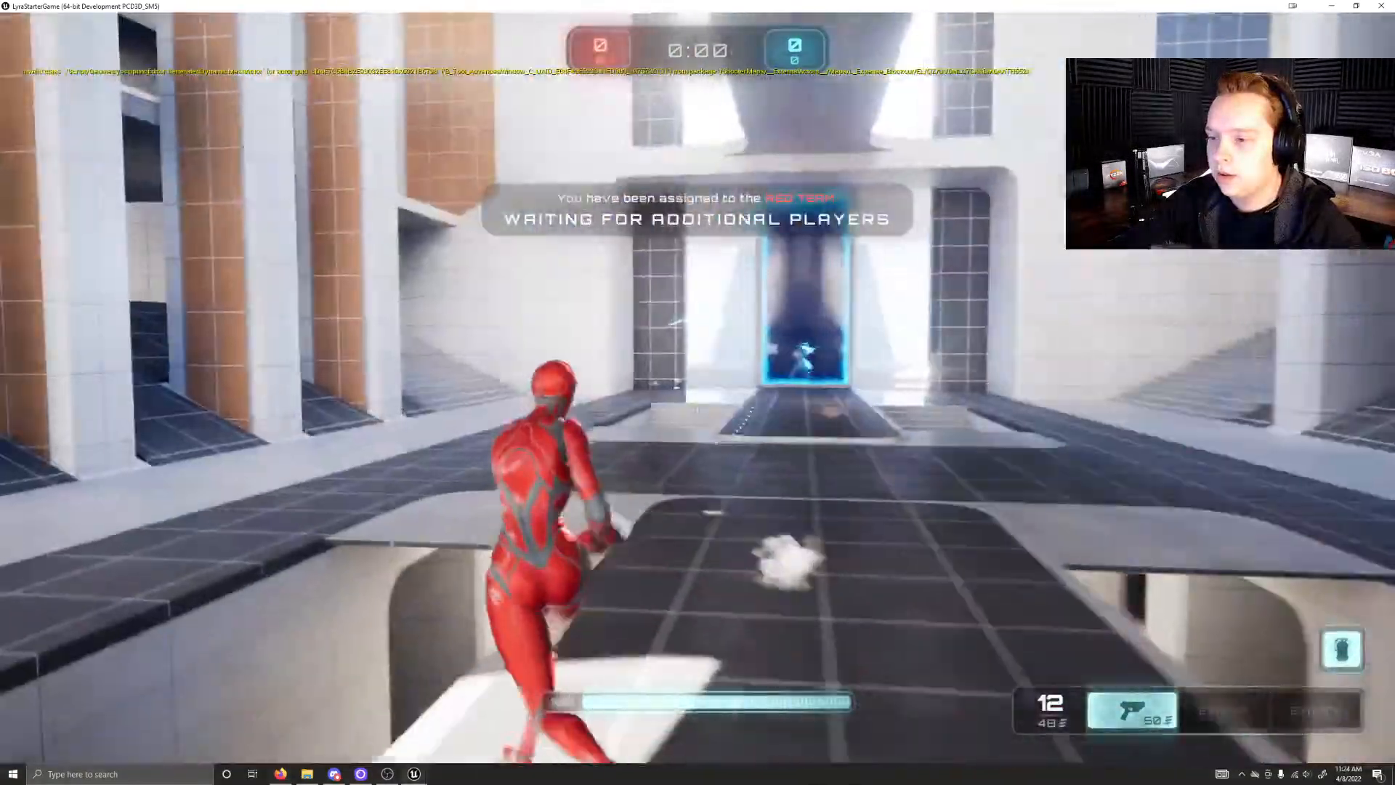
right_click(697, 387)
click(698, 387)
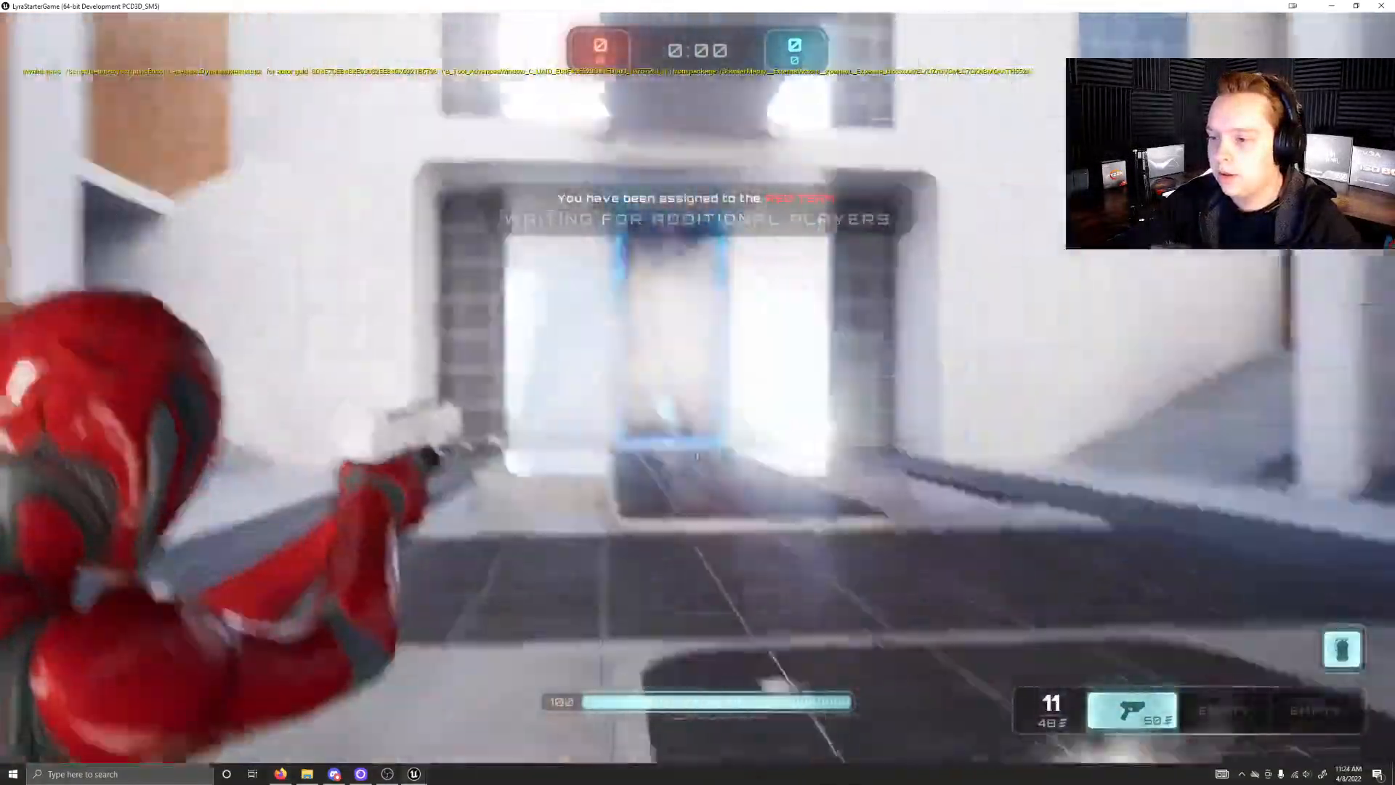
click(697, 387)
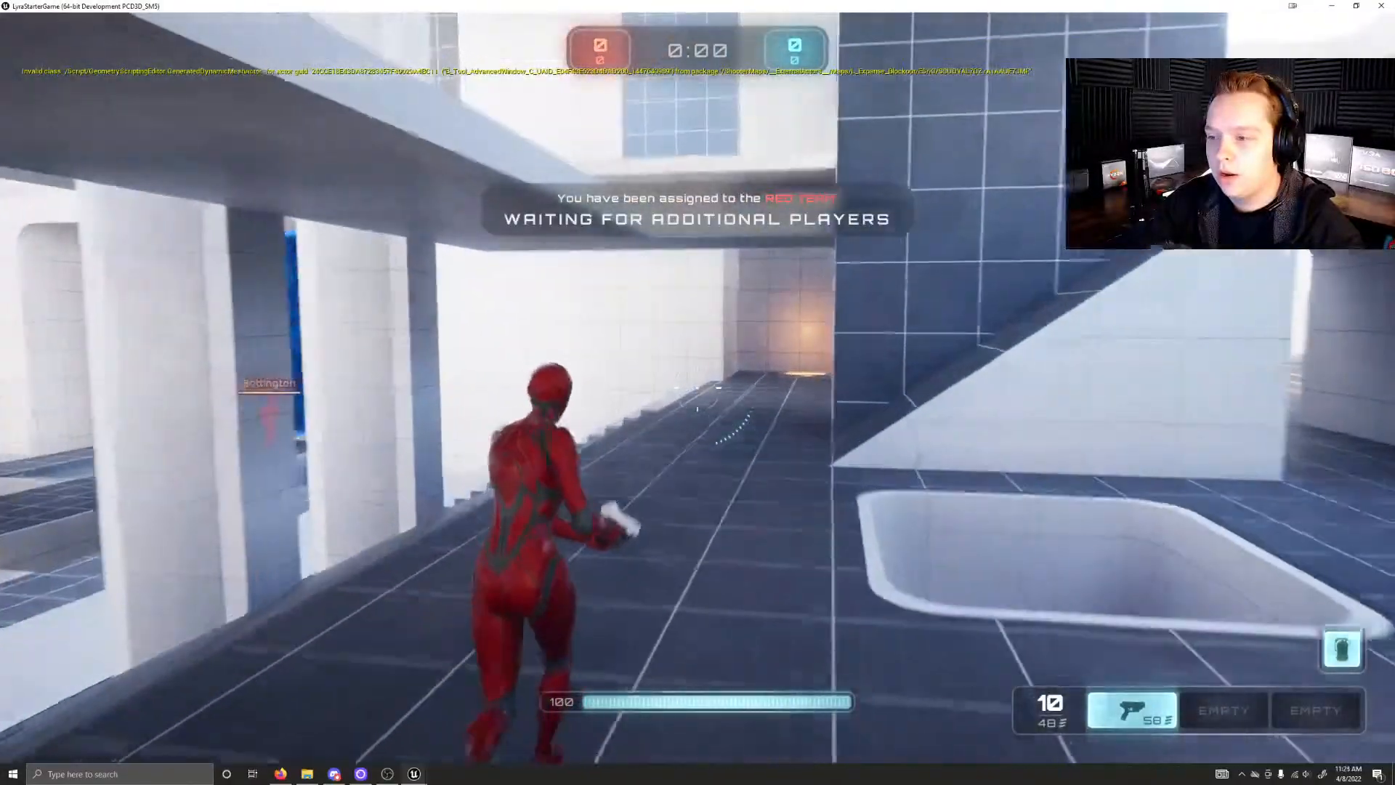
Step: Run through the level across the blue jump pad, pick up the rifle and equip it
key(w)
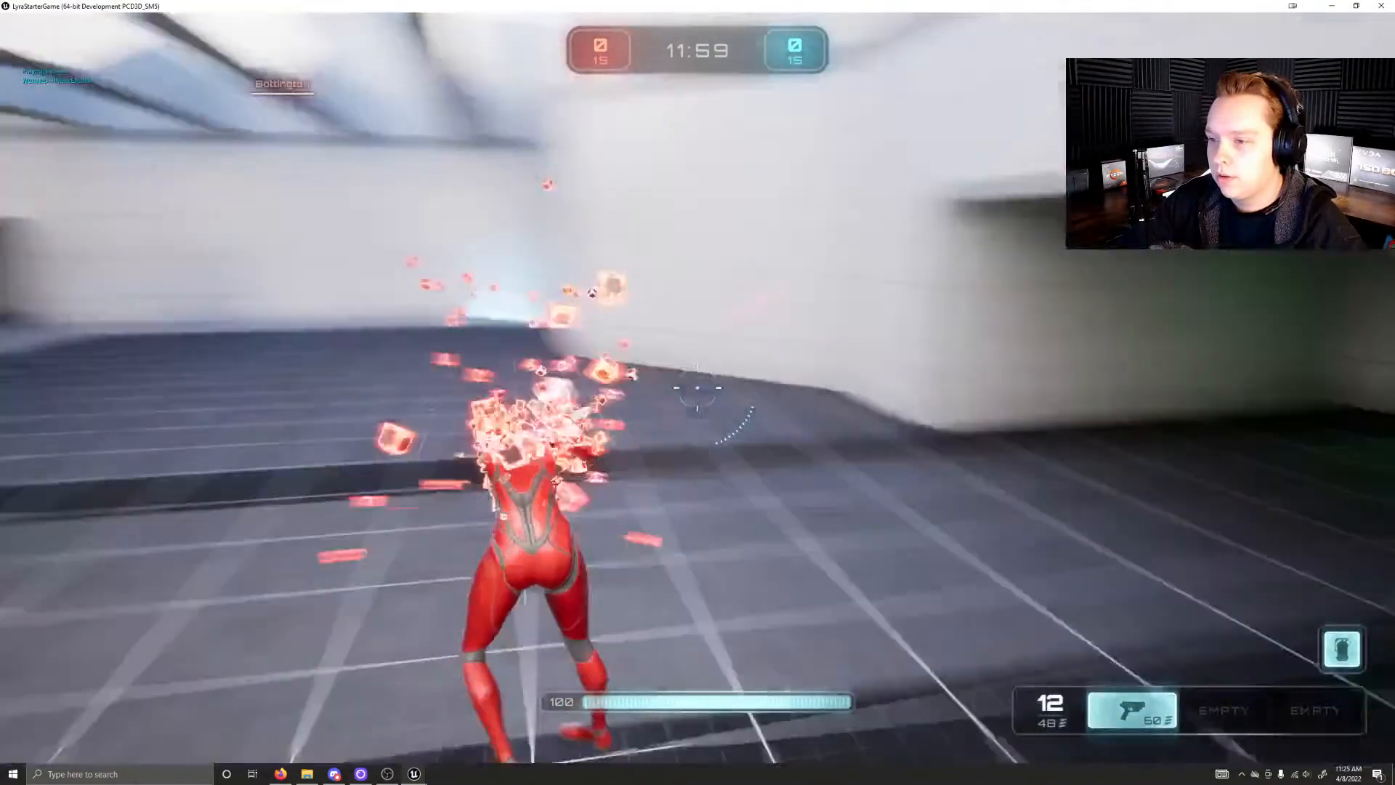
key(w)
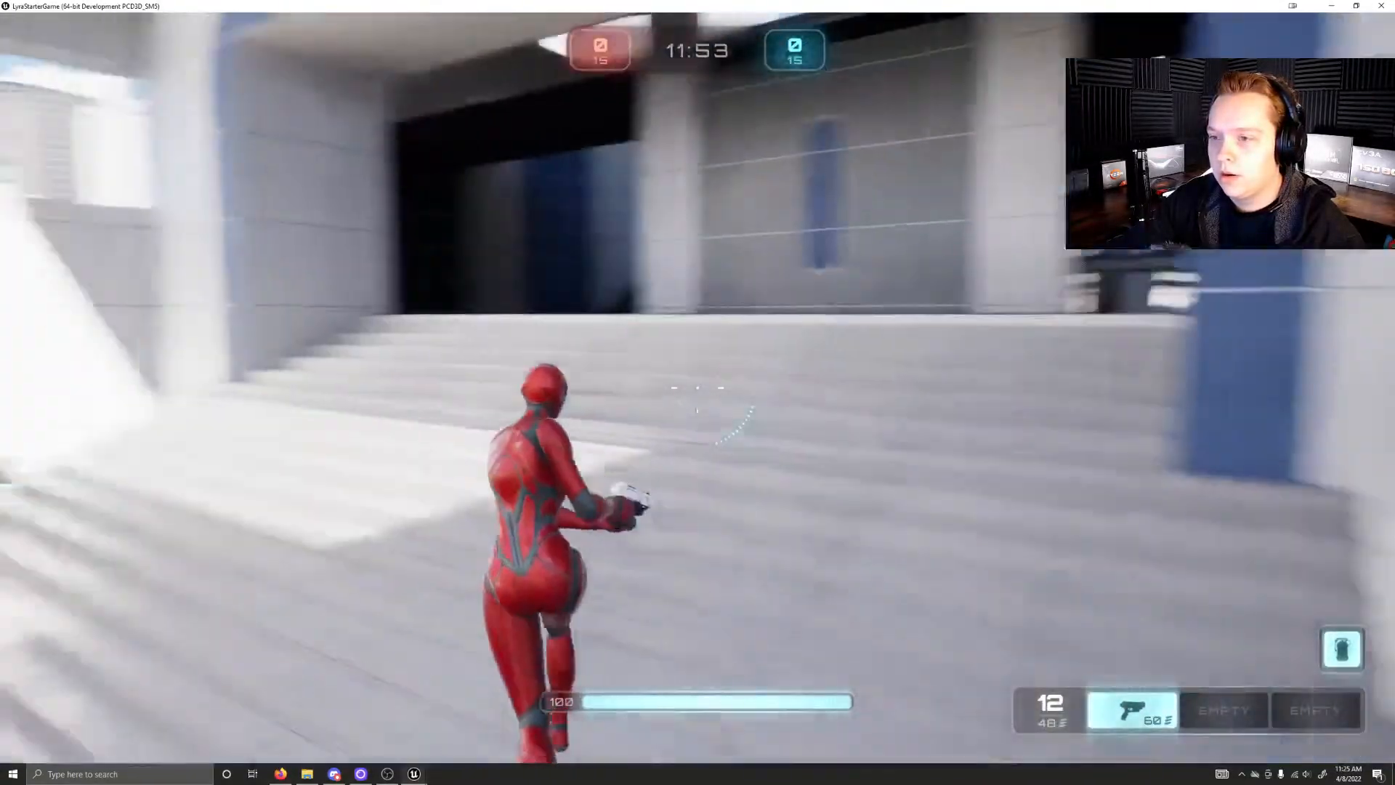
key(w)
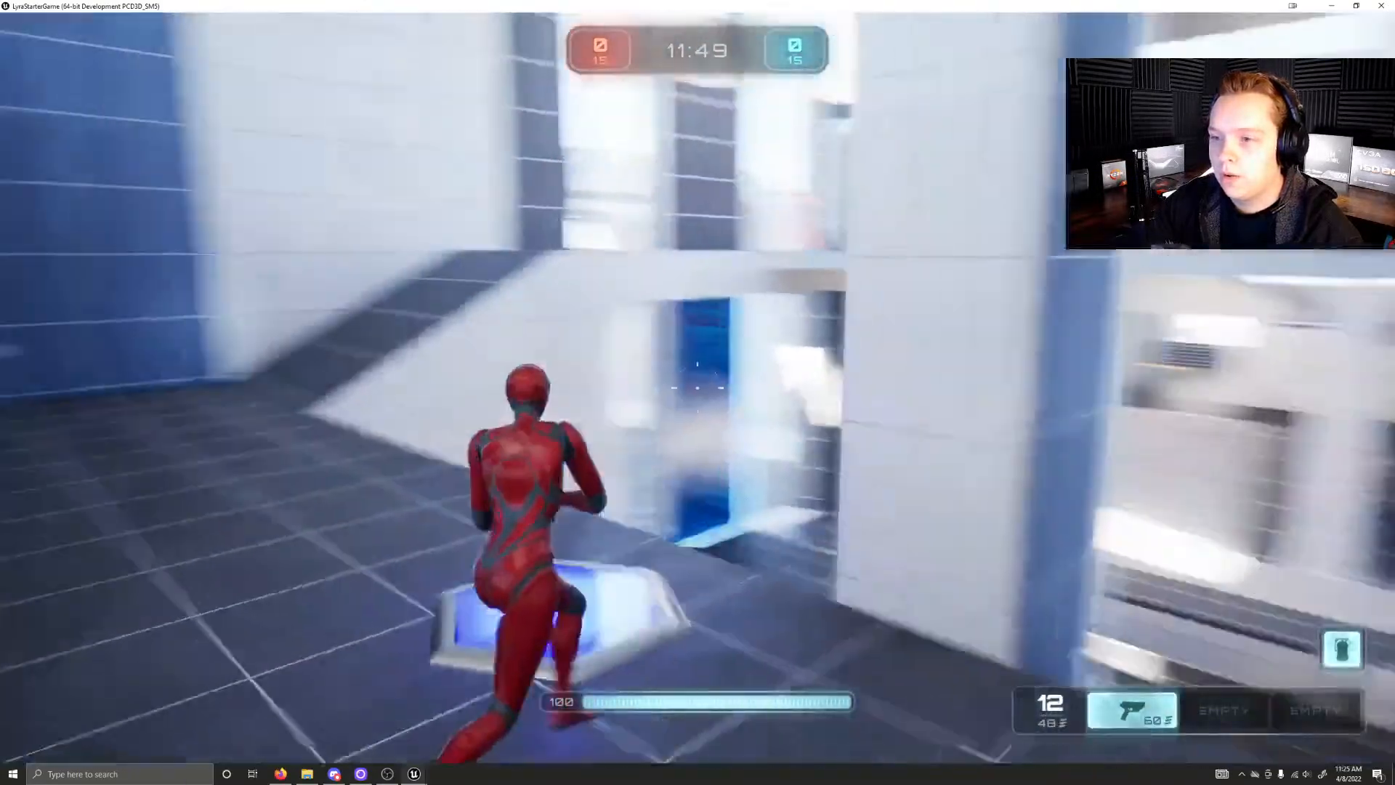
key(2)
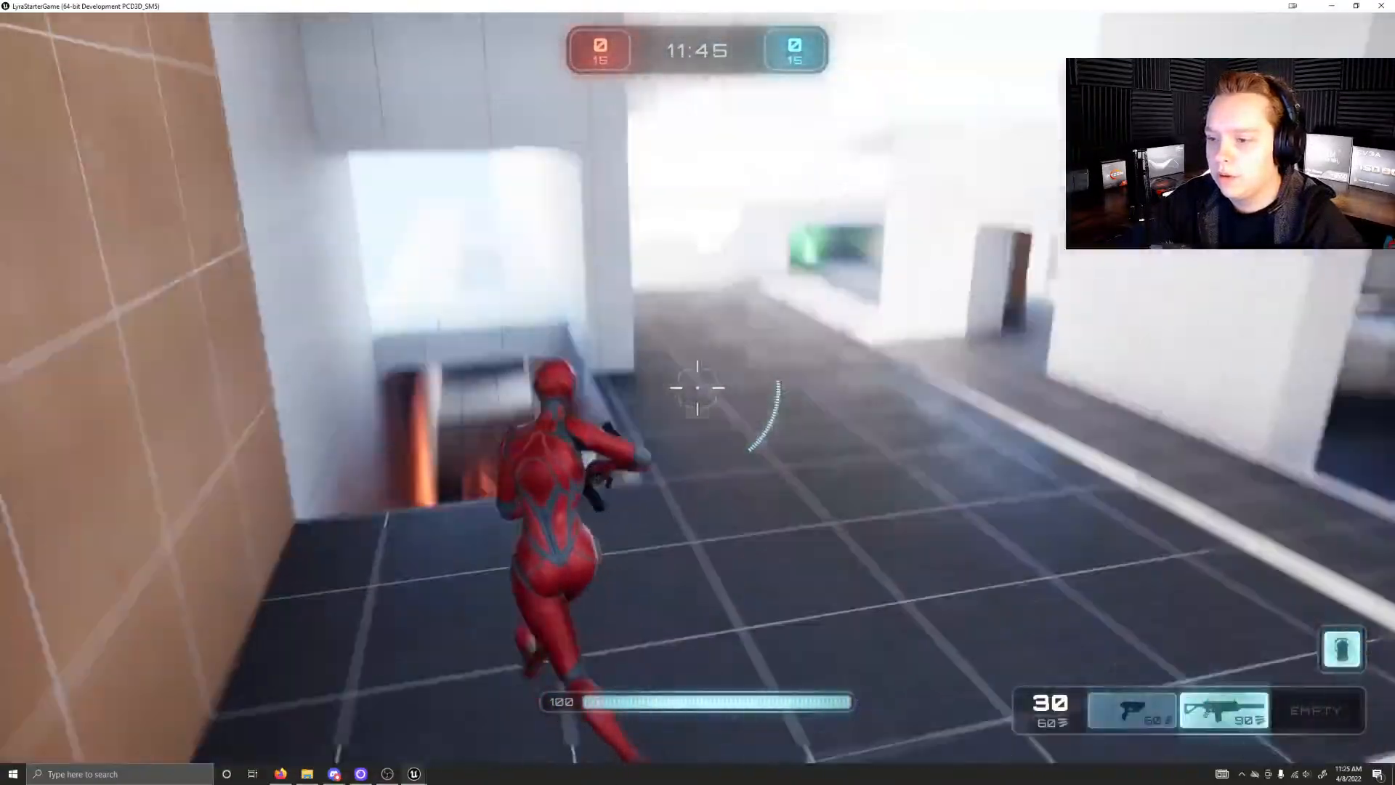
key(space)
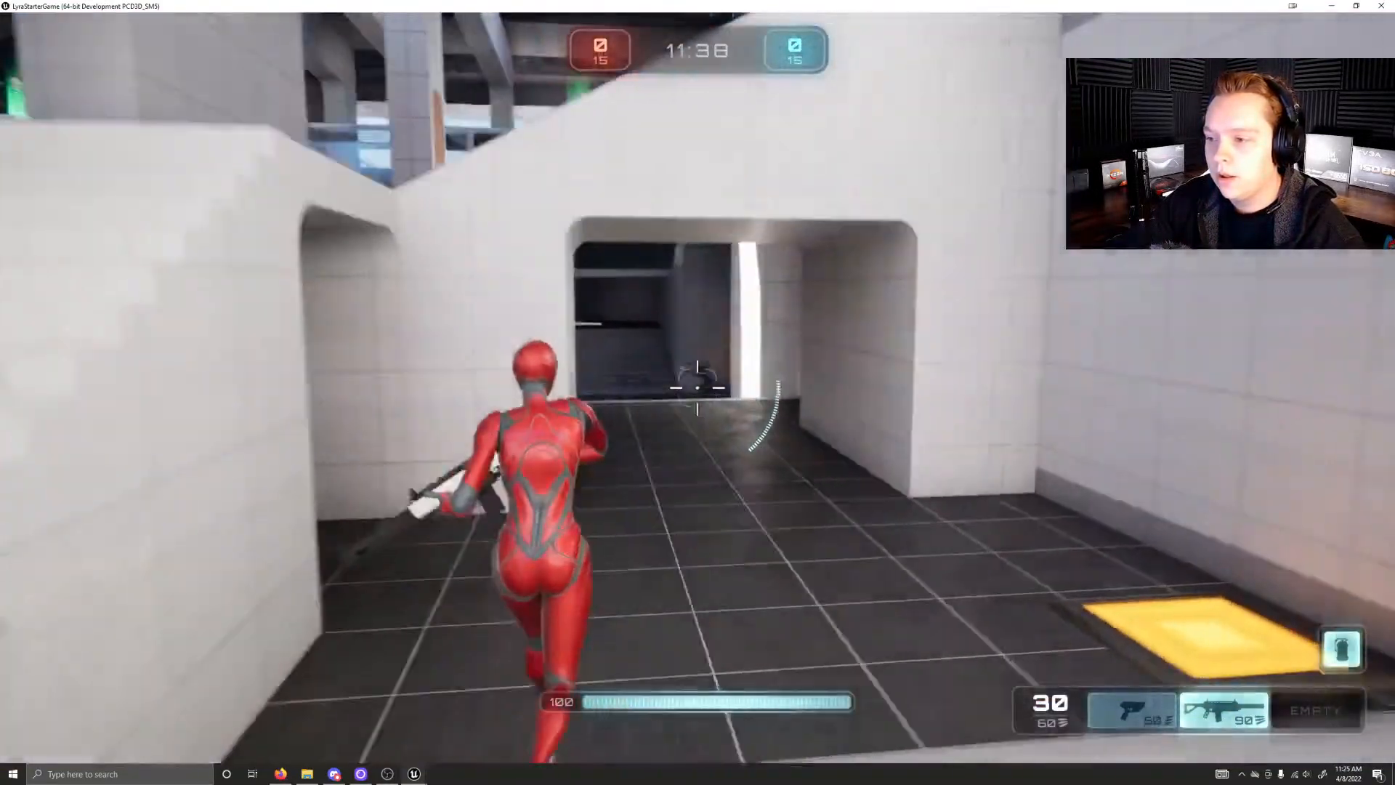
Step: Aim the rifle down the arched corridor and fire at the blue team opponents
right_click(697, 388)
click(698, 388)
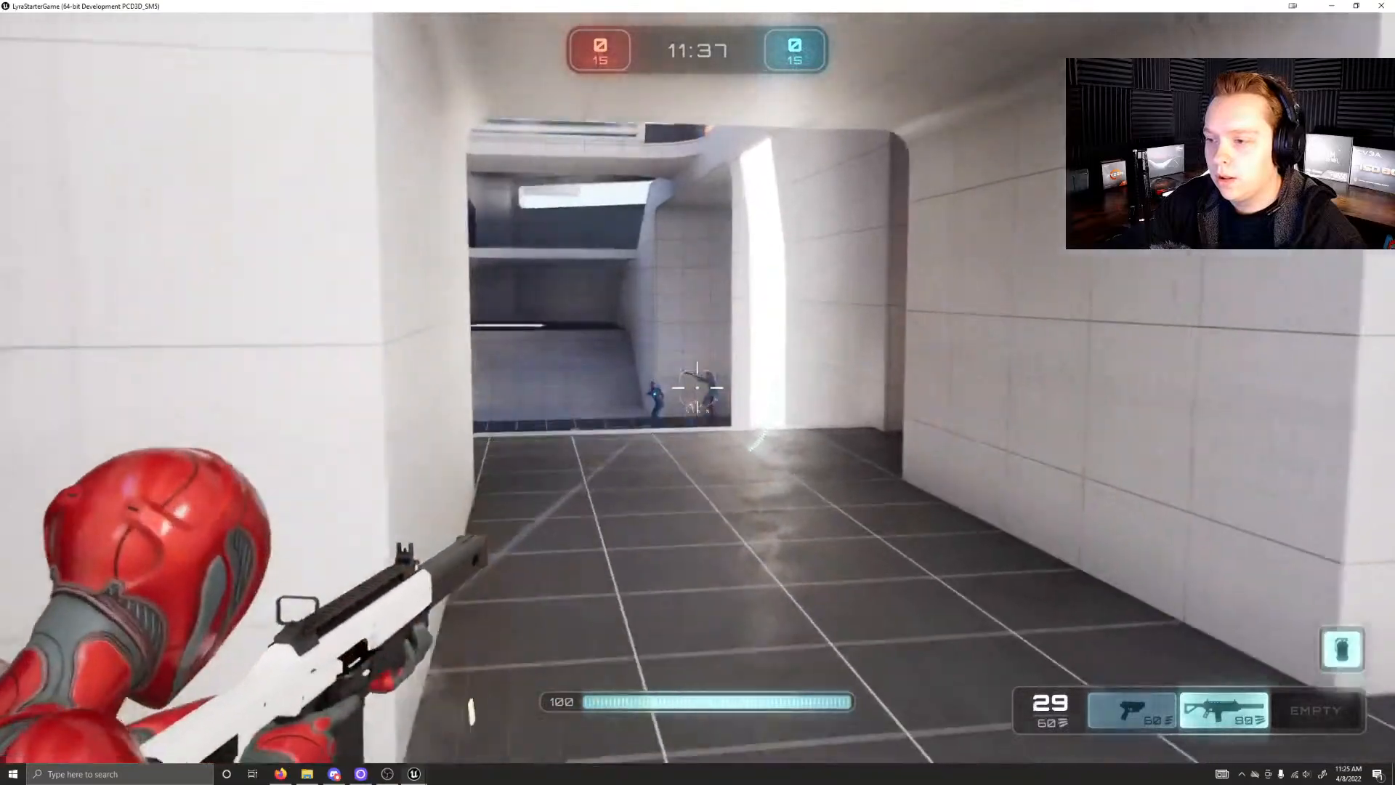
click(698, 388)
click(698, 388)
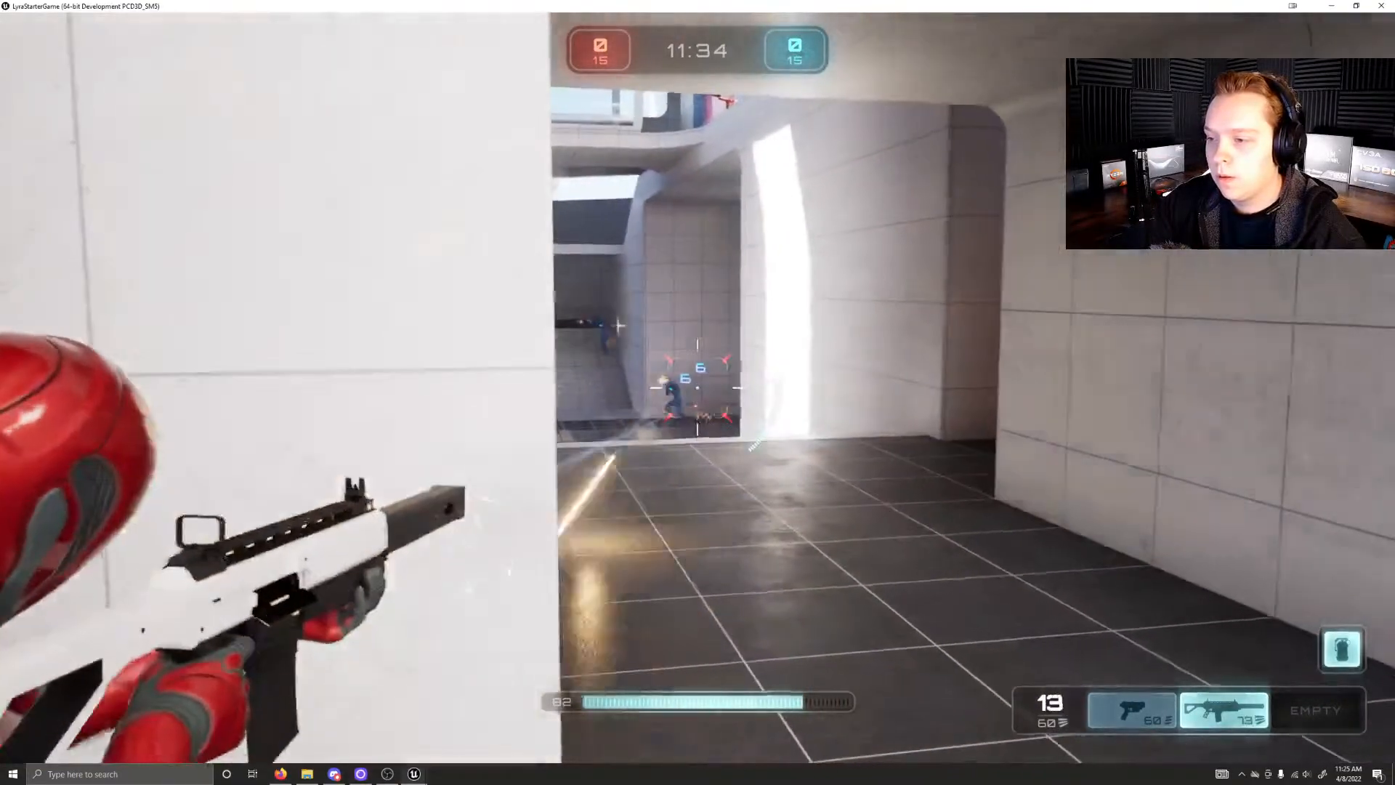
click(698, 388)
click(697, 388)
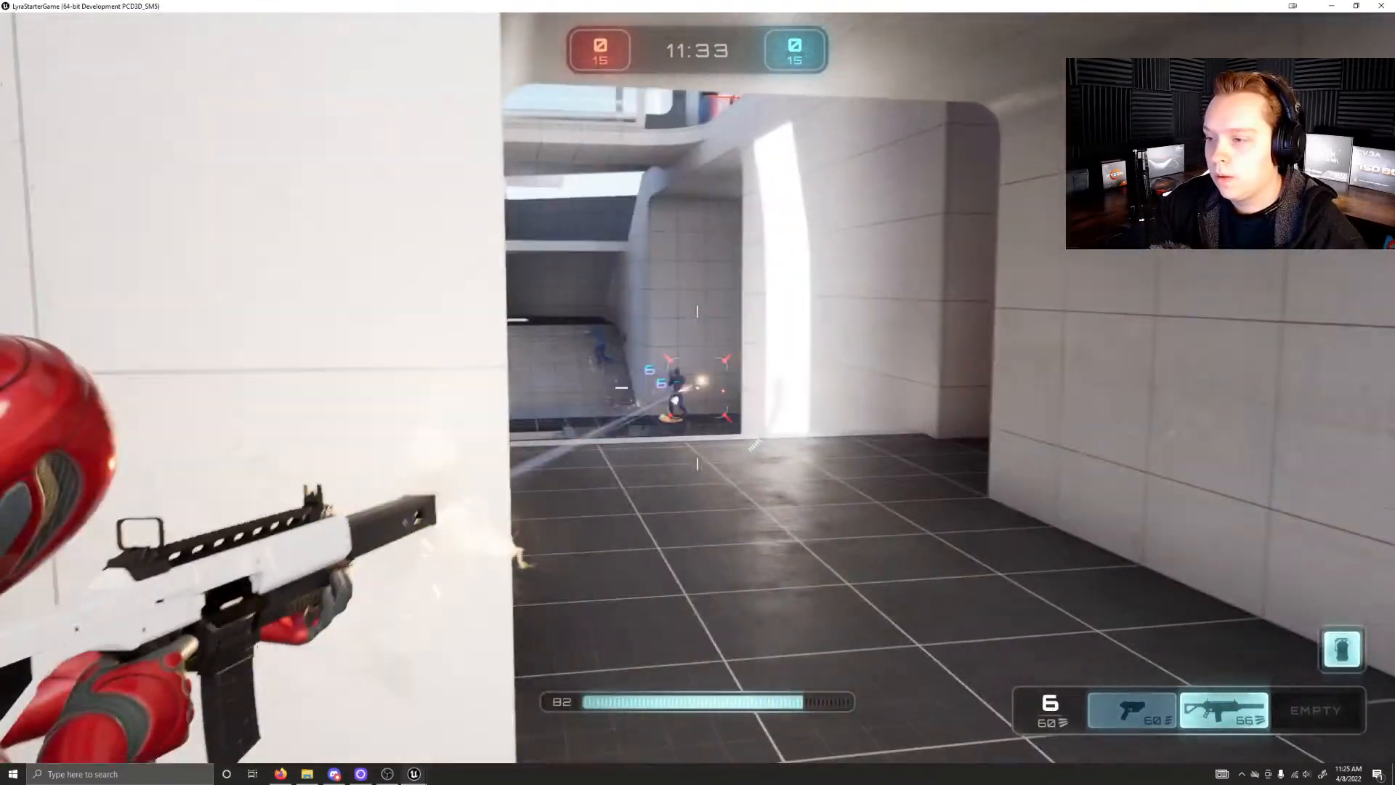
Step: Sidestep out of the corridor and fire the pistol at the distant blue opponent
key(a)
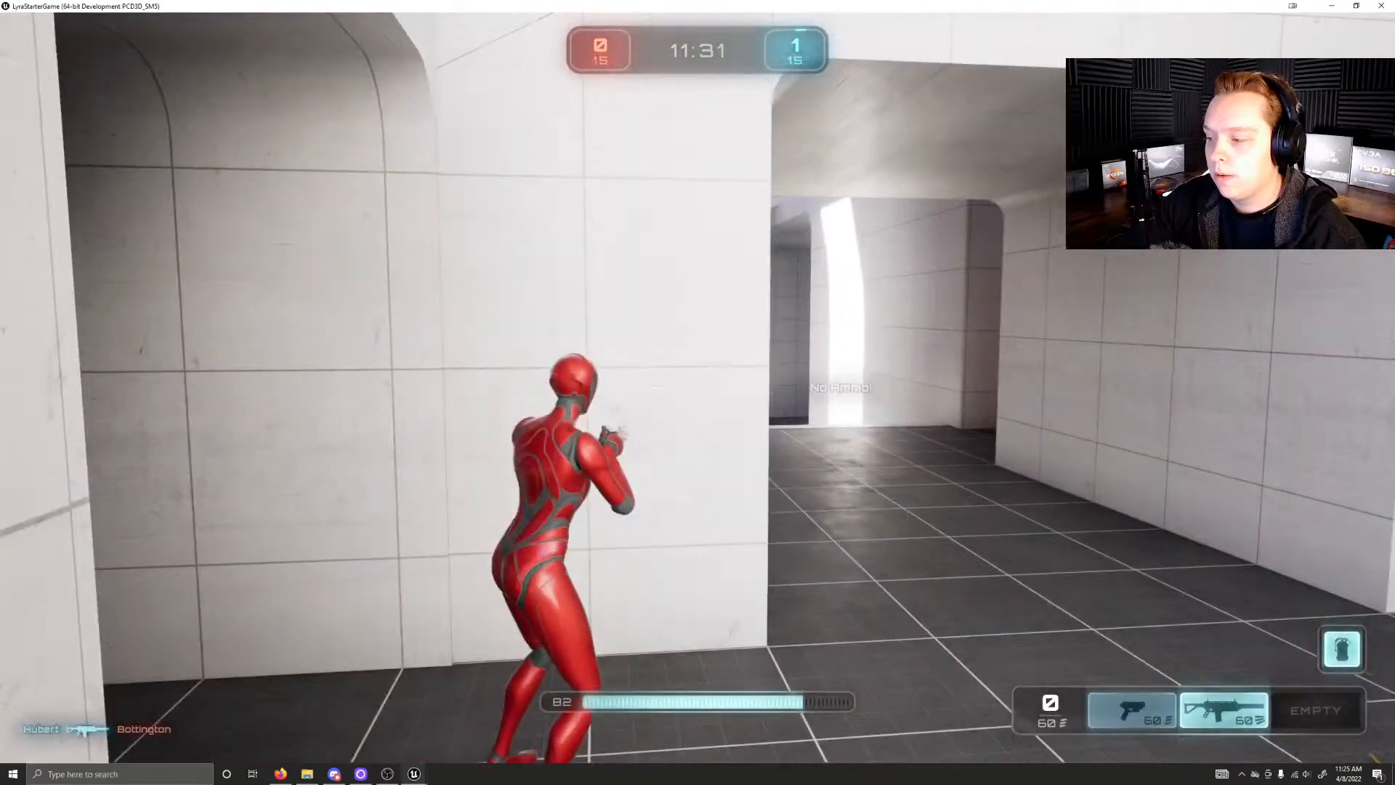
right_click(698, 388)
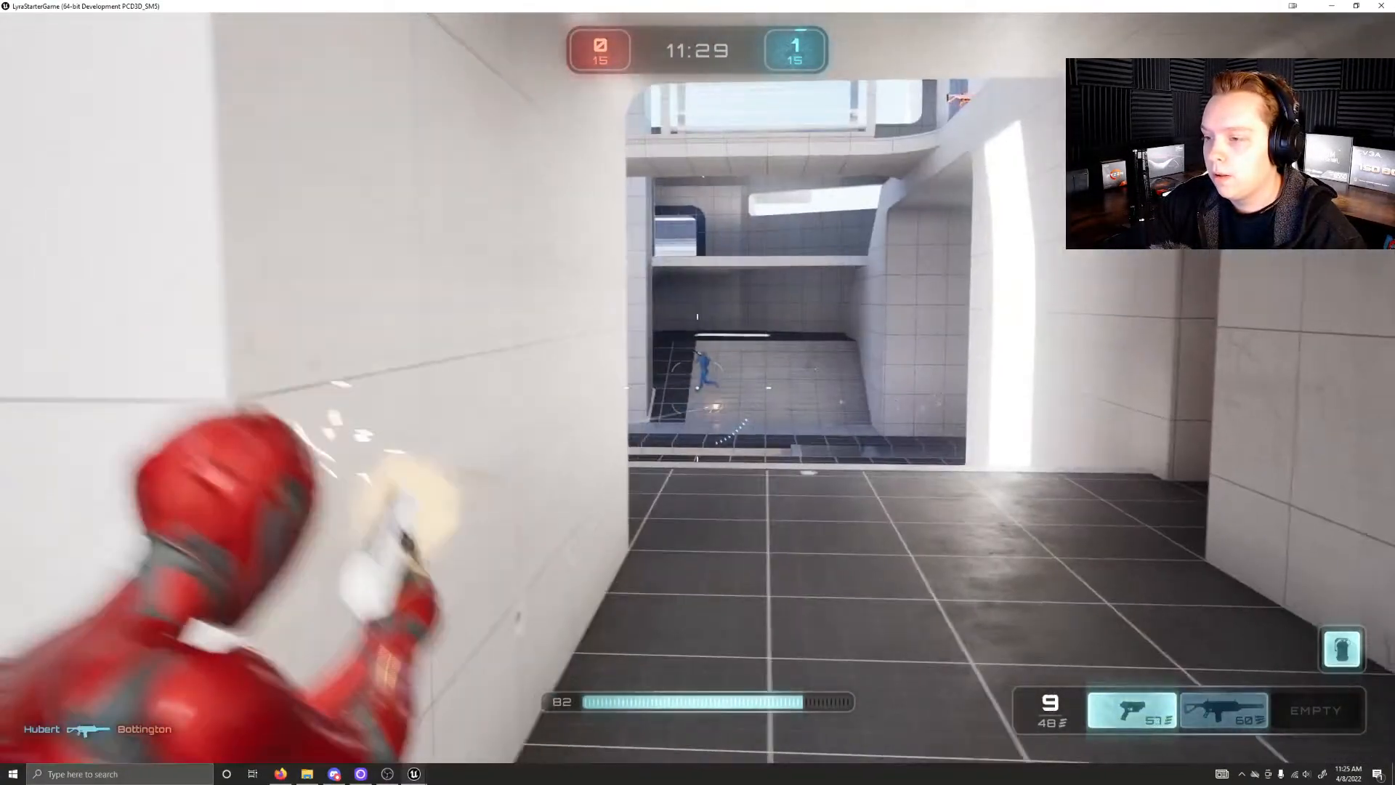
click(697, 388)
click(697, 388)
click(697, 388)
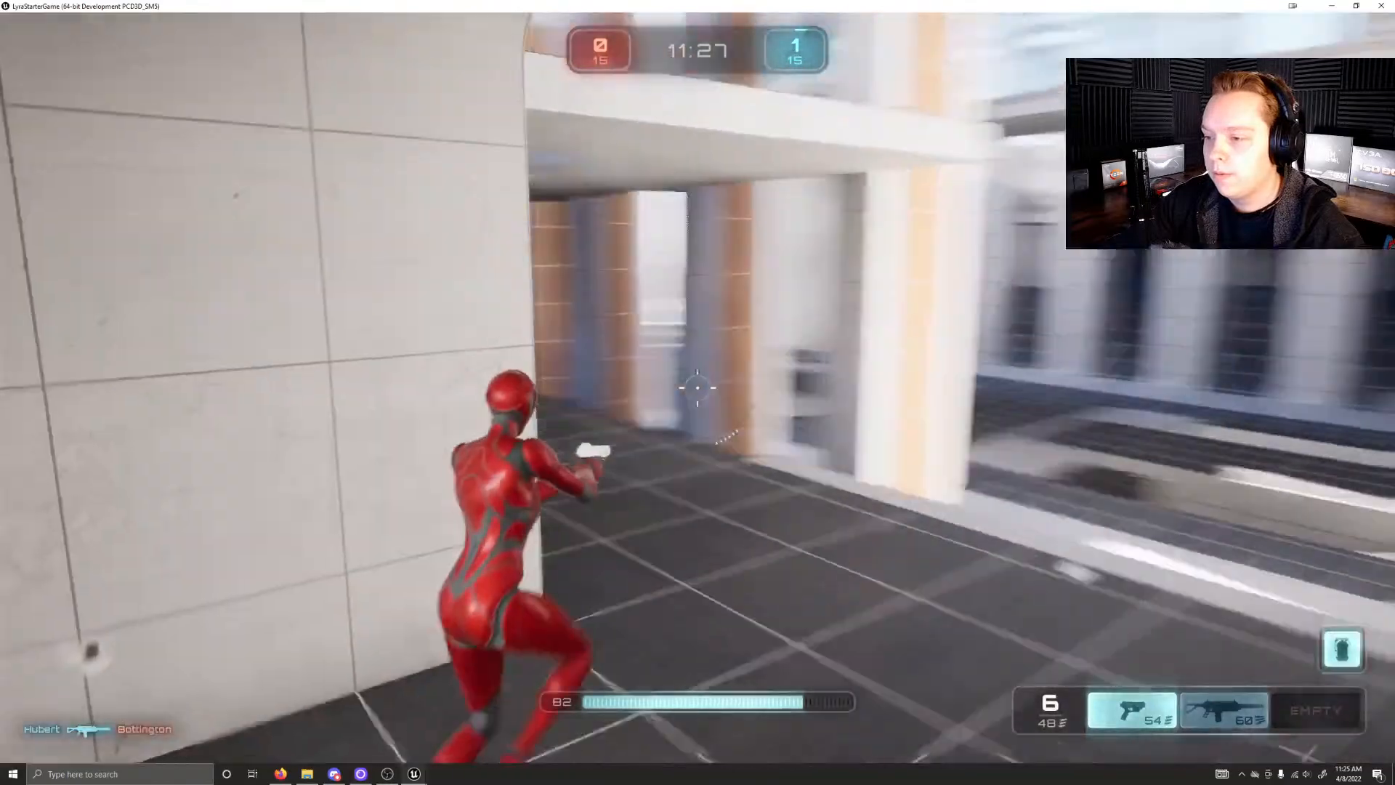
Step: Sprint up the ramp to the upper walkway, pass the weapon pickup and go through a teleporter
key(w)
key(shift)
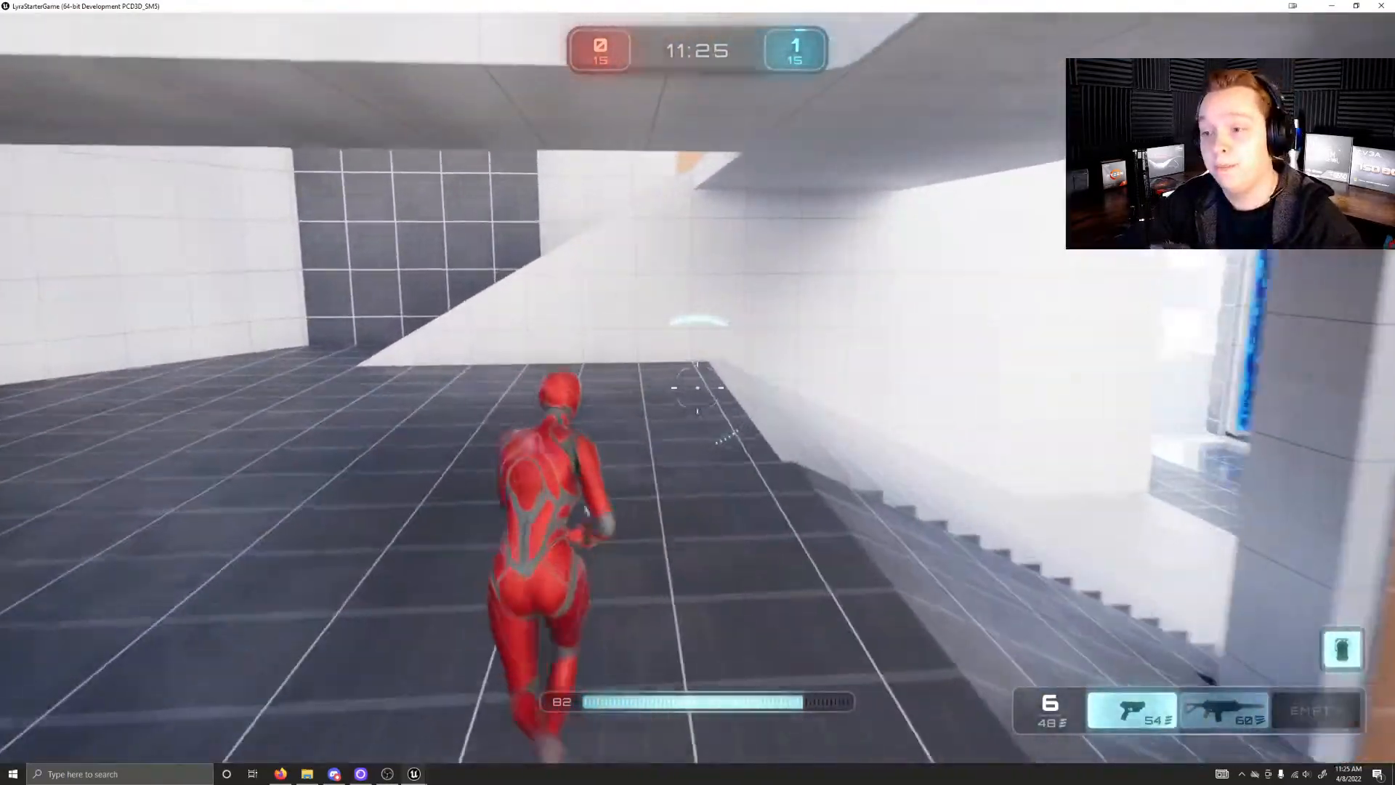
key(w)
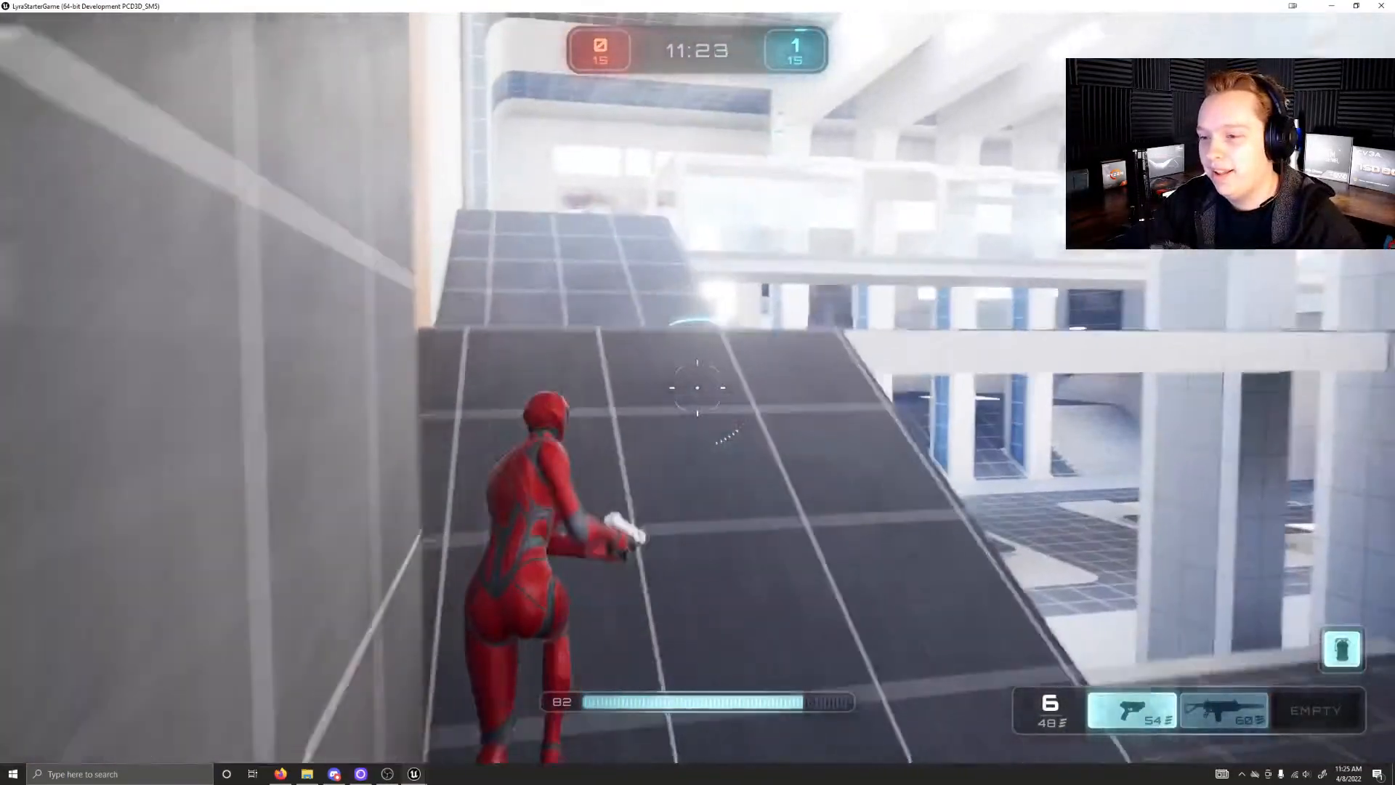
key(w)
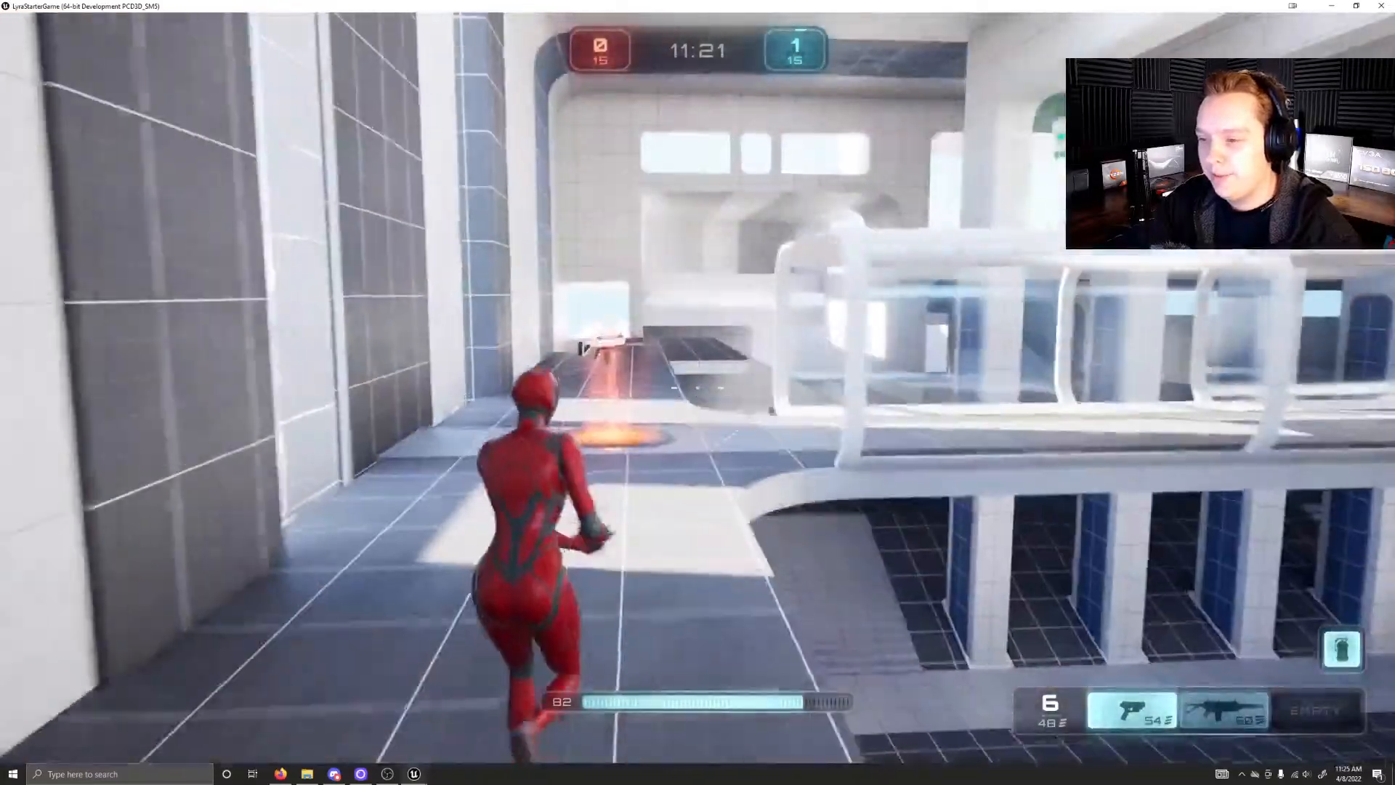
key(w)
key(w)
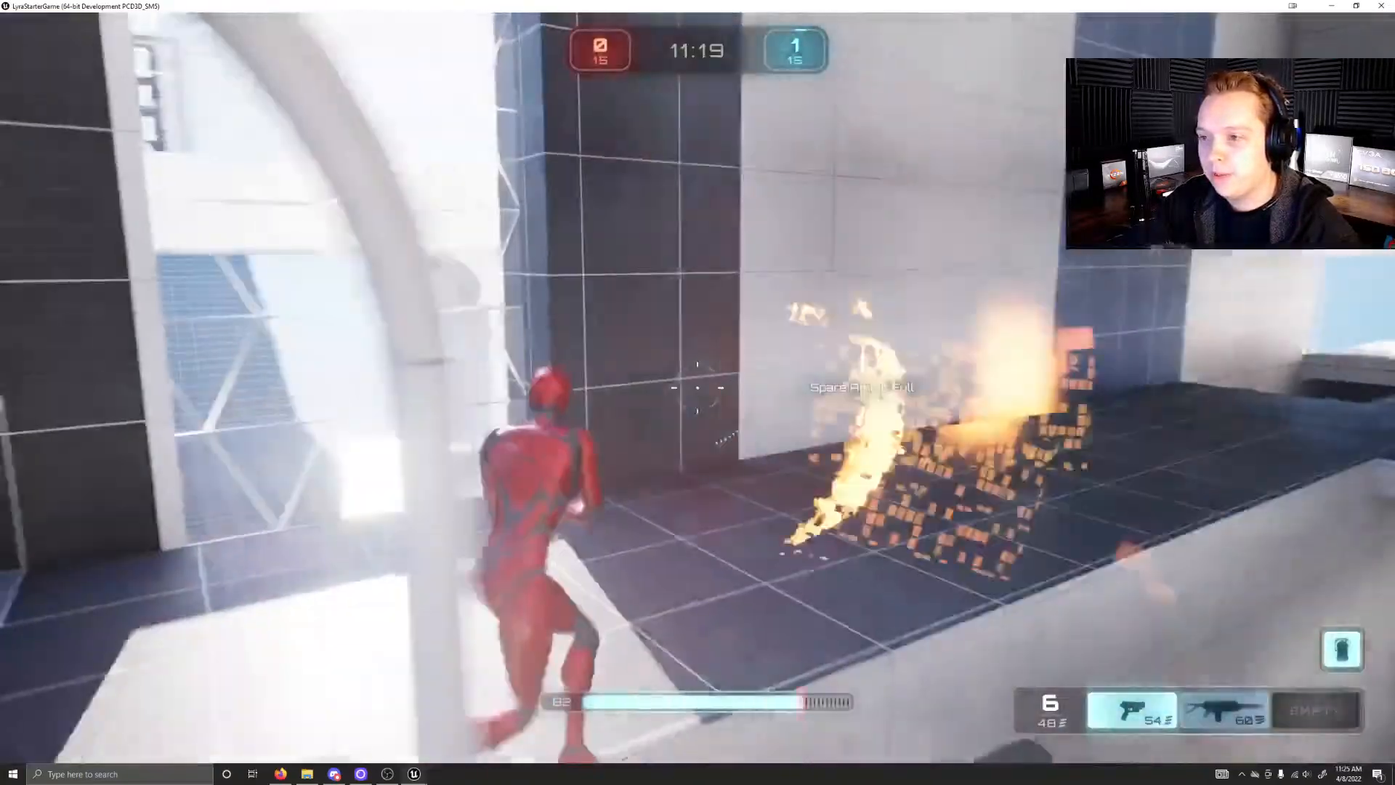
Step: Run past the blue portal hall into the side room and climb its wide stairs
key(w)
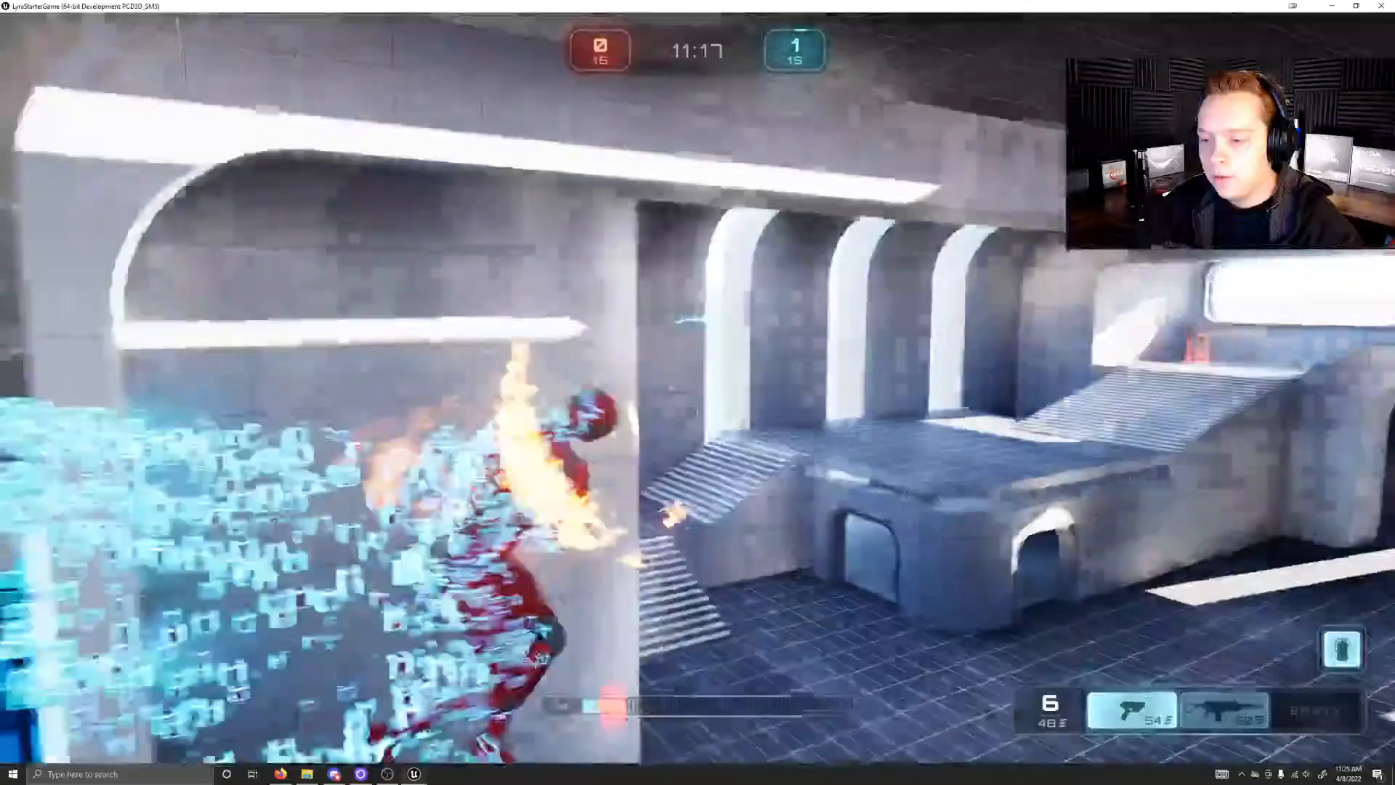
key(w)
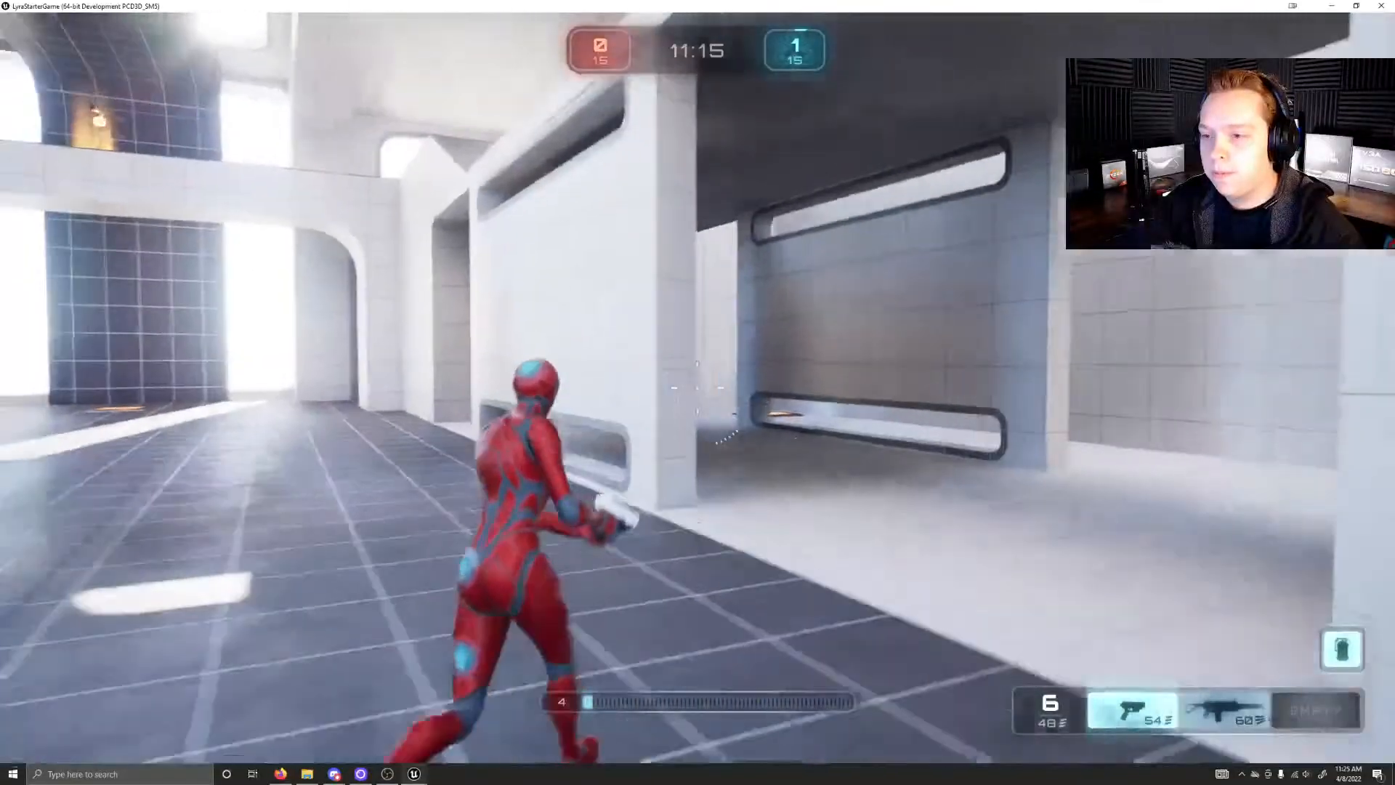
key(w)
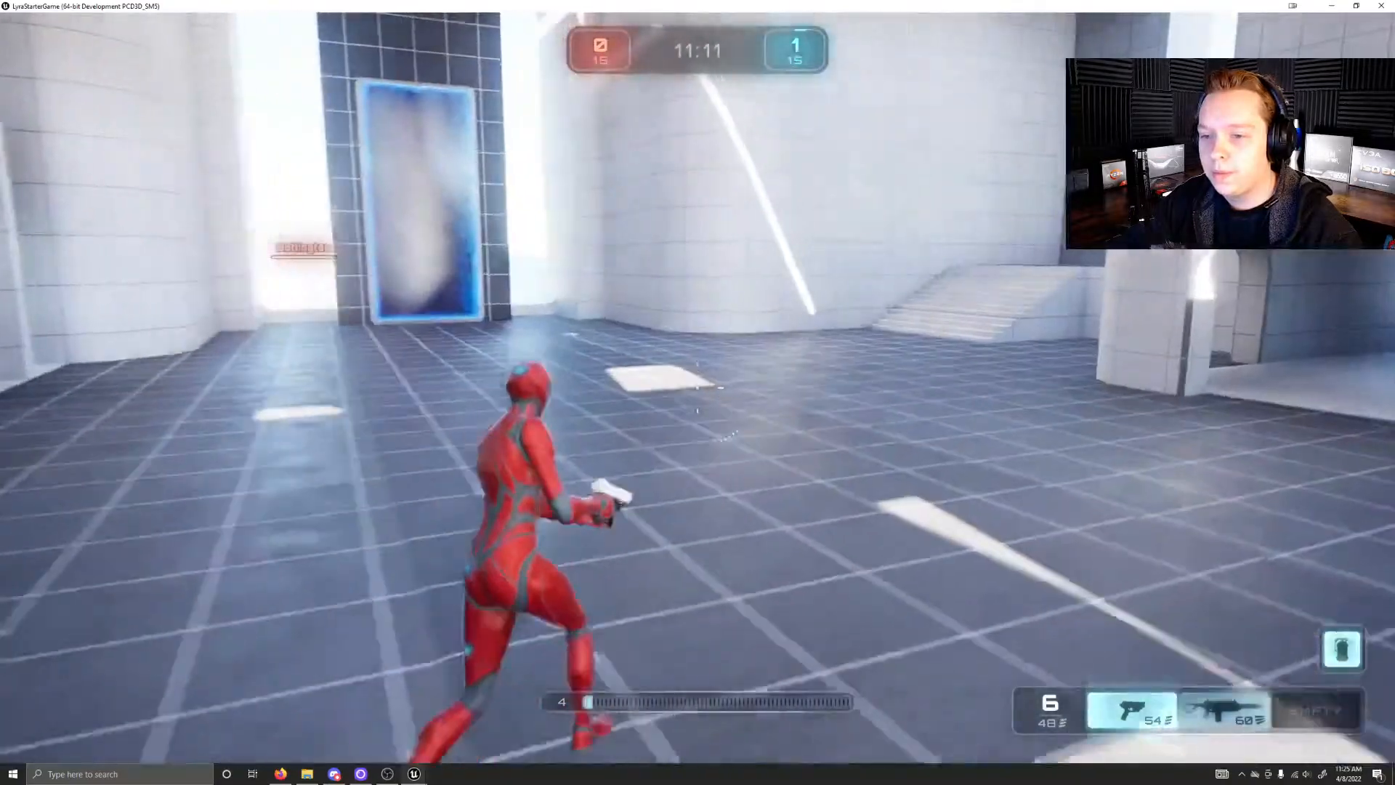
key(w)
key(shift)
key(w)
key(w)
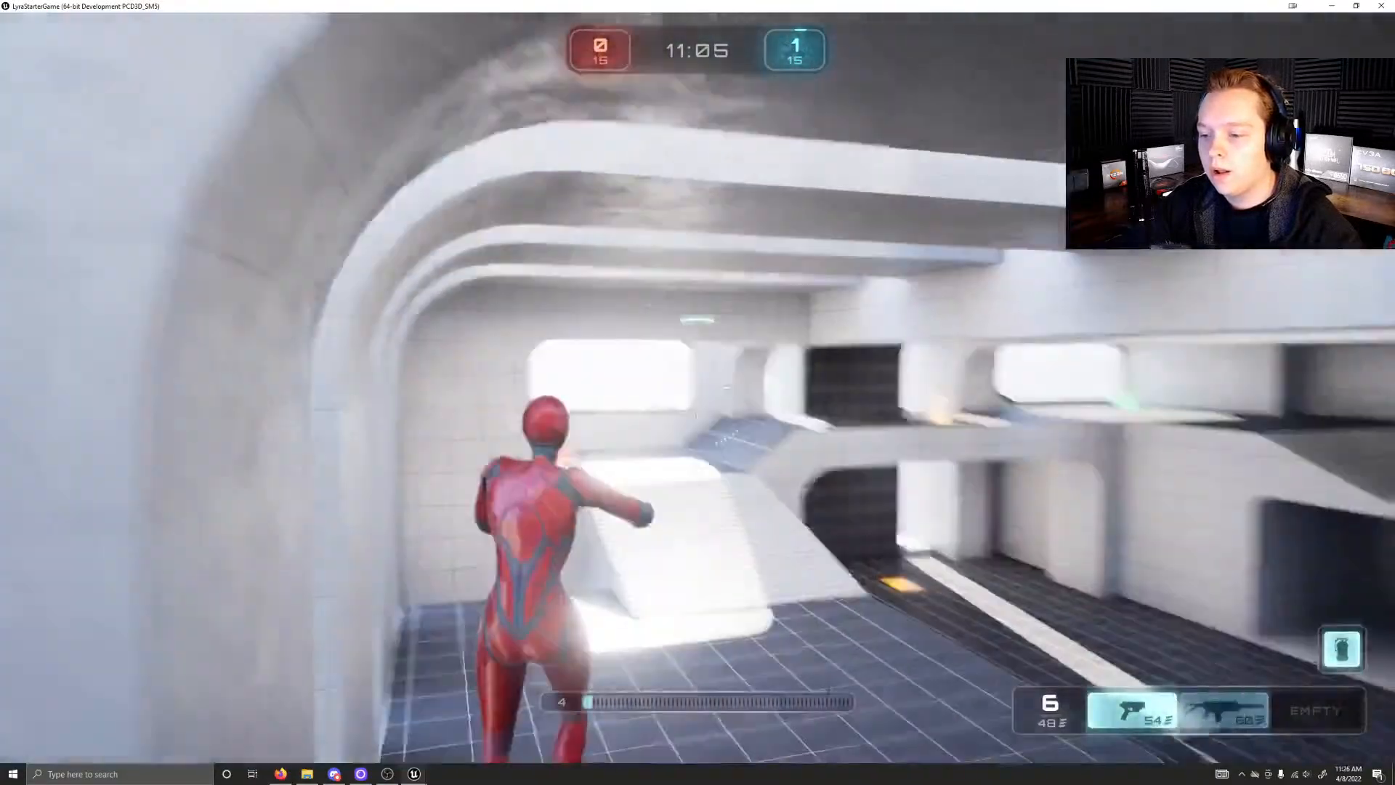
key(w)
key(w)
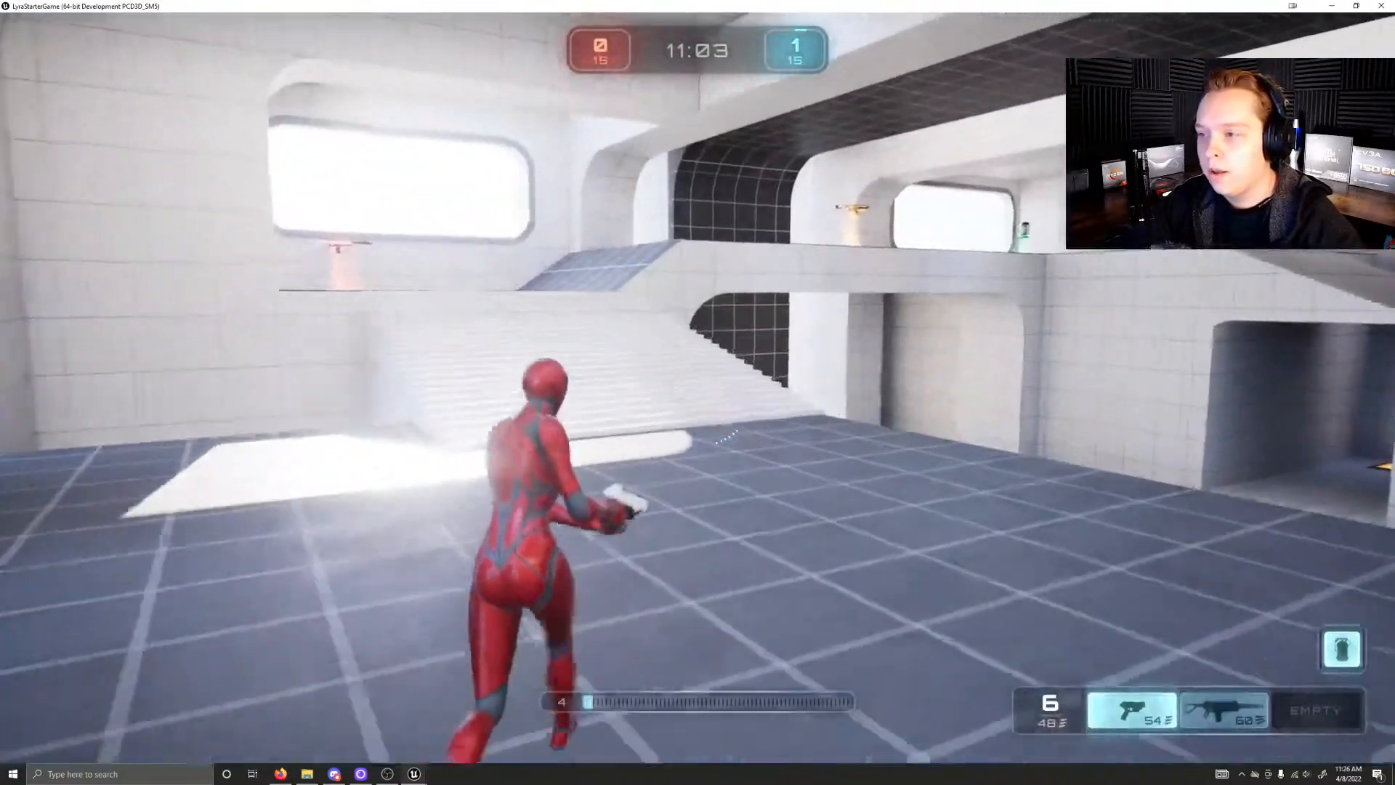
Step: Collect the shotgun from its pad on the upper walkway and restore health at the green health pickups
key(w)
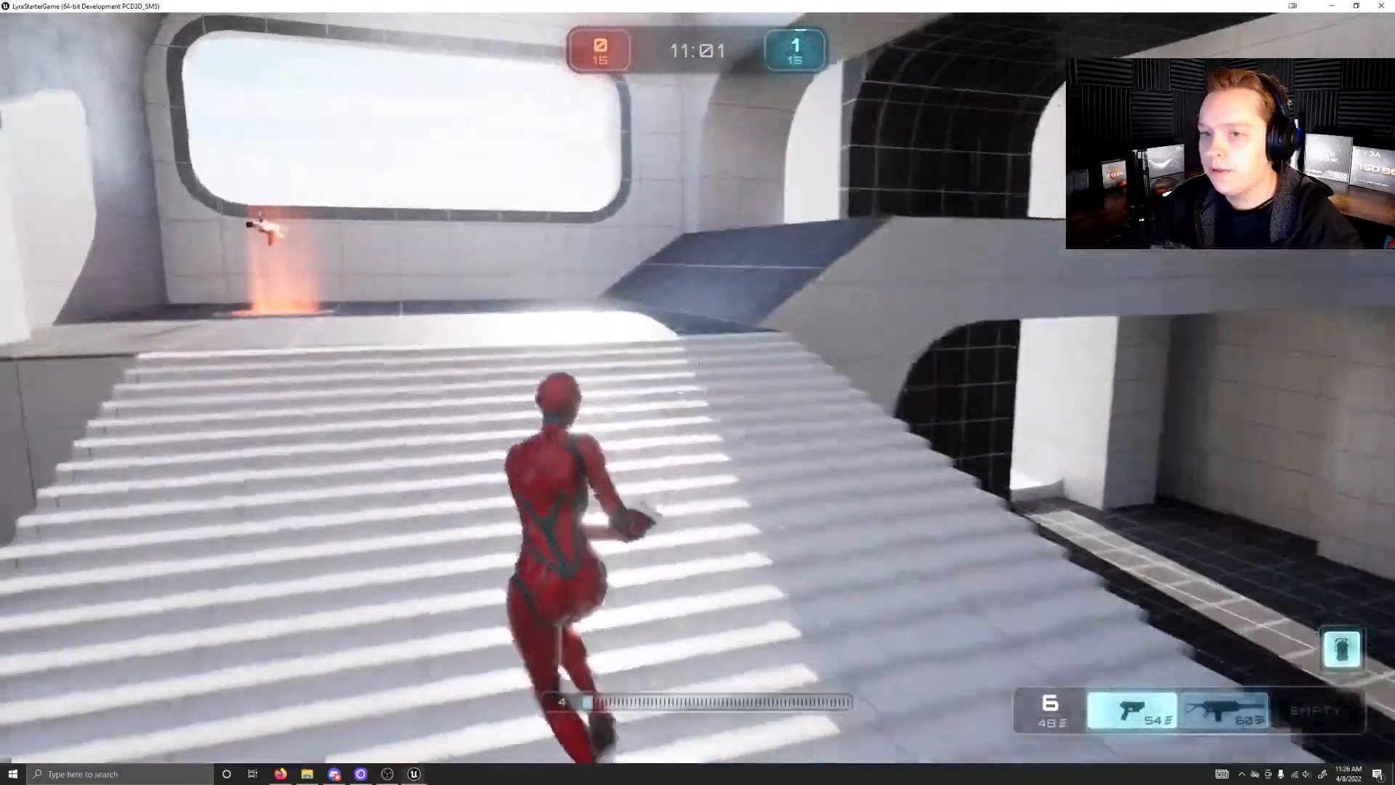
key(w)
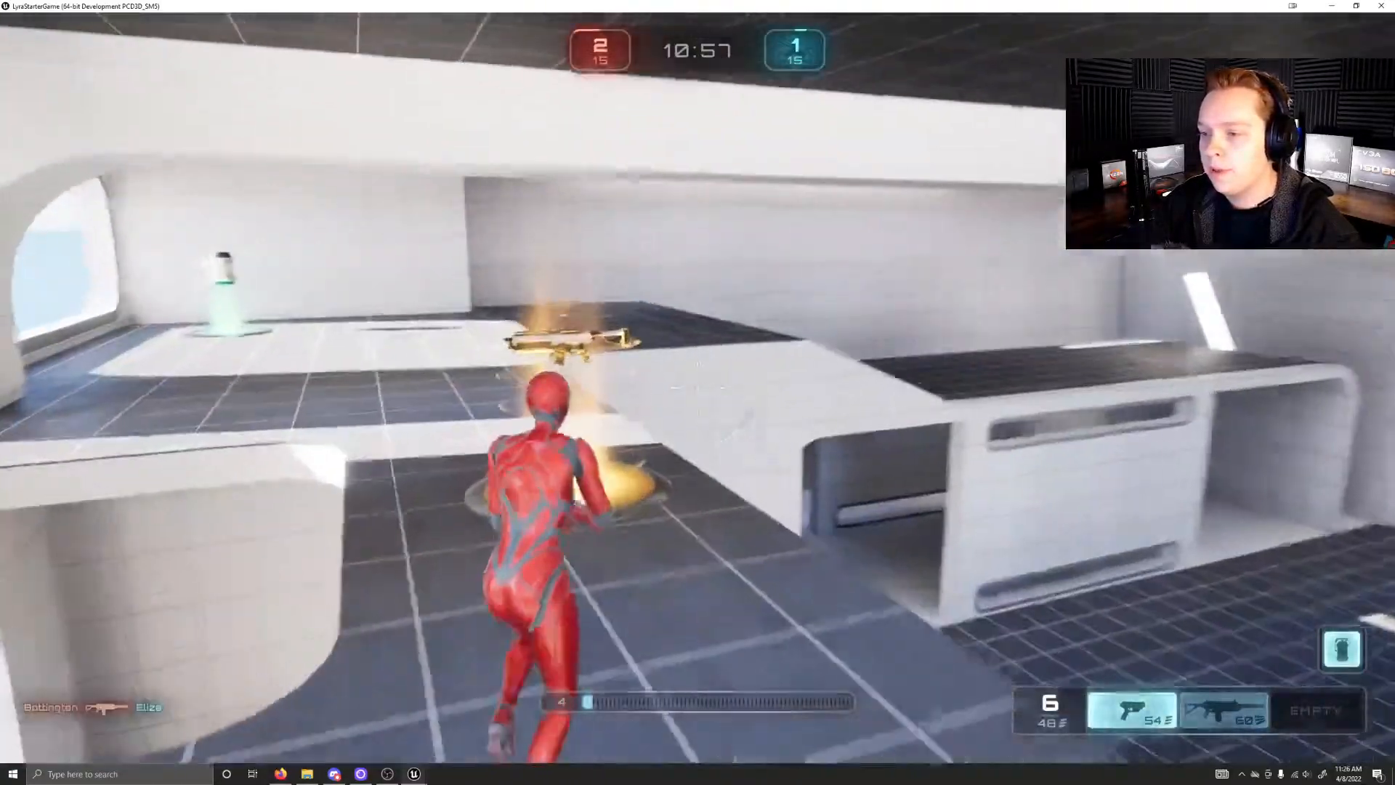
key(w)
key(w)
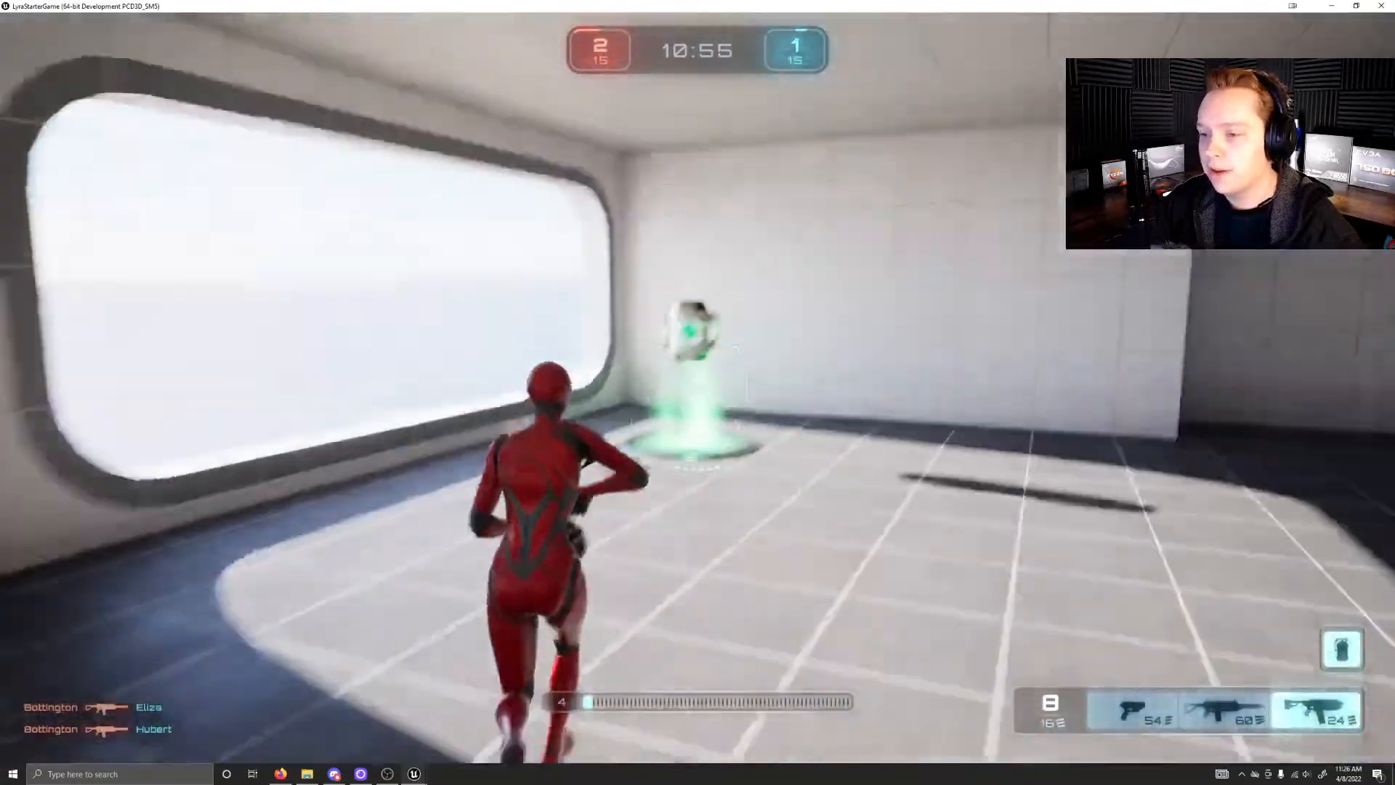
key(w)
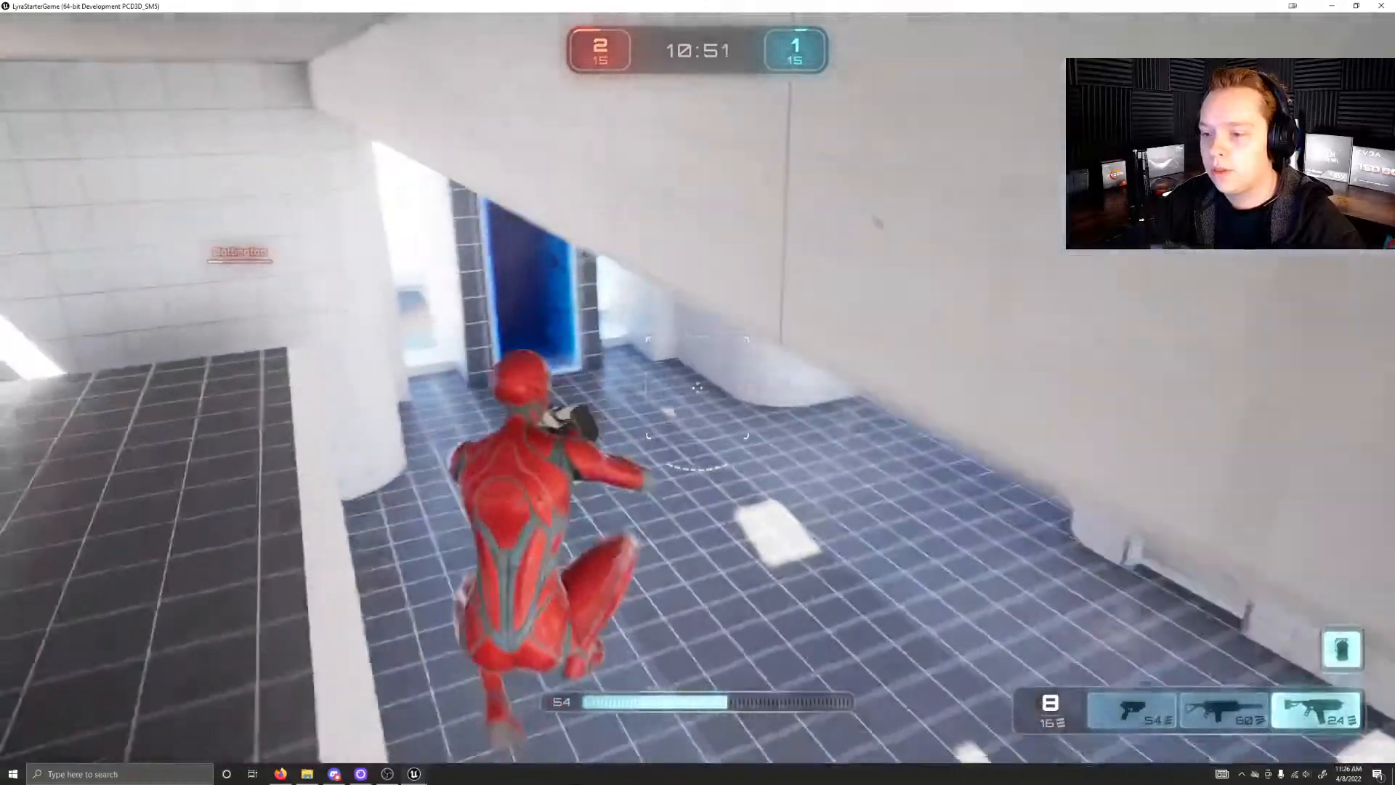
key(w)
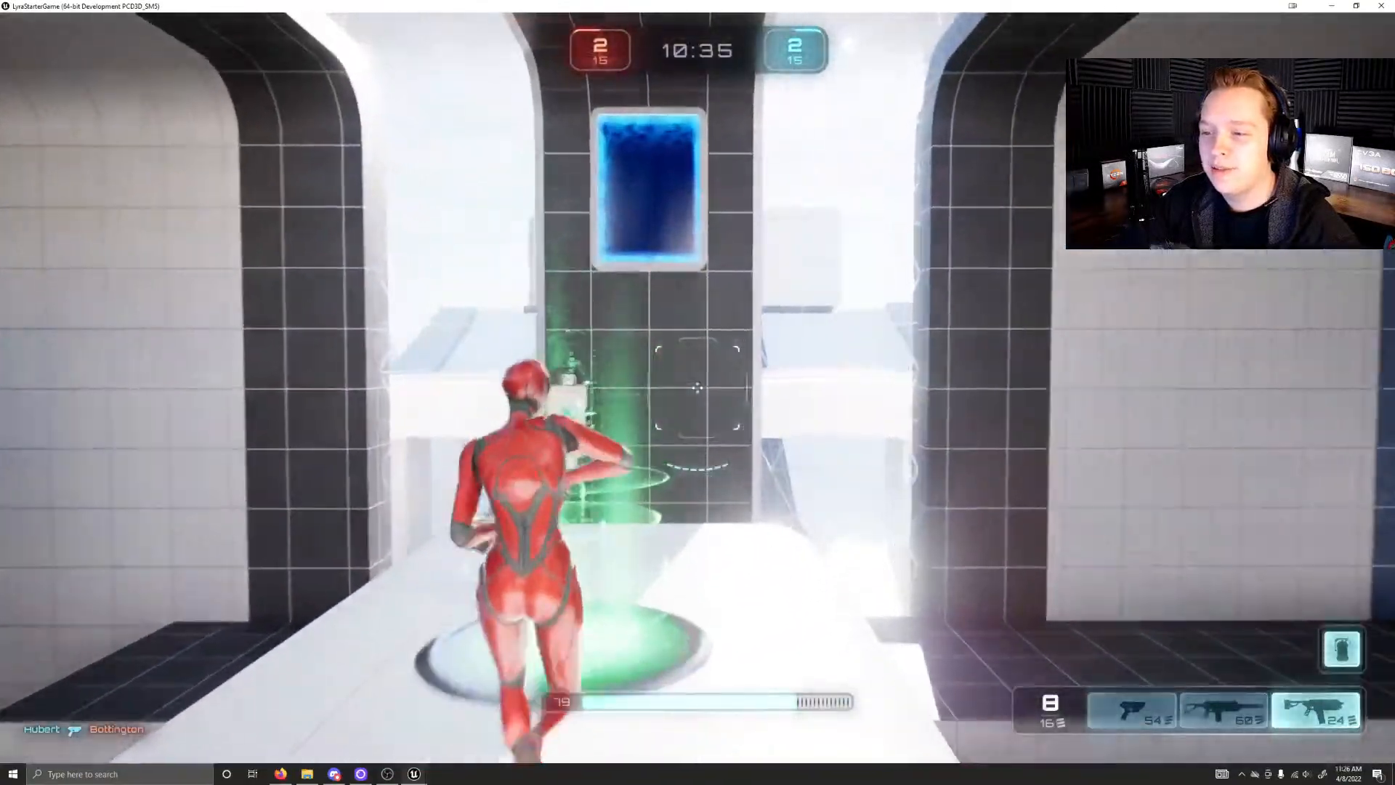
key(w)
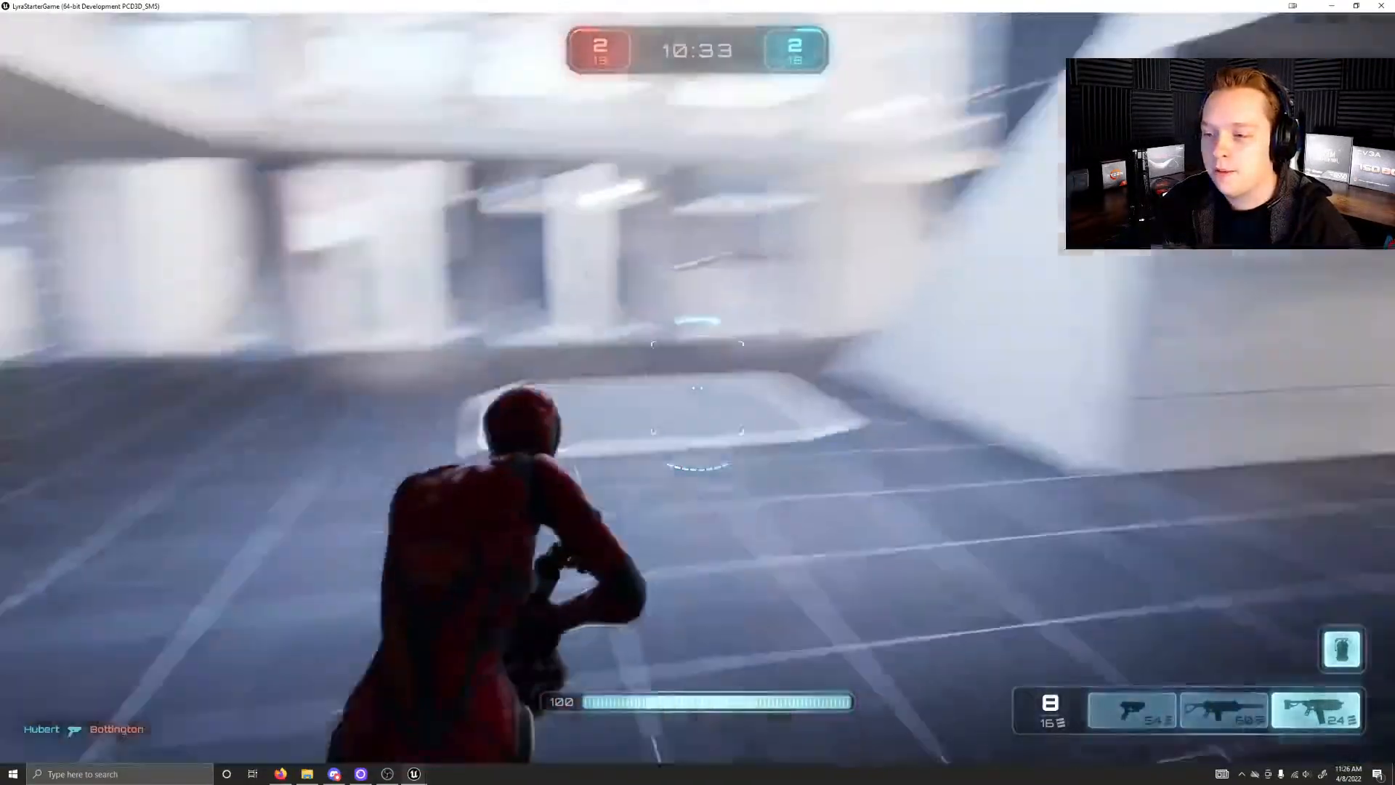
Step: Run and jump through the central hall, attack the blue opponents with the shotgun and continue from the respawn point
key(w)
key(space)
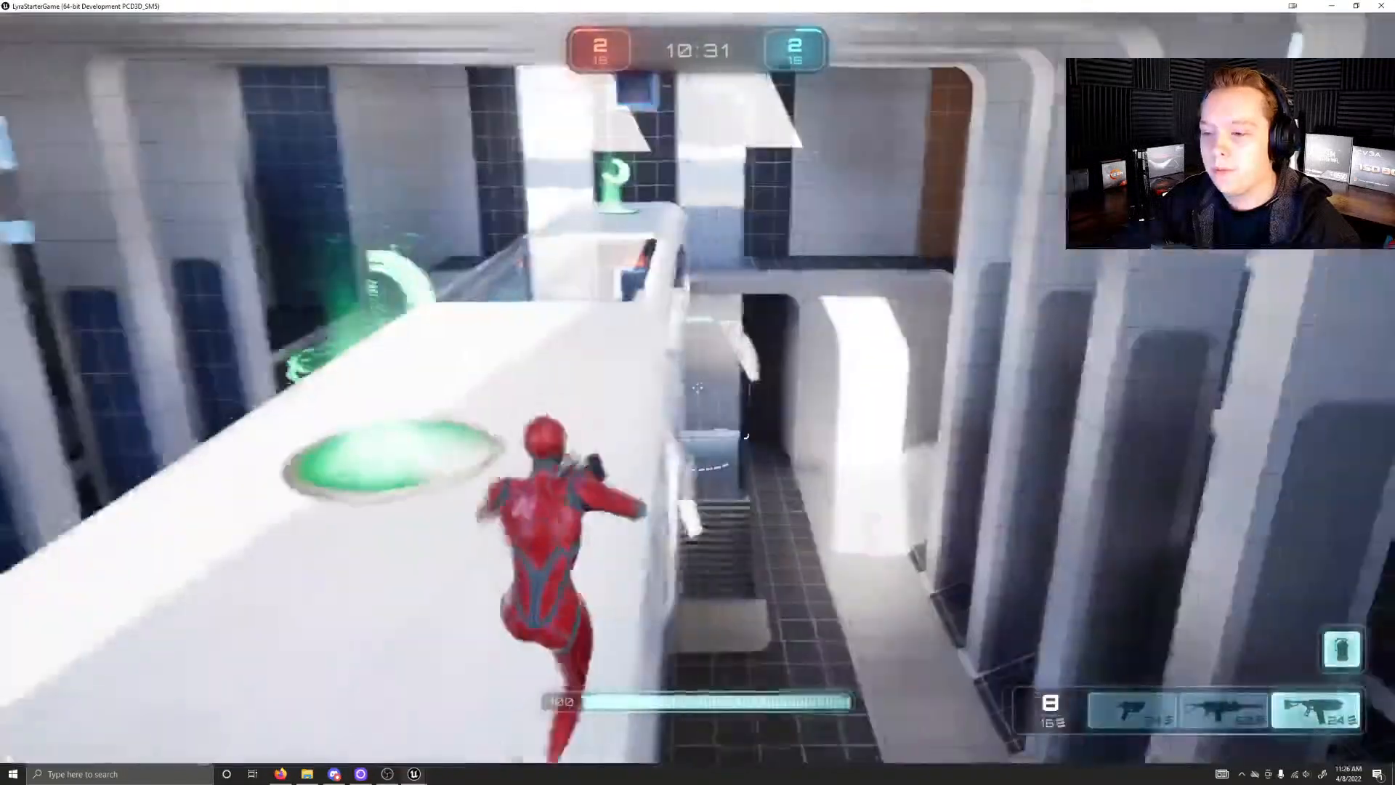
key(w)
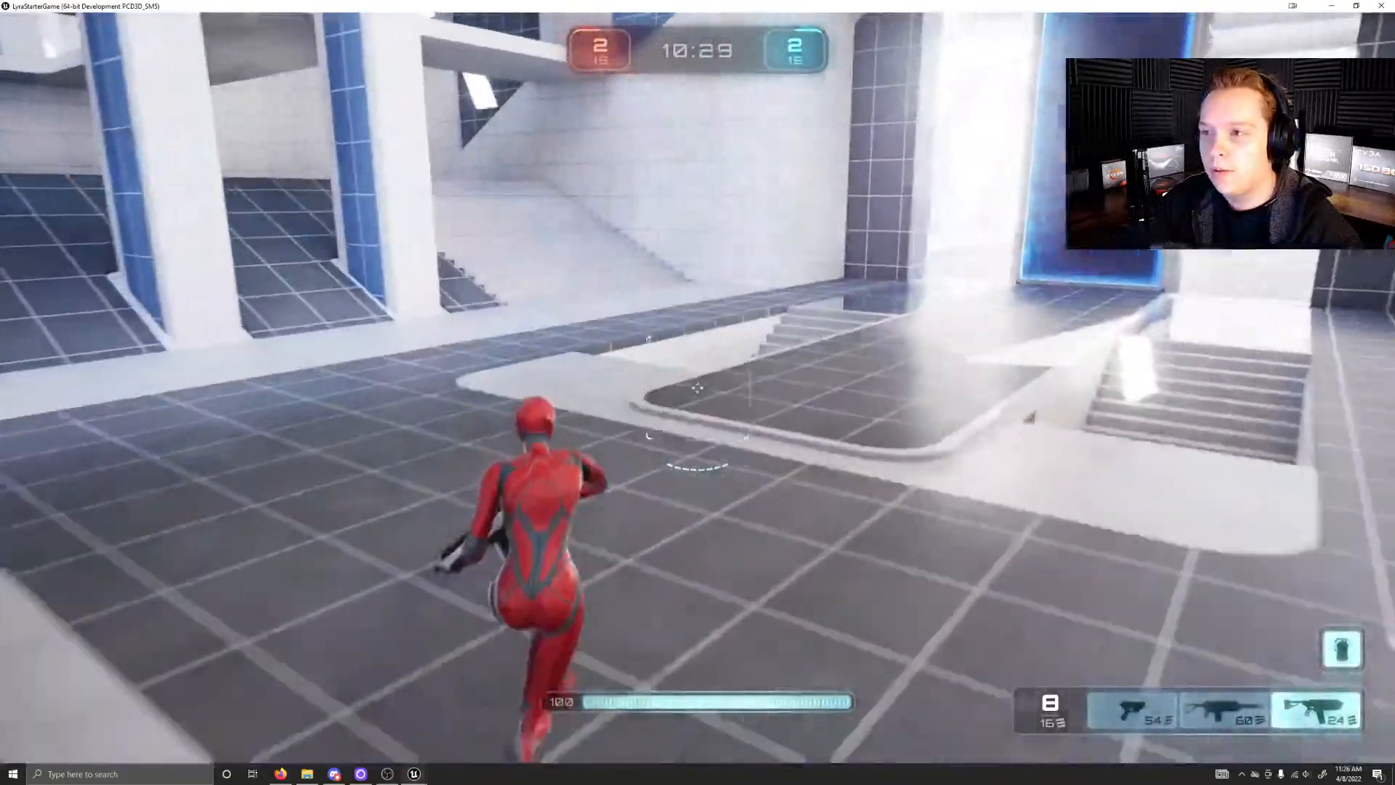
key(w)
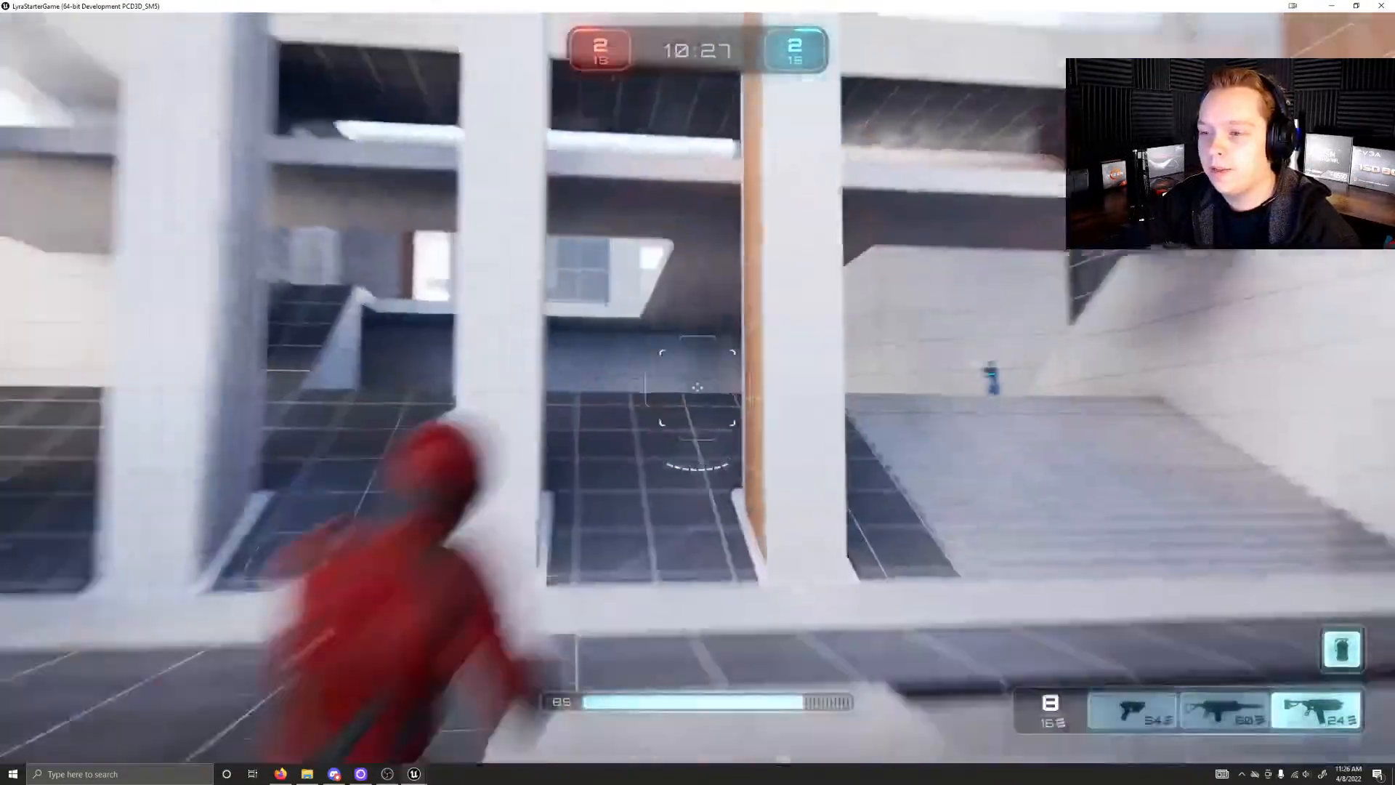
key(space)
key(w)
click(698, 389)
click(698, 389)
click(697, 389)
click(697, 389)
click(698, 389)
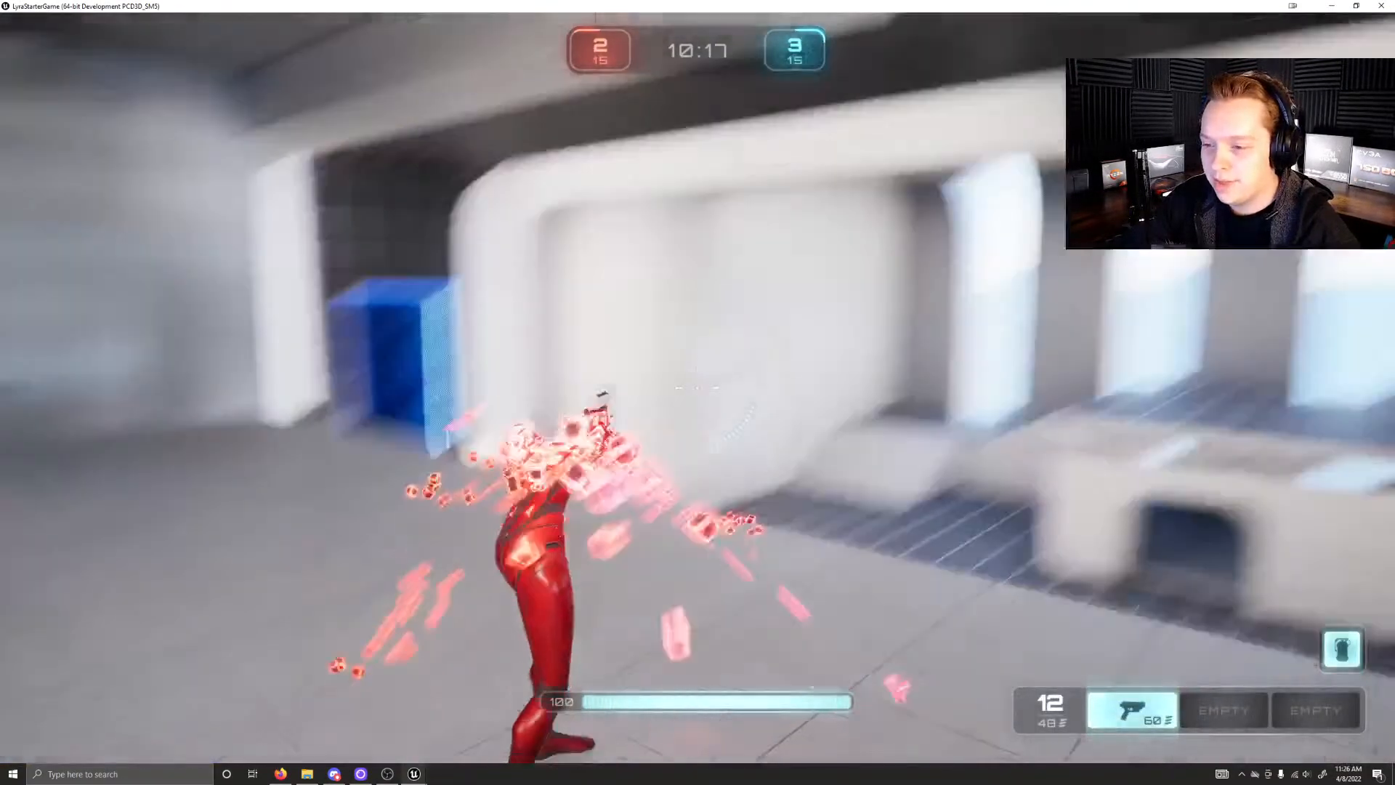
key(w)
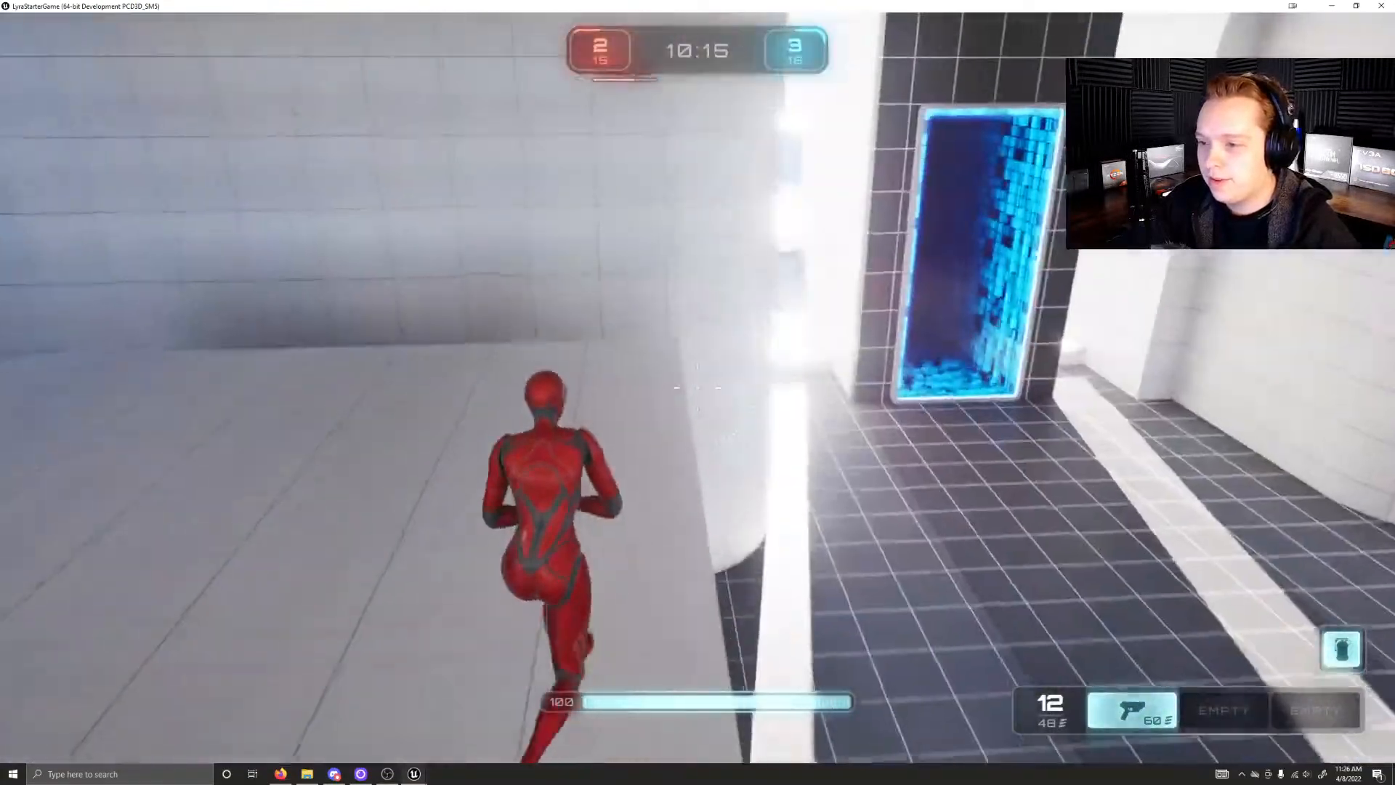
Step: Run through the blue teleporter and cross the adjoining halls to the large room with the wide stairs
key(w)
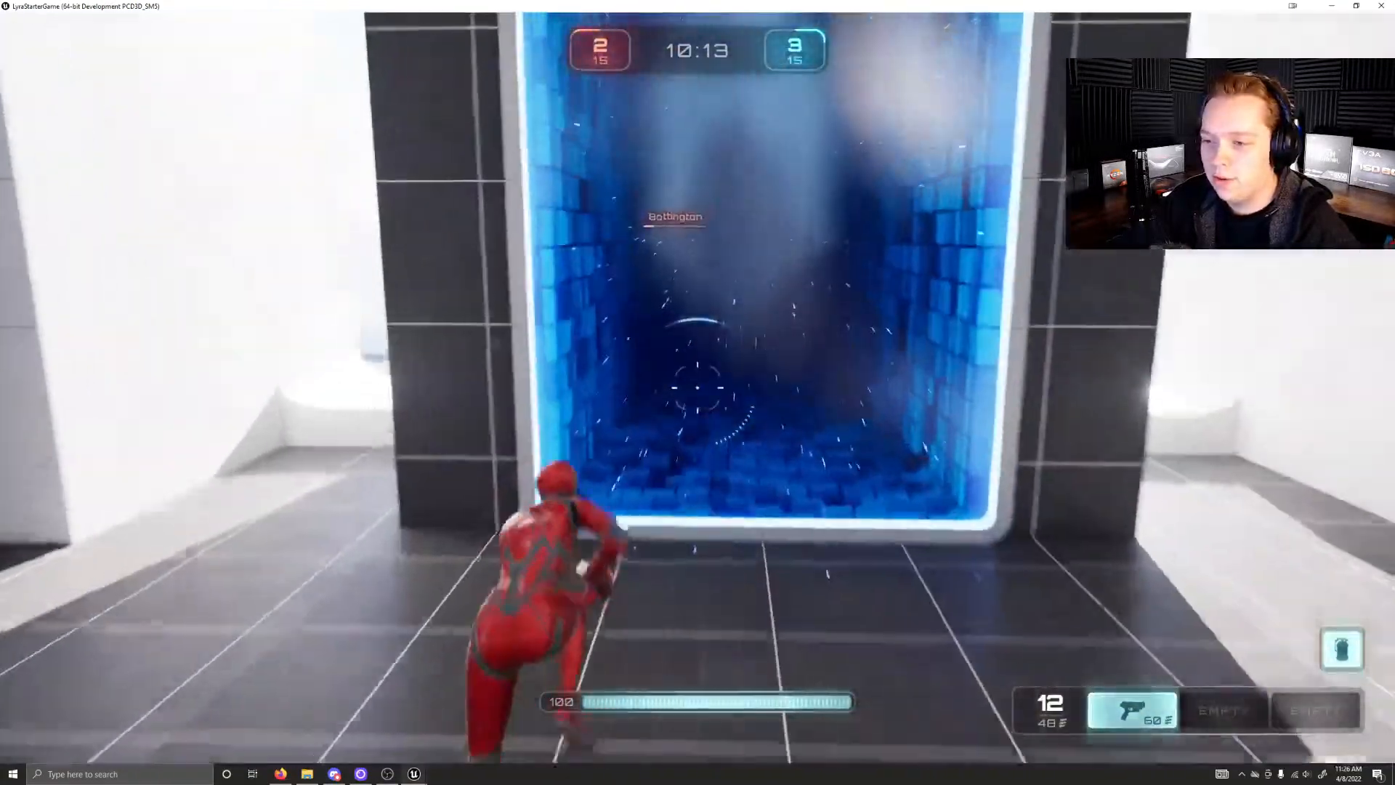
key(w)
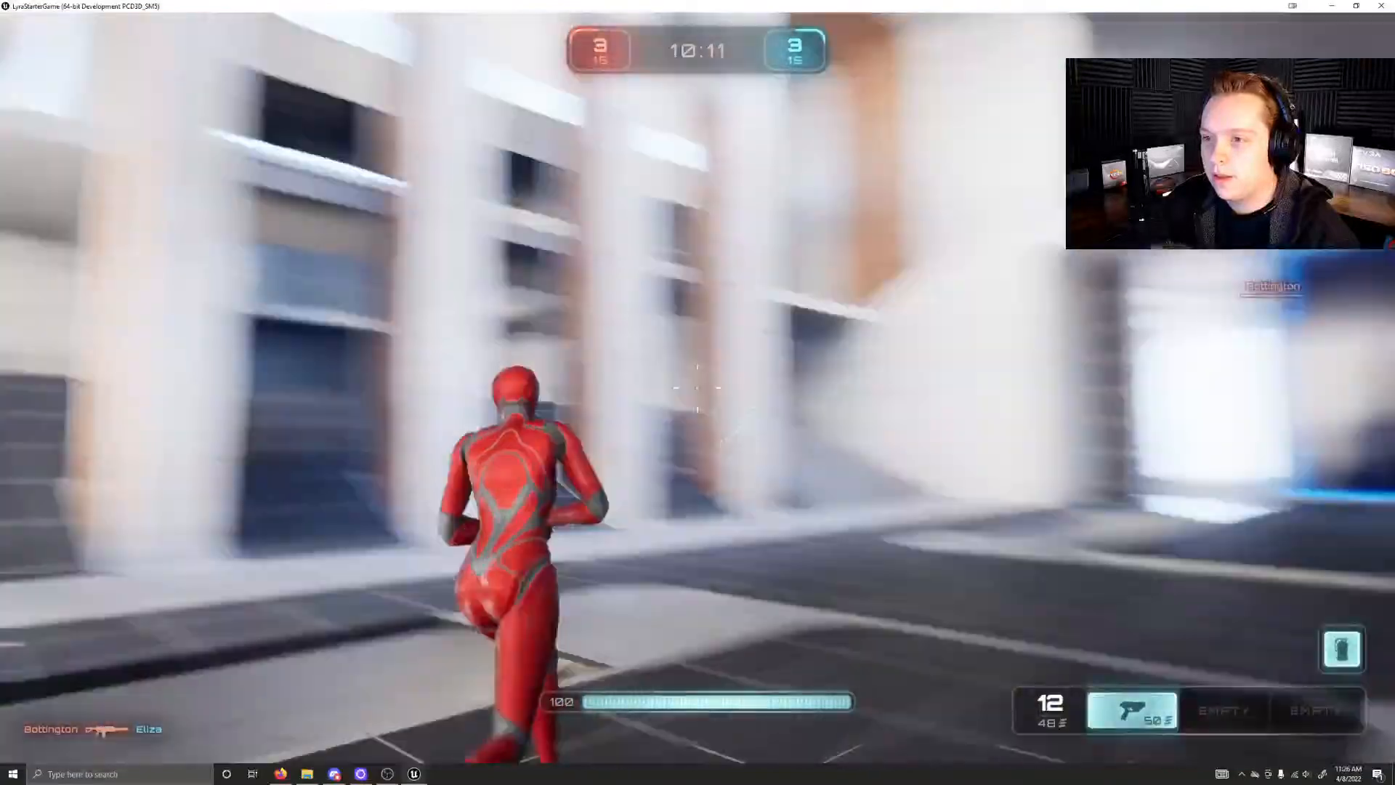
key(w)
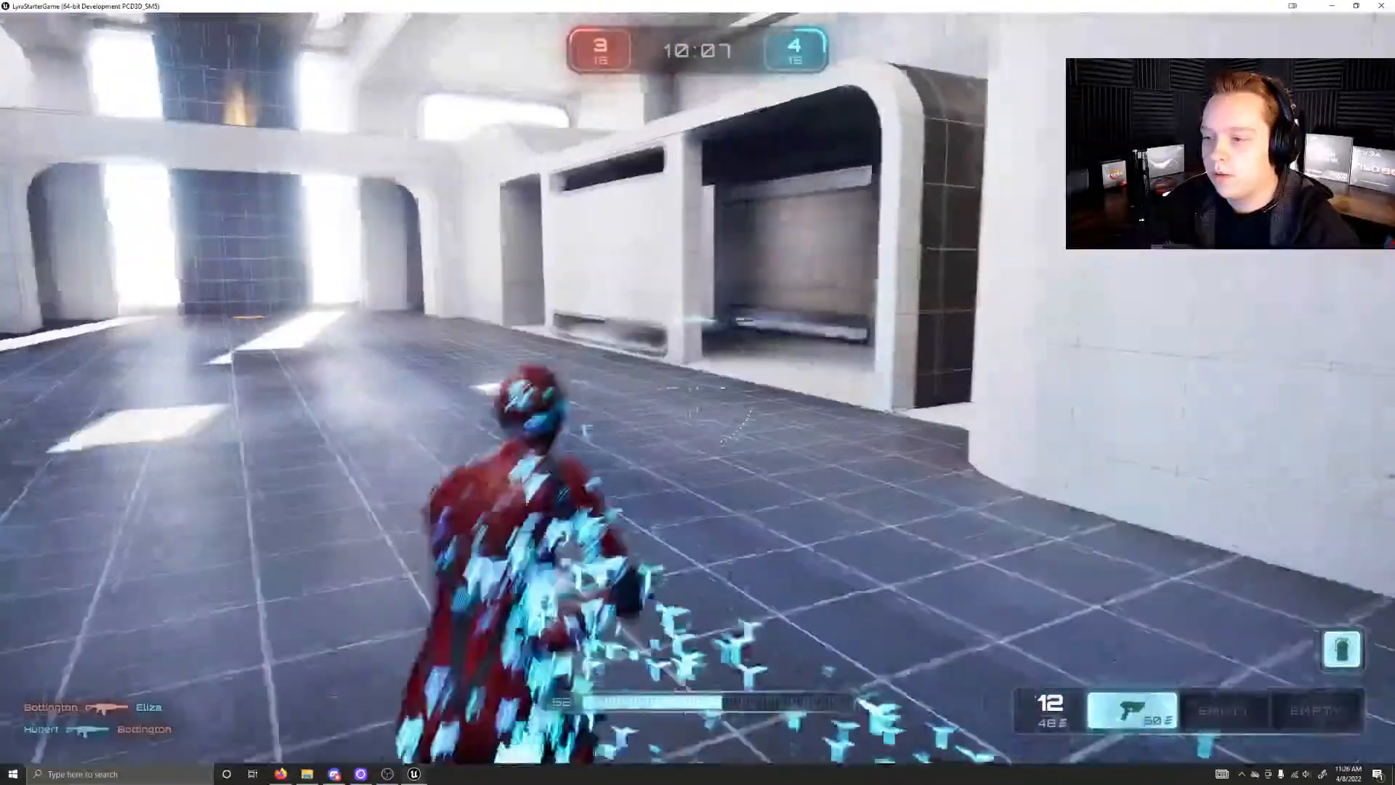
key(w)
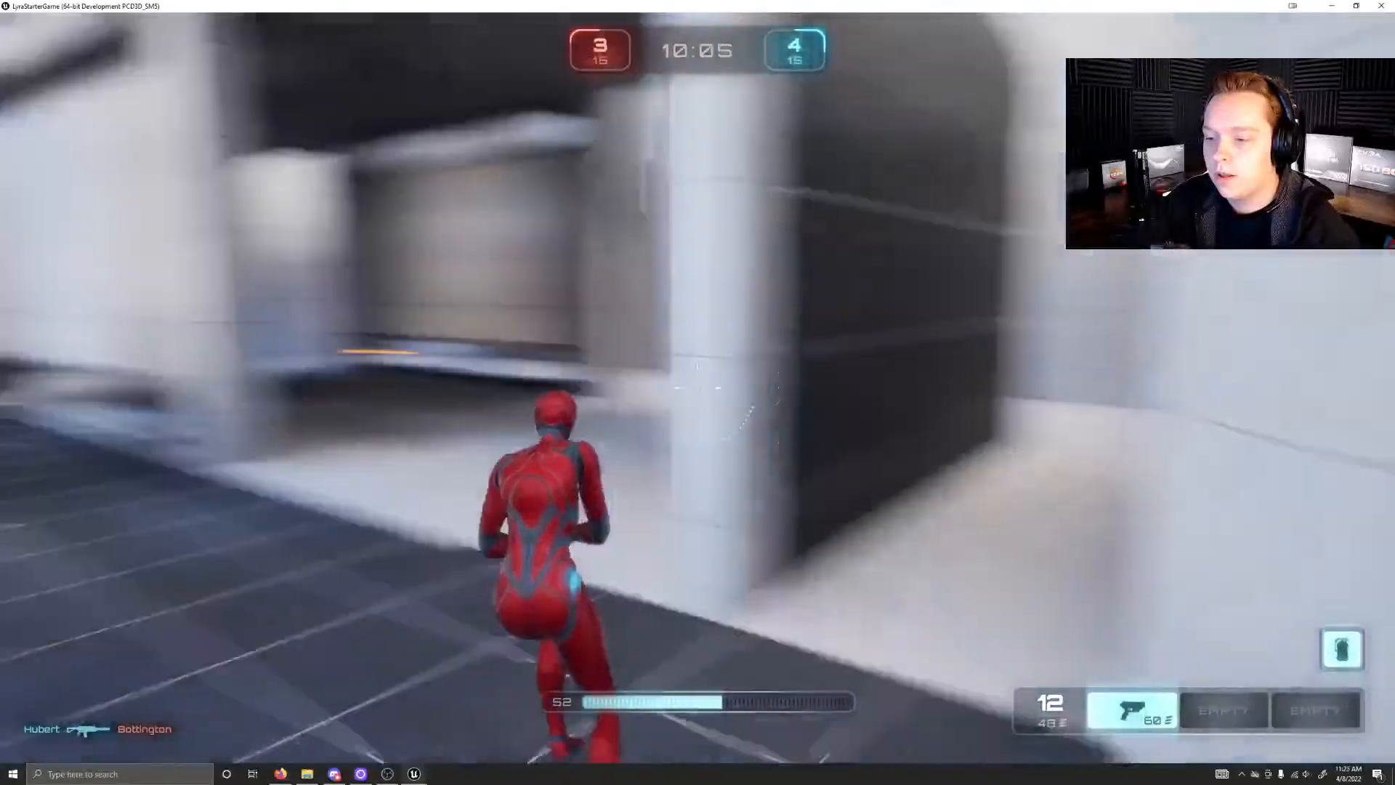
key(w)
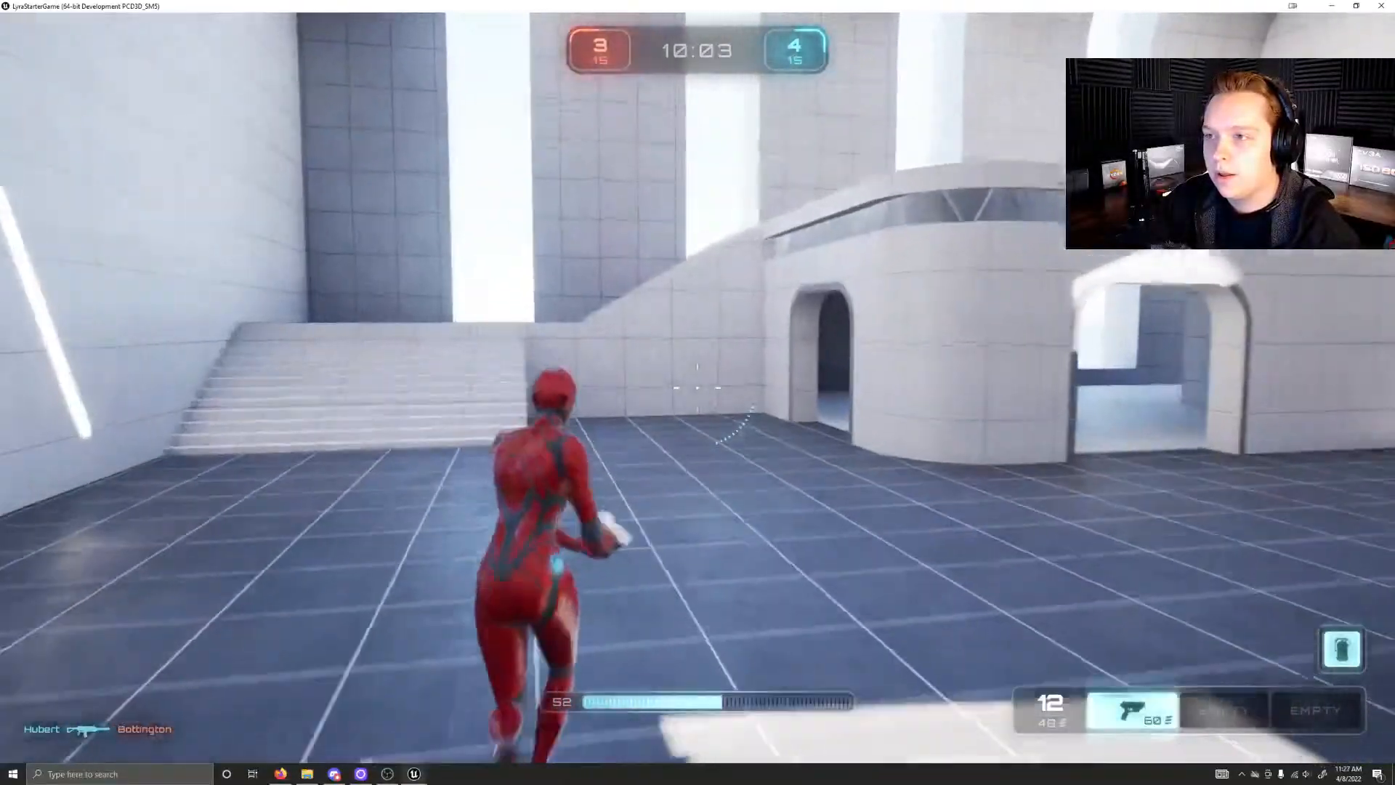
Step: Climb the wide stairs and ramp to the upper level and collect the green health pickup near the window
key(w)
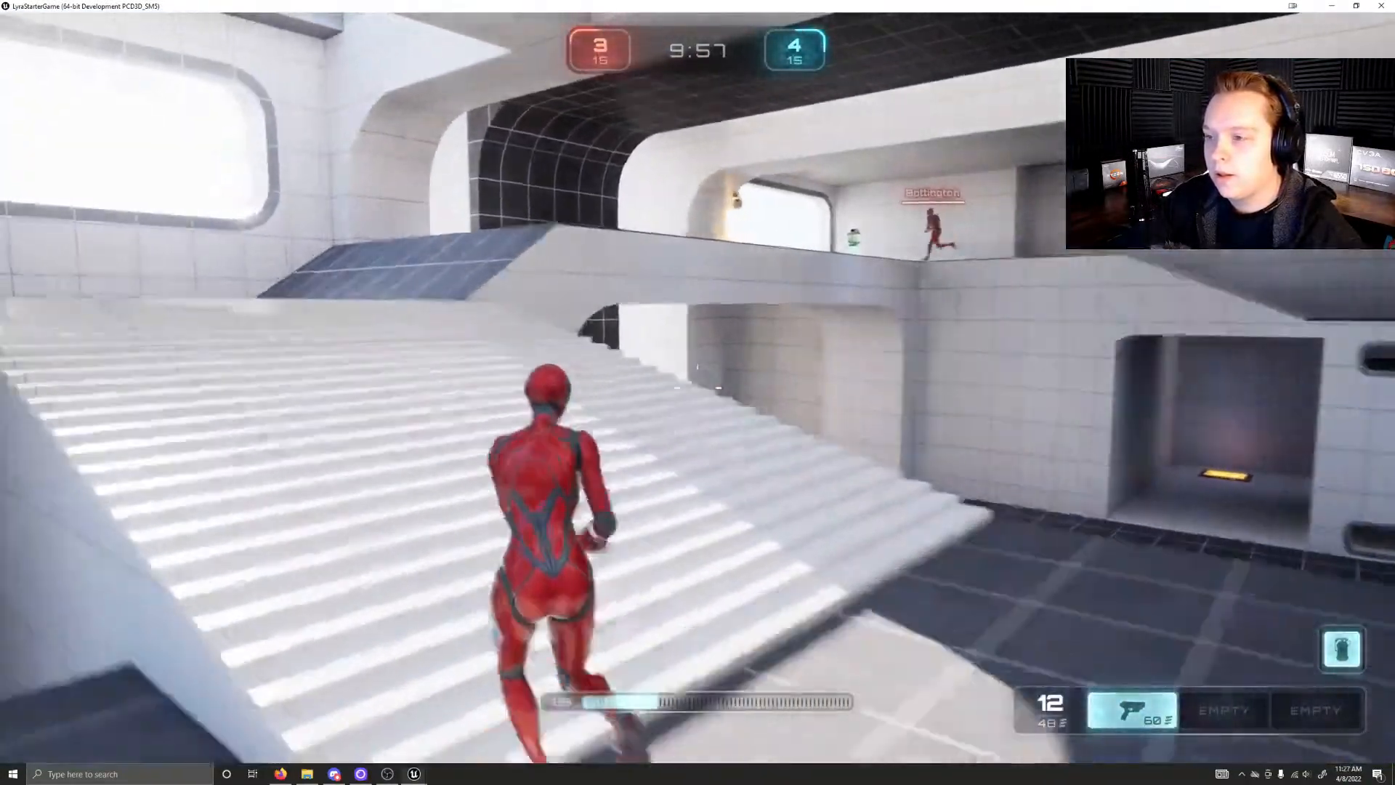
key(w)
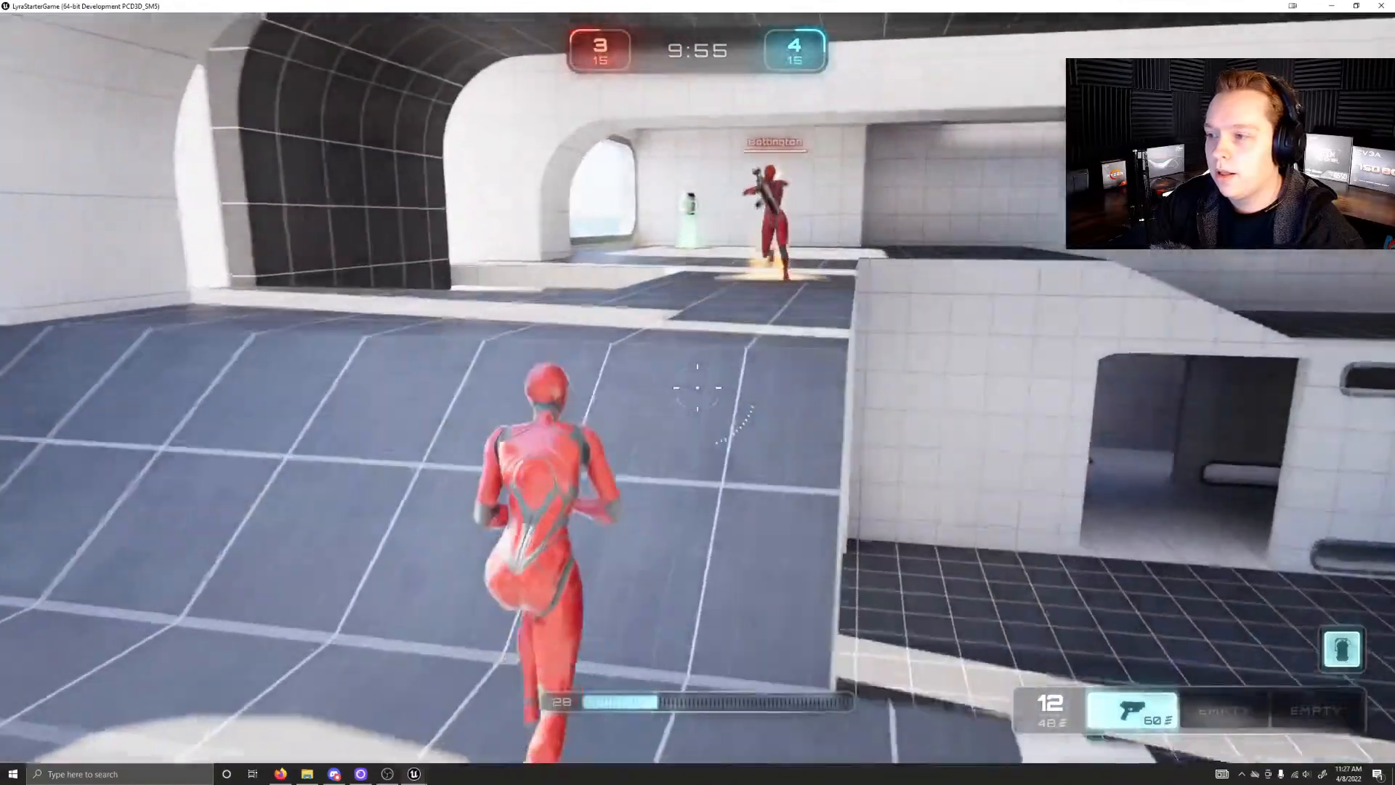
key(w)
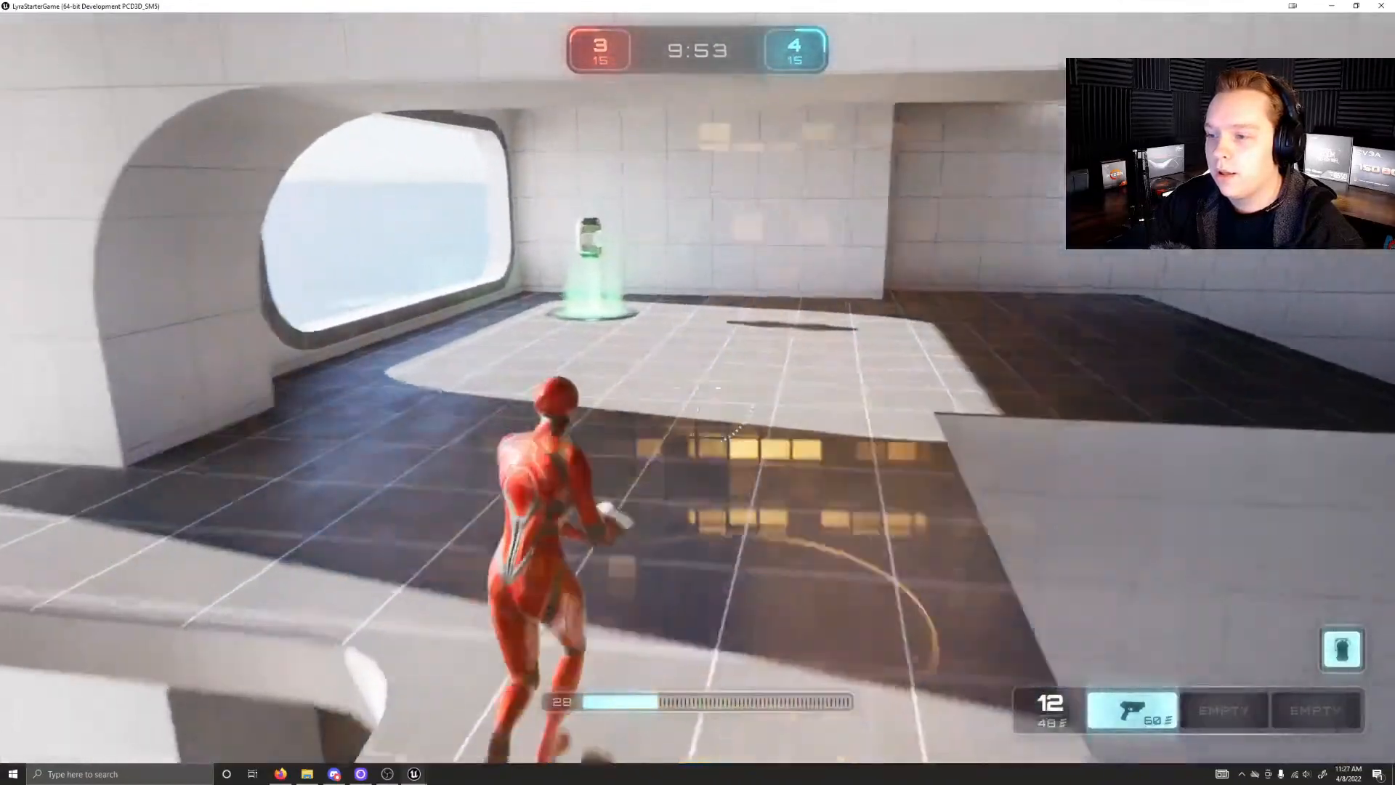
key(w)
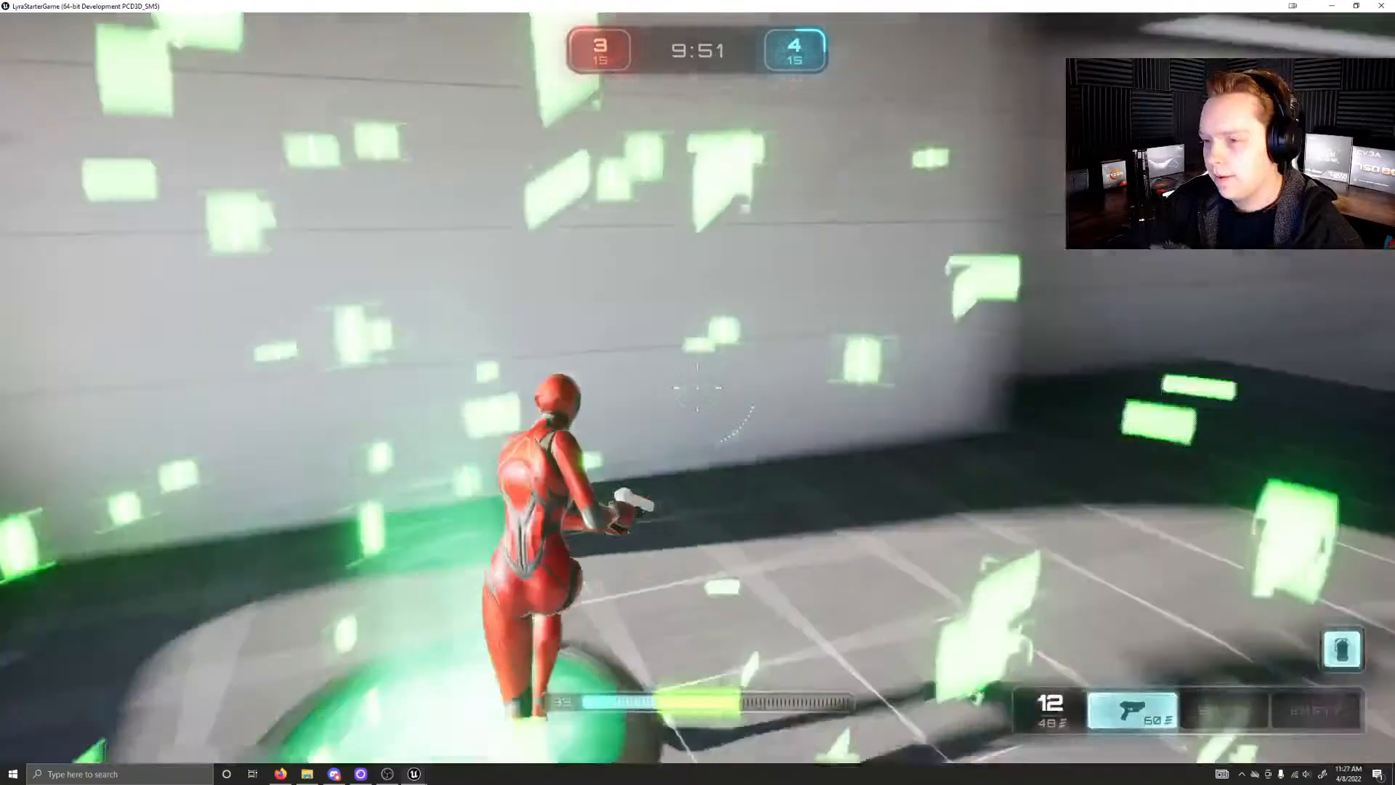
Step: Move to the upper ledge, aim the pistol at the area beside the blue portal and fire
key(w)
right_click(697, 388)
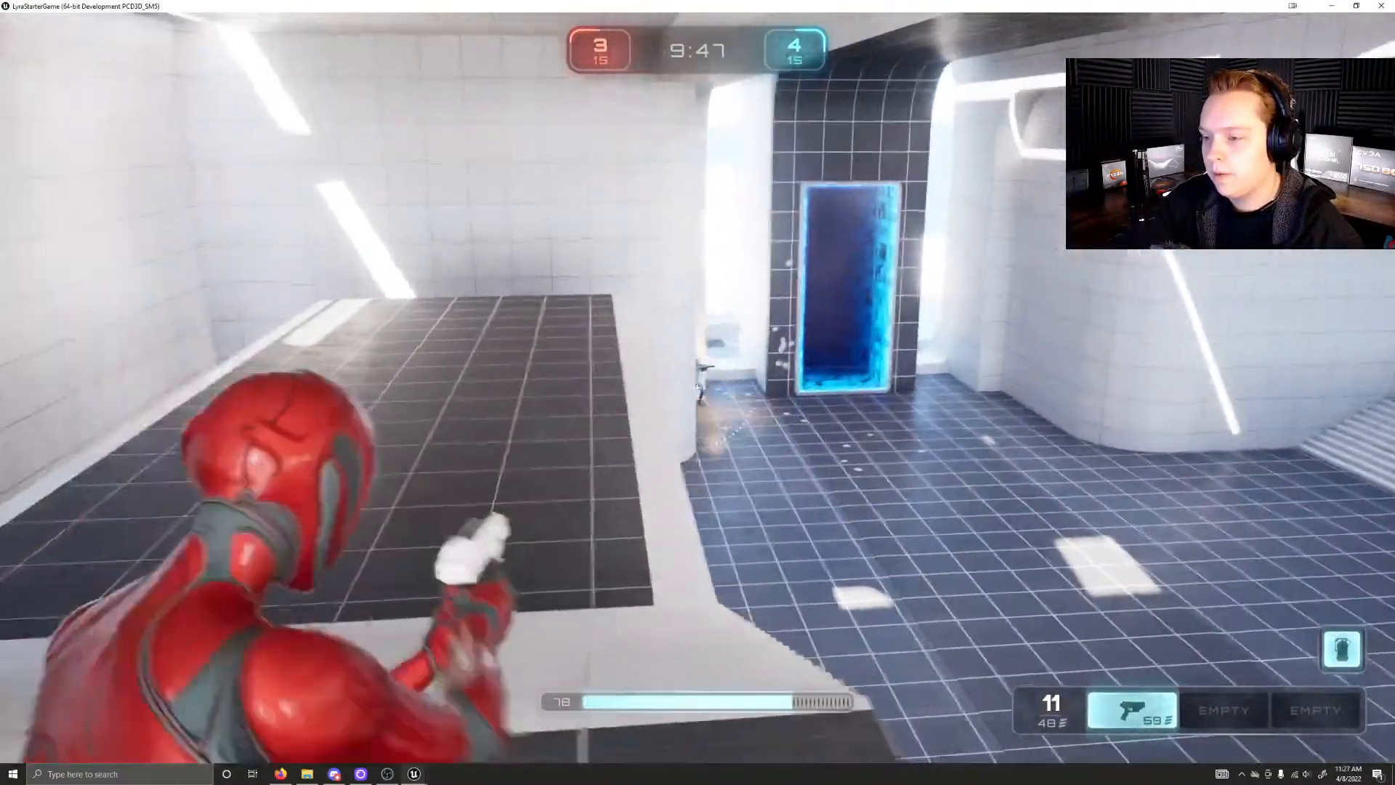
click(697, 388)
click(698, 388)
click(697, 388)
Step: Go down to the blue portal, teleport through it and run across the bridge into the lower corridor
key(w)
key(w)
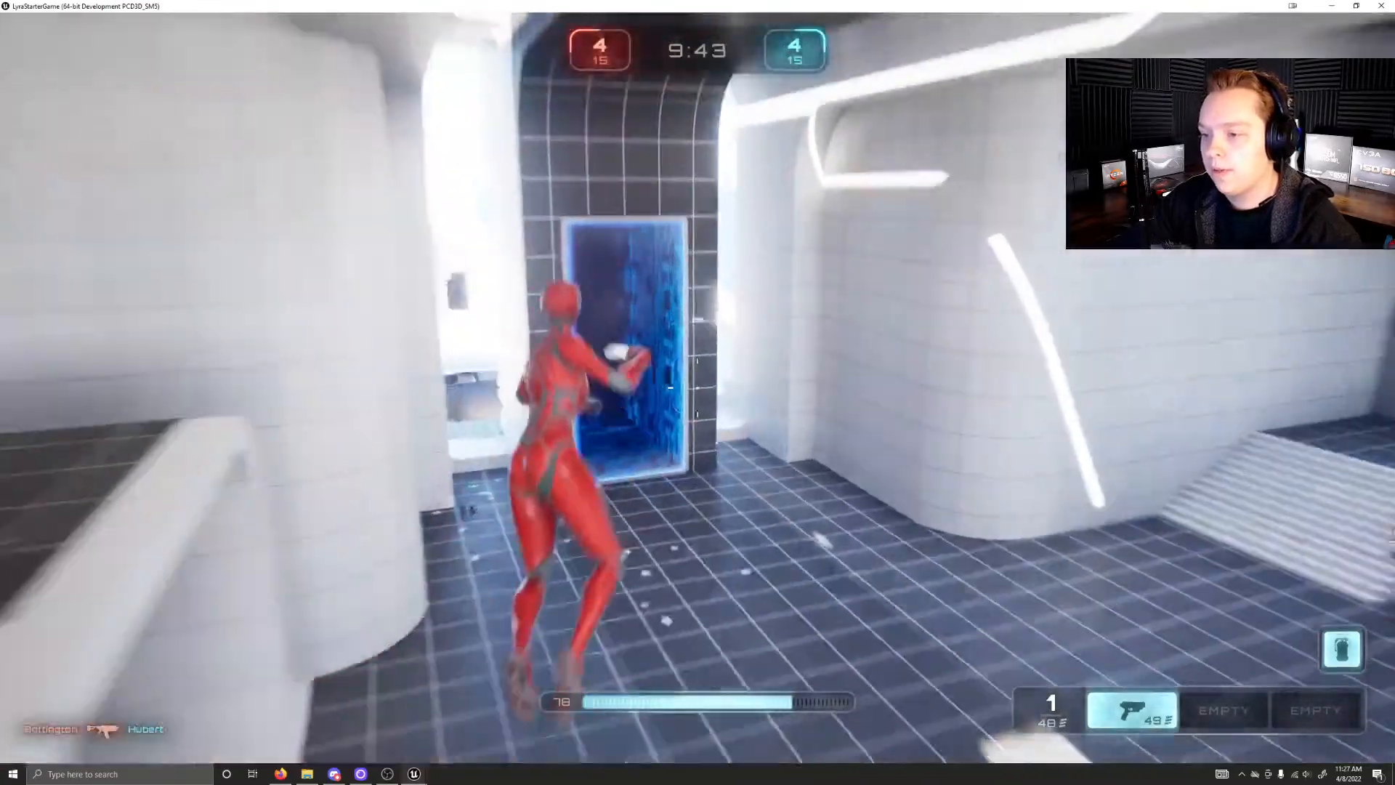
key(w)
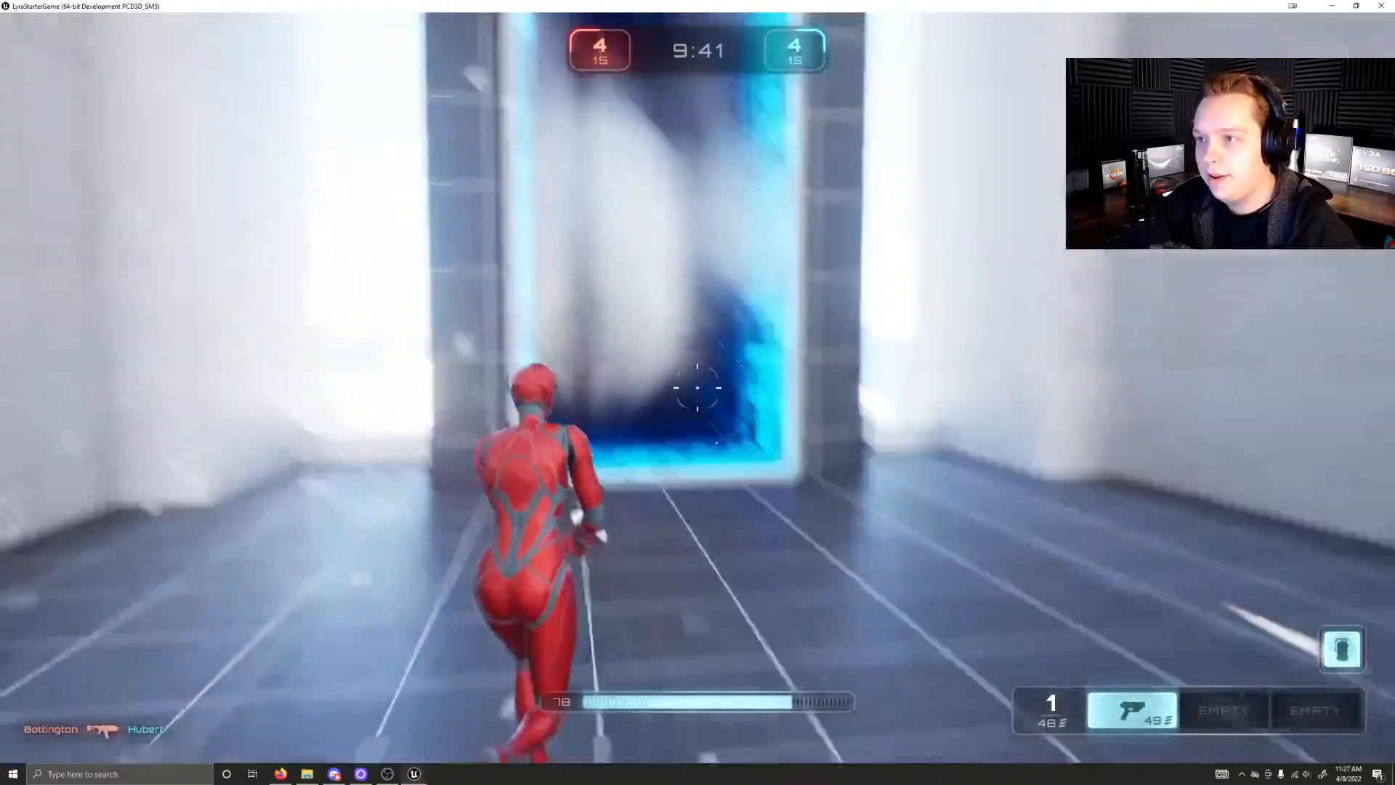
key(w)
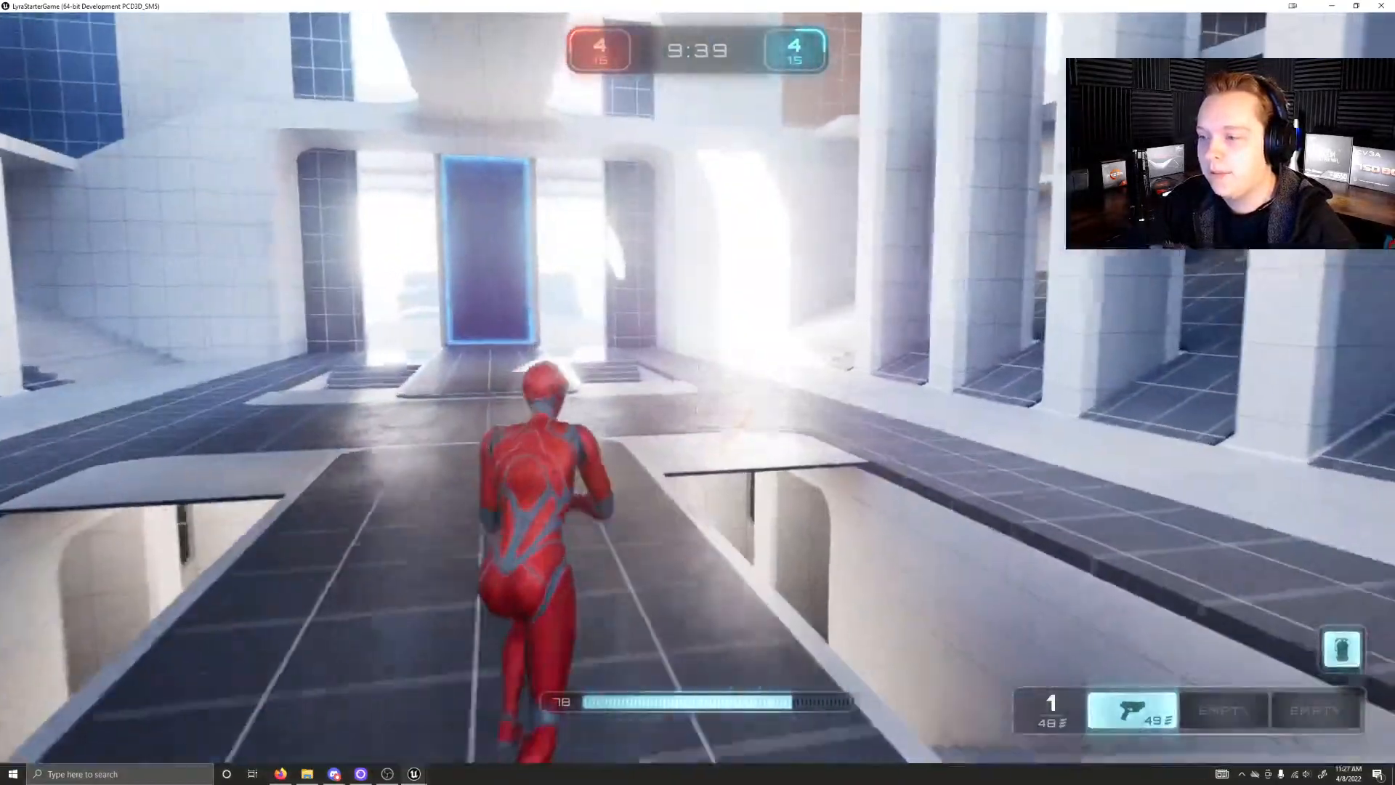
key(w)
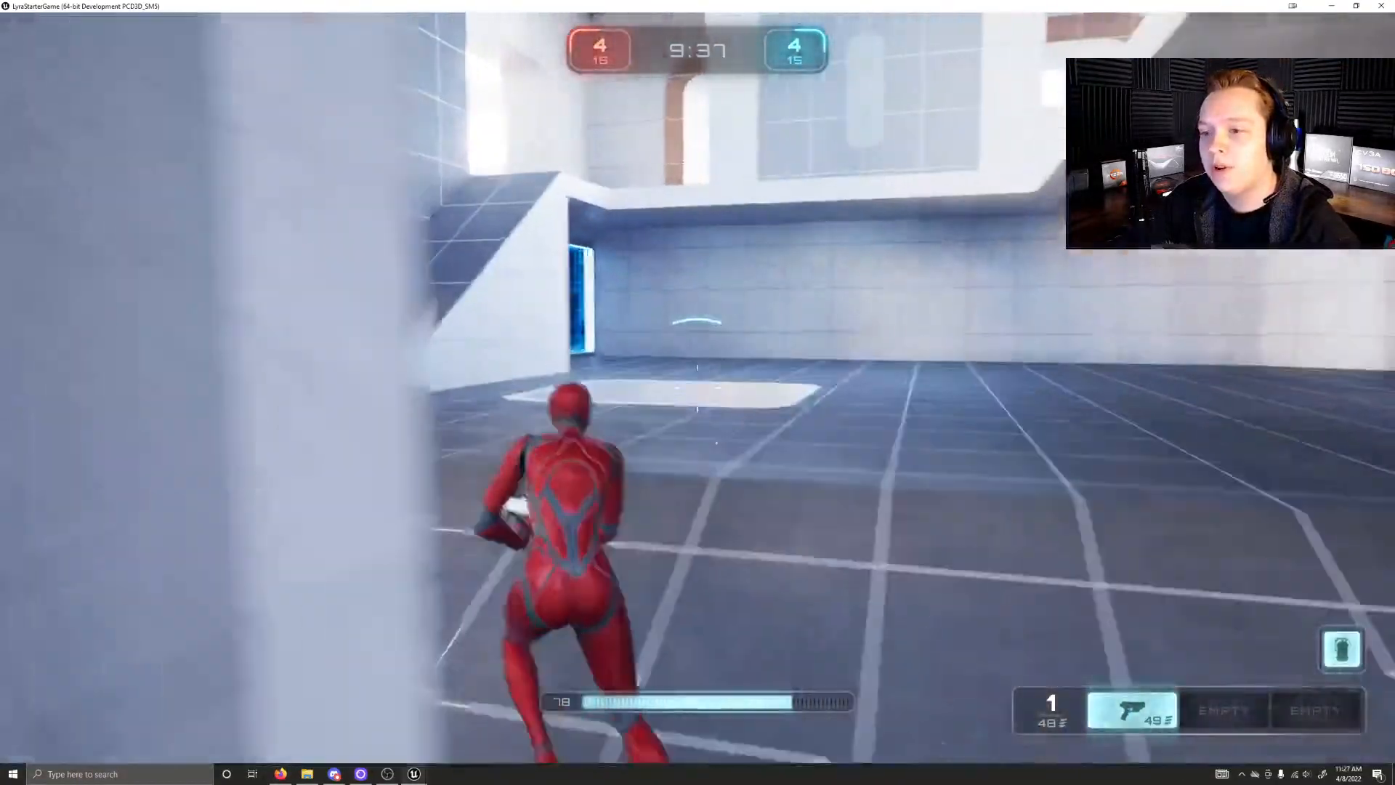
key(space)
key(w)
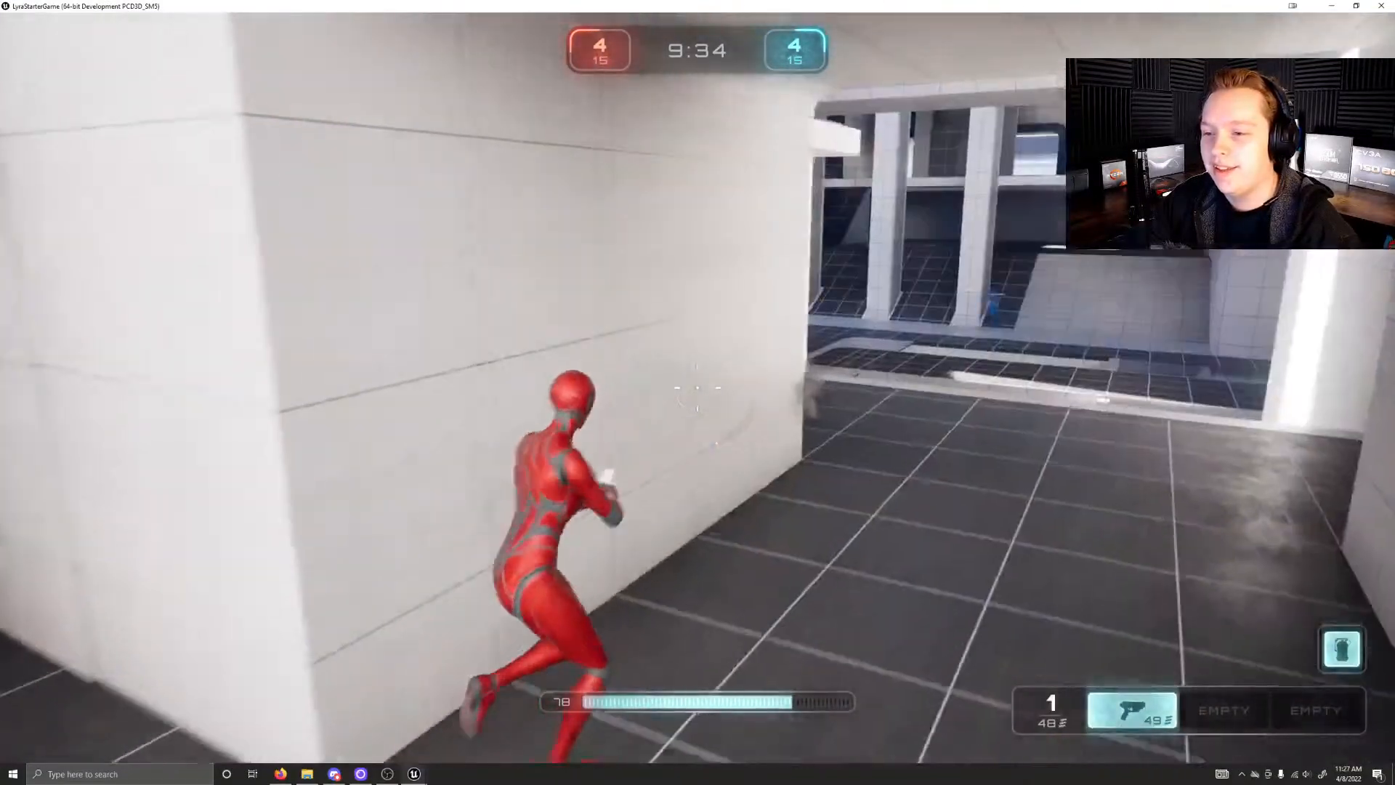
Step: Aim the pistol from behind the corridor wall and fire repeatedly at the distant blue opponent, reloading between bursts
right_click(697, 388)
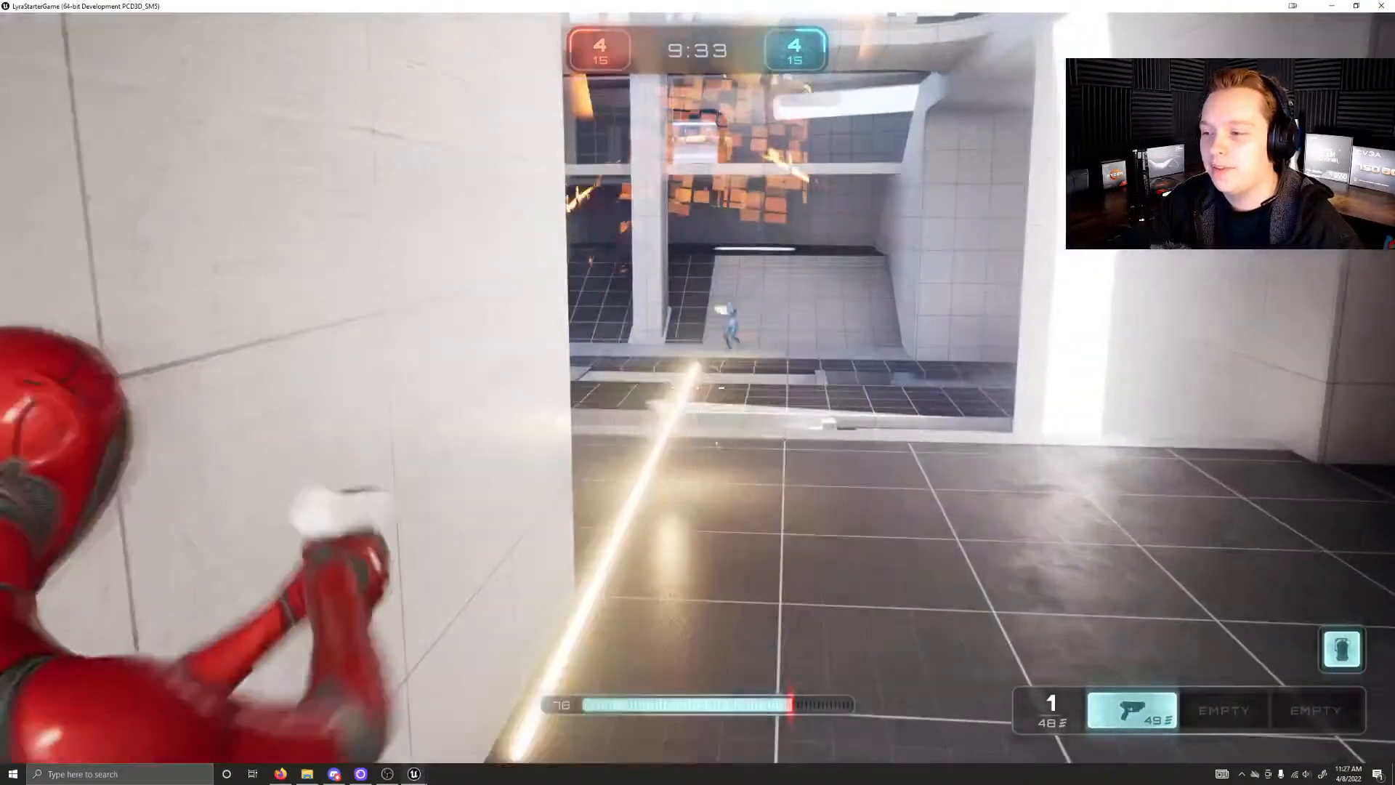
click(698, 388)
click(698, 388)
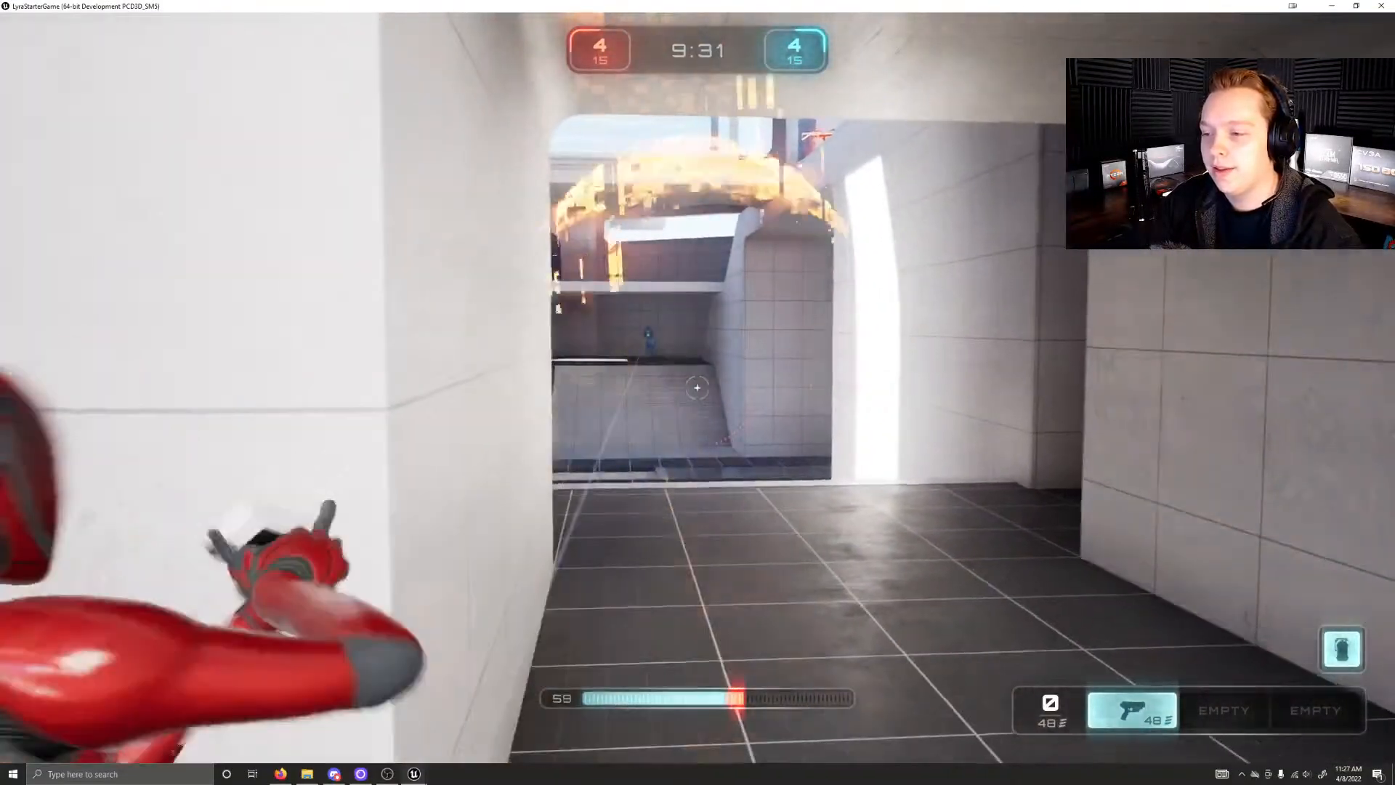
key(w)
click(698, 388)
click(698, 388)
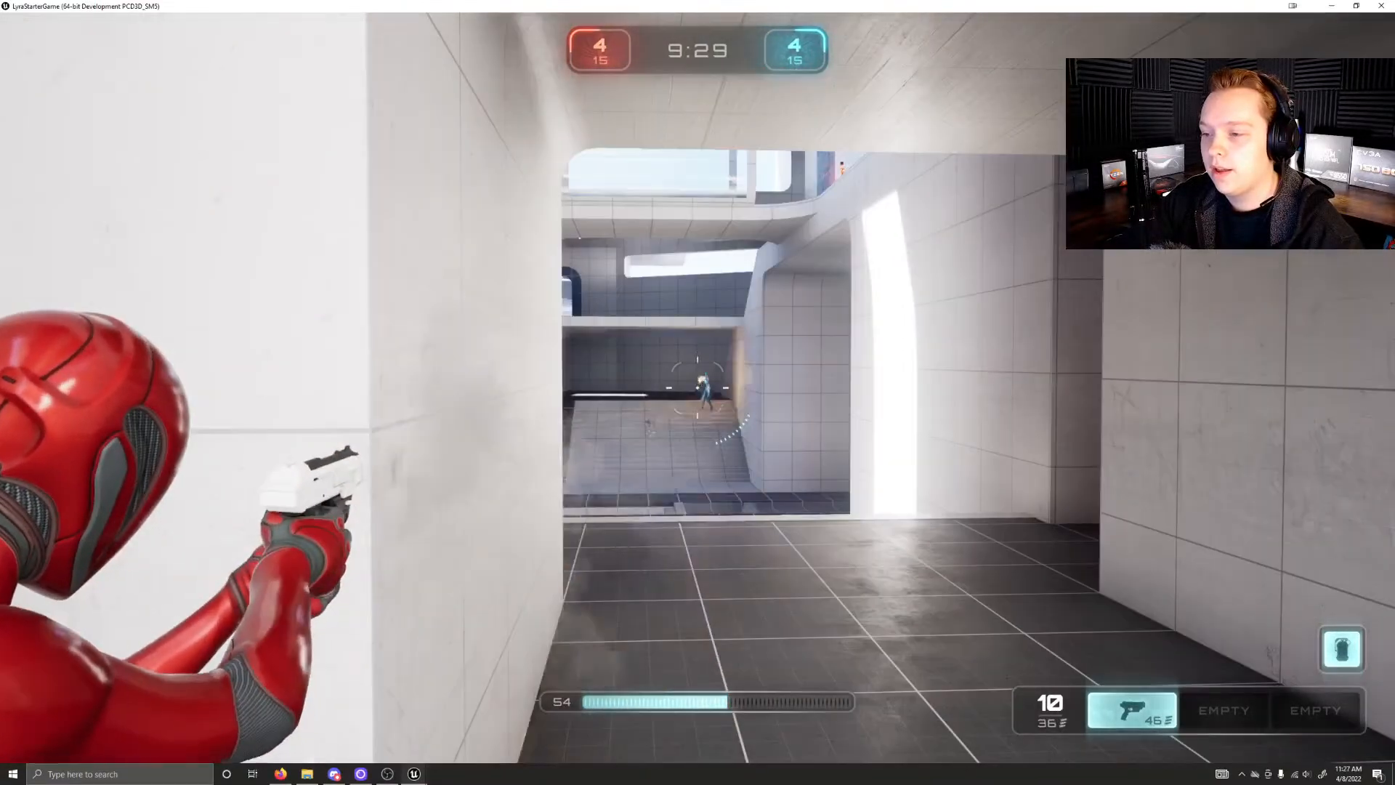
click(697, 388)
click(697, 388)
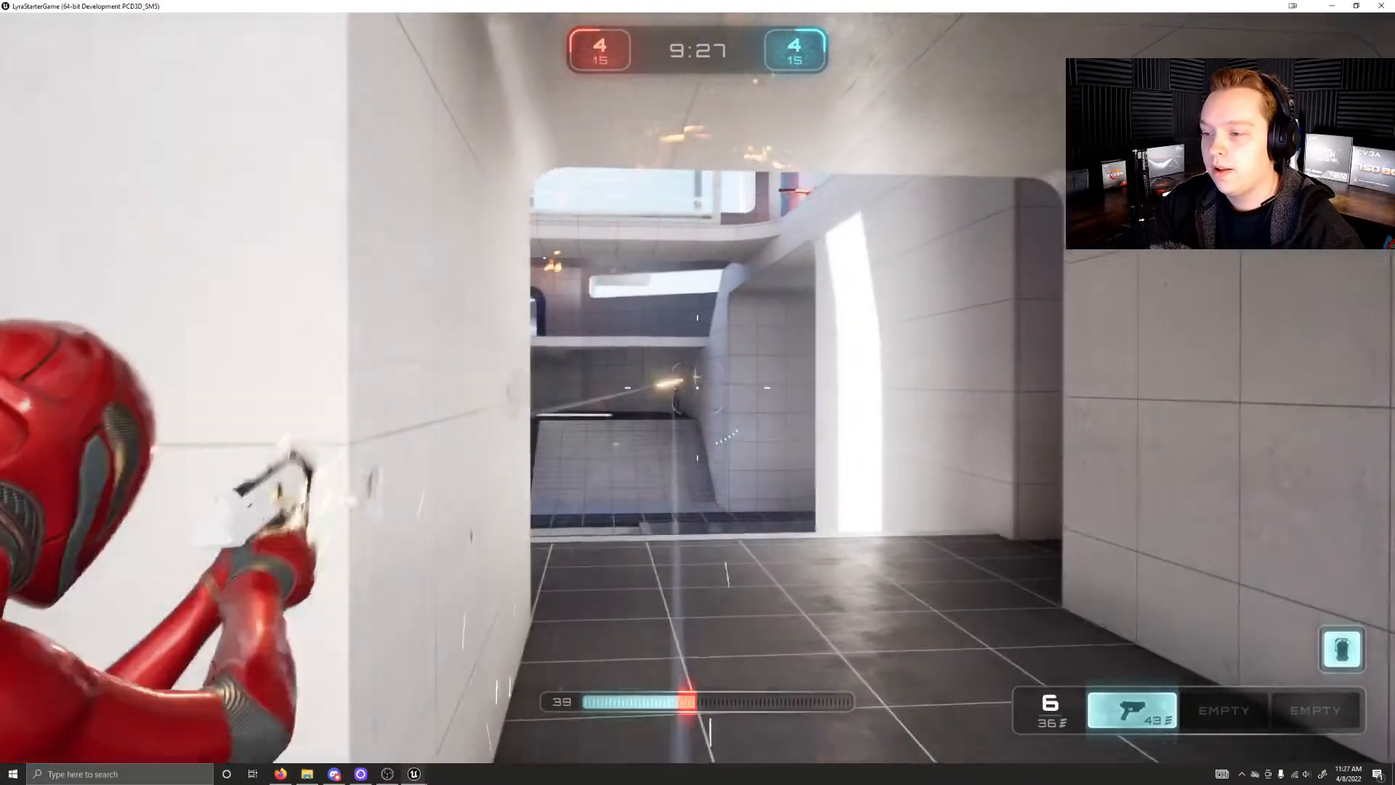
click(698, 388)
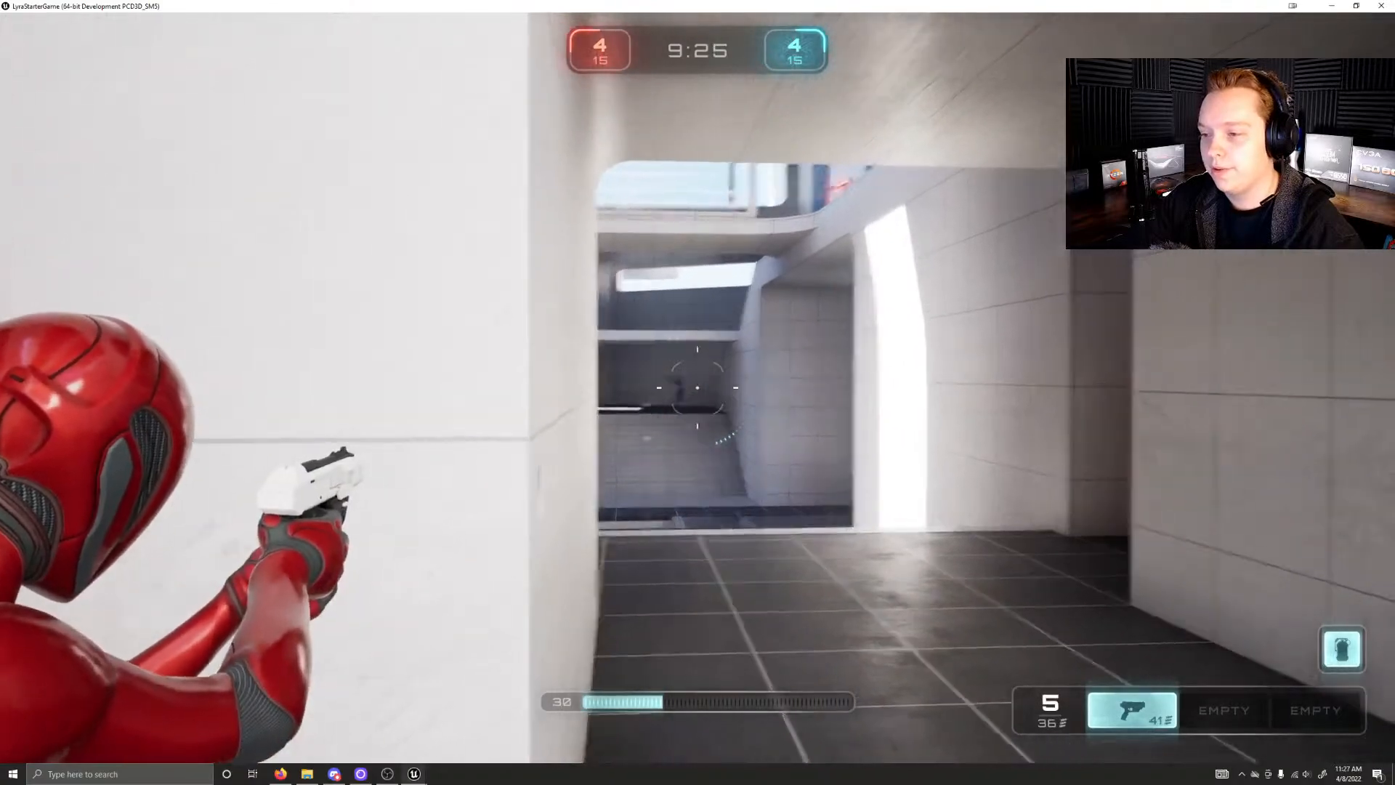
Step: Retreat from the corridor, restore health at the green pickup in the alcove and head back toward the central stairs
key(w)
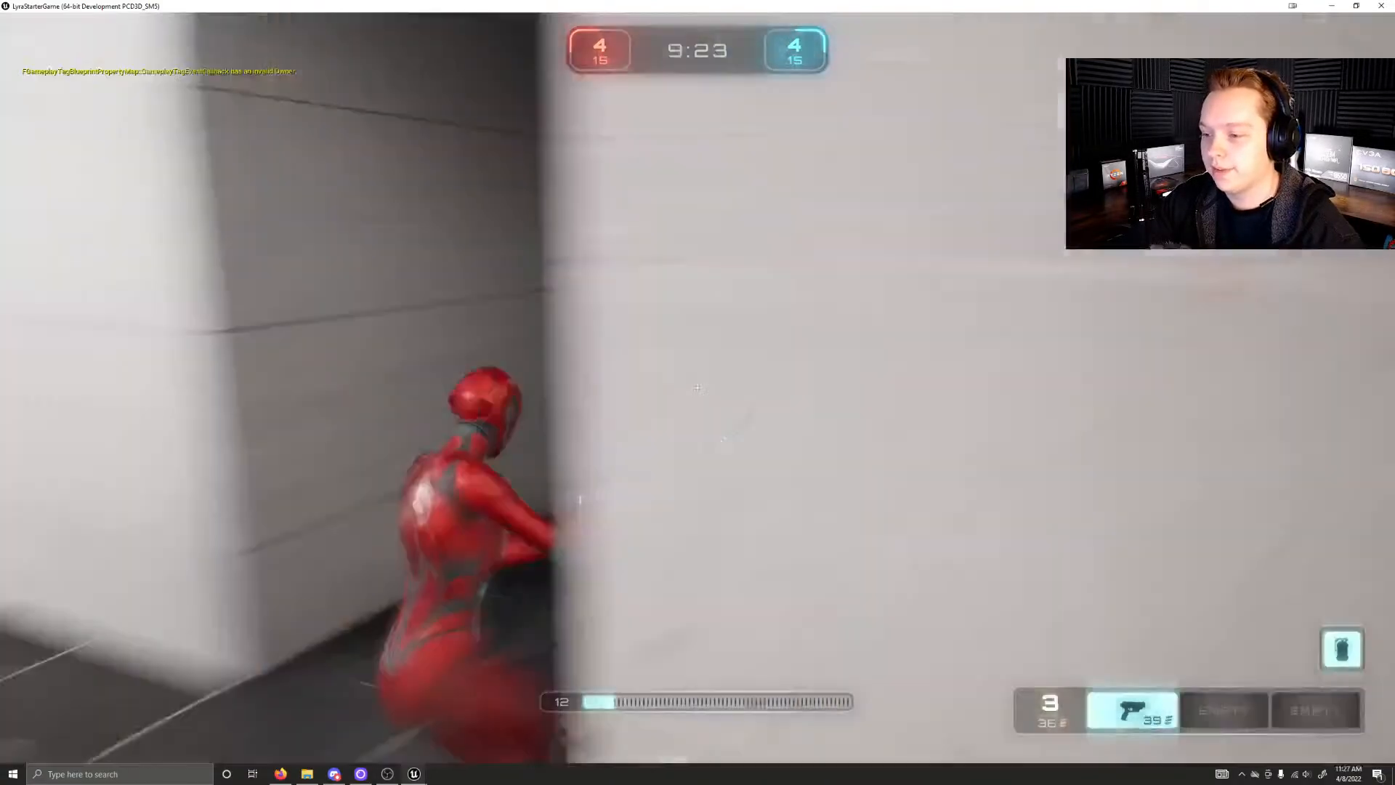
key(w)
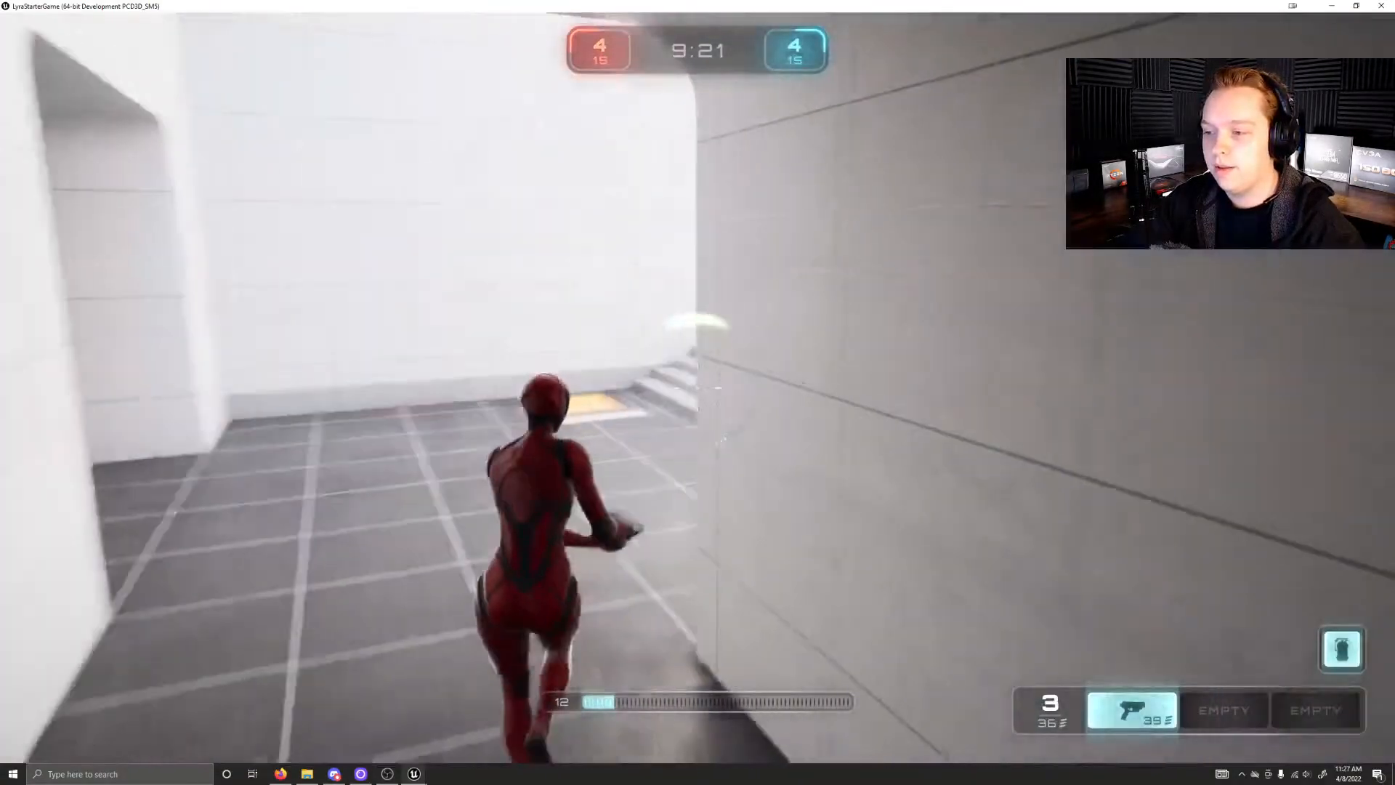
key(w)
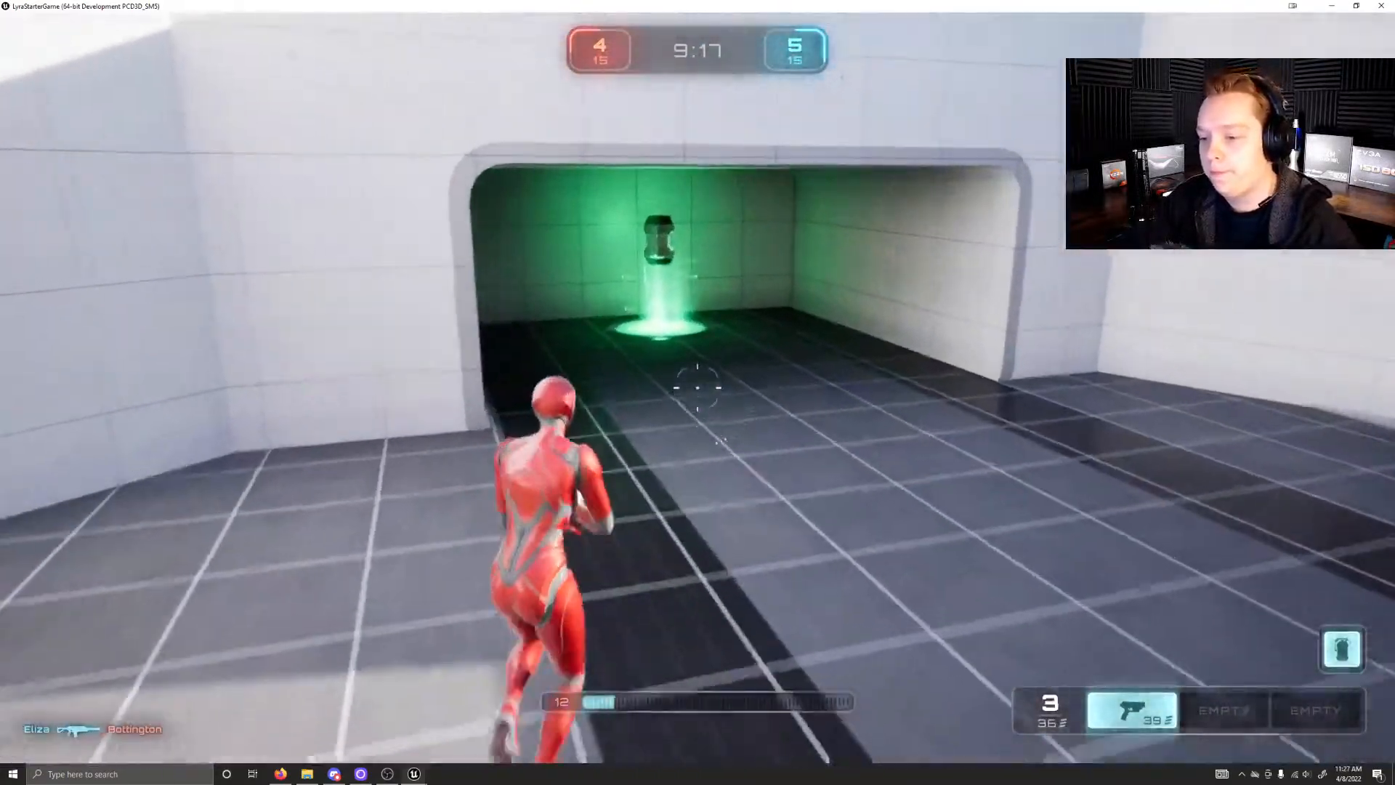
key(w)
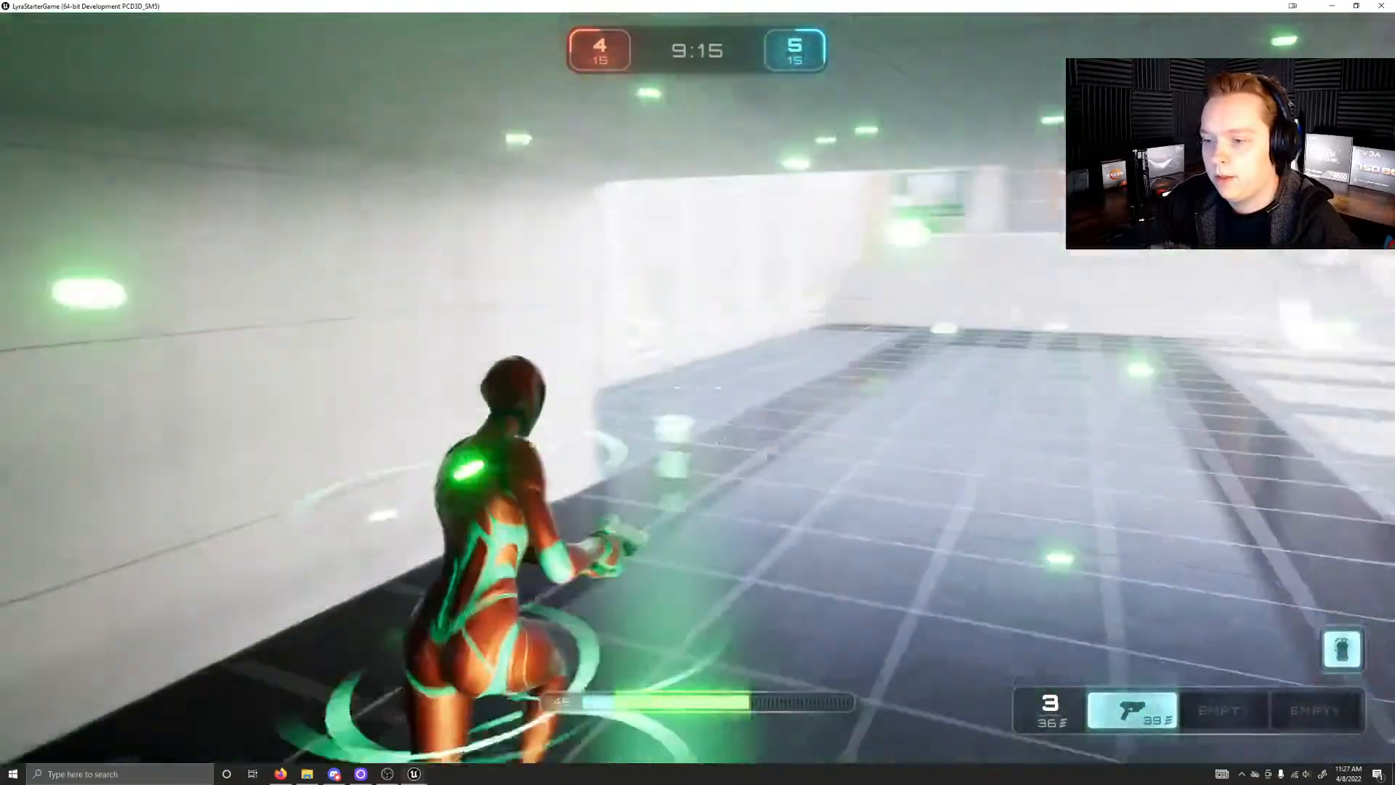
key(w)
key(w)
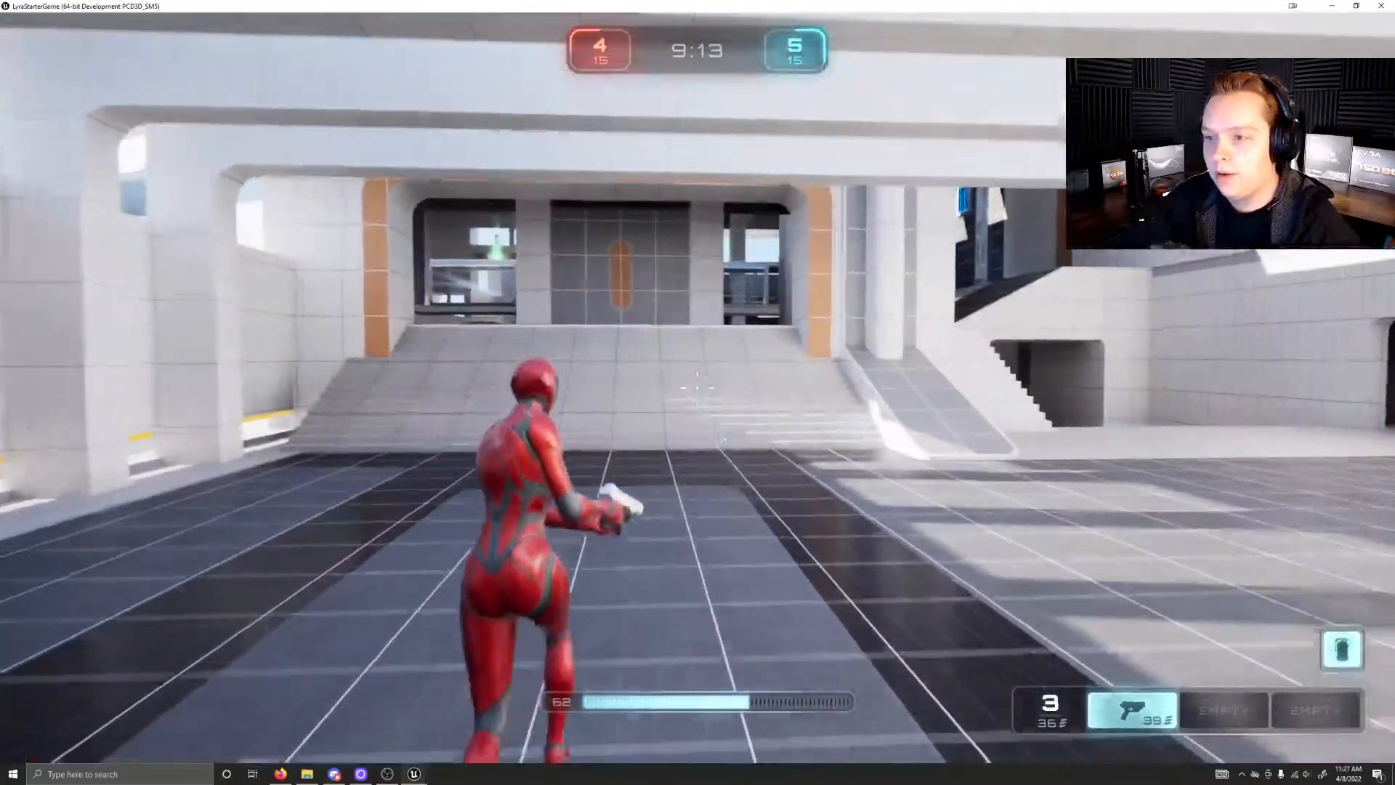
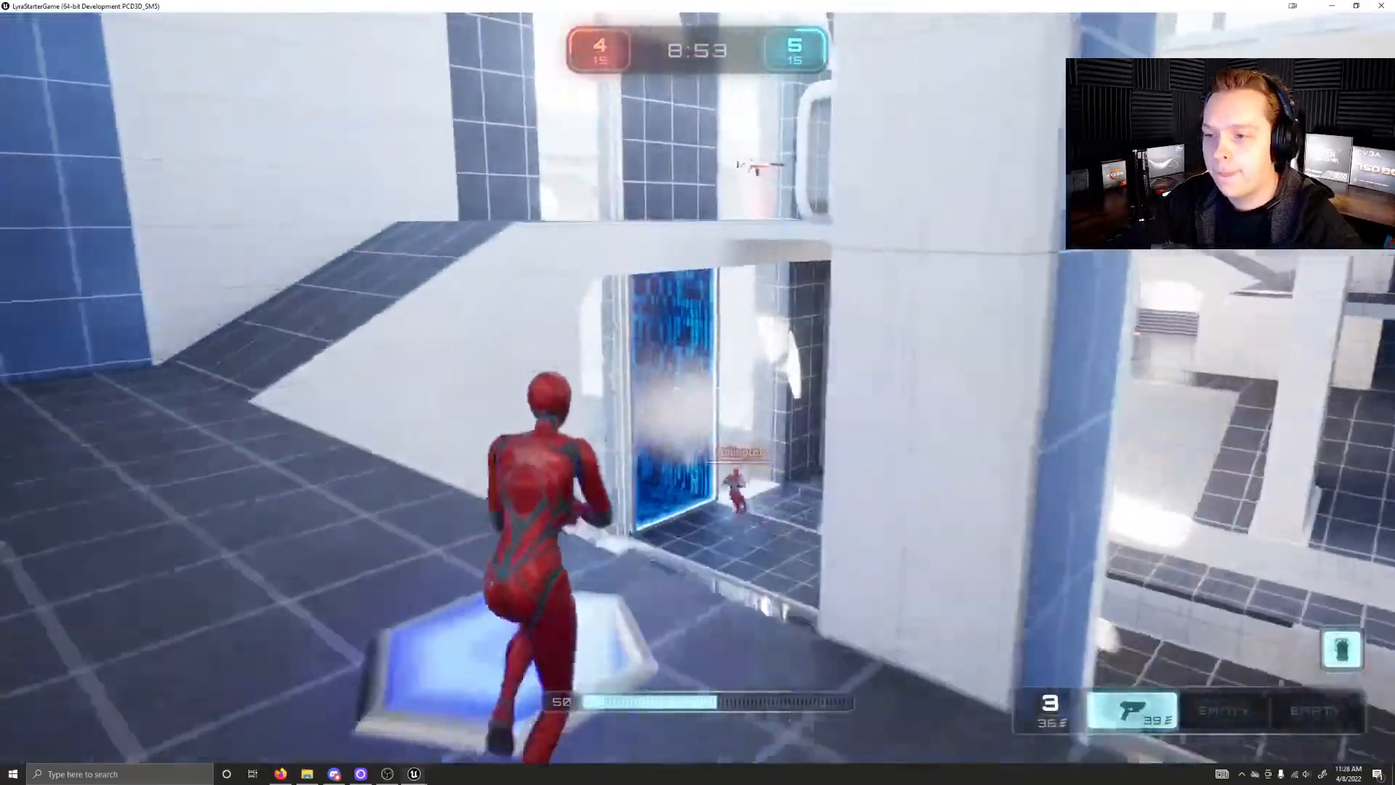
Step: Run past the blue jump pad to collect the rifle on the walkway and fire it over the edge
key(w)
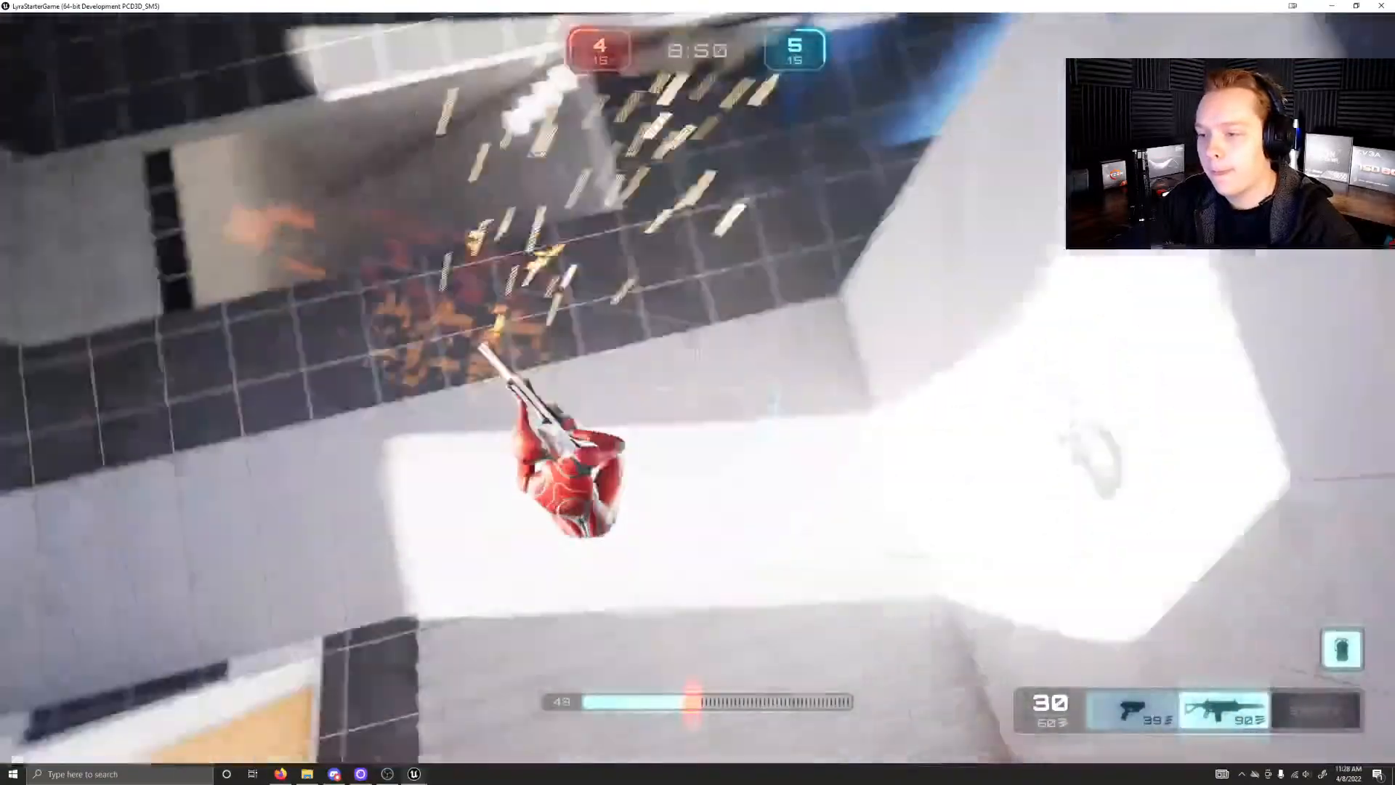
click(698, 387)
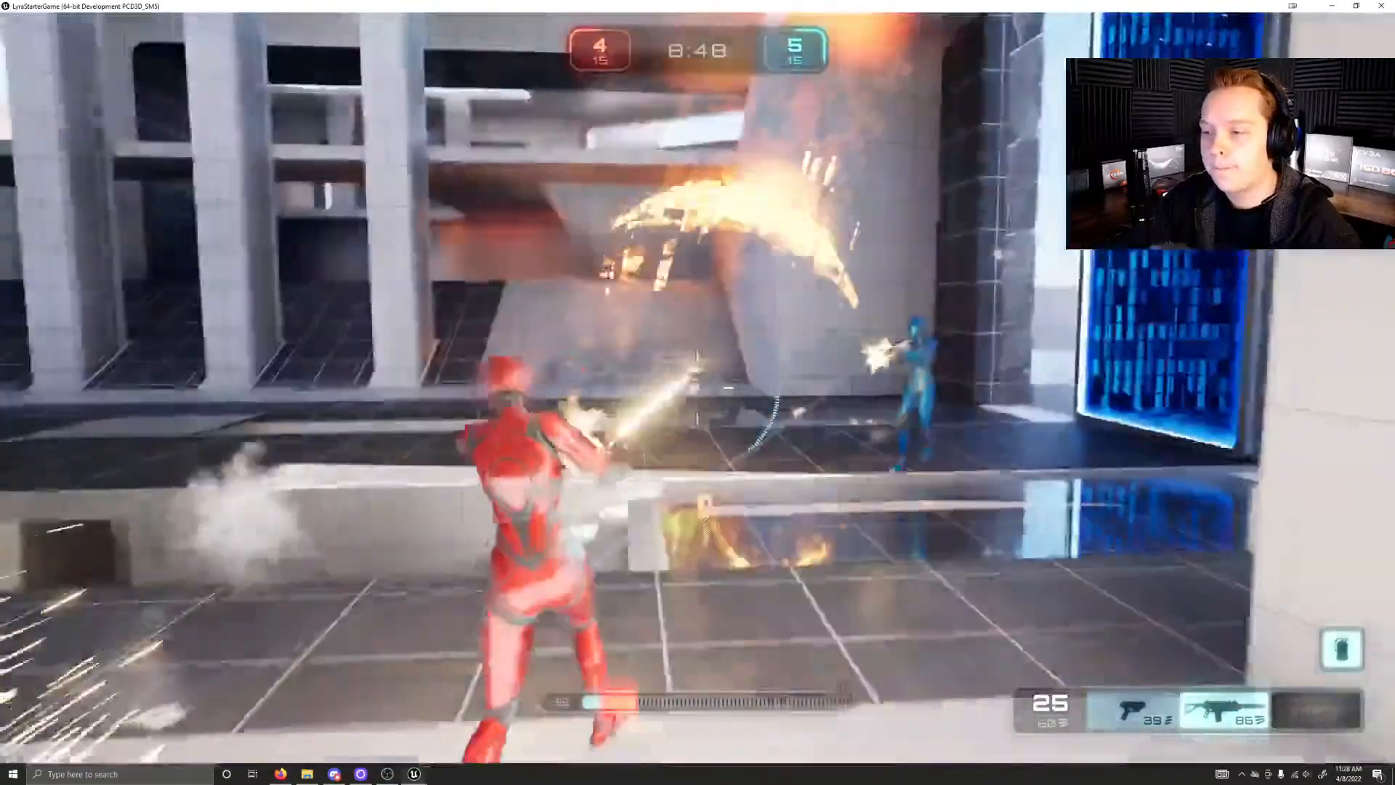
click(698, 388)
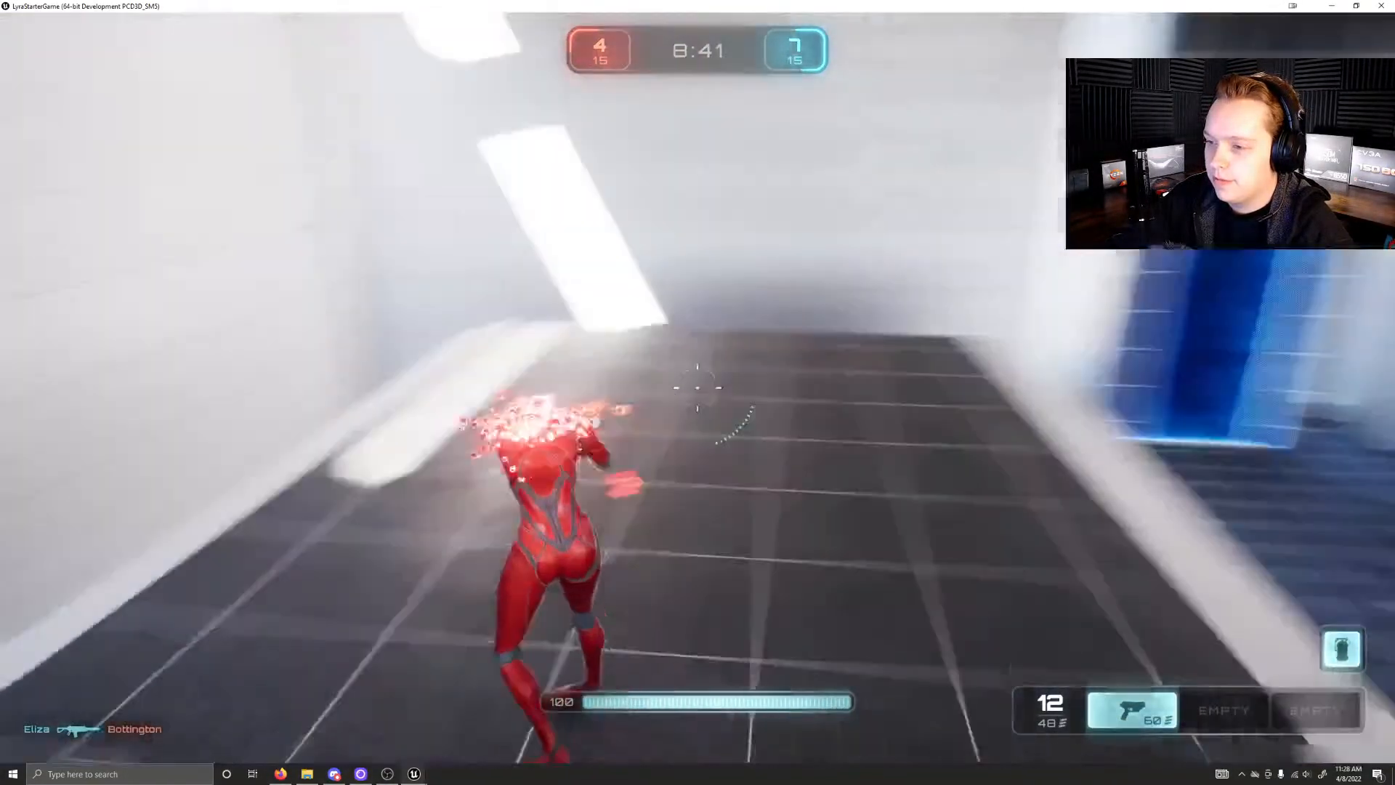
Step: Run from the respawn area past the blue portal and along the raised walkway
key(w)
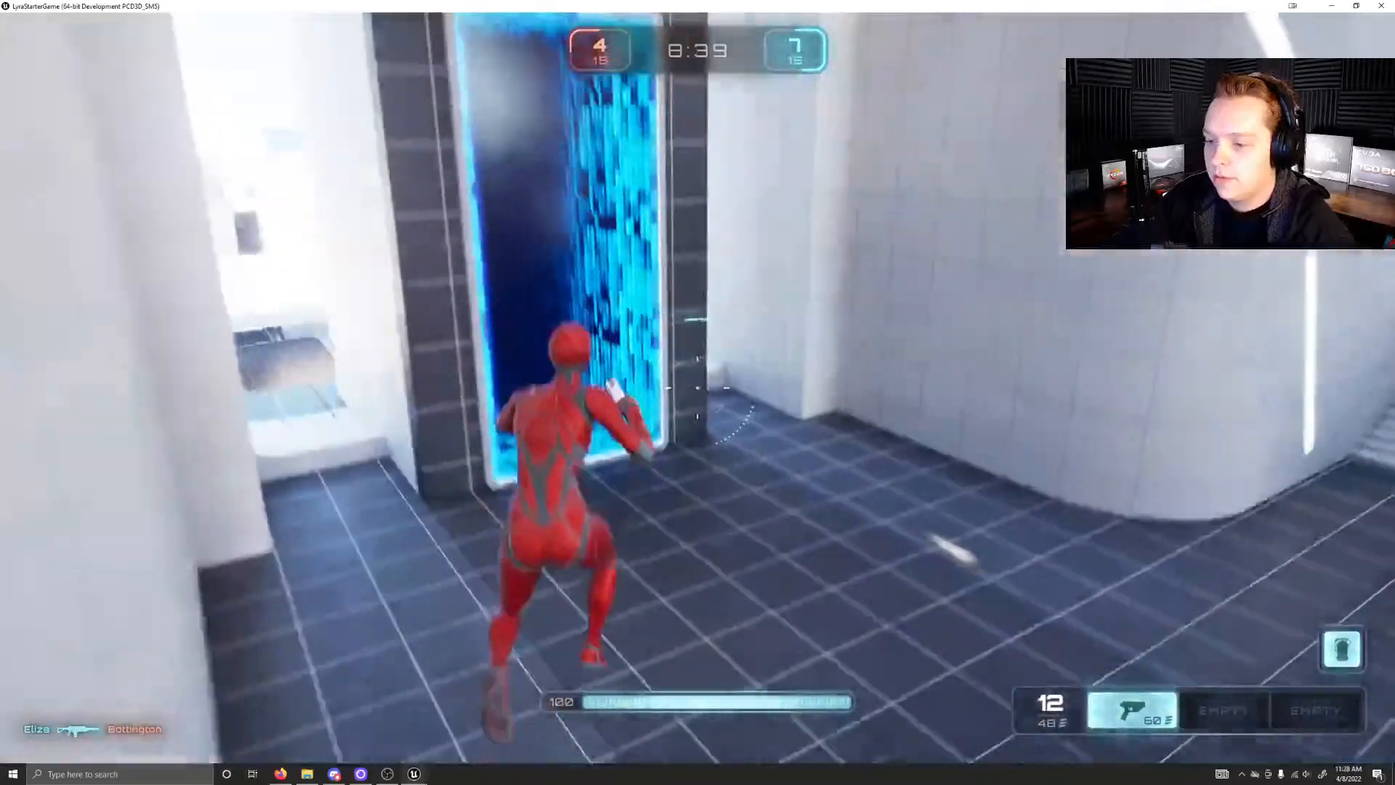
key(w)
key(w)
Step: Cross the stairwell and its steps to reach the open floor of the main hall
key(w)
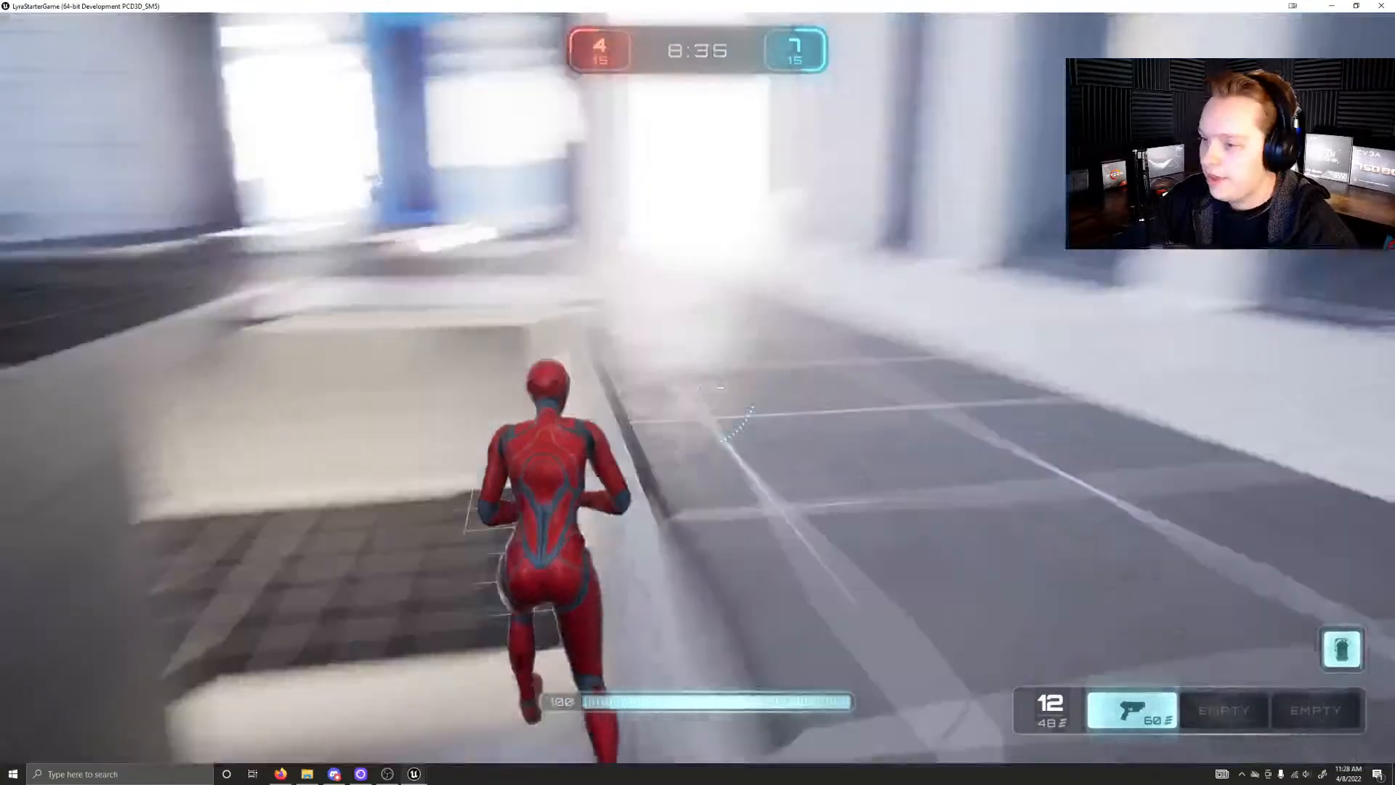
key(w)
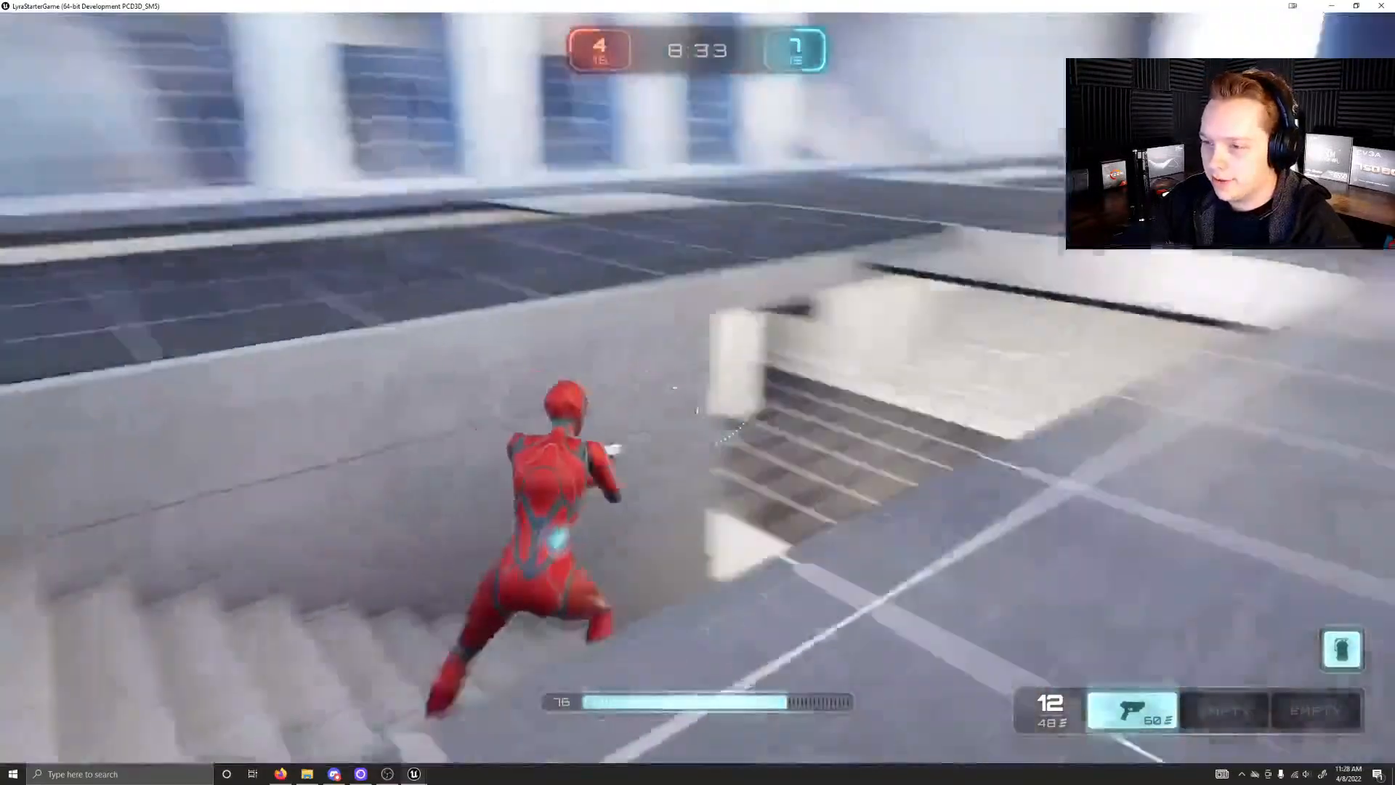
key(w)
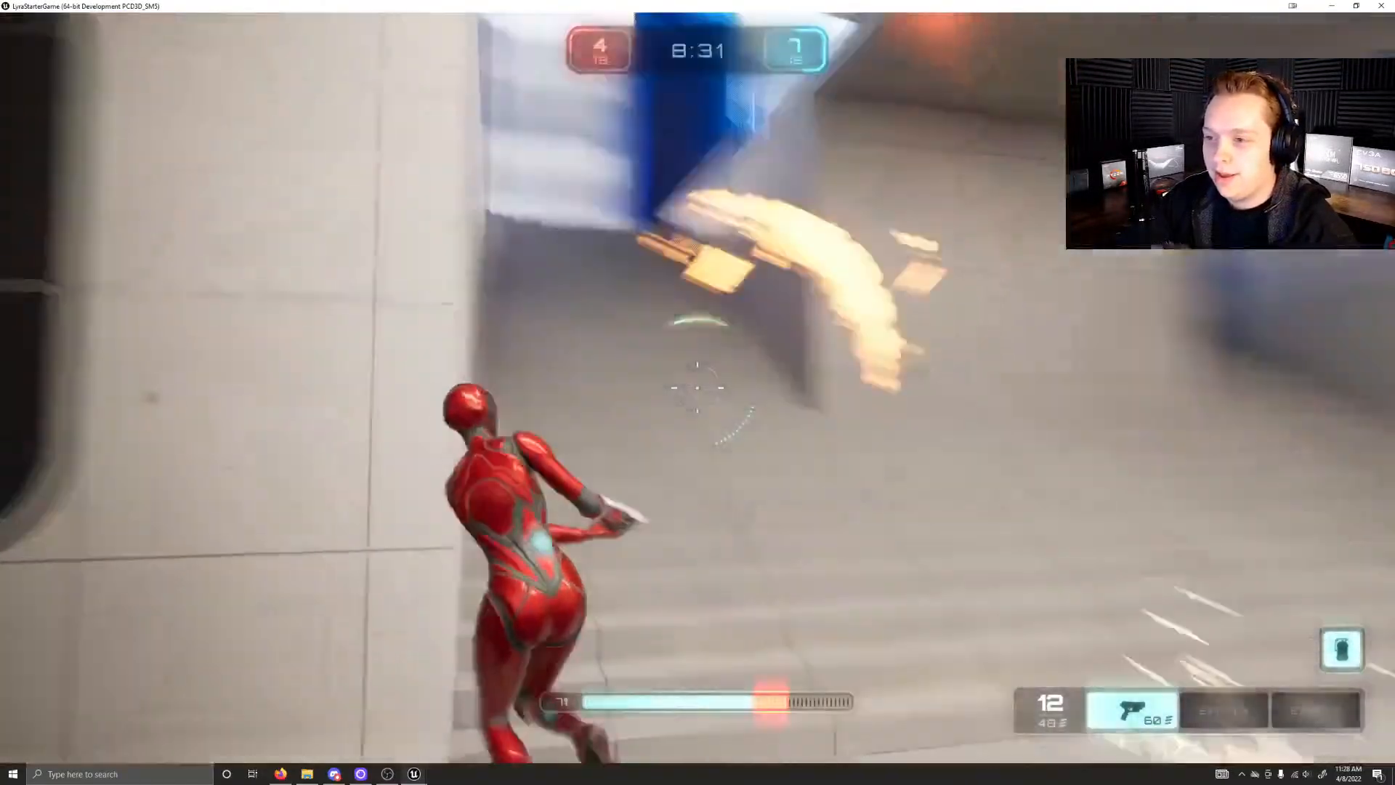
key(w)
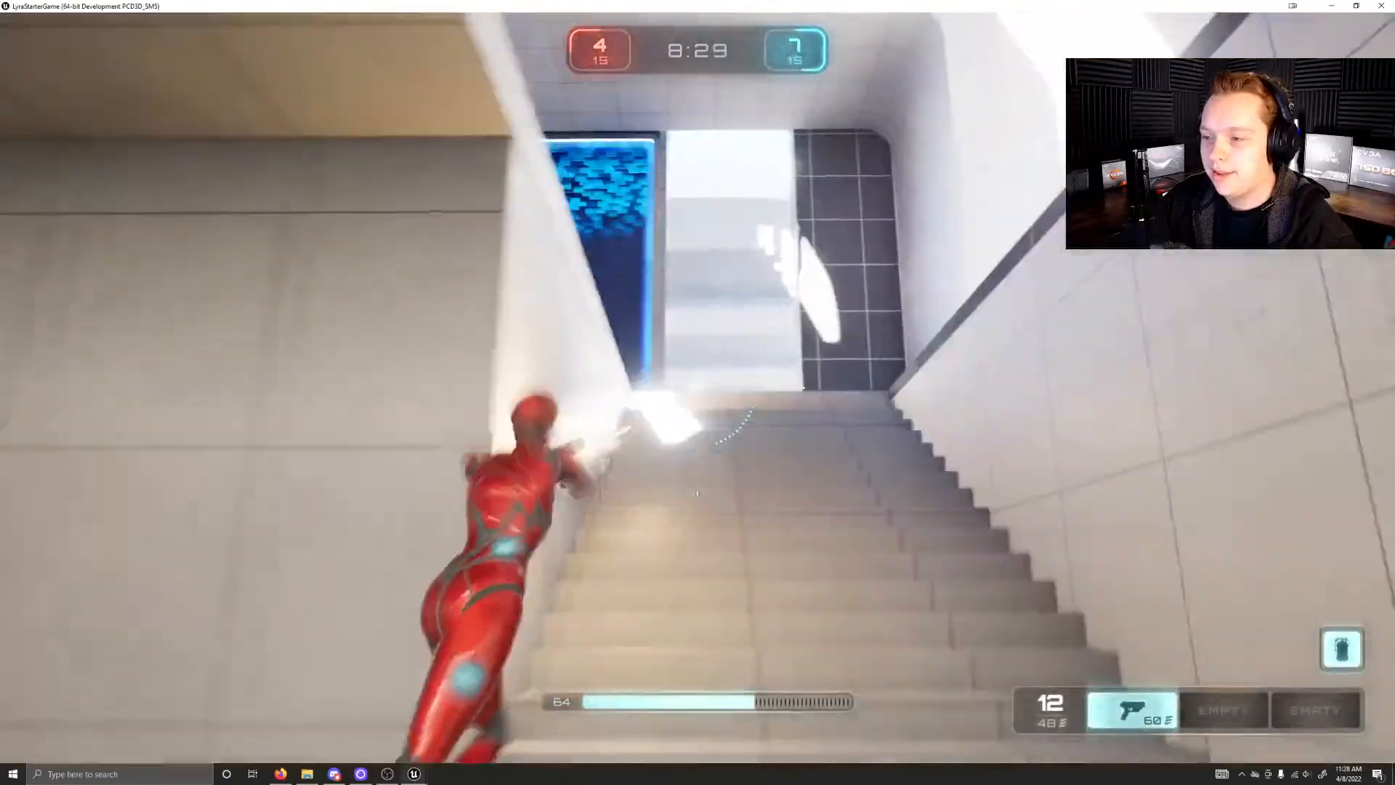
key(w)
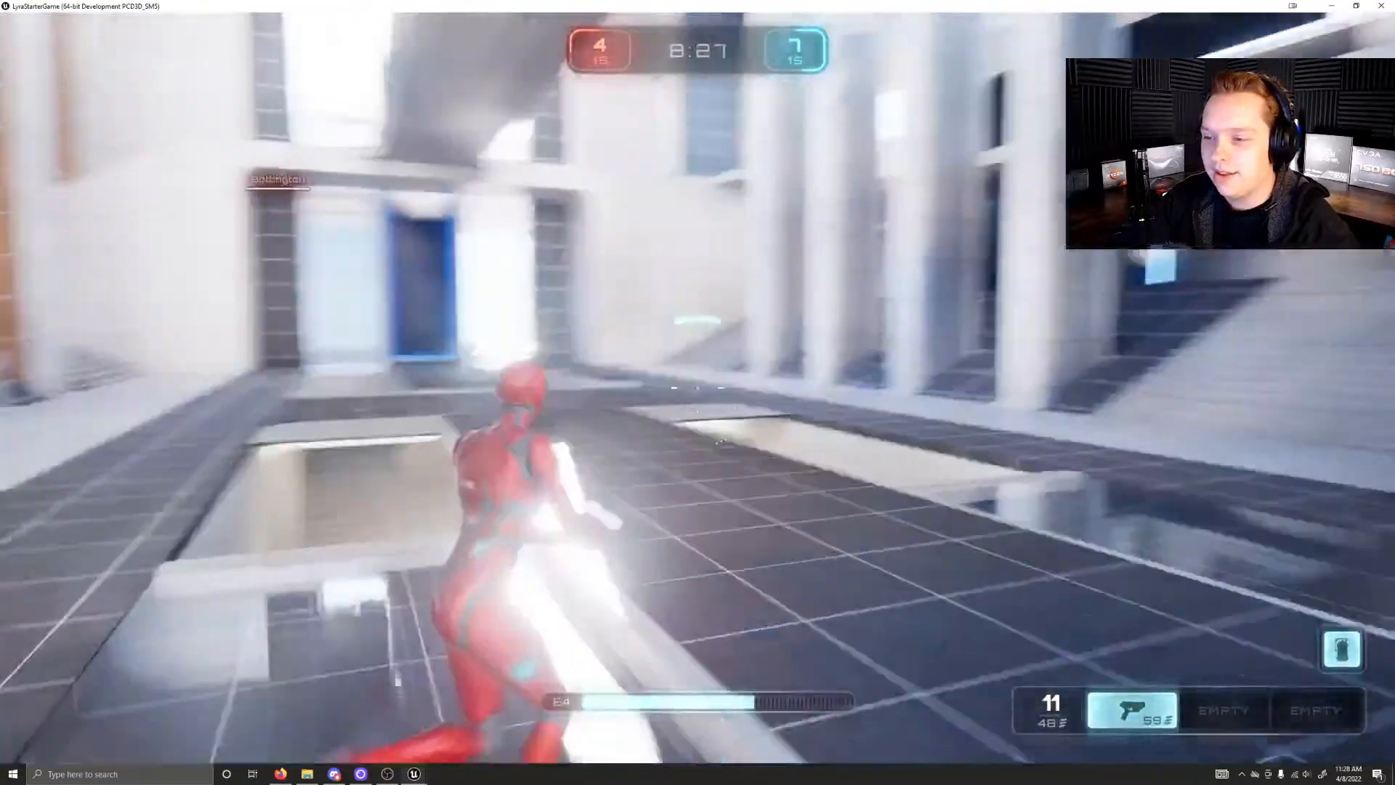
key(w)
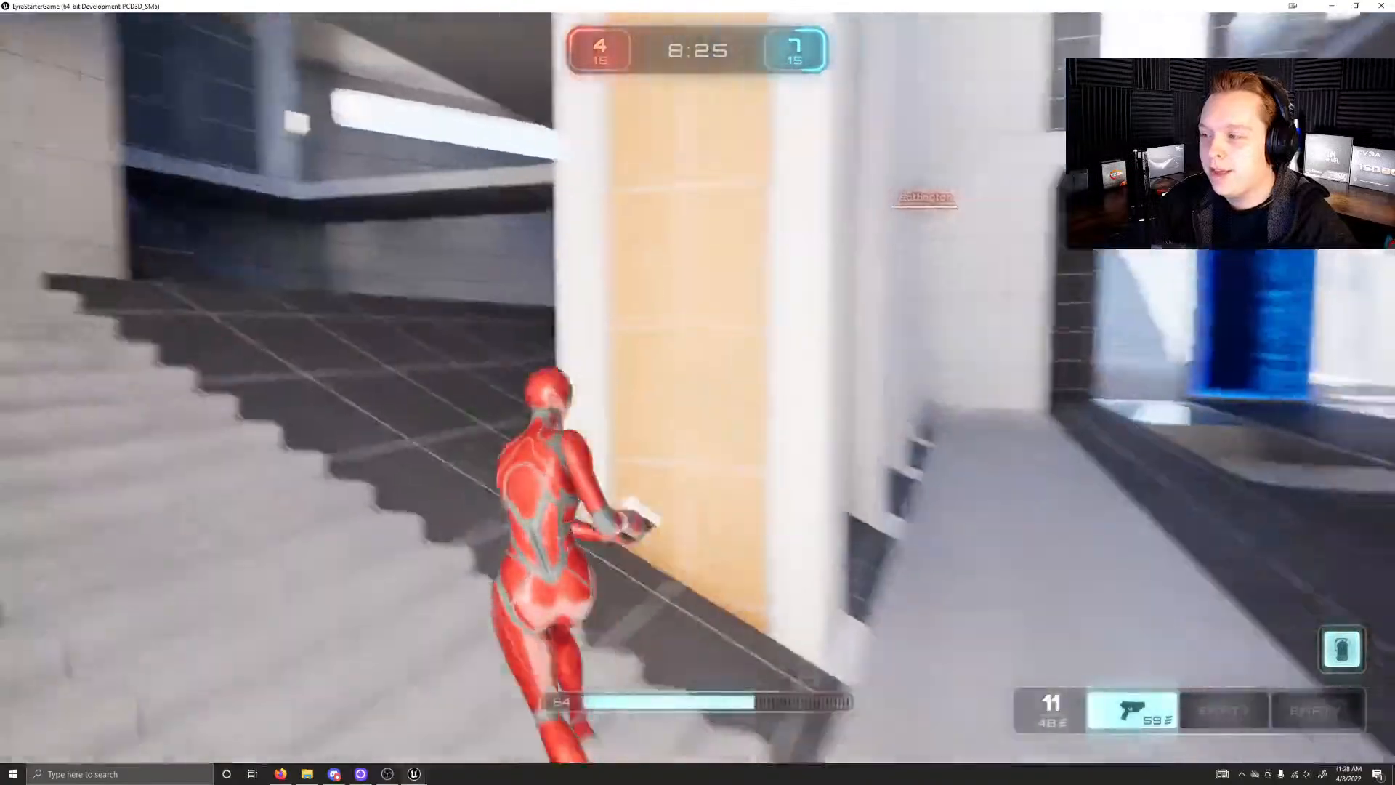
Step: Take cover behind the wall, reload the pistol and fire at the opponent beside the blue portal
key(w)
right_click(697, 387)
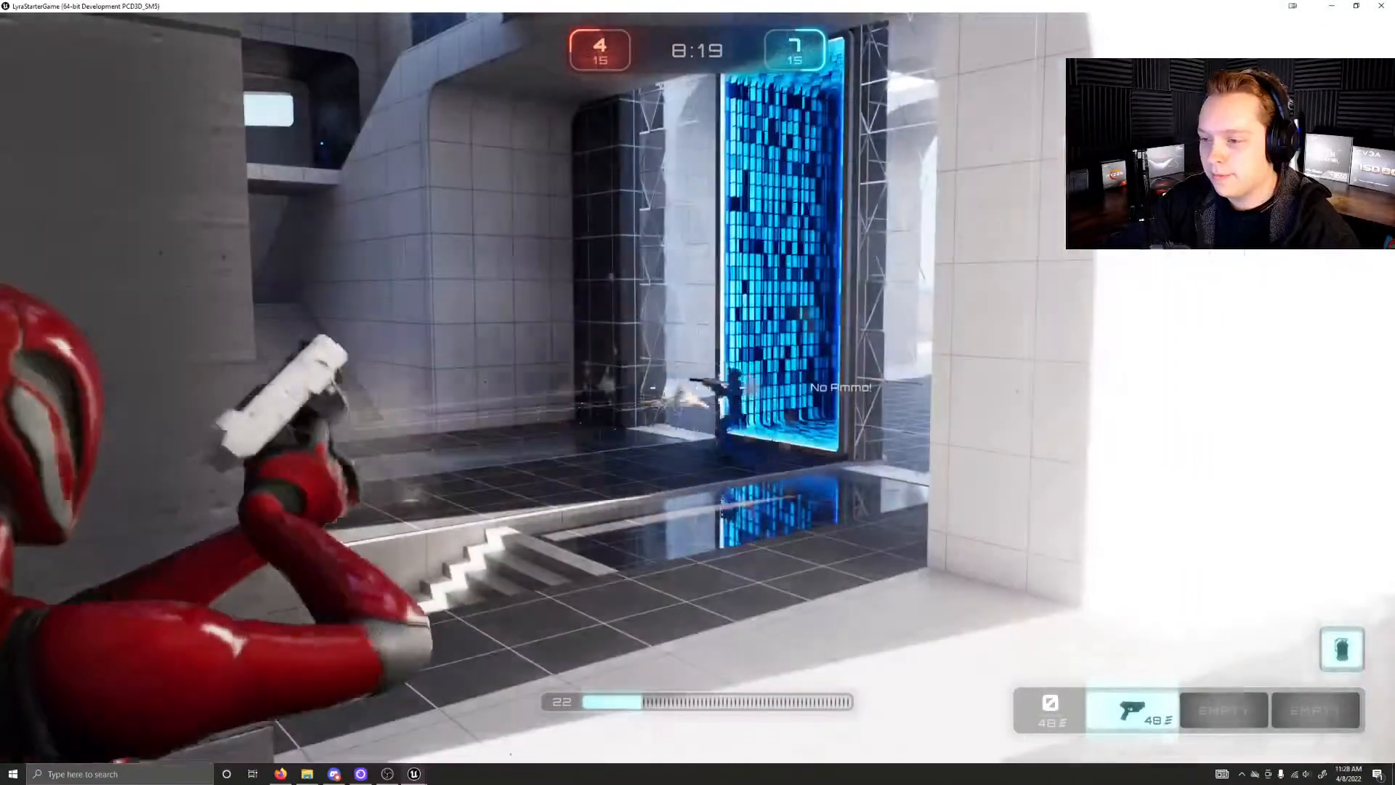
key(r)
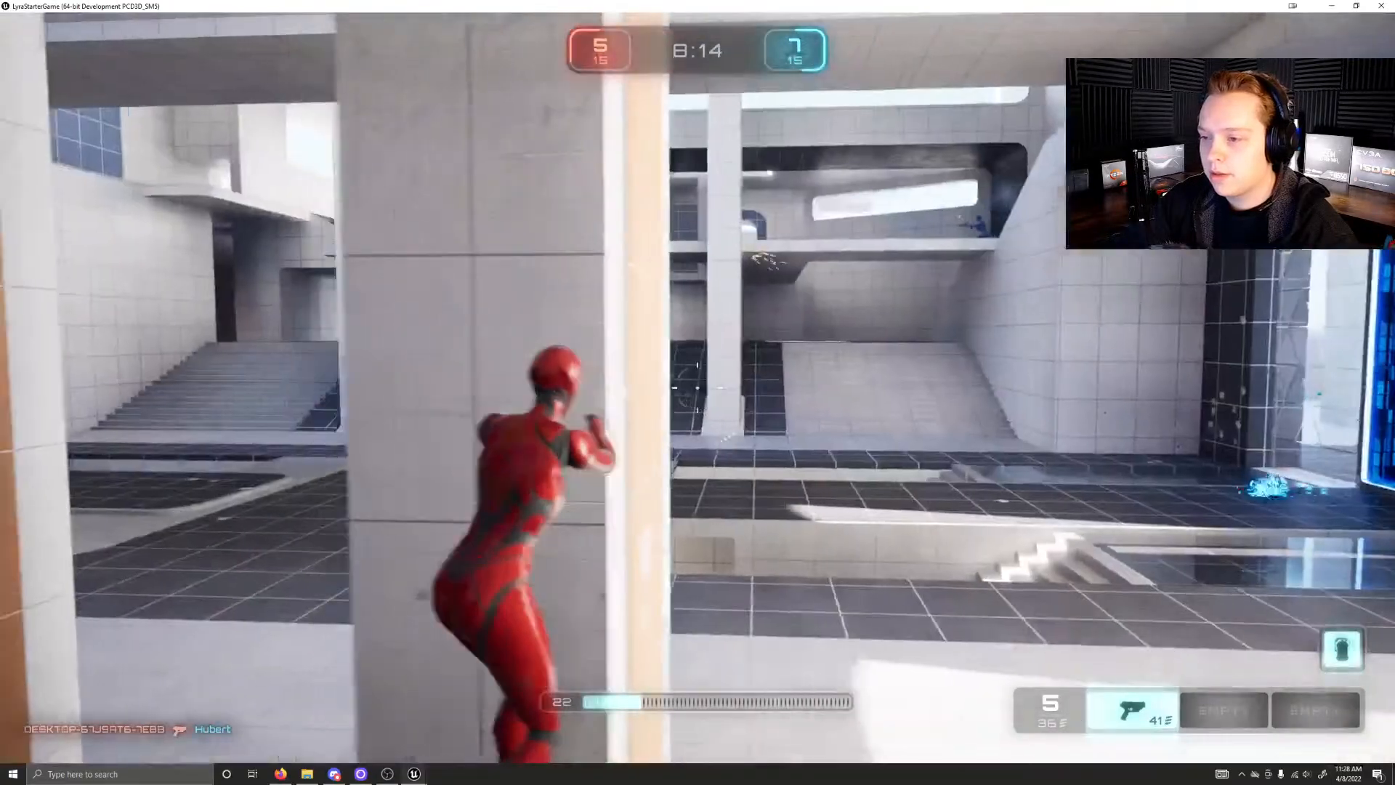
right_click(698, 387)
Step: Fire the pistol from cover toward the raised ledges, reload and shoot at the opponent on the upper walkway
click(698, 387)
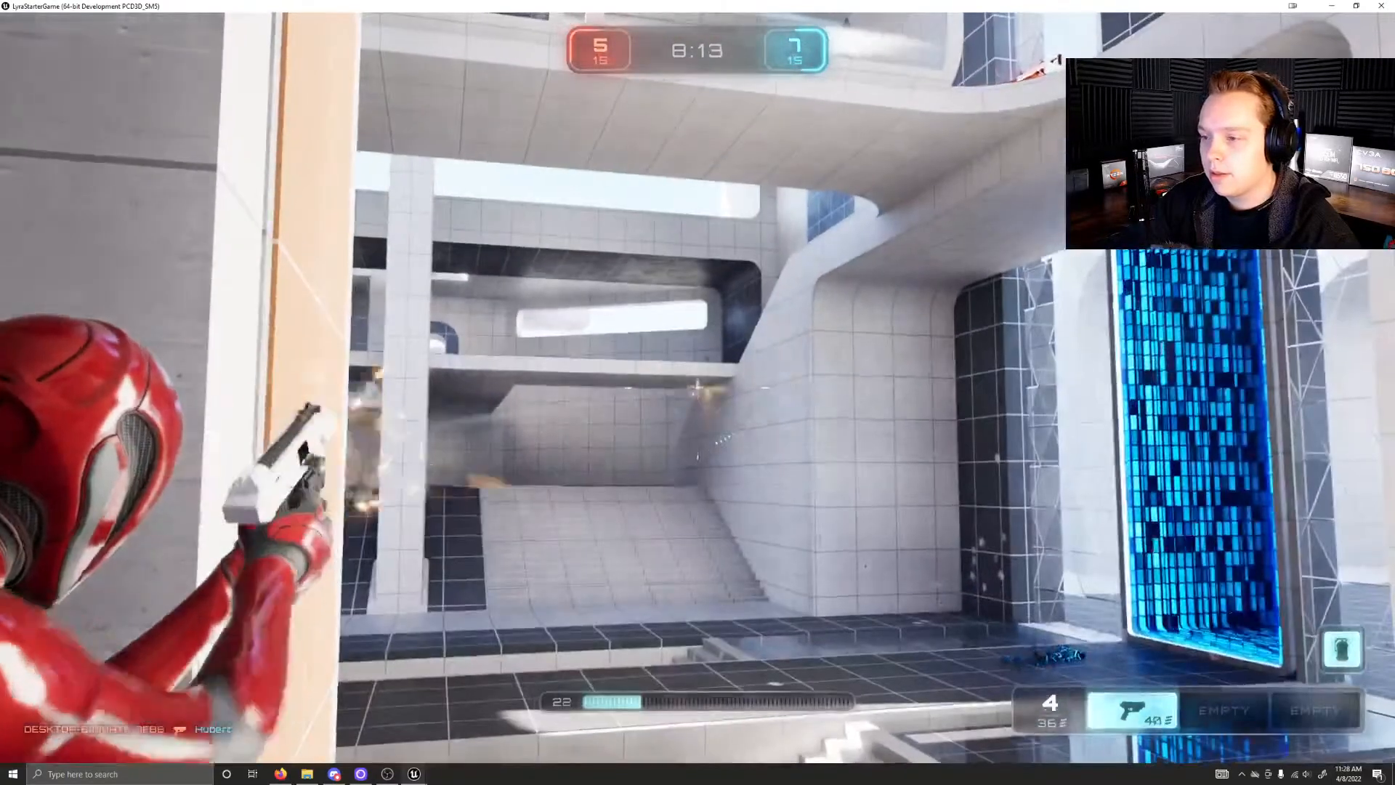
click(697, 388)
click(697, 387)
click(697, 387)
key(a)
click(697, 388)
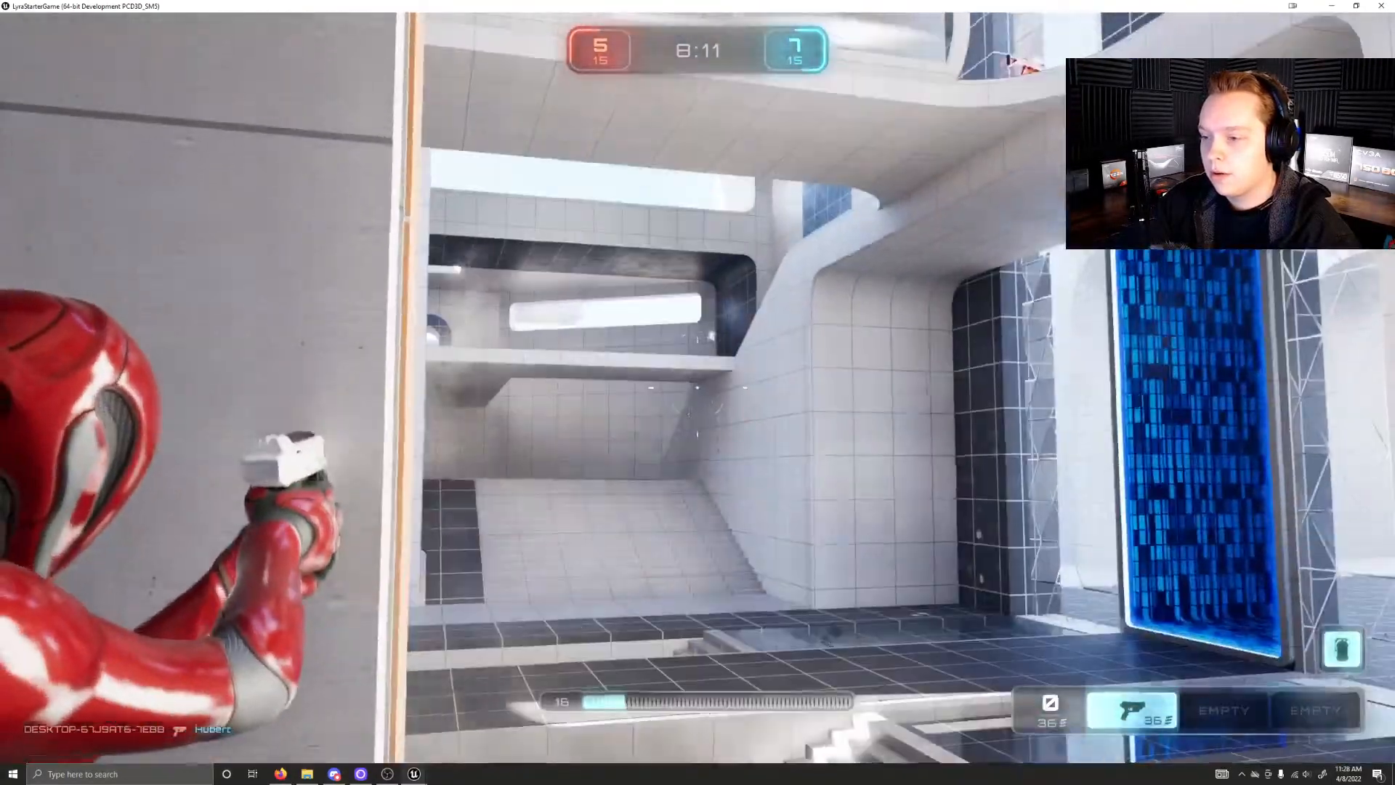
key(r)
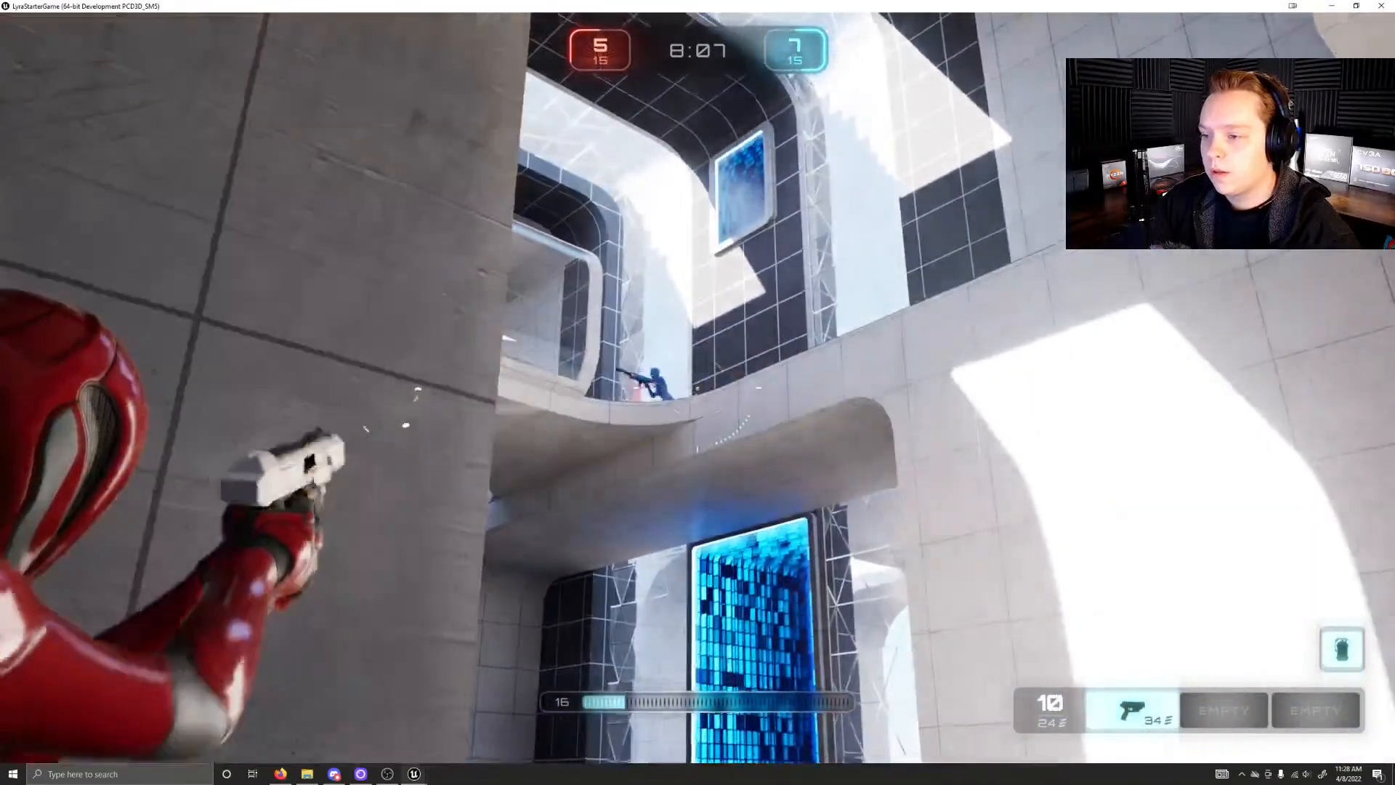
click(697, 436)
Step: Retreat into the back hall and restore health at the green pickup in the alcove
key(w)
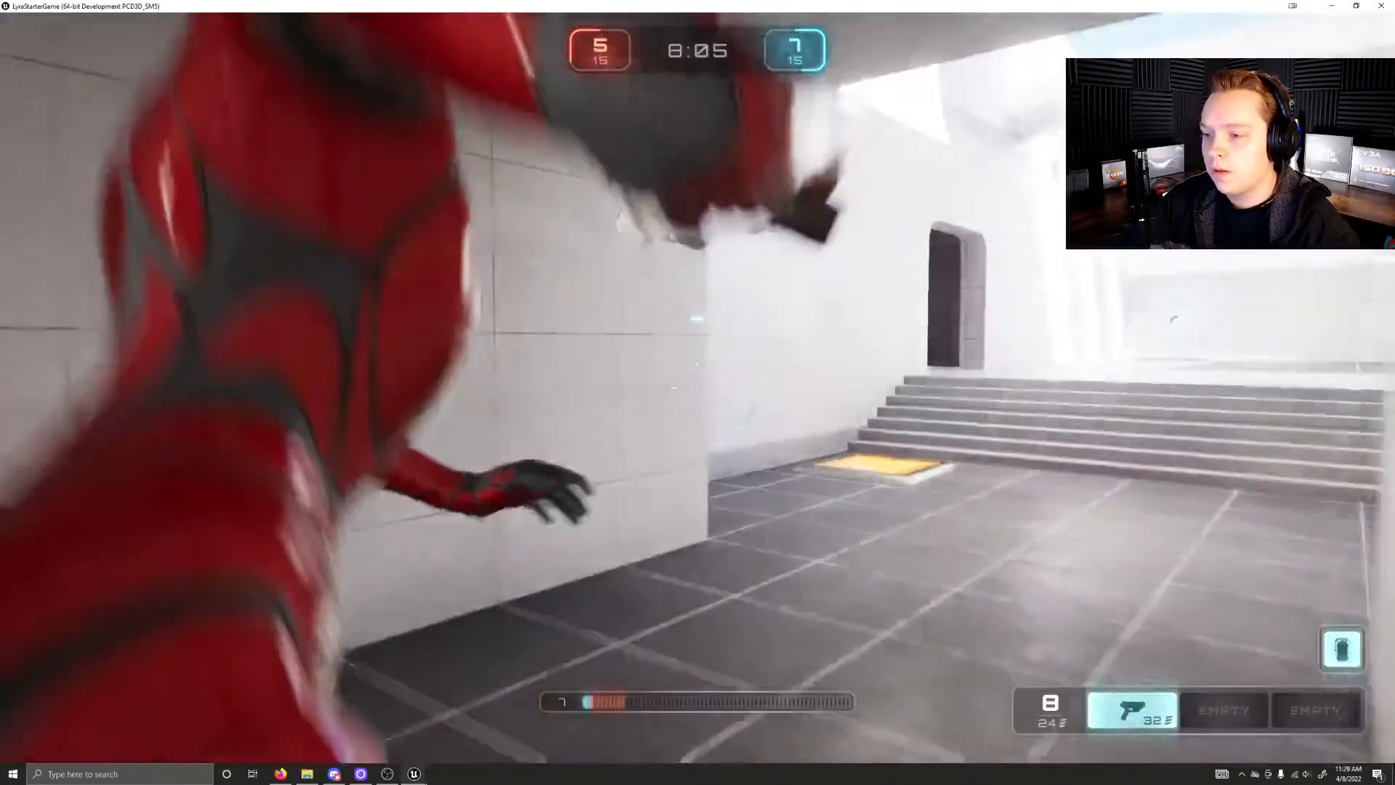
key(space)
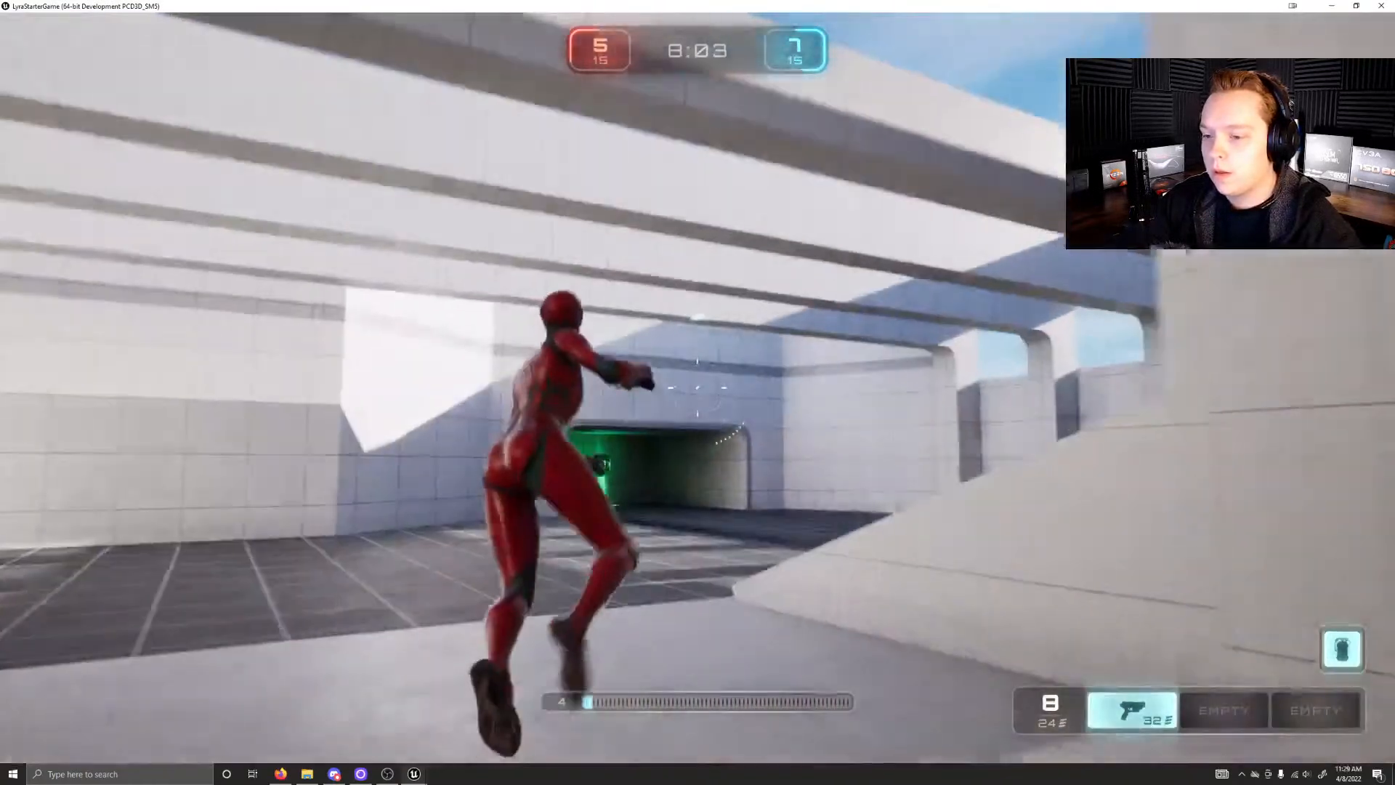
key(w)
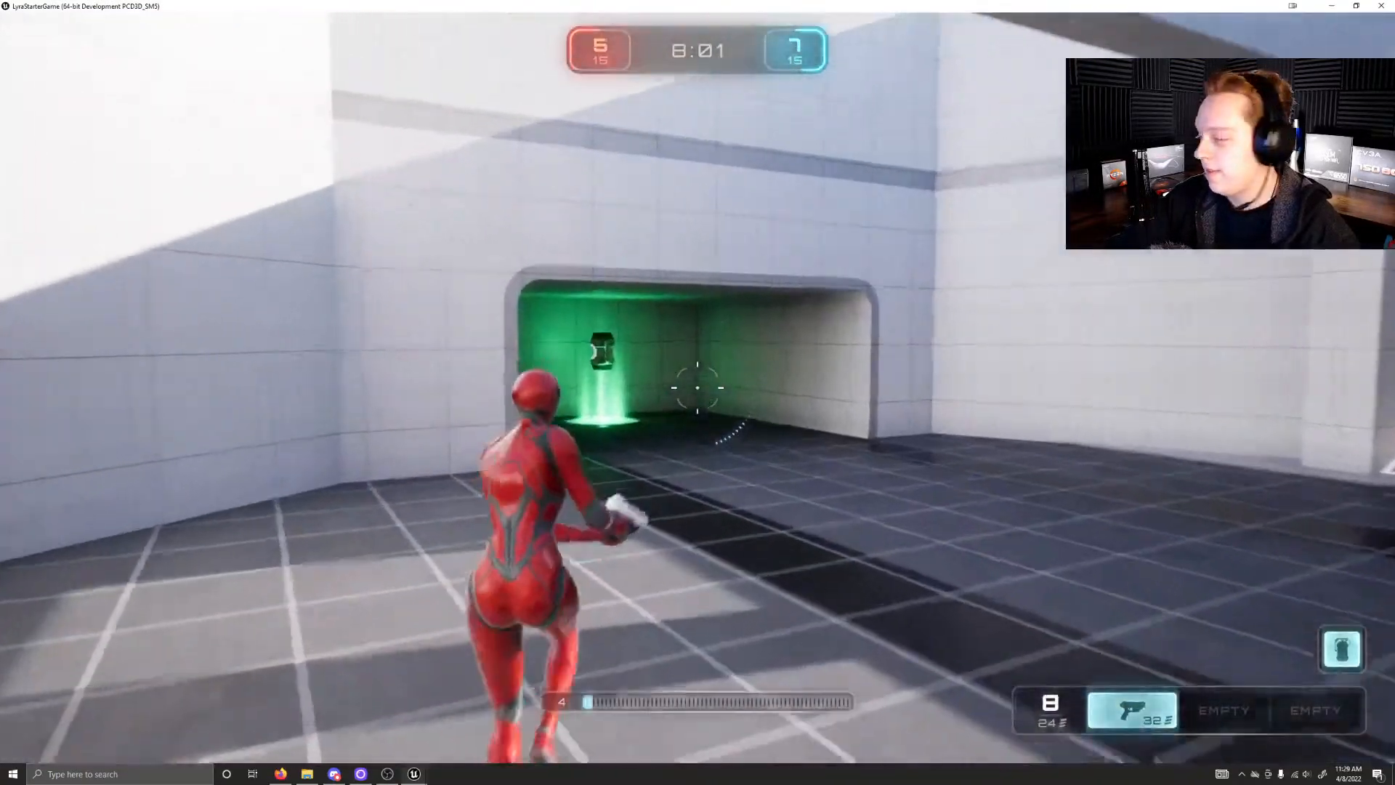
key(w)
key(w)
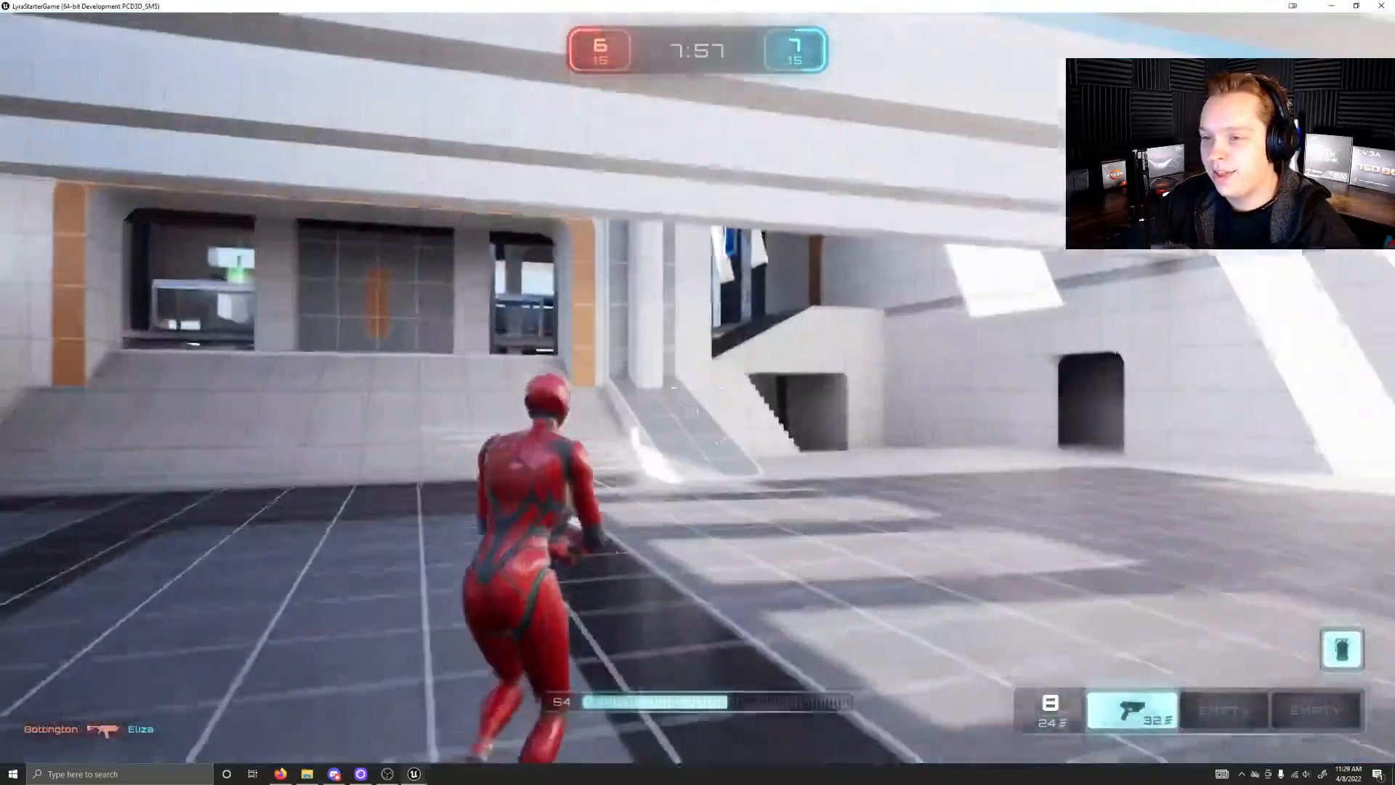
Step: Run back across the hall to the upper floor and collect the rifle from the red pickup
key(w)
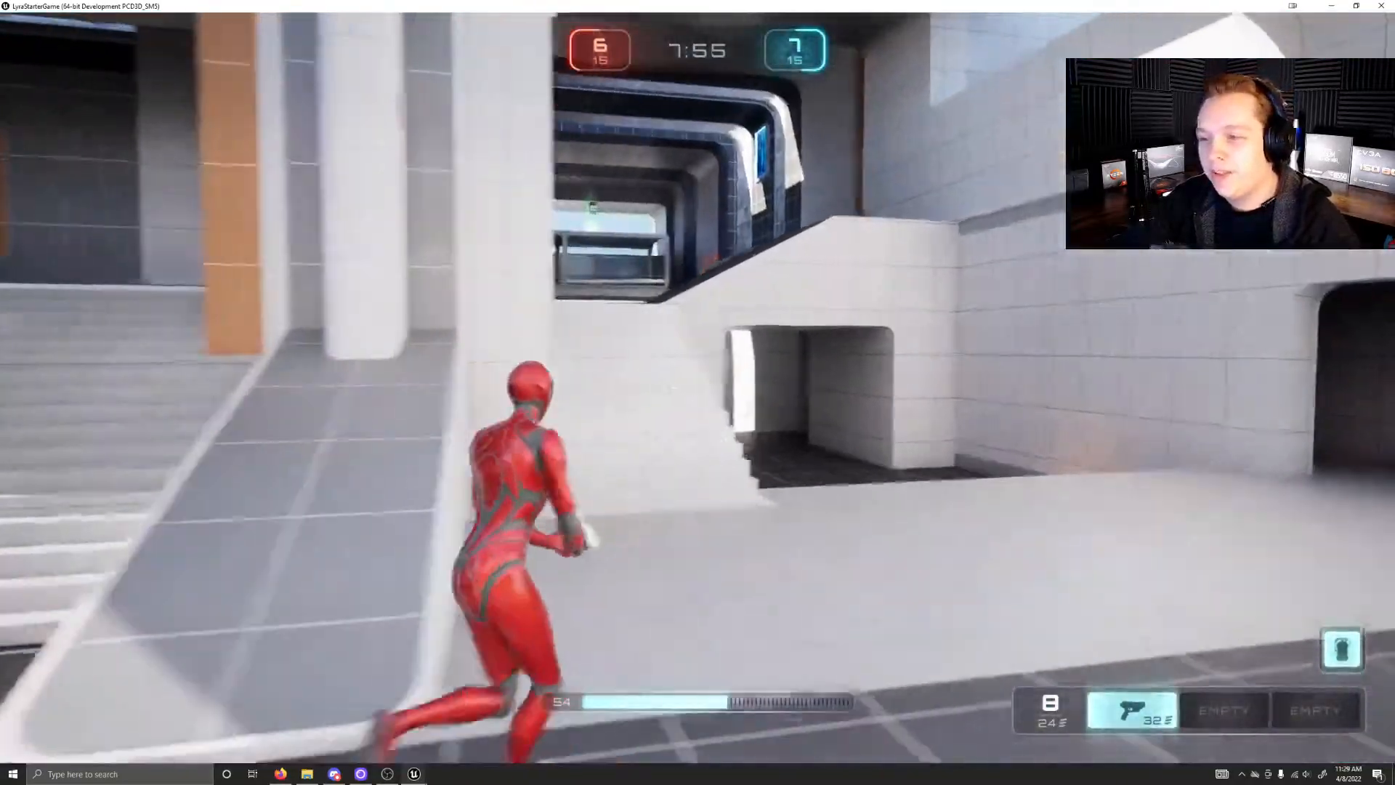
key(w)
key(w)
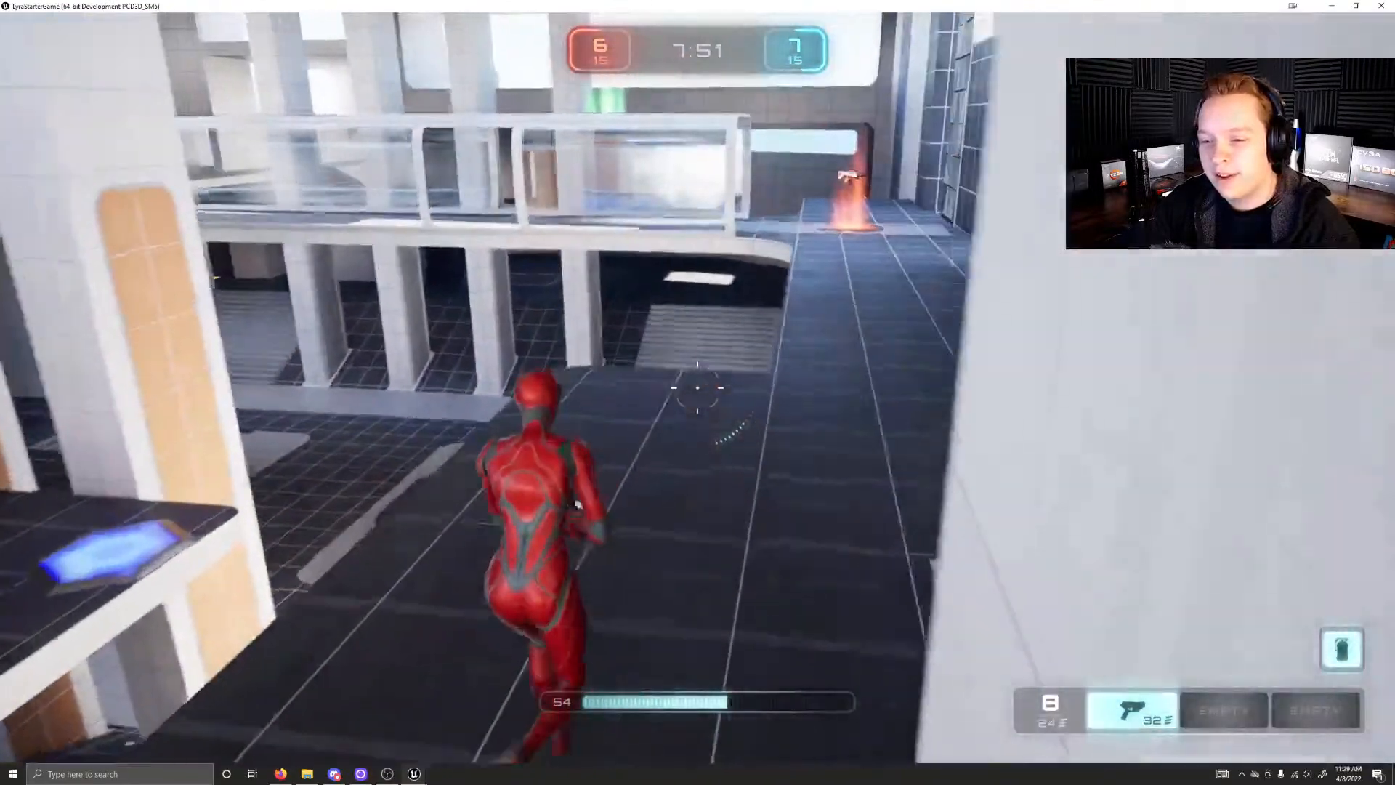
key(w)
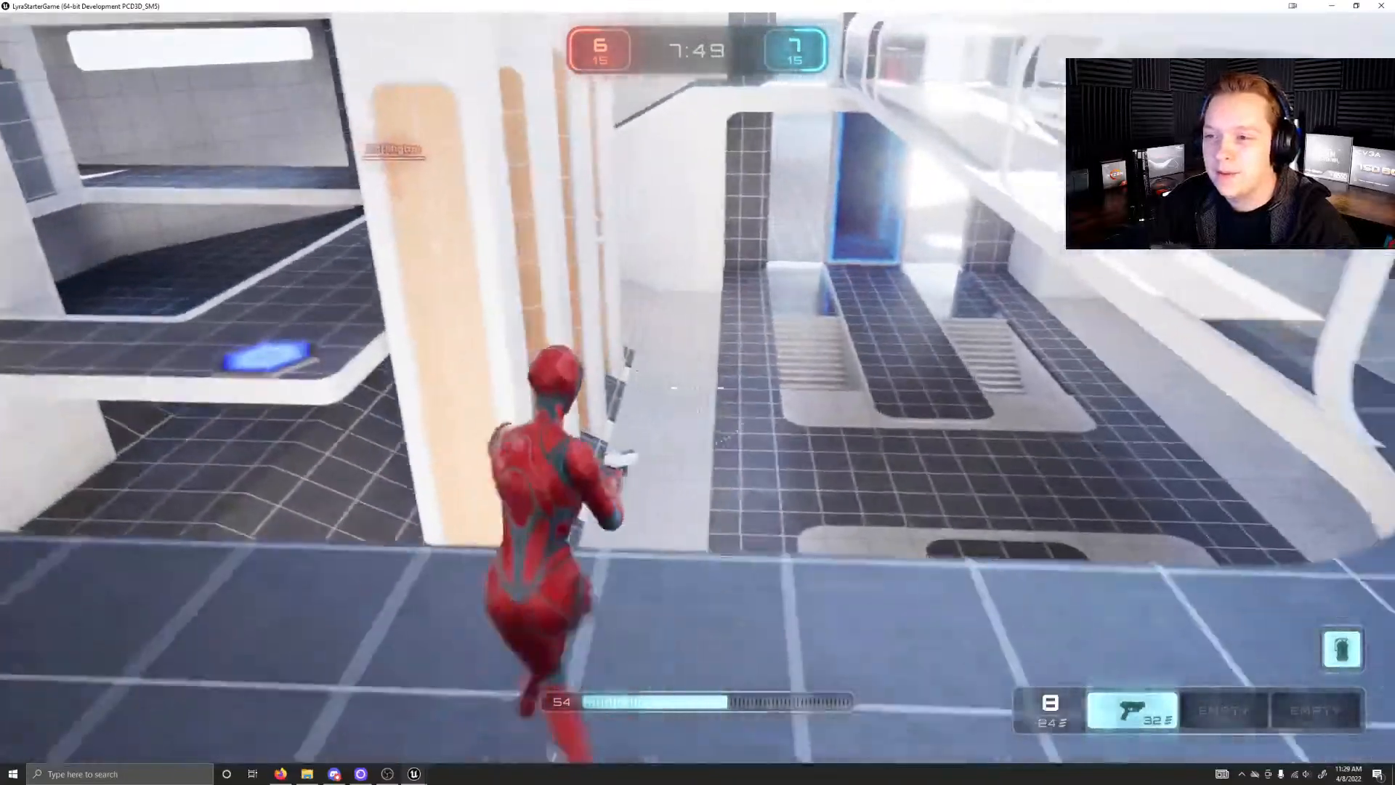
key(w)
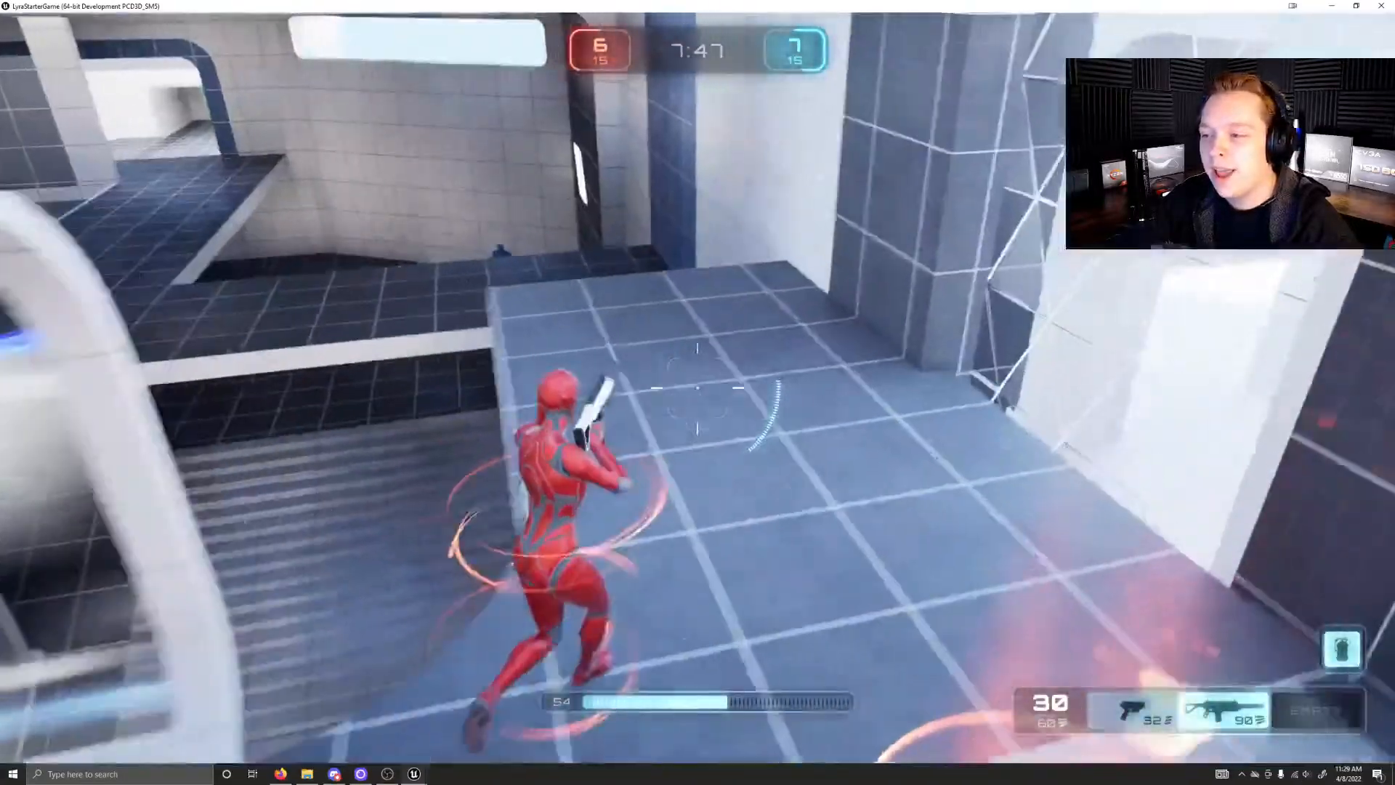
key(w)
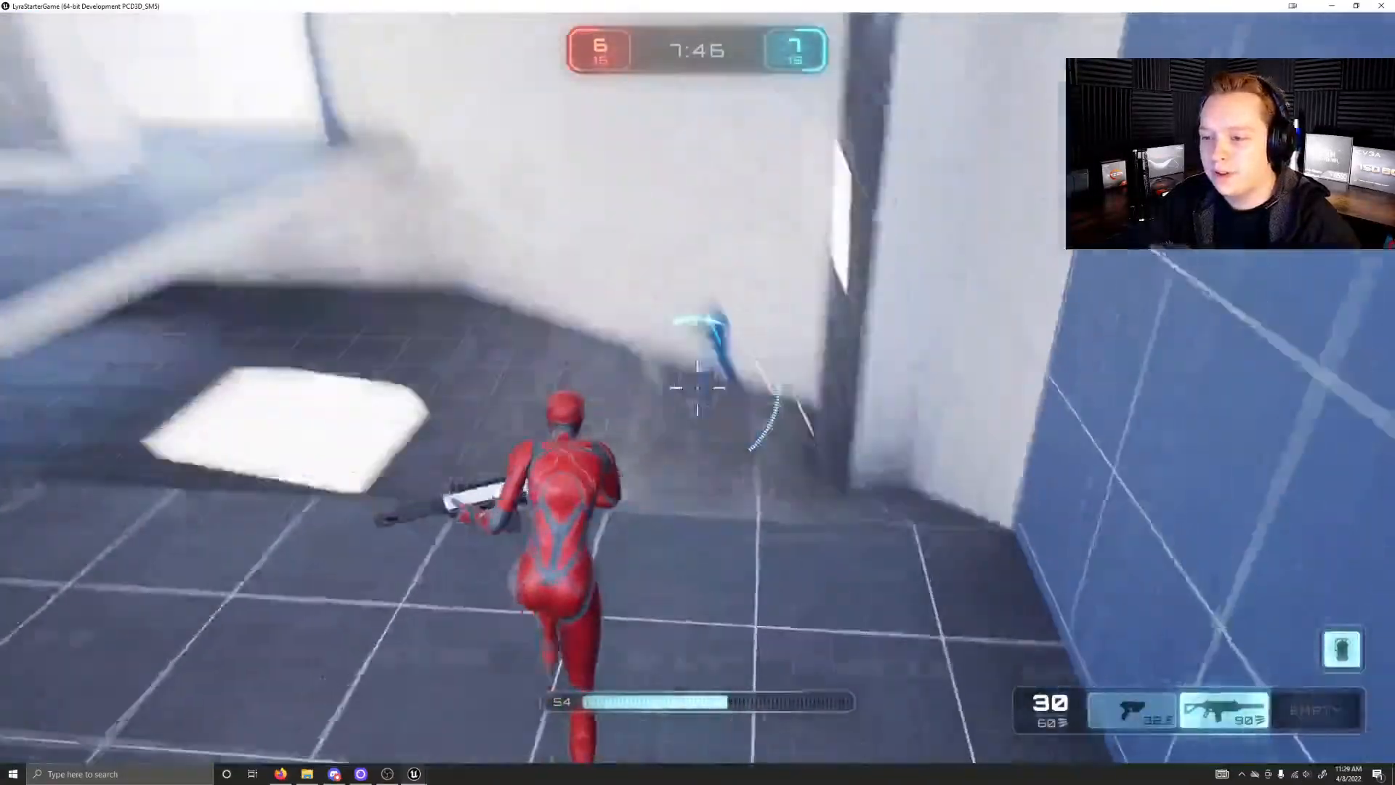
Step: Fire the rifle at the blue opponent near the wall while strafing sideways
click(697, 388)
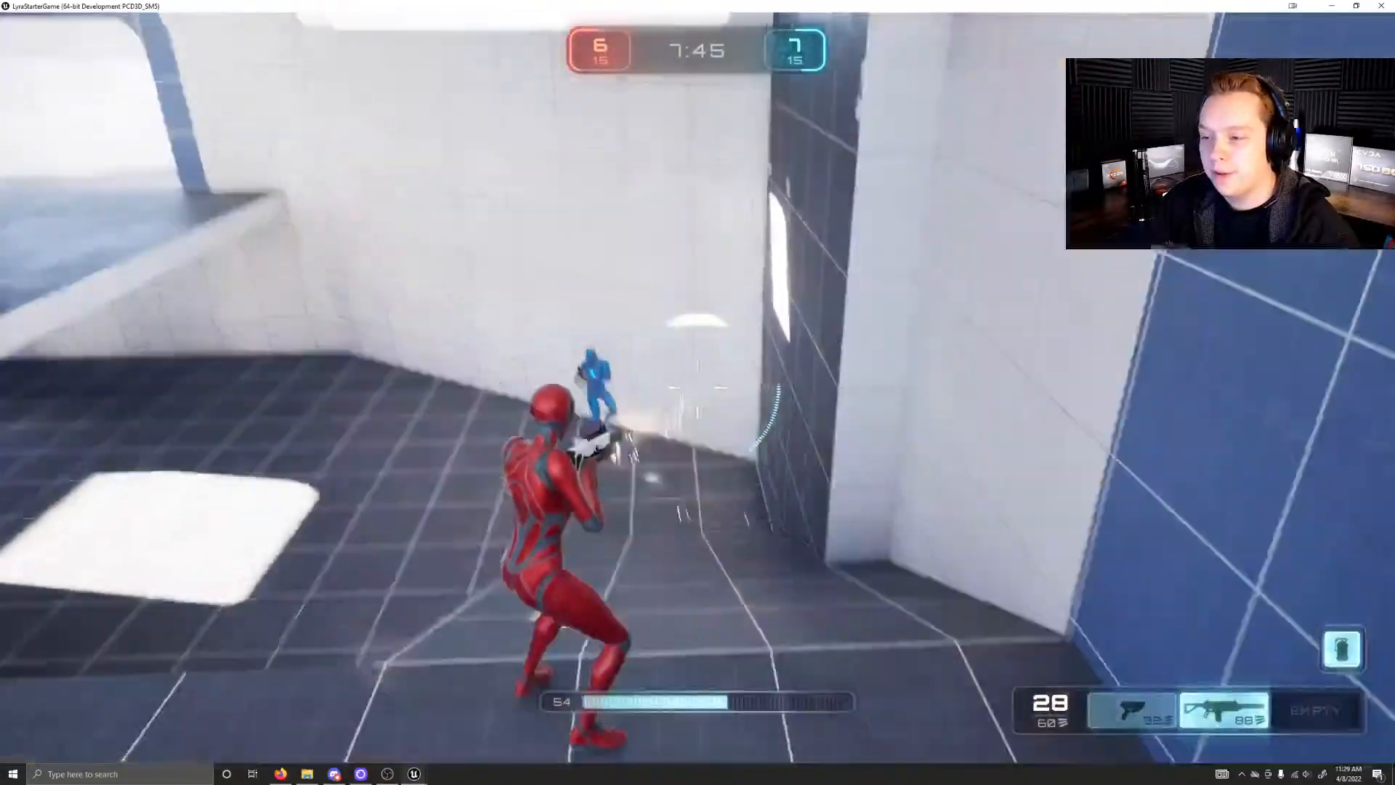
key(a)
click(698, 388)
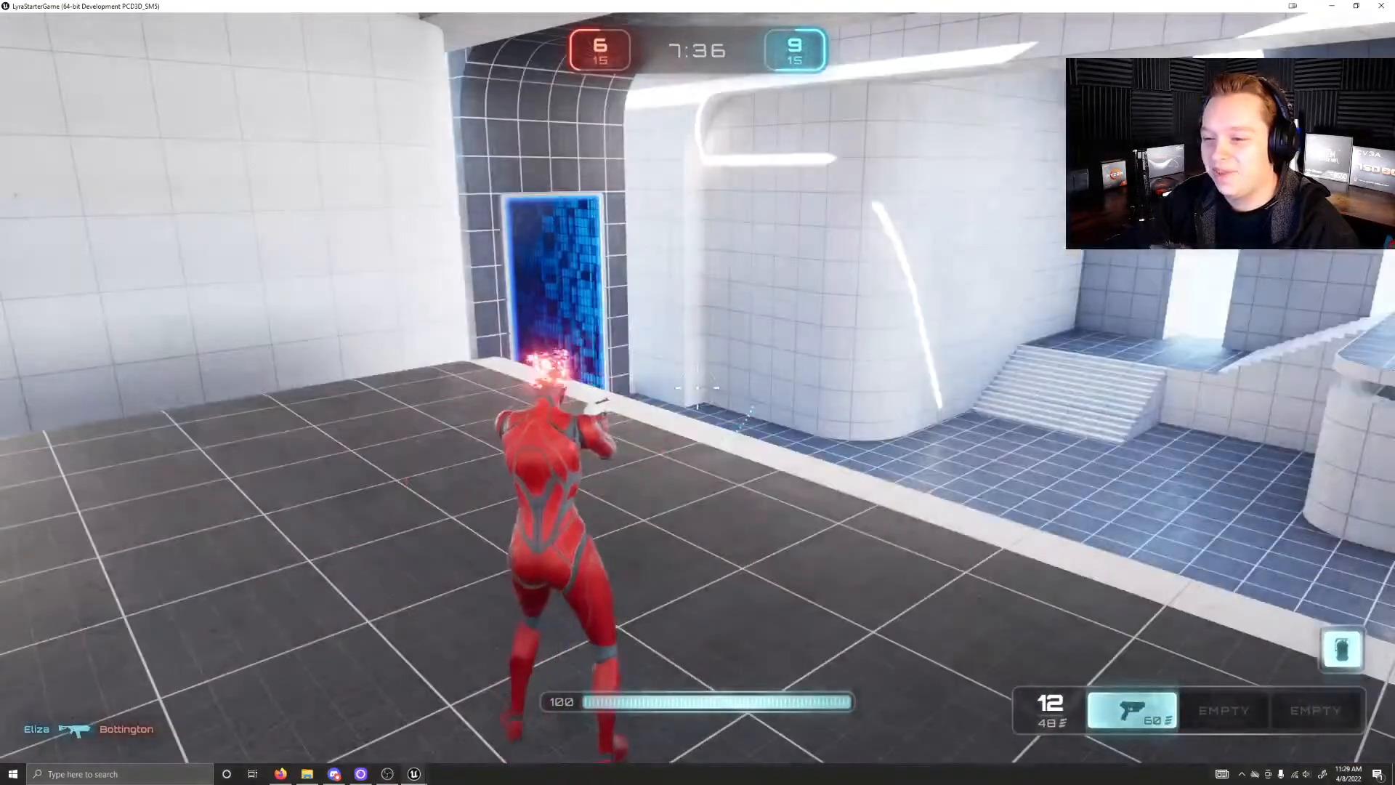
Step: Sprint and jump from the respawn ledge back into the main hall
key(w)
key(shift)
key(w)
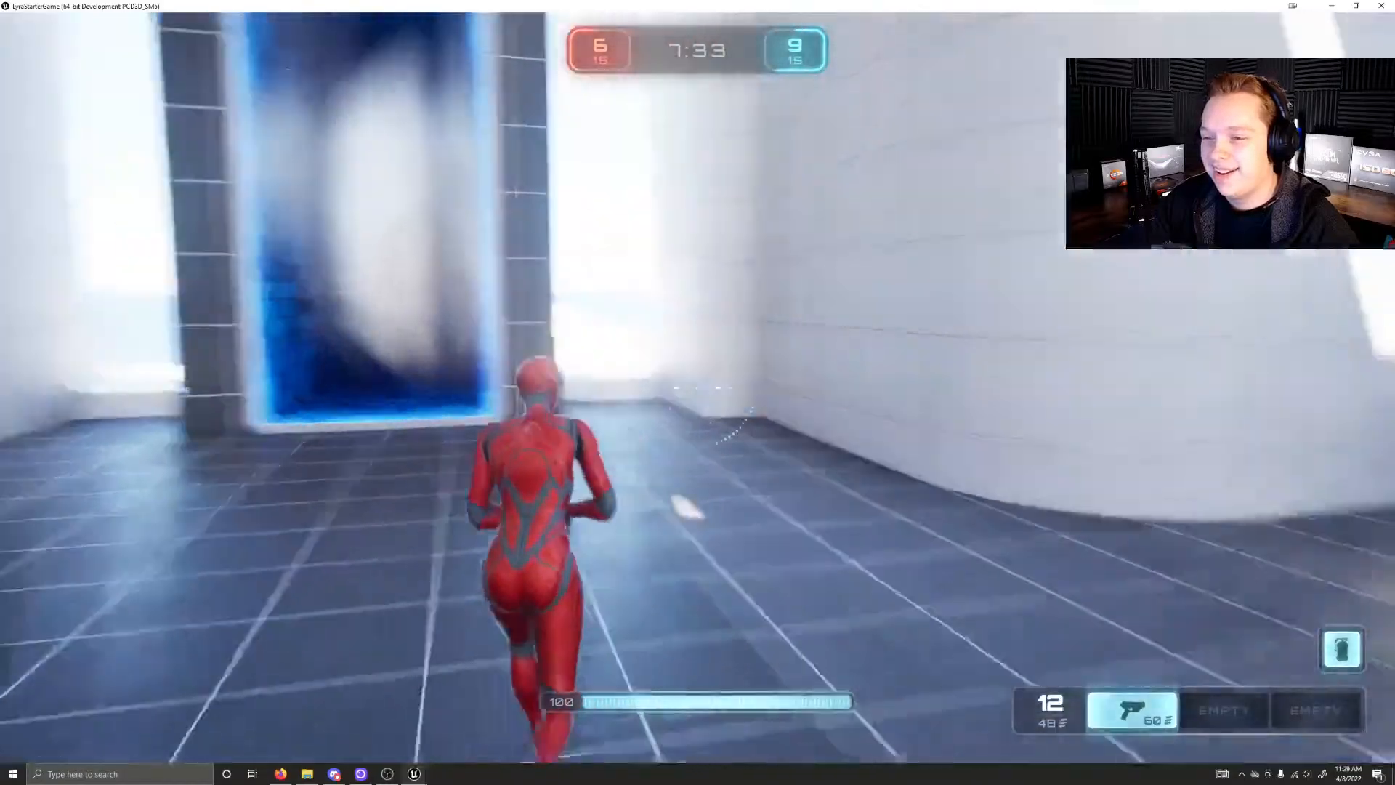
Step: Advance through the main hall while firing the pistol repeatedly
key(w)
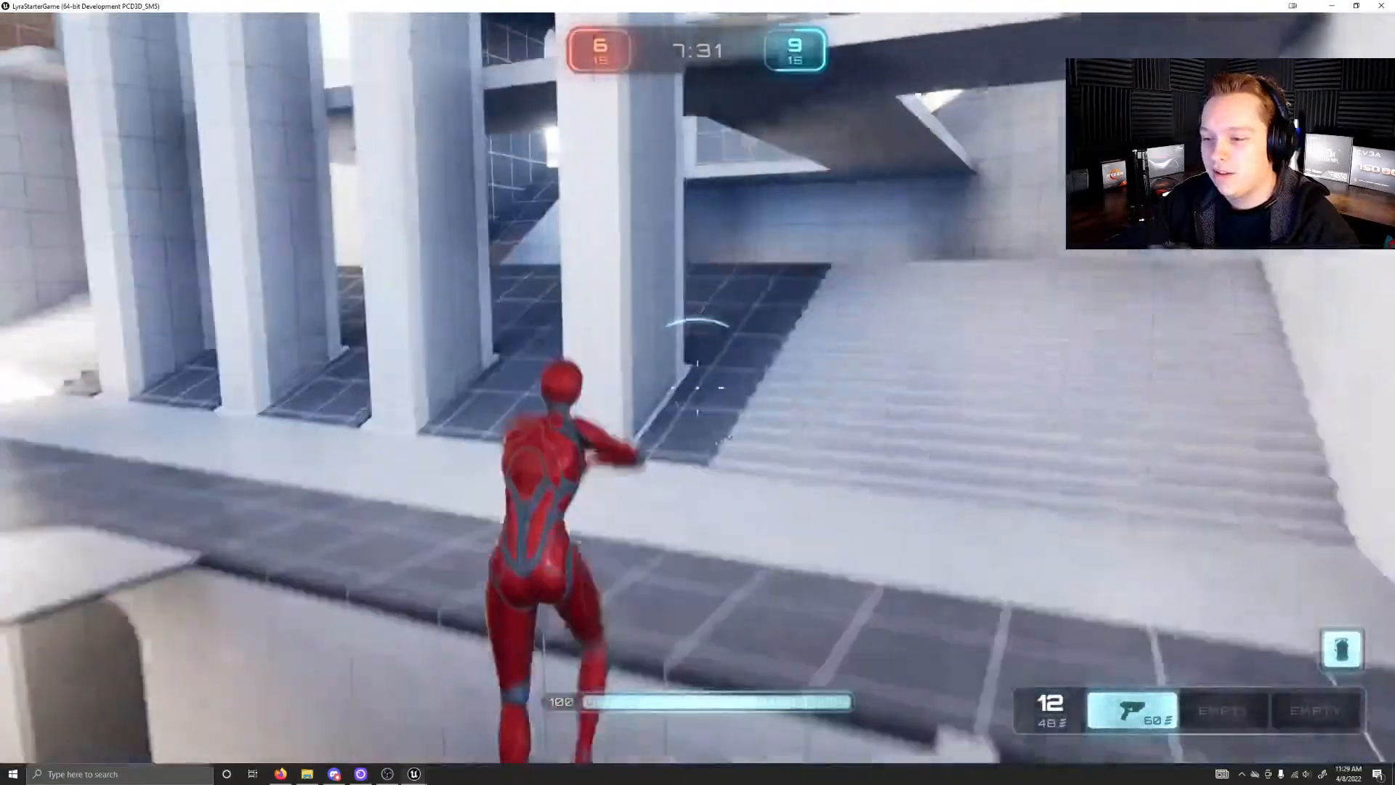
key(w)
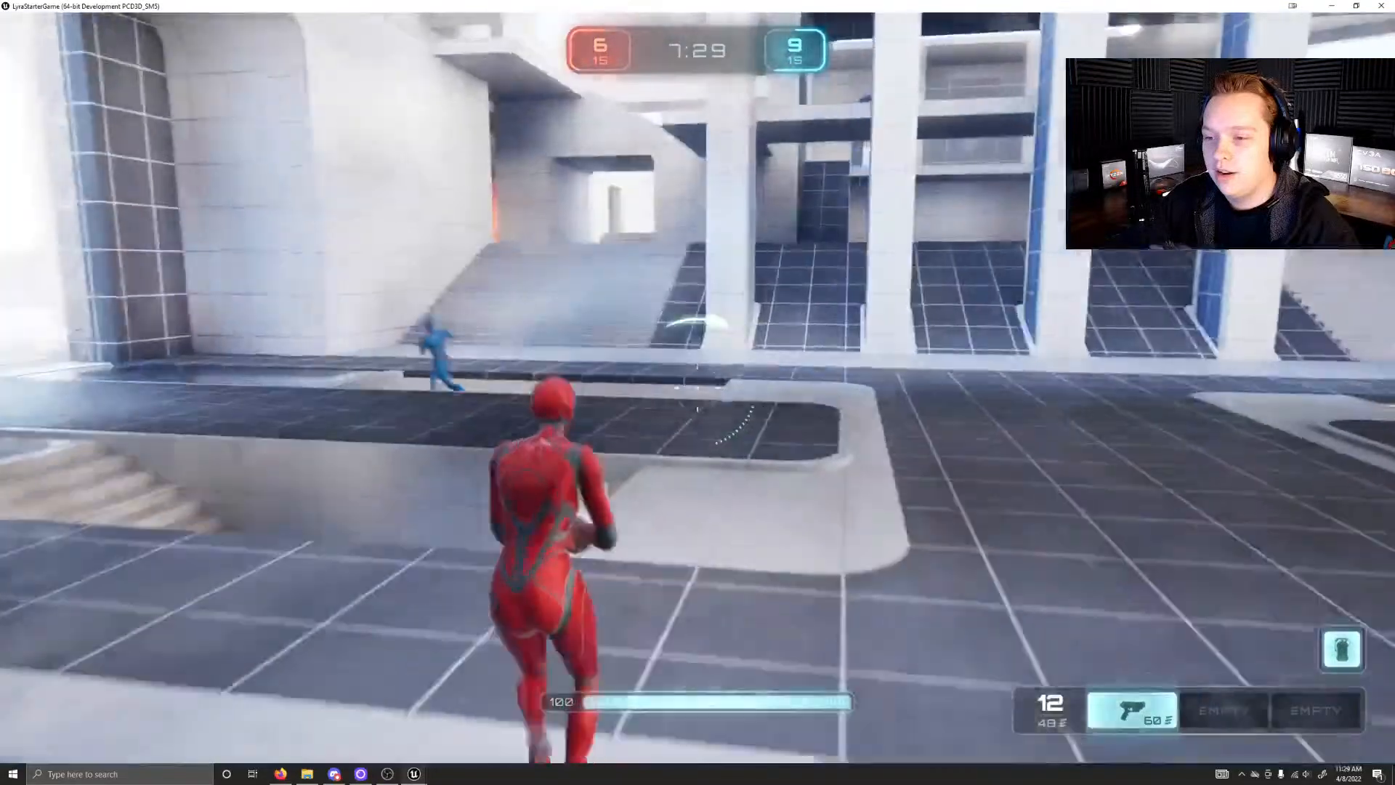
key(w)
key(space)
click(697, 388)
key(w)
click(697, 387)
click(697, 388)
click(698, 388)
click(697, 388)
click(697, 388)
click(698, 388)
click(697, 388)
click(698, 388)
click(697, 388)
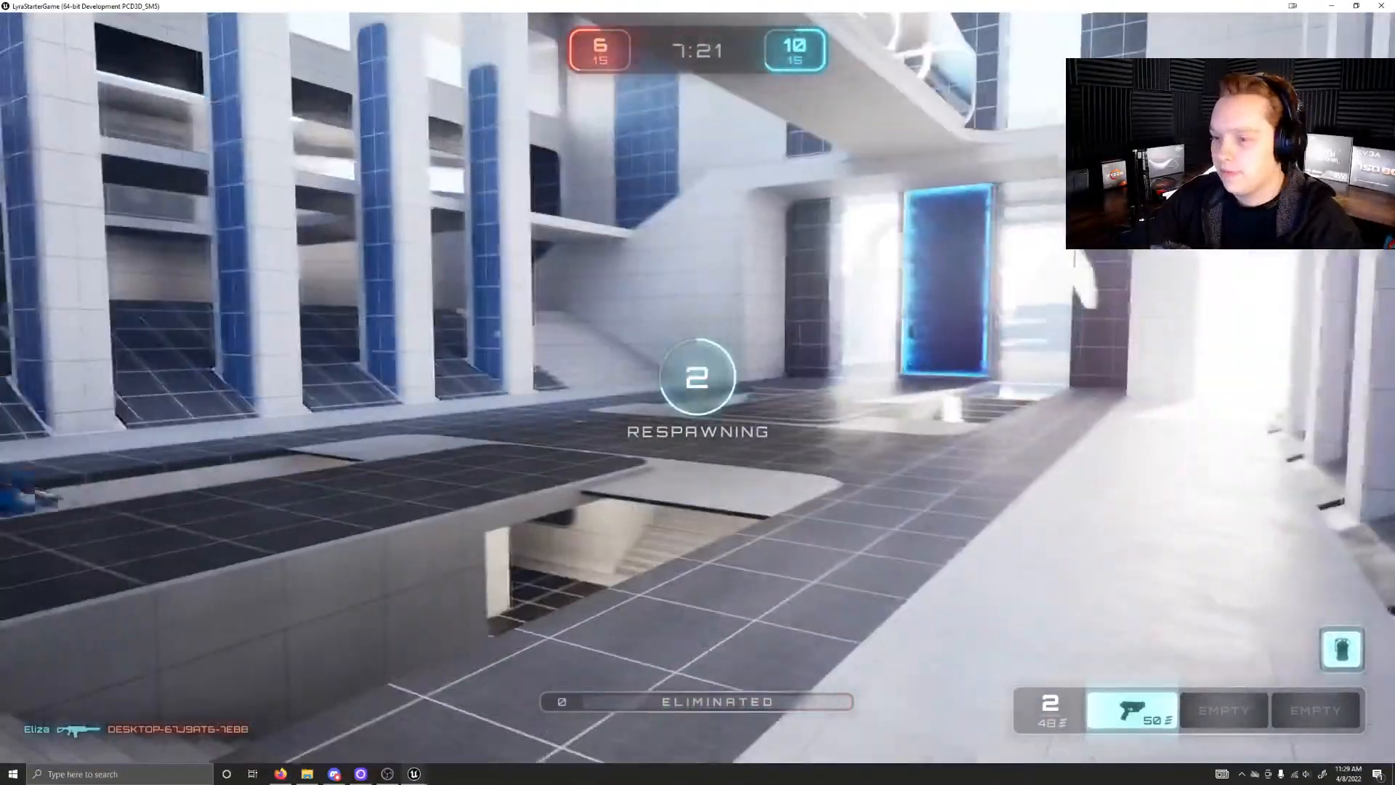
Step: Leave the match for the Lyra main menu and quit the game
key(Escape)
click(694, 405)
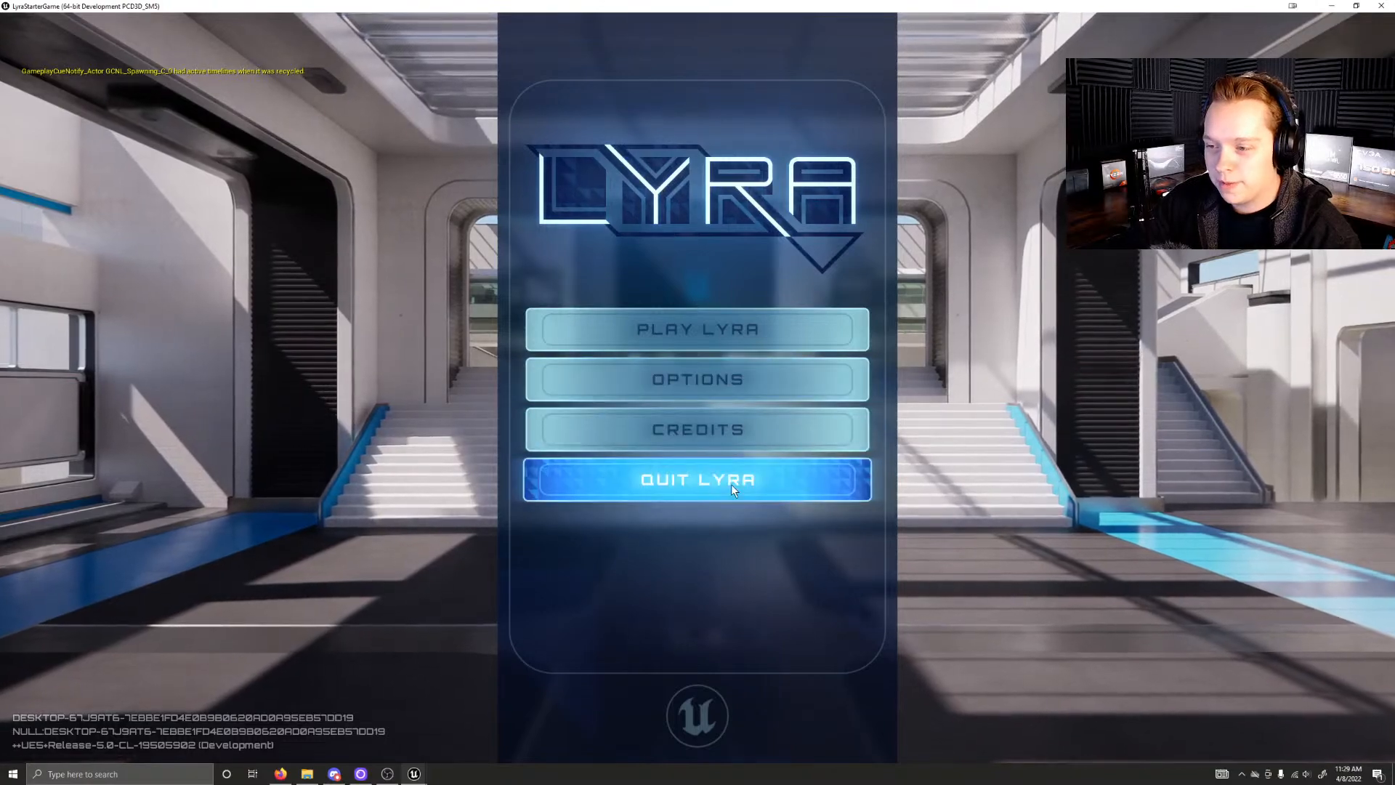
click(726, 482)
click(650, 478)
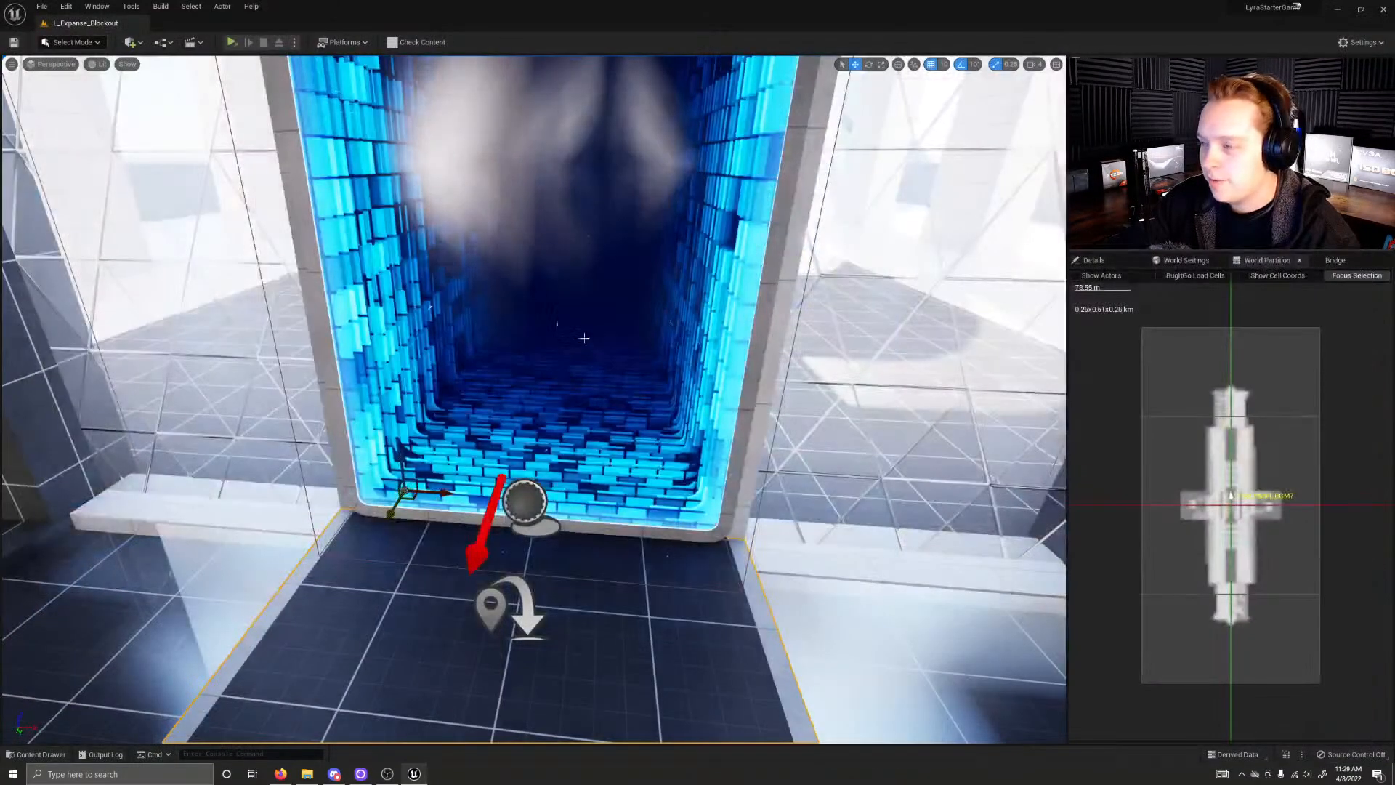
Step: Inspect the Expanse blockout level by flying through the editor viewport and select the upper blue teleporter
key(s)
right_drag(583, 338, 799, 288)
key(q)
key(e)
key(q)
key(s)
key(a)
double_click(578, 369)
right_drag(577, 369, 732, 377)
key(w)
key(e)
key(q)
key(s)
key(q)
key(a)
click(661, 213)
Step: Browse the Plugins content, checking the LyraExample, LyraExtTool, Pocket Worlds, ShooterCore, ShooterMaps and TopDownArena folders
key(ctrl+space)
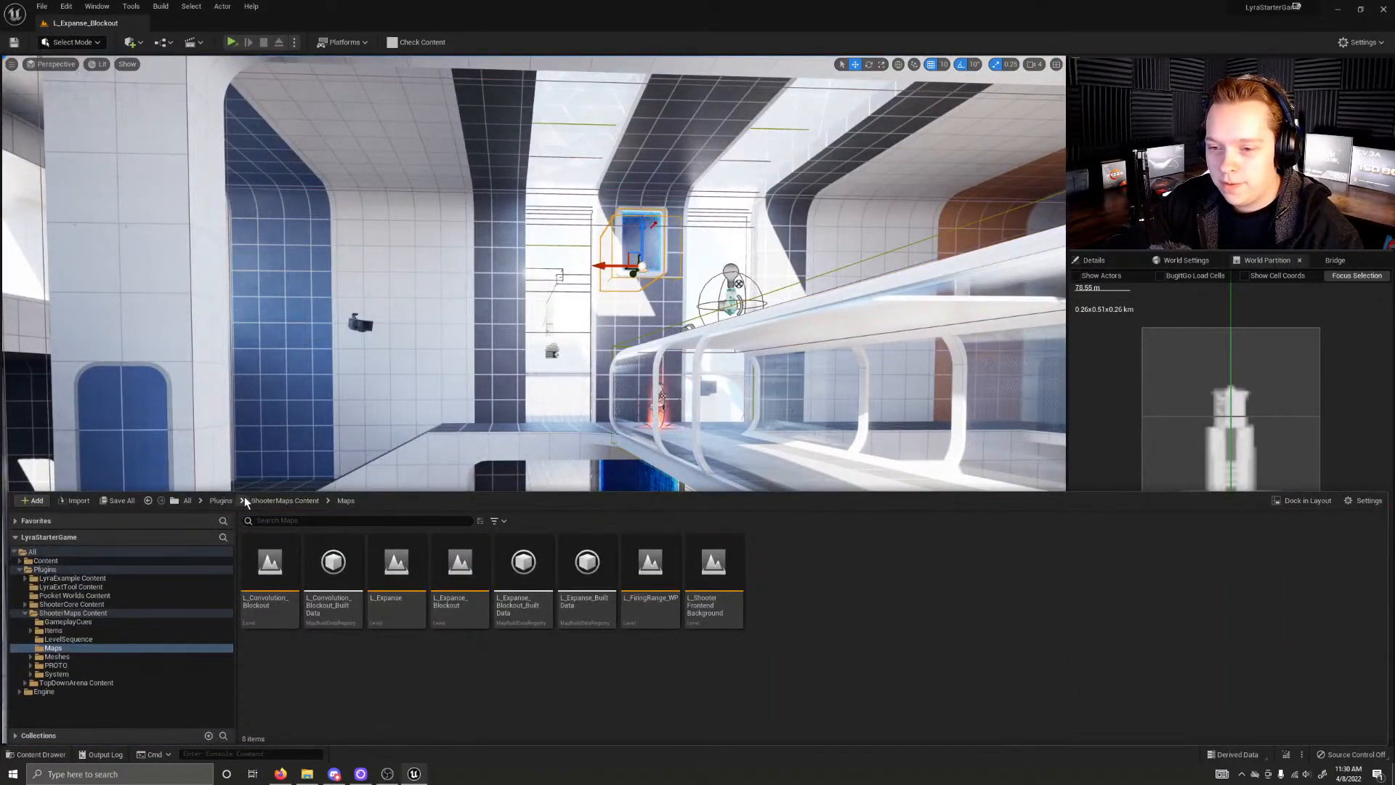
click(269, 500)
click(218, 502)
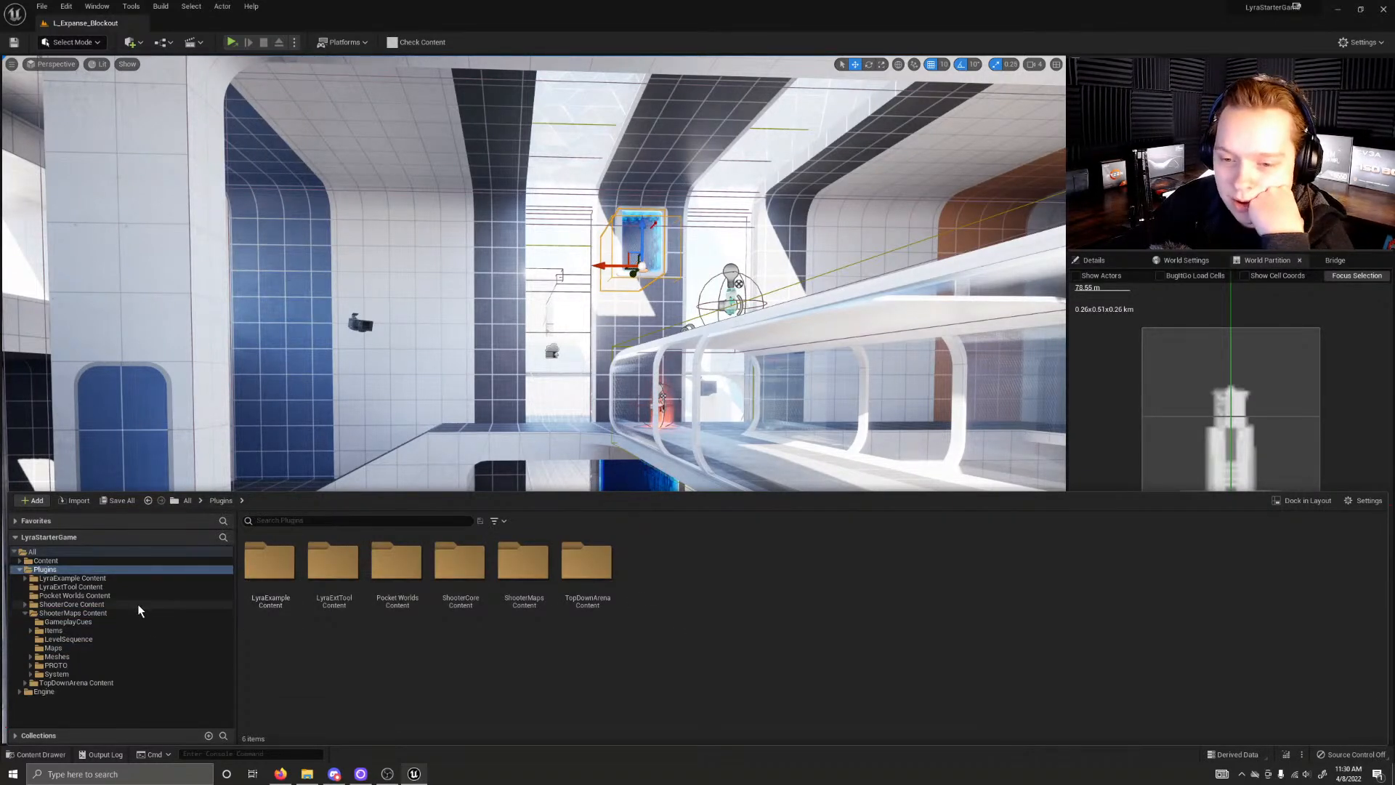
click(73, 578)
click(89, 587)
click(80, 596)
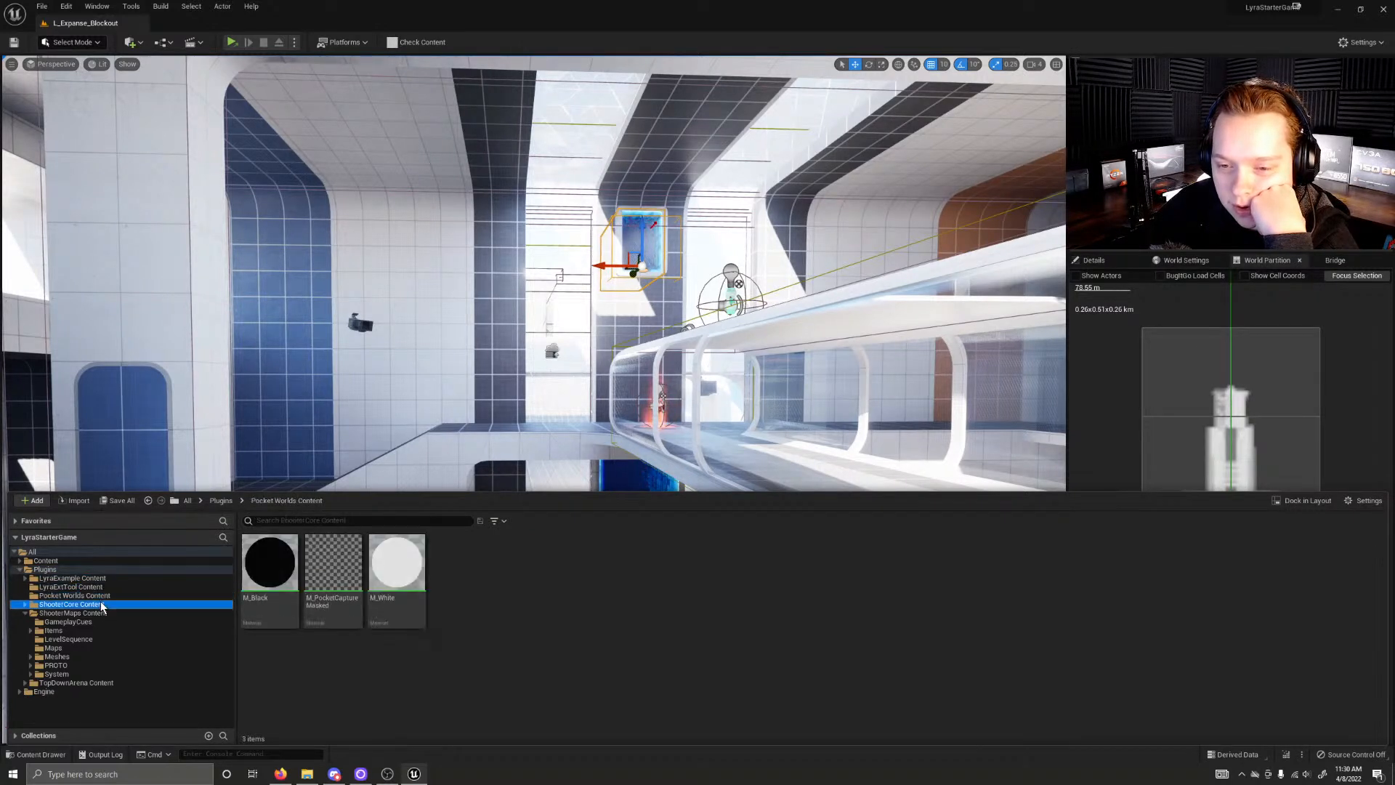
click(98, 604)
click(97, 613)
click(76, 623)
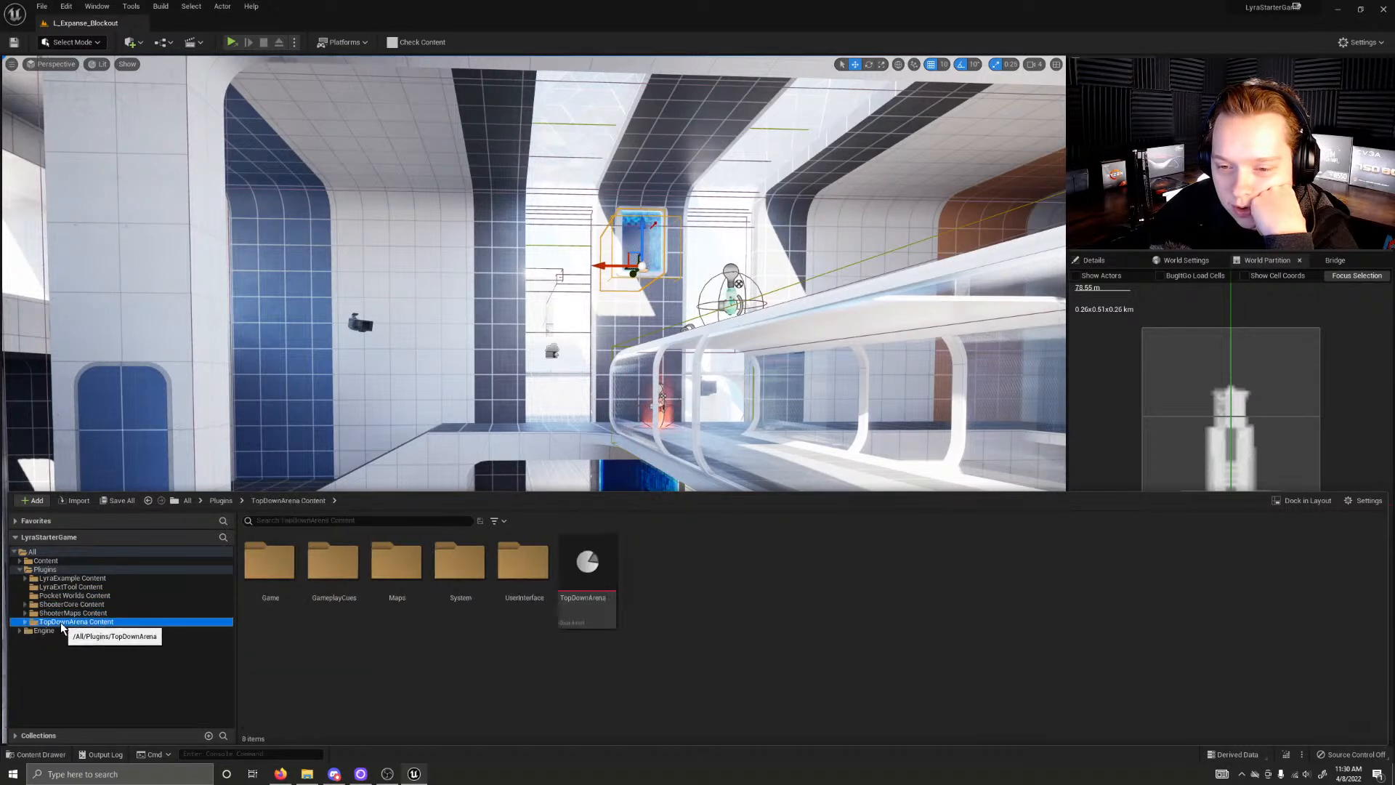
Step: Expand the Bot folder in ShooterCore Content and view its EQS and BT assets
click(26, 606)
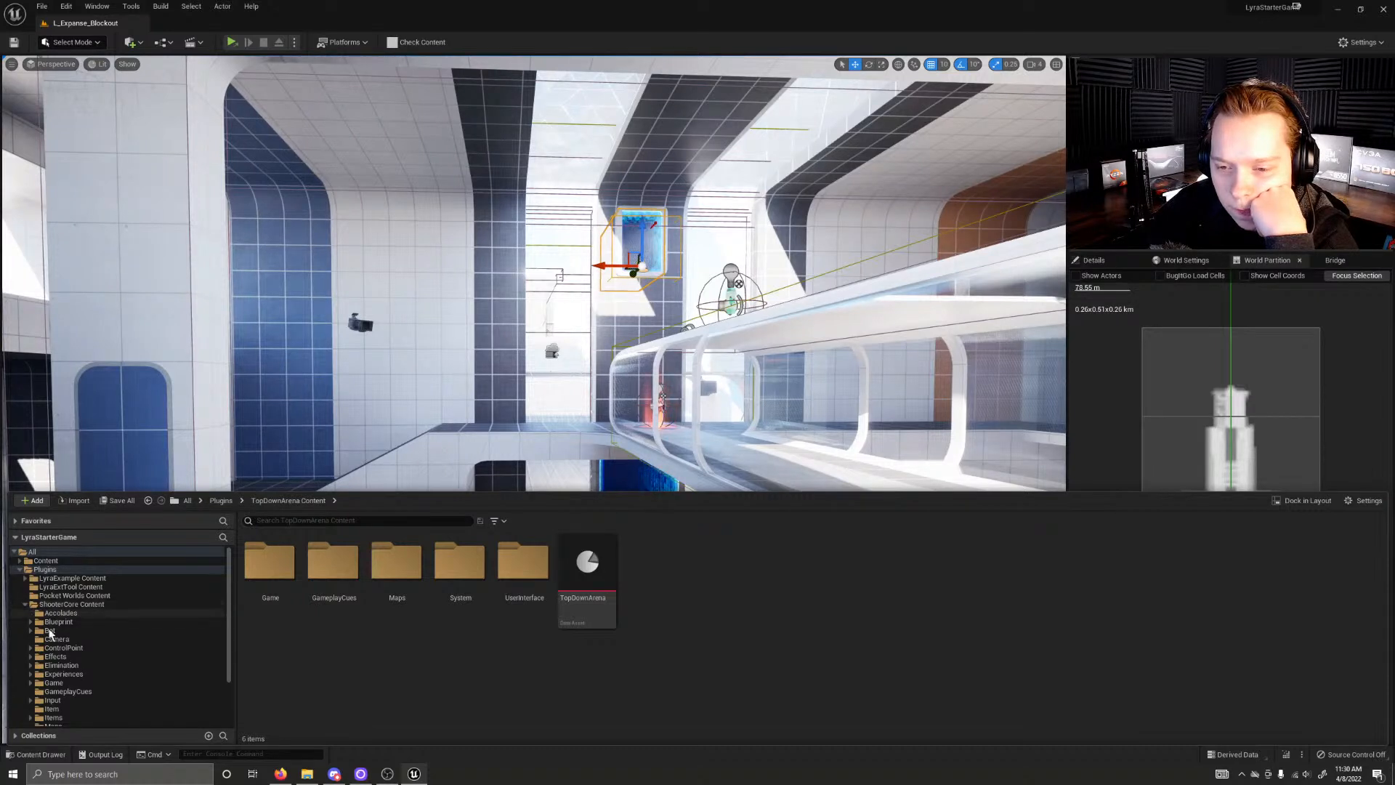
scroll(99, 613, down, 2)
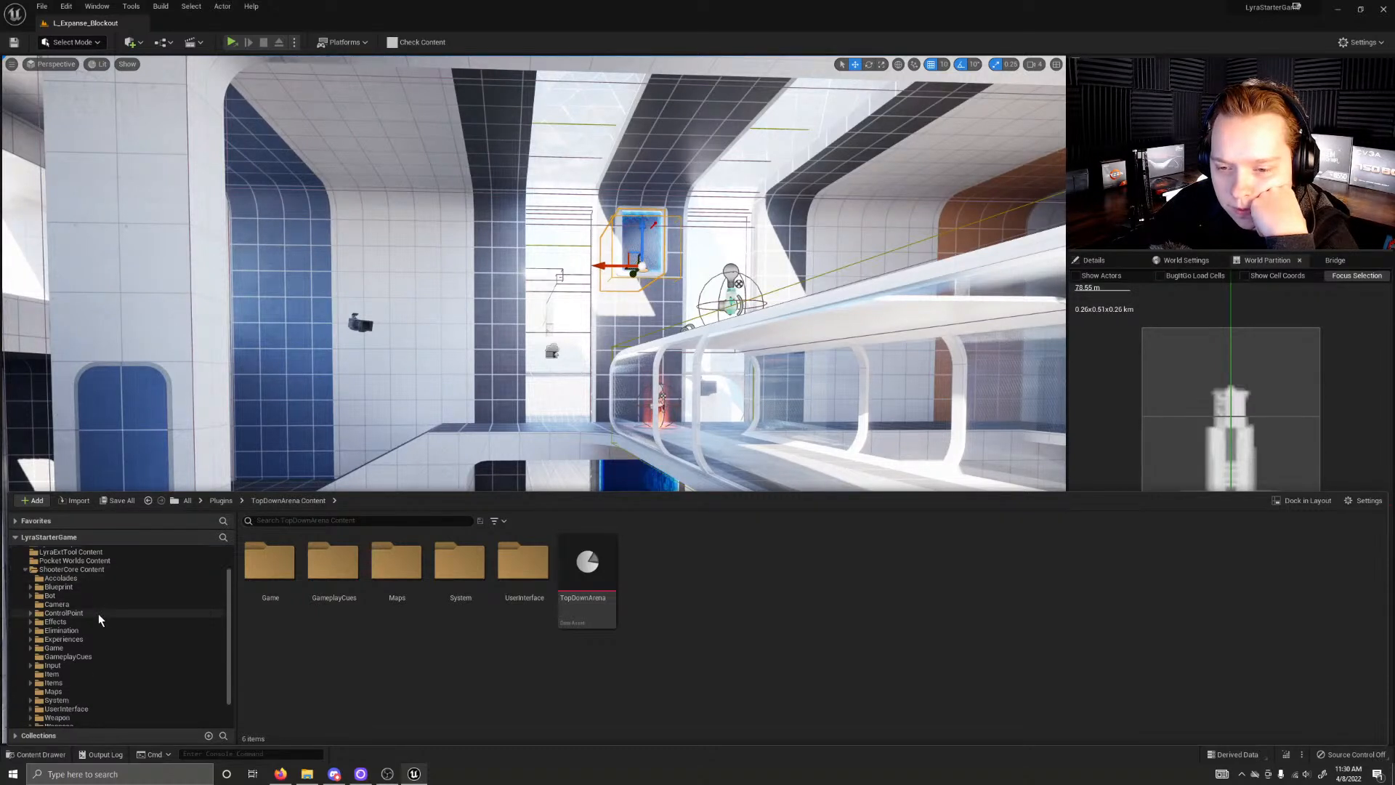
click(30, 596)
double_click(56, 615)
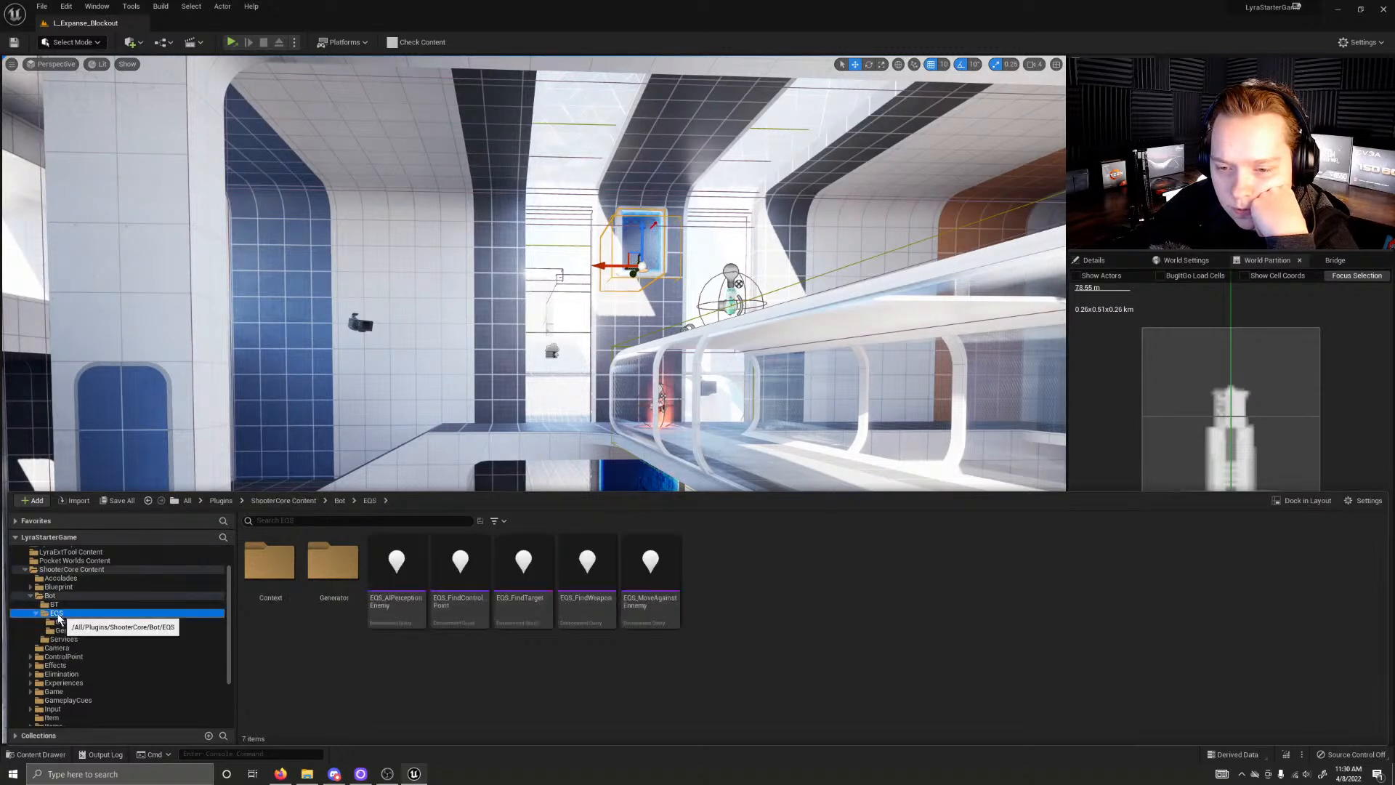
click(54, 604)
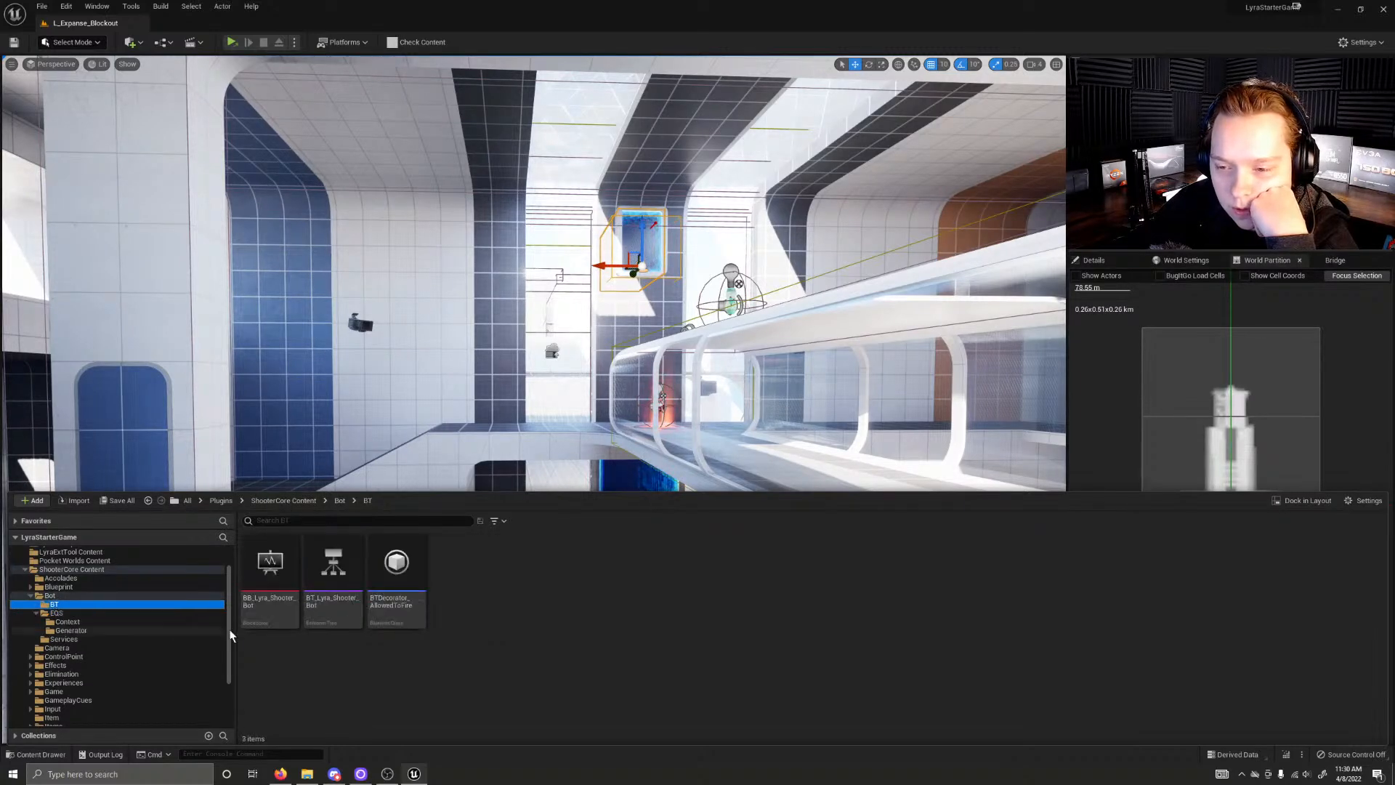
Step: Open the BT_Lyra_Shooter_Bot behavior tree and dock its editor alongside the L_Expanse_Blockout level
double_click(333, 605)
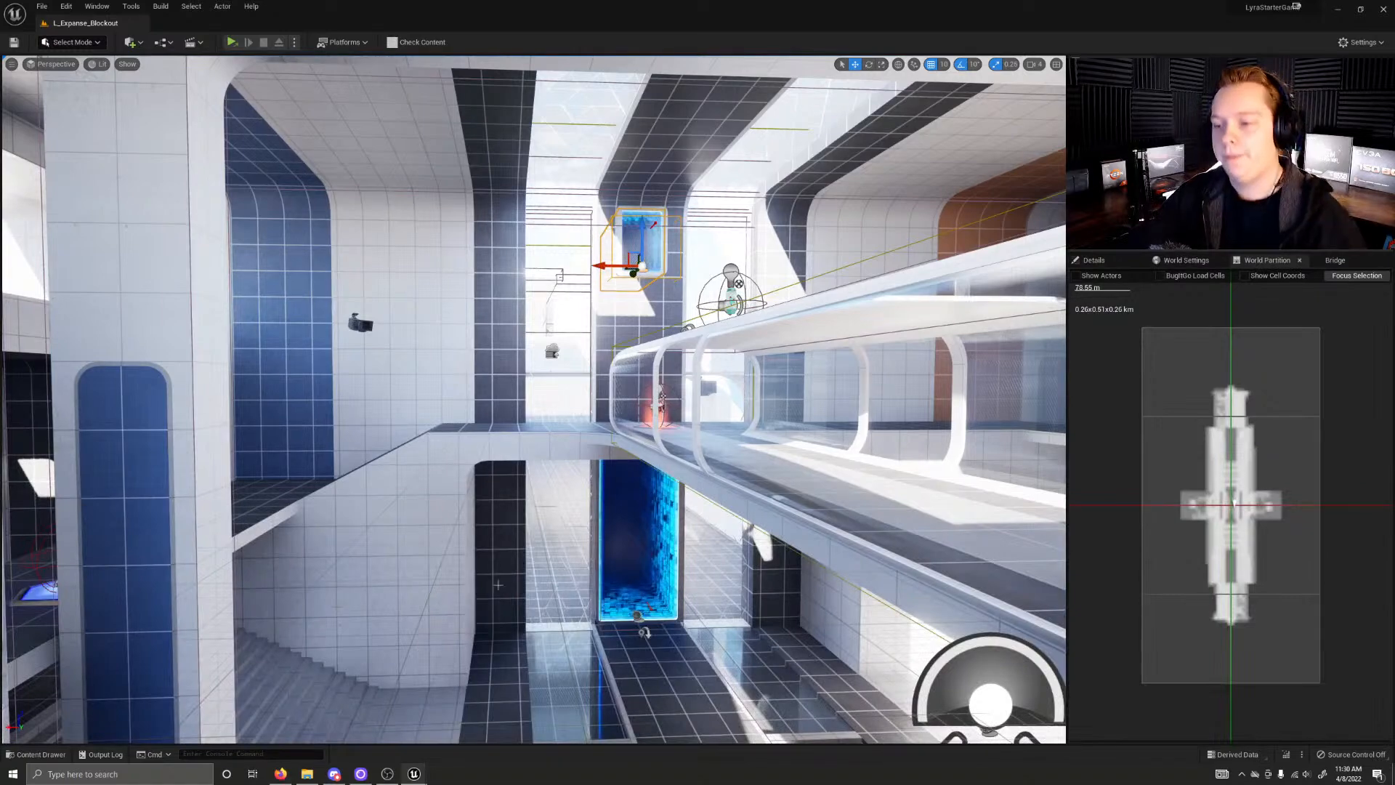
right_drag(534, 400, 747, 314)
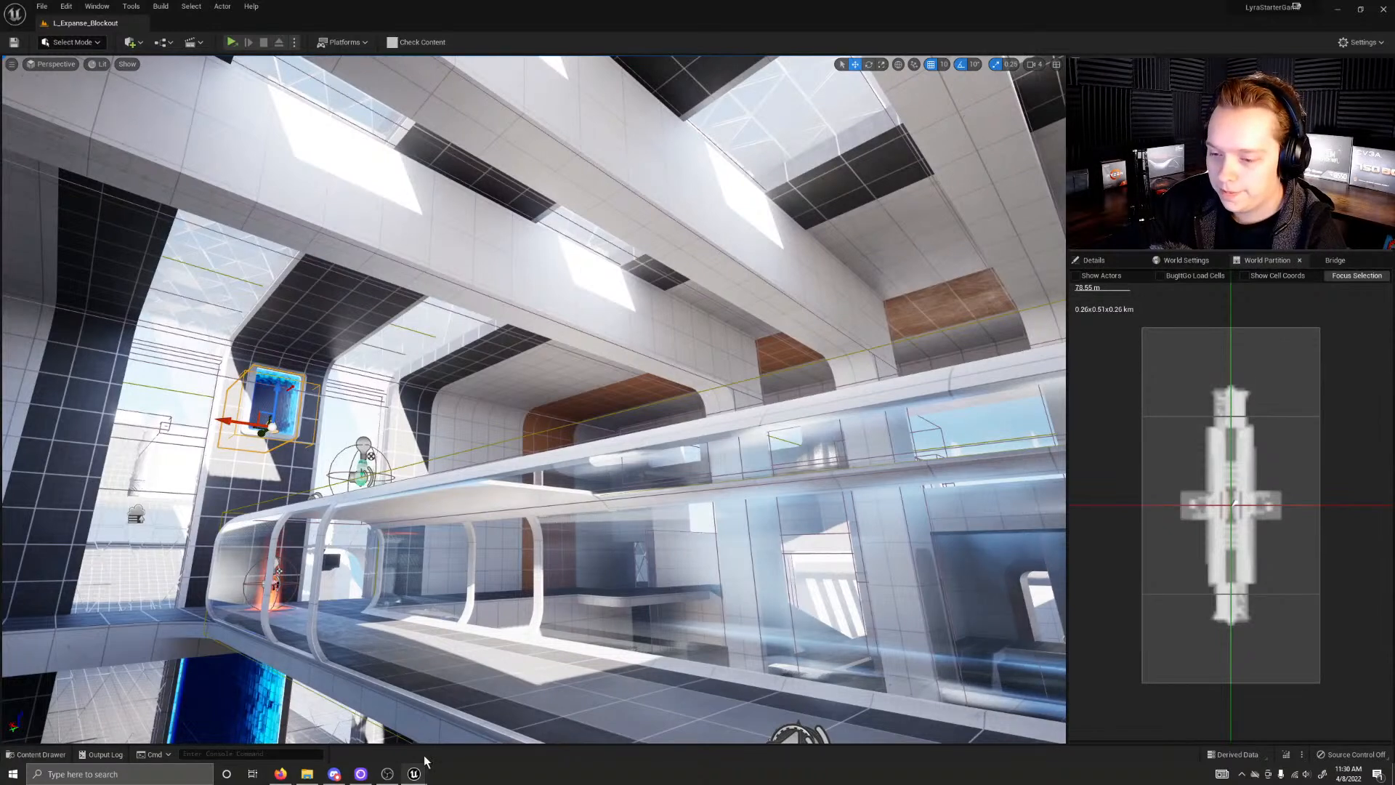
mouse_move(415, 773)
click(468, 727)
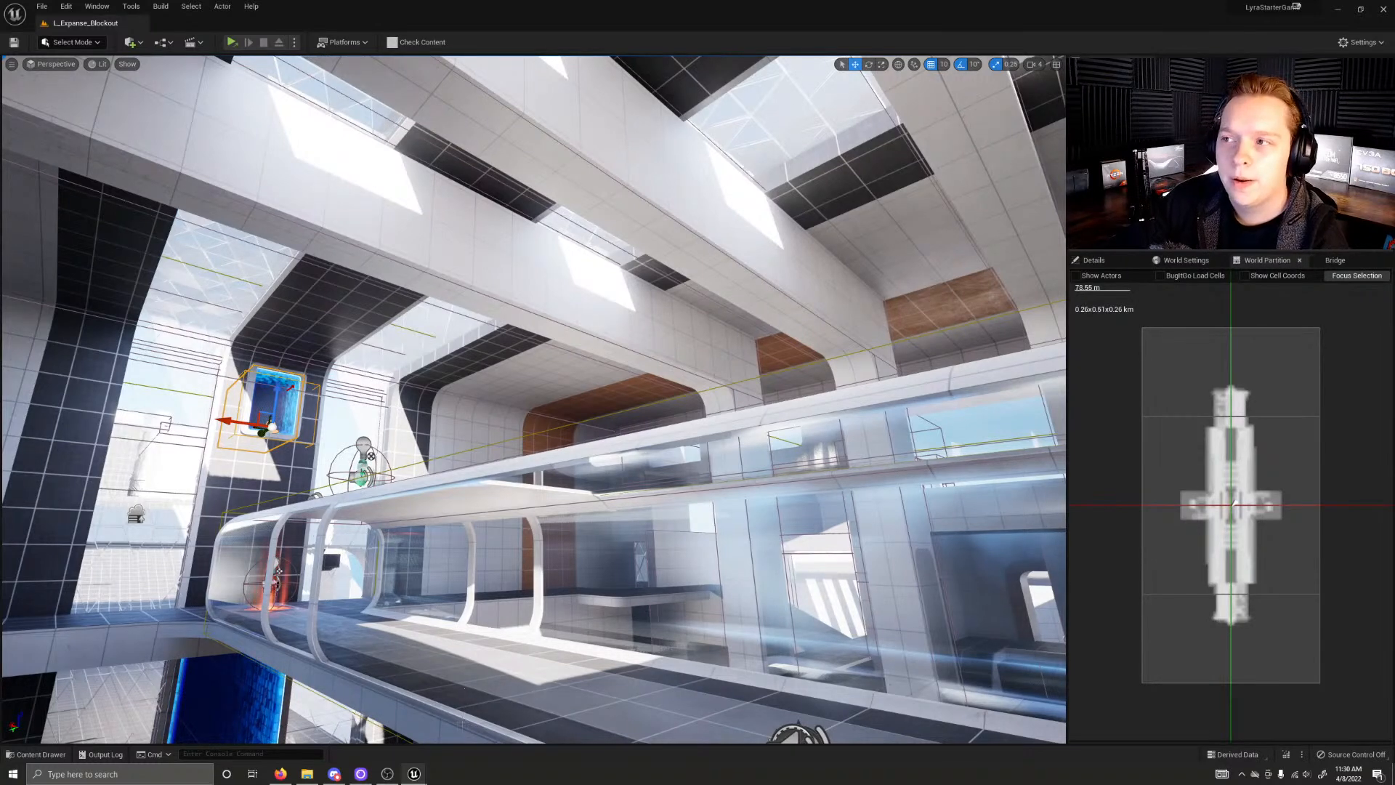
mouse_move(414, 773)
mouse_move(443, 737)
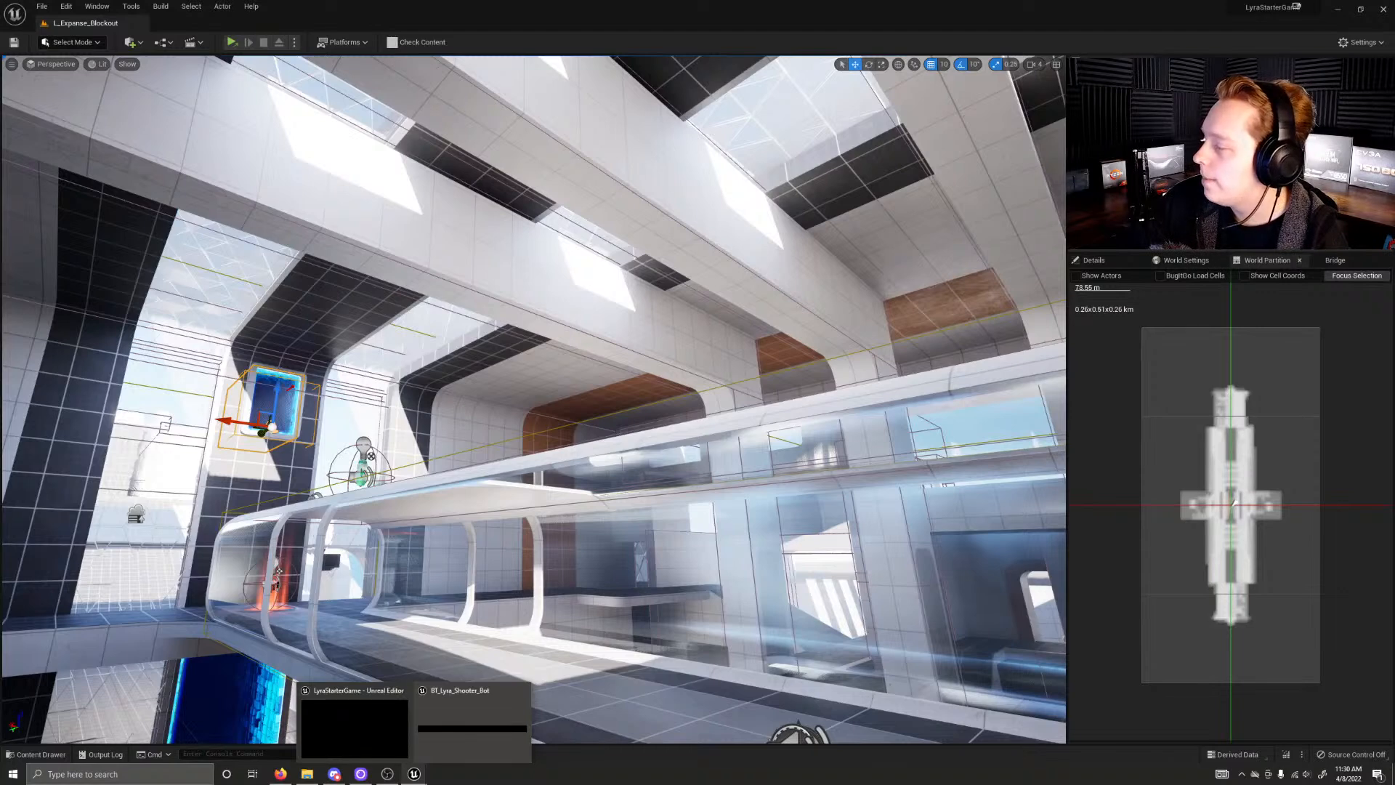
drag(1394, 517, 512, 182)
click(563, 185)
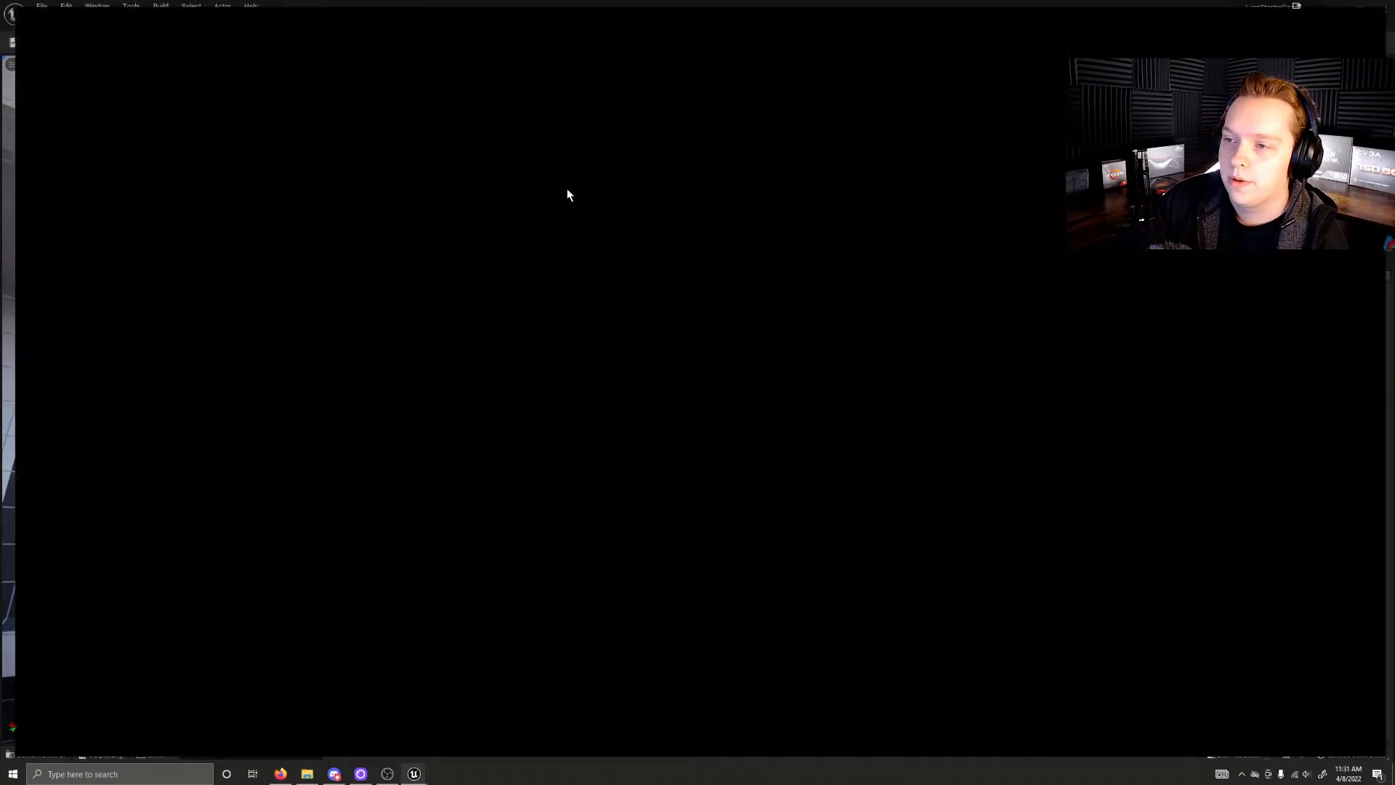
drag(128, 23, 223, 25)
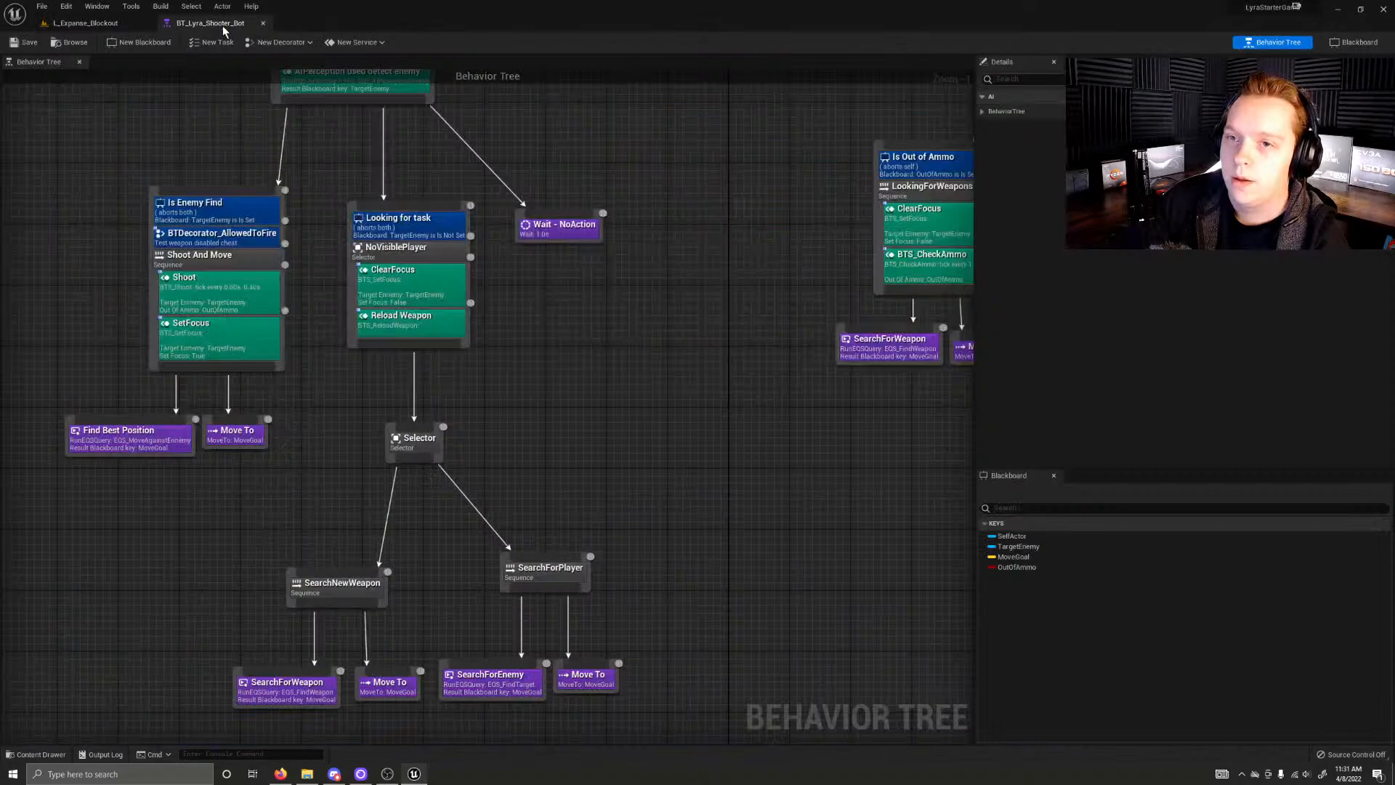
Step: Survey the bot behavior tree's overall layout, from the root Selector down through the Have Ammo and Is Out of Ammo branches
scroll(581, 312, down, 8)
scroll(596, 320, up, 6)
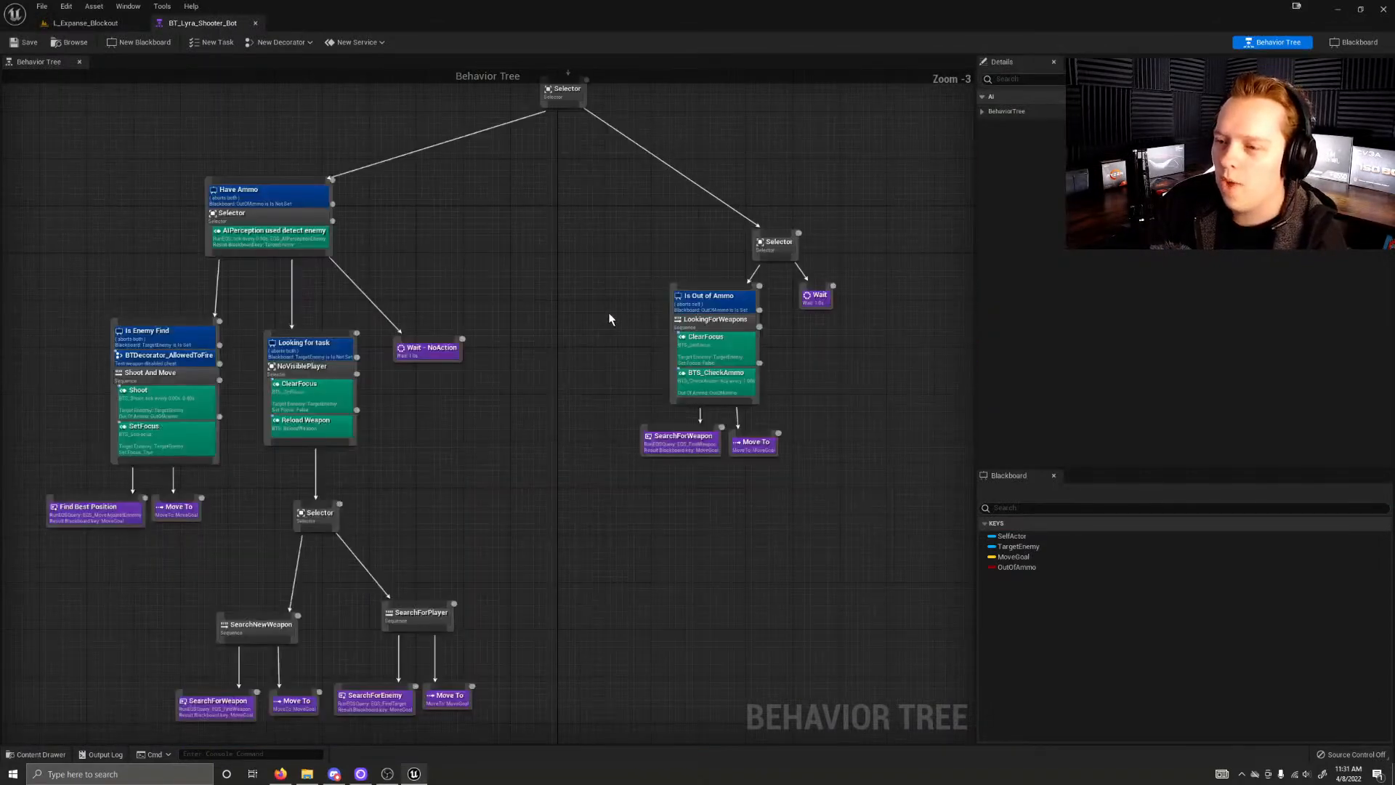
right_drag(547, 324, 766, 316)
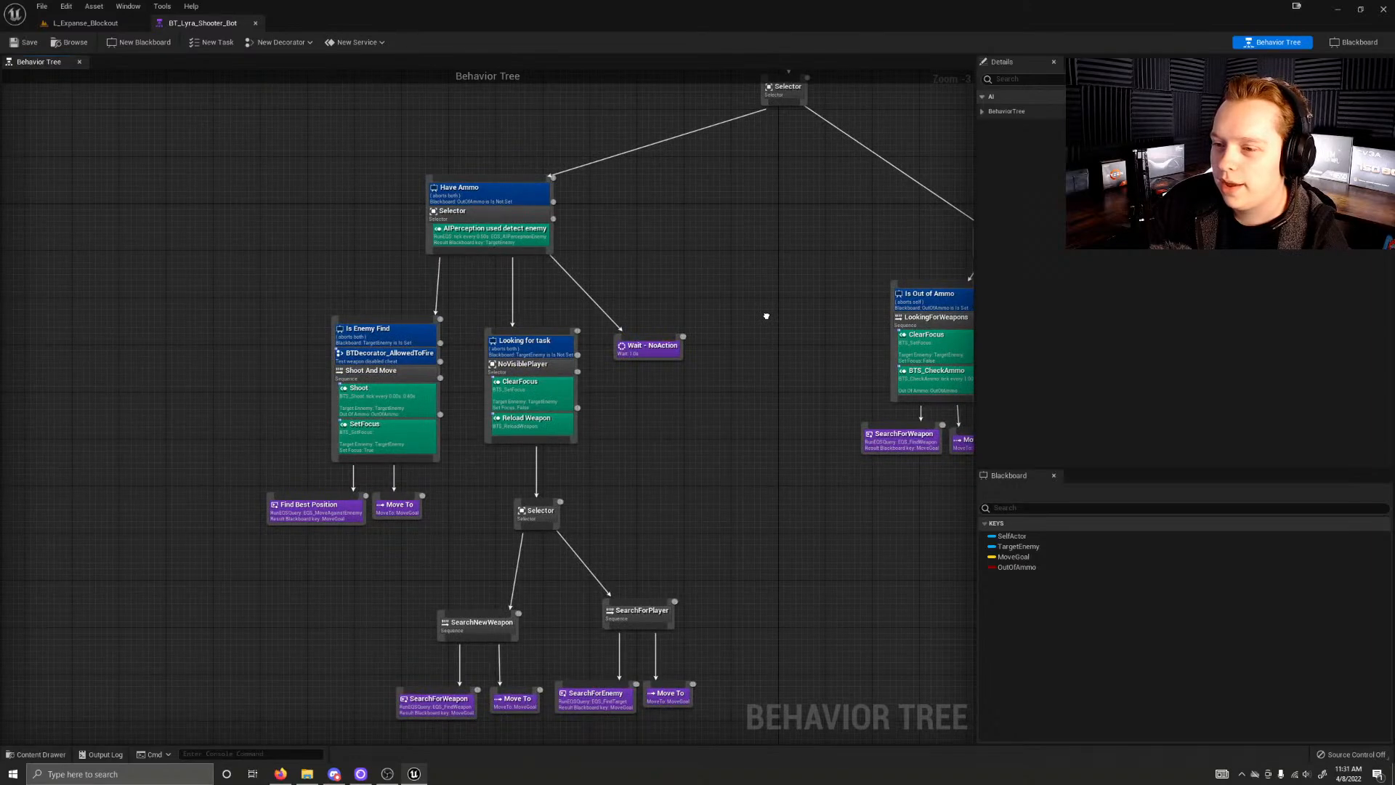
right_drag(766, 316, 684, 356)
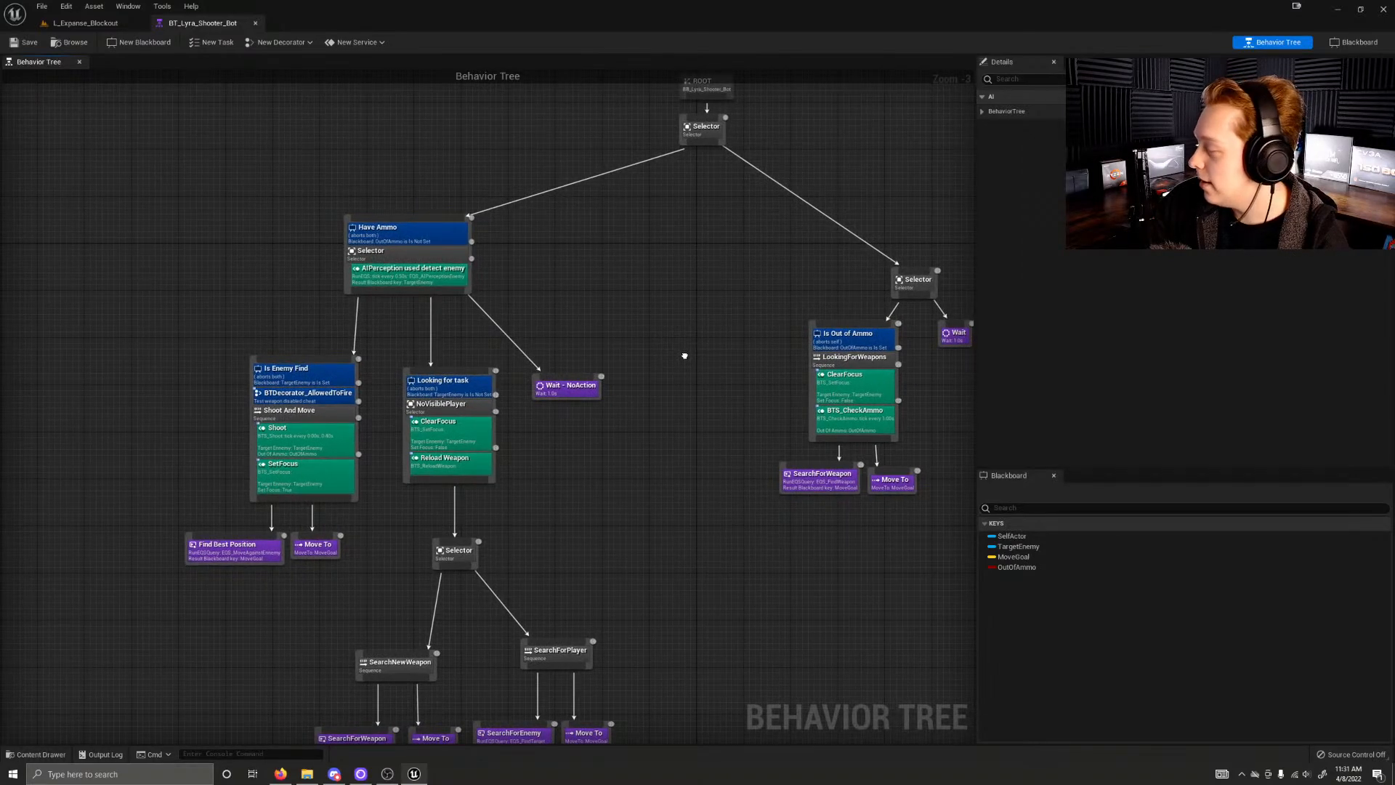
right_drag(684, 356, 641, 388)
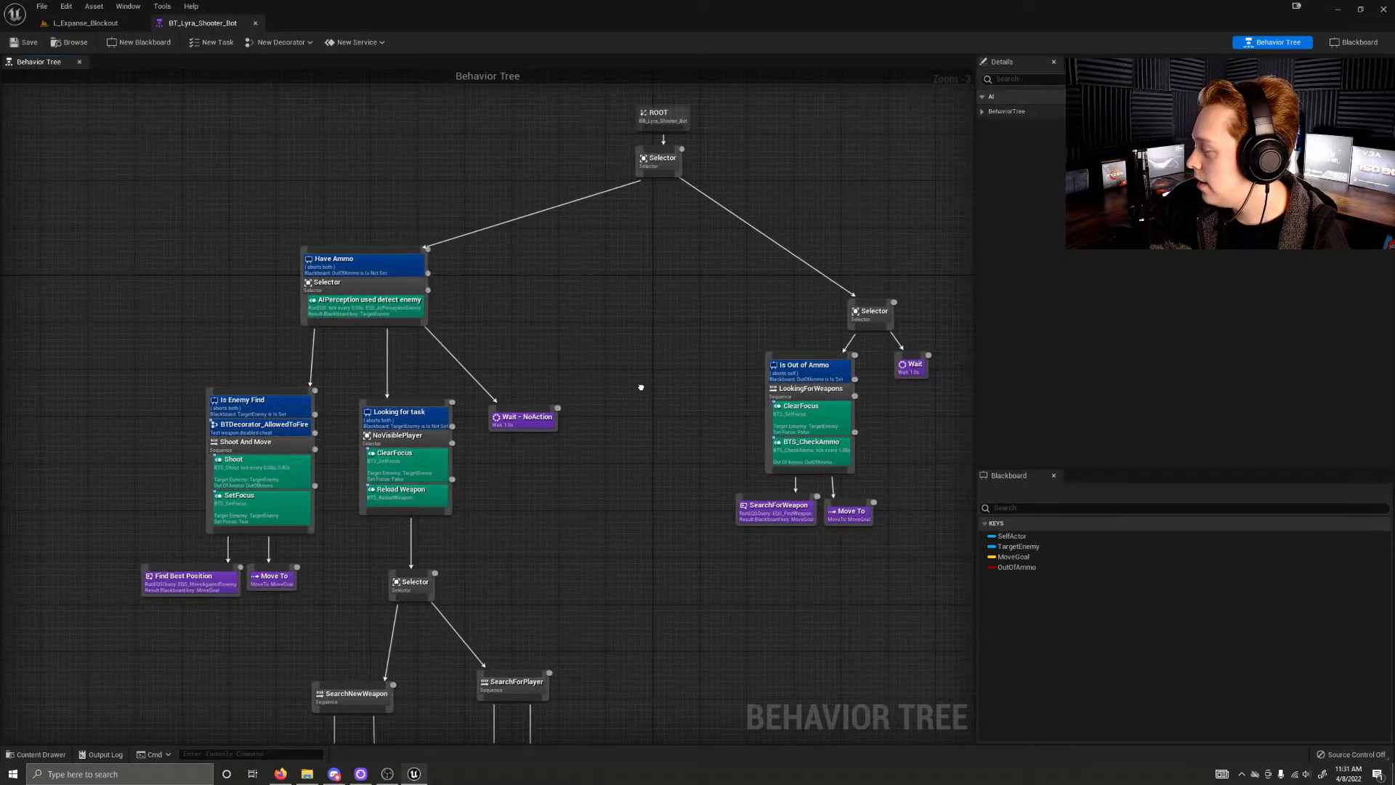
Step: Return to the Expanse blockout level and filter the PostProcessVolume's details for "reflections"
click(98, 26)
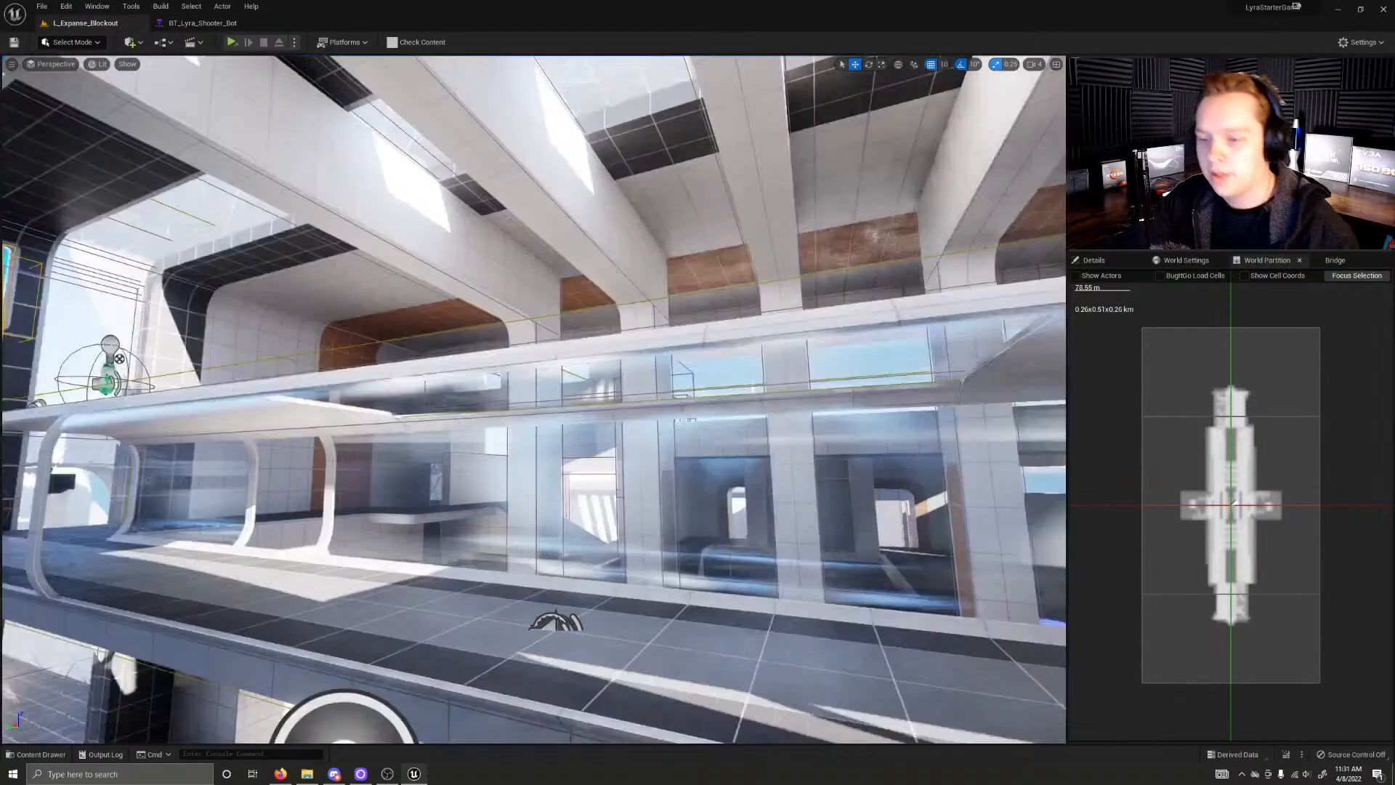
right_drag(534, 400, 698, 407)
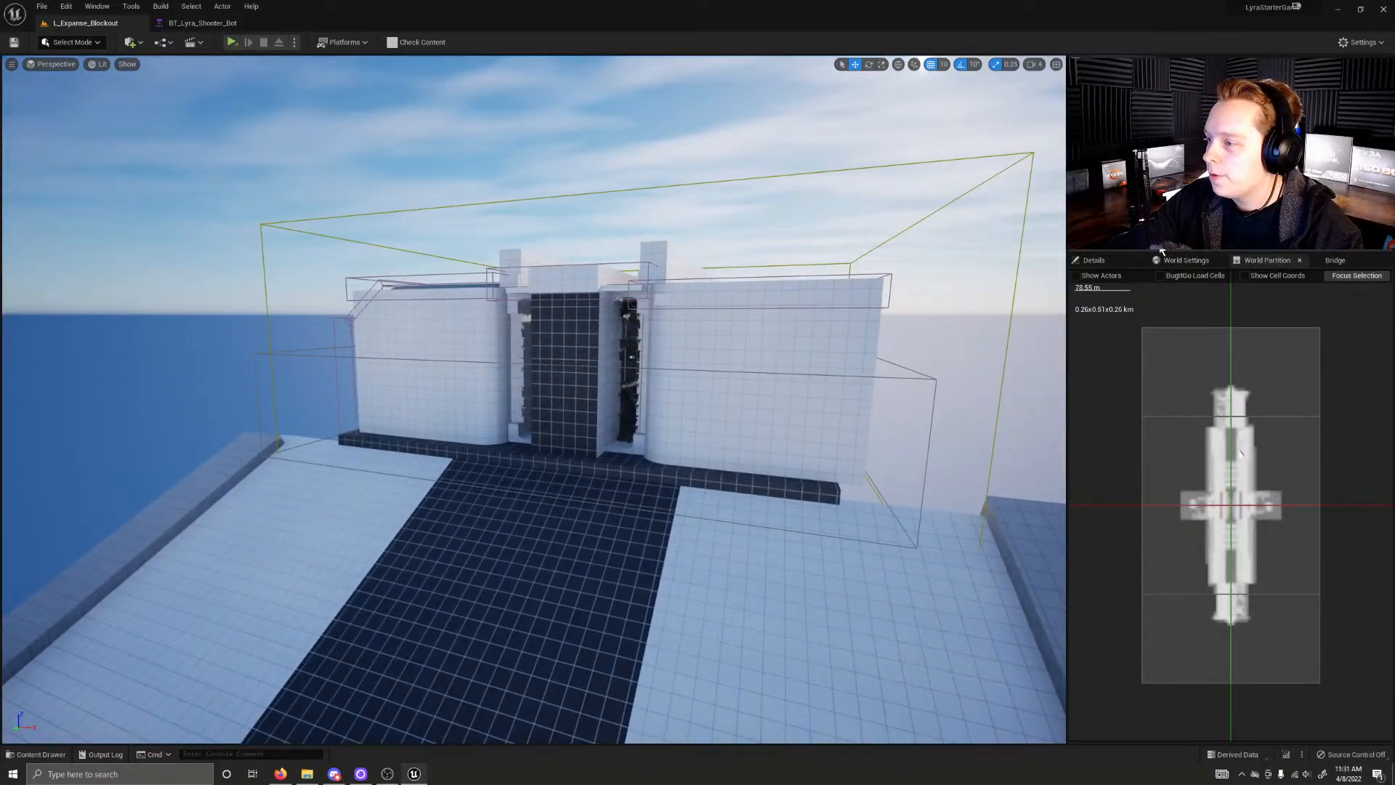
click(1105, 264)
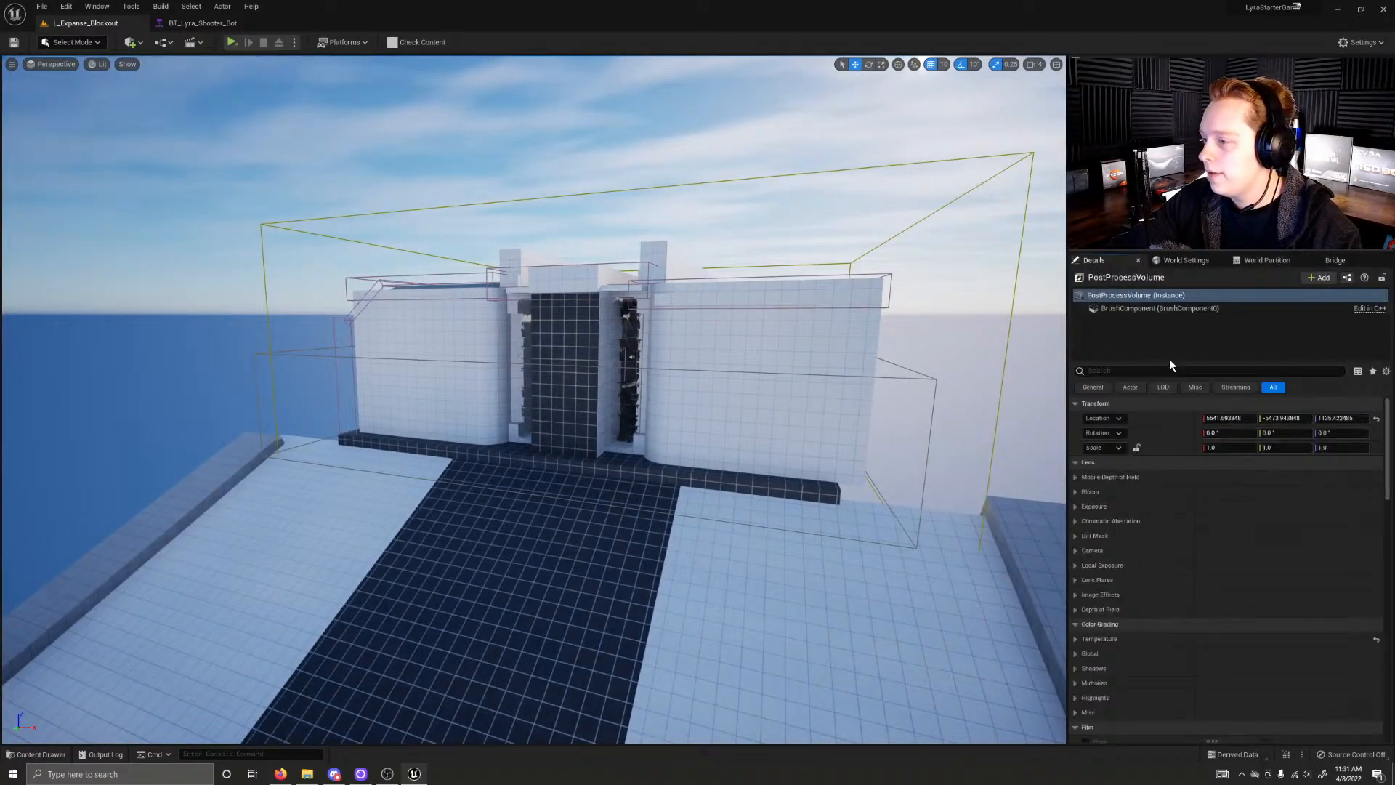
click(1147, 370)
text(refle)
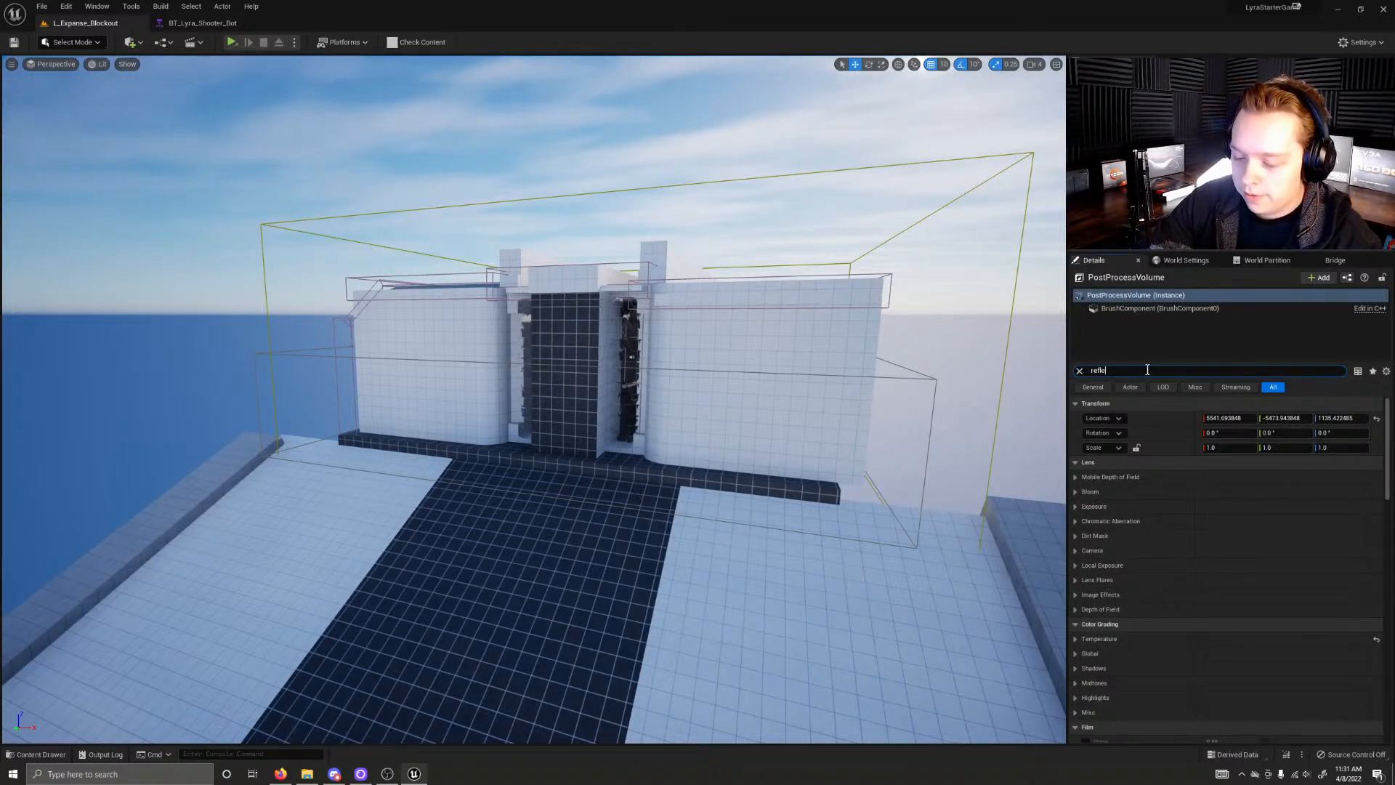
text(ctions)
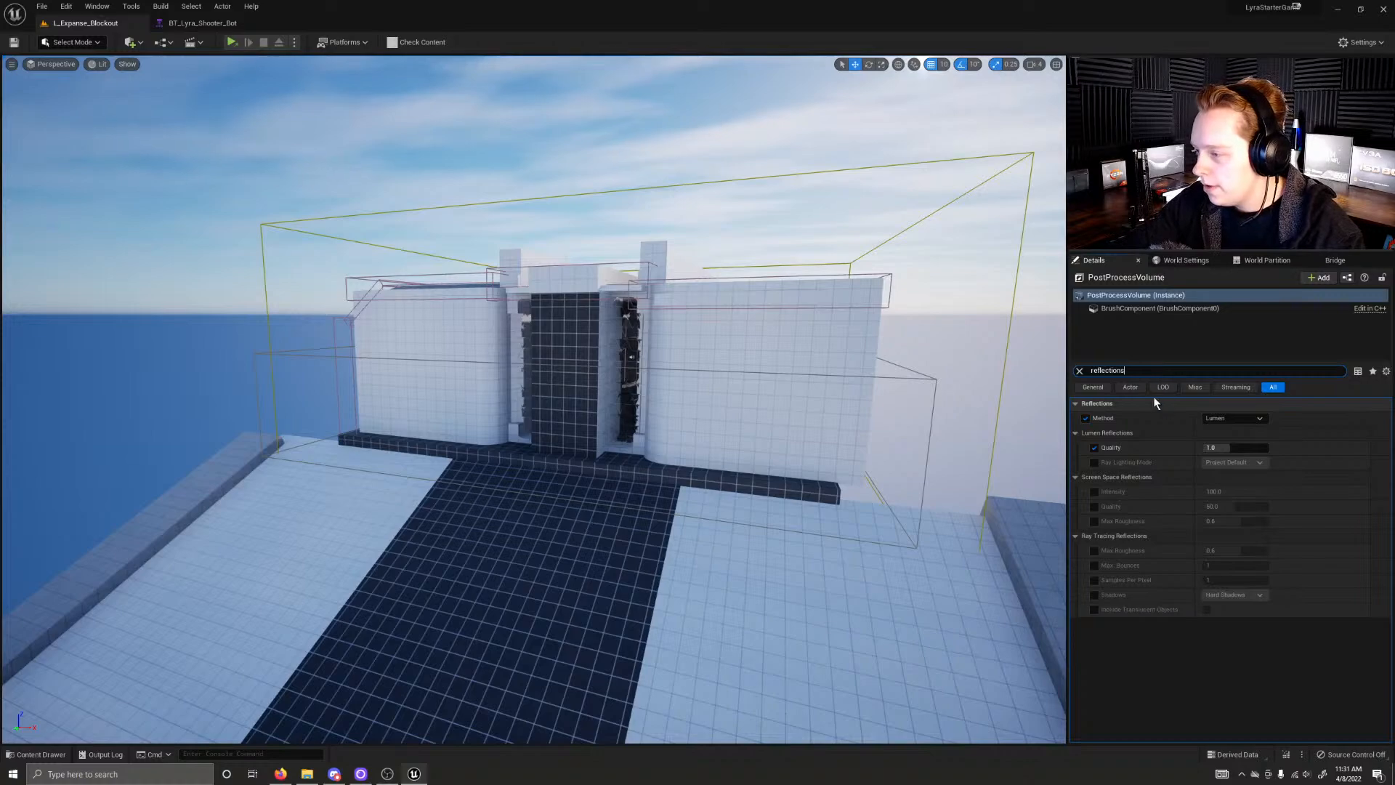
Step: Inspect the level interior's glass walkway and clear the PostProcessVolume's "reflections" filter
right_drag(871, 407, 698, 372)
key(w)
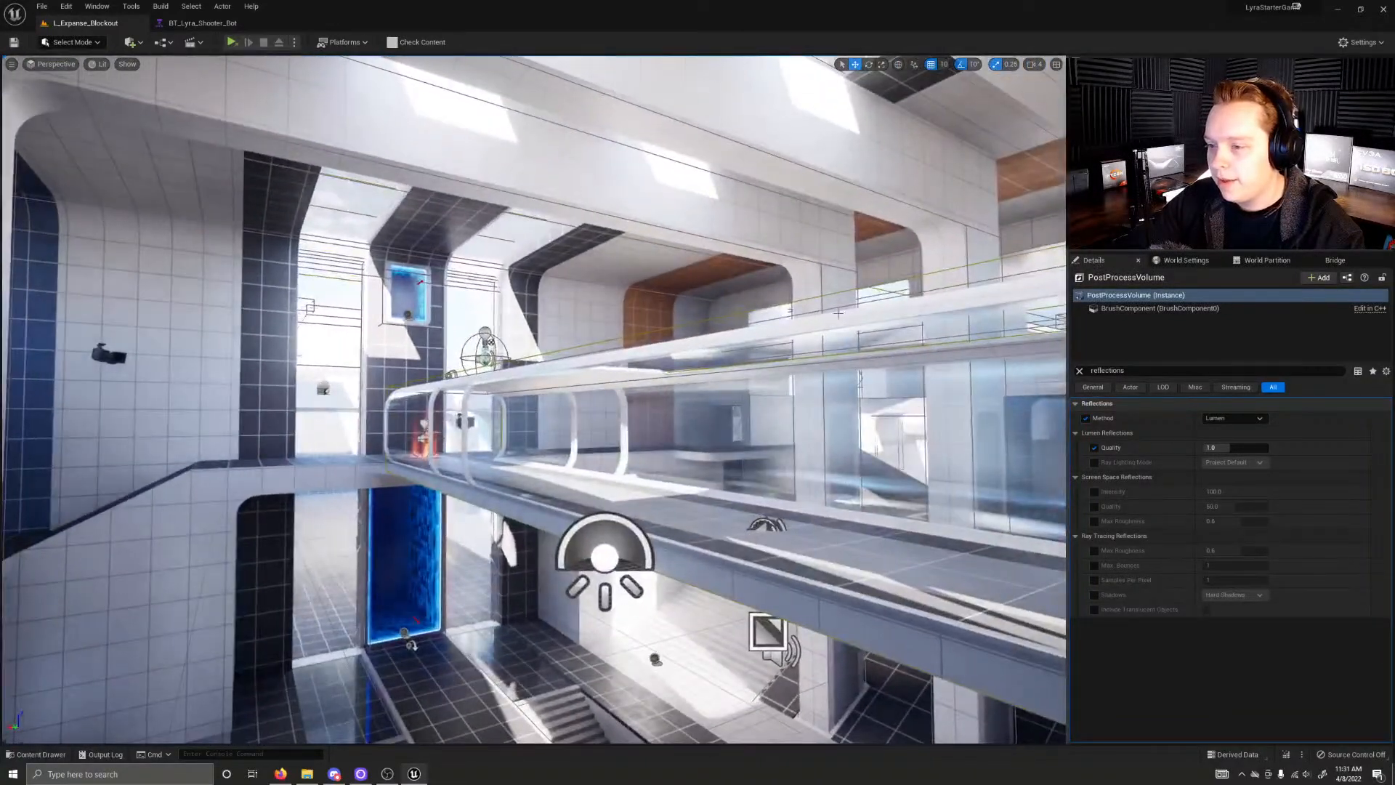
click(1127, 370)
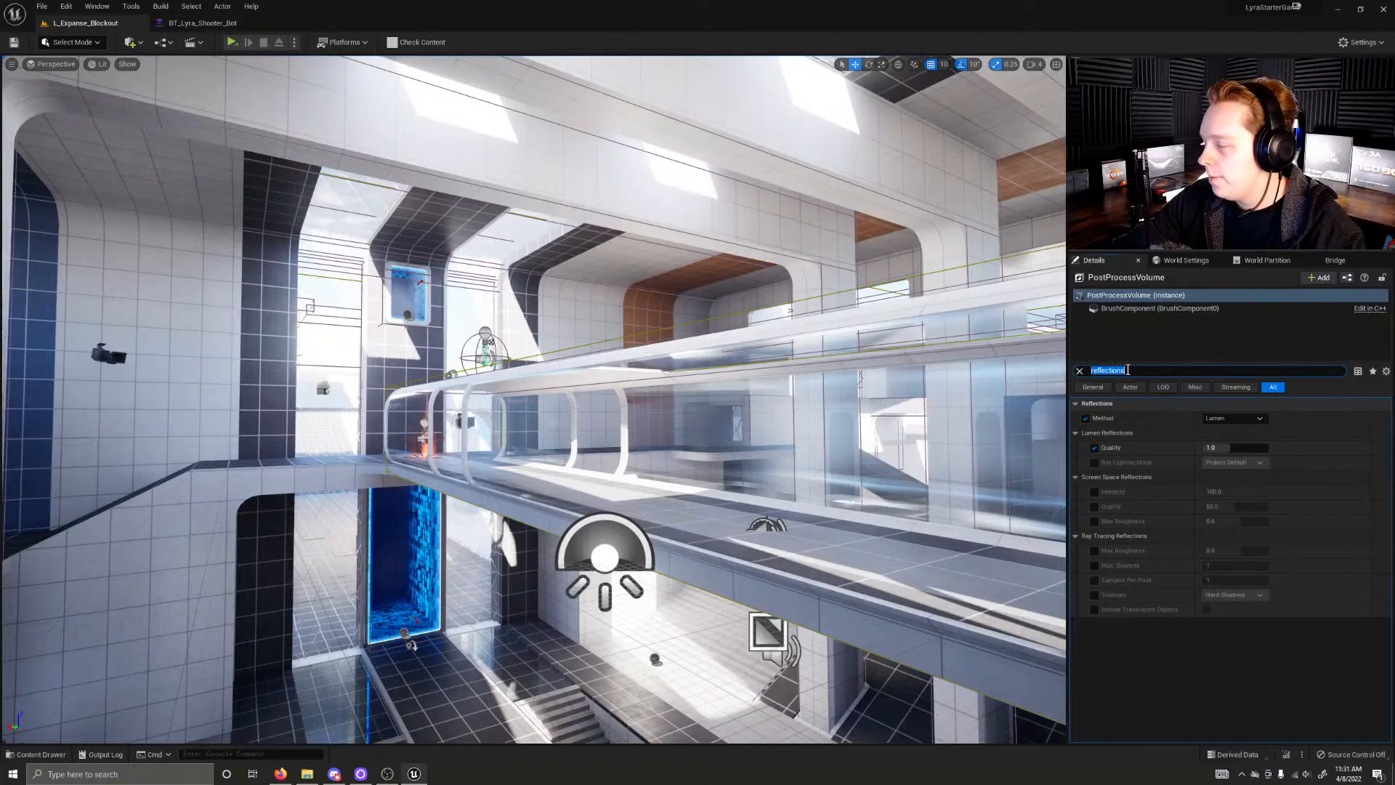
double_click(1127, 371)
key(BackSpace)
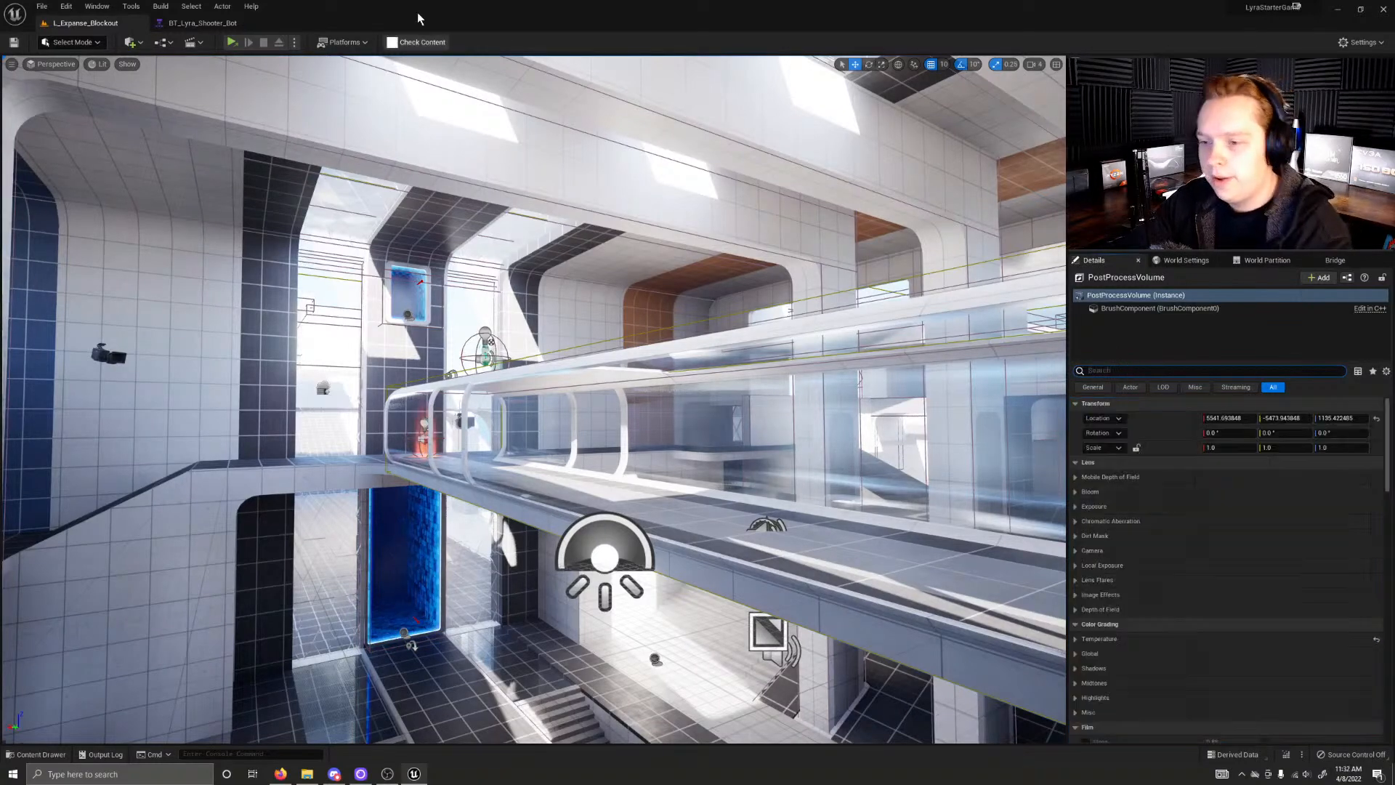
Step: Switch back to the bot behavior tree and nudge the Wait - NoAction task slightly to the left
click(211, 23)
right_drag(574, 292, 556, 382)
click(516, 519)
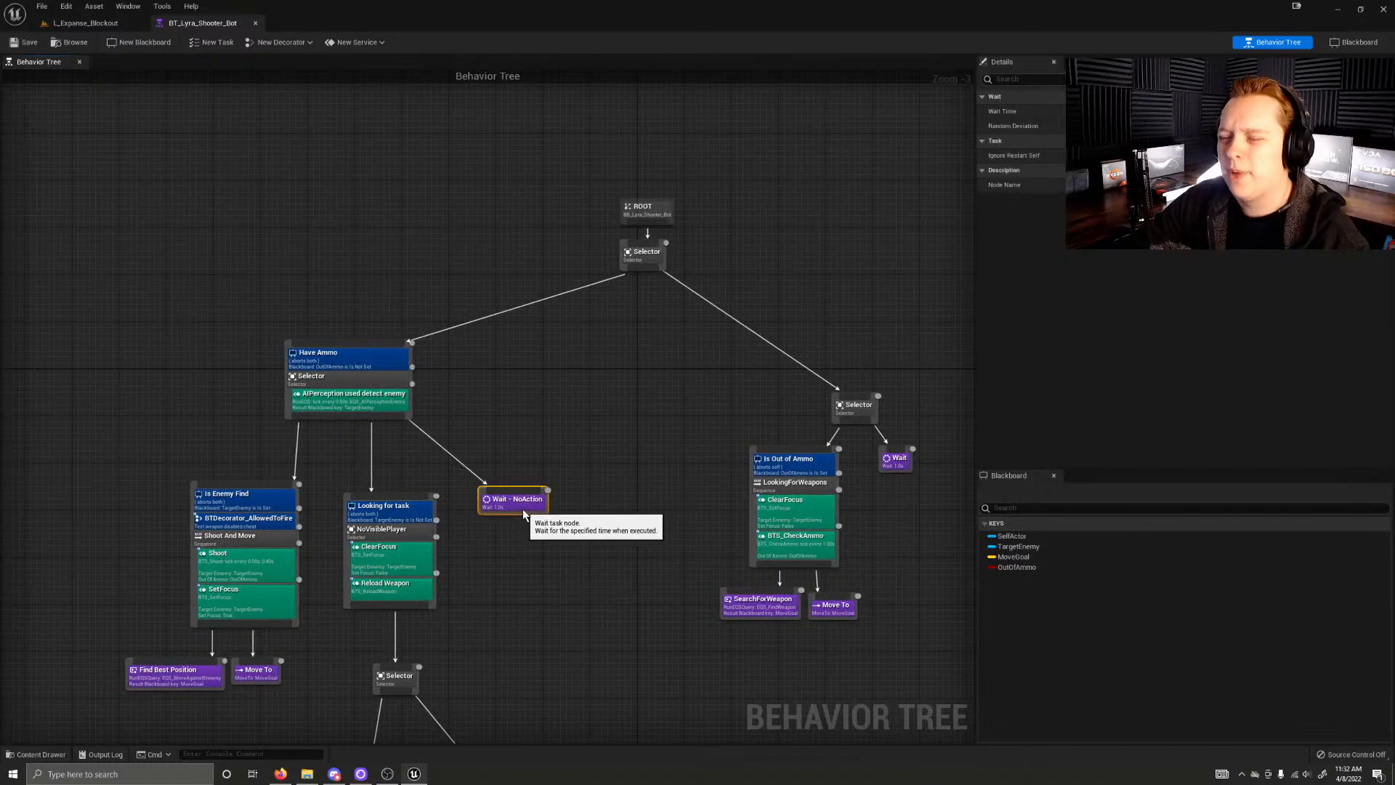
scroll(505, 514, up, 1)
drag(503, 513, 495, 512)
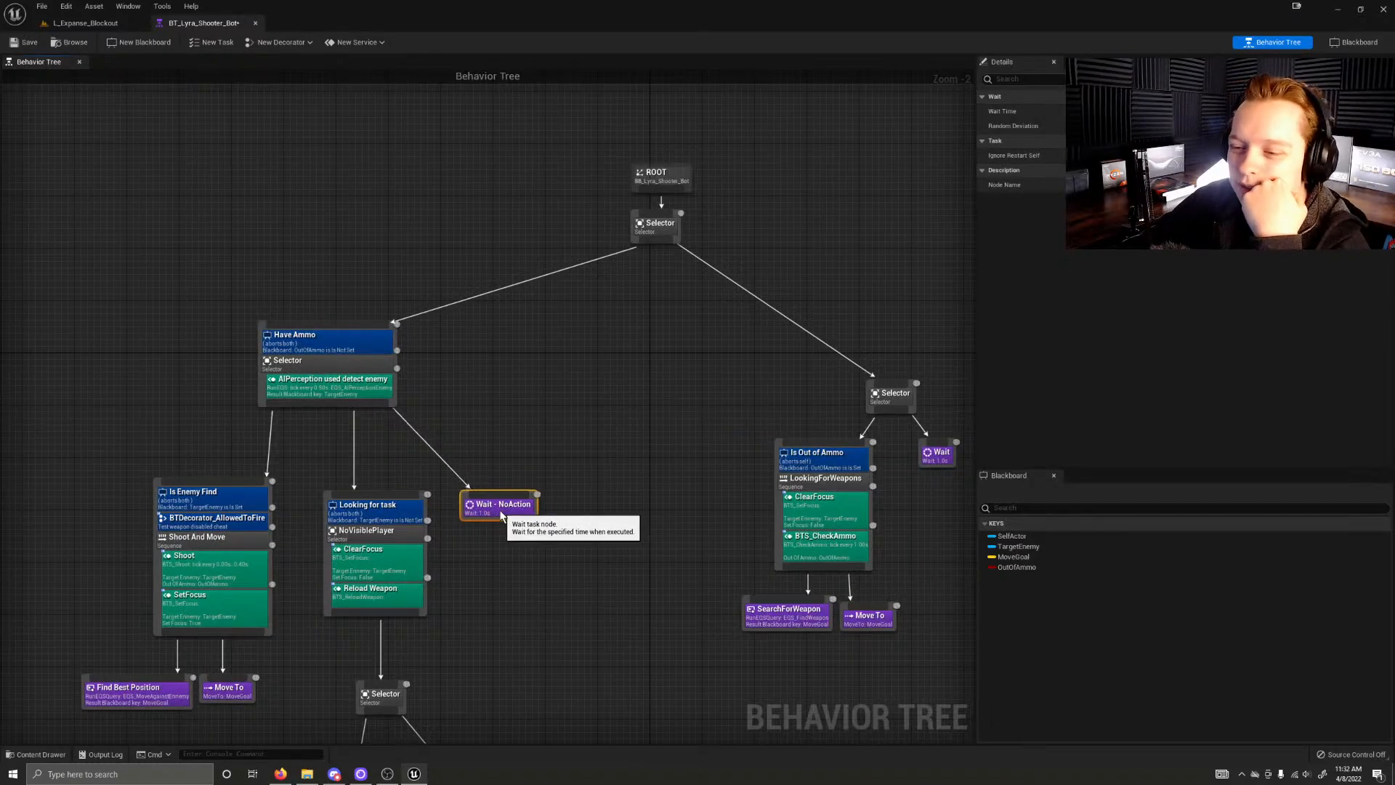
Step: Examine the root Selector and the Have Ammo branch, including its AIPerception used detect enemy service
scroll(489, 514, up, 2)
click(560, 492)
right_drag(593, 467, 504, 516)
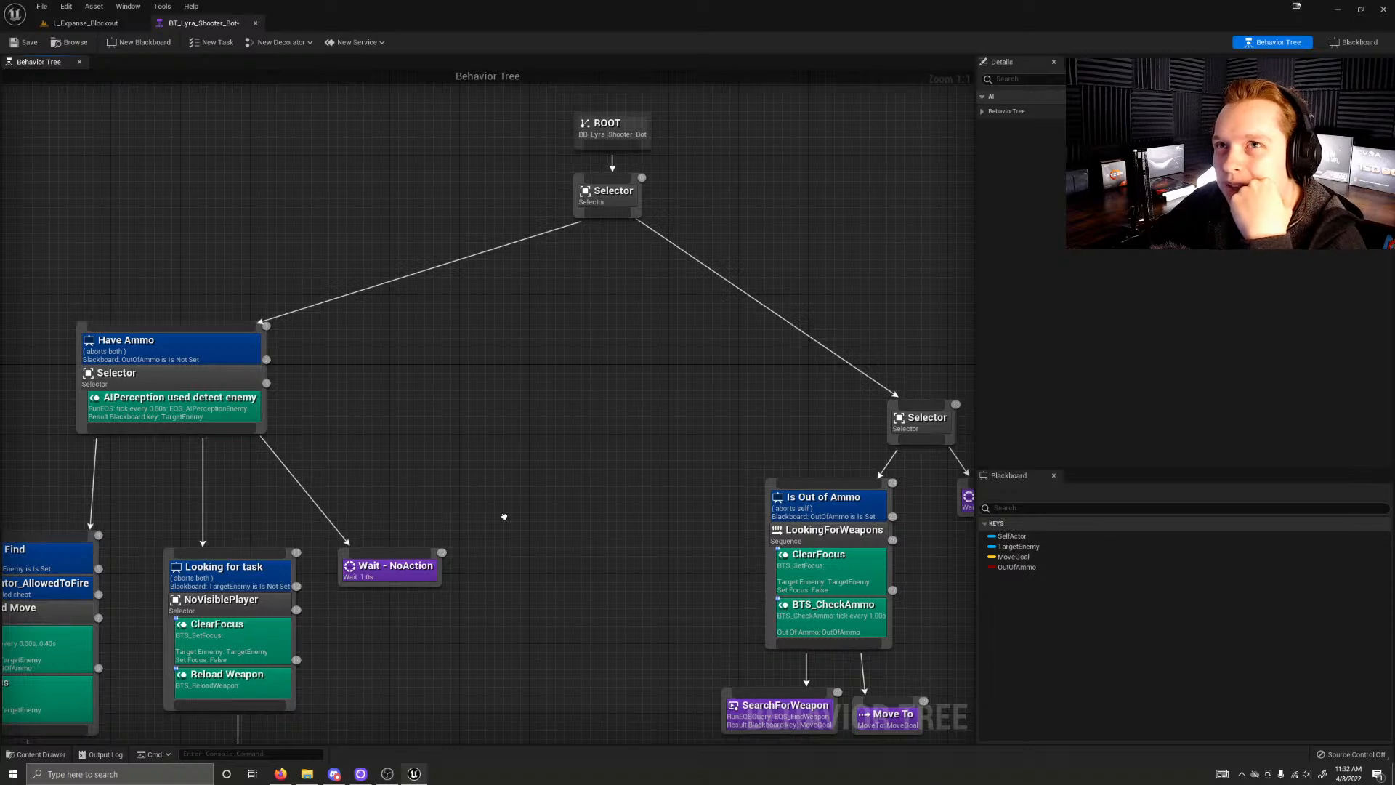
right_drag(505, 516, 592, 420)
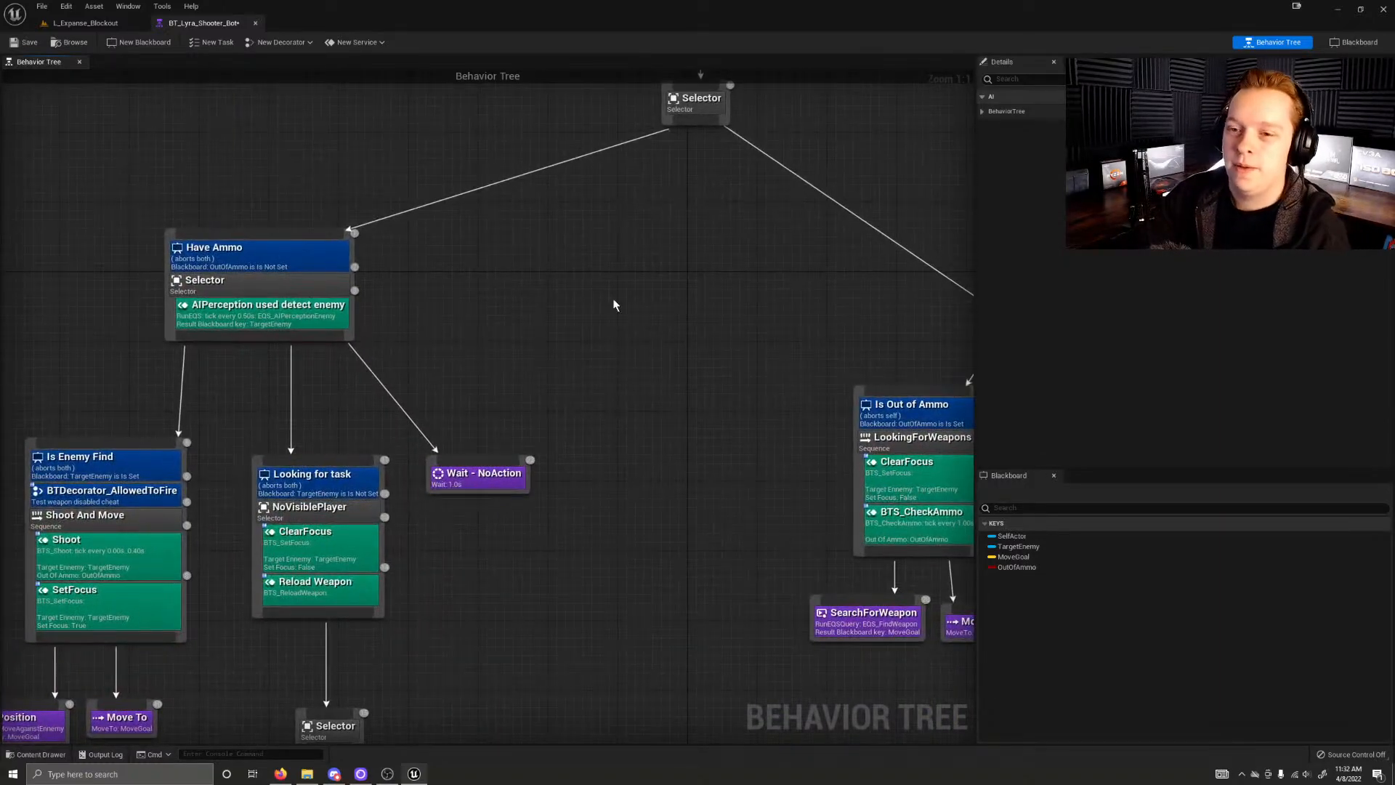
right_drag(612, 328, 532, 488)
click(617, 331)
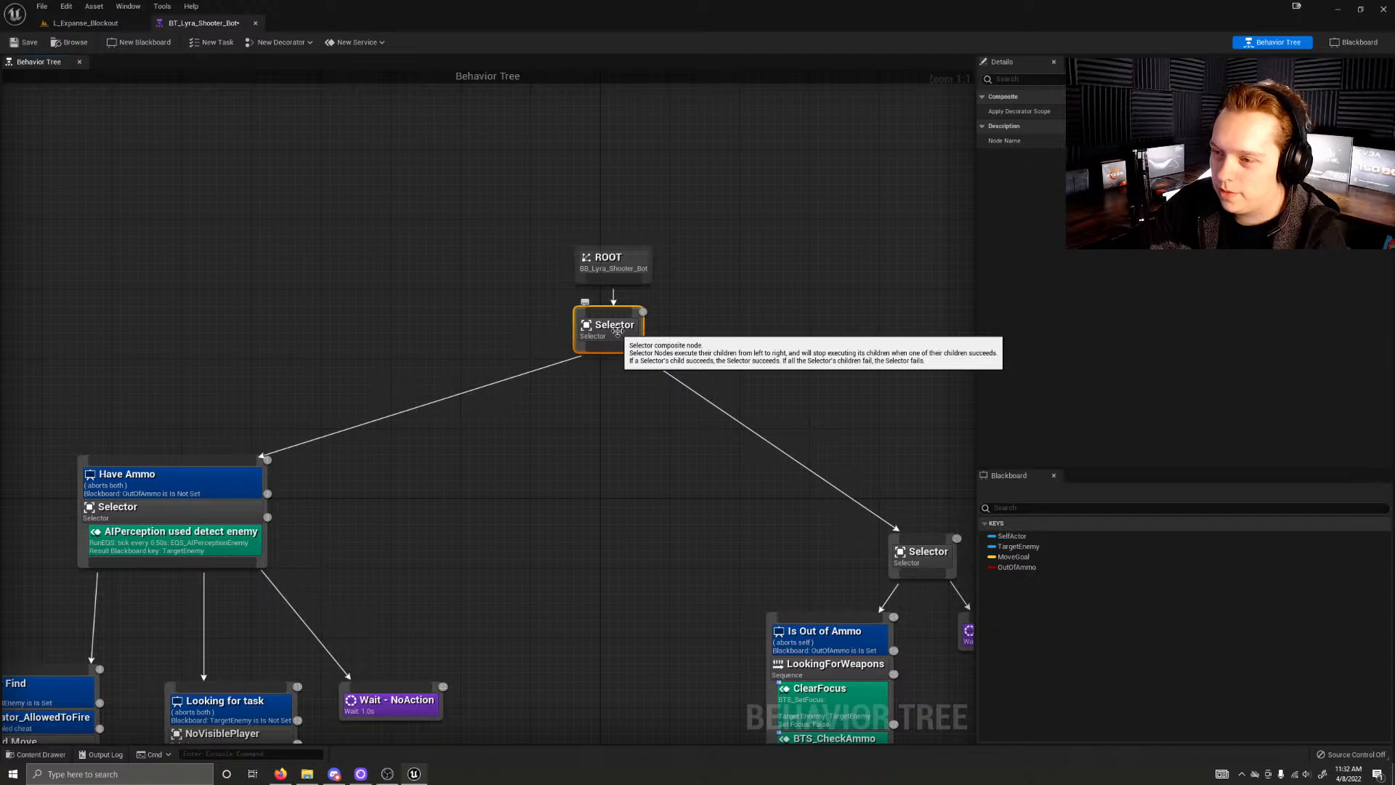
right_drag(399, 489, 688, 370)
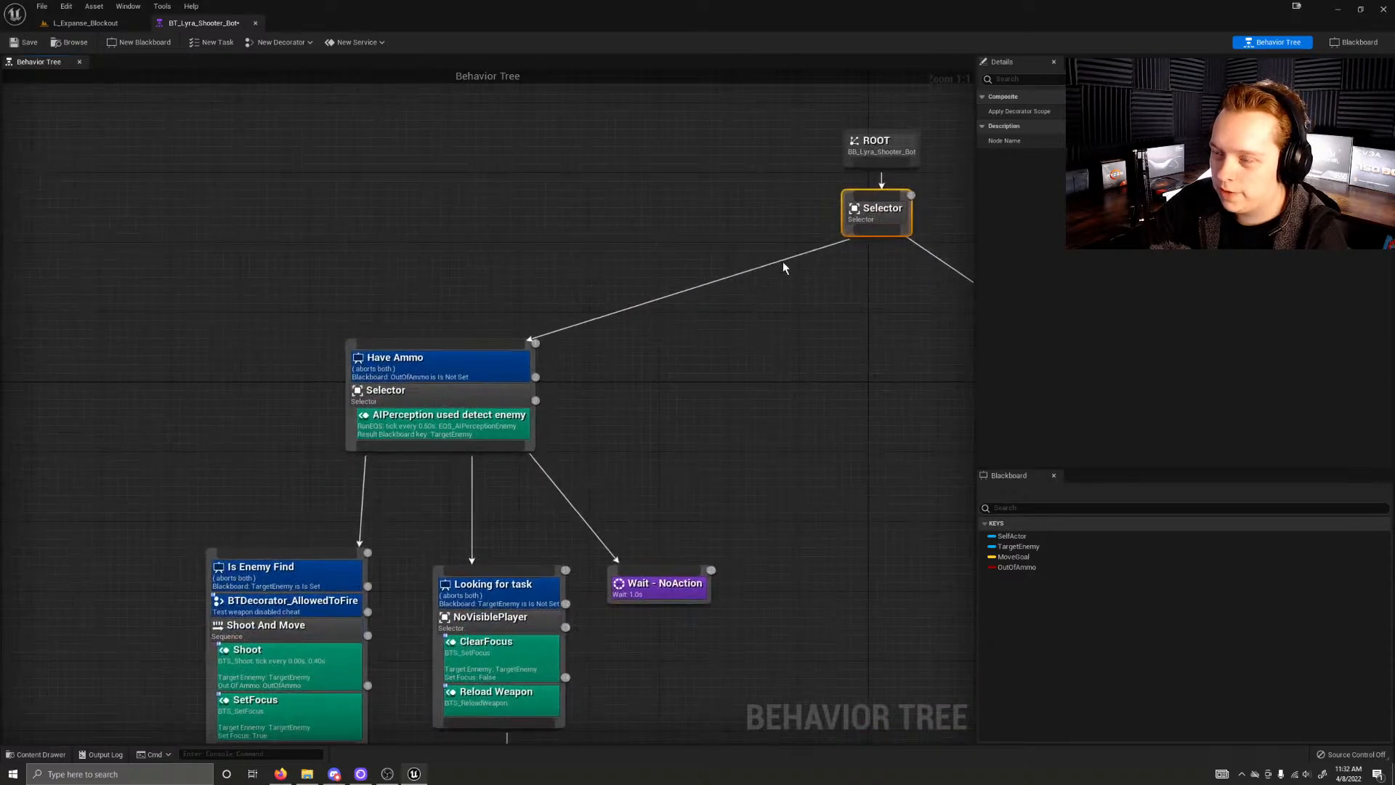
right_drag(843, 409, 1033, 269)
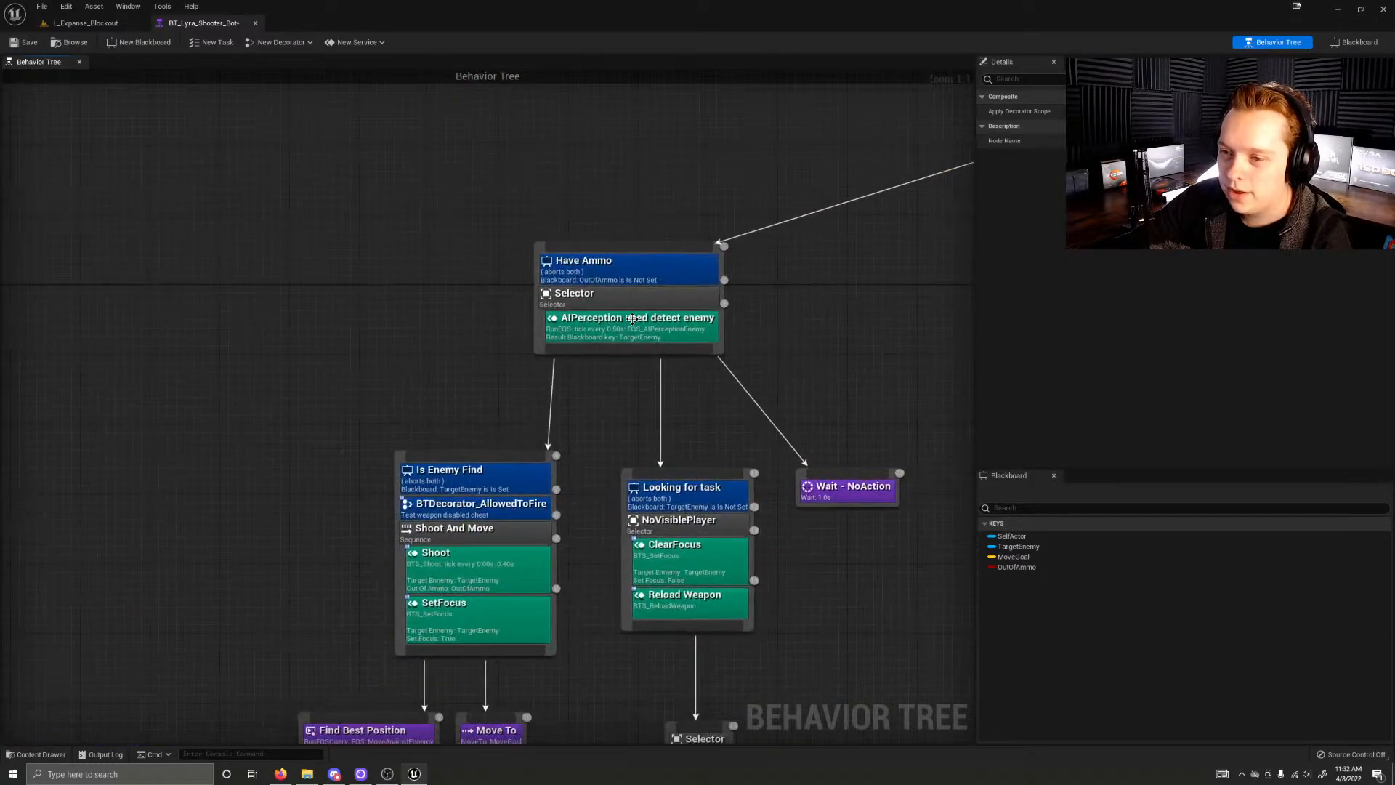
click(589, 328)
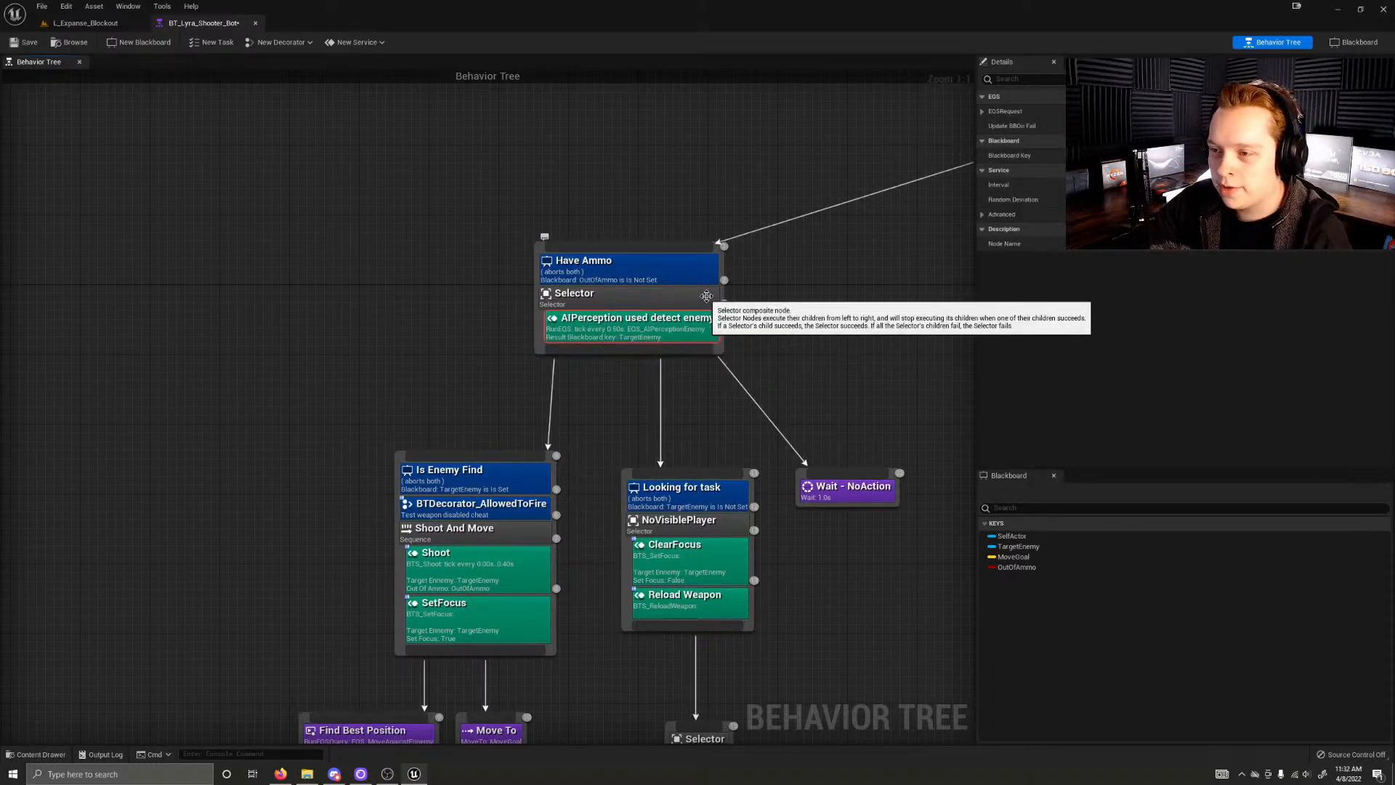
Step: Inspect the Is Enemy Find branch's BTDecorator_AllowedToFire decorator and its Shoot and SetFocus services
right_drag(361, 419, 385, 184)
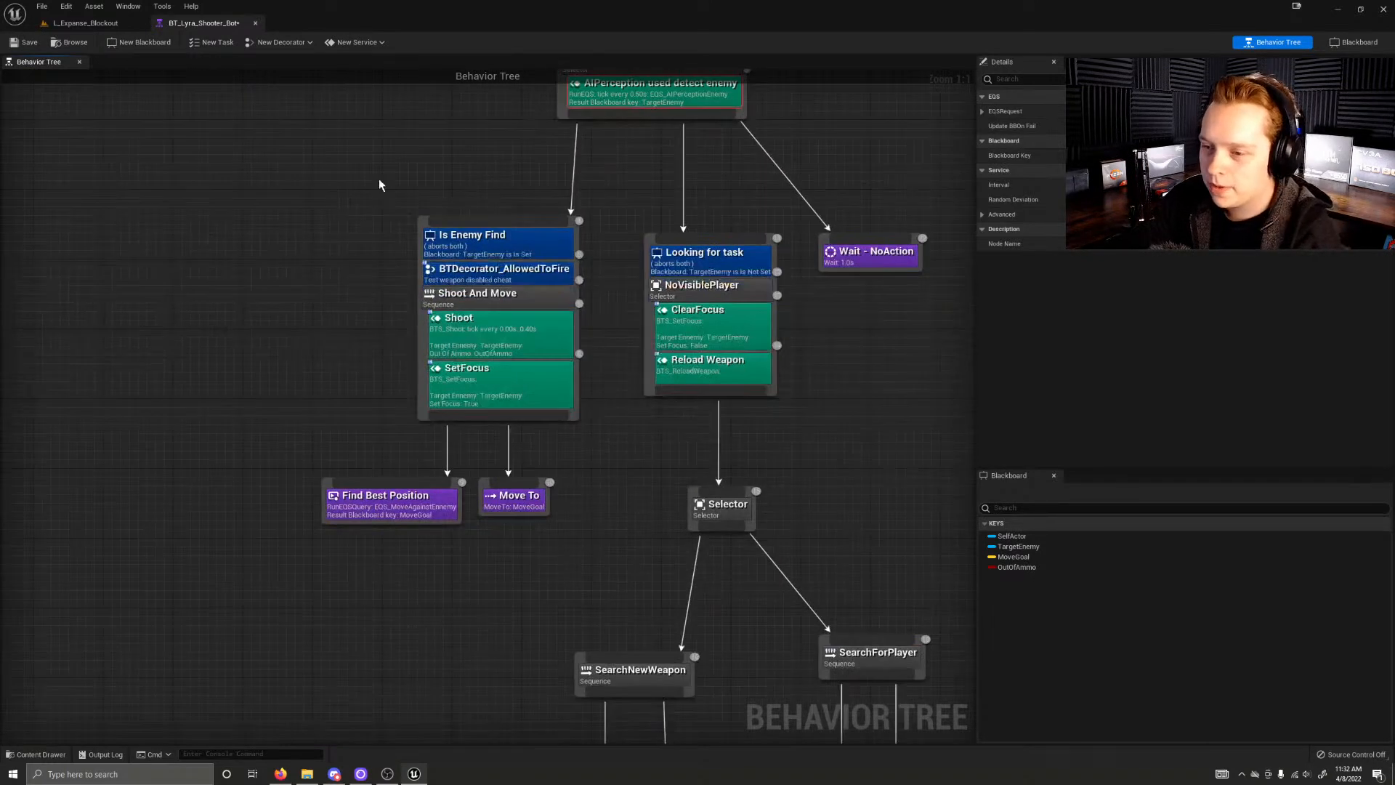
click(541, 281)
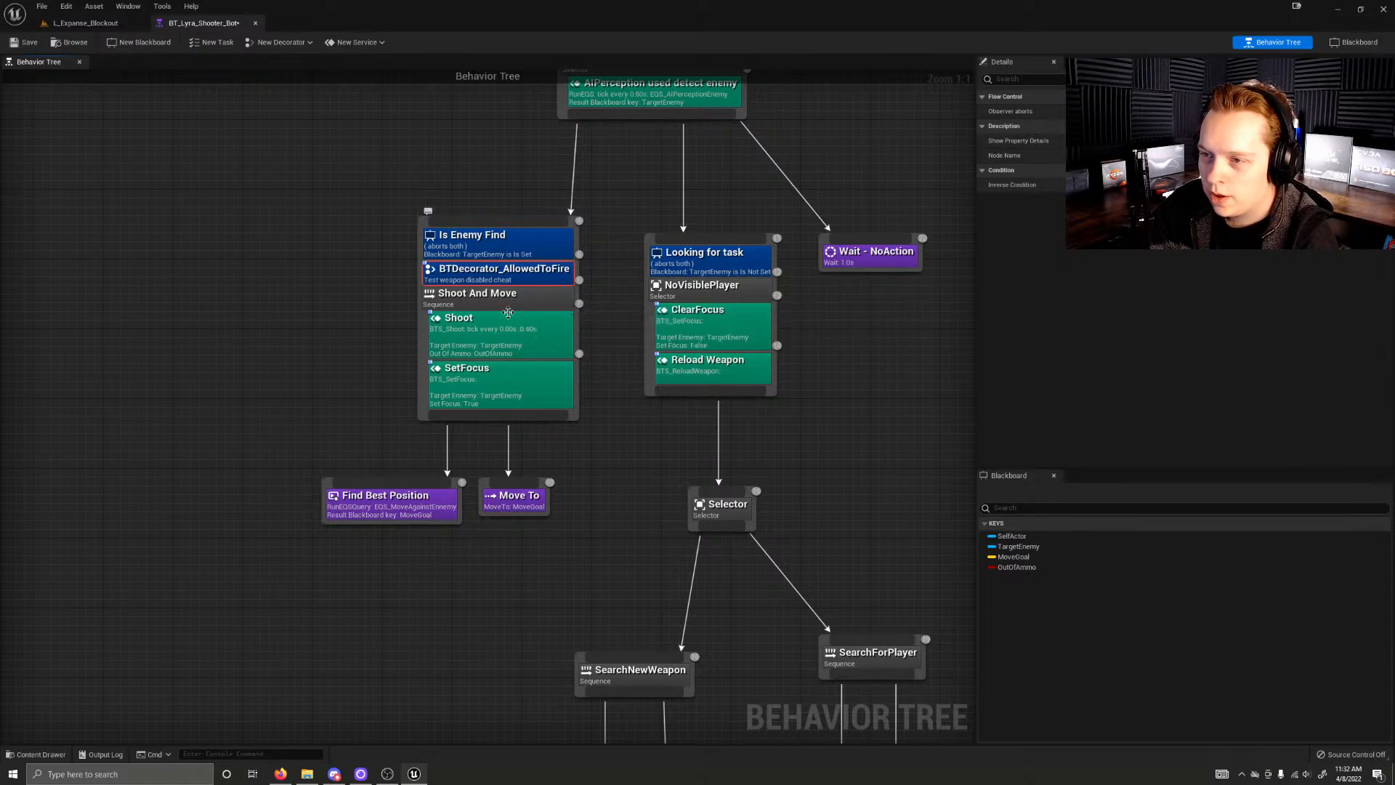
click(496, 334)
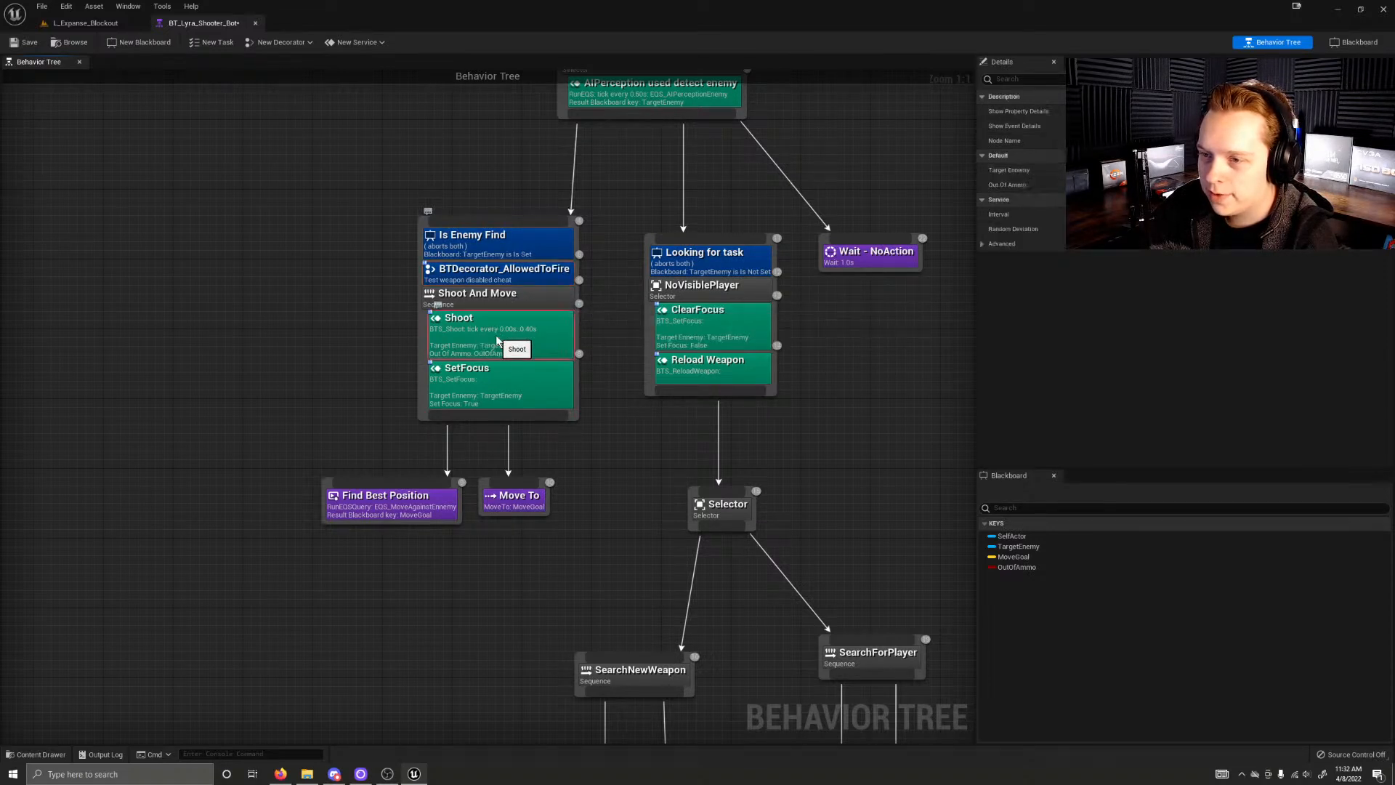
click(488, 379)
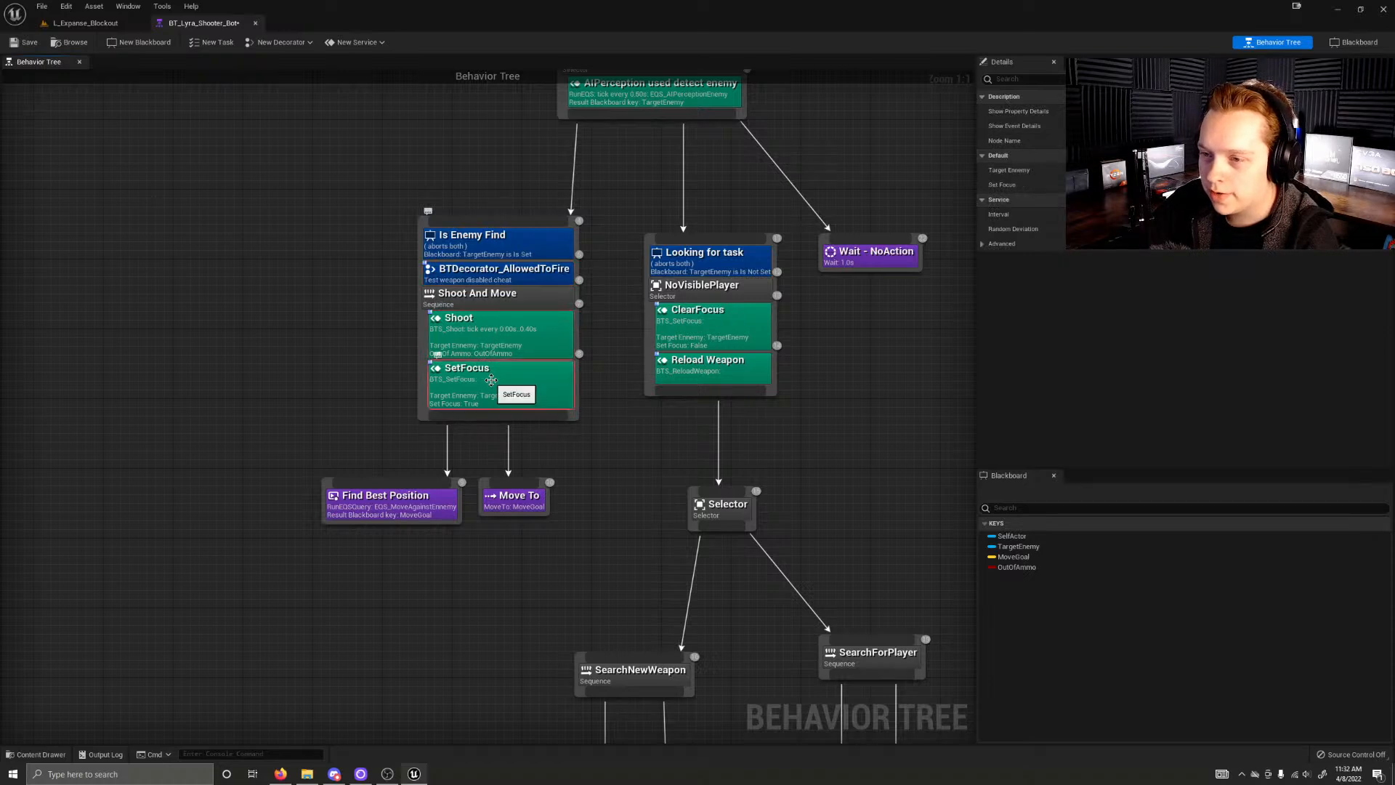
Step: Open the SetFocus service's BTS_SetFocus blueprint, view its event graph, and close it
click(506, 342)
click(499, 379)
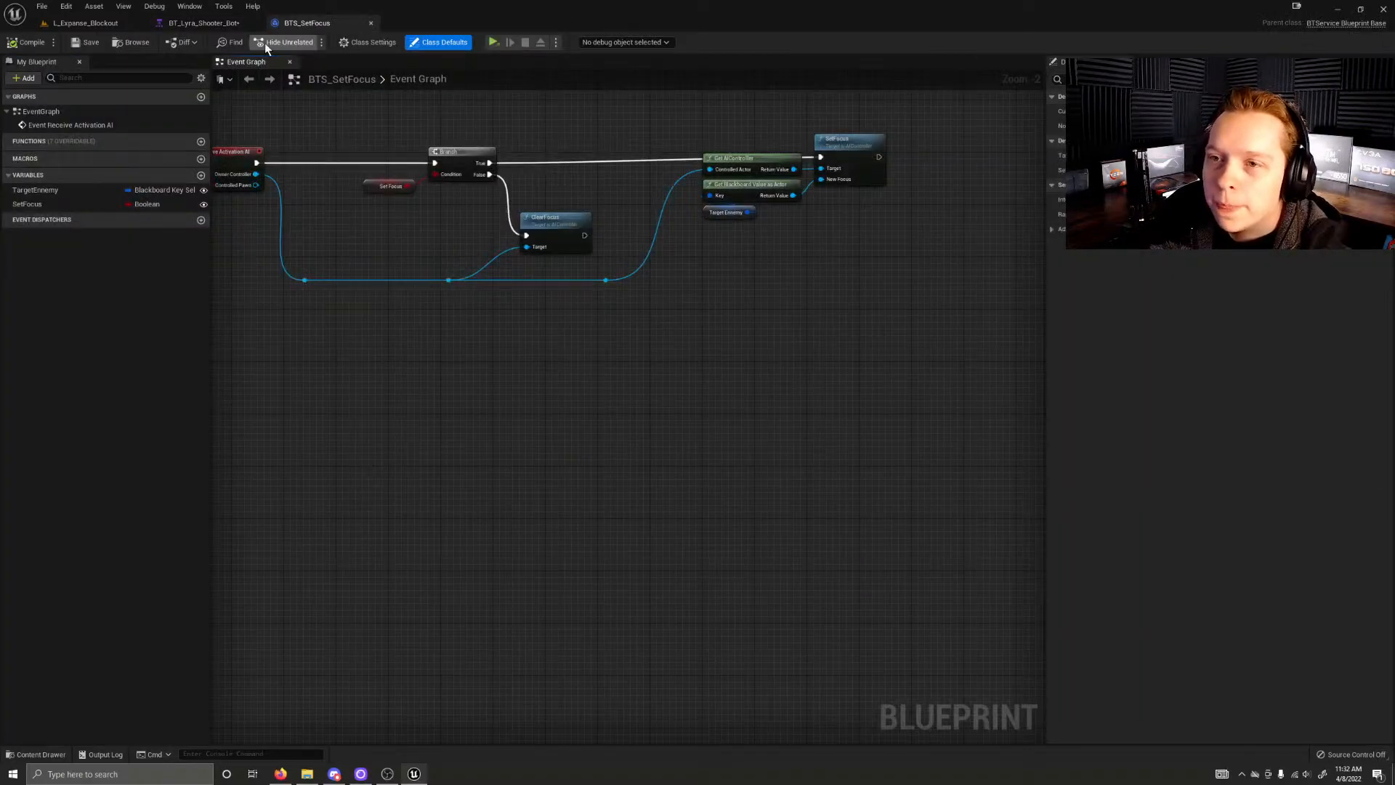
click(371, 24)
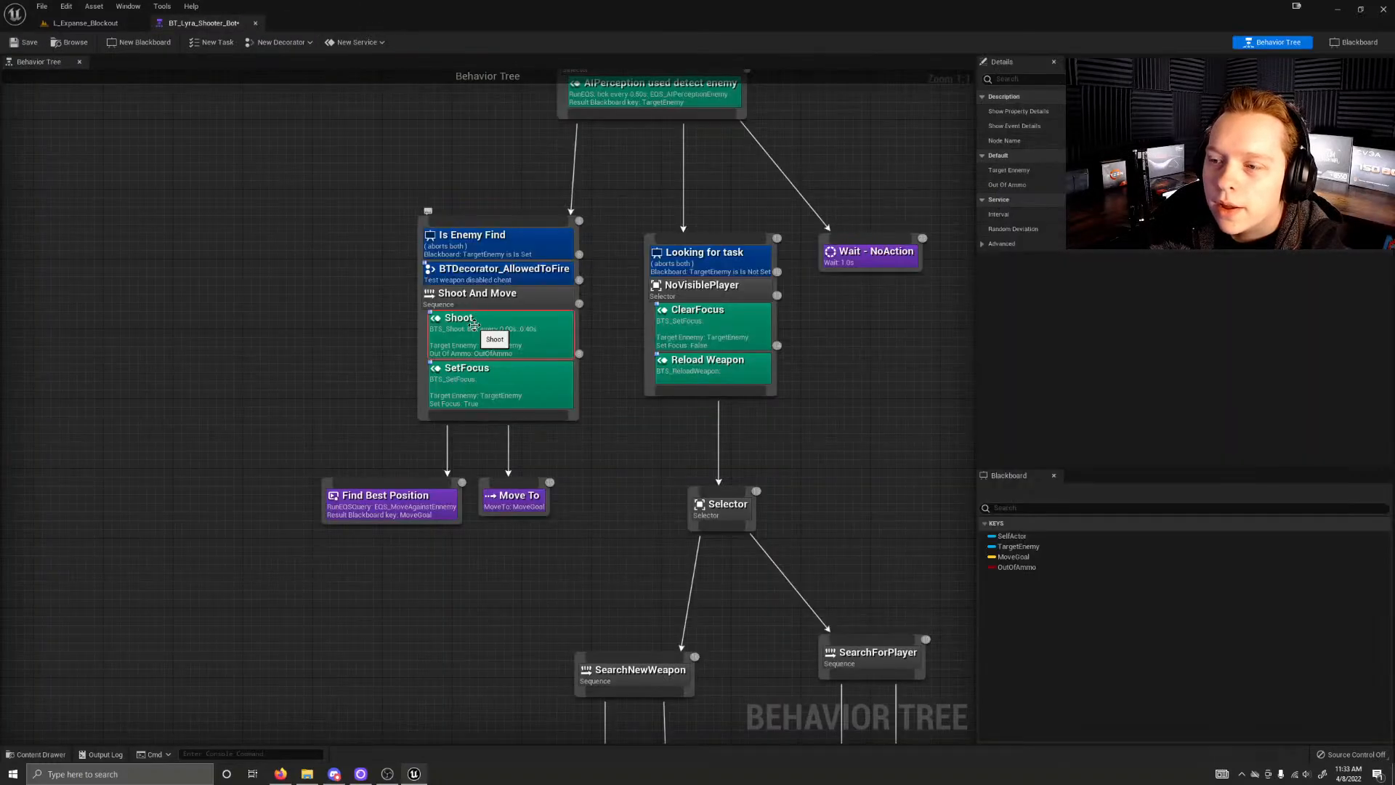
Step: Open the BTS_Shoot blueprint, view its Get Current Weapon function and event graph, and return to the behavior tree
double_click(416, 313)
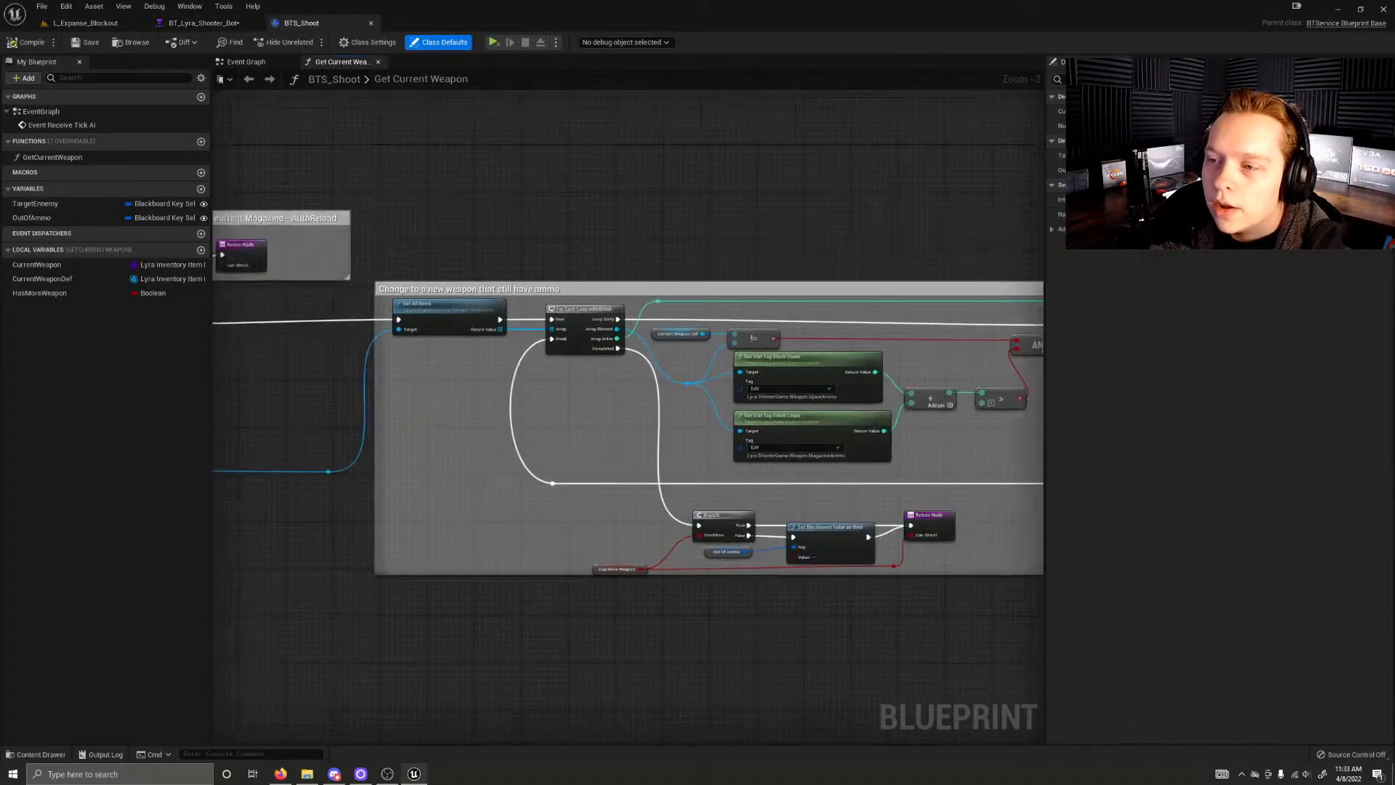
right_drag(426, 103, 561, 106)
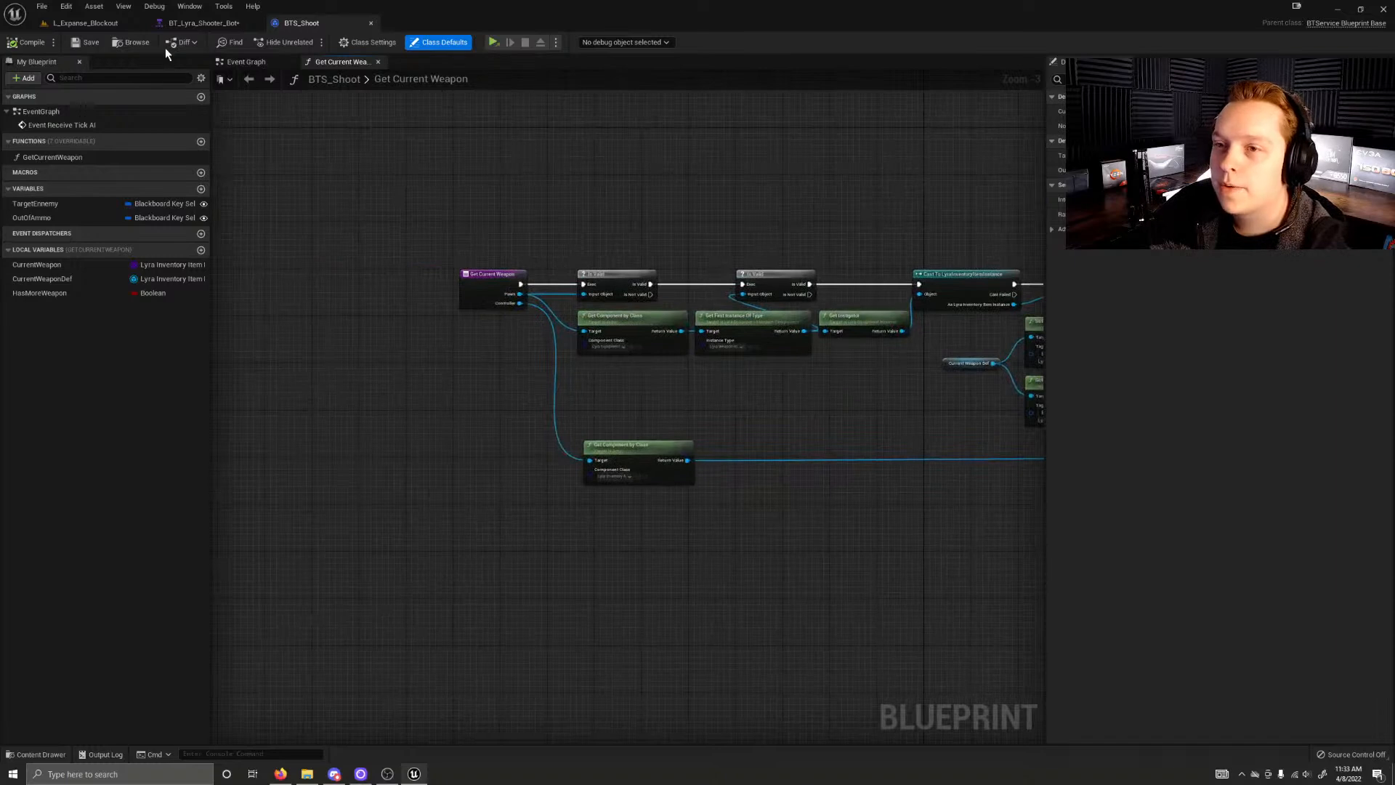
click(258, 62)
click(217, 25)
Step: Review the Have Ammo branch's Is Enemy Find and Looking for task nodes, leaving no node selected
right_click(335, 369)
click(288, 451)
right_drag(639, 520, 362, 636)
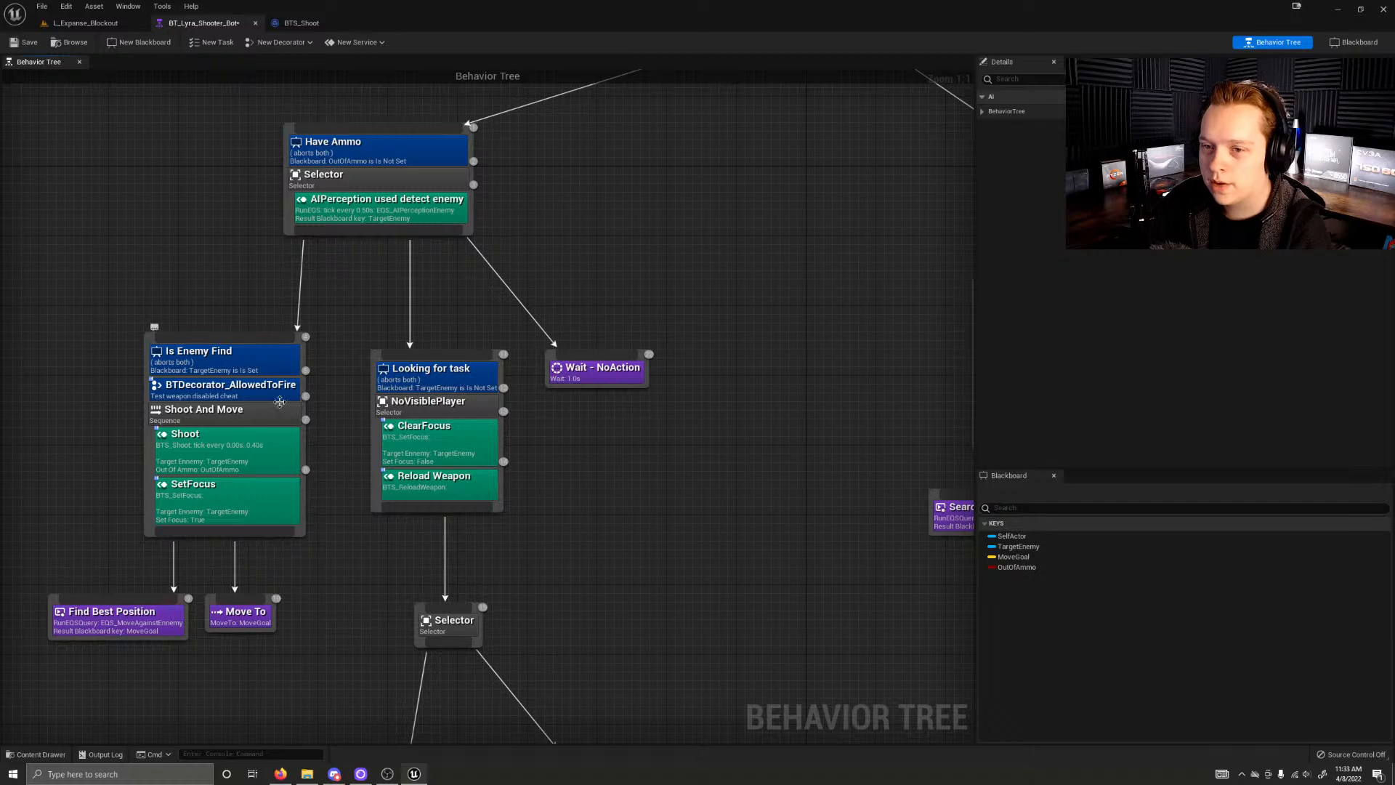
click(240, 368)
click(219, 312)
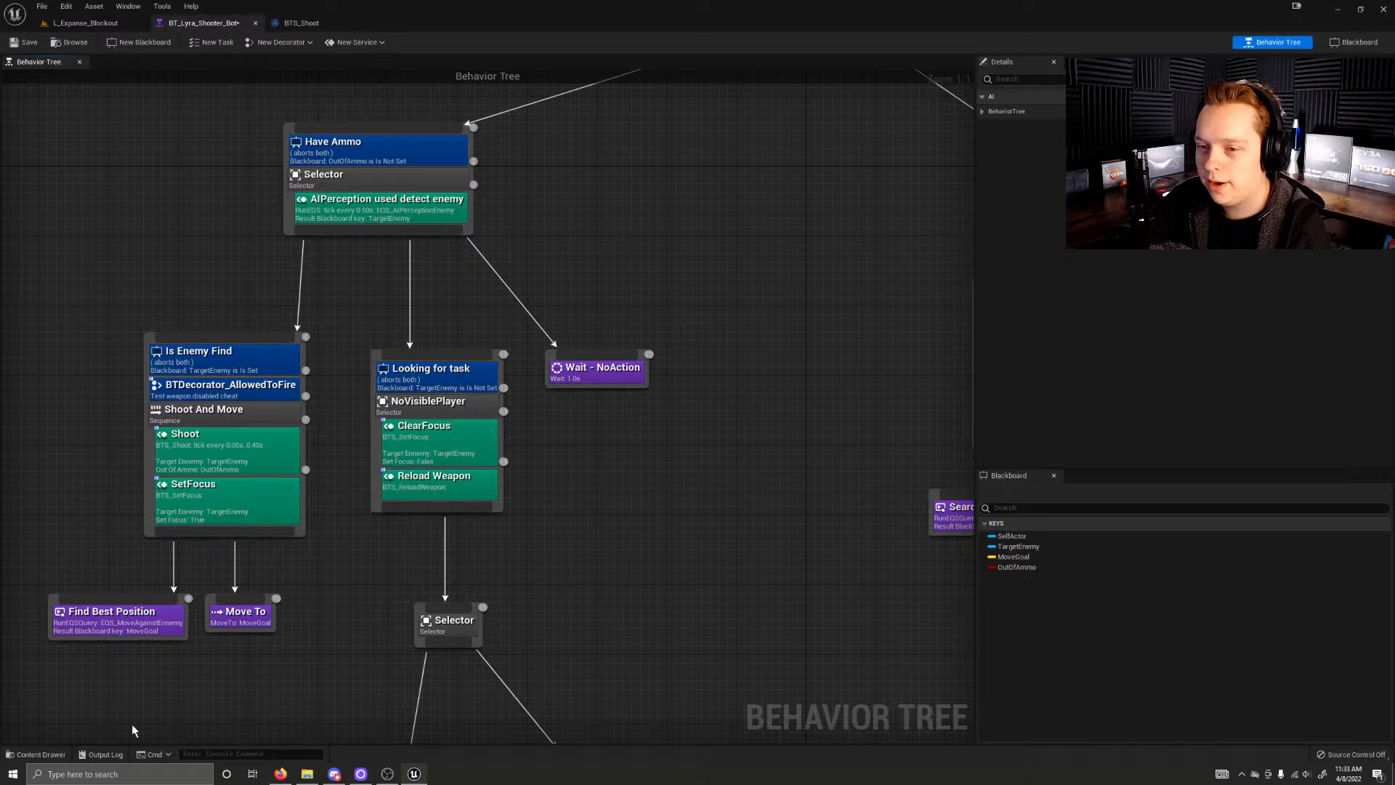
Step: Examine the SearchNewWeapon and SearchForPlayer sequences and the Is Out of Ammo branch with its SearchForWeapon and Move To tasks
right_drag(595, 623, 610, 412)
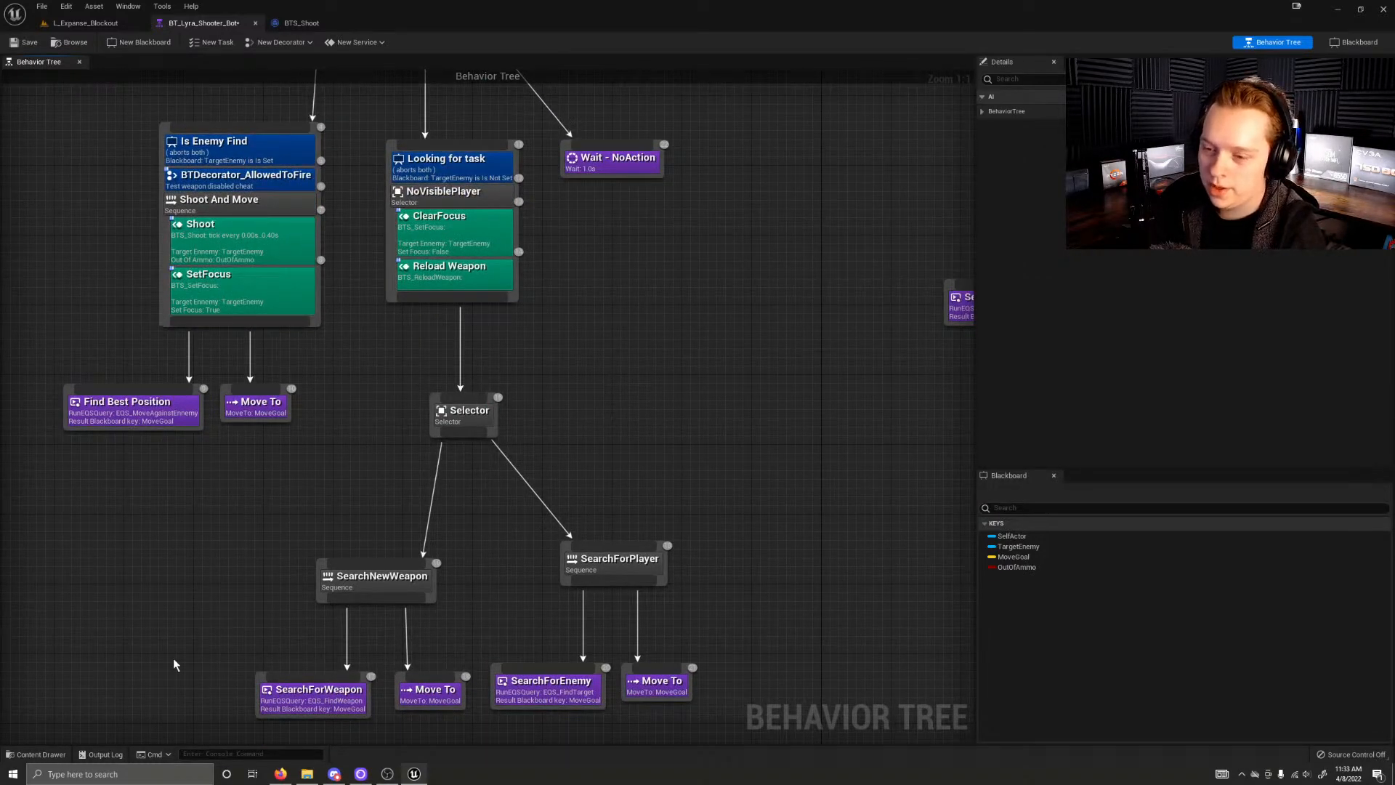
right_drag(669, 488, 663, 435)
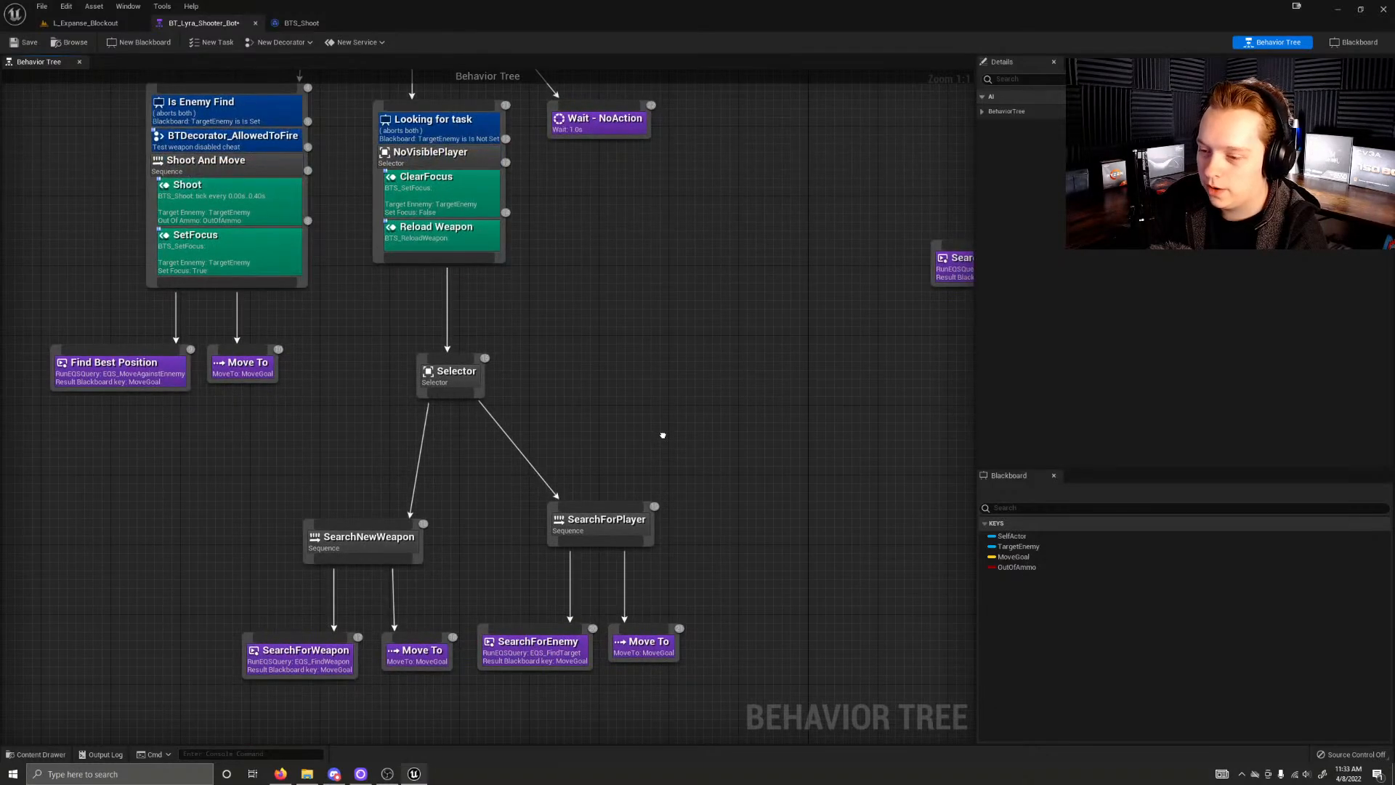
right_drag(588, 225, 11, 463)
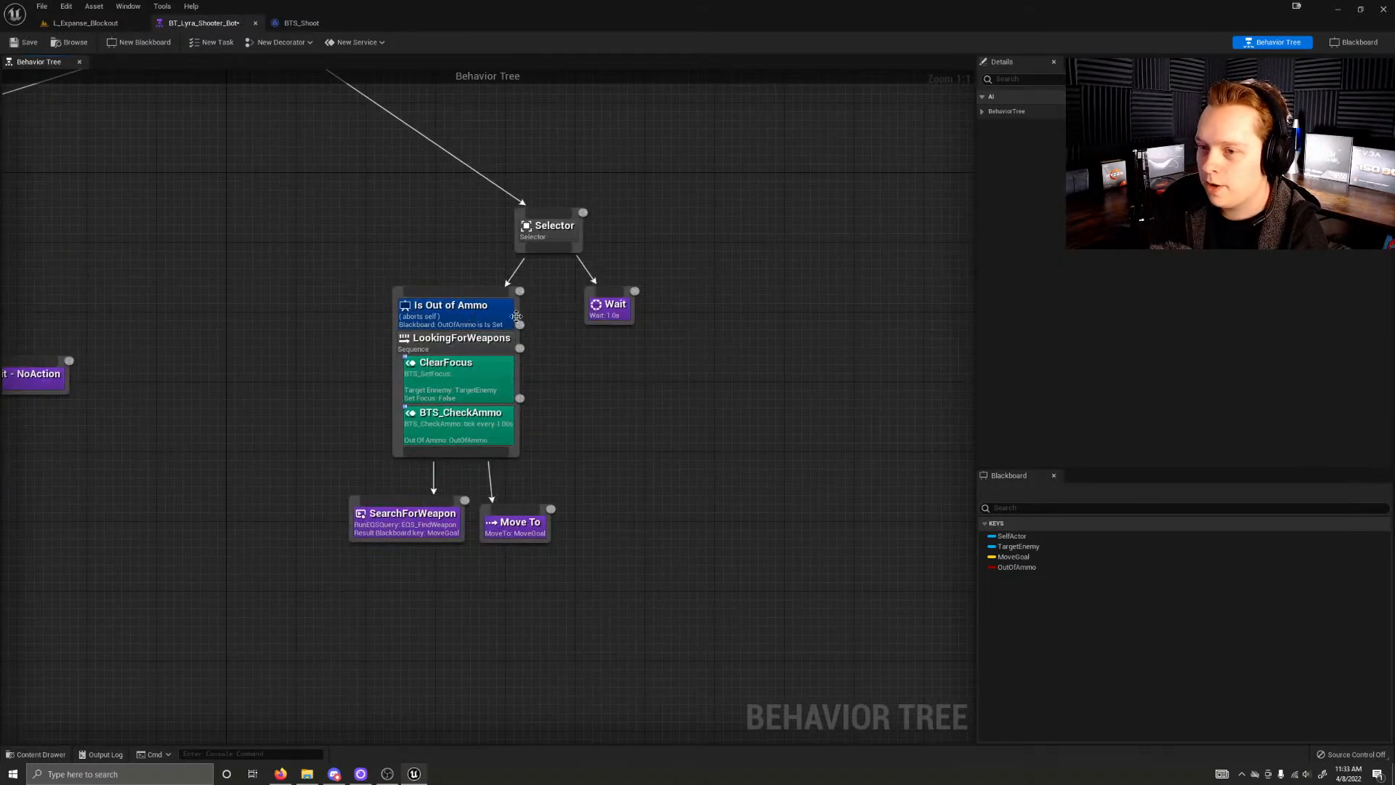
click(440, 527)
click(594, 508)
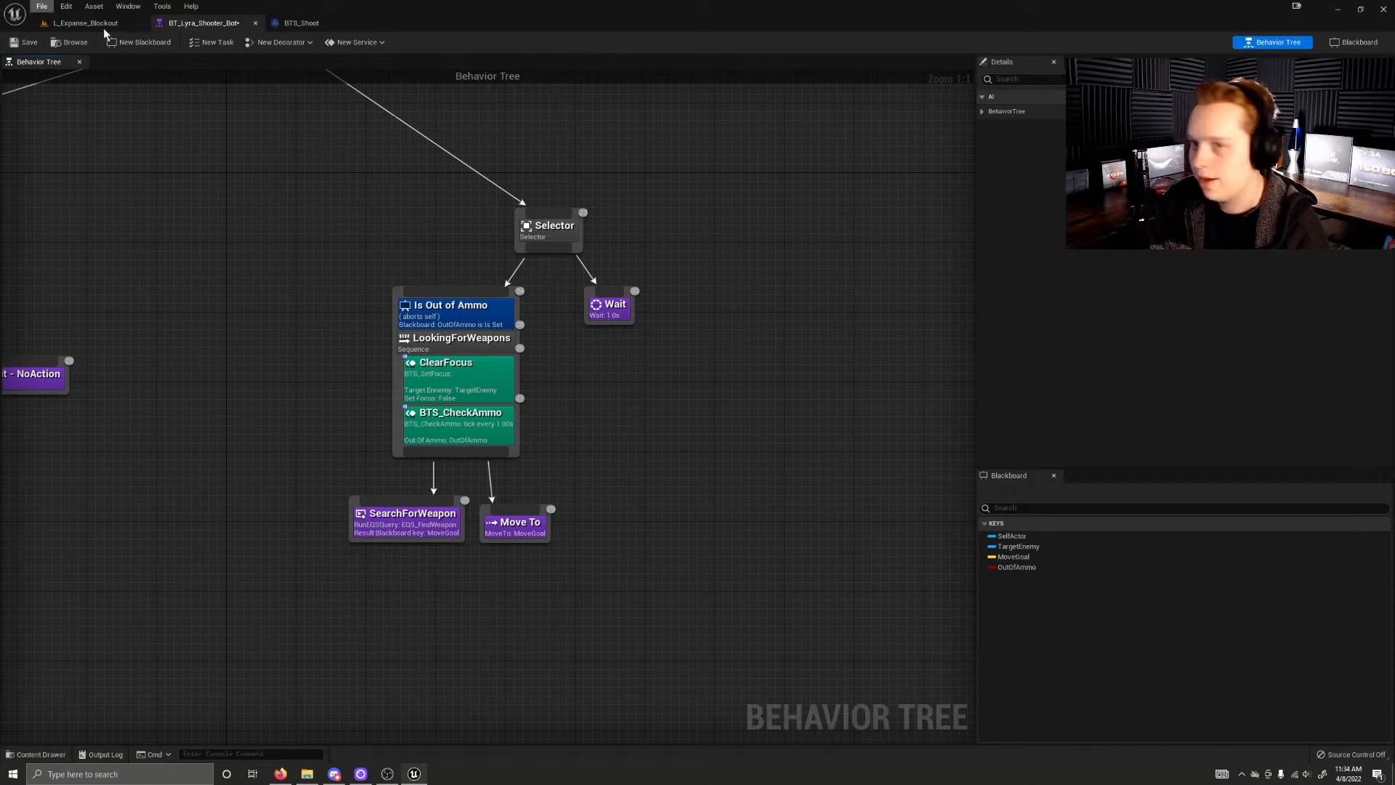
Step: Save the BT_Lyra_Shooter_Bot behavior tree and return to the L_Expanse_Blockout level
click(80, 23)
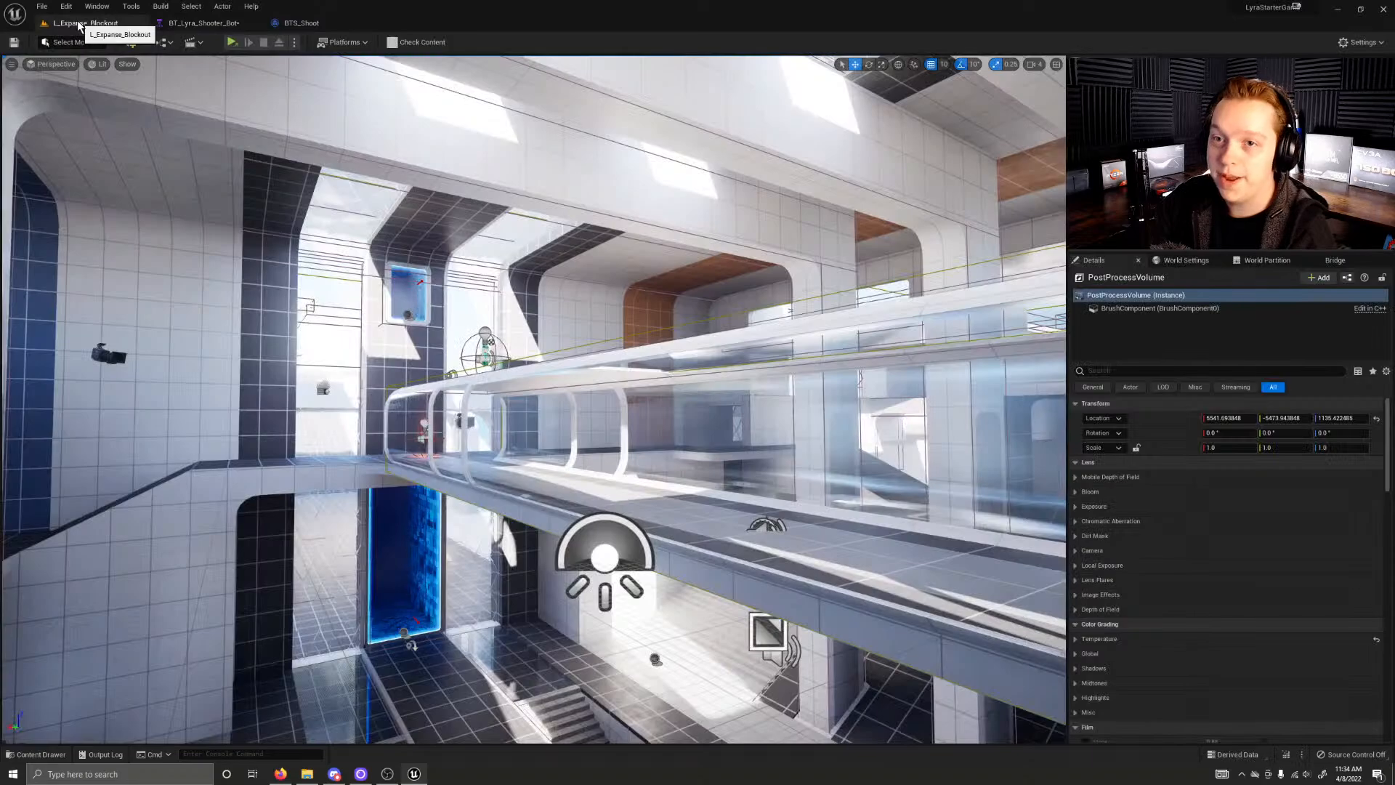
click(626, 499)
right_drag(626, 499, 690, 429)
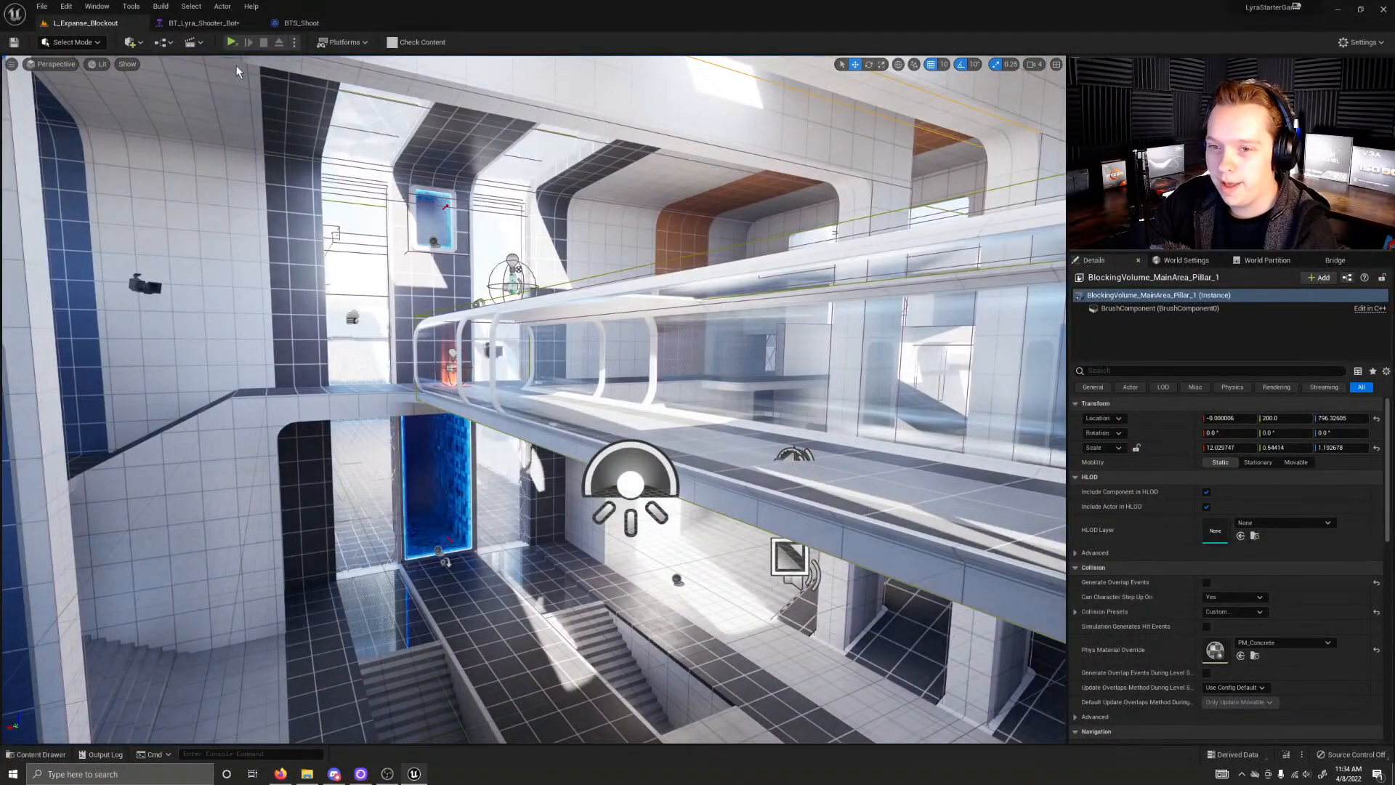
click(202, 23)
click(14, 43)
click(298, 23)
click(200, 24)
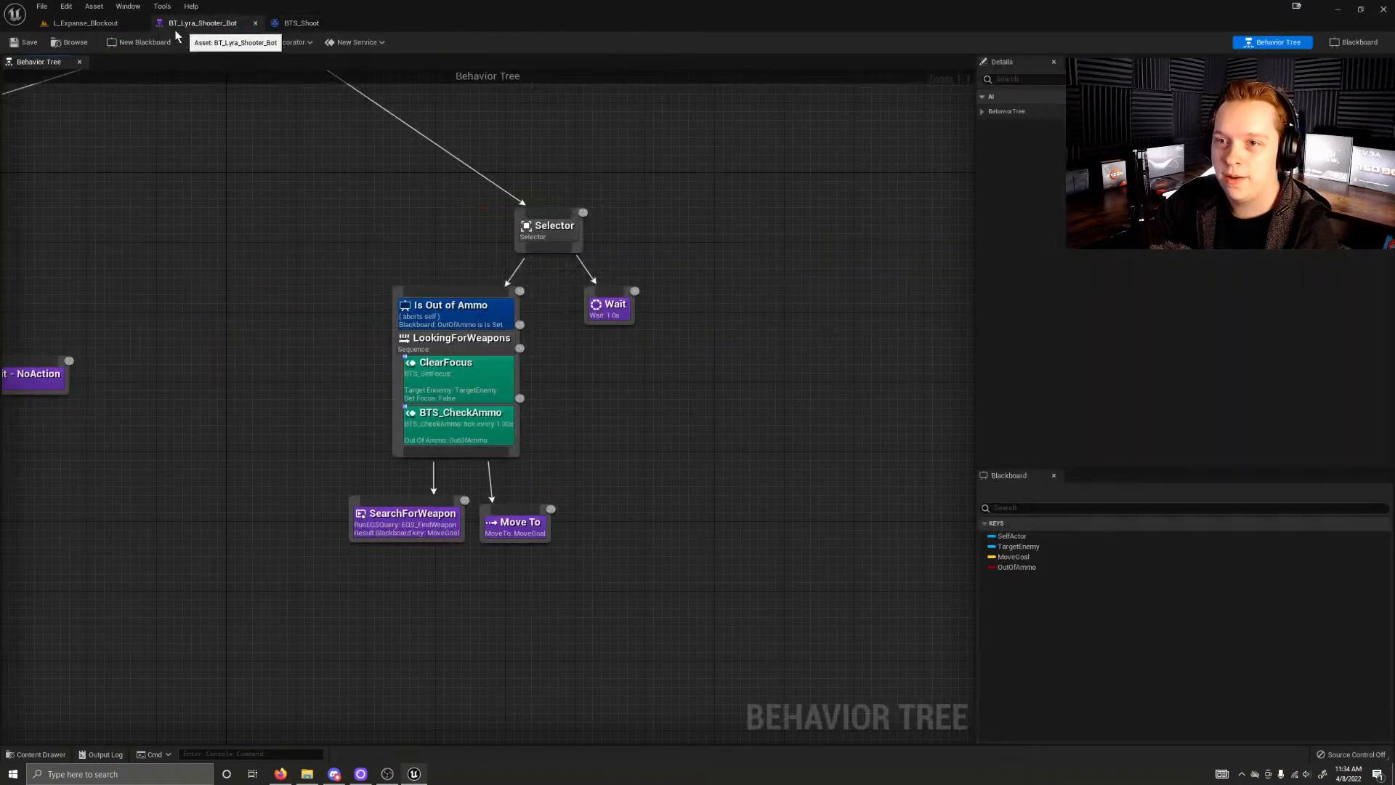
click(100, 26)
Step: Rotate the level's directional light until the sun drops out of the interior, checking the bridge and the main floor
right_drag(407, 489, 561, 488)
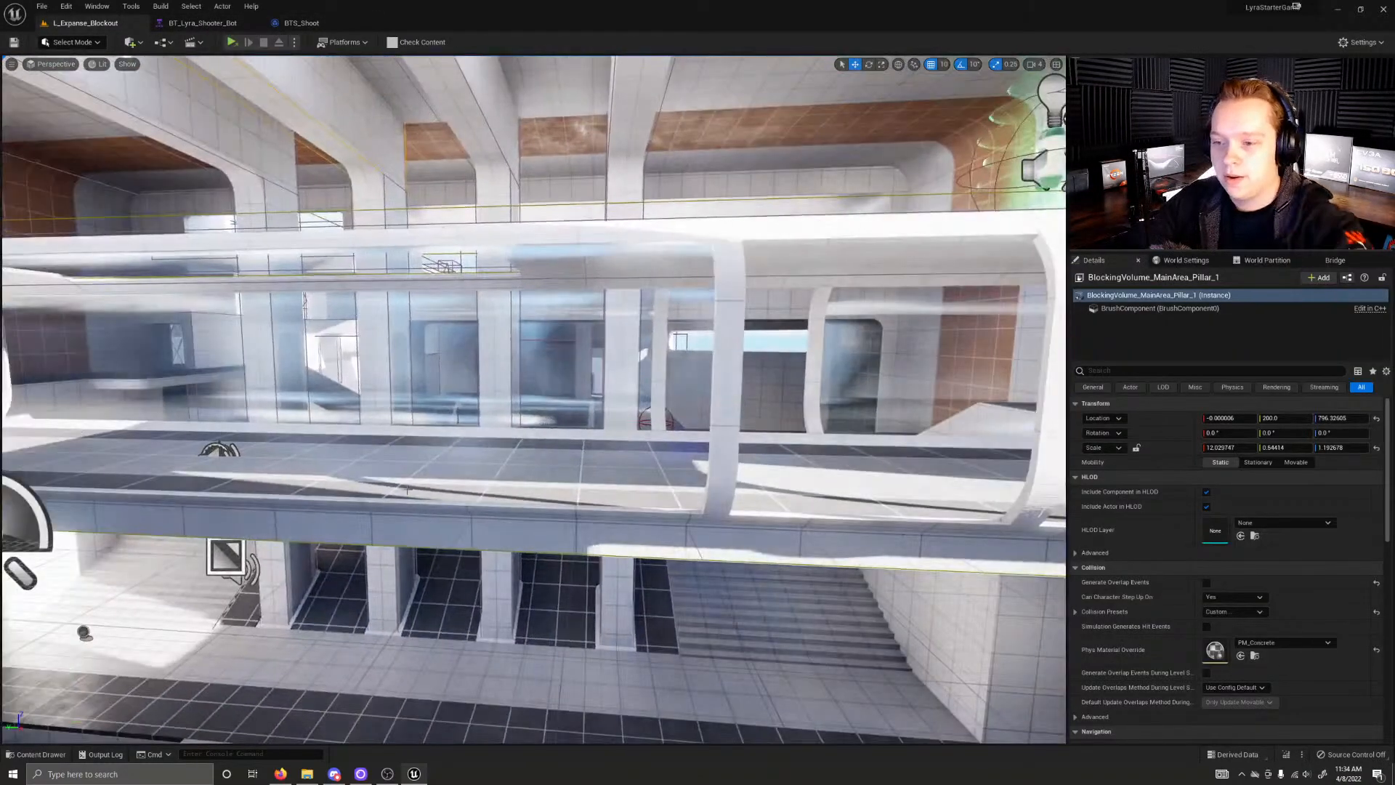
key(ctrl+l)
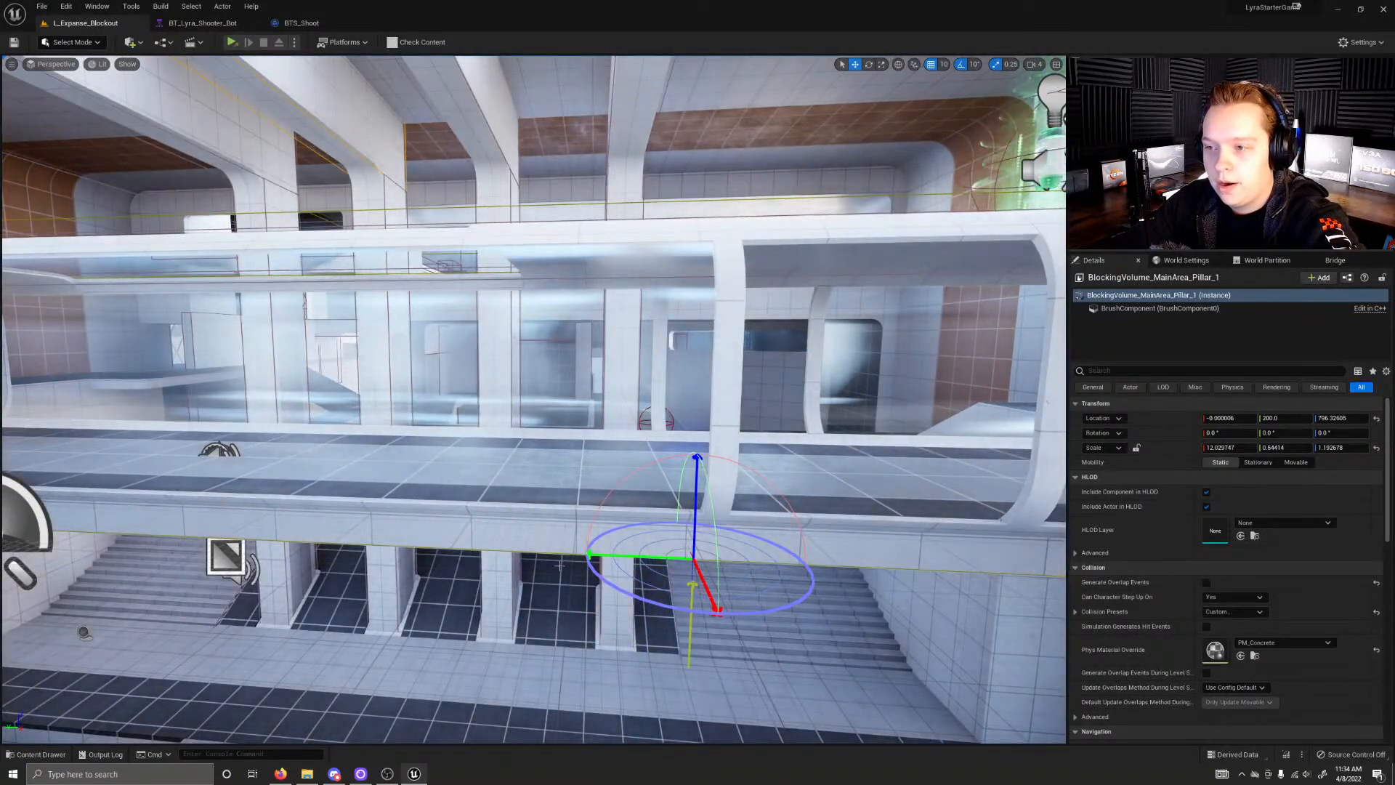
right_drag(559, 565, 1003, 566)
key(w)
key(w)
right_drag(559, 565, 1060, 565)
right_drag(559, 566, 944, 595)
key(w)
right_drag(534, 436, 667, 425)
key(a)
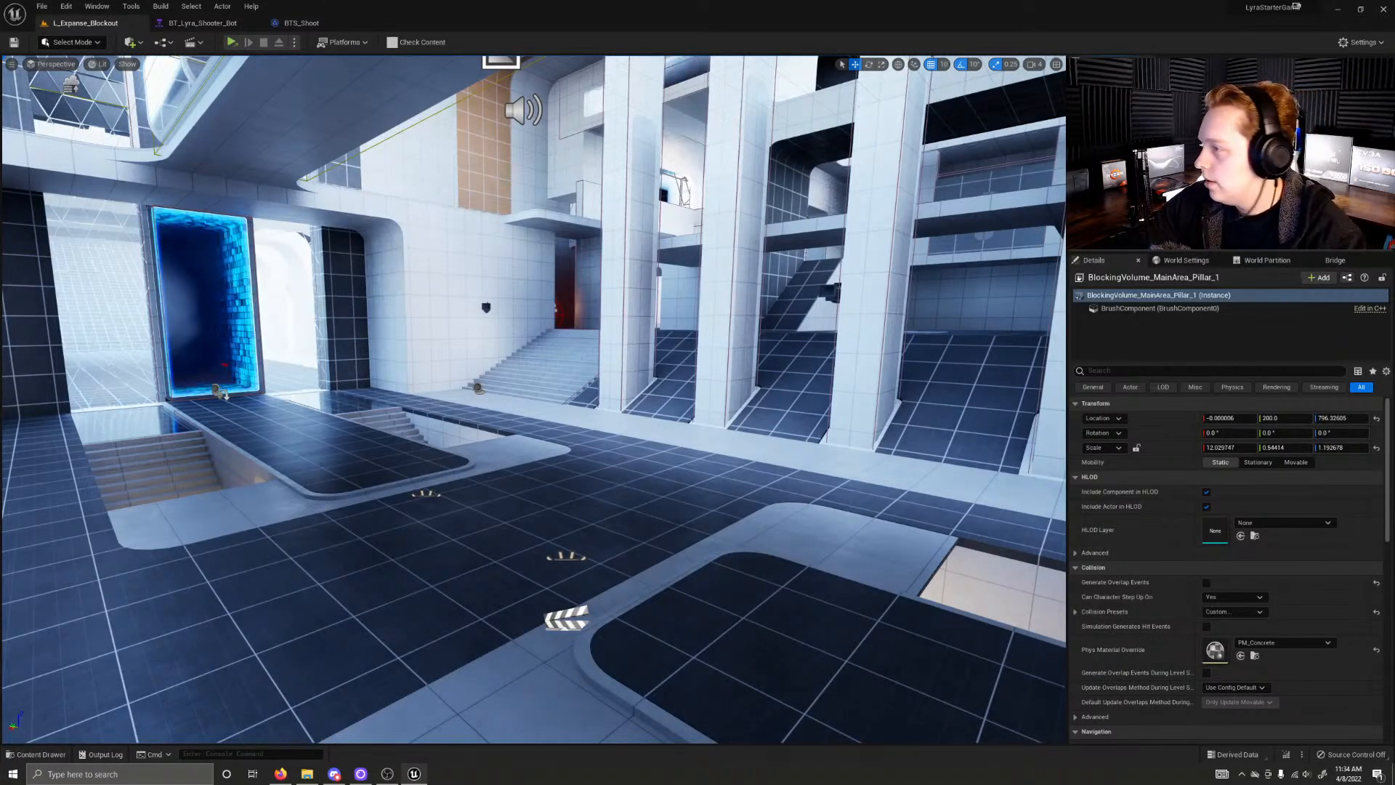
Step: Select the PostProcessVolume and filter its properties by "exposure"
click(1139, 174)
click(1134, 371)
text(exposure)
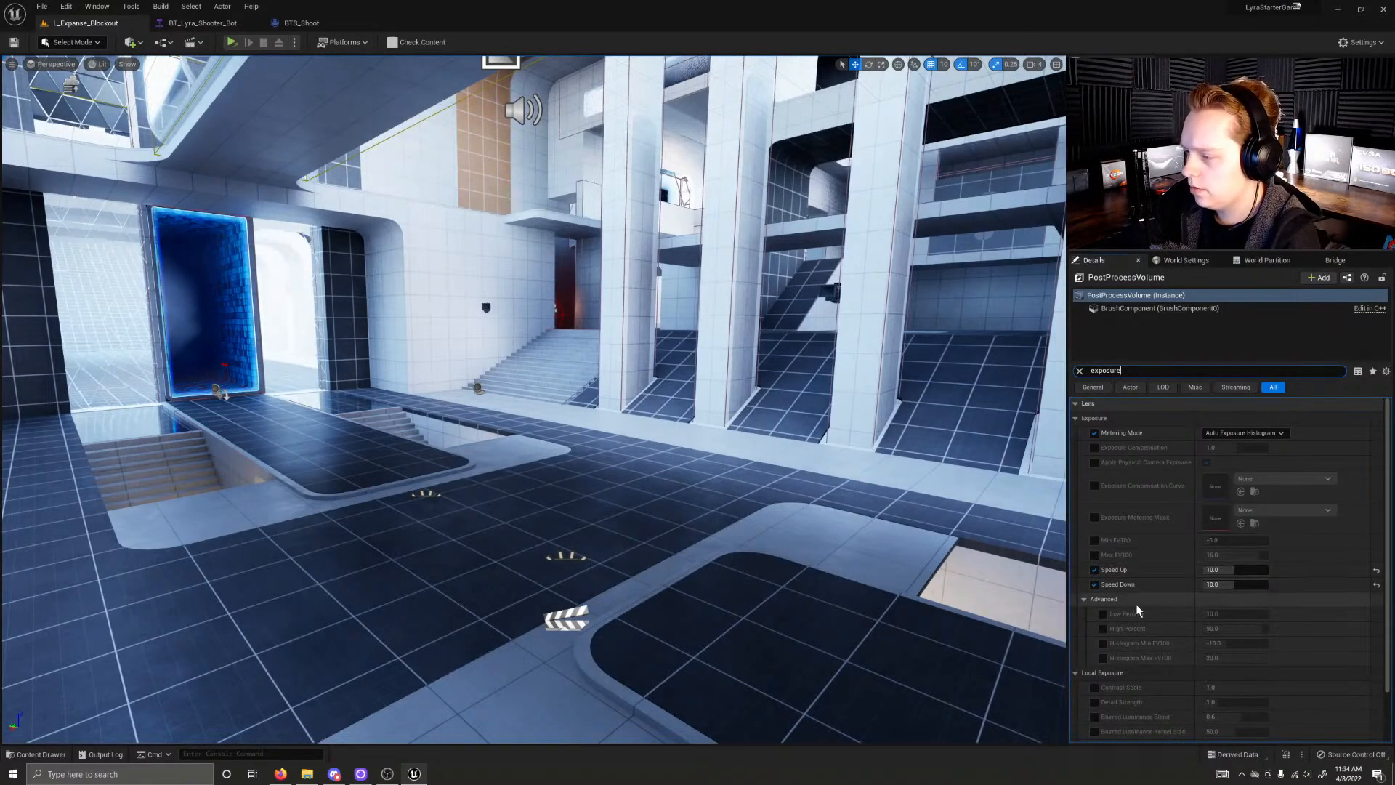
click(1103, 614)
click(1103, 629)
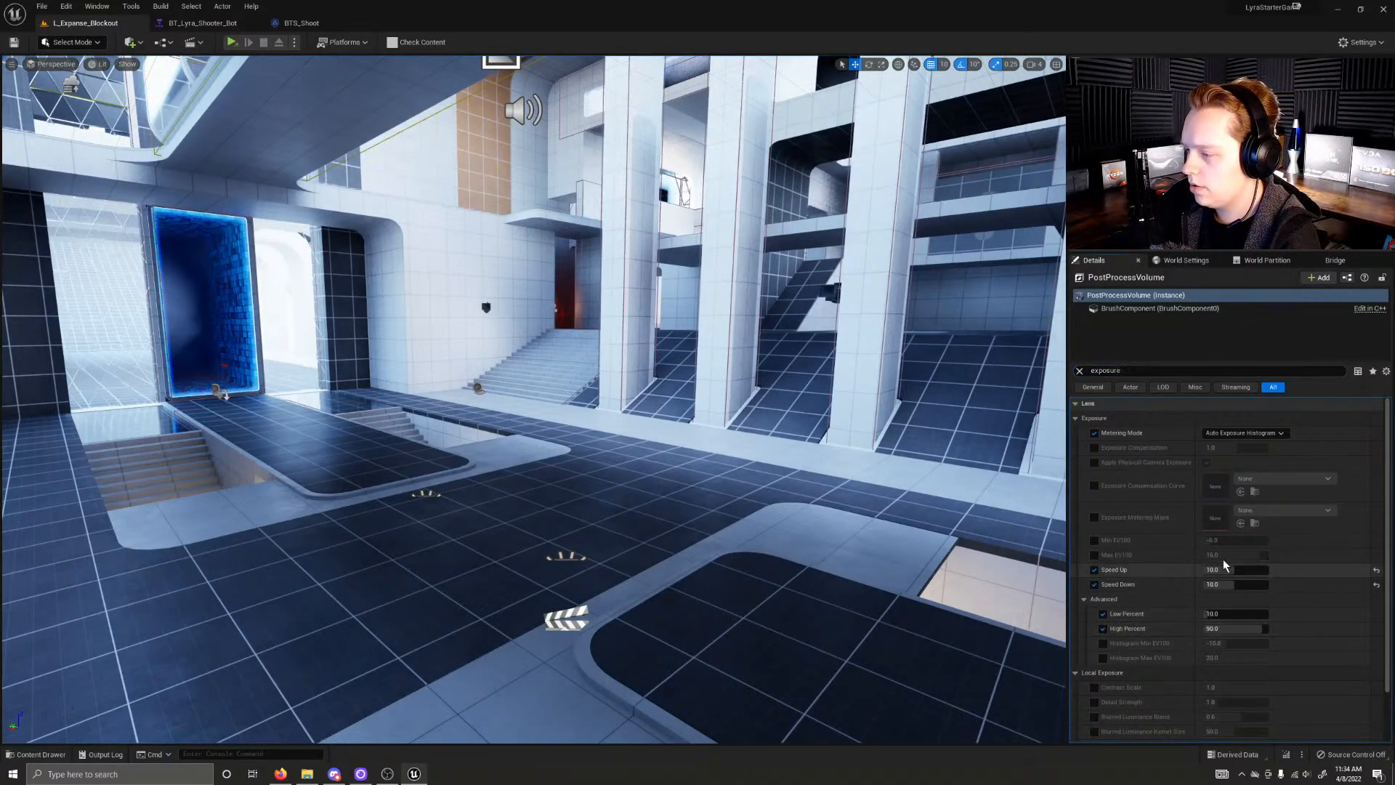
click(1103, 614)
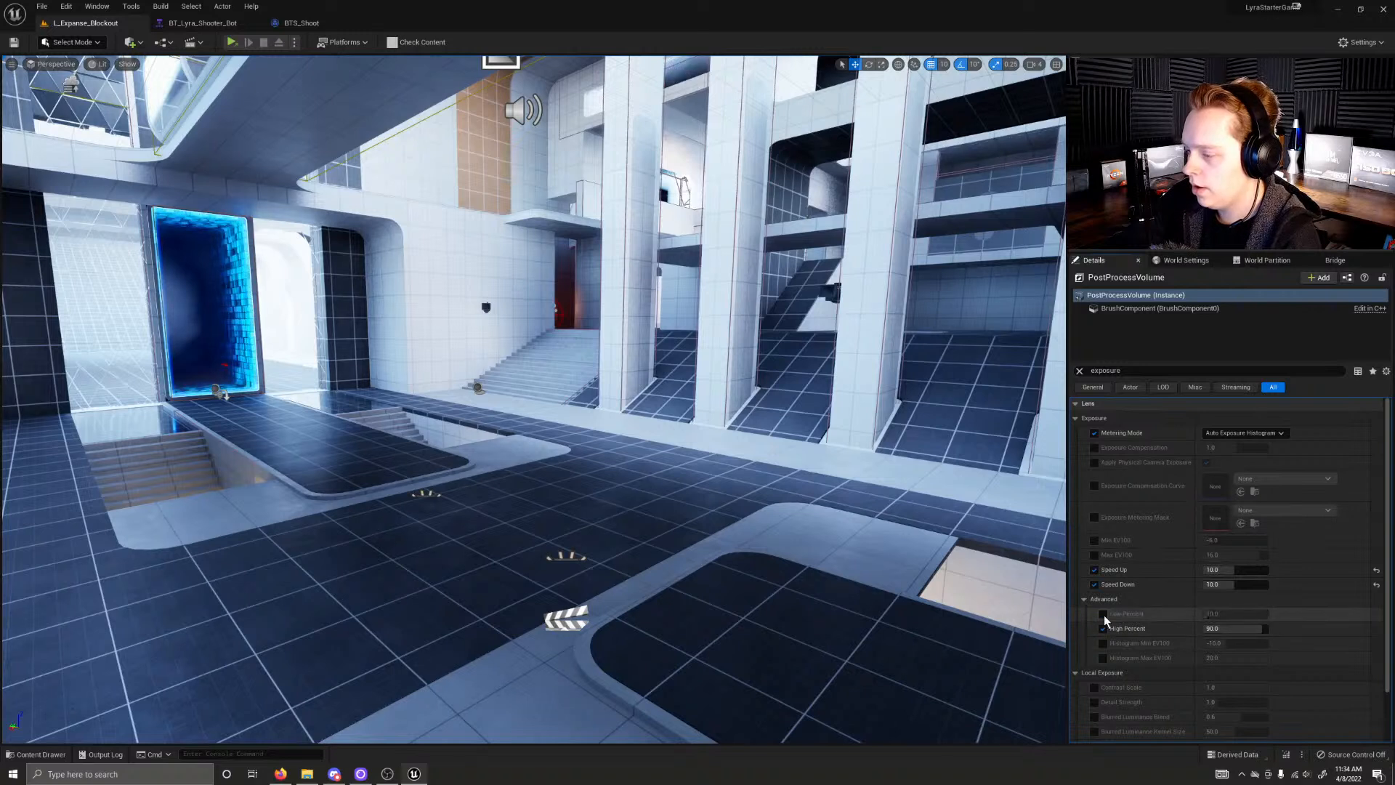
click(1102, 628)
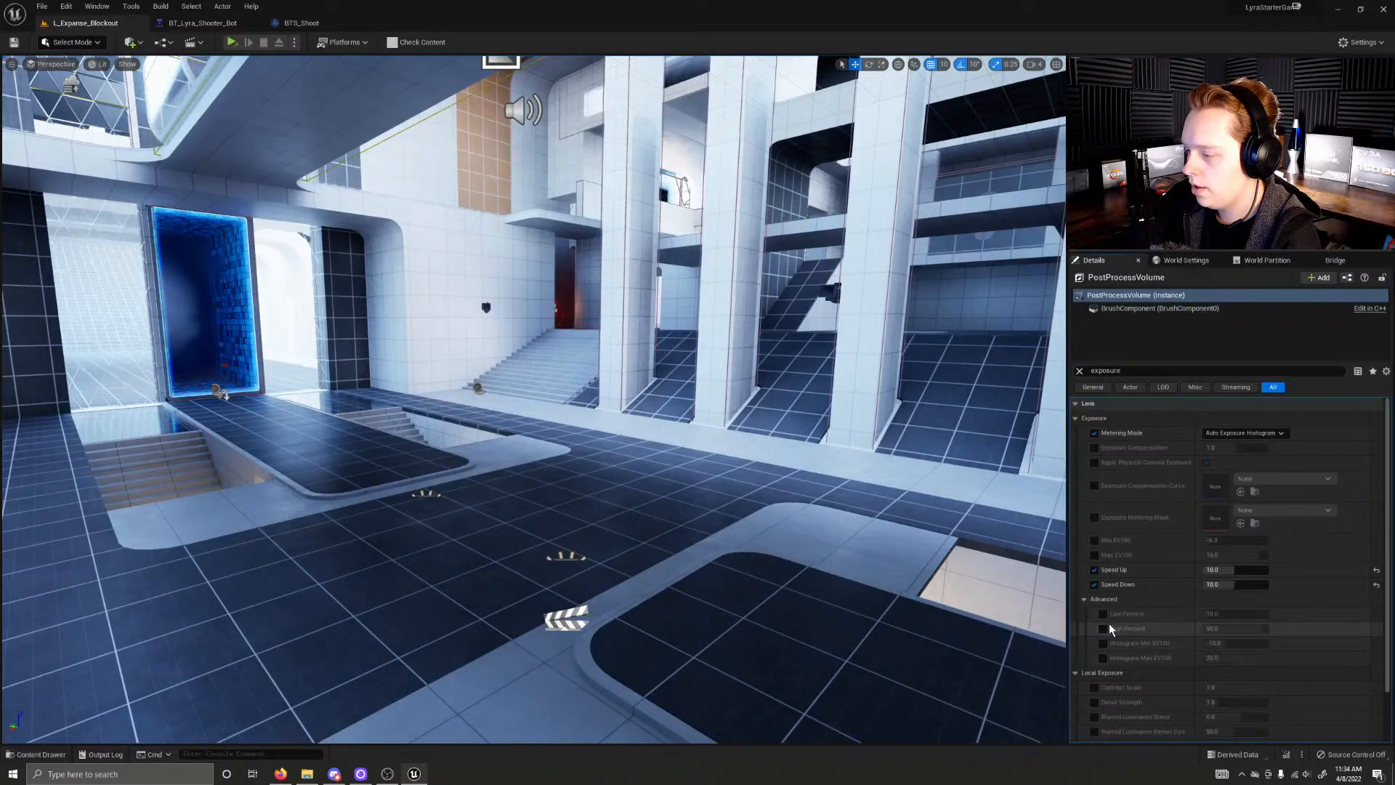
Step: Enable the Exposure Compensation, Min EV100 and Max EV100 overrides and set both EV100 values to 2
click(1094, 448)
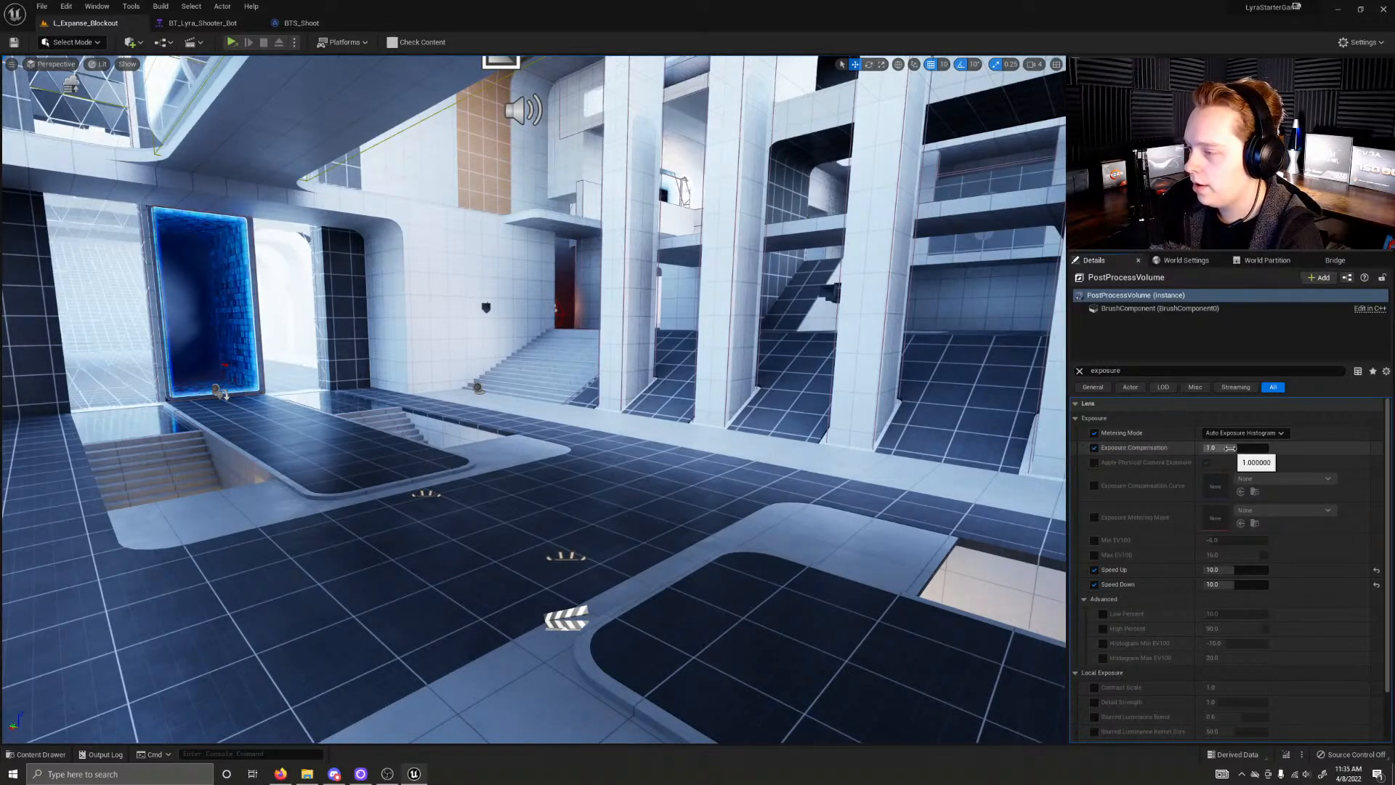
click(1094, 540)
click(1094, 554)
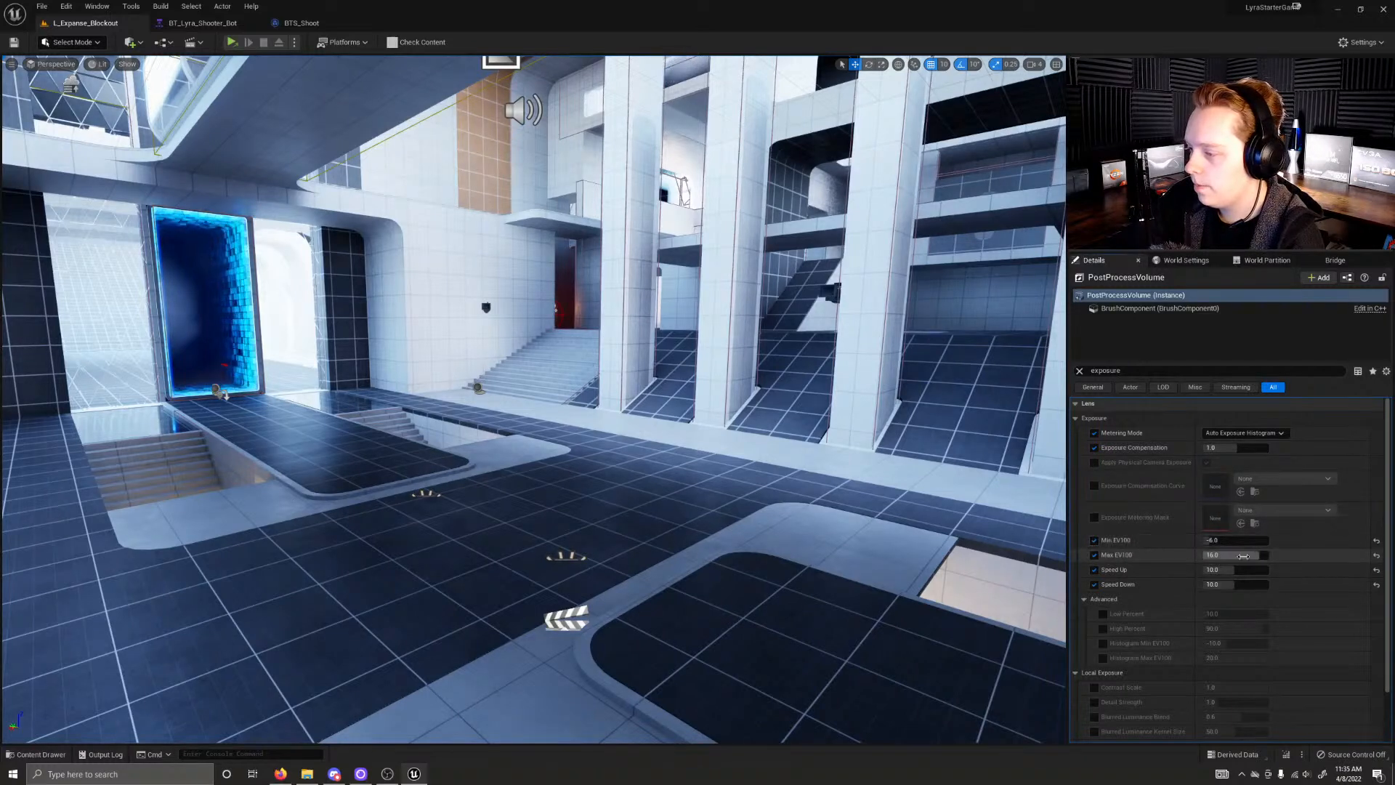
click(1241, 541)
text(2)
key(Return)
click(1234, 556)
text(2)
key(Return)
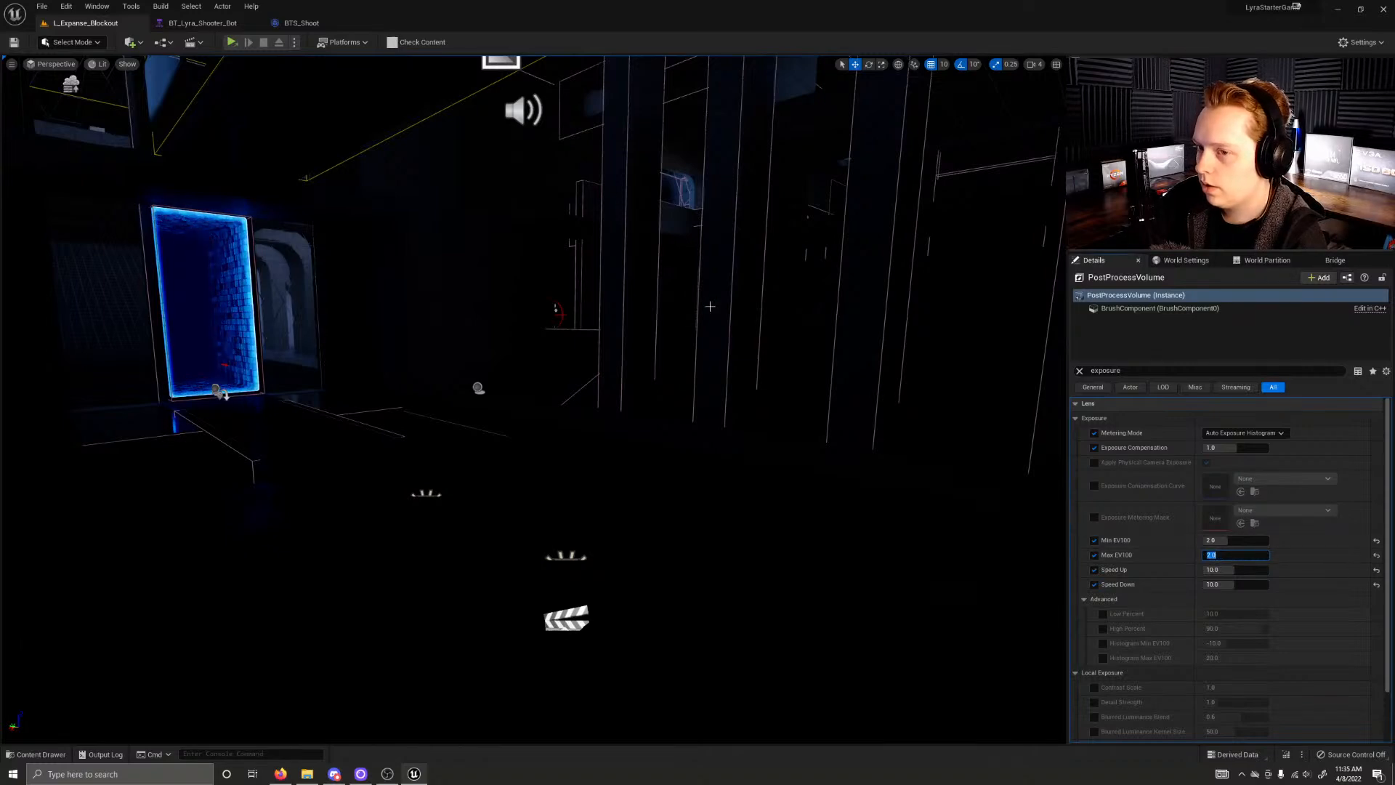
Step: Set the PostProcessVolume's Min EV100 and Max EV100 to 1
right_drag(534, 399, 639, 428)
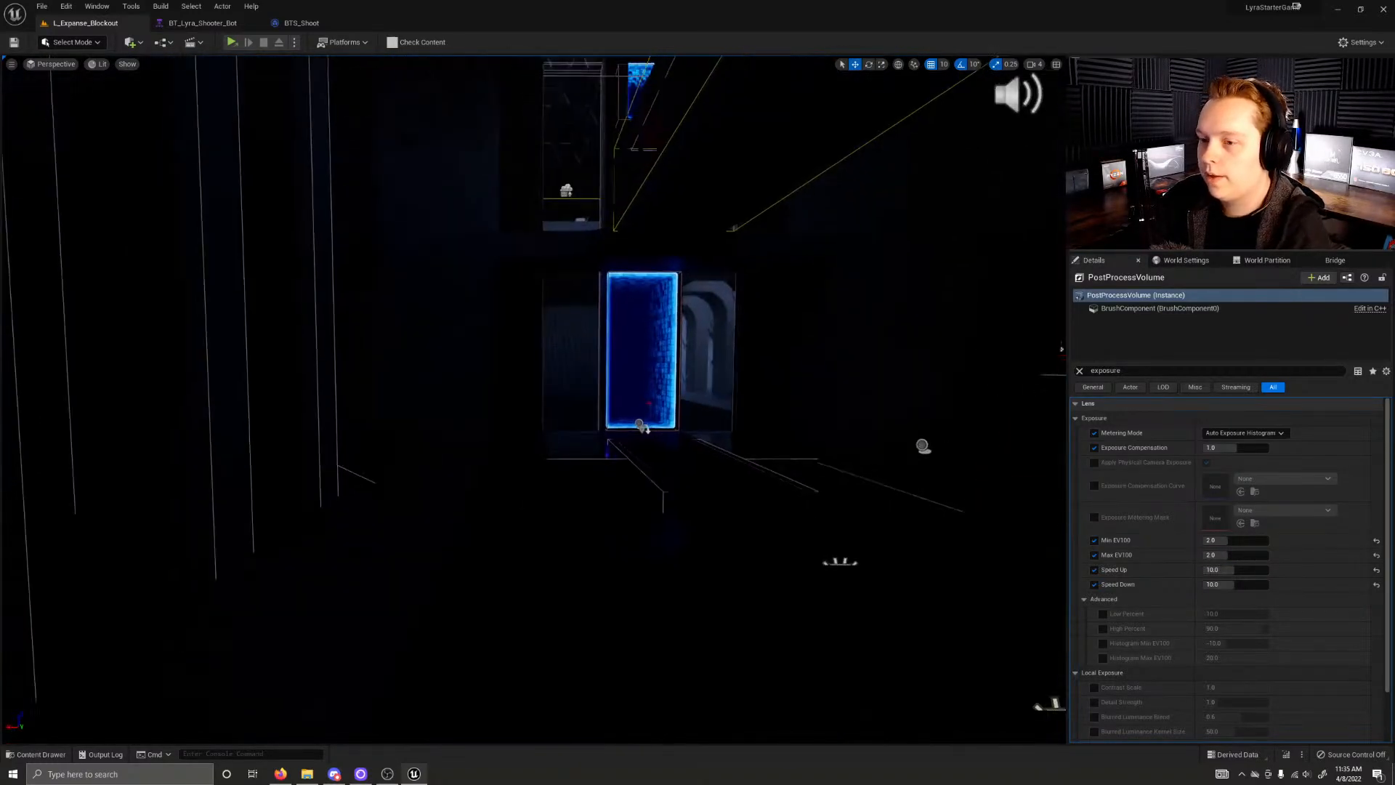
click(1246, 540)
text(1)
key(Return)
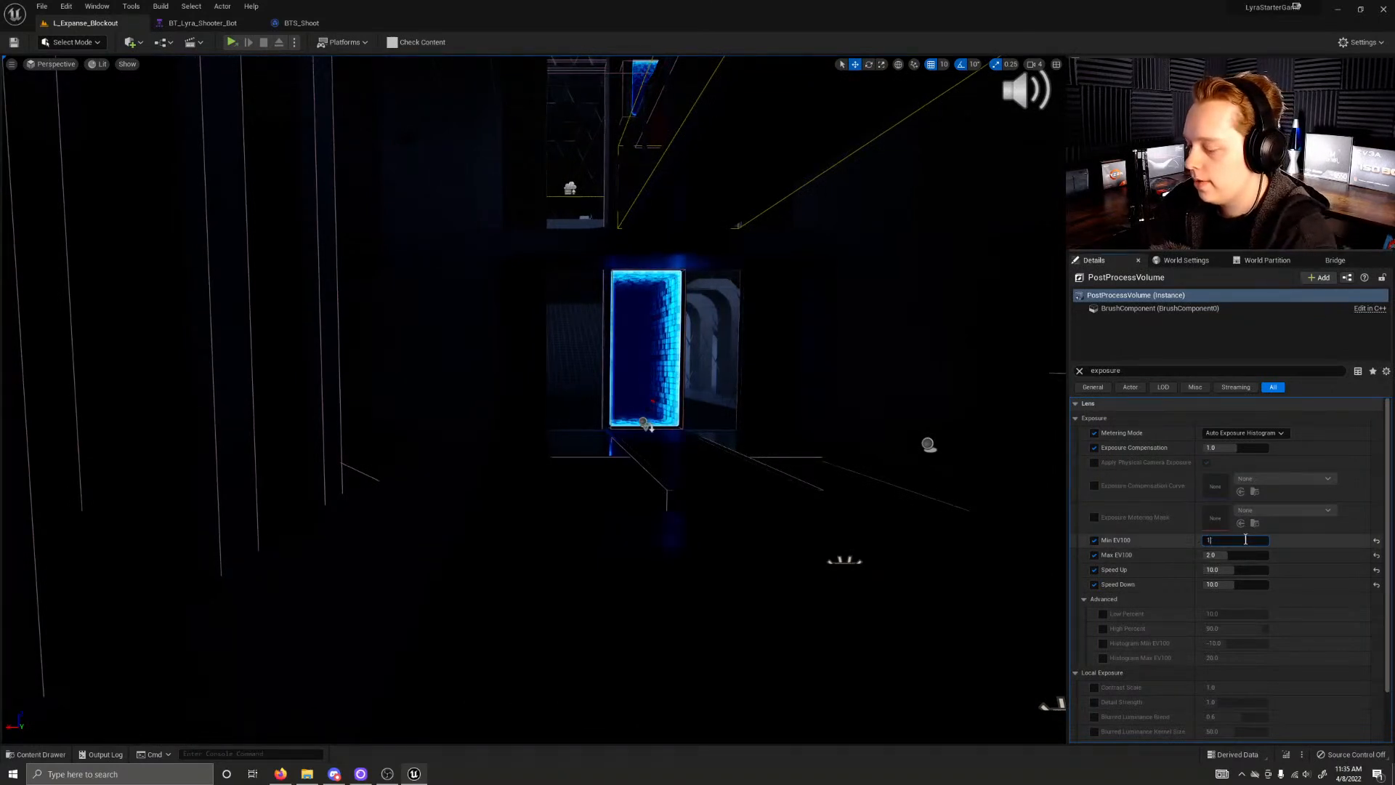
click(1257, 555)
text(1)
key(Return)
Step: Try an Exposure Compensation of 0, set it to 3, and check the lighting around the main area
click(1232, 447)
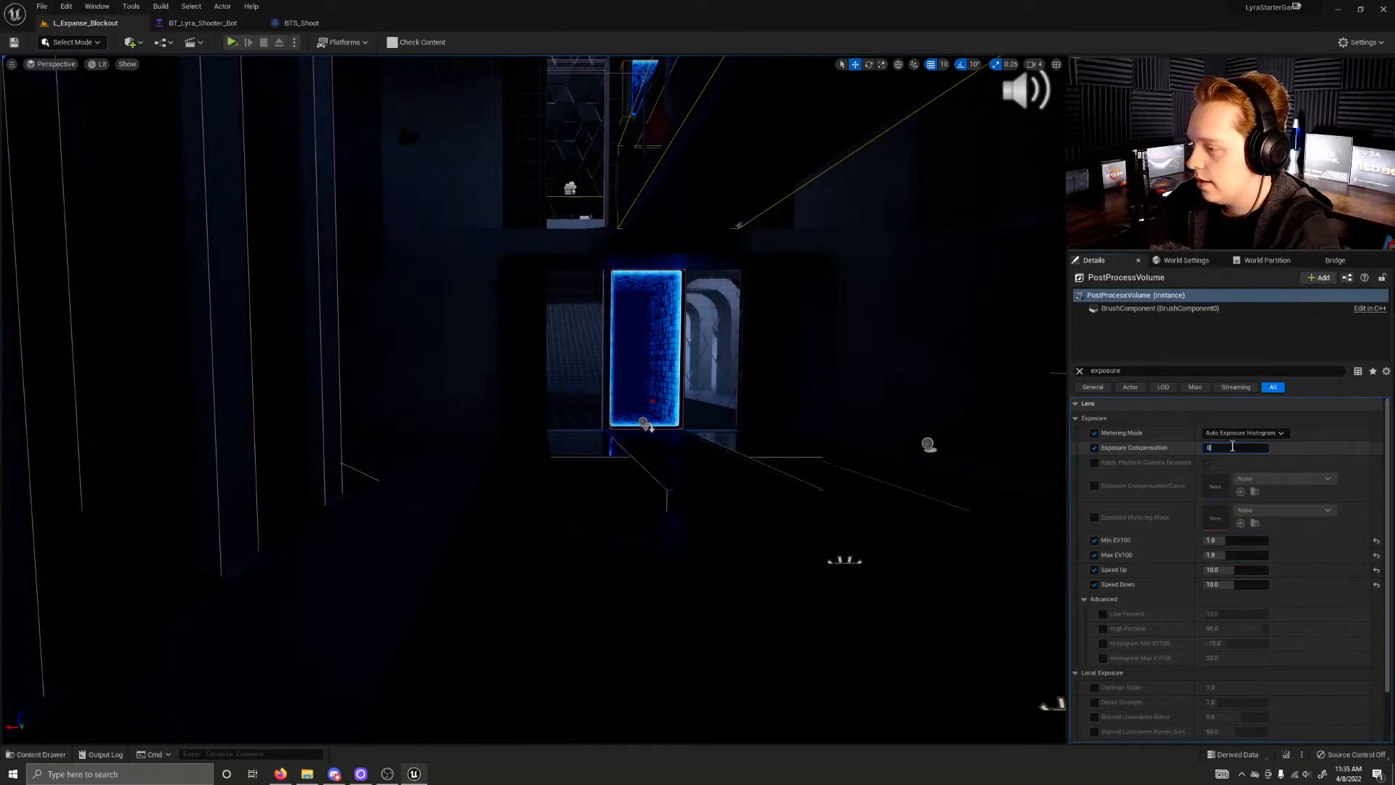
text(0)
key(Return)
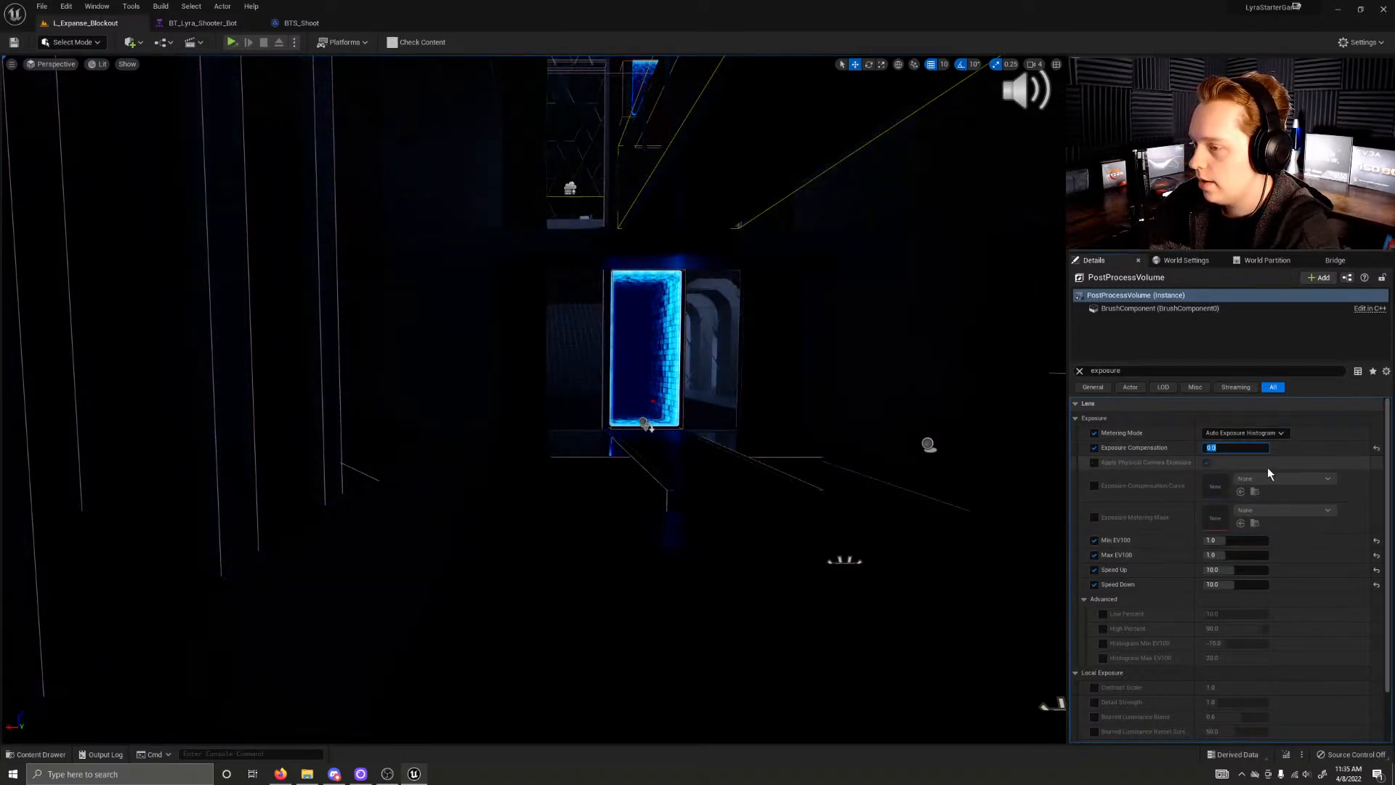
text(3)
key(Return)
right_drag(908, 435, 640, 407)
right_drag(216, 266, 109, 356)
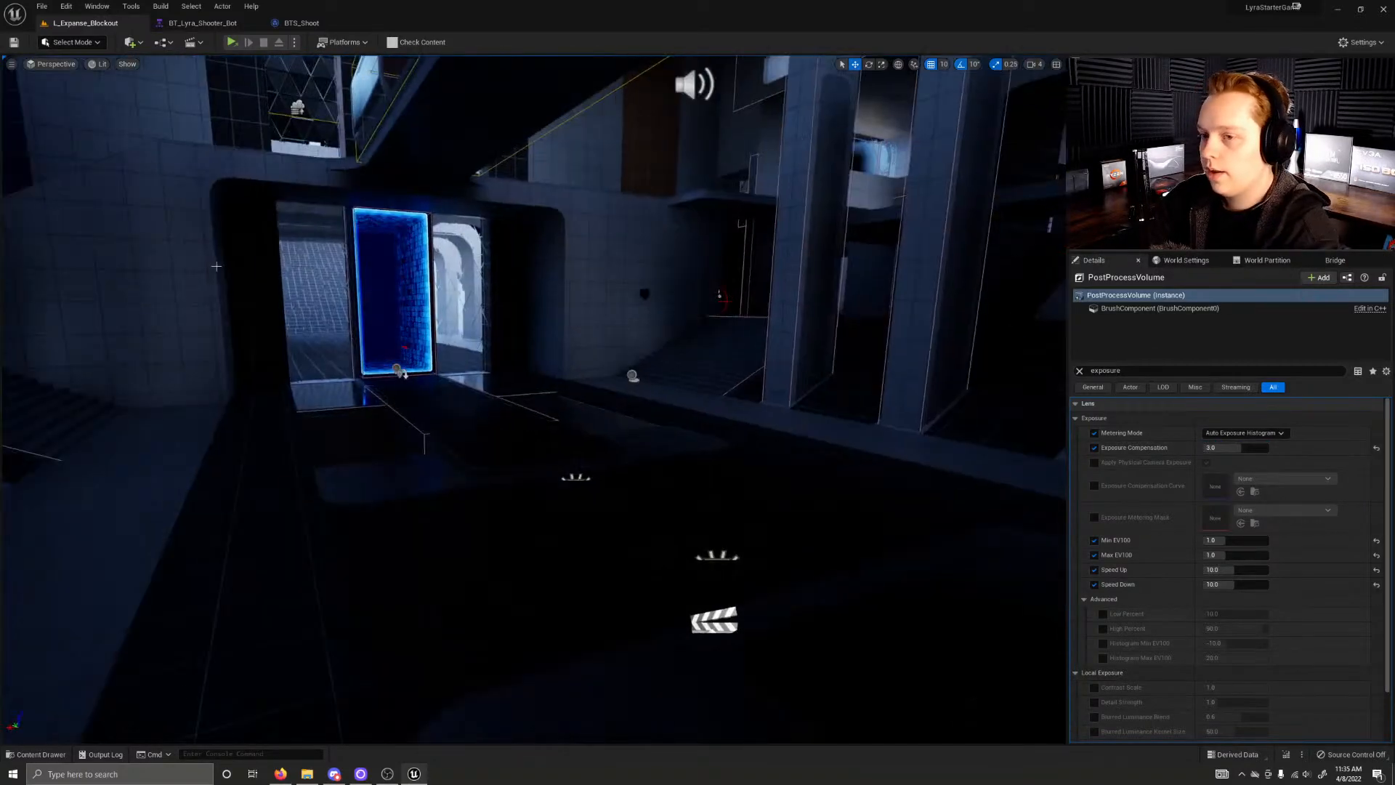
Step: Save the modified blocking volume, DirLight and PostProcessVolume actors and run the game in a separate window
key(ctrl+s)
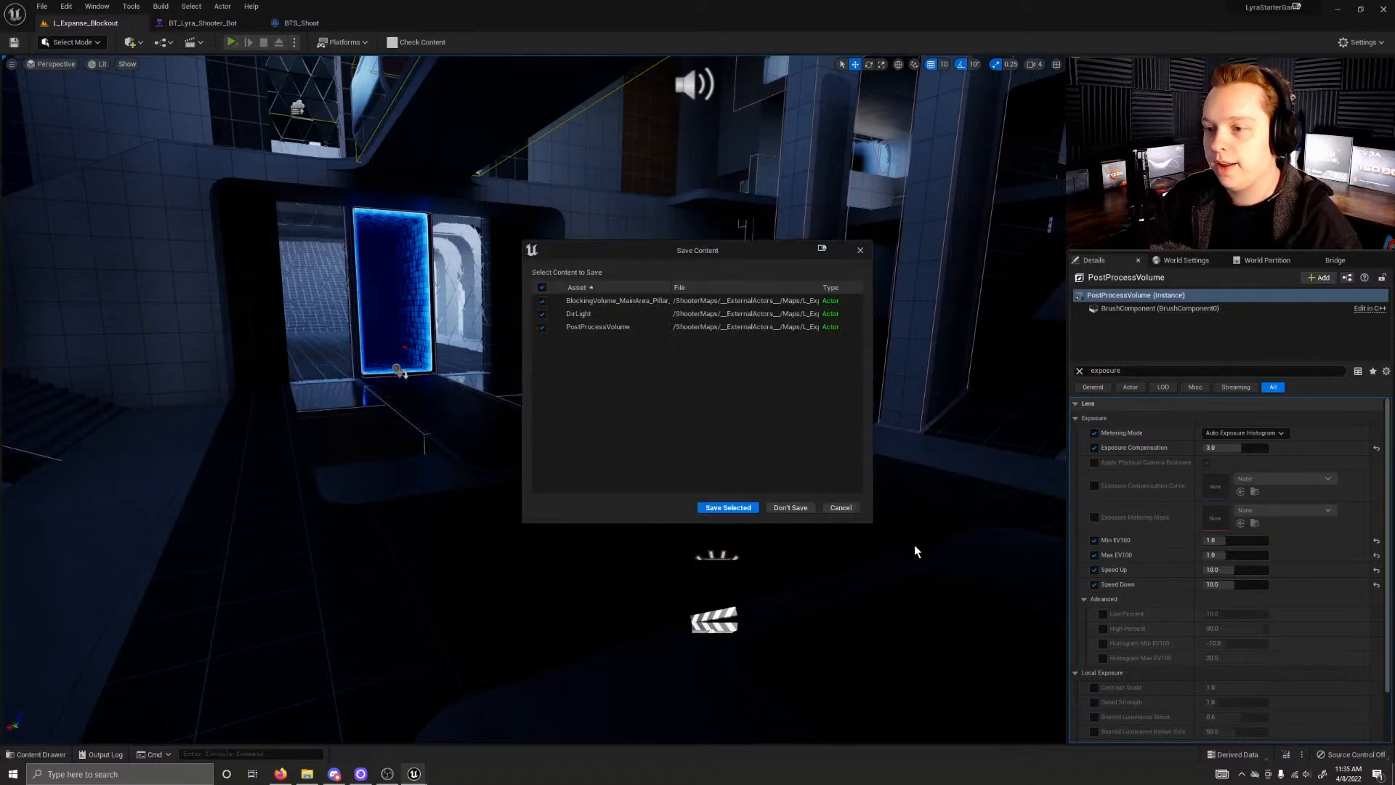
click(727, 507)
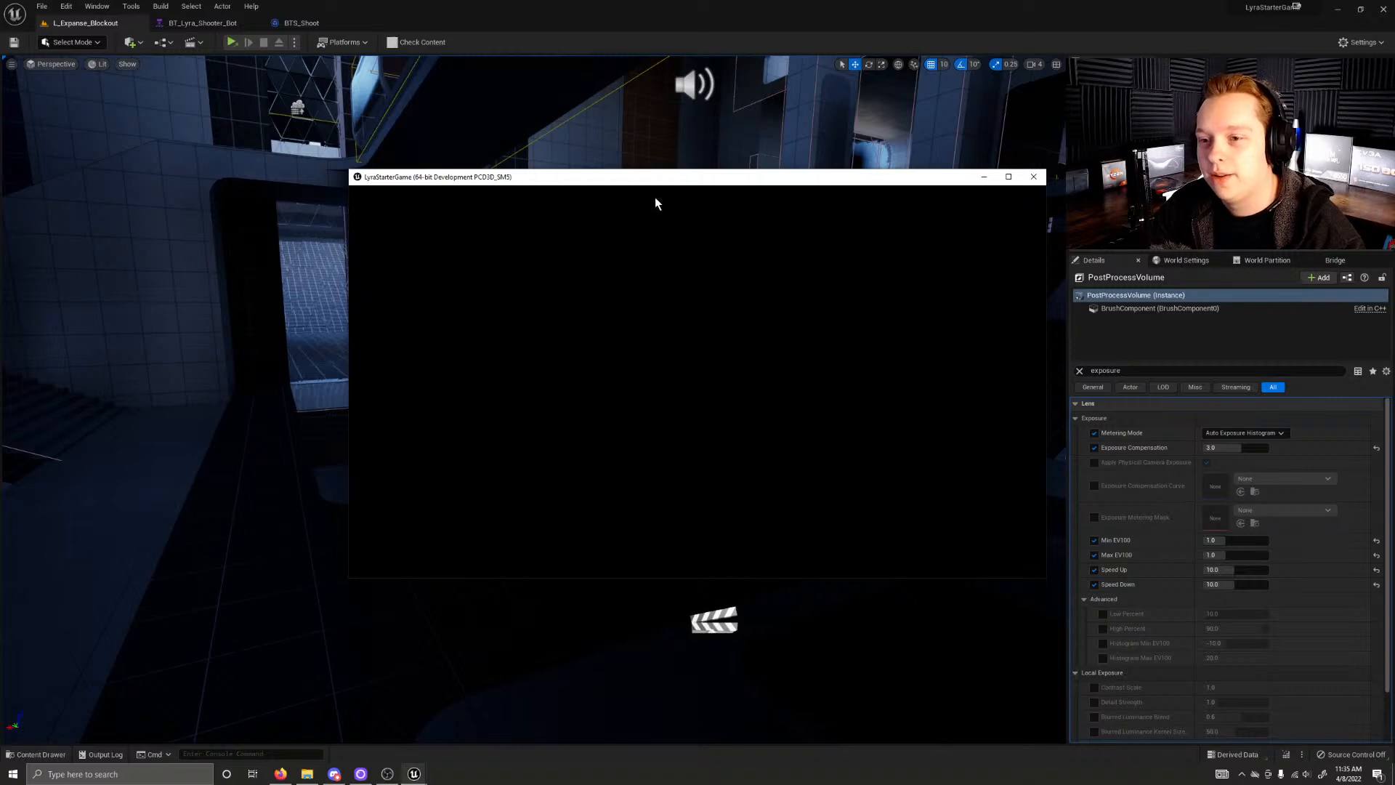
click(356, 312)
Step: Set the DirLight's Indirect Lighting Intensity to 3, test an Intensity of 150 lux, and set the Intensity to 0 lux
right_drag(332, 356, 894, 189)
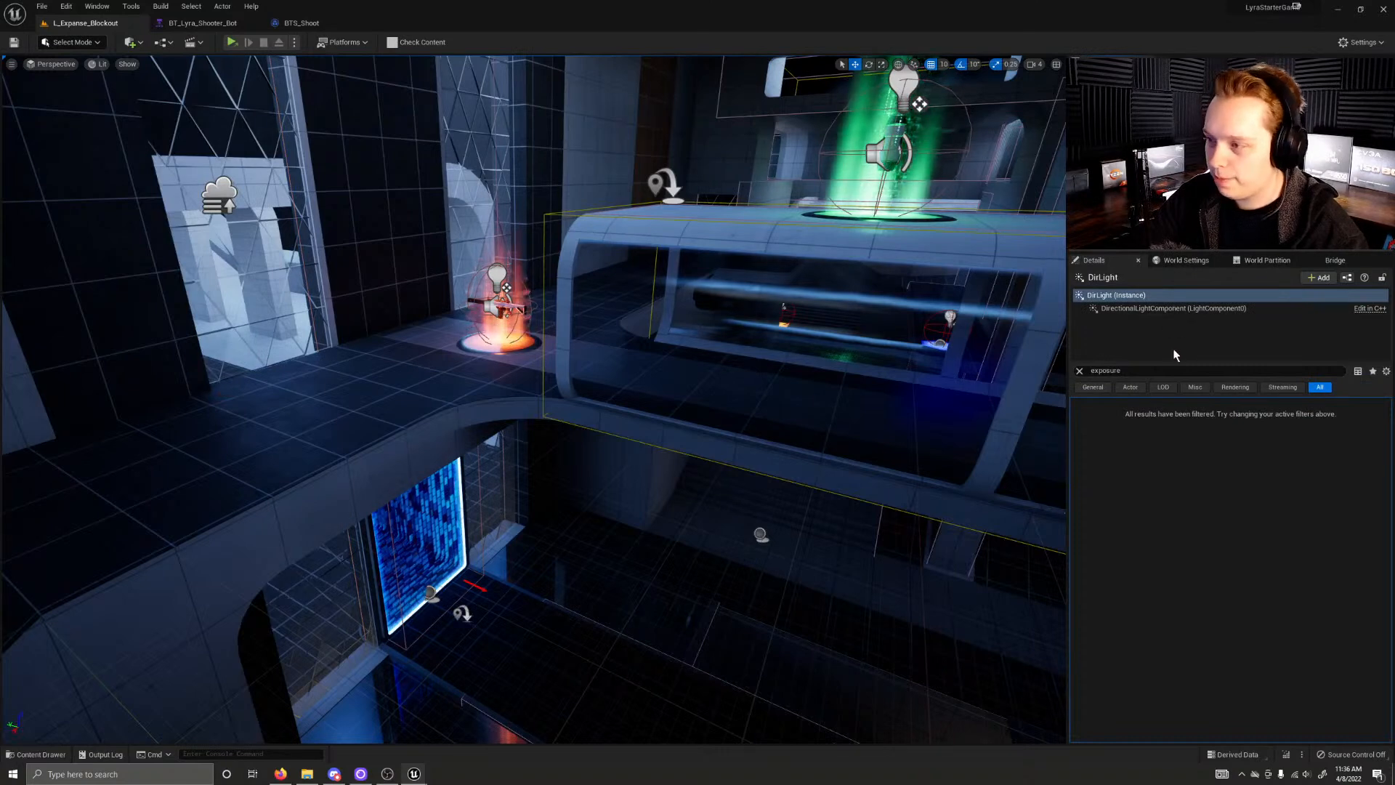
click(1079, 372)
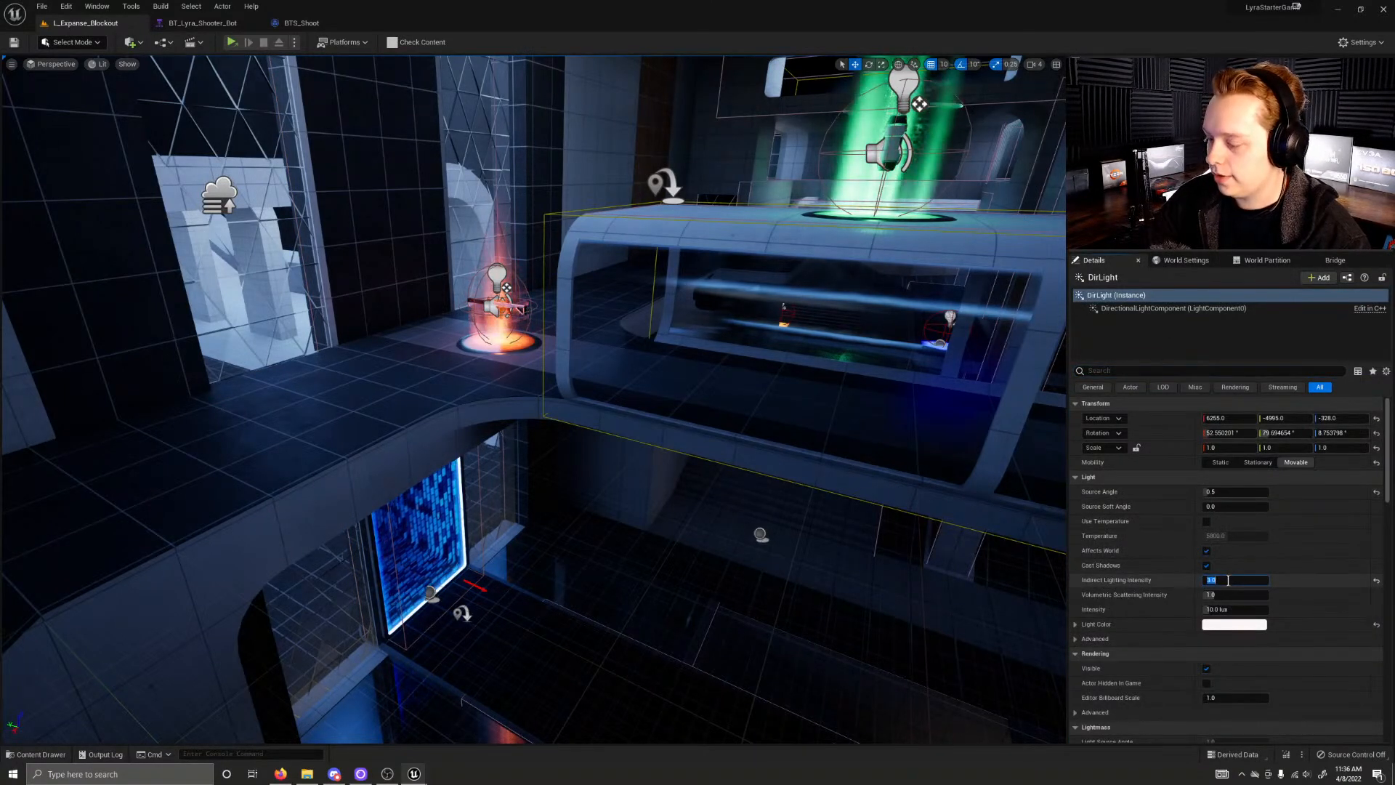
key(Return)
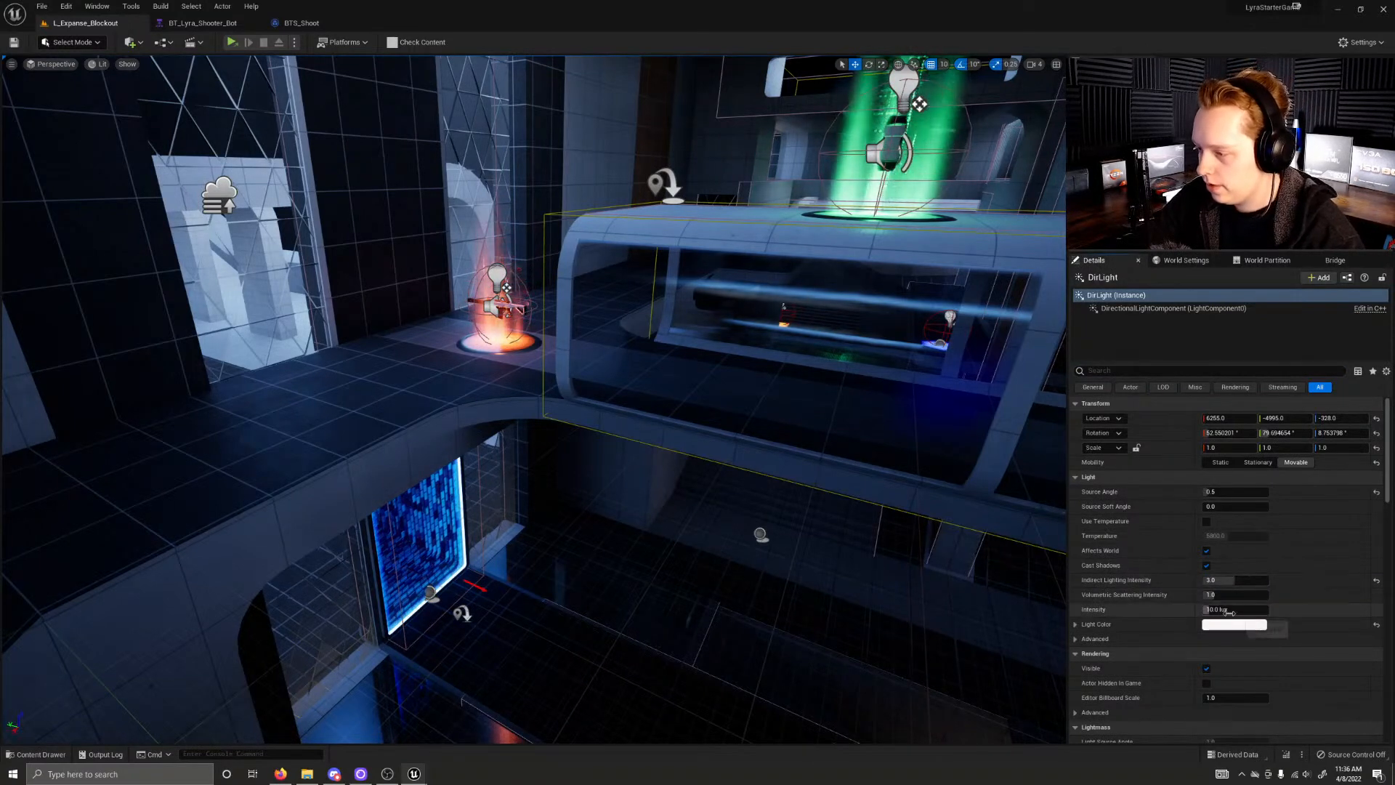
right_drag(820, 479, 542, 436)
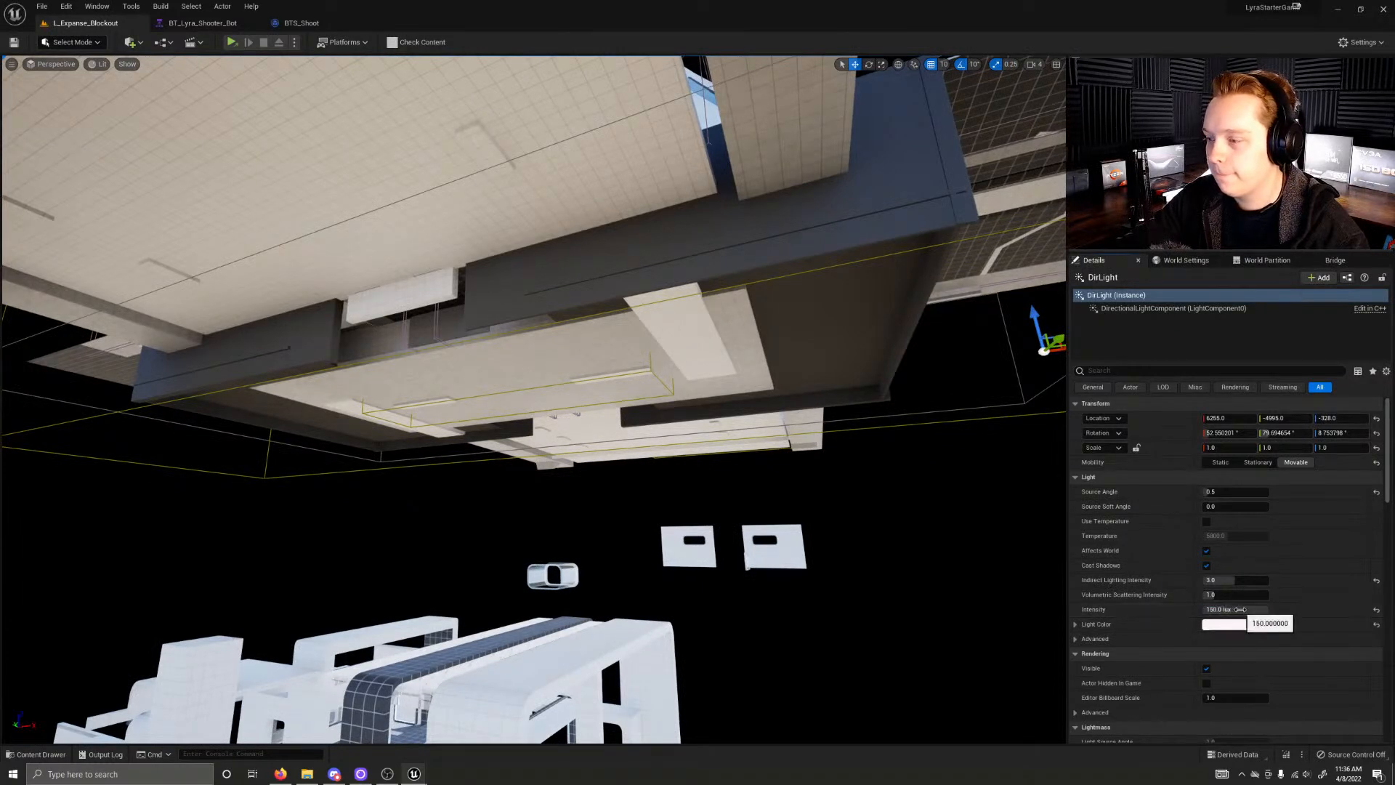
mouse_move(541, 436)
right_down()
mouse_move(534, 458)
mouse_move(538, 428)
mouse_move(552, 436)
mouse_move(534, 443)
right_up()
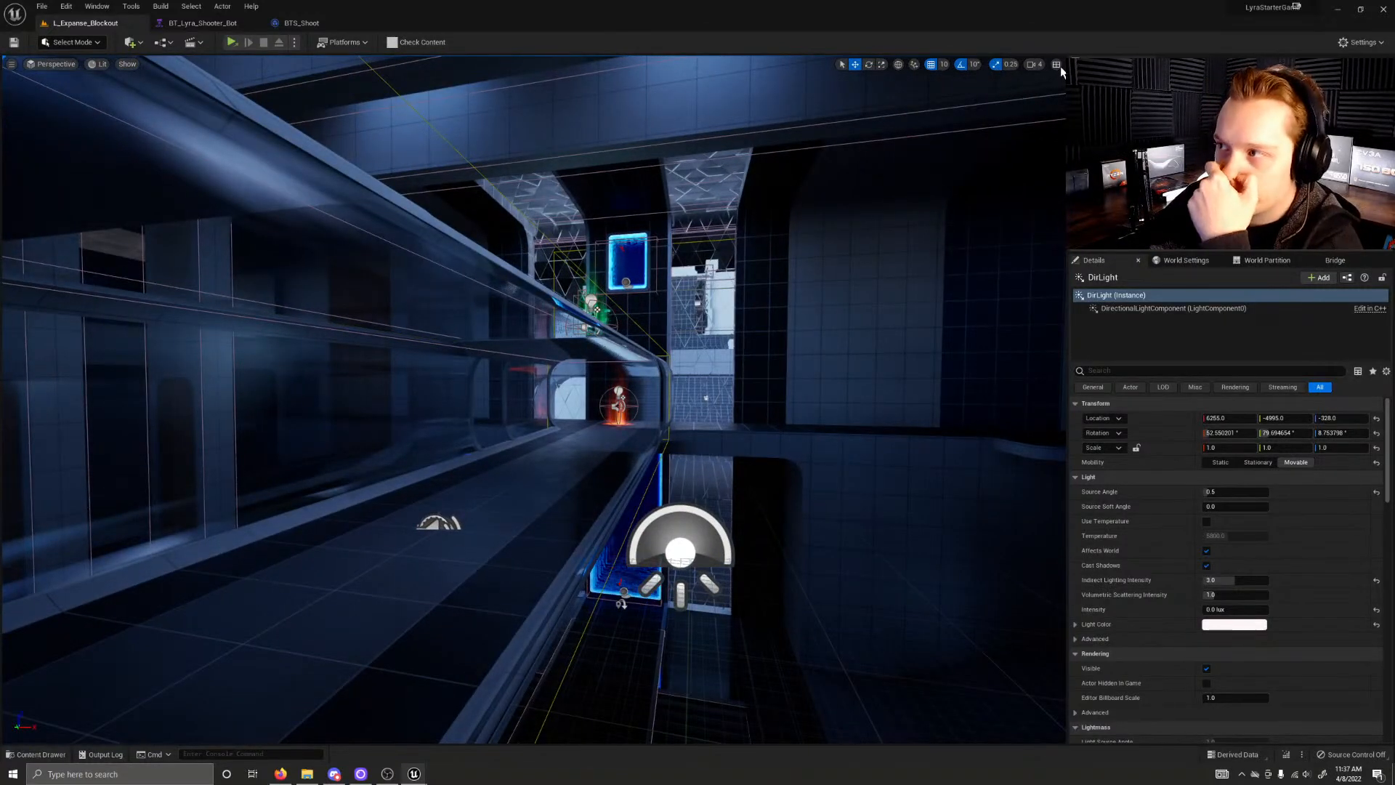
Step: Check the preview rendering level and engine quality settings, close them, and deselect the directional light
click(1361, 42)
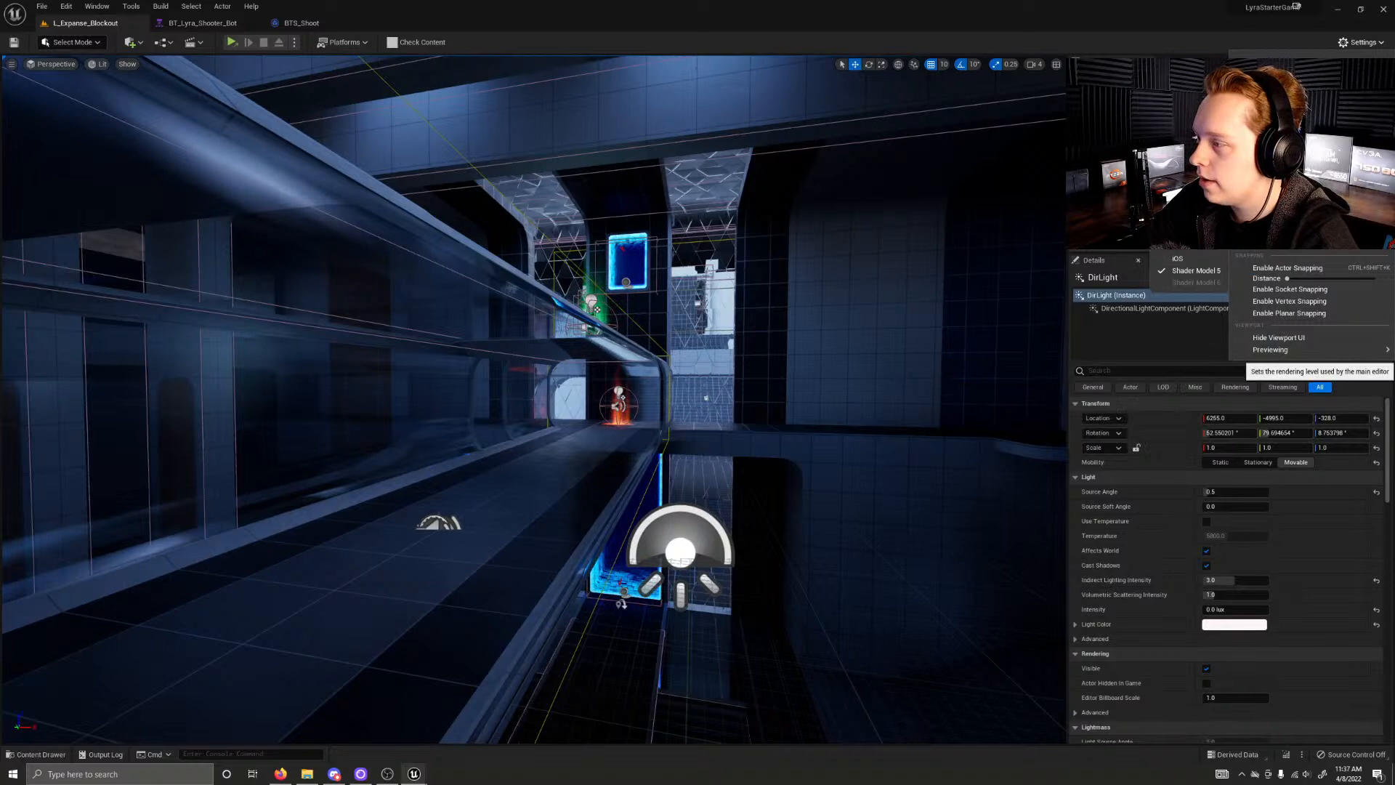
mouse_move(1291, 195)
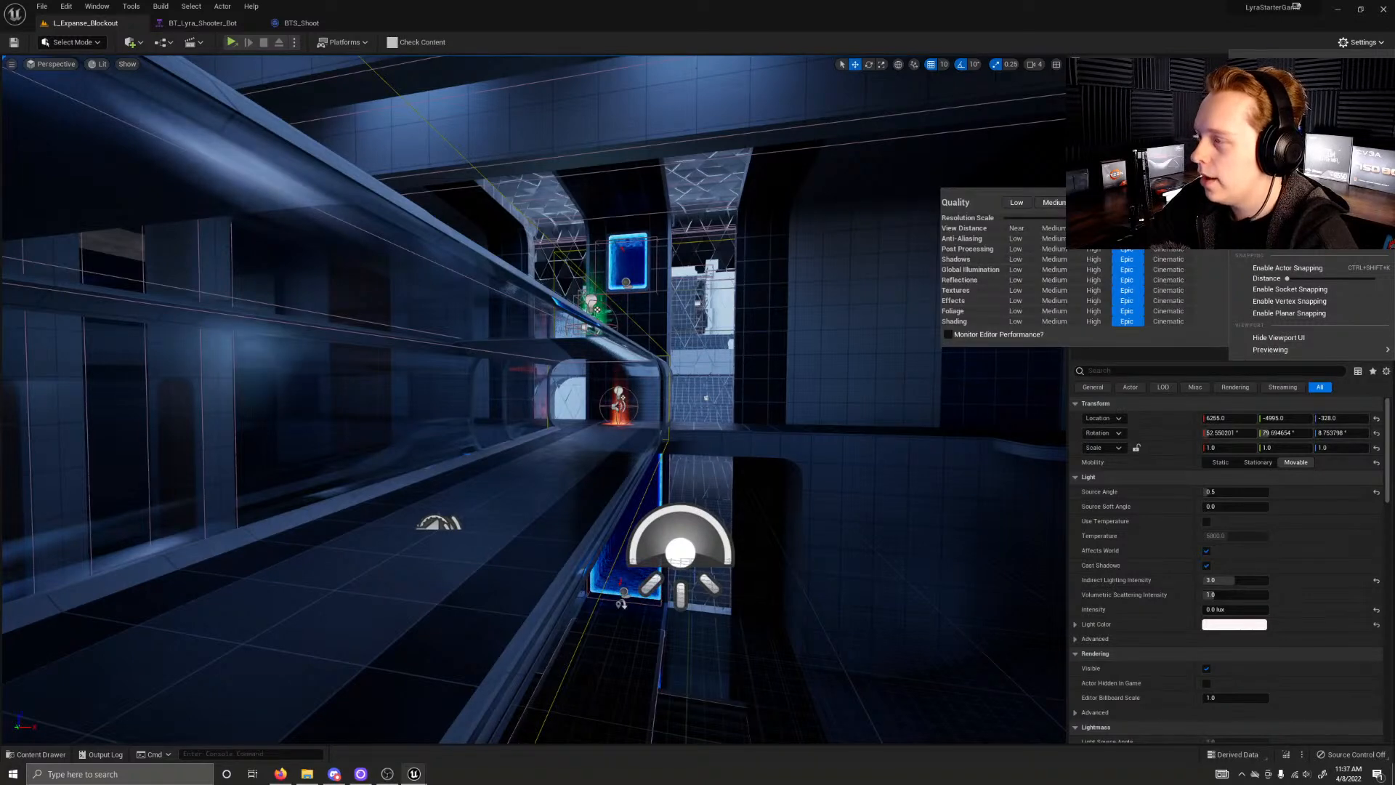
key(Escape)
key(Escape)
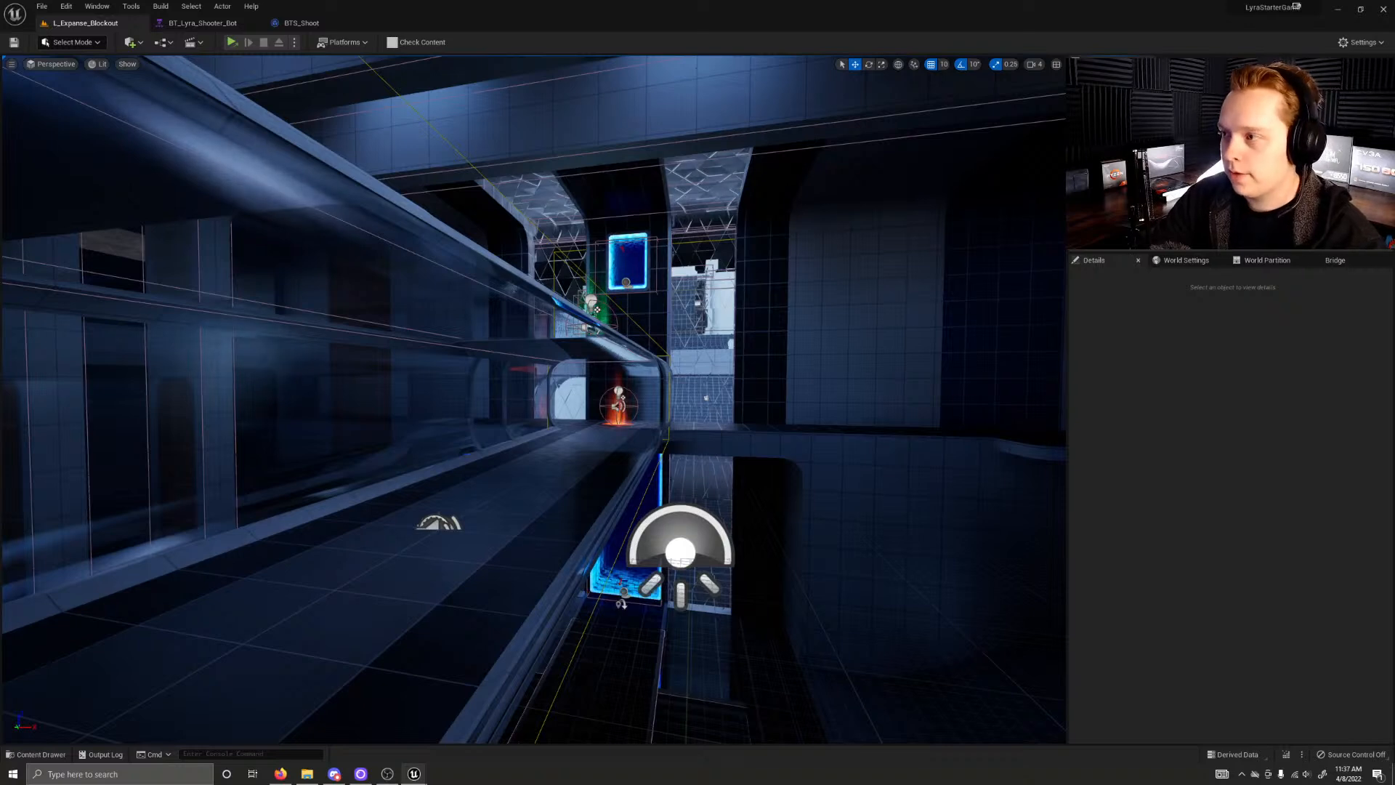
Step: Reselect the PostProcessVolume and show only its exposure properties
click(1162, 160)
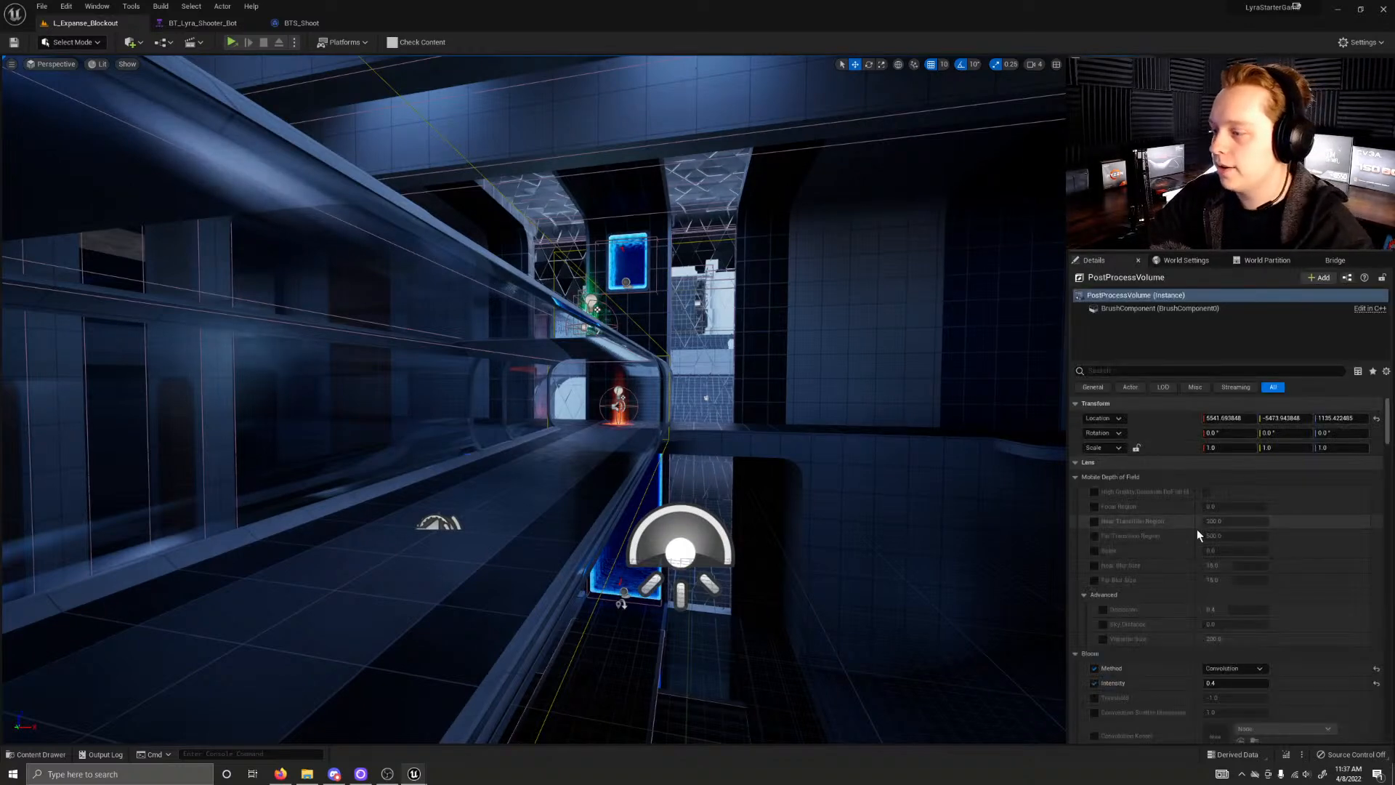
scroll(1155, 501, down, 1)
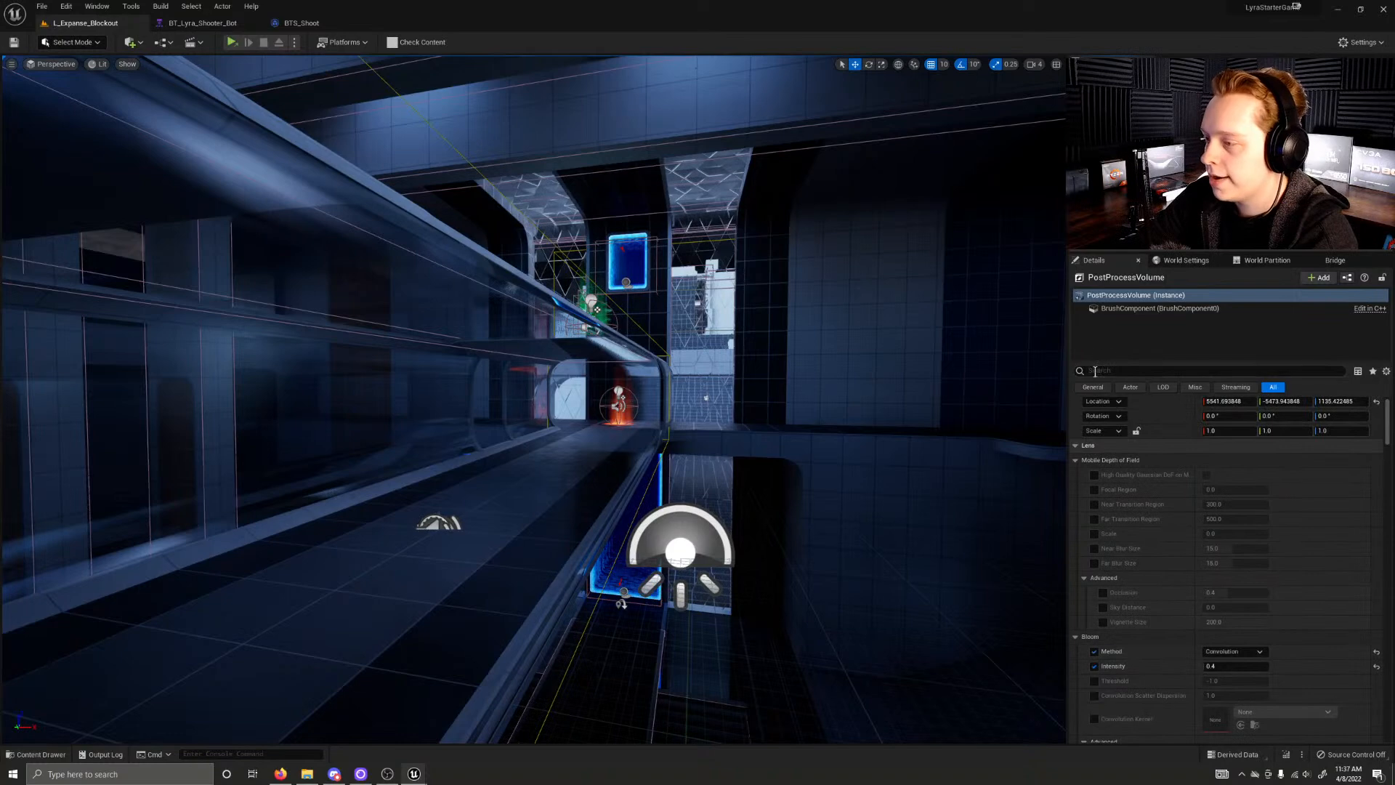
click(1102, 371)
text(exposure)
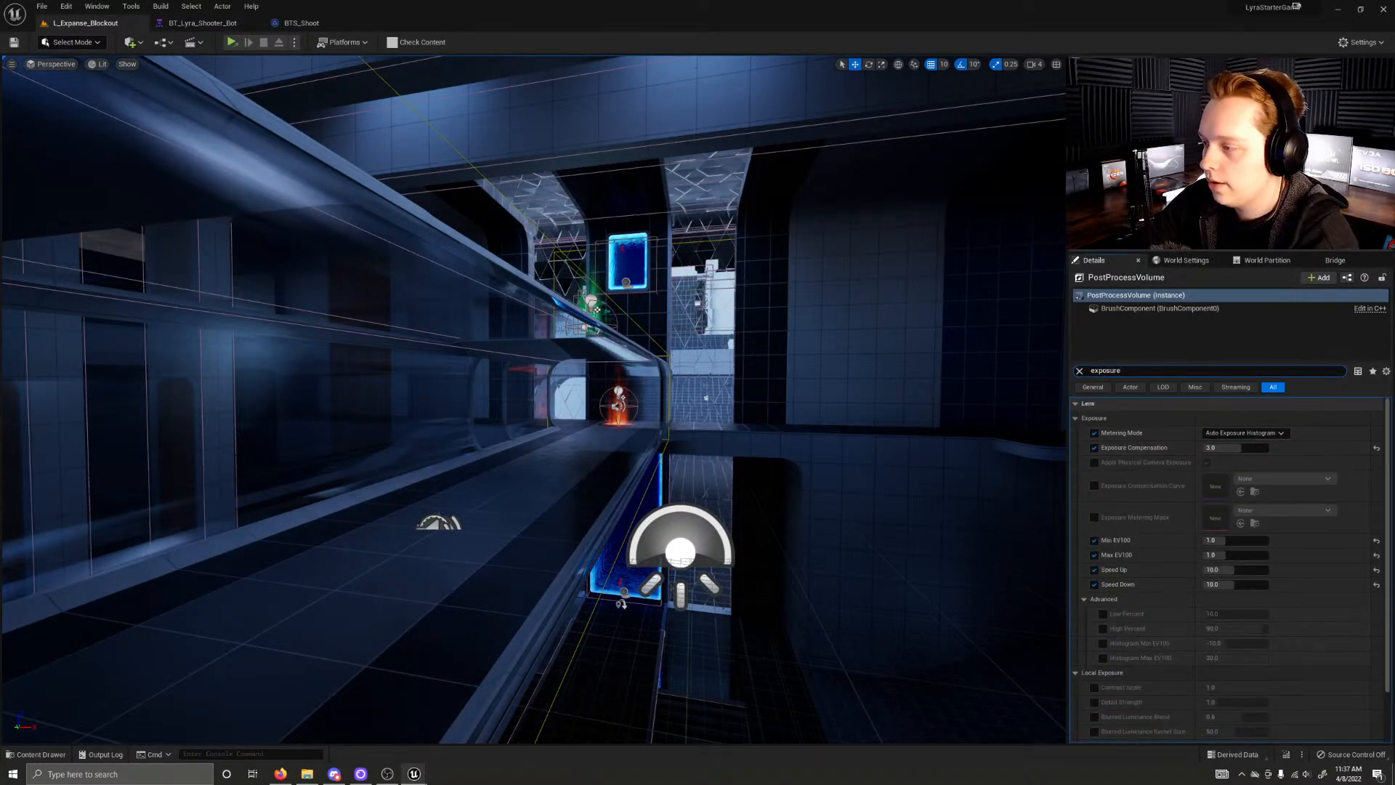
Step: Reset the PostProcessVolume's Exposure Compensation to its default of 1.0
click(1378, 451)
right_drag(728, 346, 799, 356)
key(w)
Step: Switch to the running LyraStarterGame window and show it full screen to check the darkened level
key(w)
click(415, 774)
click(467, 719)
key(w)
key(w)
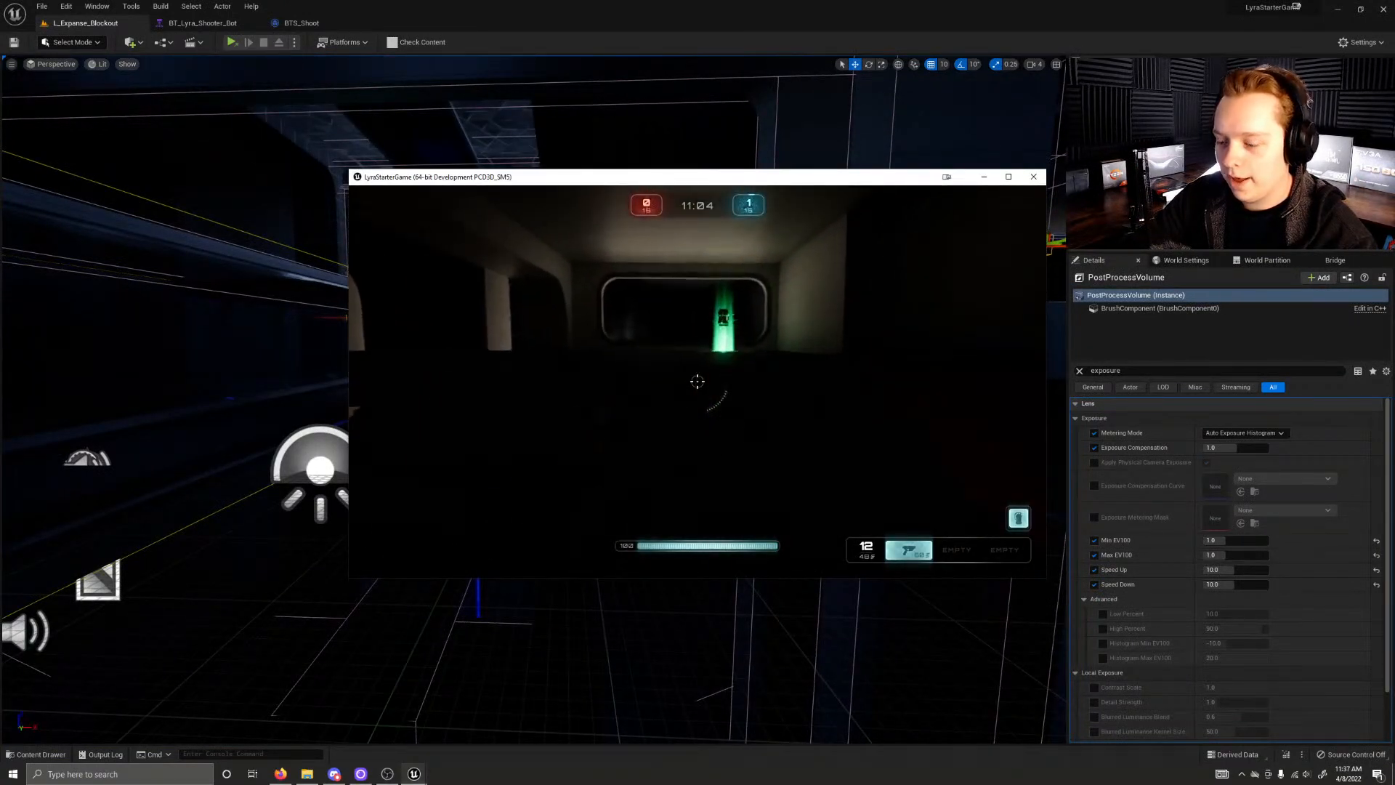
key(F11)
Step: Walk through the level's corridors and portals, pick up a second weapon, and examine the lighting while engaging the bots
key(w)
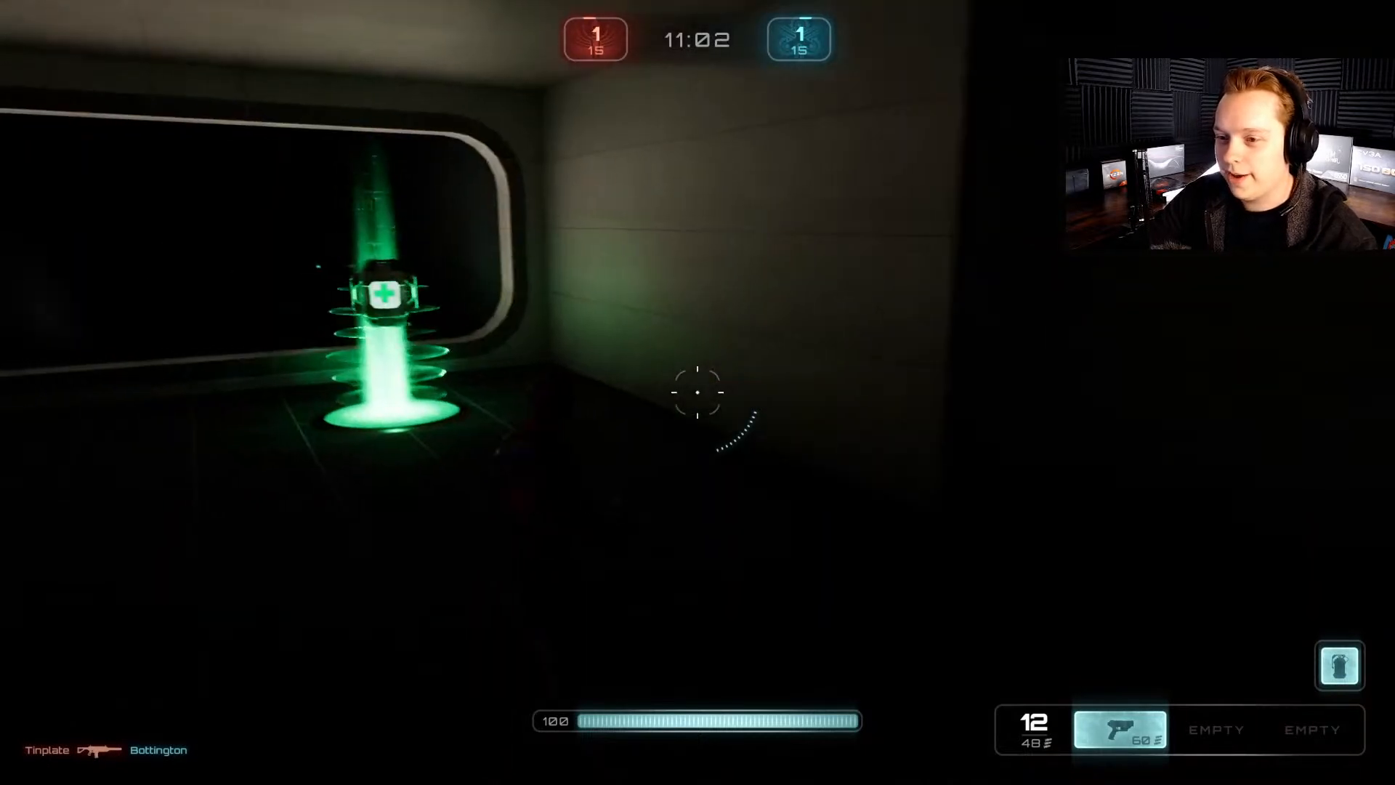
key(w)
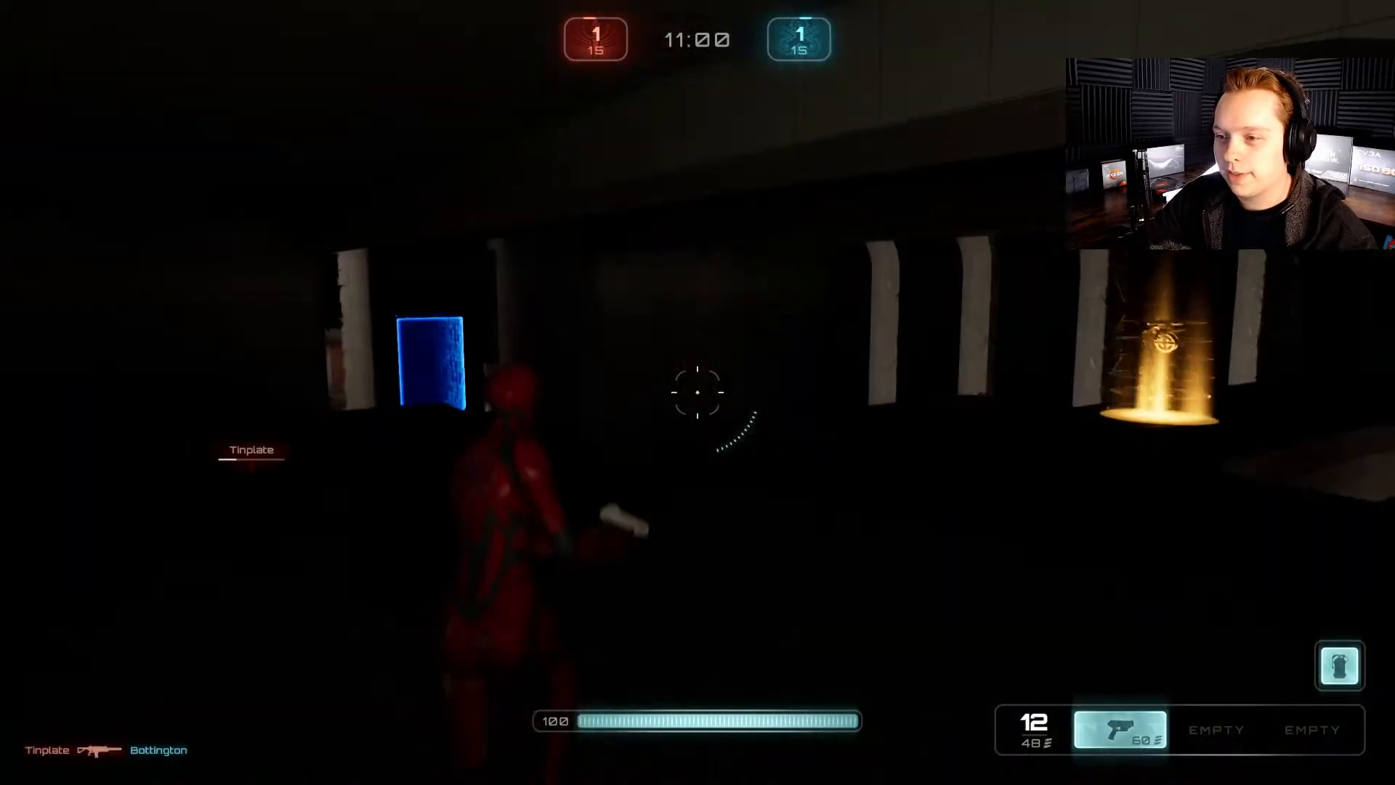
key(w)
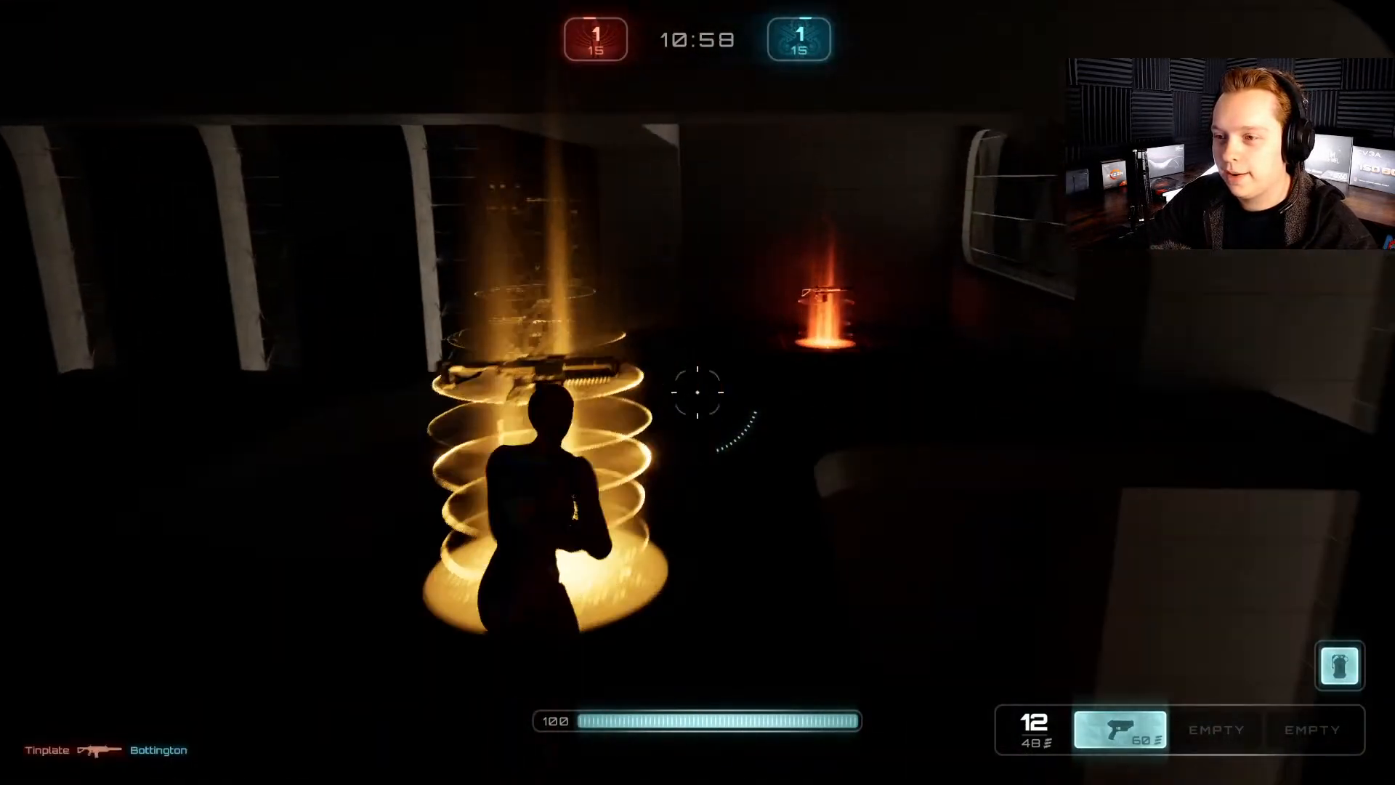
key(w)
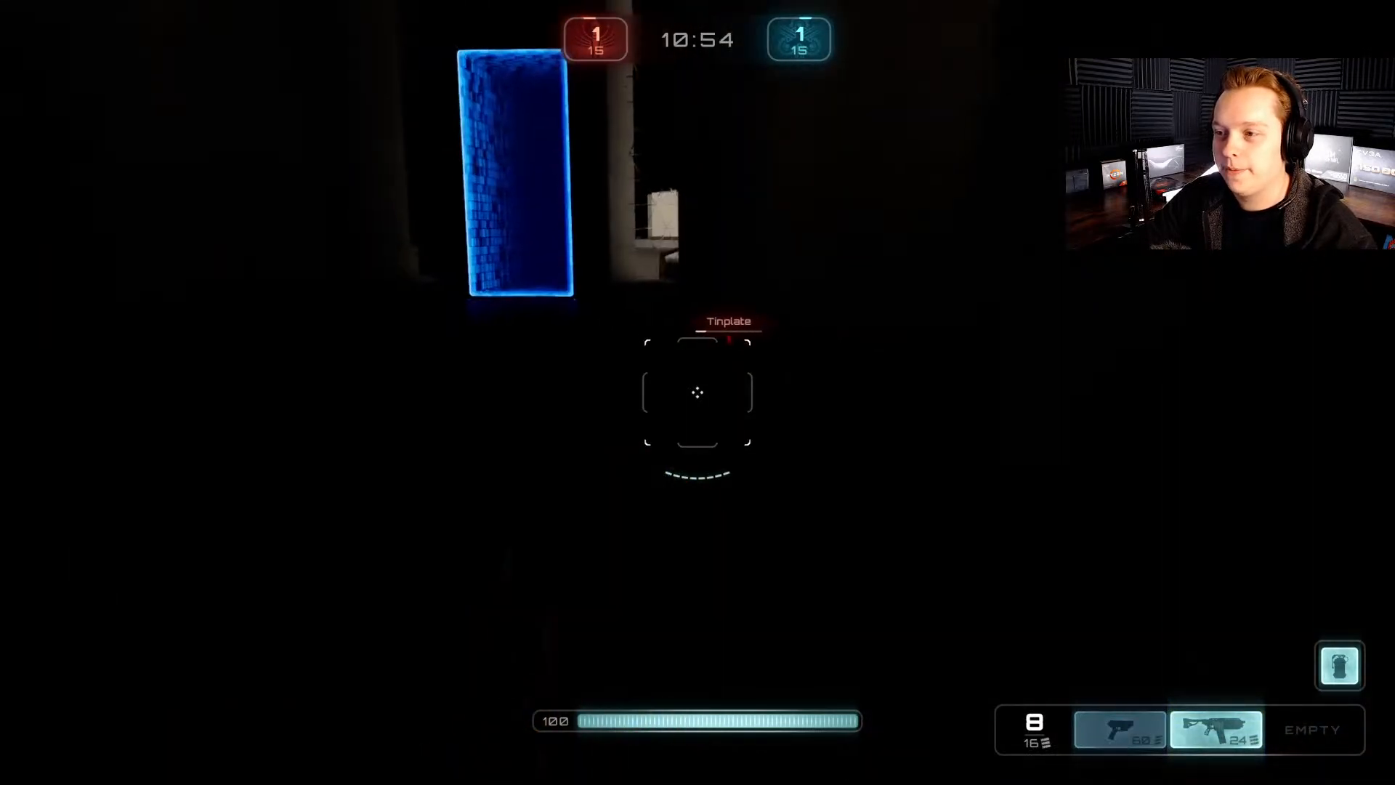
key(w)
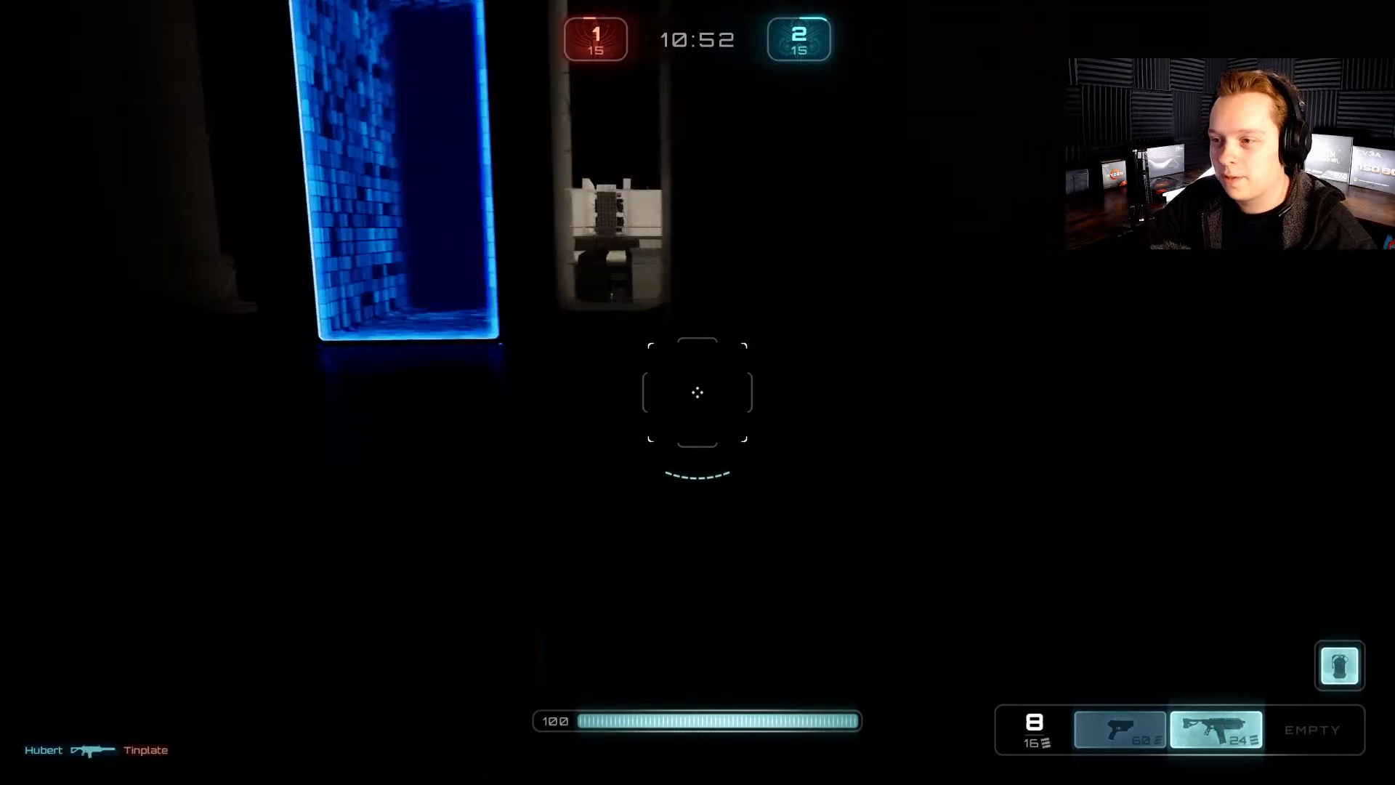
key(w)
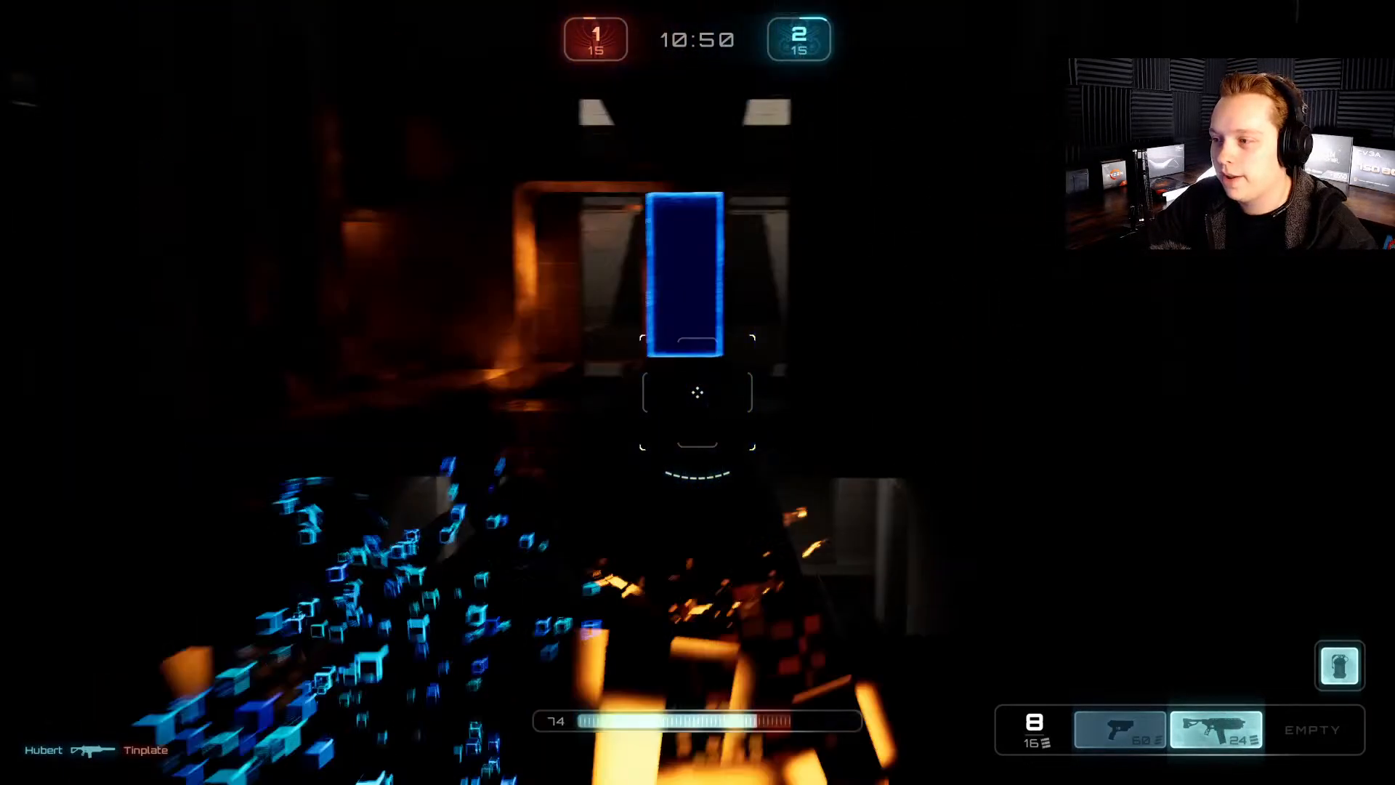
key(w)
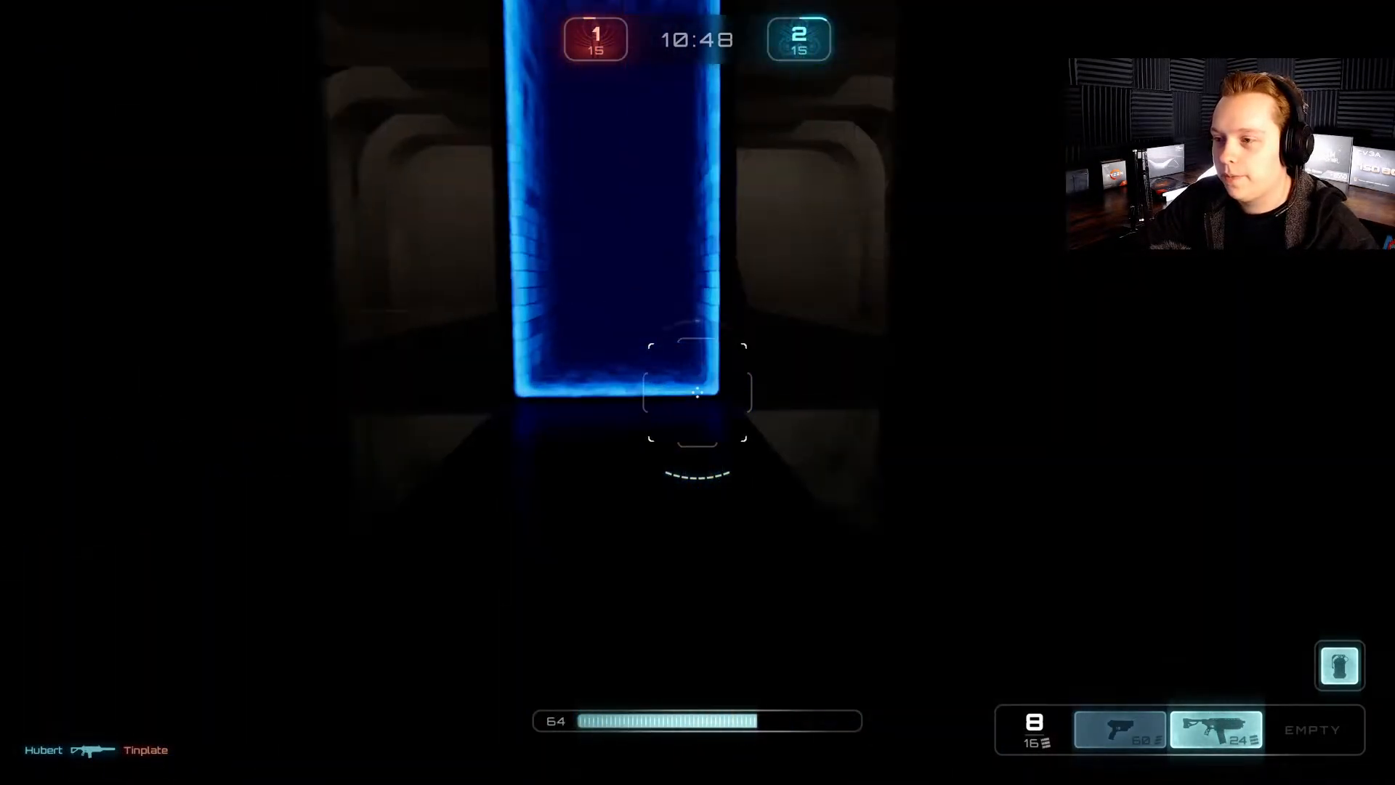
key(w)
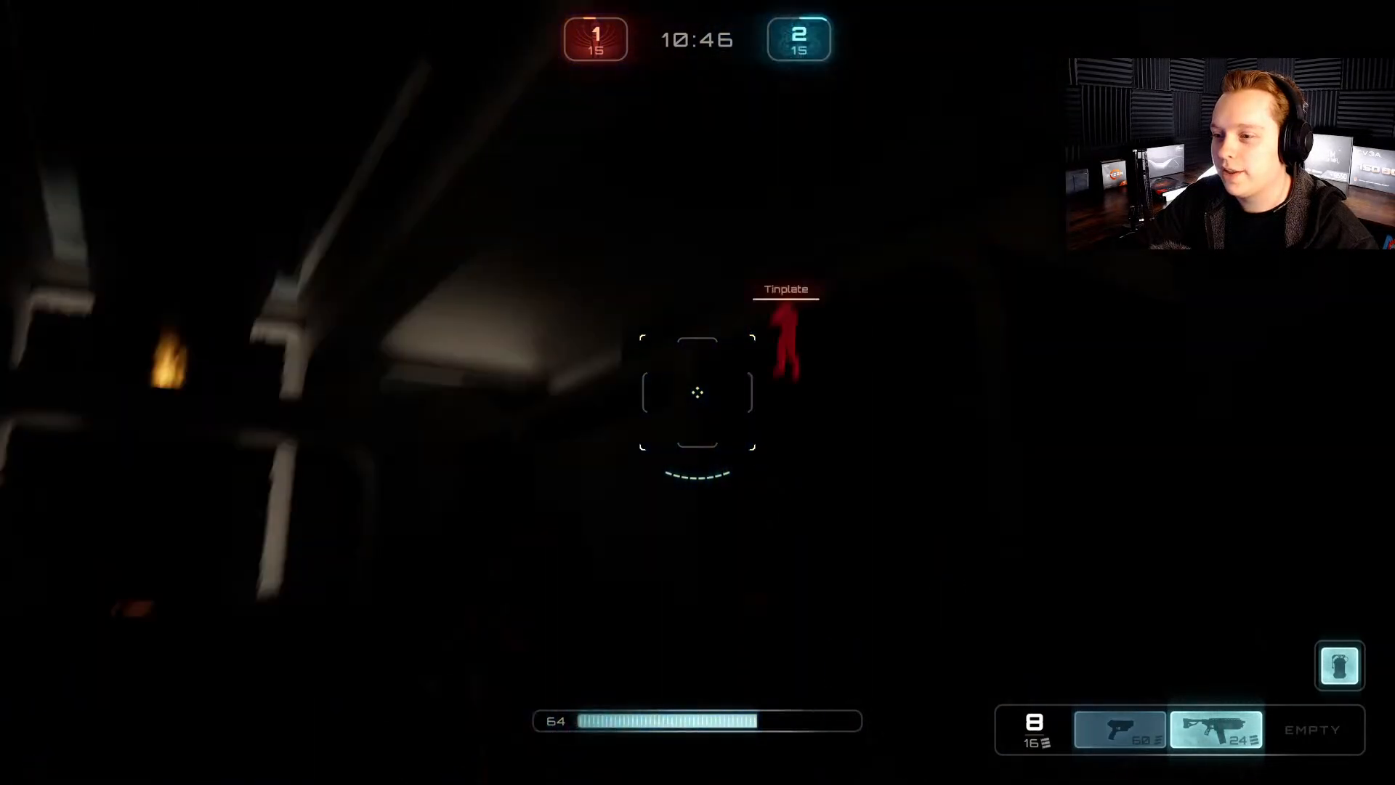
key(w)
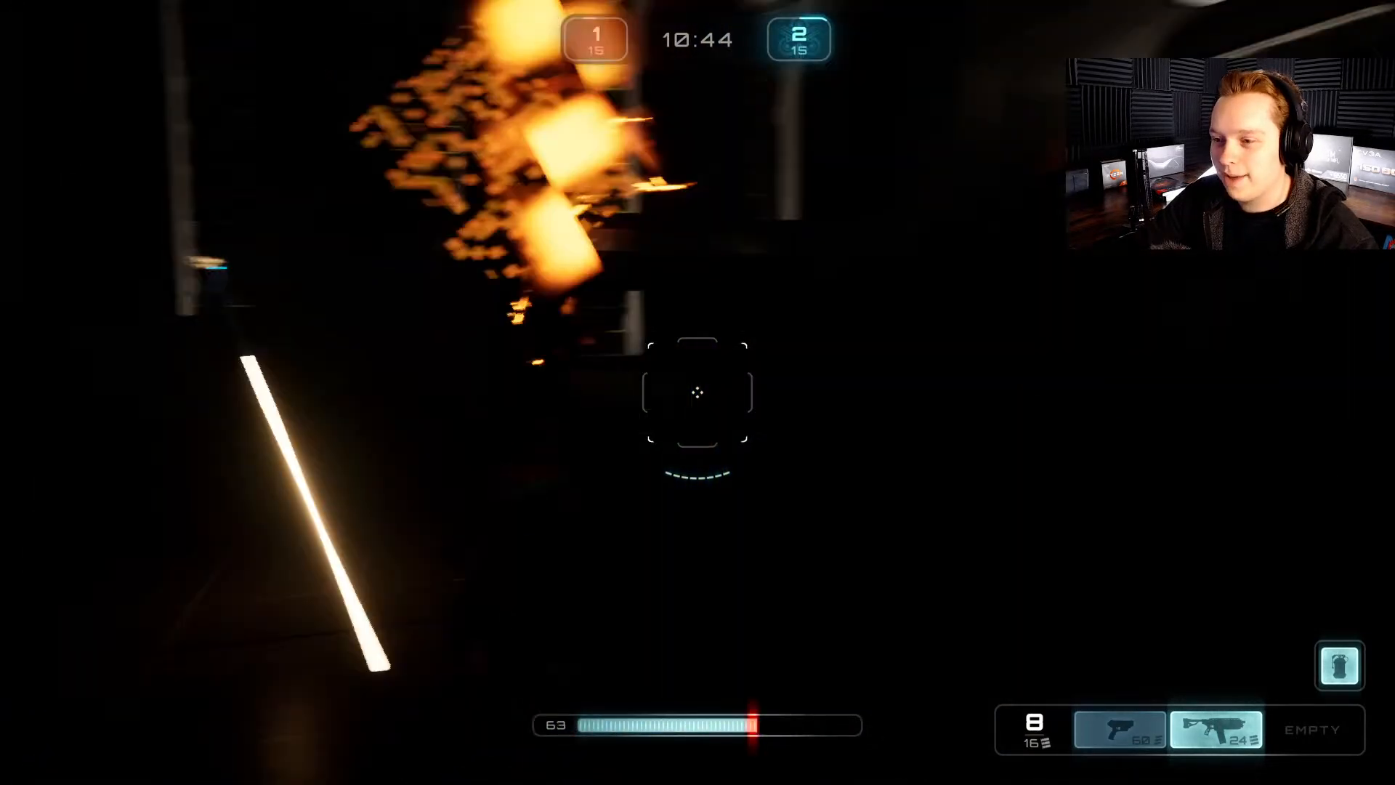
click(697, 392)
click(698, 392)
key(a)
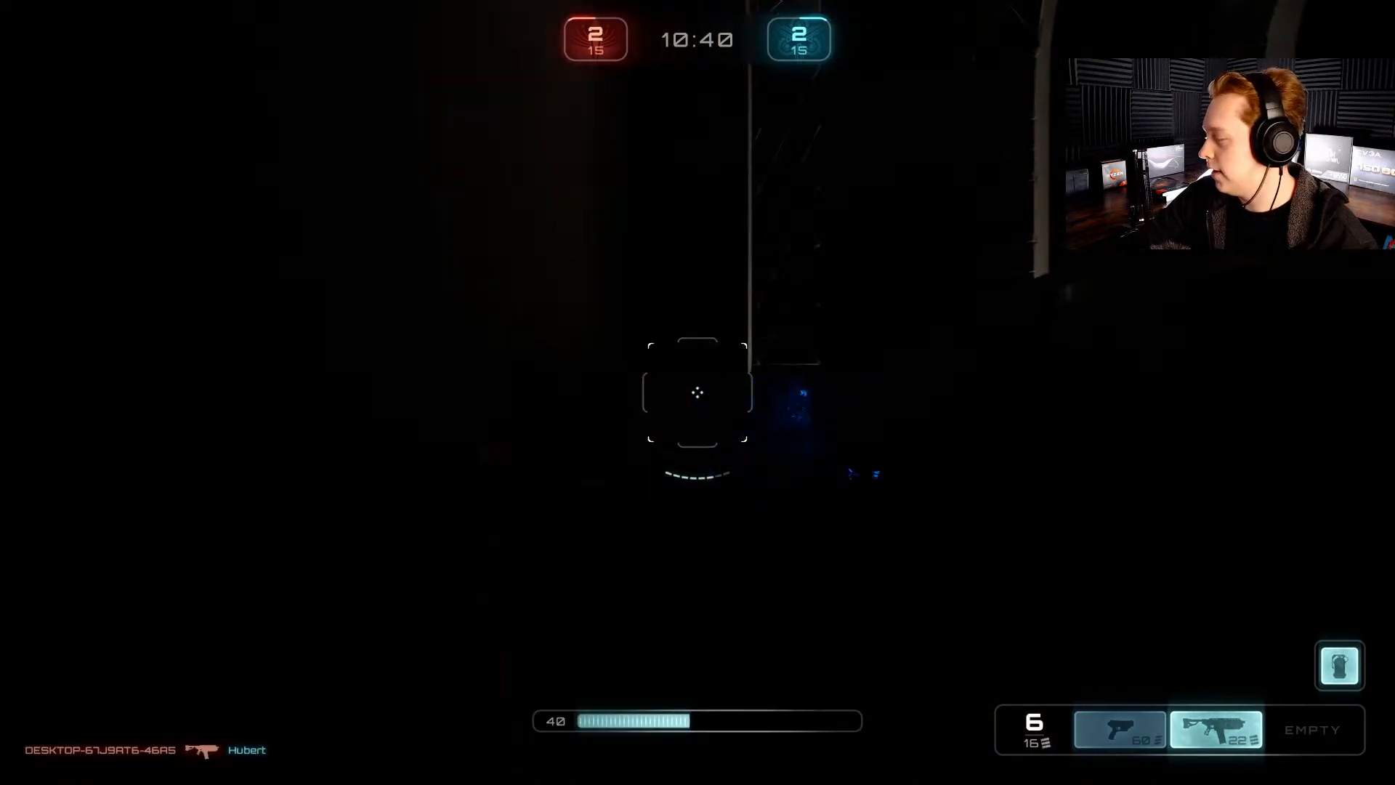
key(w)
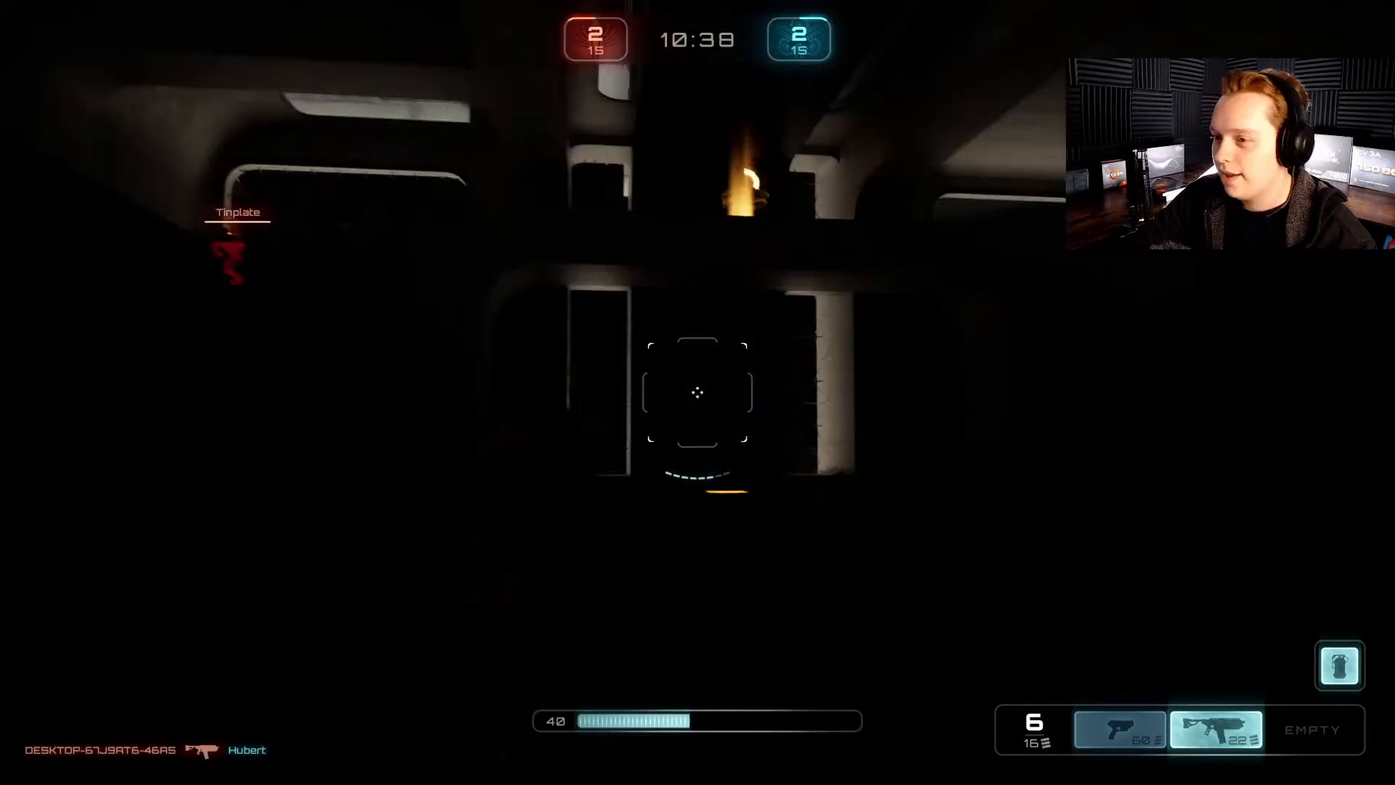
key(w)
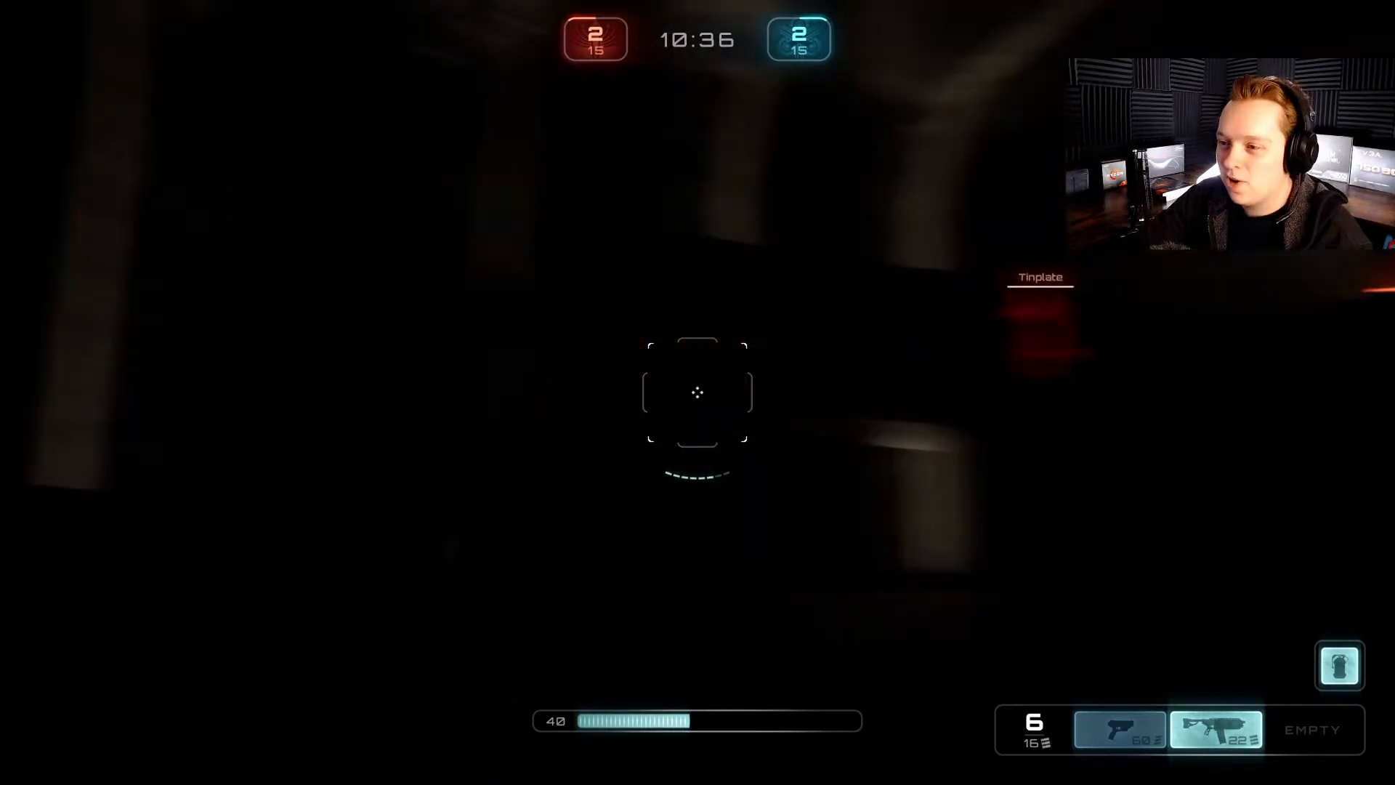
key(w)
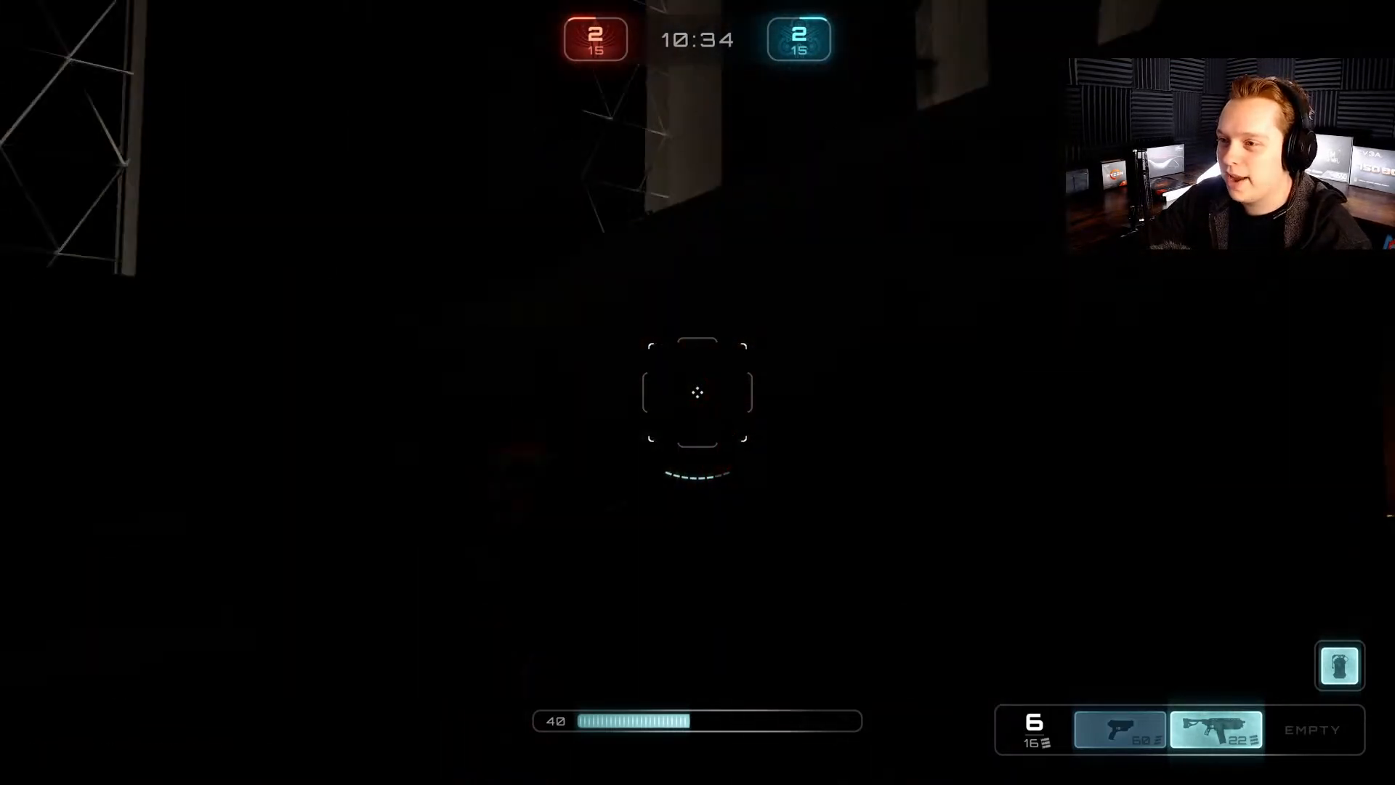
key(w)
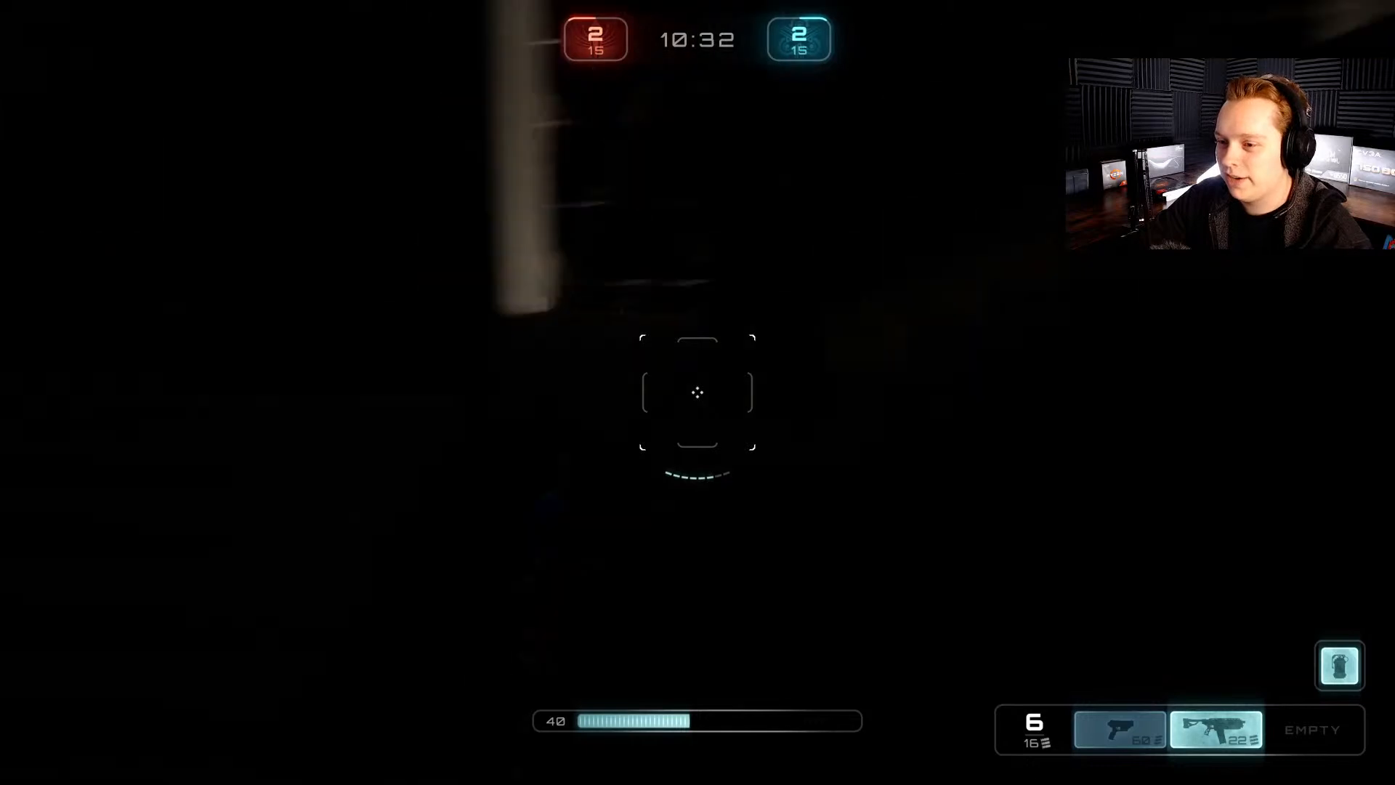
key(w)
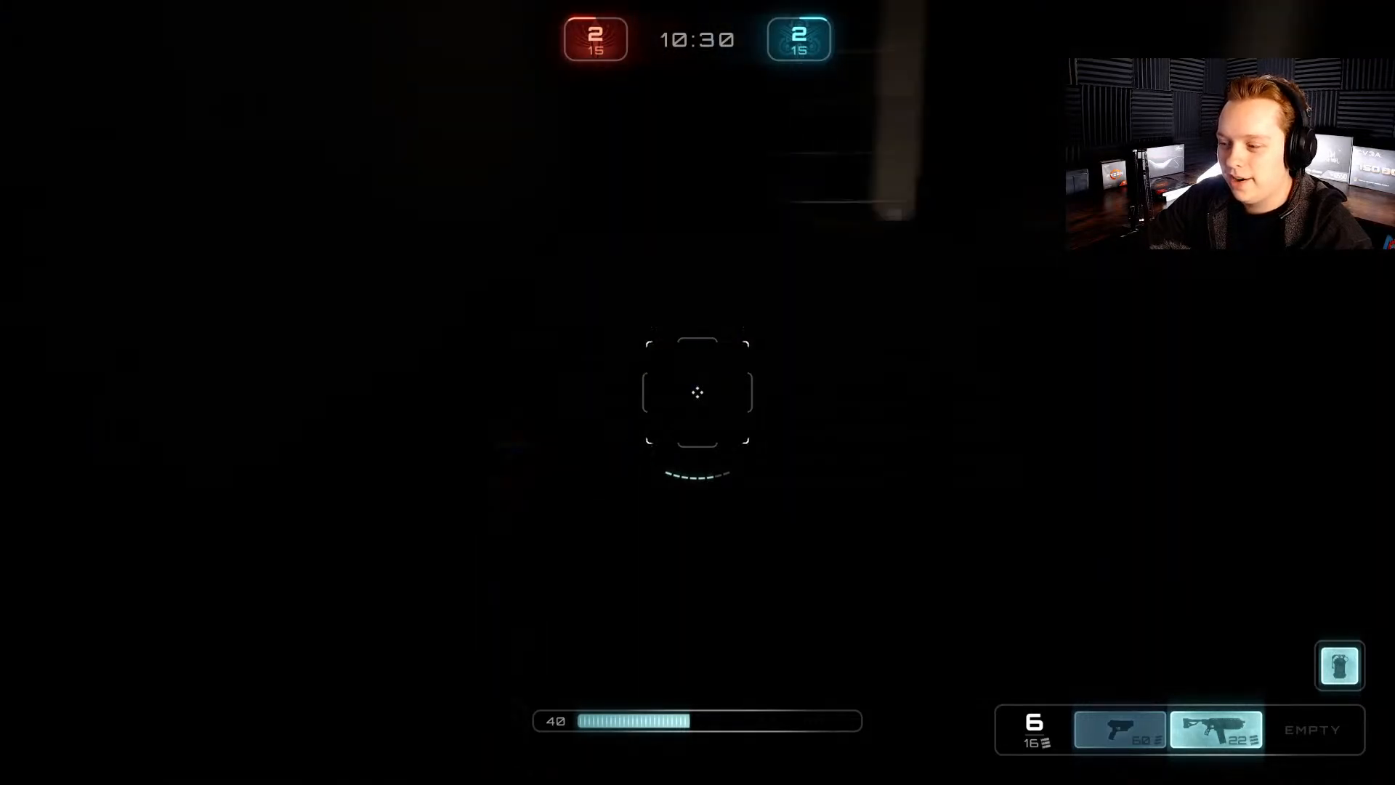
key(w)
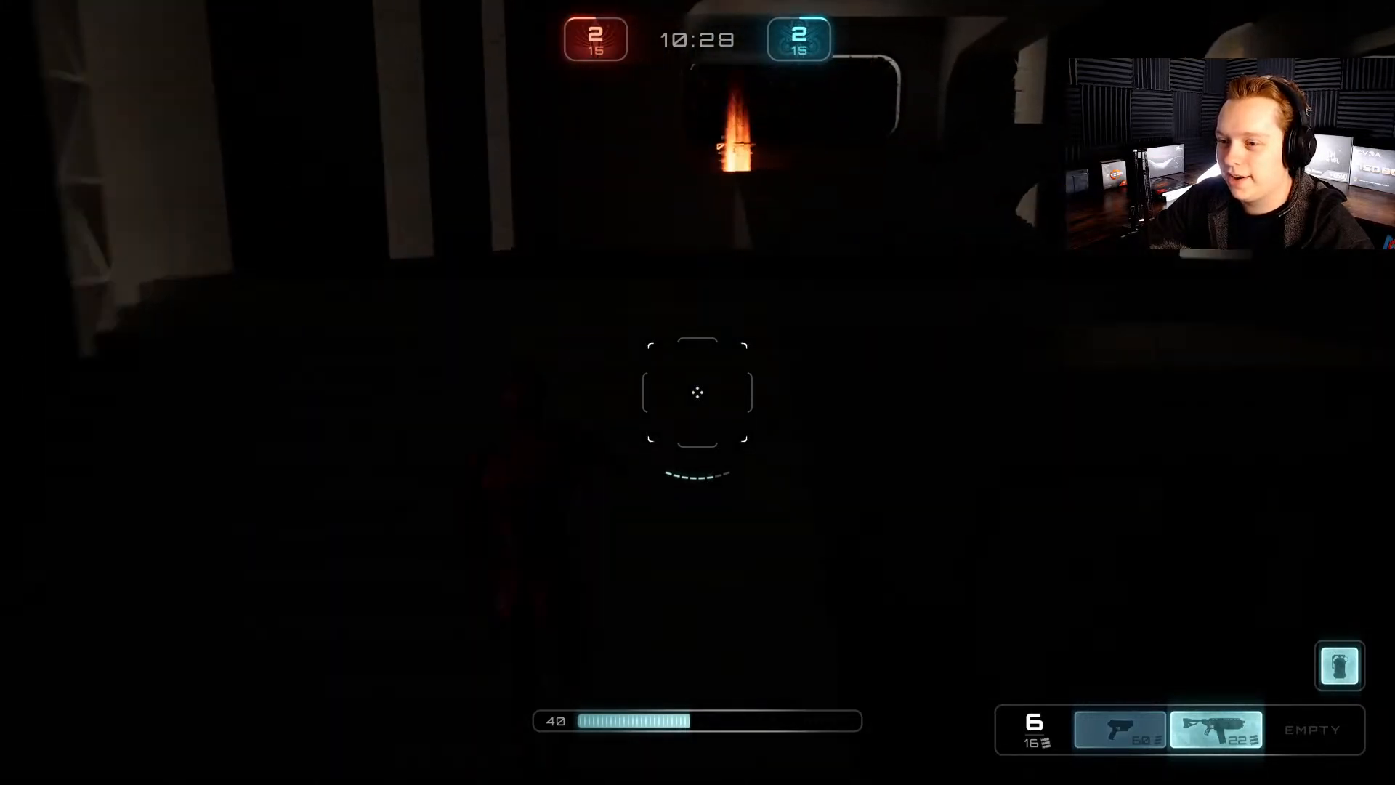
key(w)
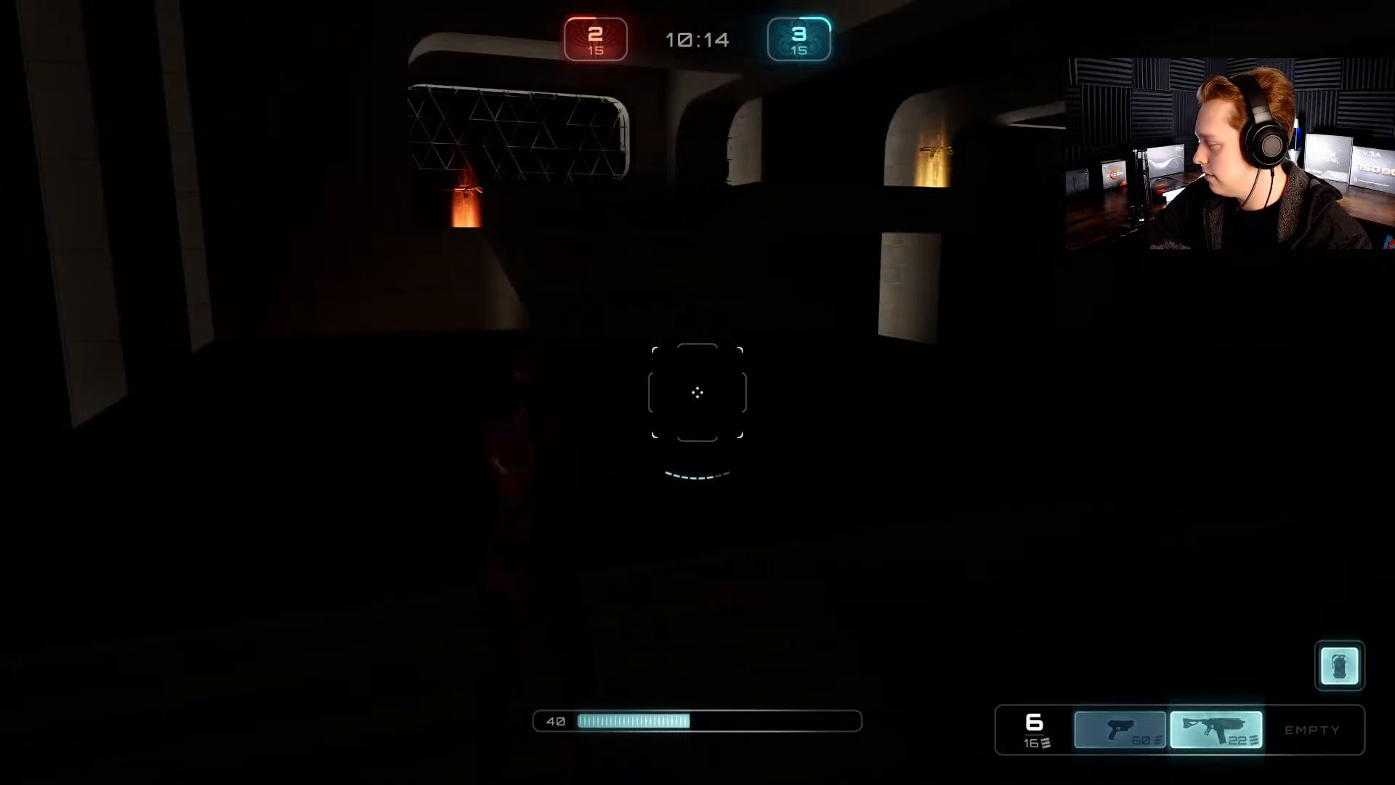
Step: Collect the rifle and health pickups, fire at the bots, and examine how weapon effects light the dark rooms
key(w)
key(space)
key(w)
key(w)
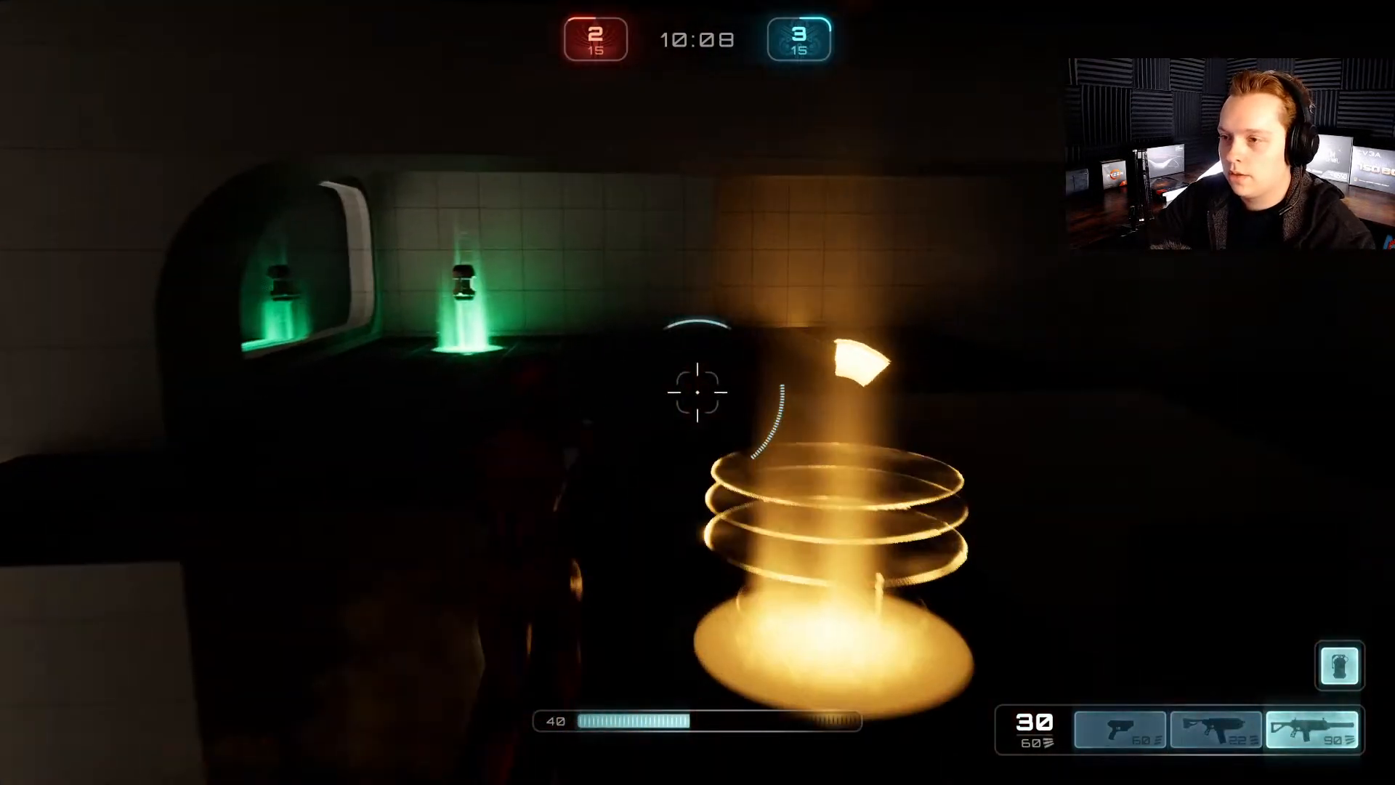
key(w)
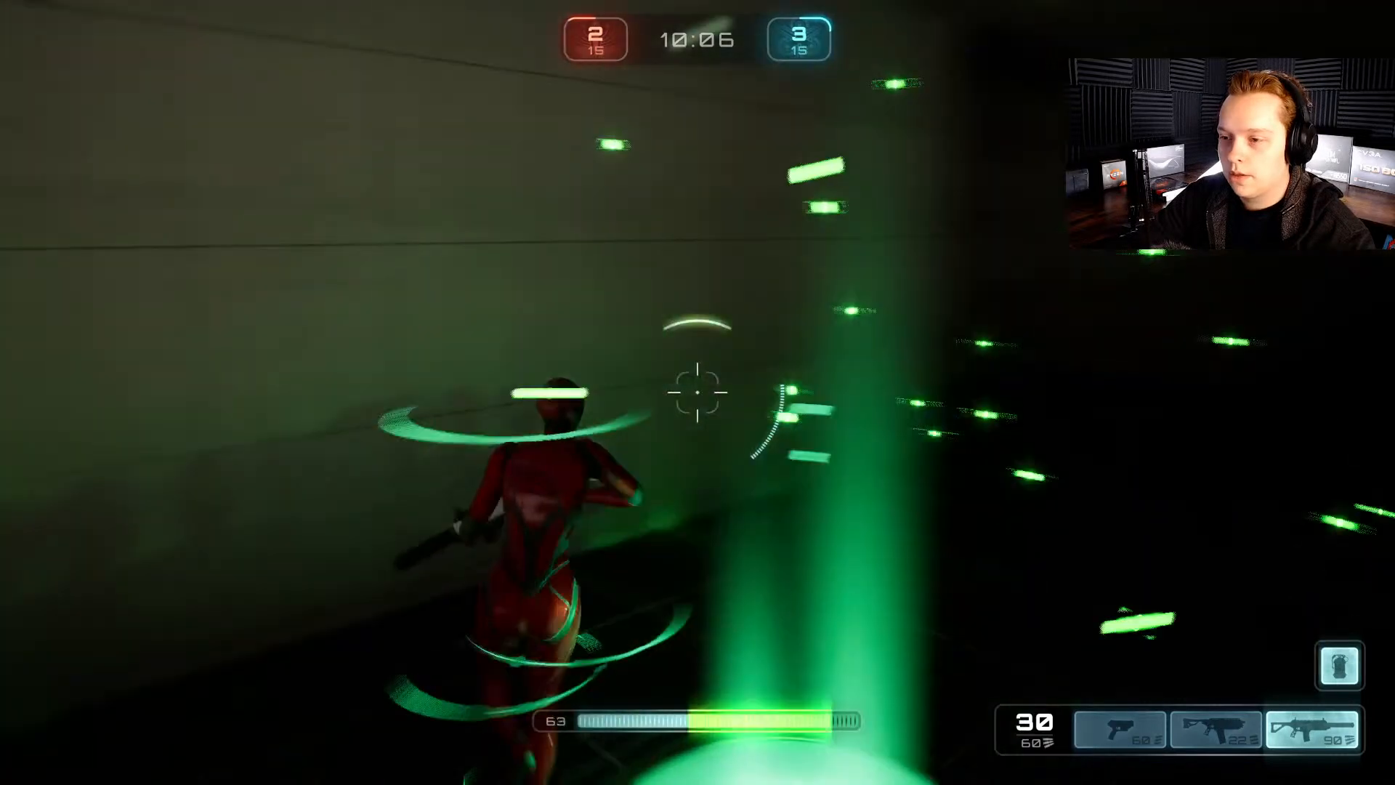
key(w)
key(w)
click(697, 392)
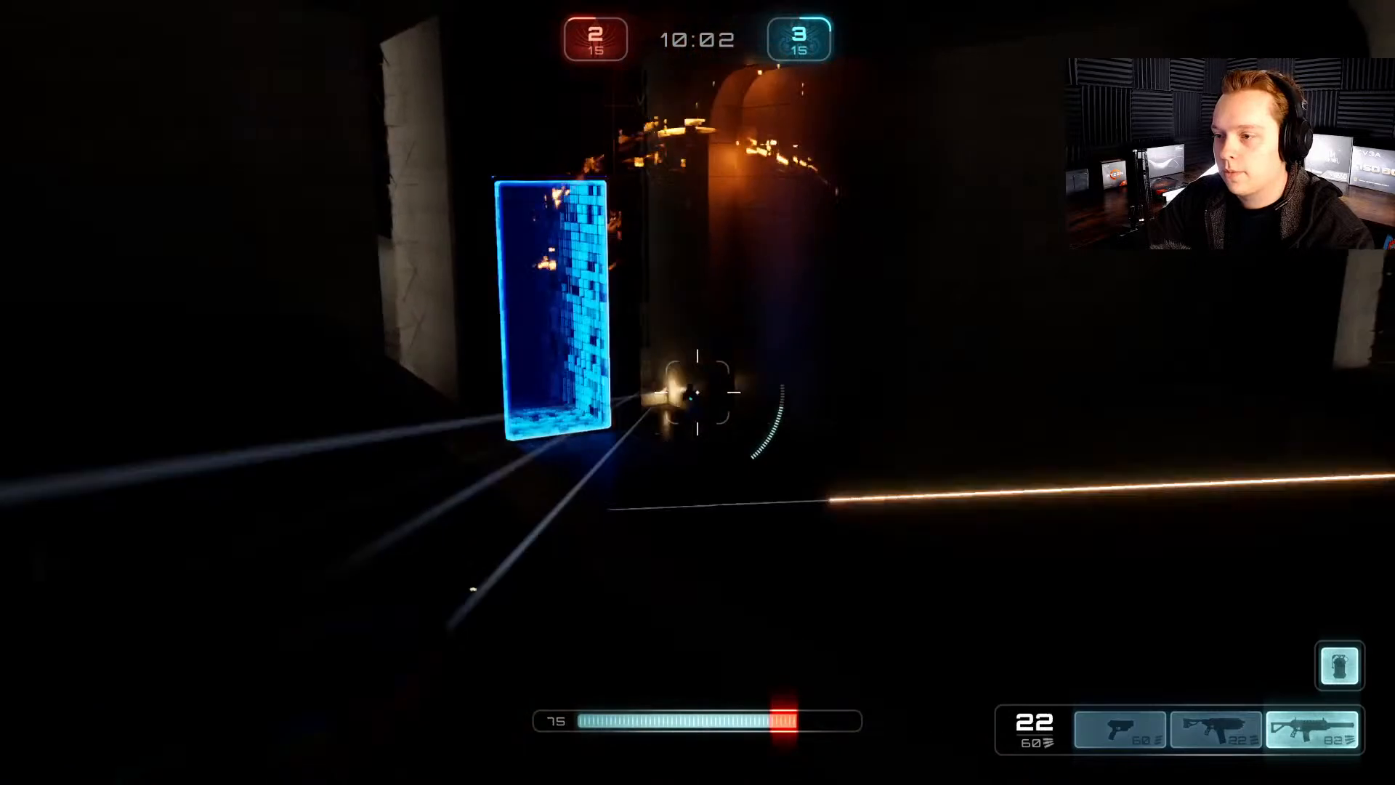
click(697, 392)
click(698, 392)
key(w)
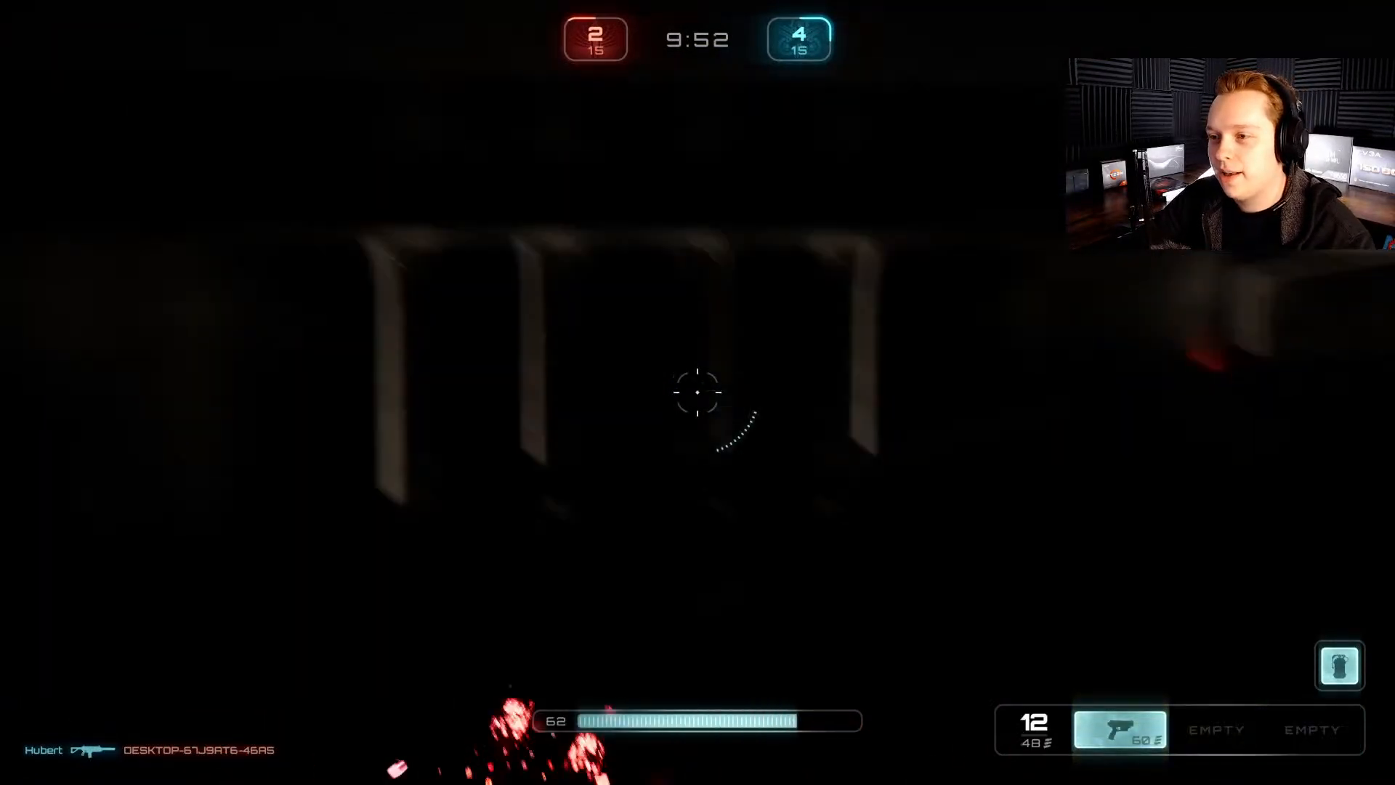
key(w)
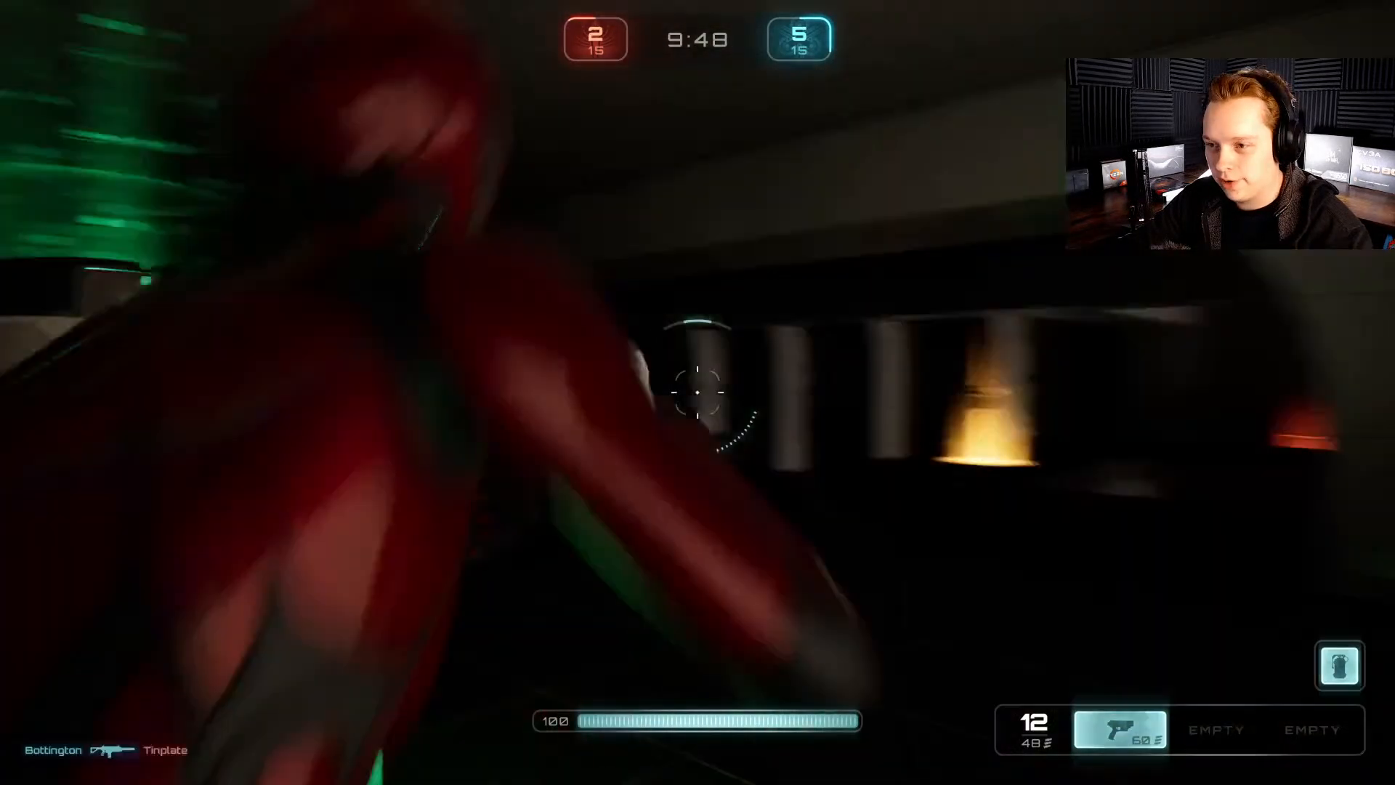
Step: Exit the match to the main menu and quit Lyra
key(Escape)
click(697, 412)
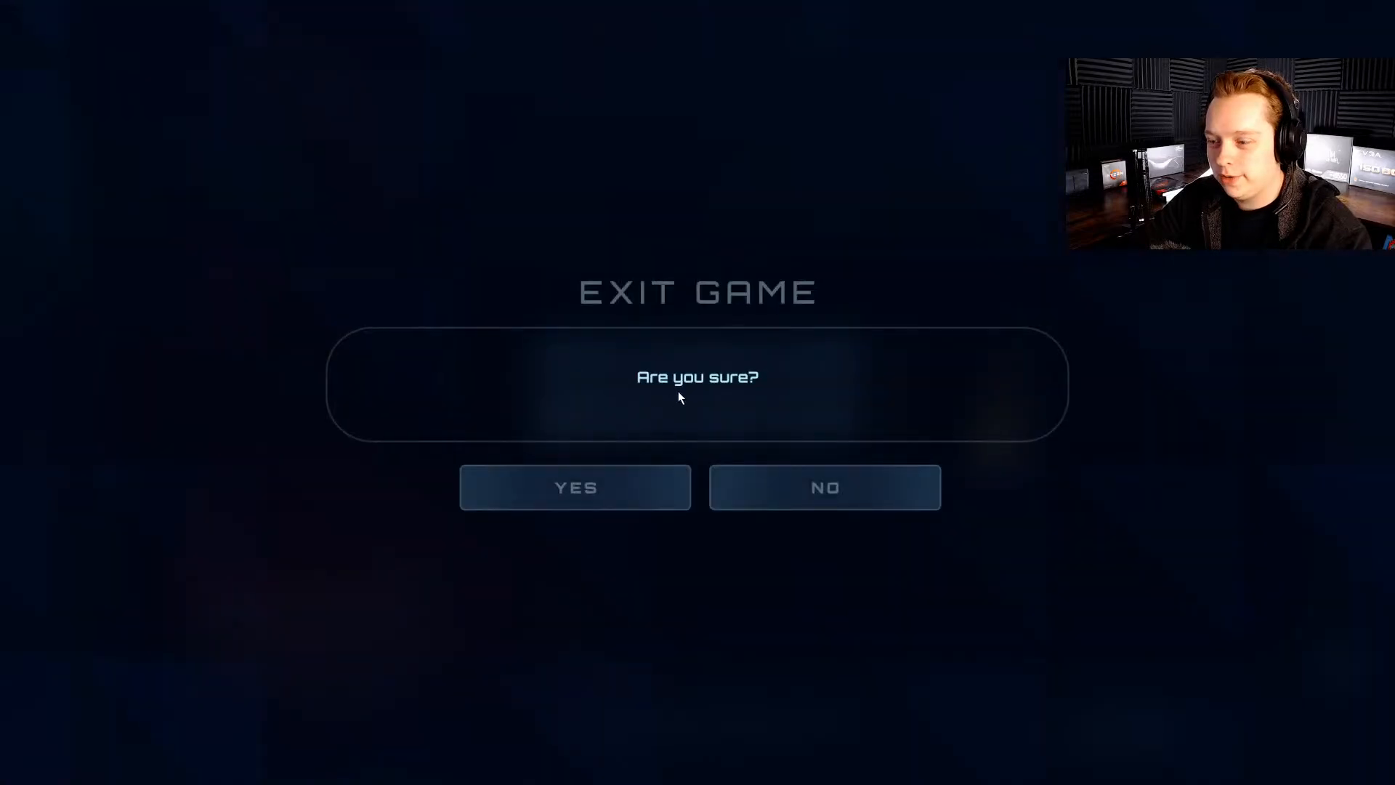
click(622, 481)
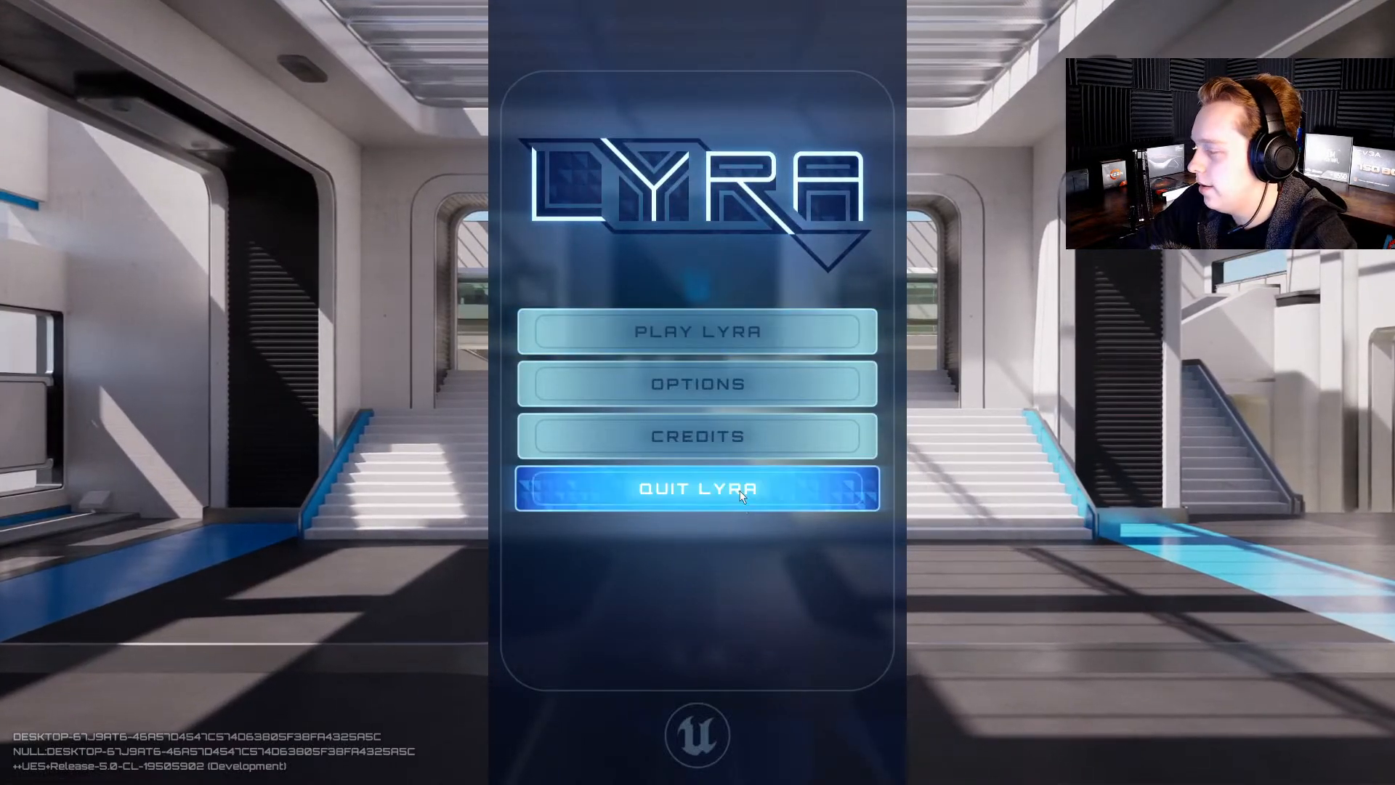
click(724, 477)
click(629, 508)
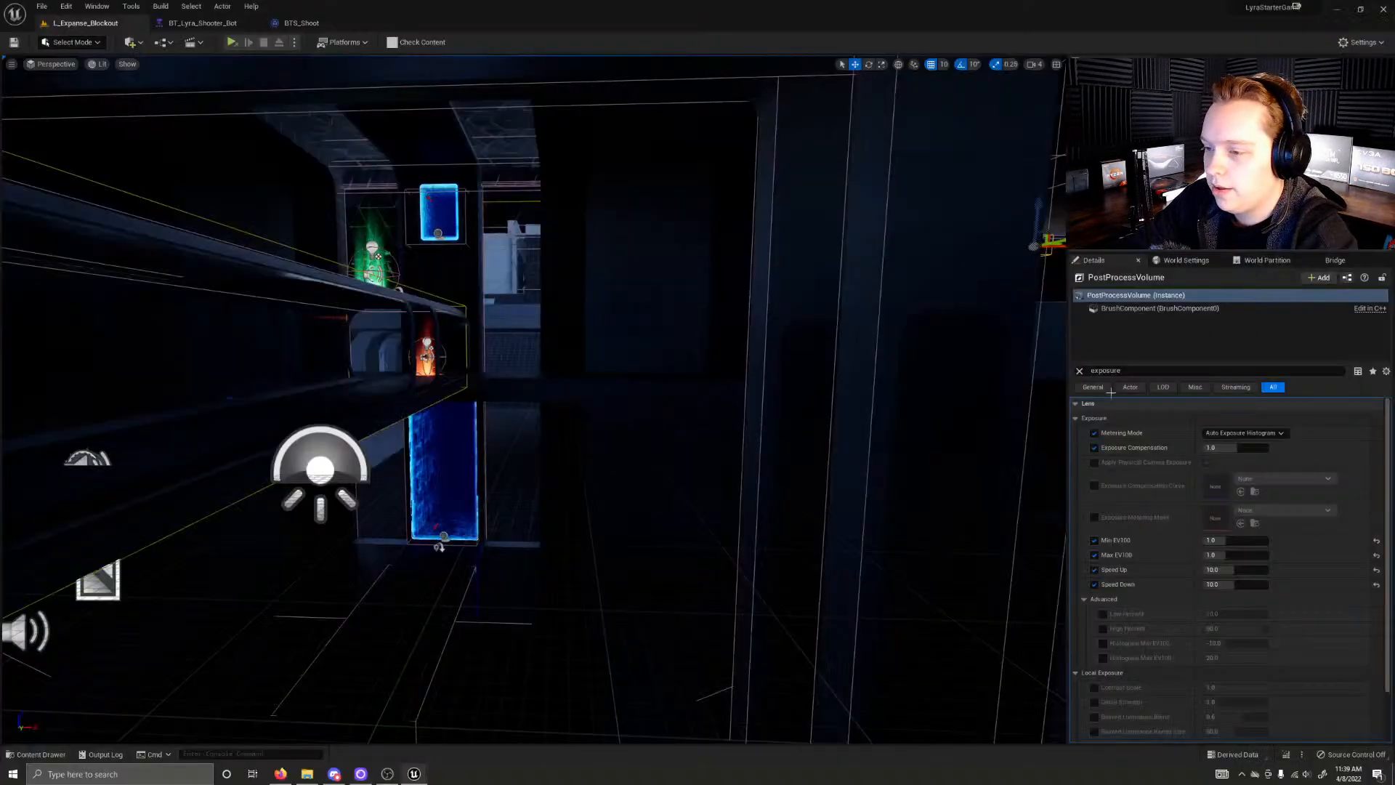
Step: Enable the Local Exposure Detail Strength and Contrast Scale overrides, set Contrast Scale to 0.75, and save all modified actors
scroll(1135, 504, down, 3)
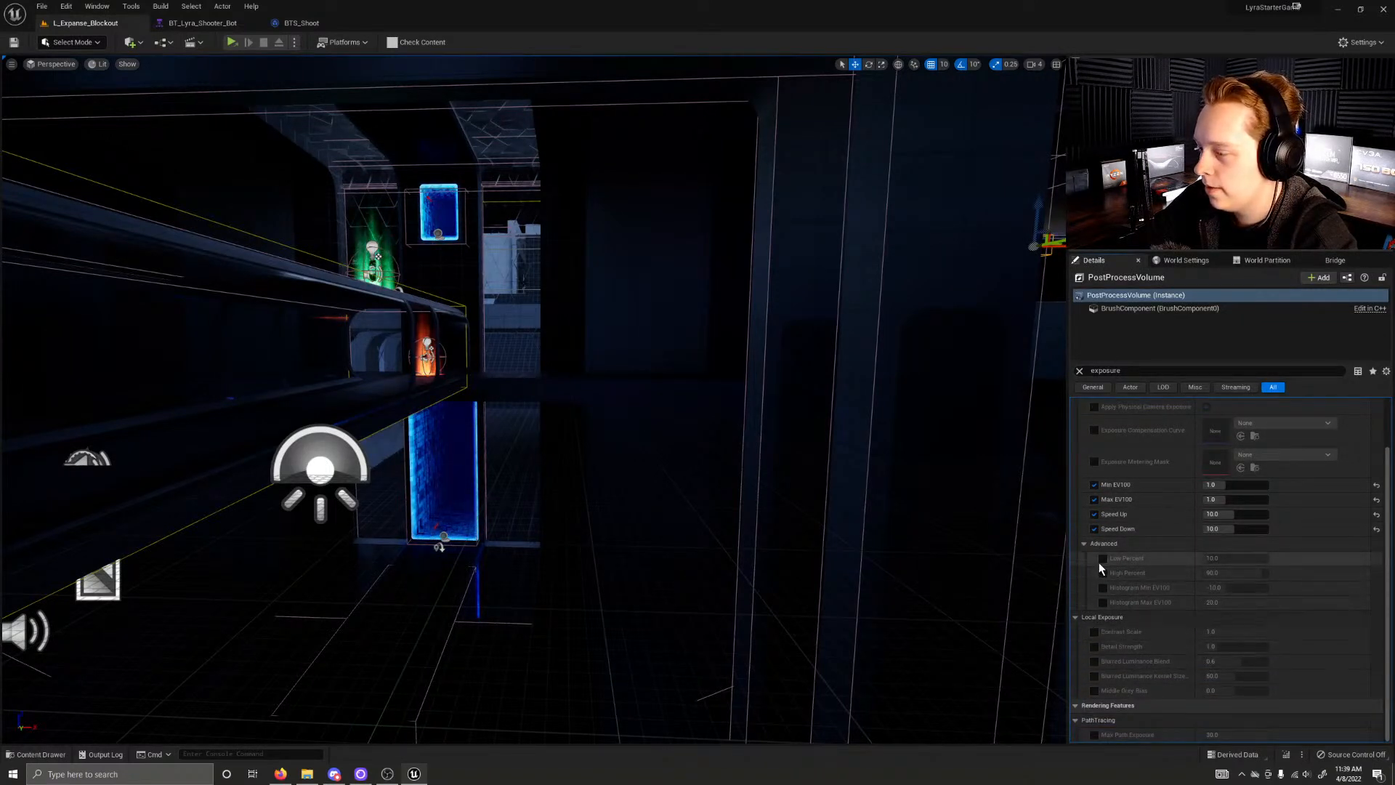
click(1094, 647)
drag(1267, 631, 1237, 632)
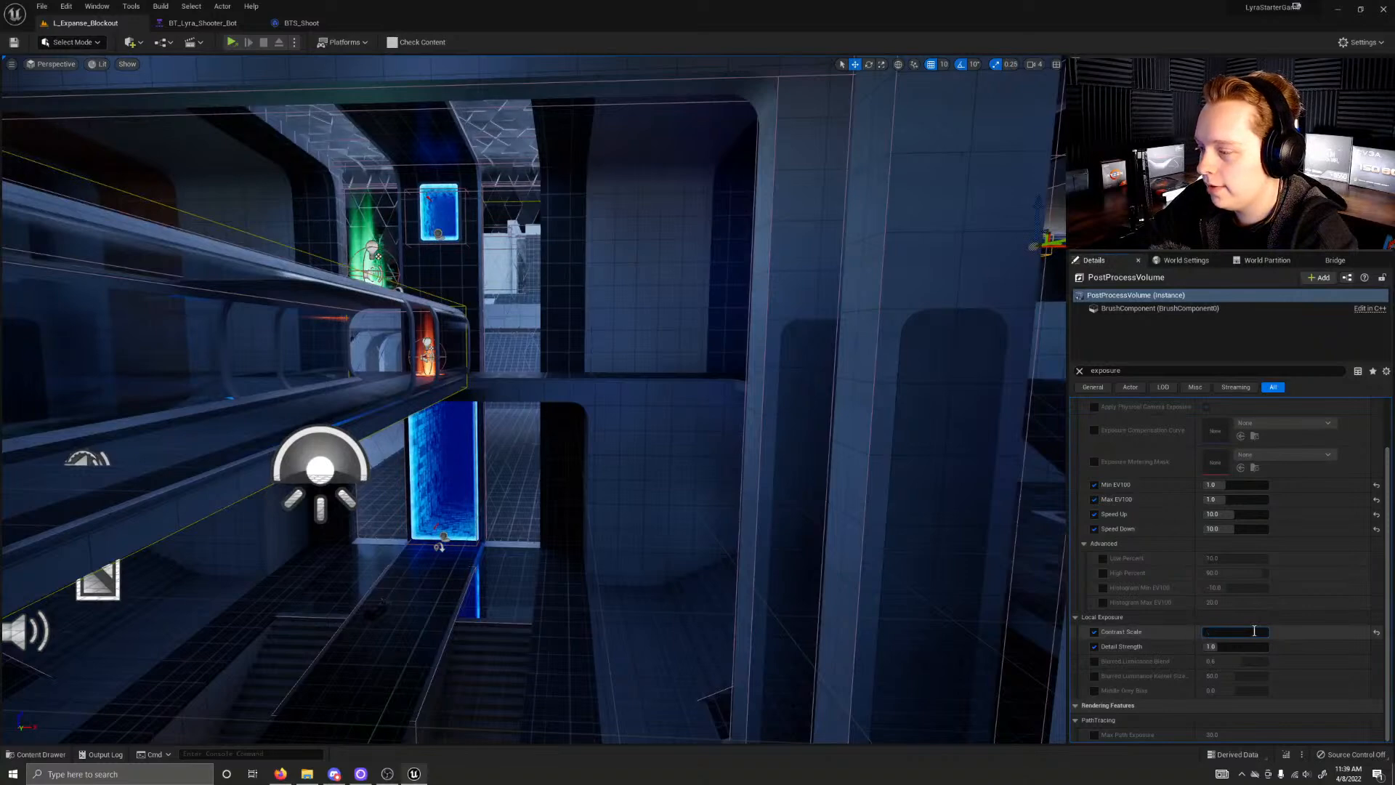
key(Return)
key(ctrl+shift+s)
click(724, 510)
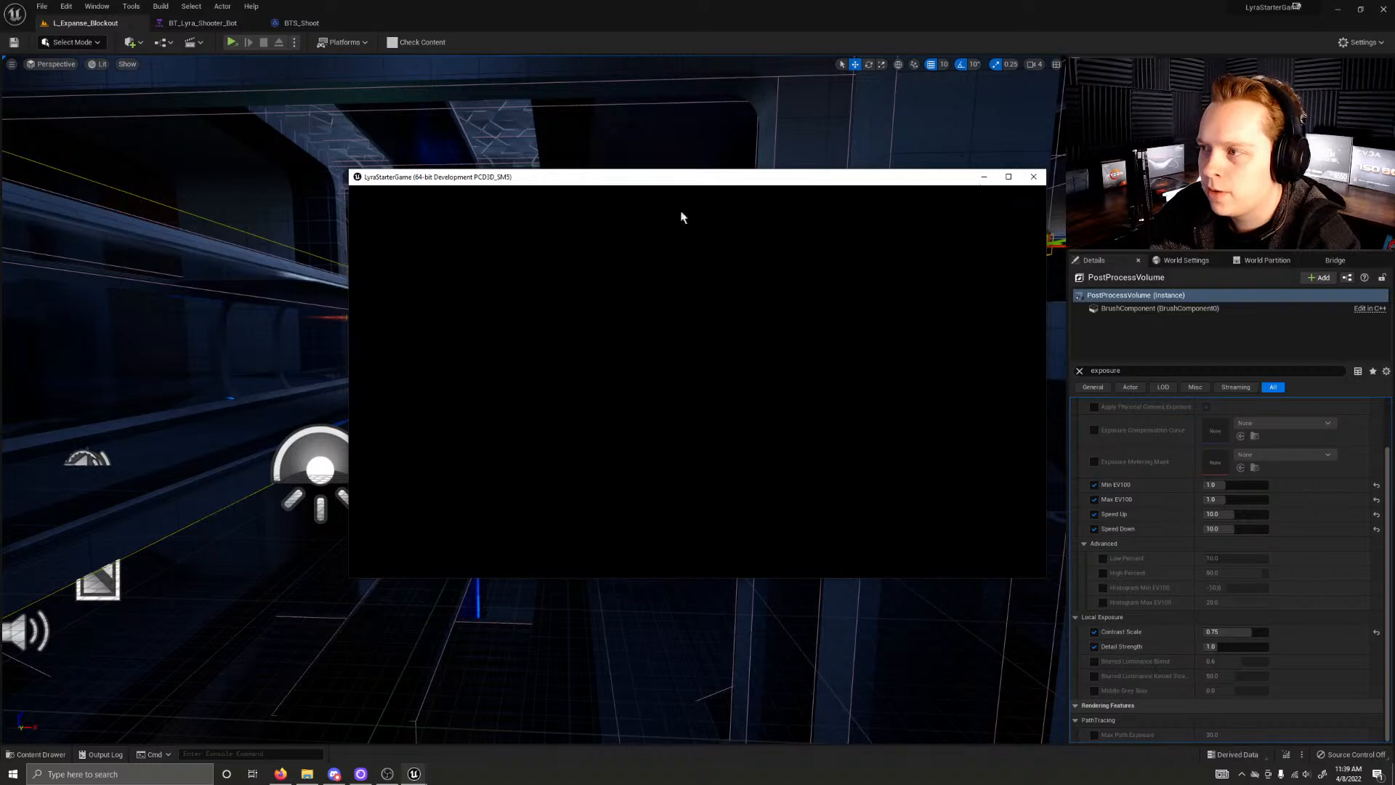
Step: Select the SkyLight and clear the exposure filter to show all its properties
click(322, 462)
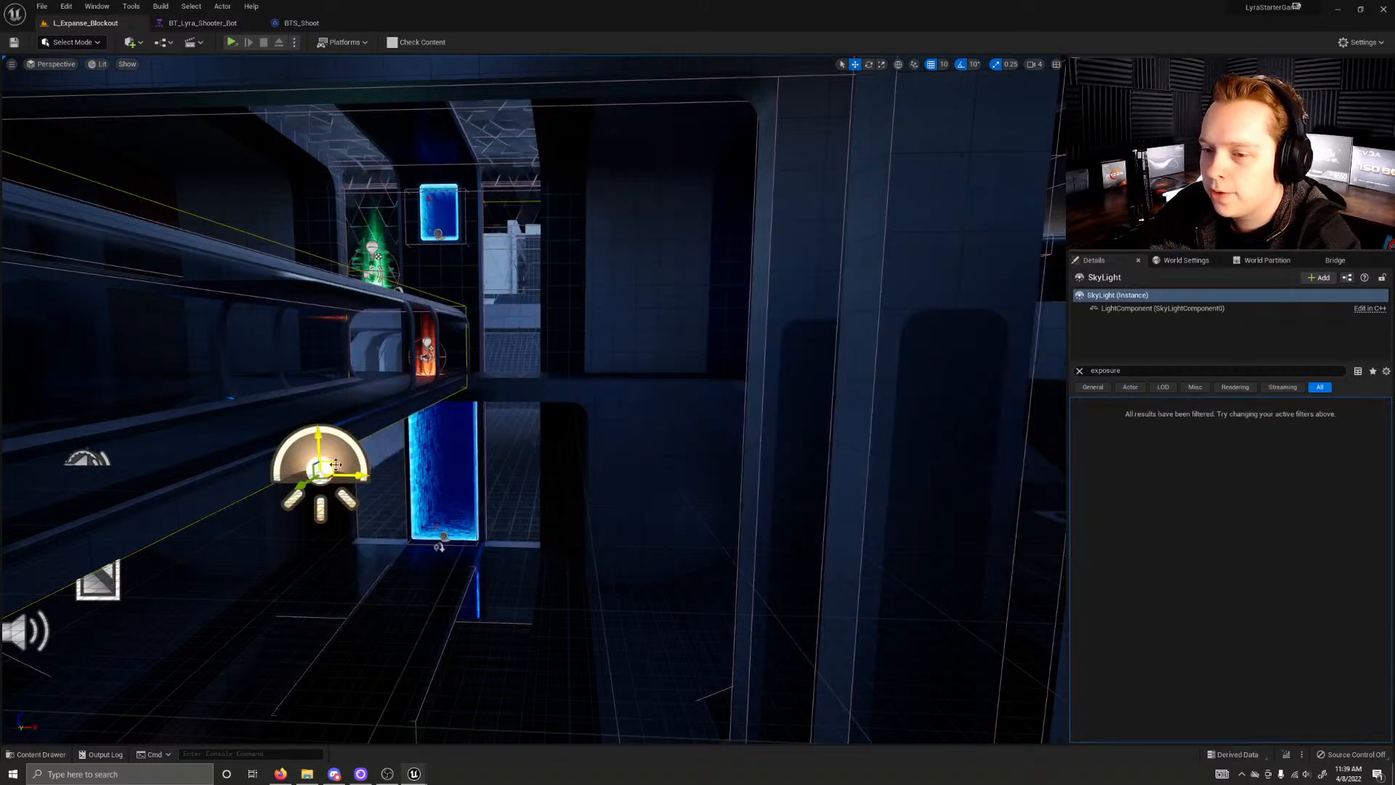
click(1081, 371)
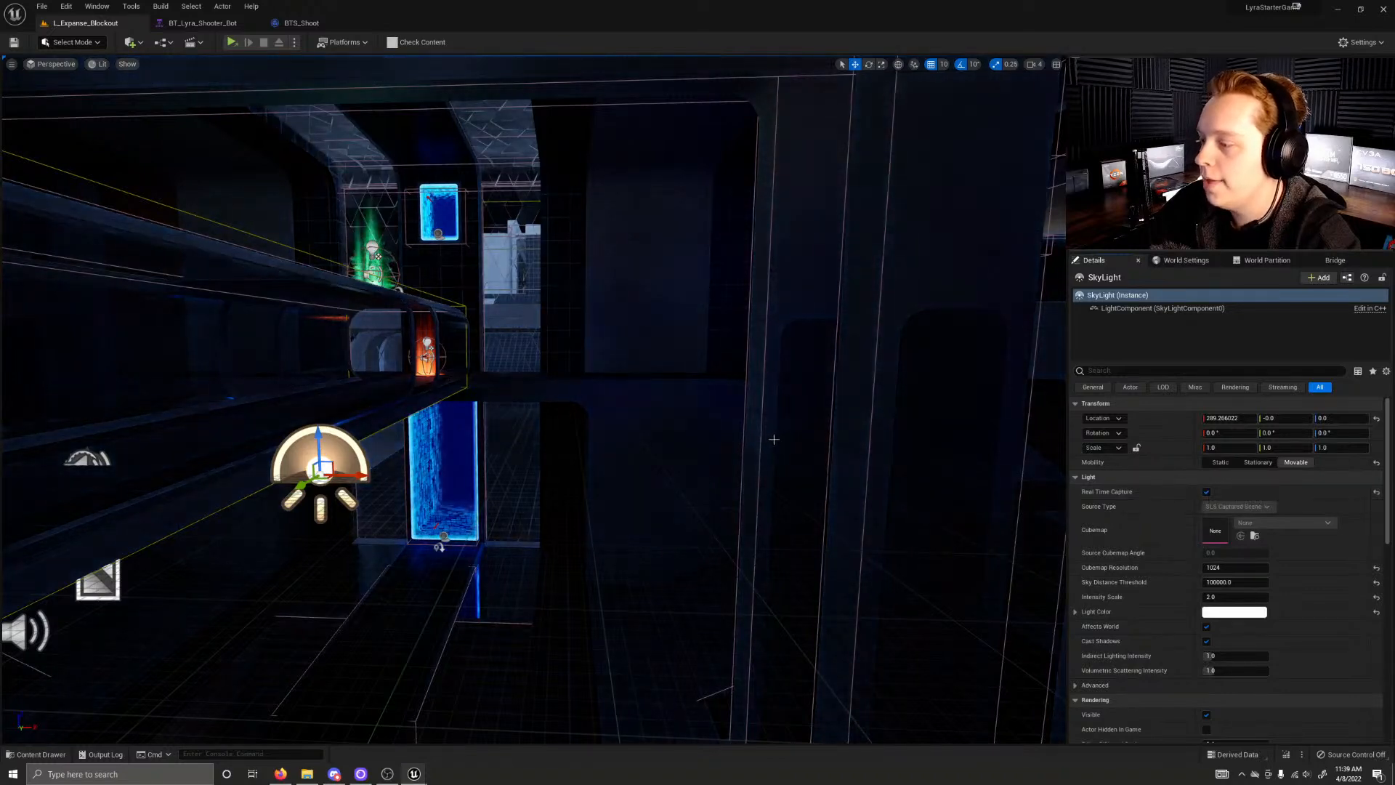
right_drag(745, 449, 744, 448)
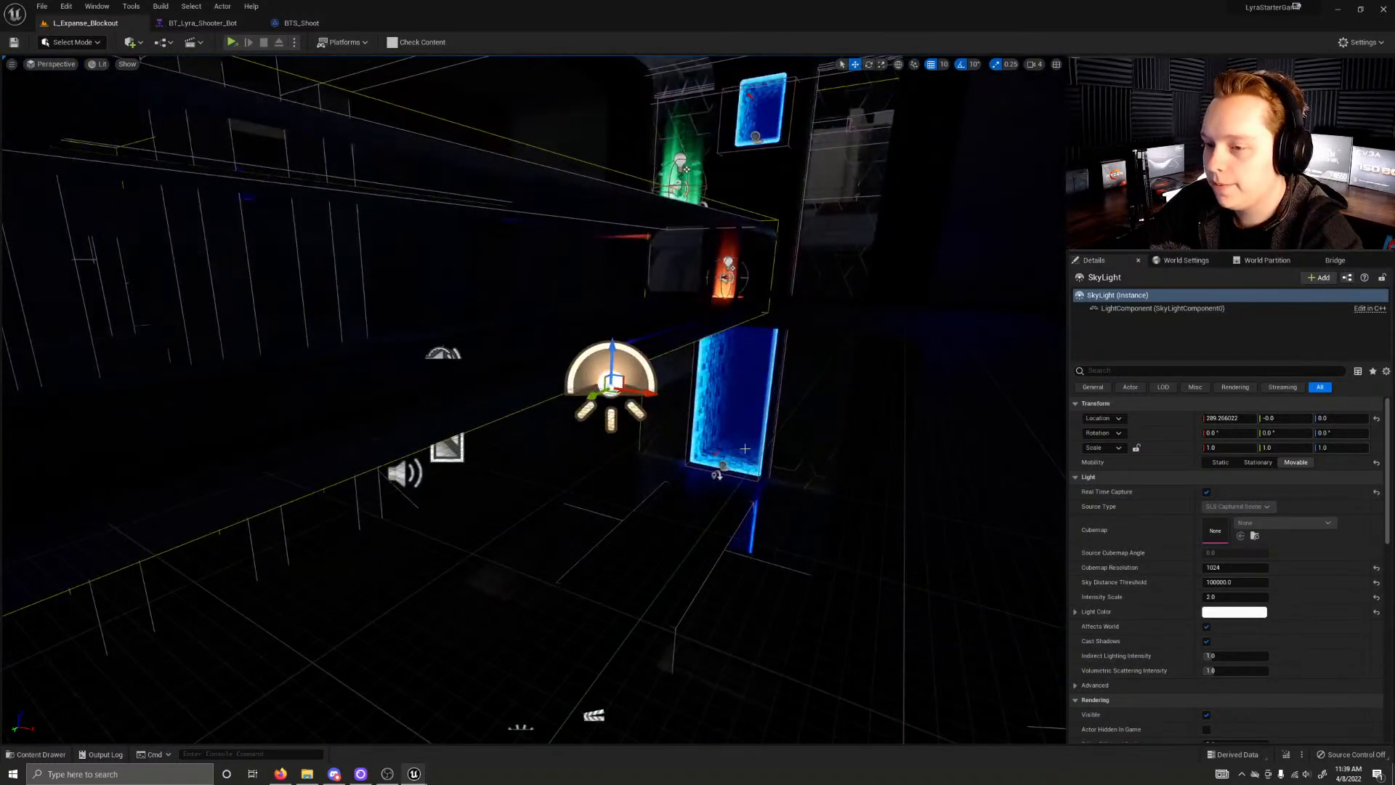
Step: Inspect the dark corridor in the level and reselect the PostProcessVolume with all its properties shown
mouse_move(421, 780)
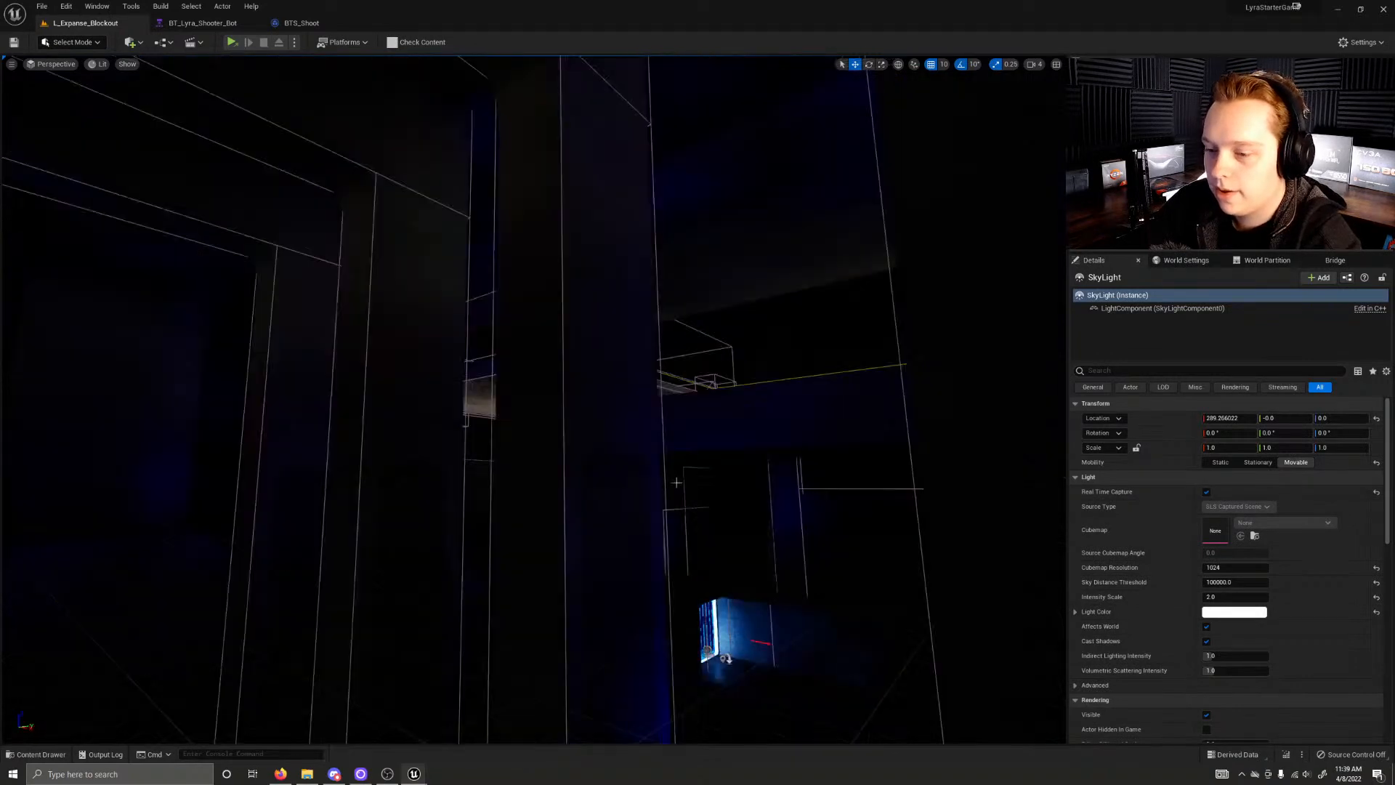
click(751, 367)
right_drag(750, 368, 750, 368)
right_drag(534, 399, 806, 439)
key(w)
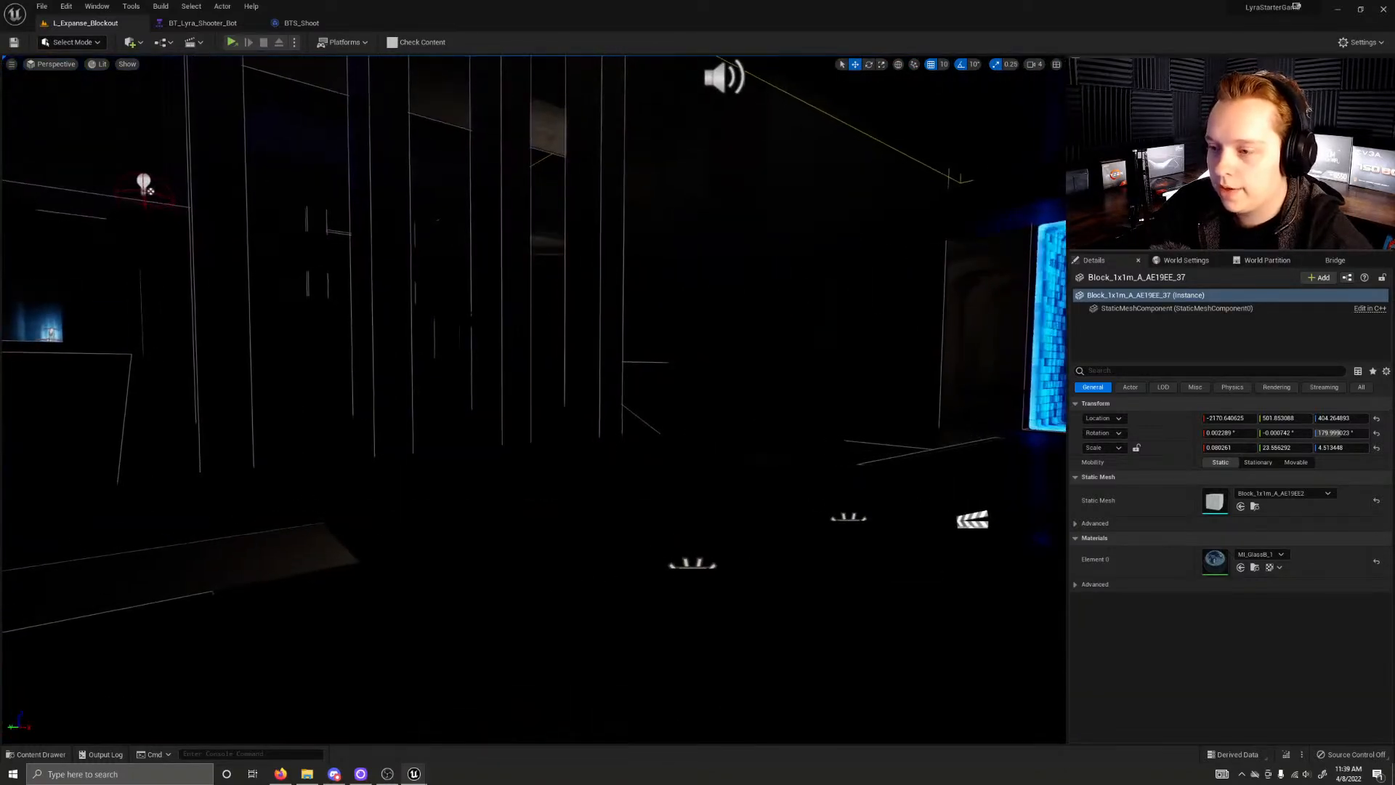
click(1163, 189)
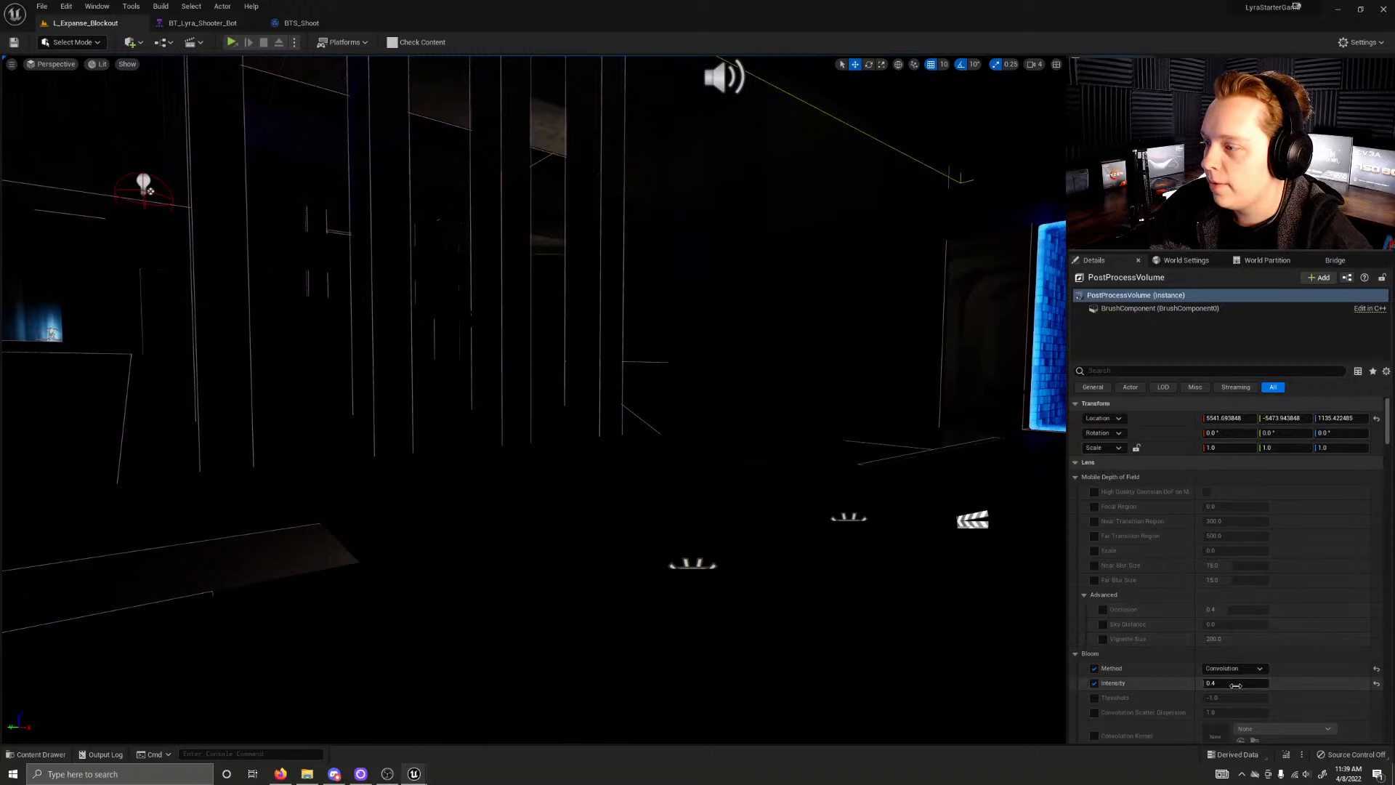
Step: Filter the PostProcessVolume's properties by exposure and set the Local Exposure Contrast Scale to 0.4
scroll(1171, 669, down, 3)
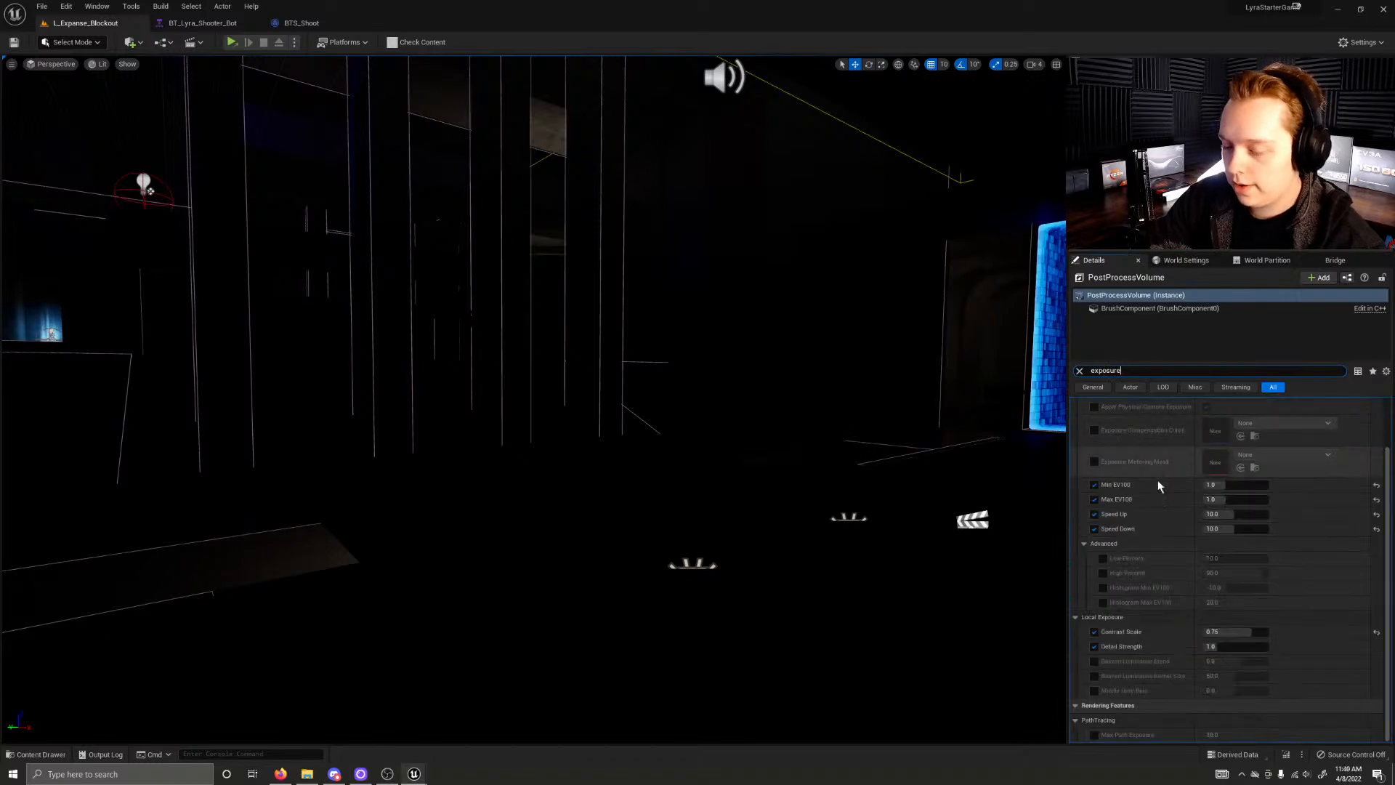
scroll(1212, 543, up, 2)
scroll(1227, 671, down, 2)
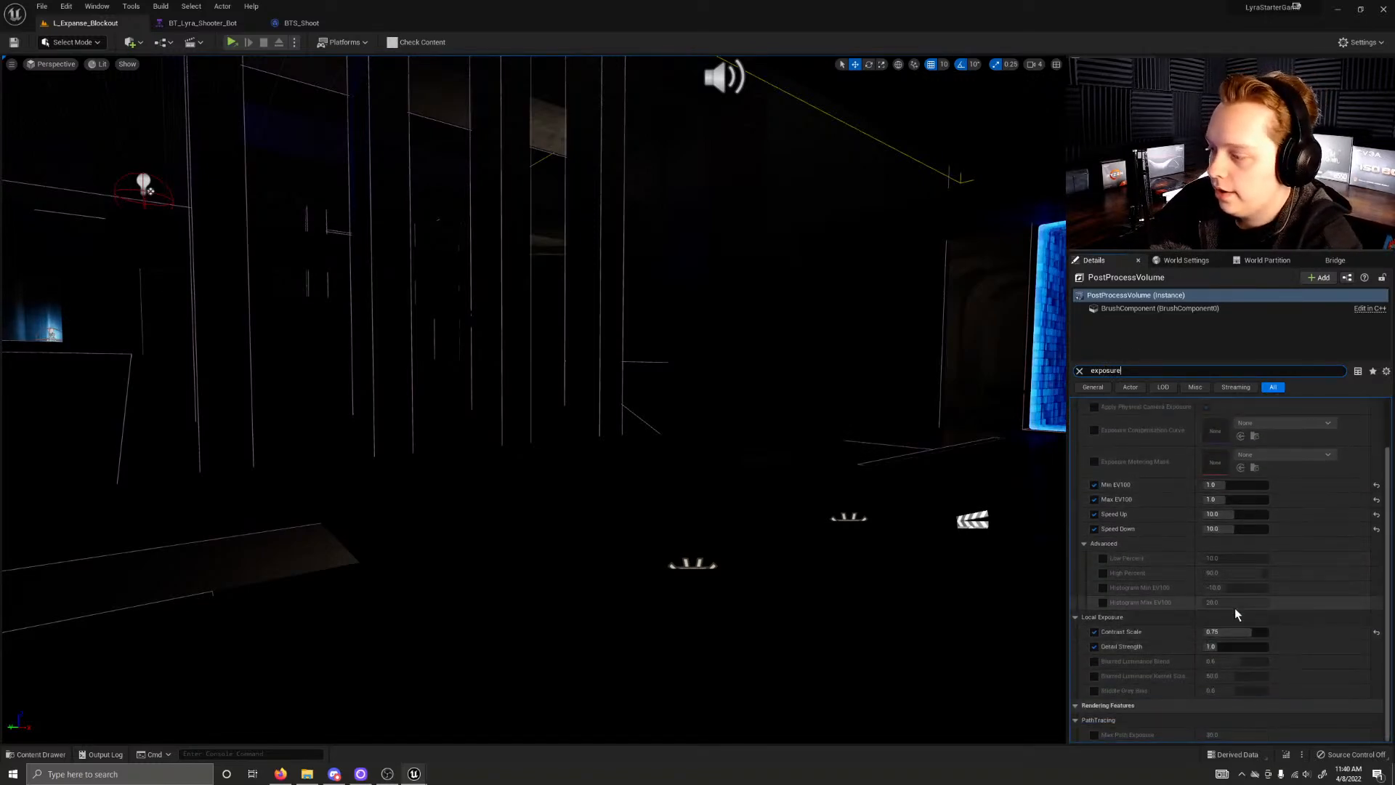
drag(1256, 632, 1229, 632)
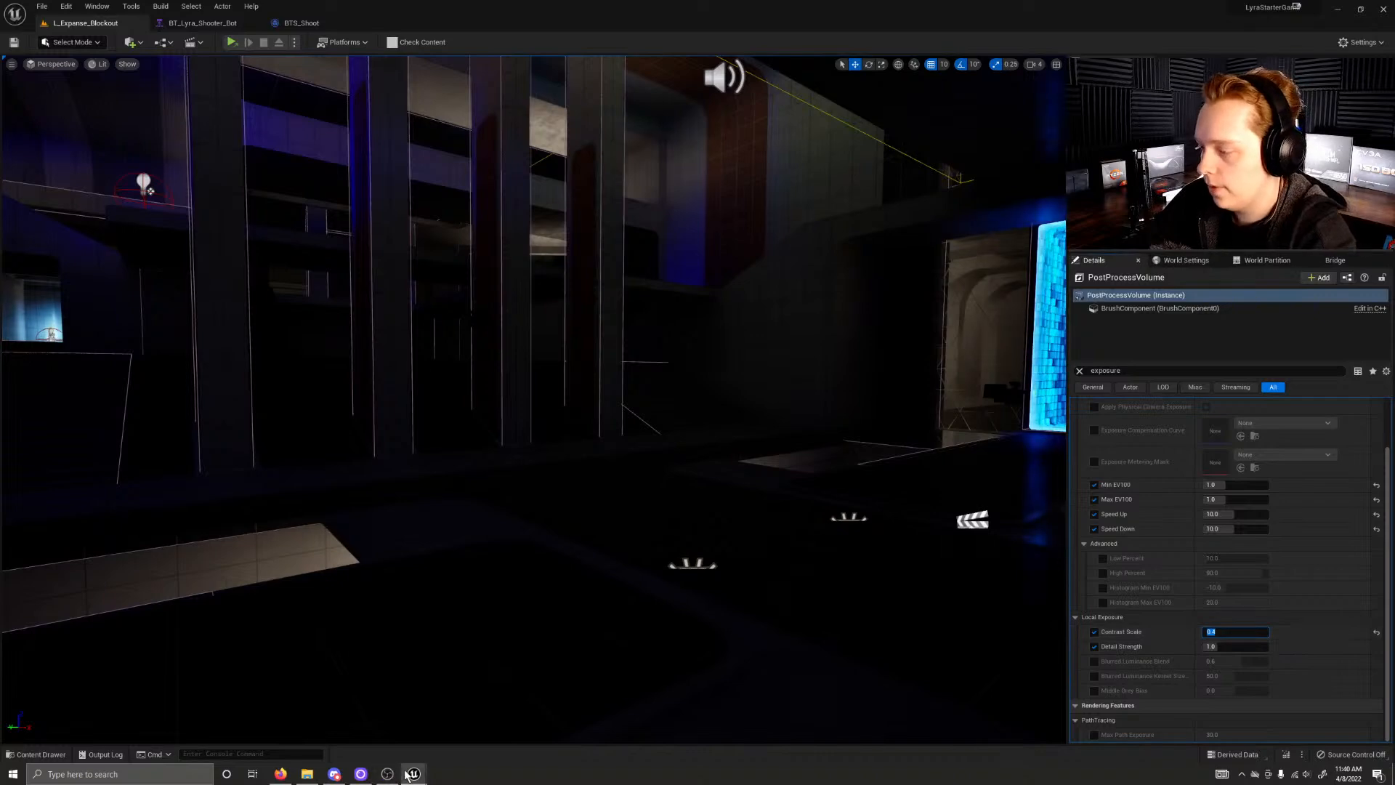
click(519, 690)
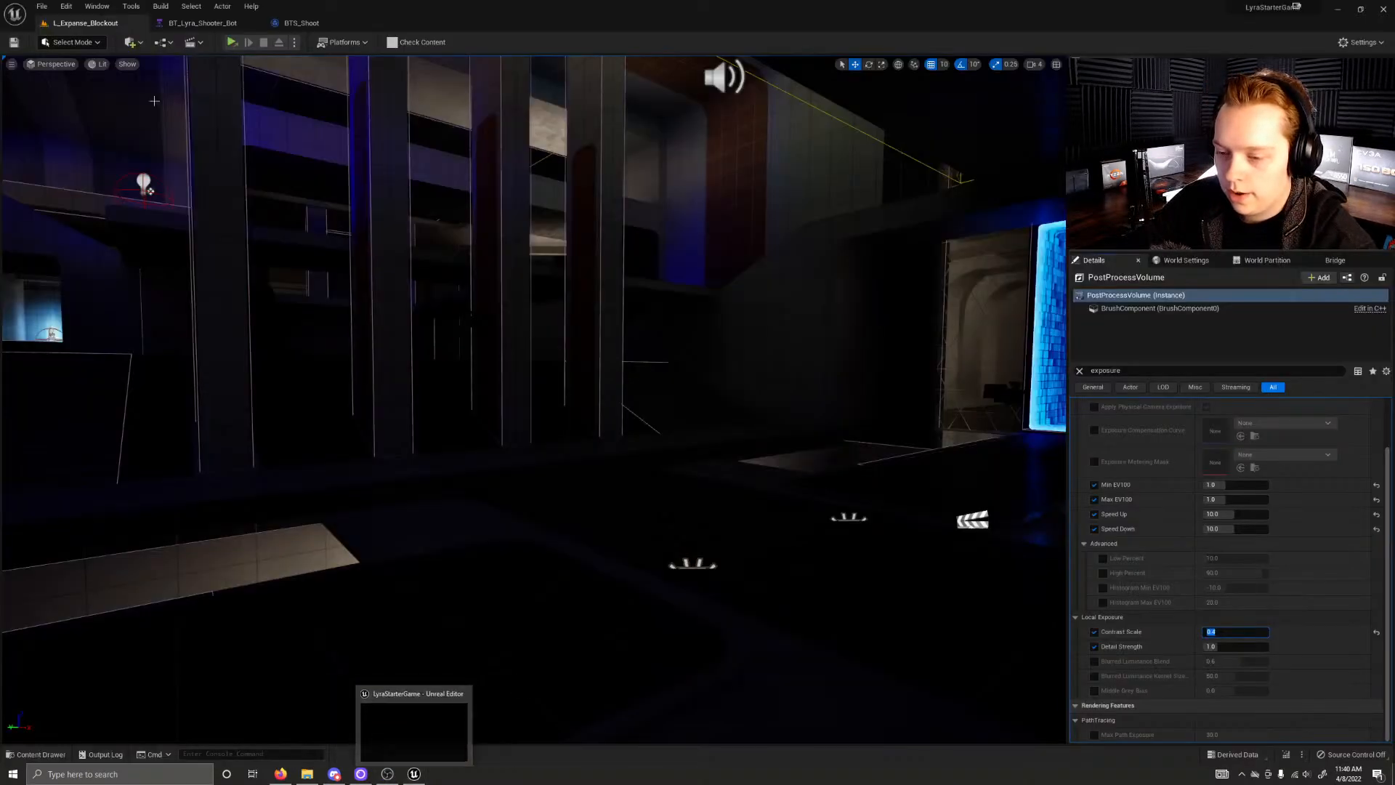
Step: Switch the play mode to Selected Viewport and start playing the level inside the editor
click(295, 43)
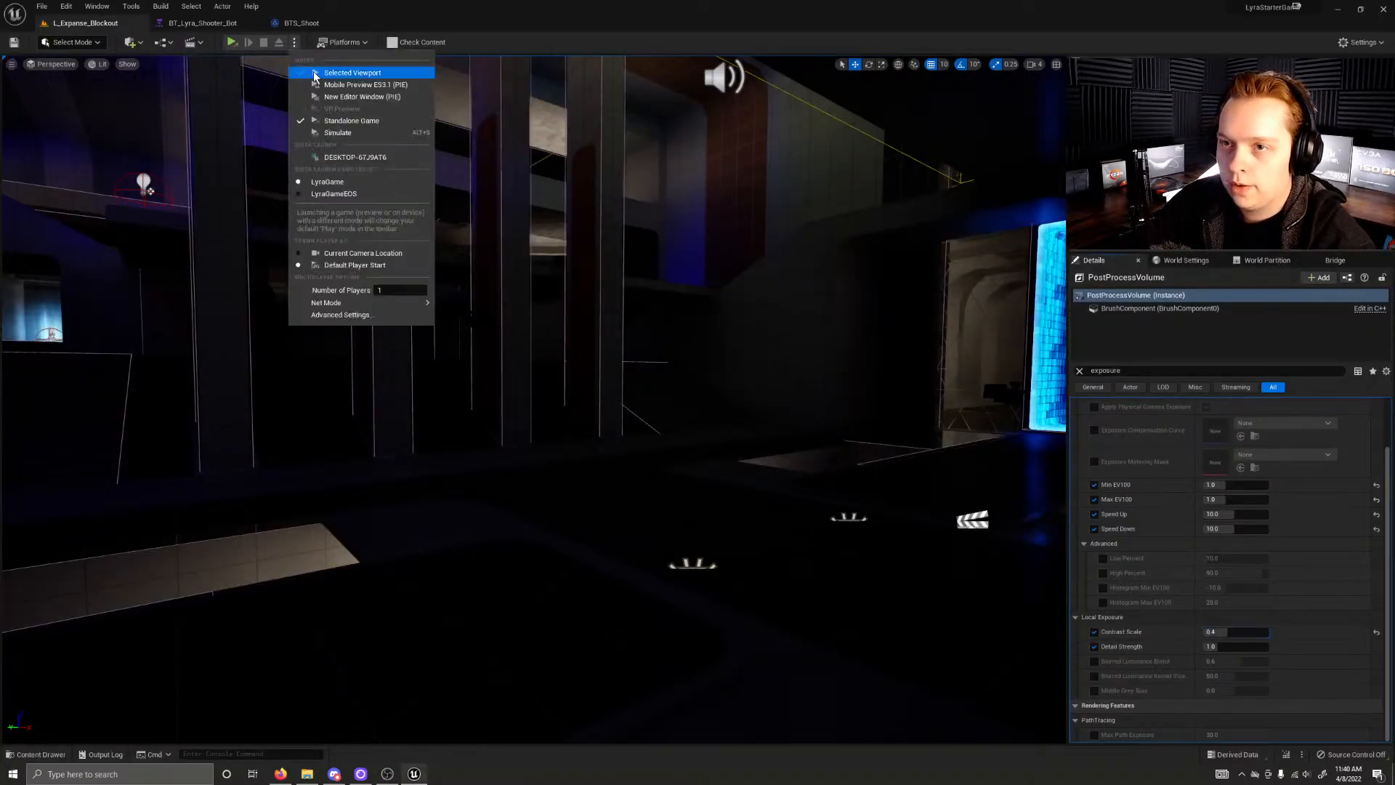
click(345, 74)
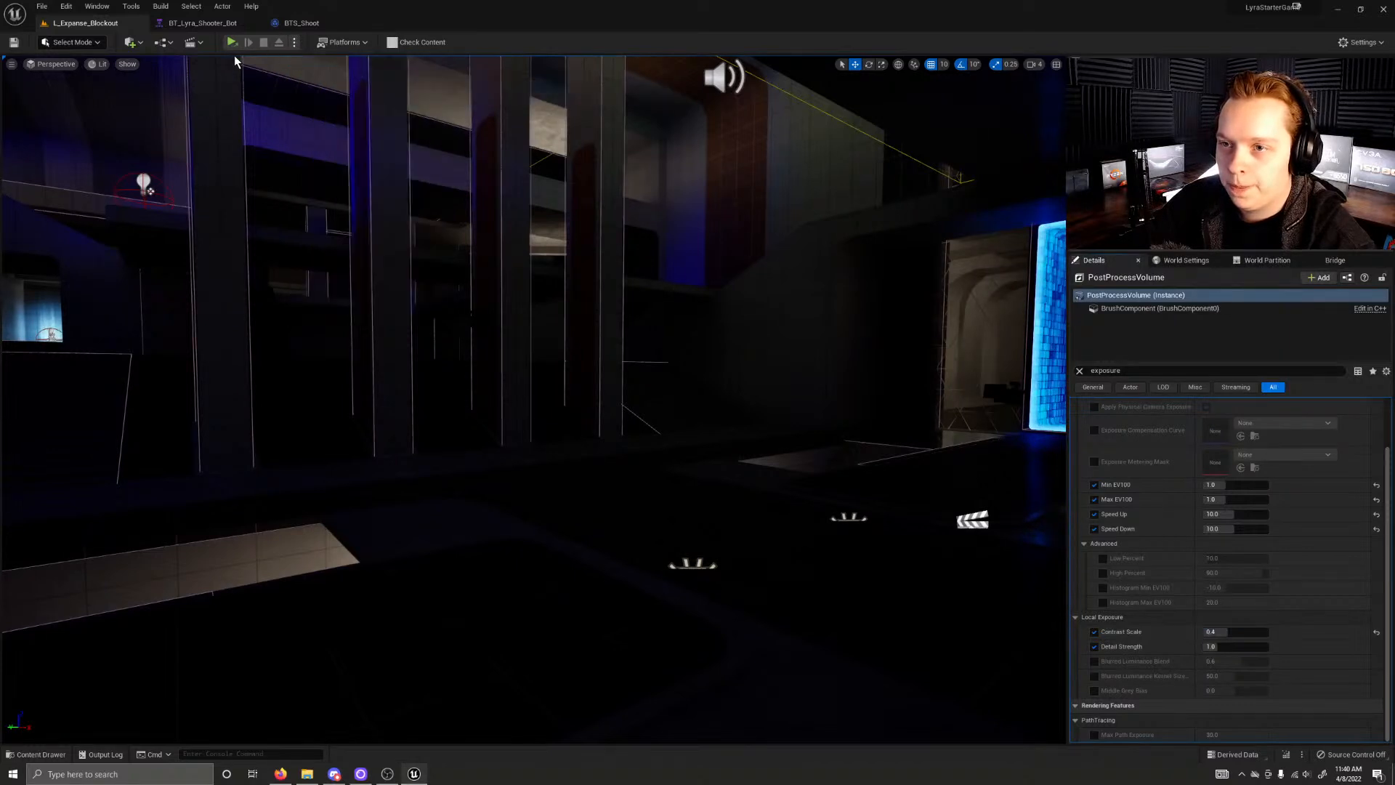
click(232, 43)
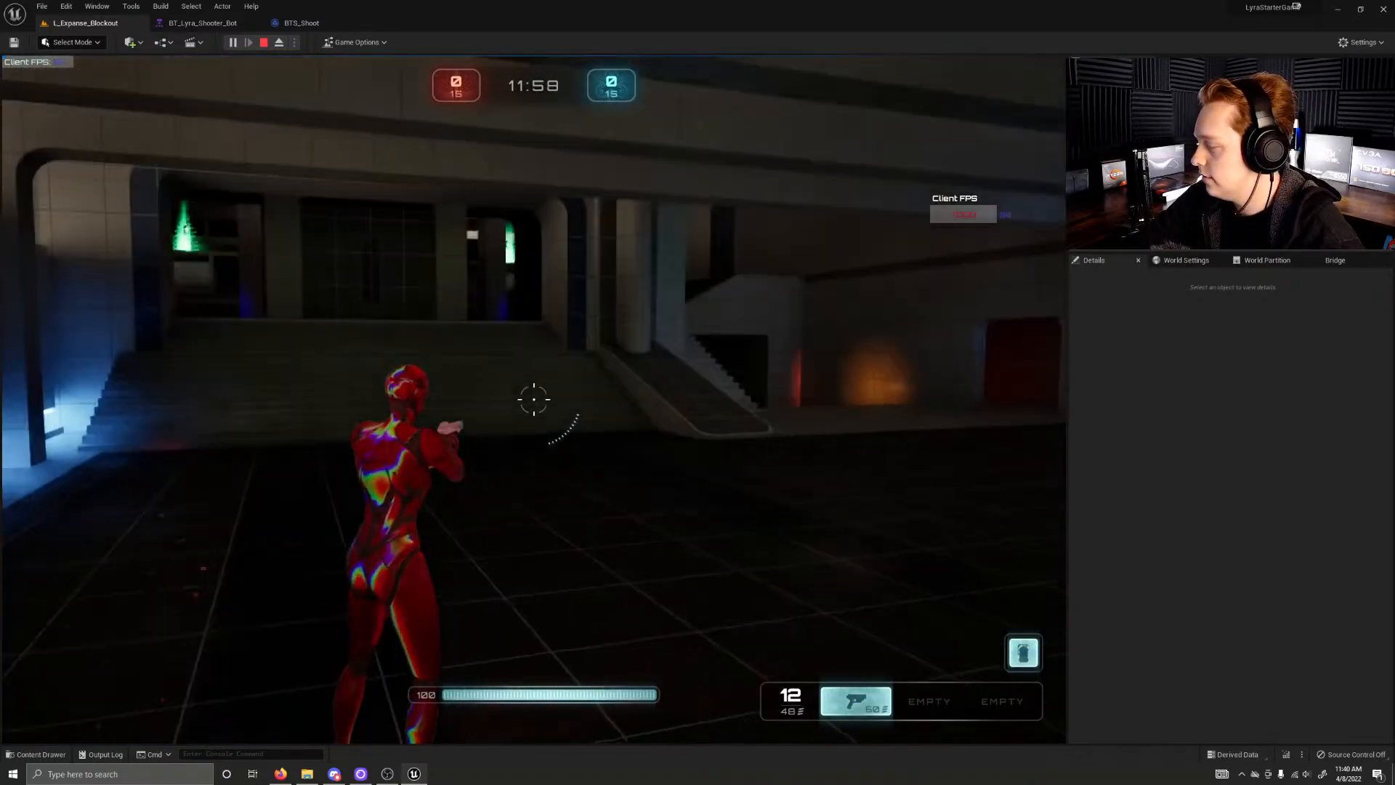
Step: Run from the spawn area past the blue and orange lit rooms into the dark central hall to examine the new lighting
key(w)
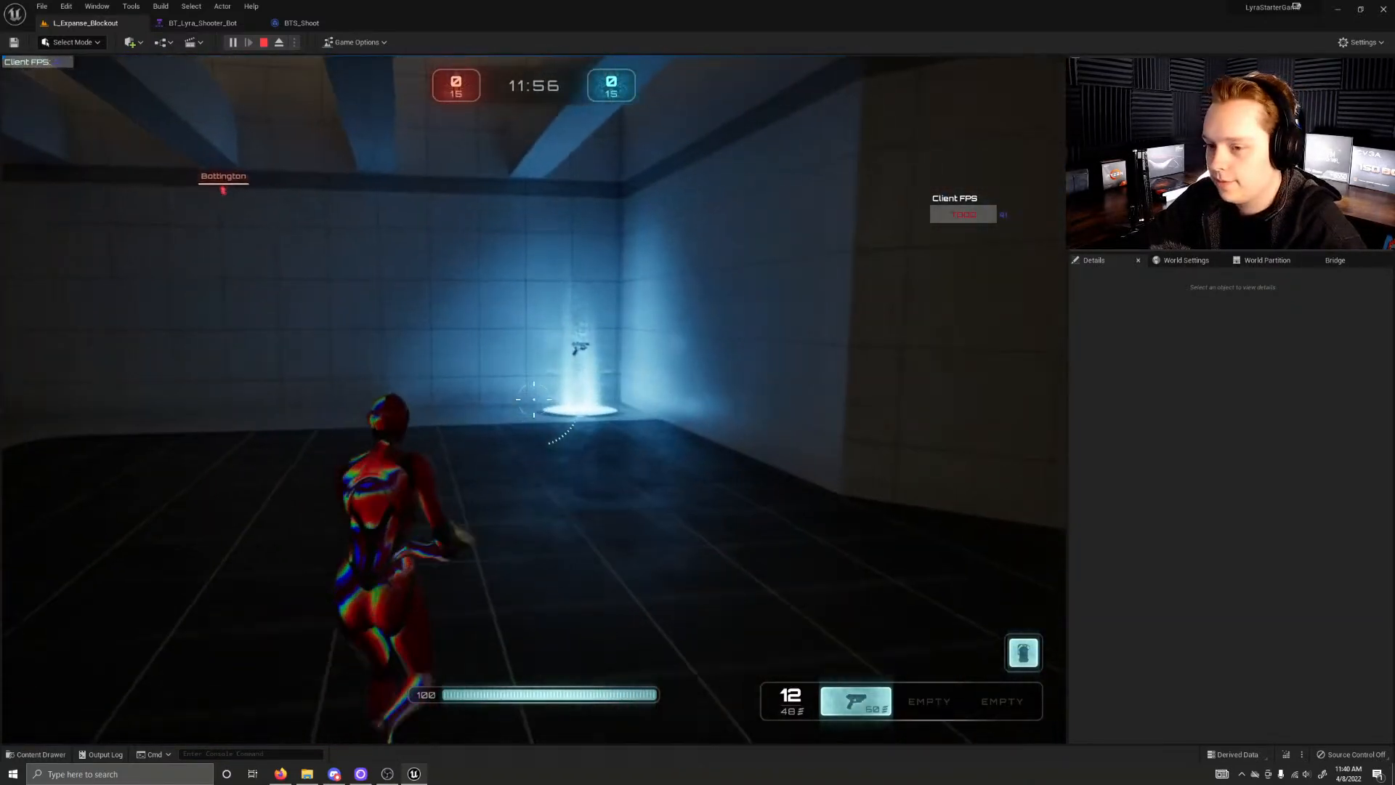
key(w)
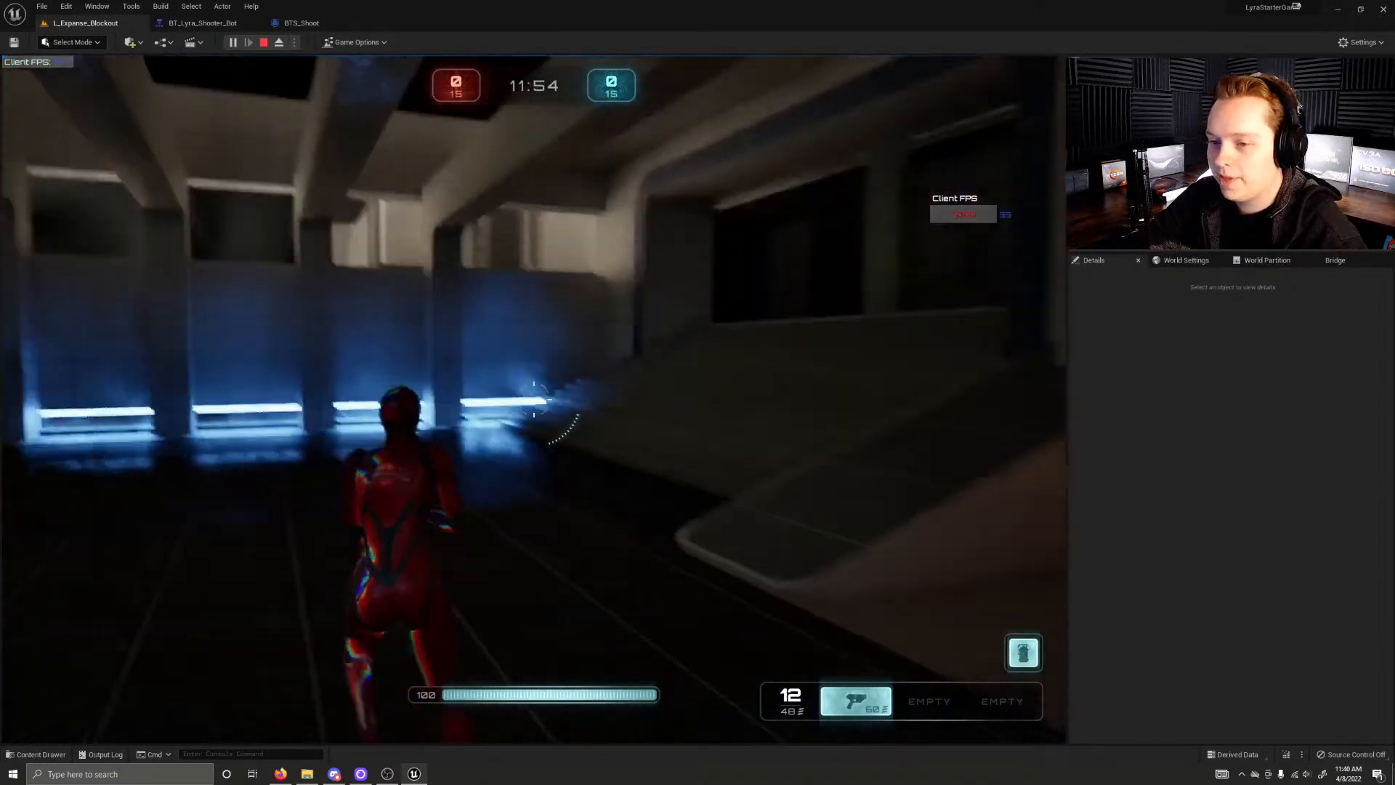
key(w)
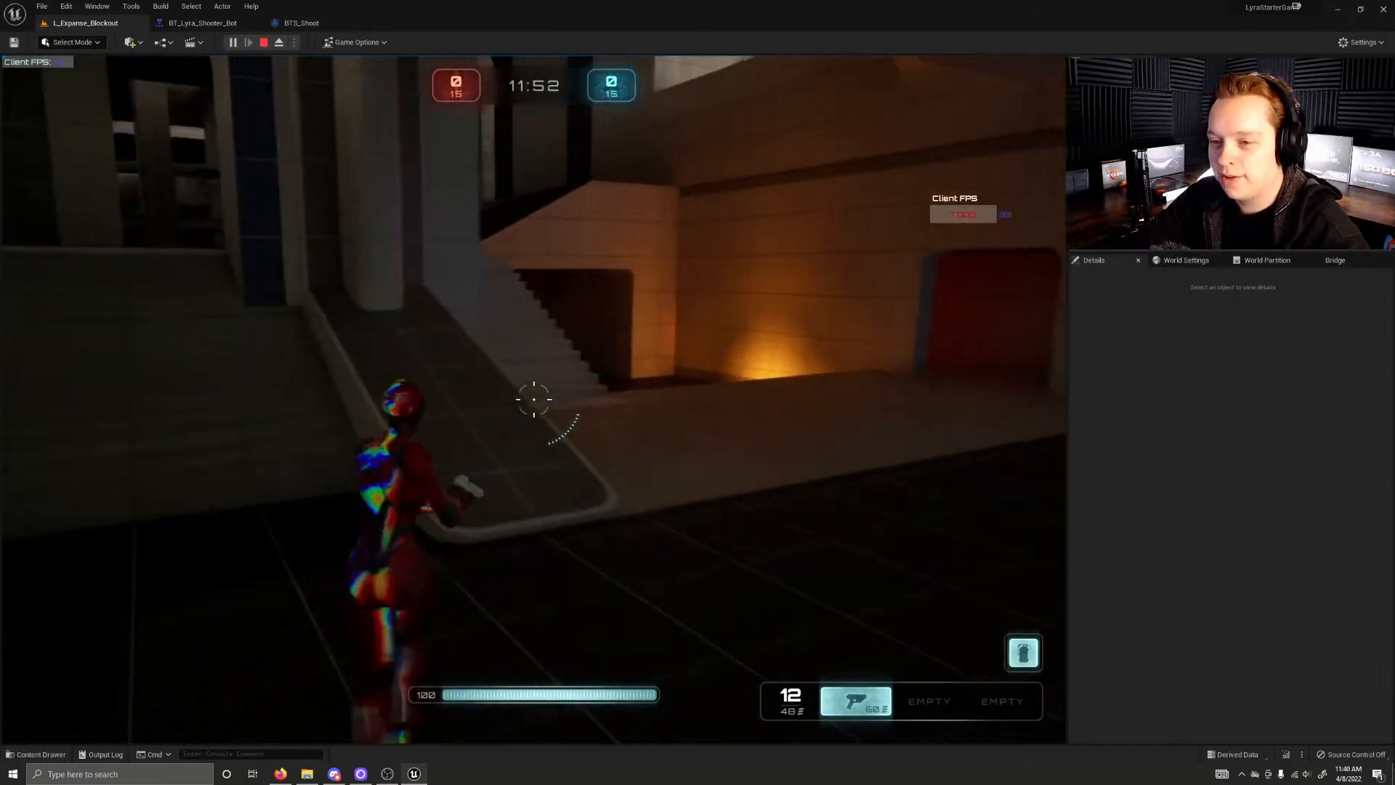
key(w)
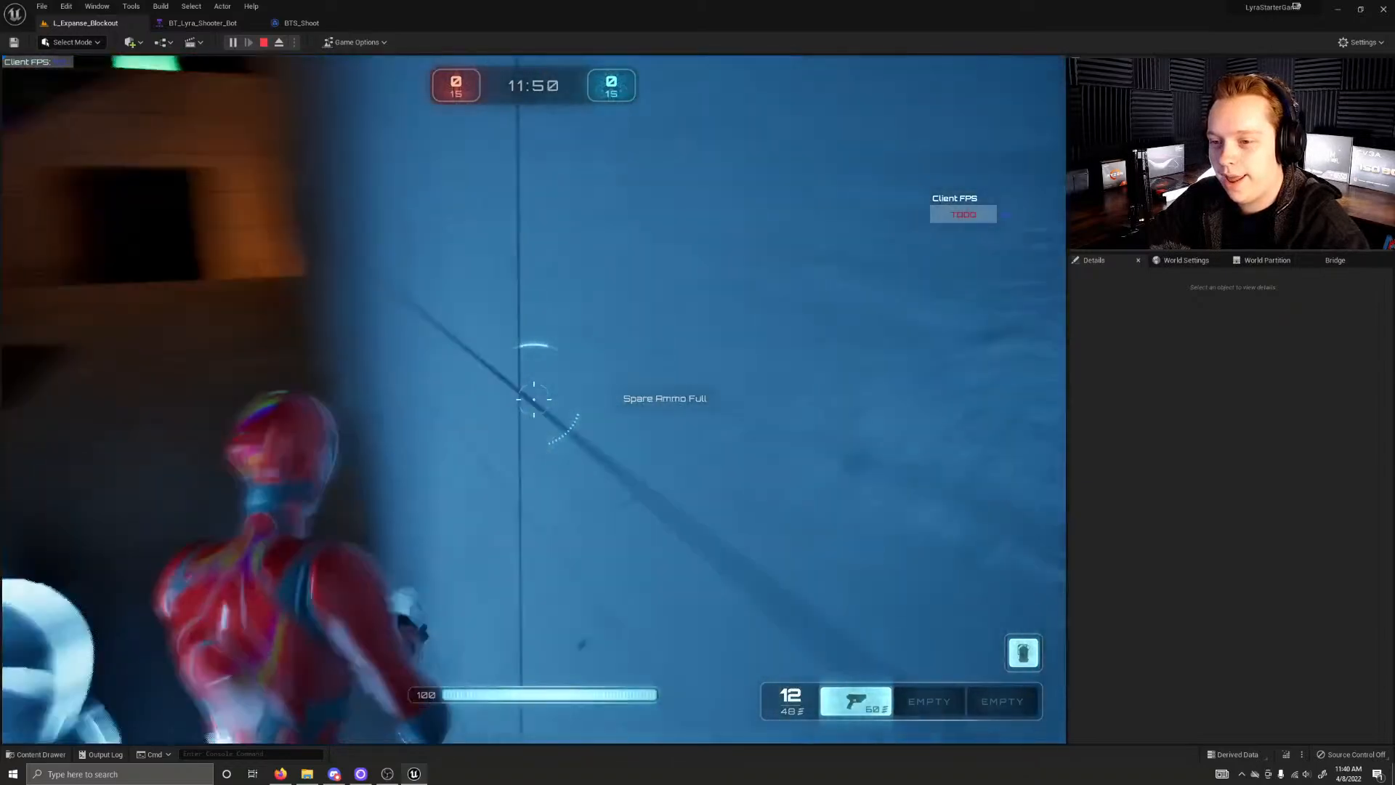
key(w)
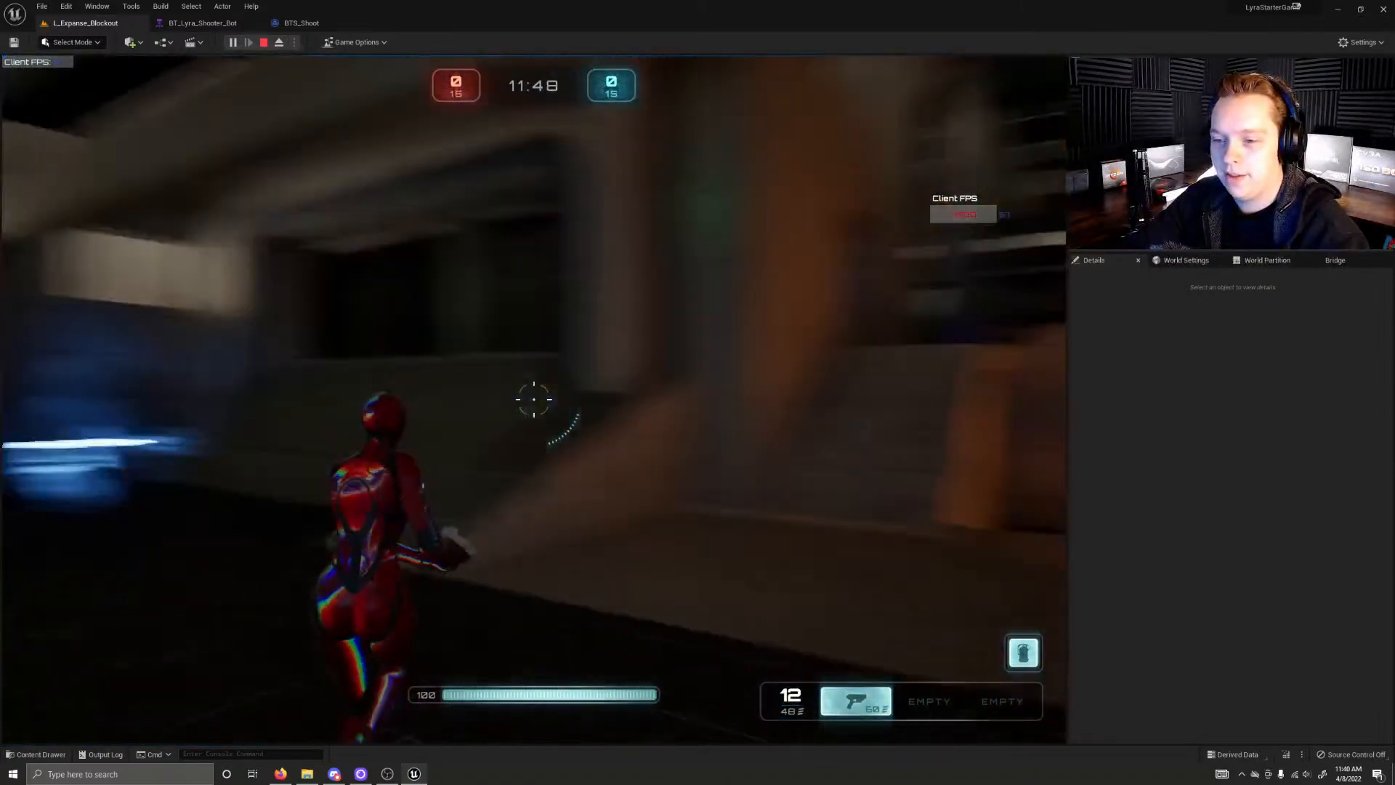
key(w)
key(w)
key(w)
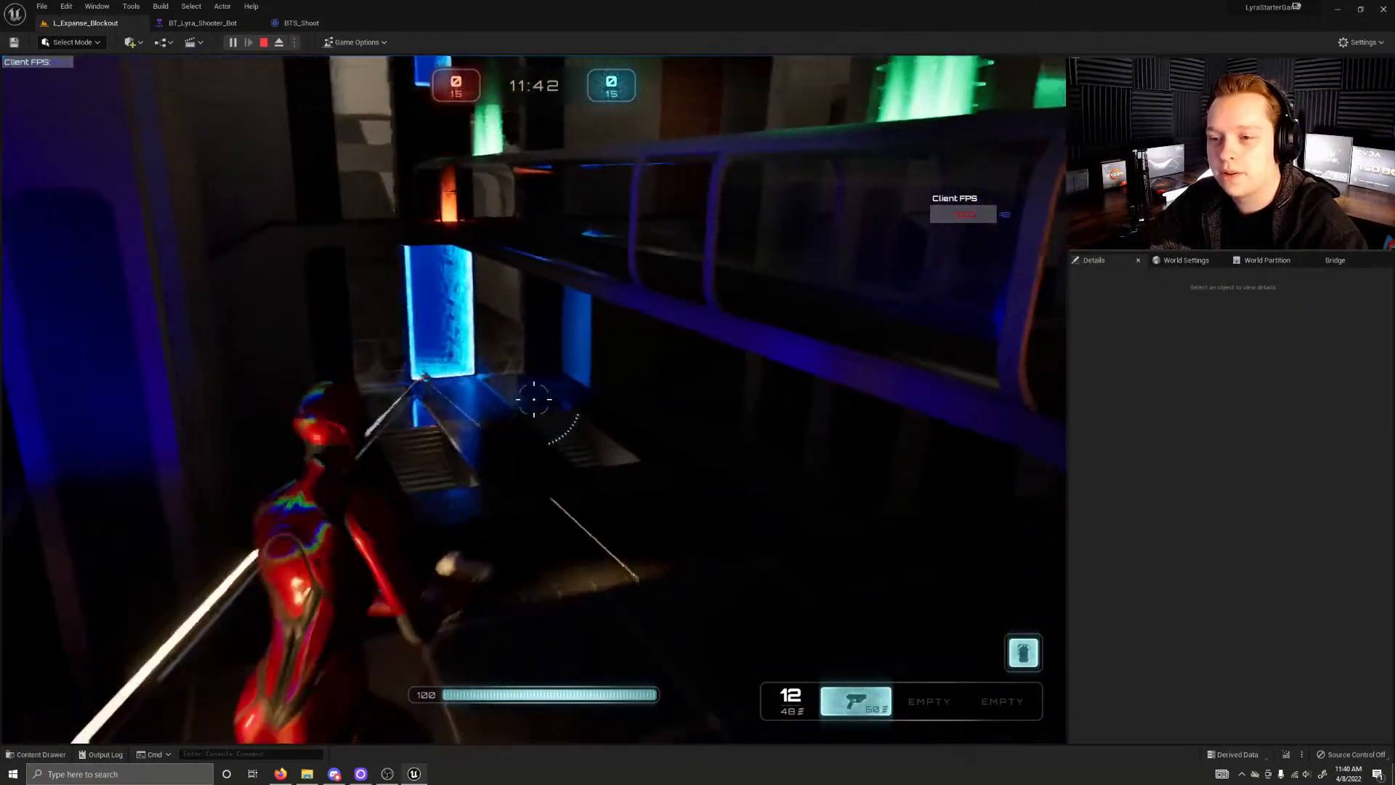
Step: Fire the pistol across the dark hall towards the glowing blue gateway until it is empty, and reload it
click(533, 399)
click(534, 399)
click(533, 399)
click(533, 399)
click(533, 399)
click(533, 399)
click(533, 399)
click(533, 398)
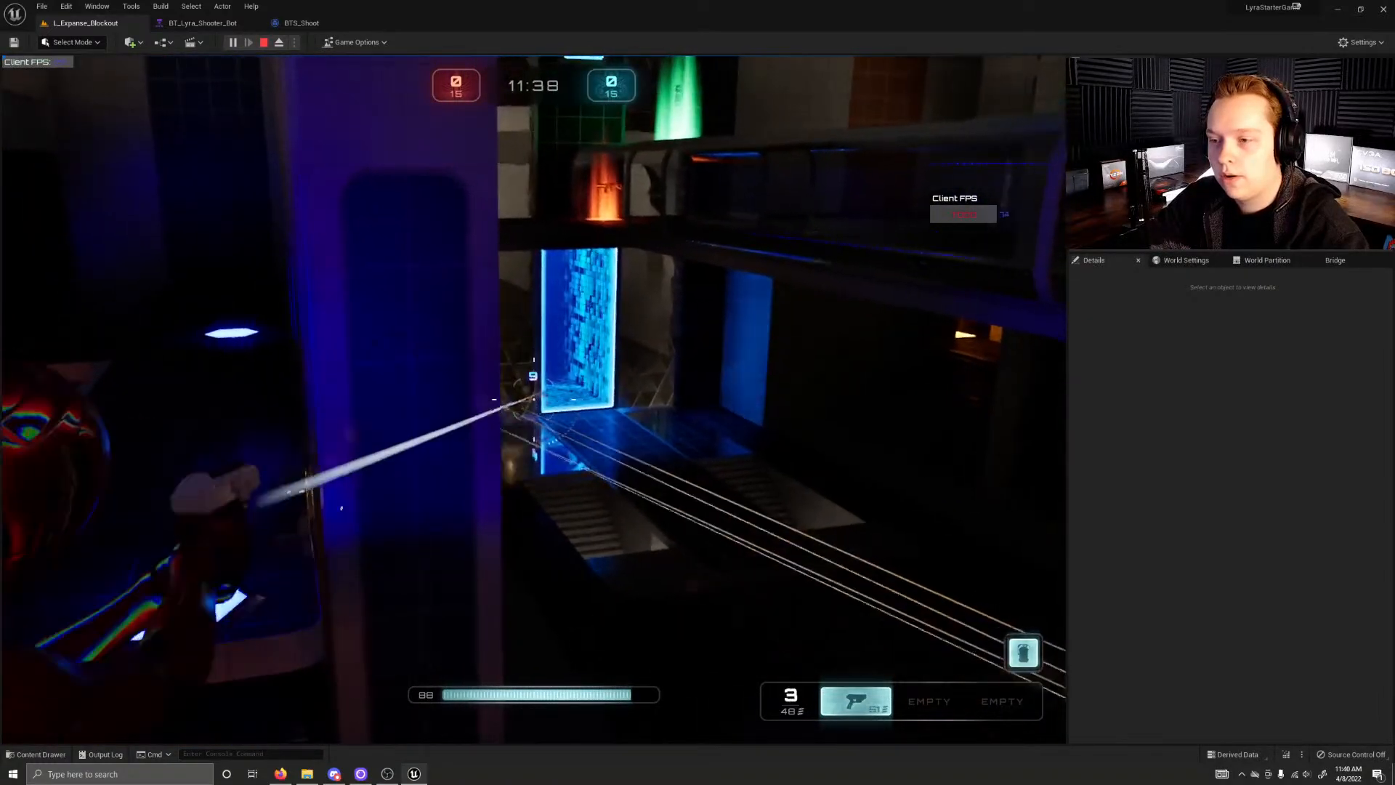
click(533, 399)
click(533, 399)
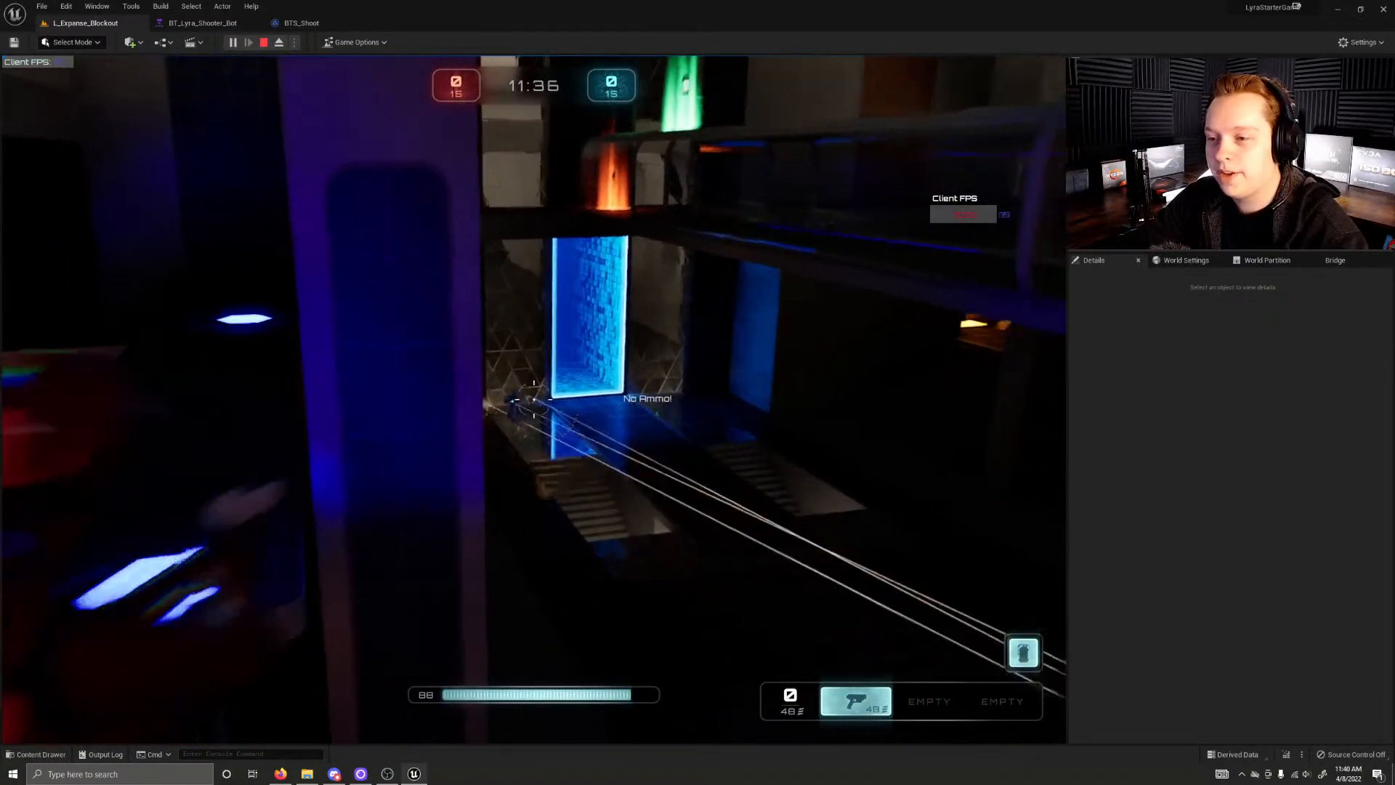
key(r)
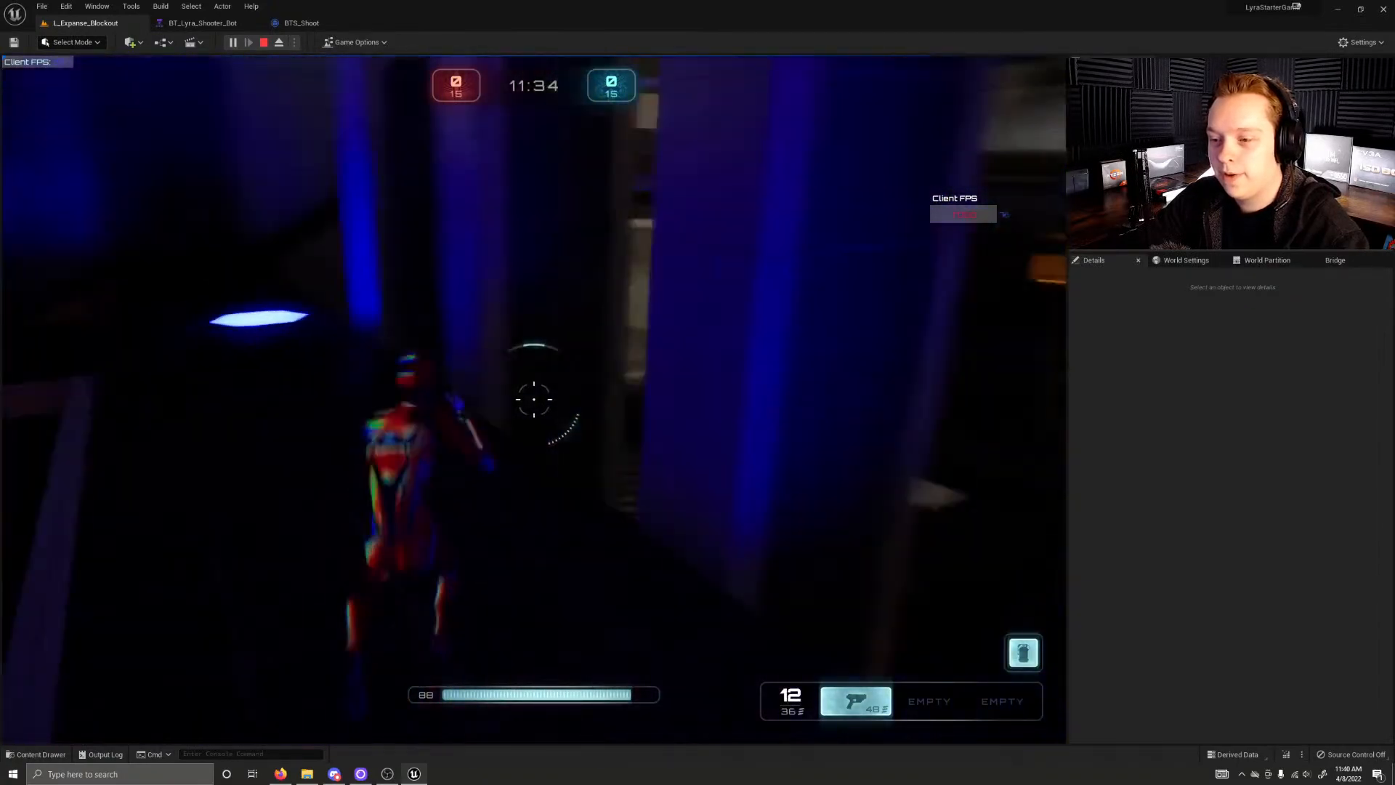
Step: Test how muzzle flashes light the blue alcove and how visible enemies are by shooting at them near the gateway
click(533, 398)
click(534, 399)
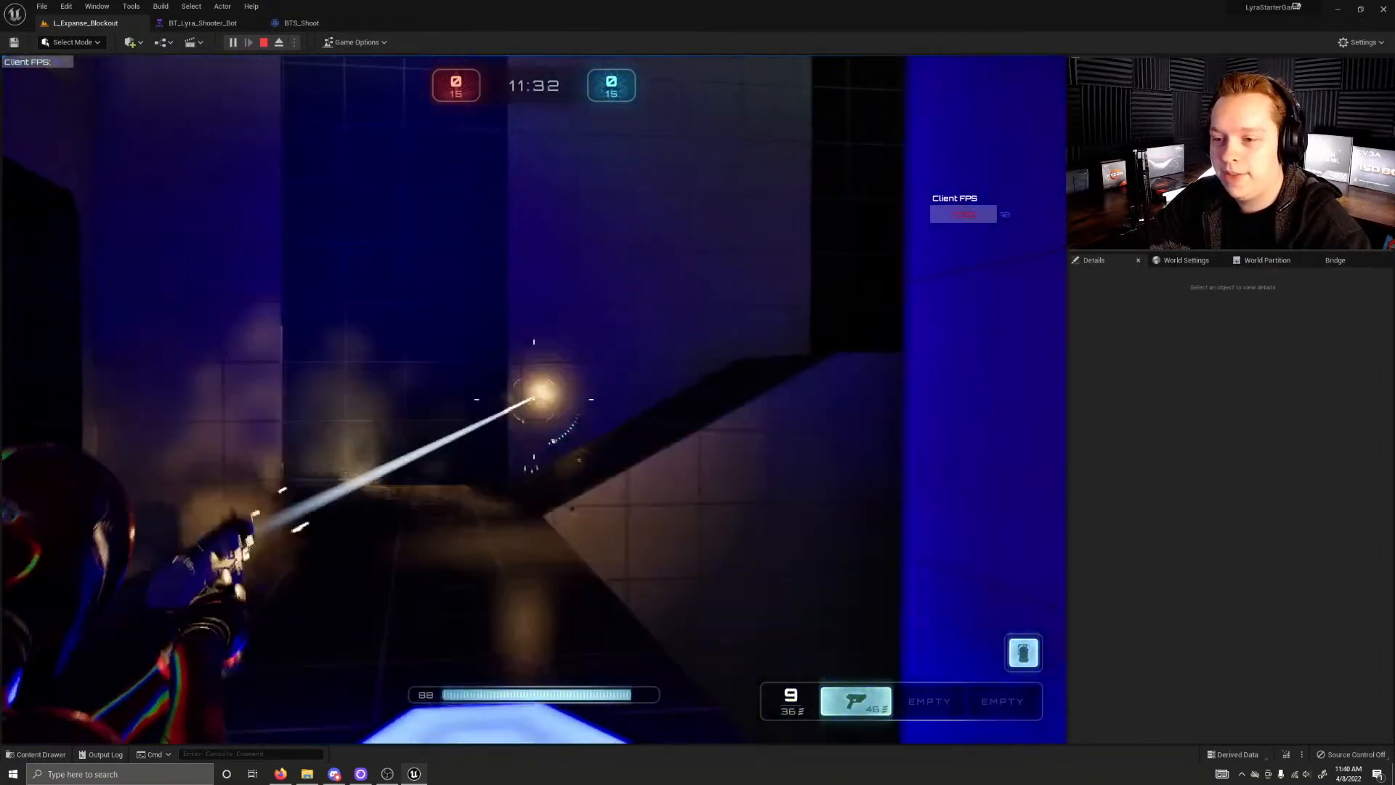
click(534, 398)
click(534, 399)
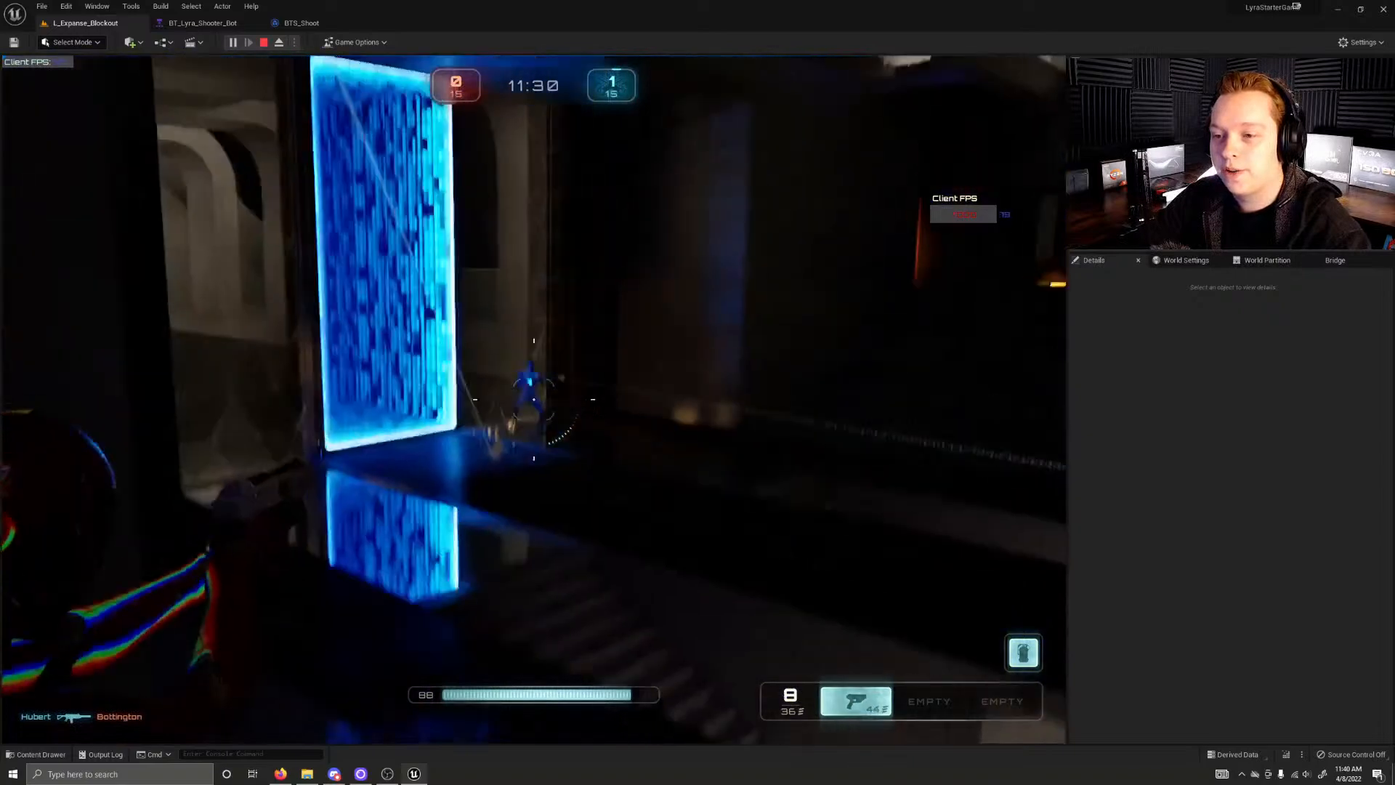
click(533, 398)
click(533, 399)
click(534, 399)
click(533, 399)
click(533, 398)
click(533, 398)
click(533, 399)
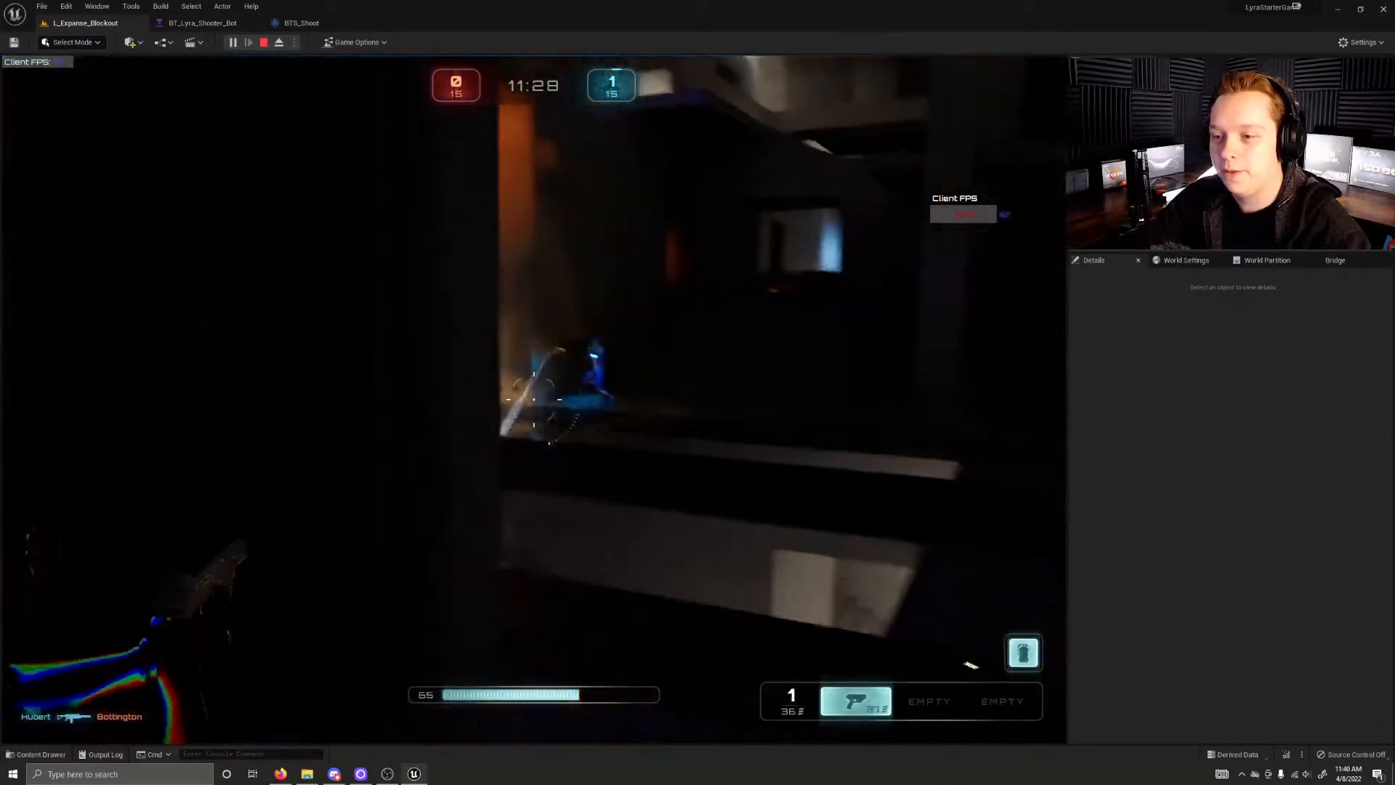
click(533, 399)
click(533, 399)
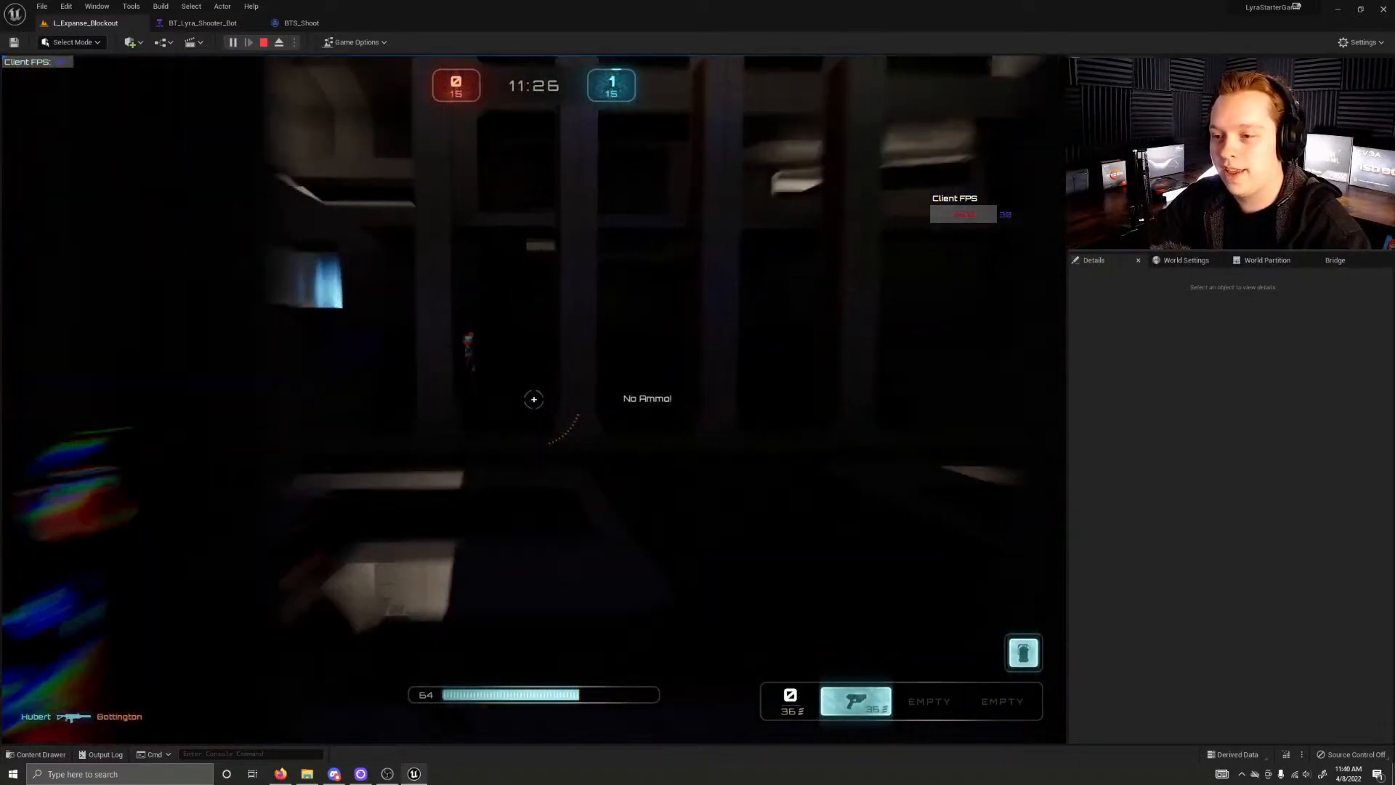
right_click(533, 398)
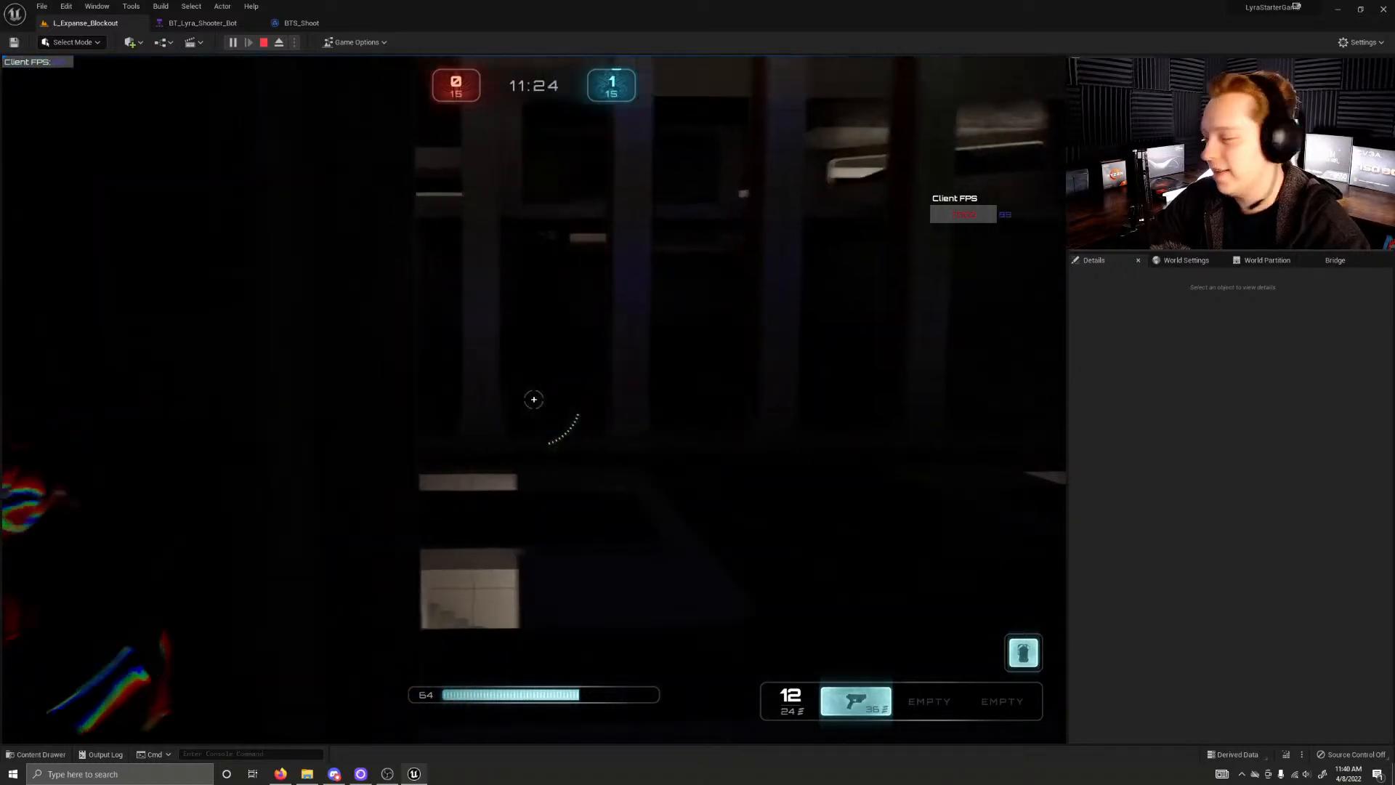
Step: Exchange fire with the enemy on the upper ledge beside the pillars from behind the wall, reloading as needed
click(533, 399)
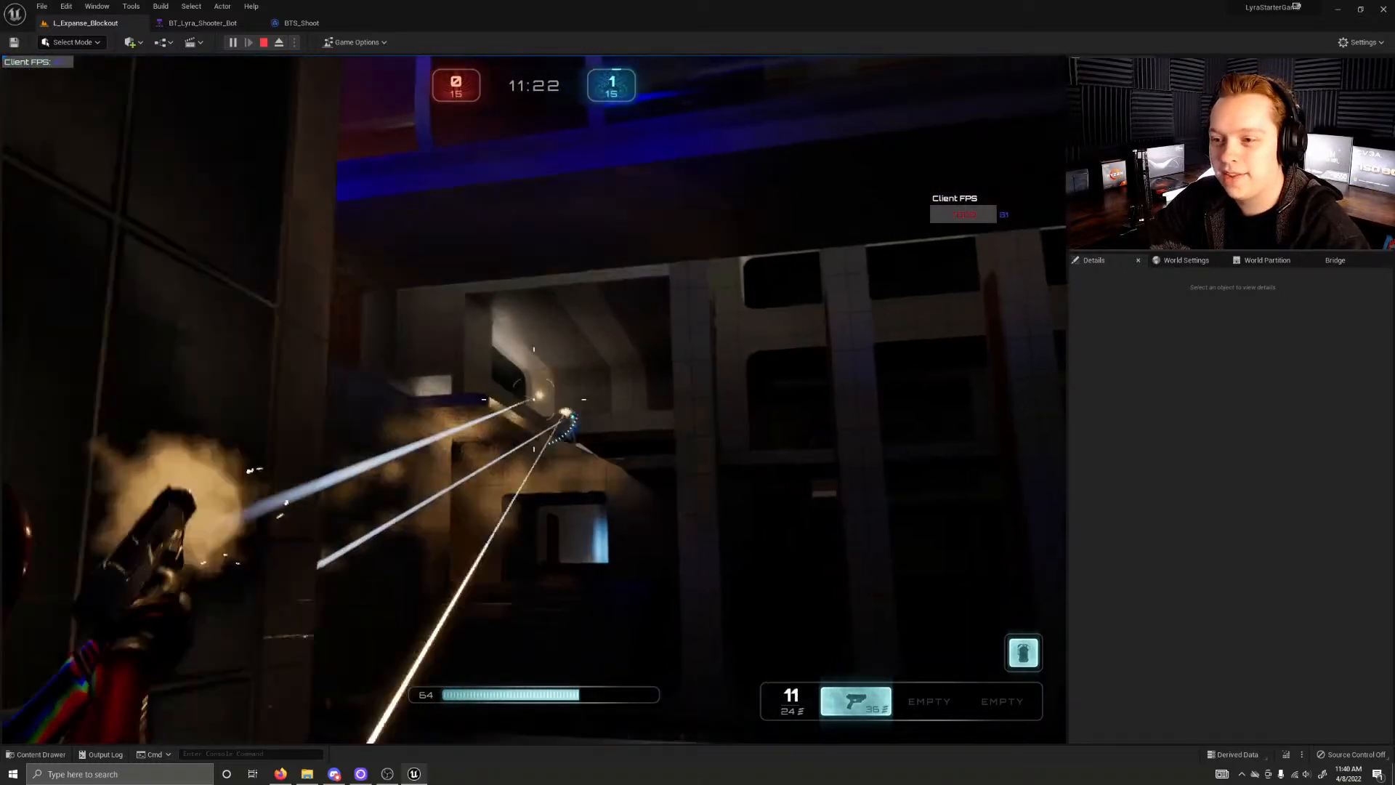
click(533, 399)
click(533, 398)
click(533, 399)
click(533, 399)
click(533, 399)
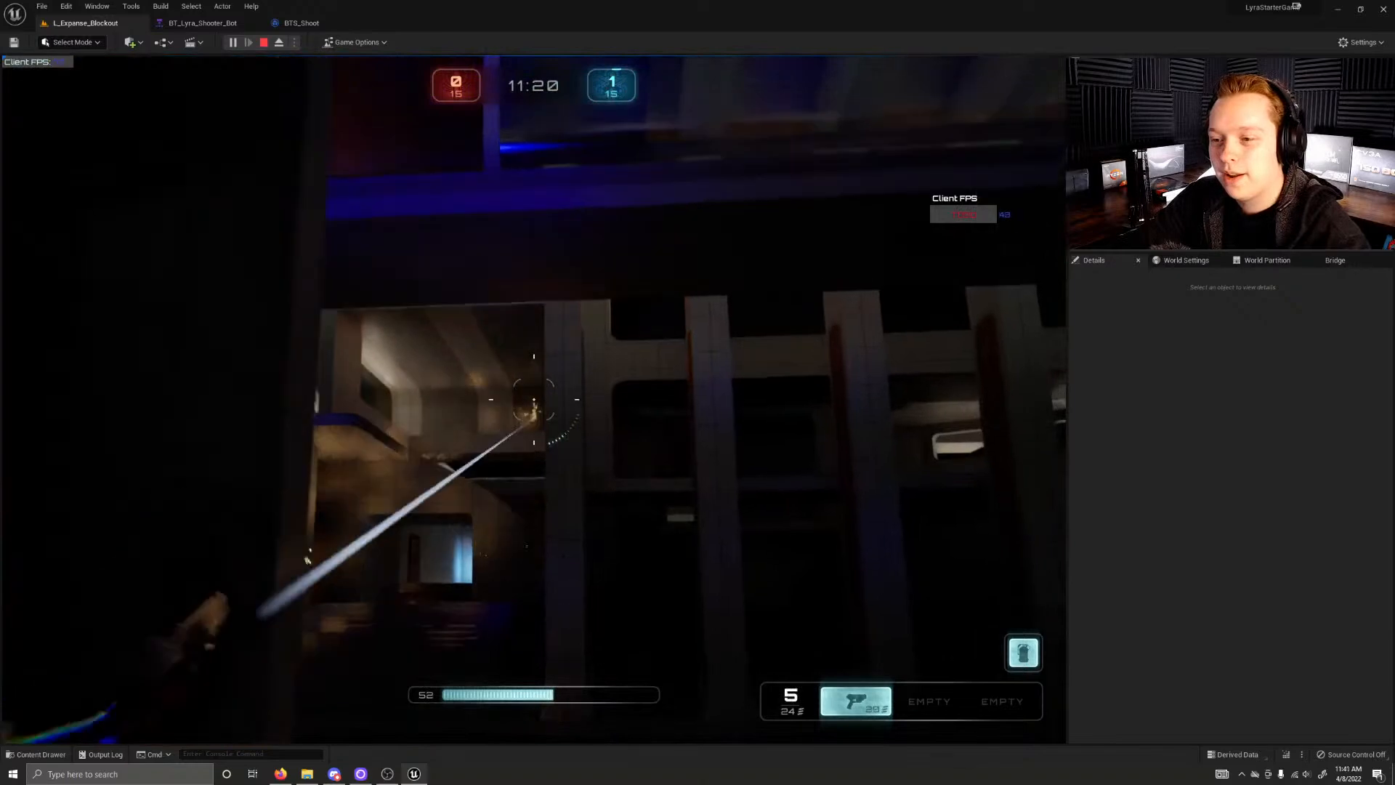
click(533, 399)
click(533, 399)
click(533, 399)
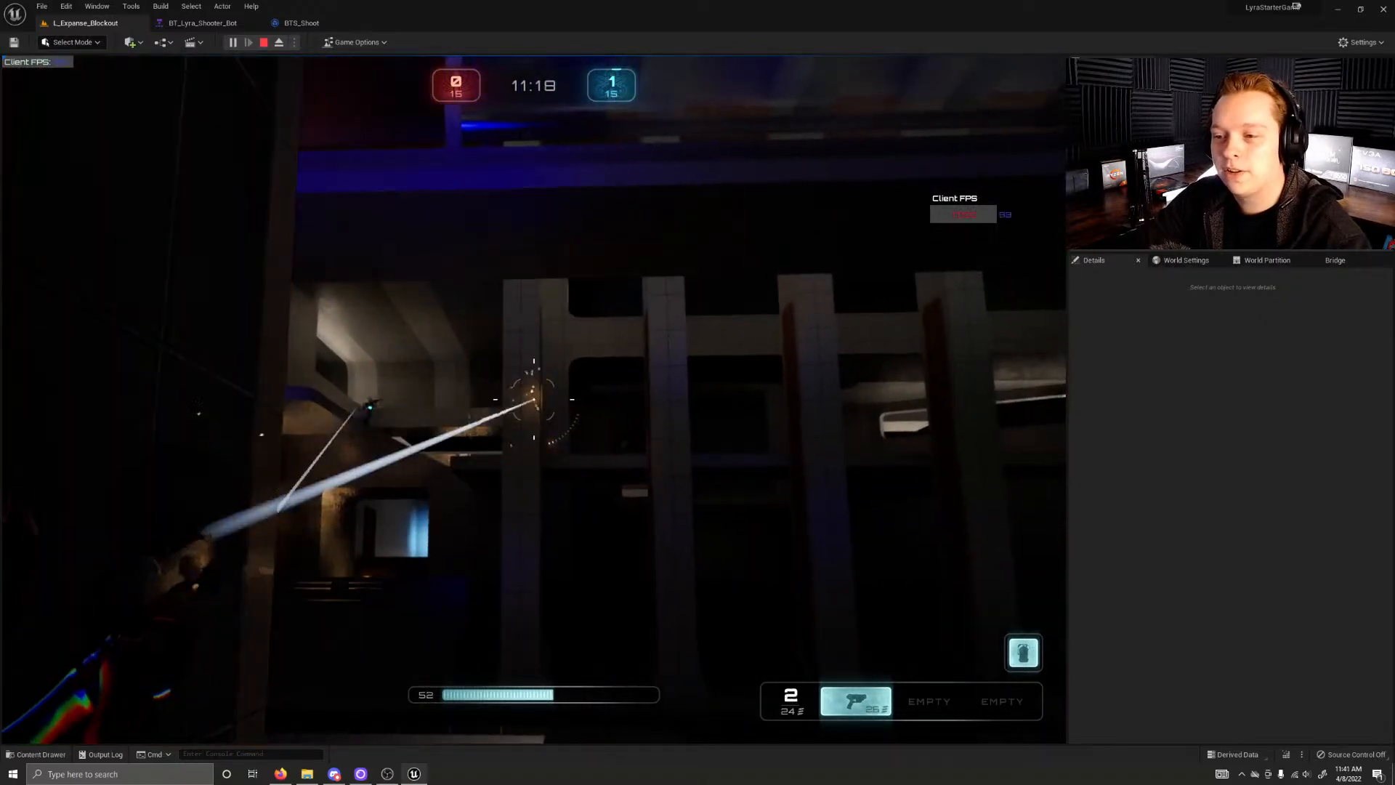
click(533, 399)
key(a)
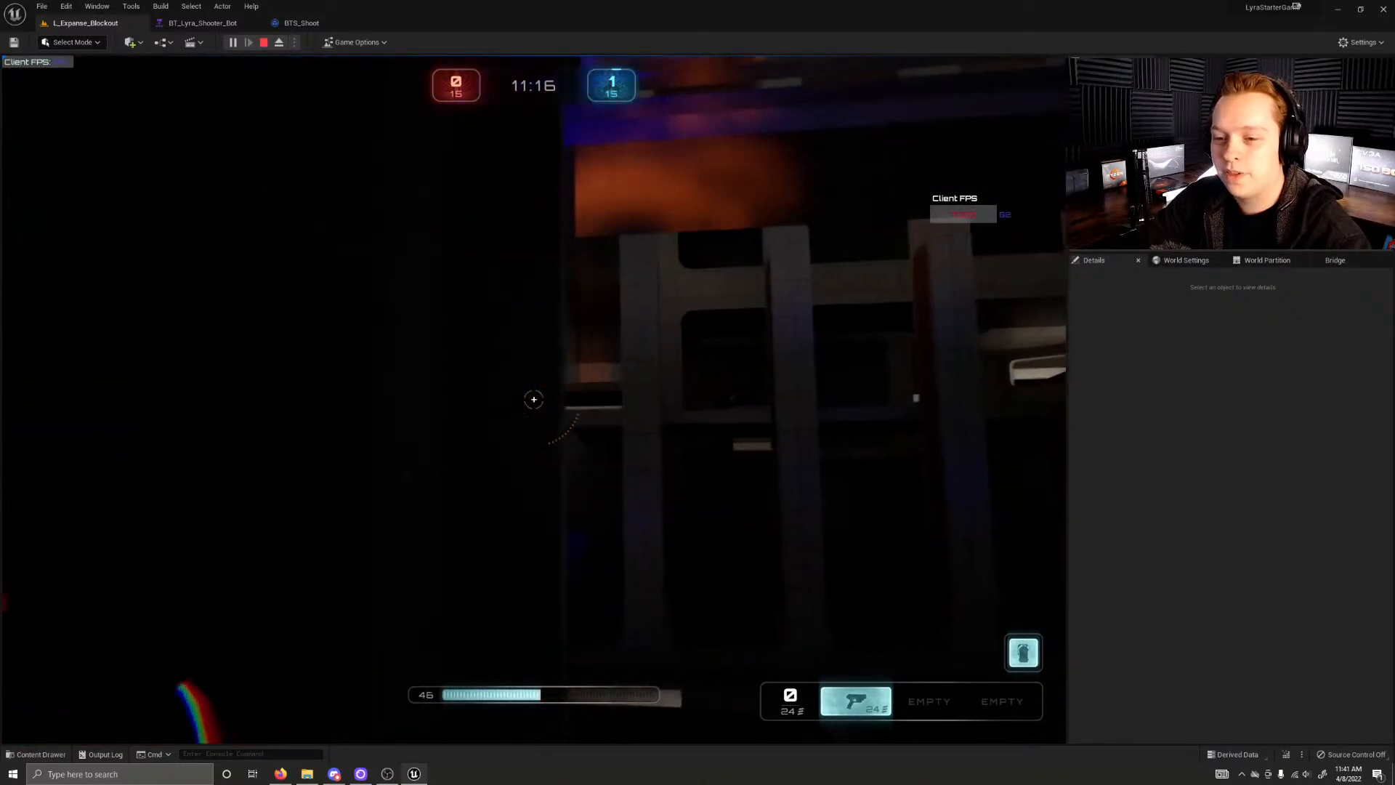
click(534, 399)
click(533, 399)
click(533, 398)
click(534, 399)
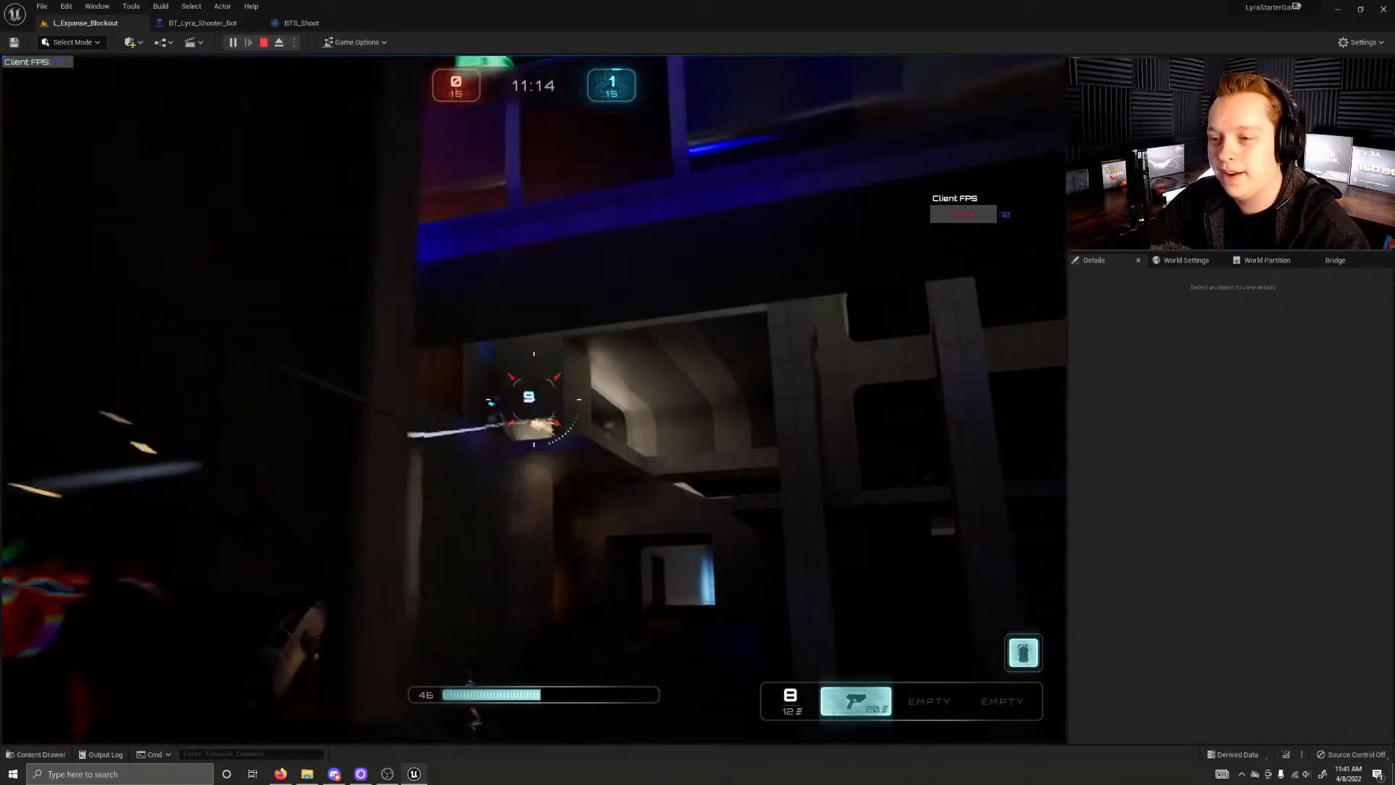
click(533, 399)
click(533, 399)
click(533, 399)
click(534, 399)
click(534, 398)
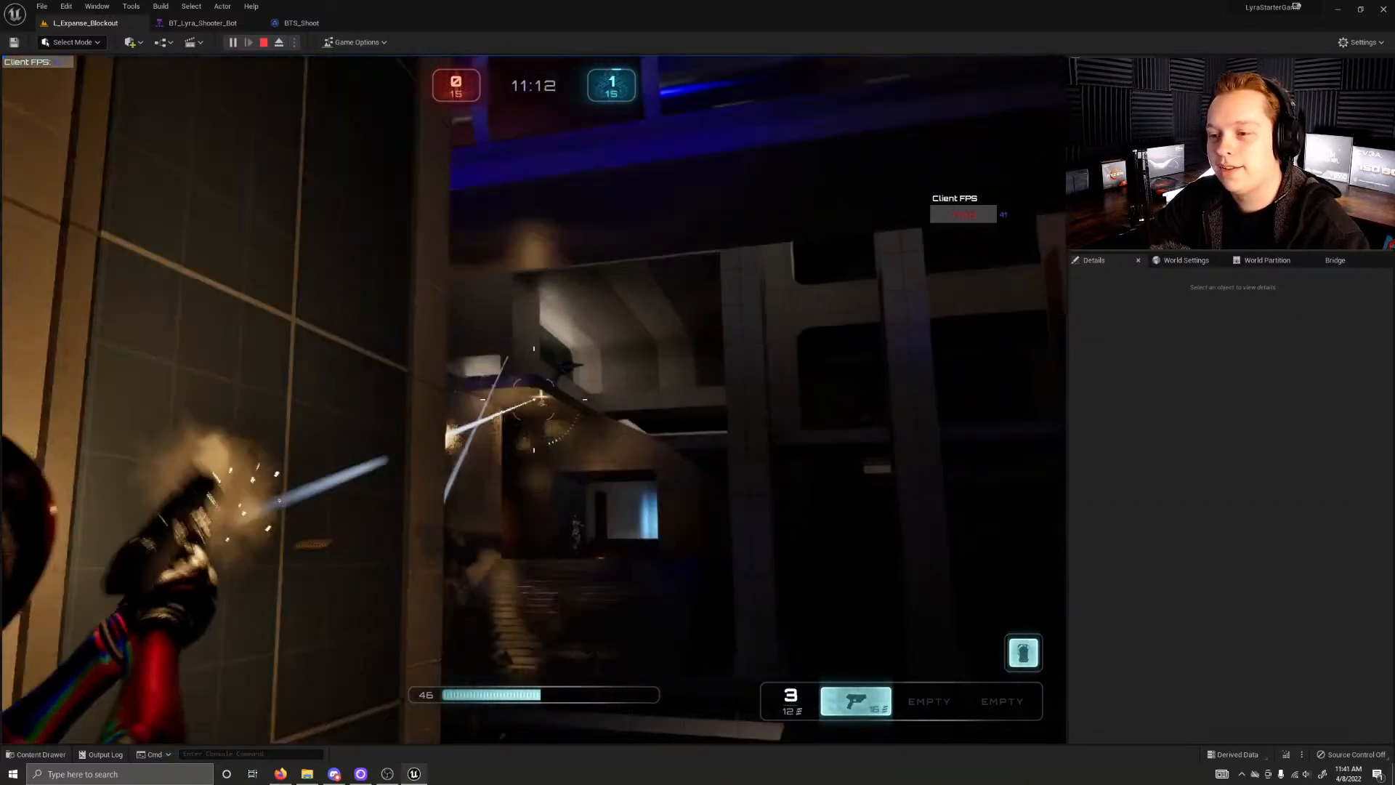
click(534, 399)
click(533, 399)
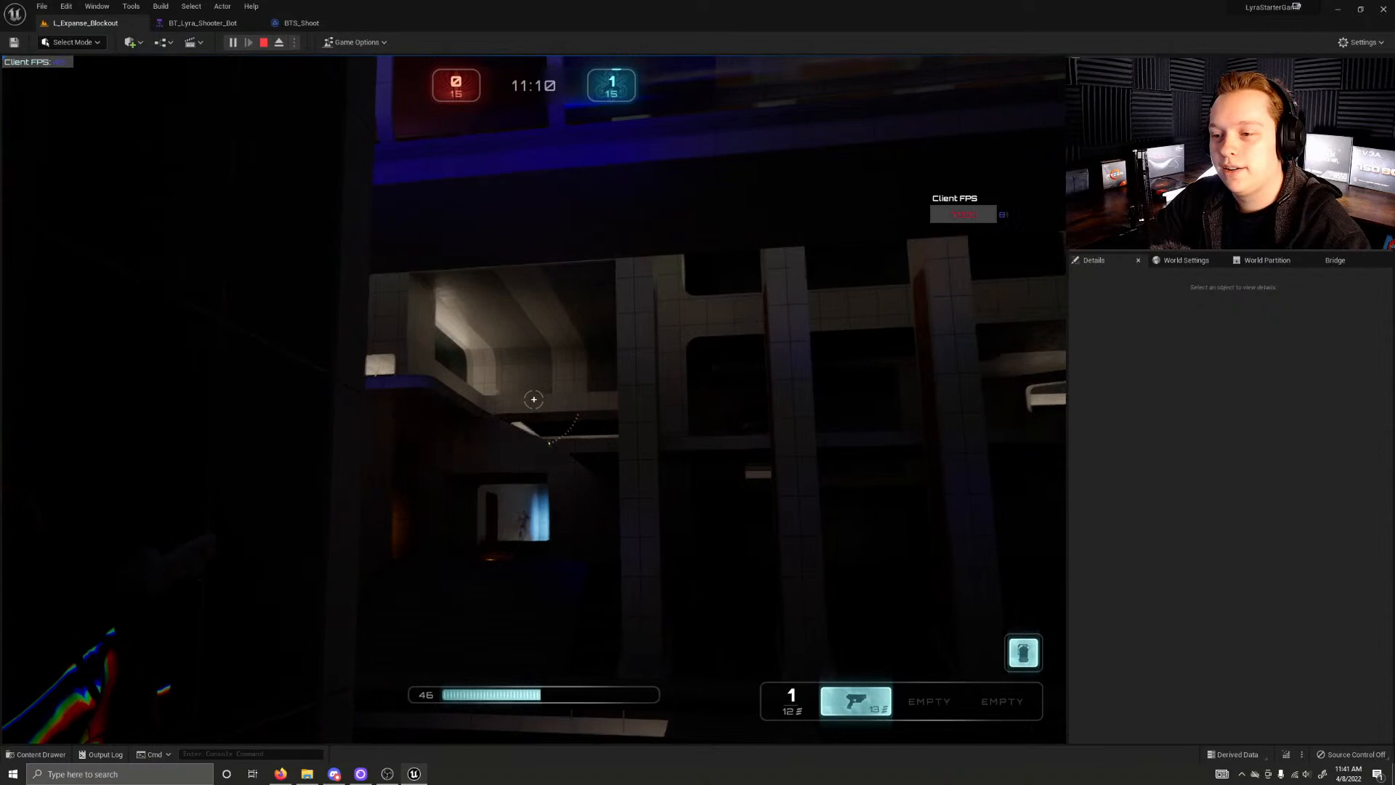
click(533, 399)
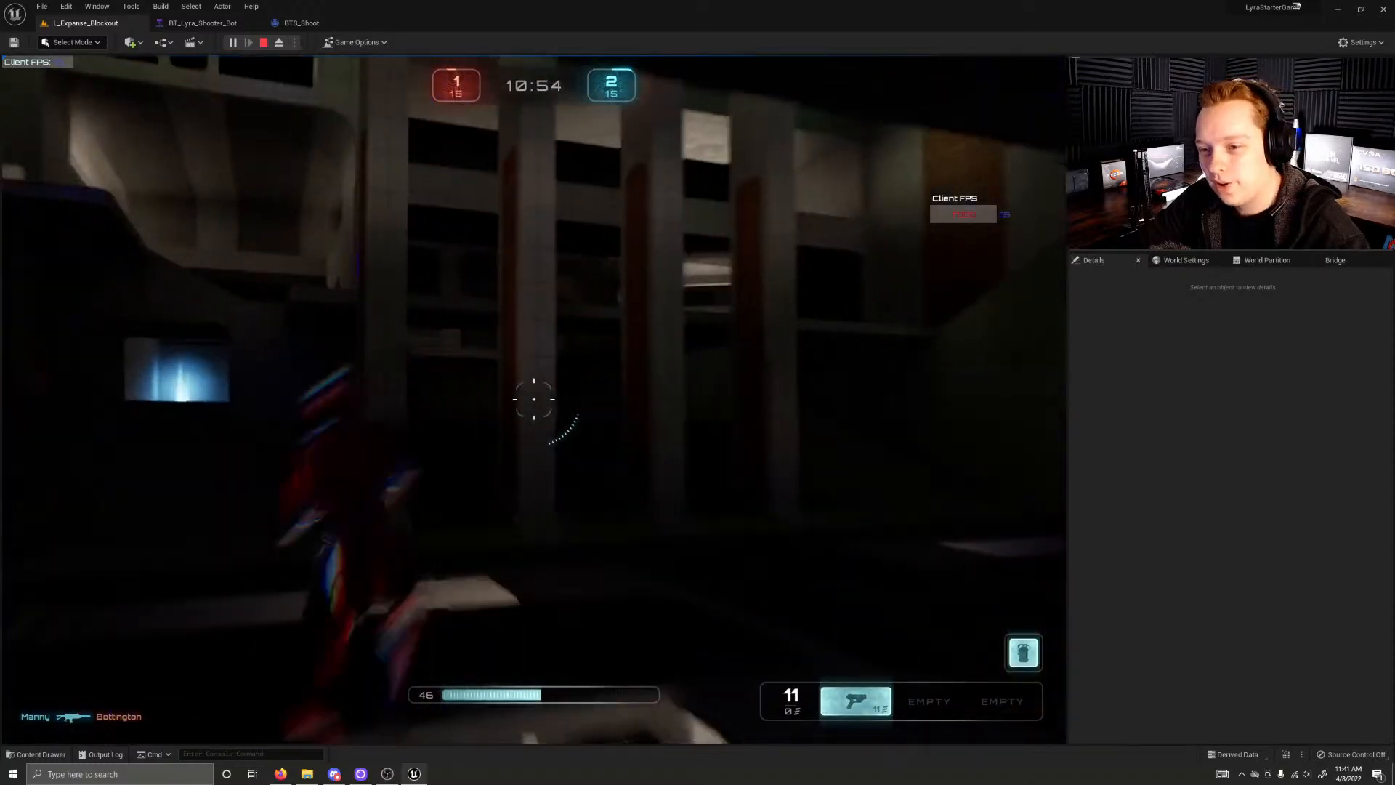
Step: Run and jump through the orange, green and blue lit areas to check the lighting, picking up the rifle
key(w)
key(space)
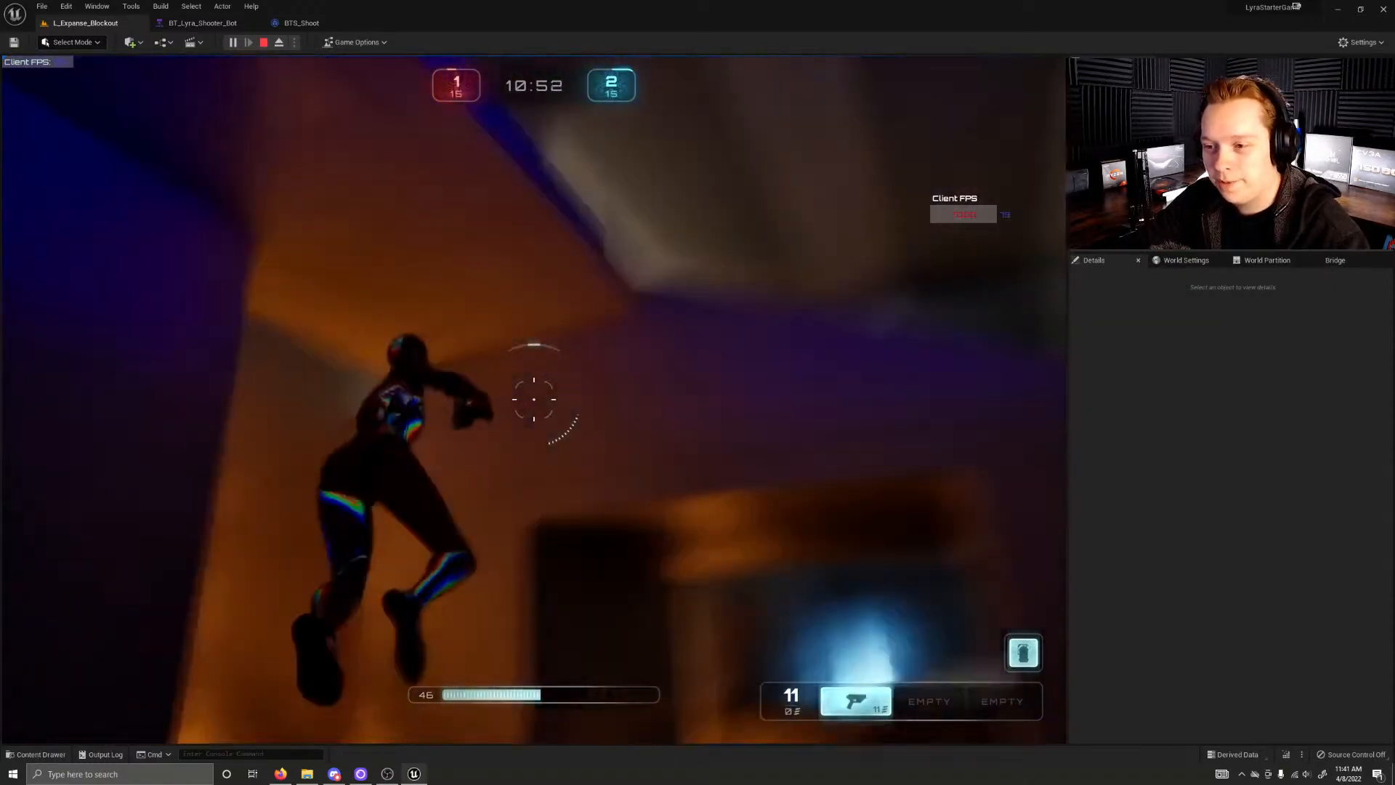
key(w)
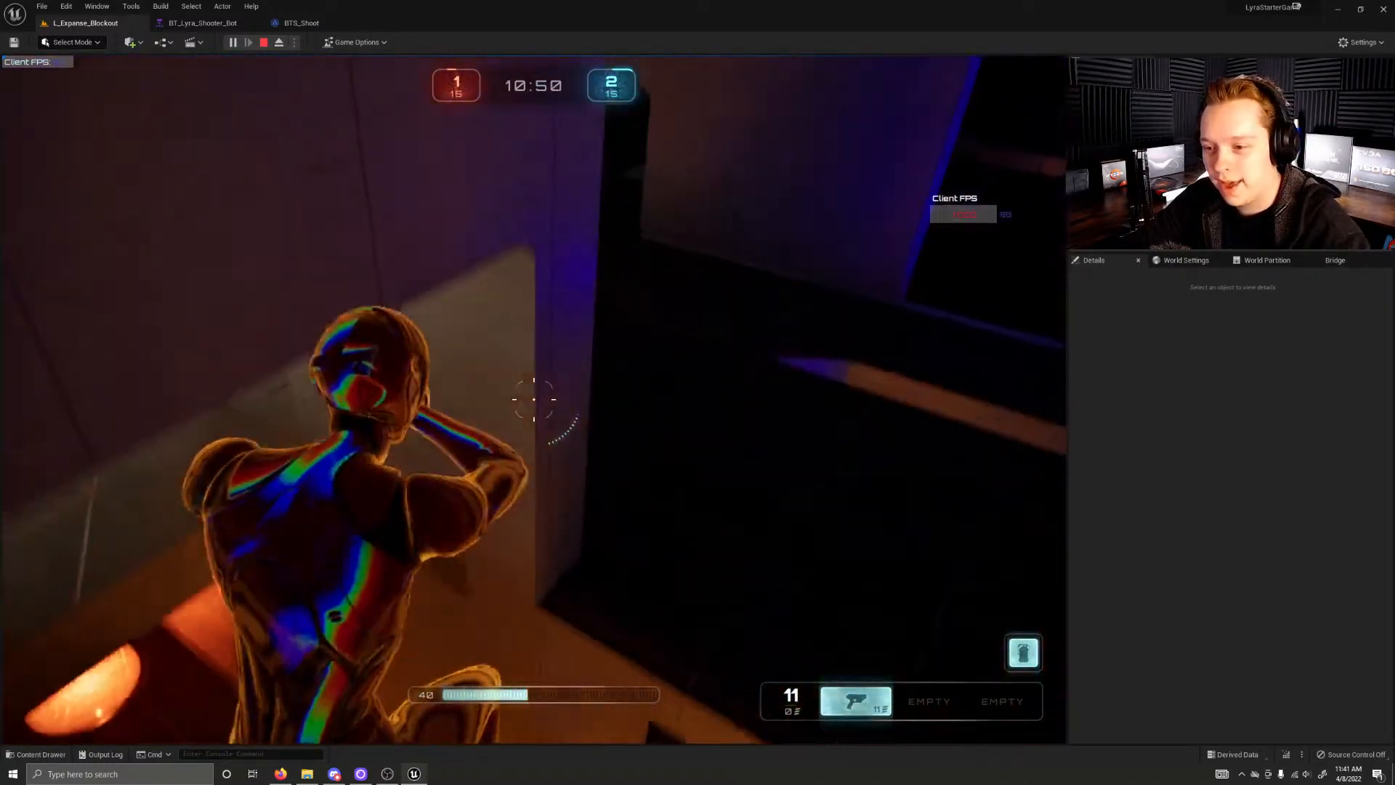
key(w)
key(space)
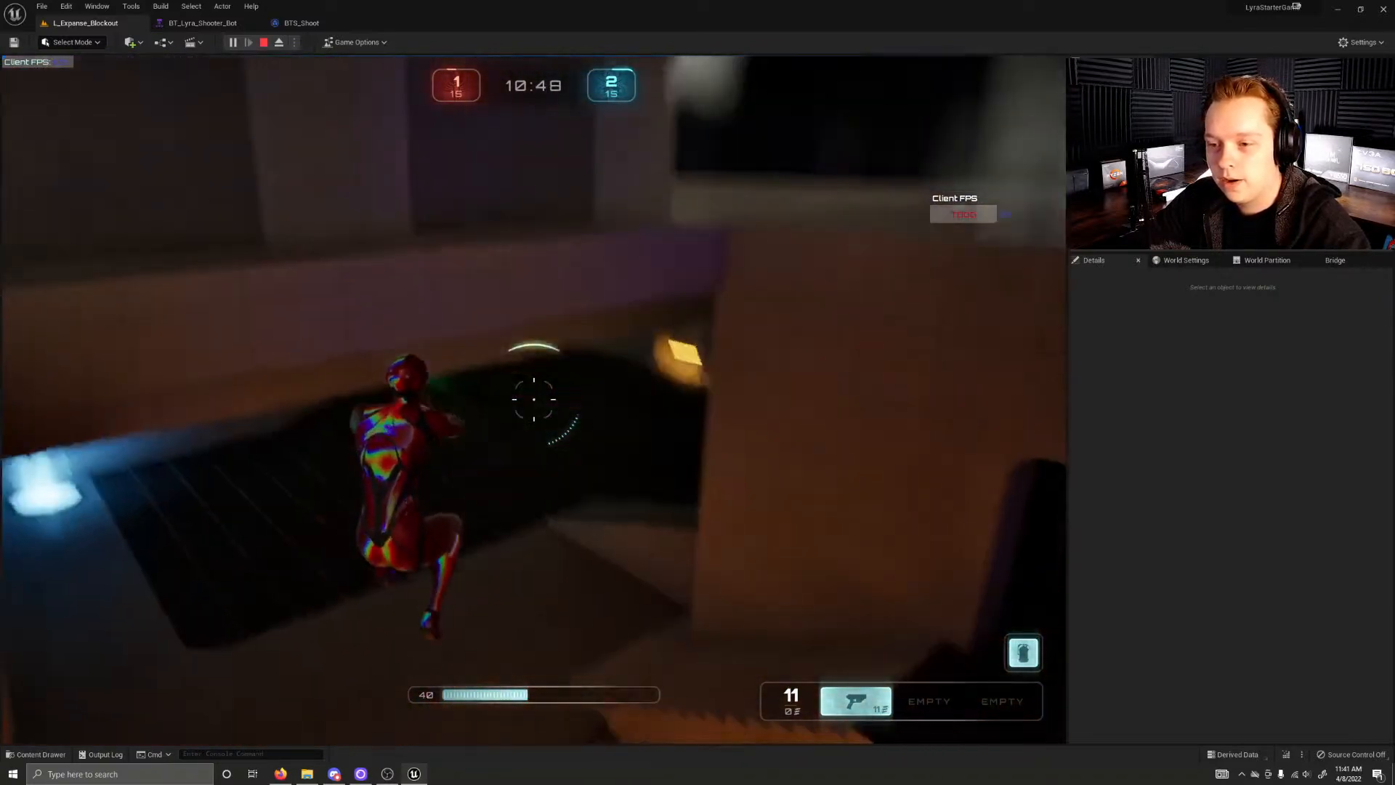
key(w)
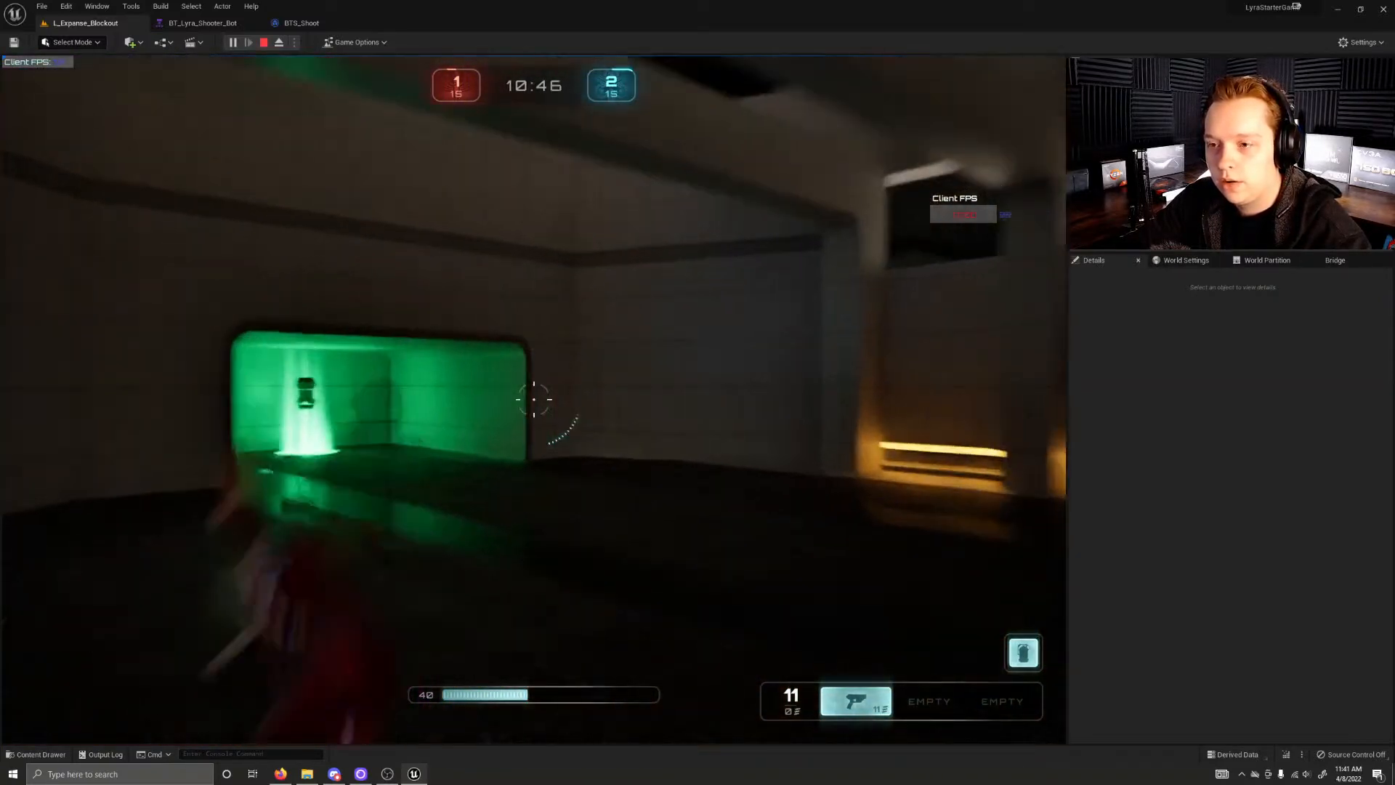
key(w)
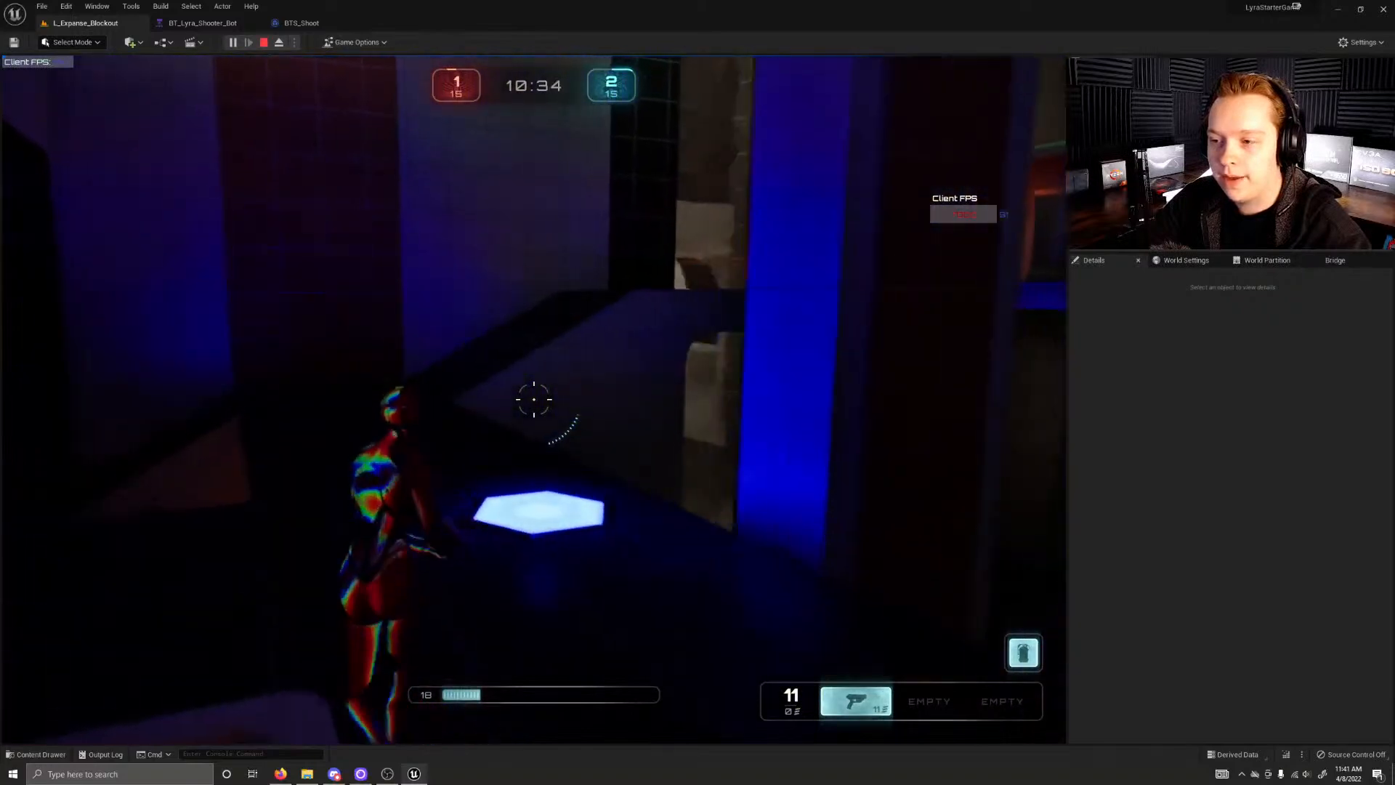
key(w)
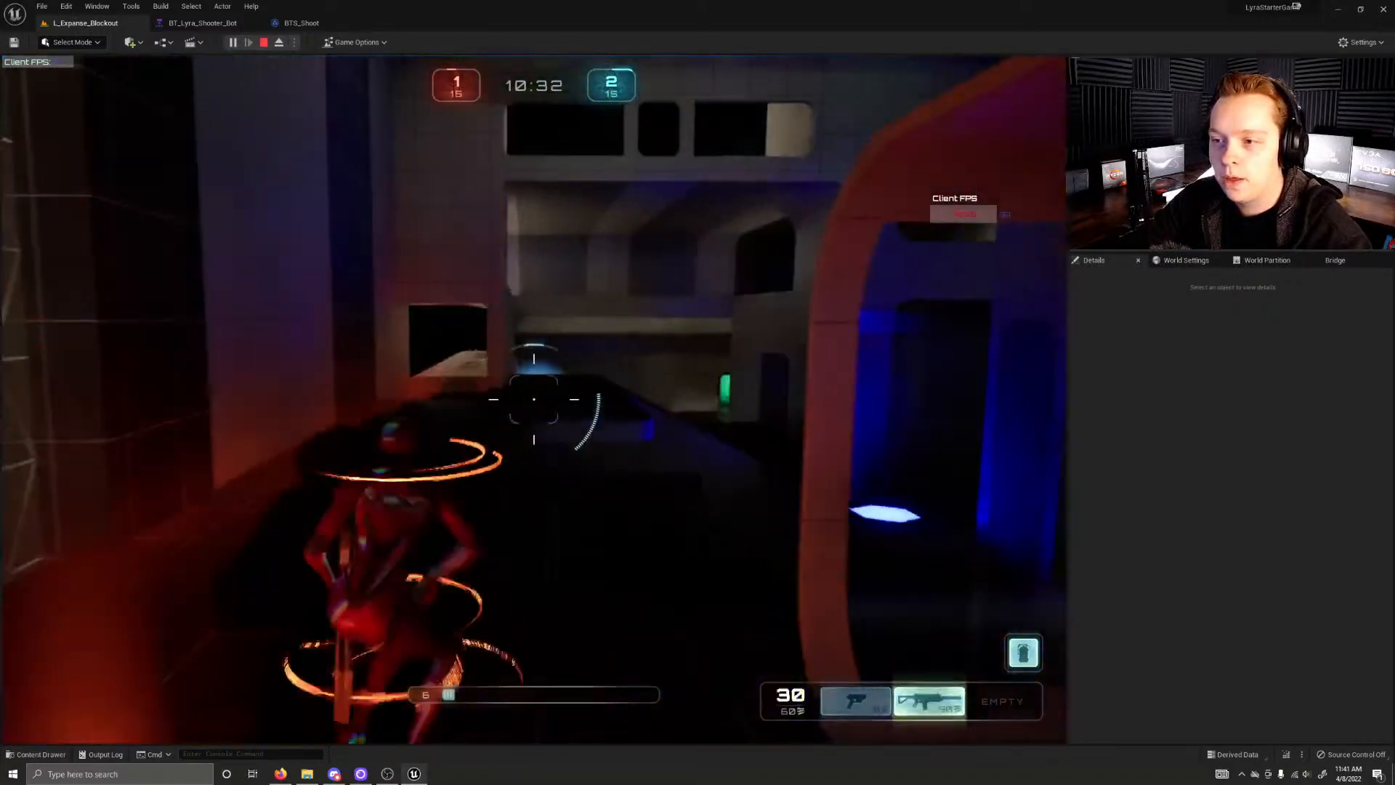
Step: Run through the dark hall with the orange and blue lights and the tall arched hall to check the lighting
key(w)
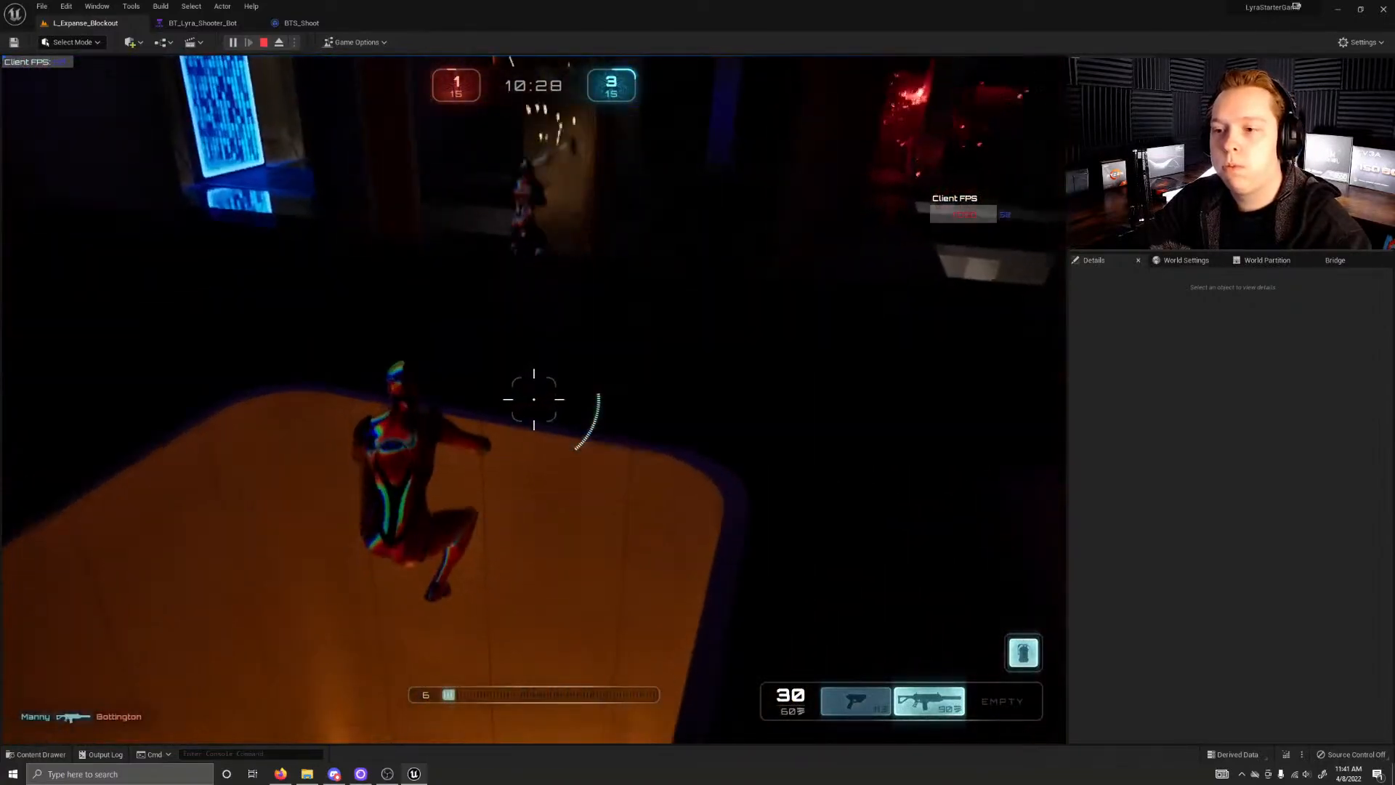
key(w)
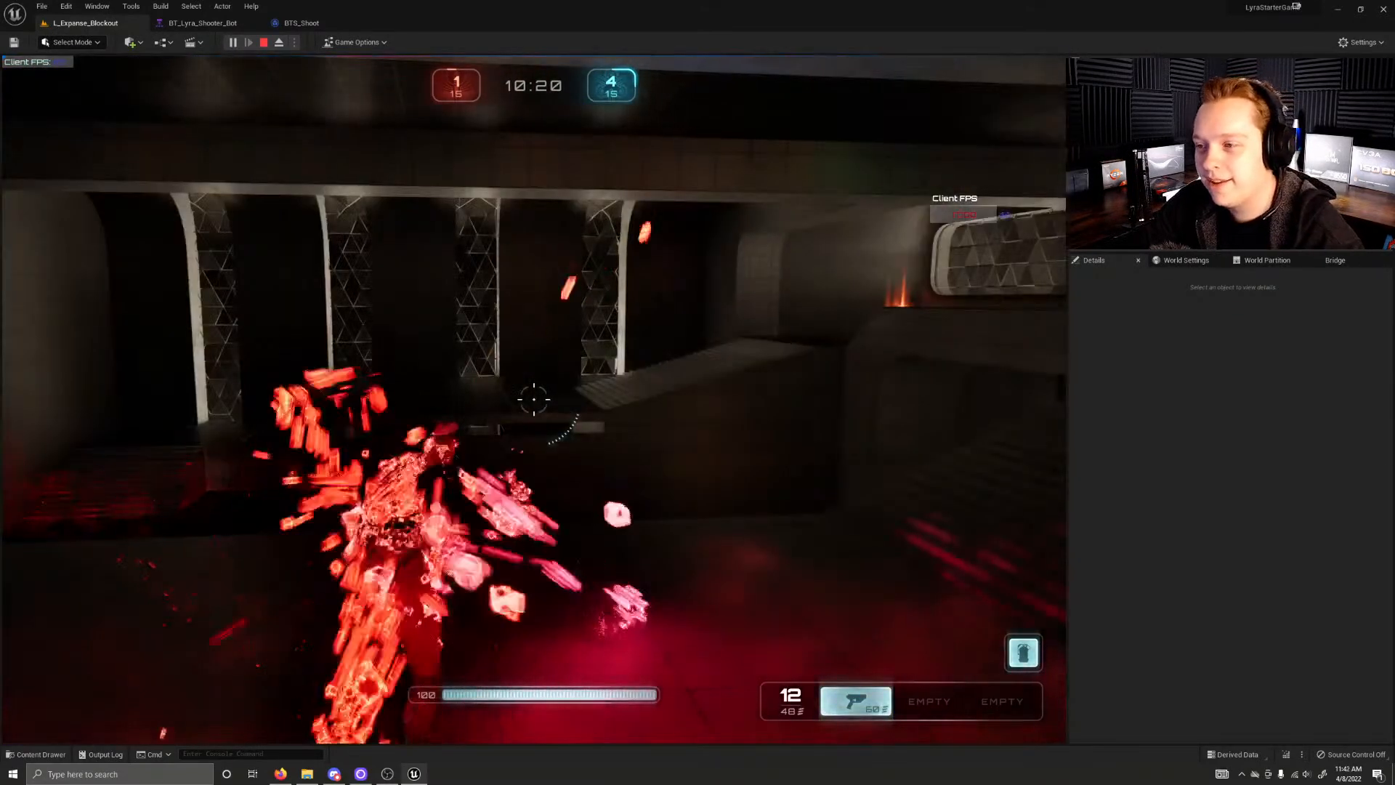
key(w)
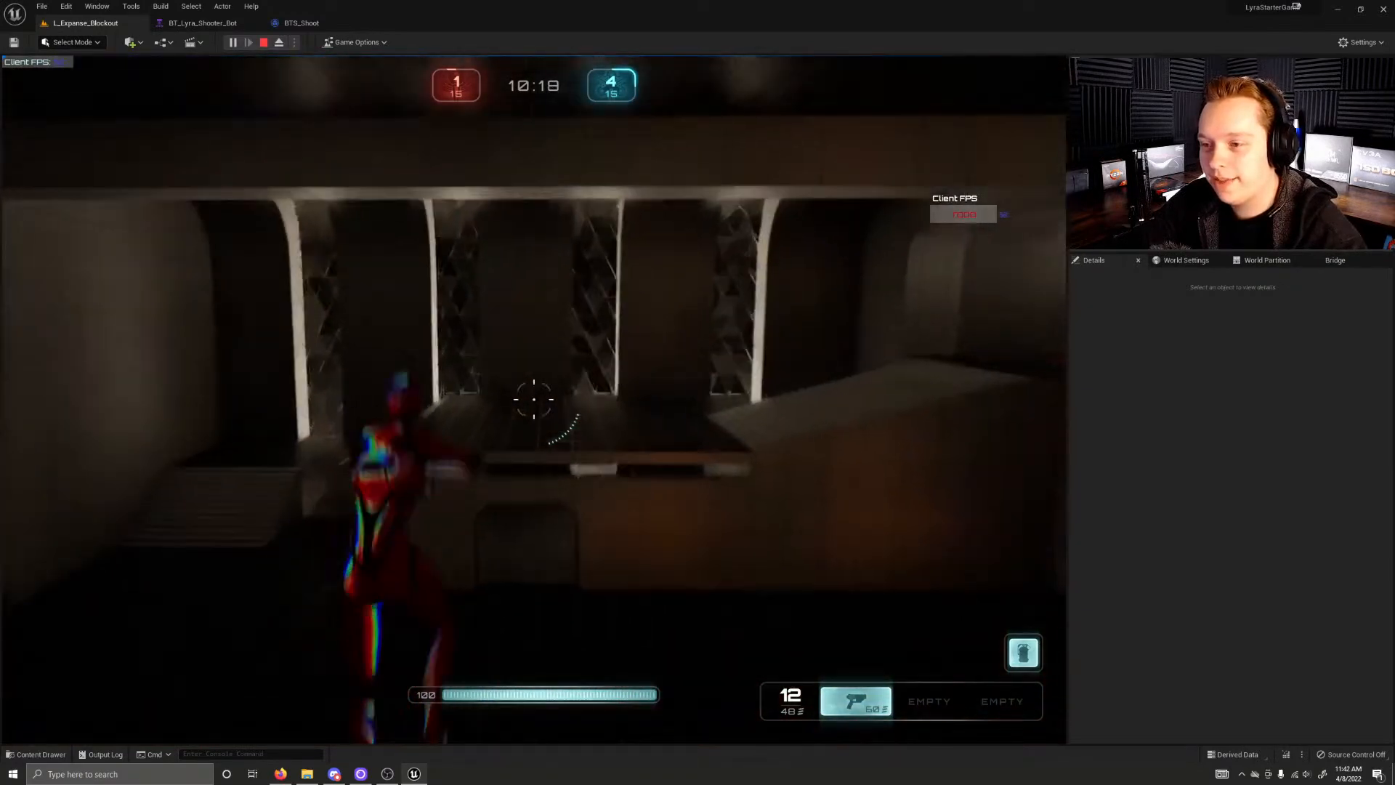
key(shift)
key(w)
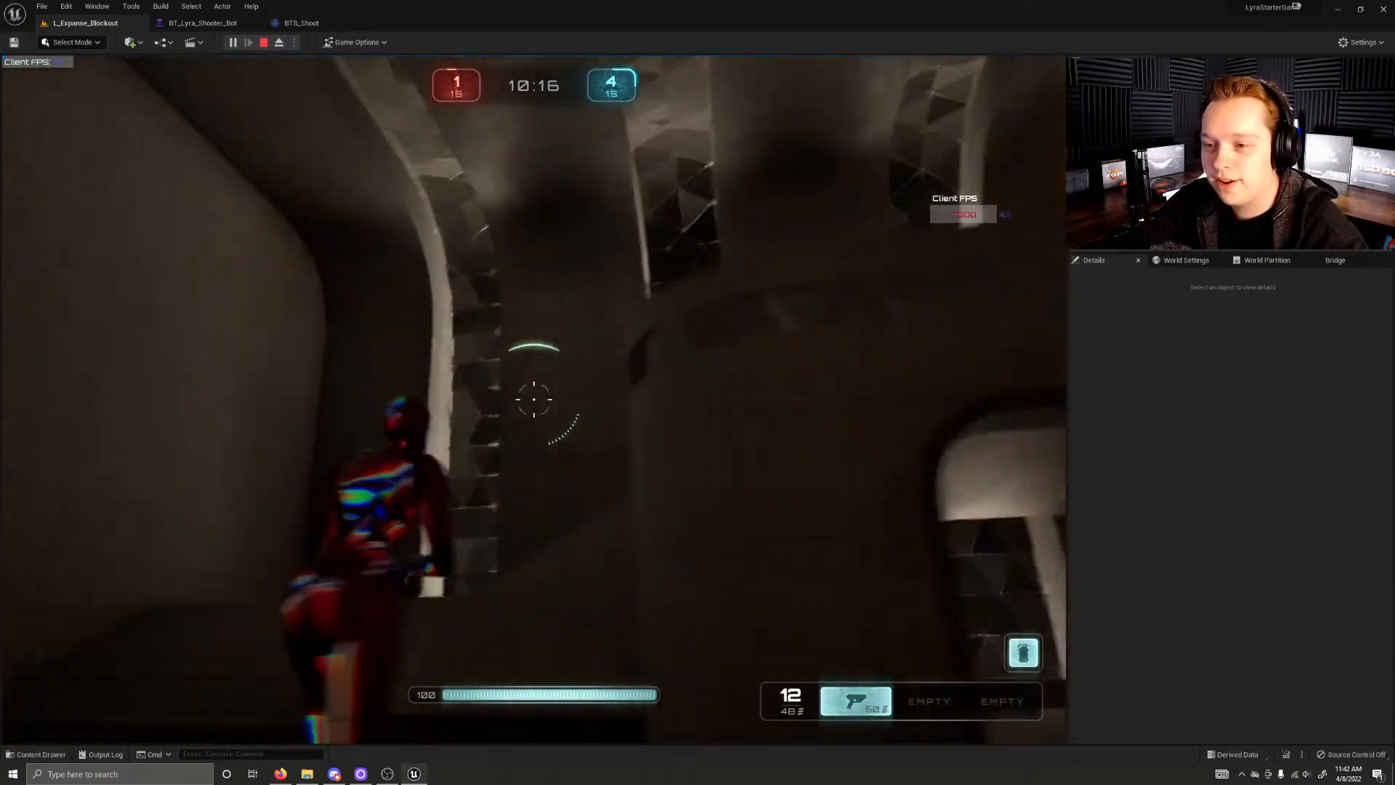
key(w)
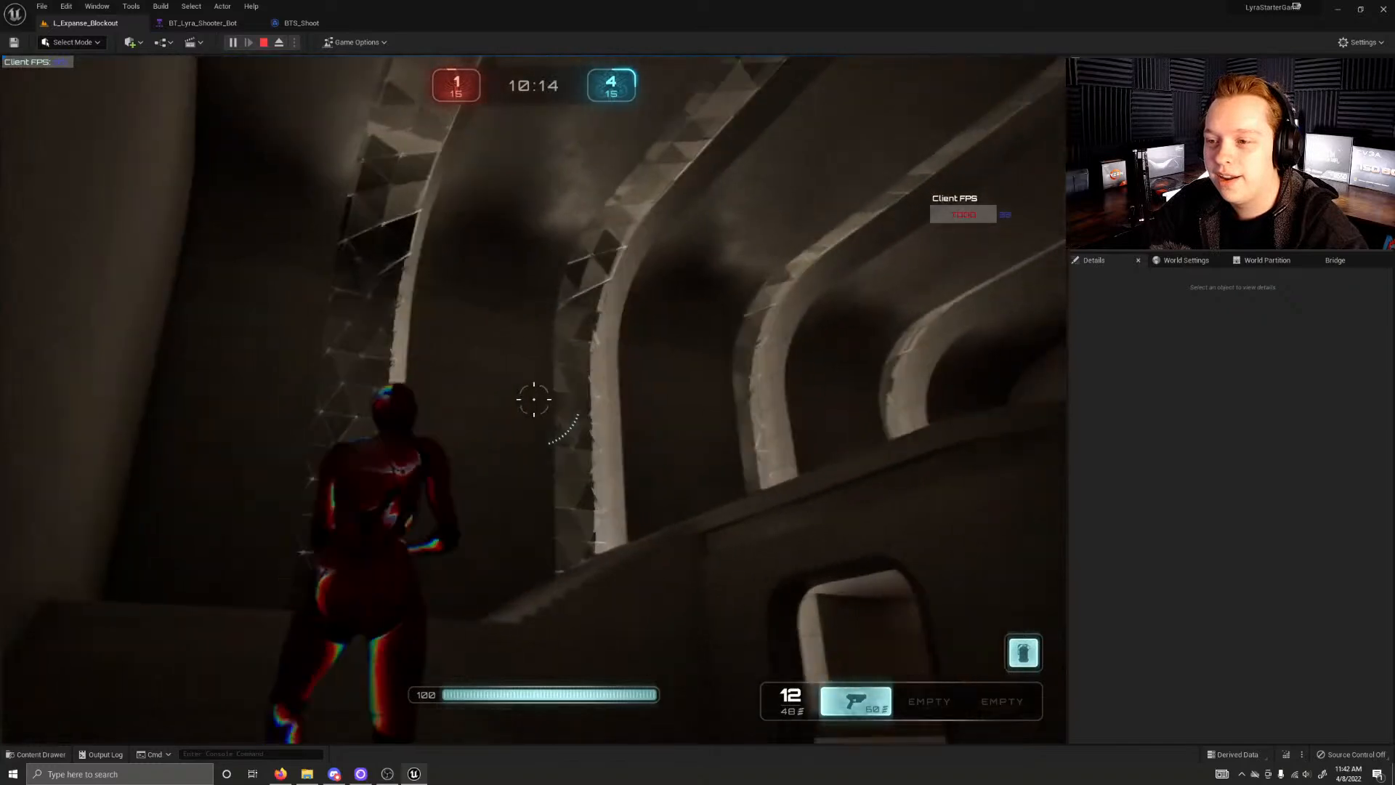
key(w)
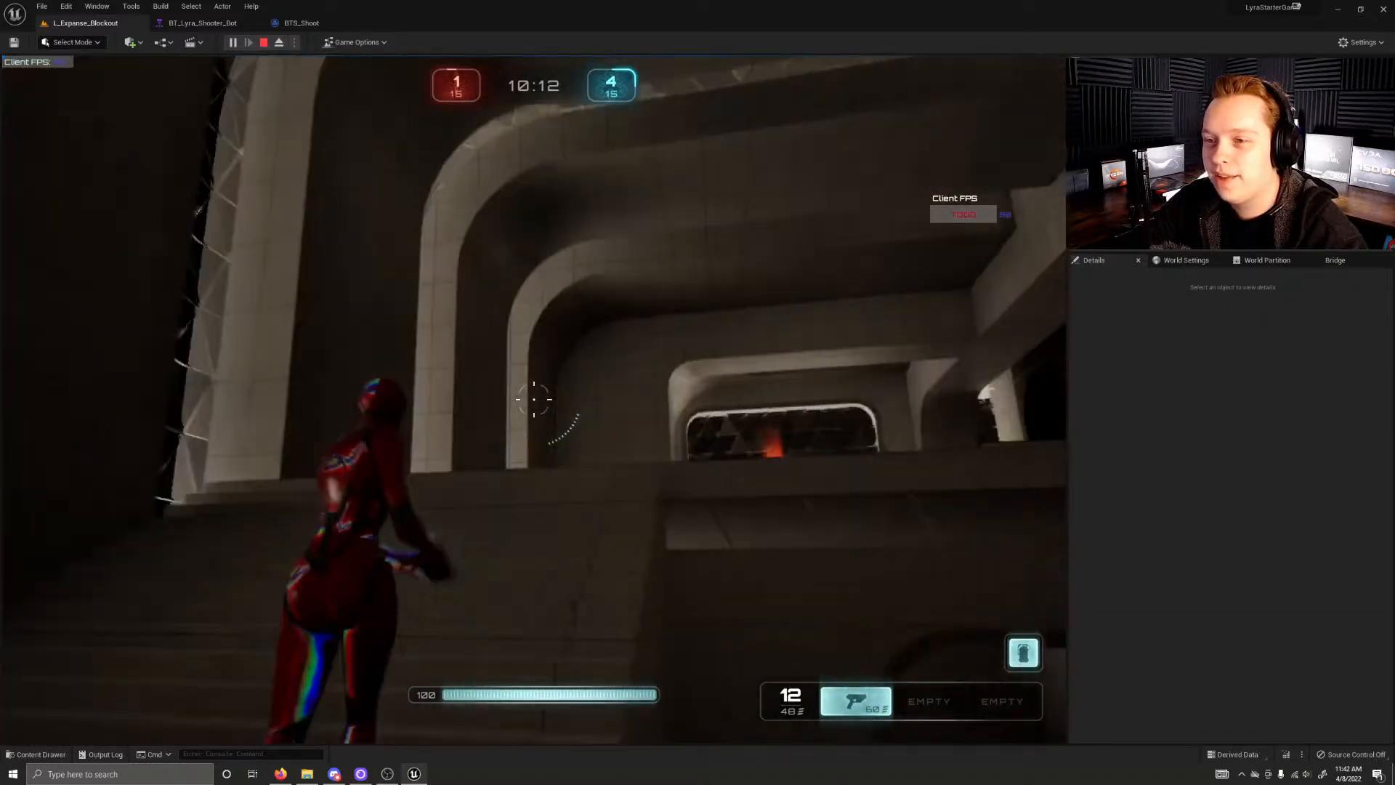
key(w)
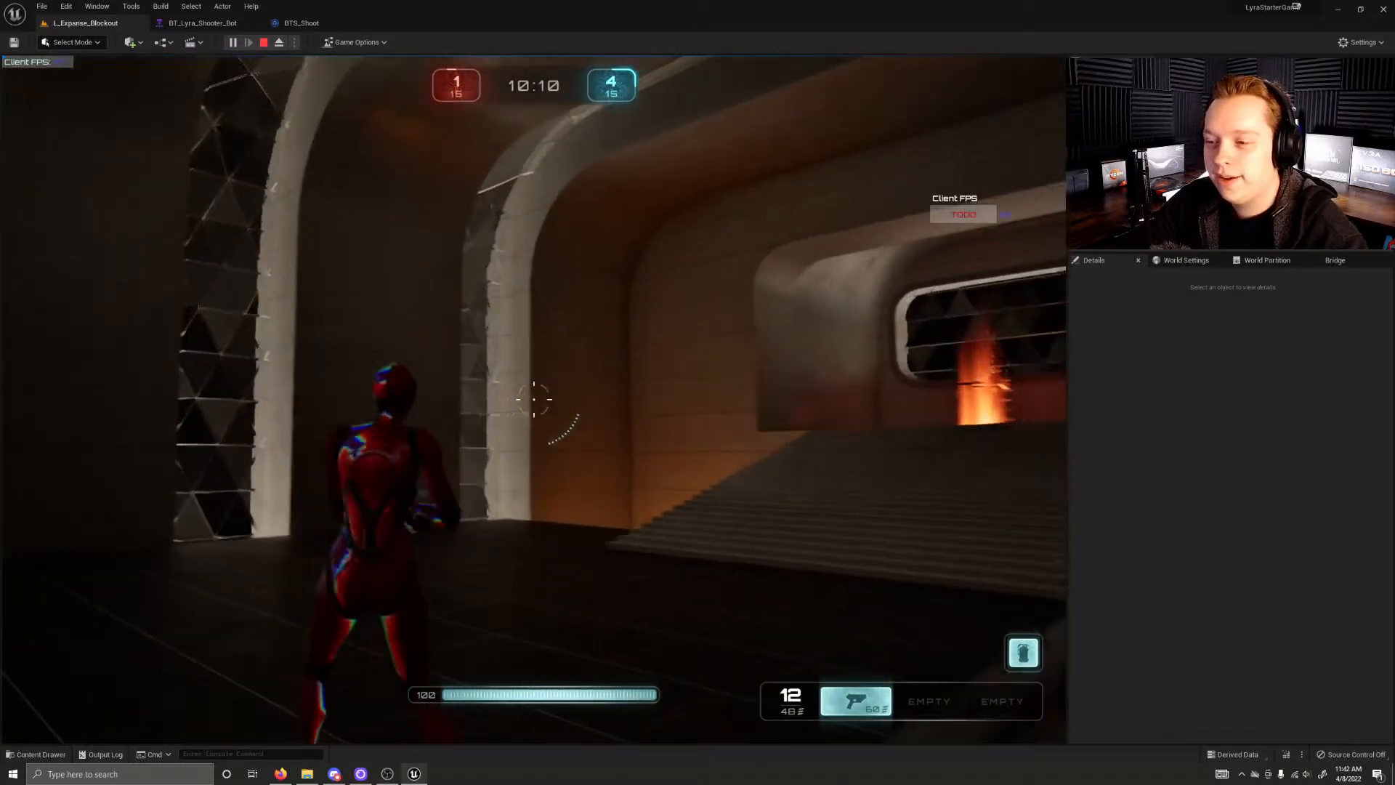
Step: Climb the arched hall's stairs to the glowing orange weapon pad by the window and pick up the rifle
key(w)
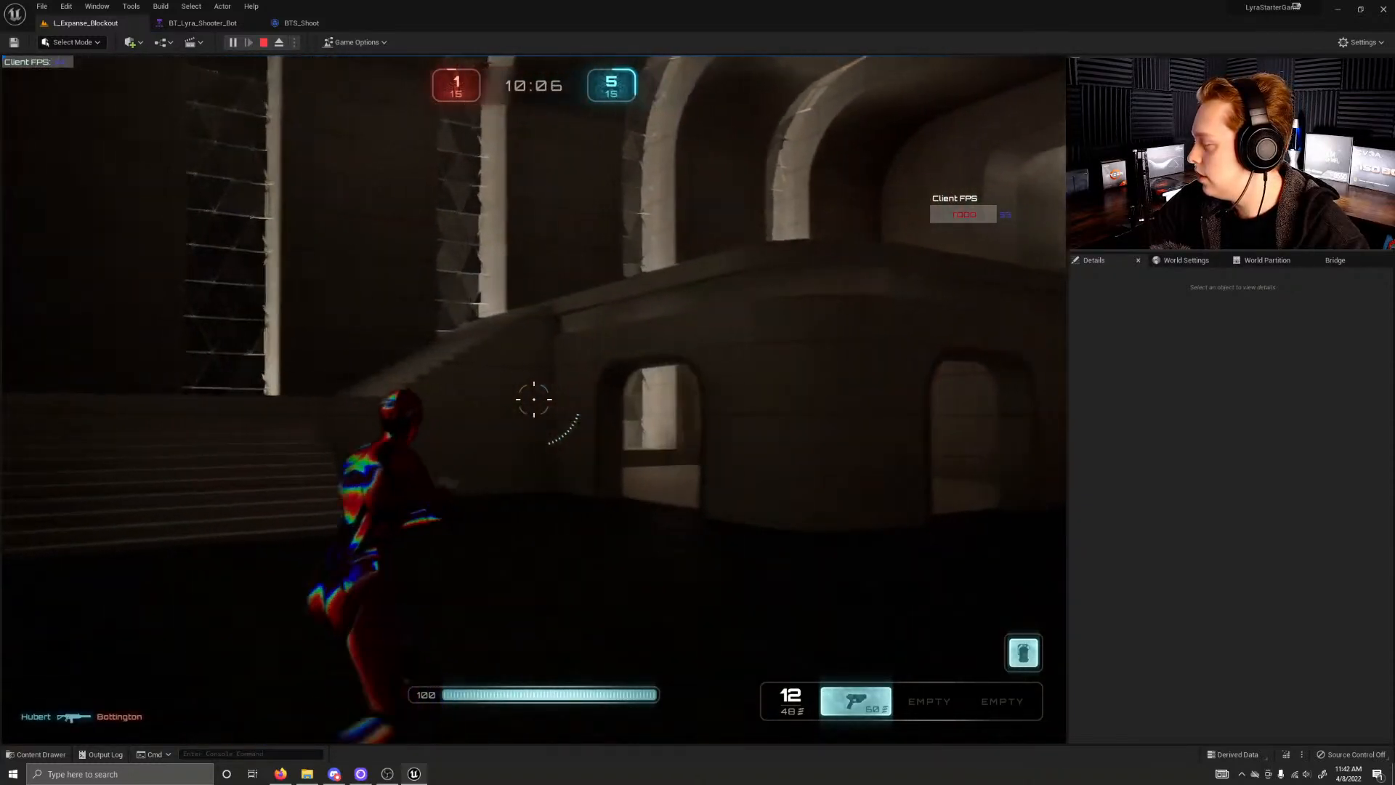
key(w)
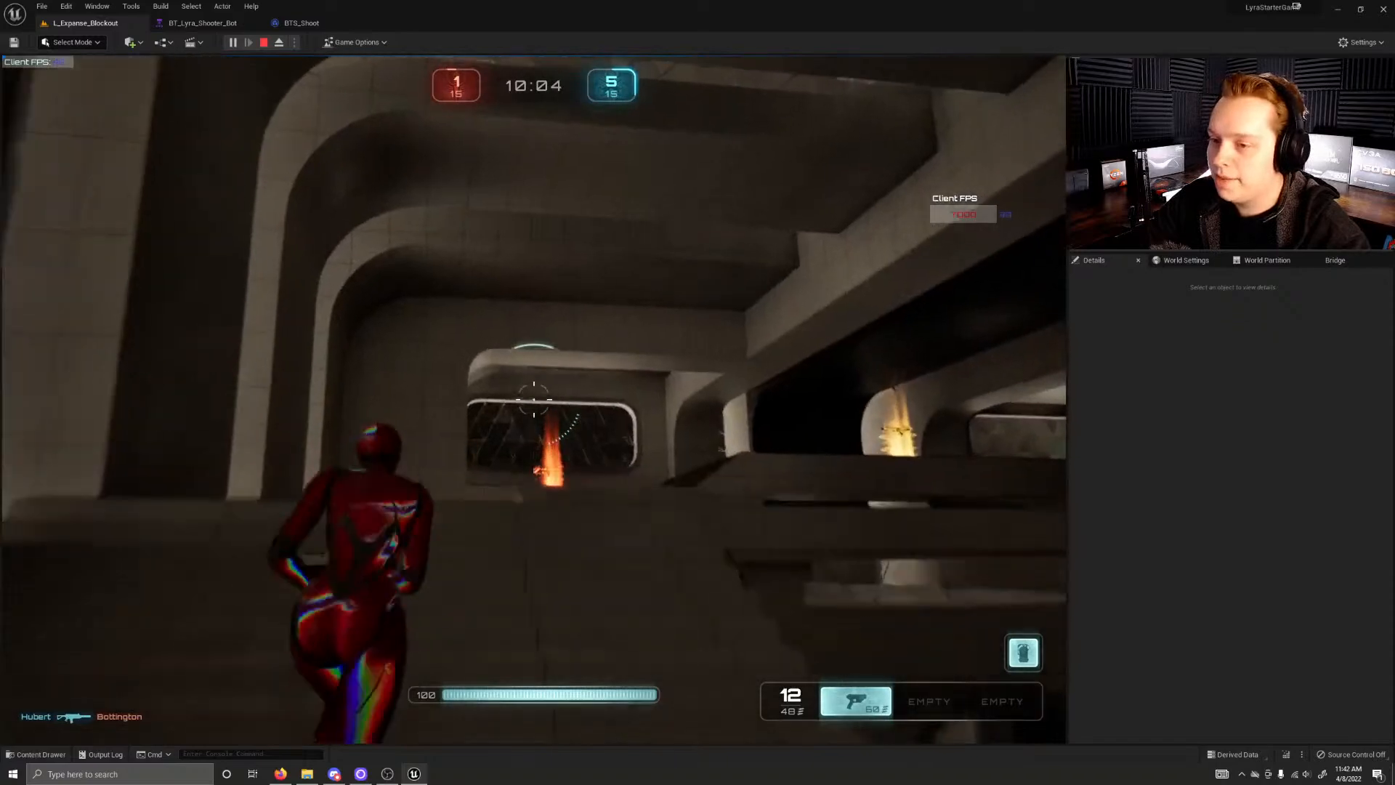
key(w)
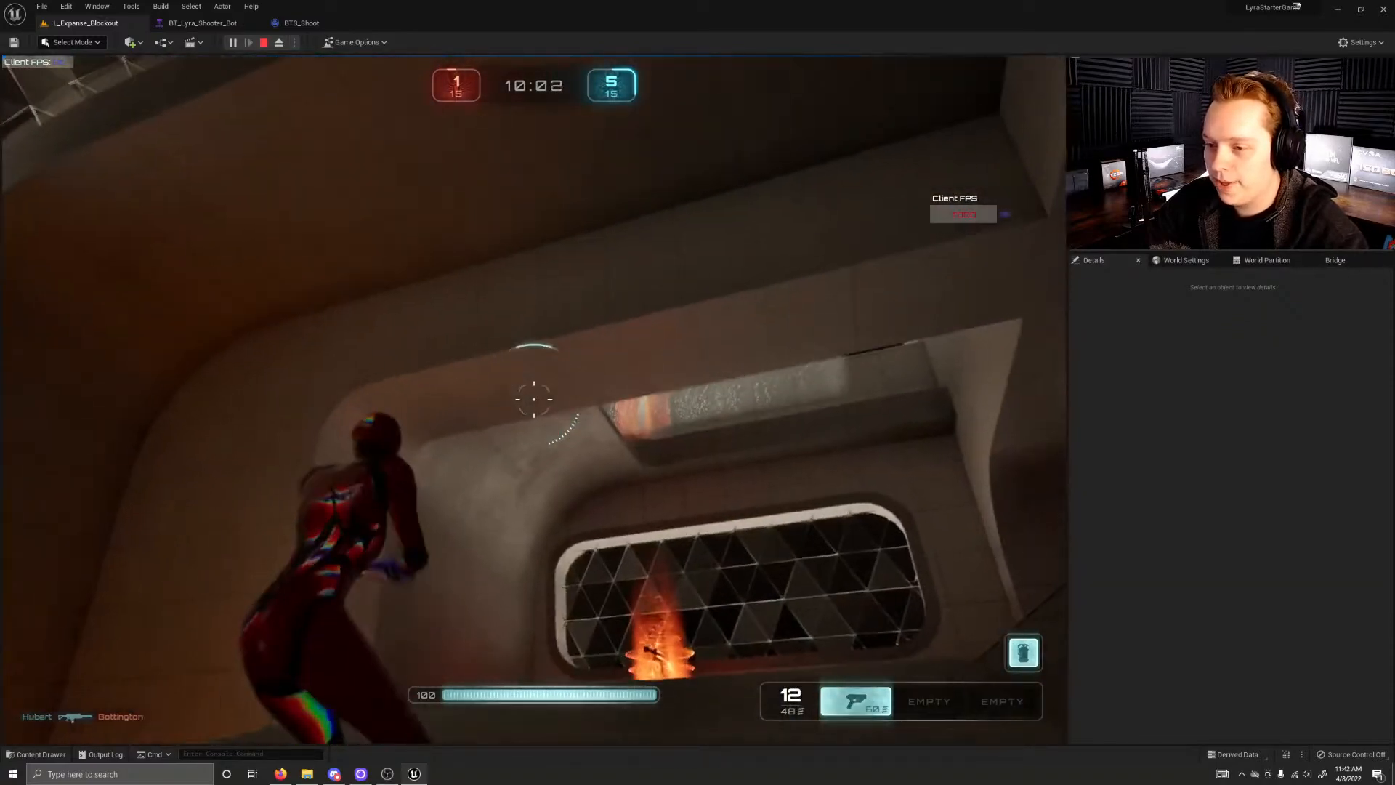
key(w)
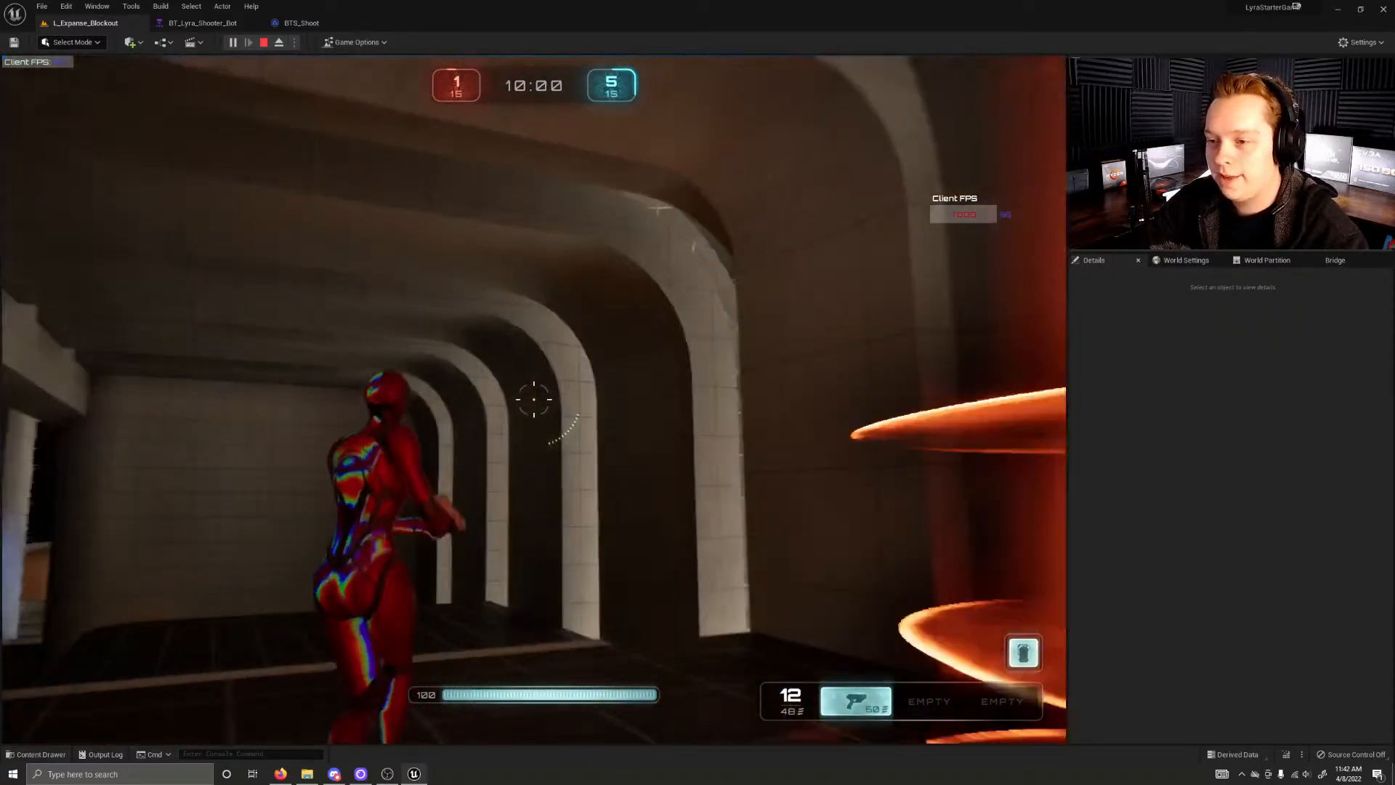
Step: Run past the yellow and green pickup pads towards the glowing blue gateway and fire the rifle at the enemy near it
key(w)
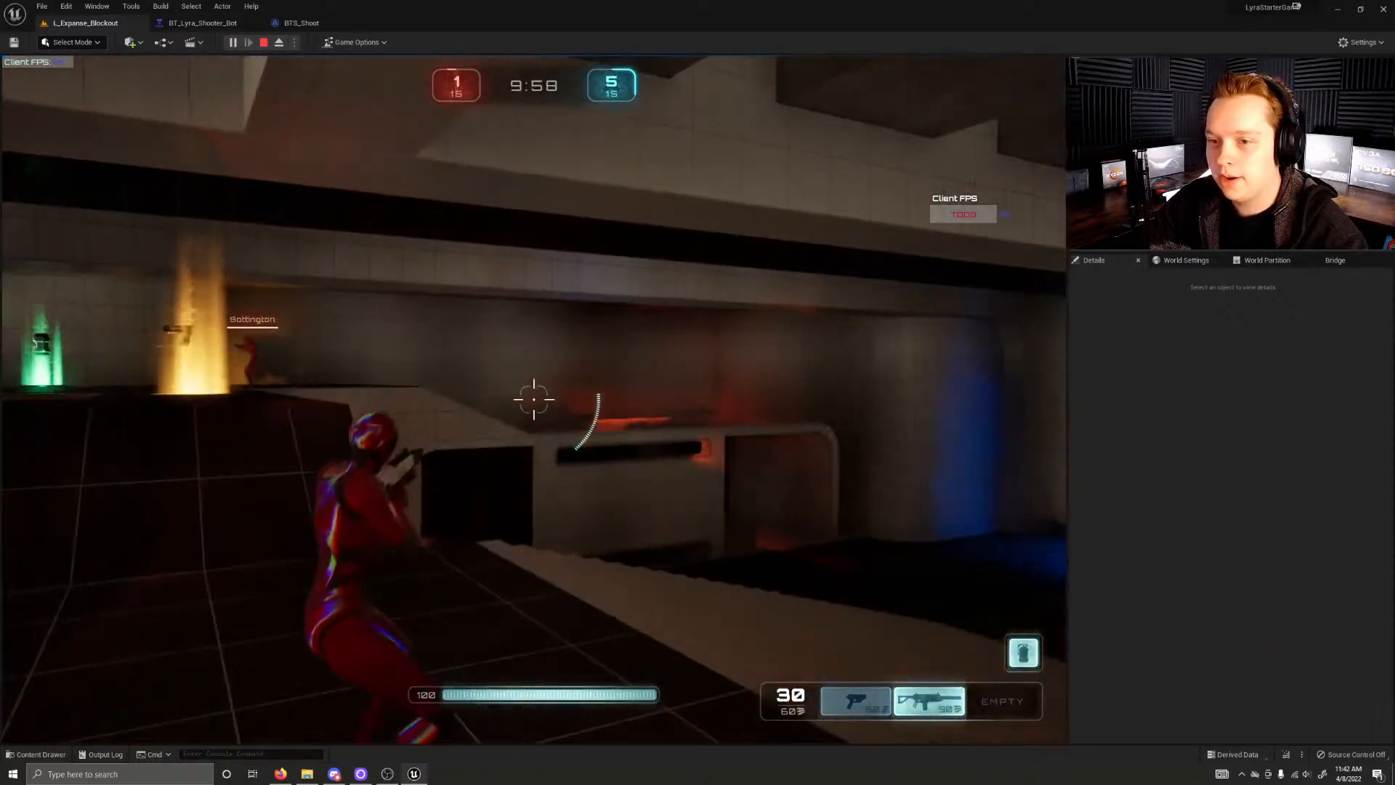
key(w)
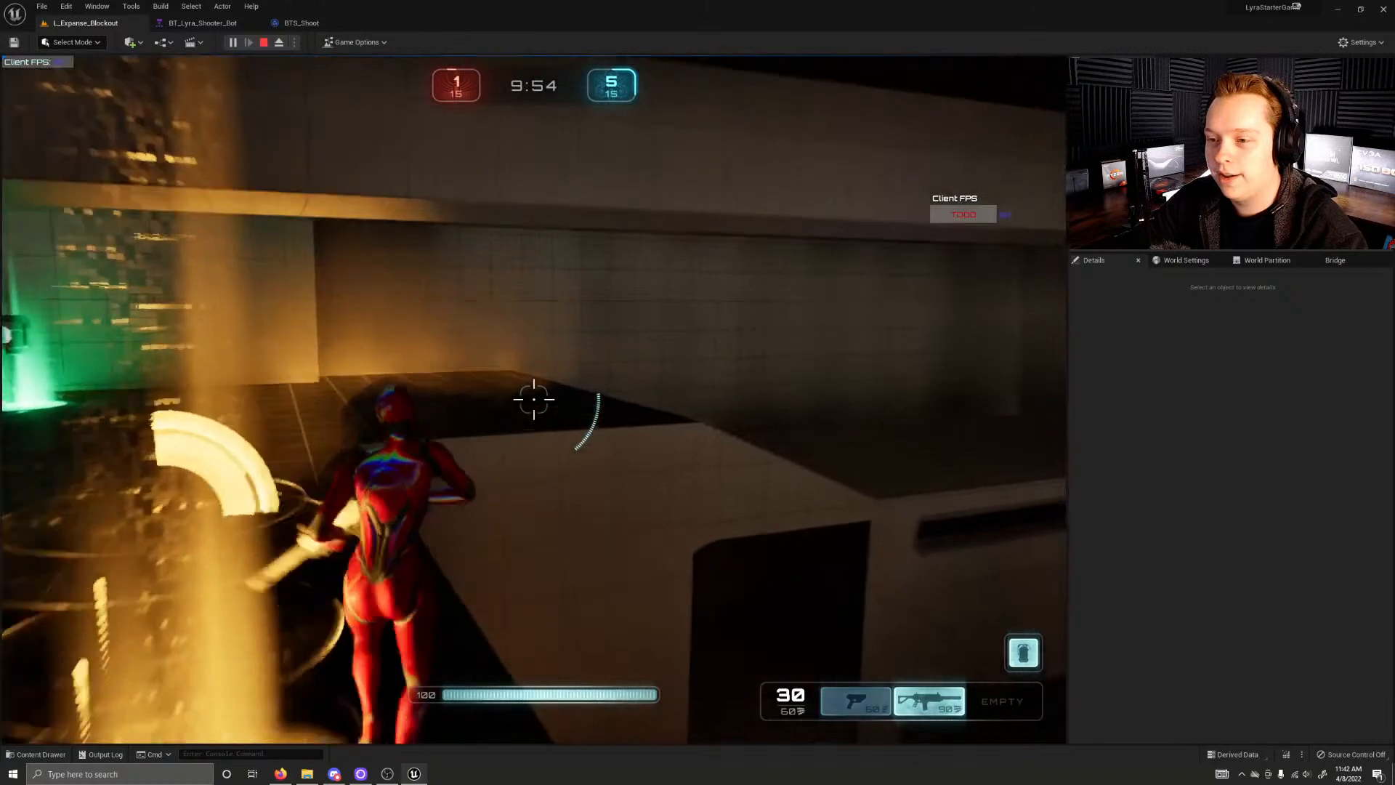
key(w)
key(s)
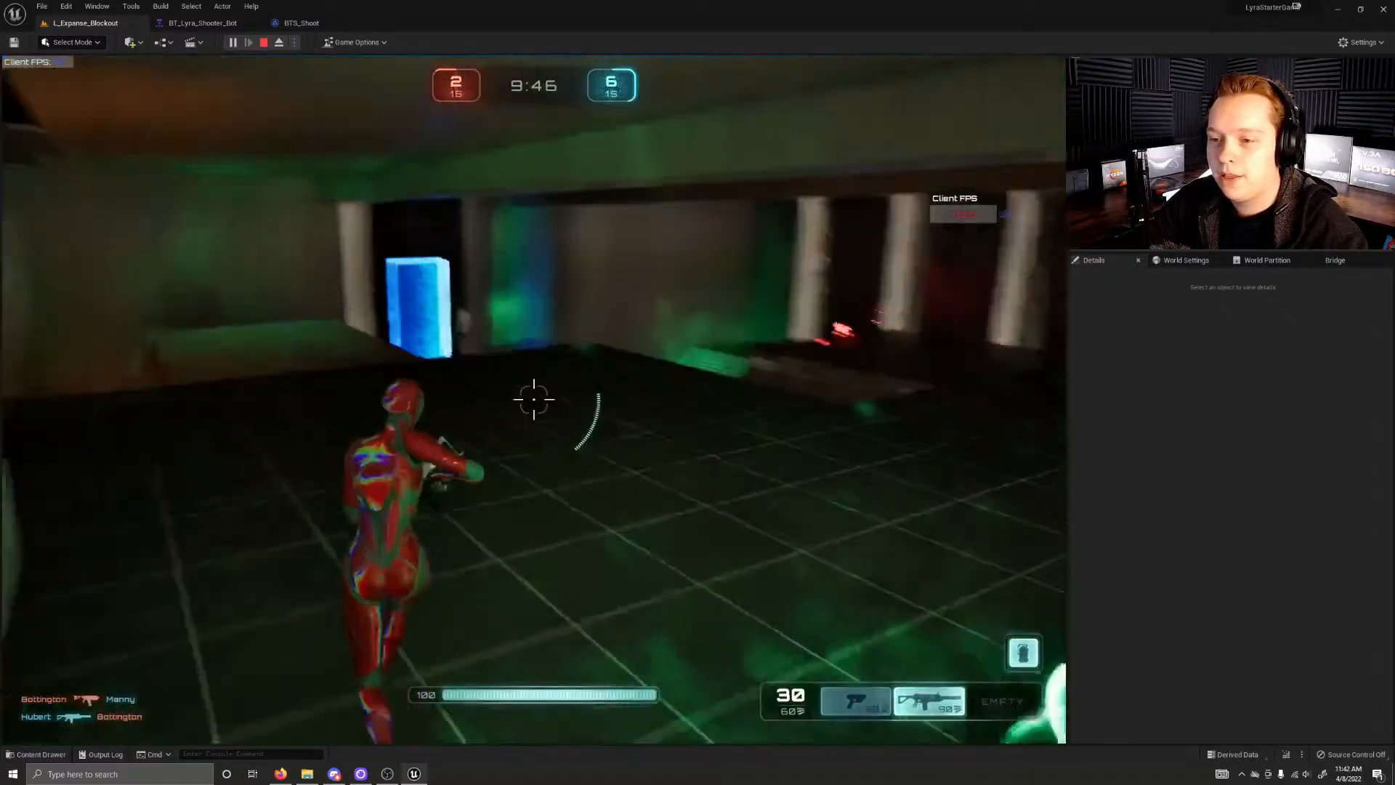
key(w)
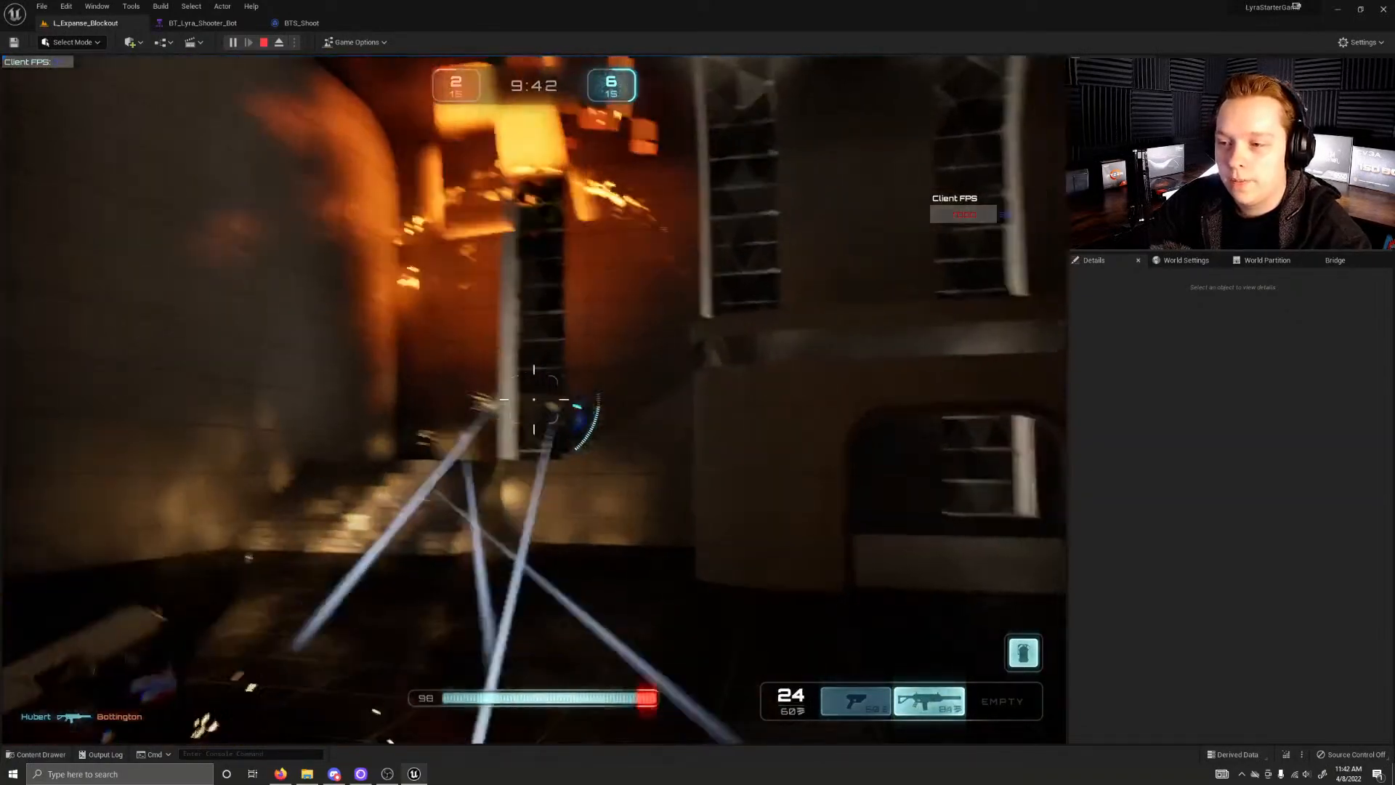
click(534, 399)
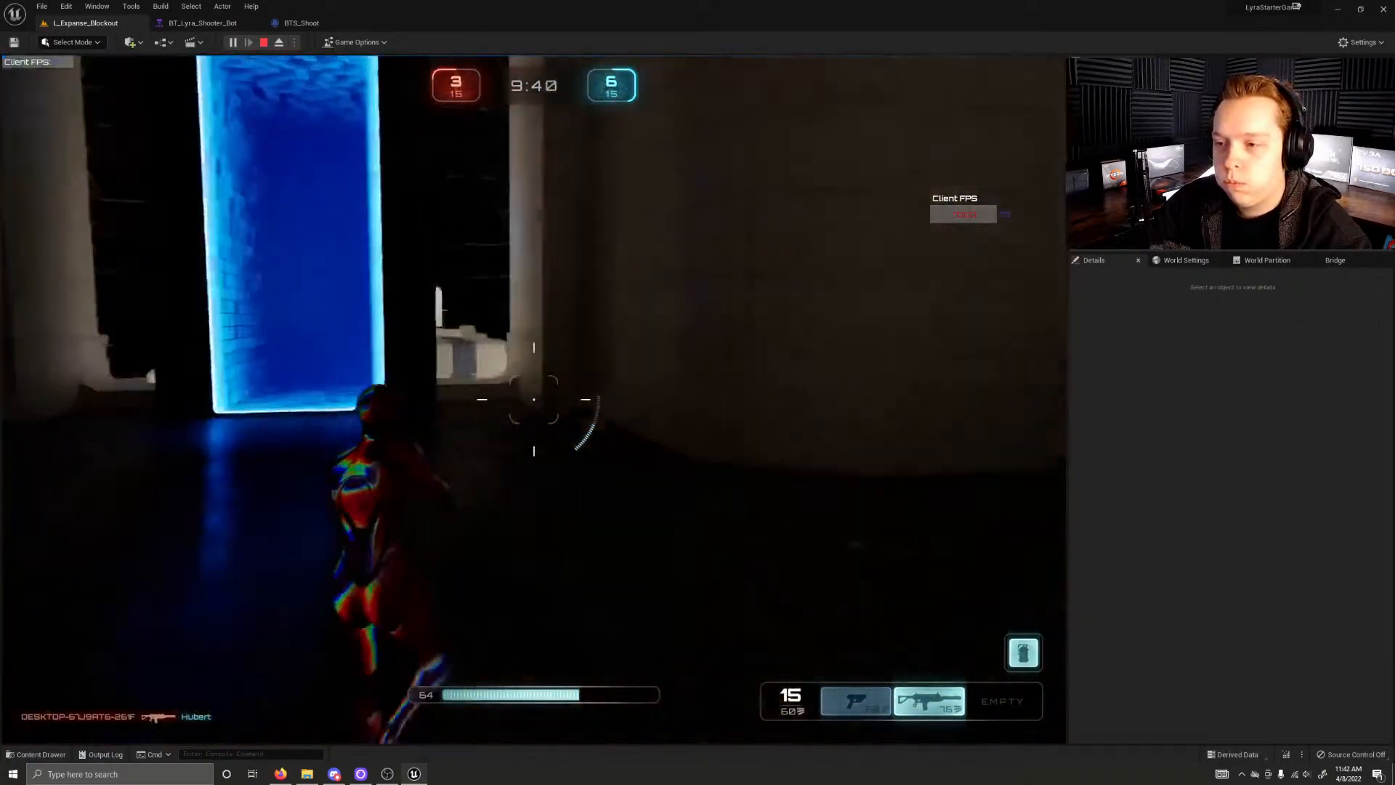
Step: Go through the blue gateway and check the lighting around the tall pillars and in the staircase hall beyond
key(w)
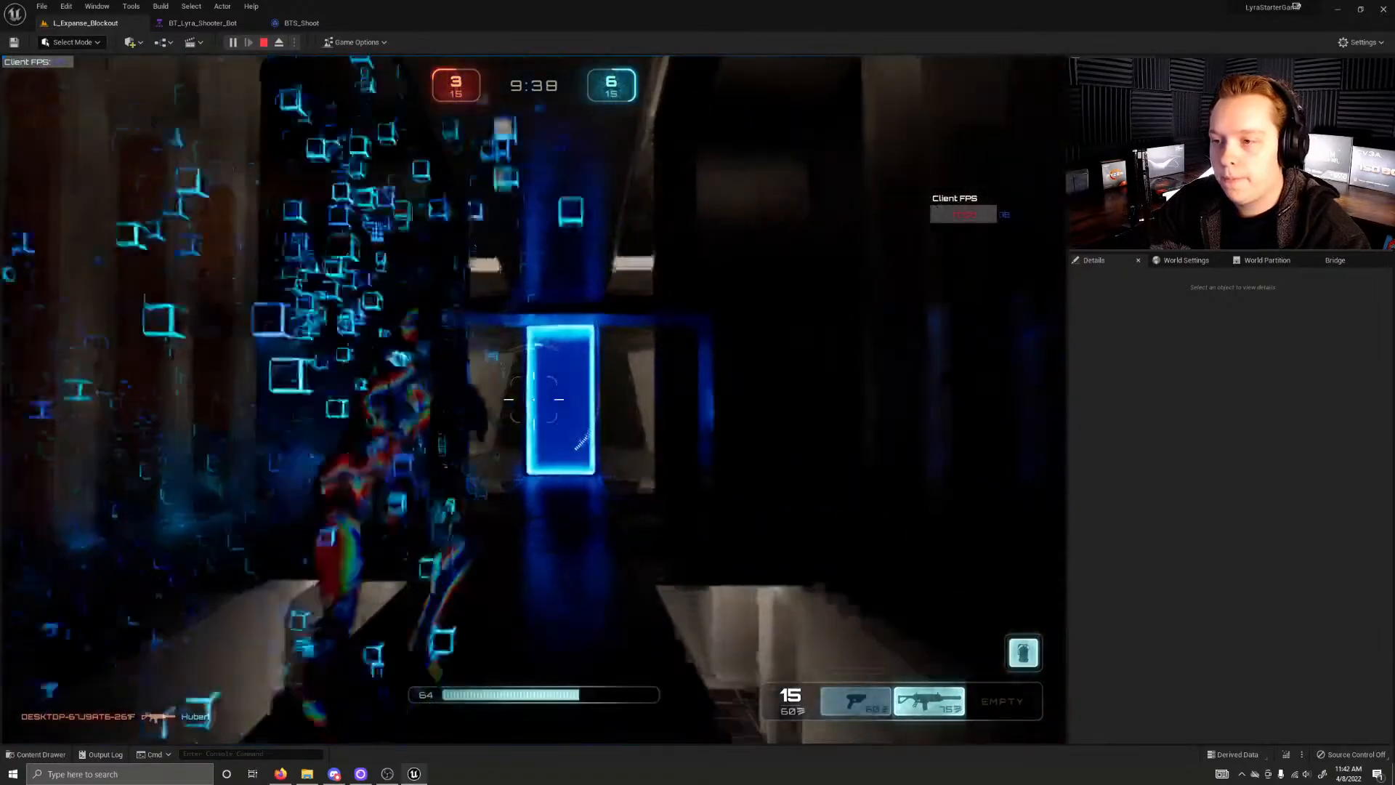
key(w)
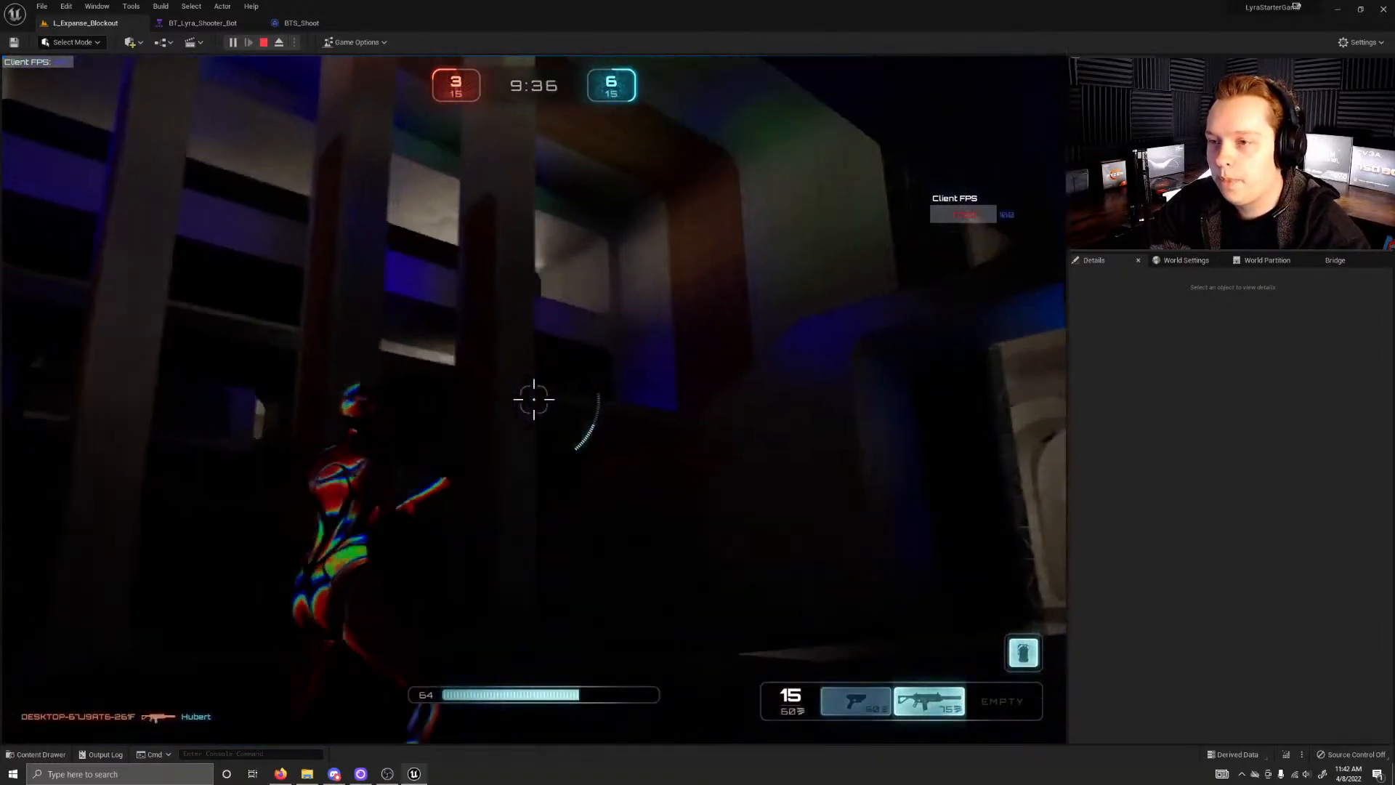
key(s)
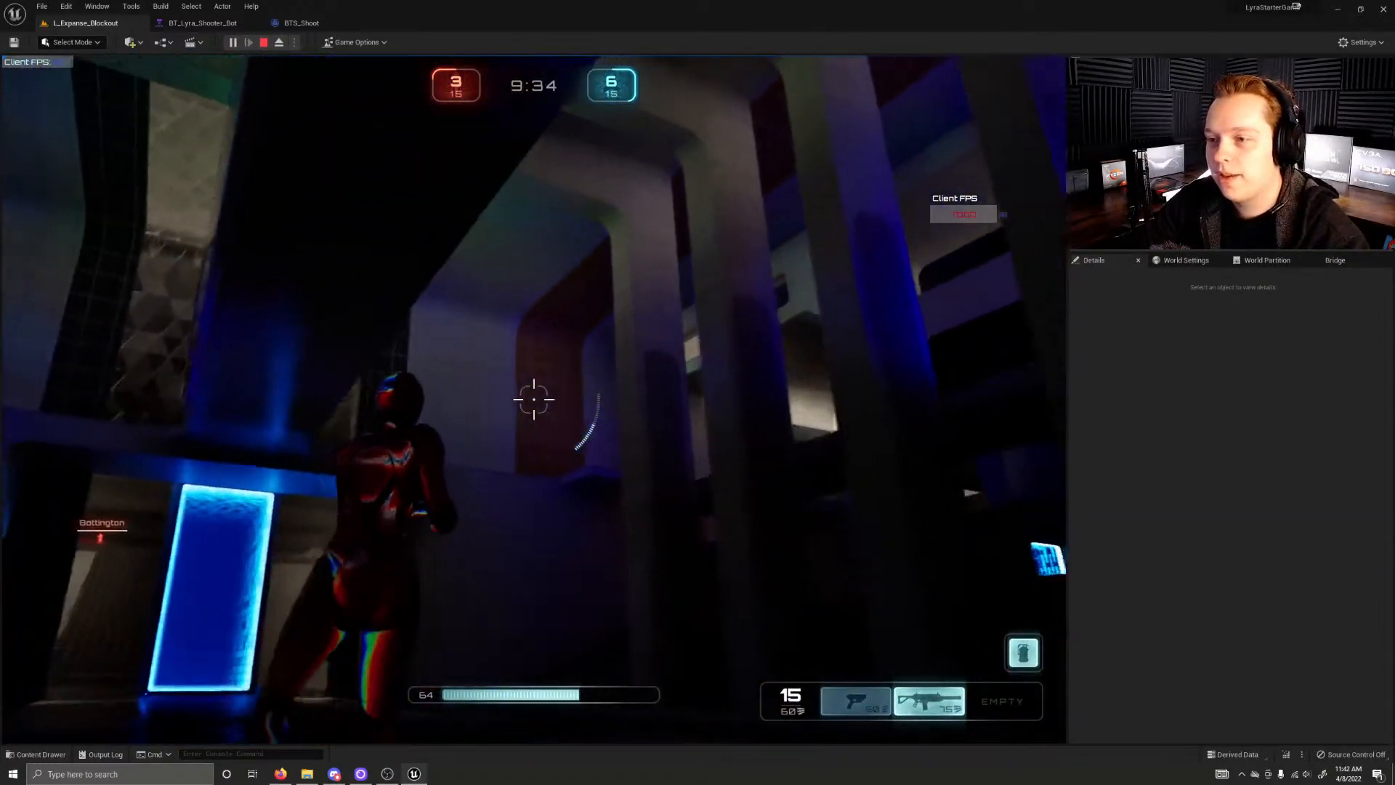
key(w)
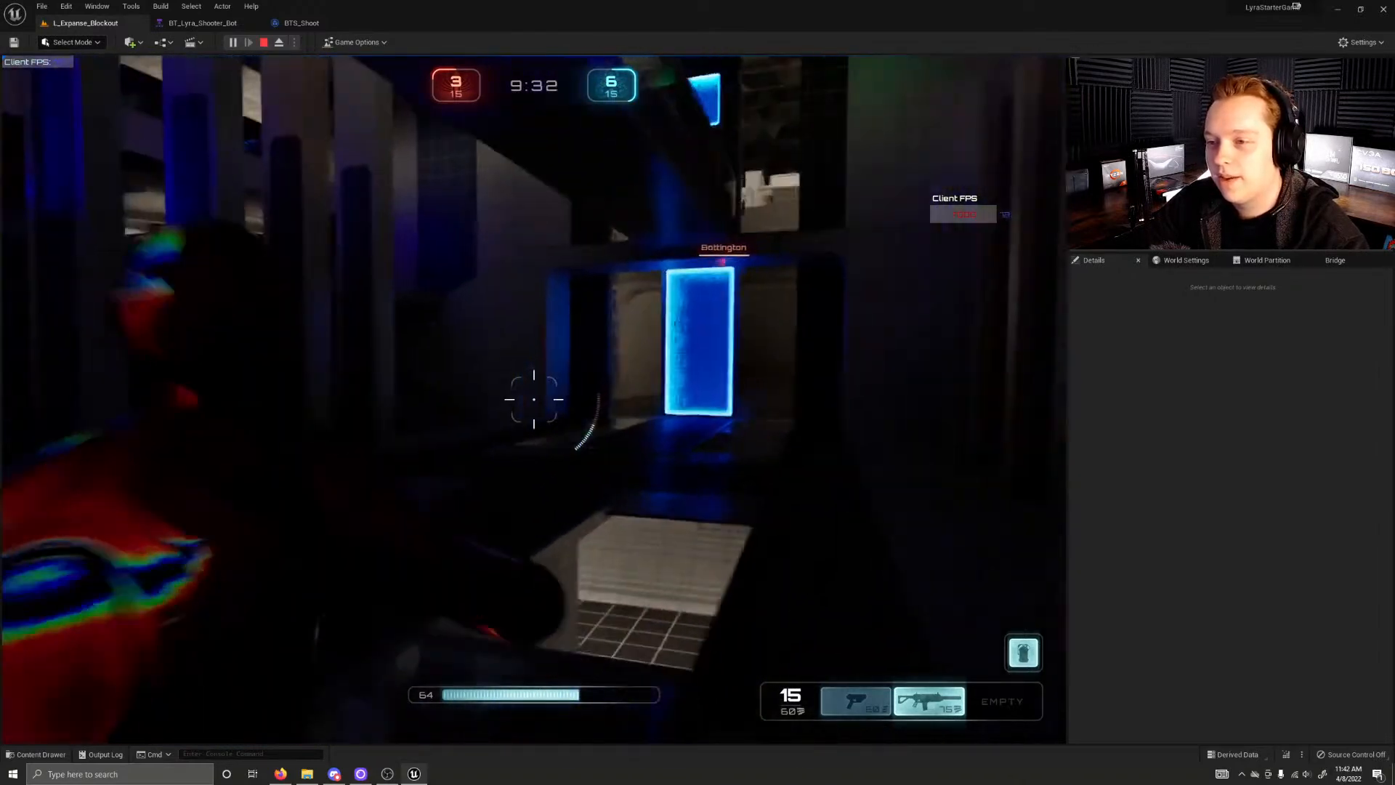
key(w)
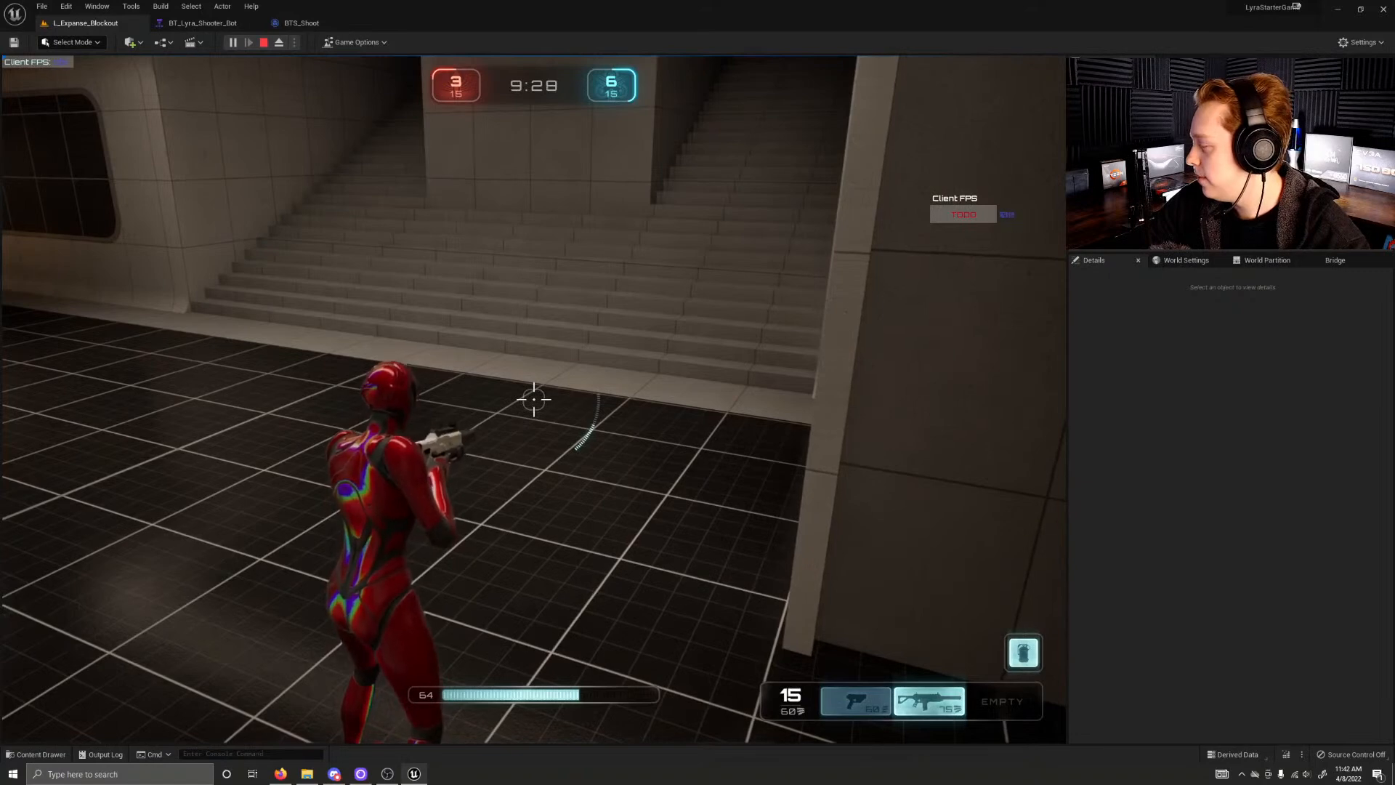
key(w)
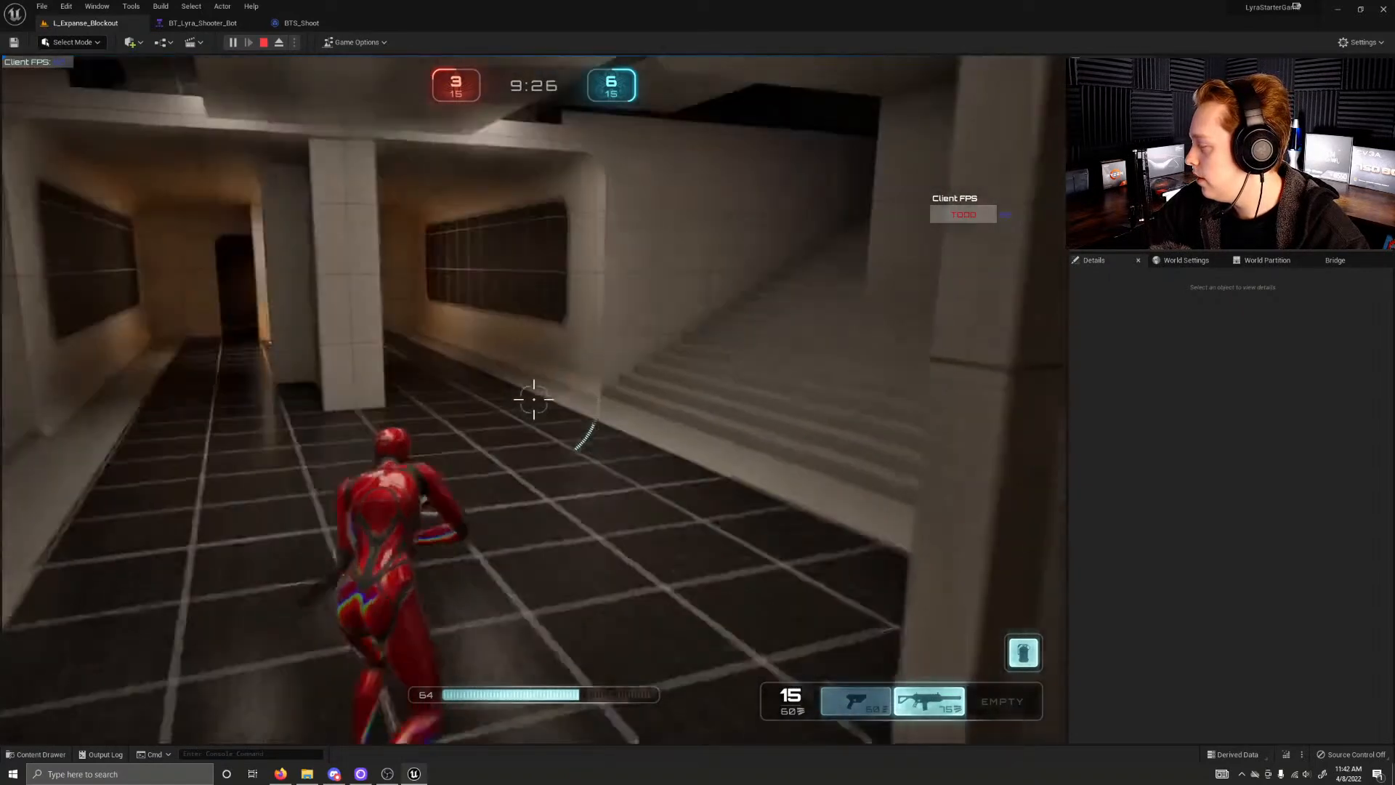
Step: Stop the play session and filter the PostProcessVolume's properties by "global"
key(Escape)
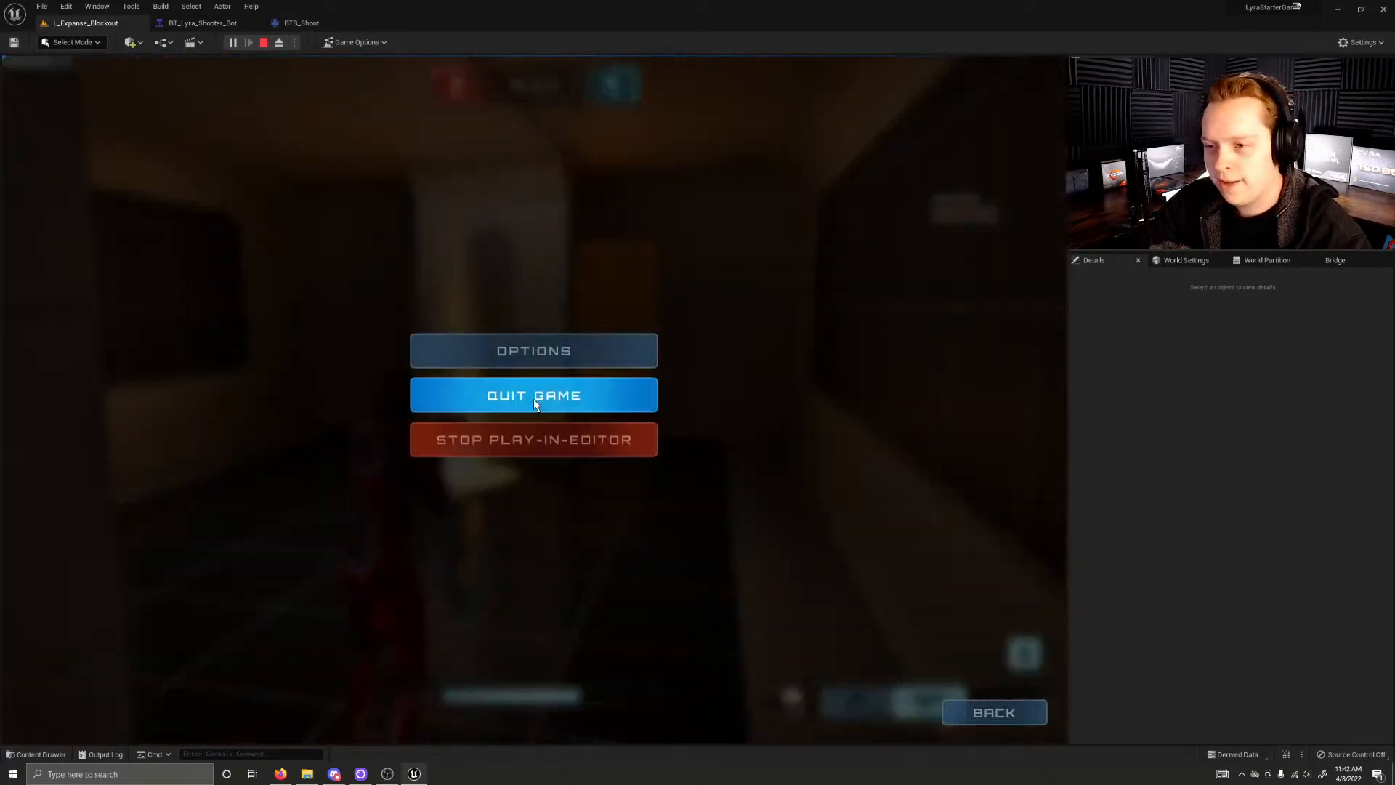
click(521, 440)
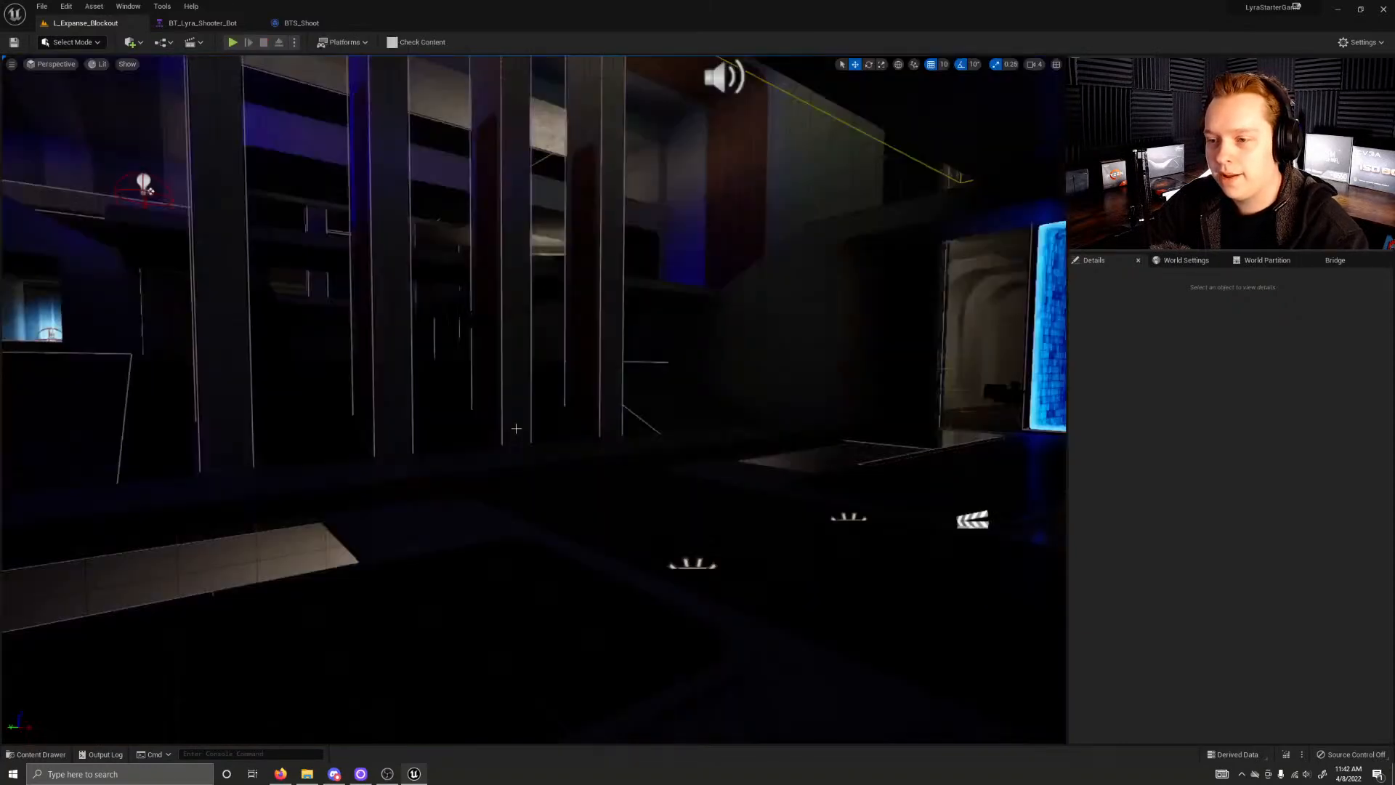
click(1079, 370)
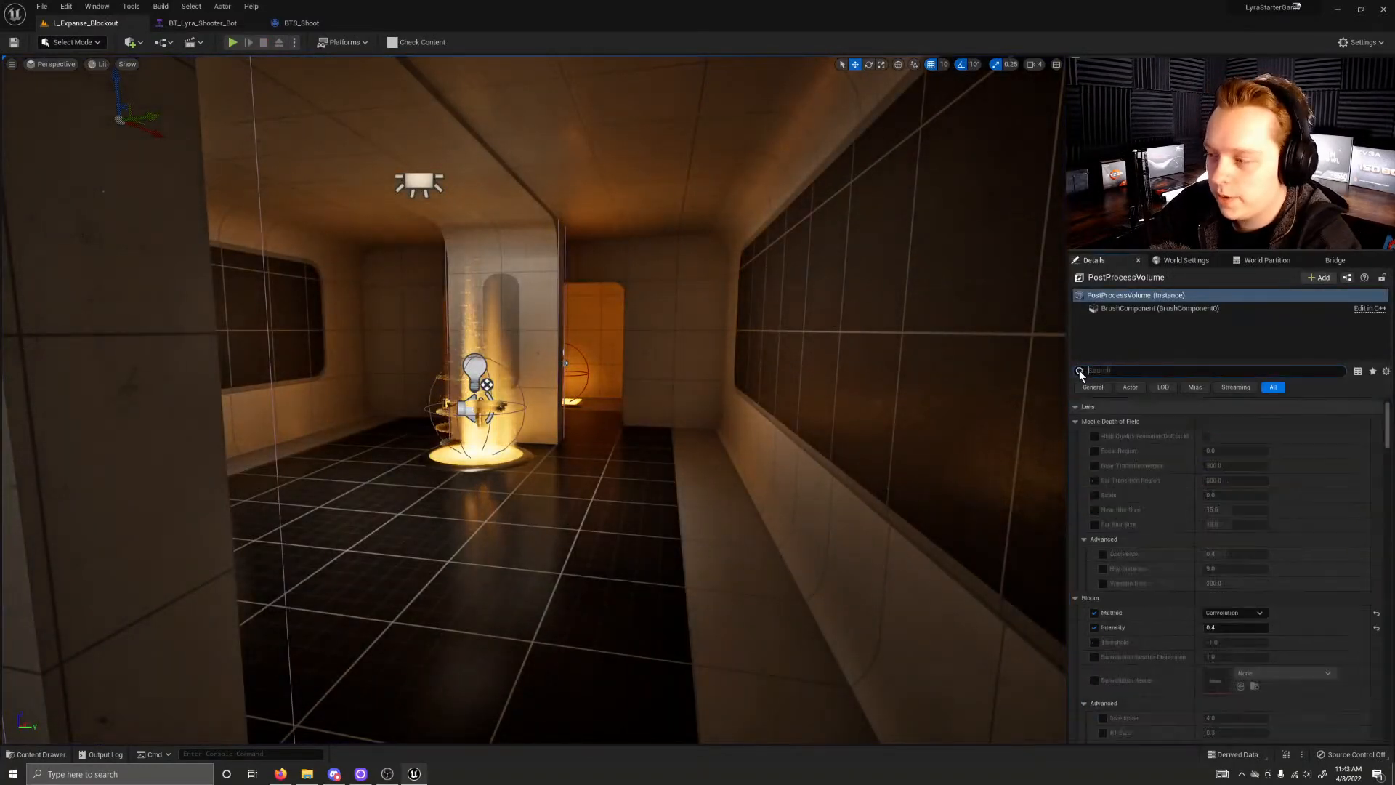
right_drag(799, 378, 698, 389)
key(s)
key(s)
key(w)
key(w)
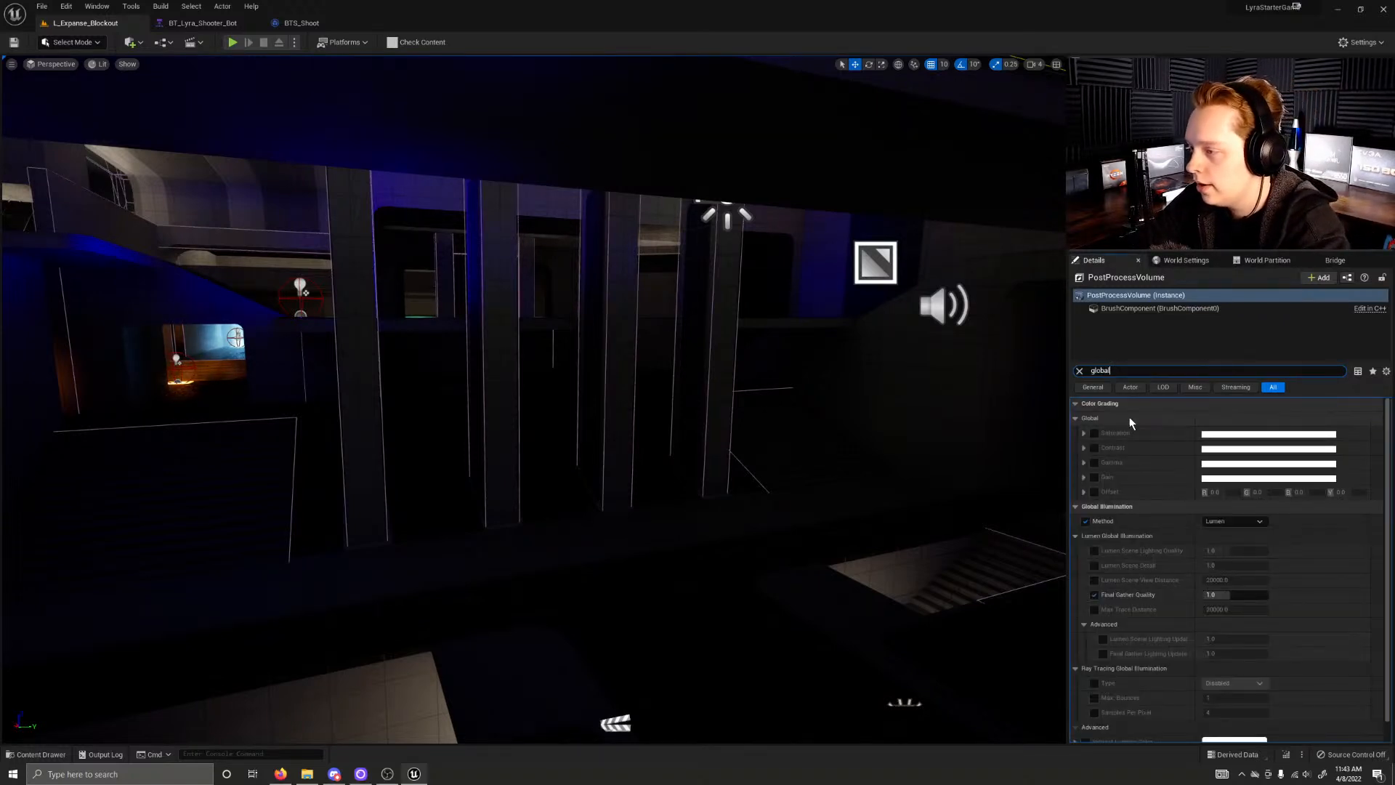
Step: Override the Lumen global illumination with Scene Lighting Quality 2.0, Scene Detail 4.0 and Final Gather Quality 2.0
scroll(1127, 525, down, 1)
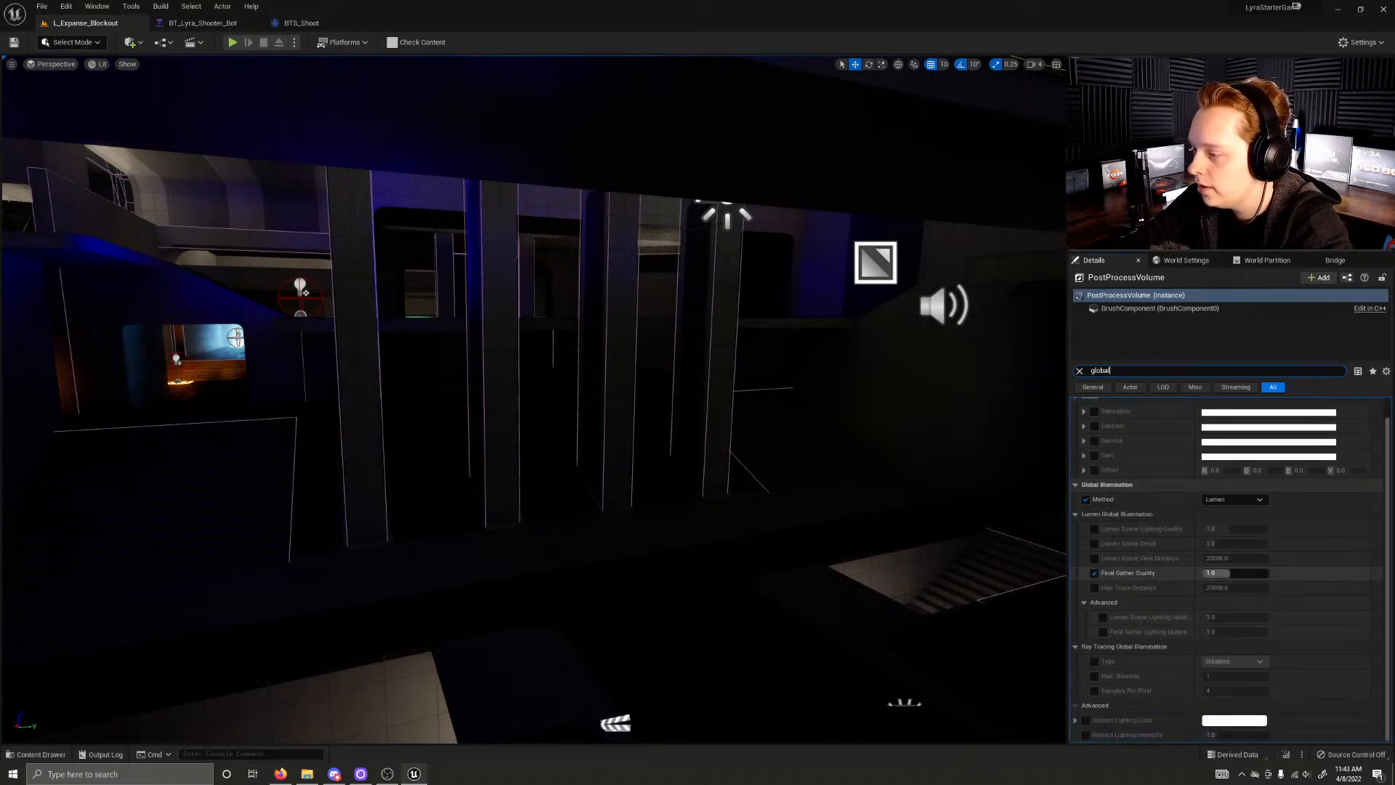
click(1094, 528)
click(1094, 544)
drag(1210, 529, 1245, 544)
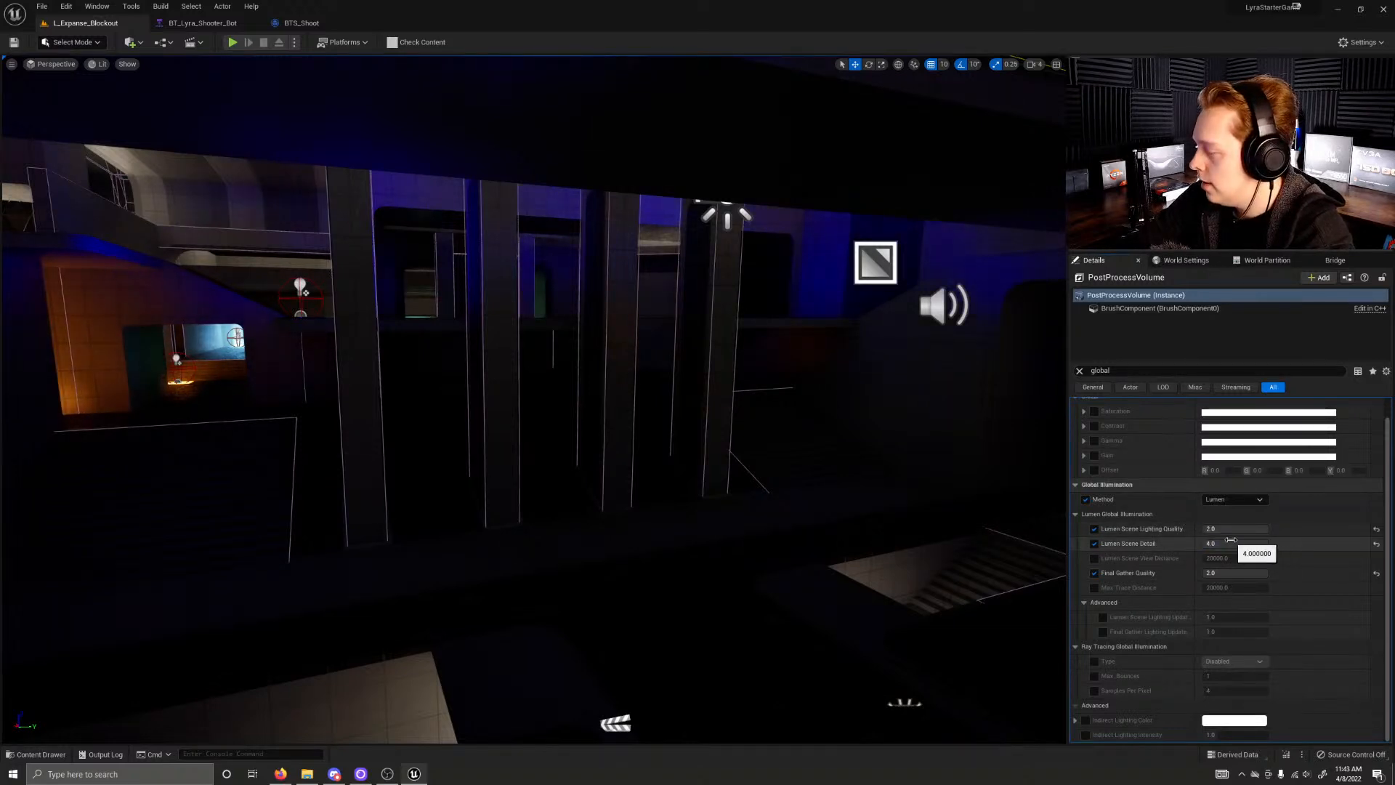
Step: Enable the Lumen Scene Lighting and Final Gather Lighting update speed overrides and set both to 4.0
click(1102, 618)
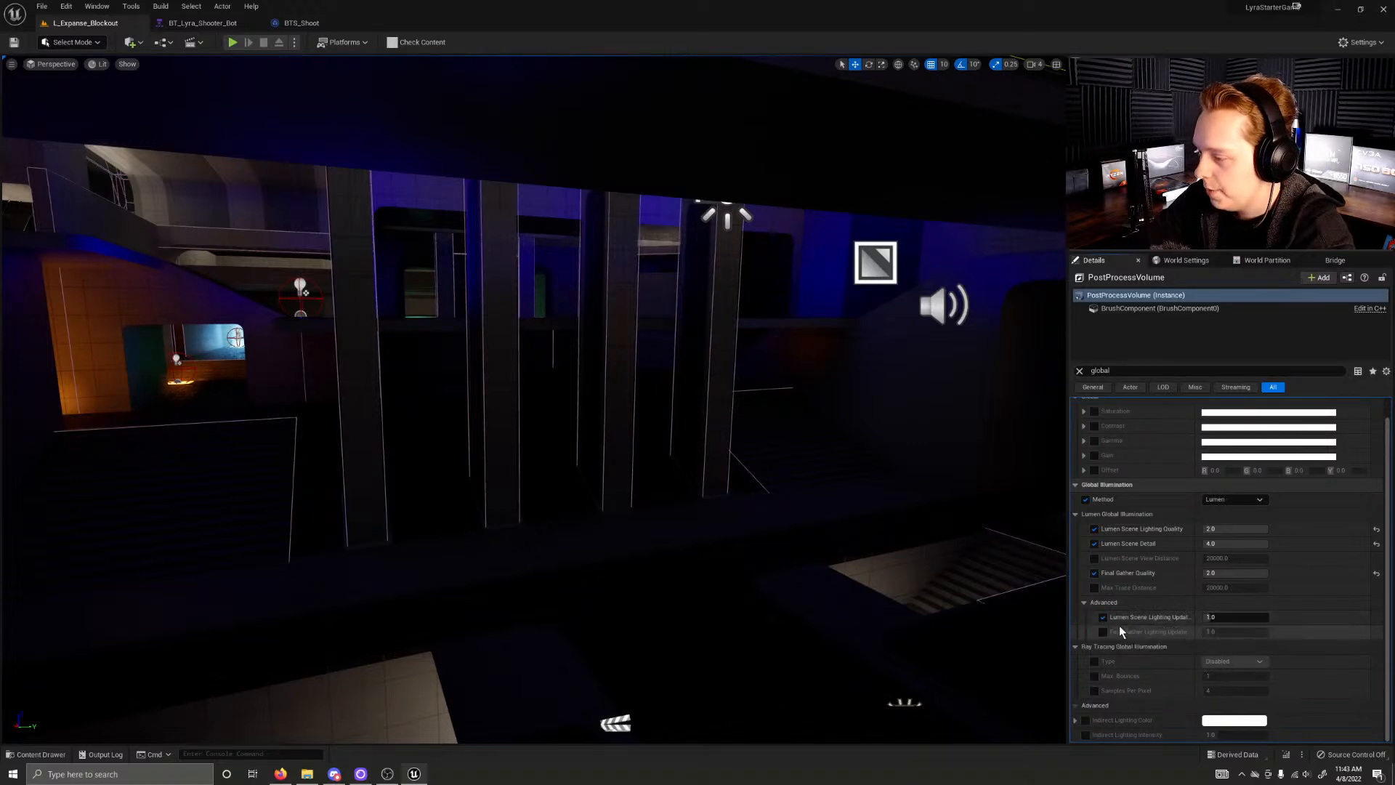
click(1104, 632)
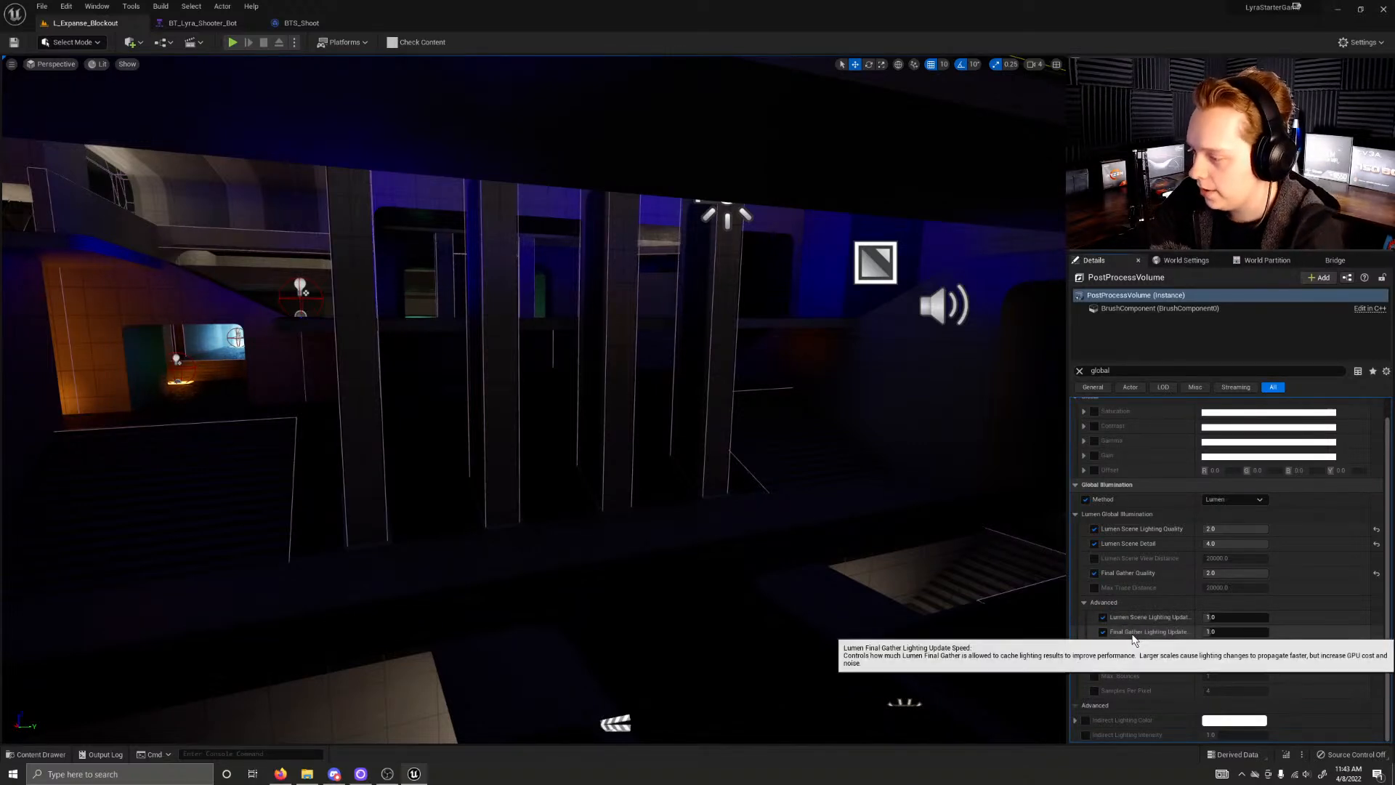
click(1235, 631)
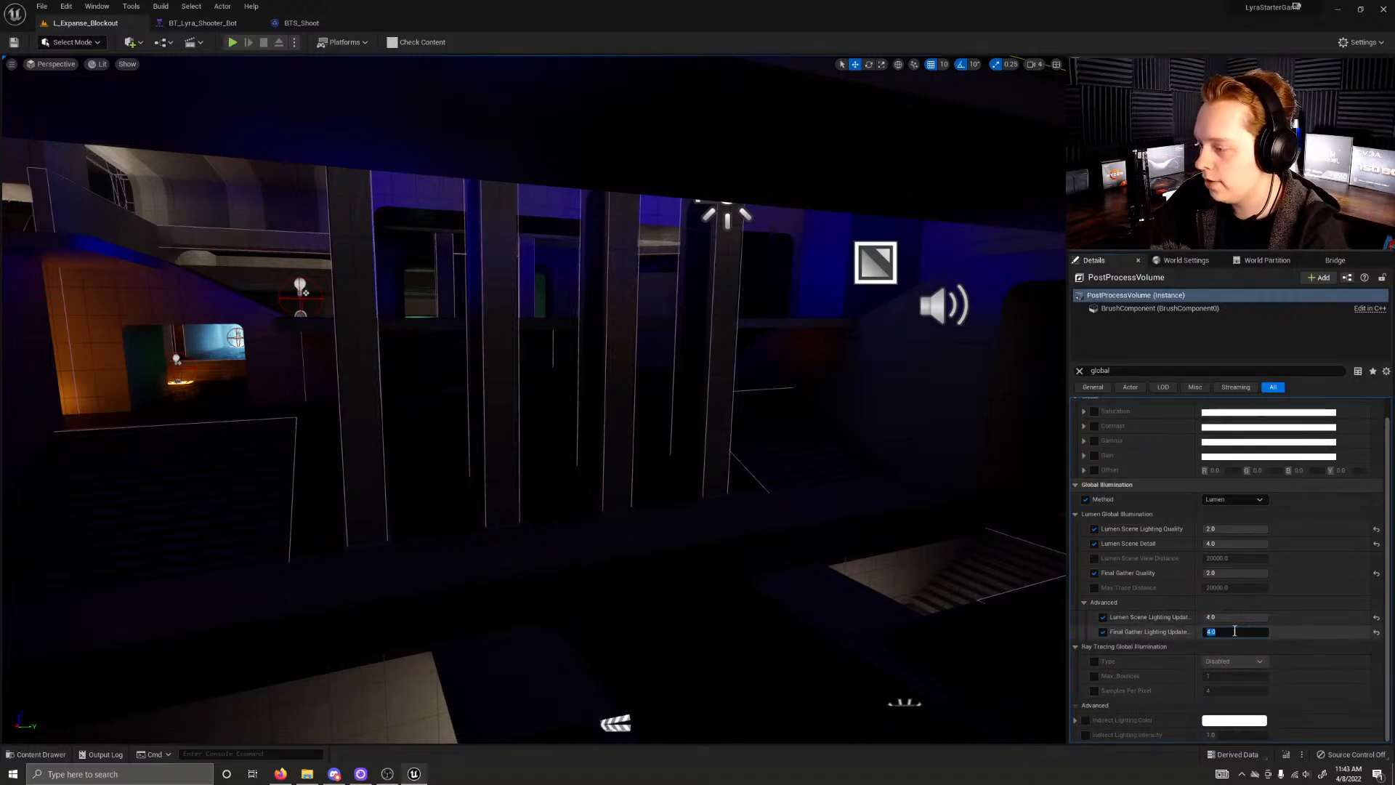
Step: Show the FPS counter in the viewport and start a new play session in the level
click(353, 318)
click(251, 185)
right_drag(252, 185, 167, 147)
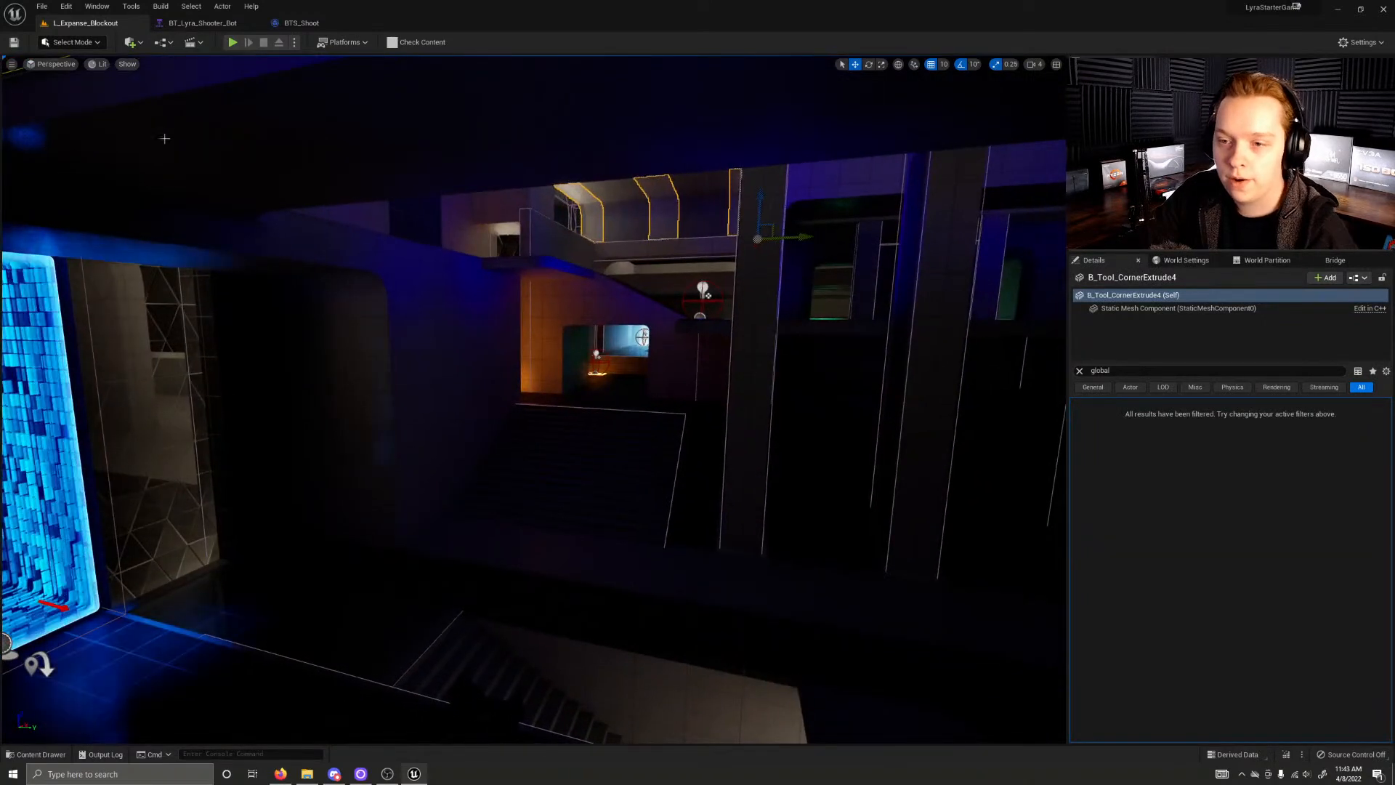
click(10, 65)
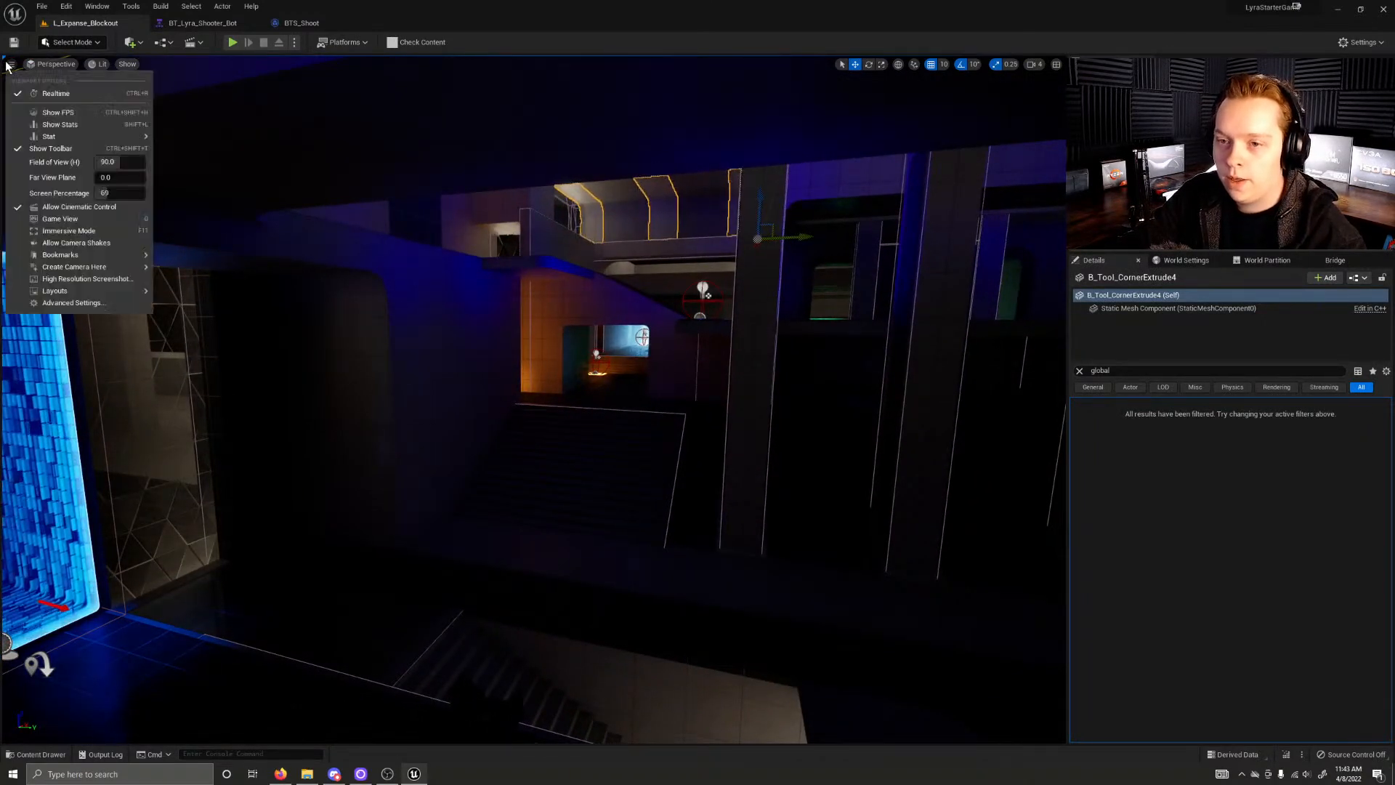
click(63, 113)
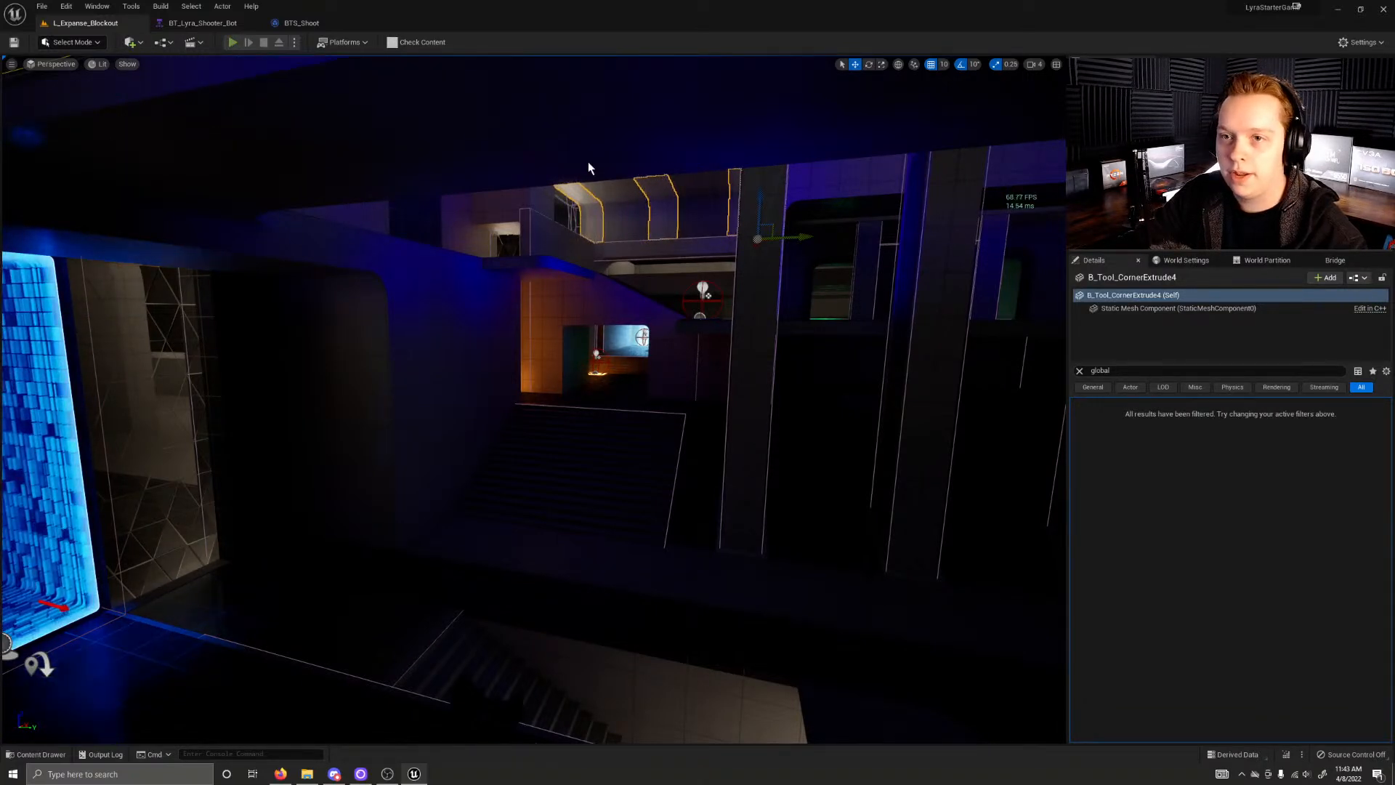
key(alt+p)
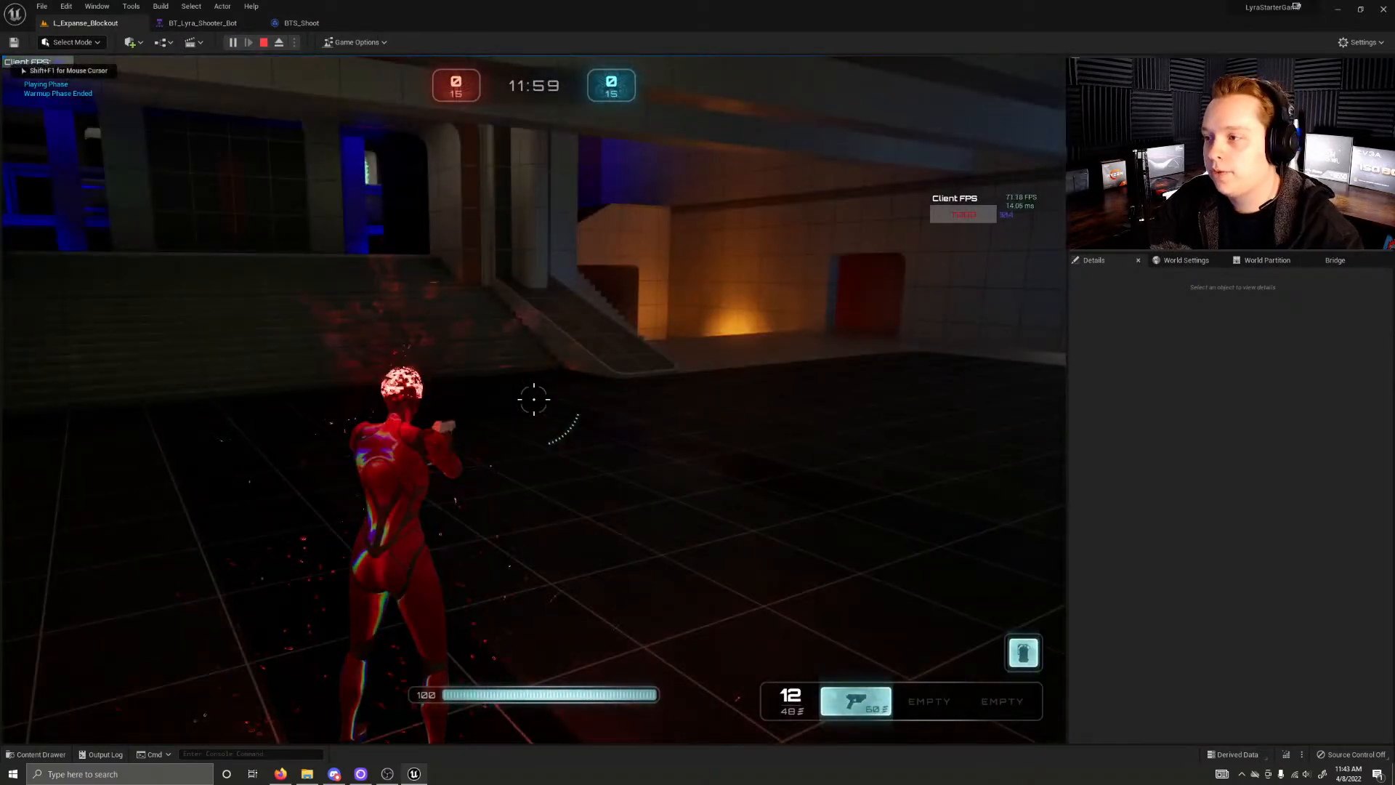
Step: Run the character through the dark rooms past the blue-lit and green-lit pickups to check the Lumen lighting in play
key(w)
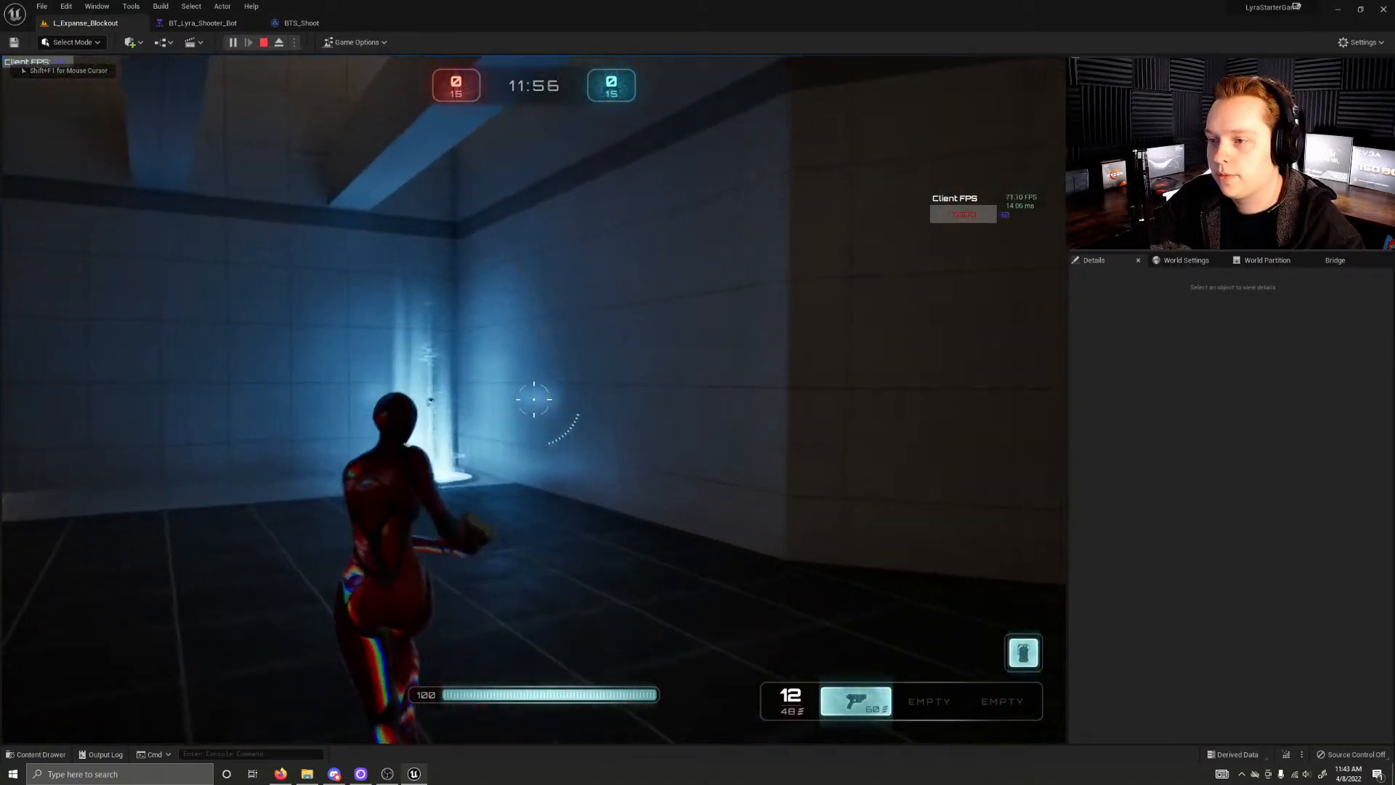
key(w)
key(a)
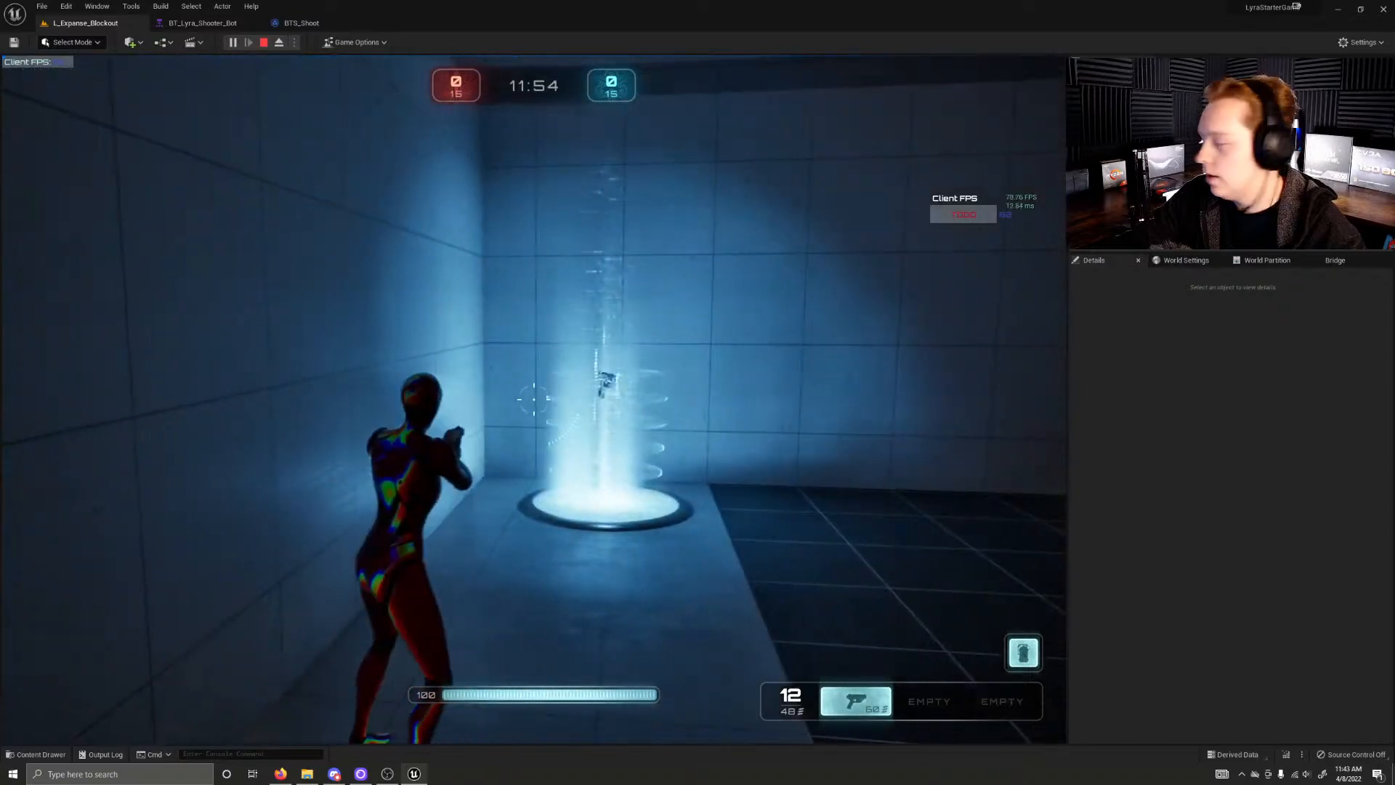
key(w)
key(w)
key(w)
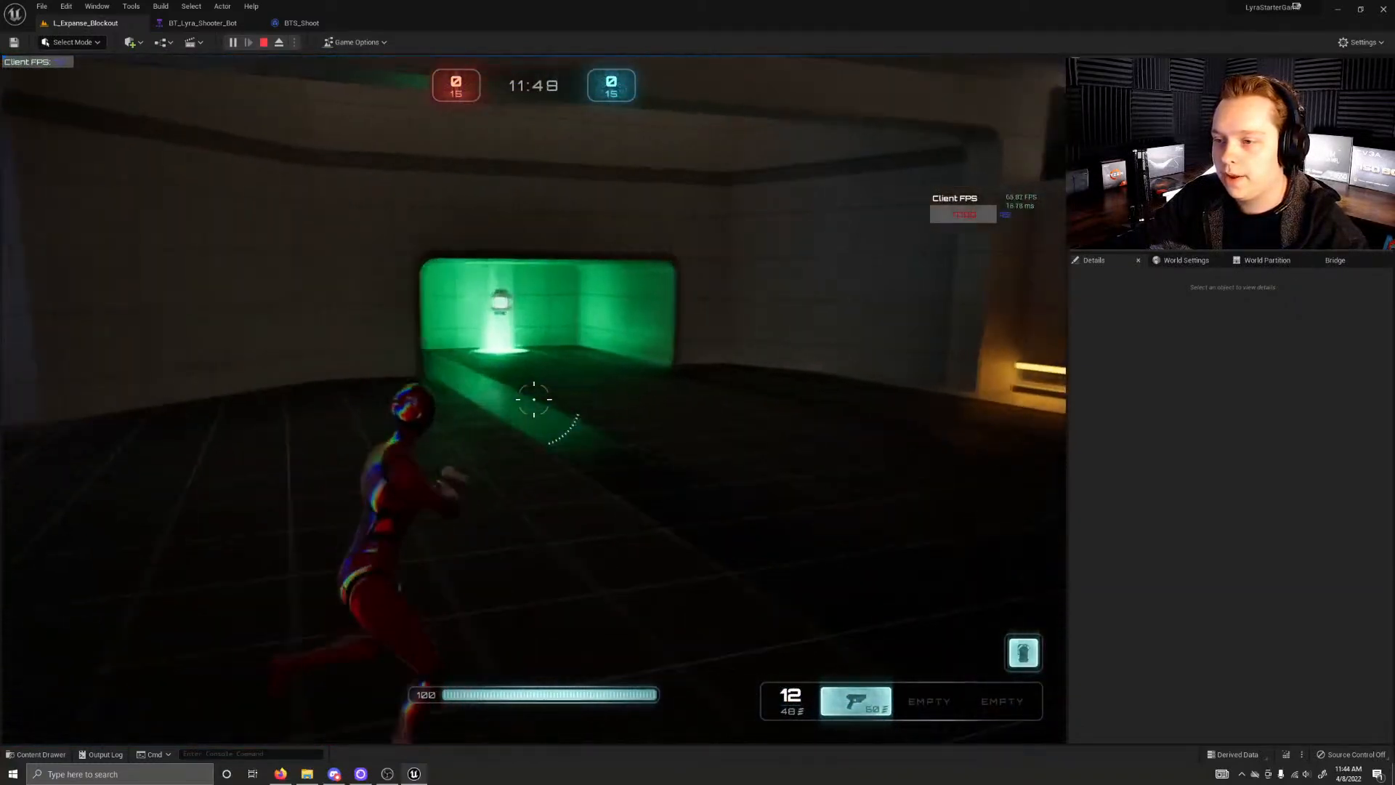
key(w)
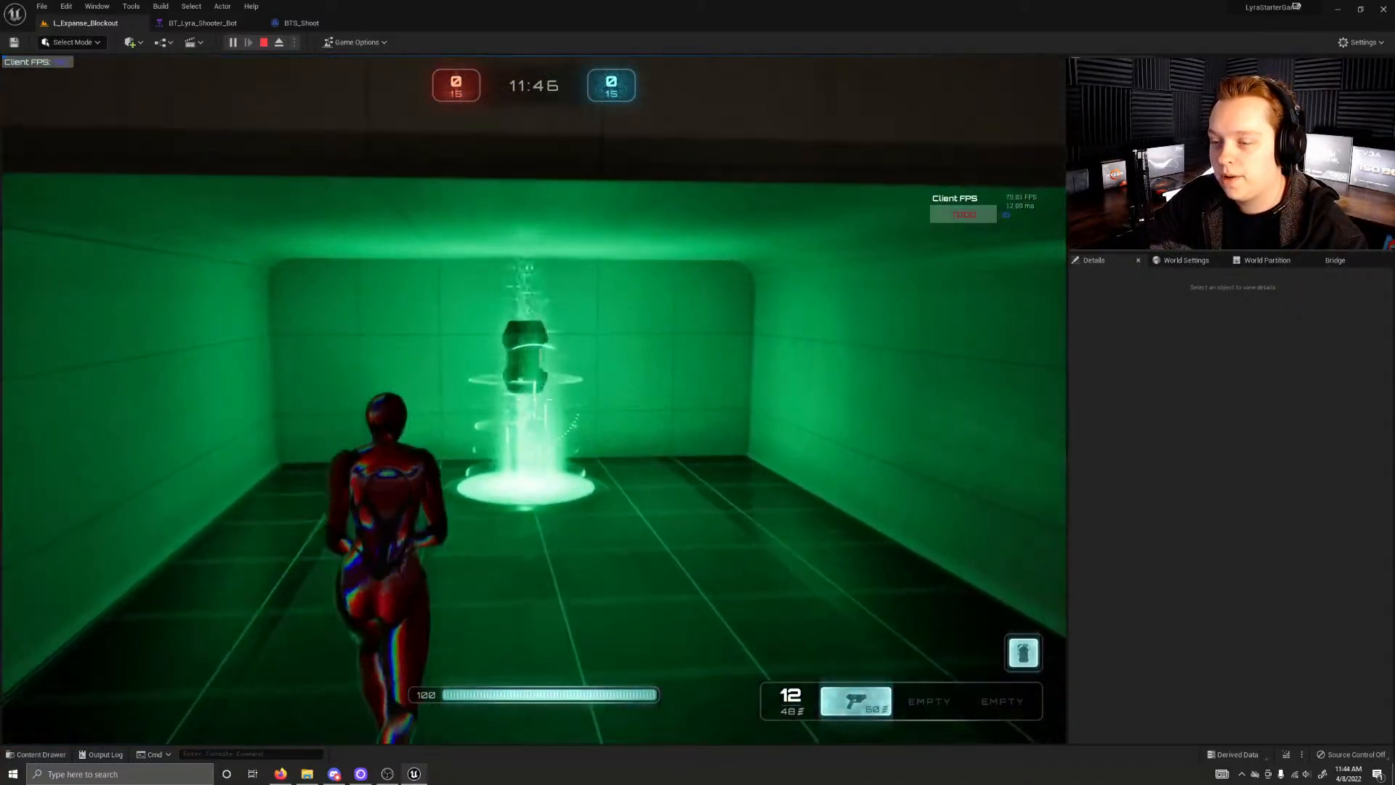
key(w)
key(w)
Step: Cross the blue-lit upper hall past the glowing hexagonal pad and teleporter to examine its lighting
key(w)
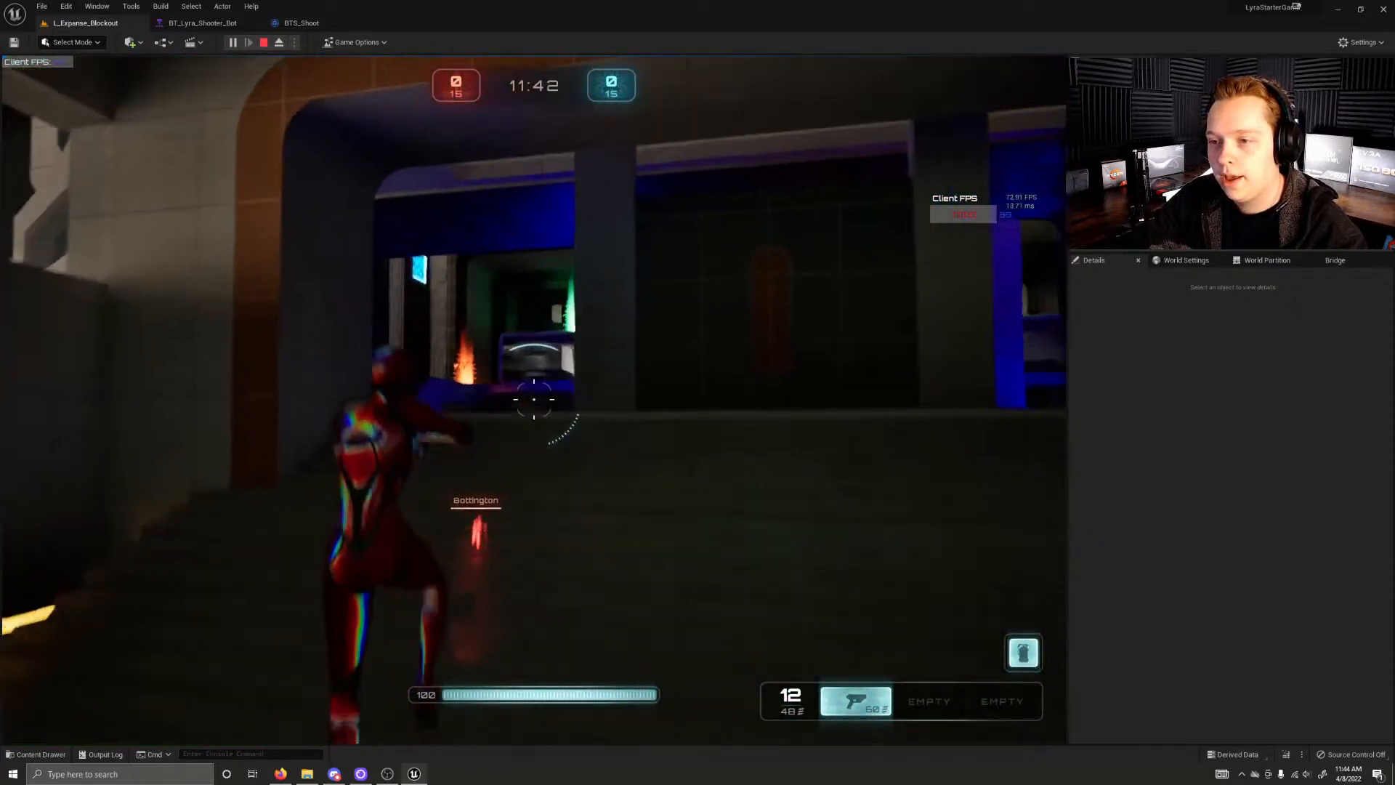
key(w)
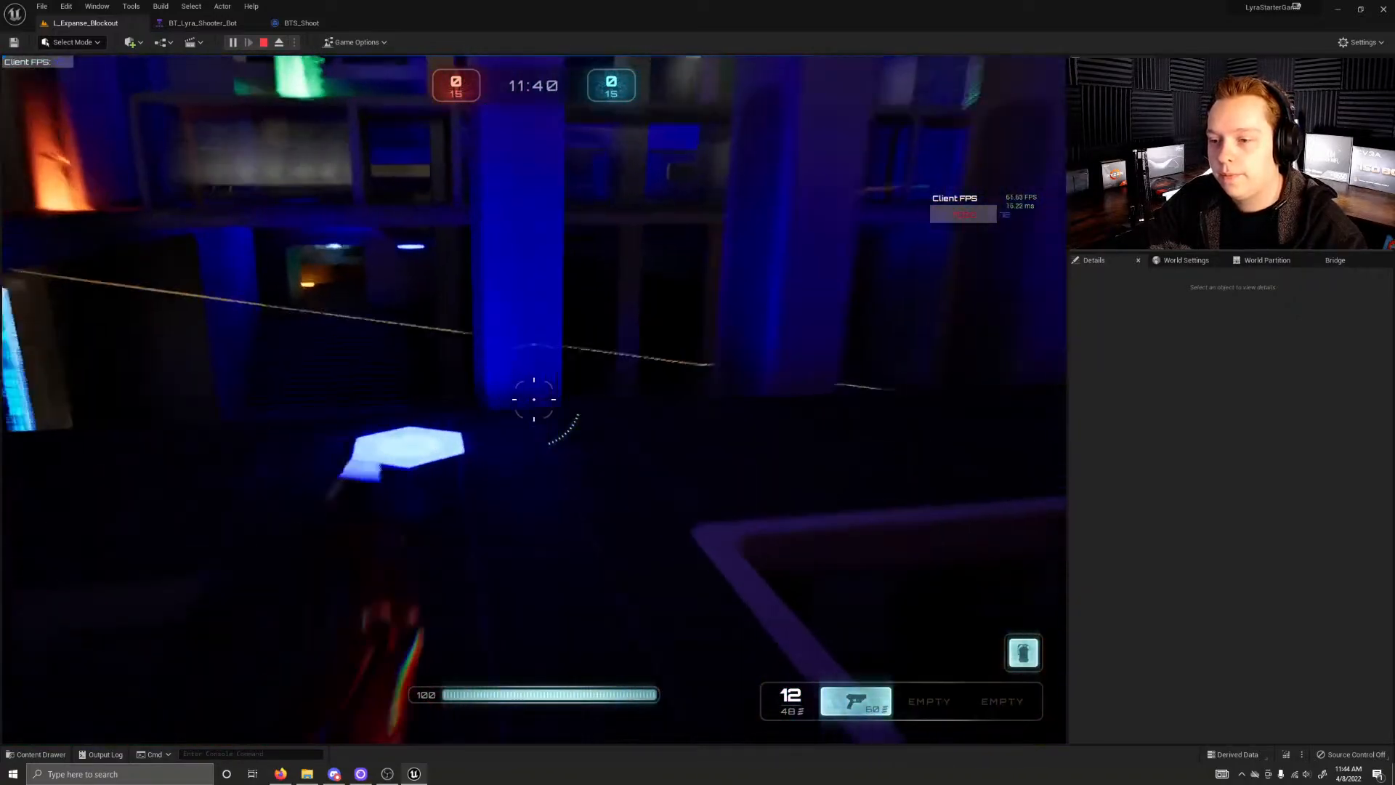
key(w)
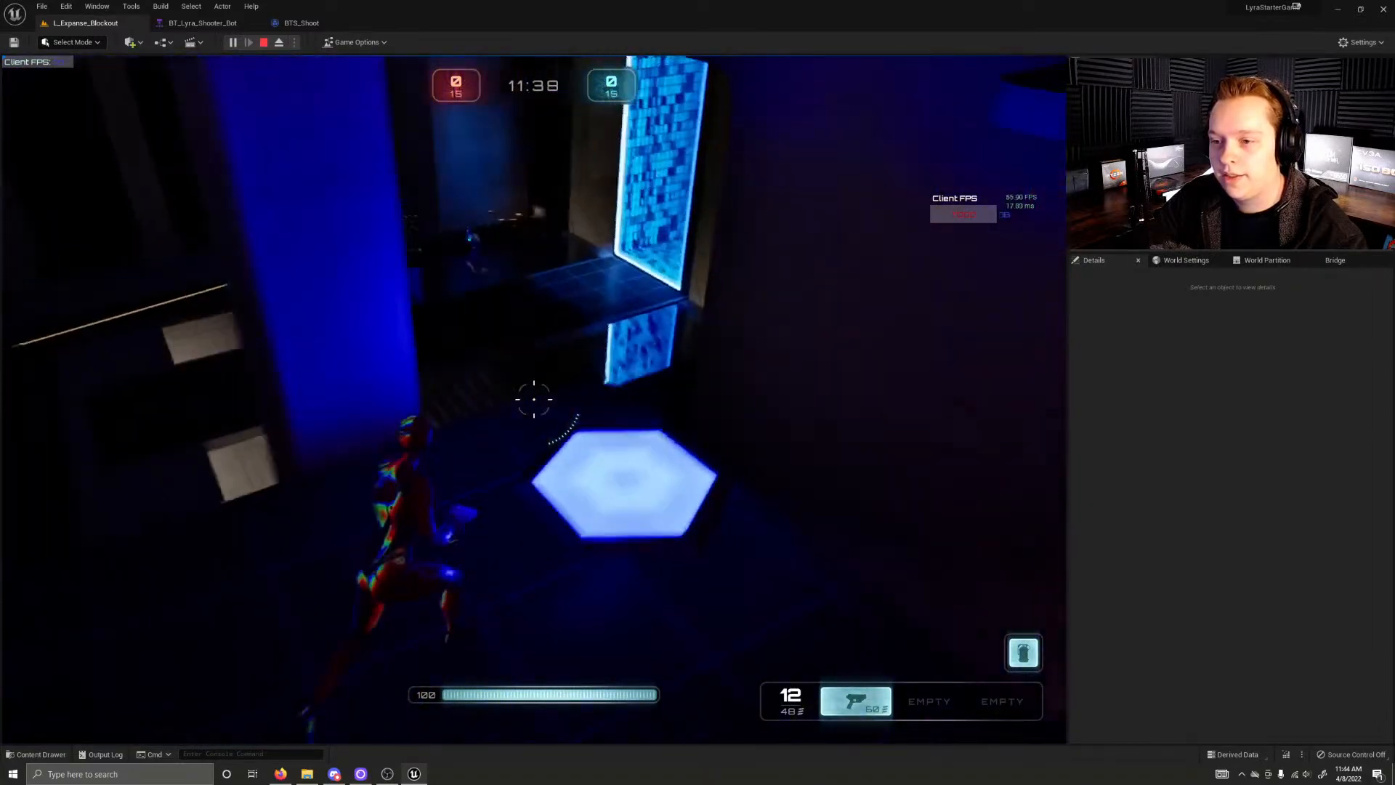
key(w)
click(534, 399)
click(534, 399)
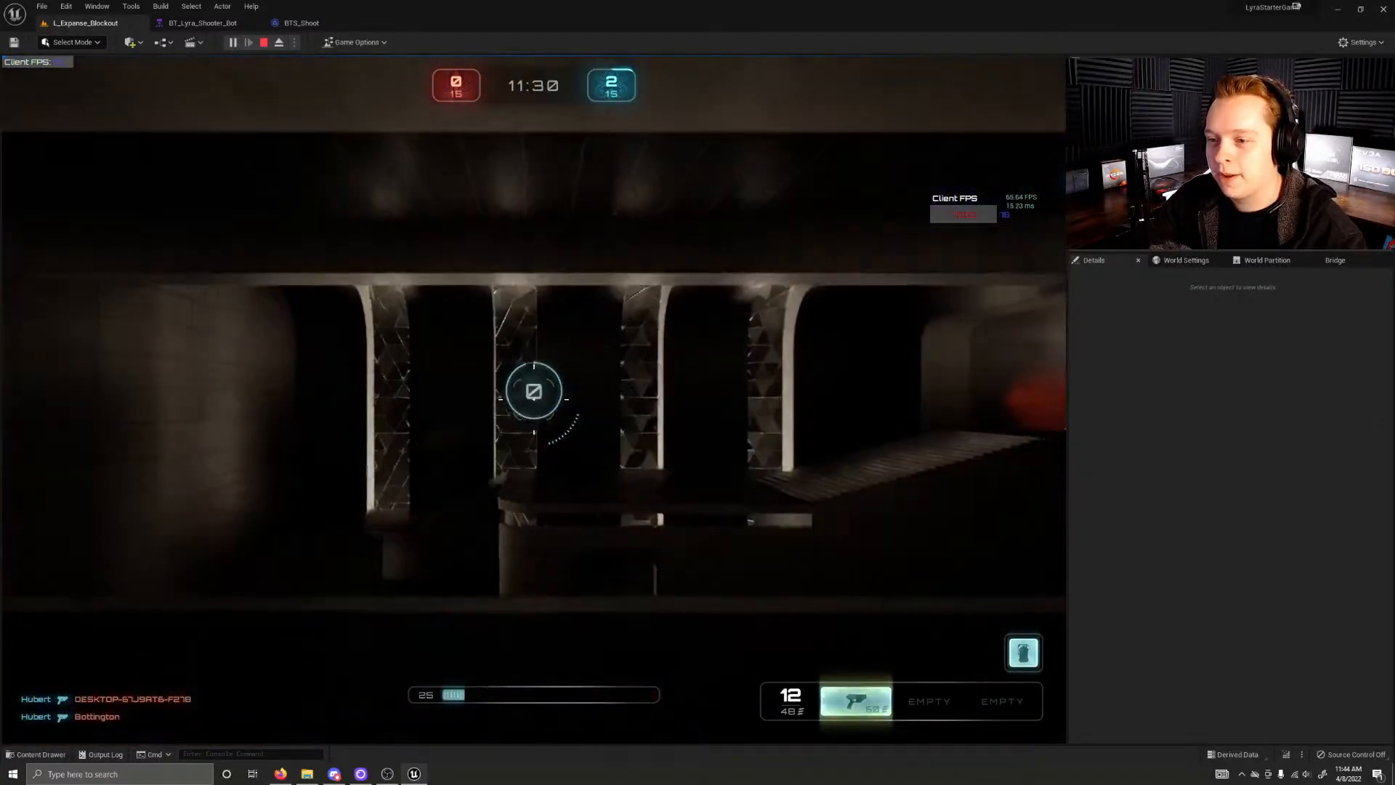
Step: Run from the respawn point past the green, yellow and red pickups to inspect their light on nearby walls
key(w)
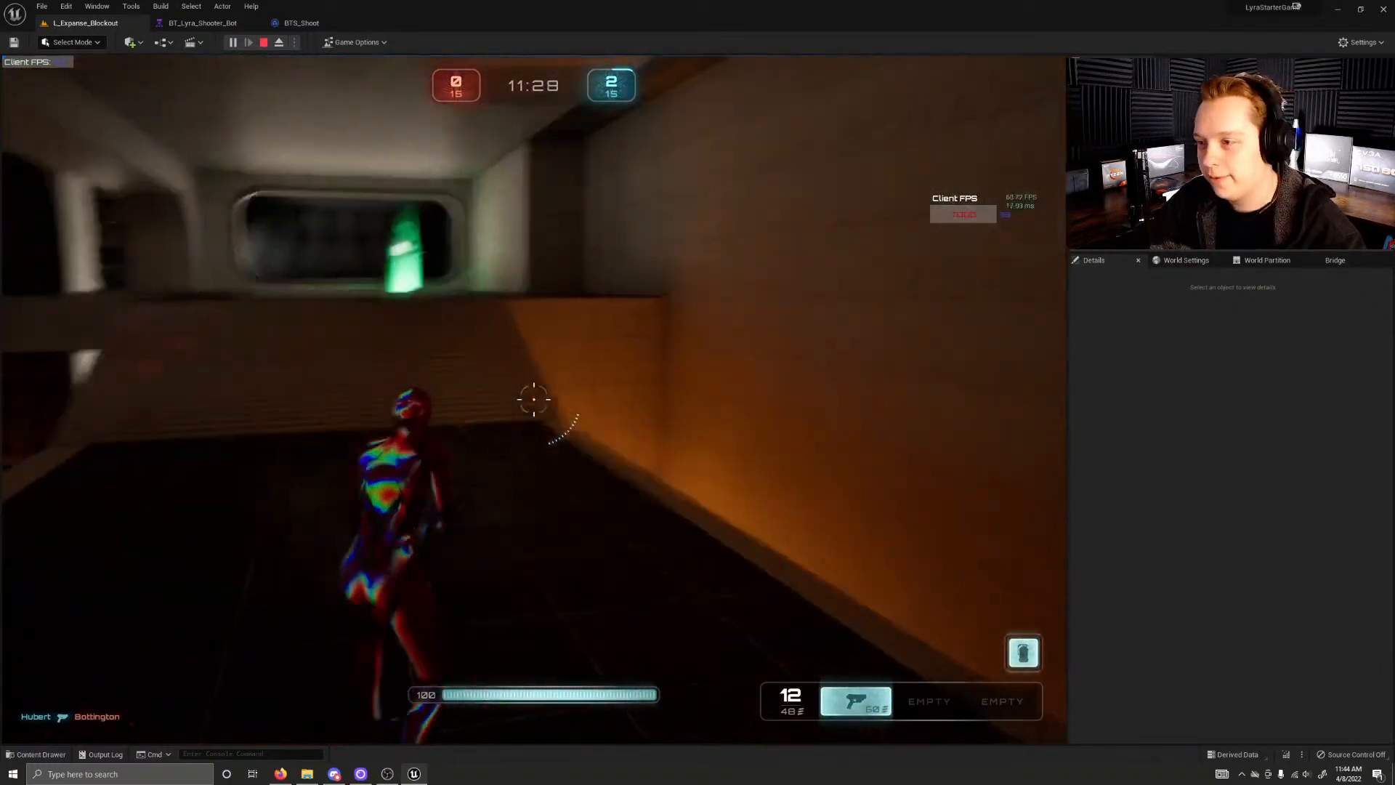
key(space)
key(w)
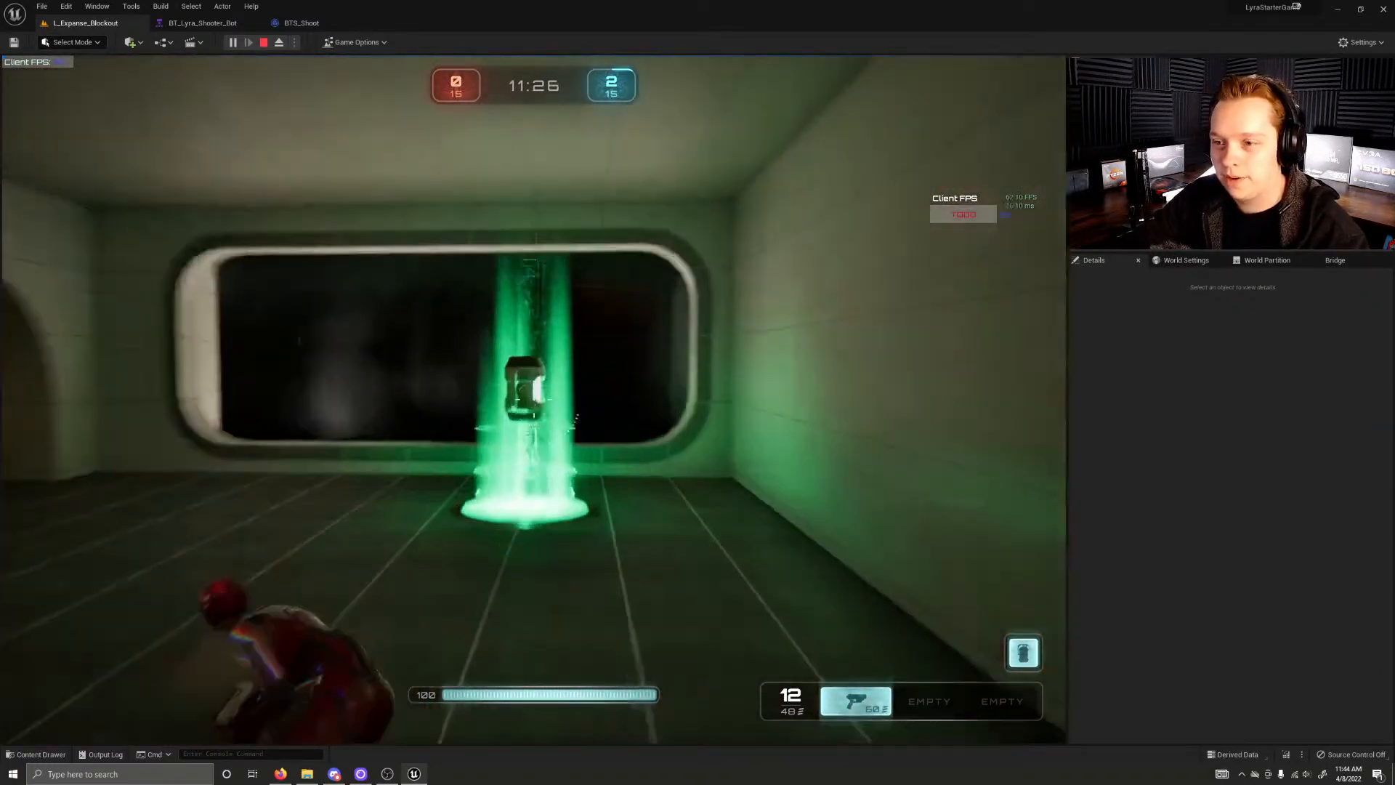
key(w)
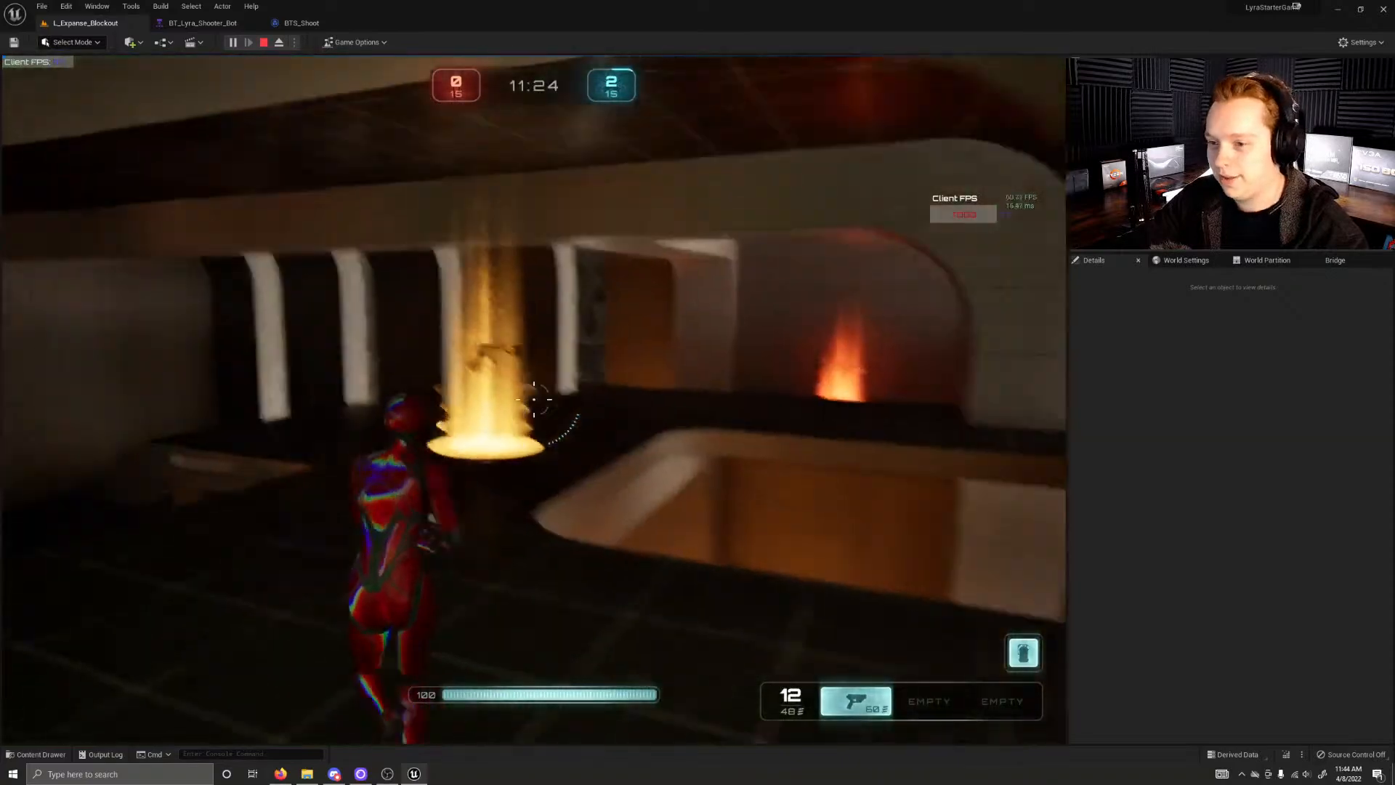
key(w)
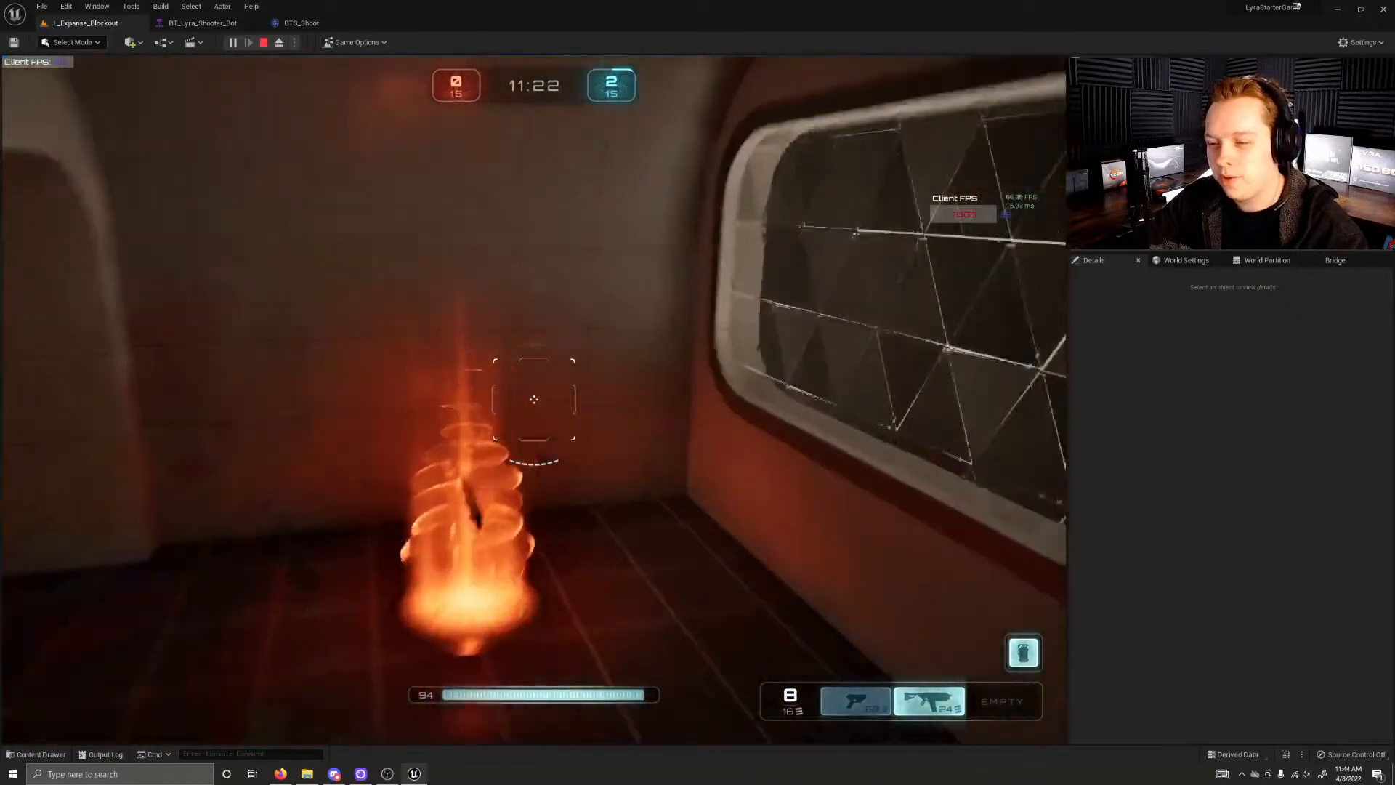
key(w)
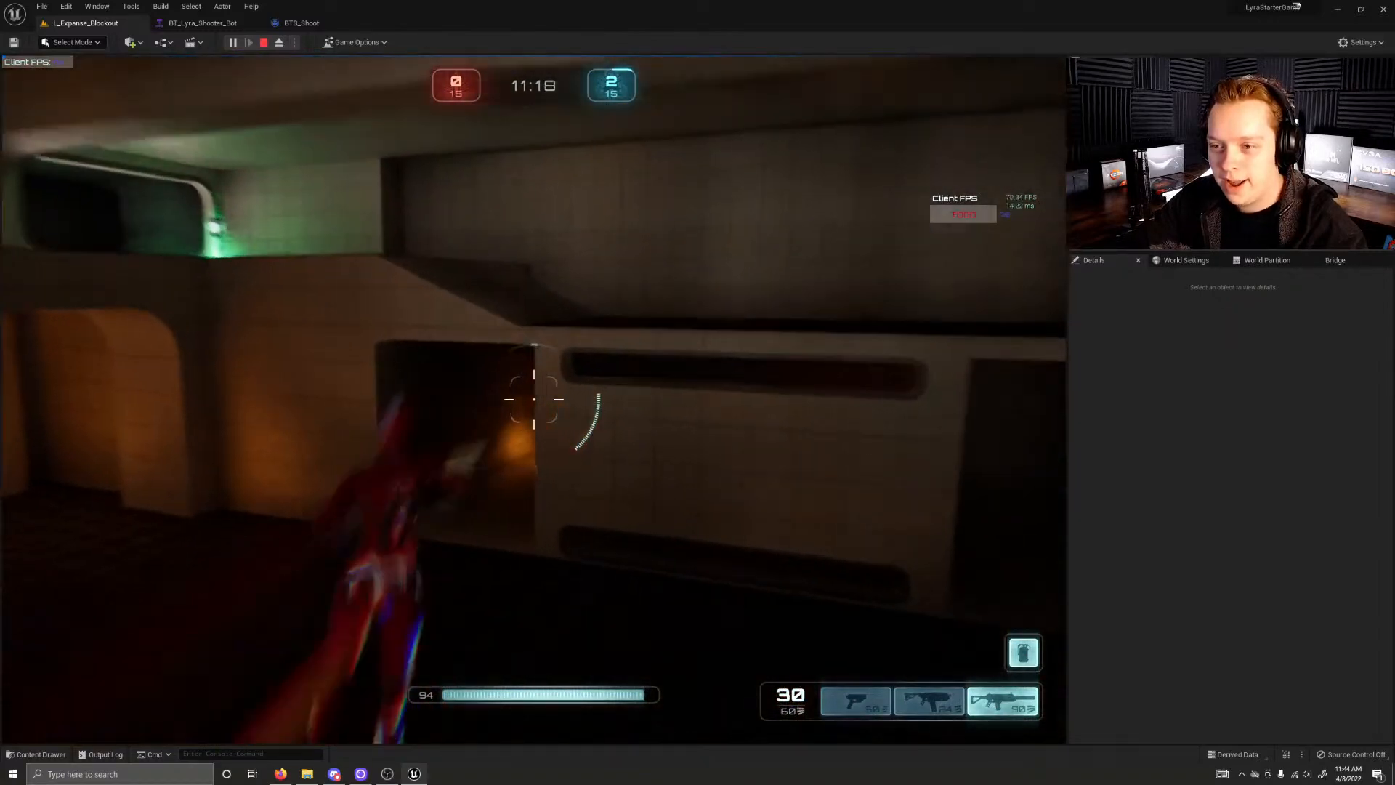
Step: Examine the lighting in the orange-lit passage, the large arched hall and around the blue teleporter
key(w)
key(w)
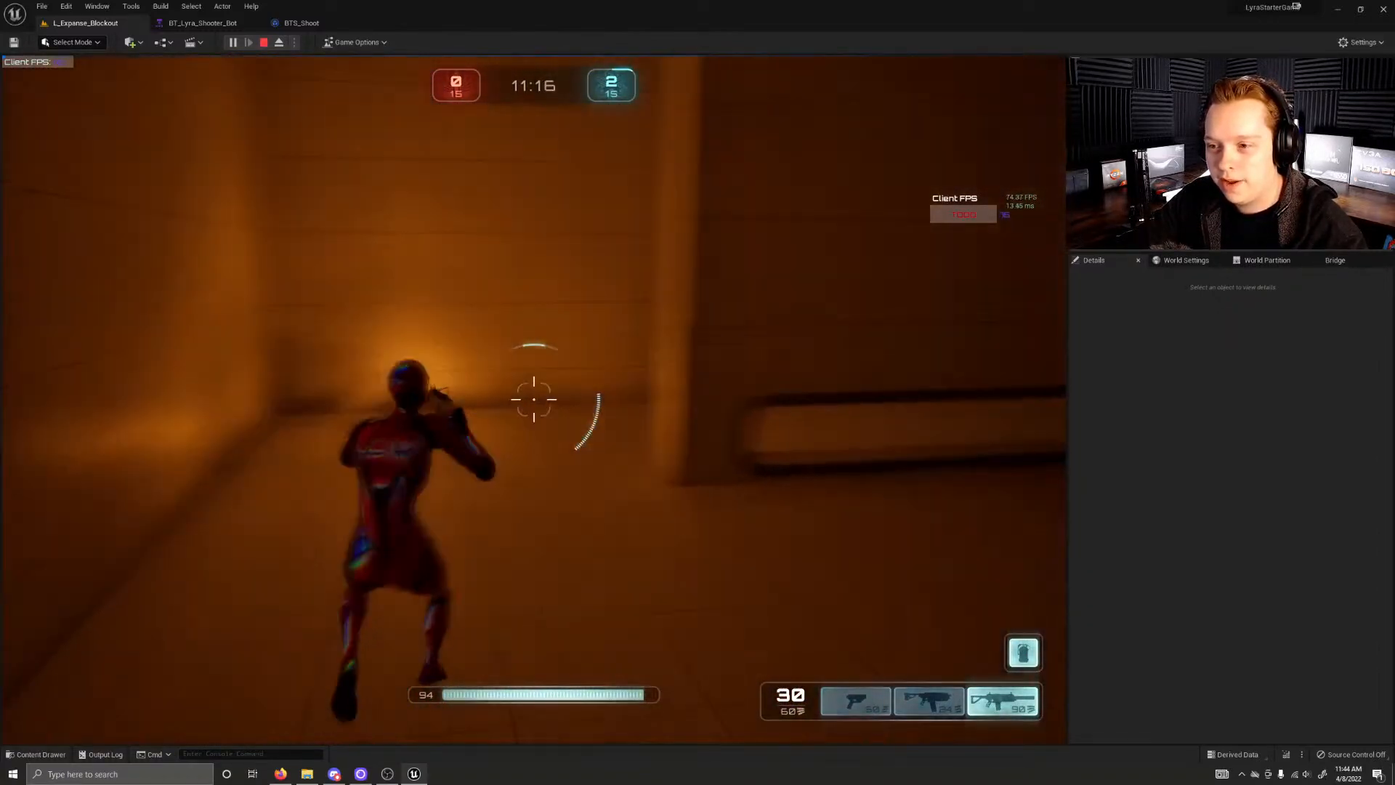
key(w)
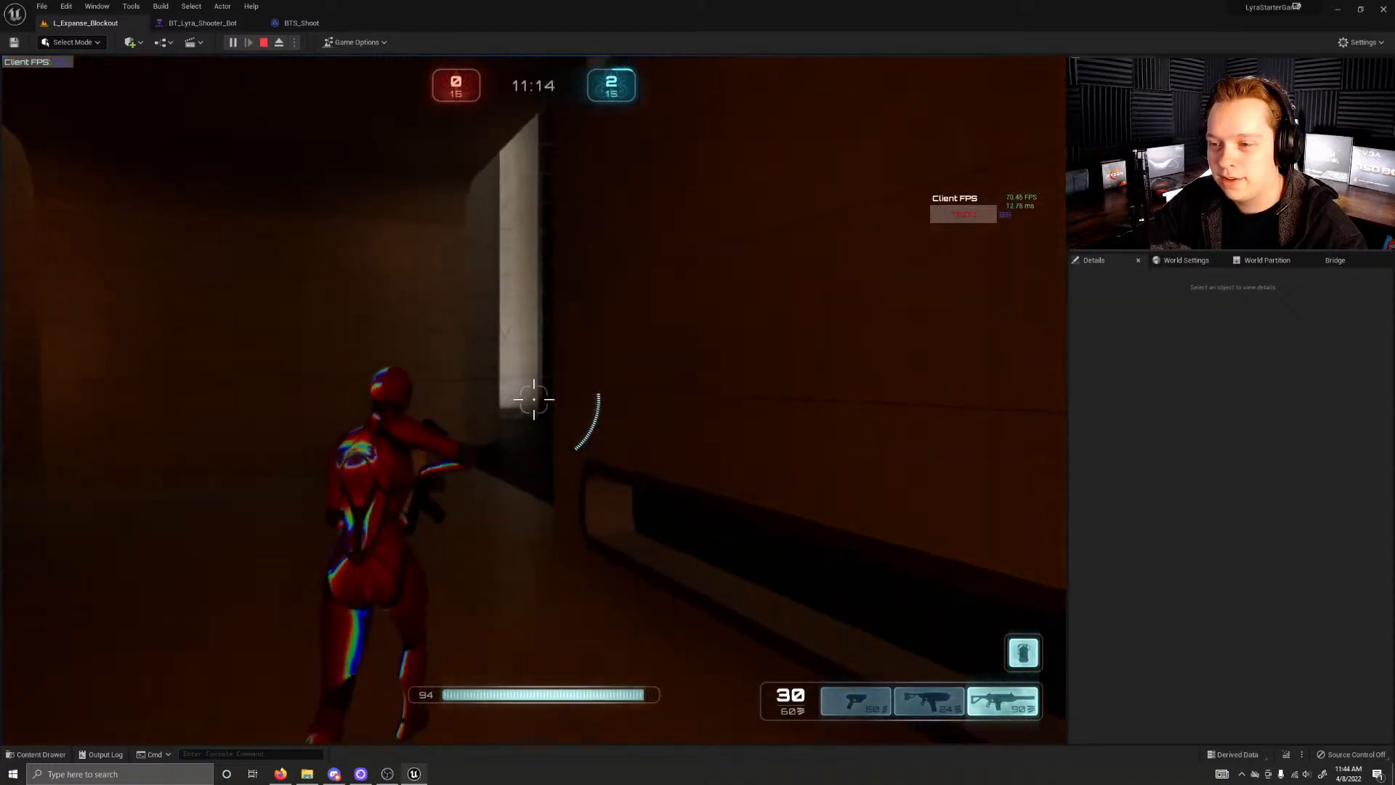
key(w)
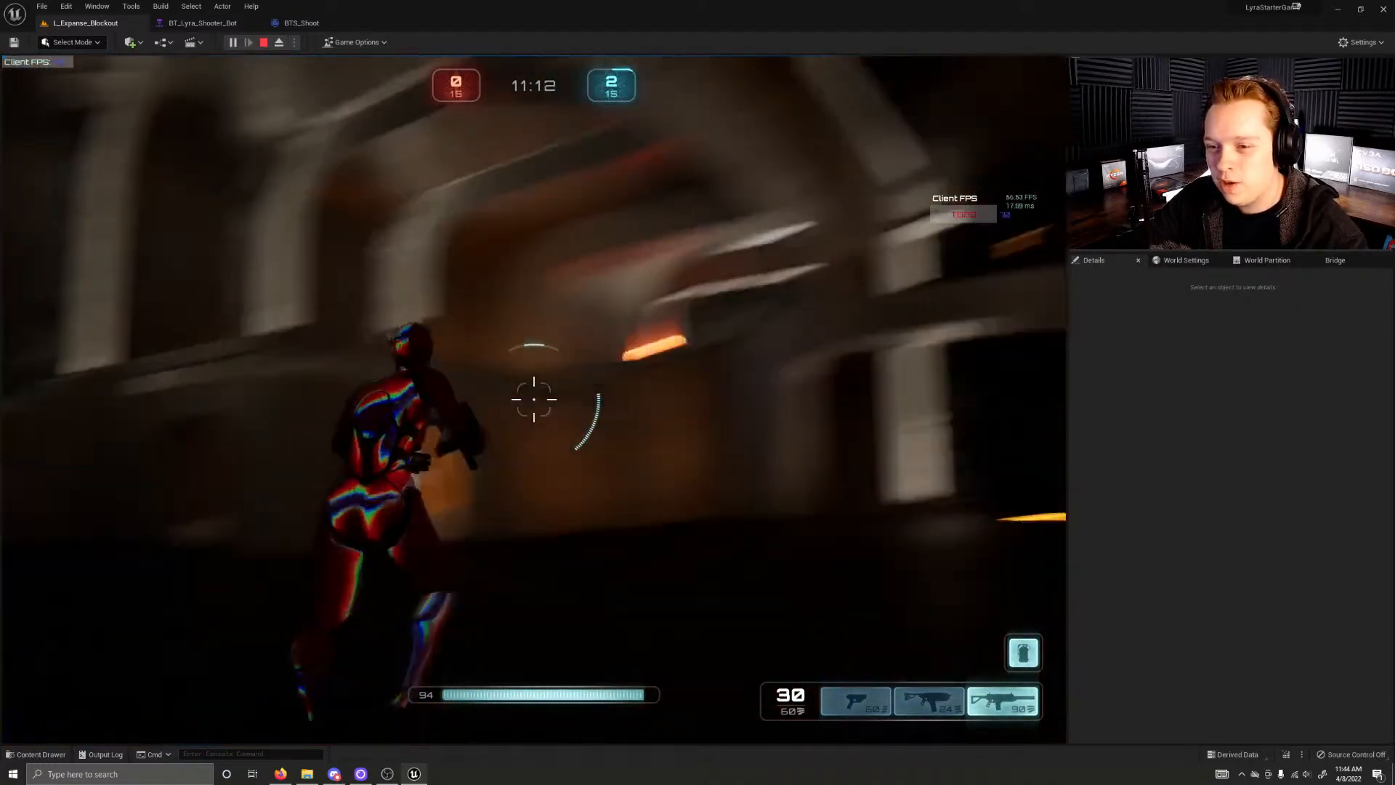
key(w)
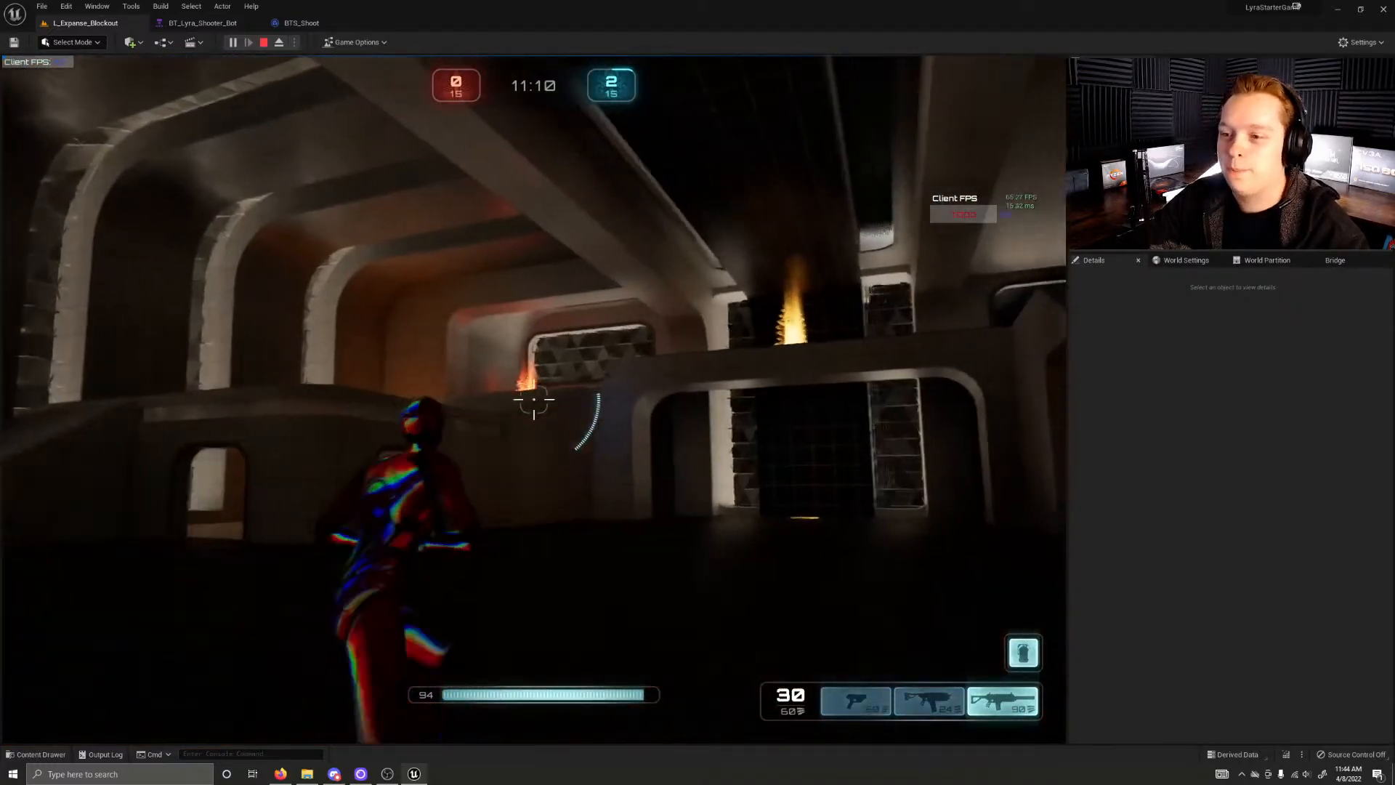
key(w)
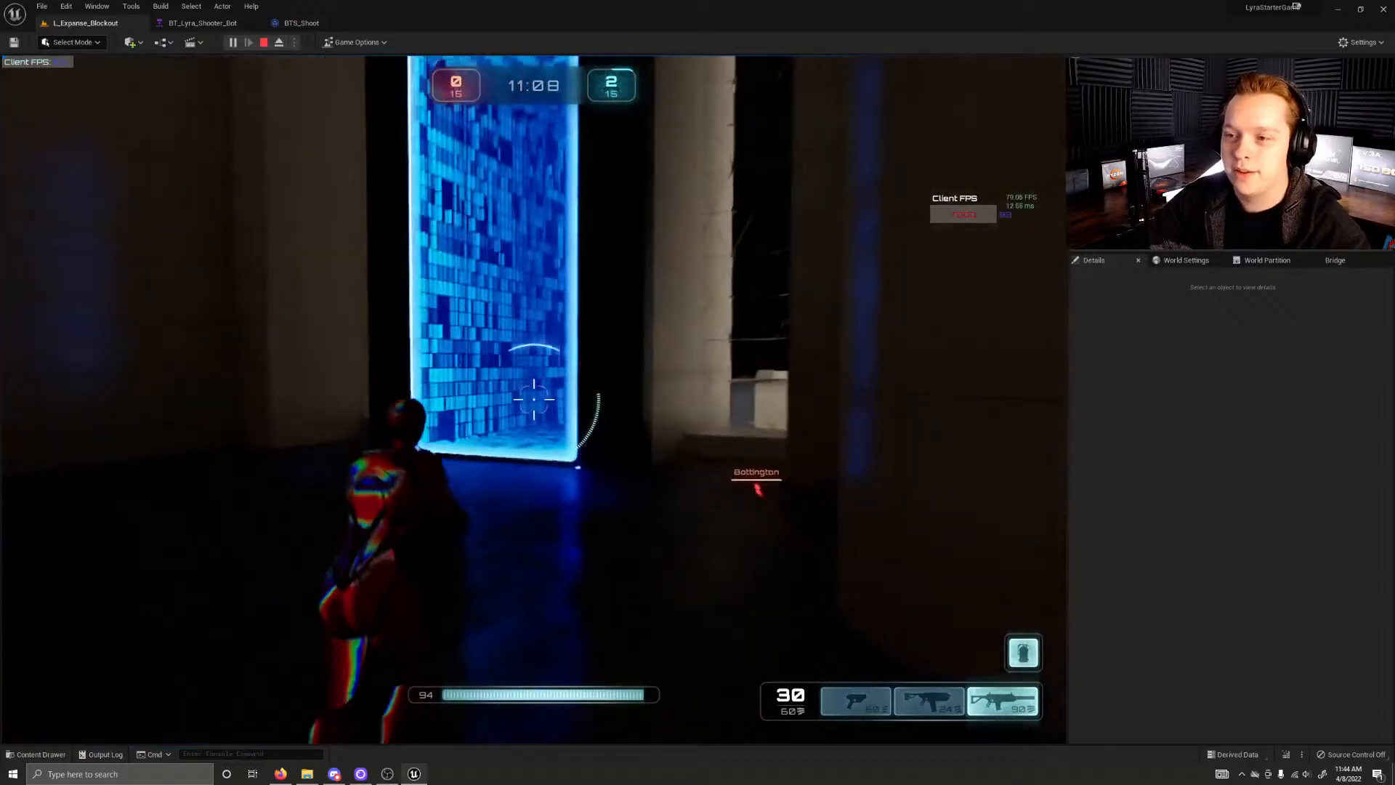
Step: Run up the dark stairs into the orange-lit room and past the yellow floor pad to check combat effects lighting
key(w)
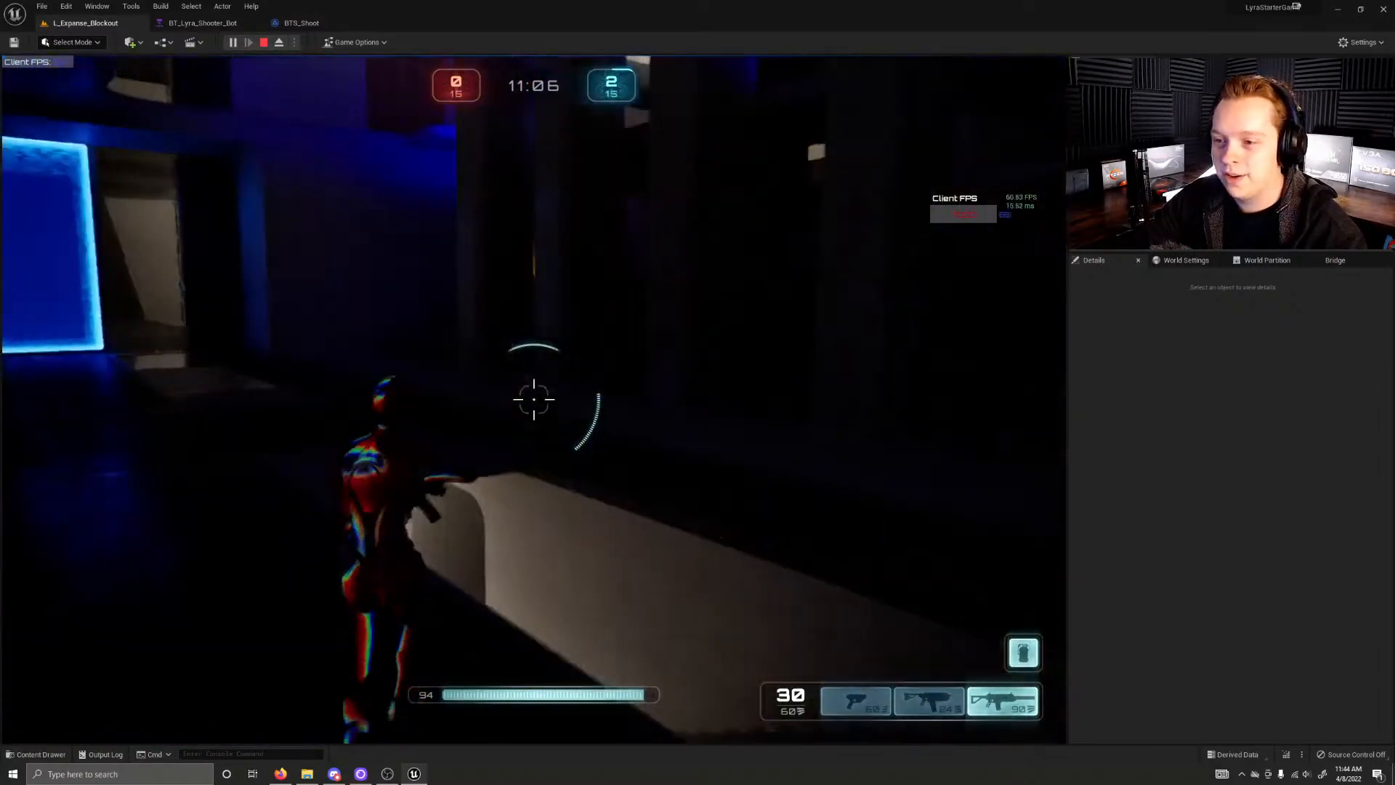
key(w)
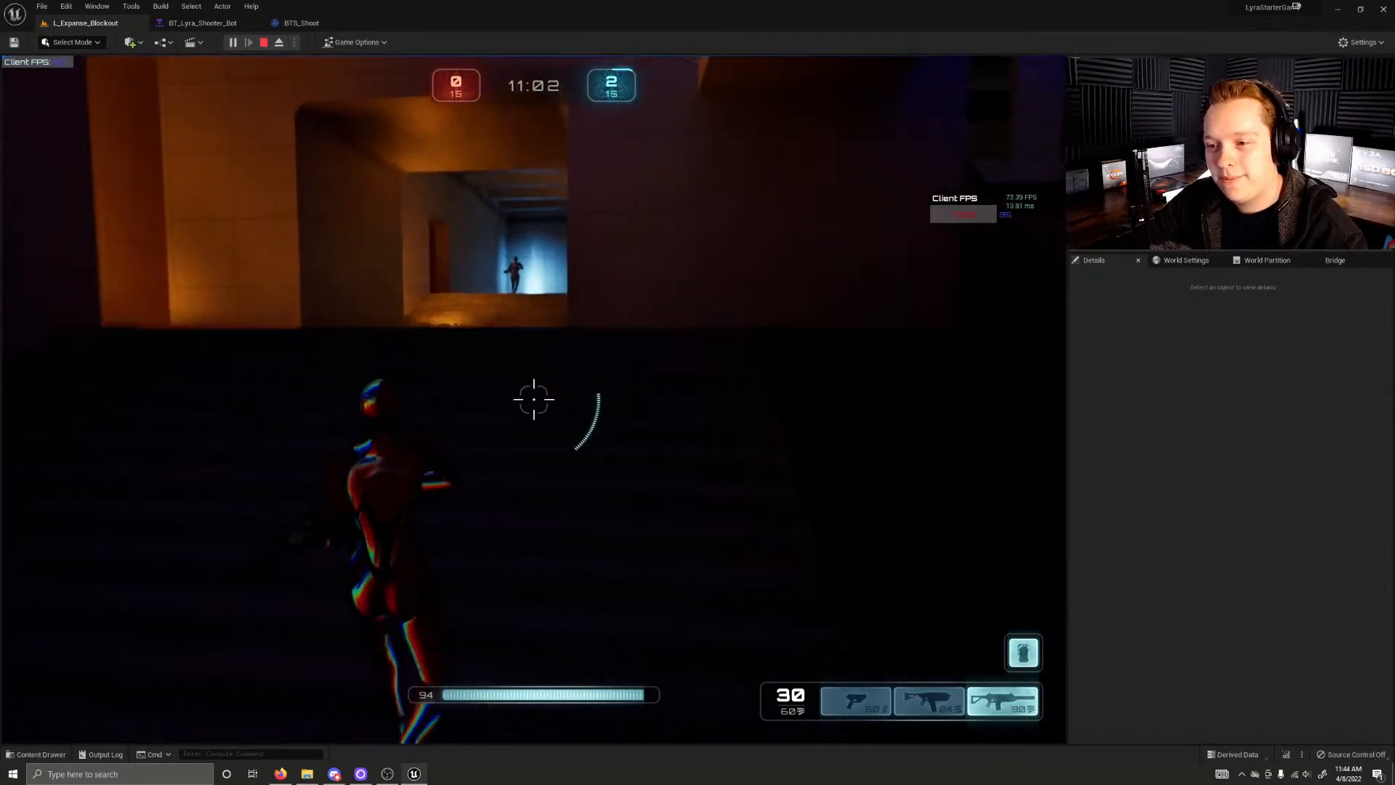
key(w)
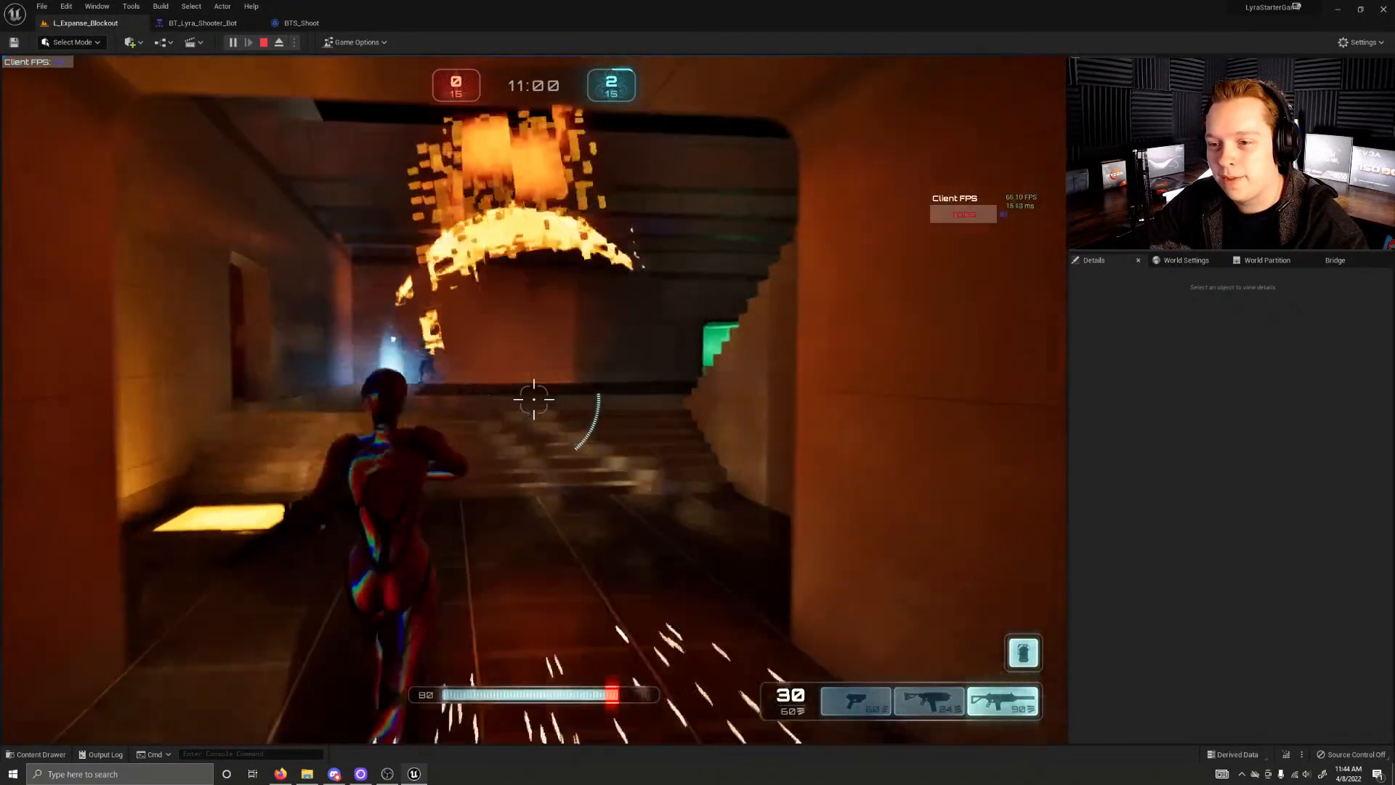
key(w)
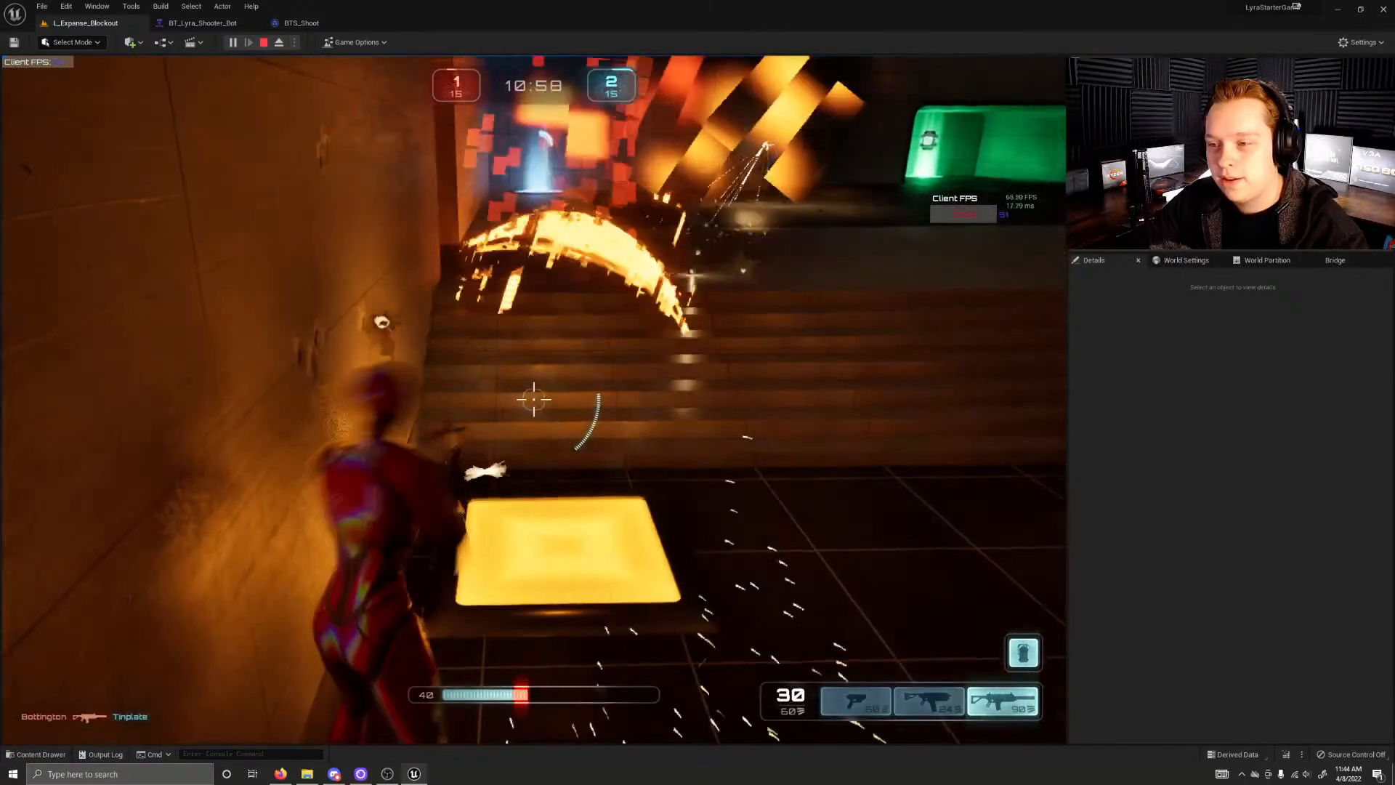
key(w)
key(w)
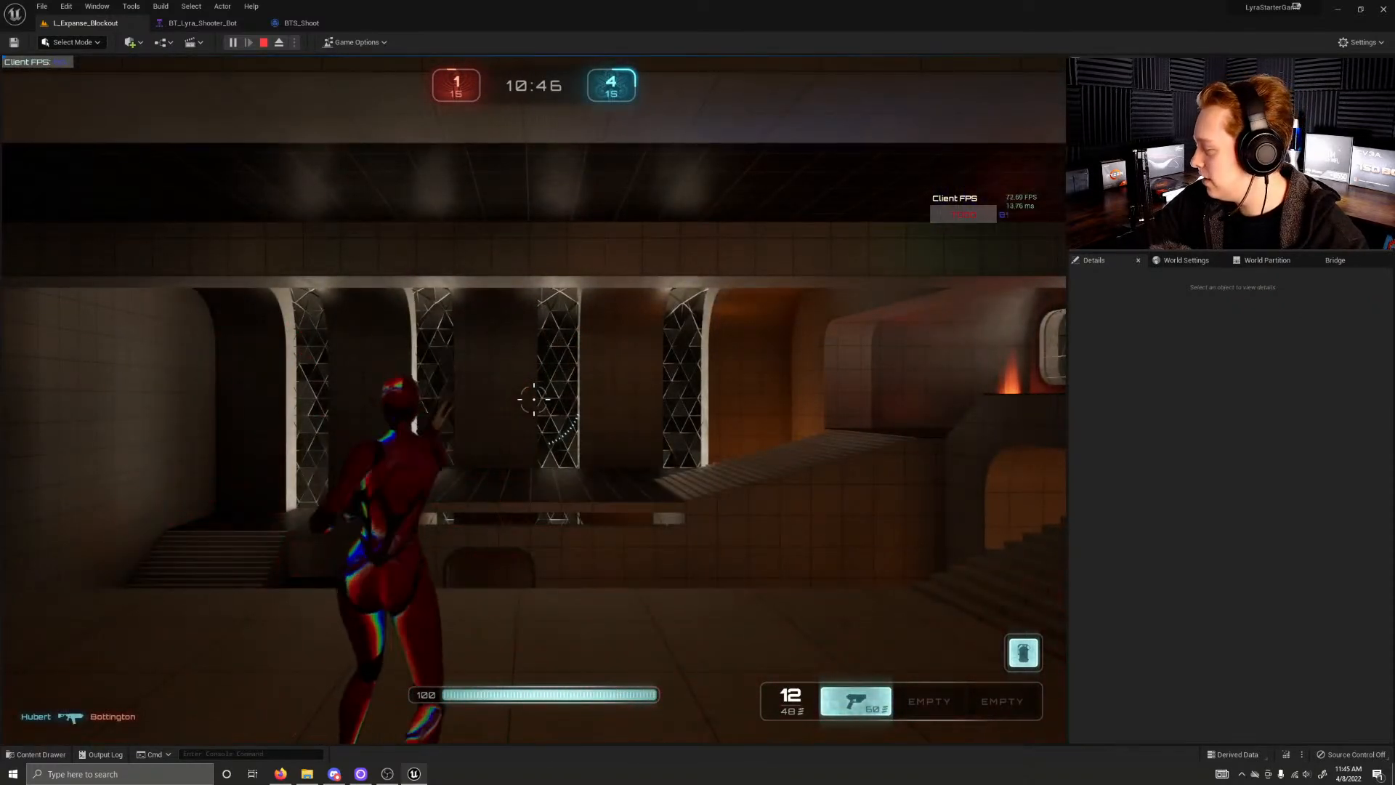
Step: End the play session and select the window wall piece above the ramp in the level
key(w)
key(Escape)
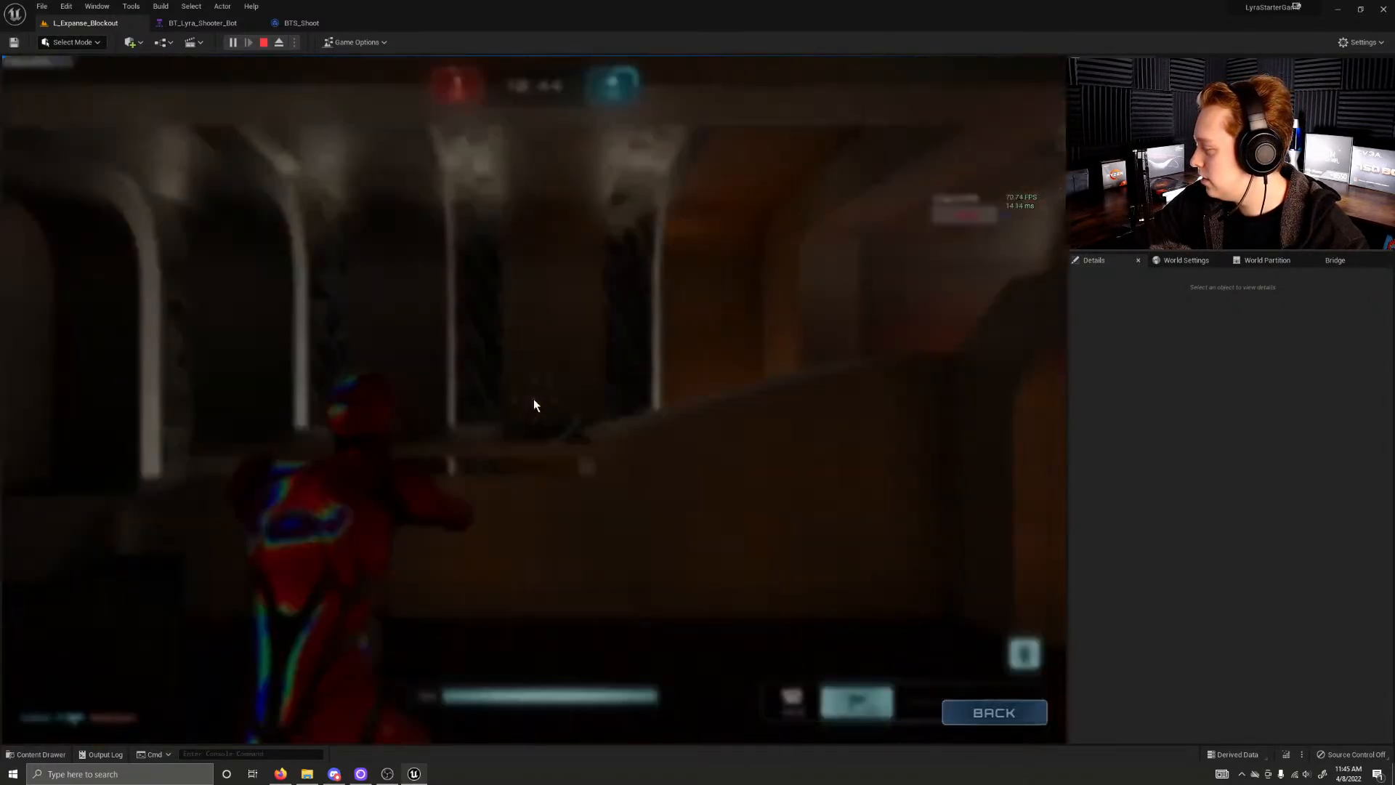
click(486, 432)
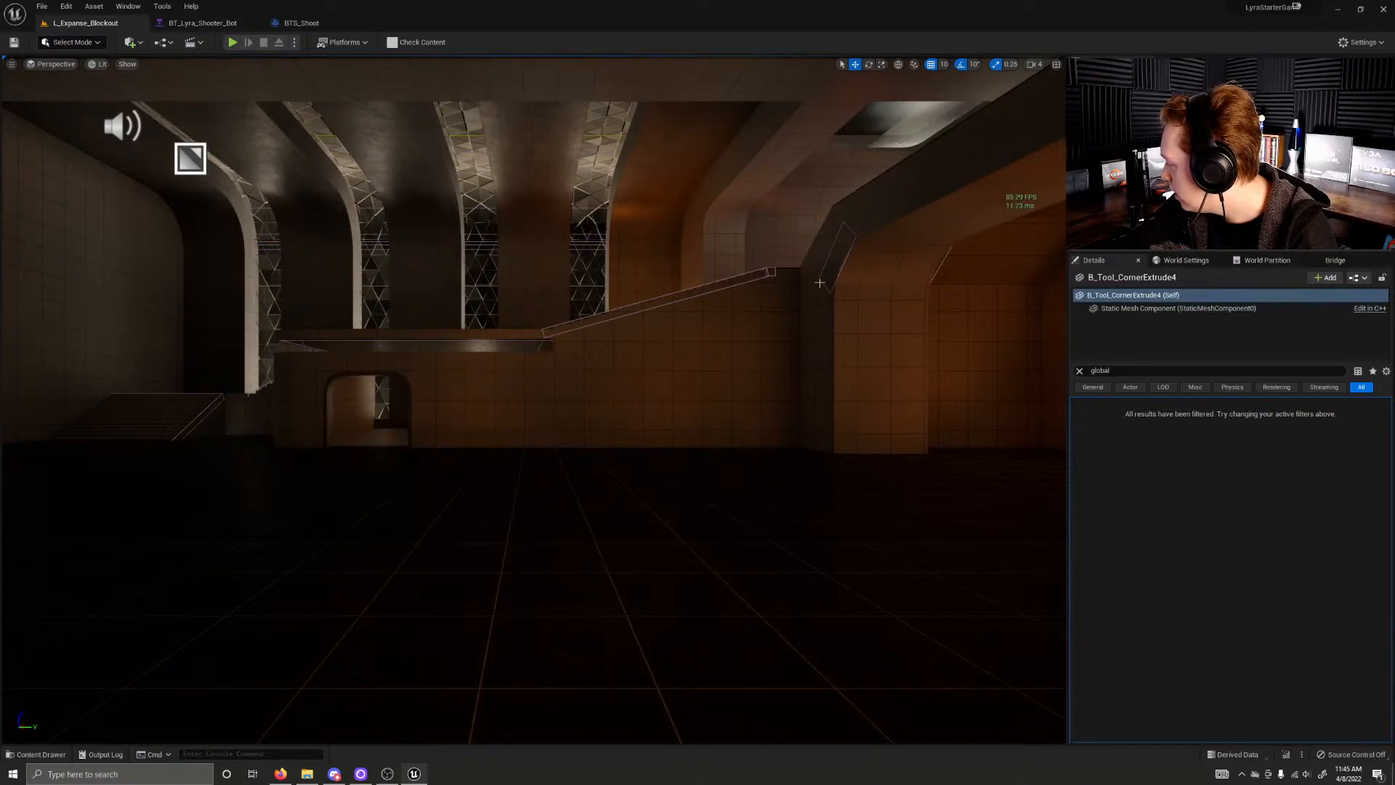
click(807, 213)
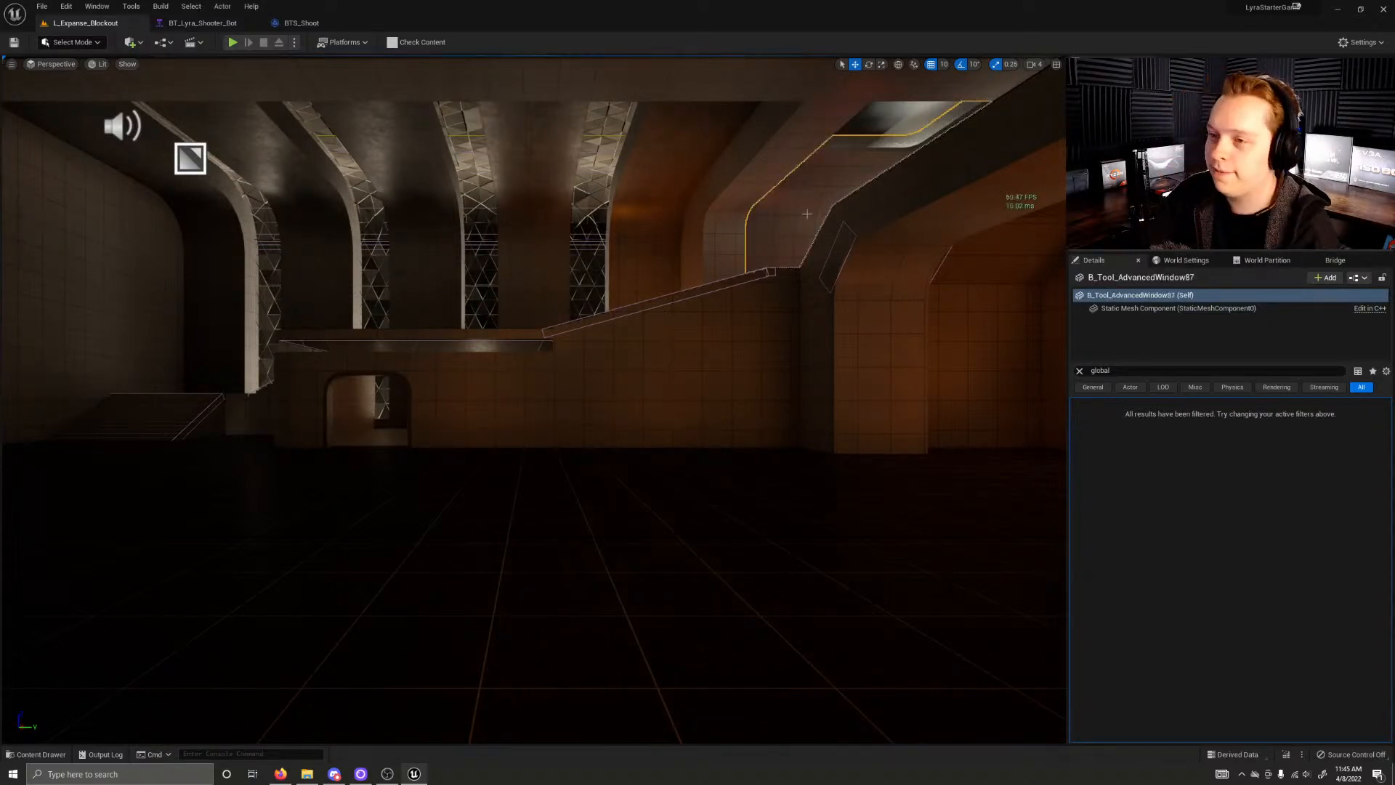
Step: Fly the editor camera around the teleporter, outer area and blue-lit hall to examine the dark scene's lighting
right_drag(777, 250, 888, 312)
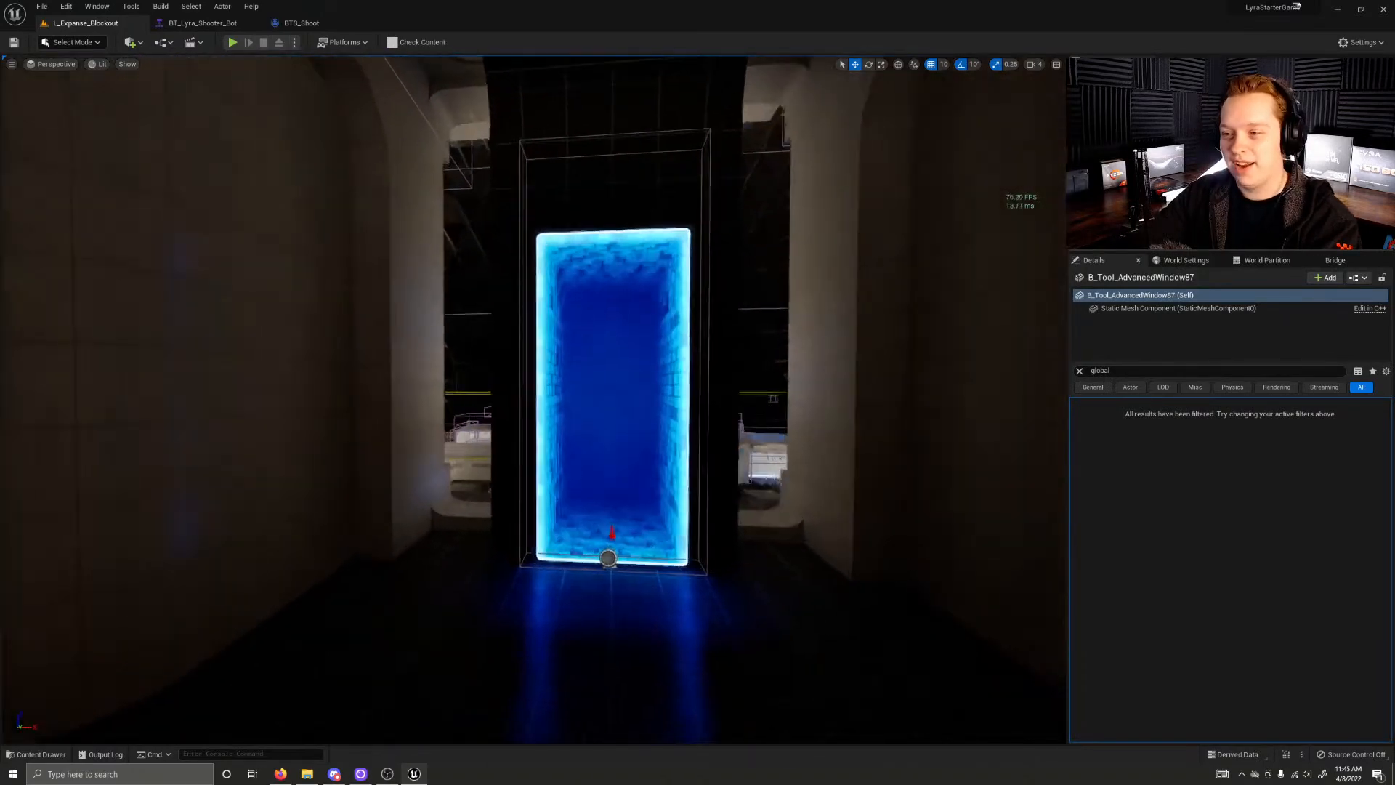
right_drag(888, 313, 901, 309)
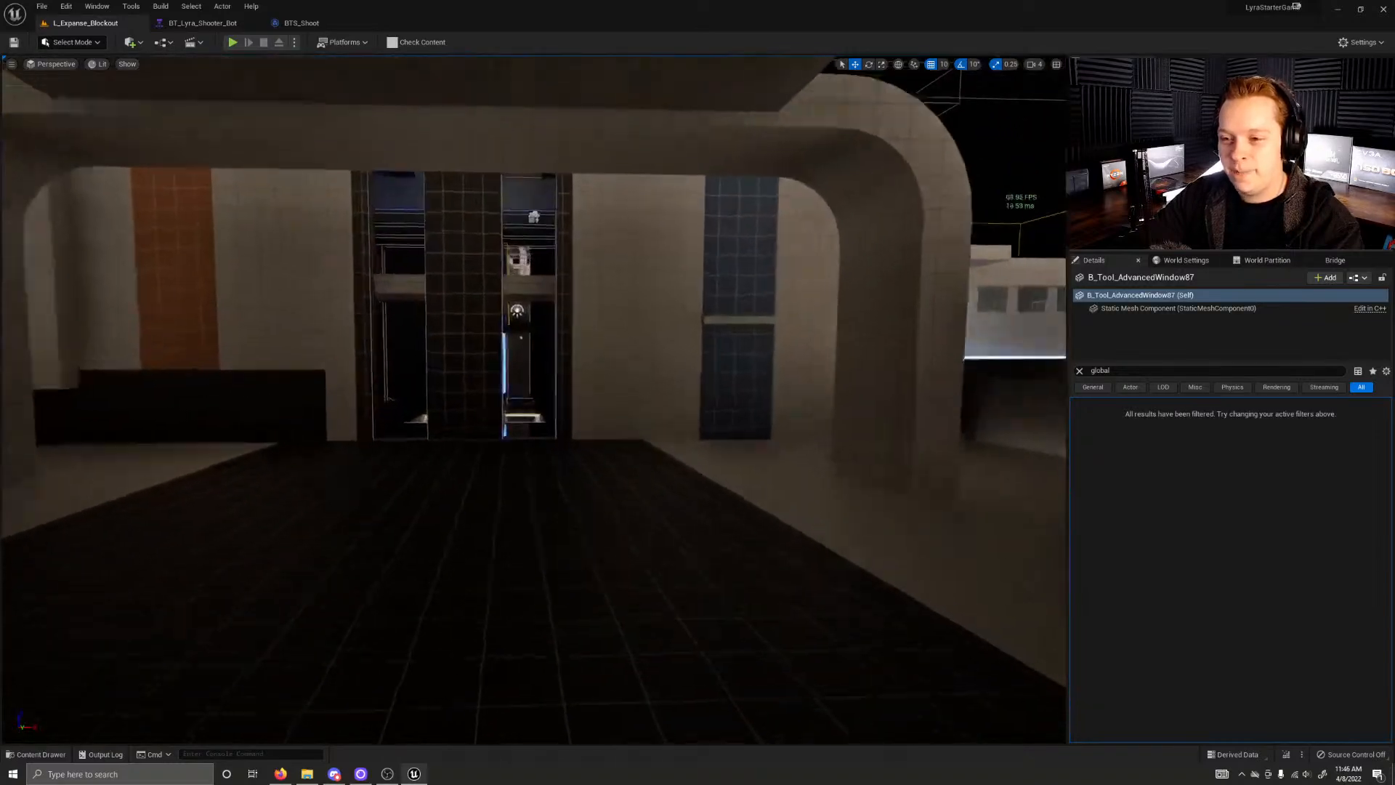
right_drag(900, 309, 900, 319)
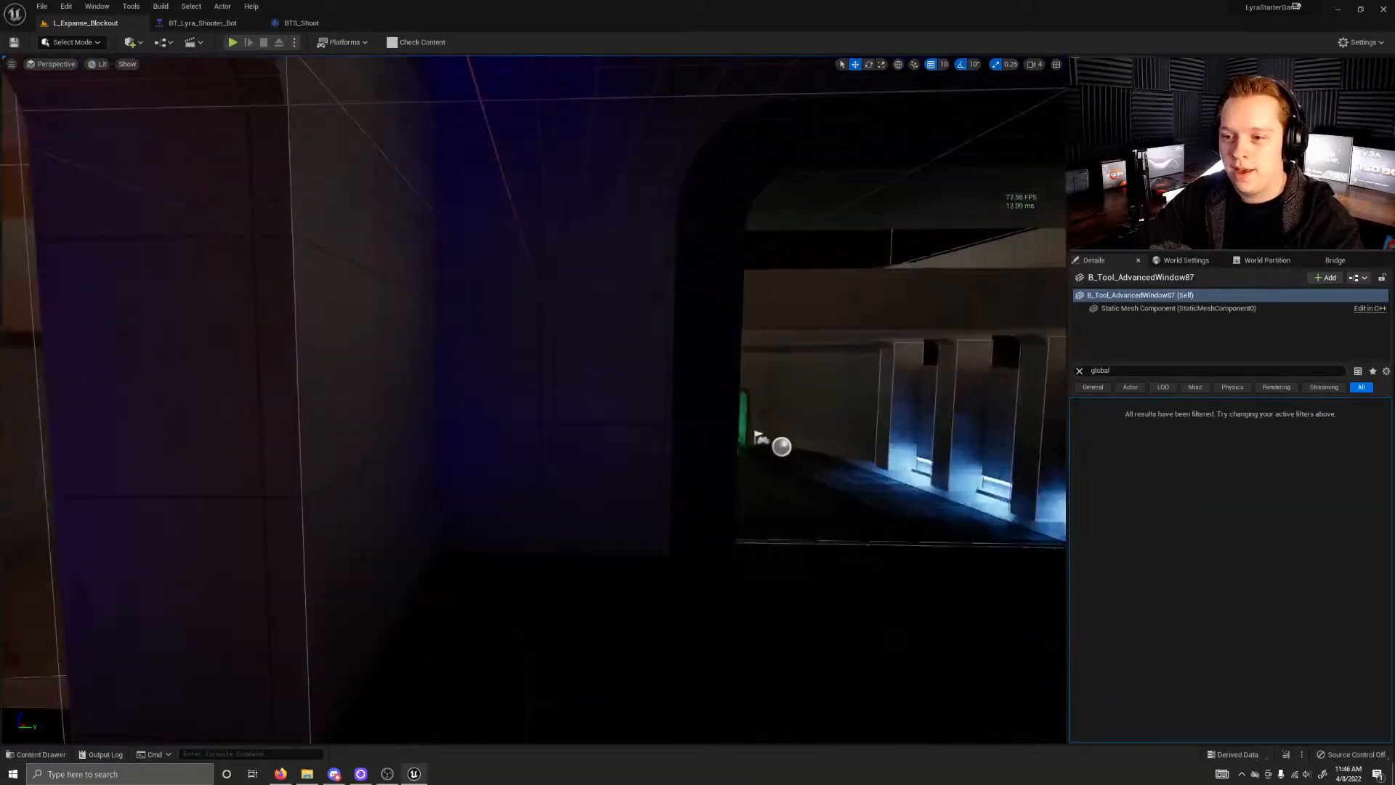
key(w)
right_drag(534, 399, 857, 439)
right_drag(625, 283, 665, 250)
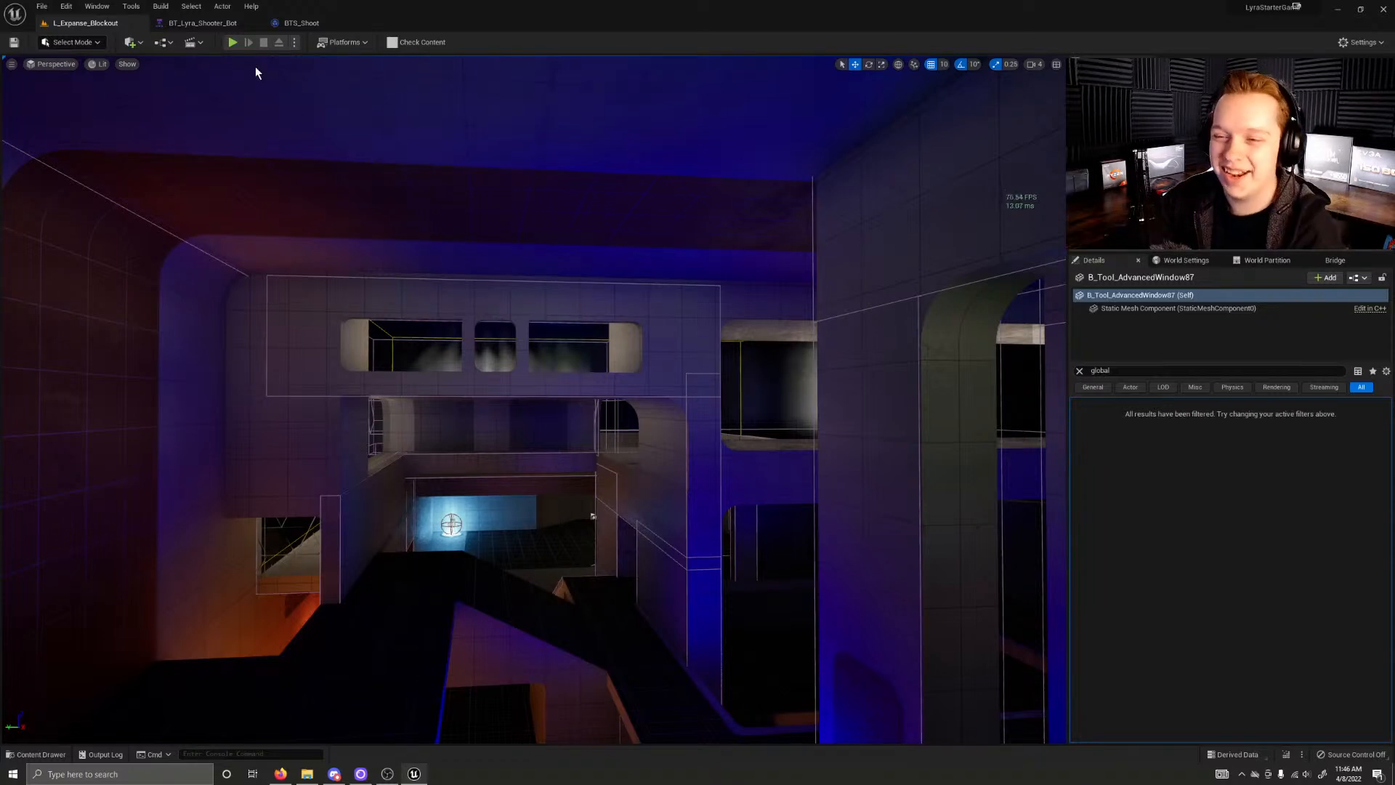
Step: Open the BT_Lyra_Shooter_Bot behavior tree and examine its Have Ammo and Is Out of Ammo branches
click(203, 23)
scroll(255, 153, down, 4)
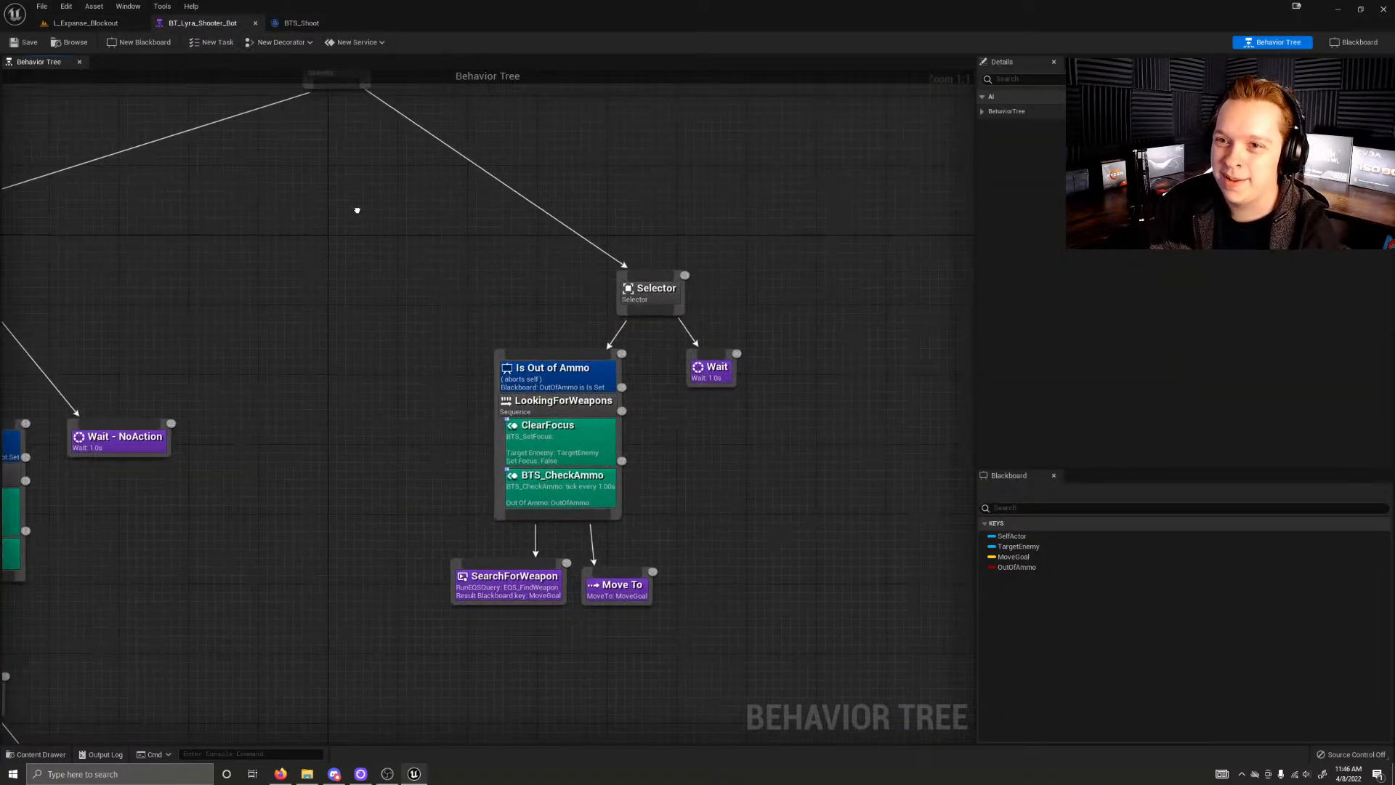
right_drag(438, 392, 600, 200)
right_drag(618, 263, 464, 383)
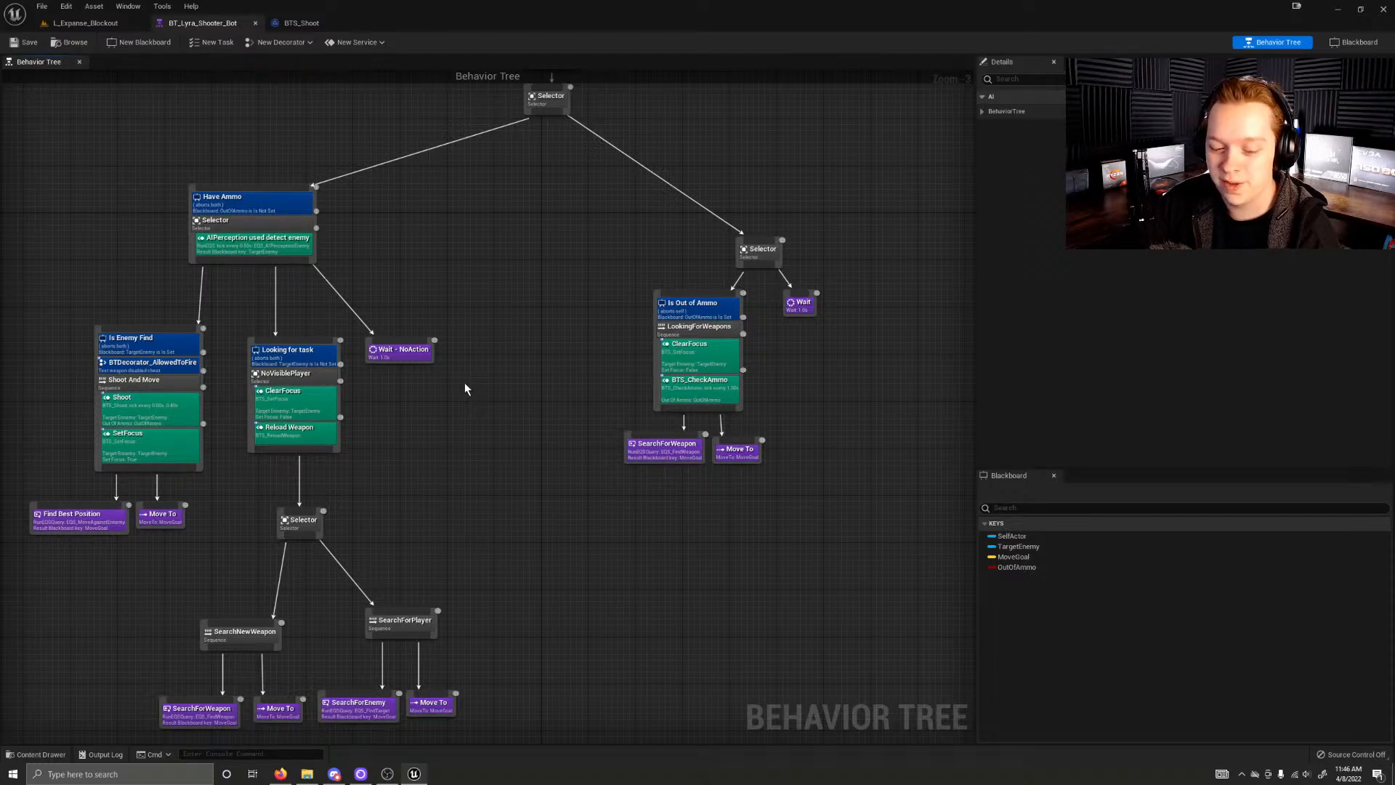
right_drag(584, 291, 862, 199)
scroll(503, 329, up, 3)
right_drag(502, 330, 630, 435)
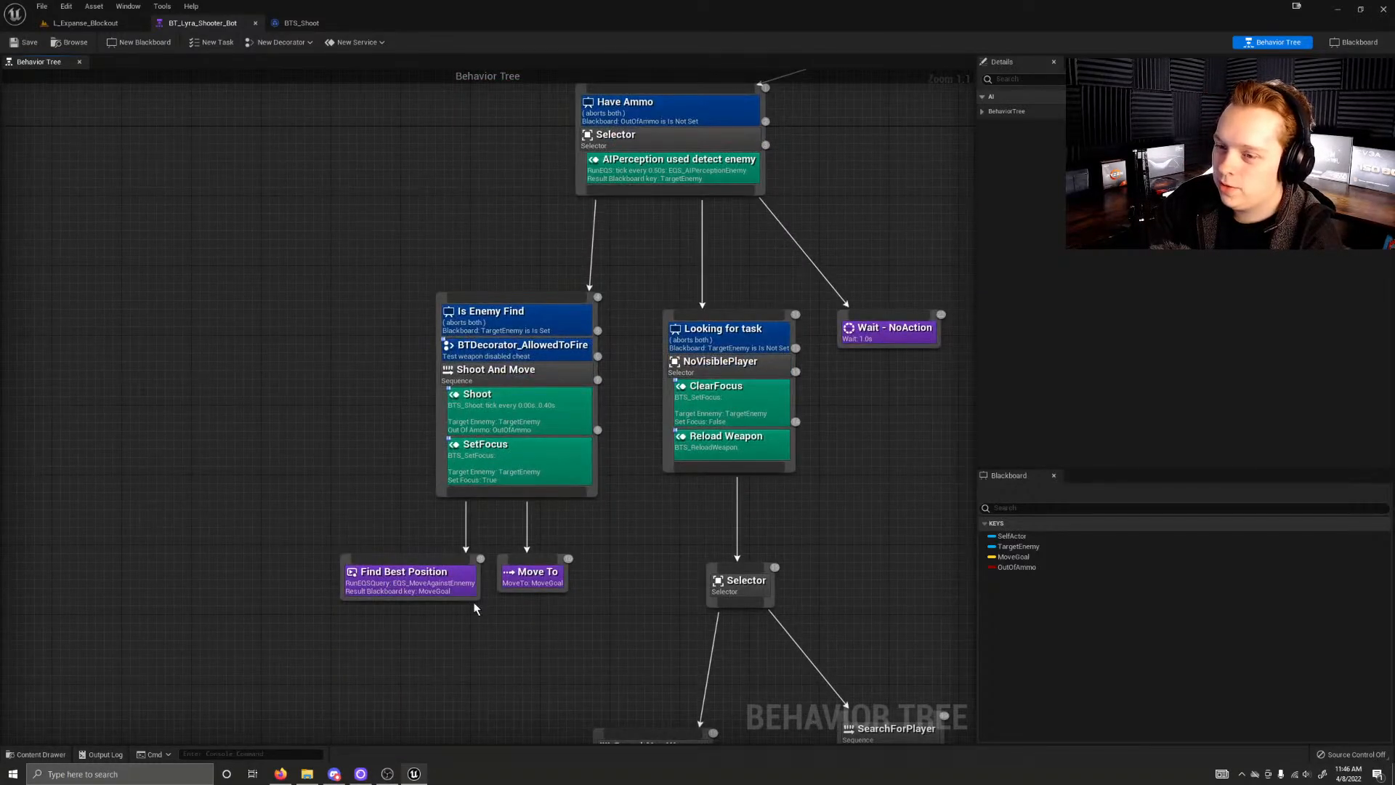
Step: Inspect the Find Best Position task and open the BTS_Shoot blueprint from the Shoot service
click(446, 577)
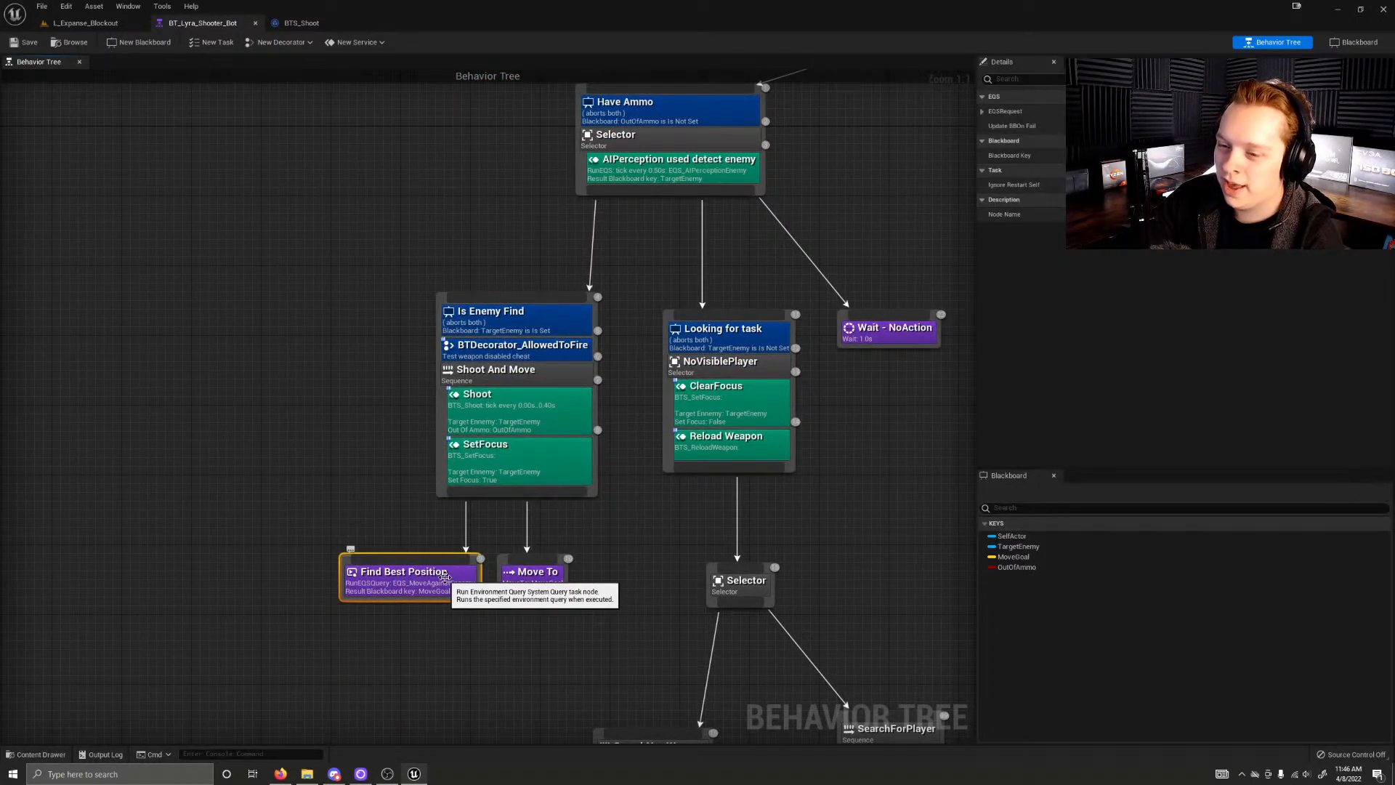
click(414, 447)
double_click(528, 403)
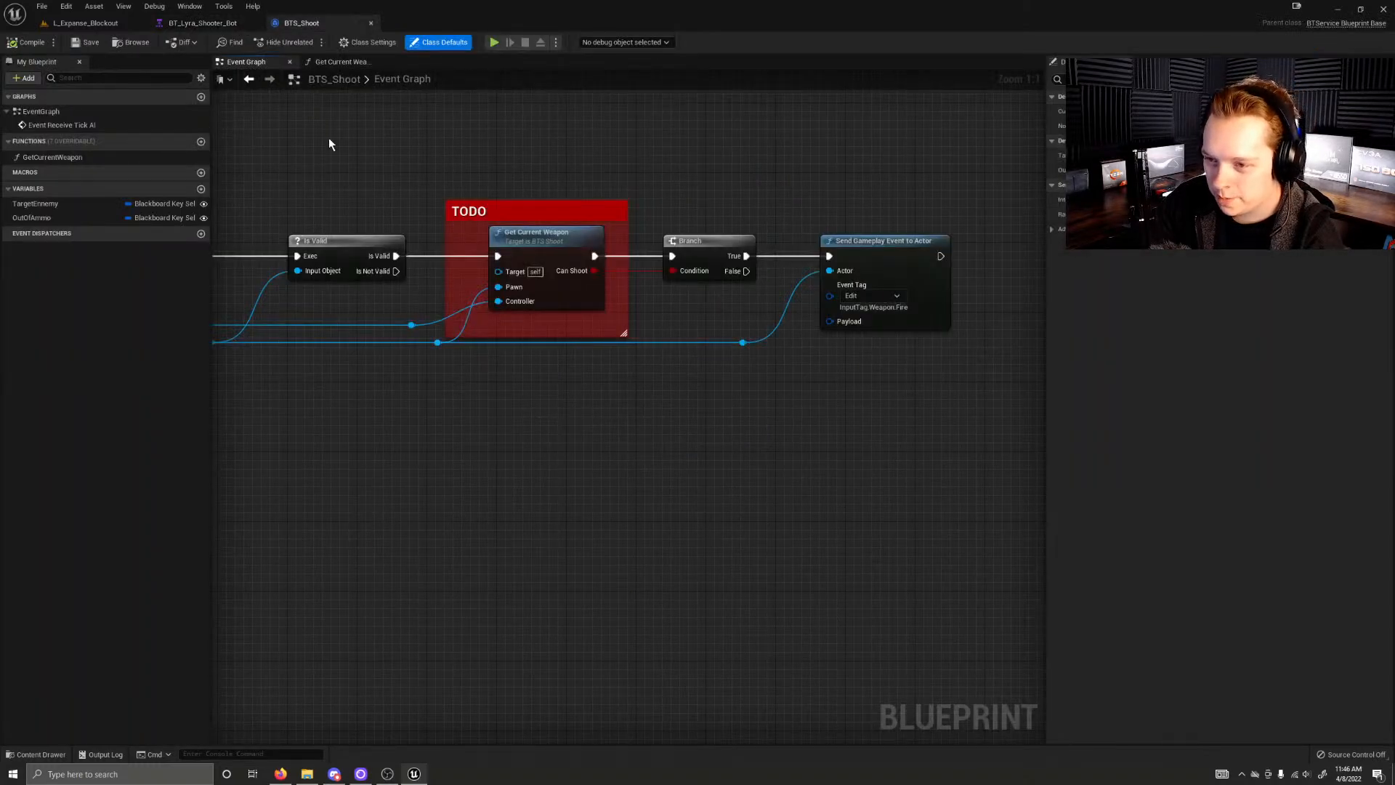
Step: Examine the BTS_Shoot event graph's Event Receive Tick AI and Is Valid nodes and the controlled pawn connections
right_drag(329, 138, 562, 228)
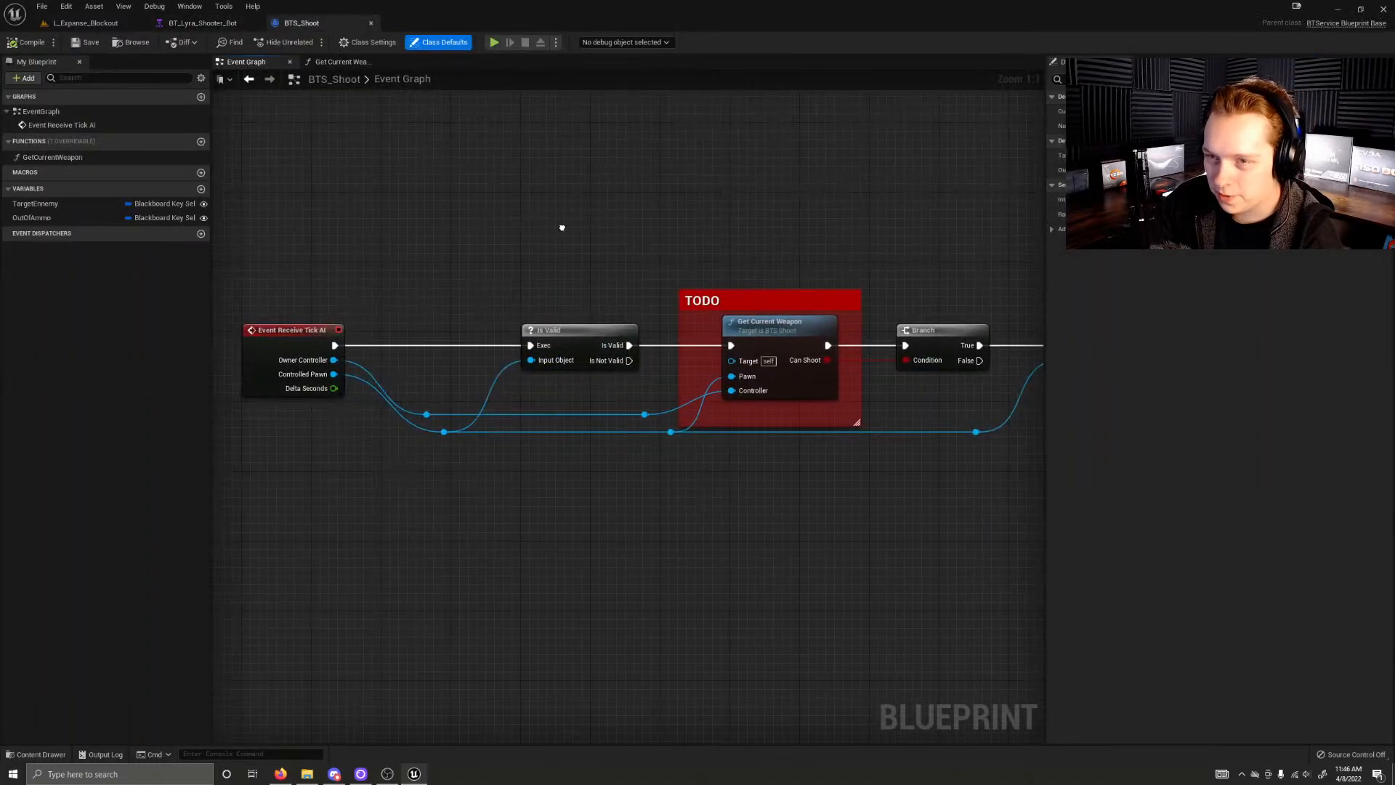
click(293, 339)
click(406, 323)
click(552, 333)
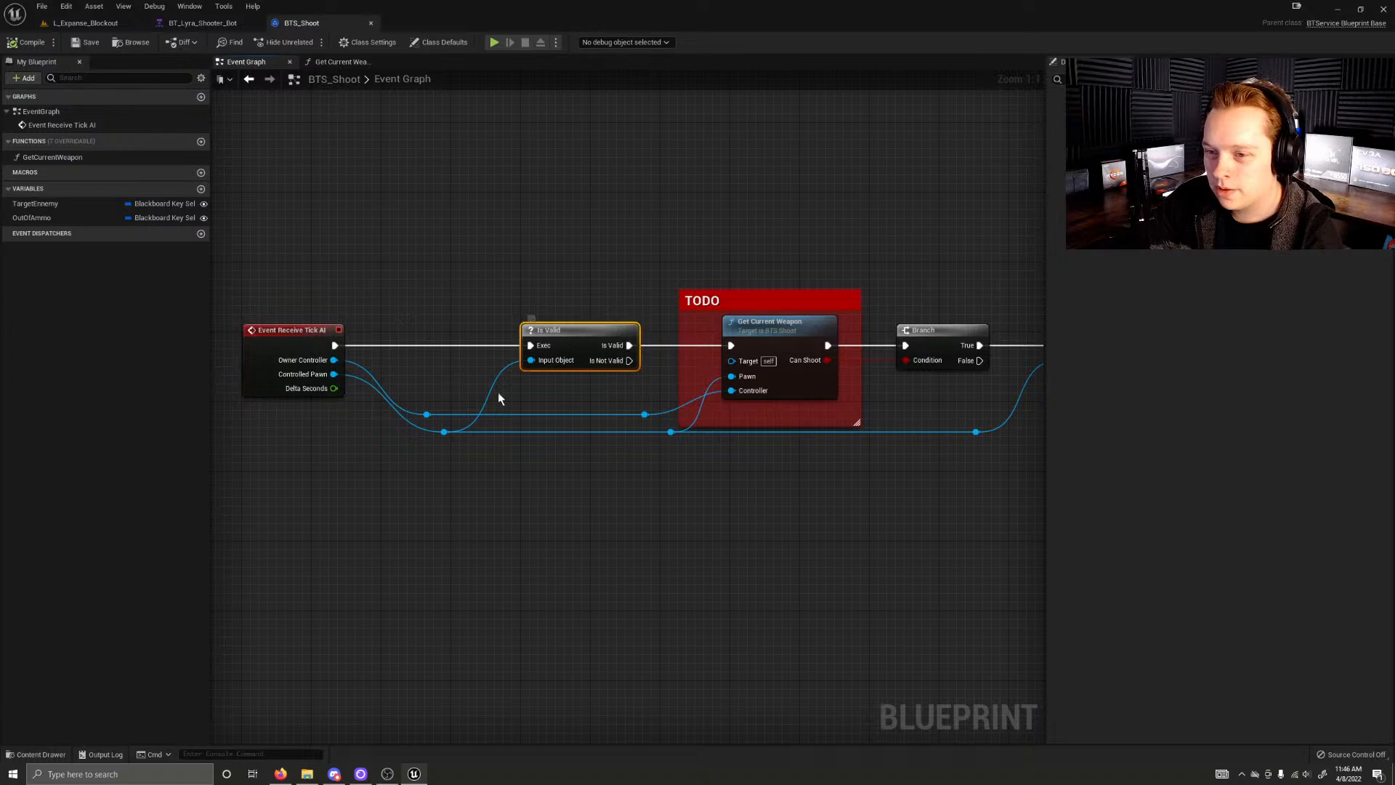
click(305, 367)
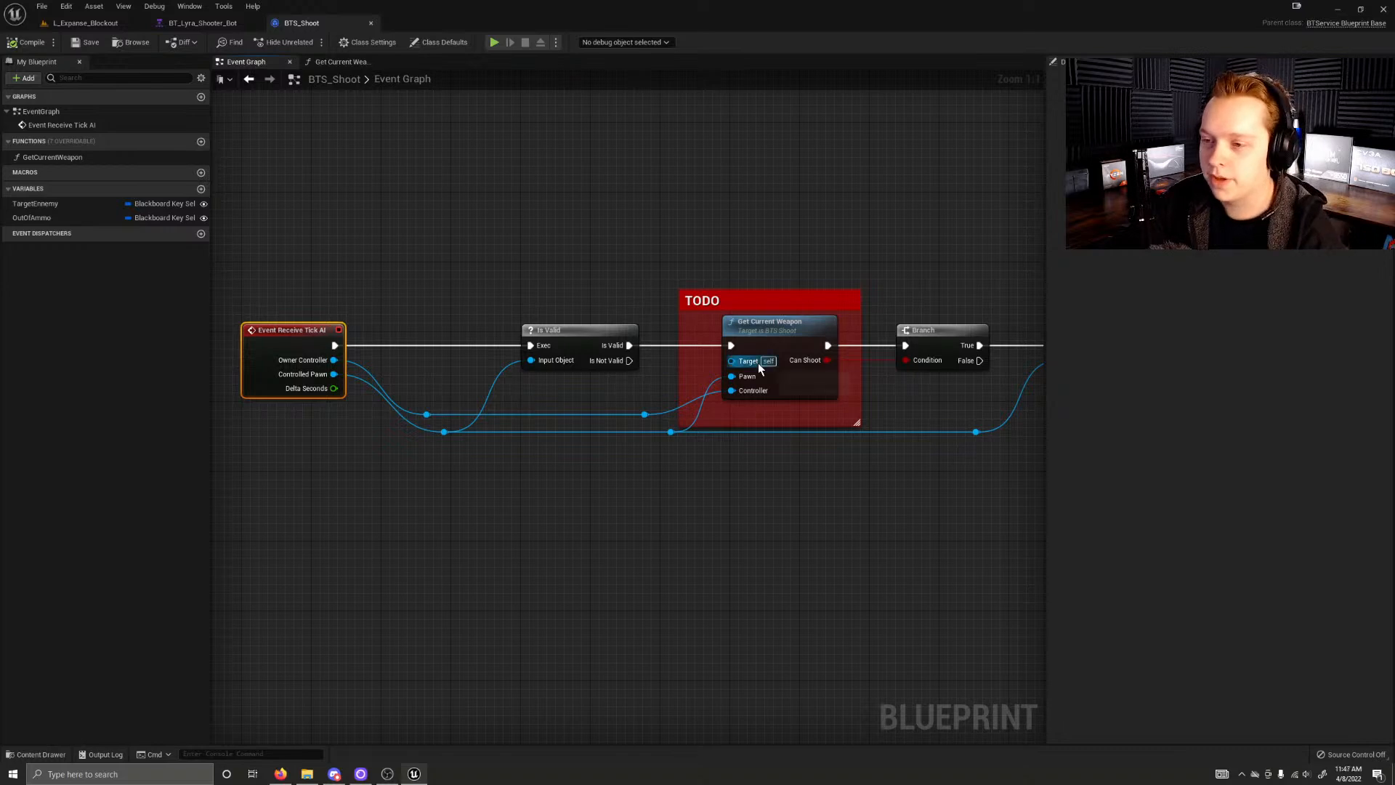
Step: Open the Get Current Weapon function from the TODO comment and examine its validity checks and Get Component by Class nodes
click(795, 351)
right_drag(836, 293, 618, 291)
double_click(574, 335)
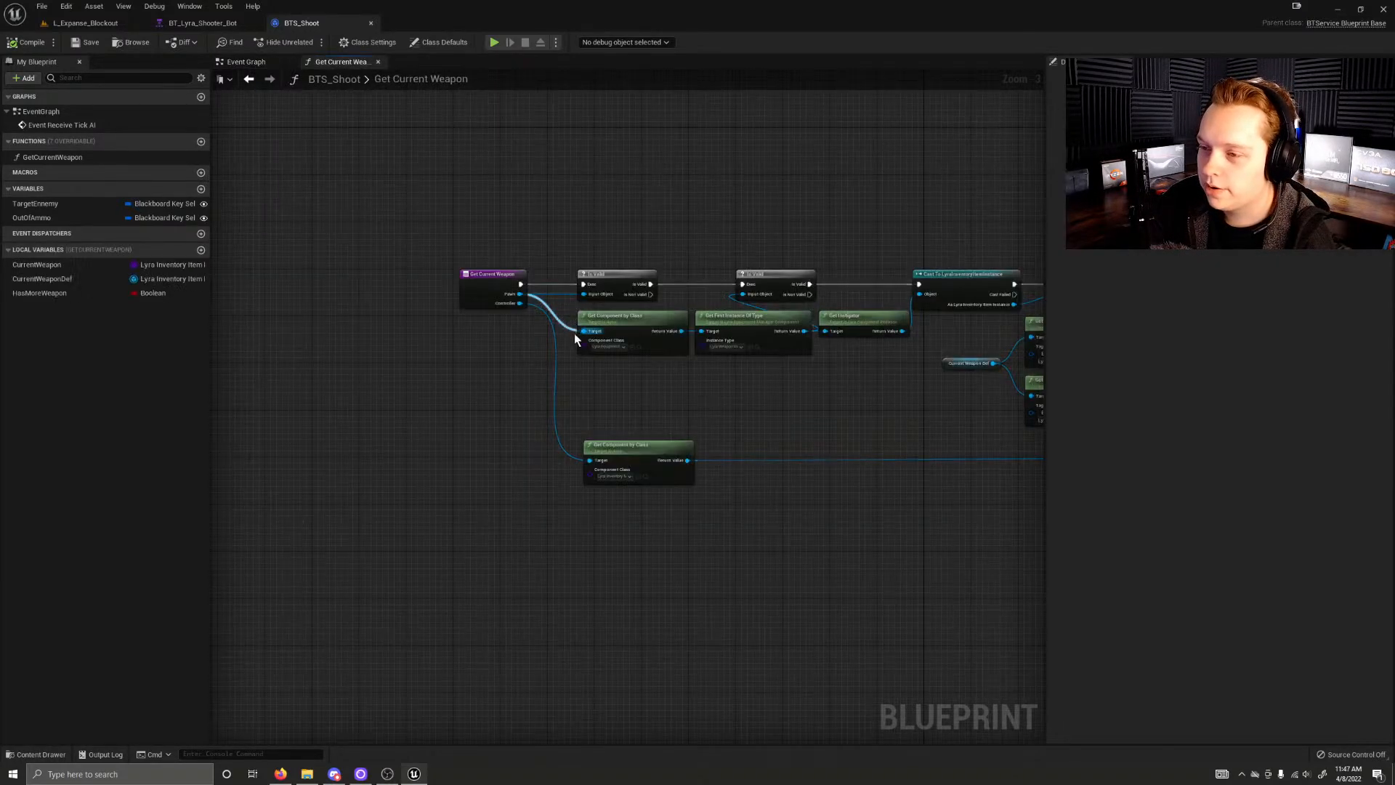
scroll(495, 333, up, 3)
right_drag(669, 383, 483, 403)
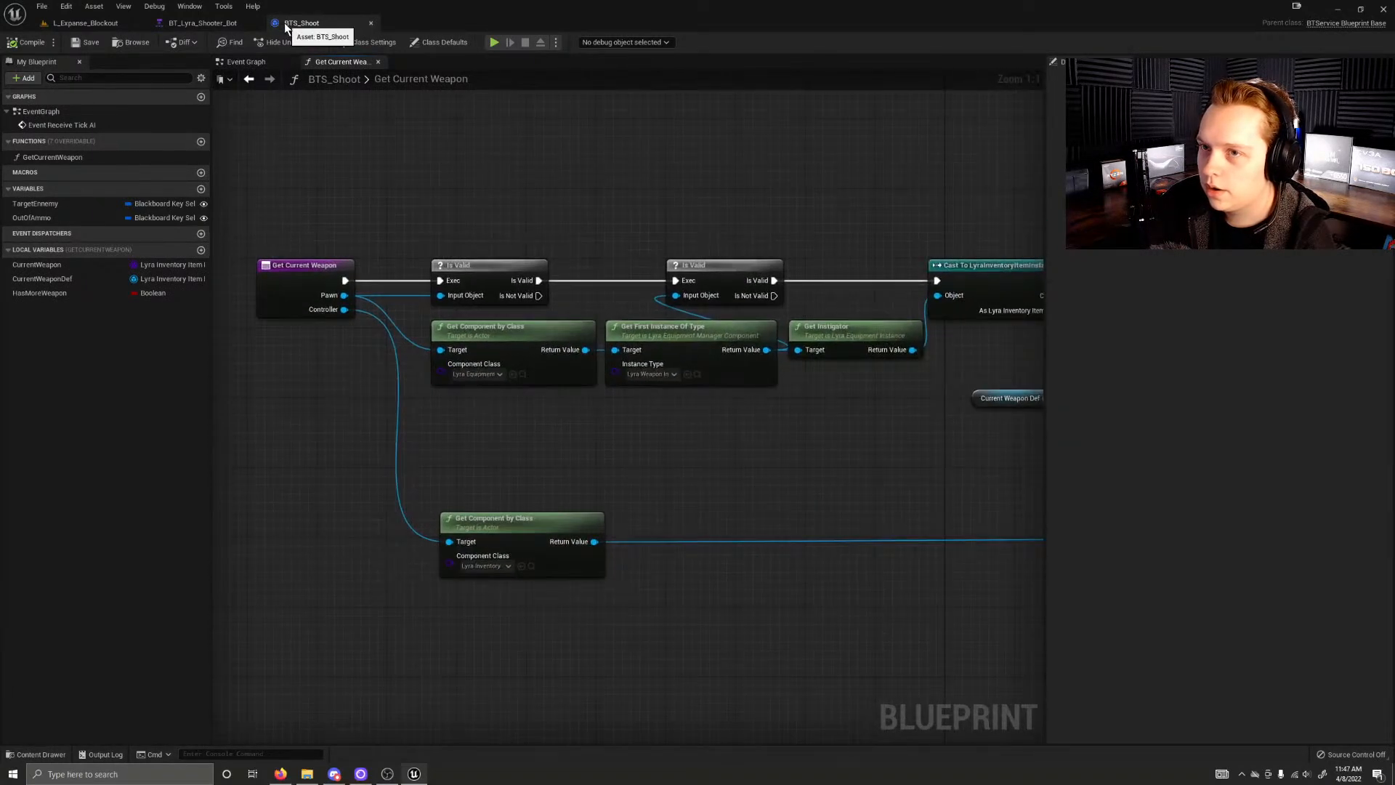
right_drag(373, 112, 551, 157)
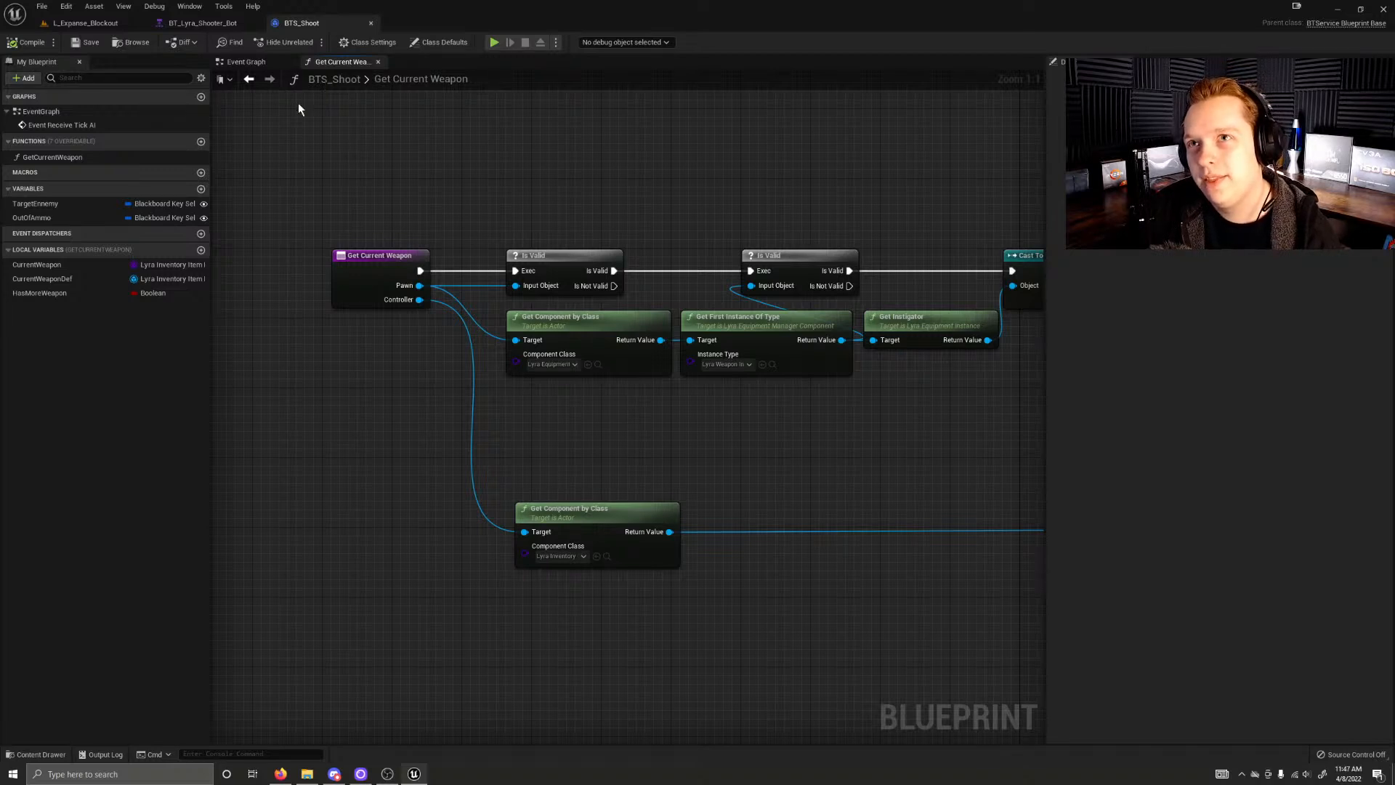
right_drag(414, 359, 527, 390)
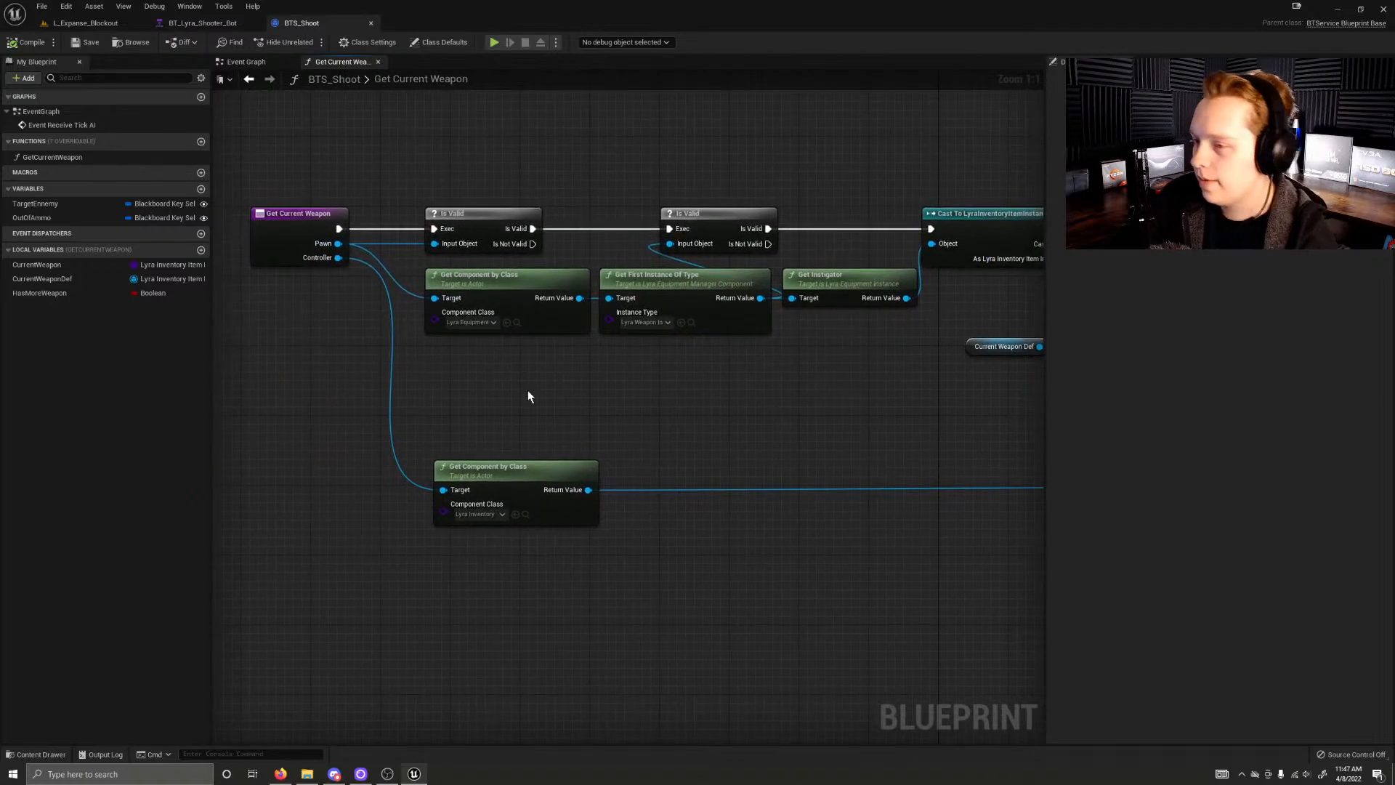
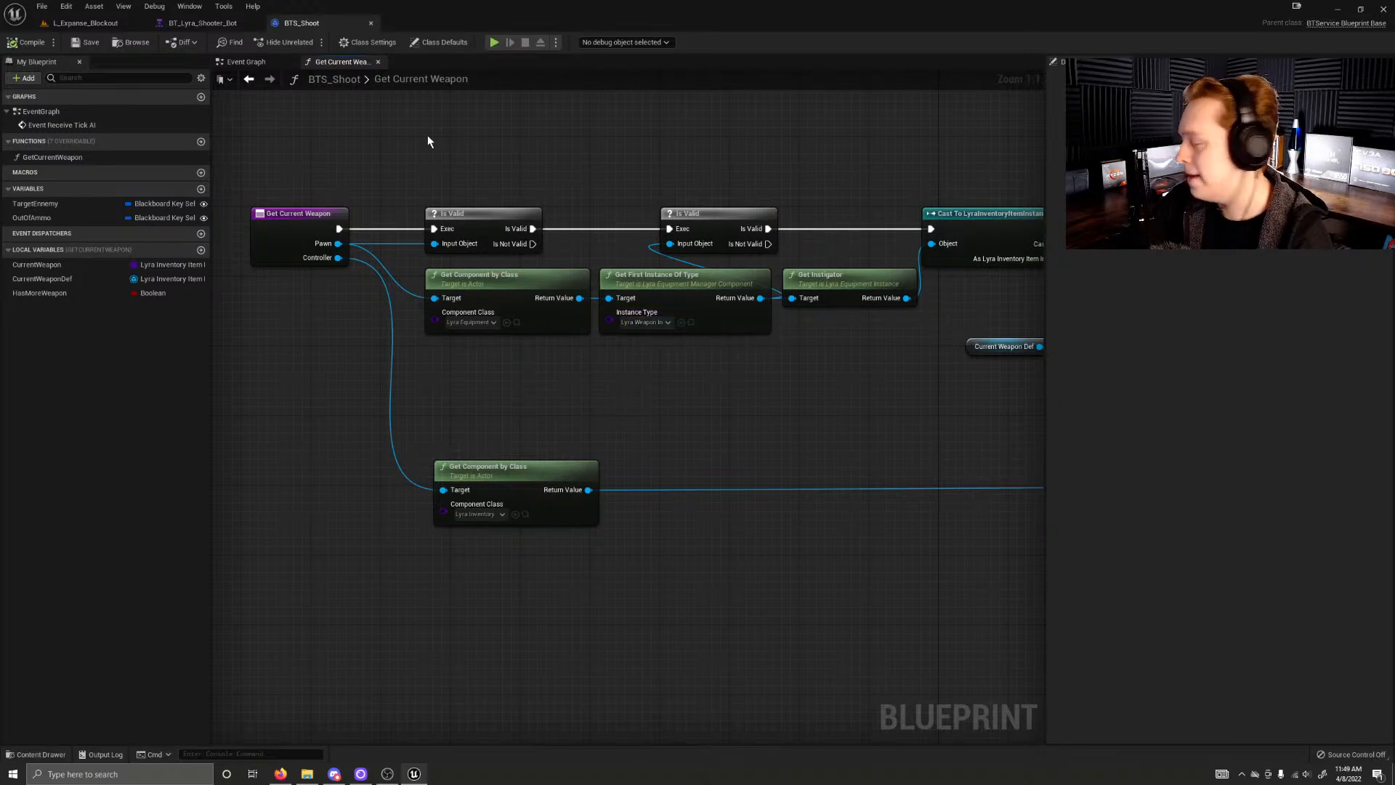
Step: Follow the Get Current Weapon graph from its validity checks through the ammo branches to the section for changing to a new weapon
right_drag(686, 238, 701, 377)
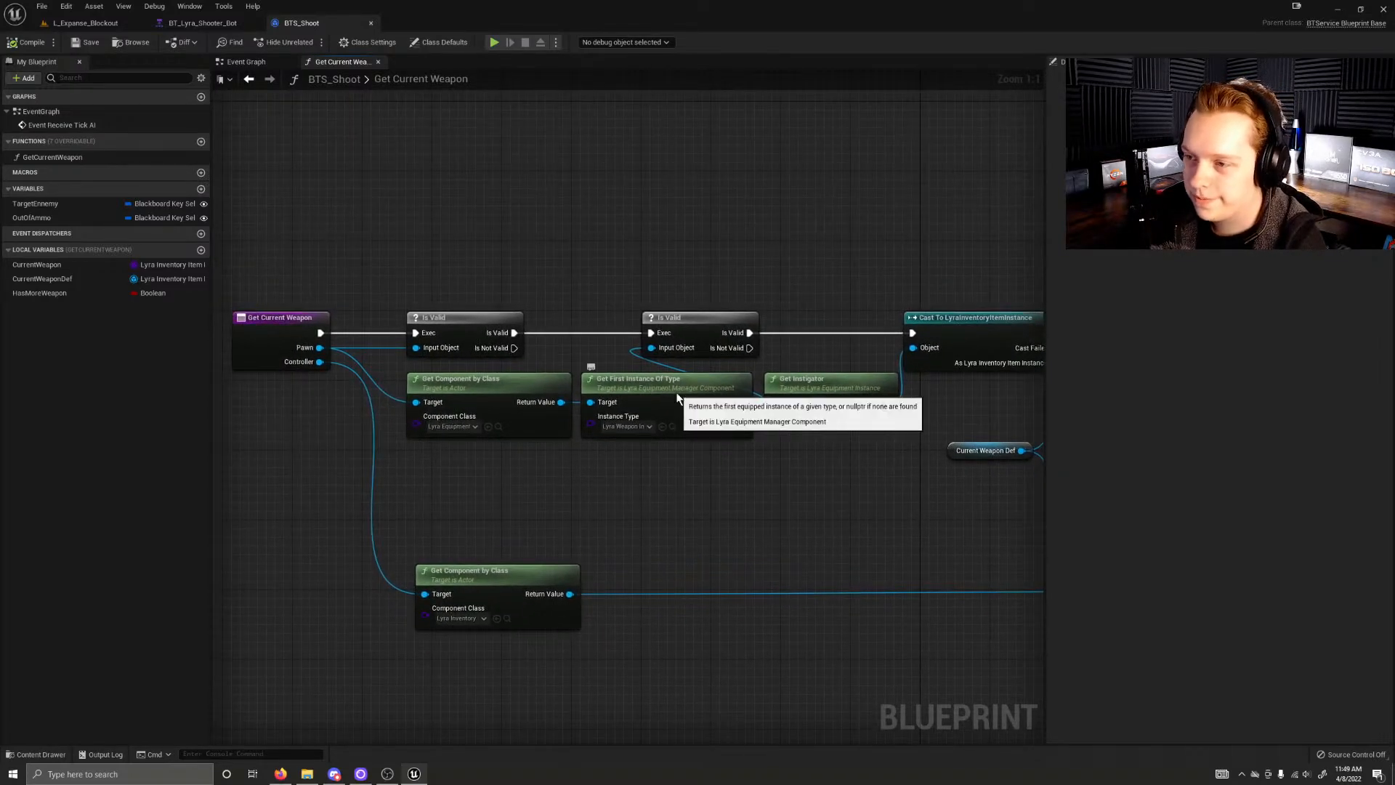
right_drag(867, 364, 213, 366)
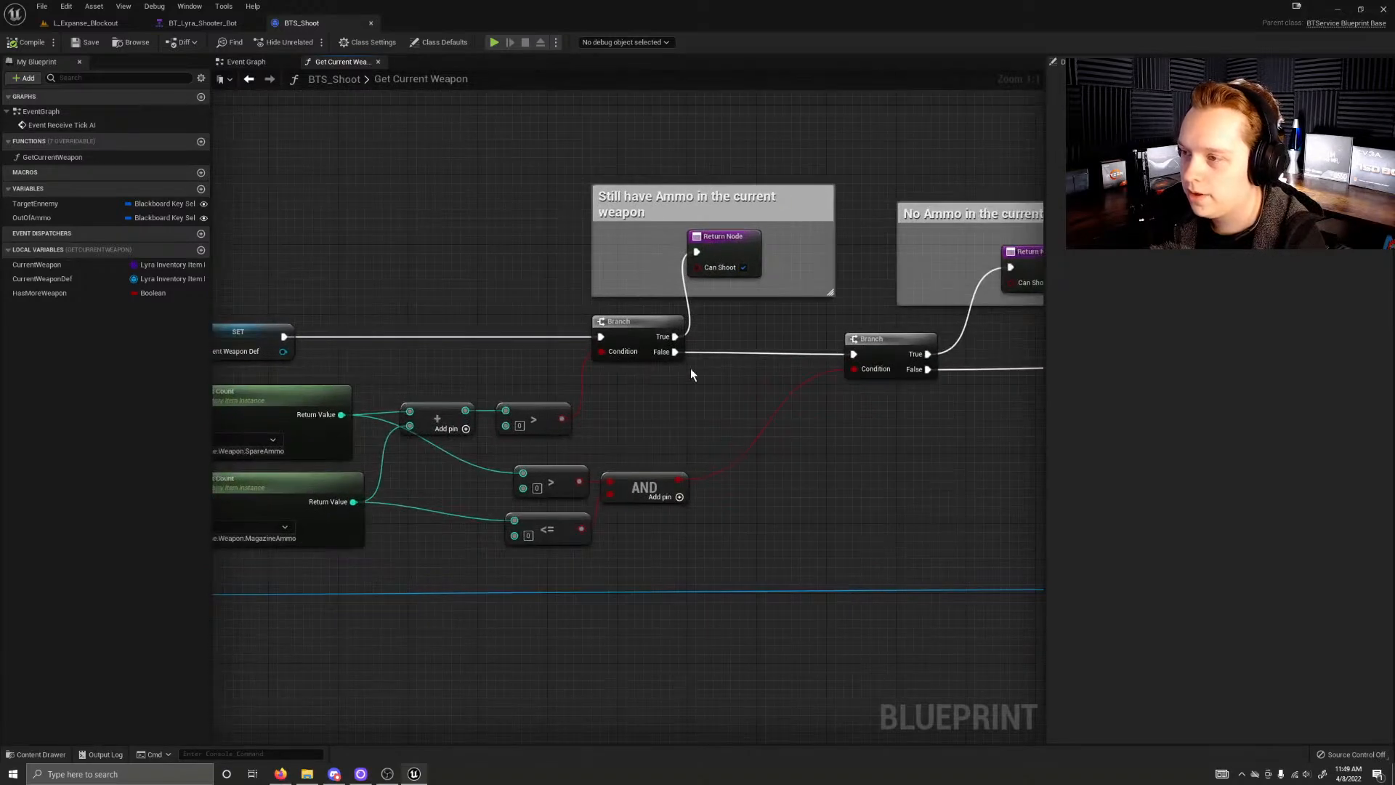
right_drag(600, 365, 212, 363)
right_drag(420, 415, 313, 356)
scroll(335, 456, down, 7)
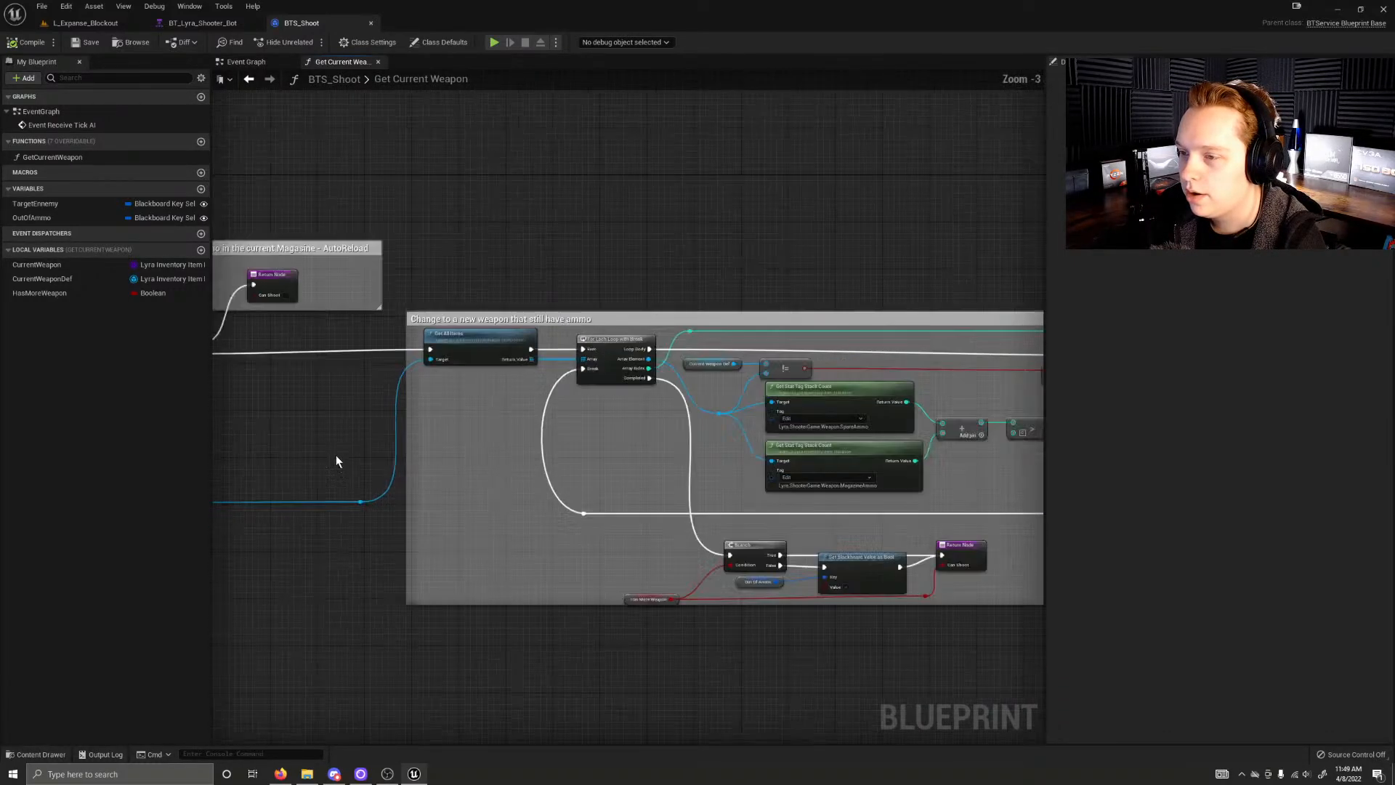
right_drag(399, 511, 581, 502)
scroll(582, 497, up, 1)
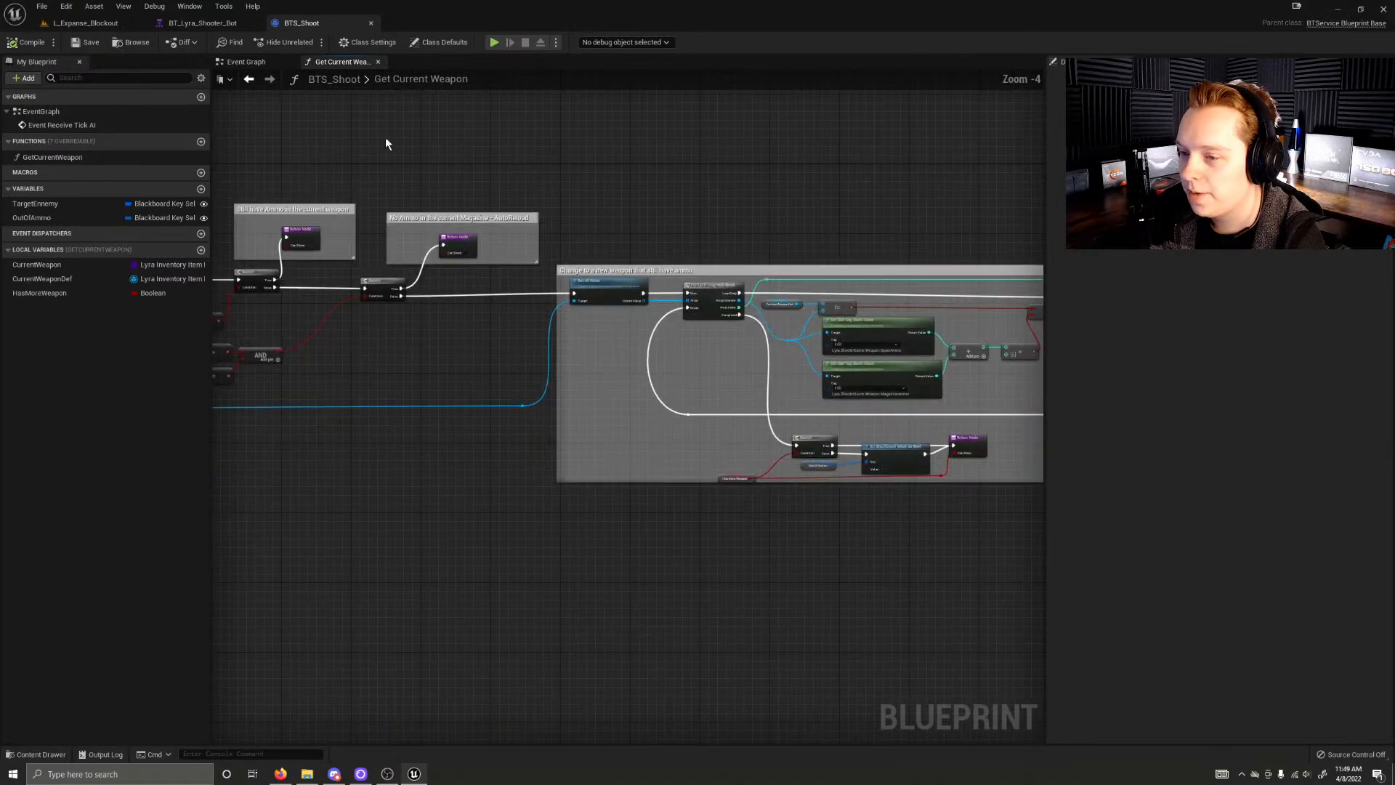
Step: Check the Shoot service's place in the behavior tree and retrace the Get Current Weapon graph back to its LyraInventoryItemInstance cast
click(202, 23)
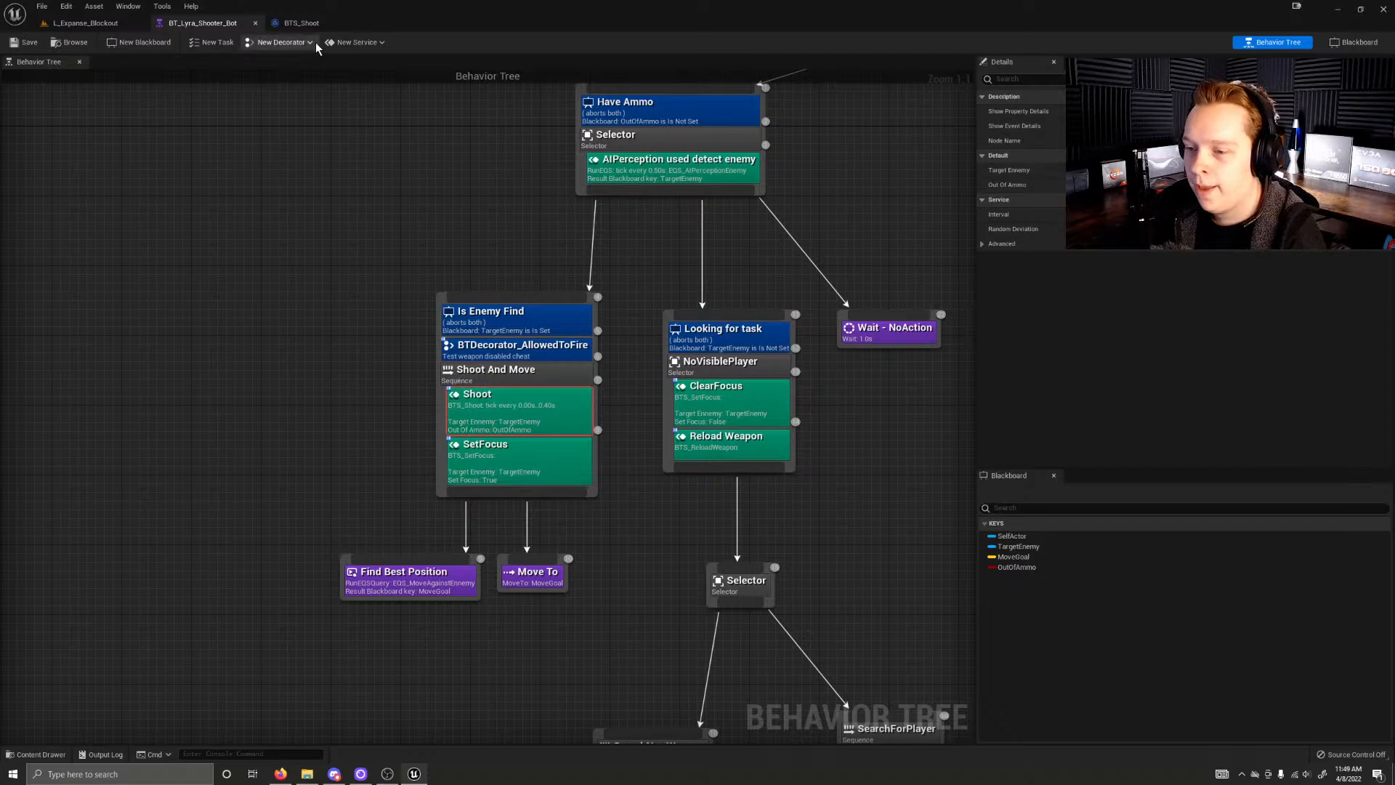
click(303, 23)
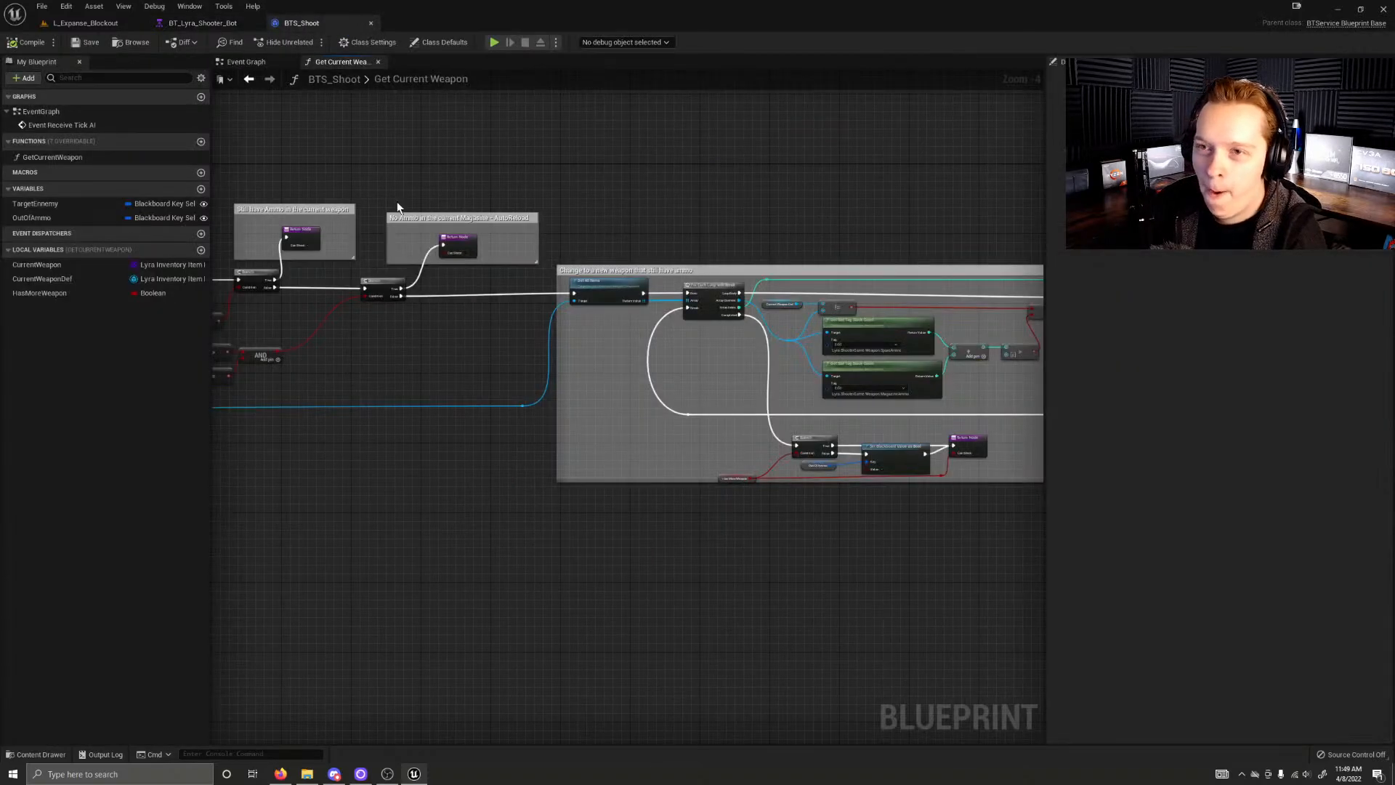
right_drag(364, 318, 1146, 341)
right_drag(910, 335, 1012, 336)
right_drag(816, 366, 337, 337)
scroll(515, 289, up, 3)
right_drag(516, 289, 1027, 298)
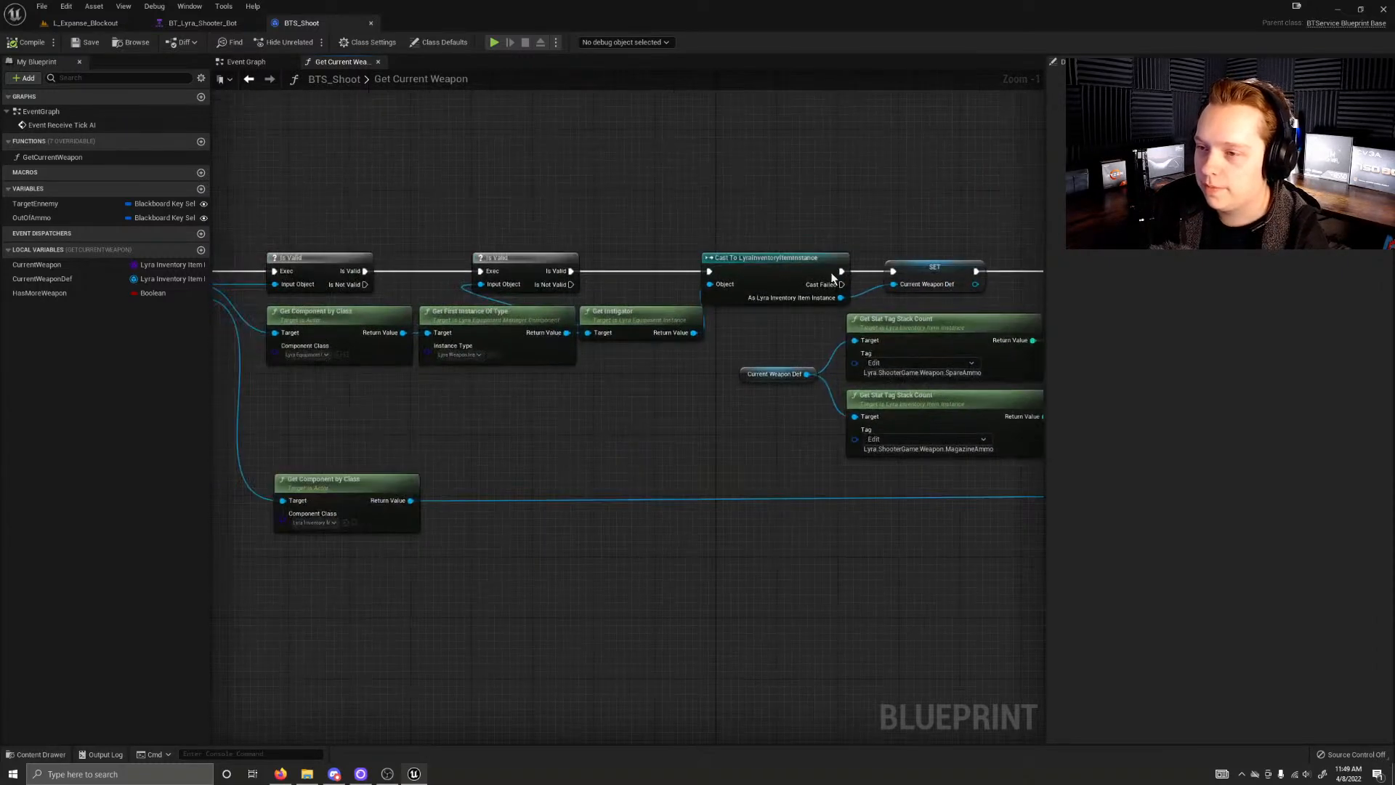
Step: Examine the current-weapon and magazine ammo branches and inspect the Return Node in the Still have Ammo comment
right_drag(679, 389, 137, 441)
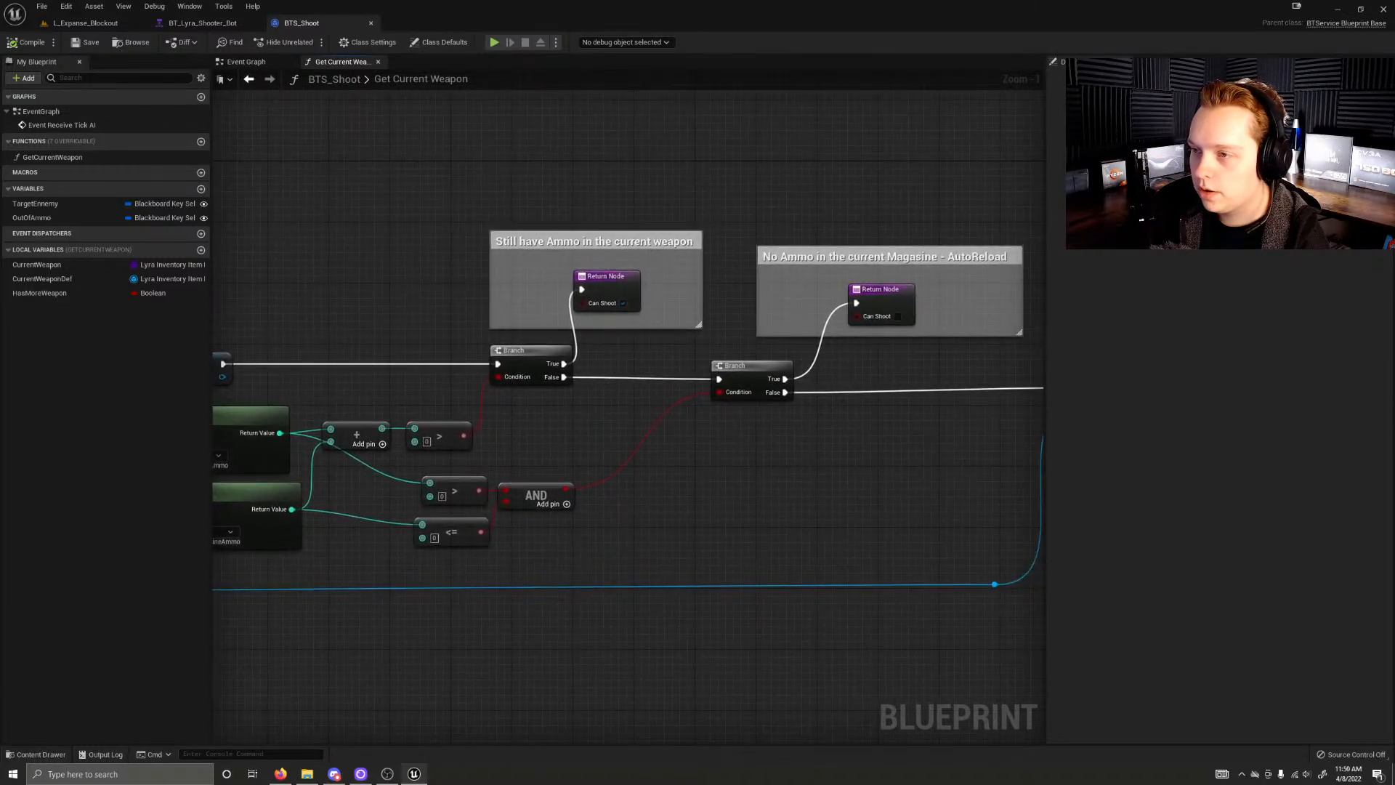
right_click(211, 477)
click(441, 251)
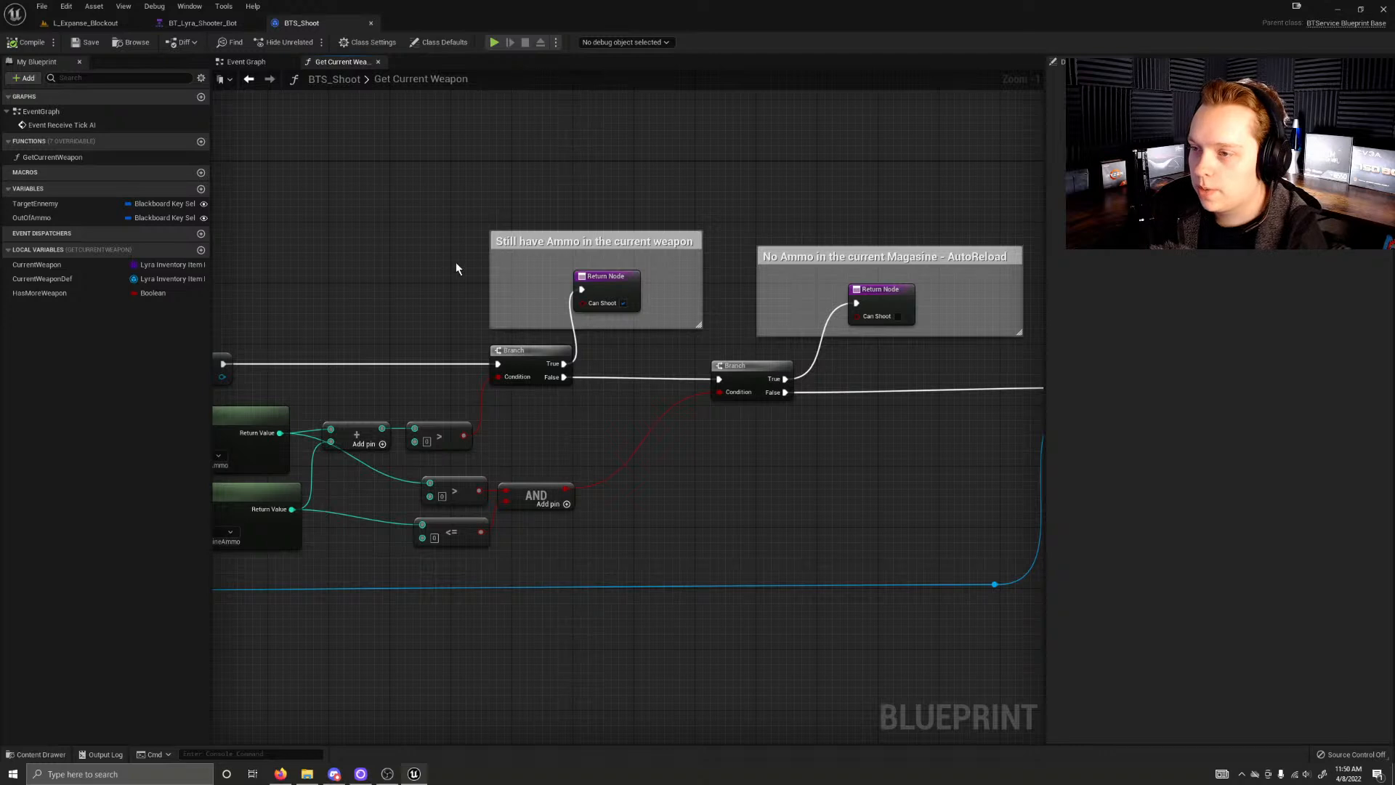
click(638, 276)
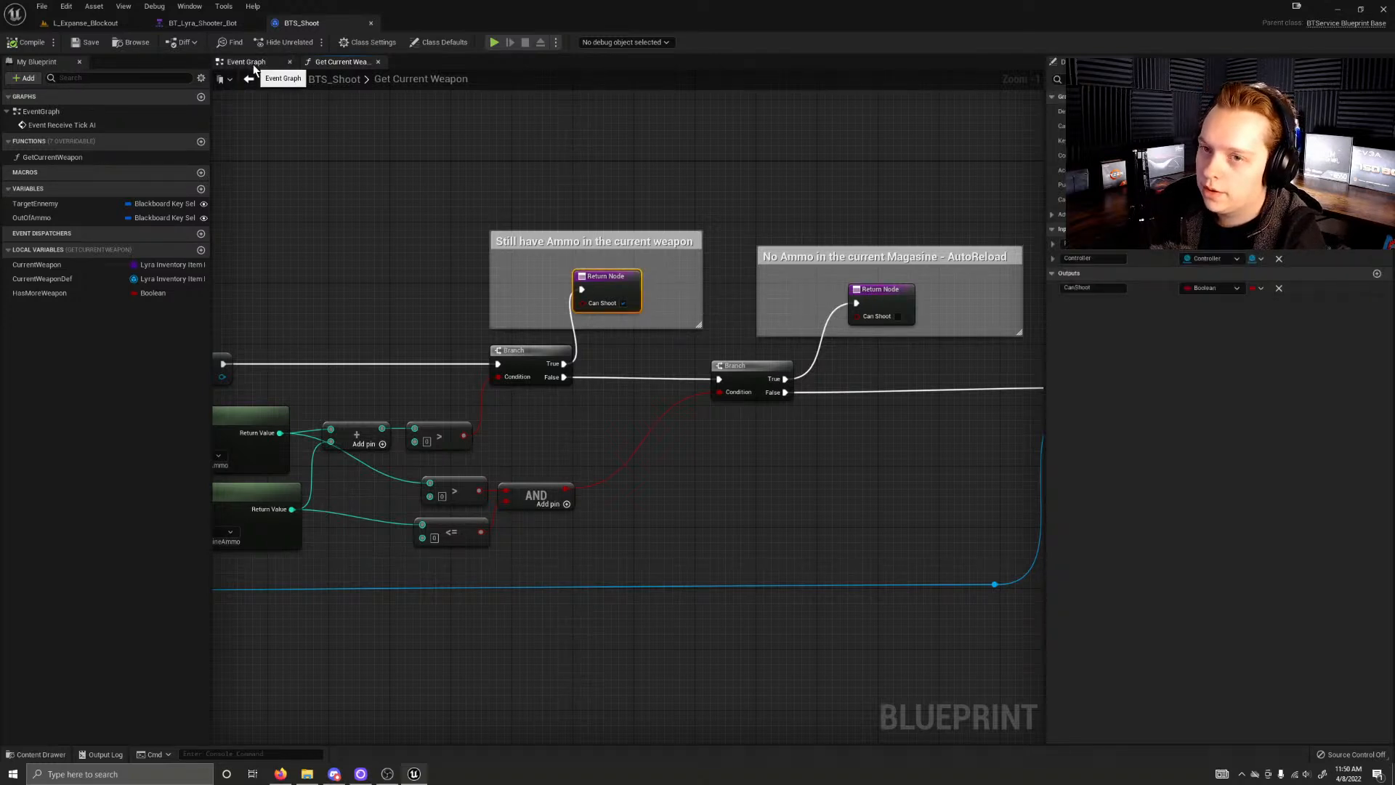
Step: Reopen BTS_Shoot from the behavior tree's Shoot service and inspect the Send Gameplay Event to Actor node in its event graph
click(207, 23)
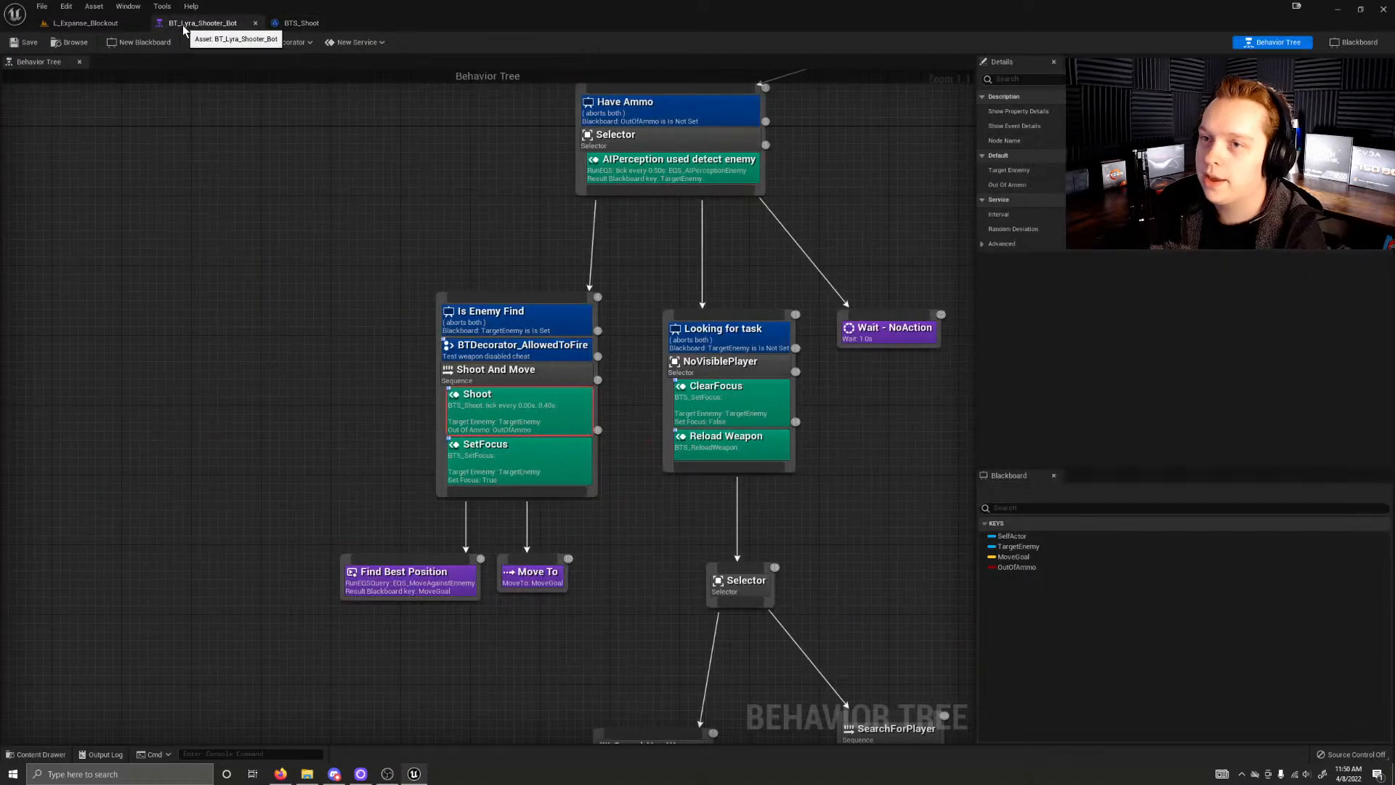
double_click(522, 420)
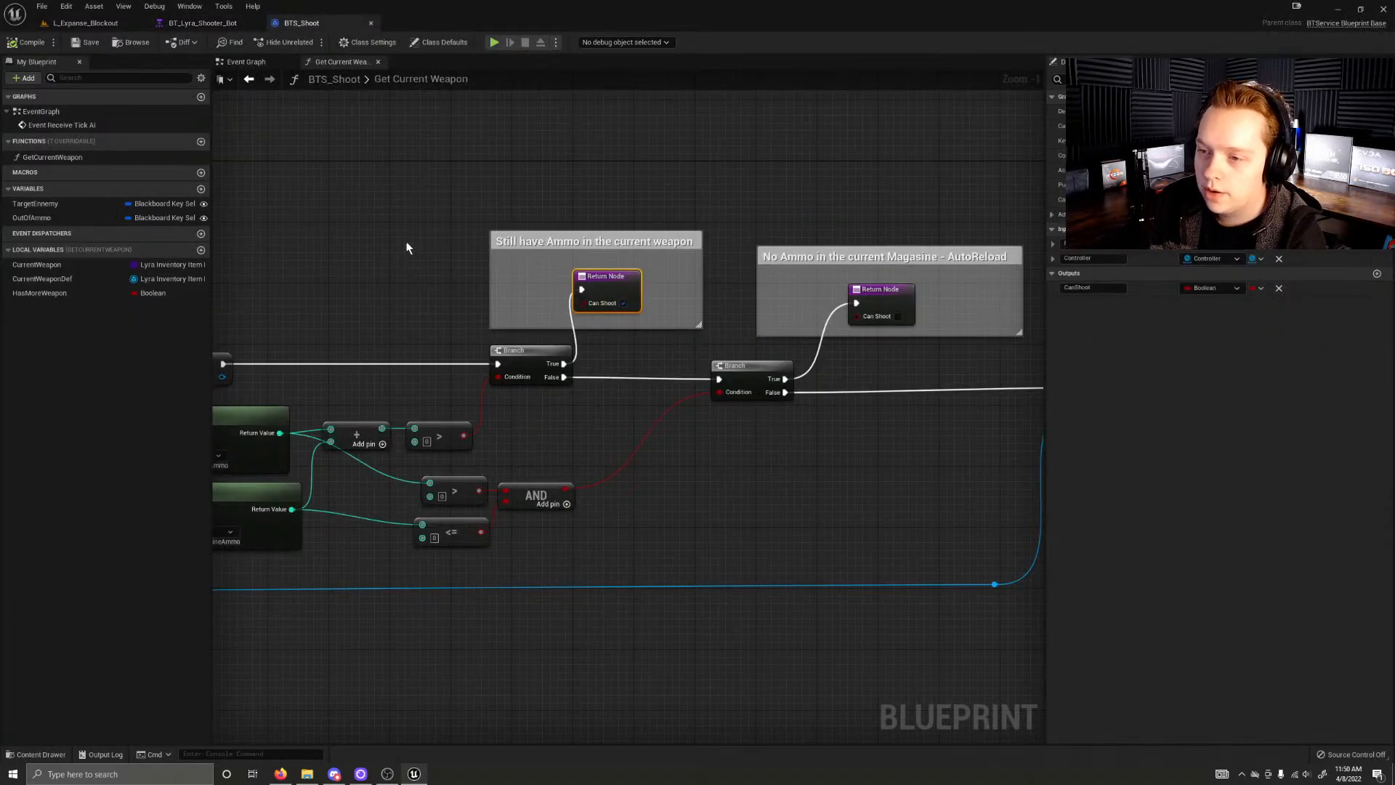
click(247, 62)
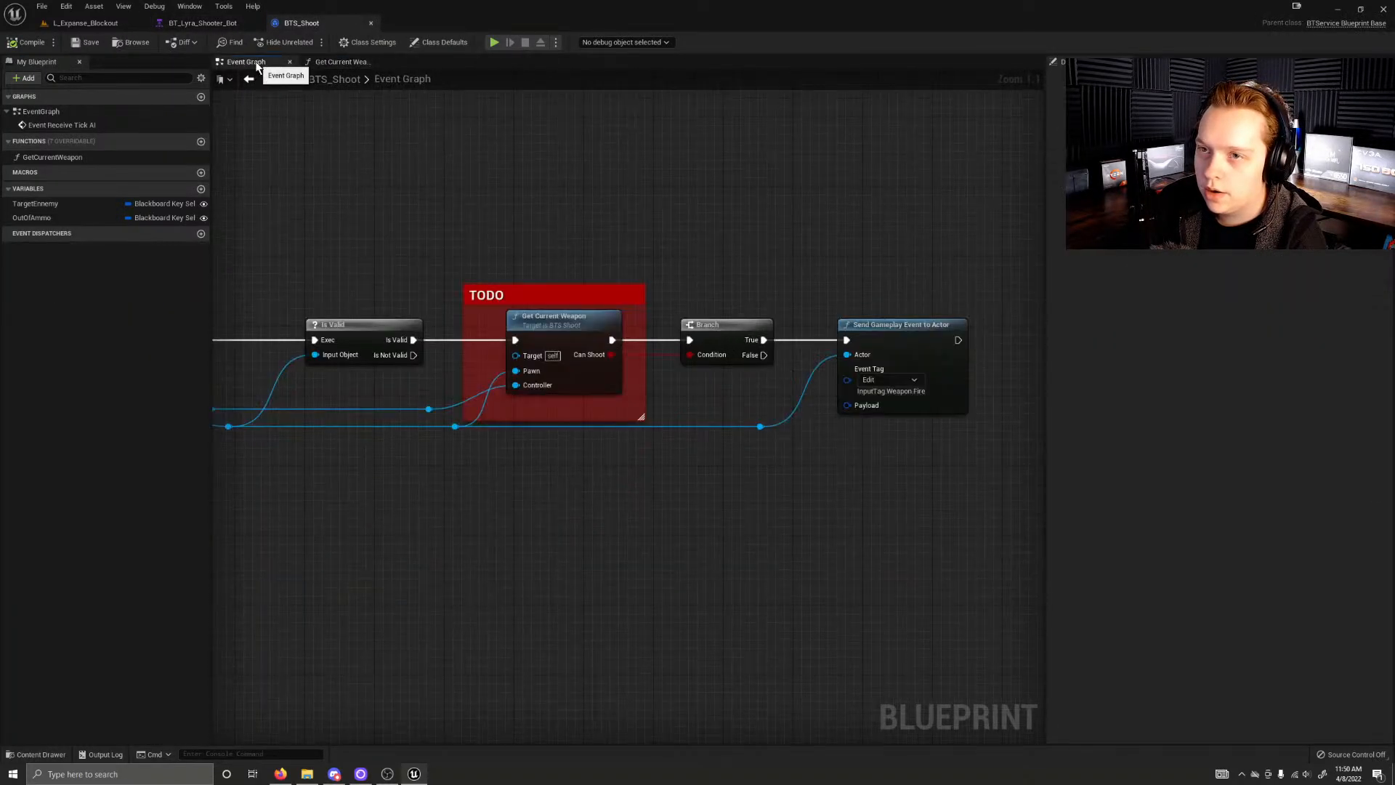
right_drag(429, 198, 284, 175)
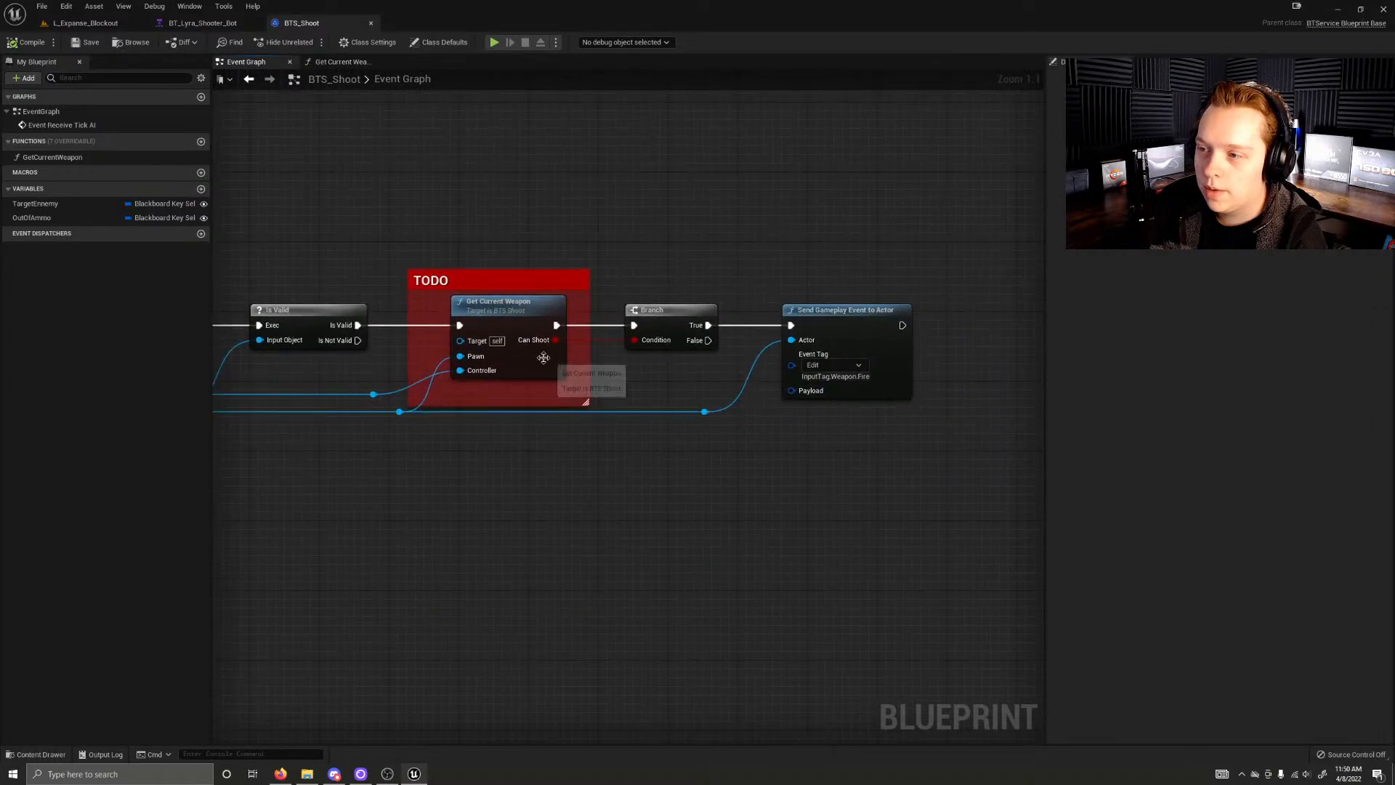
right_drag(923, 343, 751, 346)
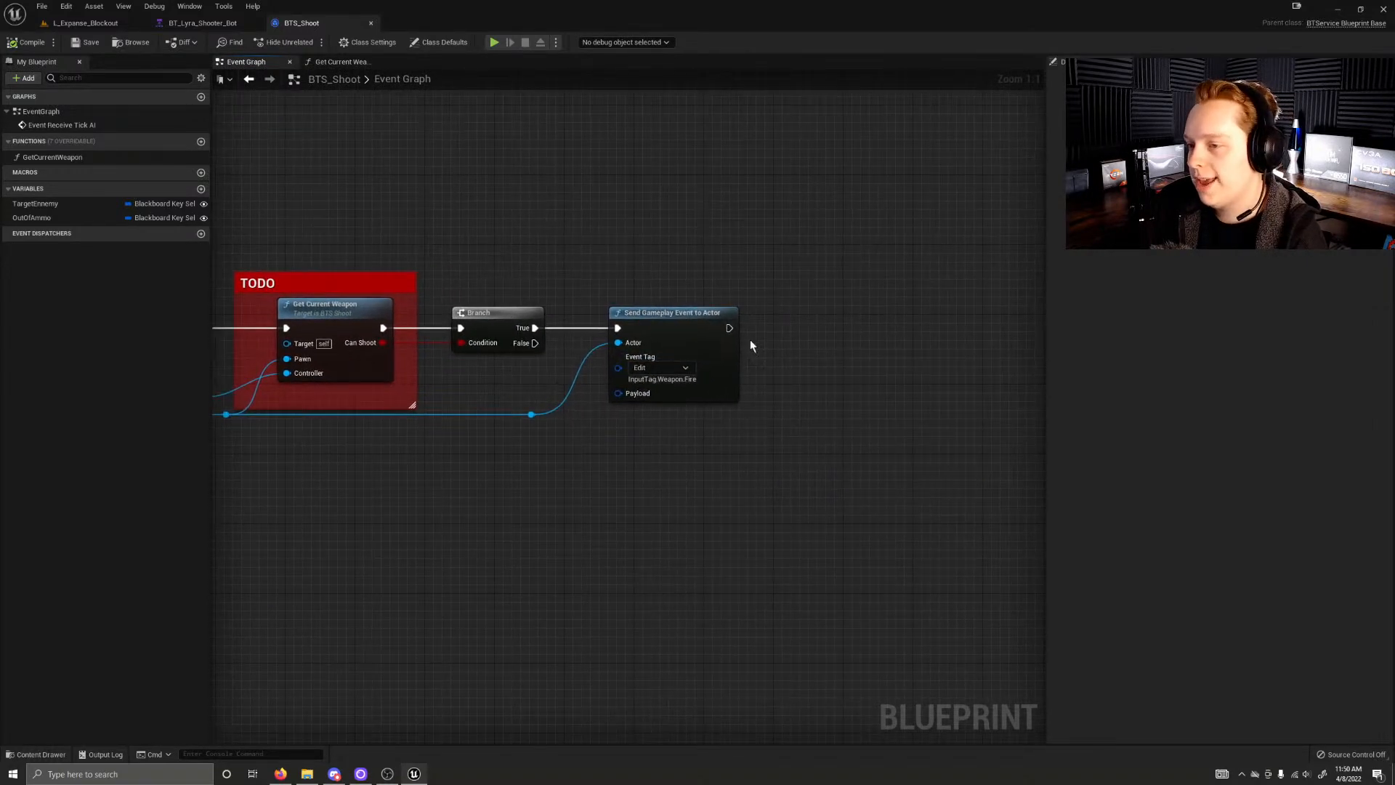
click(689, 316)
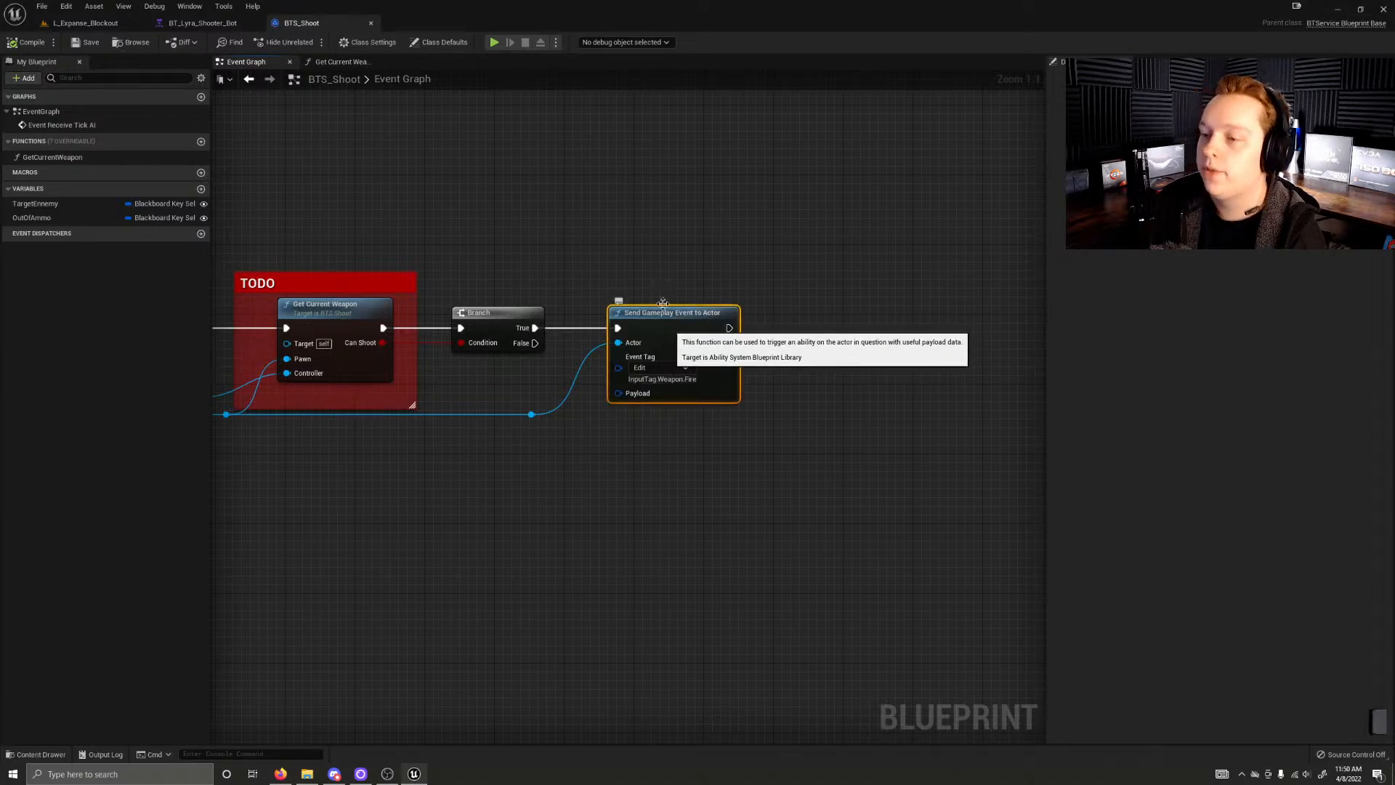
Step: Review the entire BTS_Shoot event graph, from Event Receive Tick AI through the TODO section to Send Gameplay Event to Actor
right_drag(496, 234, 579, 260)
right_drag(365, 259, 492, 271)
right_click(494, 267)
click(773, 279)
right_drag(868, 303, 672, 313)
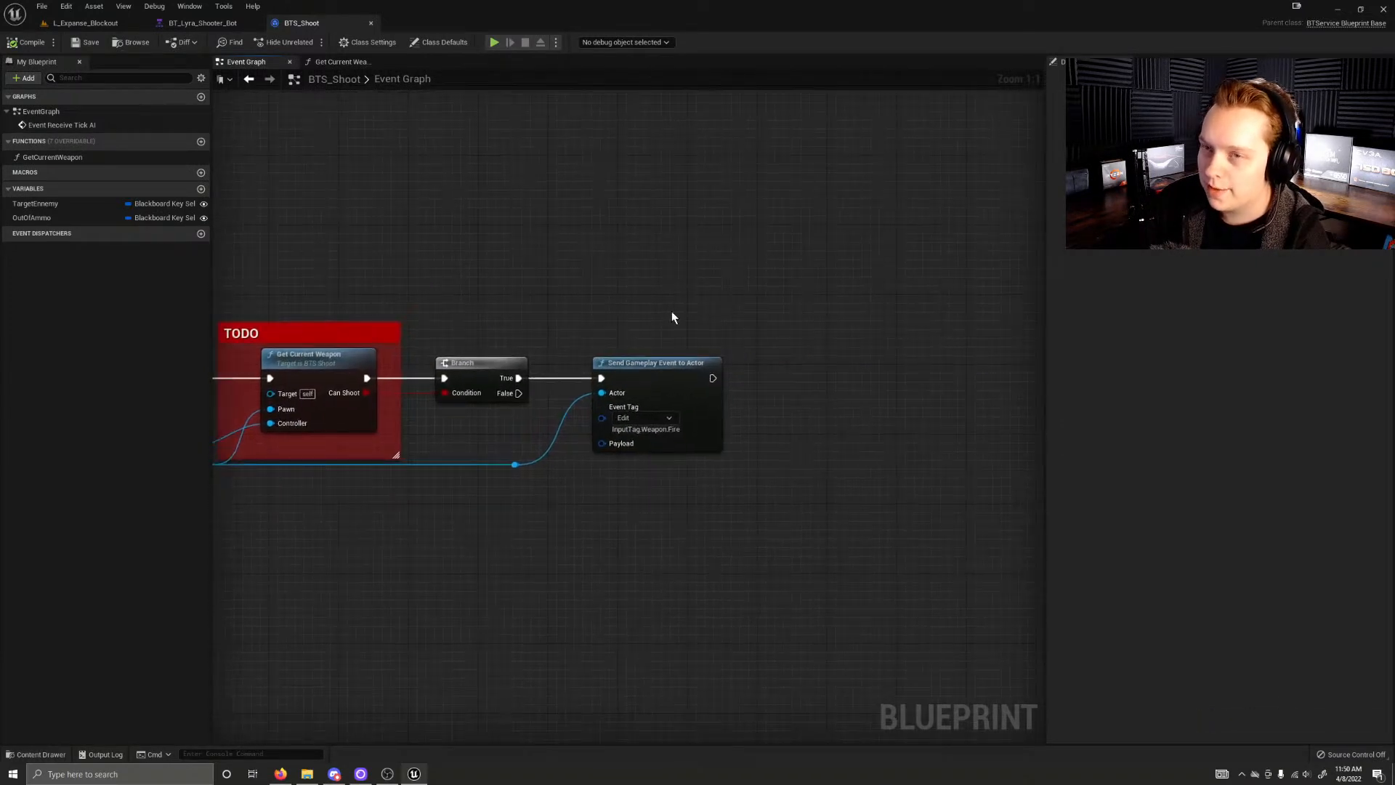
right_drag(741, 346, 862, 420)
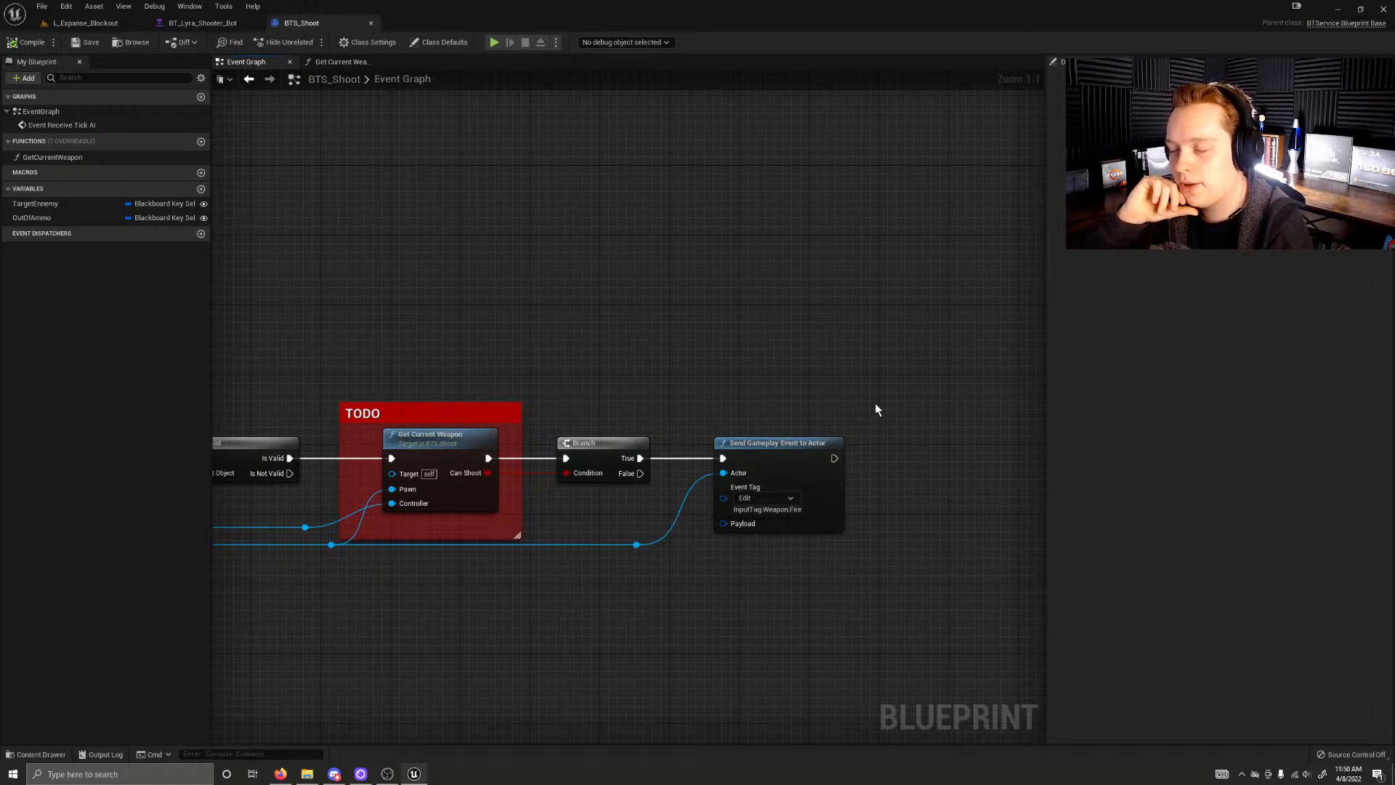
right_drag(497, 328, 730, 270)
scroll(672, 258, down, 4)
scroll(797, 296, up, 2)
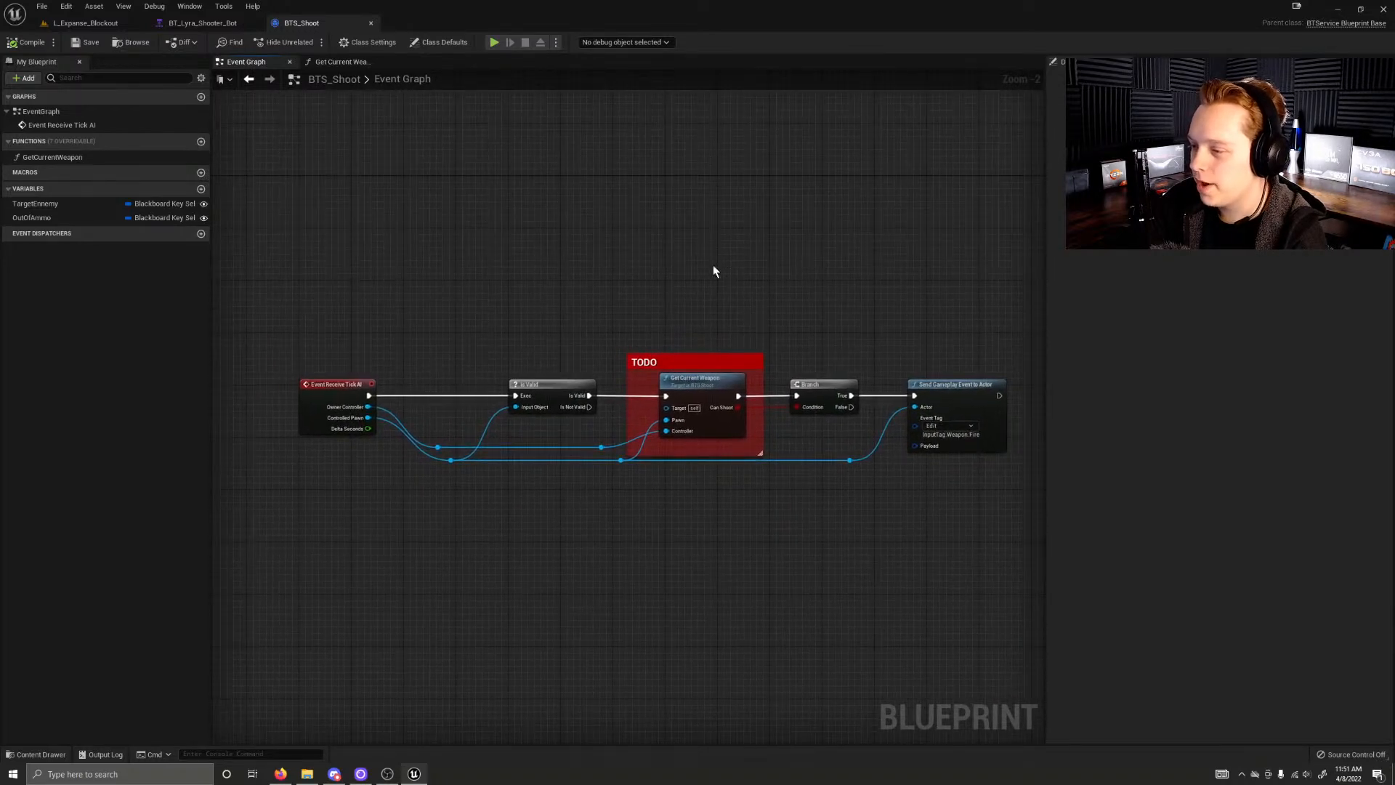
Step: Close the BTS_Shoot blueprint and review the overall structure of the BT_Lyra_Shooter_Bot behavior tree from the root down
click(192, 23)
click(372, 24)
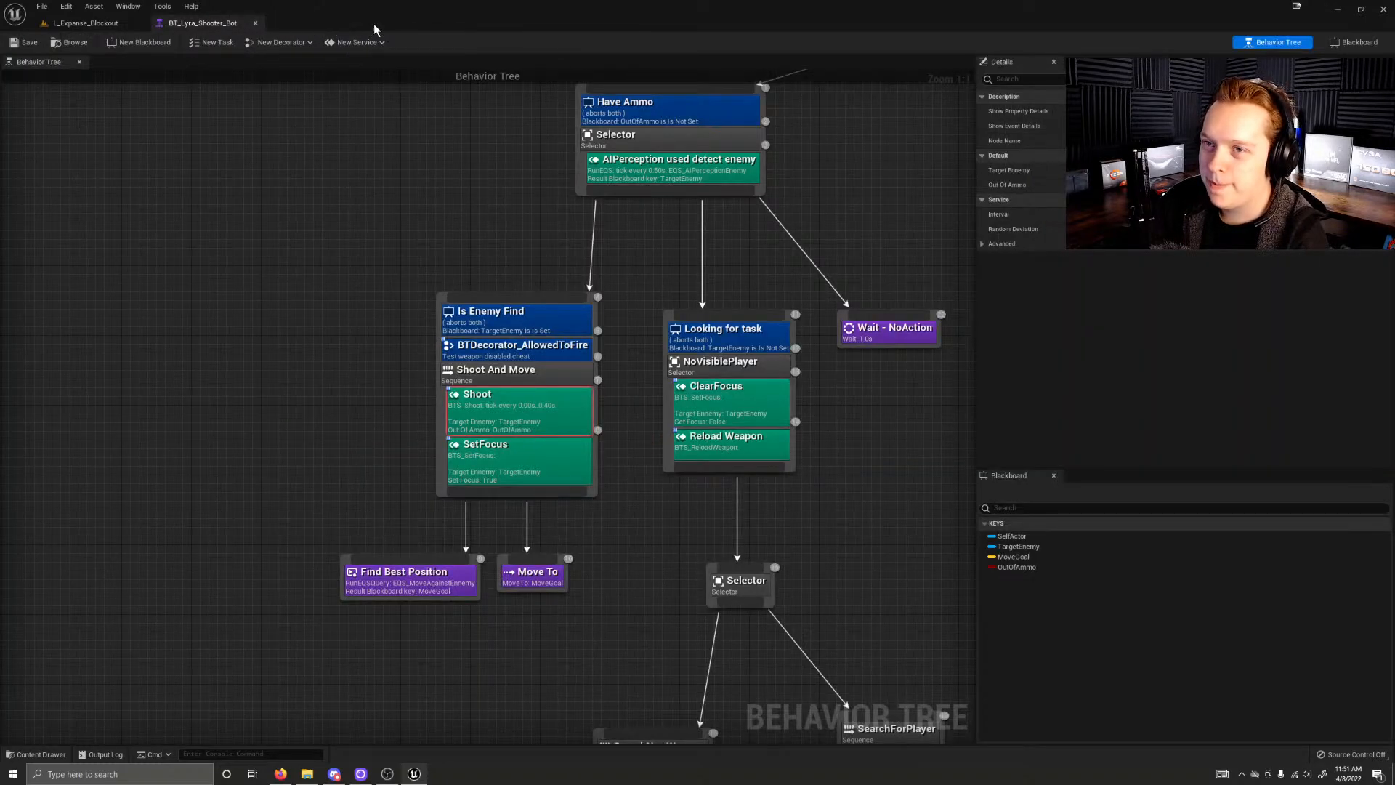
right_drag(274, 118, 226, 168)
click(255, 315)
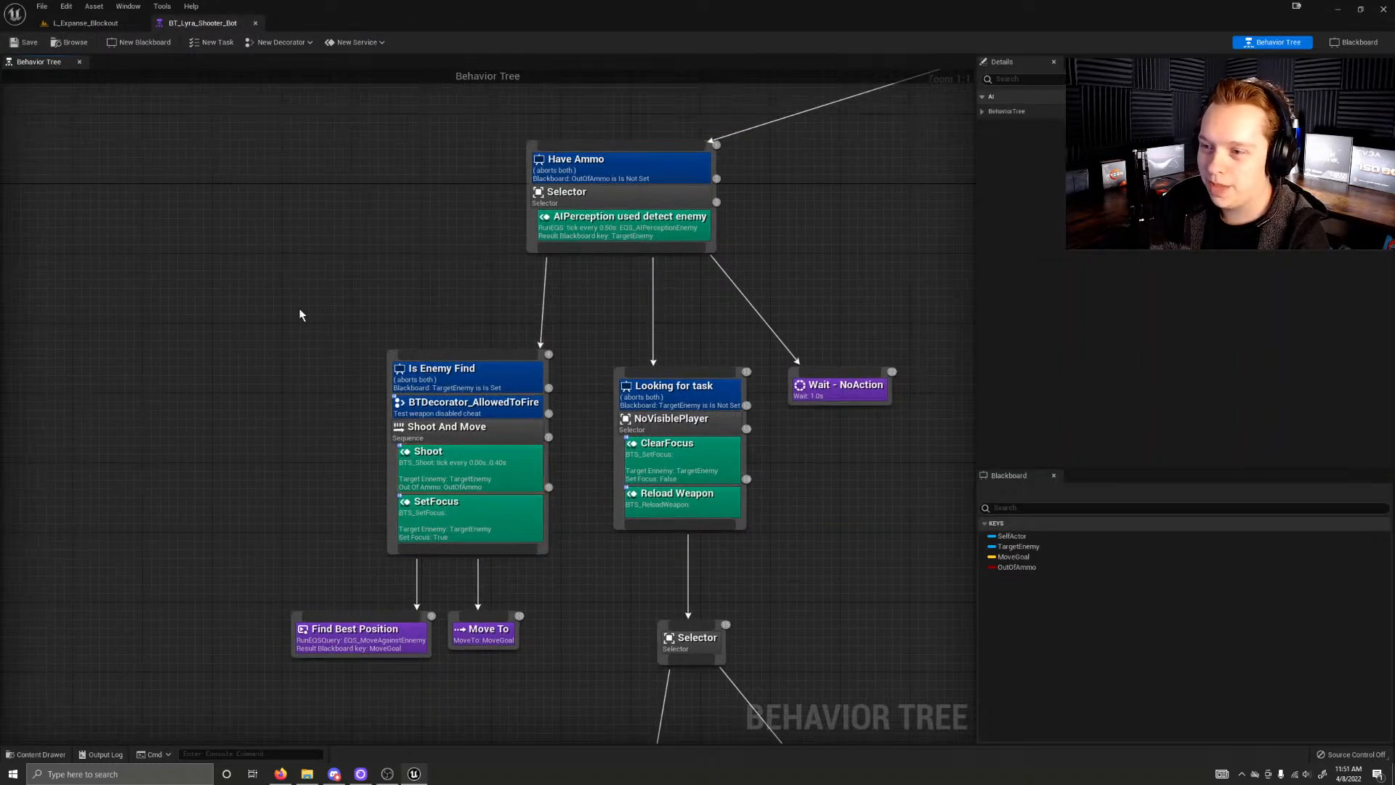
scroll(298, 311, down, 5)
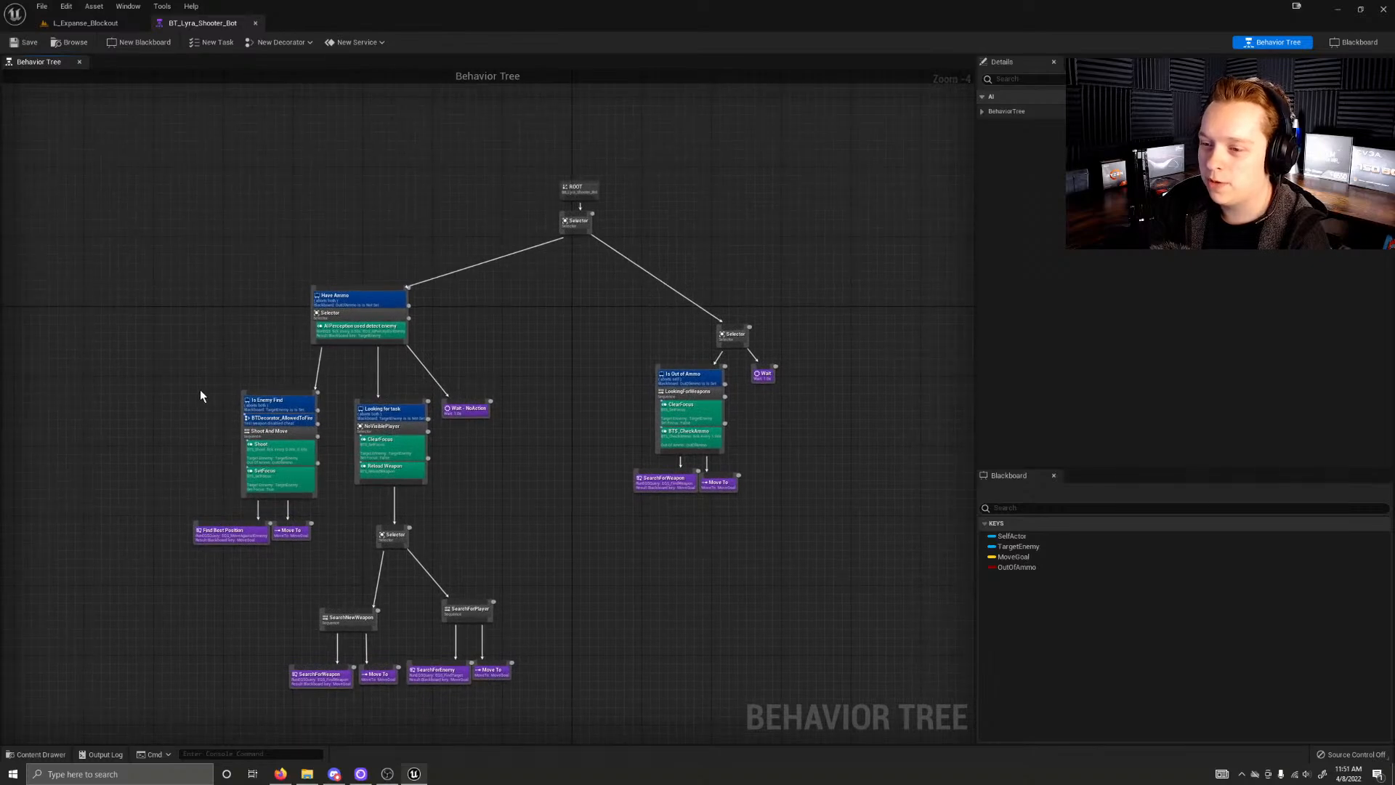
scroll(199, 389, up, 2)
right_drag(156, 332, 247, 419)
scroll(84, 141, down, 3)
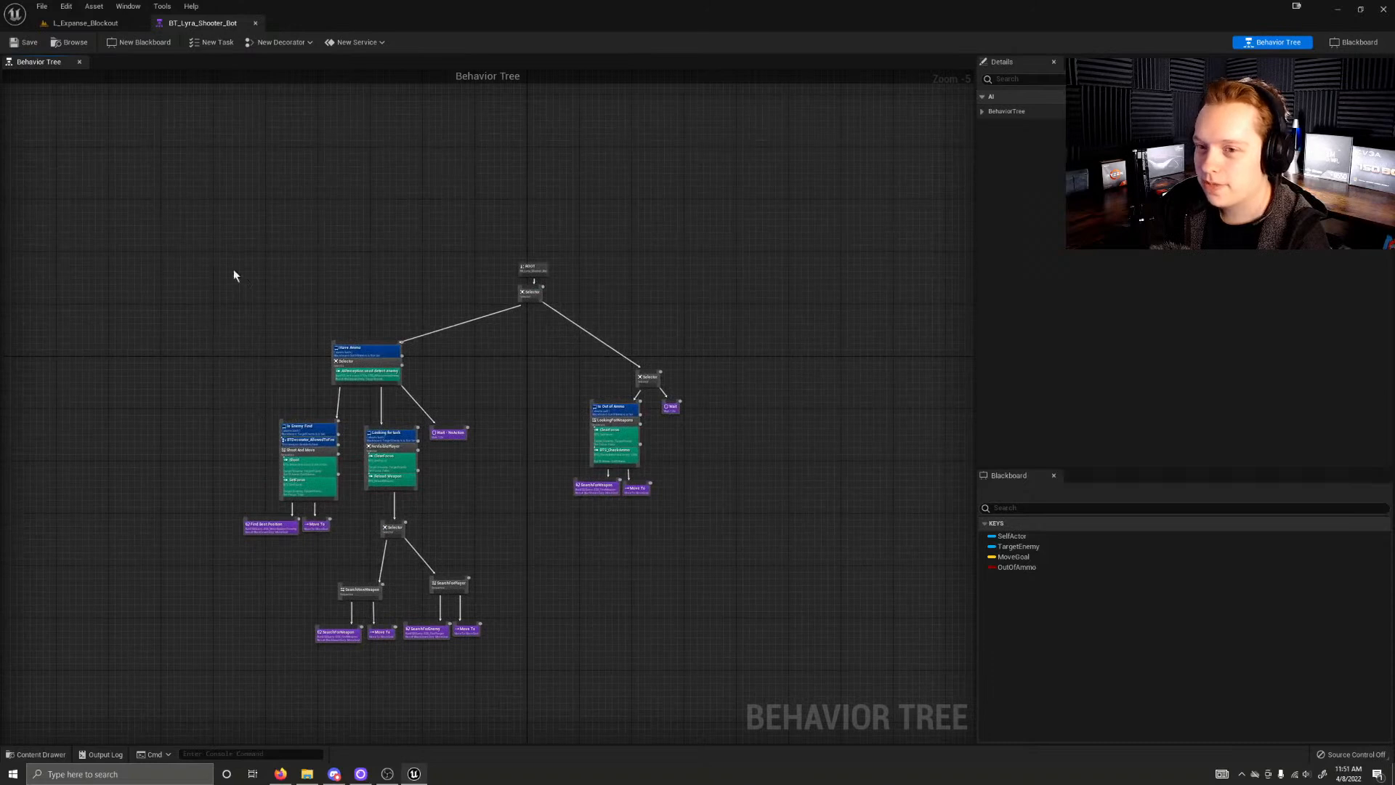
Step: Close the BT_Lyra_Shooter_Bot behavior tree and return to the L_Expanse_Blockout level
click(102, 24)
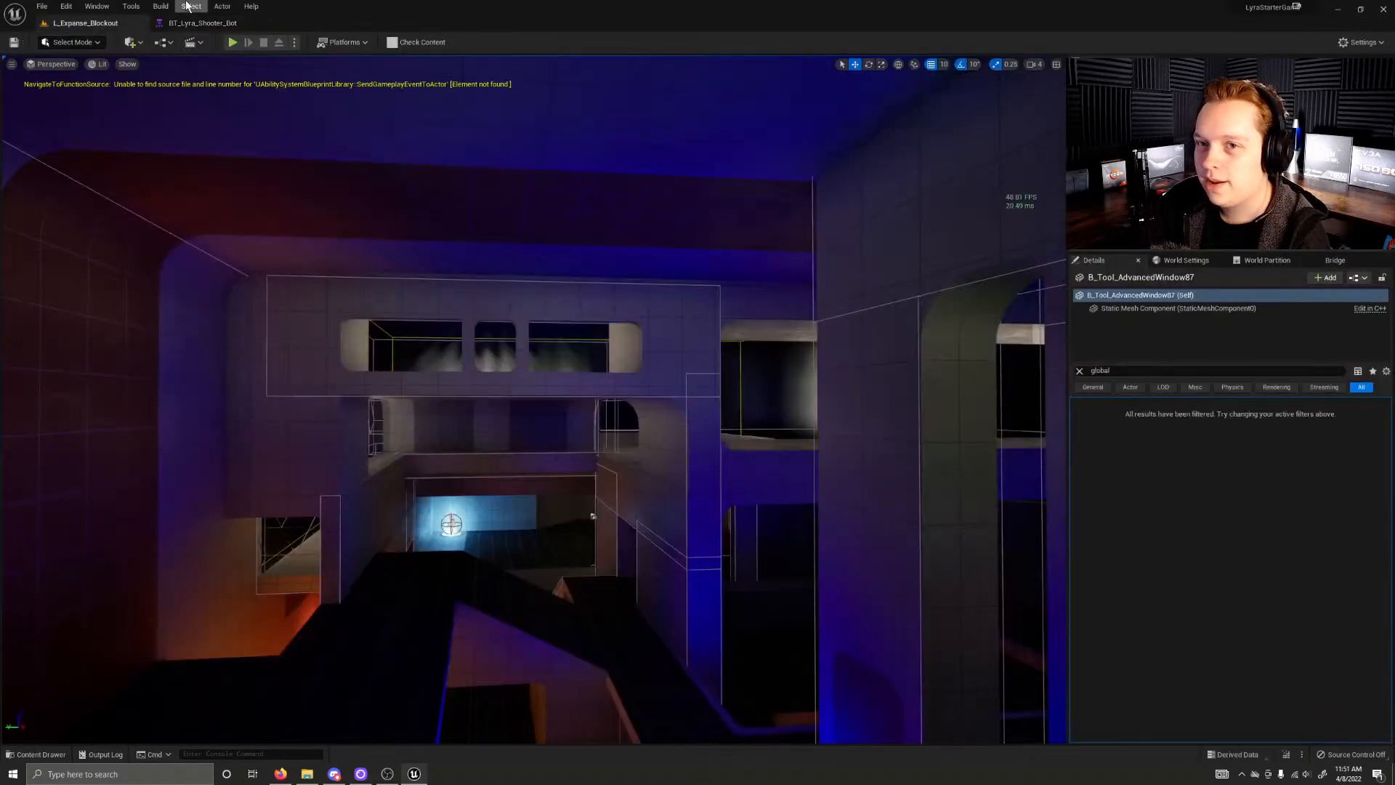
click(198, 23)
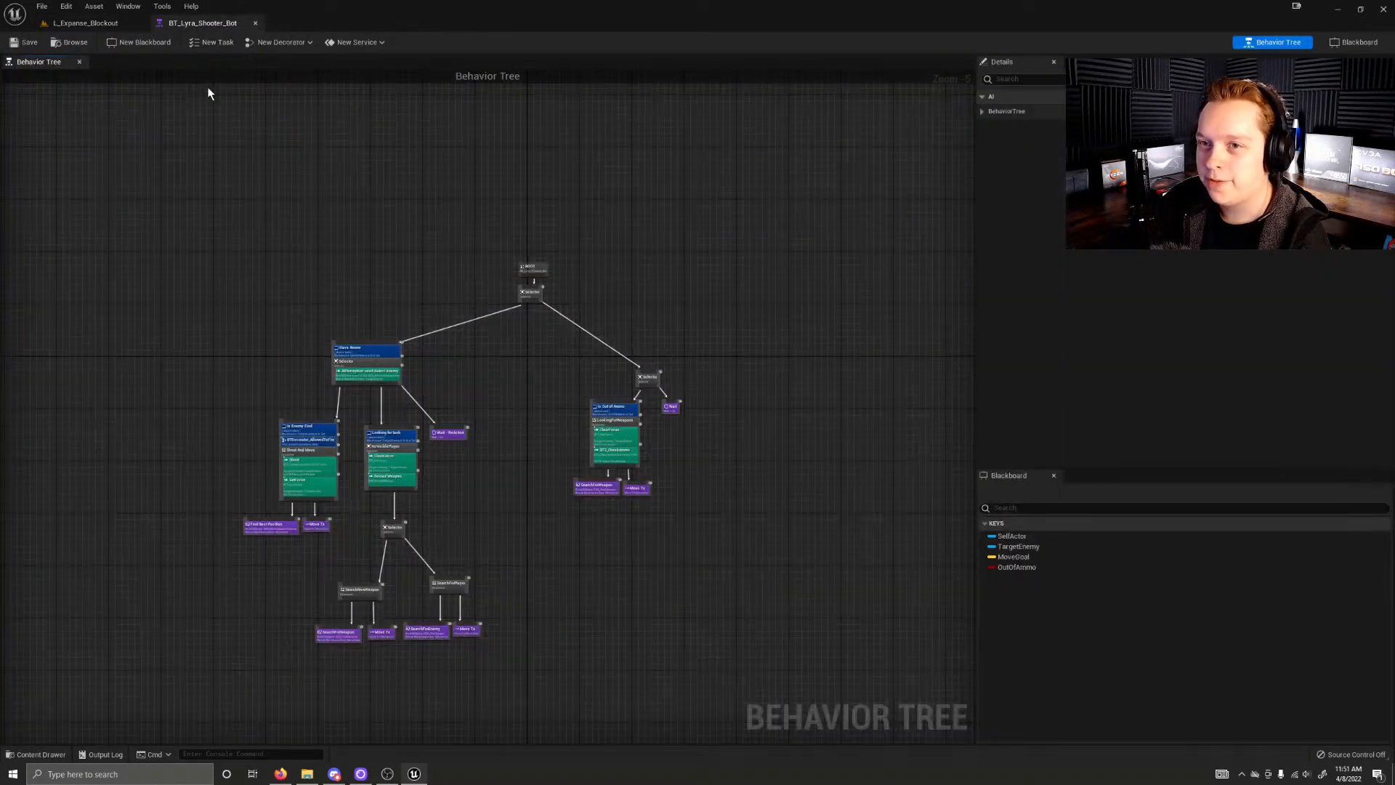
click(255, 23)
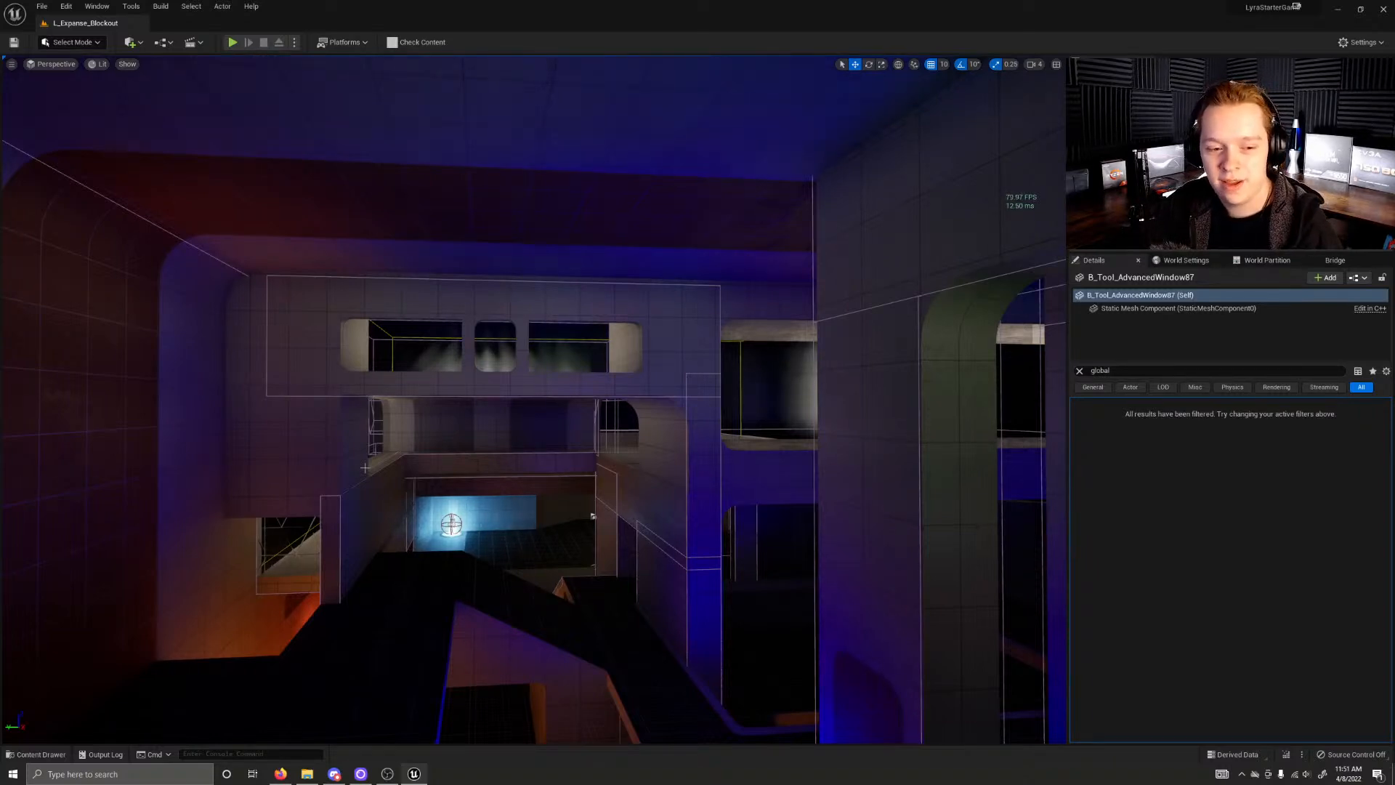
Step: Fly through the dark level interior to inspect the blue-lit wall and the opening onto the cyan-lit pickup
right_drag(534, 399, 582, 428)
key(w)
key(w)
key(w)
key(w)
key(s)
key(w)
key(e)
key(e)
key(w)
key(w)
key(e)
key(w)
key(e)
key(w)
key(w)
key(w)
key(s)
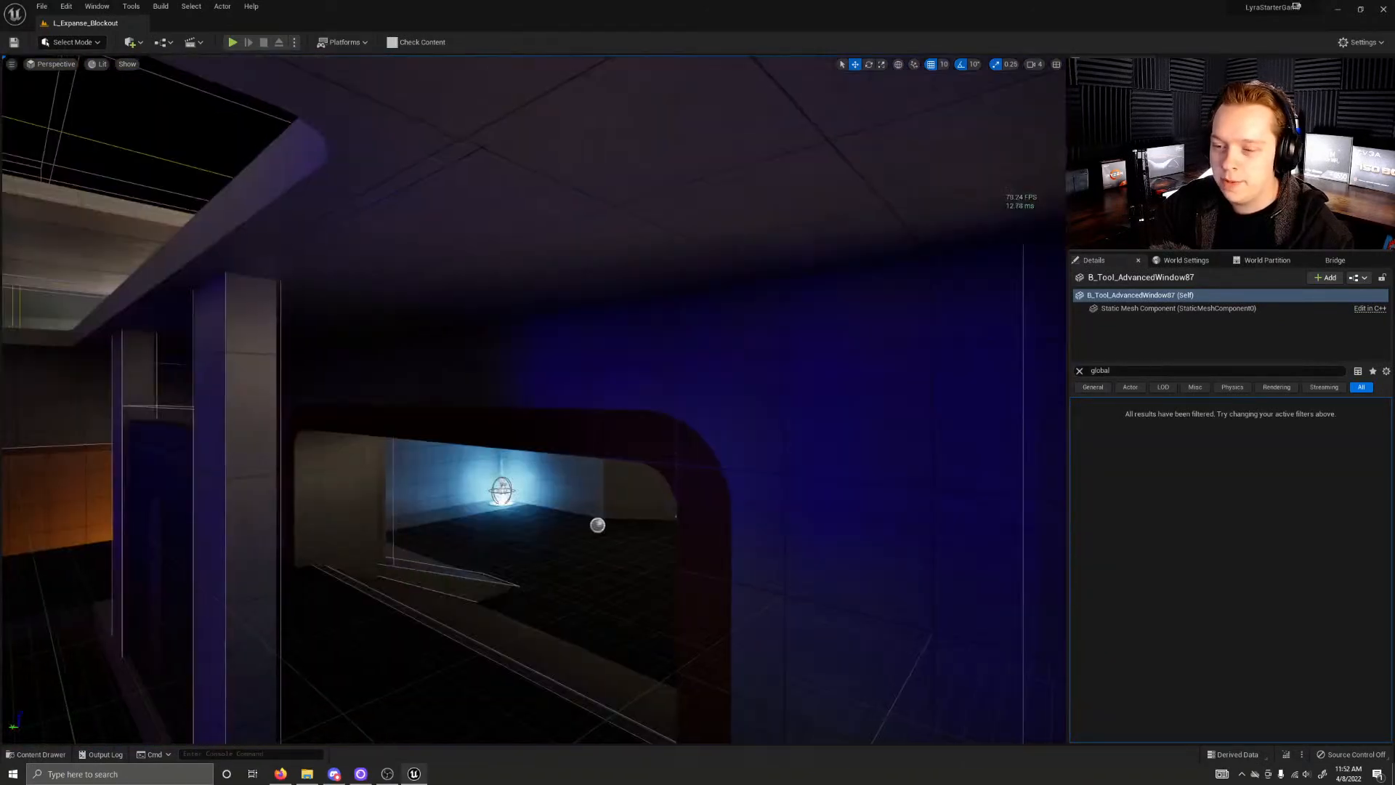
right_drag(546, 526, 532, 526)
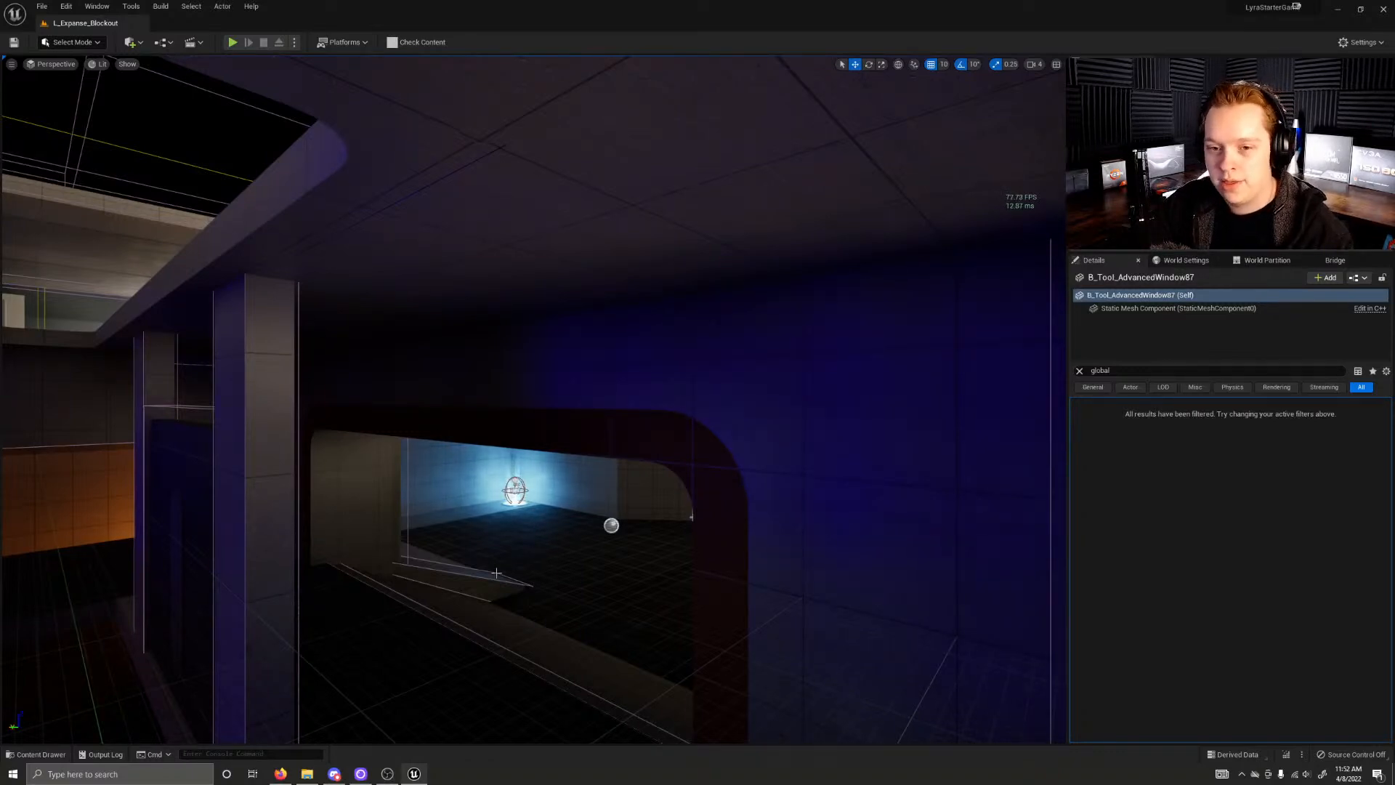
Step: Fly to the upper walkway to view the green and orange glowing pickups and the blue portals
right_drag(557, 556, 131, 541)
key(w)
key(e)
key(s)
key(a)
key(w)
key(d)
key(w)
key(w)
right_drag(585, 534, 498, 531)
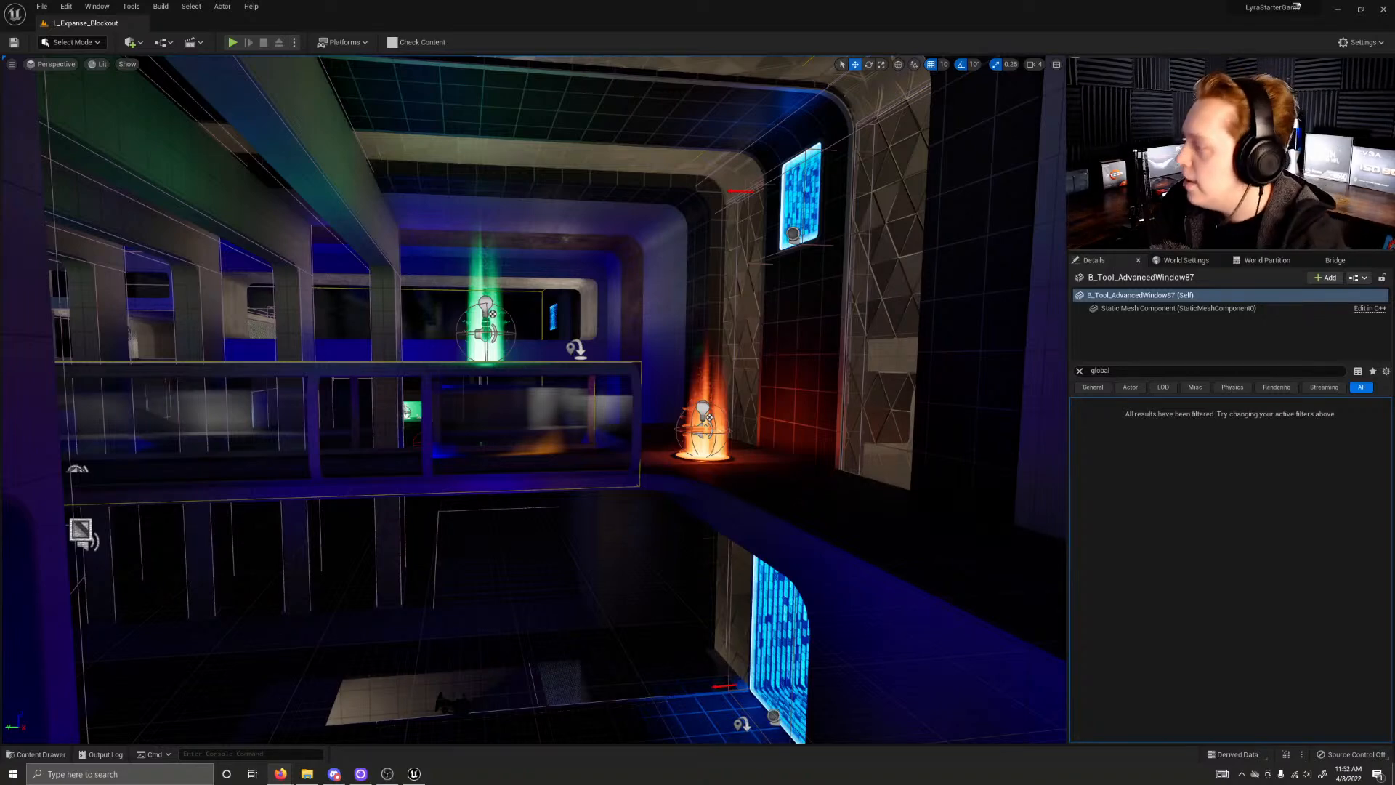
Step: Switch to Firefox, correct the search to "stepped animation interpolation ue4", and open the Set Animation Interpolation Type for a Stepped Animation Look thread
drag(1394, 396, 392, 2)
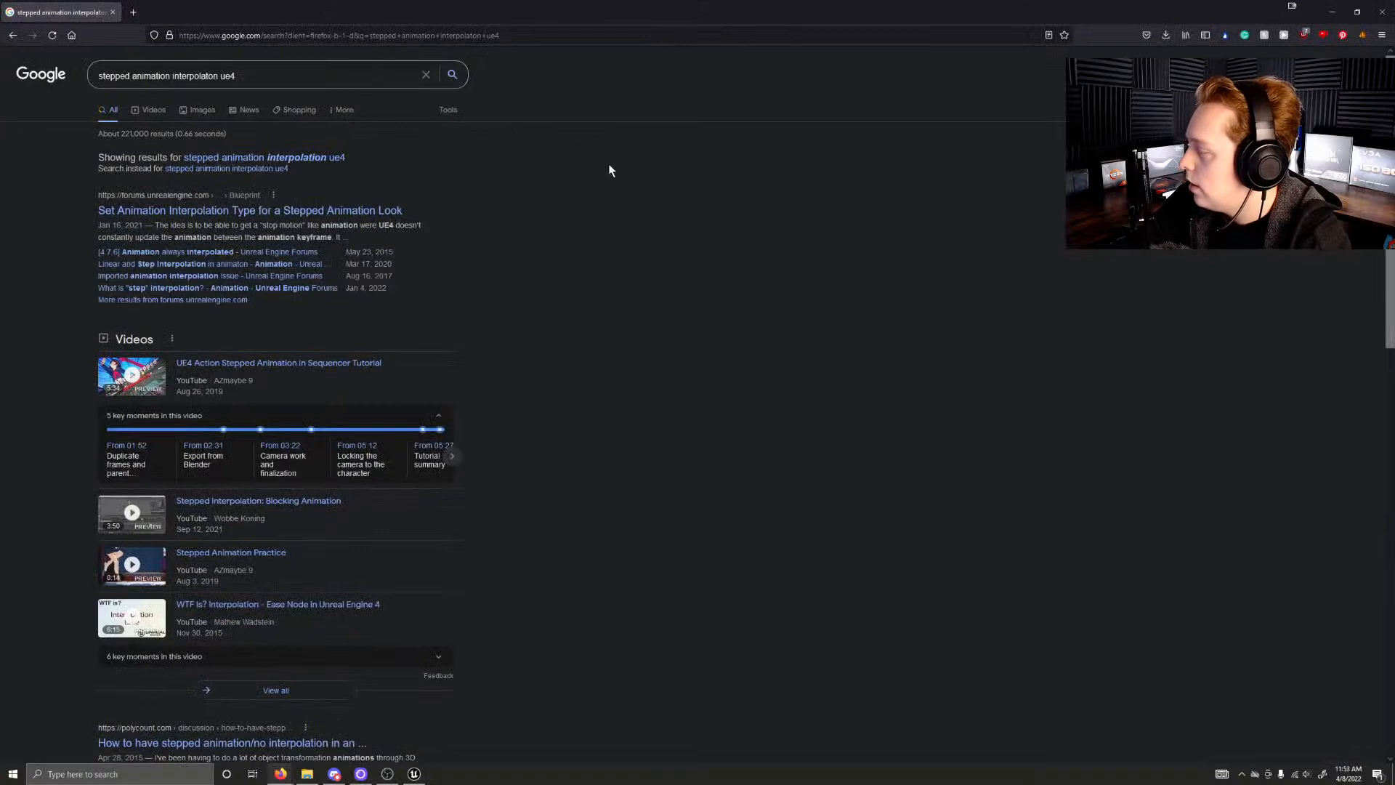
click(335, 157)
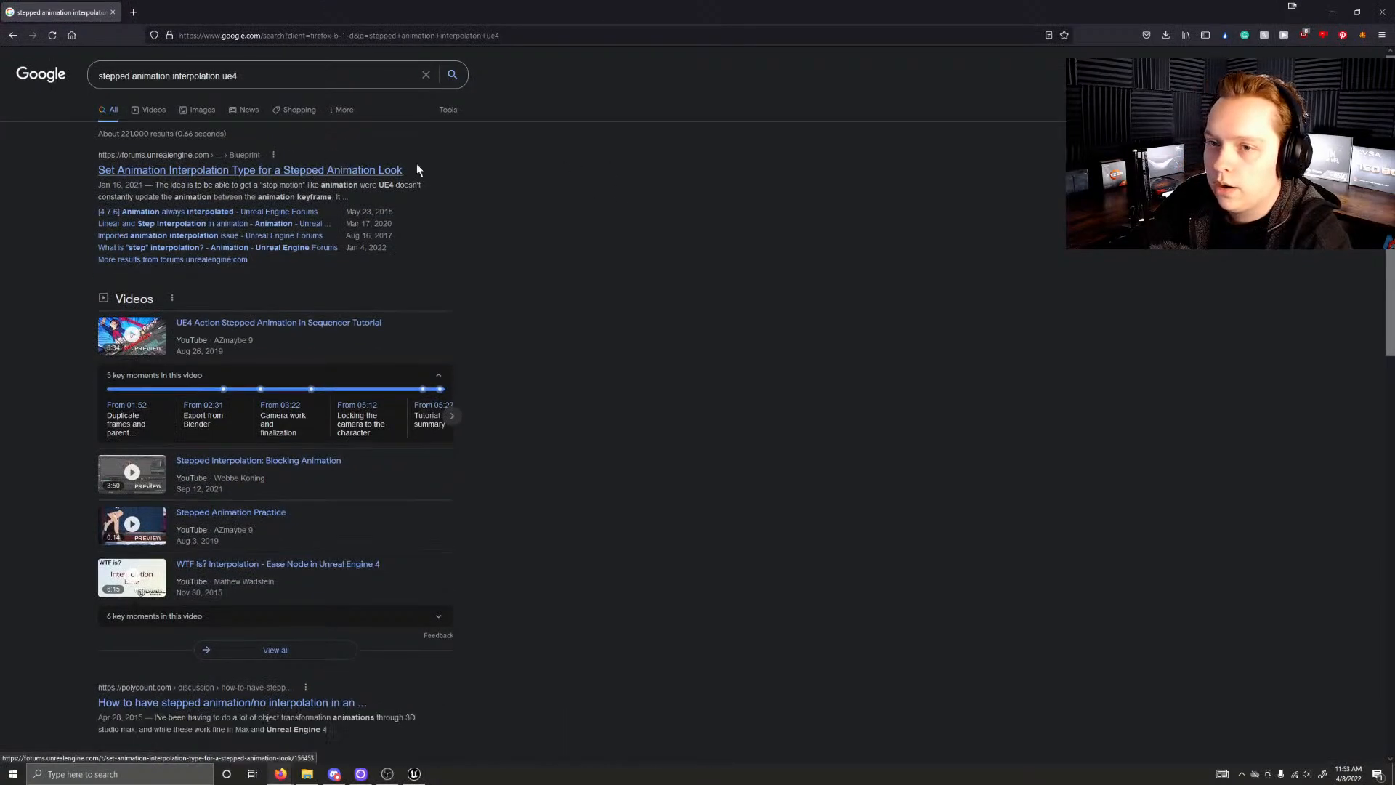
click(333, 173)
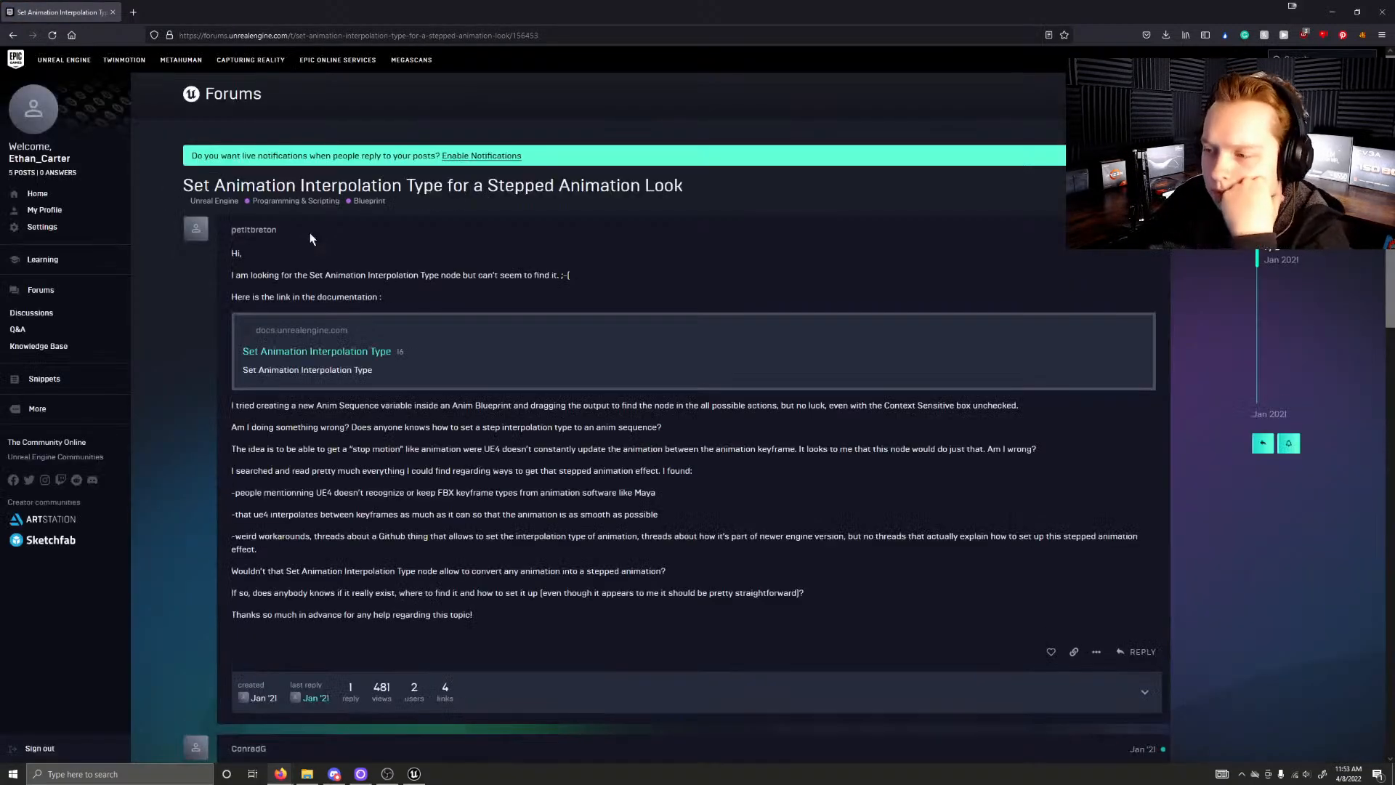
Step: Read the forum thread's question about the Set Animation Interpolation Type node and its reply on animation LODs
scroll(310, 233, down, 1)
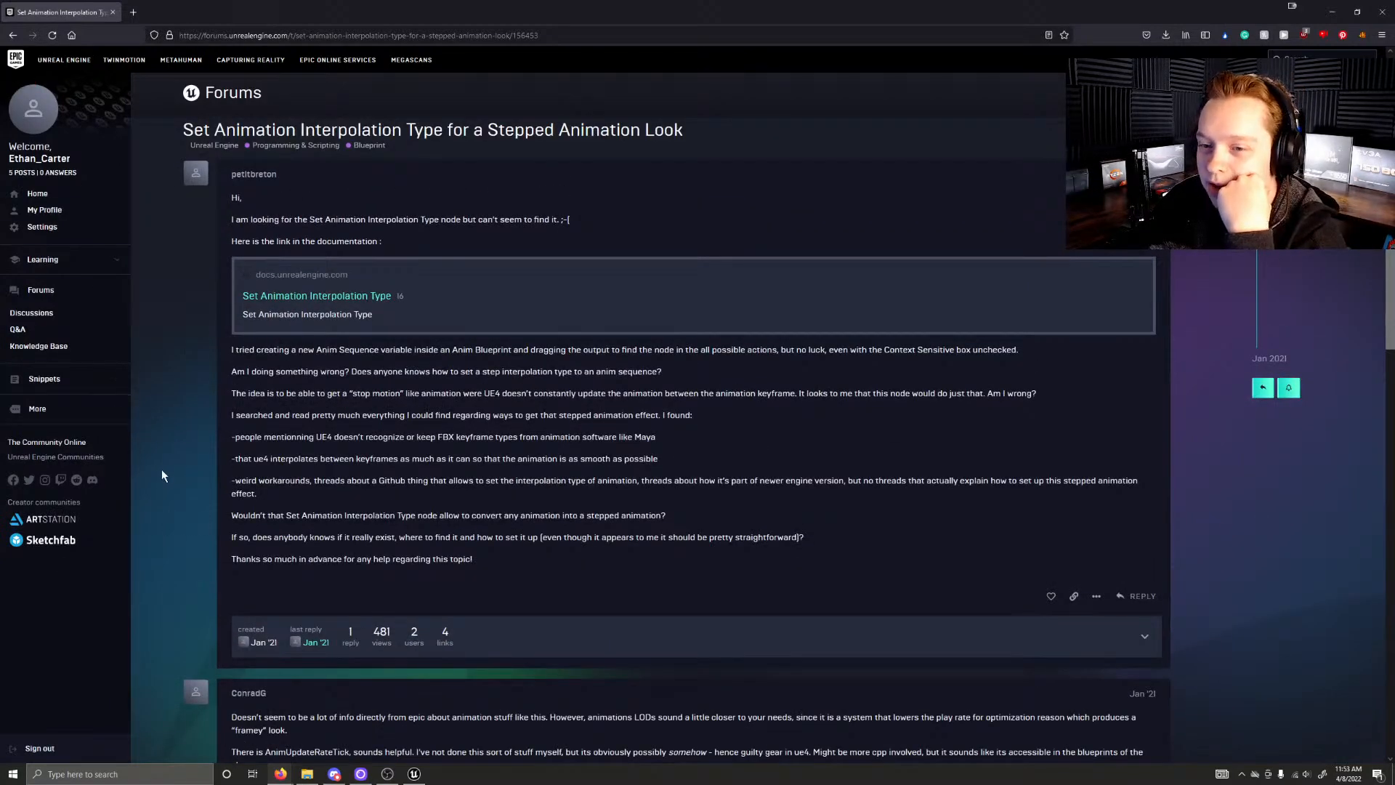
scroll(175, 408, down, 3)
scroll(165, 411, up, 3)
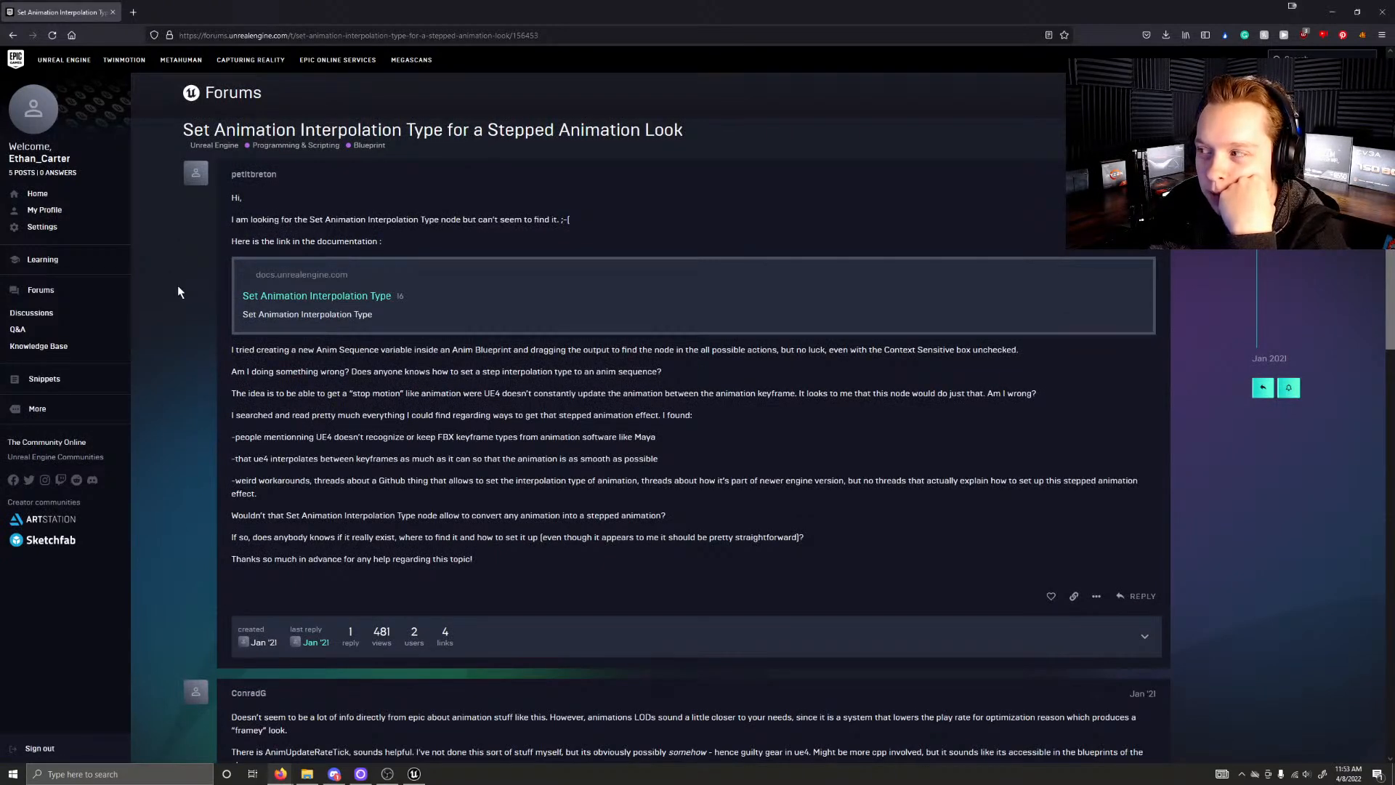
scroll(178, 289, down, 2)
scroll(176, 276, up, 2)
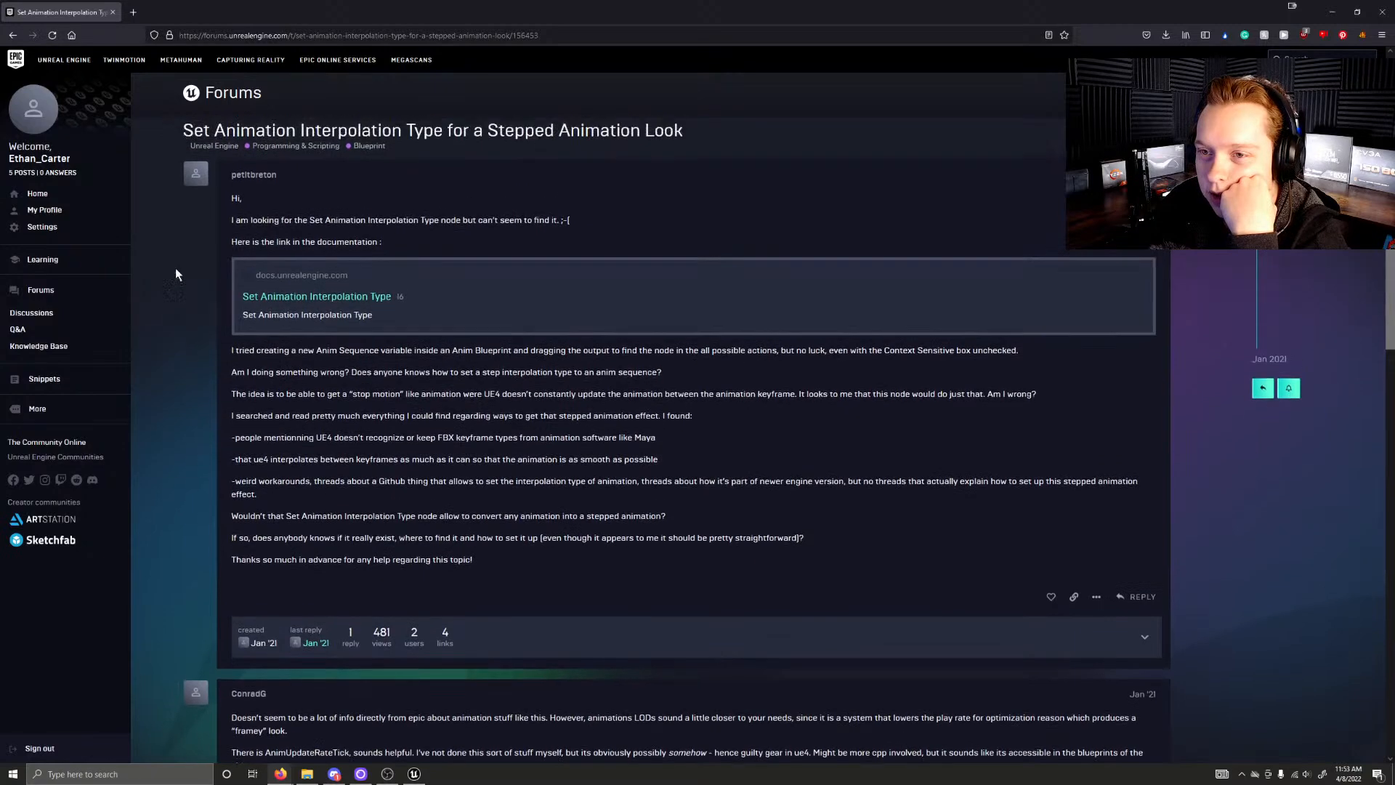
Step: Read through the rest of the forum thread and search the page for "stepped"
middle_click(201, 281)
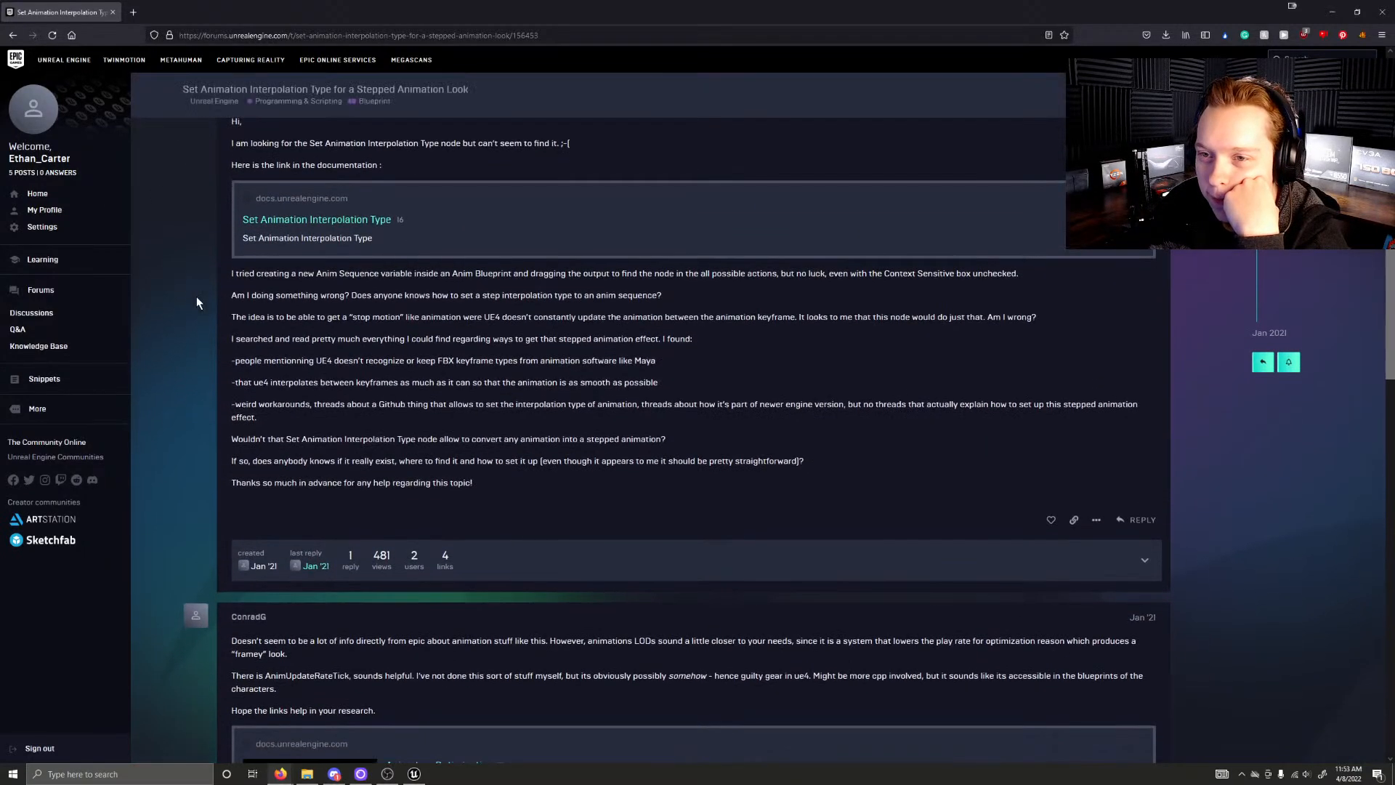
middle_click(199, 272)
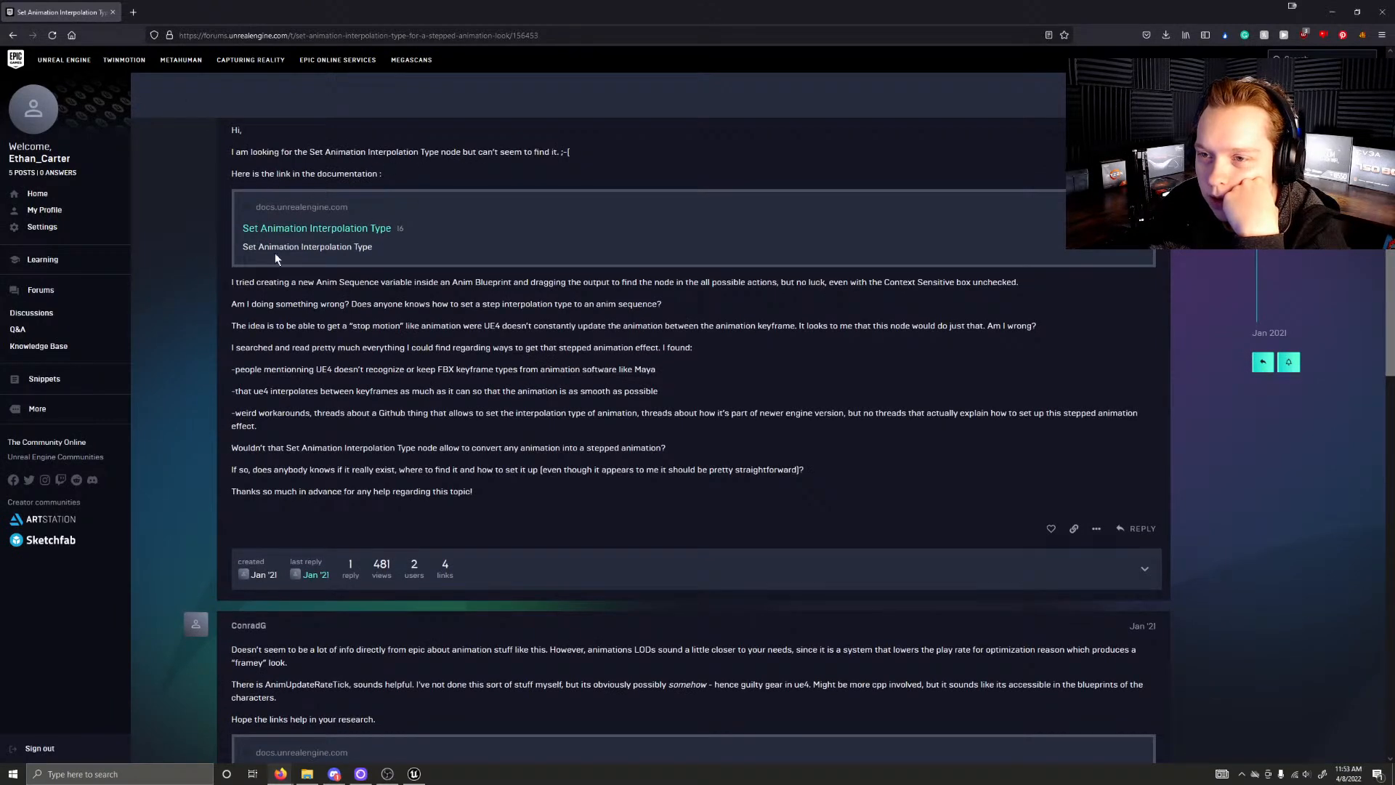
middle_click(203, 299)
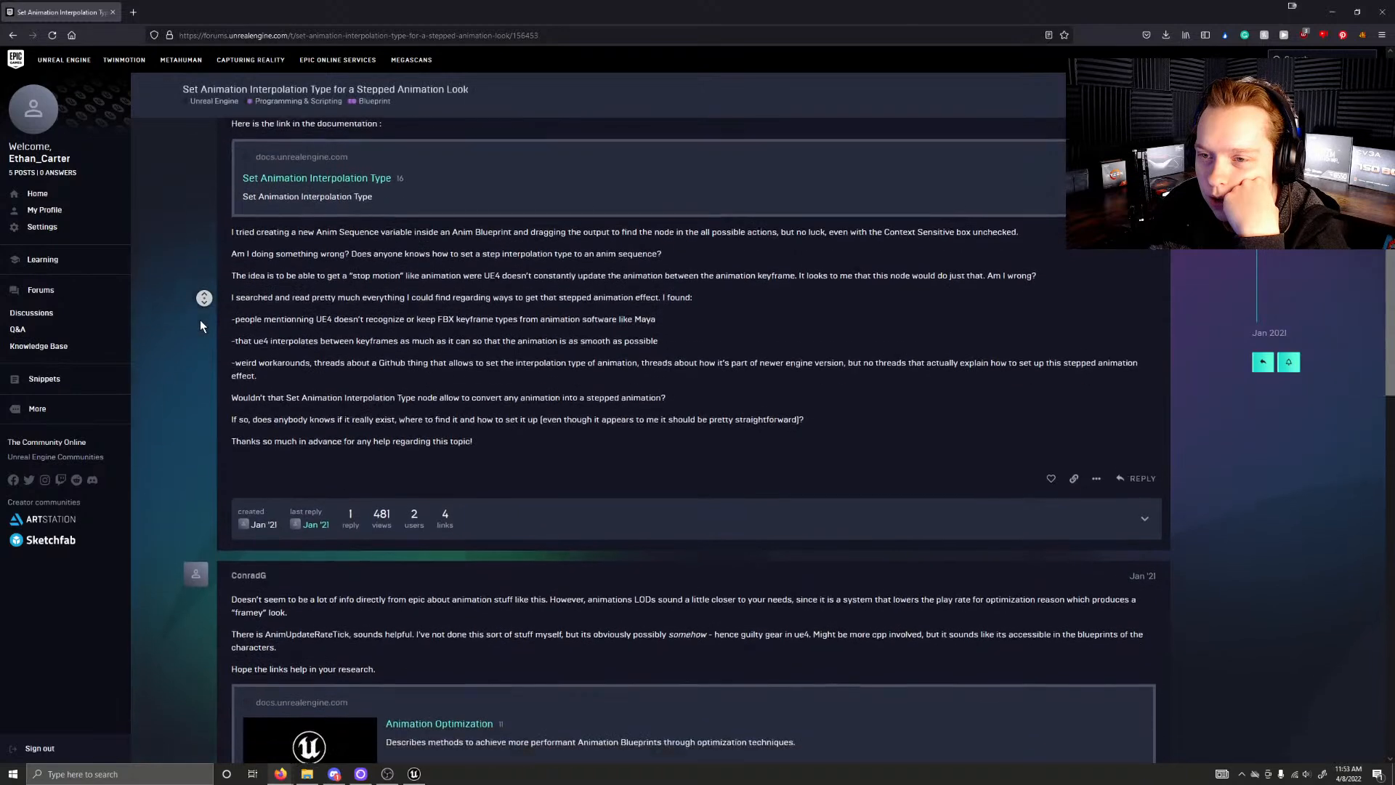
middle_click(204, 328)
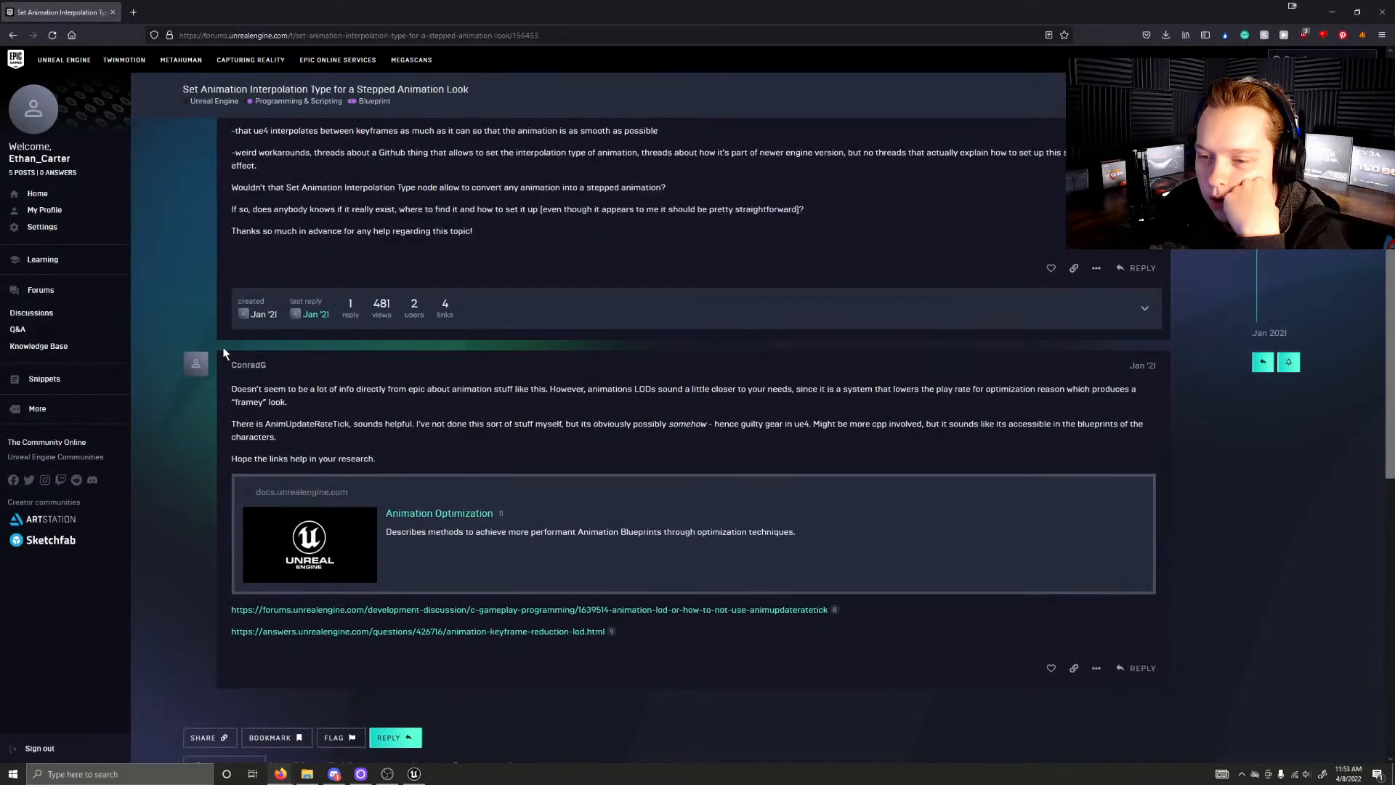
key(ctrl+f)
text(stepped)
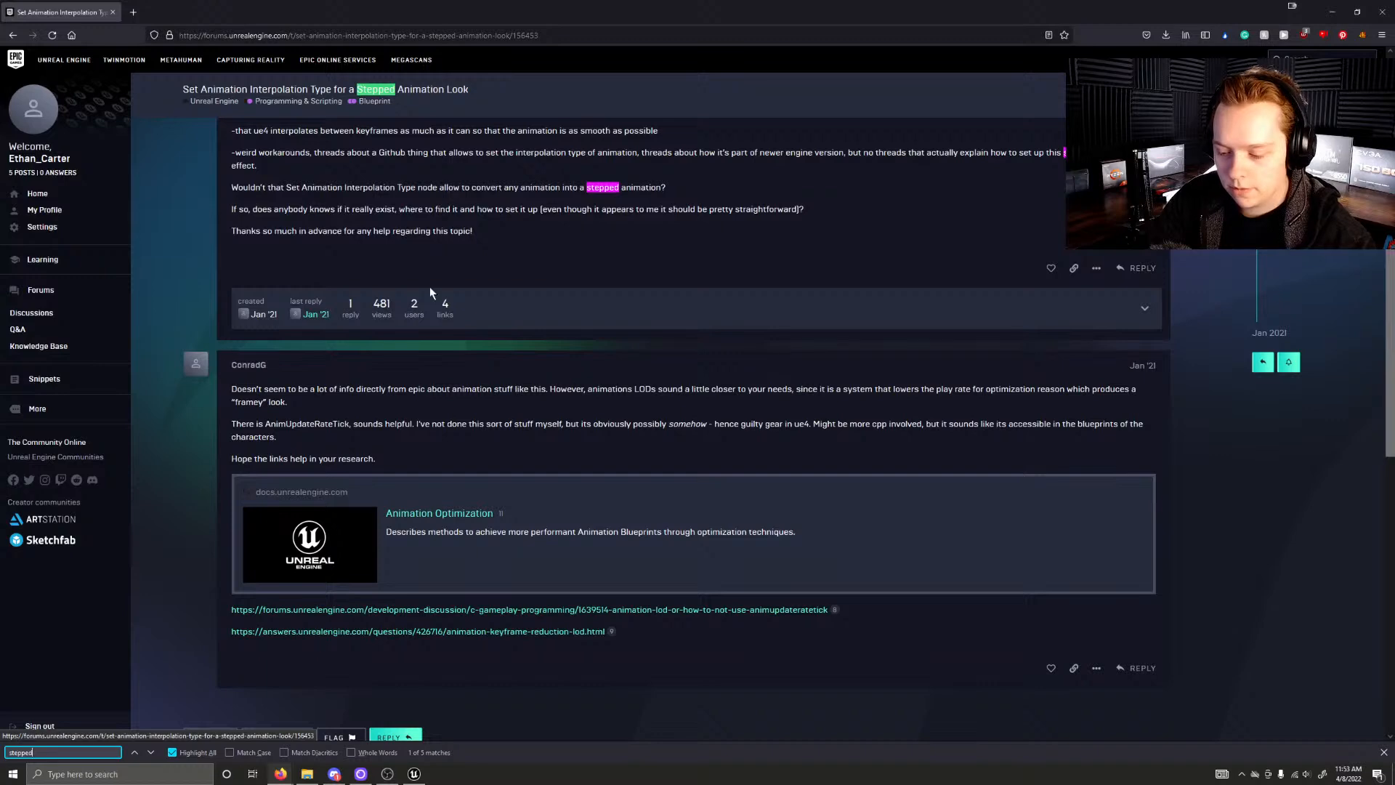
scroll(240, 313, down, 1)
scroll(328, 216, up, 2)
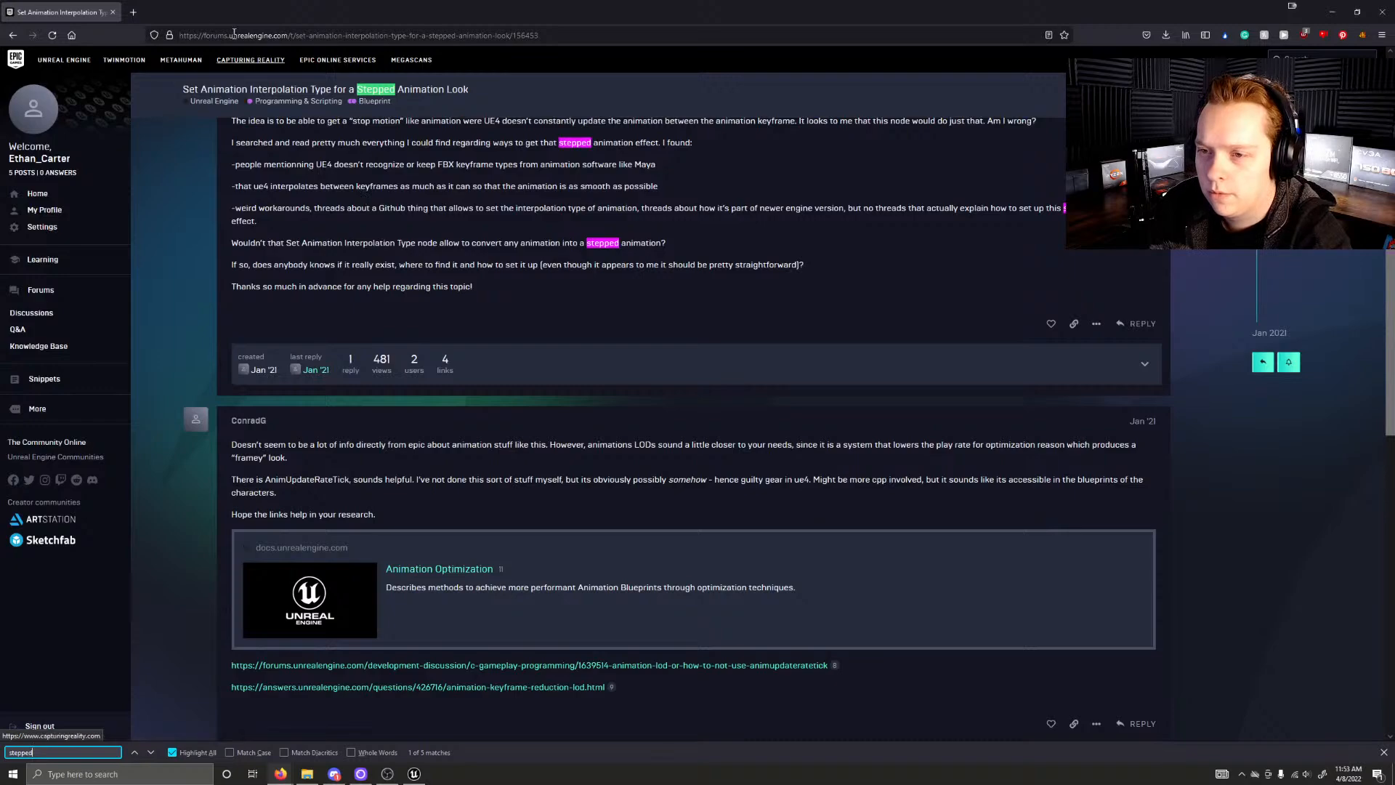
Step: Shrink the browser window, go back to the Google results, and close the browser to return to the Unreal level
drag(161, 16, 538, 228)
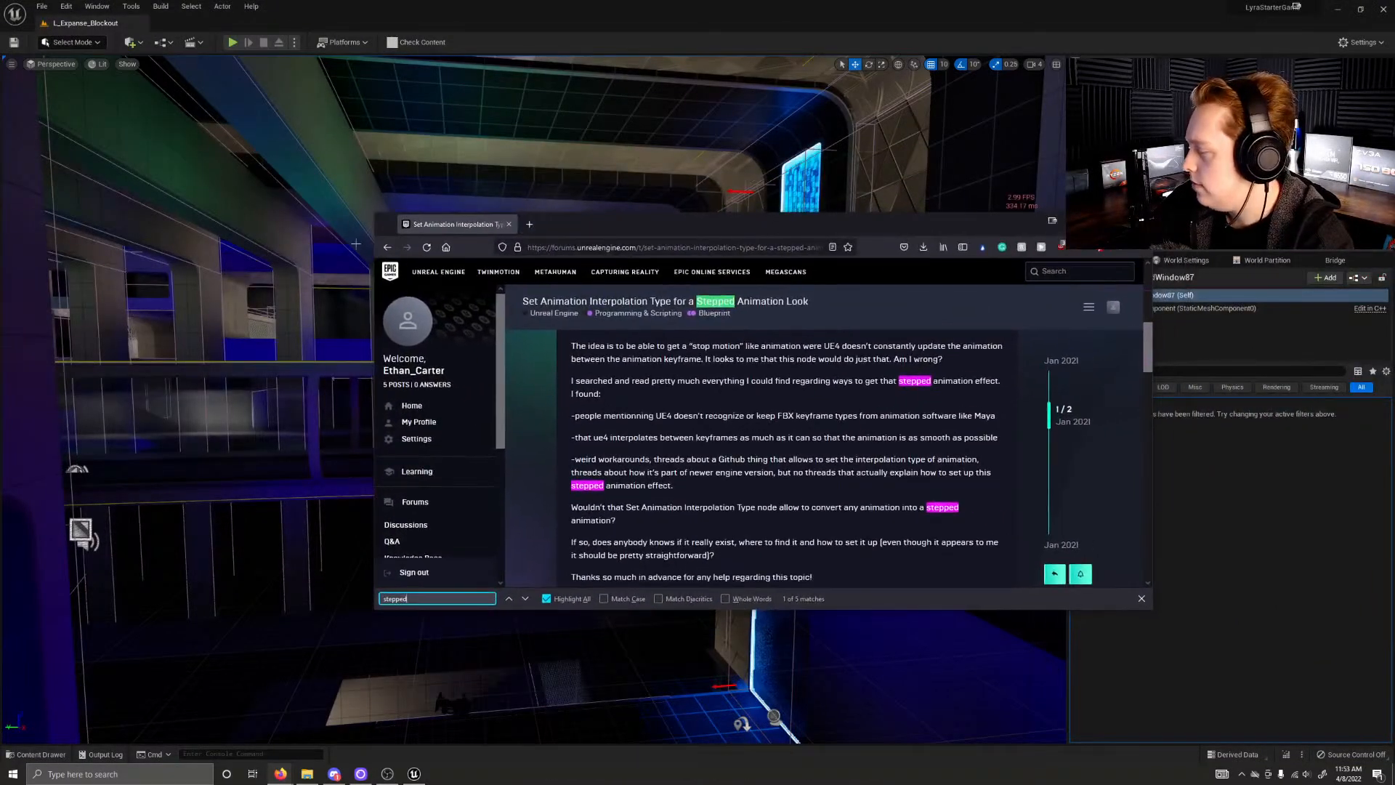
click(388, 247)
drag(637, 227, 612, 210)
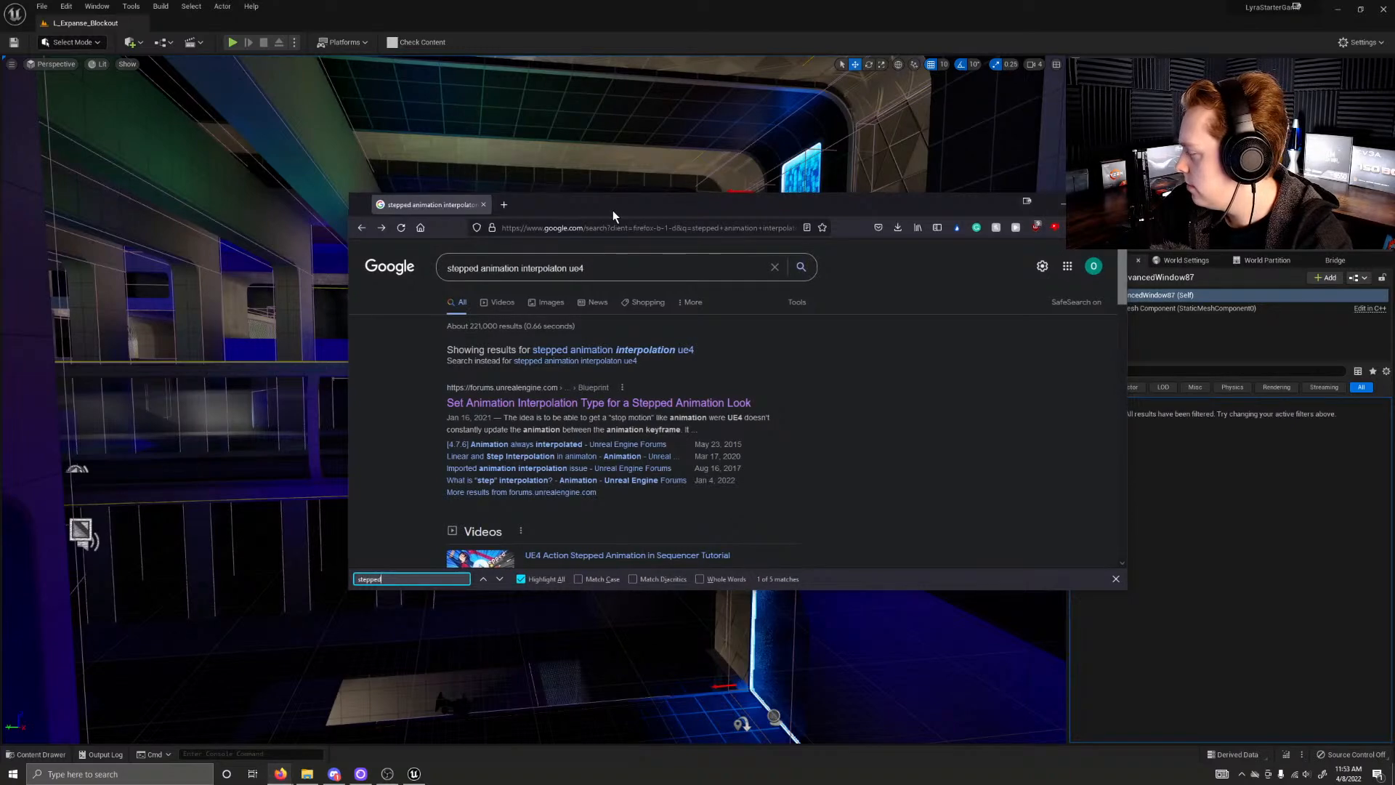
drag(613, 210, 602, 219)
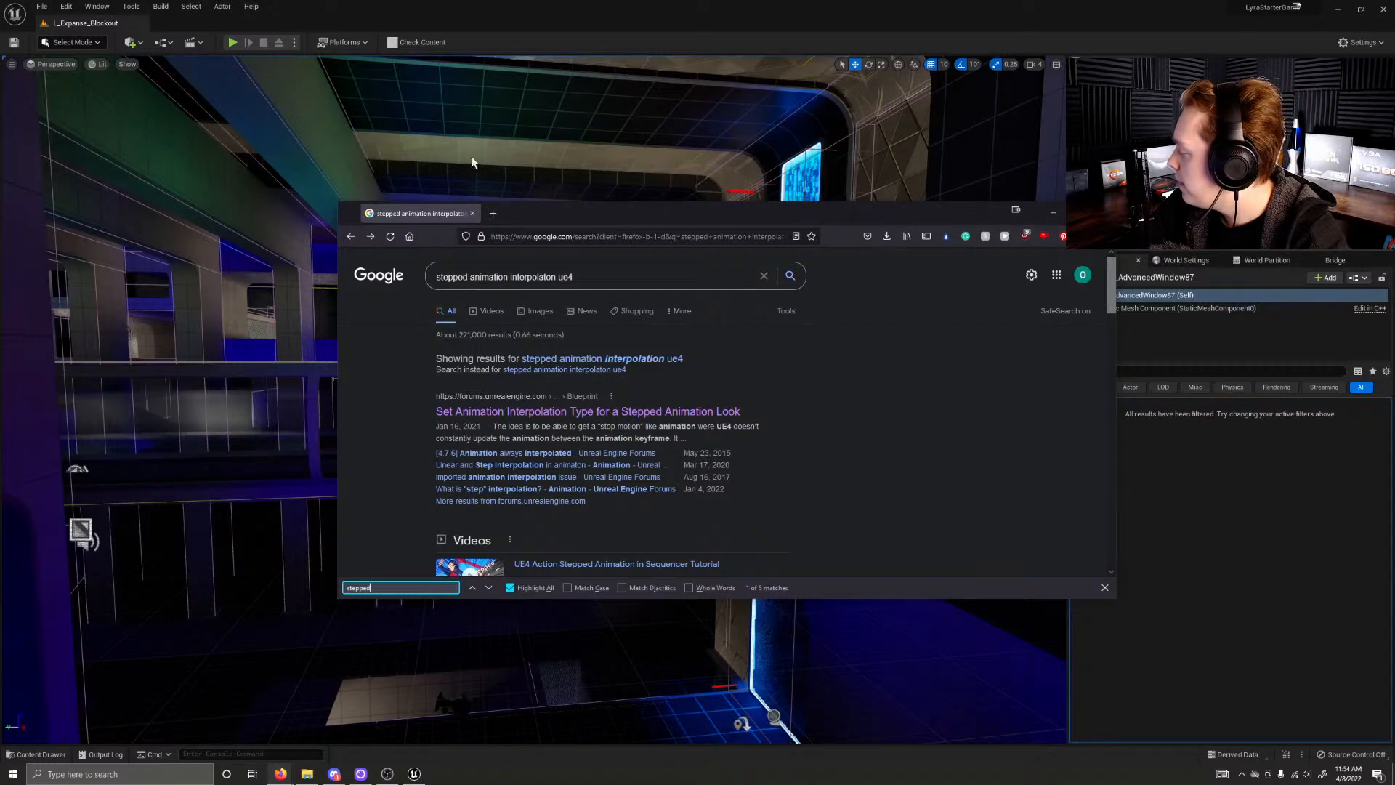
click(472, 213)
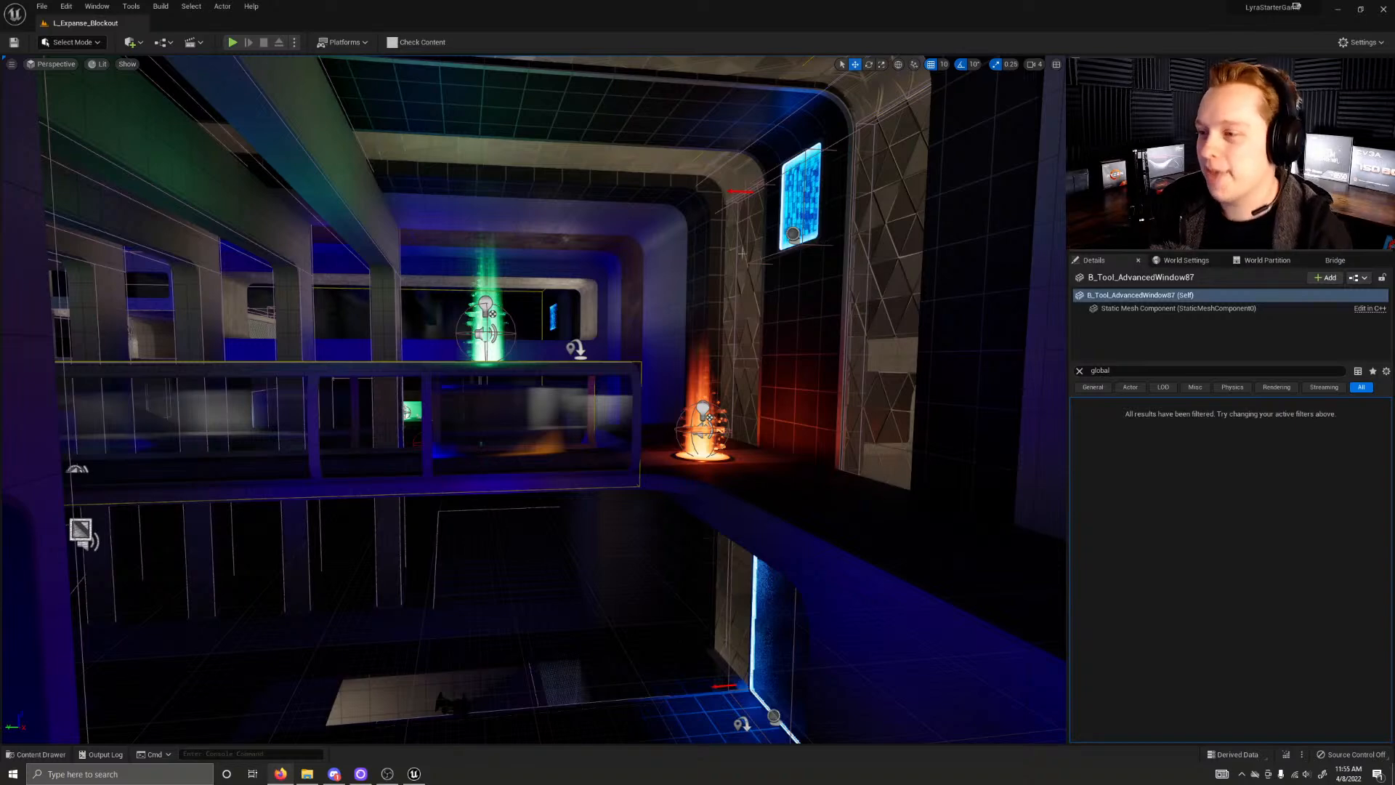
Step: Fly from the upper walkway through the level to view the grey concrete hall with the wide stairs
right_drag(564, 320, 756, 331)
key(w)
key(e)
key(e)
key(q)
key(w)
key(q)
key(w)
key(w)
key(q)
right_drag(566, 320, 618, 308)
key(w)
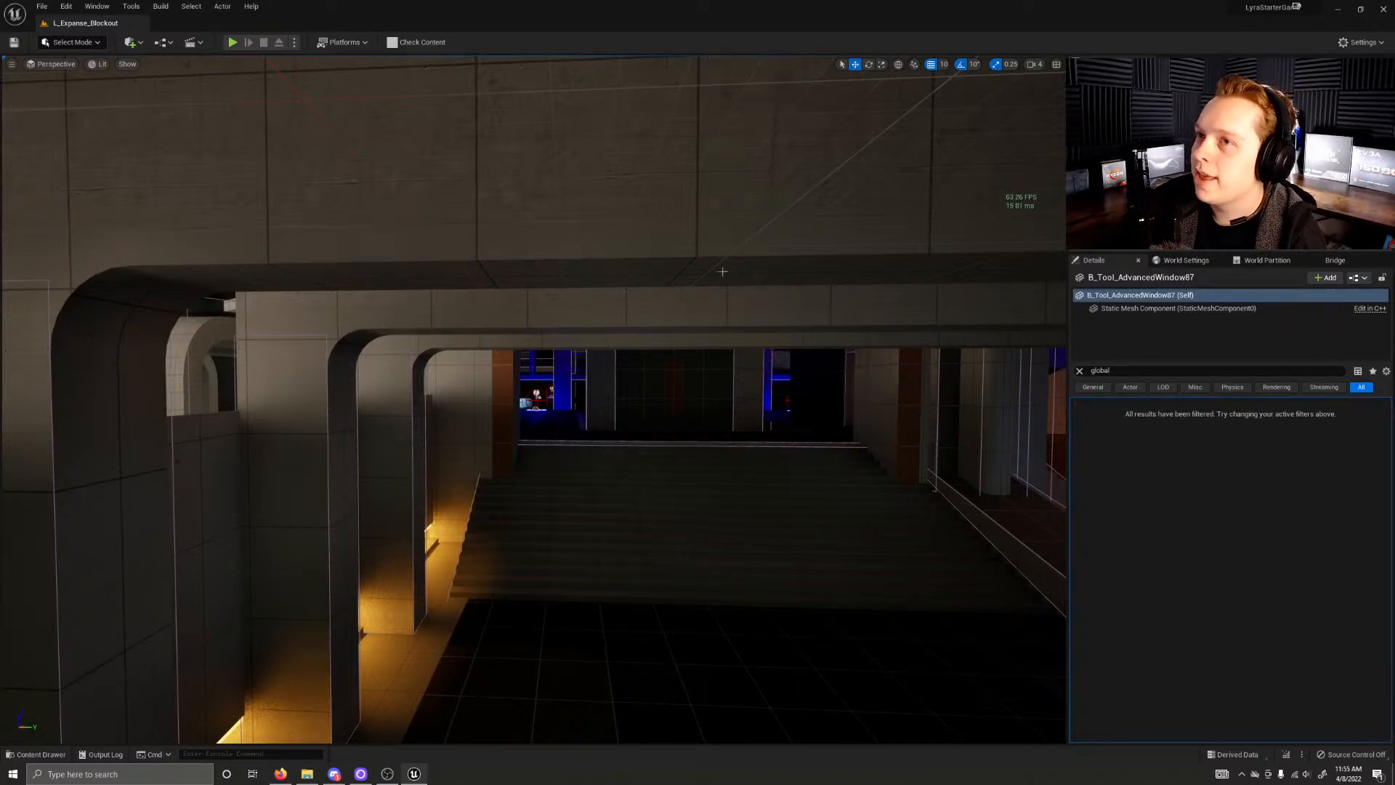
Step: Look around the stair hall, turning toward the blue-lit pickup beside the player starts
right_drag(534, 400, 574, 386)
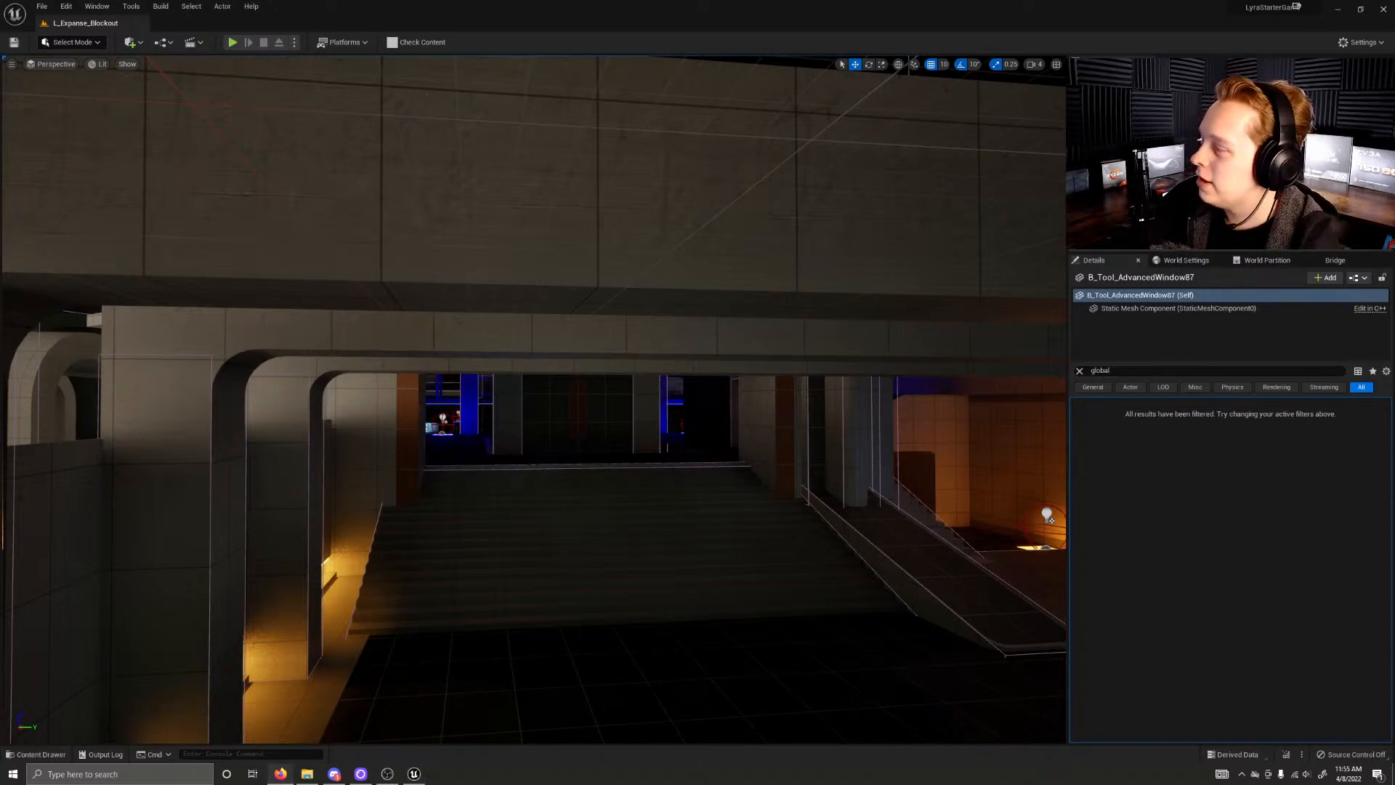
drag(1394, 334, 1394, 392)
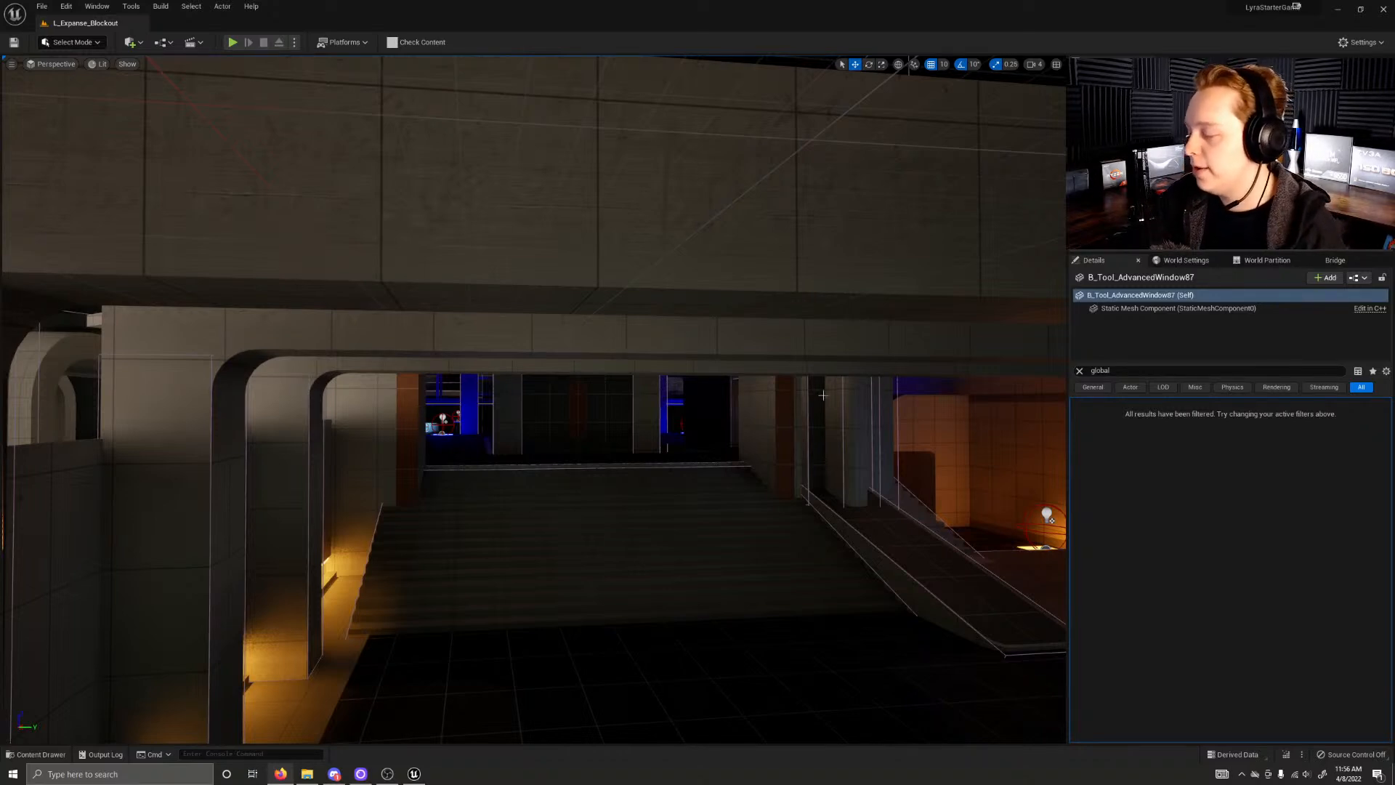
right_drag(805, 402, 1044, 402)
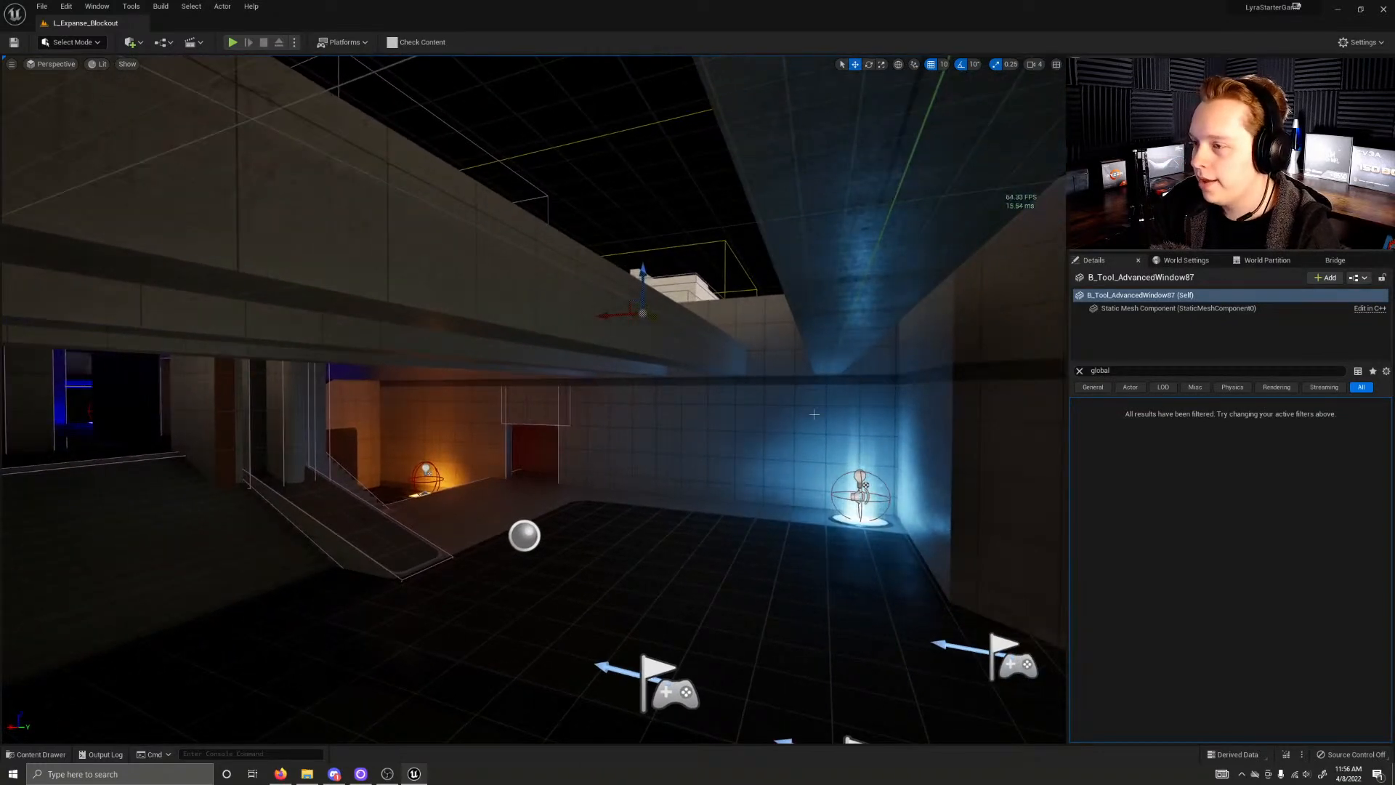
Step: Fly from the blue-lit pickup to face the row of dark pillars behind the ambient sound icon
right_drag(814, 414, 400, 363)
key(w)
key(w)
key(w)
key(s)
key(w)
key(s)
key(w)
right_drag(616, 435, 616, 398)
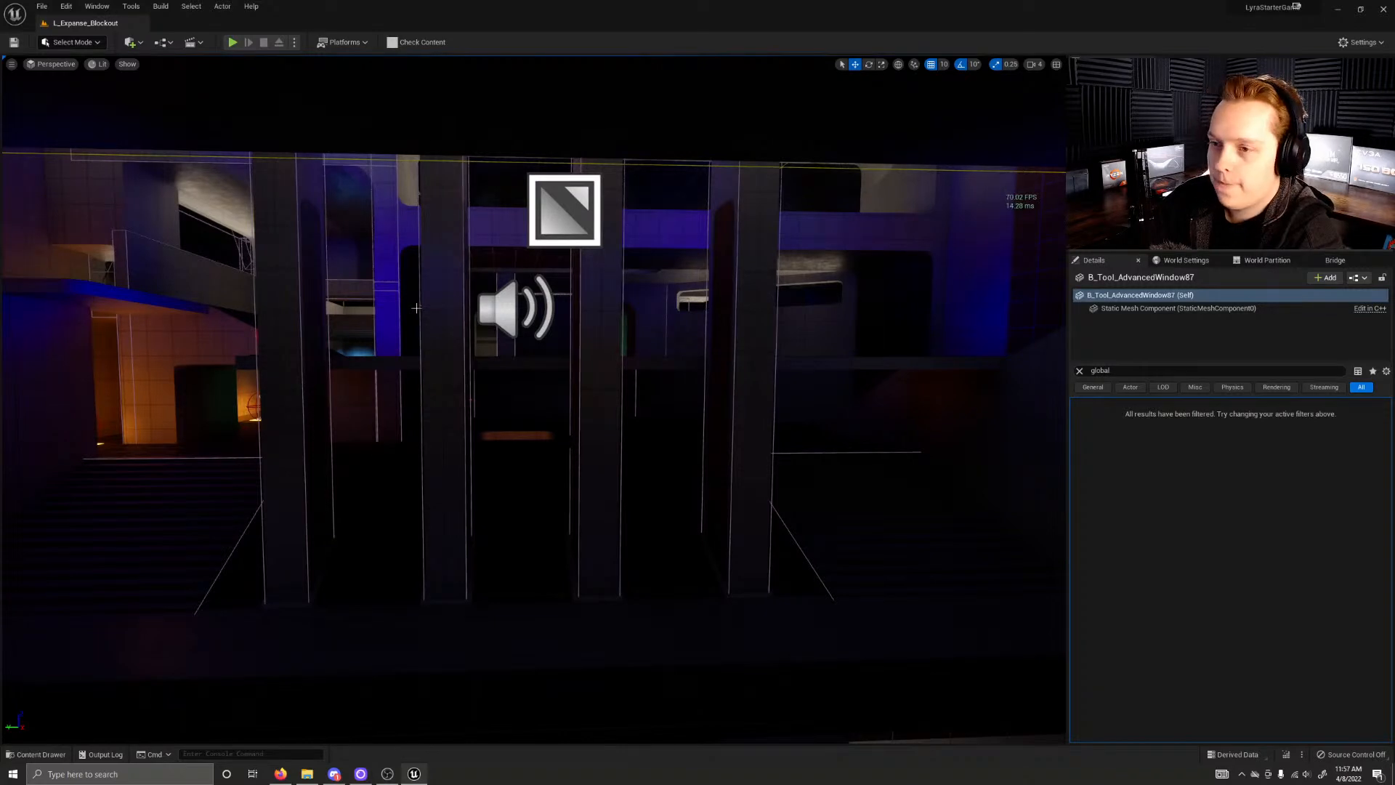
Step: Browse the ShooterCore Bot and Game folders in the project's assets, and open the main Content folder
key(ctrl+space)
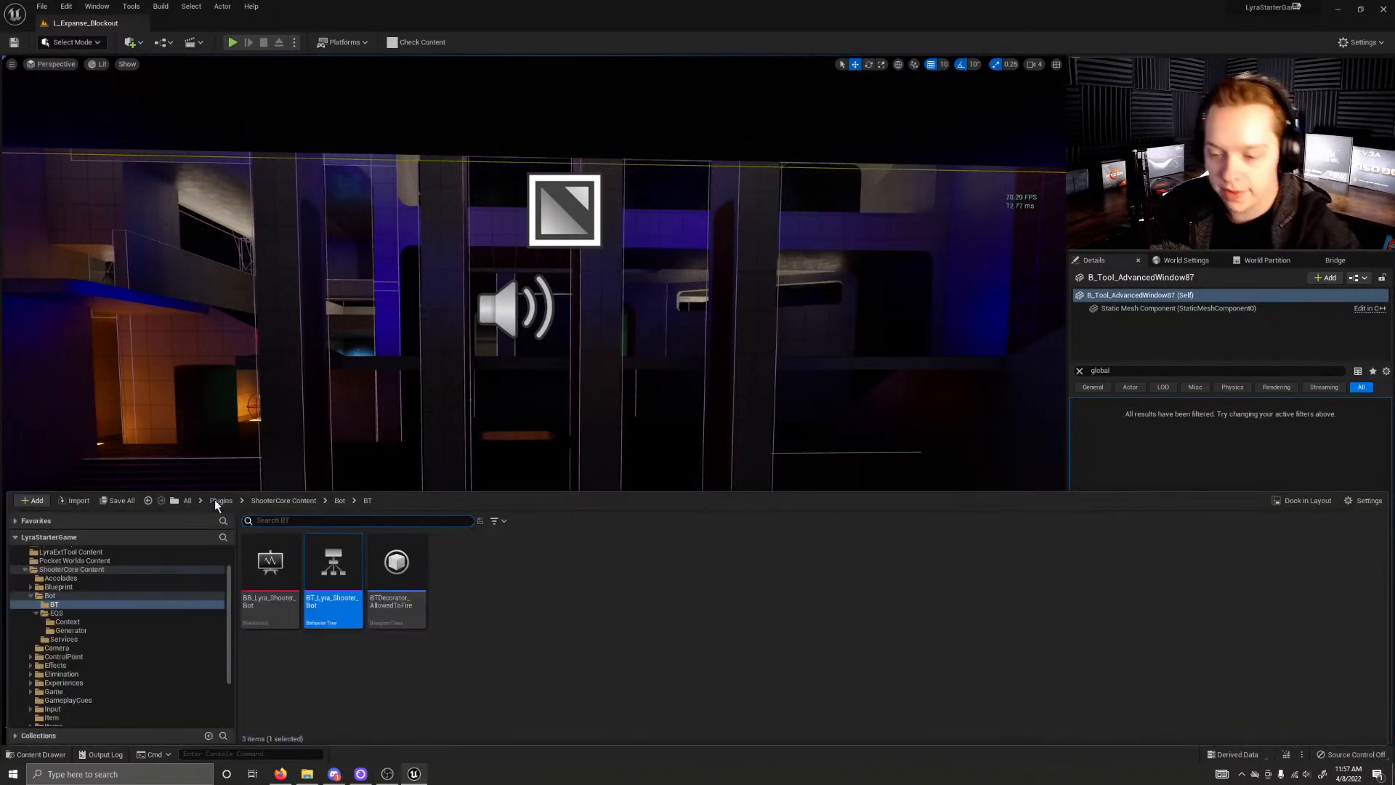
click(31, 596)
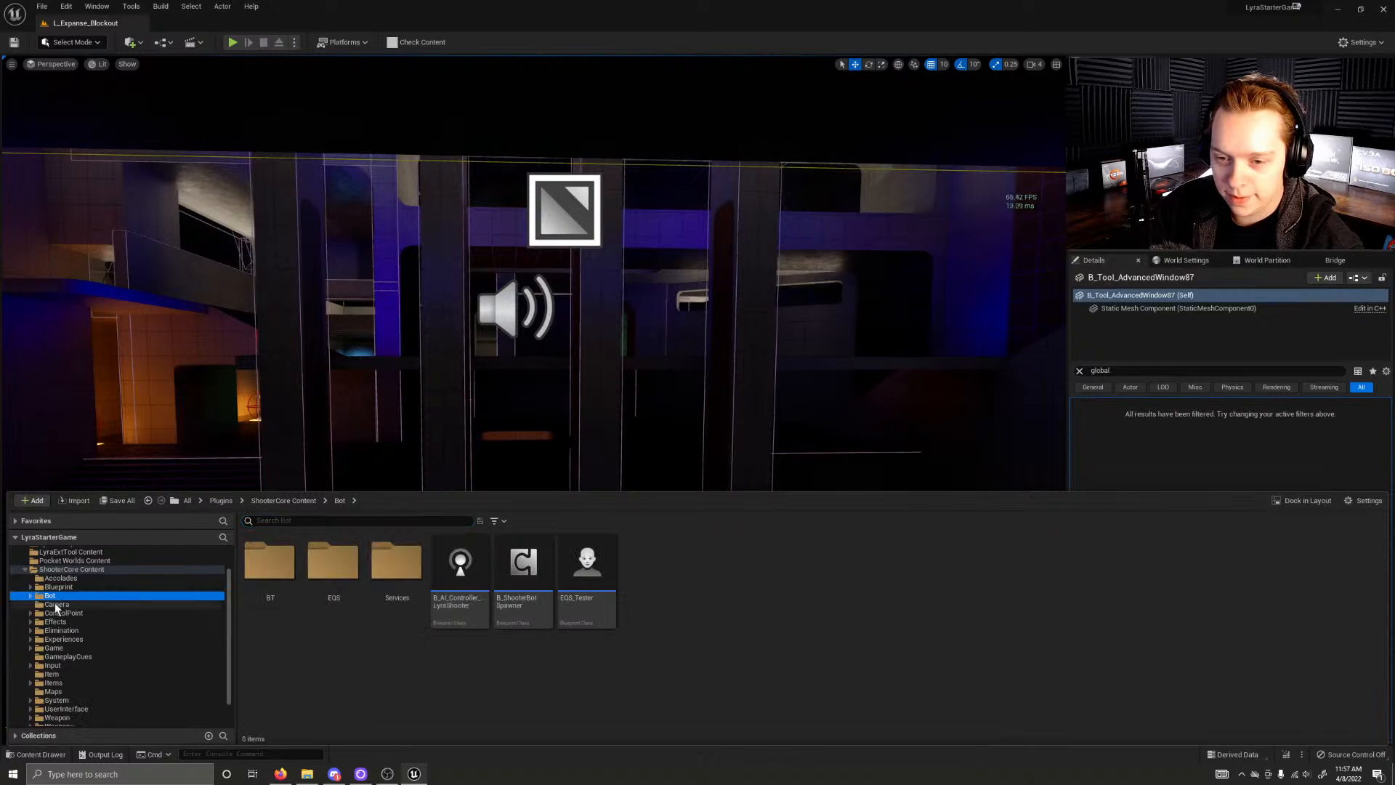
scroll(57, 605, up, 3)
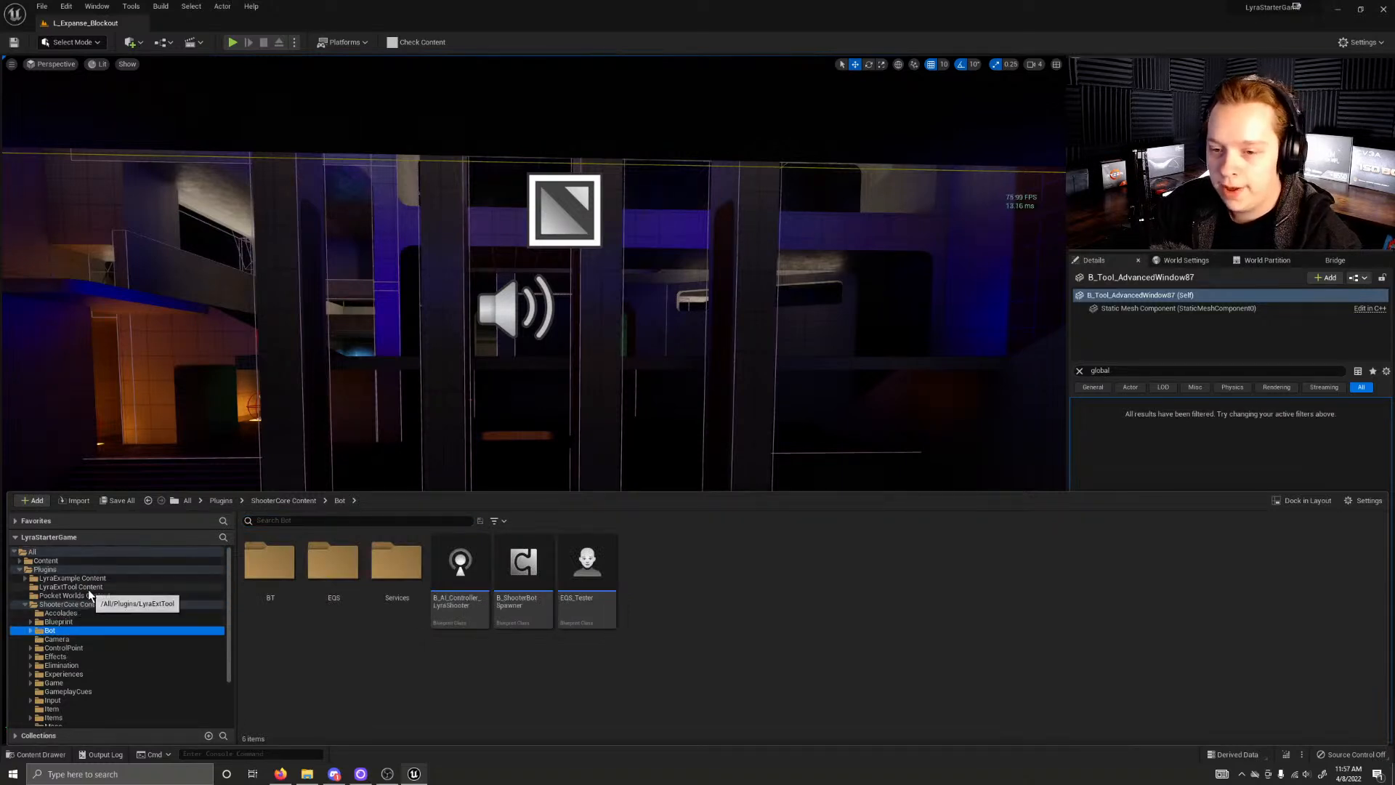
scroll(88, 590, down, 3)
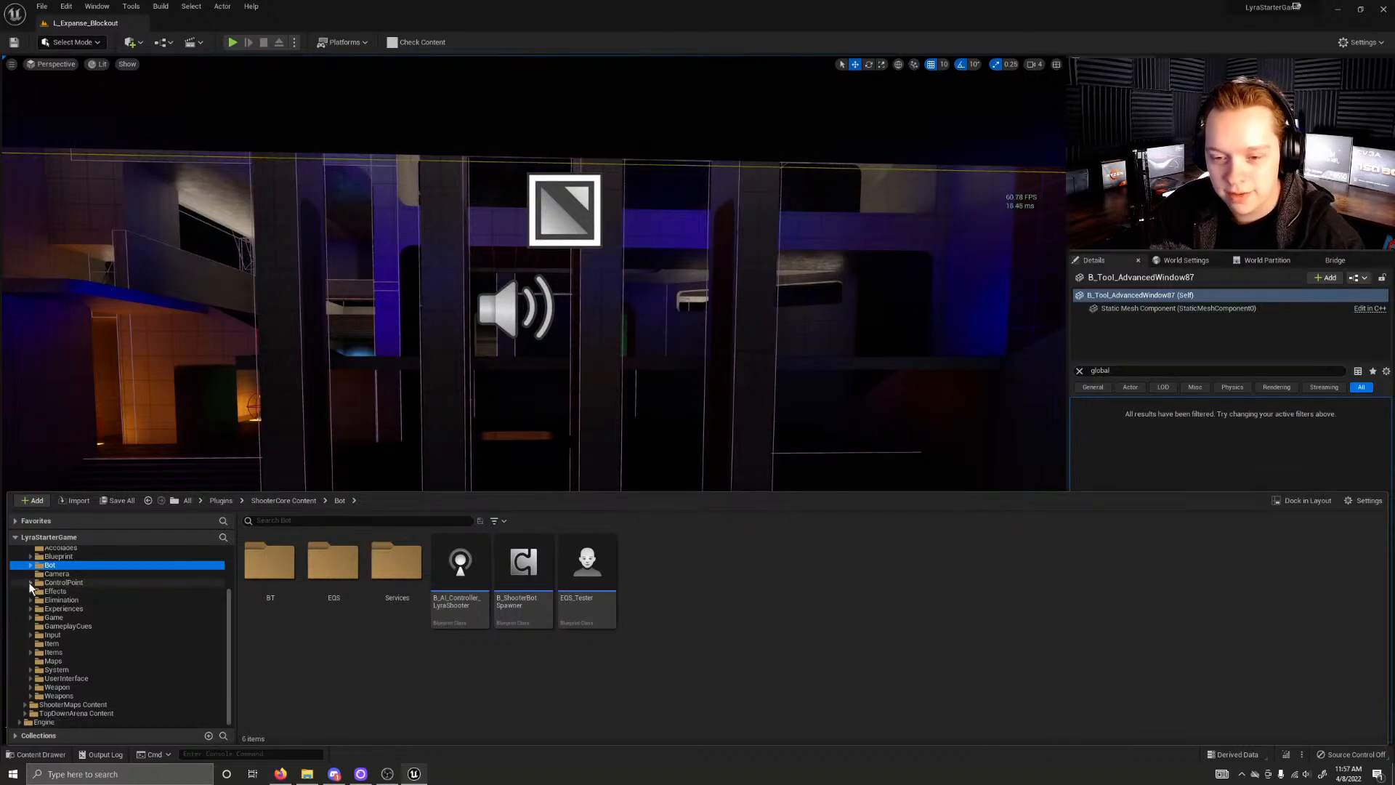
click(31, 617)
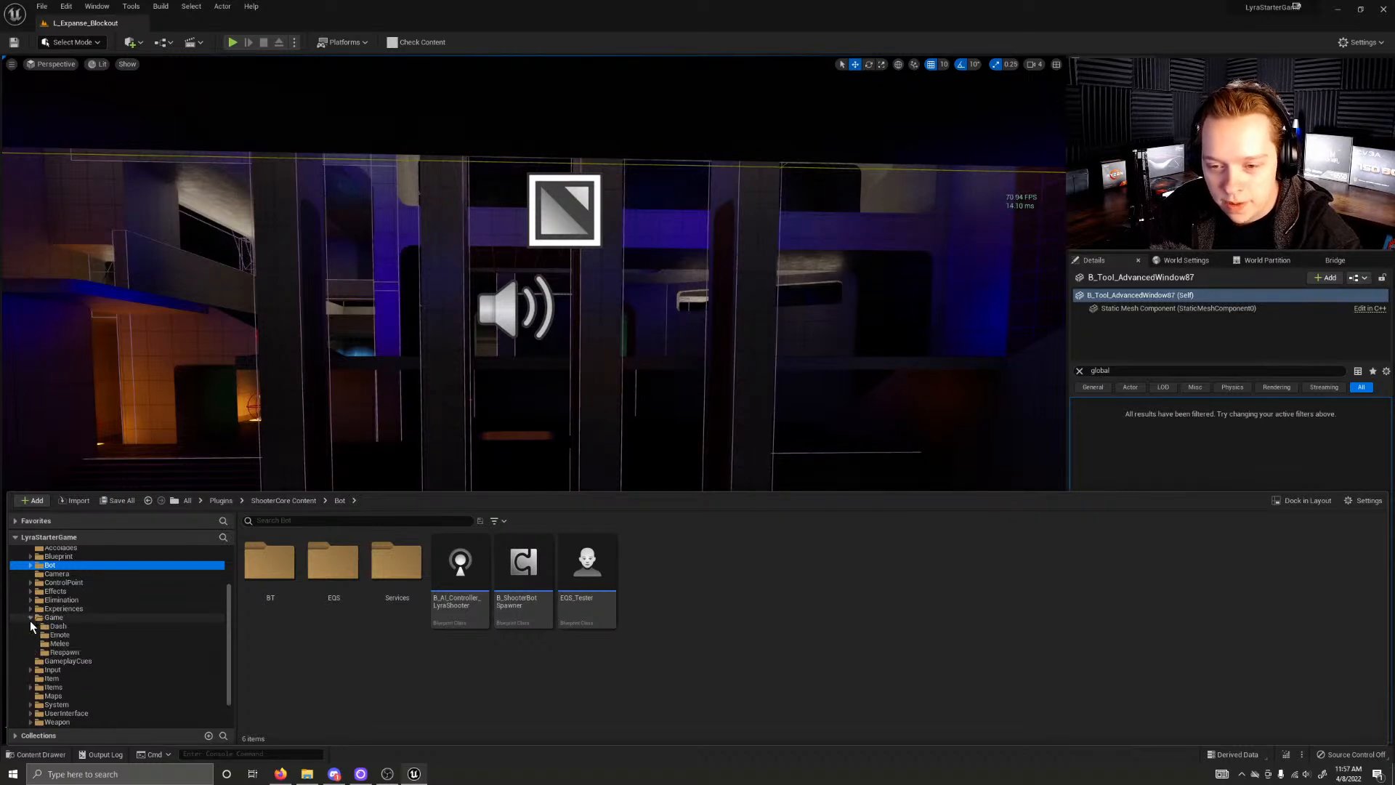
click(31, 617)
scroll(29, 621, up, 3)
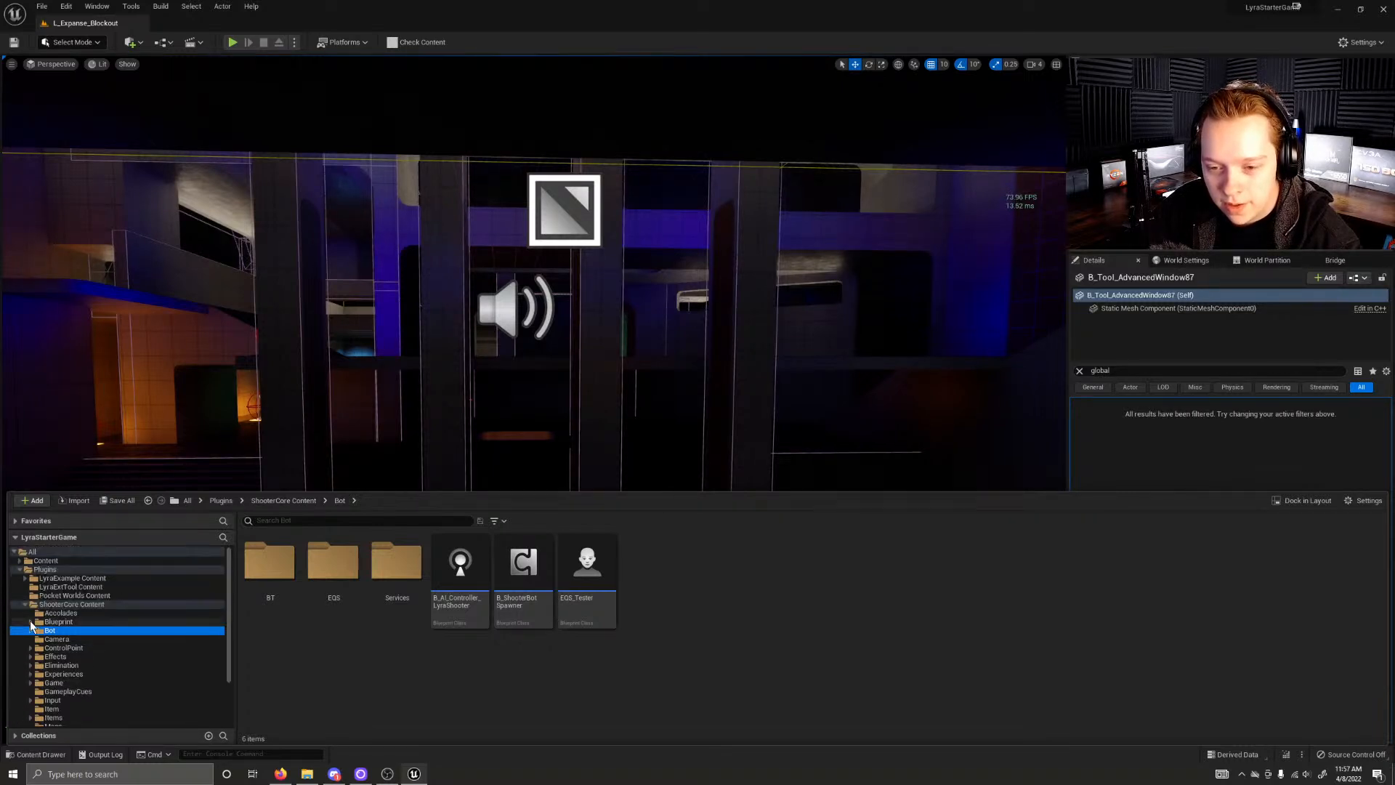
click(45, 560)
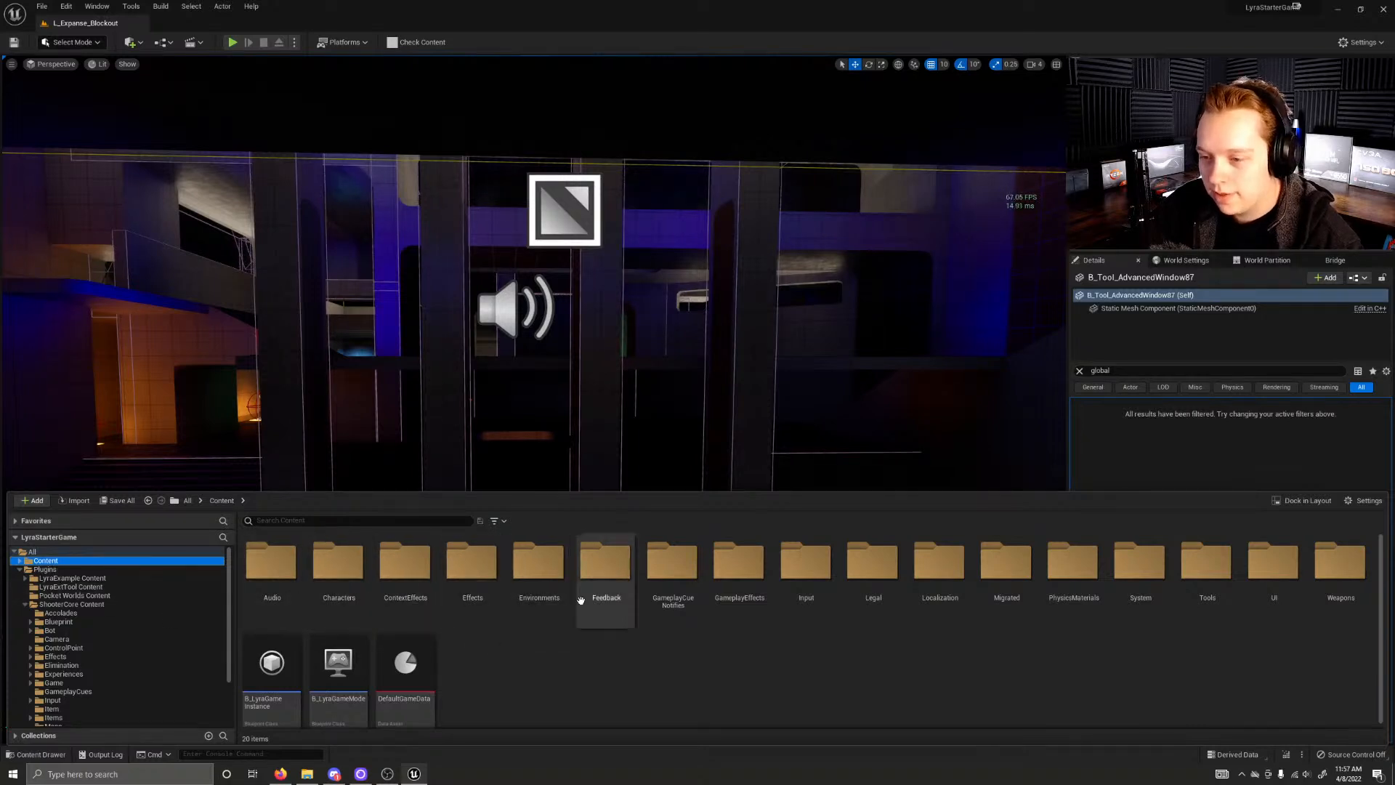
click(290, 521)
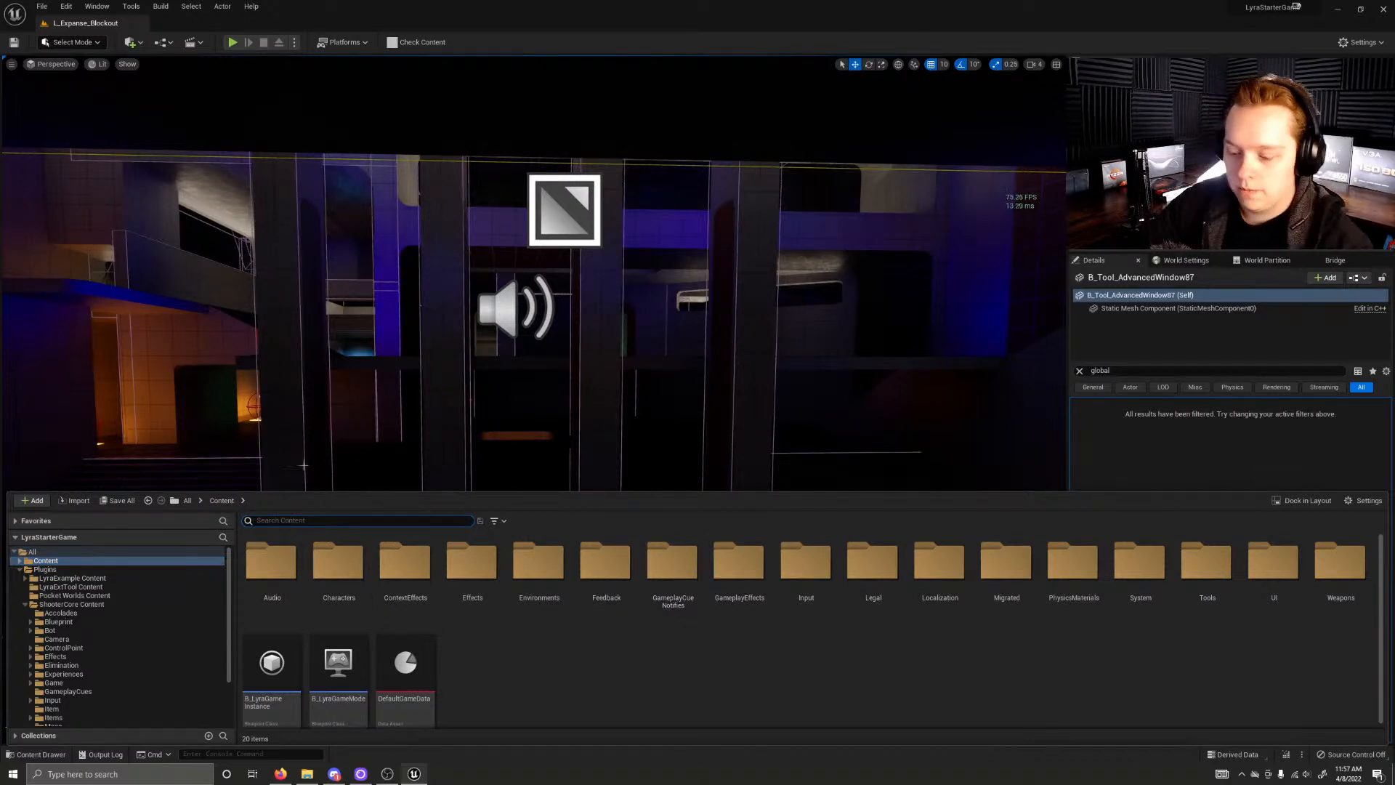
Step: Select the room tone ambient sound actor, locate its sound asset in the content browser, and go up to the Audio folder
click(514, 318)
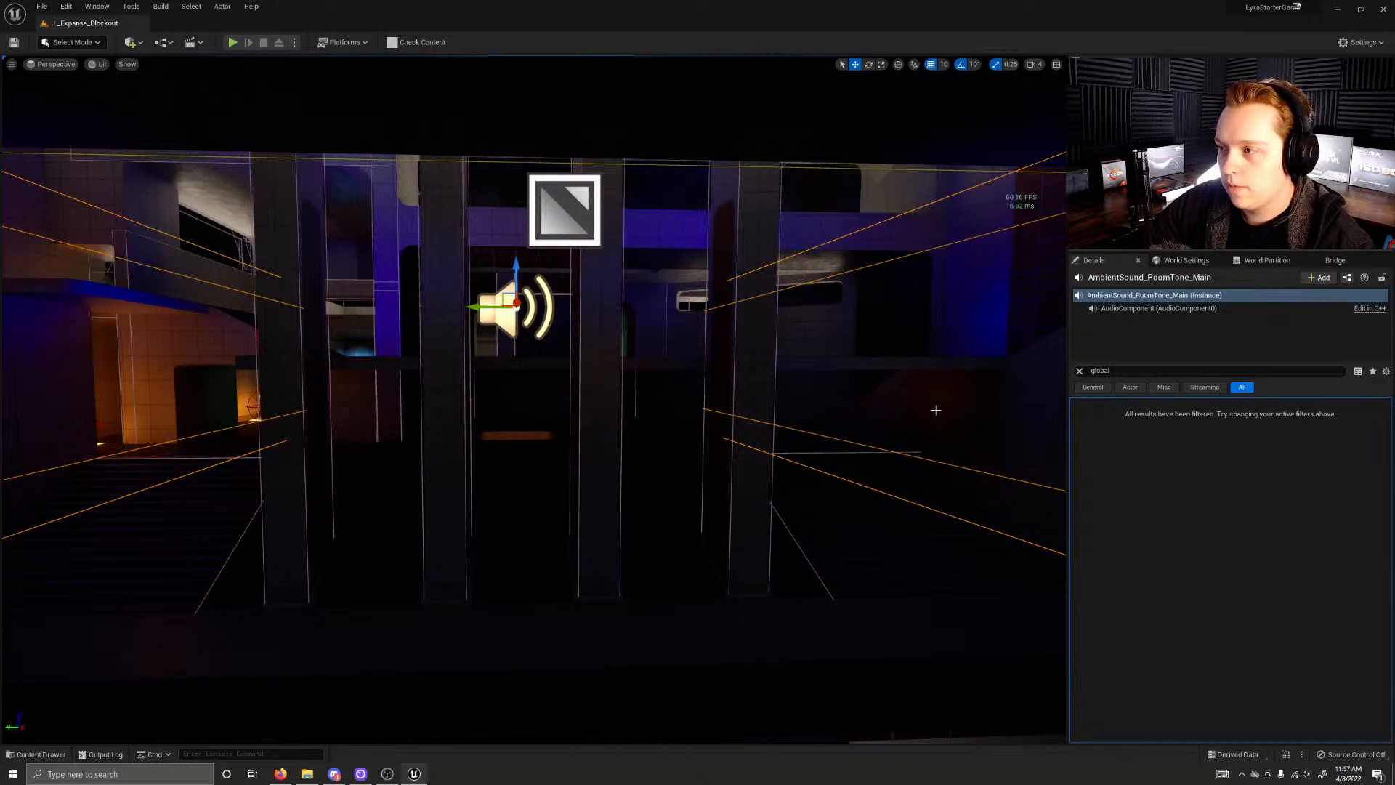
key(ctrl+space)
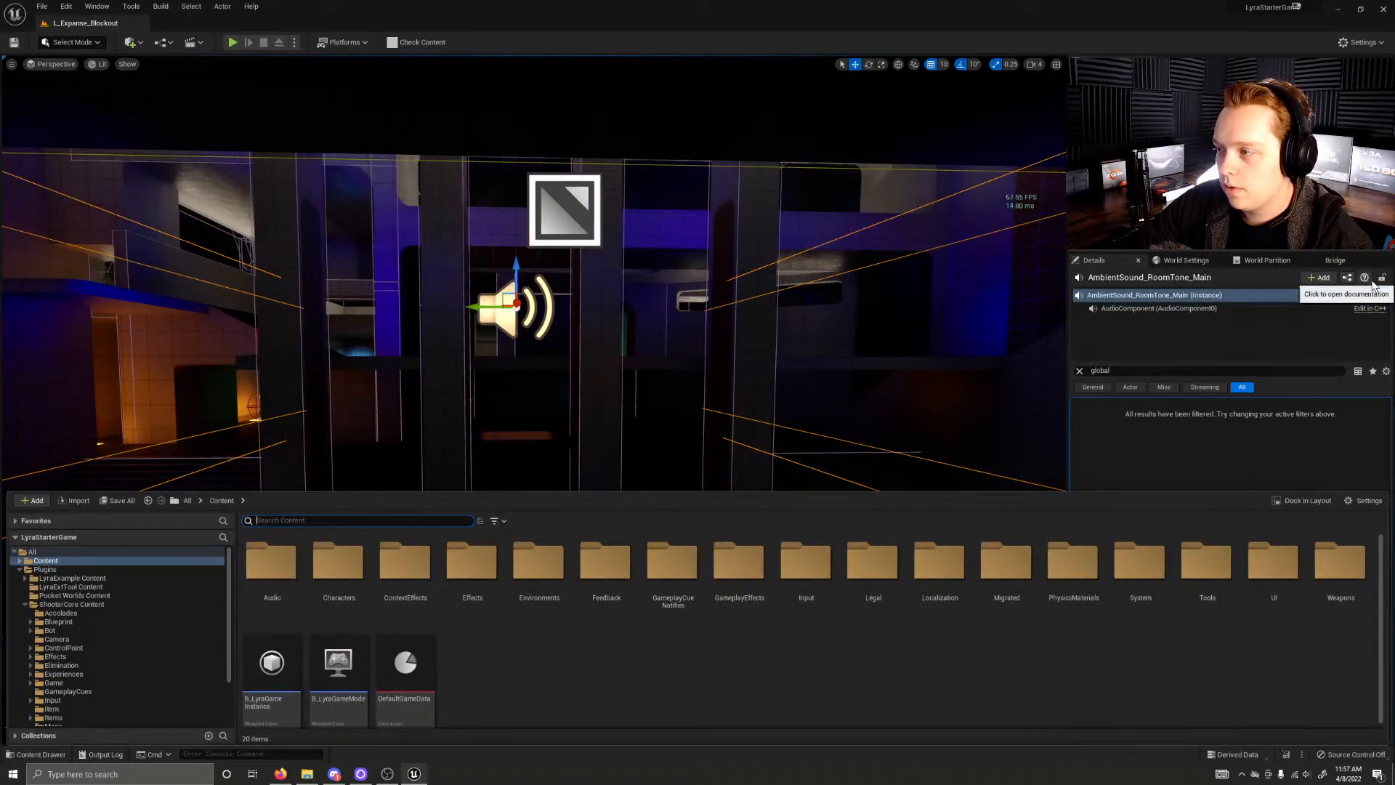
right_click(513, 324)
click(550, 346)
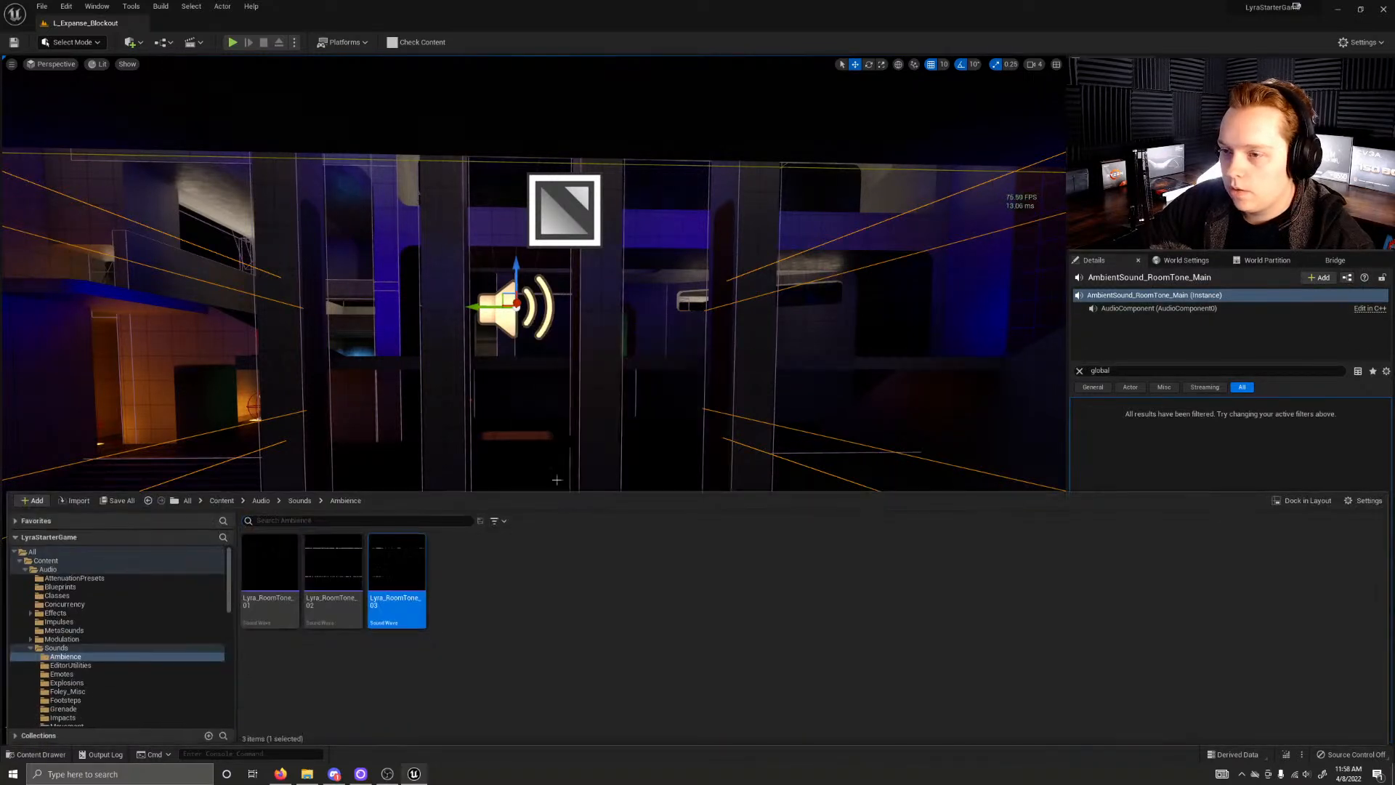
click(502, 618)
click(297, 502)
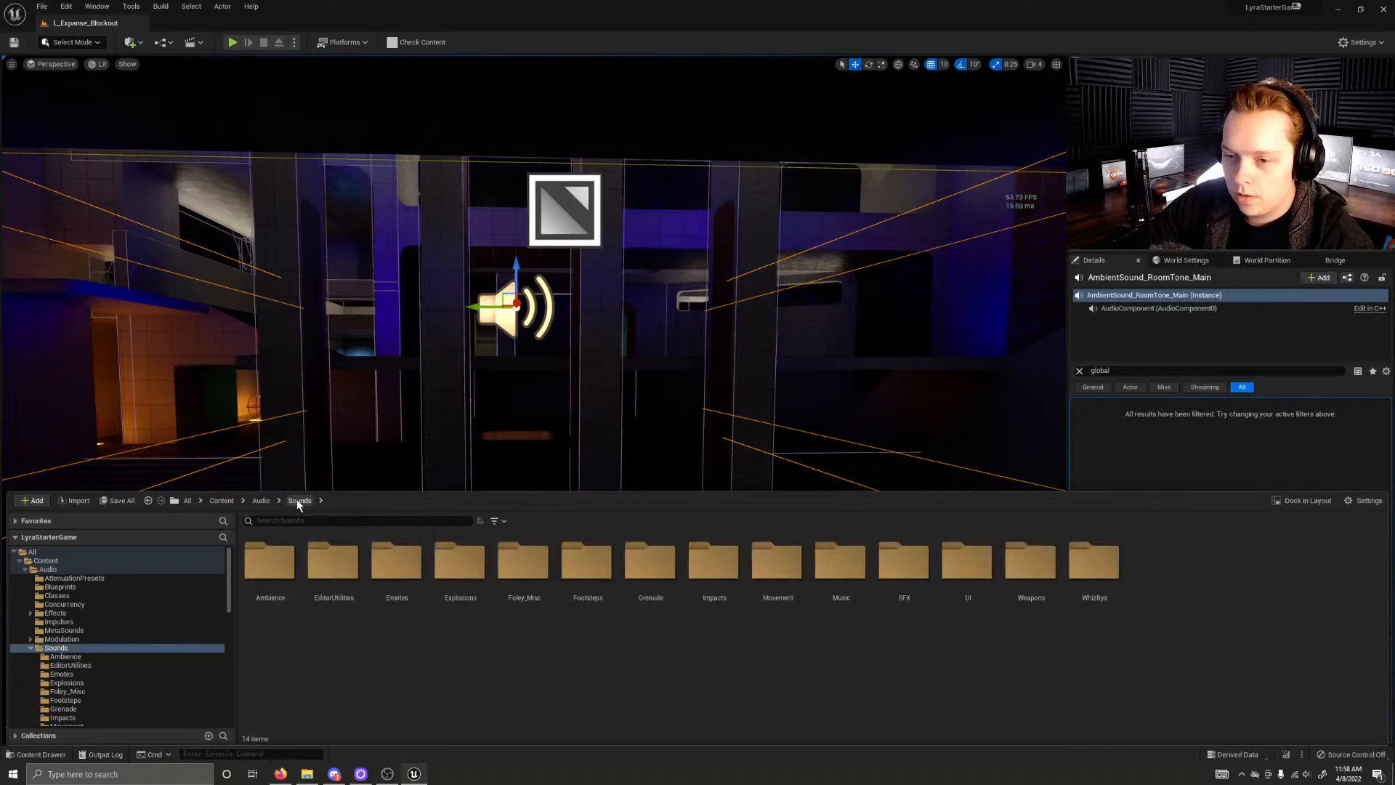
click(260, 500)
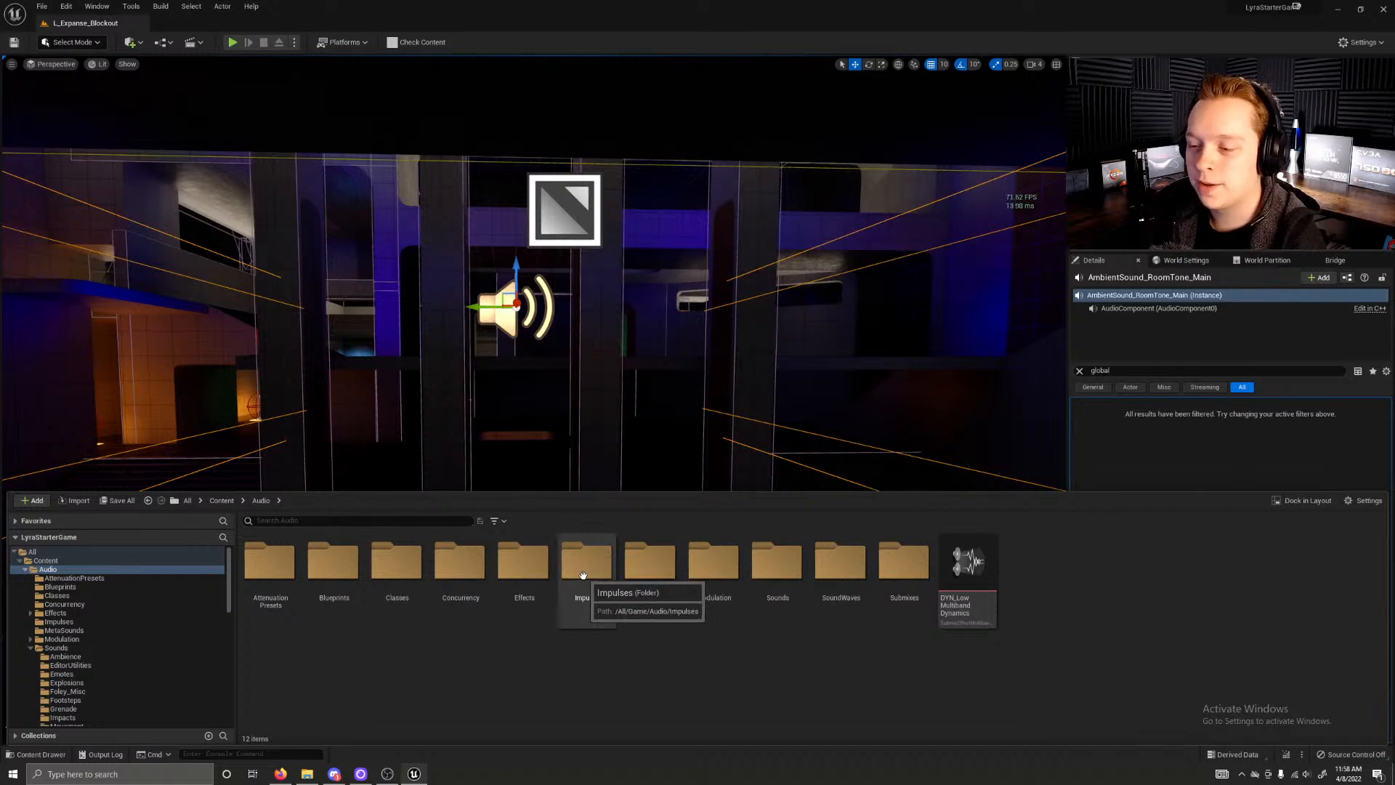
Step: Inspect the sound classes in the Audio Classes folder and return to the Audio folder
click(523, 563)
click(460, 563)
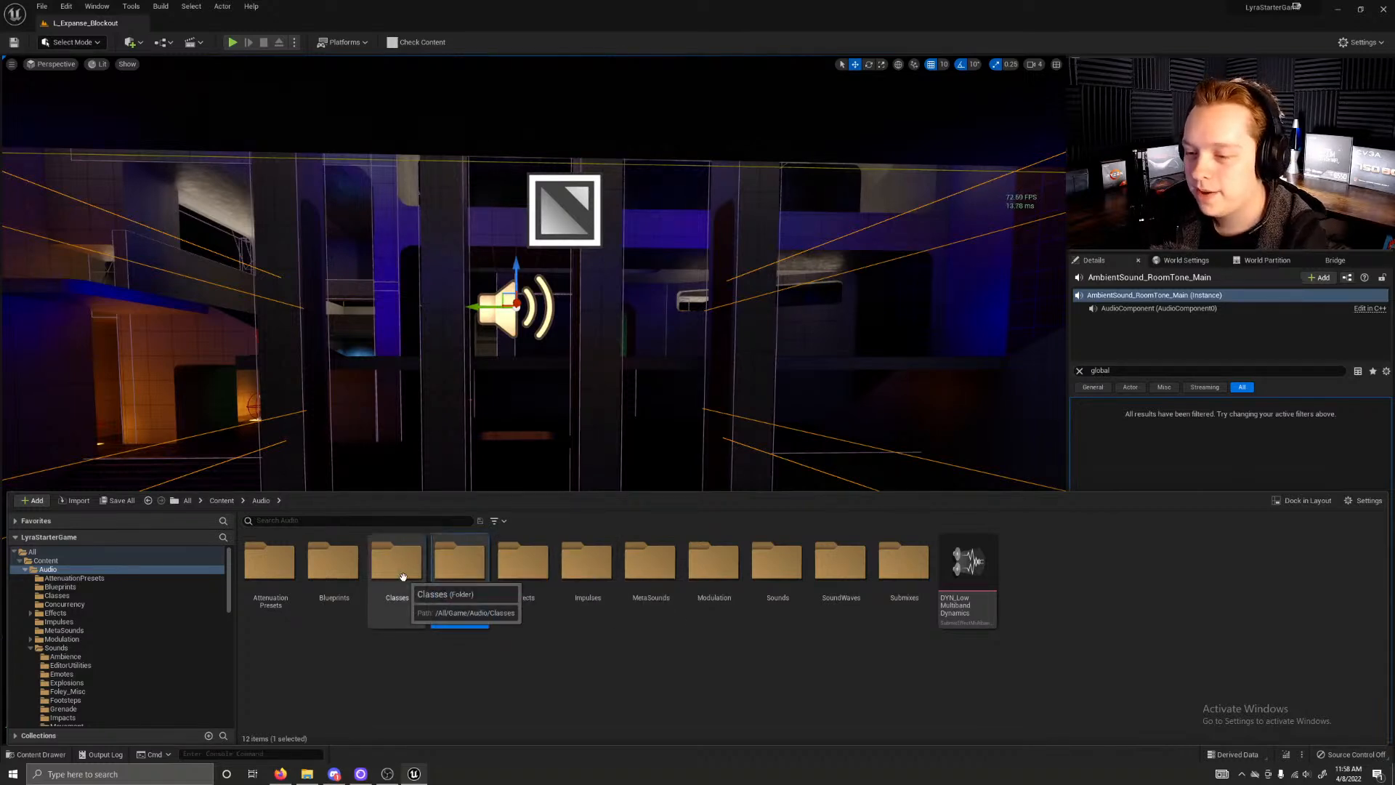
double_click(398, 563)
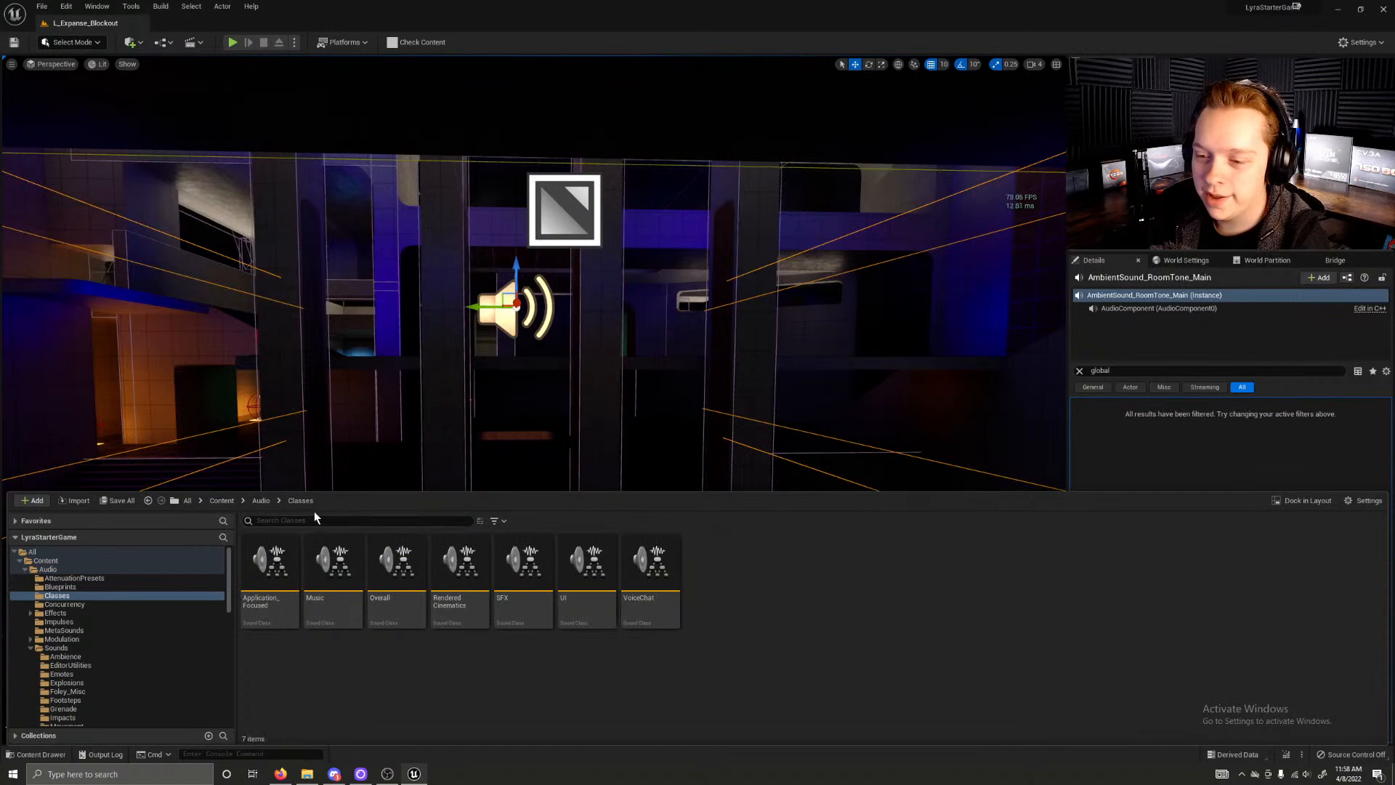
click(259, 502)
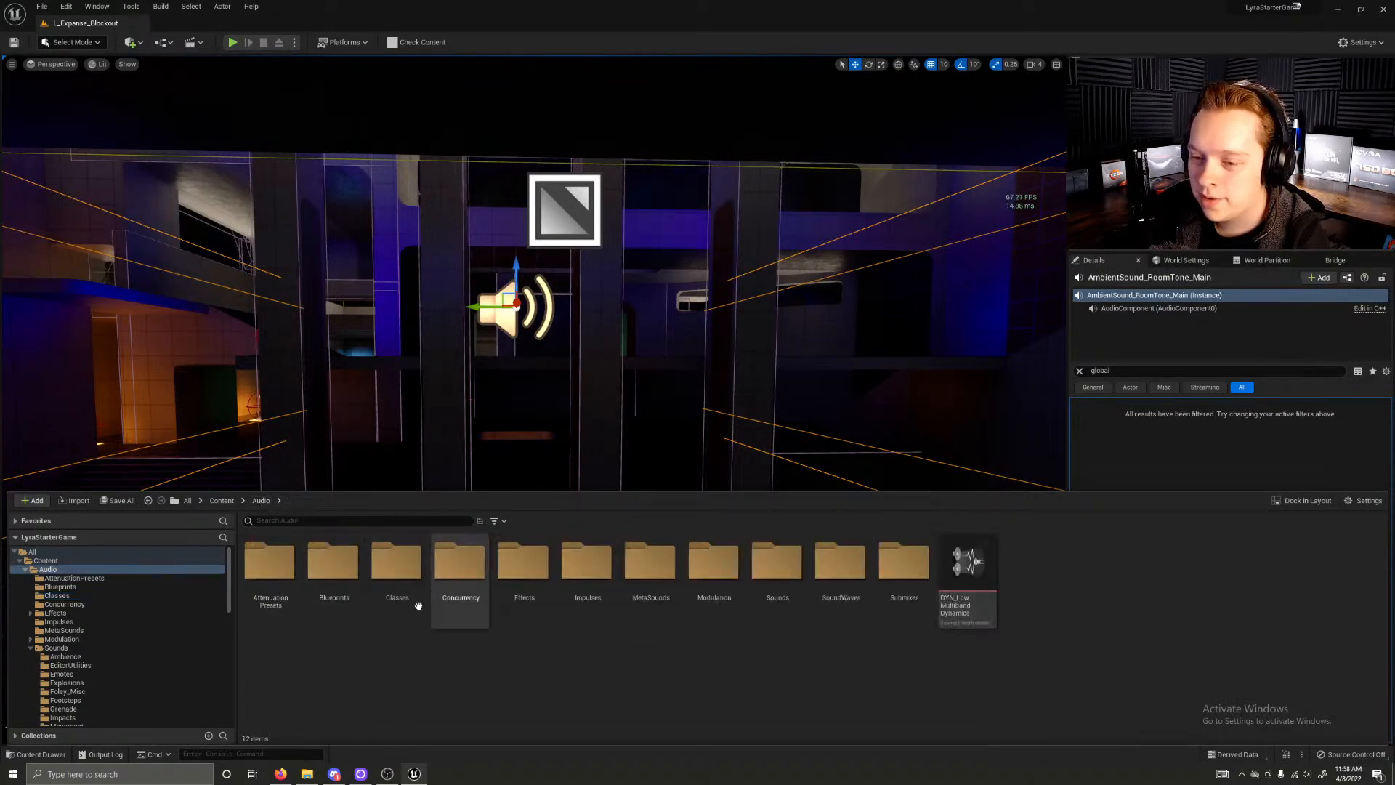
Step: Browse the MetaSounds folder, inspect the graph of a semi-automatic weapon MetaSound preset, and close its editor
click(671, 590)
double_click(672, 589)
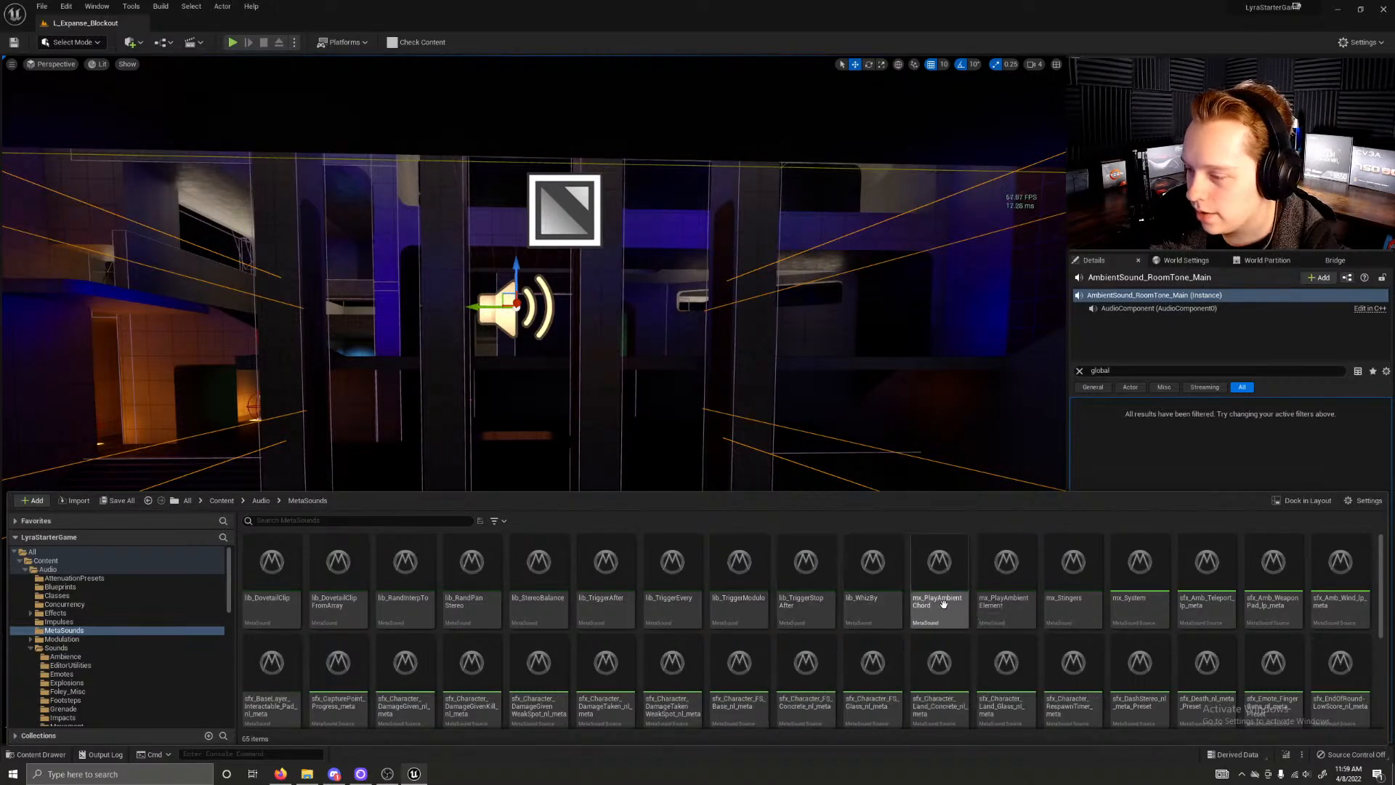
scroll(1166, 608, down, 5)
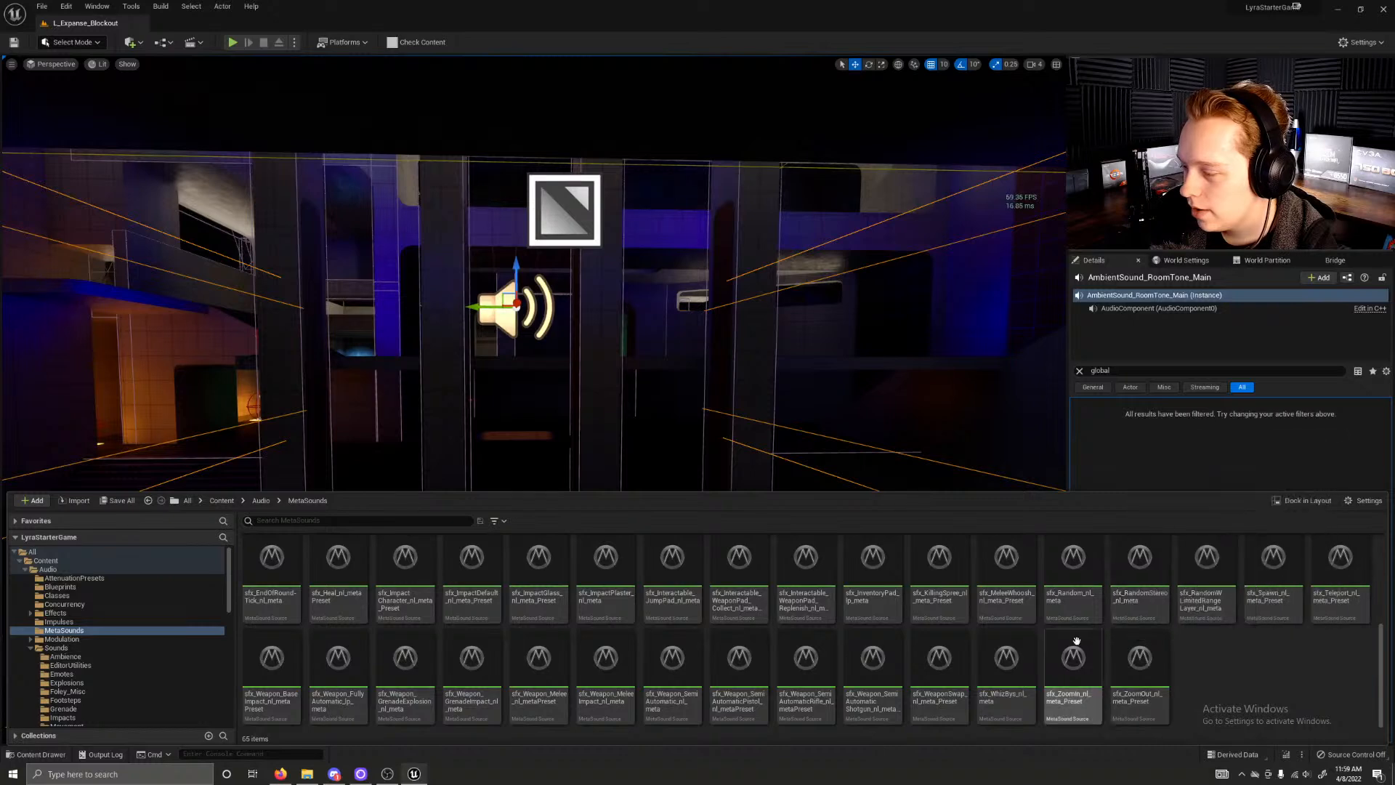
double_click(738, 656)
right_drag(558, 489, 482, 707)
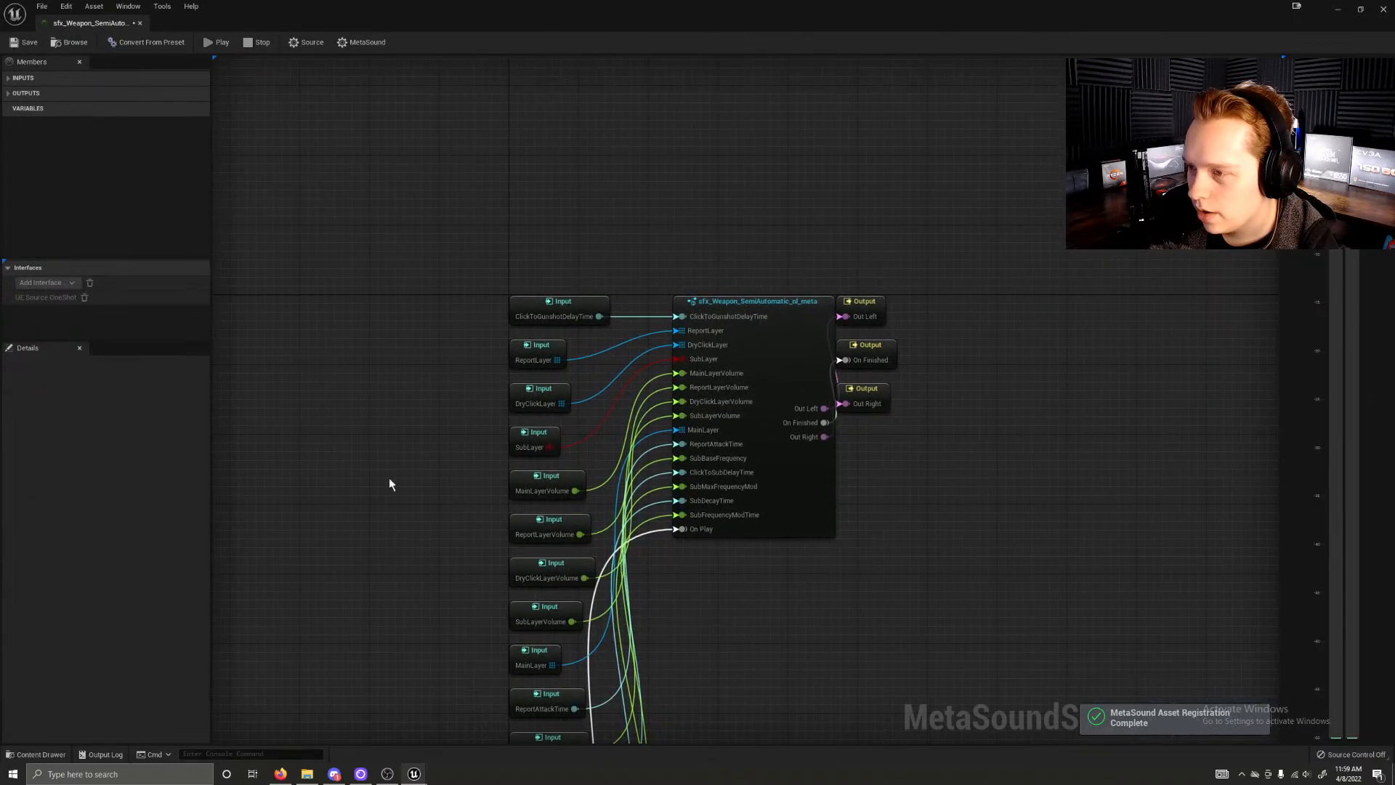
click(140, 23)
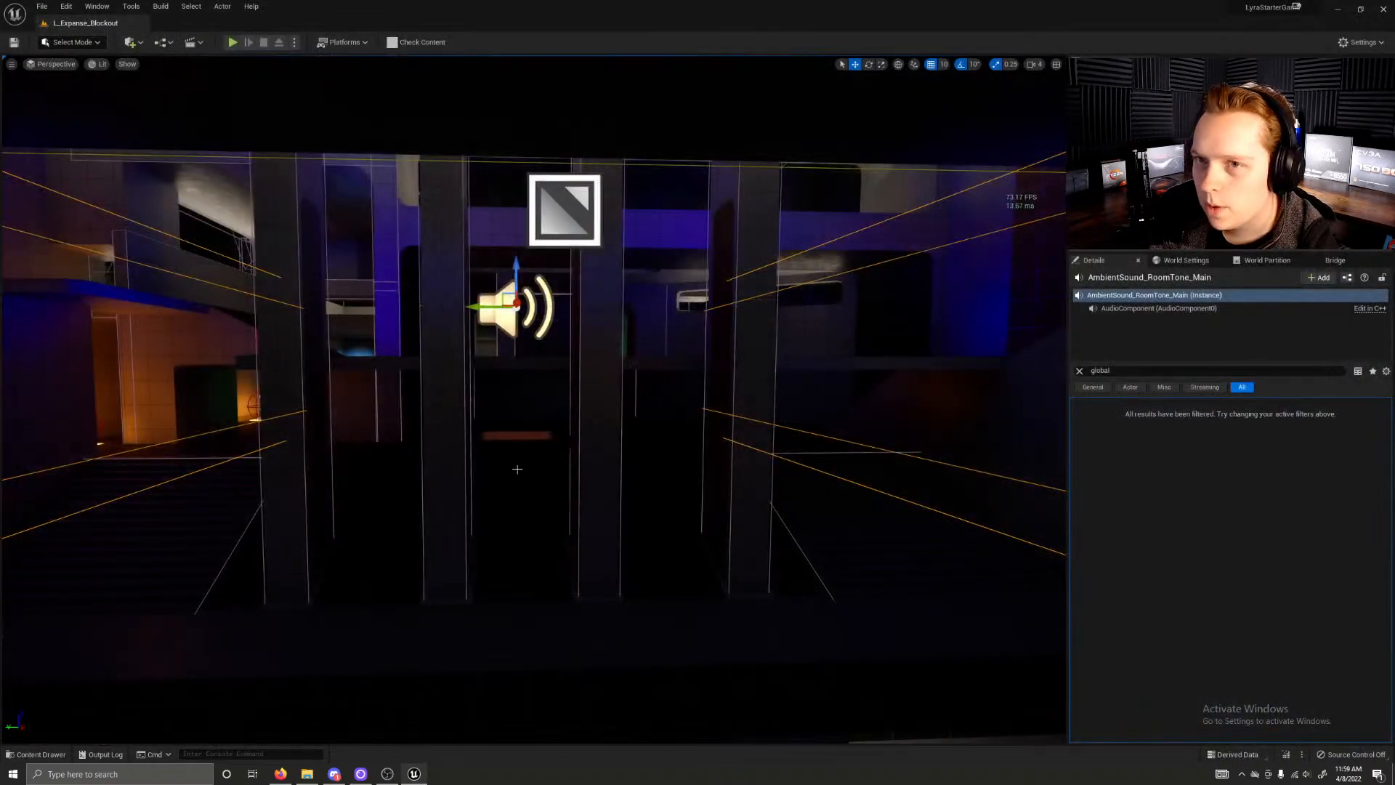
Step: Open the lib_StereoBalance MetaSound from the MetaSounds folder, inspect its stereo panner graph, and close its editor
key(ctrl+space)
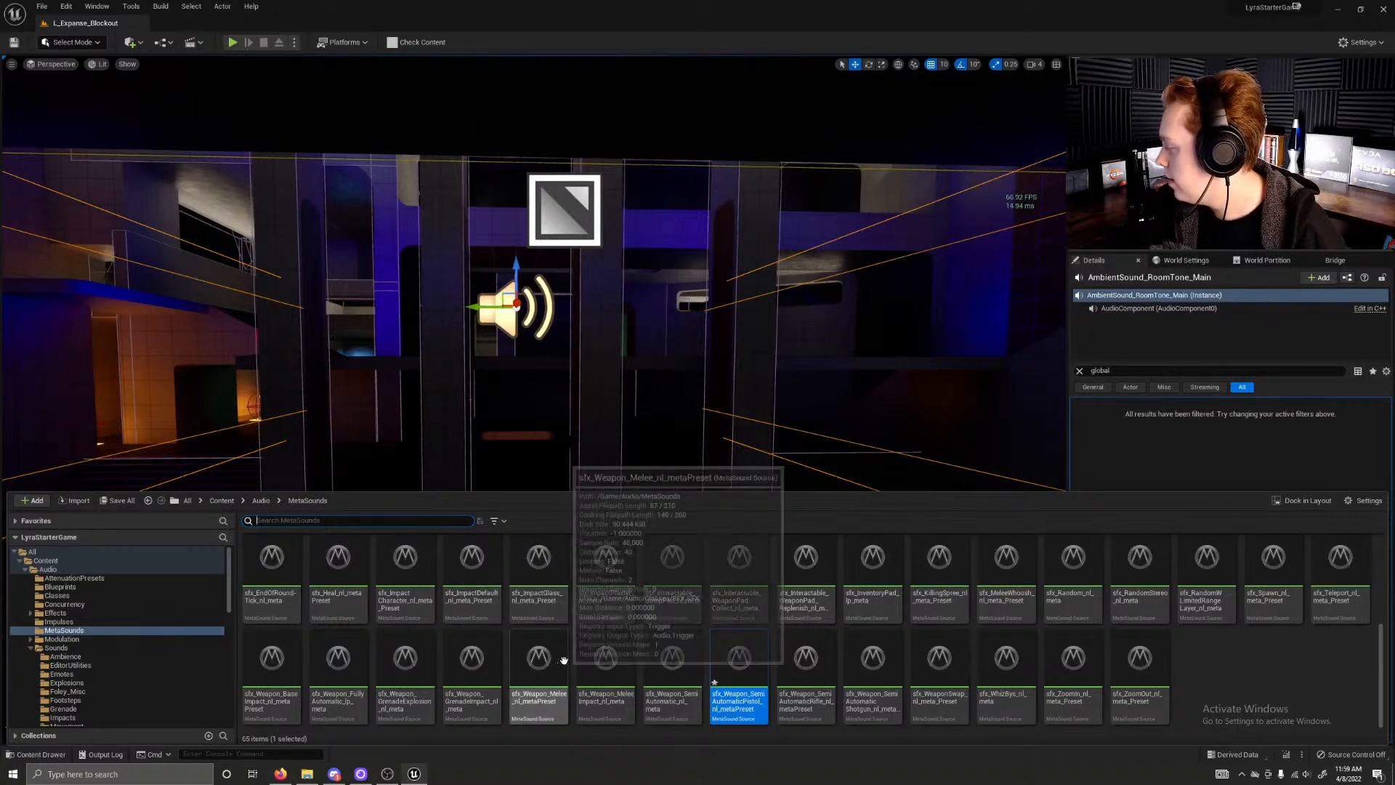
scroll(579, 639, up, 5)
scroll(580, 631, up, 1)
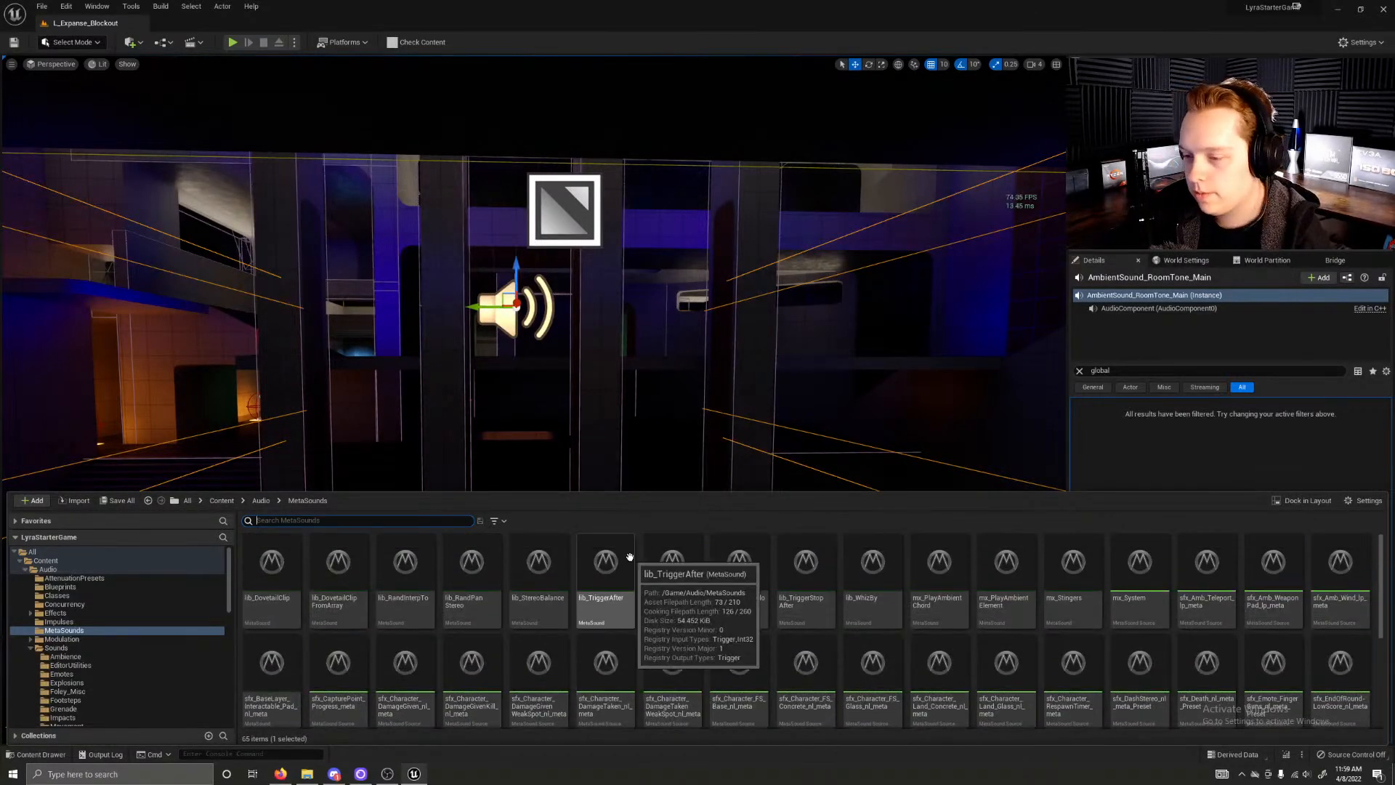
double_click(552, 585)
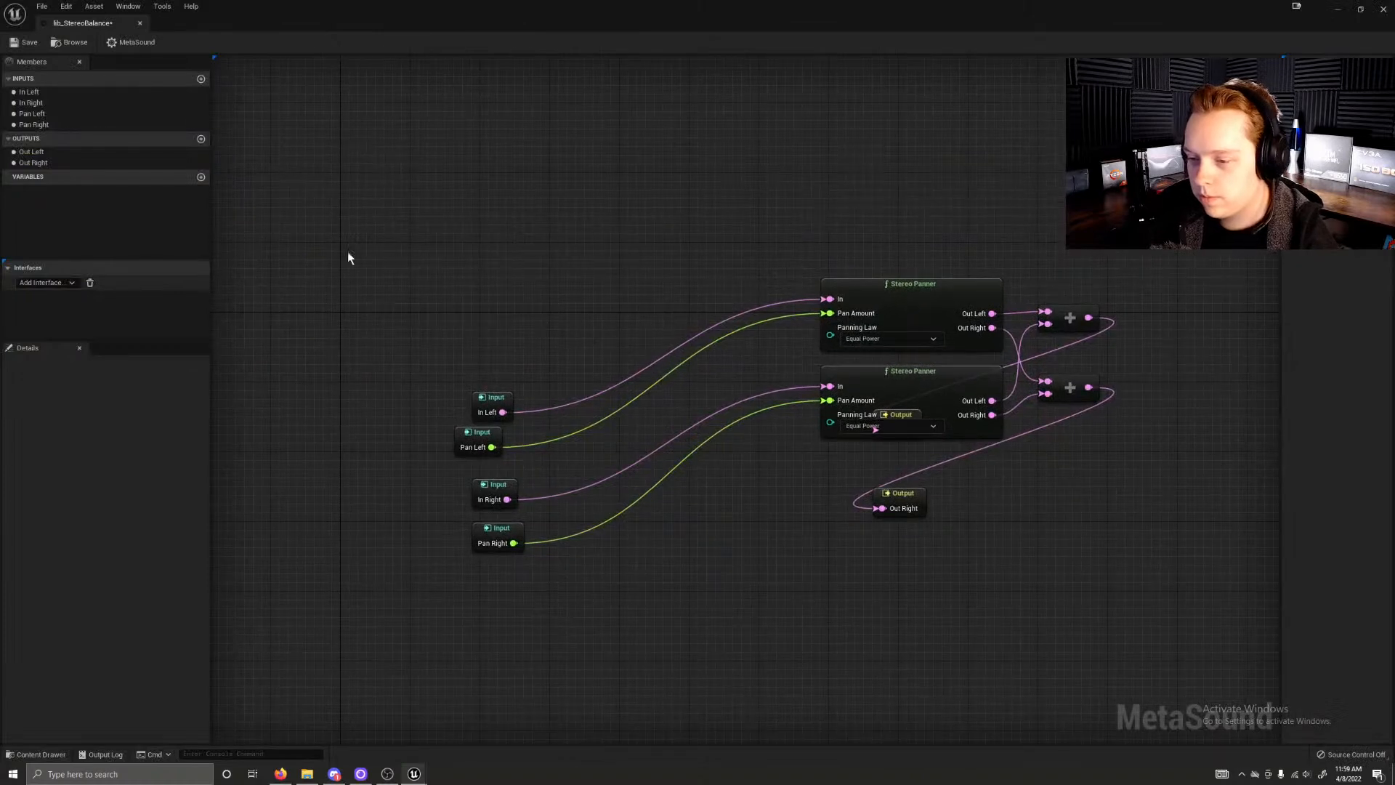
right_drag(459, 216, 455, 218)
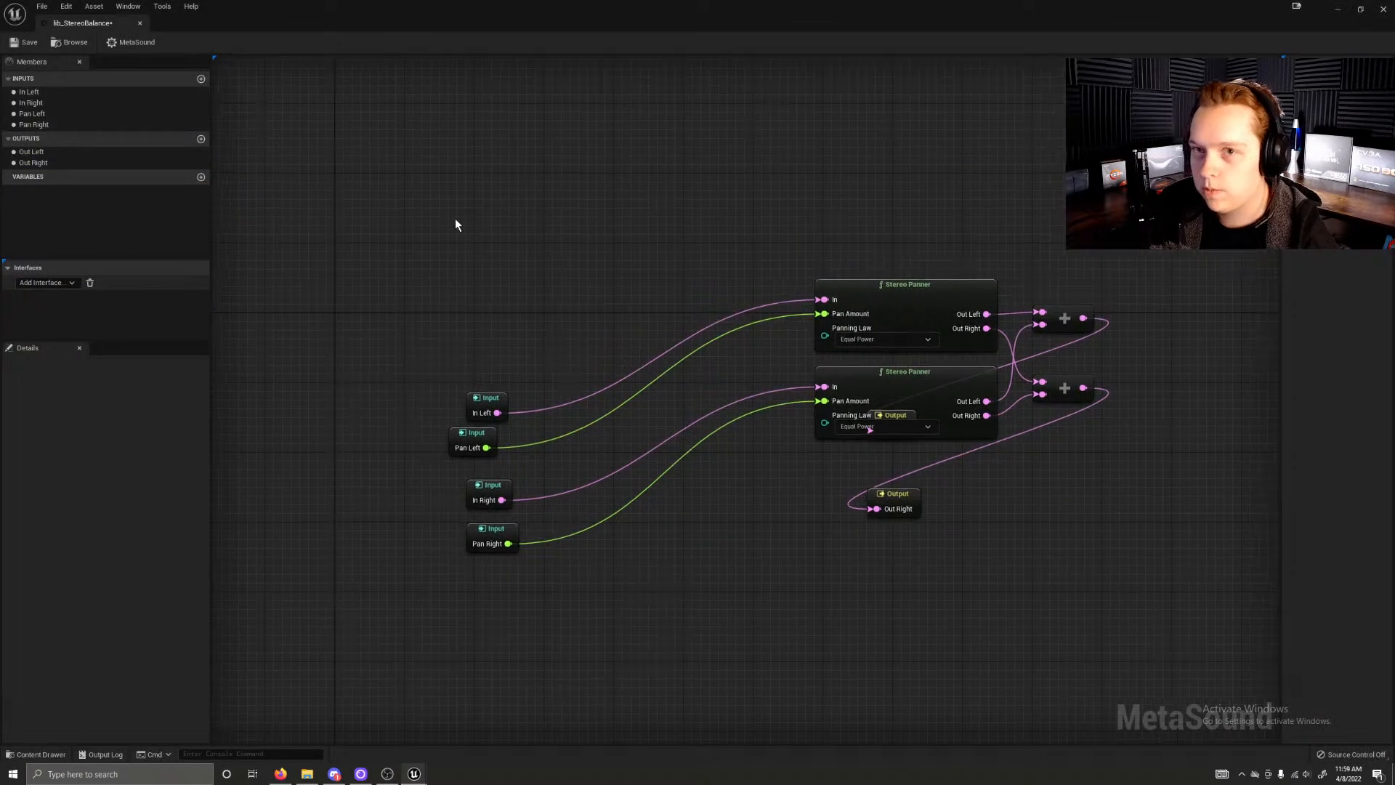
right_click(624, 211)
right_click(908, 503)
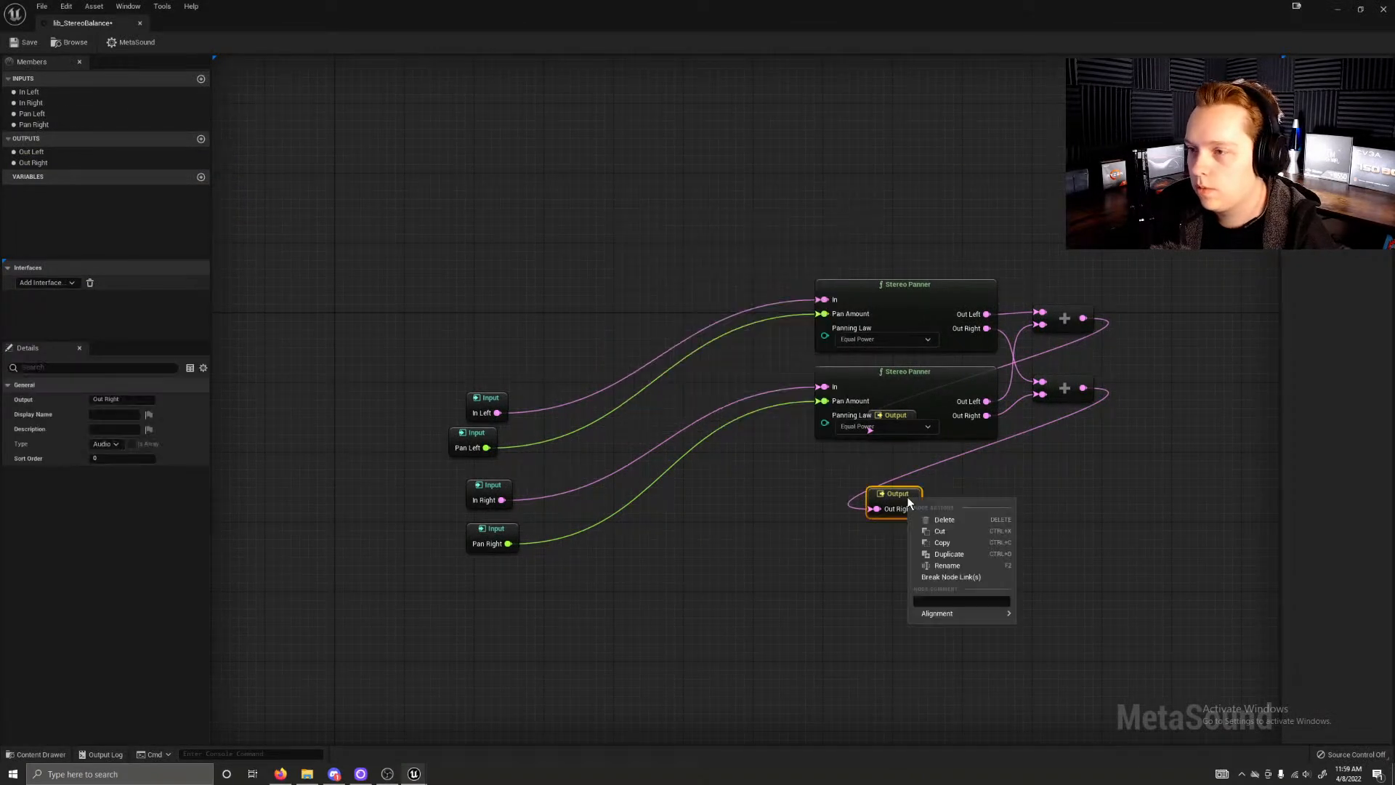
click(555, 212)
right_drag(244, 100, 181, 143)
right_drag(806, 472, 686, 412)
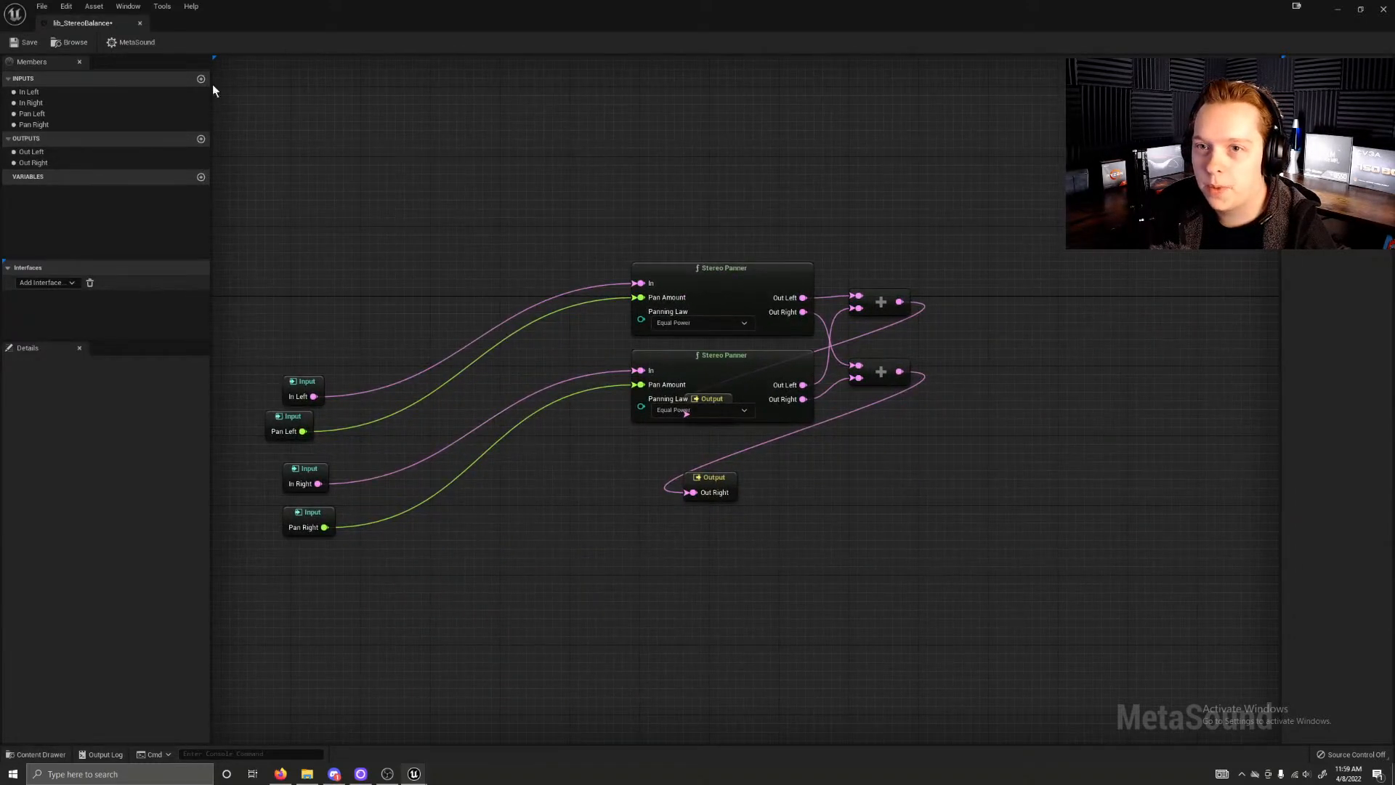
click(140, 24)
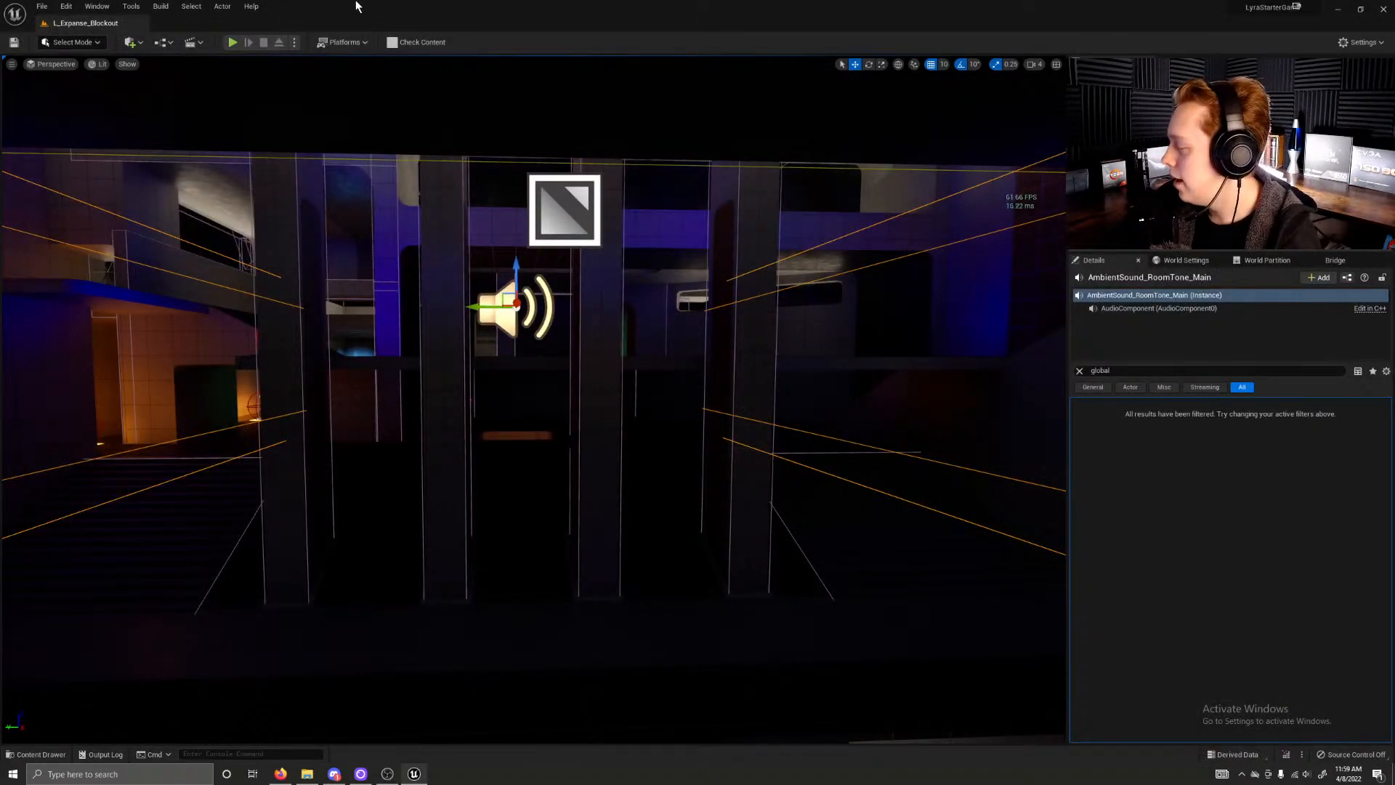
Step: Look through the remaining MetaSounds assets, and search the whole Audio folder for "music"
key(ctrl+space)
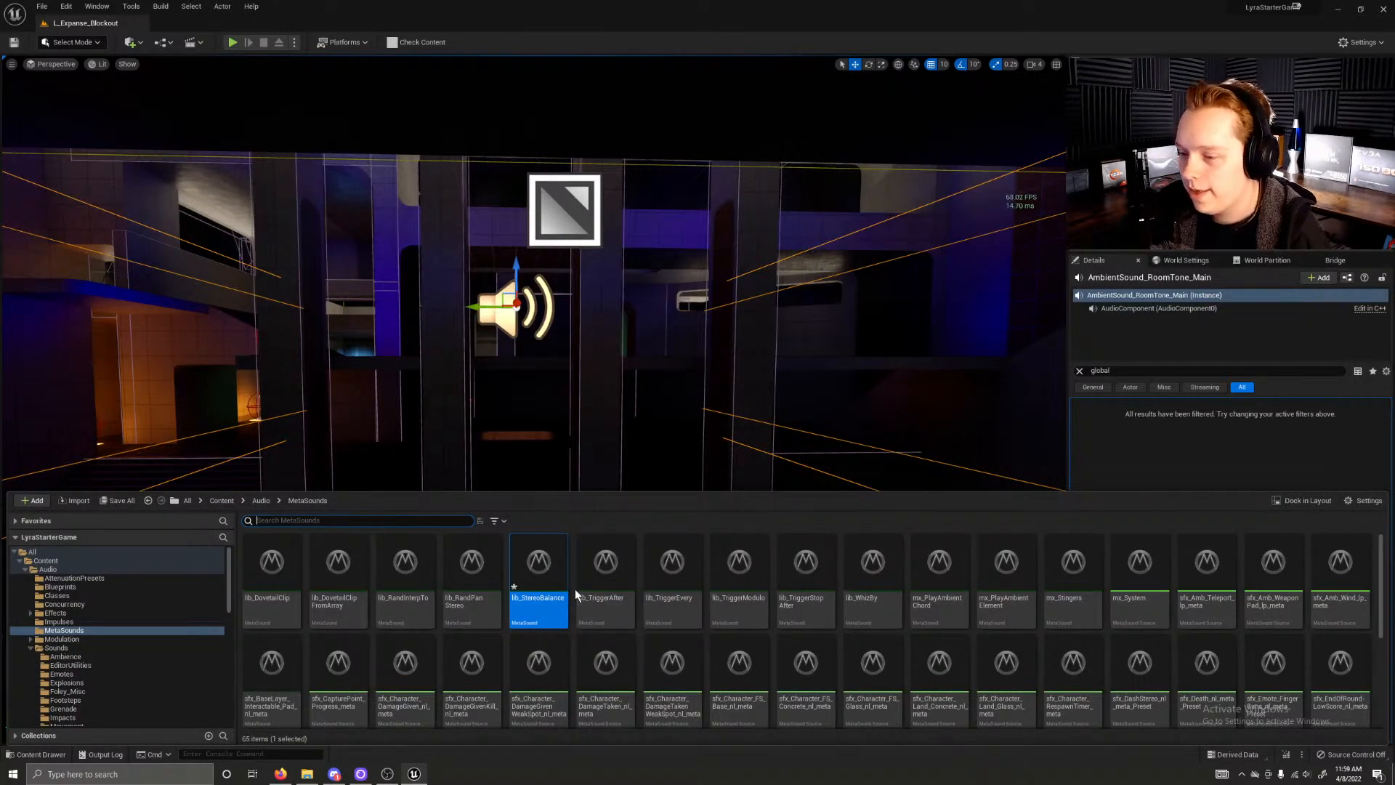
scroll(799, 610, down, 3)
scroll(858, 624, down, 2)
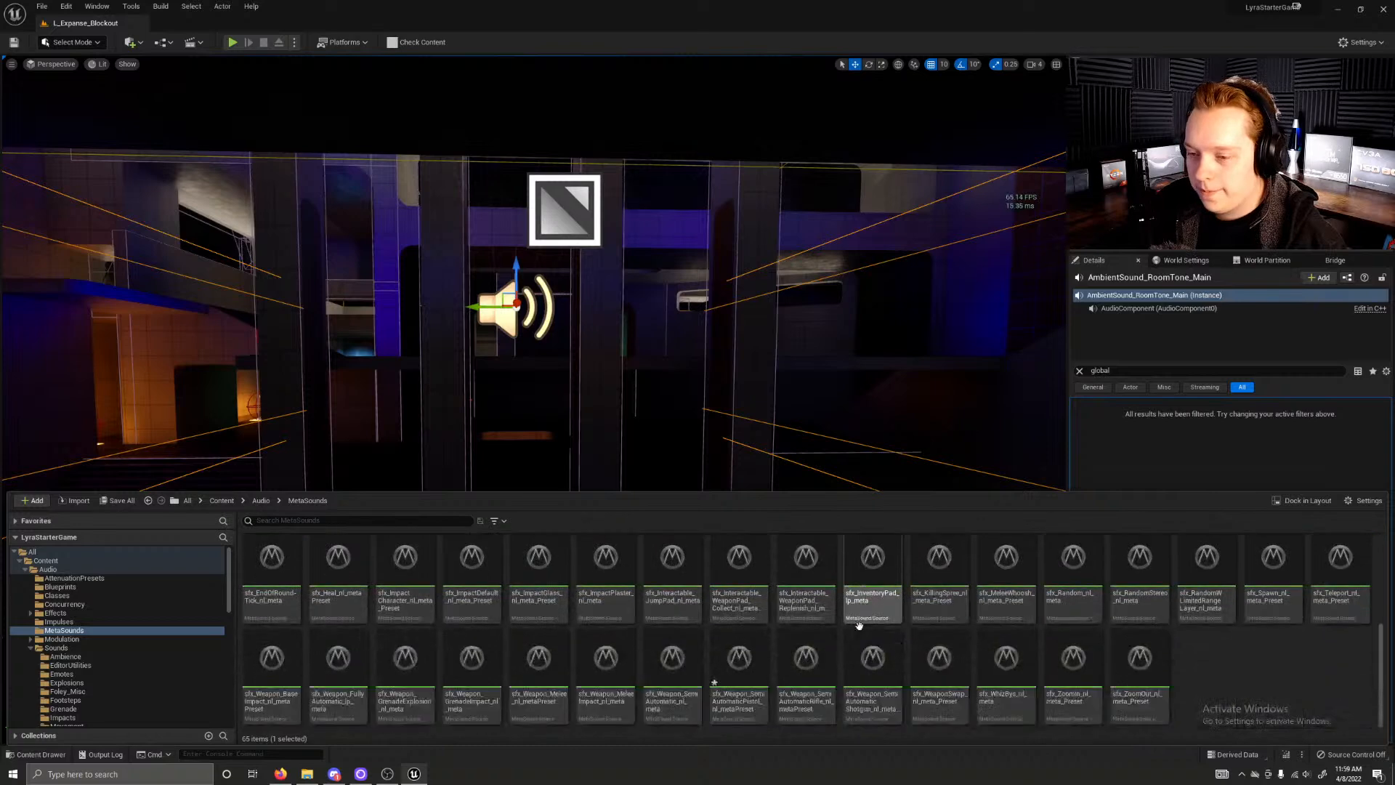
click(739, 672)
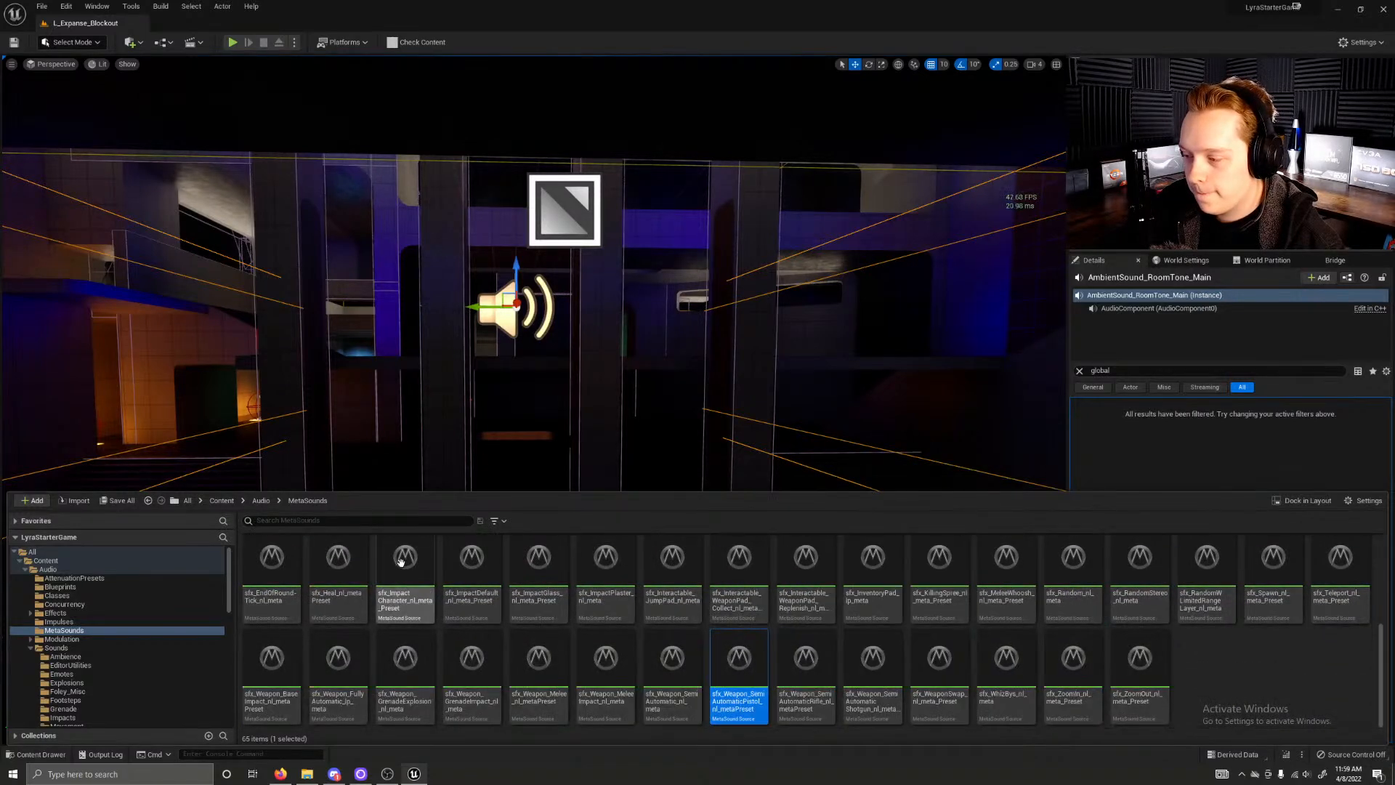
click(359, 521)
text(music)
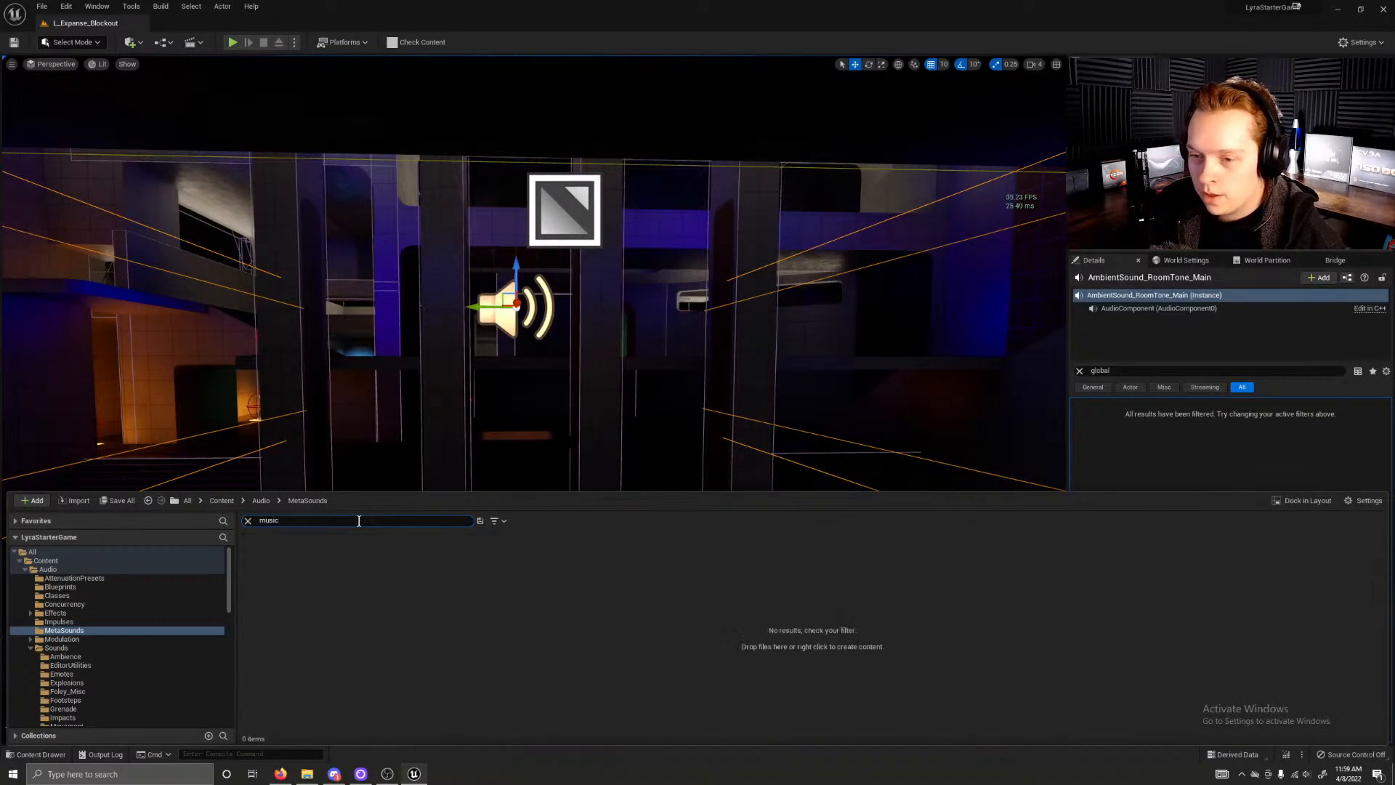
click(260, 501)
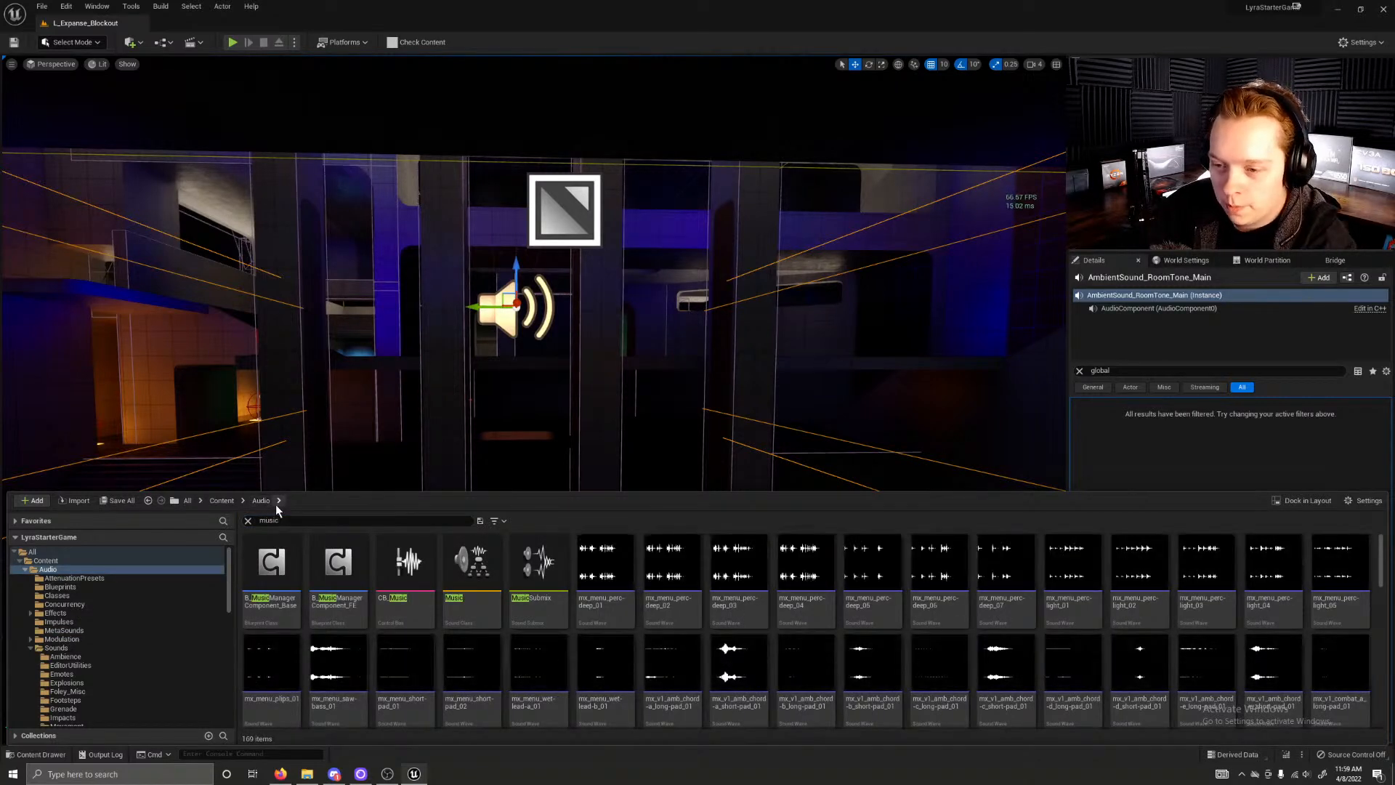
Step: Preview the deep menu percussion, ambient chord short-pad, and menu saw-bass sound waves among the music assets
click(606, 562)
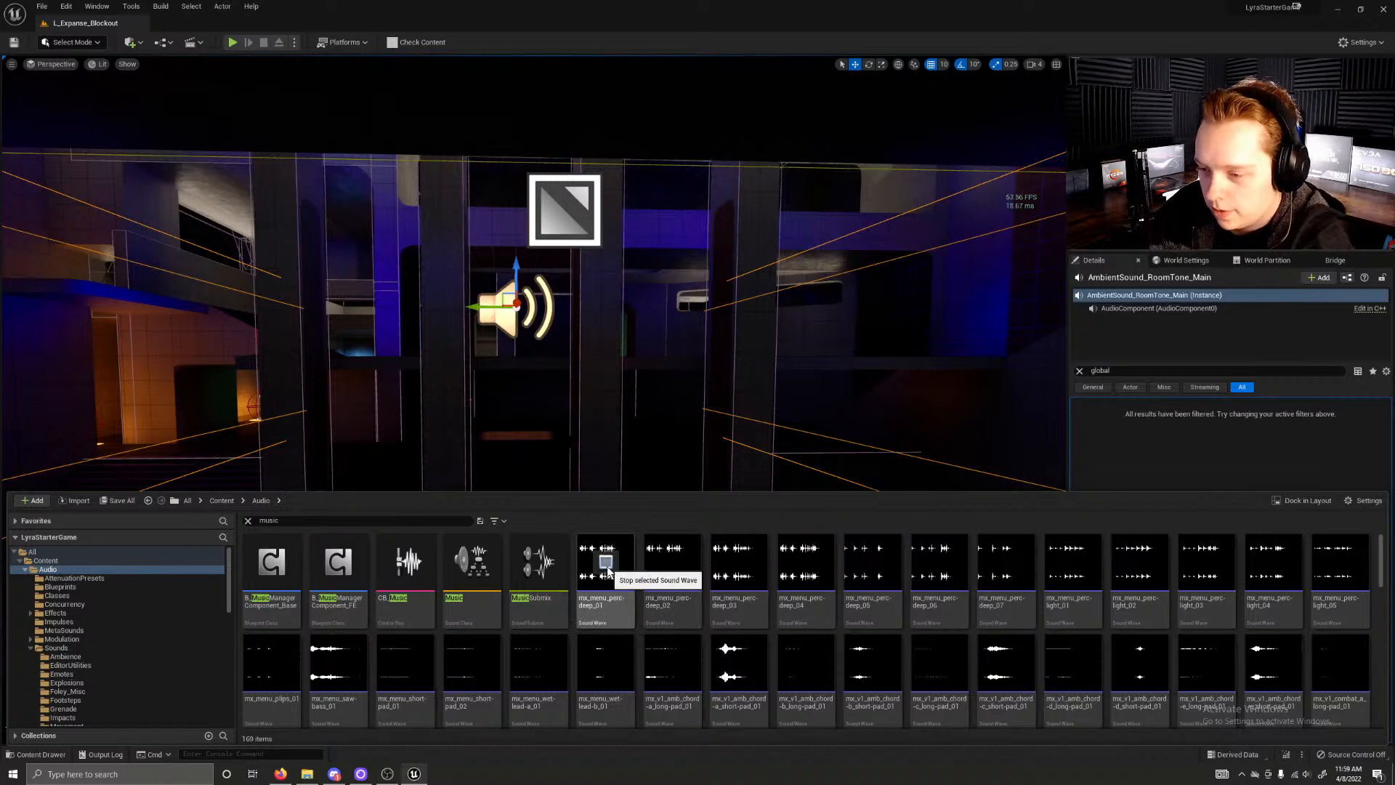
click(672, 563)
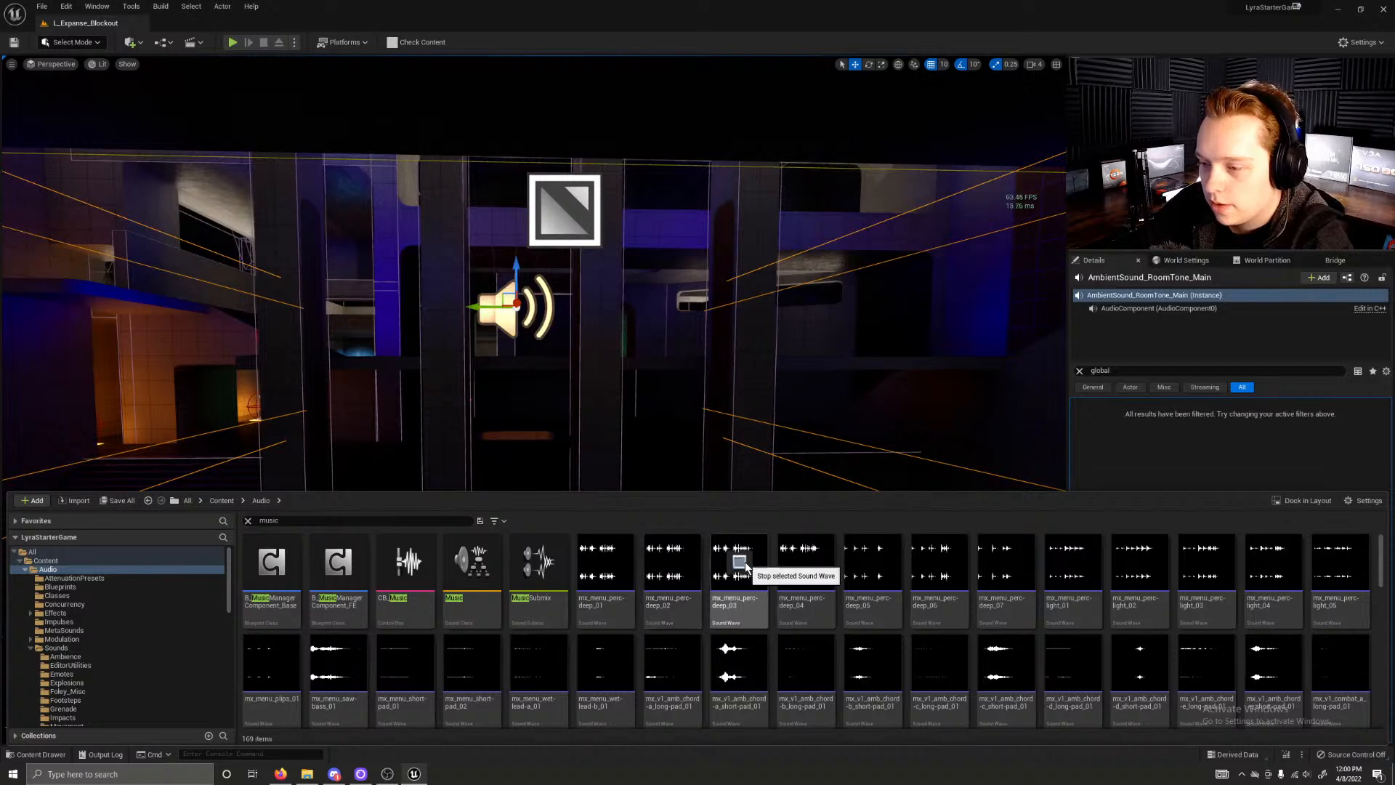
click(805, 565)
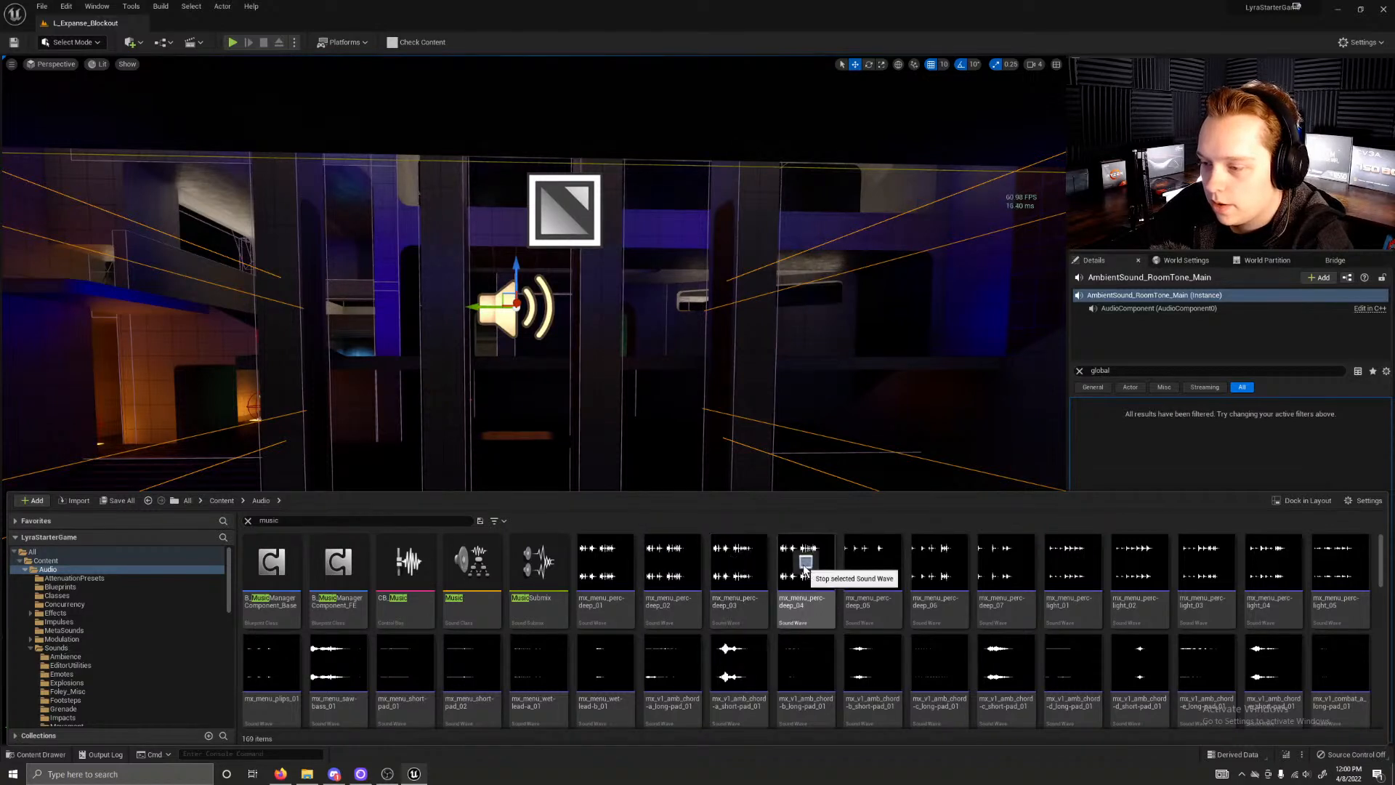
click(872, 563)
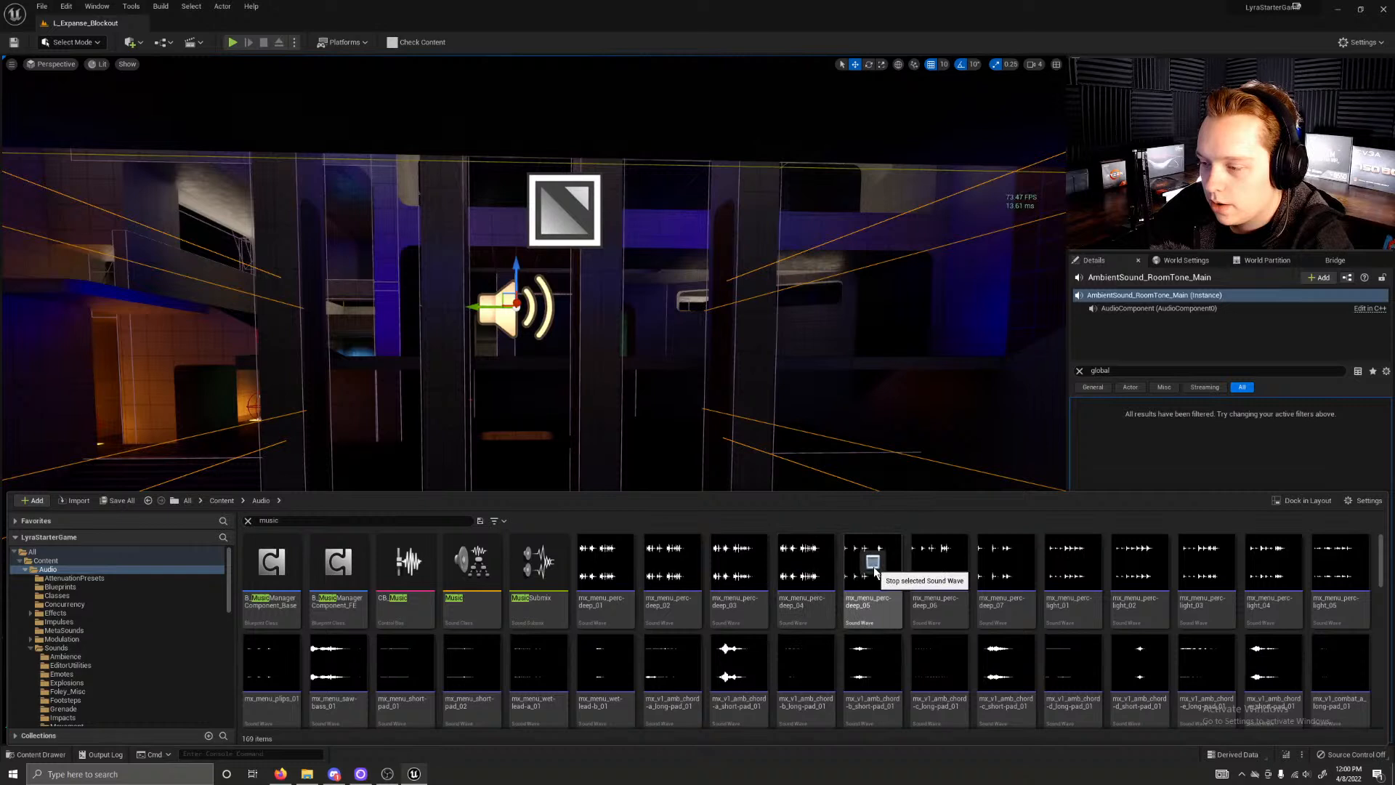
click(872, 662)
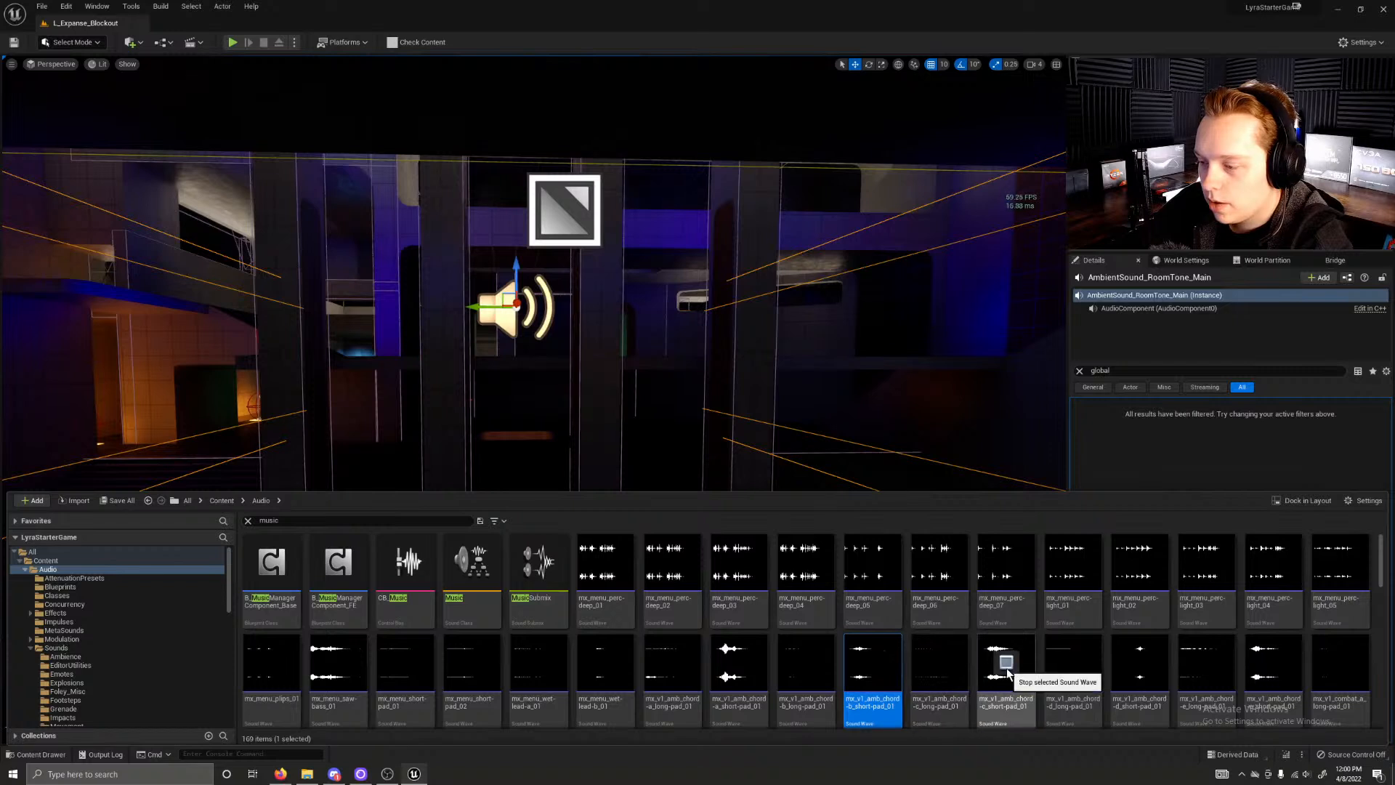
click(738, 662)
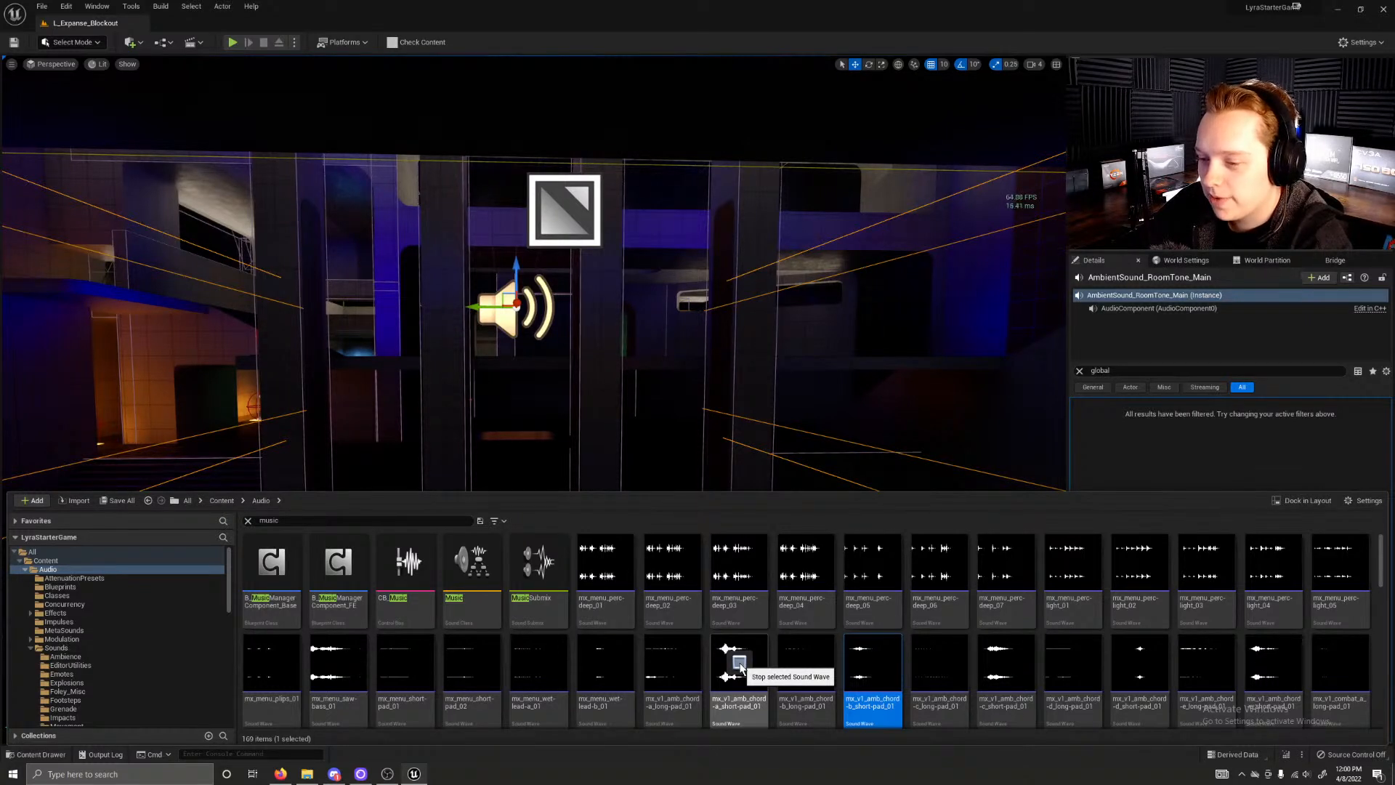
click(337, 664)
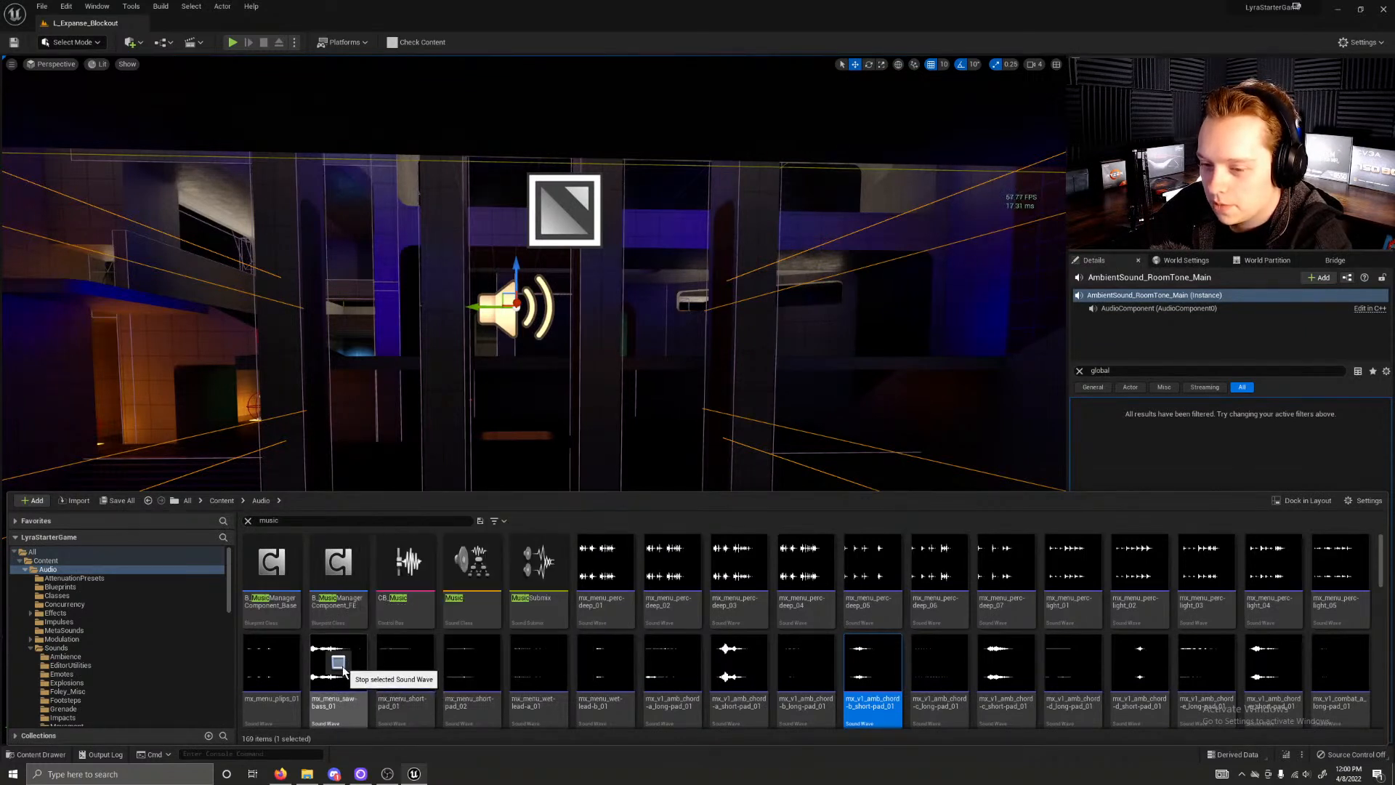
click(401, 665)
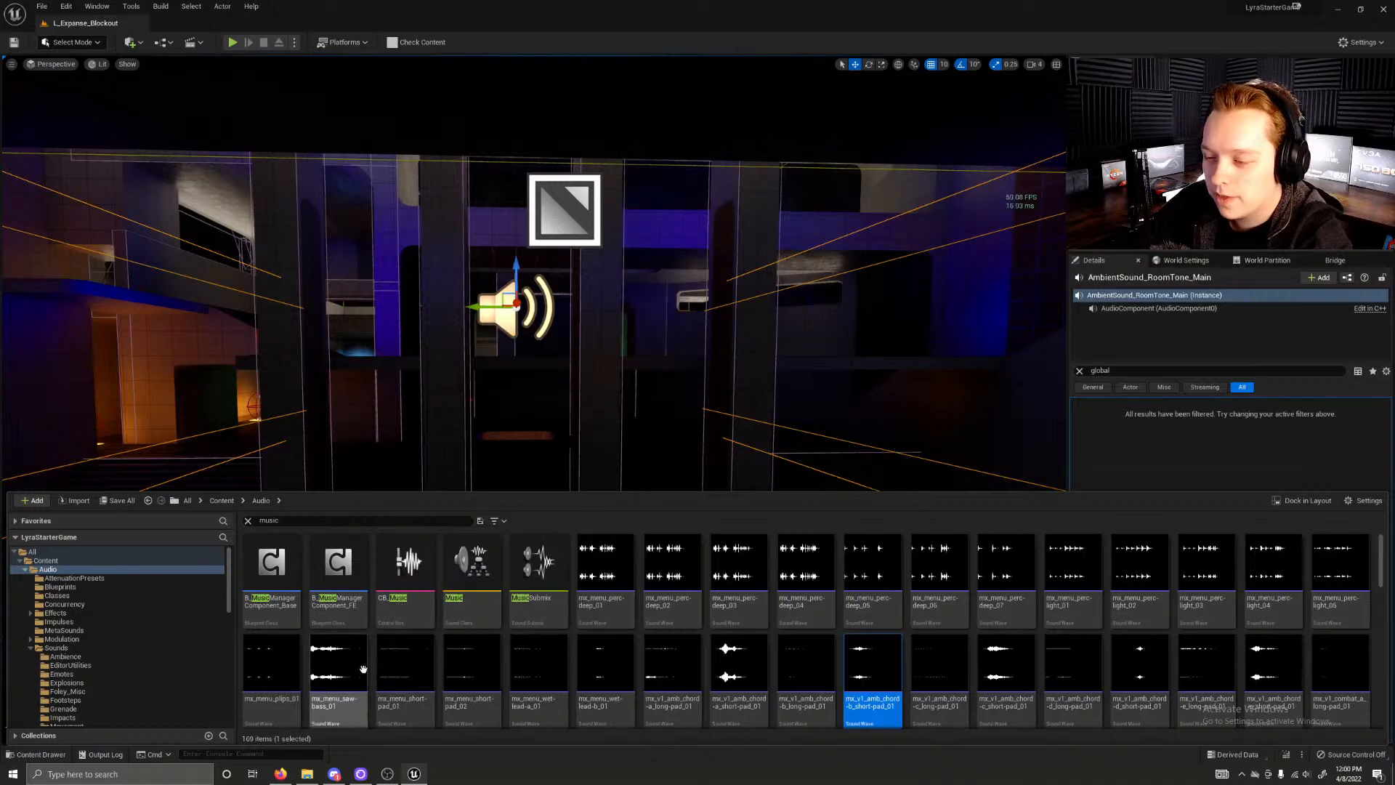
Step: Preview several of the deep combat percussion sound waves among the music assets
scroll(356, 646, down, 2)
click(615, 642)
click(603, 642)
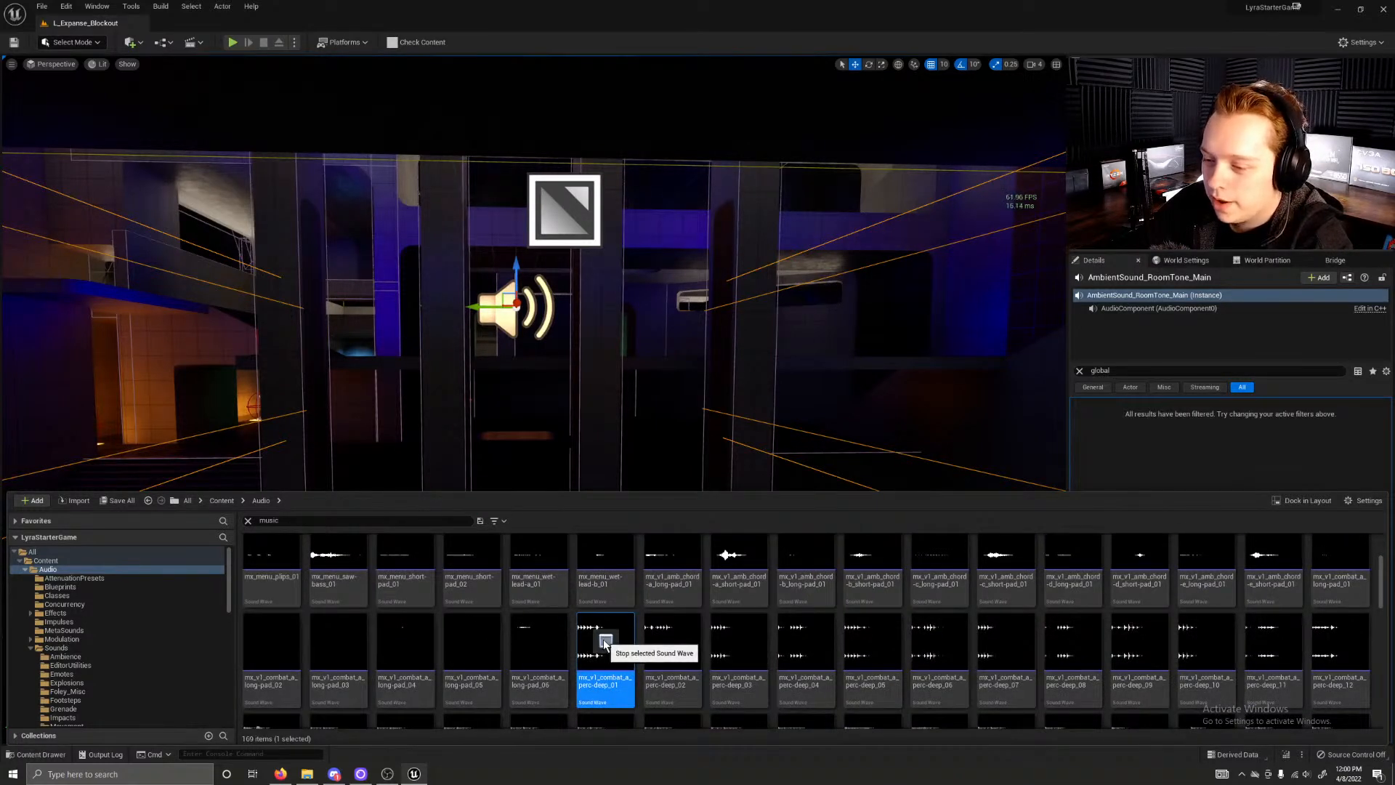
click(672, 642)
click(805, 640)
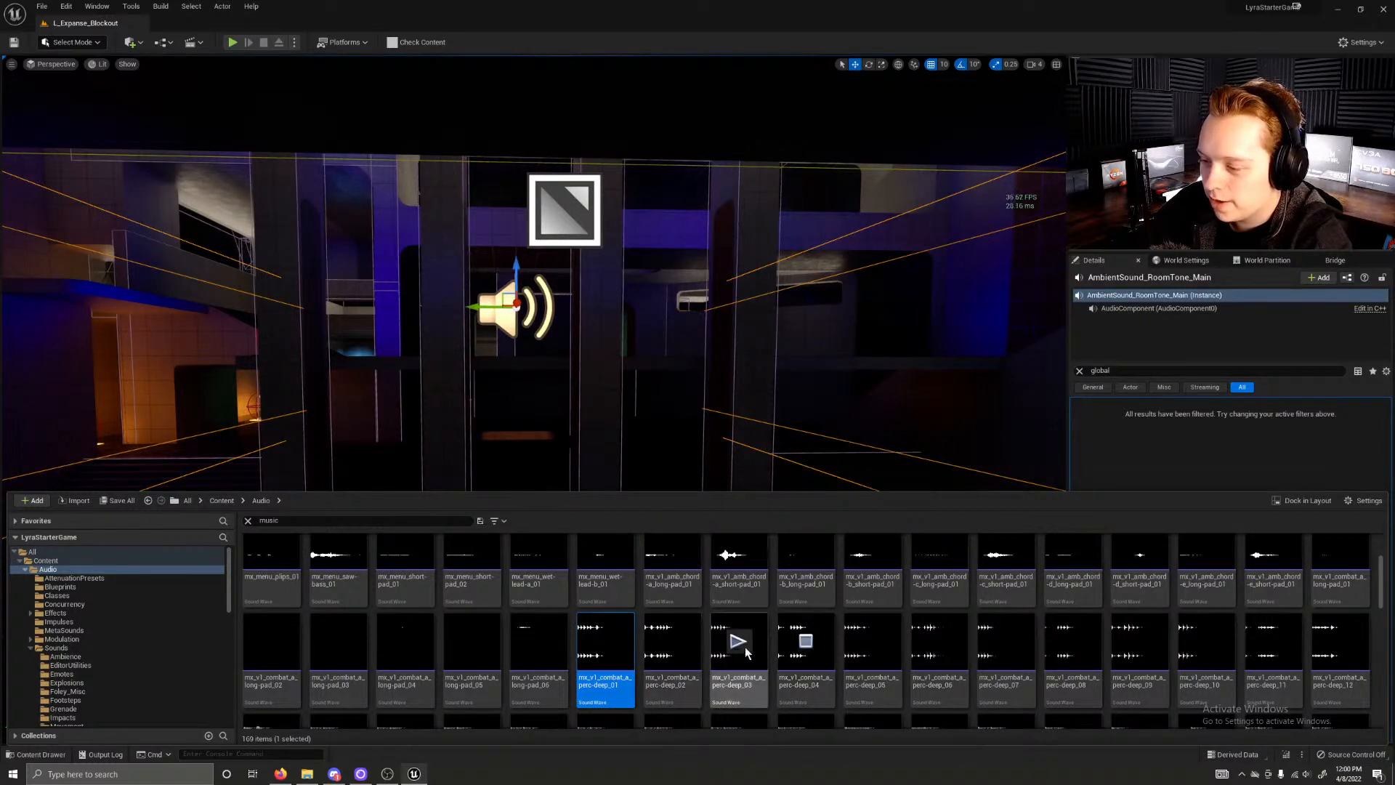
click(802, 647)
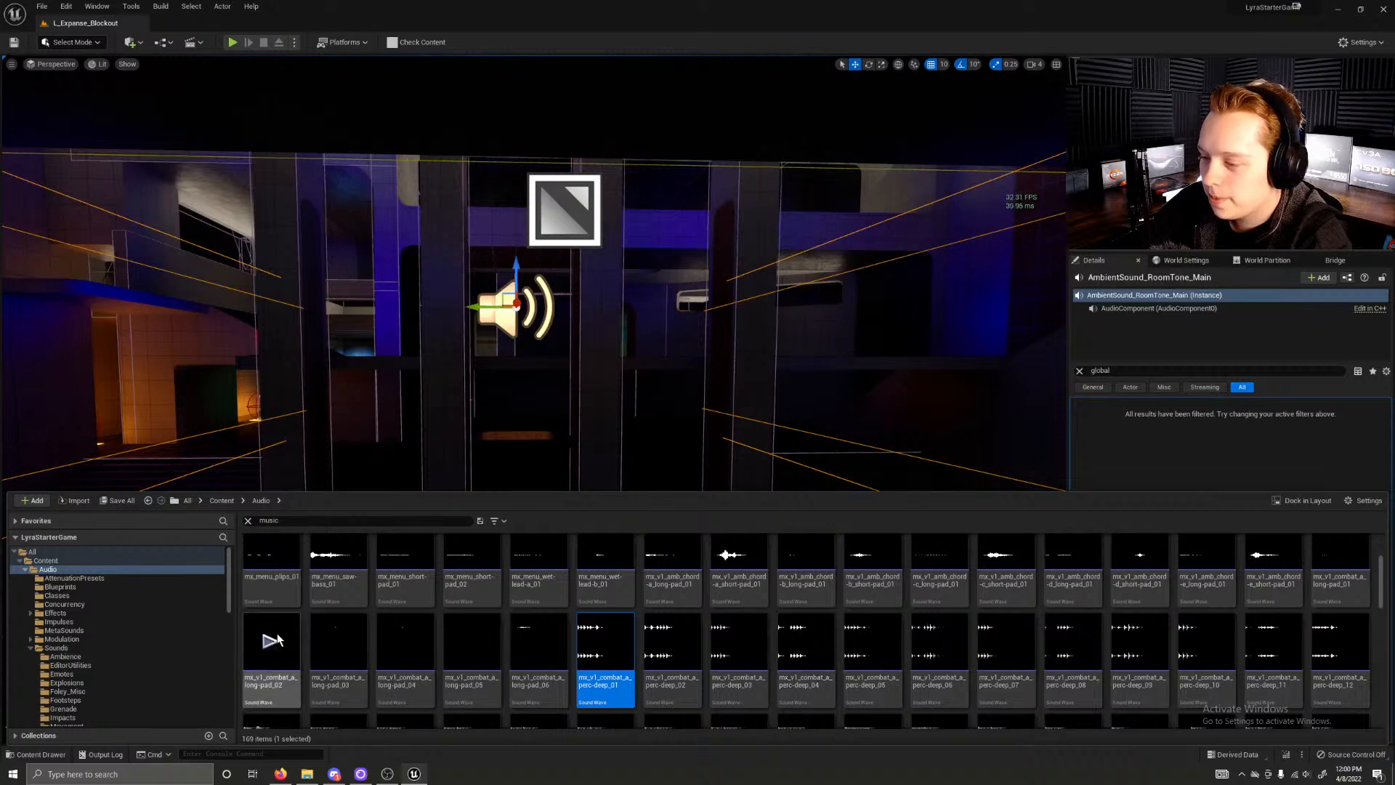
Step: Clear the music search in the main Content folder, look through the Characters and Heroes folders, and return to Content
scroll(322, 632, up, 2)
click(222, 501)
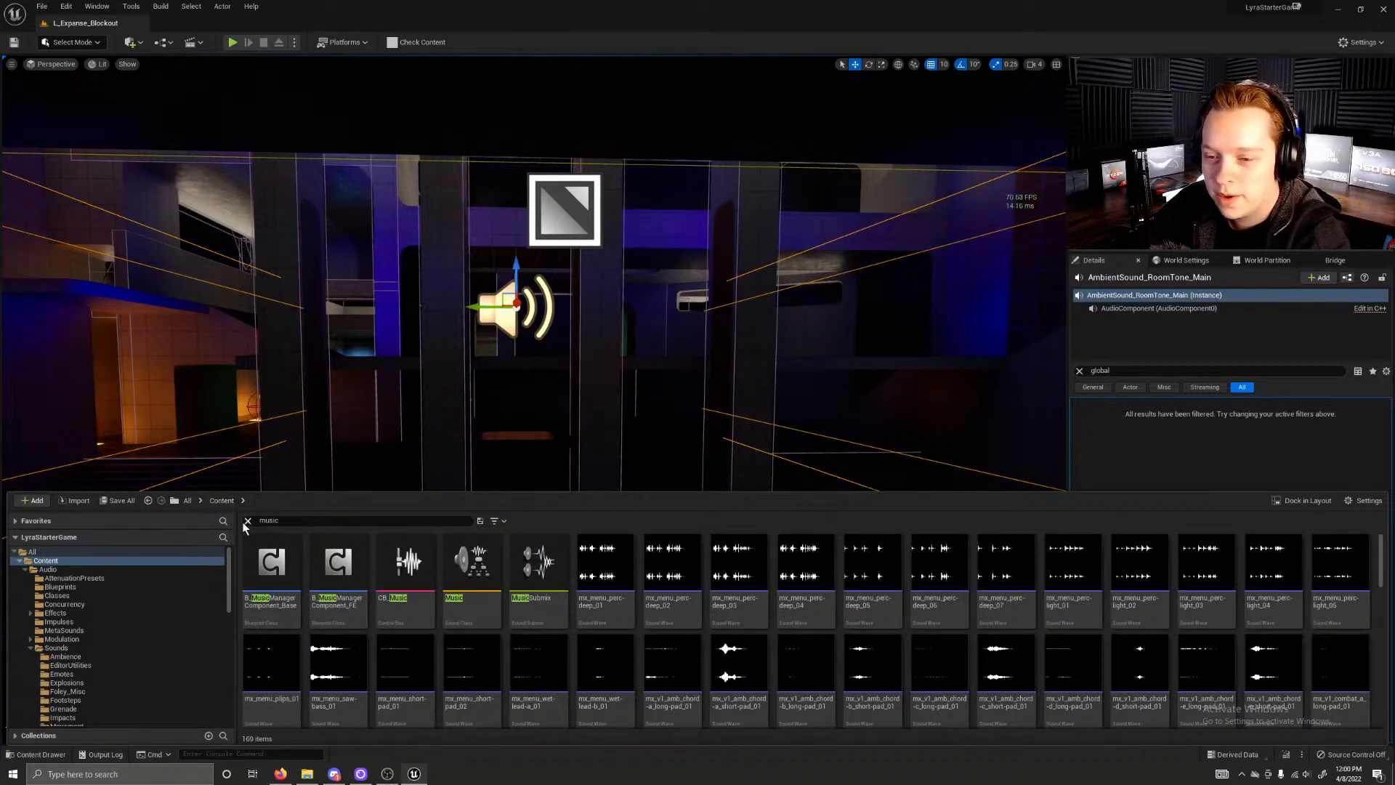
click(248, 520)
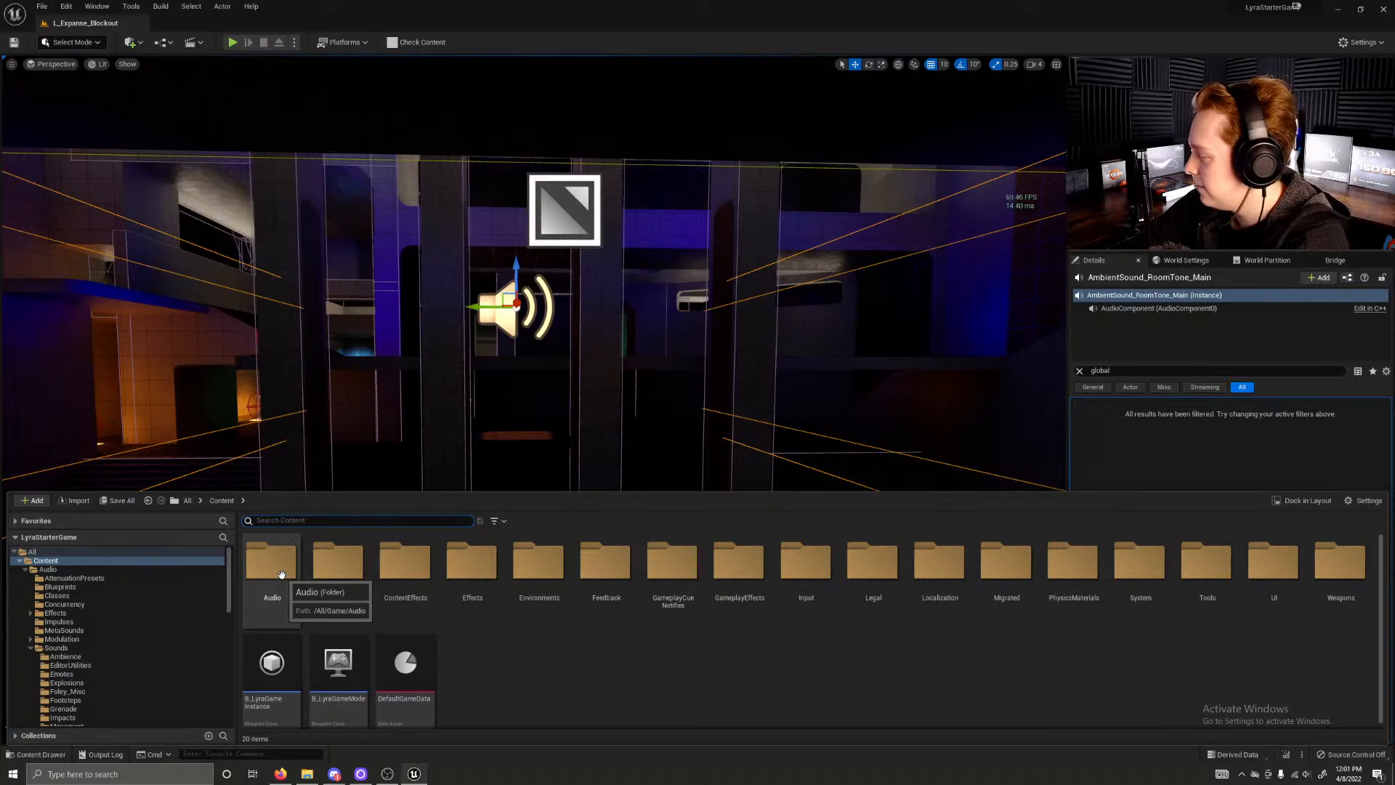
double_click(336, 570)
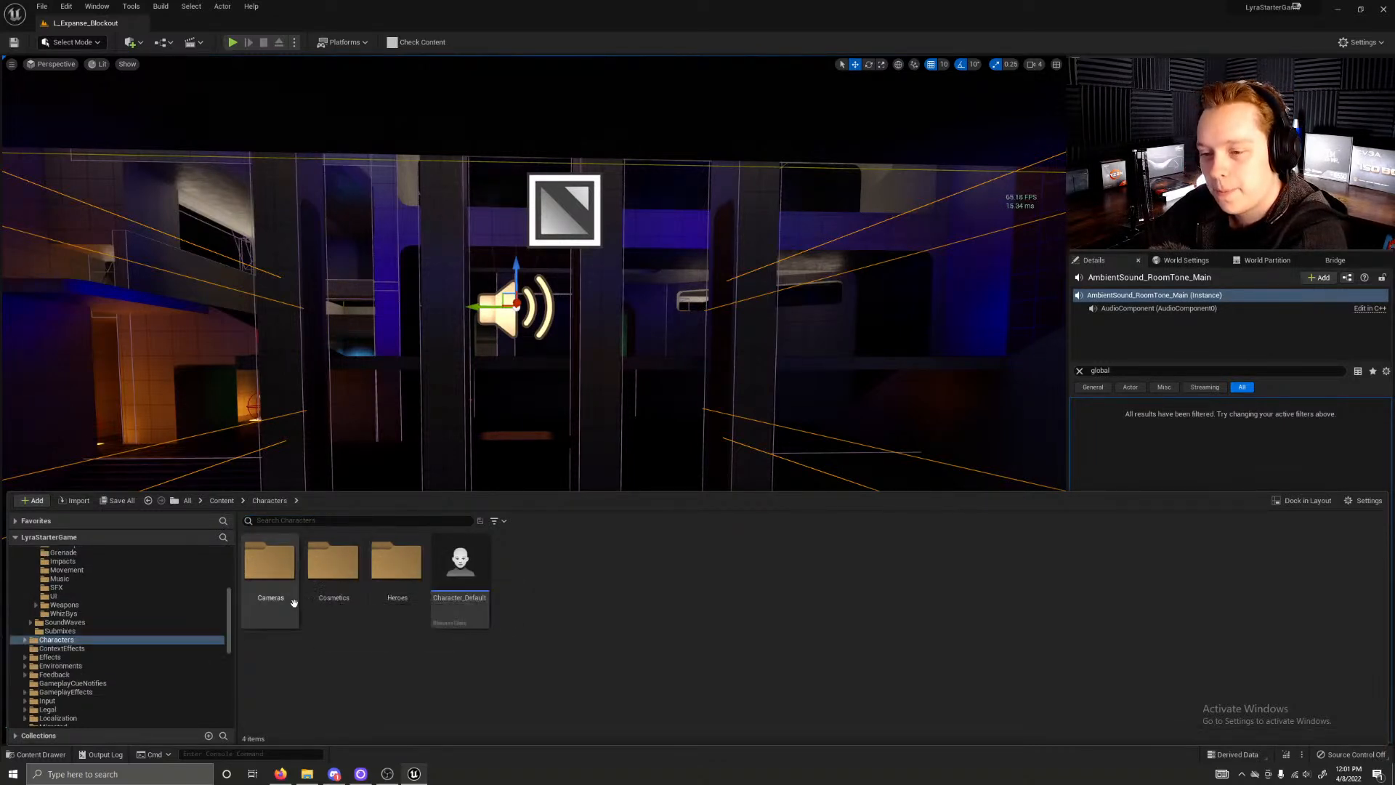
double_click(390, 603)
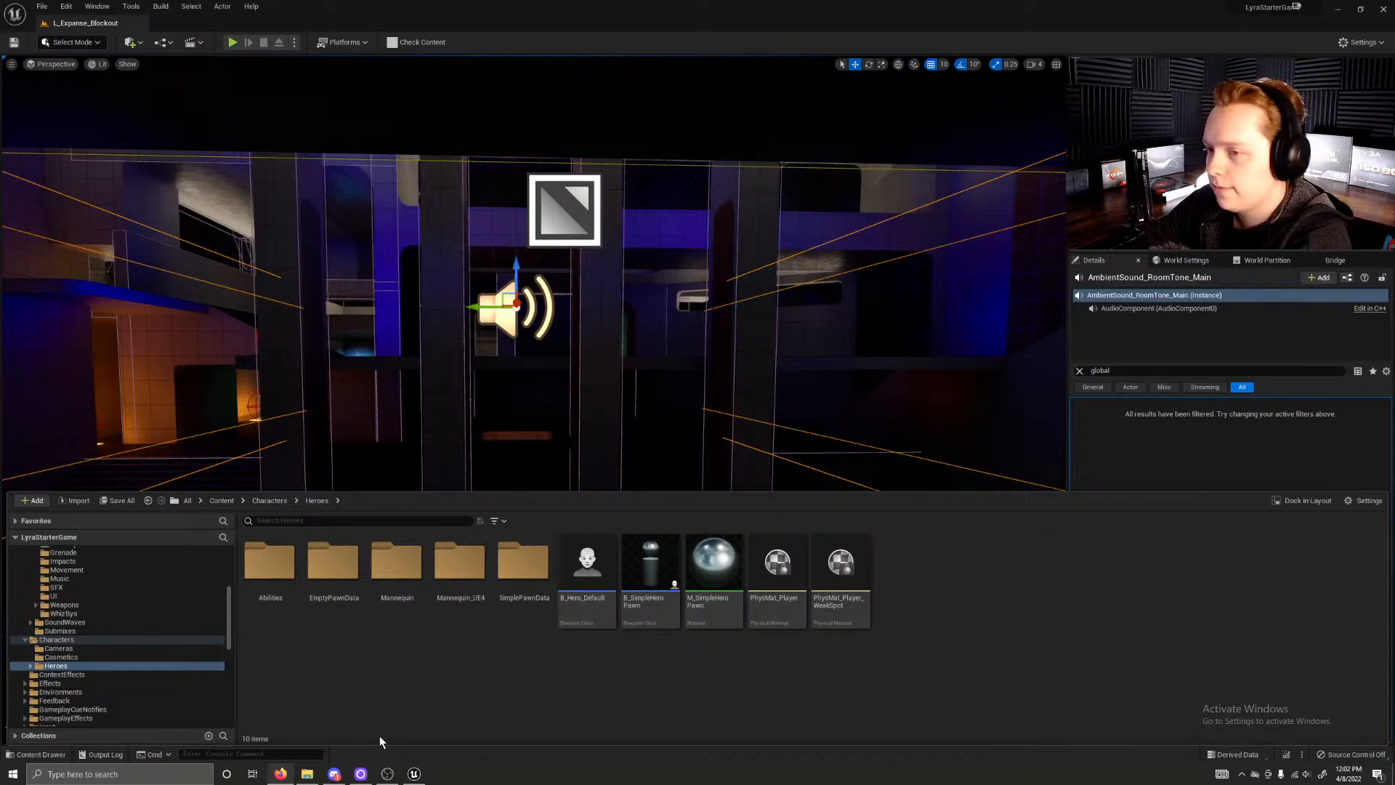
click(390, 675)
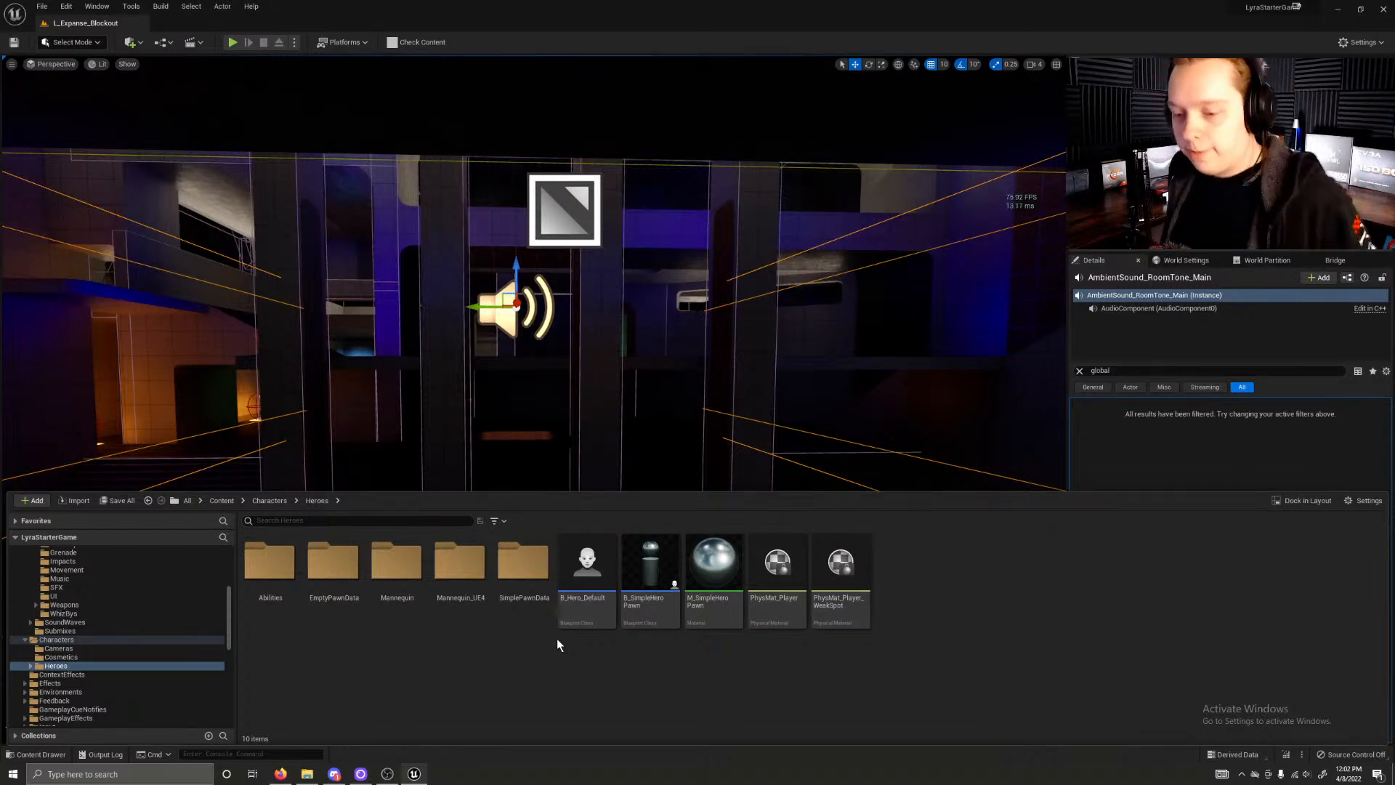
click(270, 500)
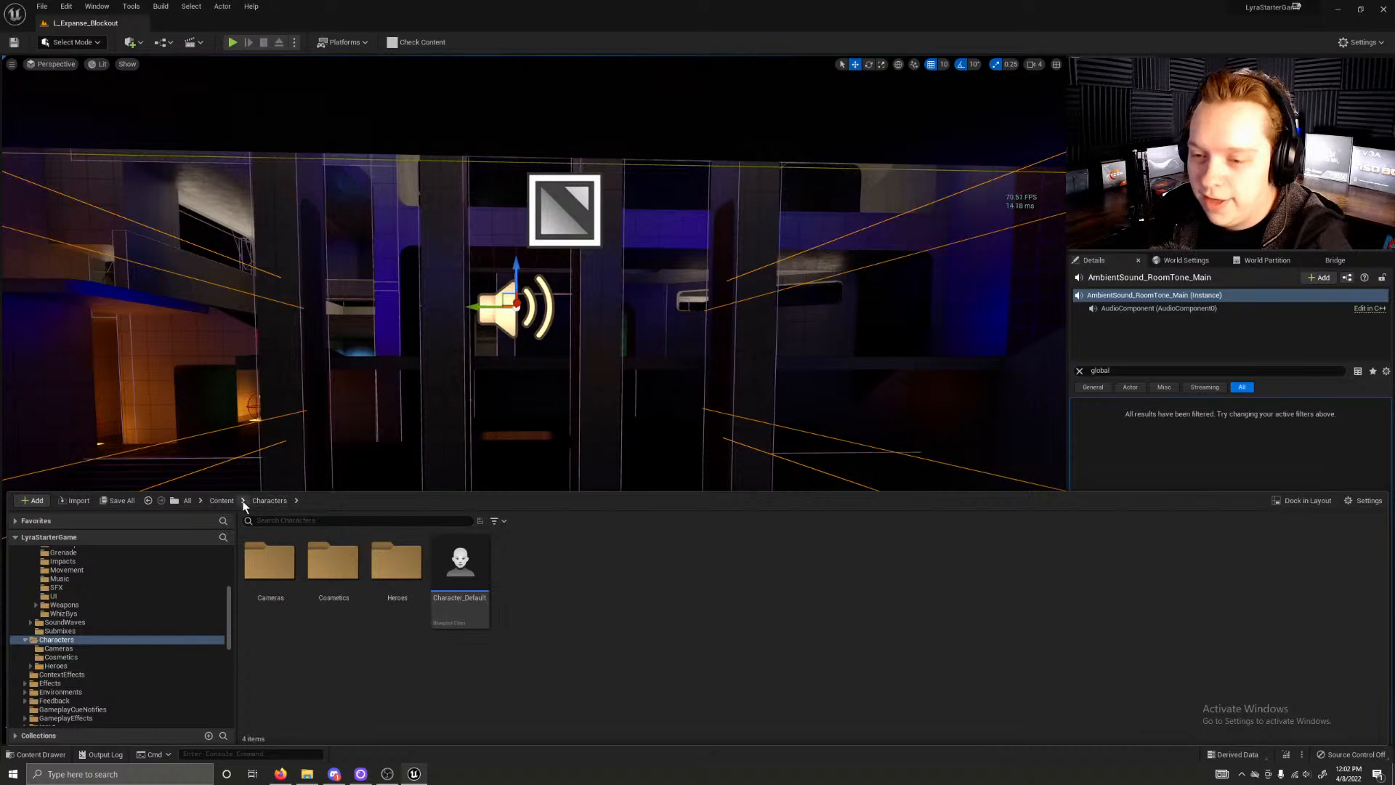
click(222, 501)
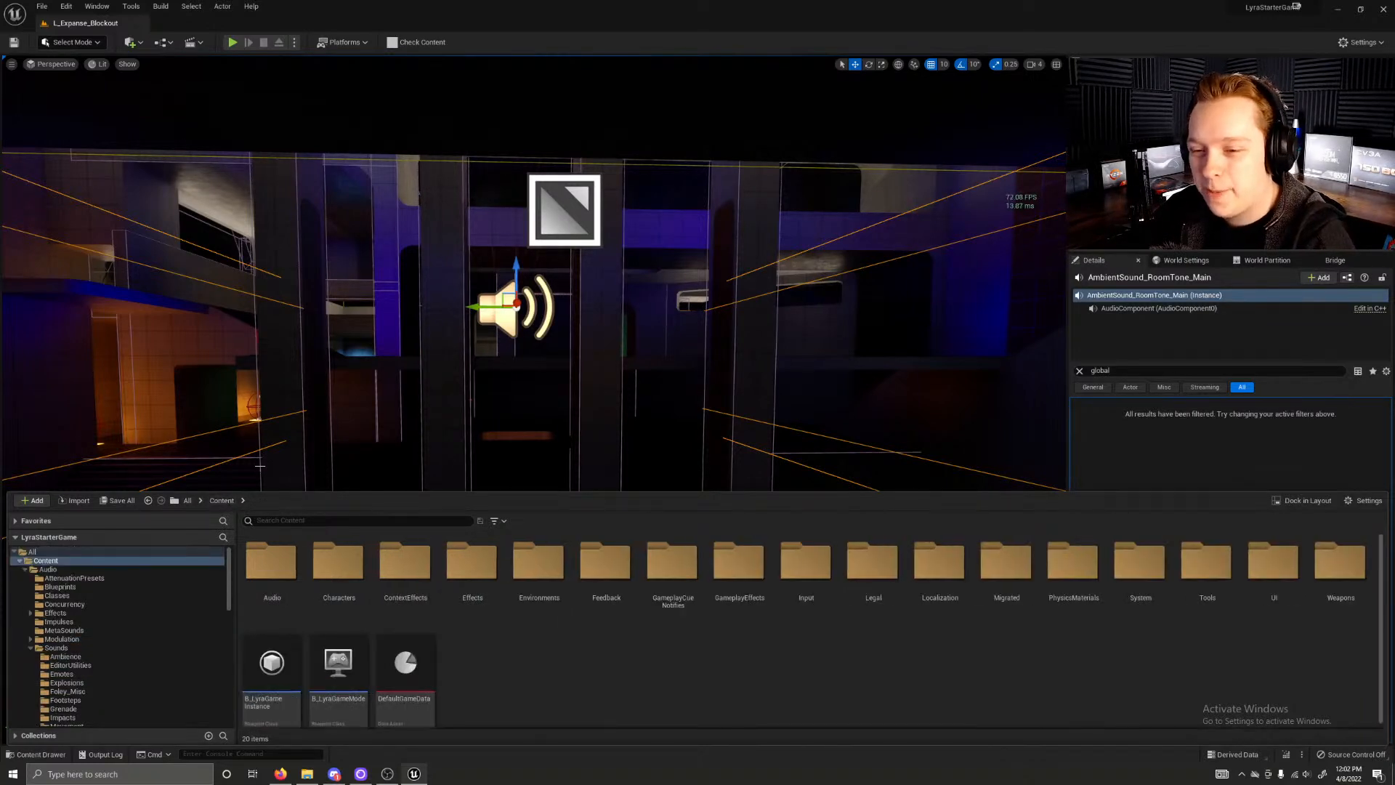
Step: Open the ABP_Mannequin_Base animation blueprint from the Animations folder of the Heroes Mannequin character
double_click(333, 592)
click(411, 582)
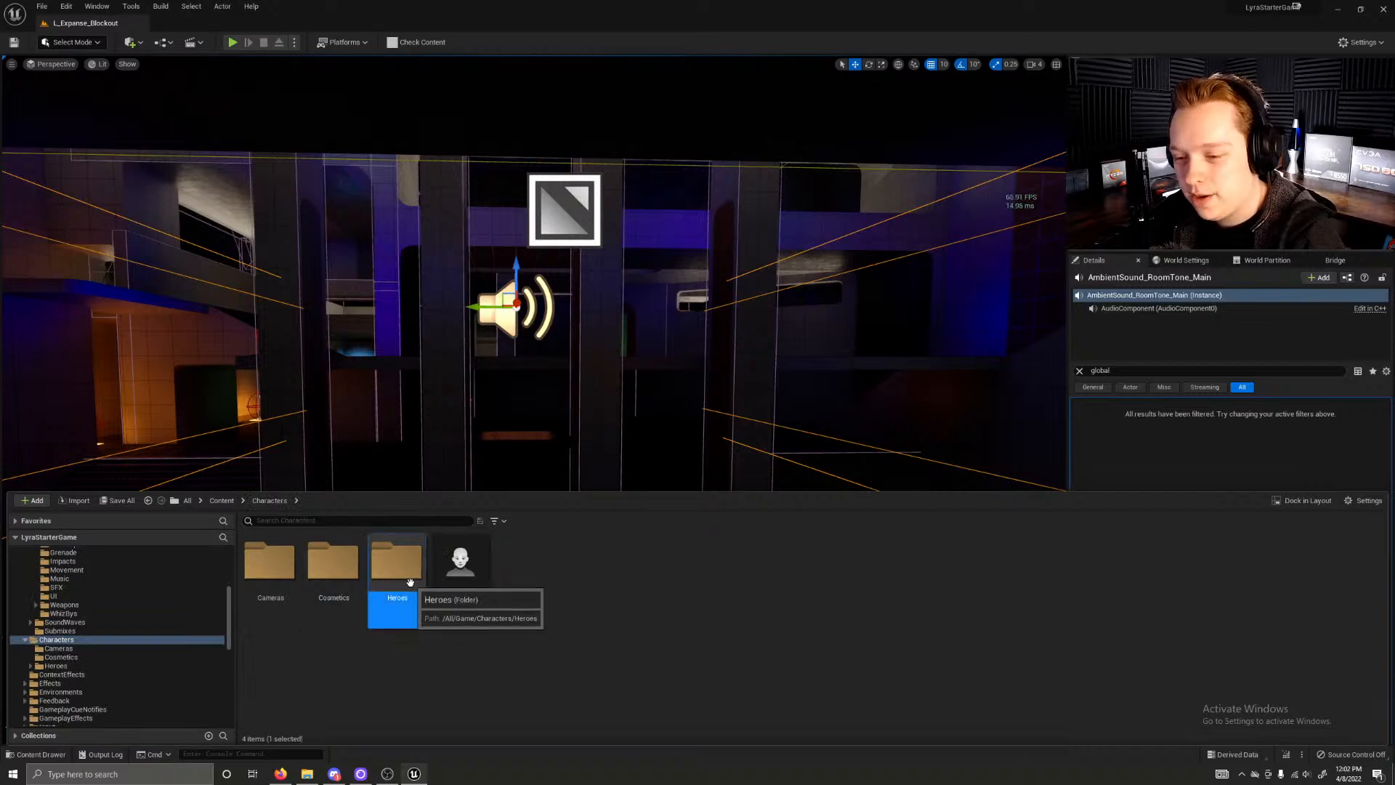
double_click(410, 582)
click(411, 582)
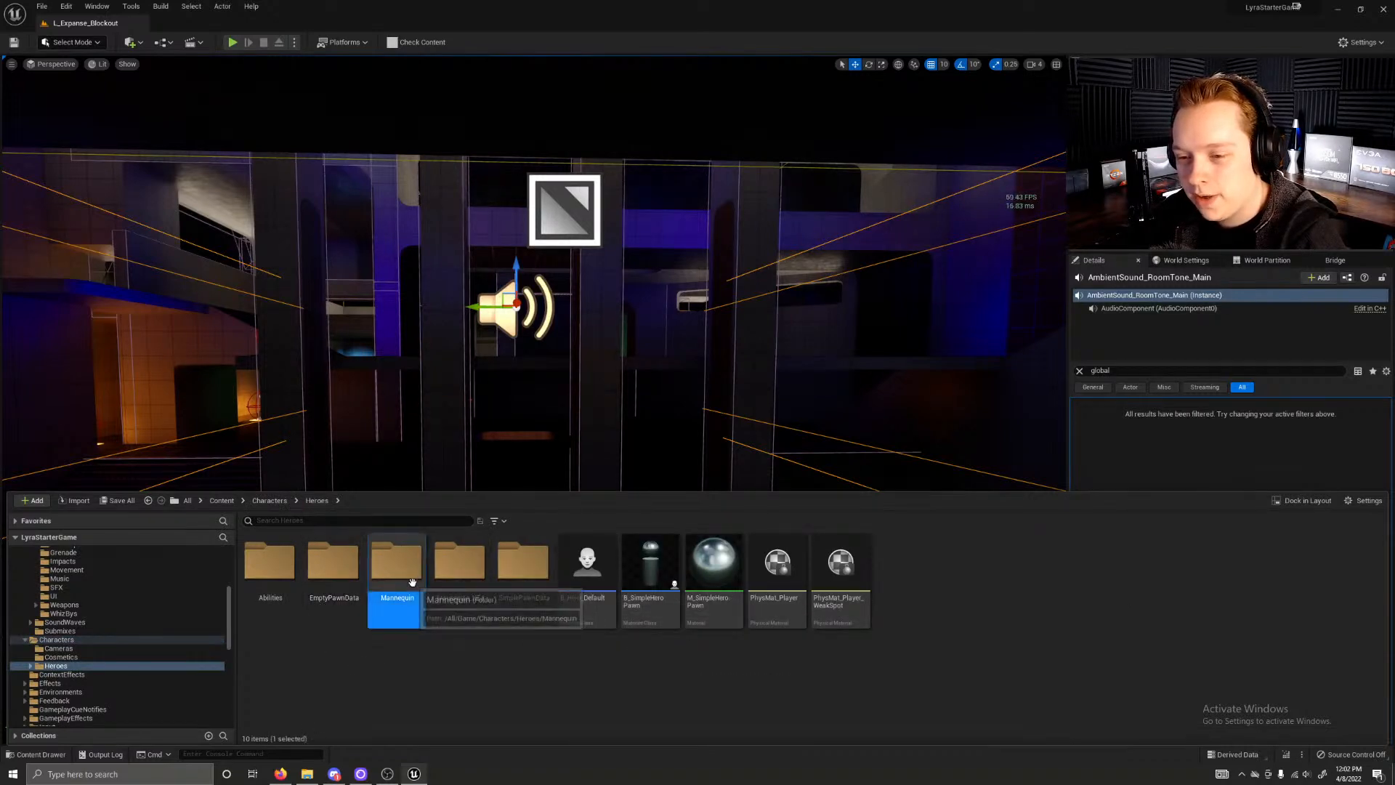
double_click(412, 582)
click(270, 574)
double_click(270, 574)
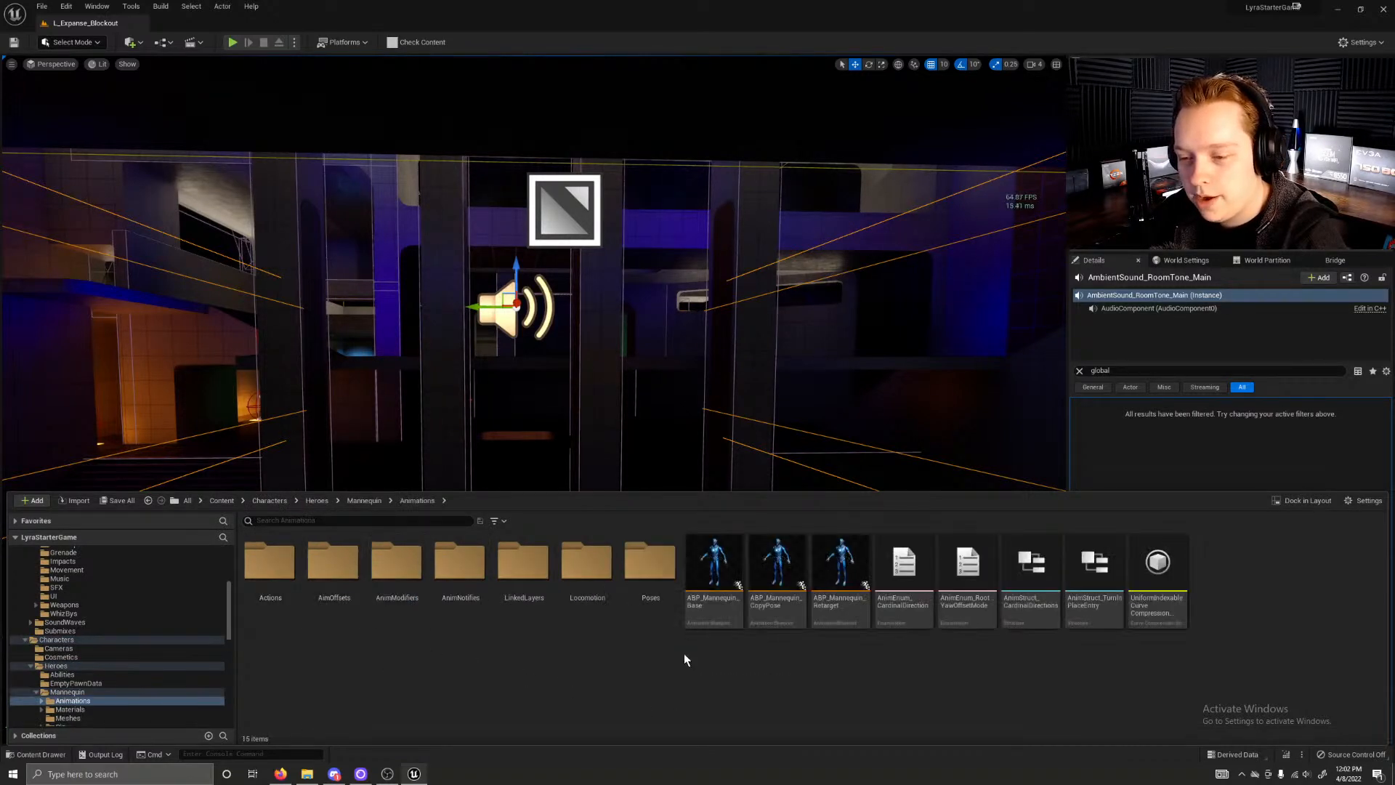
click(719, 589)
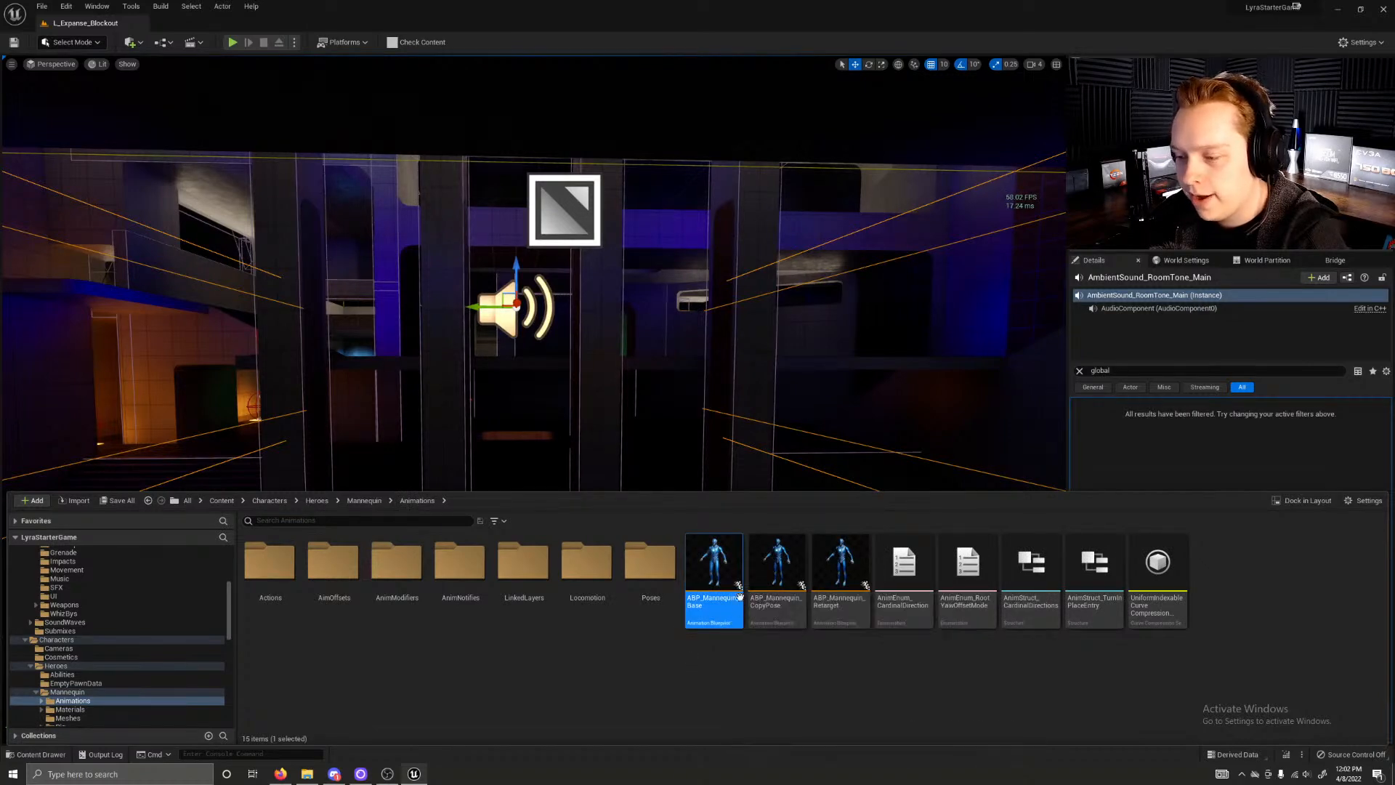
double_click(707, 594)
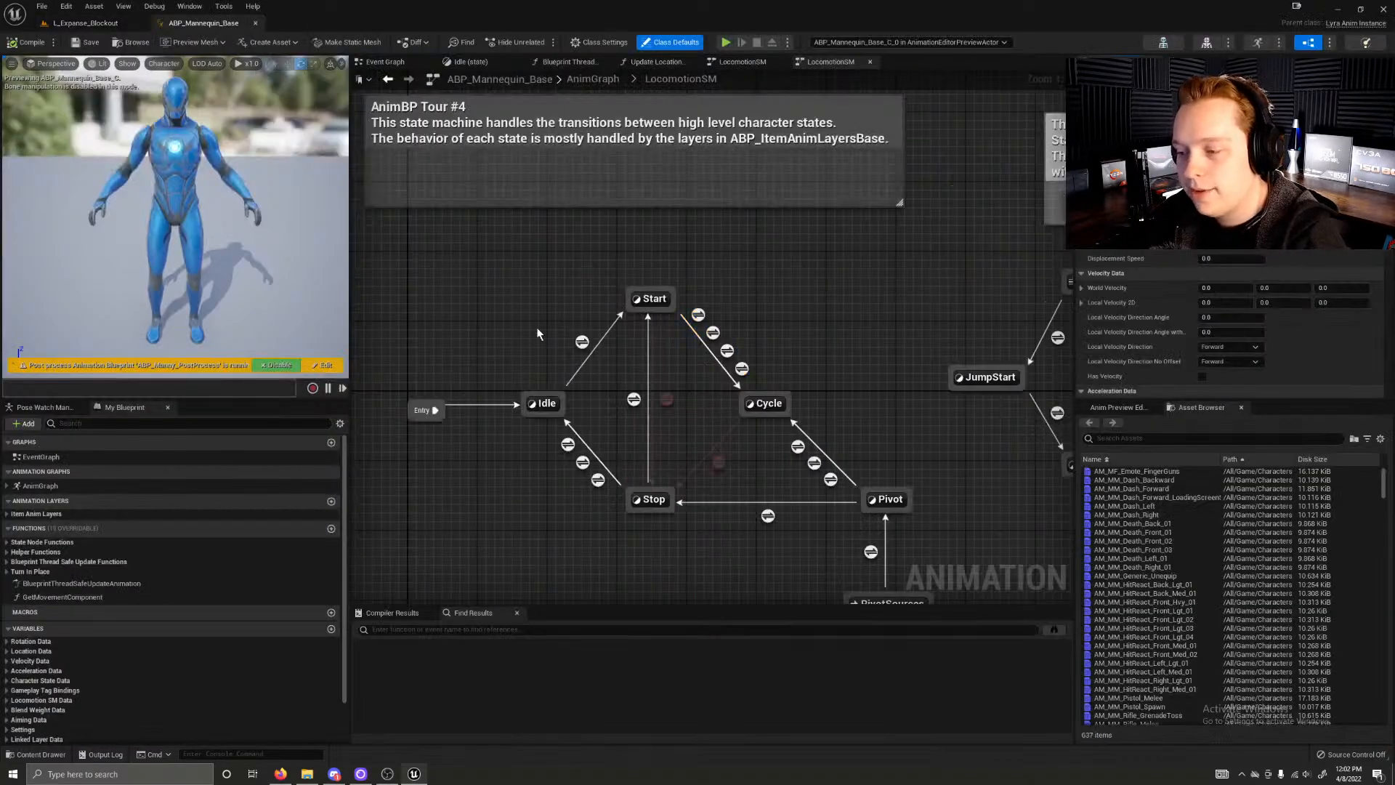
Step: Return to the AnimGraph of ABP_Mannequin_Base and open the LocomotionSM state machine from its Locomotion section
scroll(585, 541, down, 1)
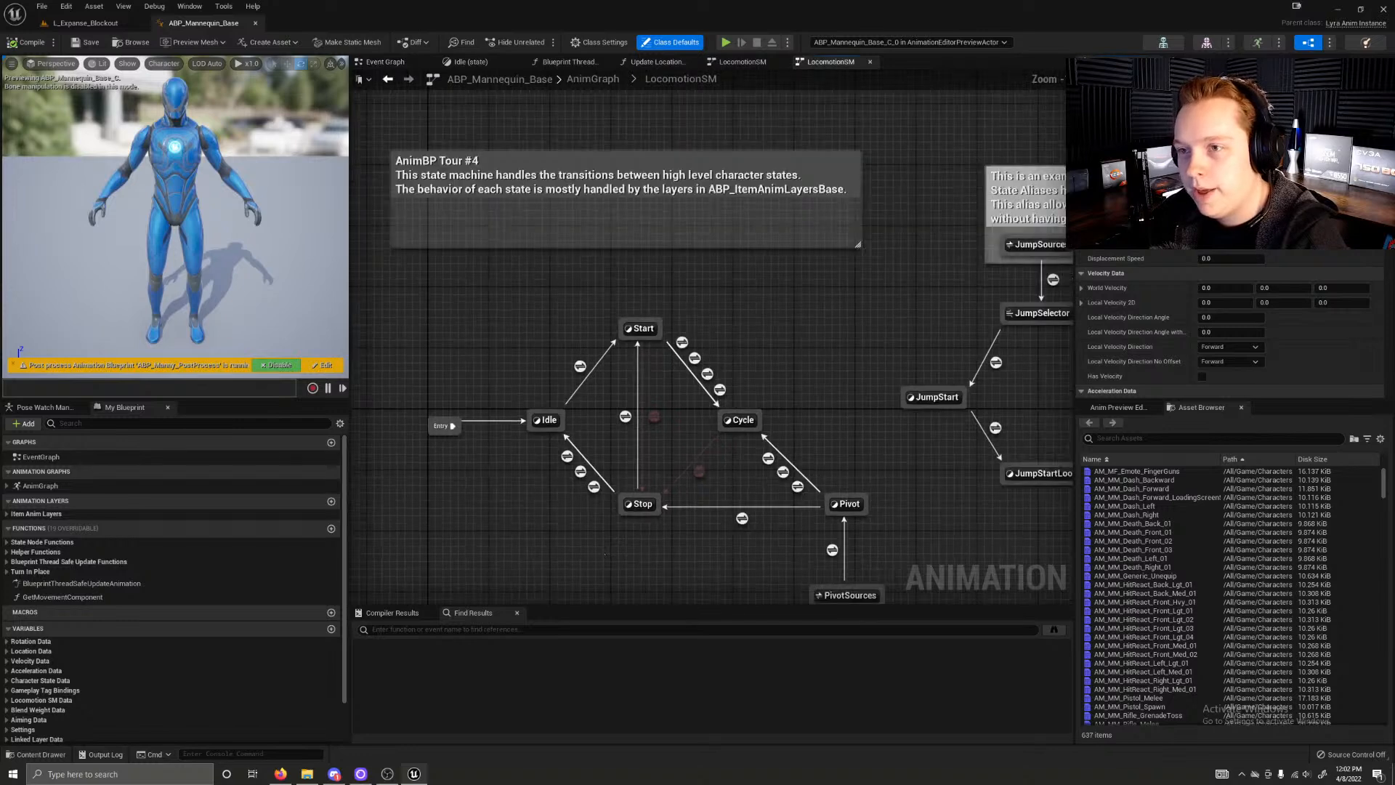
right_drag(599, 547, 693, 402)
click(616, 79)
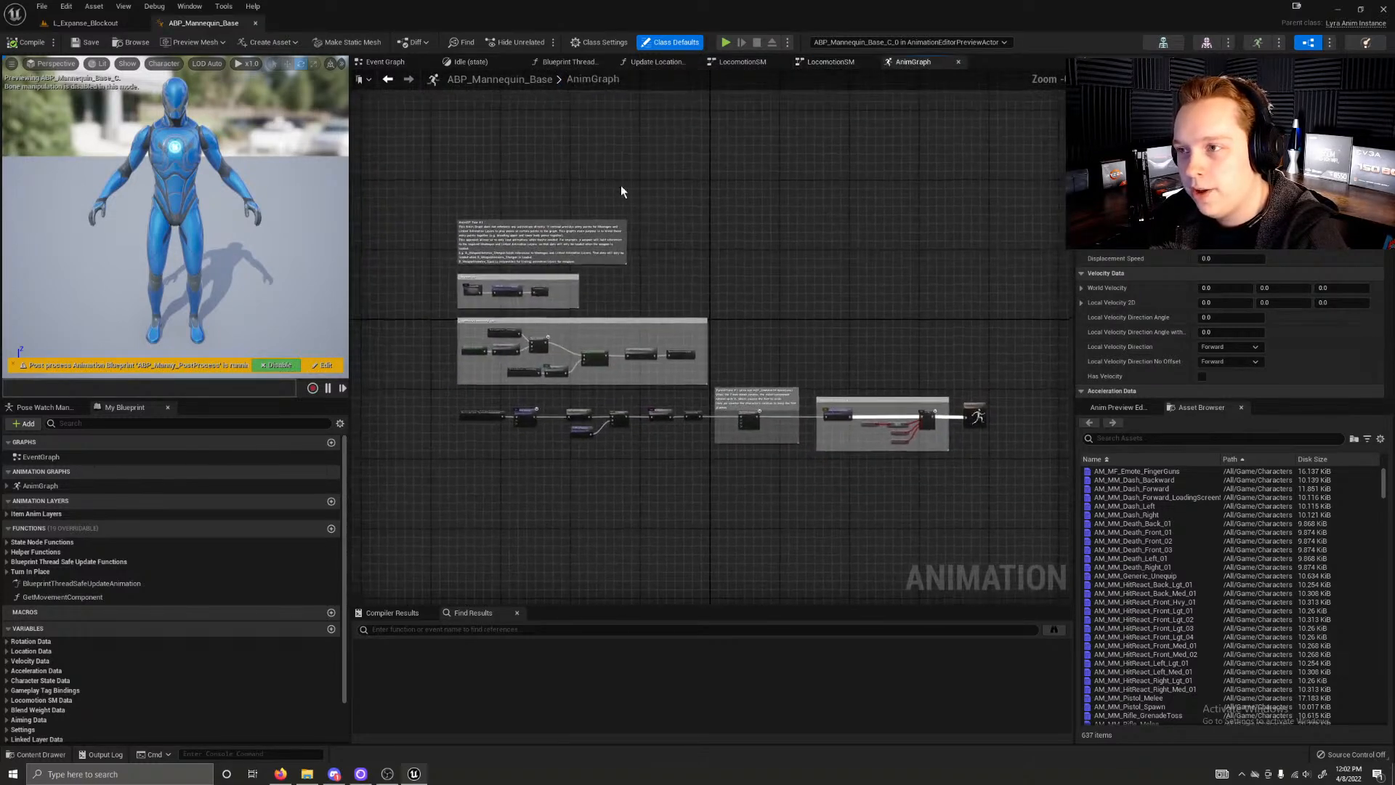
scroll(456, 324, up, 5)
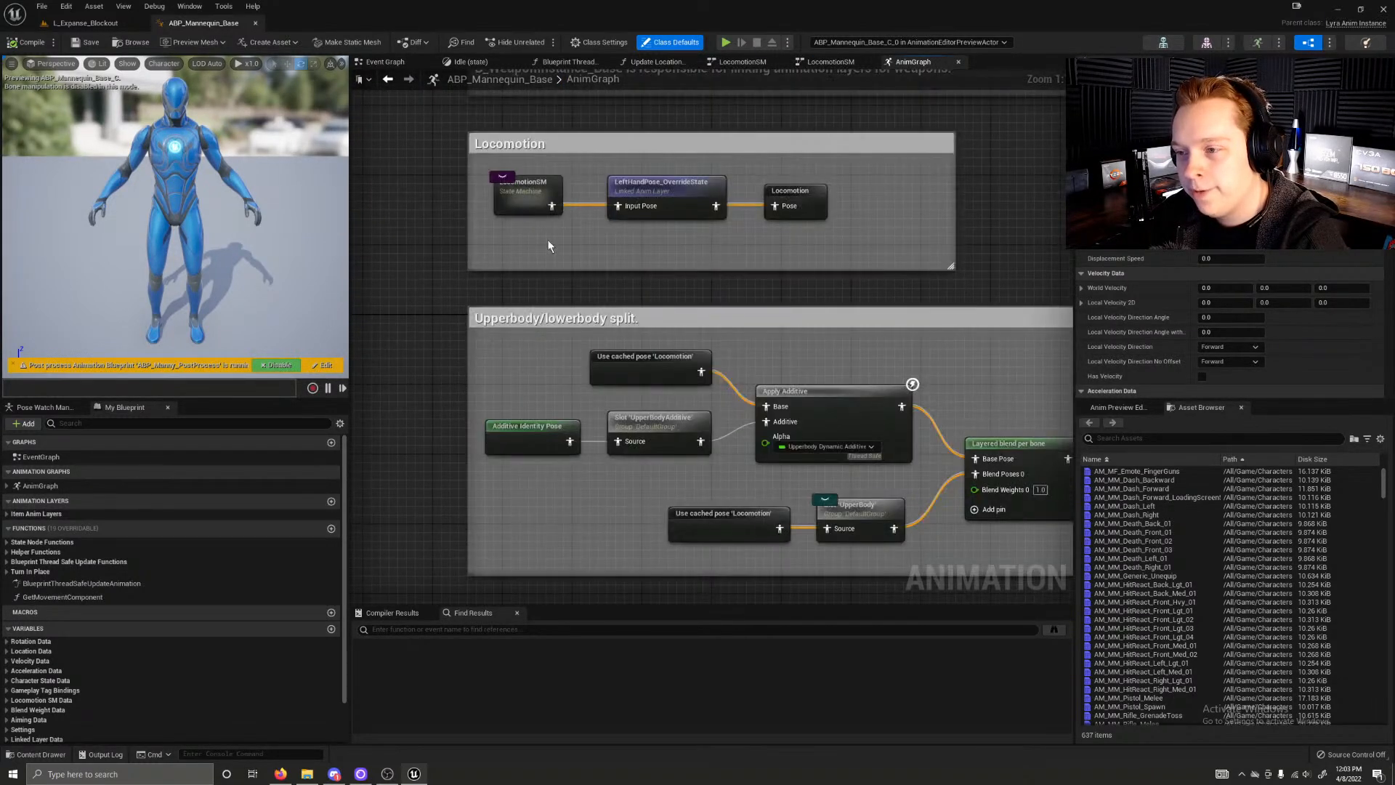
double_click(529, 197)
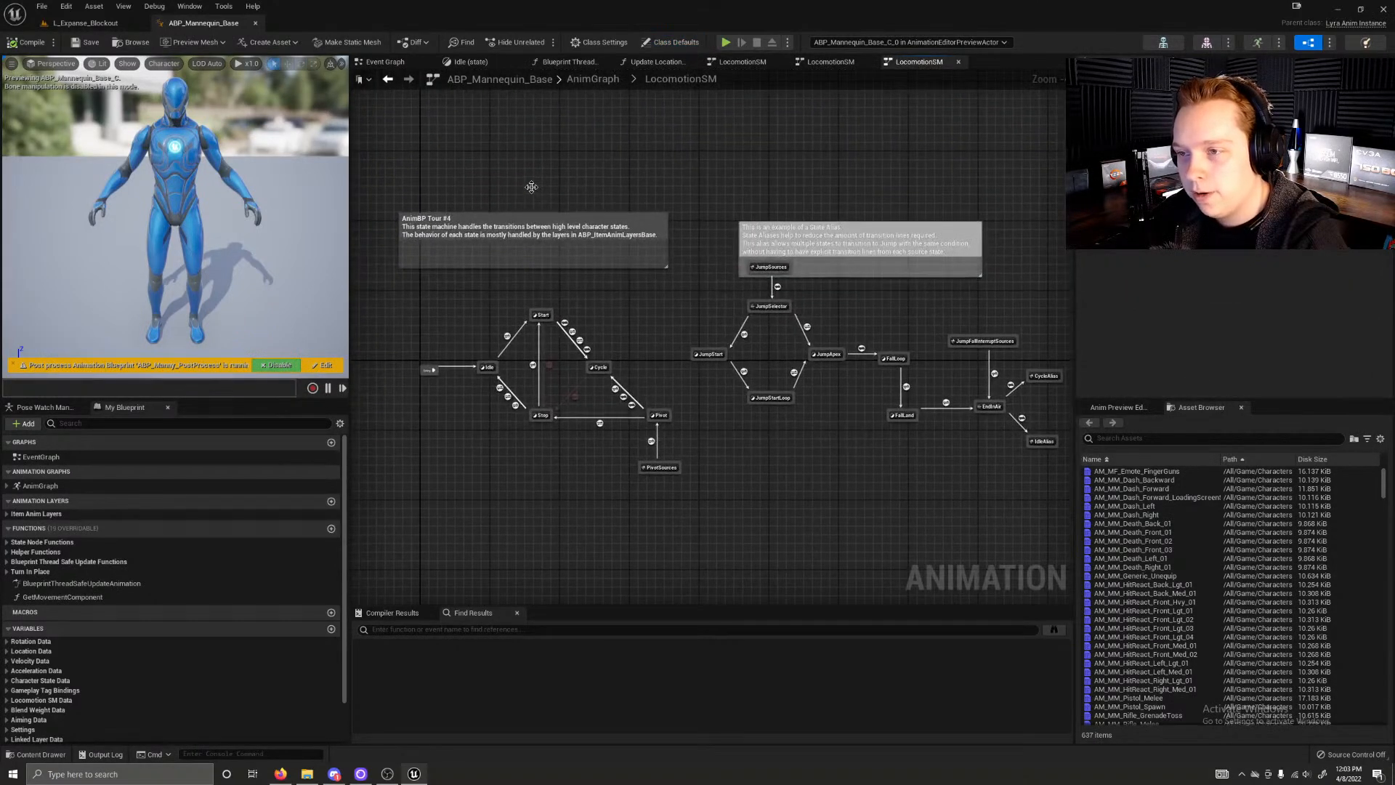
Step: Examine the PivotSources state alias and check which node types can be added to the state machine
right_drag(713, 472, 699, 436)
click(640, 405)
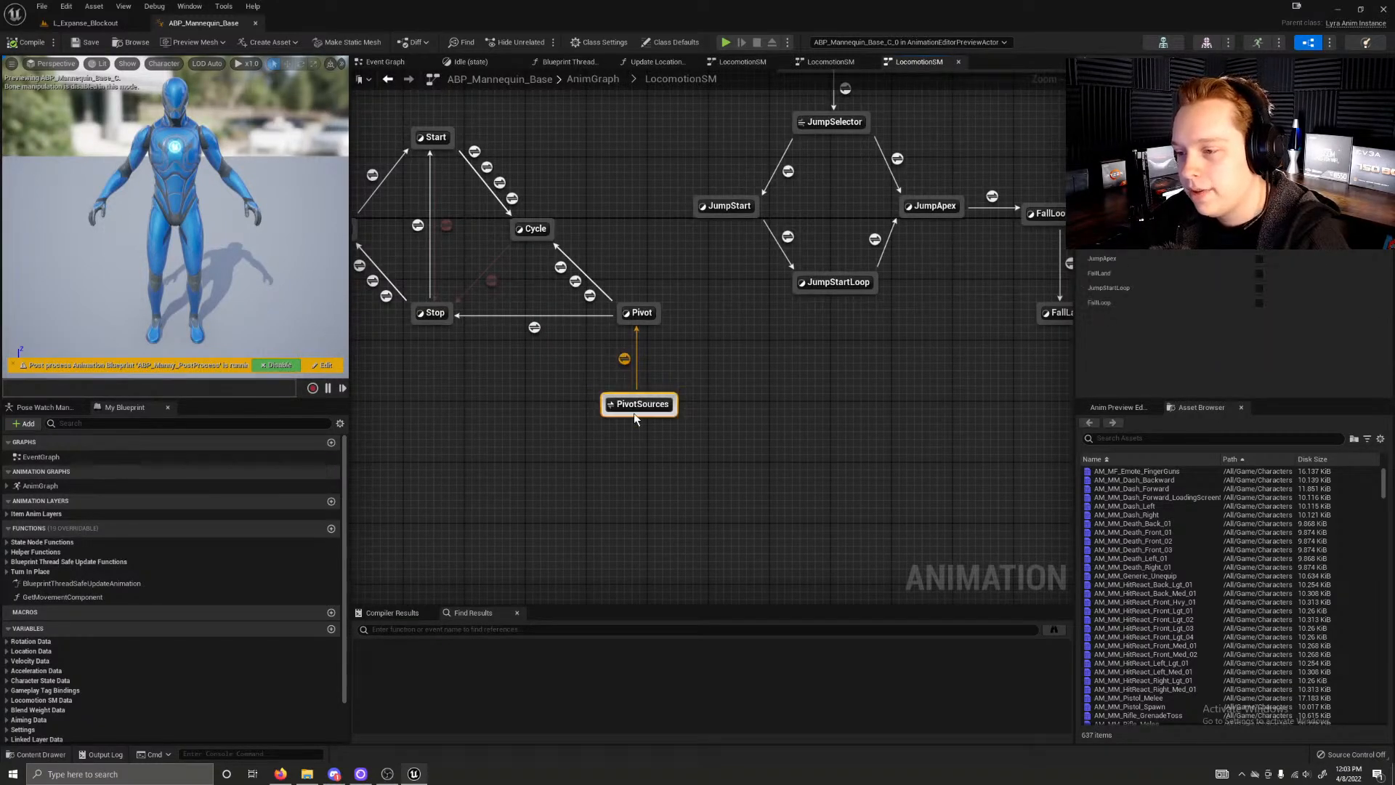
right_click(641, 405)
key(Escape)
right_click(714, 380)
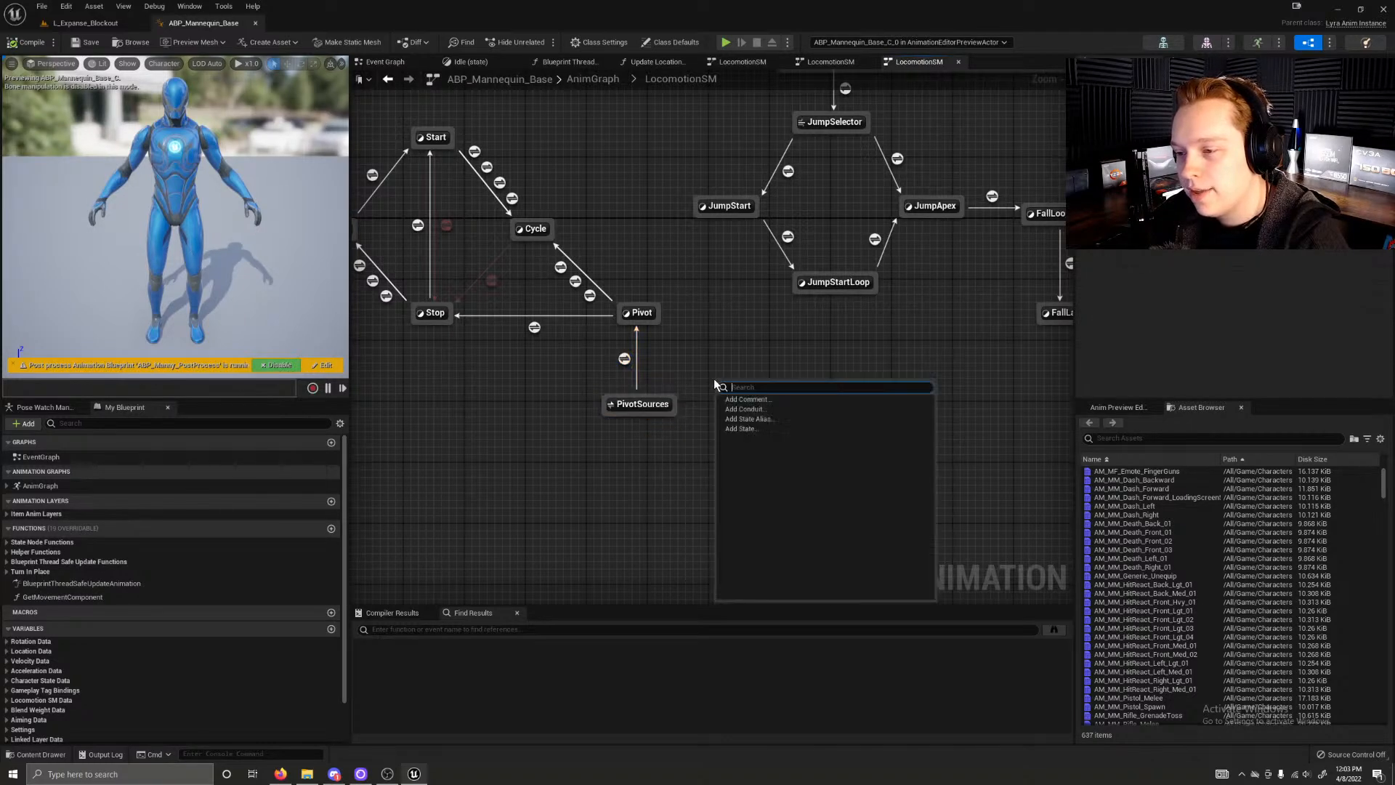
click(678, 384)
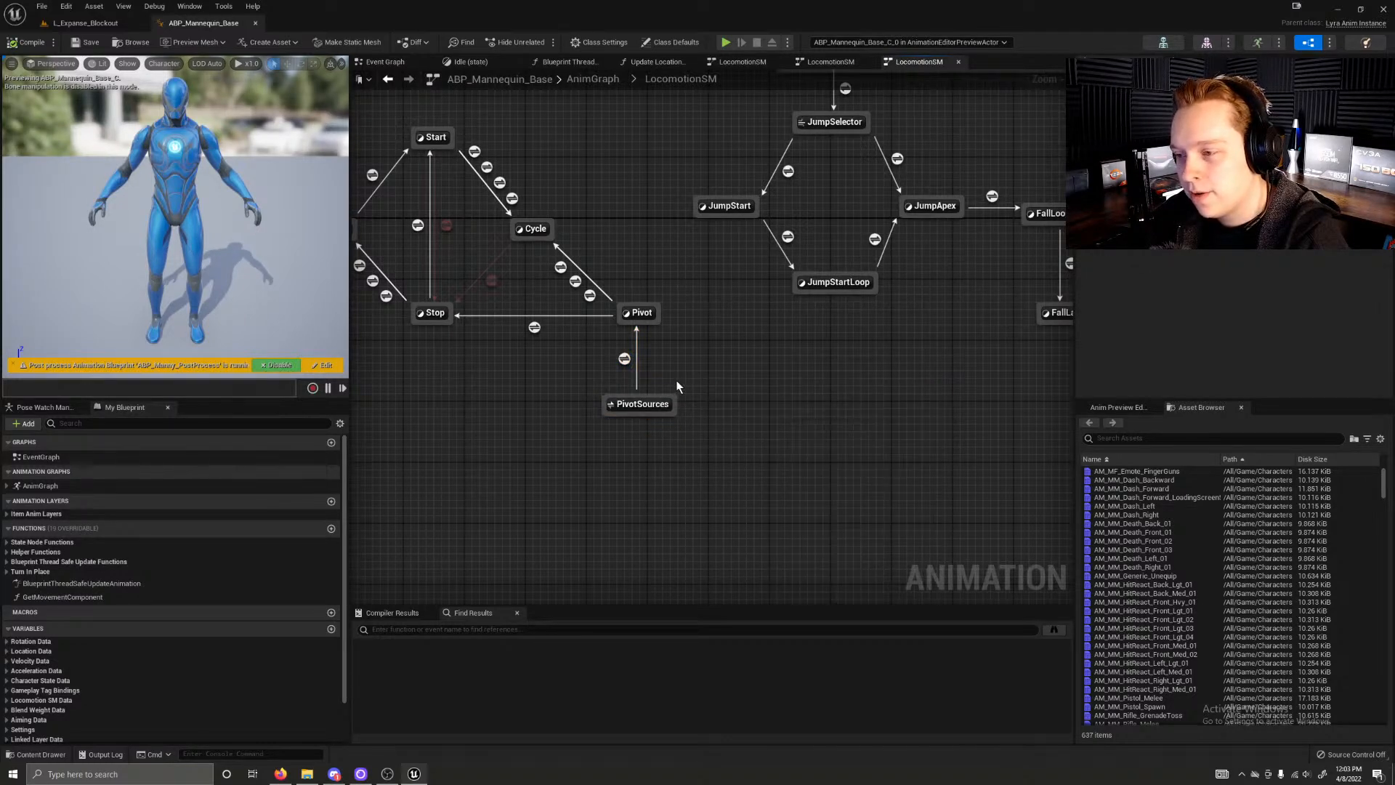
Step: Inspect the transition rule from PivotSources to Pivot, along with the Pivot and Start states
click(646, 404)
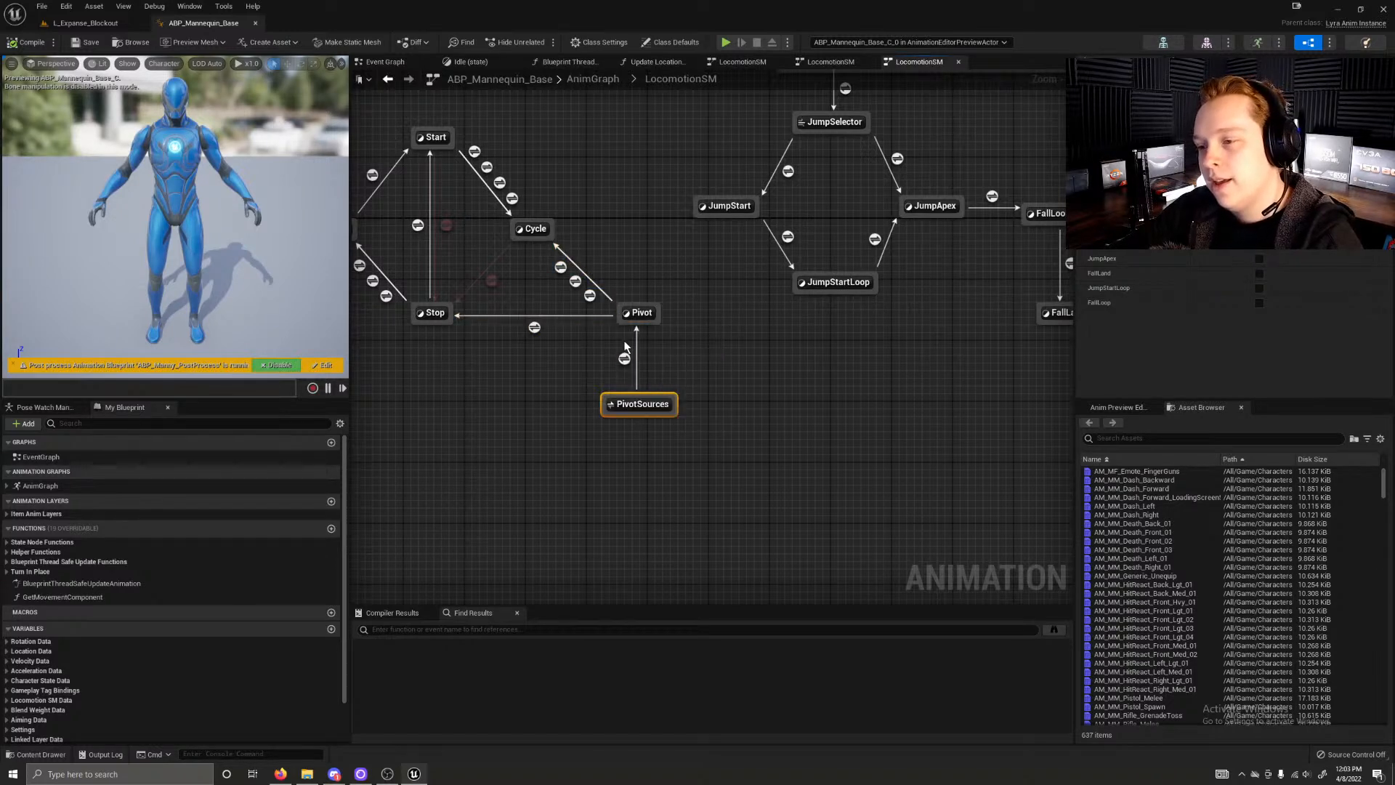
click(625, 360)
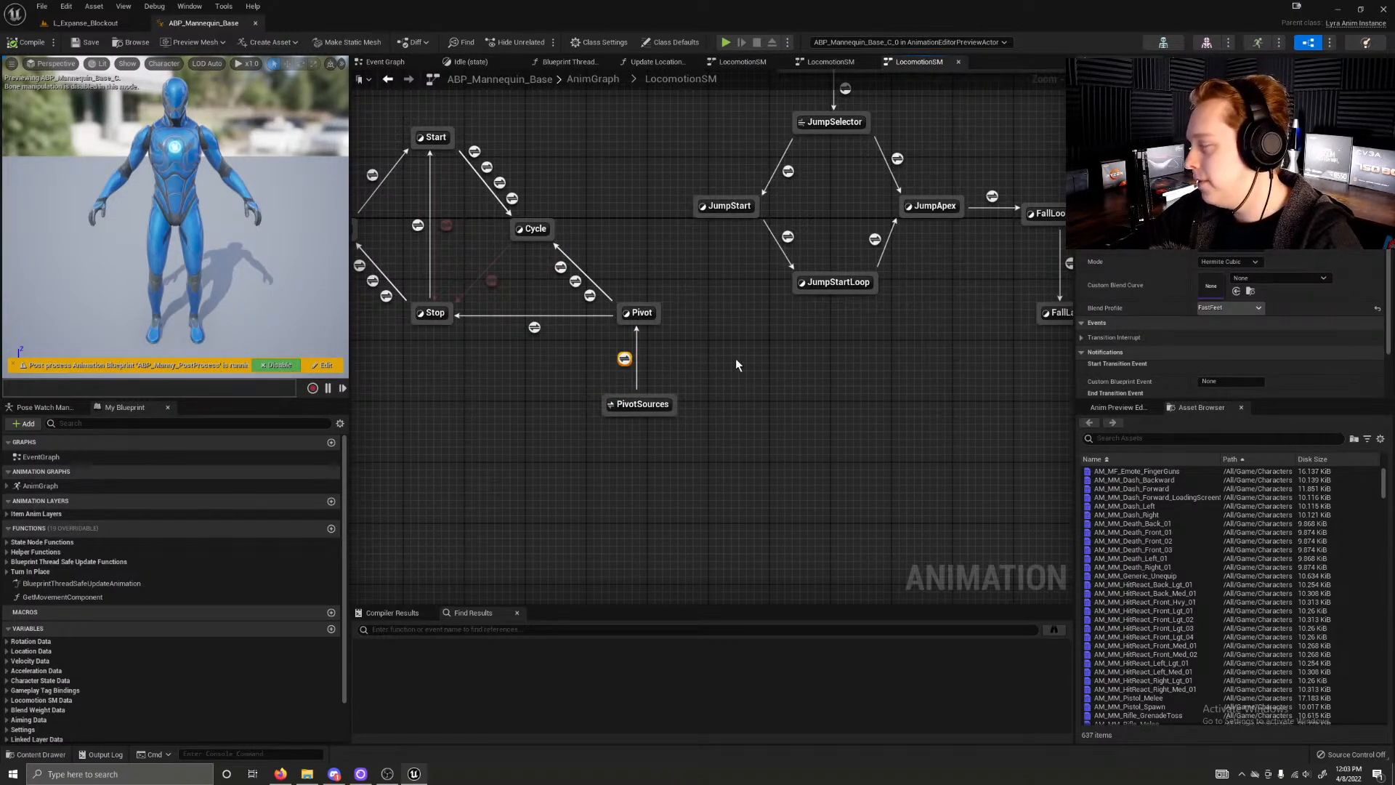
click(641, 313)
click(702, 385)
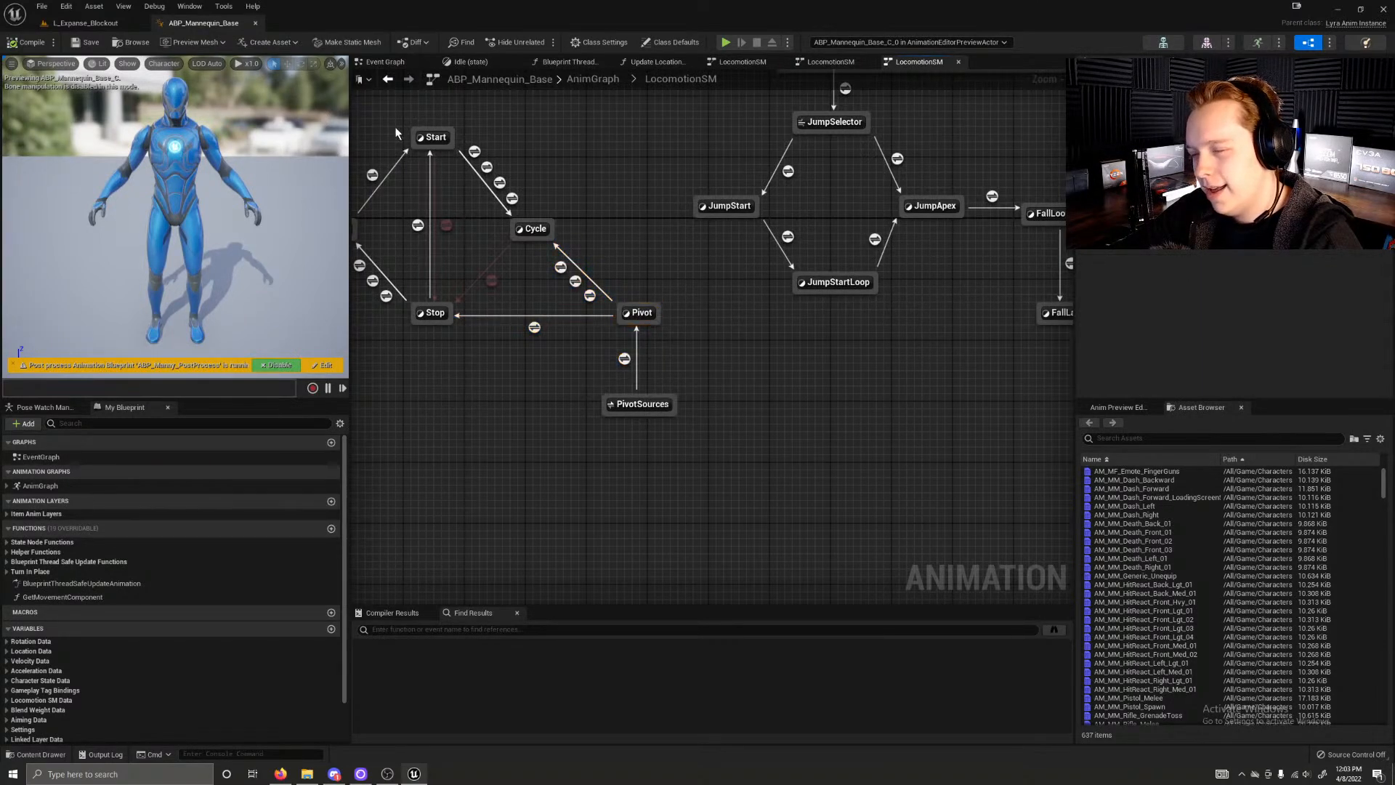
click(423, 139)
click(635, 371)
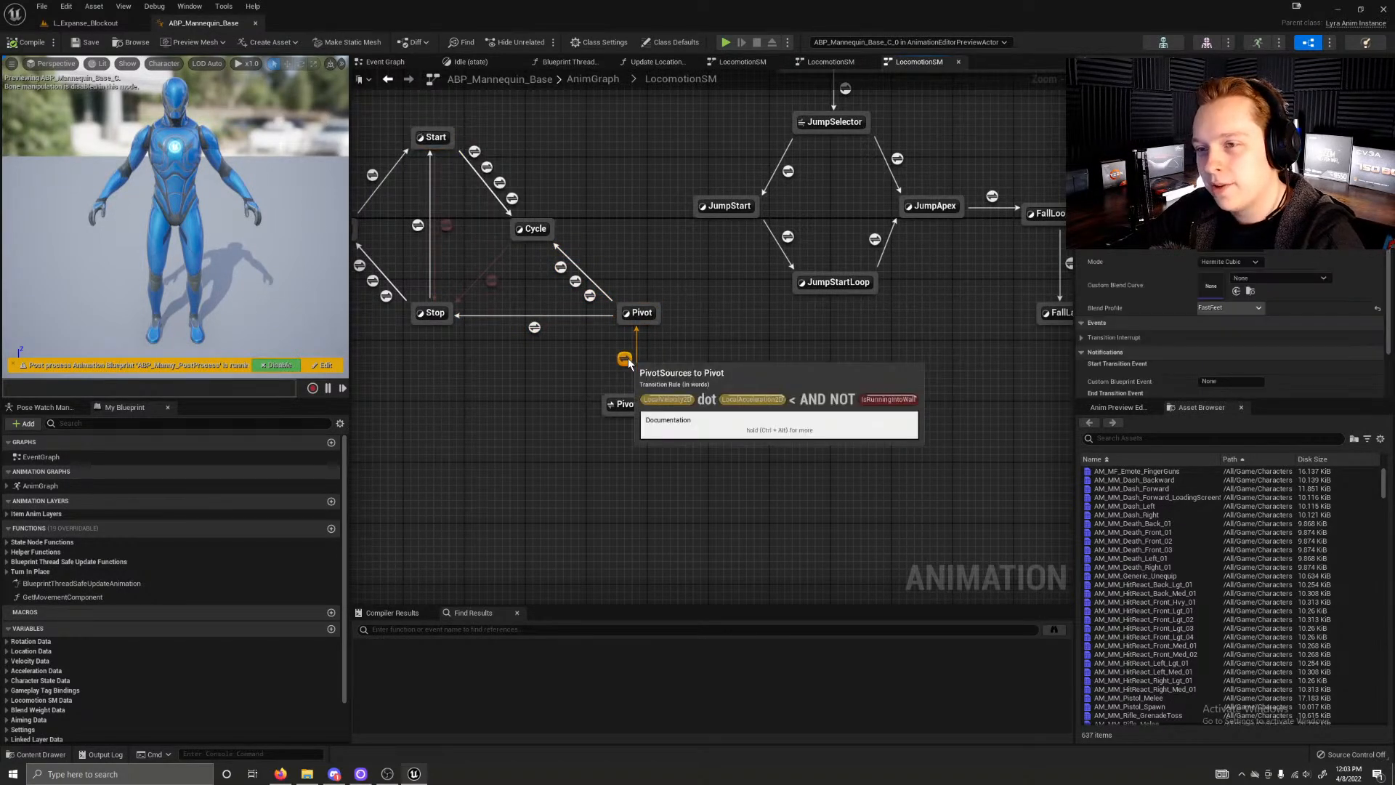
click(641, 313)
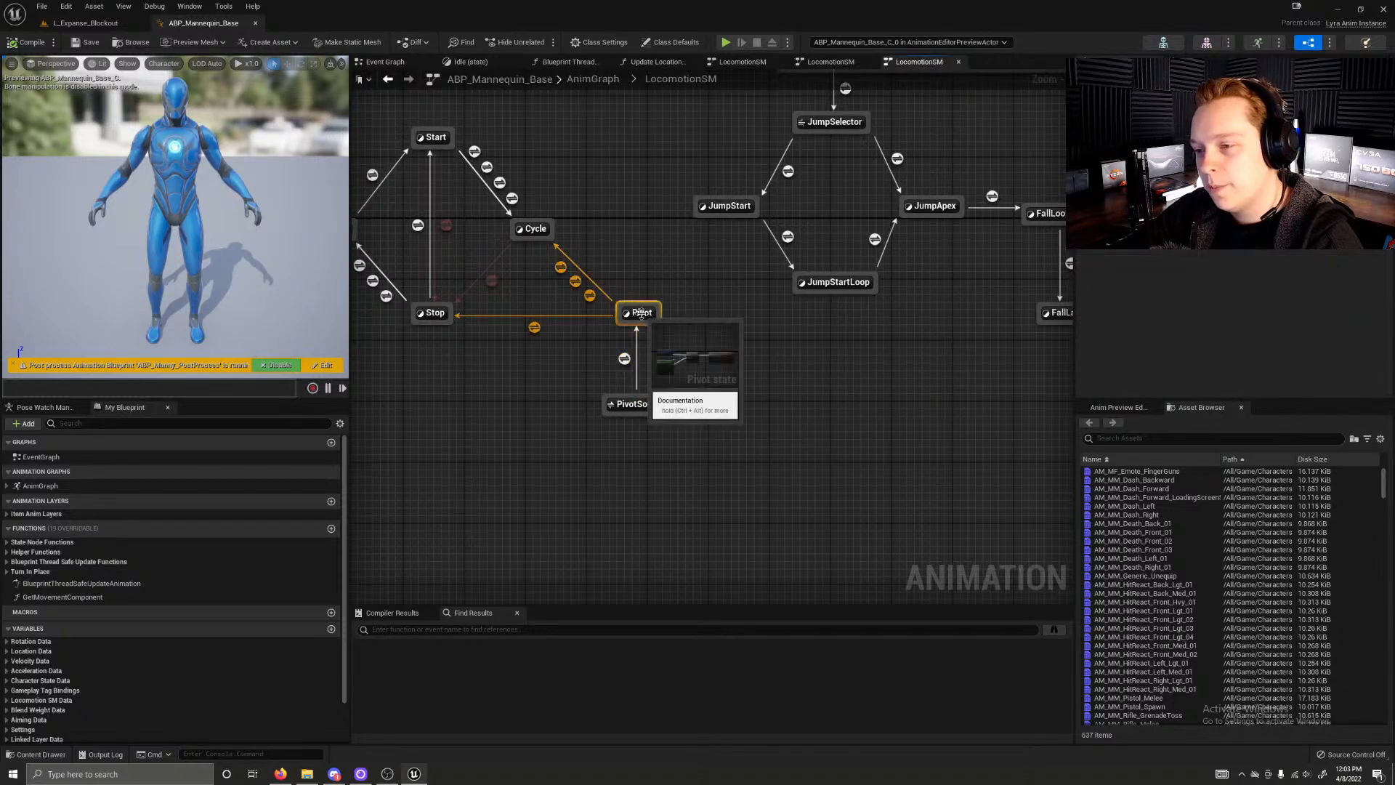
Step: Examine the JumpSources state alias, its explanatory comment, and the jump and fall states connected to it
drag(454, 132, 513, 110)
click(506, 154)
right_drag(549, 142, 481, 350)
click(743, 262)
right_drag(824, 328, 714, 319)
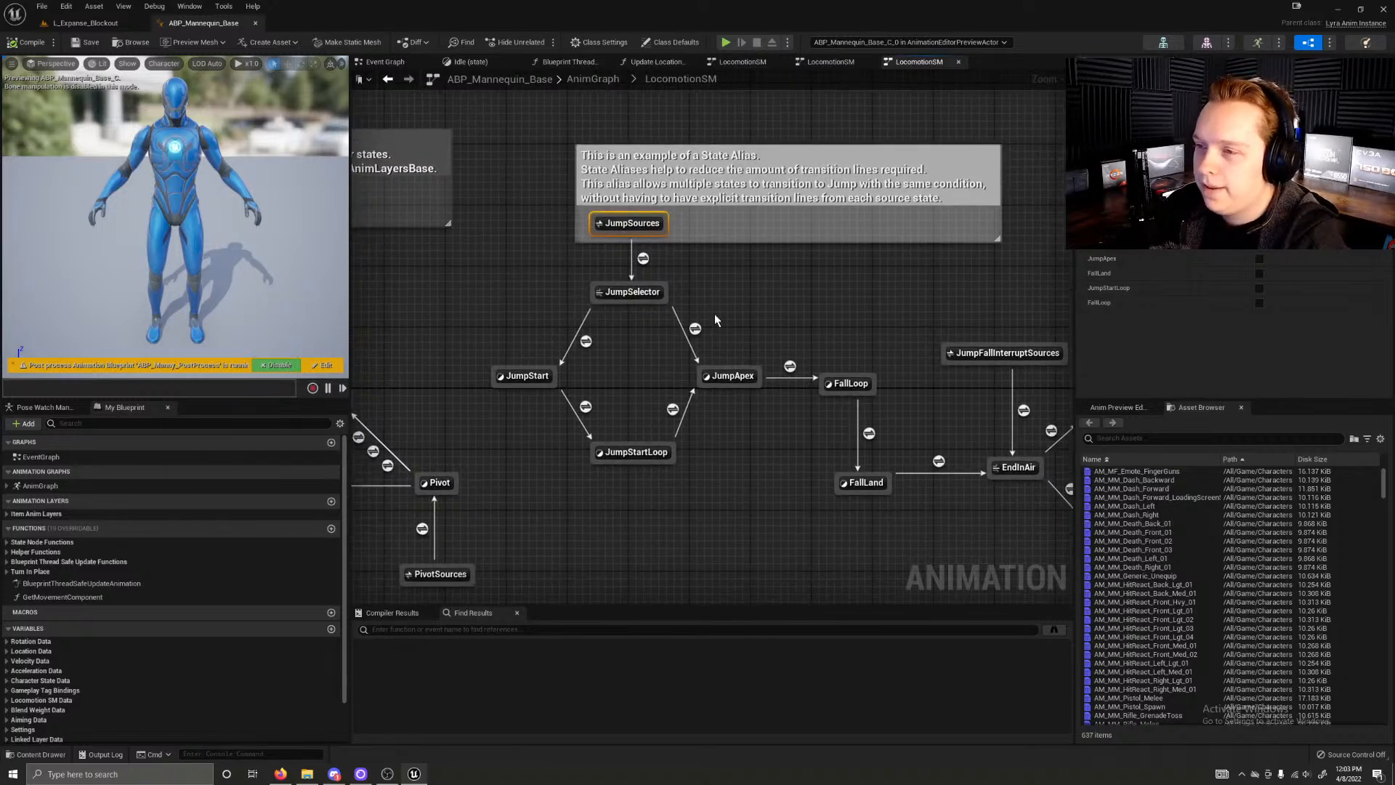
scroll(738, 316, down, 1)
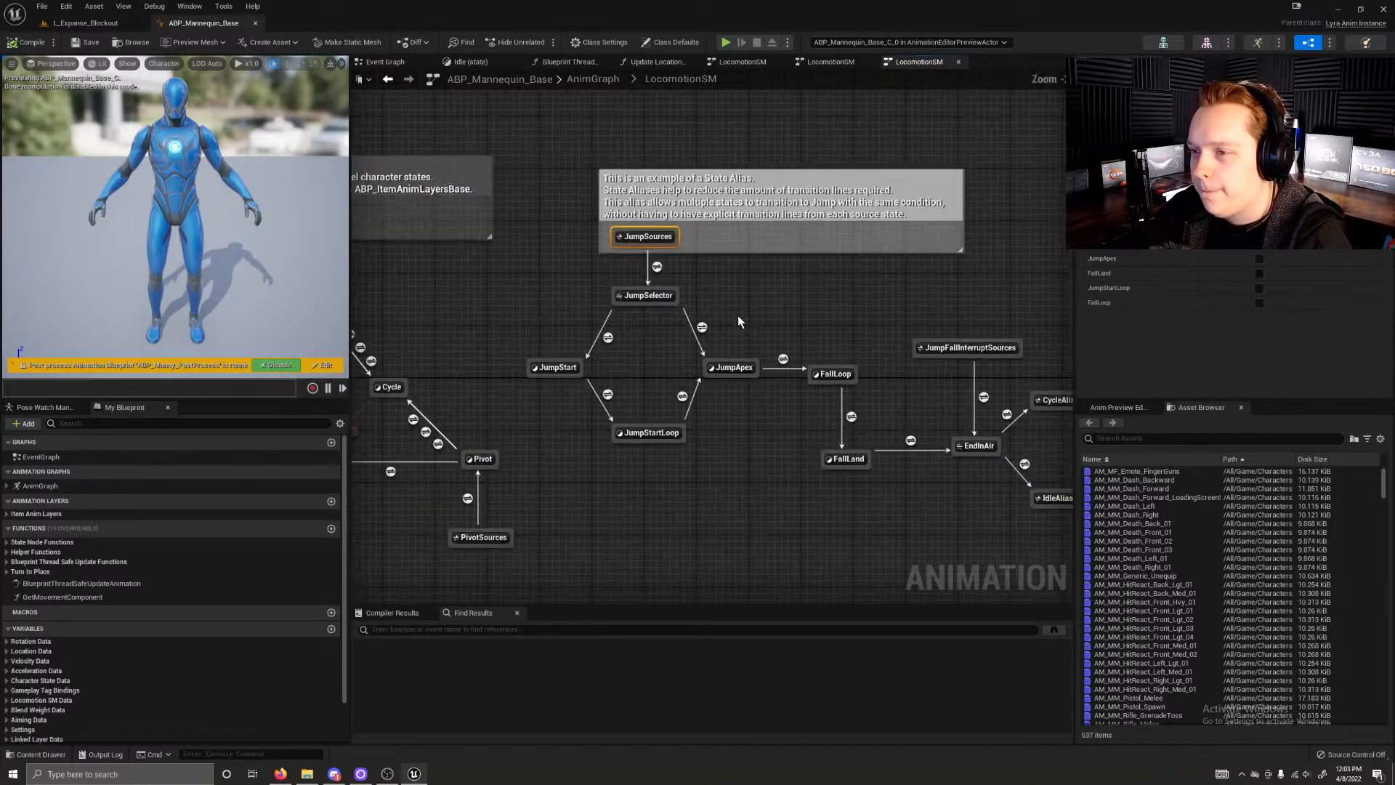
right_drag(760, 311, 663, 321)
scroll(629, 351, down, 1)
right_drag(490, 388, 826, 399)
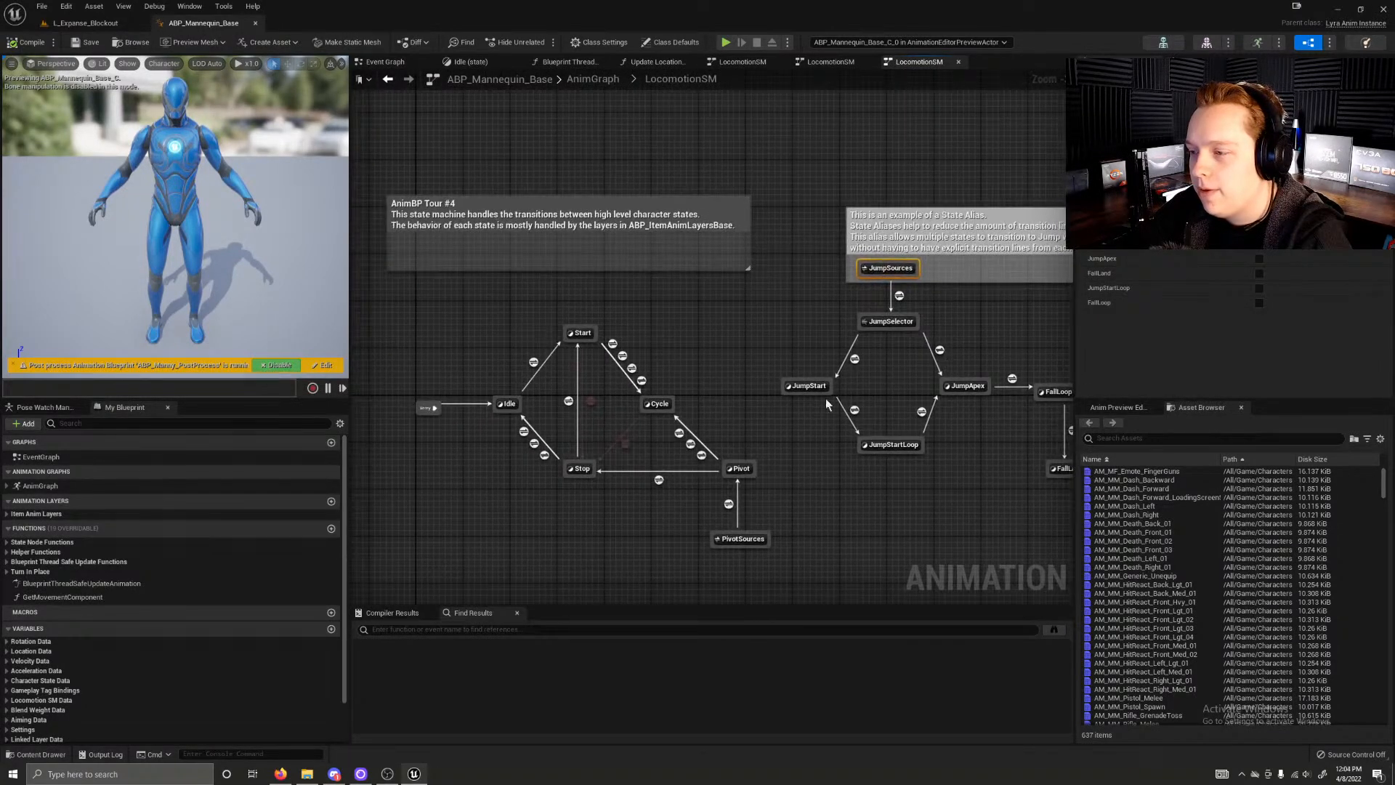
Step: Open the Cycle state, view its FullBody_CycleState linked layer graph, and close that graph again
click(847, 63)
click(911, 63)
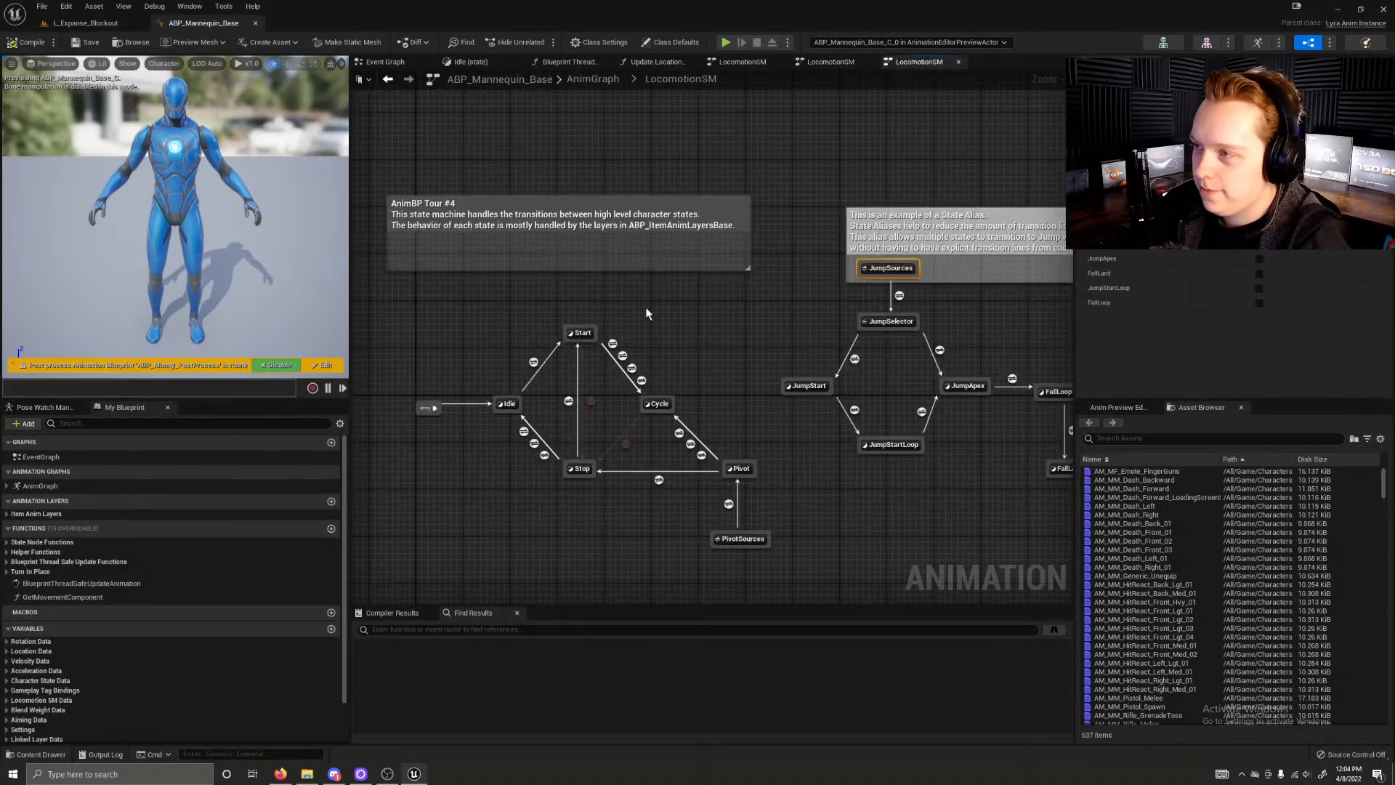
double_click(656, 403)
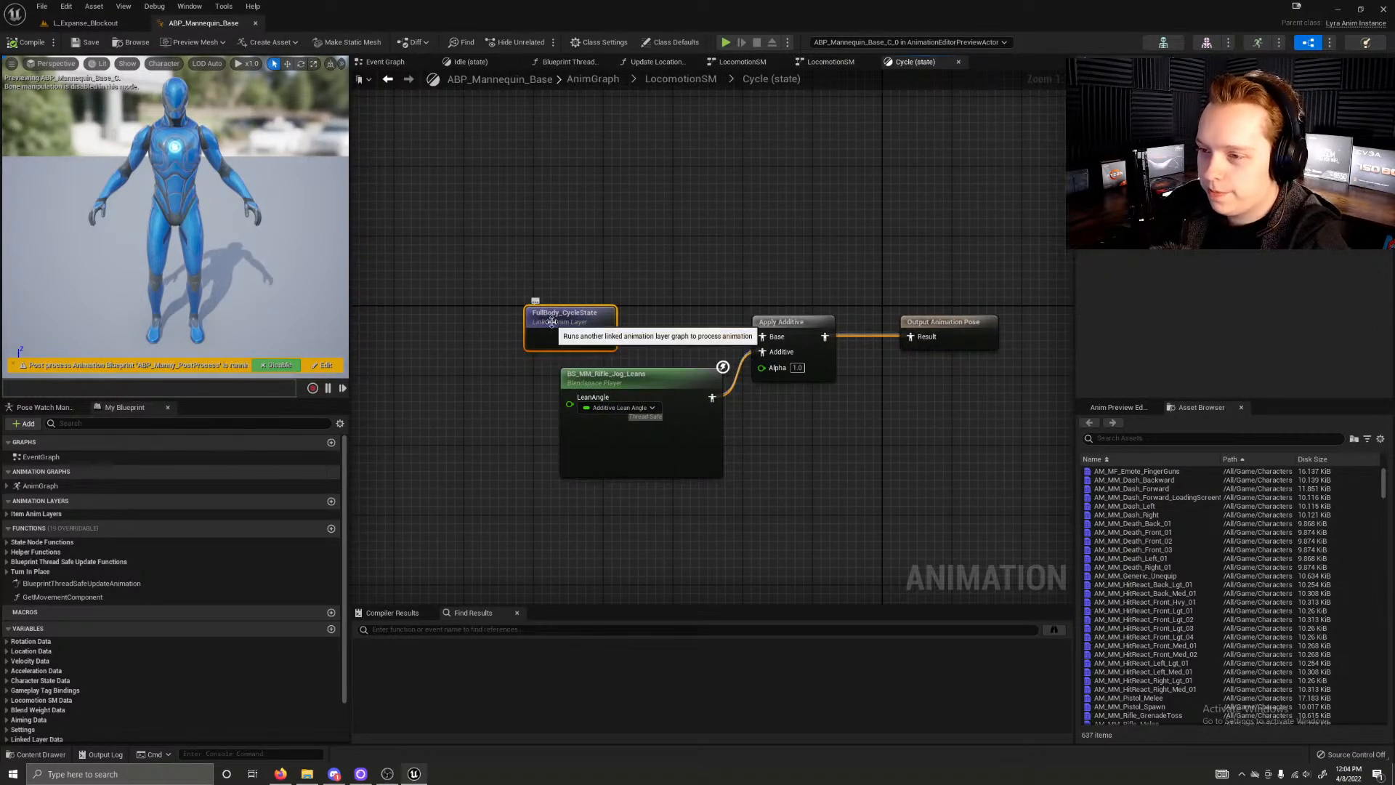
double_click(549, 324)
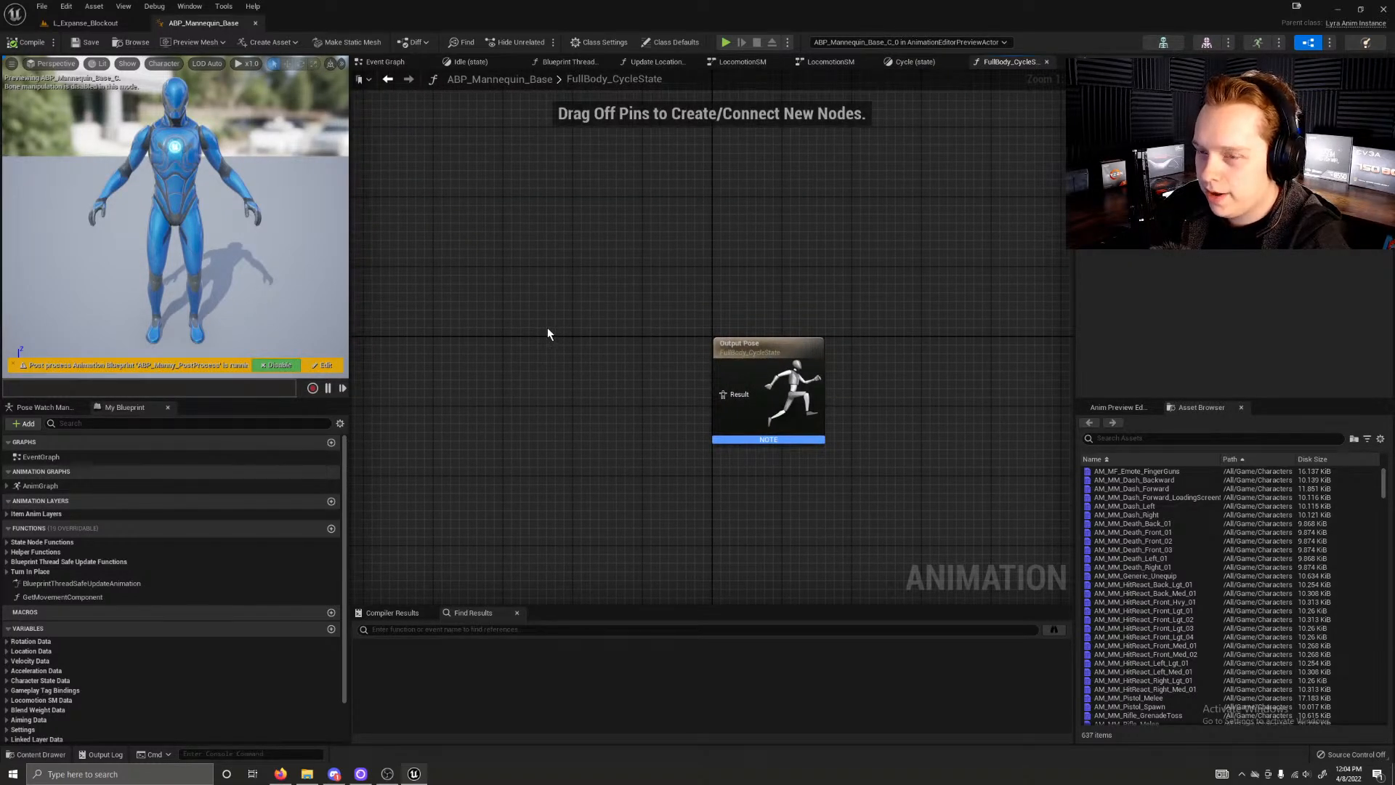
click(1047, 62)
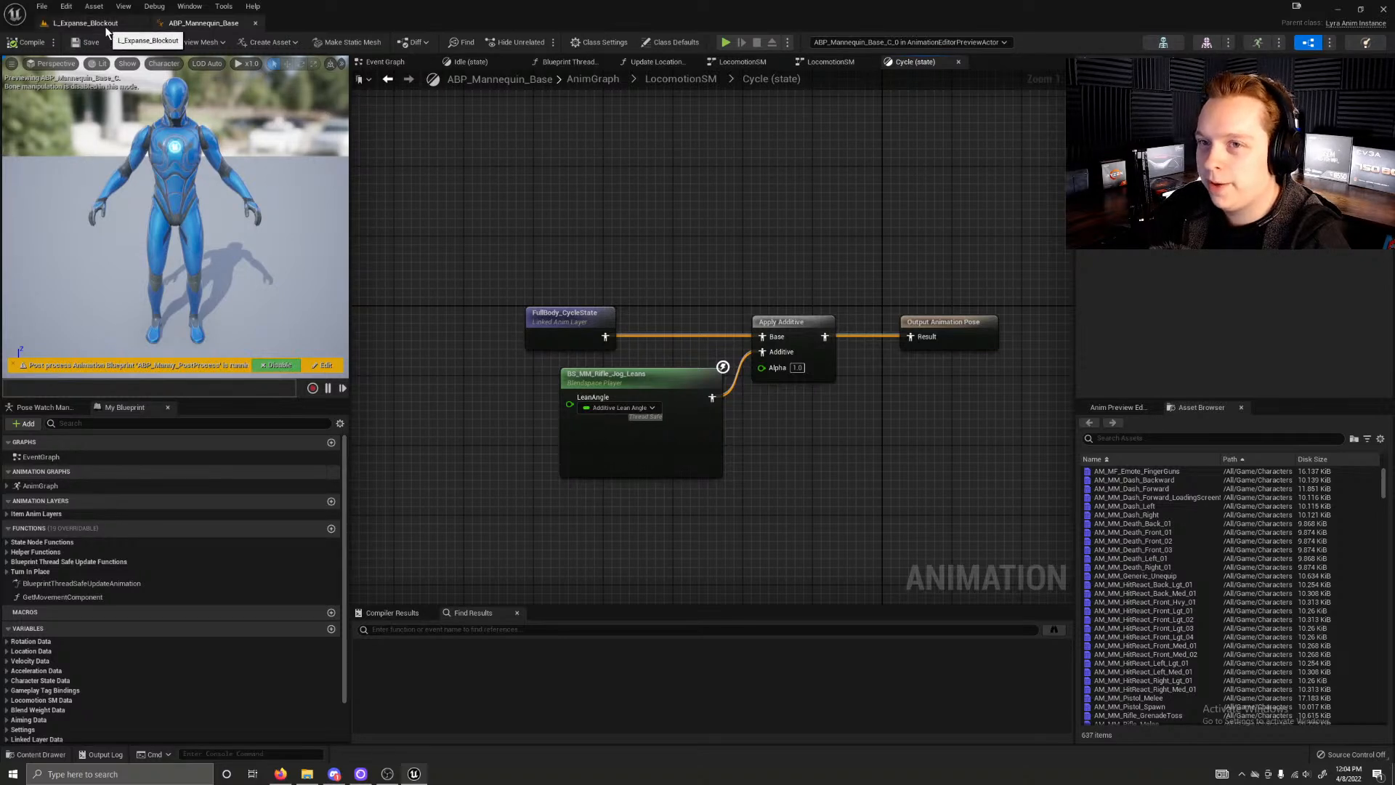
click(530, 338)
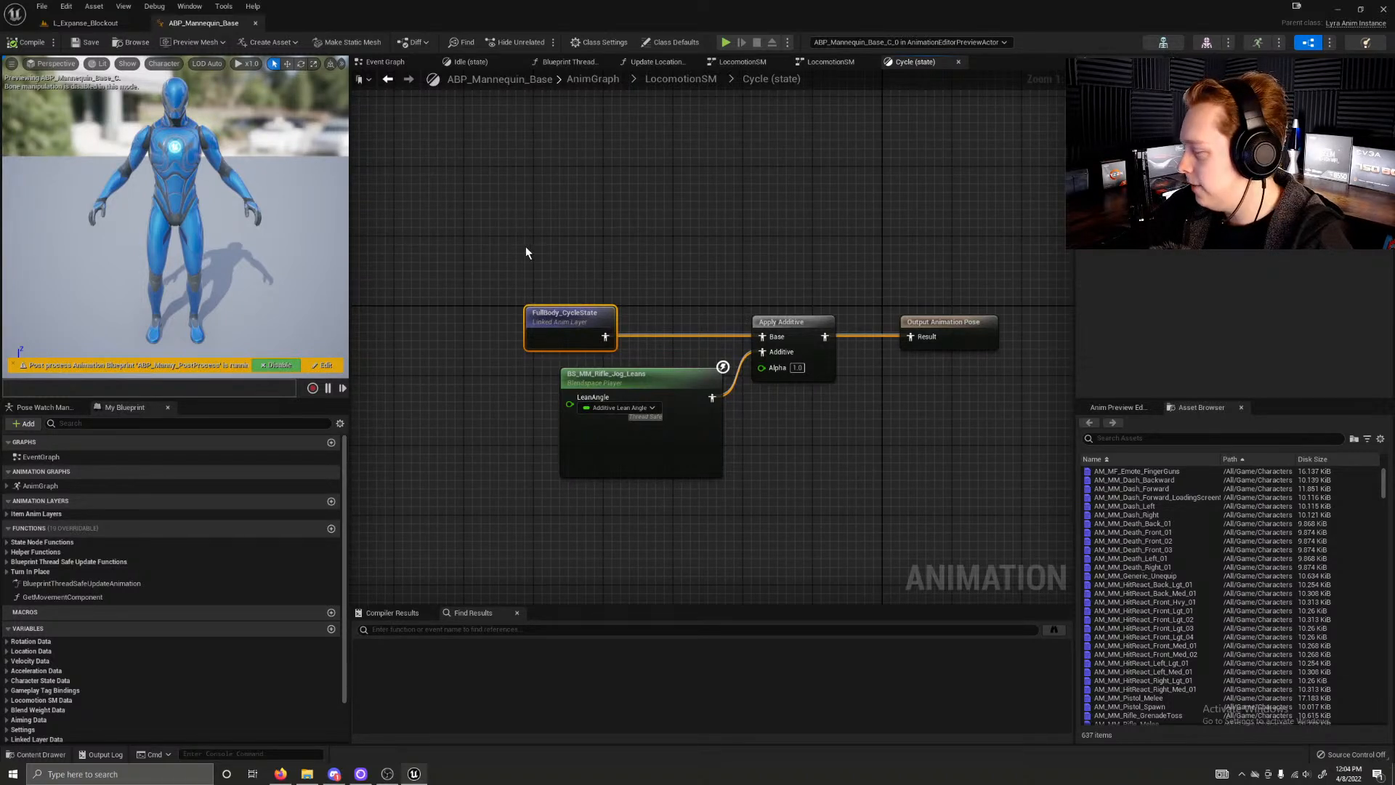
Step: Open the ABP_ItemAnimLayersBase animation blueprint from the LinkedLayers folder of the Mannequin animations
click(85, 23)
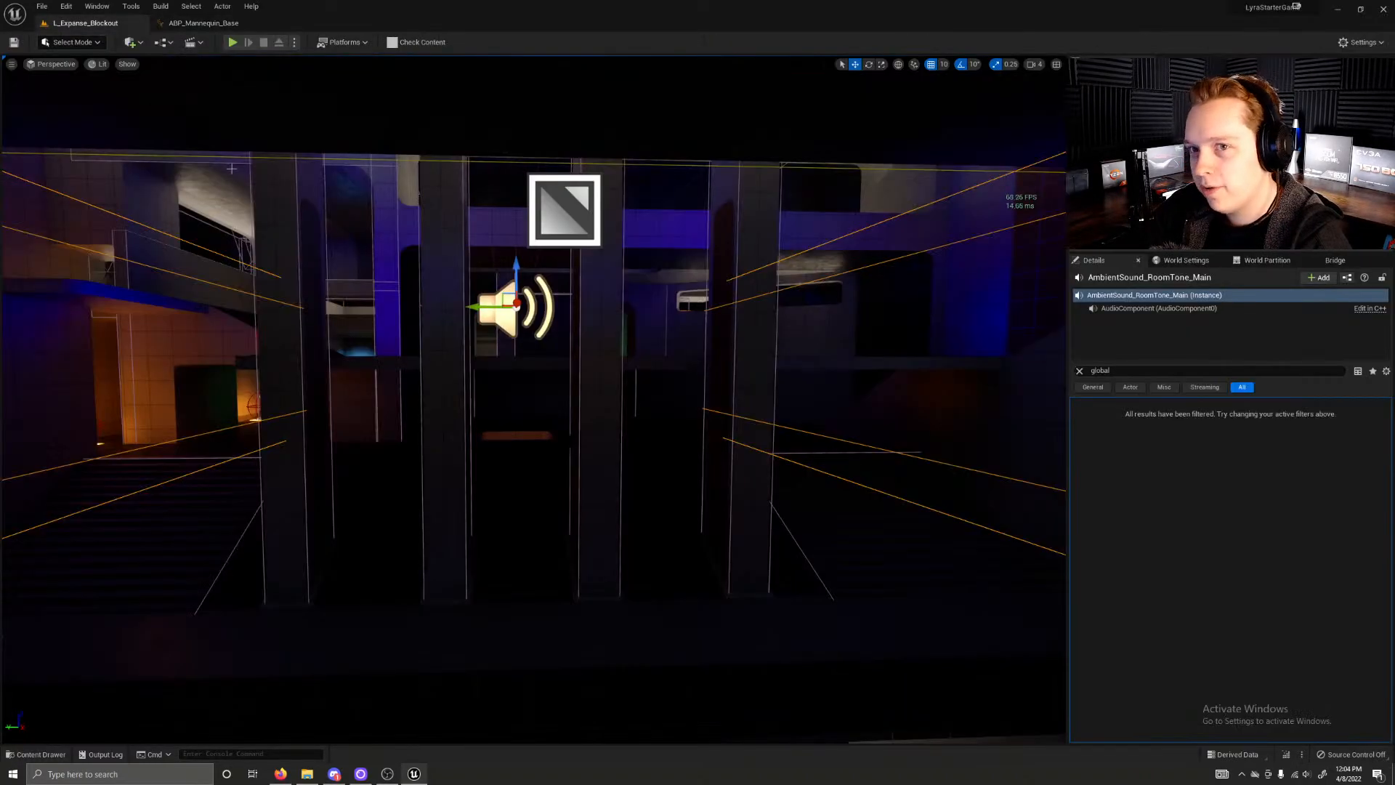
key(ctrl+space)
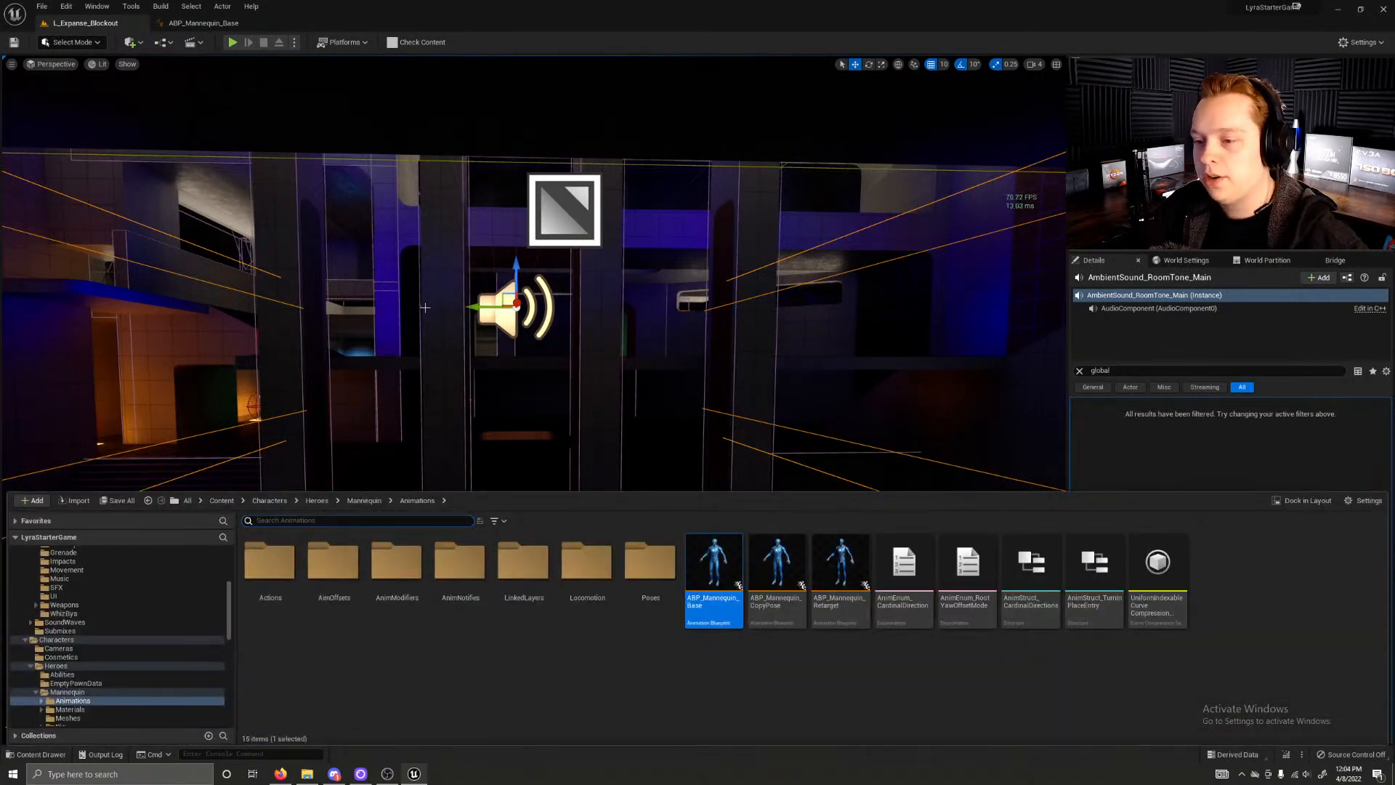
double_click(521, 574)
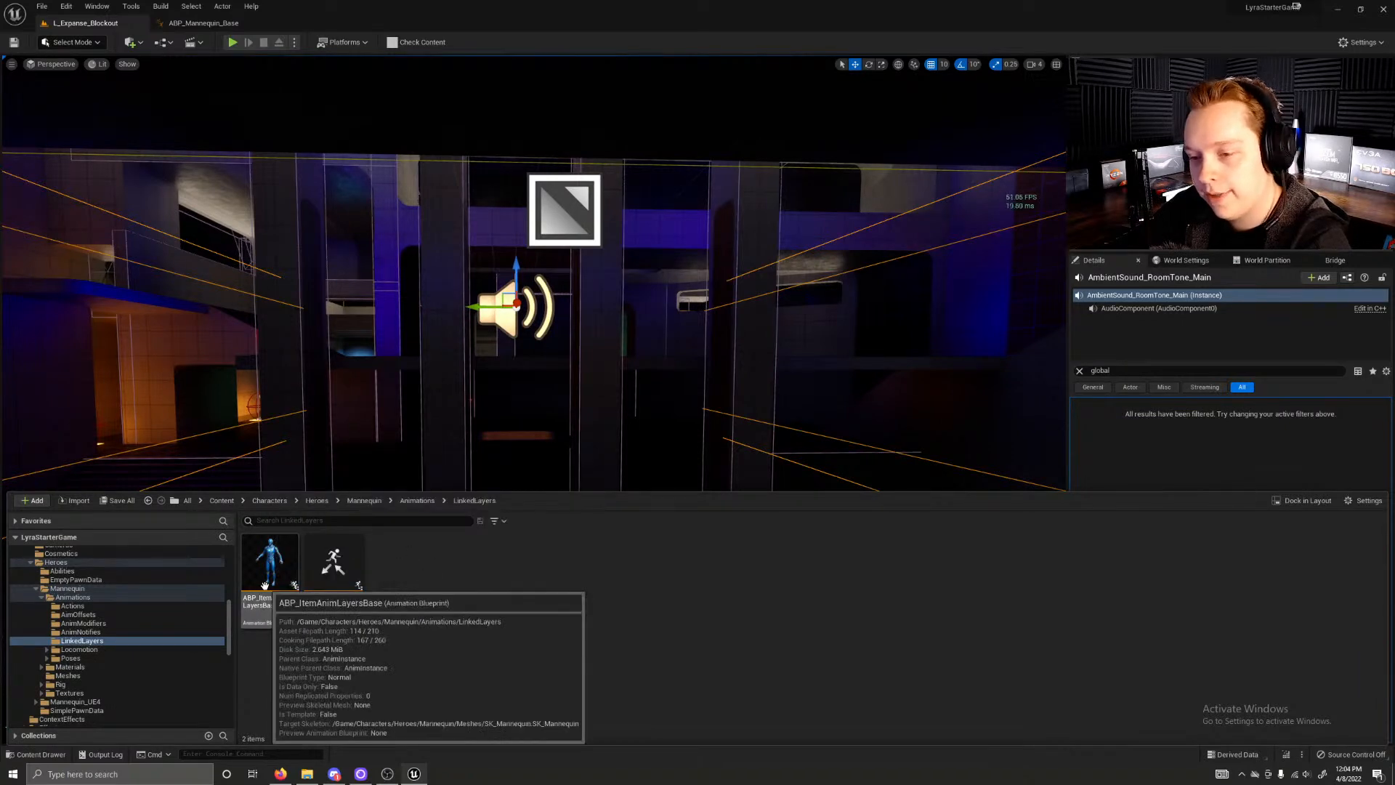
click(265, 585)
double_click(264, 585)
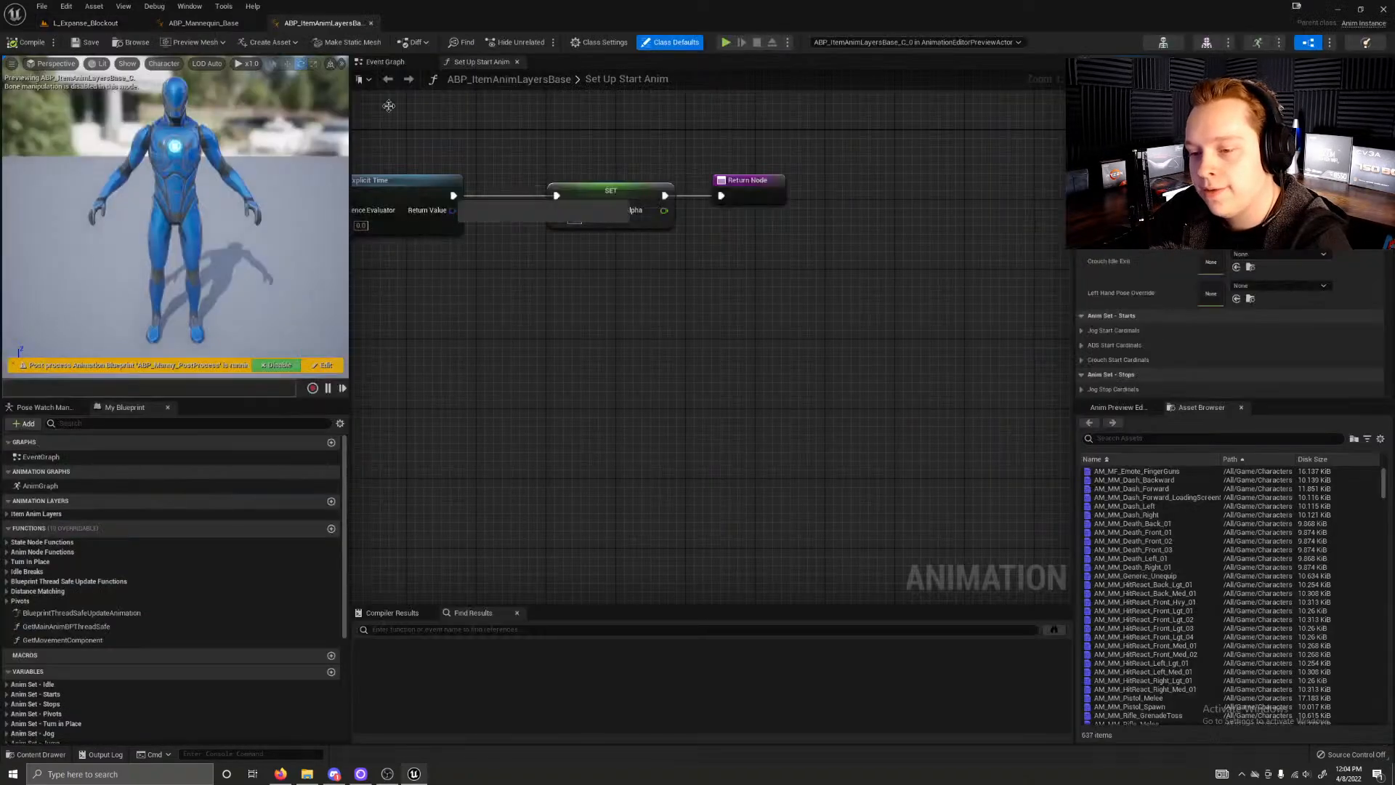
Step: Switch back to ABP_Mannequin_Base and review the nodes in its Cycle state
click(231, 25)
click(464, 218)
click(586, 331)
click(497, 196)
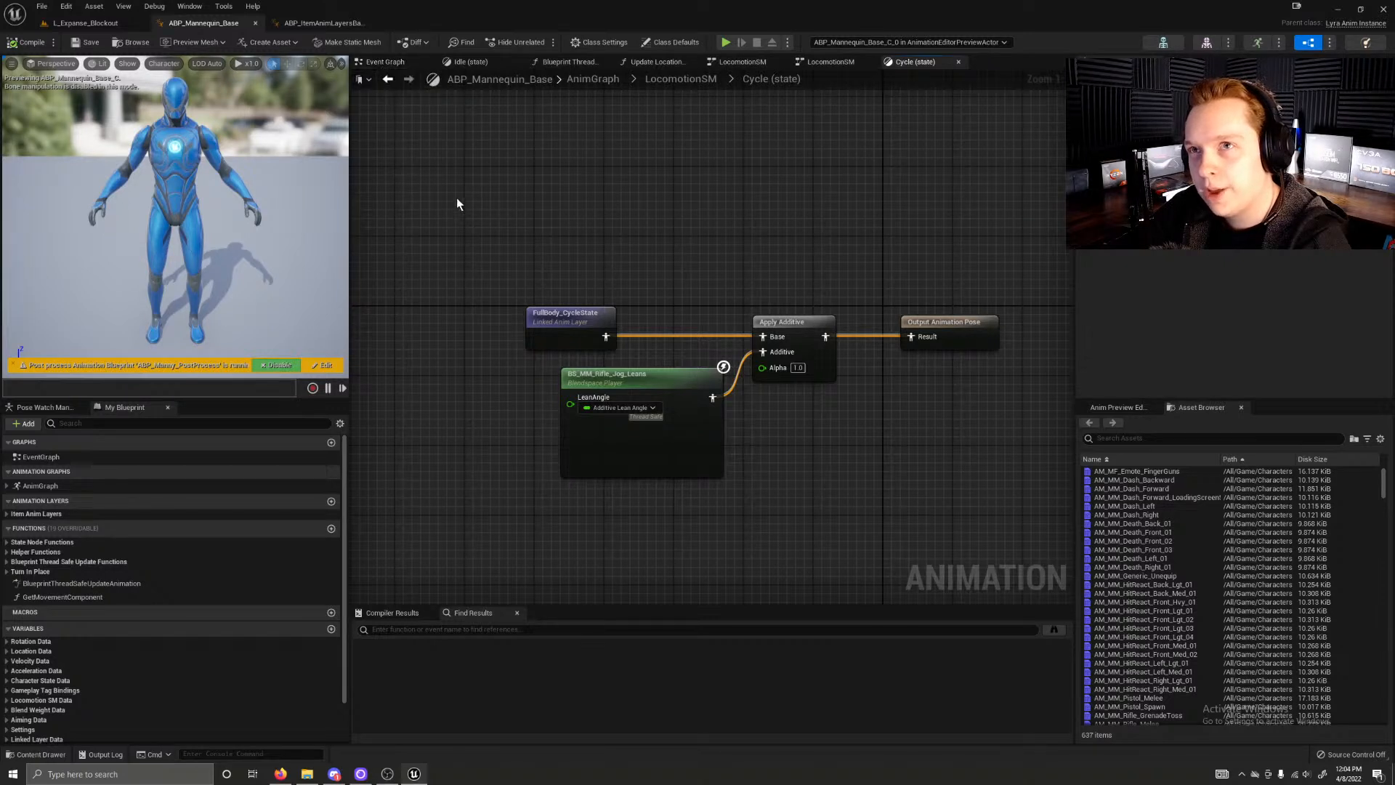
right_drag(426, 224, 496, 188)
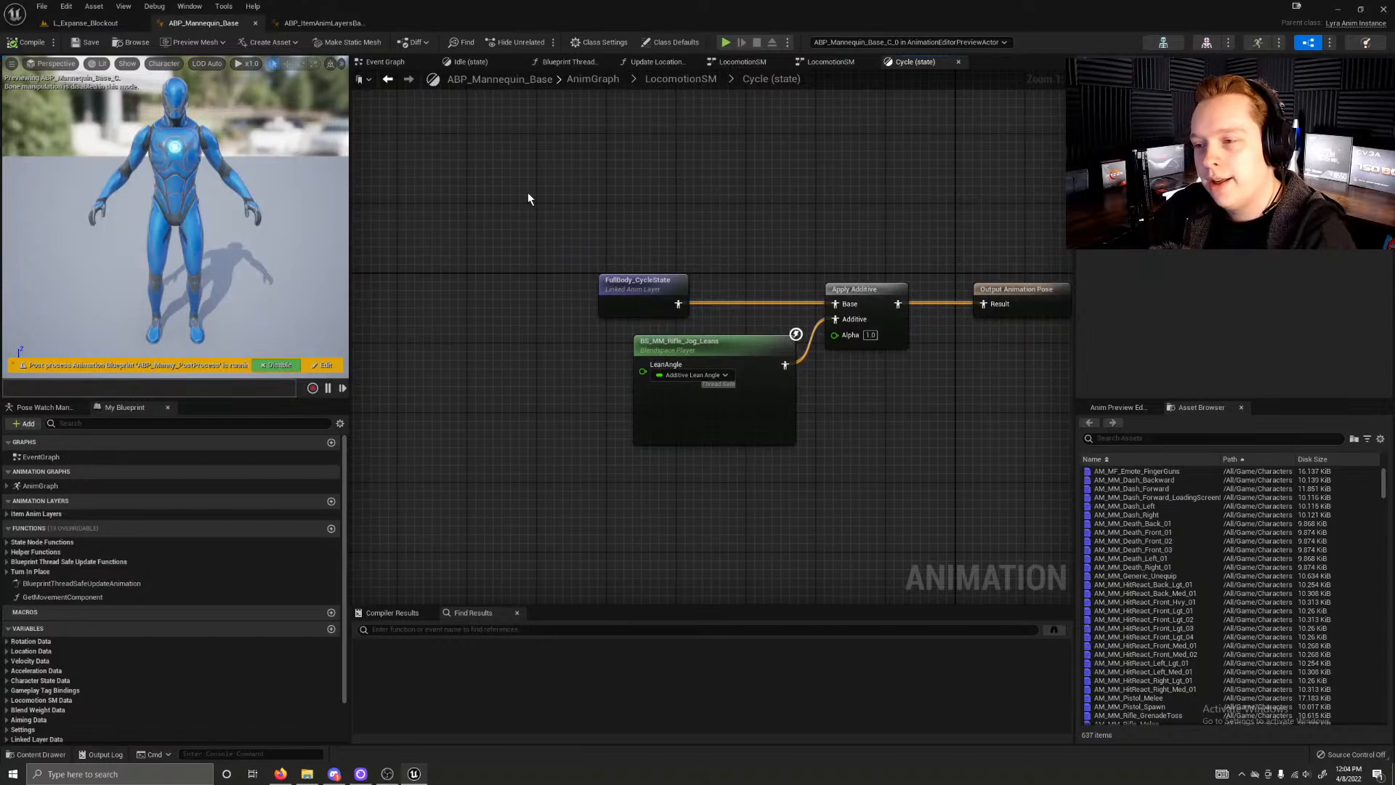
Step: Review the Set Up Start Anim function in ABP_ItemAnimLayersBase, close it, and read the Event Graph's AnimBP Tour comments
click(301, 22)
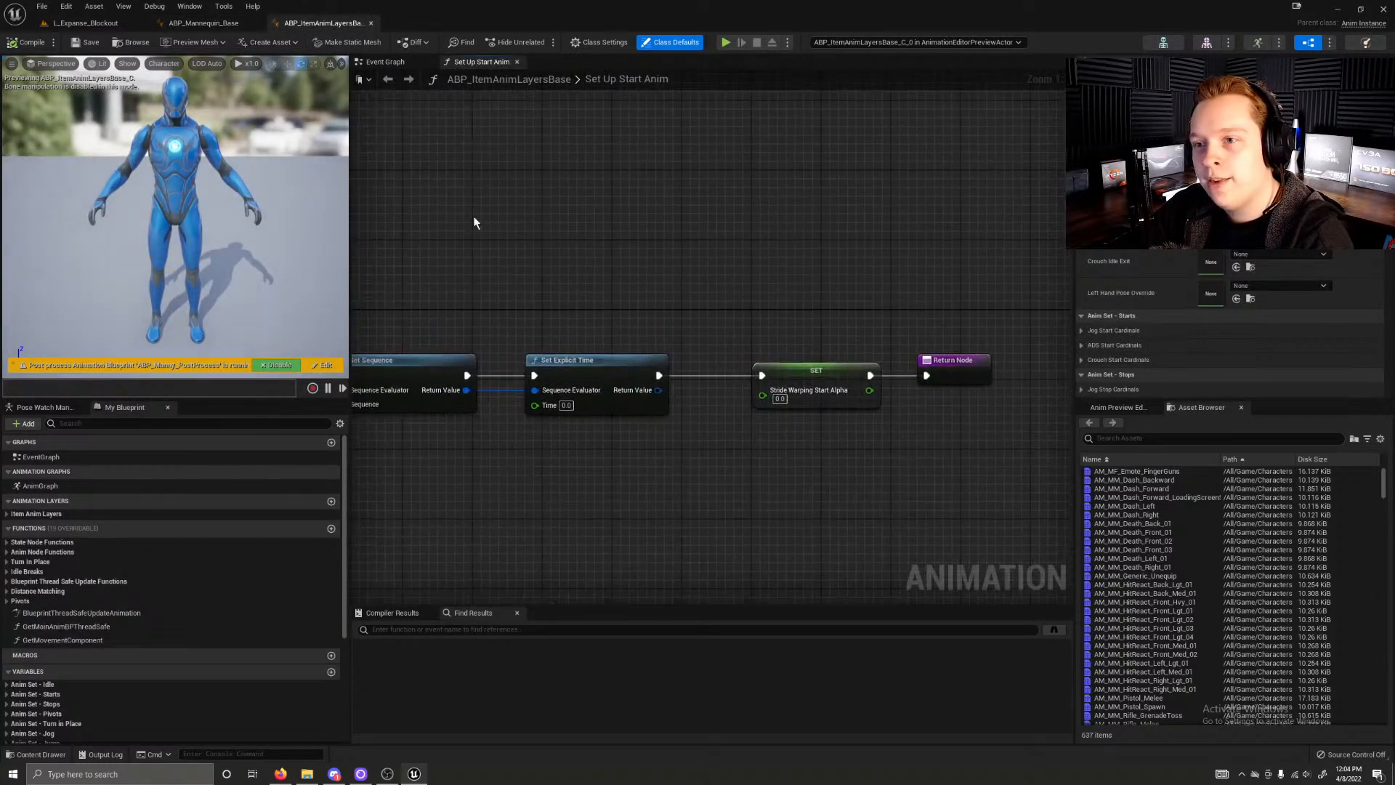
scroll(774, 204, down, 2)
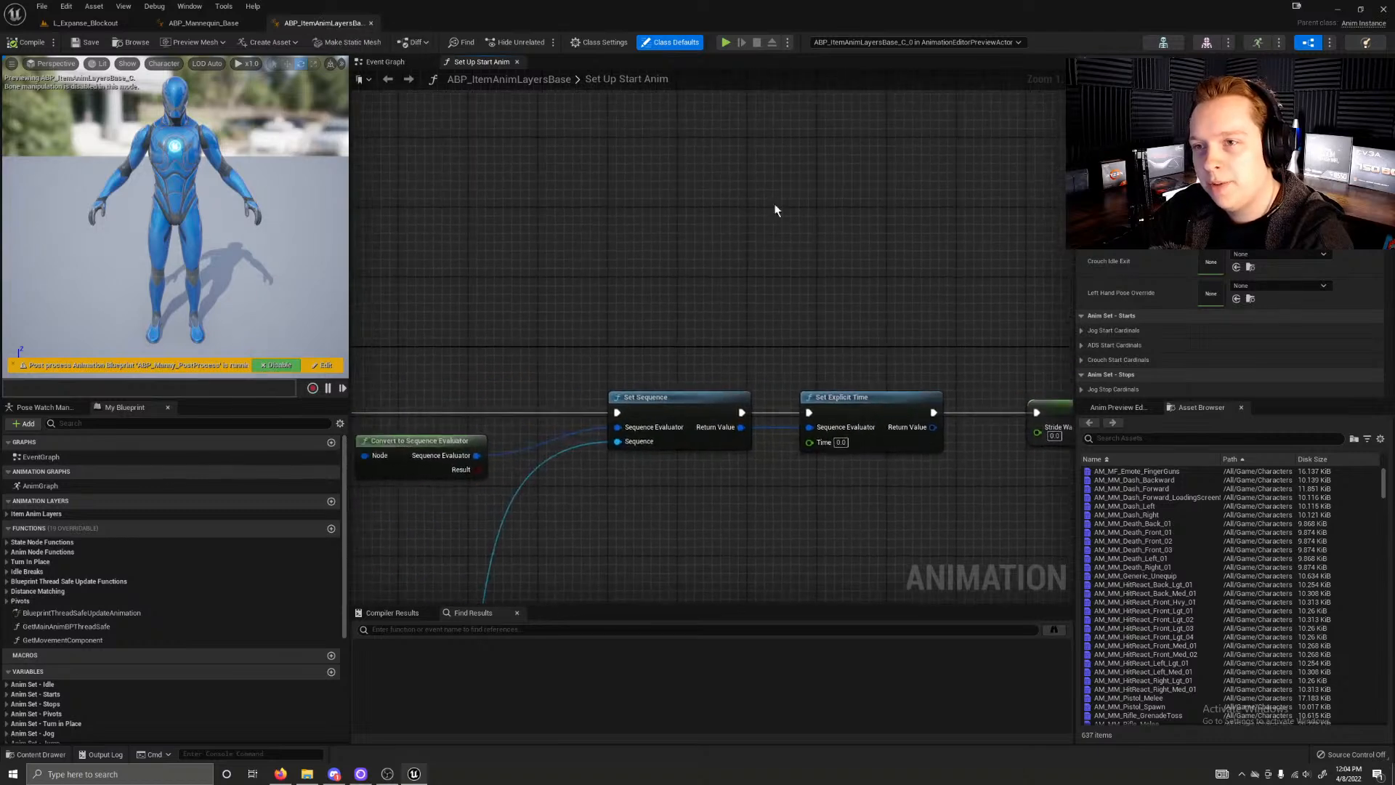
scroll(707, 316, down, 3)
right_drag(577, 260, 699, 156)
scroll(830, 180, down, 4)
scroll(830, 181, up, 5)
click(517, 61)
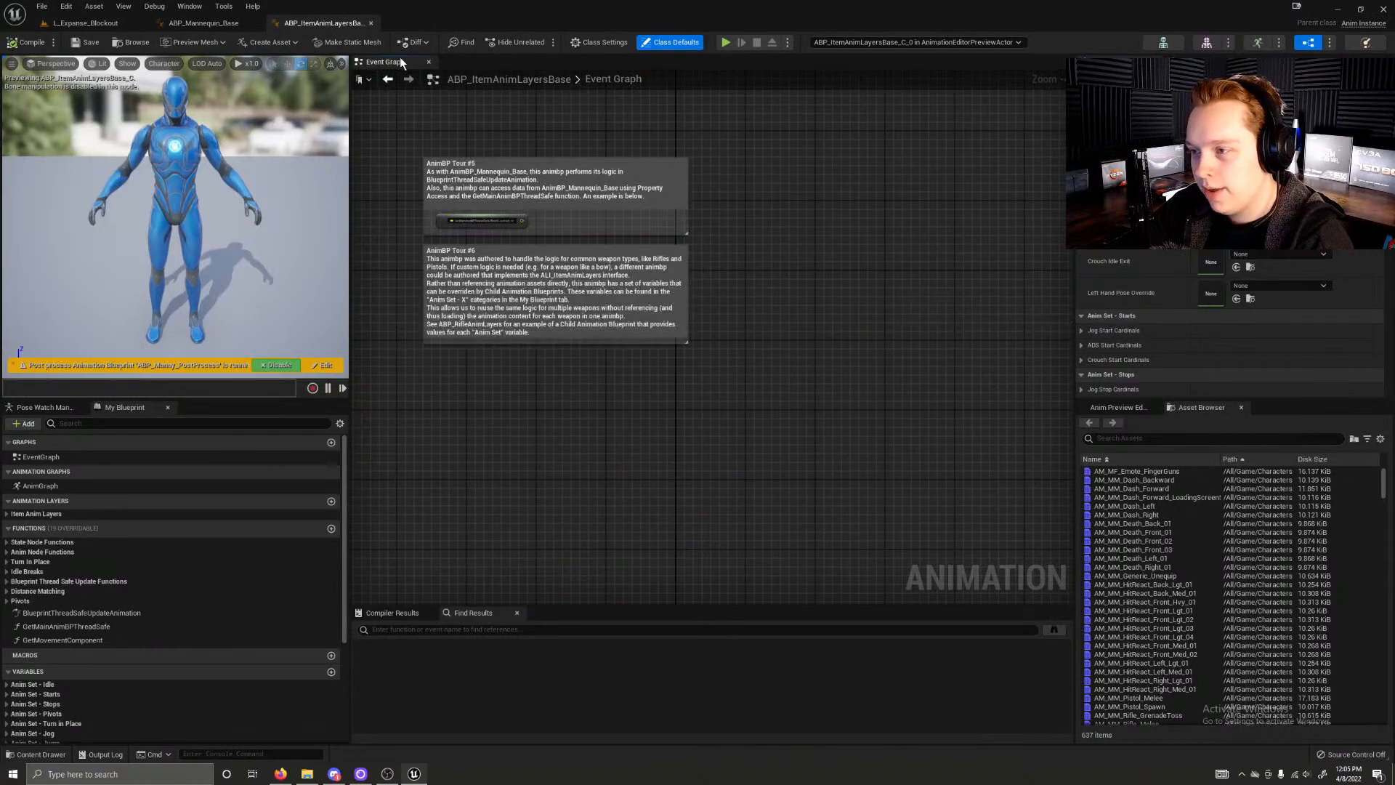
scroll(205, 564, down, 6)
scroll(198, 559, up, 6)
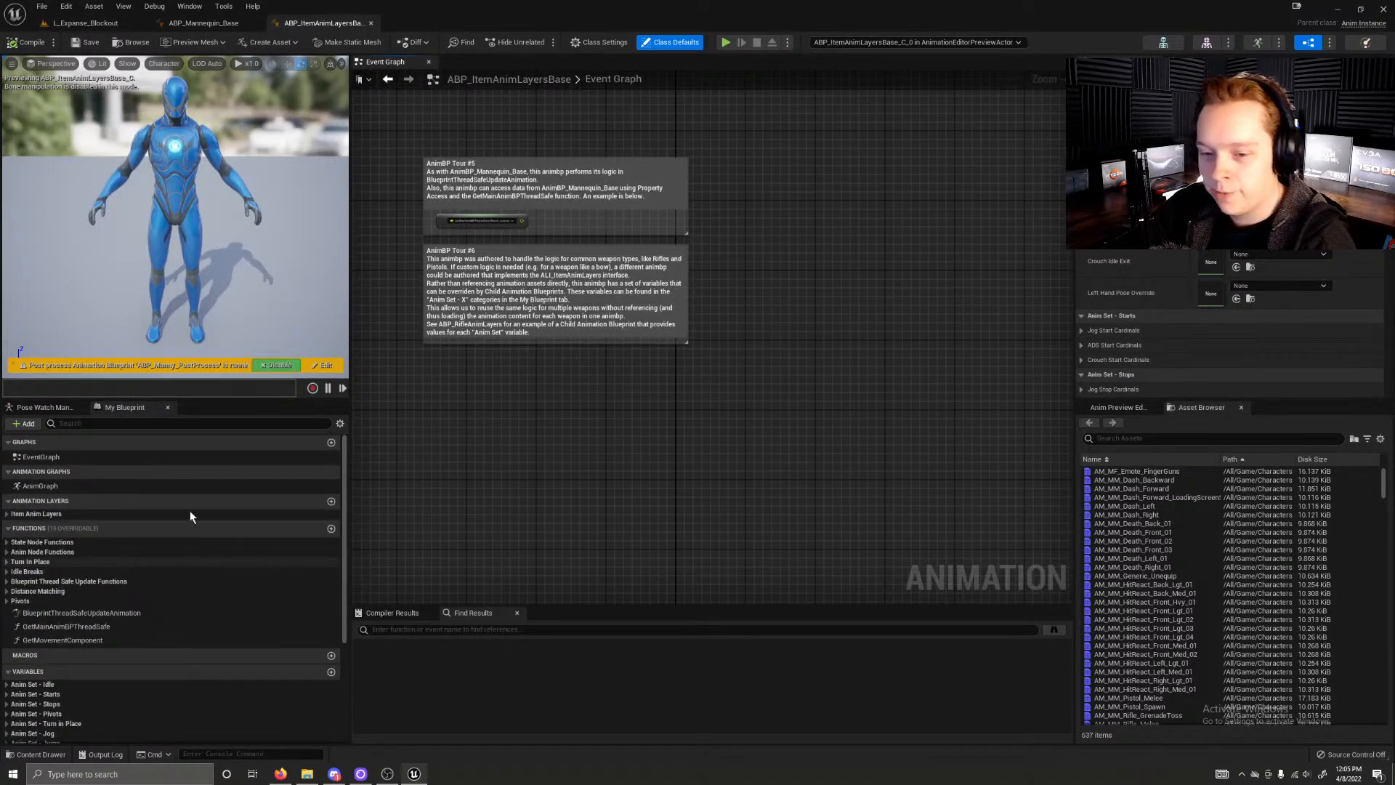
Step: View the AnimGraph of ABP_ItemAnimLayersBase, expand the Item Anim Layers, and open the Full Body Aiming layer
double_click(67, 483)
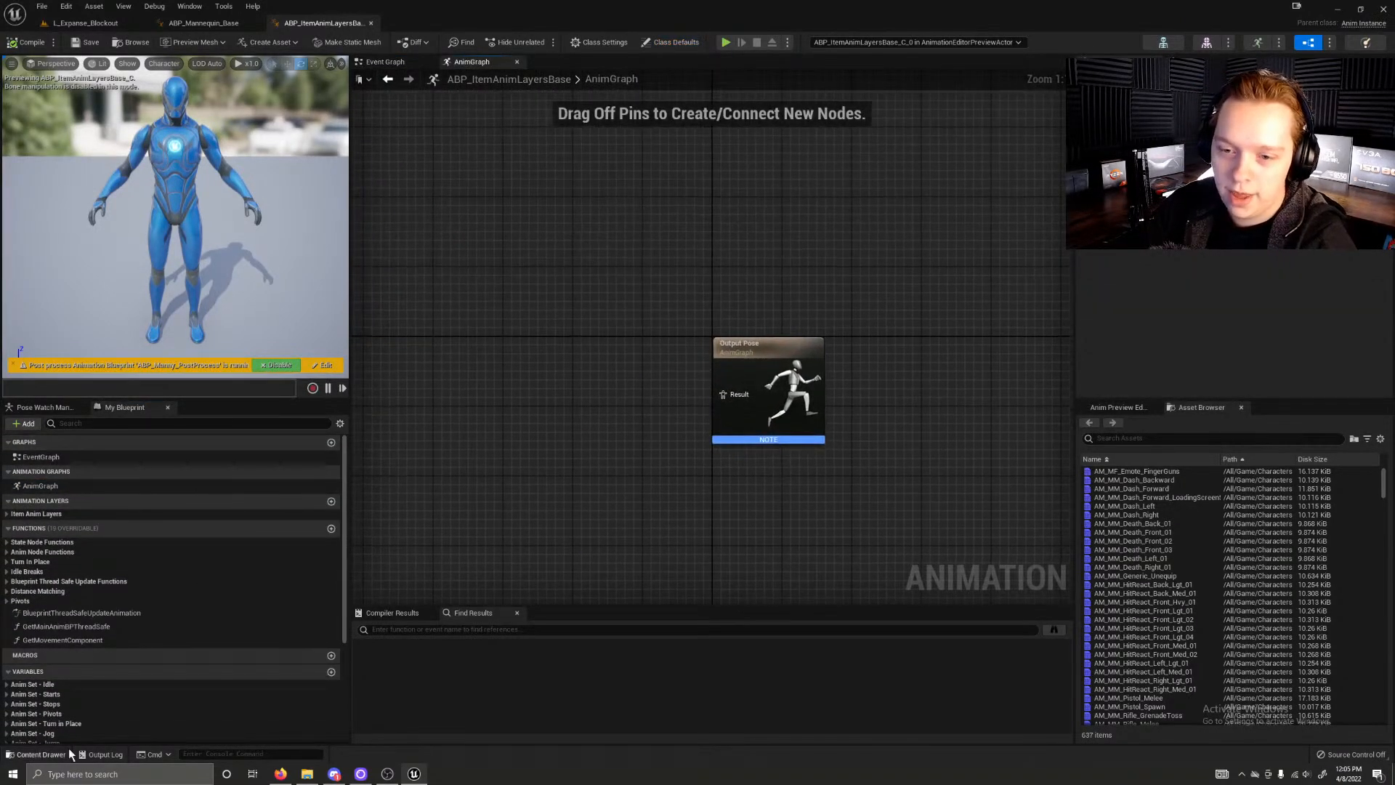
scroll(111, 704, down, 3)
scroll(52, 672, up, 3)
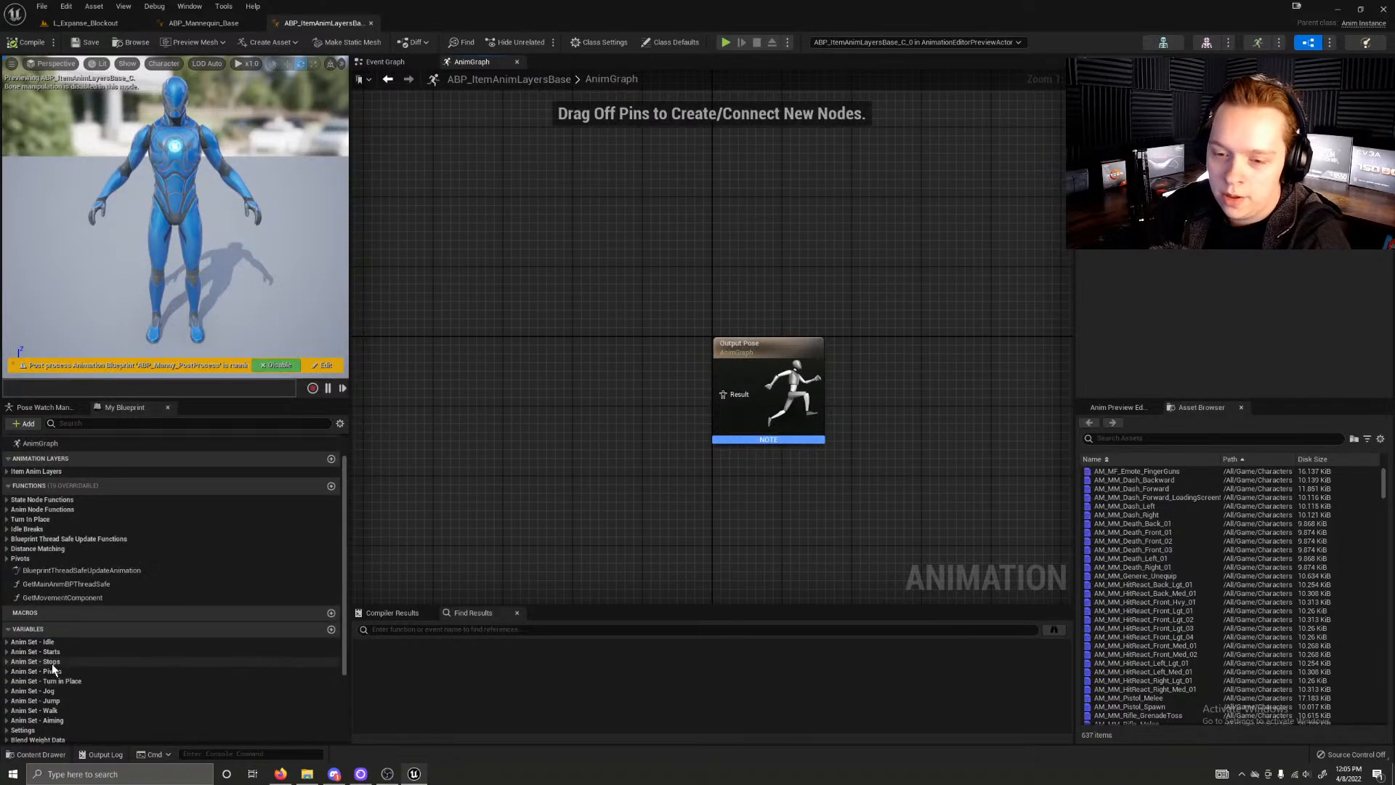
scroll(29, 563, up, 1)
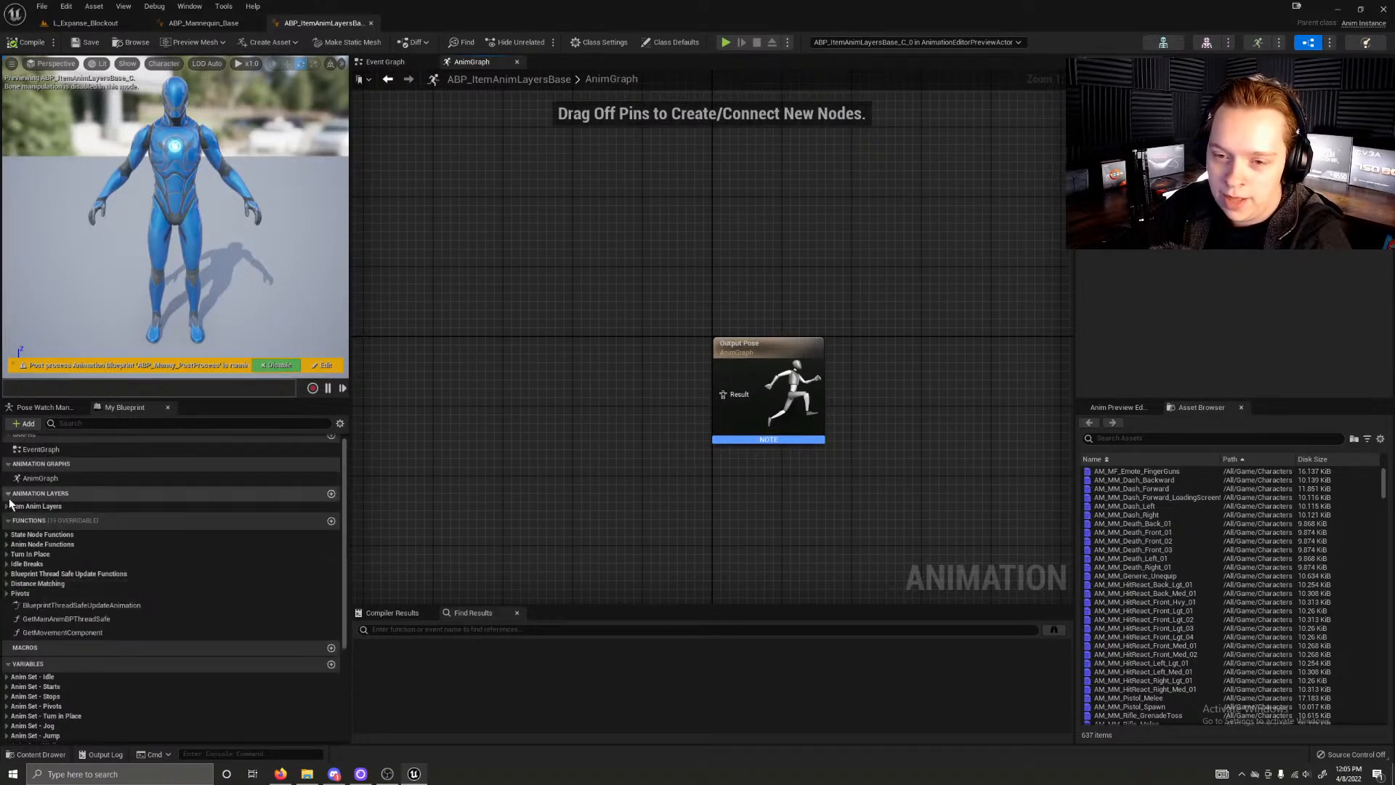
click(7, 506)
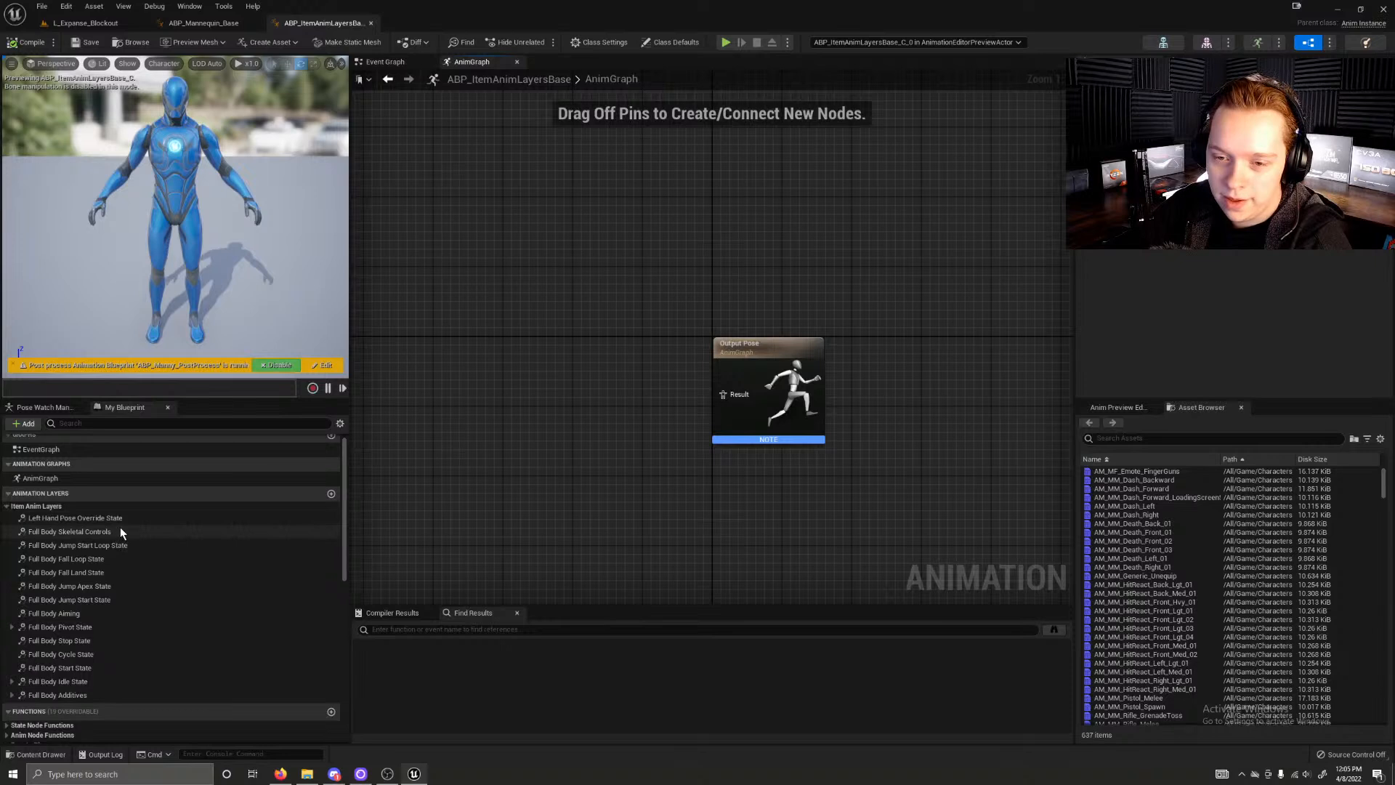
double_click(79, 613)
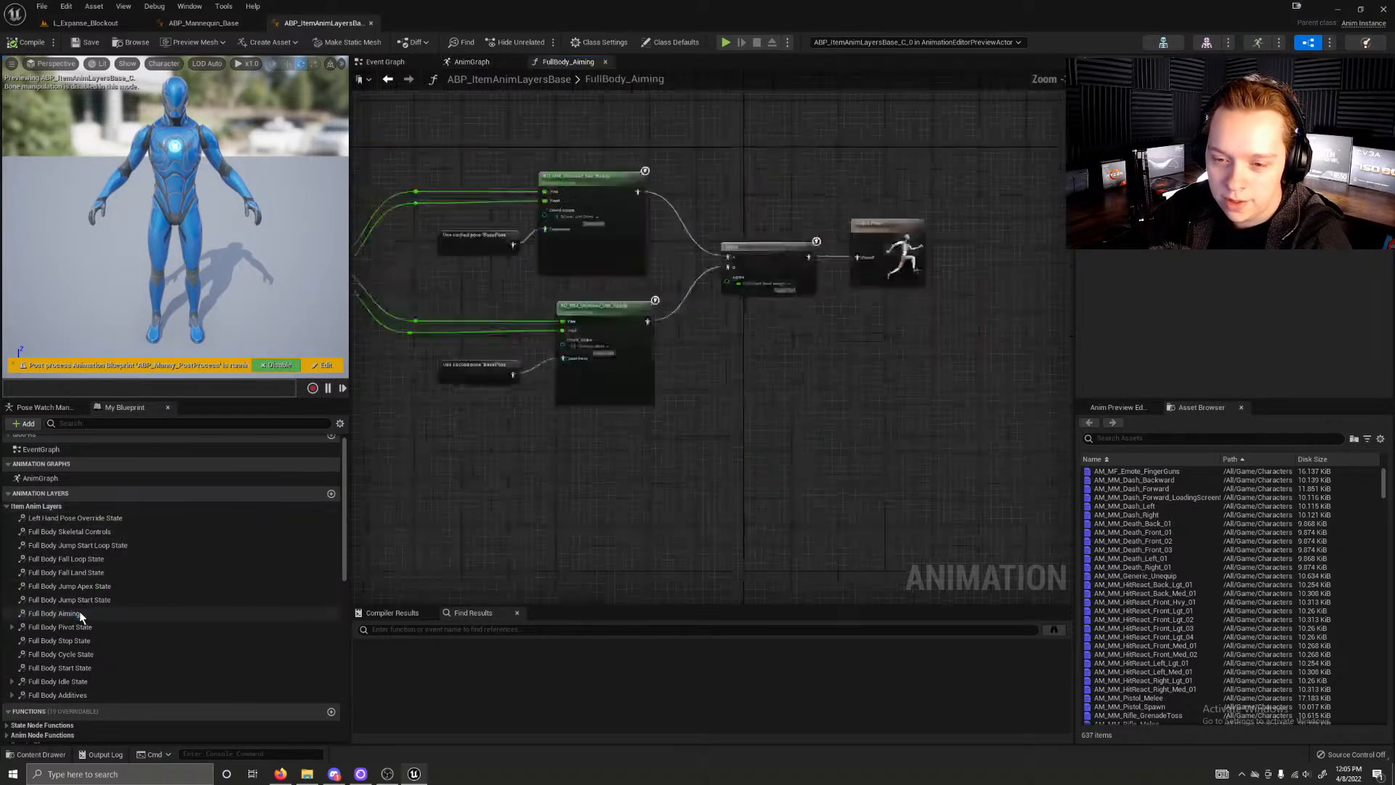
Step: Open the Full Body Pivot State layer, enter its PivotSM state machine, and open the PivotA state
right_drag(673, 504, 518, 503)
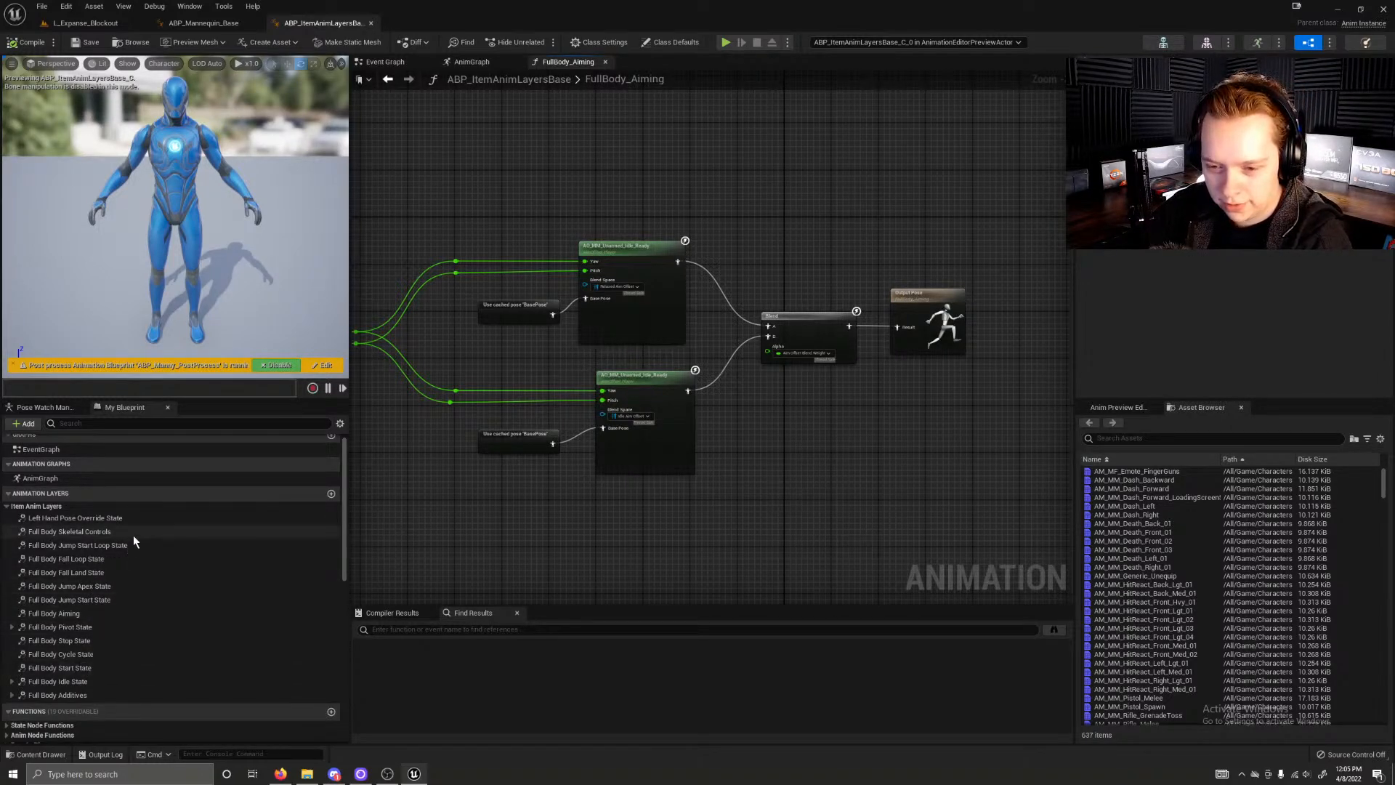
double_click(80, 625)
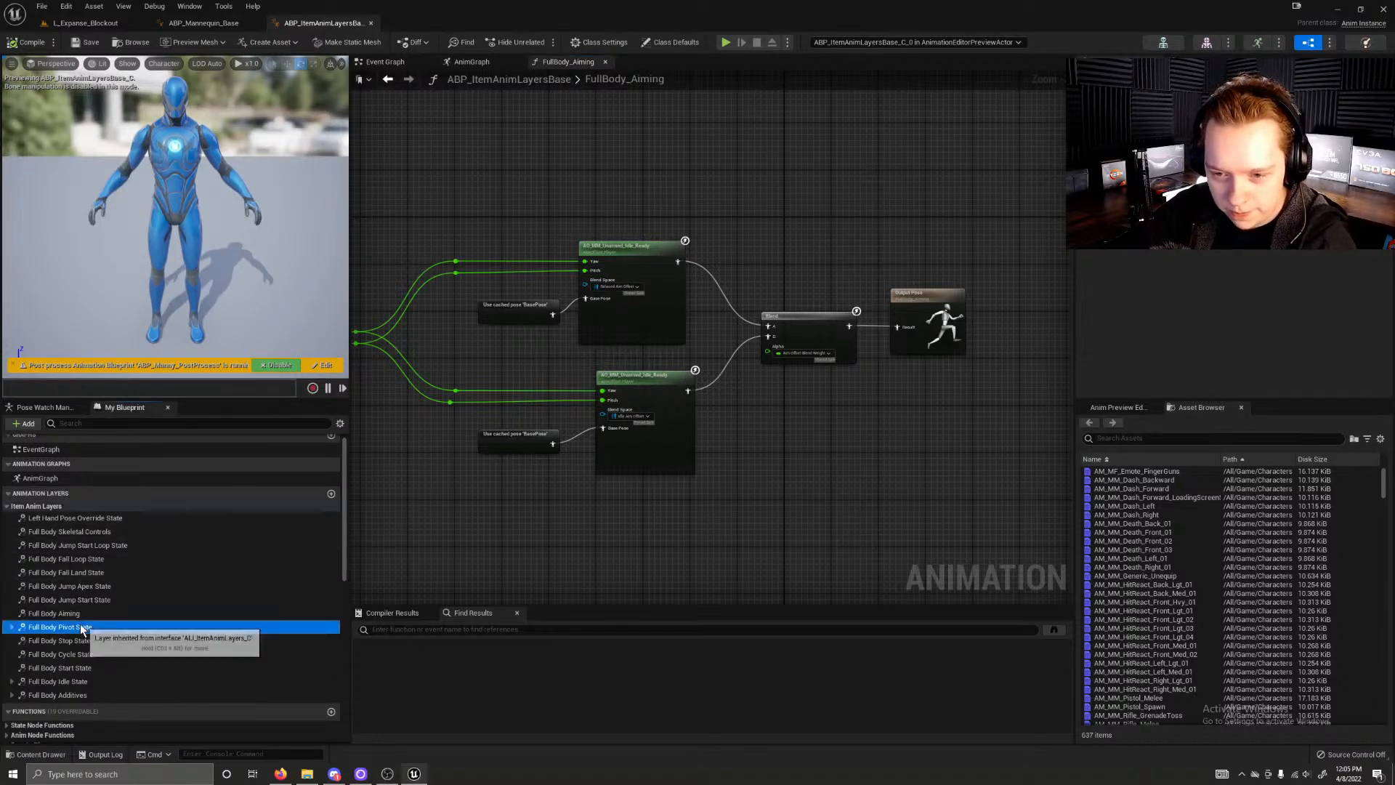
right_drag(535, 495, 586, 490)
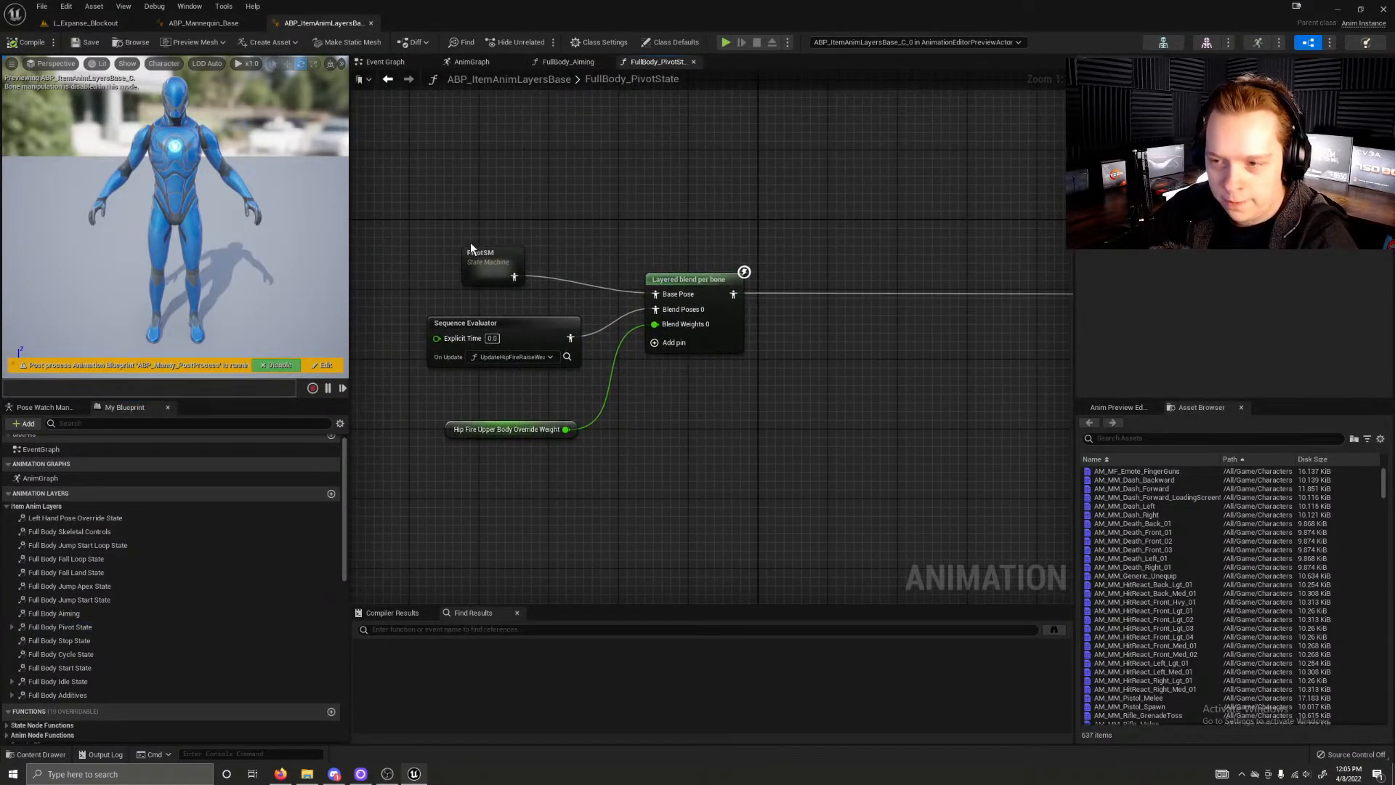
double_click(479, 265)
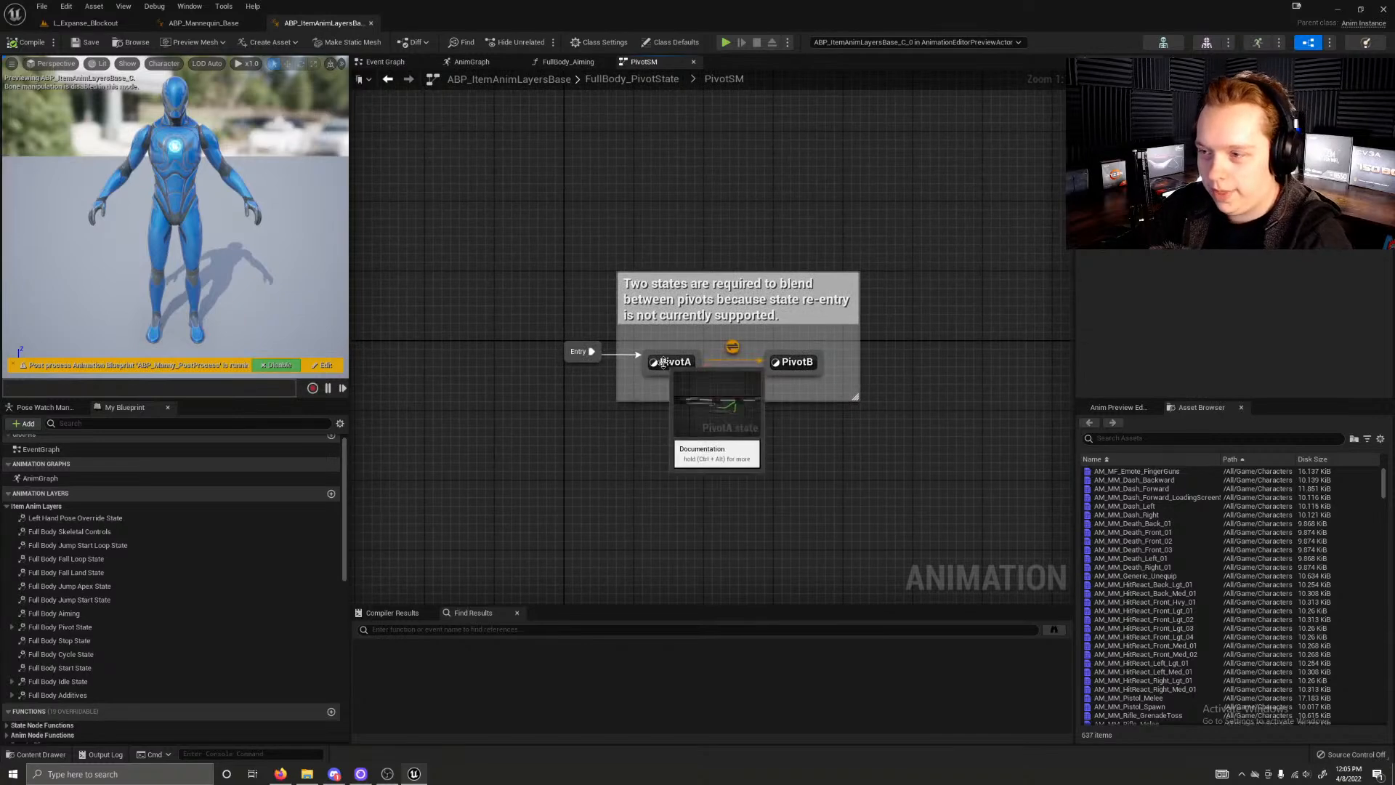
double_click(663, 361)
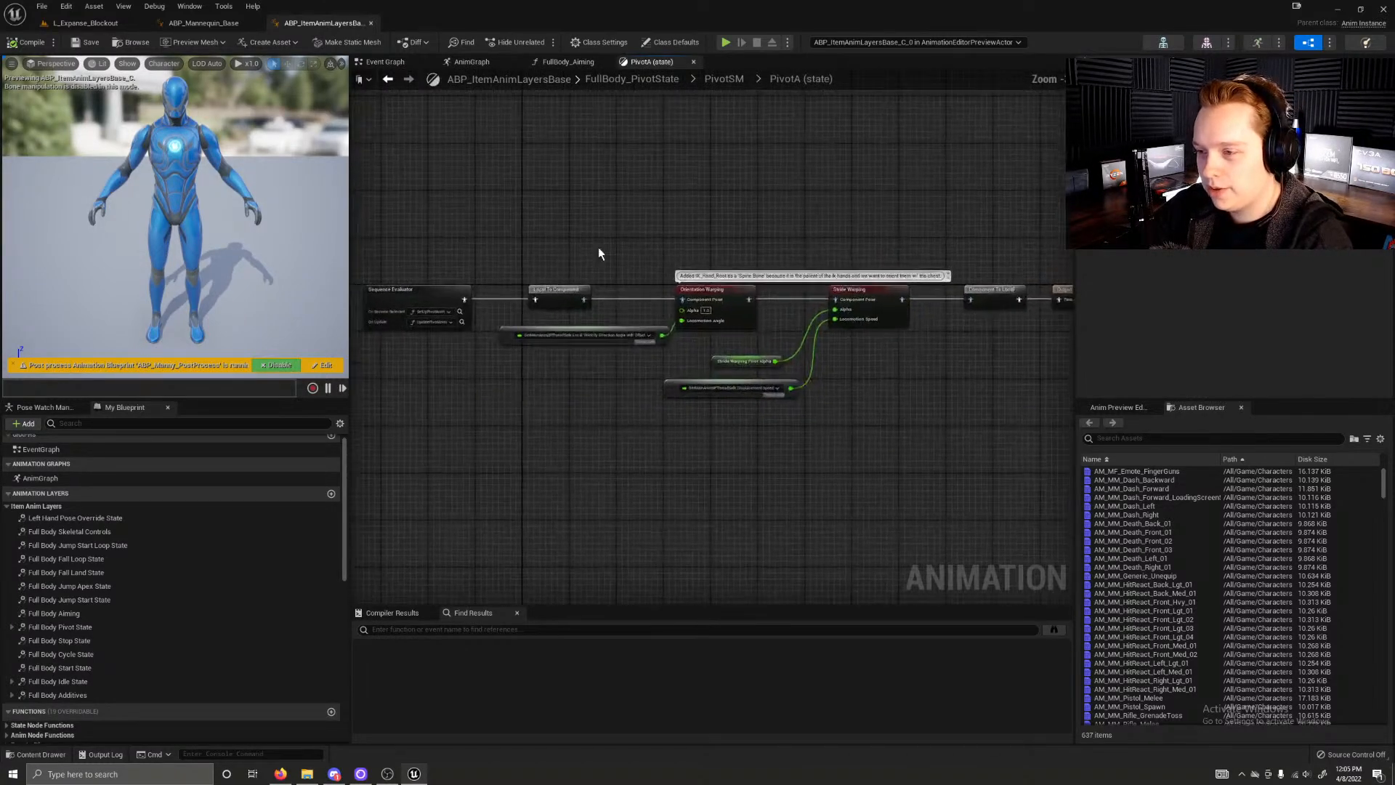
Step: Inspect the Sequence Evaluator node in the PivotA state and the functions bound to it
click(531, 325)
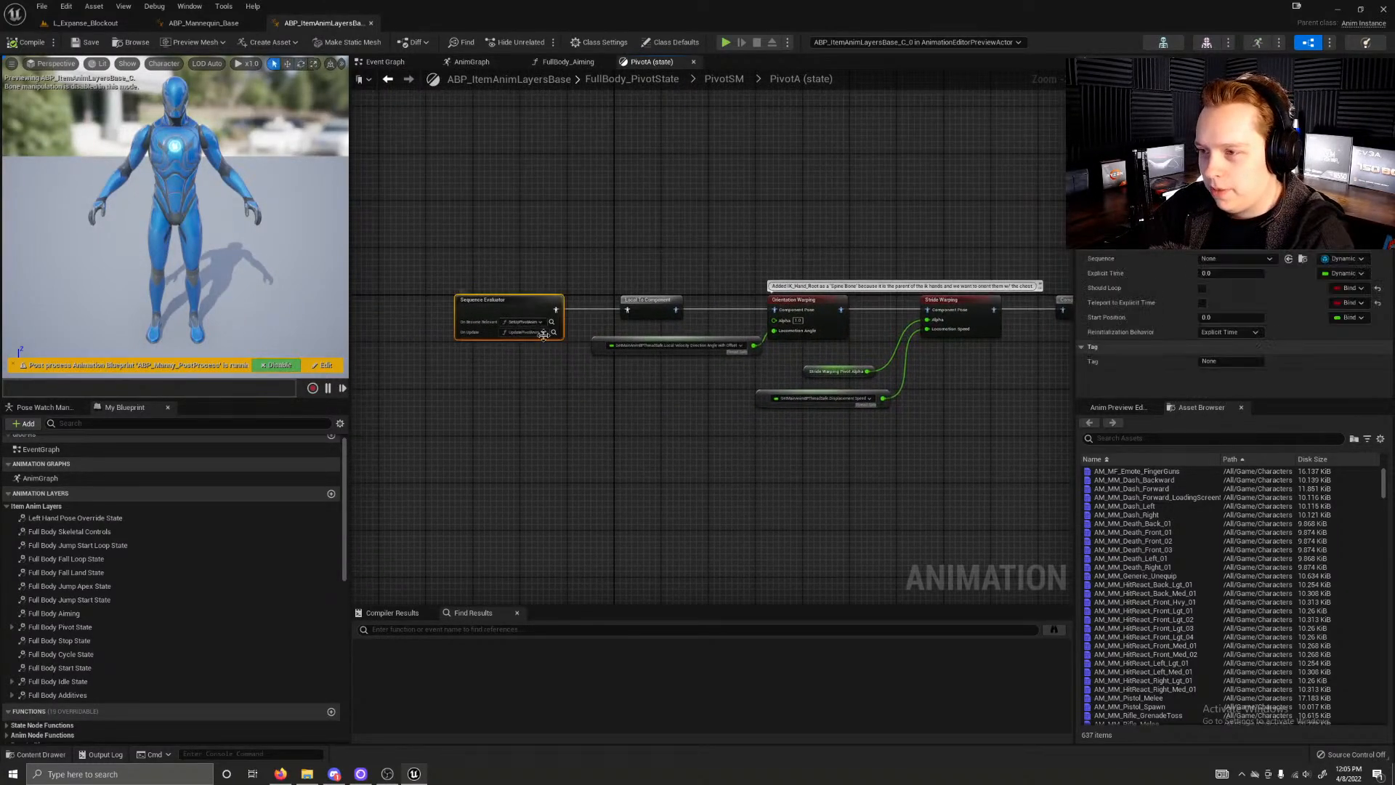
scroll(527, 326, up, 2)
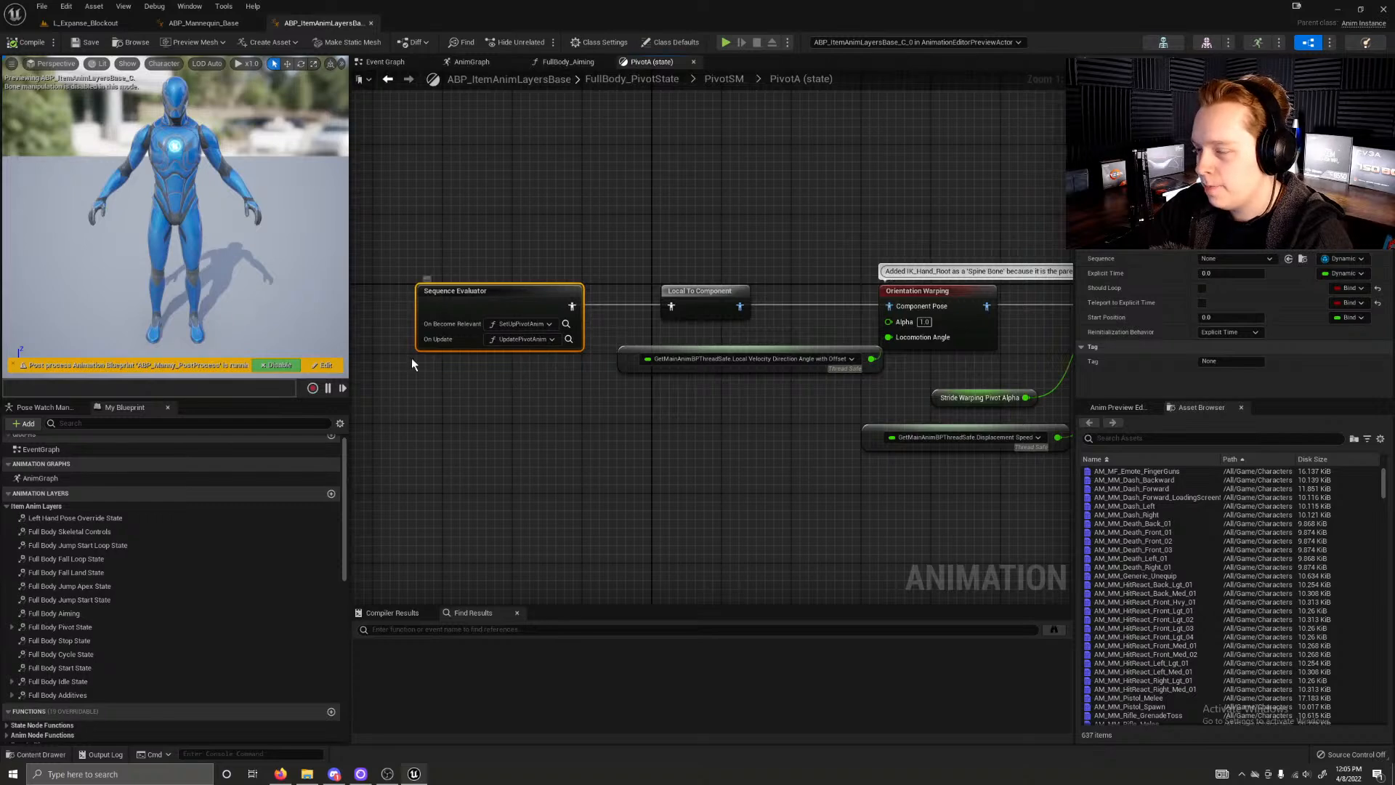
right_drag(722, 429, 588, 424)
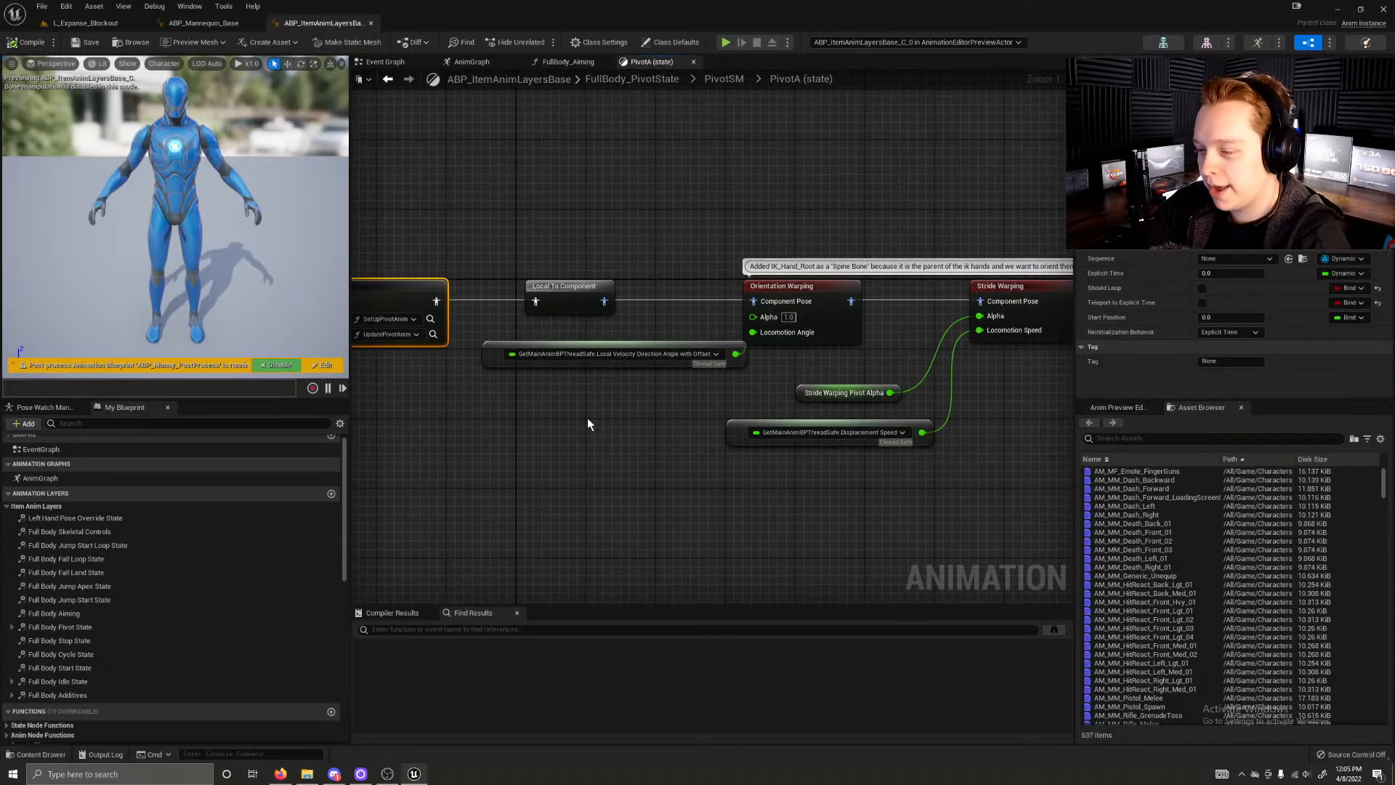
right_drag(497, 344, 687, 343)
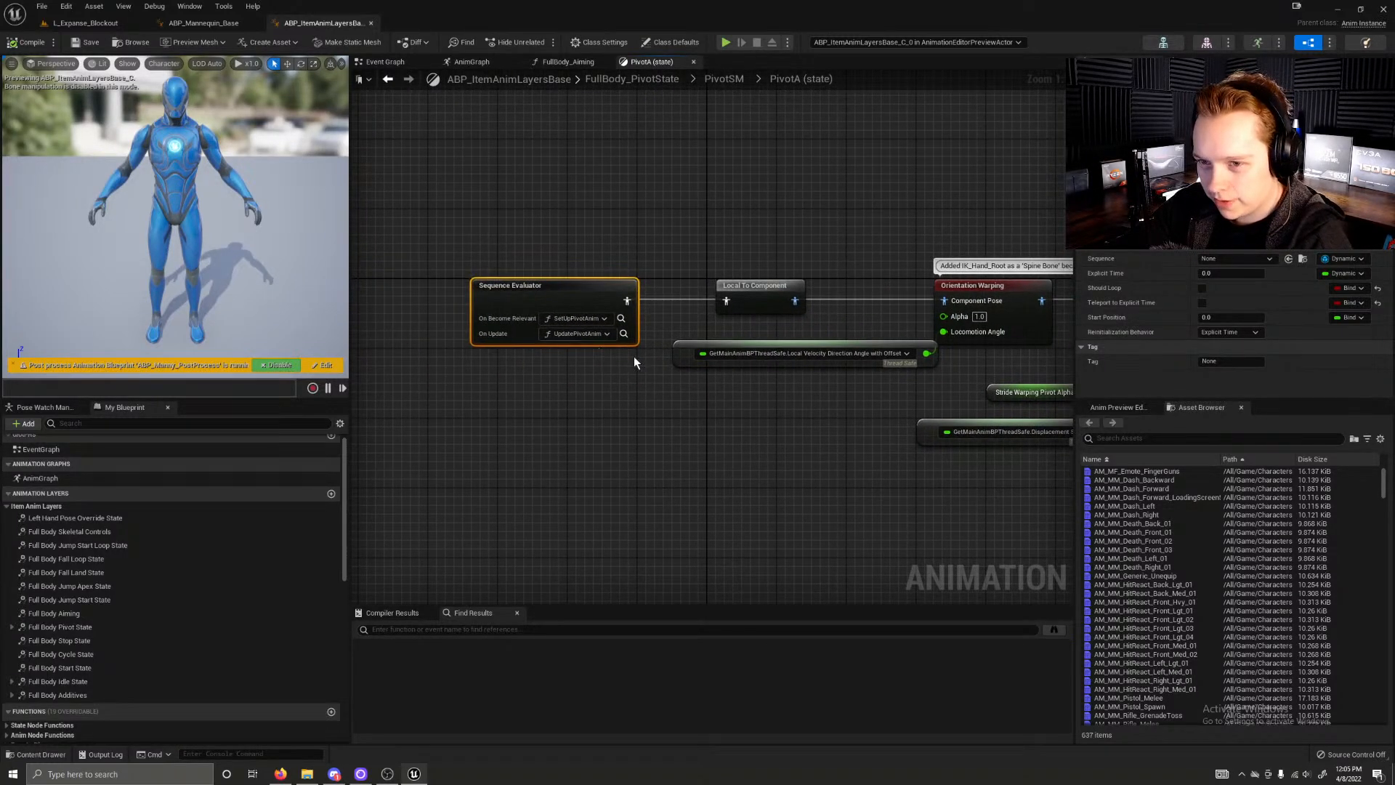
right_drag(663, 405, 574, 423)
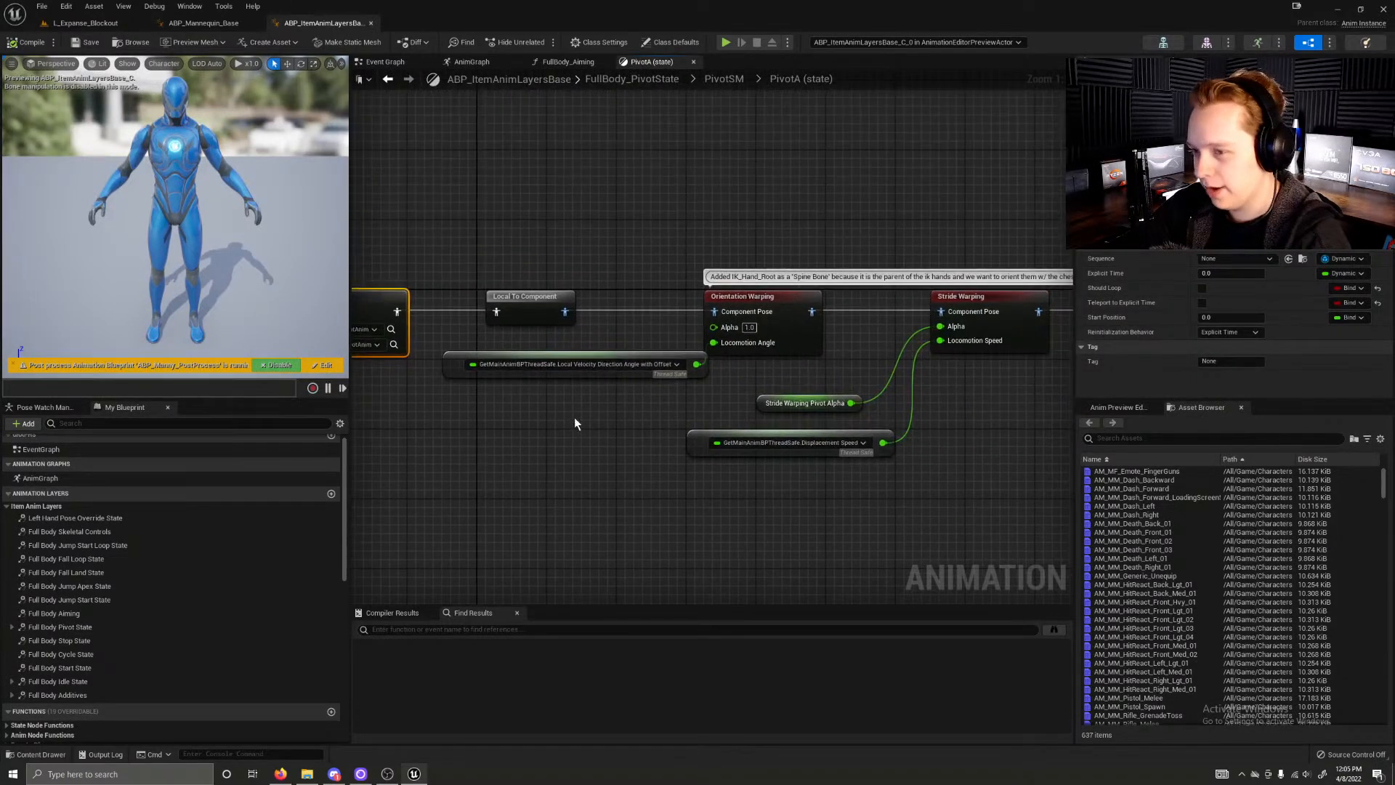
Step: Examine the Orientation Warping and Stride Warping nodes in PivotA, following the chain to the output pose
drag(805, 342, 841, 343)
right_drag(945, 404, 686, 429)
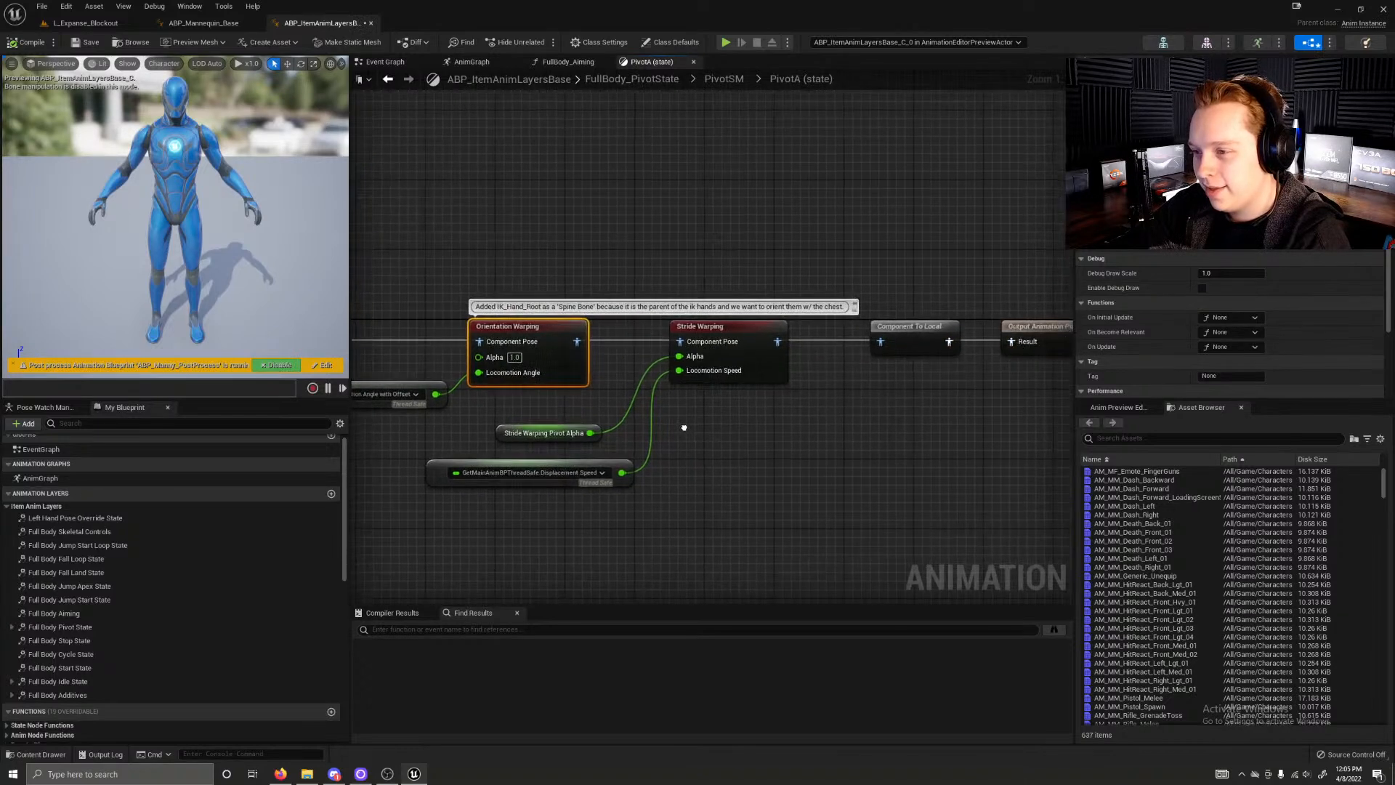
click(727, 333)
right_drag(989, 312, 600, 342)
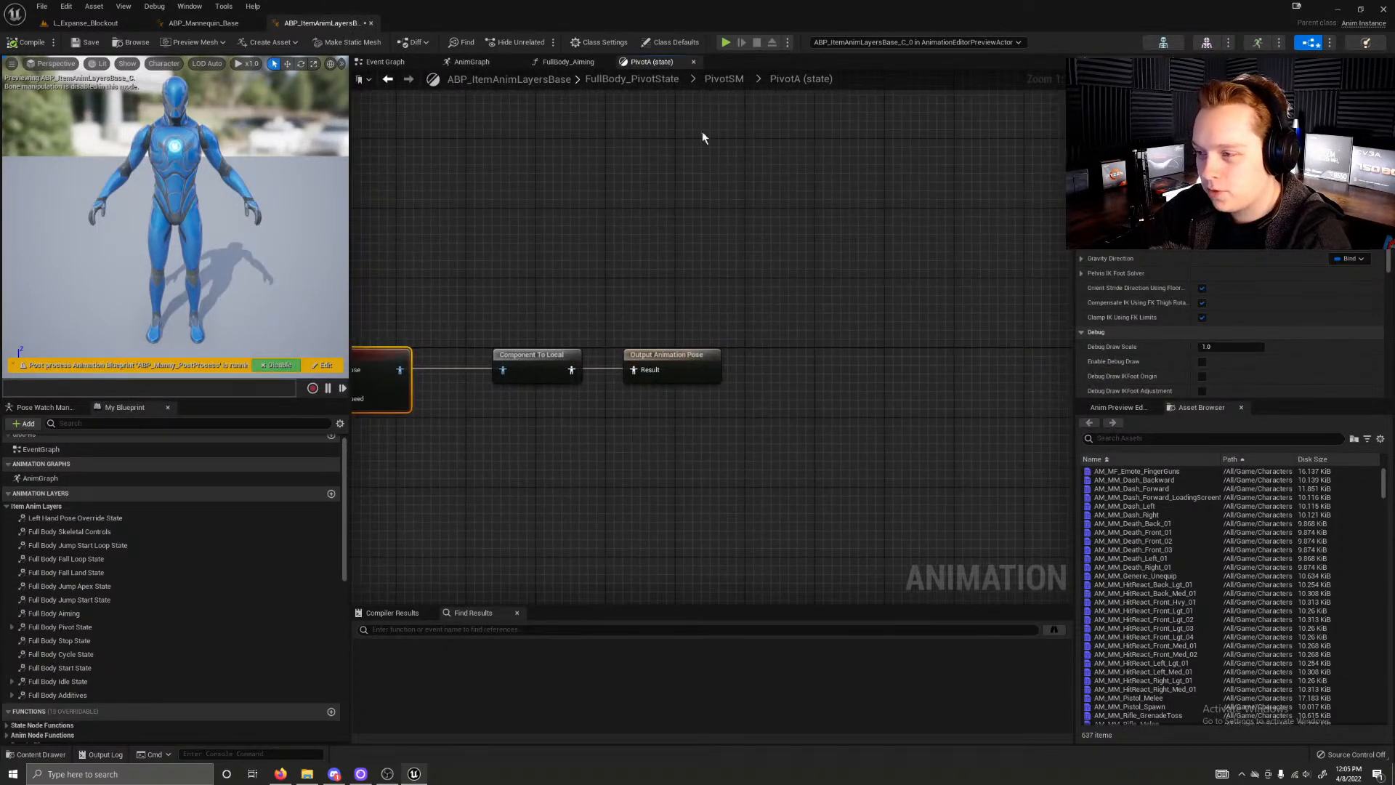
scroll(633, 412, down, 1)
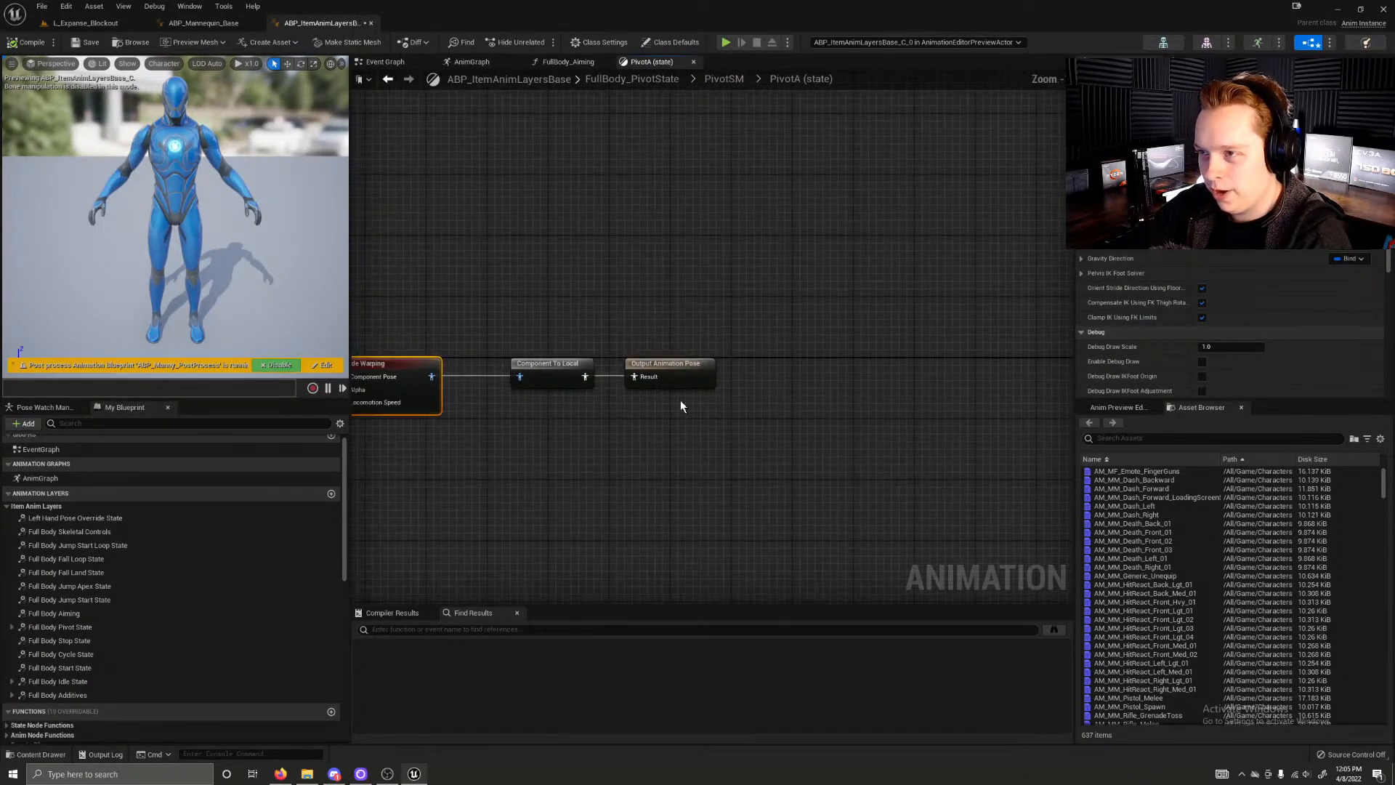
drag(617, 329, 804, 387)
click(613, 329)
right_drag(613, 330, 950, 253)
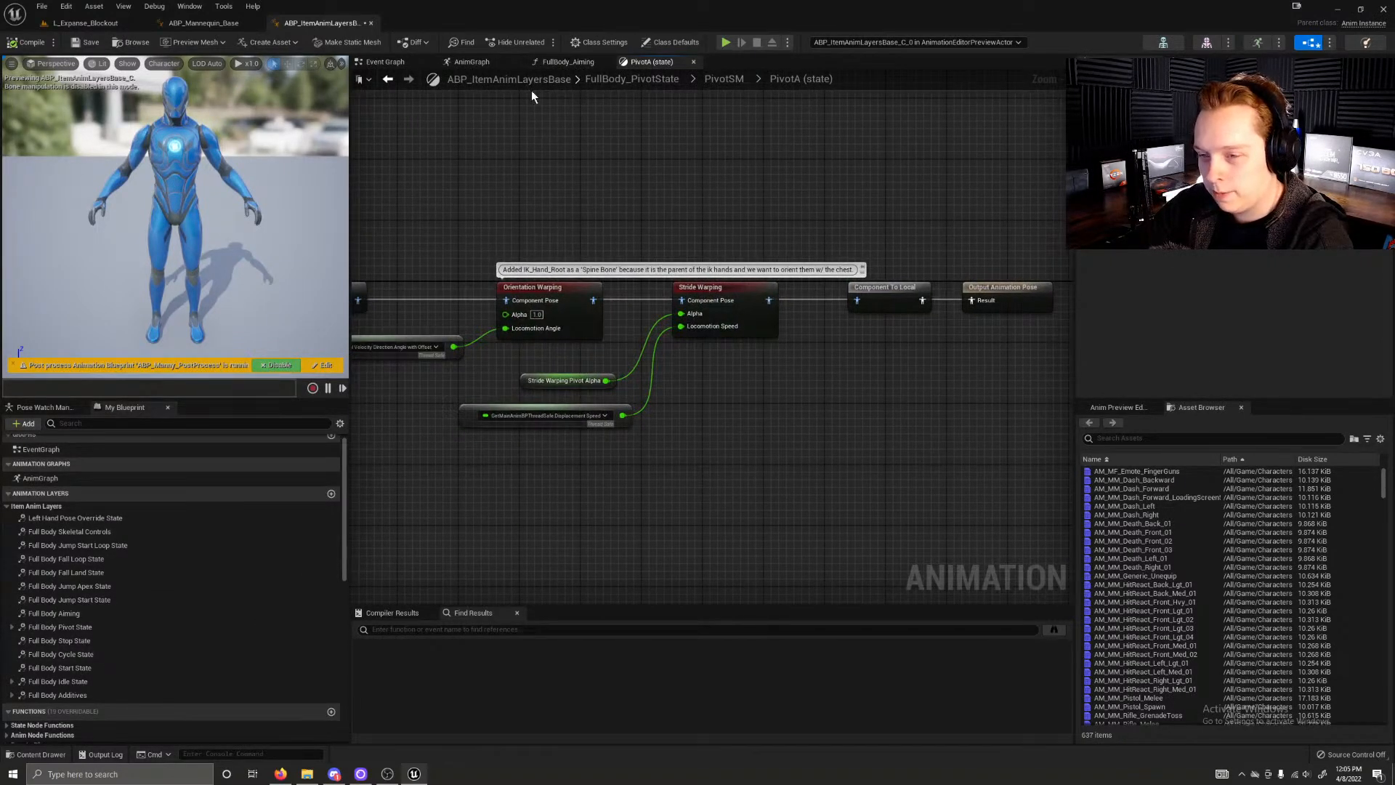
Step: Open the FullBody_CycleState linked layer from ABP_Mannequin_Base's Cycle state, and return to ABP_ItemAnimLayersBase
click(187, 23)
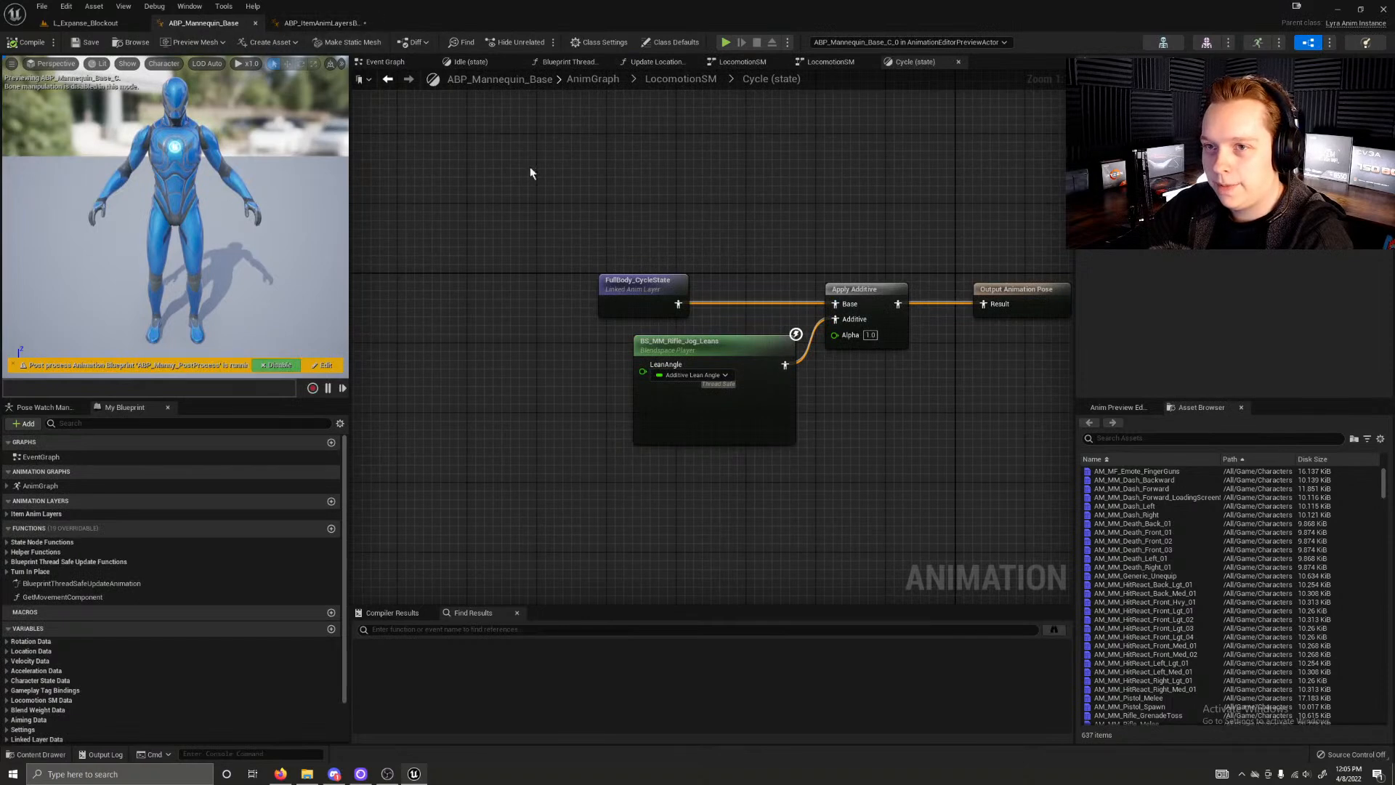
double_click(629, 304)
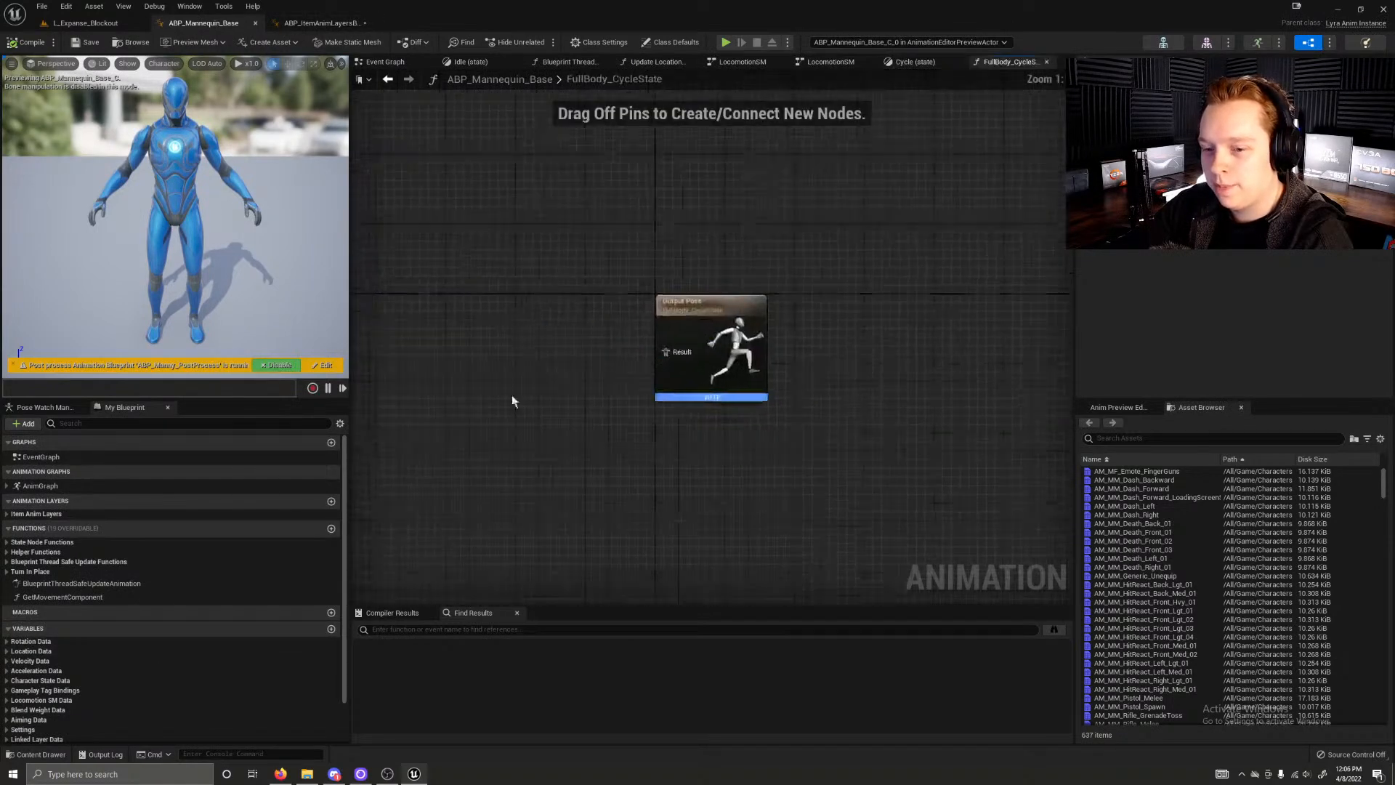
click(320, 23)
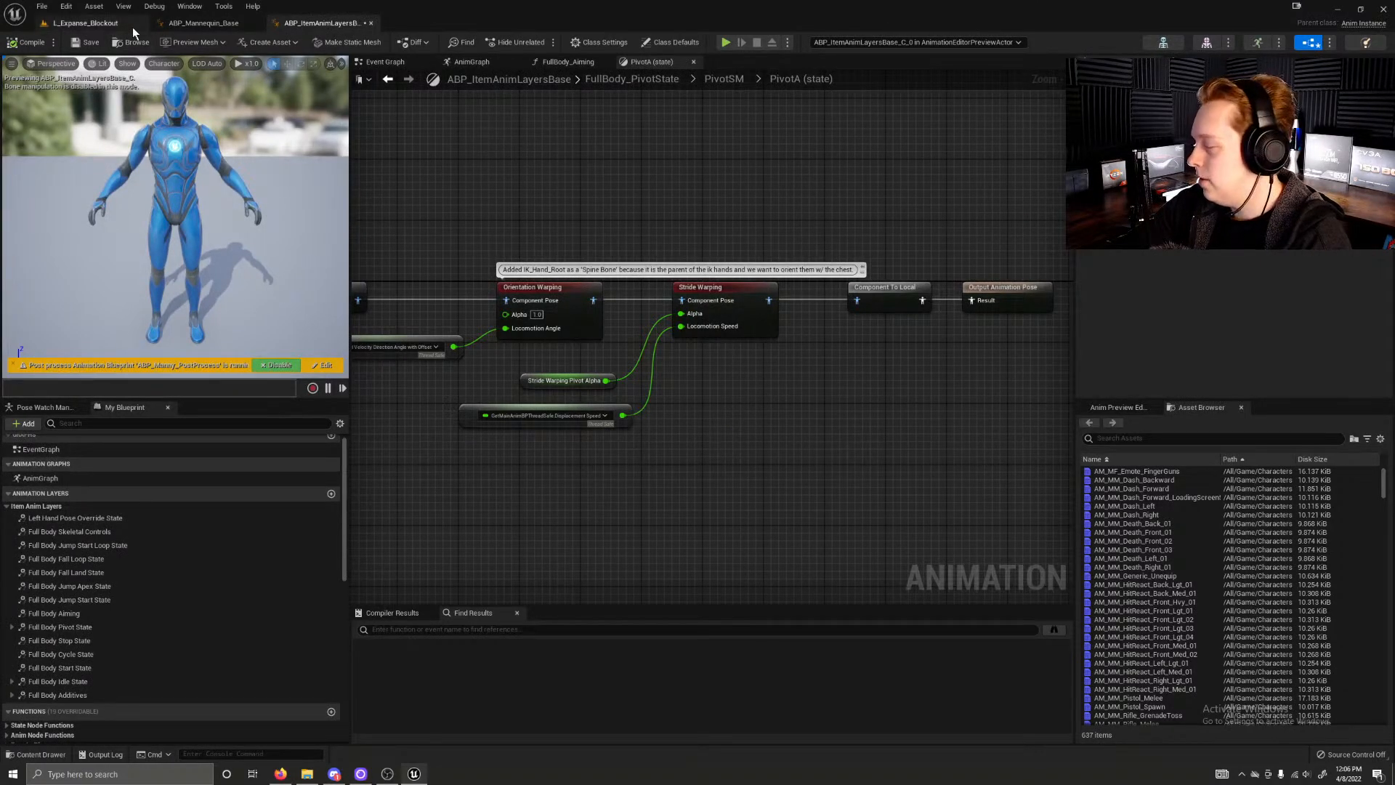
Step: Open the Pivot state of LocomotionSM in ABP_Mannequin_Base and select its FullBody_PivotState linked layer node
click(192, 23)
click(916, 63)
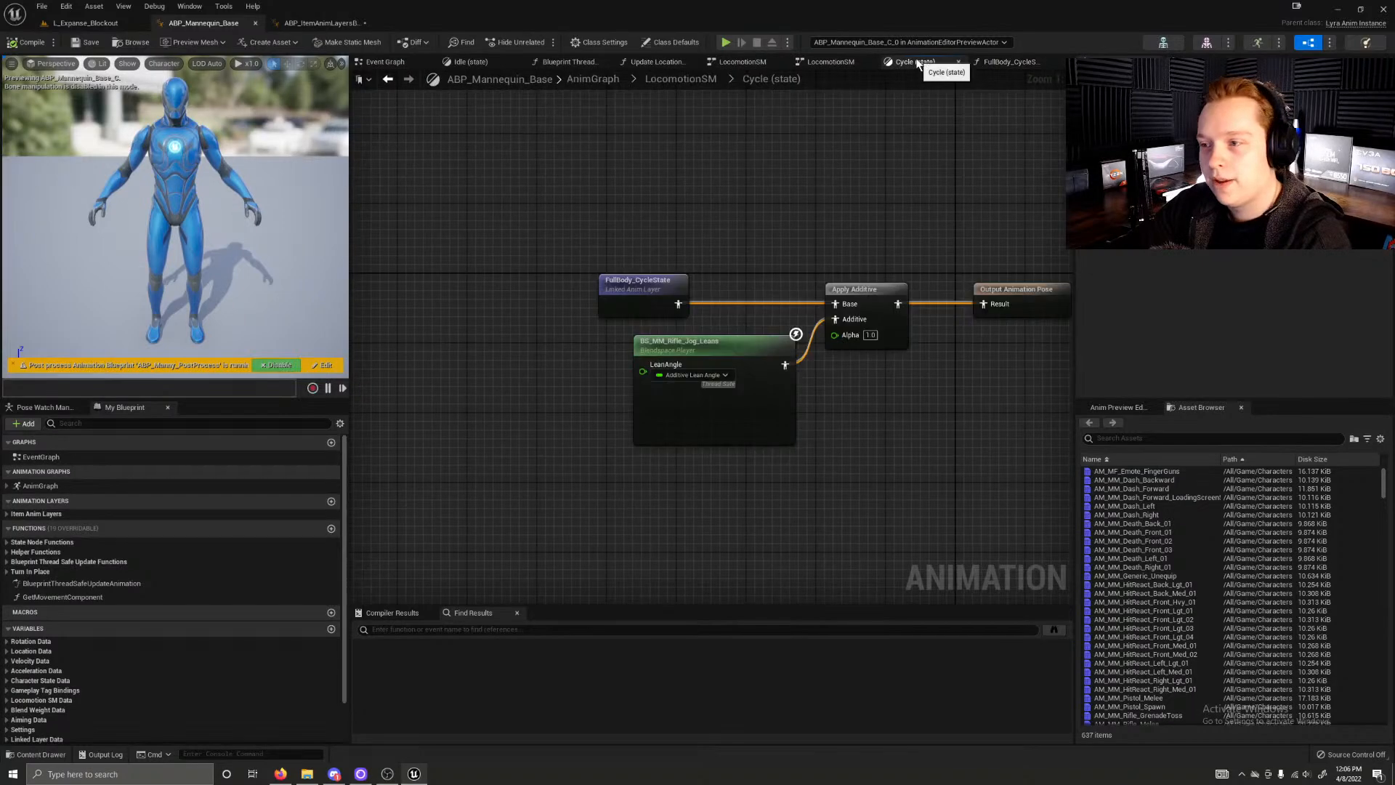
click(681, 79)
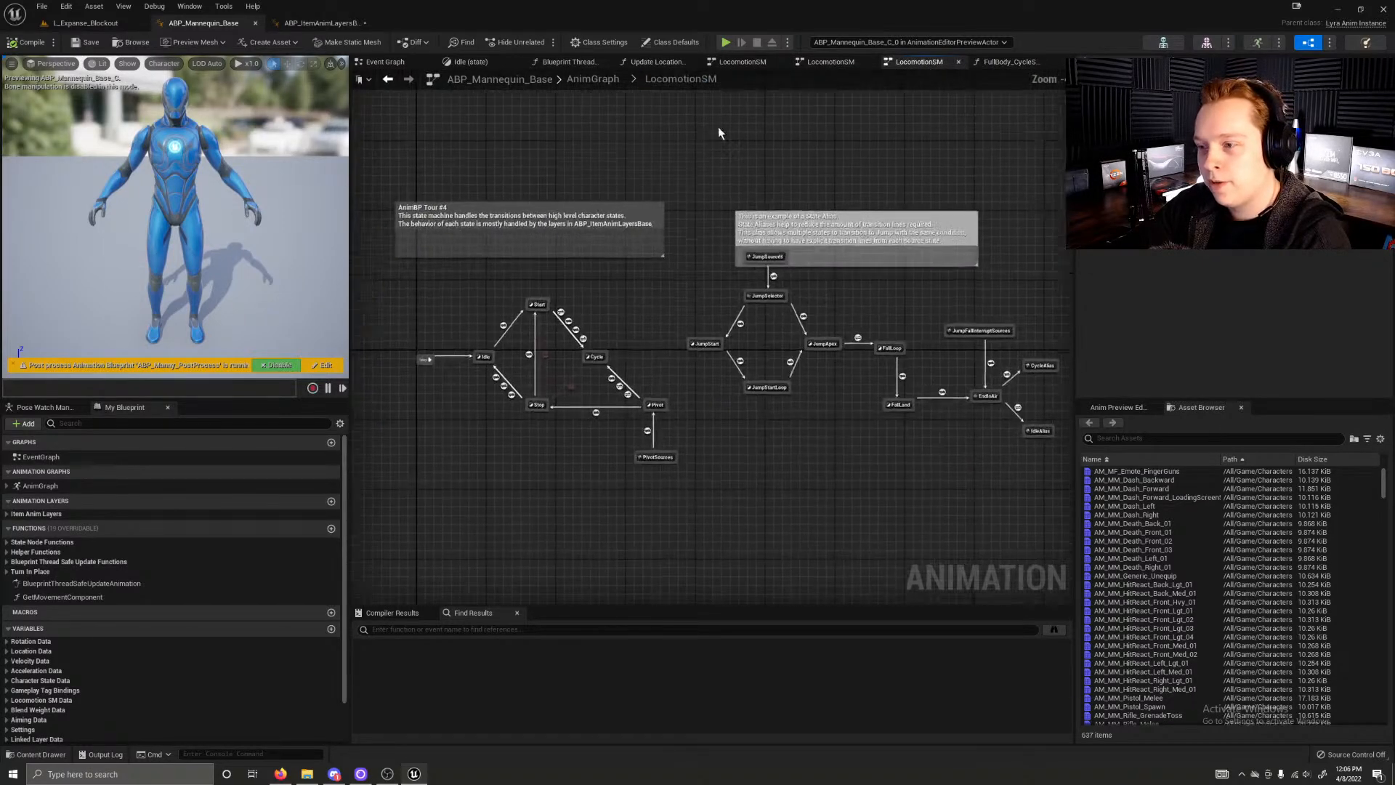
double_click(660, 417)
click(589, 309)
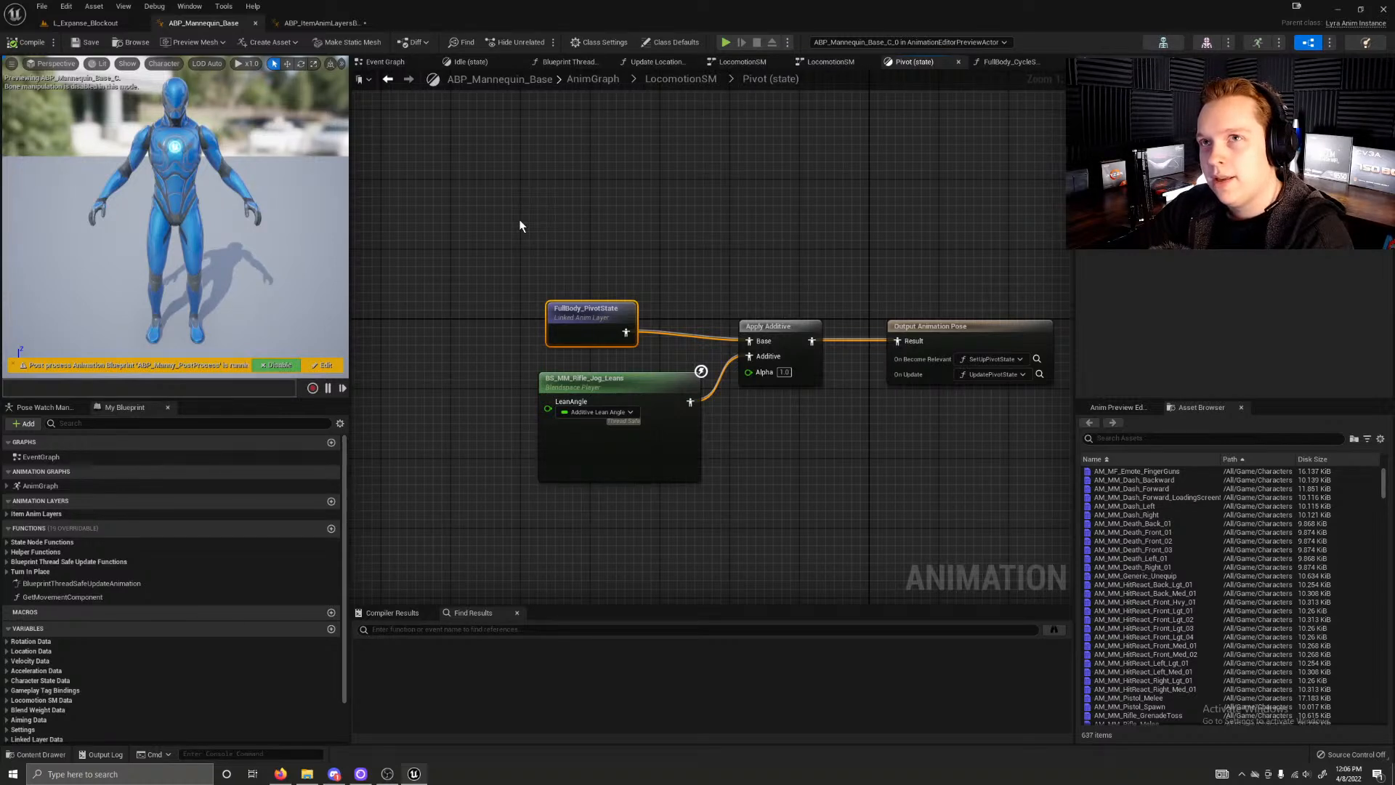
Step: Compare the Pivot state in ABP_Mannequin_Base with the PivotA state in ABP_ItemAnimLayersBase
click(295, 22)
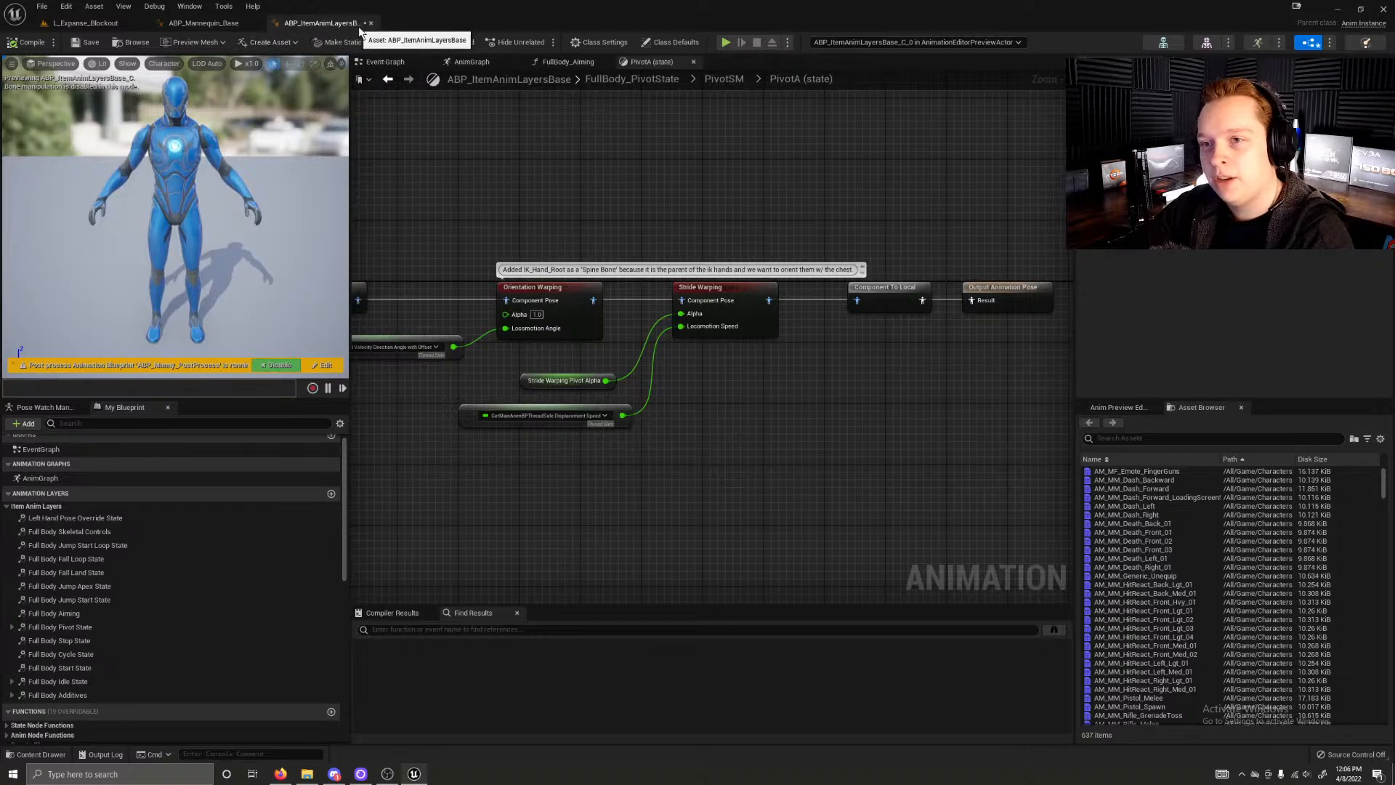
click(218, 23)
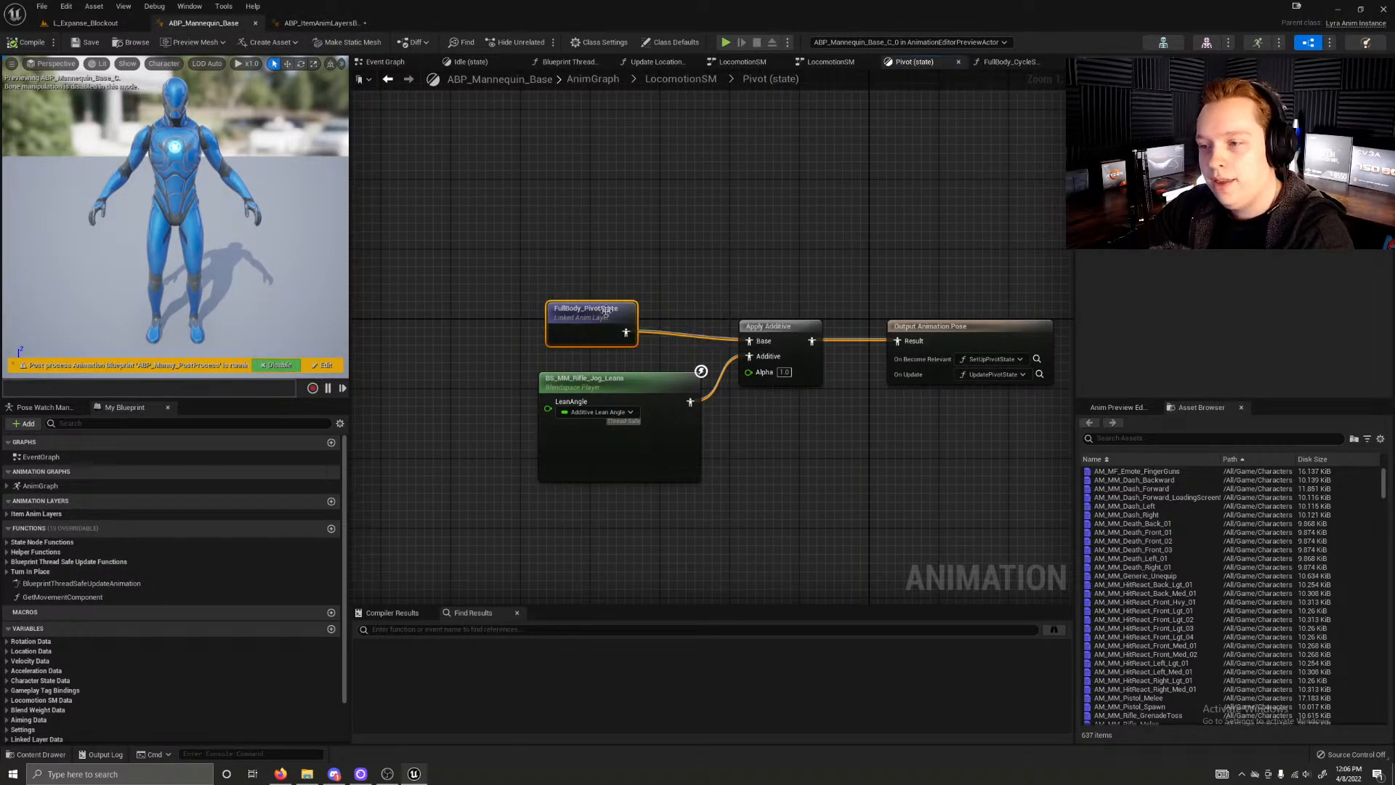
click(596, 269)
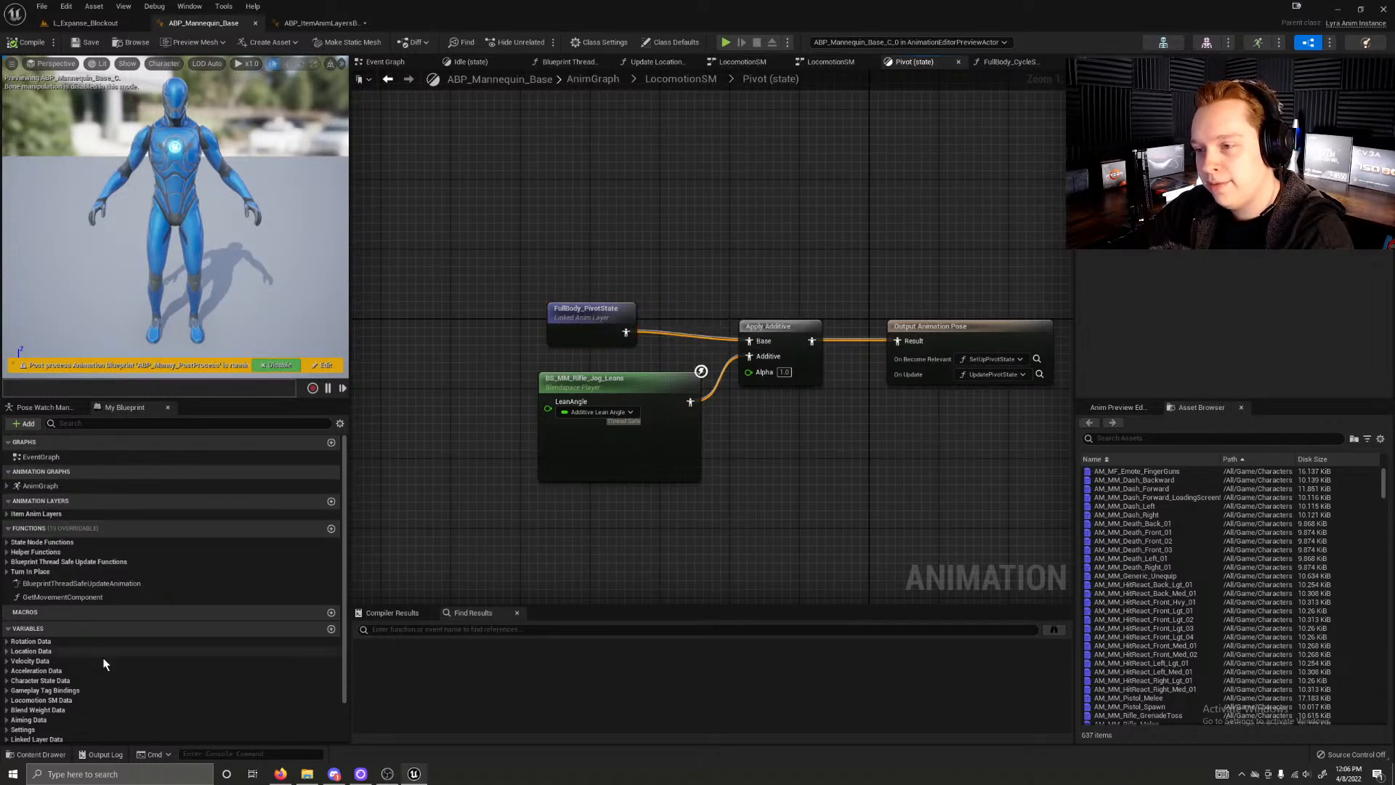
right_drag(556, 239, 539, 277)
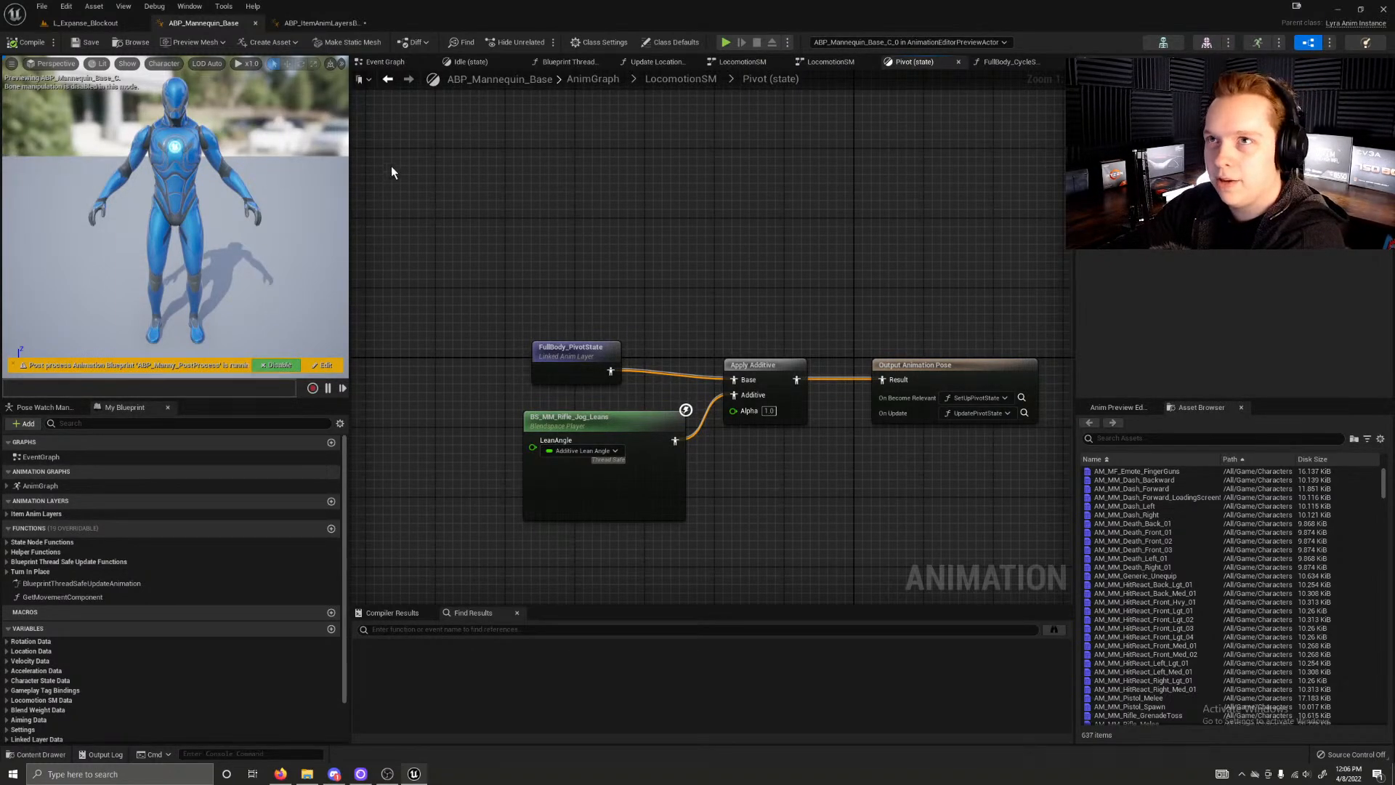
click(301, 23)
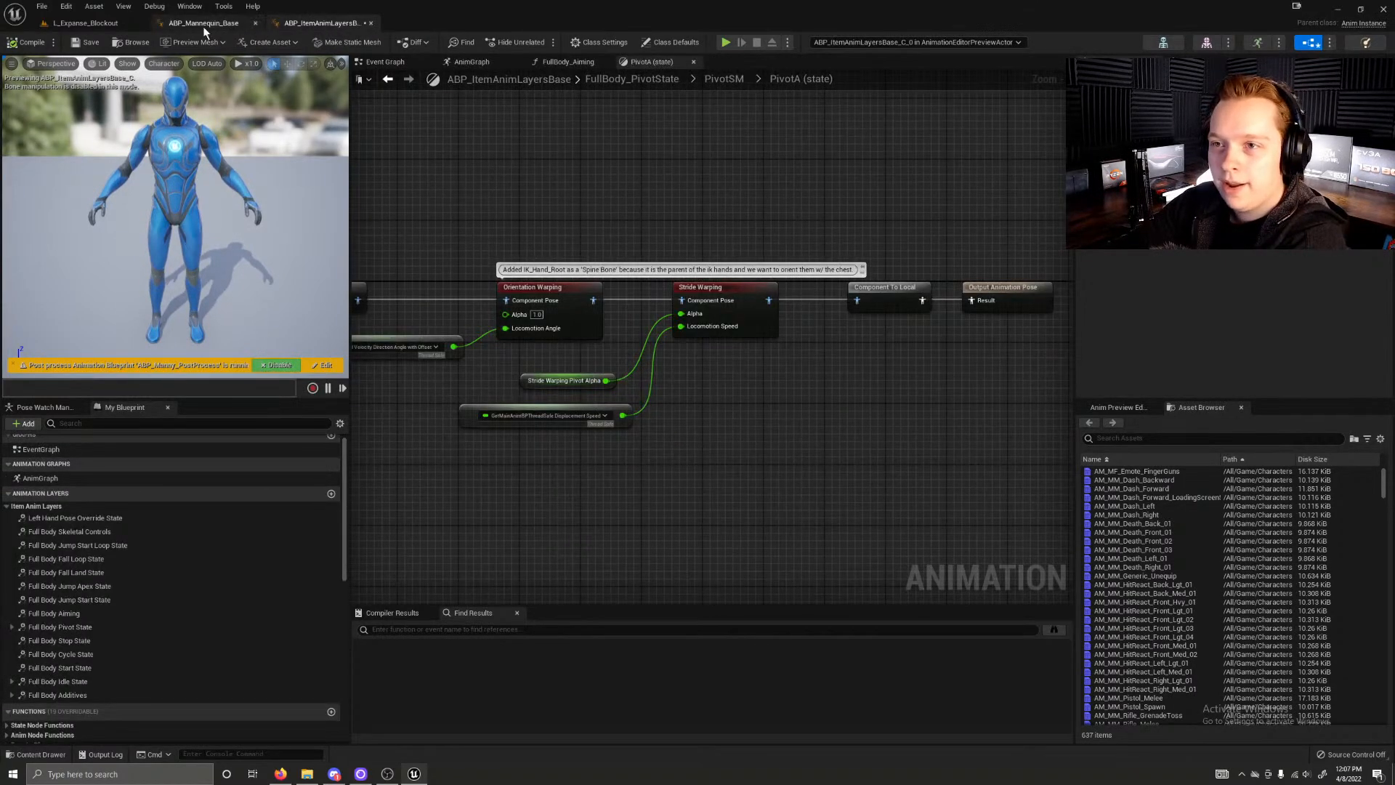
Step: Leave the animation blueprints, switch to the LyraStarterGame solution in Visual Studio, and browse the LyraGame source down to its AbilitySystem folder
click(103, 23)
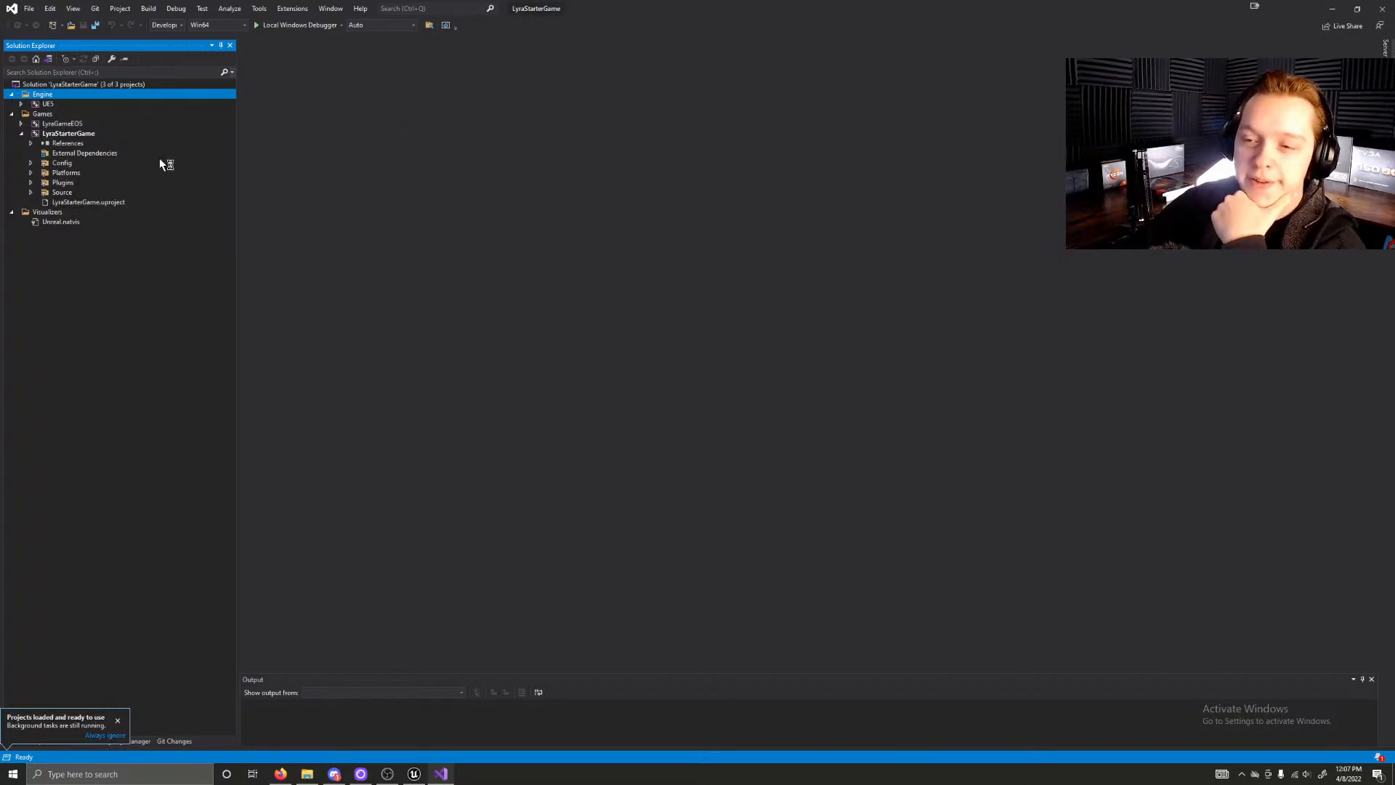
click(31, 193)
click(30, 182)
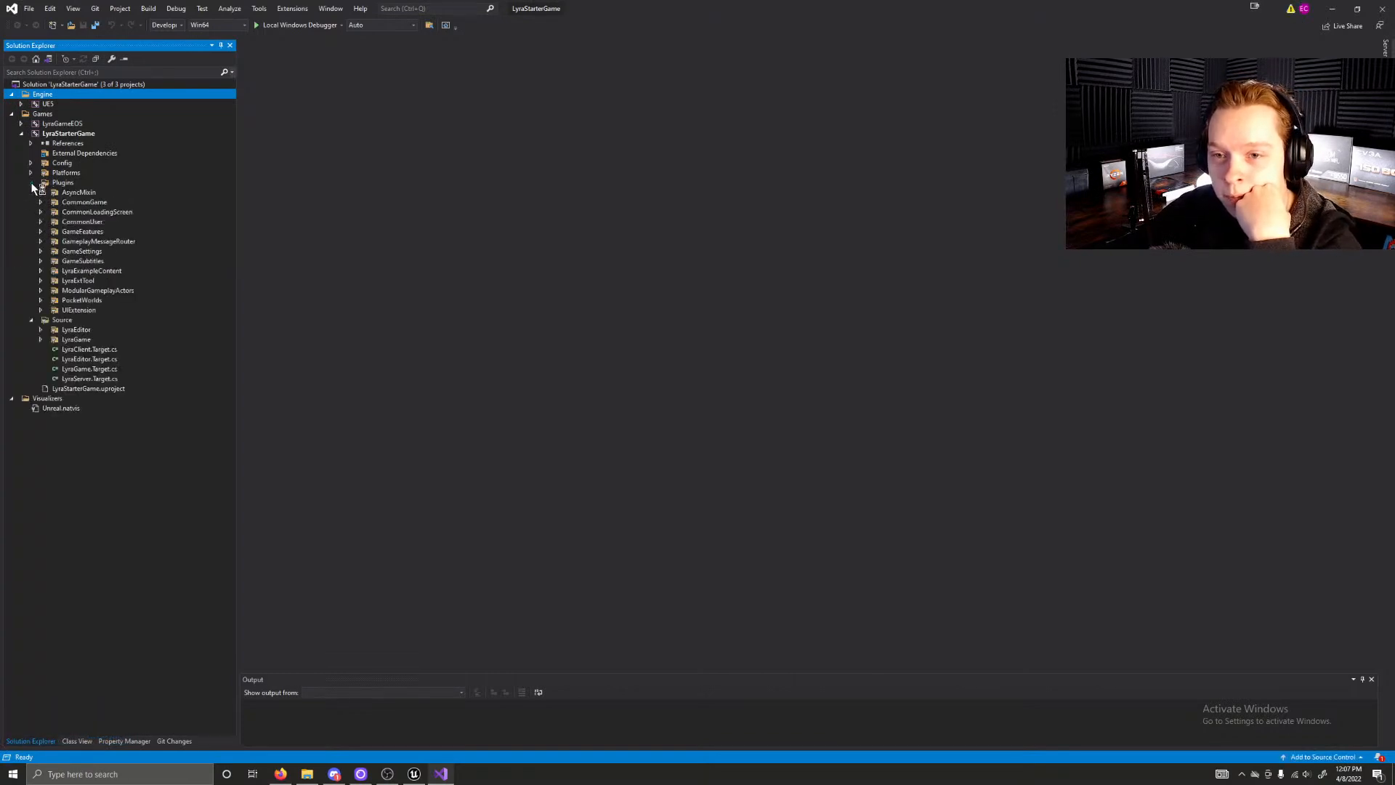
click(30, 182)
click(41, 211)
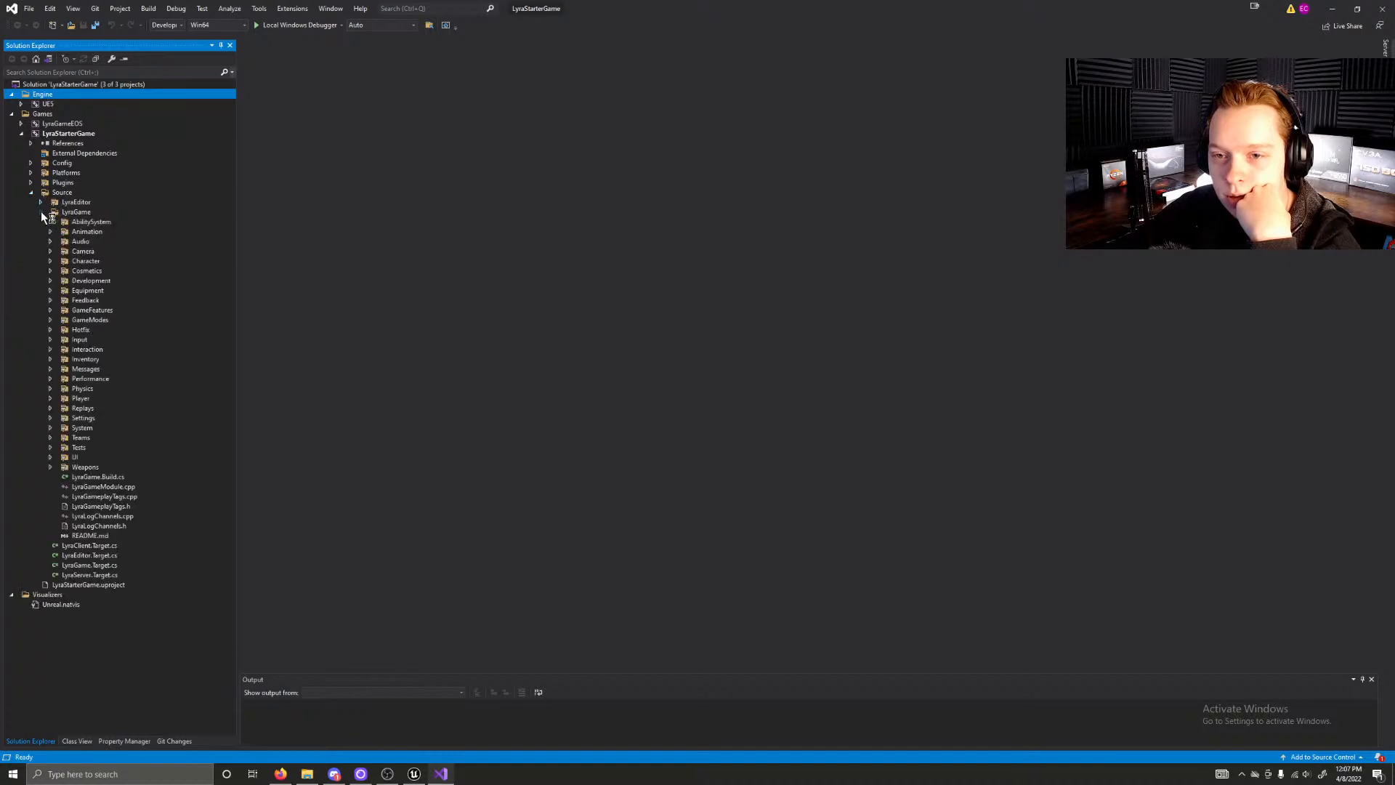
click(49, 223)
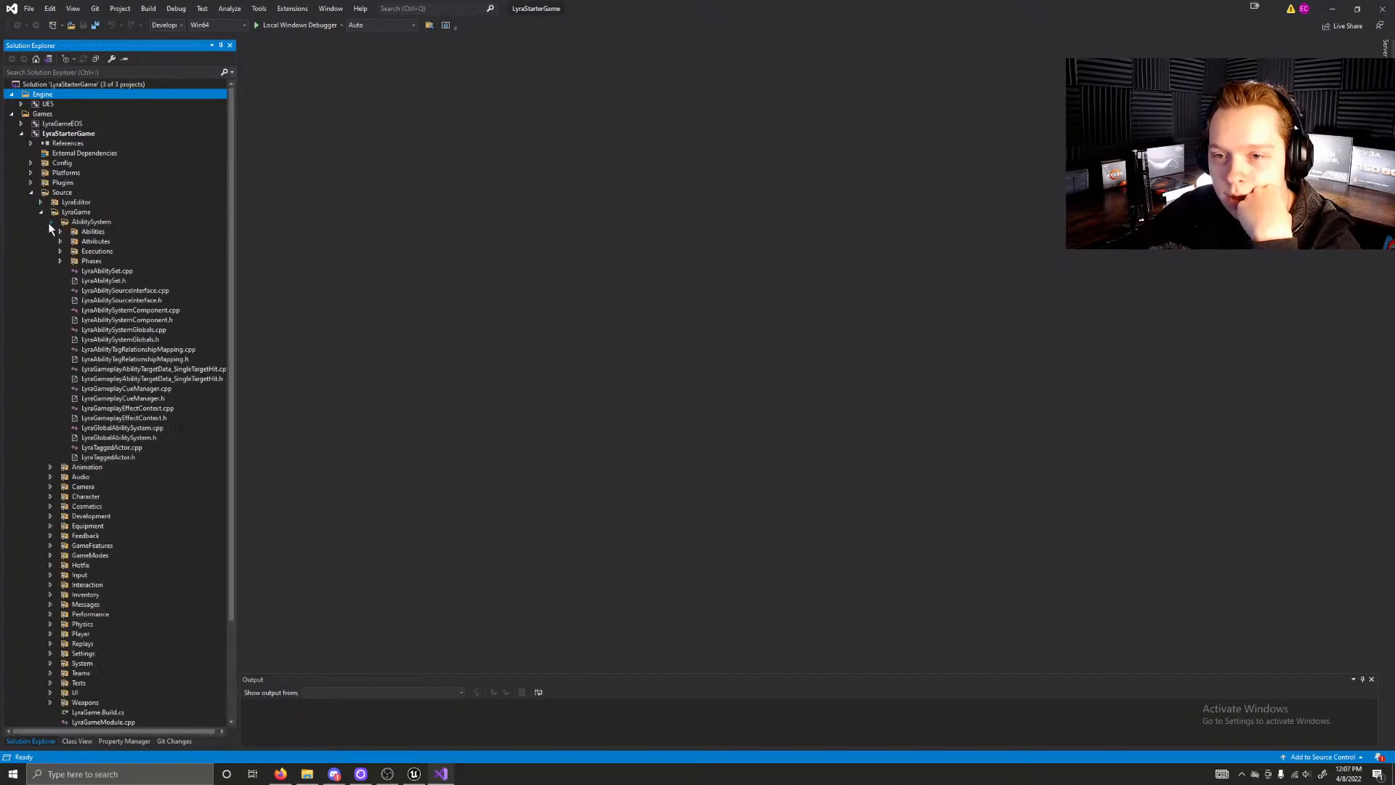
click(50, 223)
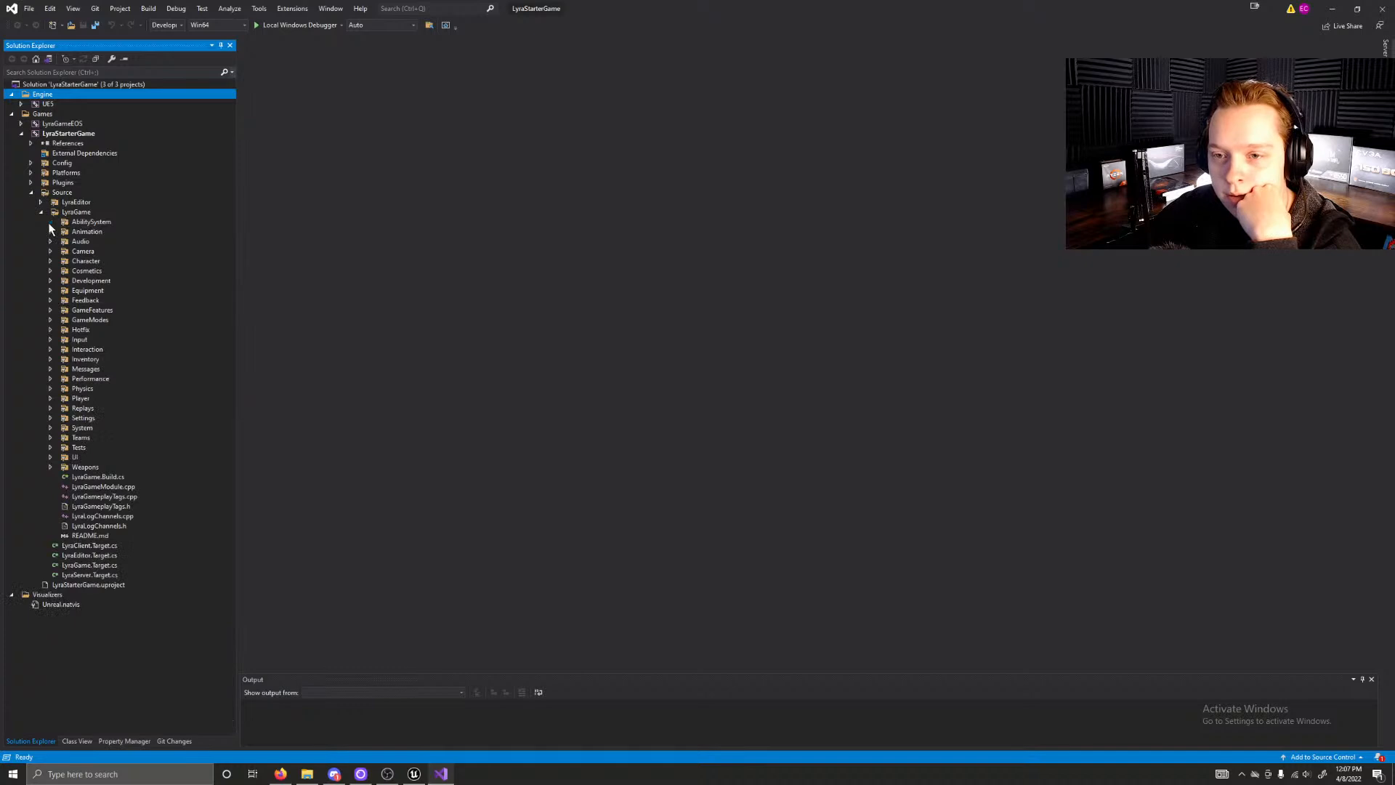
Step: Expand the Character source folder, open LyraCharacter.cpp and LyraCharacter.h, and view the header file
click(46, 262)
click(49, 262)
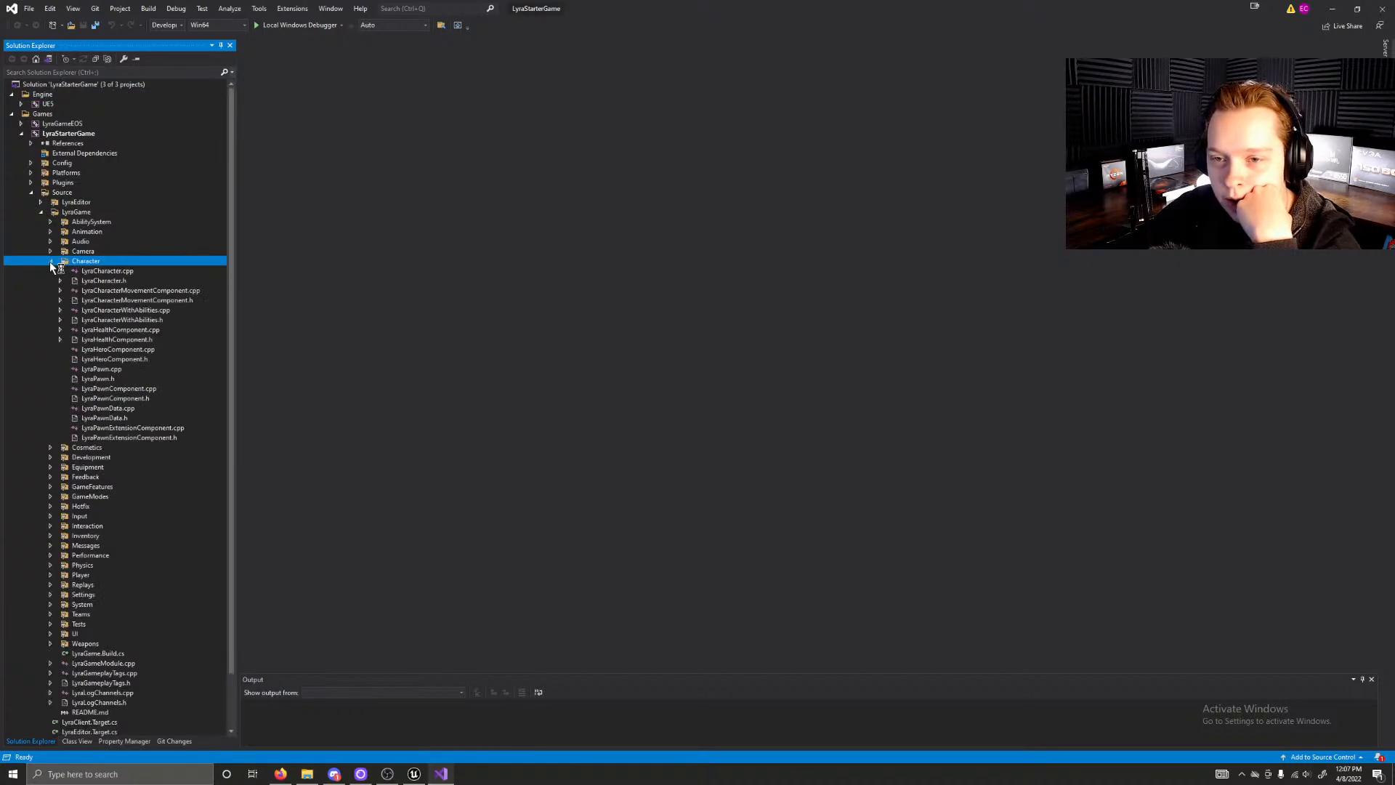
click(138, 273)
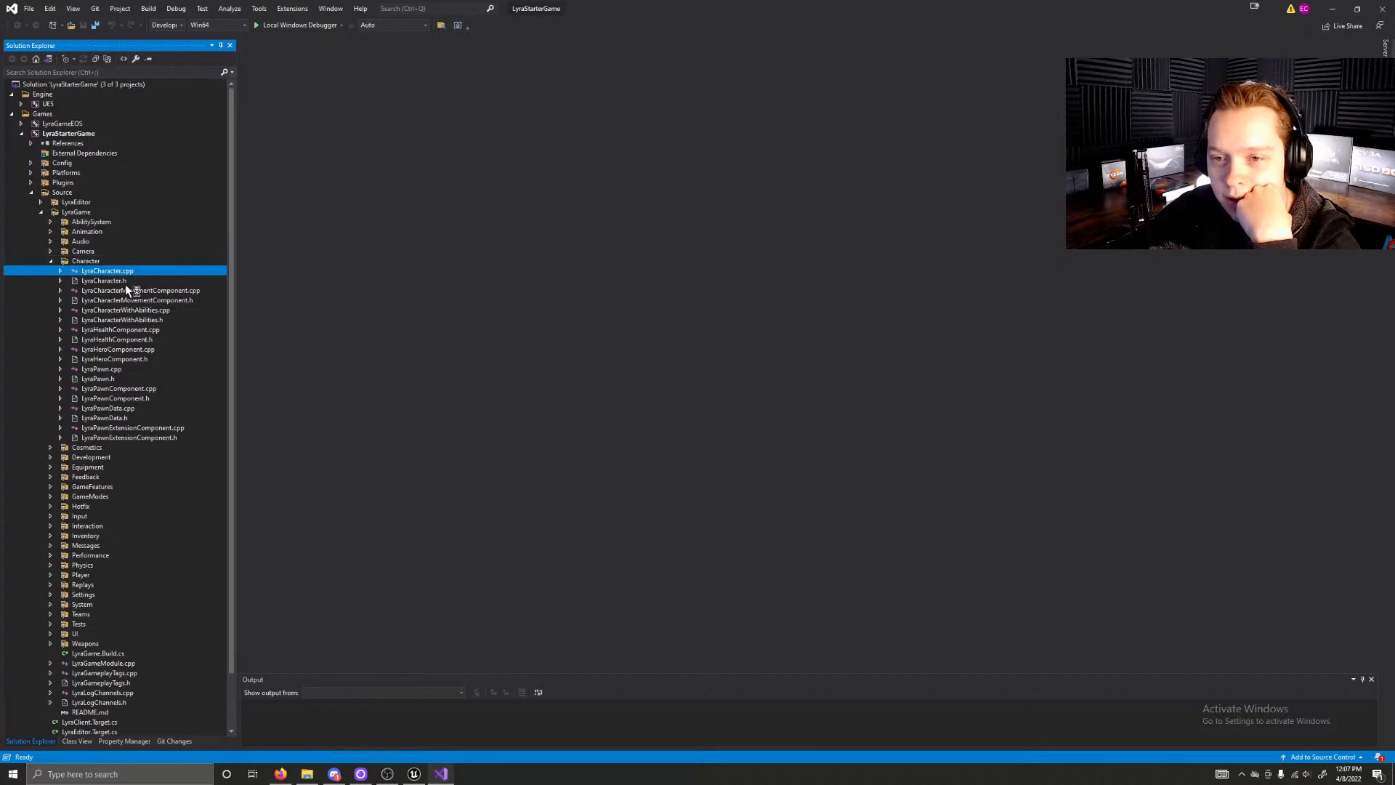
double_click(125, 282)
click(130, 271)
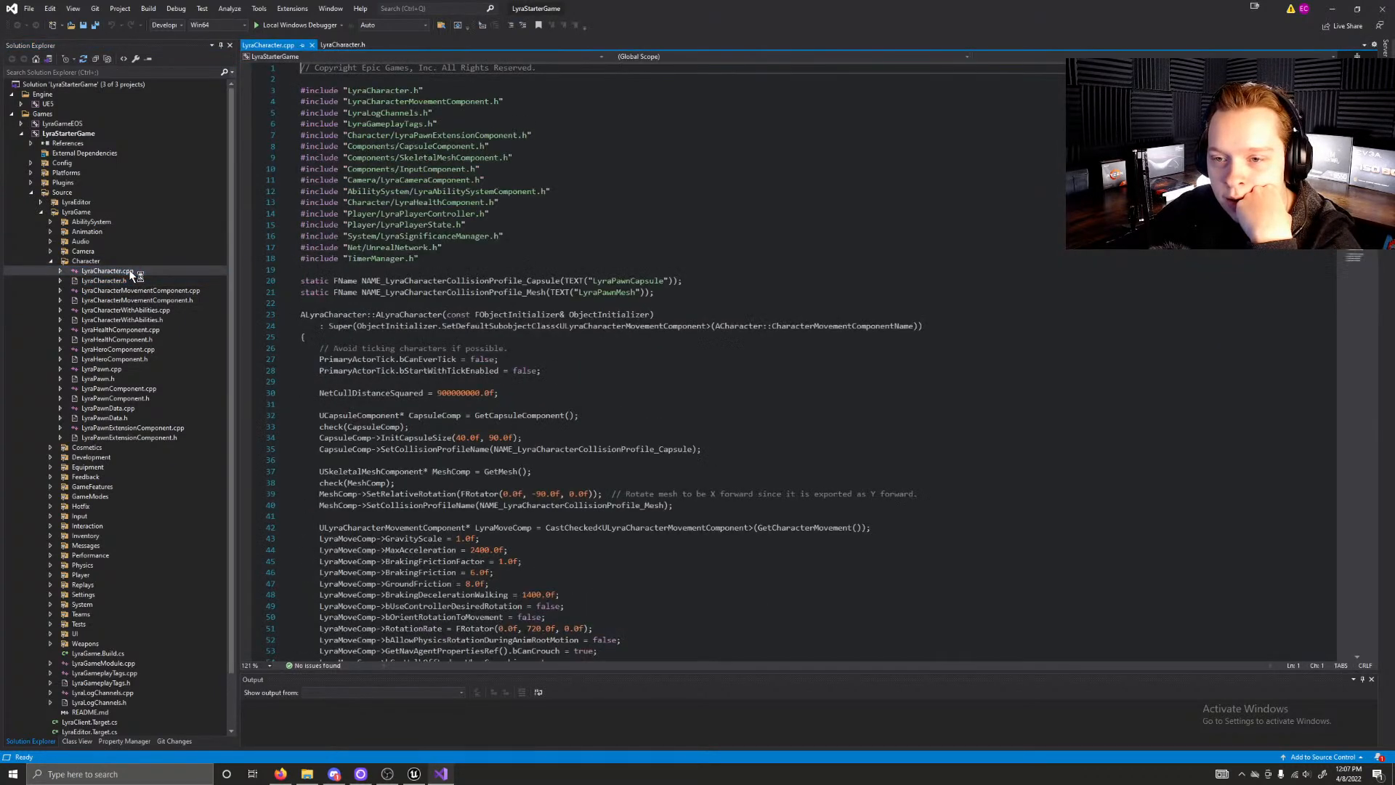
click(150, 292)
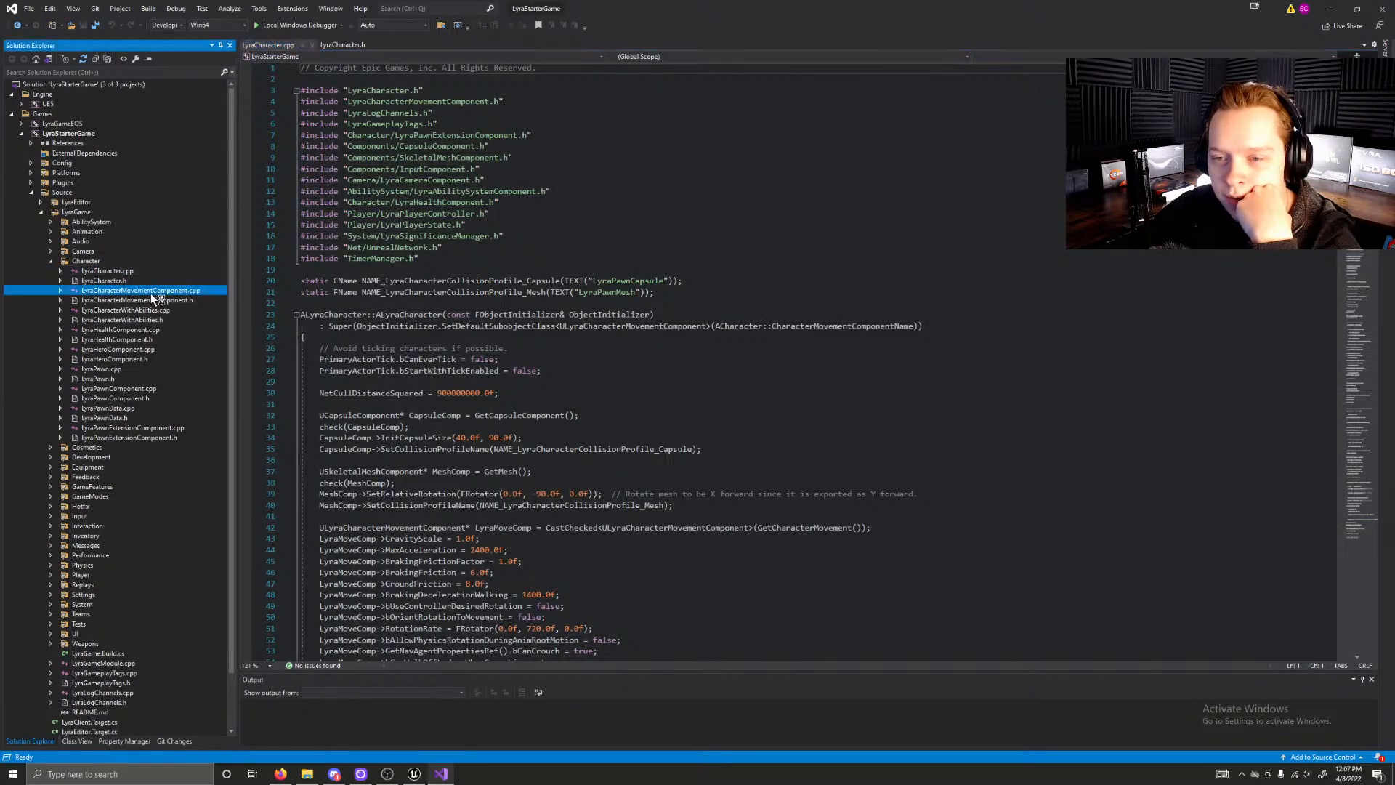
click(343, 46)
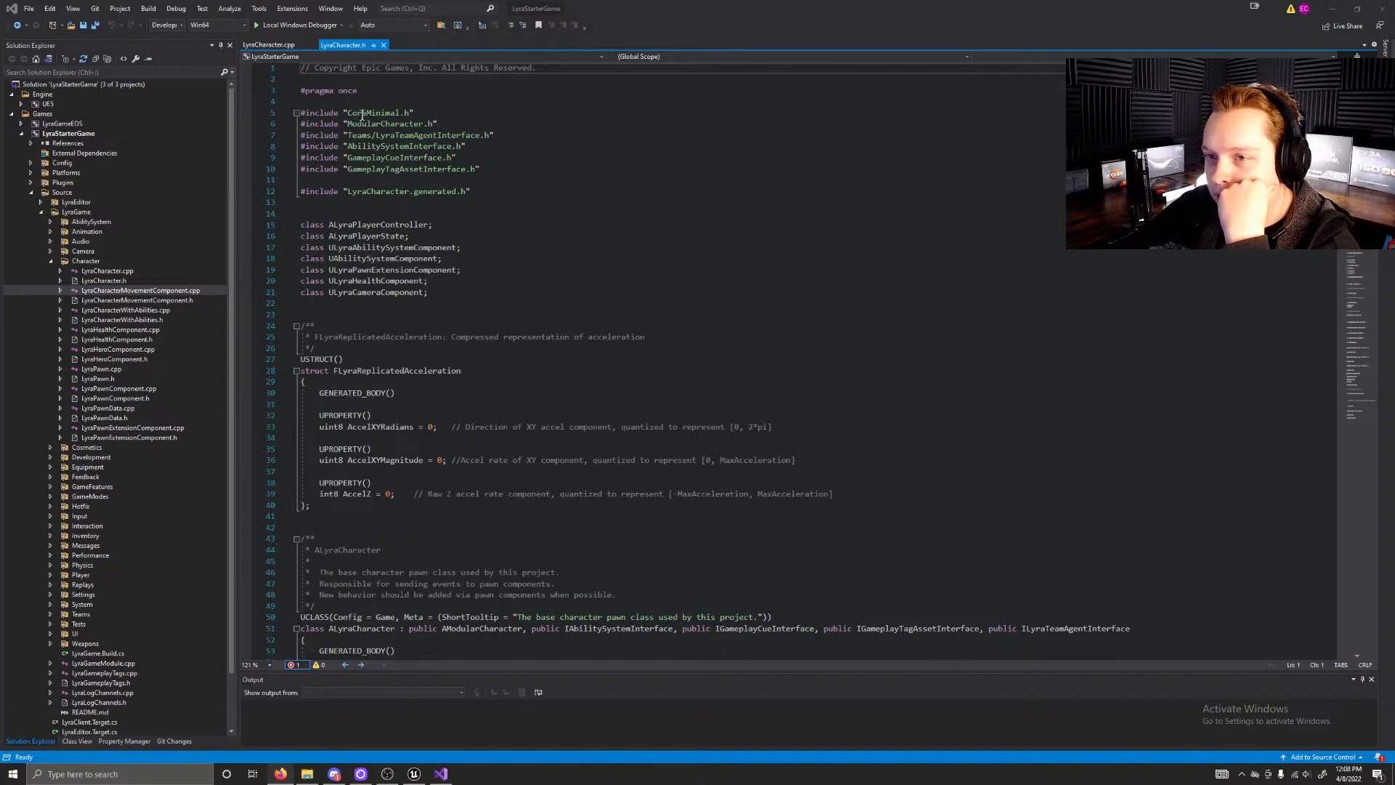
Step: Examine the include list of LyraCharacter.h, from ModularCharacter.h to GameplayTagAssetInterface.h
click(393, 125)
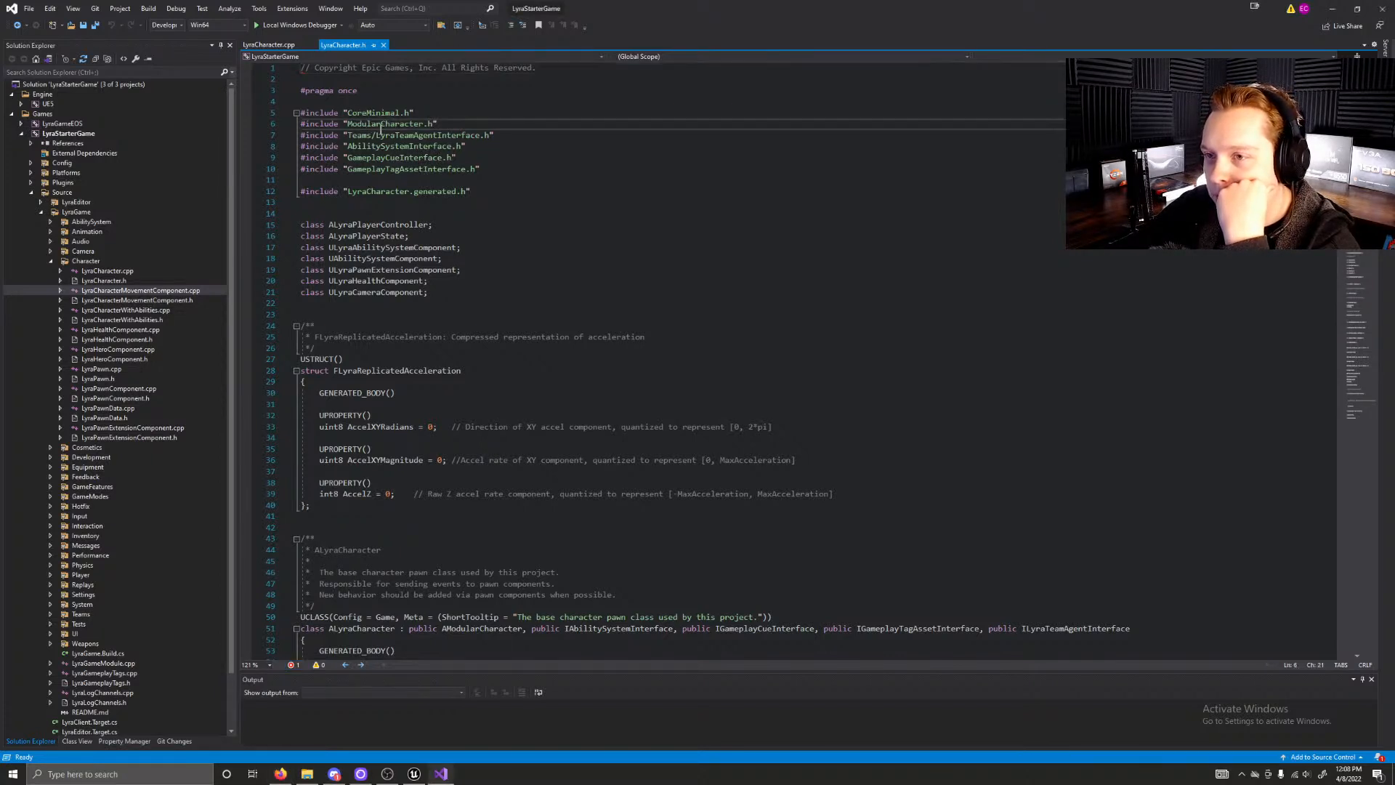
click(376, 135)
click(368, 146)
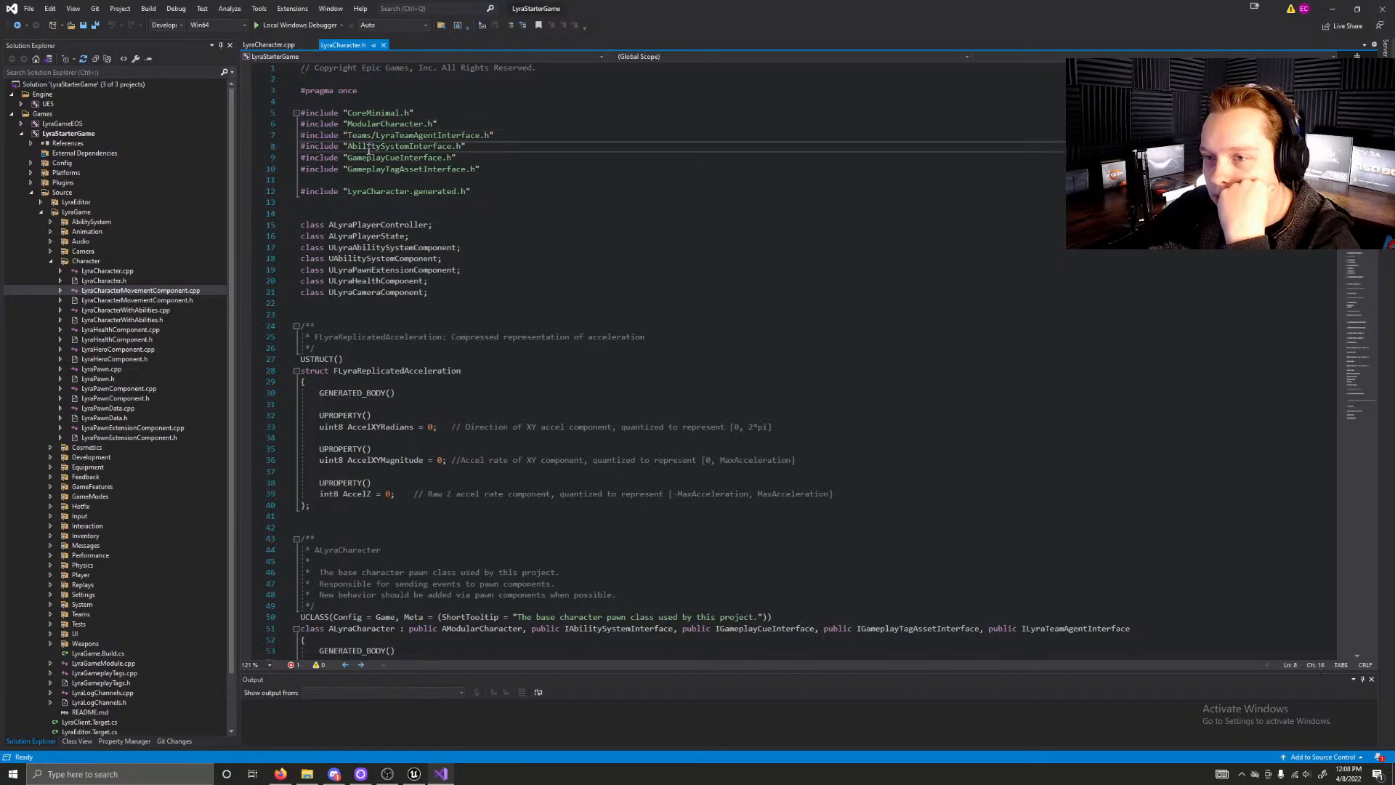
click(367, 158)
click(366, 169)
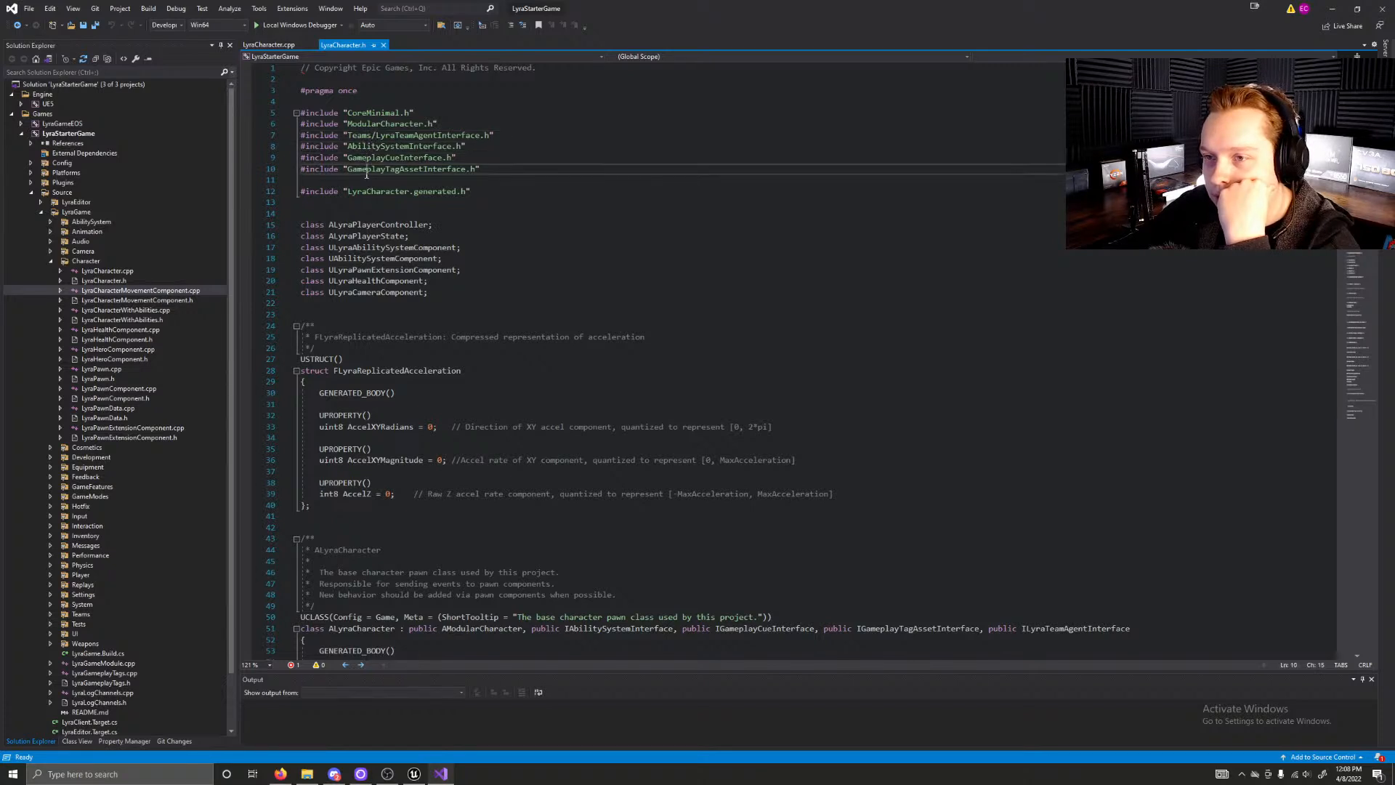
click(413, 158)
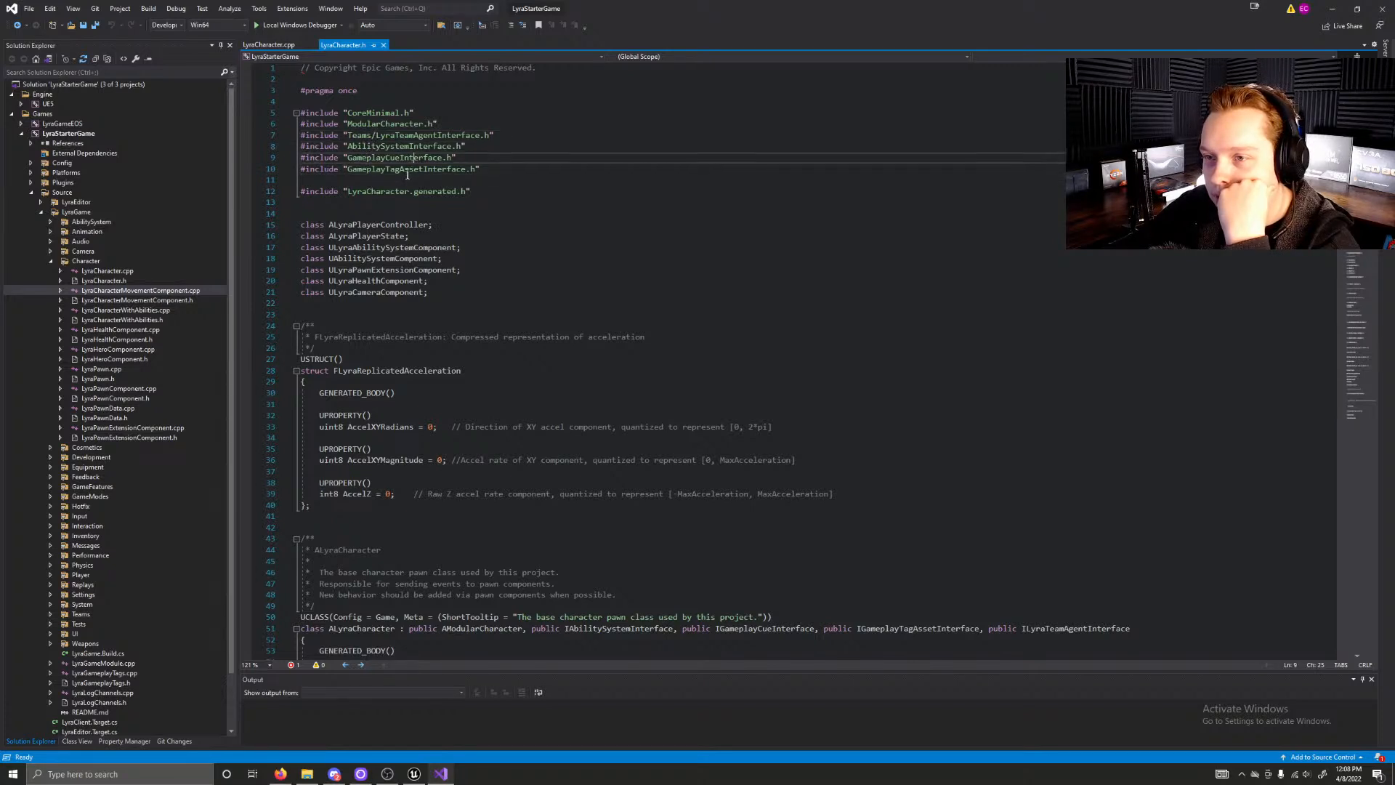
click(388, 170)
click(550, 182)
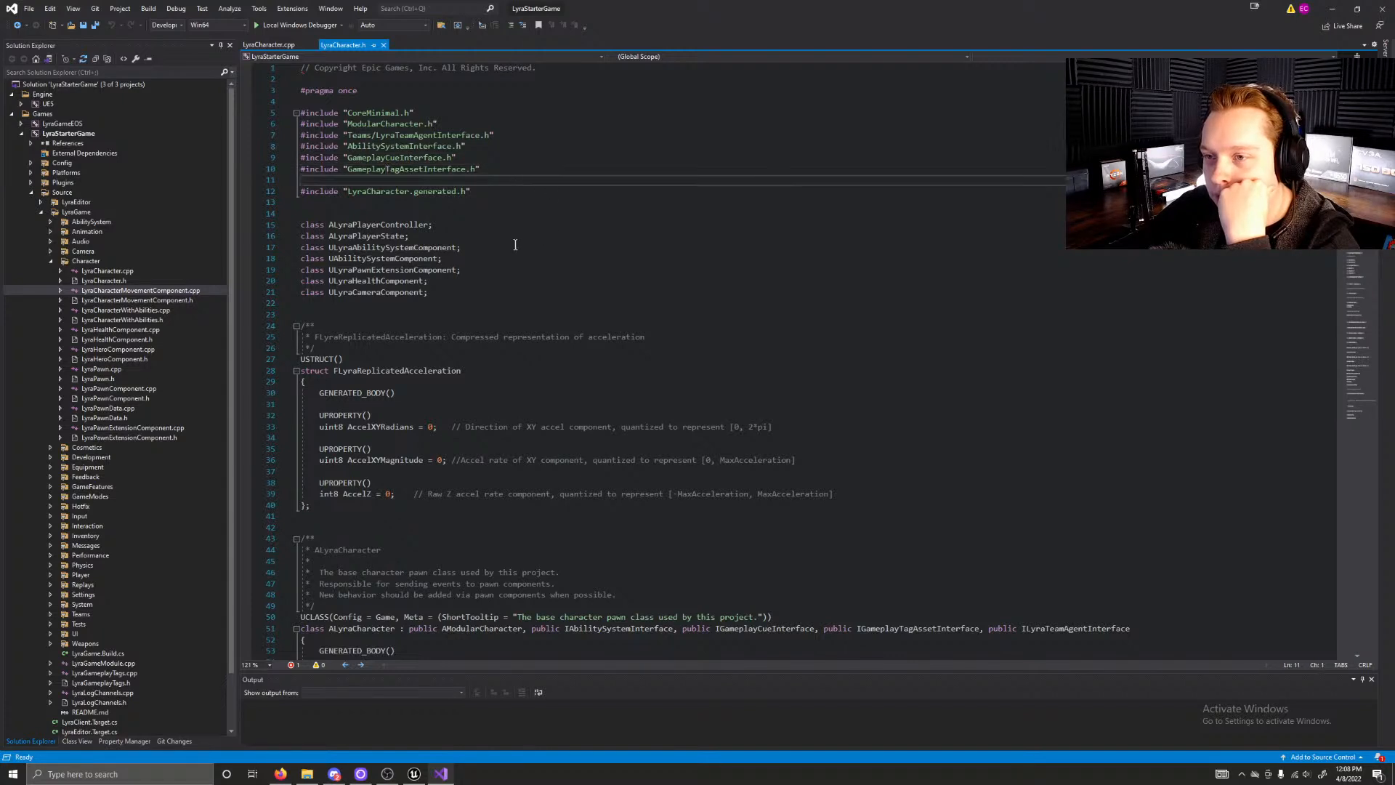
Step: Read the forward class declarations and the FLyraReplicatedAcceleration struct in LyraCharacter.h
scroll(515, 245, down, 1)
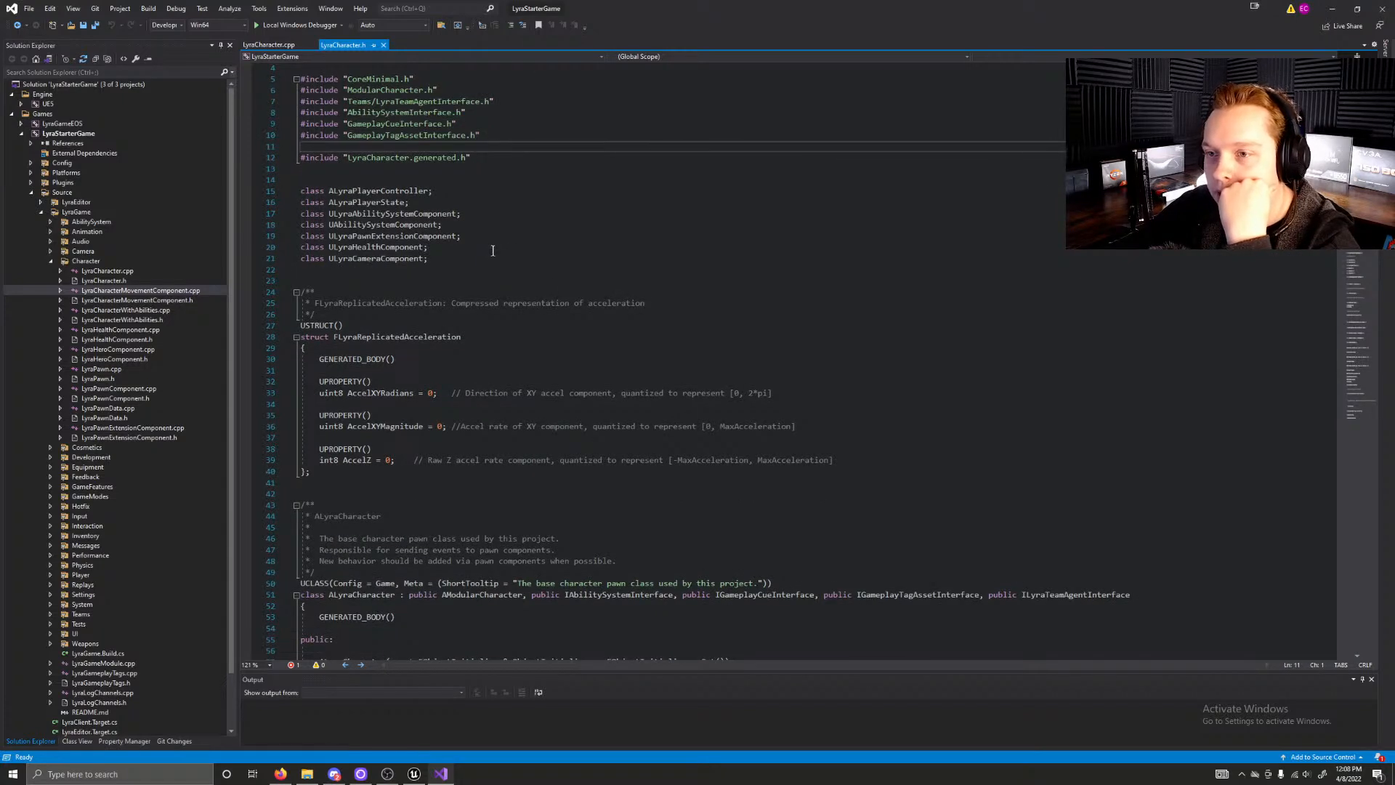
scroll(493, 232, down, 1)
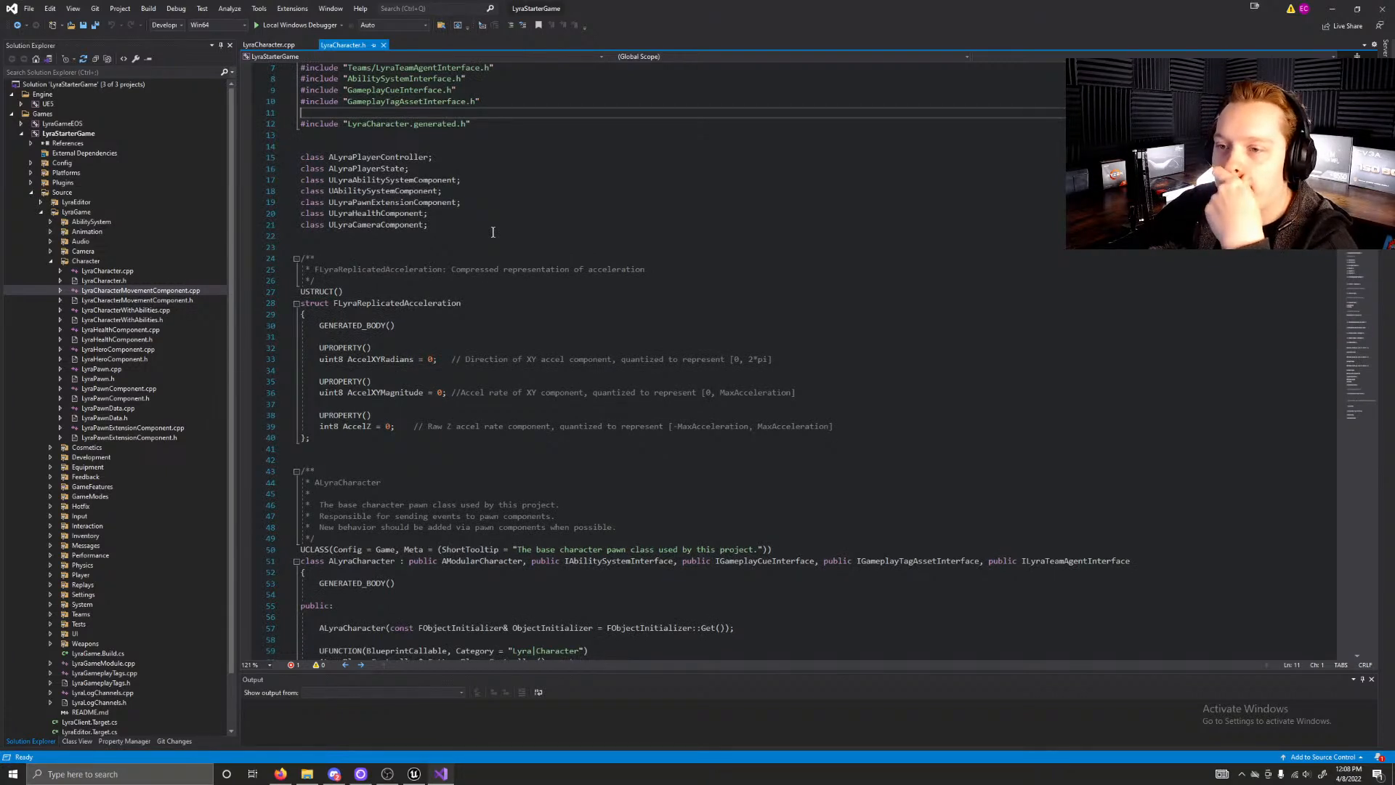
scroll(502, 260, down, 1)
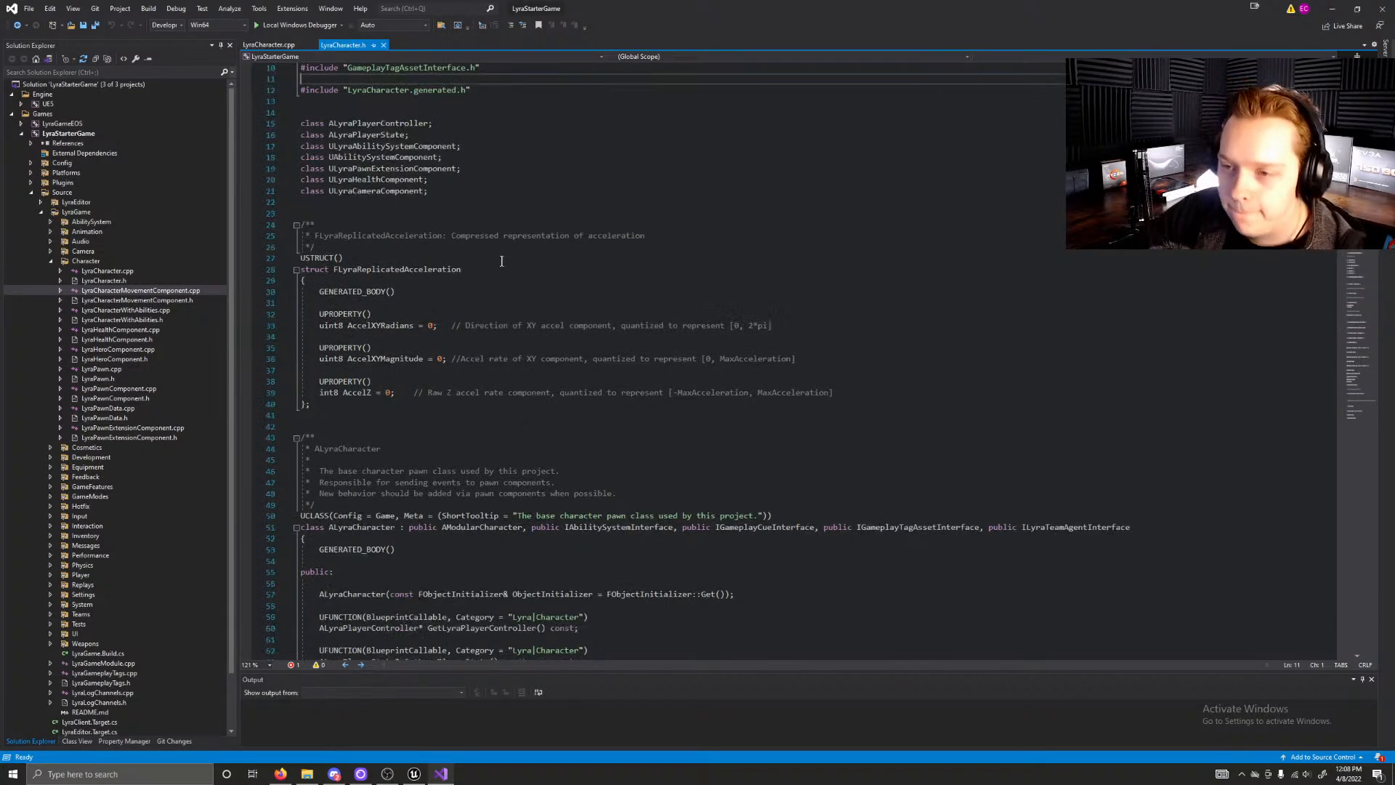
scroll(501, 261, down, 1)
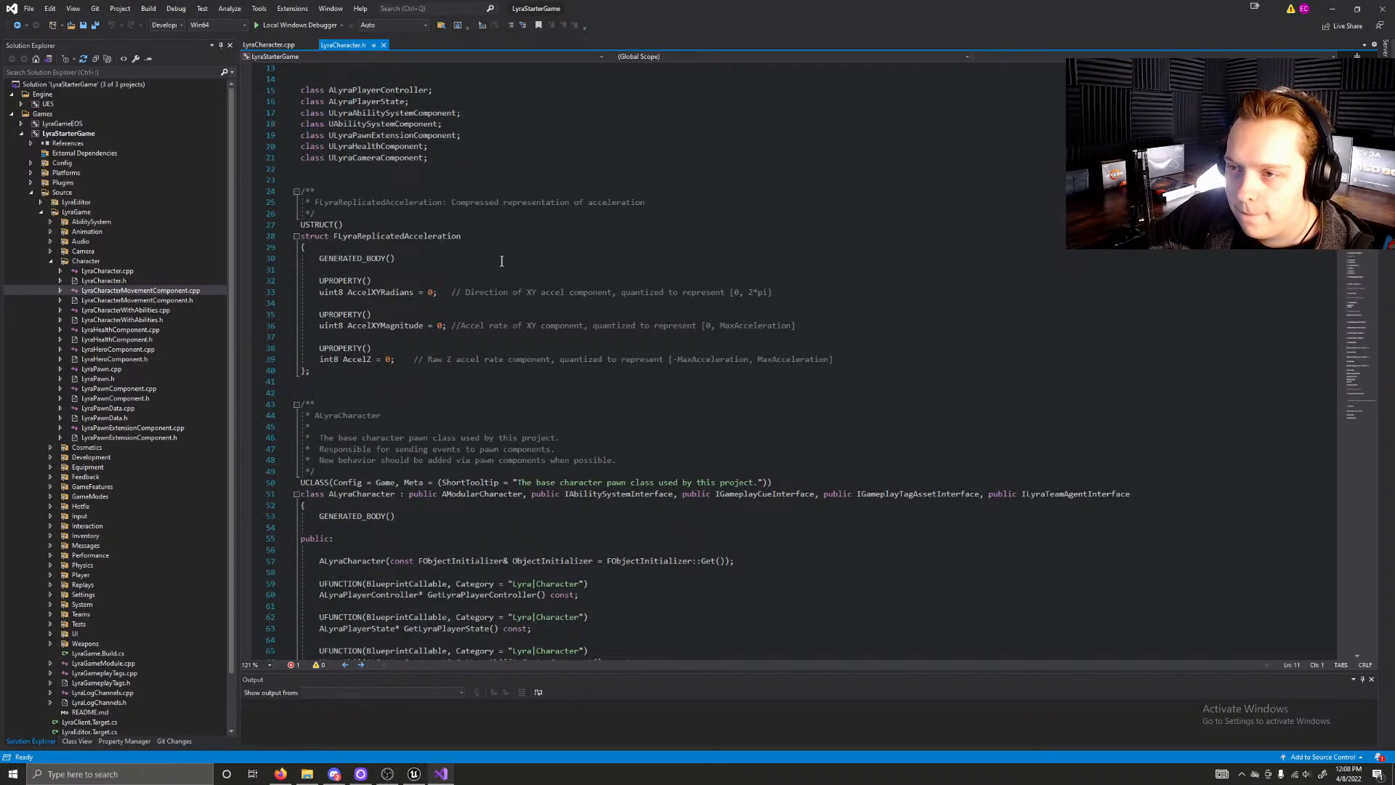
scroll(501, 260, down, 2)
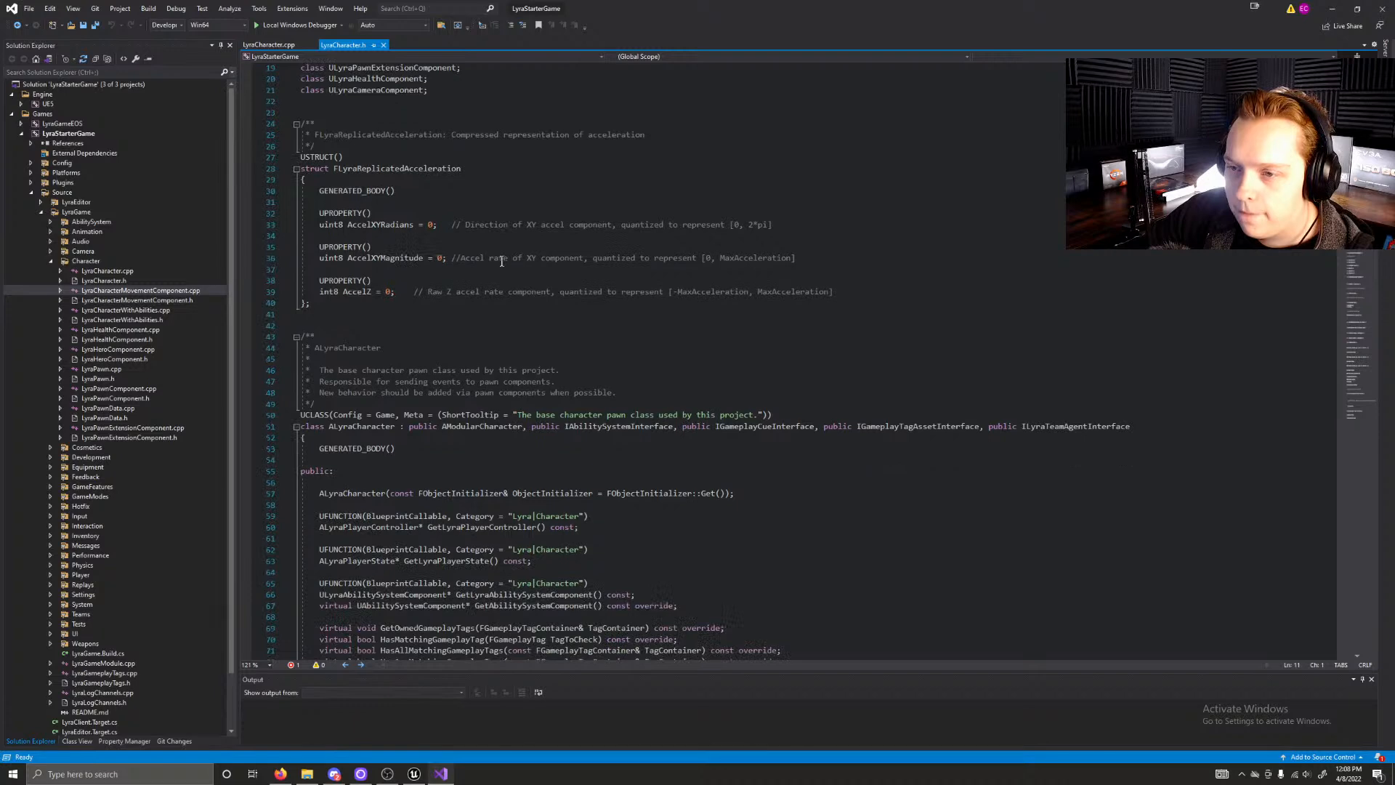
scroll(501, 261, down, 4)
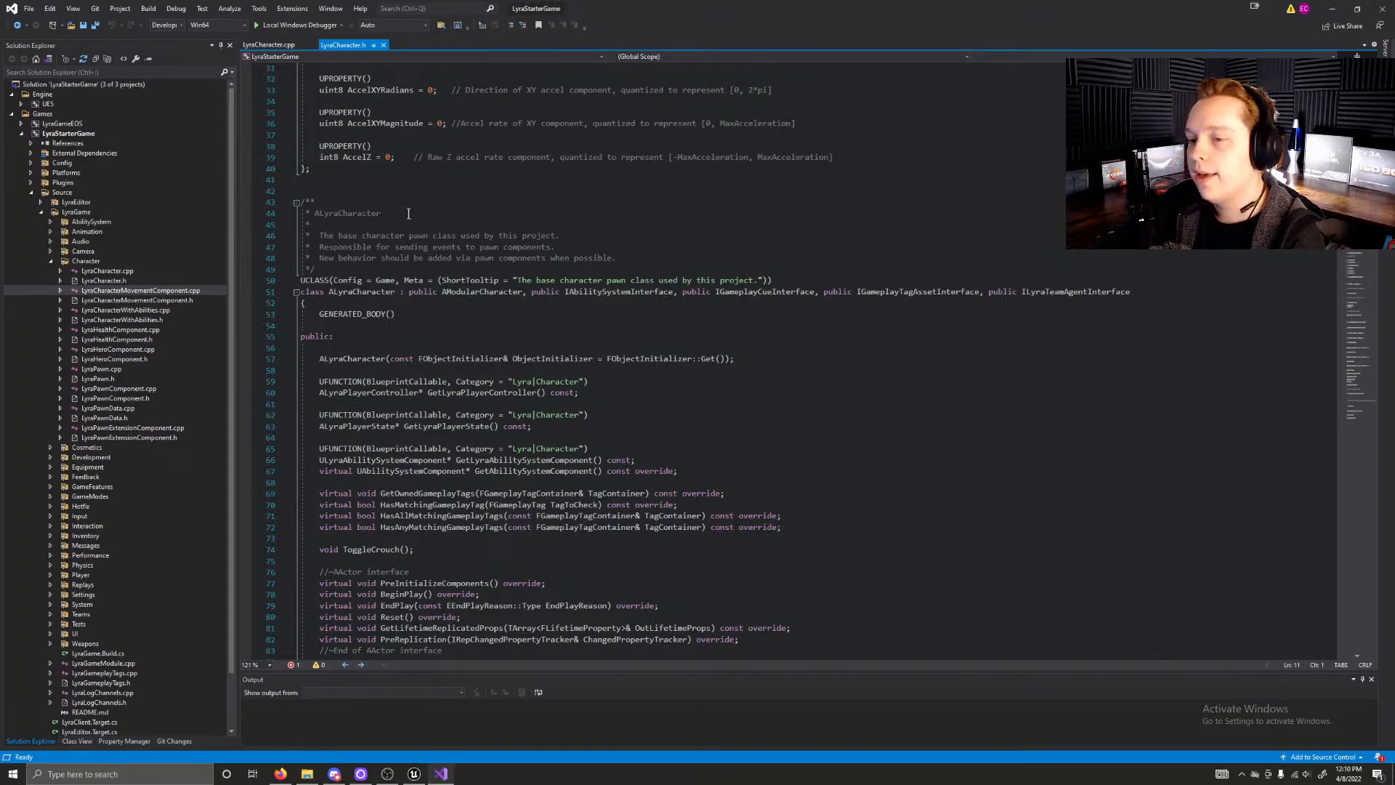
Step: Examine the ALyraCharacter description comment and the class declaration with its parent class and interfaces
scroll(400, 215, down, 4)
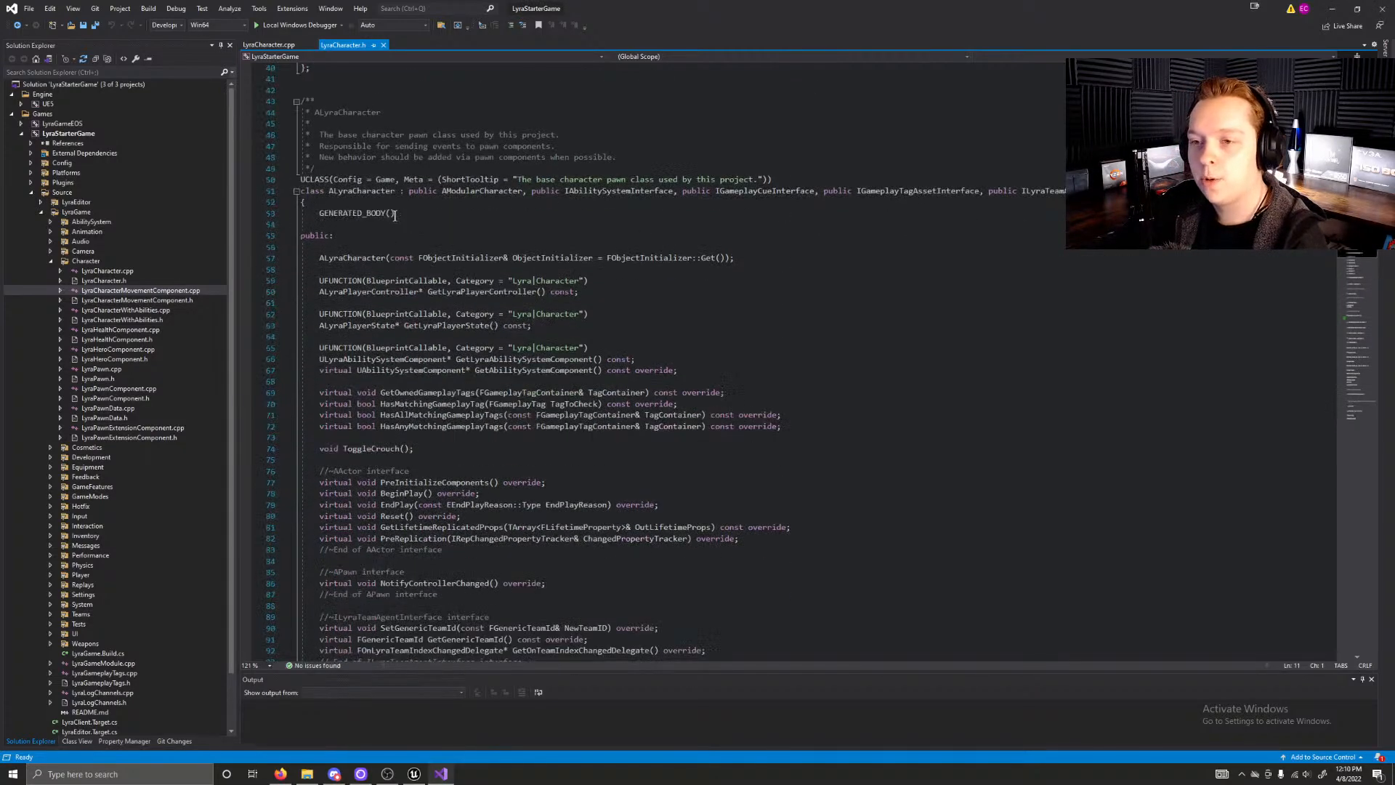
scroll(395, 215, up, 1)
scroll(394, 215, down, 1)
scroll(385, 203, up, 1)
scroll(371, 189, down, 1)
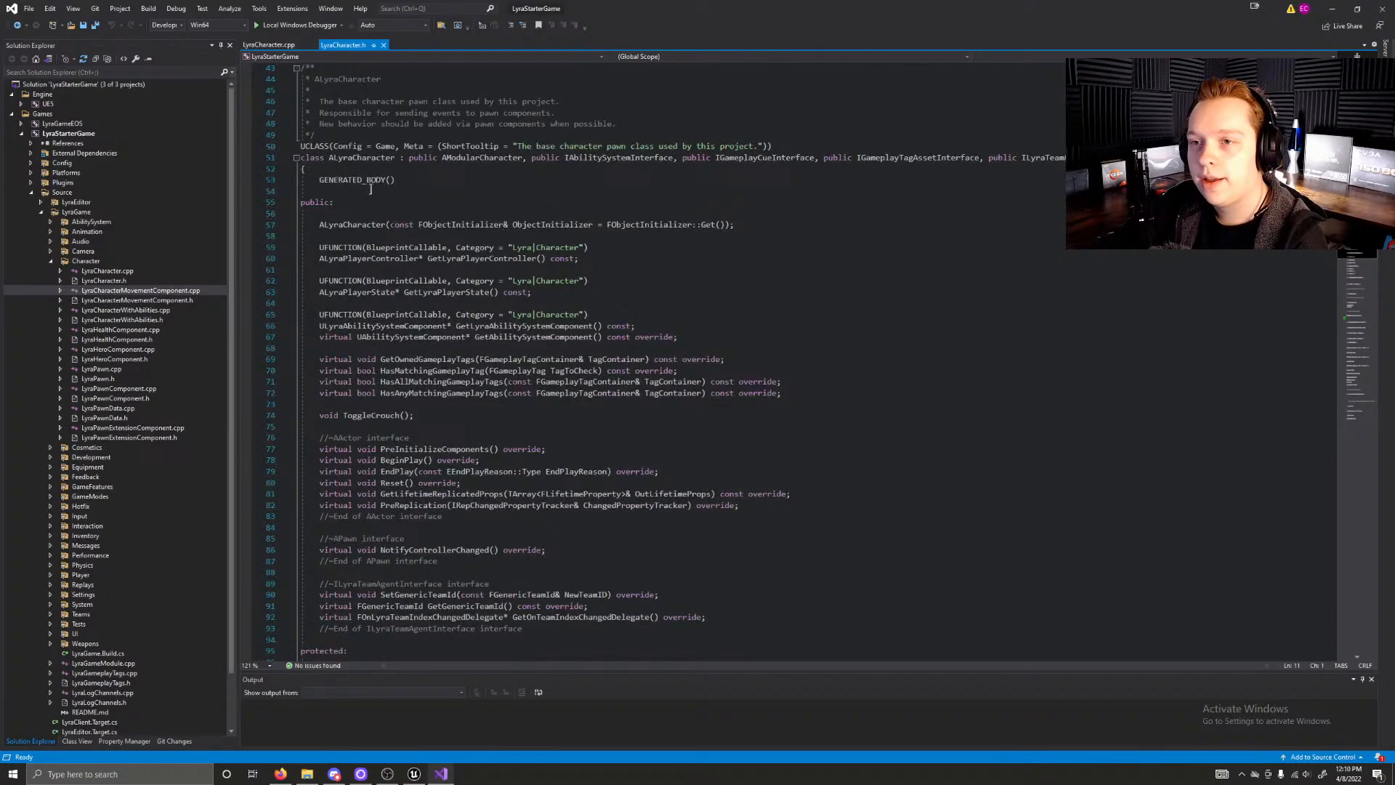
click(308, 79)
click(409, 77)
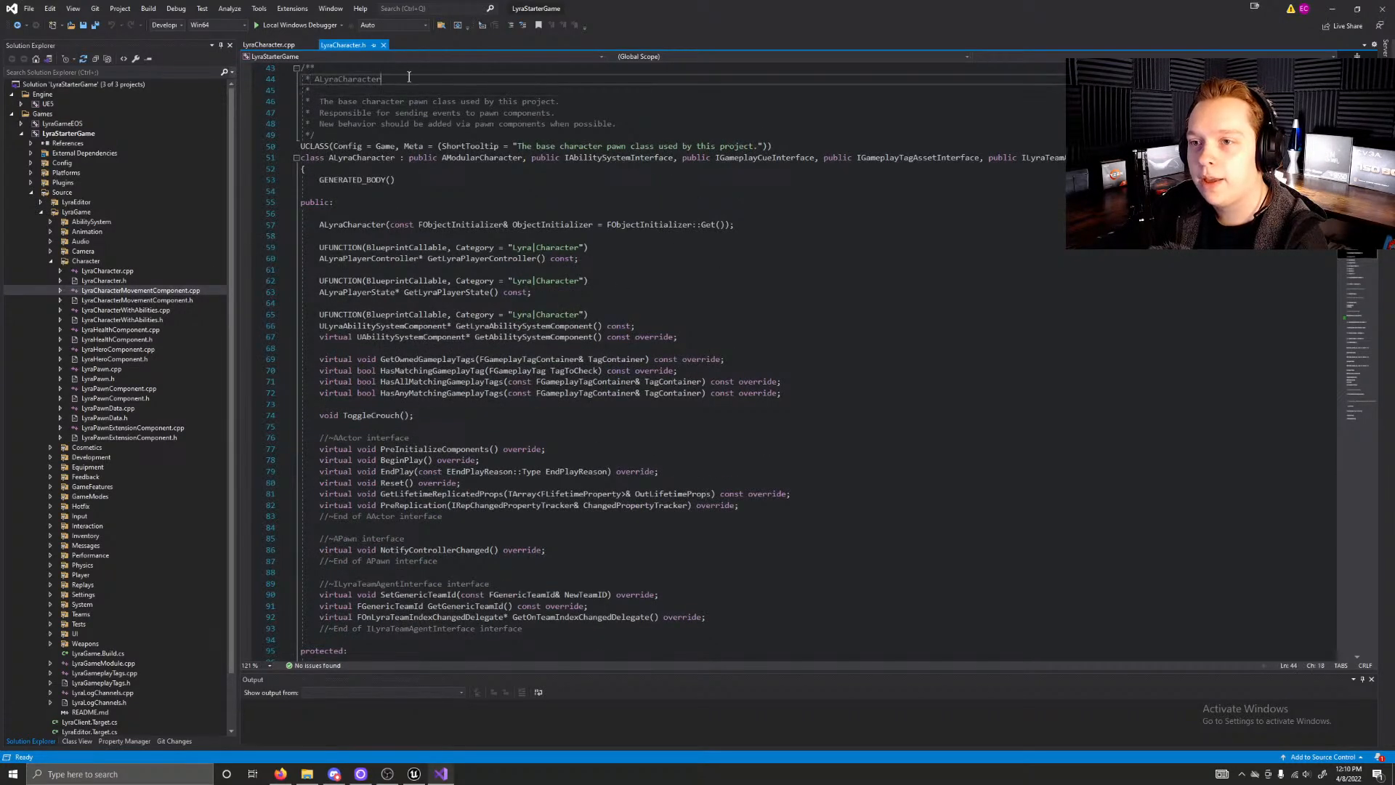
click(409, 73)
scroll(418, 216, up, 3)
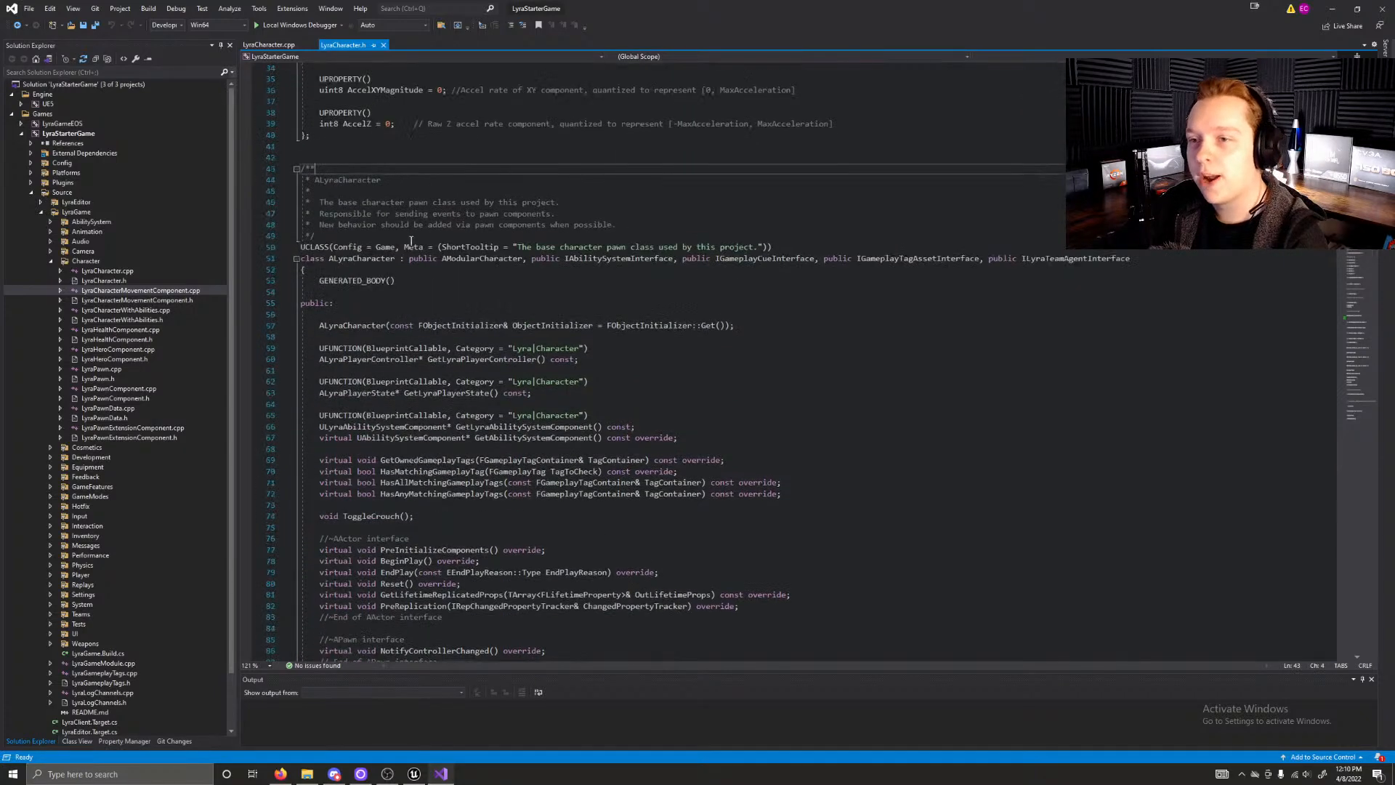
click(346, 154)
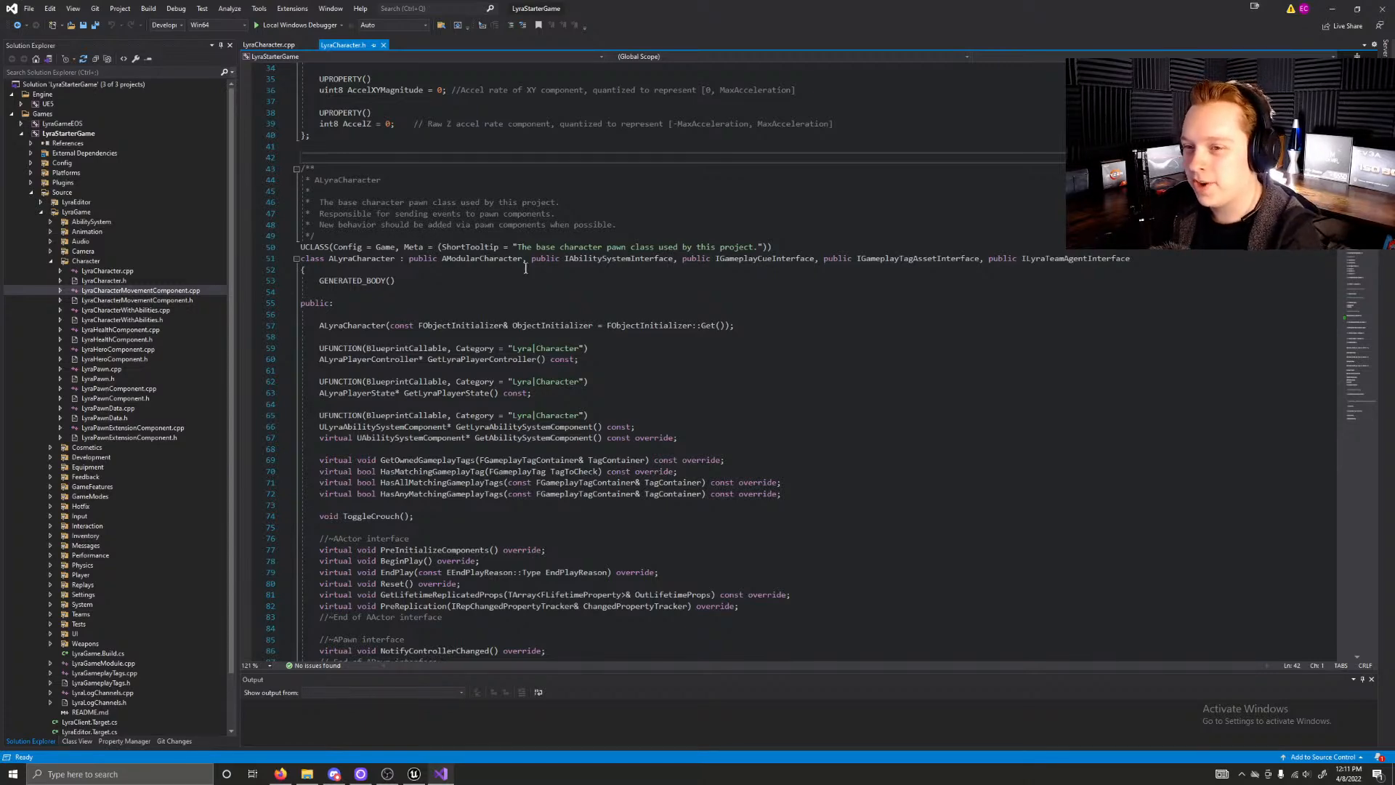
Step: Skim the ALyraCharacter class members from the public functions to the end of the header file
scroll(514, 273, down, 1)
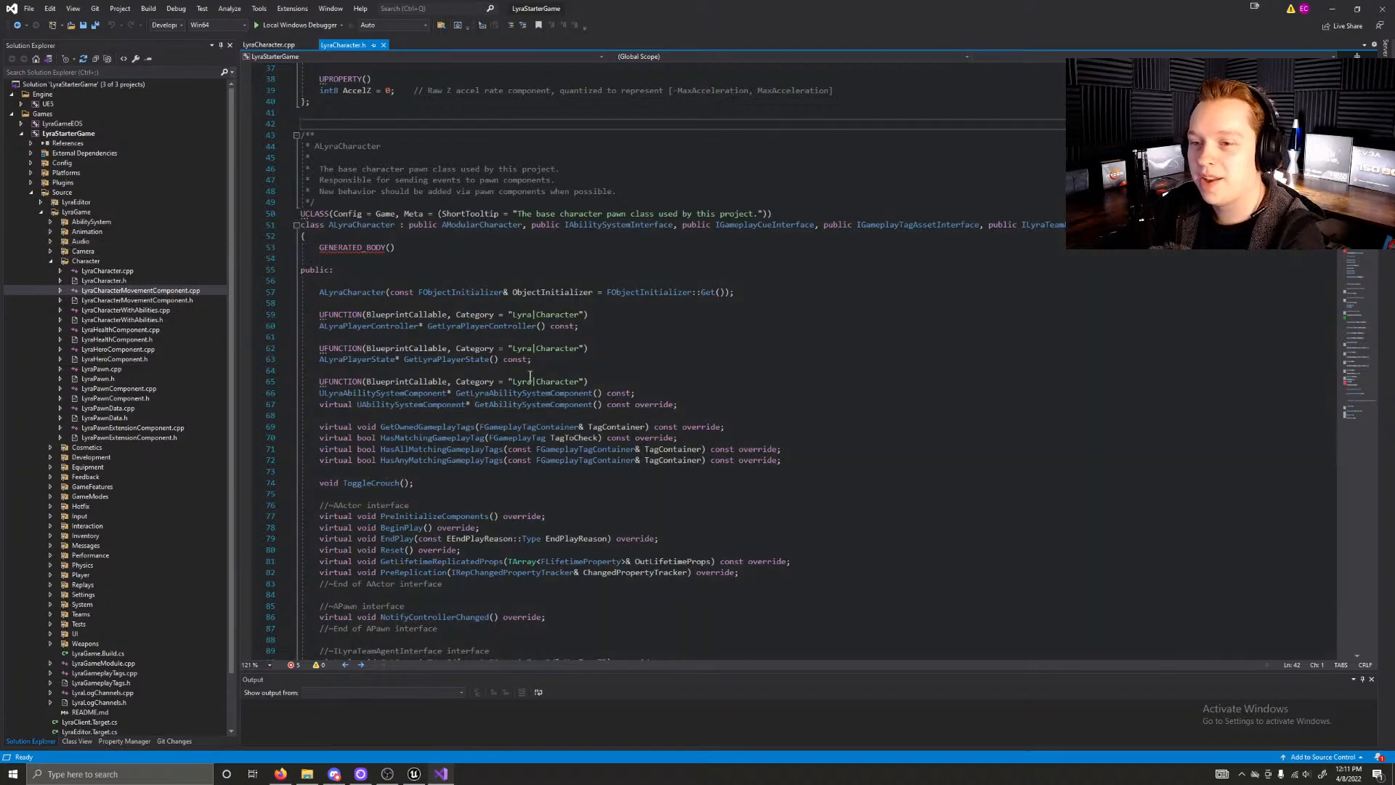
scroll(751, 409, down, 10)
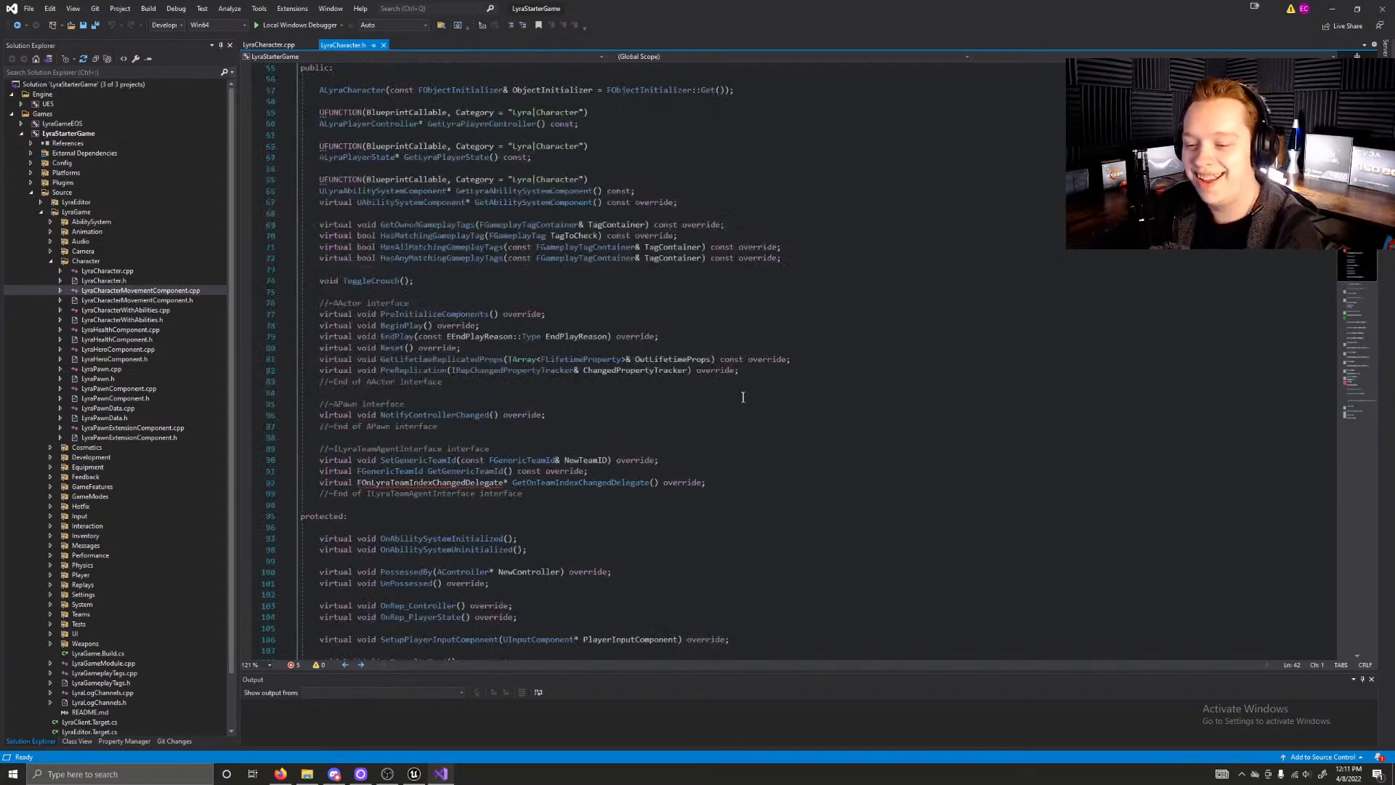
scroll(743, 396, down, 14)
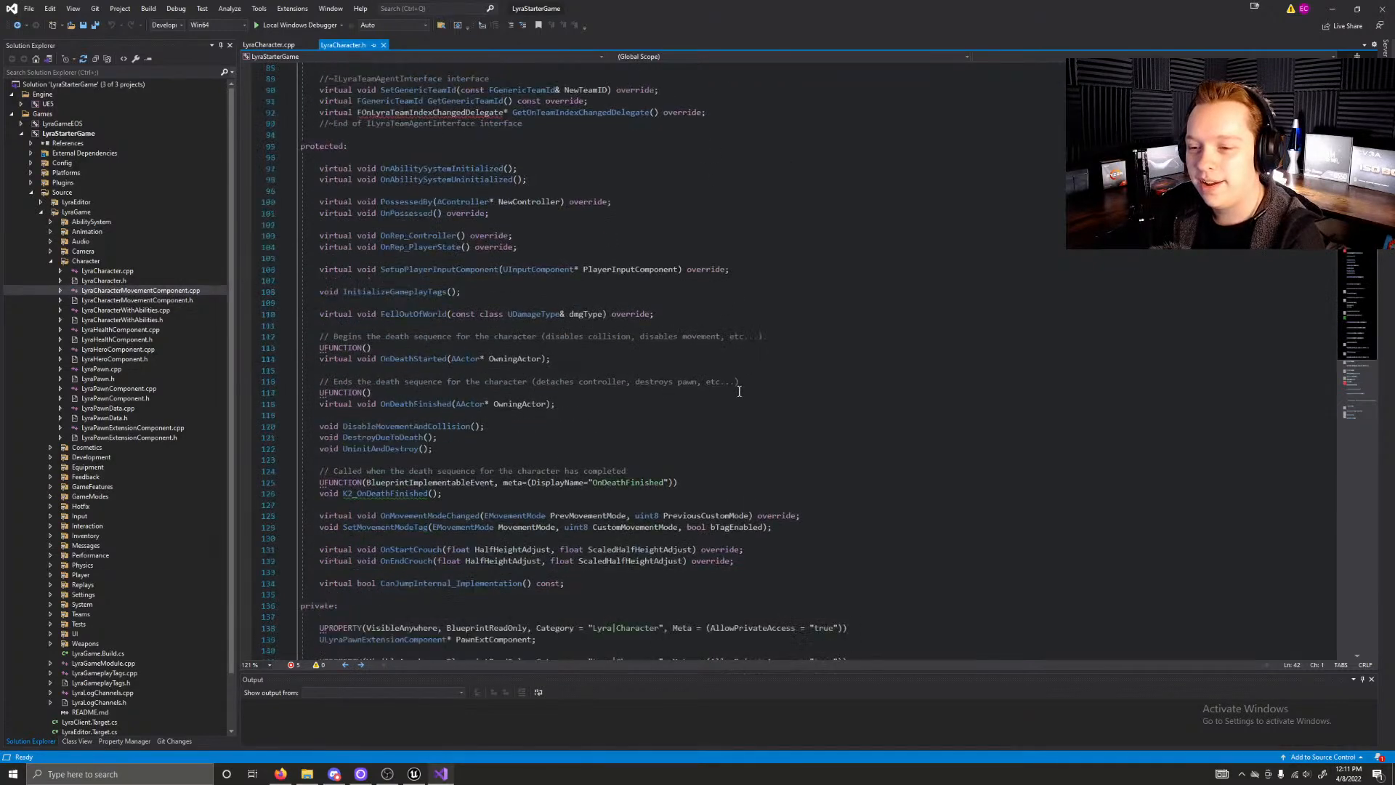
scroll(739, 391, down, 6)
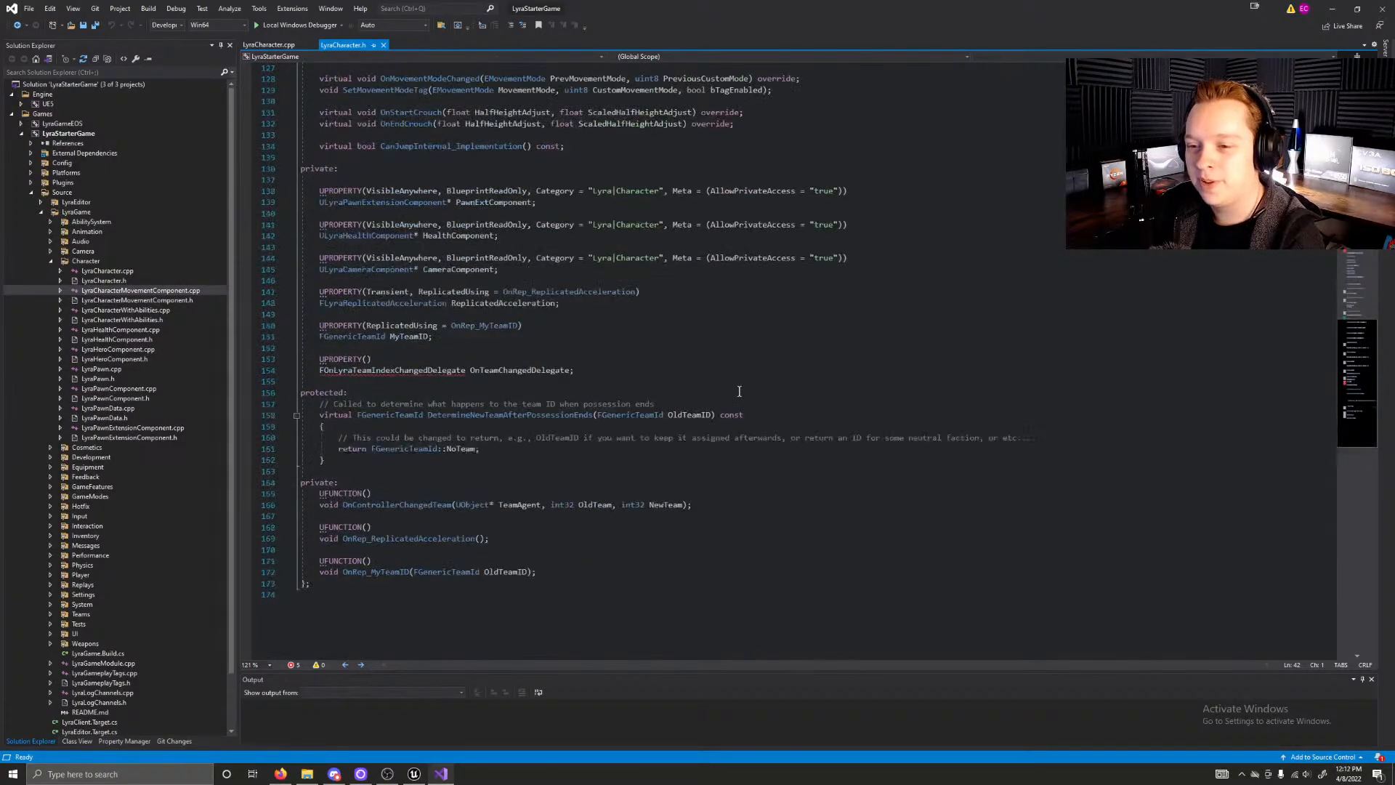
scroll(739, 391, up, 20)
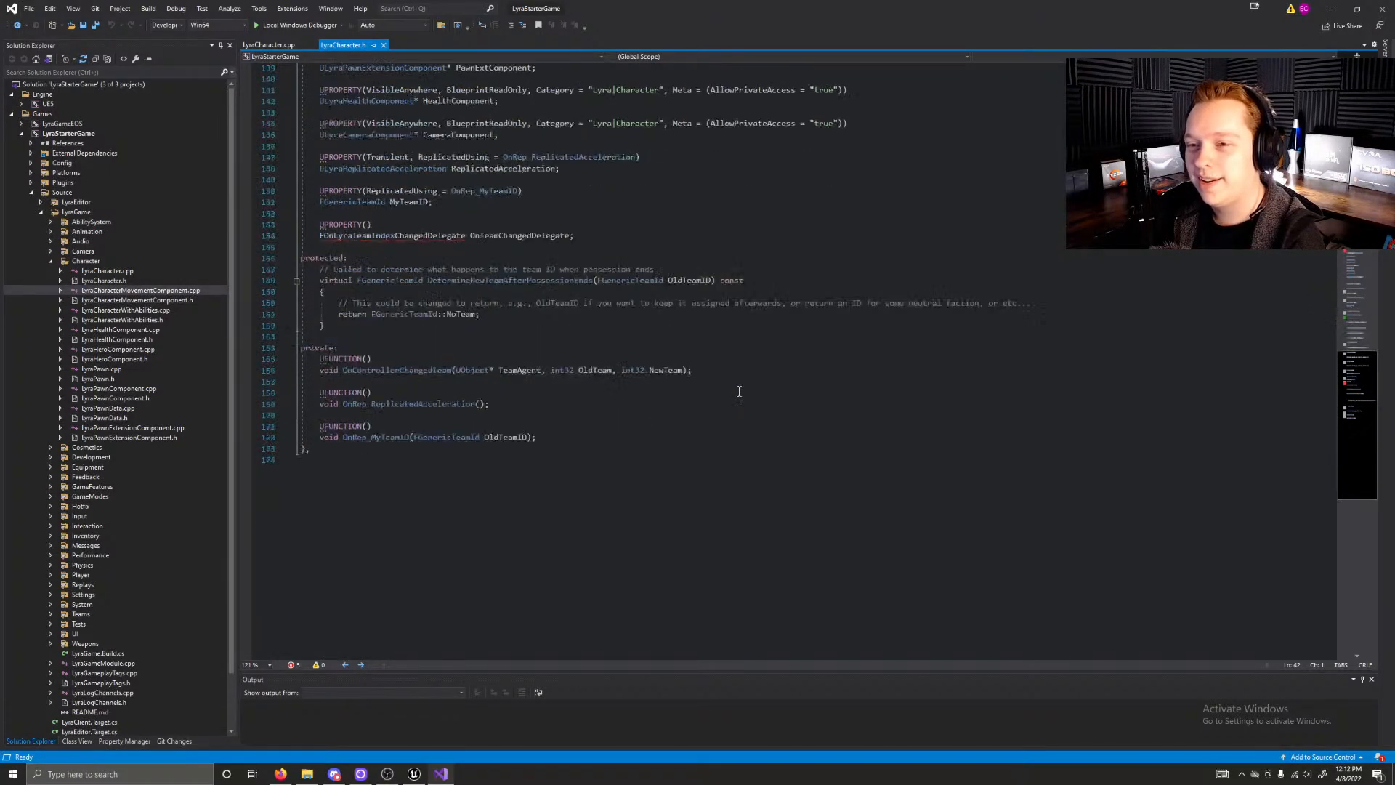
scroll(739, 391, down, 9)
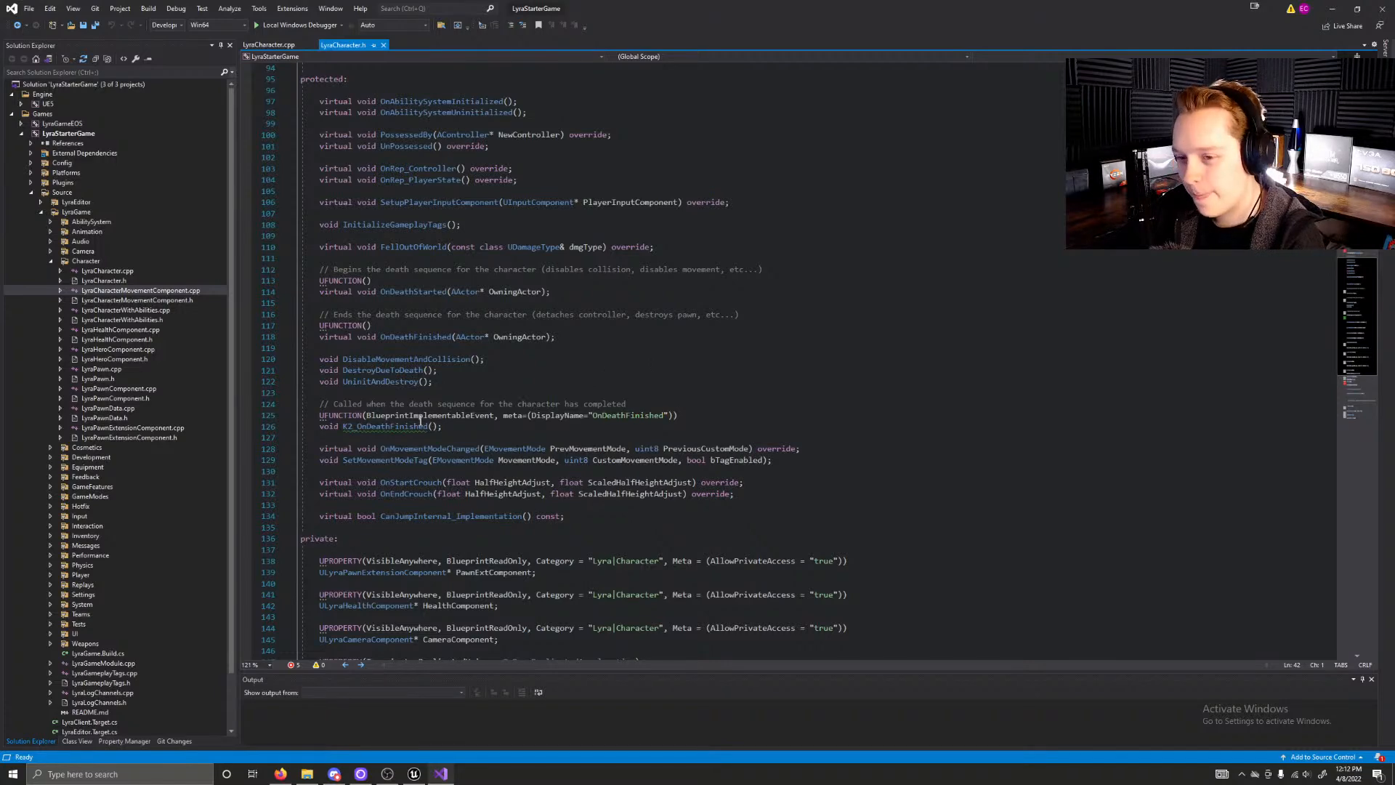
Step: Review the protected possession, death-sequence and crouch functions and the private component properties of ALyraCharacter
scroll(443, 367, up, 2)
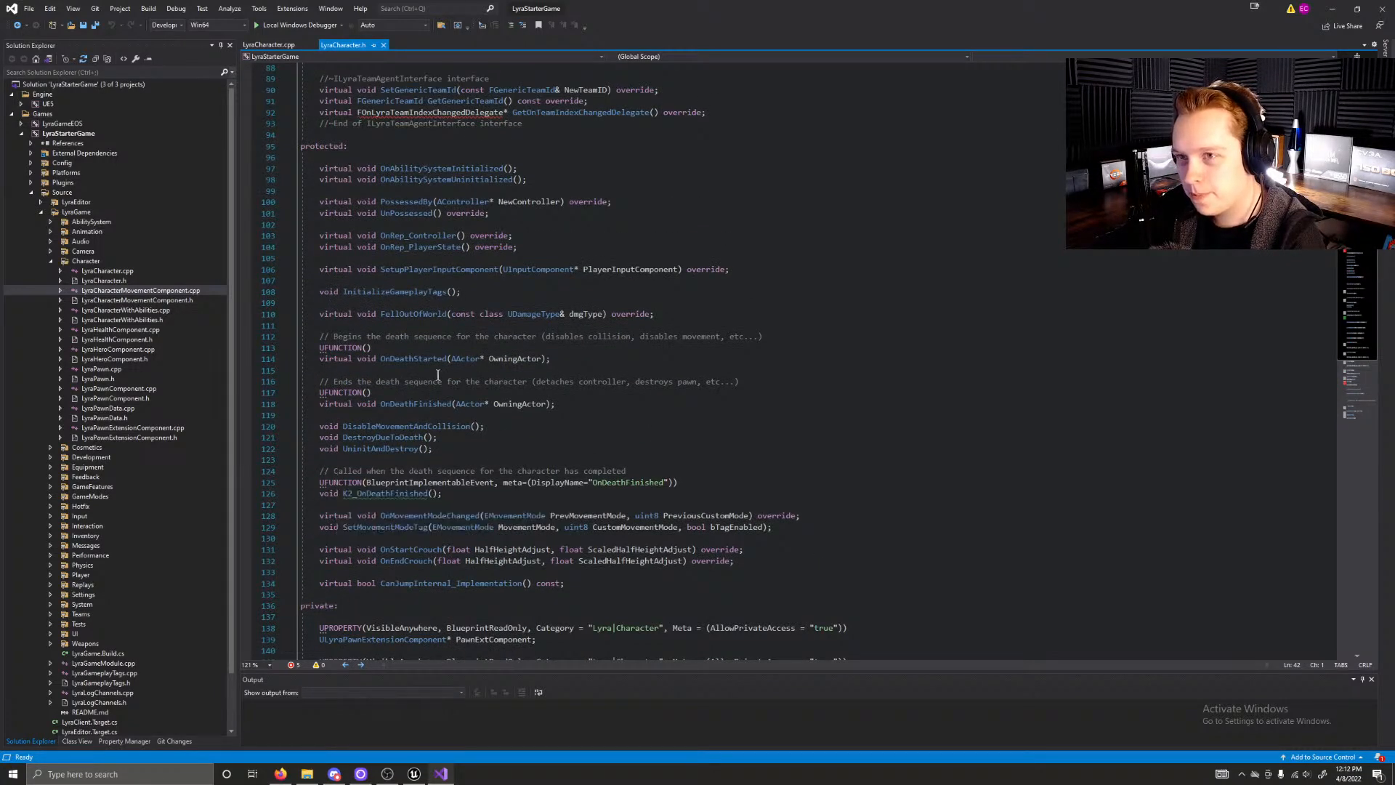
scroll(509, 372, up, 16)
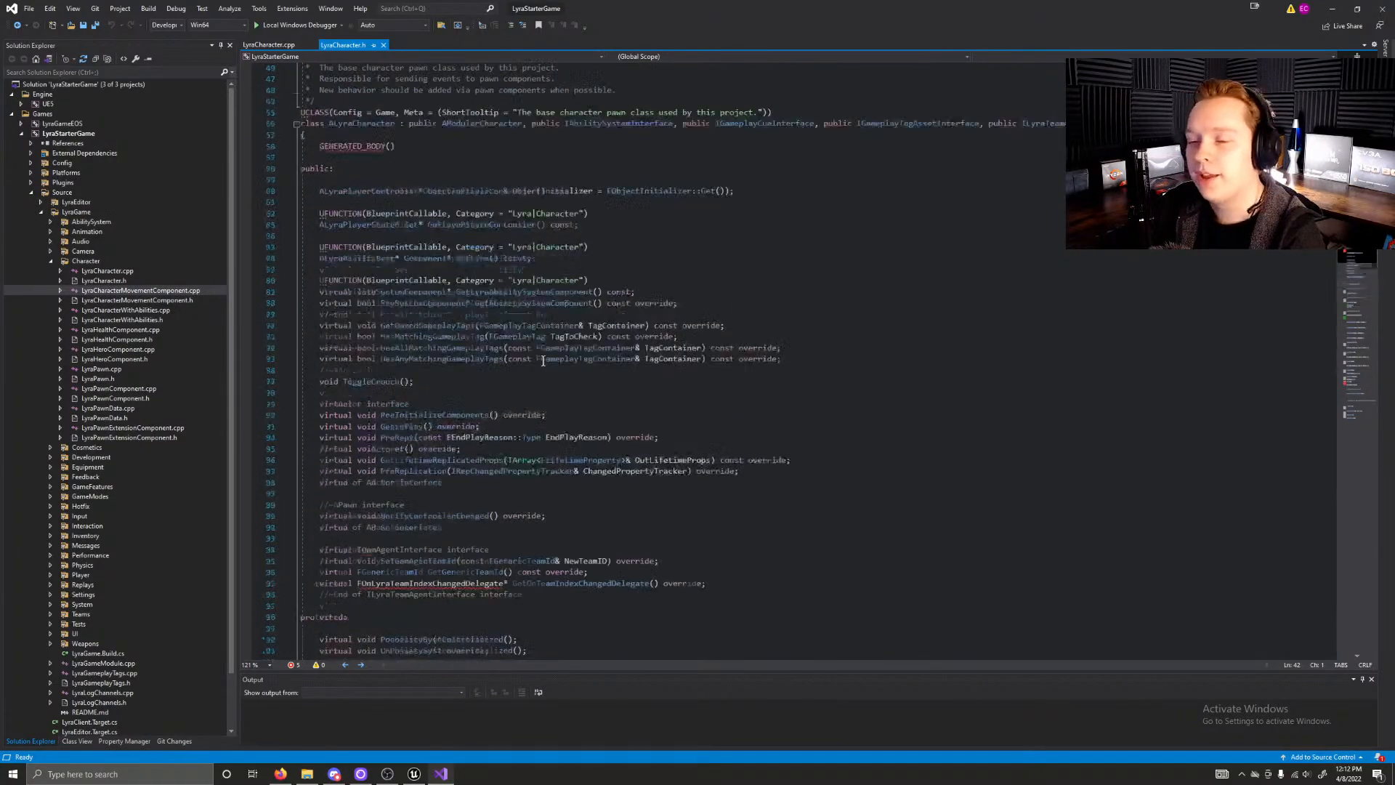
scroll(540, 351, down, 19)
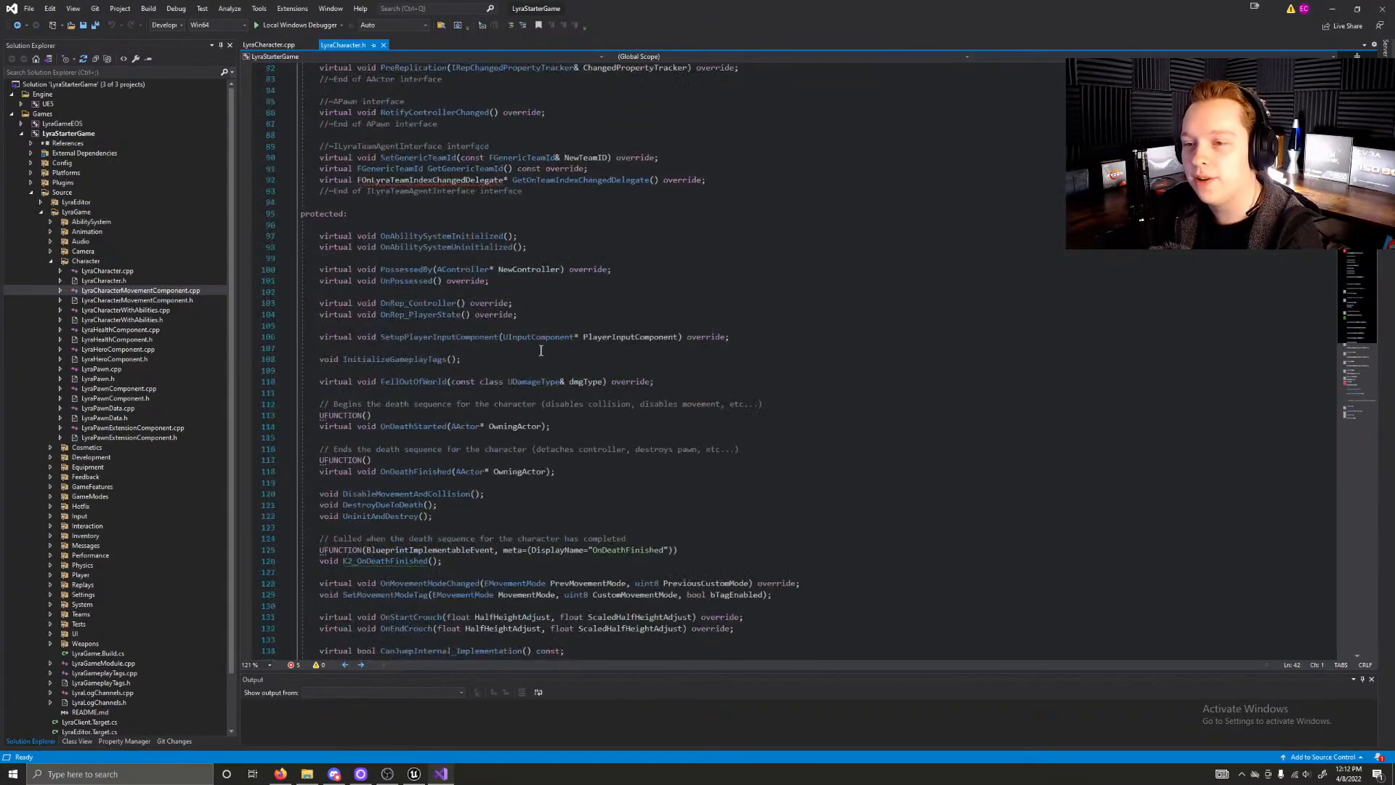
scroll(541, 351, down, 18)
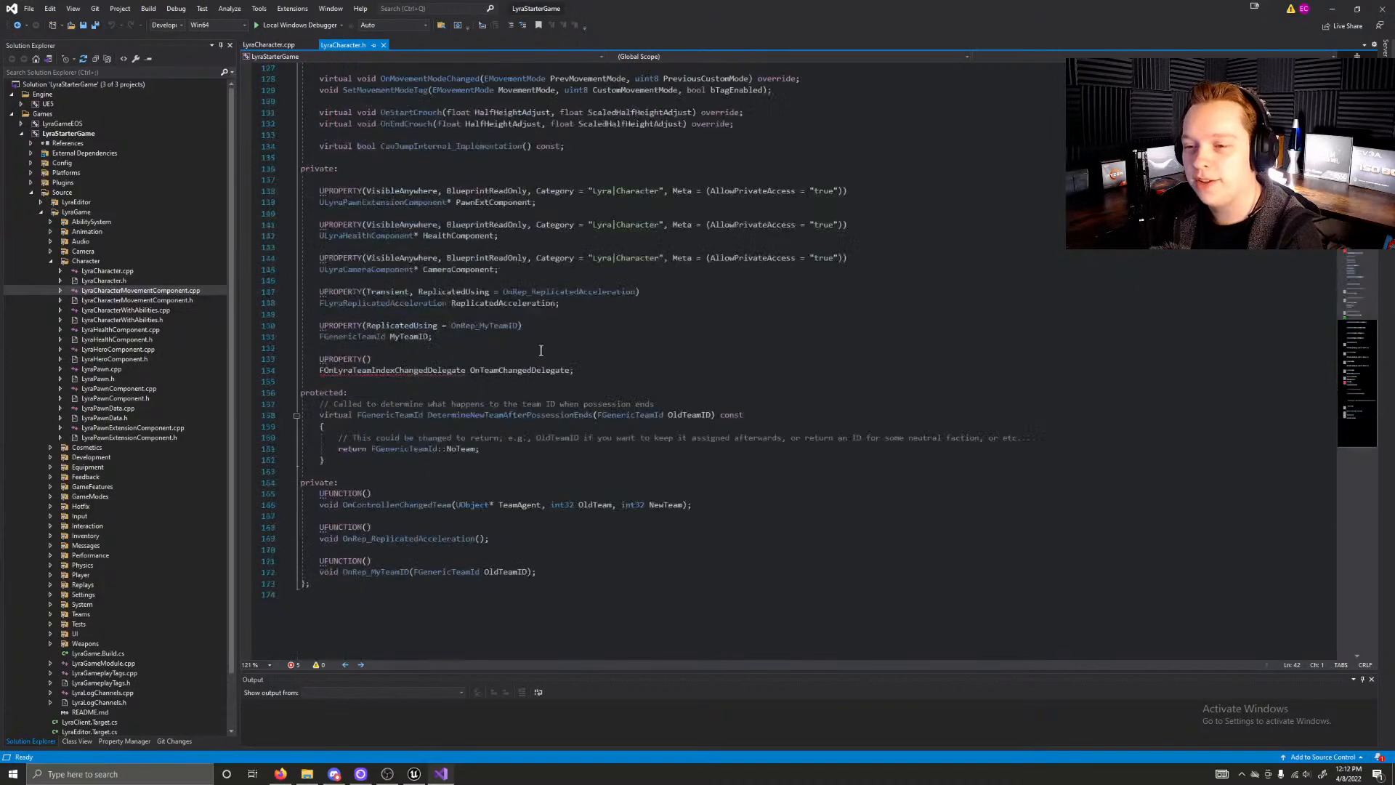
scroll(541, 351, up, 11)
scroll(540, 351, up, 14)
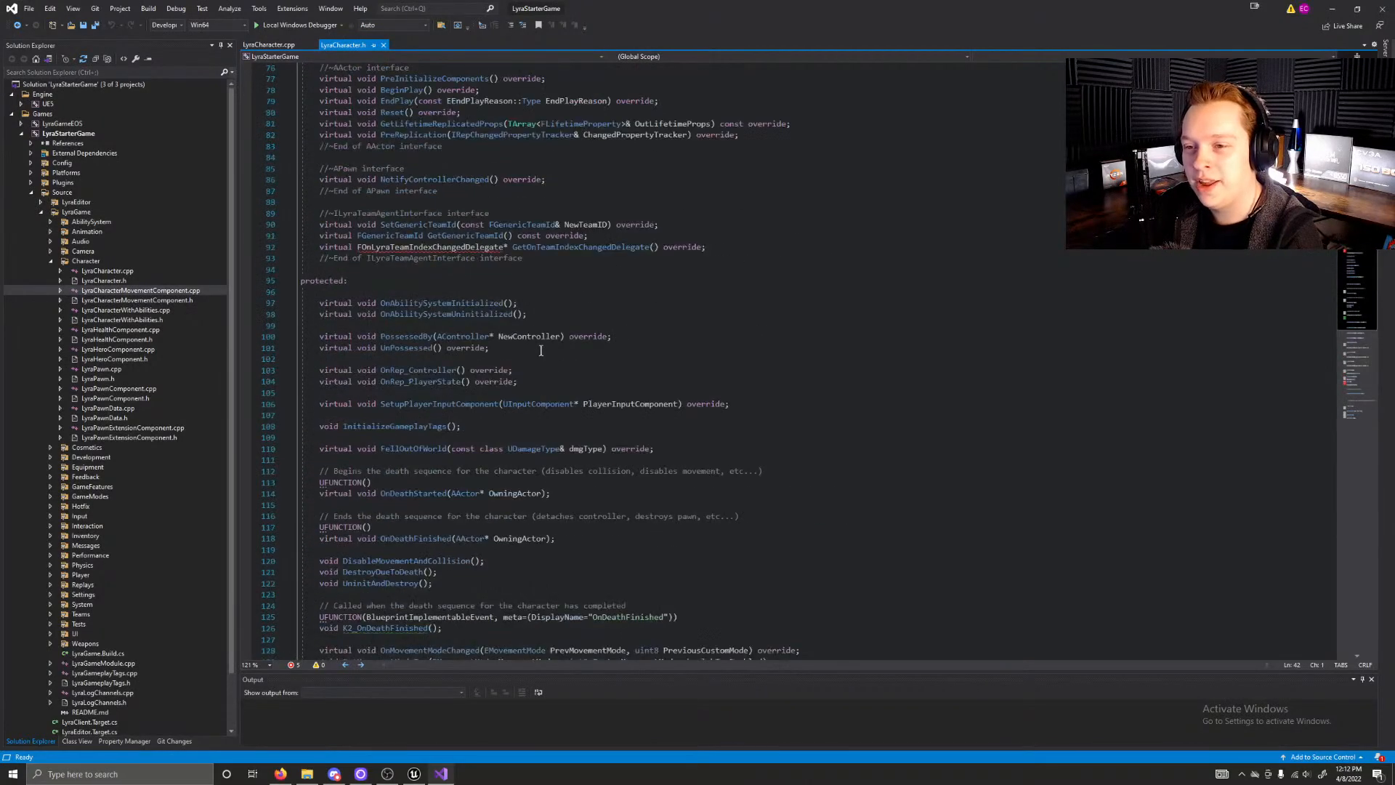
scroll(562, 348, down, 7)
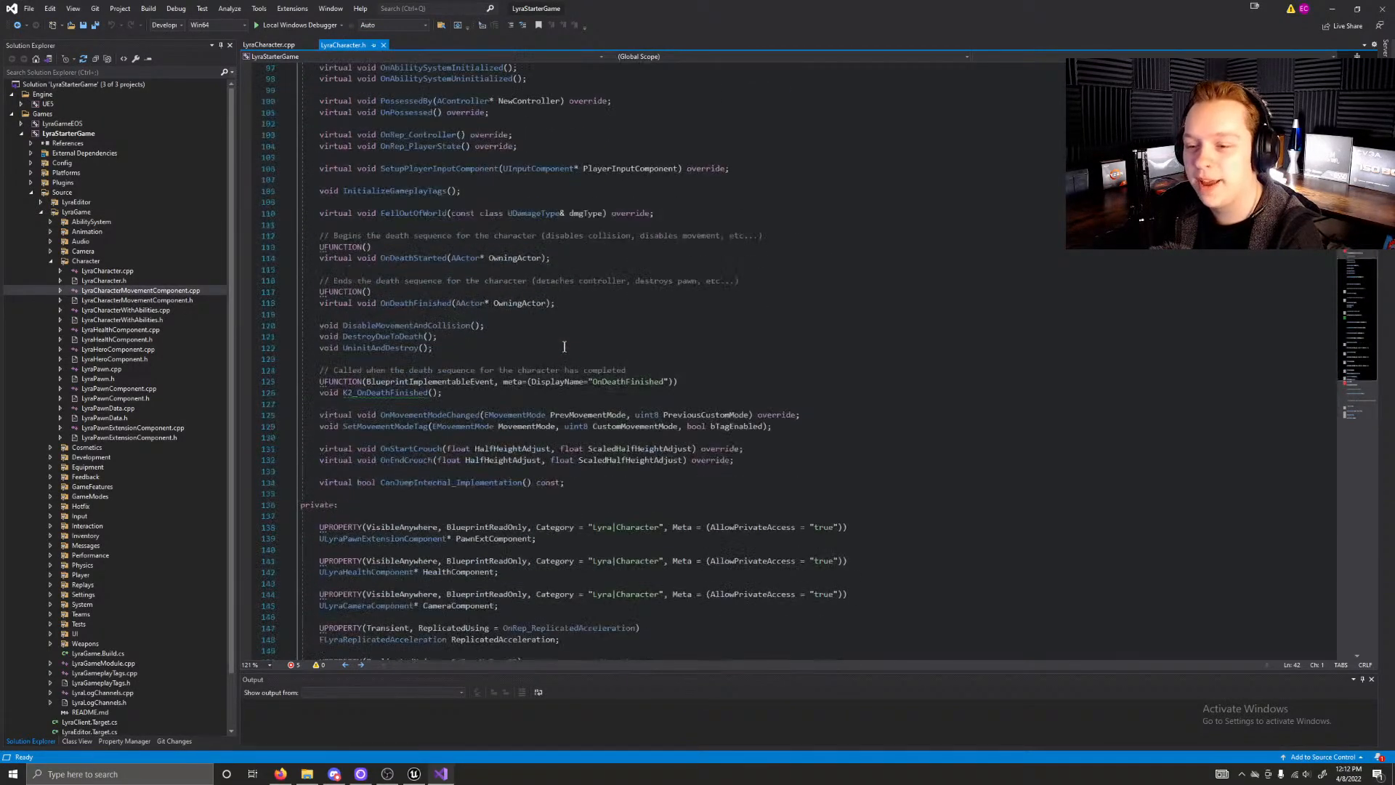
scroll(544, 356, down, 6)
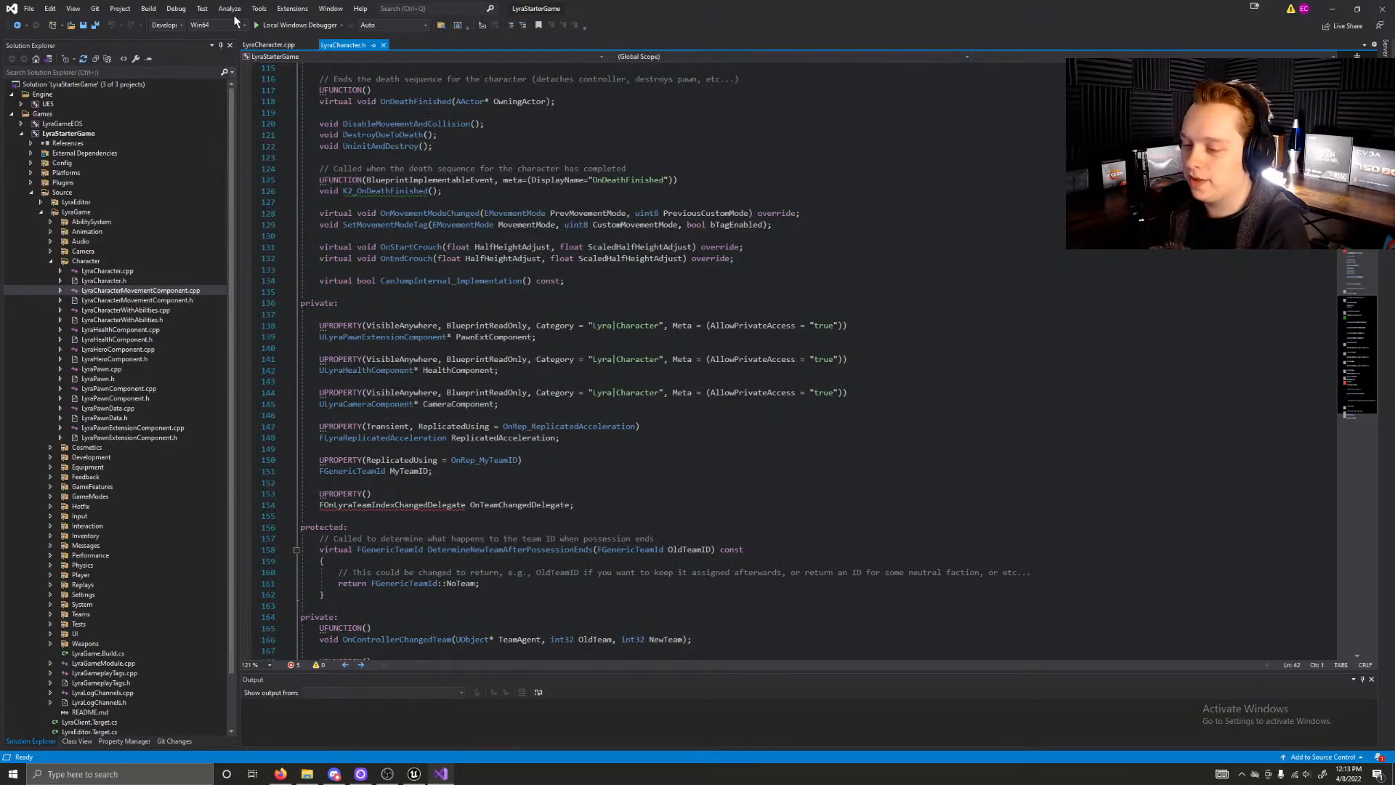
Step: Switch to LyraCharacter.cpp and examine its includes and the ALyraCharacter constructor's capsule, mesh and movement defaults
click(279, 45)
scroll(477, 211, down, 5)
scroll(566, 365, up, 4)
scroll(566, 365, up, 1)
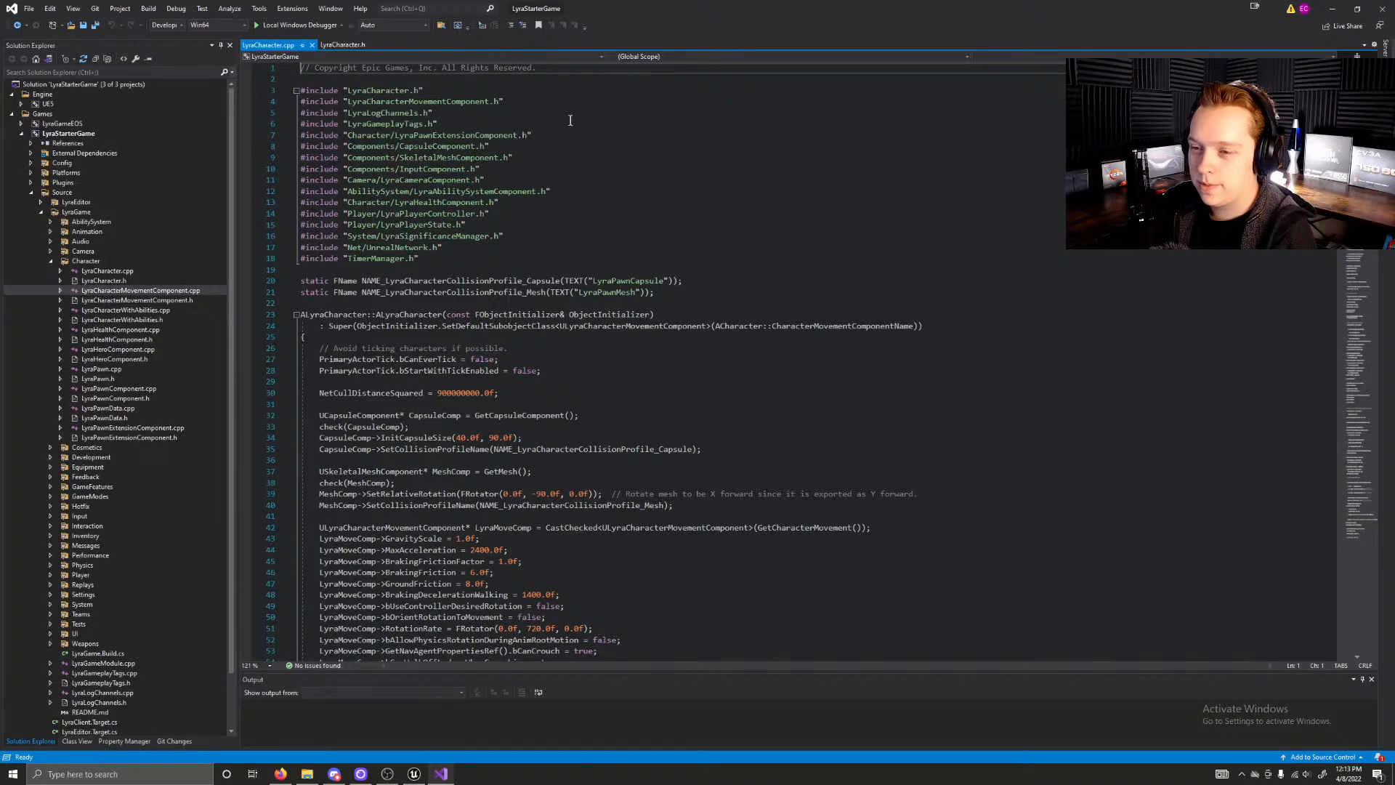
scroll(570, 121, down, 4)
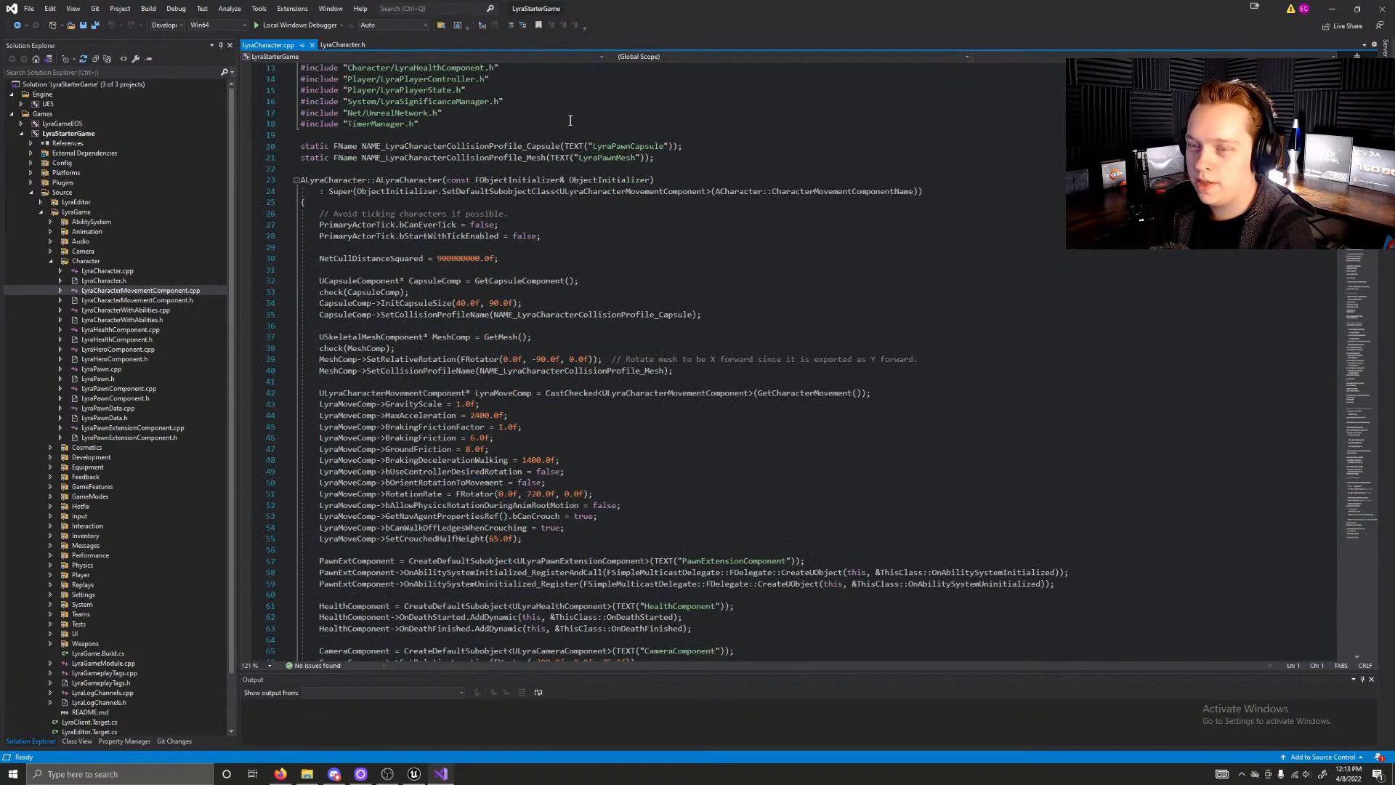
scroll(570, 121, down, 4)
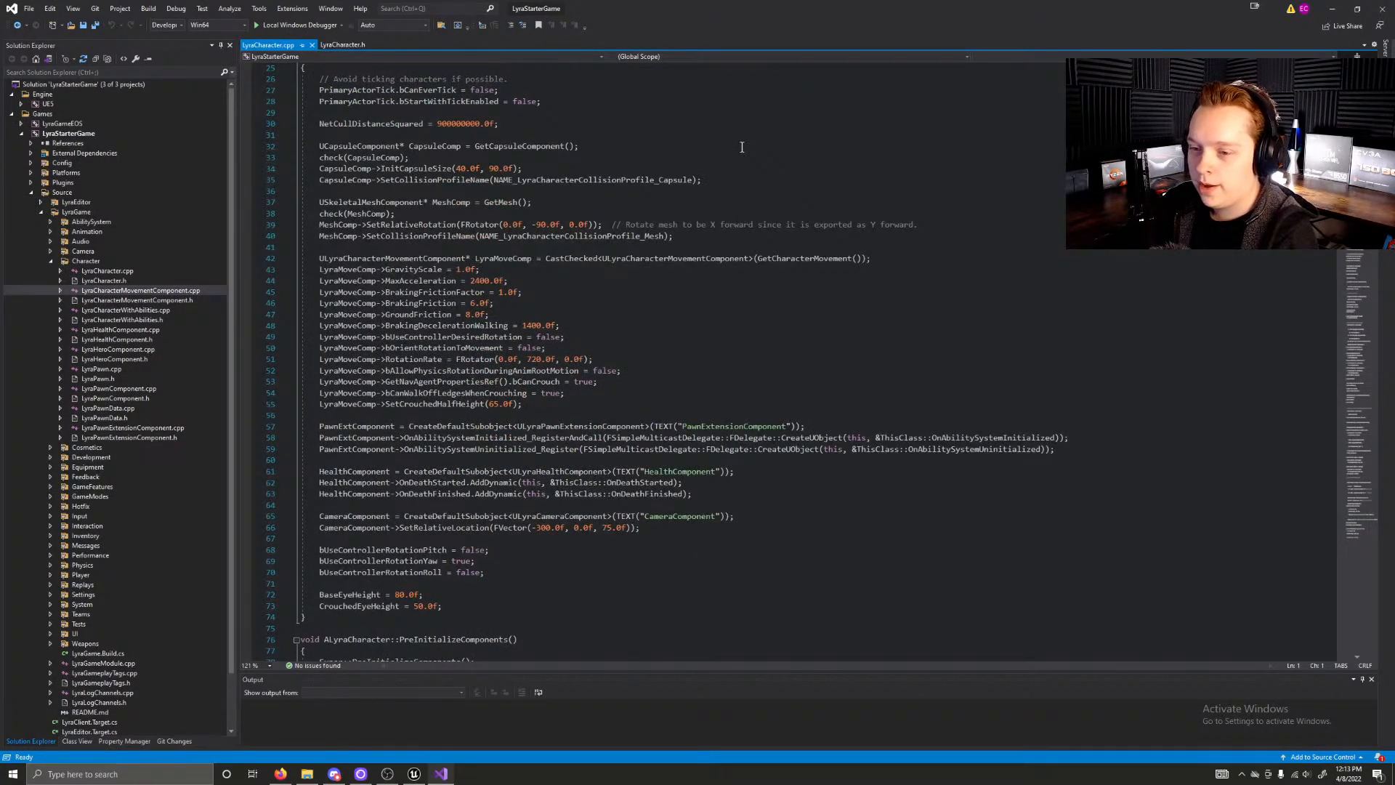
scroll(725, 150, up, 3)
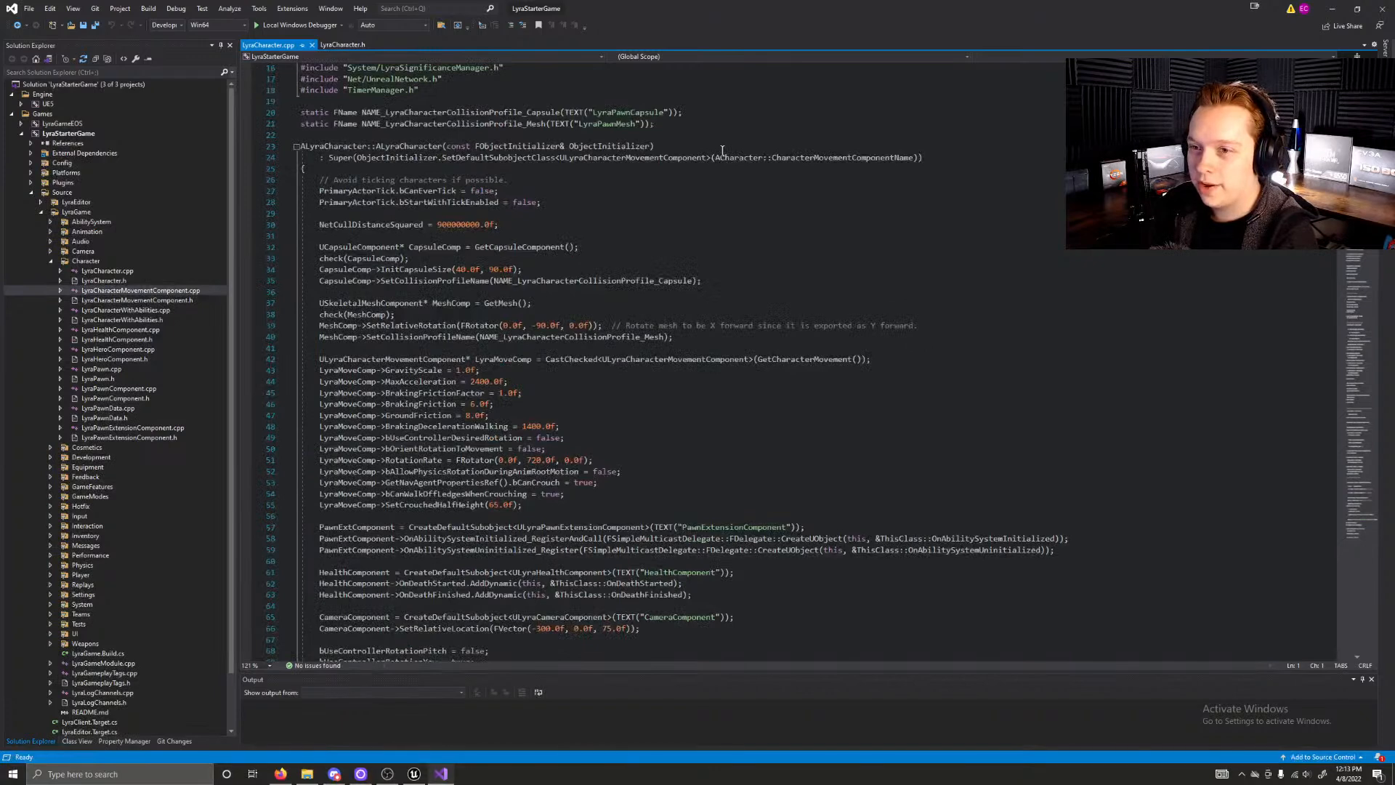
scroll(722, 150, down, 3)
scroll(653, 167, up, 8)
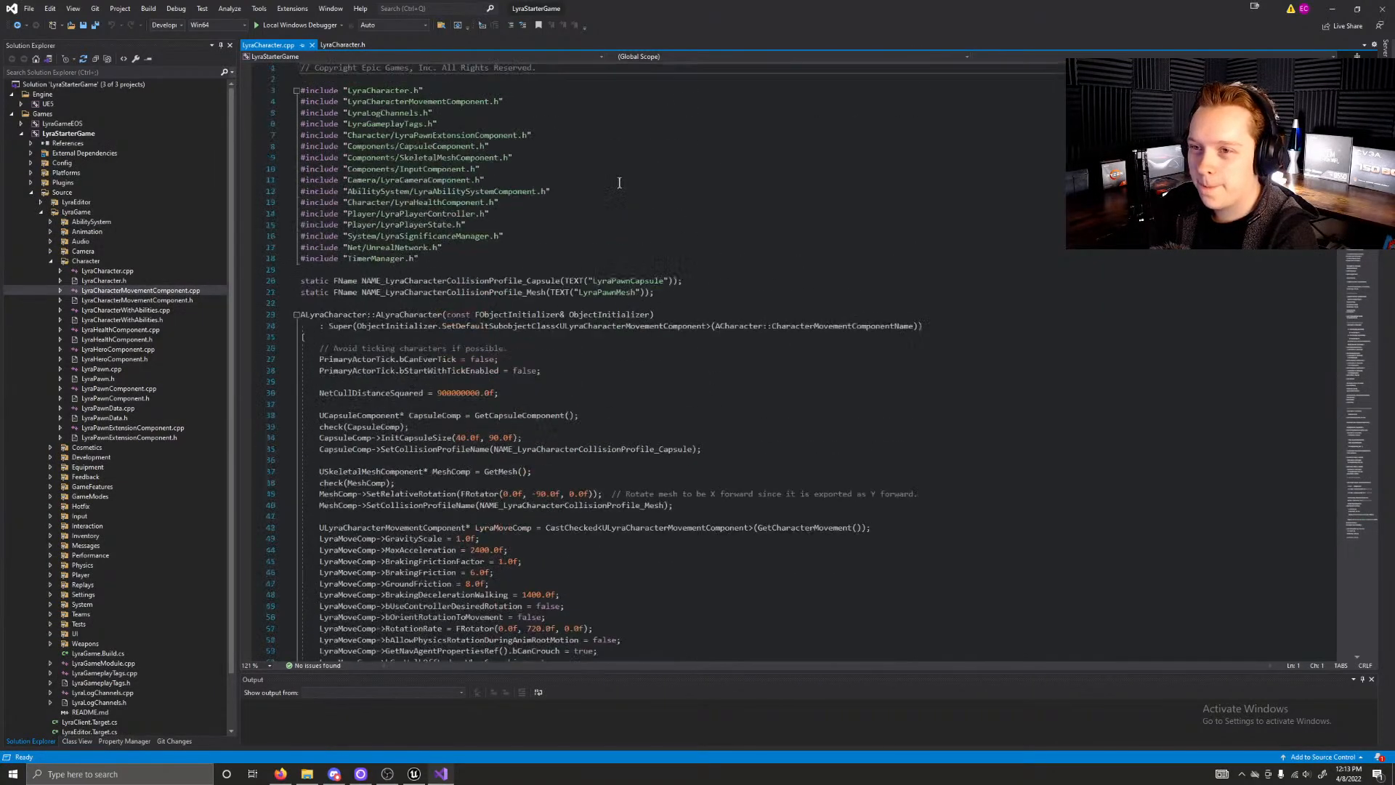
scroll(524, 186, down, 2)
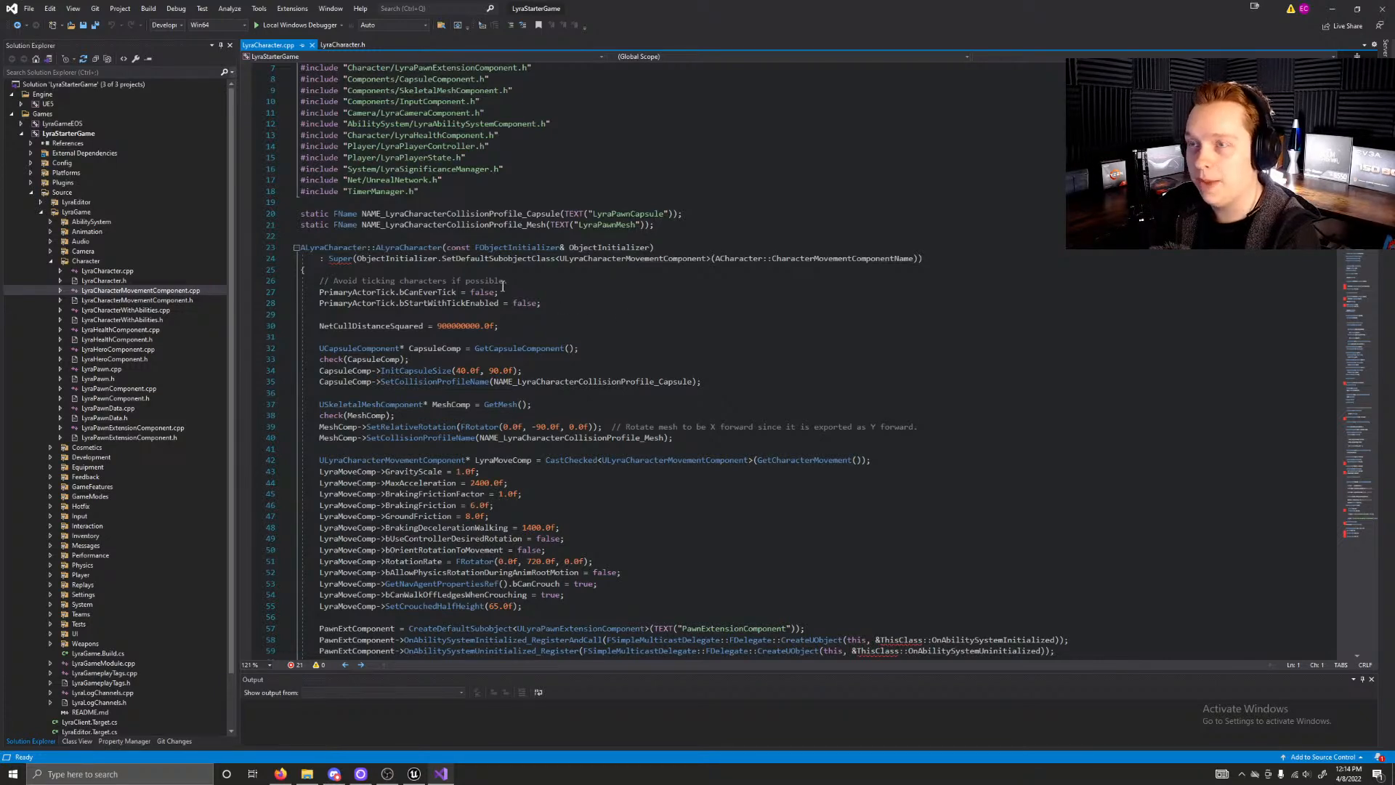
Step: Examine the ALyraCharacter constructor in LyraCharacter.cpp, covering its tick, net cull distance, capsule, mesh and movement component setup
scroll(590, 309, down, 3)
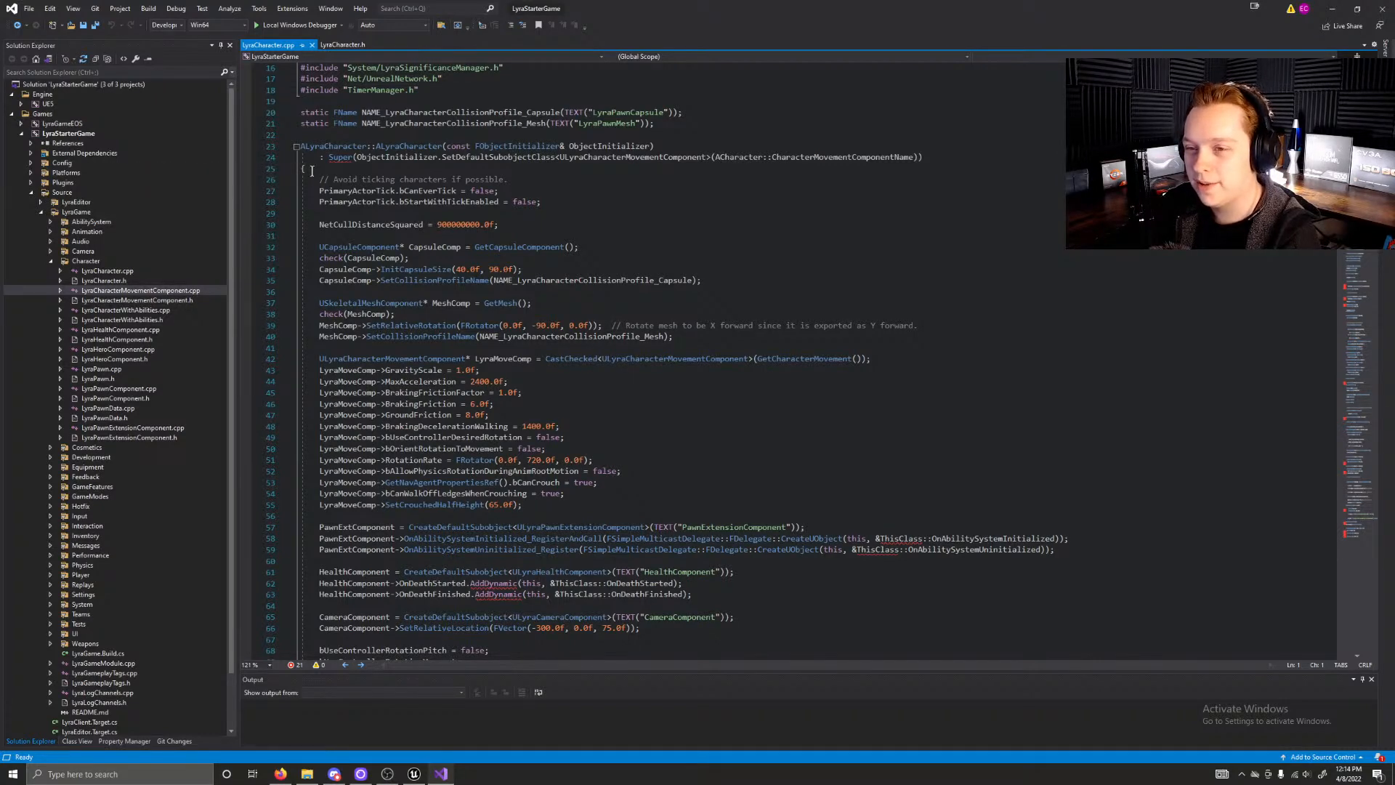
scroll(312, 159, down, 2)
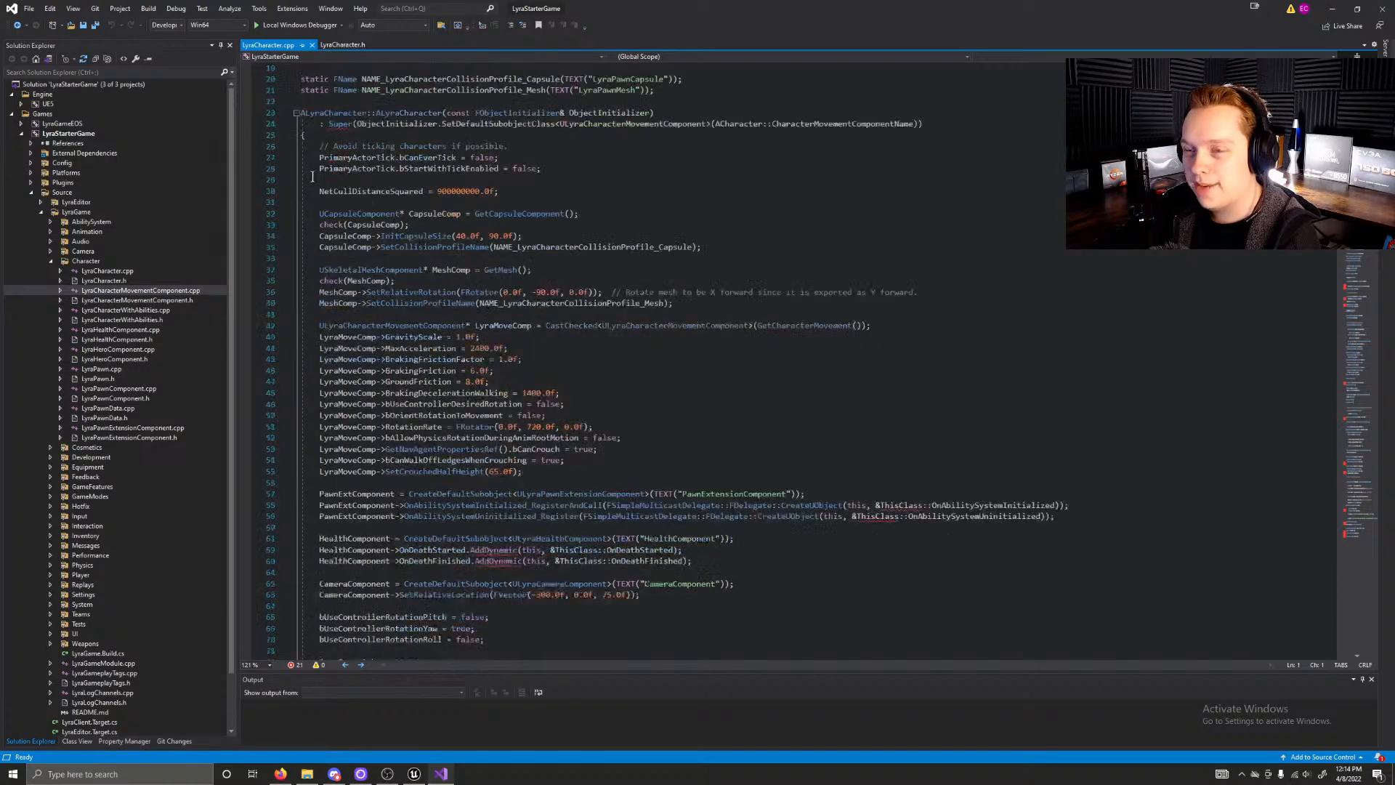
scroll(311, 176, up, 2)
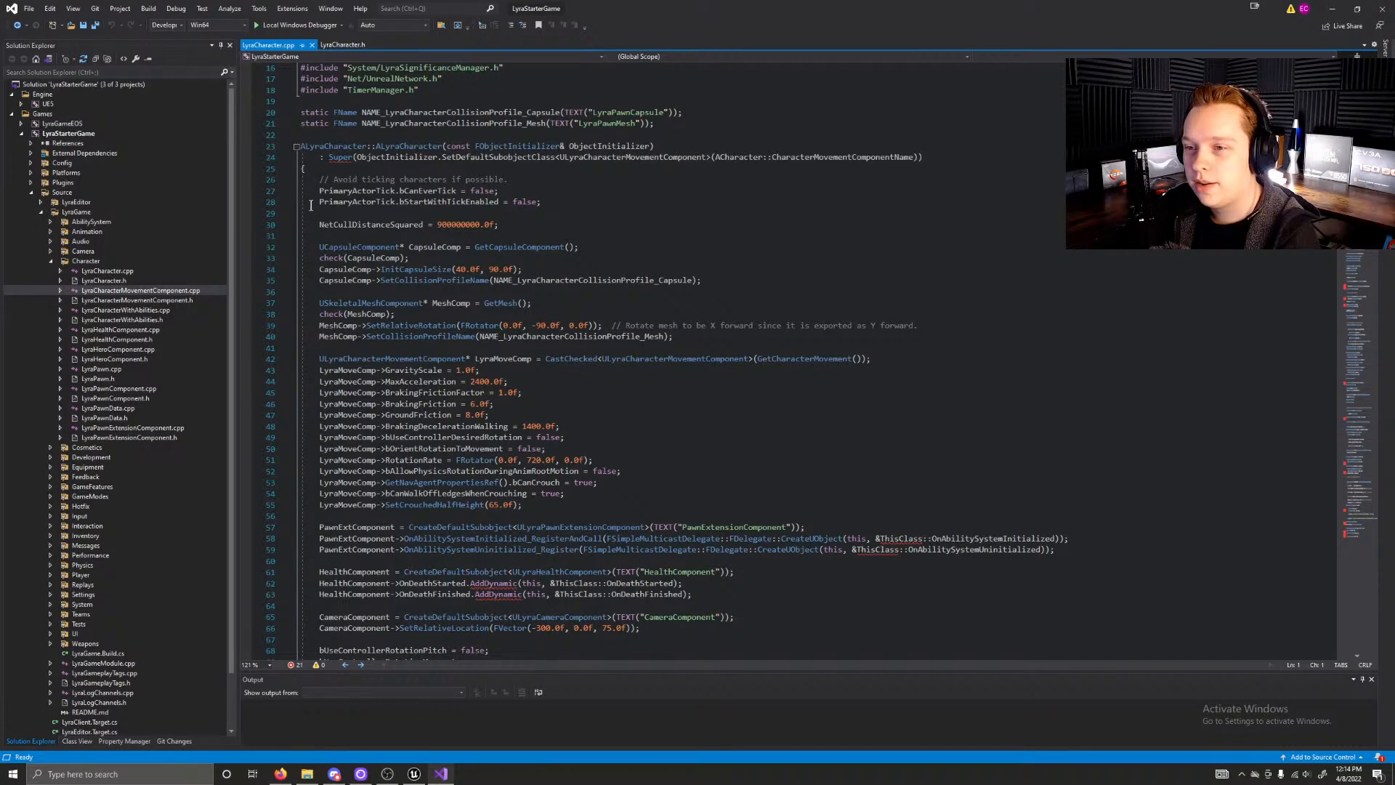
scroll(311, 215, down, 3)
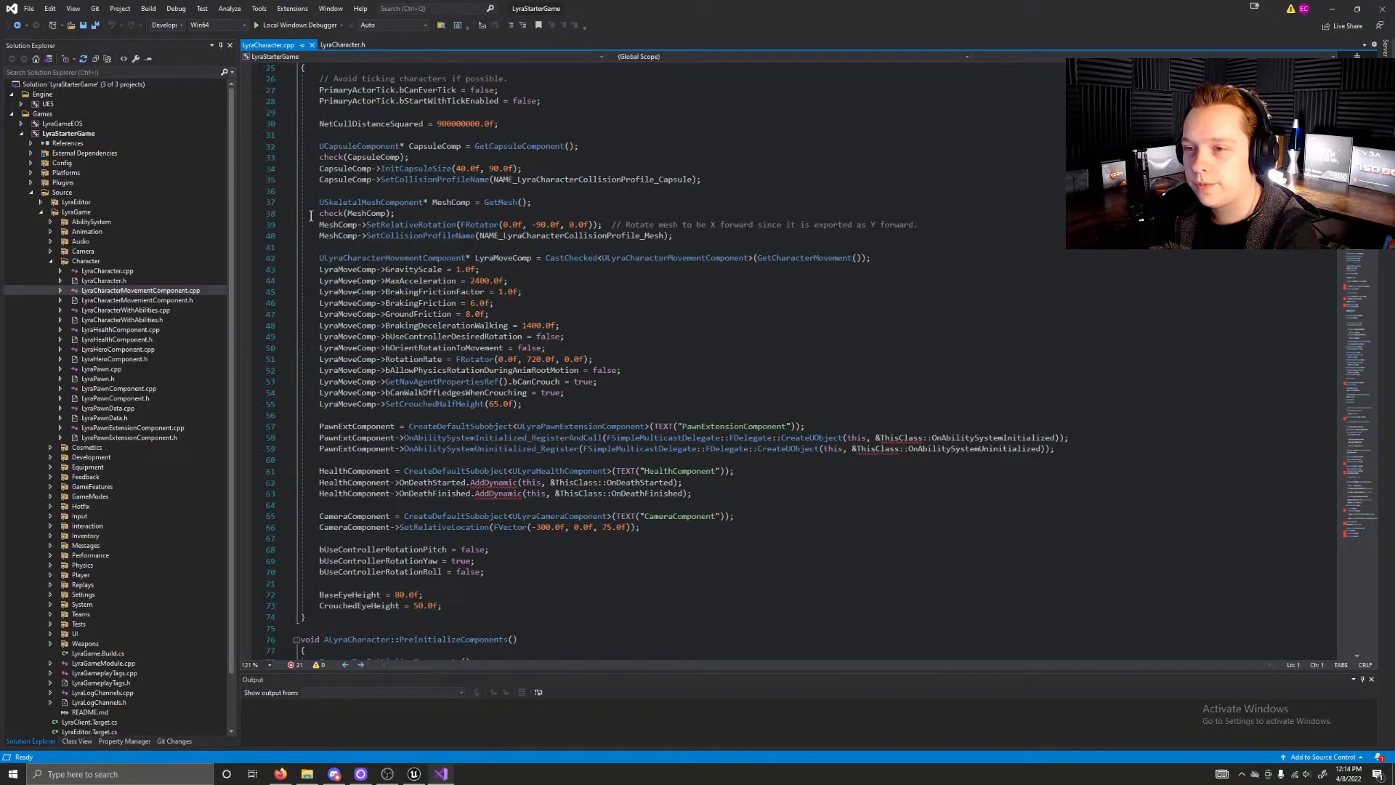
scroll(311, 215, up, 8)
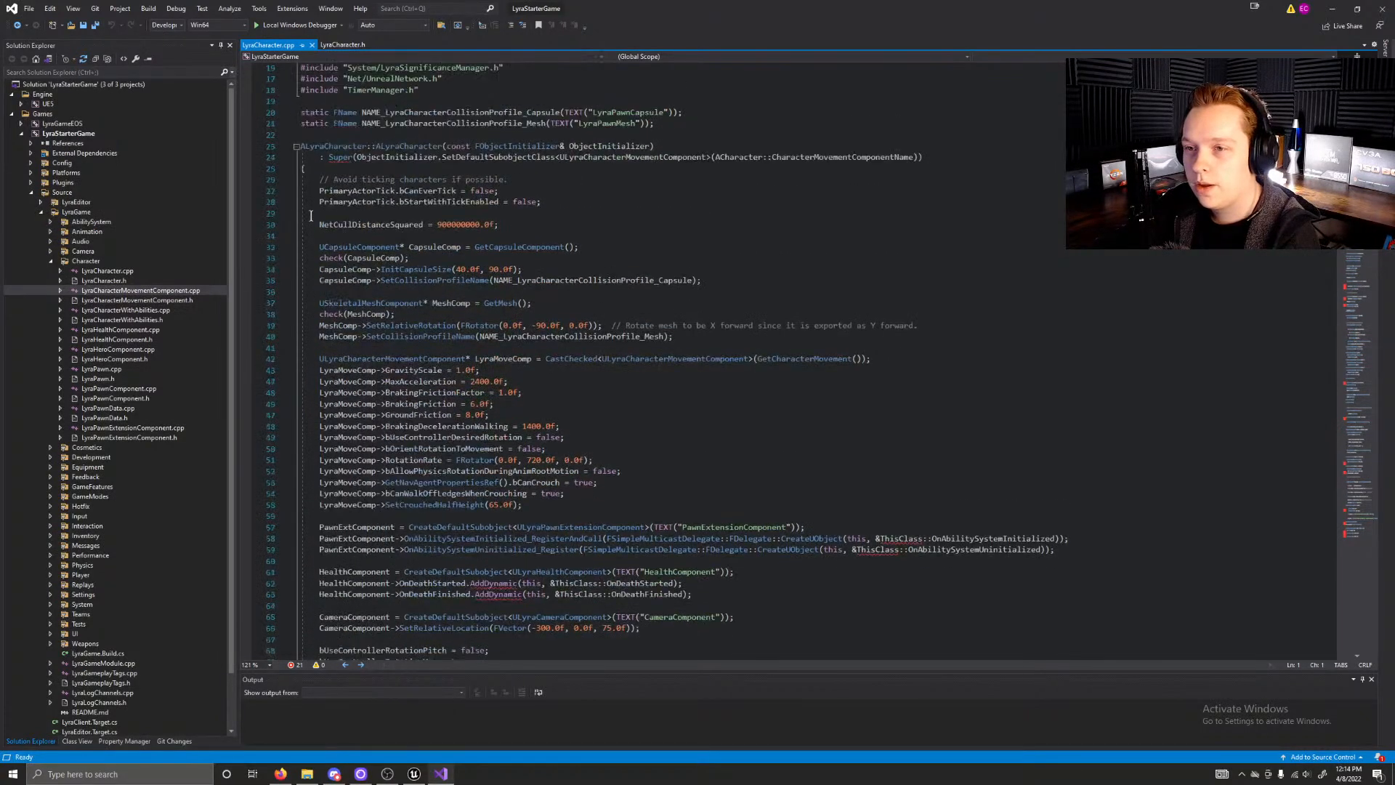
scroll(311, 215, down, 1)
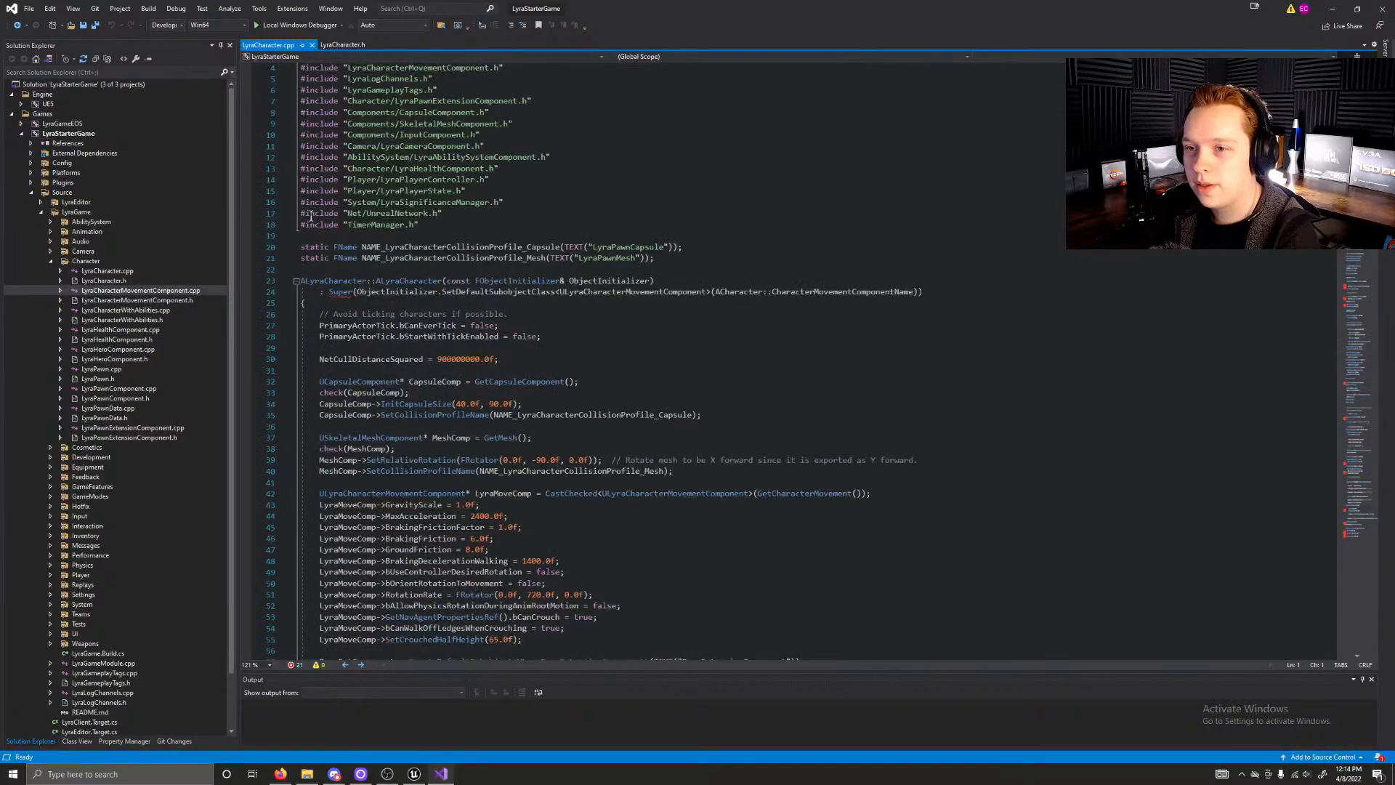
scroll(311, 215, down, 5)
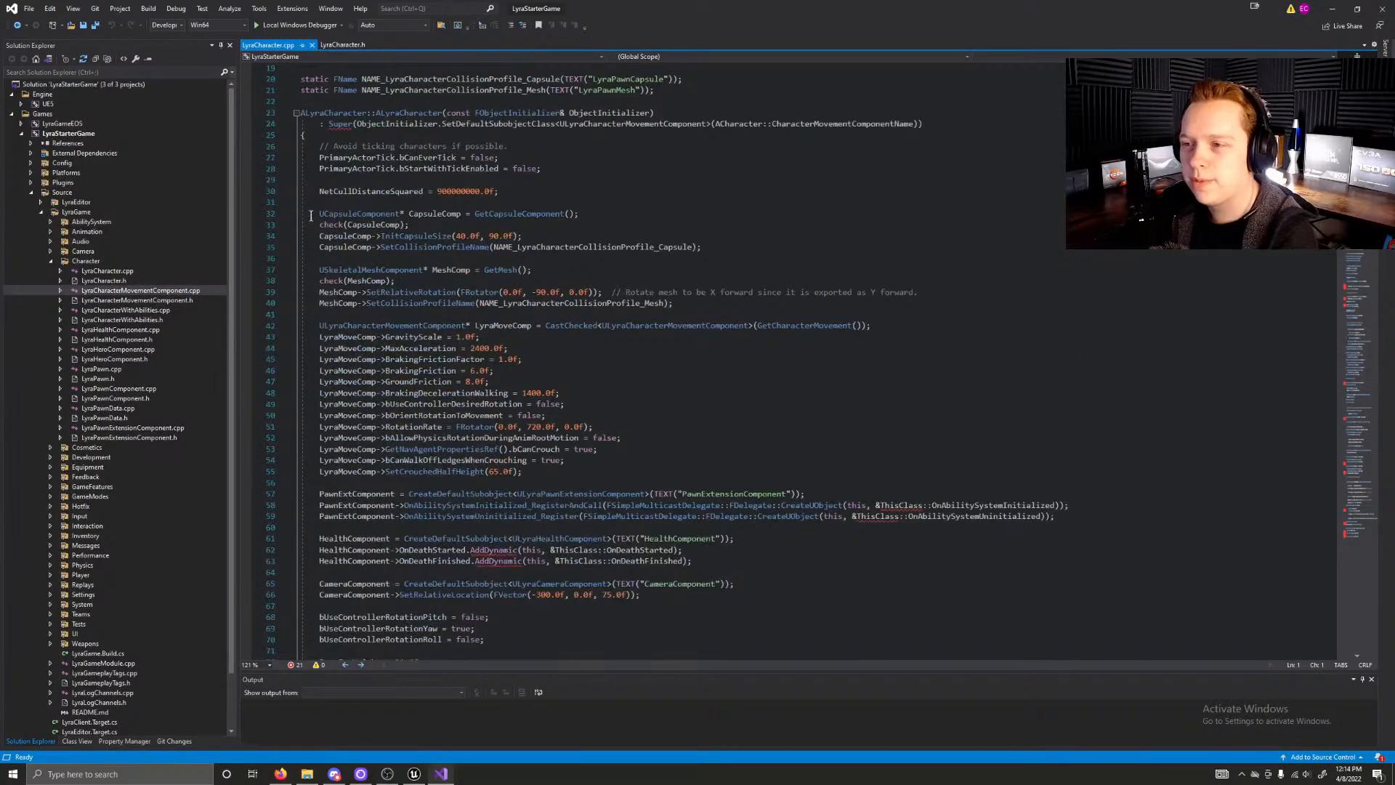
scroll(311, 215, down, 2)
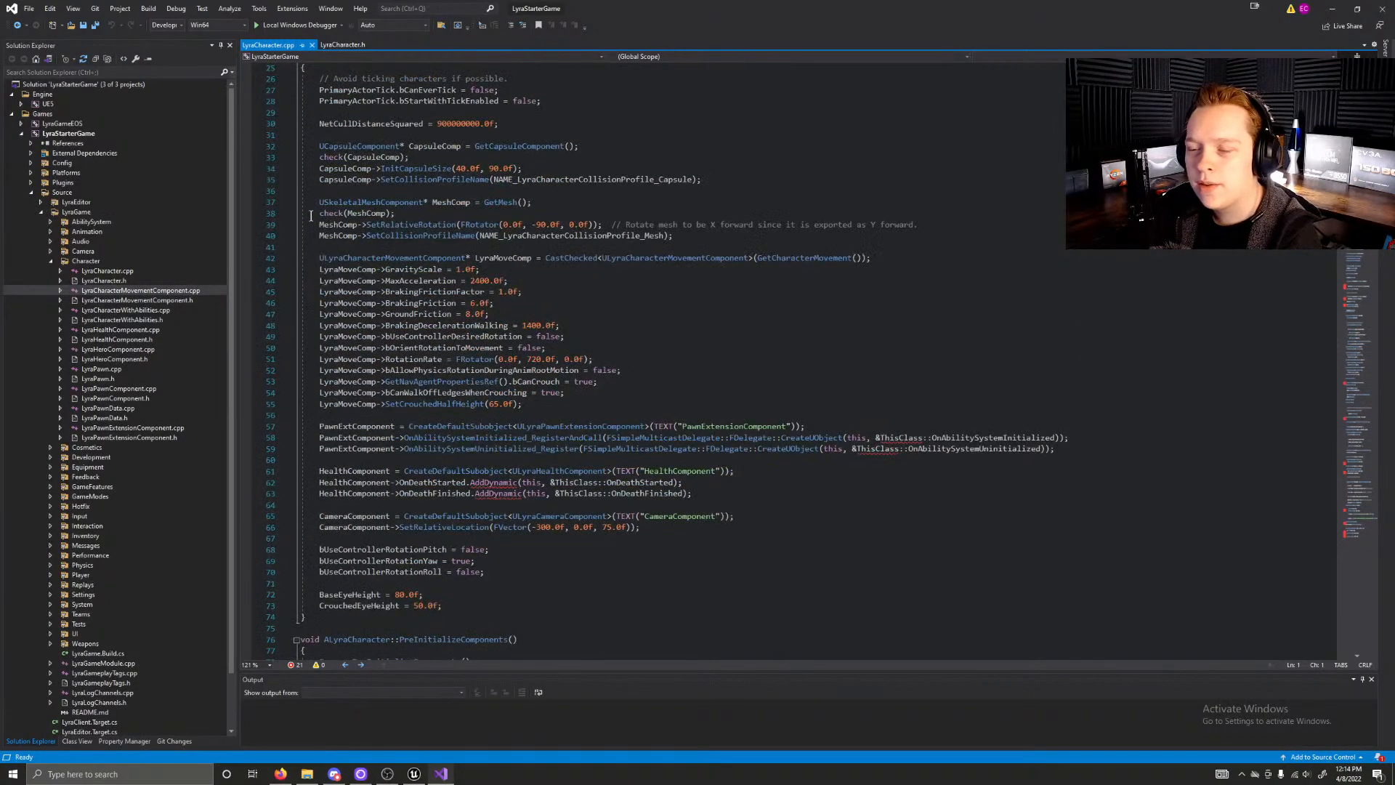
Step: Review the constructor's pawn extension, health and camera components and eye-height defaults alongside the PreInitializeComponents and BeginPlay functions
scroll(311, 215, down, 9)
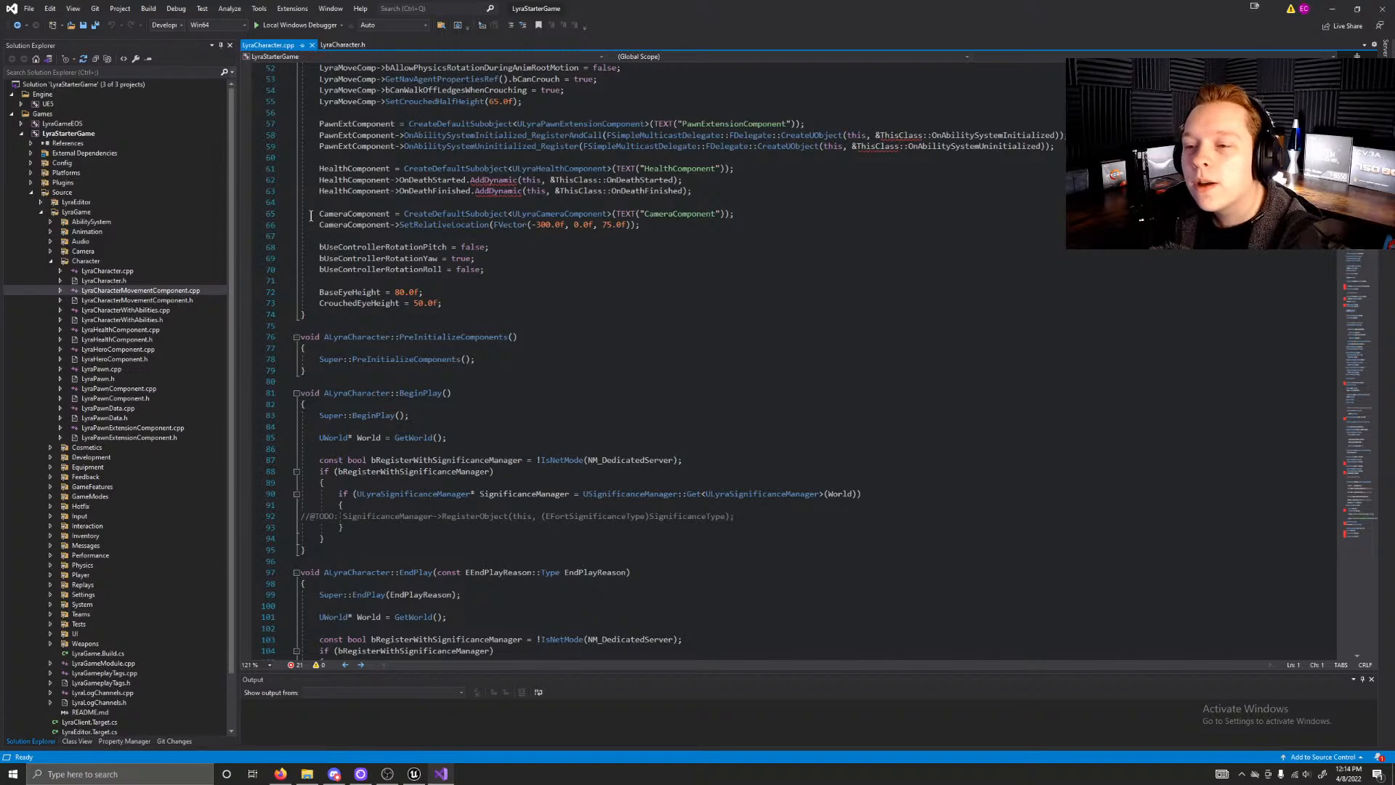
scroll(311, 215, down, 3)
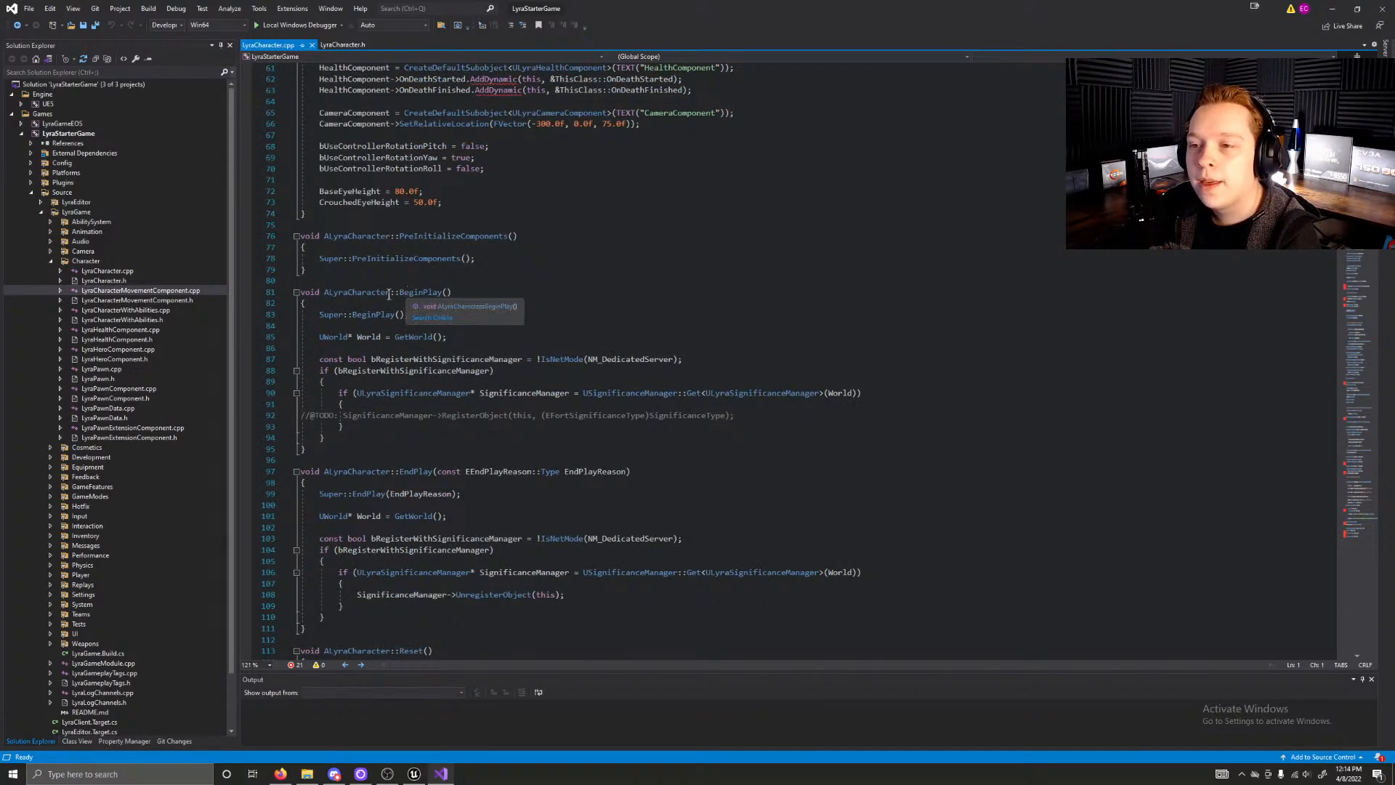
scroll(407, 290, down, 1)
scroll(455, 282, up, 4)
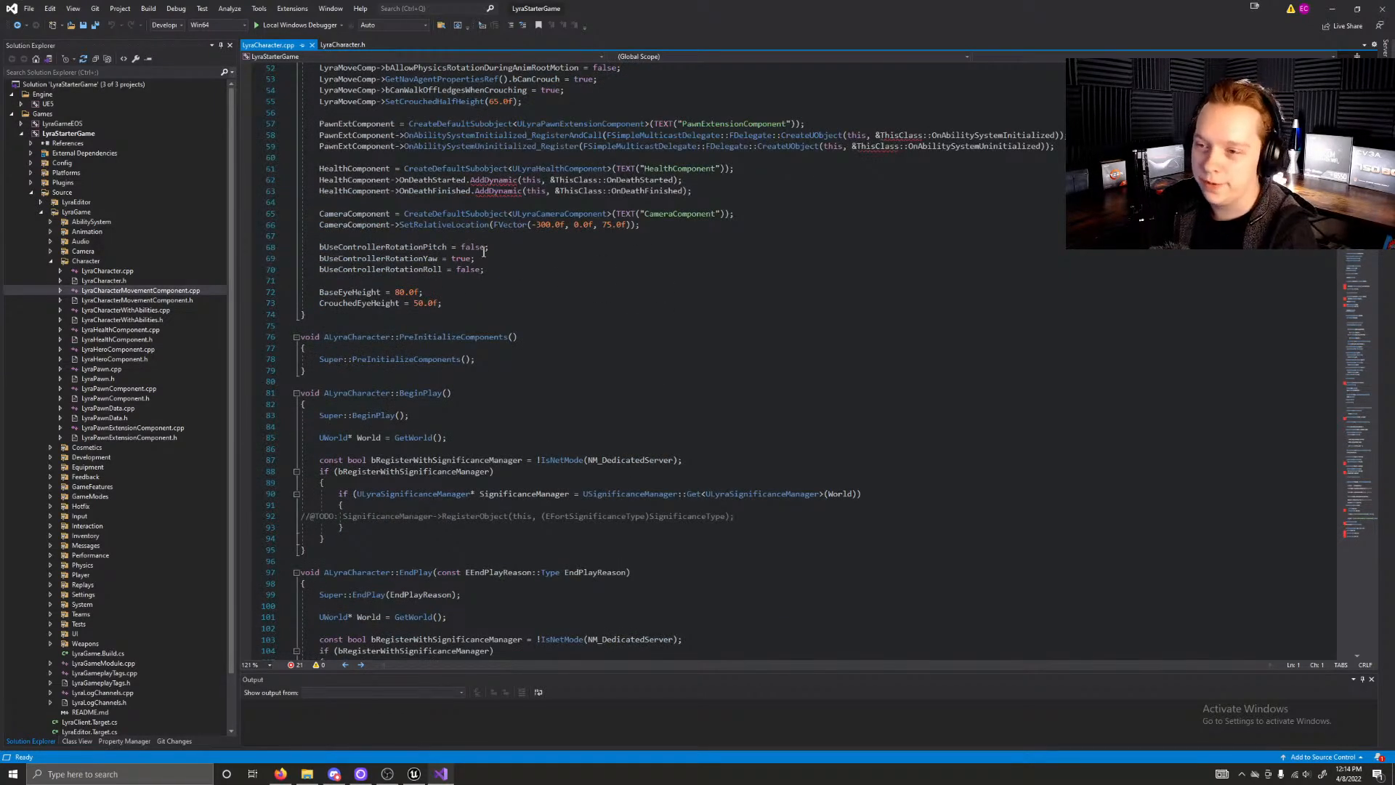
scroll(514, 298, up, 2)
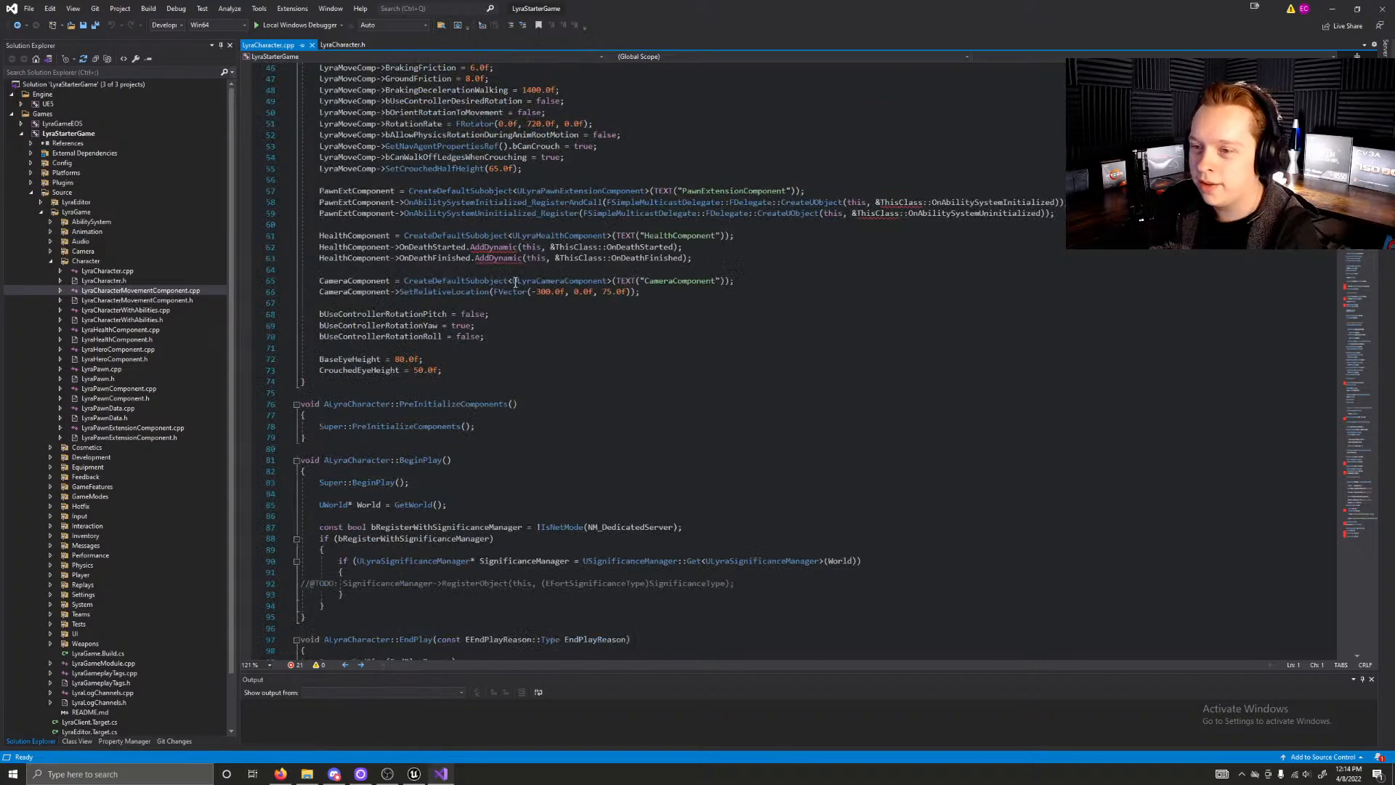
scroll(515, 282, up, 4)
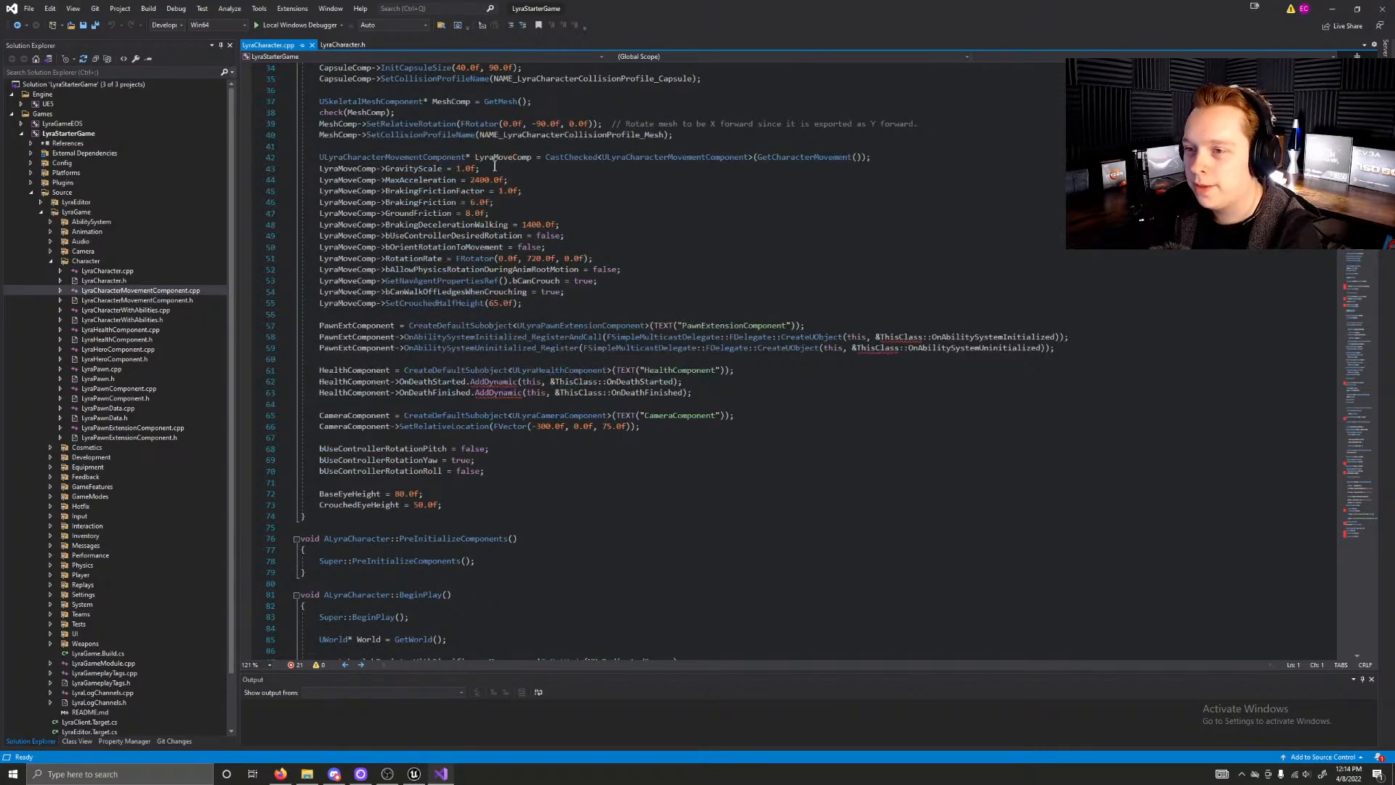
scroll(514, 190, up, 2)
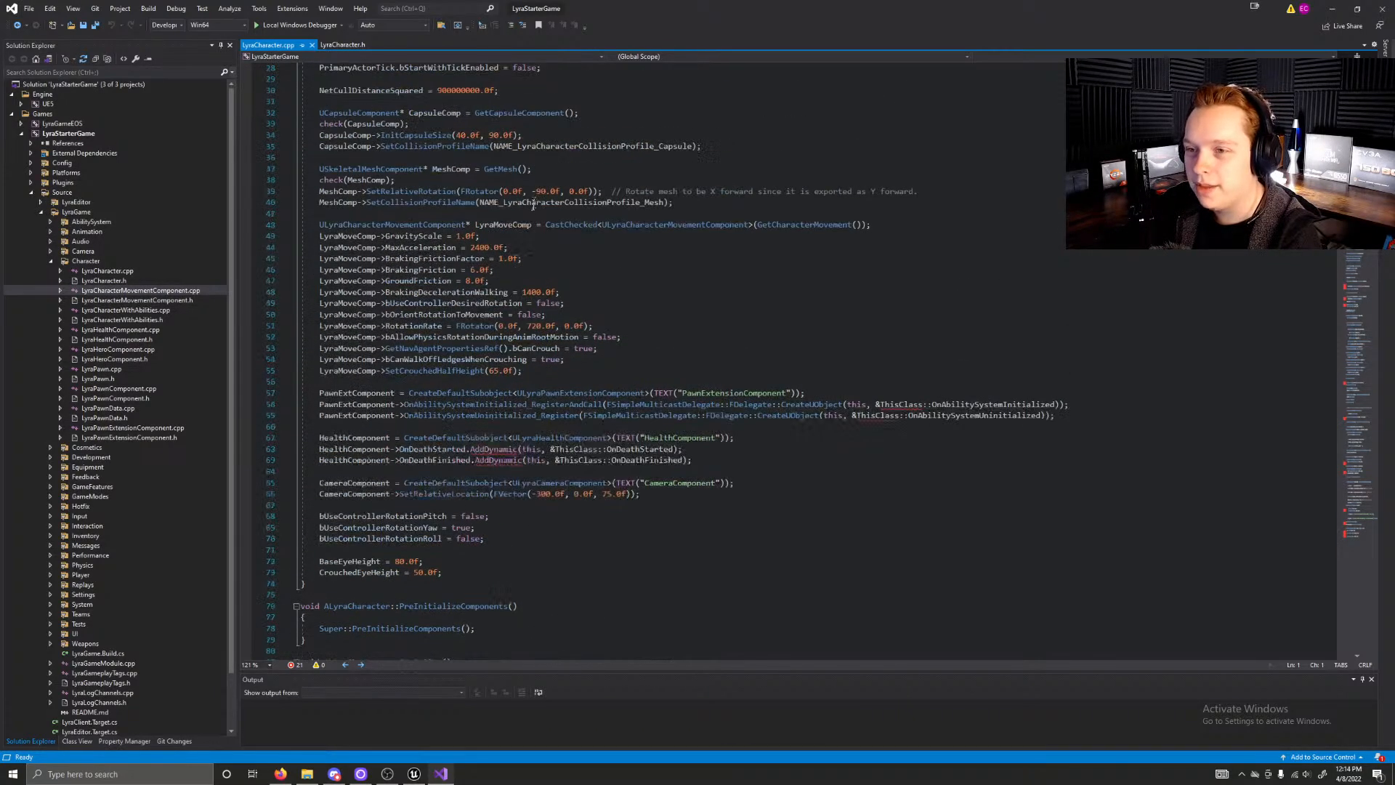
scroll(501, 370, up, 2)
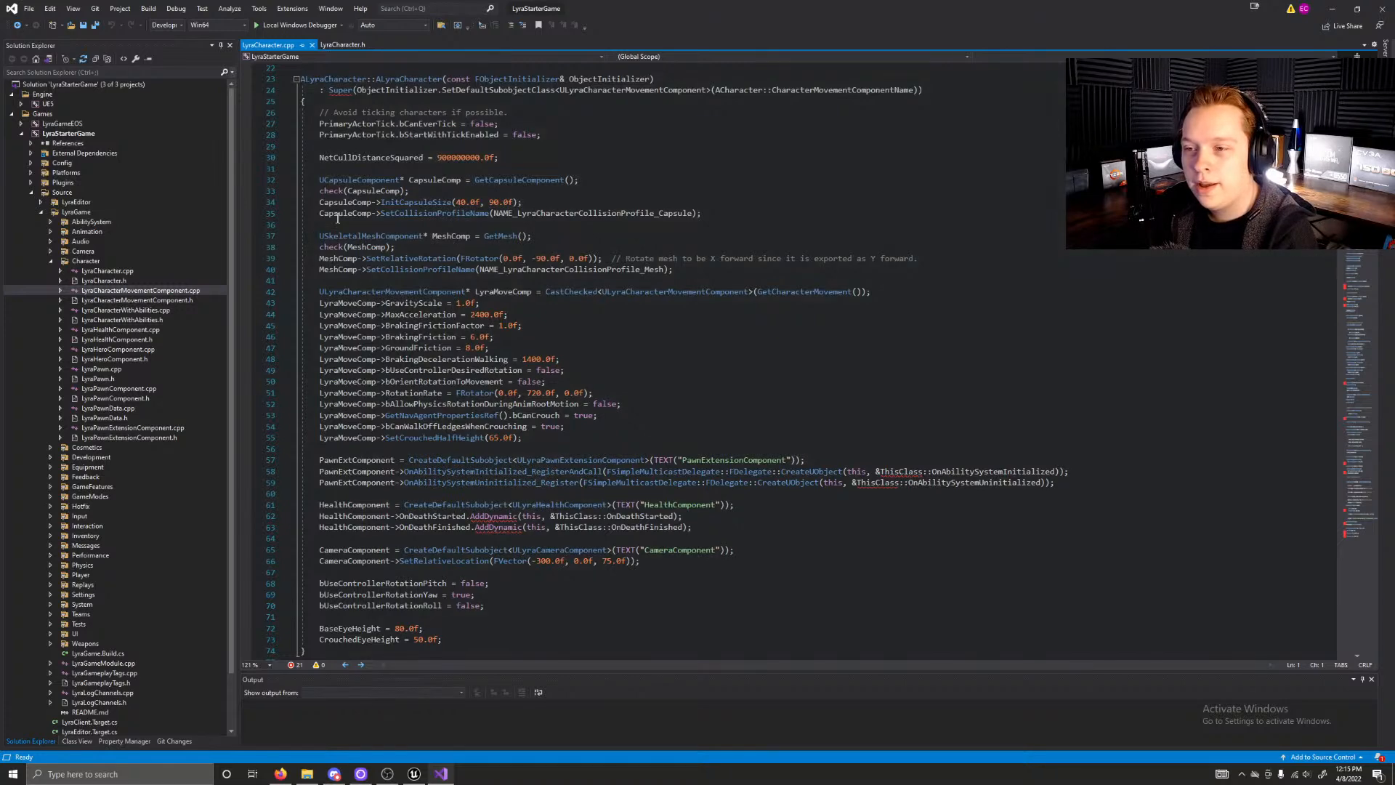
scroll(448, 236, up, 1)
Step: Read through the EndPlay, Reset, GetLifetimeReplicatedProps and PreReplication functions of ALyraCharacter
scroll(446, 435, down, 9)
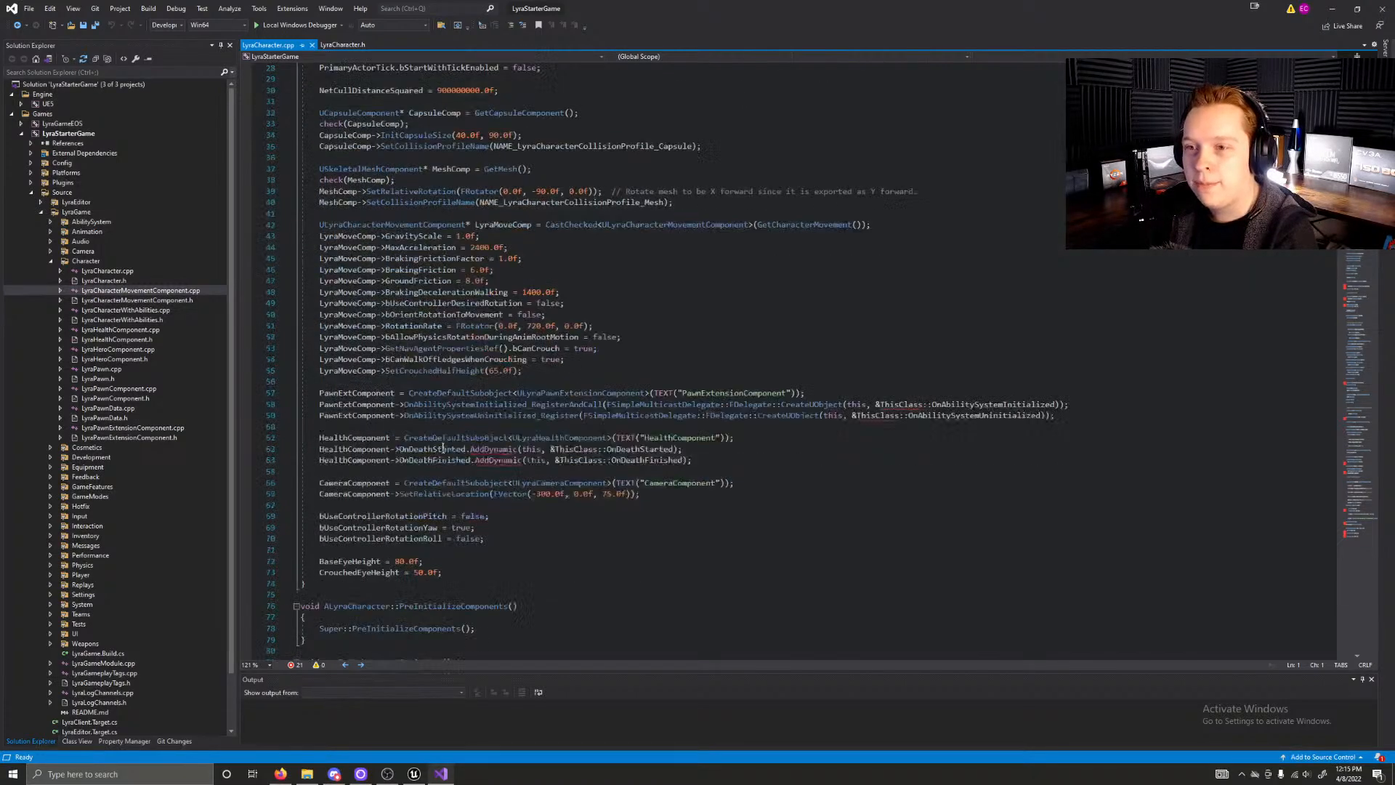
scroll(378, 285, down, 4)
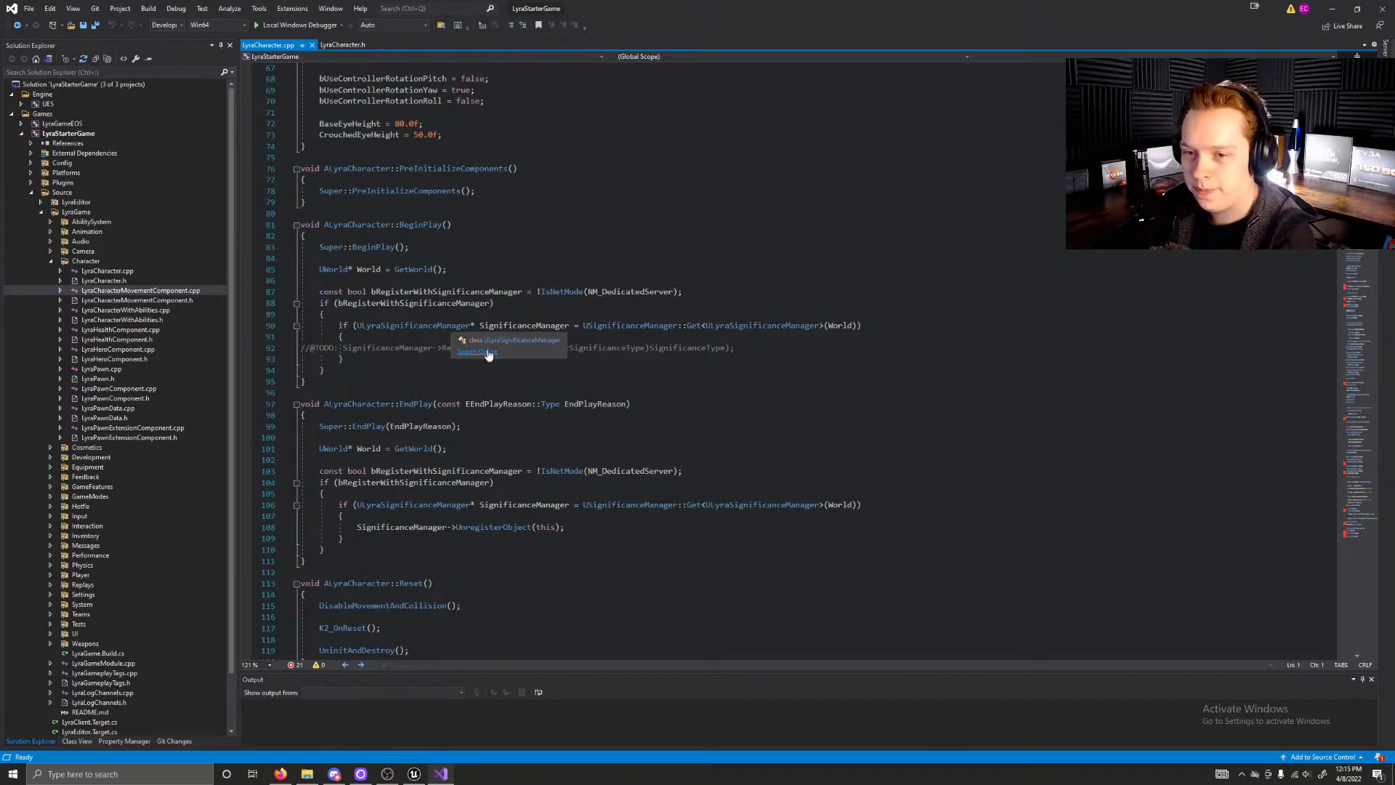
scroll(487, 392, down, 4)
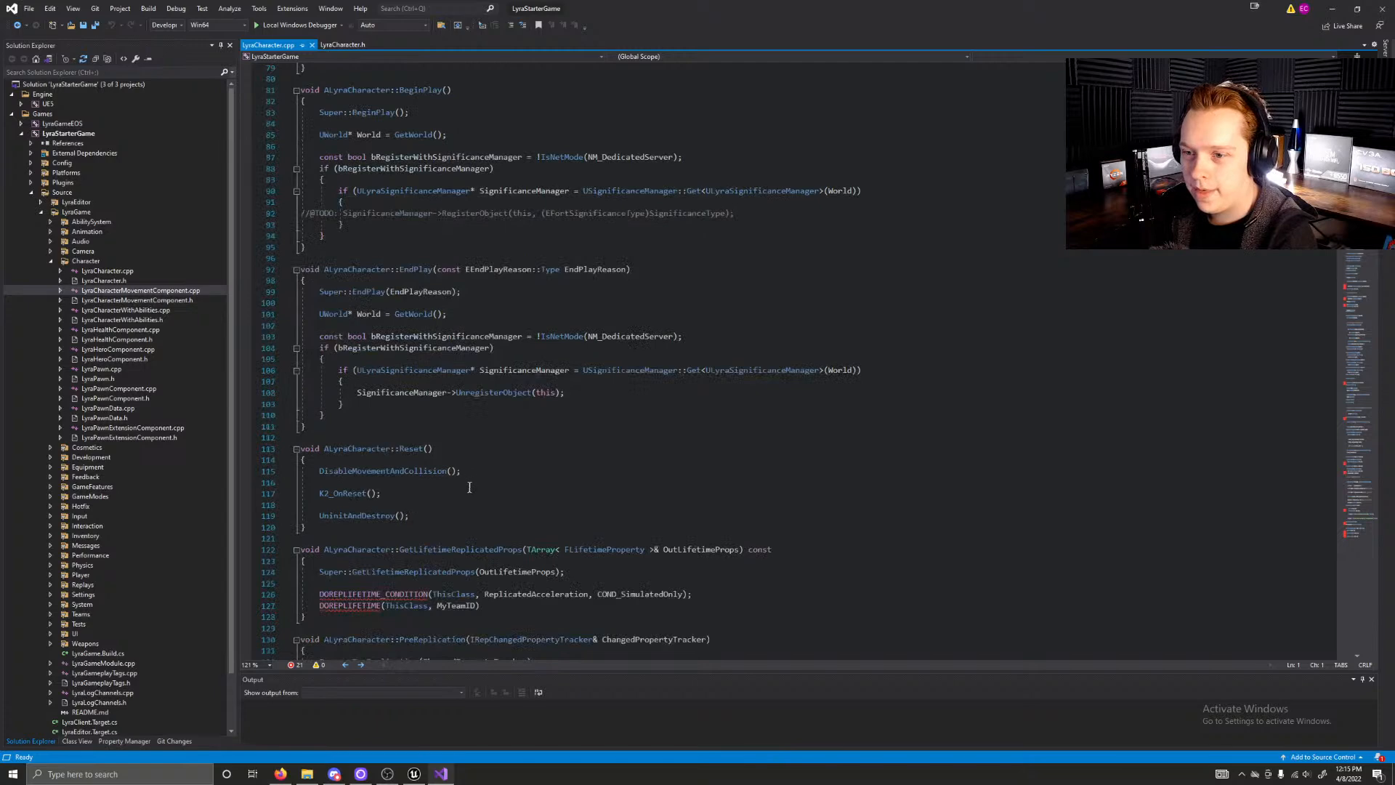
scroll(468, 487, down, 5)
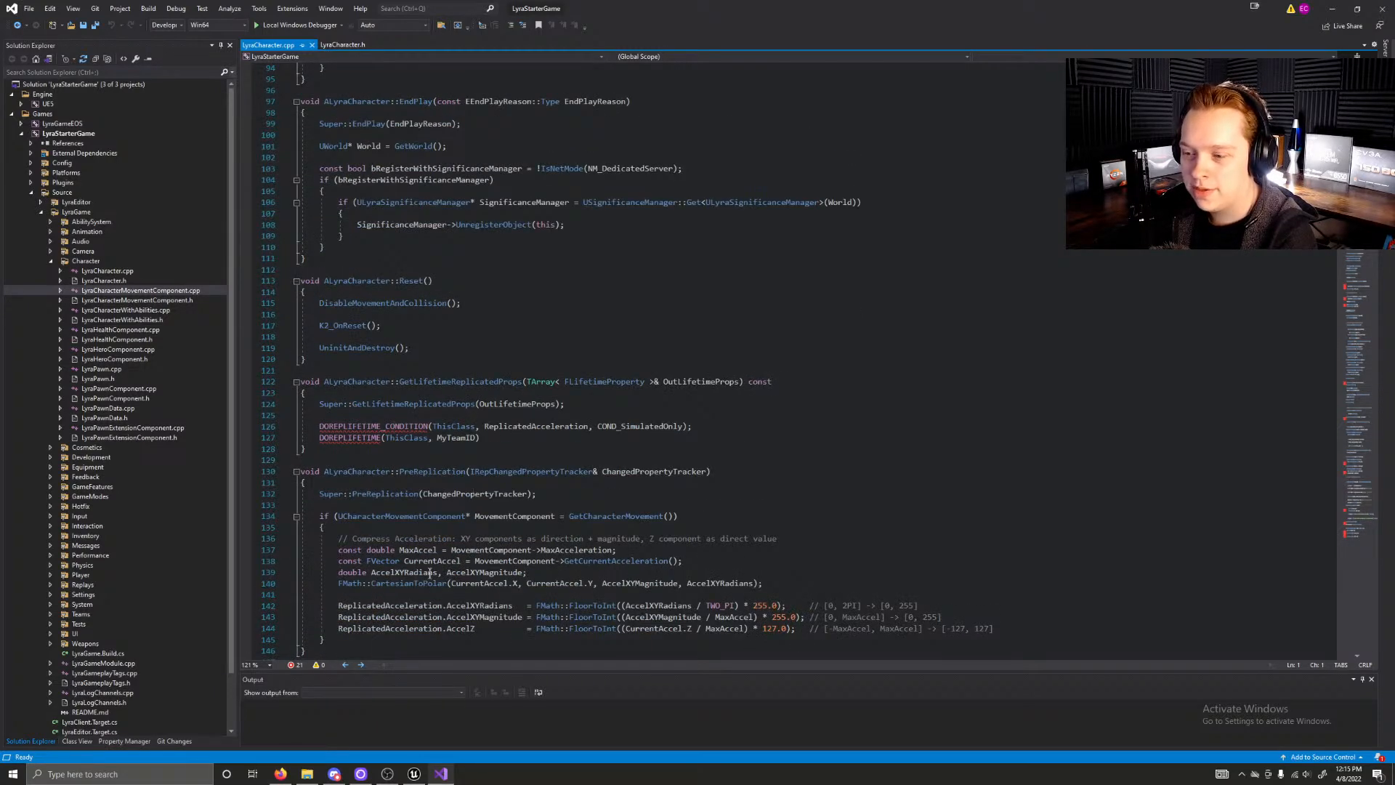
Step: Switch to Unreal Editor and open the B_SimpleHeroPawn blueprint from the Characters/Heroes content folder
click(414, 773)
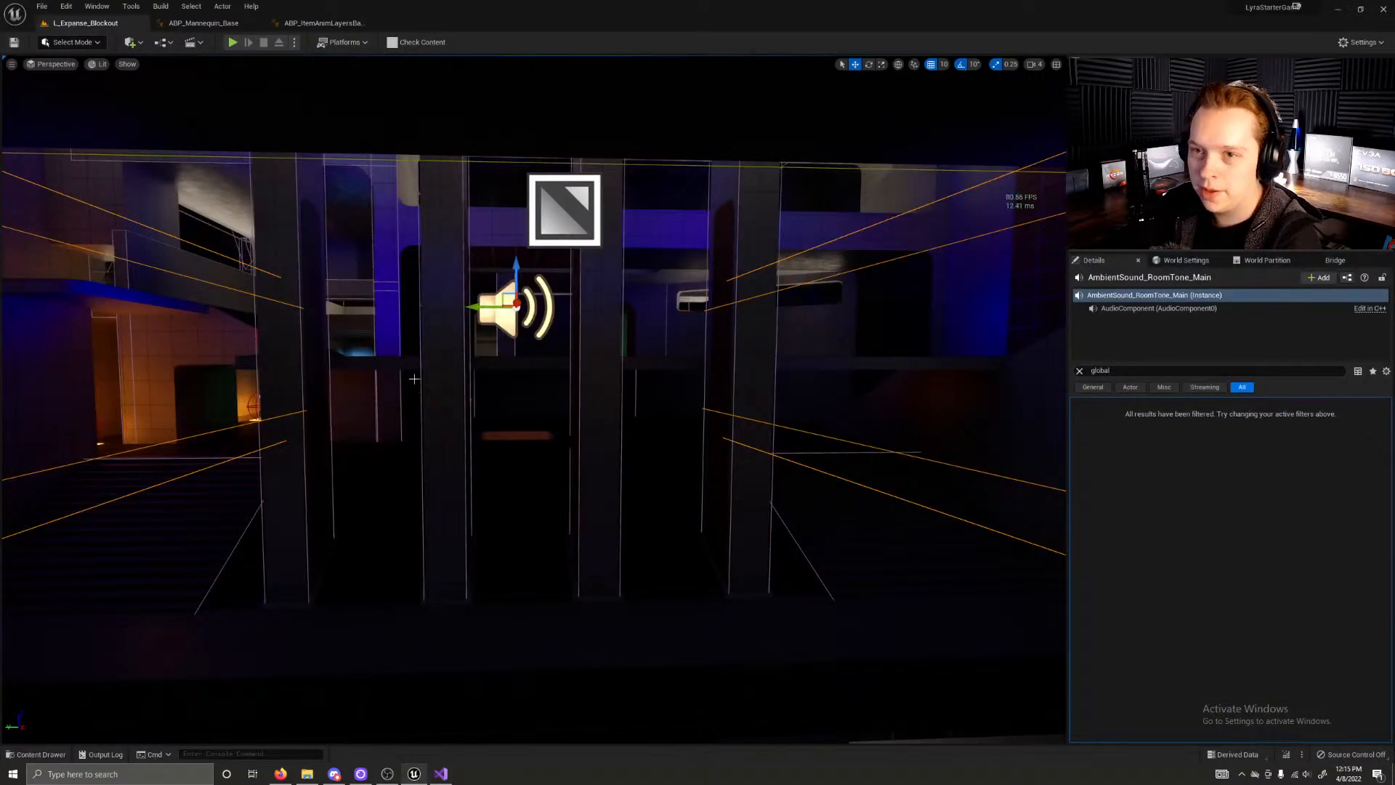
key(ctrl+space)
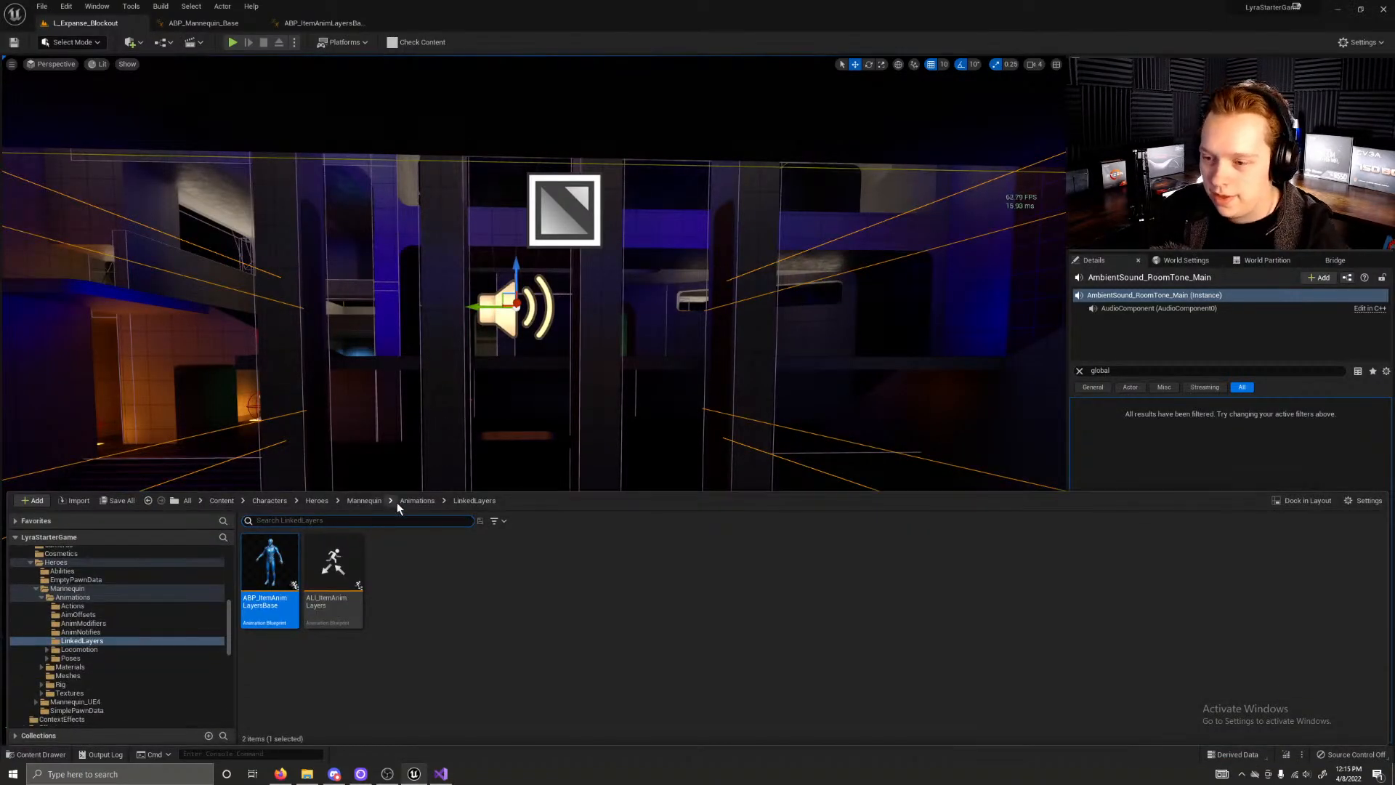
click(404, 501)
click(362, 500)
click(299, 500)
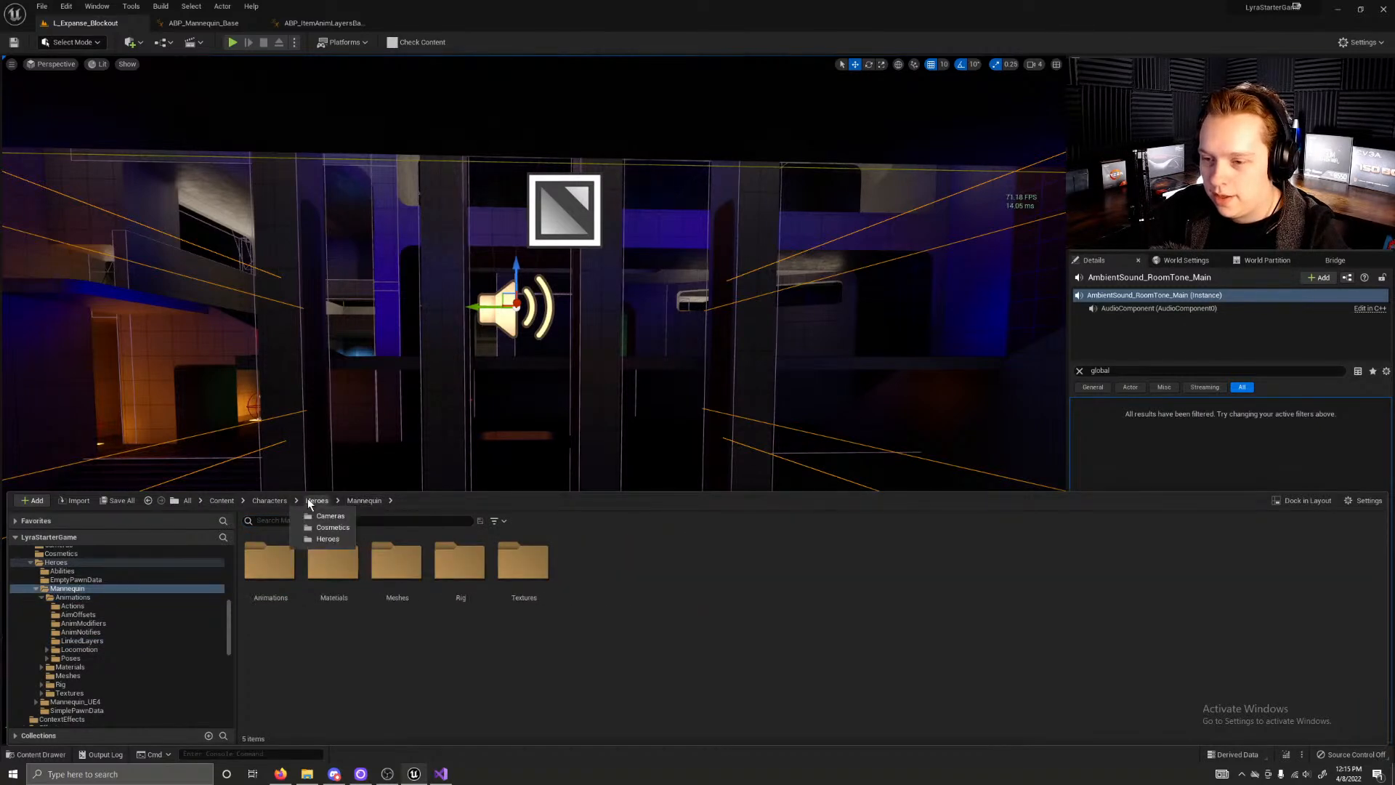
click(307, 500)
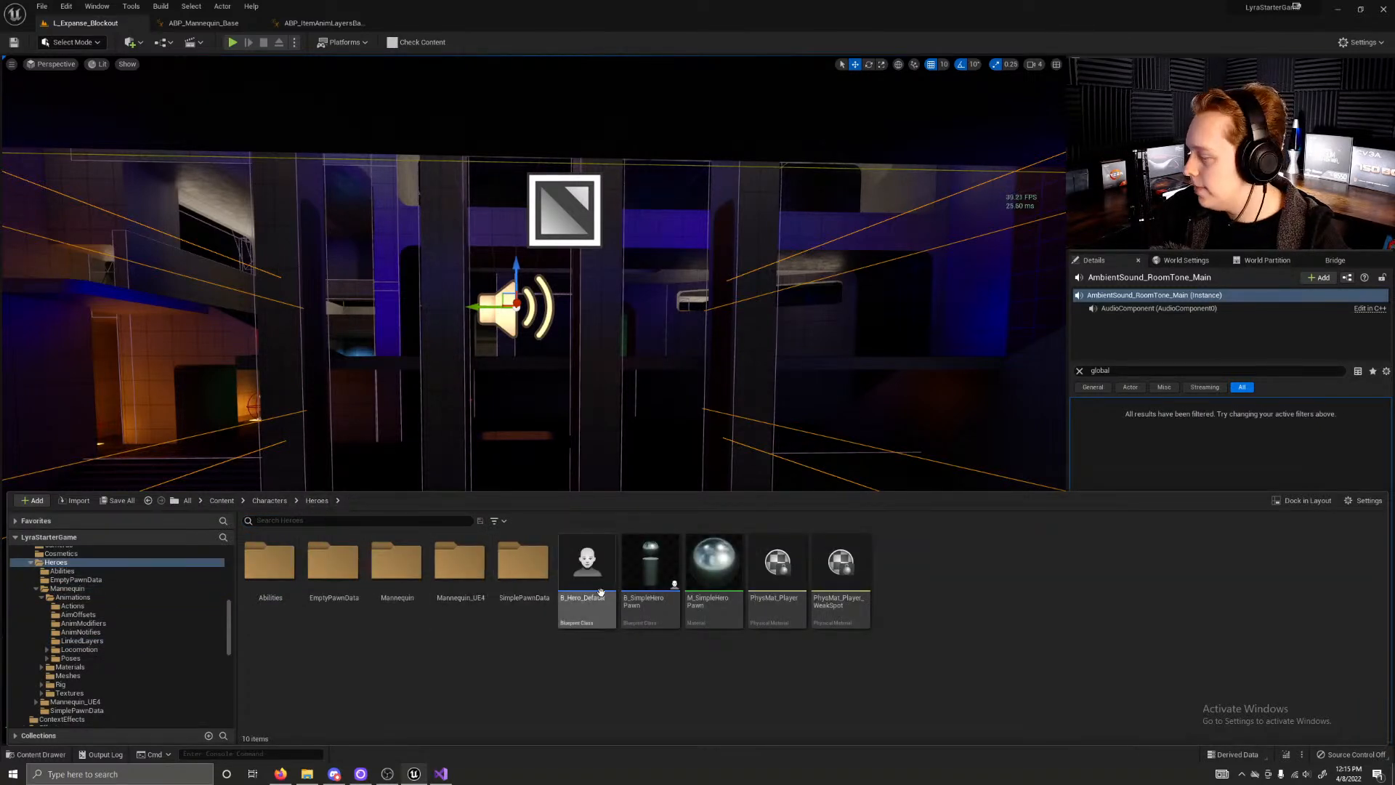
mouse_move(607, 614)
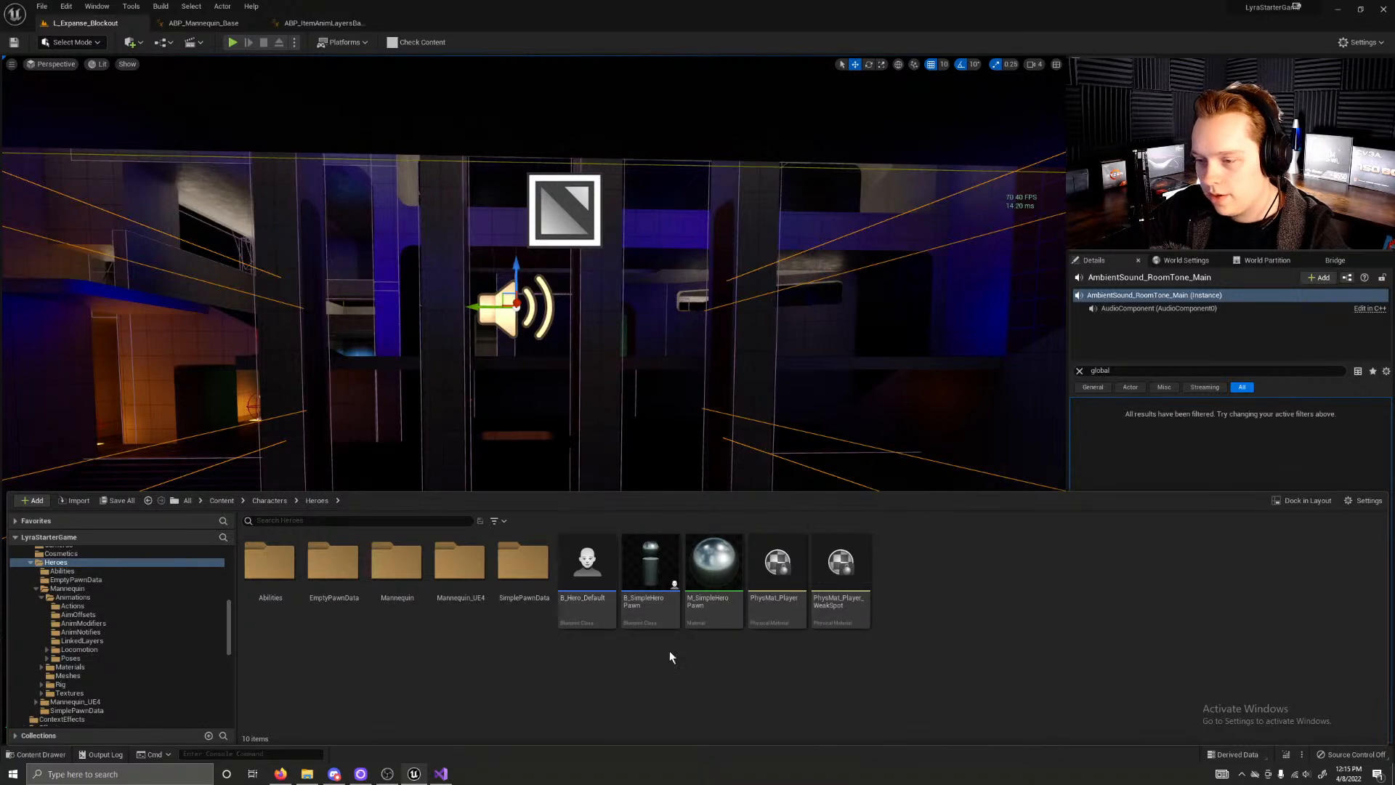
double_click(643, 606)
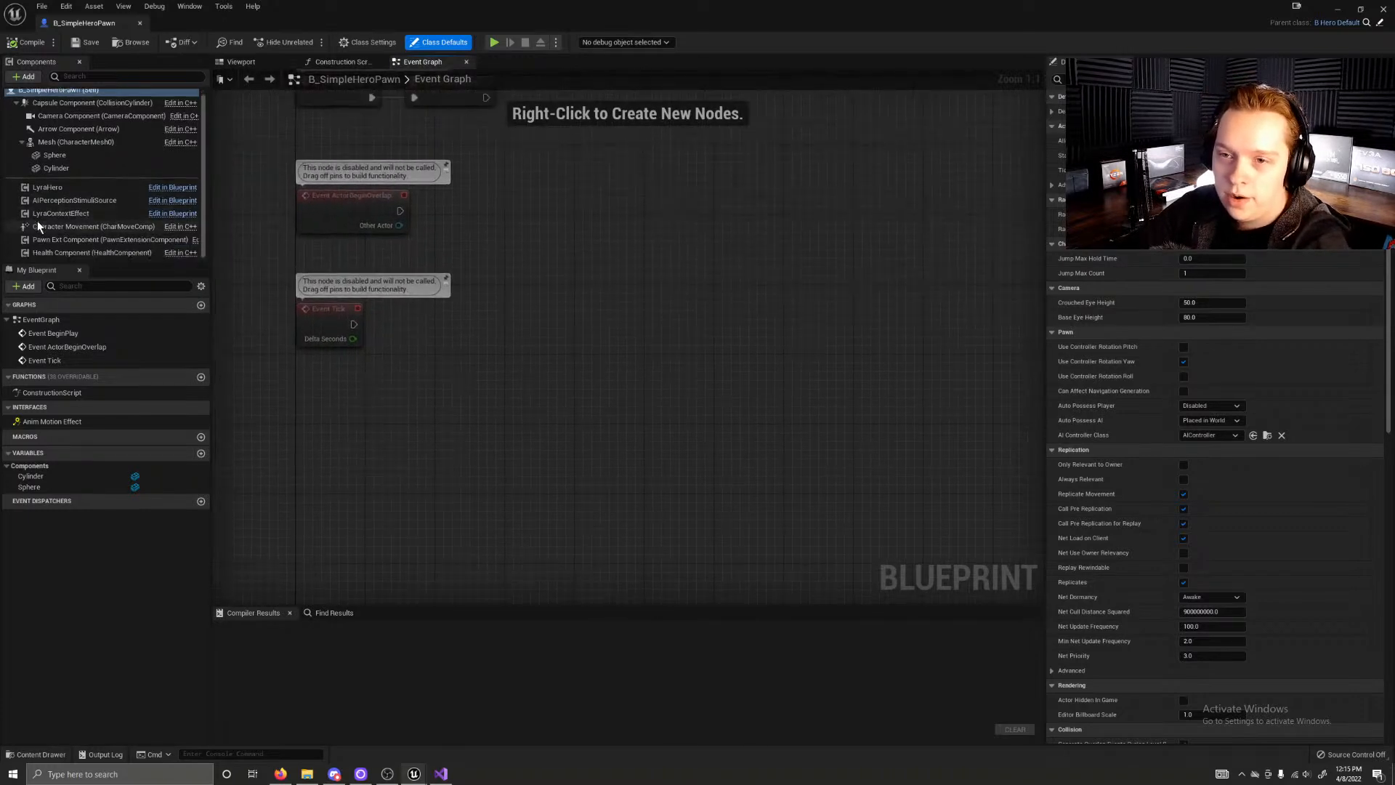
Step: Inspect the pawn's LyraHero, AIPerceptionStimuliSource, LyraContextEffect, Character Movement and Pawn Ext components
click(42, 194)
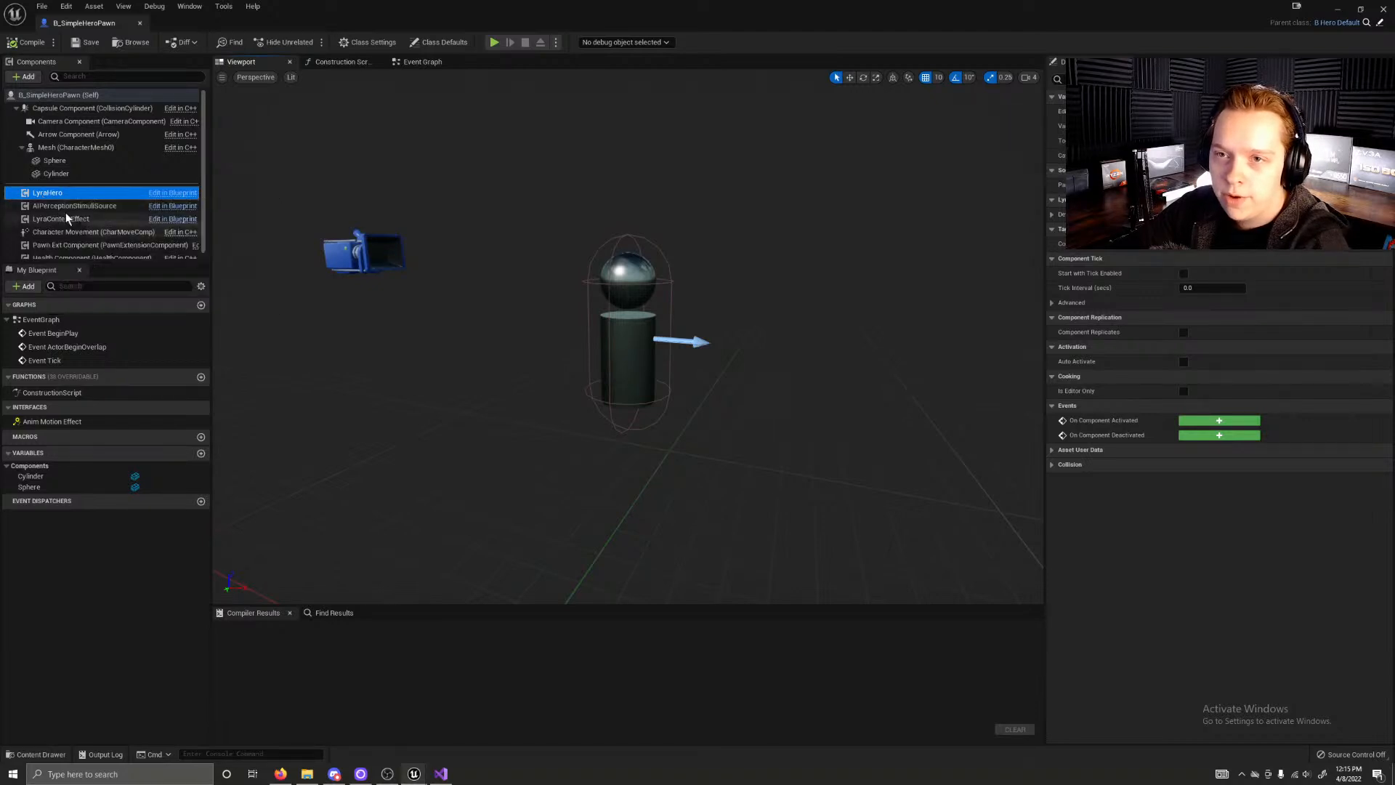
click(70, 208)
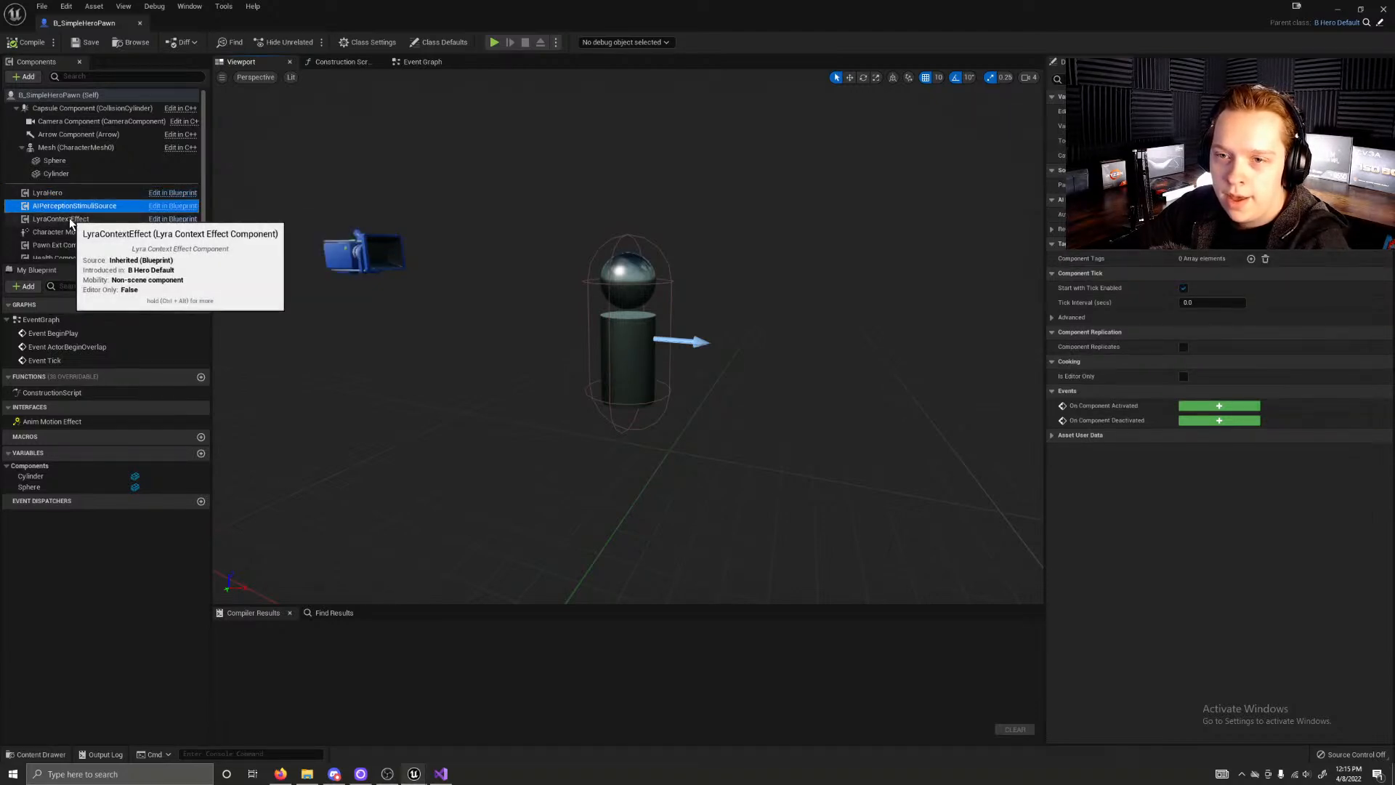
click(72, 219)
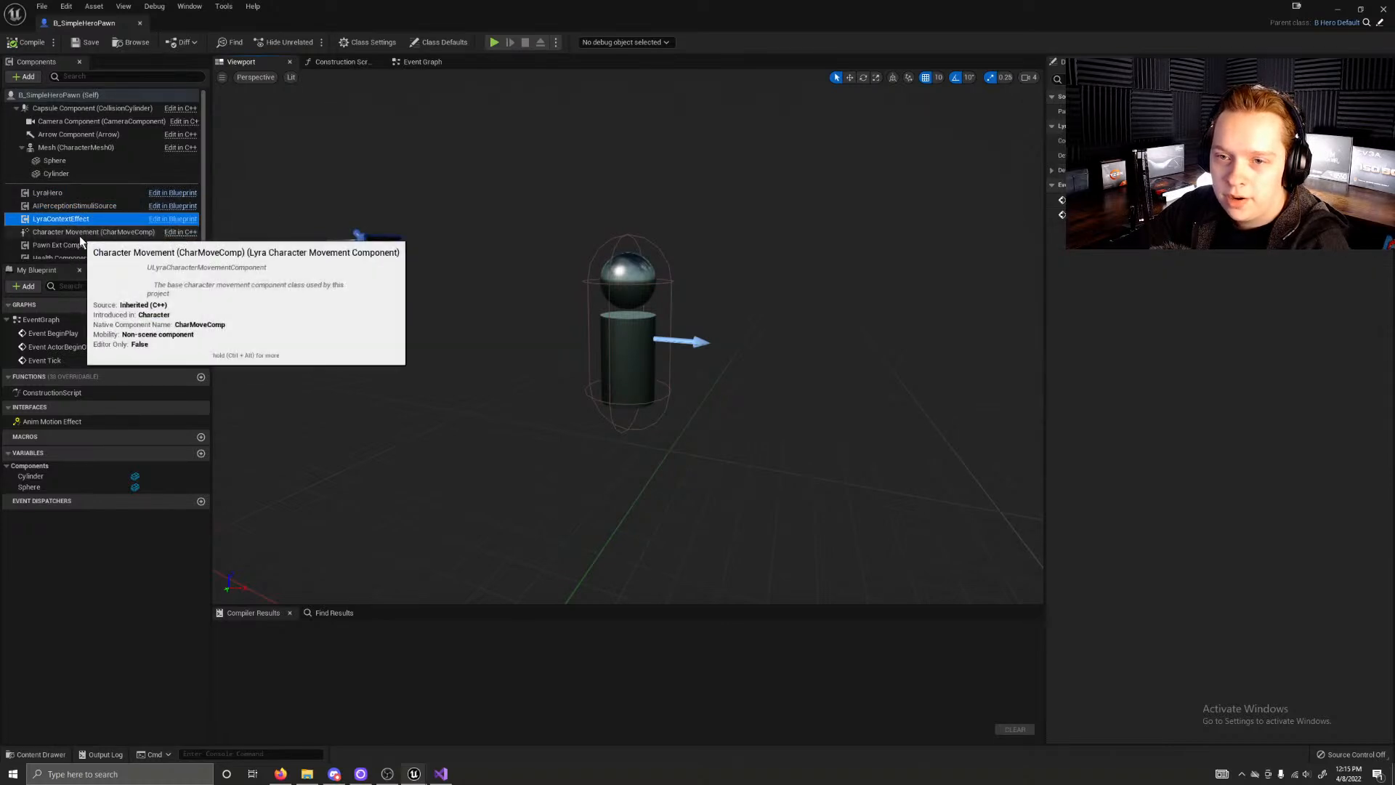
scroll(80, 235, down, 1)
click(81, 229)
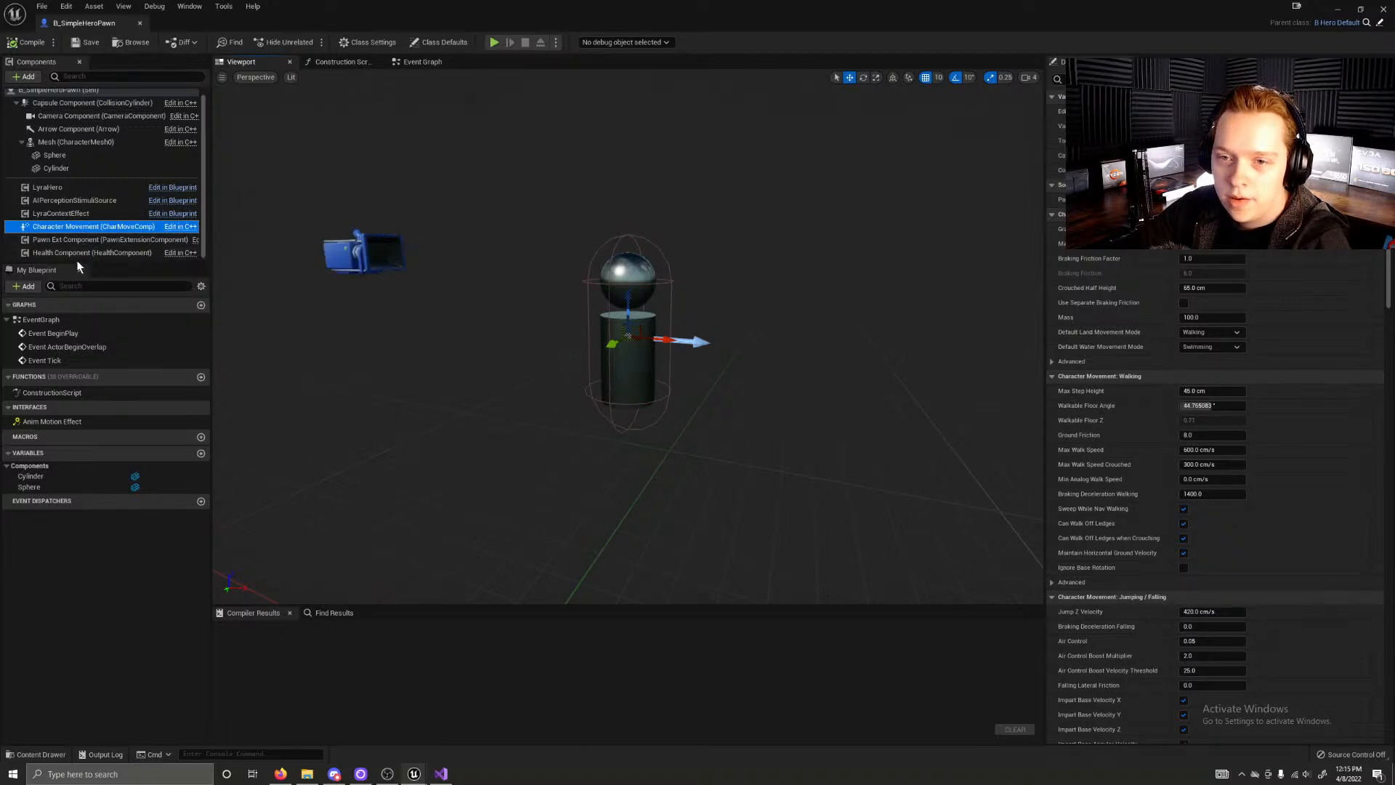
click(72, 239)
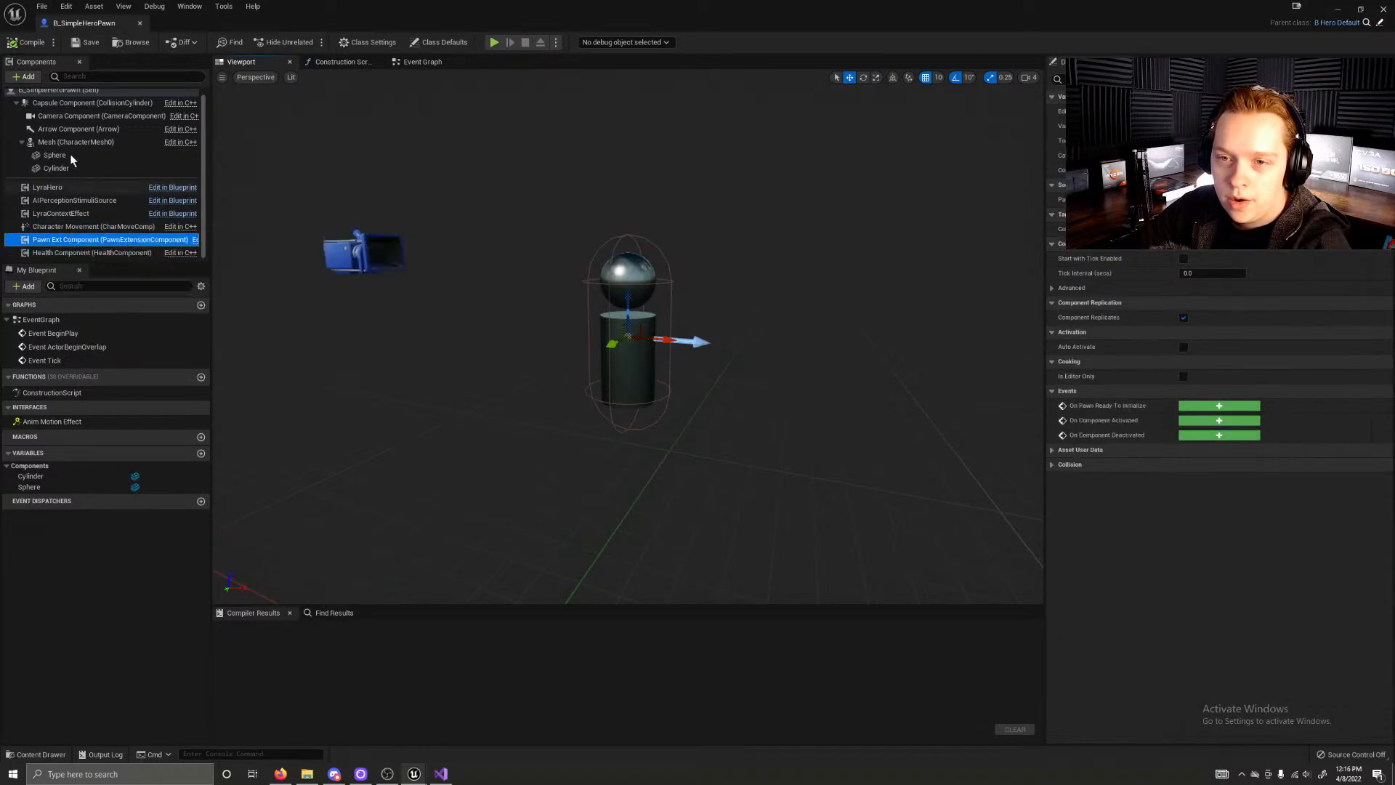
Step: Inspect the pawn's Capsule, Camera and Mesh components and their properties
scroll(71, 146, up, 1)
click(90, 114)
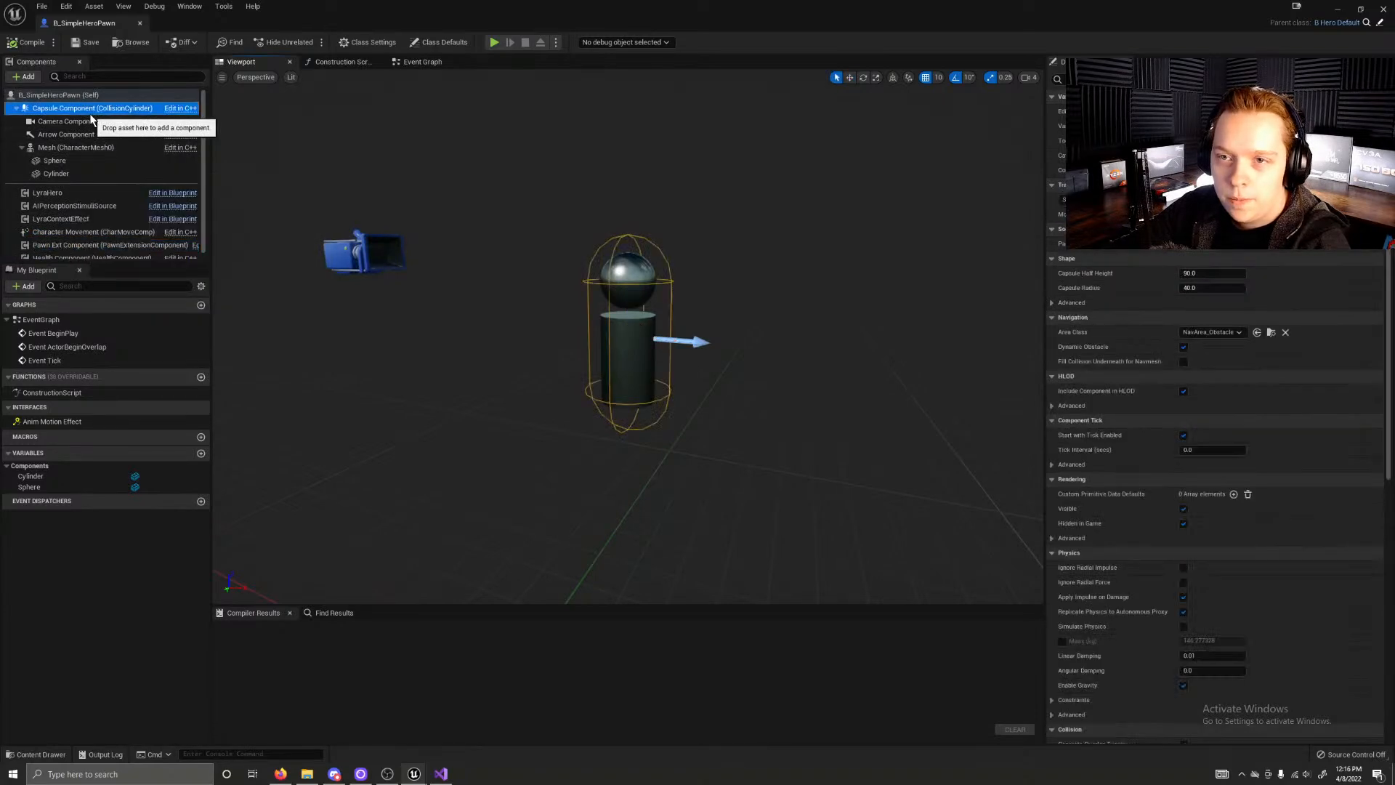
click(90, 124)
click(81, 148)
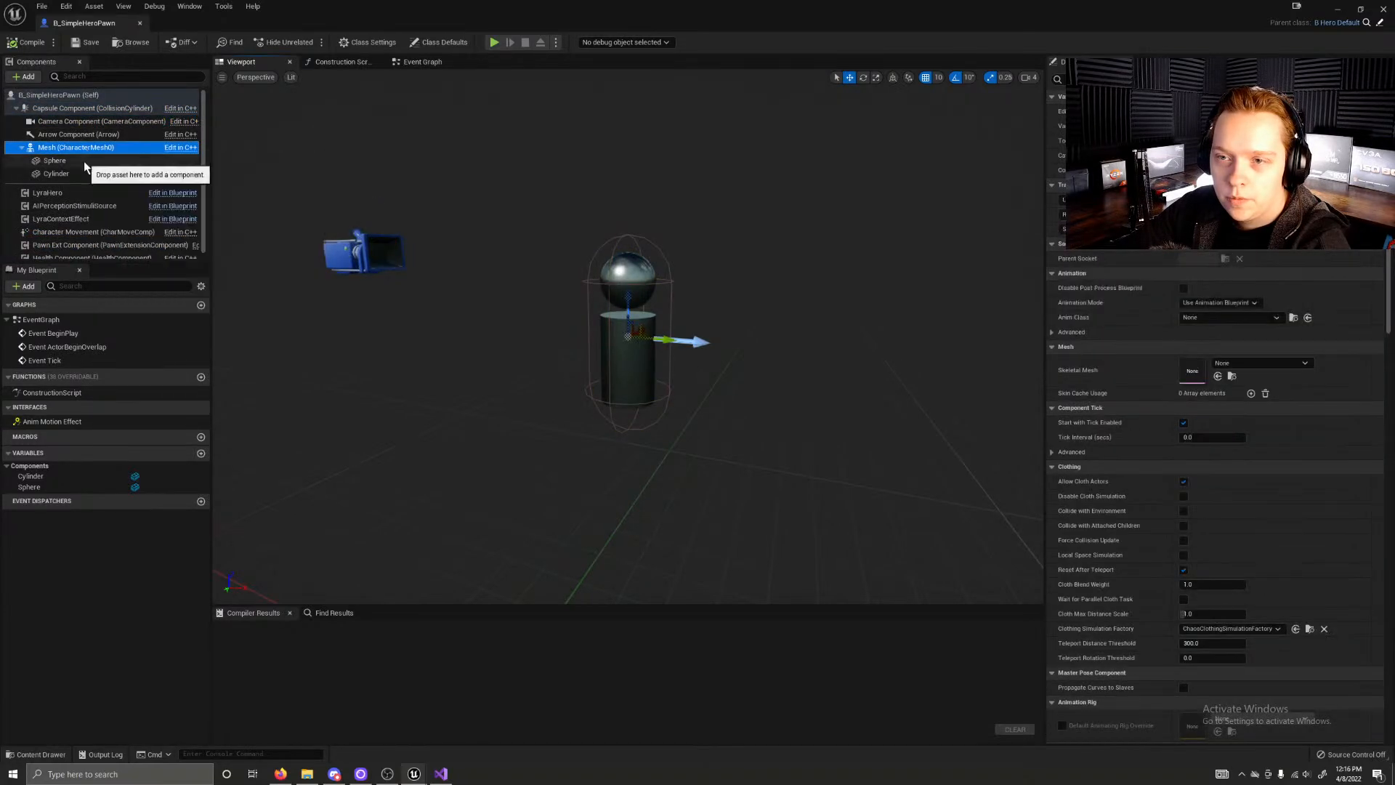
Step: Check B_SimpleHeroPawn's Construction Script and Event Graph, and close the blueprint
click(341, 63)
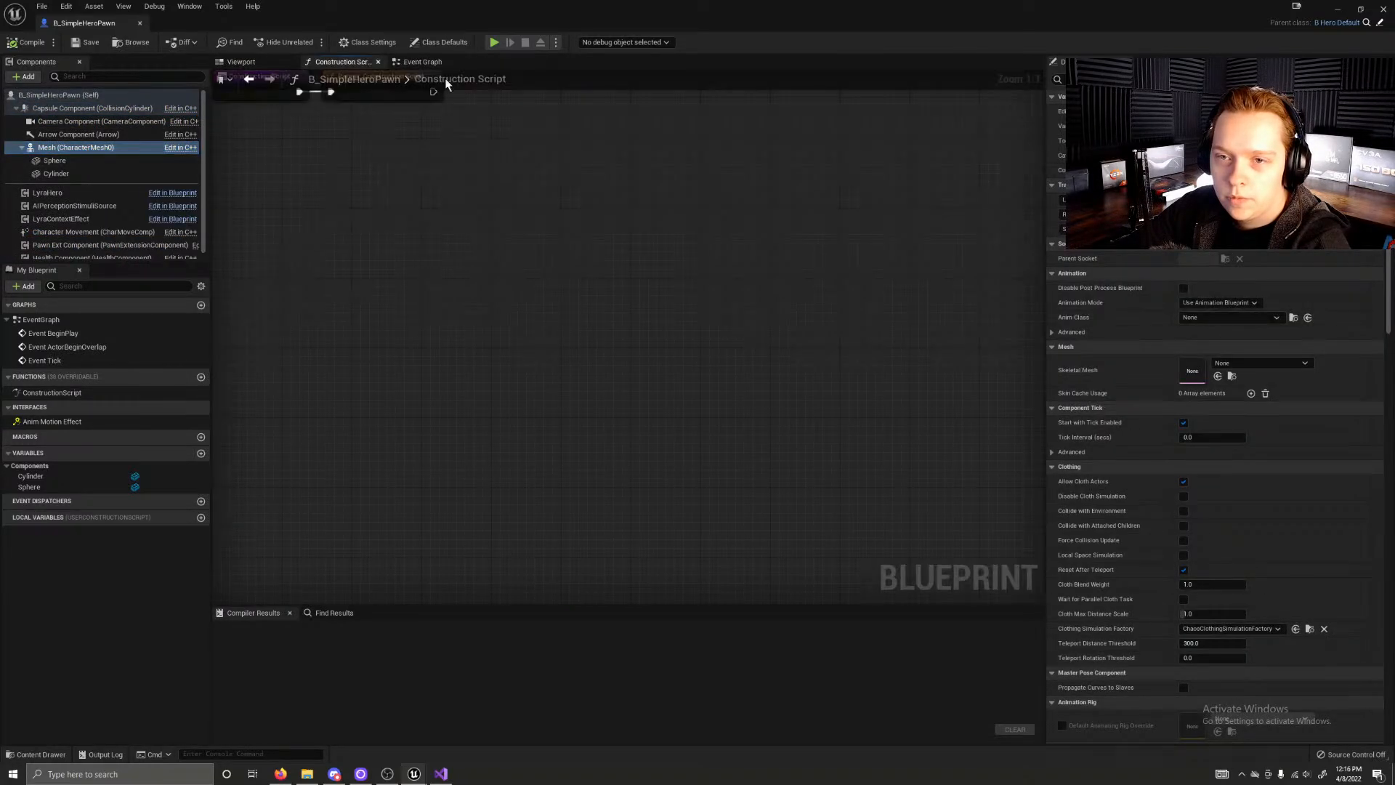
click(409, 64)
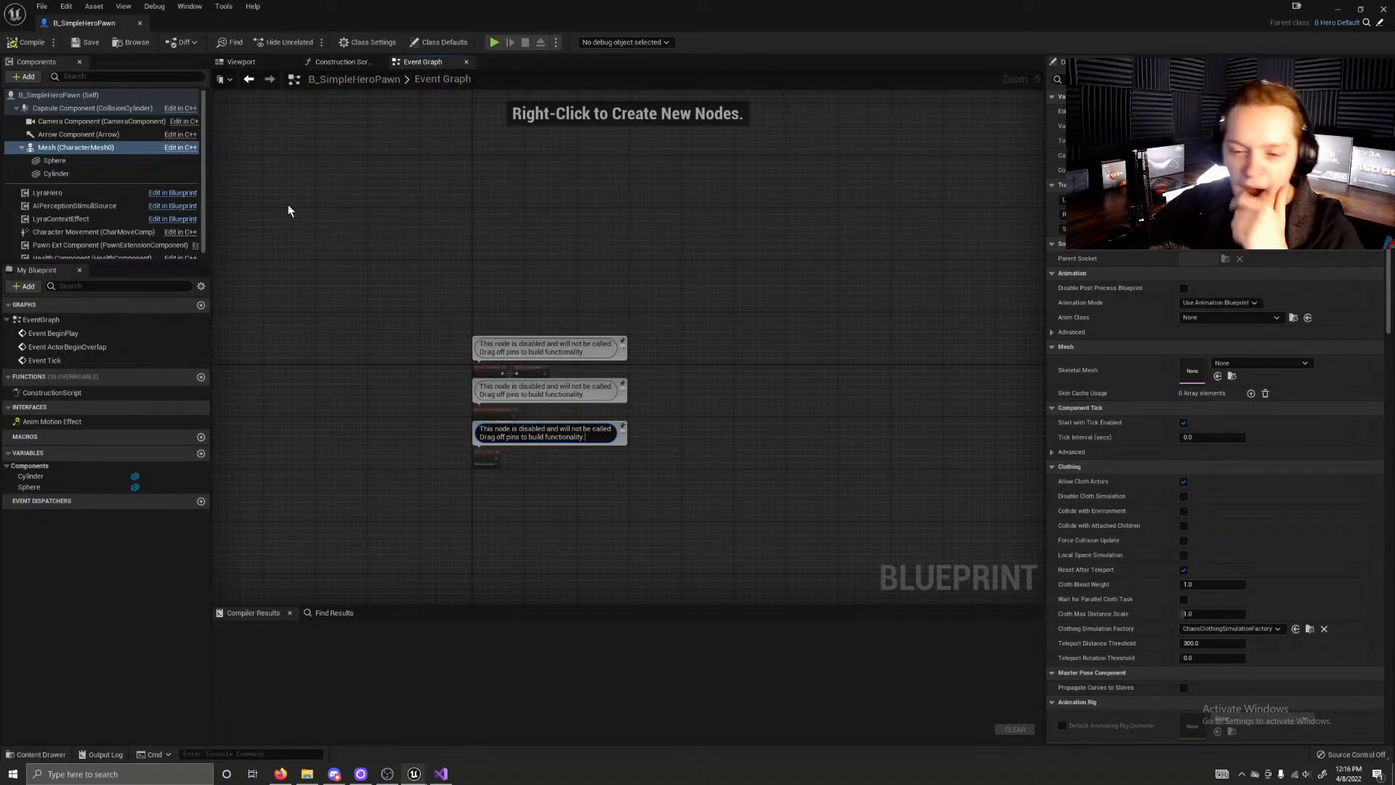
click(141, 24)
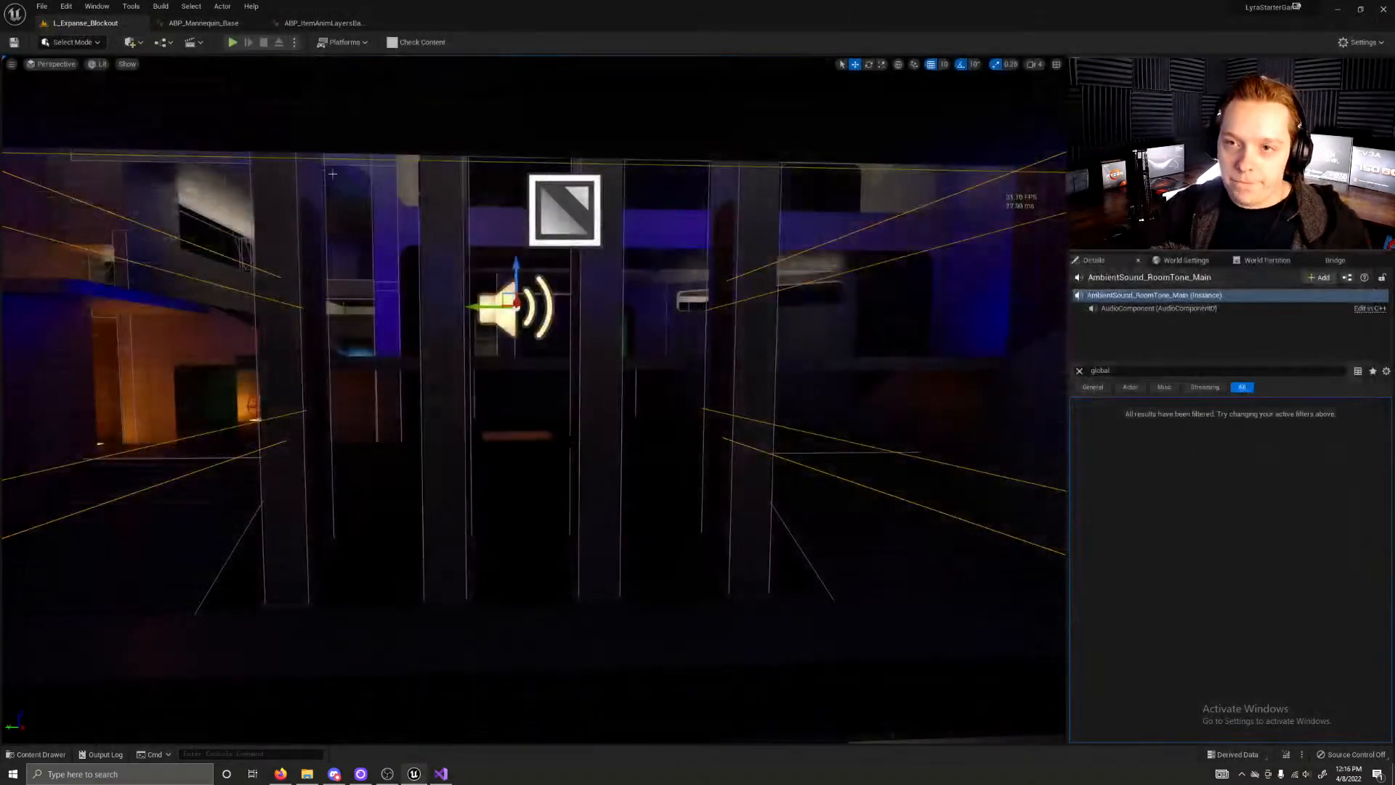
Step: Browse the Characters, Heroes and Mannequin content folders for the playable hero's blueprint, ending at the Content root
key(ctrl+space)
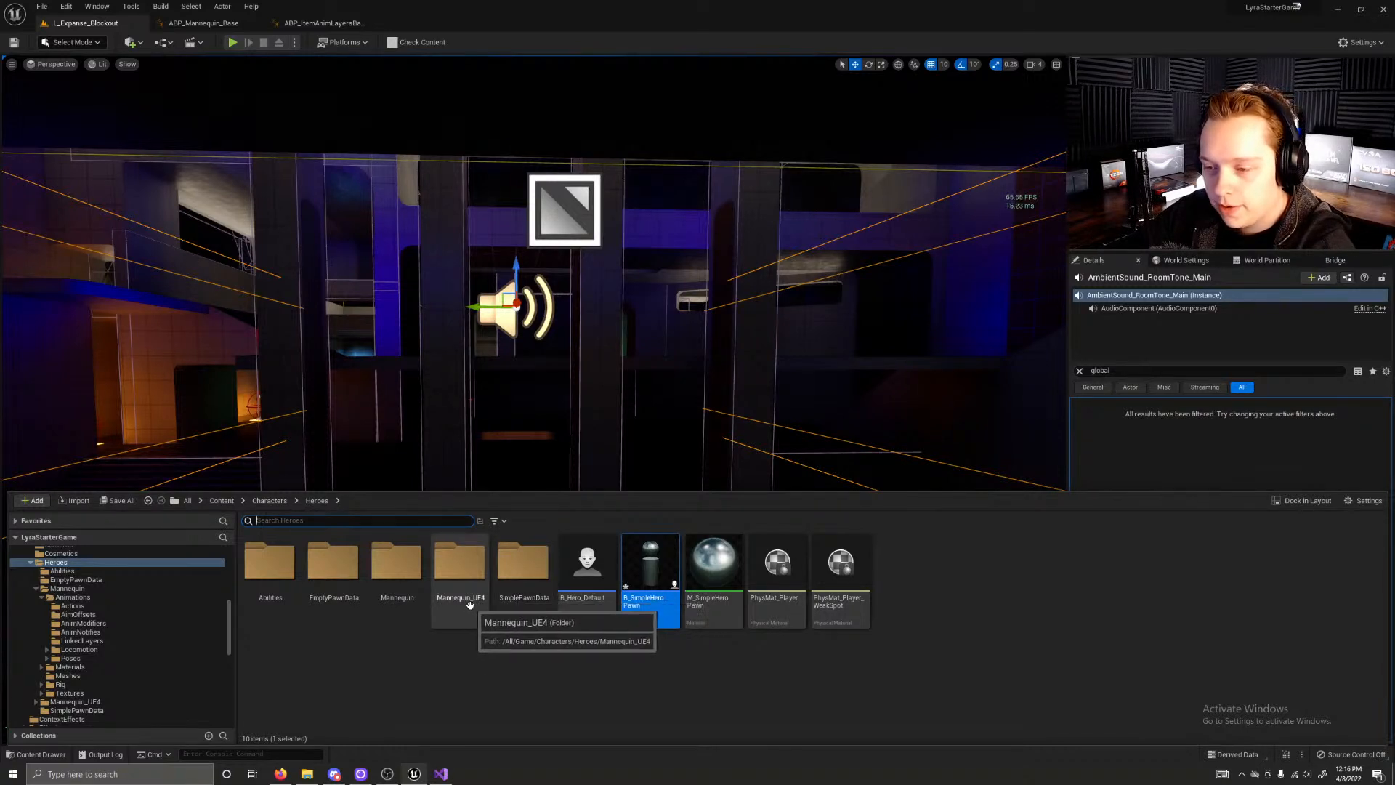
click(262, 500)
click(213, 500)
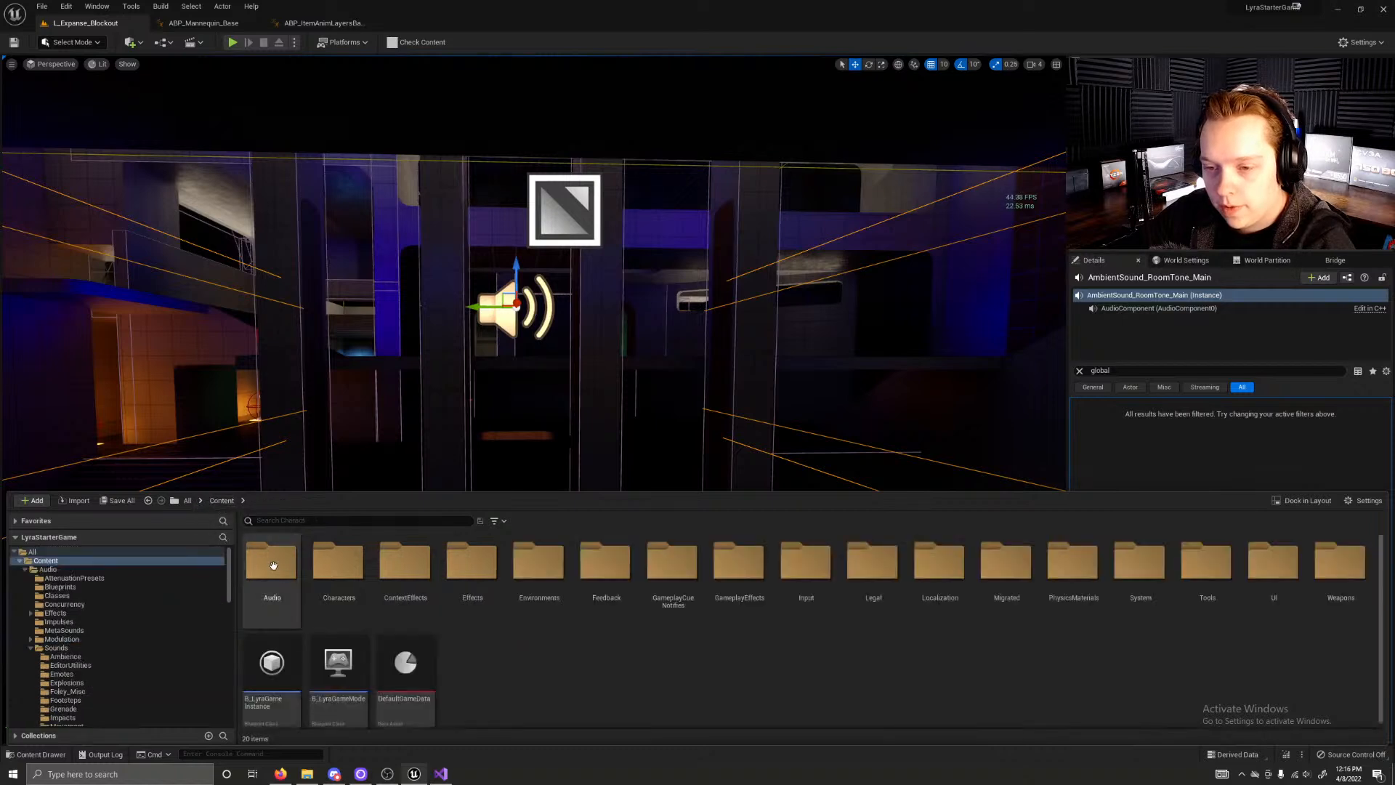
double_click(354, 600)
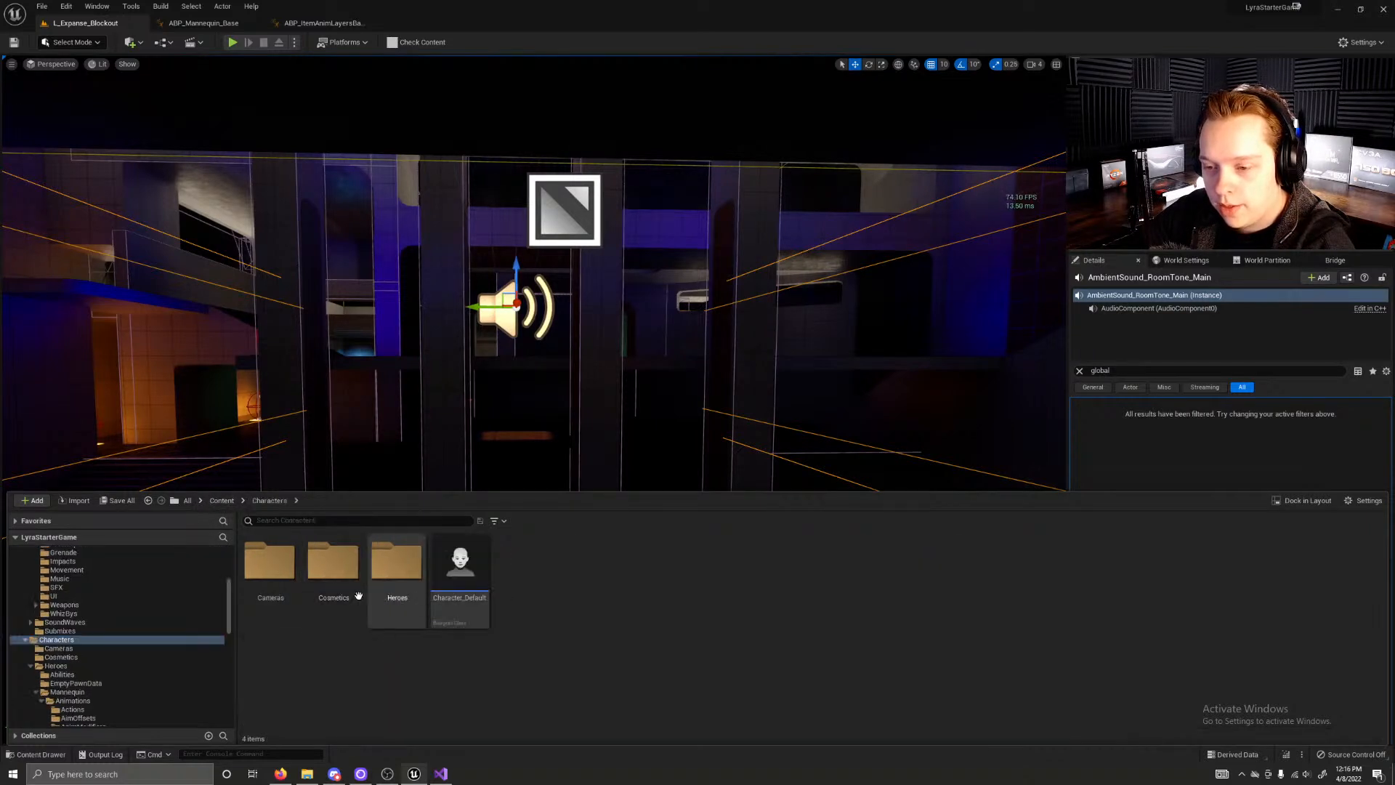
double_click(409, 589)
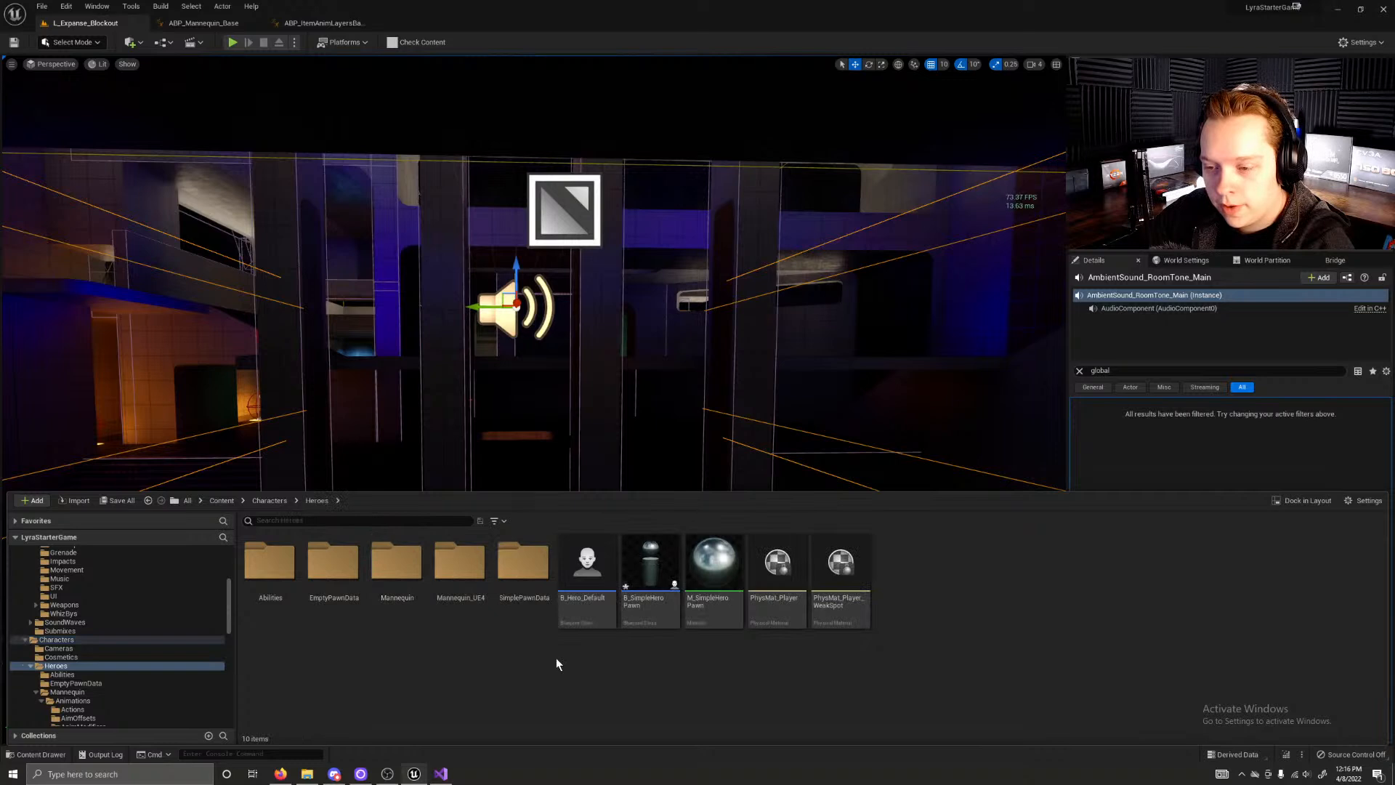
double_click(396, 563)
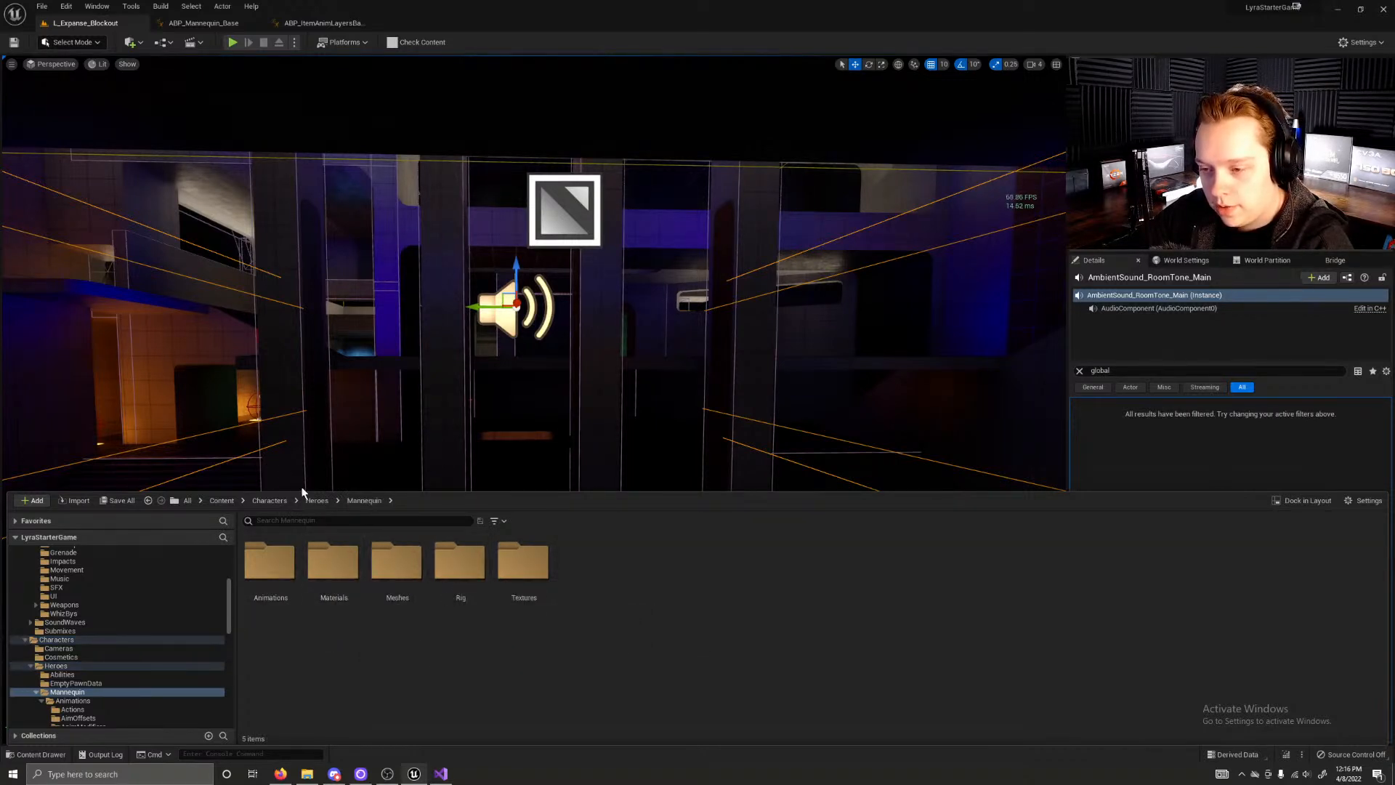
click(260, 502)
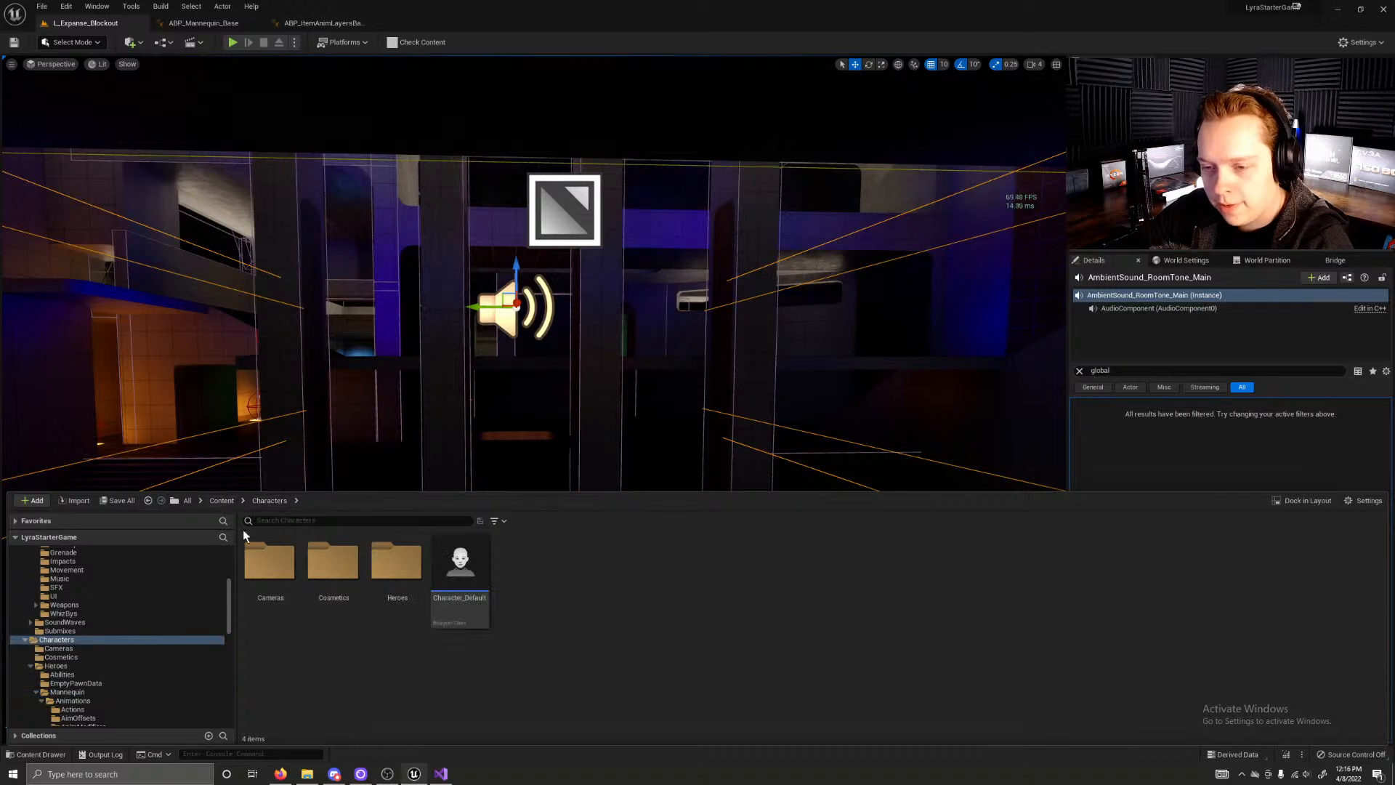
click(222, 500)
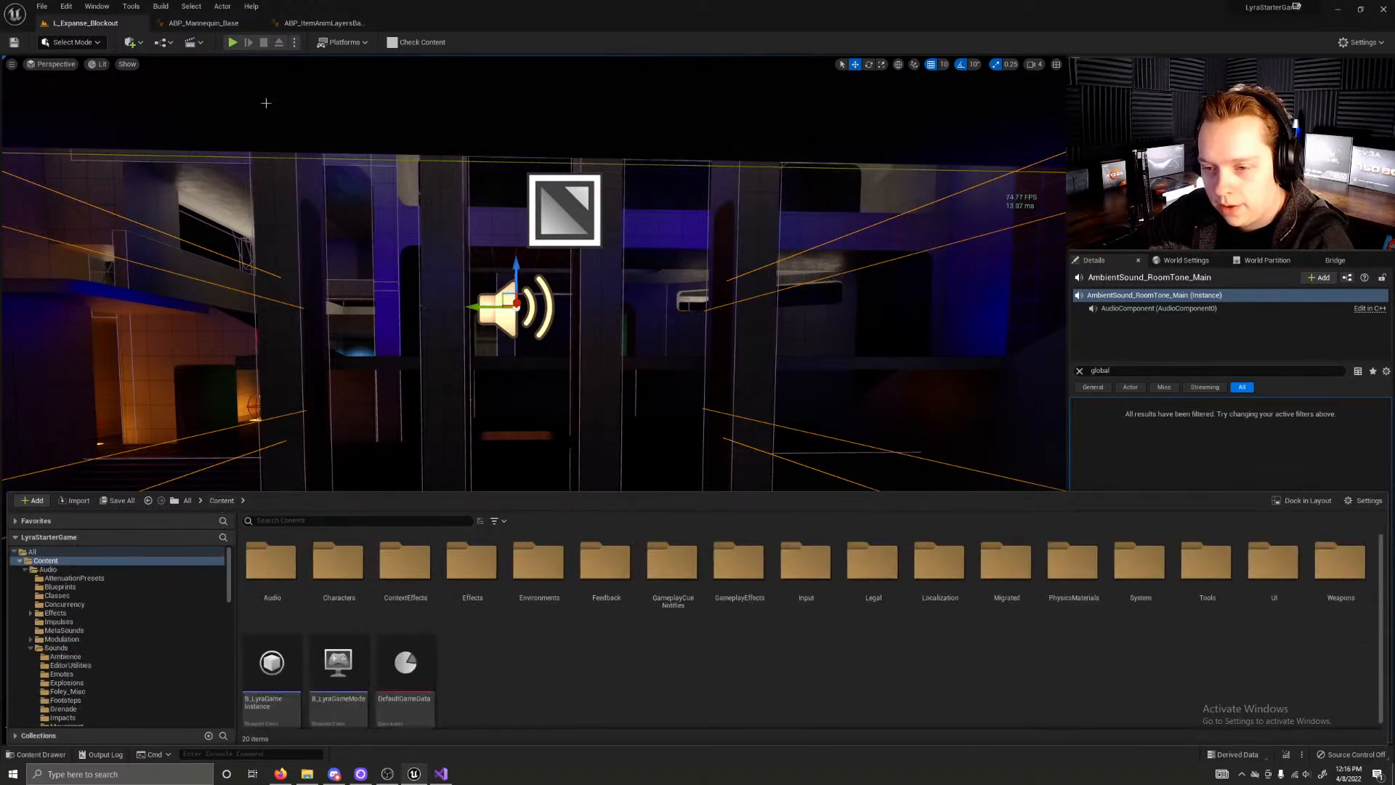
Step: Play the level, eject from the pawn, and open the player character's B_Hero_ShooterMannequin blueprint for editing
key(alt+p)
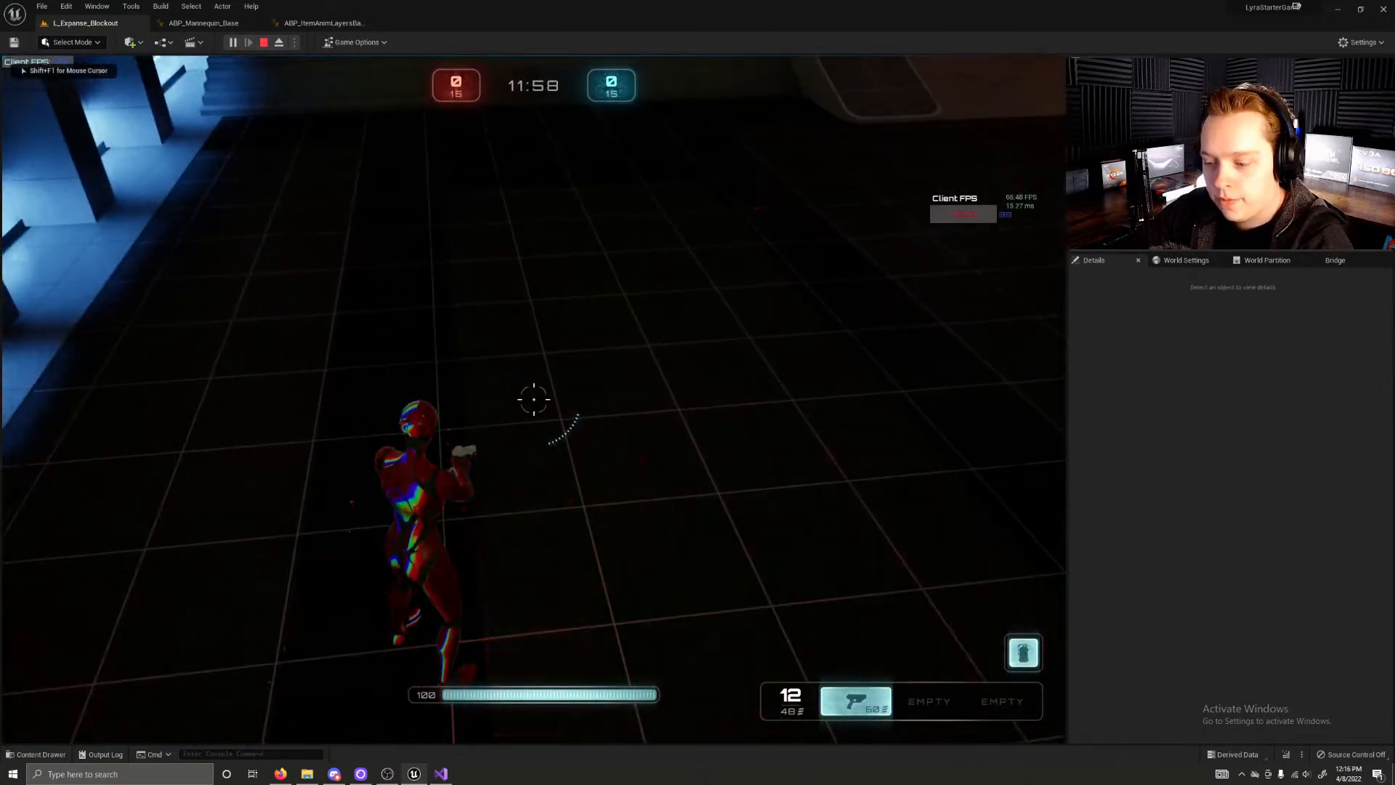
key(F8)
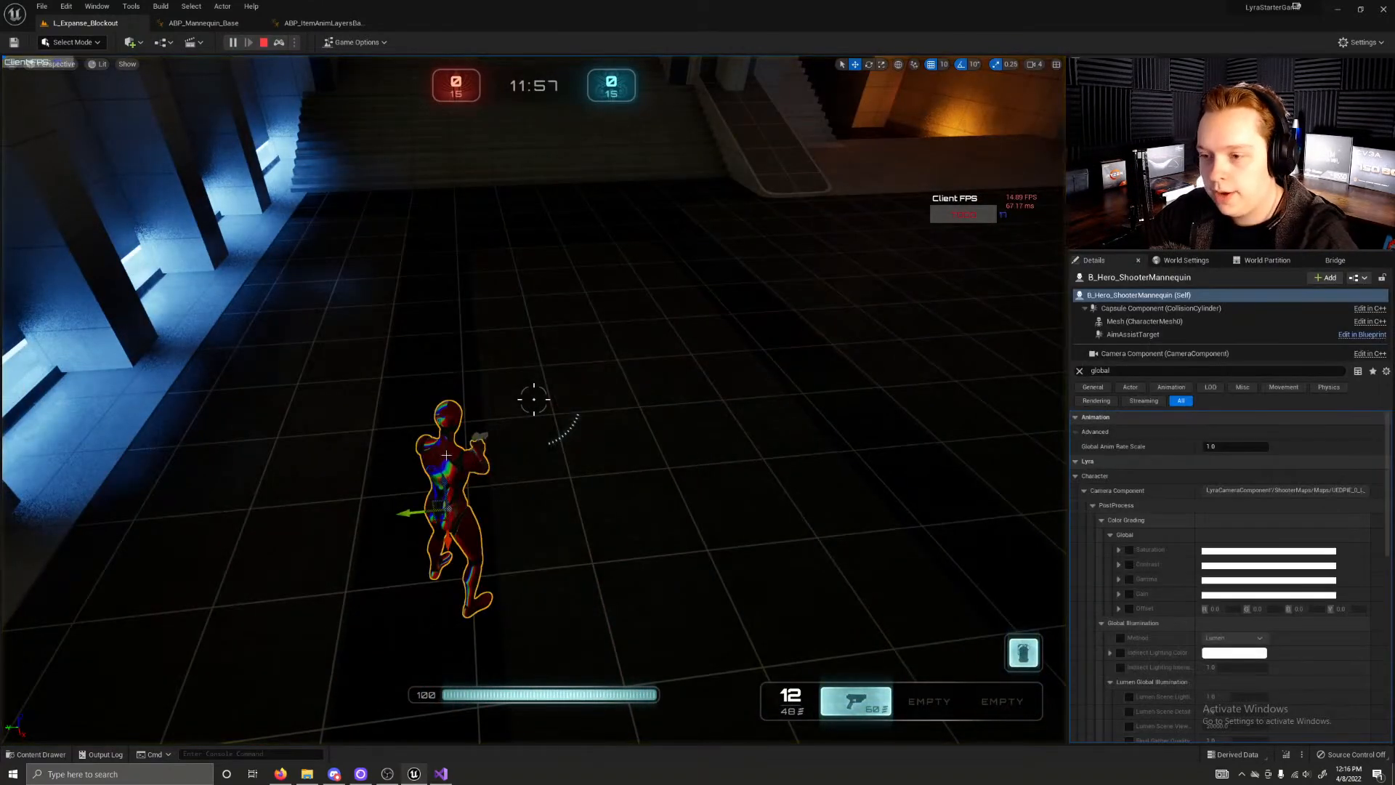
right_click(446, 454)
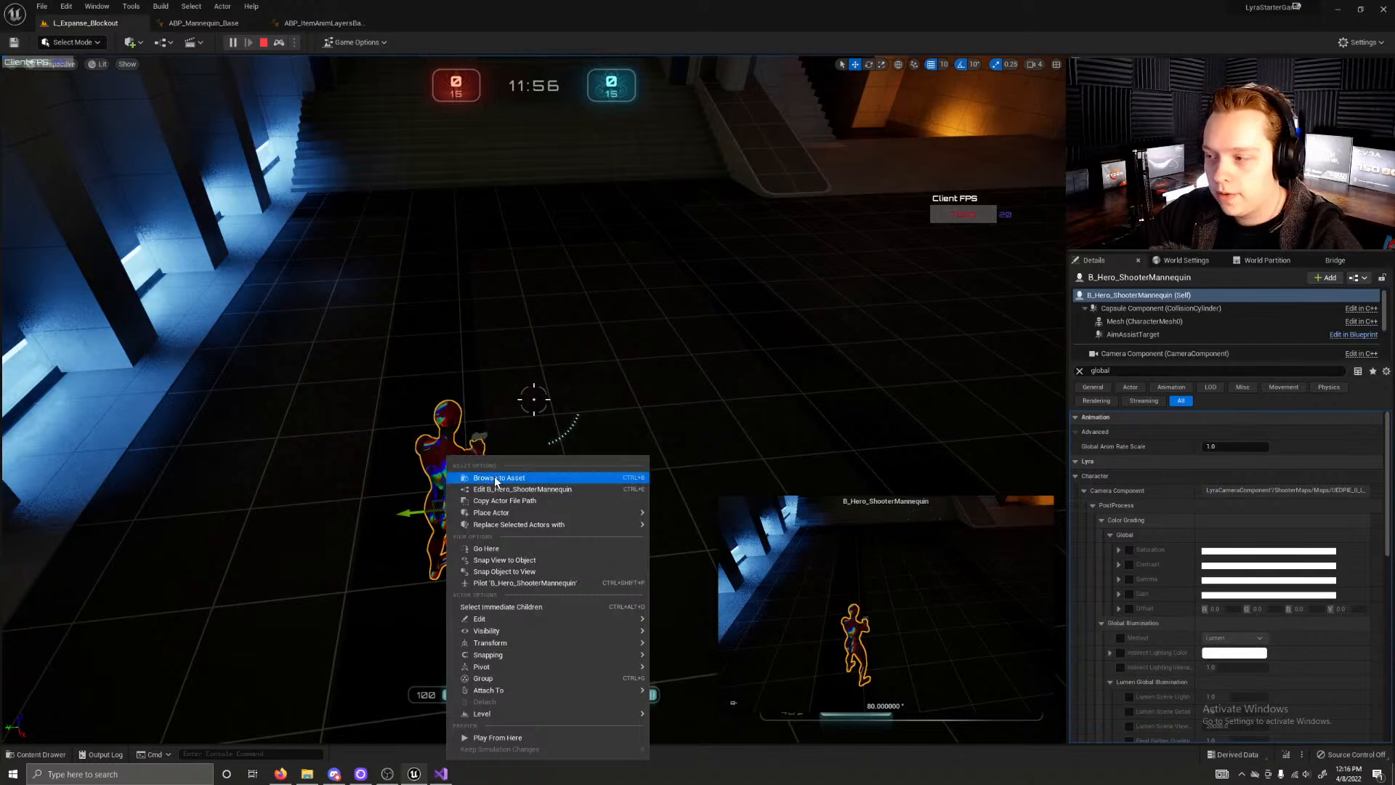
click(536, 479)
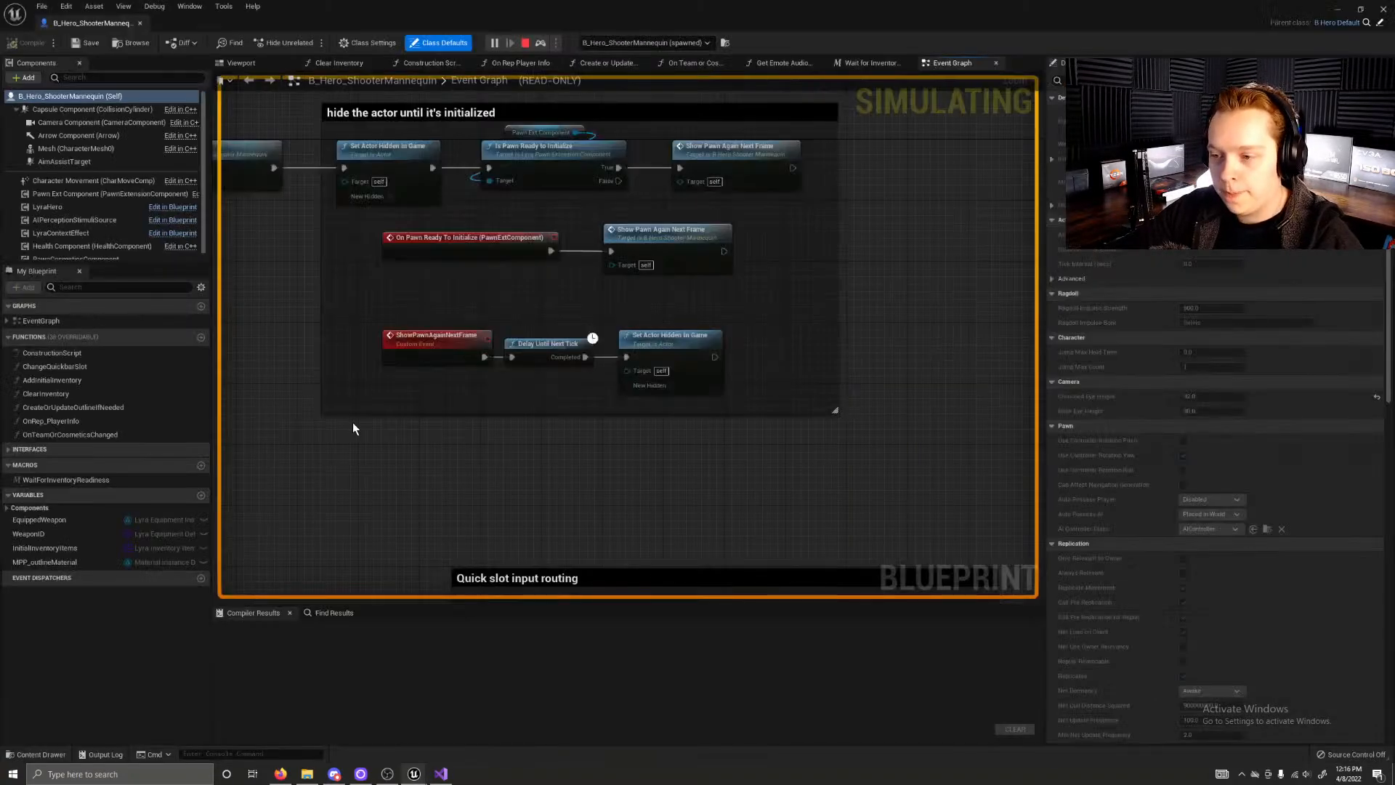
Step: Dock the B_Hero_ShooterMannequin editor beside the level's tab, stop the play session and return to the blueprint
right_click(351, 422)
right_click(376, 443)
drag(106, 26, 260, 28)
click(104, 26)
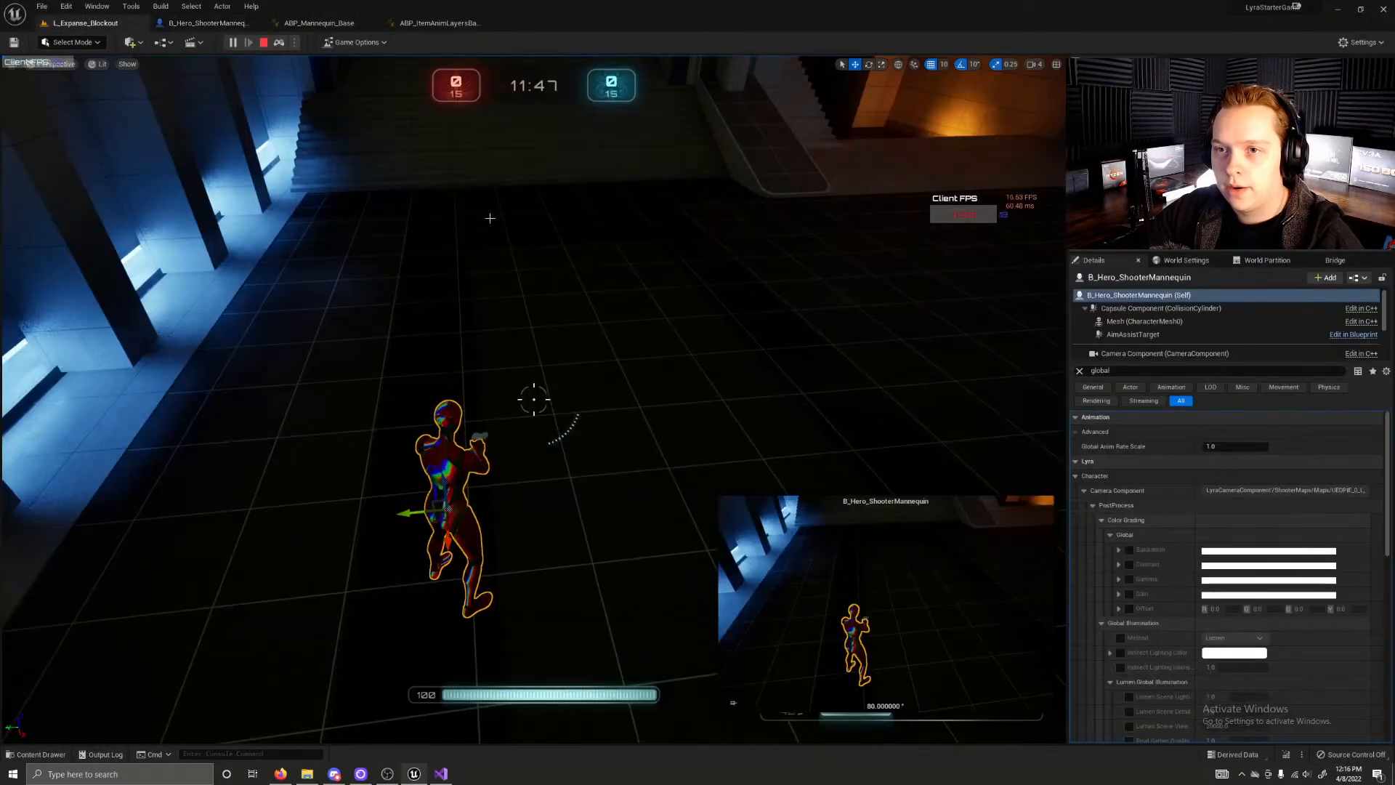
click(263, 43)
click(207, 22)
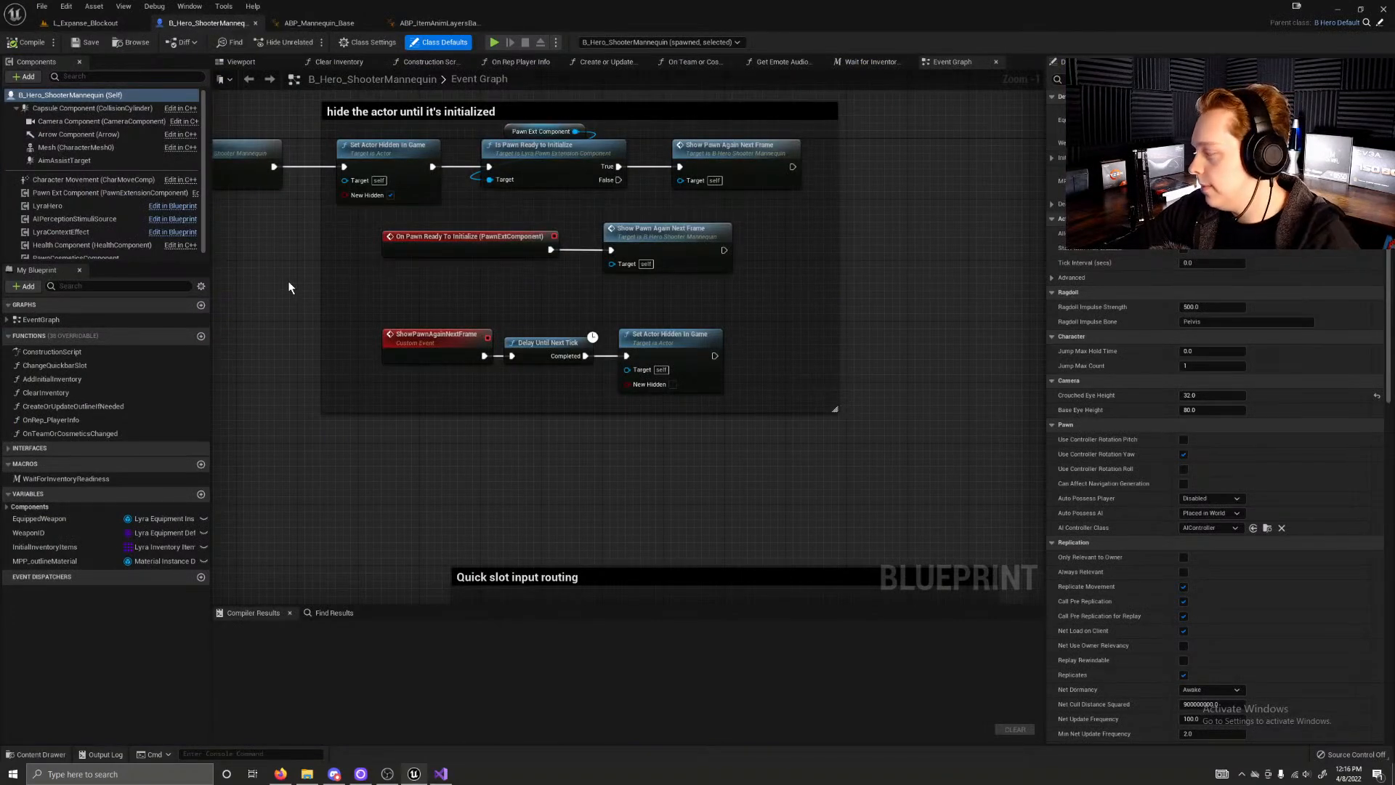
Step: Examine the BeginPlay chain in the Event Graph, including Parent BeginPlay, Listen for Team and the group hiding the actor until it's initialized
right_drag(288, 280, 512, 433)
scroll(323, 360, down, 3)
scroll(576, 391, up, 2)
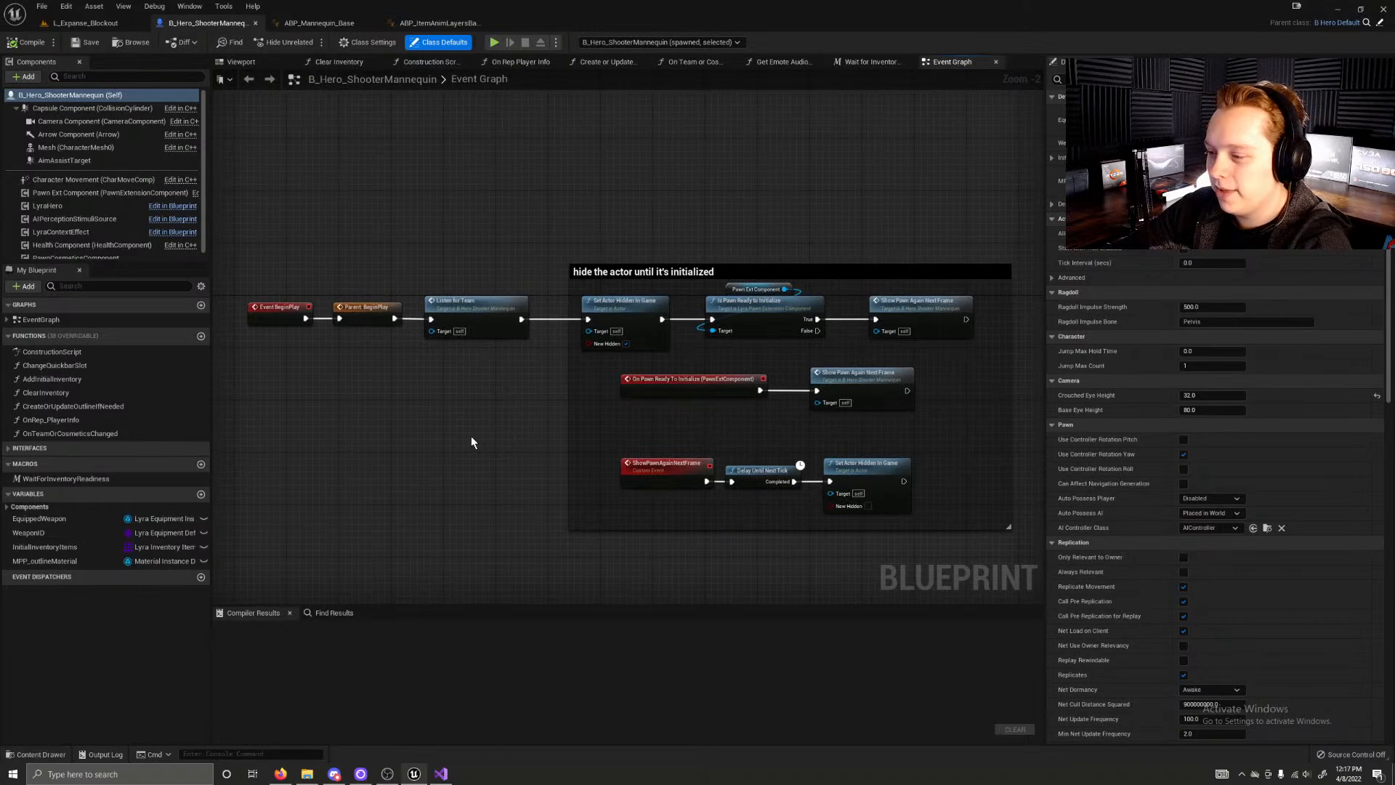
click(365, 309)
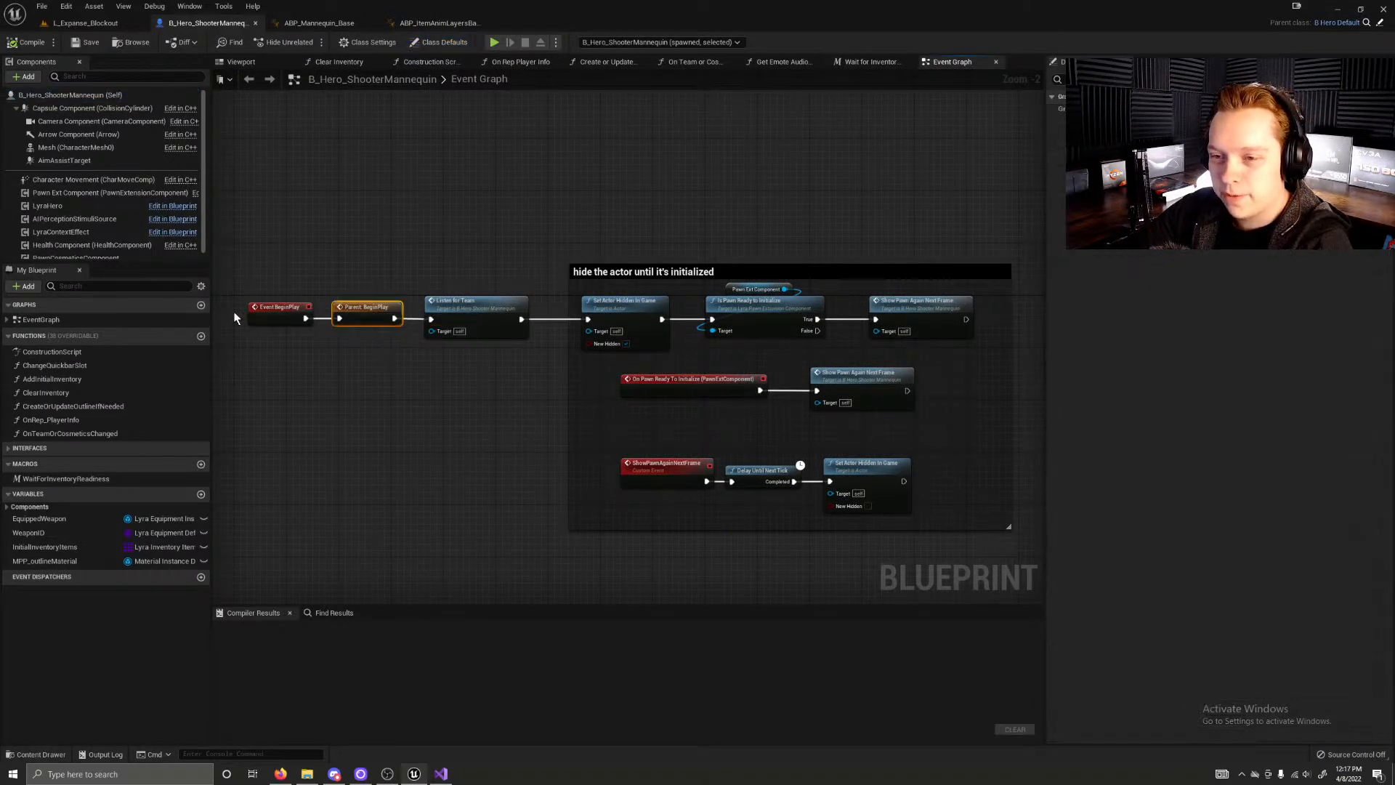
click(479, 323)
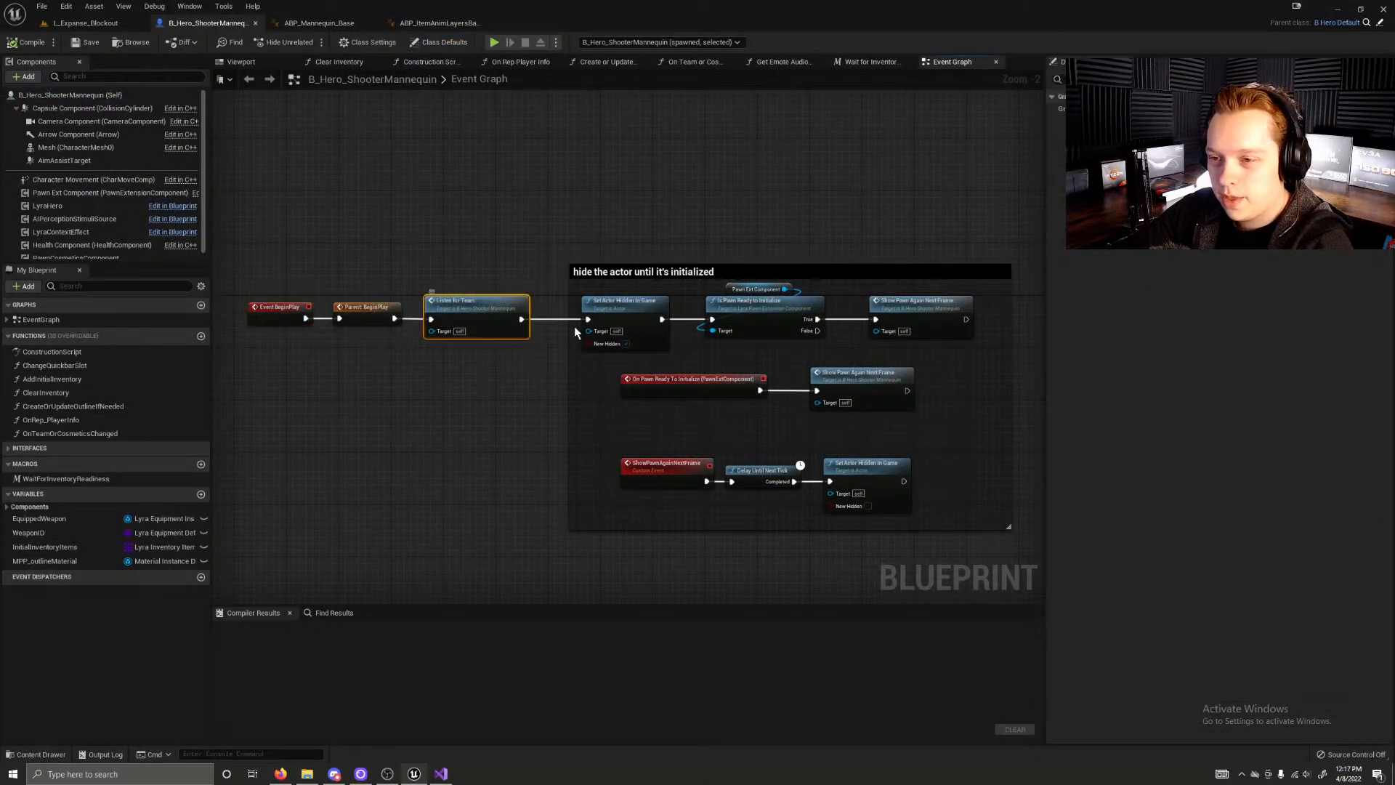
right_drag(704, 379, 604, 340)
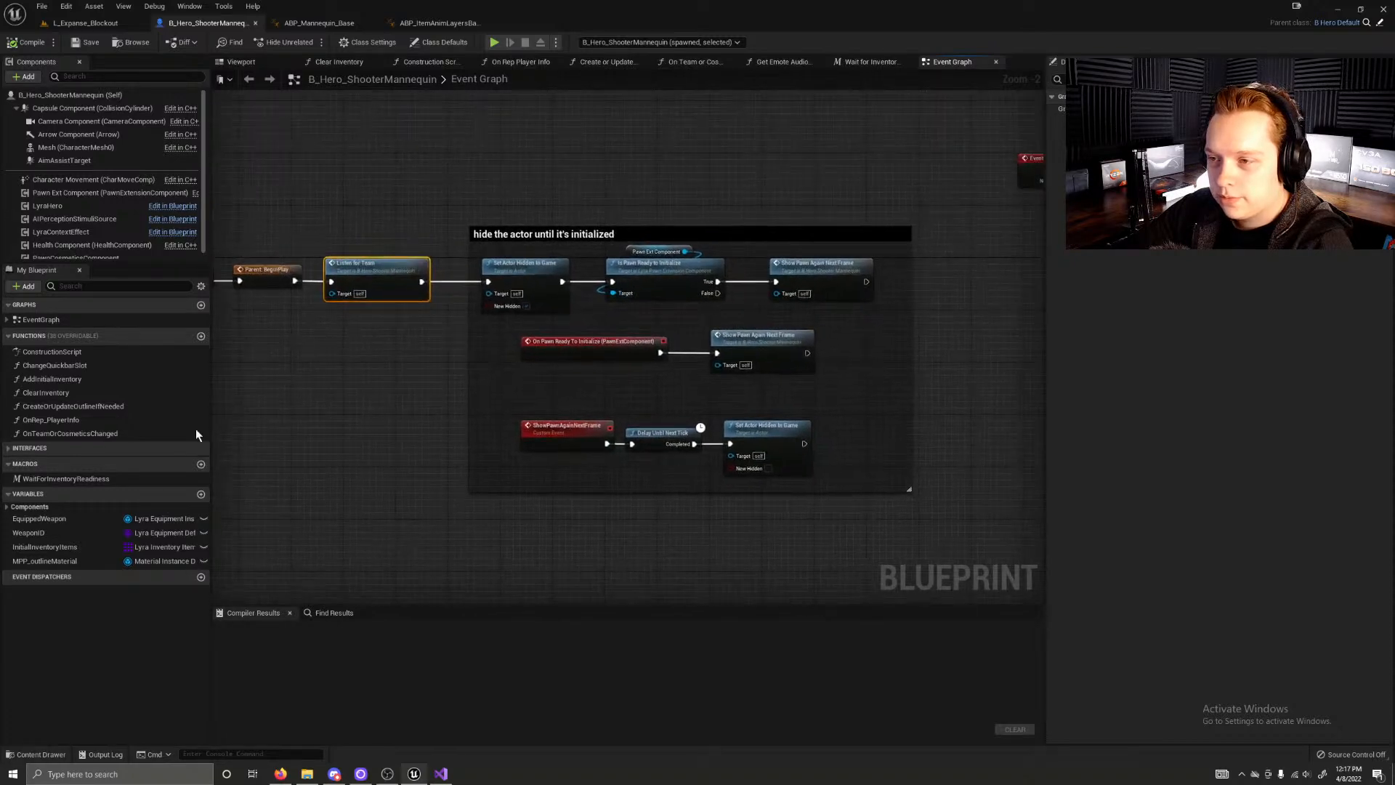
Step: Examine the Quick slot input routing group and its Change Quickbar Slot calls in the Event Graph
click(311, 429)
scroll(548, 465, down, 4)
scroll(547, 463, up, 7)
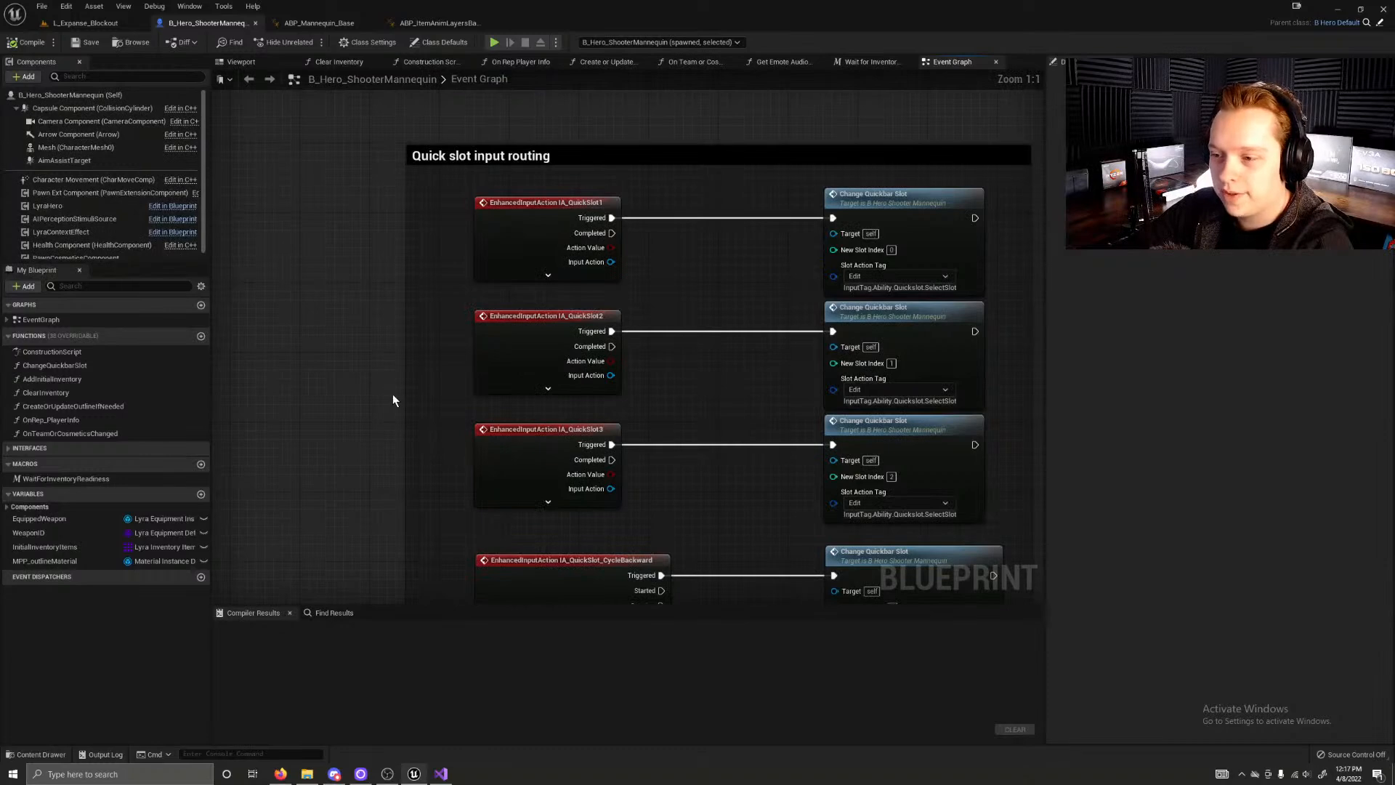
scroll(392, 394, down, 4)
scroll(407, 271, up, 4)
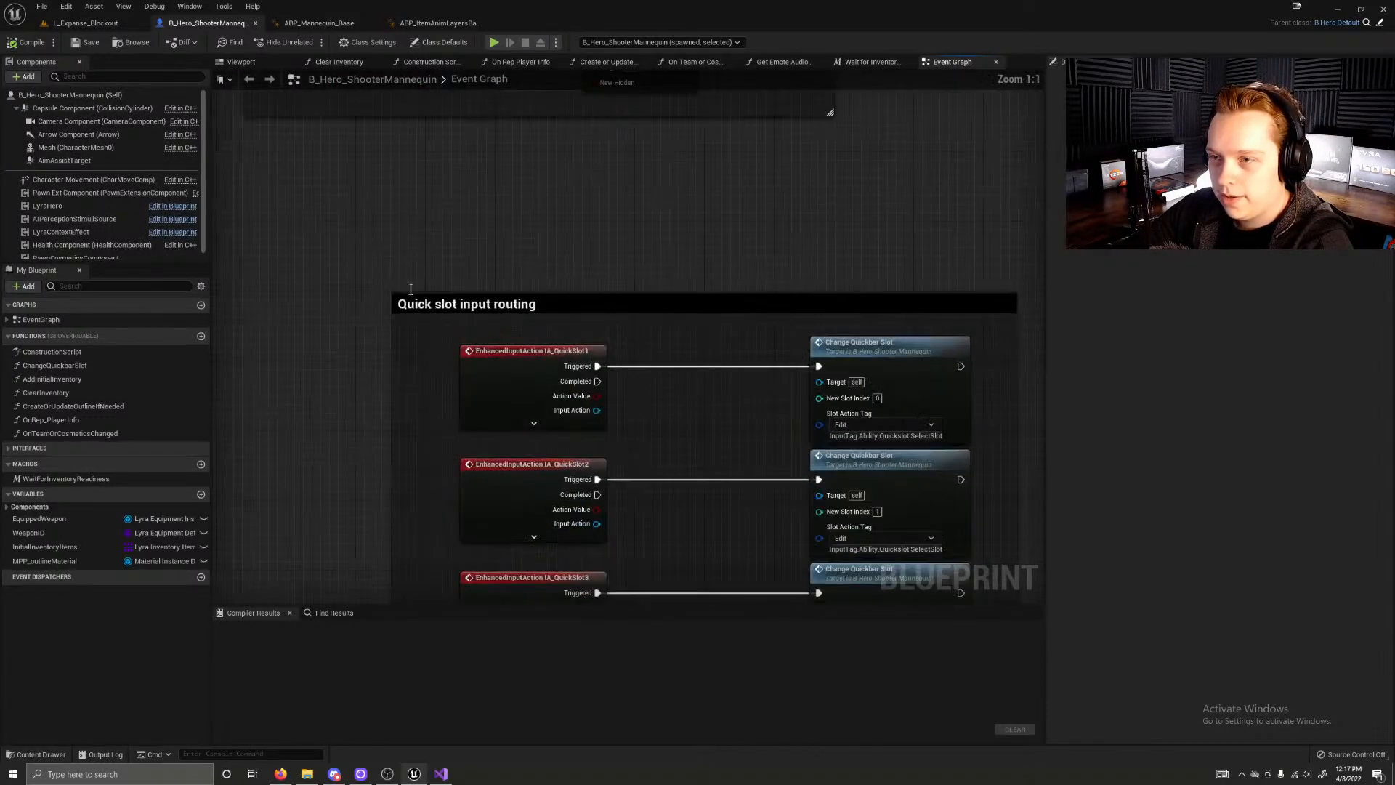
right_drag(401, 321, 351, 118)
right_drag(406, 390, 396, 279)
scroll(393, 308, down, 5)
right_drag(384, 425, 397, 172)
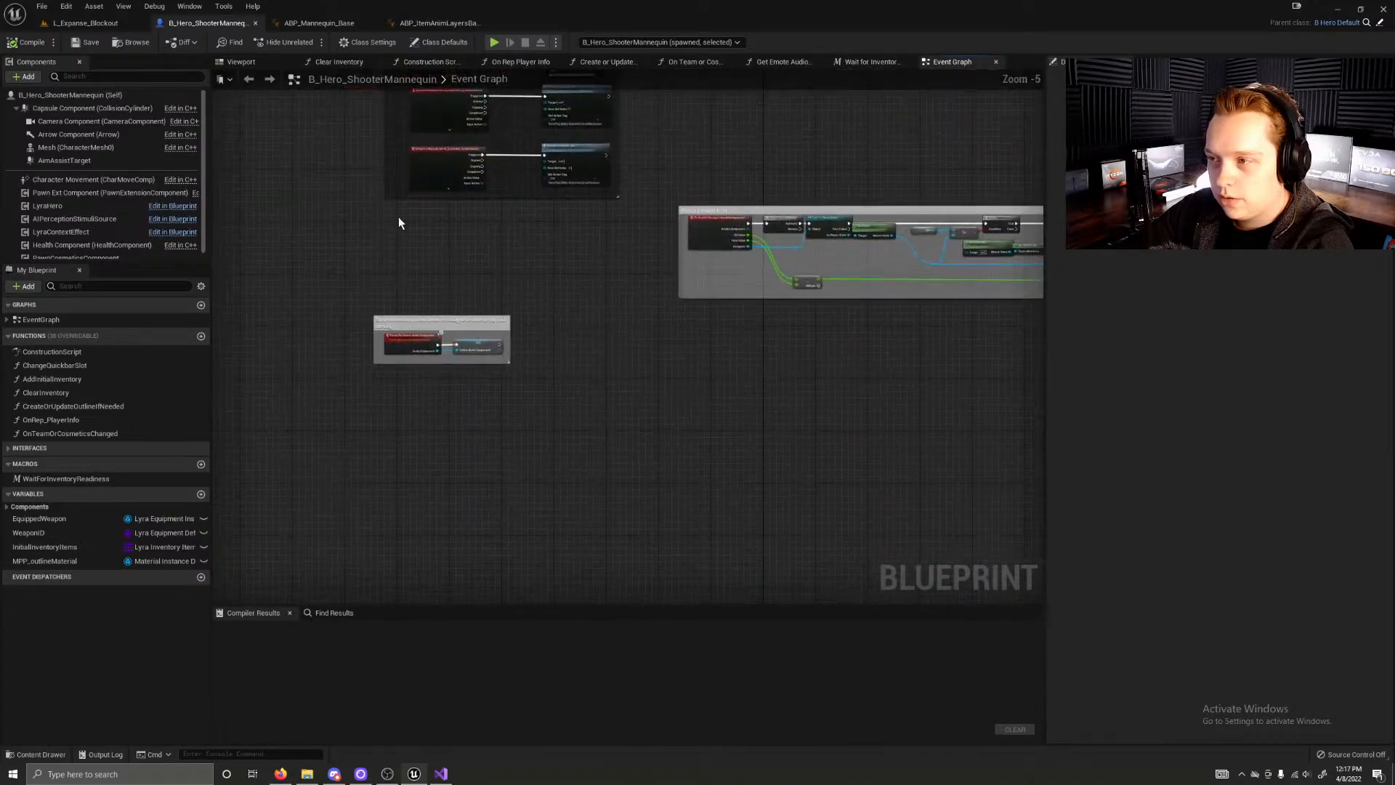
Step: Examine the Report Damage to AI group and the group pushing team colors when cosmetics spawn or the team changes
scroll(397, 251, up, 4)
right_drag(761, 193, 139, 335)
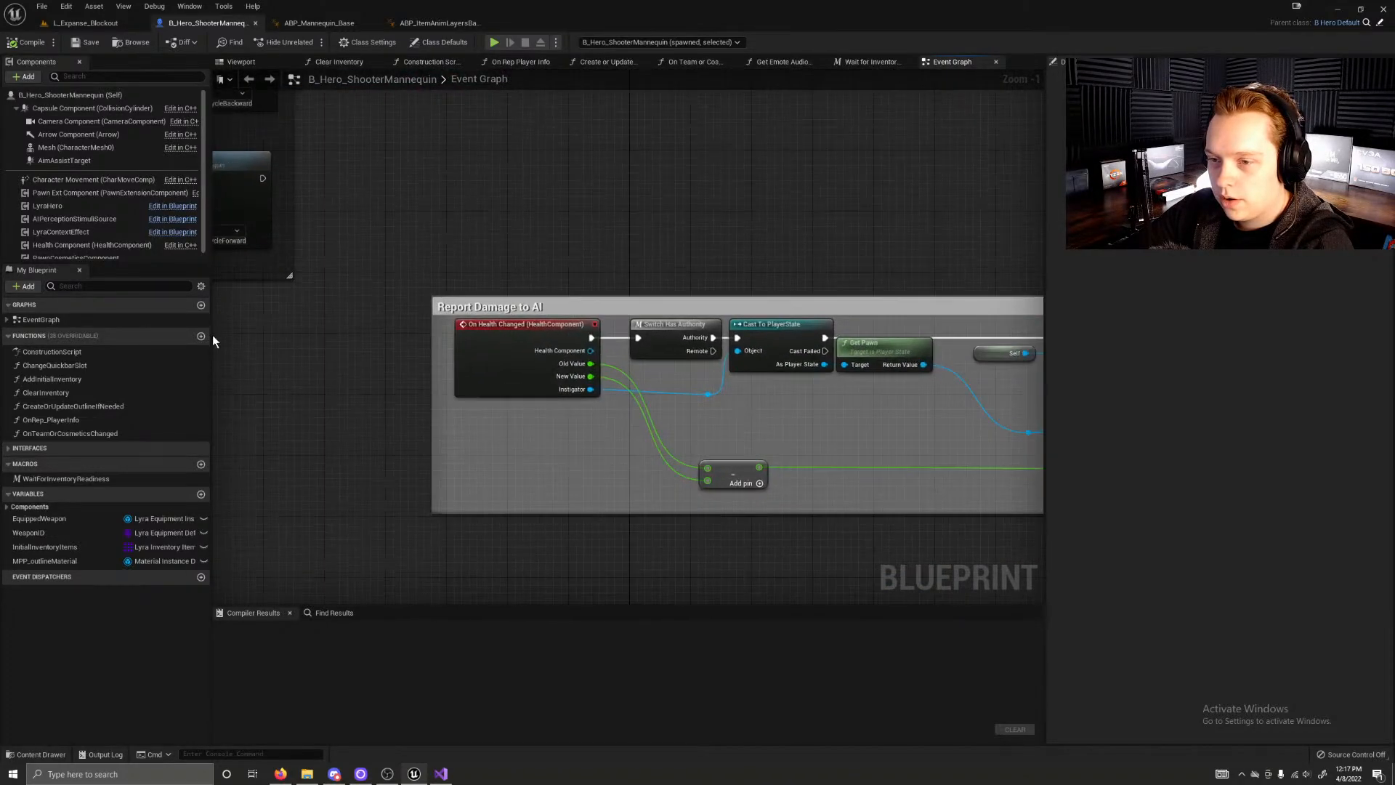
scroll(374, 259, down, 3)
right_drag(406, 255, 389, 402)
scroll(428, 360, up, 2)
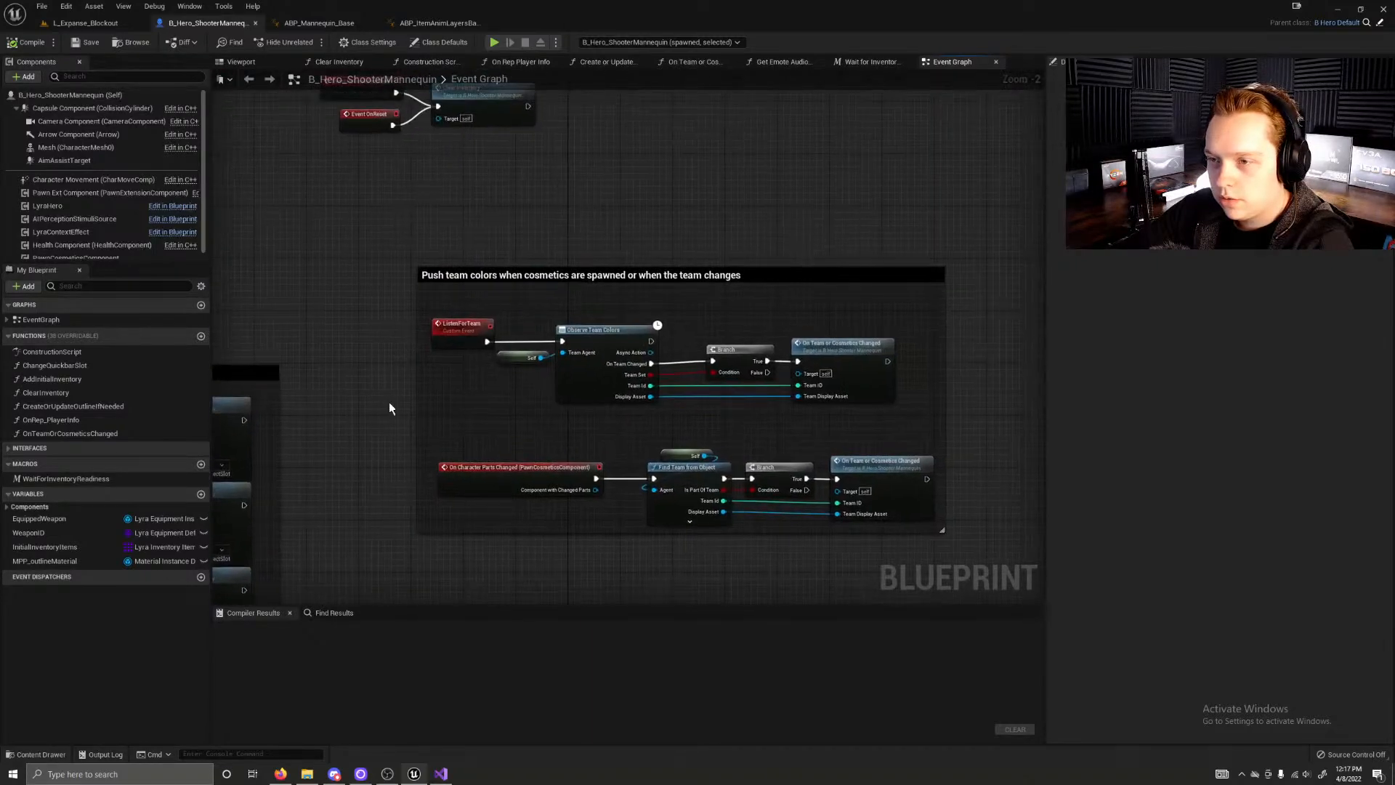
Step: Examine the Grant initial inventory and Clear Inventory logic, the component list and the Event Graph's overall layout
right_drag(347, 311, 625, 580)
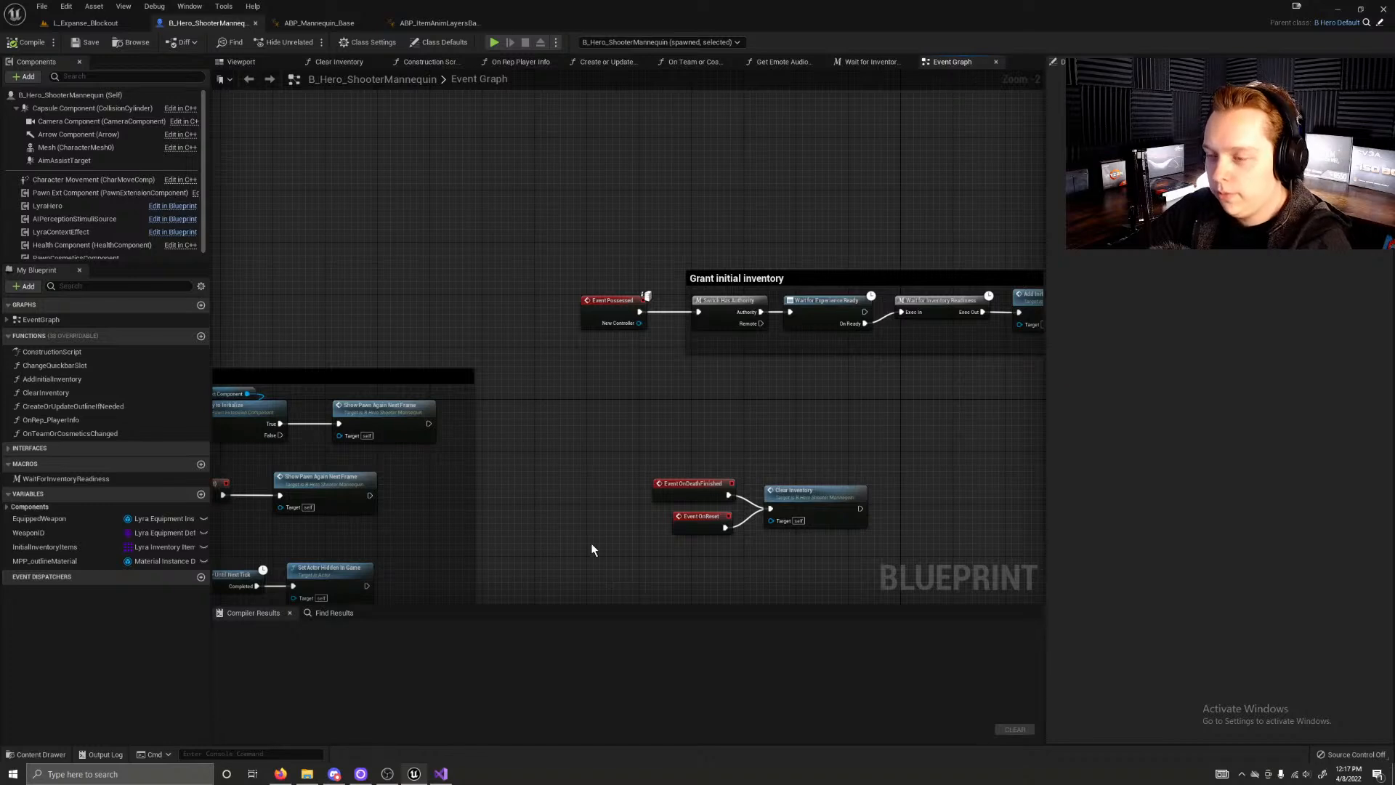
scroll(134, 220, down, 1)
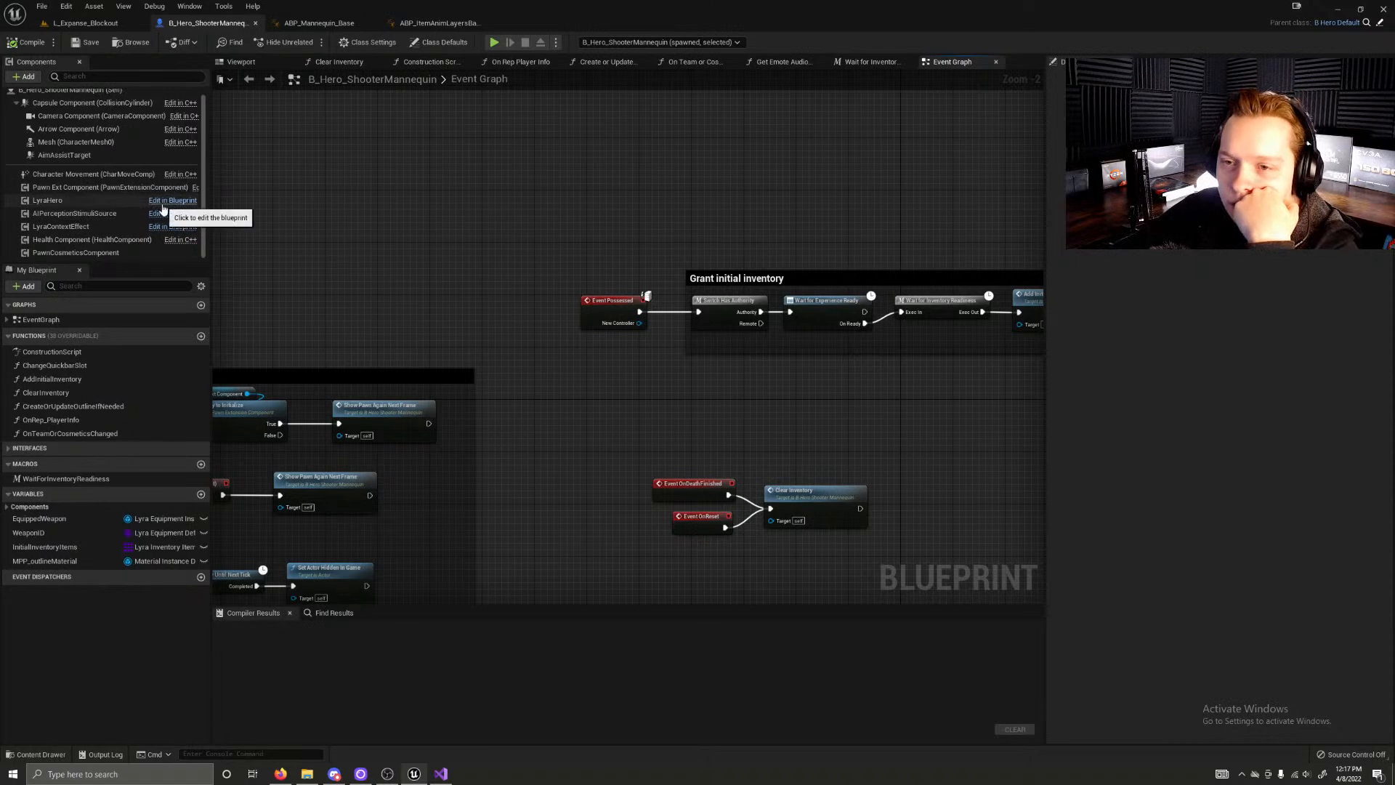
right_drag(362, 181, 393, 309)
scroll(393, 308, down, 5)
right_drag(517, 78, 487, 126)
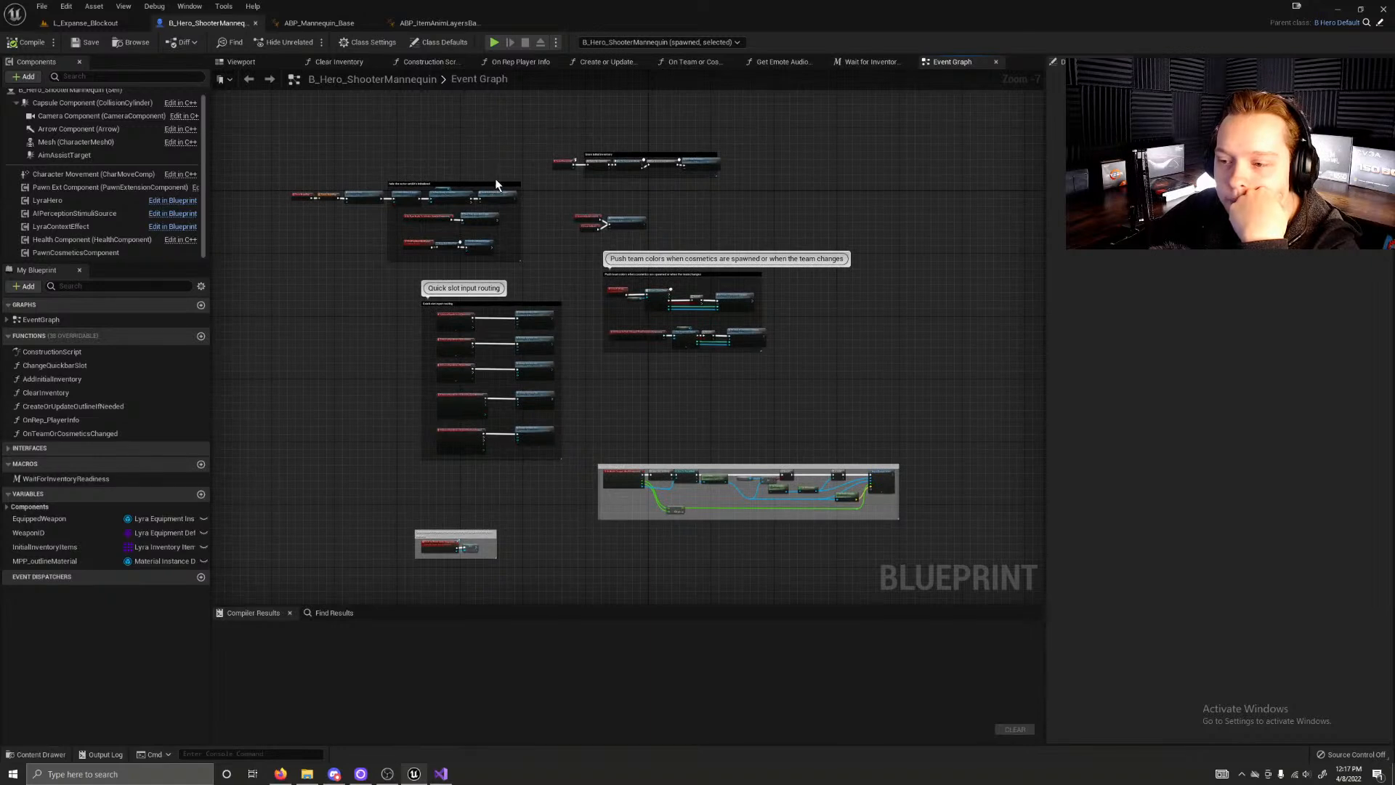
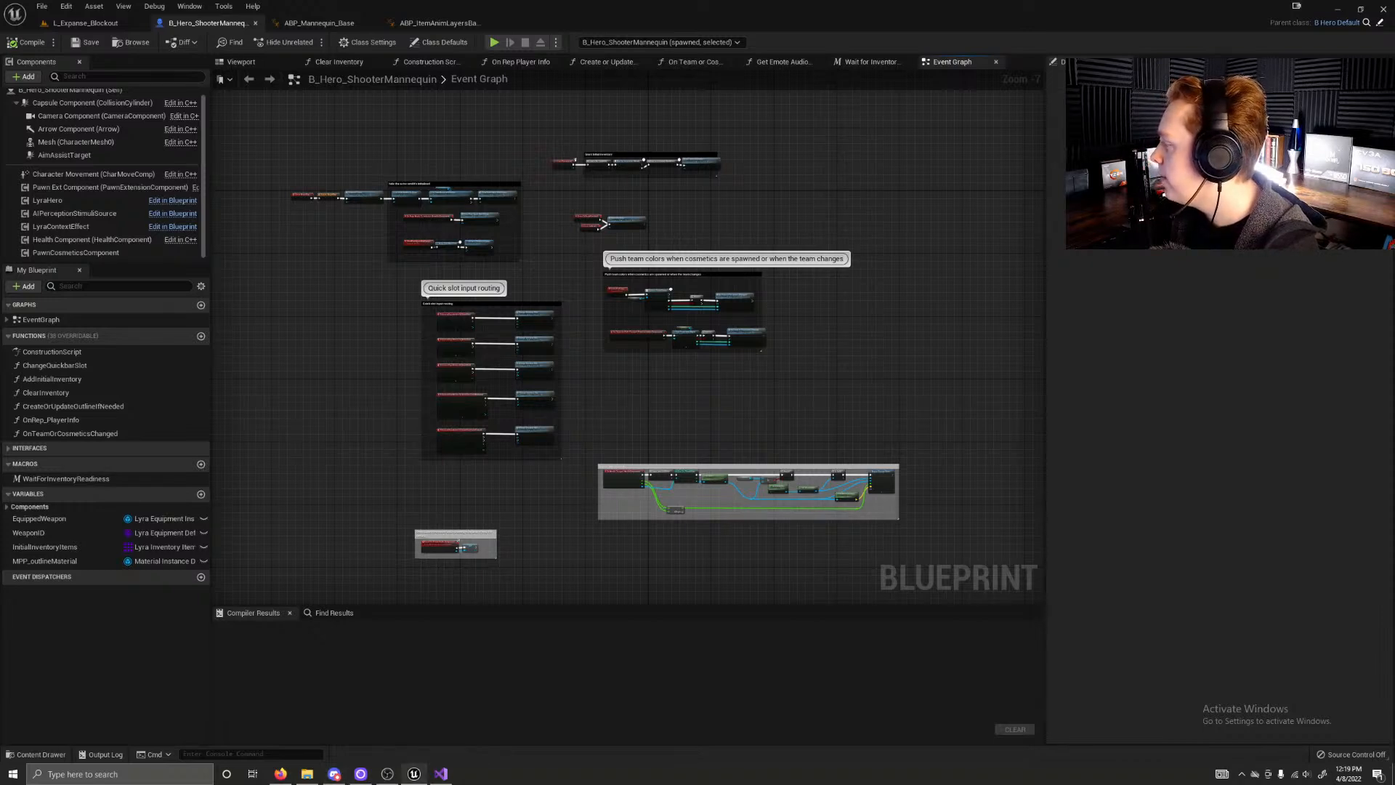
Step: Select the LyraHero component of B_Hero_ShooterMannequin
mouse_move(591, 385)
right_down()
mouse_move(685, 305)
mouse_move(520, 370)
mouse_move(655, 340)
mouse_move(573, 379)
right_up()
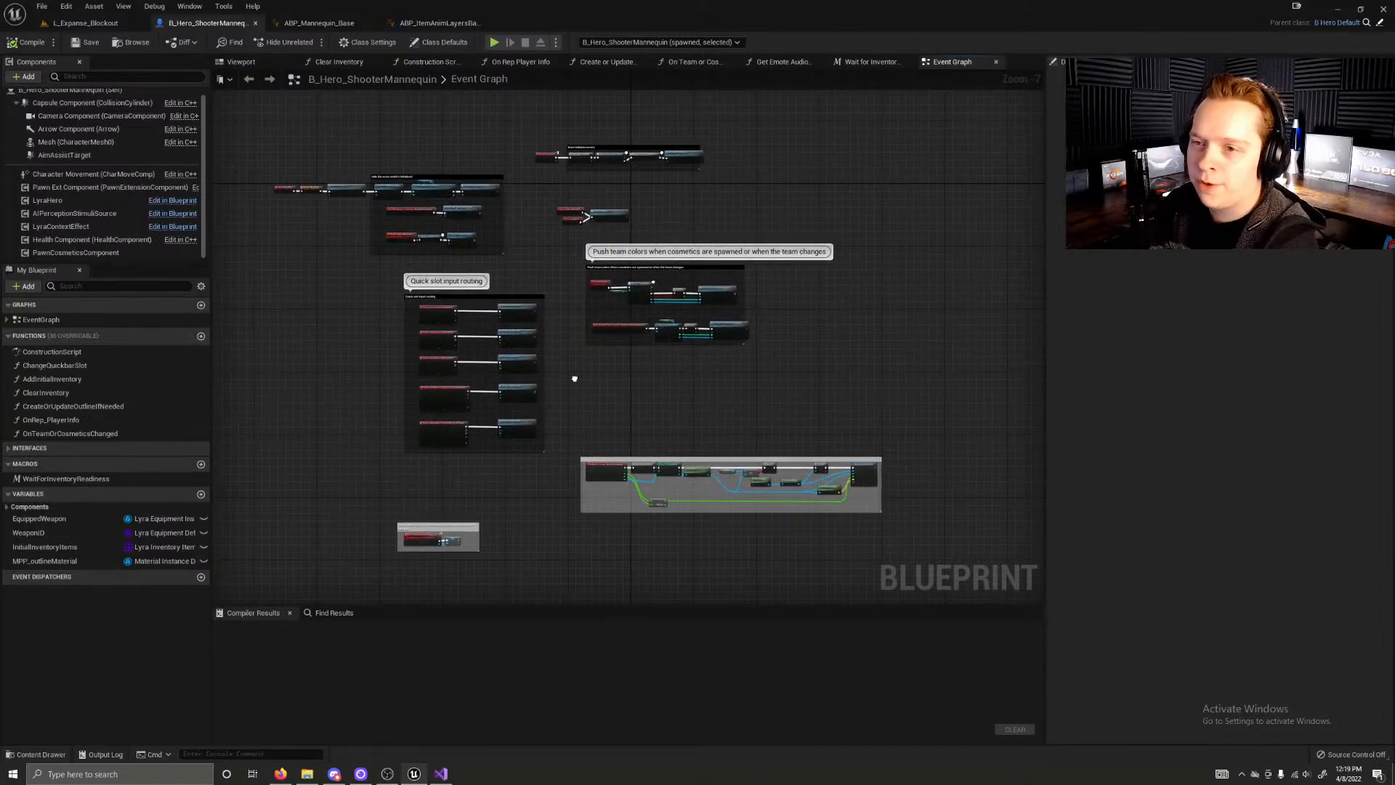
right_click(574, 381)
right_drag(363, 339, 440, 344)
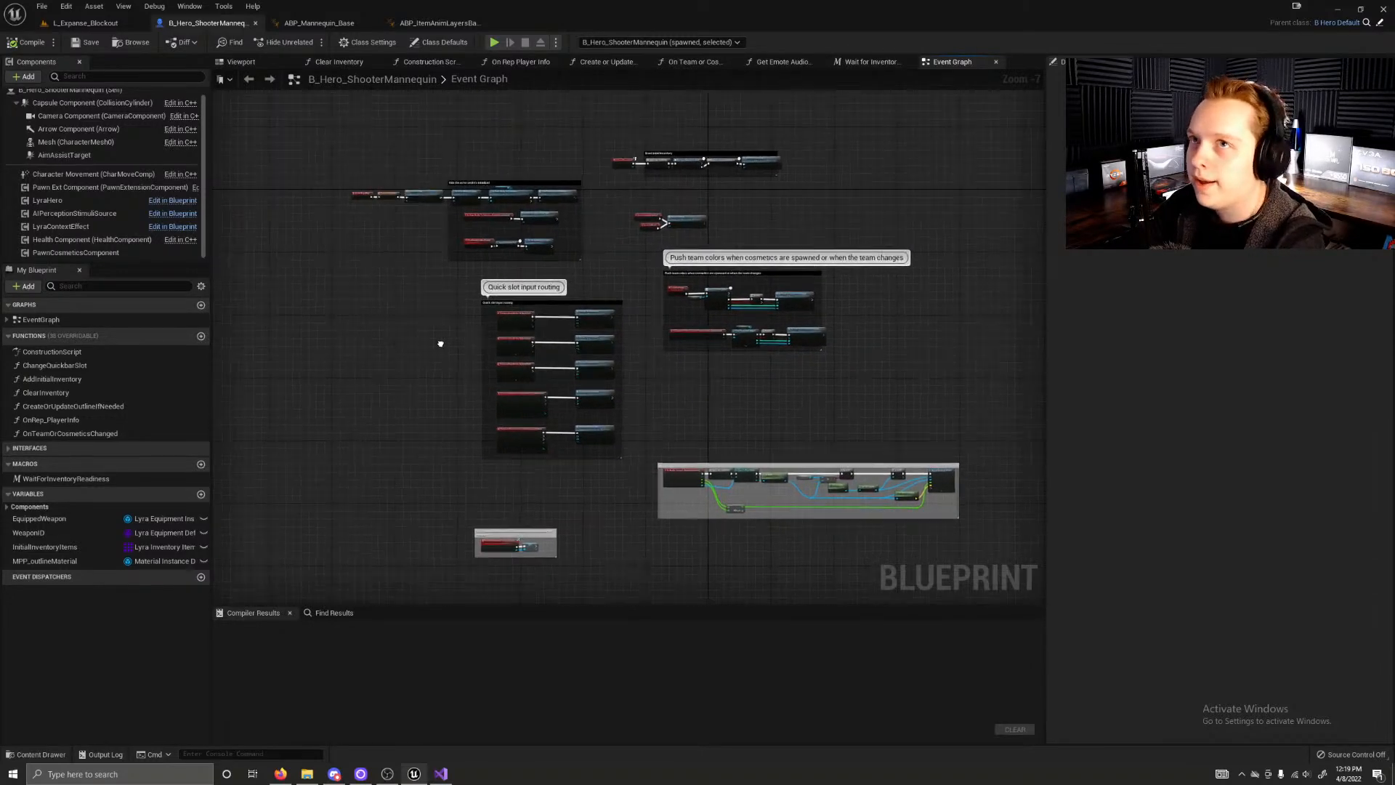
click(100, 202)
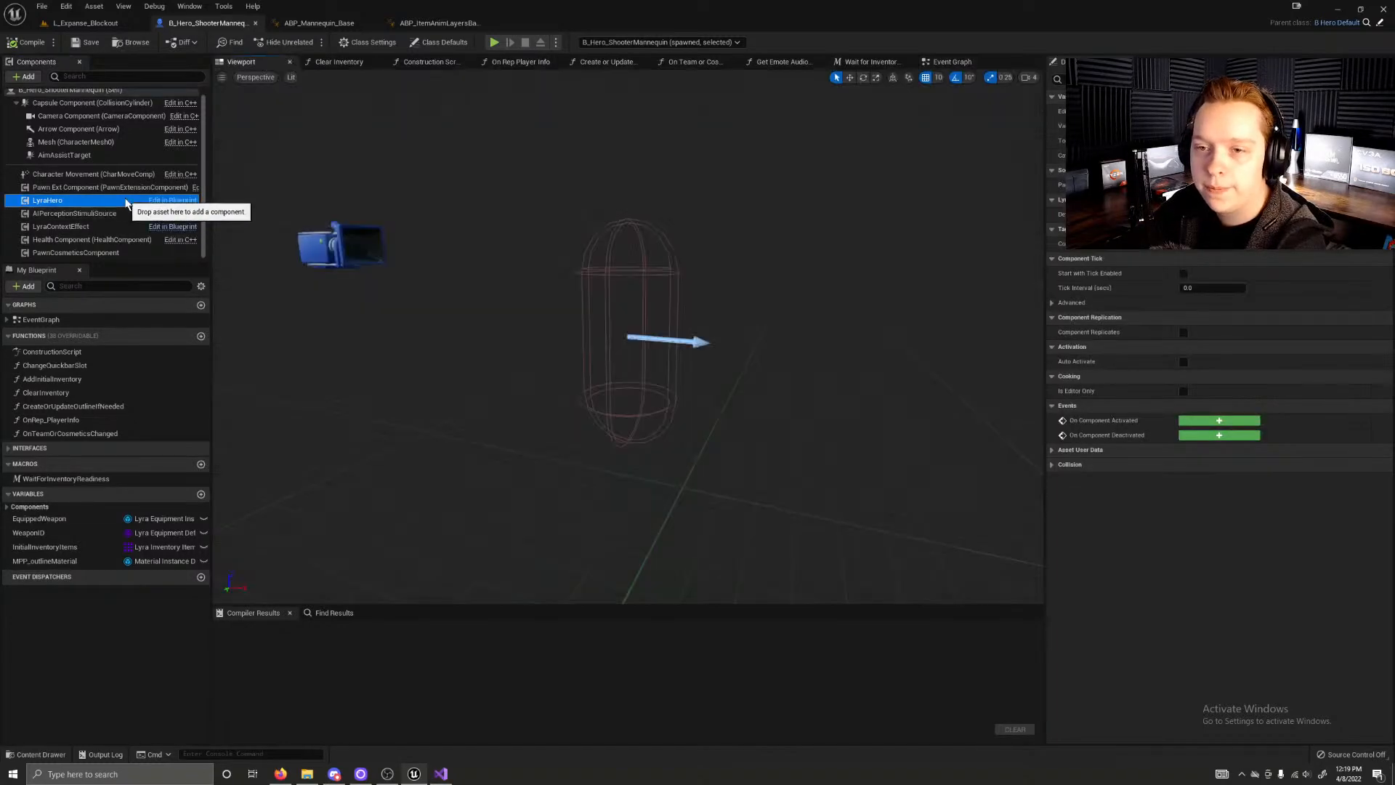
Step: Switch to Visual Studio and open LyraHeroComponent.h and LyraHeroComponent.cpp from LyraGame's Character source folder
click(443, 773)
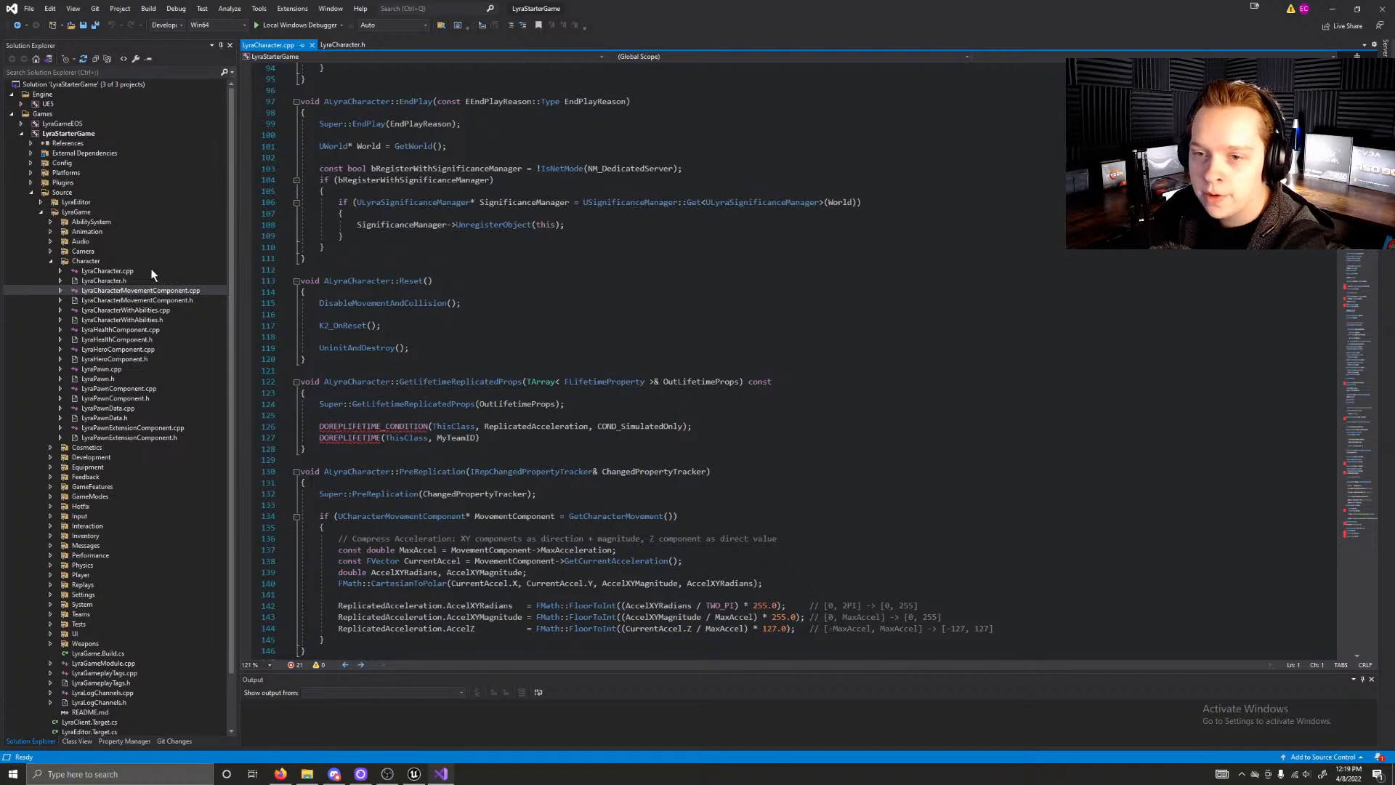
click(126, 359)
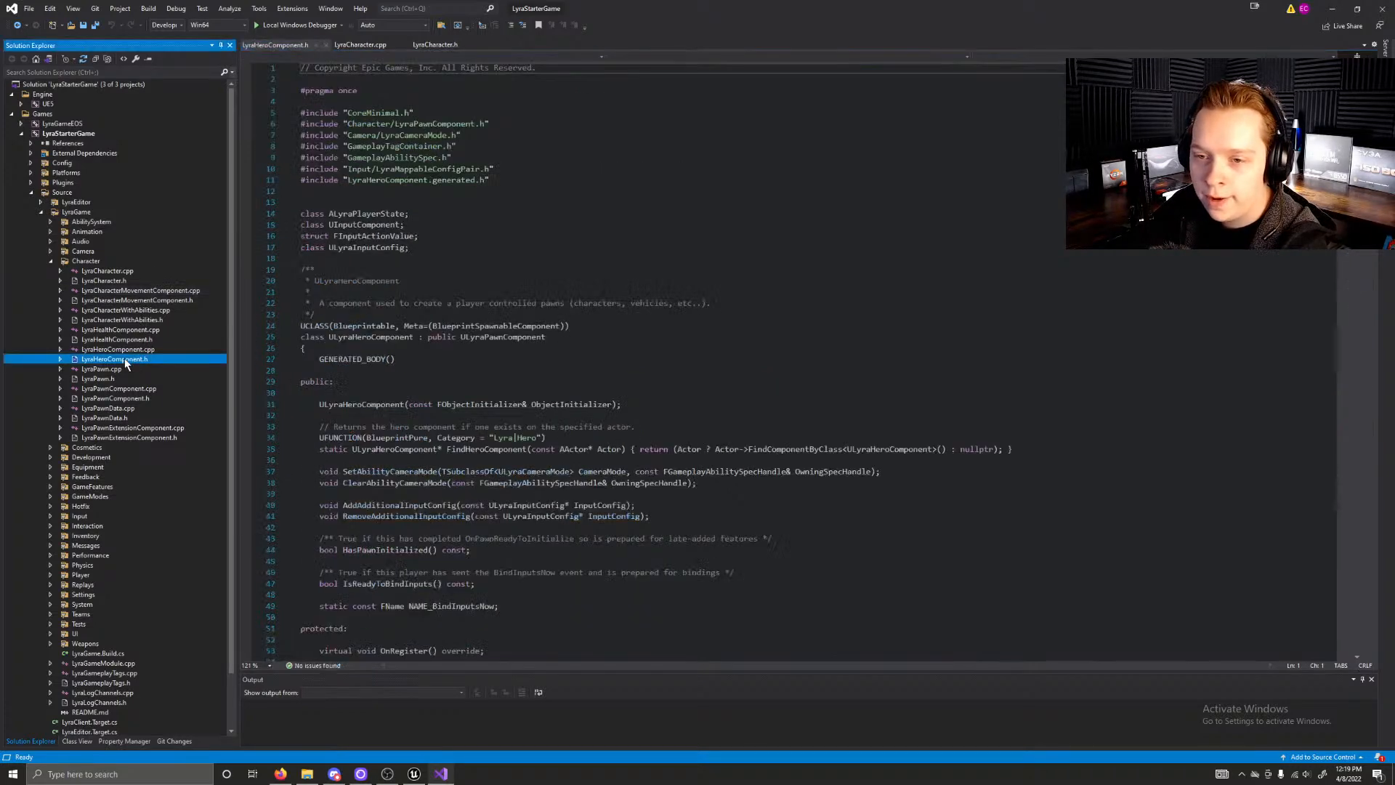
click(118, 349)
double_click(118, 349)
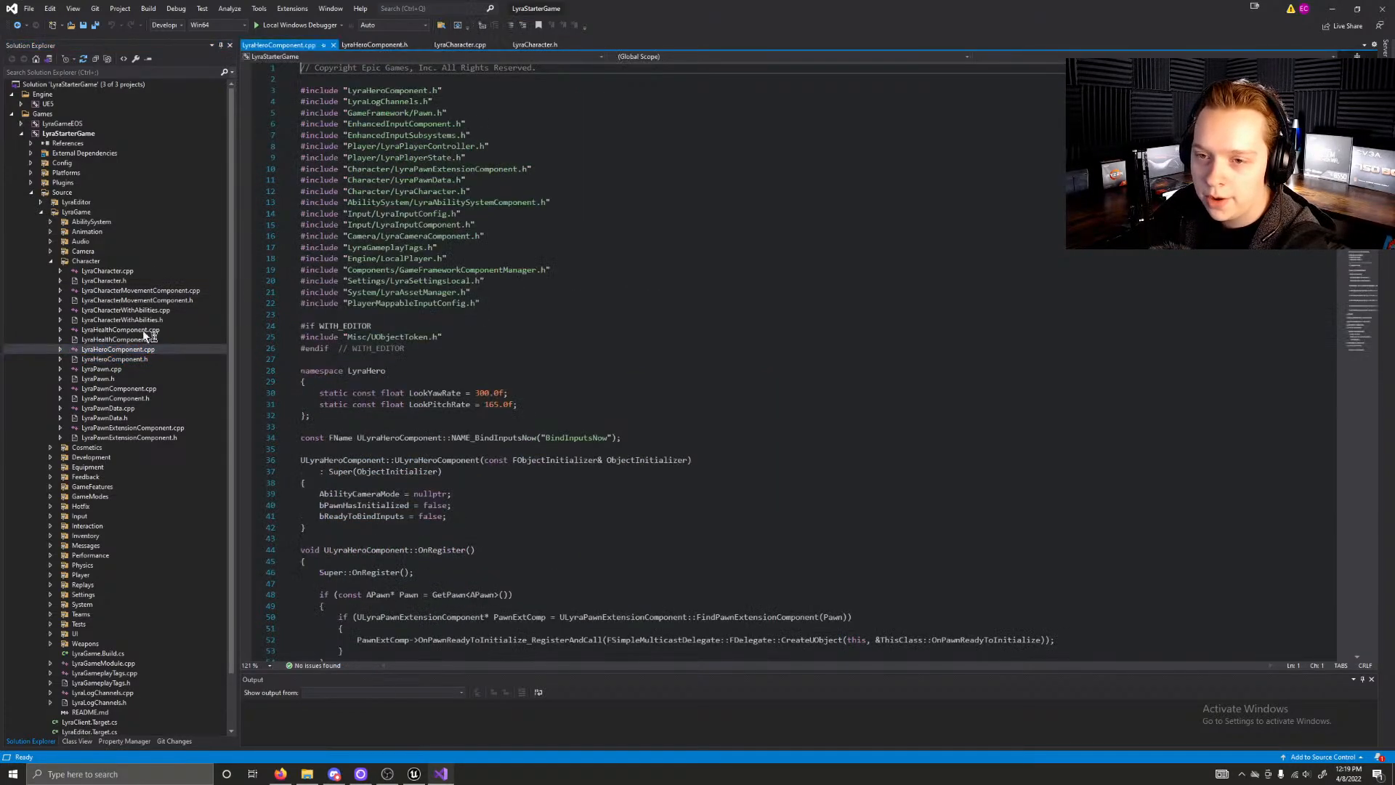
click(509, 113)
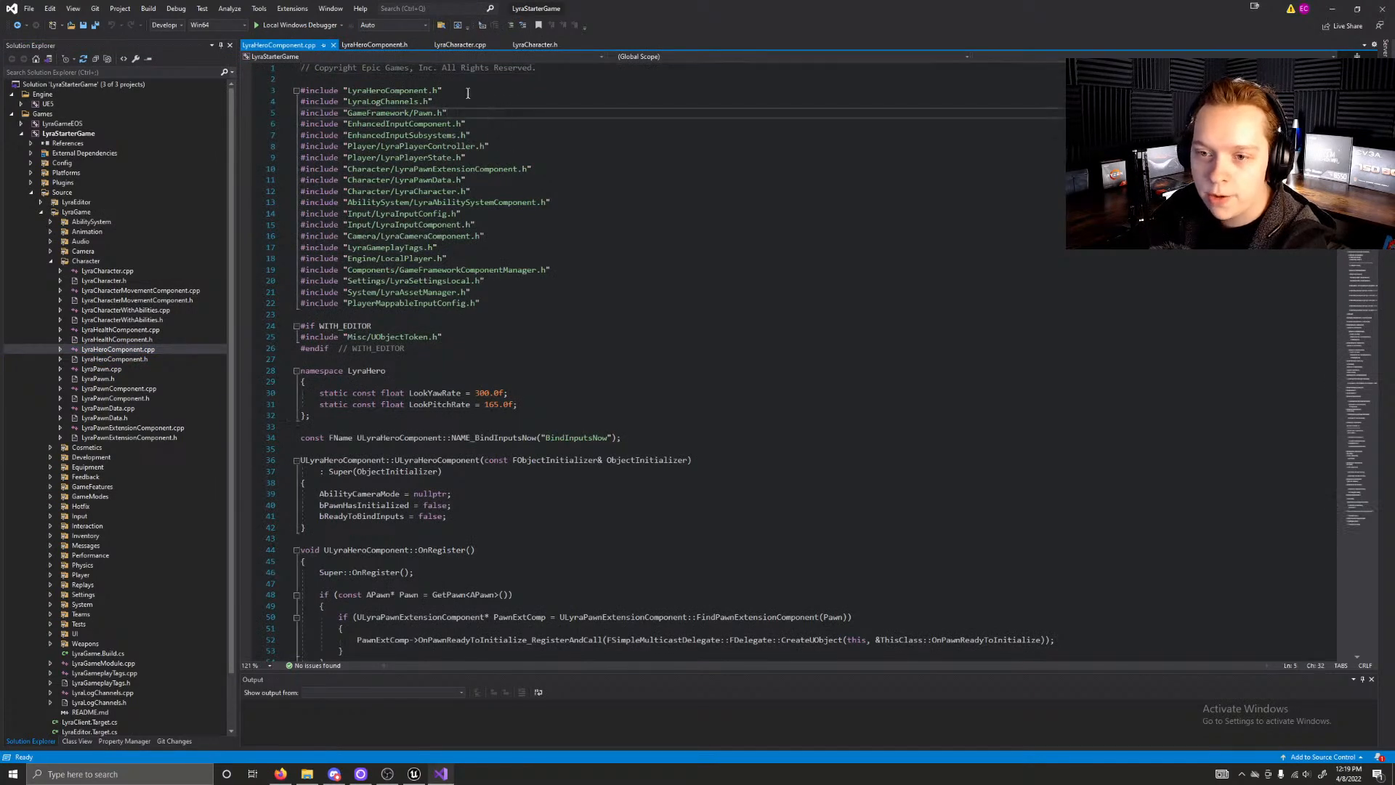
Step: Examine the LyraHeroComponent.h header, including its camera mode, input config and Input_Move, Input_Crouch and Input_AutoRun declarations
click(397, 45)
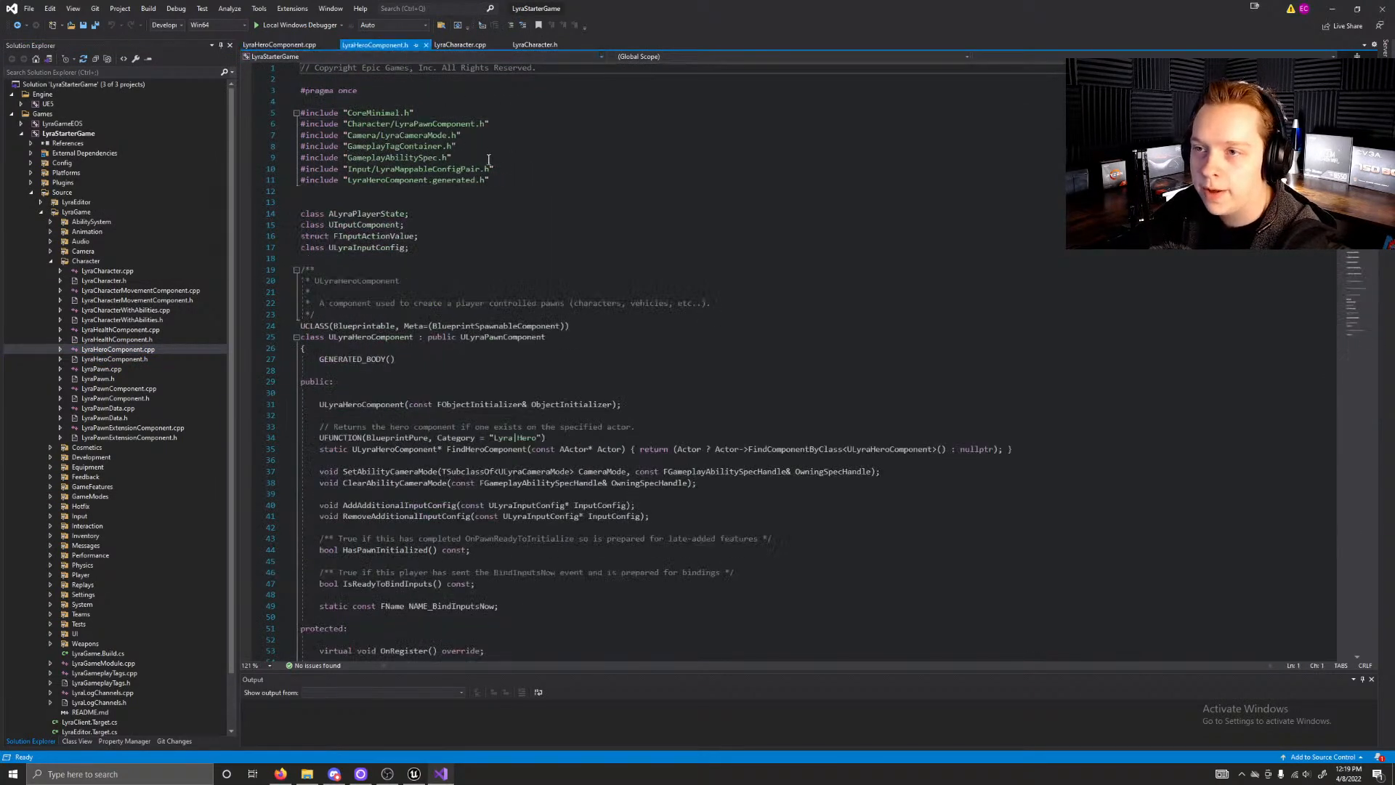
scroll(436, 157, down, 4)
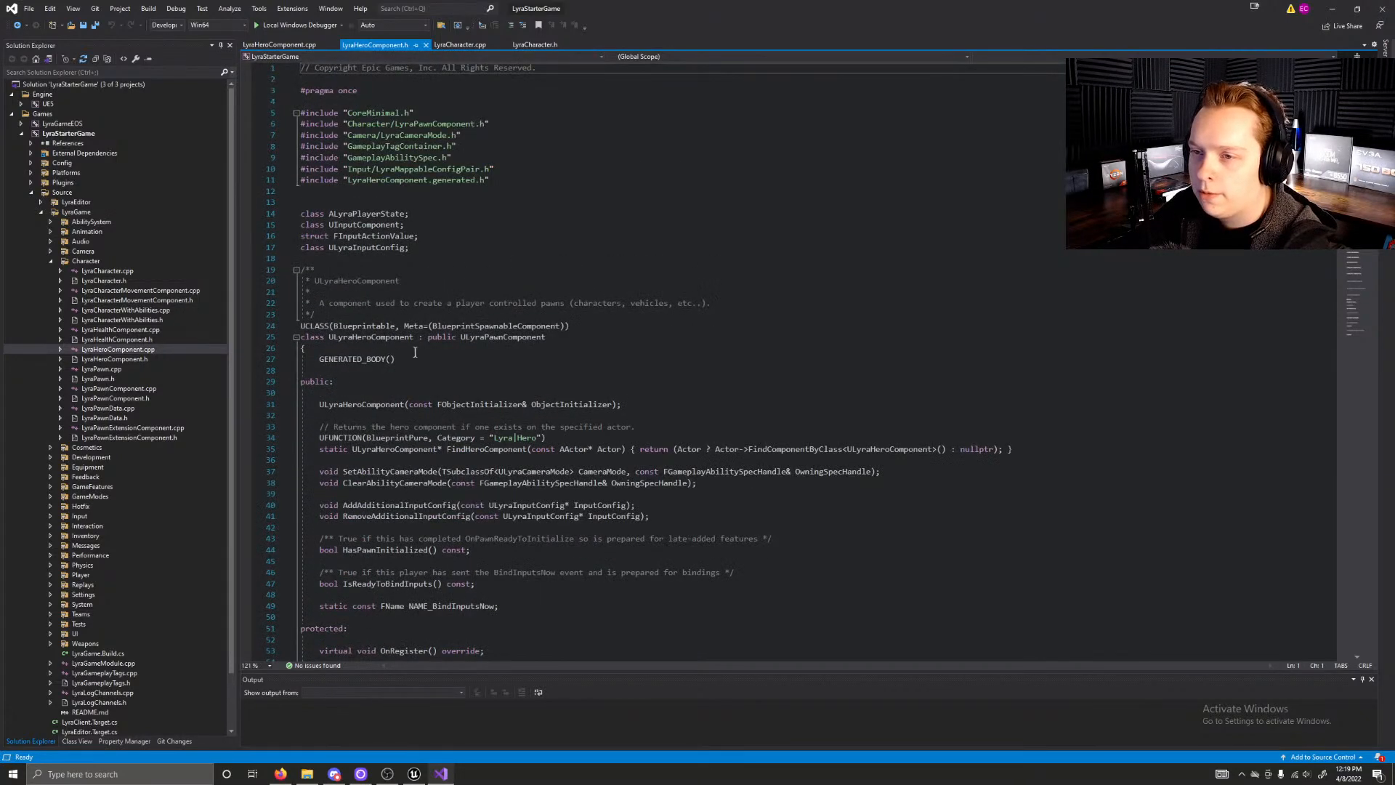
scroll(415, 352, down, 4)
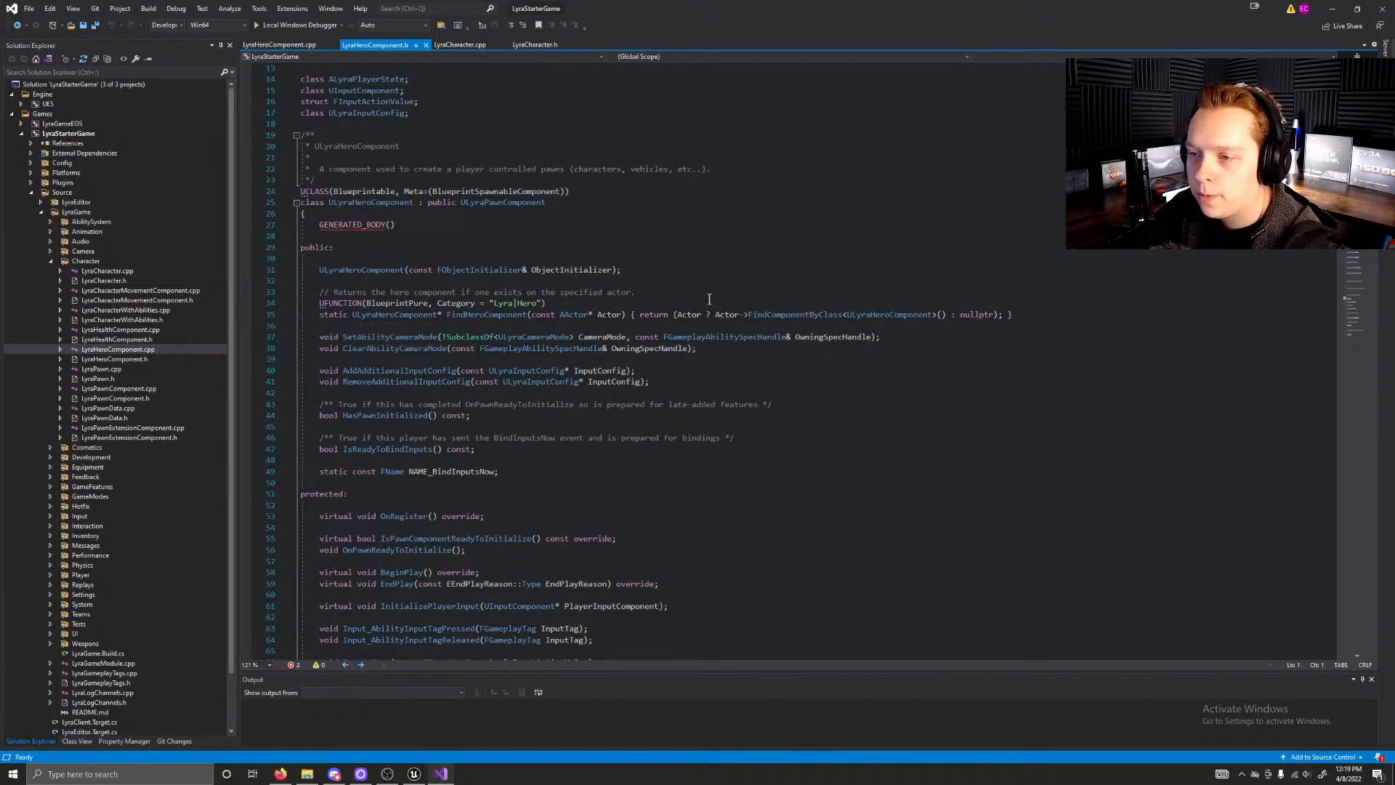
scroll(700, 302, down, 1)
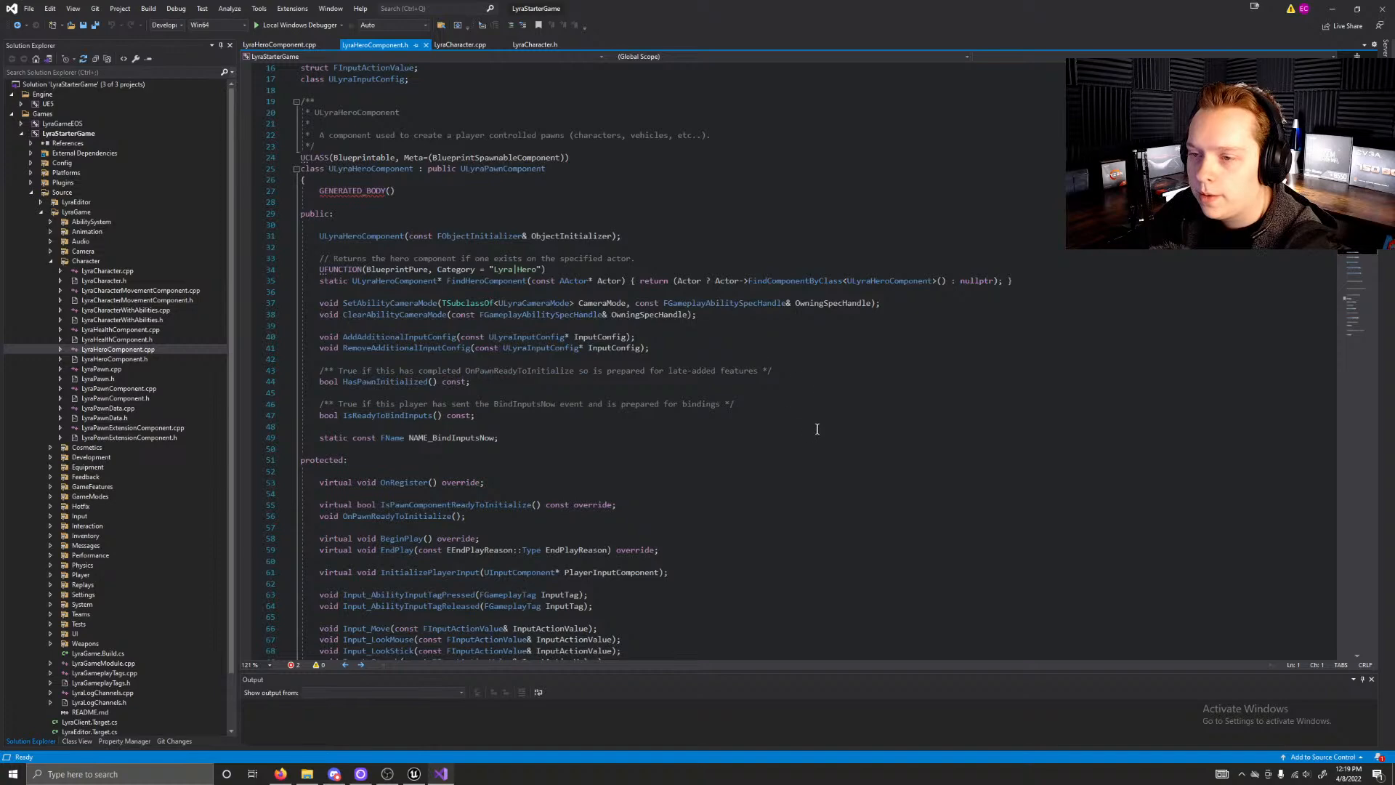
scroll(835, 433, down, 14)
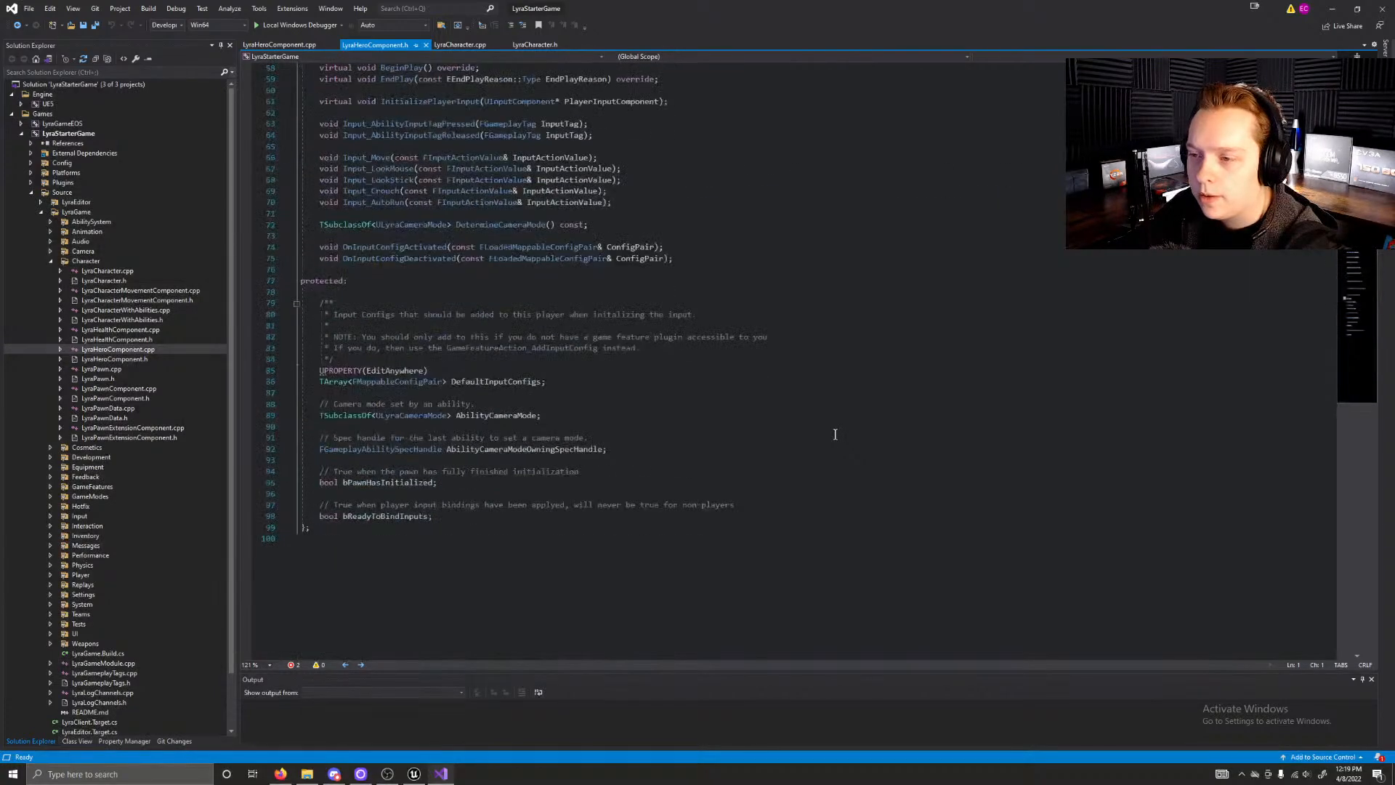
scroll(835, 434, up, 10)
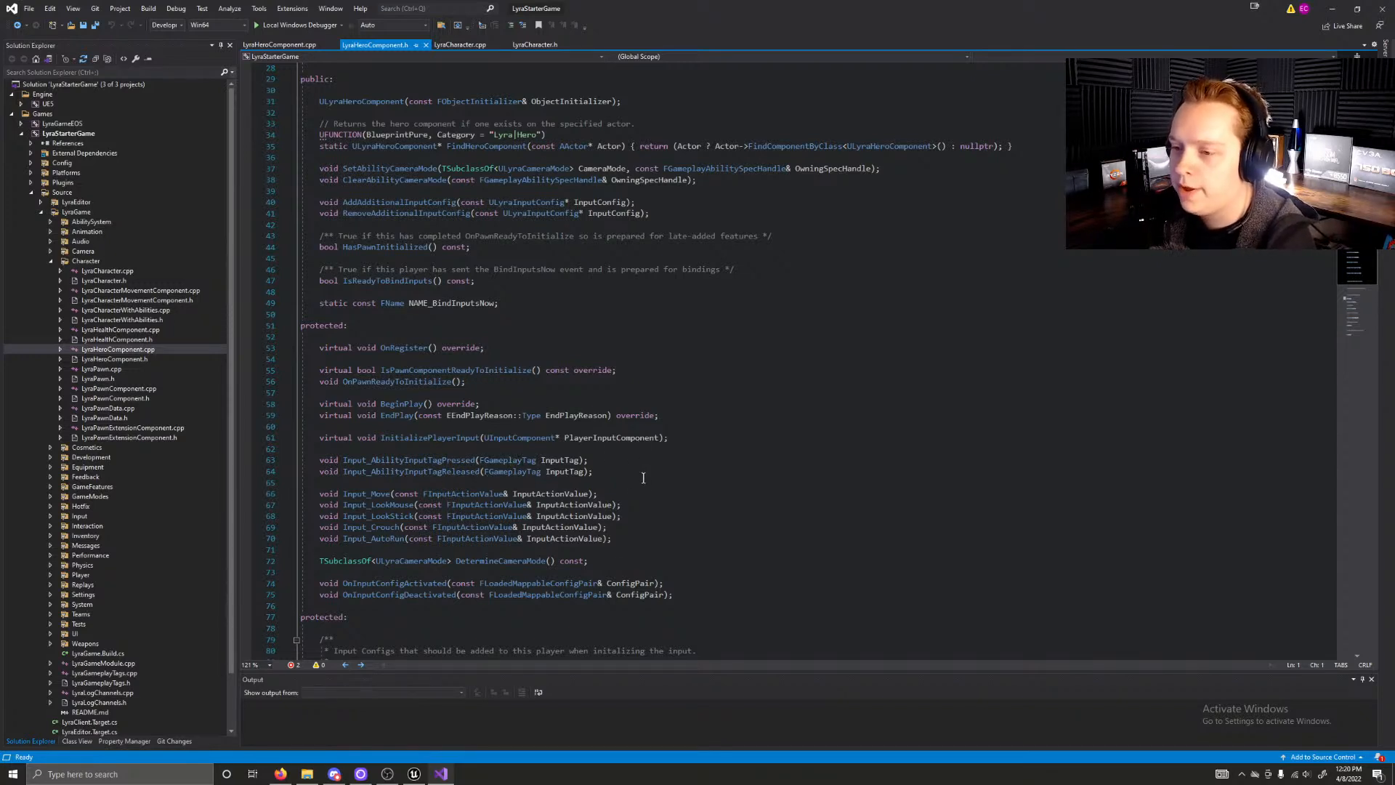
scroll(631, 480, down, 1)
scroll(629, 480, down, 3)
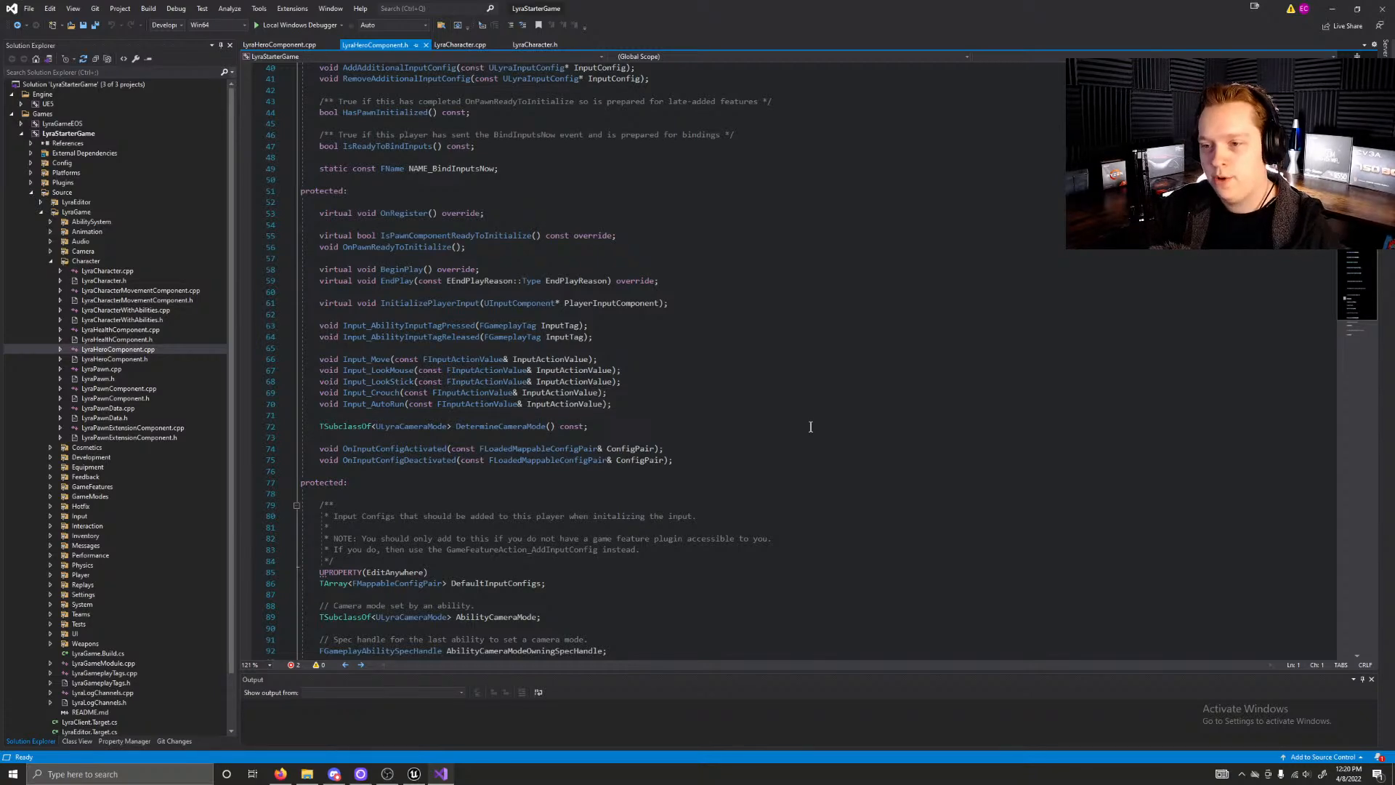
Step: Switch back to Unreal Editor and search all project assets for "enhanced"
click(415, 774)
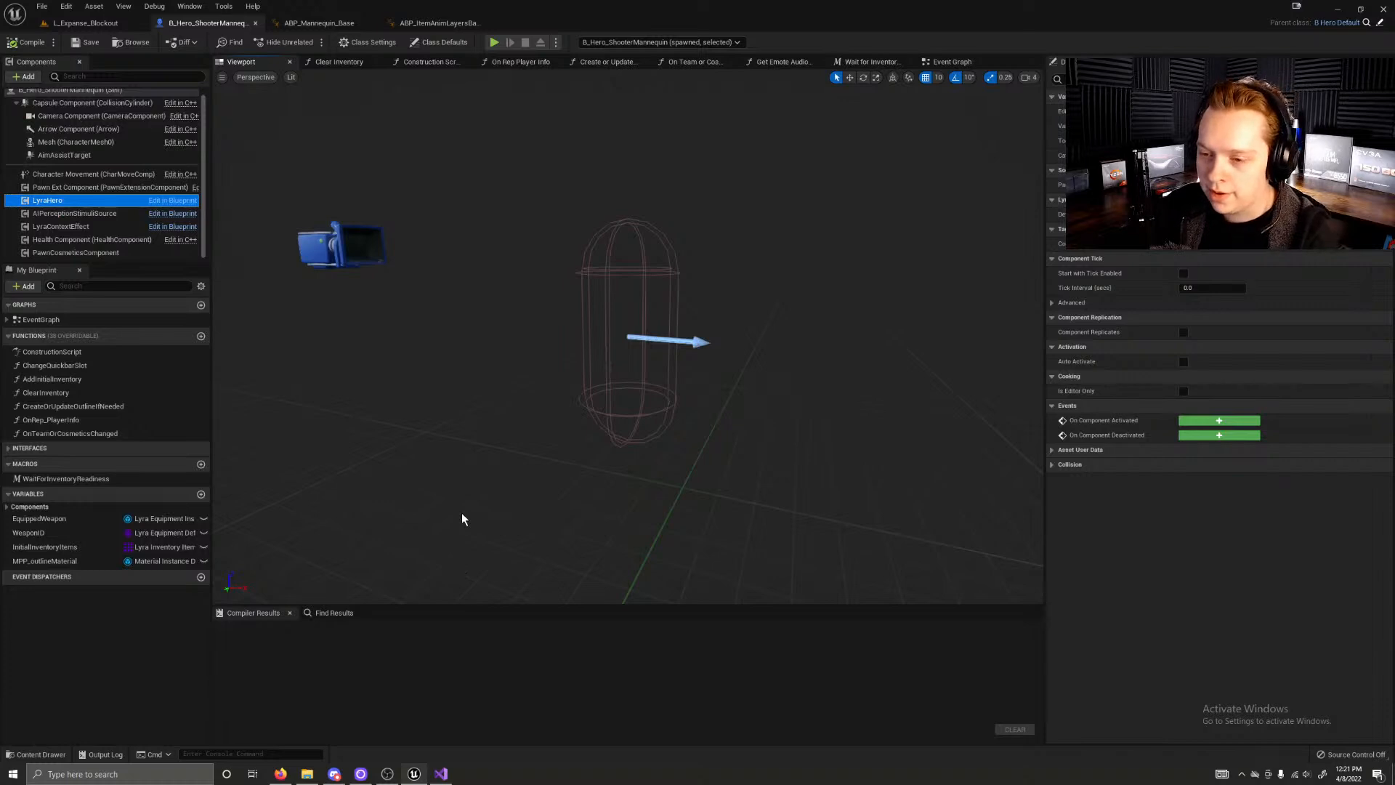
key(ctrl+space)
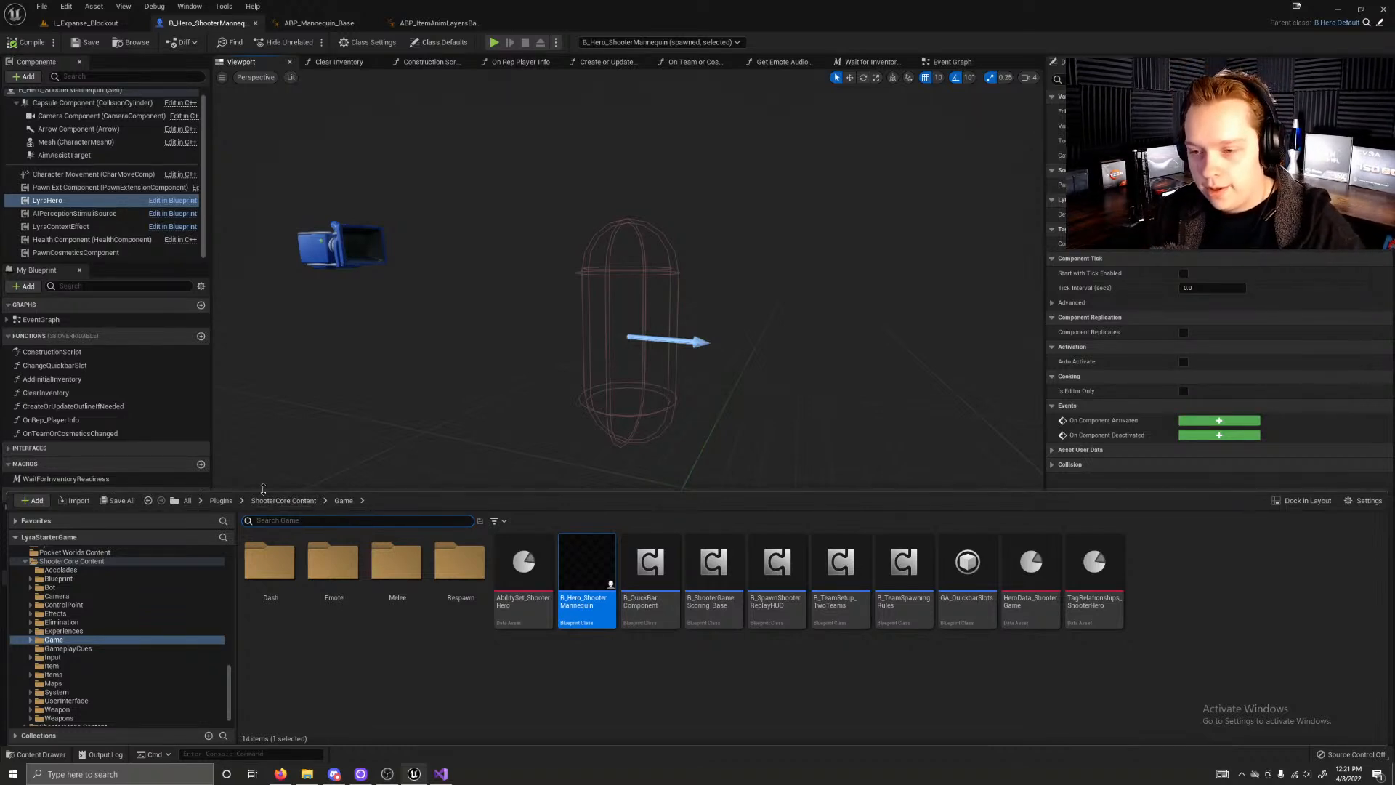
click(186, 500)
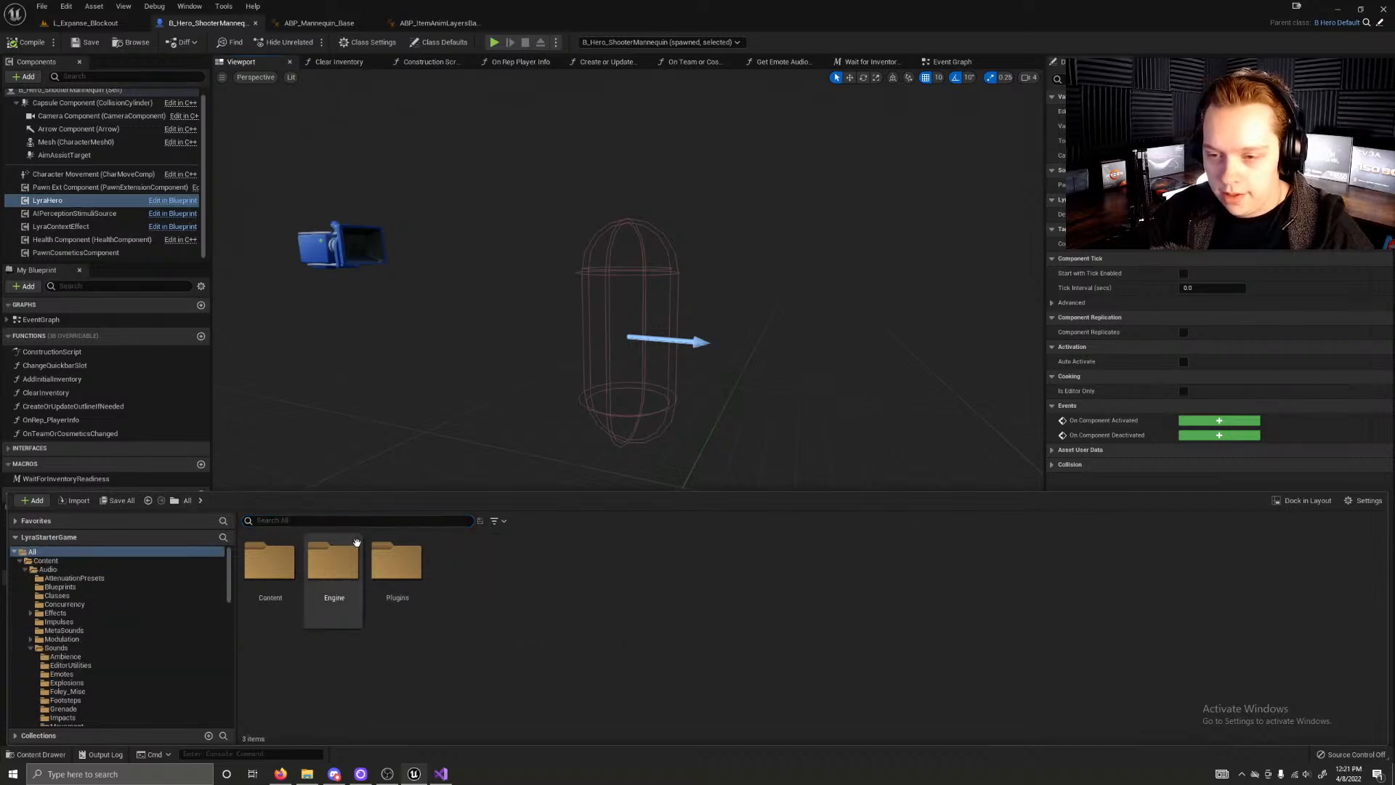
text(enhanced)
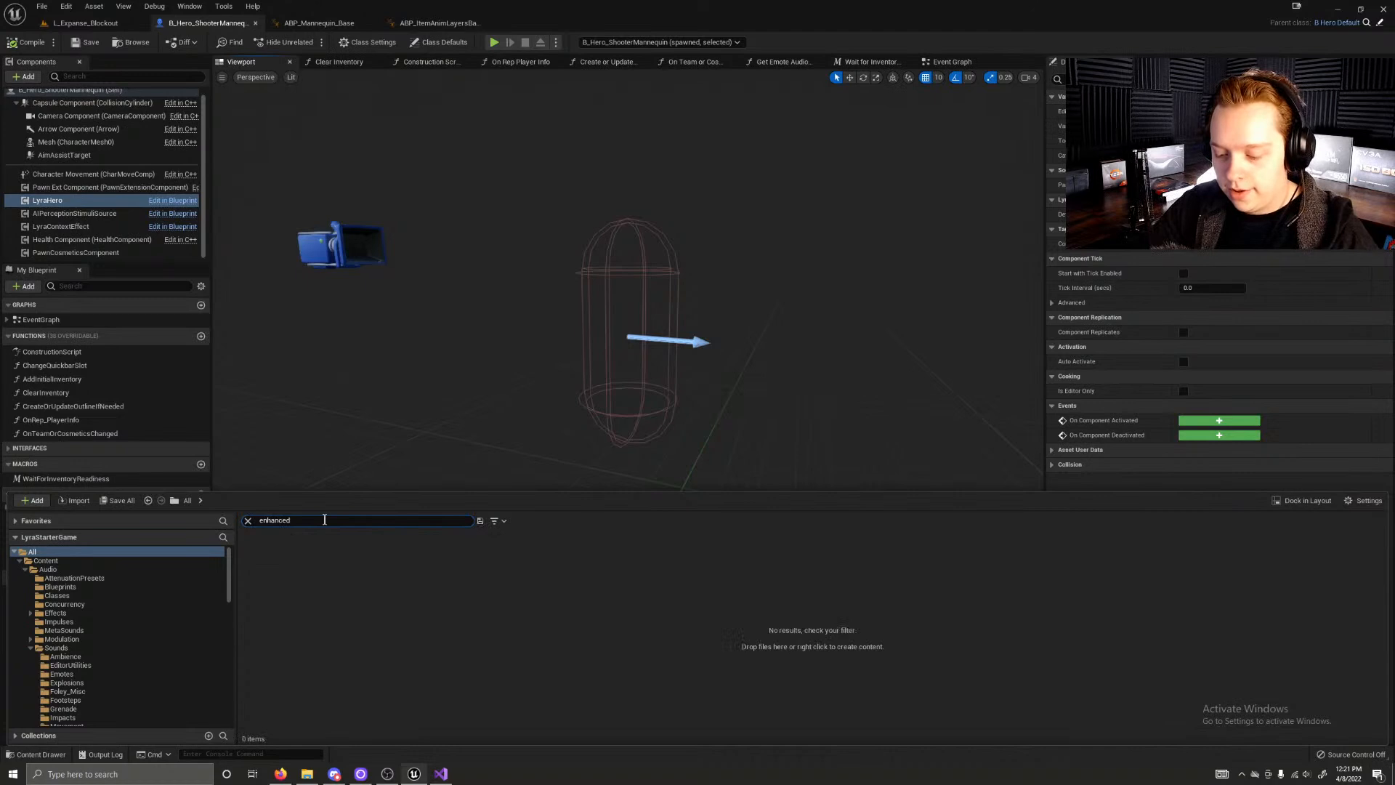
Step: Search all project assets for "input" instead, look through the matching assets and clear the search
key(BackSpace)
key(BackSpace)
key(BackSpace)
key(BackSpace)
key(BackSpace)
key(BackSpace)
key(BackSpace)
key(BackSpace)
text(input)
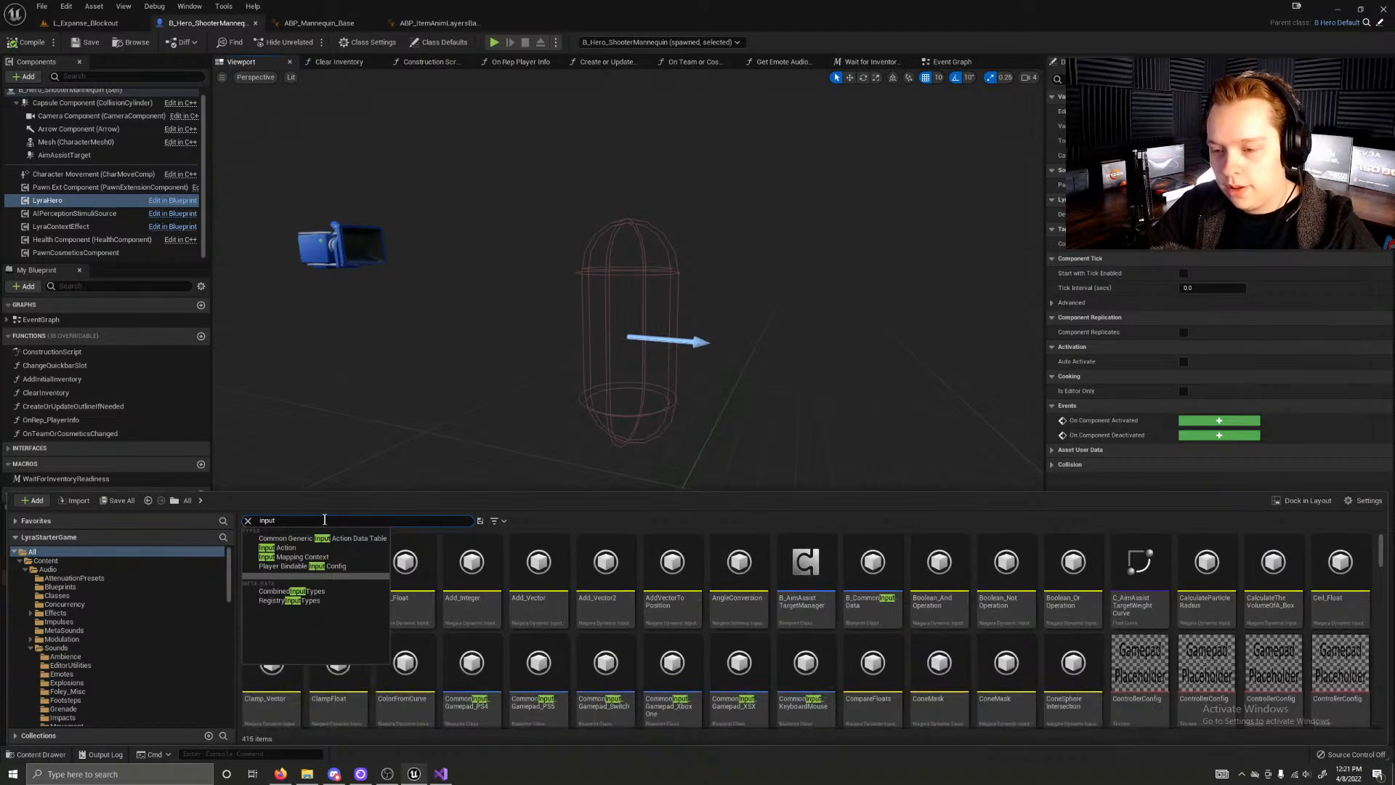
click(469, 581)
scroll(754, 663, down, 1)
scroll(754, 663, up, 1)
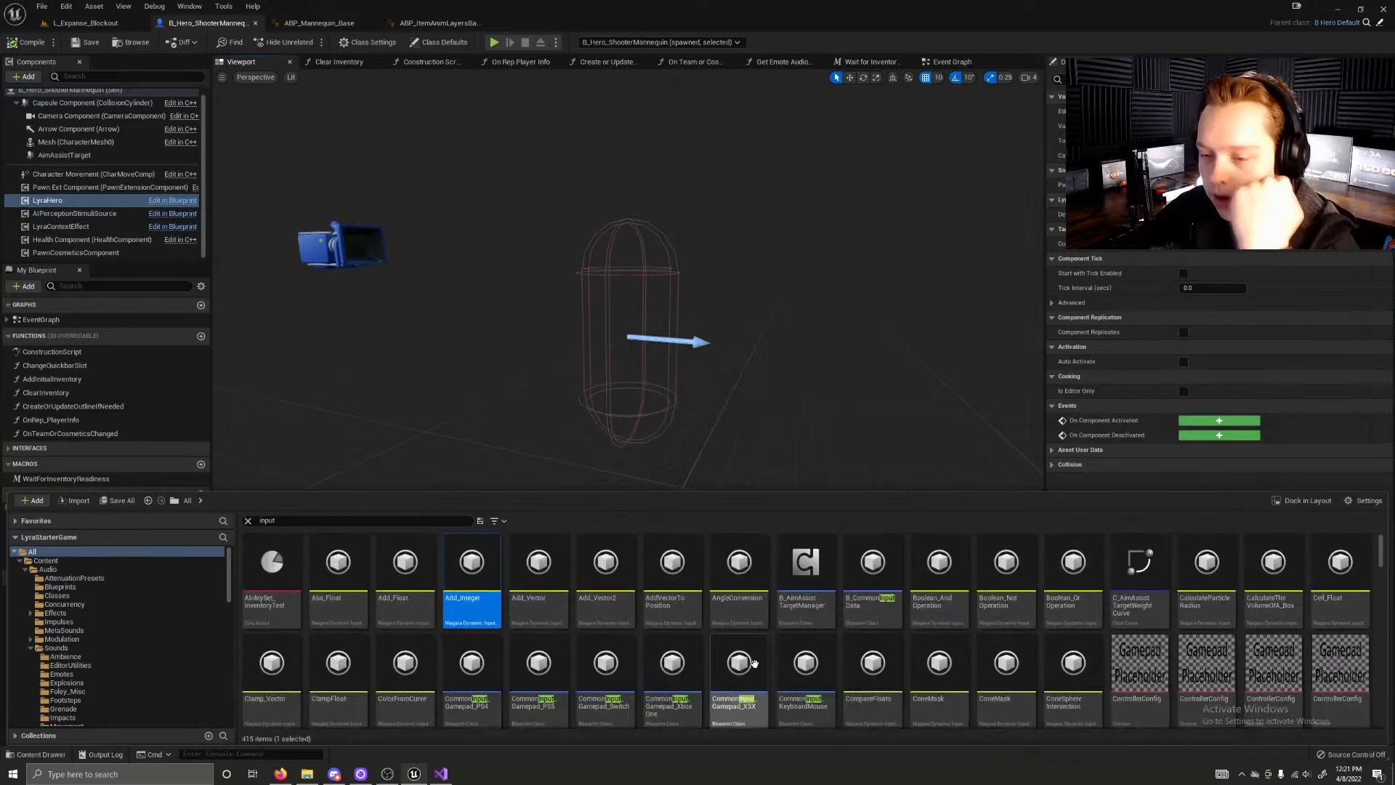
click(247, 520)
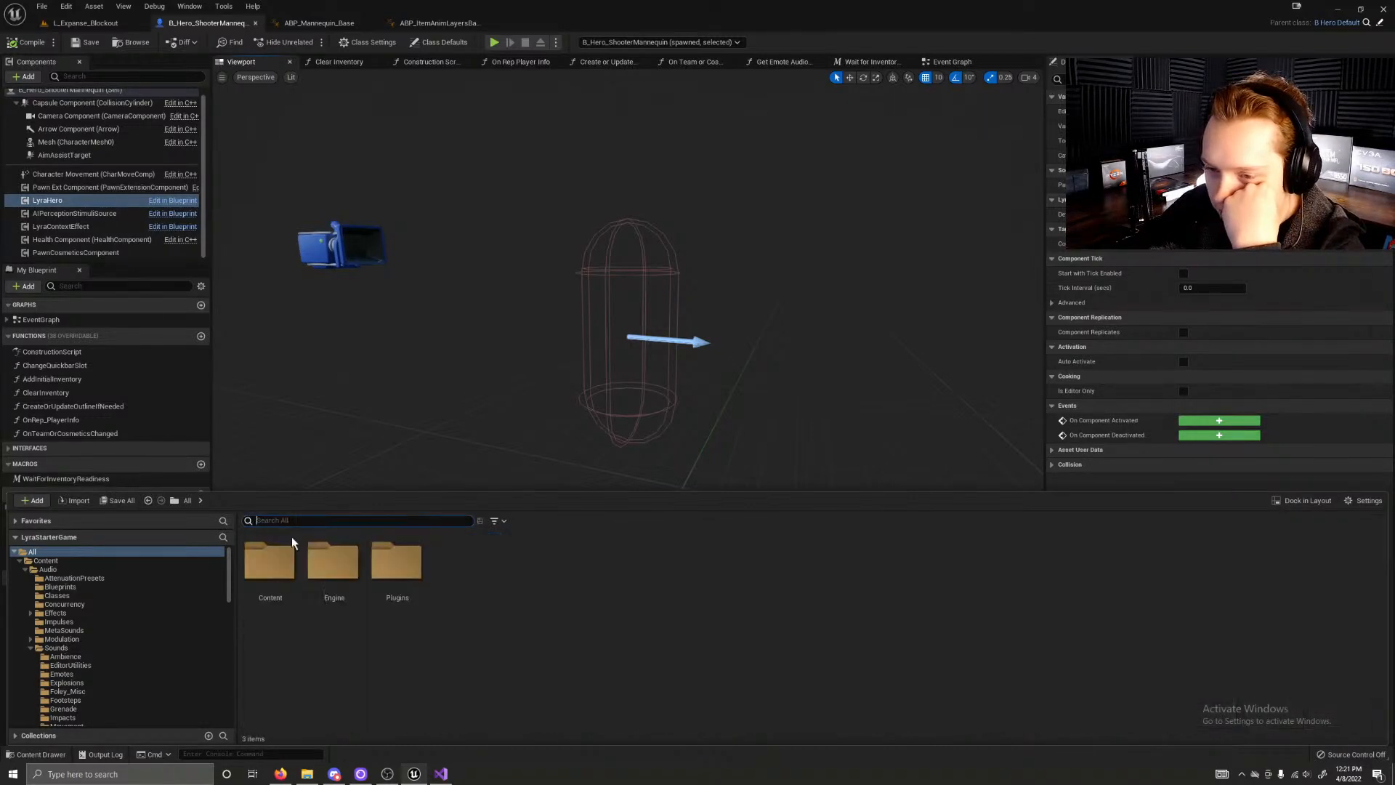
Step: Look into the Engine folder, and search the Plugins folder for "input"
double_click(333, 561)
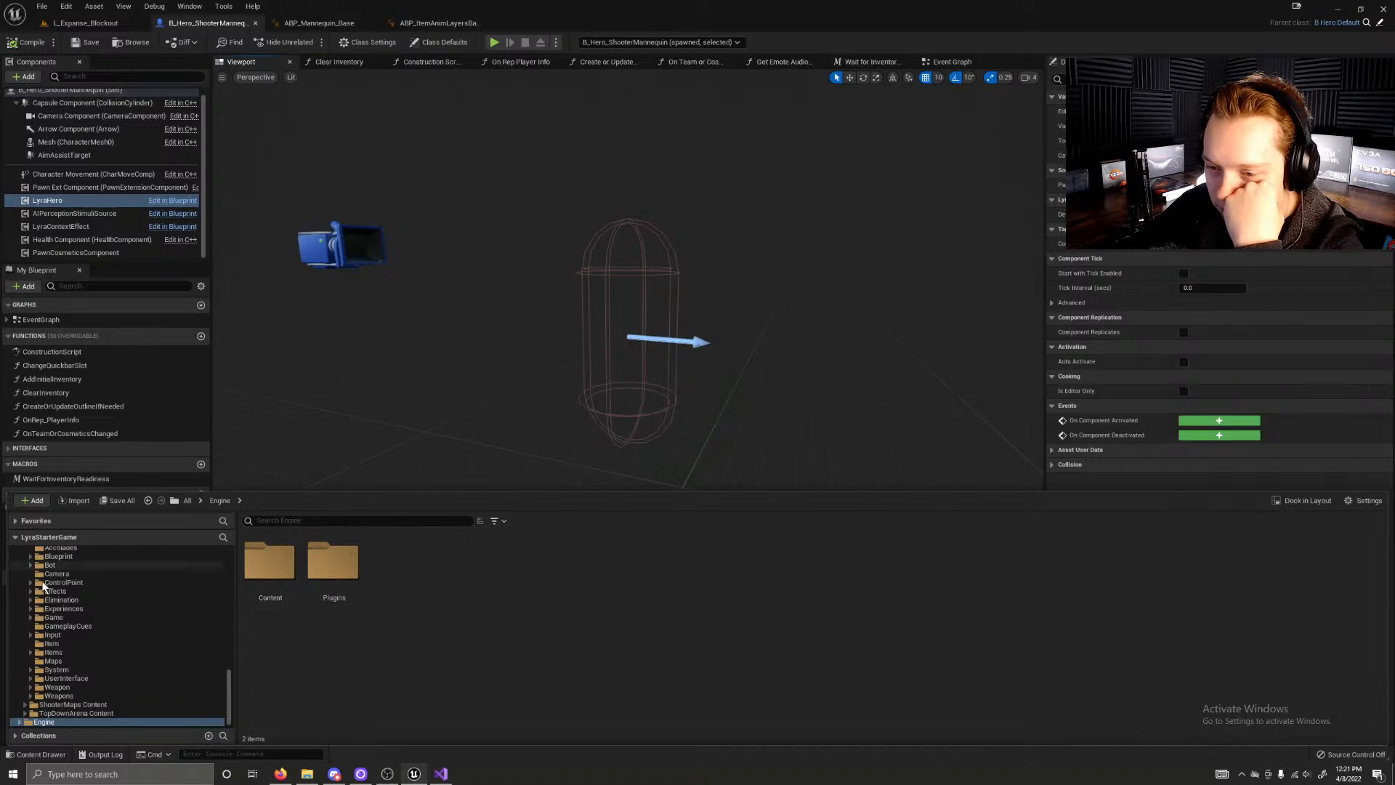
scroll(40, 643, up, 5)
scroll(40, 643, down, 4)
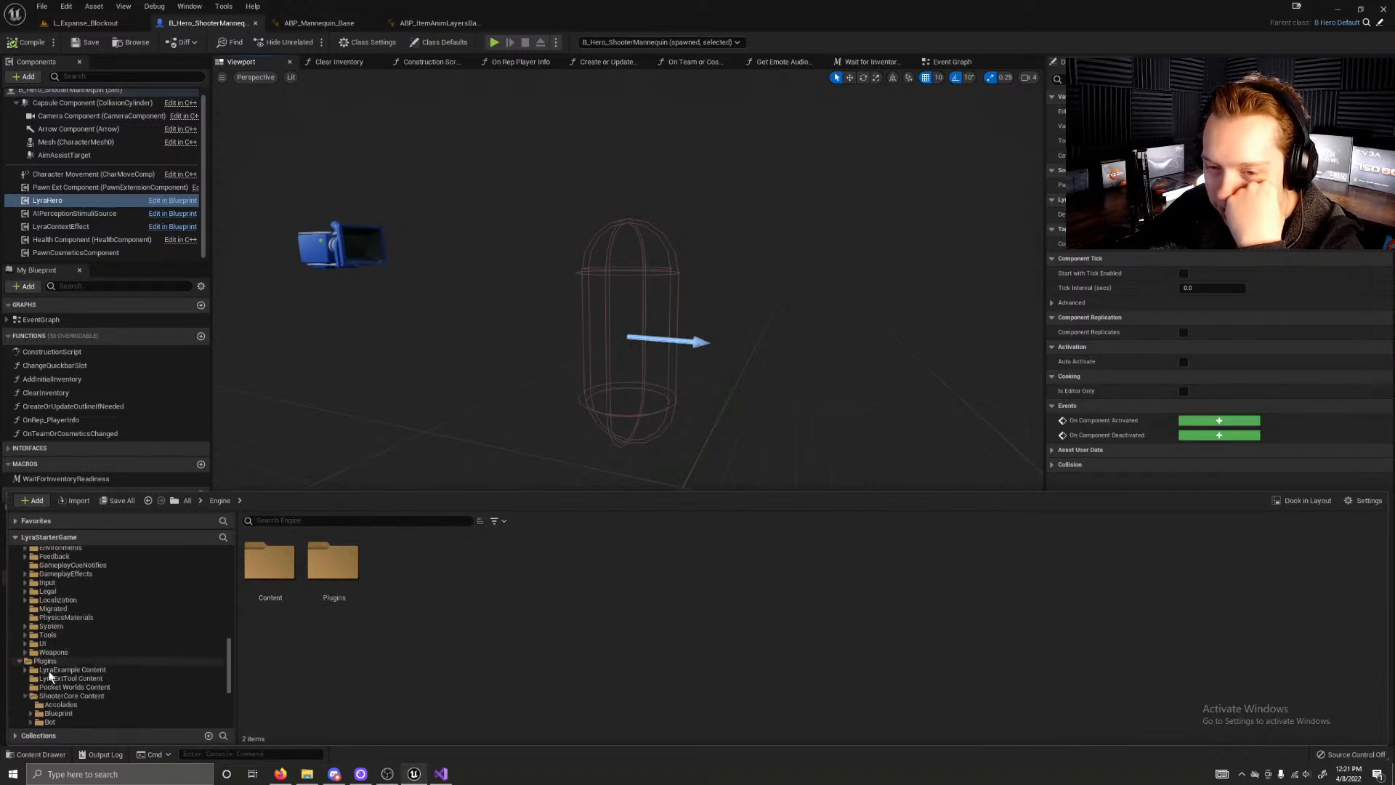
click(45, 661)
click(274, 521)
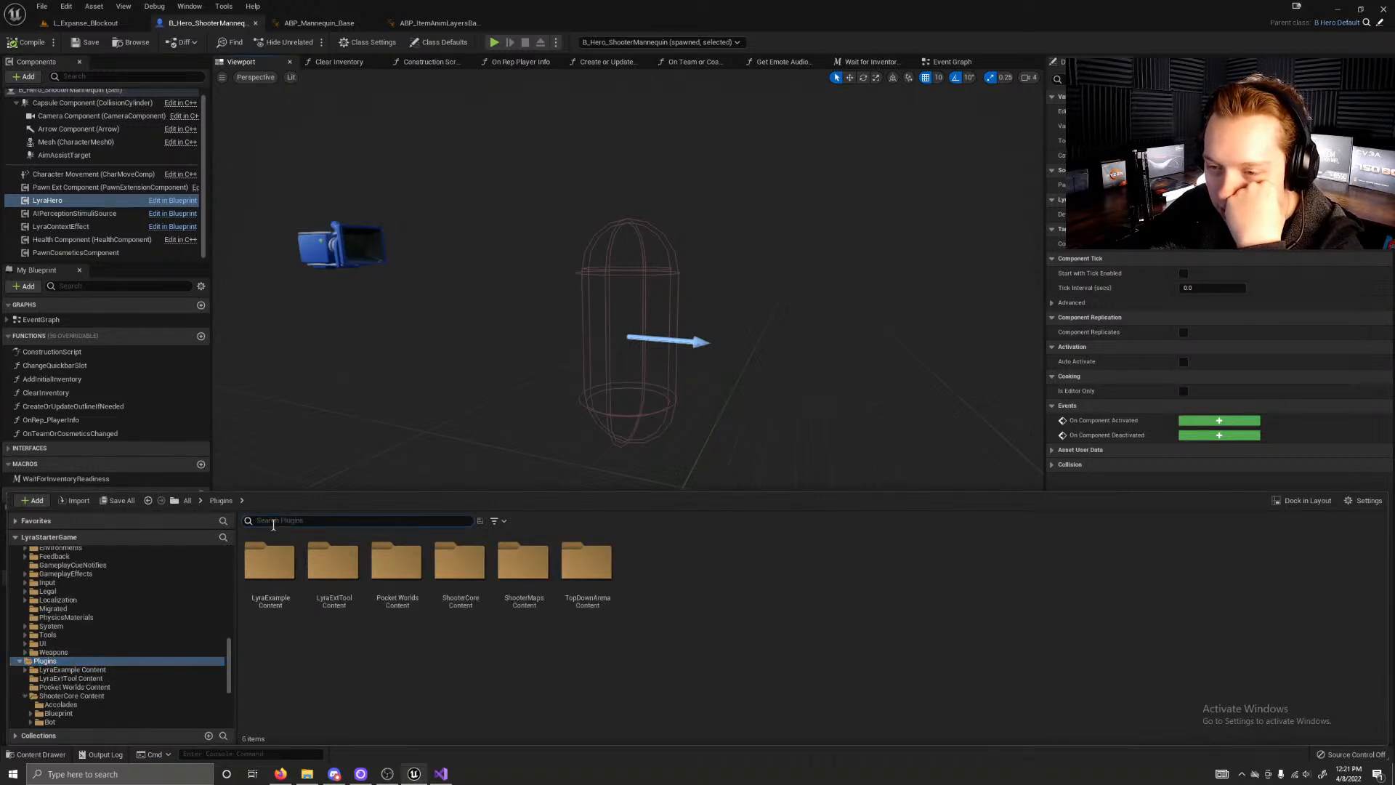
text(input)
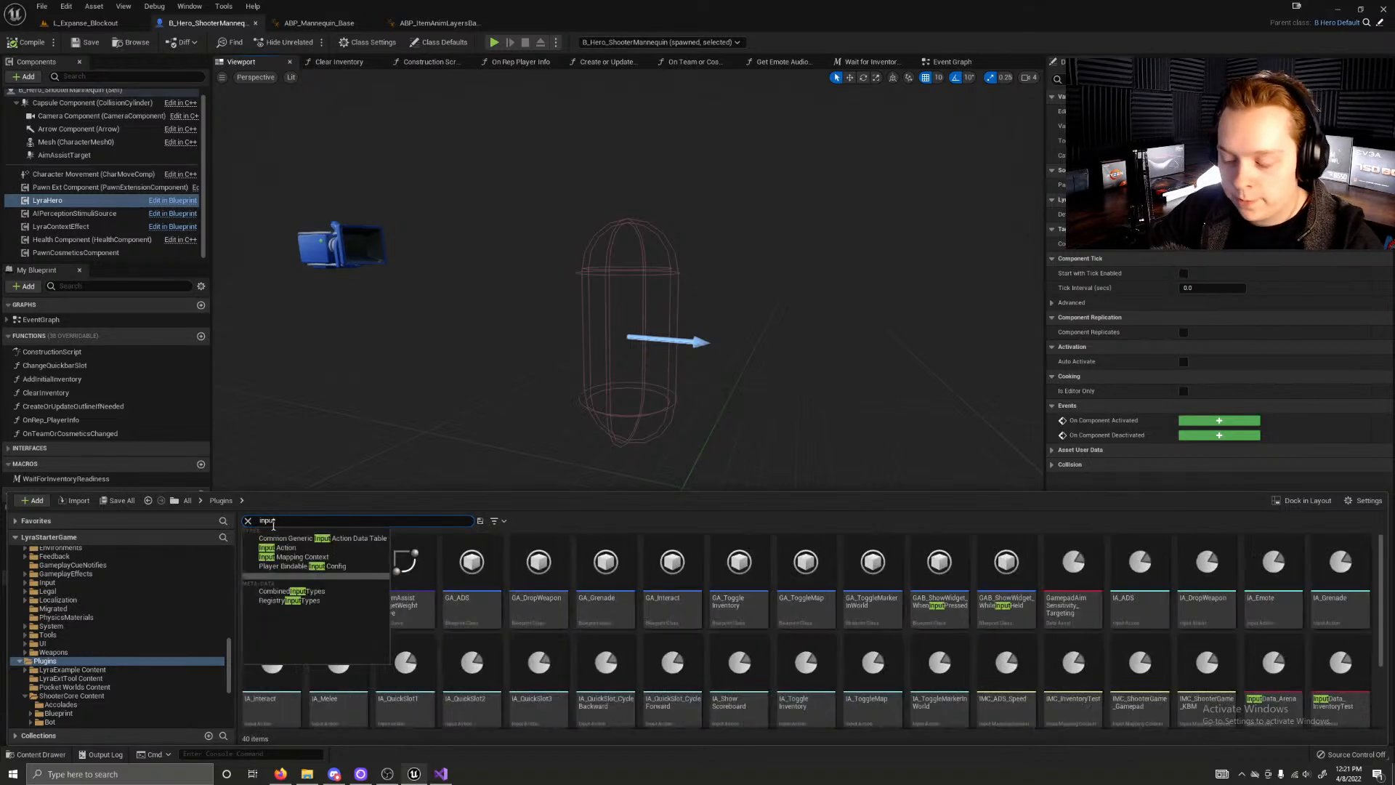
Step: Examine the plugin input assets, including IMC_ADS_Speed, IMC_InventoryTest, IMC_ShooterGame_Gamepad, IMC_ShooterGame_KBM, InputData_Arena and InputData_InventoryTest
click(1249, 614)
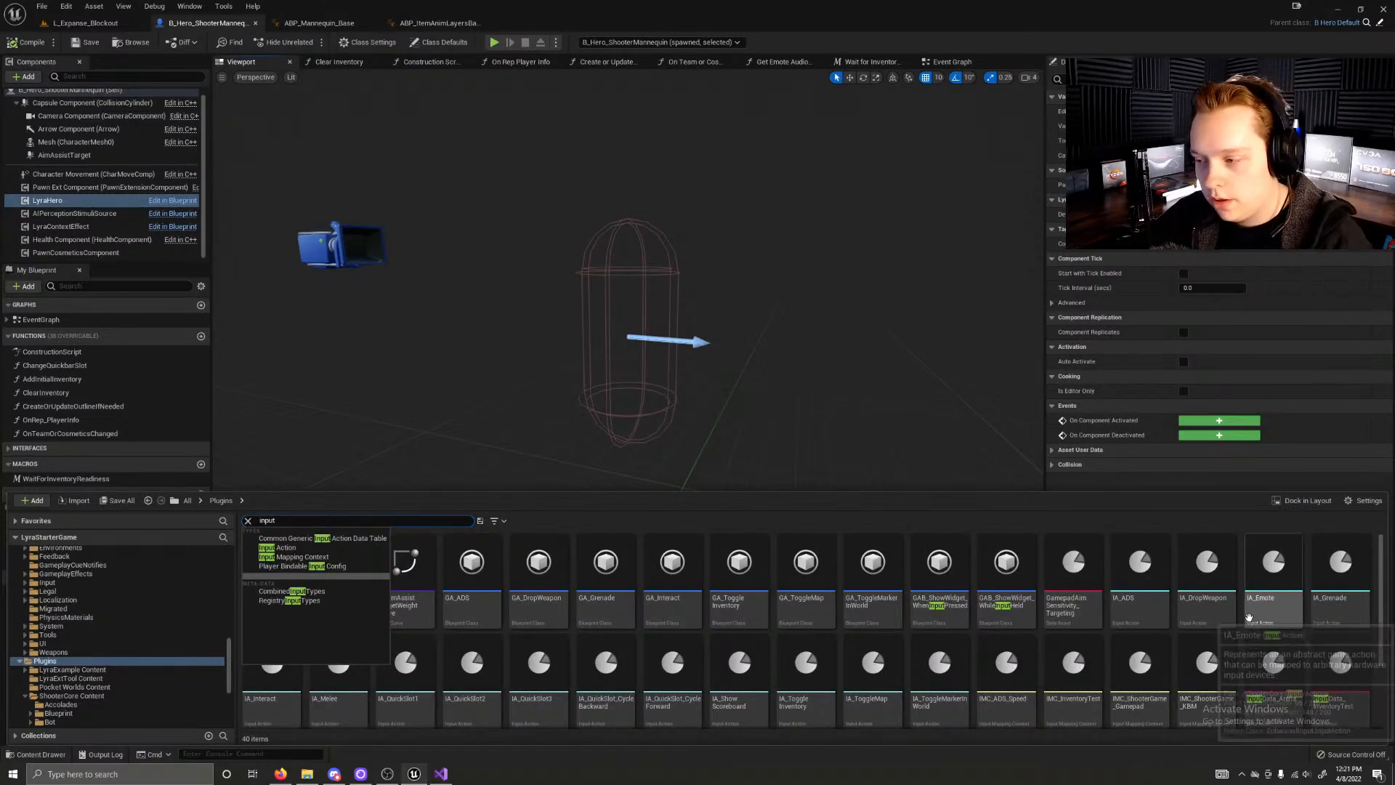
scroll(1068, 646, down, 2)
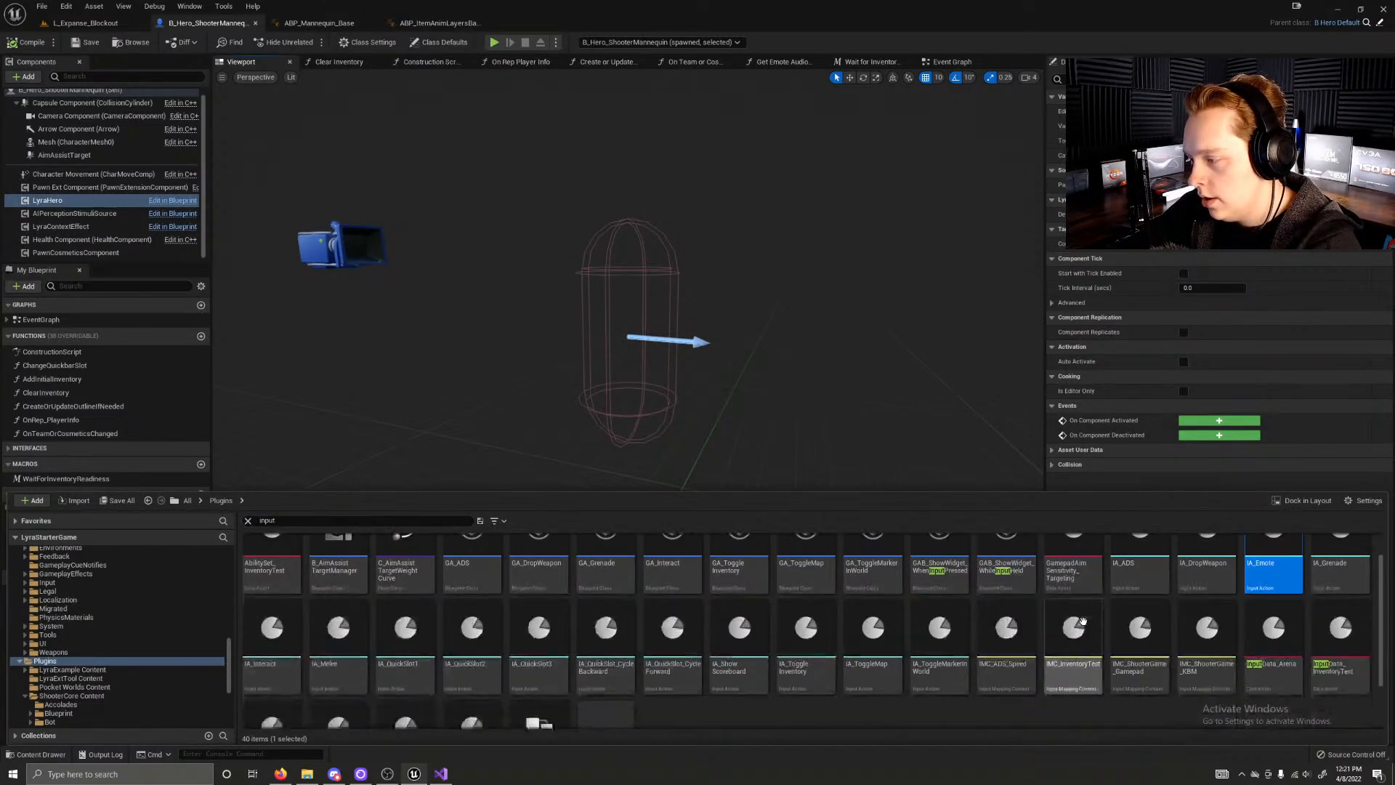
click(1011, 634)
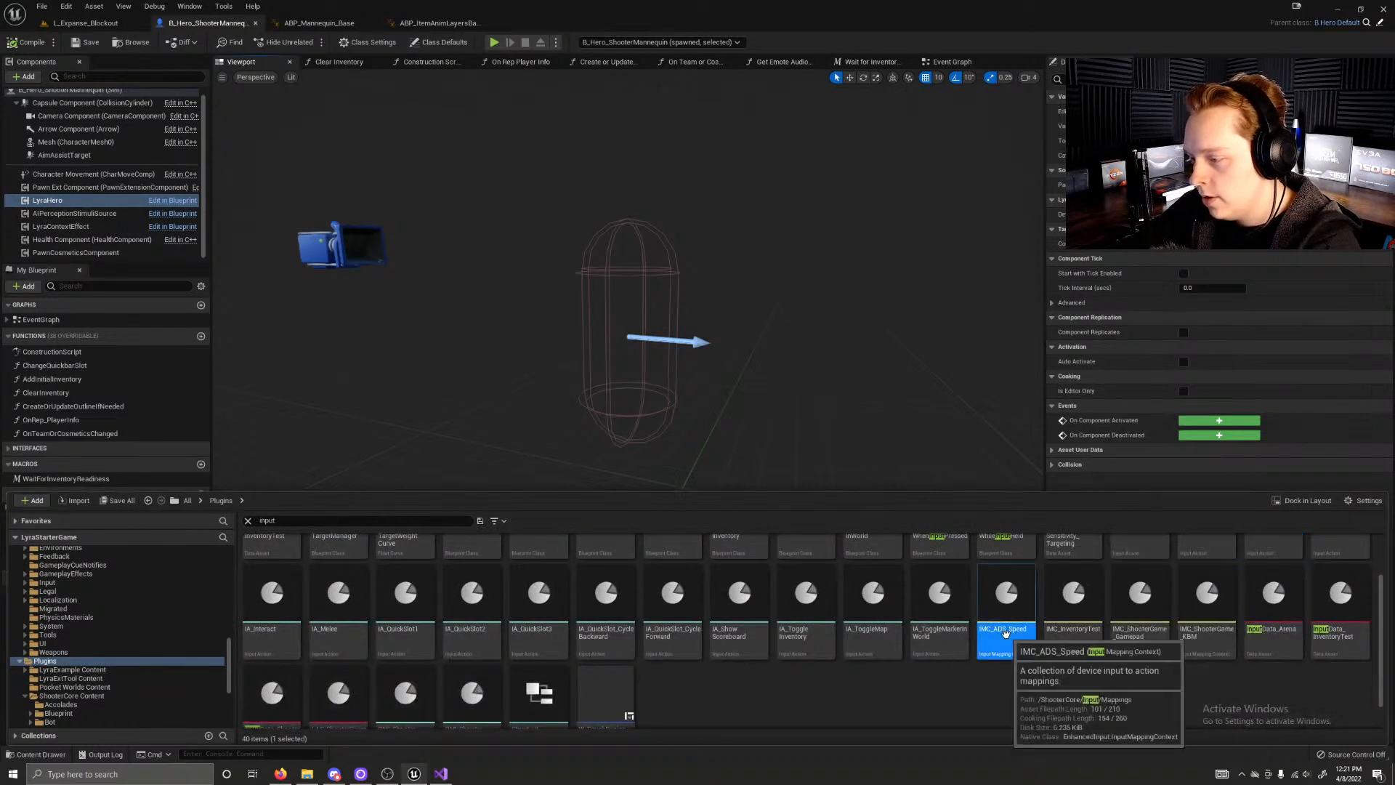
click(1072, 639)
click(1139, 639)
click(1206, 640)
click(1273, 640)
click(1341, 654)
scroll(819, 722, down, 1)
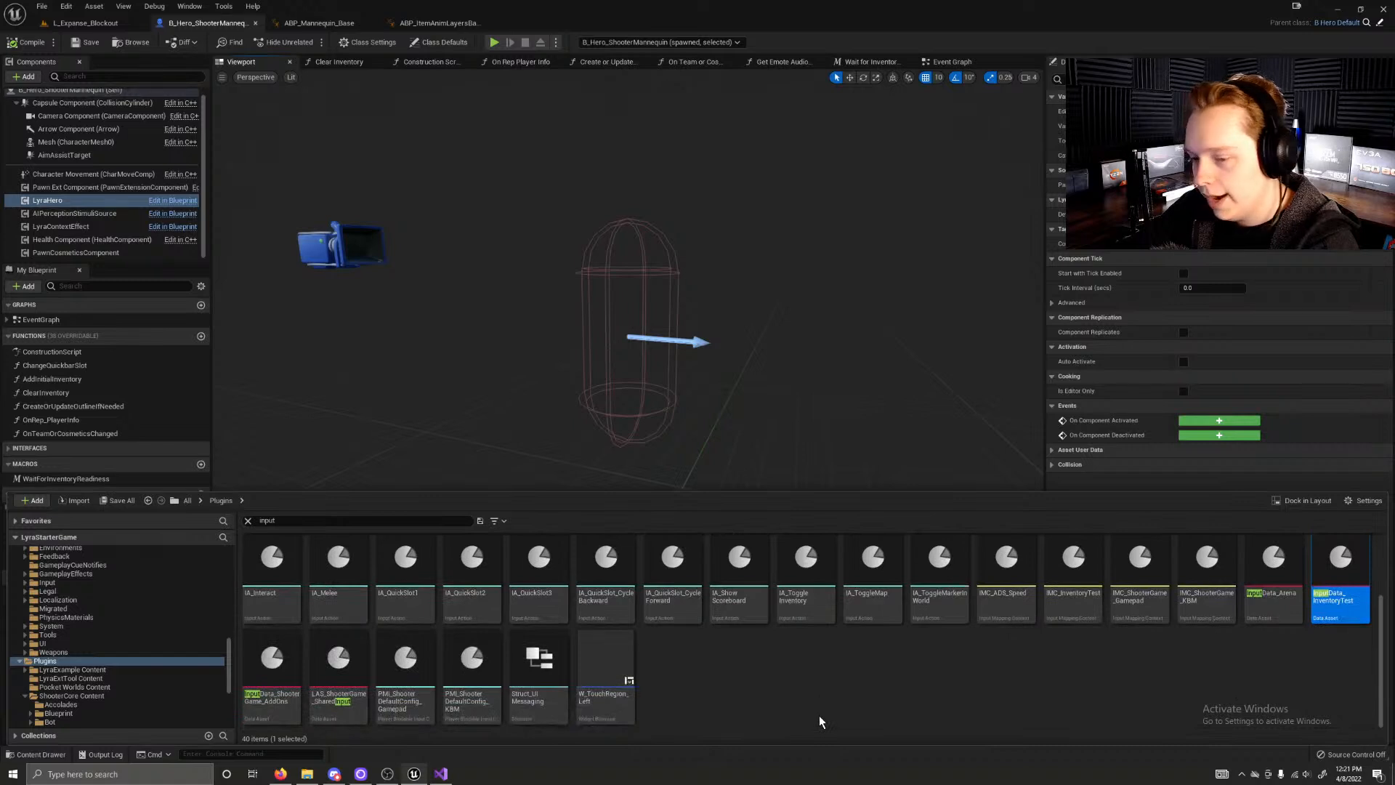
Step: Look over the plugin input actions, such as IA_QuickSlot1 and IA_Show_Scoreboard, alongside the GA ability blueprints
scroll(699, 694, up, 3)
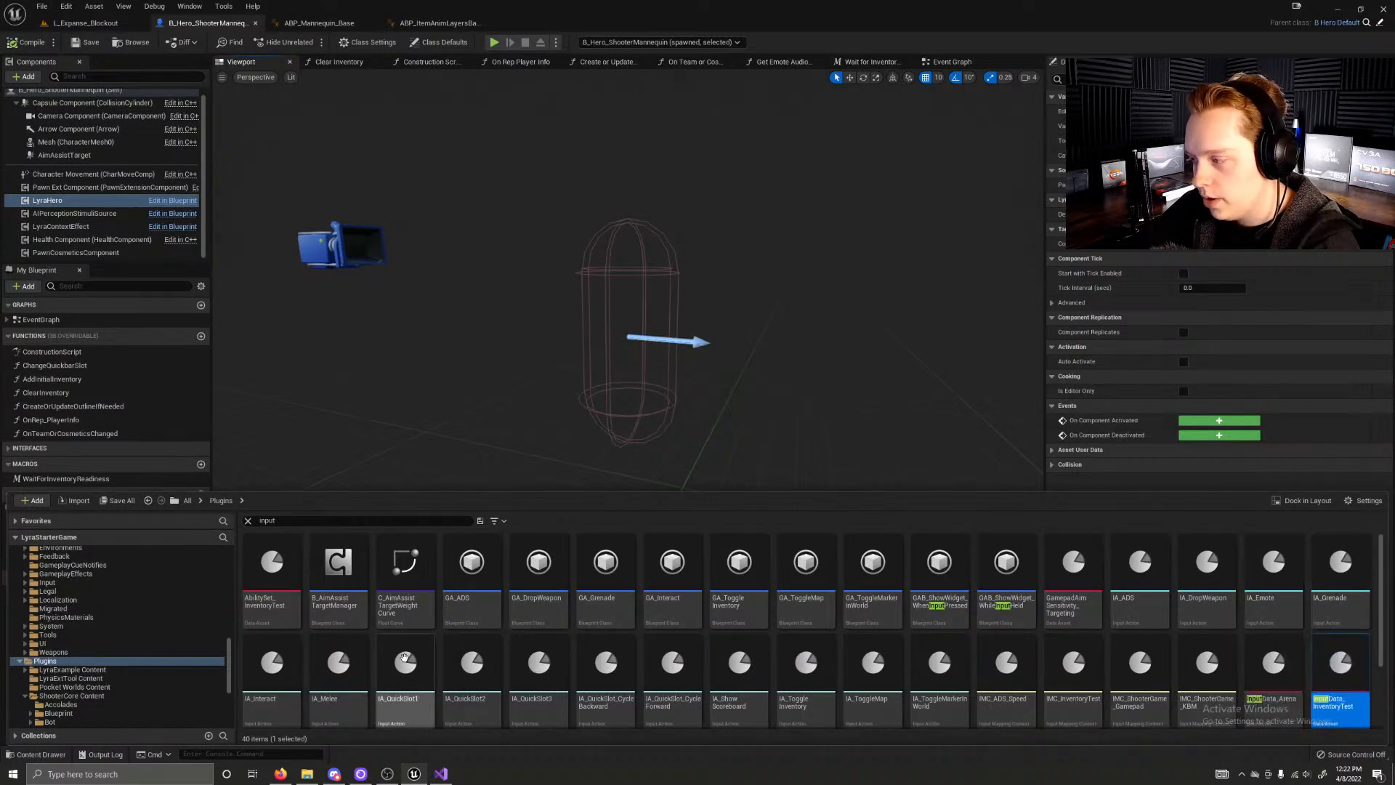
scroll(356, 665, down, 1)
scroll(356, 664, down, 1)
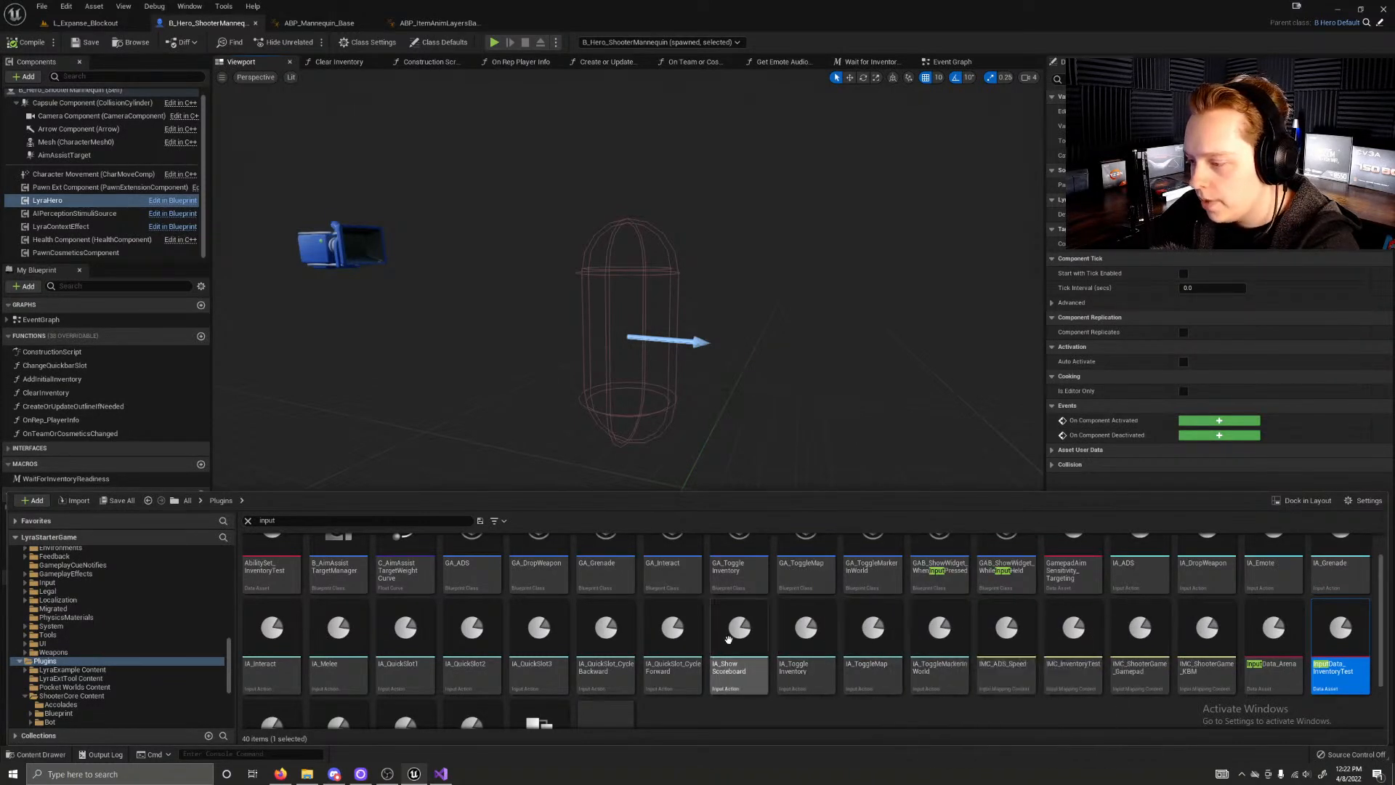
scroll(503, 647, up, 1)
scroll(545, 684, up, 1)
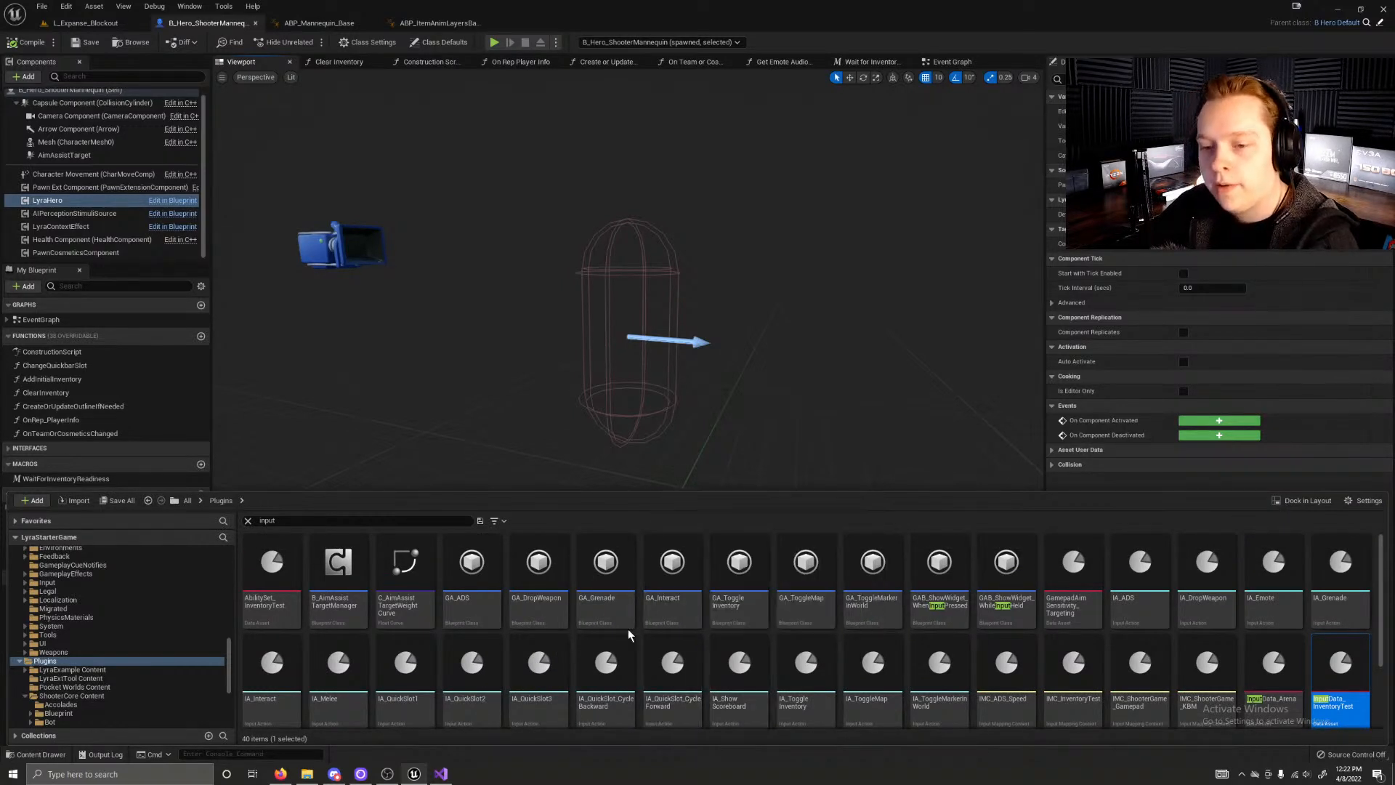
scroll(639, 632, down, 2)
Step: Go to the project's main Content folder and clear the "input" search to show its subfolders
scroll(40, 558, up, 15)
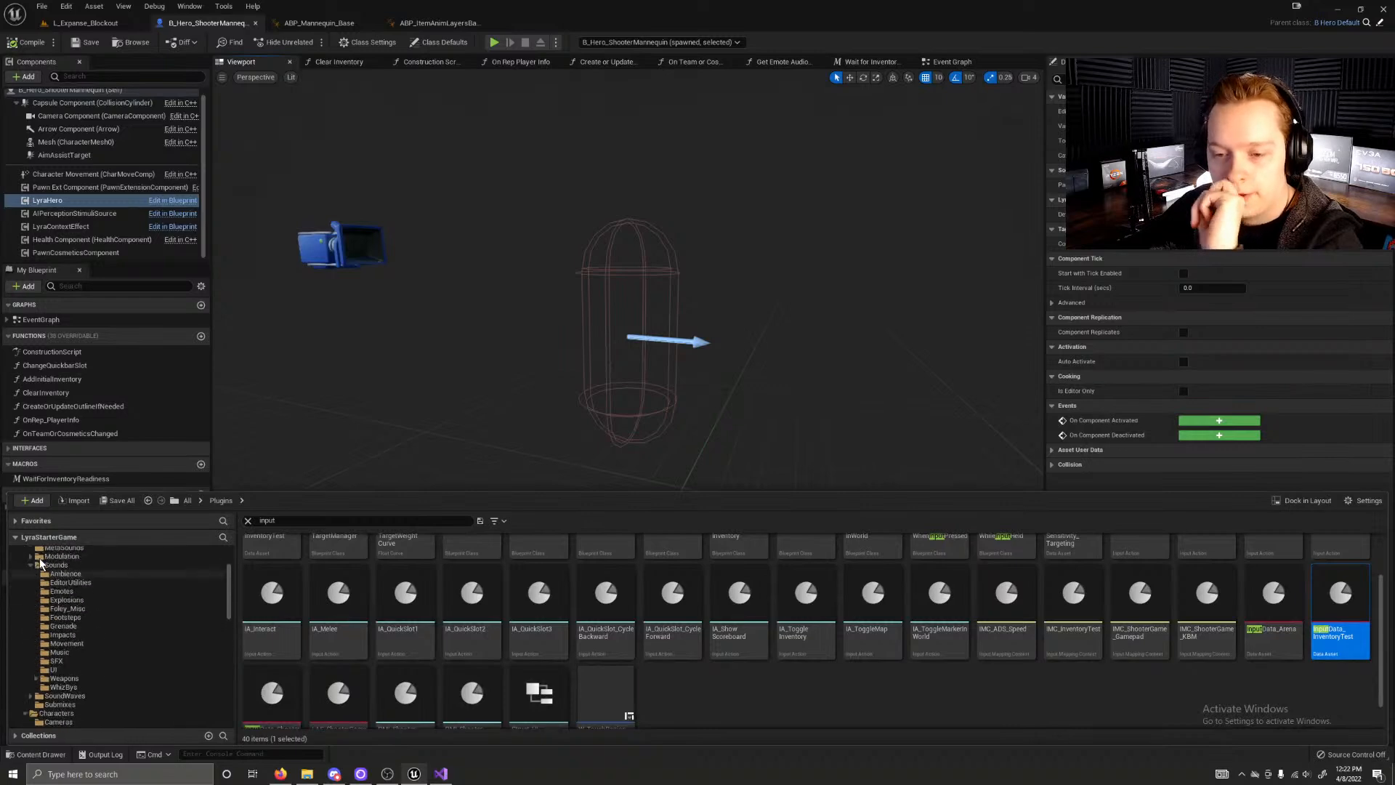
click(59, 562)
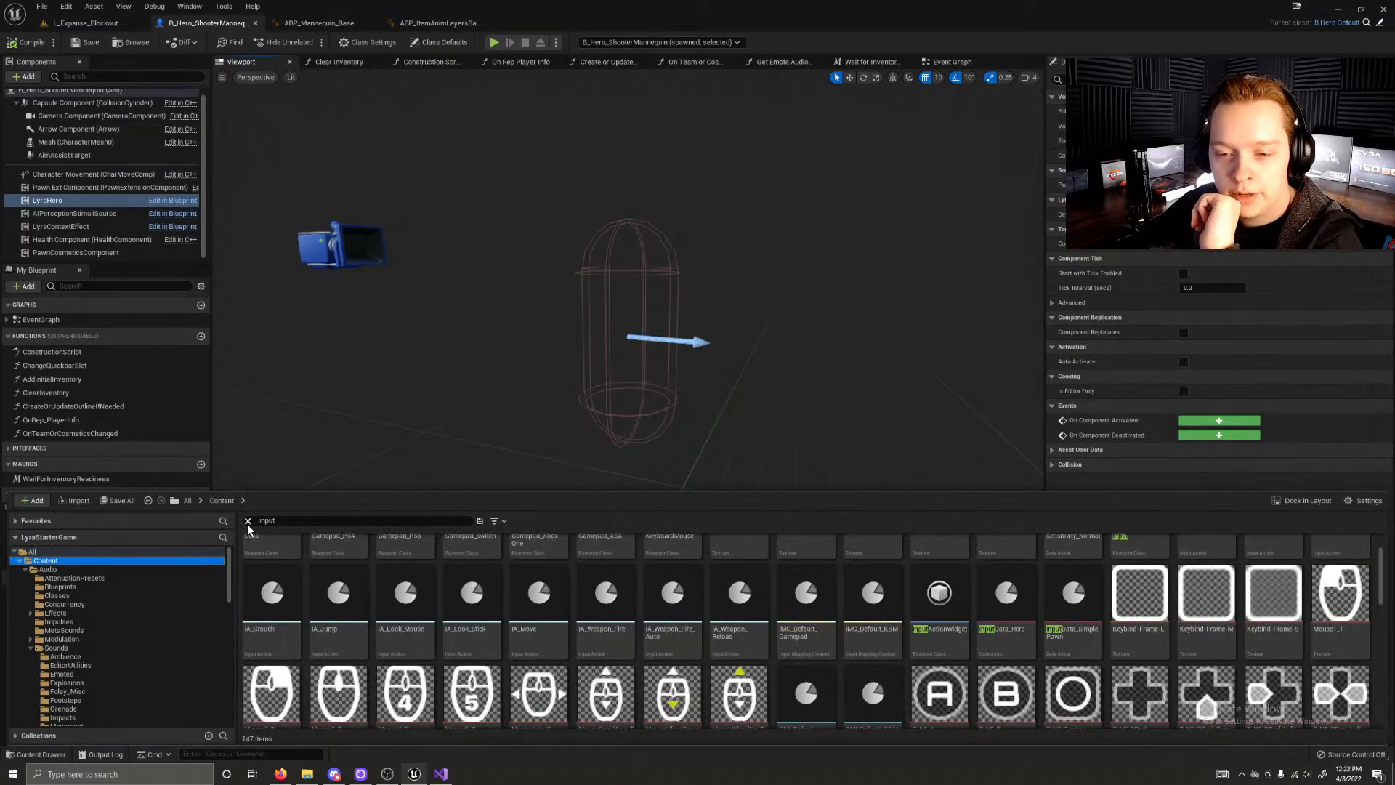
click(248, 521)
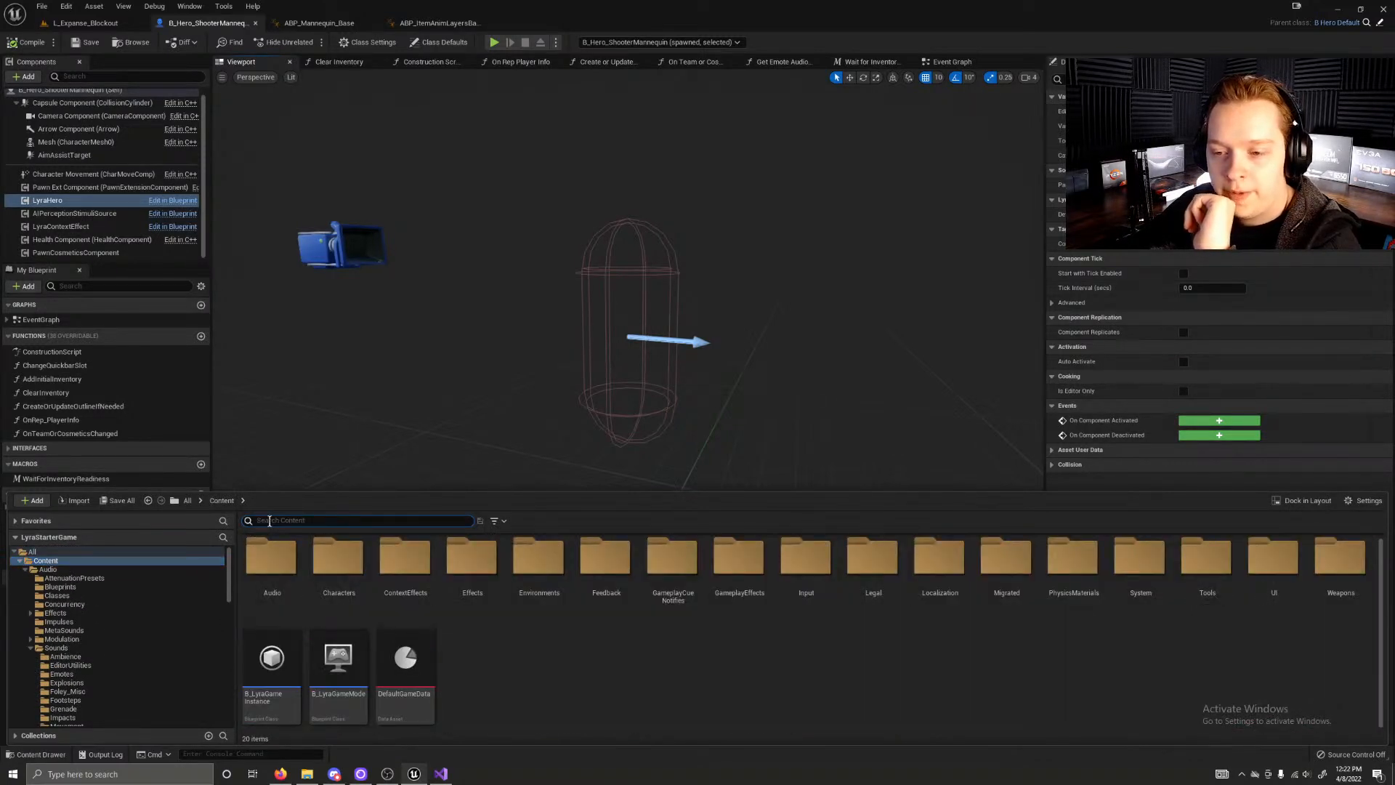
Step: Go into the Actions folder inside the project's Content Input folder
text(in)
click(248, 520)
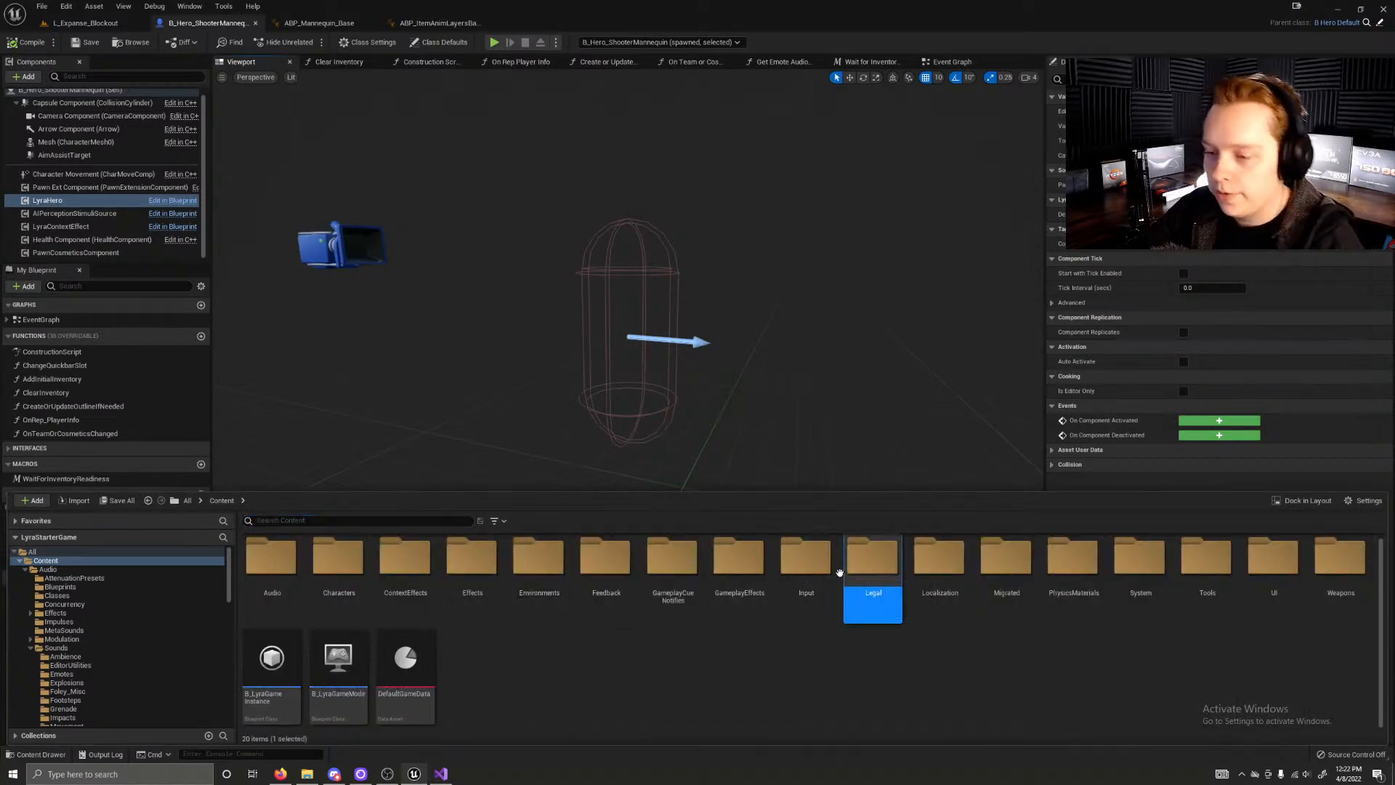
double_click(806, 559)
click(261, 571)
double_click(261, 570)
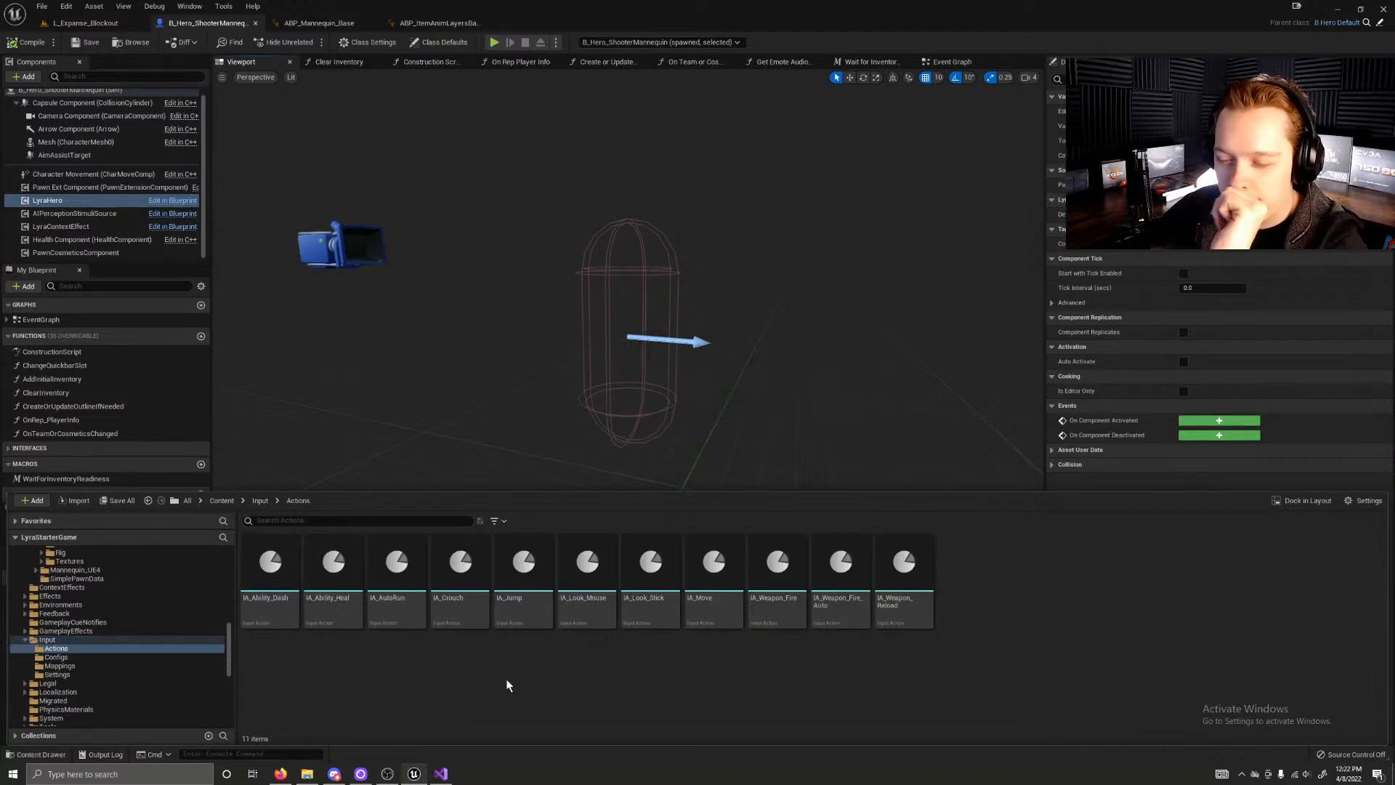
Step: Open the input actions IA_Look_Mouse, IA_Look_Stick and IA_Move, and review the settings of IA_Look_Mouse
click(598, 594)
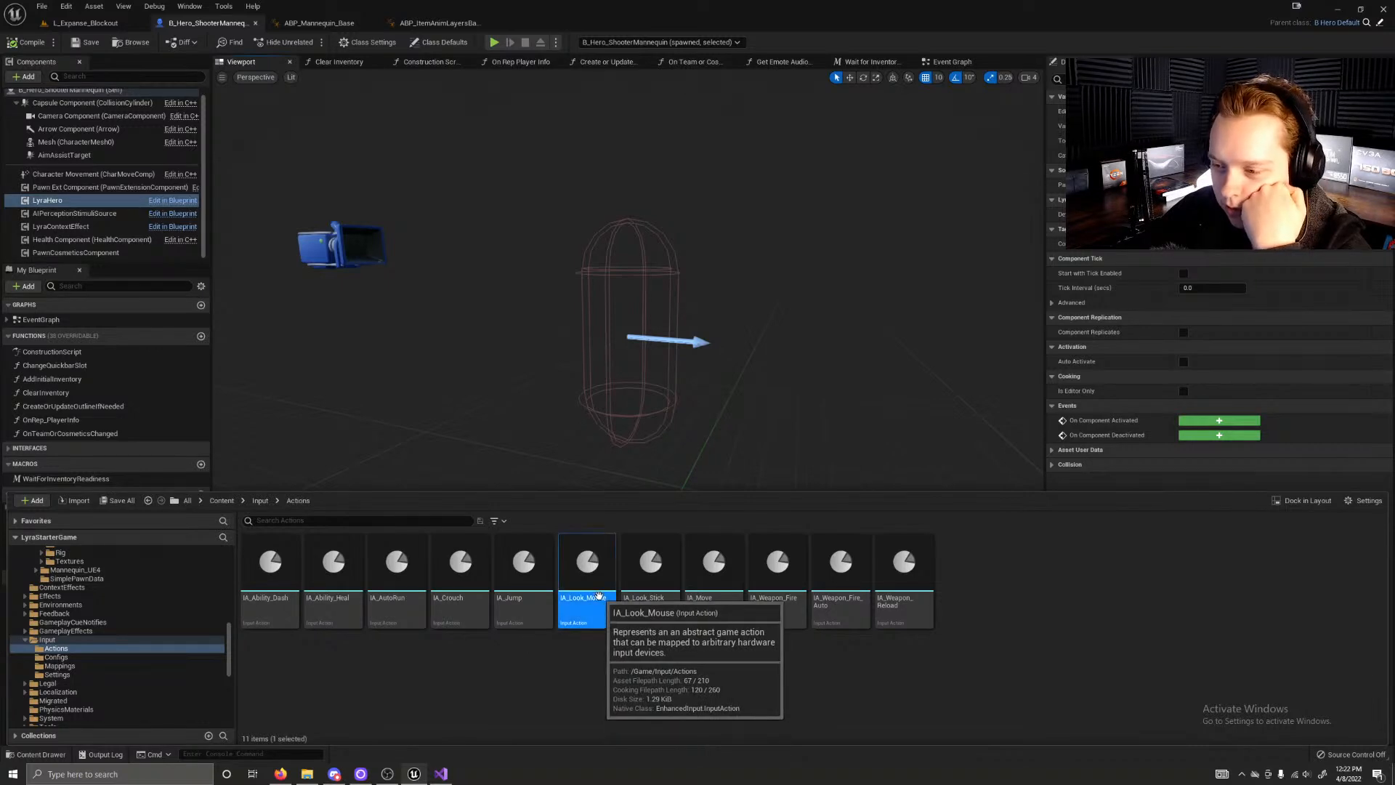
double_click(598, 594)
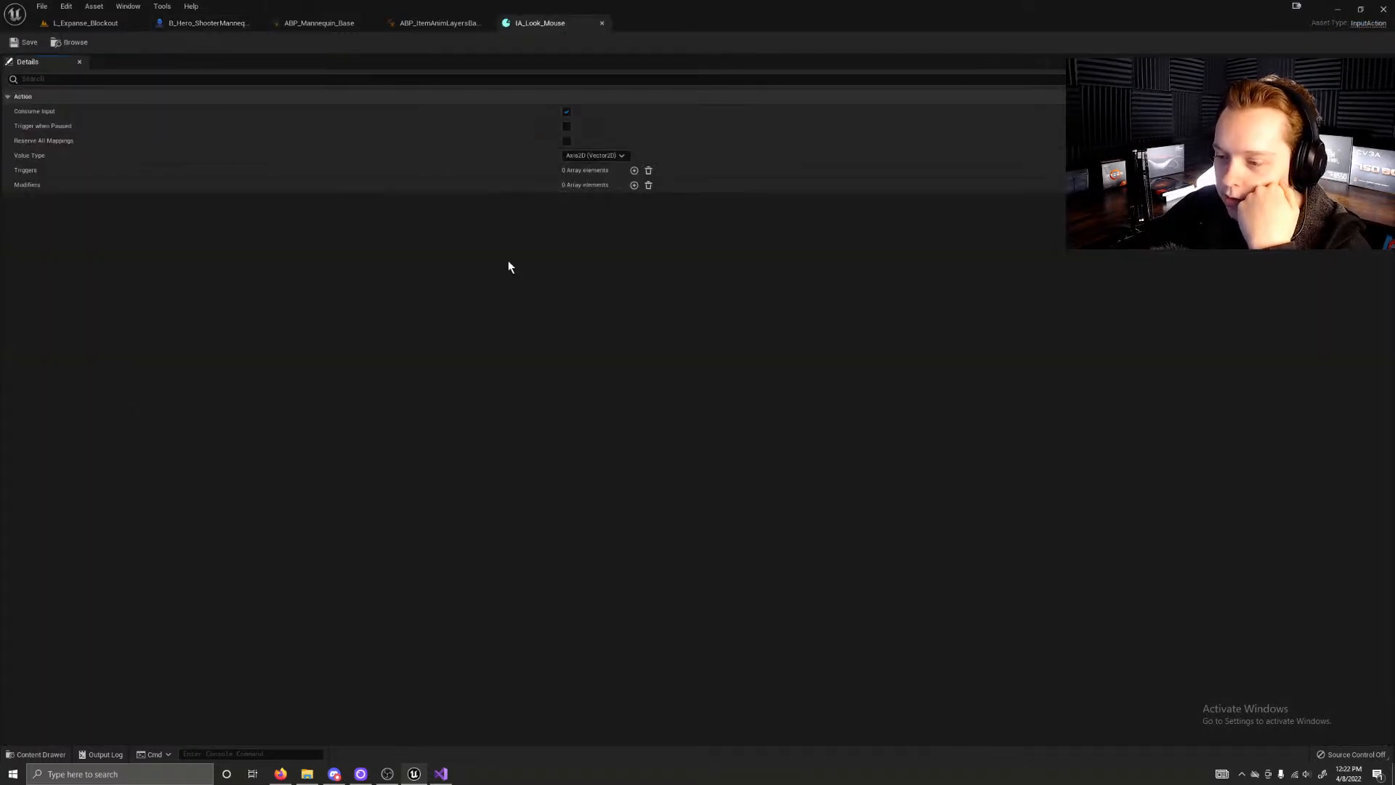
key(ctrl+space)
double_click(651, 574)
key(ctrl+space)
double_click(713, 570)
click(520, 24)
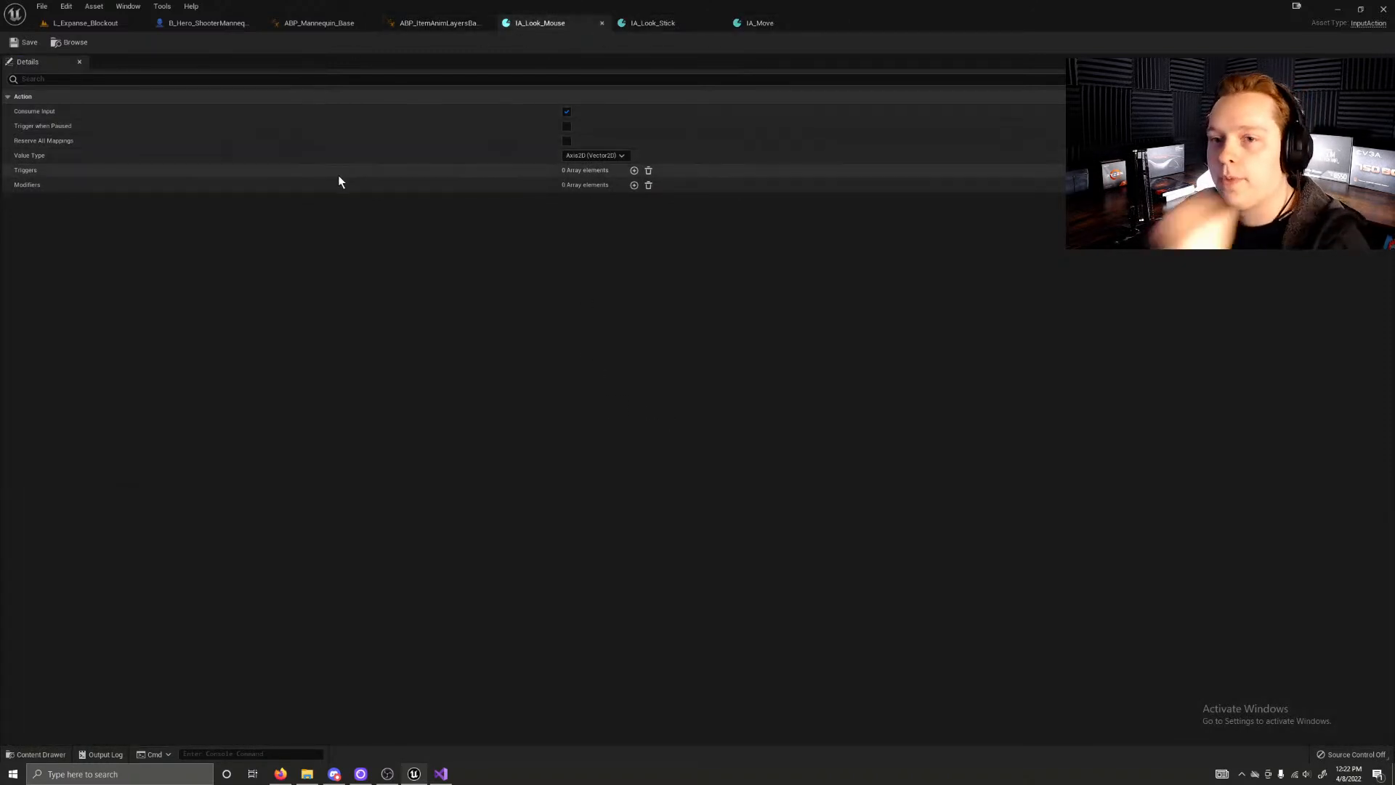
Step: Close the IA_Look_Mouse, IA_Look_Stick and IA_Move assets
key(ctrl+space)
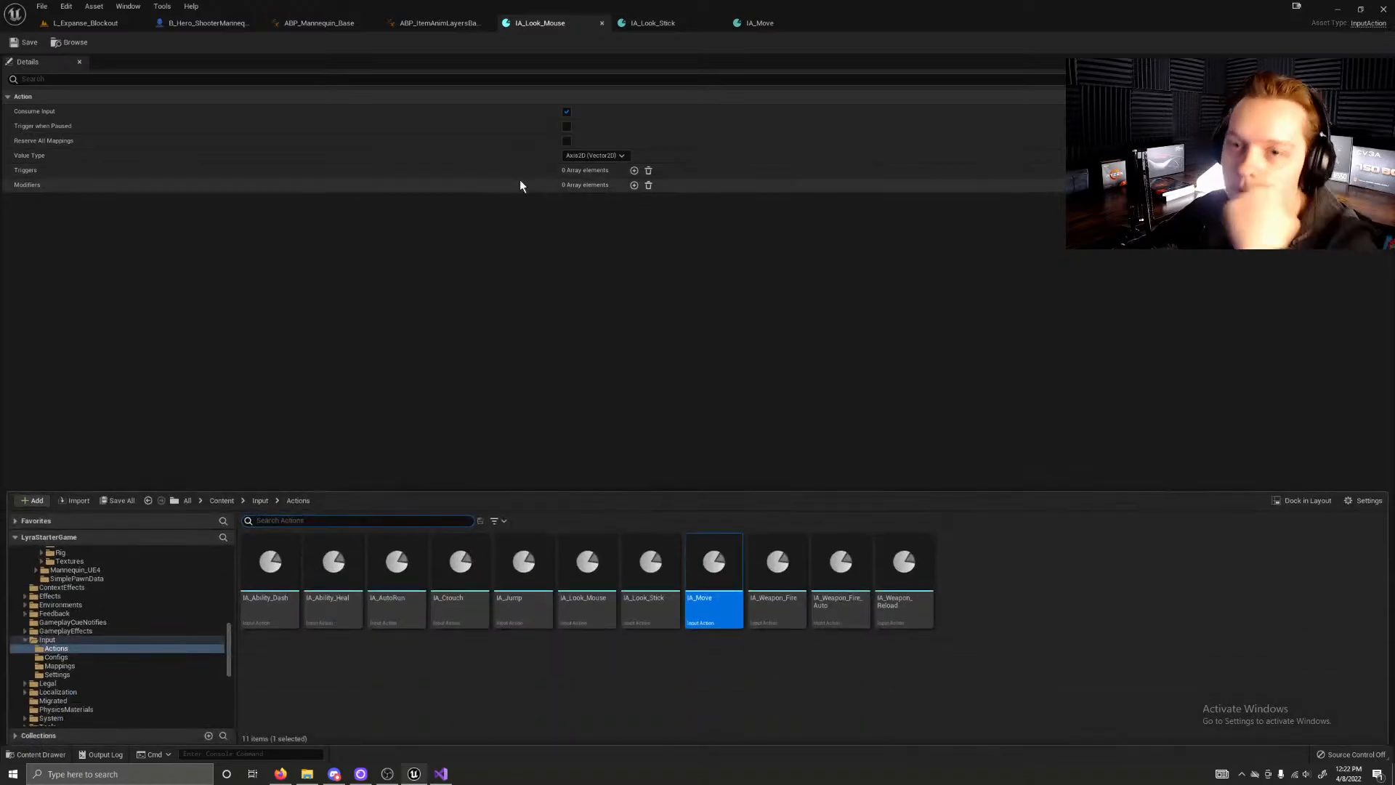
click(602, 23)
click(602, 22)
click(602, 23)
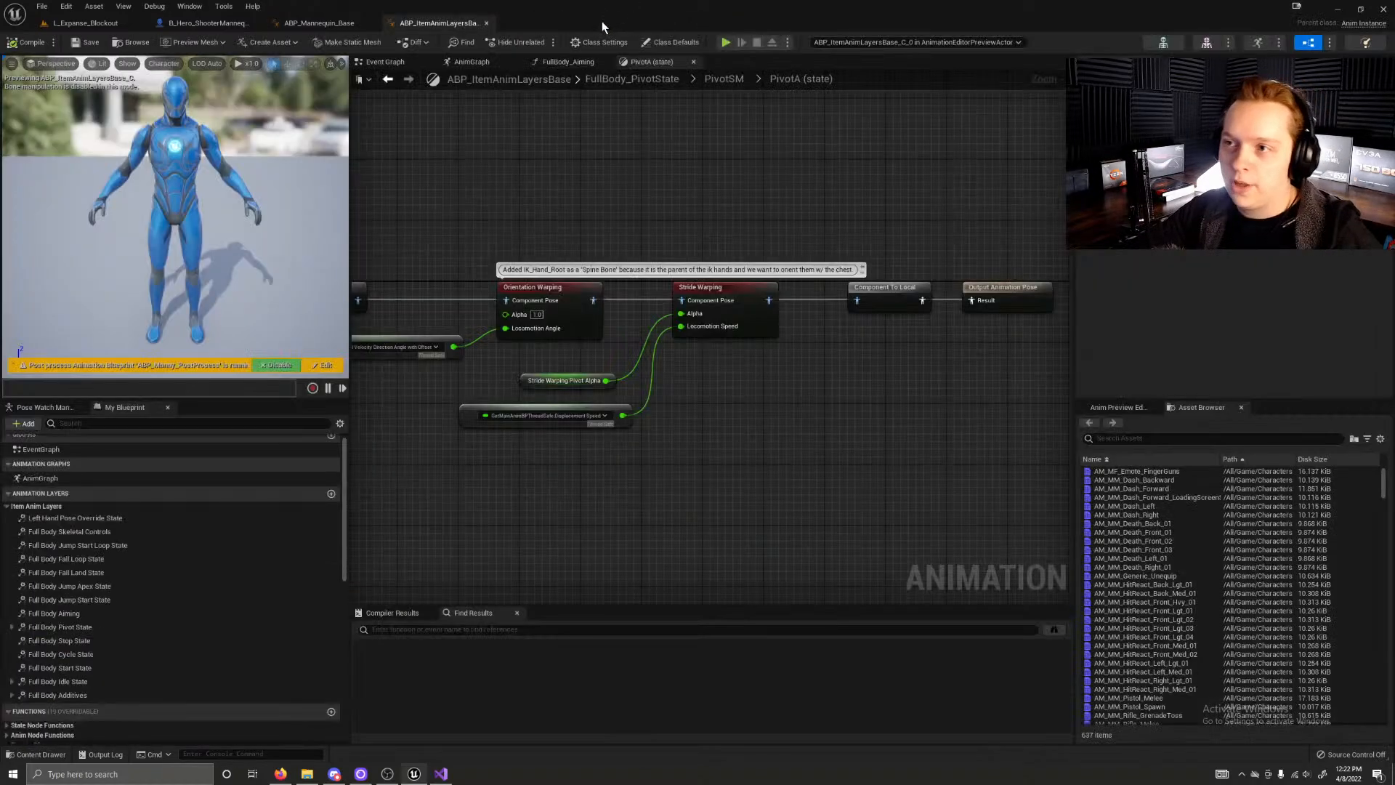
Step: Open IMC_Default_Gamepad from the Input Mappings folder and expand its IA_Move mapping down to the Gamepad Left Thumbstick 2D-Axis settings
key(ctrl+space)
click(260, 501)
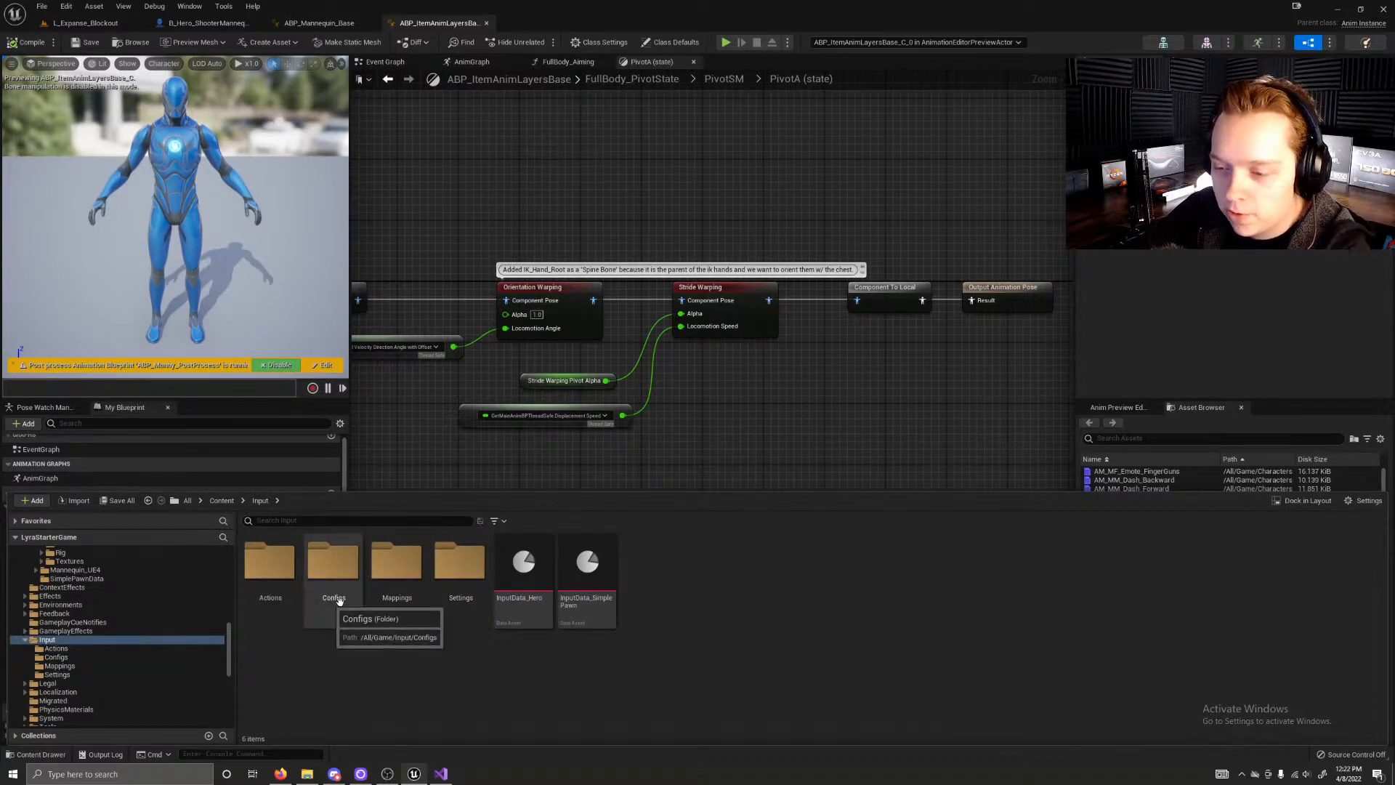
double_click(406, 585)
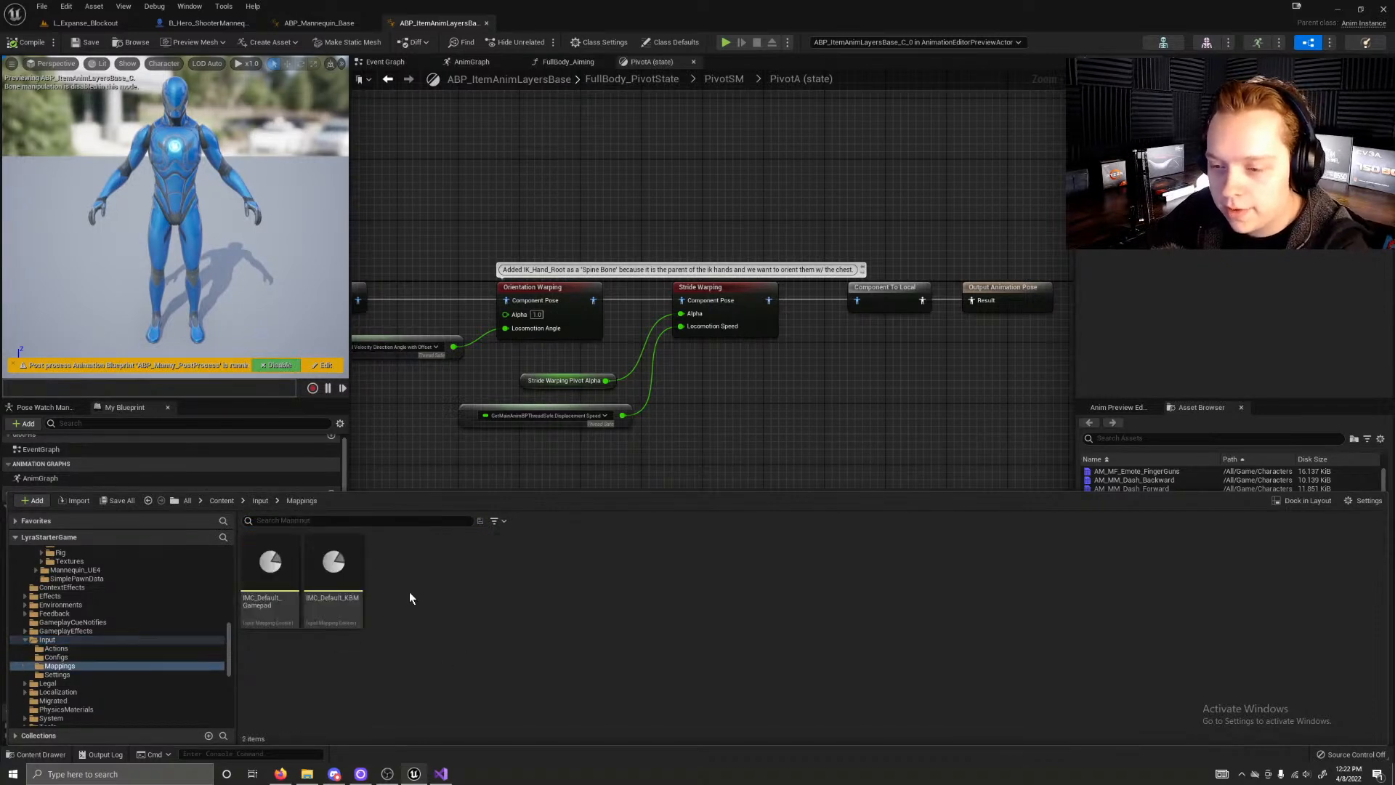
double_click(283, 617)
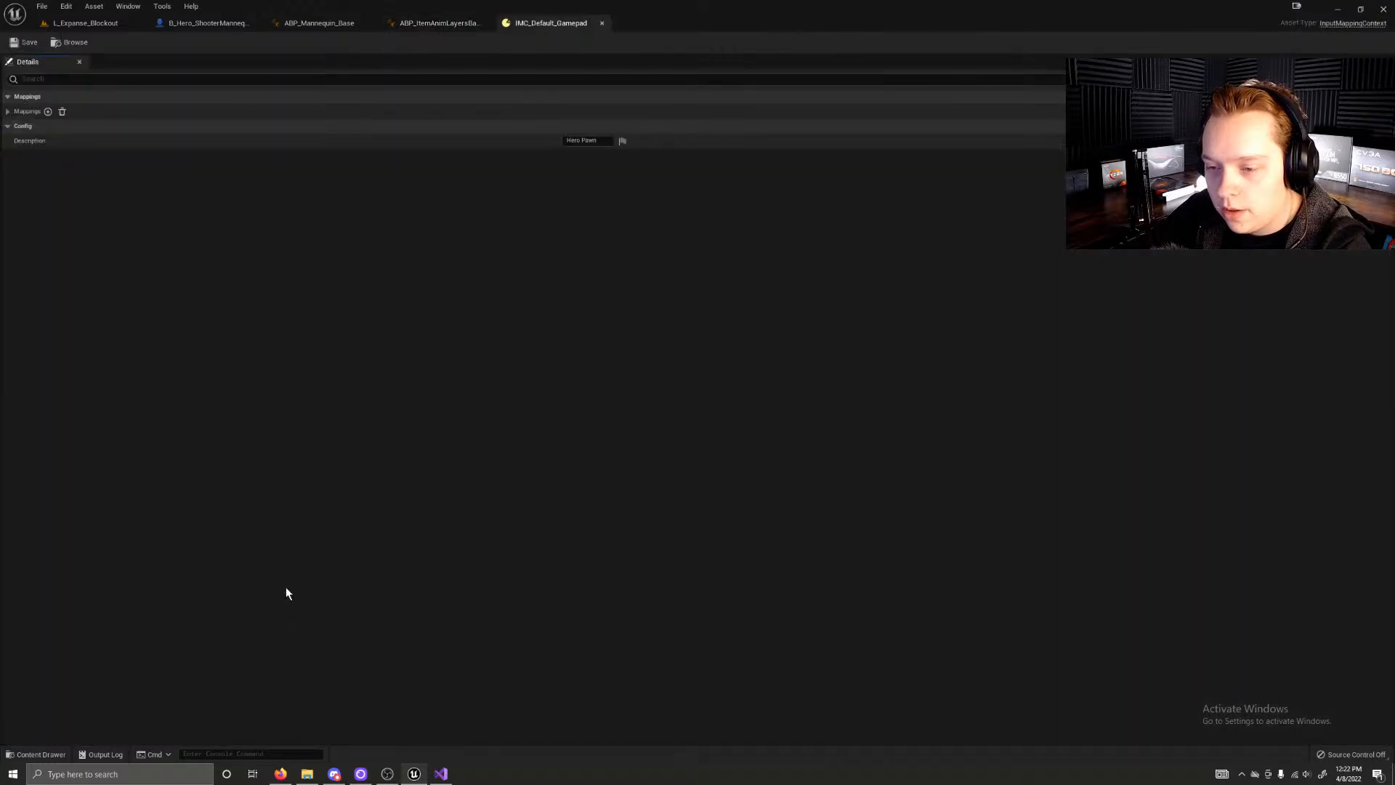
click(8, 112)
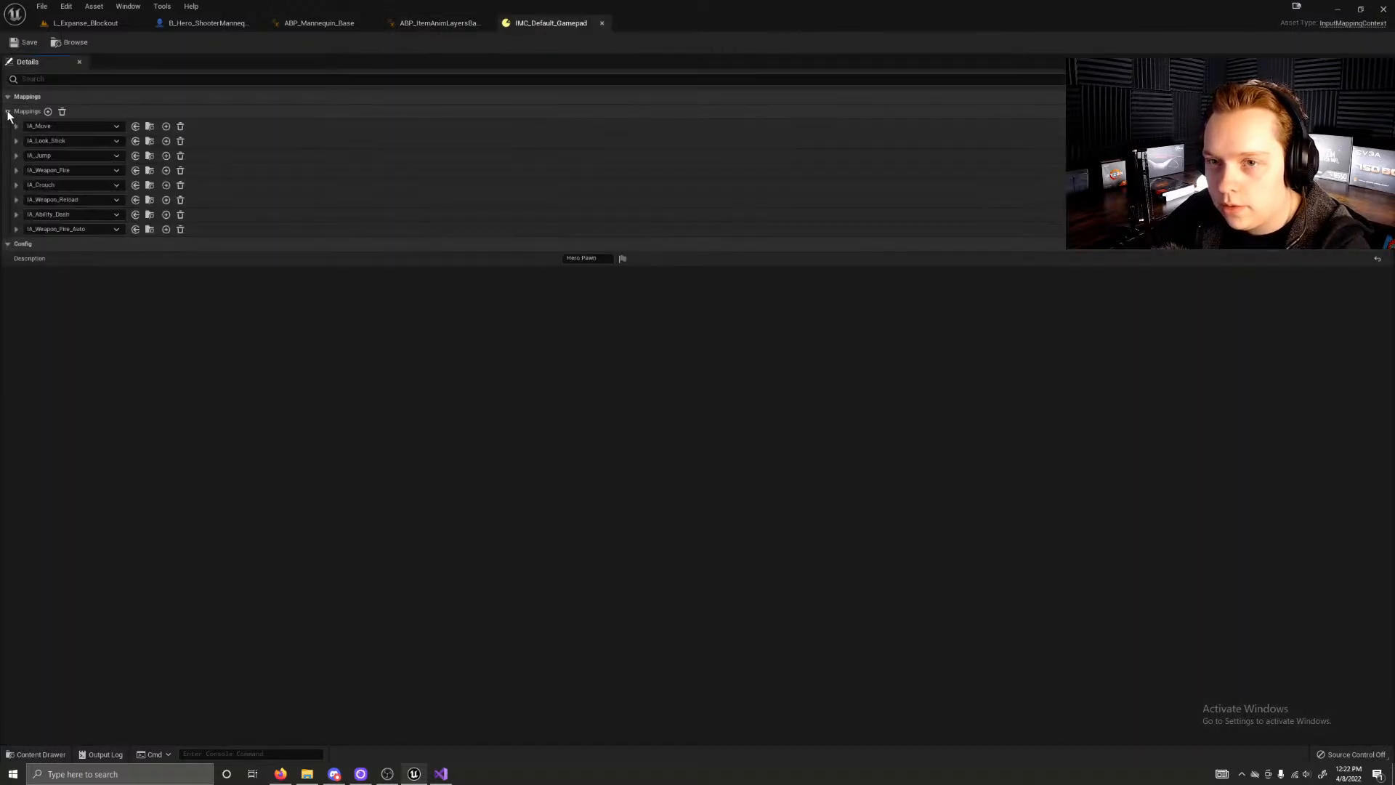
click(16, 126)
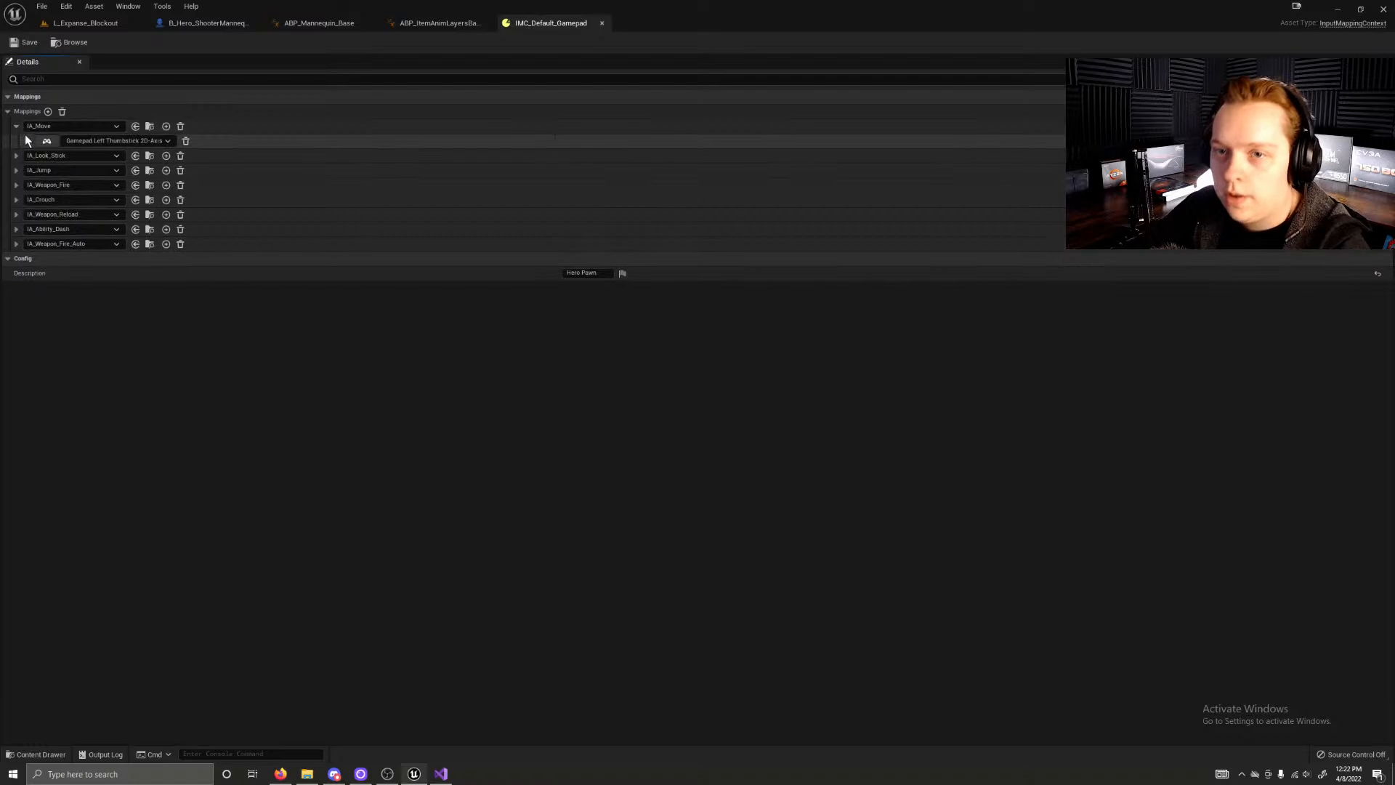
click(26, 140)
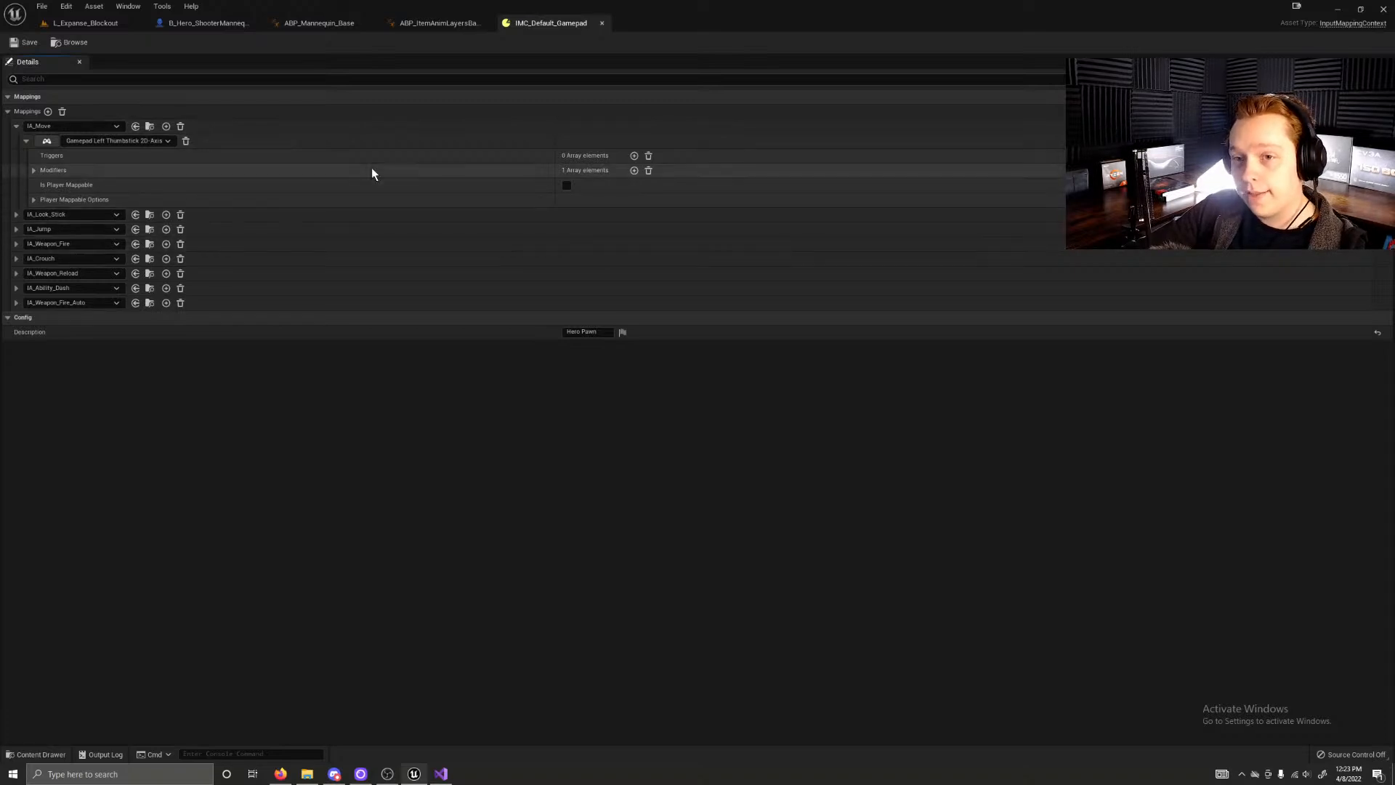
Step: Open the IMC_Default_KBM mapping context and expand its list of mappings
key(ctrl+space)
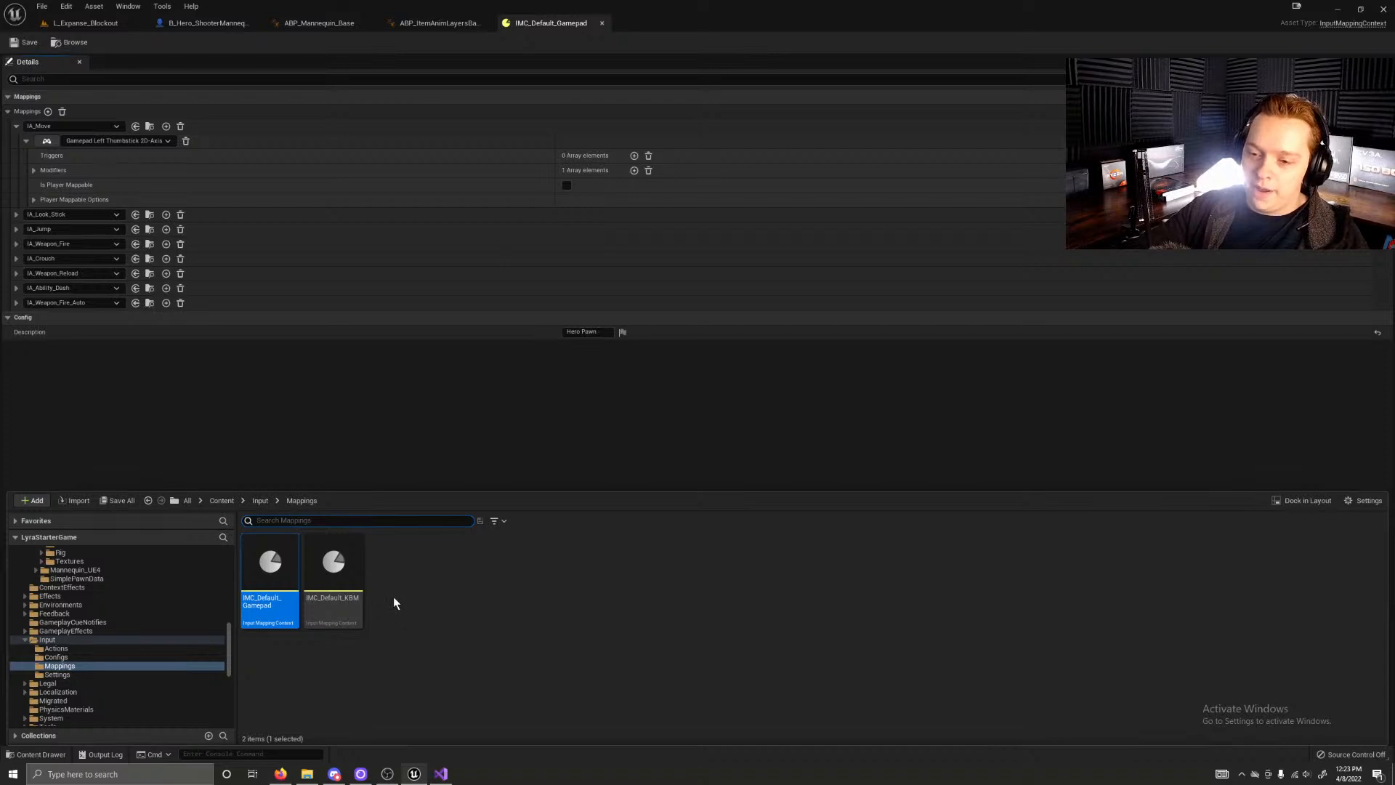
double_click(341, 576)
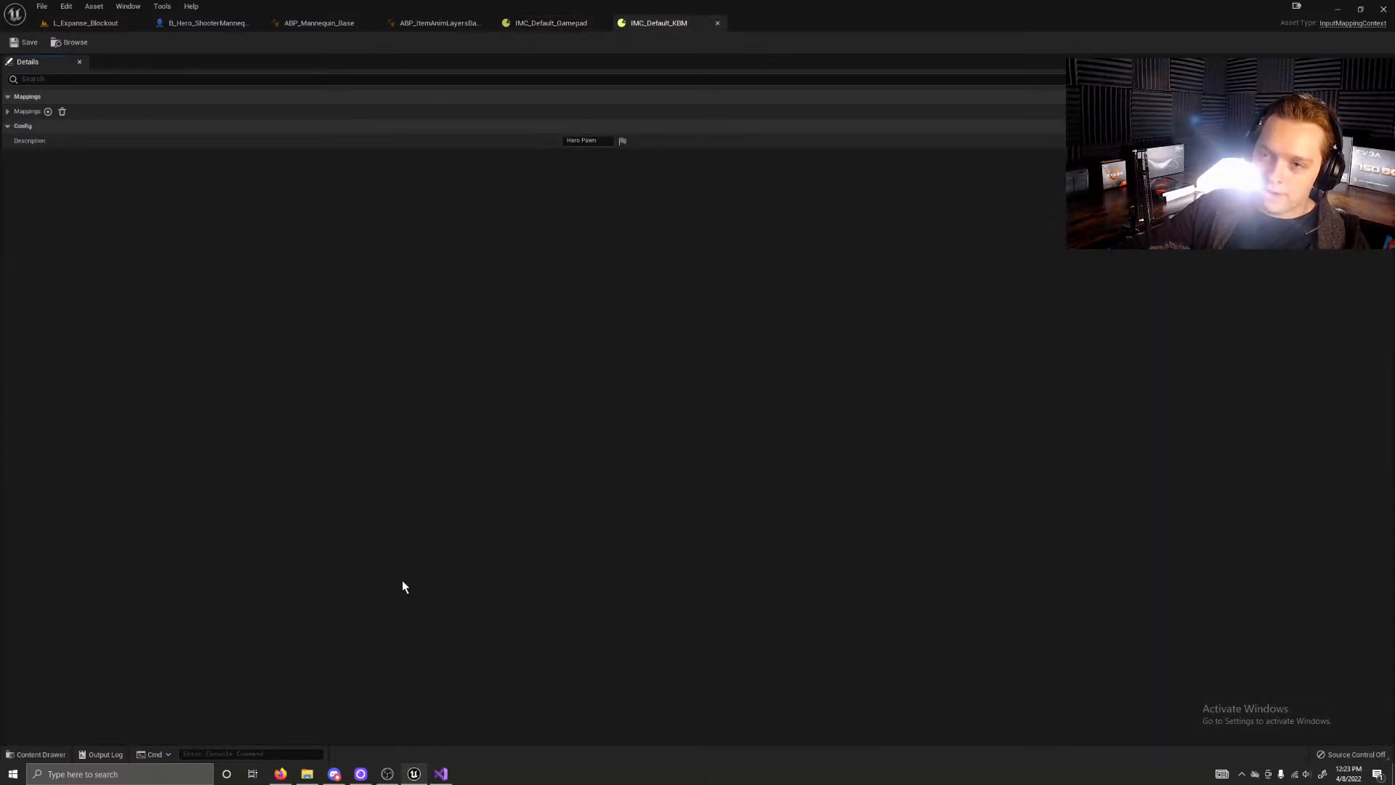
click(16, 112)
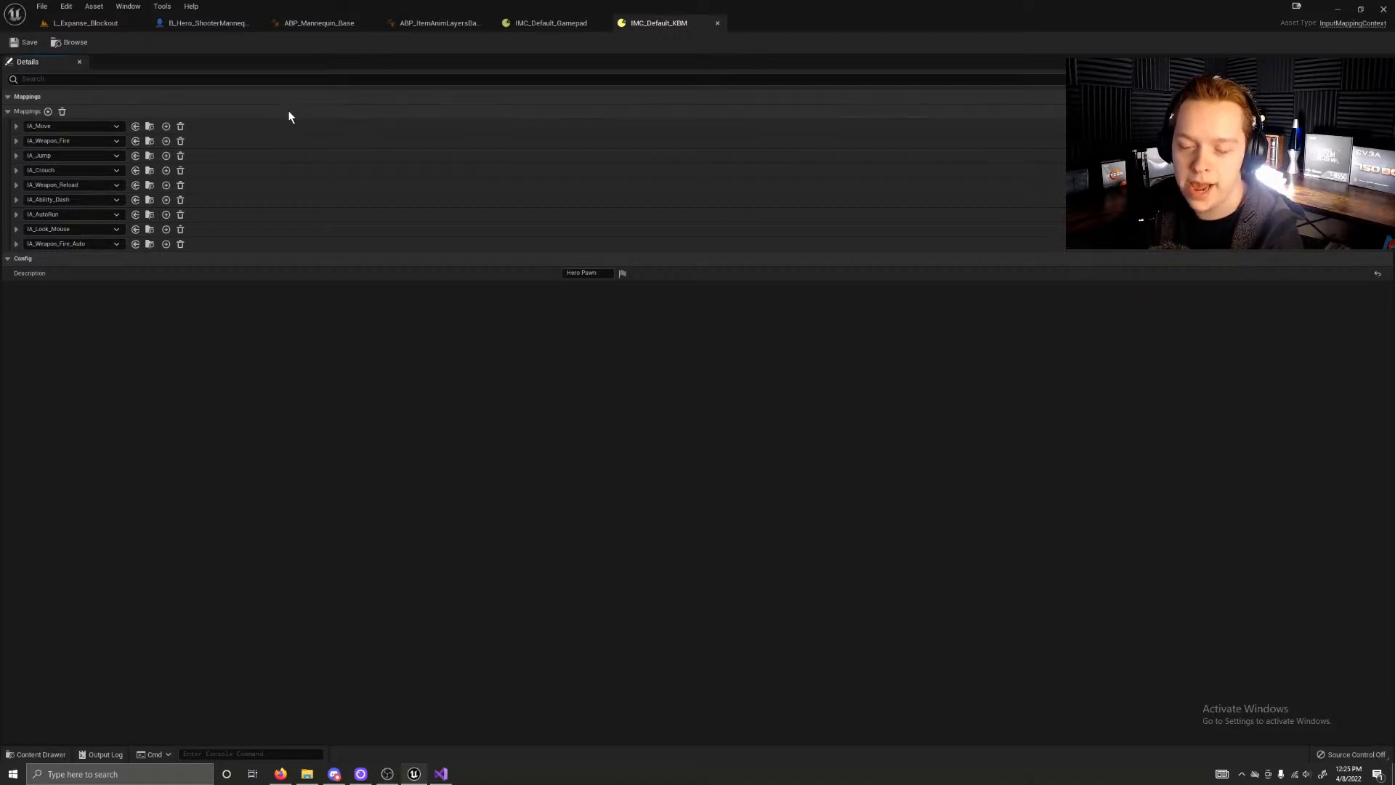
click(8, 112)
click(7, 113)
click(8, 112)
click(8, 113)
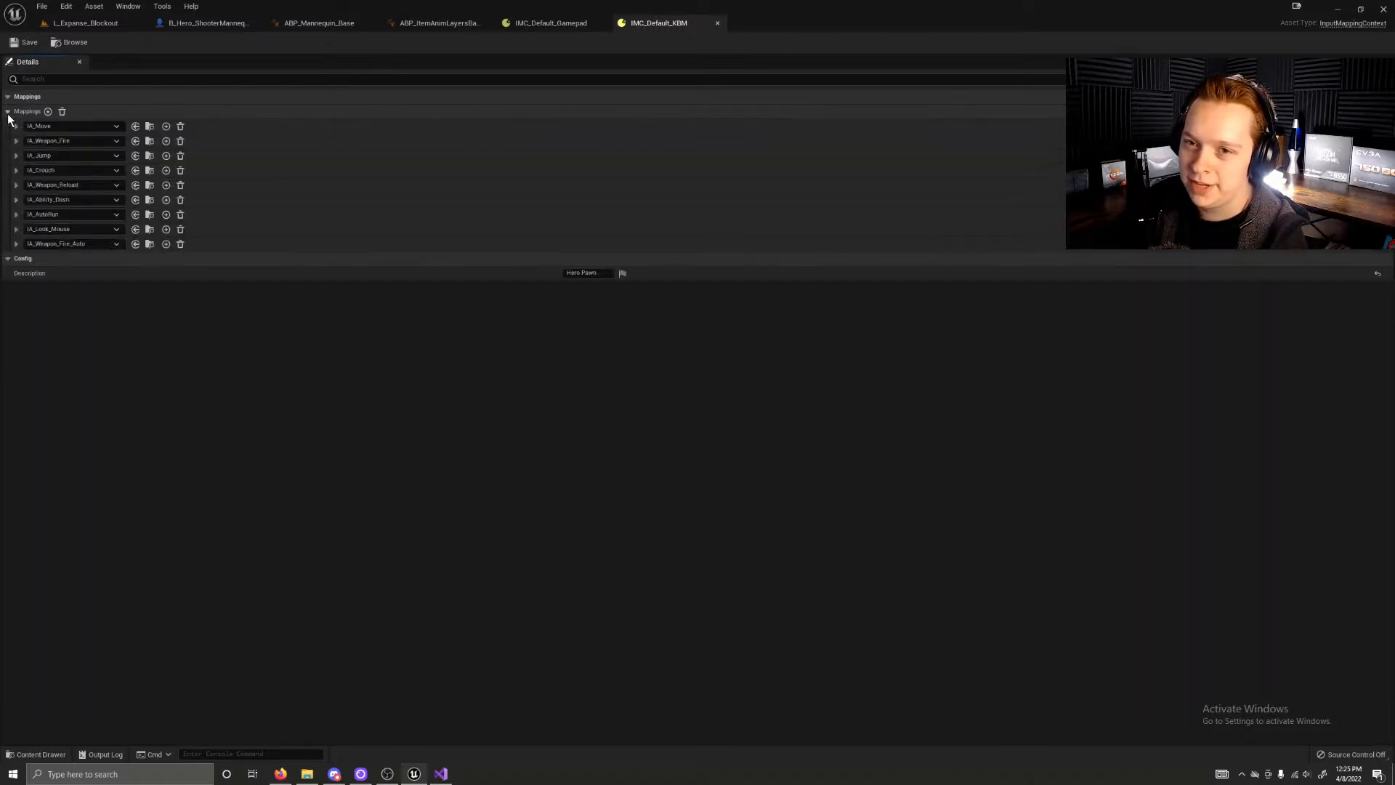
Step: Close the IMC_Default_KBM and IMC_Default_Gamepad assets and return to the L_Expanse_Blockout level
click(551, 23)
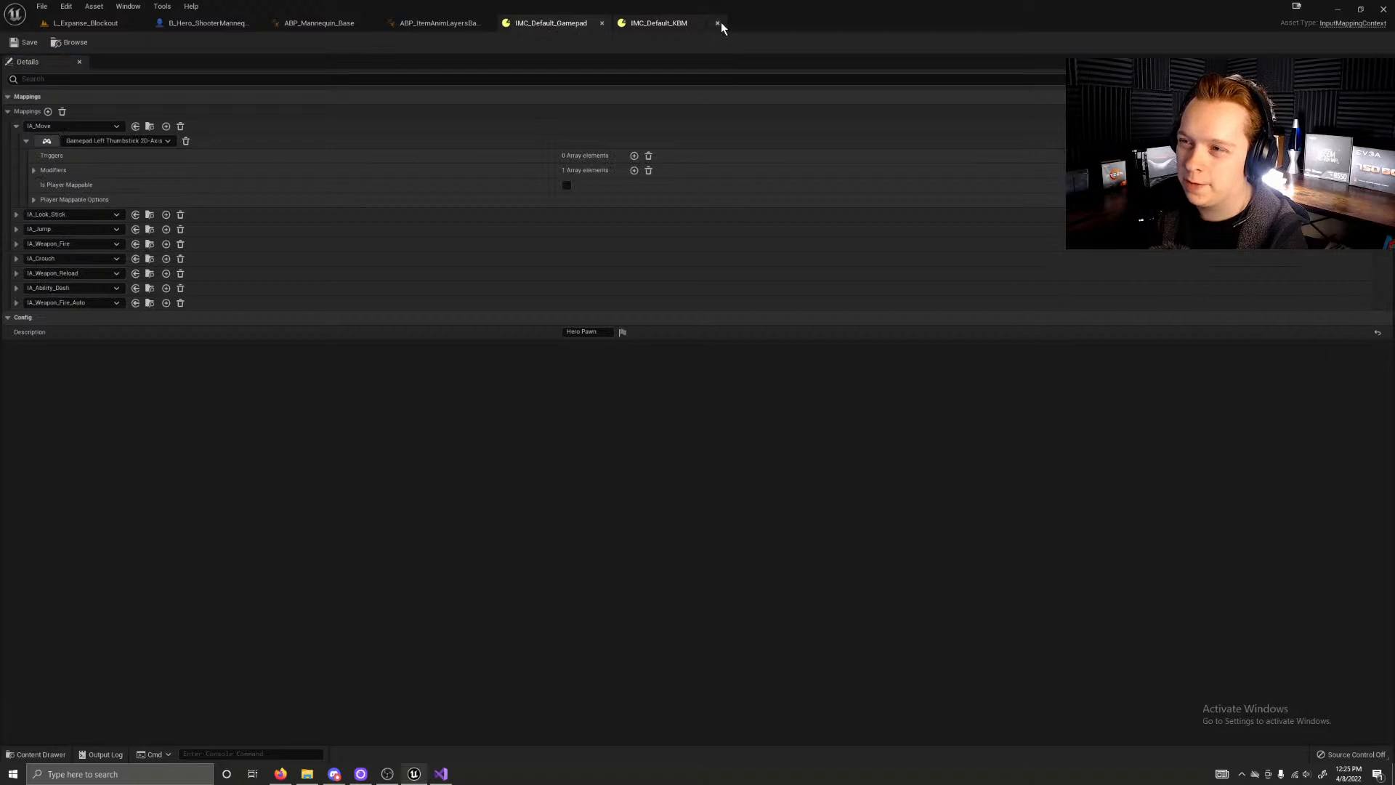
click(719, 23)
click(602, 23)
click(338, 22)
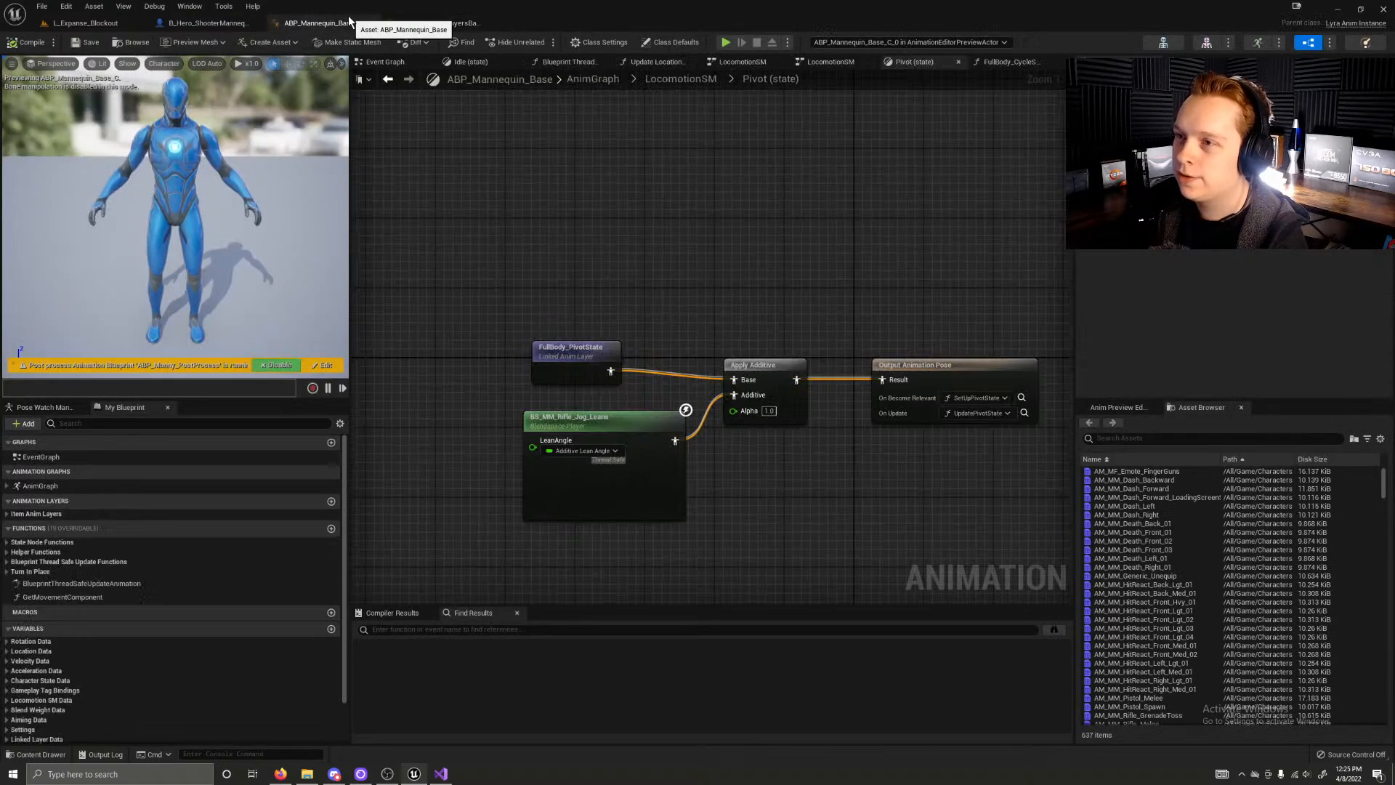
click(203, 23)
click(109, 23)
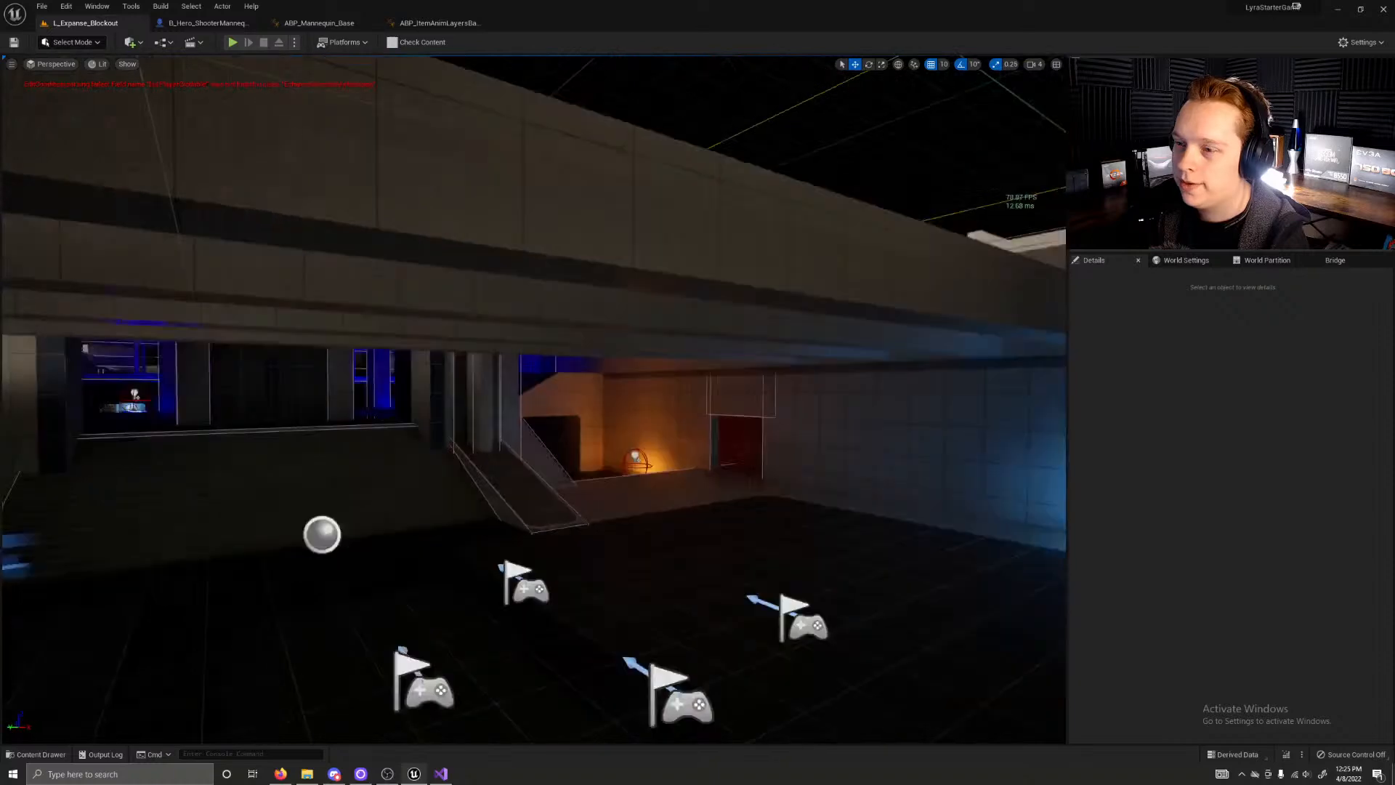
Step: Fly through the Expanse level and inspect the Lumen lighting in the blue-lit rooms and corridors
right_drag(534, 400, 616, 336)
key(w)
key(w)
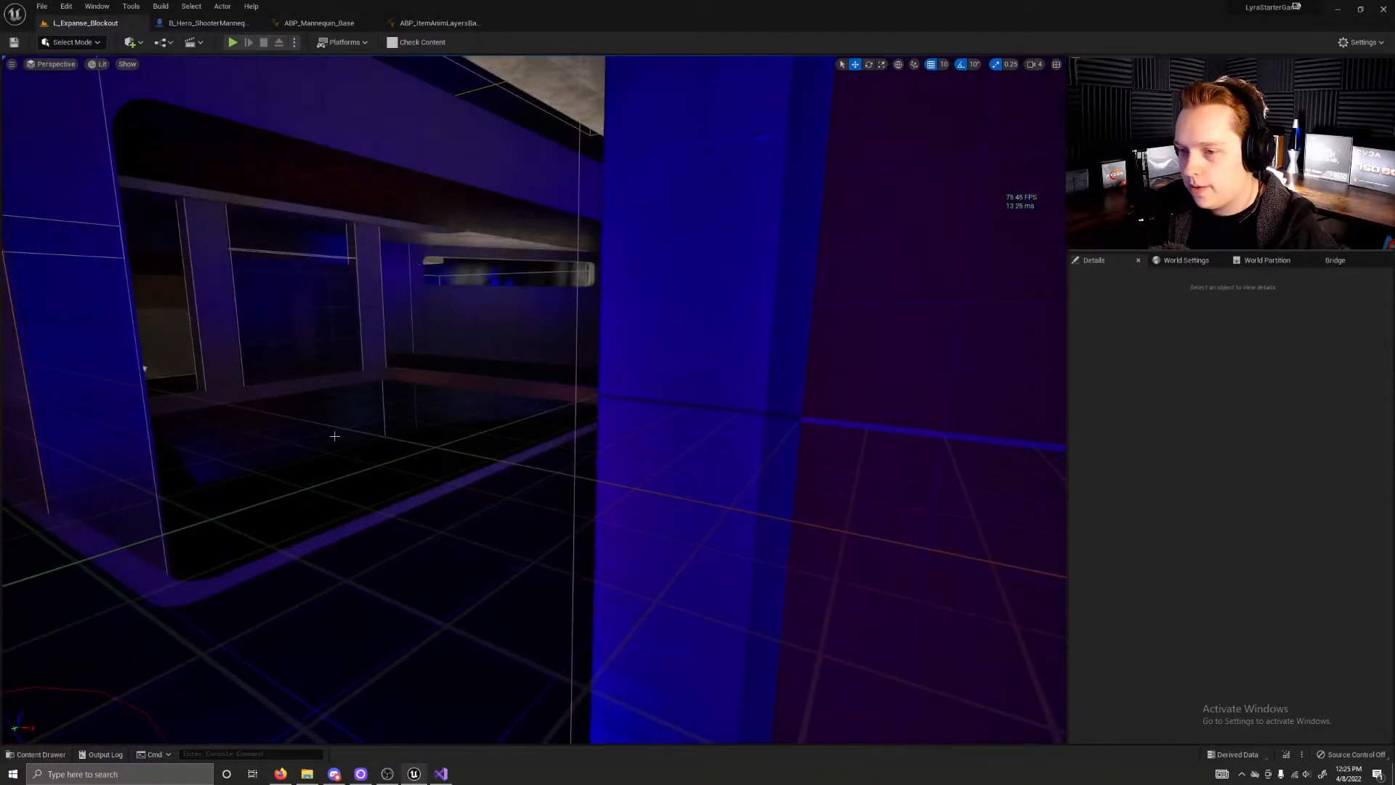
right_drag(616, 336, 651, 307)
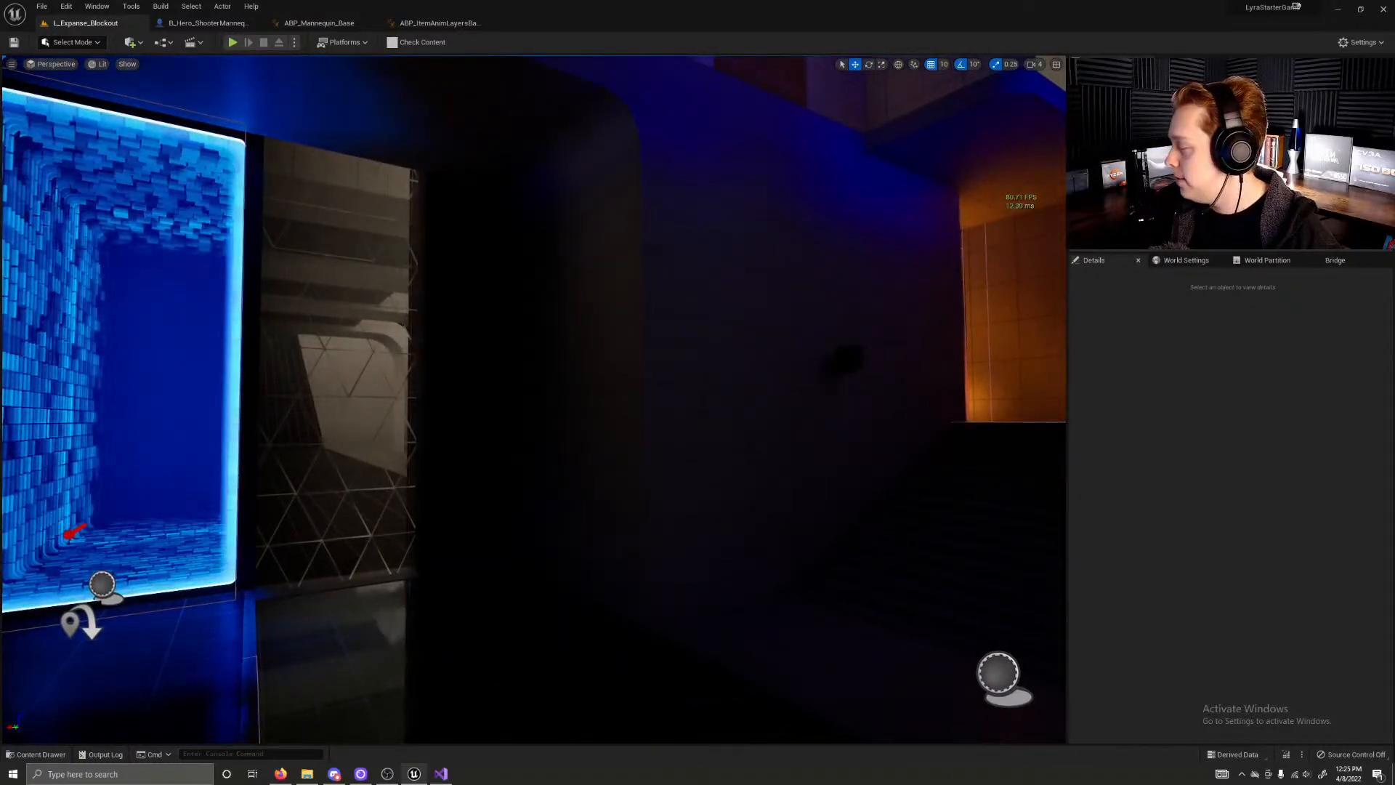
right_drag(650, 306, 668, 308)
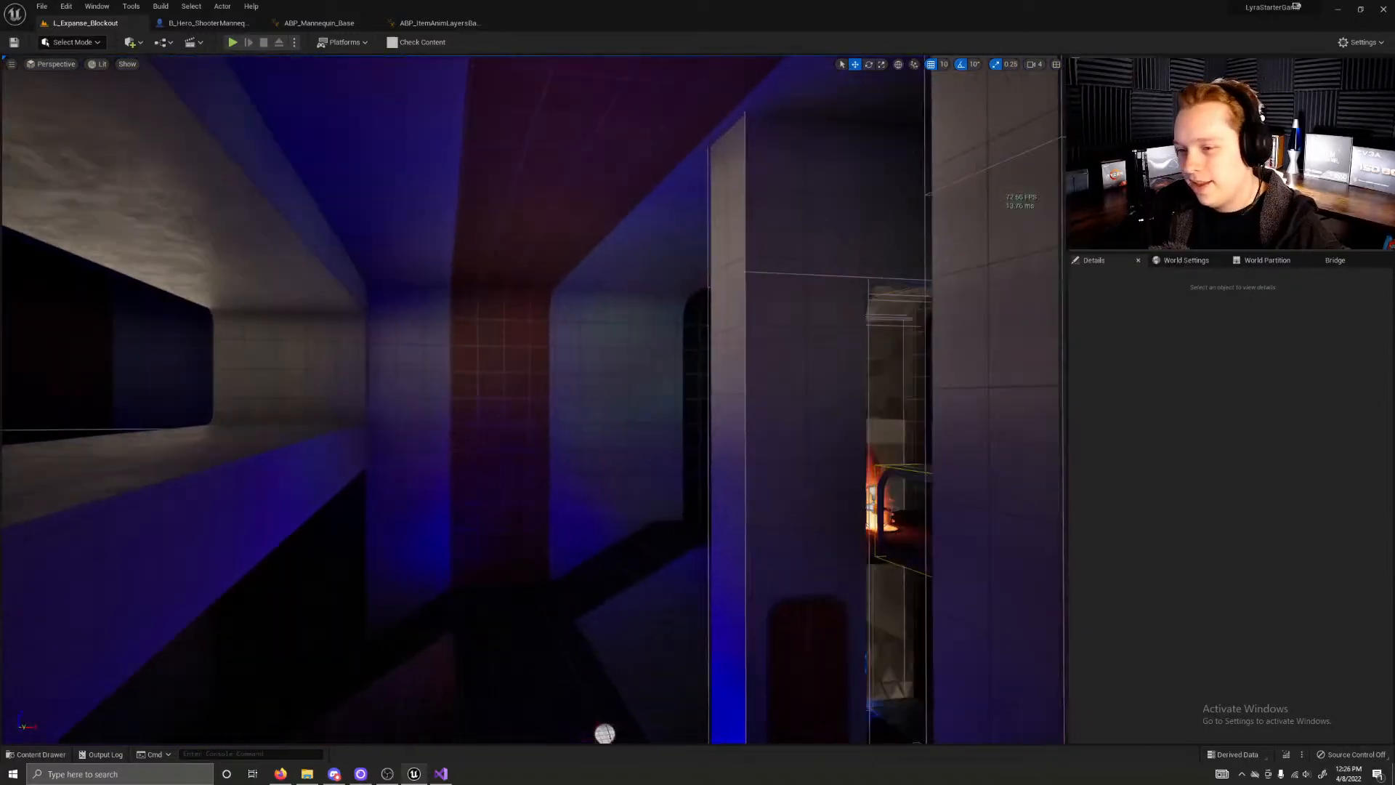
right_drag(534, 400, 796, 400)
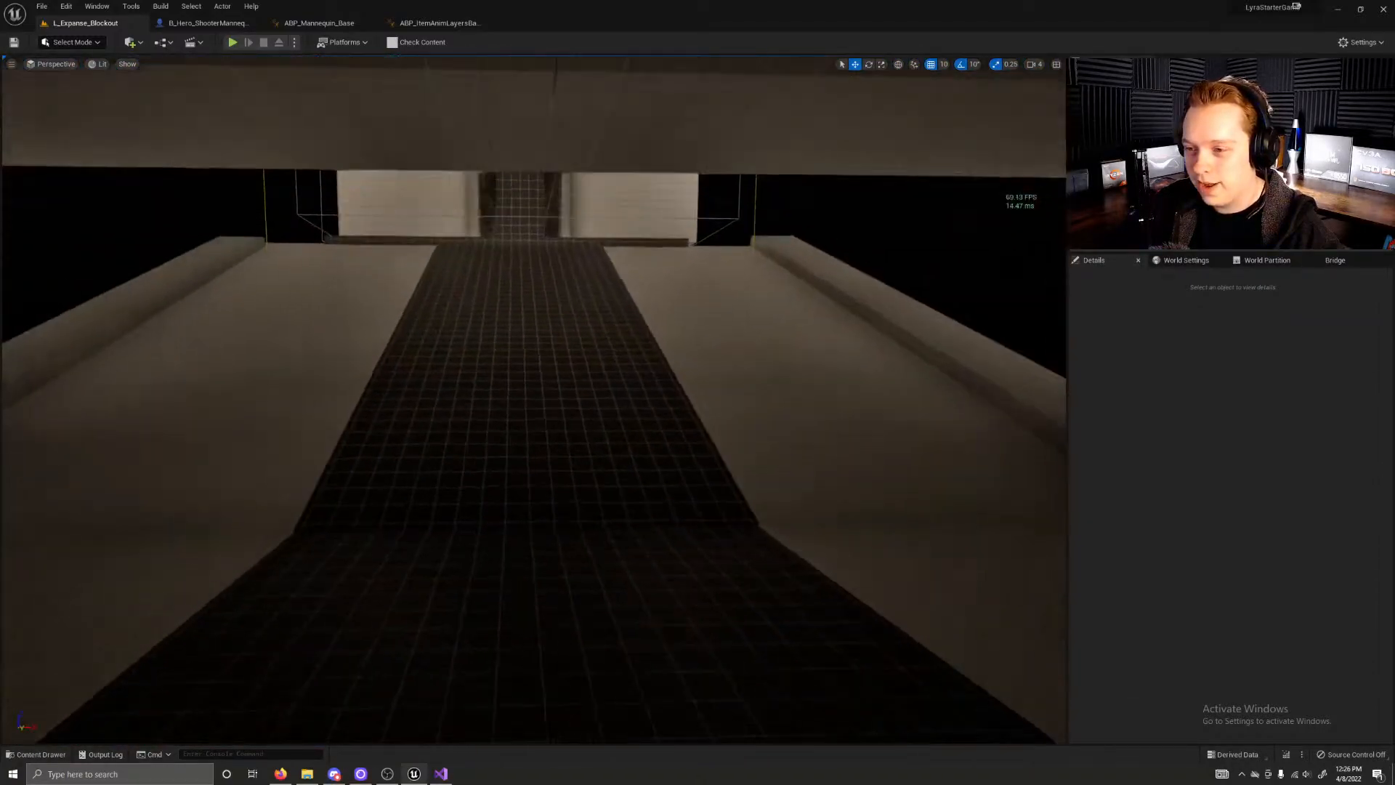
key(w)
right_drag(534, 399, 542, 356)
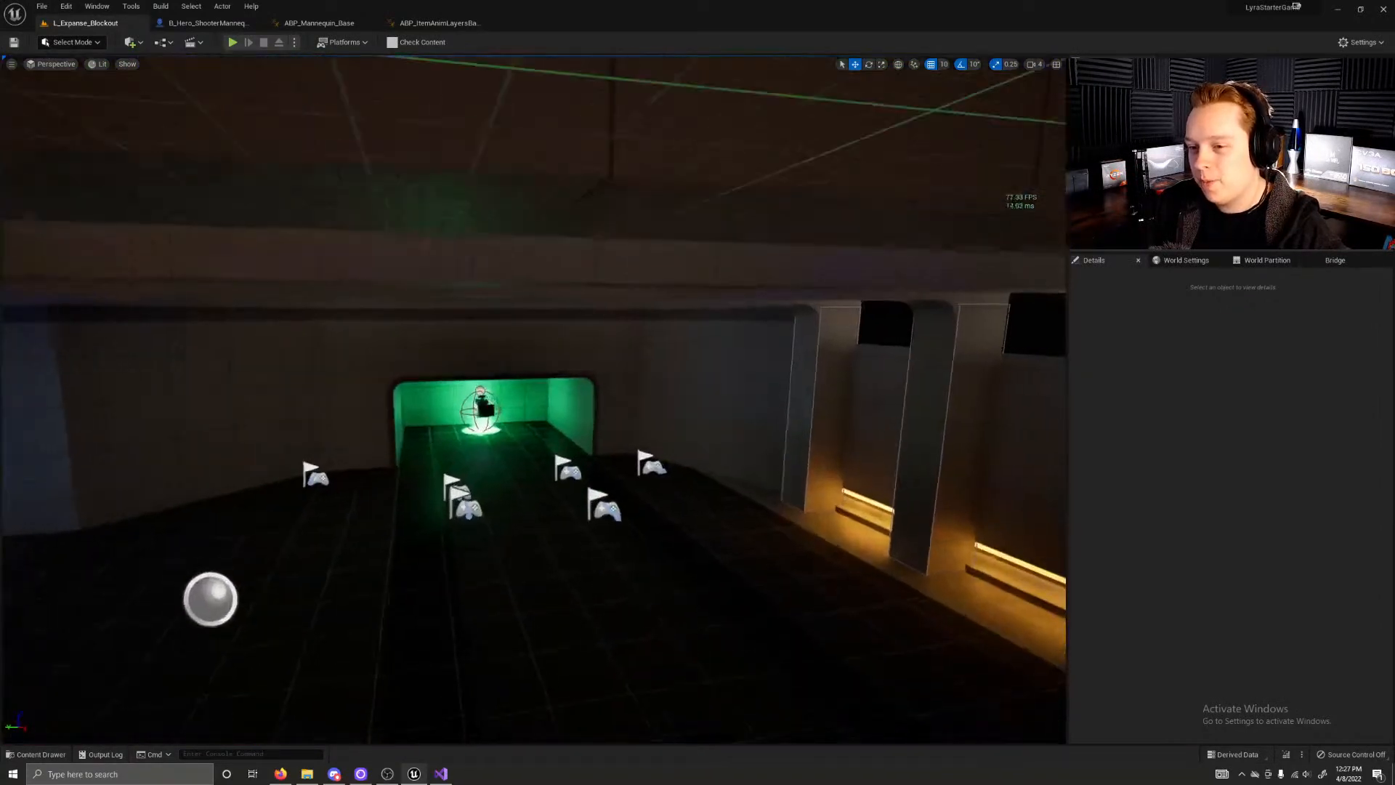
Step: Inspect the lighting around the green-lit spawn hall and the glowing blue portal
key(w)
right_drag(534, 399, 283, 457)
key(w)
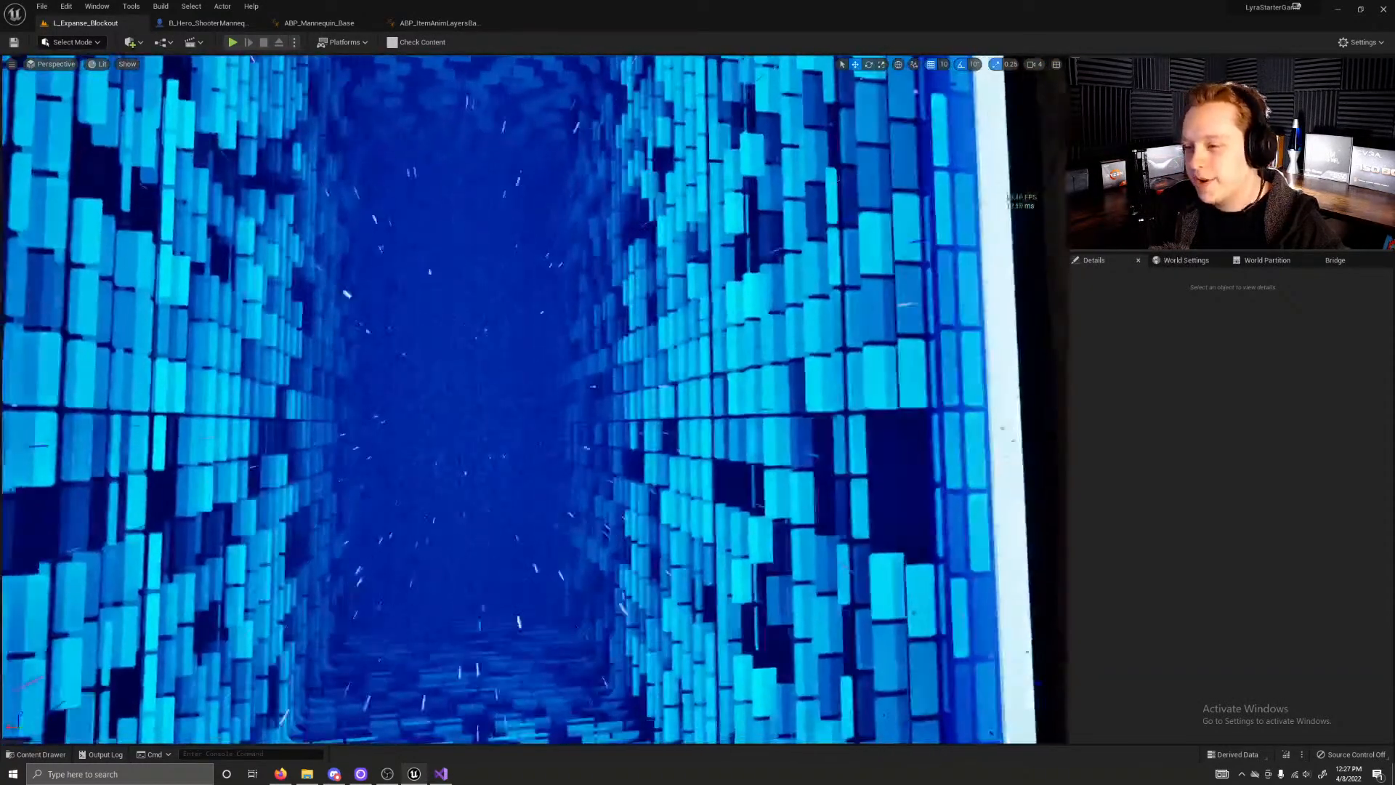
right_drag(534, 400, 639, 443)
key(w)
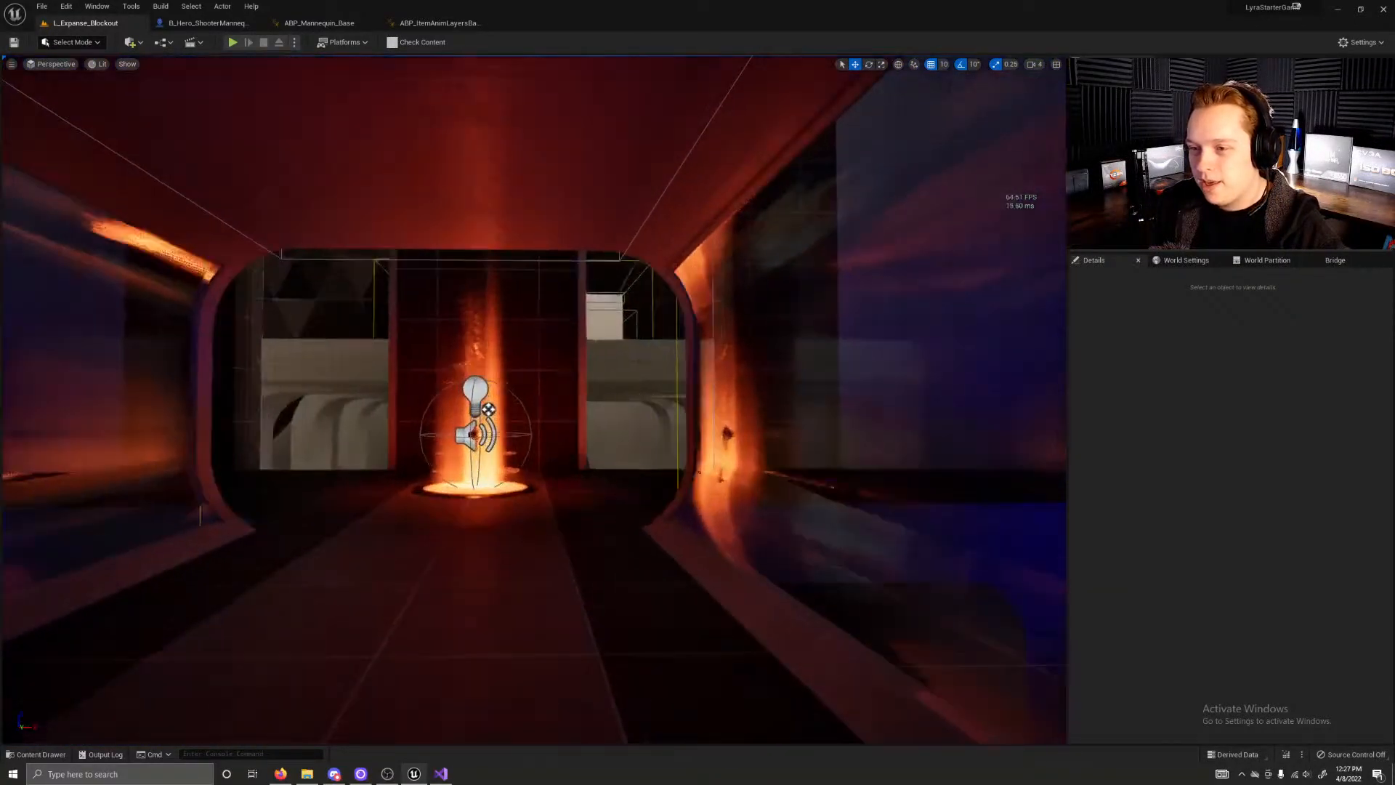
Step: Move along the central corridor to the glowing orange pad and examine its reflections on the walls and the surrounding rooms
key(w)
right_drag(534, 399, 683, 400)
key(w)
key(s)
key(w)
key(w)
key(w)
key(w)
key(w)
key(w)
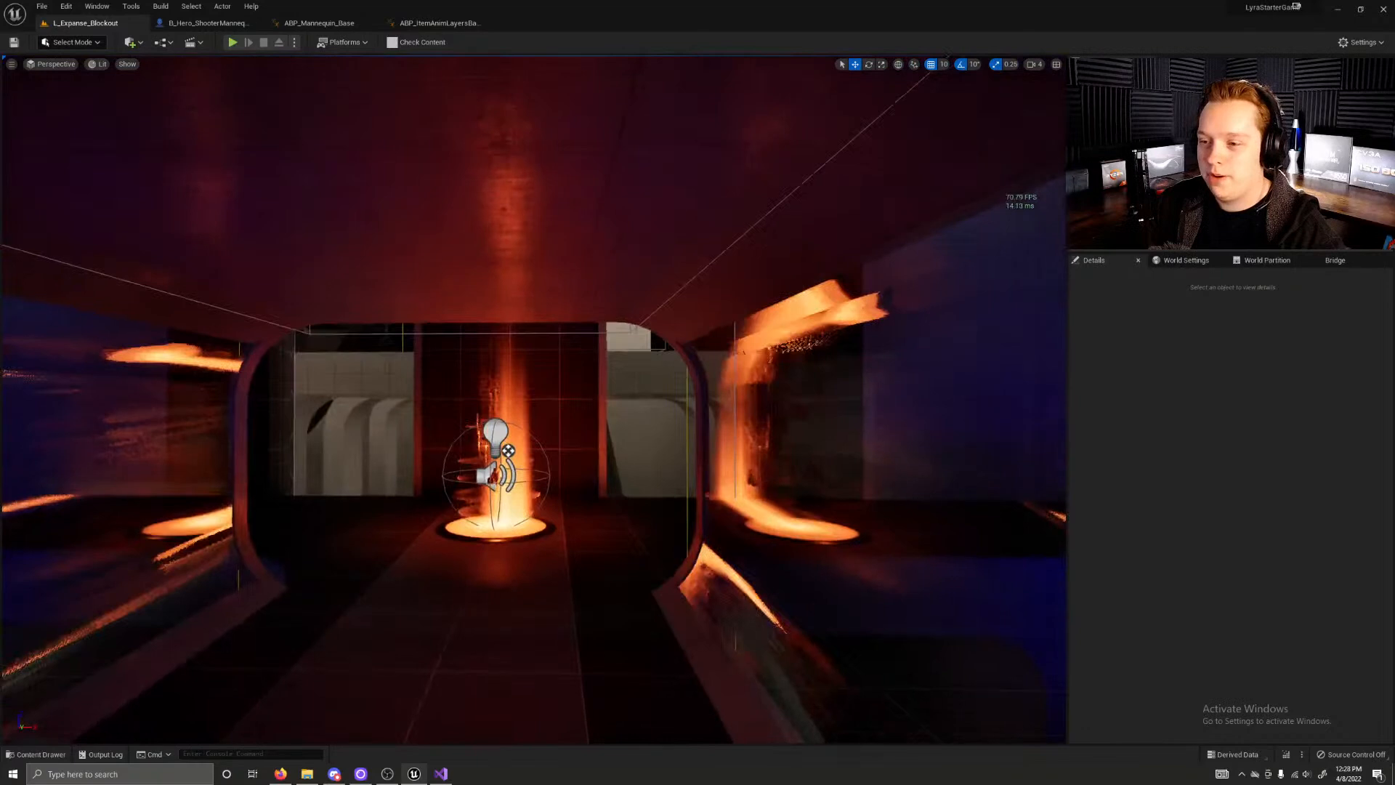
key(q)
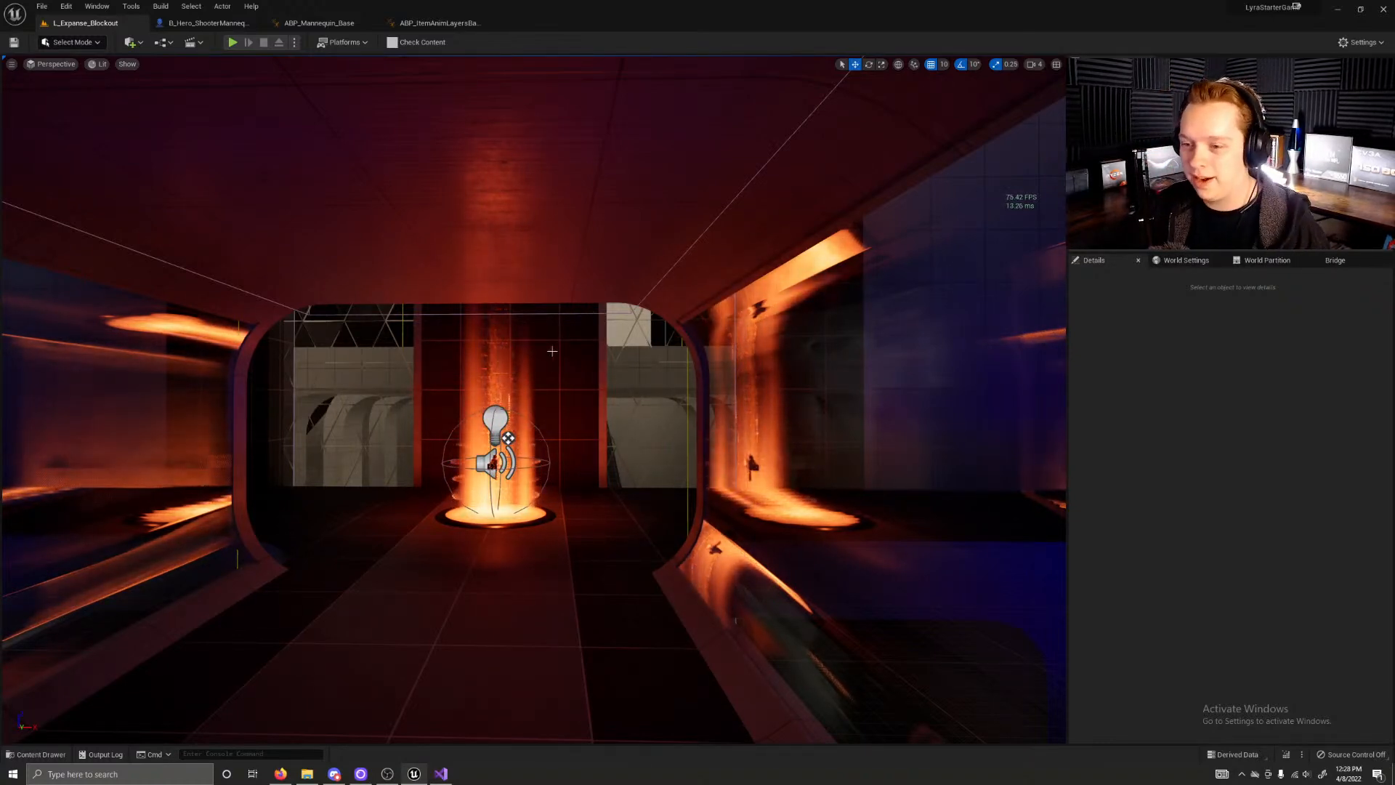
right_drag(579, 360, 534, 343)
key(w)
key(e)
key(w)
key(w)
key(w)
Step: Collapse the project's Content folder tree and show the contents of the Plugins folder
key(ctrl+space)
scroll(105, 595, up, 5)
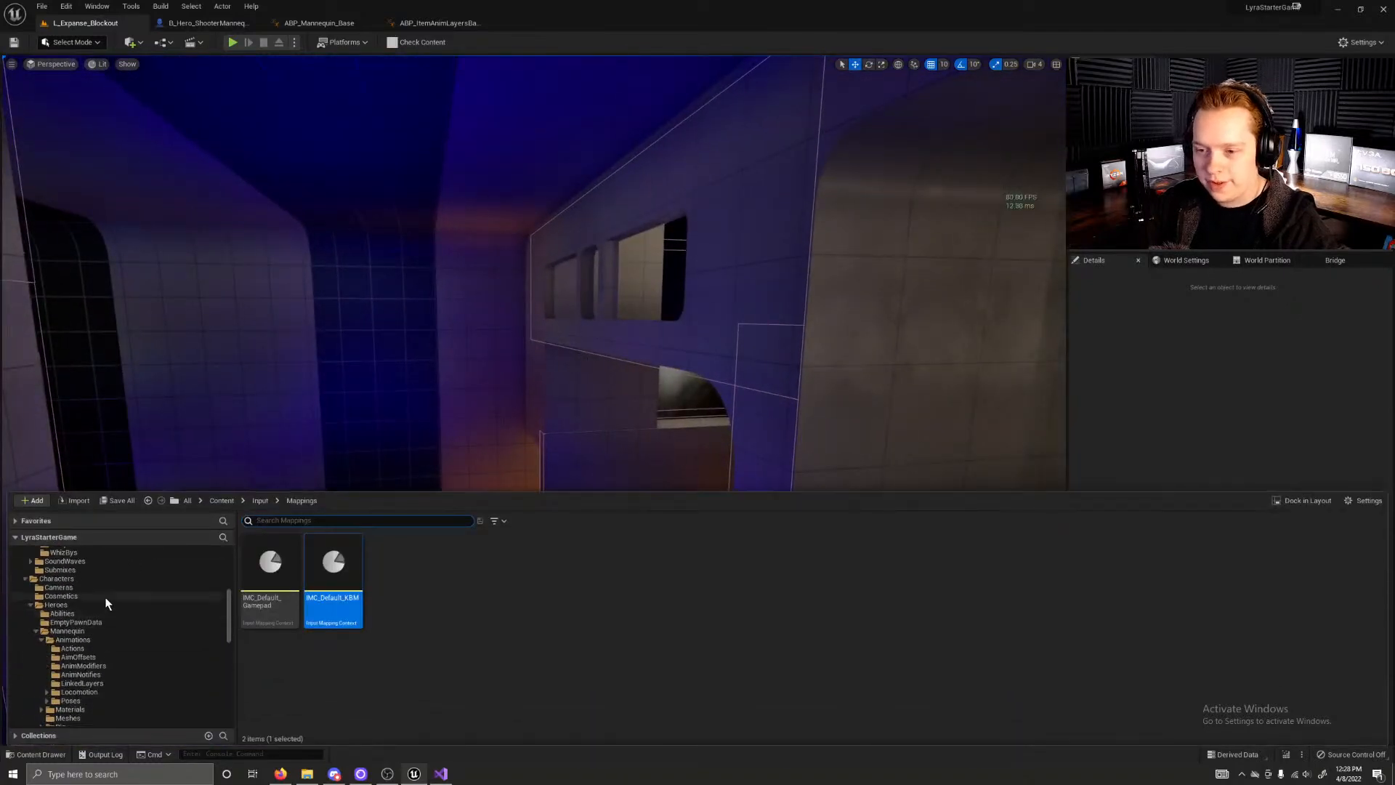
scroll(104, 595, up, 10)
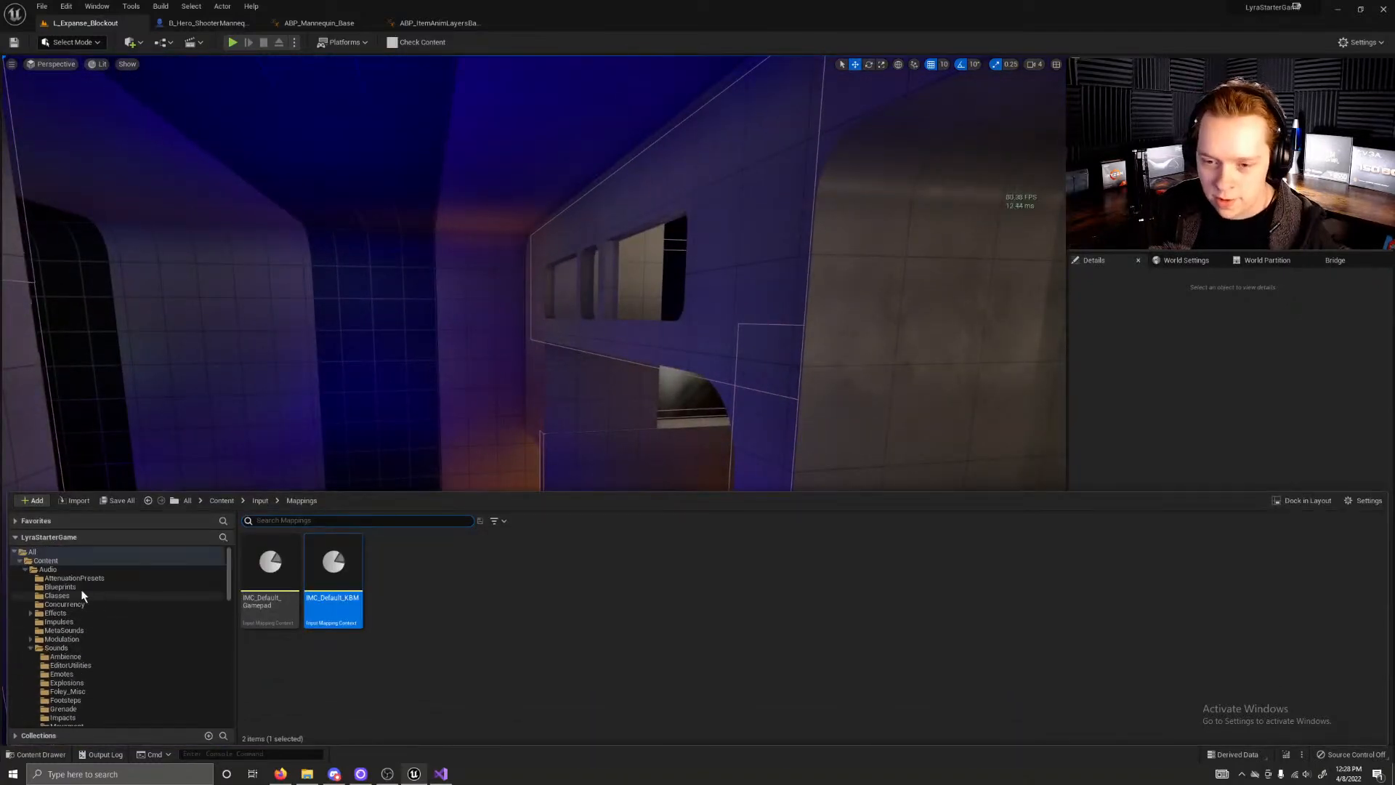
click(29, 561)
click(31, 569)
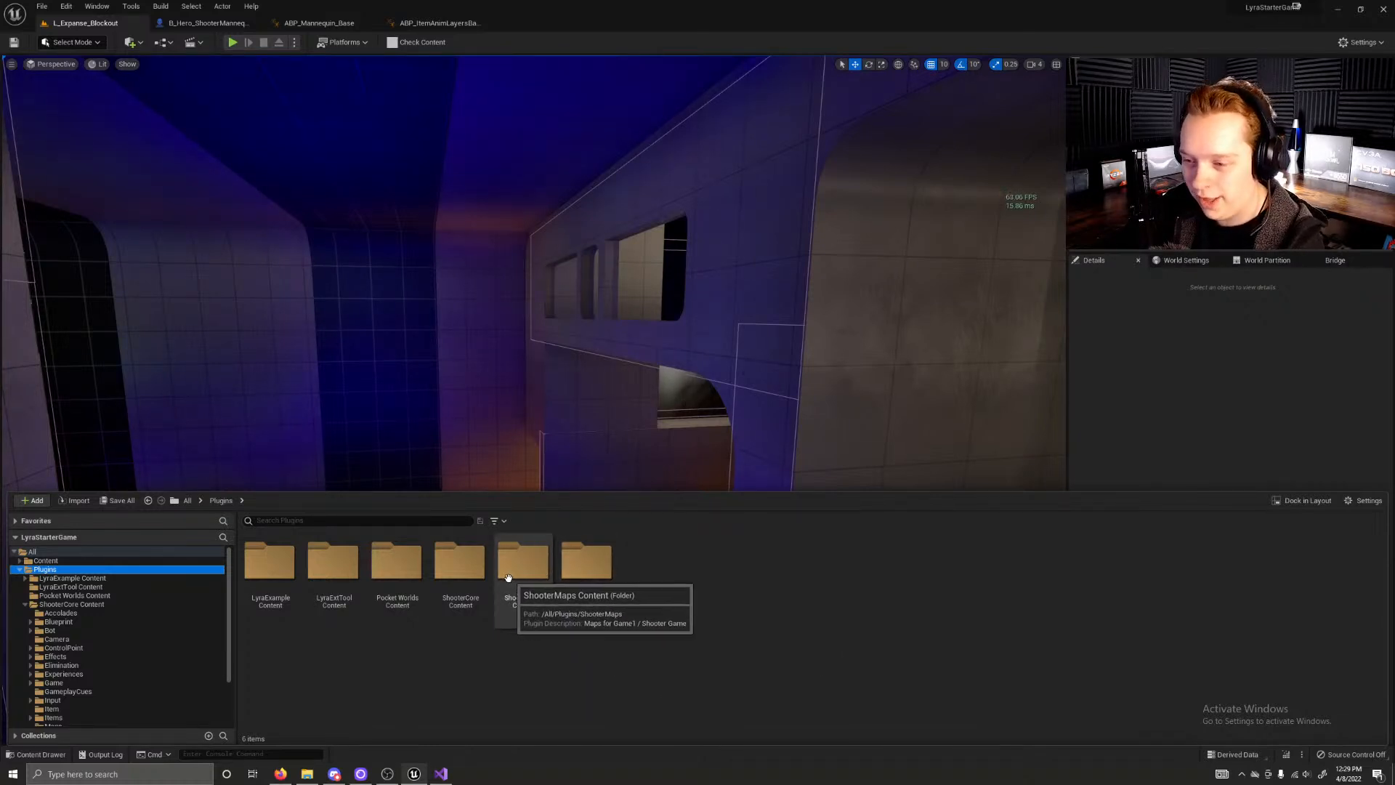
Step: Open the B_Grenade blueprint from the Weapon Grenade folder of ShooterCore Content
double_click(460, 567)
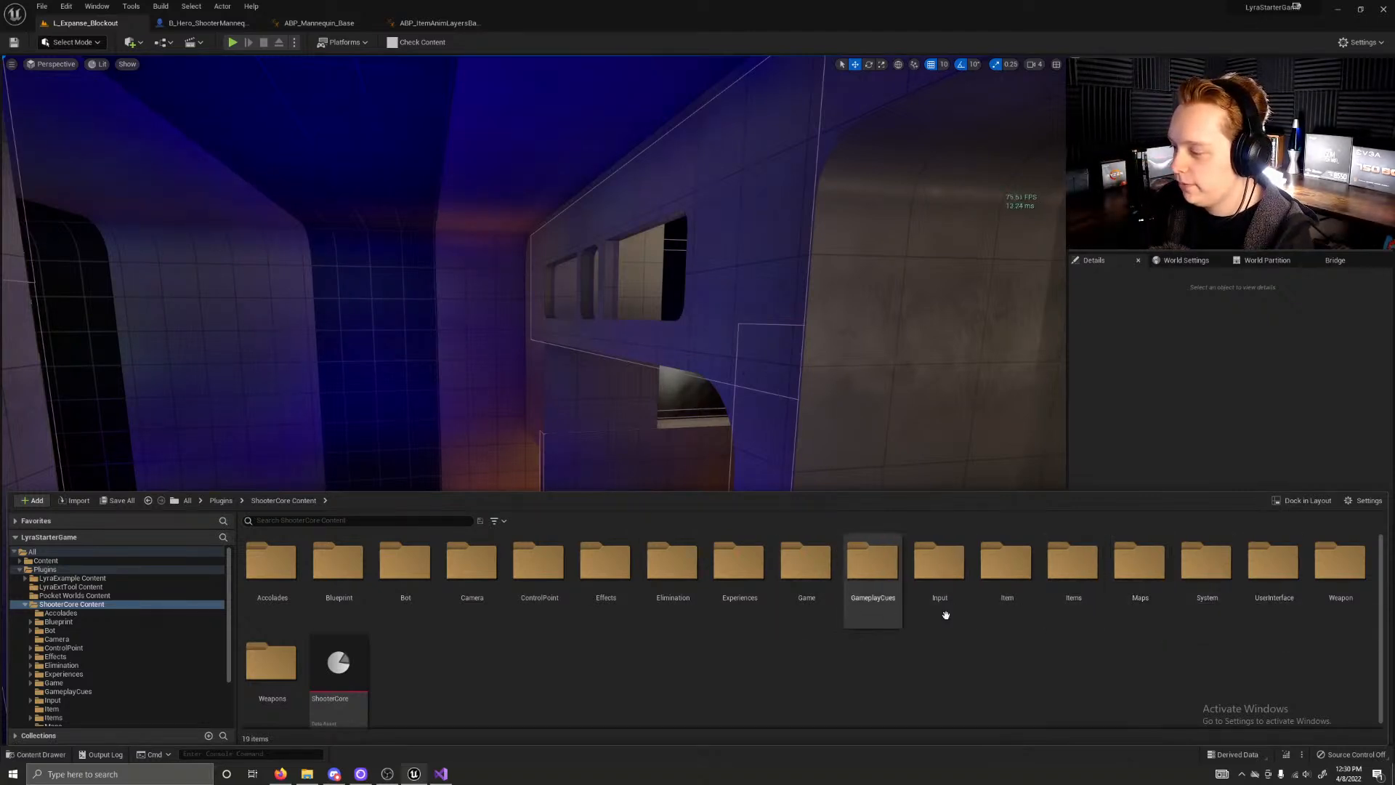
double_click(1344, 570)
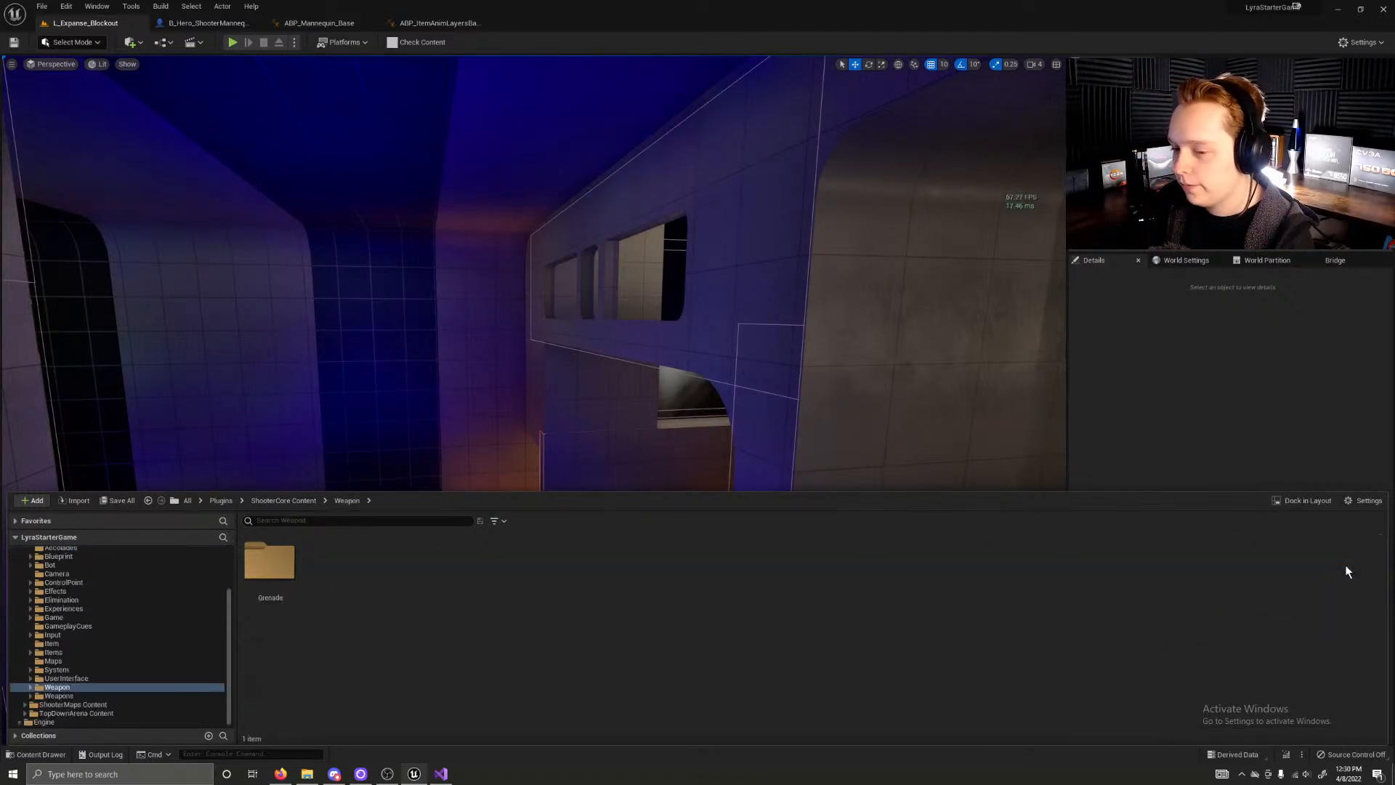
double_click(273, 564)
double_click(275, 566)
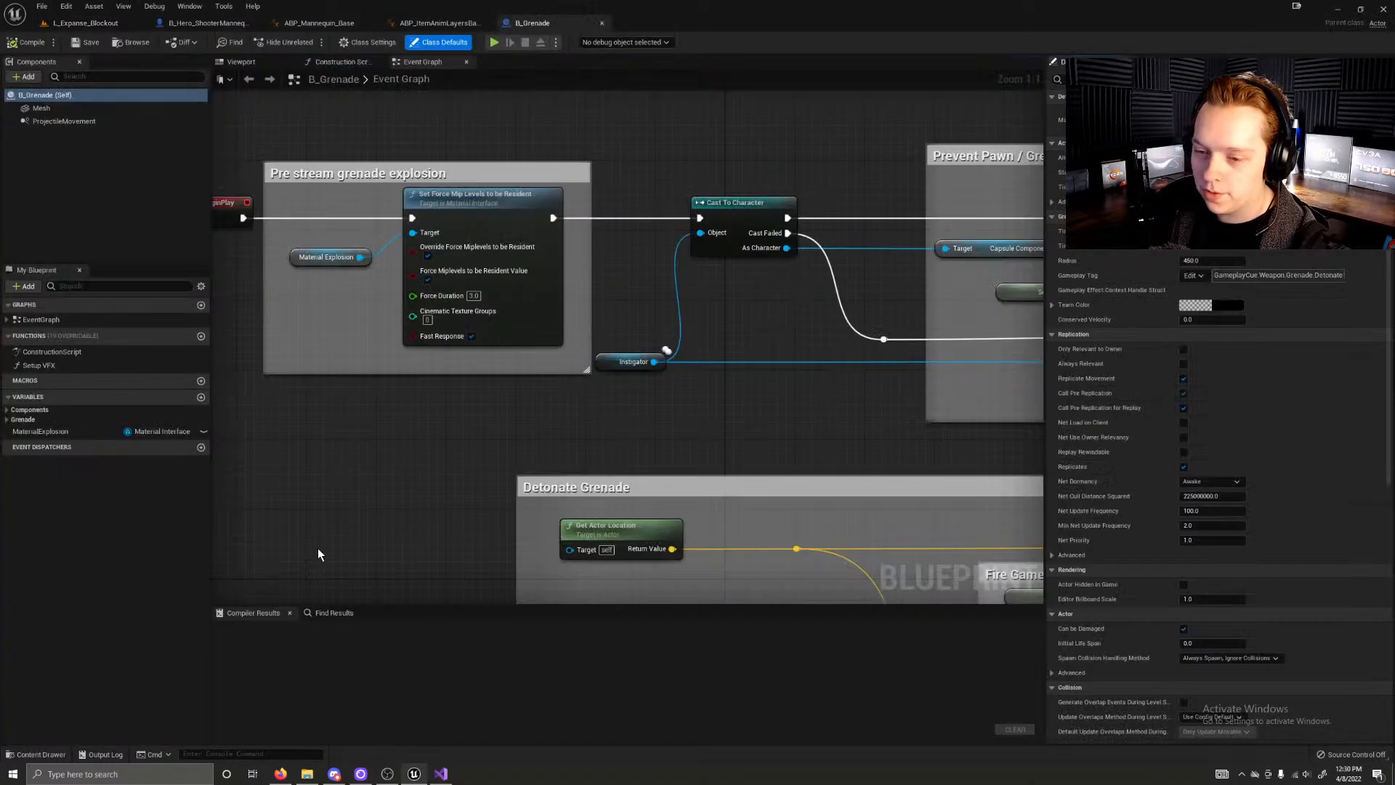
Step: Examine the grenade's event graph from the BeginPlay pre-stream explosion group down to the Teleport Grenade group
scroll(487, 465, down, 8)
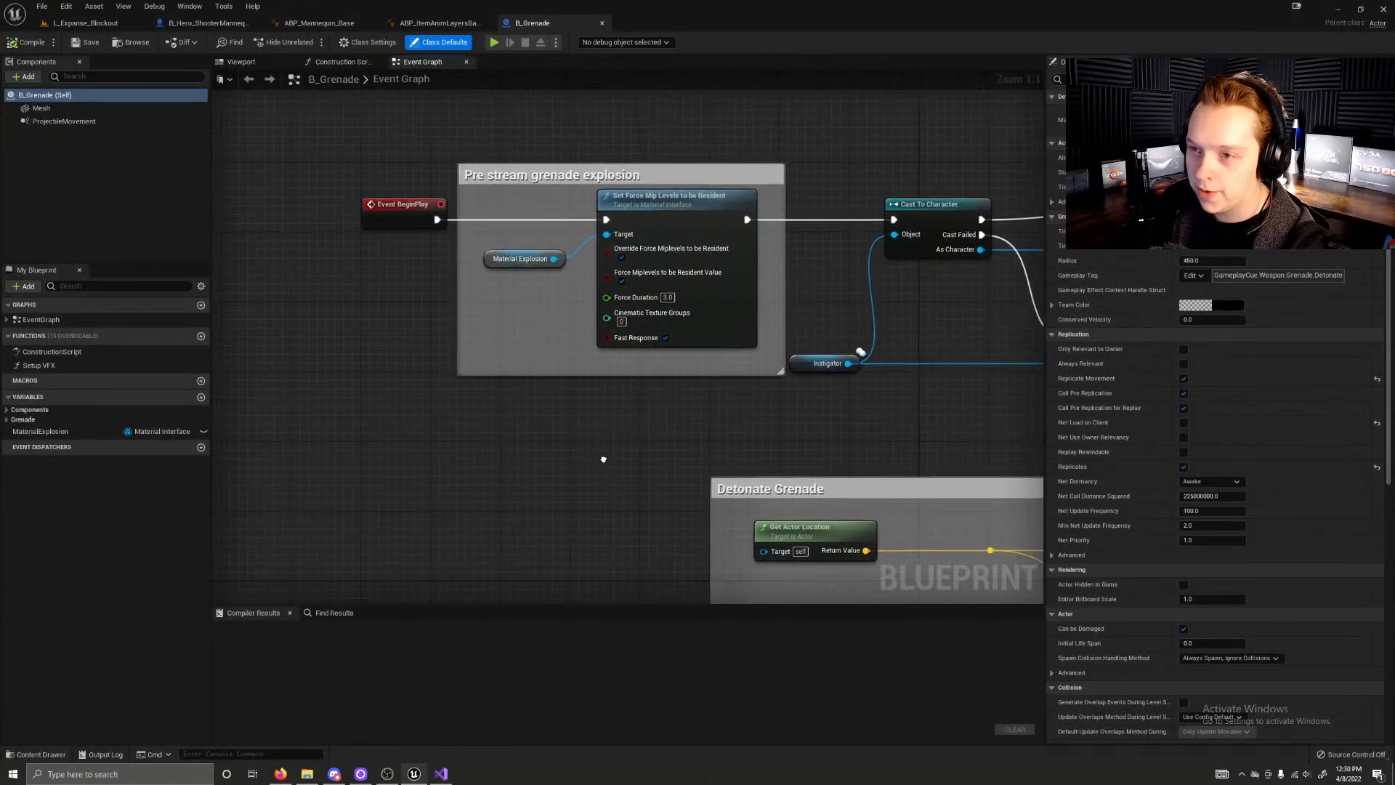
right_drag(512, 446, 522, 125)
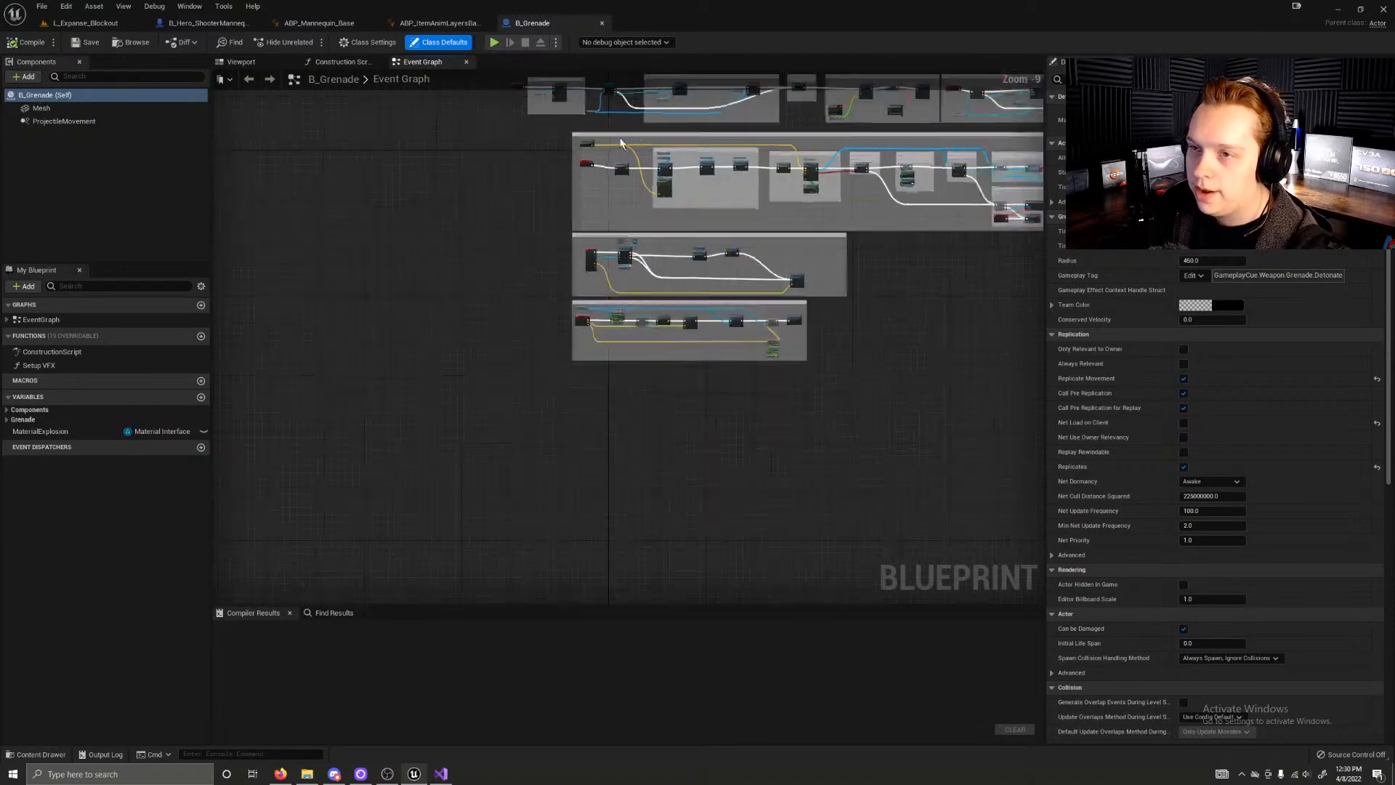
scroll(627, 137, up, 7)
right_drag(514, 444, 539, 219)
scroll(536, 379, down, 1)
right_drag(582, 574, 607, 120)
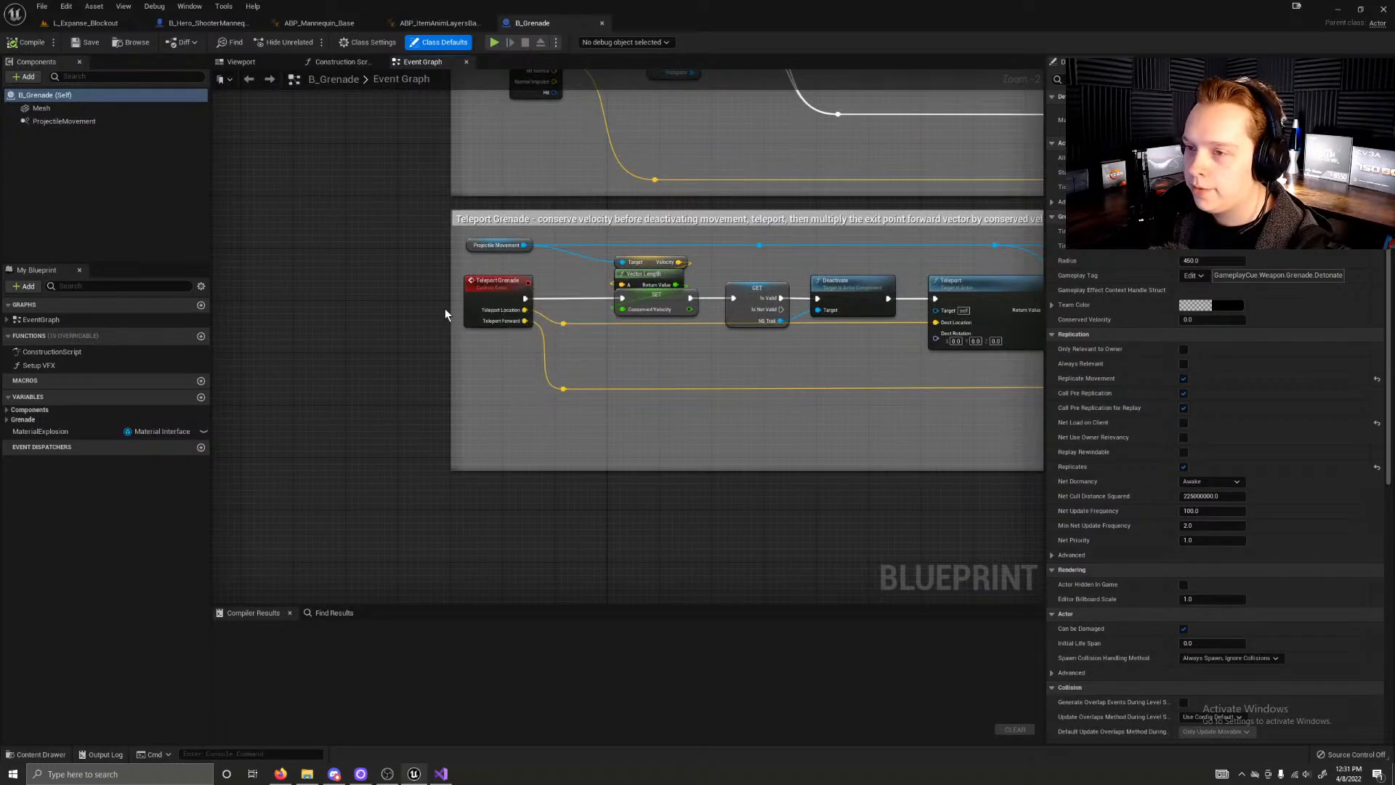
scroll(385, 298, down, 6)
scroll(709, 498, up, 8)
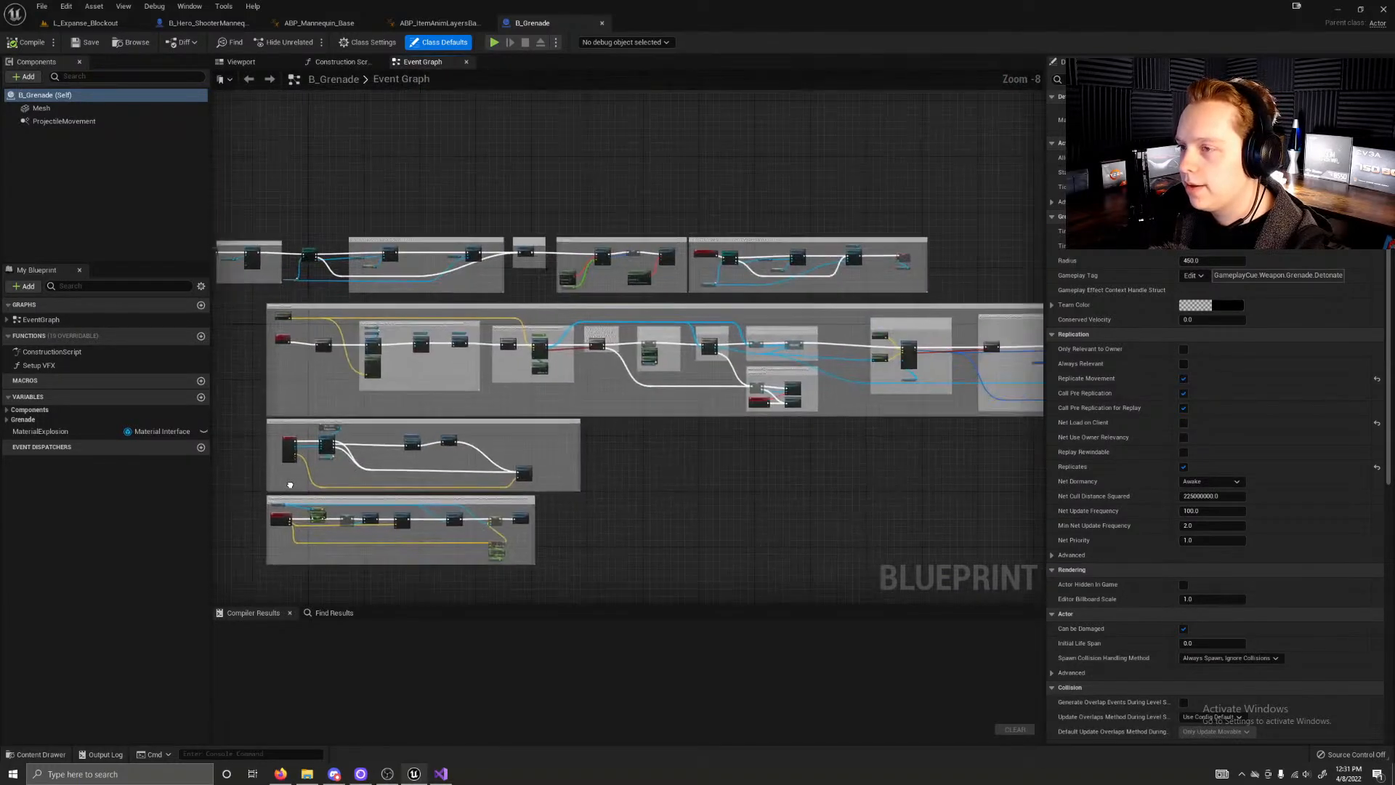
Step: Examine the pawn iteration and grenade destruction nodes, along with the timer, VFX and pawn collision groups of the event graph
right_drag(712, 371, 686, 567)
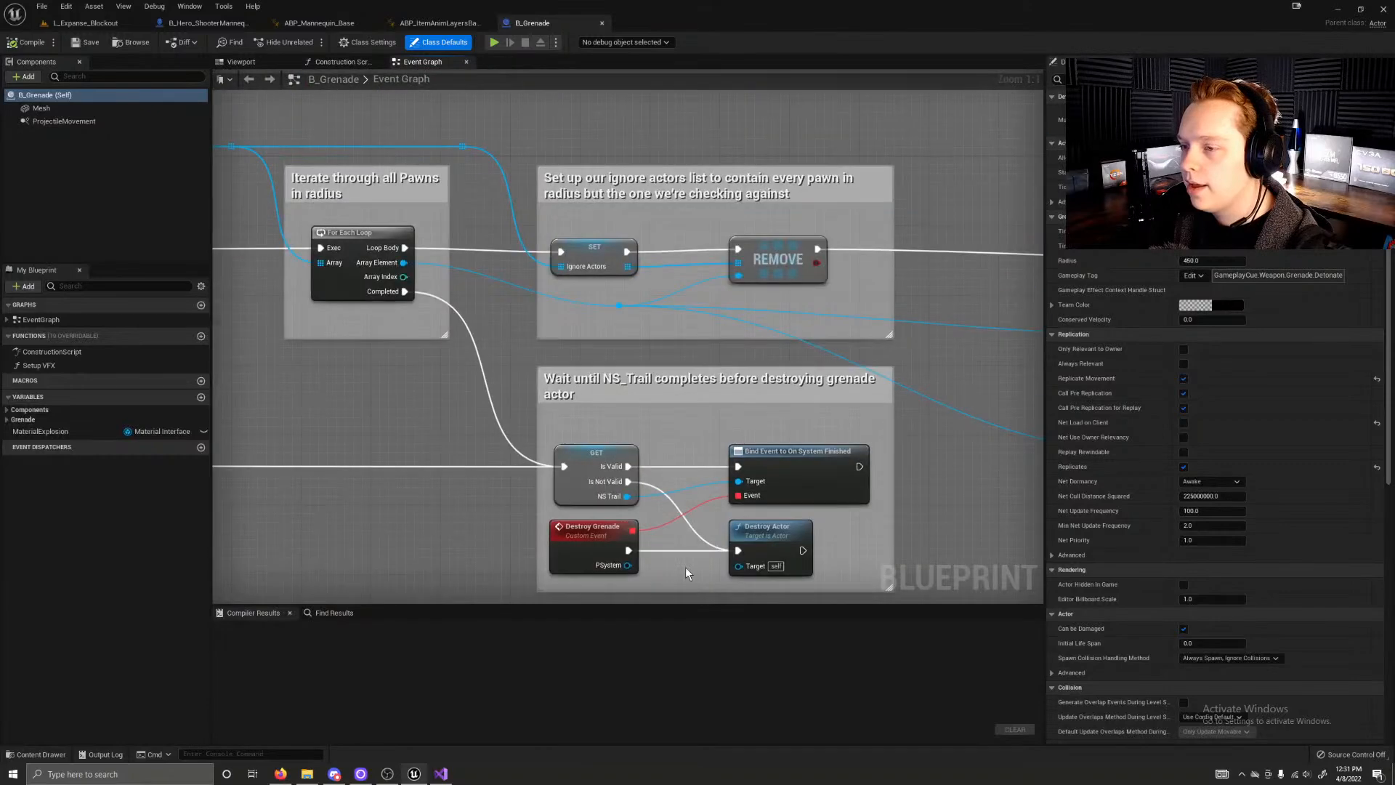
scroll(686, 567, down, 2)
right_drag(459, 98, 505, 429)
right_drag(646, 539, 838, 580)
right_drag(508, 444, 588, 469)
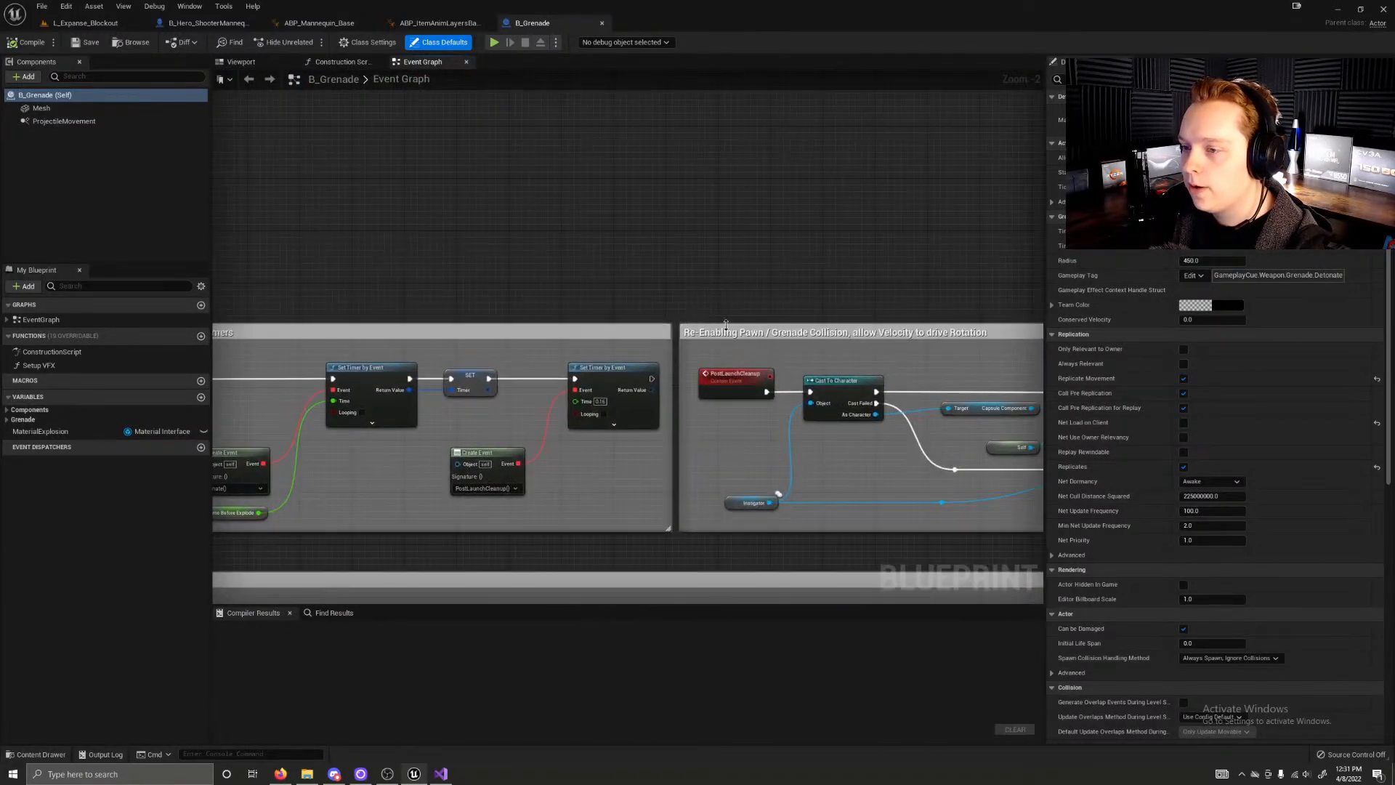
scroll(722, 326, down, 5)
right_drag(591, 308, 1043, 293)
scroll(799, 348, up, 3)
right_drag(834, 364, 160, 345)
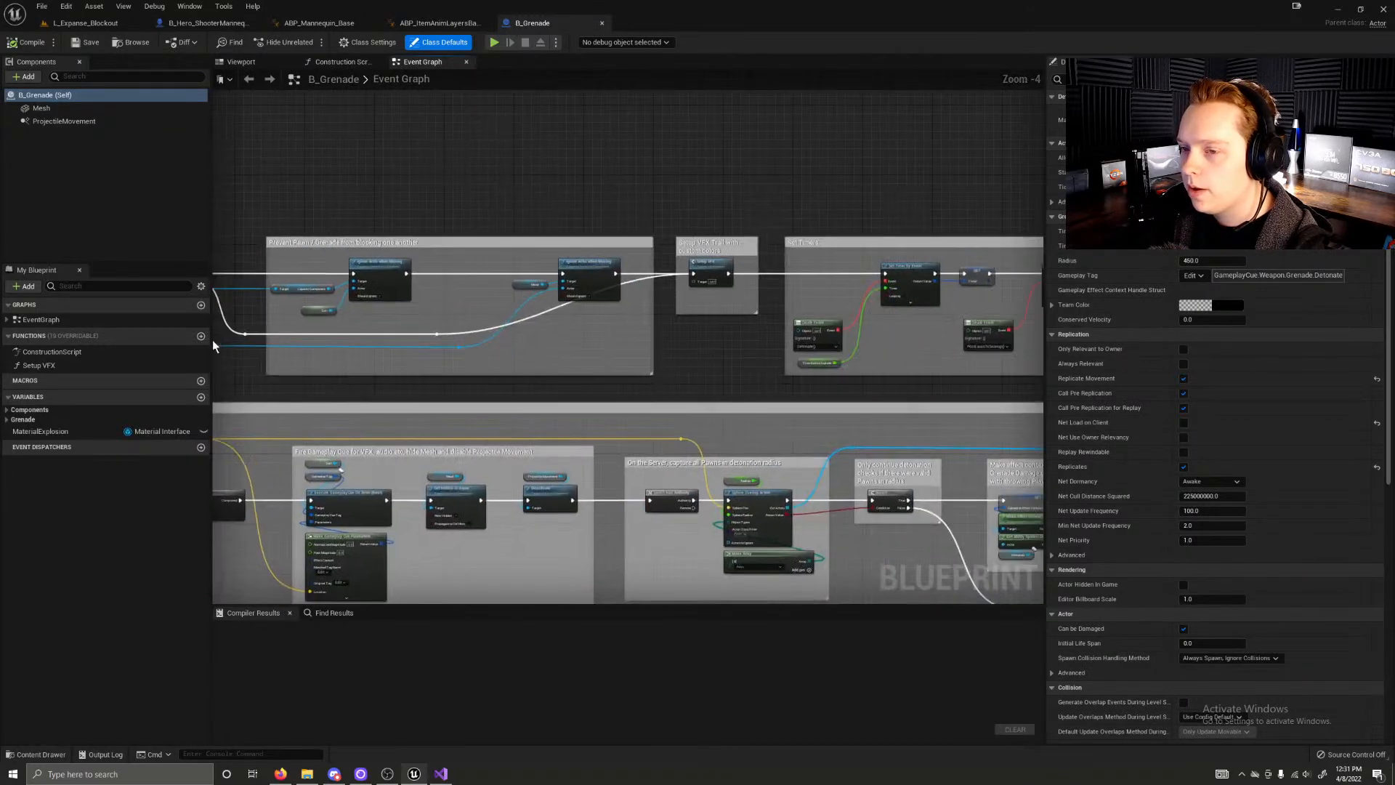
Step: Review the full detonation chain and compare the Hit Event and Teleport Grenade groups beneath it
right_drag(753, 342, 31, 221)
right_drag(872, 327, 56, 295)
right_drag(291, 363, 1019, 330)
right_drag(581, 450, 697, 205)
right_drag(301, 332, 247, 348)
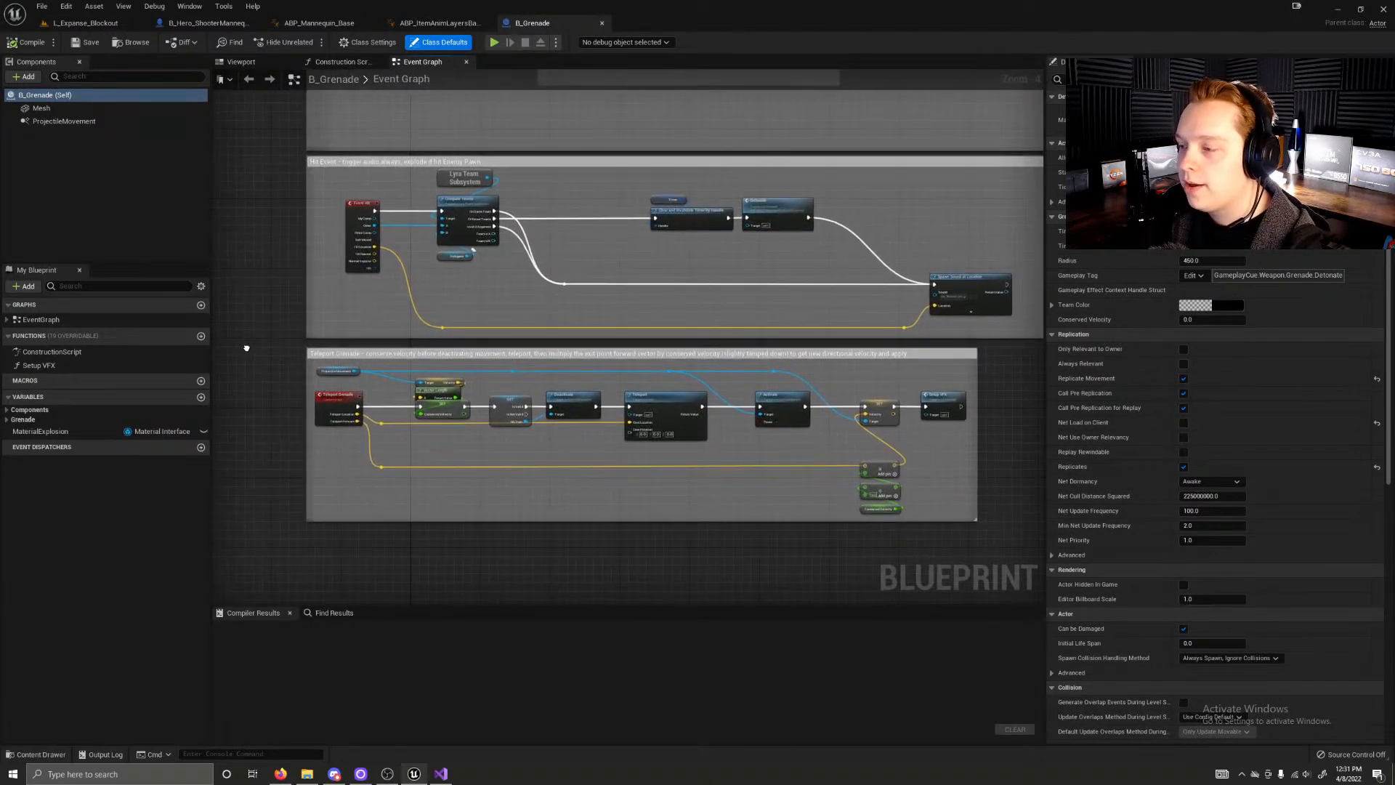
scroll(291, 364, up, 2)
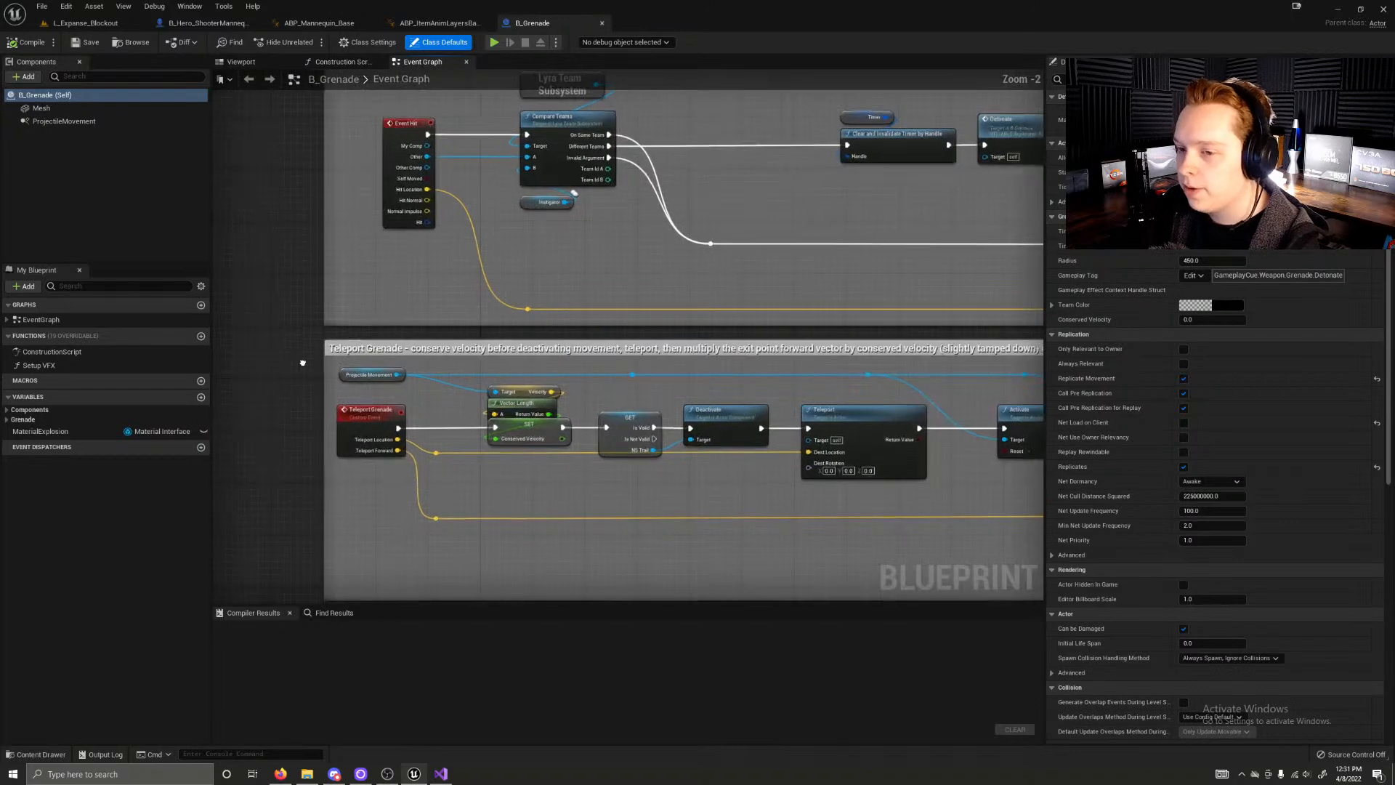
right_drag(192, 290, 220, 298)
scroll(246, 302, down, 1)
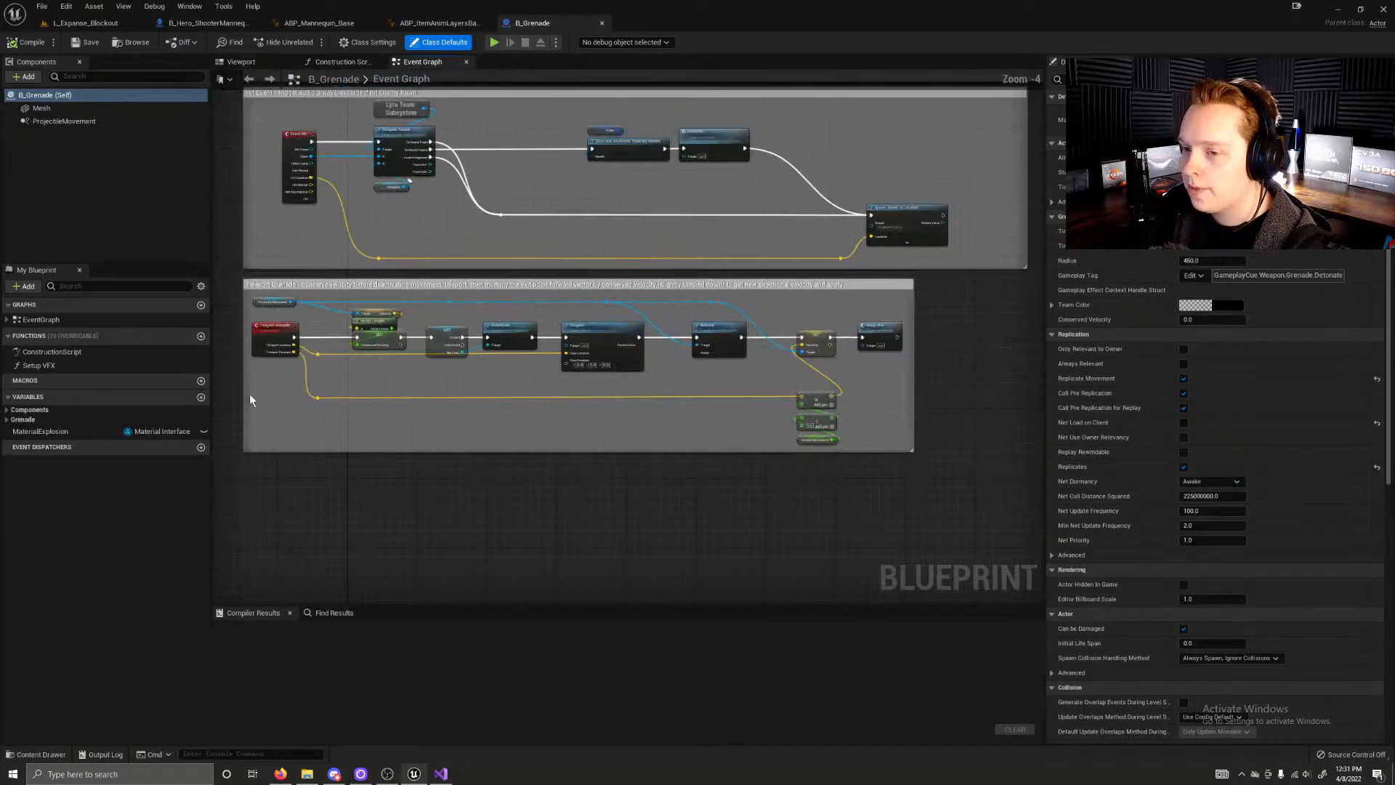
scroll(345, 520, down, 1)
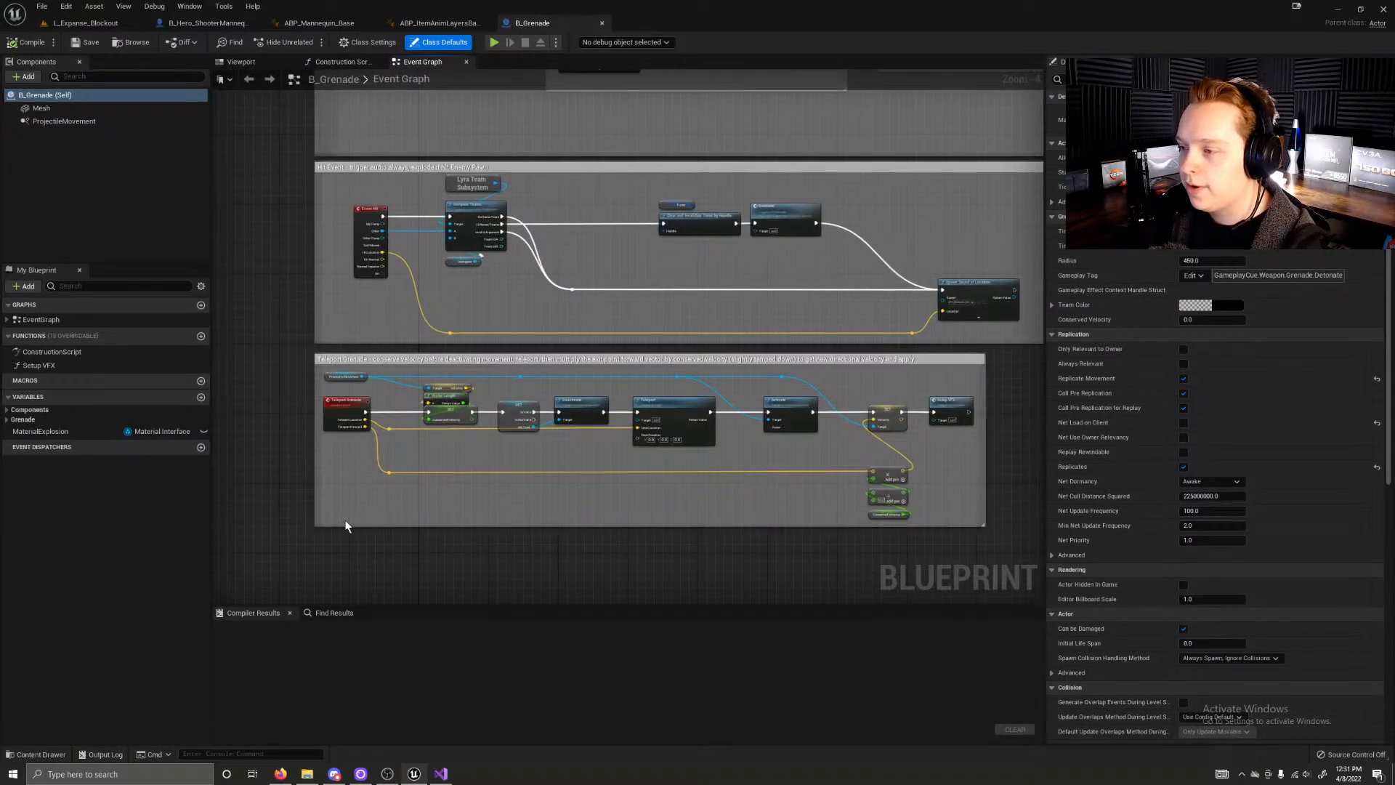
Step: Examine the Hit Event group, including its Lyra Team Subsystem and Compare Teams nodes and the path to Detonate
scroll(318, 379, up, 3)
right_drag(468, 247, 452, 551)
right_drag(534, 278, 583, 377)
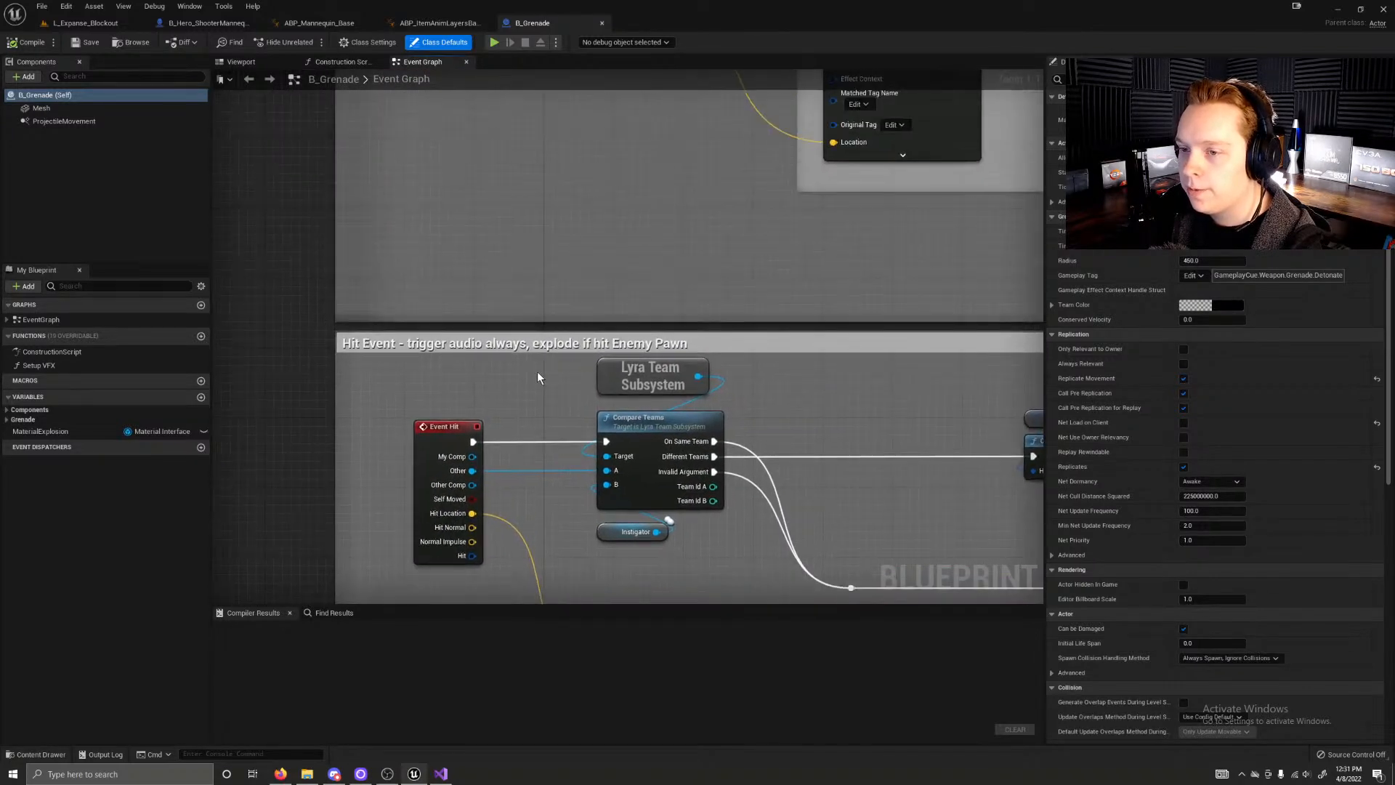
click(674, 375)
click(635, 423)
click(583, 423)
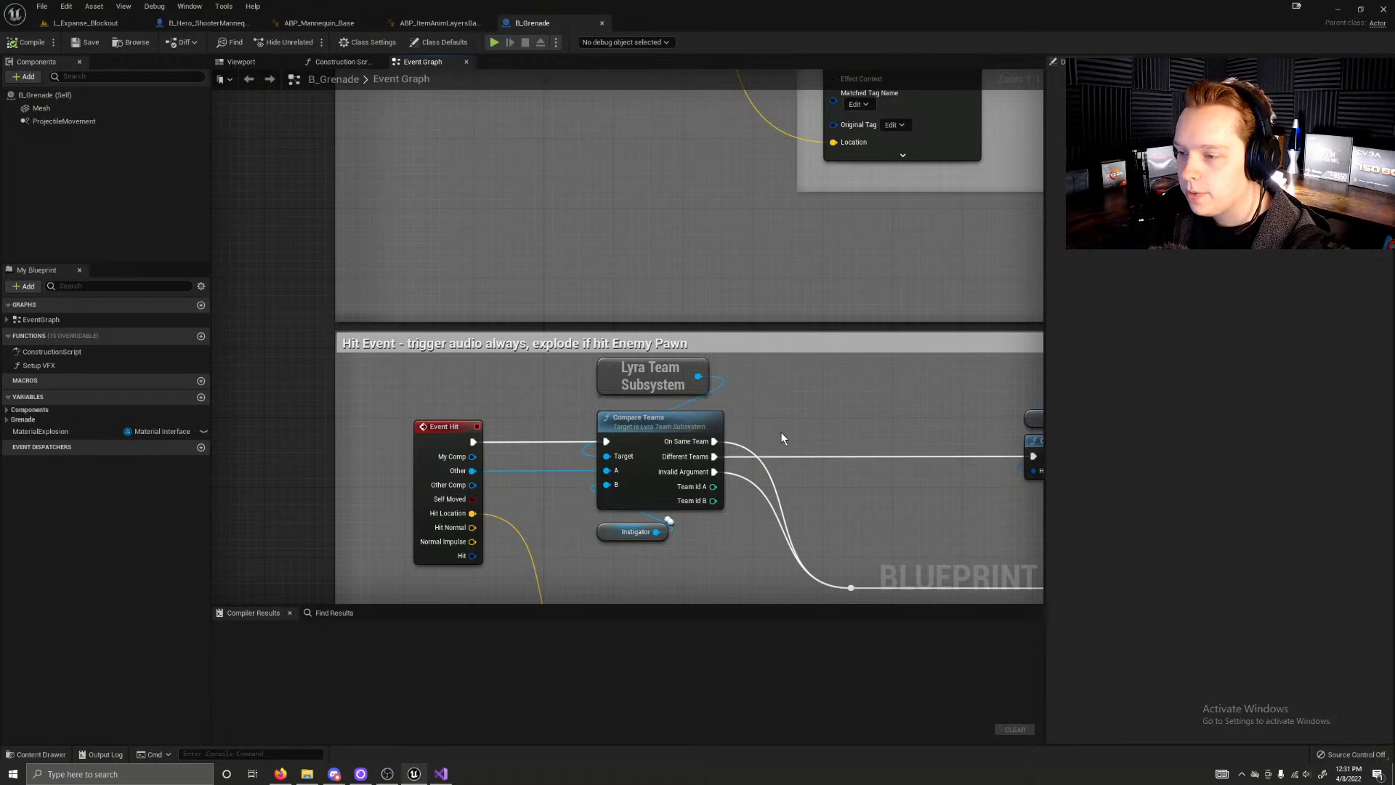
right_drag(757, 422, 743, 419)
right_click(757, 420)
click(842, 390)
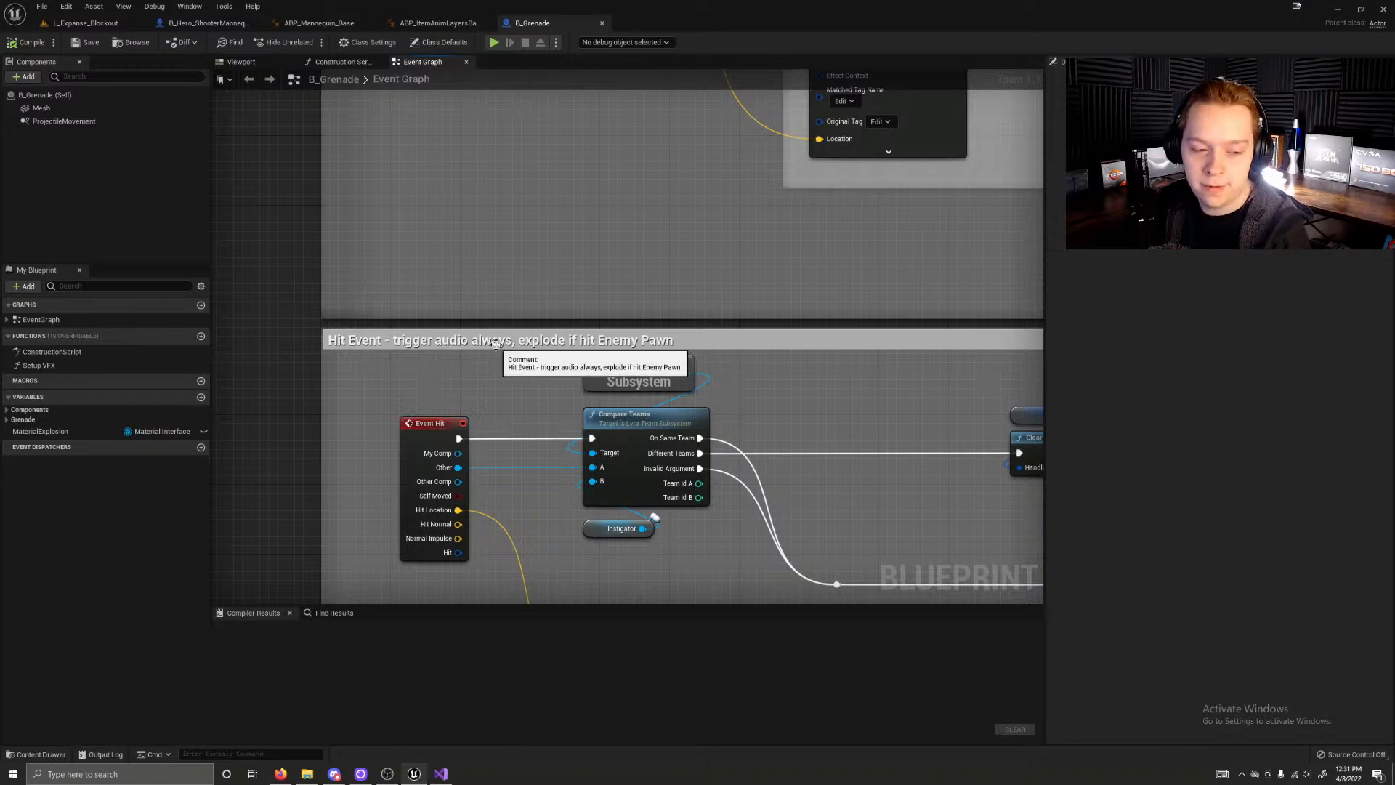
right_drag(304, 324, 281, 260)
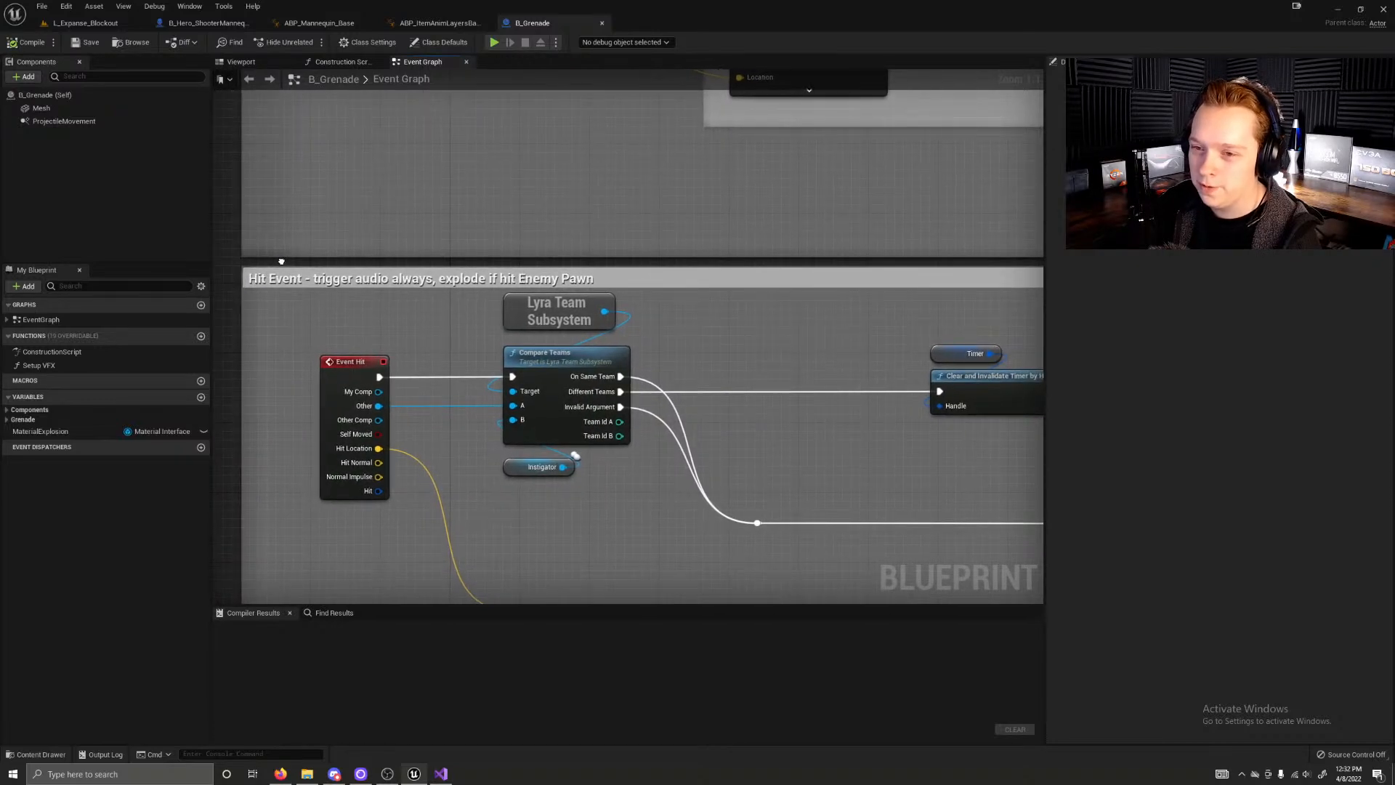
scroll(281, 261, down, 1)
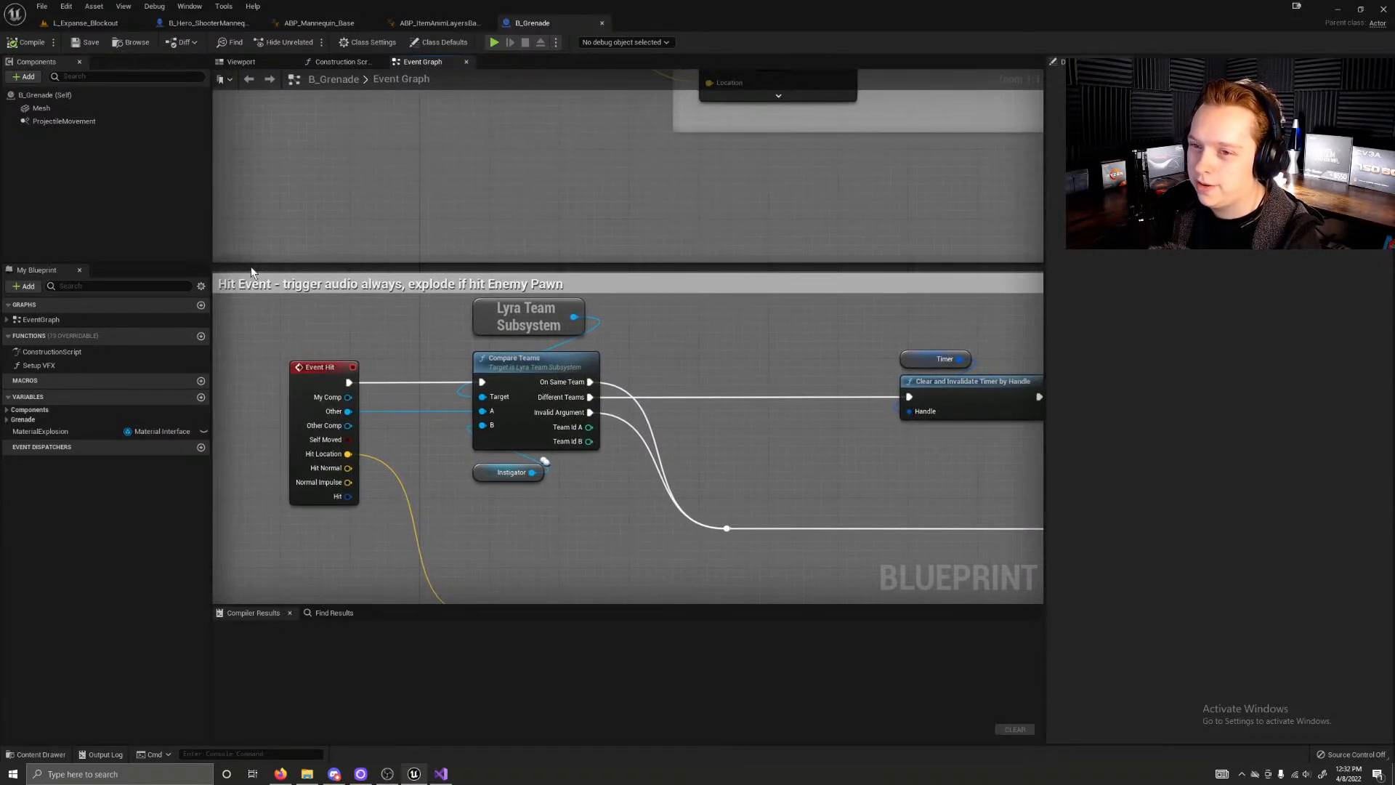
mouse_move(251, 272)
right_down()
mouse_move(270, 270)
mouse_move(253, 267)
right_up()
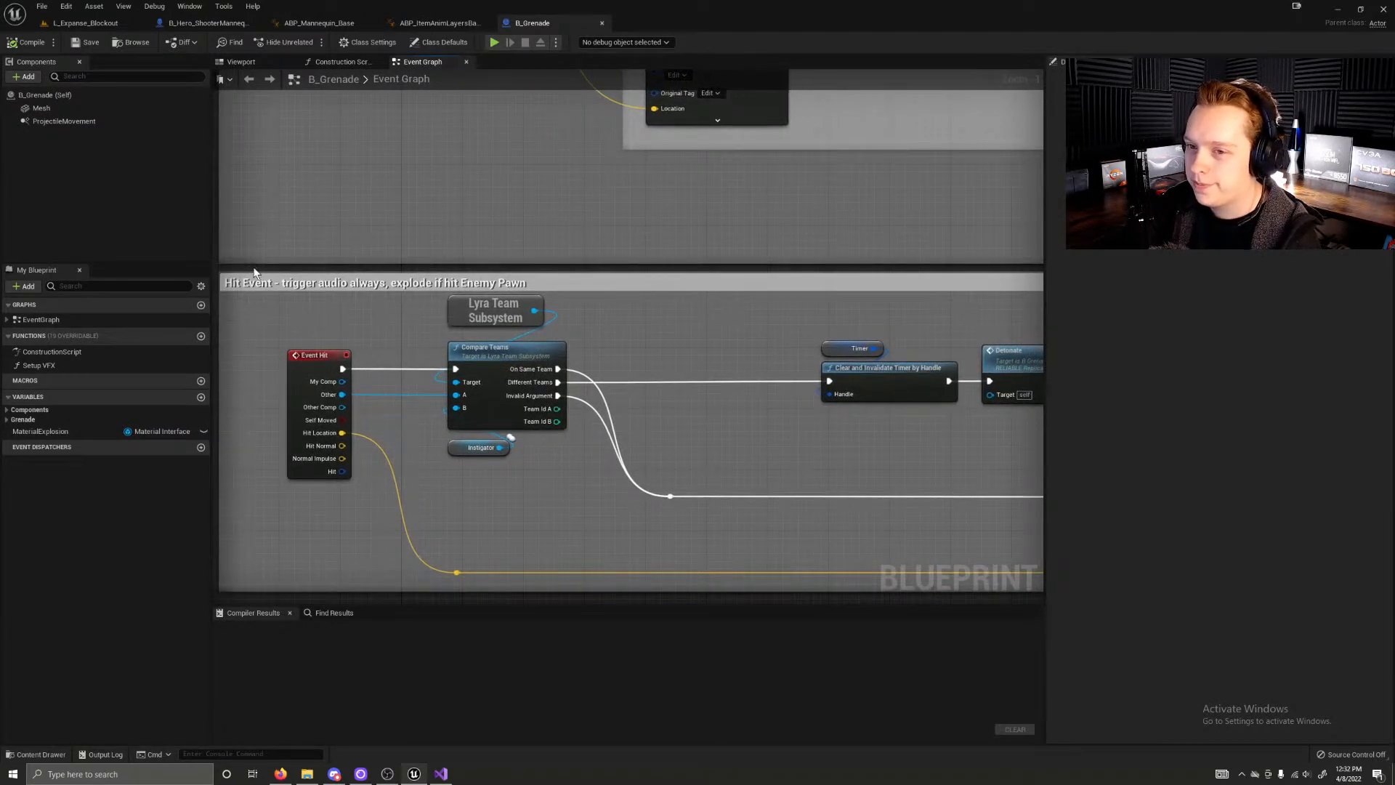
scroll(254, 272, down, 1)
scroll(254, 271, up, 2)
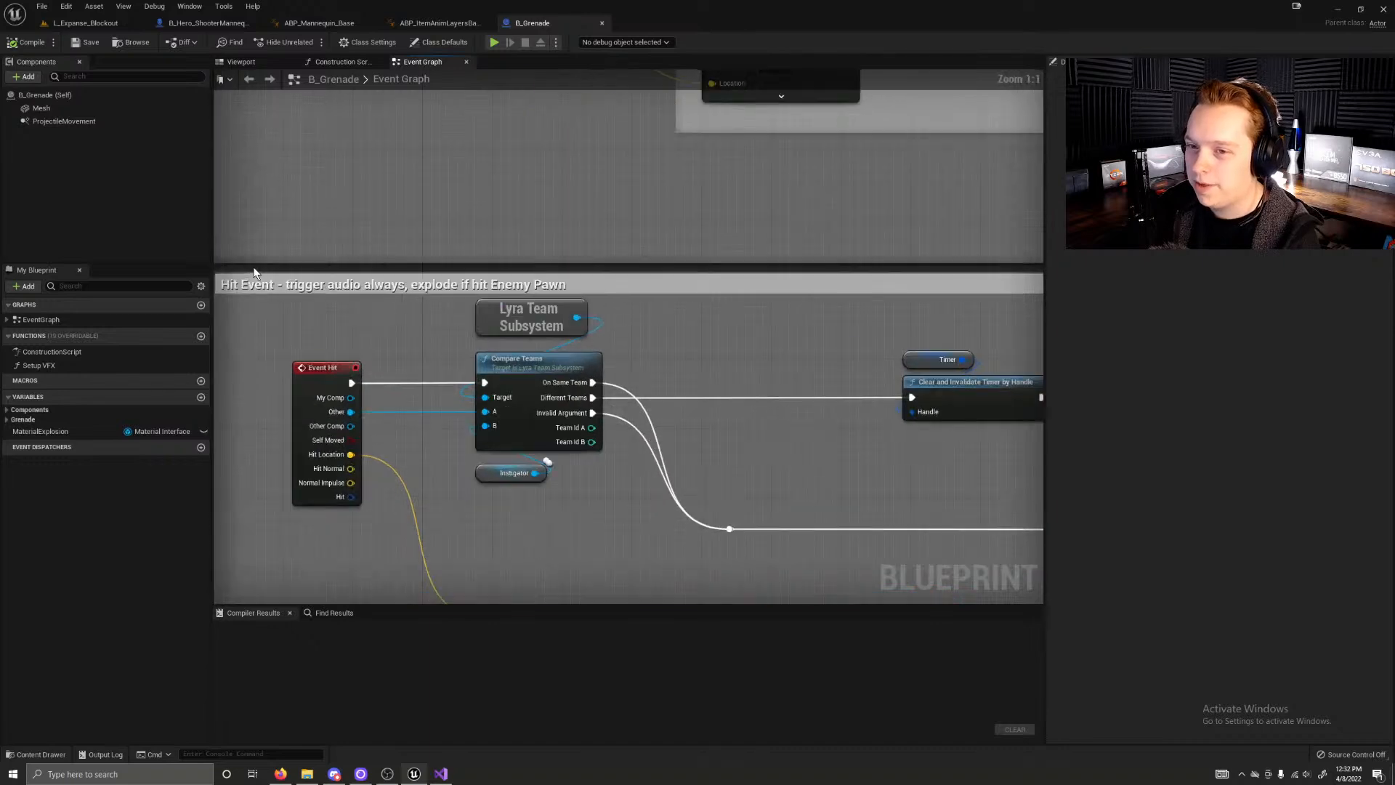
Step: Examine the Detonate Grenade group, from the Detonate event and Do Once node to the gameplay cue for VFX and audio
right_drag(276, 266, 472, 609)
right_drag(389, 491, 182, 465)
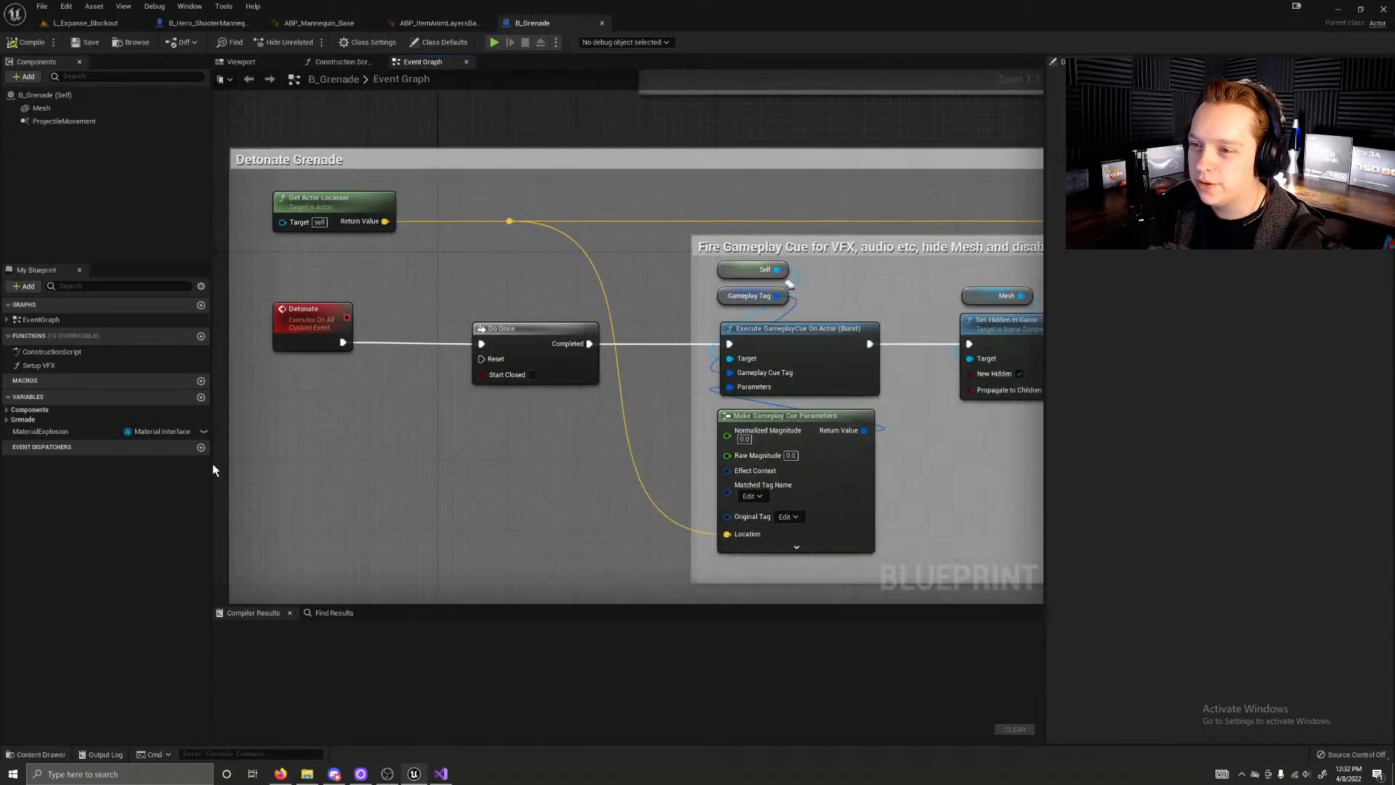
right_drag(416, 515, 413, 479)
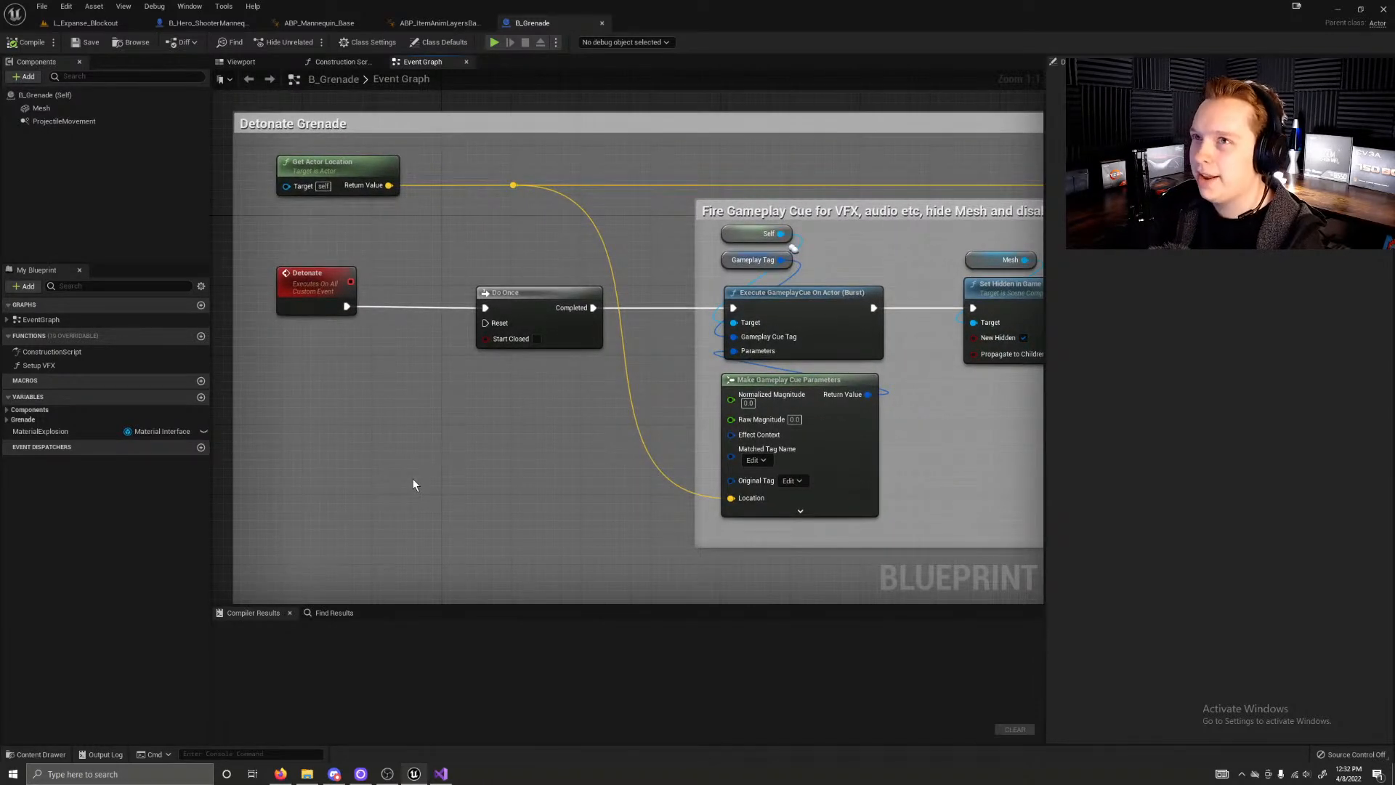
right_drag(424, 470, 508, 534)
scroll(495, 485, down, 5)
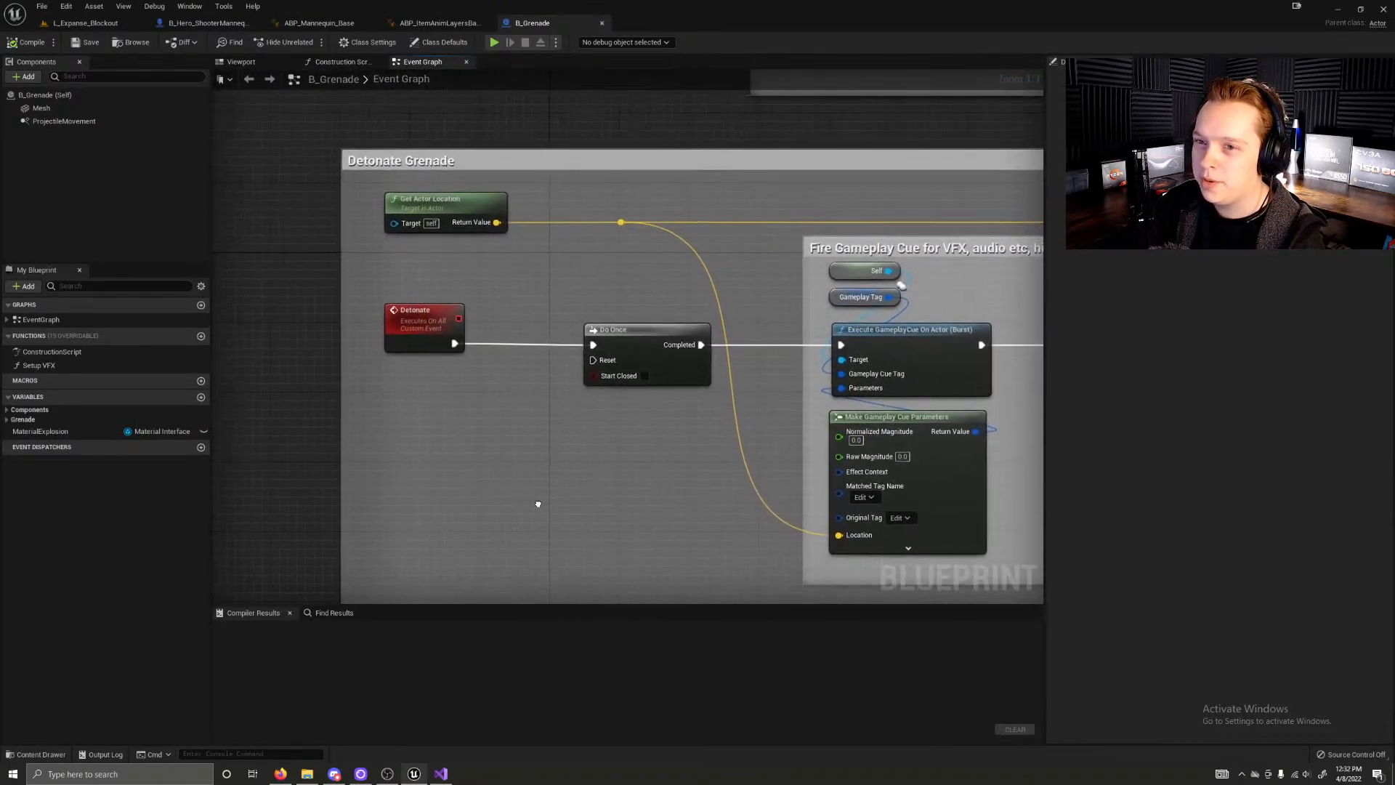
right_drag(496, 483, 308, 227)
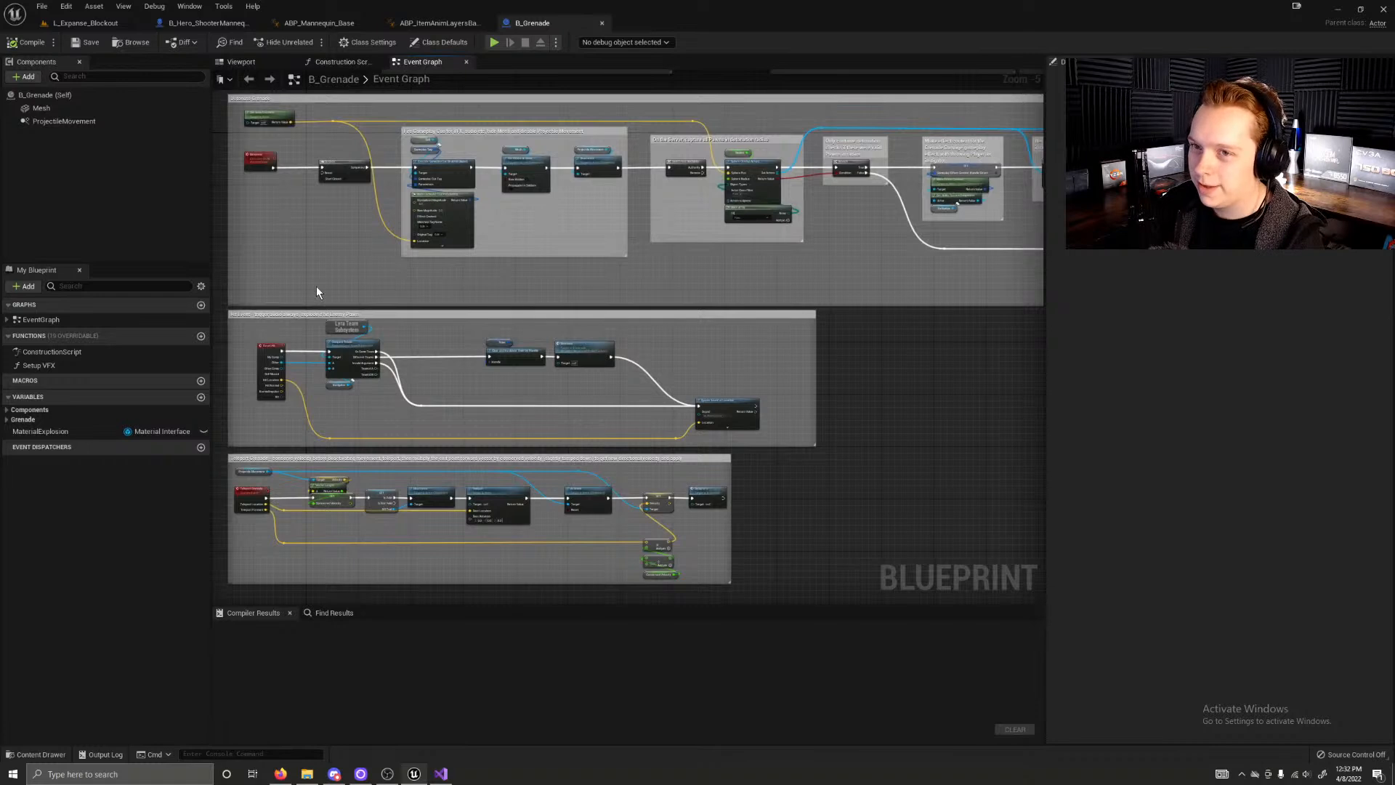
right_drag(316, 291, 337, 299)
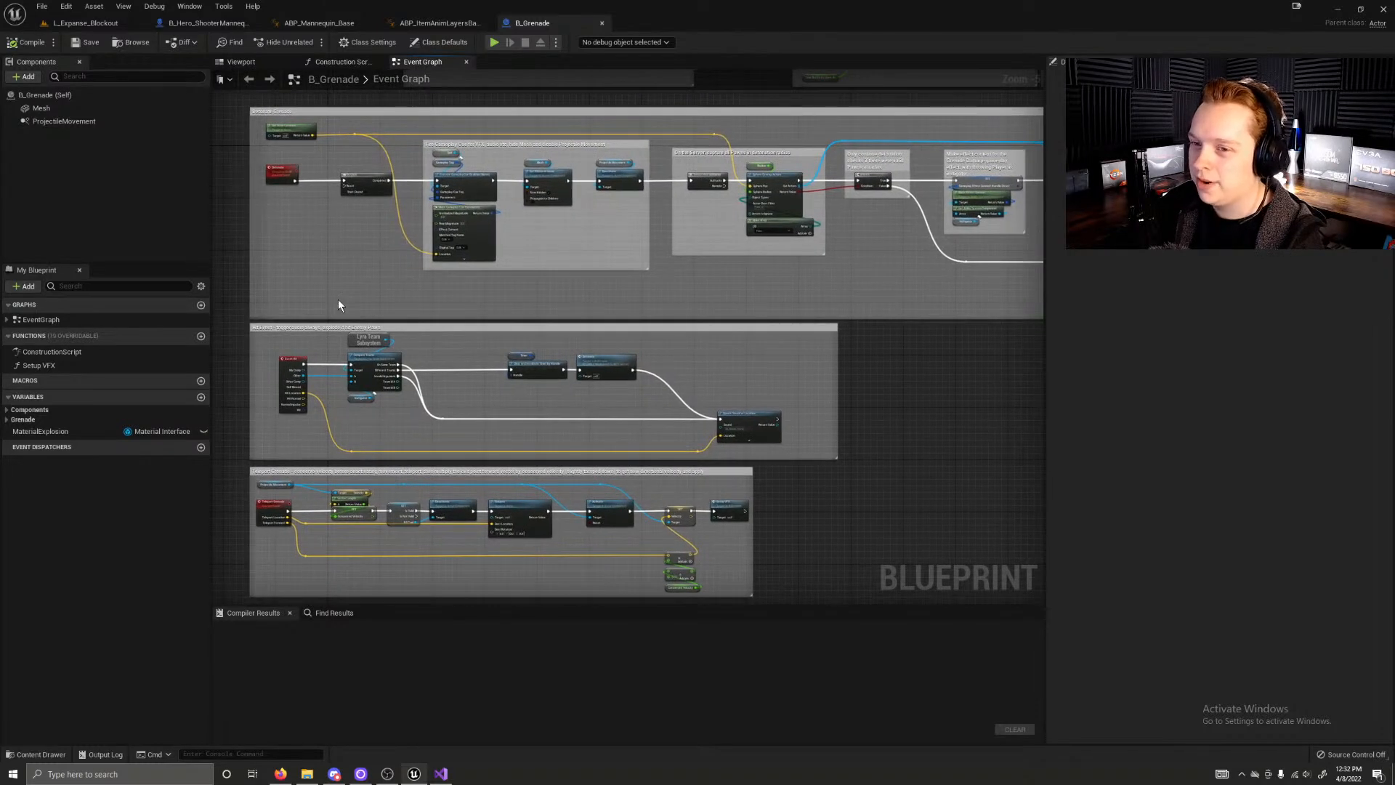
mouse_move(338, 299)
right_down()
mouse_move(349, 303)
mouse_move(282, 300)
mouse_move(323, 287)
mouse_move(365, 309)
mouse_move(319, 302)
right_up()
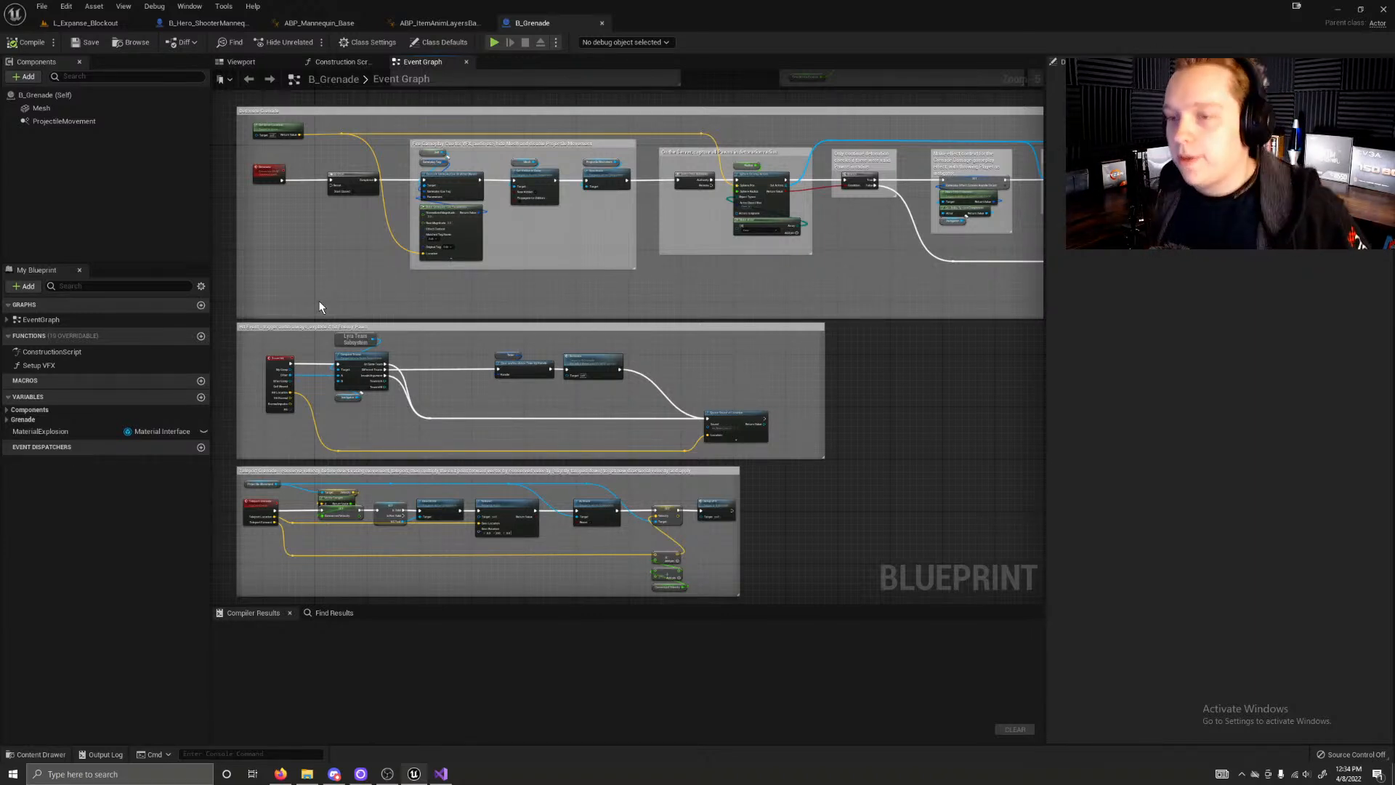
right_drag(318, 299, 544, 525)
scroll(355, 367, up, 5)
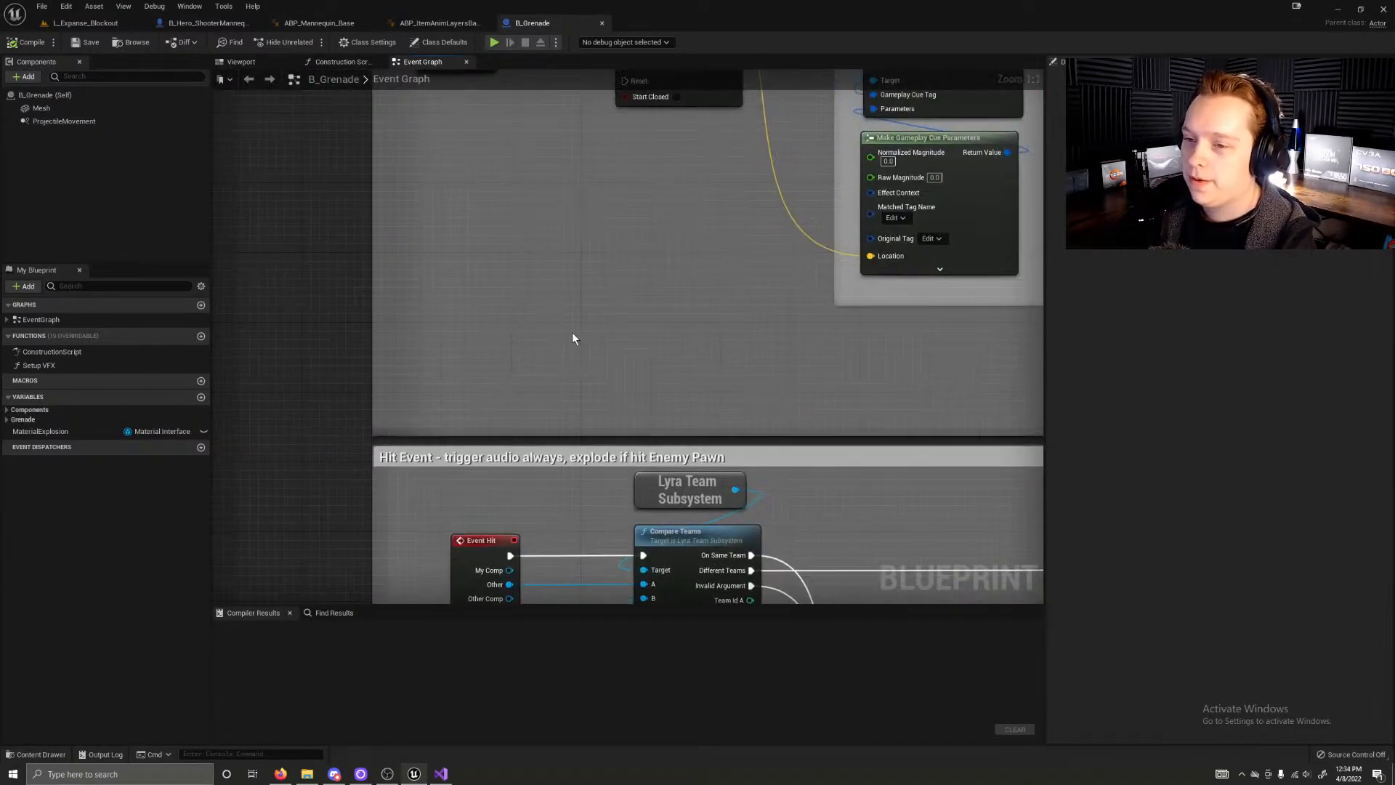
right_drag(572, 338, 433, 488)
right_drag(558, 458, 547, 516)
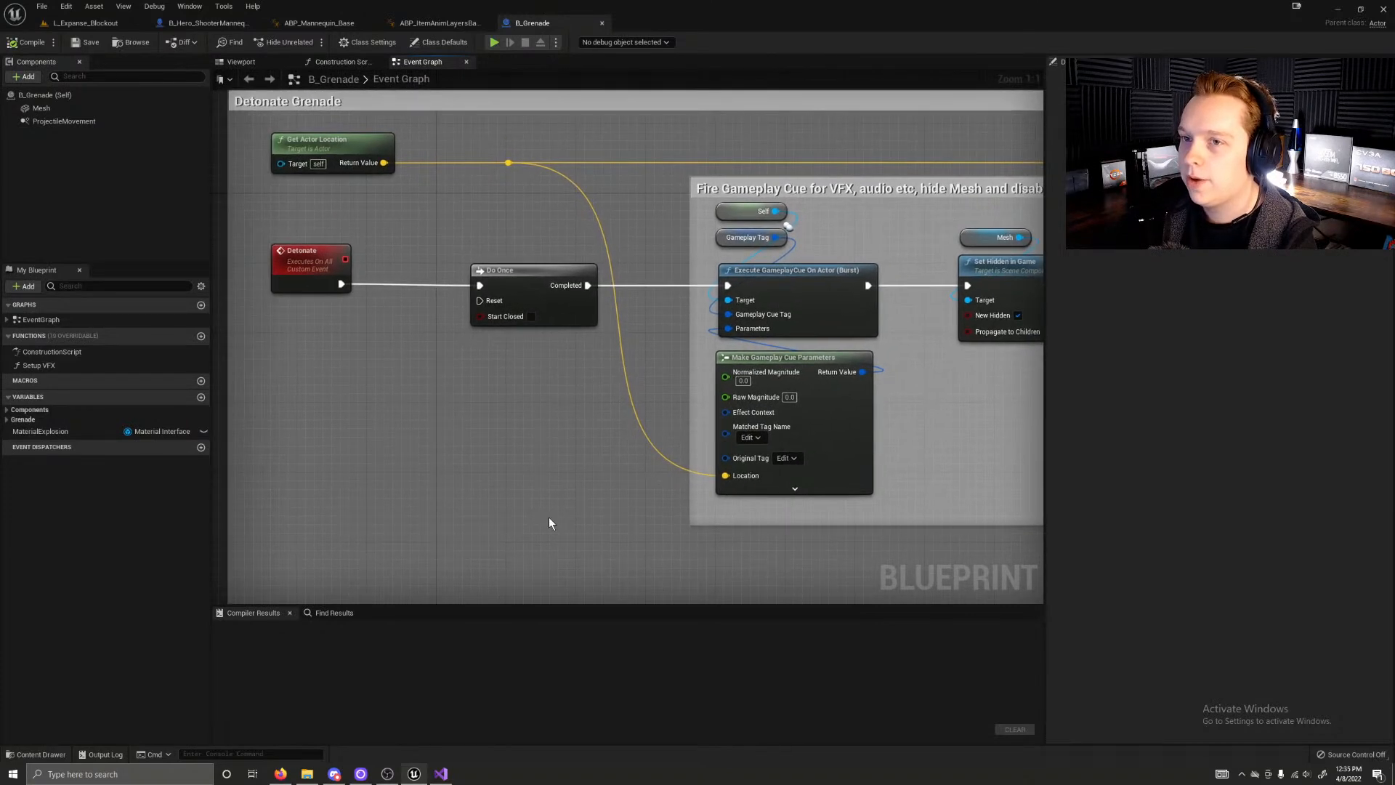
Step: Revisit the open B_Hero_ShooterMannequin, ABP_Mannequin_Base, ABP_ItemAnimLayersBase and B_Grenade assets for a final comparison
click(195, 24)
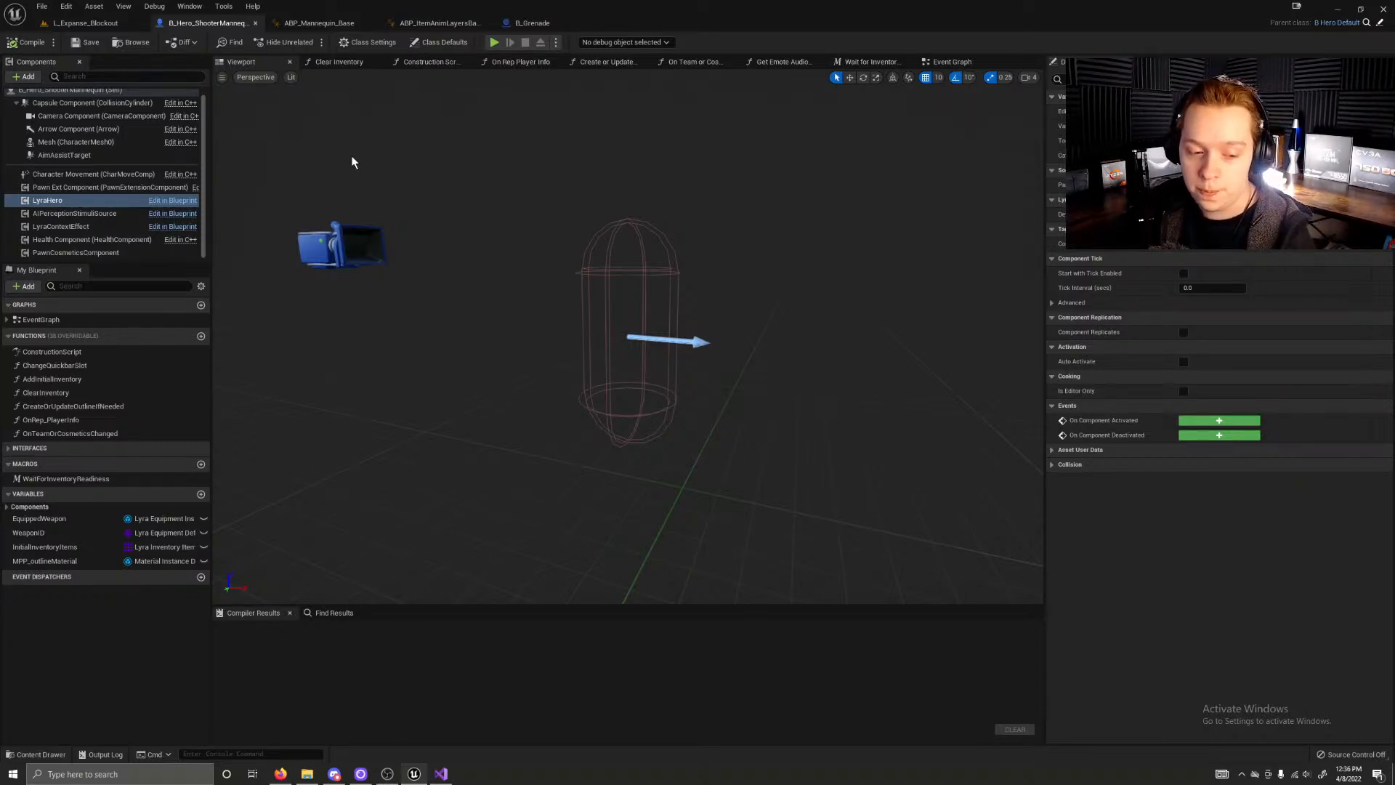
right_drag(561, 218, 505, 208)
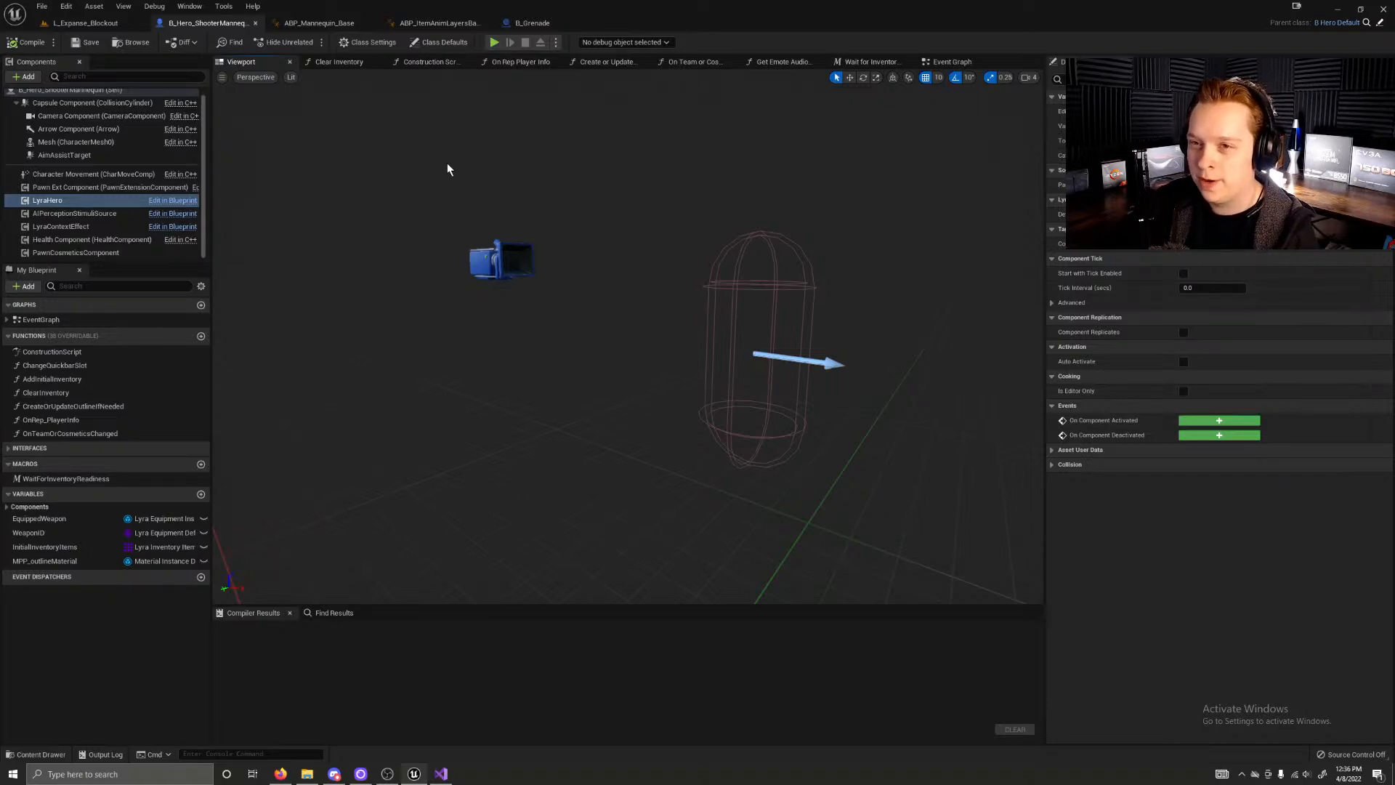
click(326, 24)
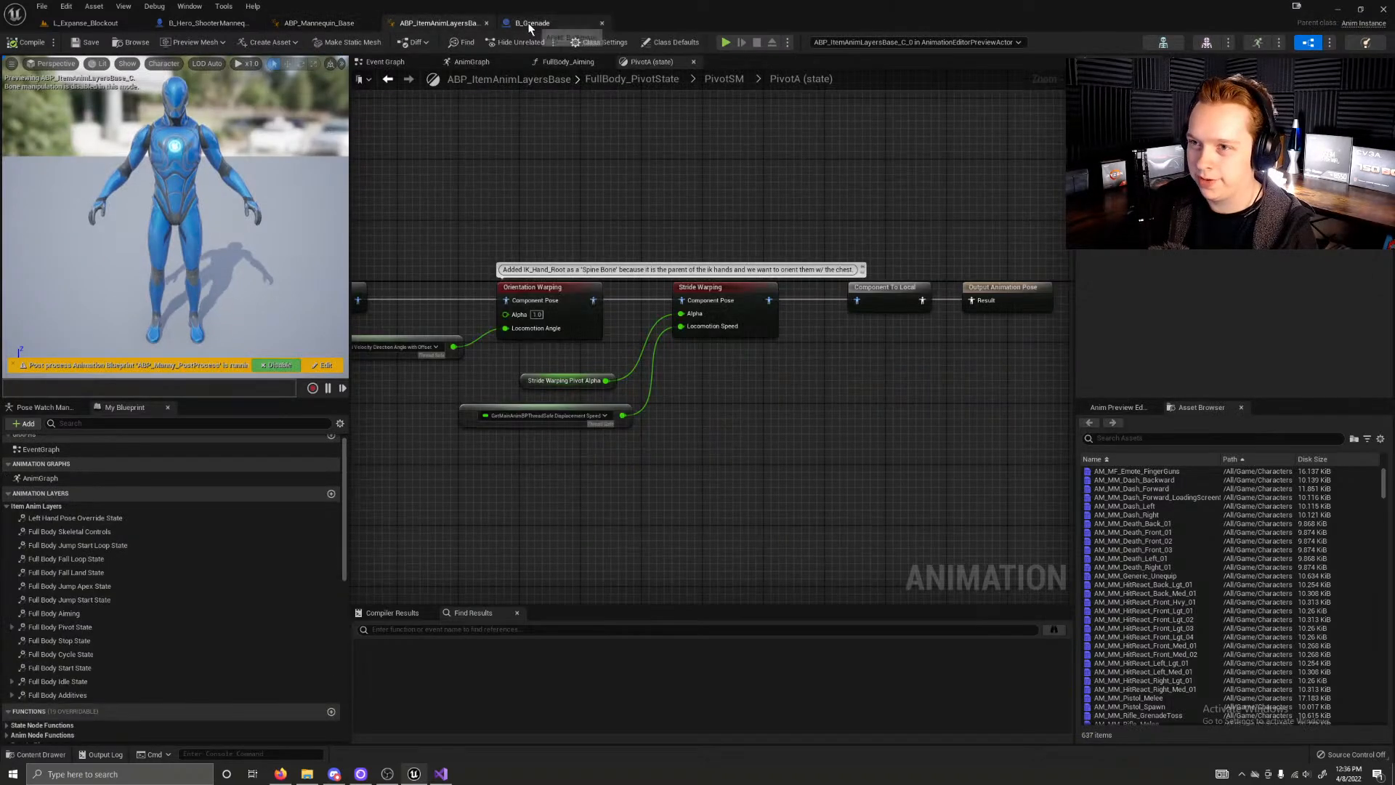
click(529, 23)
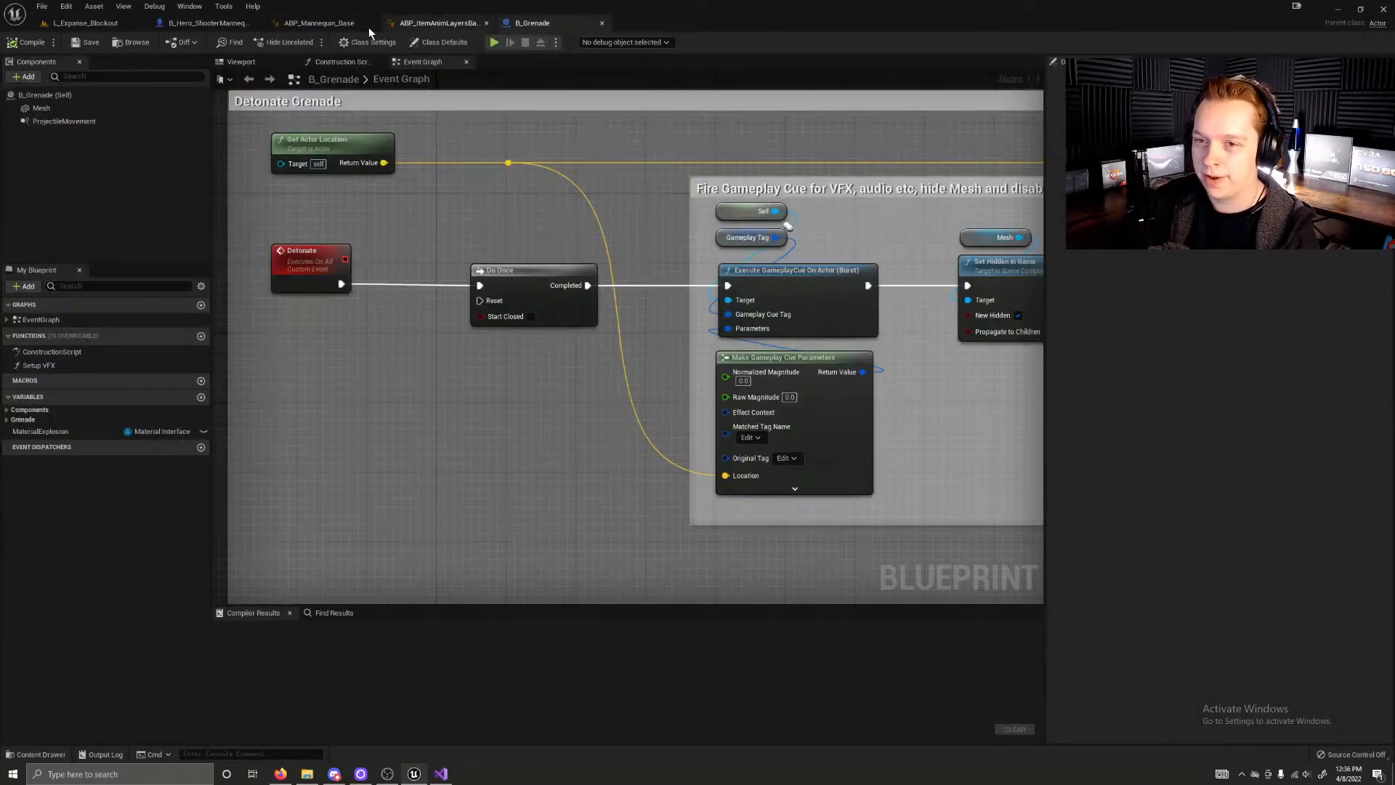
click(320, 23)
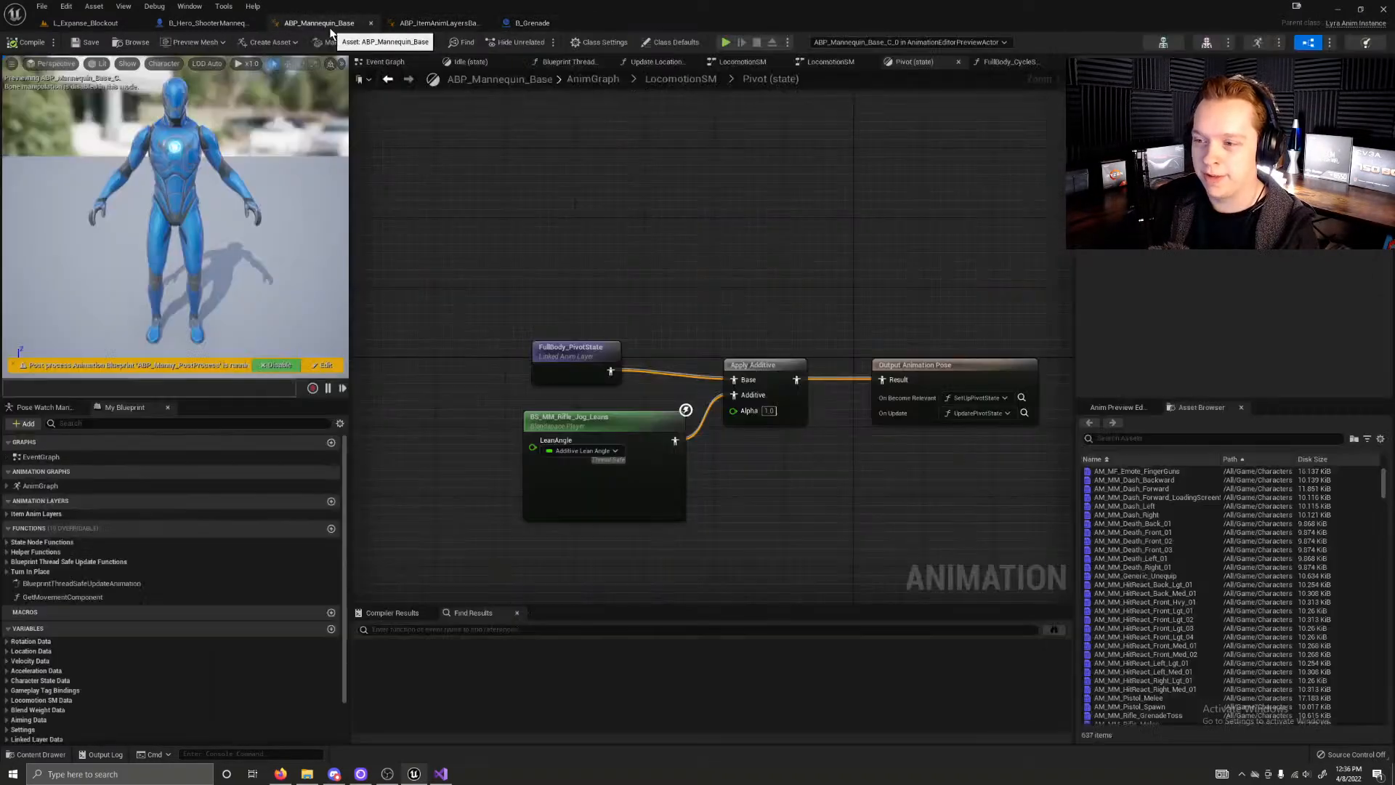
click(233, 25)
Step: Return to the L_Expanse_Blockout level and look around its blue, green and orange lit rooms
click(121, 27)
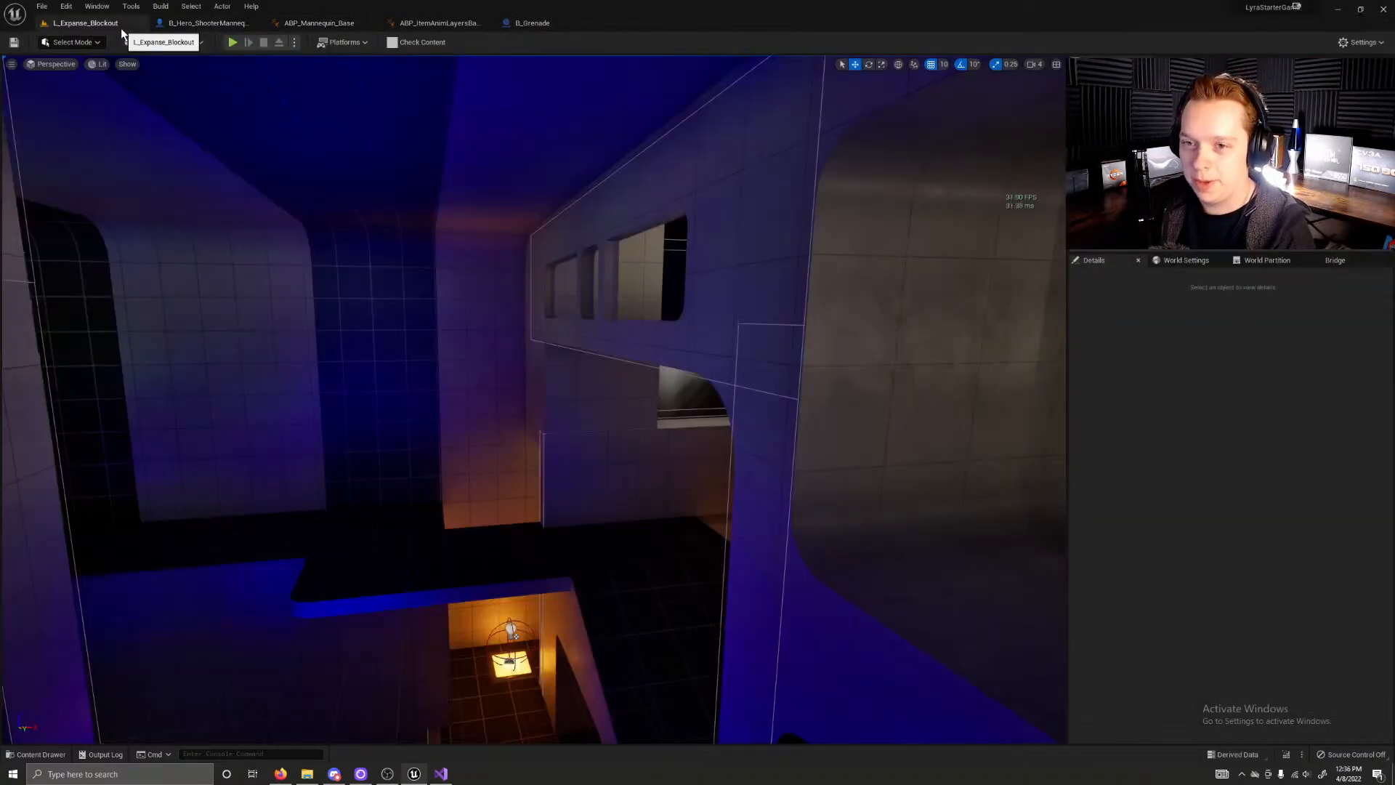
right_drag(532, 330, 364, 367)
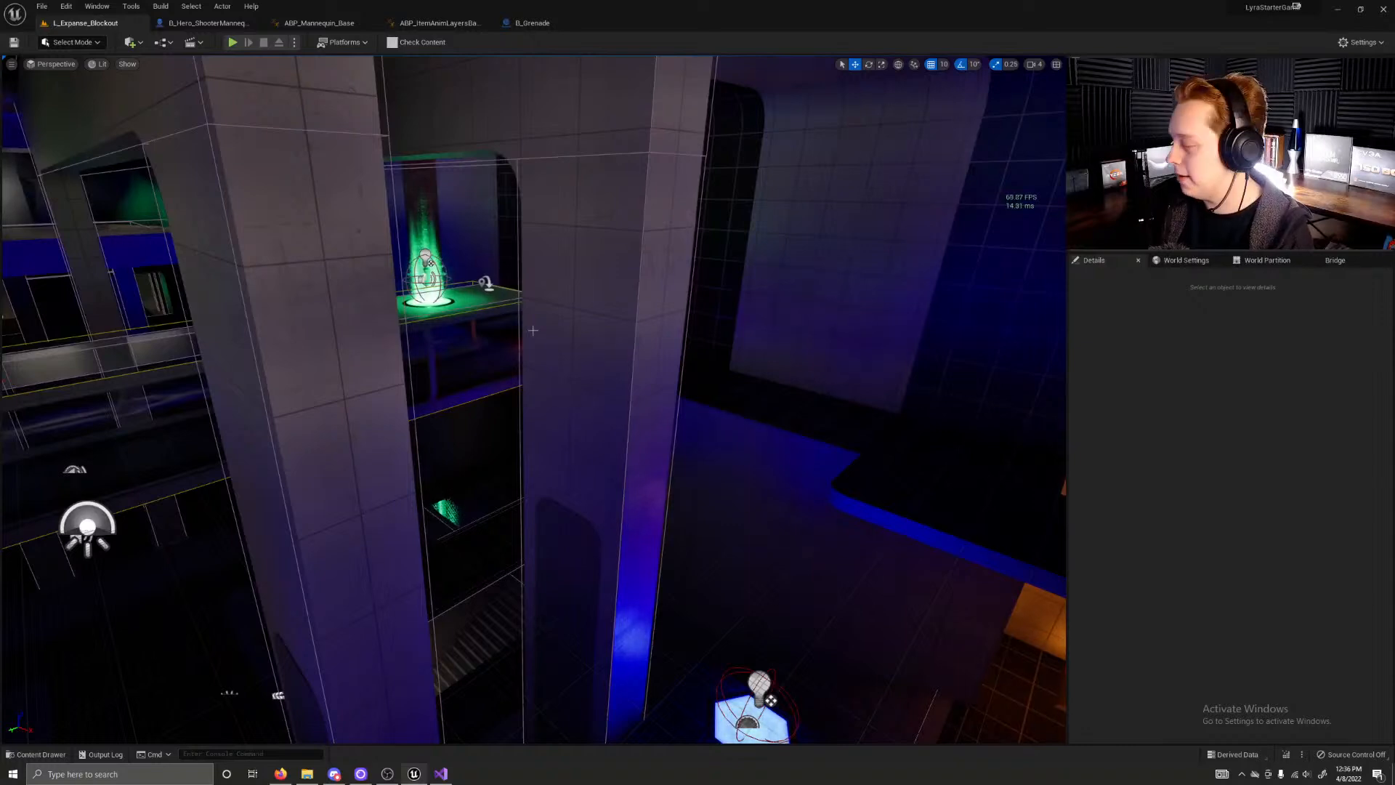
right_drag(590, 397, 752, 356)
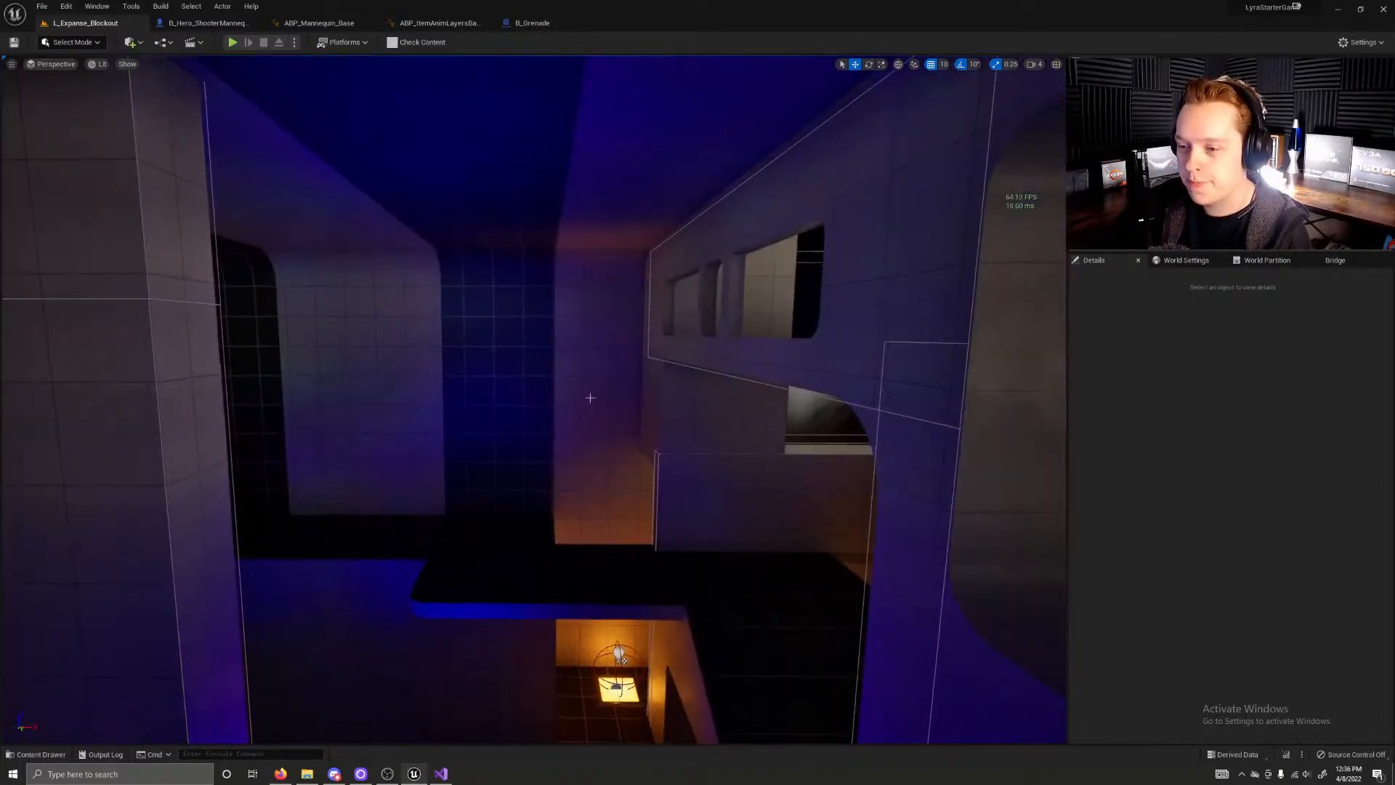
mouse_move(560, 368)
right_down()
mouse_move(501, 368)
mouse_move(557, 366)
right_up()
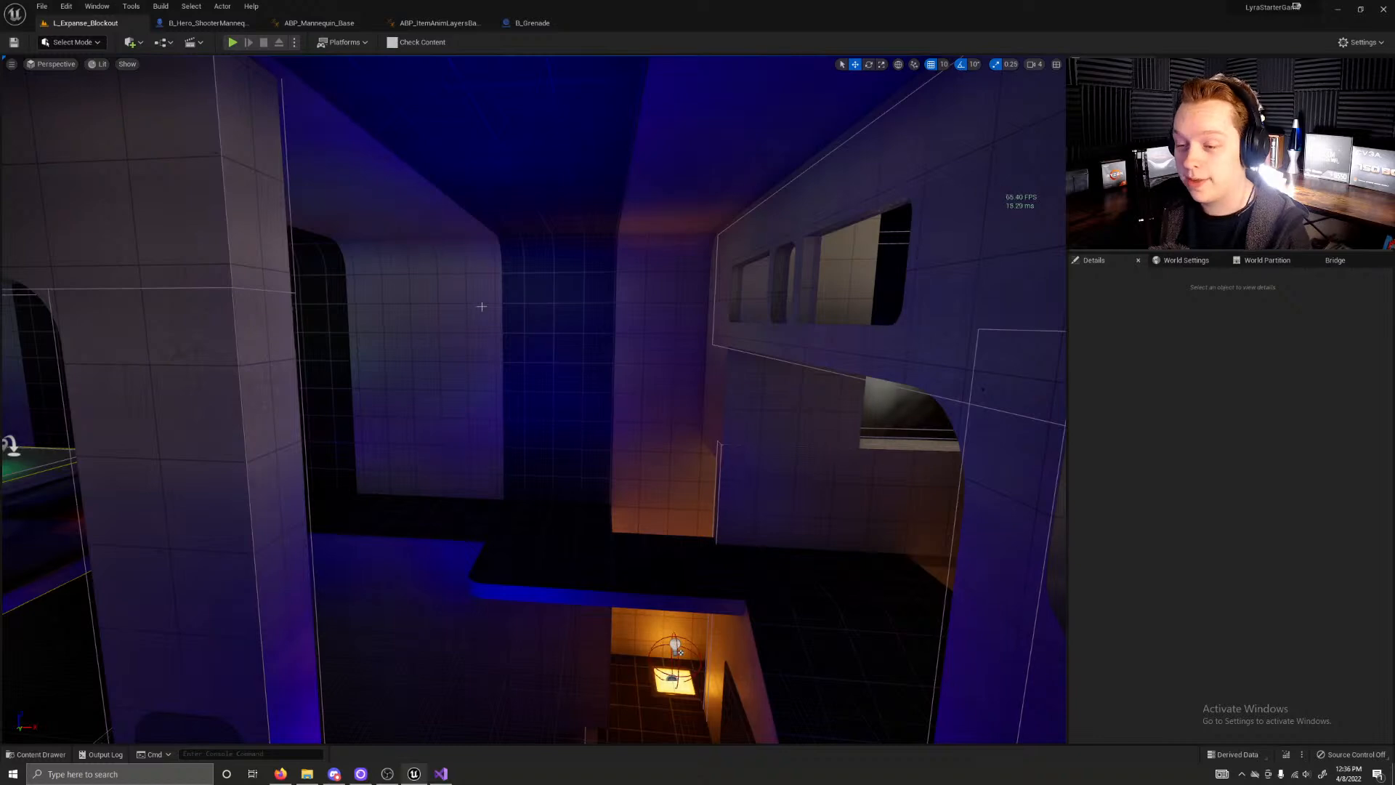
Step: Inspect individual pieces of the level by selecting a wall block, the orange-lit launcher and the dark floor panel
mouse_move(499, 293)
right_down()
mouse_move(465, 292)
mouse_move(484, 292)
right_up()
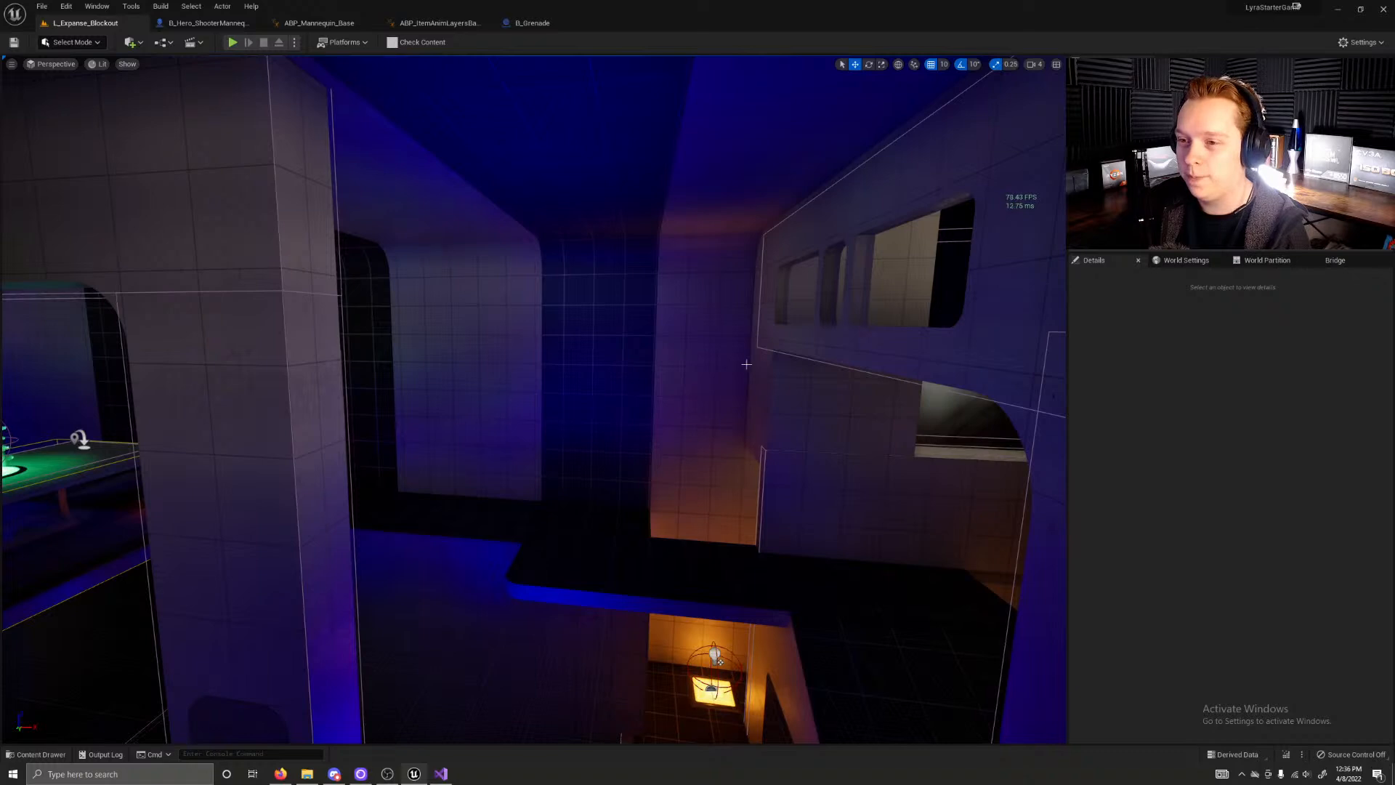
click(768, 385)
click(941, 431)
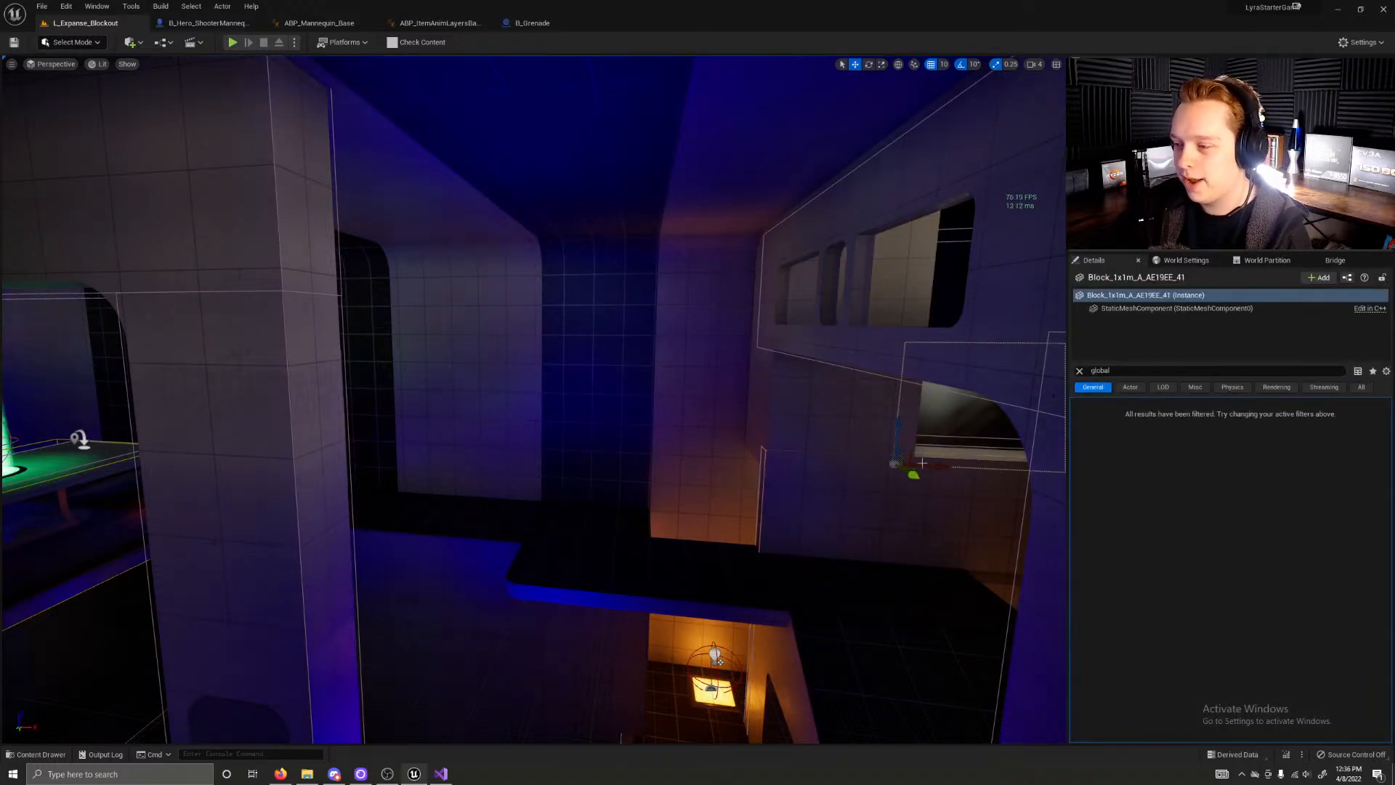
click(719, 661)
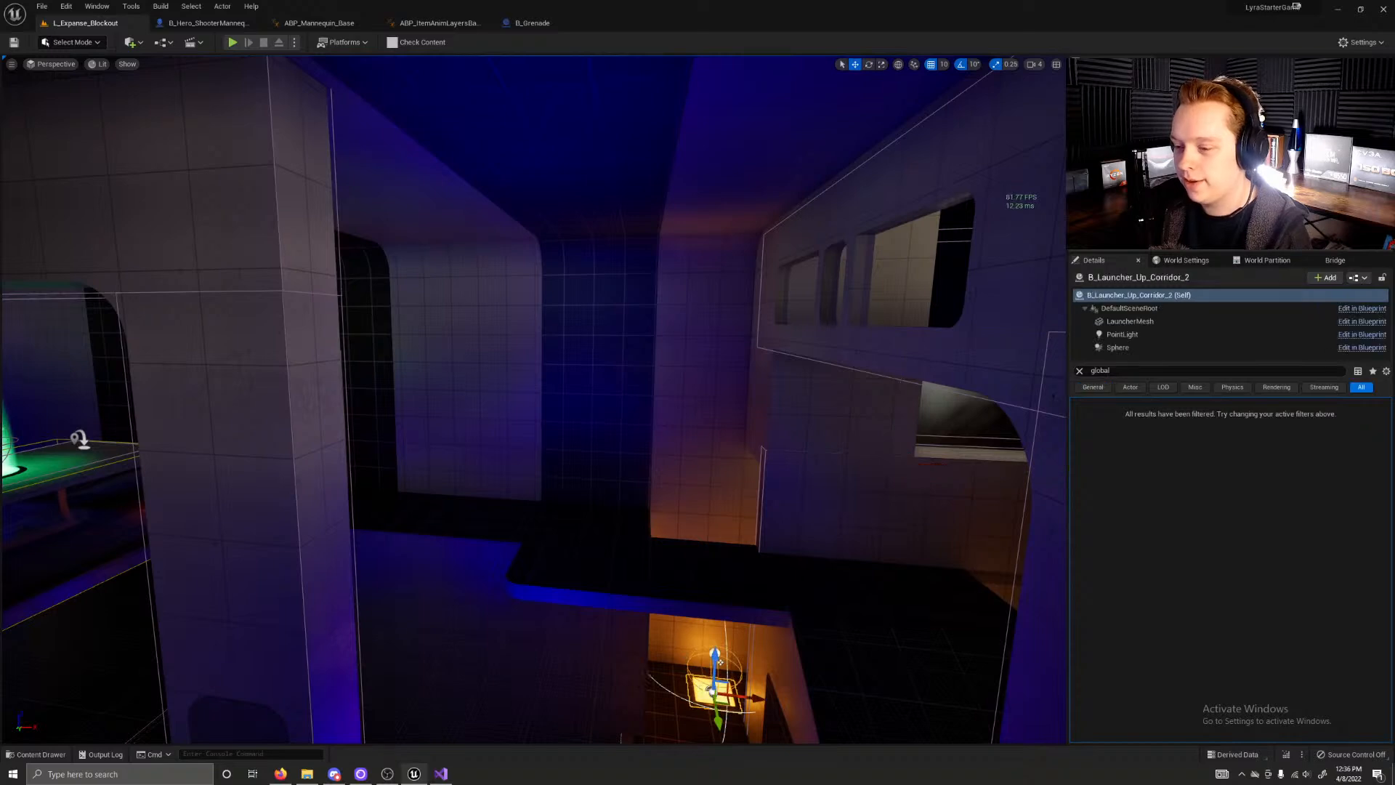
click(719, 661)
click(718, 660)
click(660, 588)
click(590, 523)
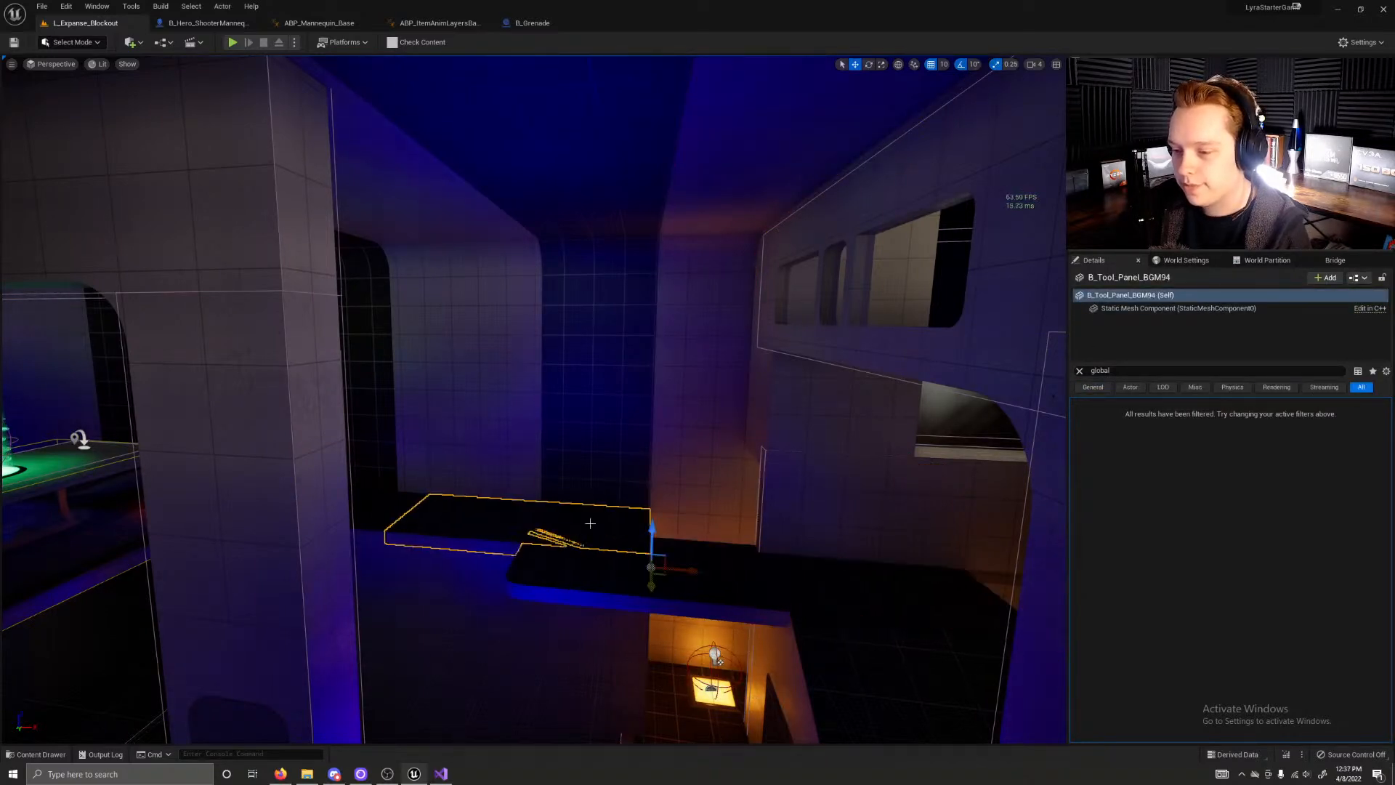
Step: Examine the pillared hall with the green launchers and the blue and red light spilling across its walls
right_drag(436, 582, 21, 527)
key(w)
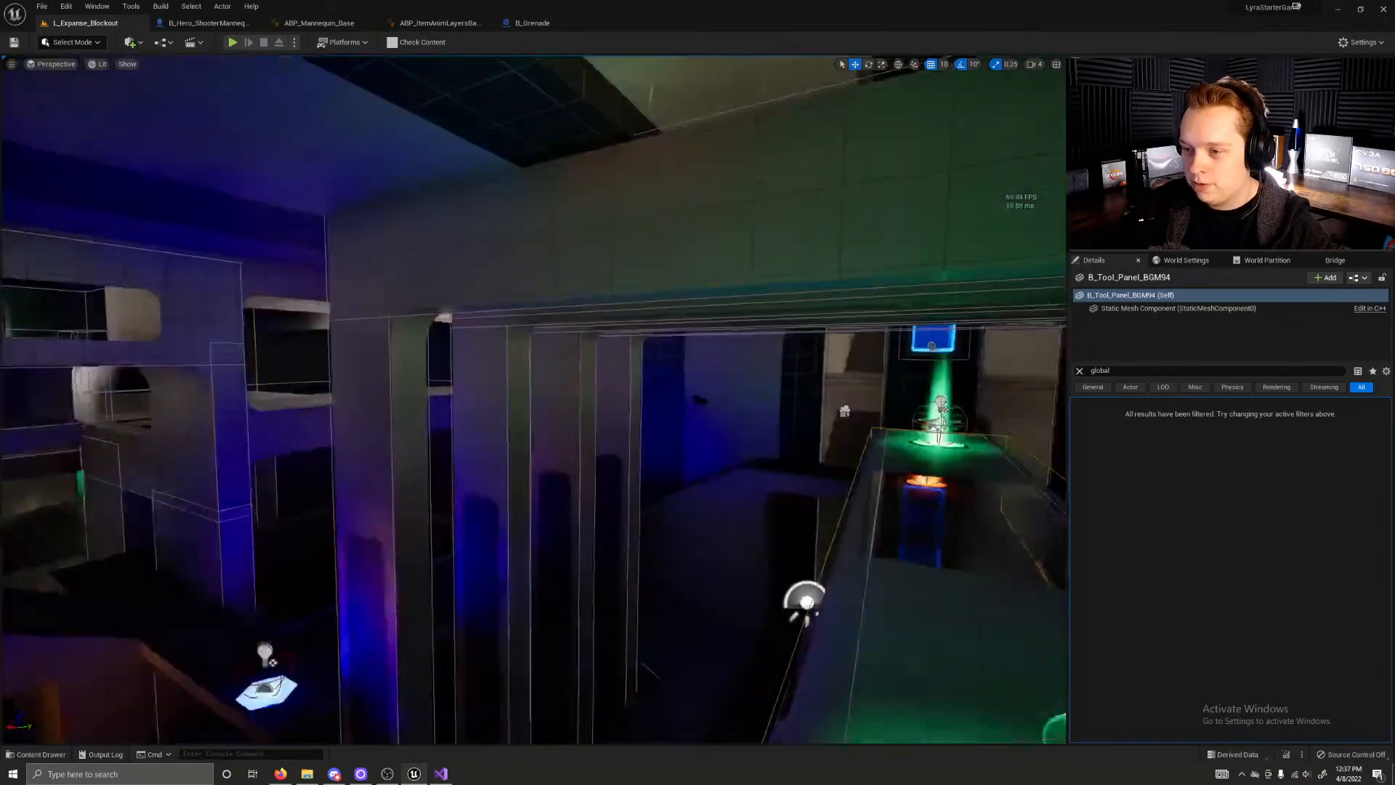
key(w)
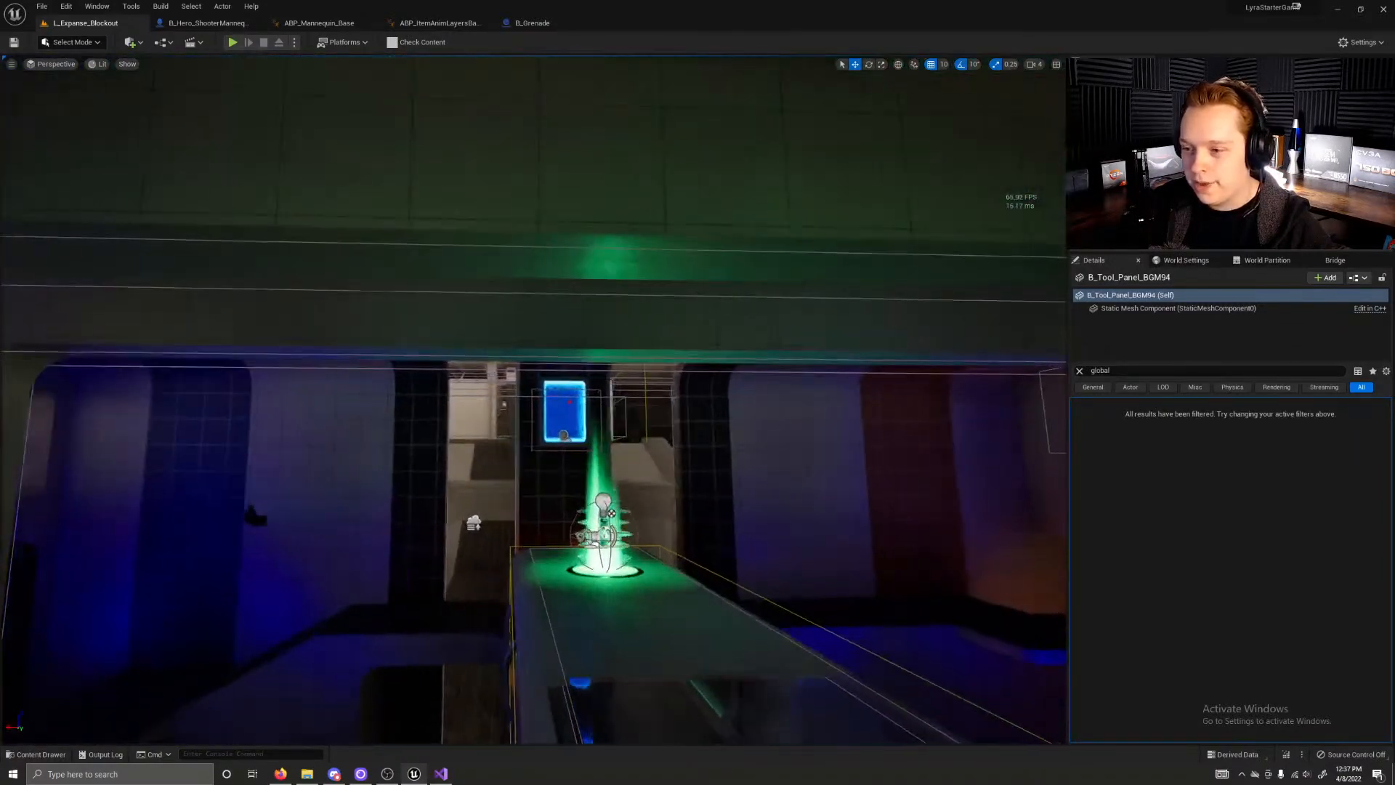
key(s)
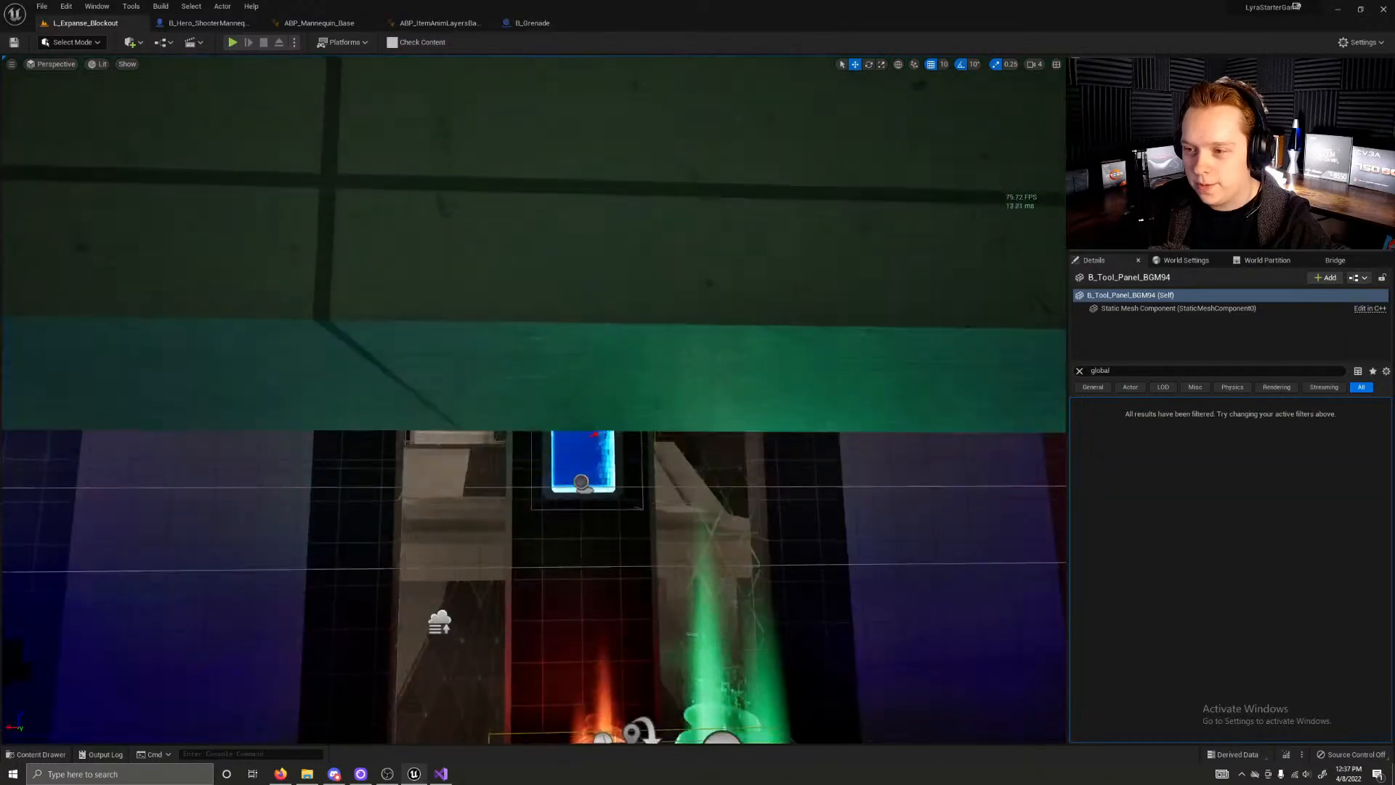
key(w)
key(a)
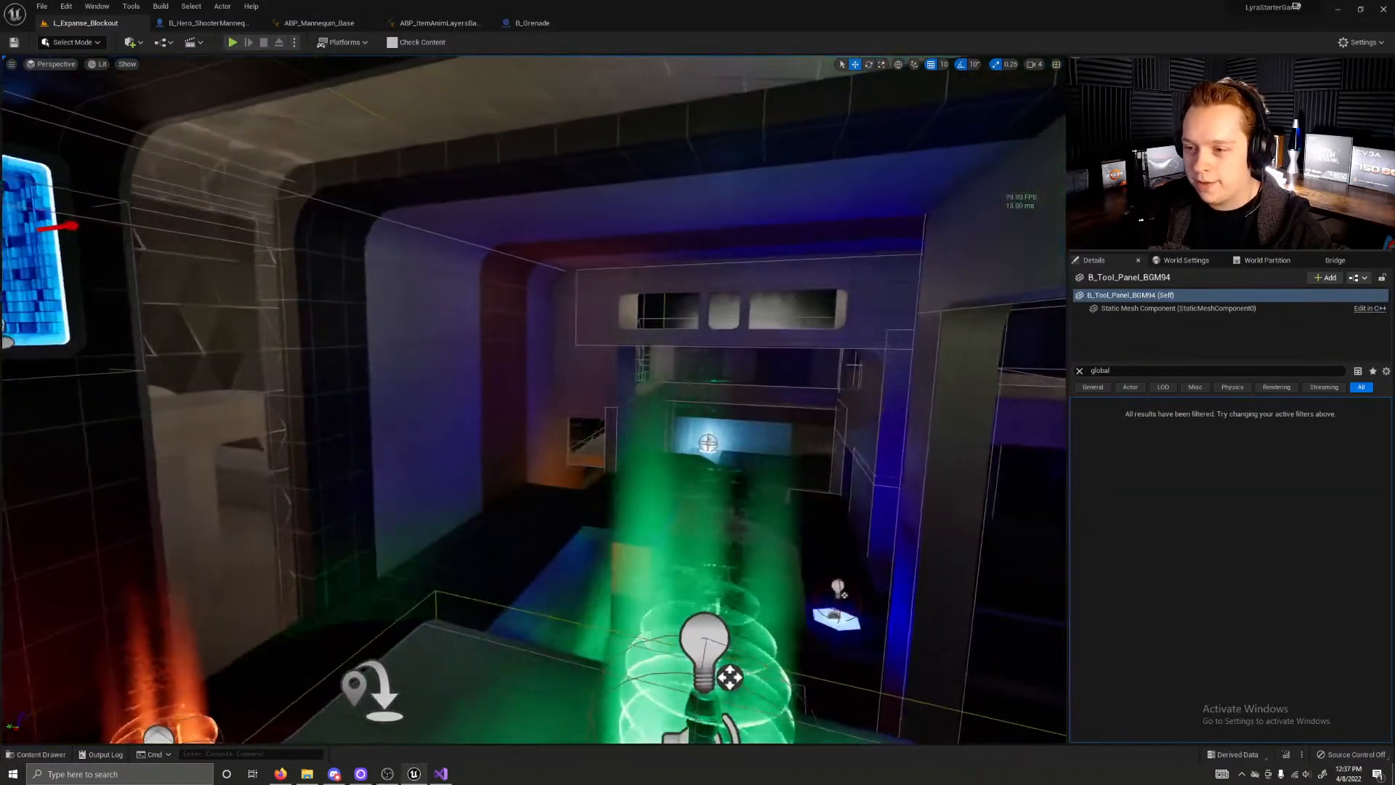
key(a)
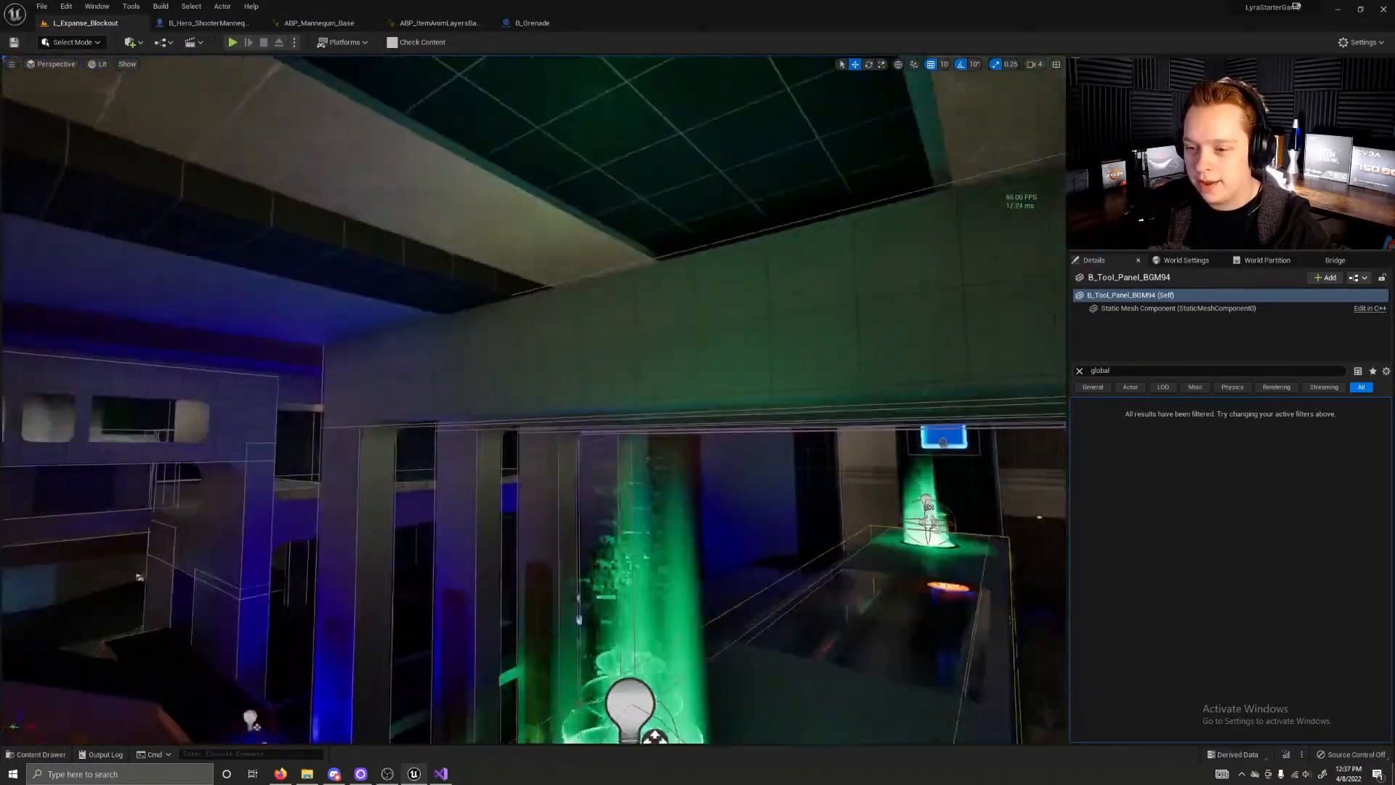
key(a)
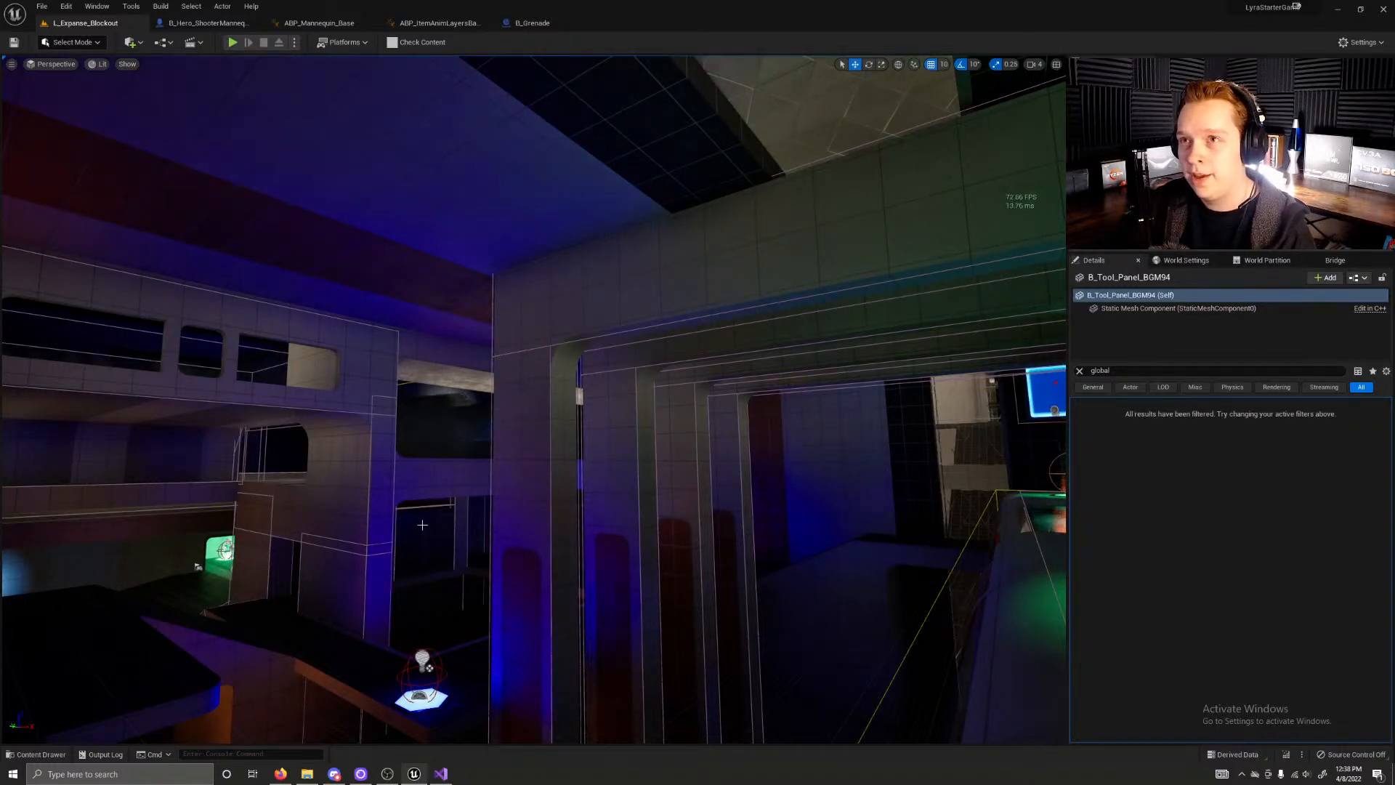
Step: Examine the windows and blocks around the blue-lit corridor, ending above the walkway with the green launcher
right_drag(423, 524, 335, 545)
click(638, 372)
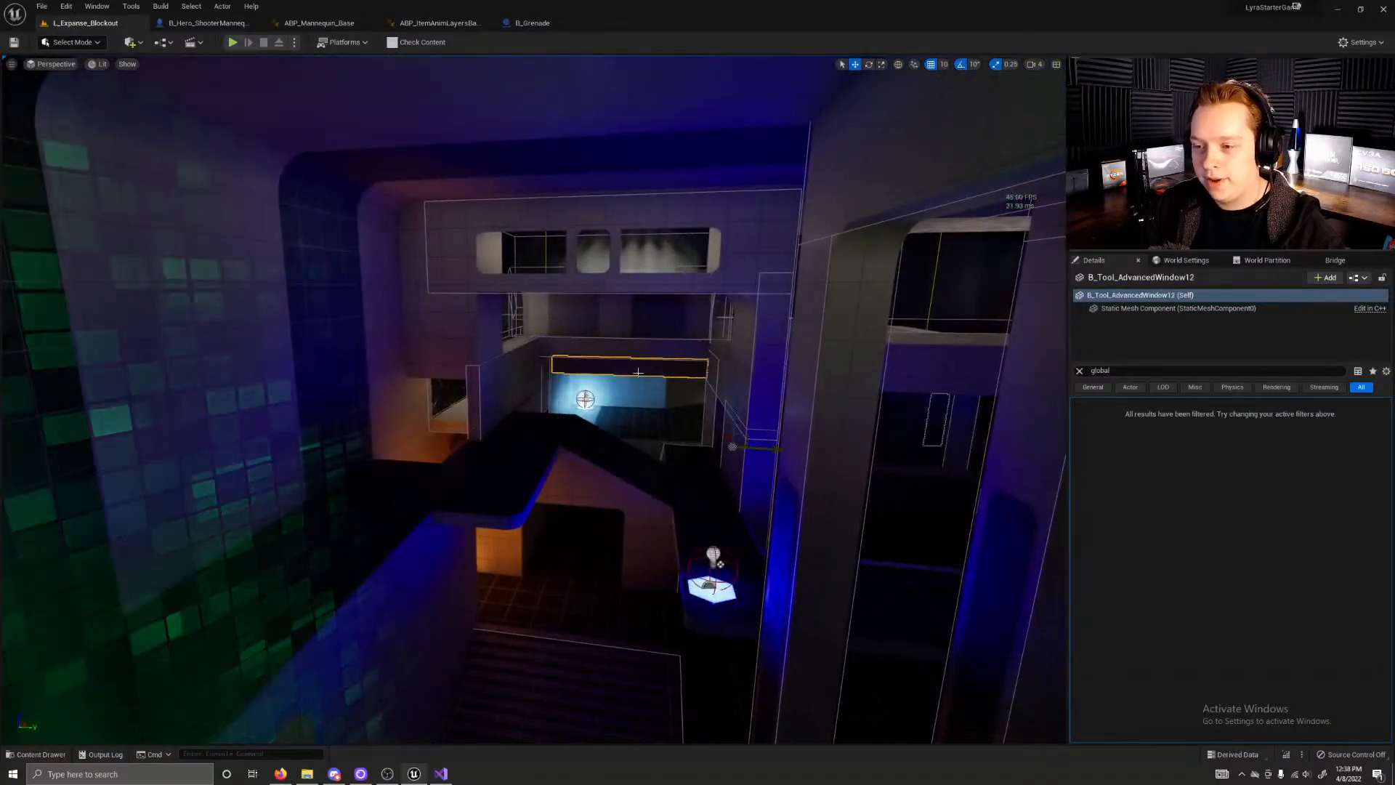
click(685, 393)
right_drag(684, 393, 447, 390)
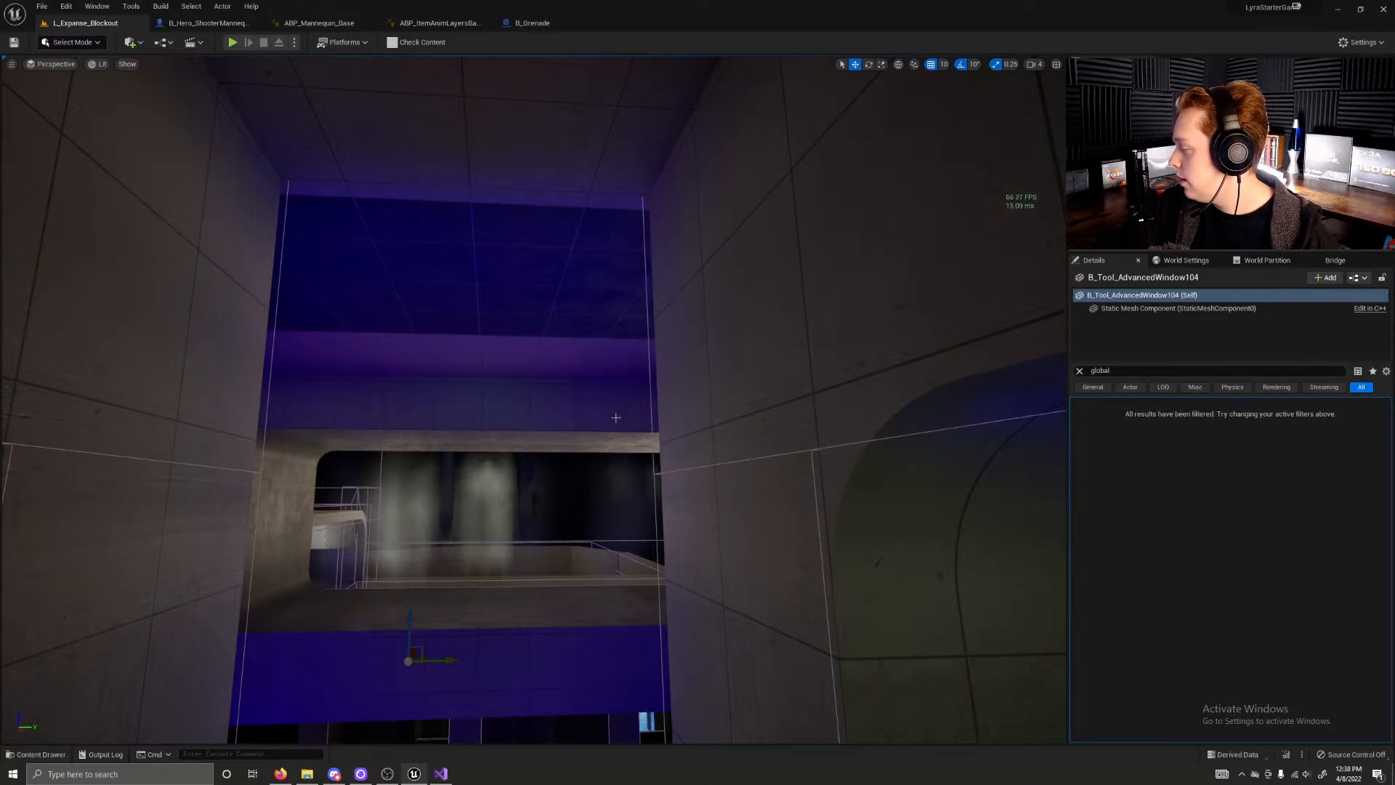
click(553, 490)
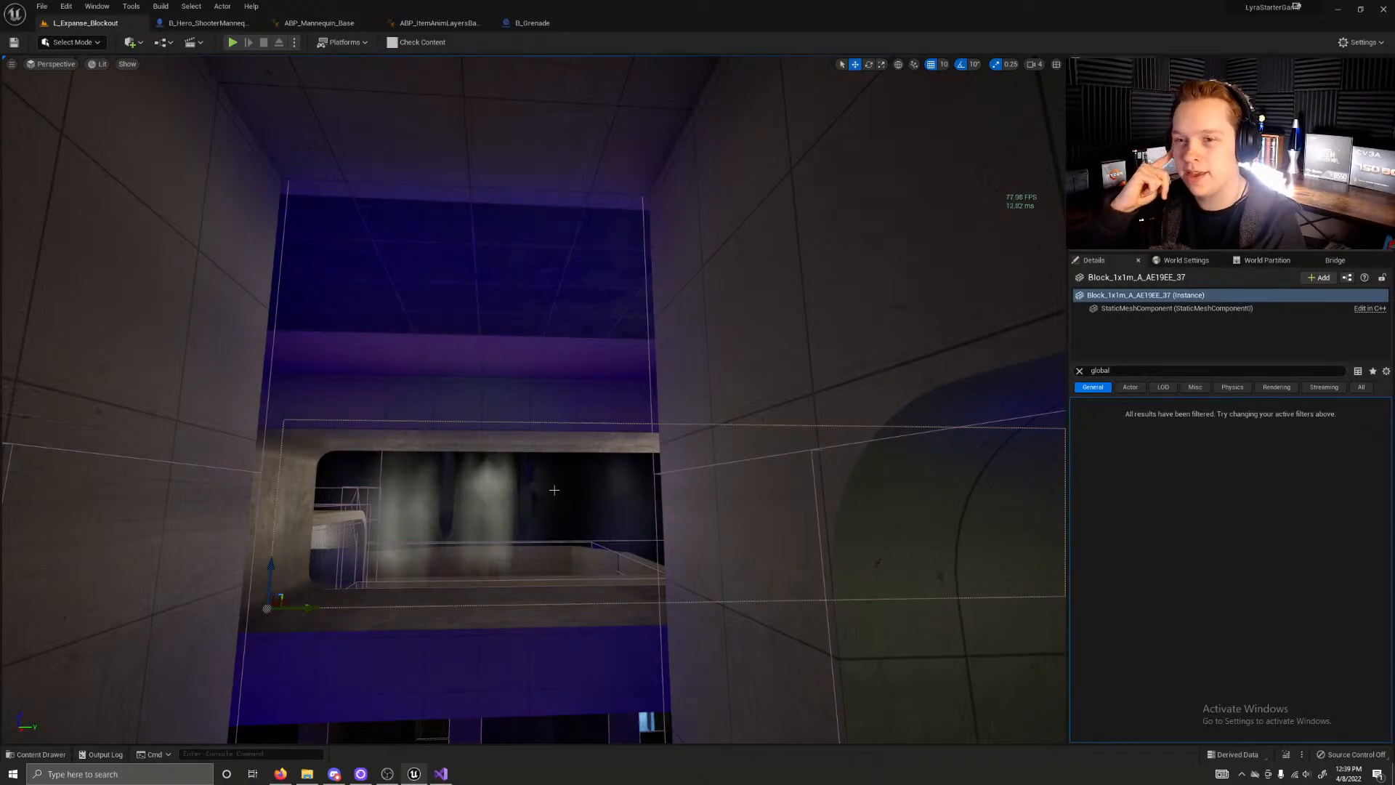
right_drag(584, 508, 483, 148)
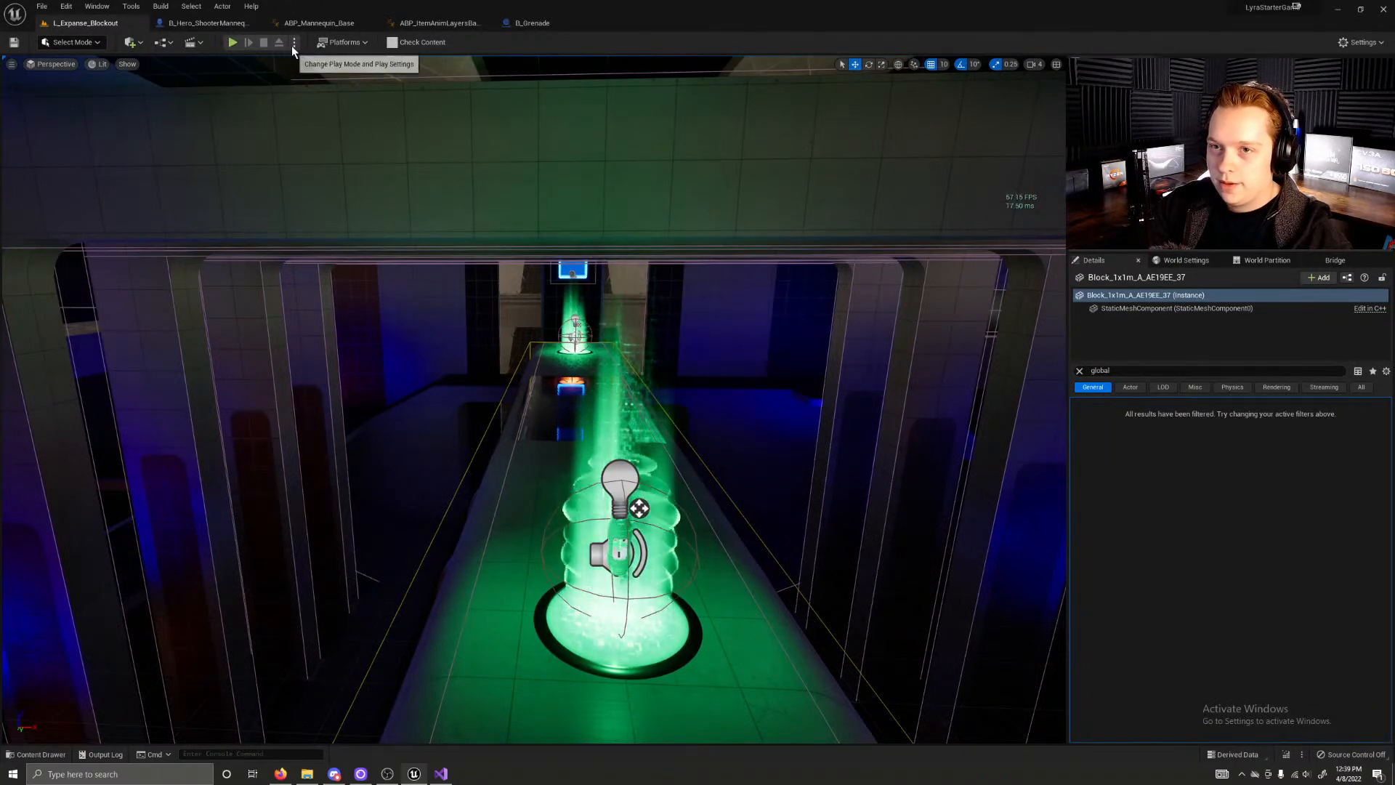
right_drag(385, 354, 386, 428)
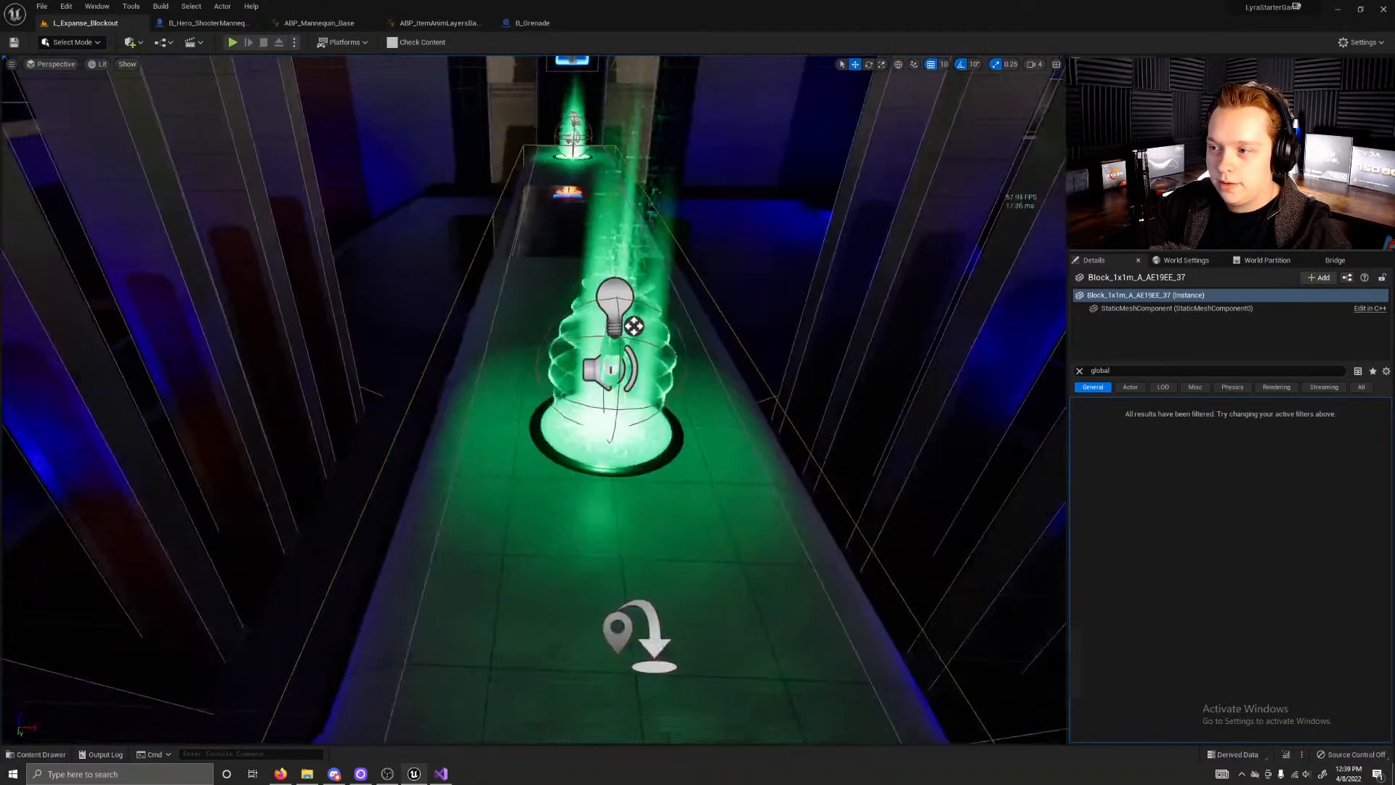
Step: Browse the project's main Content folder and its subfolders, such as Audio, among the project assets
key(ctrl+space)
scroll(138, 574, up, 3)
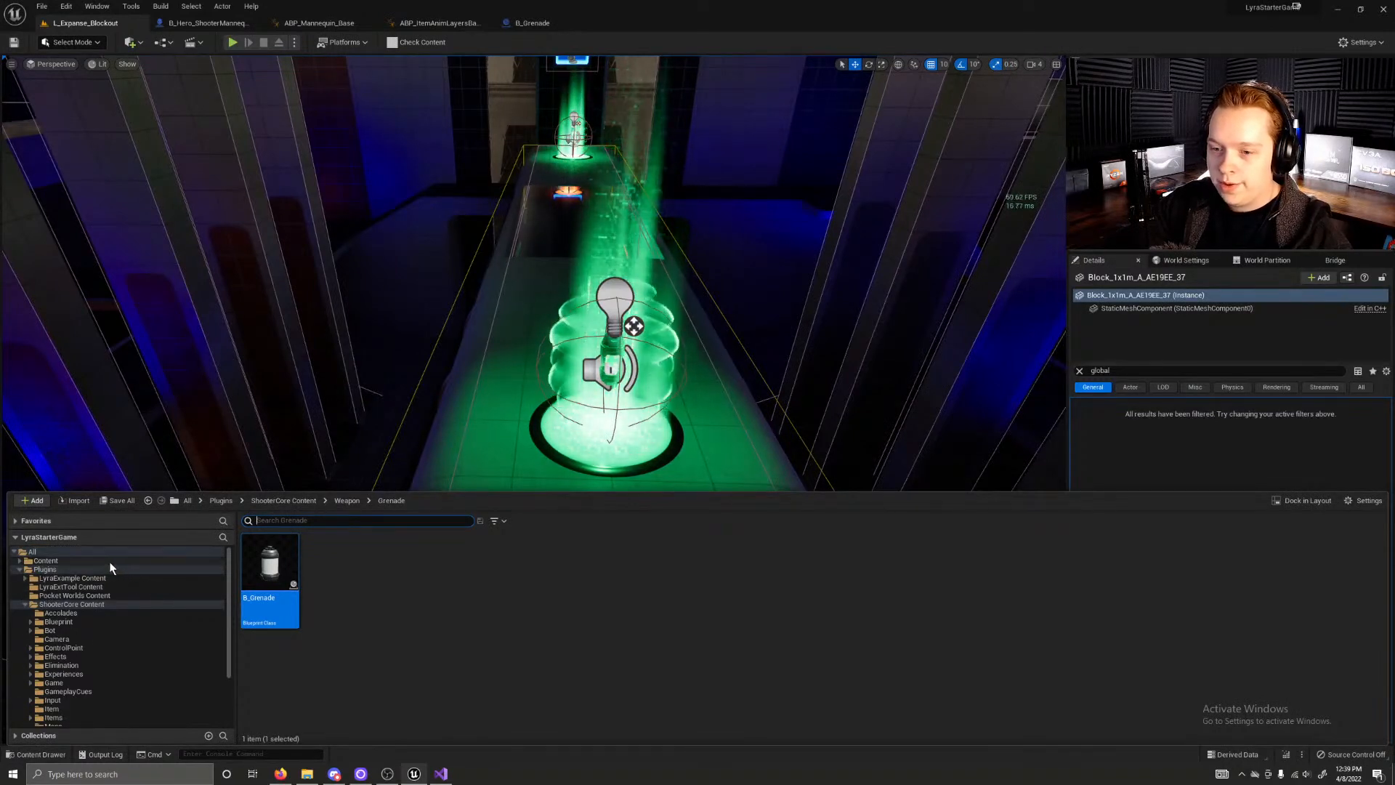
click(110, 561)
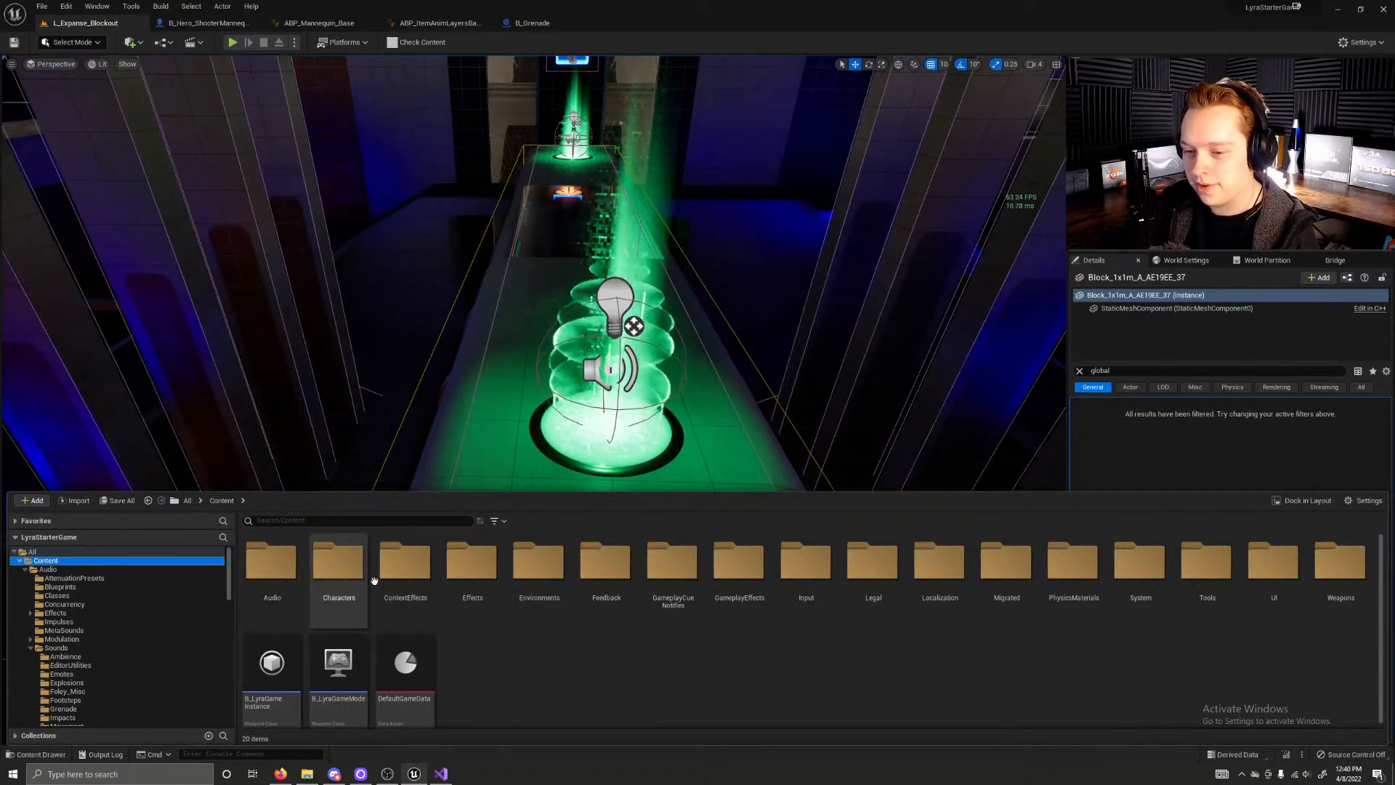
click(45, 569)
click(39, 559)
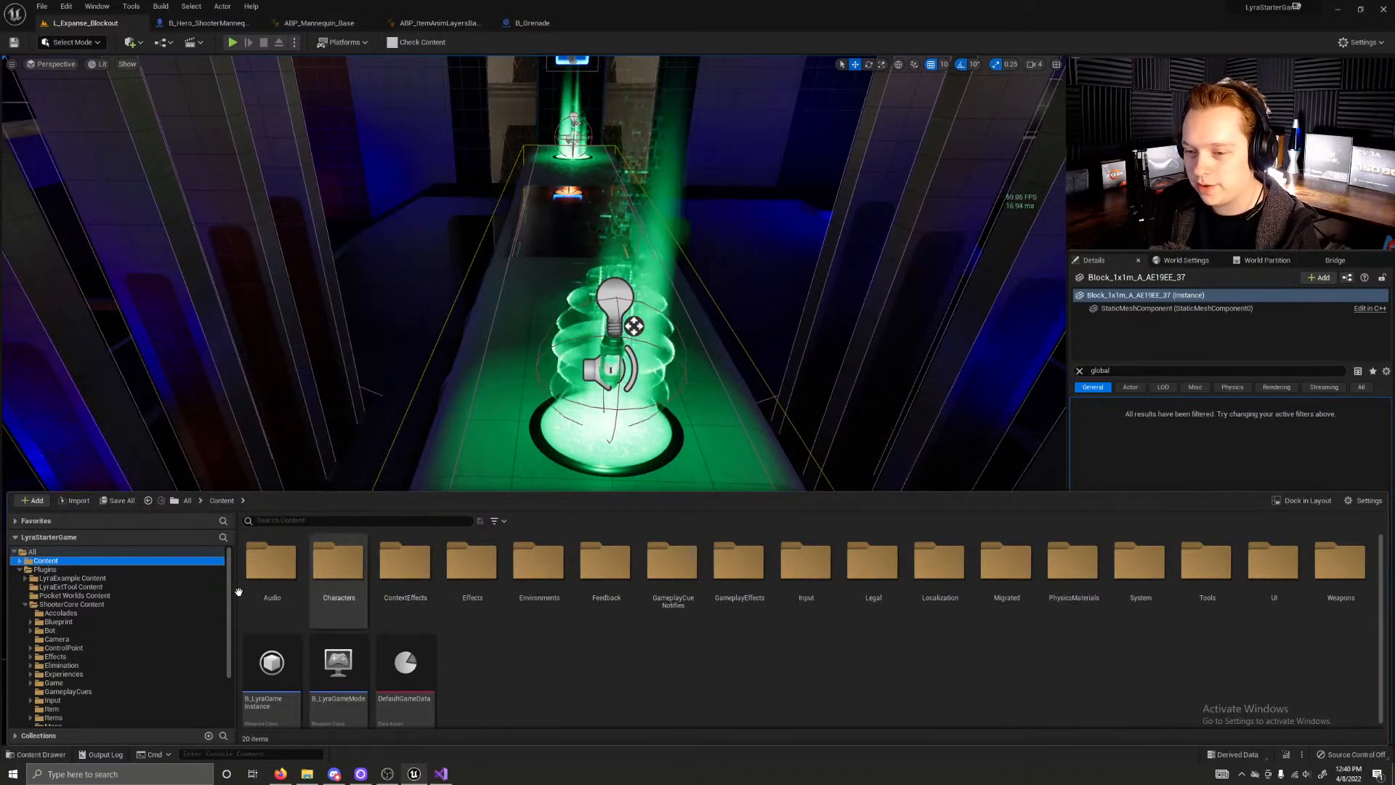
double_click(93, 560)
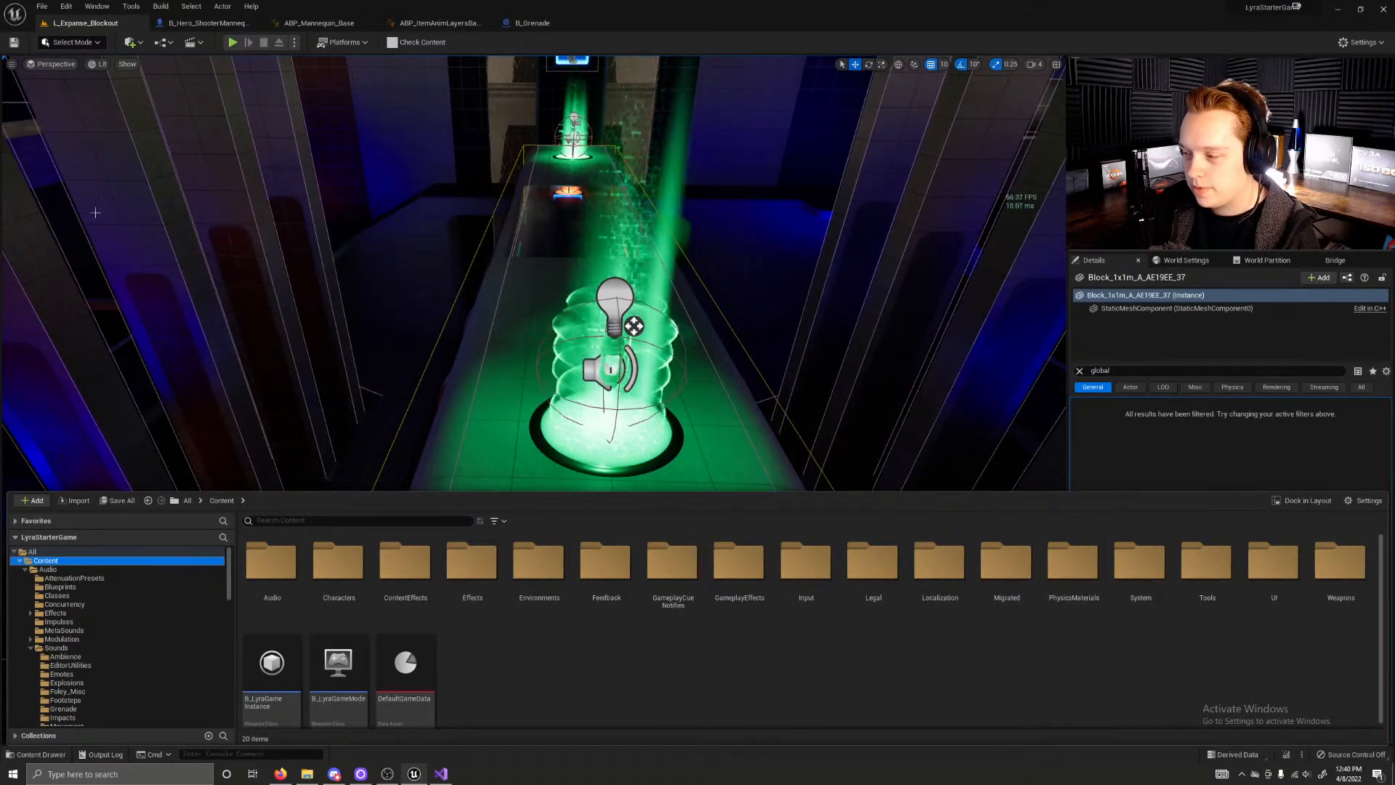
click(42, 6)
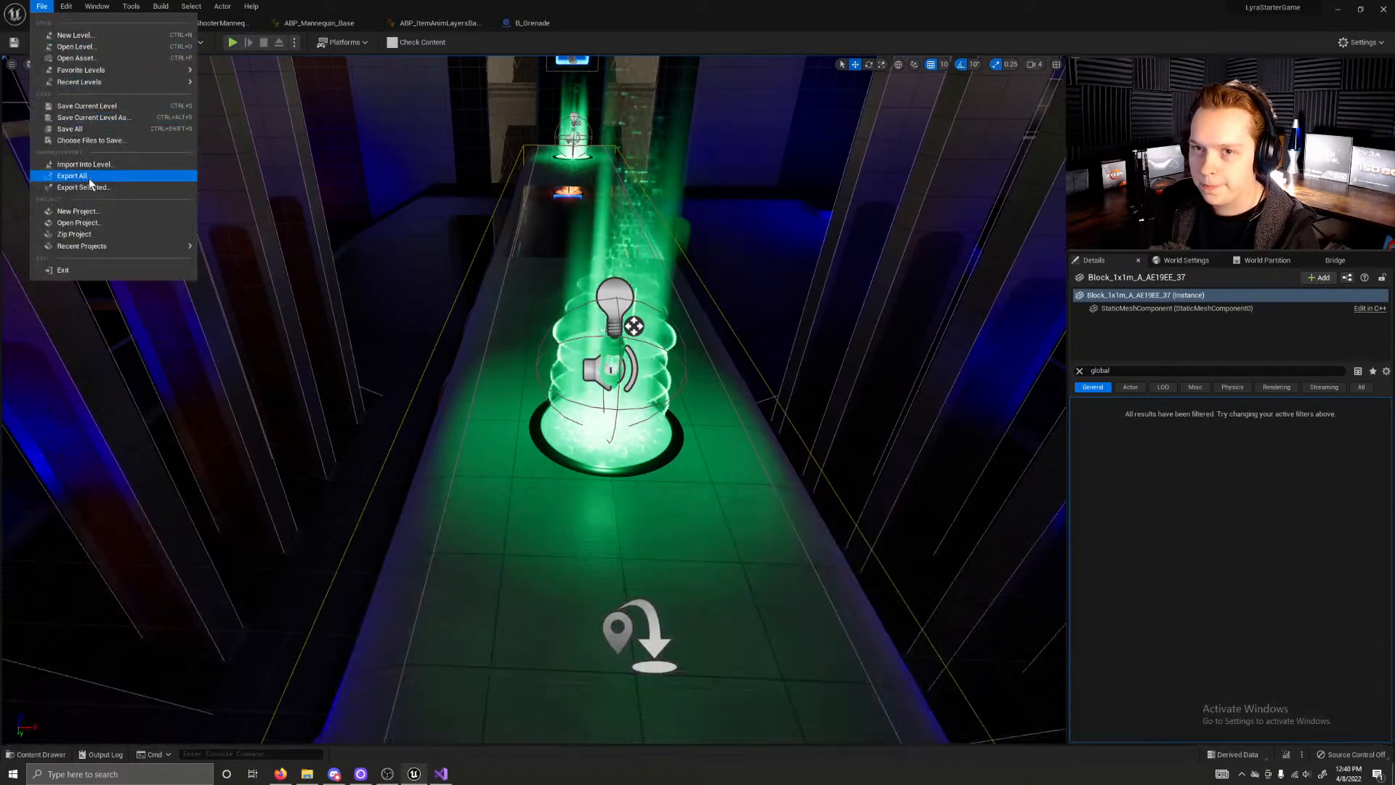
click(115, 44)
scroll(606, 327, down, 2)
scroll(608, 326, up, 2)
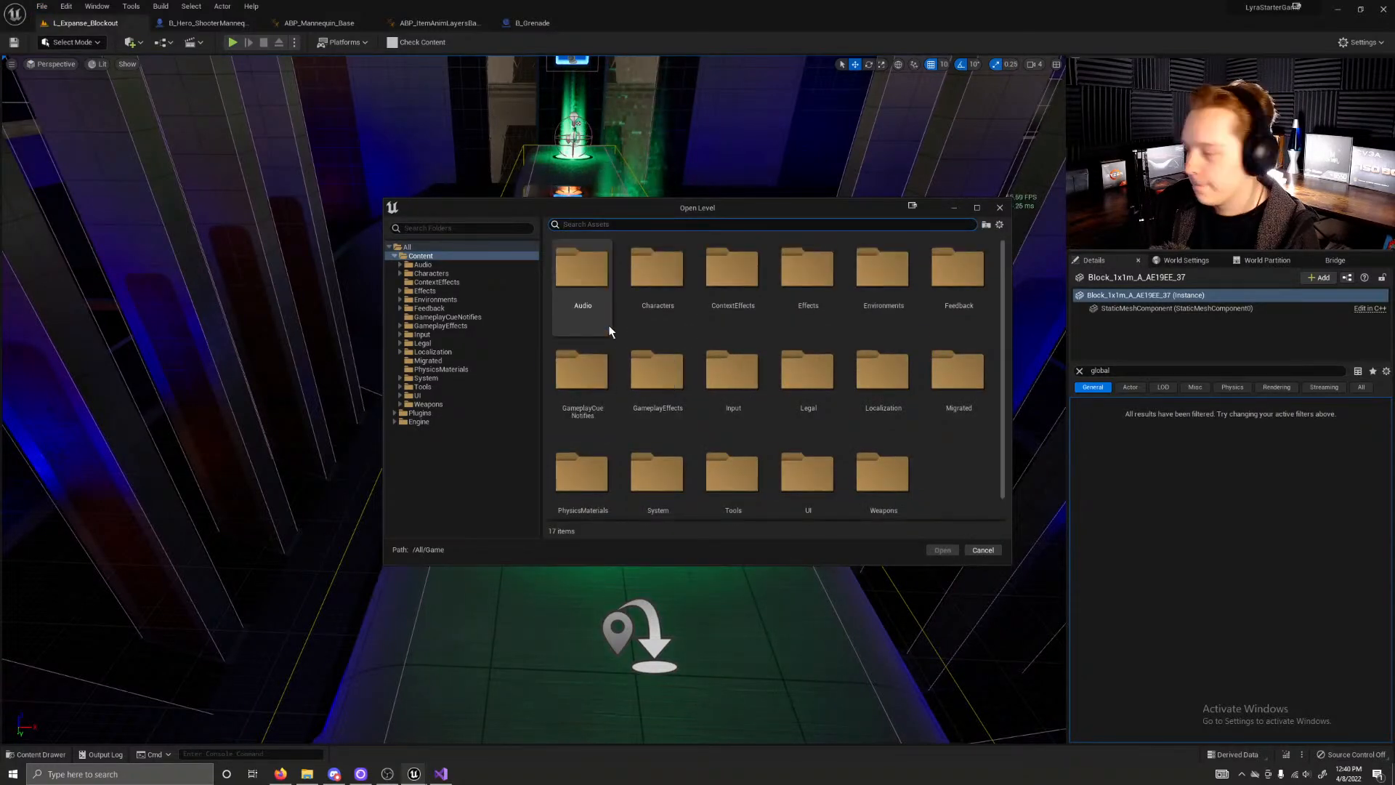
click(427, 265)
click(430, 258)
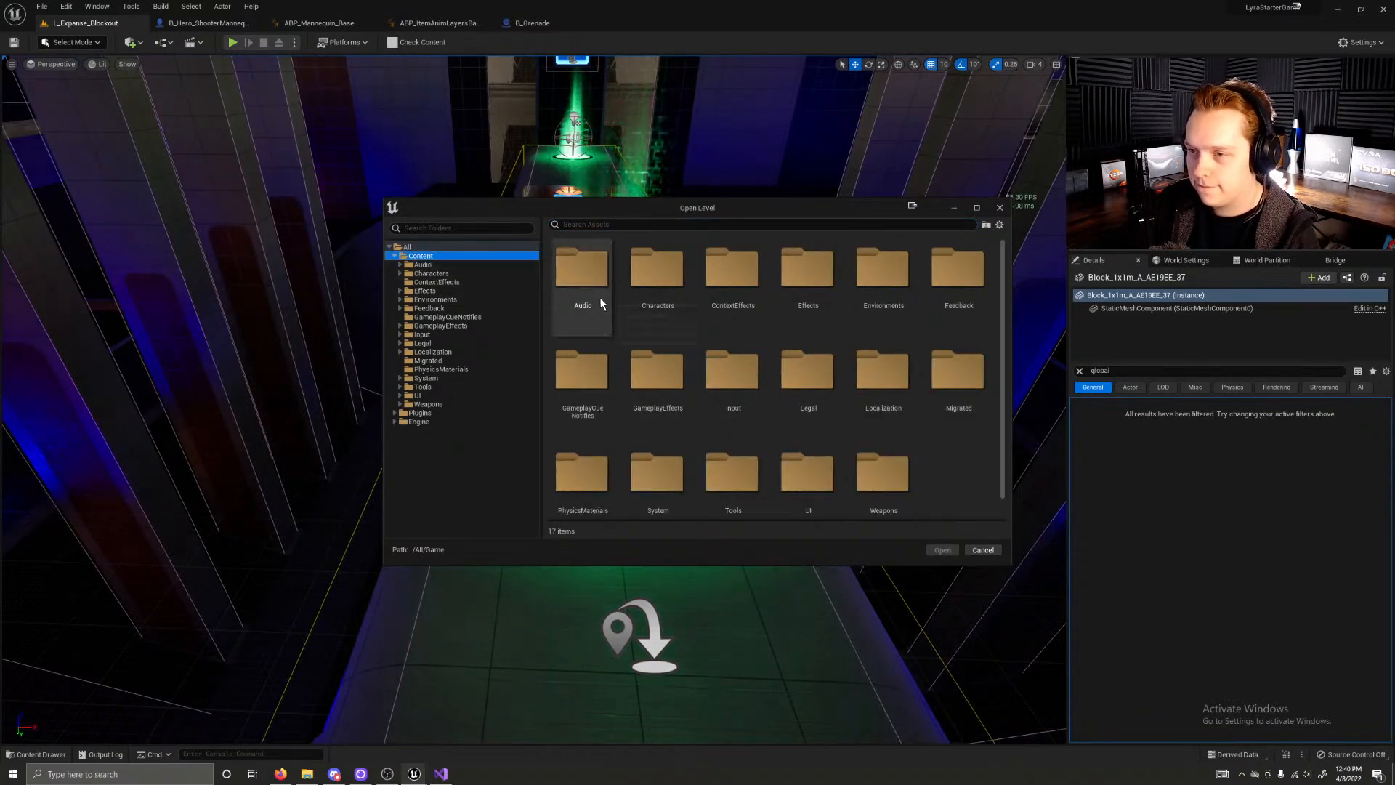
scroll(937, 436, down, 1)
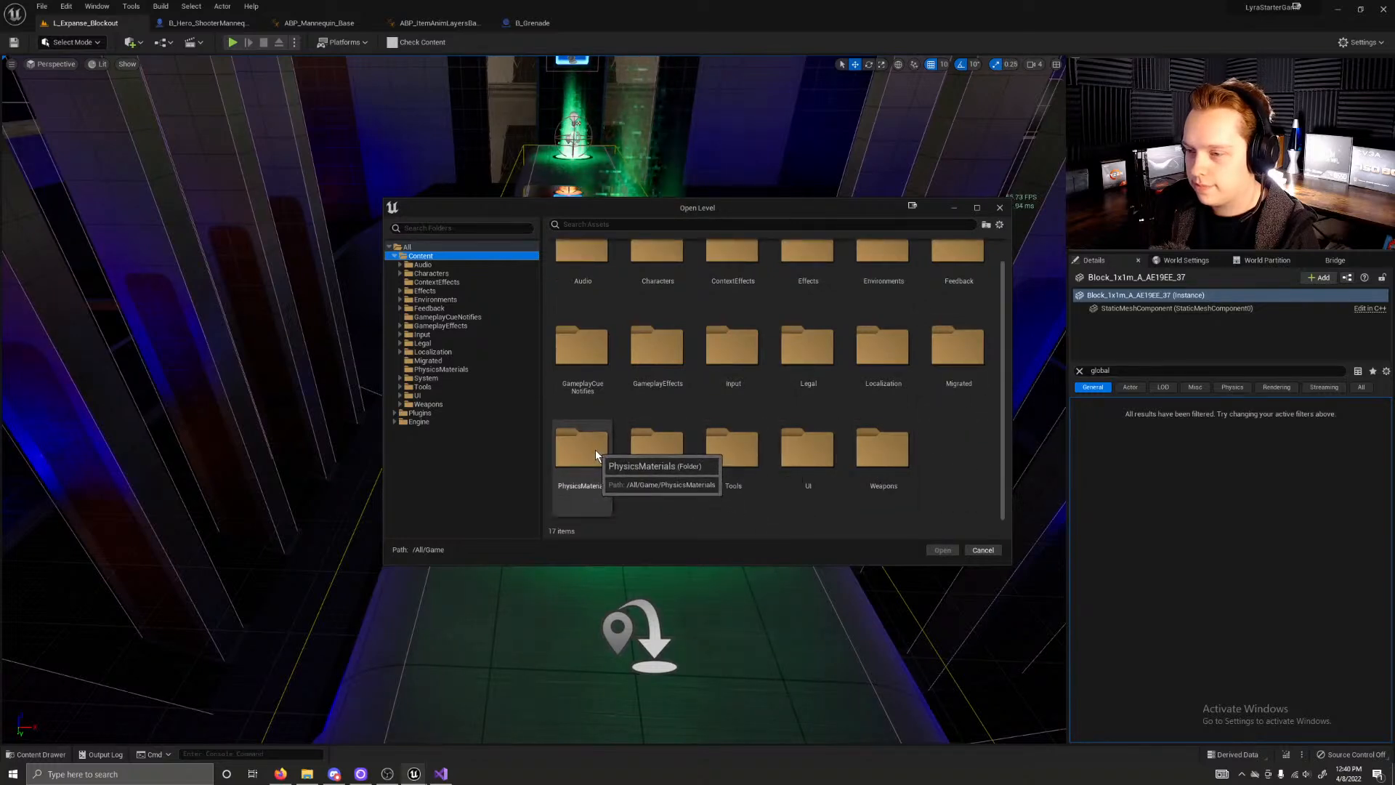
scroll(594, 449, up, 1)
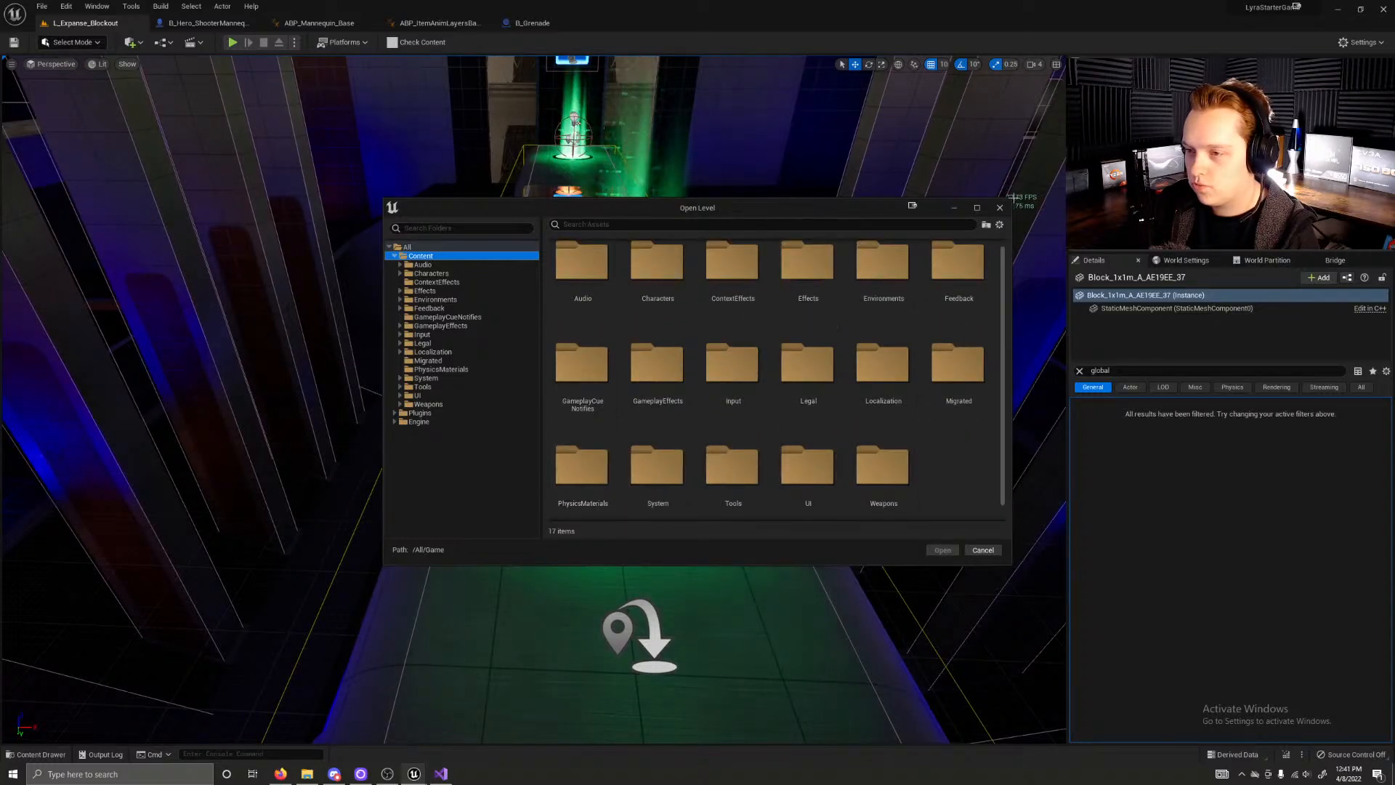
key(Escape)
Step: Open the recently used L_LyraFrontEnd level
click(41, 7)
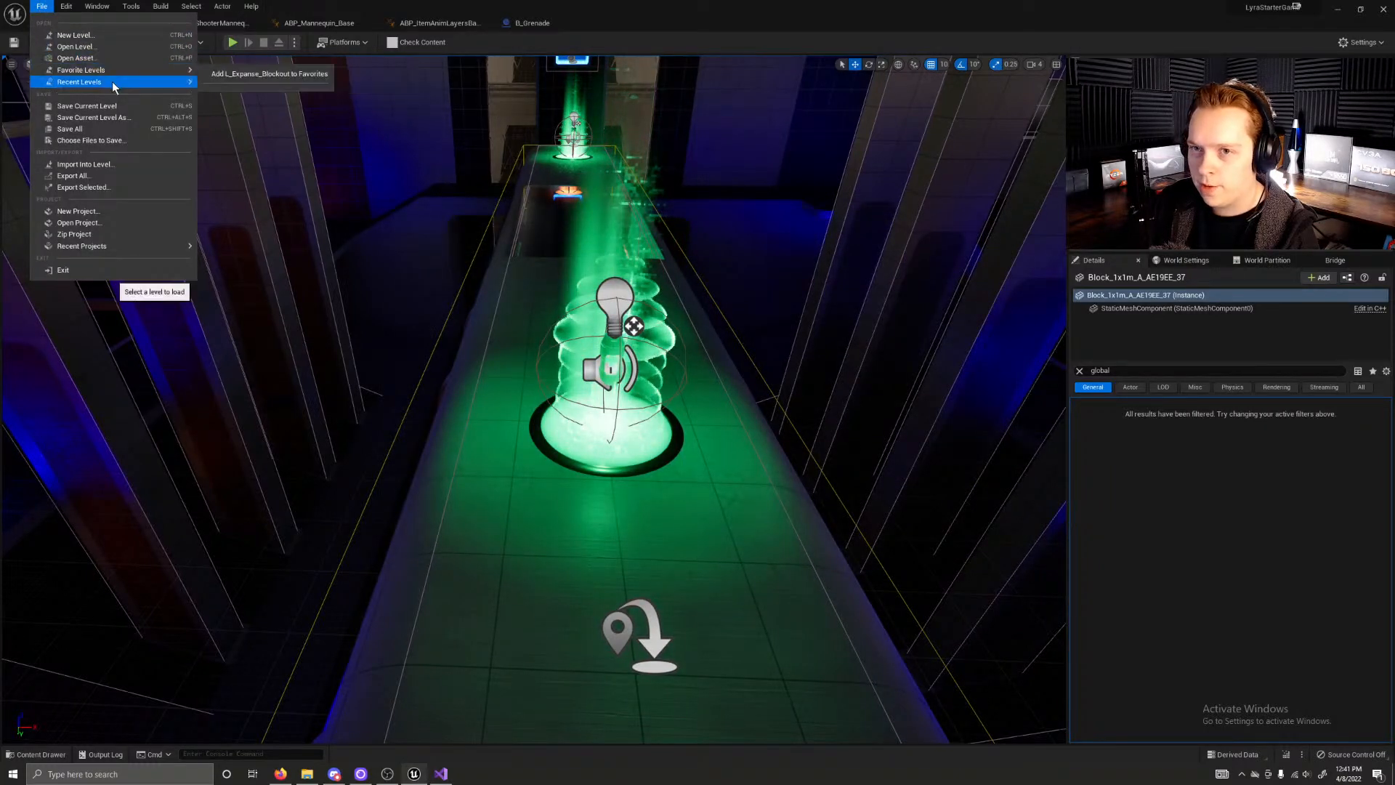
mouse_move(112, 81)
click(247, 121)
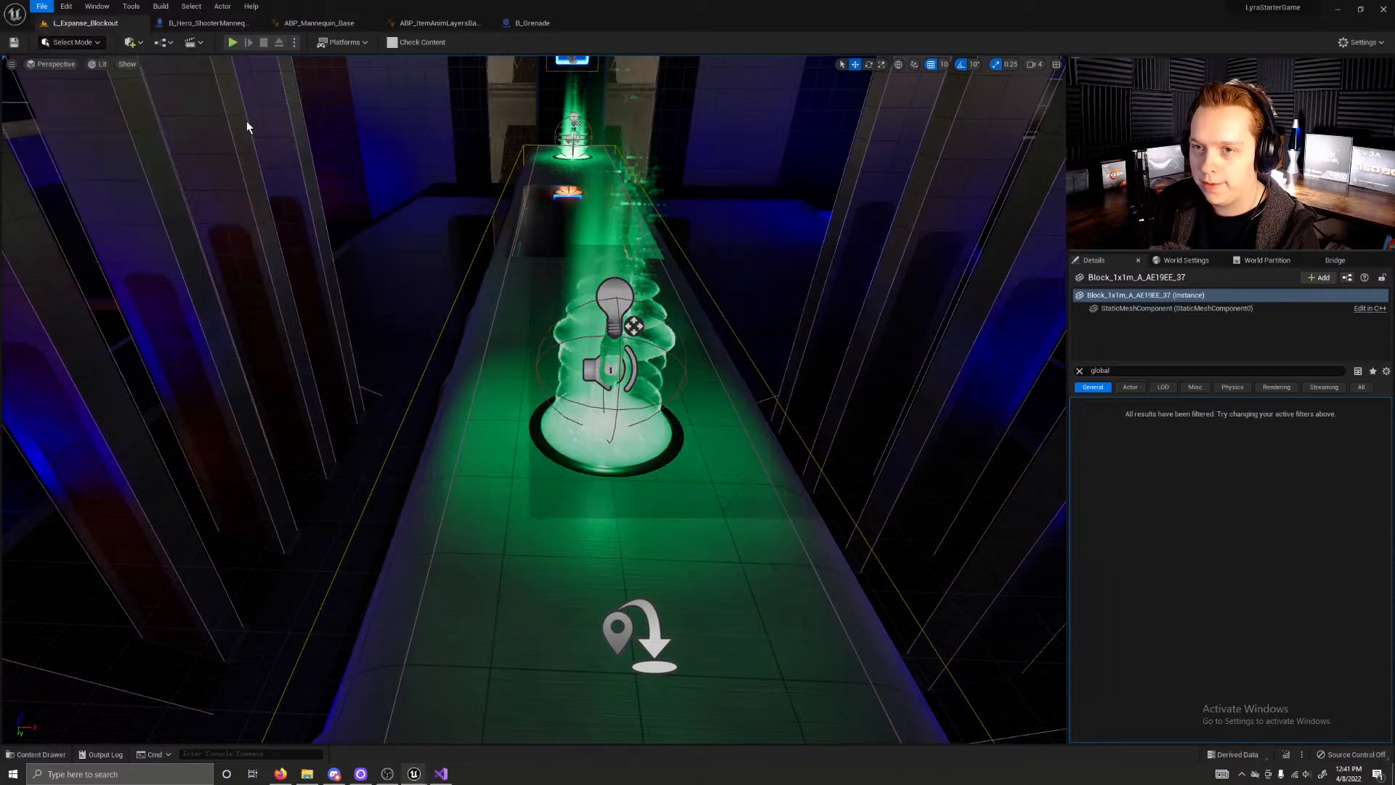
click(778, 507)
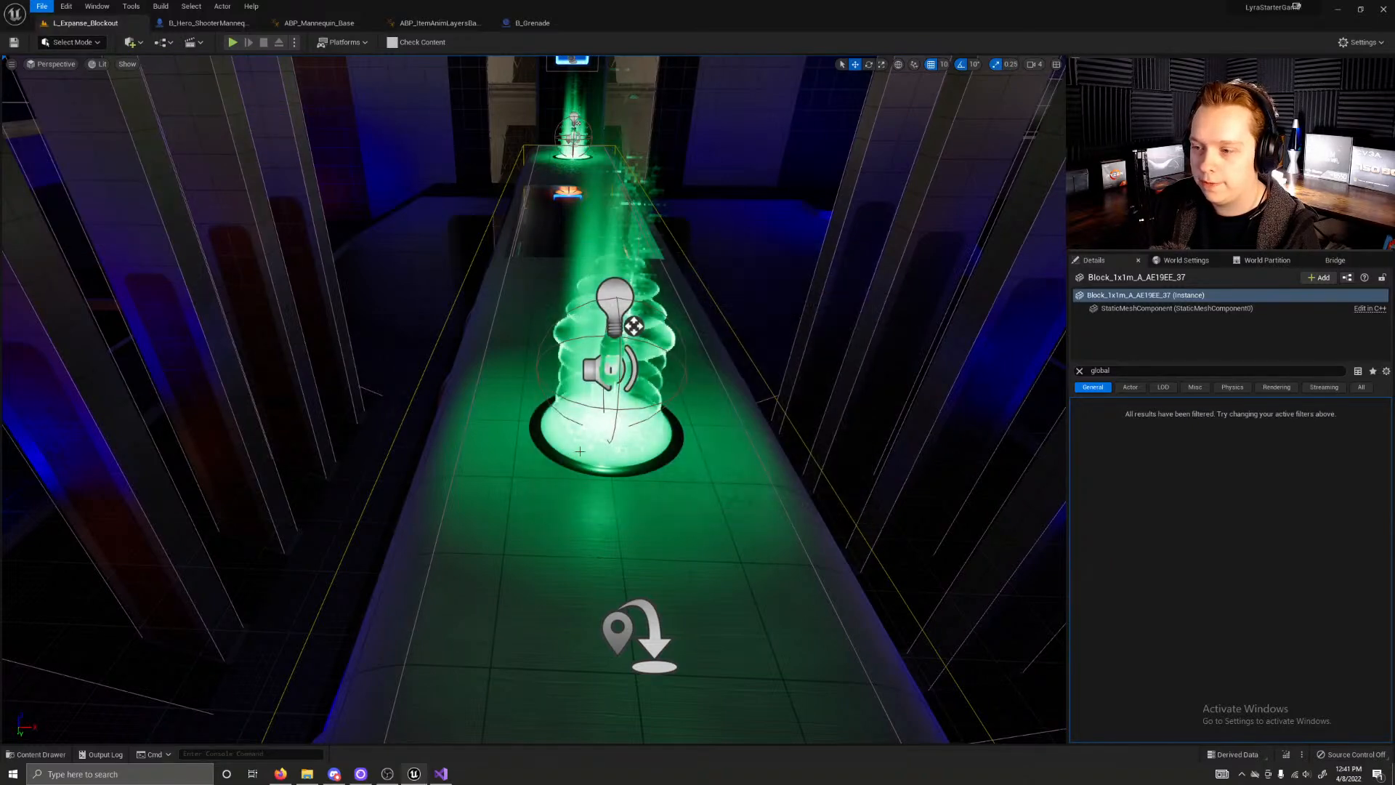
Step: Open the recently used L_DefaultEditorOverview level
click(64, 6)
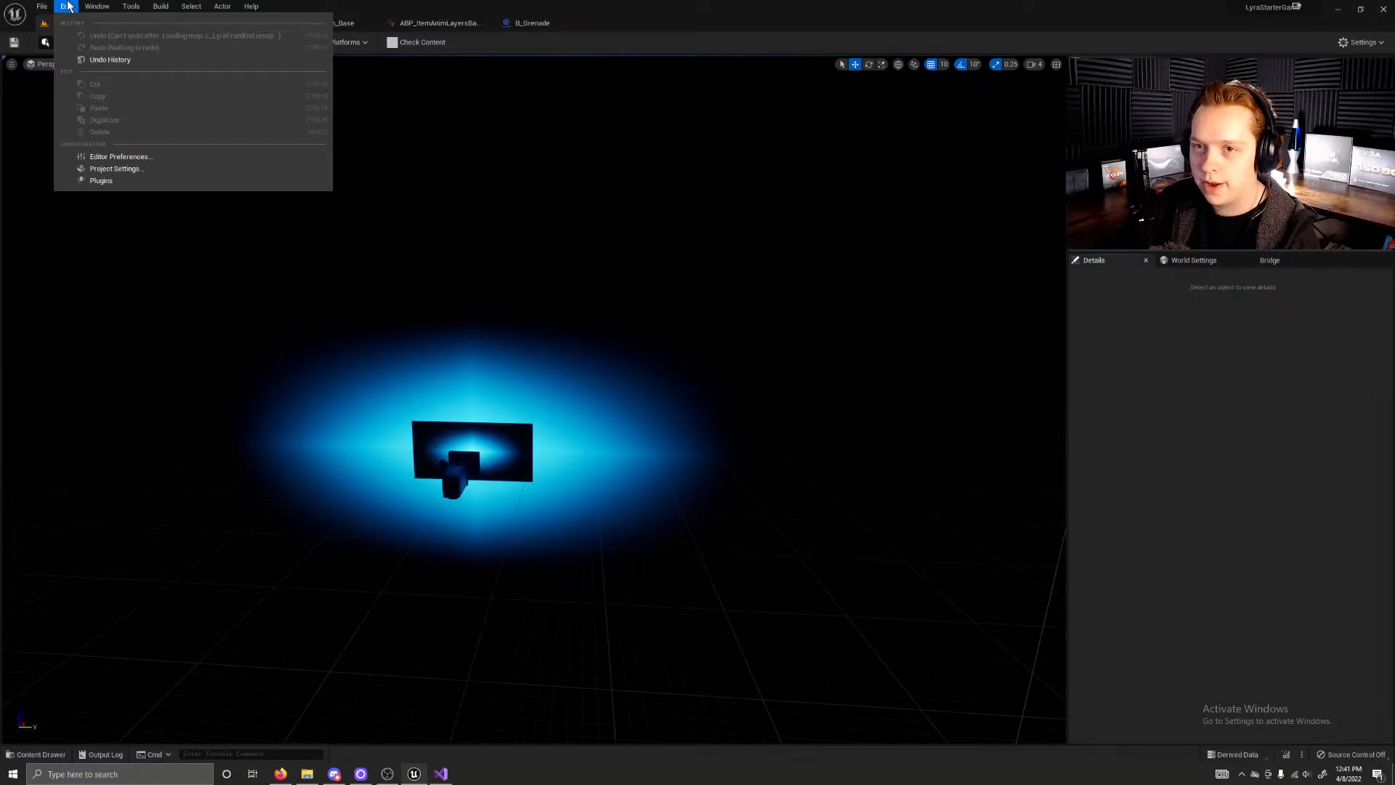
mouse_move(42, 9)
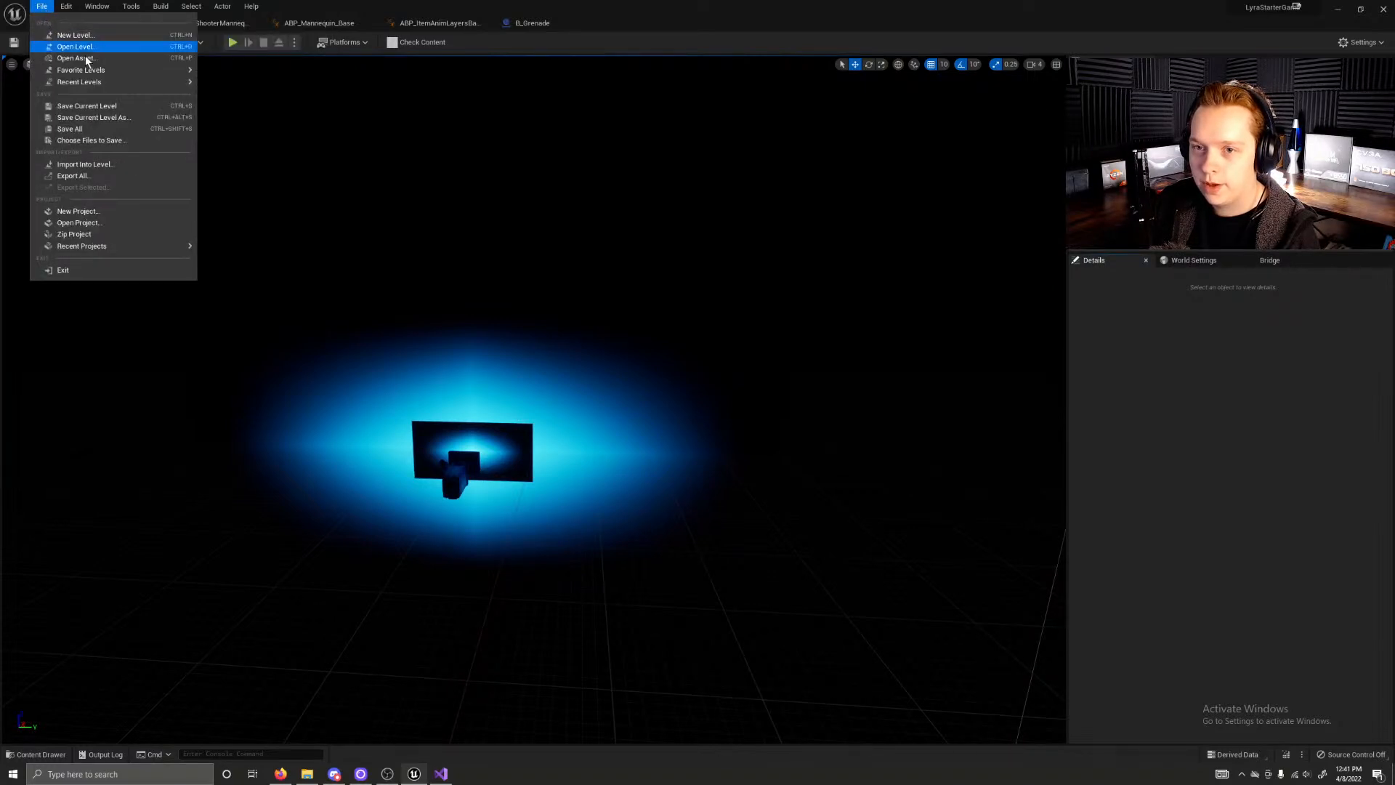
mouse_move(130, 81)
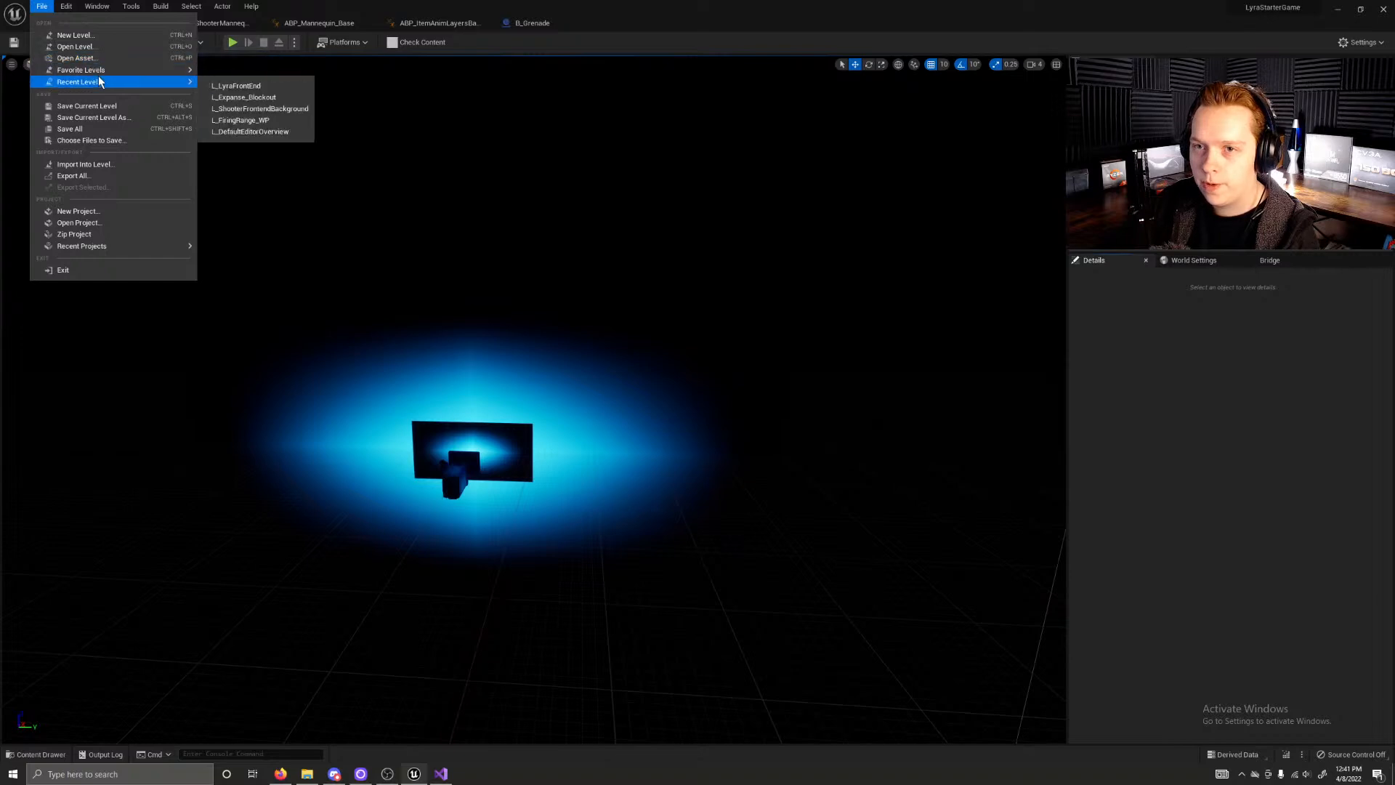
click(268, 133)
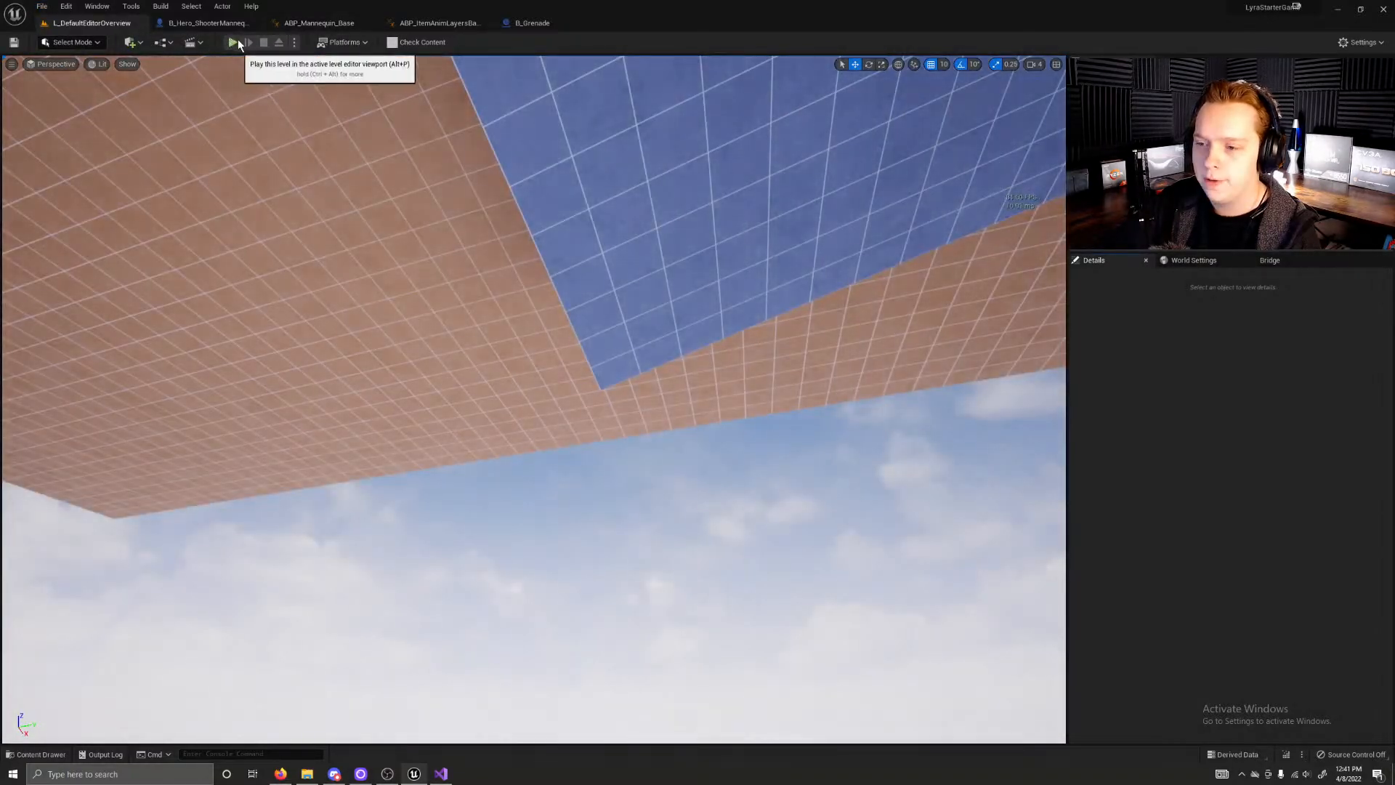
Step: Play the level in full screen and move the character toward the Default Experience portal
click(232, 43)
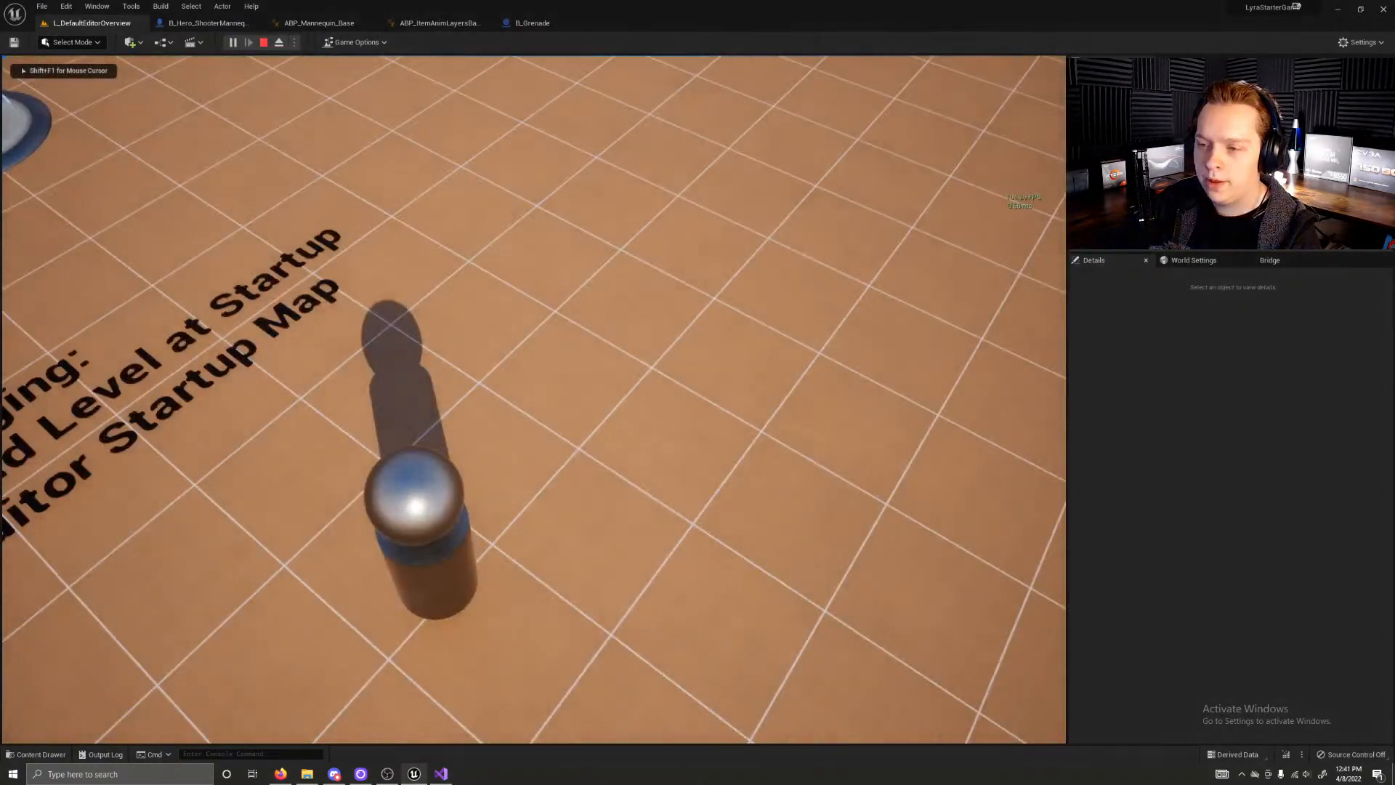
key(F11)
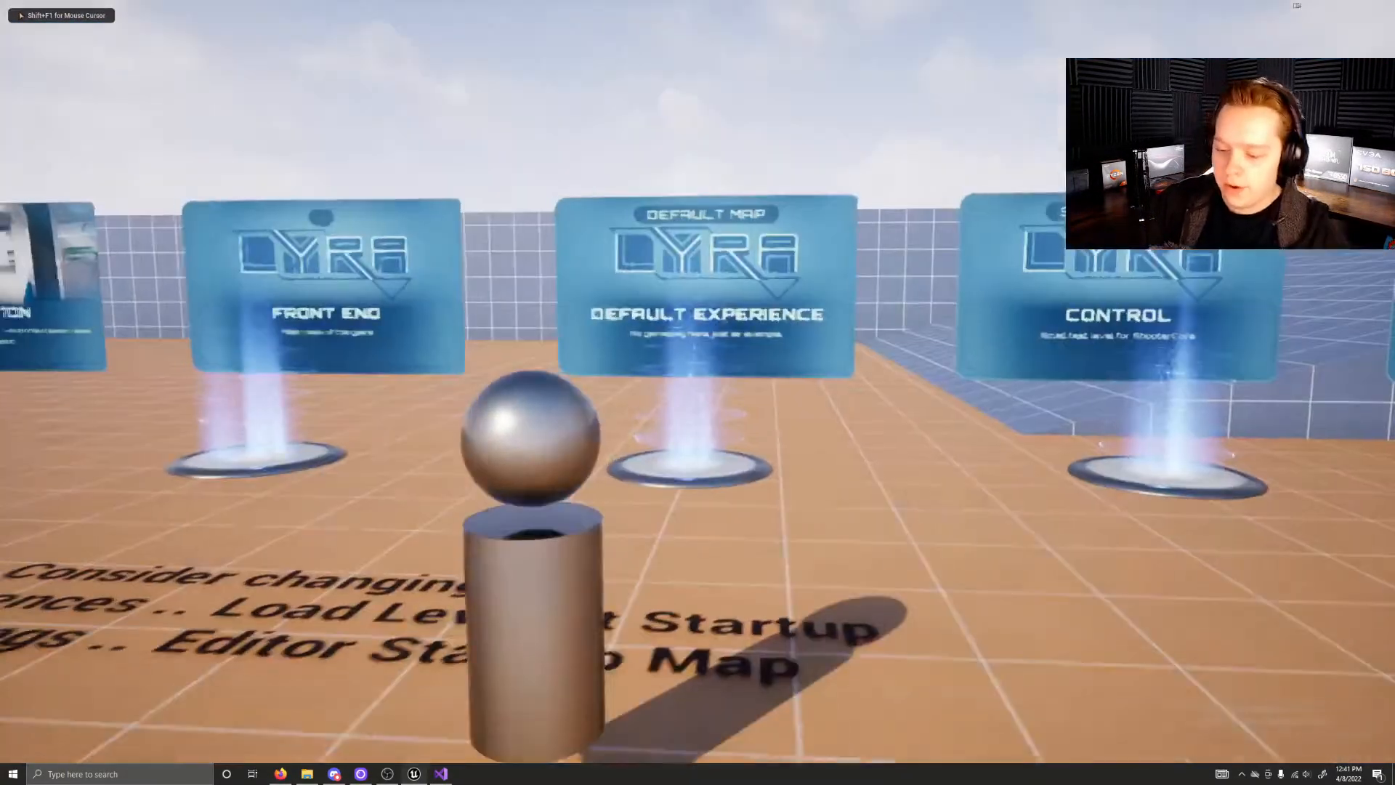
key(d)
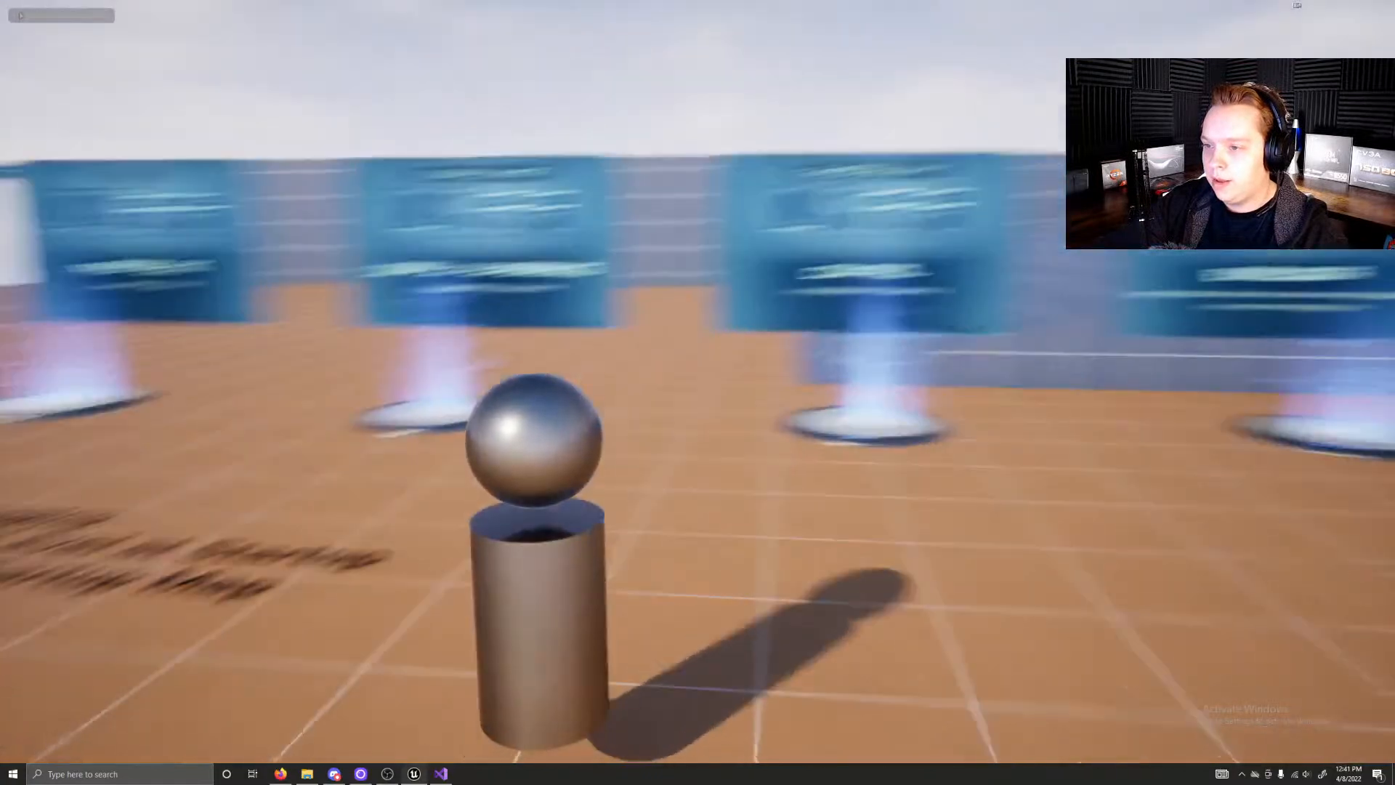
key(w)
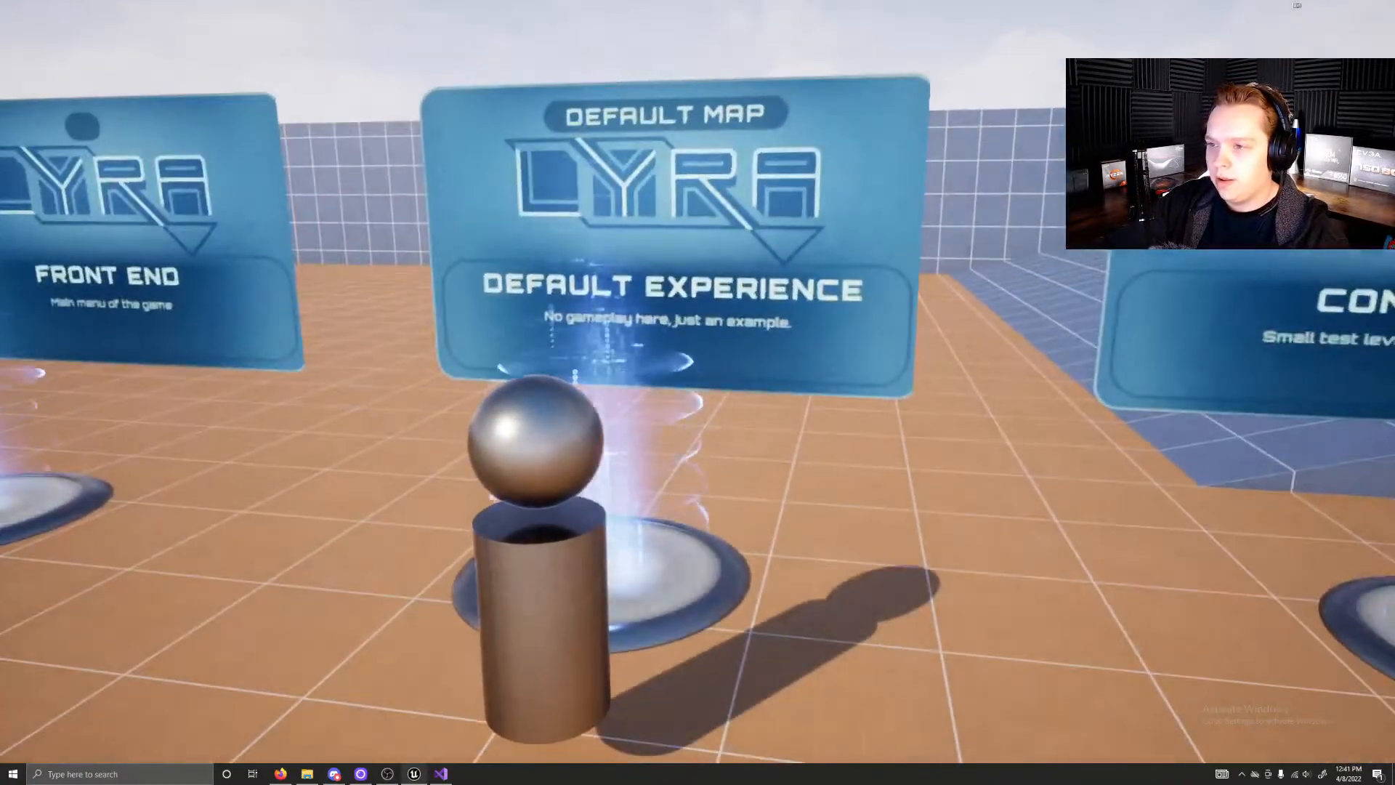
Step: Walk into the Front End portal and look through the Lyra play options and credits, returning to the title screen
key(a)
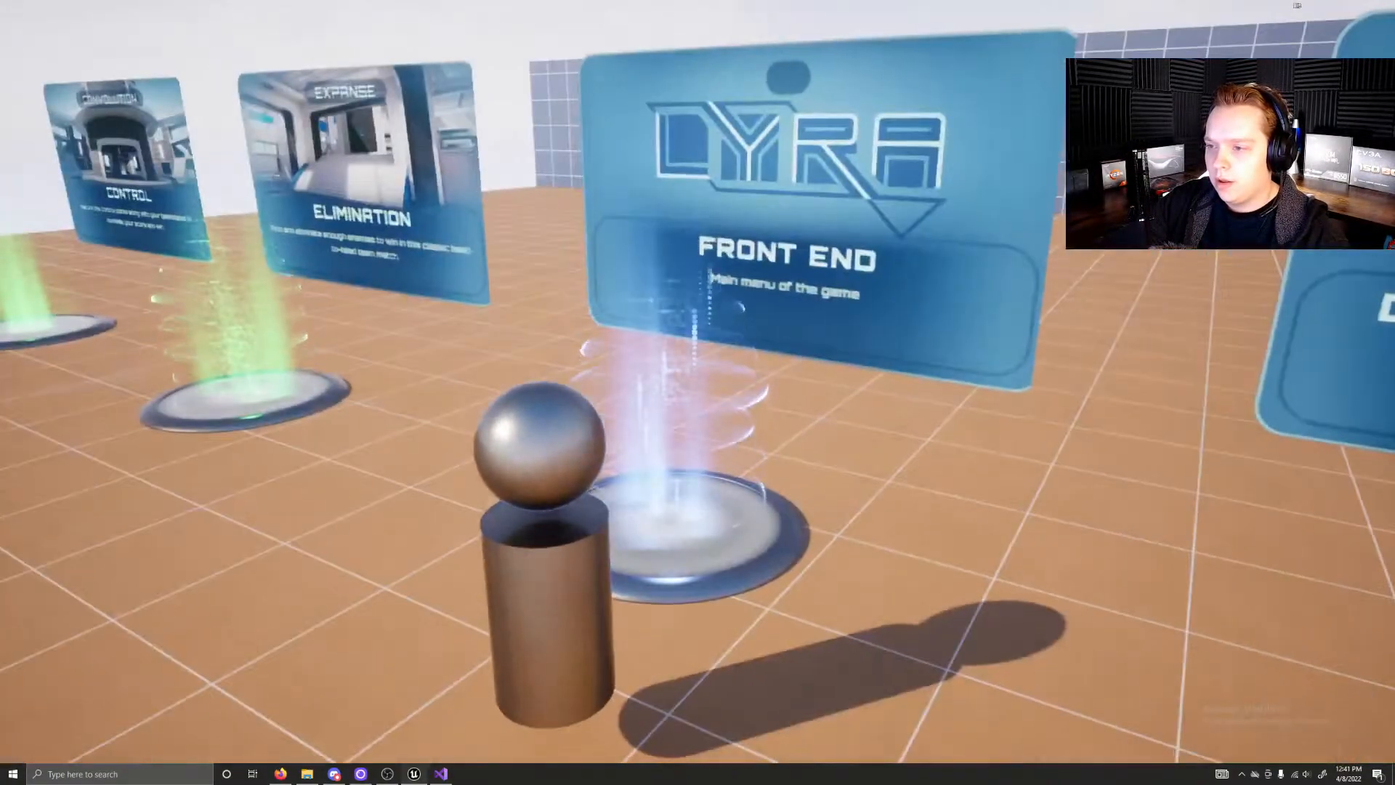
key(w)
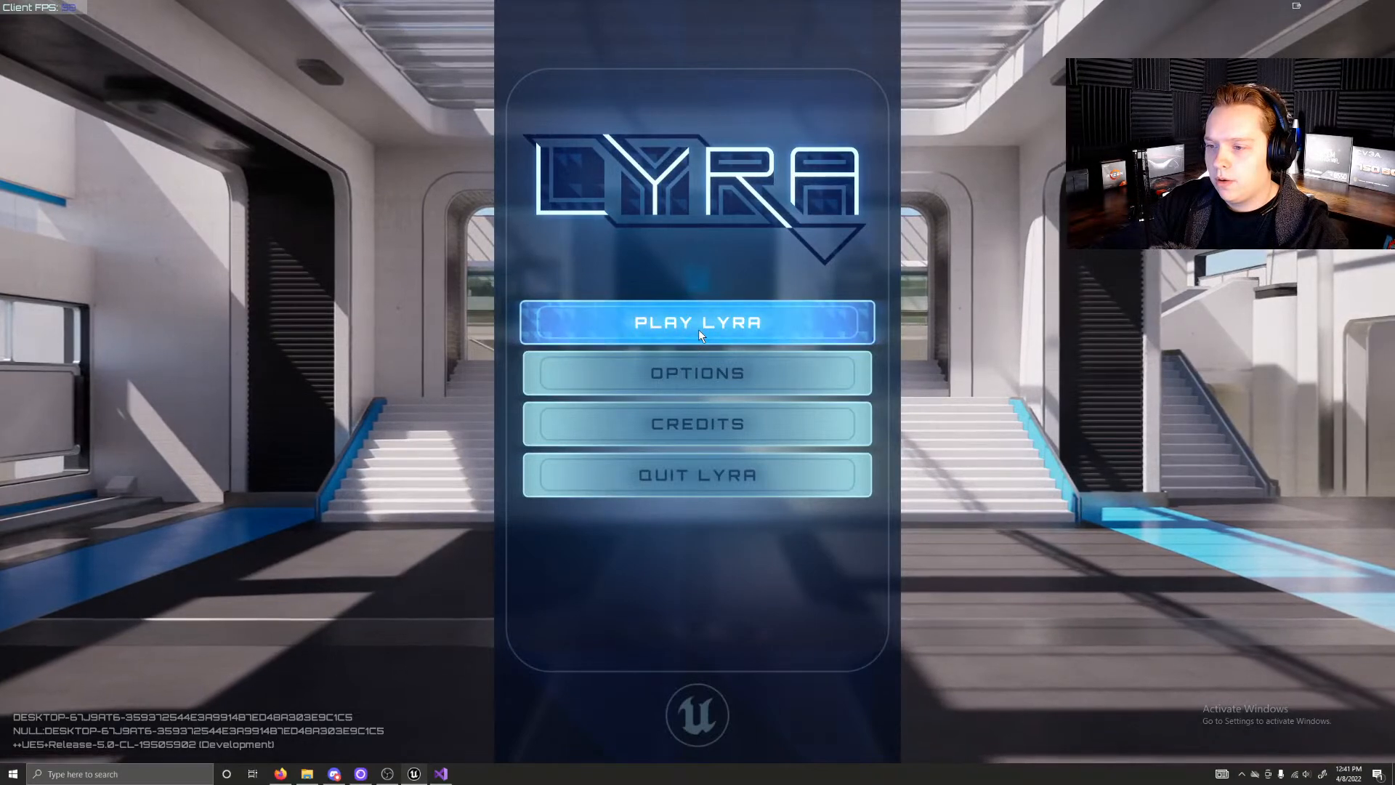
click(698, 329)
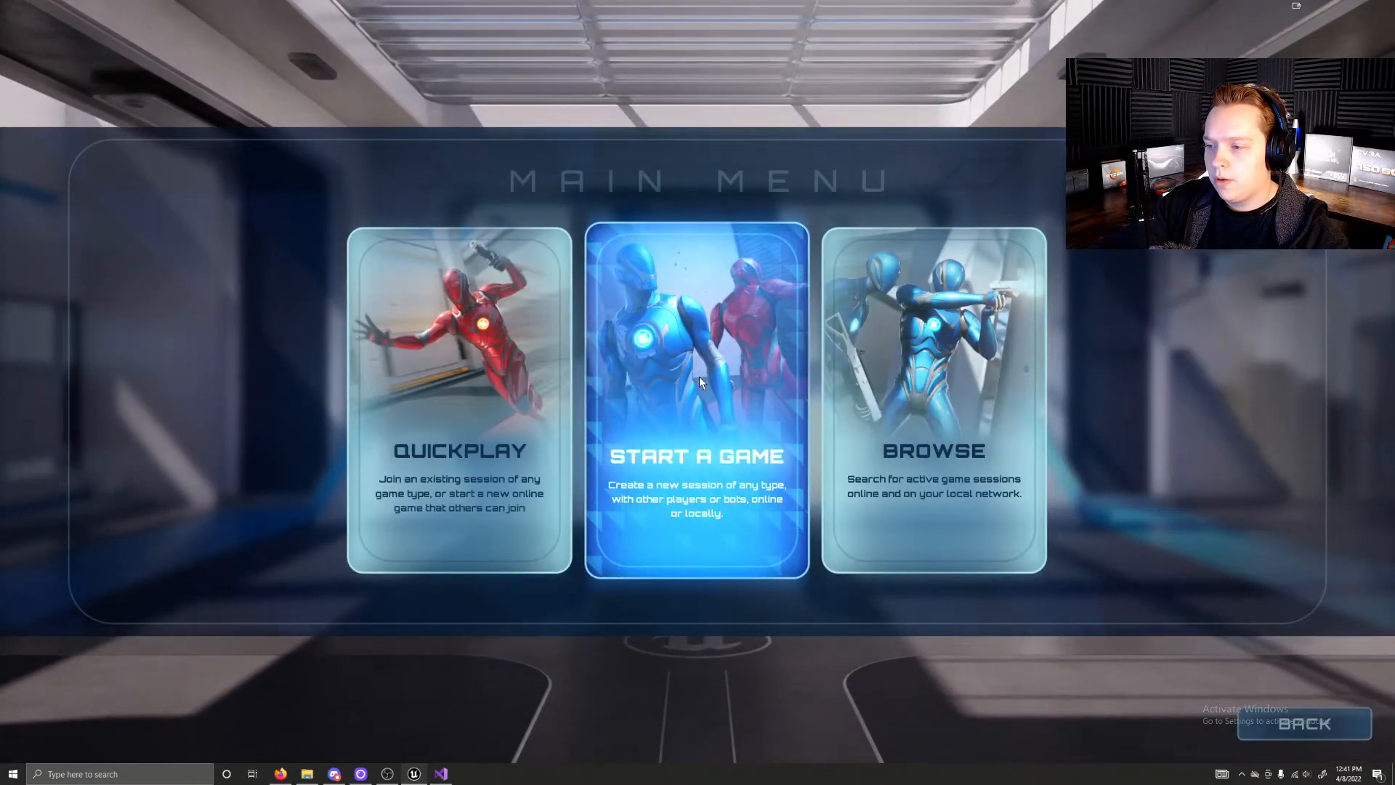
click(1273, 724)
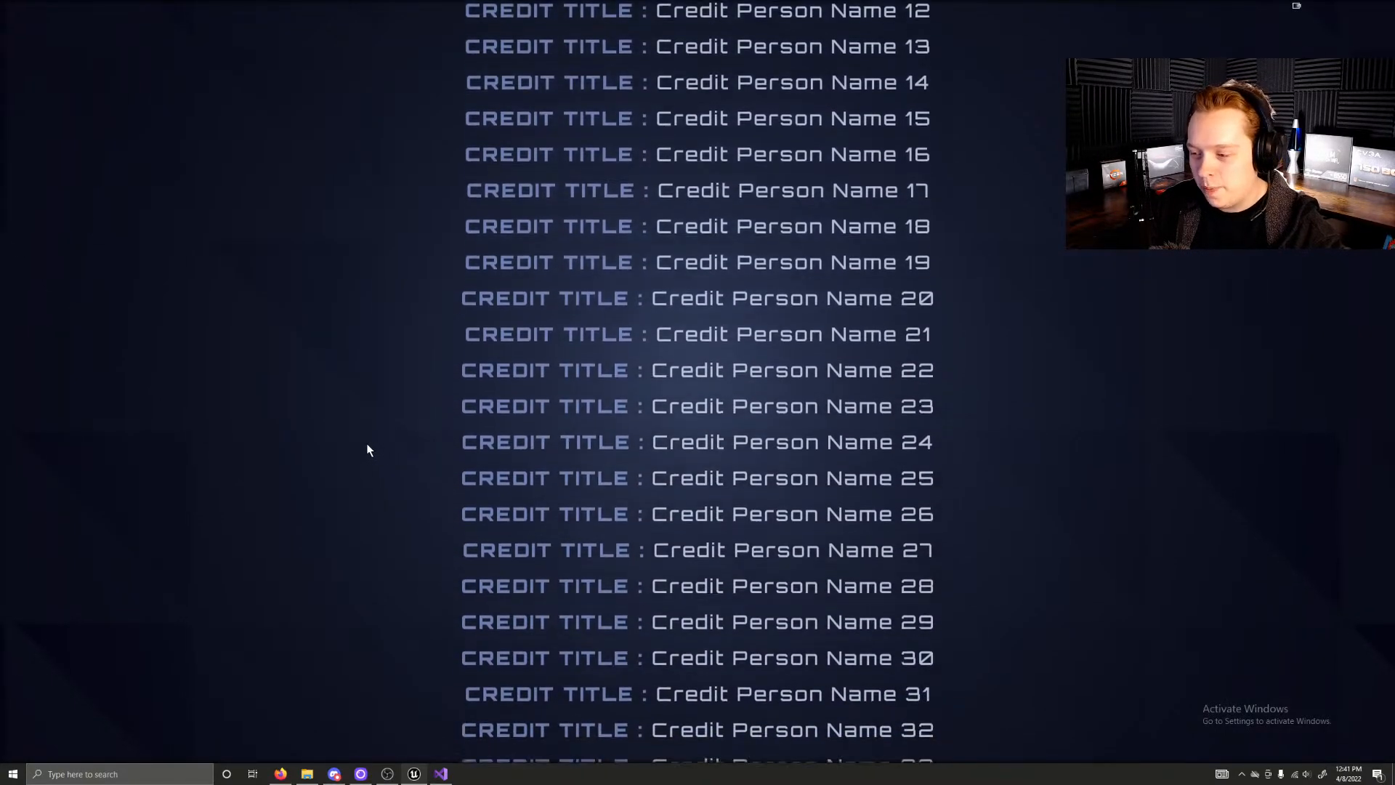
key(Escape)
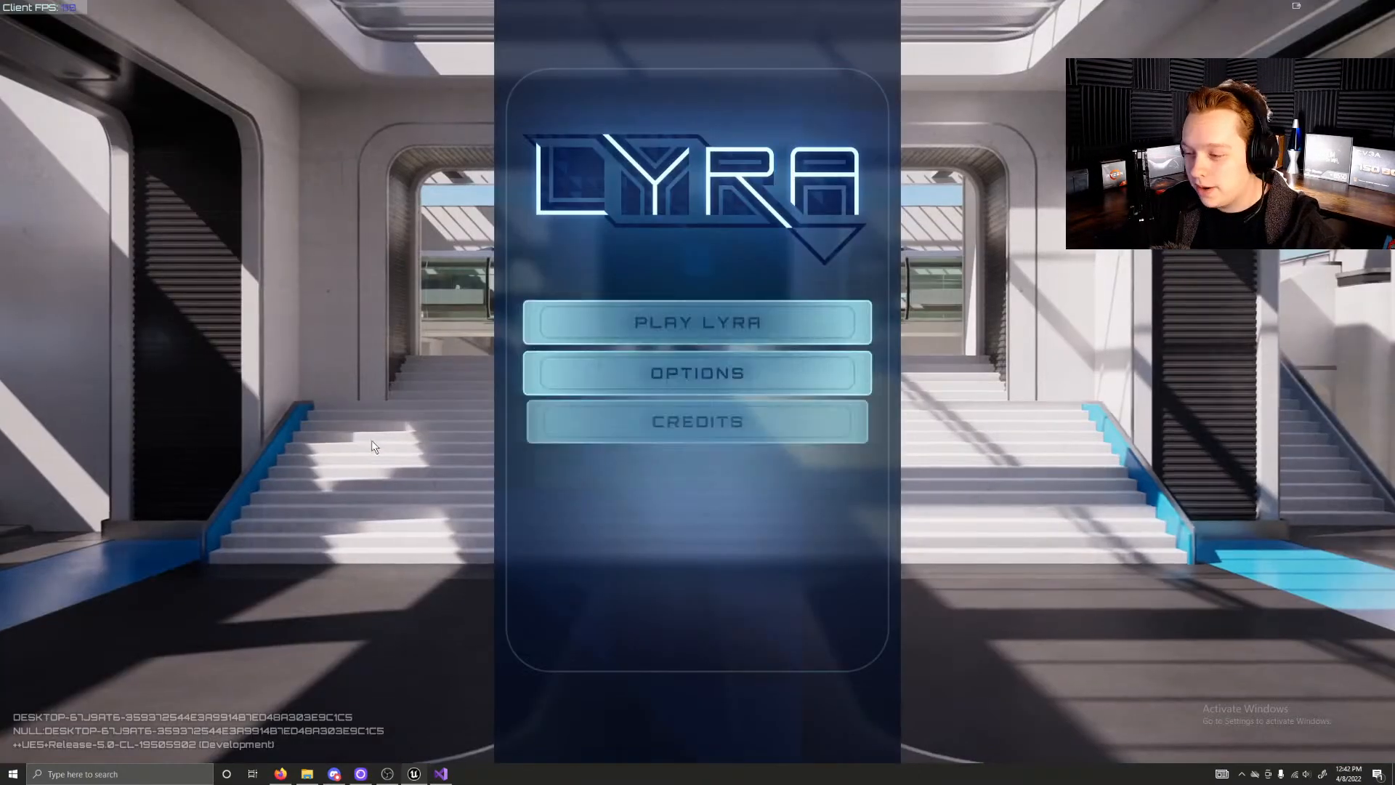
Step: Host a new Exploder game on the Checkered map
click(678, 324)
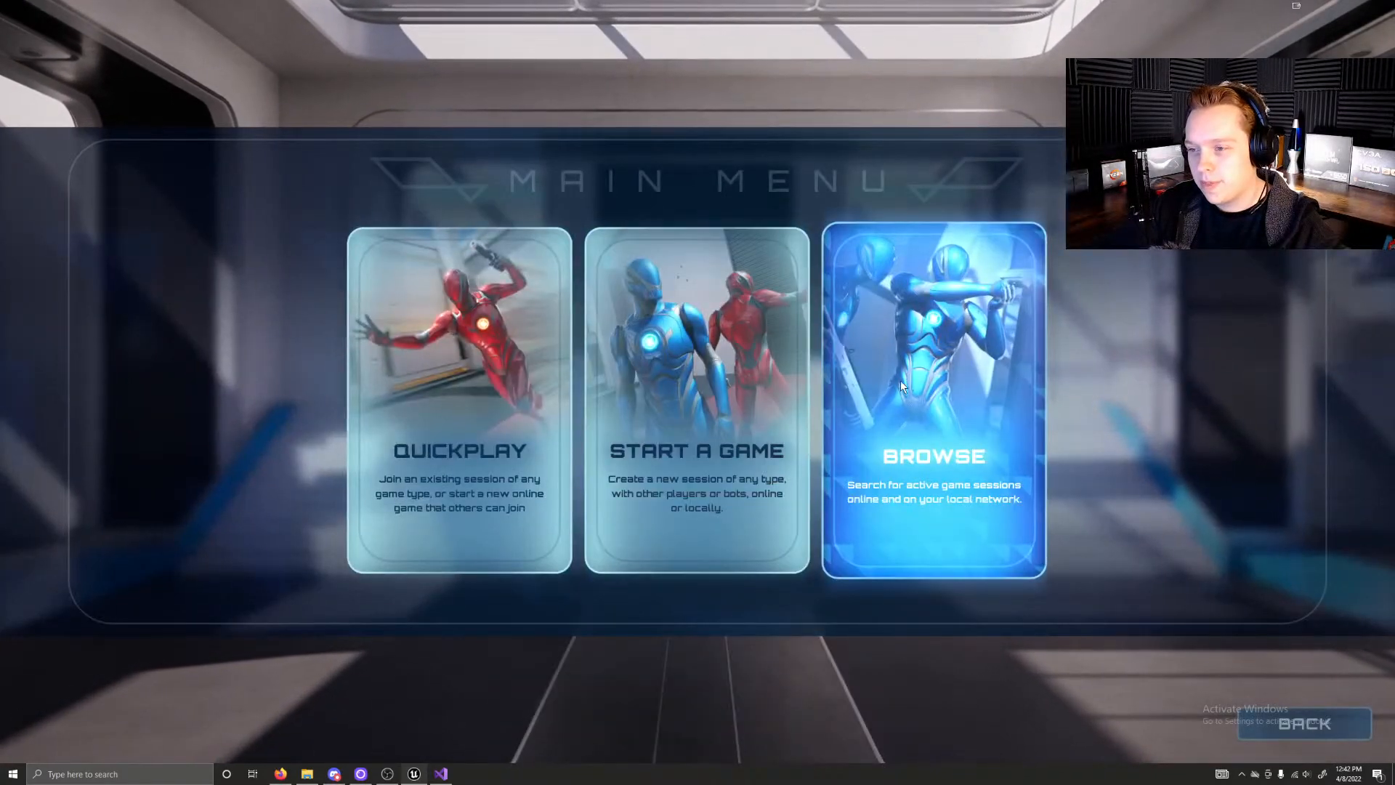
click(655, 433)
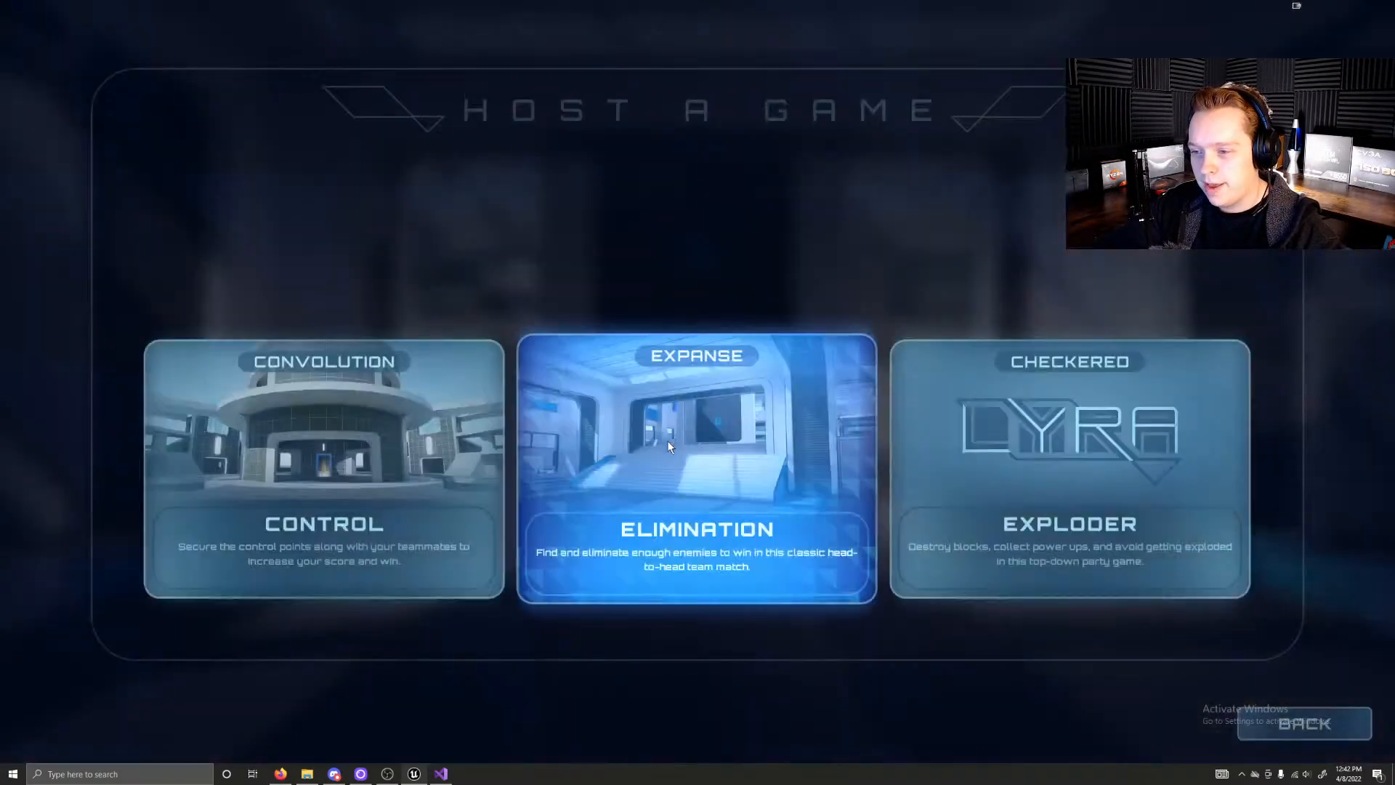
click(1000, 508)
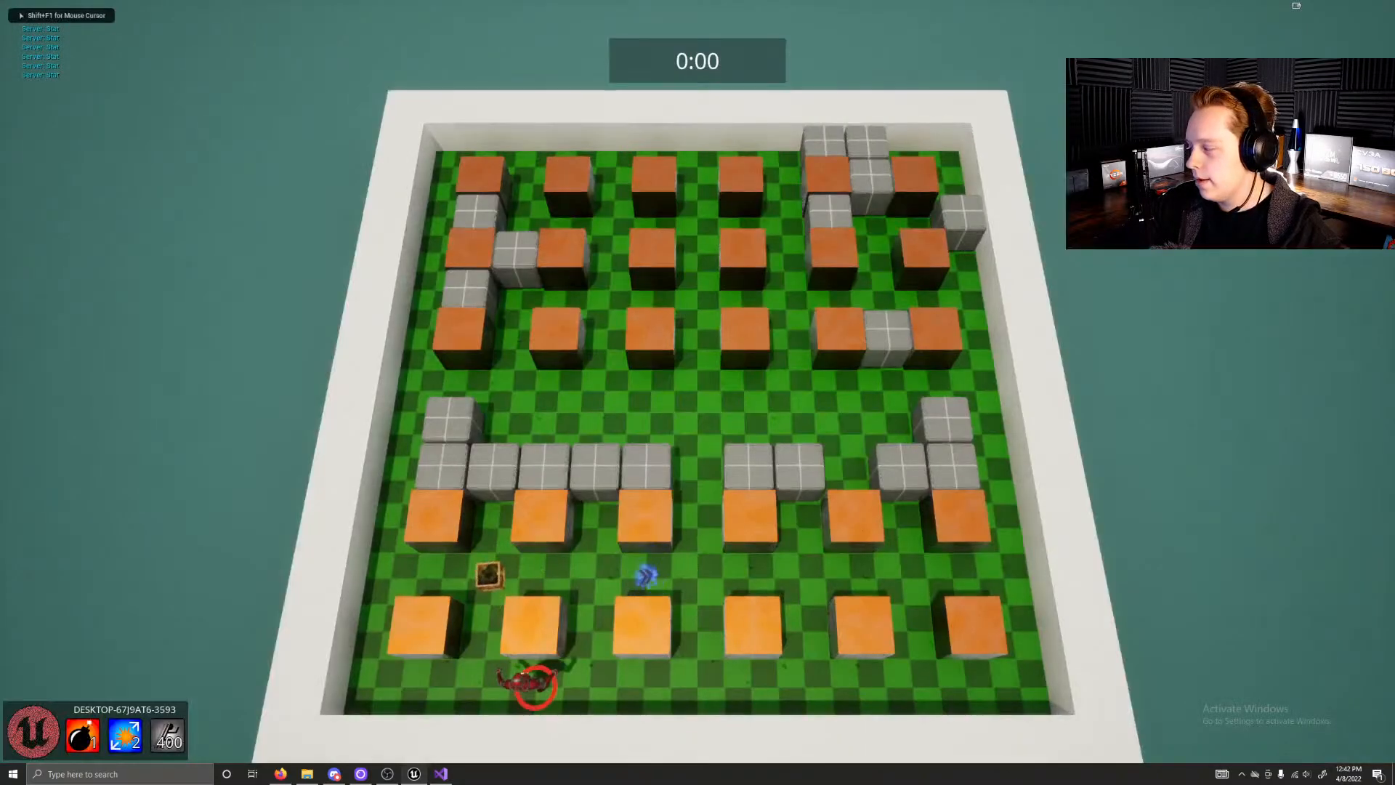
Step: Move the character between the arena's blocks to collect the nearby power-ups
key(d)
key(w)
key(w)
key(d)
key(a)
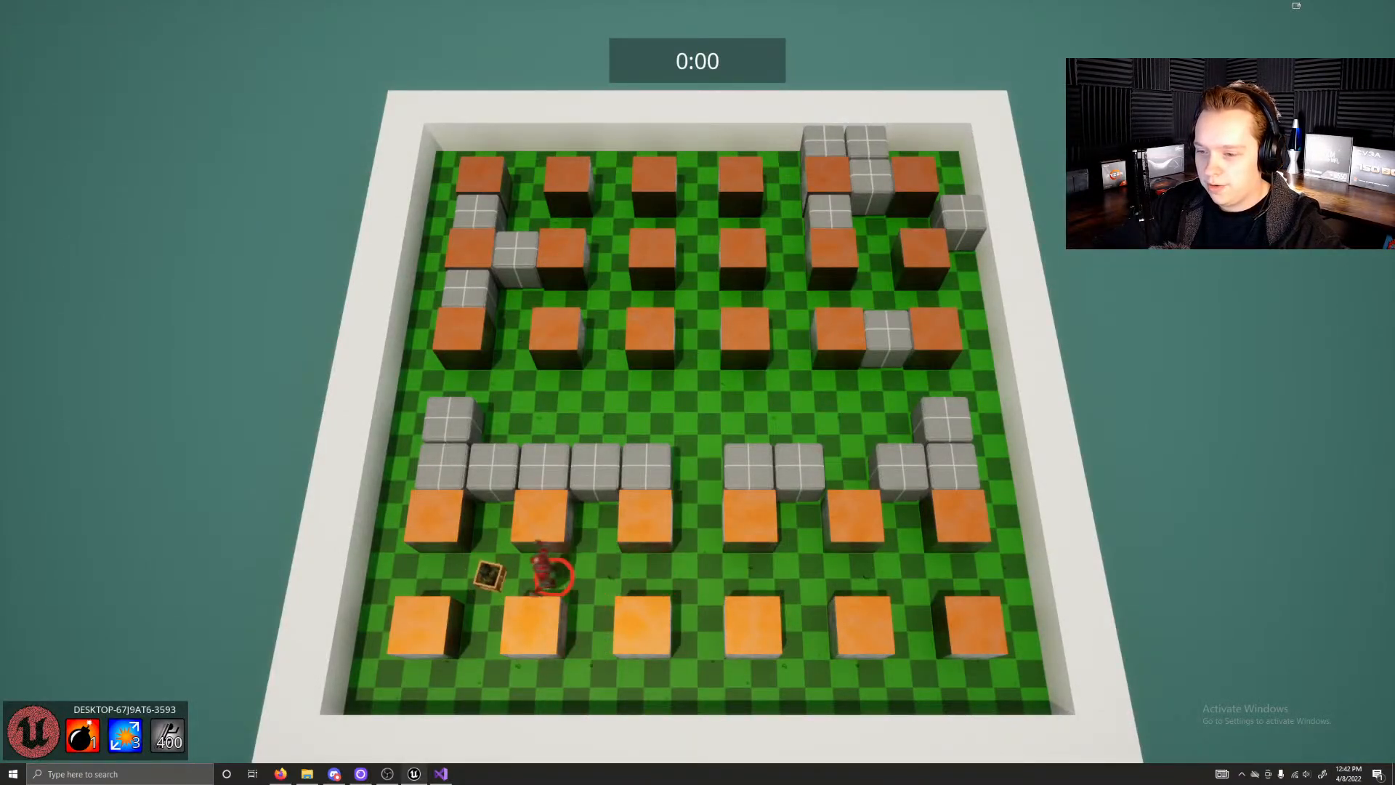
key(a)
key(w)
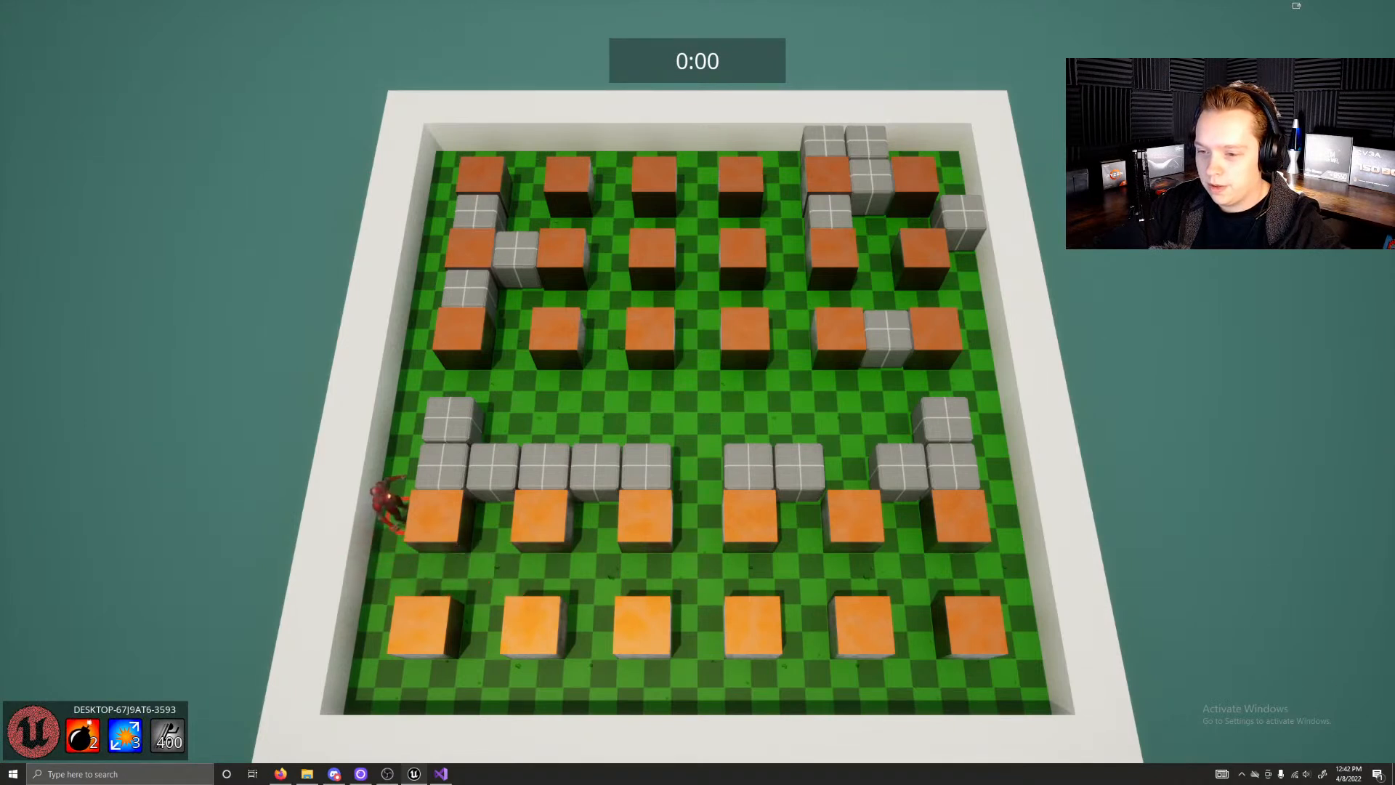
Step: Run the character around the whole Exploder arena to try out the top-down movement among the blocks
key(d)
key(s)
key(d)
key(s)
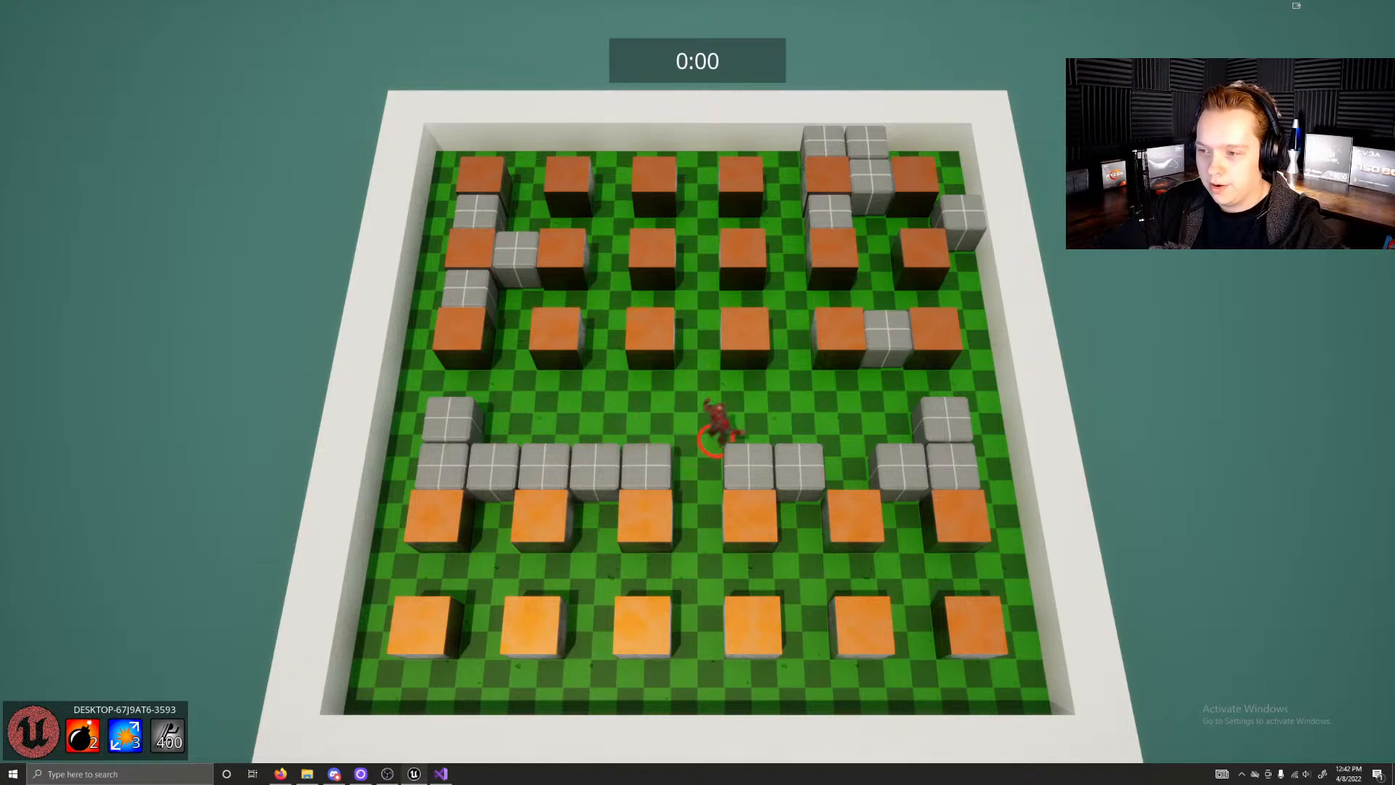
key(a)
key(w)
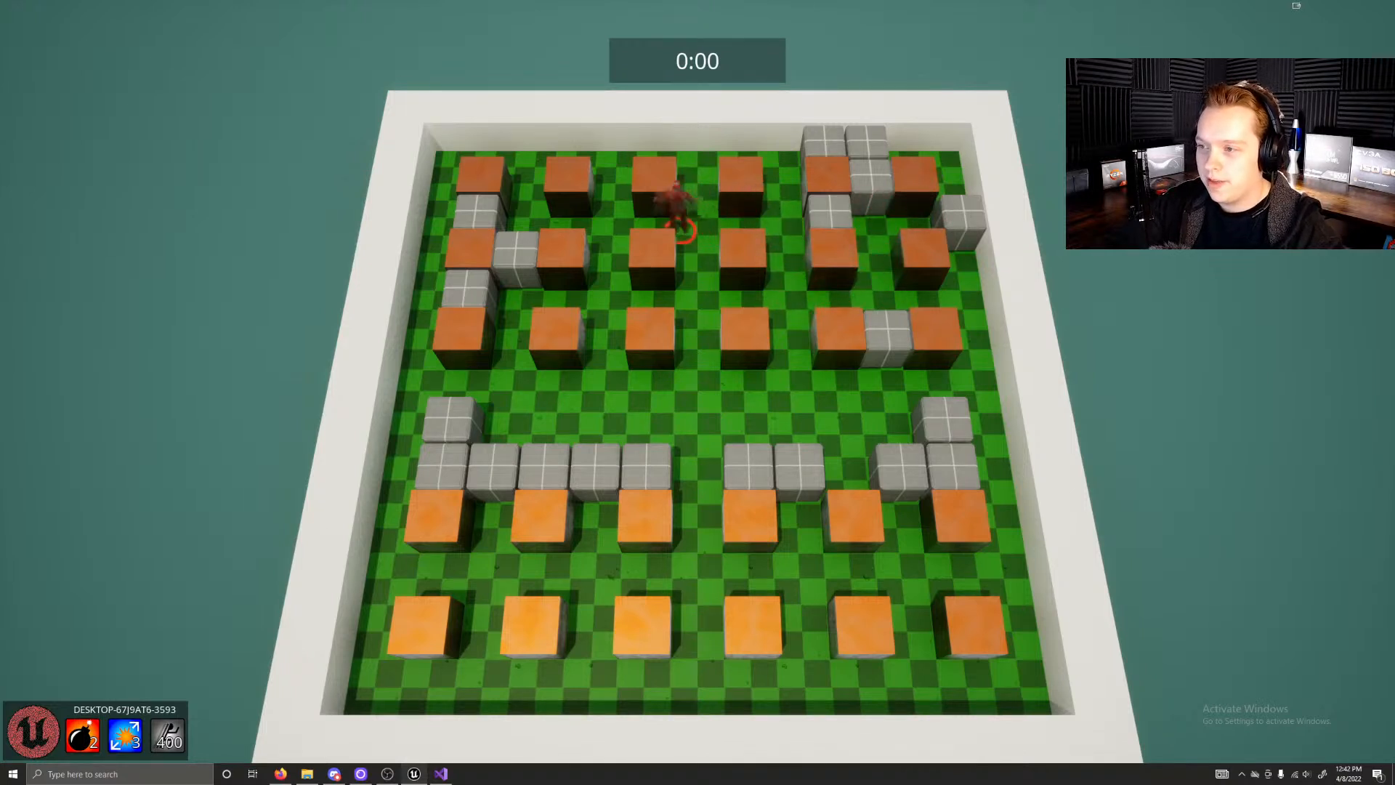
key(a)
key(s)
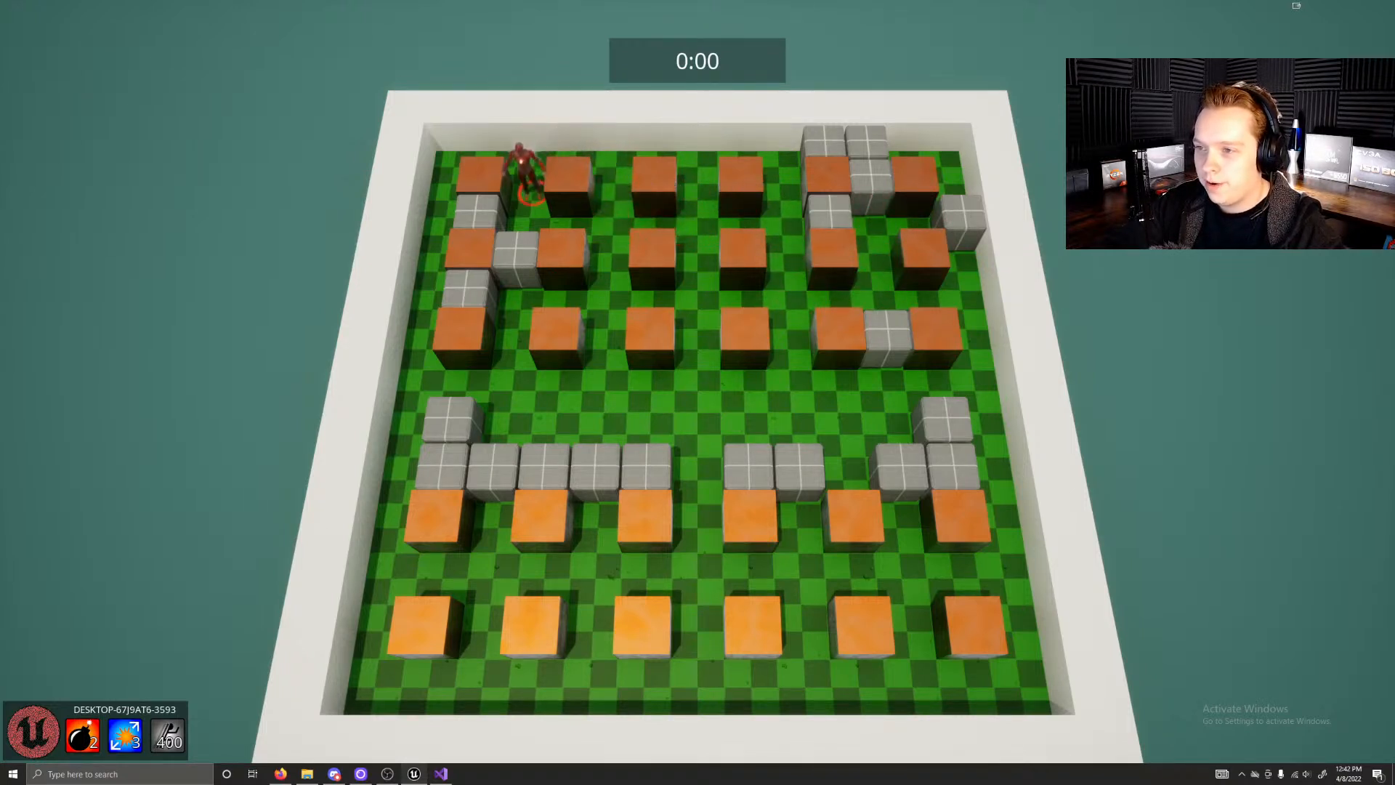
key(d)
key(s)
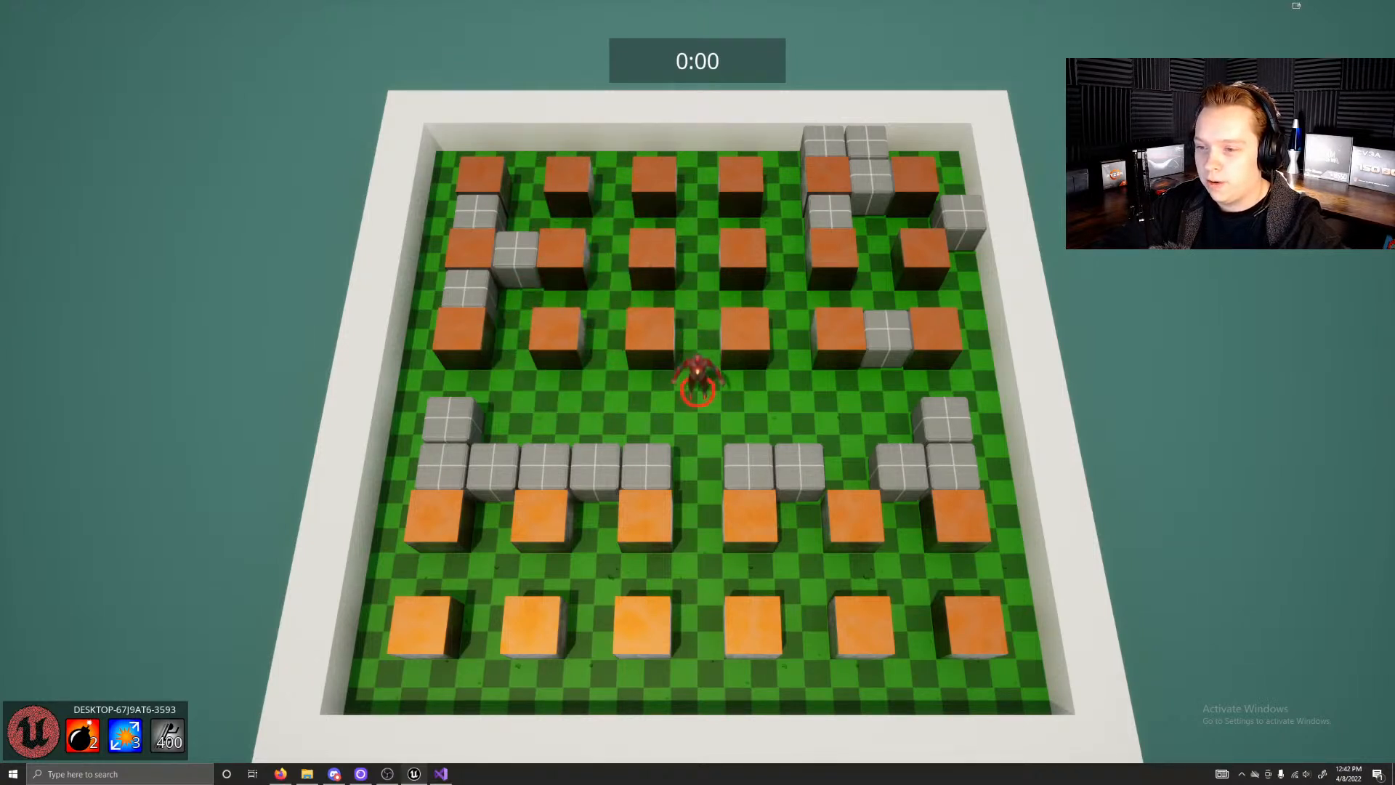
key(d)
key(s)
key(a)
key(w)
key(a)
key(s)
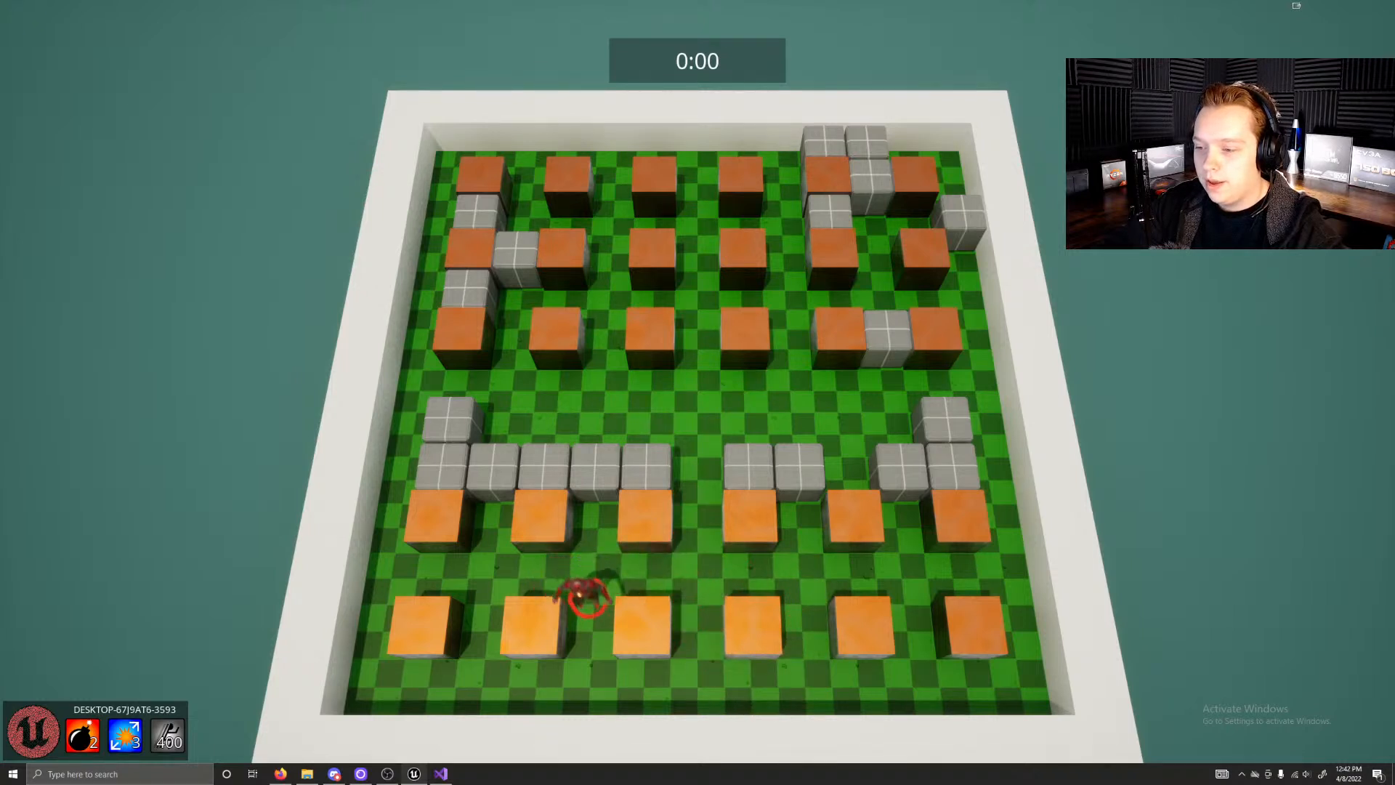
key(a)
key(w)
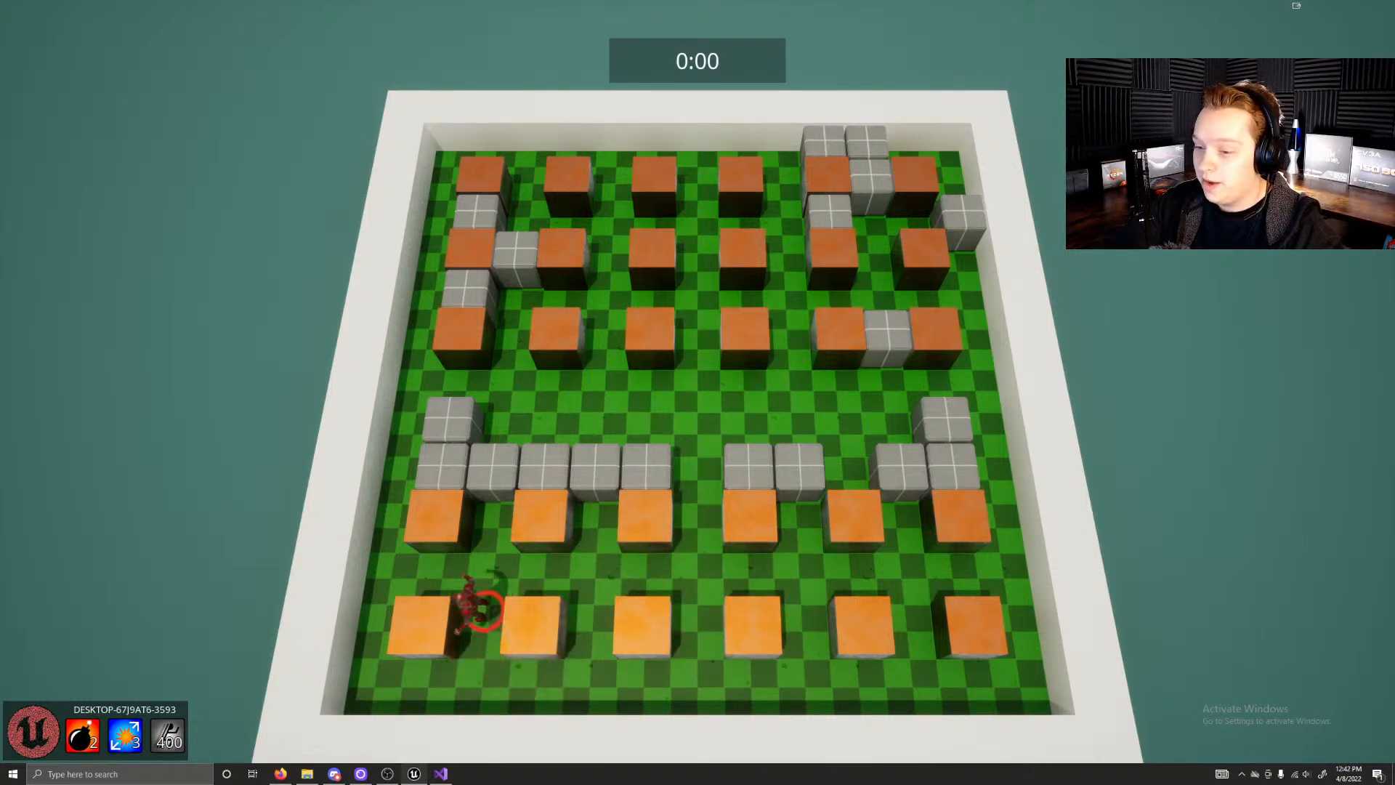
key(w)
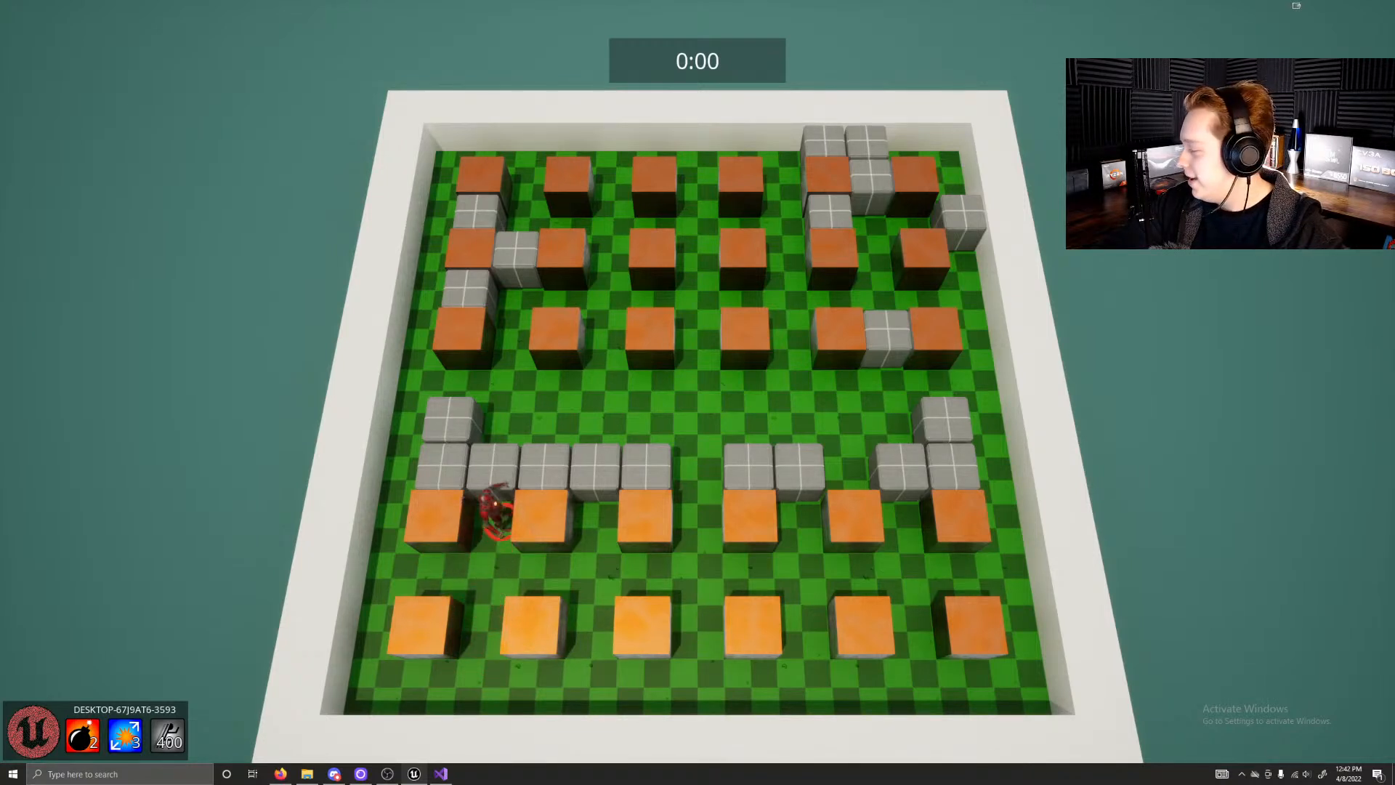
key(s)
key(a)
key(w)
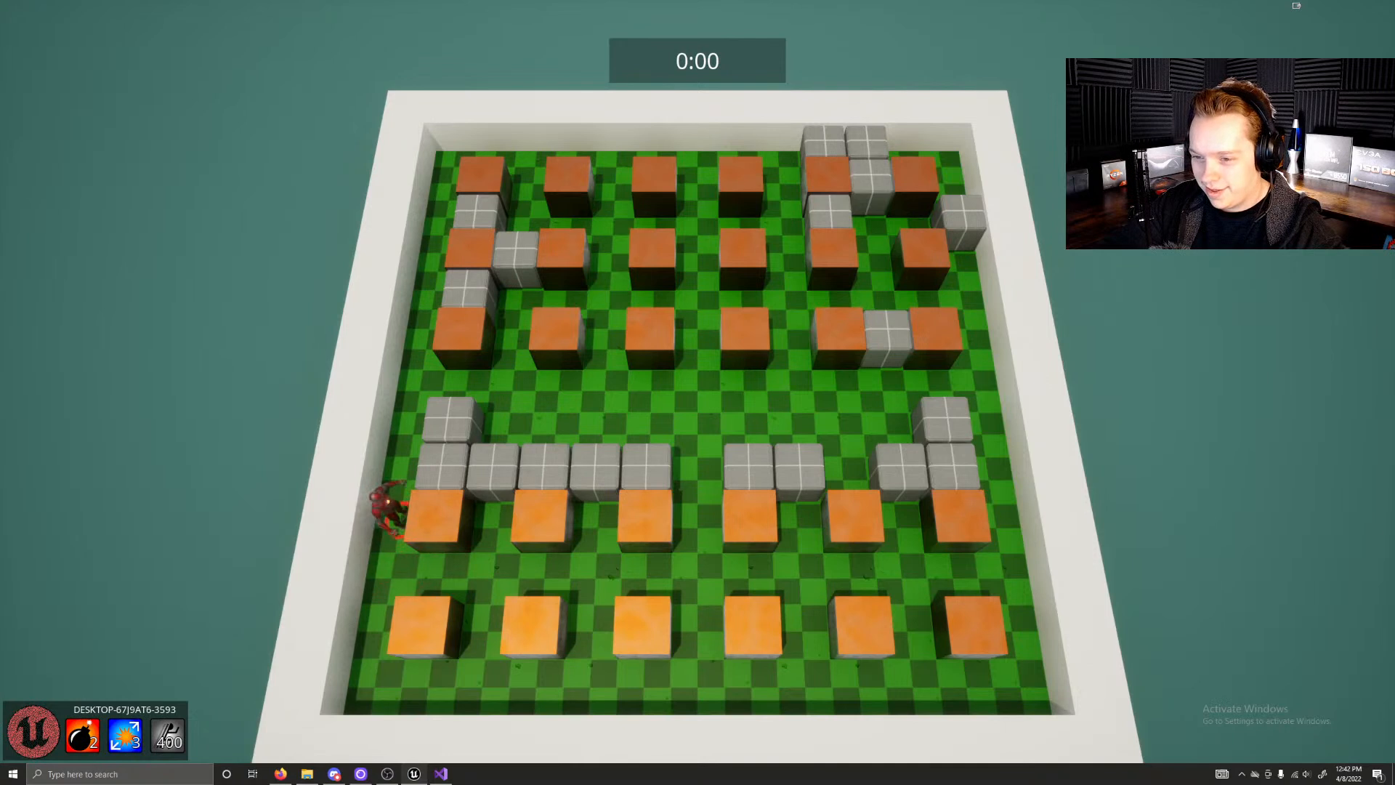
key(d)
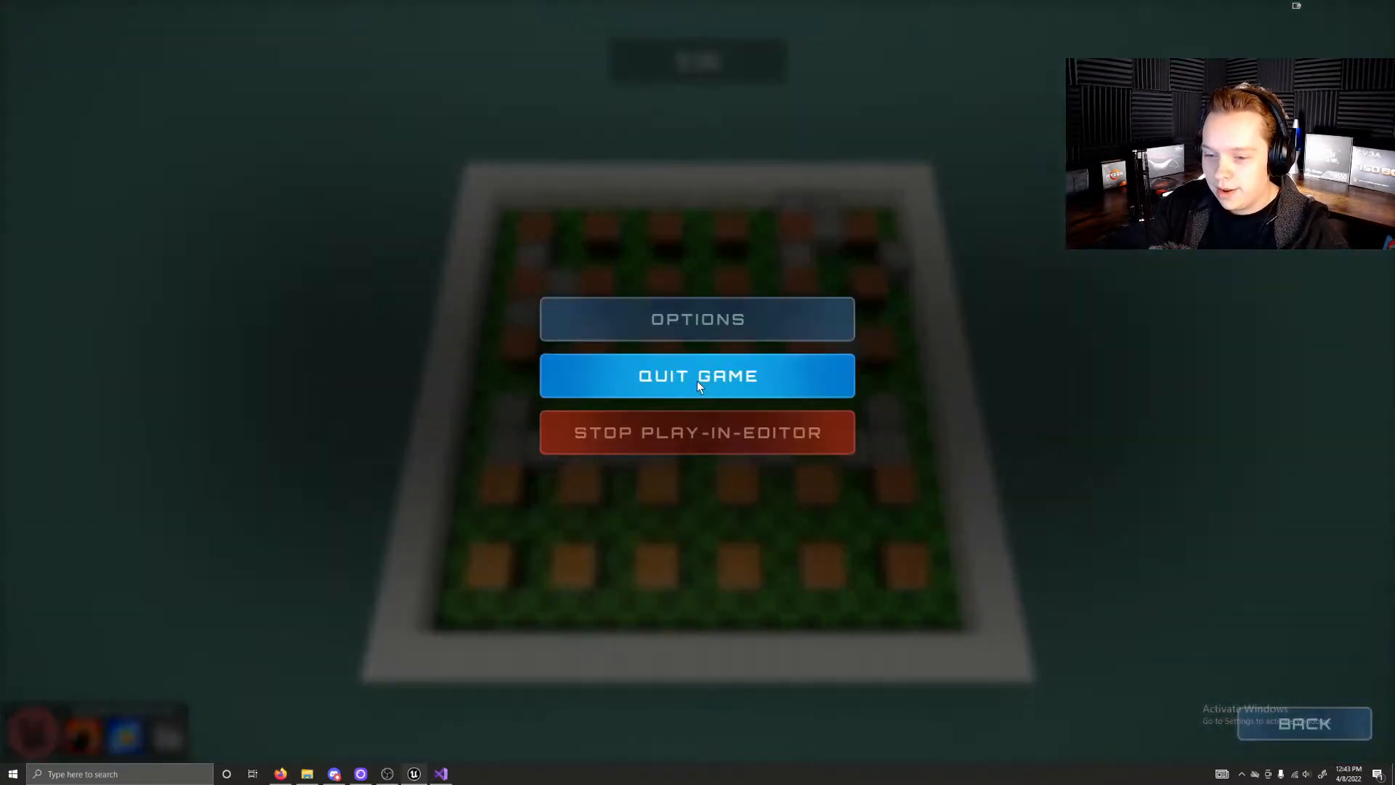
Step: Quit the Exploder match from its pause screen and confirm the exit to return to the front end
key(Escape)
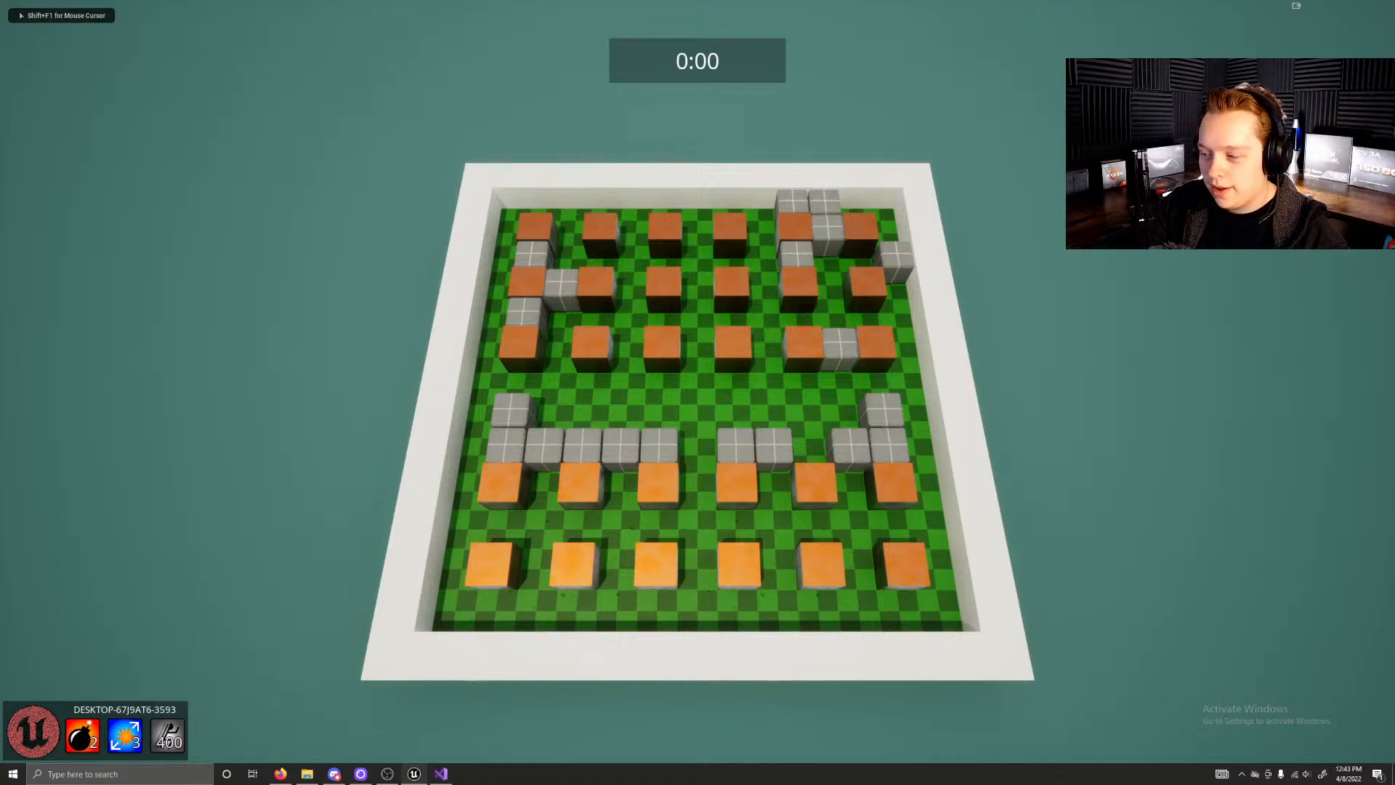
key(Escape)
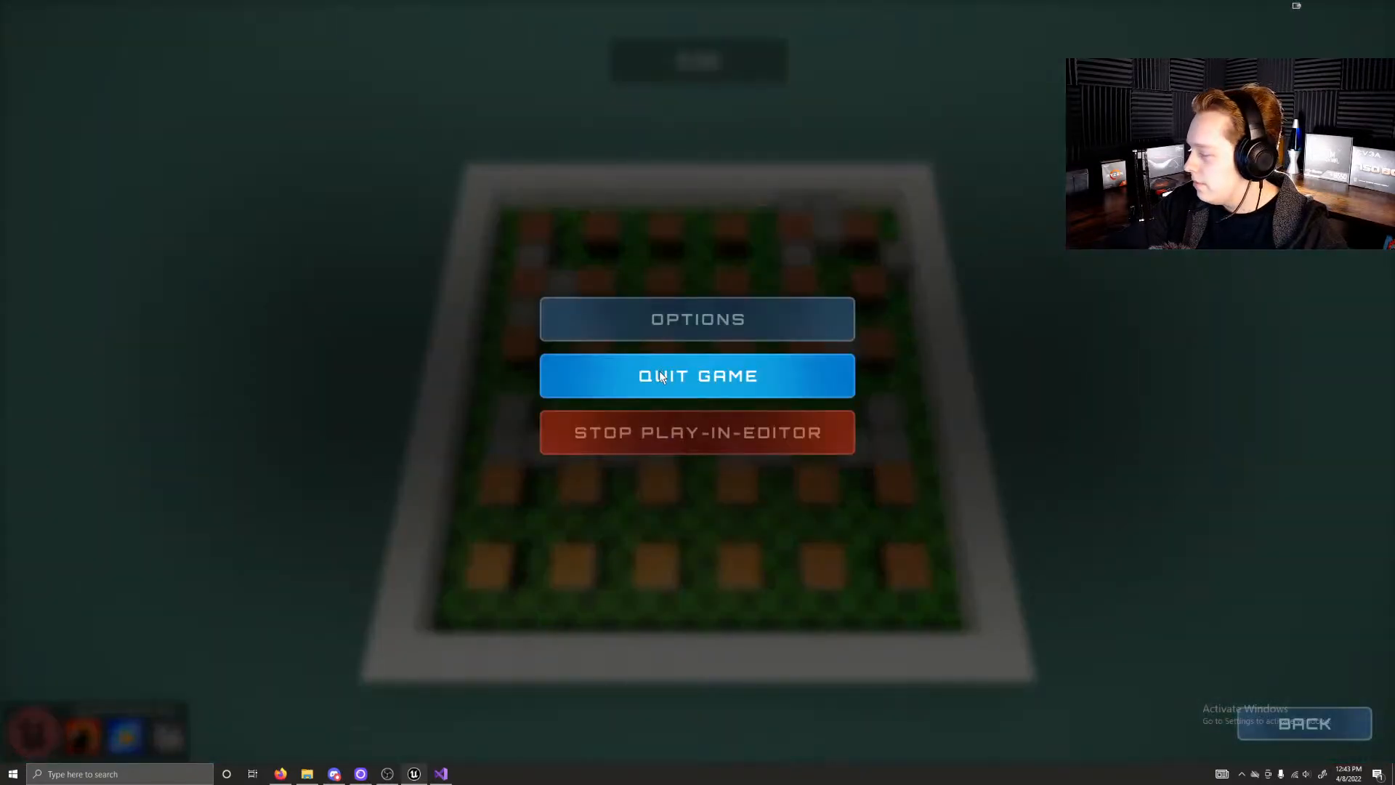
click(660, 376)
click(649, 483)
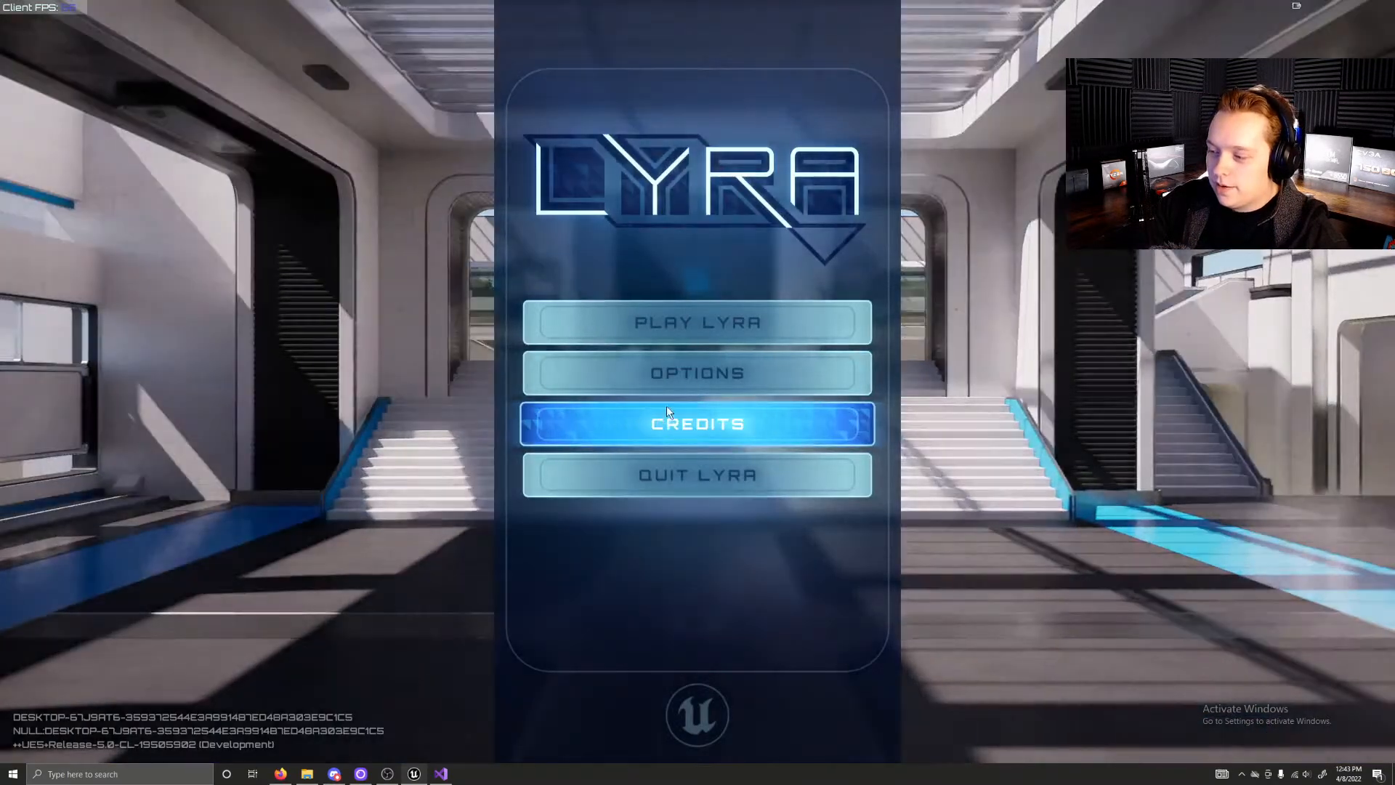
Step: Host the Exploder game once more, and exit that match back to the front end
click(691, 323)
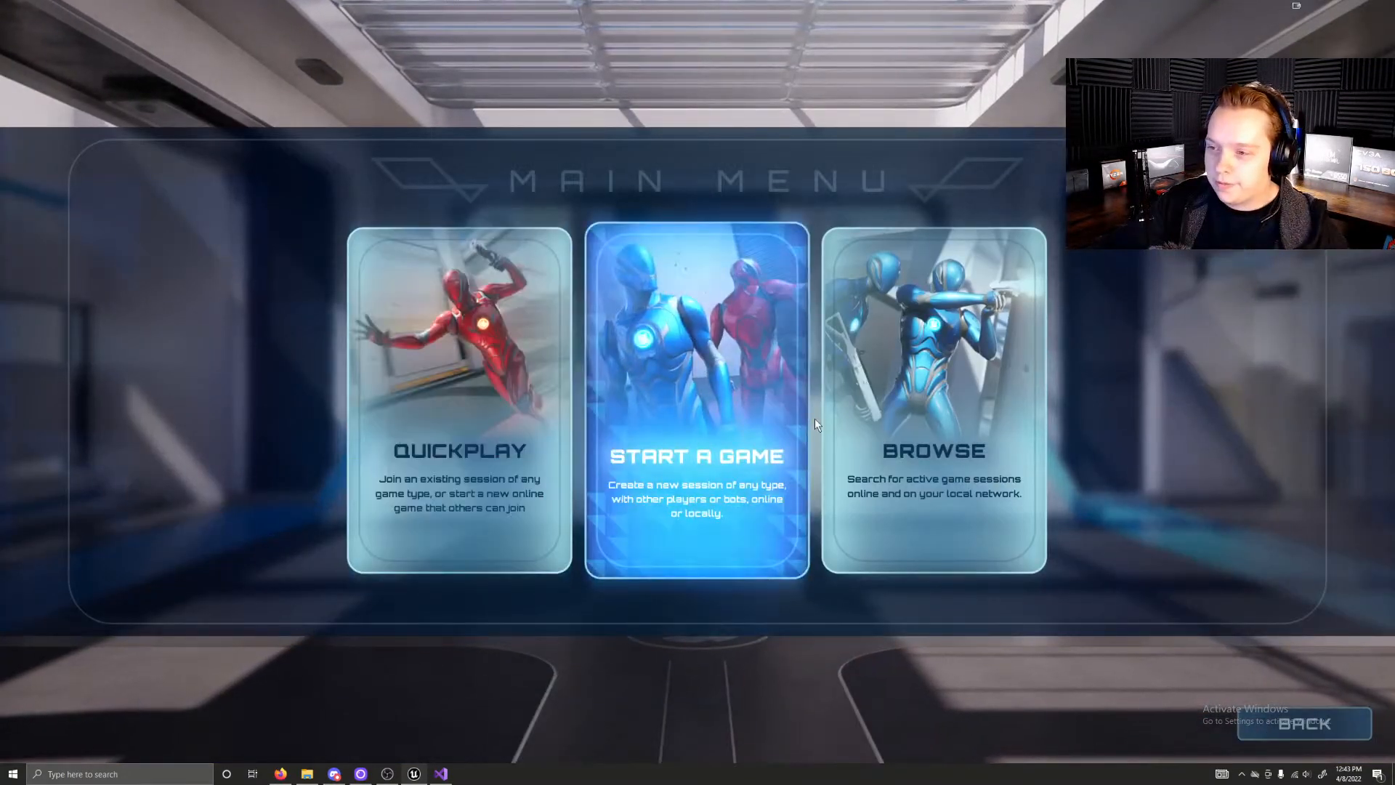
click(651, 476)
click(936, 455)
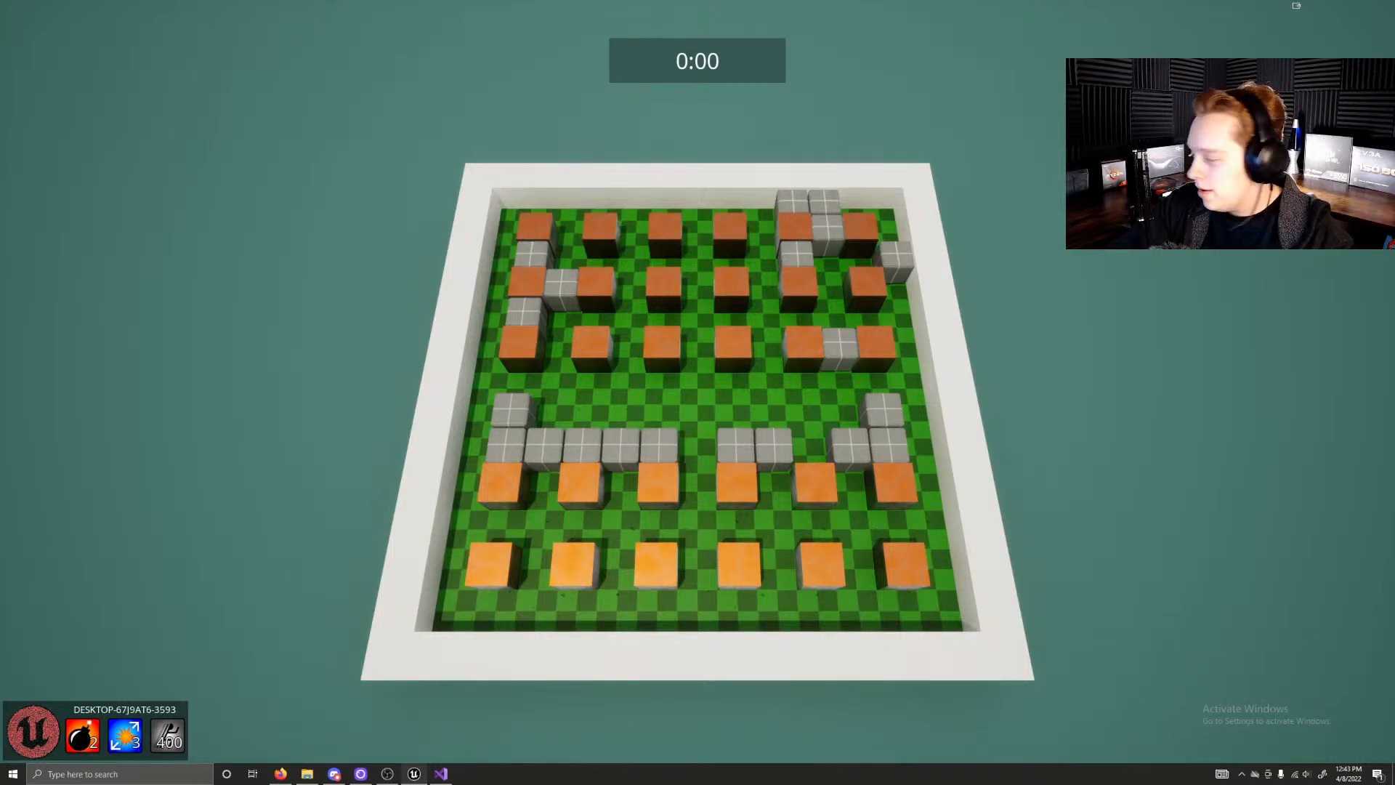
key(Escape)
click(674, 391)
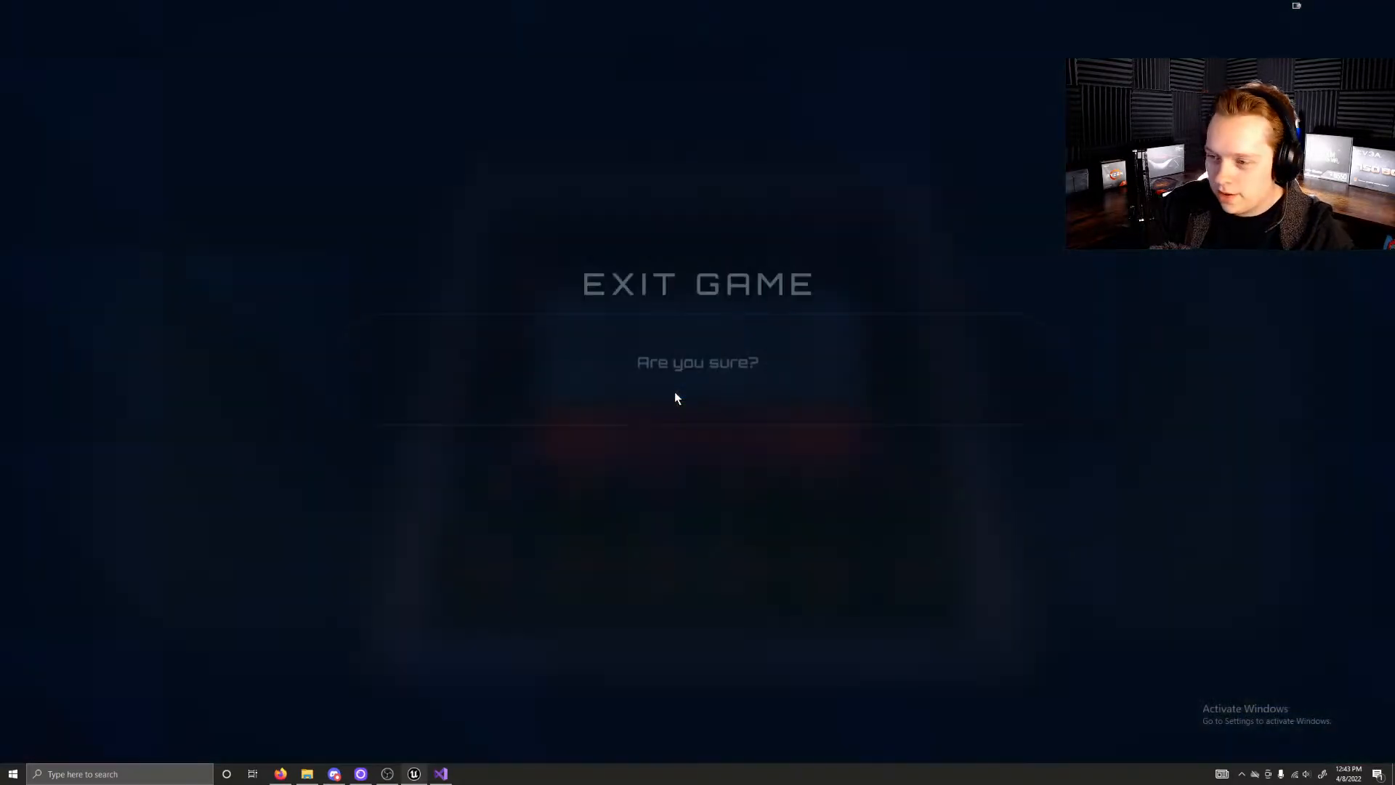
click(651, 472)
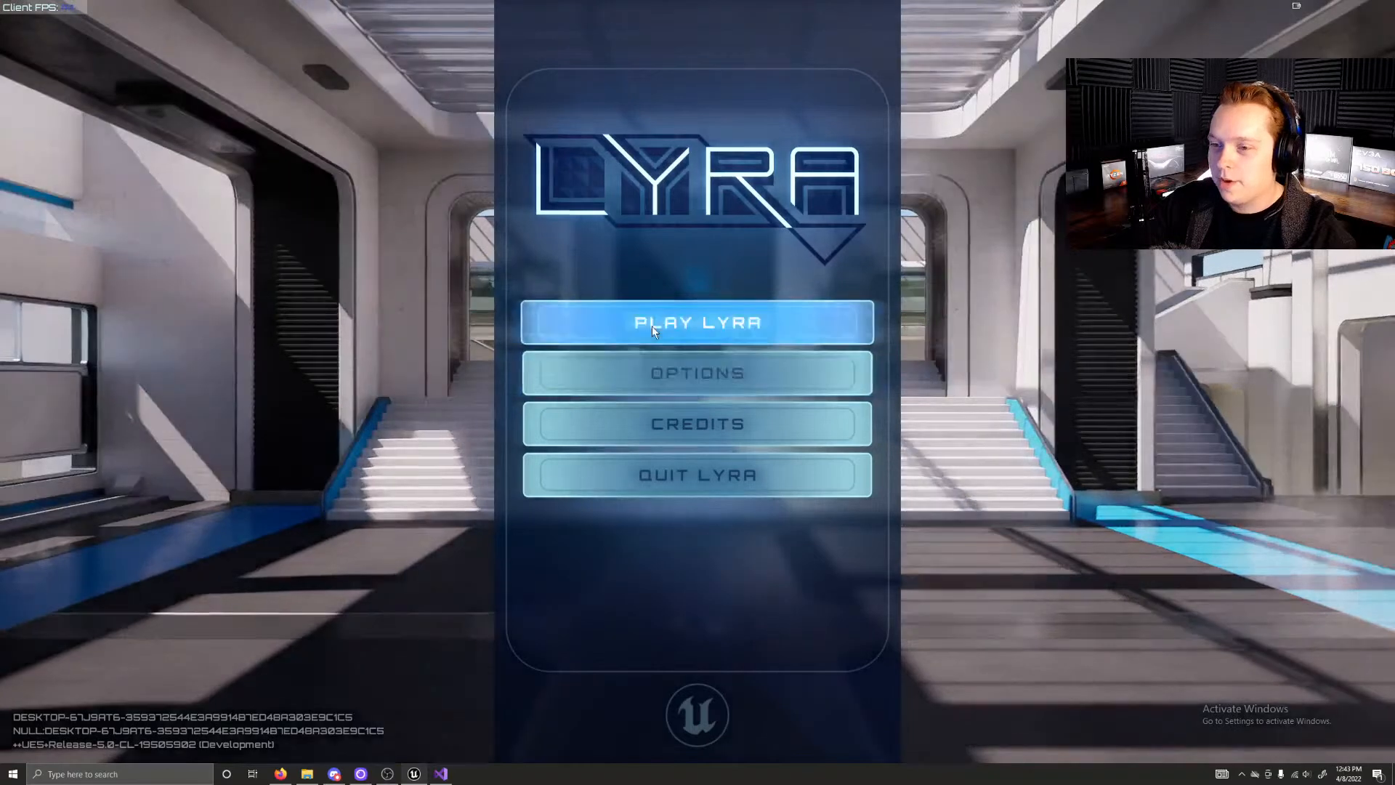
Step: Start an Elimination match on Expanse and run the character up the stairs and across the walkway into the red area
click(652, 325)
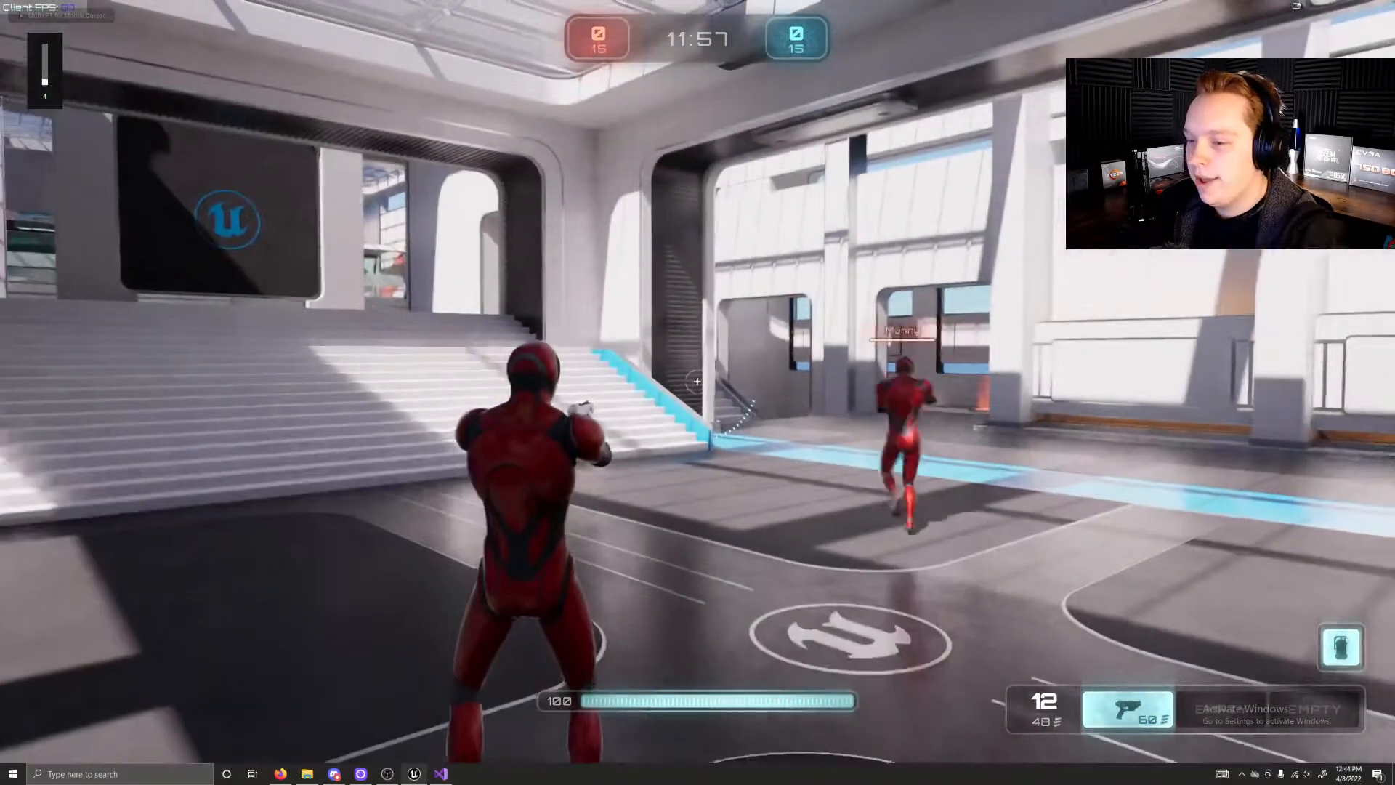
key(w)
key(w)
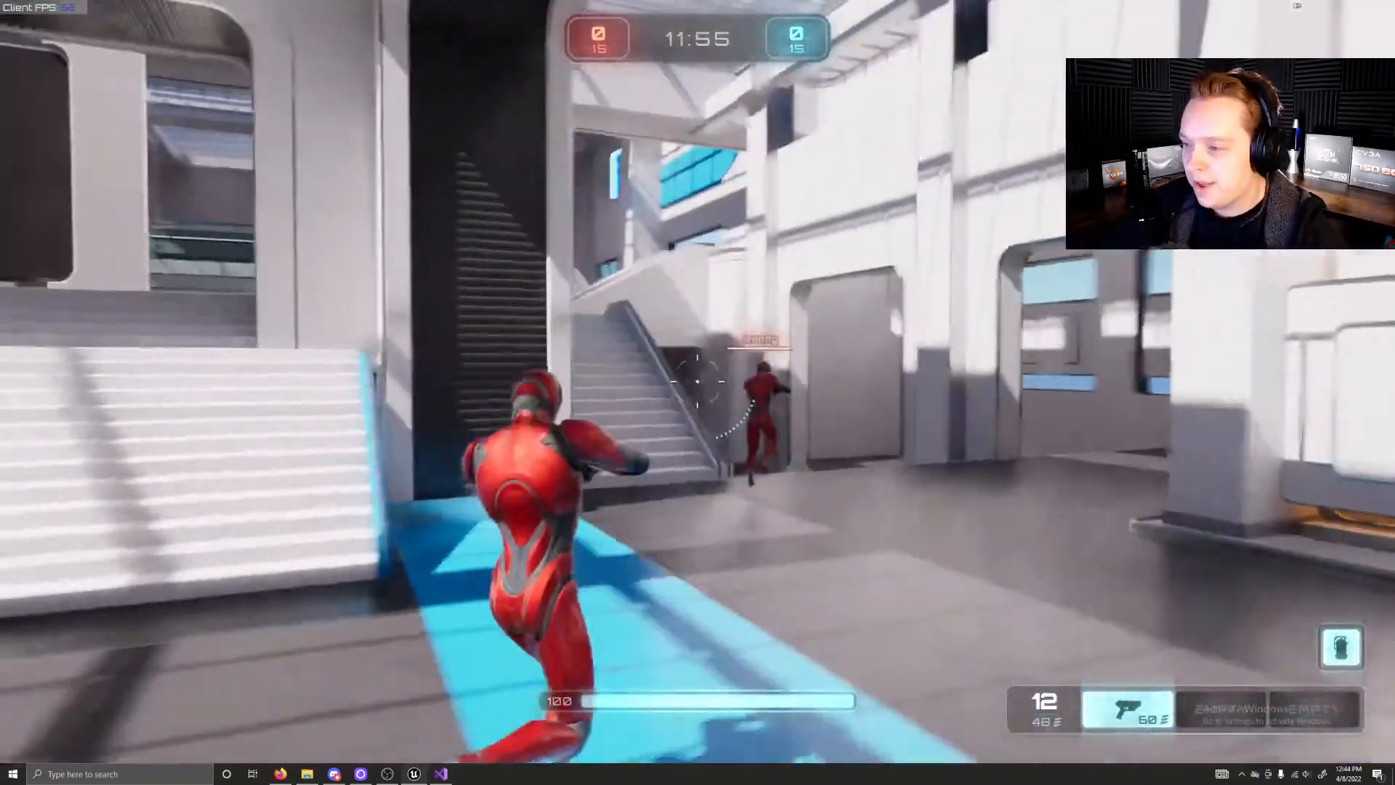
key(w)
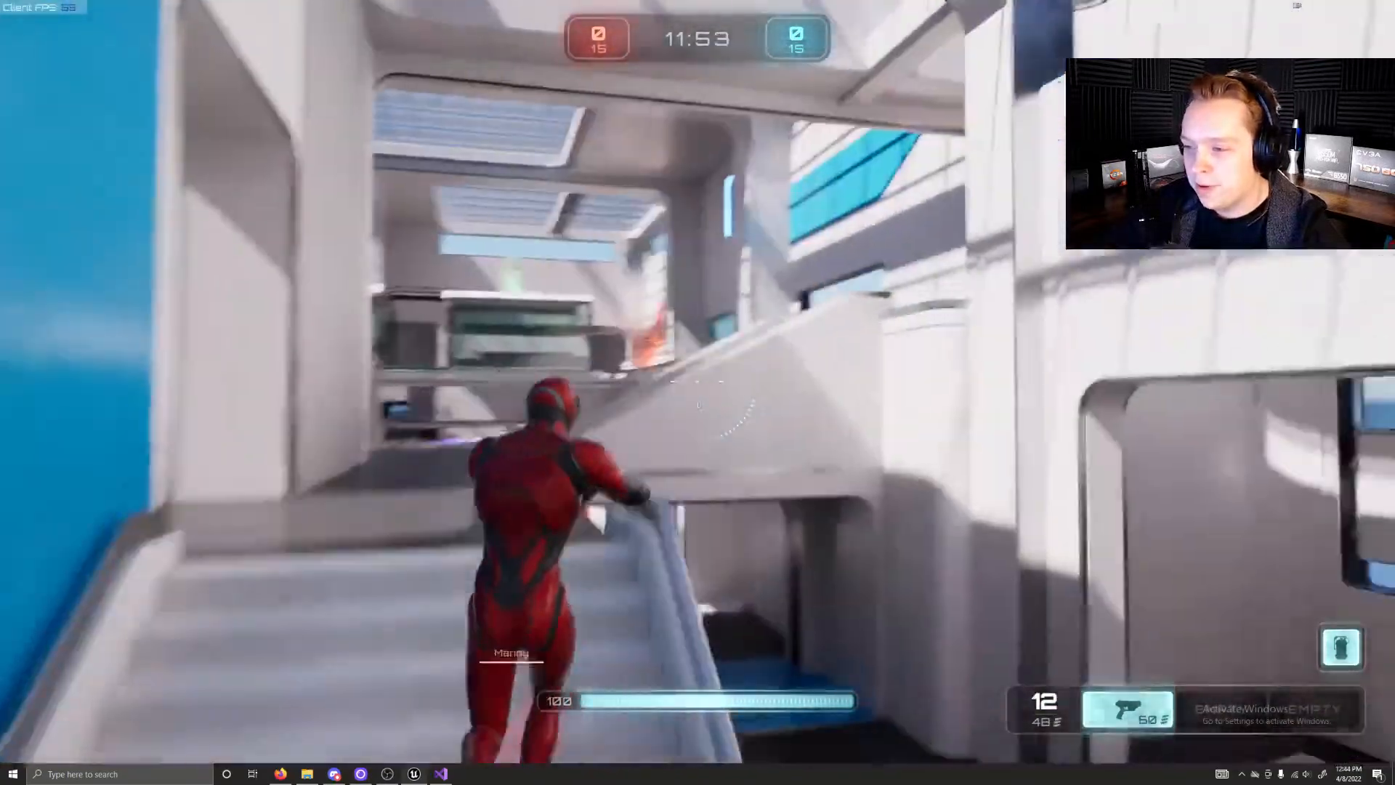
key(w)
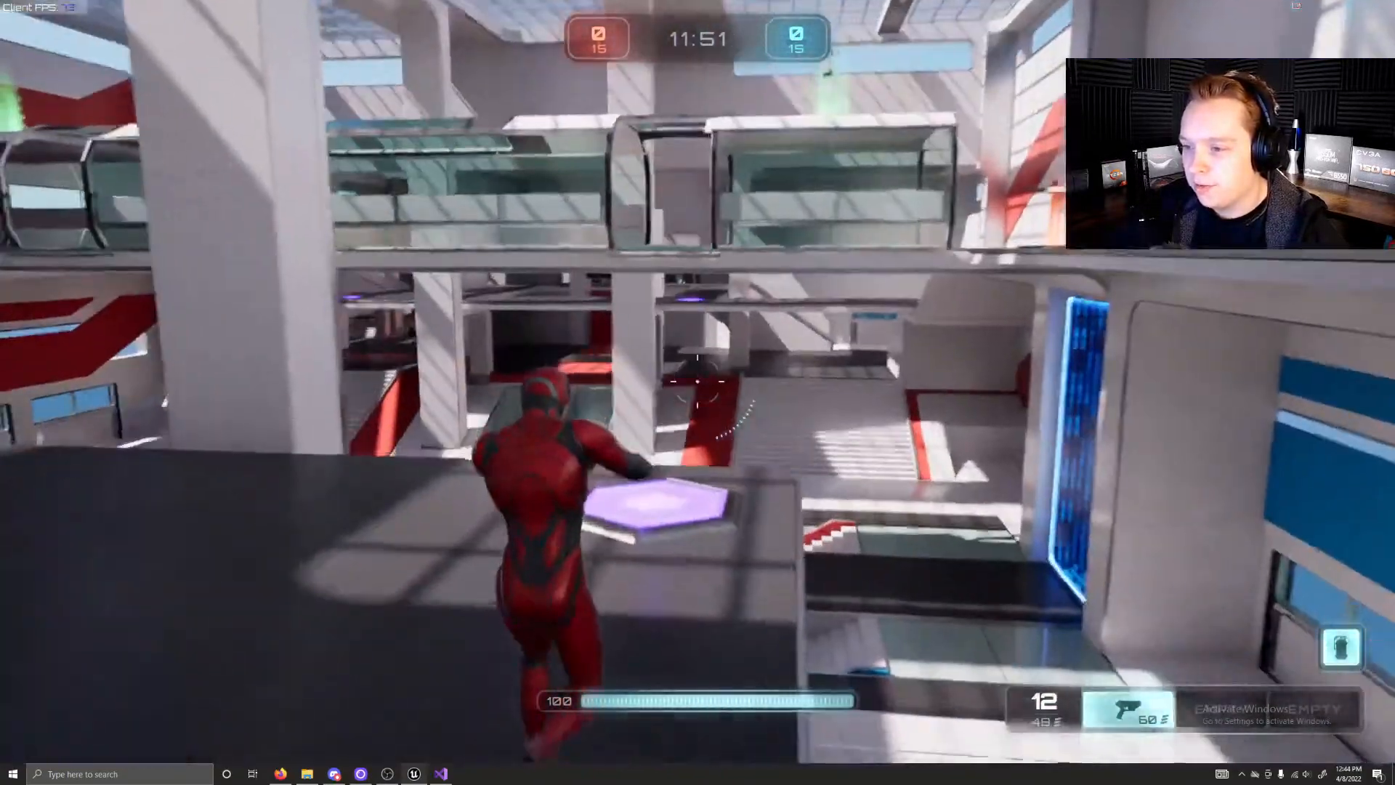
key(w)
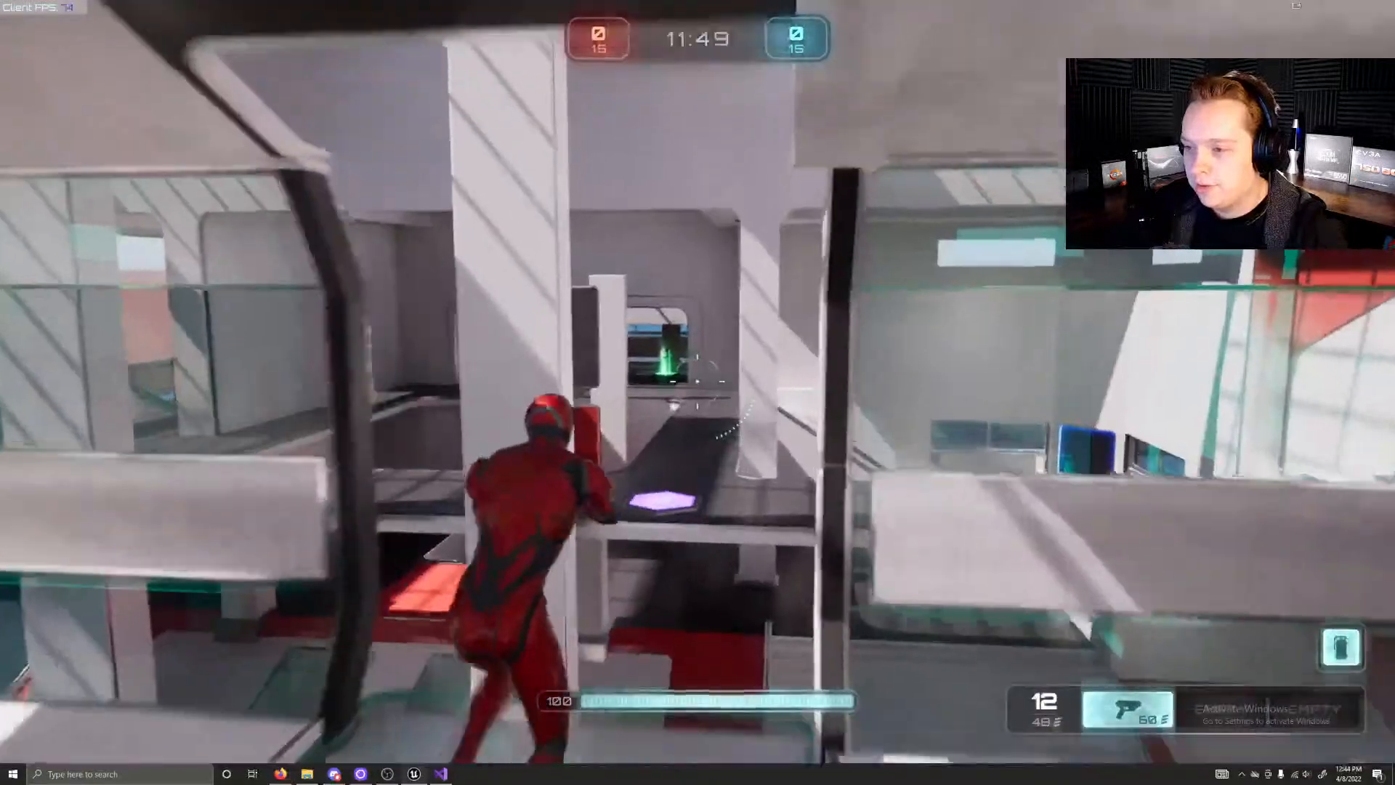
key(w)
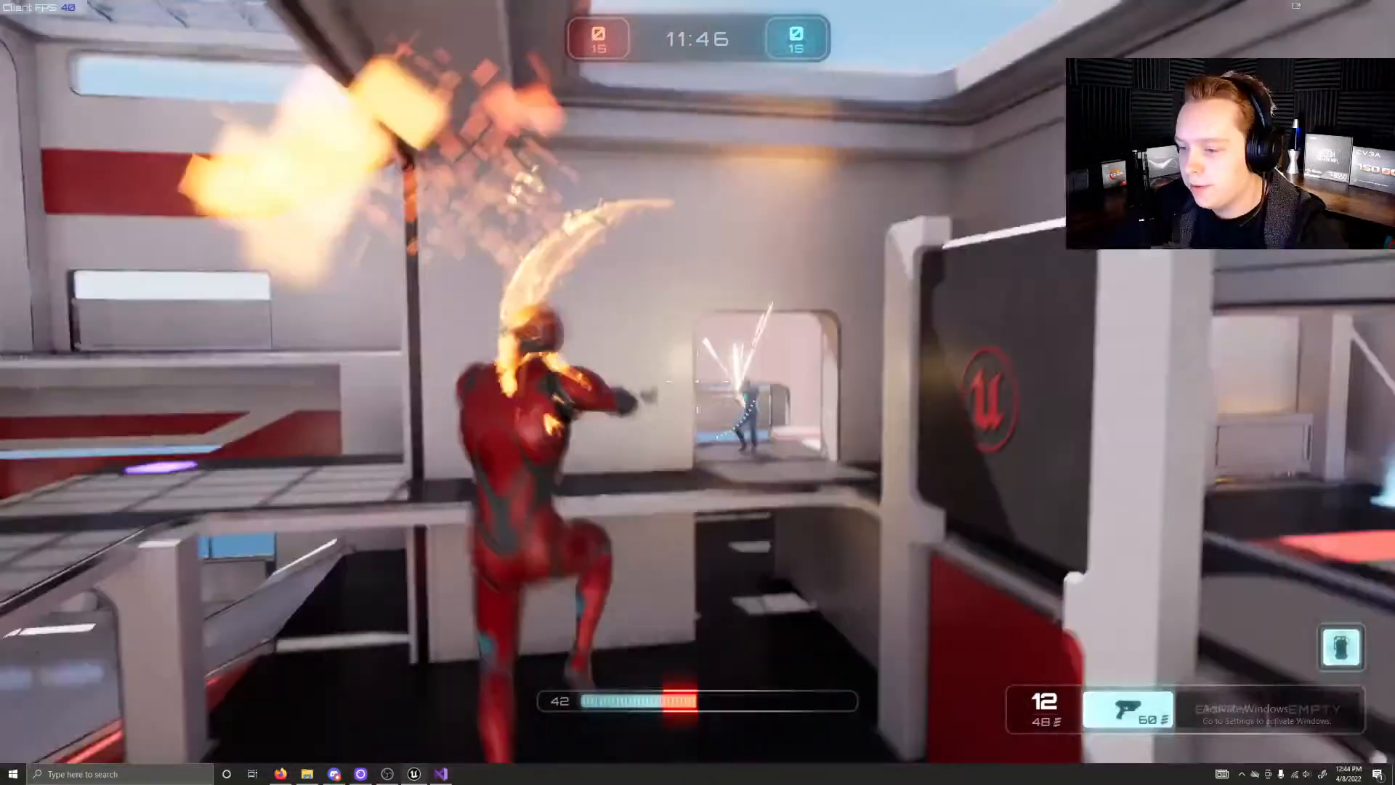
Step: Fire the pistol at the enemy and run on through the level, picking up the shotgun and rifle
click(697, 382)
click(698, 381)
click(698, 382)
click(698, 381)
click(697, 381)
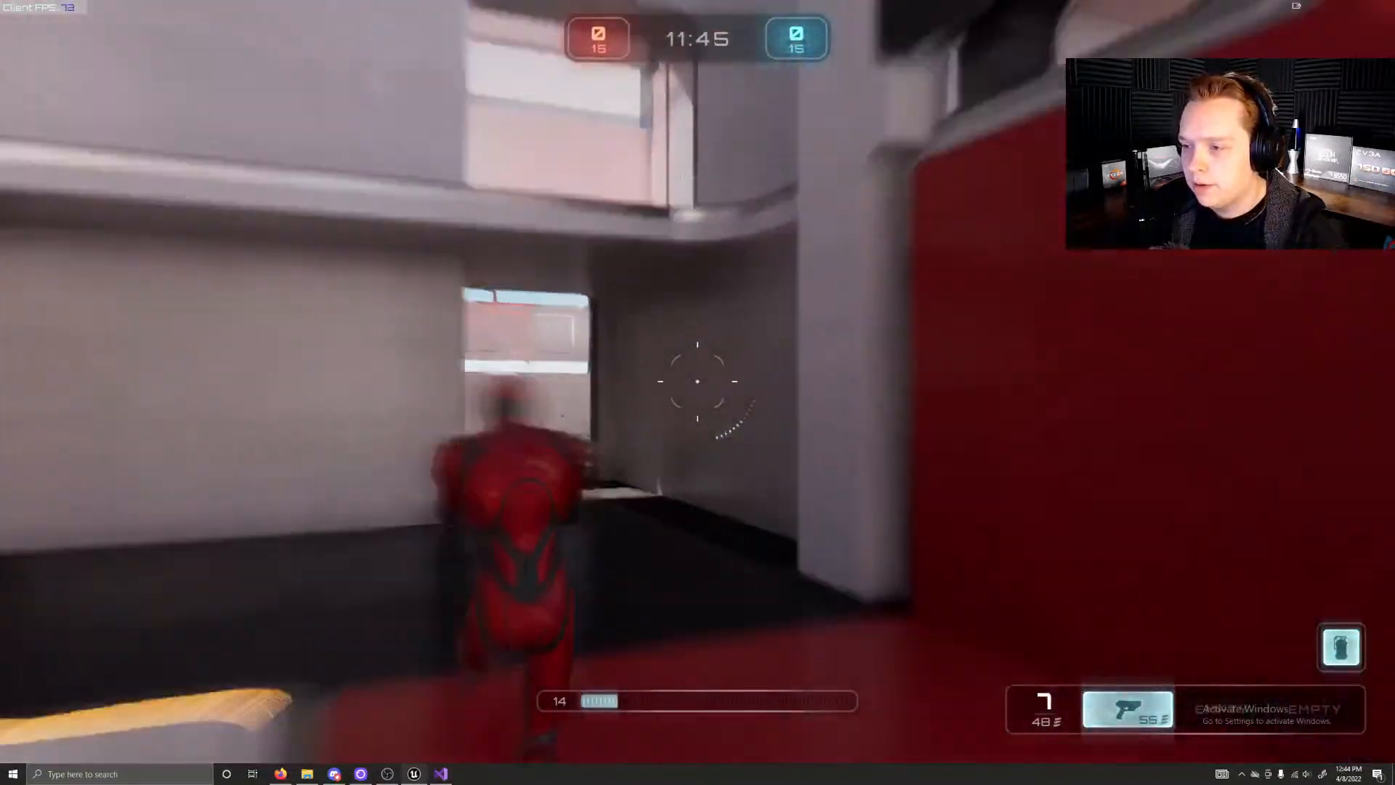
key(w)
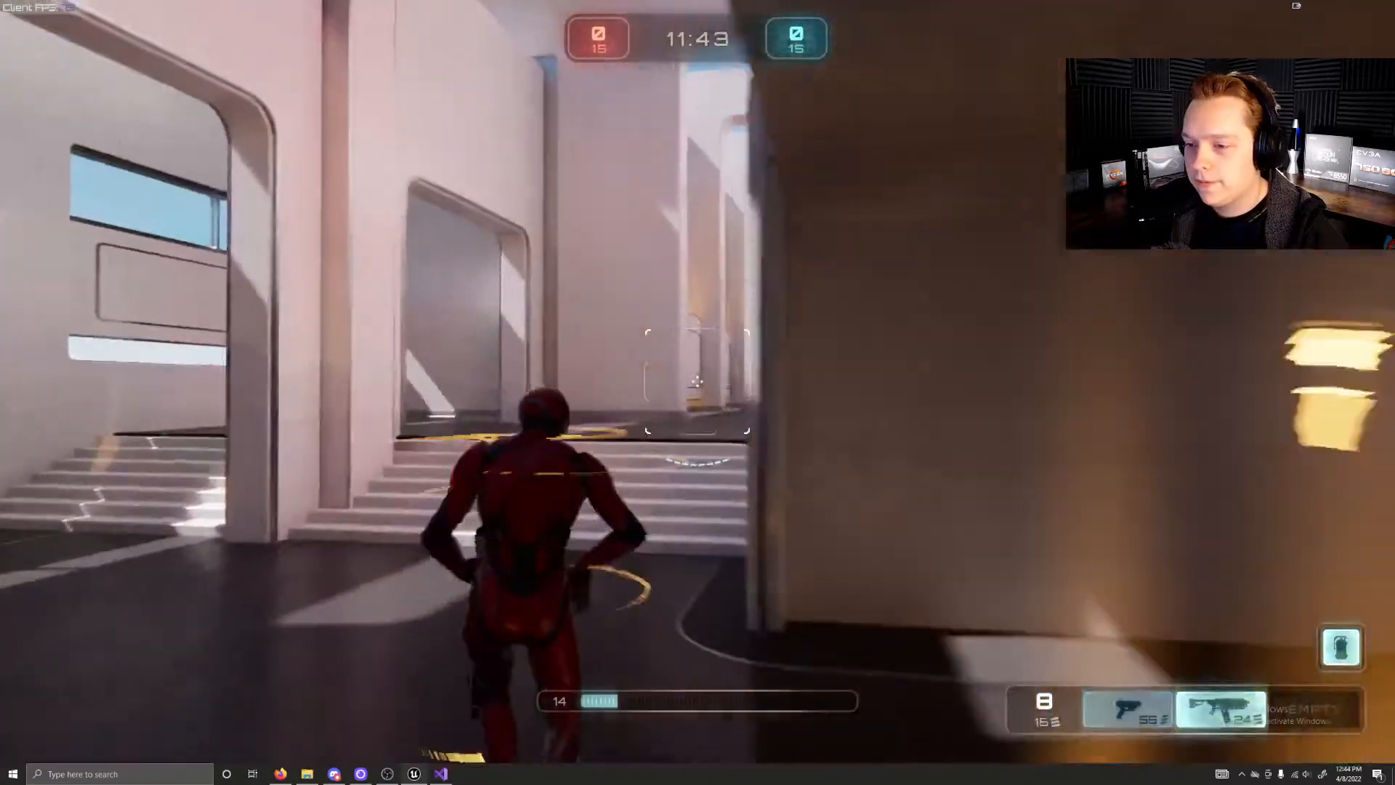
key(w)
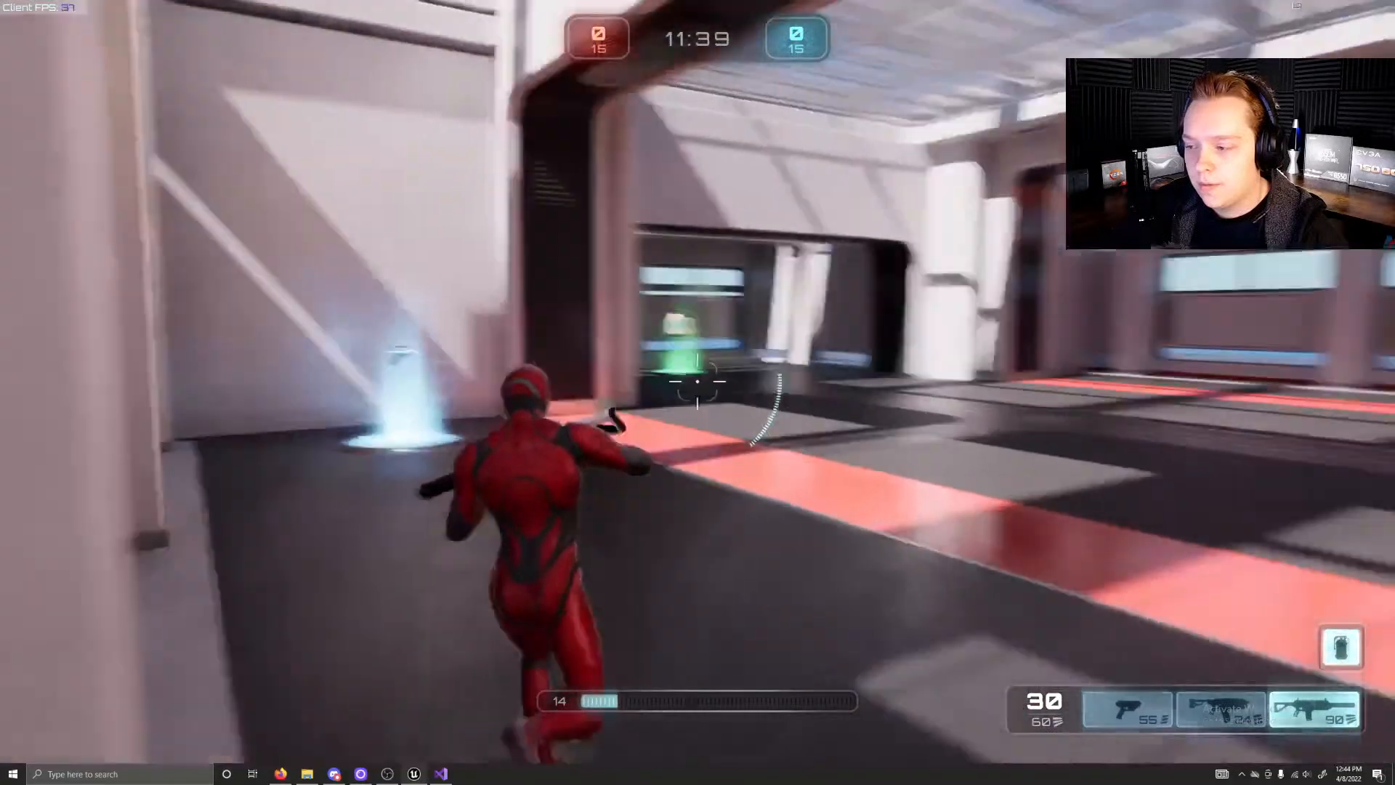
Step: Run the character through the green health pickup, then head back across the red area towards the wide stairs
key(w)
key(w)
key(w)
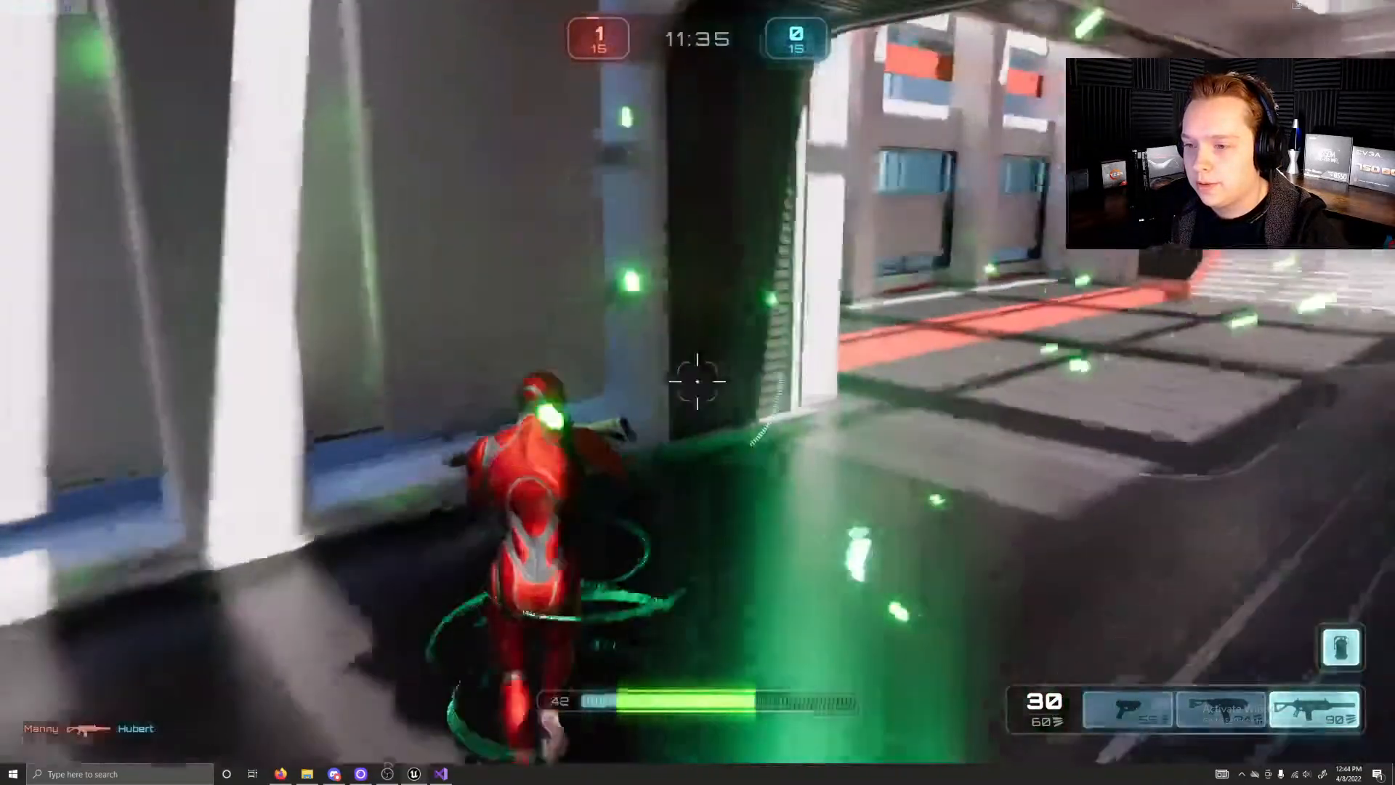
Step: Run the character up the stairs and along the upper level past the glass walkway and the orange weapon pickup
key(w)
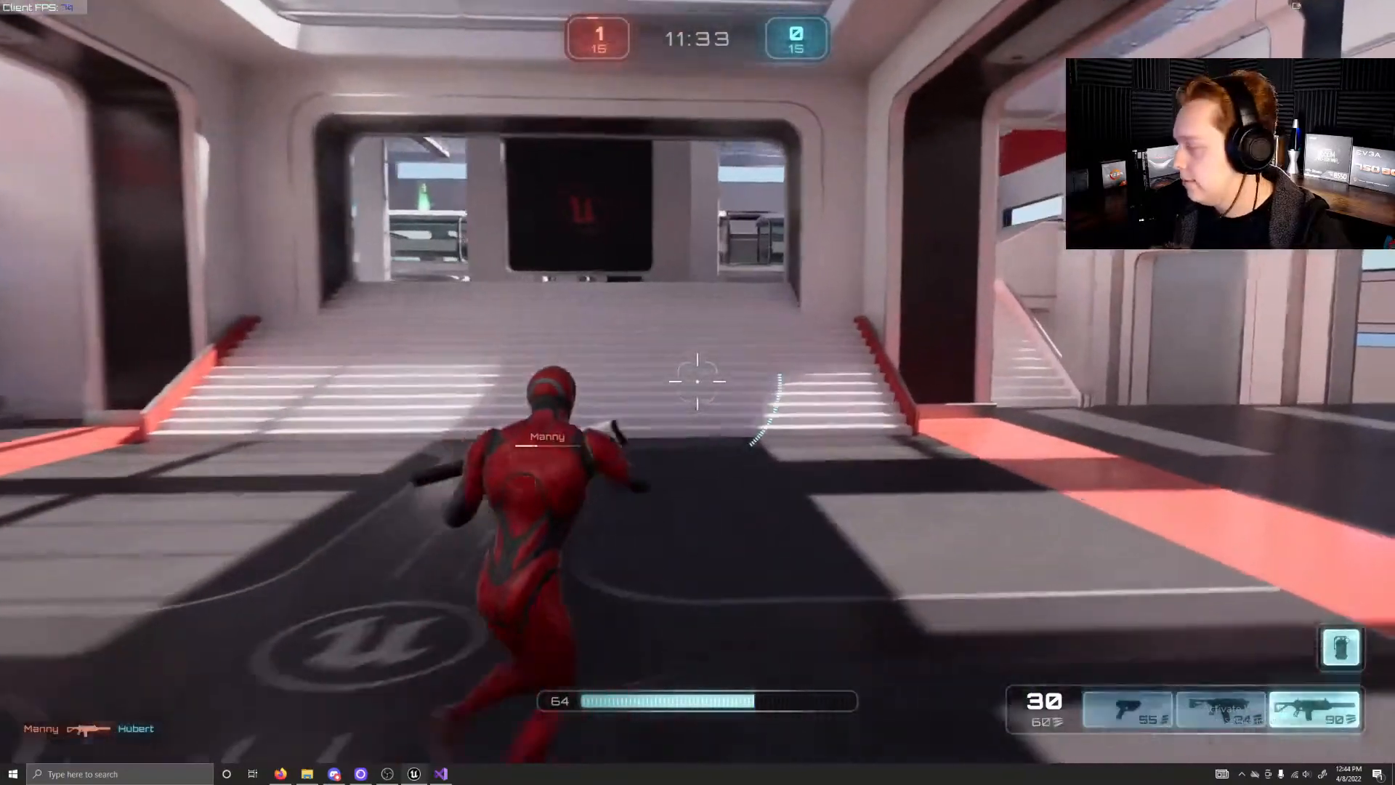
key(w)
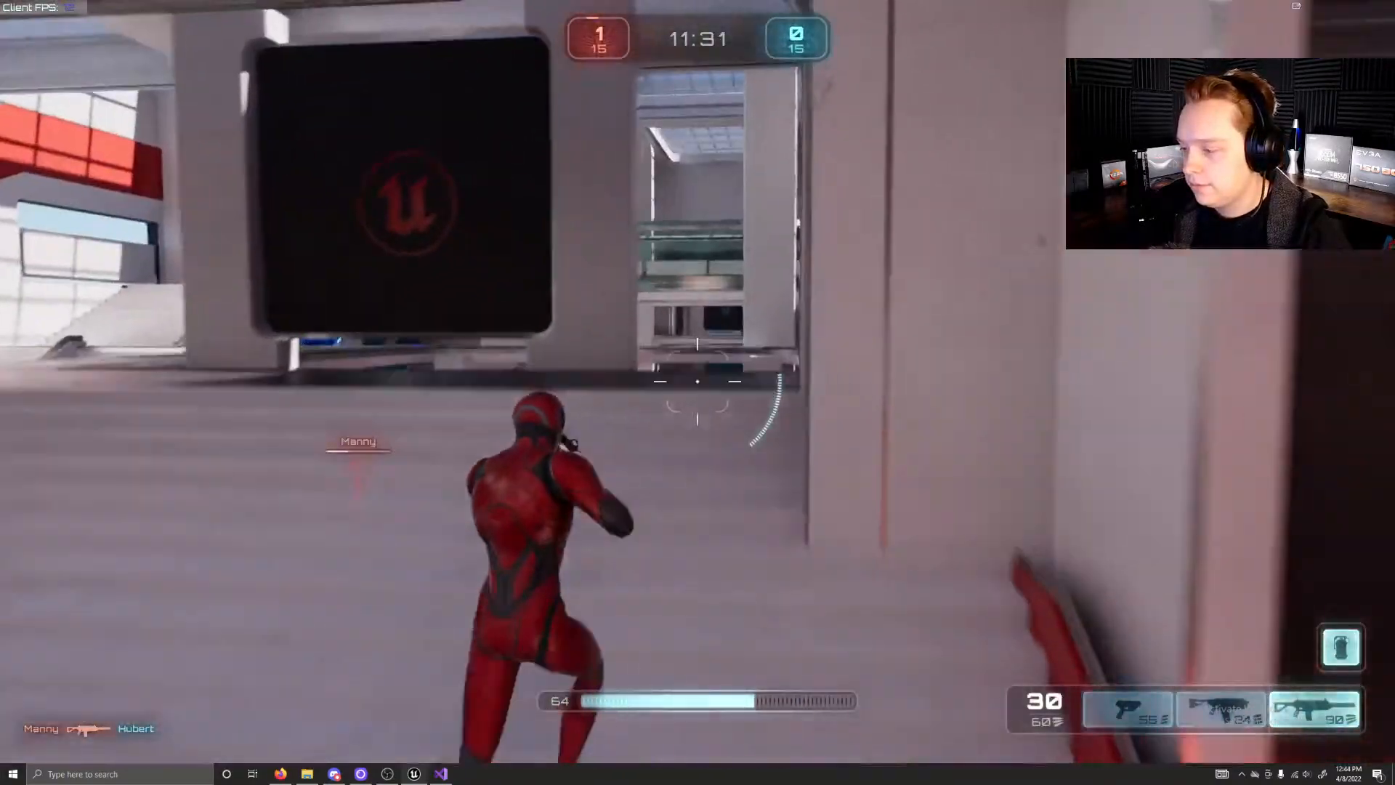
key(w)
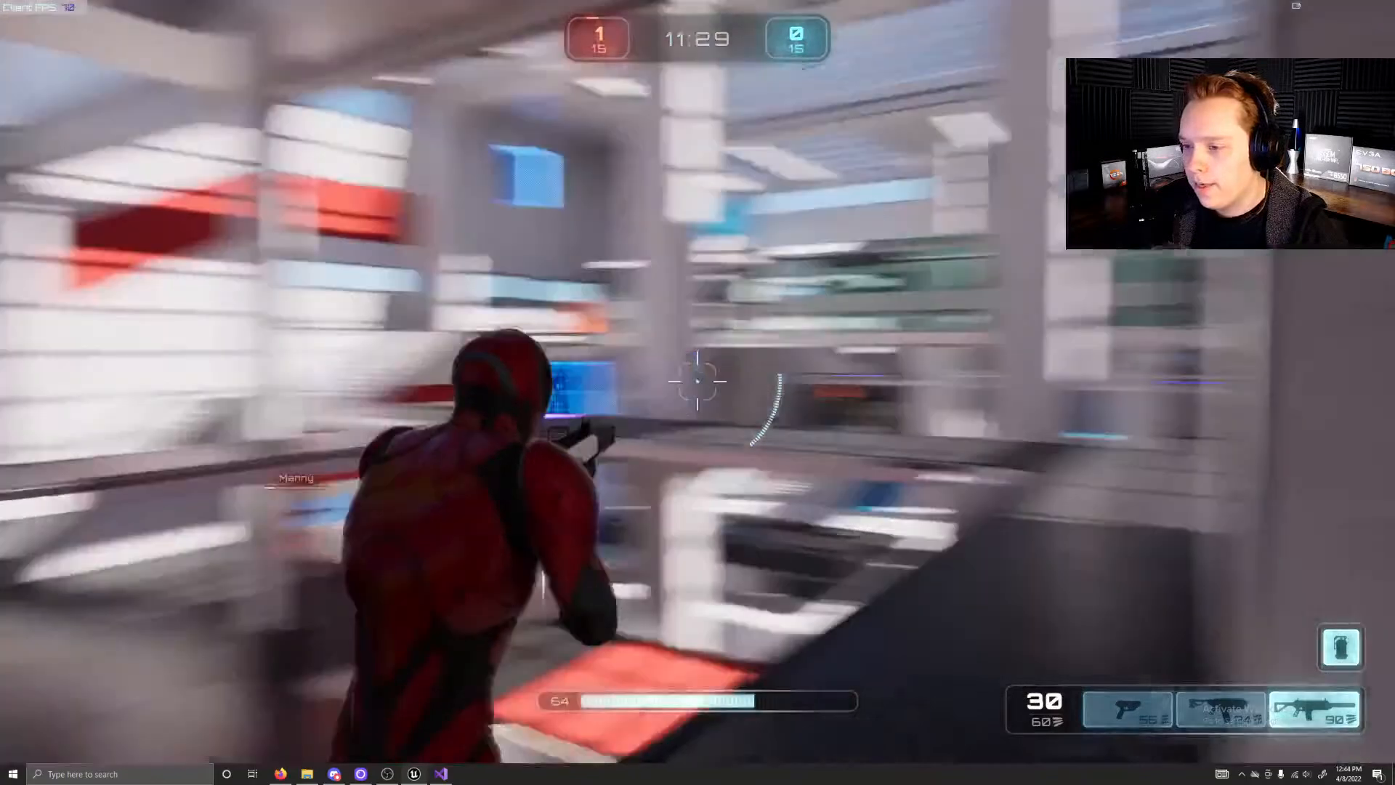
key(w)
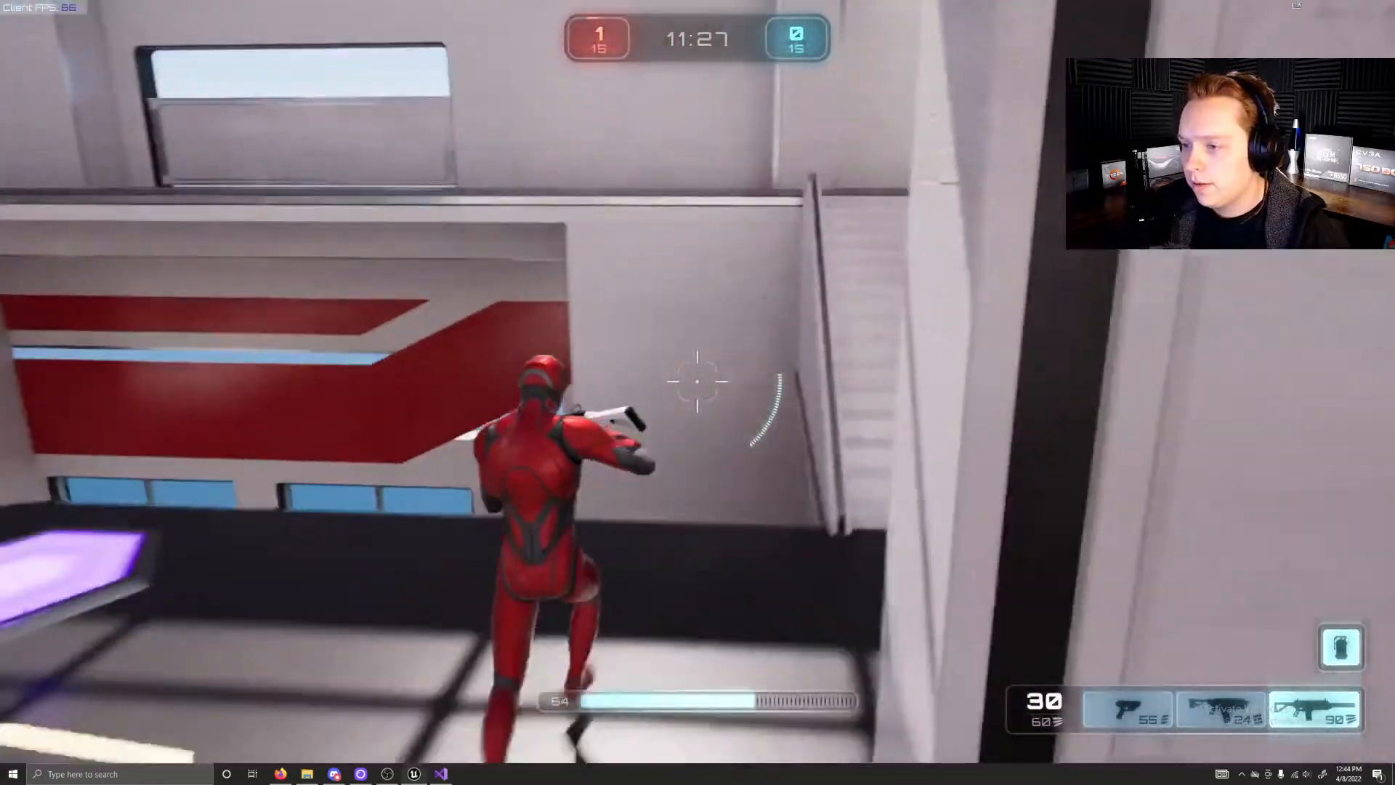
key(w)
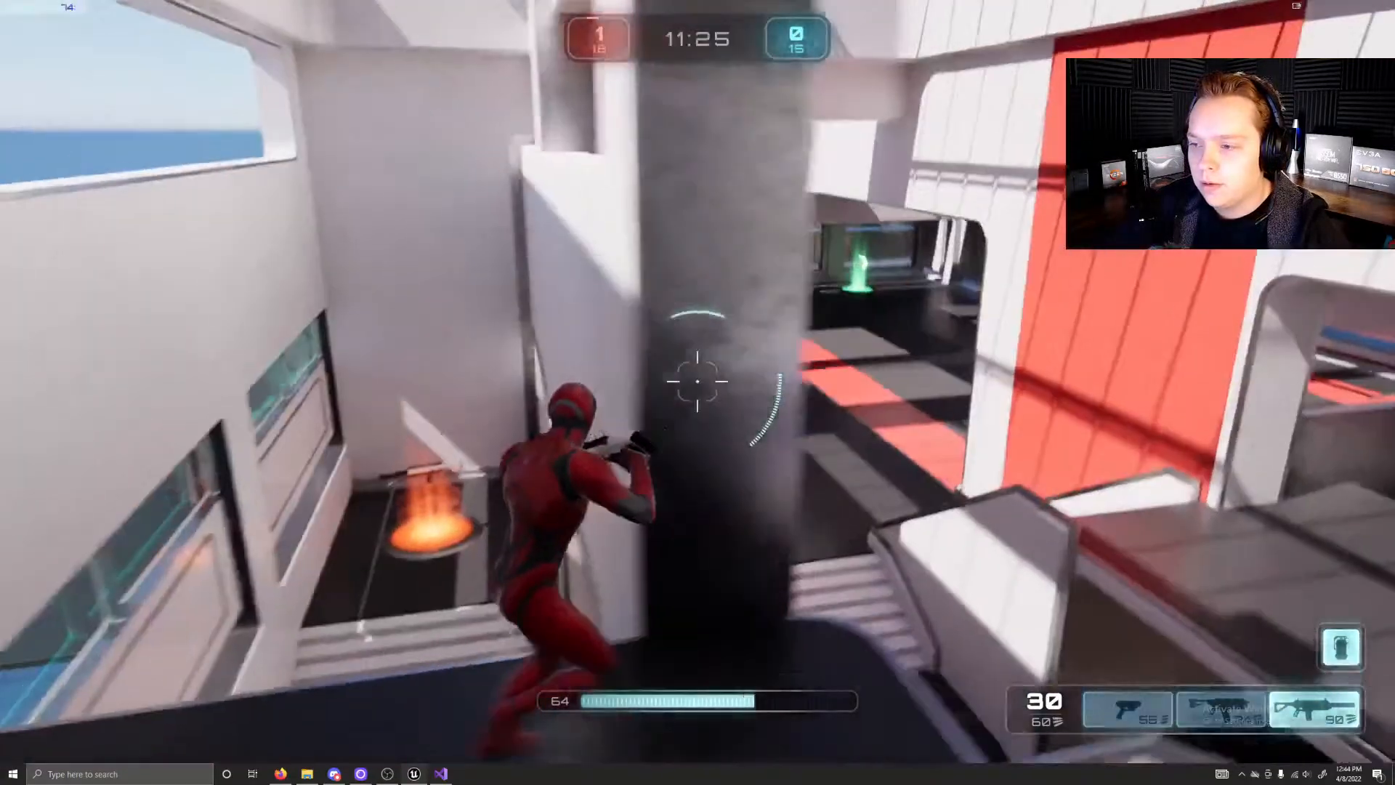
key(w)
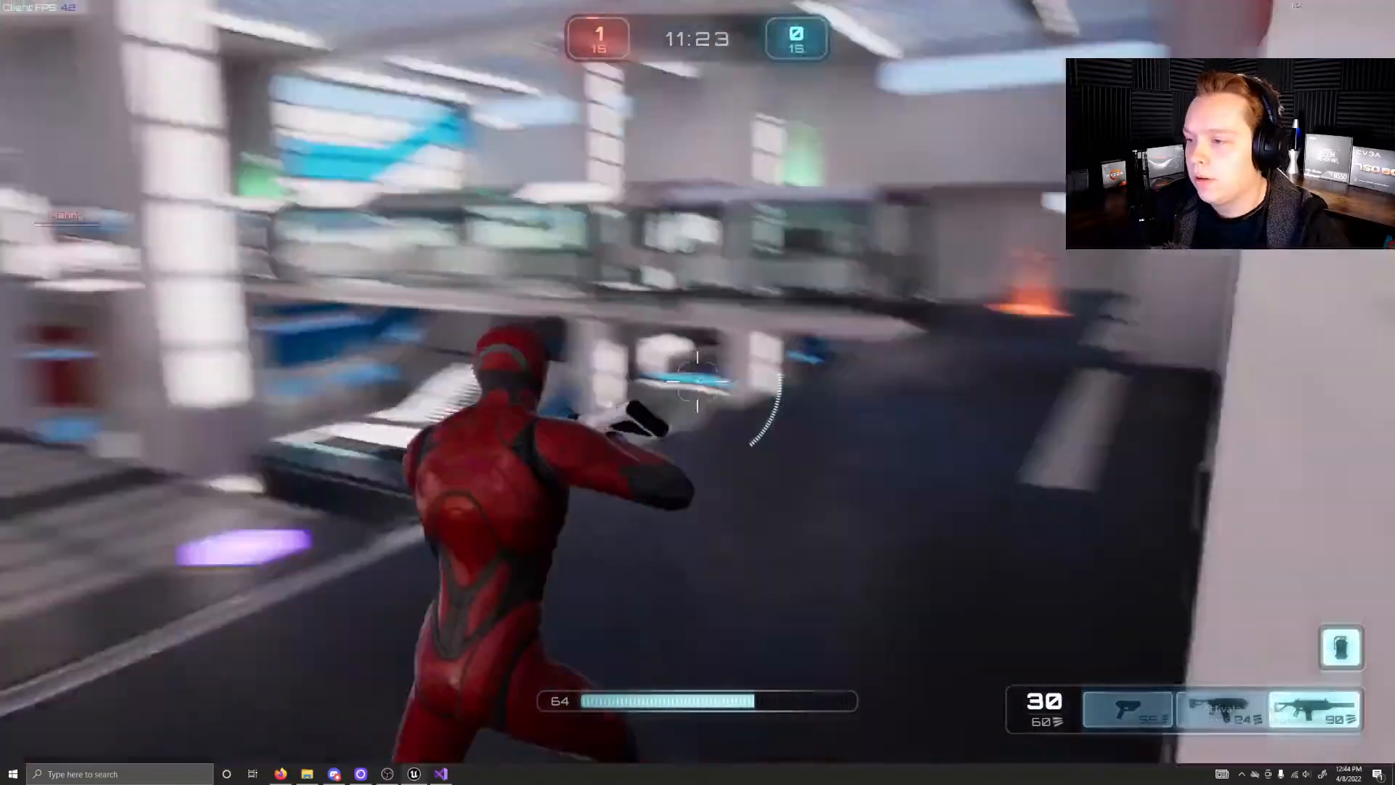
key(w)
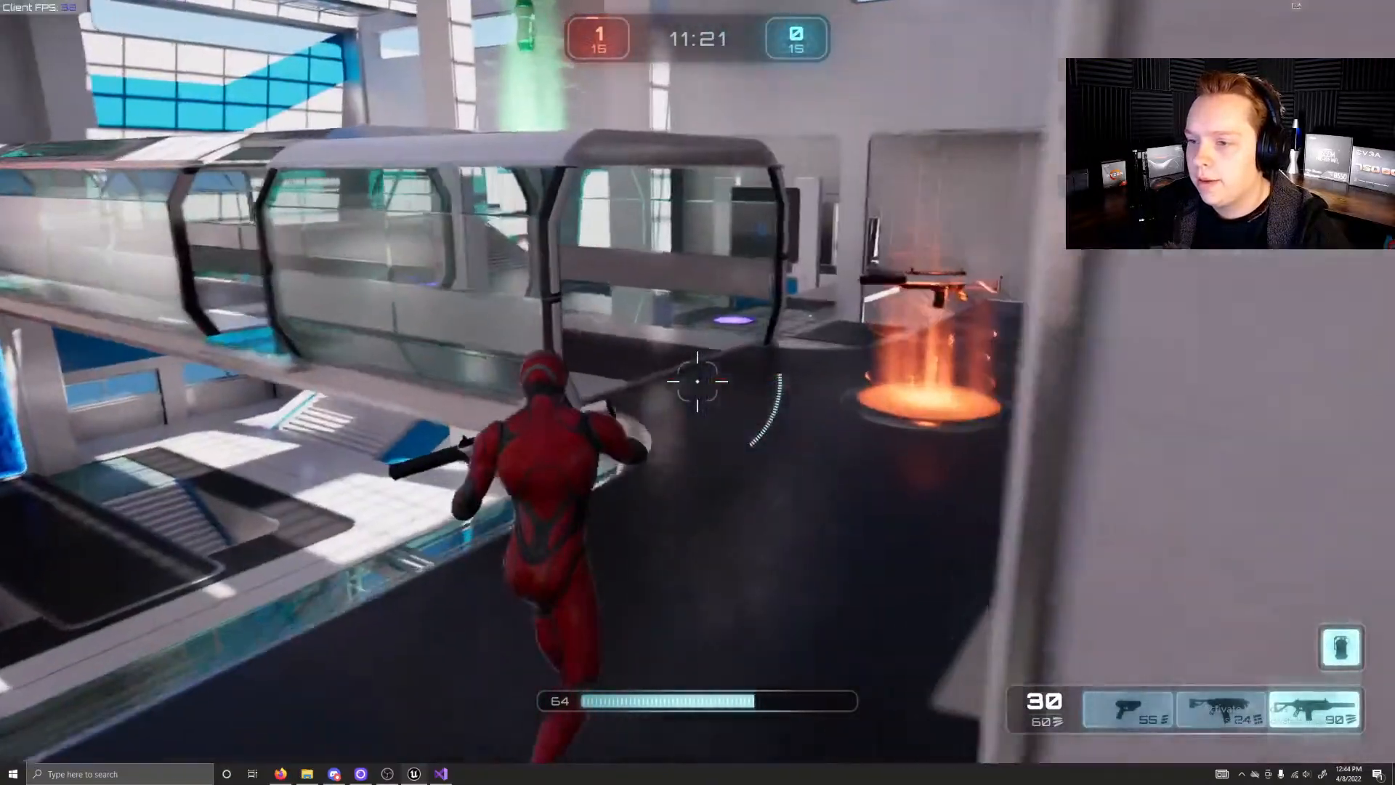
Step: Fire the rifle at the enemy and run on past the blue area towards the green health pickup
key(w)
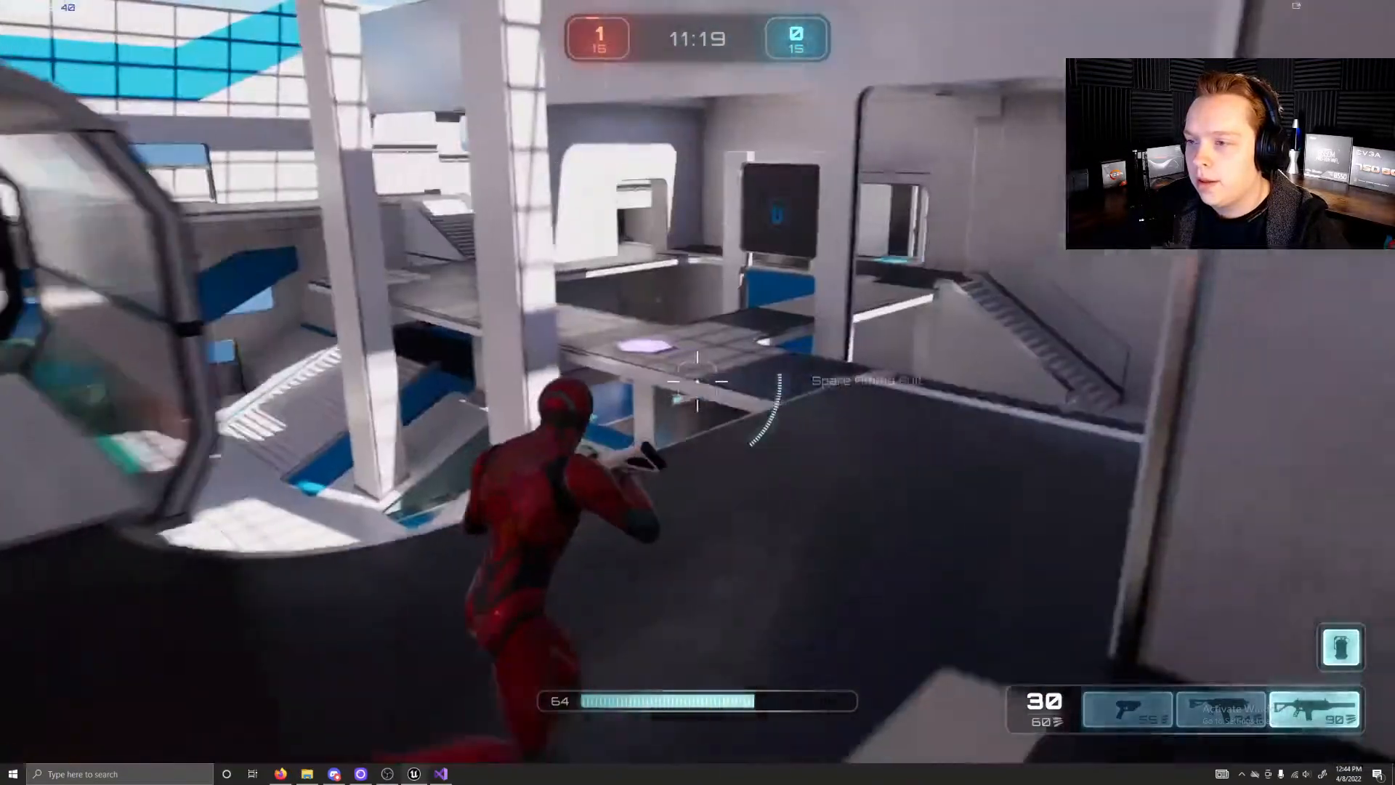
key(w)
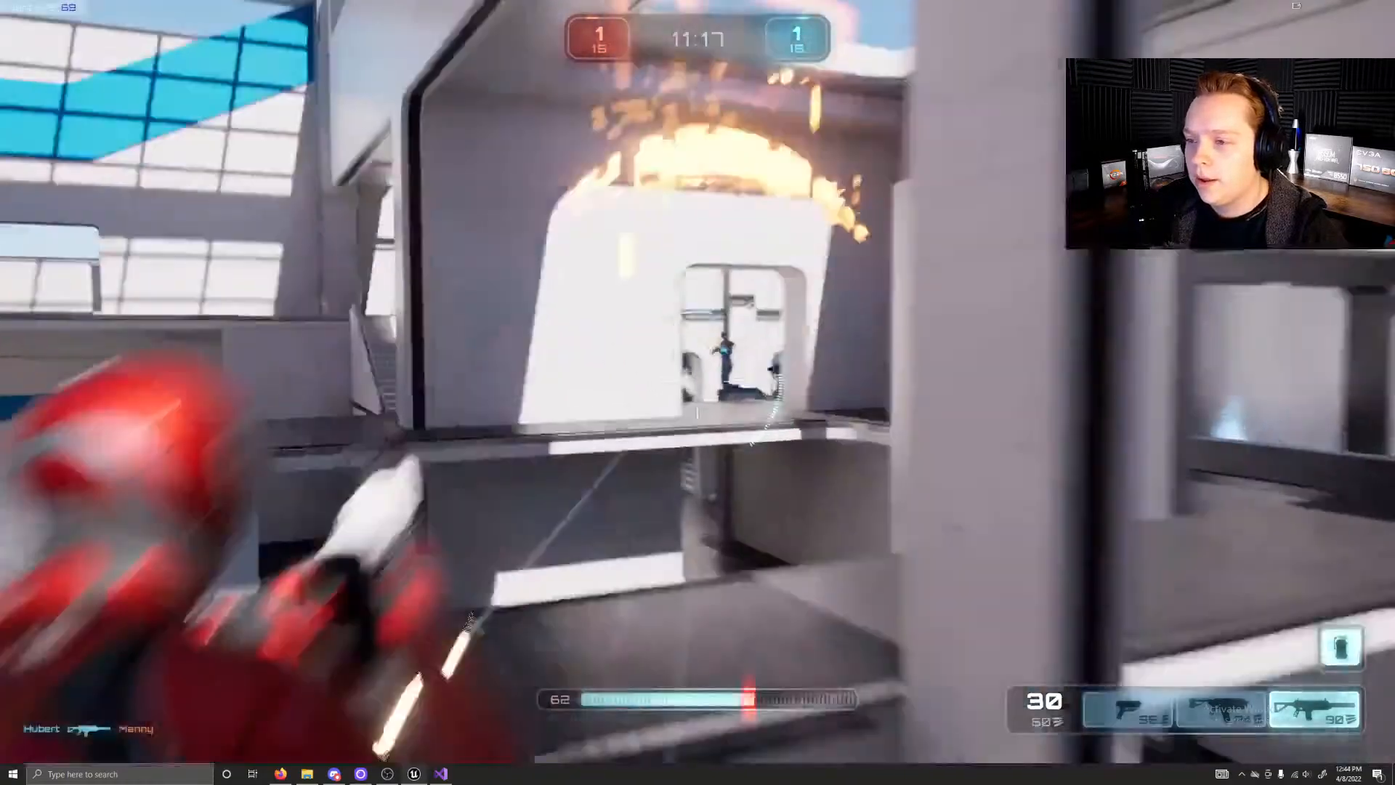
click(698, 381)
click(697, 381)
key(w)
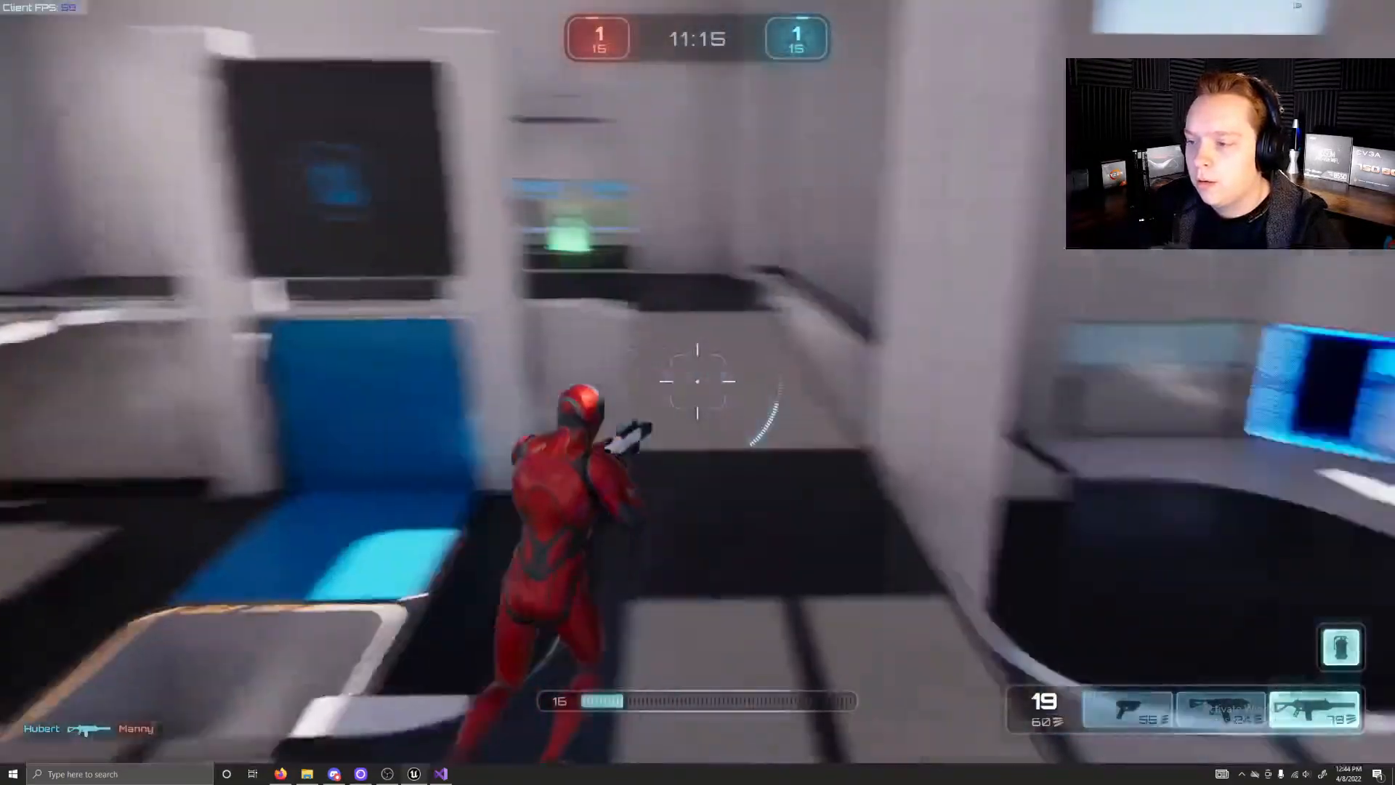
key(w)
key(w)
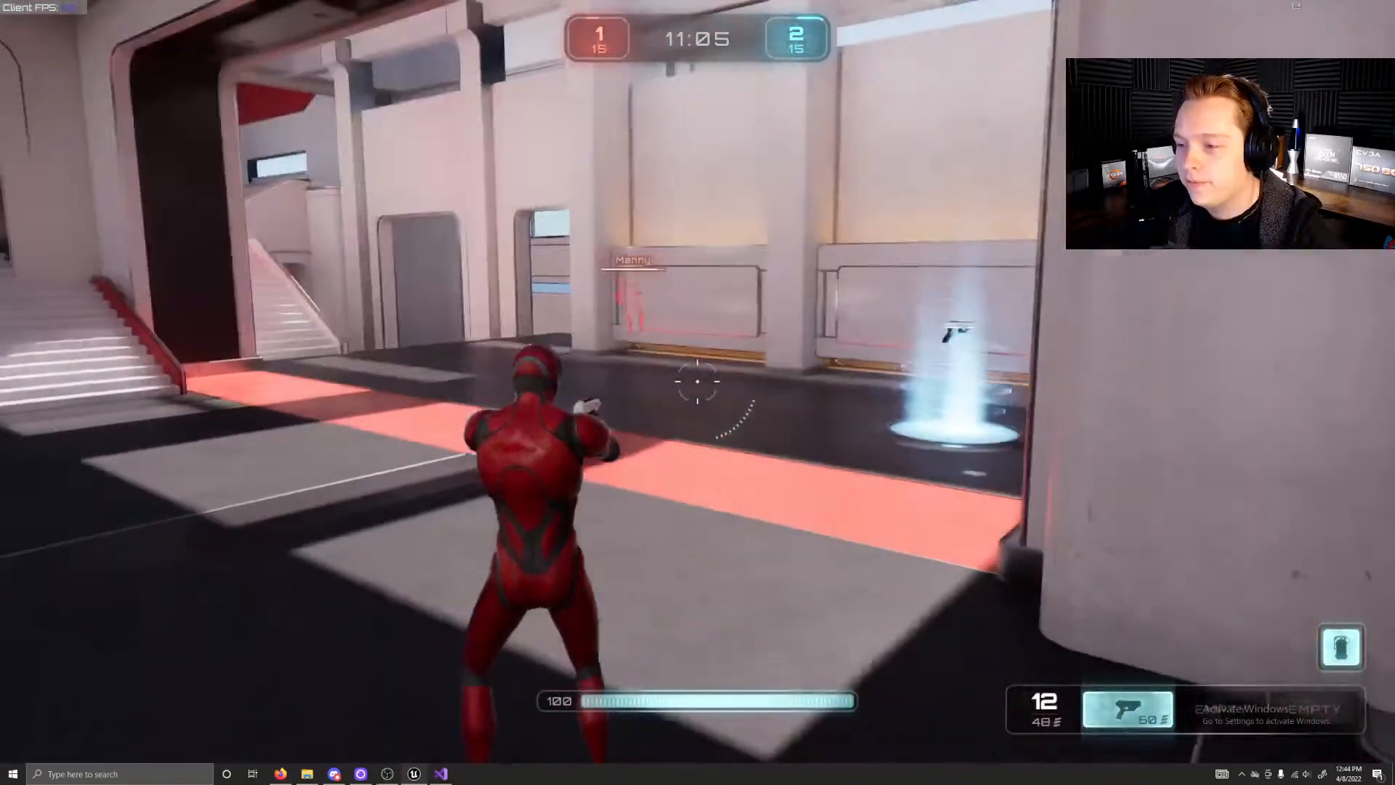
Step: Run the respawned character up the wide stairs and aim the pistol over the atrium from beside the pillar
key(w)
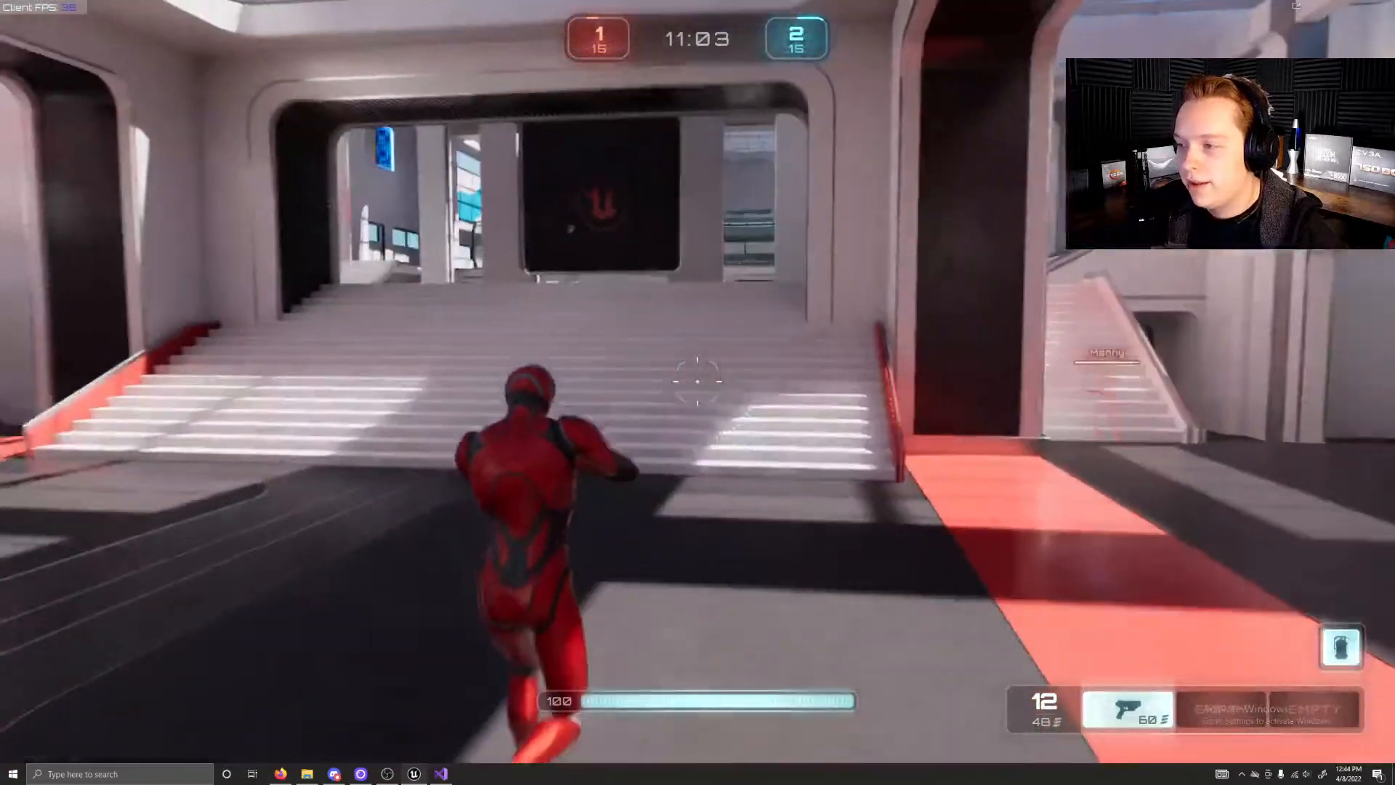
key(w)
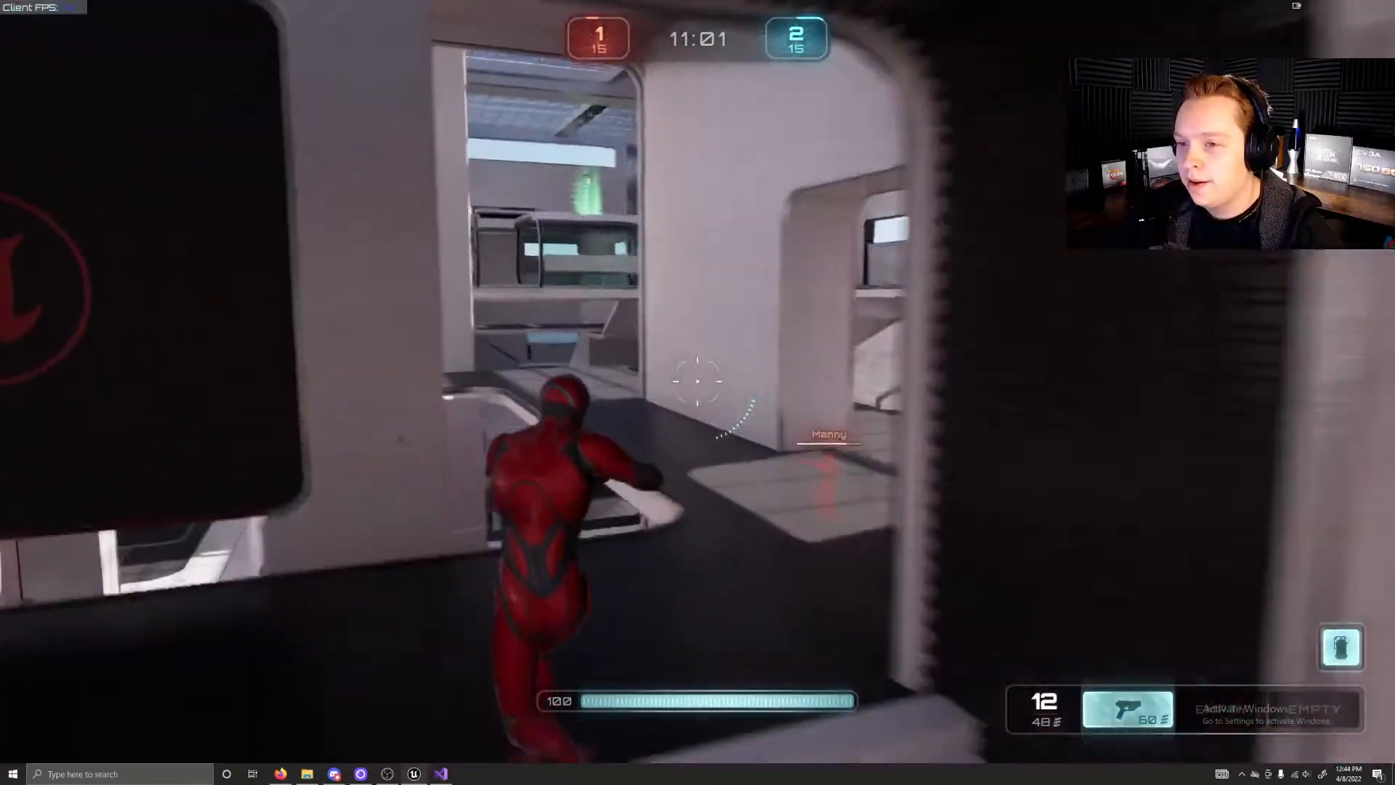
right_click(698, 381)
key(w)
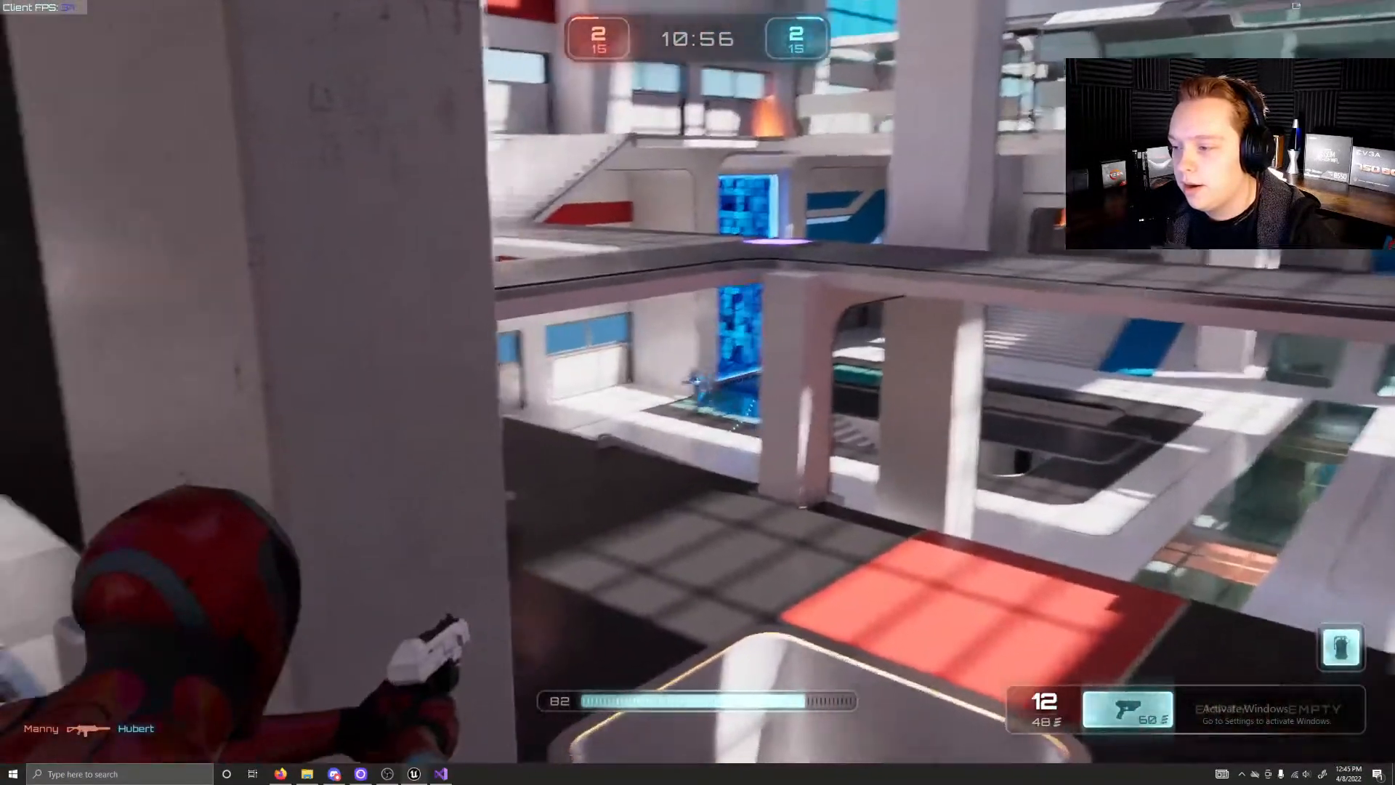
Step: Fire the aimed pistol at the enemies across the atrium from behind the pillar until the magazine is used up
click(697, 382)
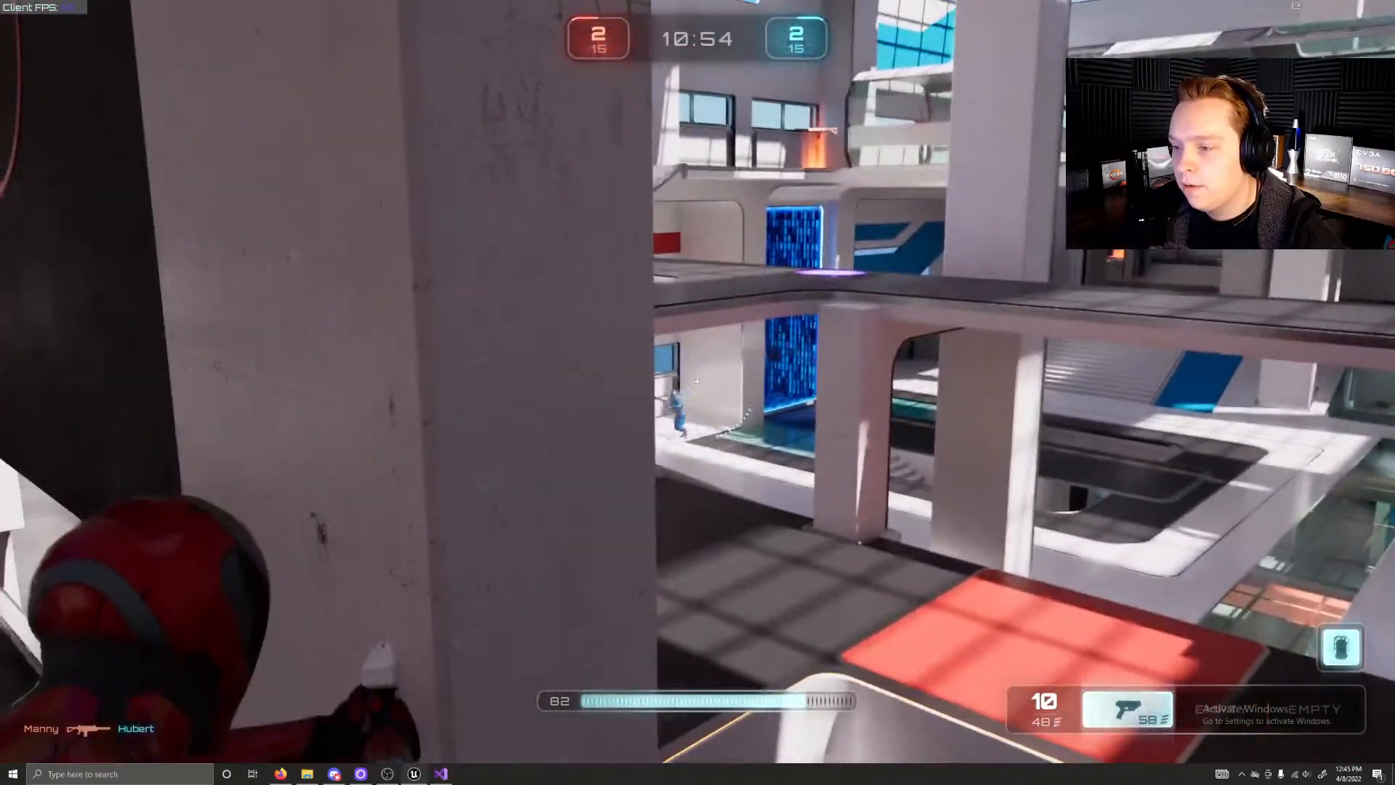
click(697, 382)
click(698, 392)
click(697, 393)
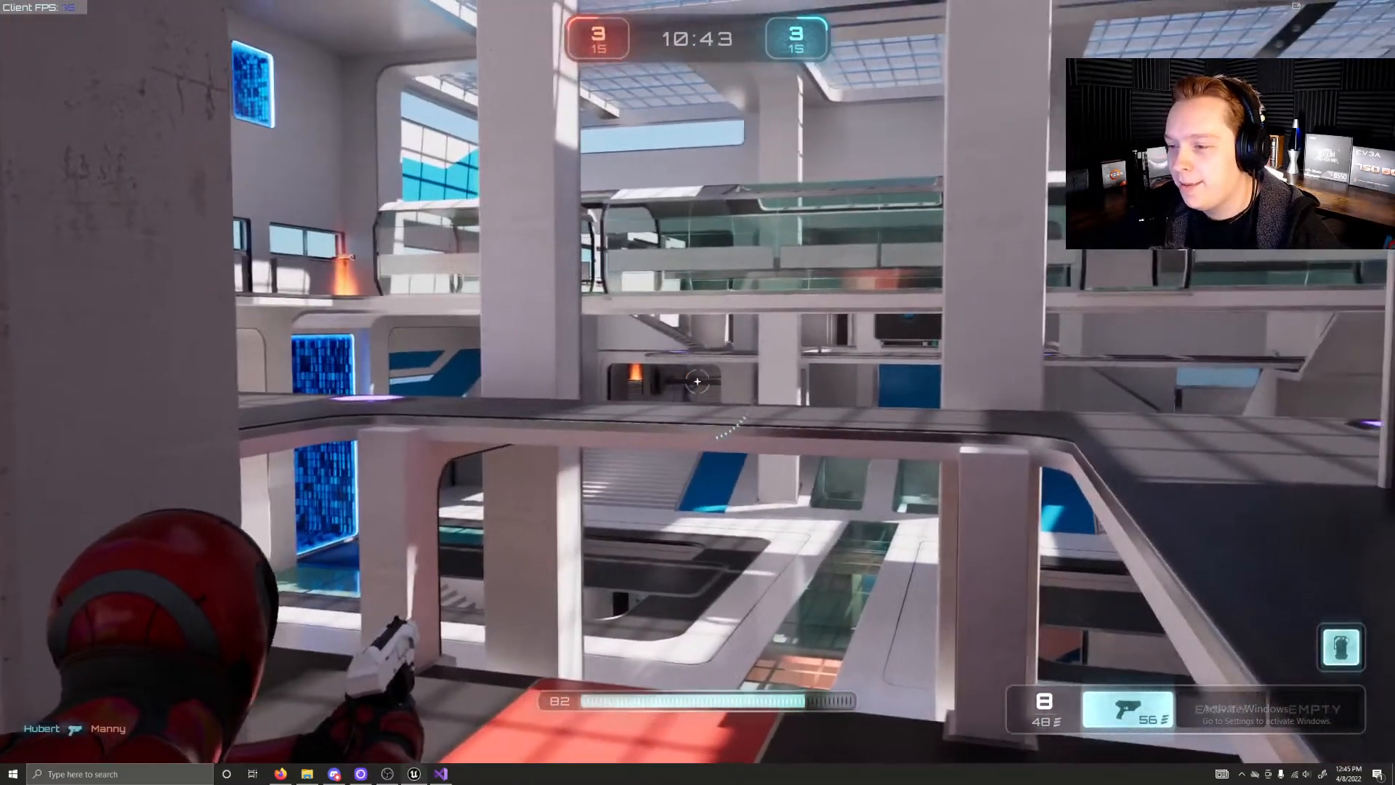
click(698, 382)
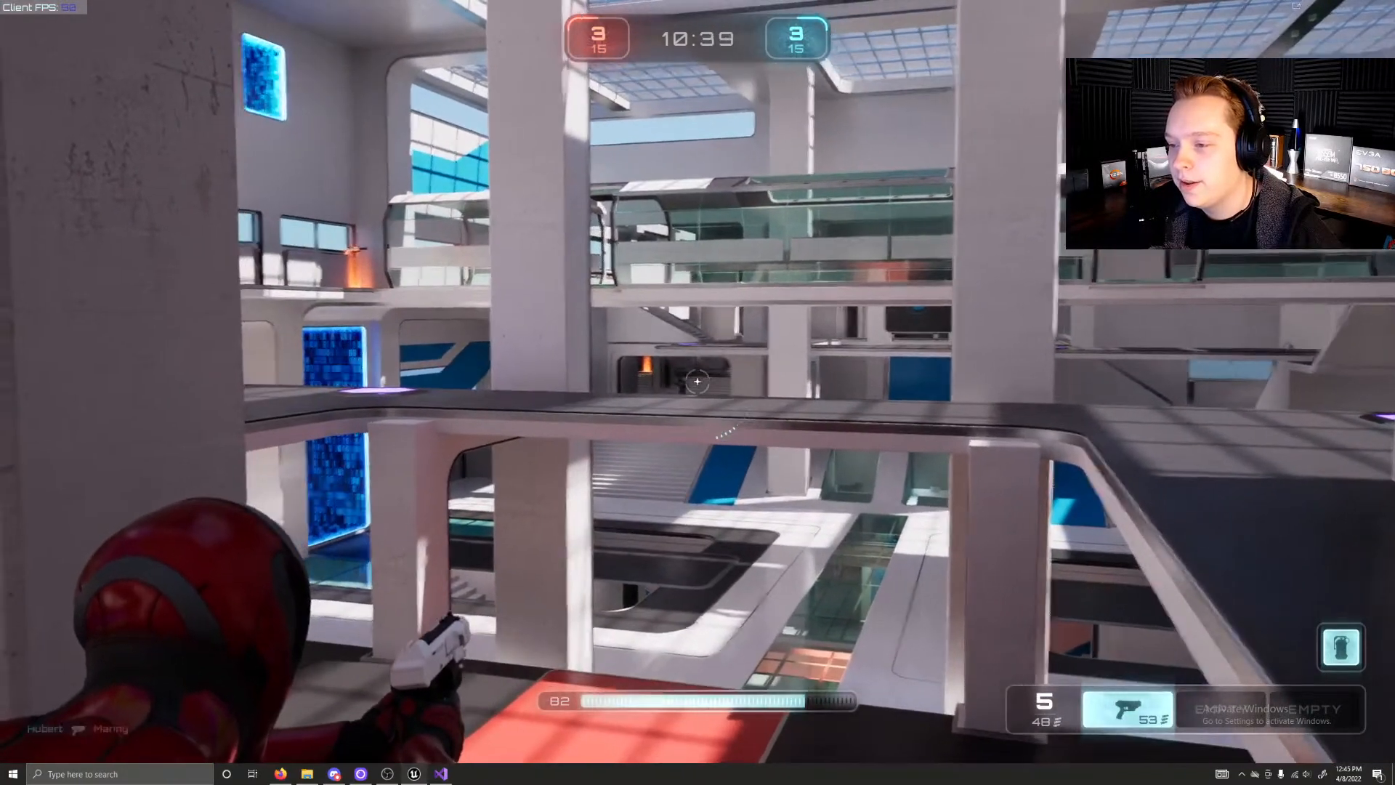
click(697, 381)
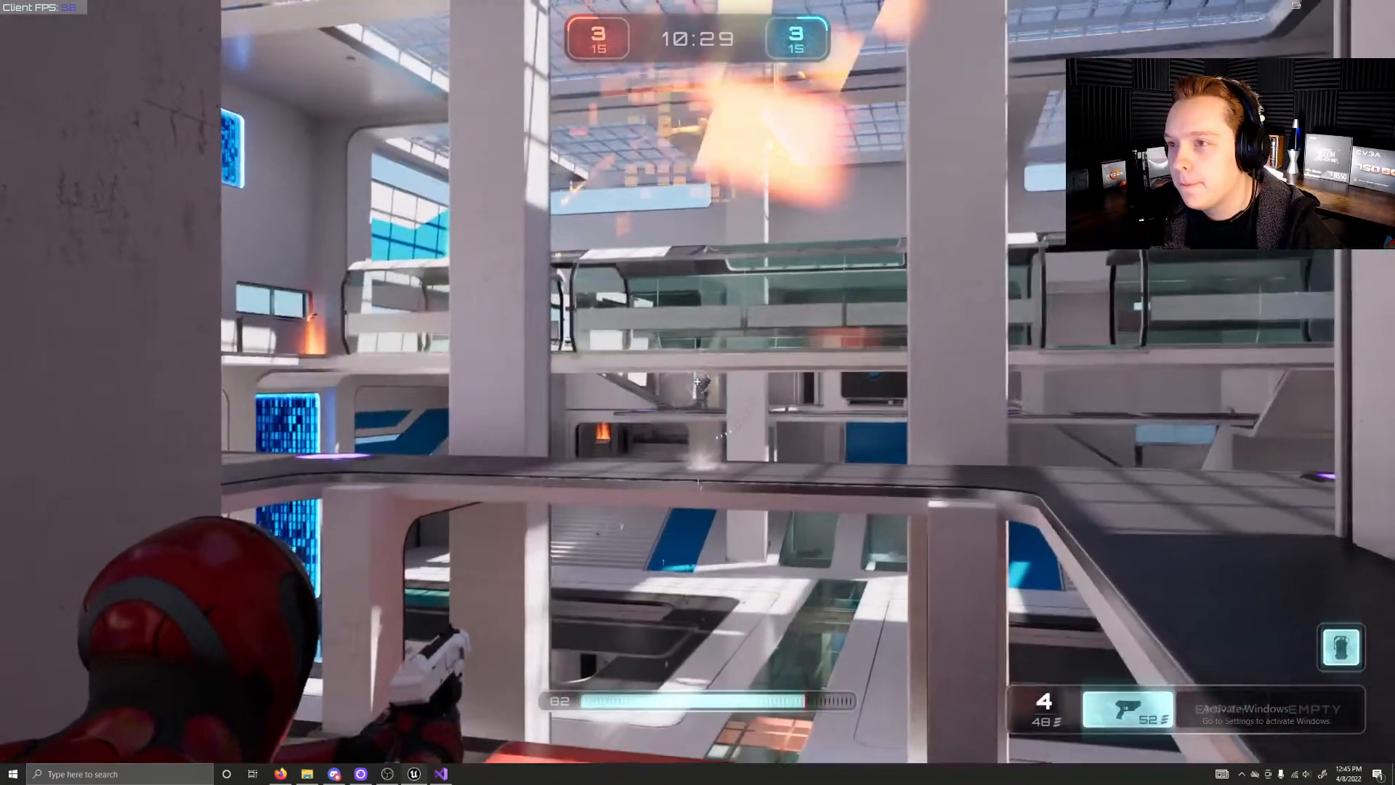
click(698, 380)
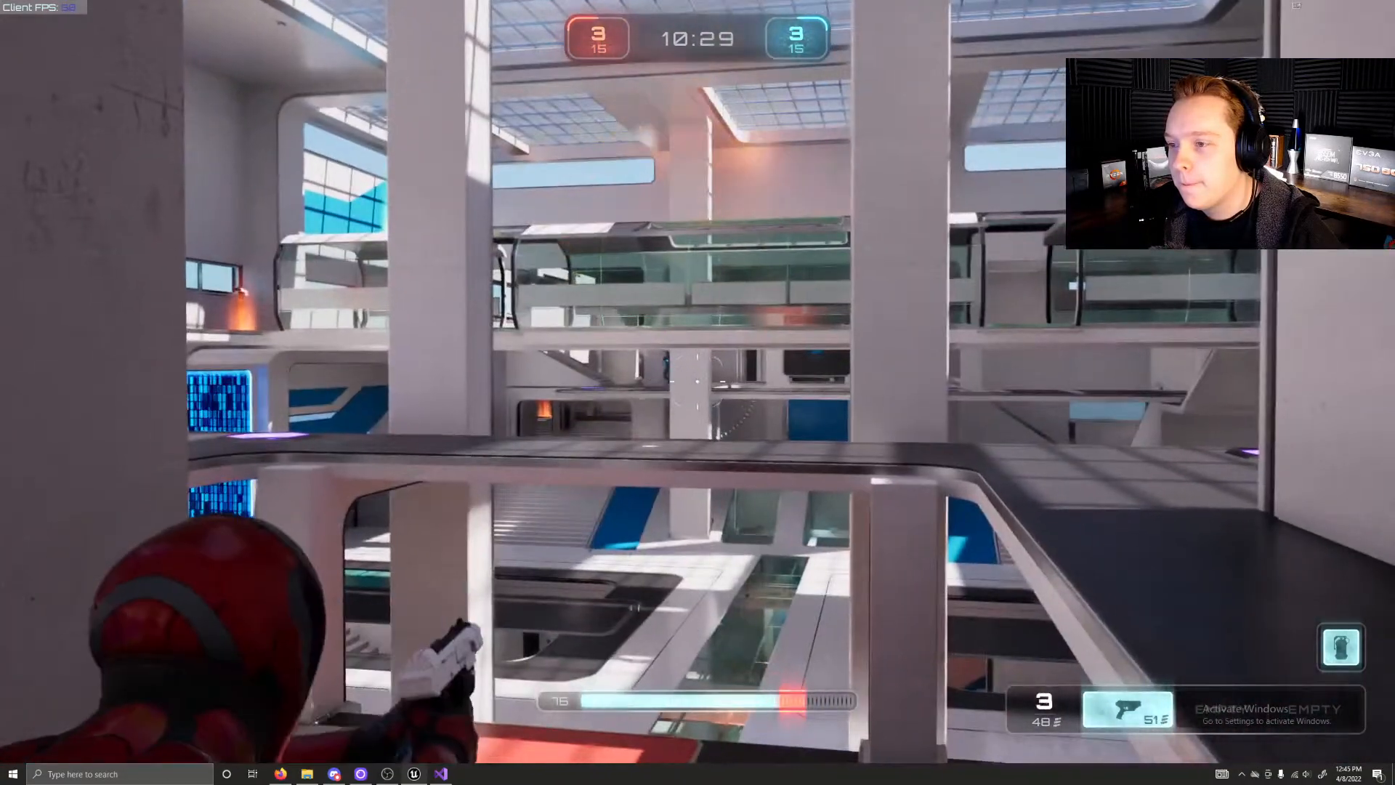
click(697, 381)
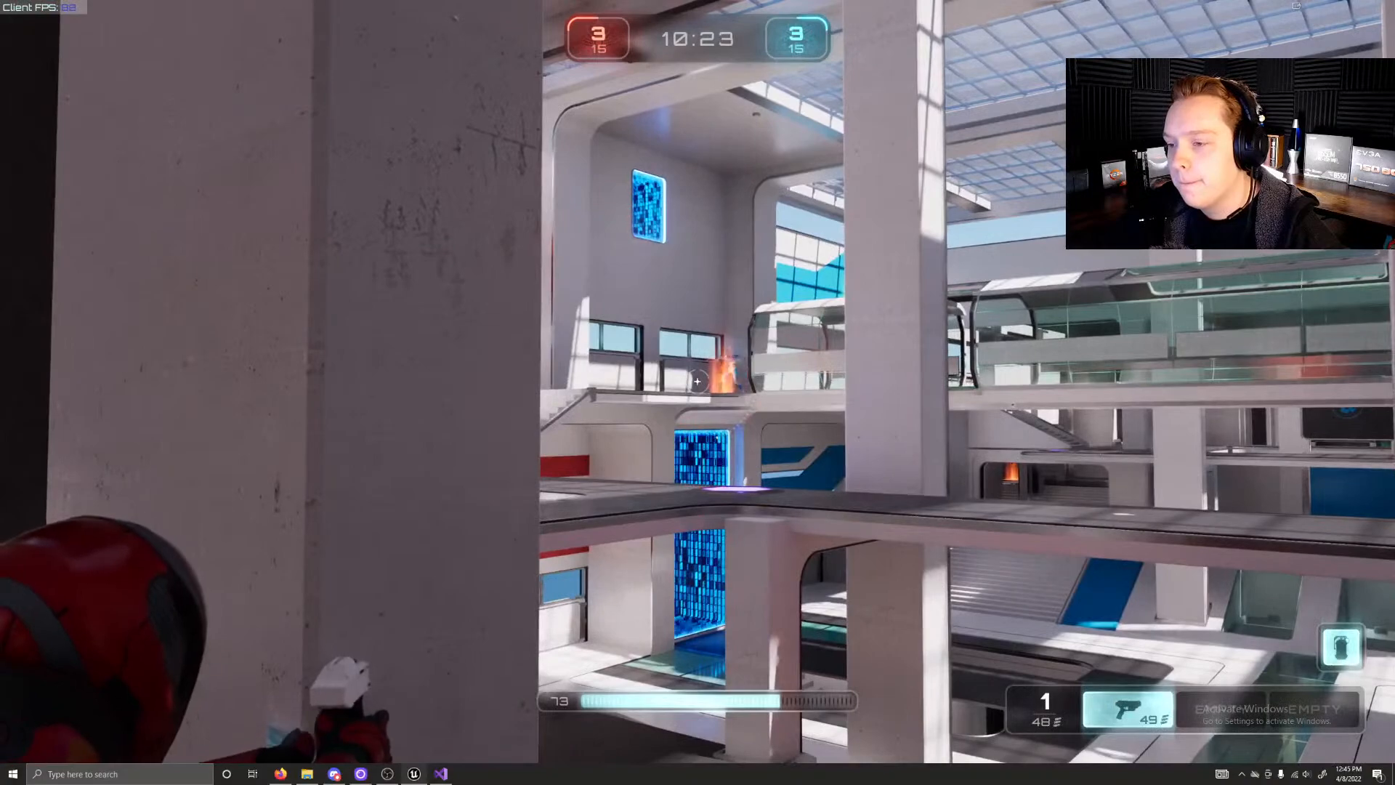
click(697, 380)
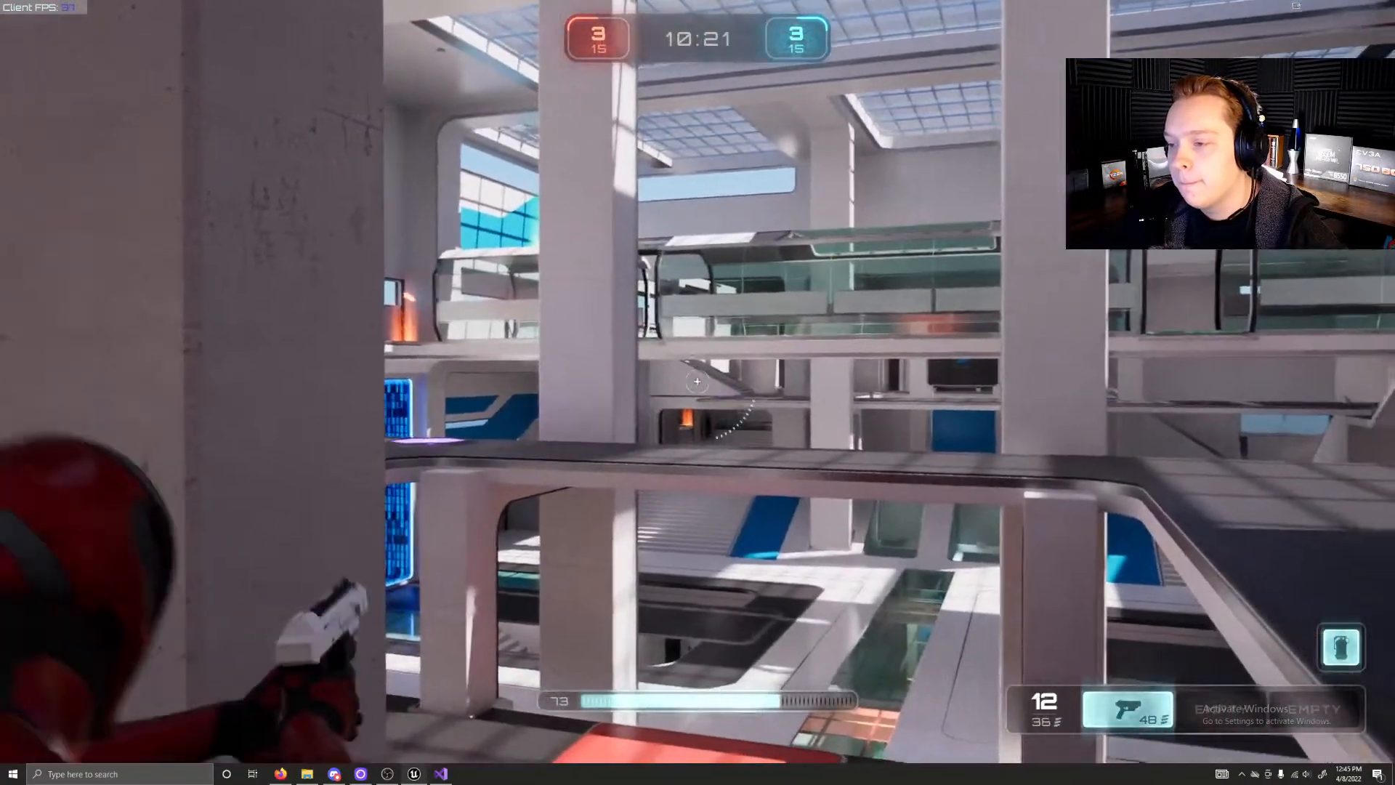
Step: Run the character back down the stairs and across the red area to collect the green health pickup
key(w)
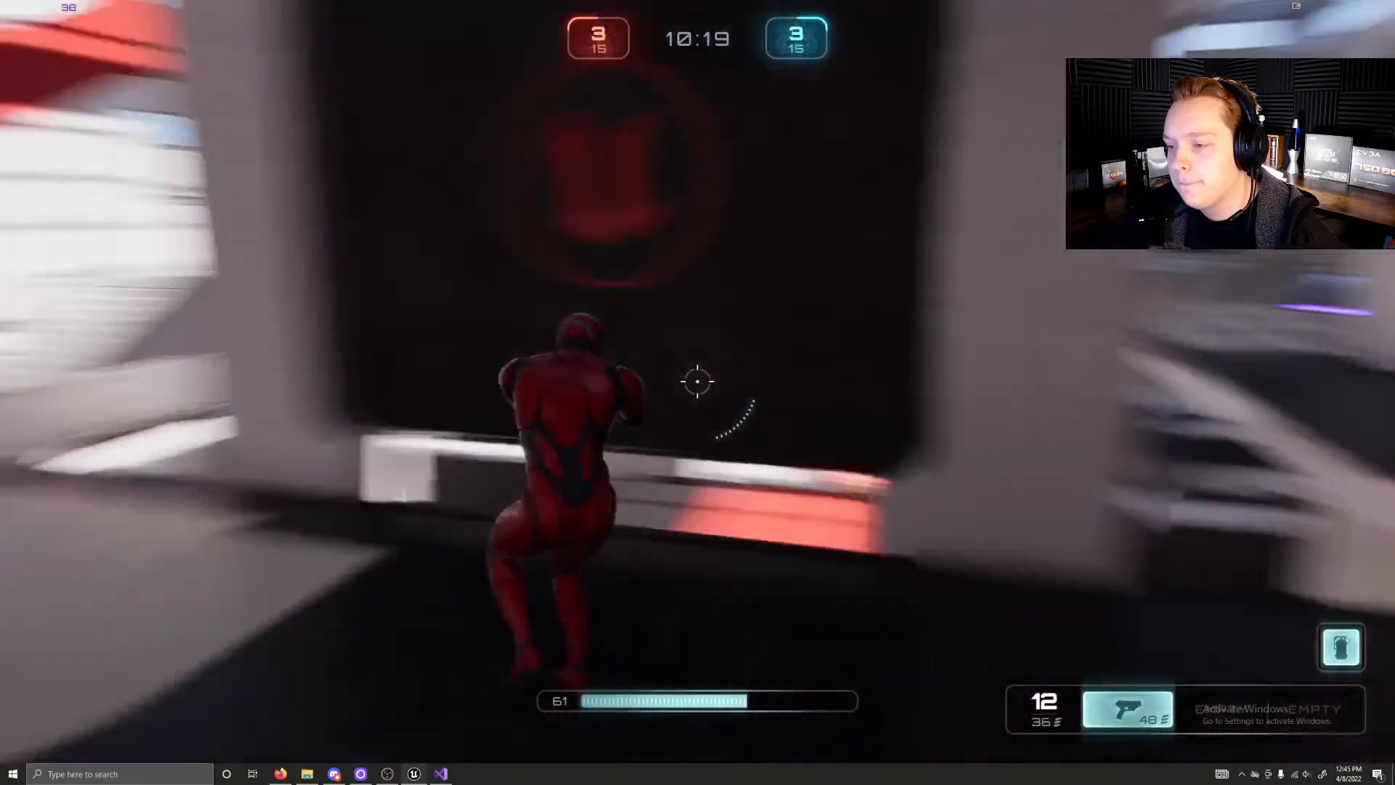
key(w)
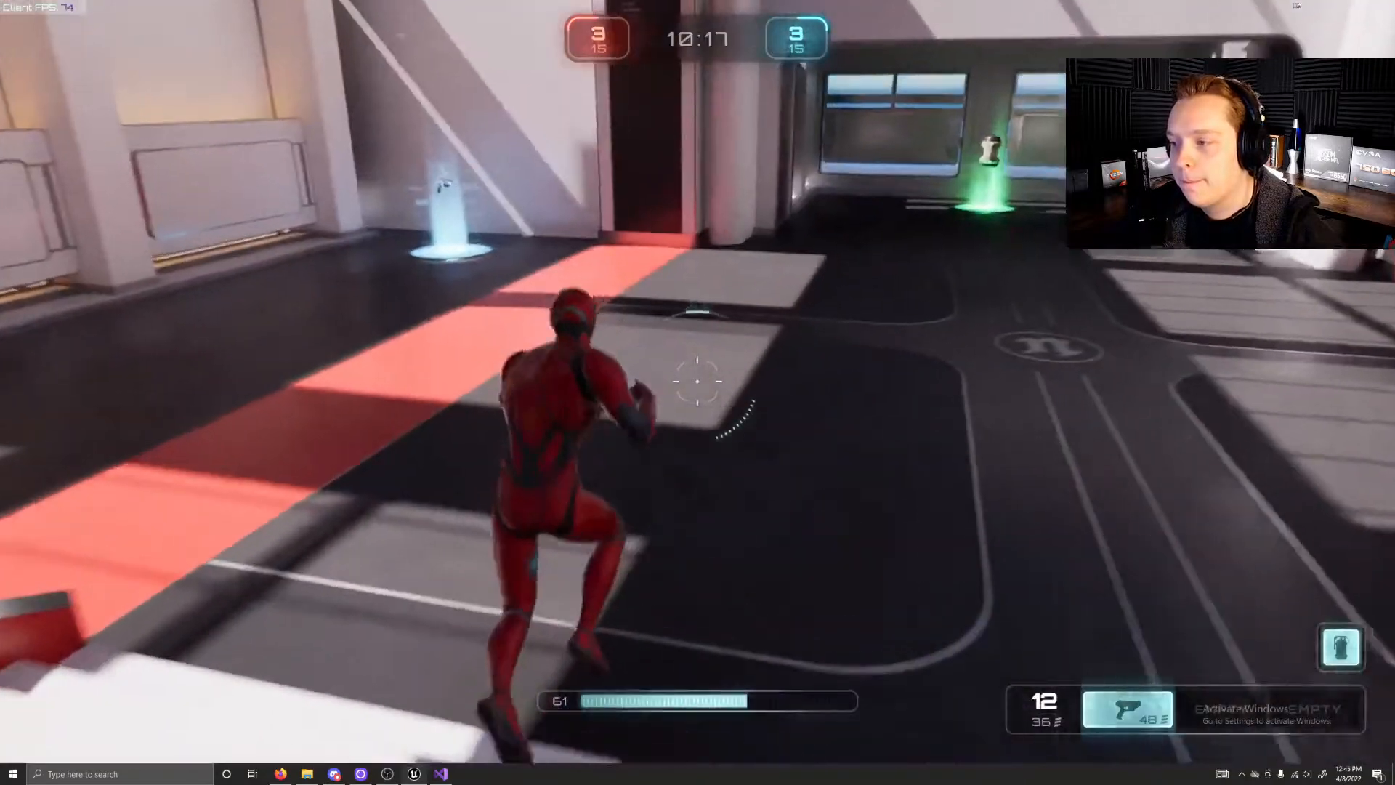
key(w)
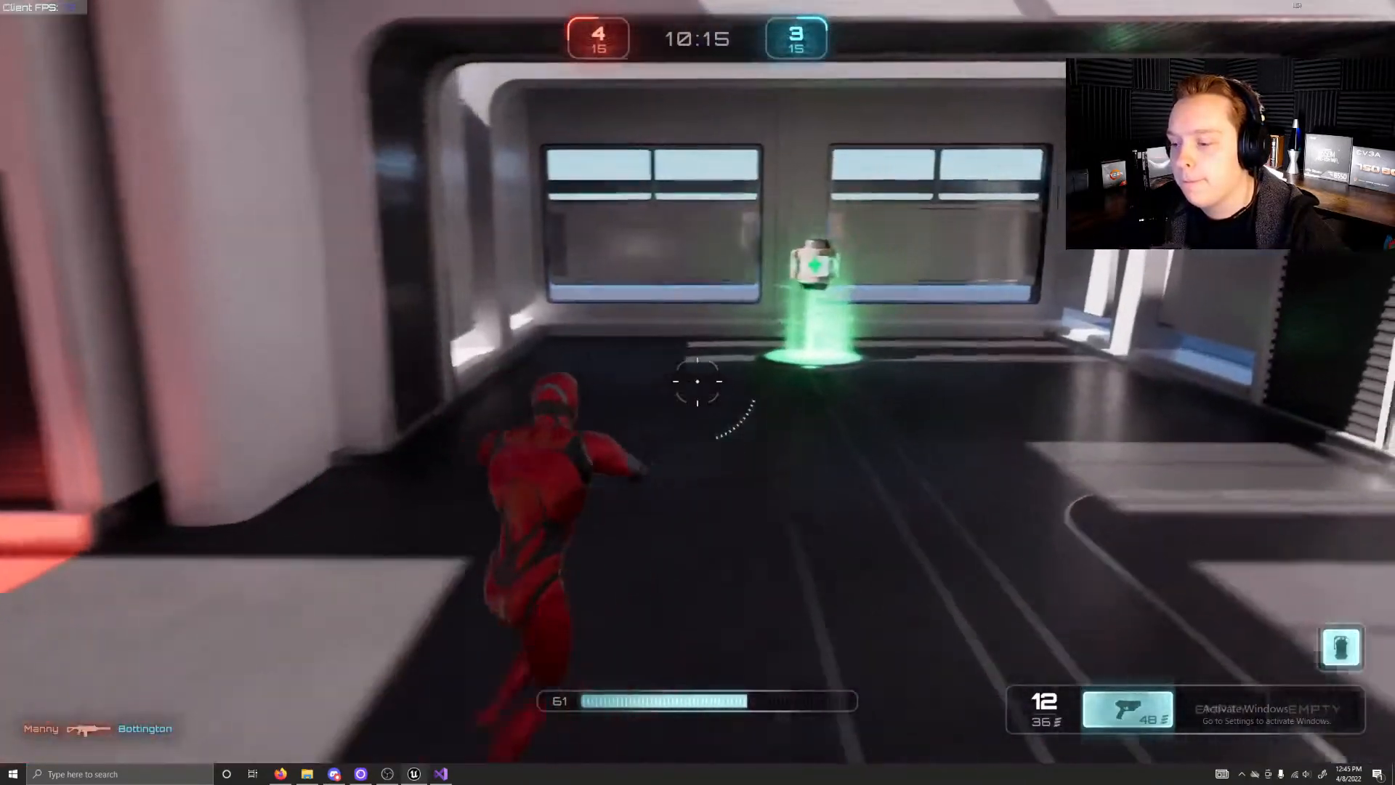
key(w)
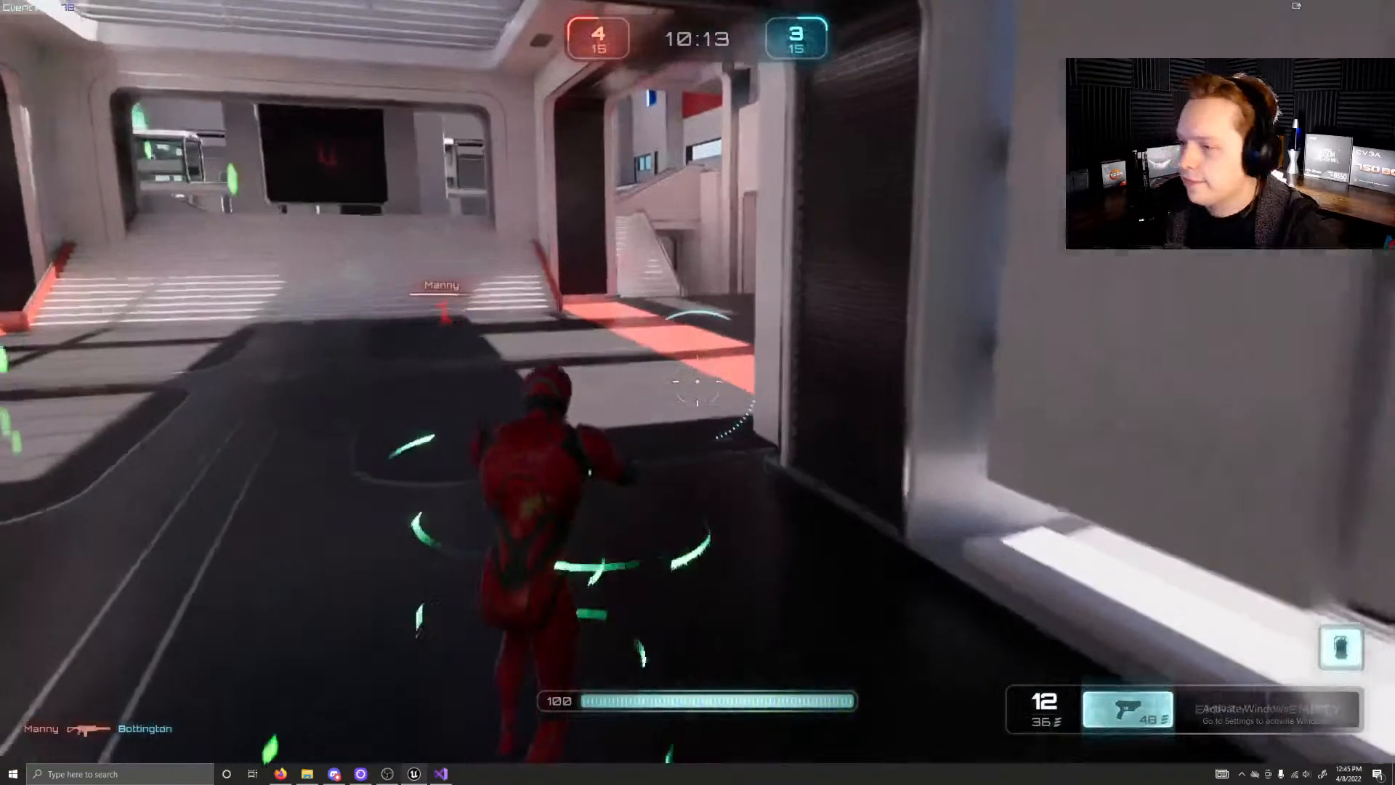
Step: Run the character past the side staircase and pick up the rifle from the orange weapon pad
key(w)
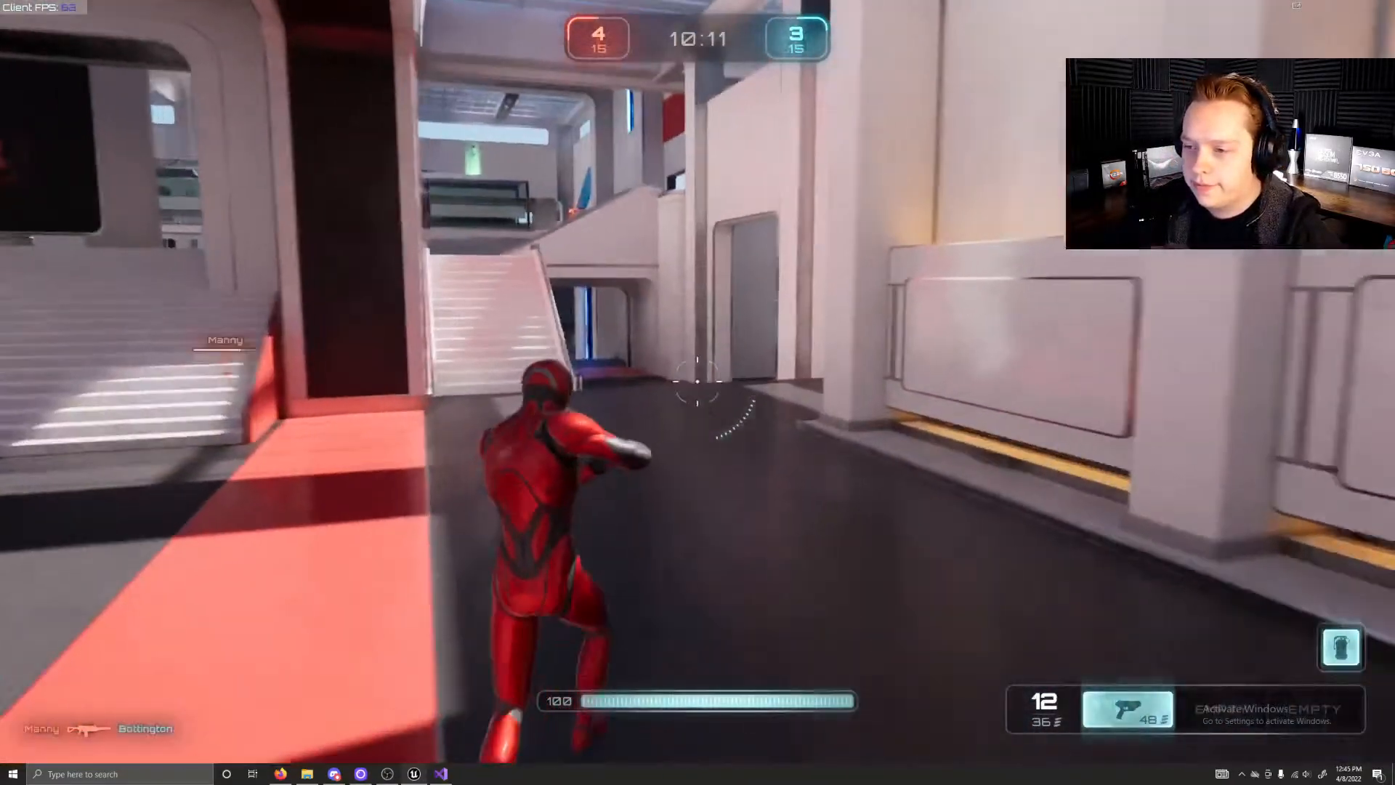
key(w)
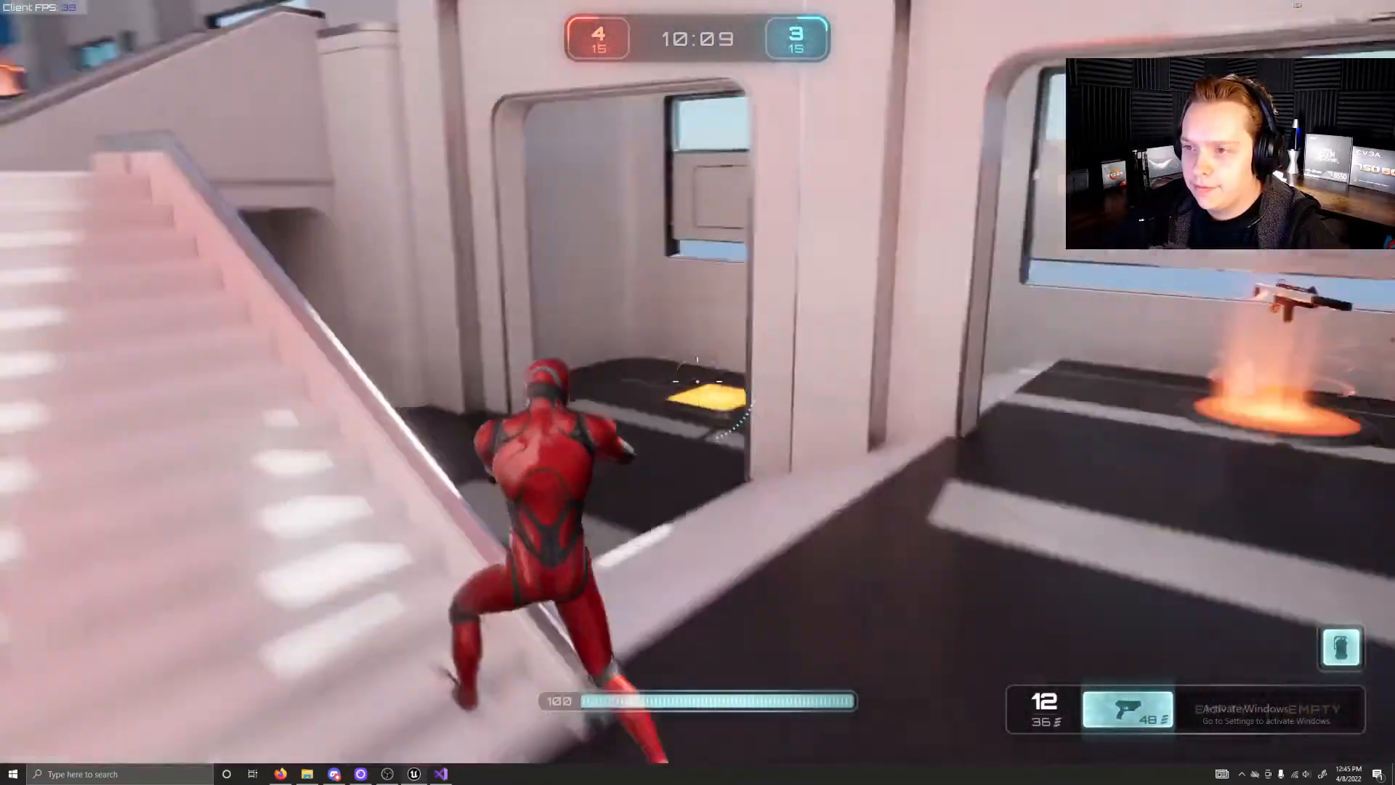
key(w)
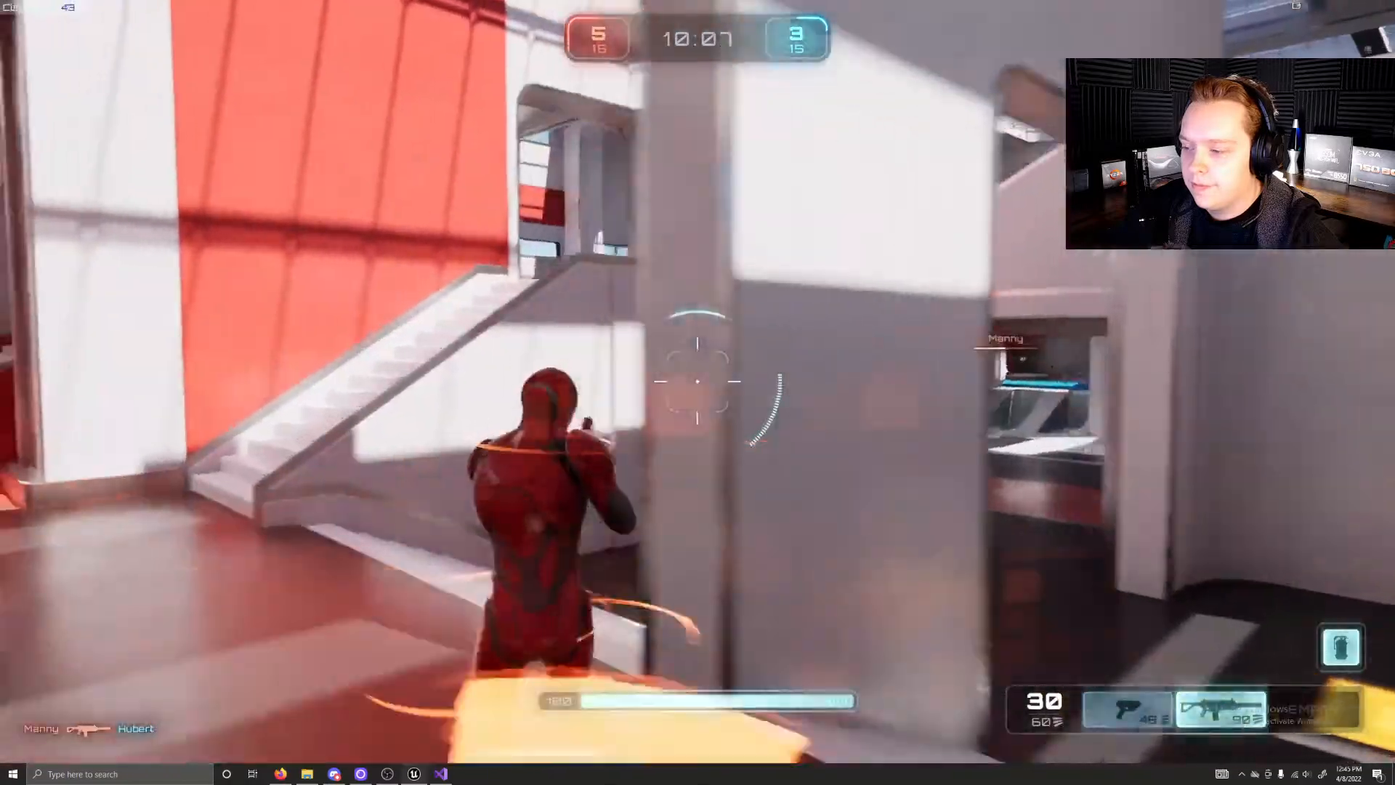
Step: Launch the character from the yellow jump pad and run and jump along the upper level past the glass walkway
key(w)
key(space)
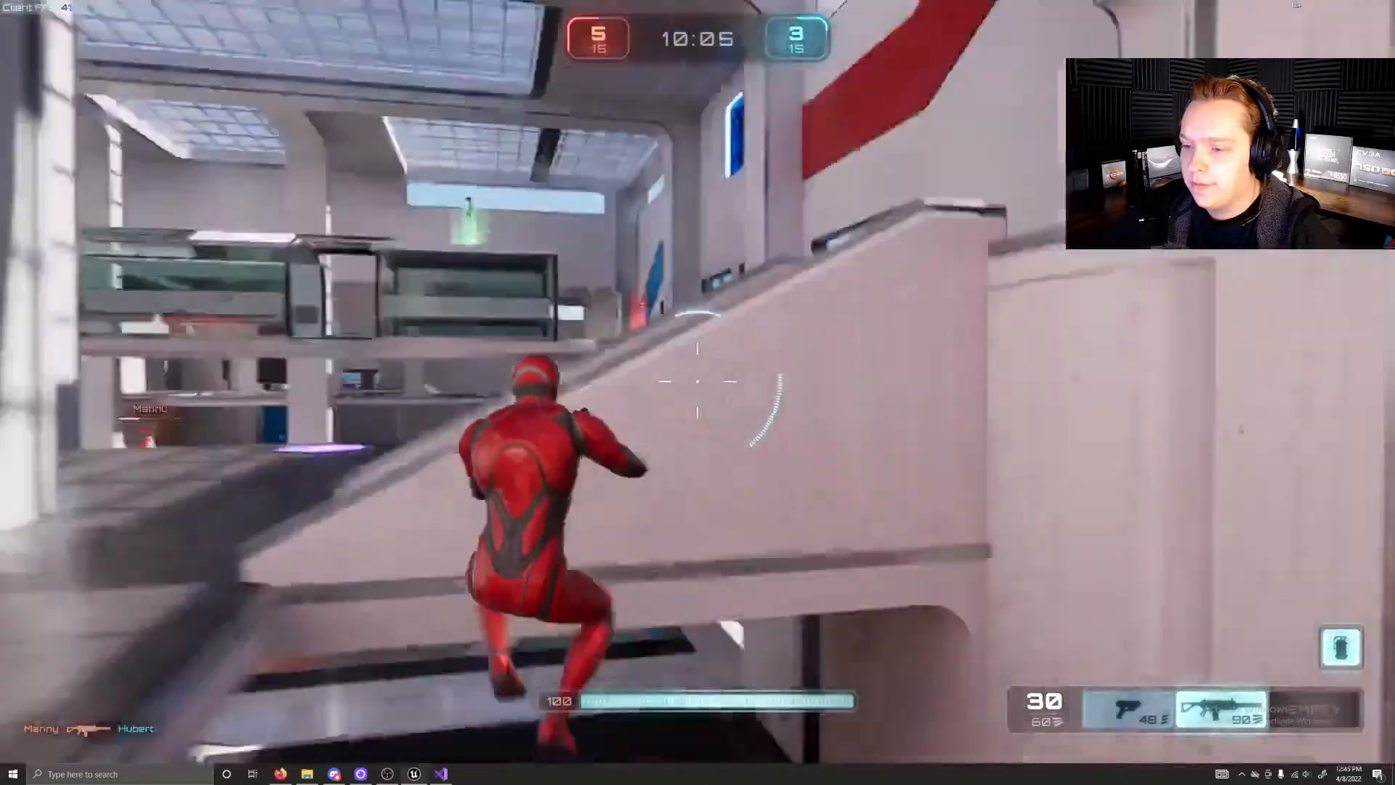
key(w)
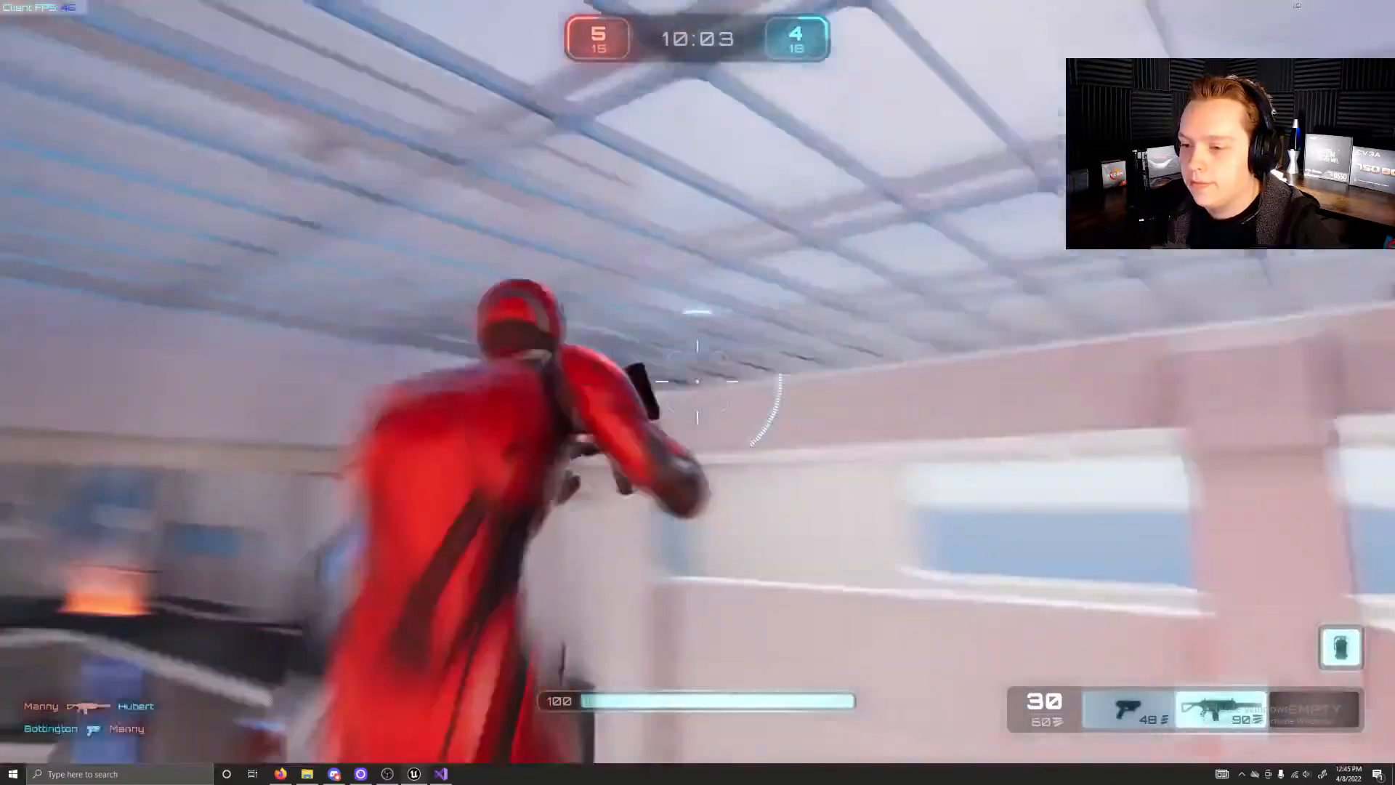
key(w)
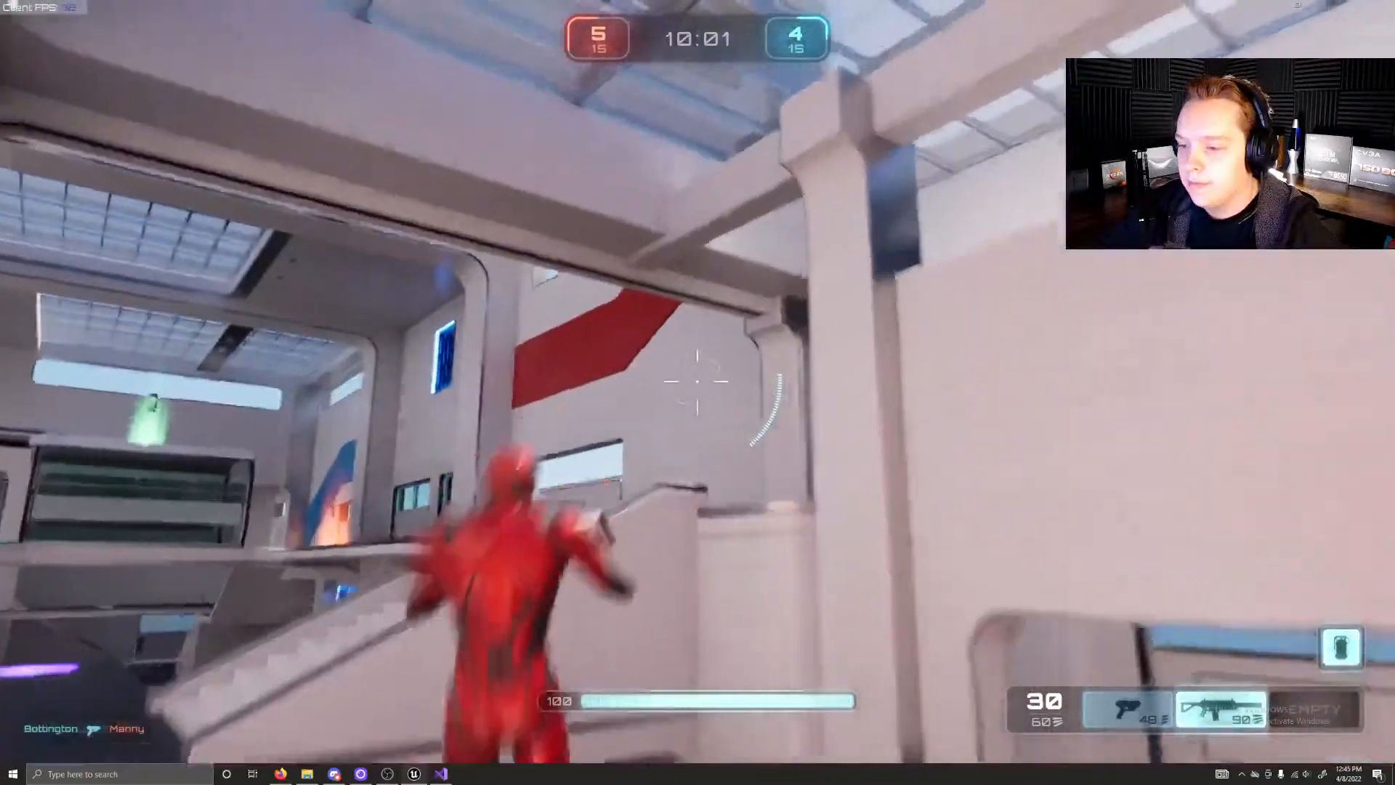
key(w)
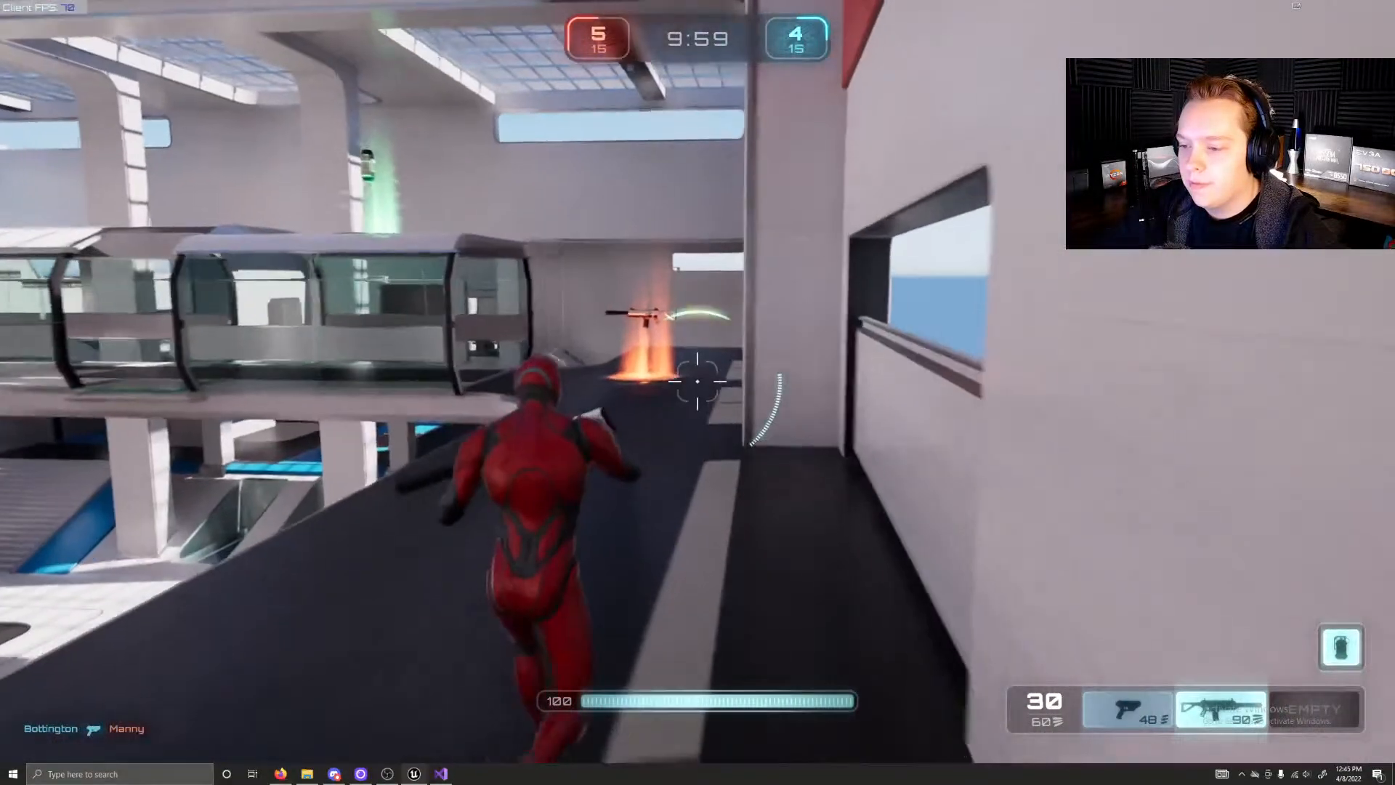
key(w)
key(space)
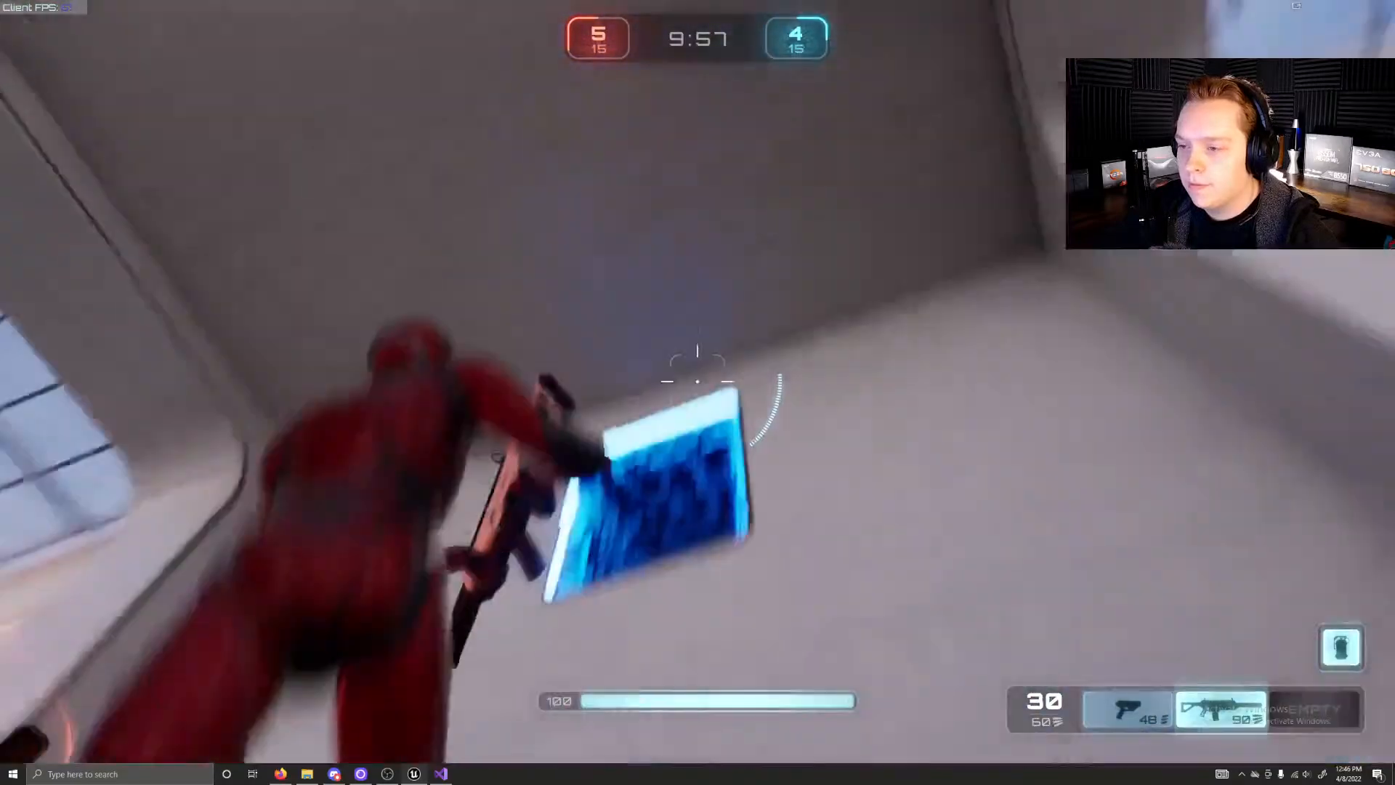
Step: Run the character past the orange weapon pickup on the upper level and dash down towards the lower floor
key(w)
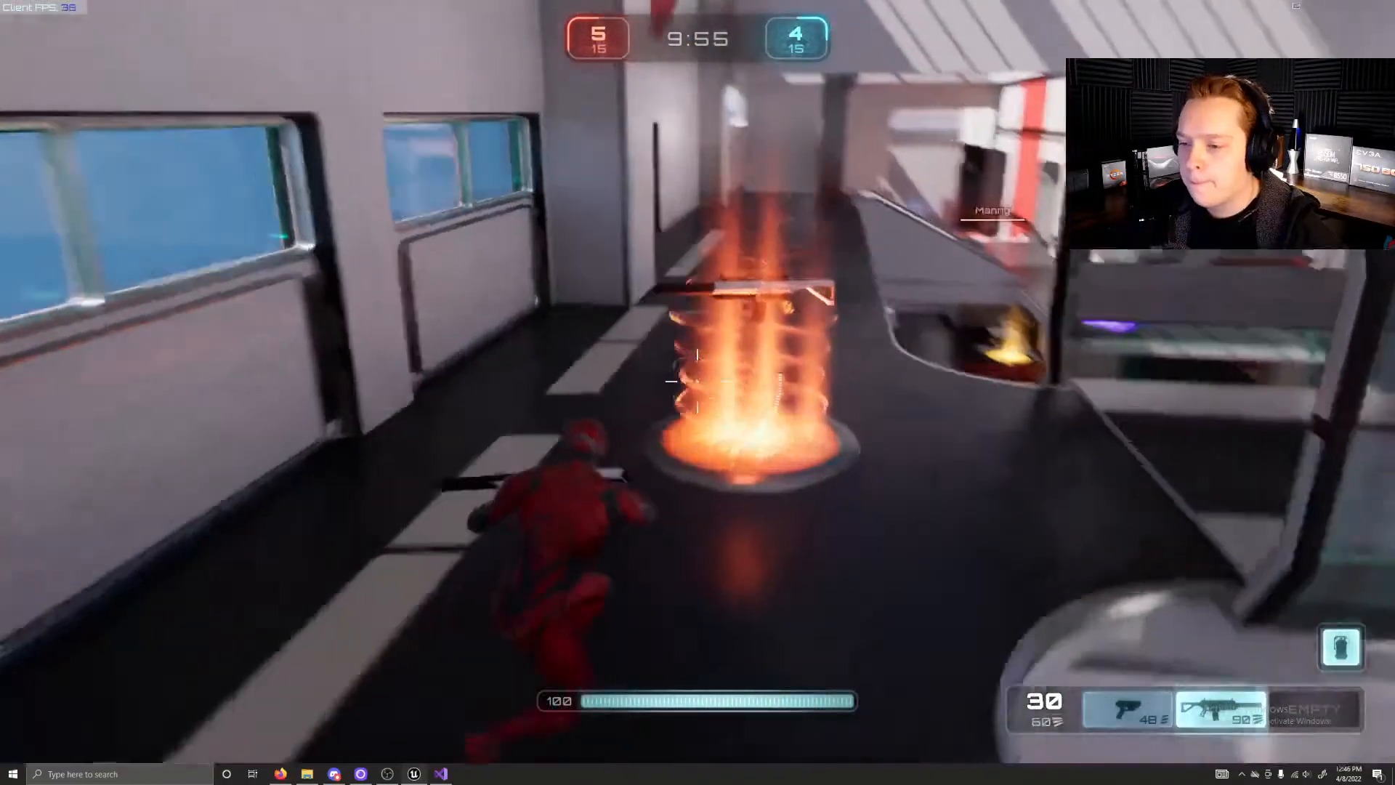
key(w)
key(shift)
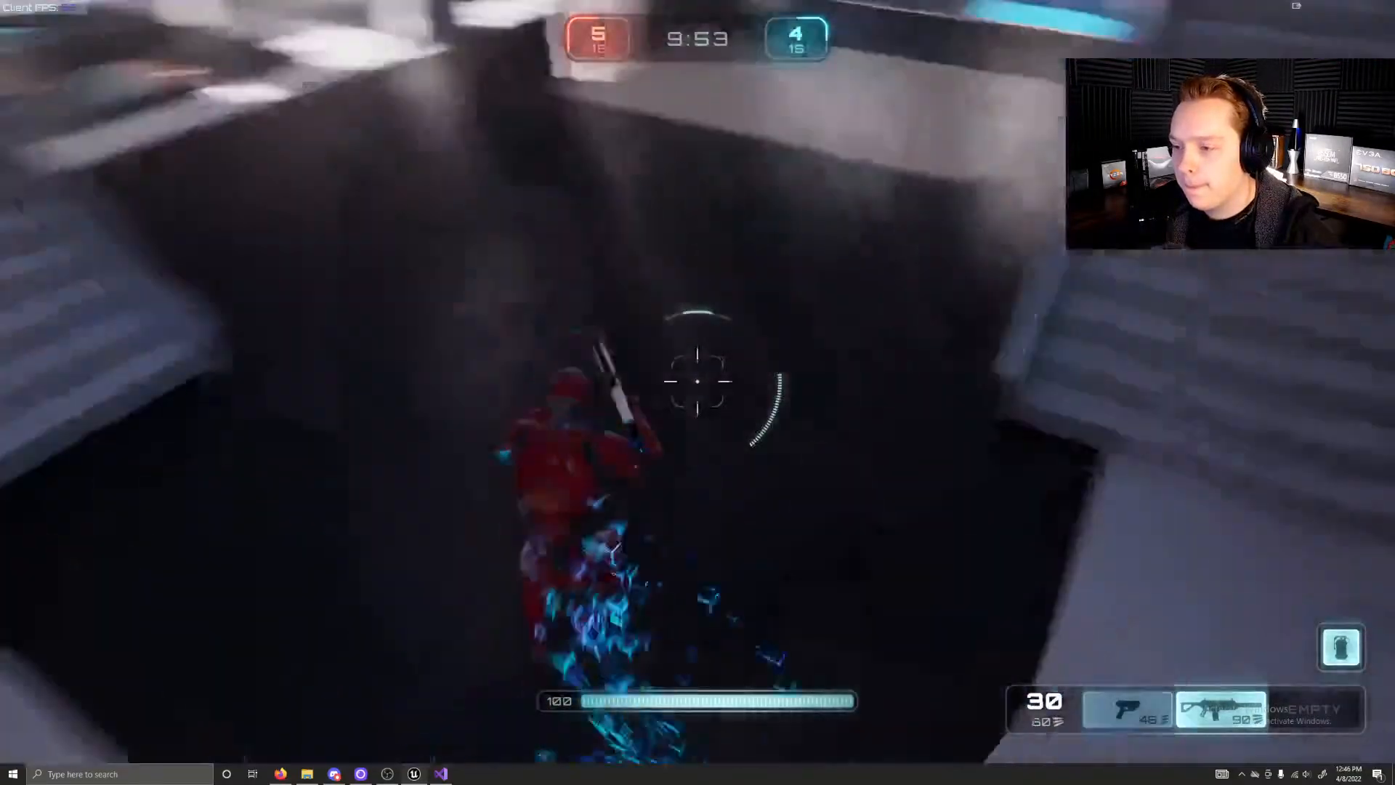
Step: Run the character down the stairs and across the blue lower-floor area, jumping ahead towards the glowing yellow pad in the corridor
key(w)
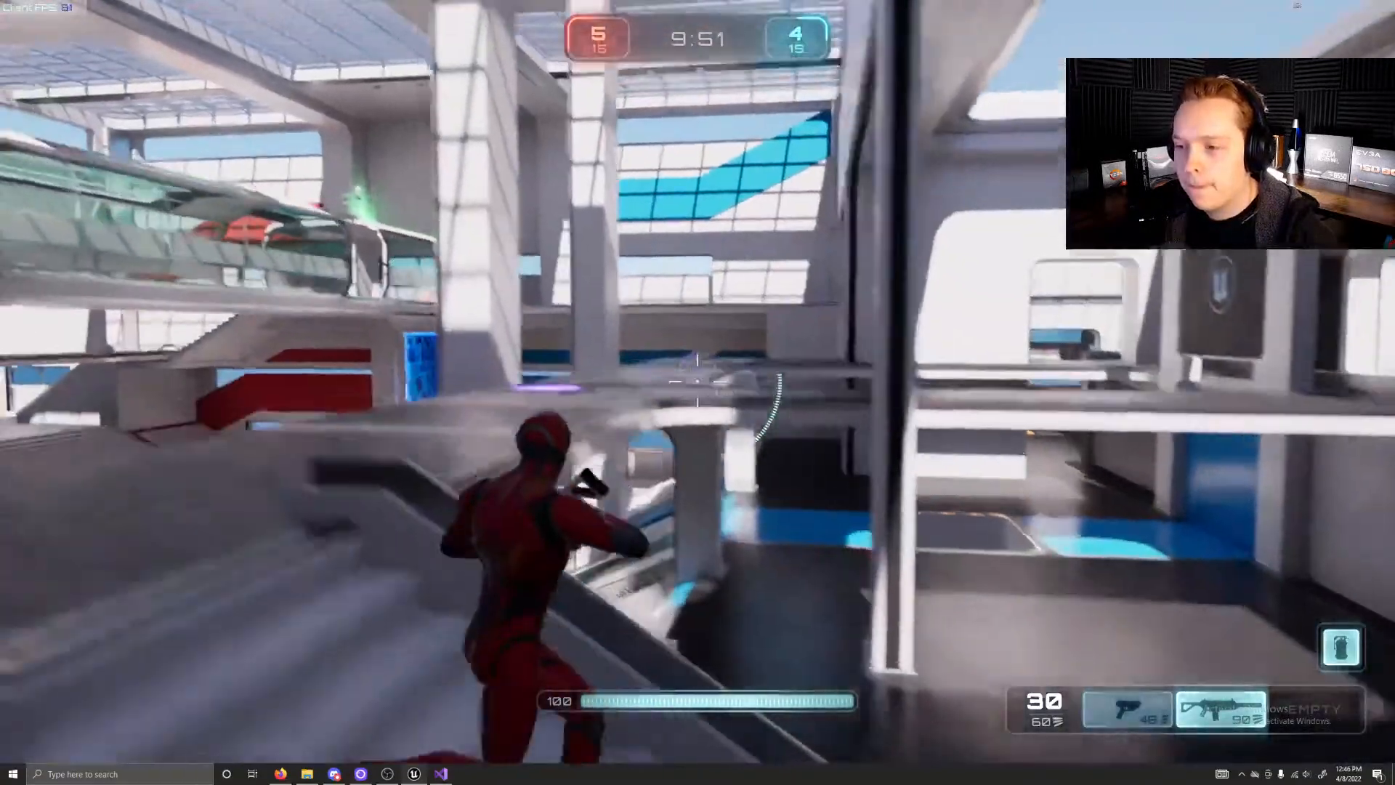
key(w)
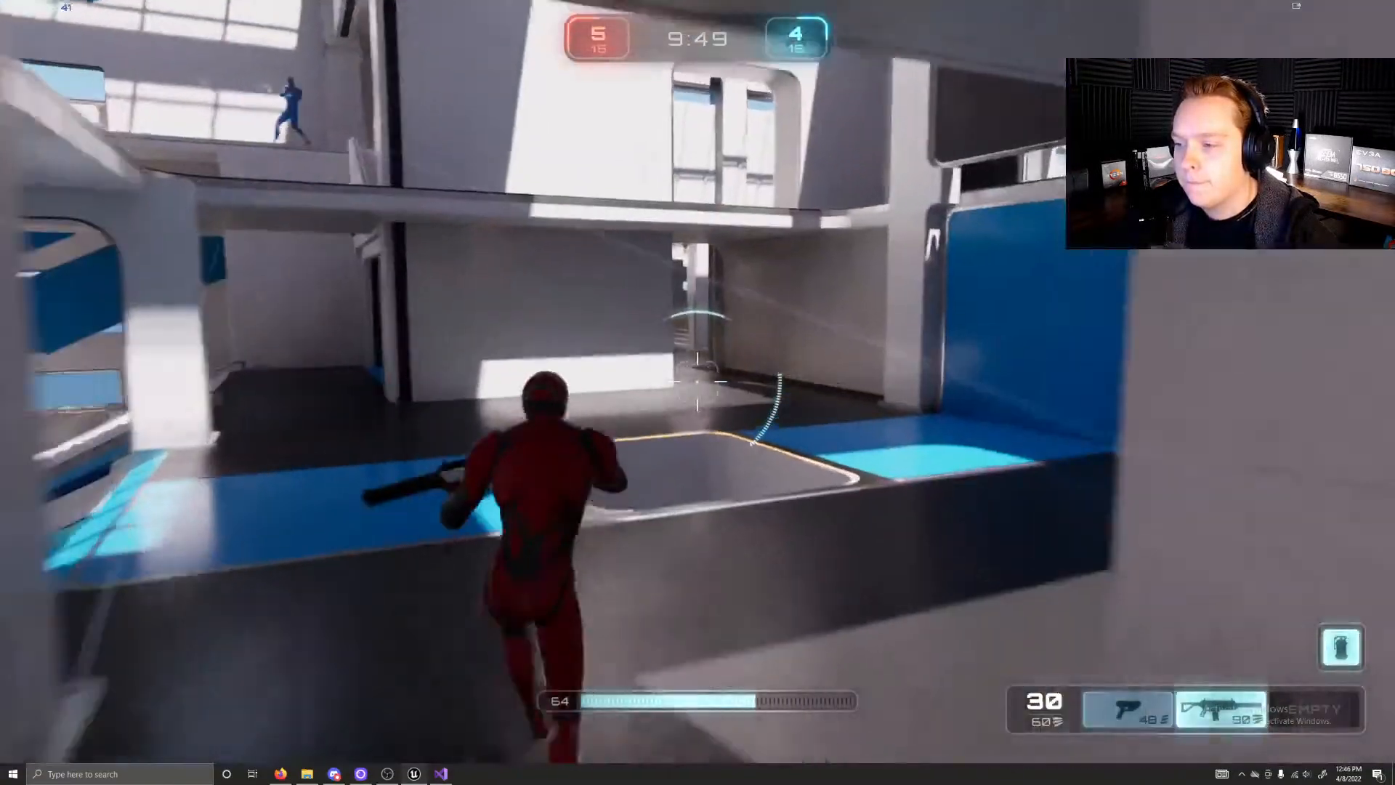
key(w)
key(space)
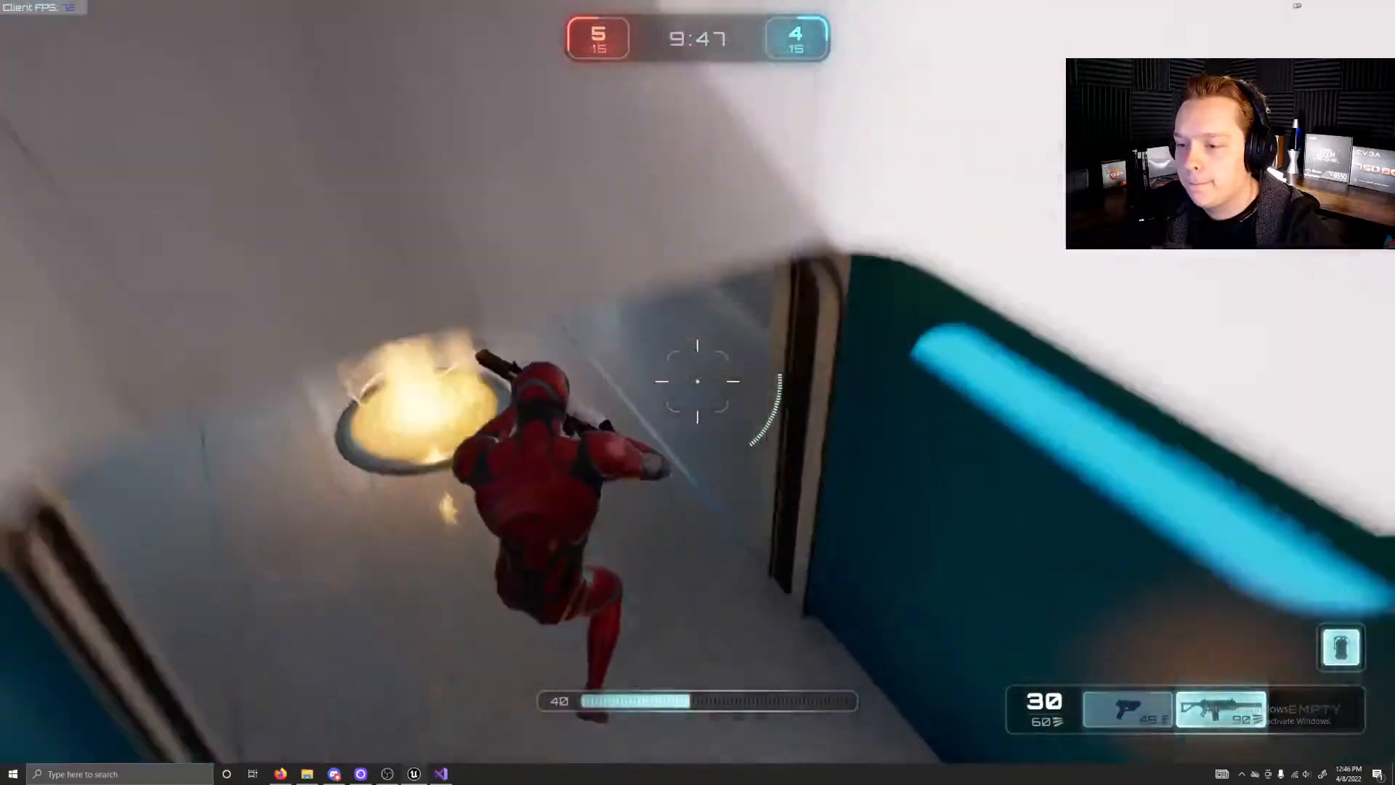
key(w)
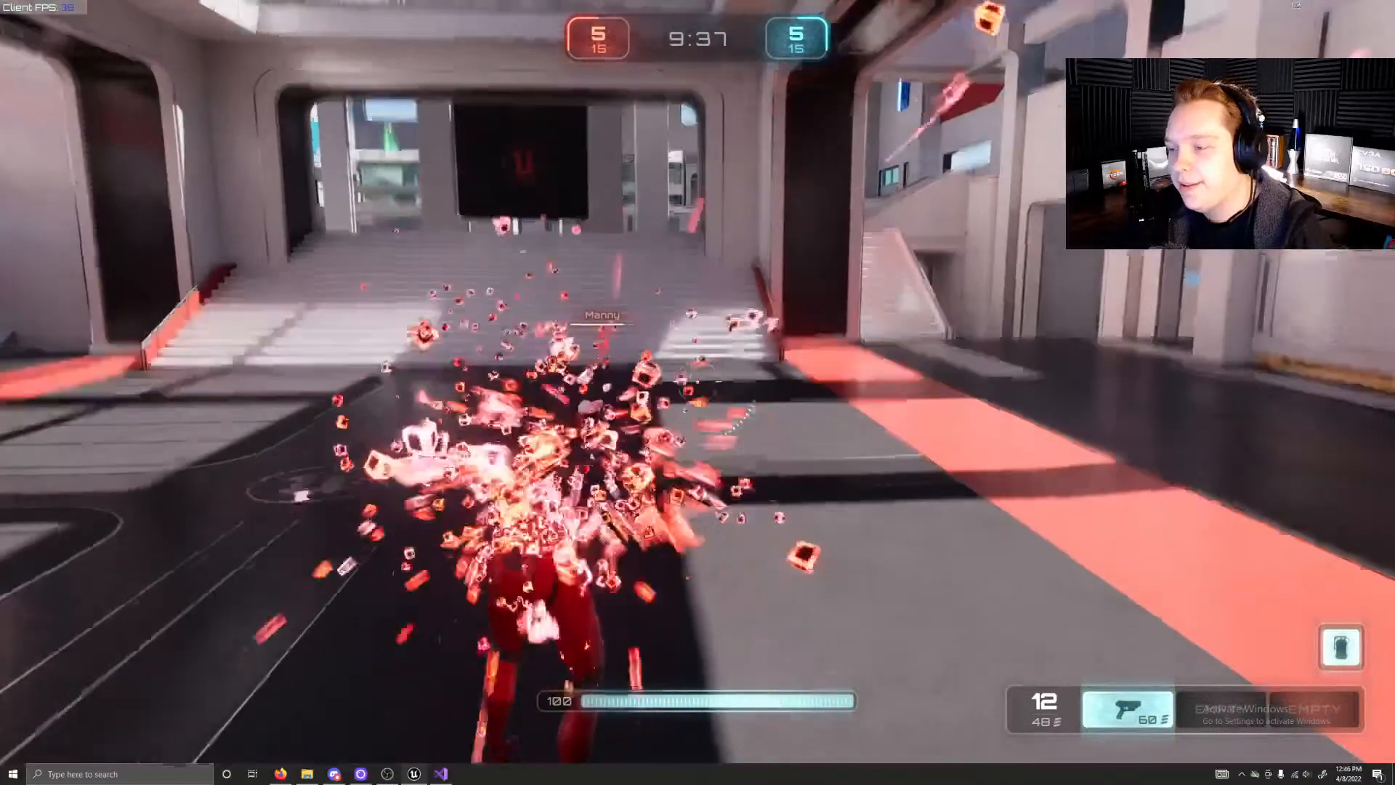
Step: Run the character up the stairs from the red area and sidestep along the walkway with the pistol aimed
key(w)
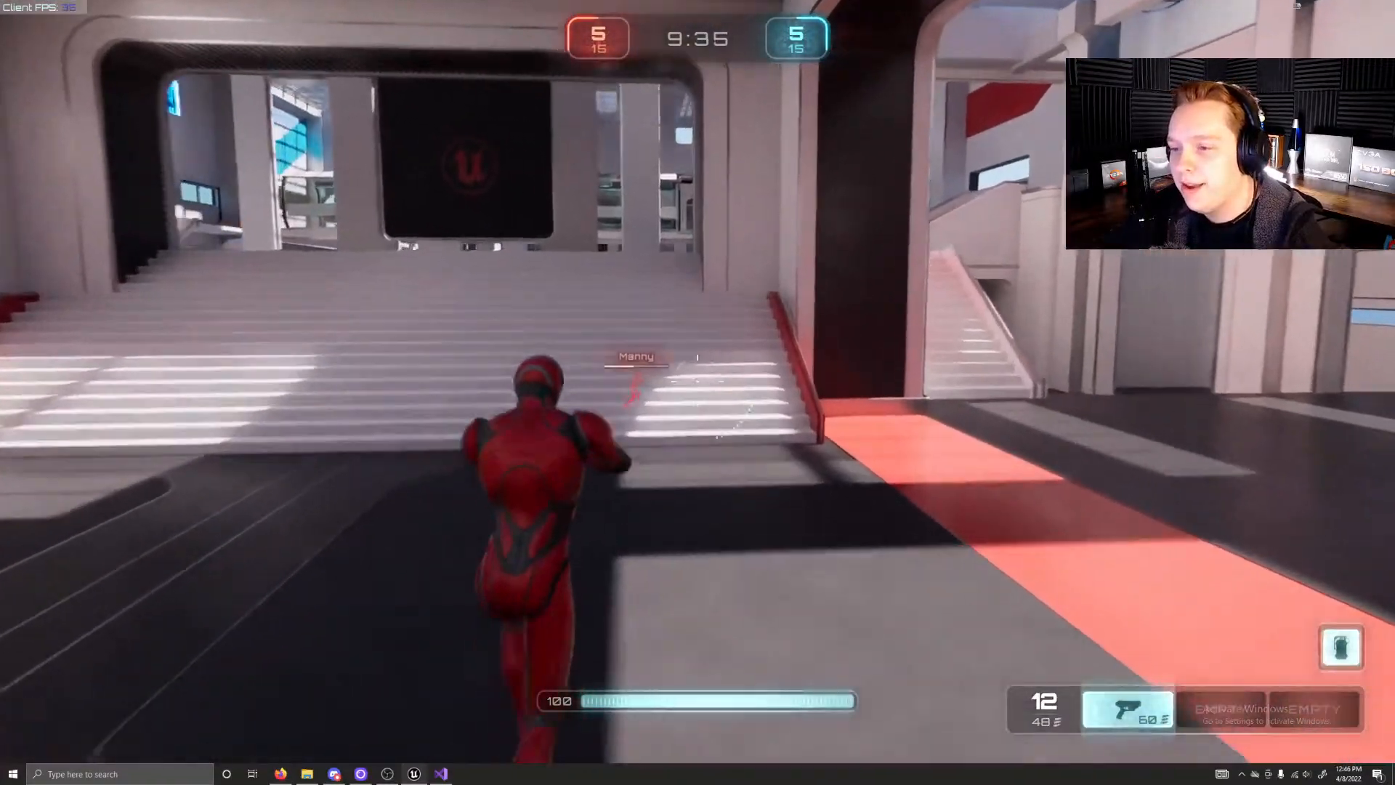
key(w)
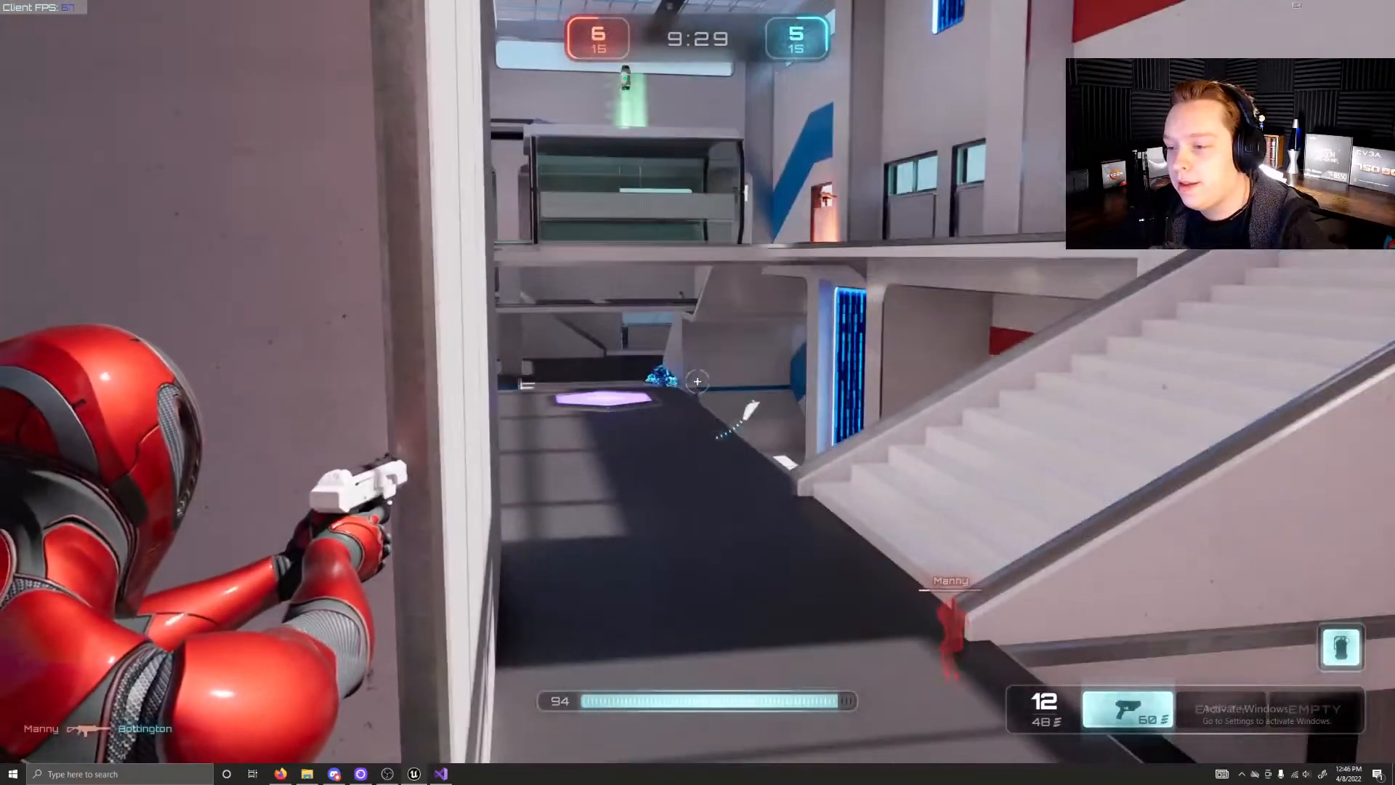
key(d)
key(d)
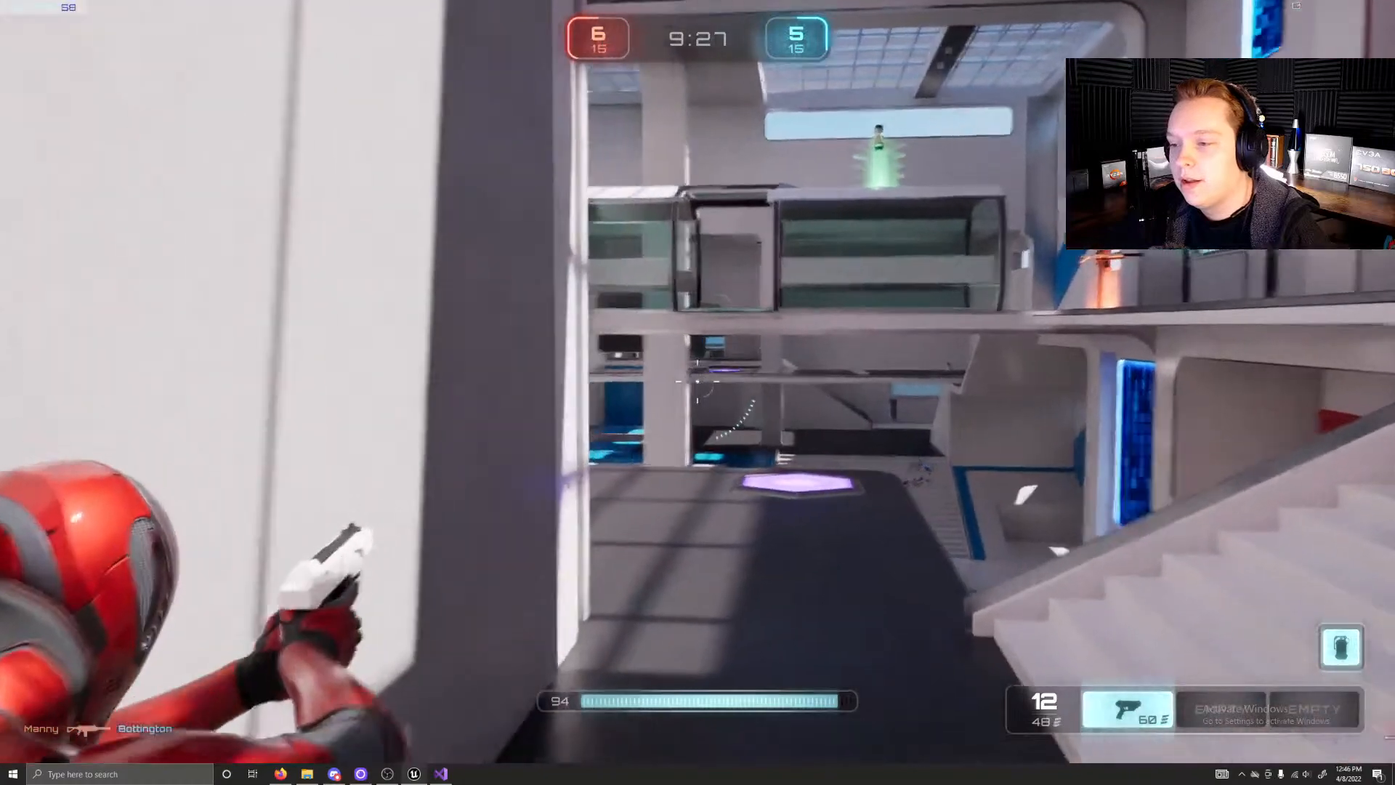
key(w)
key(d)
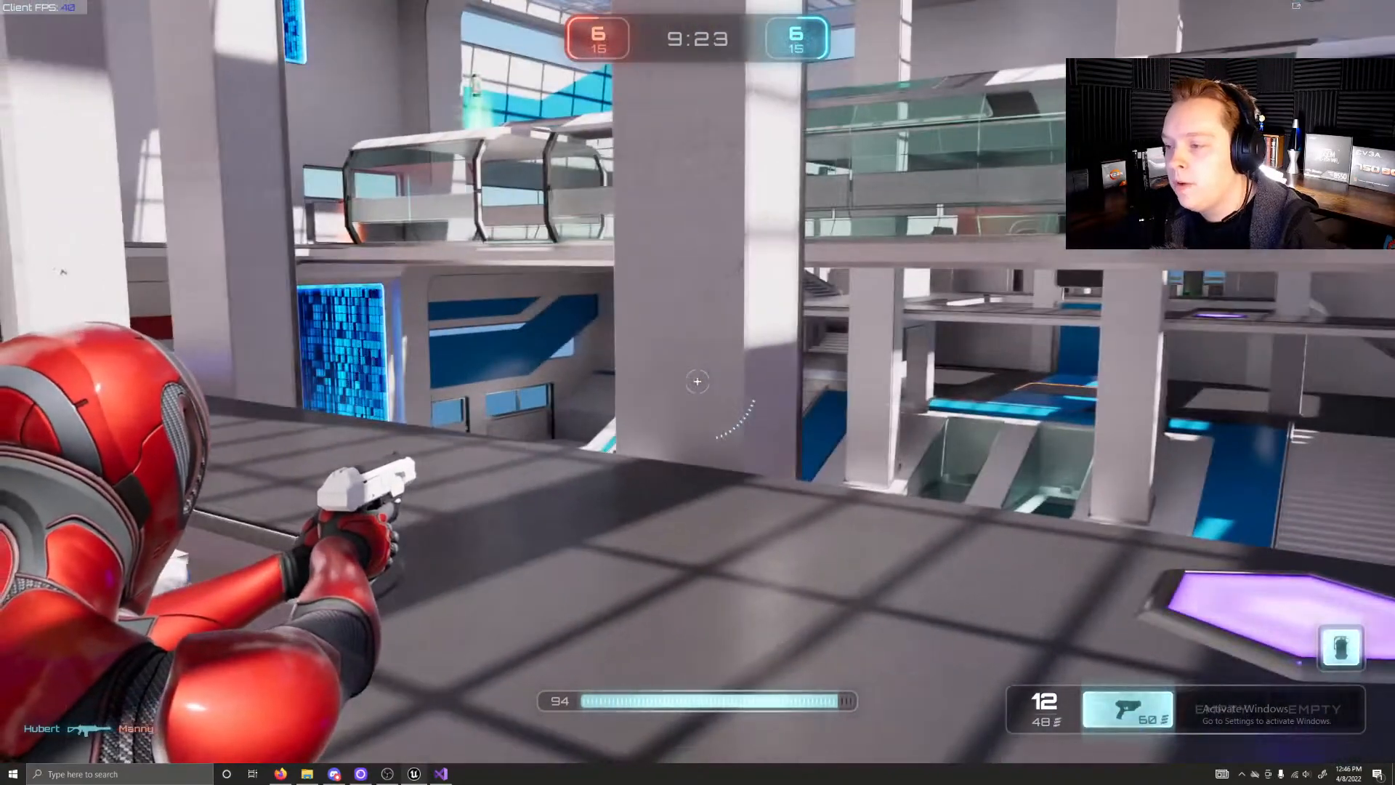
Step: Drop the character to the lower level and run through the red room to pick up the shotgun
key(w)
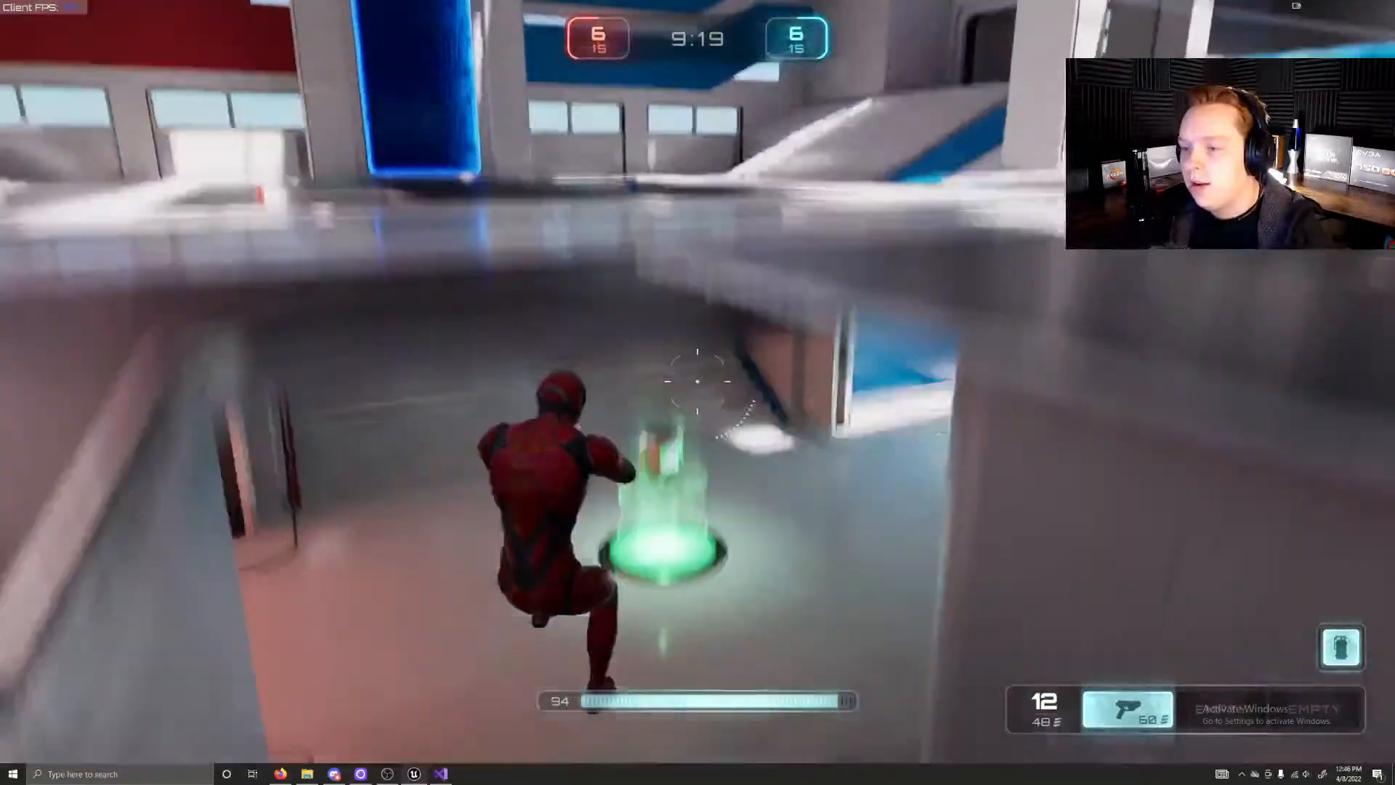
key(w)
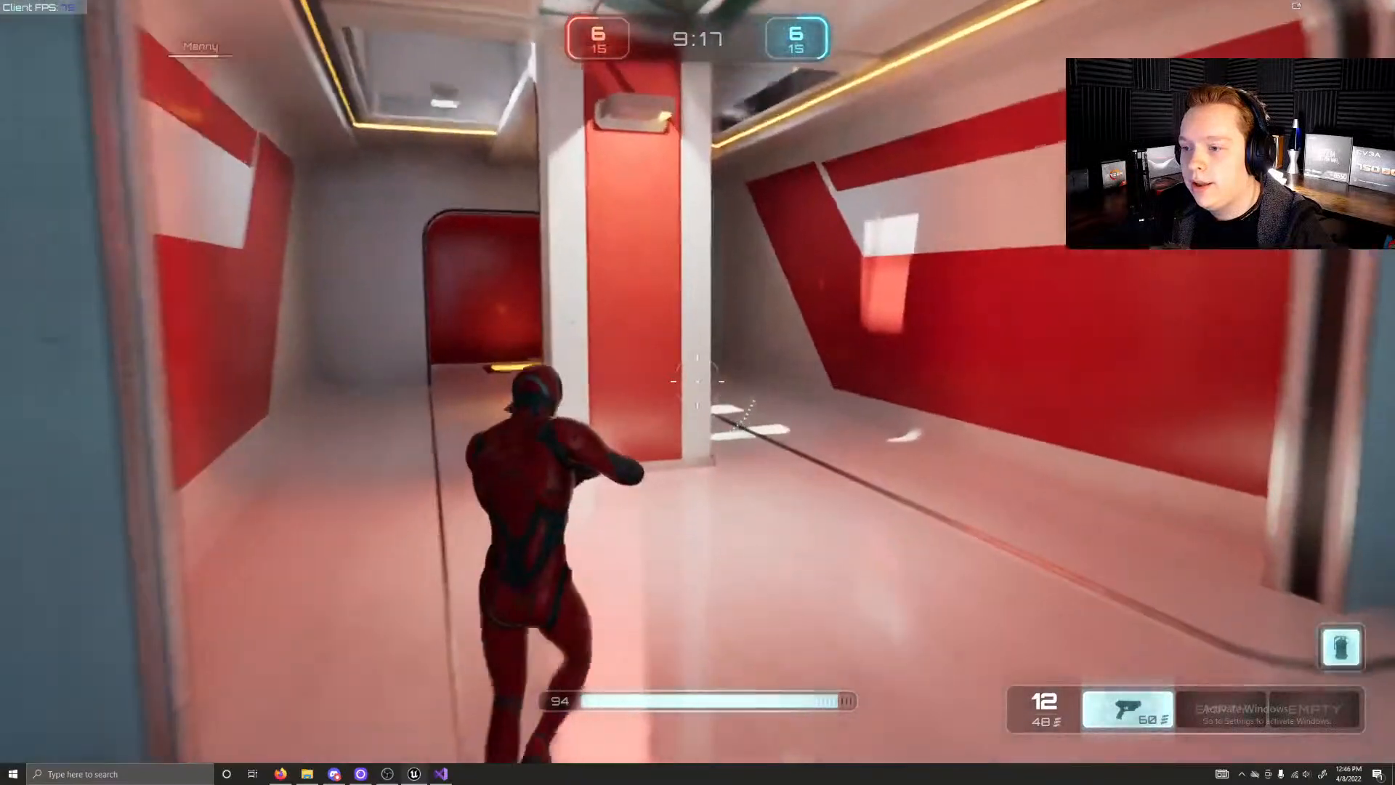
key(w)
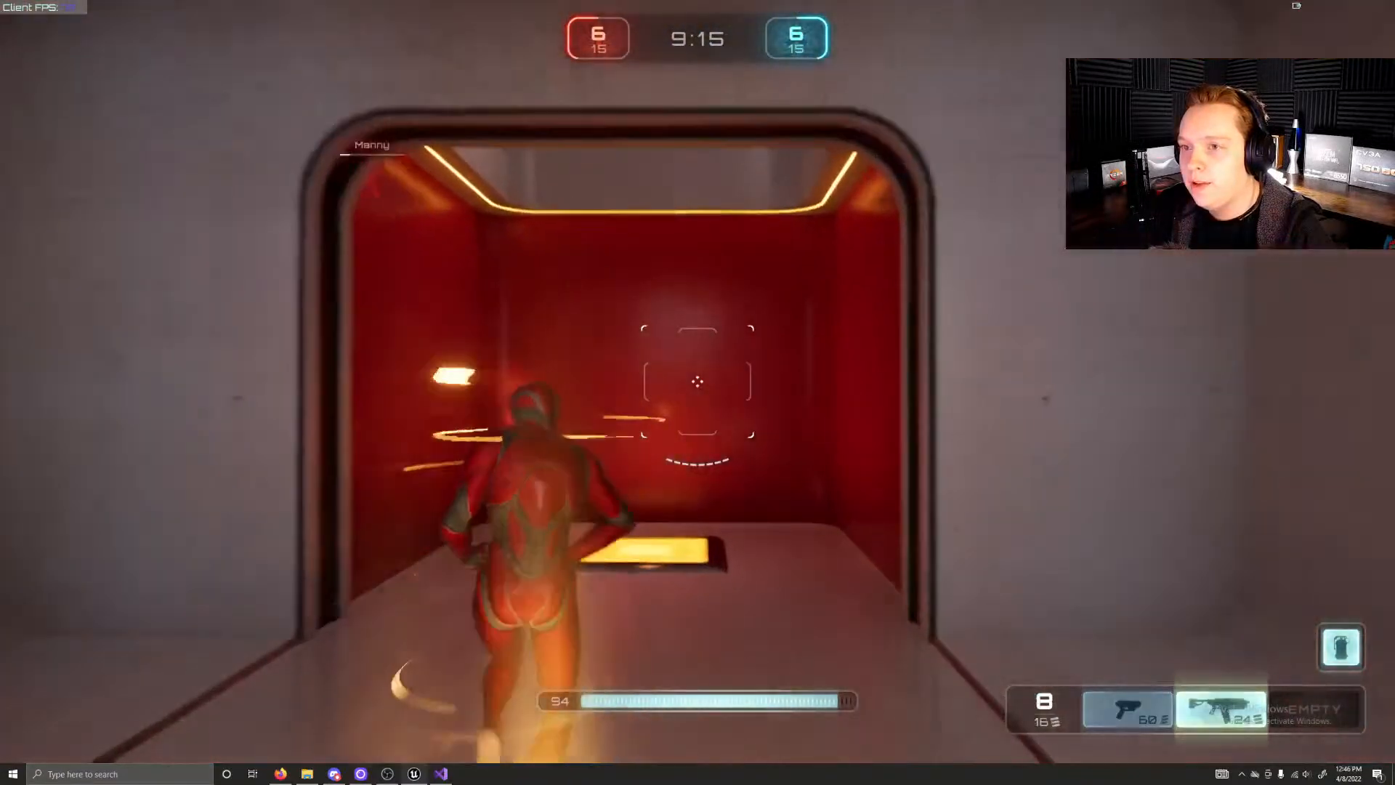
Step: Launch the character from the yellow jump pad, jump through the small opening and shoot the blue opponent from beside the red wall
key(w)
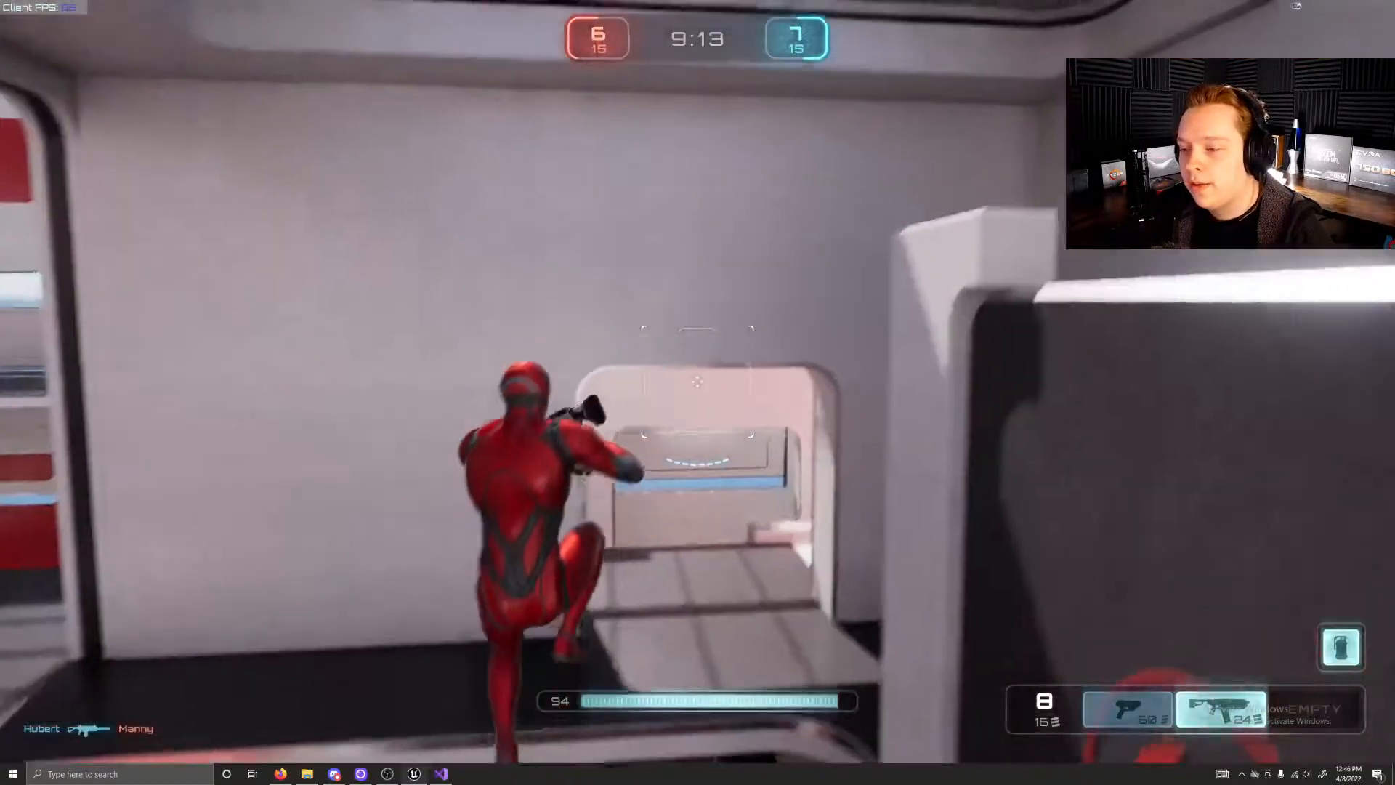
key(space)
key(w)
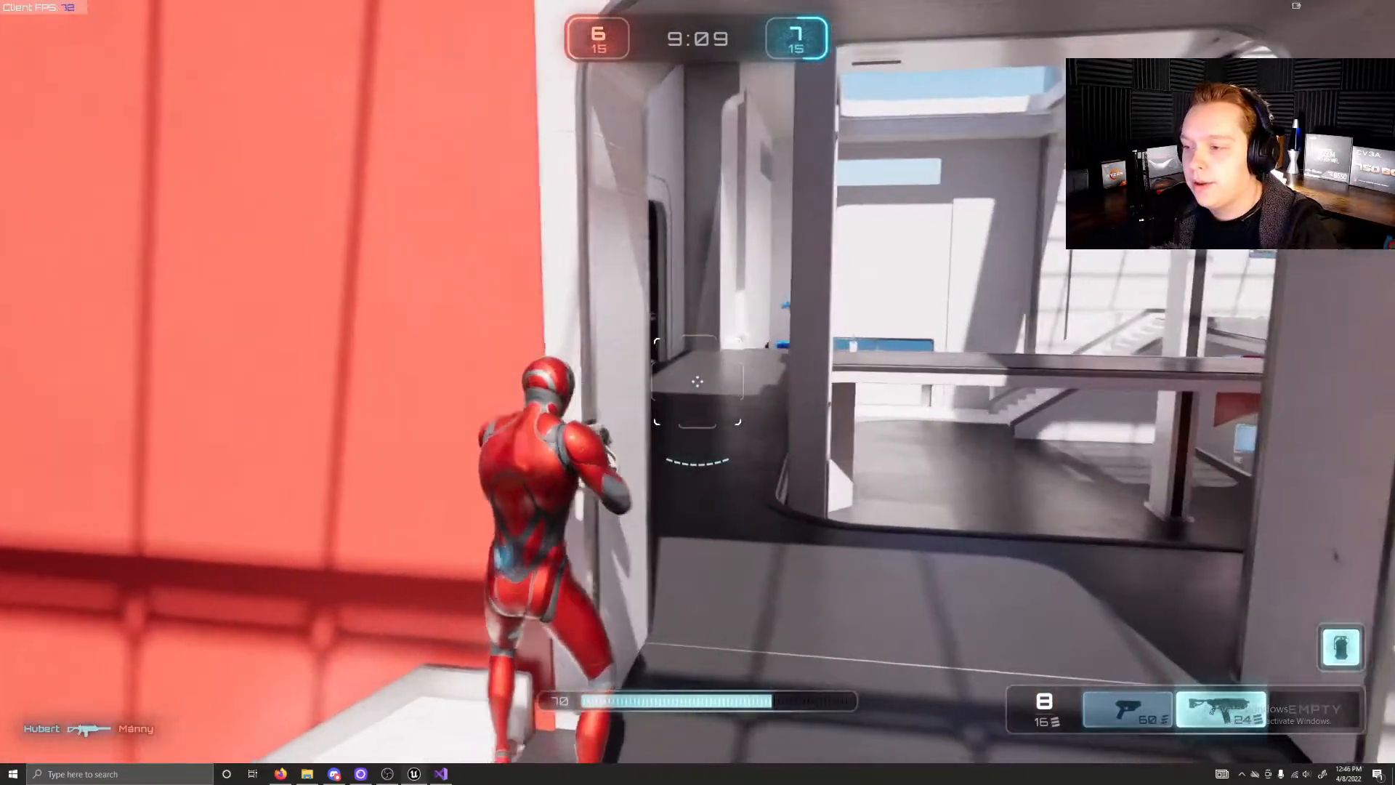
key(w)
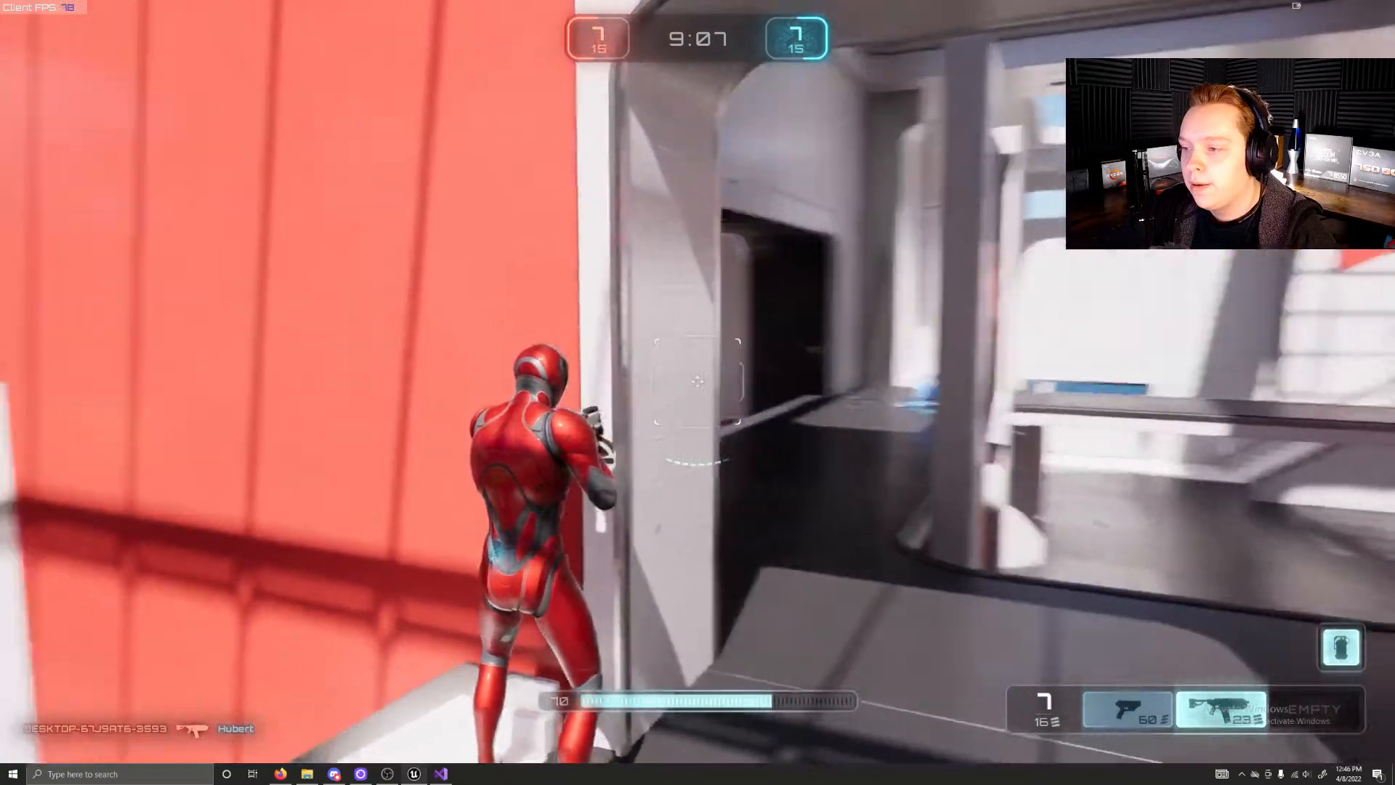
Step: Run the character past the orange weapon pad and over the blue ammo pad to collect the green health pickup
key(w)
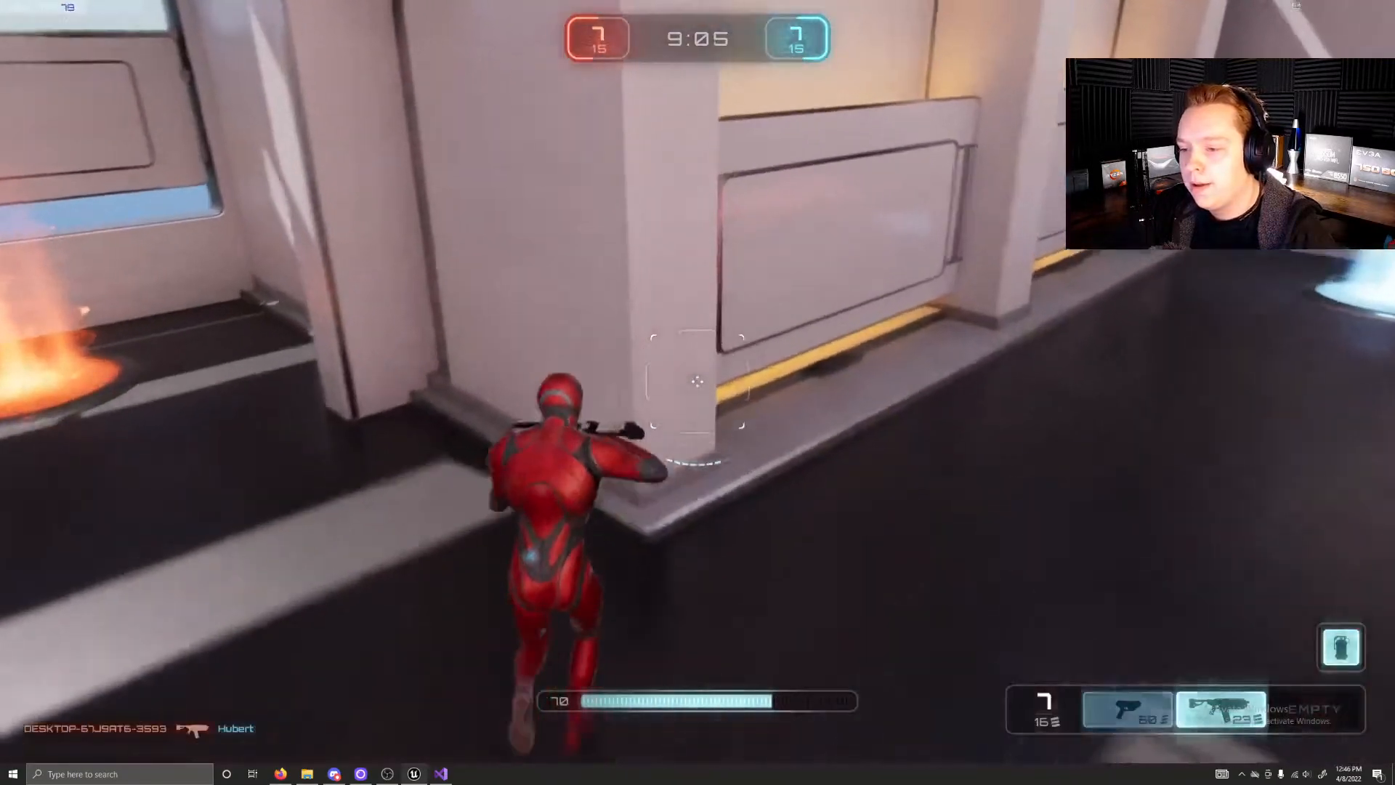
key(w)
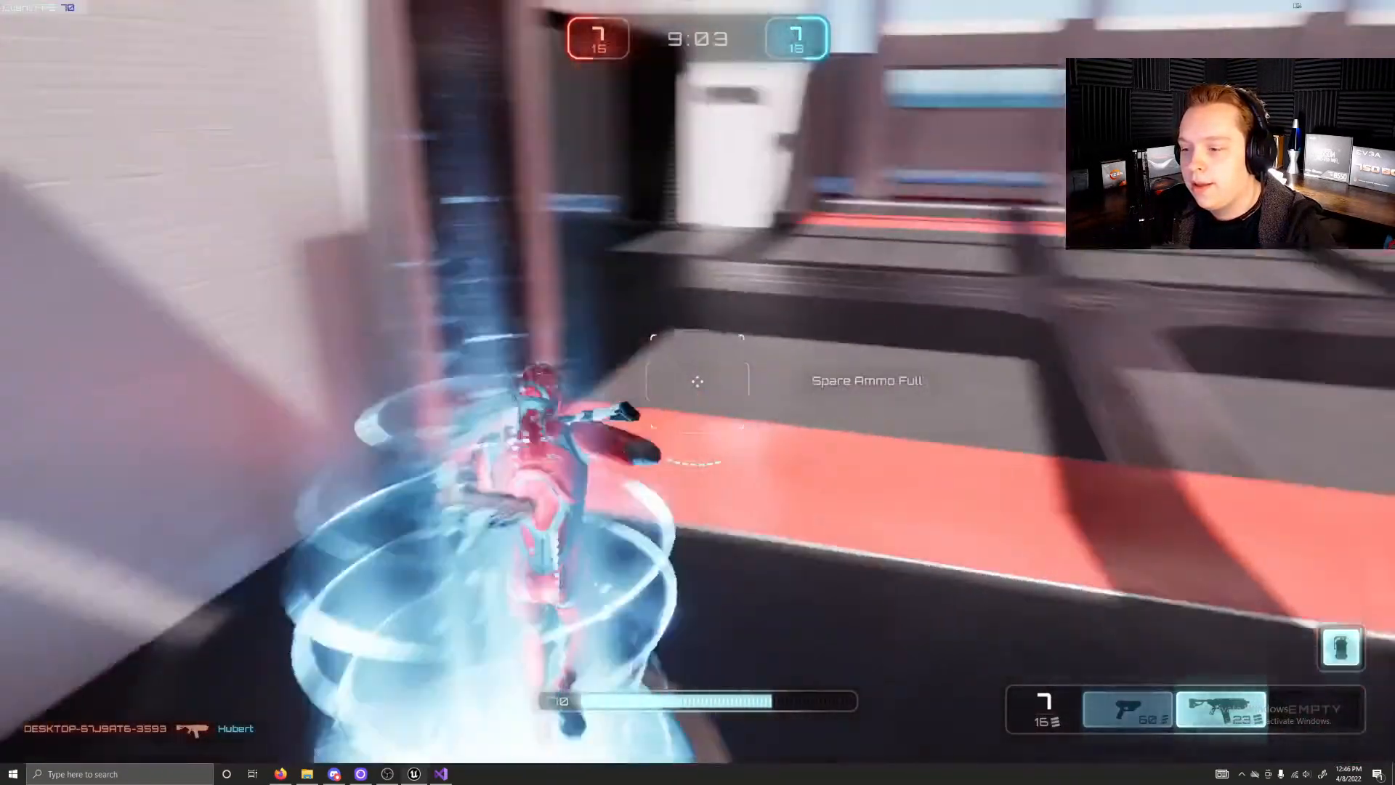
key(w)
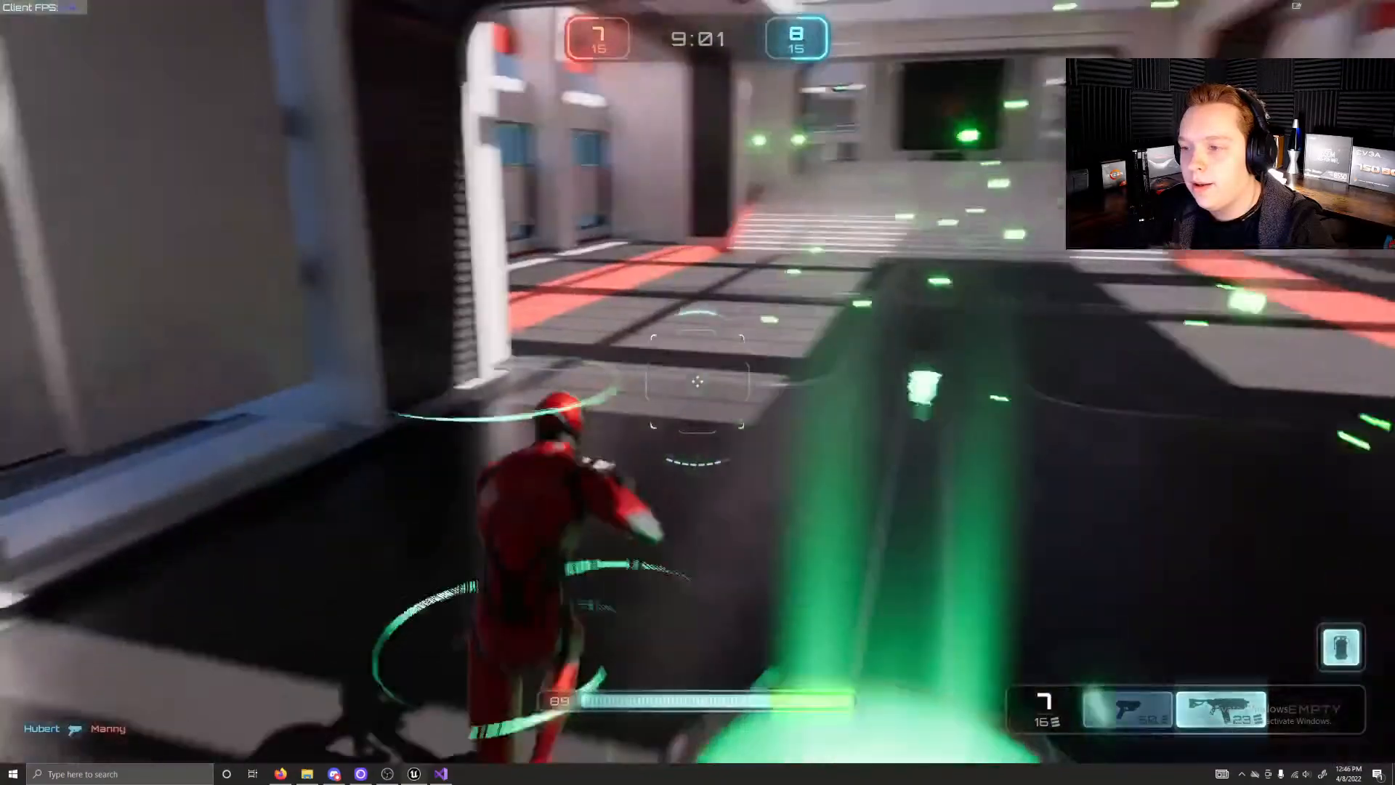
Step: Run the character across the red area and up the stairs to the walkway by the purple pad, firing the shotgun there
key(w)
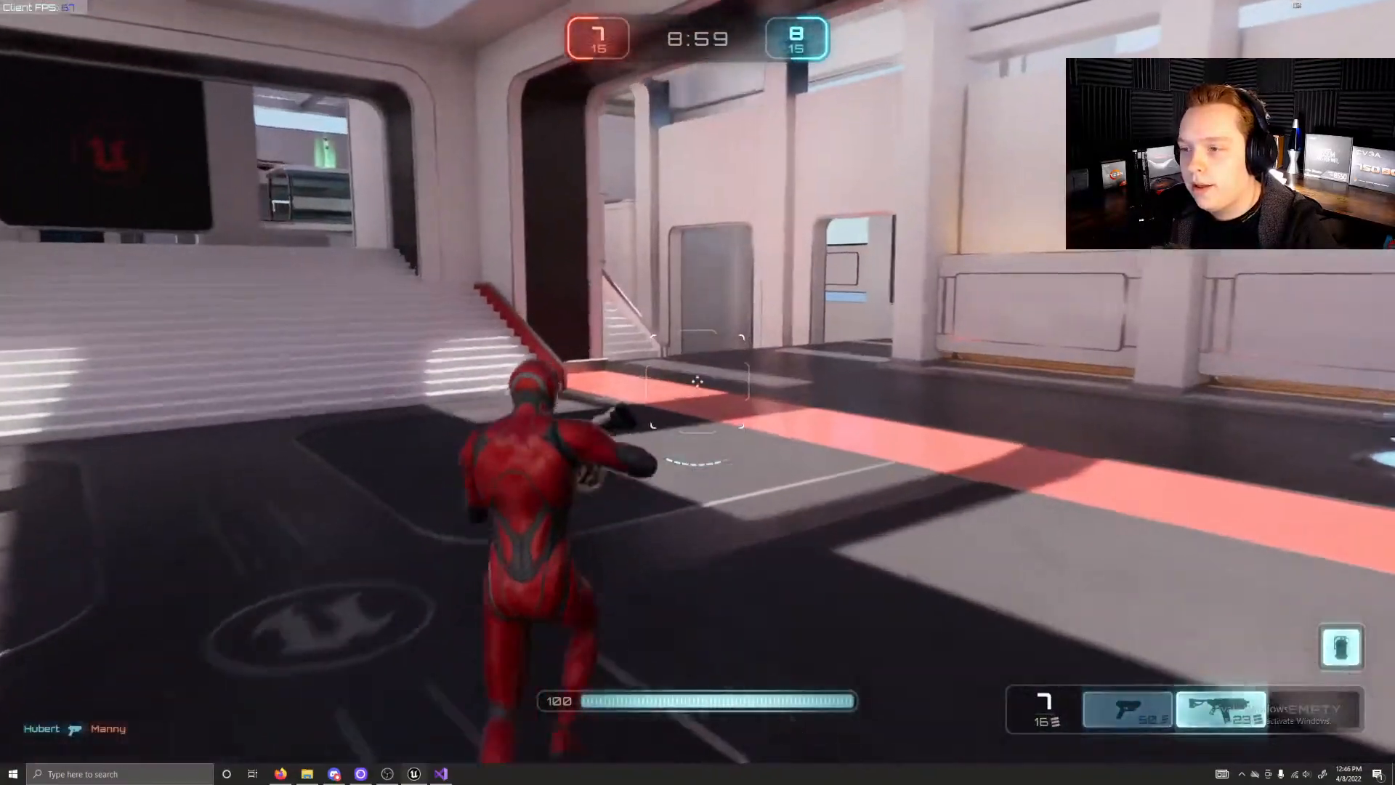
key(w)
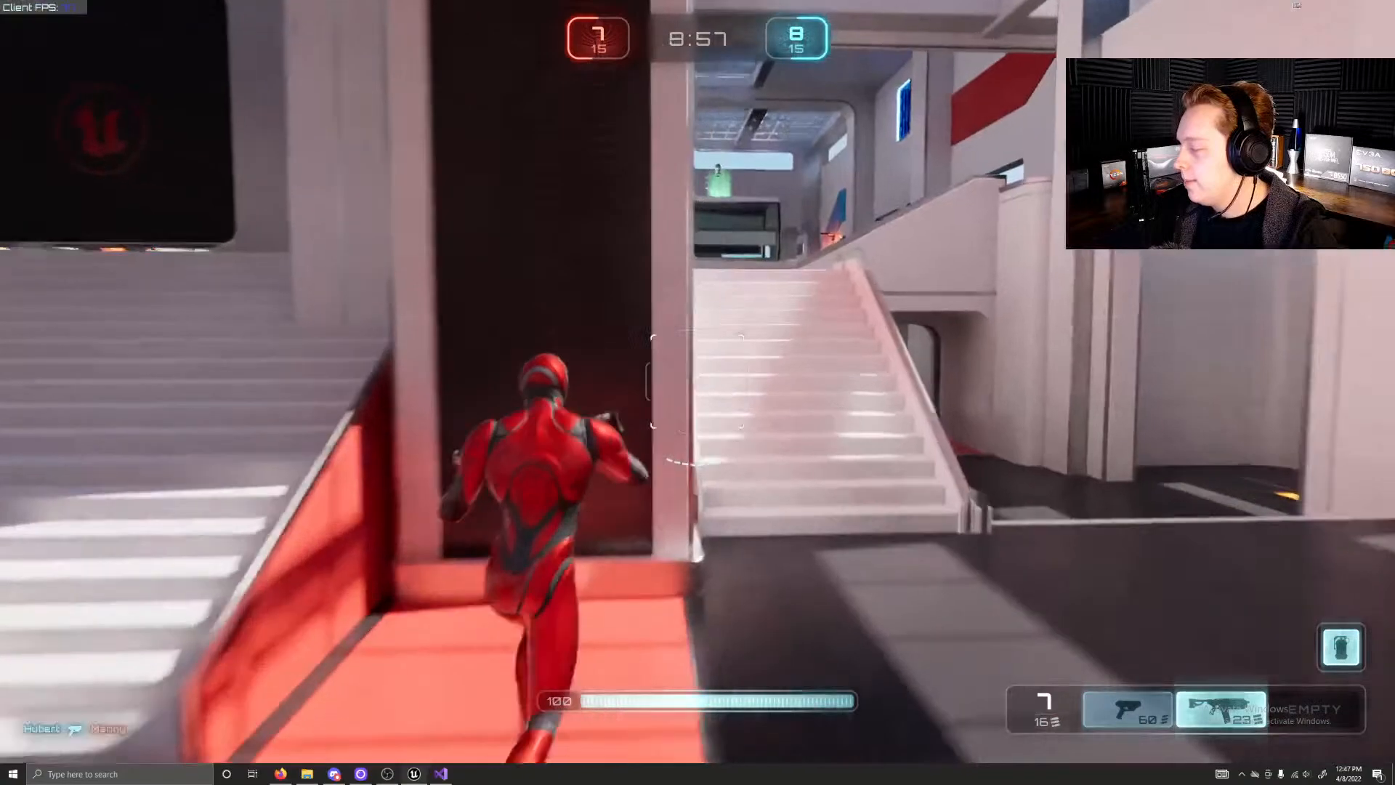
key(w)
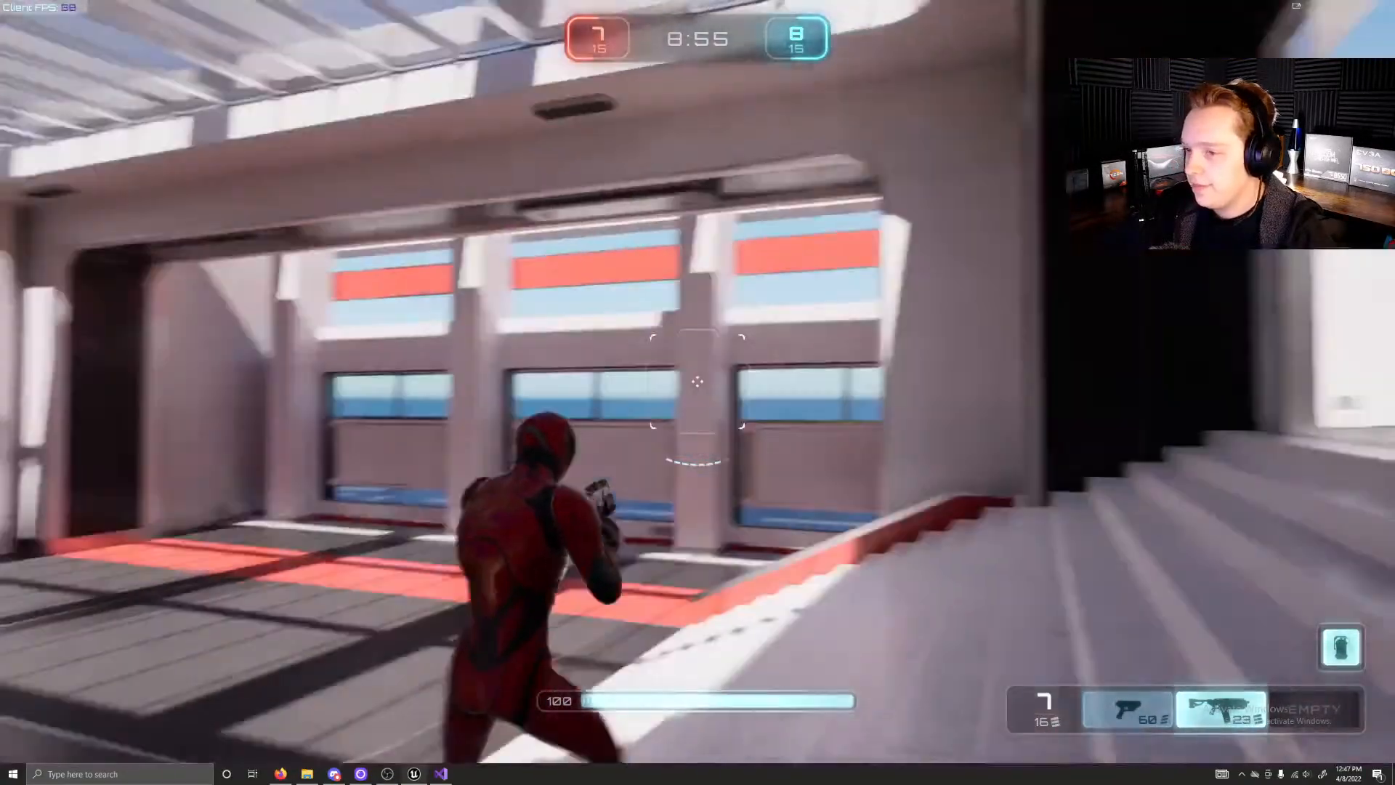
key(w)
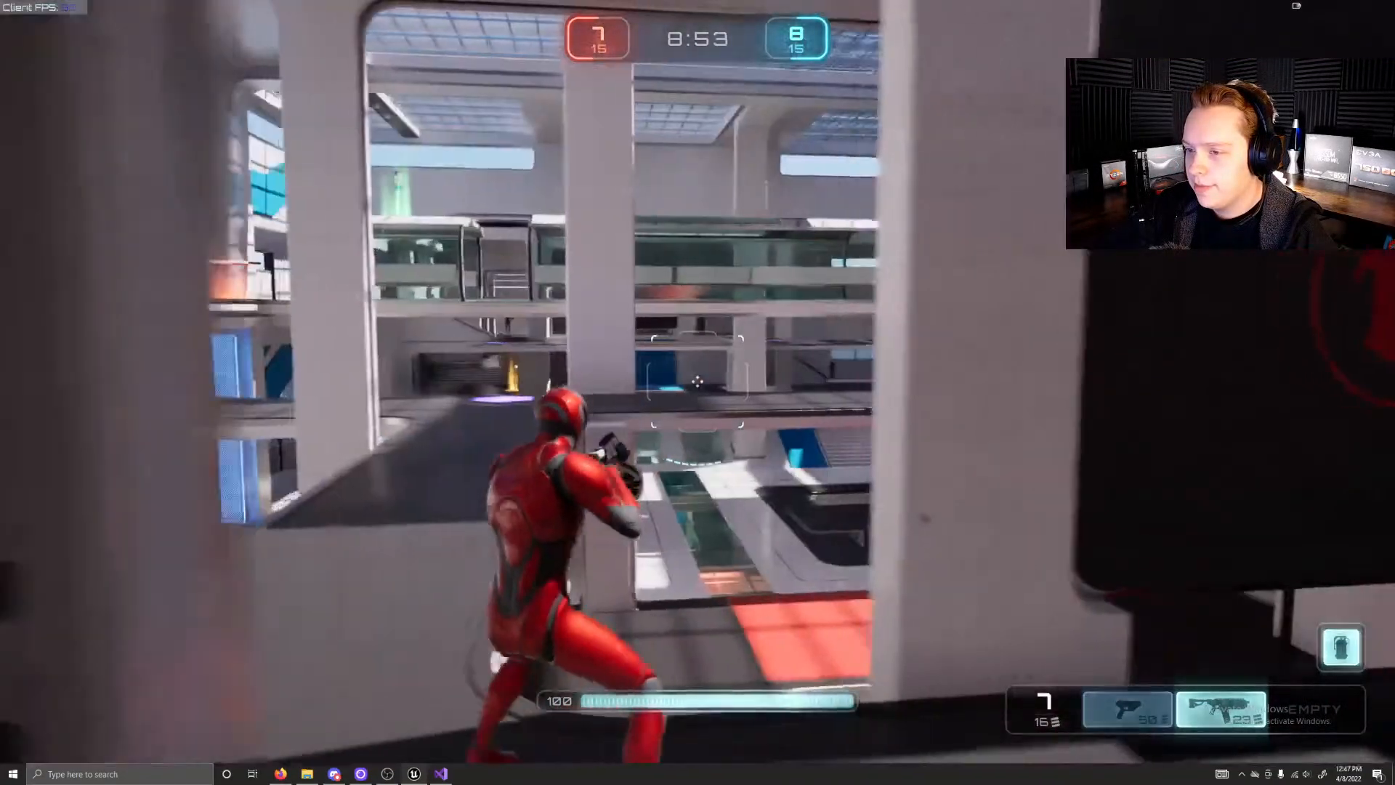
key(w)
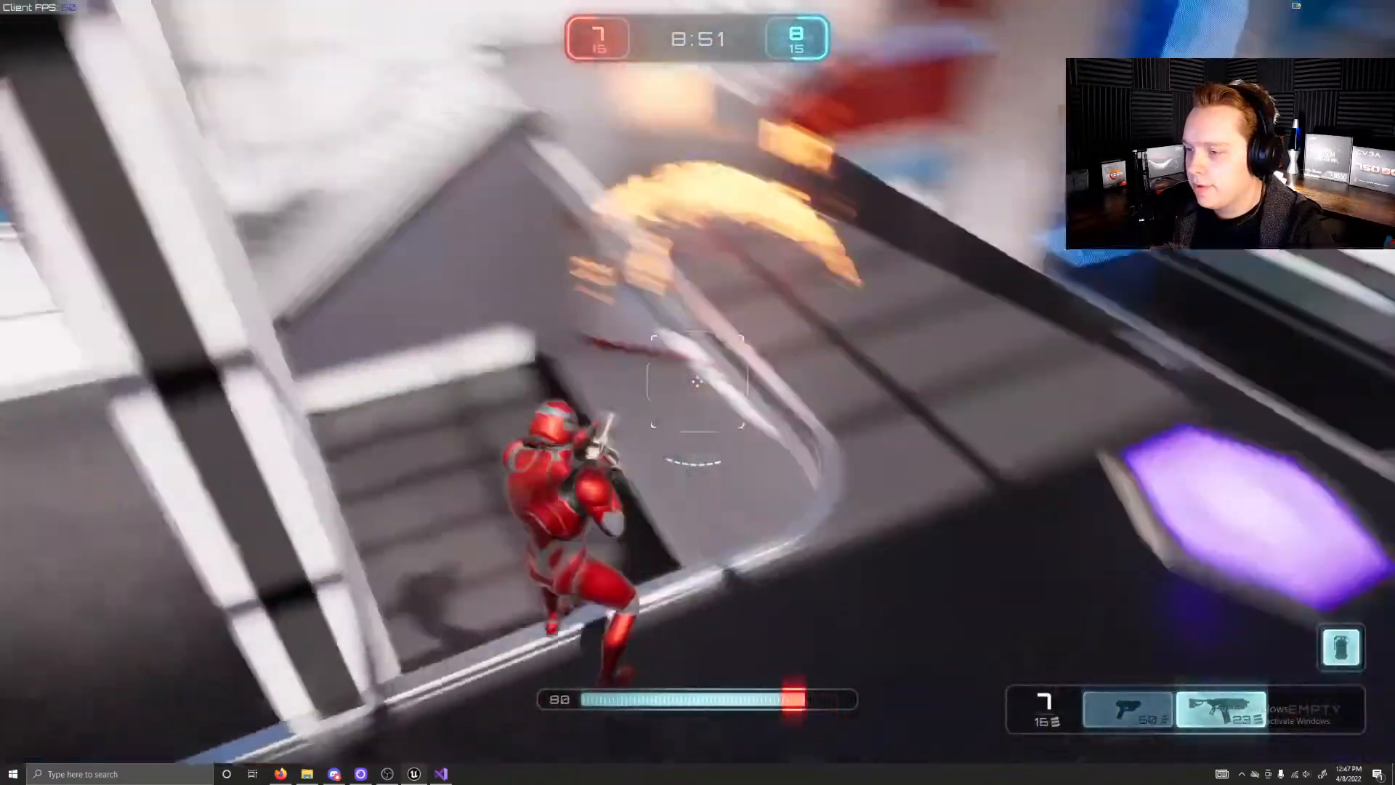
click(697, 382)
key(w)
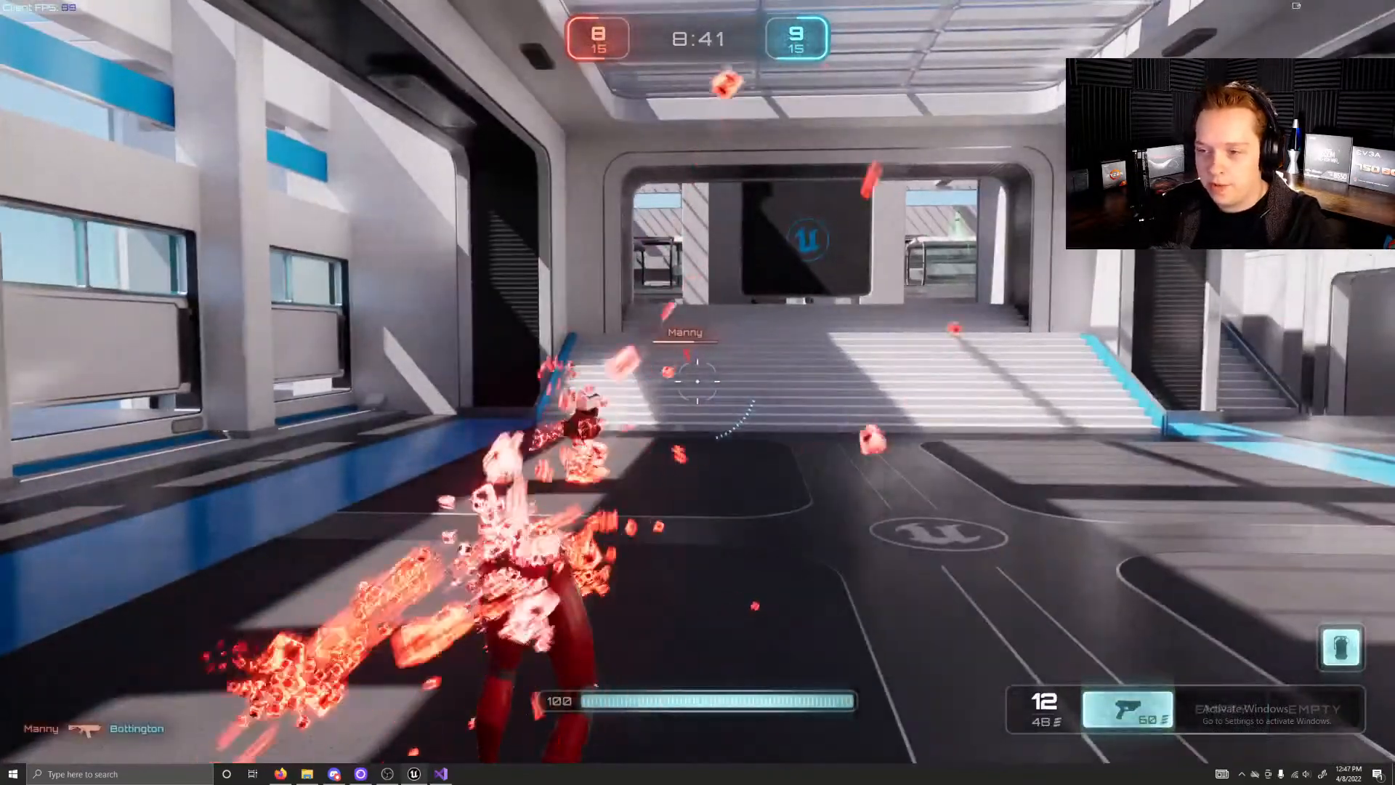
Step: Run the character up the blue-edged stairs and along the upper walkway to pick up the rifle from the orange weapon pad
key(w)
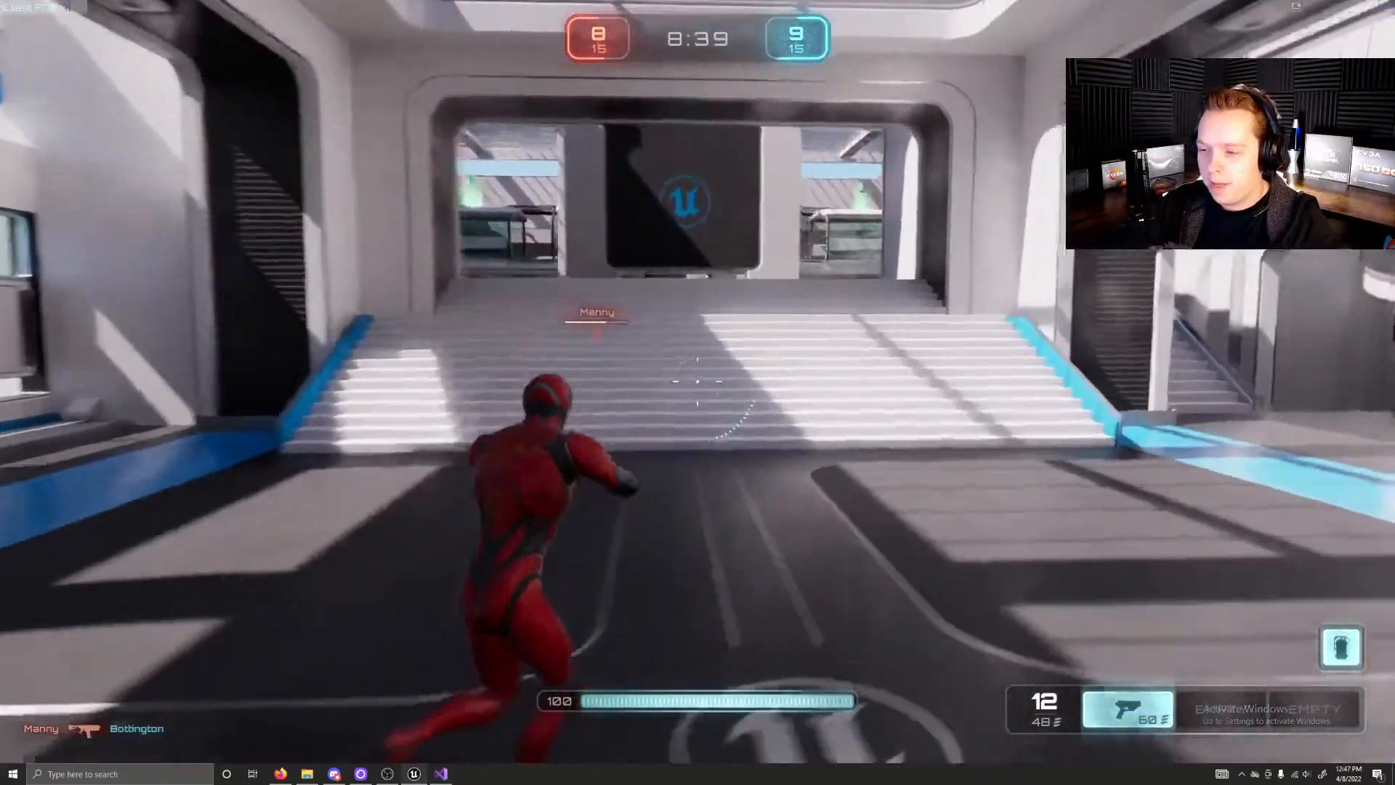
key(w)
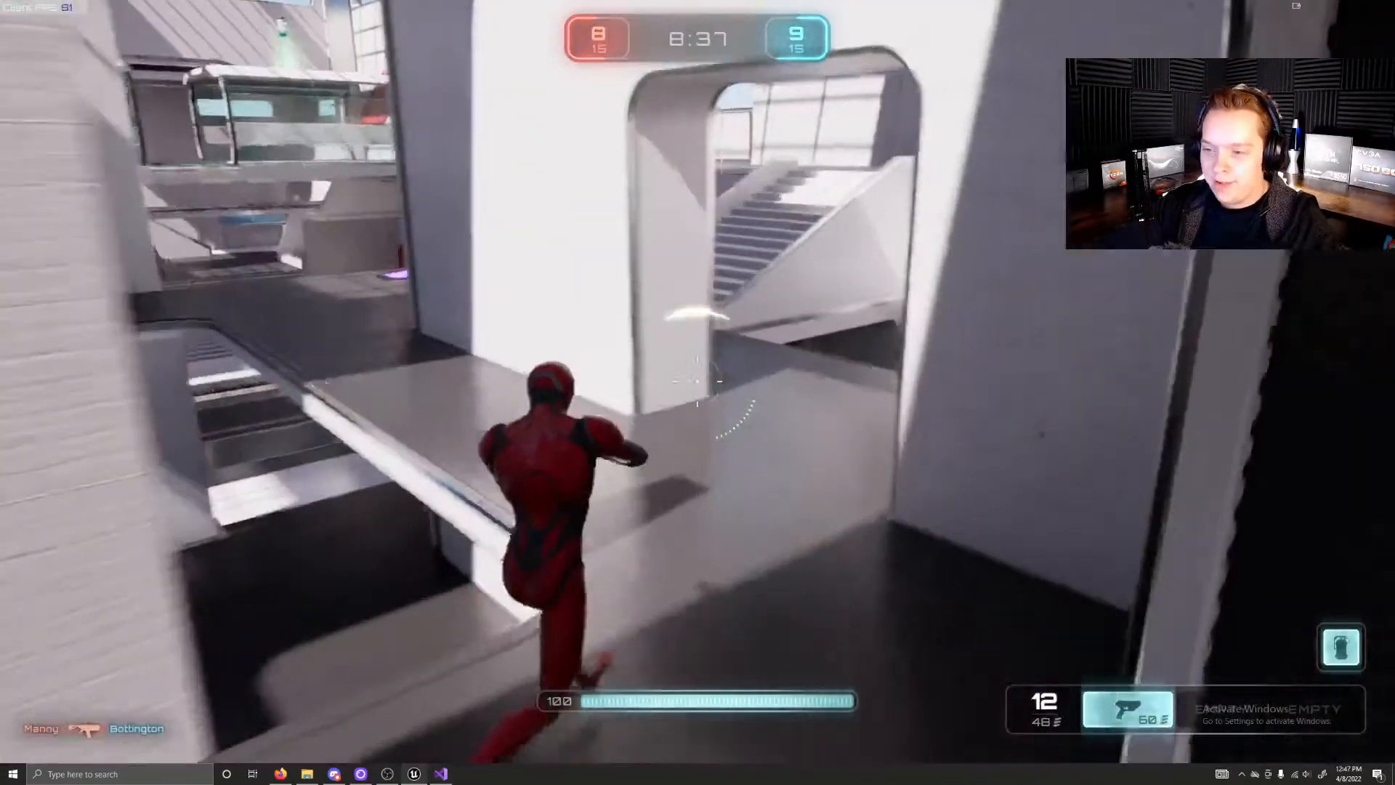
key(w)
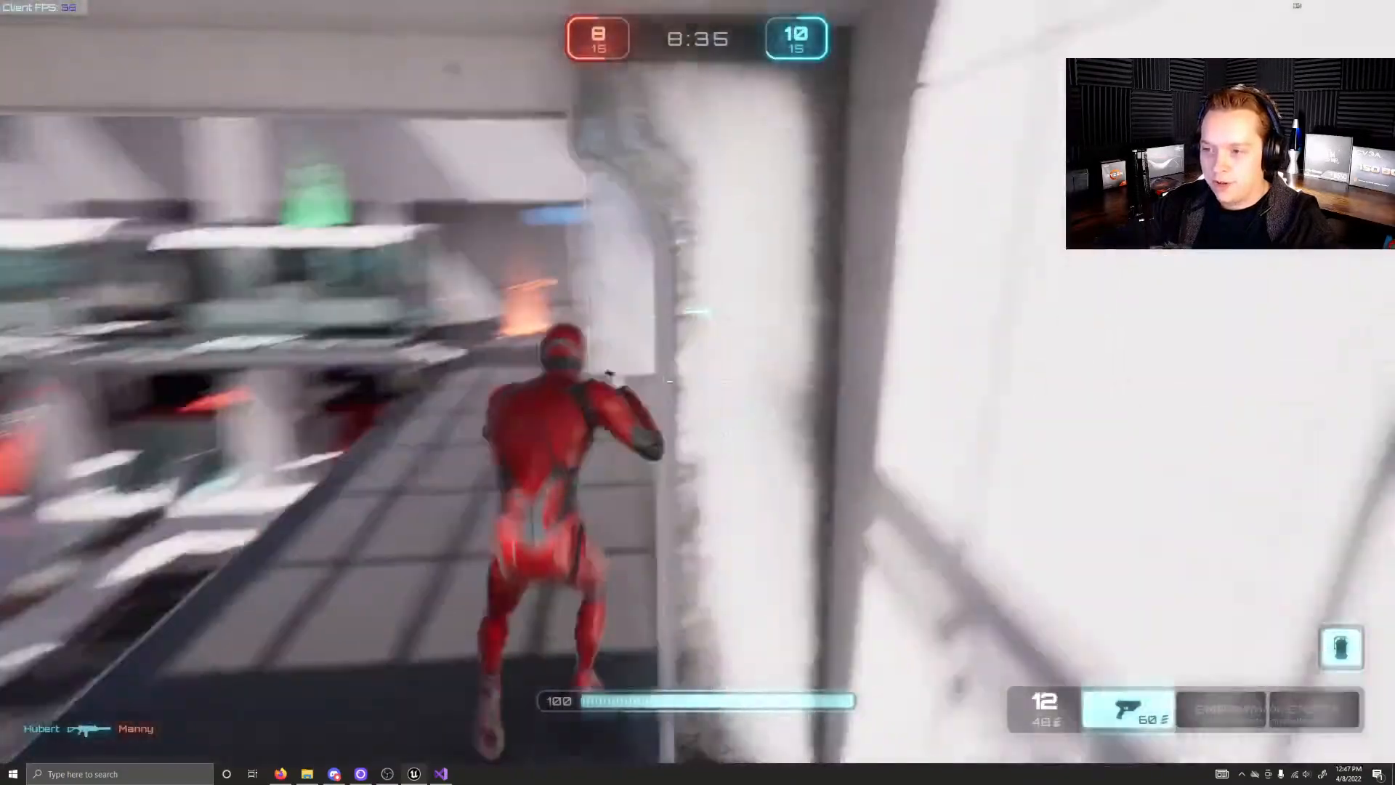
key(w)
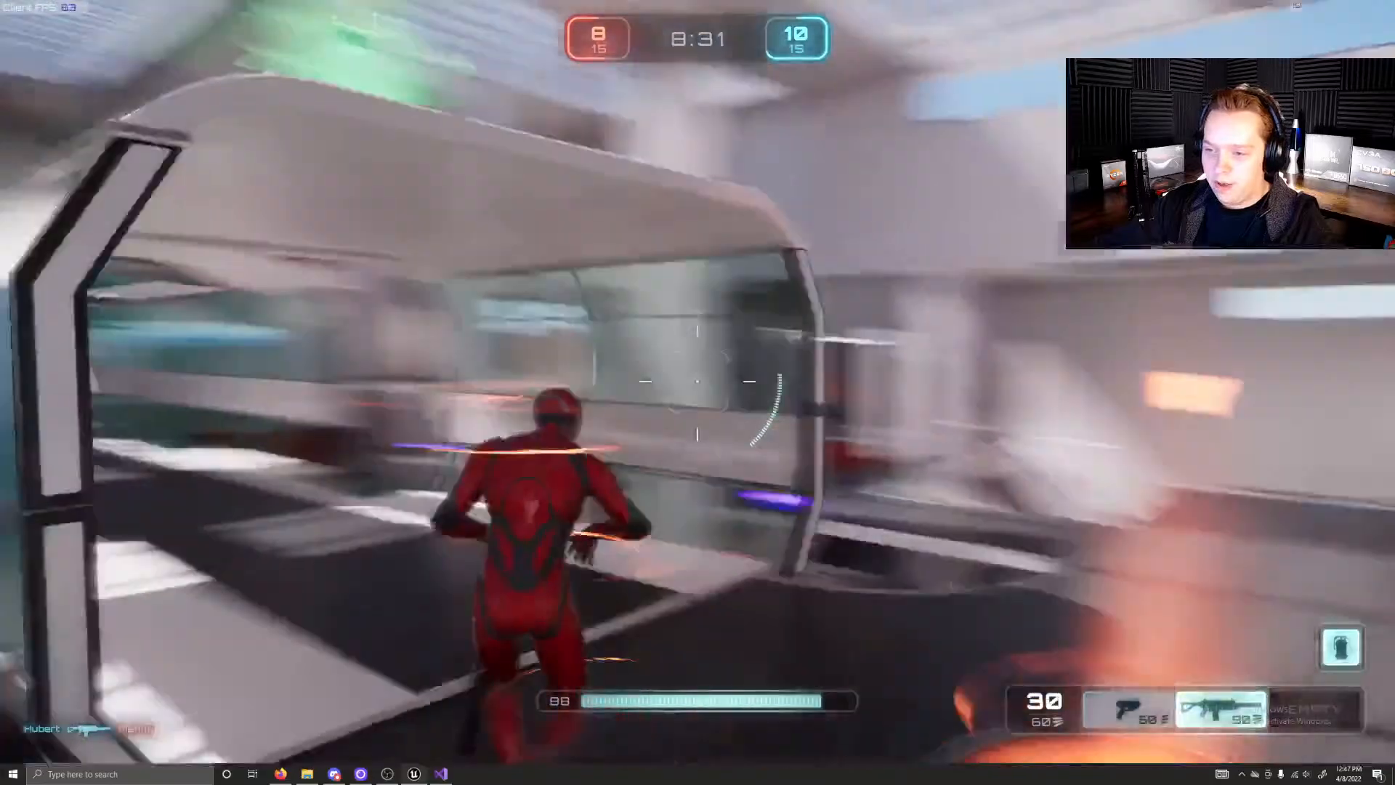
key(w)
Step: Aim the rifle and shoot the blue opponent on the upper level near the glass walkway
right_click(698, 381)
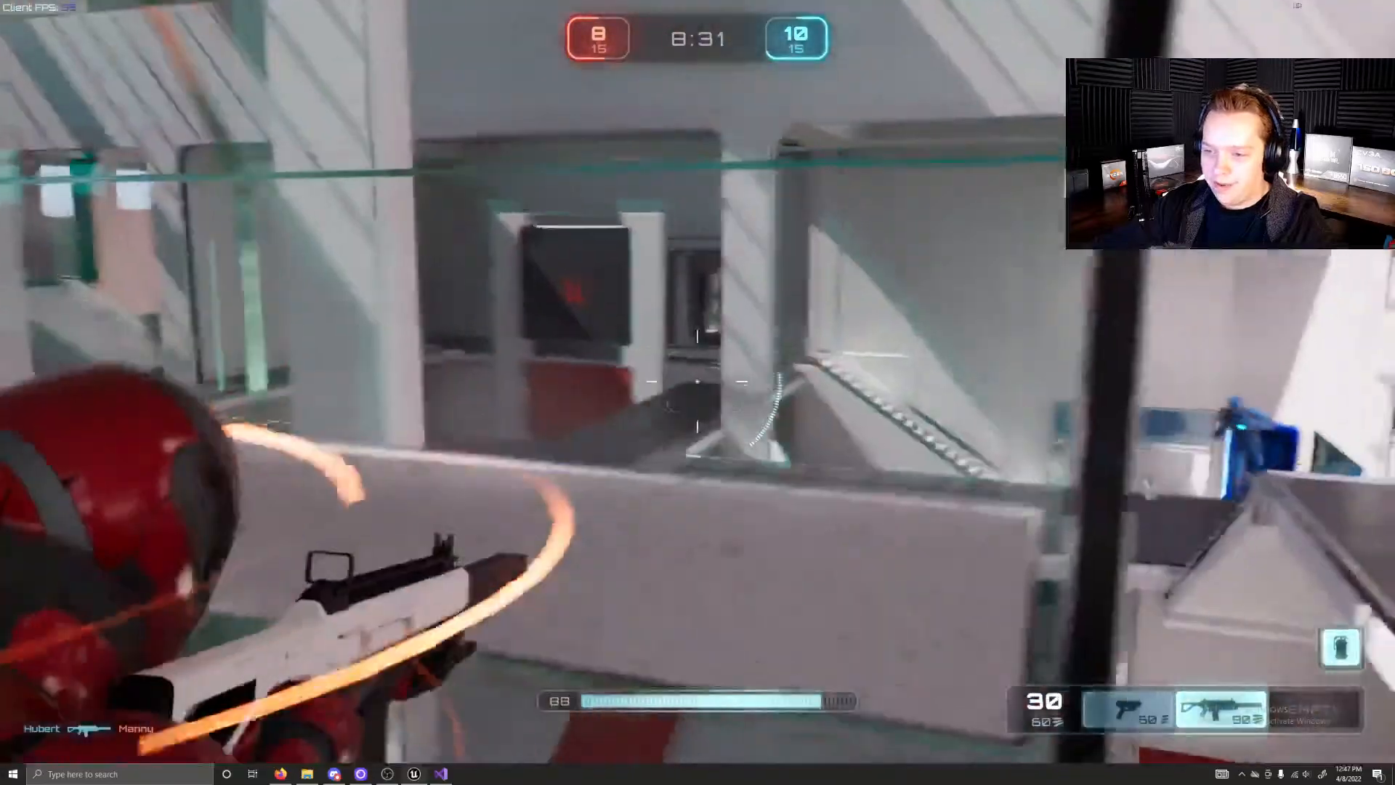
click(697, 381)
click(698, 381)
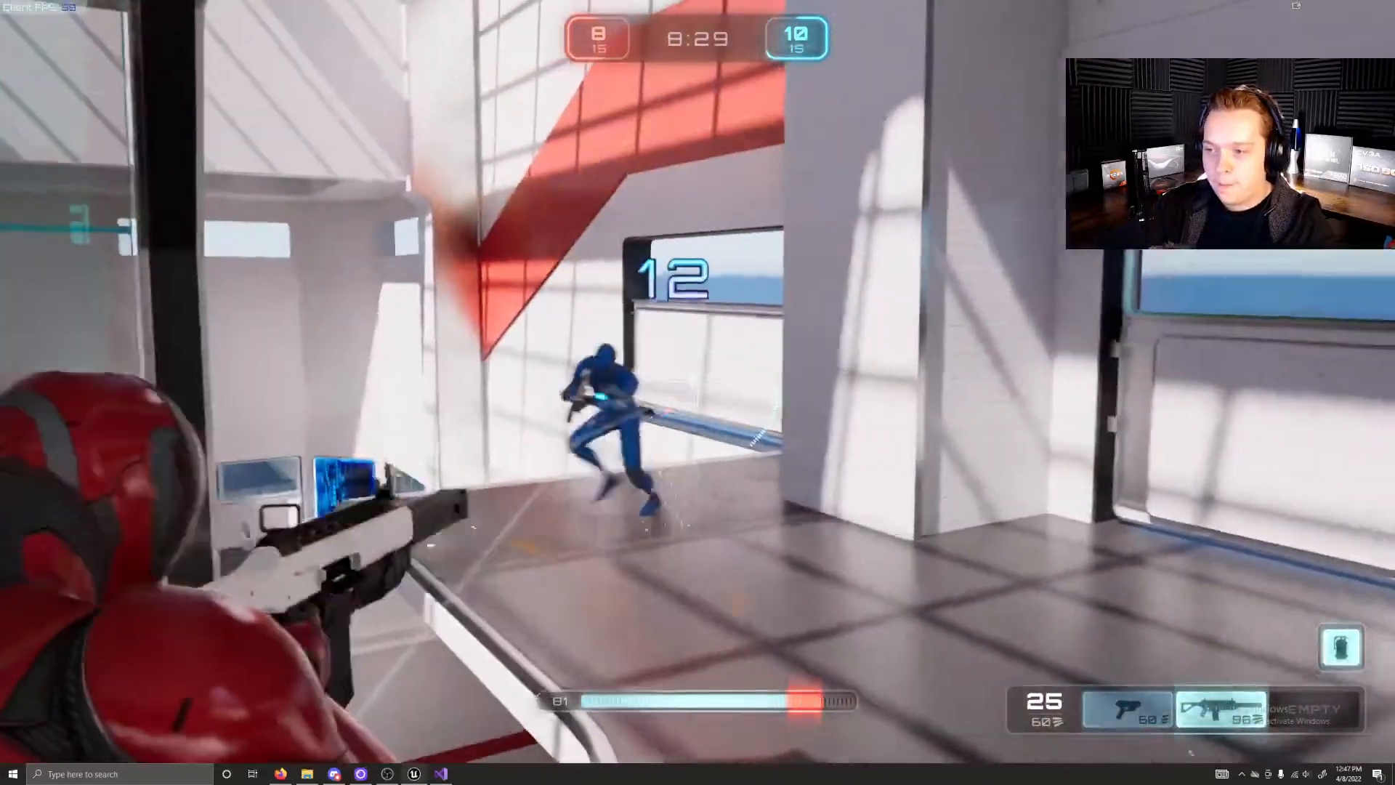
click(697, 382)
key(w)
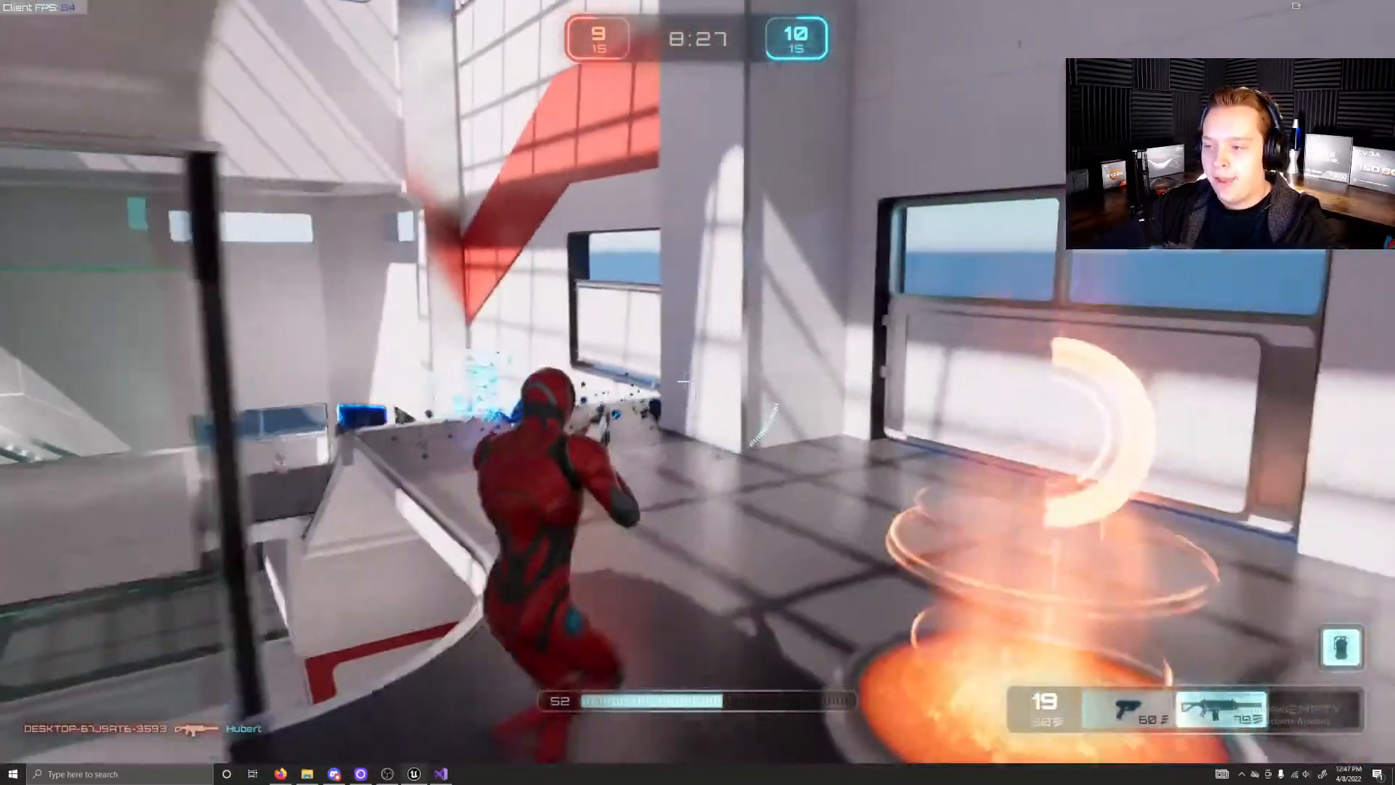
Step: Drop the character off the upper level and through the square floor opening to collect the shotgun in the red room
key(w)
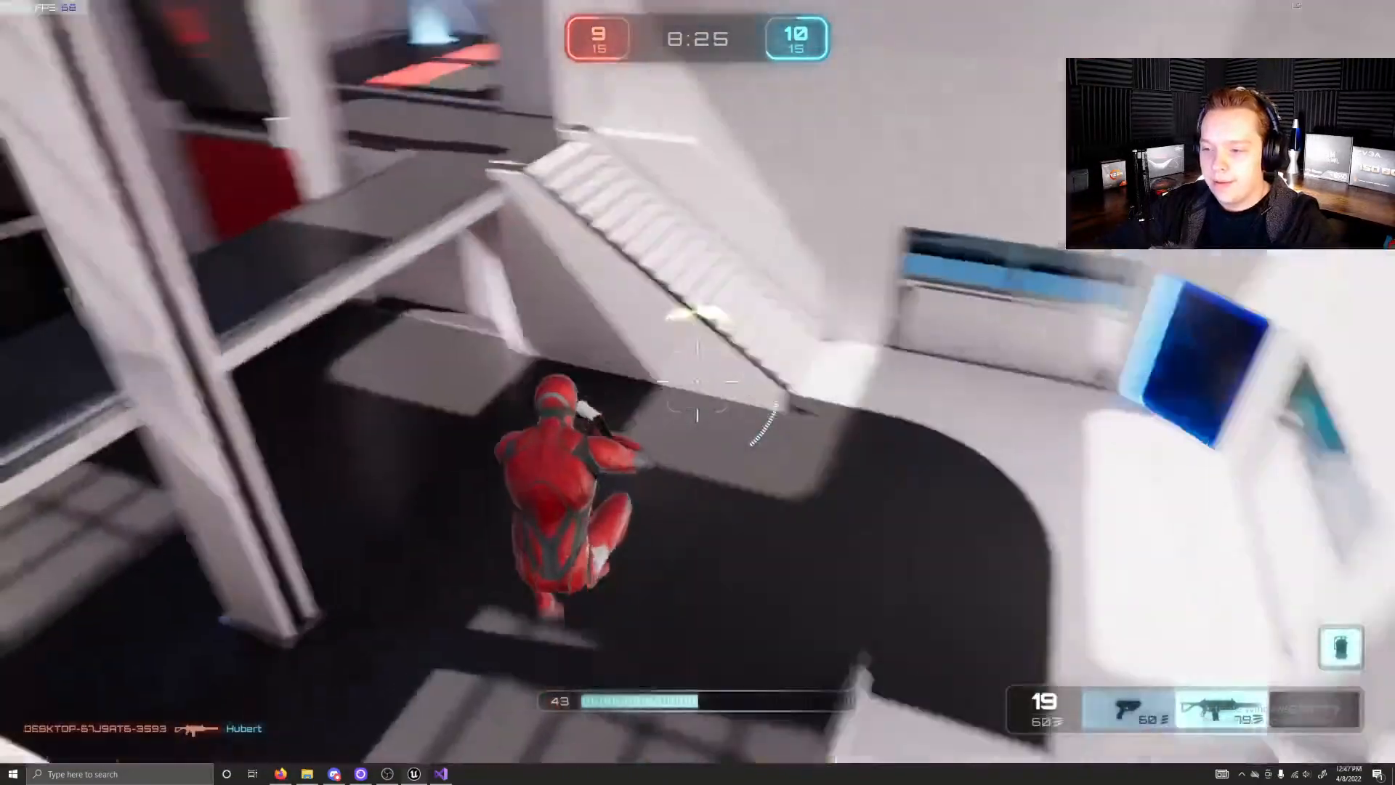
key(w)
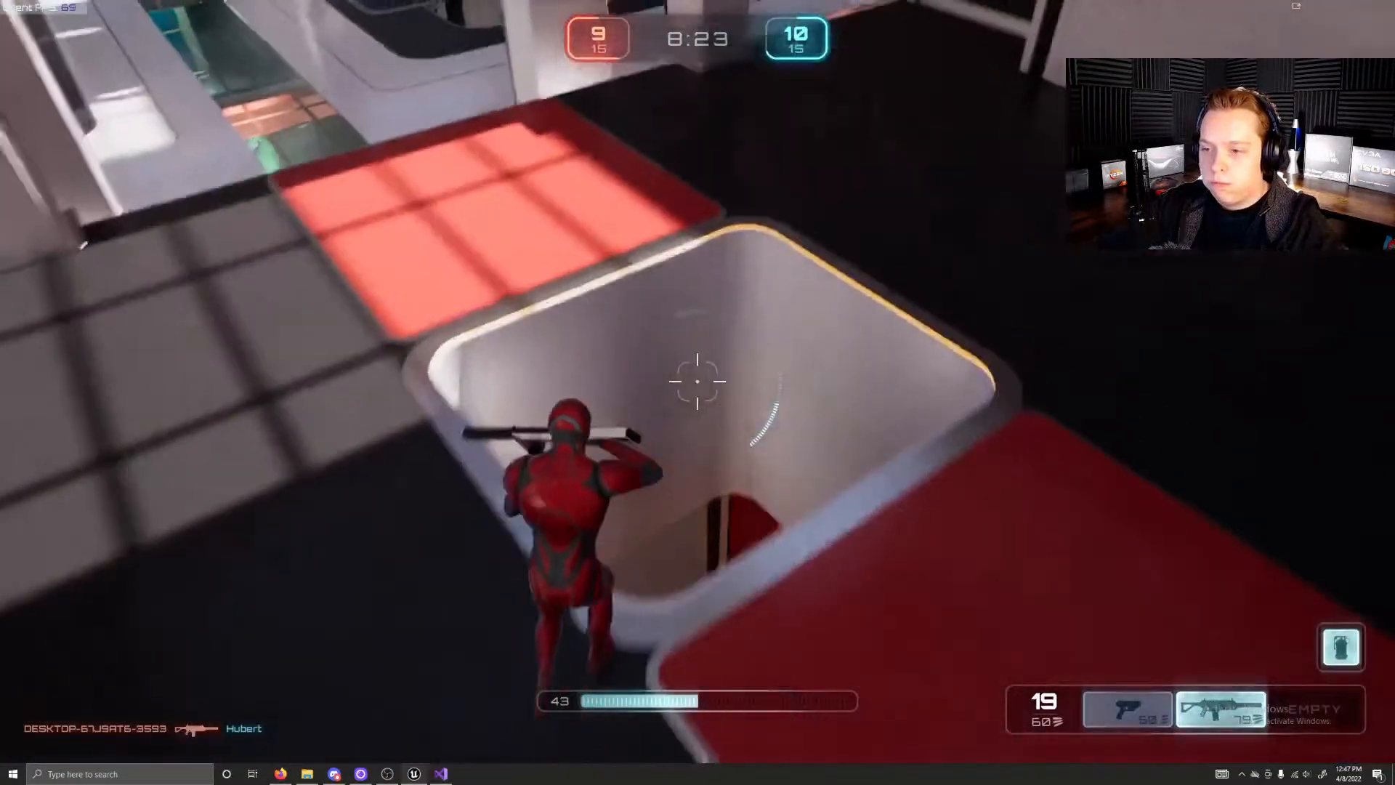
key(w)
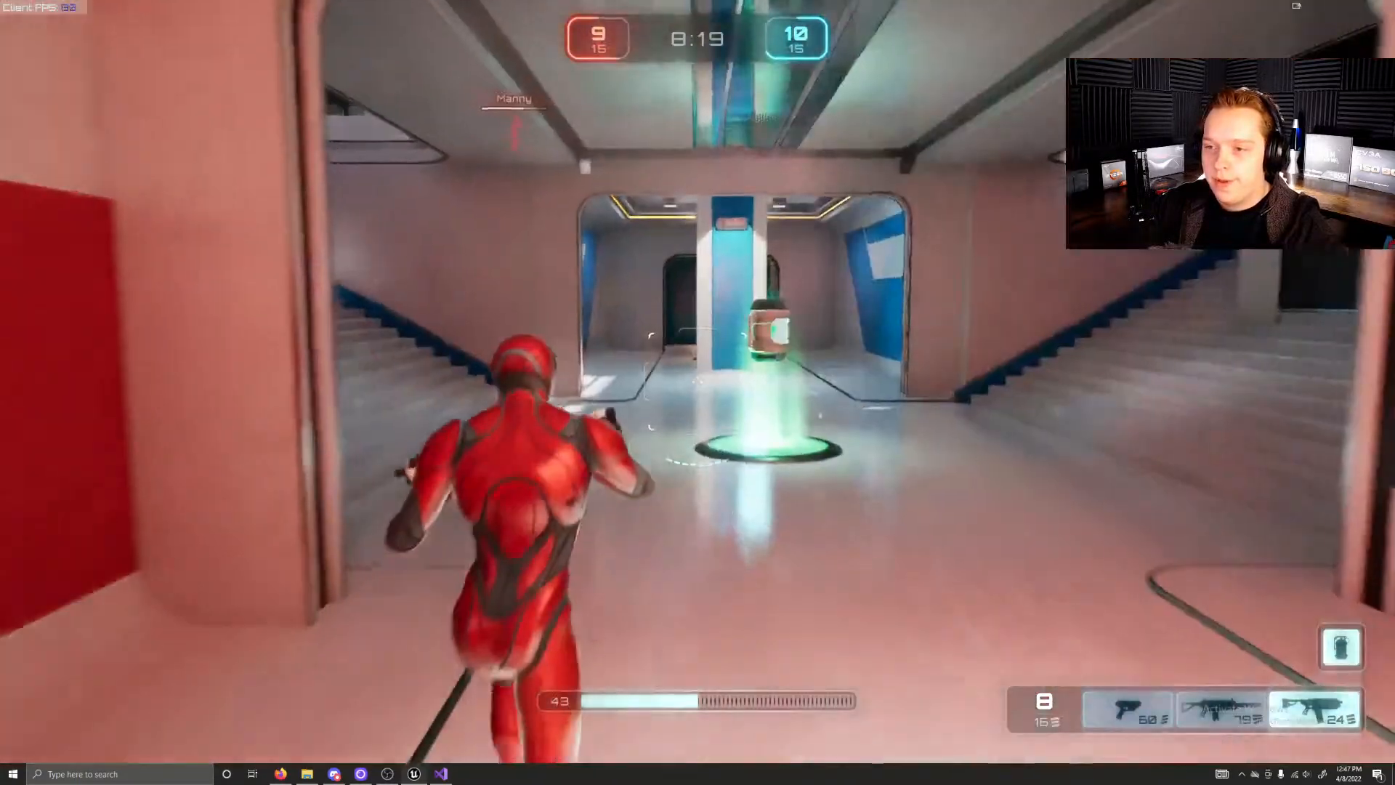
Step: Collect the green health pickup in the lower hall and run the character up the blue-edged staircase
key(w)
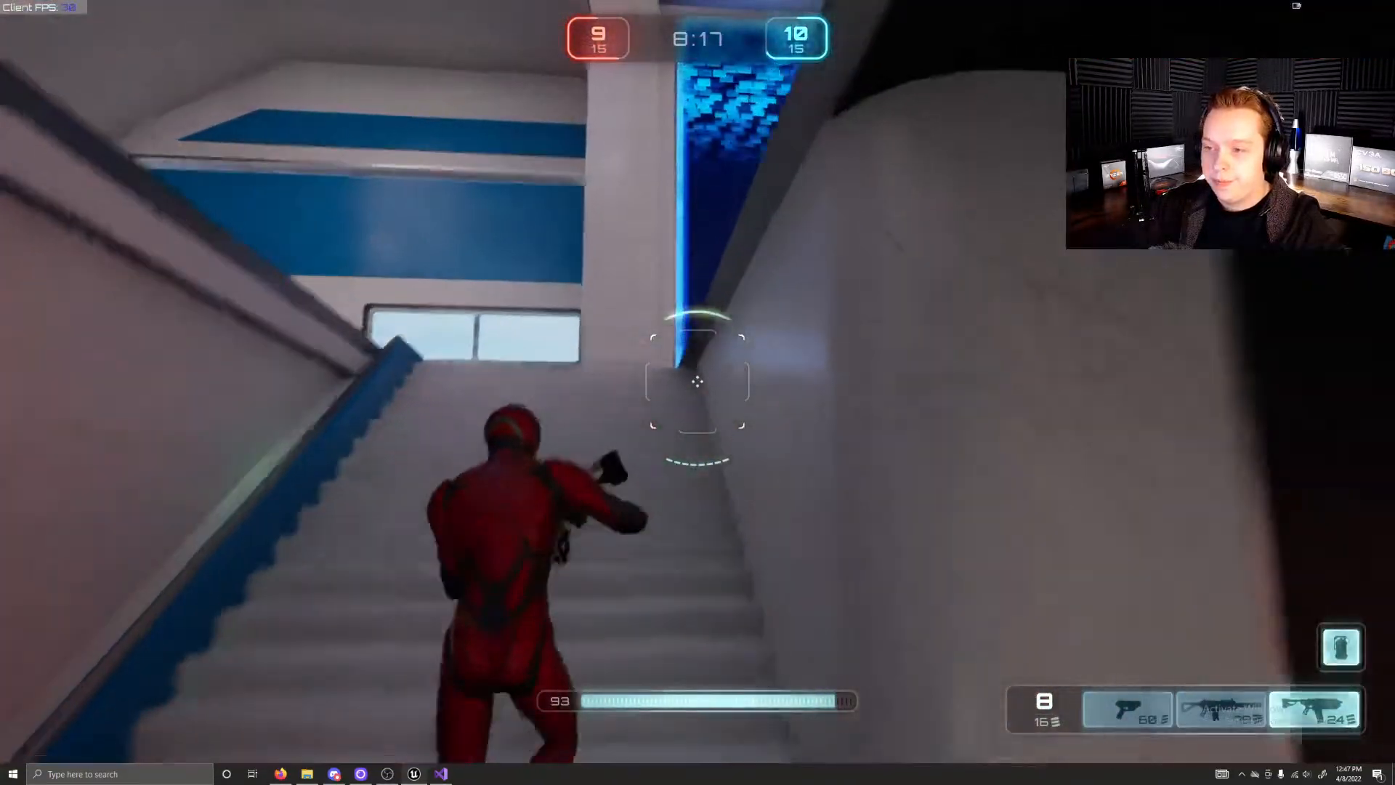
key(w)
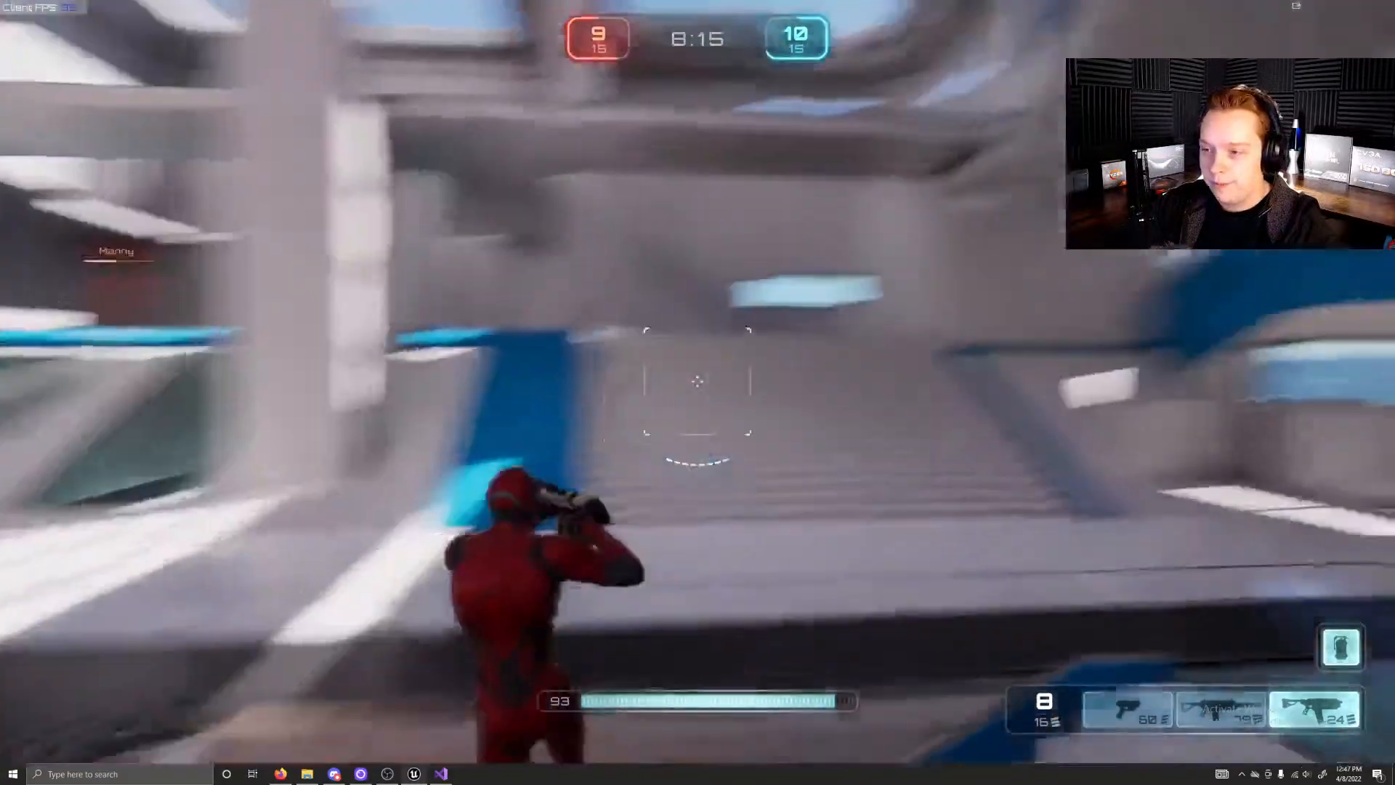
Step: Run the character up the white staircase and along the upper walkway past the orange weapon pad beside the glass walkway
key(w)
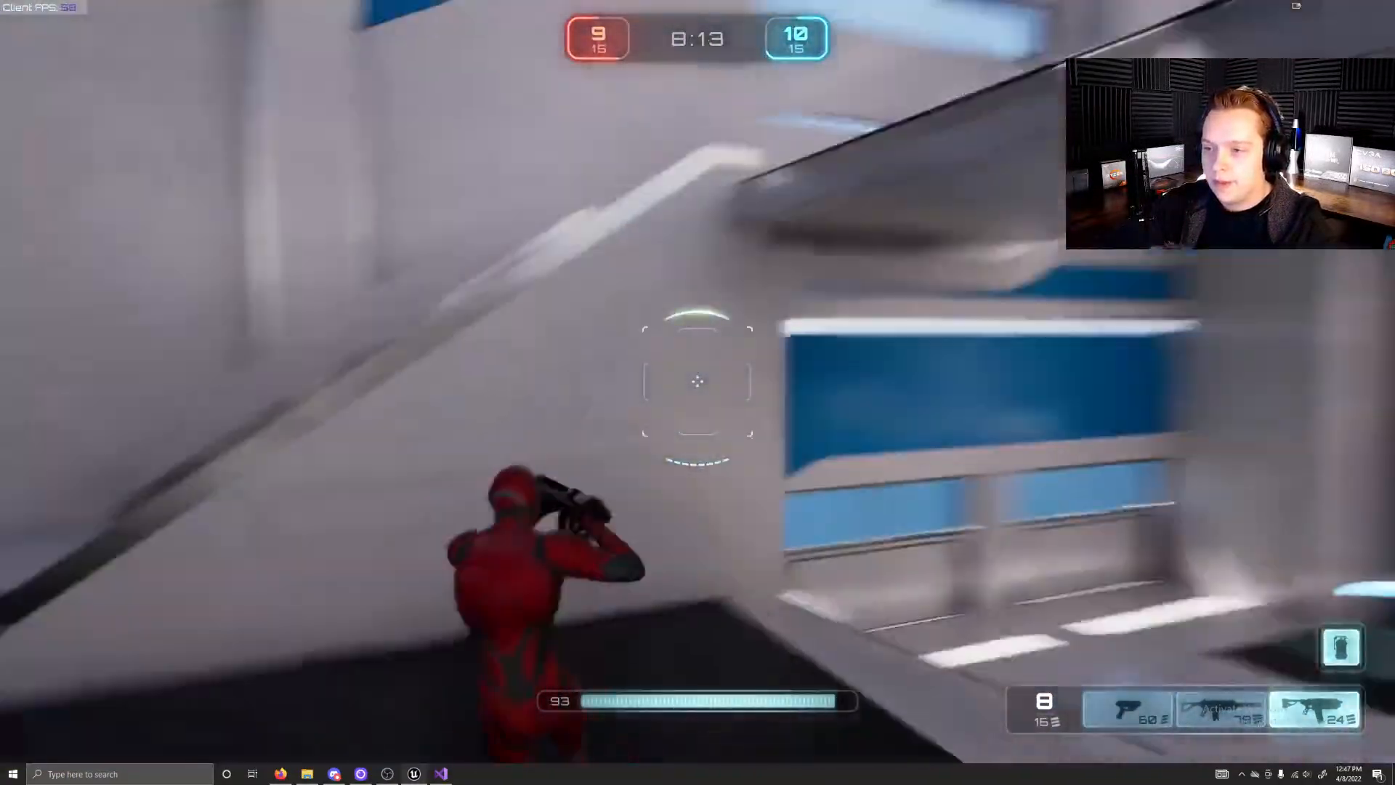
key(w)
key(w)
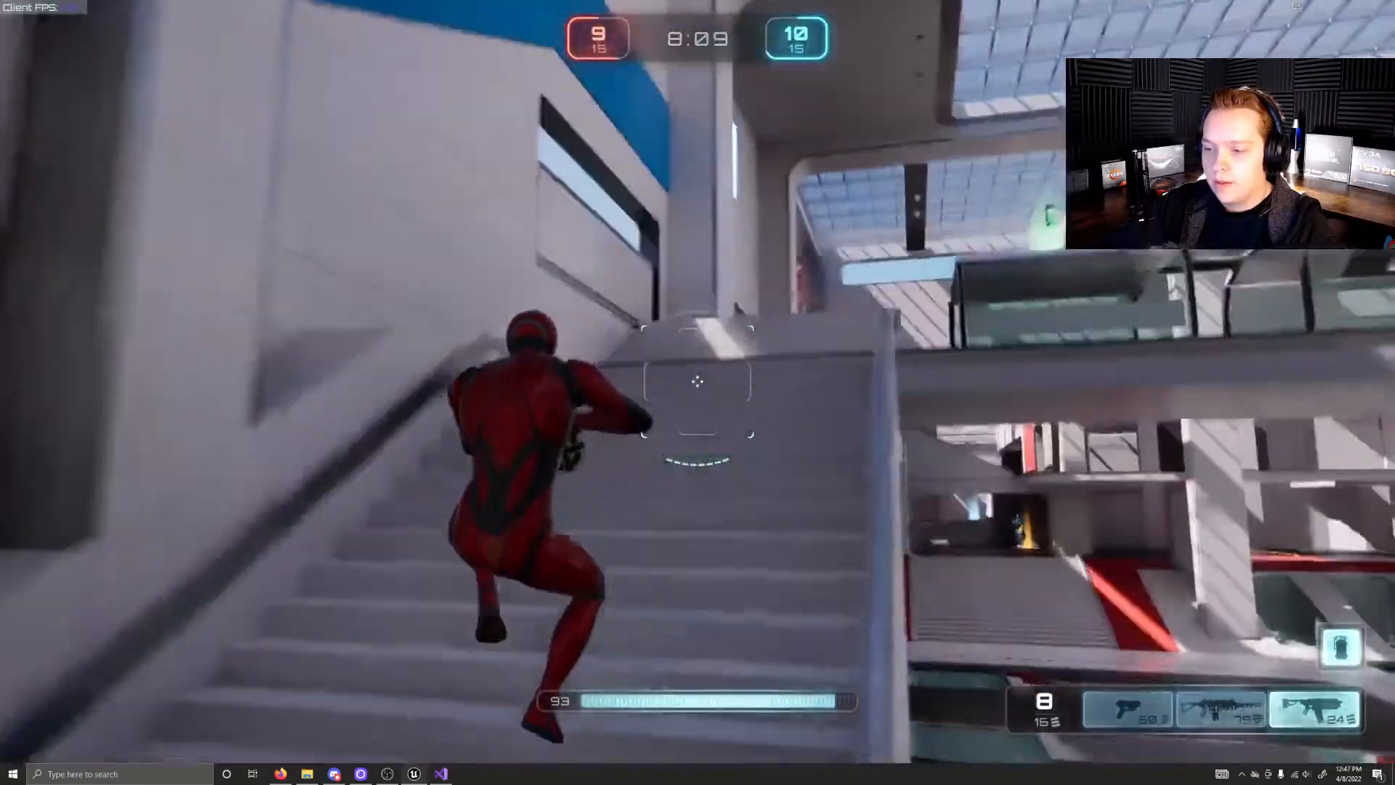
key(w)
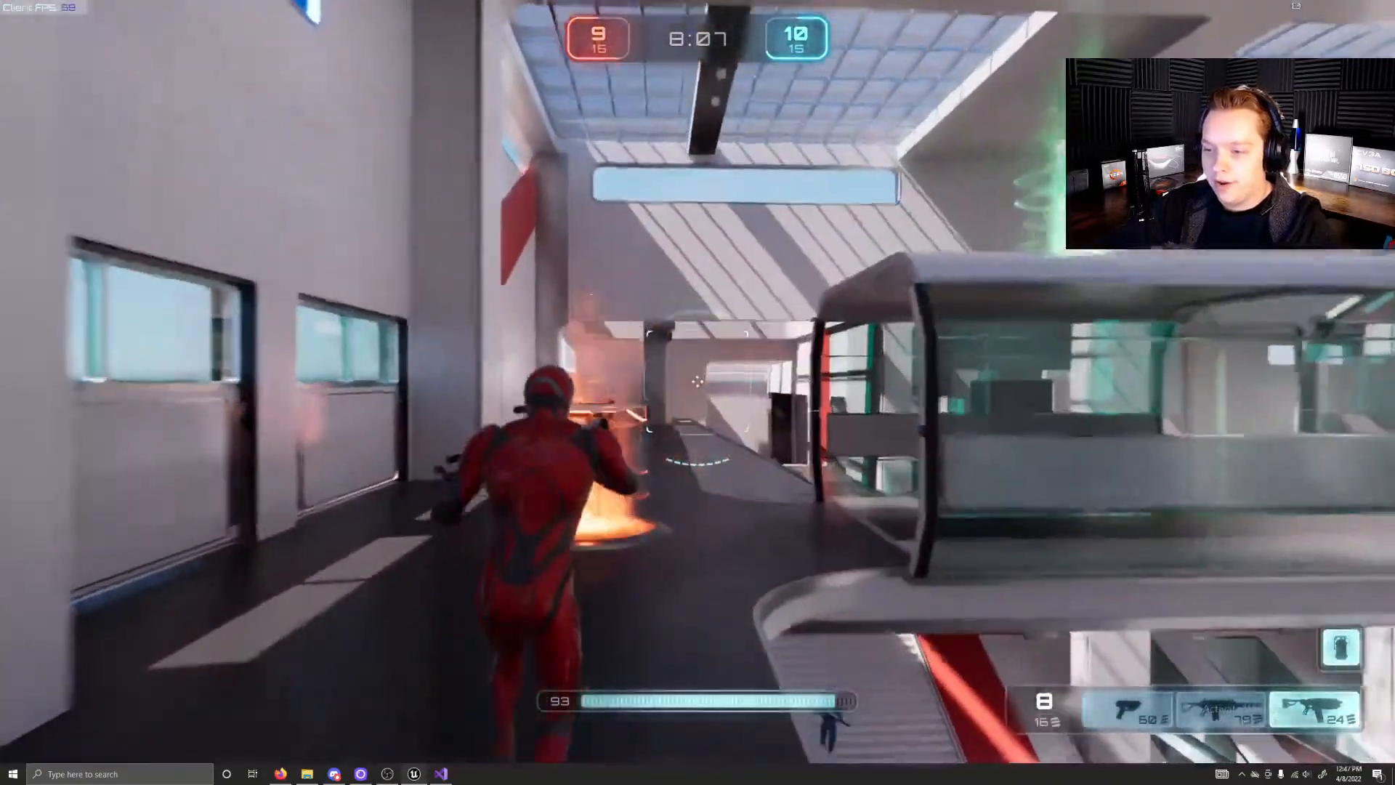
key(w)
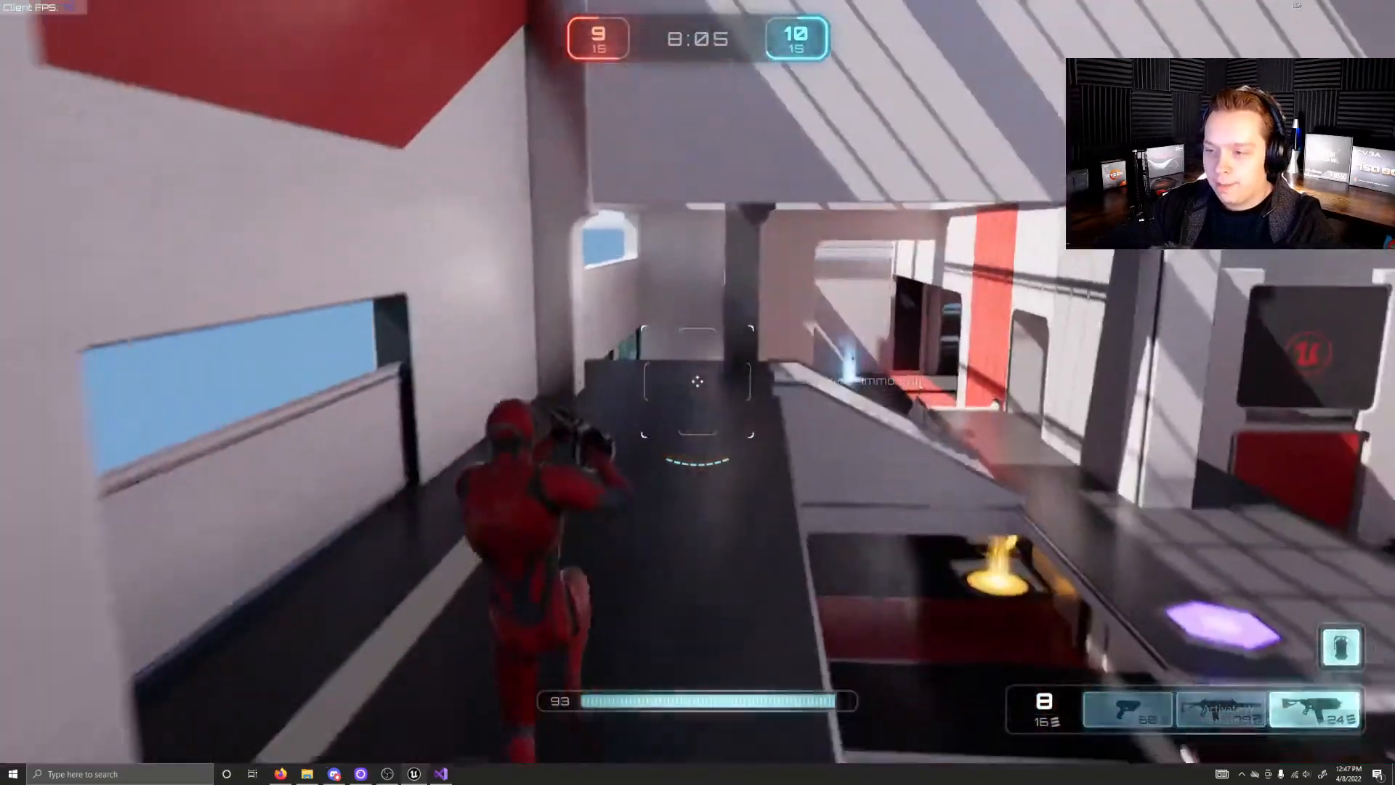
Step: Run the character through the red-striped area and its stairs, then out onto the raised central walkway towards the purple pad
key(w)
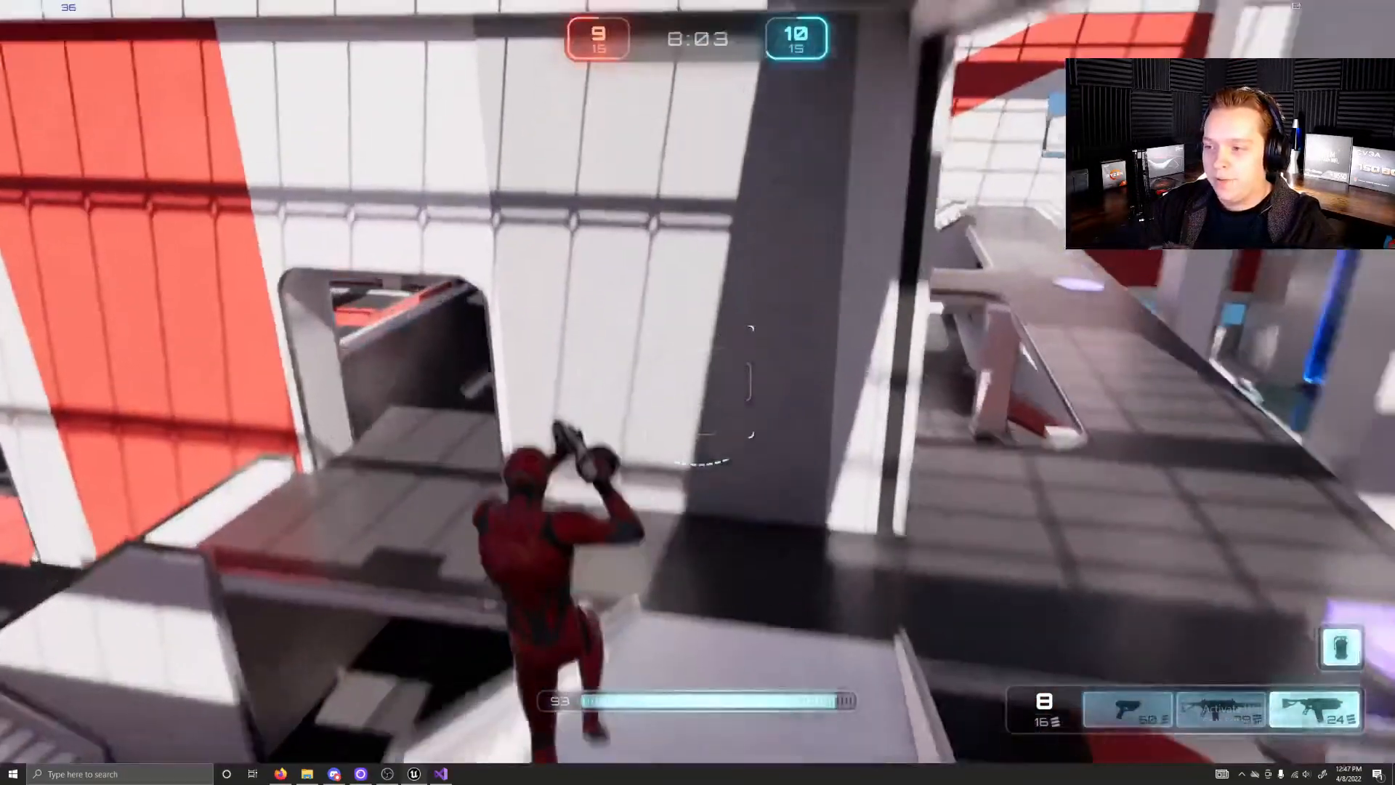
key(w)
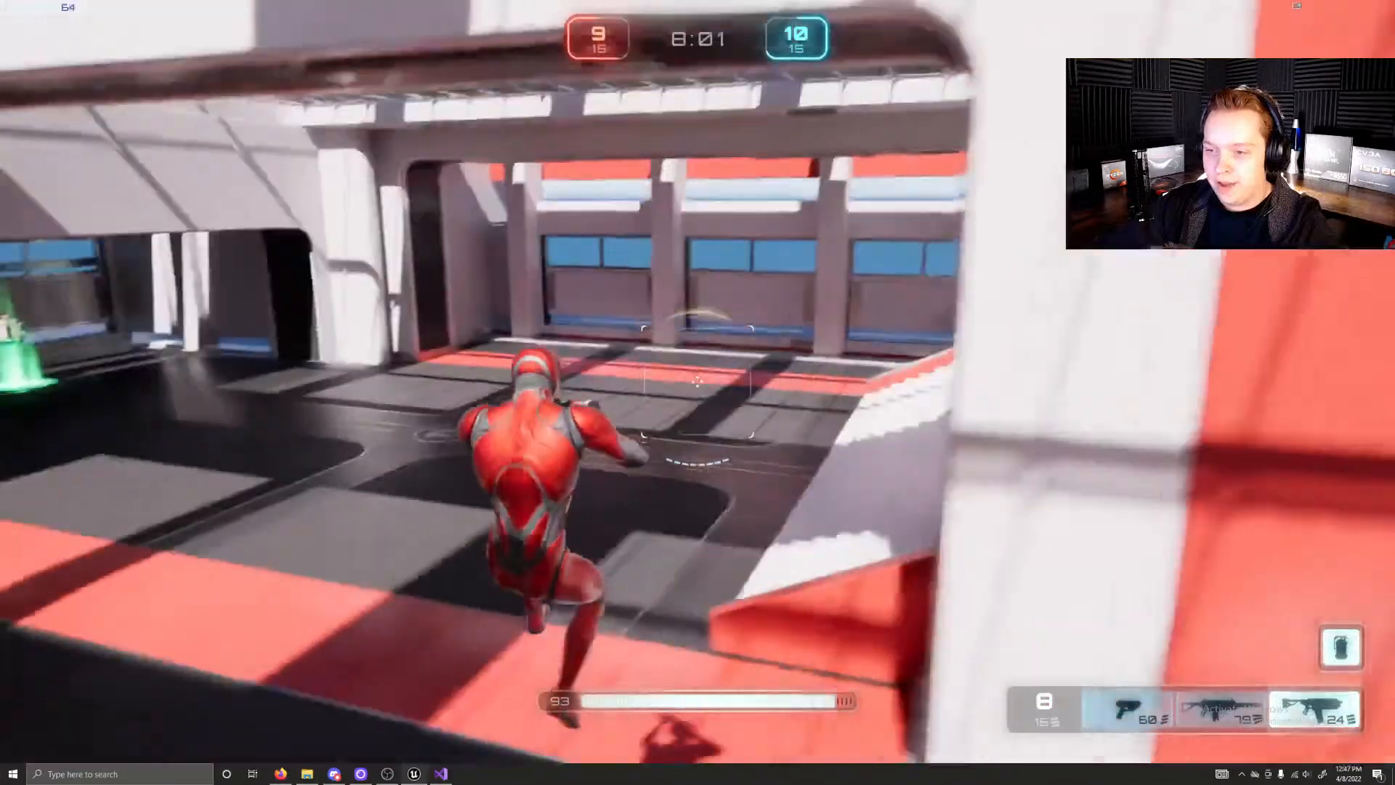
key(w)
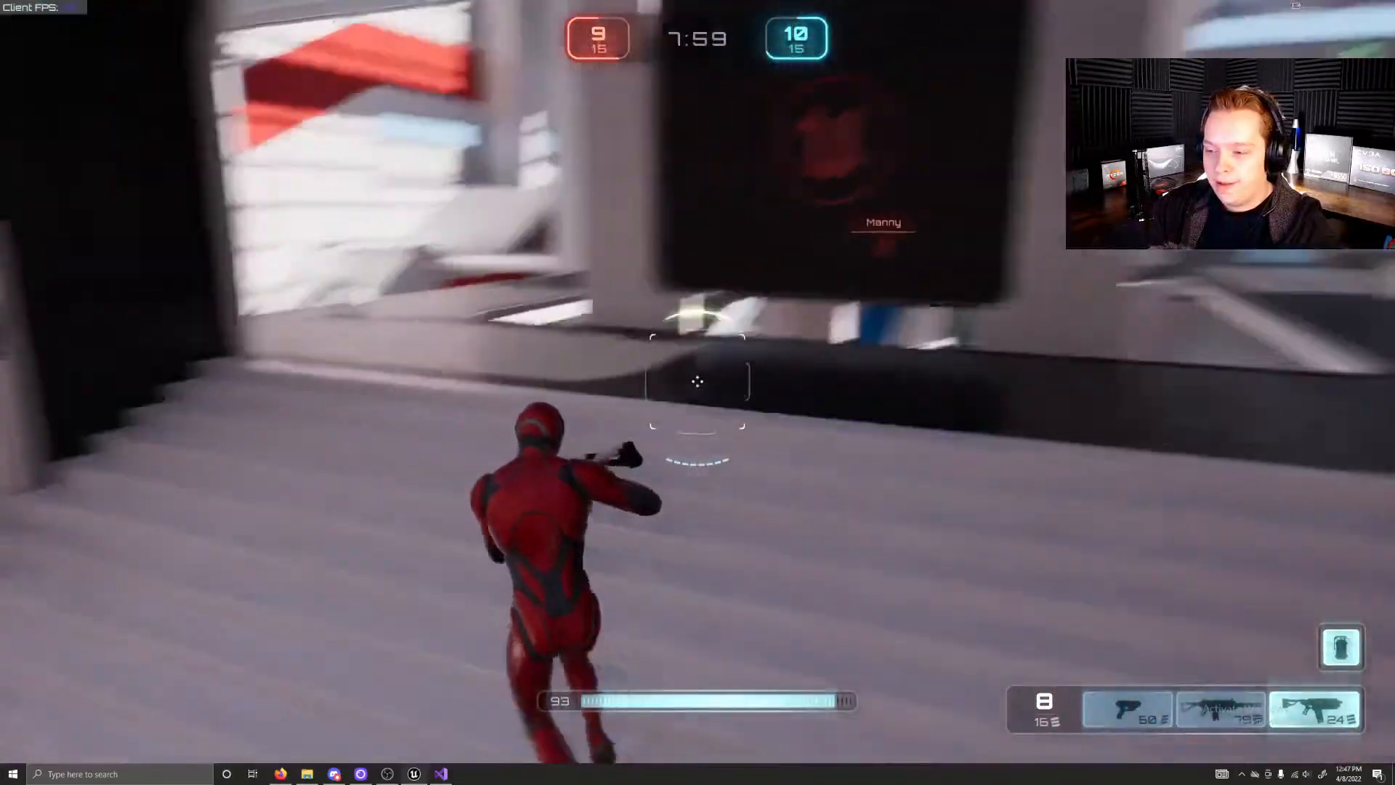
key(w)
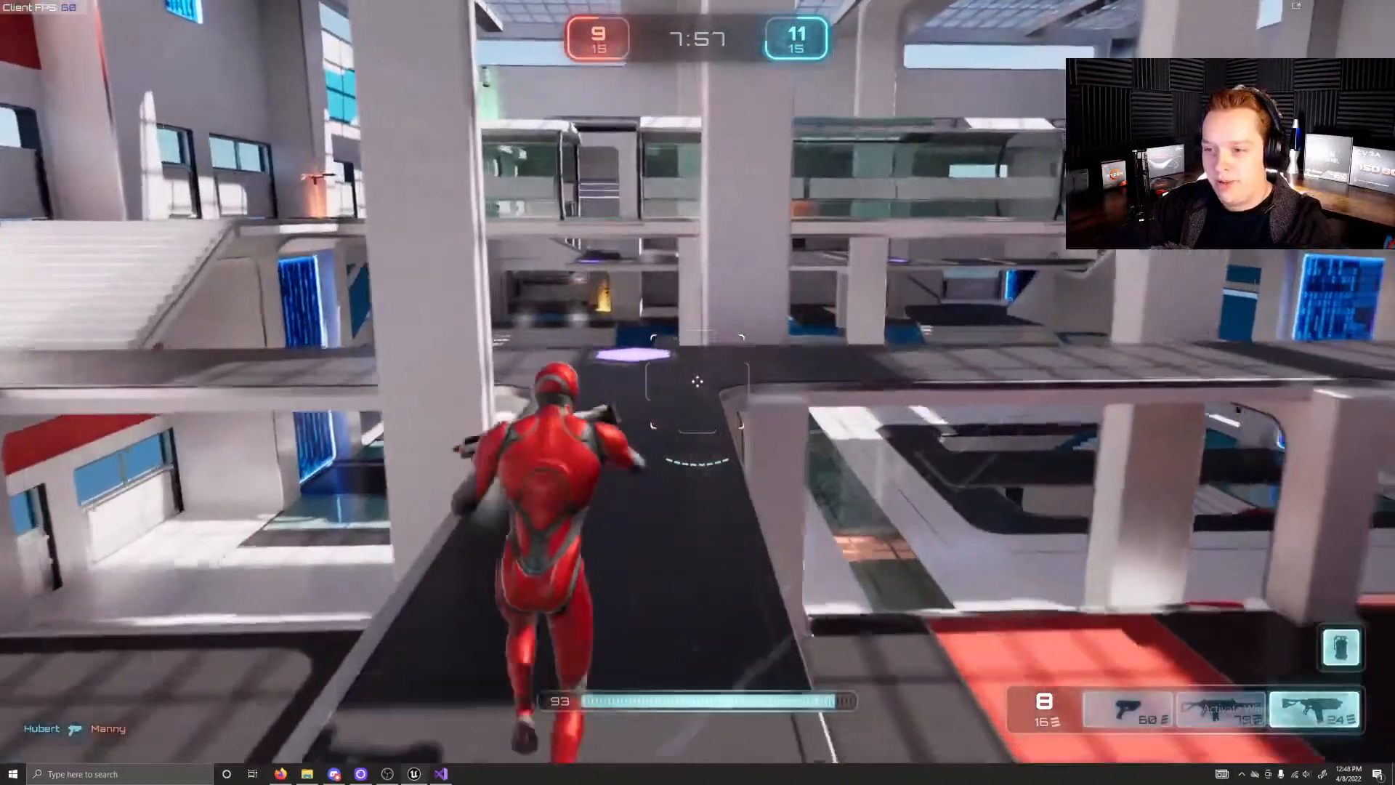
key(w)
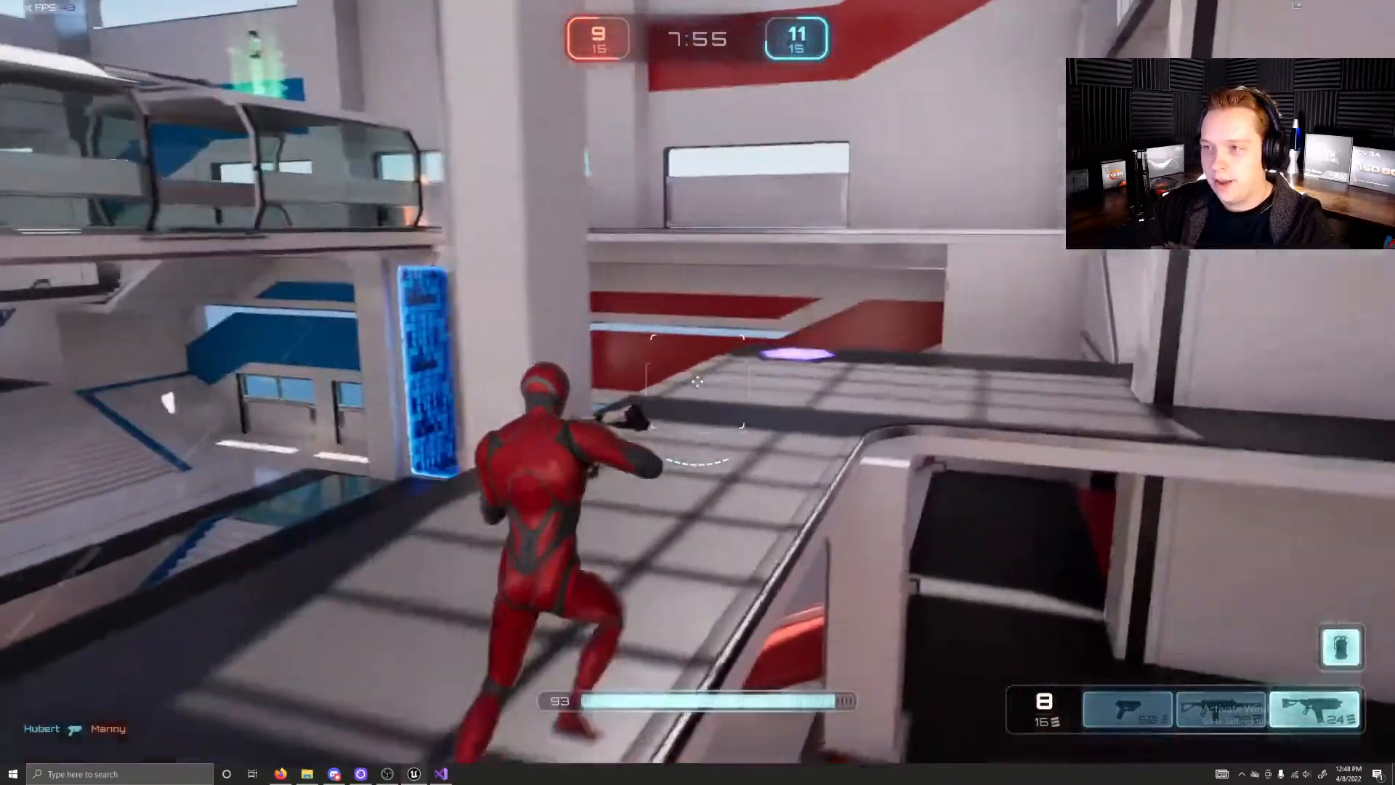
Step: Aim and shoot at the opponent in the glass walkway, then run through it and jump at the orange weapon pad
right_click(697, 381)
key(d)
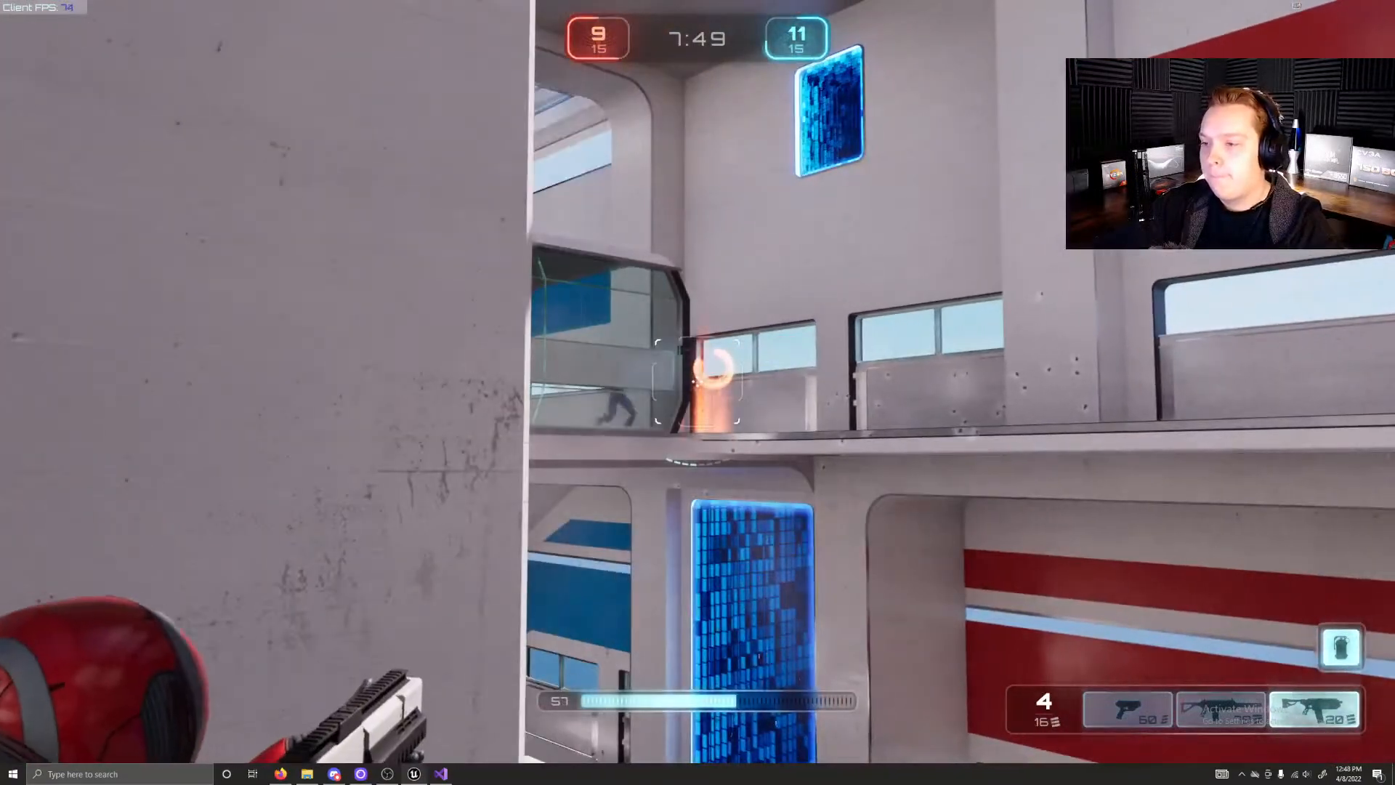
click(697, 381)
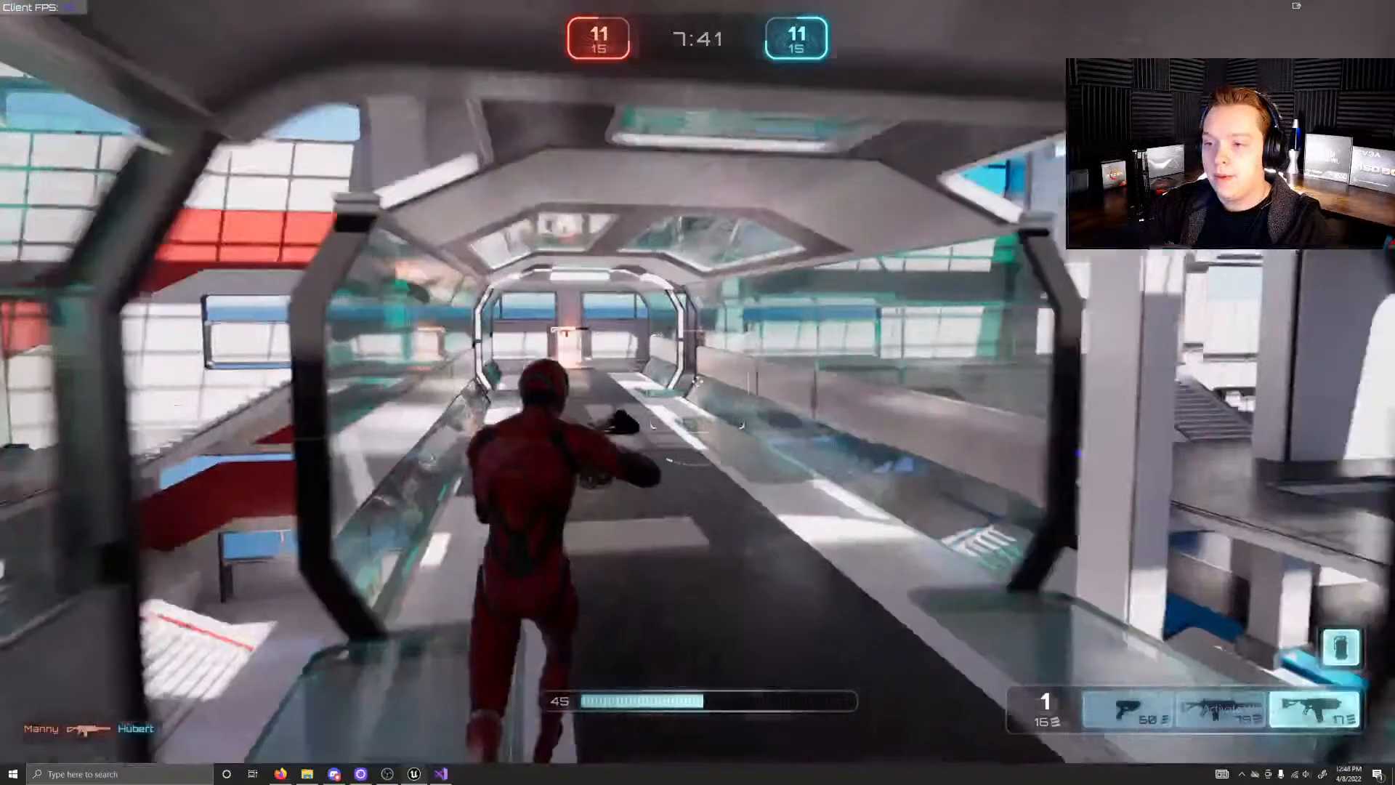
key(space)
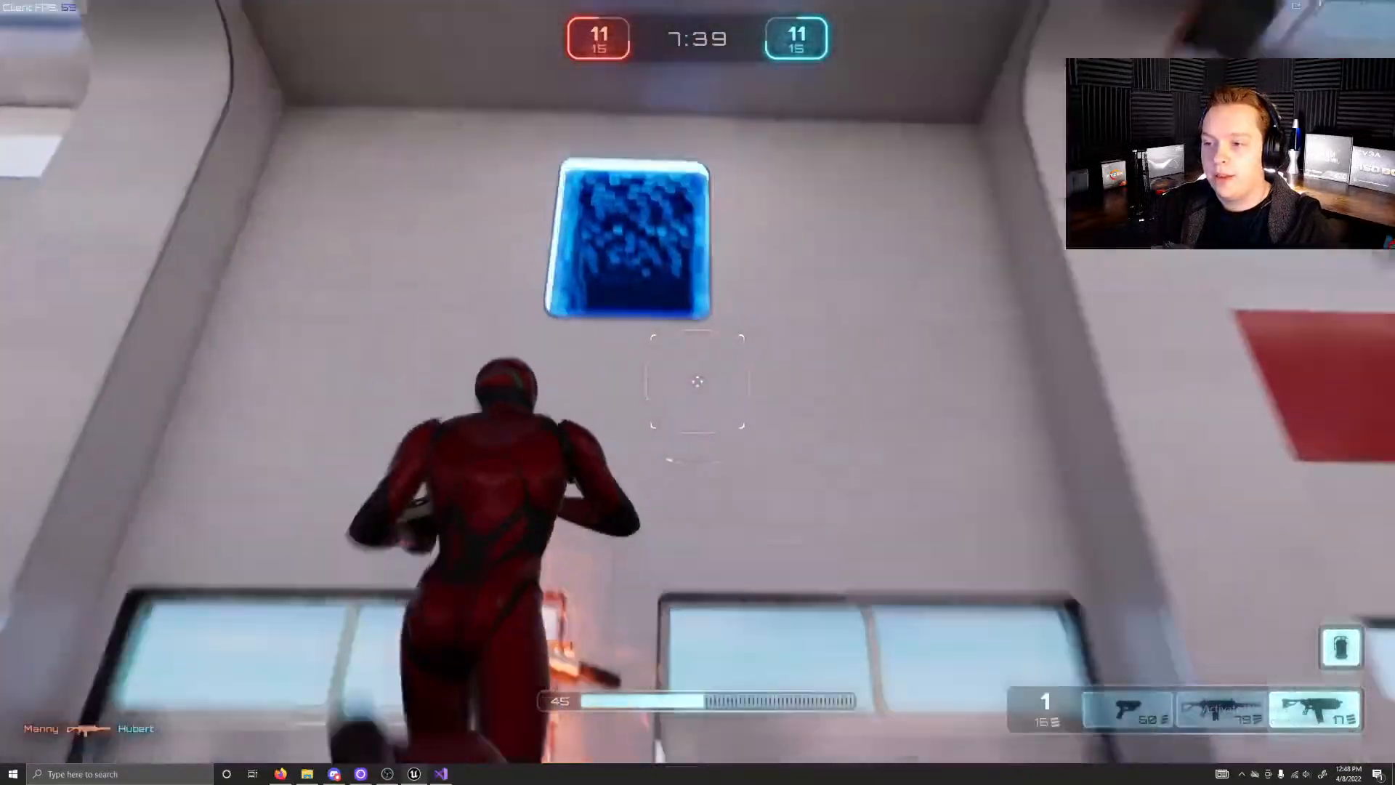
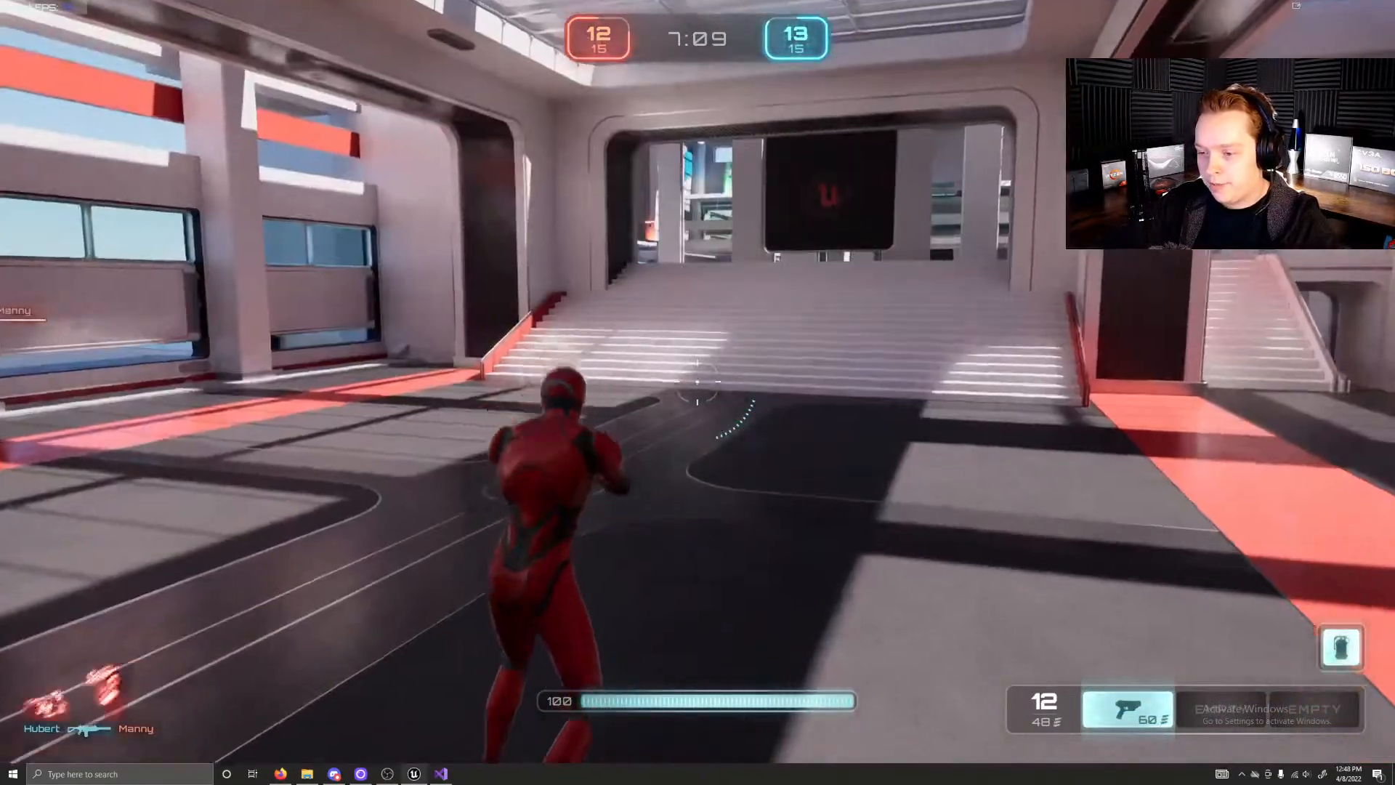
key(w)
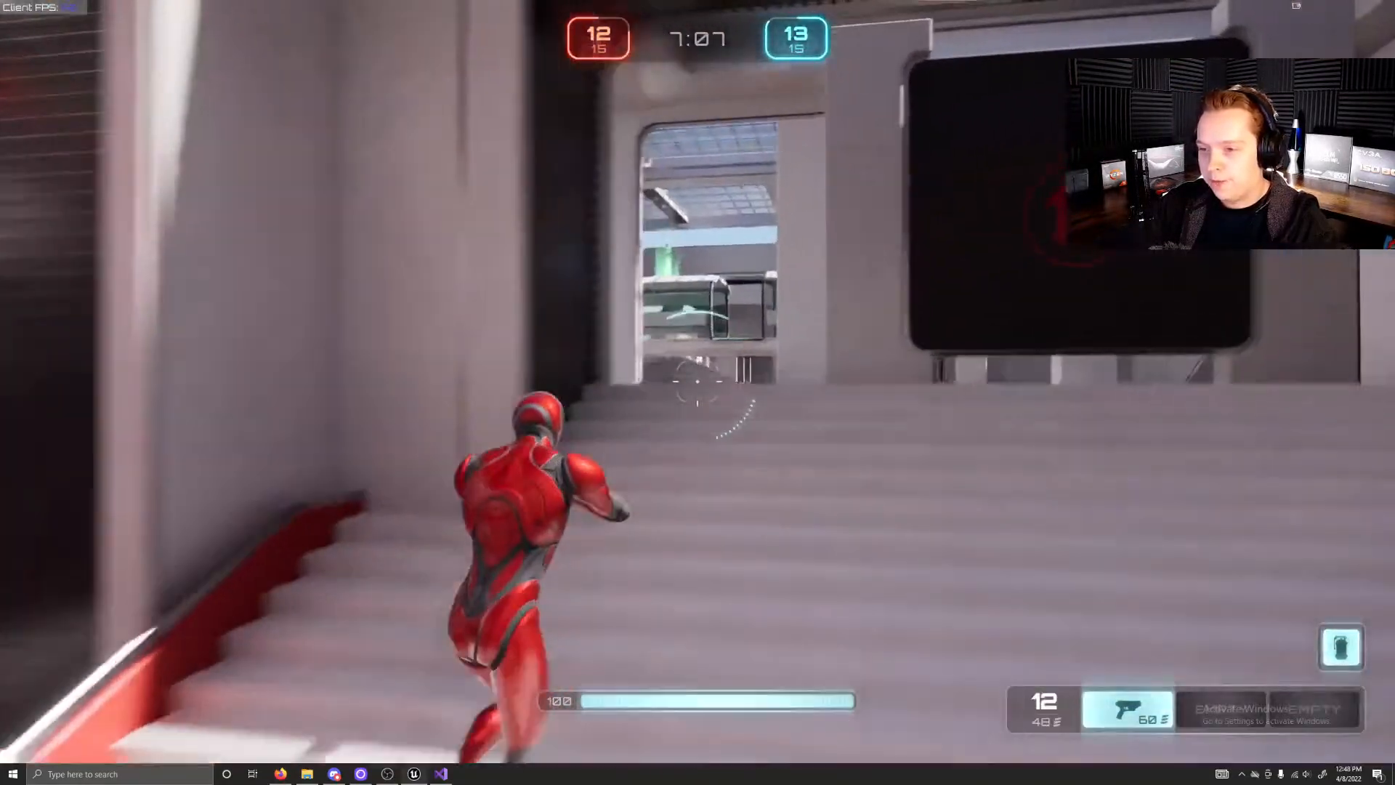
key(w)
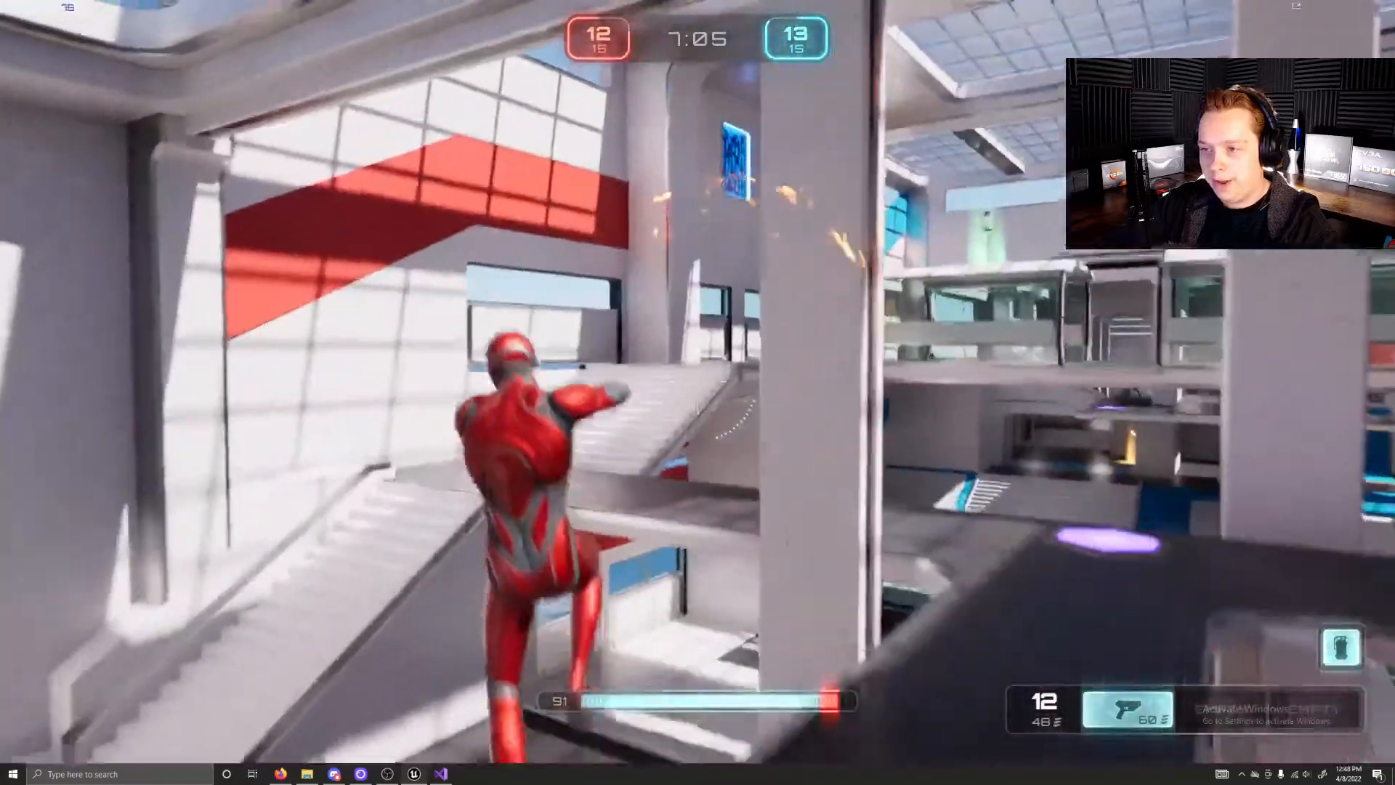
key(w)
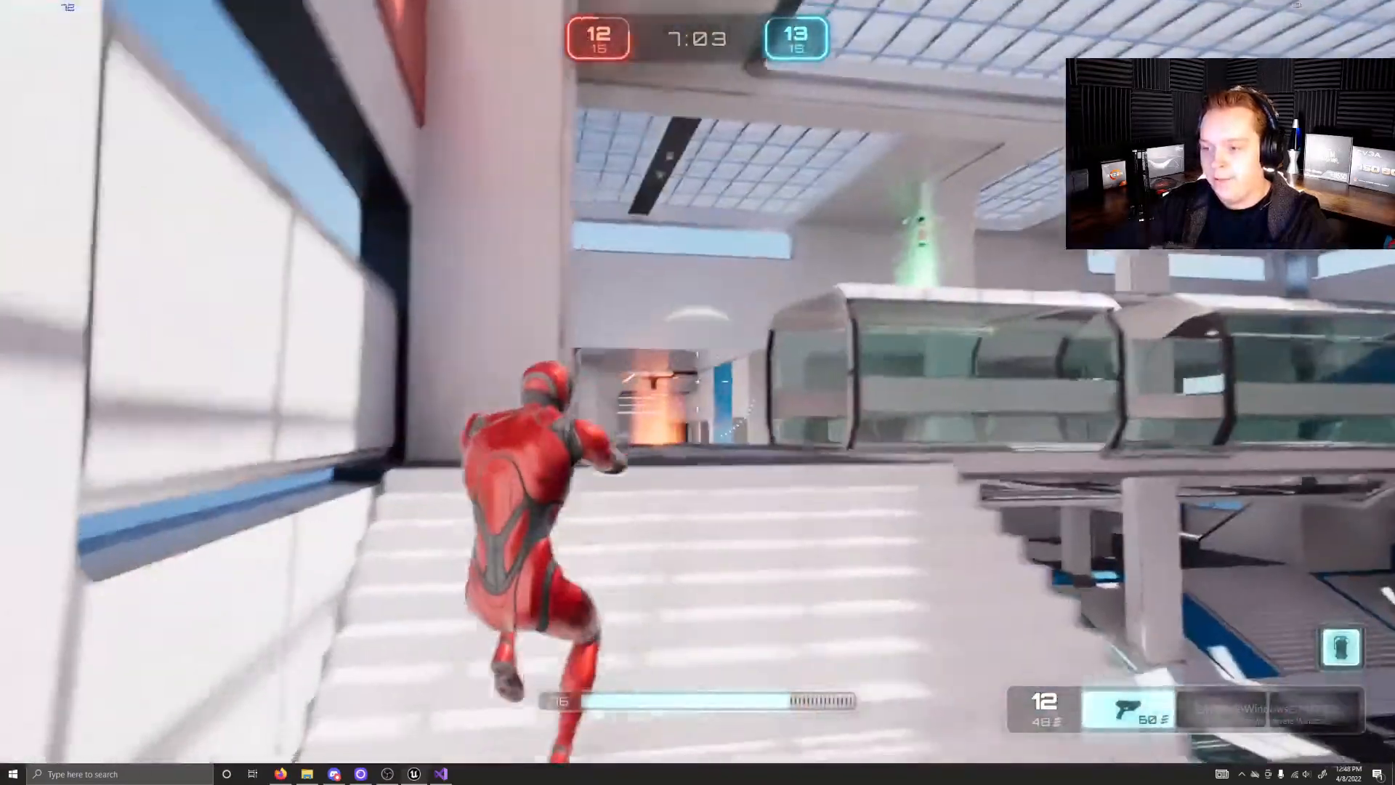
key(w)
key(w)
key(space)
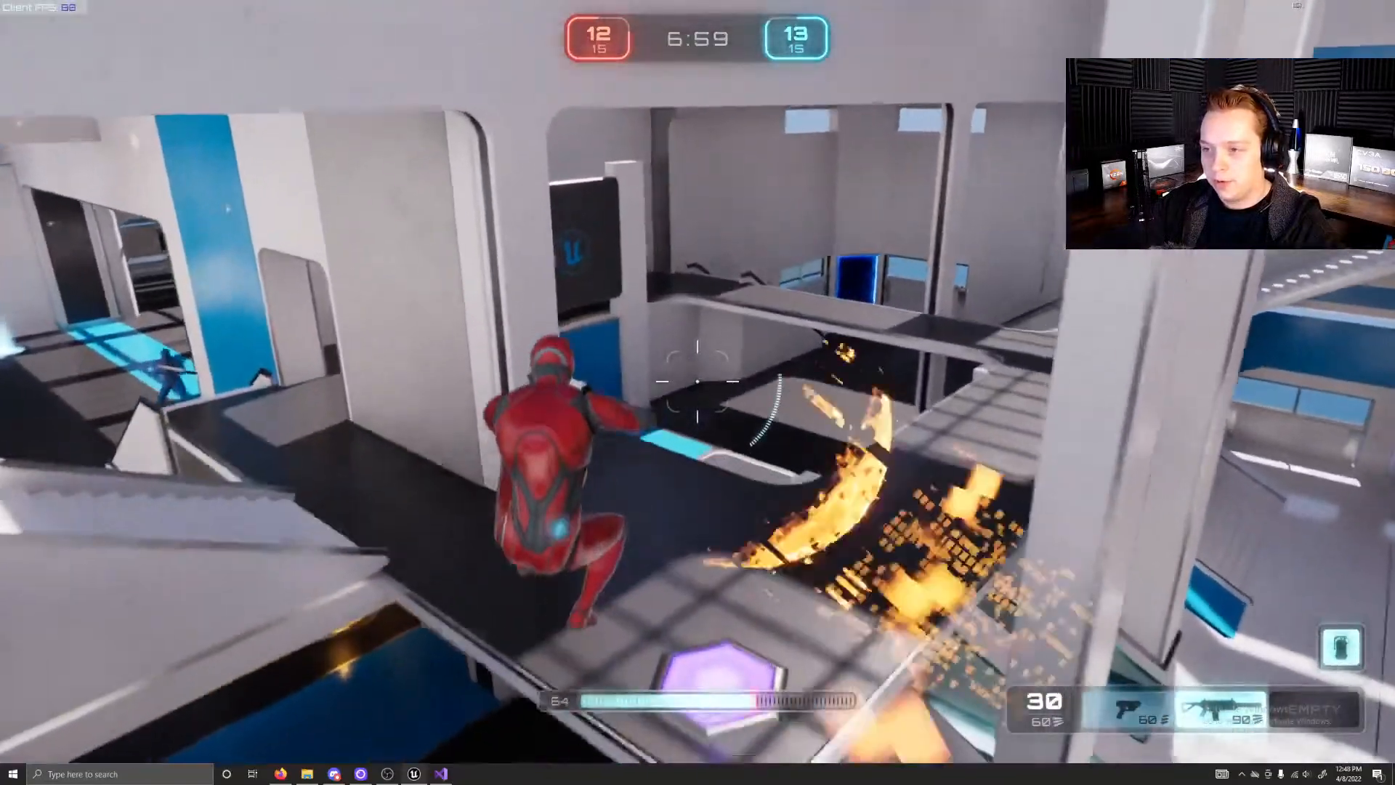
key(w)
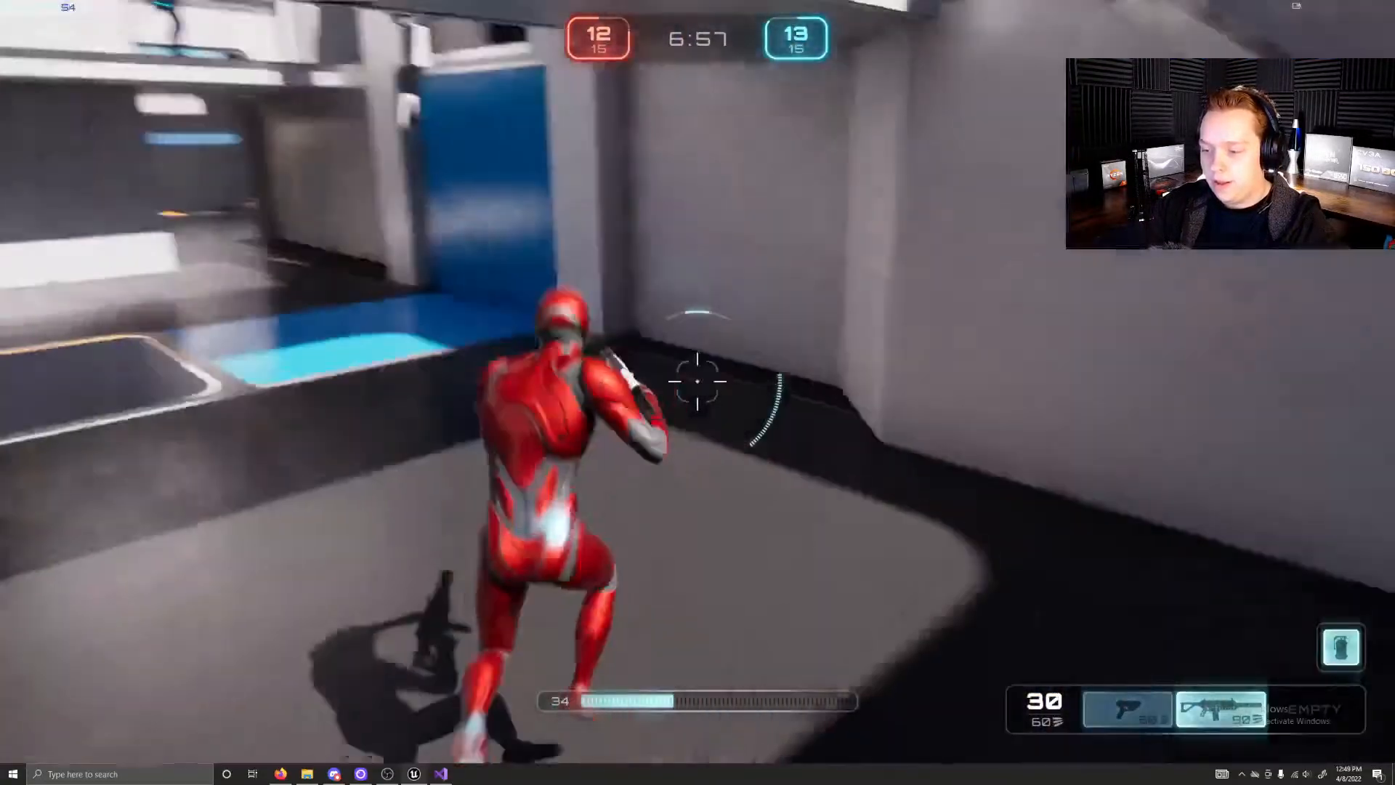
key(w)
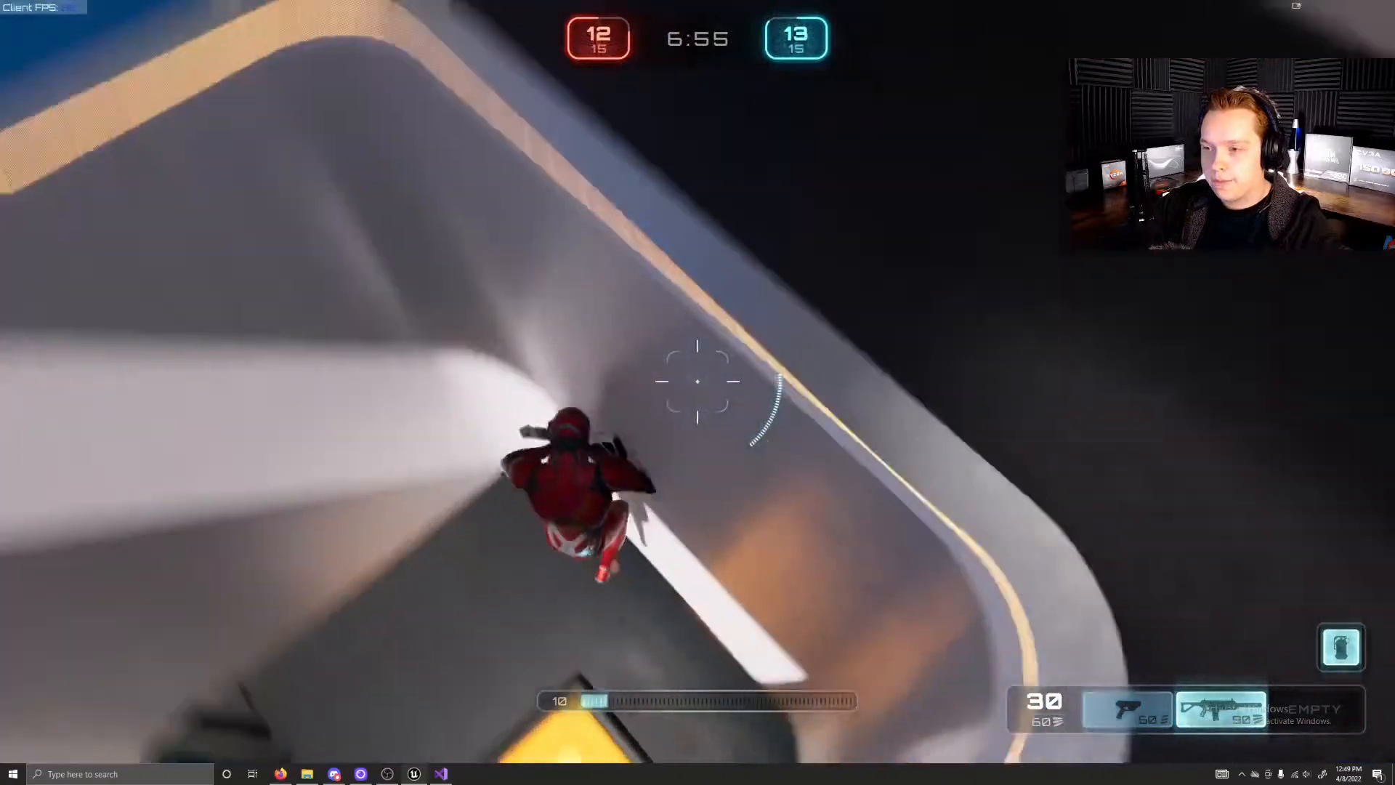
key(w)
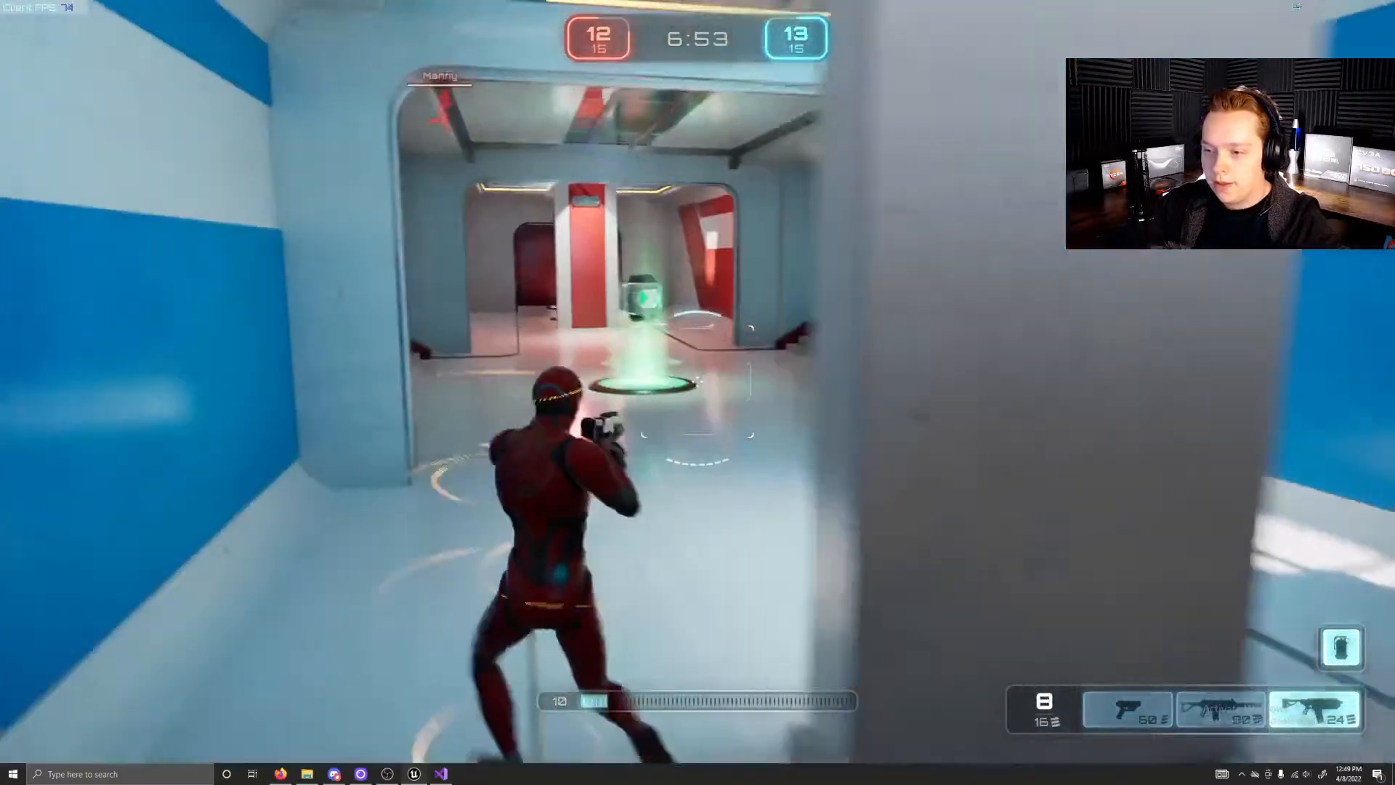
key(w)
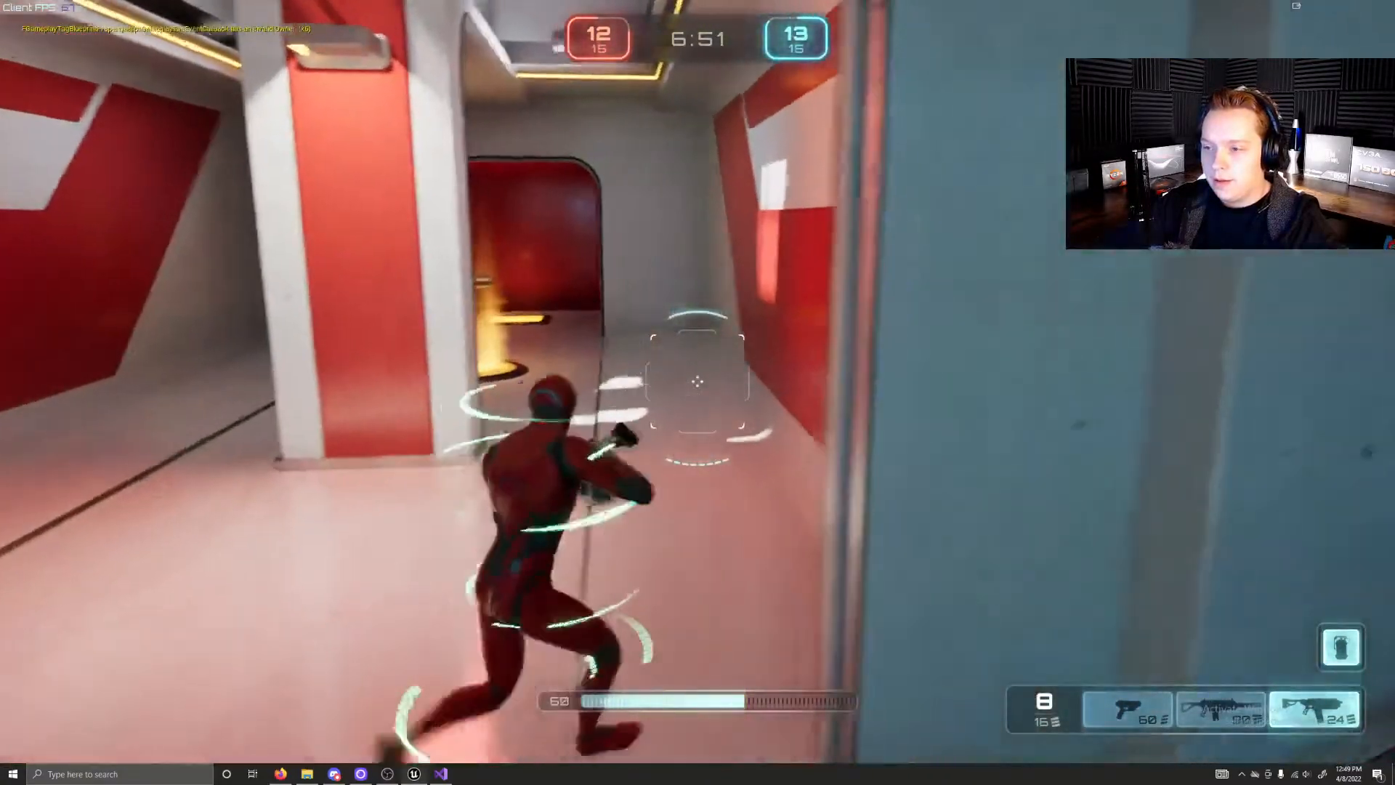
key(w)
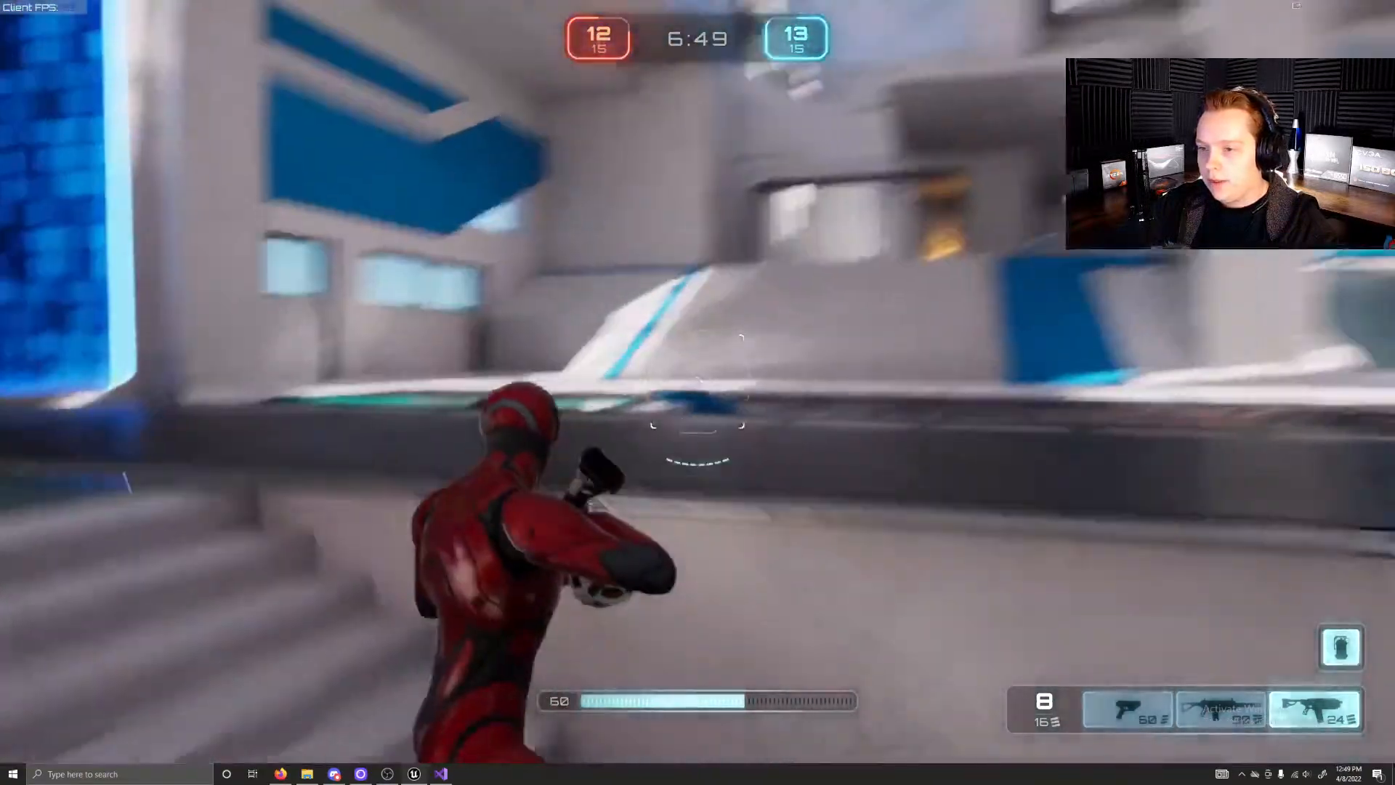
key(w)
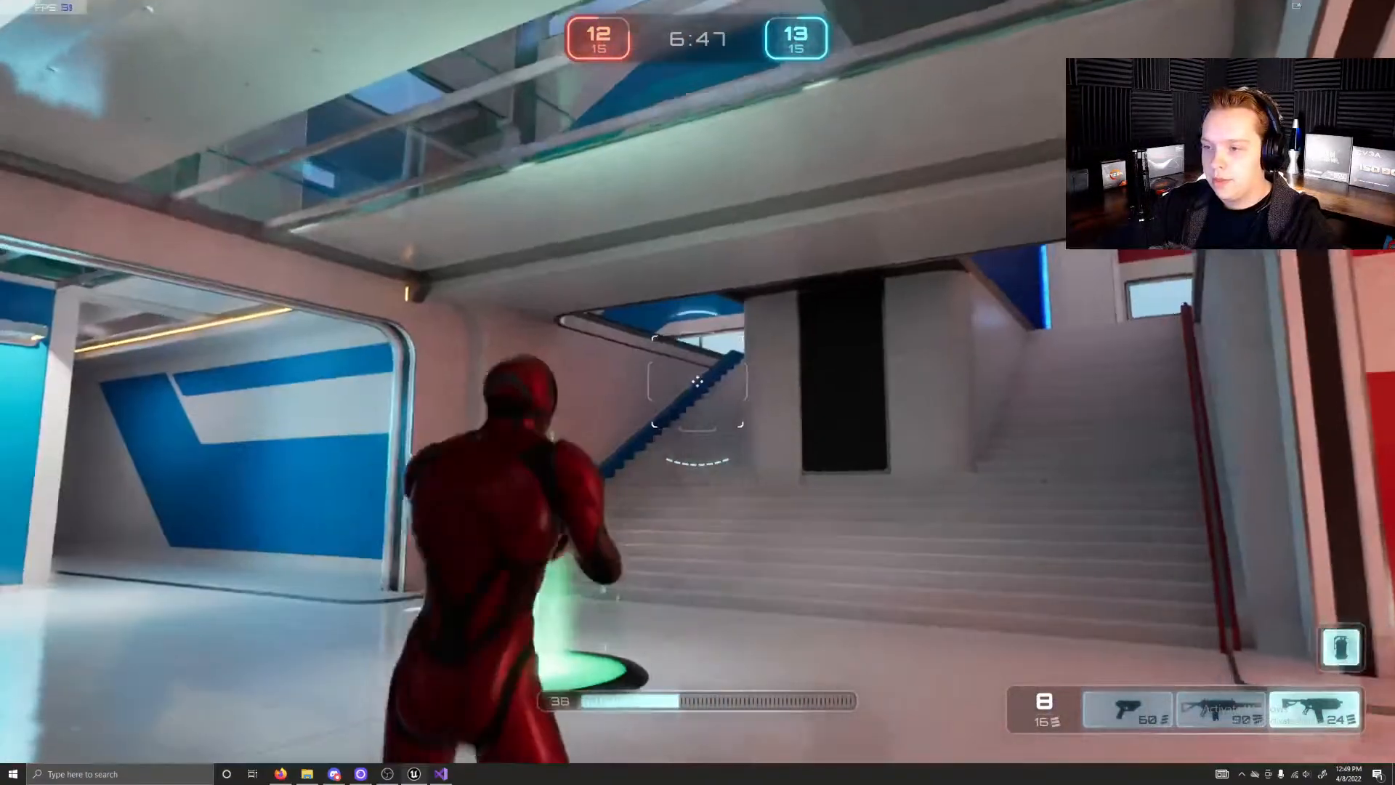
key(w)
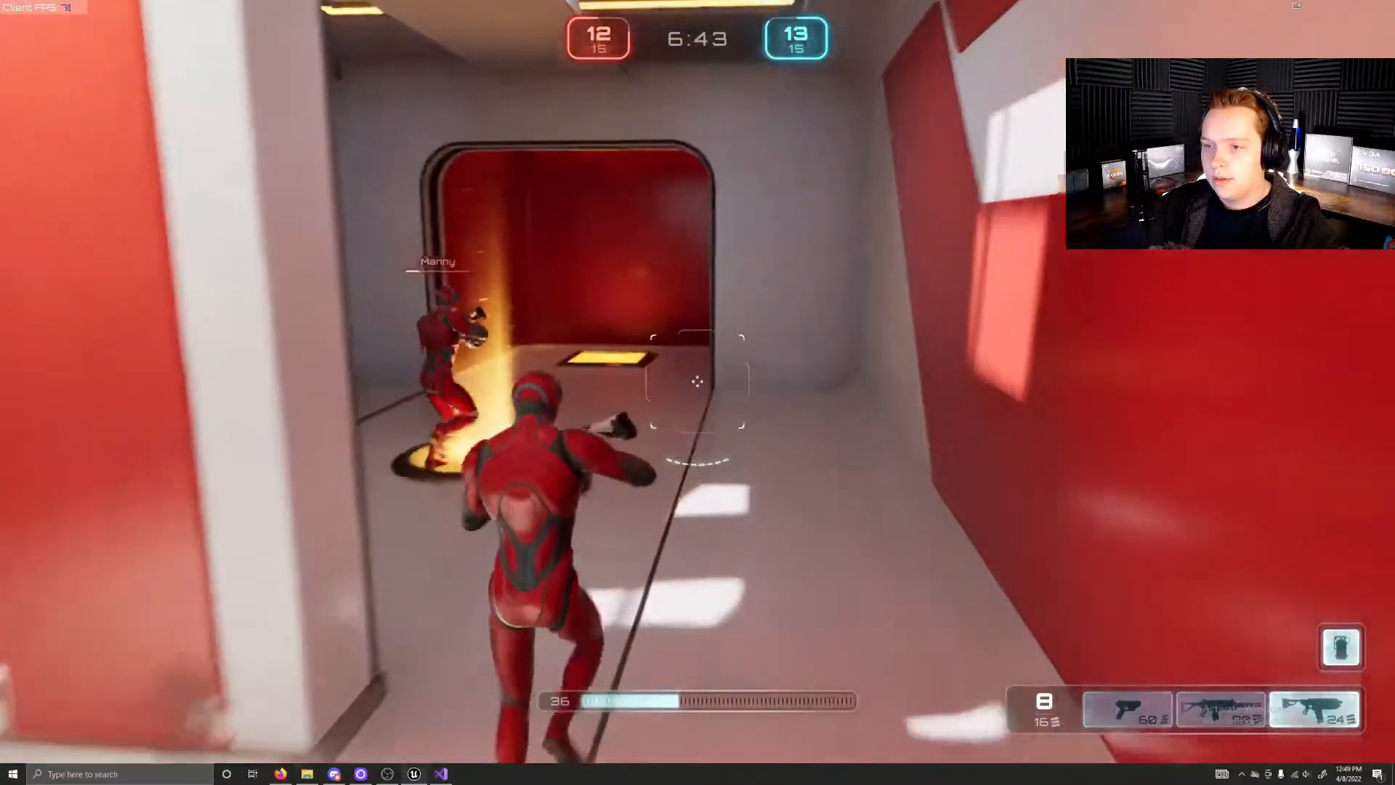
key(1)
key(w)
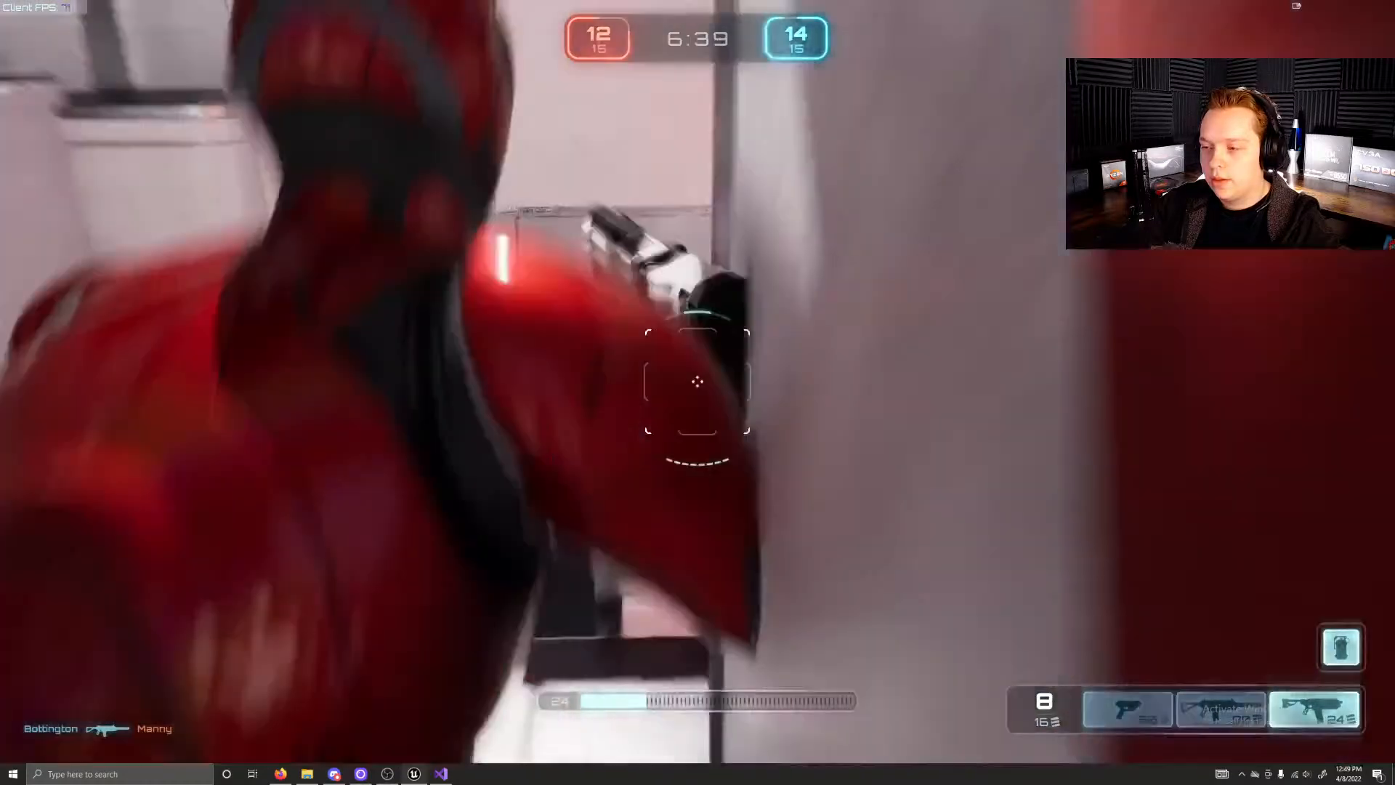
key(w)
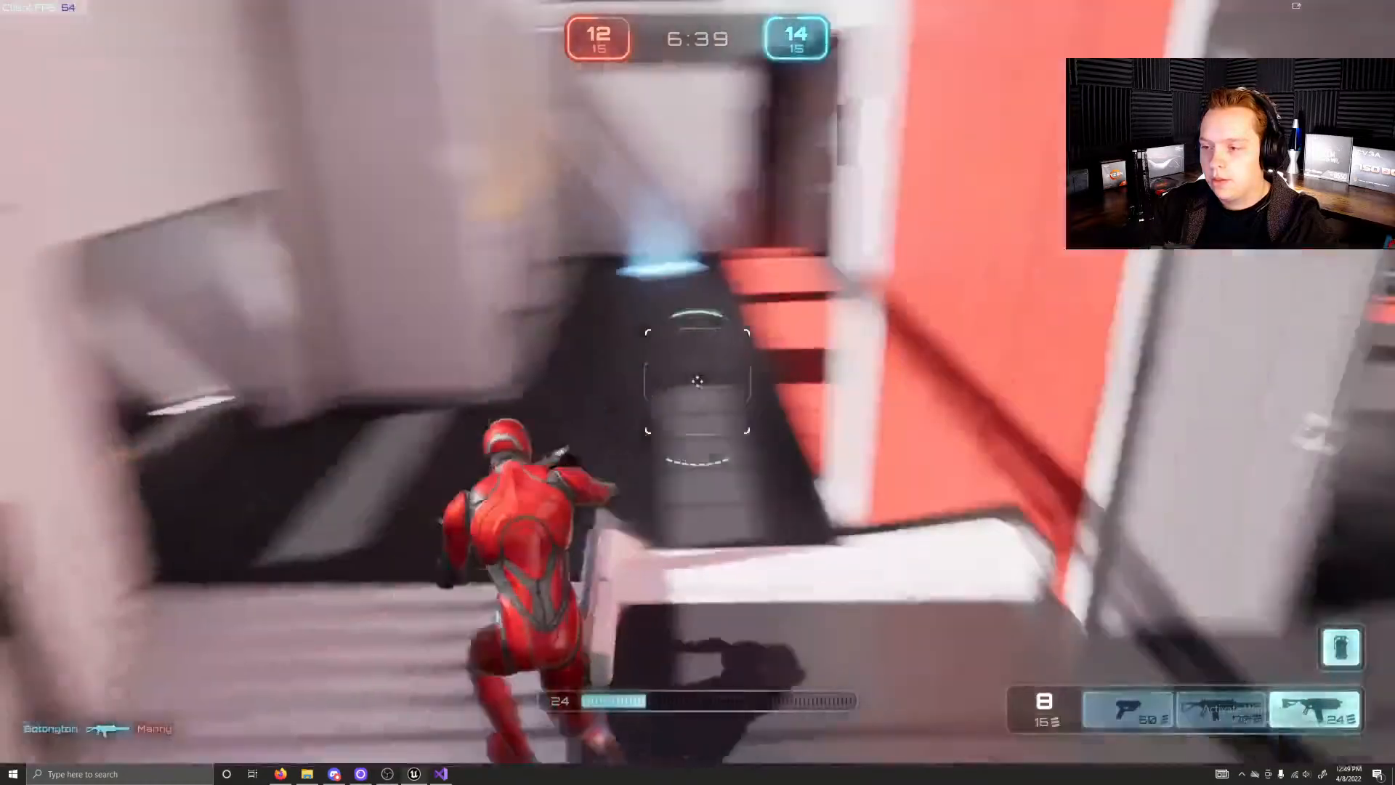
key(w)
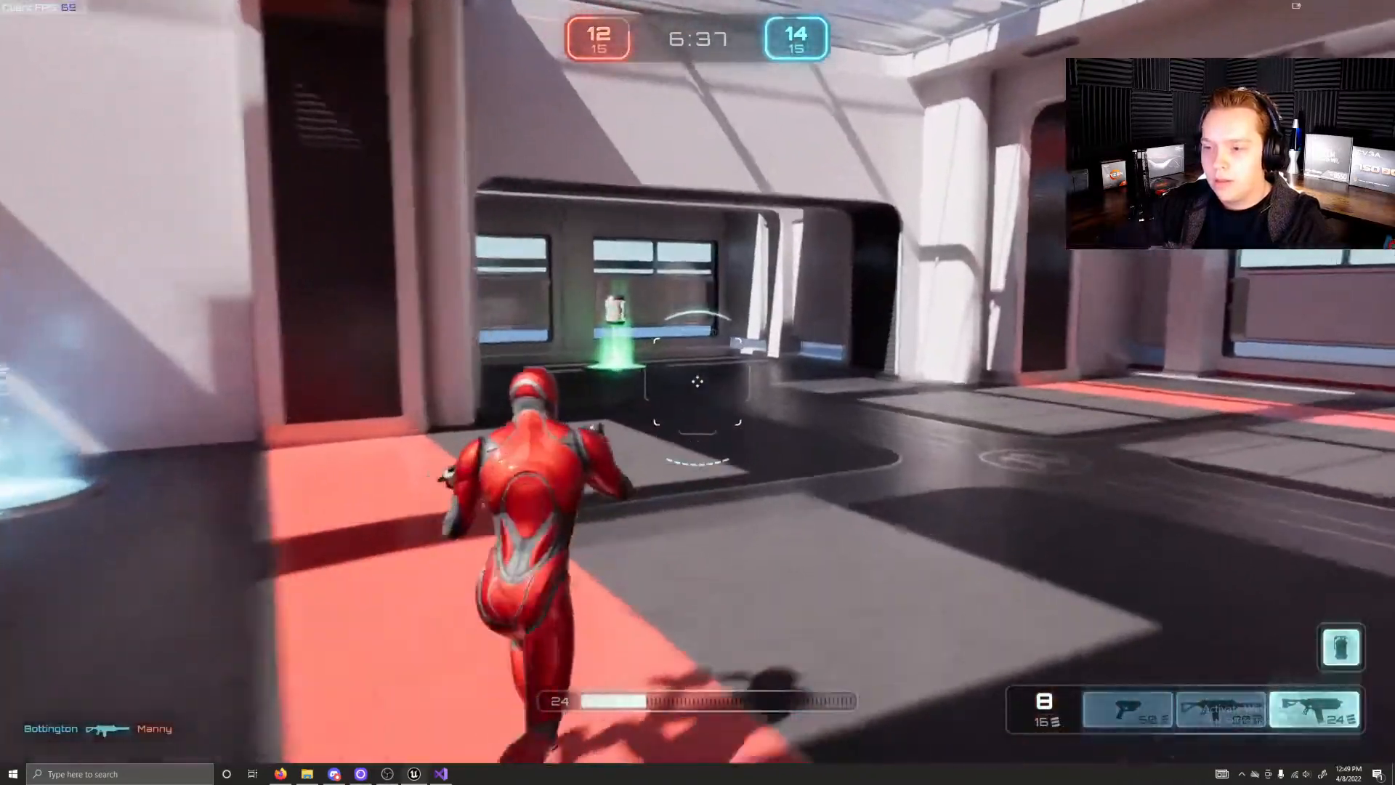
key(w)
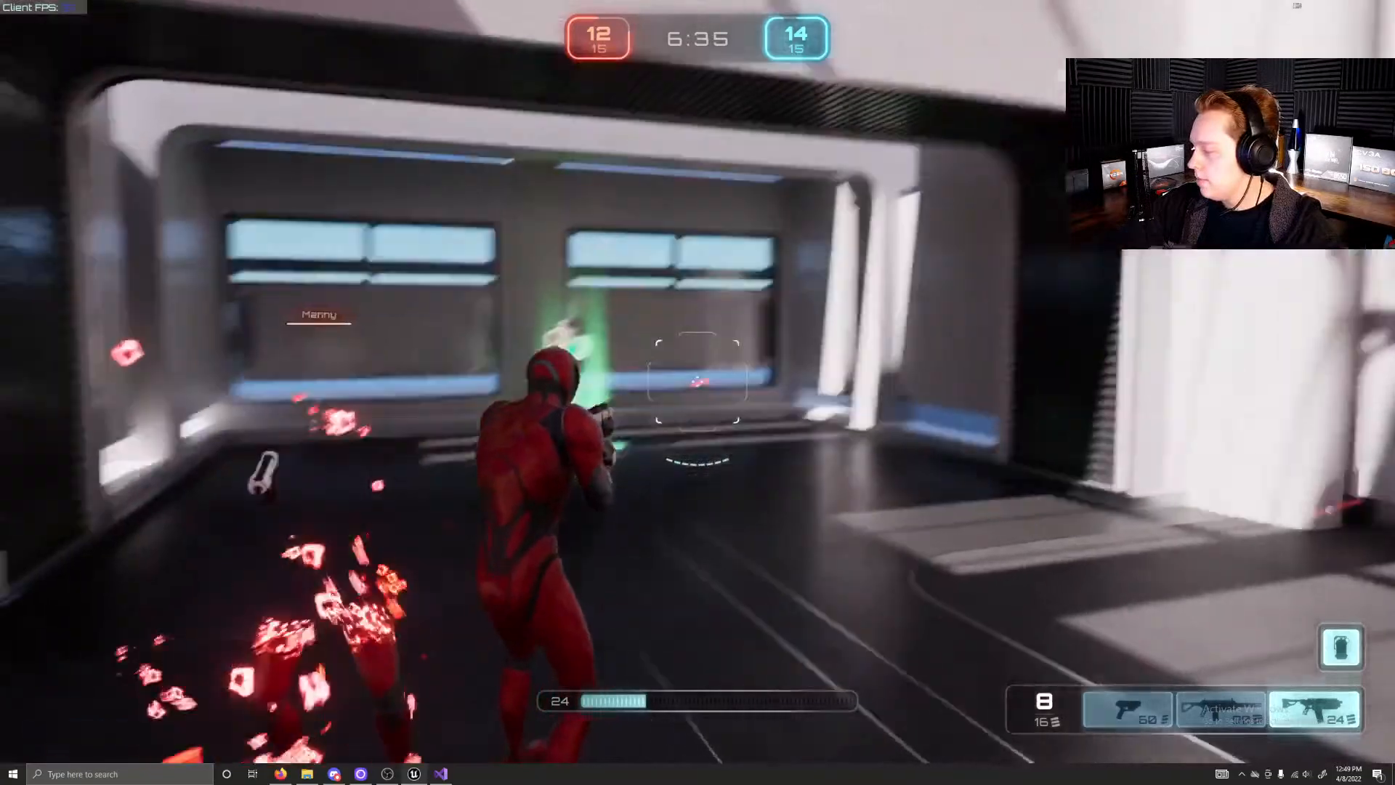
key(w)
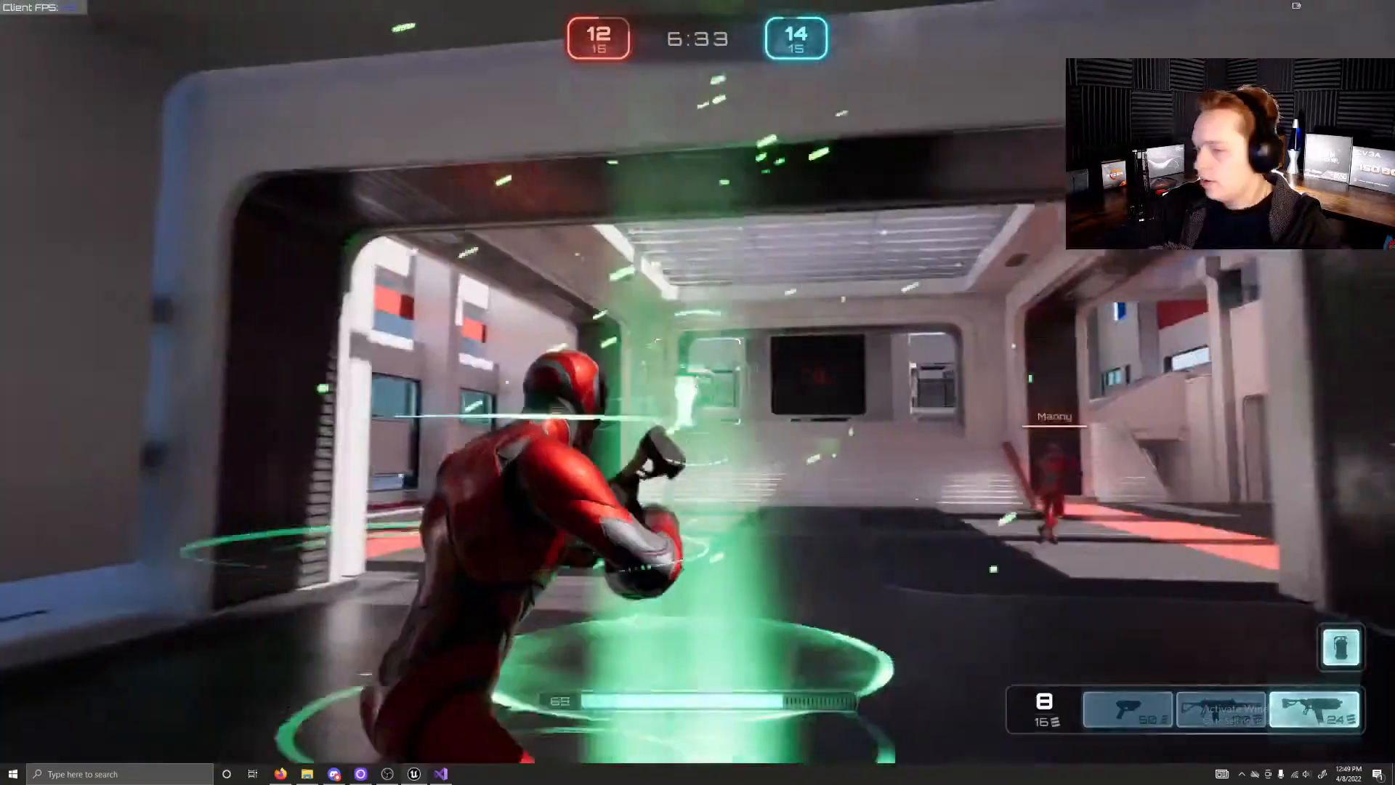
key(w)
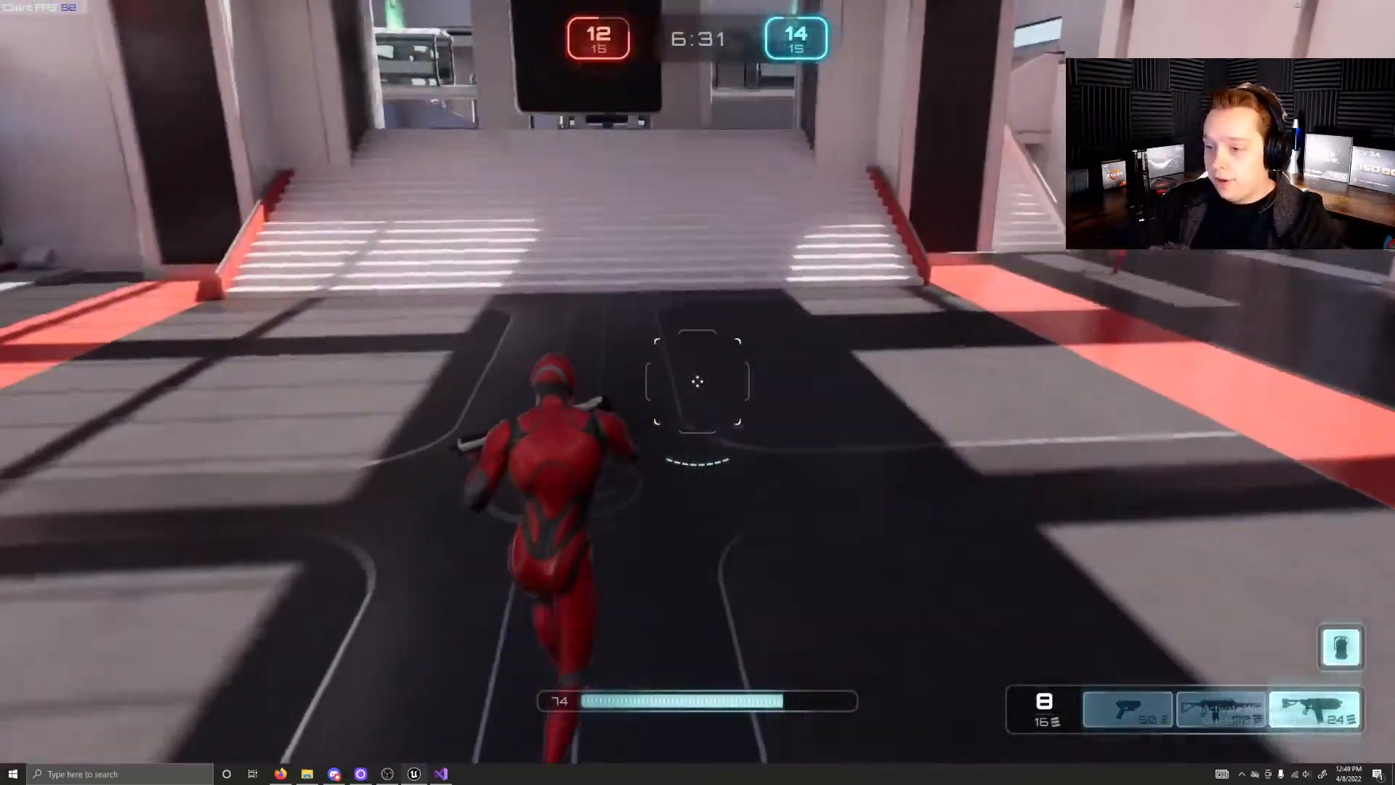
key(w)
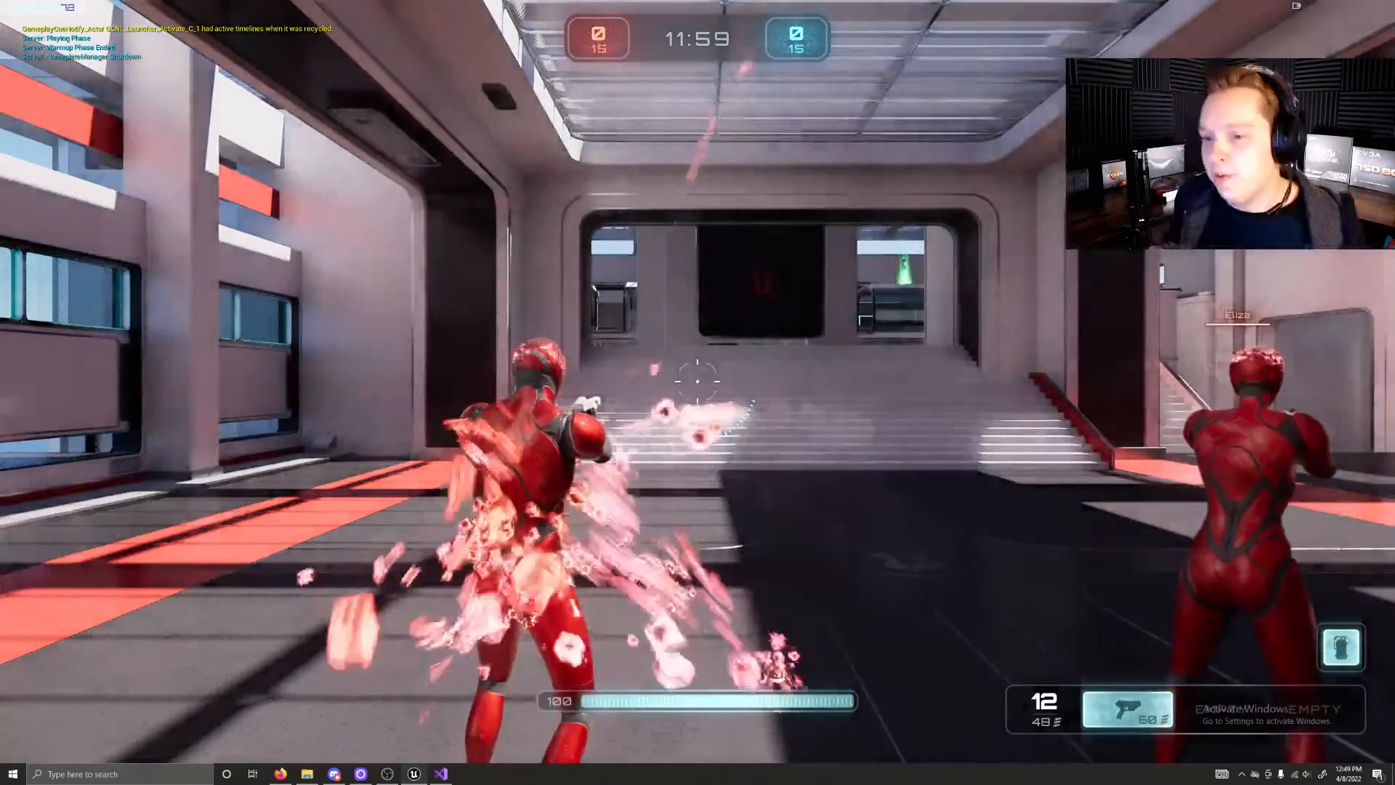
key(w)
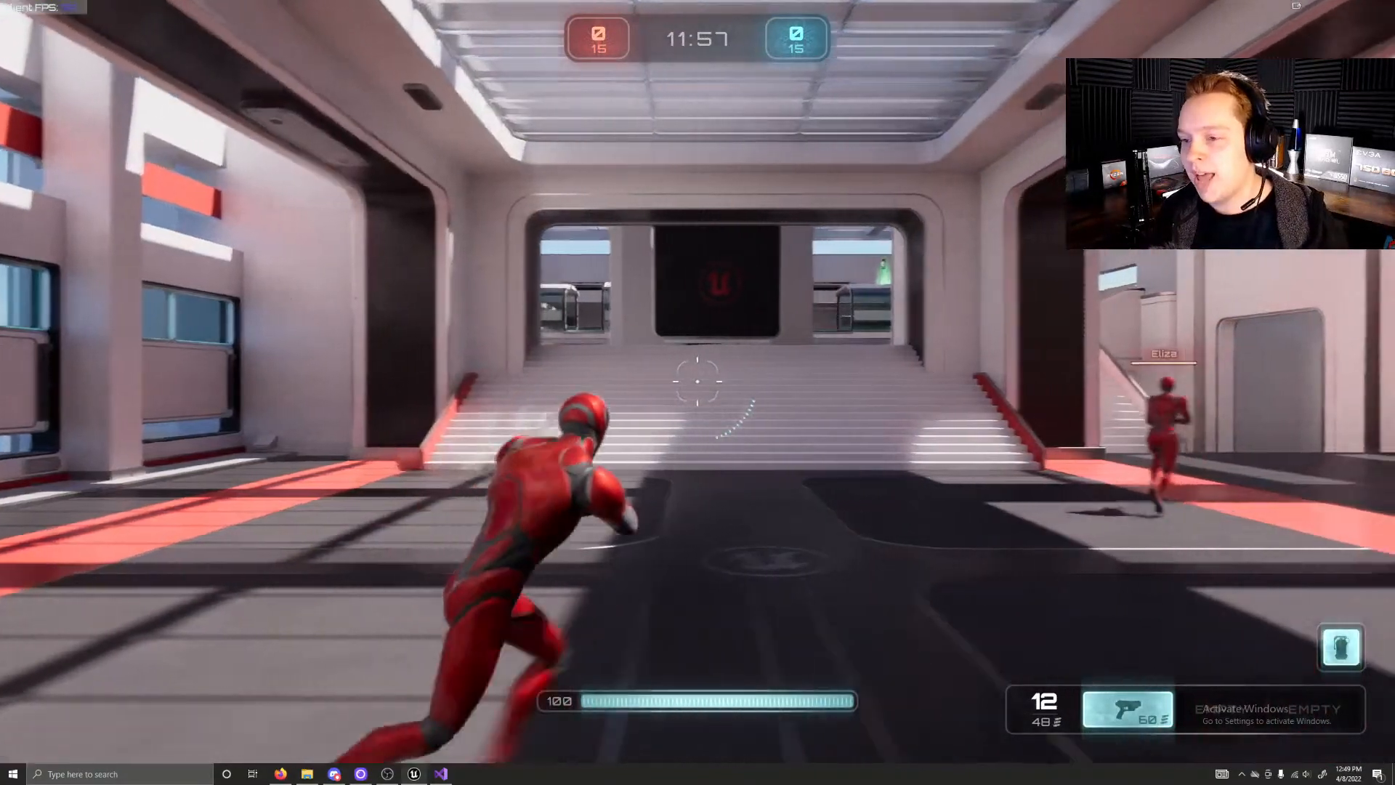
key(w)
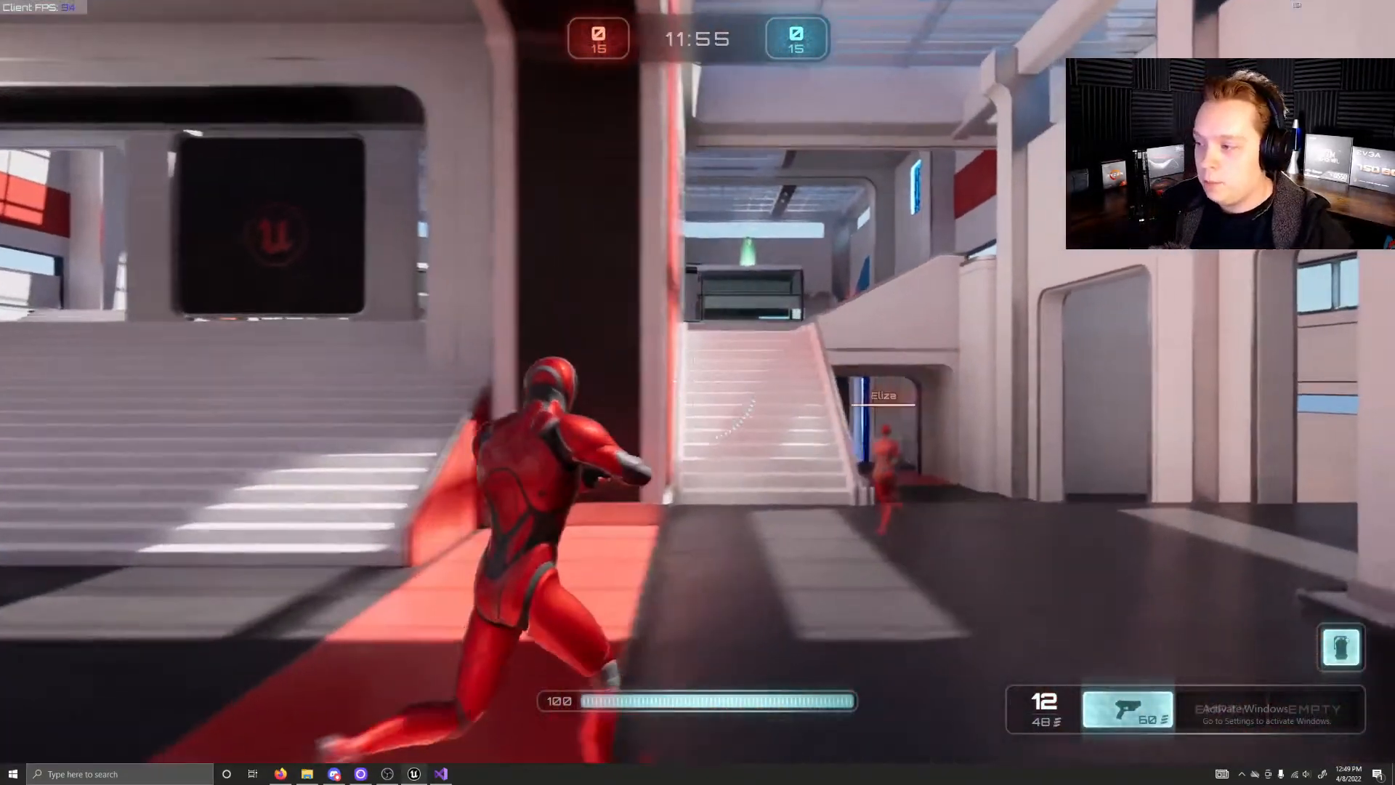
key(space)
key(w)
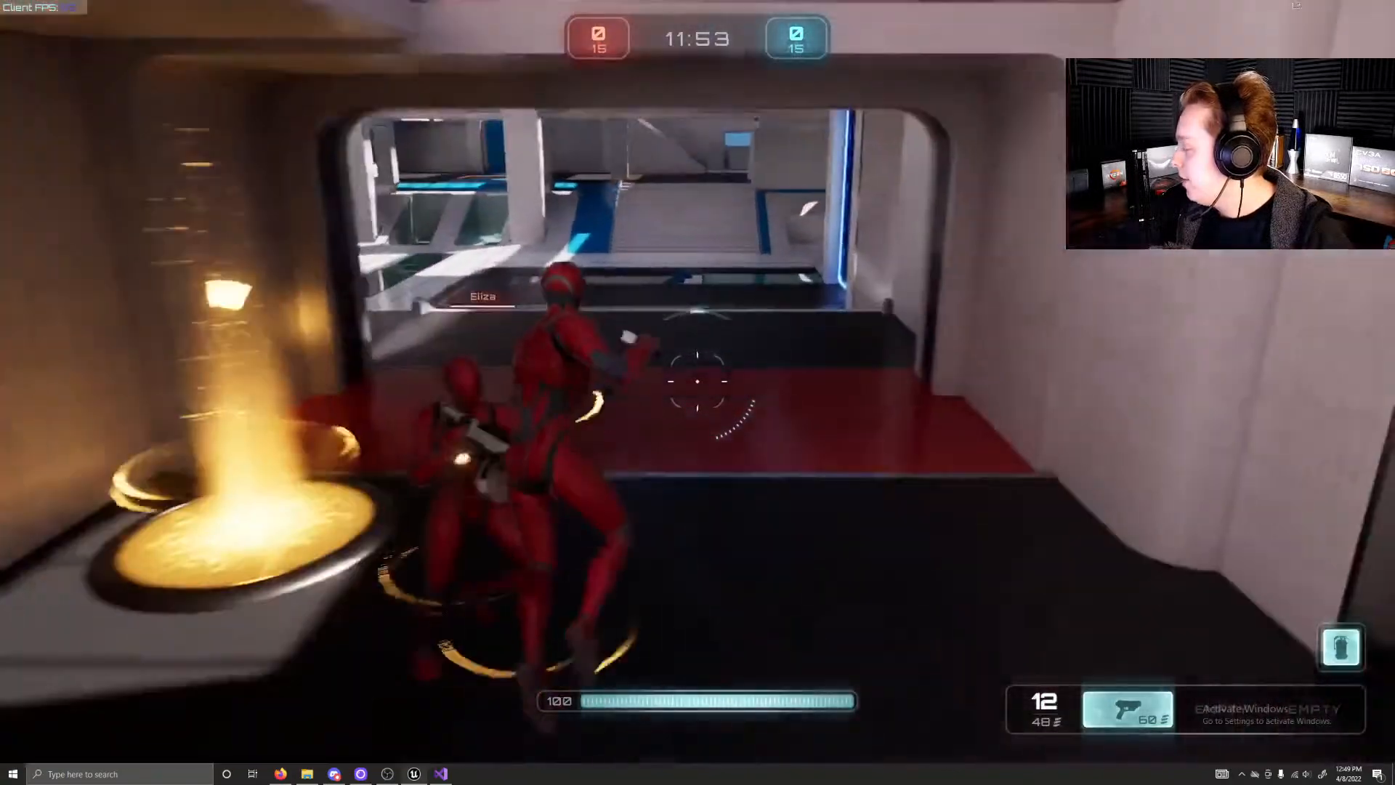
key(w)
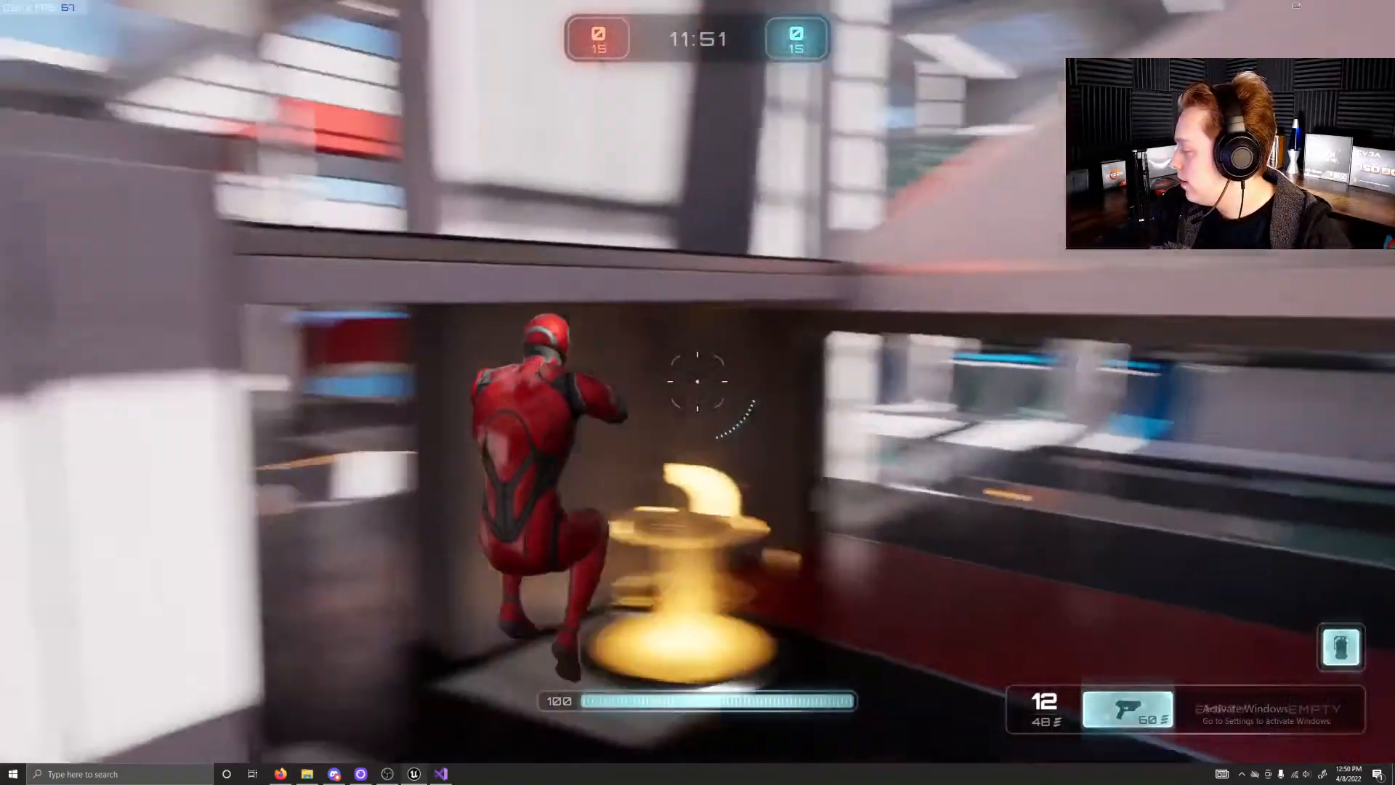
key(w)
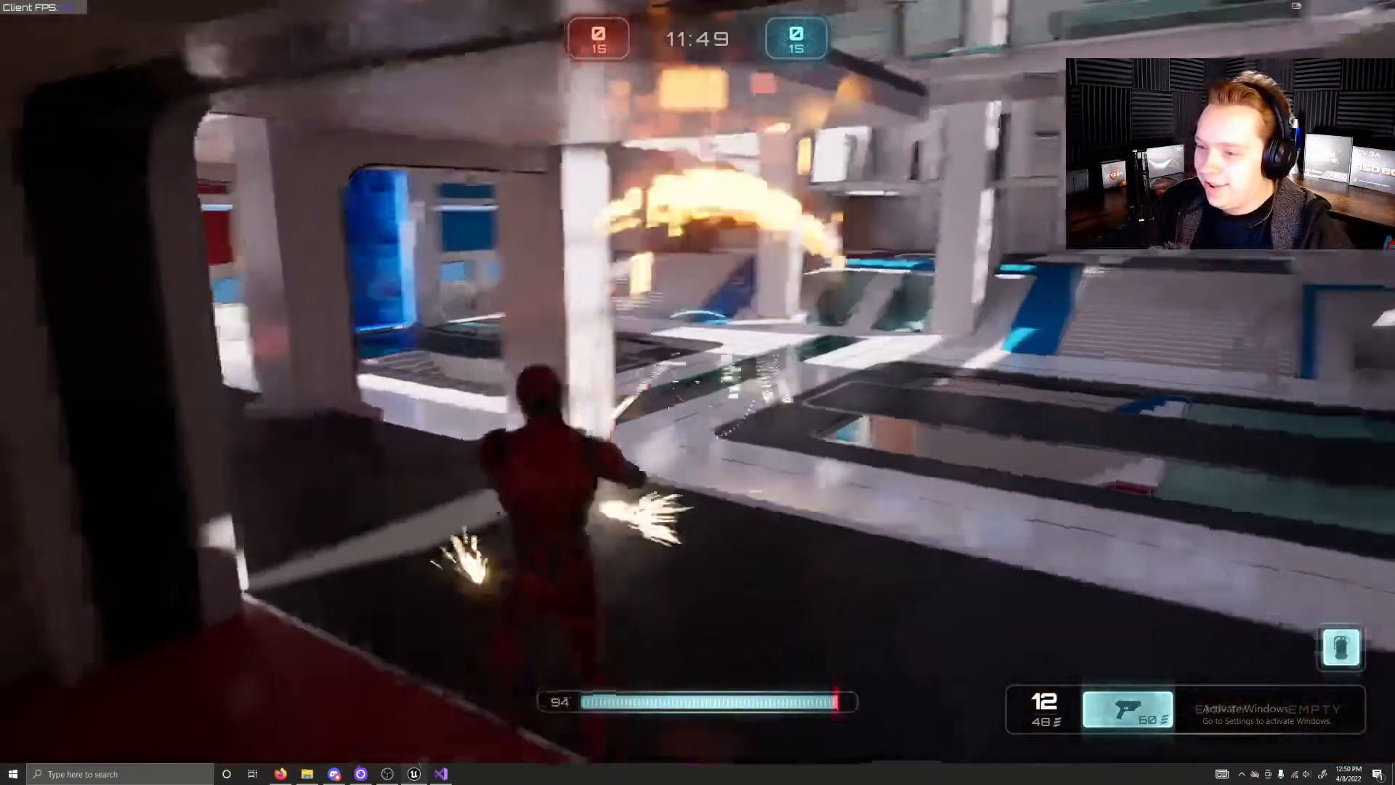
right_click(698, 380)
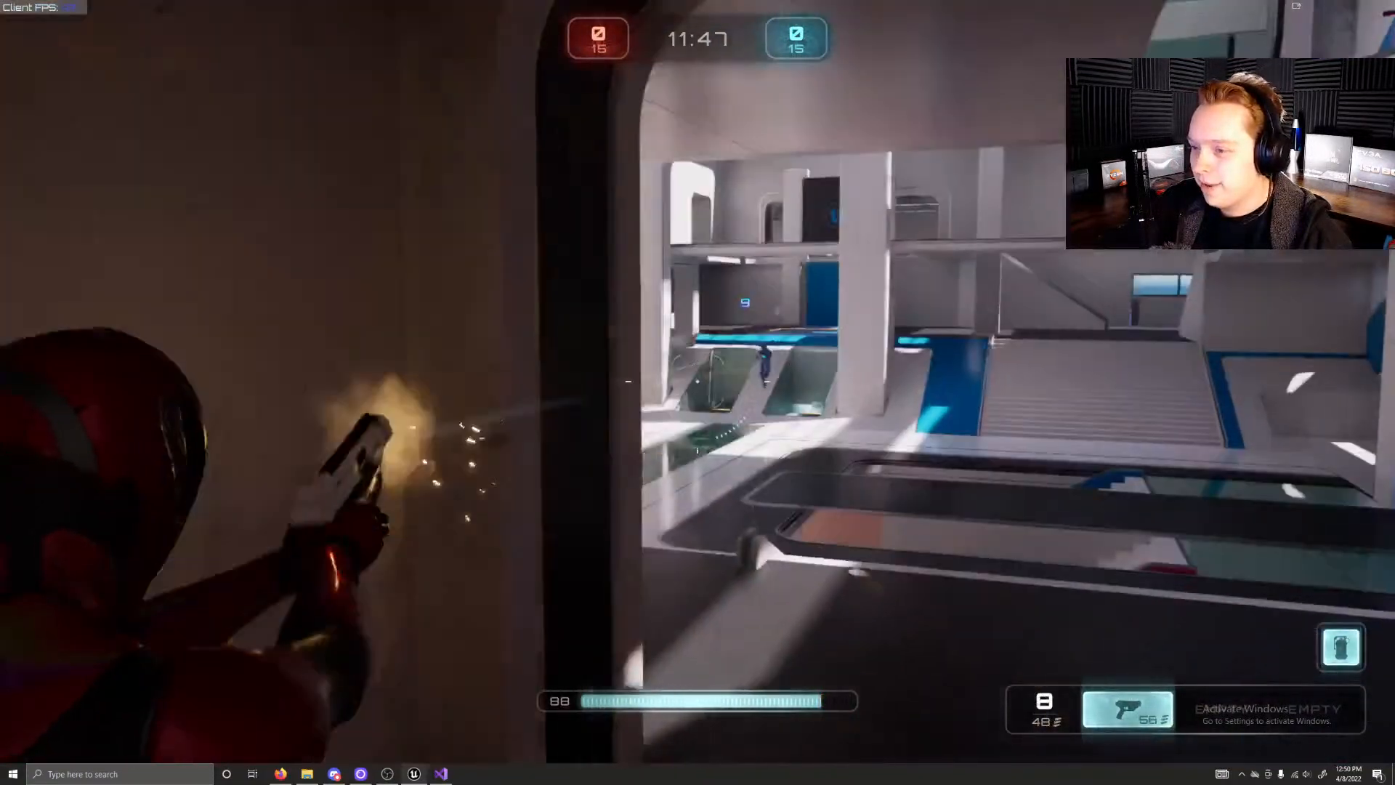
click(697, 380)
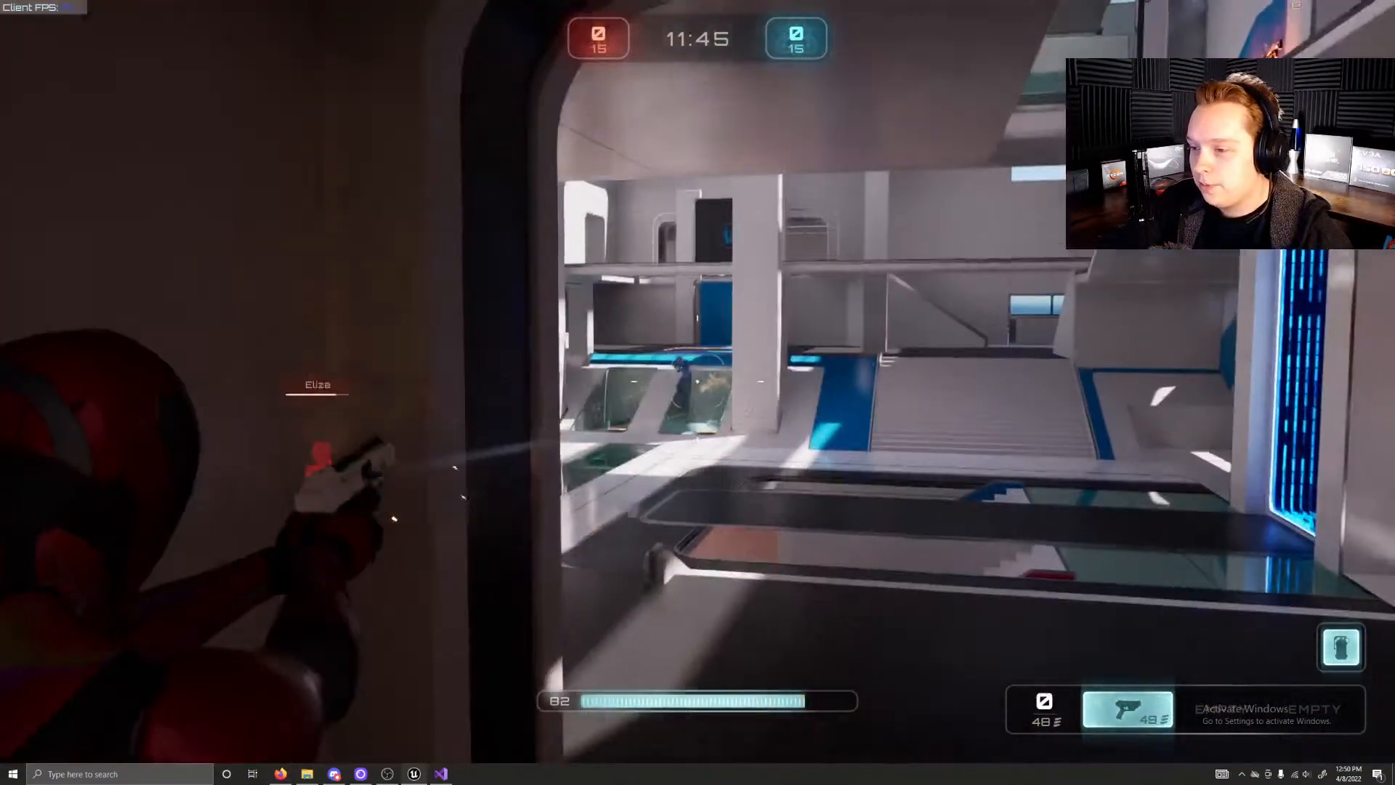
click(697, 380)
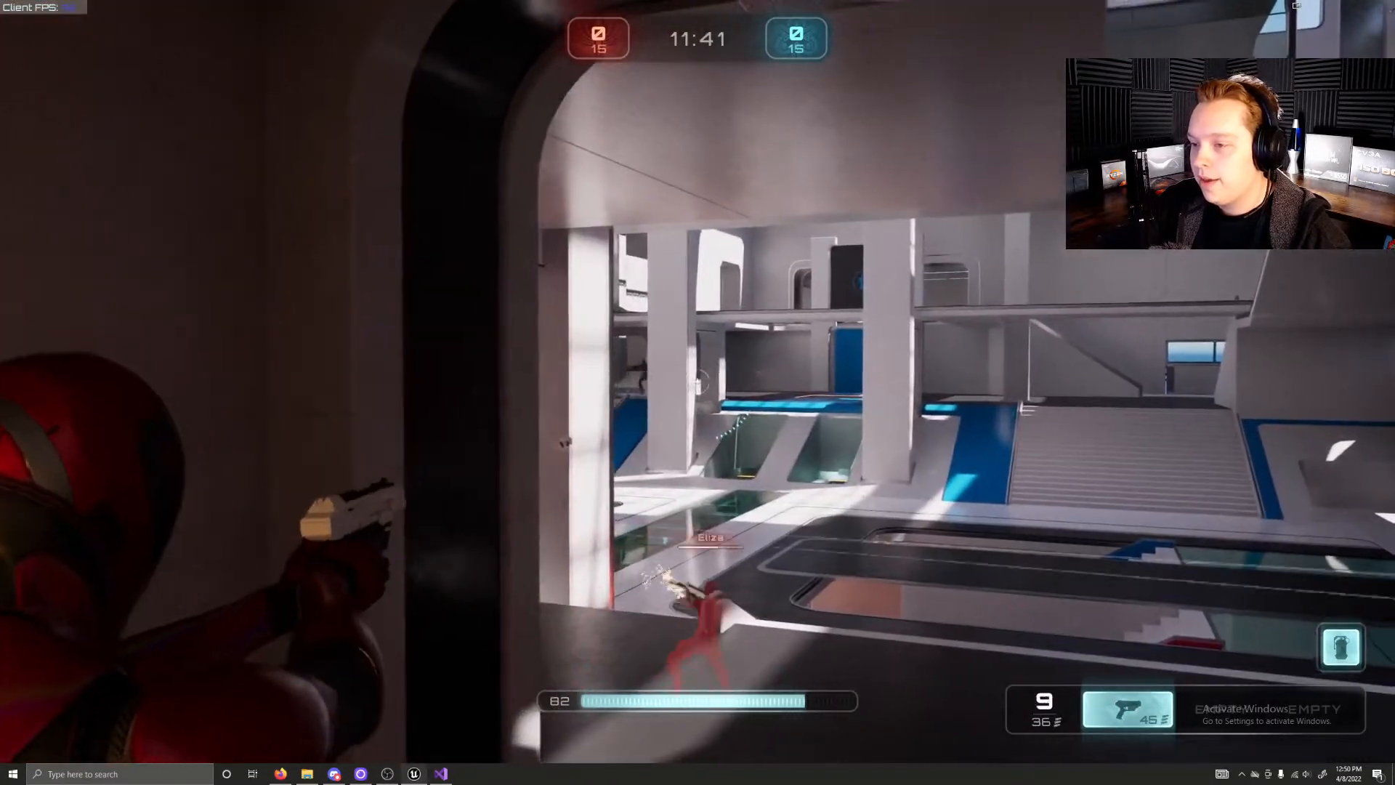
click(699, 381)
click(698, 381)
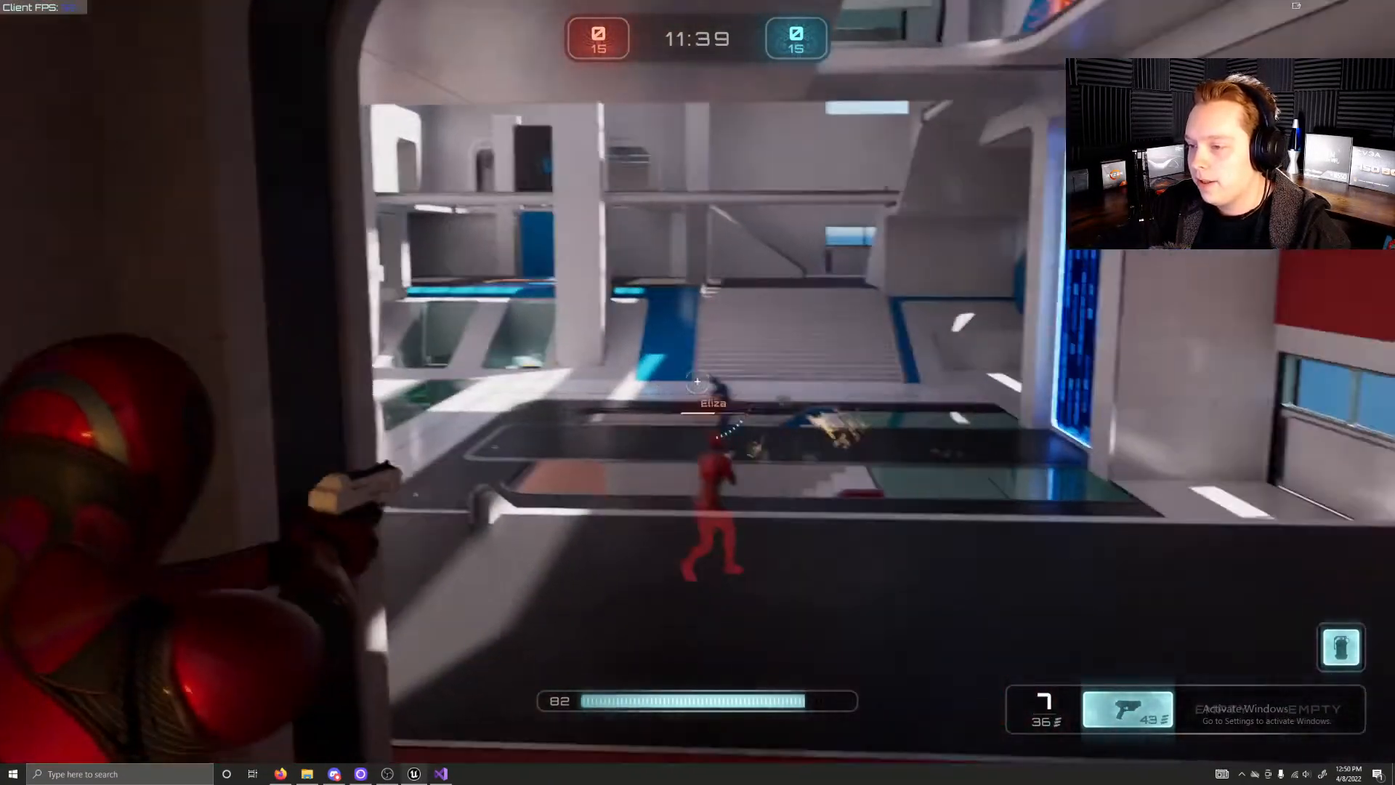
click(698, 380)
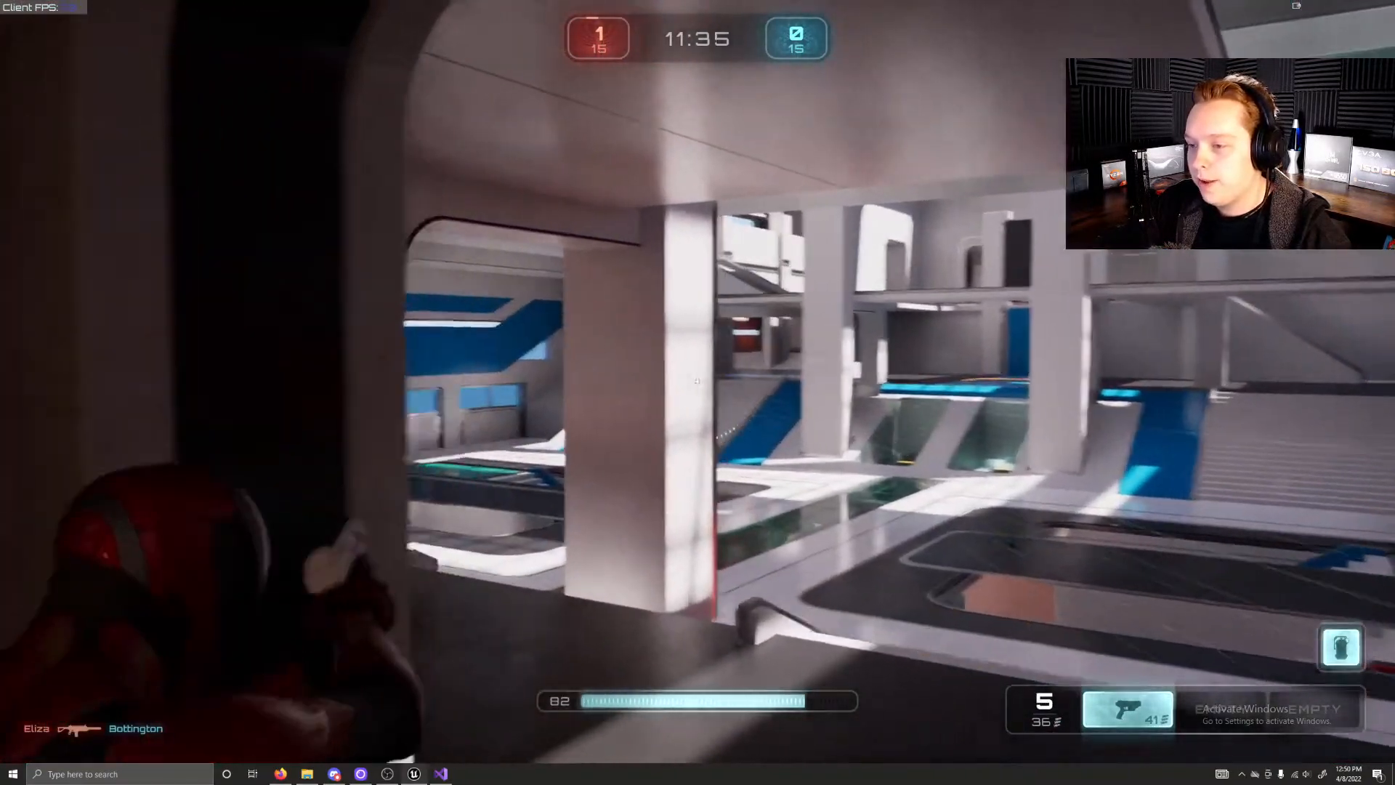
click(697, 381)
click(698, 381)
click(698, 380)
click(698, 380)
click(698, 381)
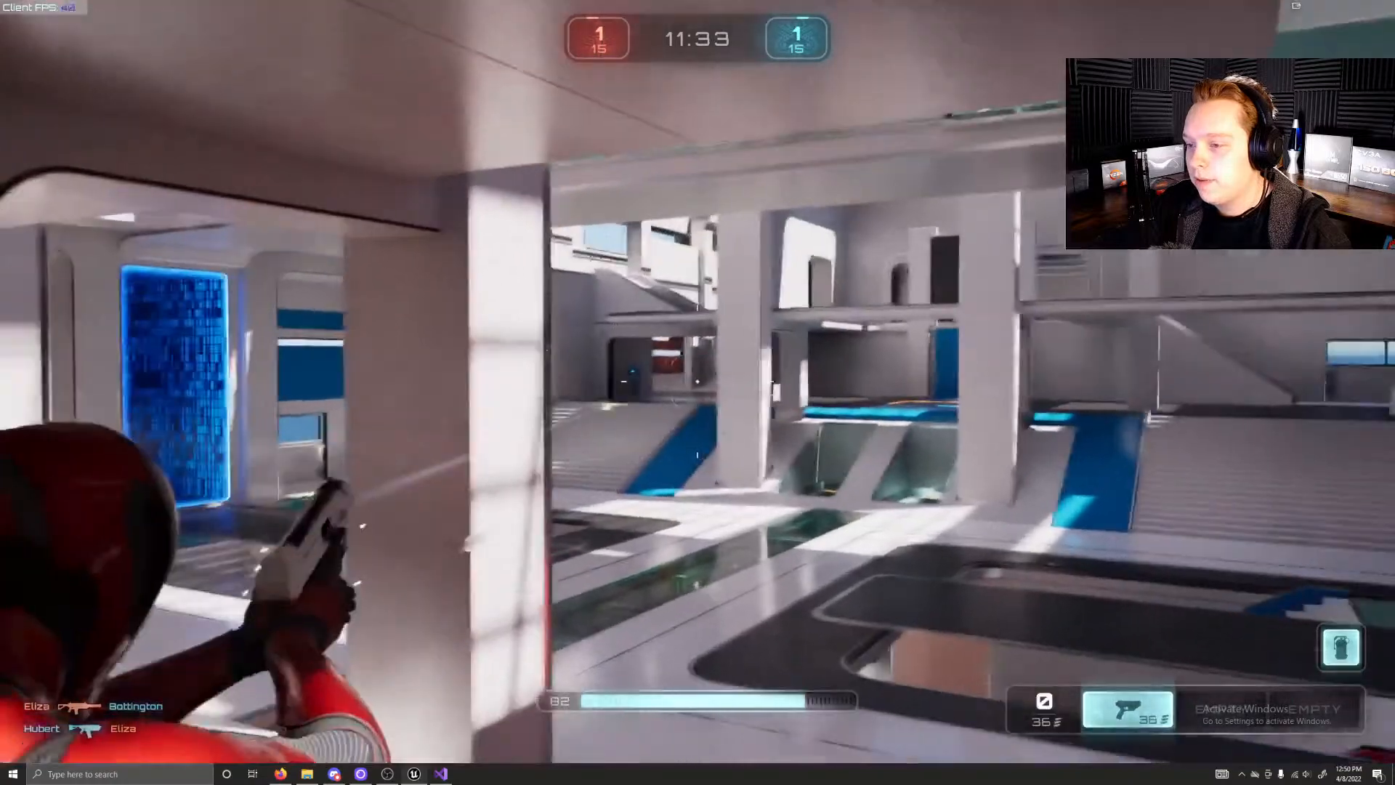
key(r)
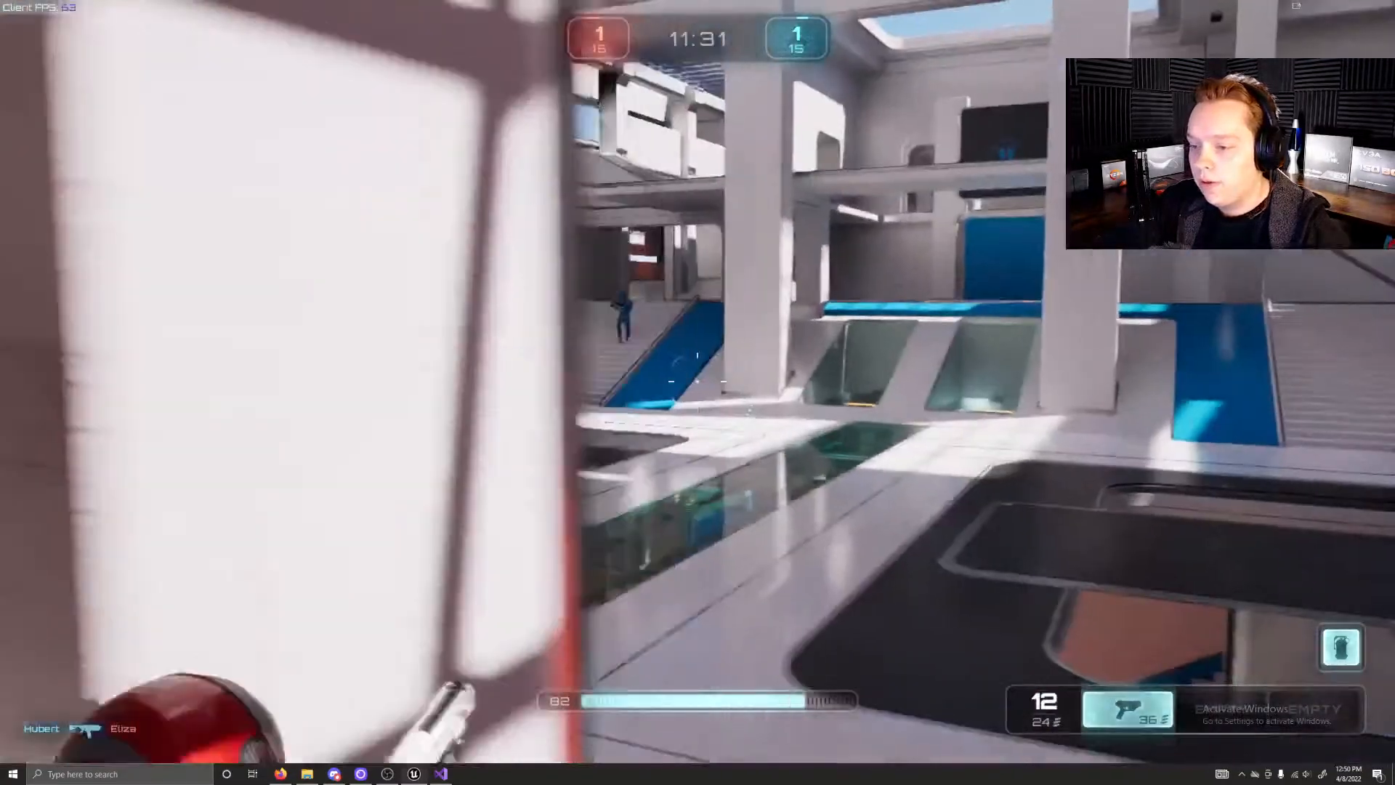
click(698, 381)
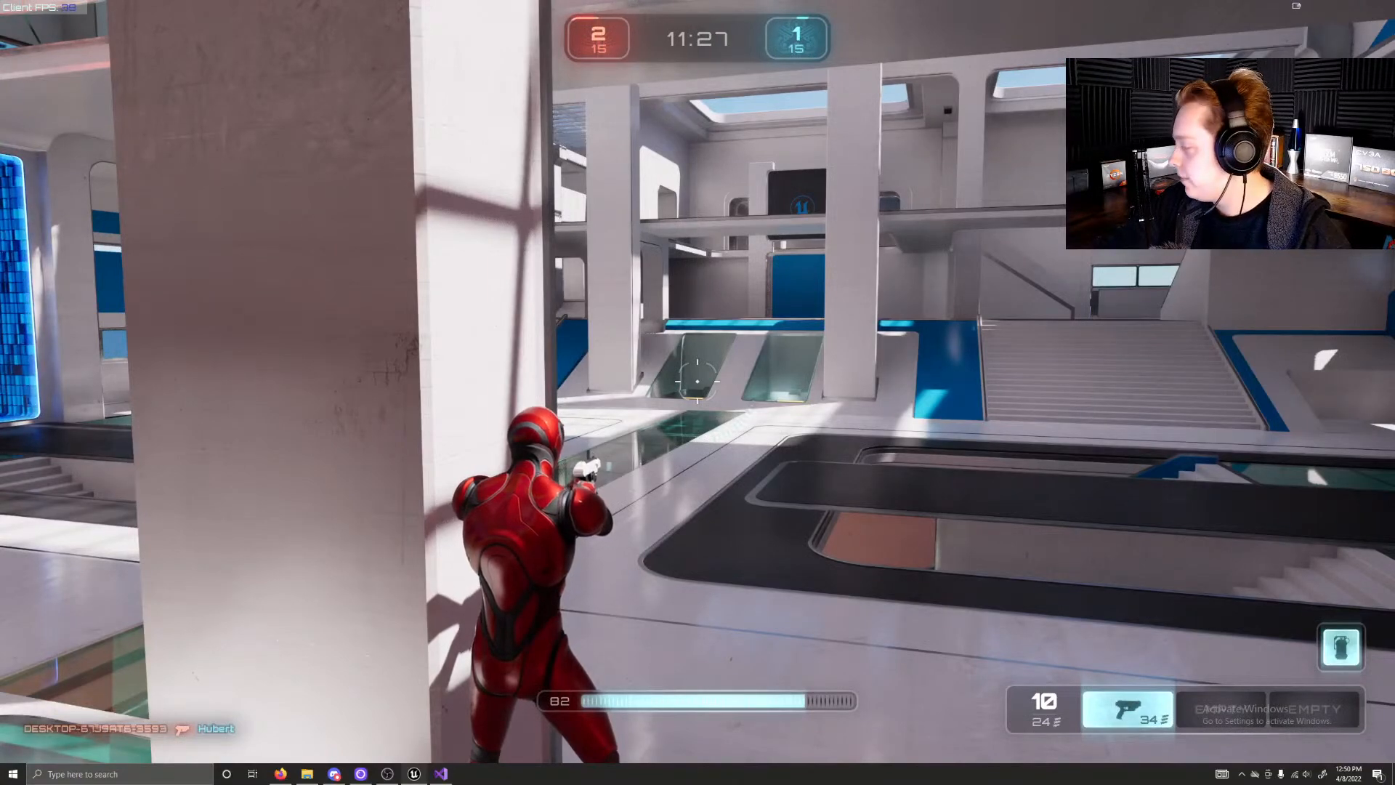
key(d)
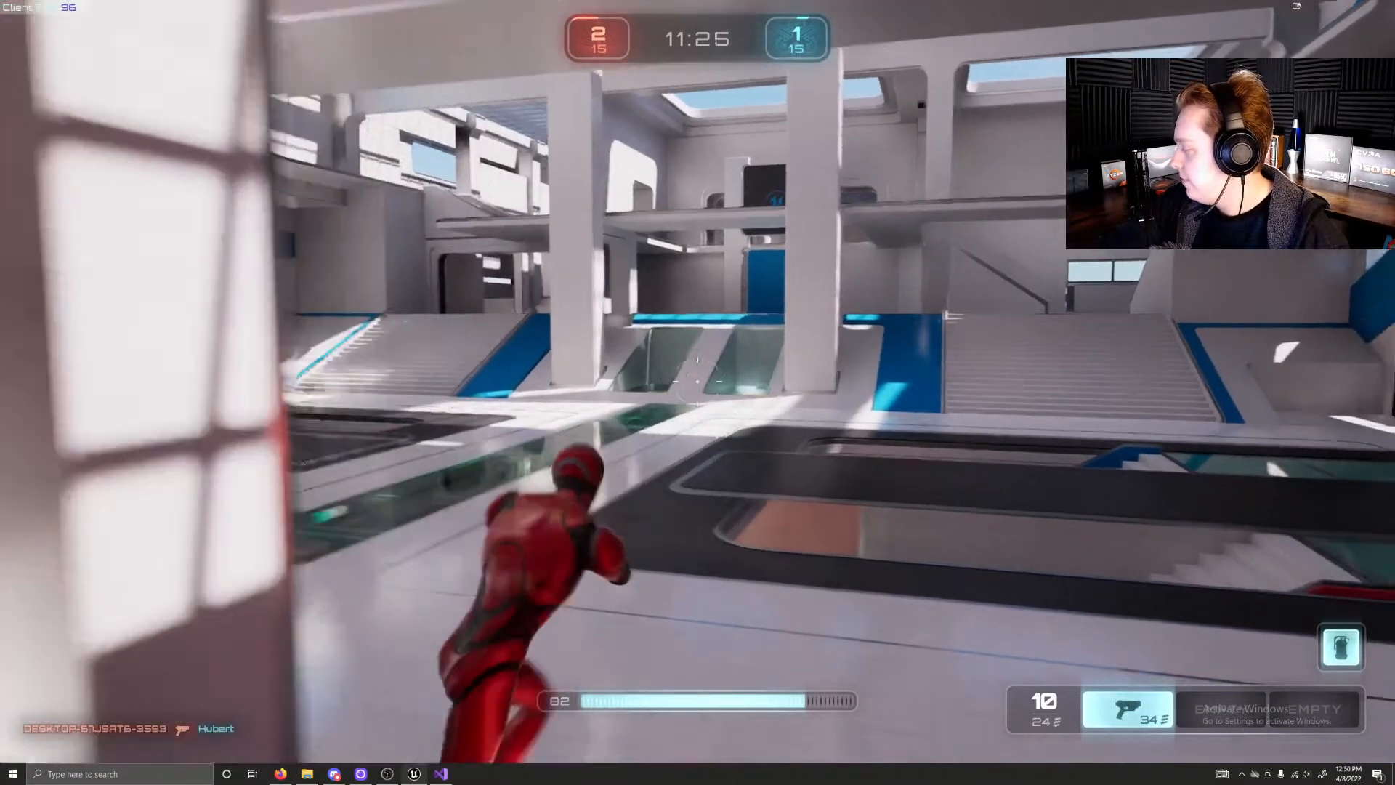
key(w)
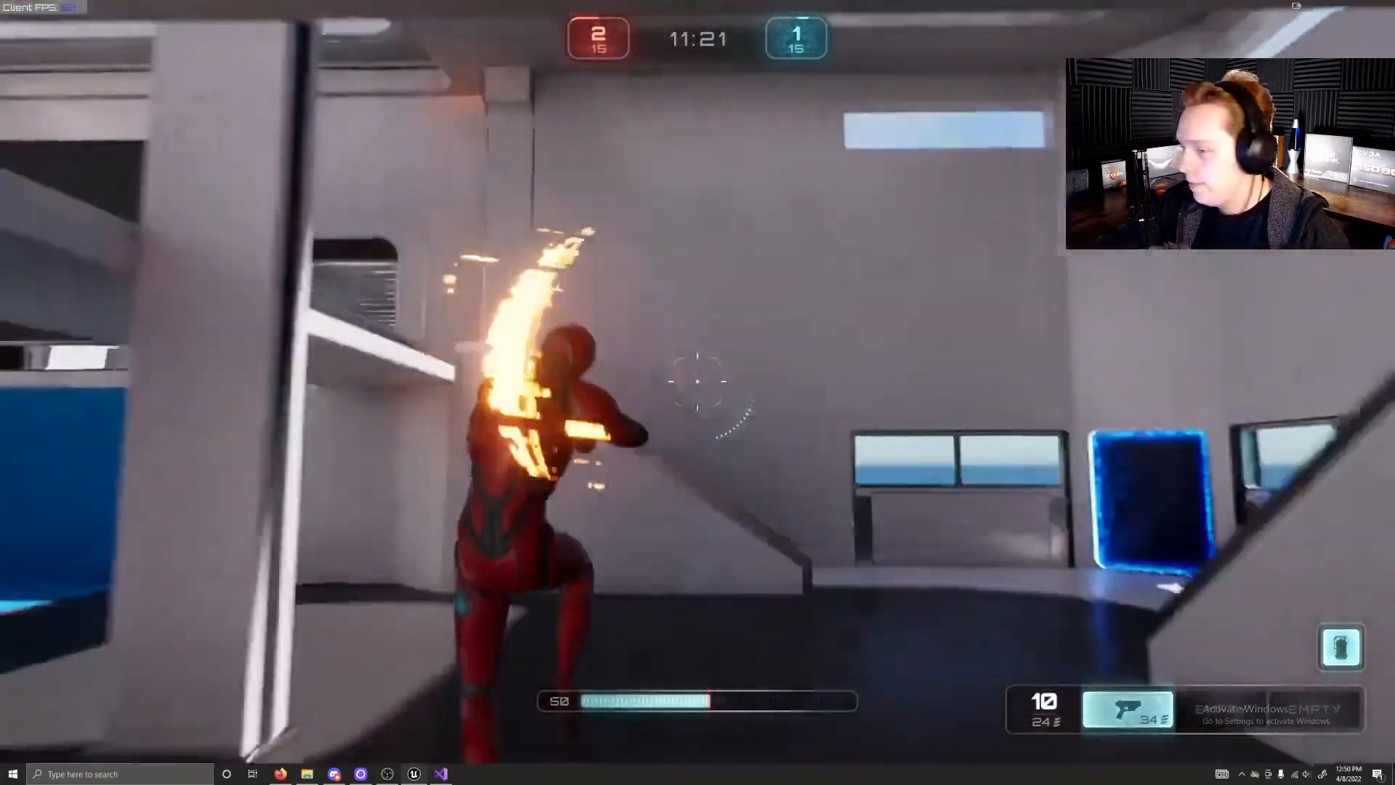
key(w)
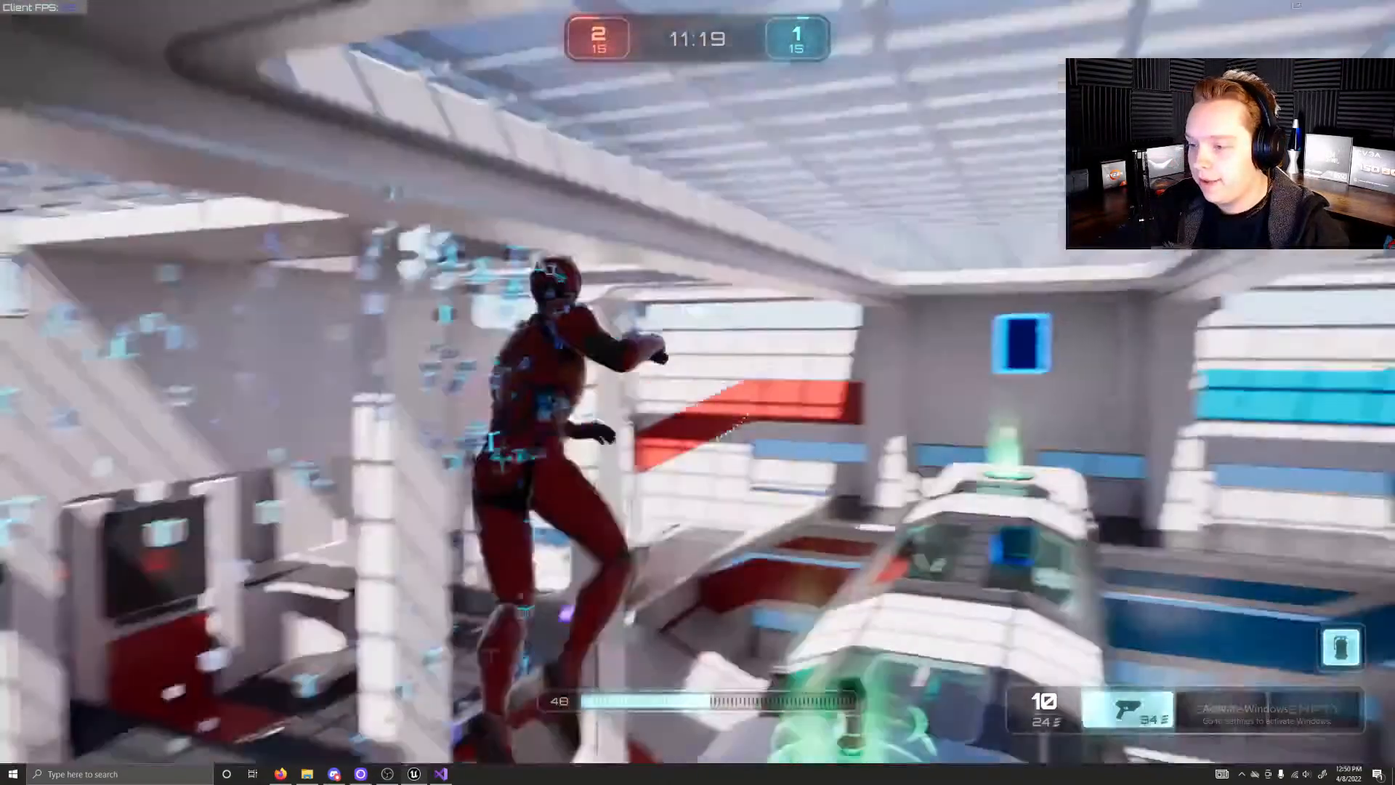
key(w)
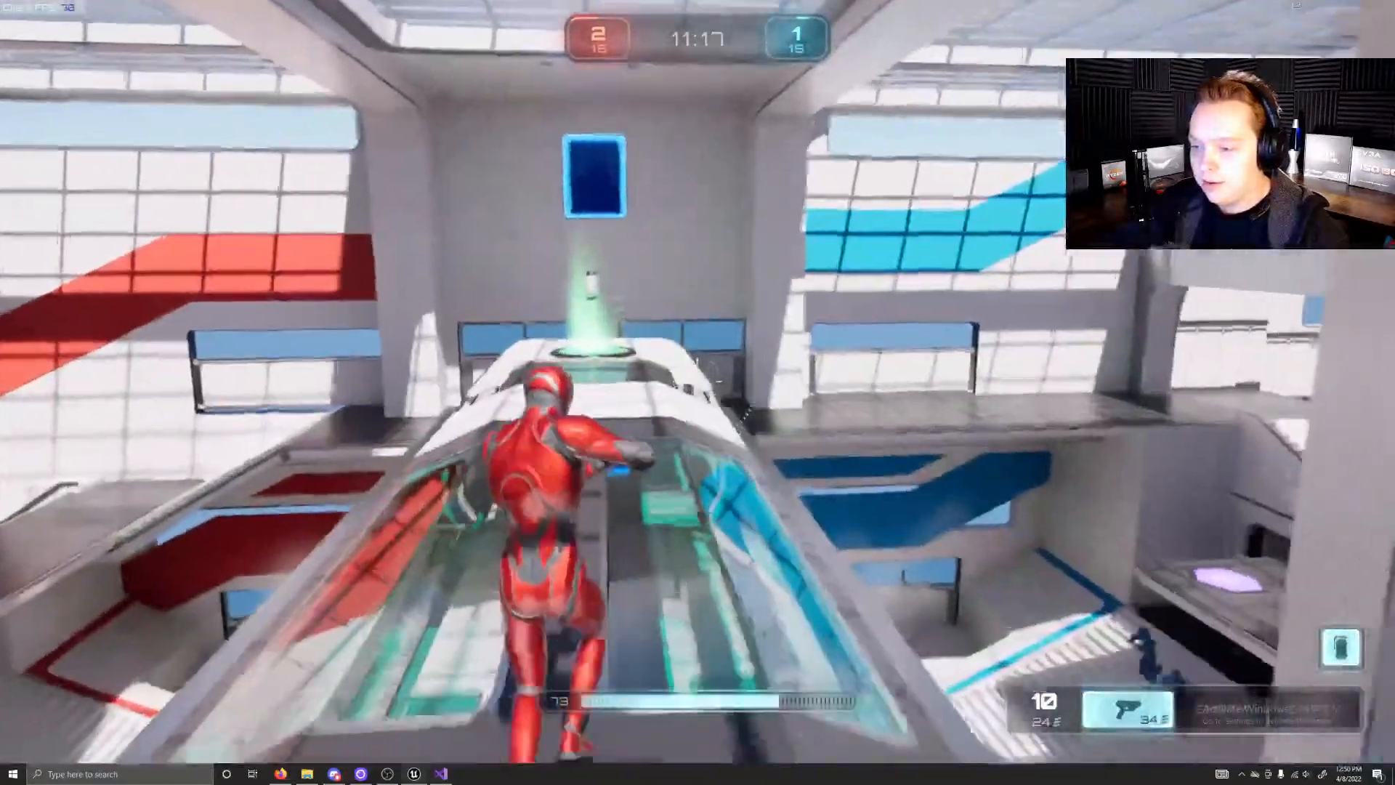
key(w)
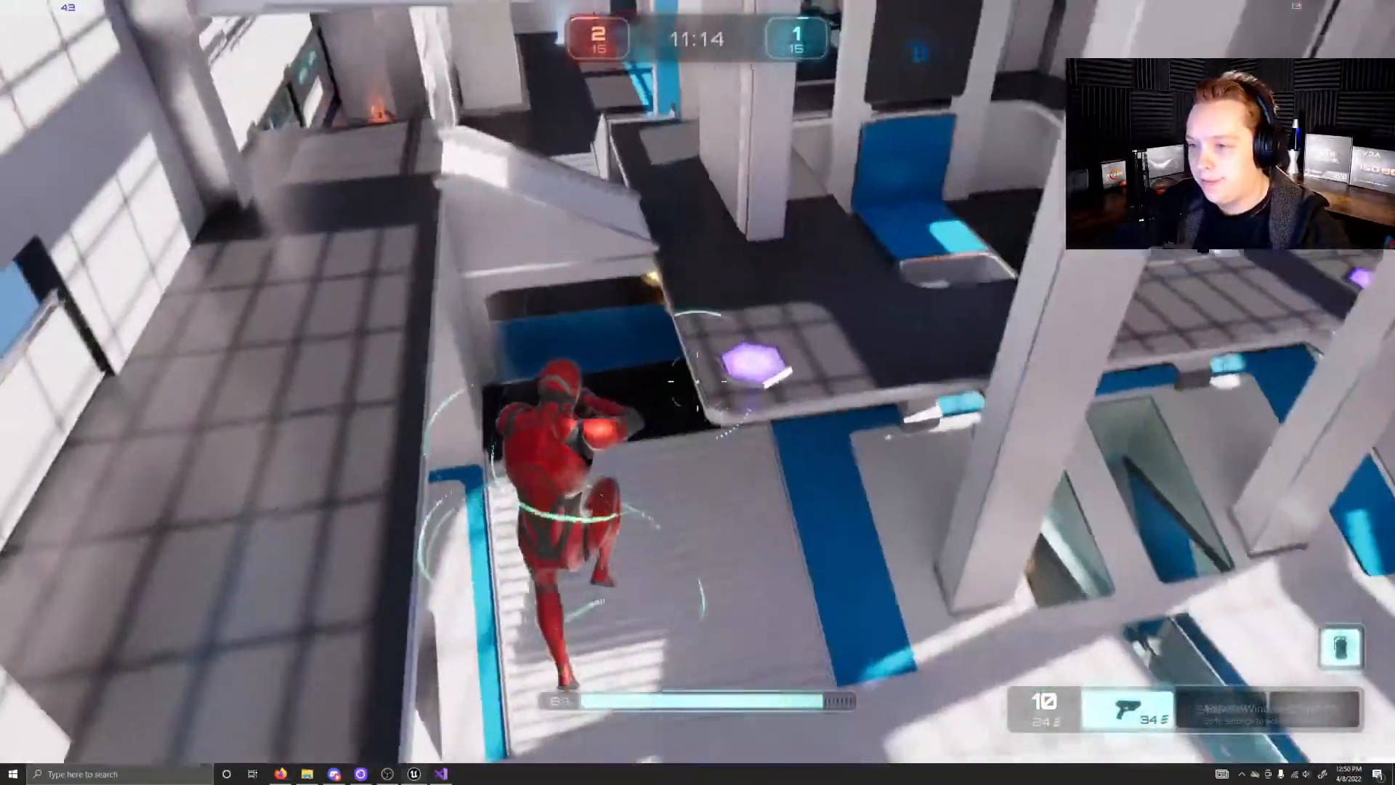
Step: Advance through the arena with the pistol and shoot at the blue-team opponent near the stairs
key(w)
click(697, 383)
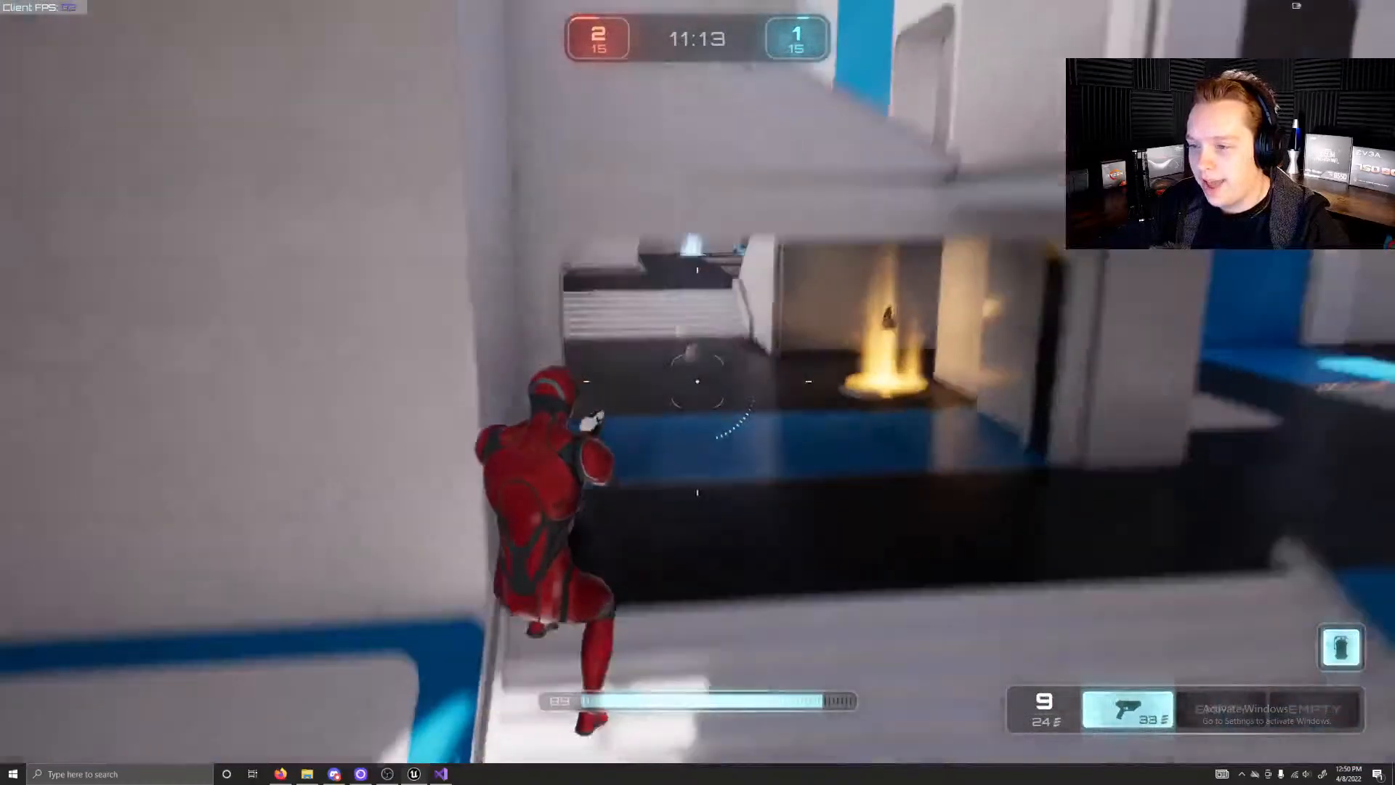
key(w)
click(697, 382)
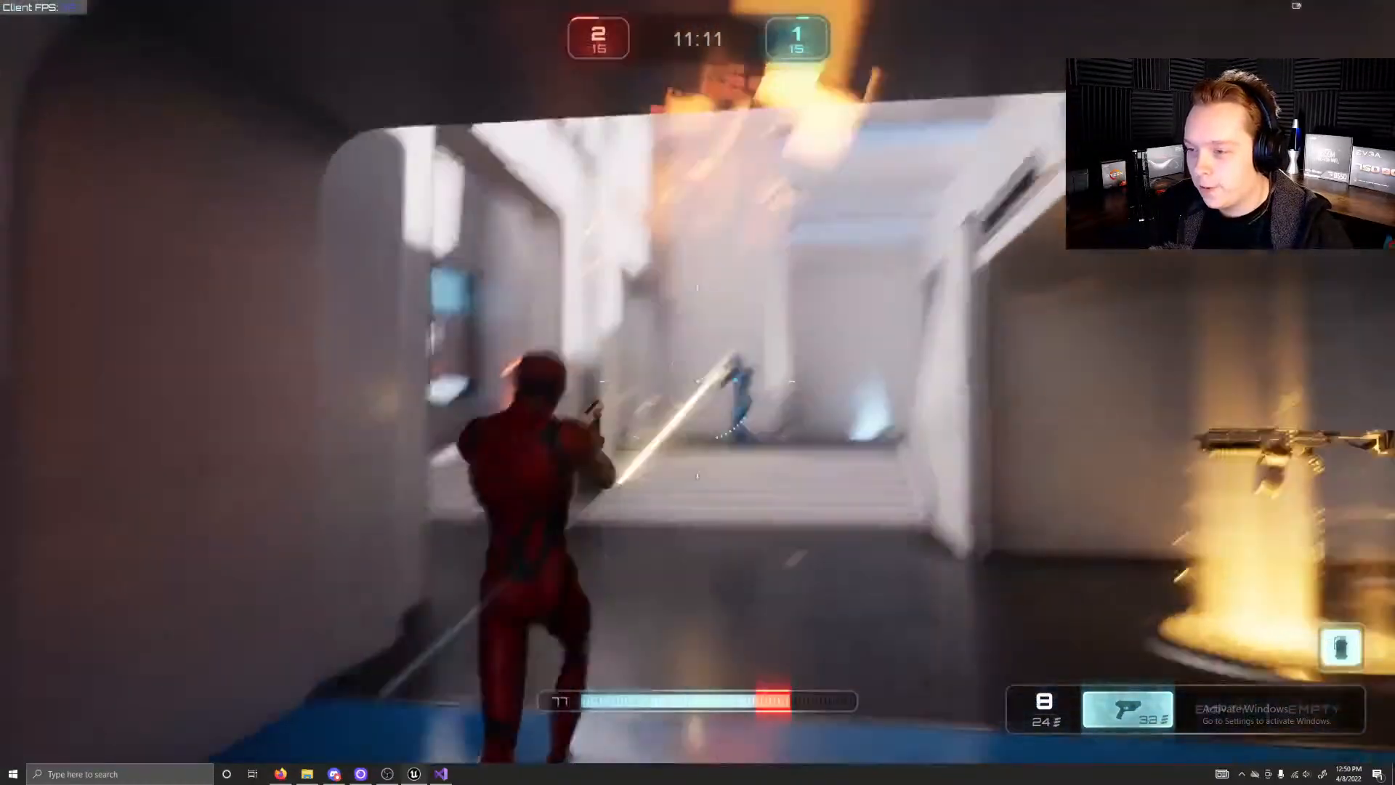
click(698, 382)
click(698, 382)
key(w)
click(697, 381)
click(698, 382)
Step: Fight the blue-team opponent with the pistol, strafing both ways around the wall for cover and aiming down the sights
click(697, 382)
click(698, 381)
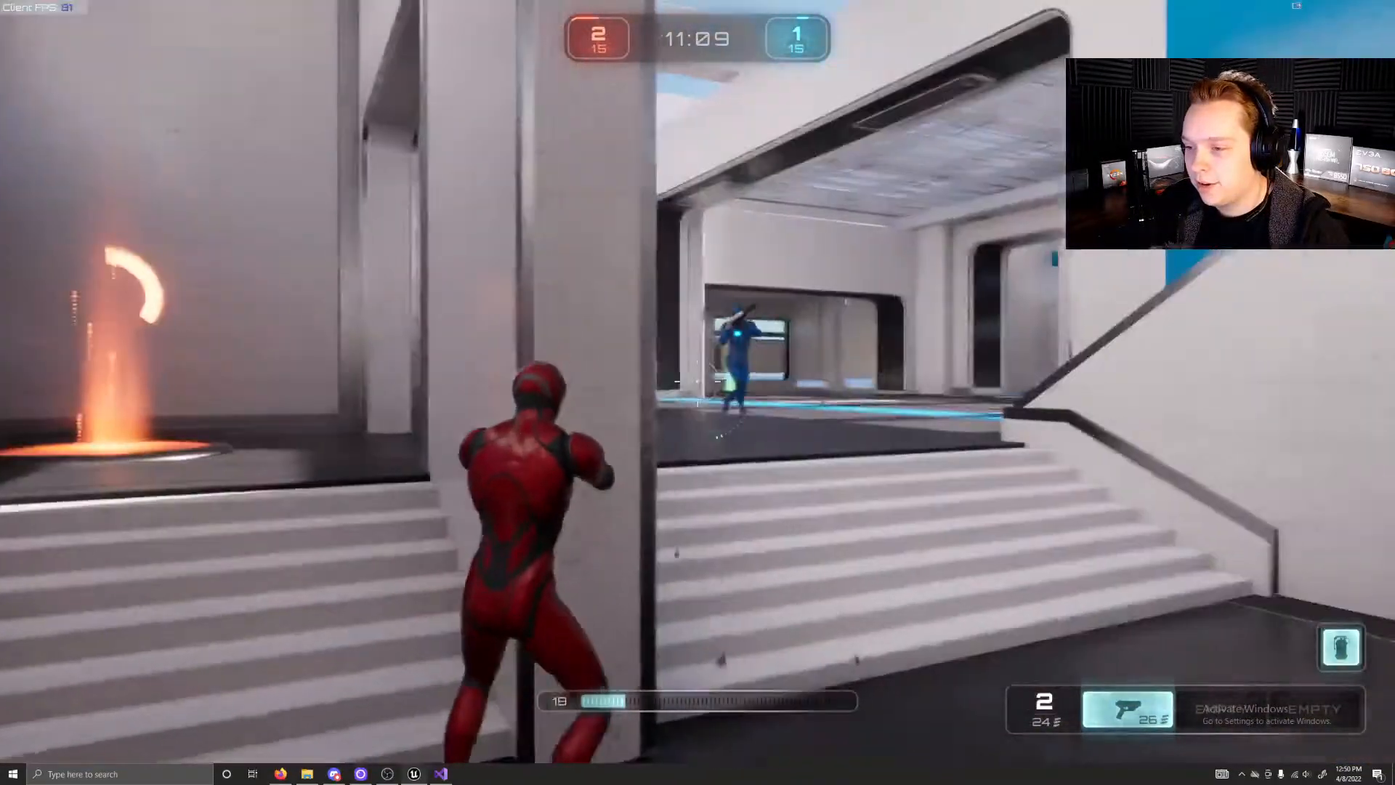
click(698, 381)
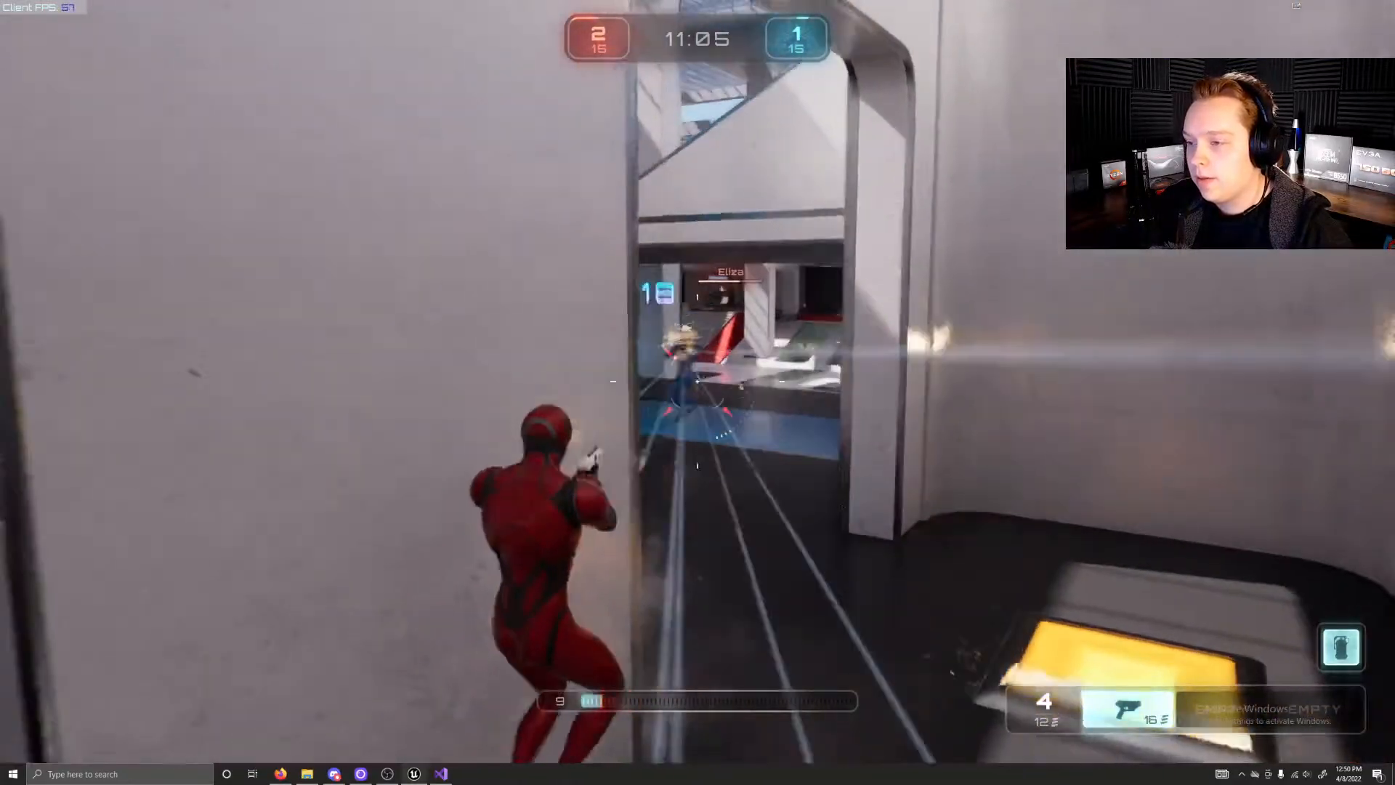
click(698, 382)
click(698, 383)
key(a)
key(d)
right_click(697, 382)
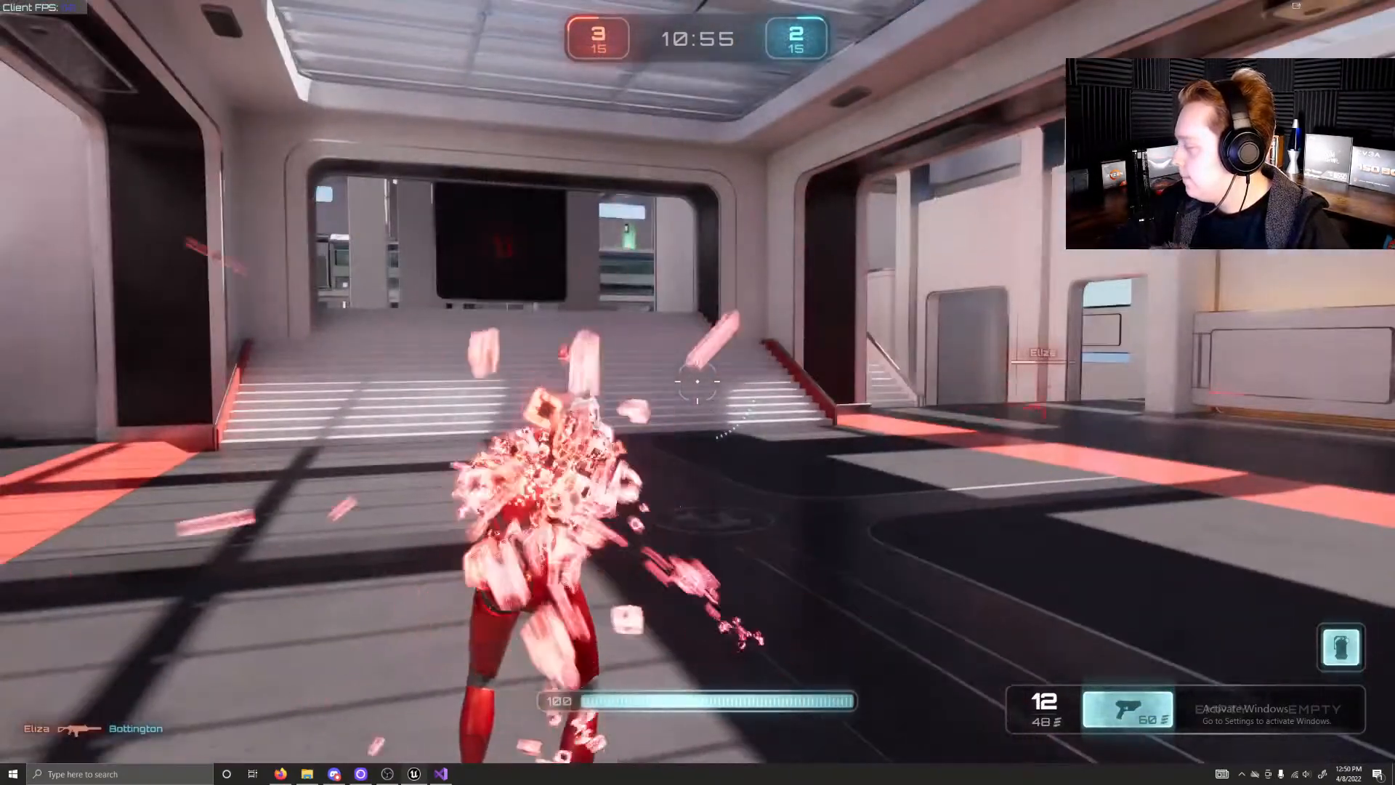
Step: Sprint from the red spawn hall past the side stairs into the central arena
key(w)
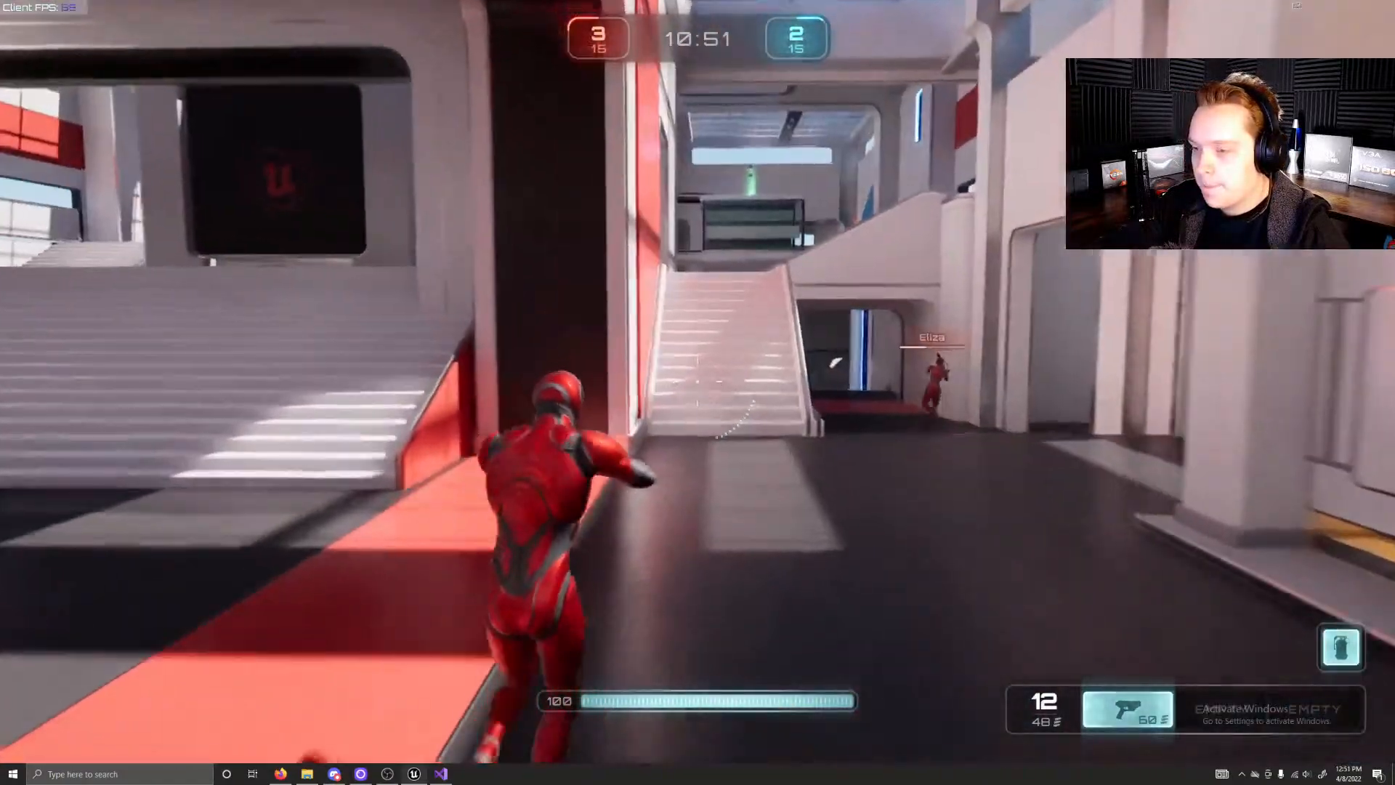
key(shift)
key(w)
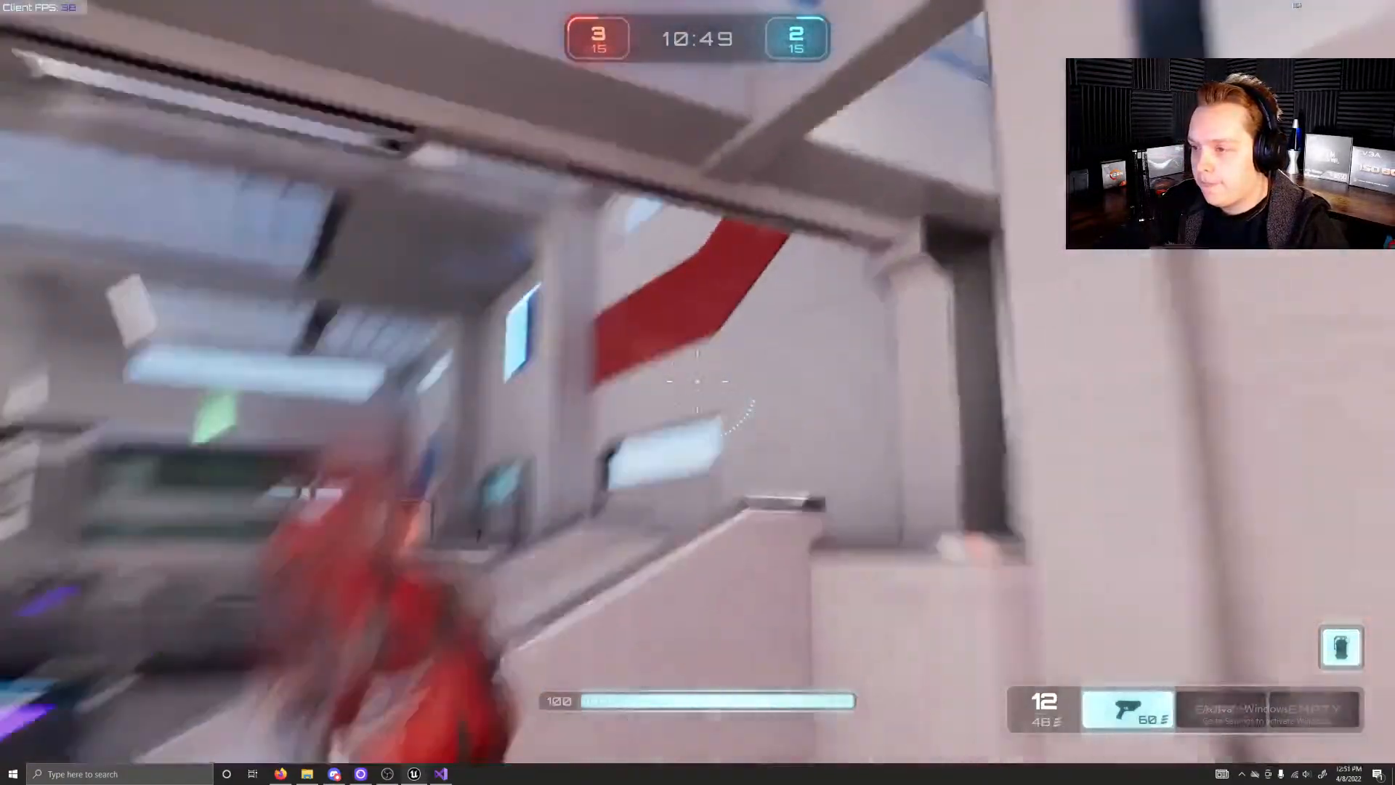
key(w)
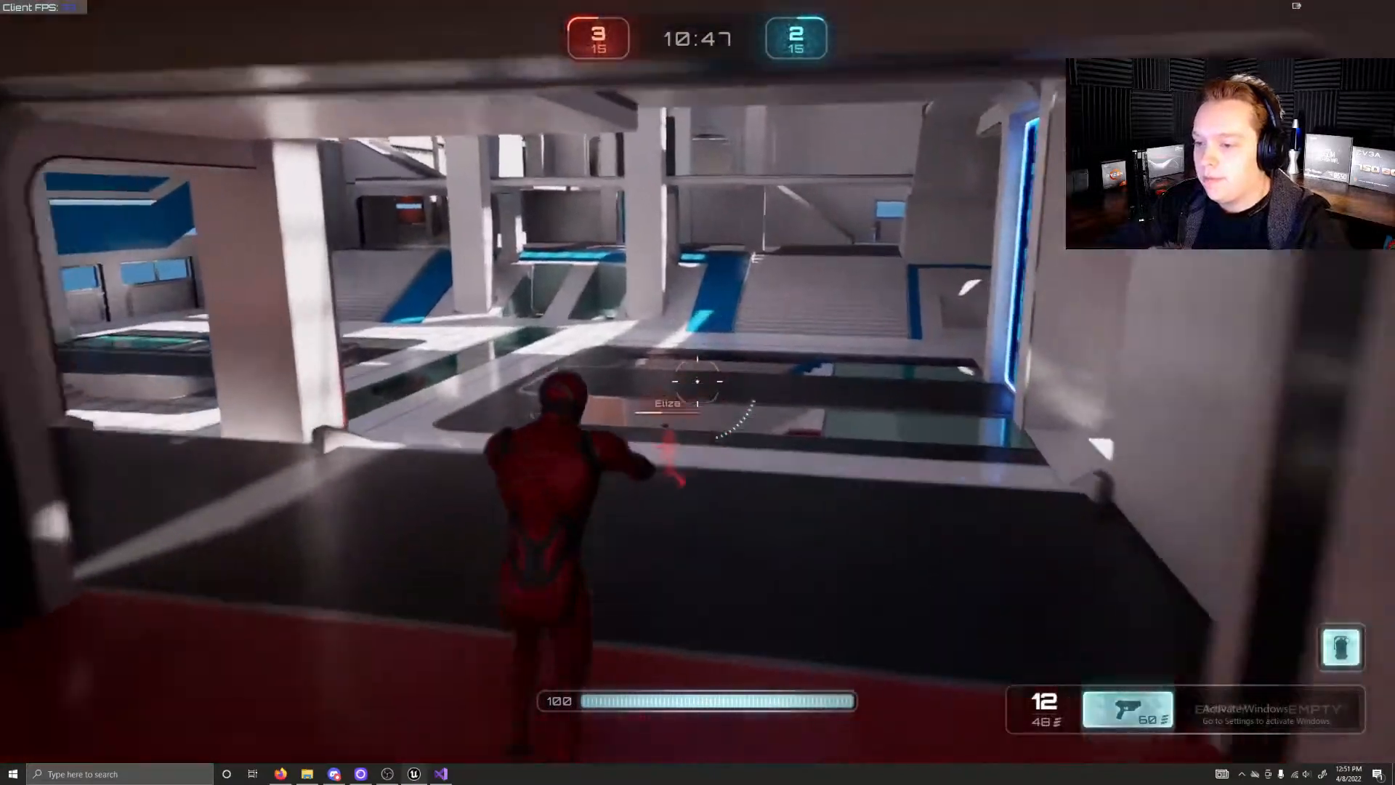
key(w)
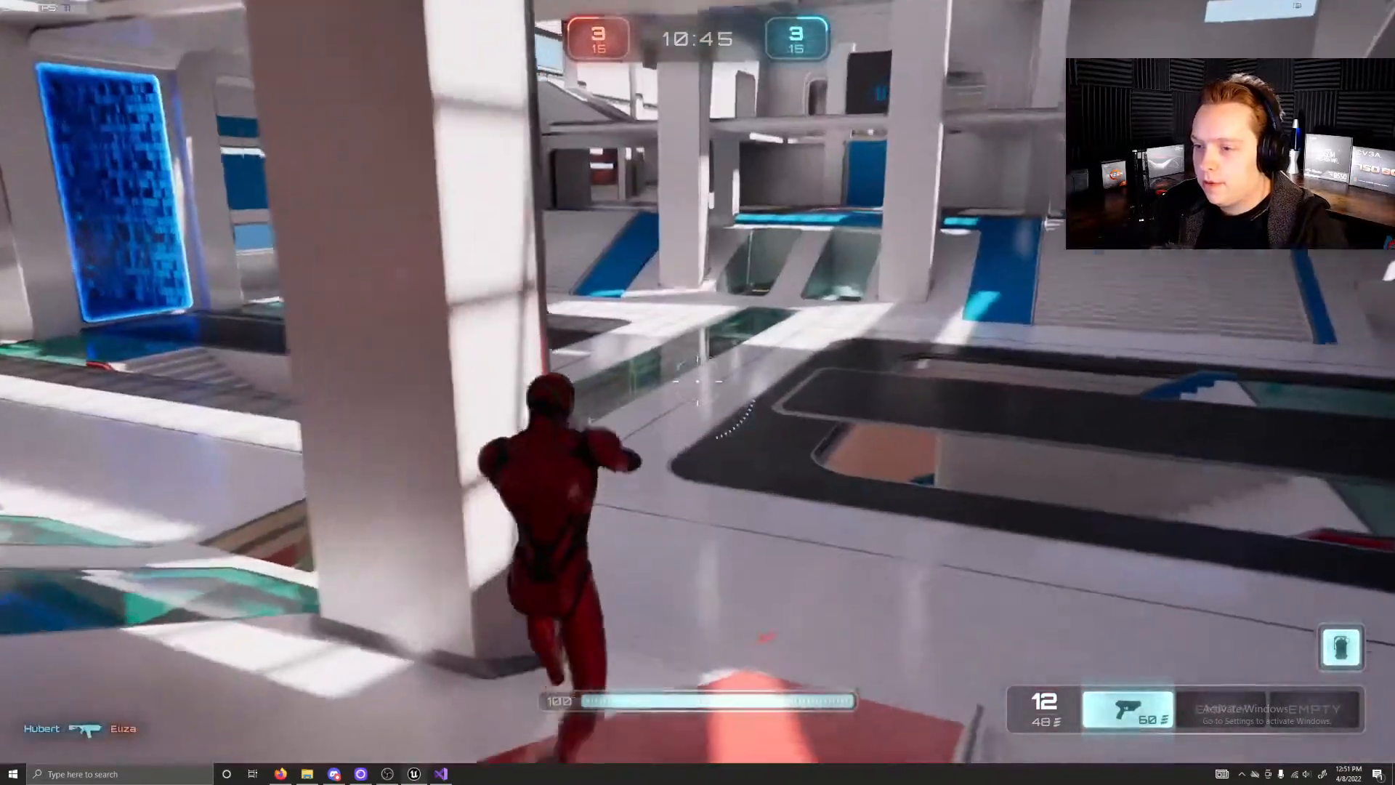
key(w)
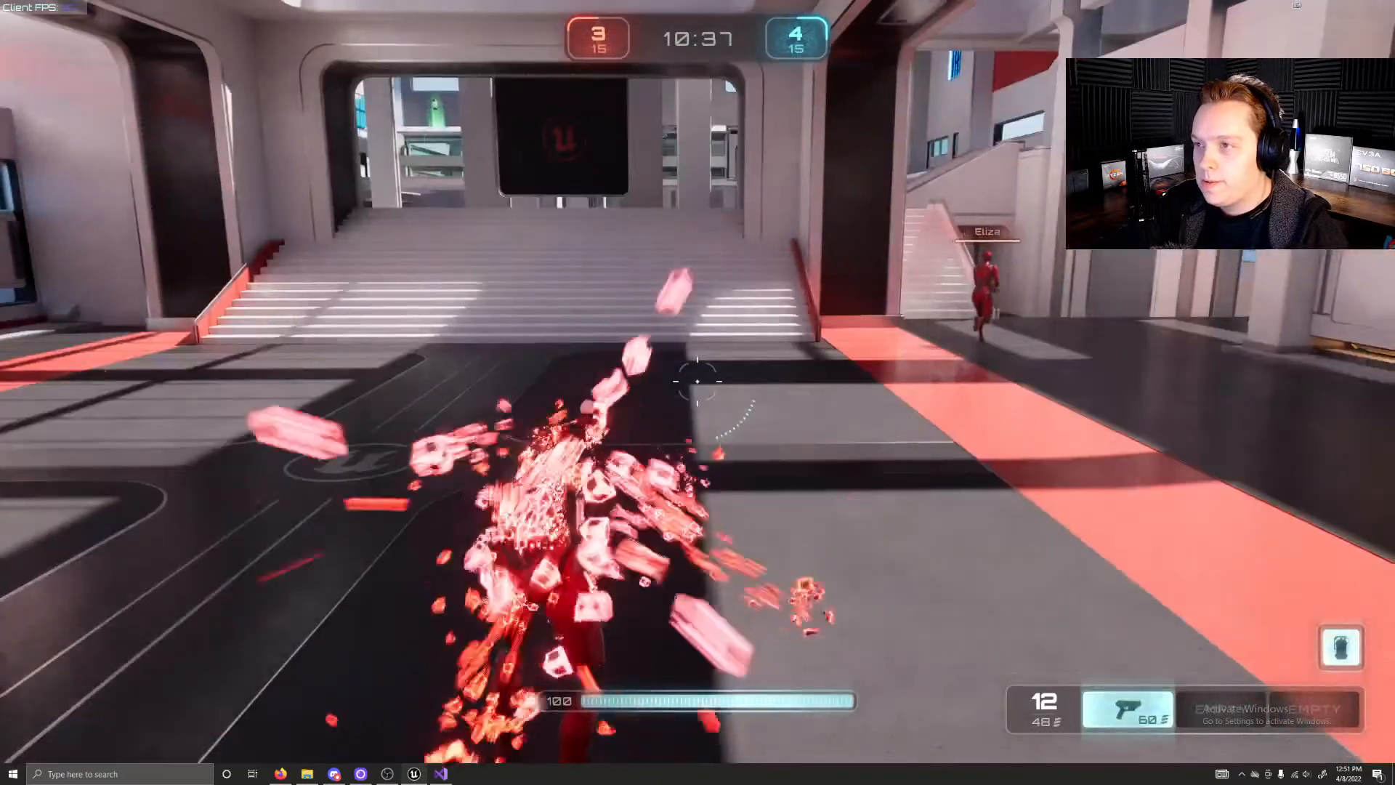
Step: Run from the red spawn hall through the central arena and collect the green health pickup and the shotgun
key(w)
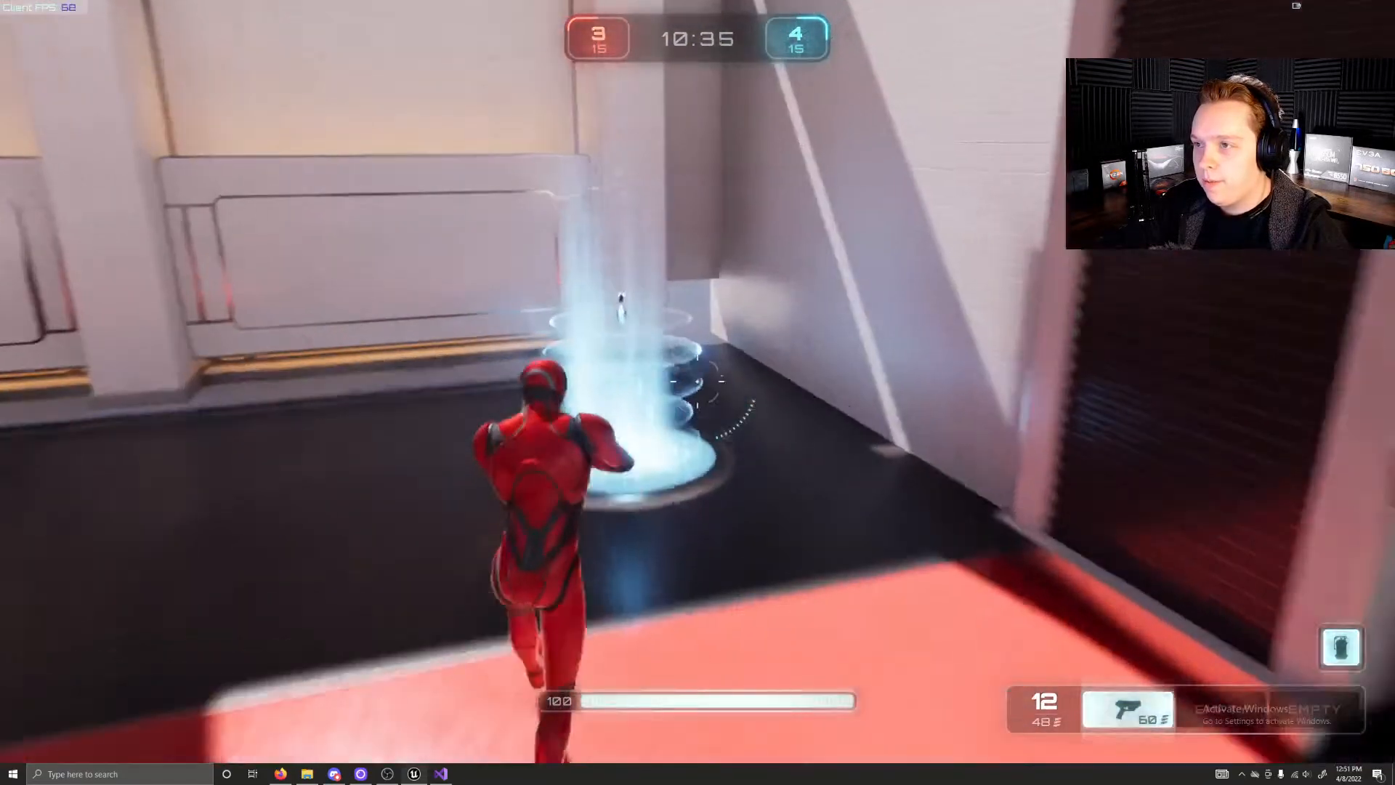
key(w)
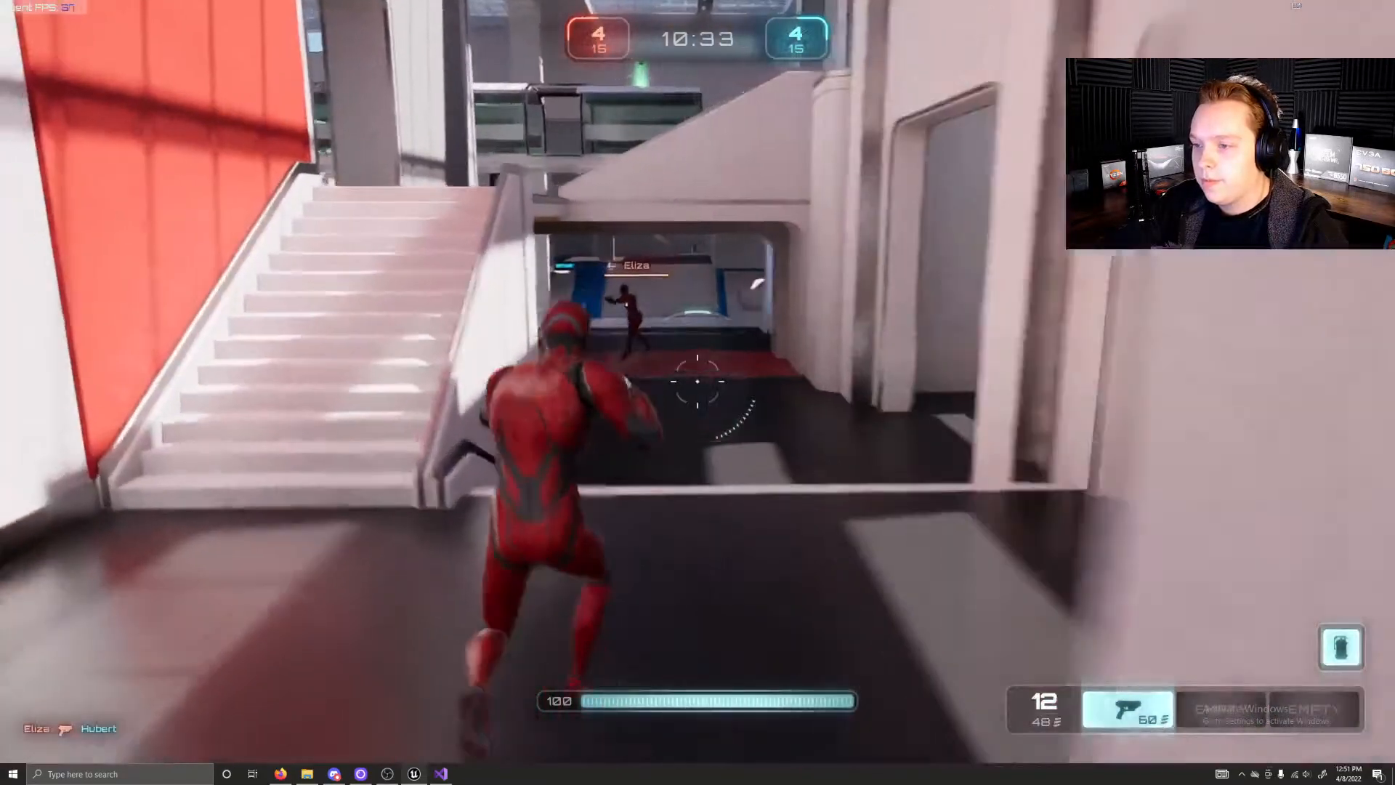
key(w)
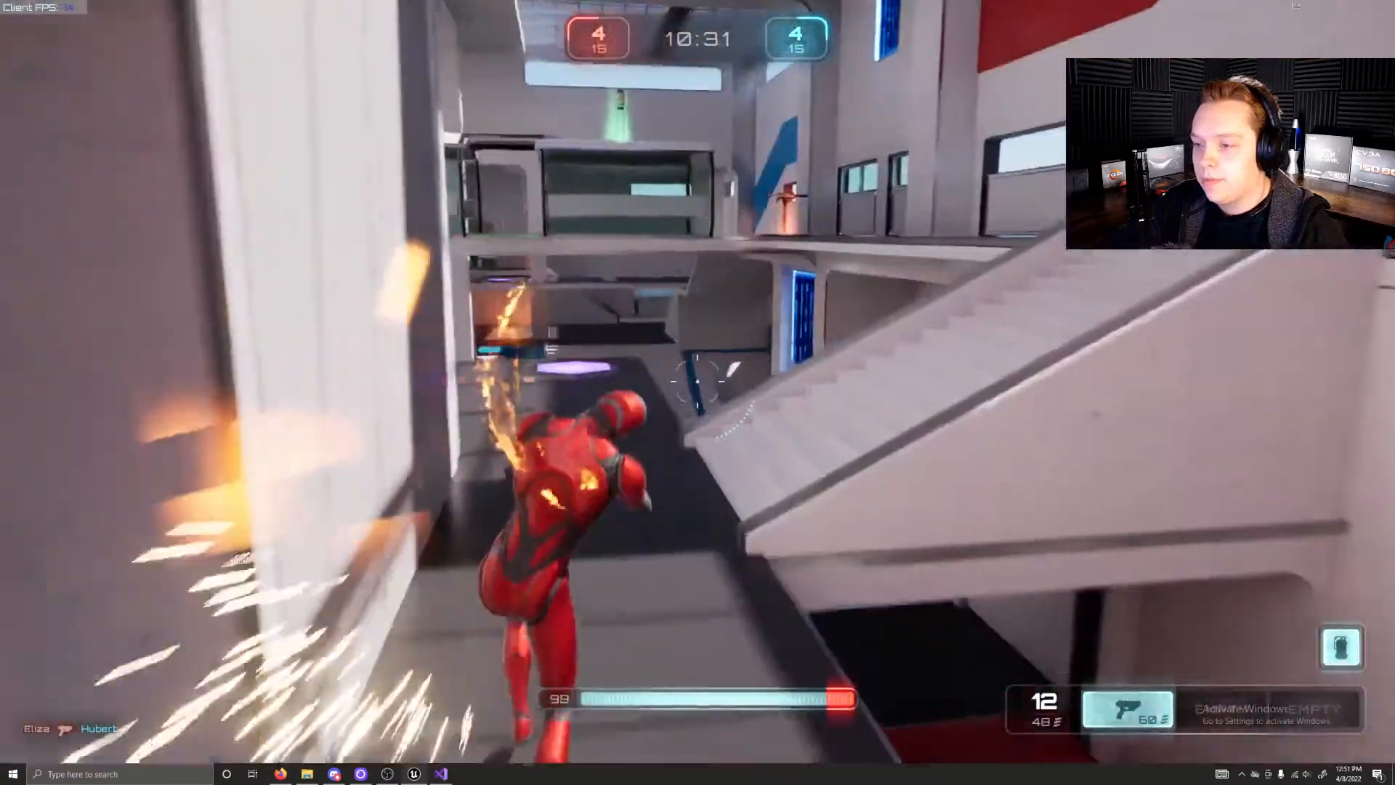
key(w)
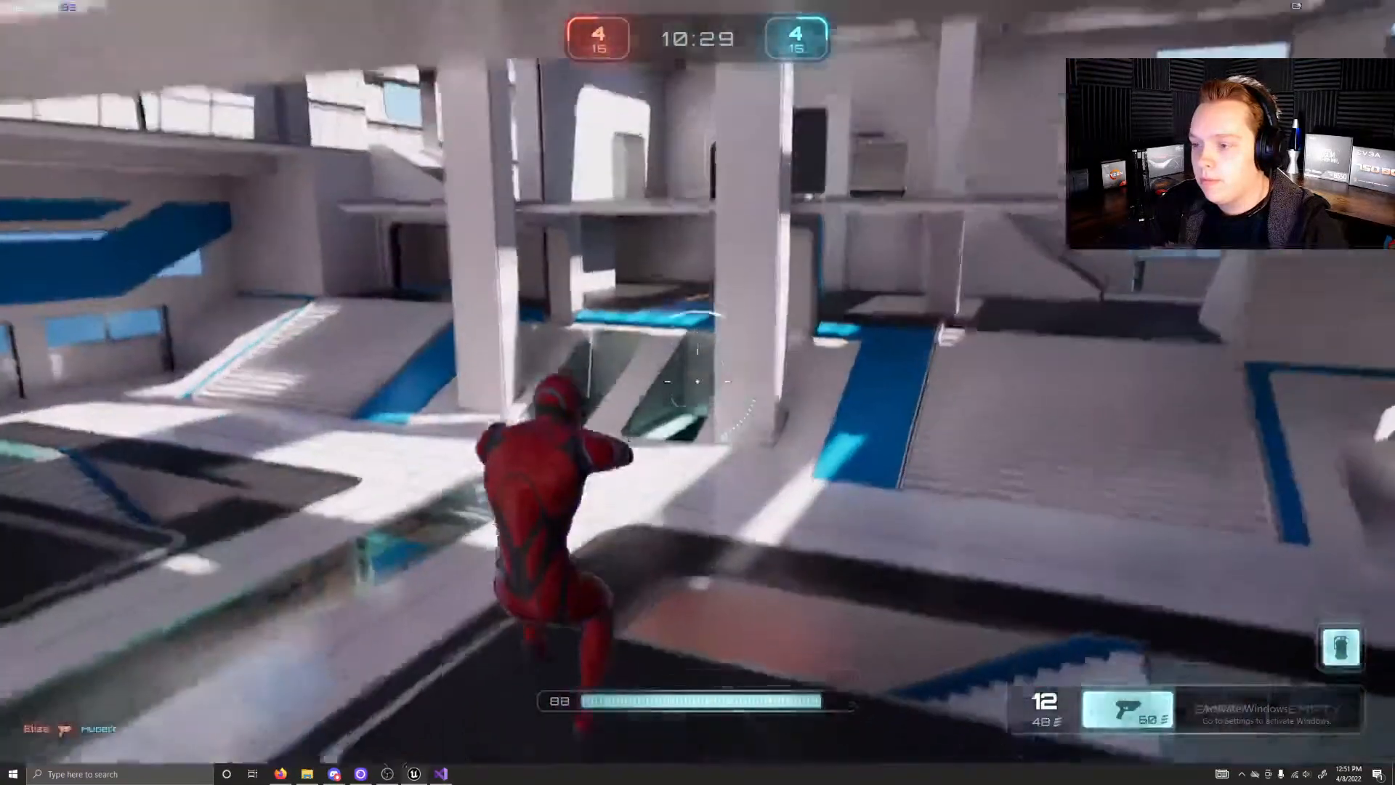
key(w)
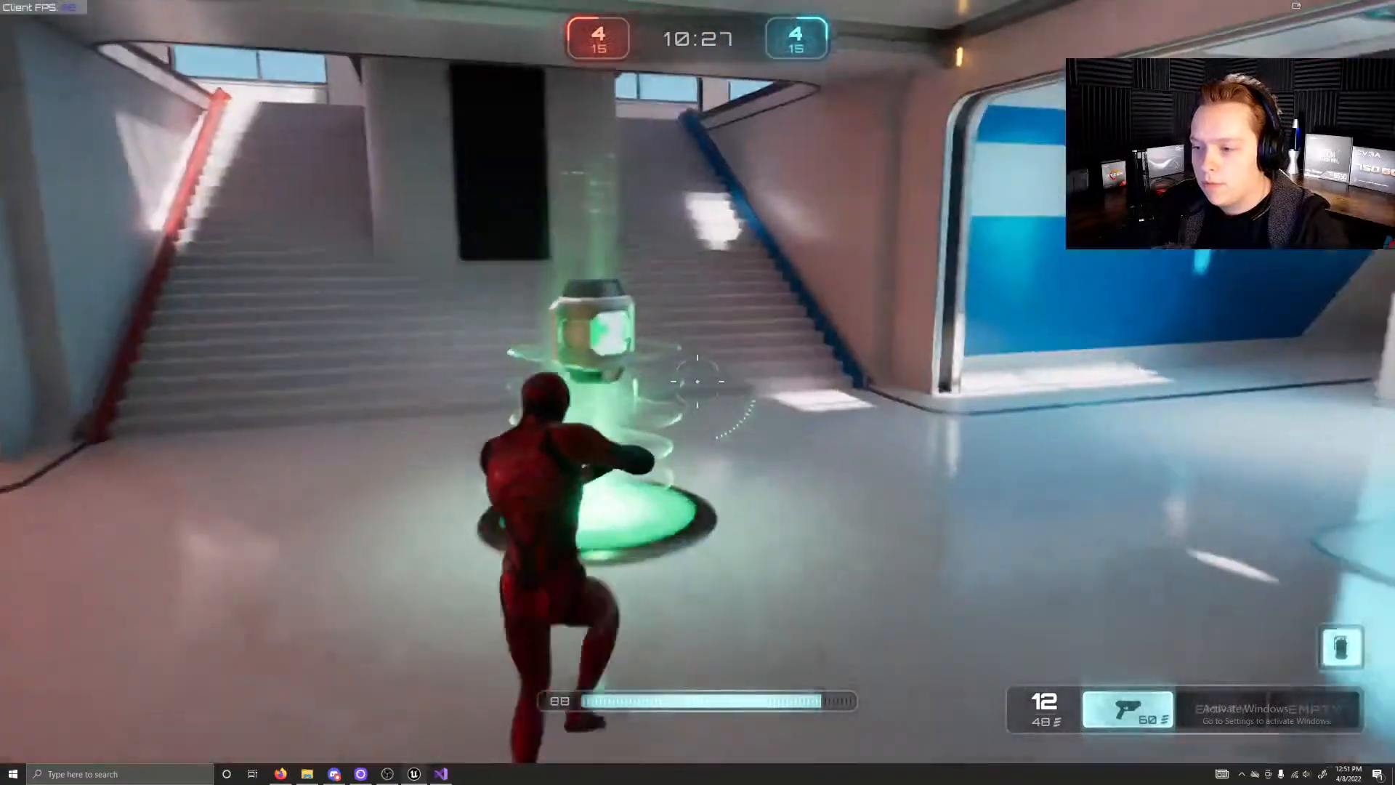
key(w)
Step: Carry the shotgun up the blue-edged stairs and across the central arena past the enemy fire
key(w)
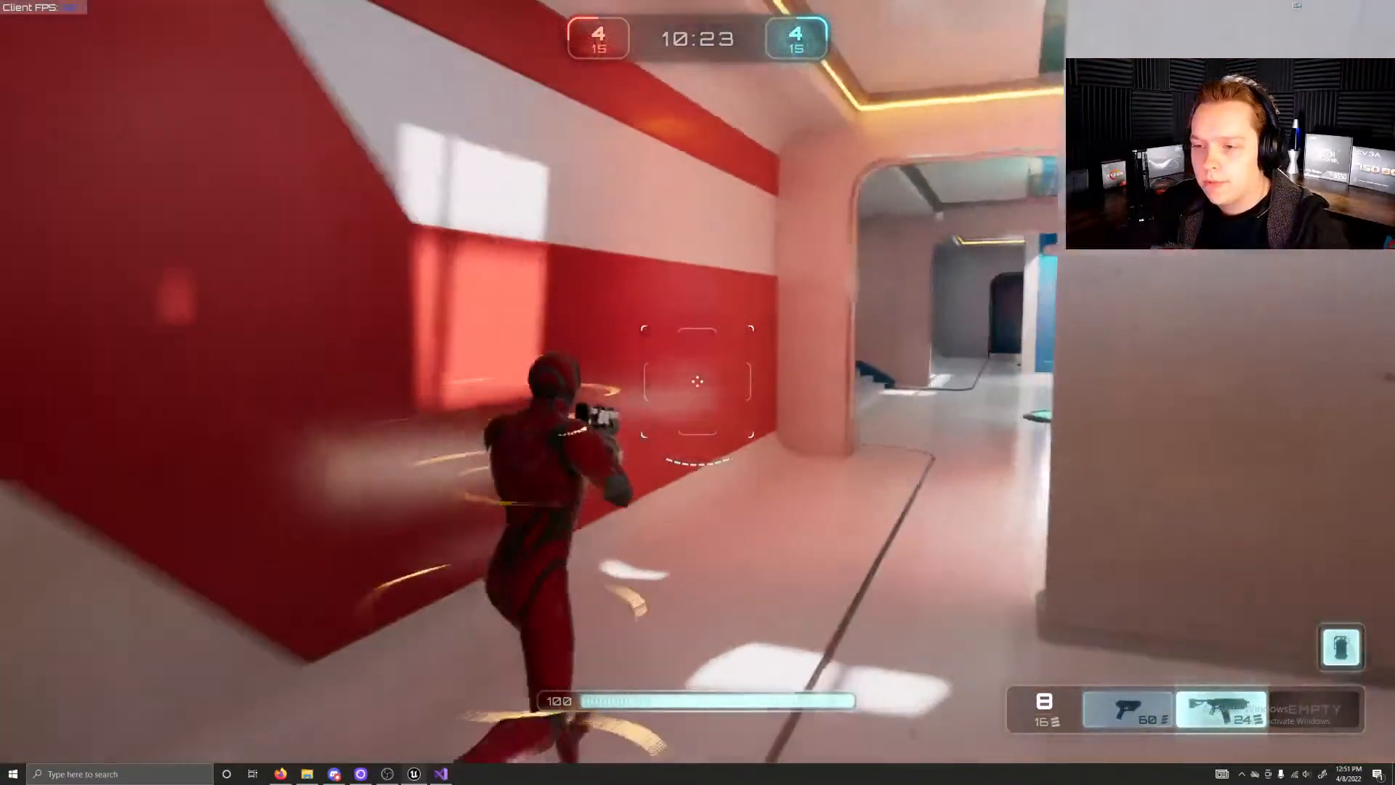
key(w)
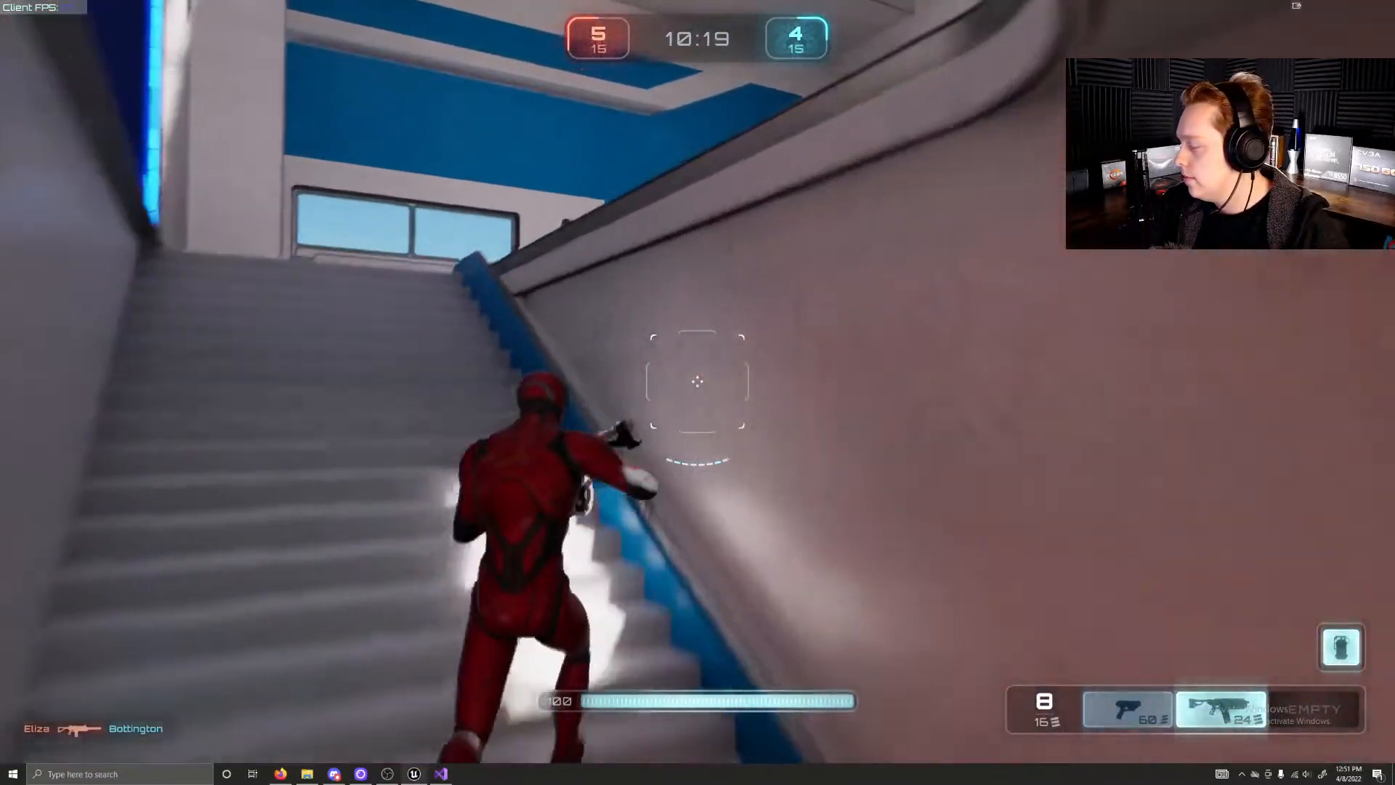
key(w)
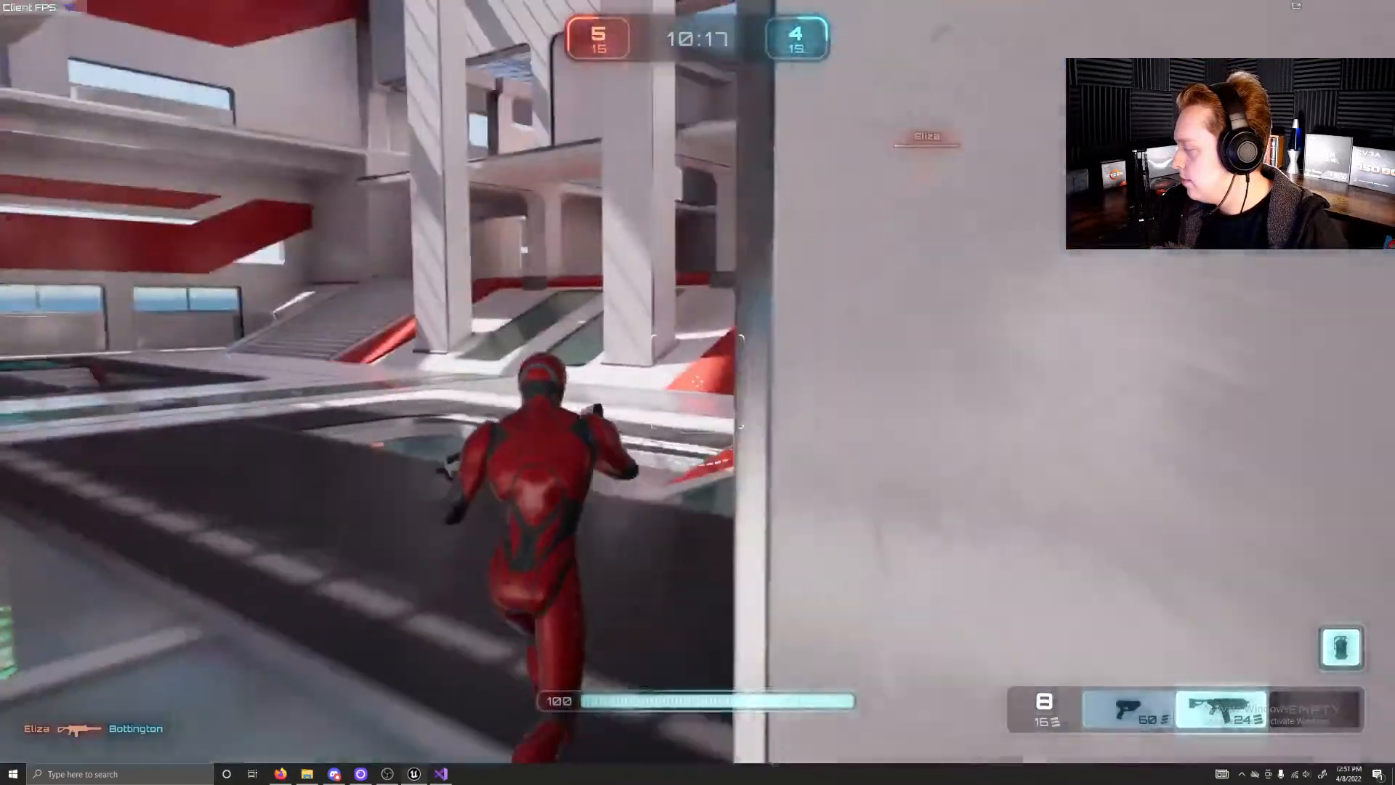
key(w)
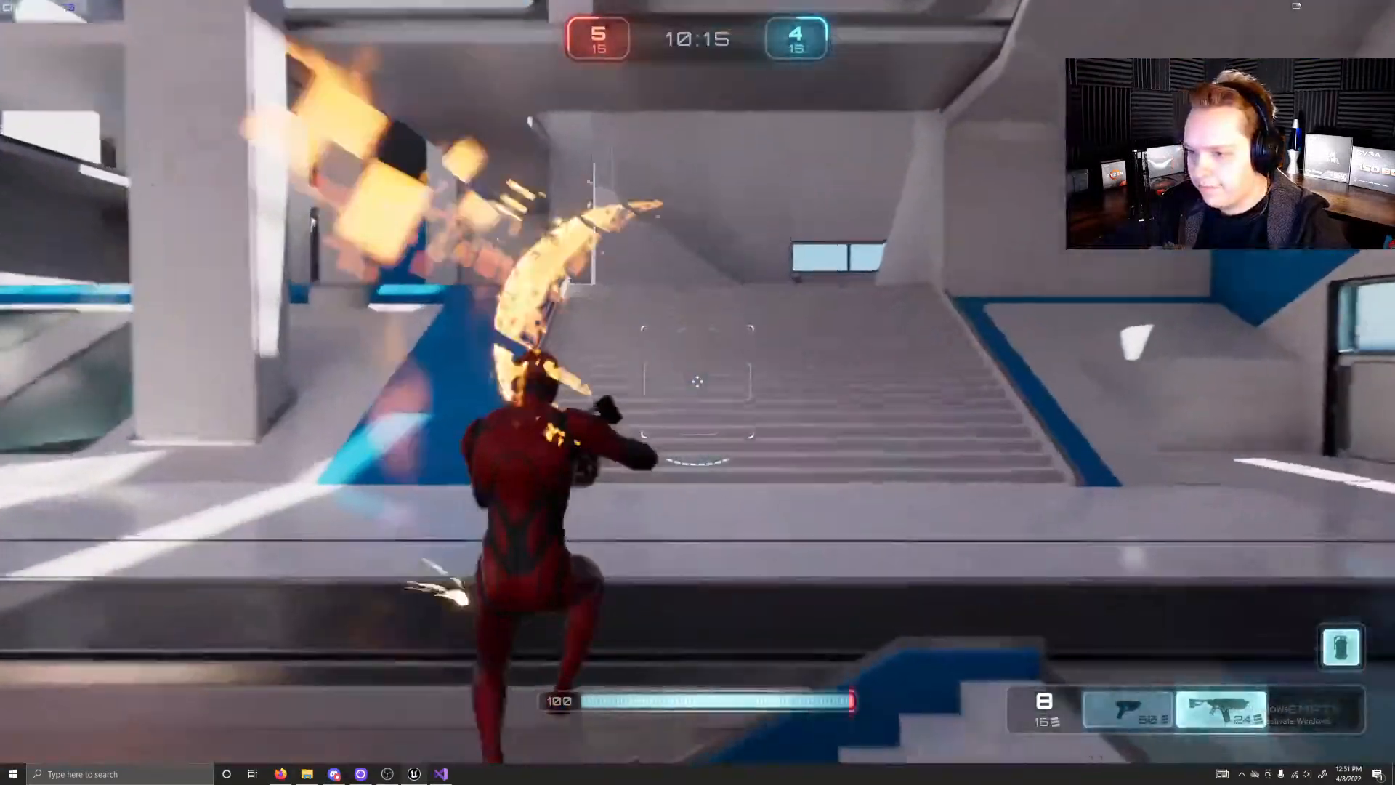
key(w)
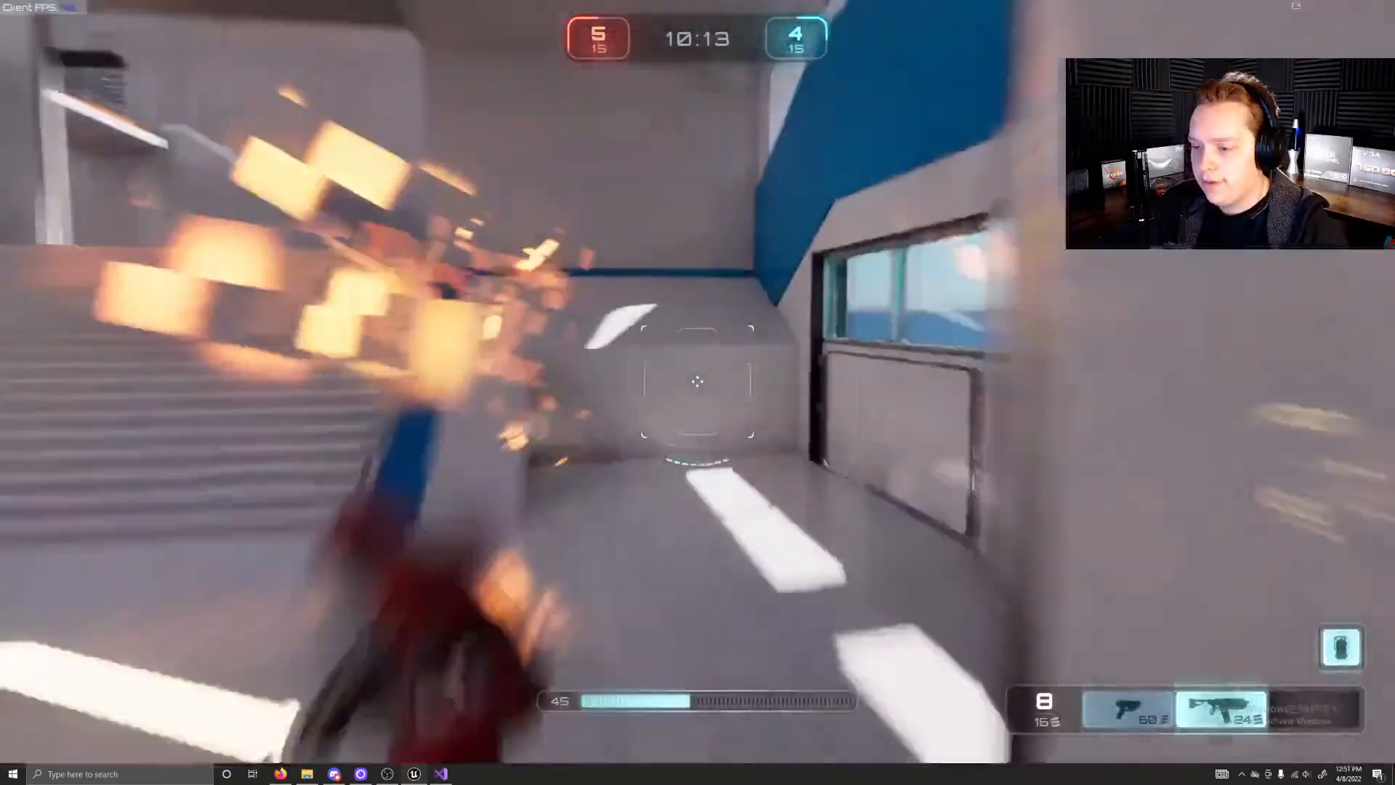
key(w)
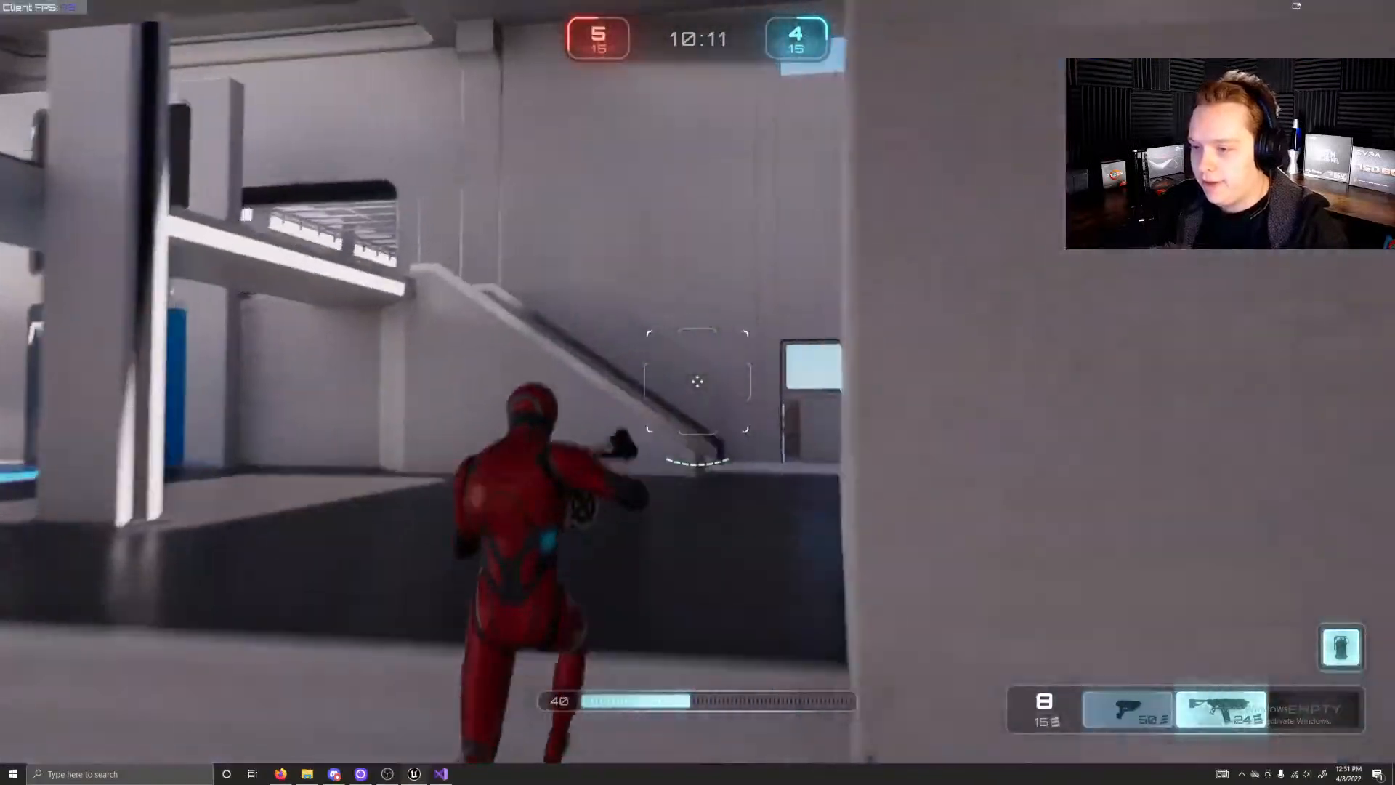
Step: Get up onto the roof of the glass walkway and collect the health pickup and the rifle
key(w)
key(w)
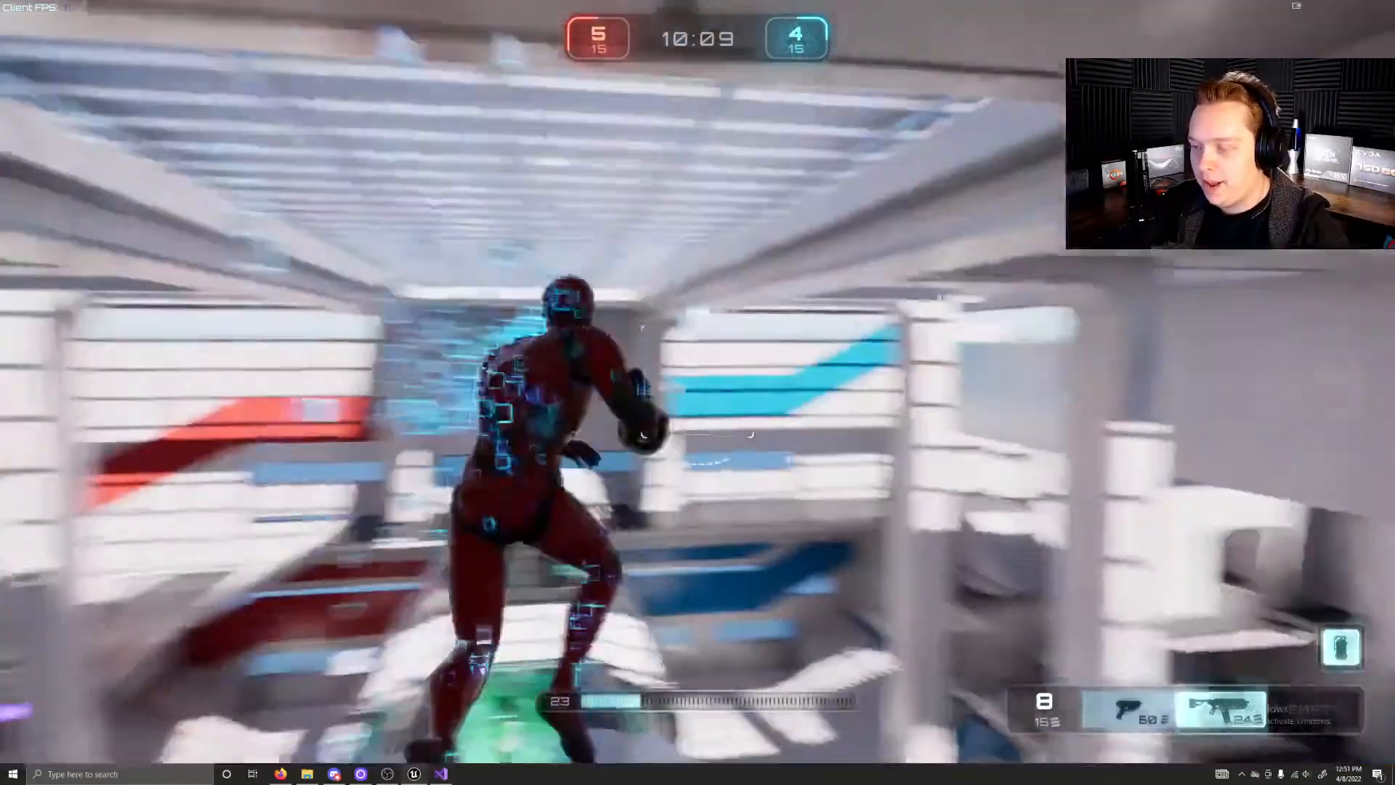
key(w)
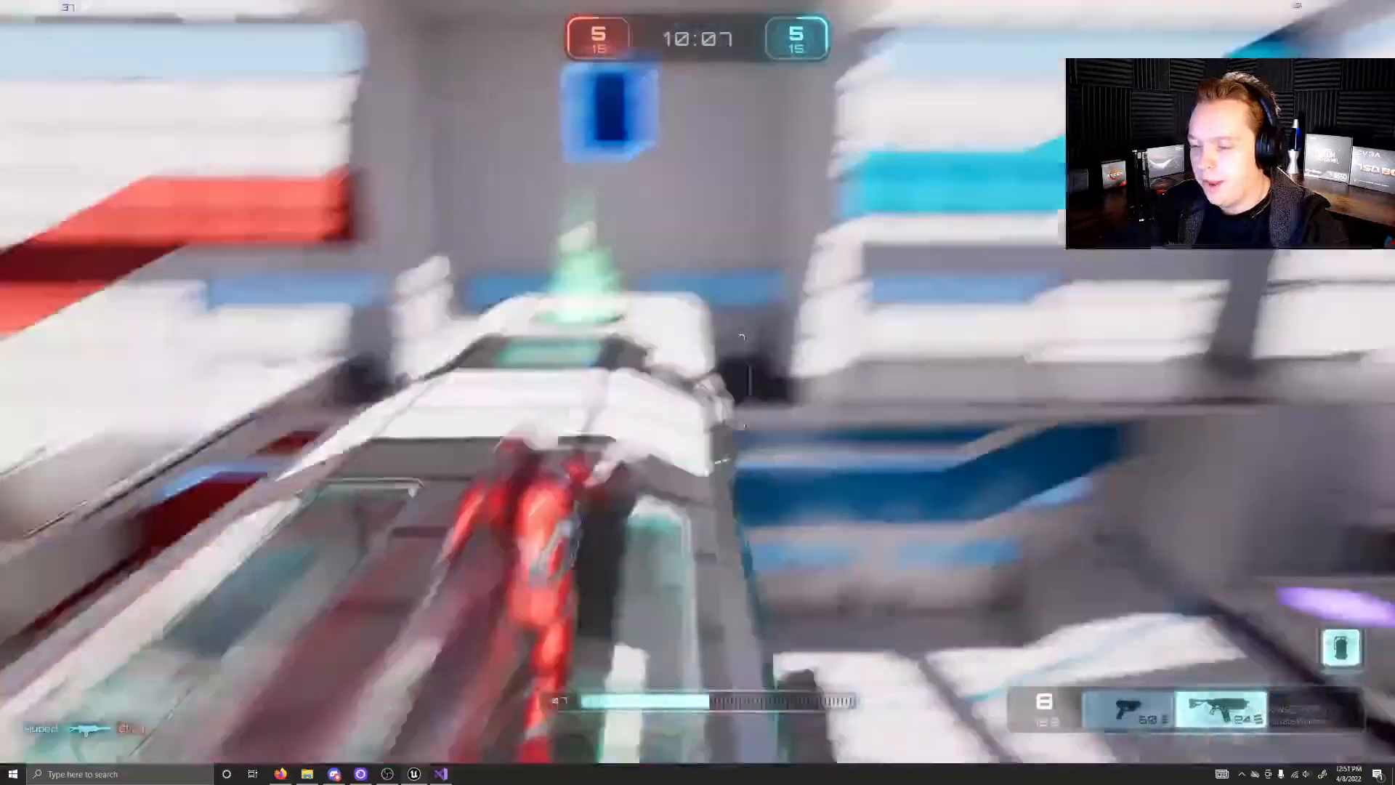
Step: Run through the glass walkway with the rifle to the orange weapon pad and on along the upper ledge
key(w)
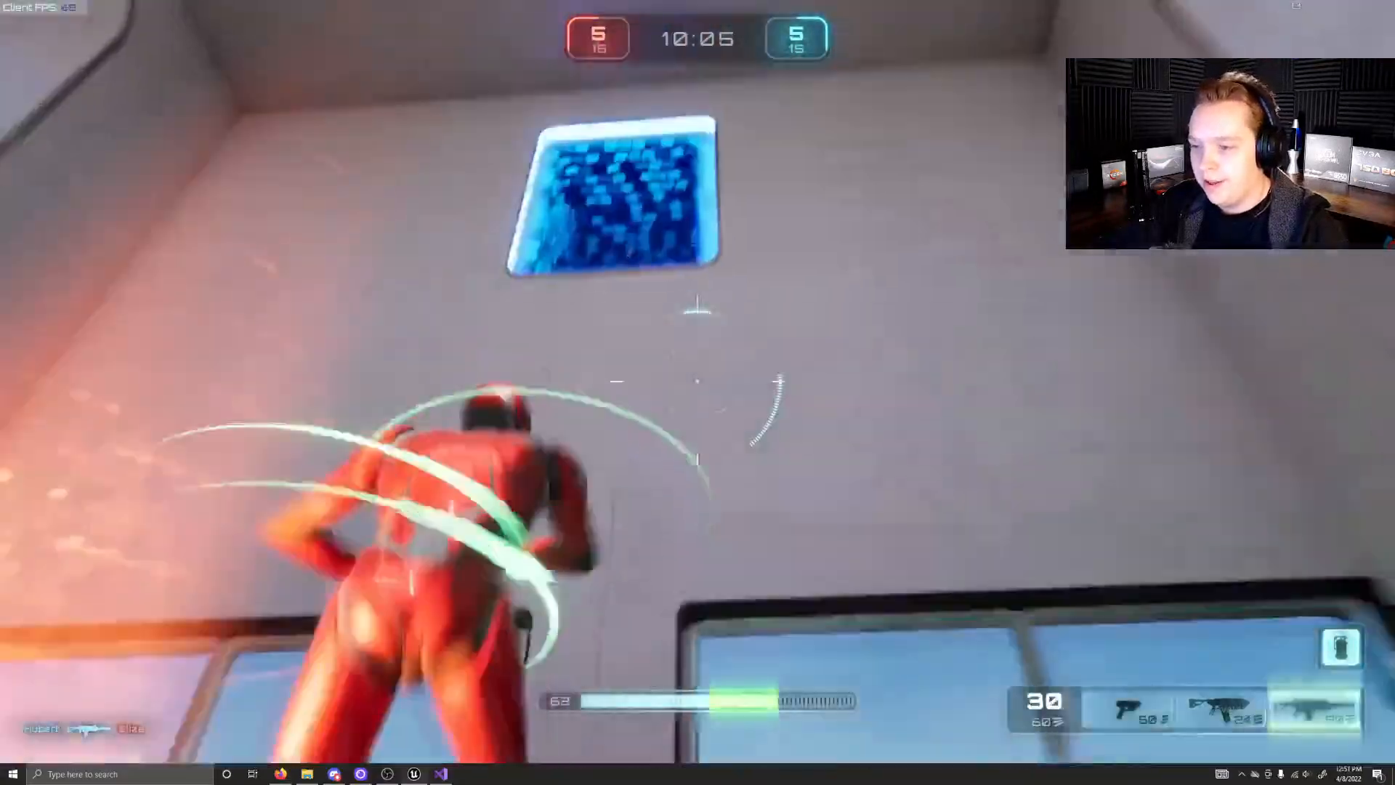
key(w)
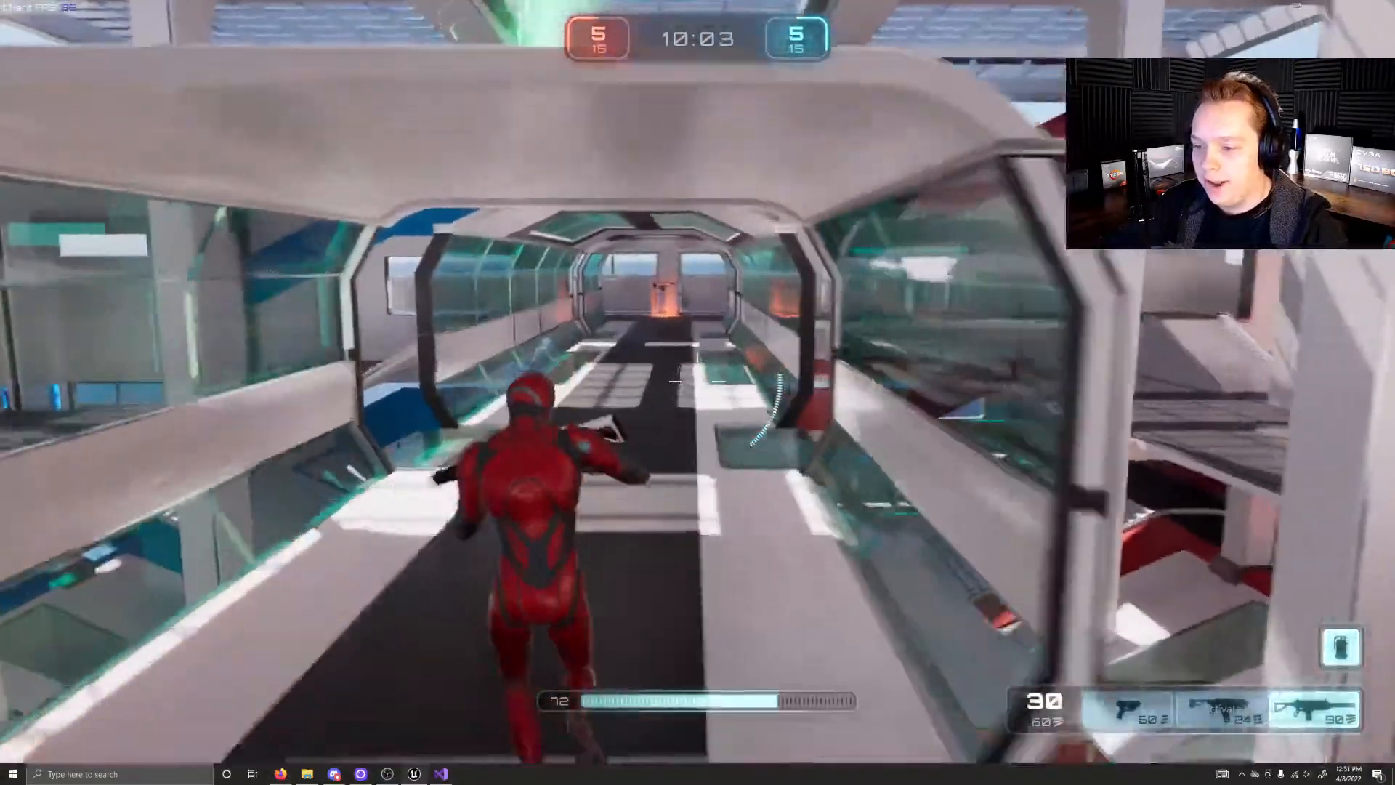
key(w)
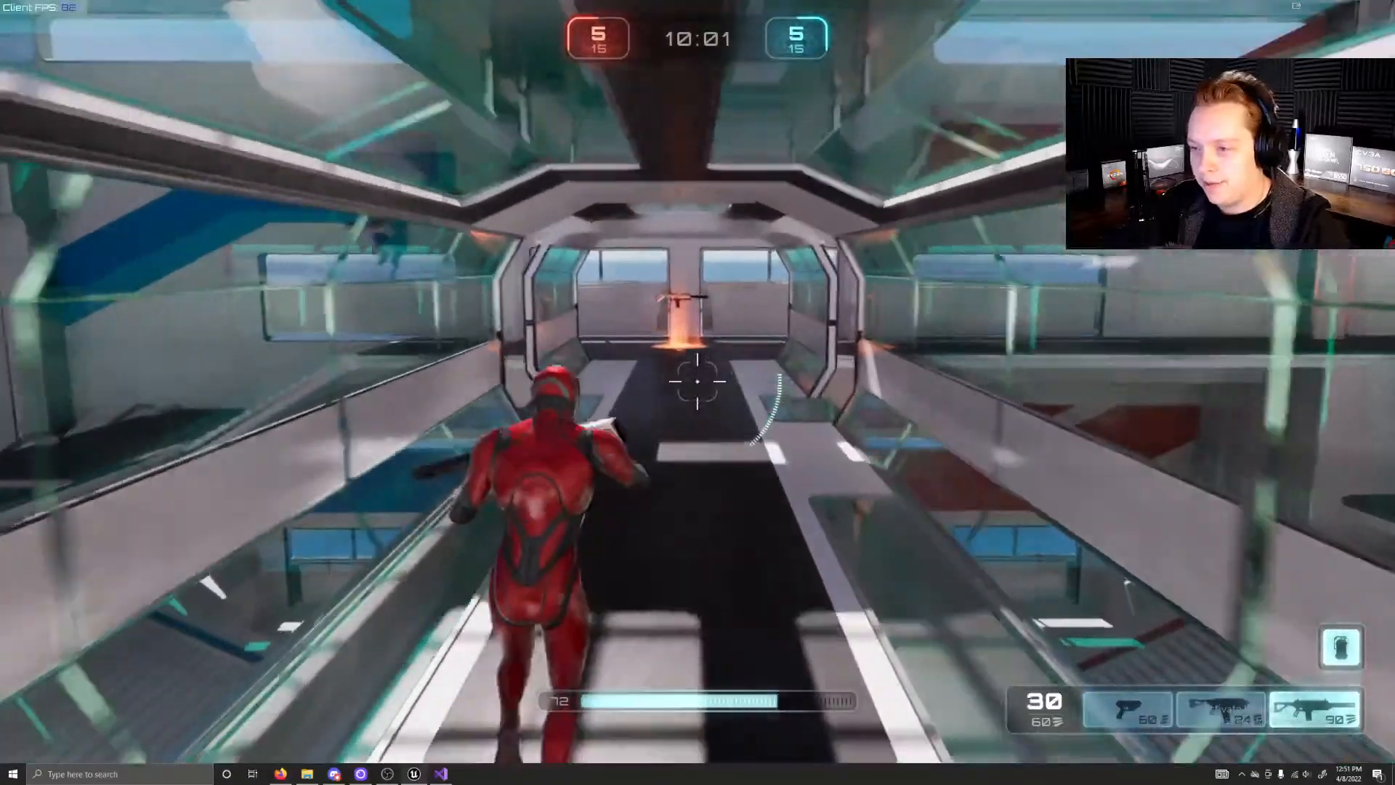
key(w)
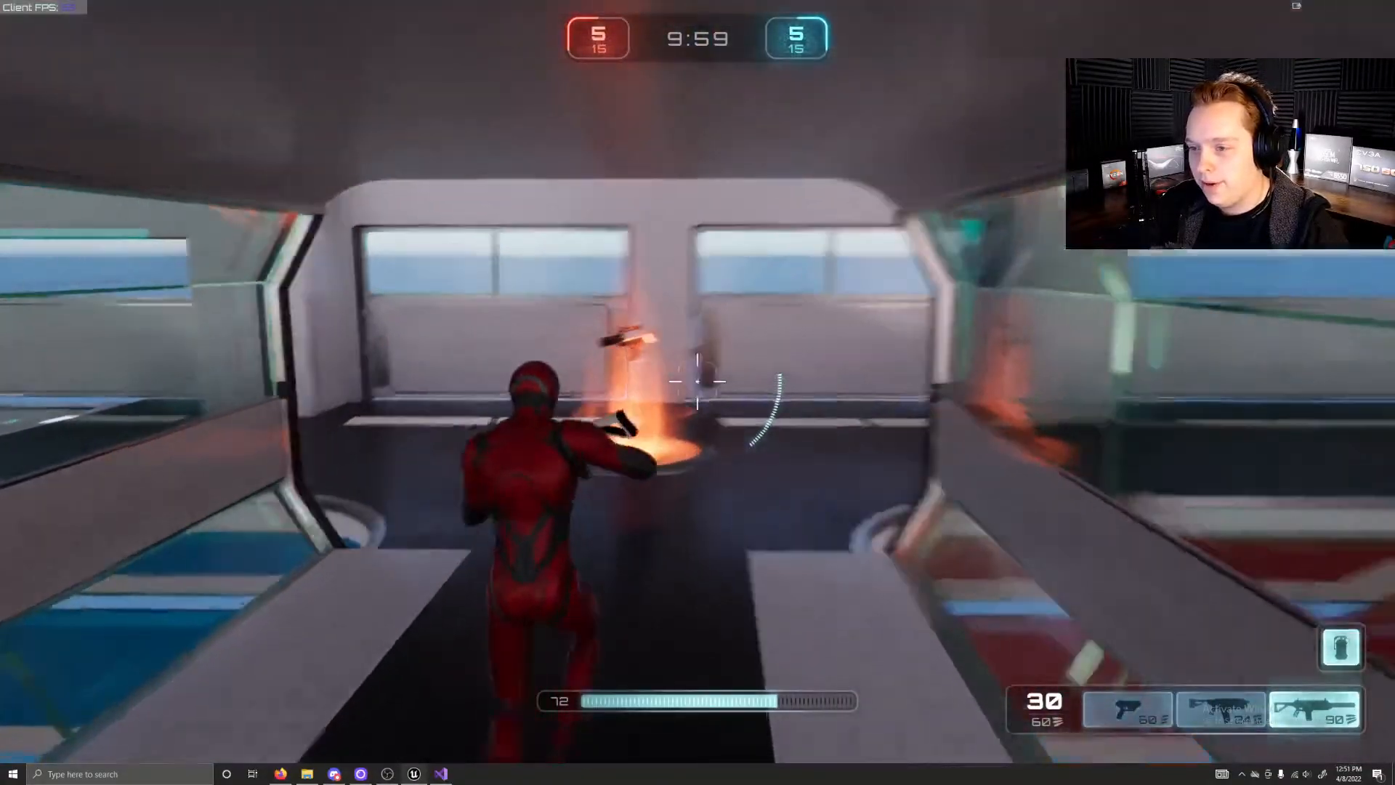
key(w)
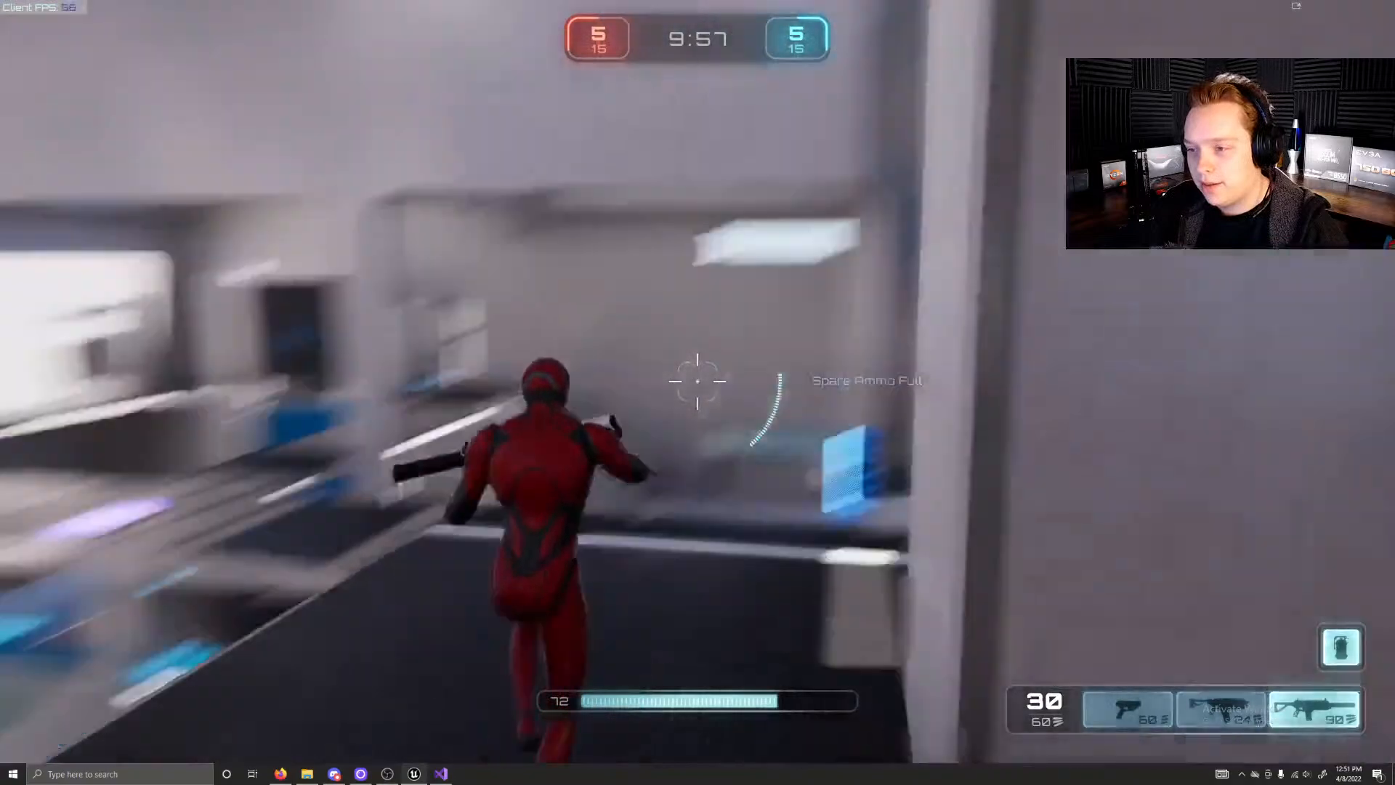
key(w)
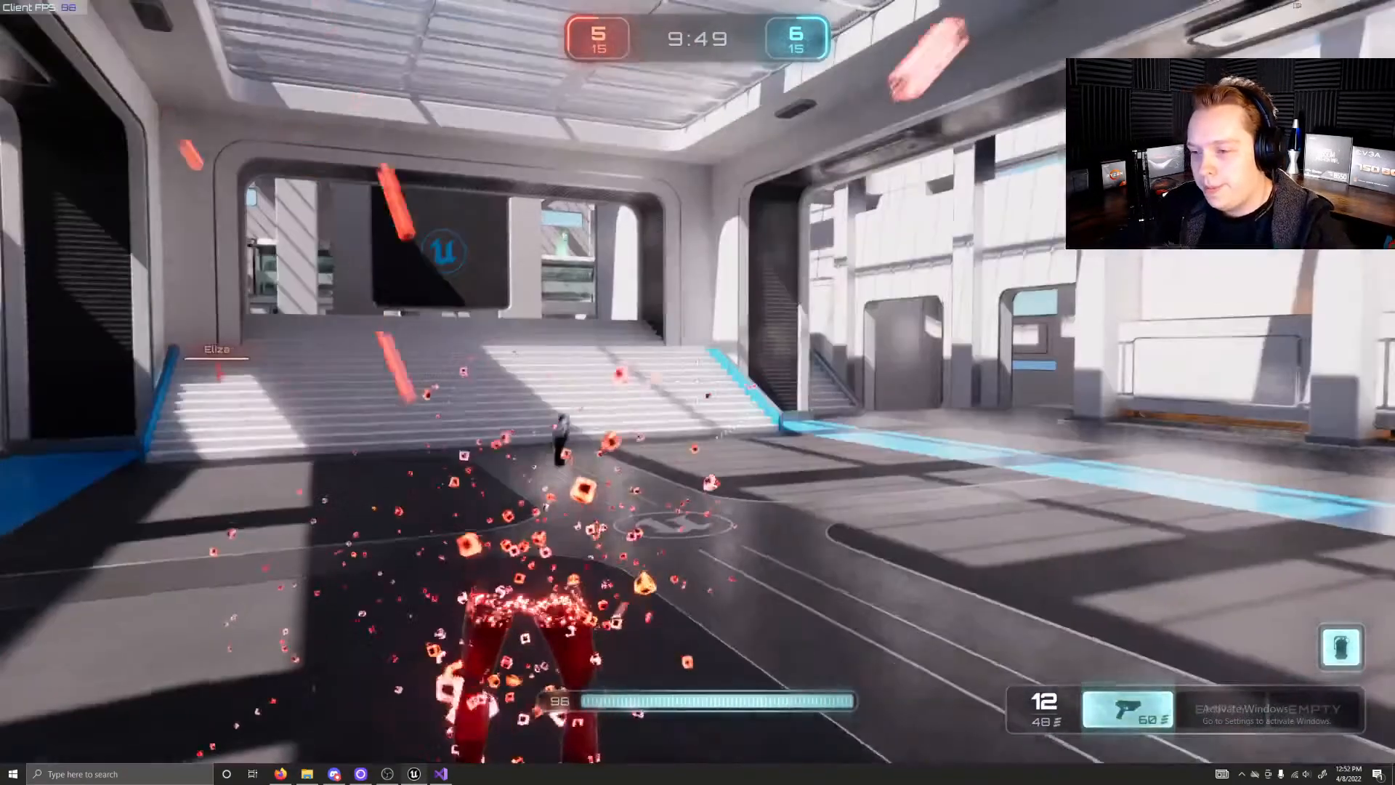
Step: Climb the stairs from the blue spawn hall to the arena overlook, aim the pistol and fire at opponents
key(w)
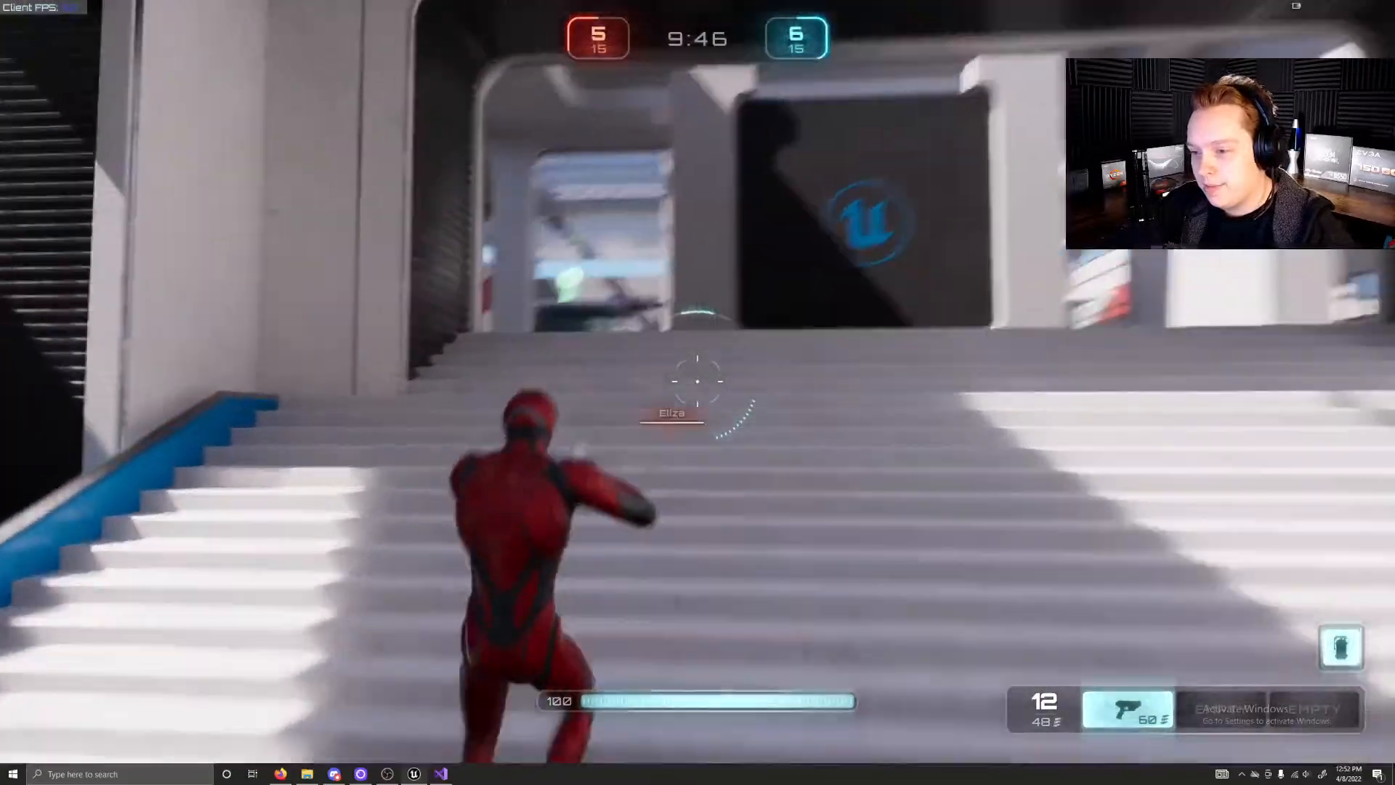
key(w)
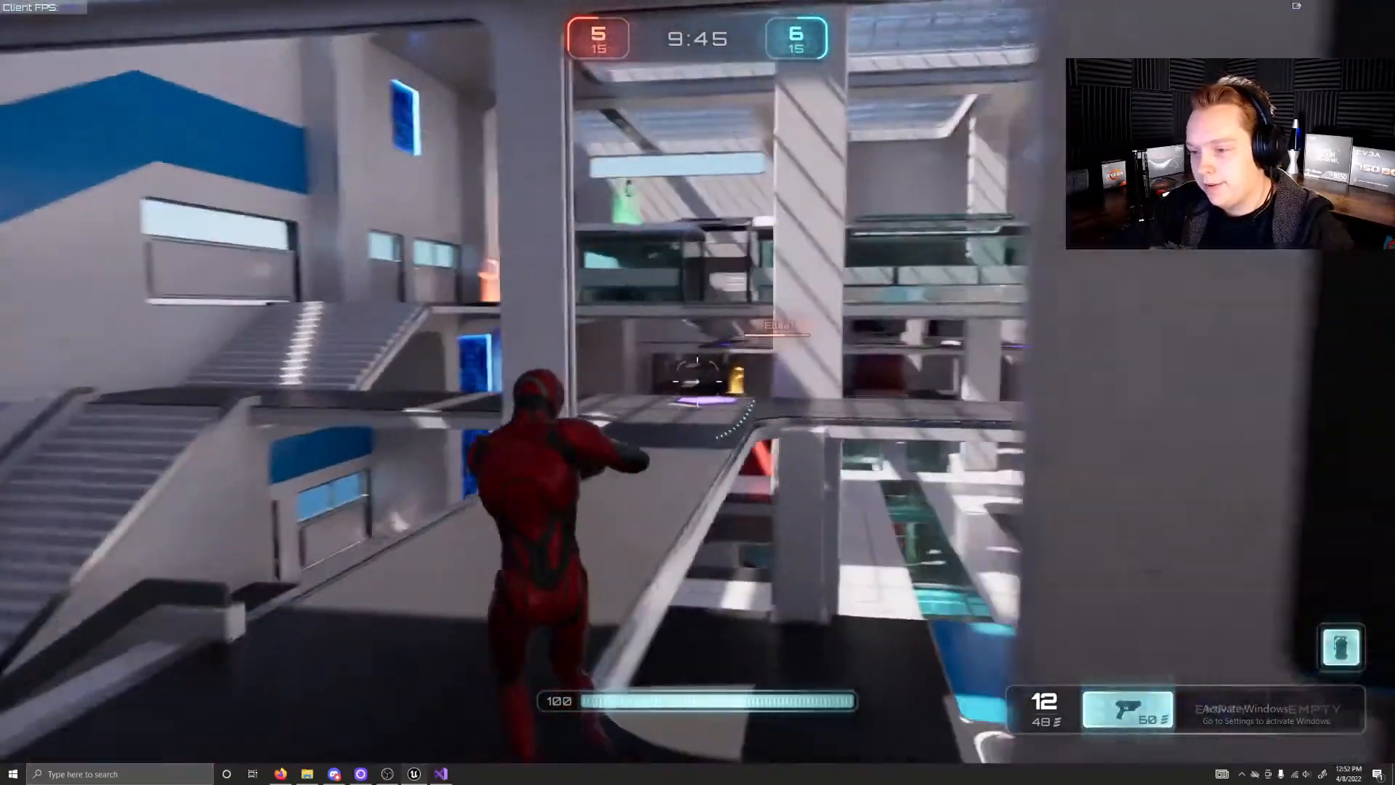
key(w)
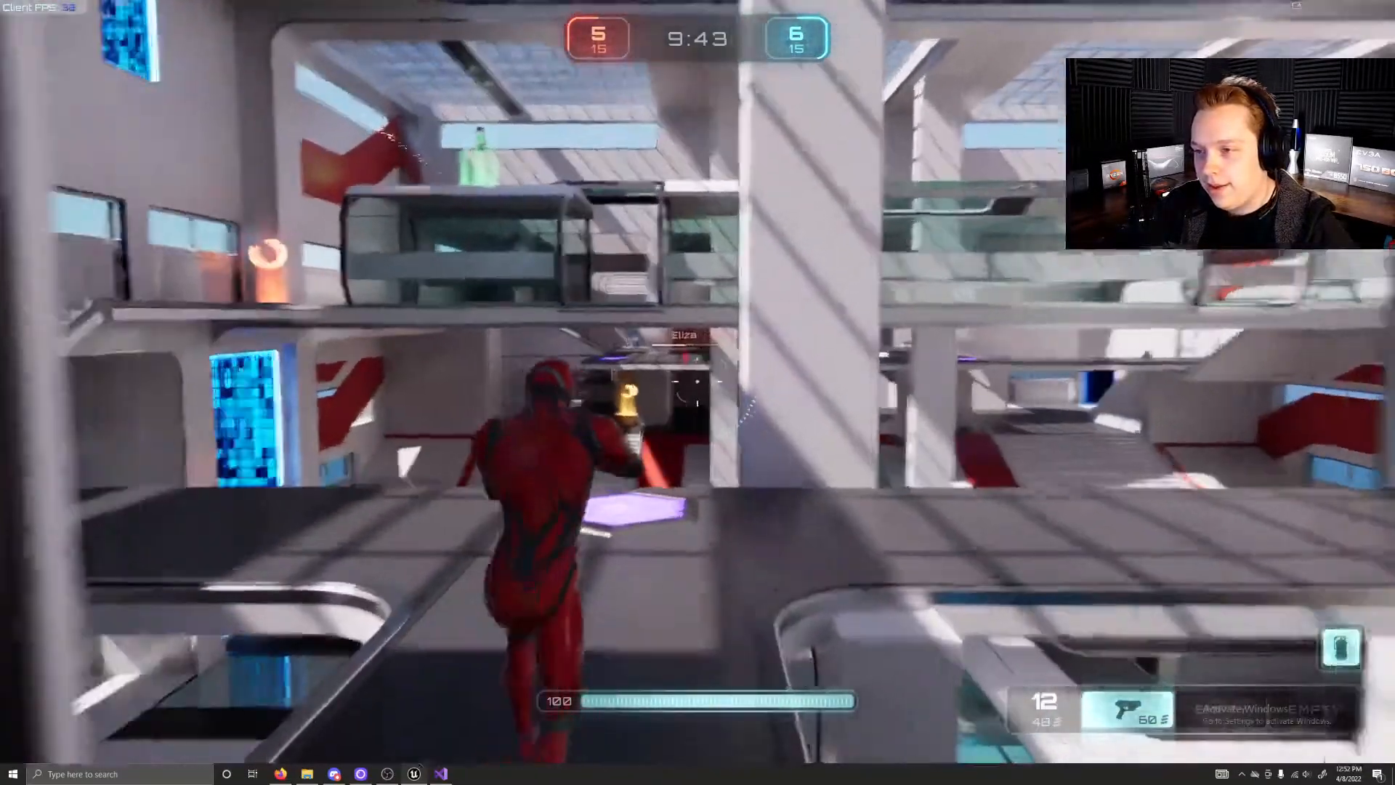
right_click(698, 383)
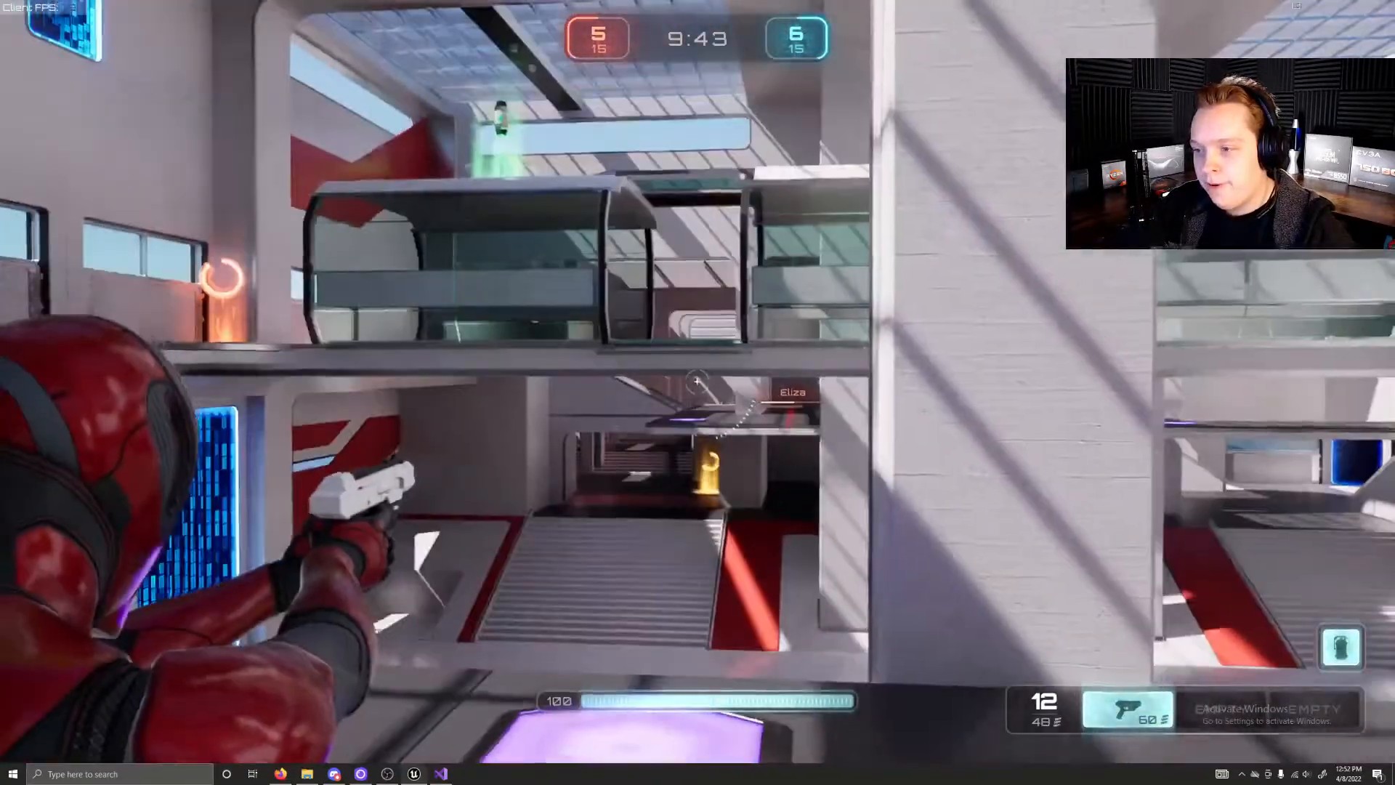
key(w)
click(698, 381)
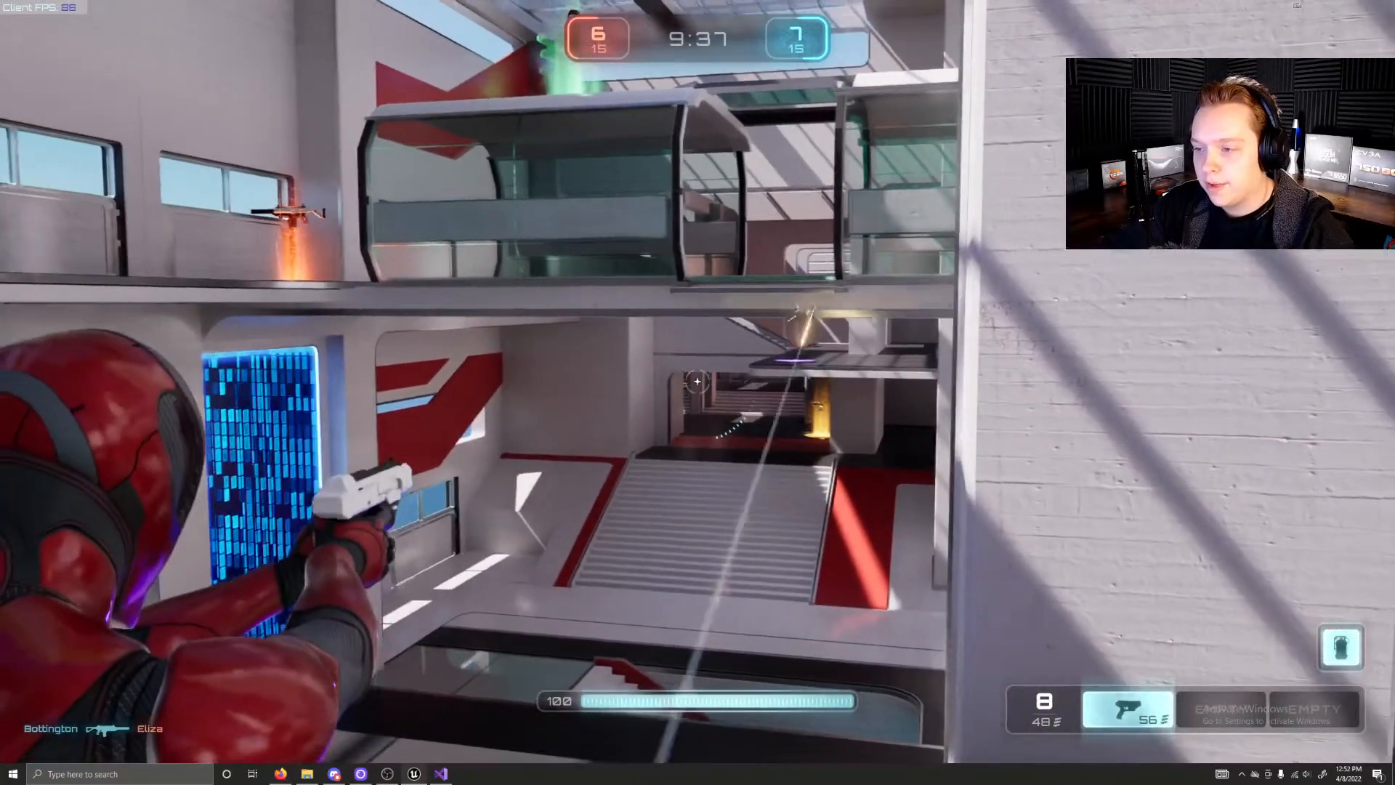
click(699, 381)
Step: Move up to the glass walkway level and head for the orange weapon pad by the windows
key(w)
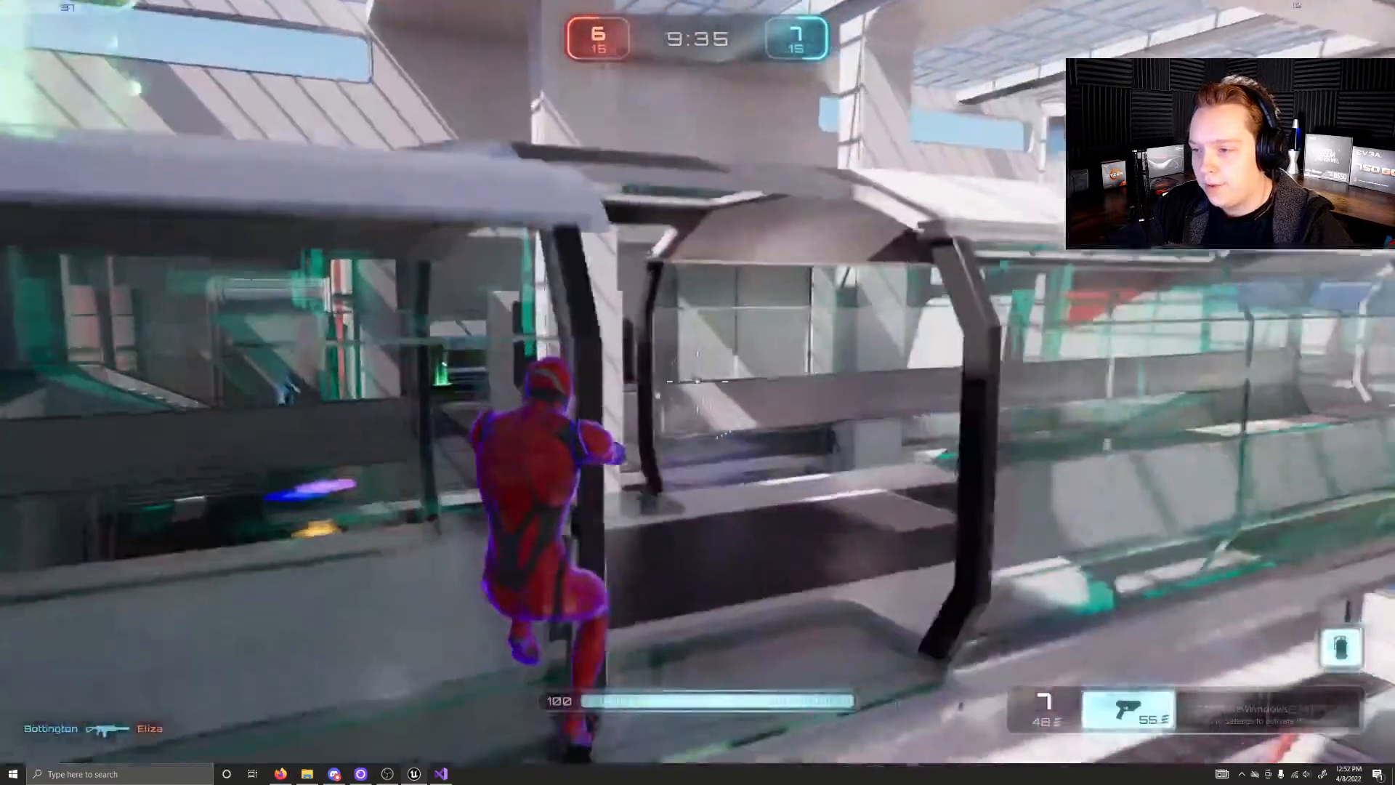
key(w)
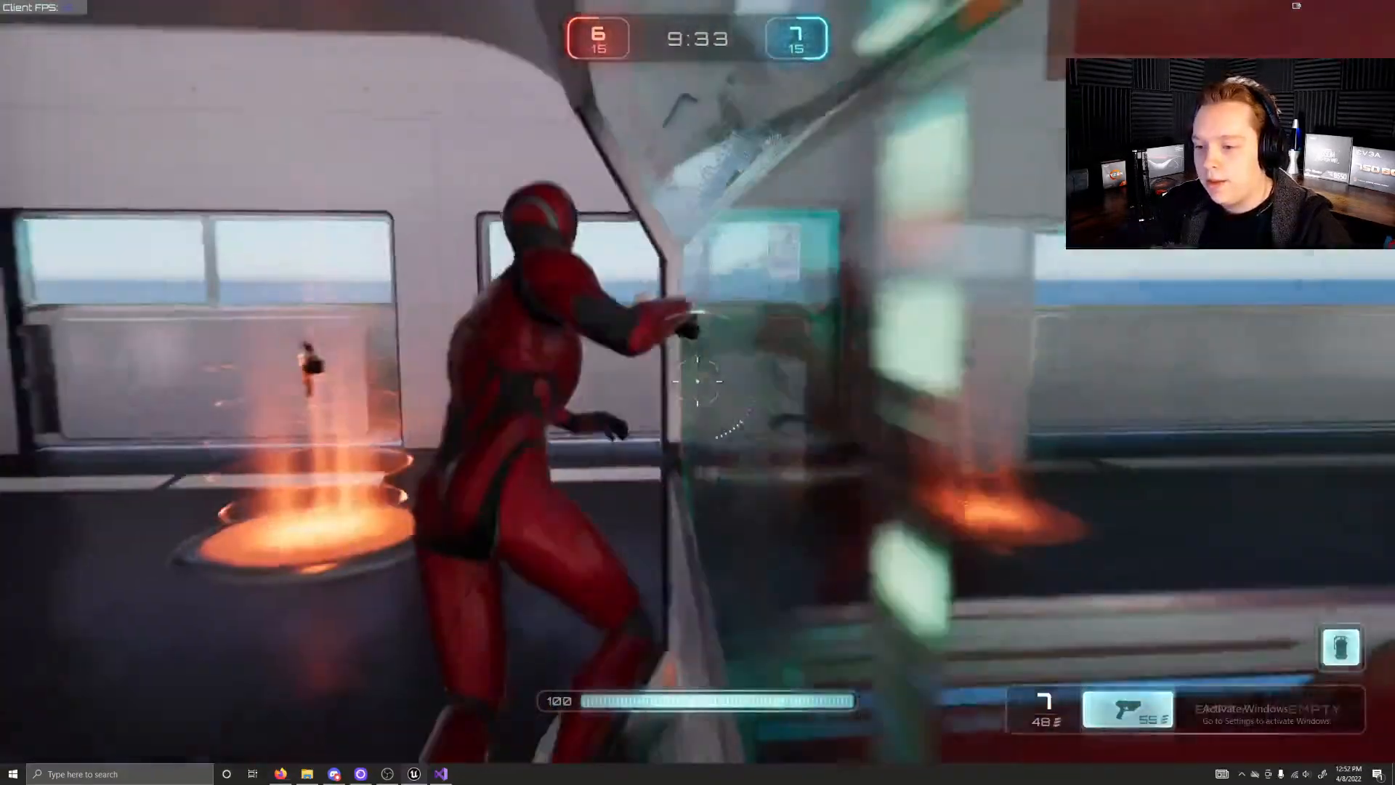
key(w)
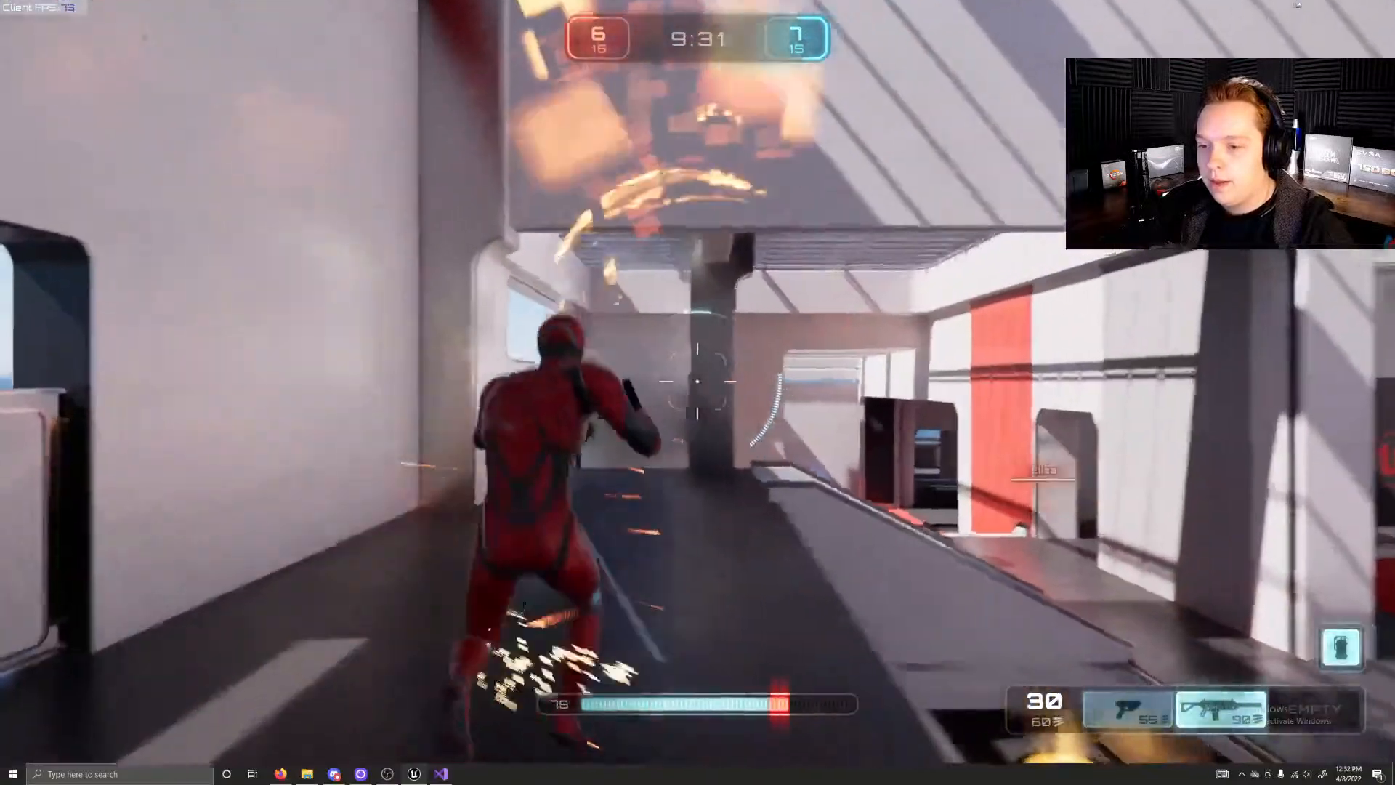
Step: Open fire on the upper level, switch to the weapon in slot 1 and keep shooting
click(697, 382)
key(1)
click(698, 382)
click(697, 382)
click(697, 381)
click(698, 381)
click(698, 382)
click(698, 381)
click(698, 381)
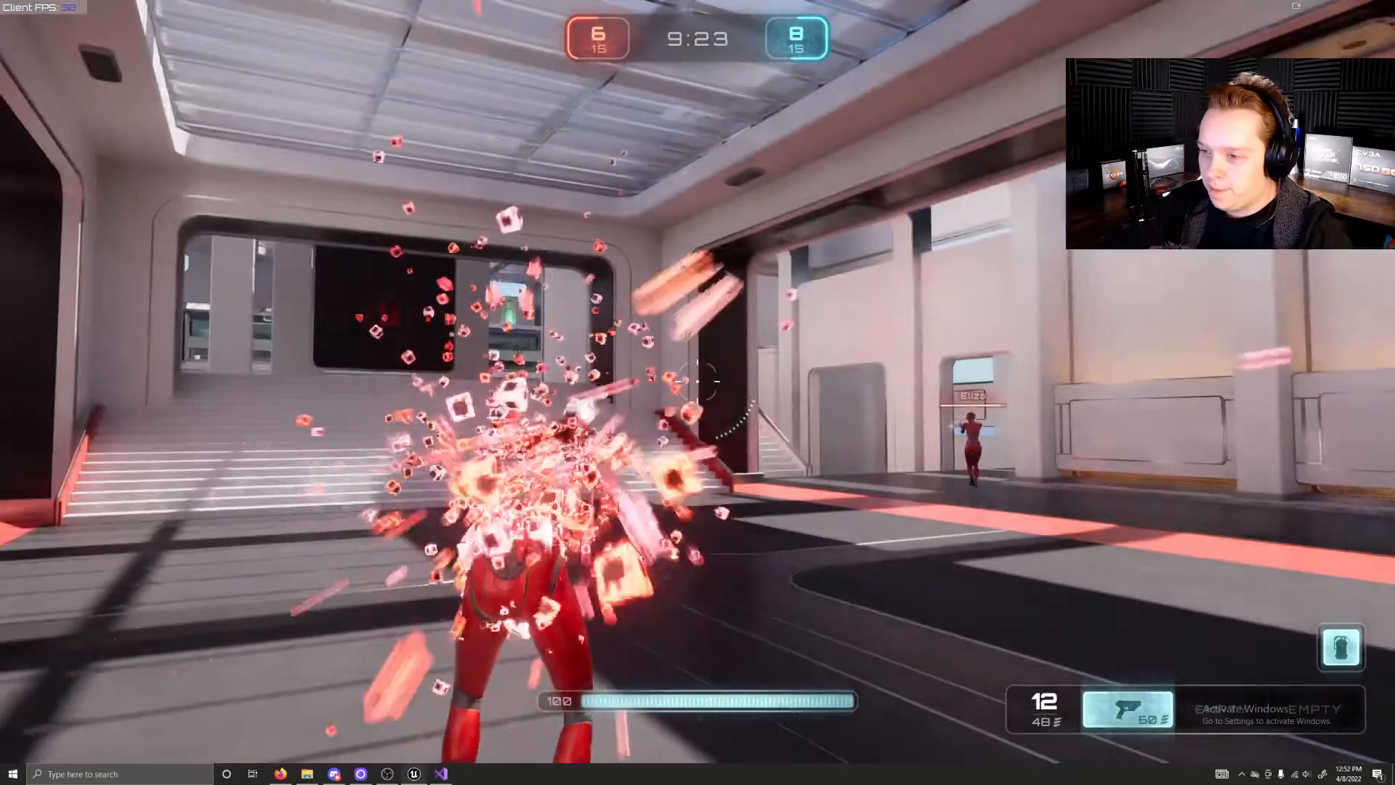
Step: Run out of the red spawn hall to the foot of the stairs beside the underpass
key(w)
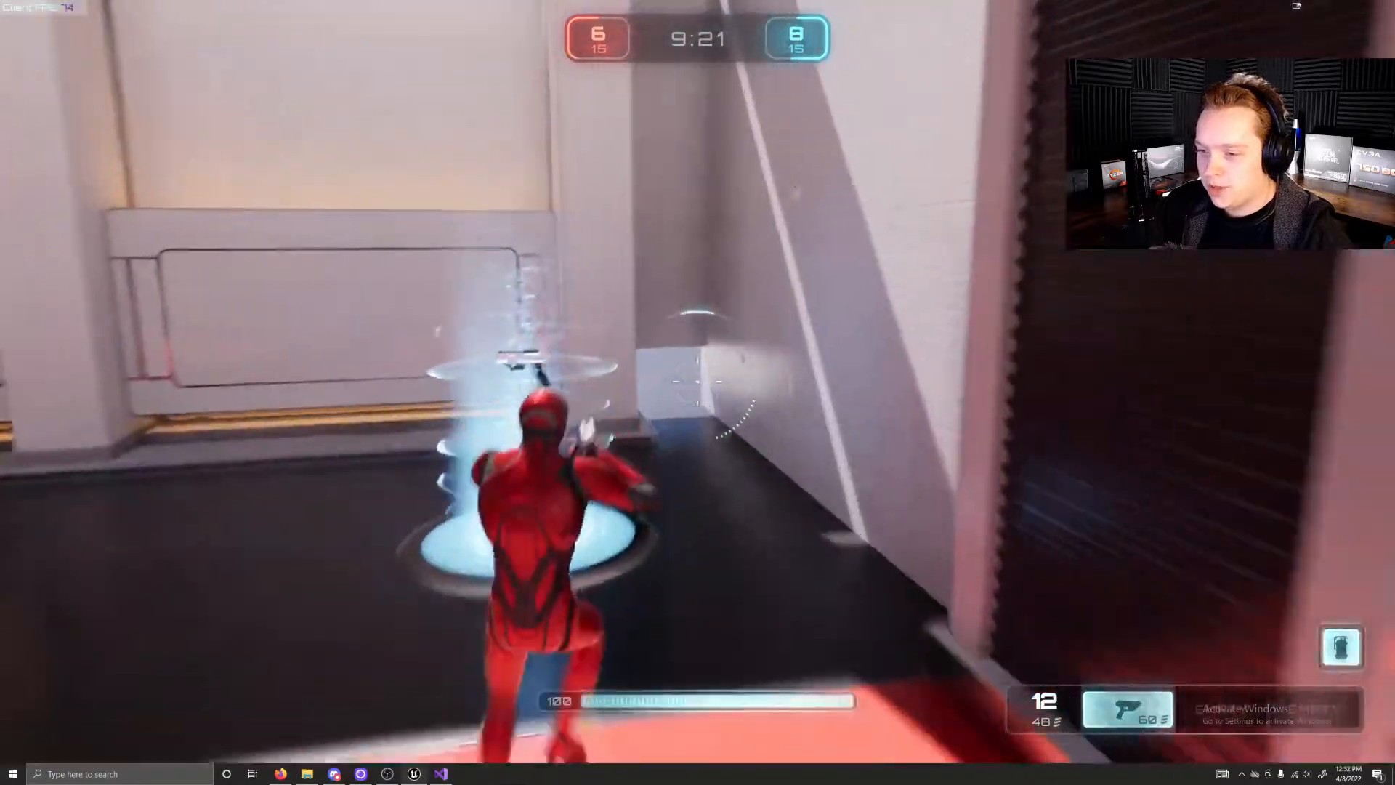
key(w)
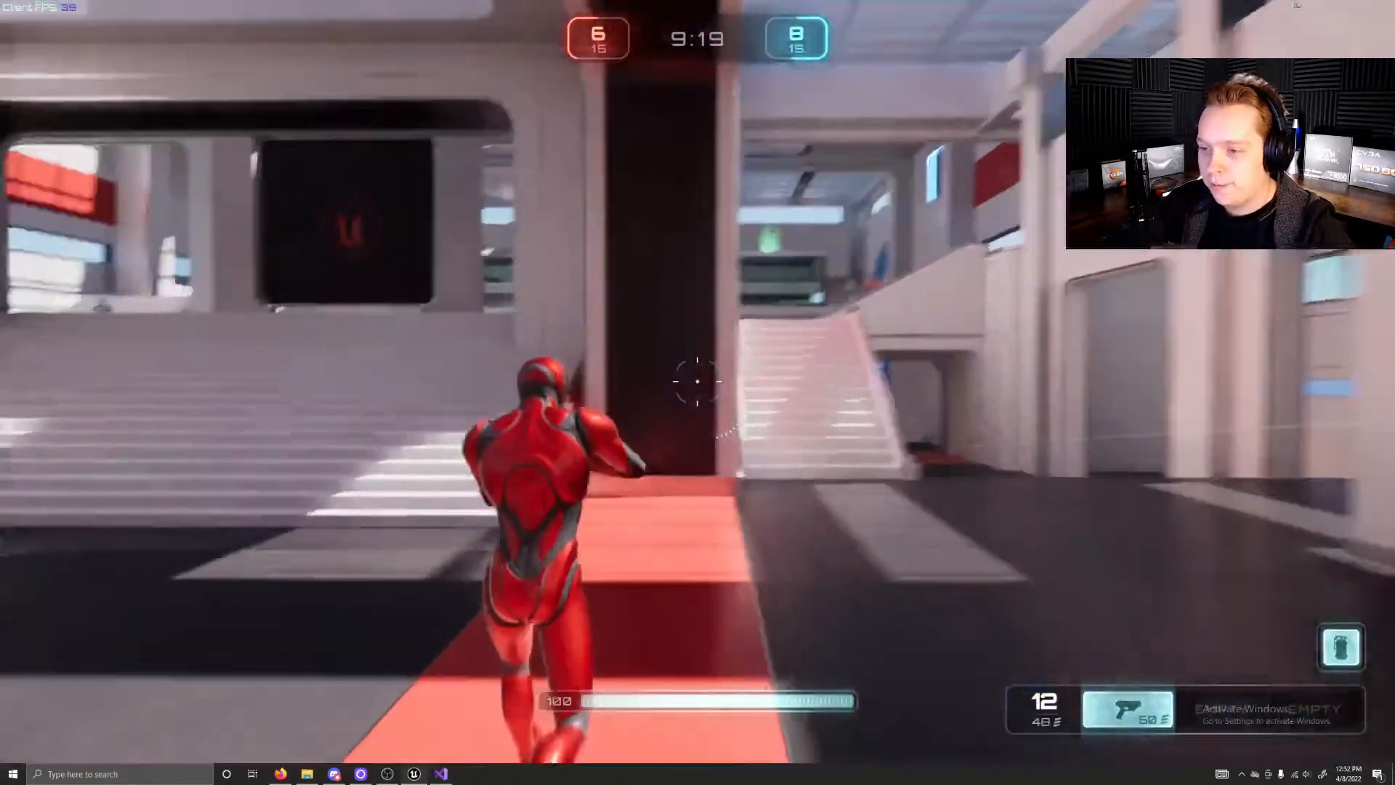
key(w)
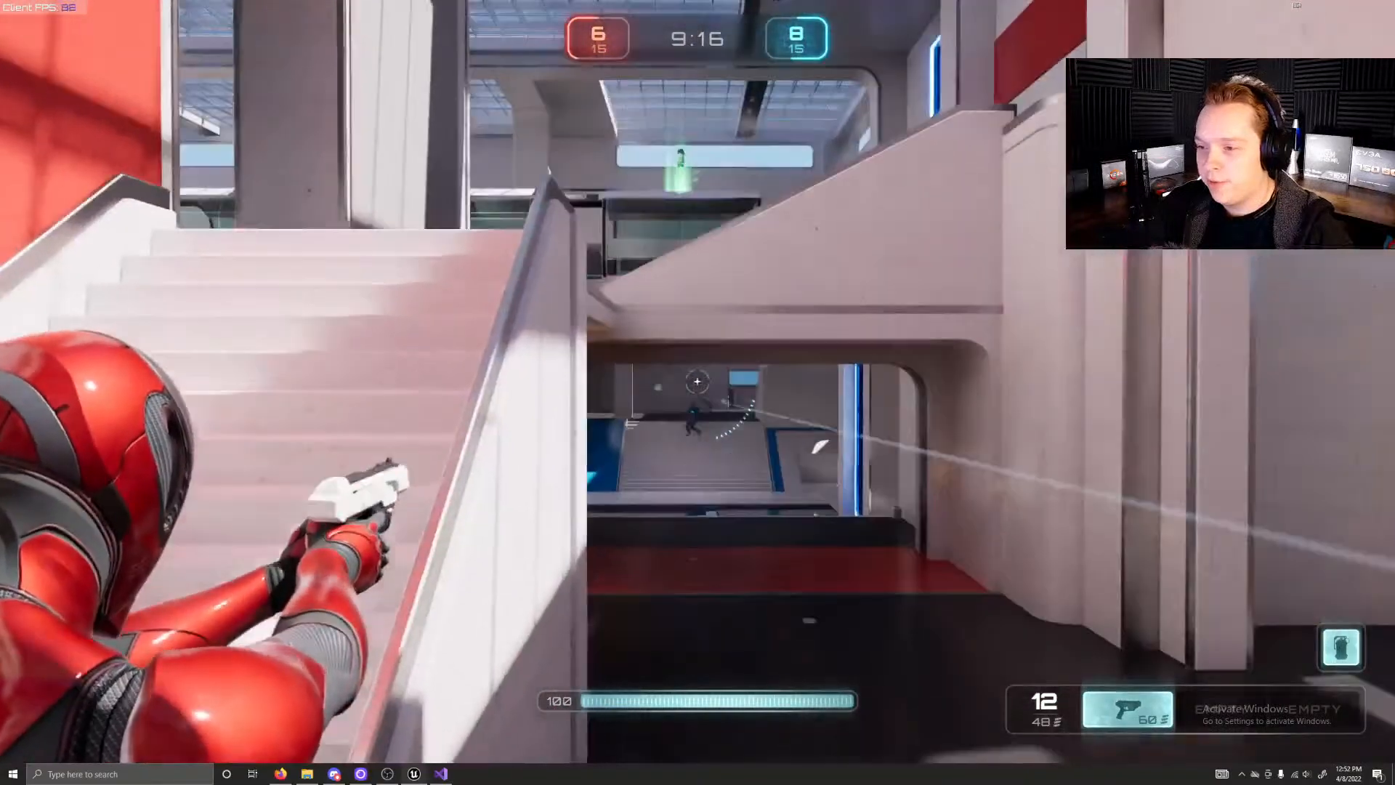
key(w)
Step: Aim the pistol past the stair railing and fire at the opponents in the underpass
click(697, 381)
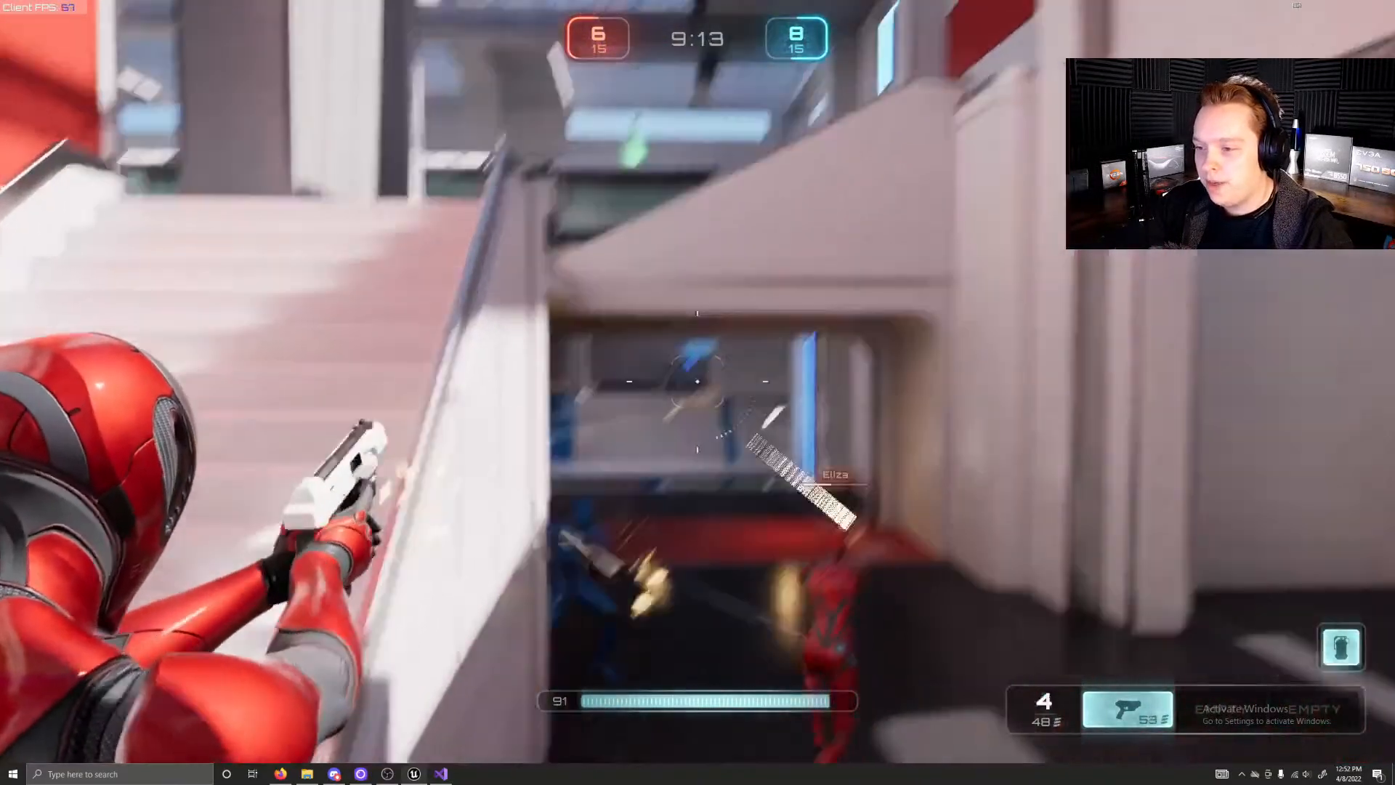
key(w)
click(698, 380)
click(699, 381)
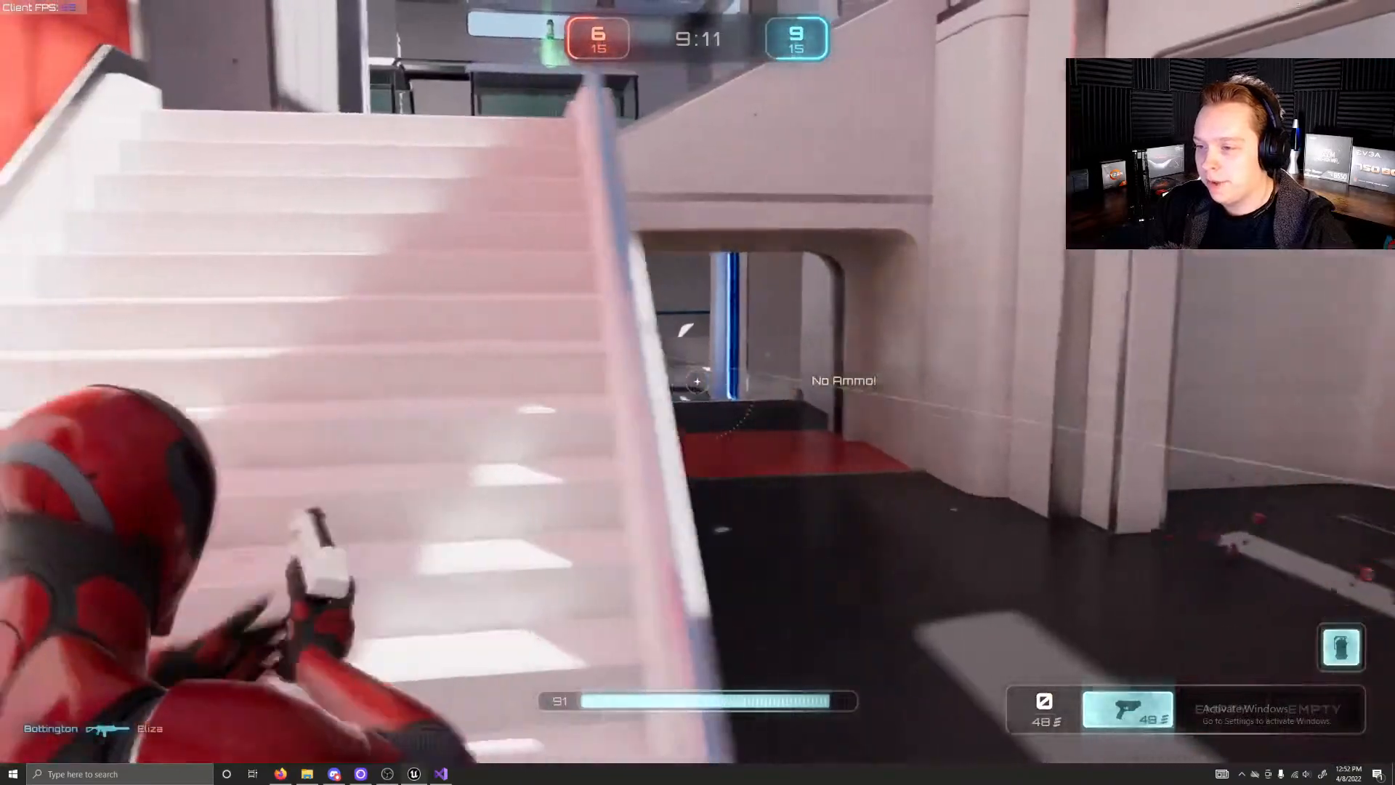
key(w)
click(698, 381)
click(698, 381)
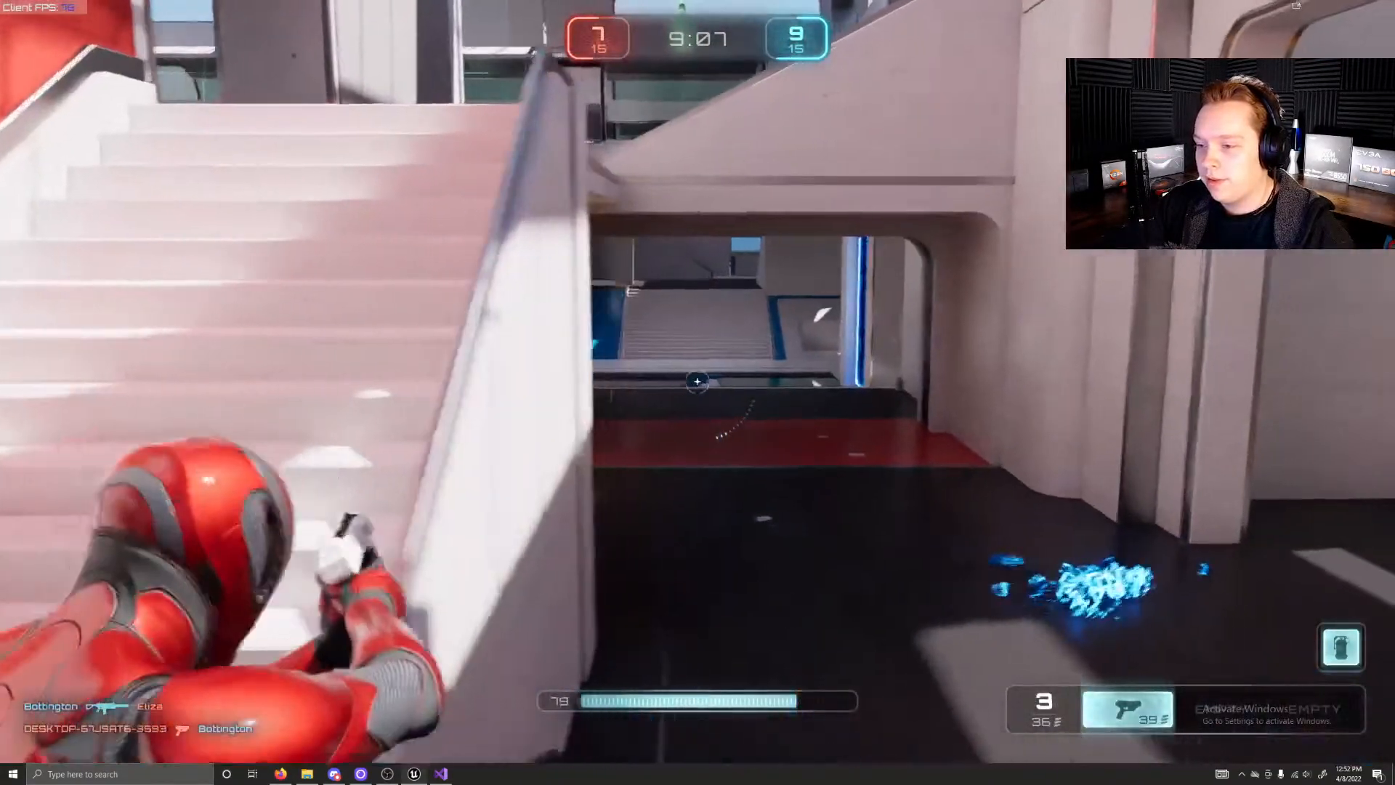
Step: Climb the stairs to the upper walkway and collect the rifle from the orange weapon pad
key(w)
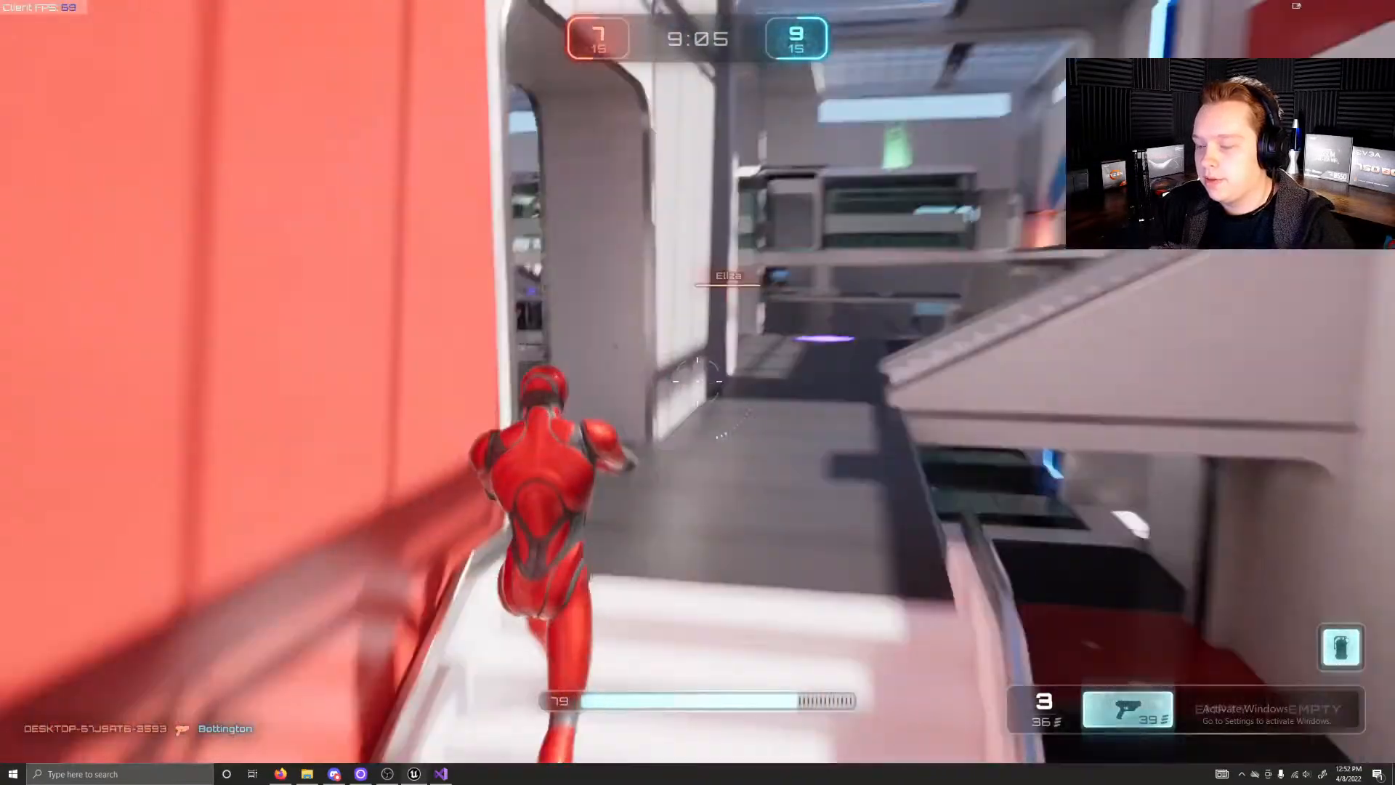
key(w)
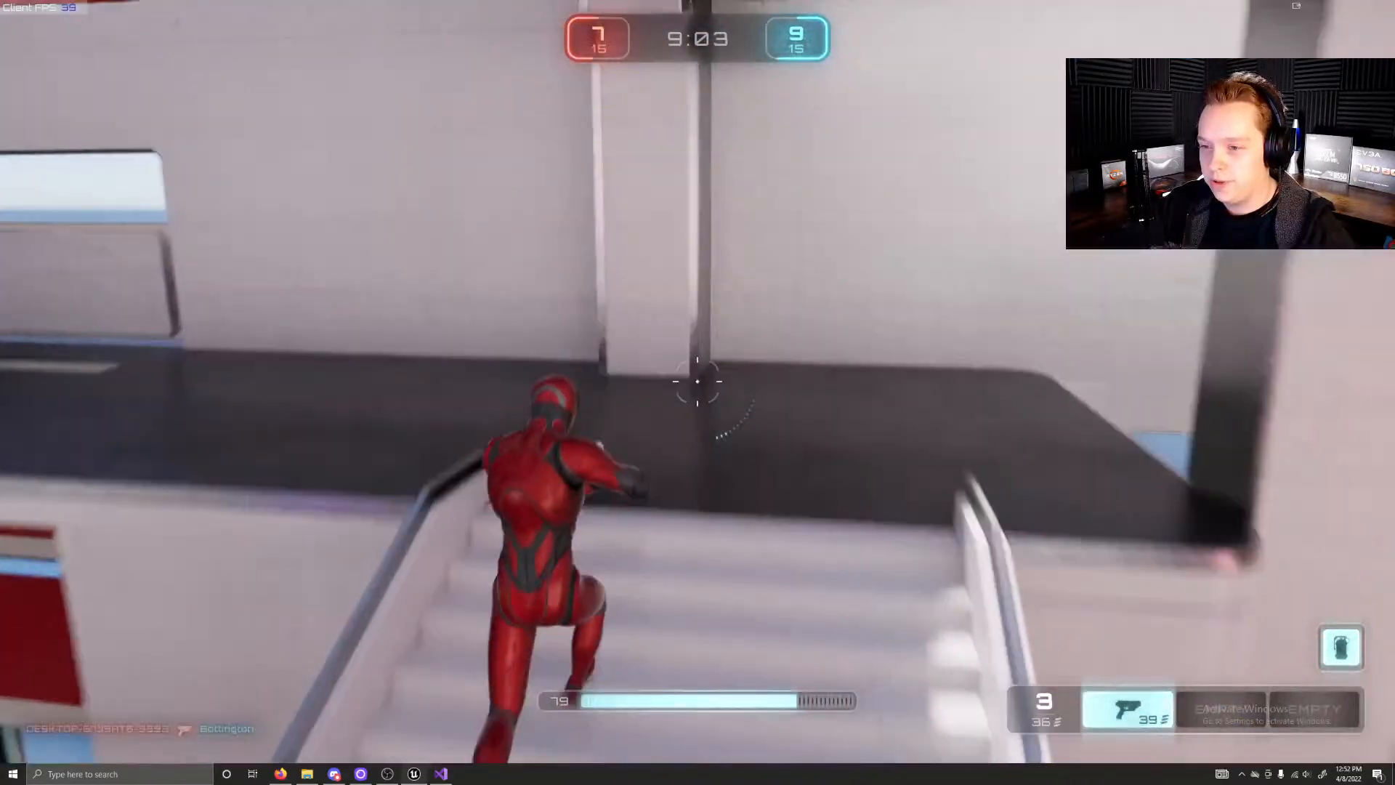
key(w)
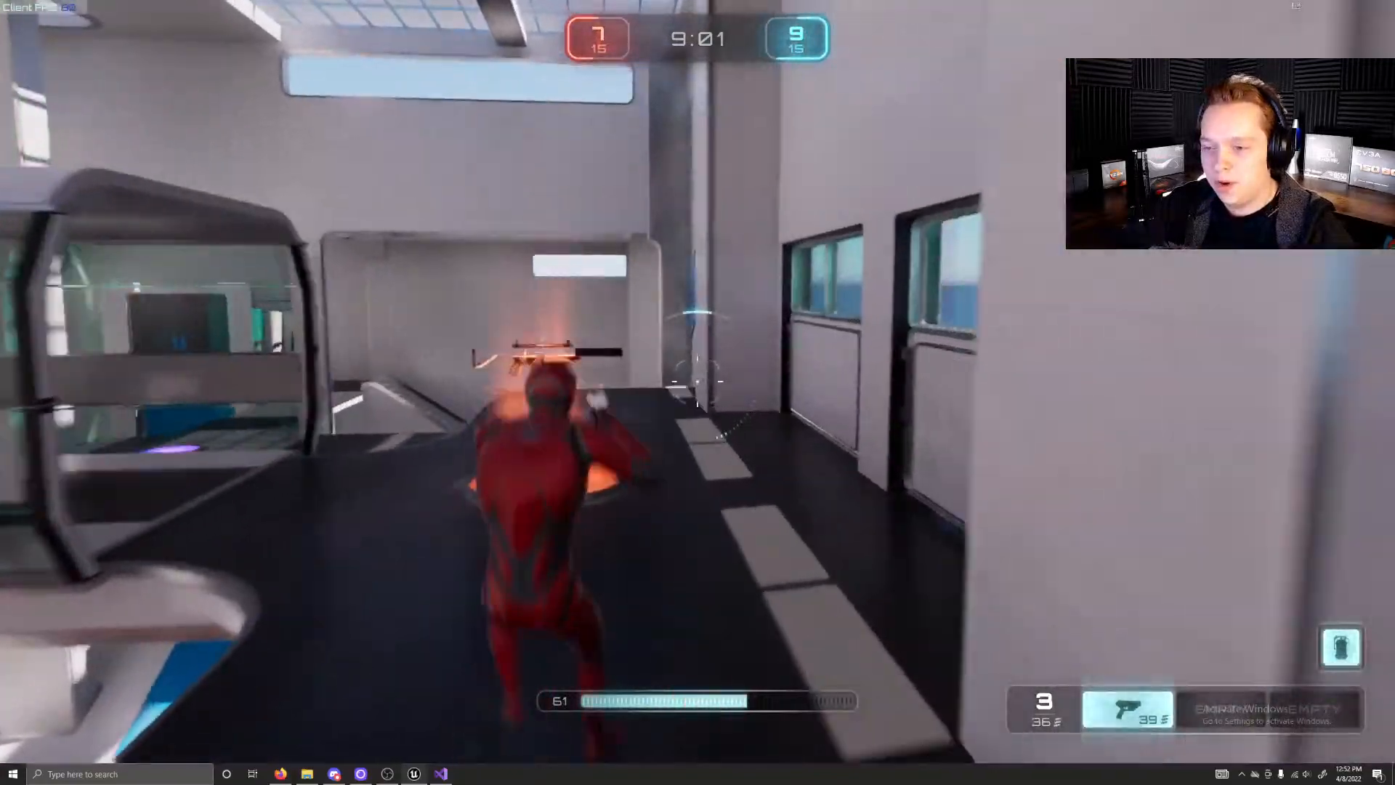
key(w)
Step: Jump onto the train roof and collect the health pickup from the green pad
key(space)
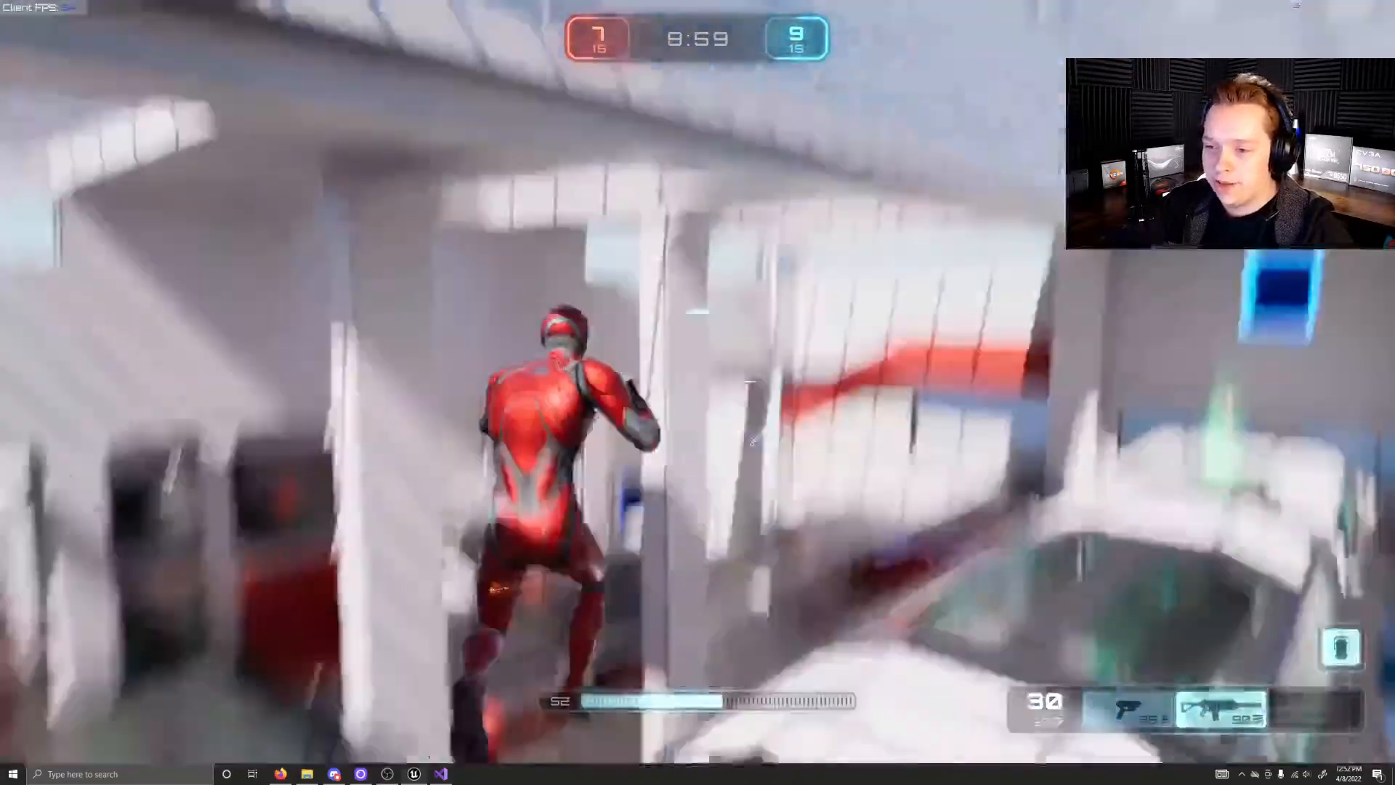
key(w)
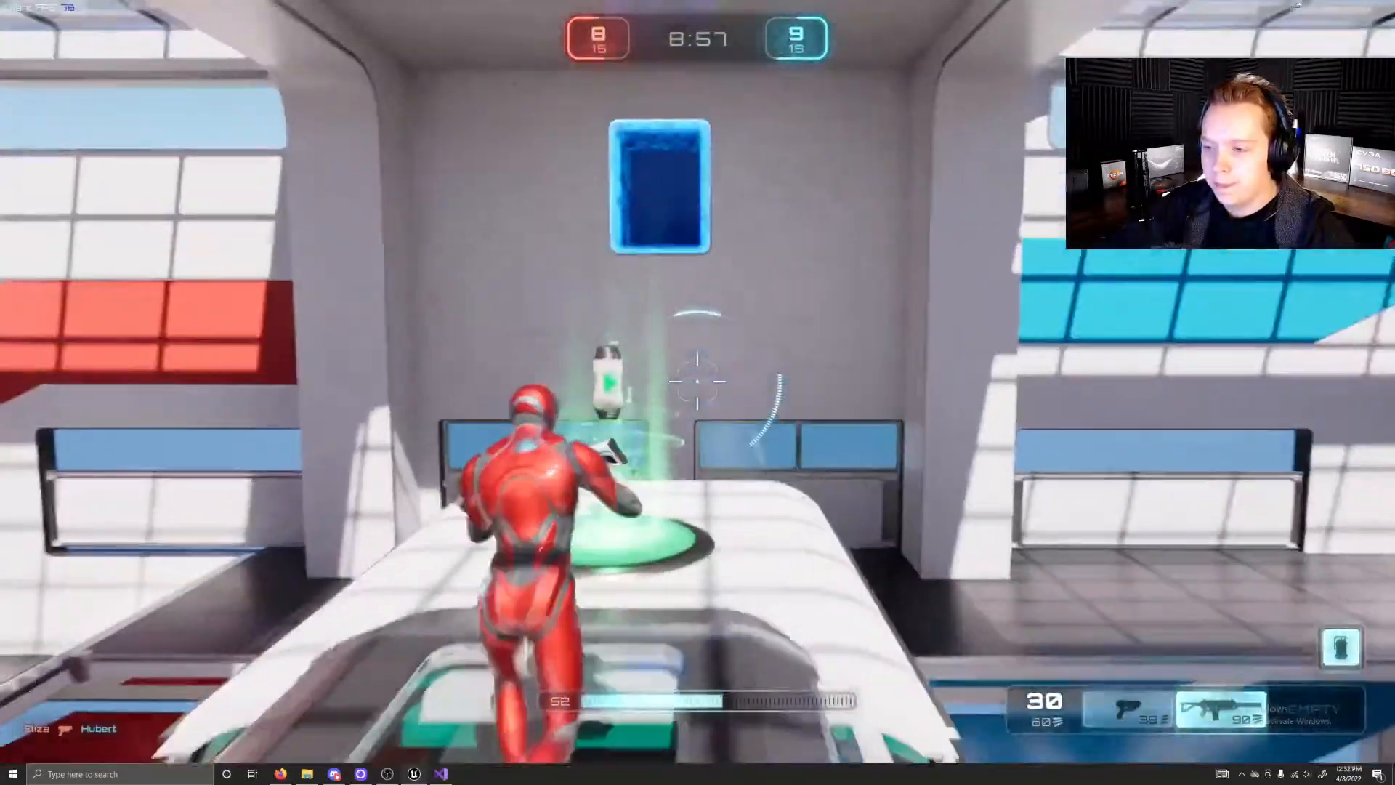
key(w)
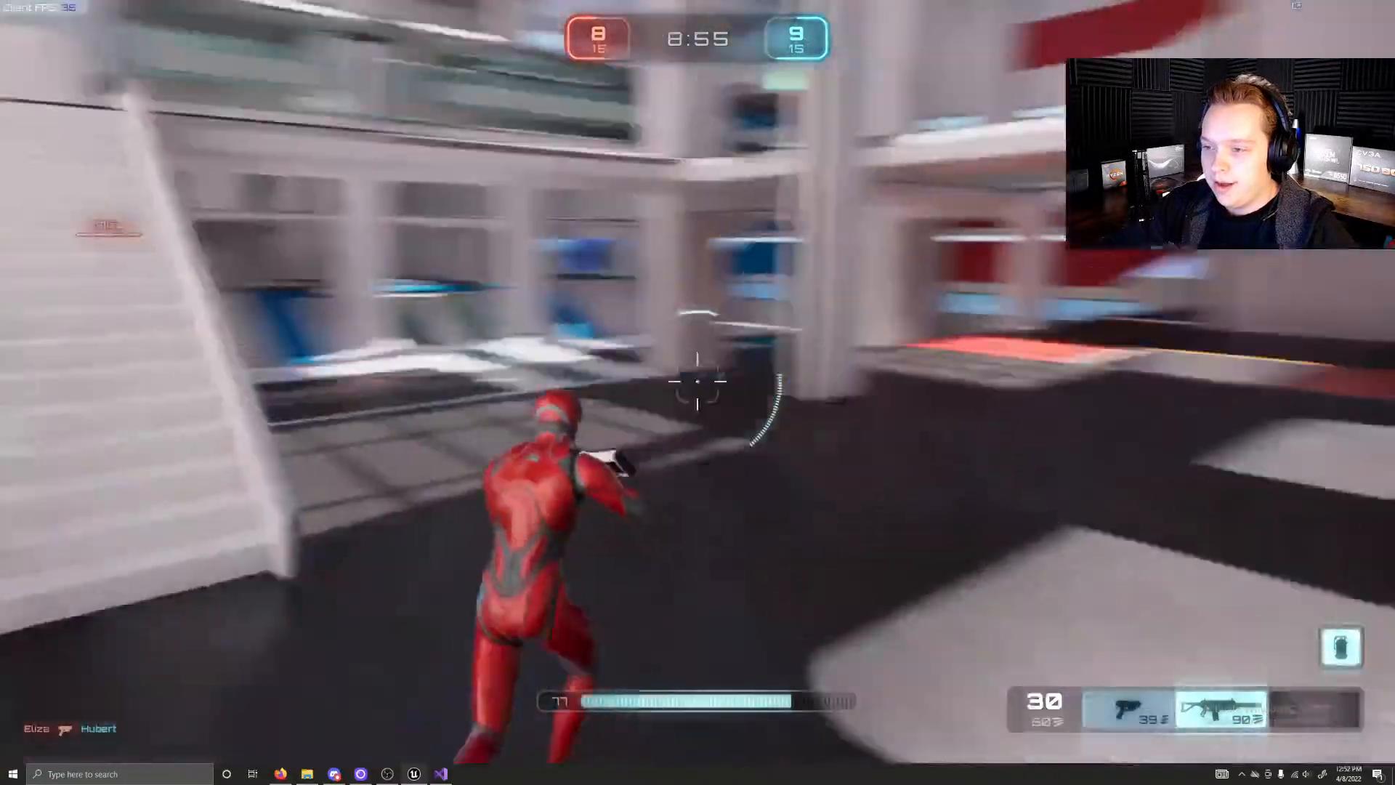
Step: Run past the arena stairs and the yellow pad into the blue spawn hall and collect the health pickup
key(w)
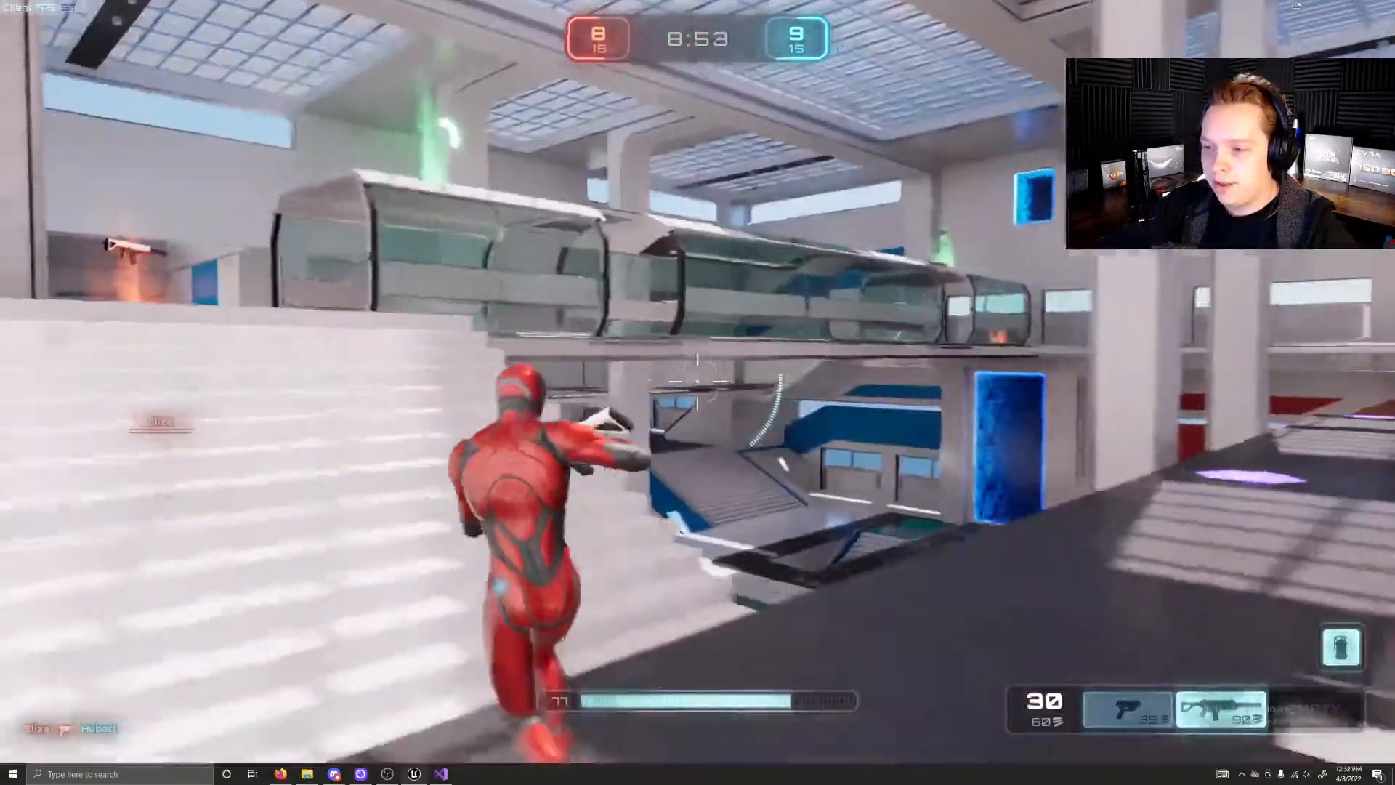
key(w)
key(w)
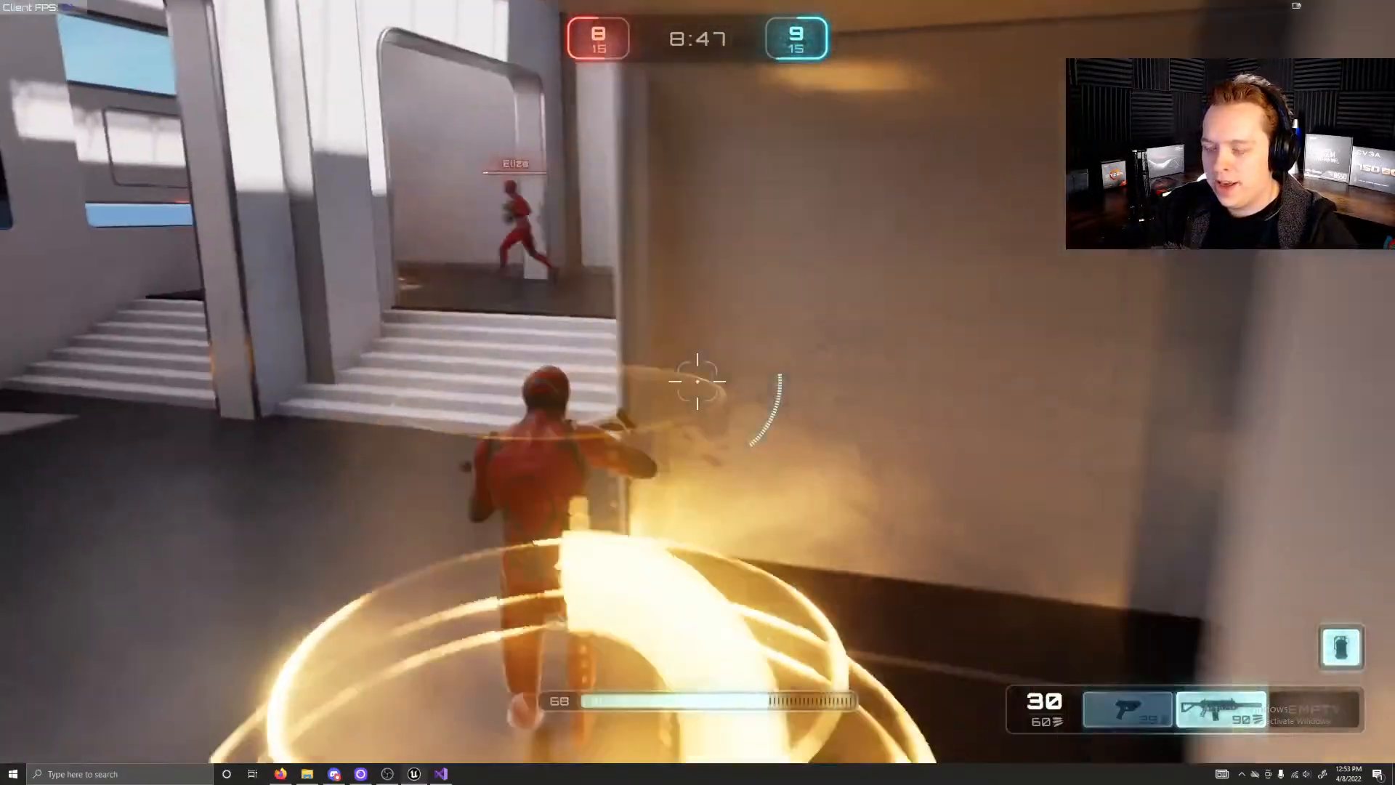
key(w)
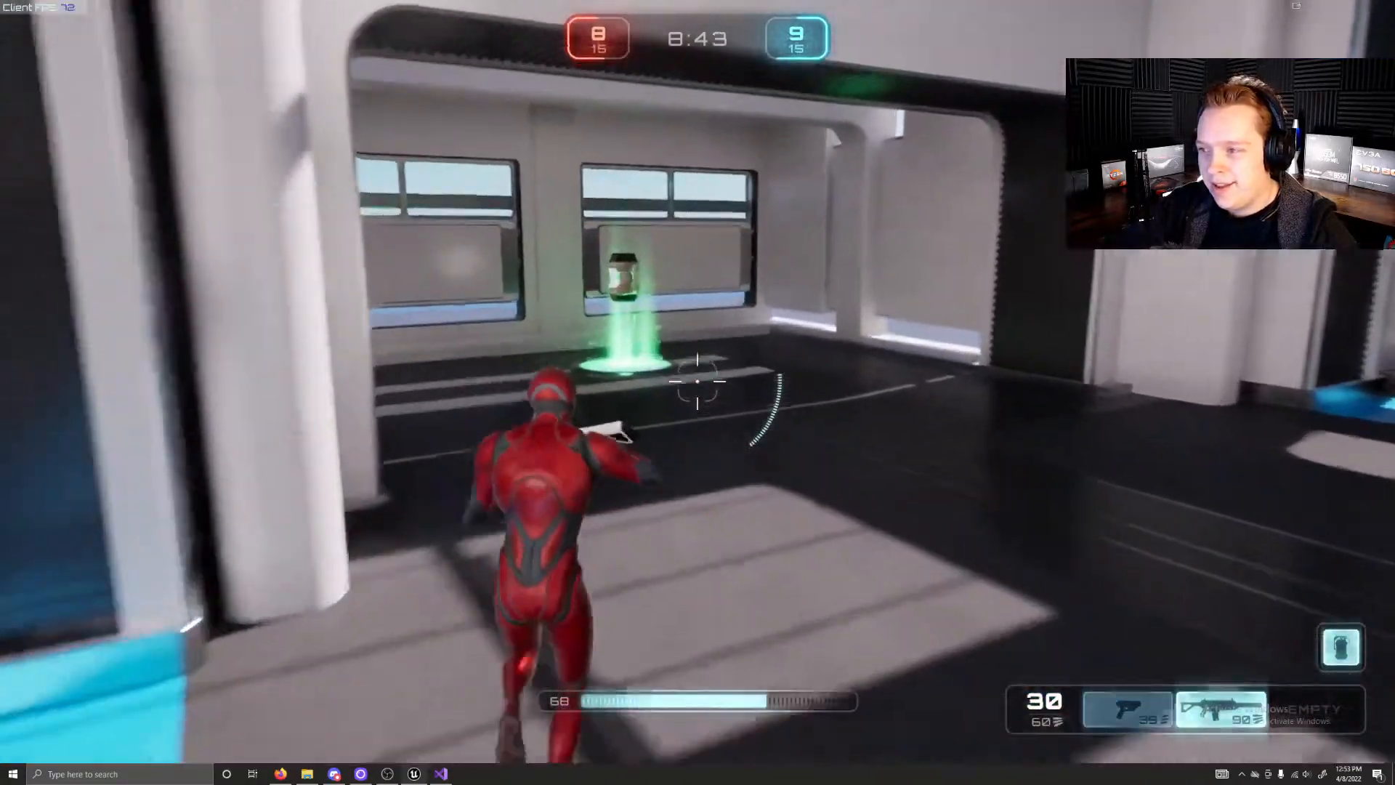
key(w)
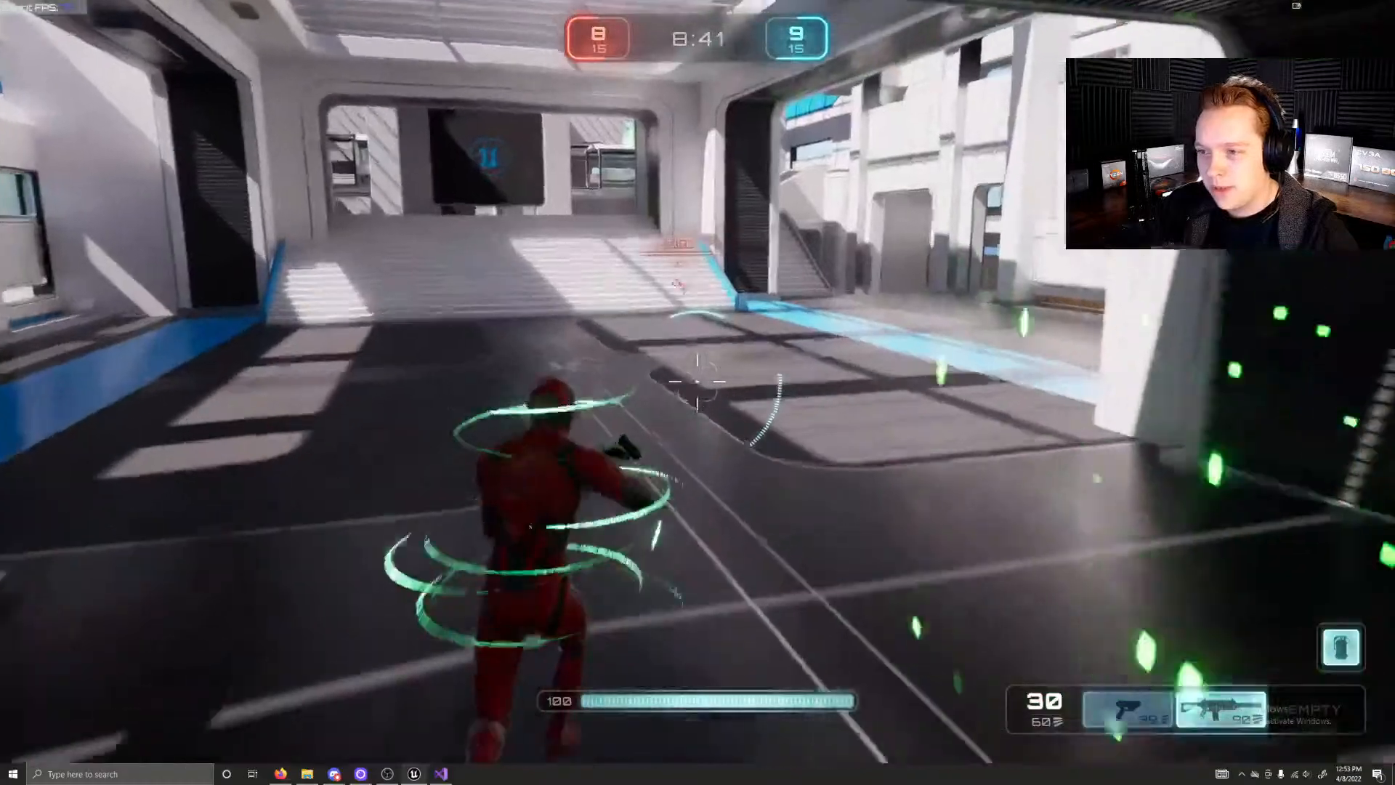
Step: Run from the blue spawn hall up to the windowed walkway and cross the orange weapon pad to the train
key(w)
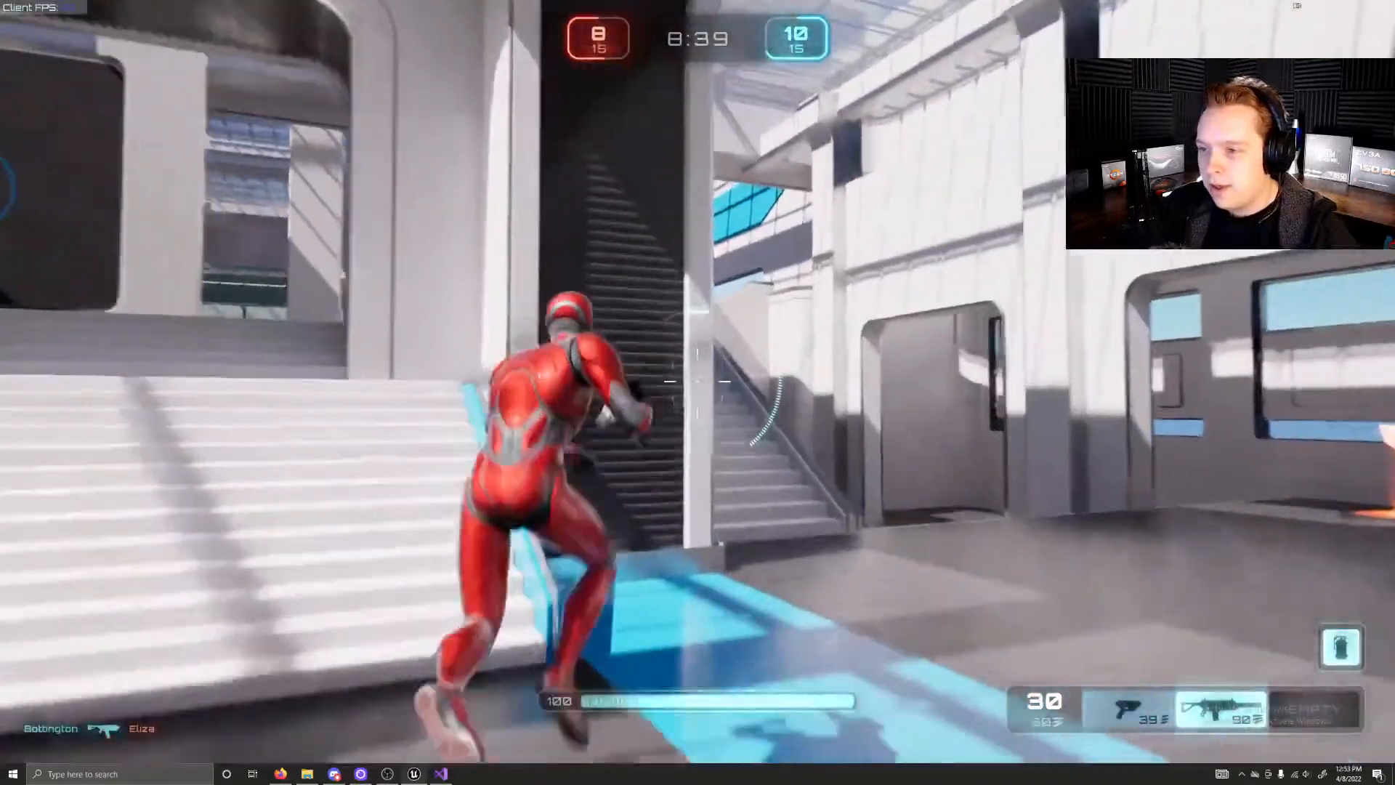
key(w)
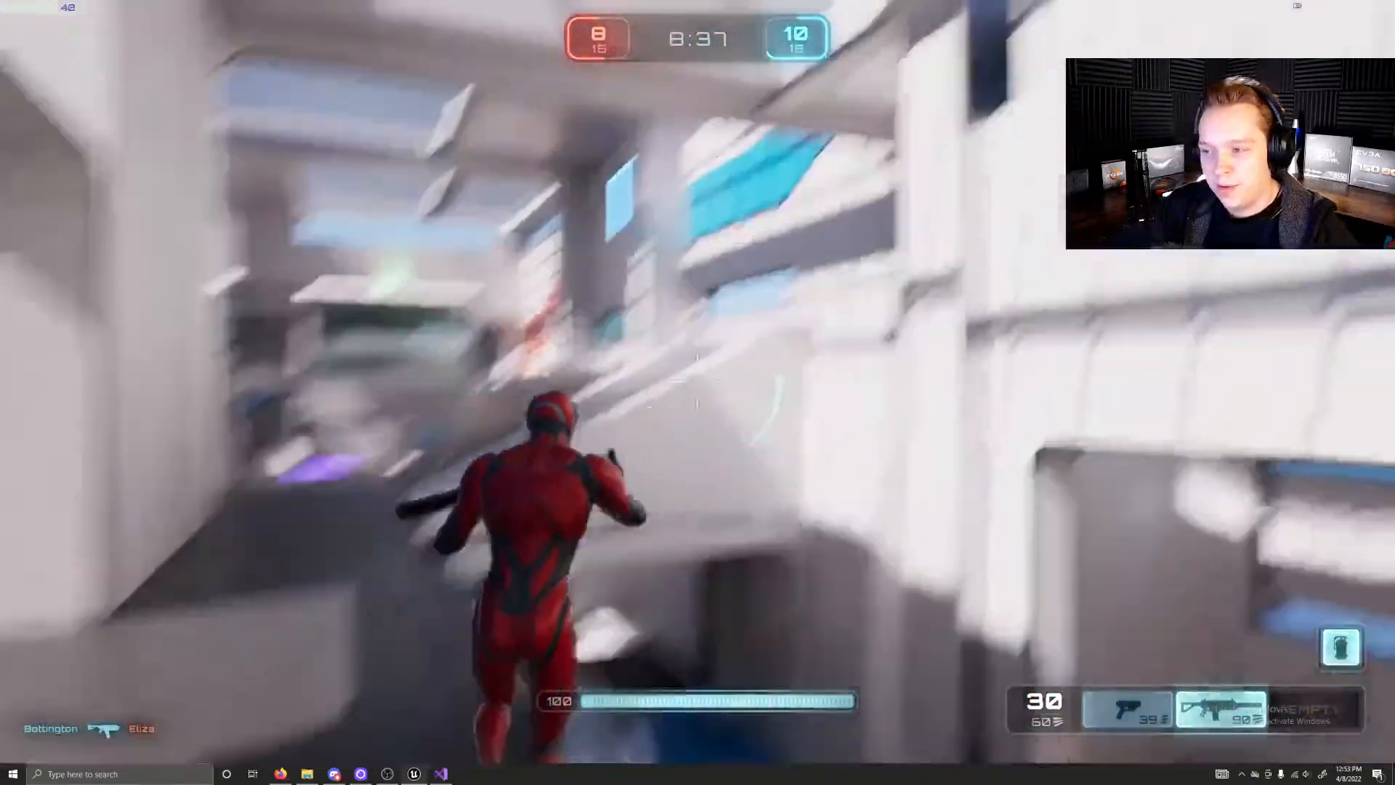
key(w)
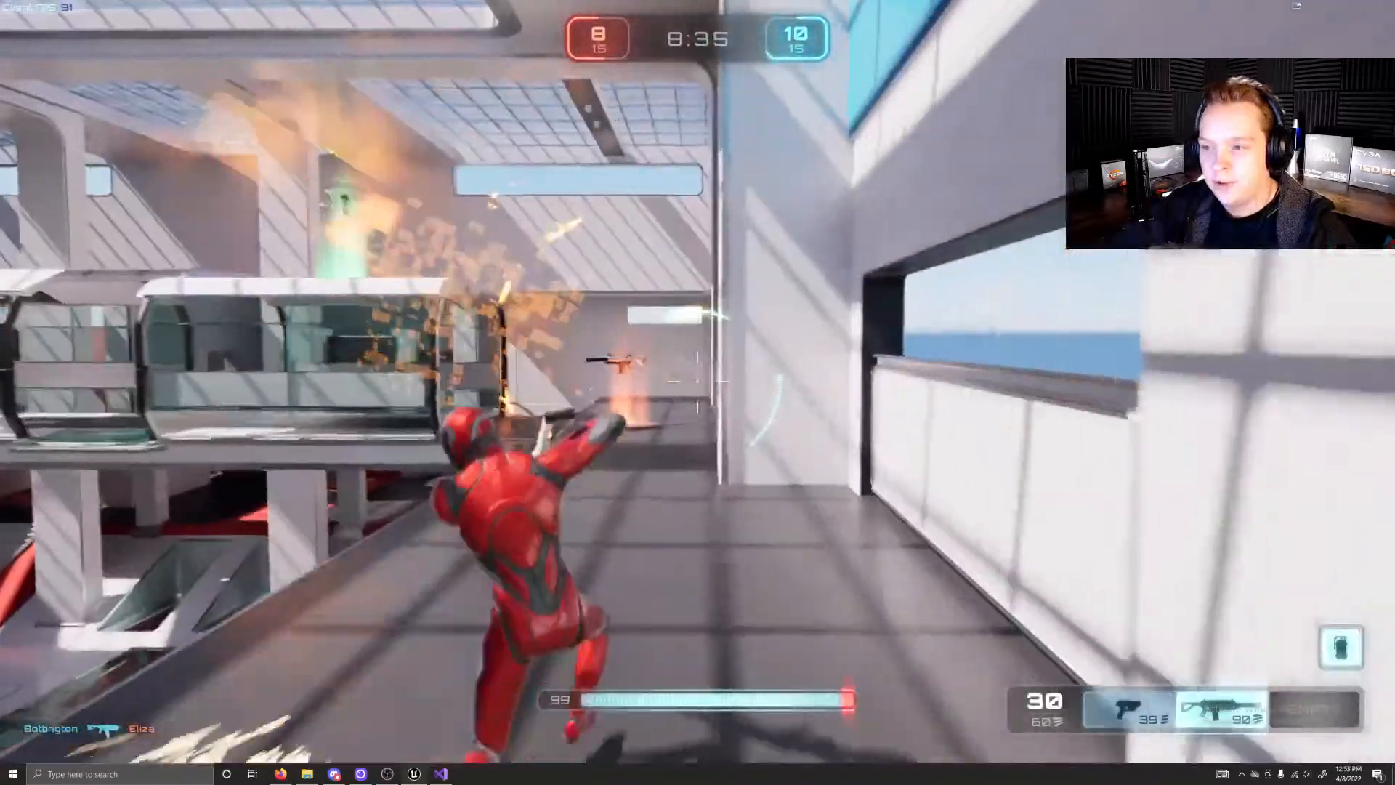
key(w)
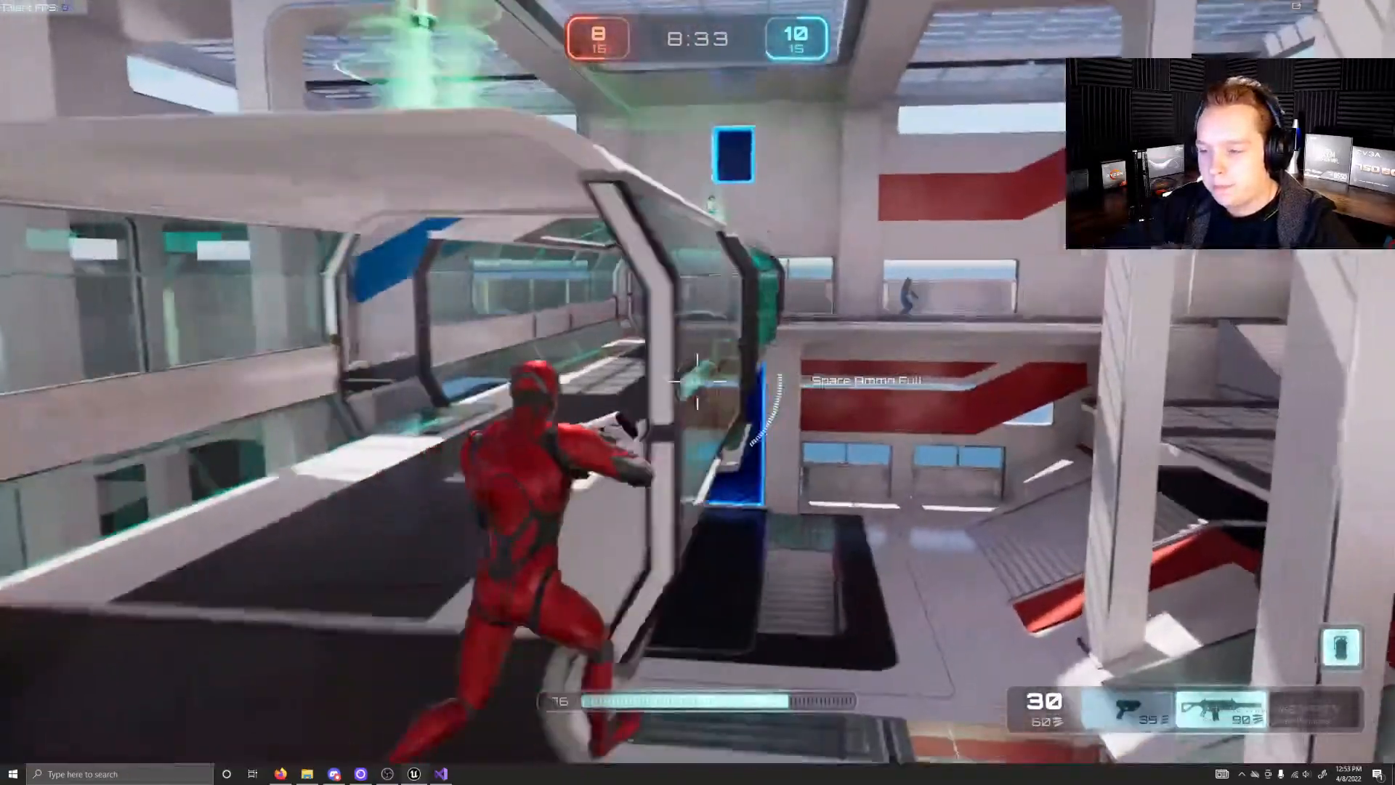
Step: Aim the rifle from beside the train, empty the magazine at opponents across the arena and reload
key(w)
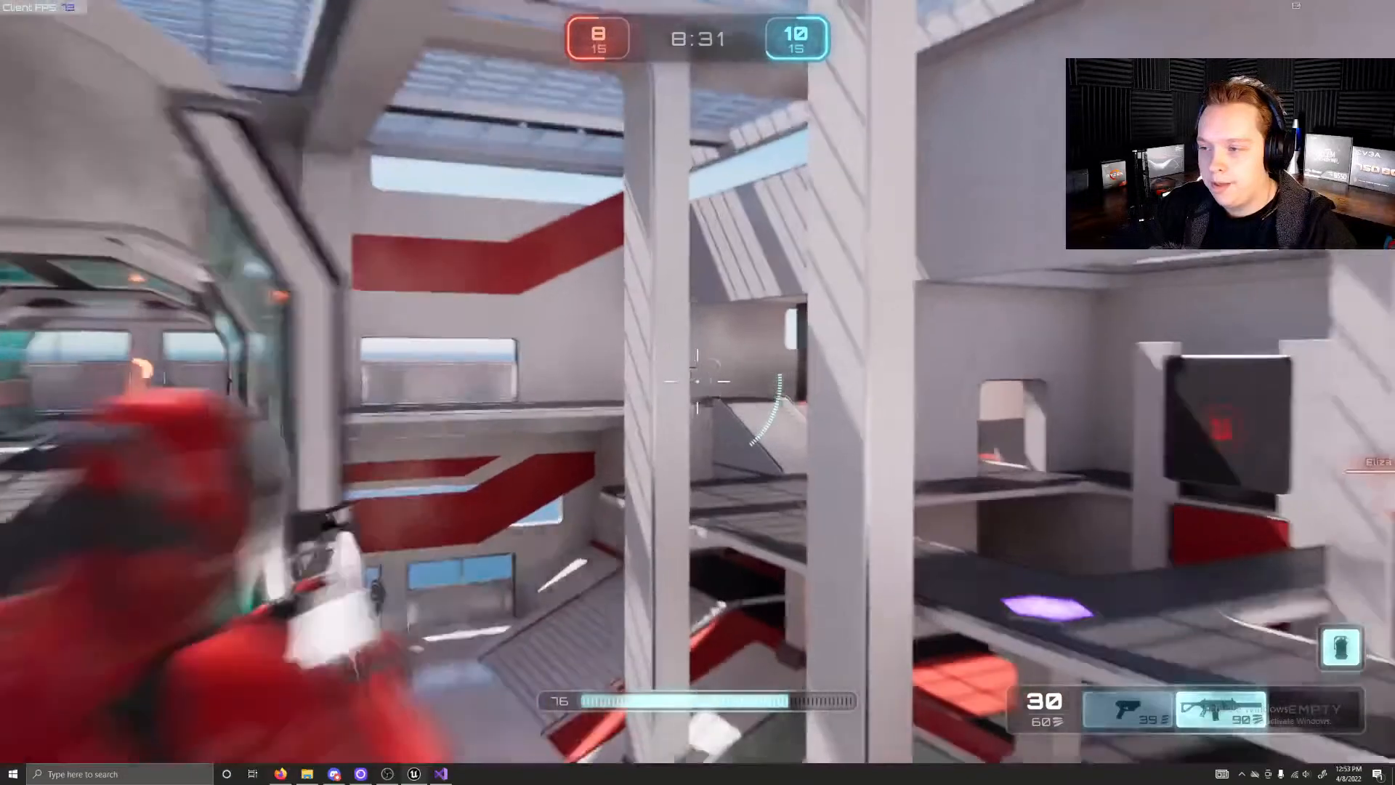
drag(697, 382, 698, 382)
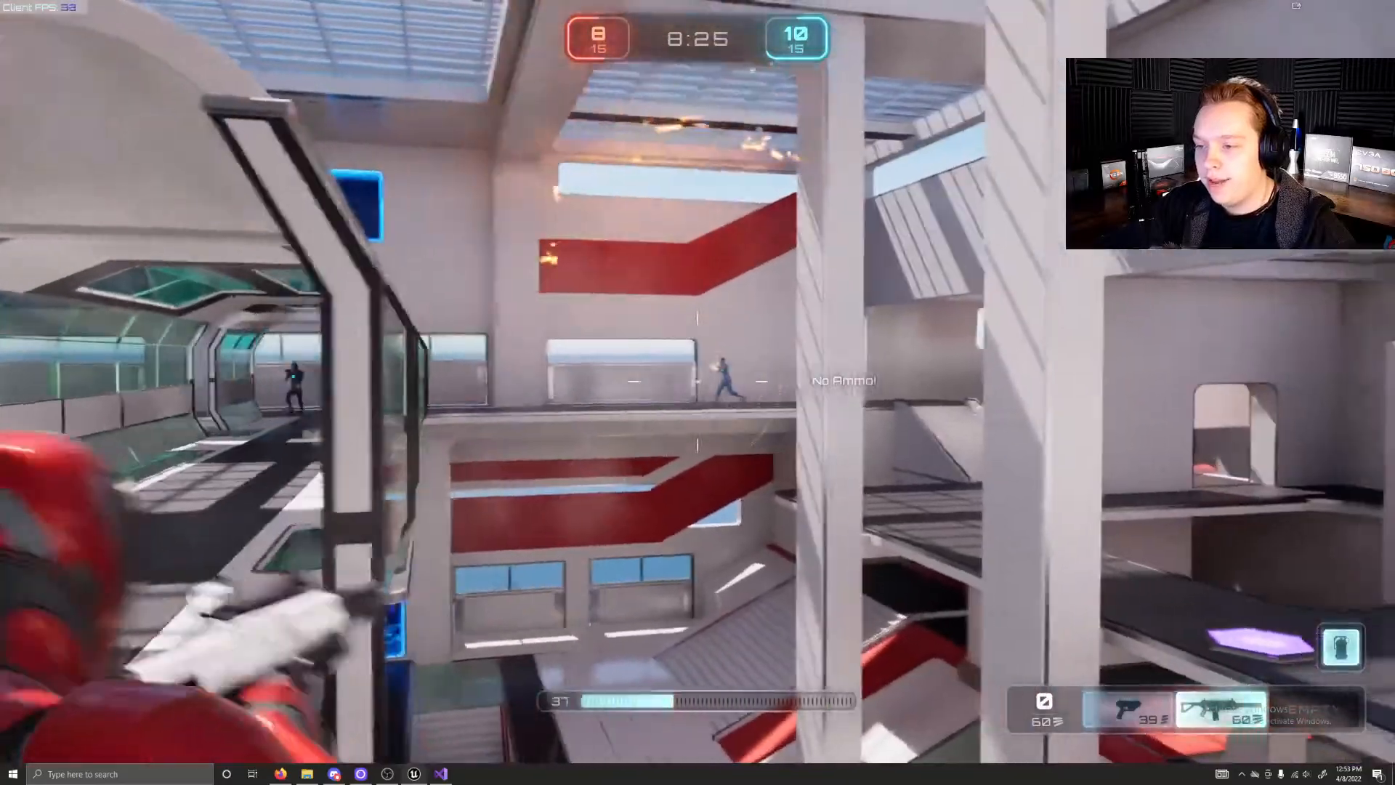
key(r)
Step: Retreat down to the lower blue corridor, collecting health and the weapon on the yellow pad
key(w)
key(w)
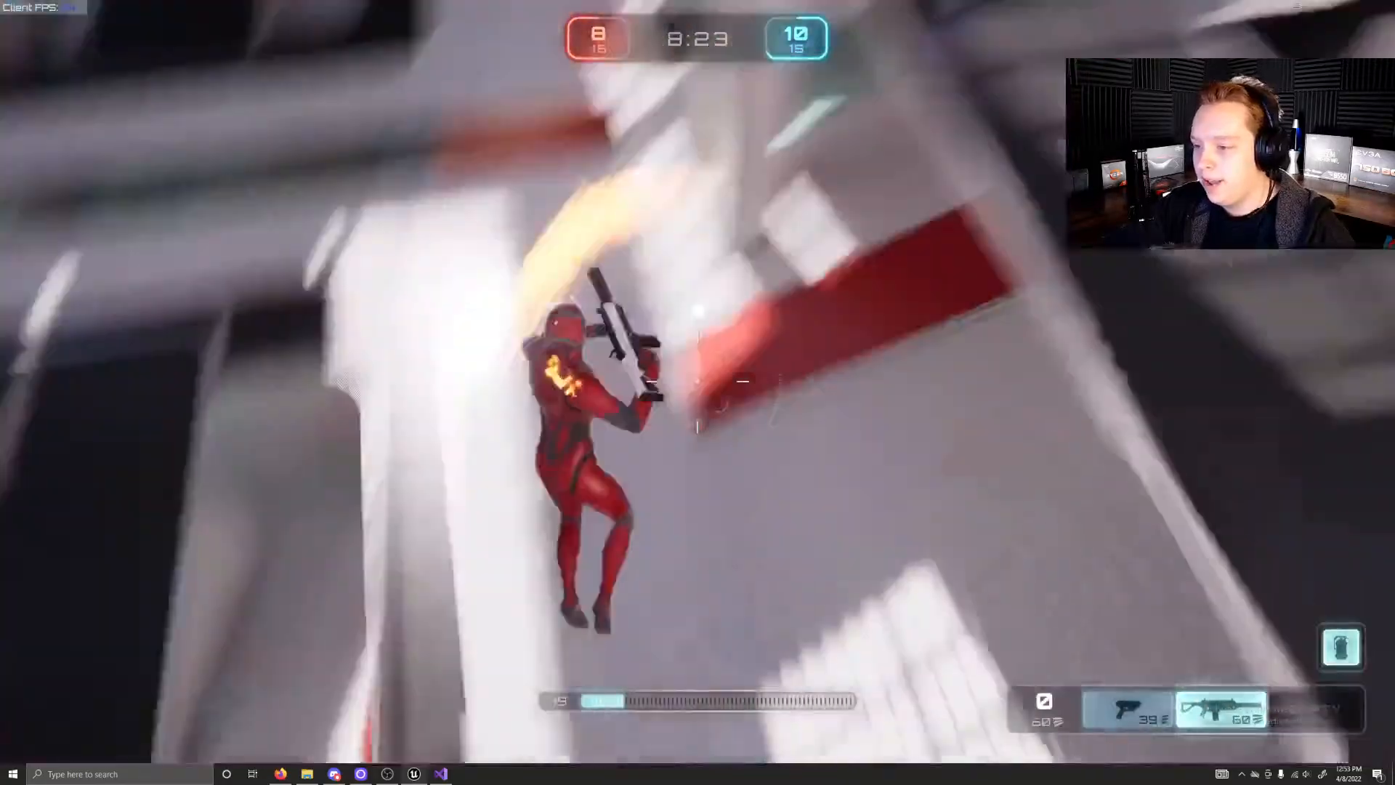
key(w)
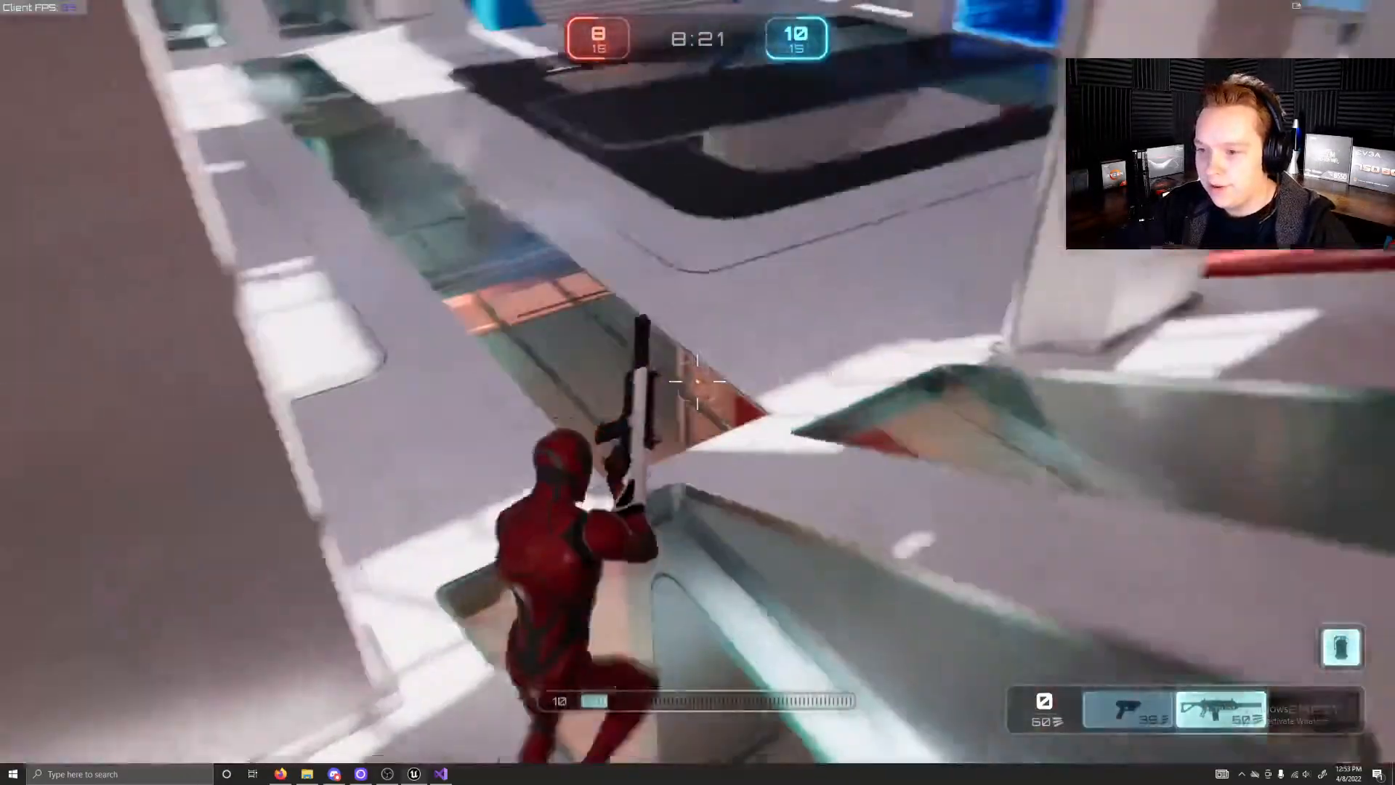
key(w)
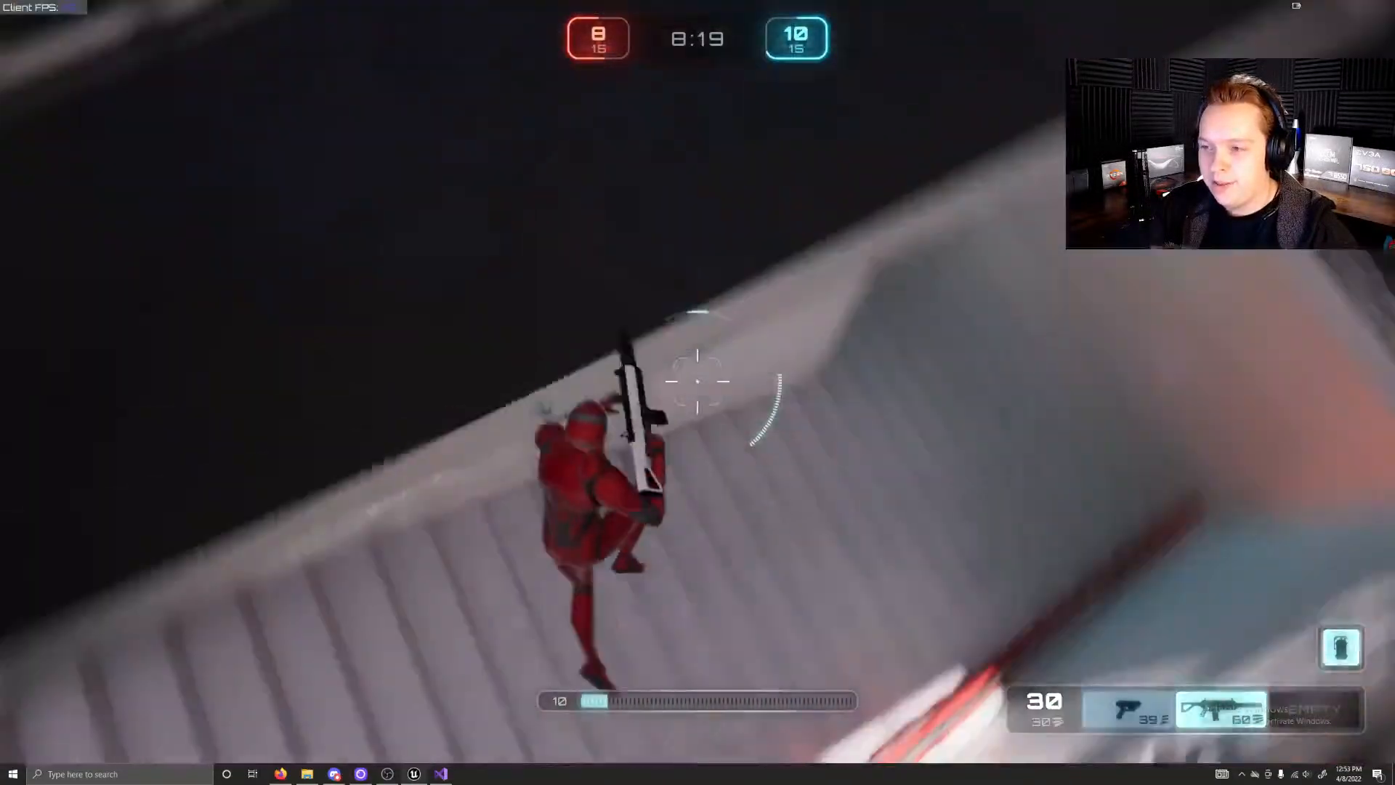
key(w)
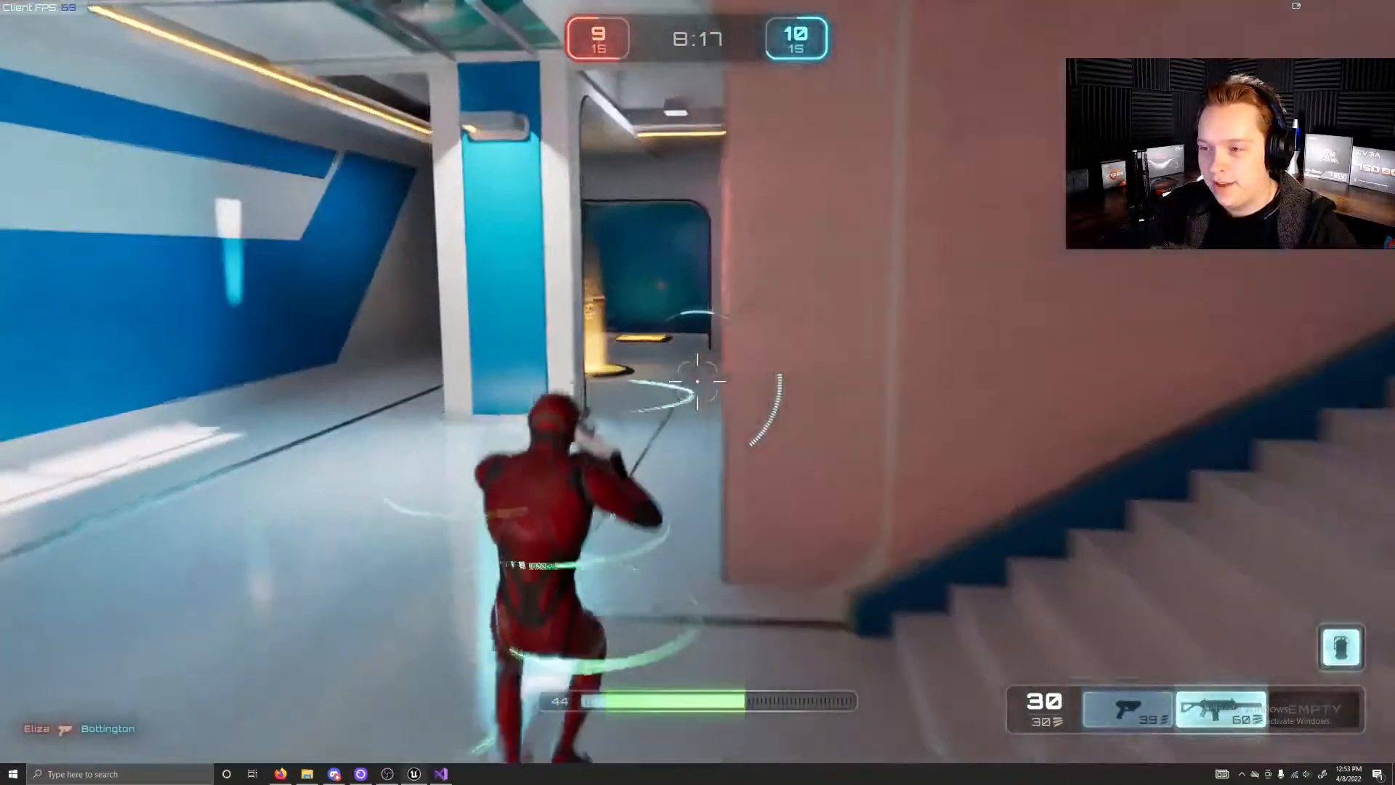
key(w)
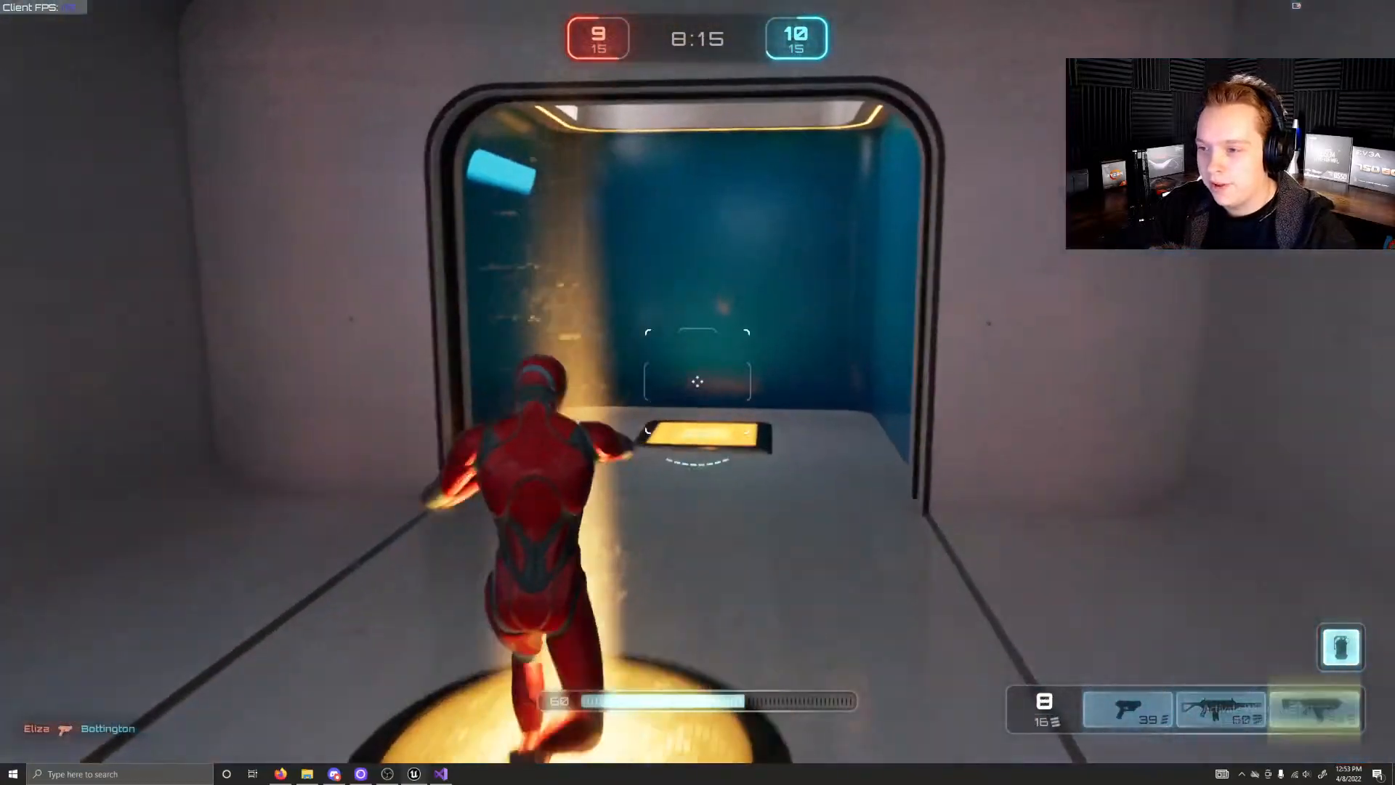
Step: Carry the new weapon through the lower blue corridor, head up the blue-edged stairs and switch to weapon slot 1
key(w)
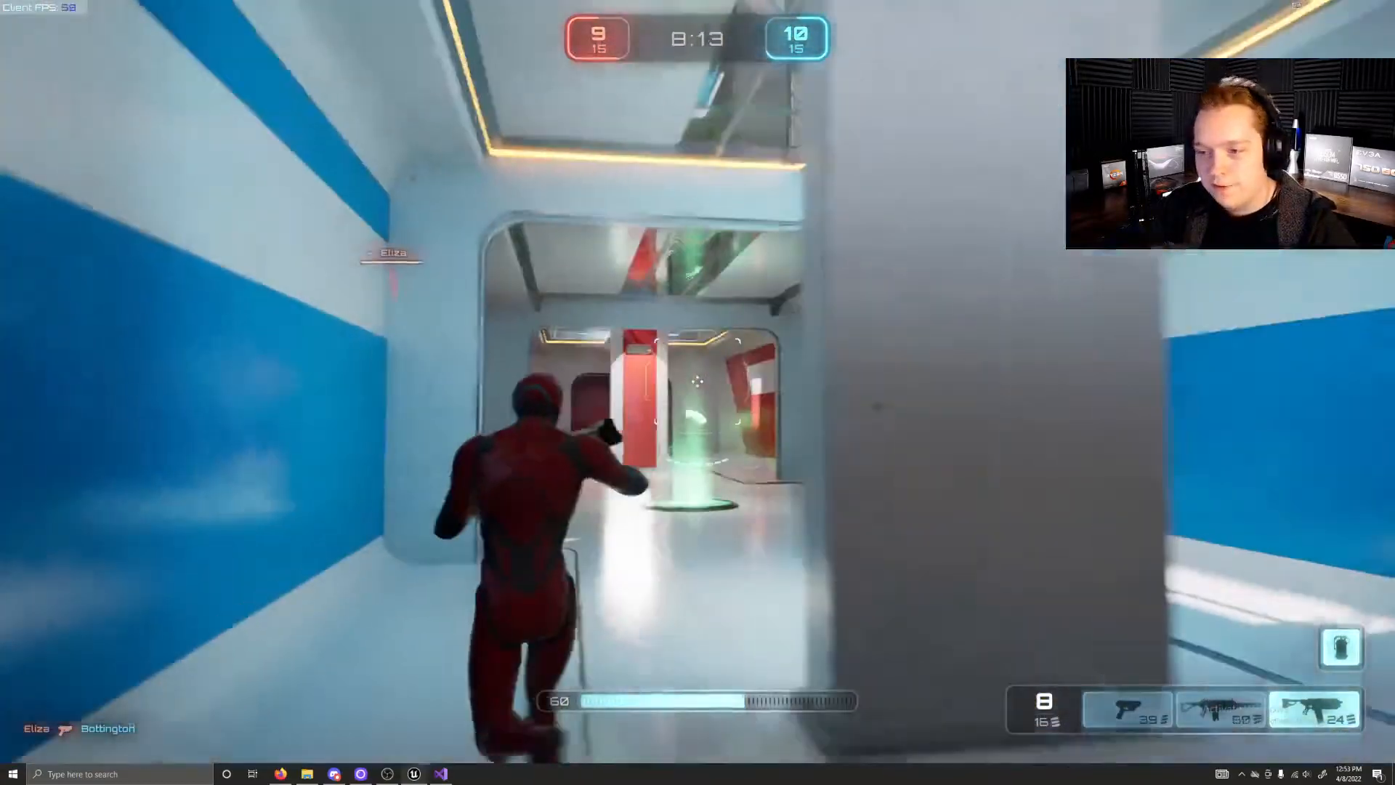
key(w)
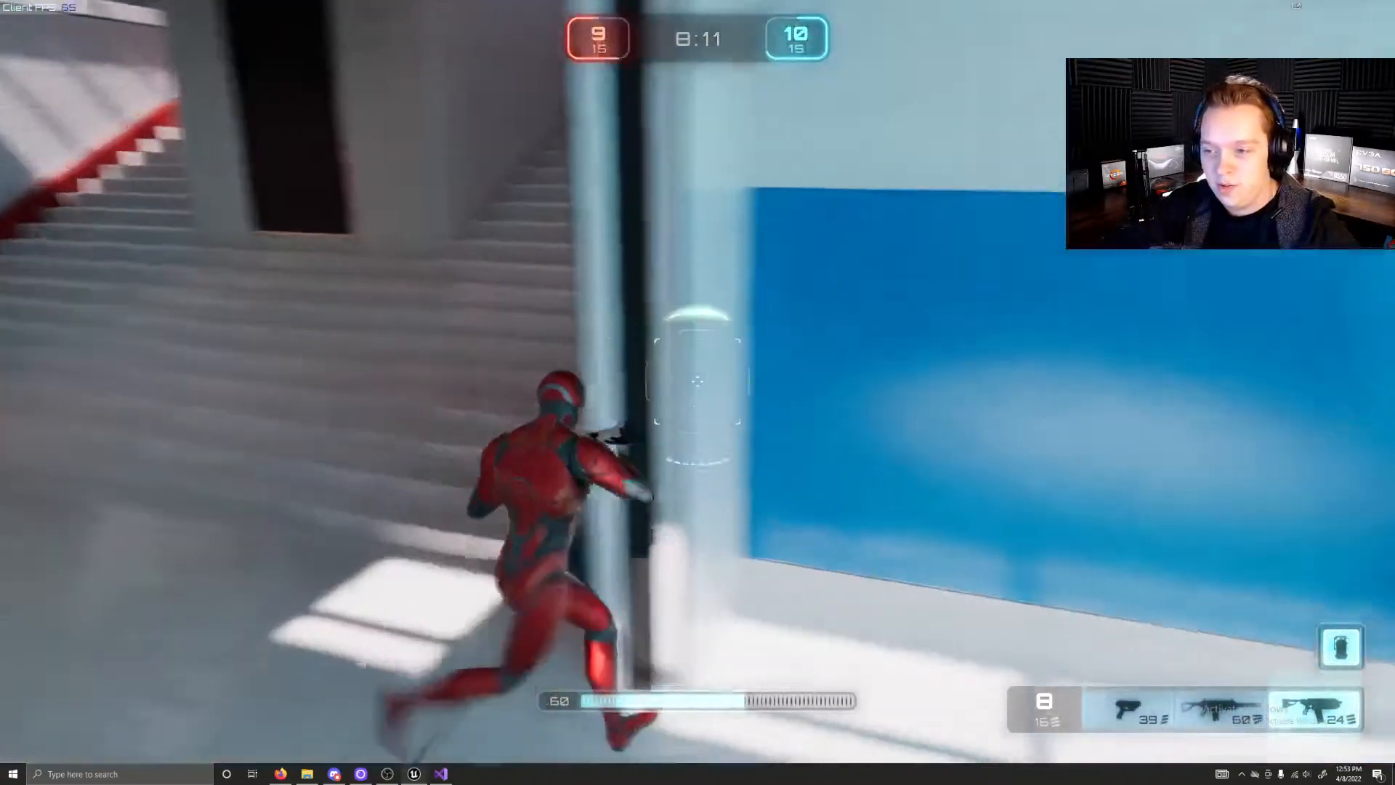
key(w)
key(w)
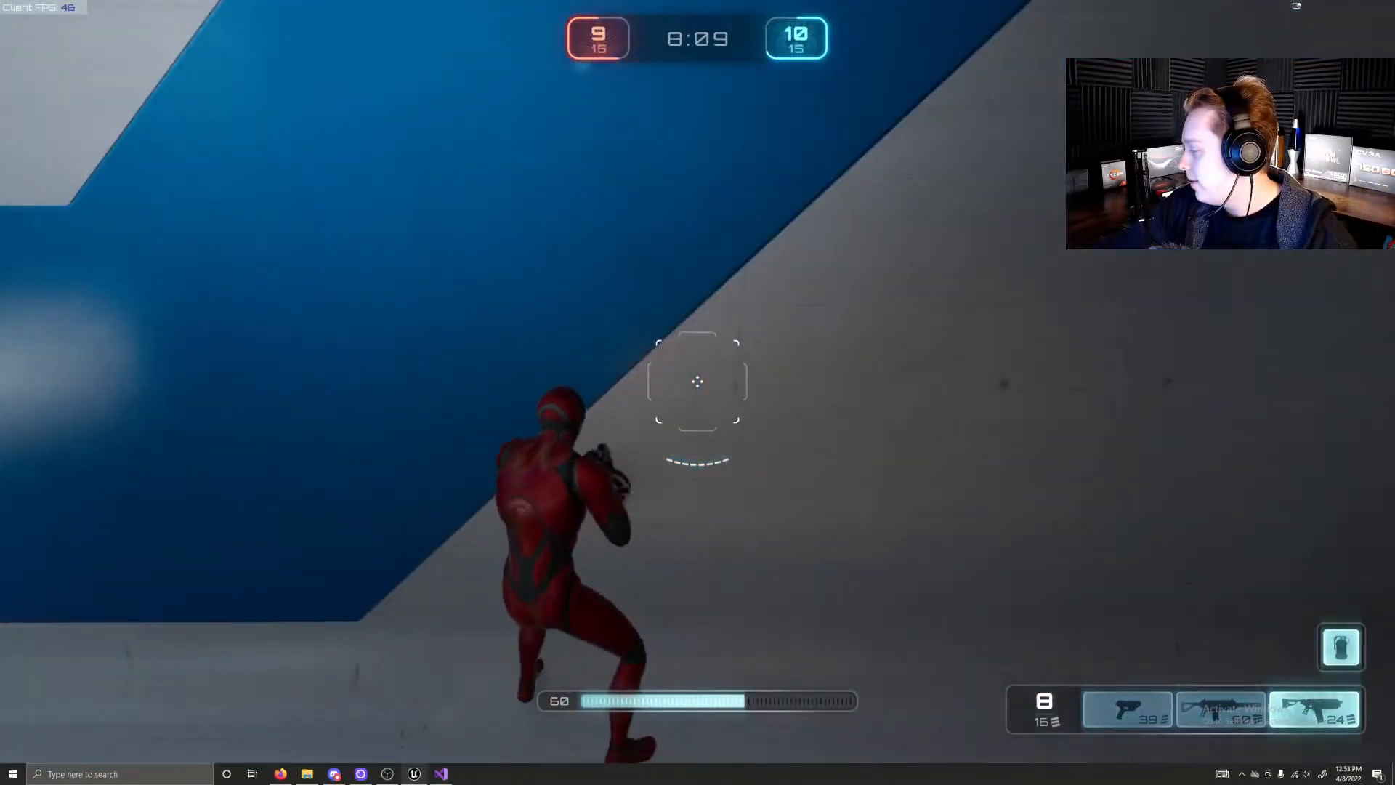
key(w)
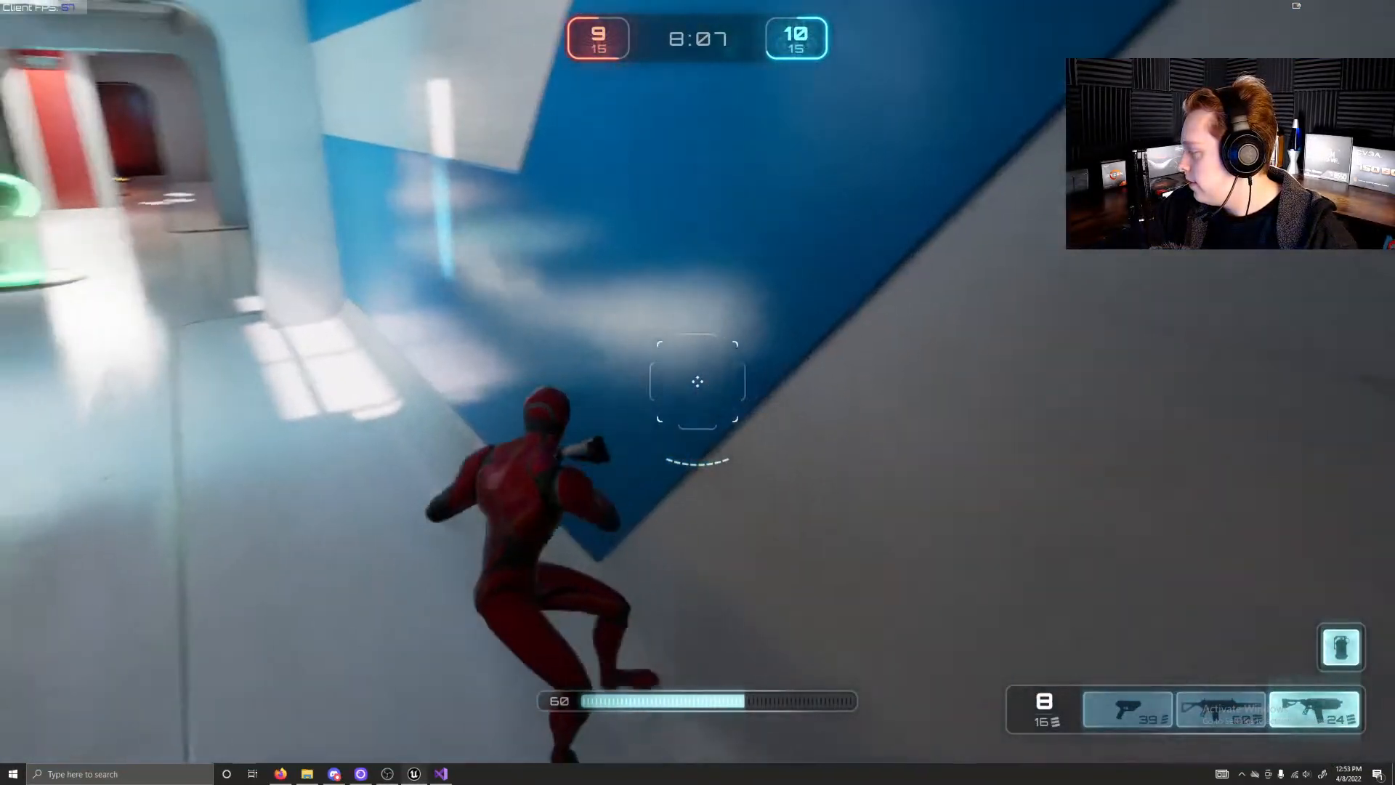
key(w)
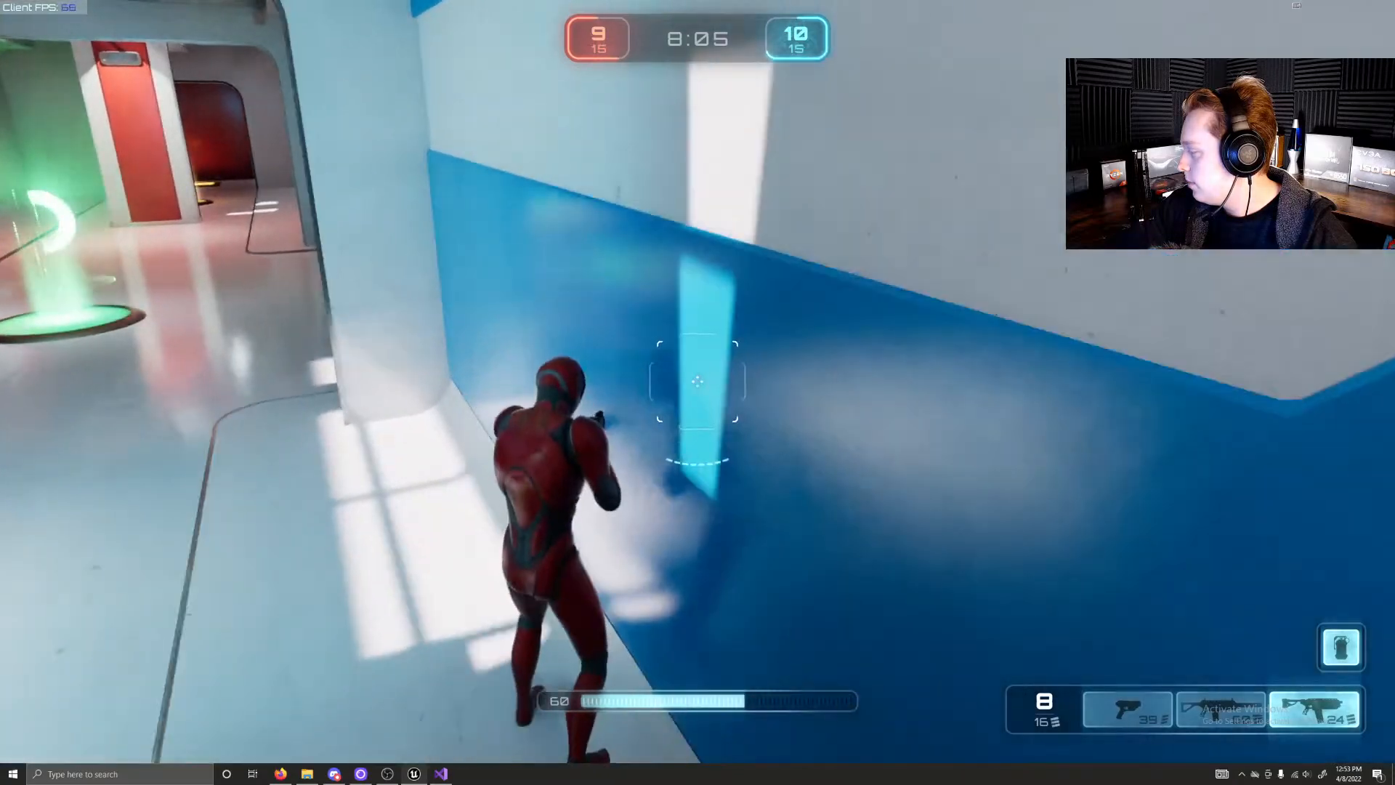
key(w)
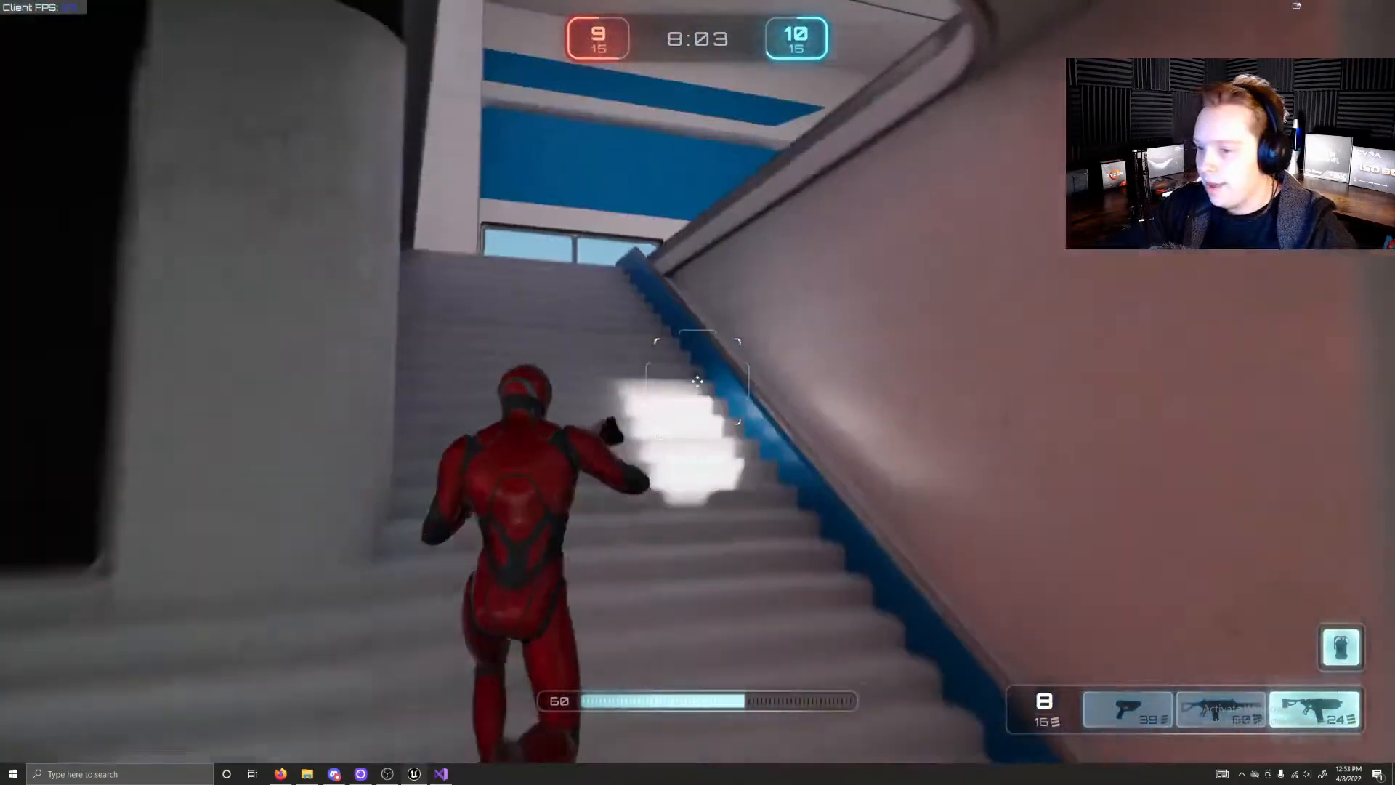
key(1)
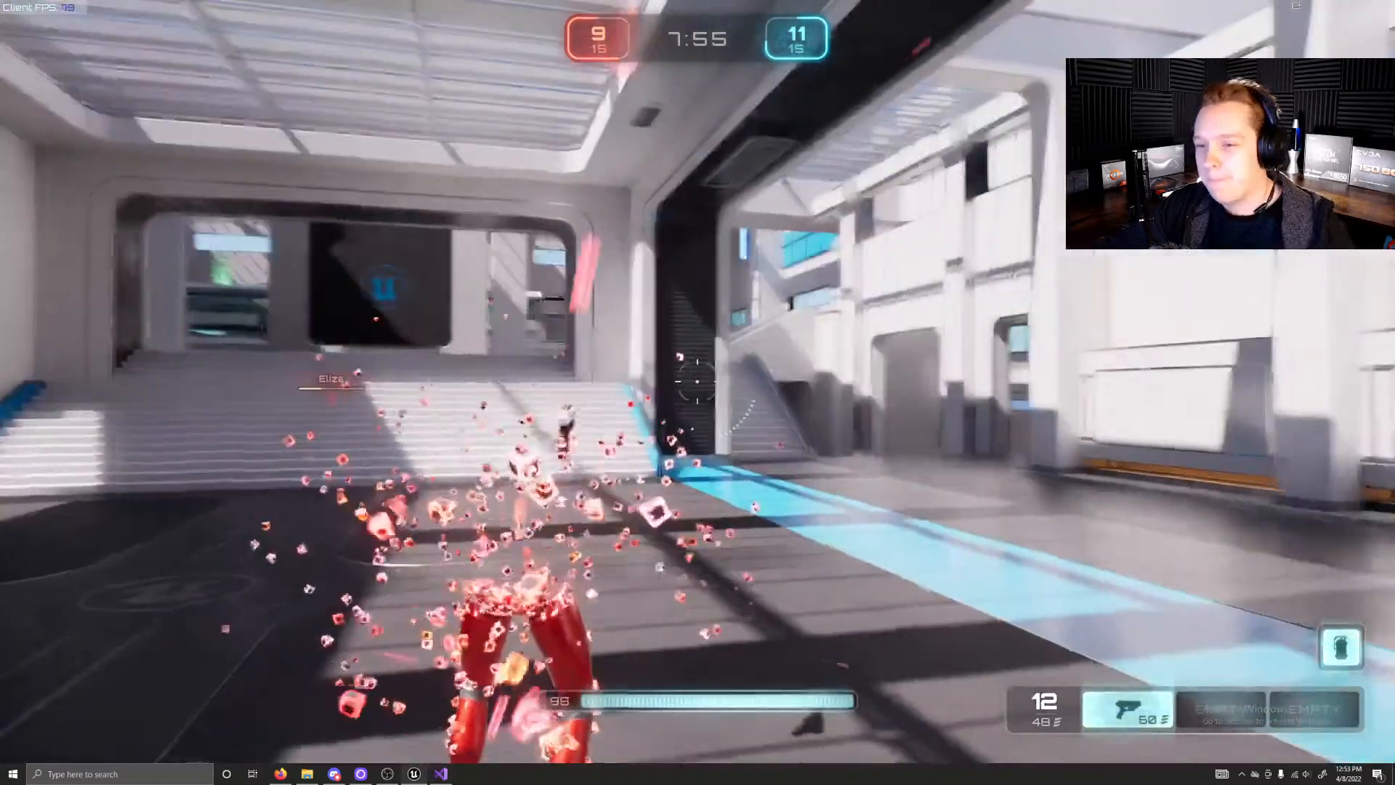
Step: Sprint up the blue hall's steps to the window and fire the aimed pistol at opponents across the arena
key(w)
key(shift)
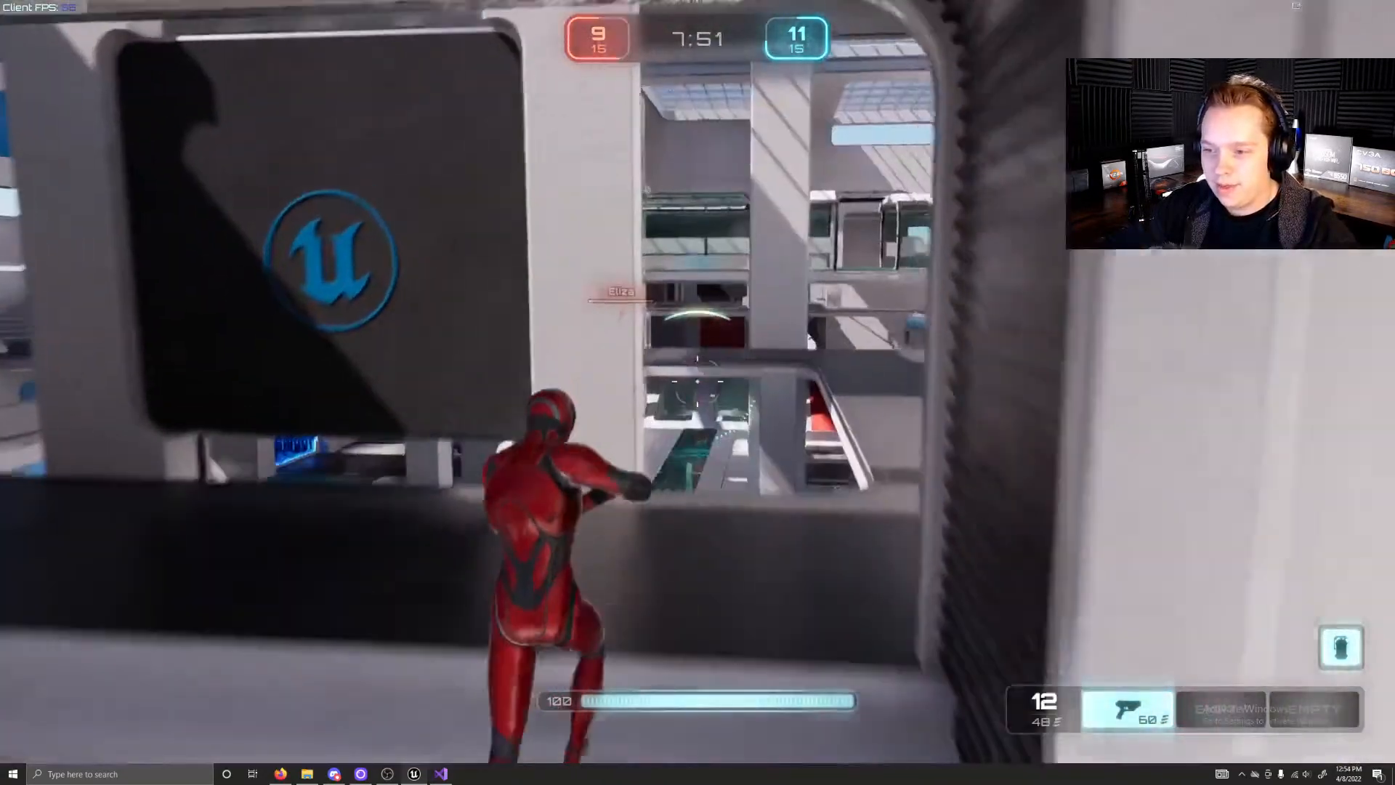
key(w)
right_click(698, 382)
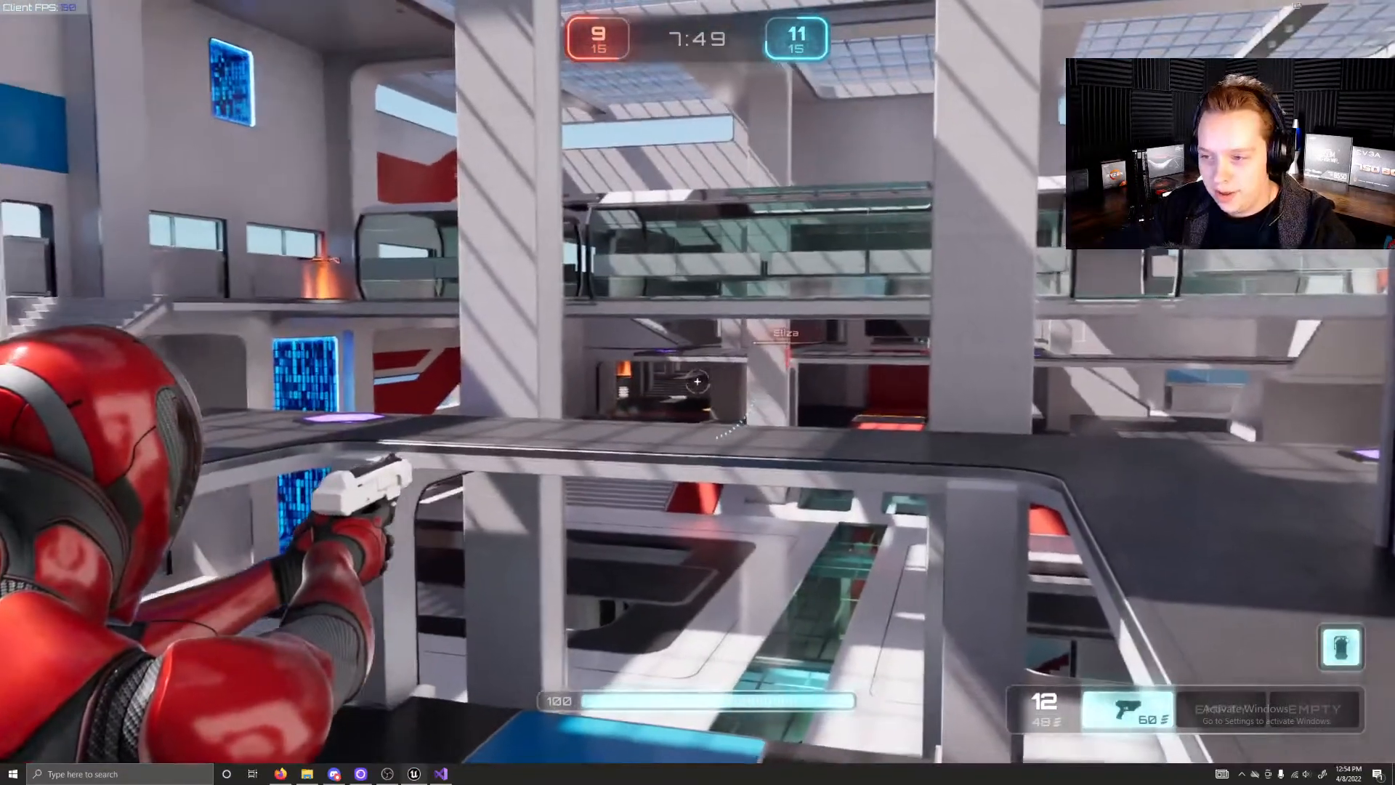
click(698, 382)
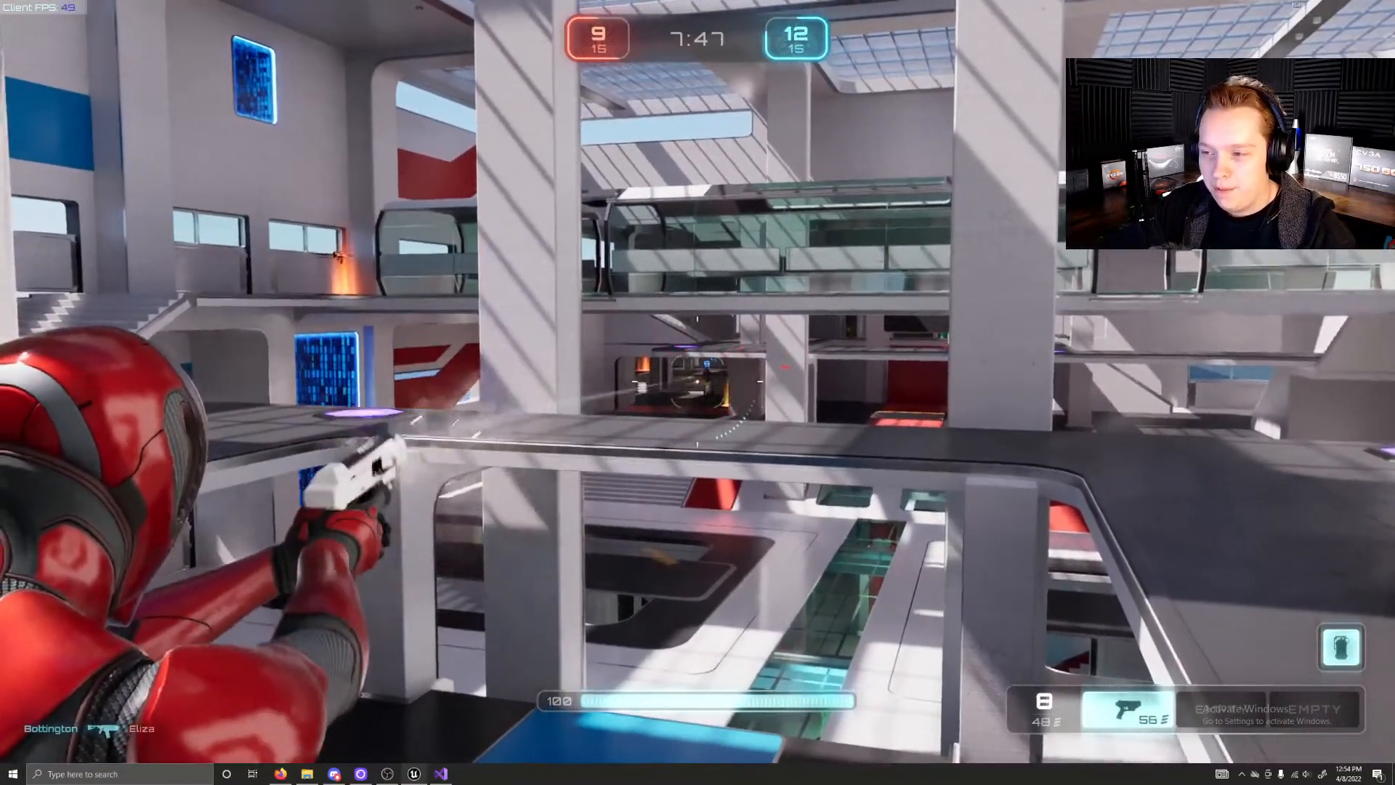
click(697, 382)
click(697, 382)
click(698, 381)
click(698, 382)
click(699, 382)
click(698, 382)
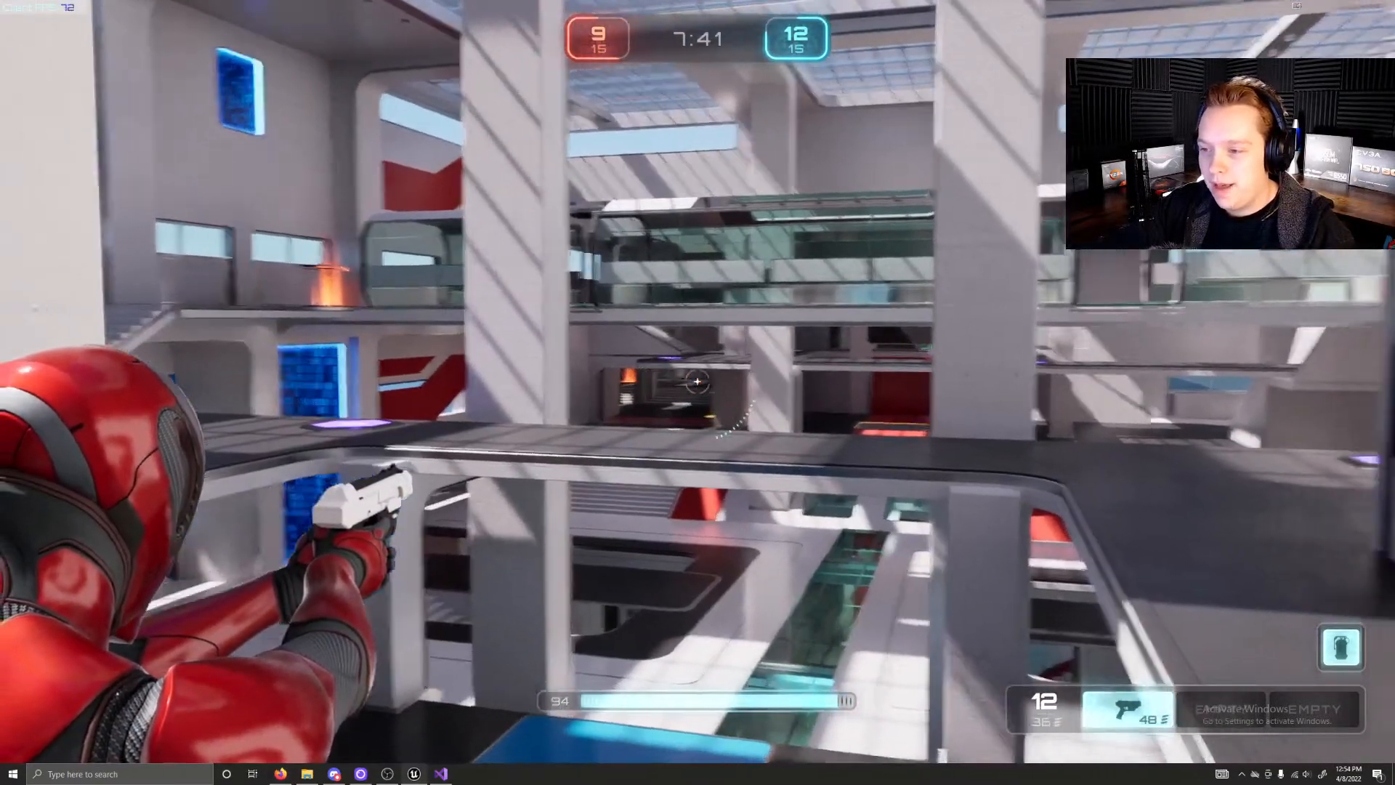
Step: Drop through the shaft onto the yellow pad for its weapon and sprint through the blue corridor to the health pickup
key(s)
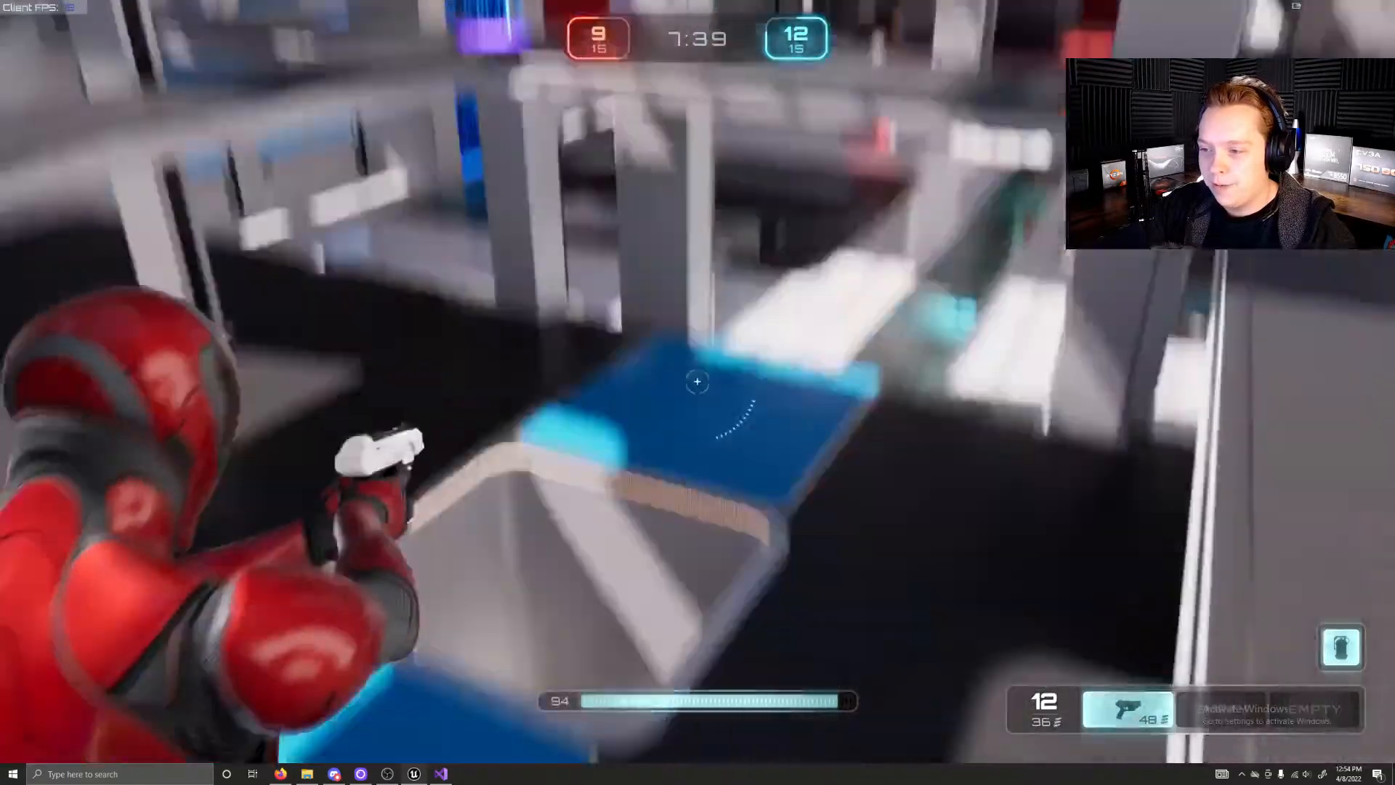
key(w)
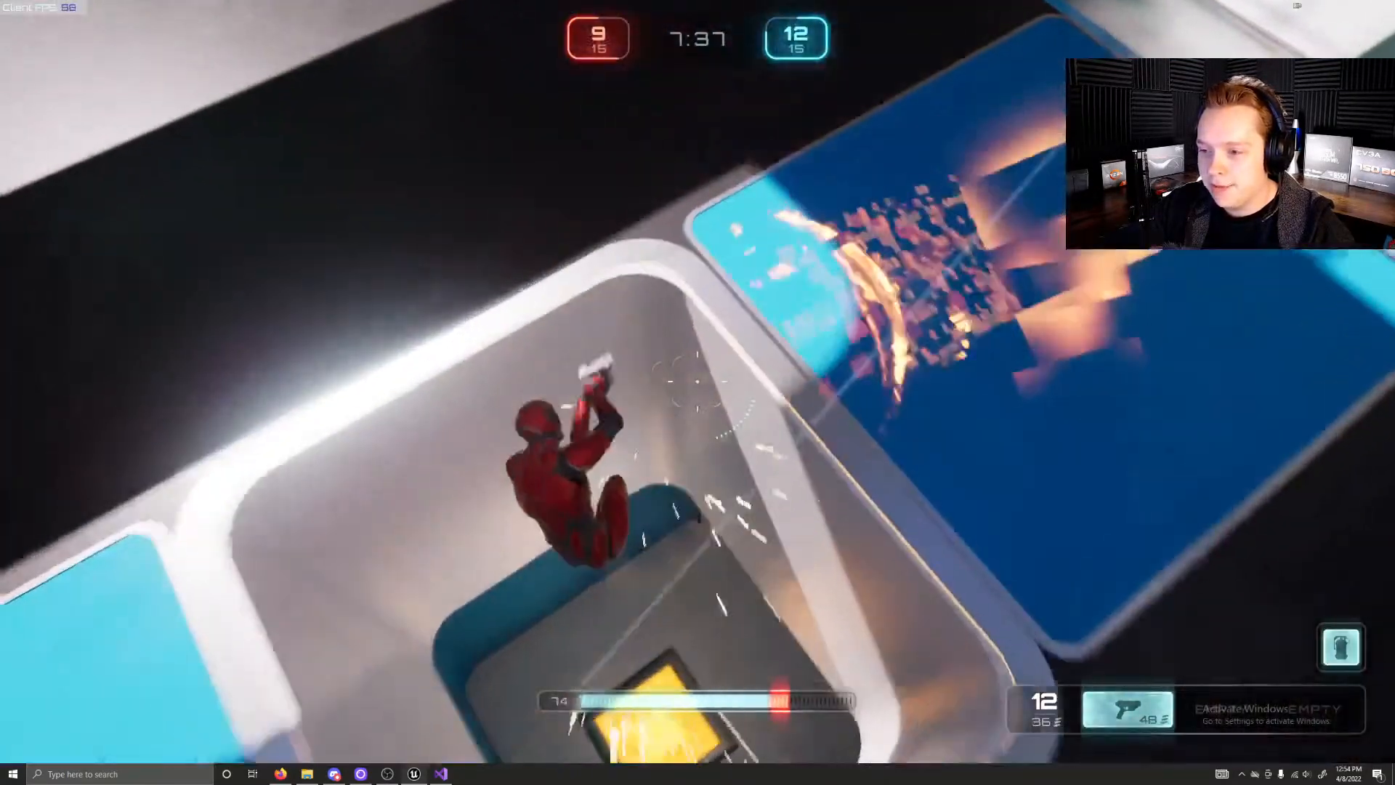
key(w)
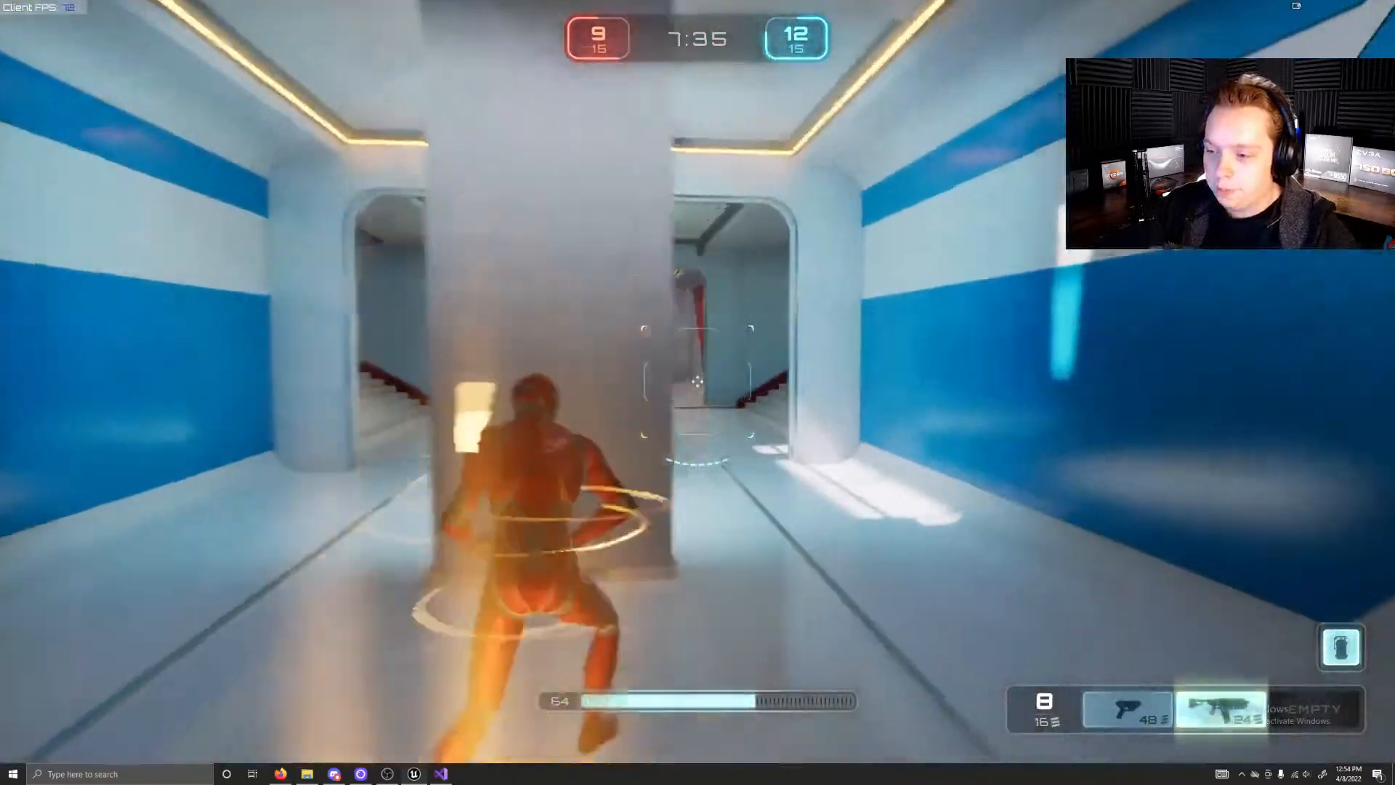
key(w)
key(shift)
key(w)
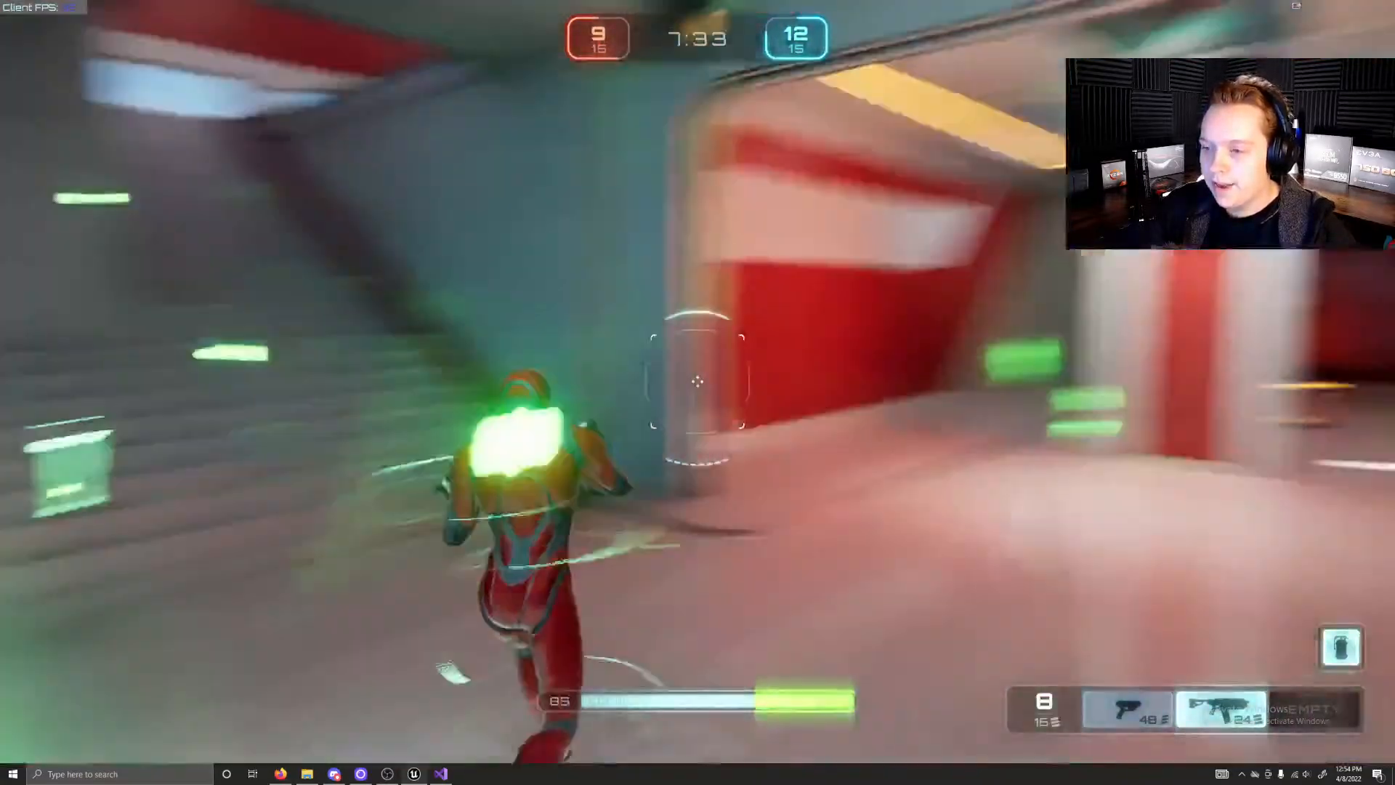
Step: Climb the red-side stairs and shoot the blue opponent beyond the doorway with the new weapon
key(w)
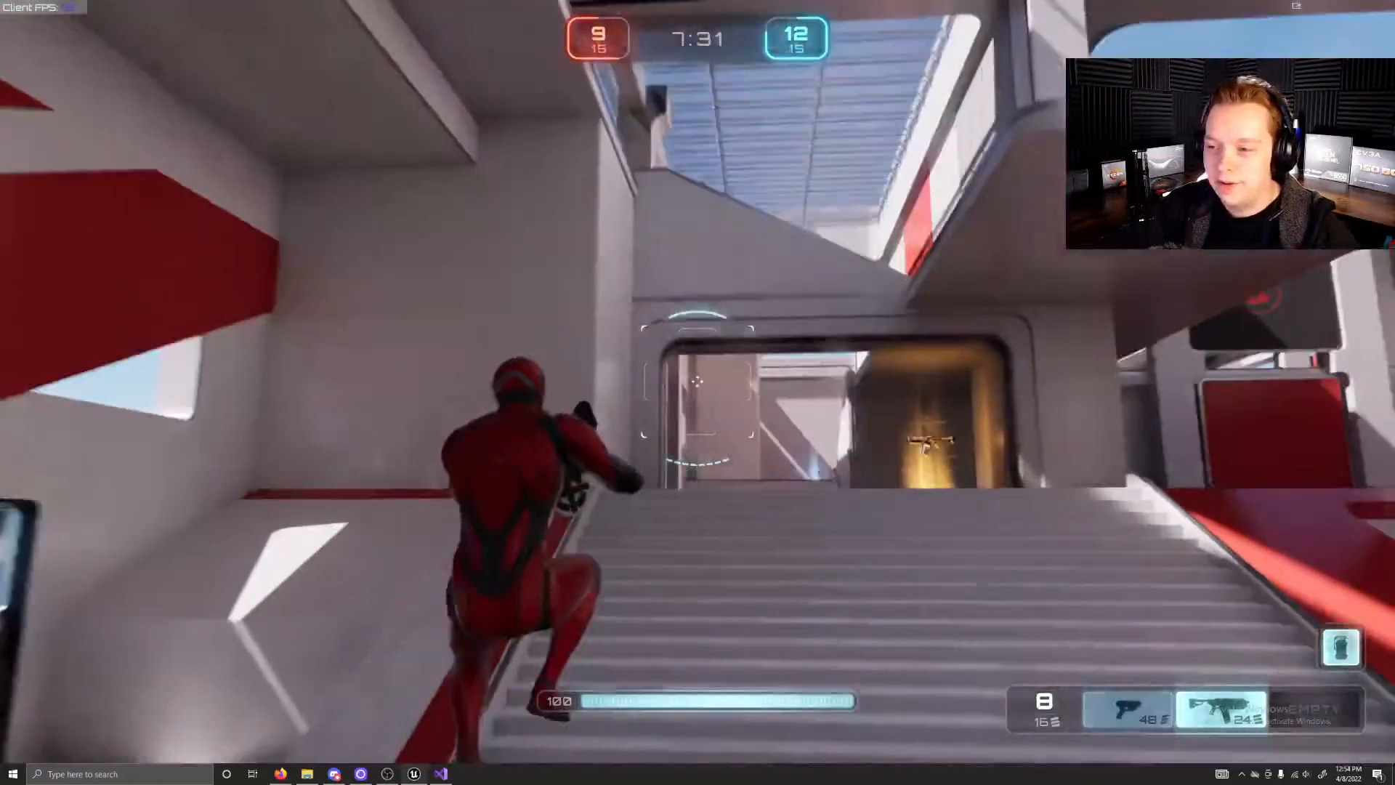
key(w)
click(698, 381)
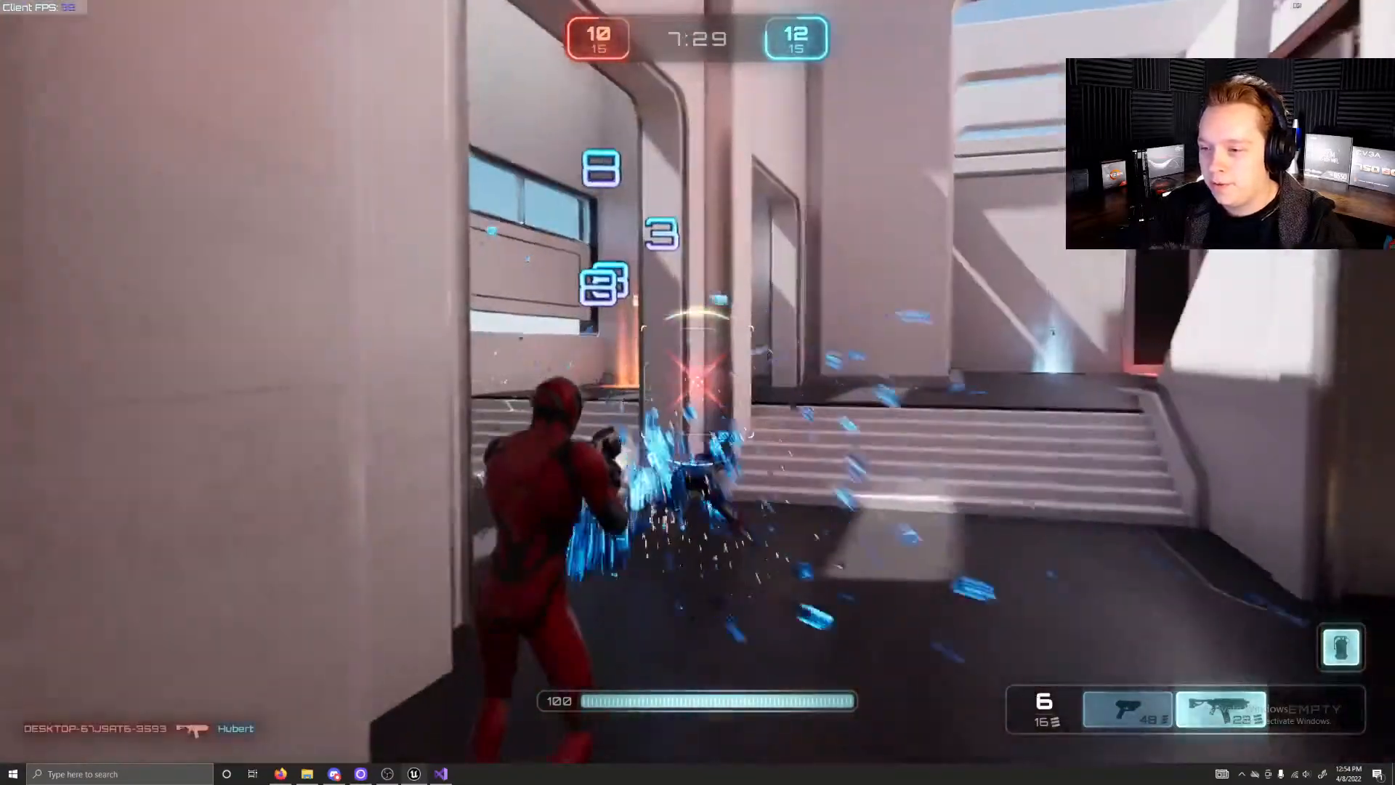
Step: Pass over the orange launch pad into the red hall and run through the green health pad
key(w)
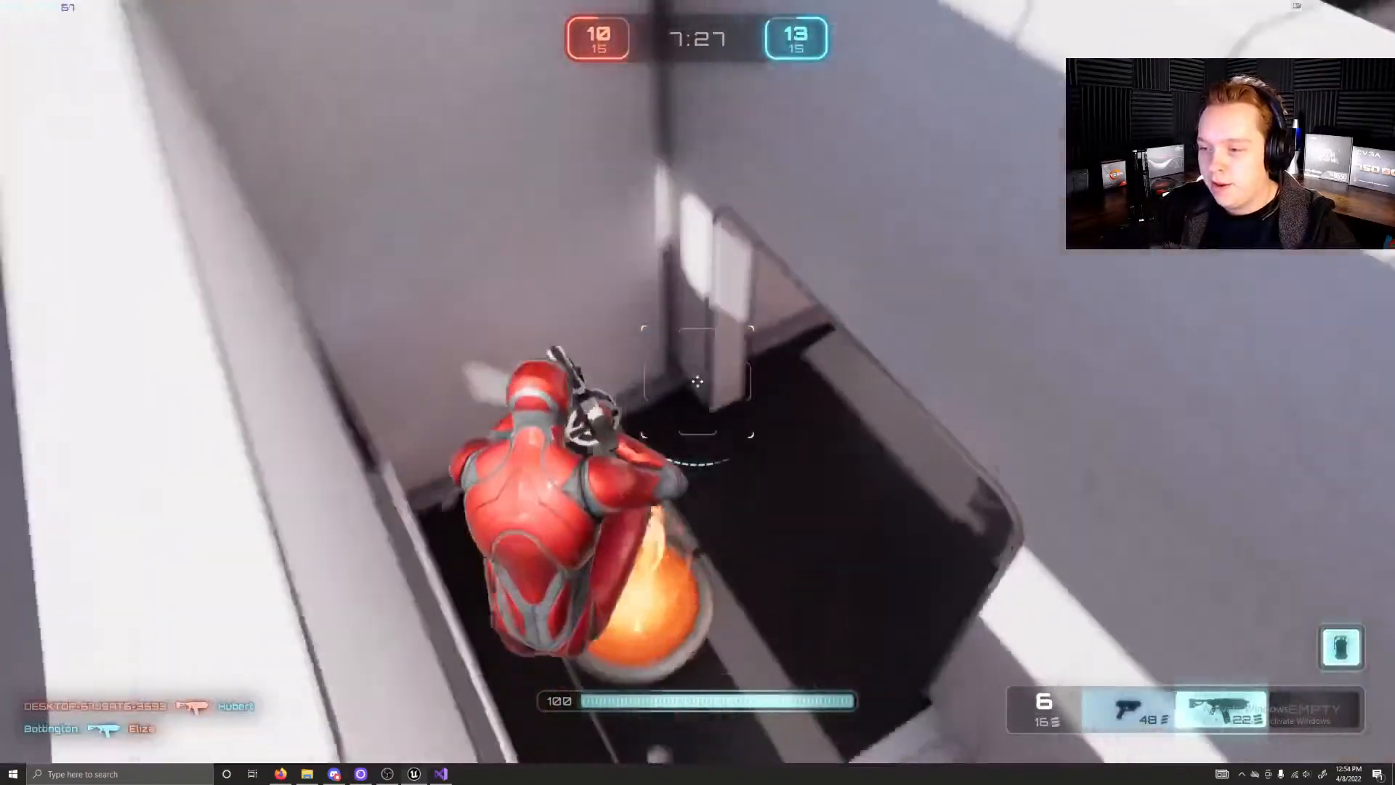
key(w)
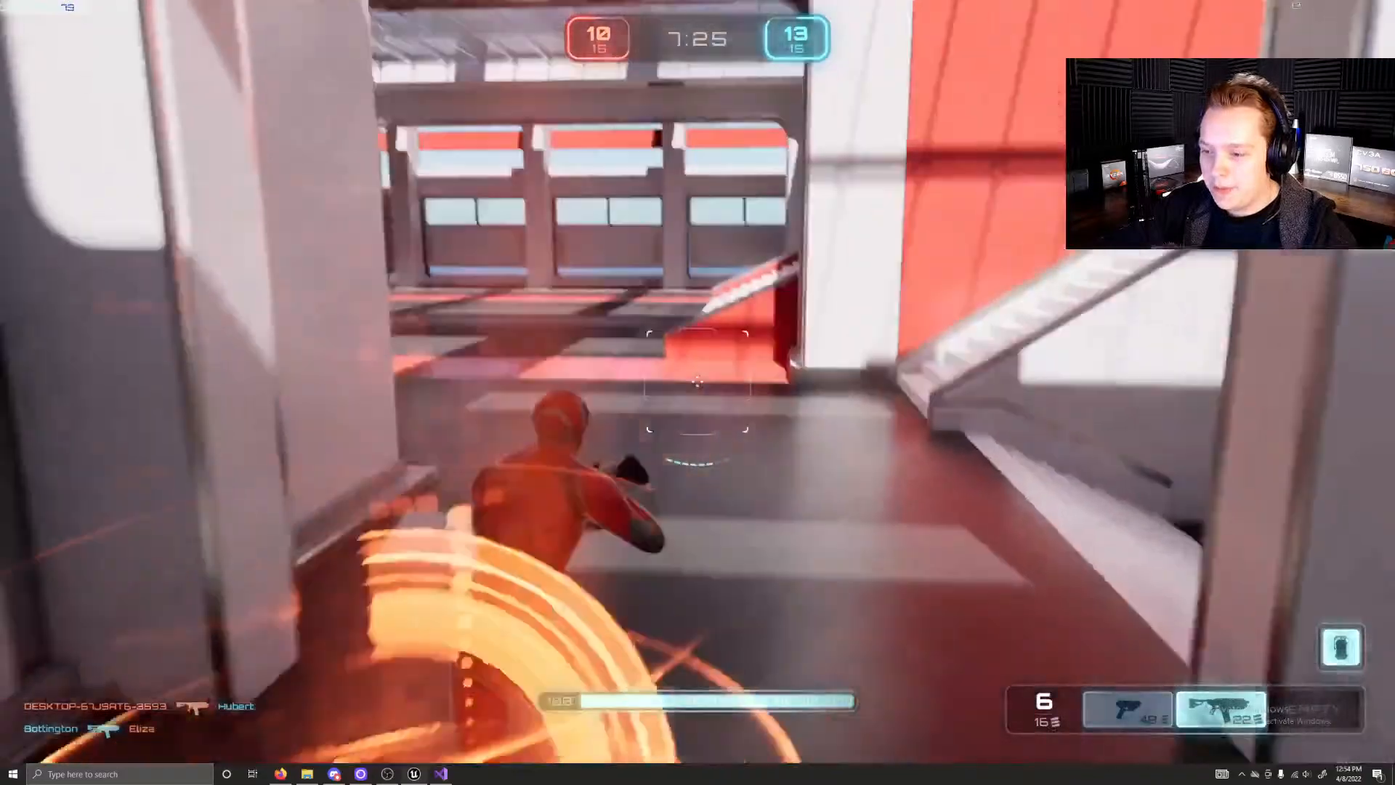
key(w)
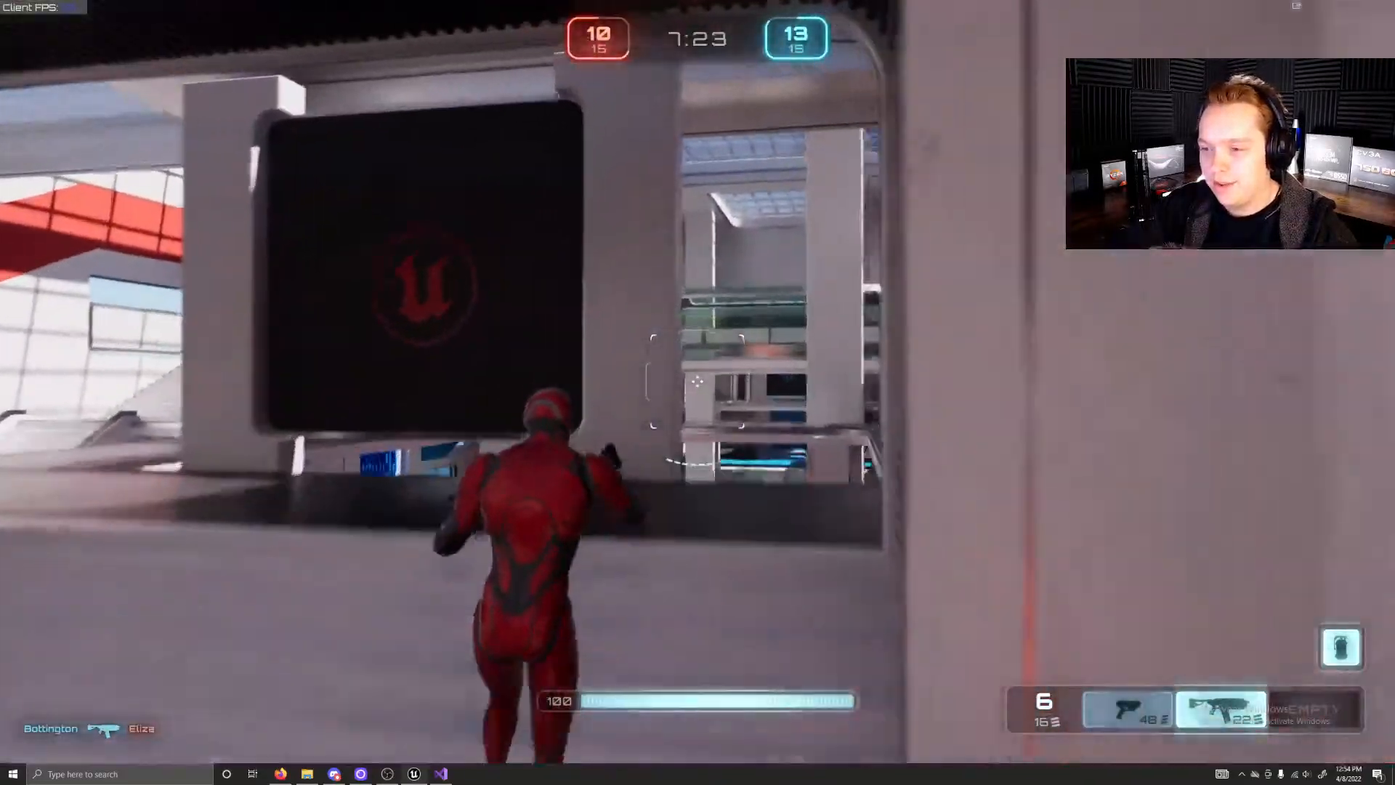
key(w)
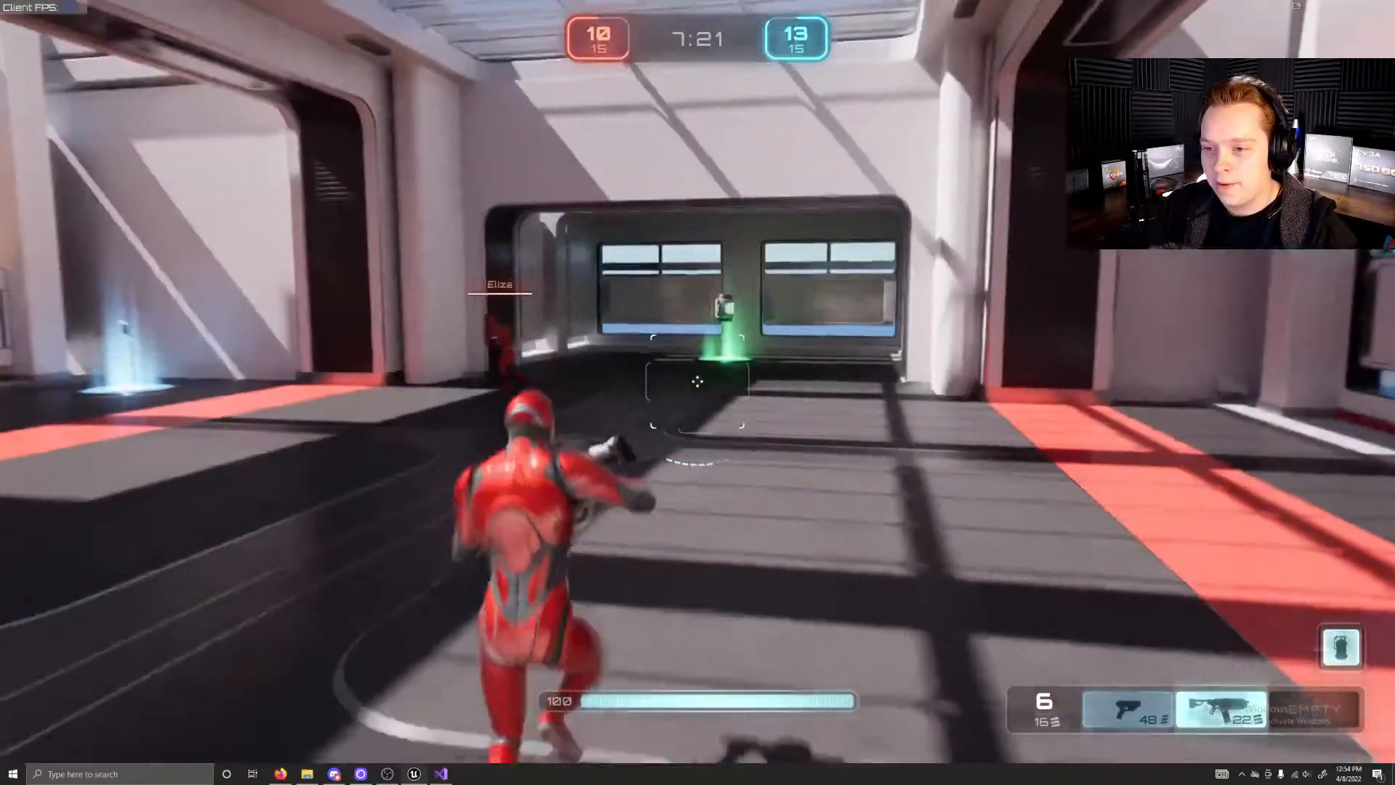
key(w)
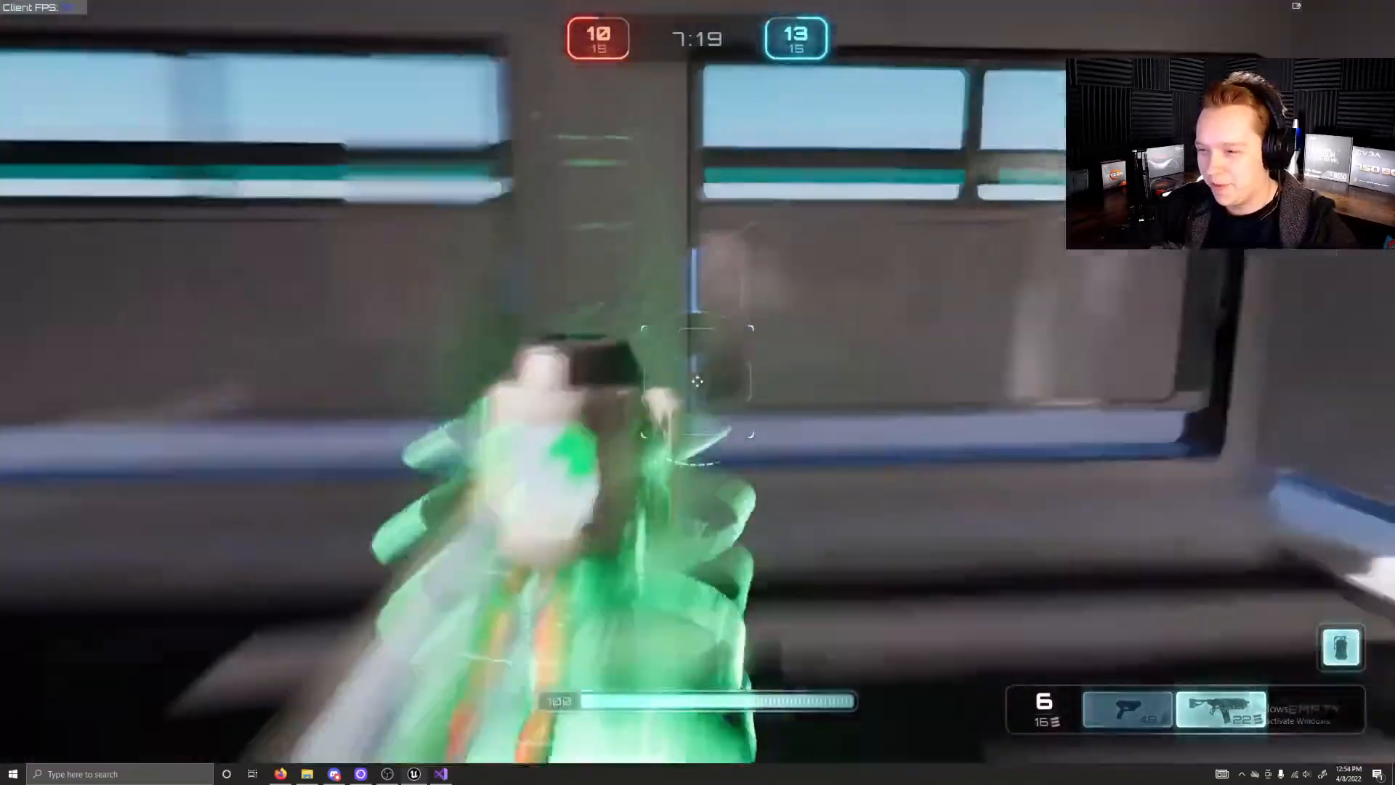
key(w)
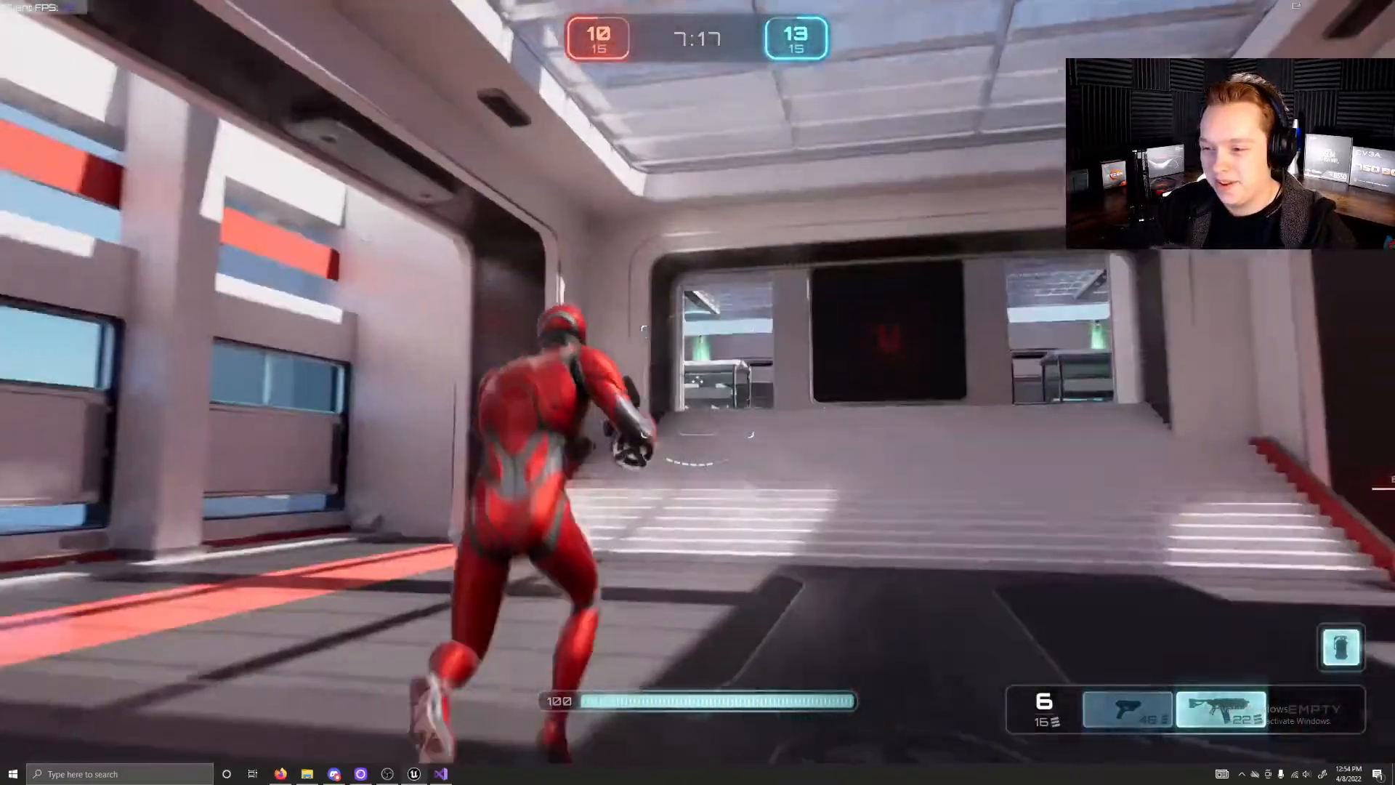
Step: Leave the red hall, switch to weapon slot 1 and run to the white staircase overlooking the arena
key(w)
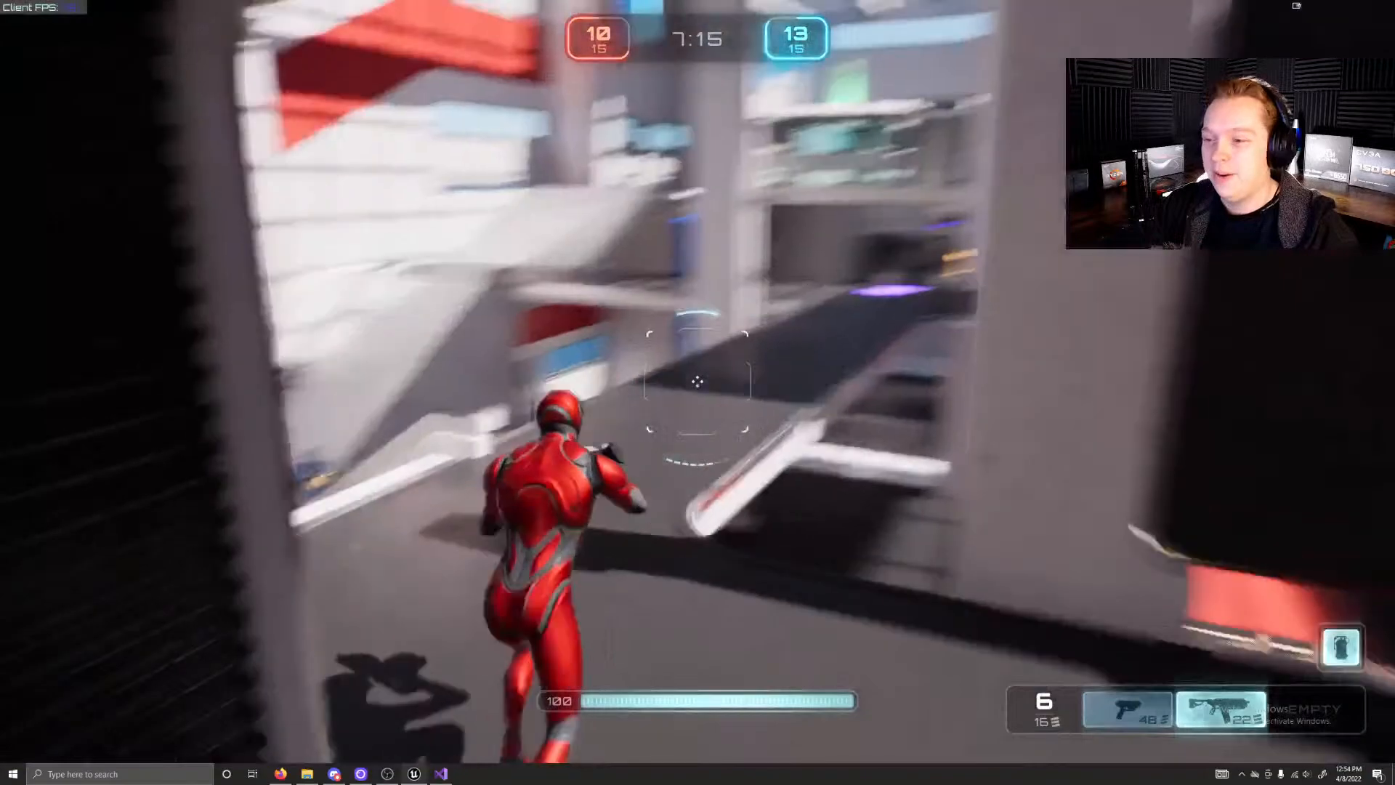
key(w)
key(1)
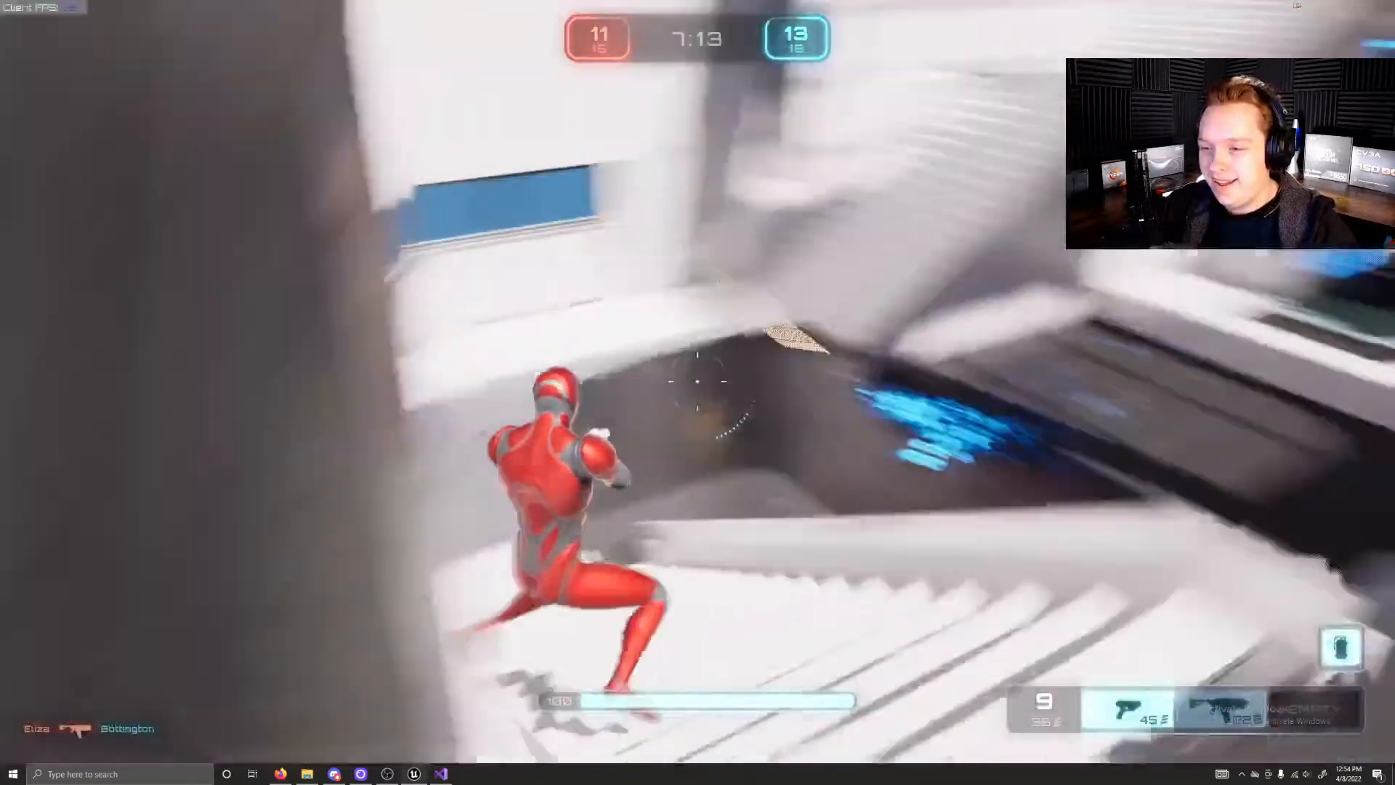
key(w)
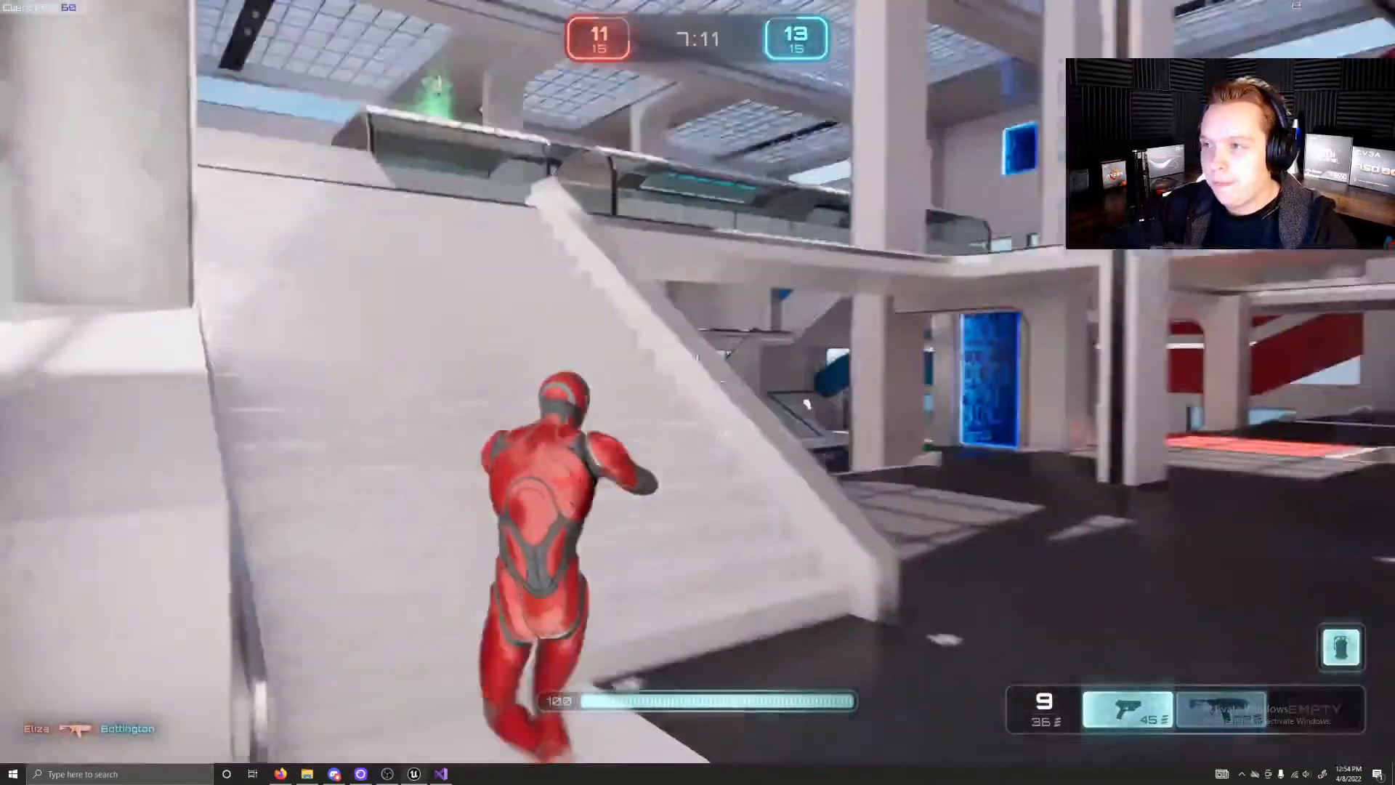
key(w)
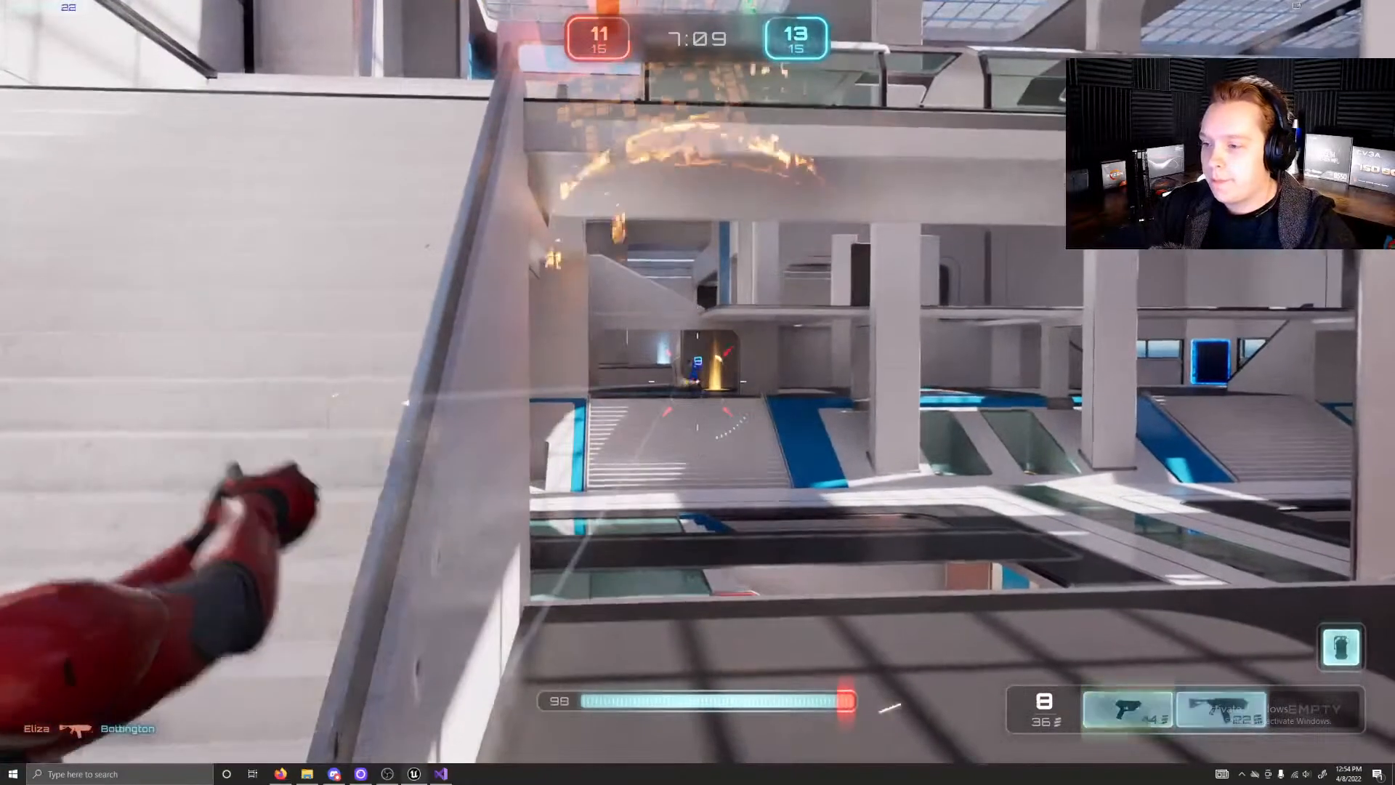
Step: Fire both weapons from beside the staircase railing at the opponent near the yellow weapon pad across the arena
click(698, 392)
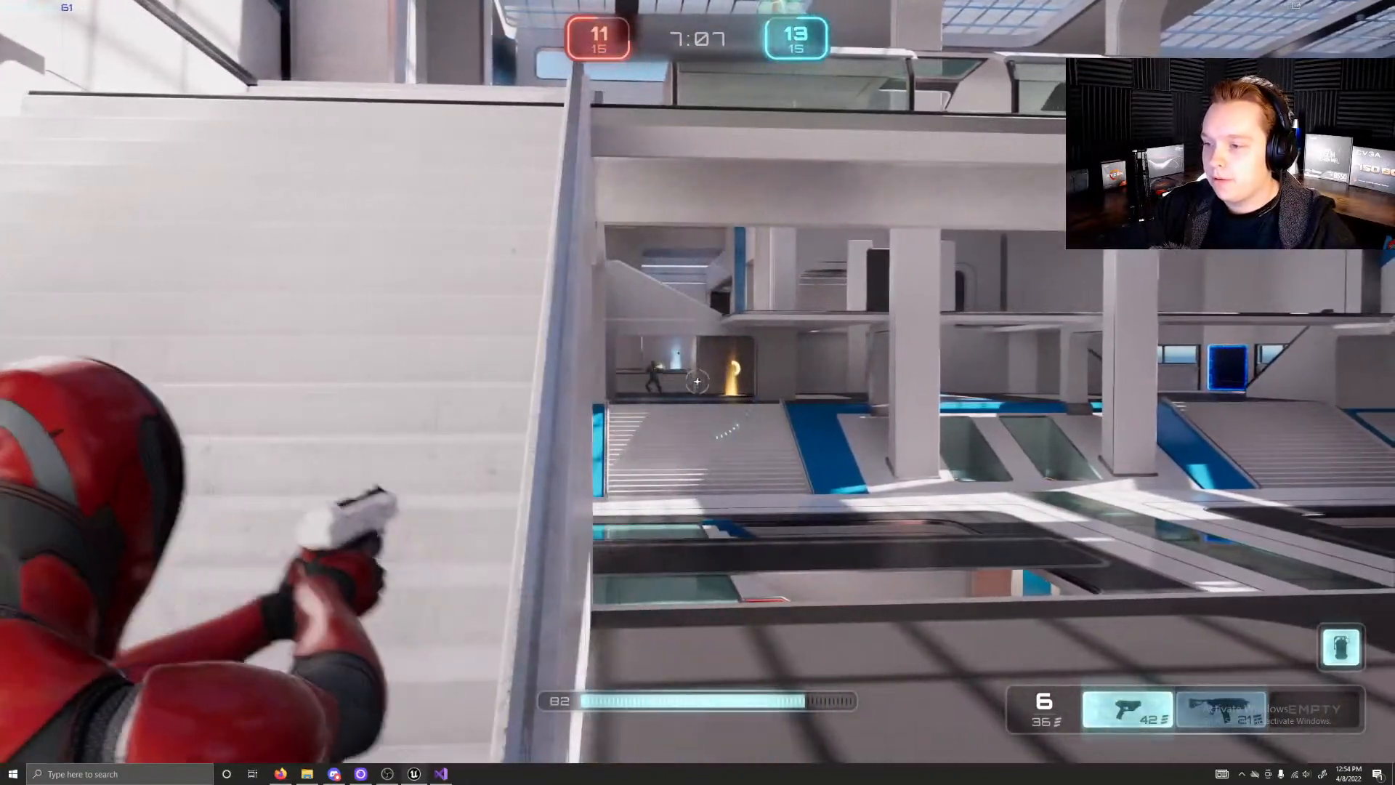
key(d)
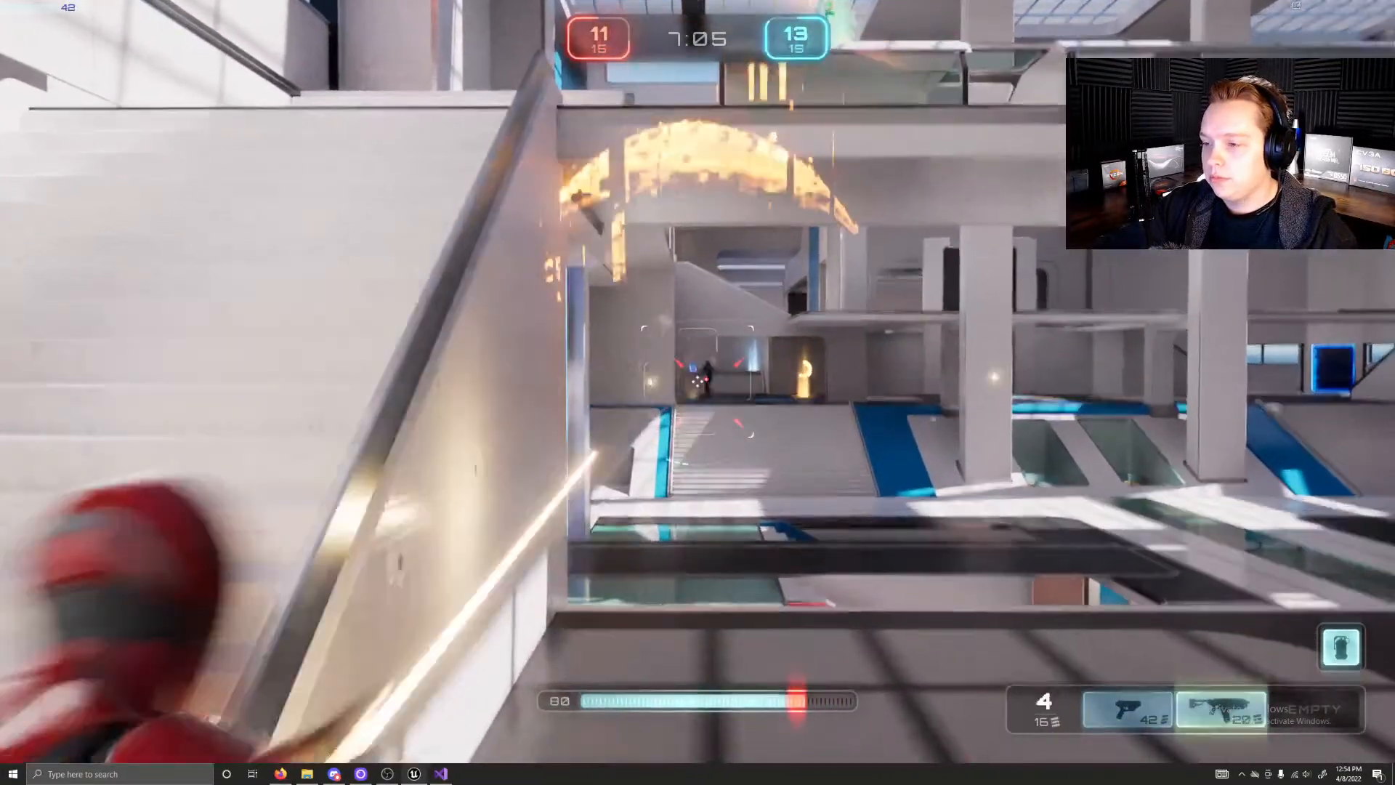
click(698, 393)
click(698, 393)
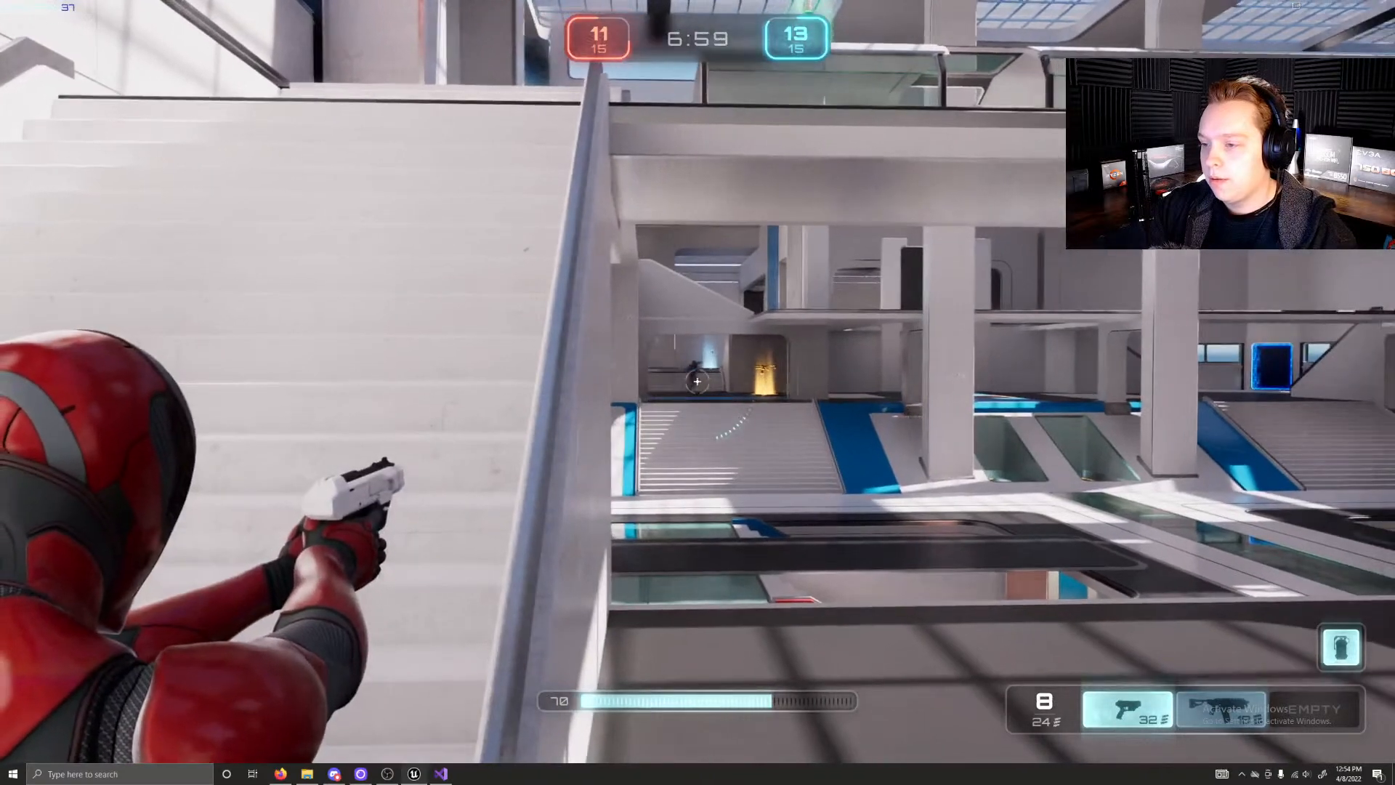
click(697, 392)
click(697, 392)
click(697, 392)
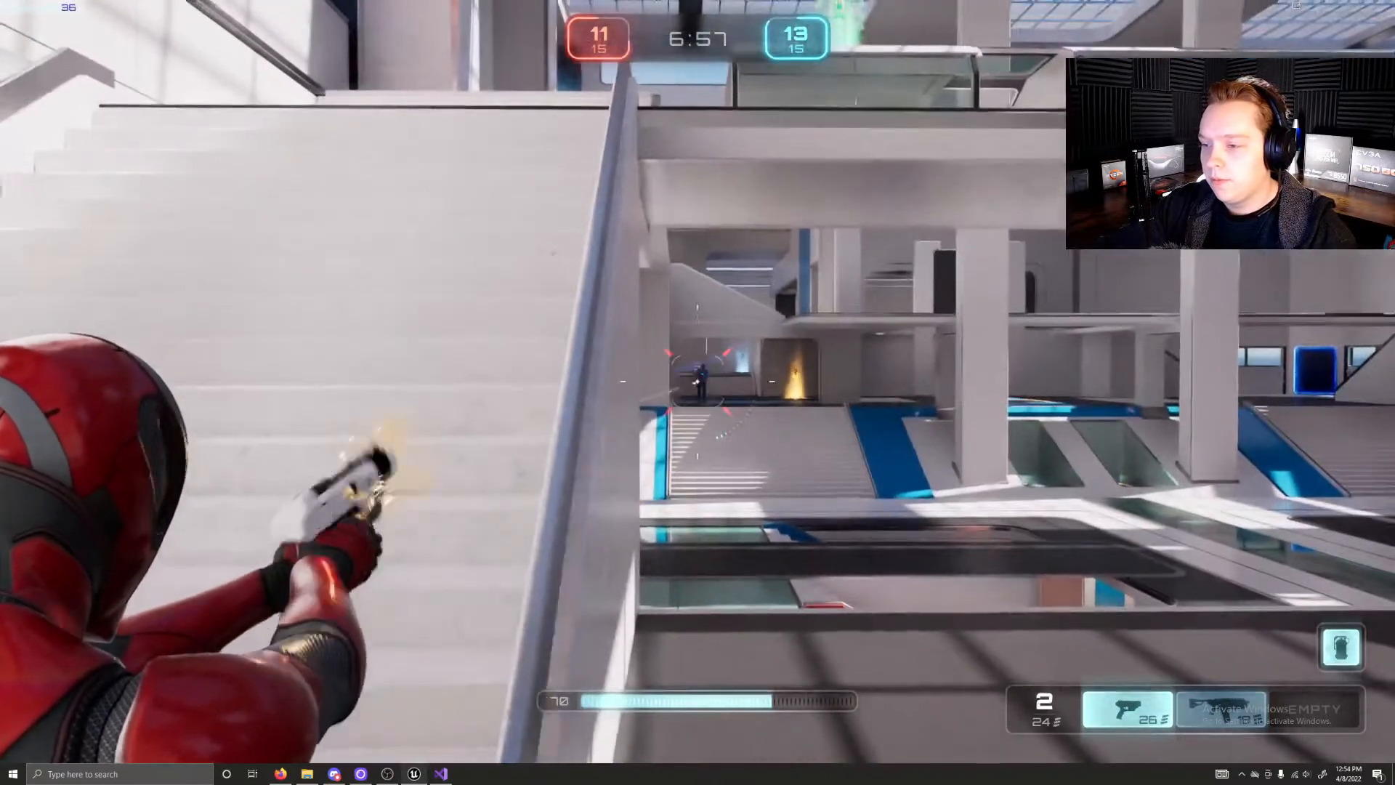
click(698, 392)
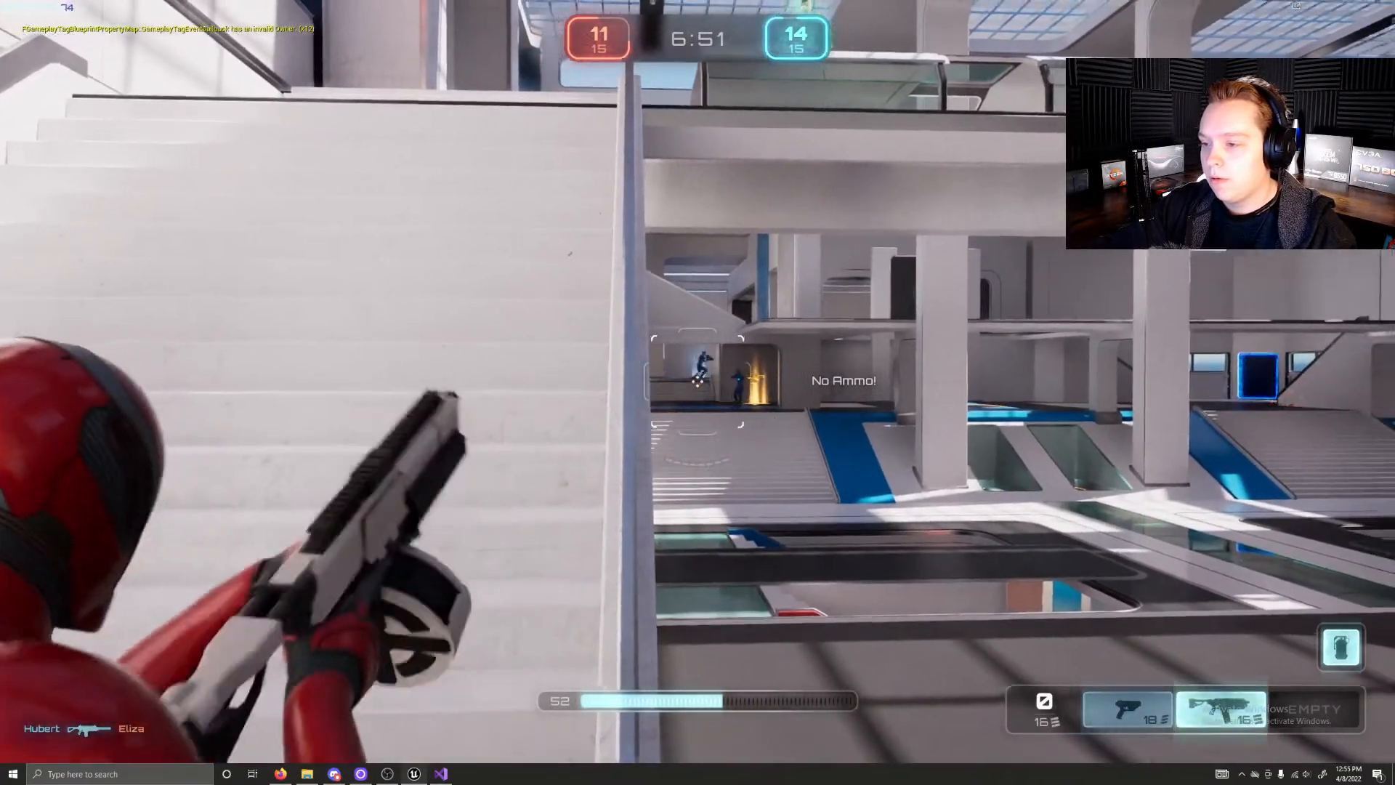
Step: Sidestep beside the staircase railing, reload the second weapon and resume the firefight, switching back to weapon slot 1
key(a)
key(d)
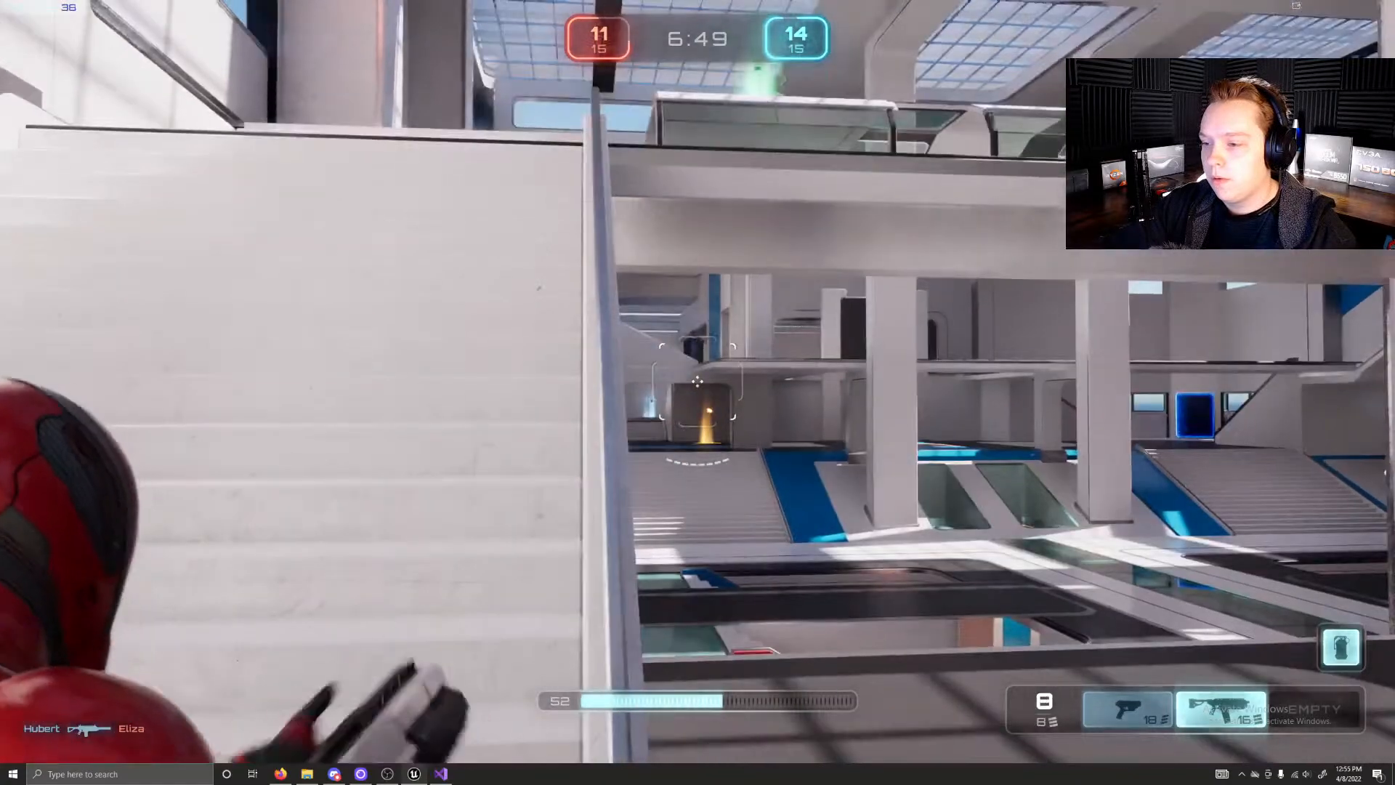
key(d)
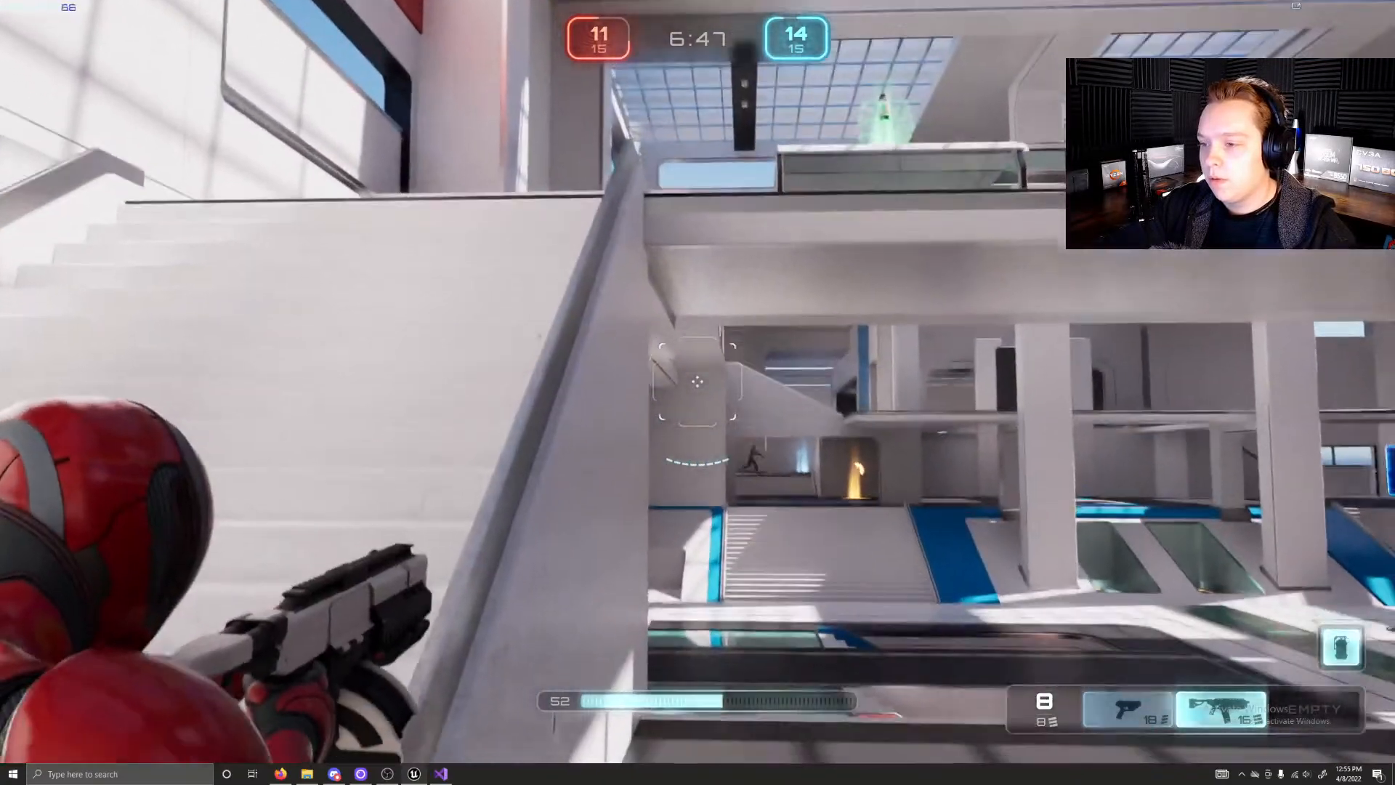
key(1)
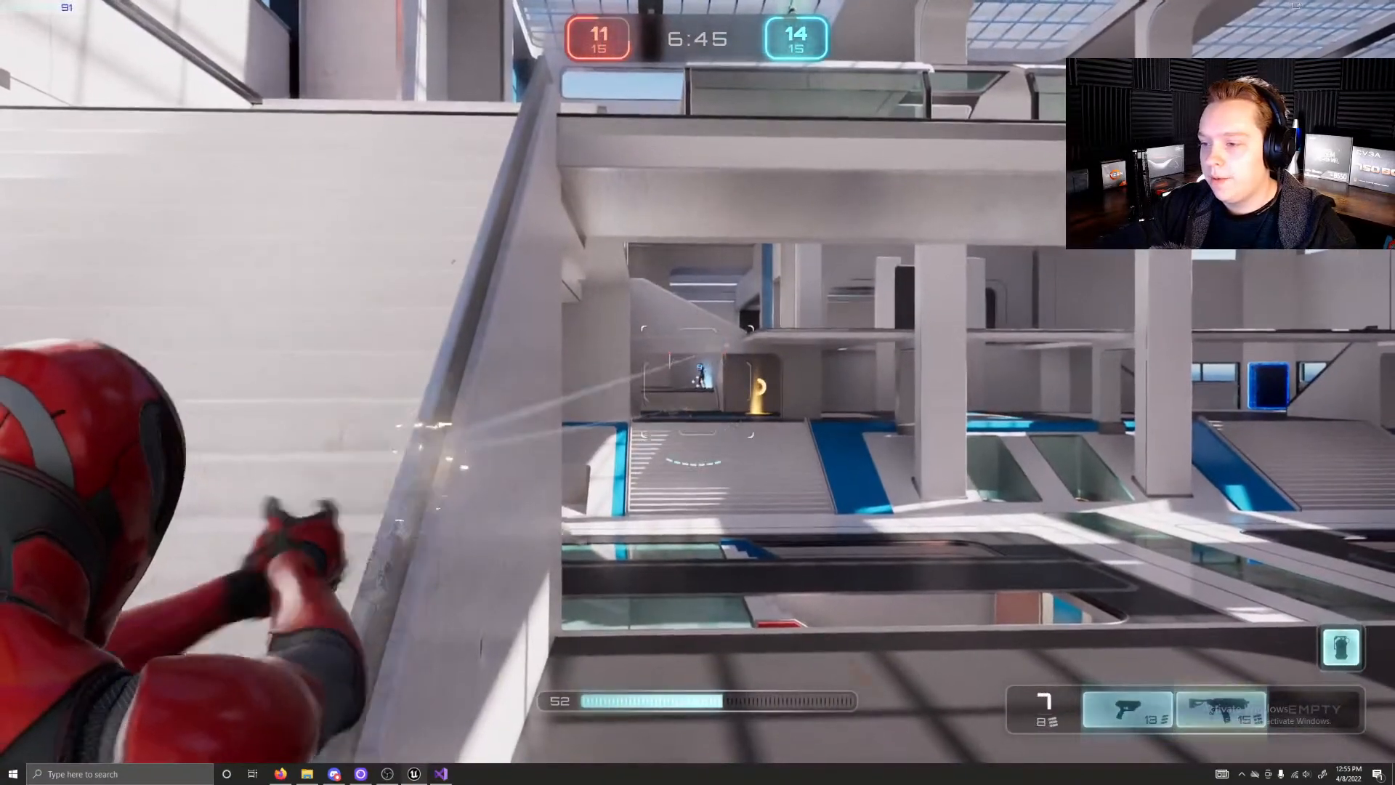
click(698, 381)
key(1)
Step: Run down to the lower hall, collecting the health on the green pad and the weapon on the yellow pad
key(w)
key(w)
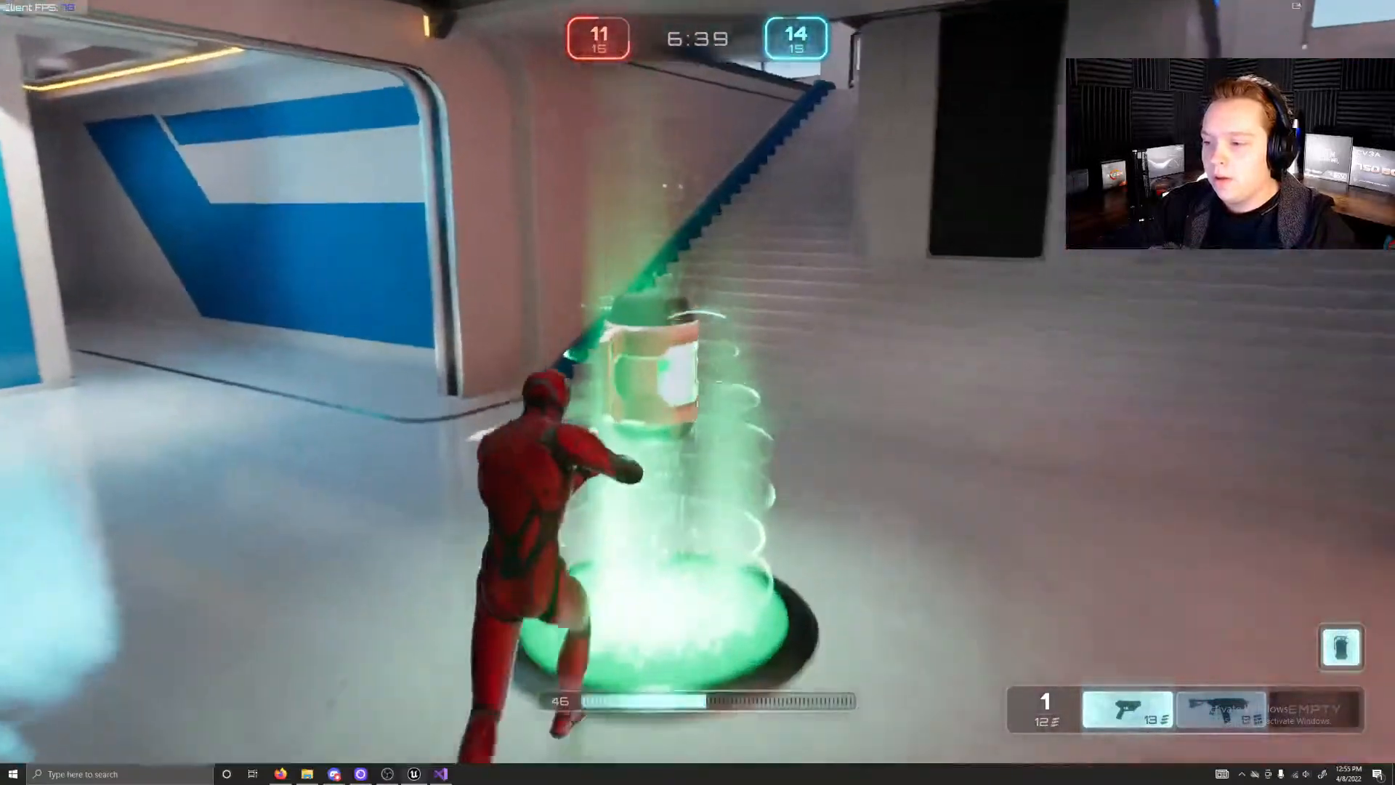
key(w)
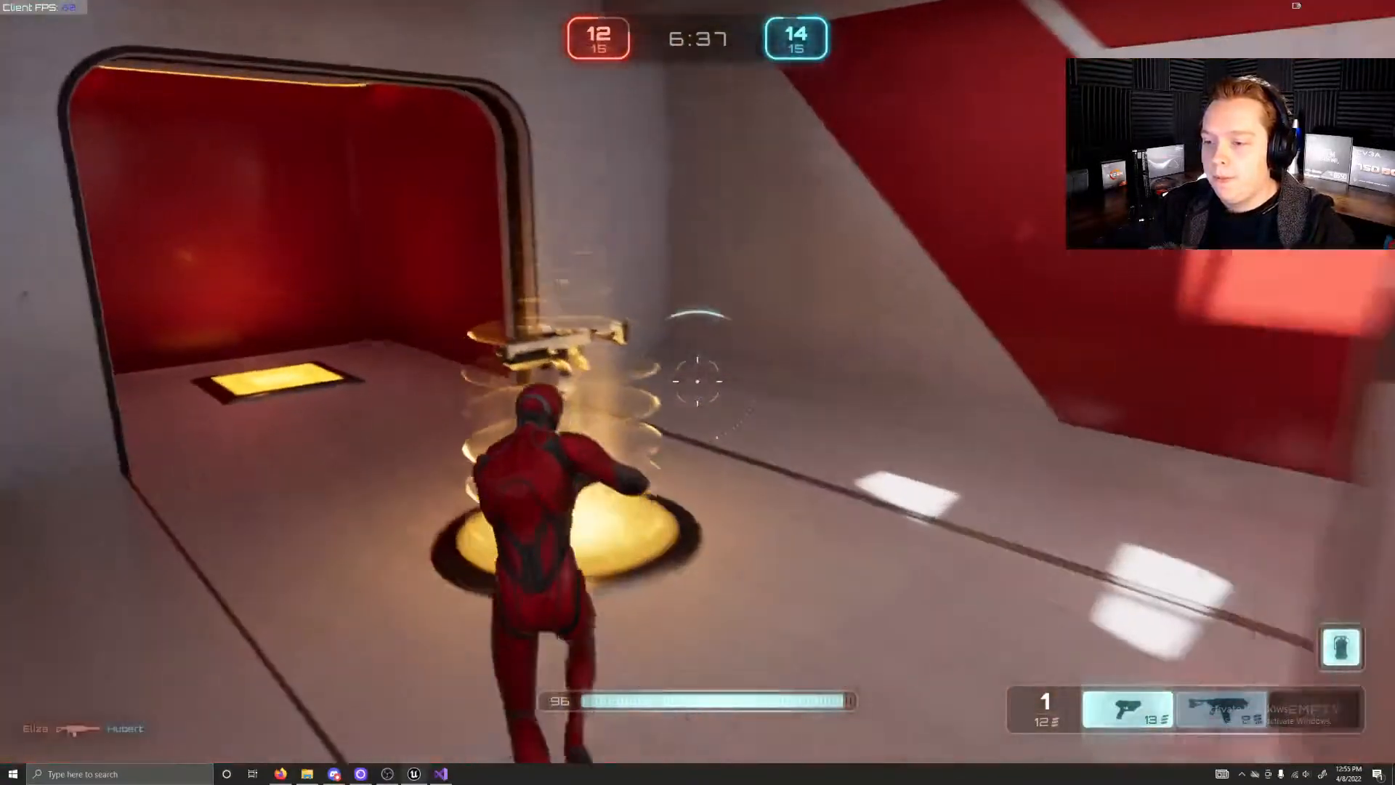
key(w)
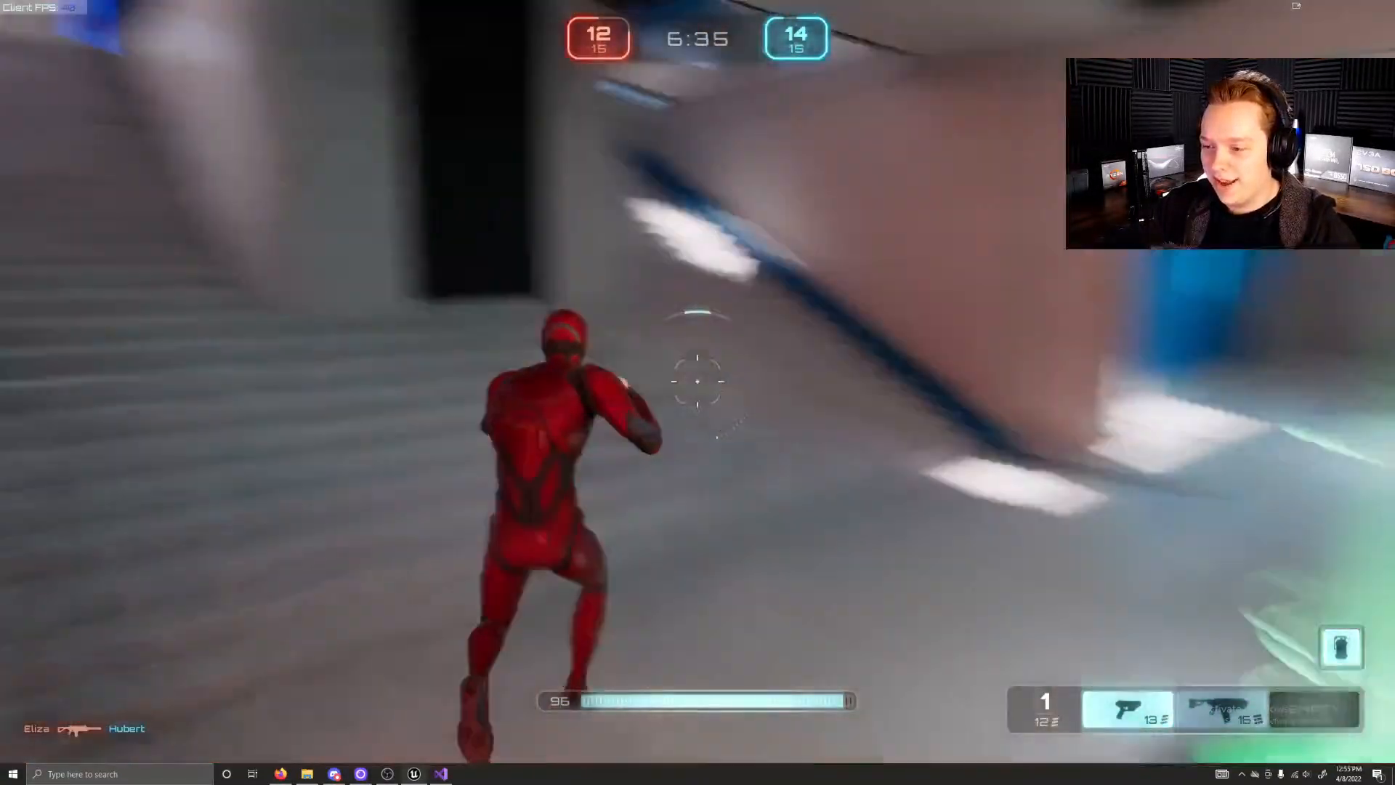
Step: Switch to weapon slot 2 and run up the stairs from the lower hall toward the tall blue portal
key(w)
key(2)
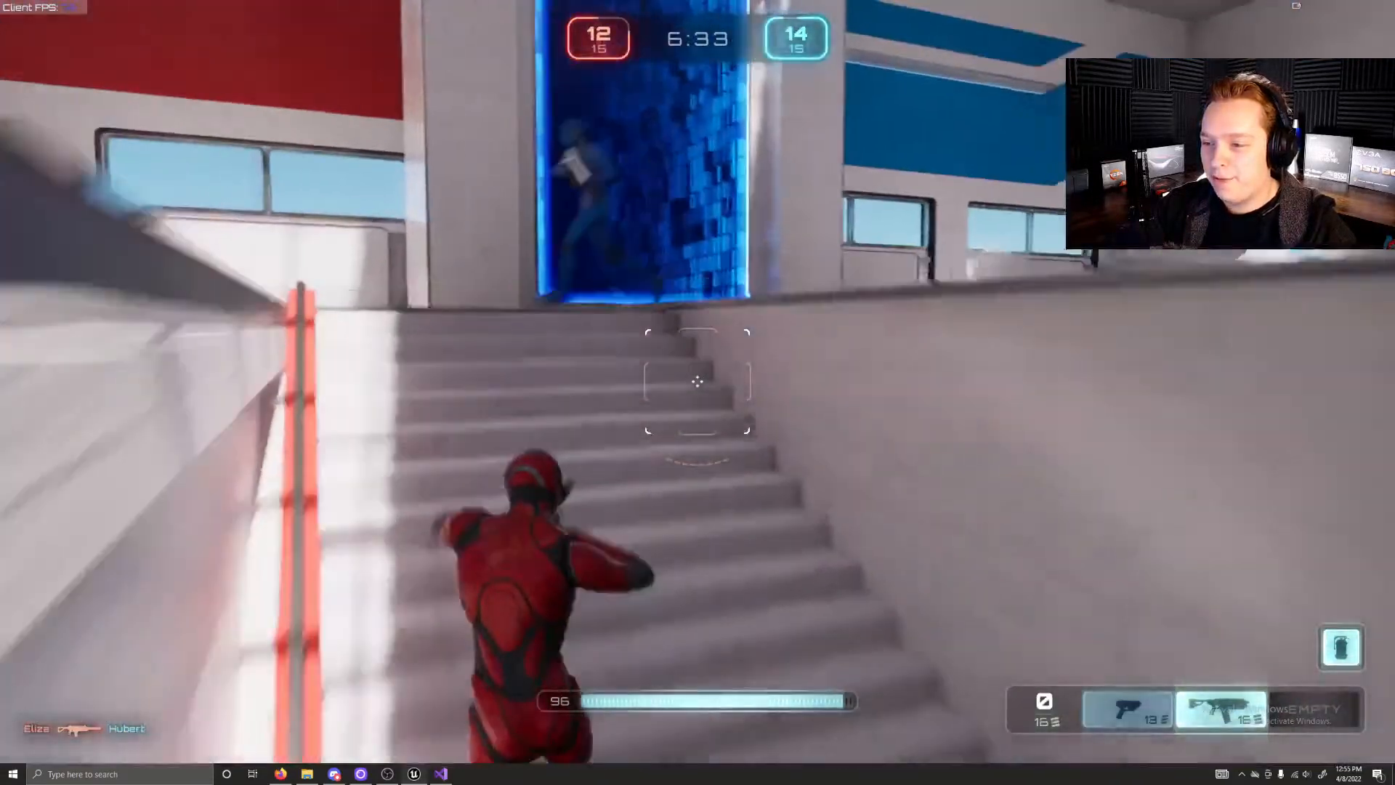
key(w)
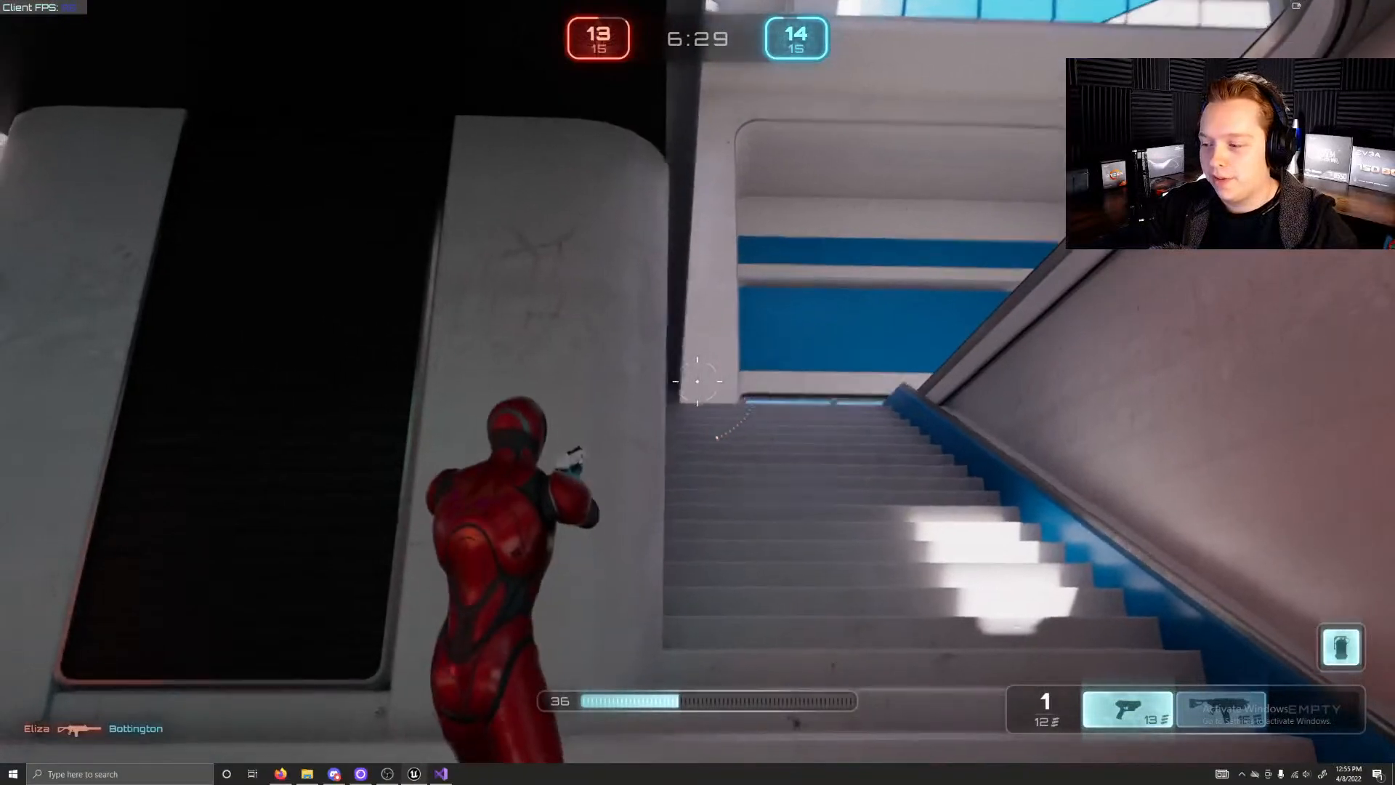
key(w)
Step: Run back down through the lower hall into the red hall and collect ammo from the yellow weapon pad
key(w)
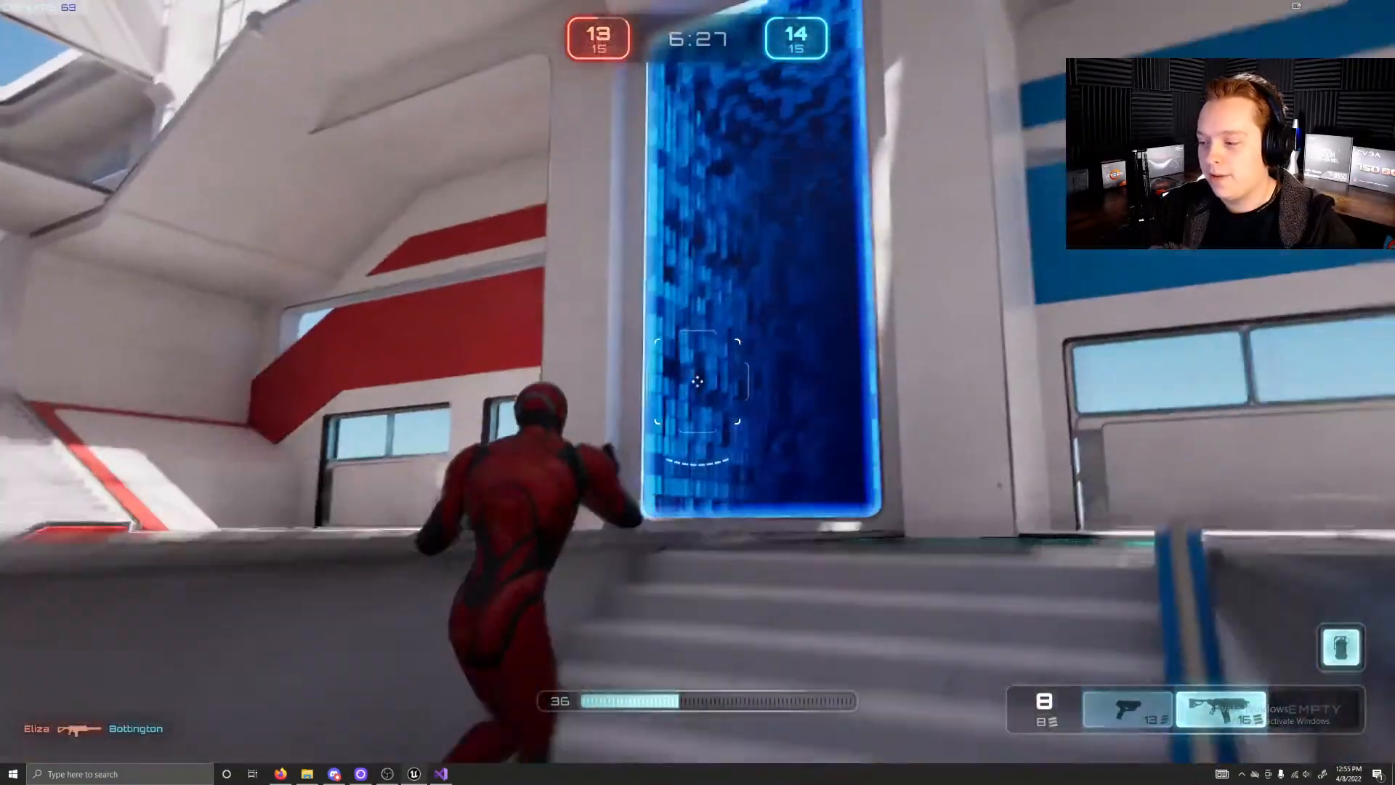
key(w)
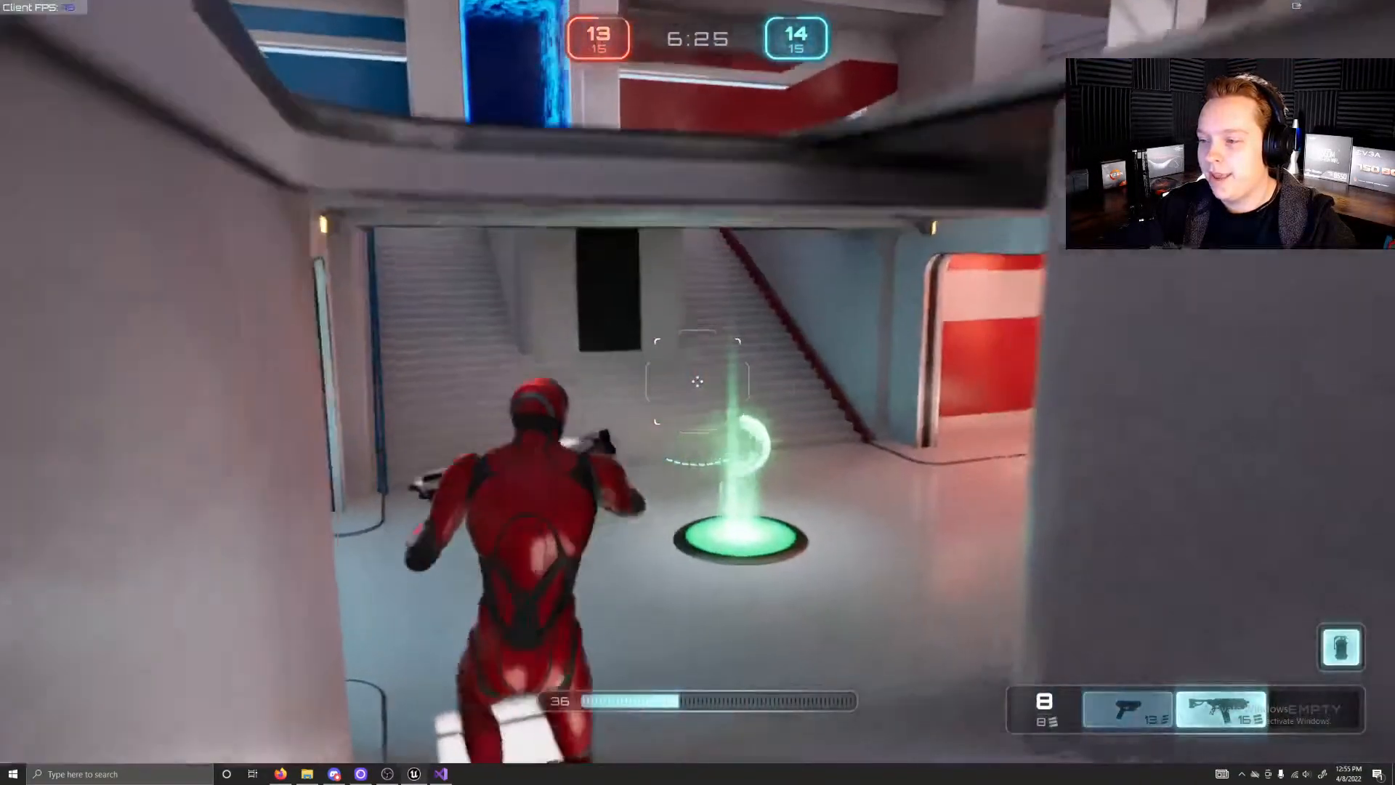
key(w)
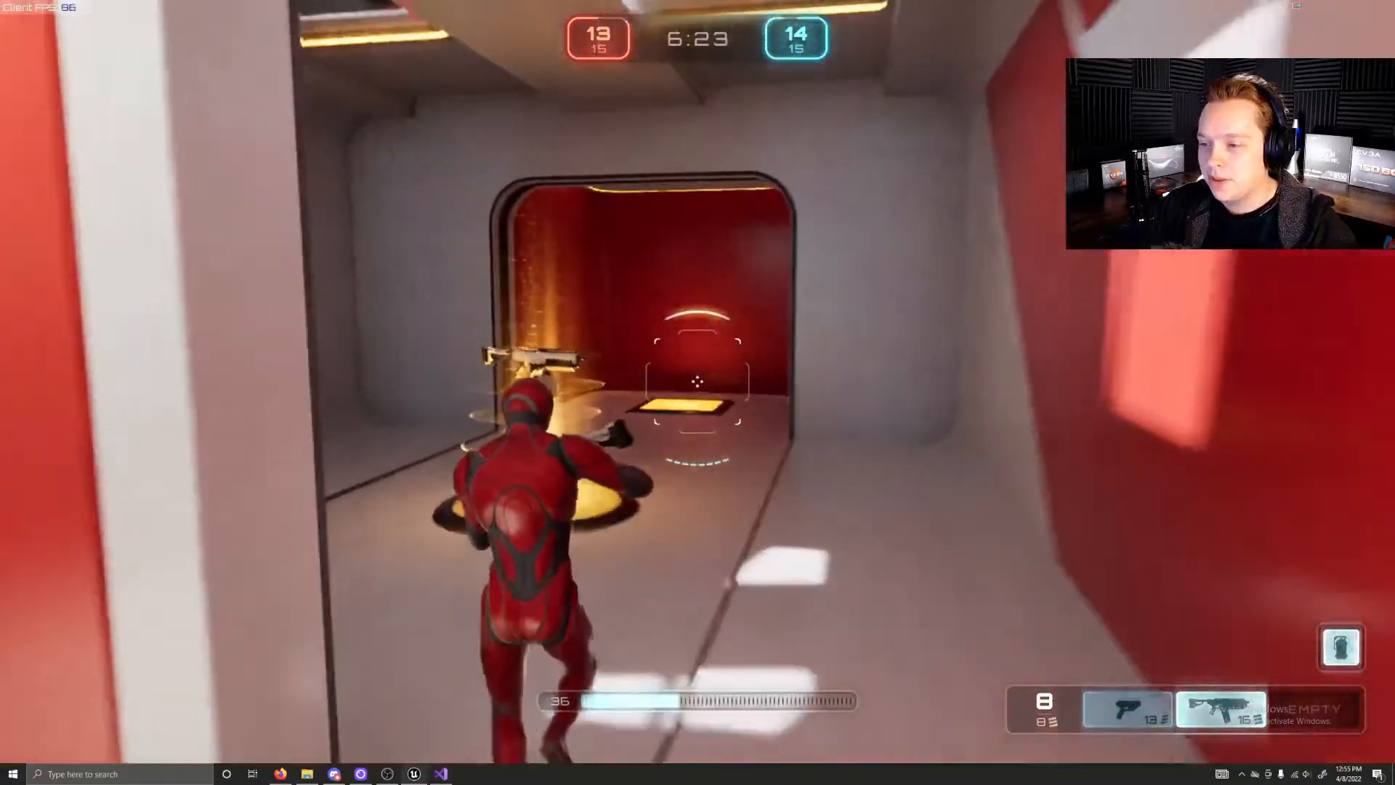
key(w)
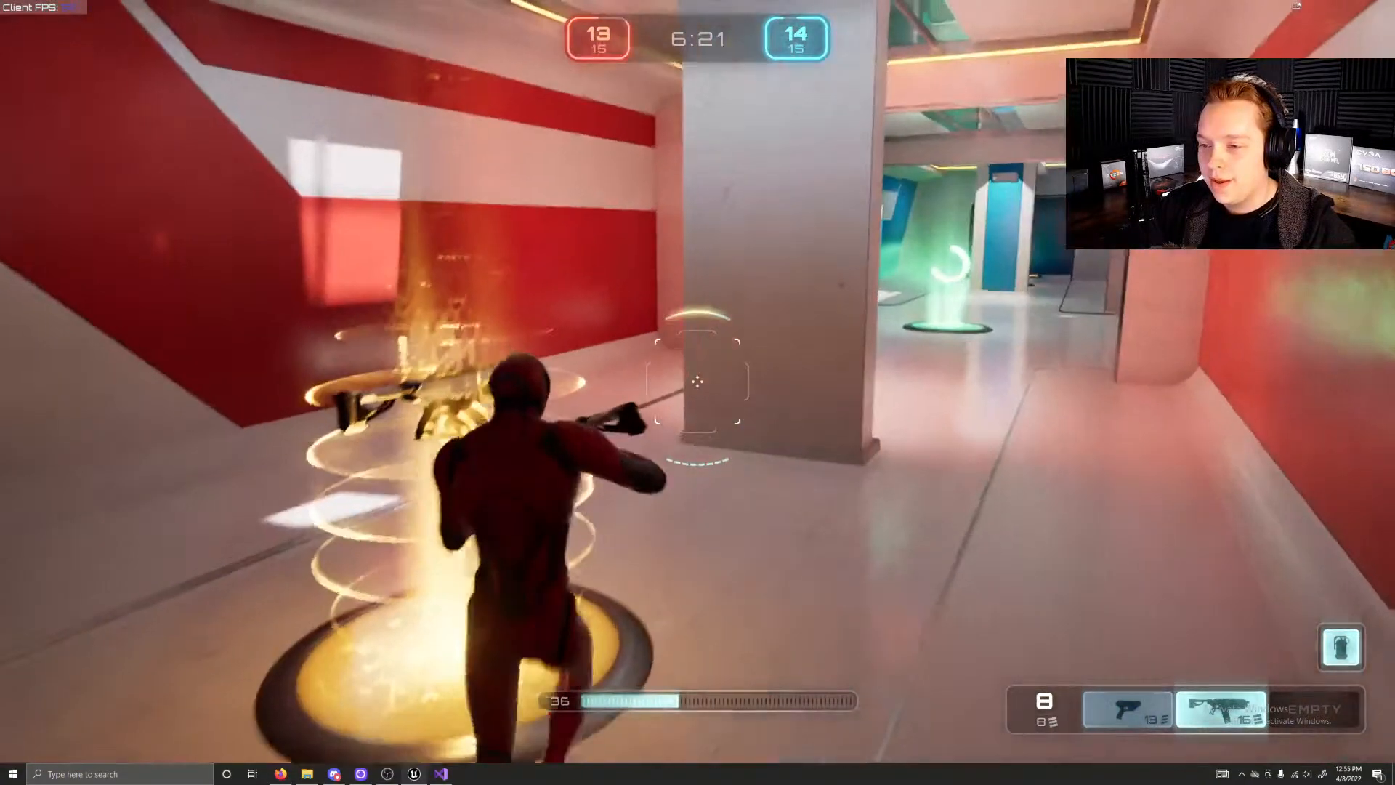
key(w)
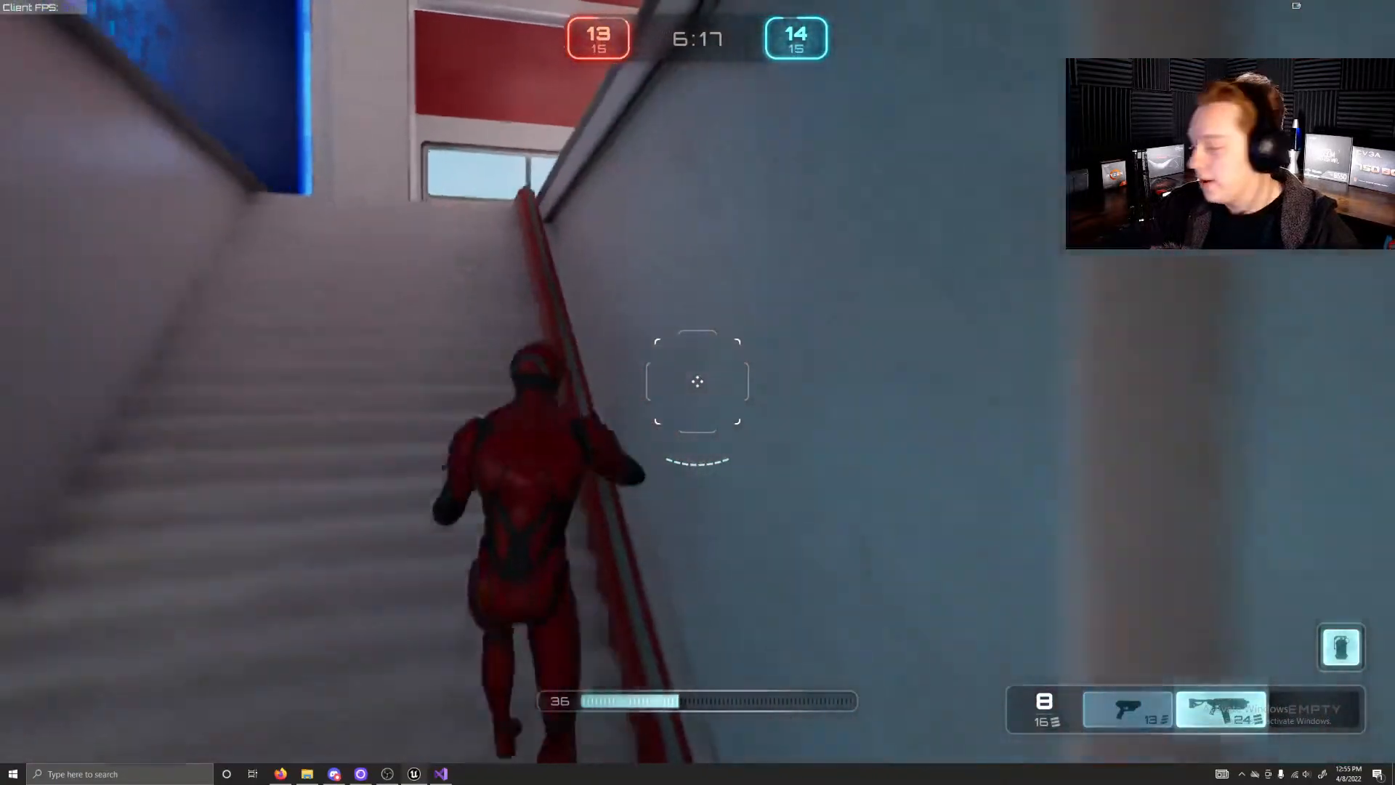
Step: Climb the red-railed staircase to the main floor and run to the wide white stairs near the teammate
key(w)
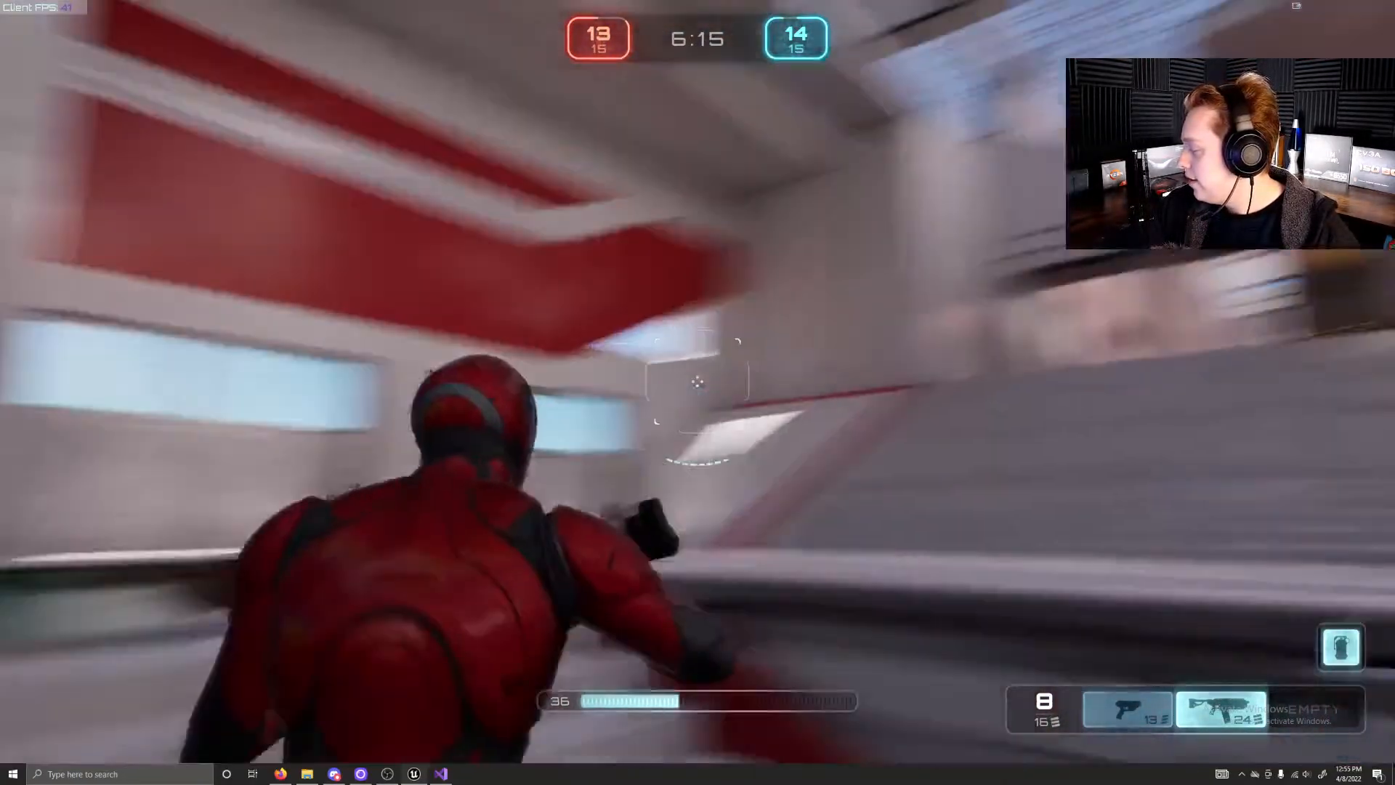
key(w)
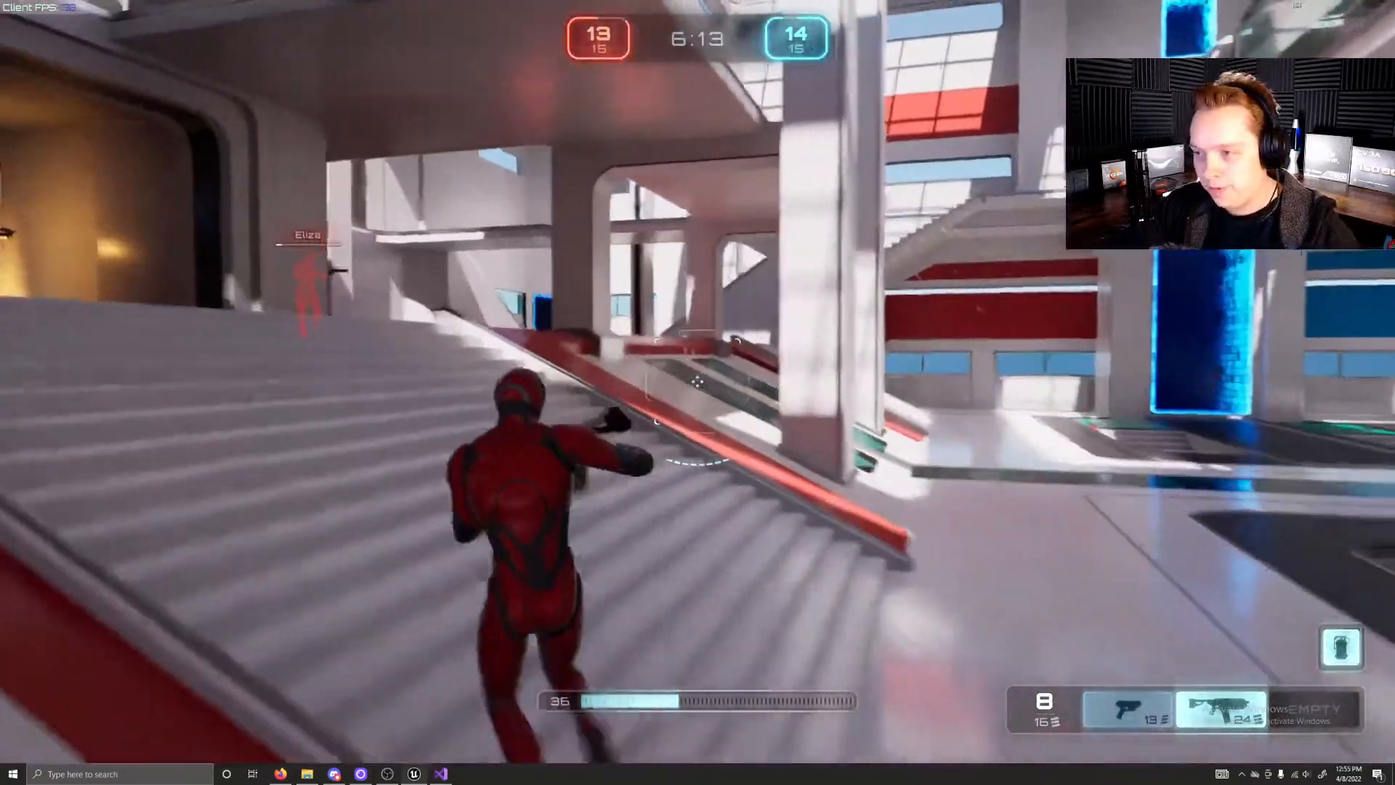
key(w)
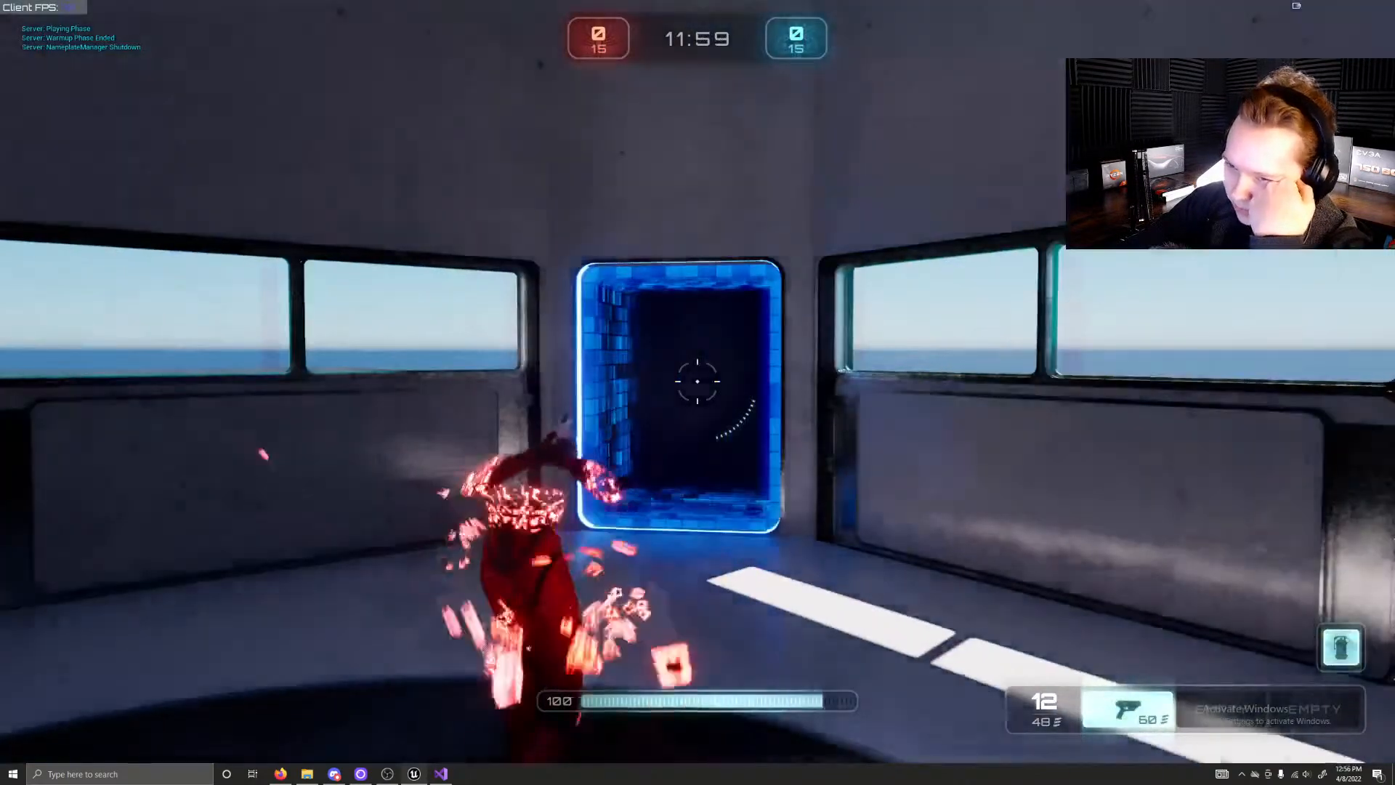
Step: Begin the new match by leaving the windowed spawn room, dashing from the stairs and crossing high above the arena to the main floor
key(w)
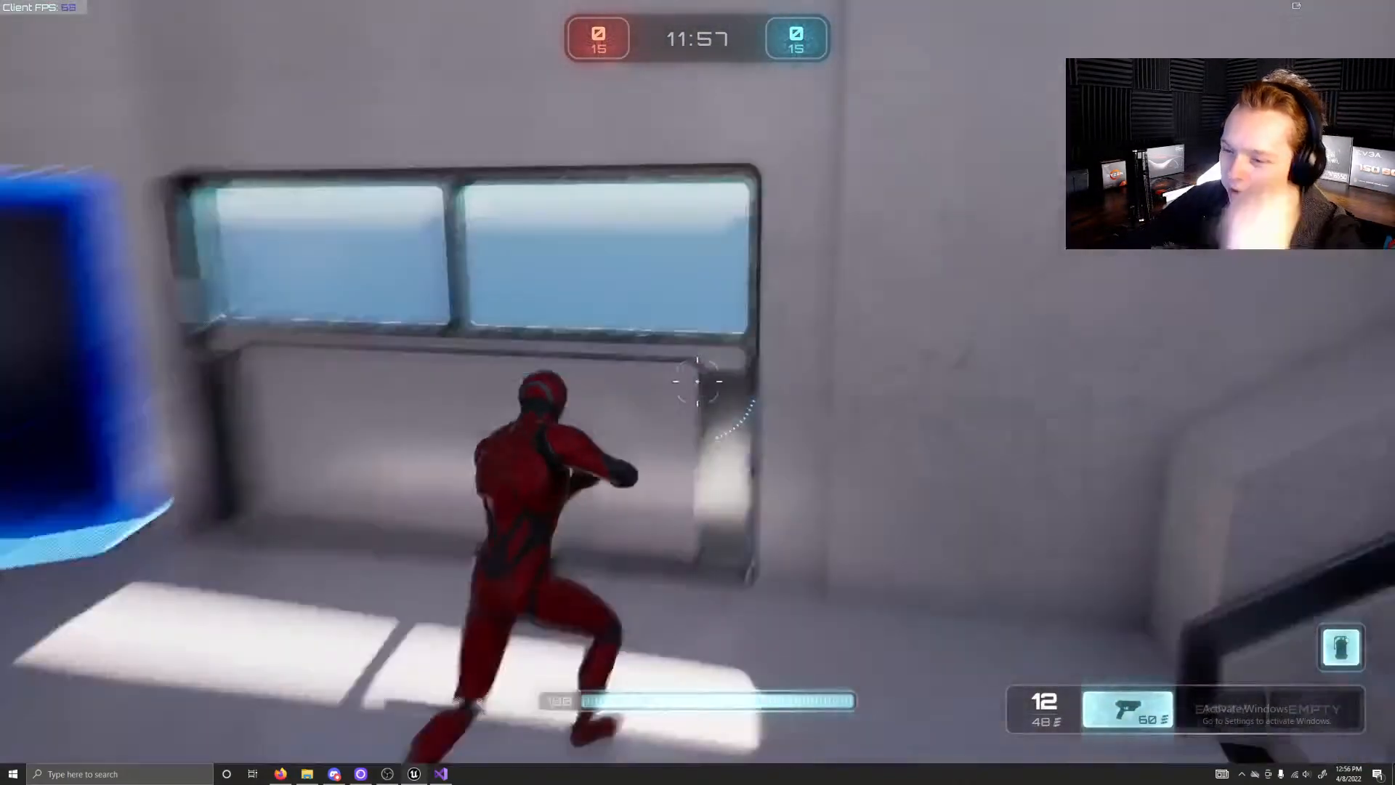
key(w)
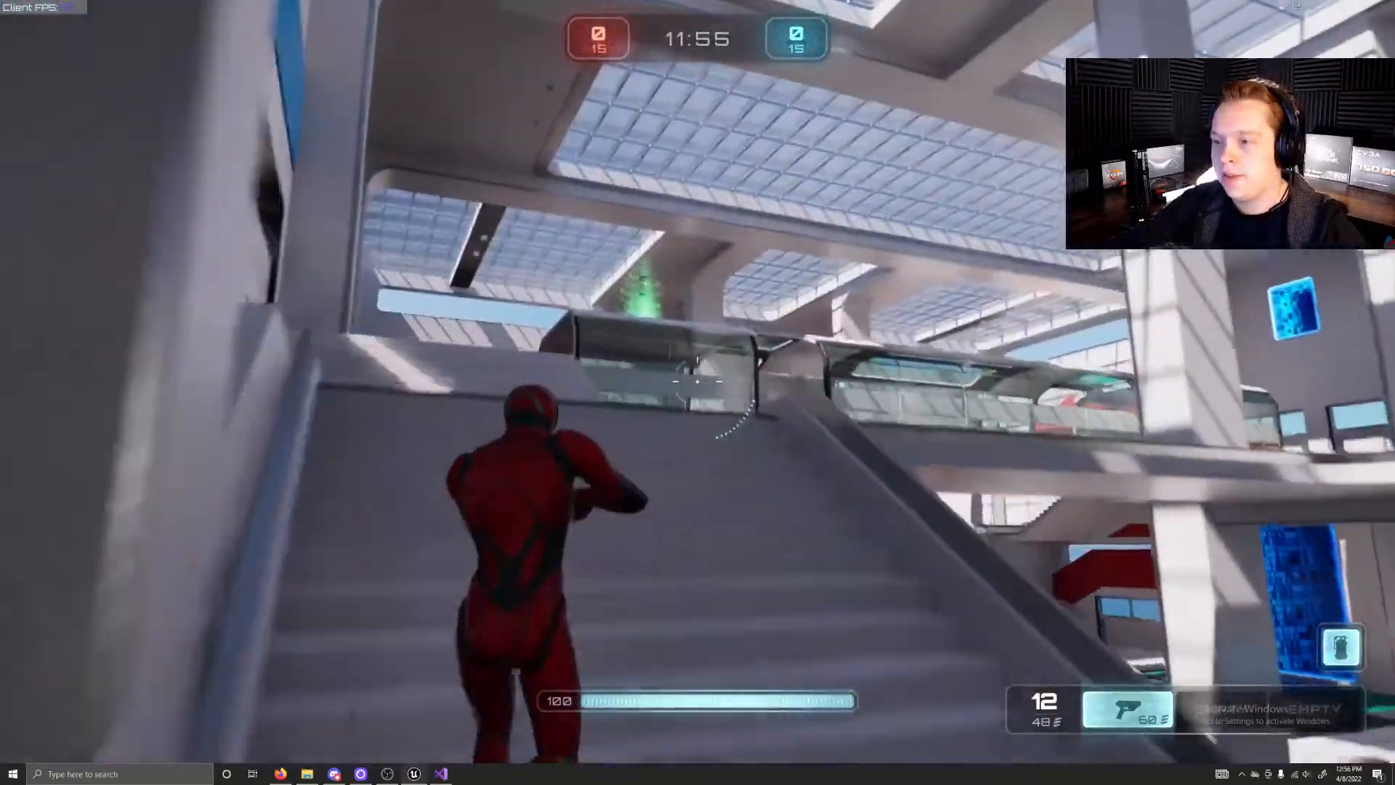
key(shift)
key(w)
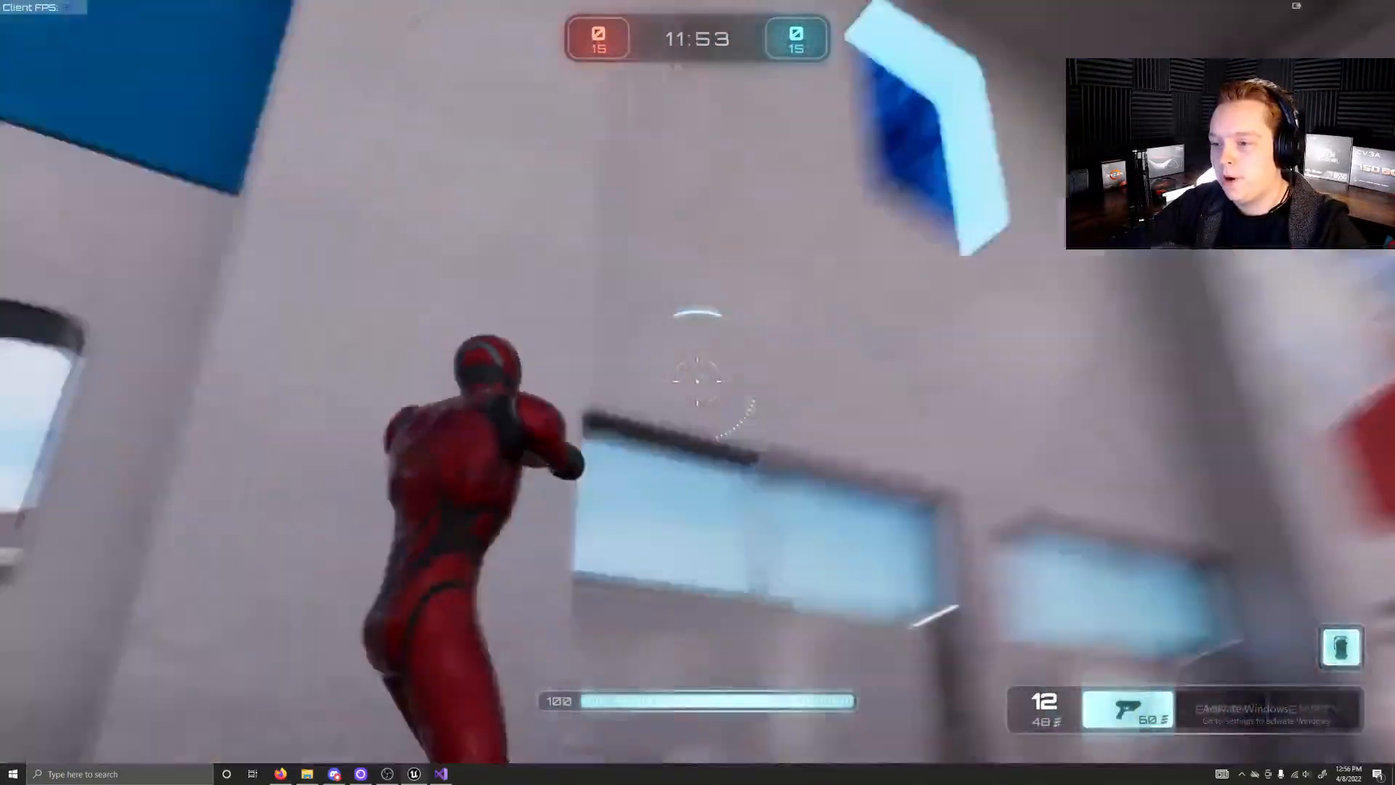
key(w)
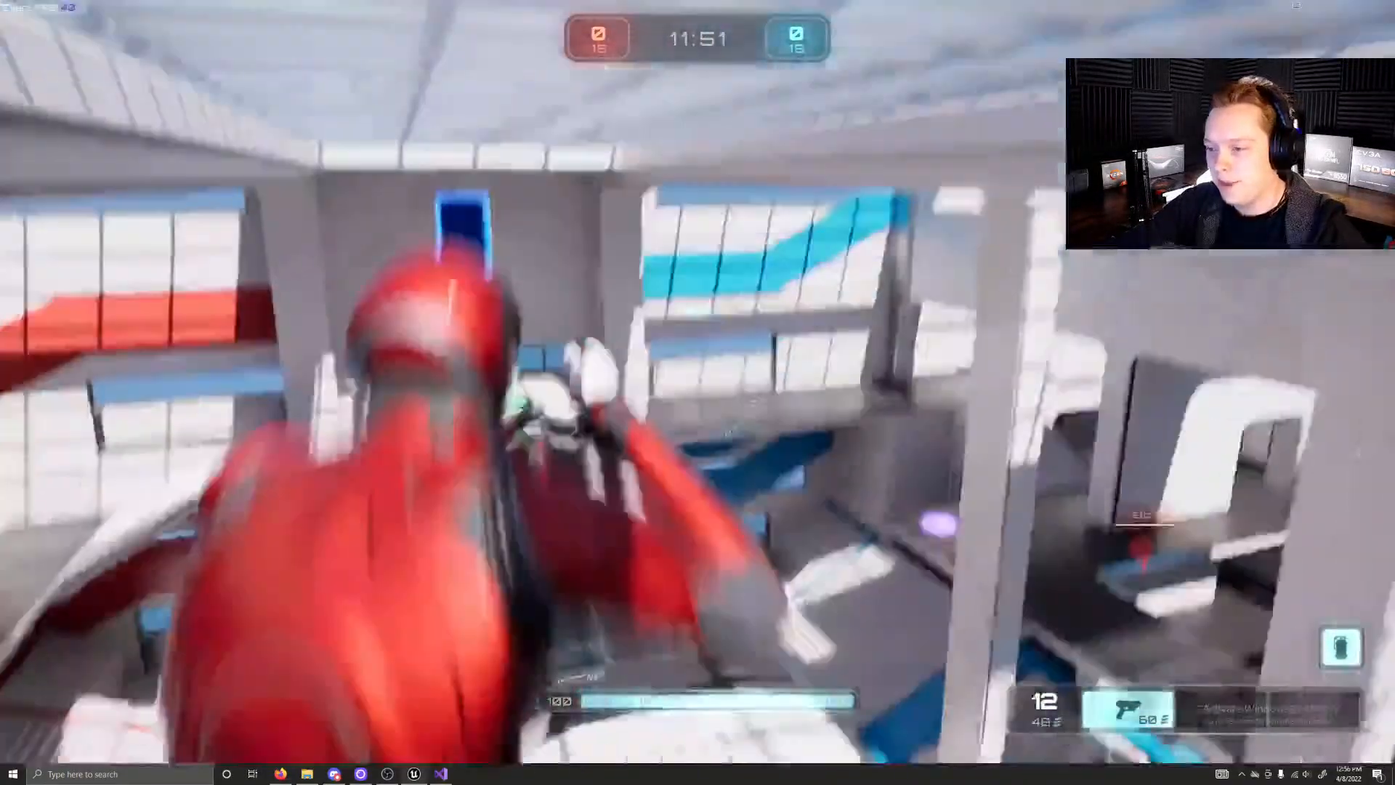
key(w)
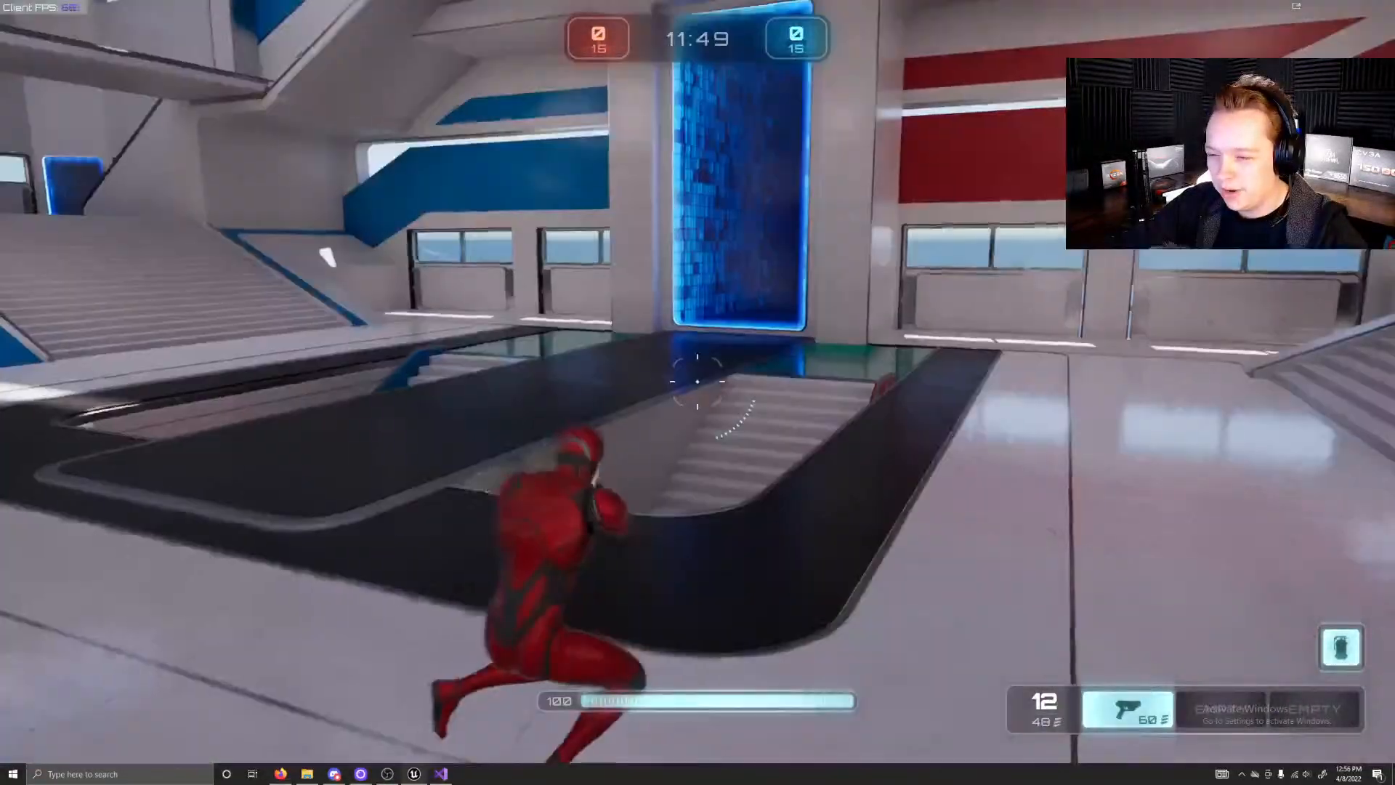
Step: Run to the wide red-railed stairs and shoot the blue opponent outside the weapon pad doorway with the pistol
key(w)
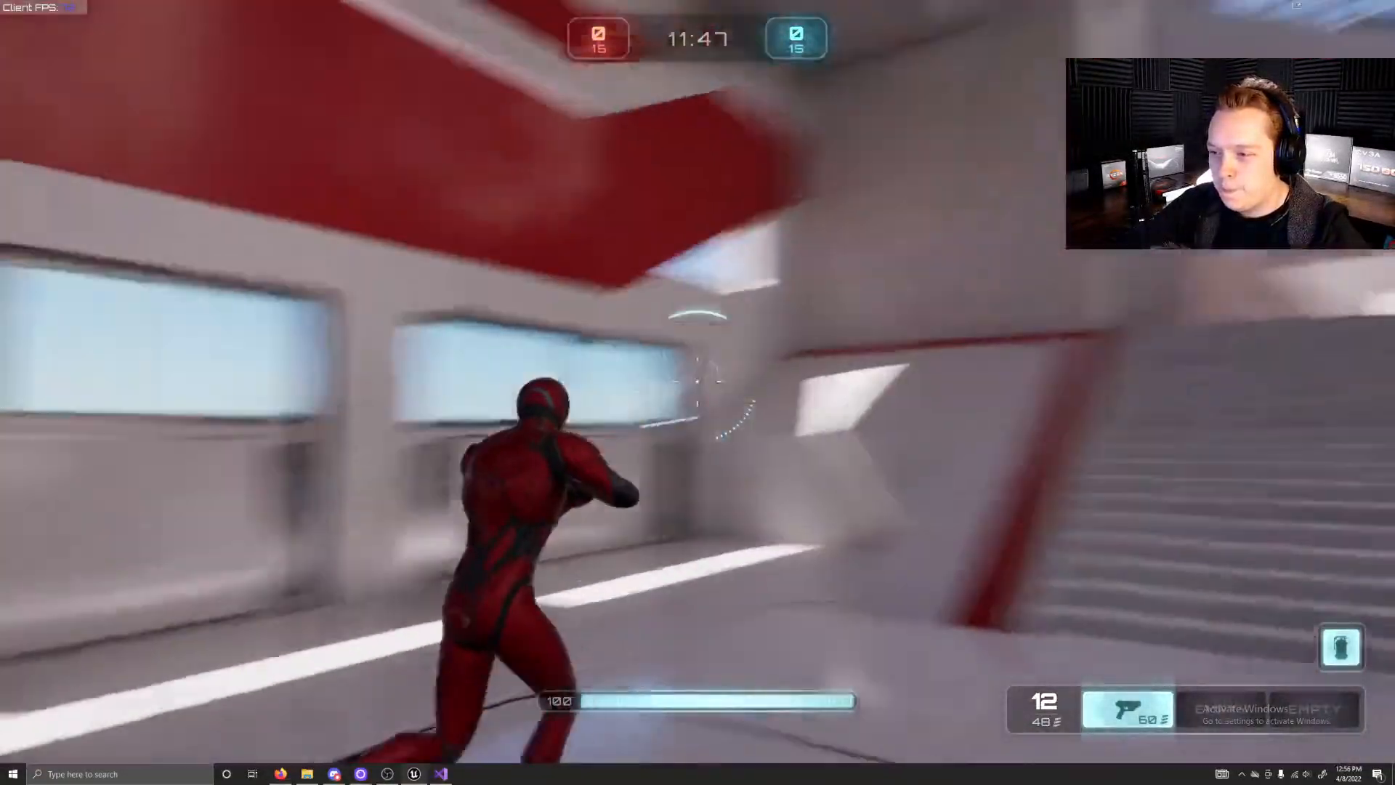
key(w)
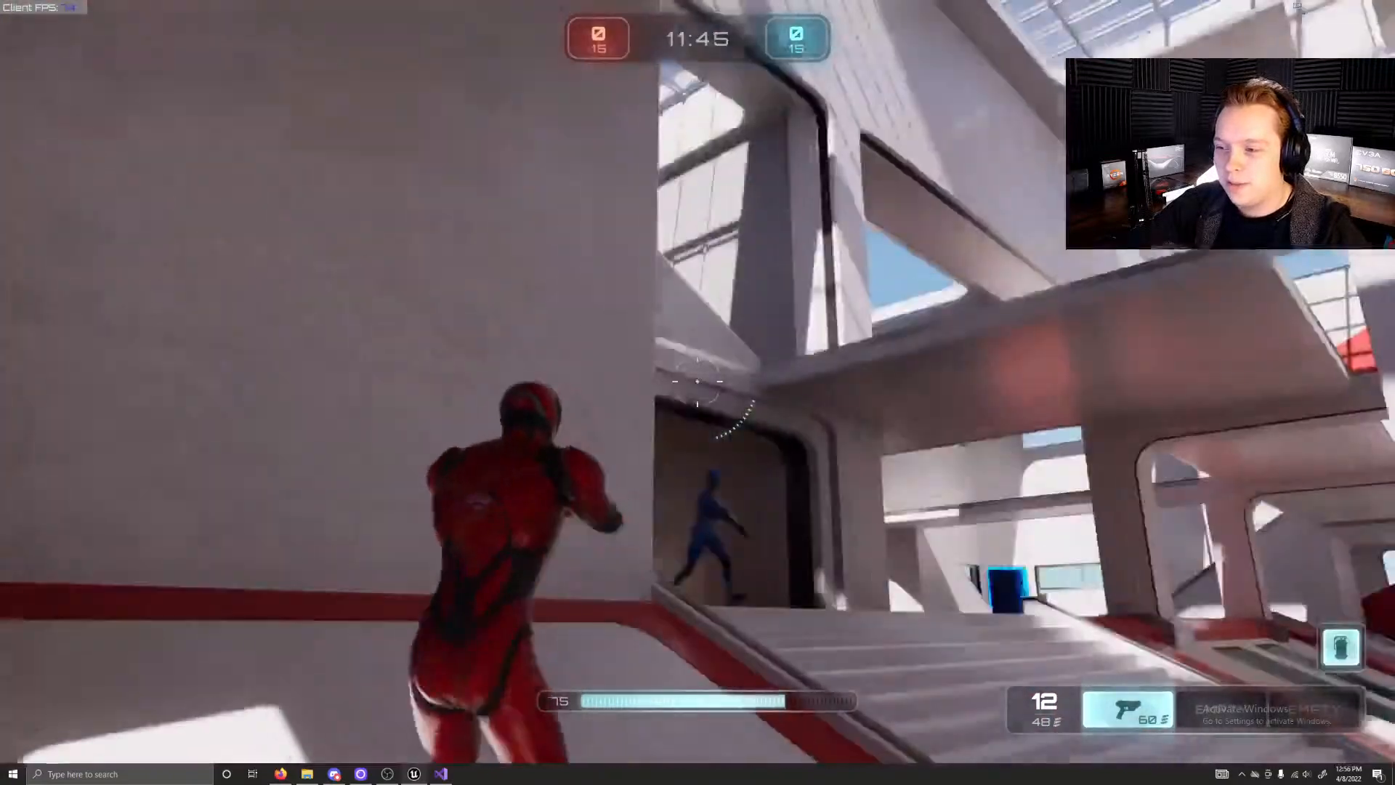
click(698, 382)
click(697, 382)
click(697, 381)
click(697, 382)
click(698, 382)
click(697, 382)
Step: Collect the second and third weapons, ride the orange launch pads upward and run through the red upper hall to the overlook
key(w)
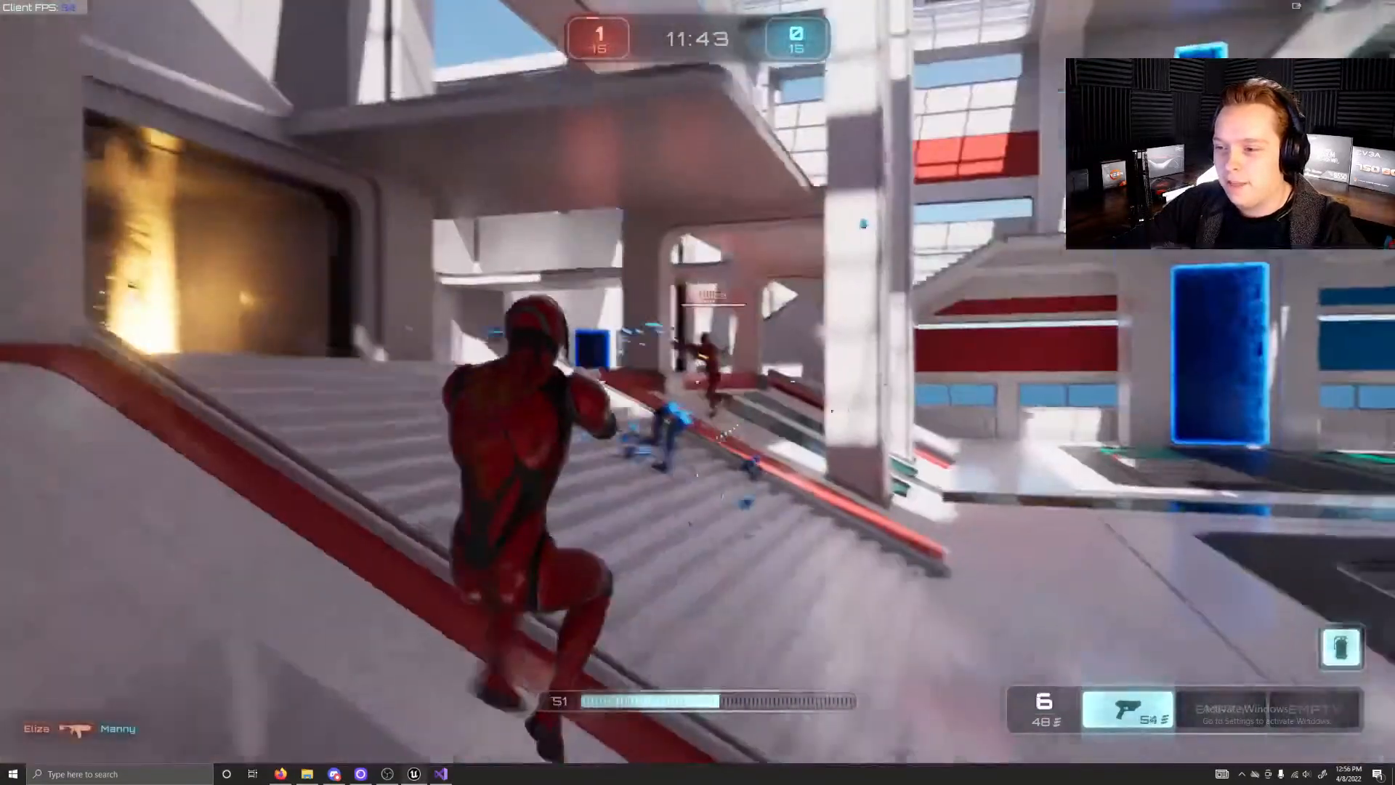
key(w)
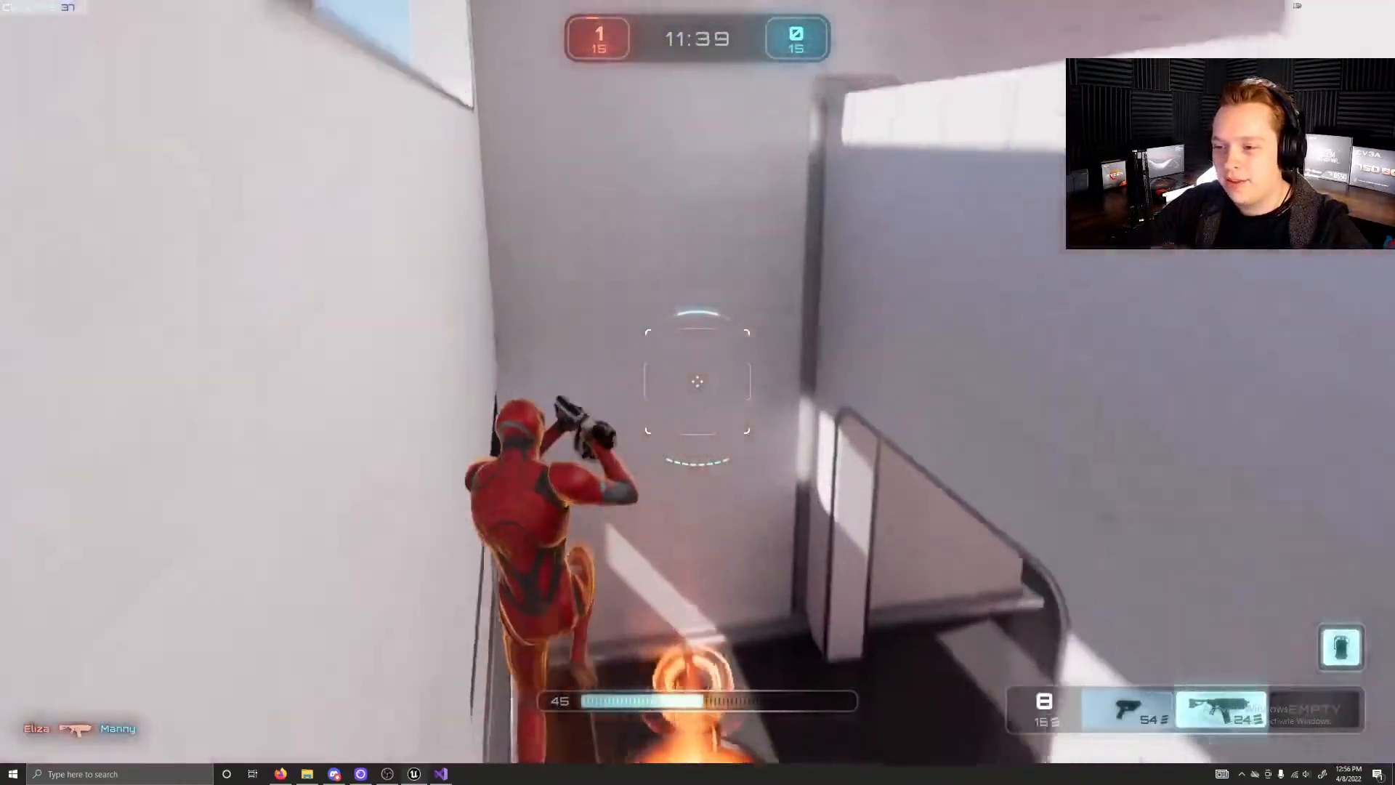
key(w)
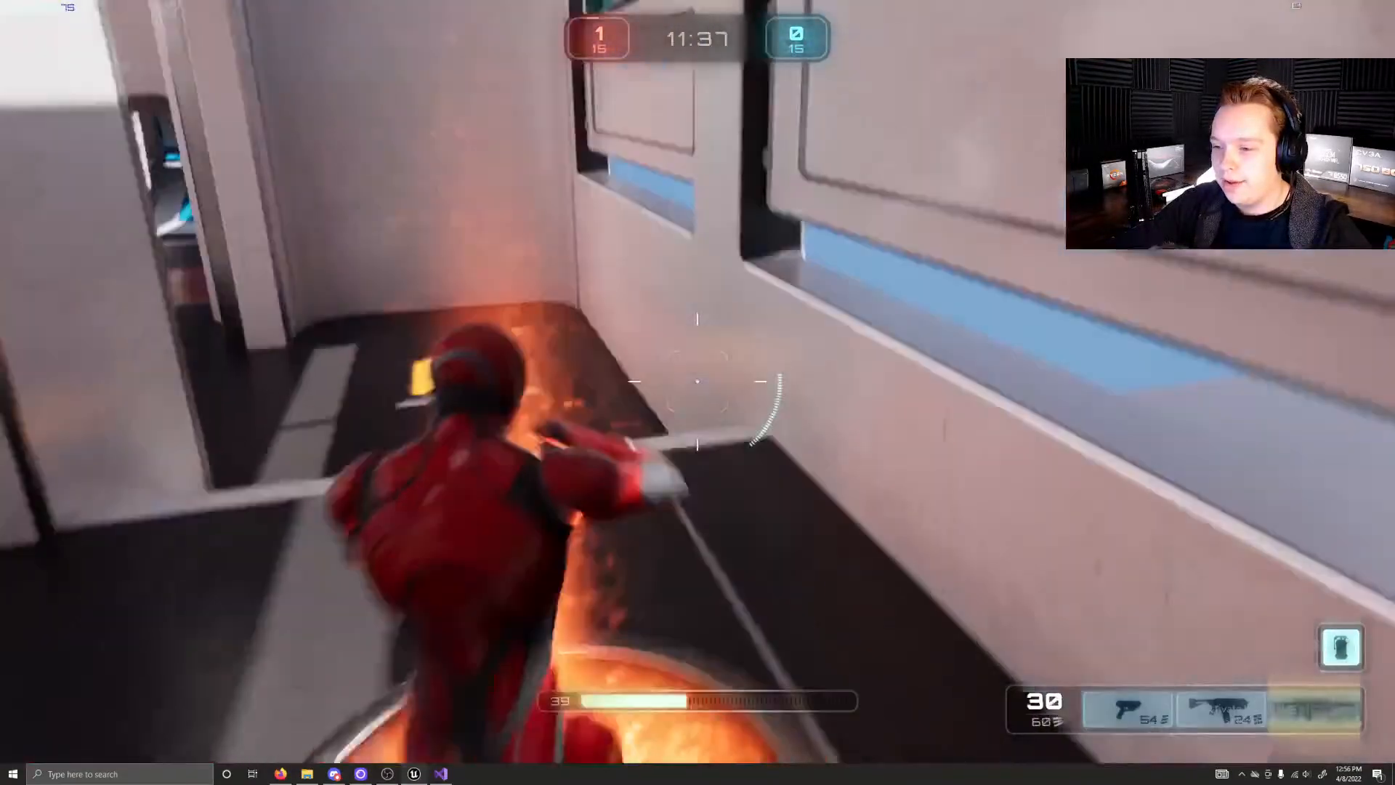
key(w)
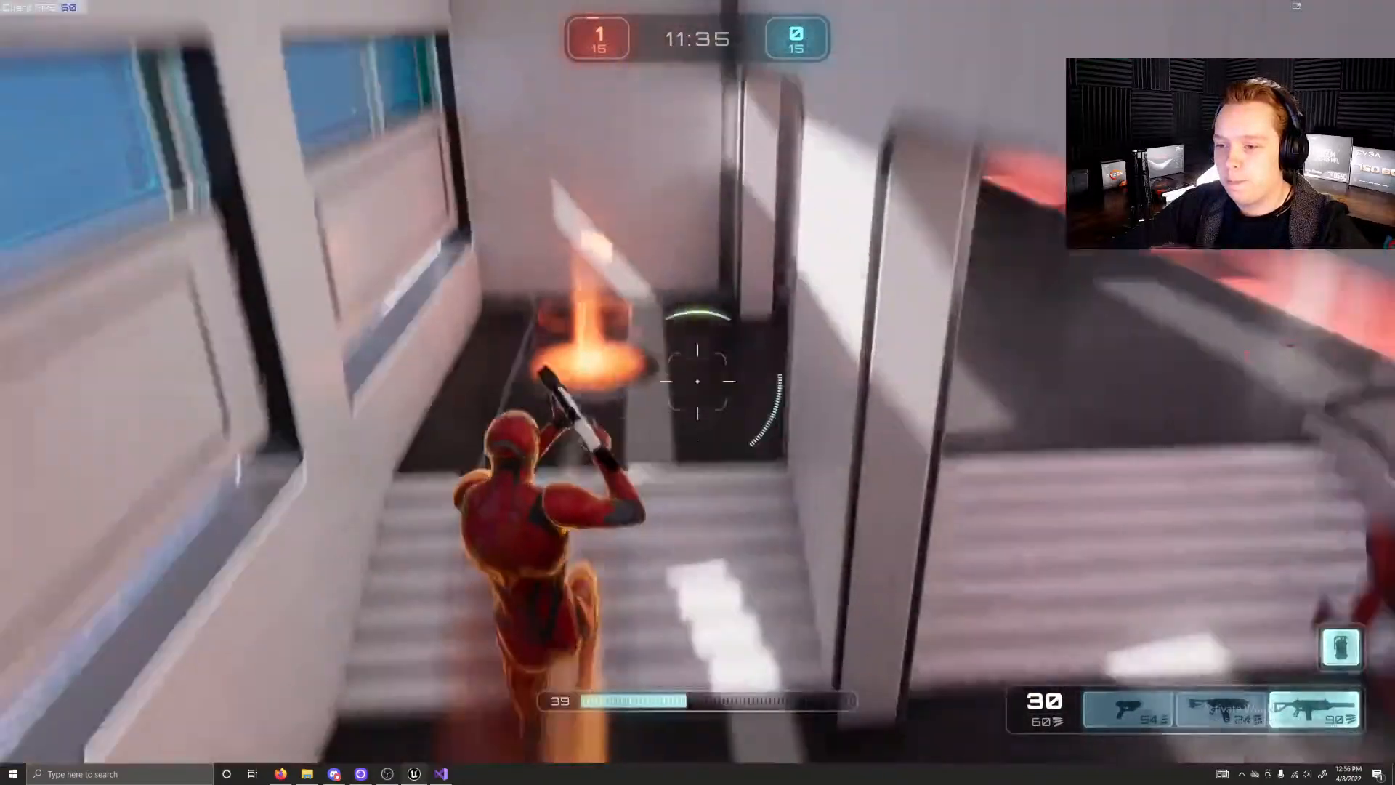
key(w)
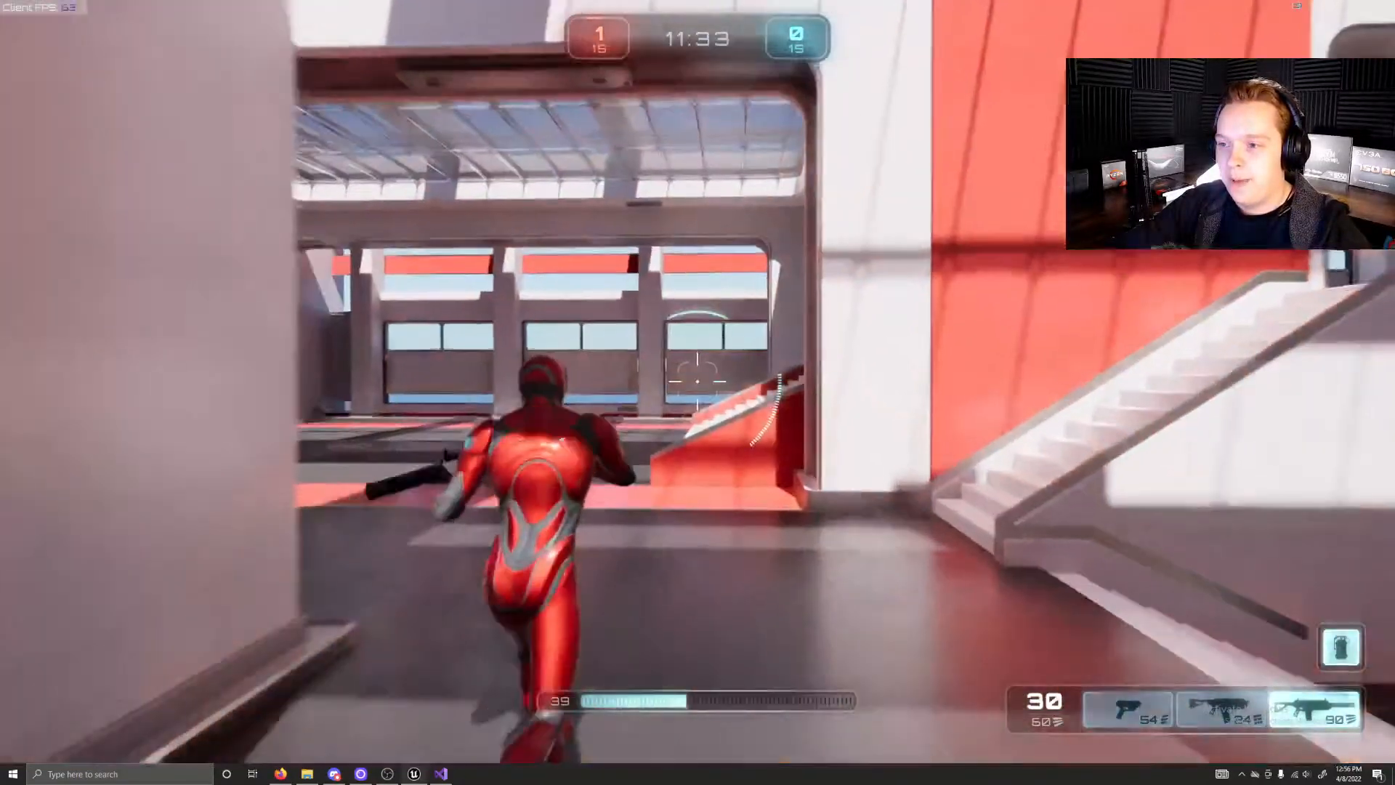
key(w)
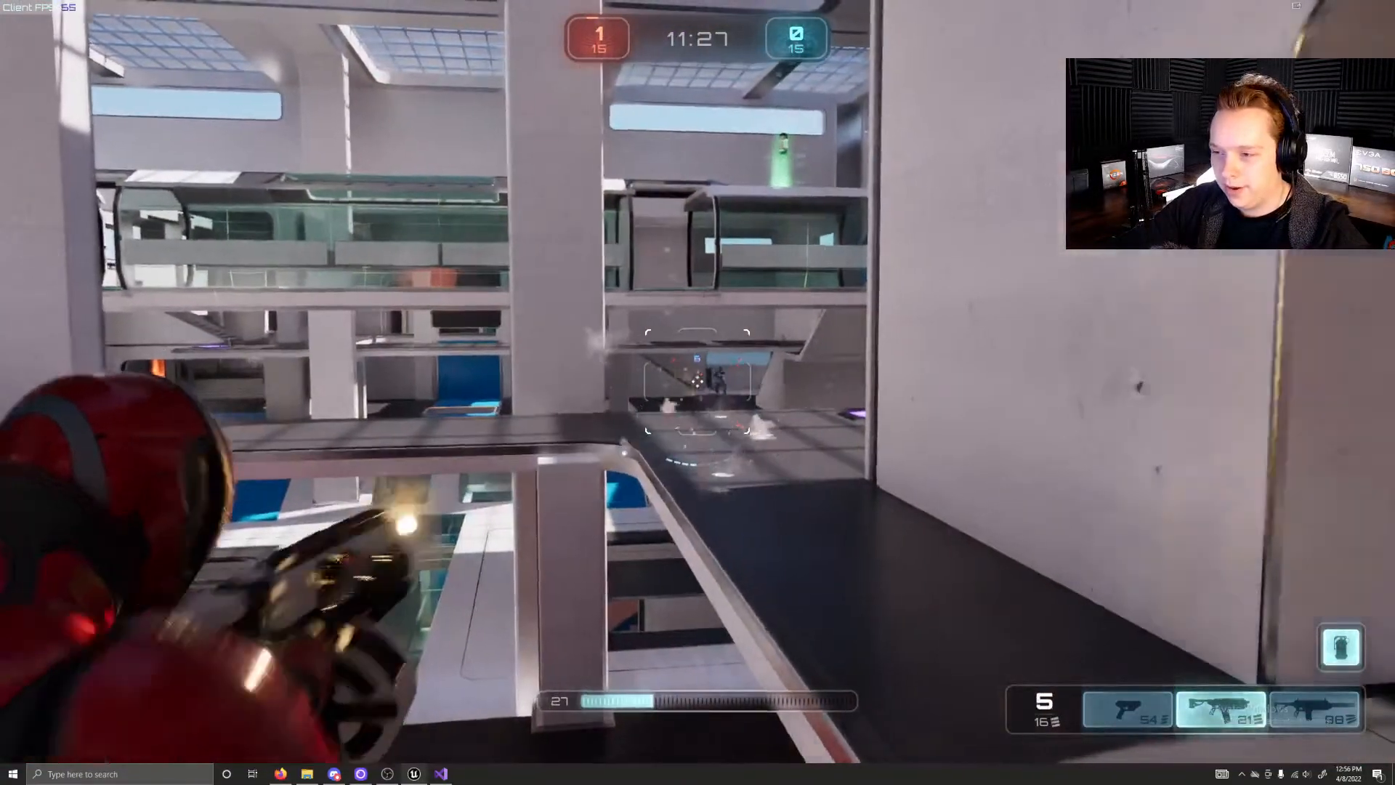
Step: Fire the second weapon from the overlook at the opponents on the far side of the arena
click(698, 382)
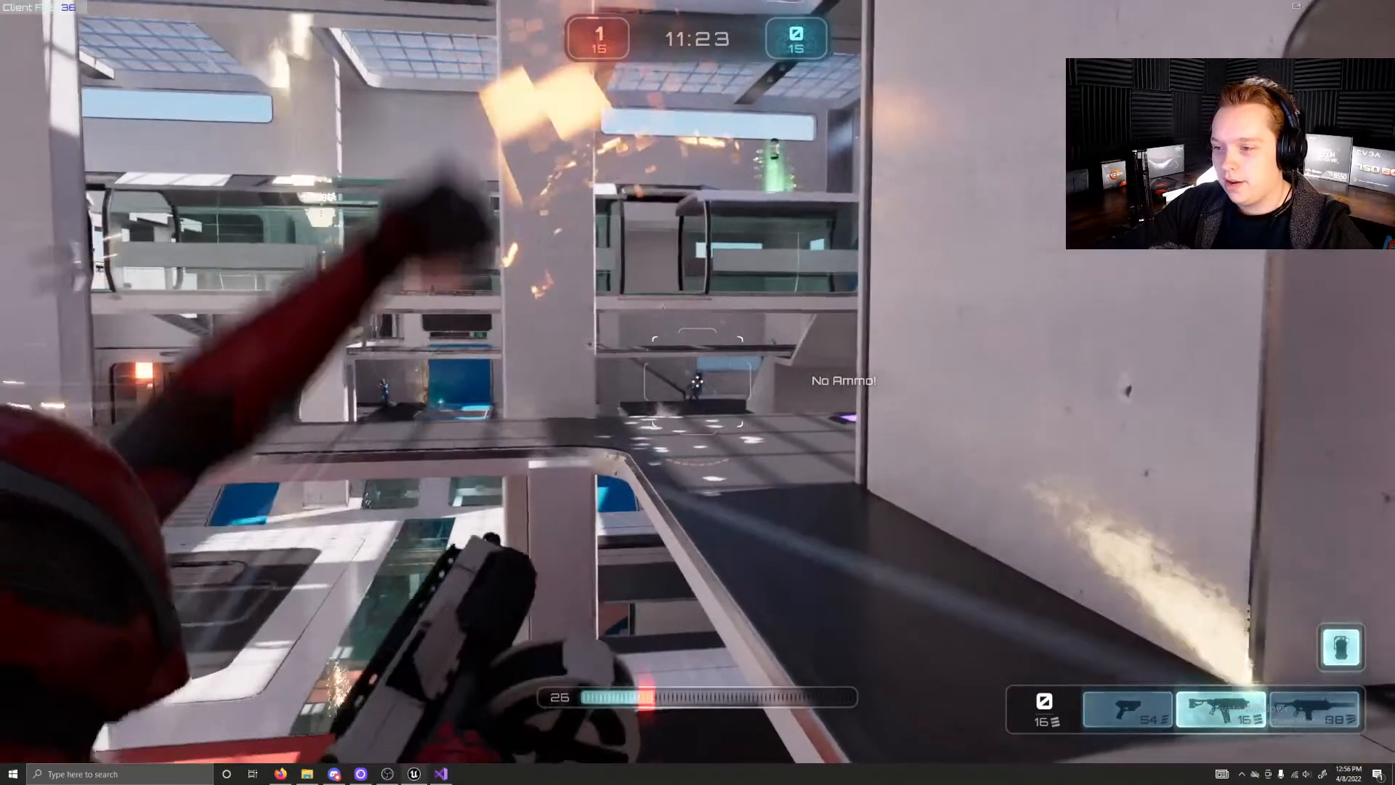
click(697, 382)
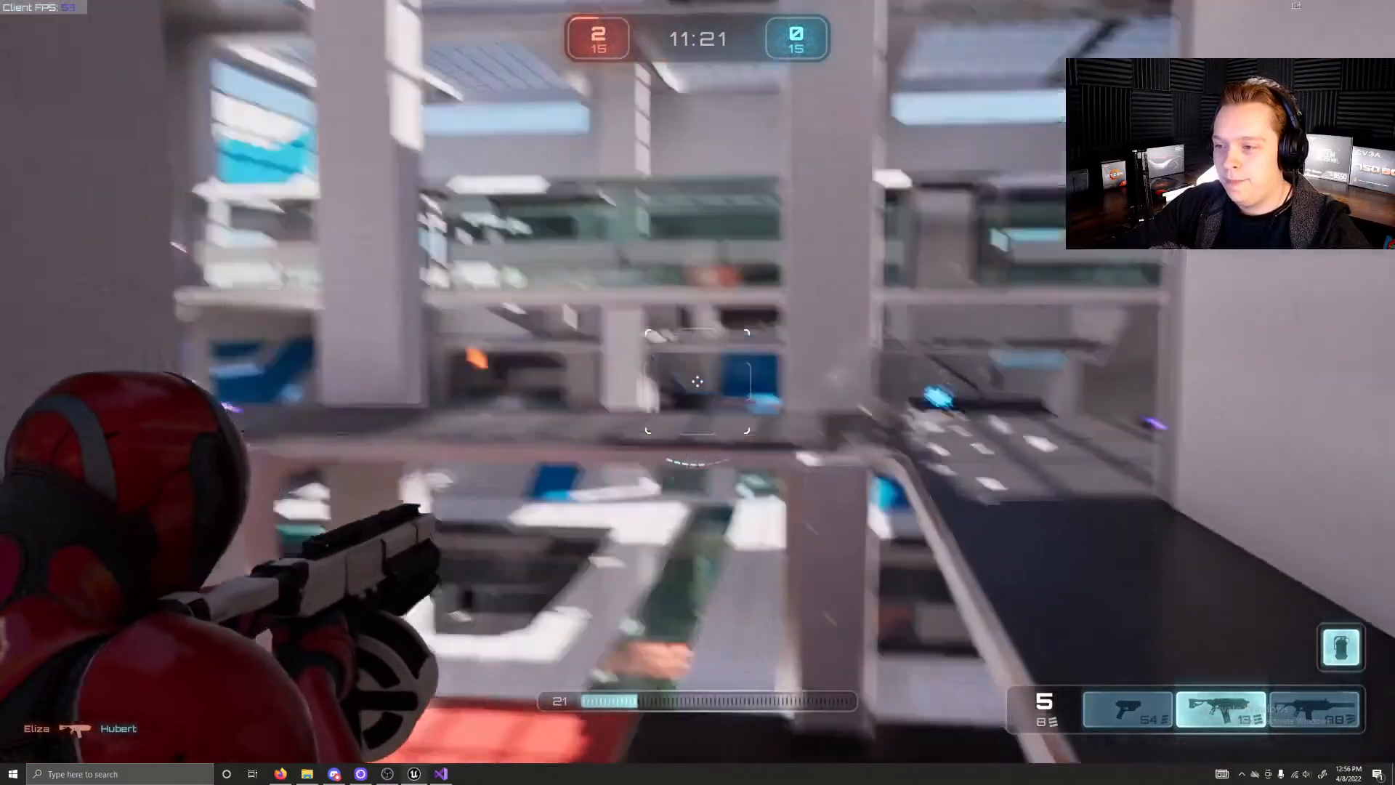
click(697, 382)
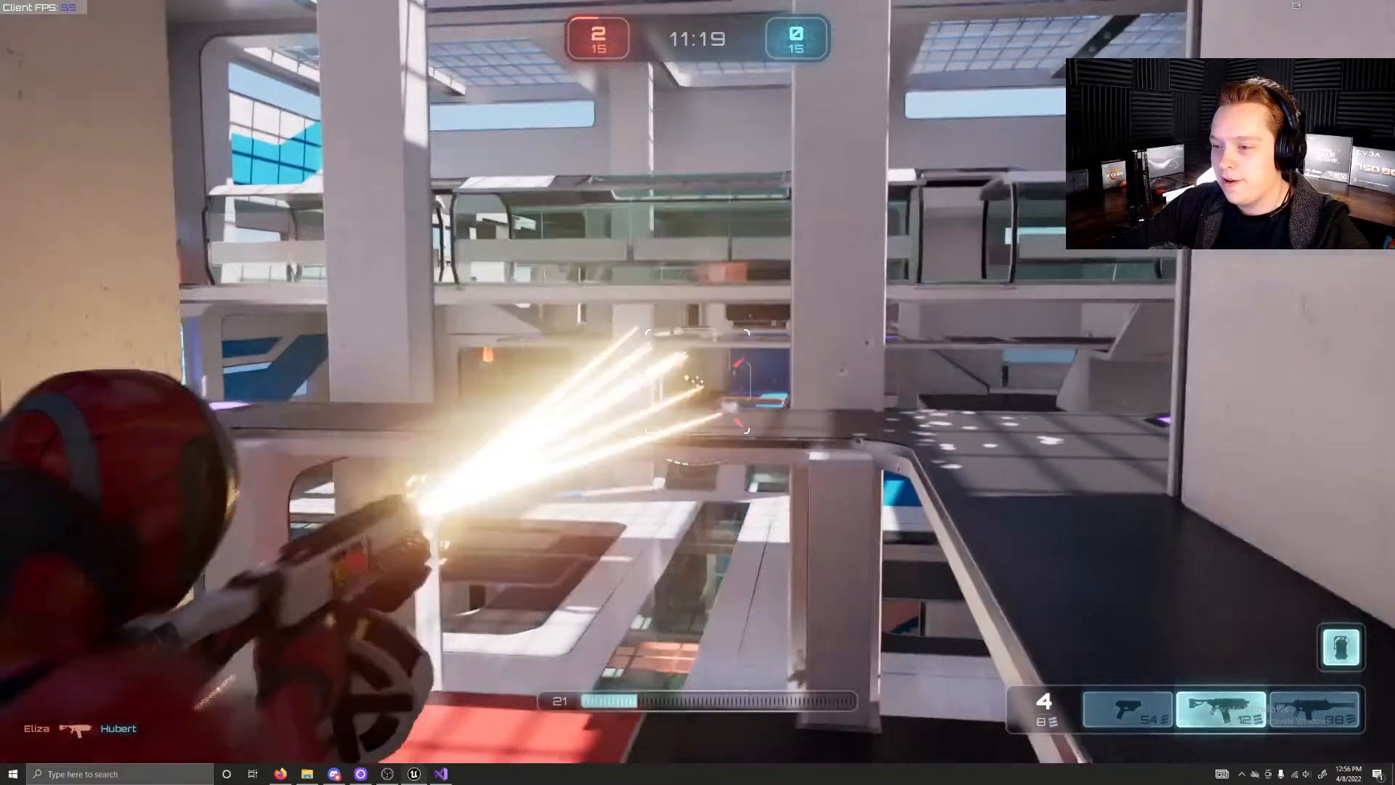
click(698, 381)
click(698, 382)
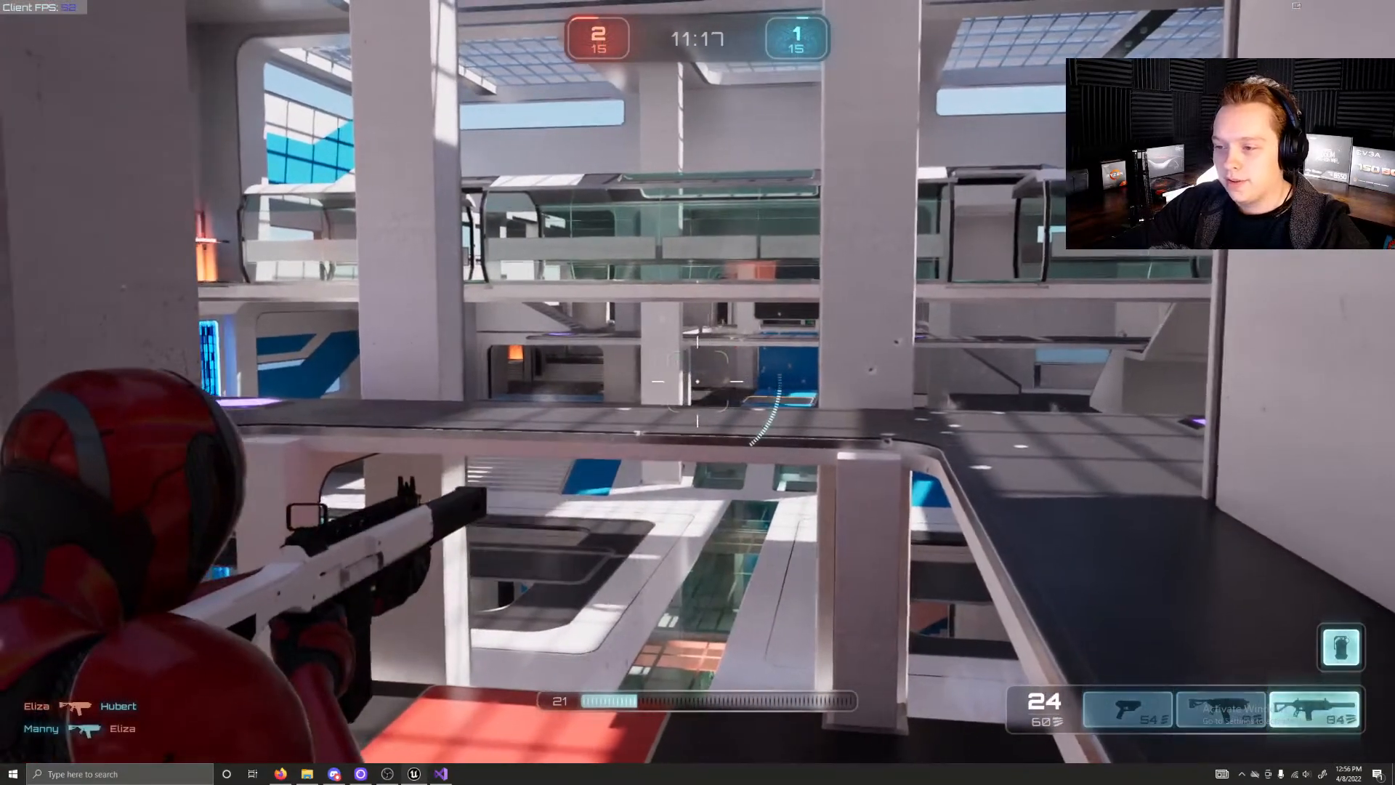
Step: Keep shooting across the arena from beside the overlook pillar with the rifle in weapon slot 3
click(699, 381)
click(698, 381)
click(698, 381)
click(697, 382)
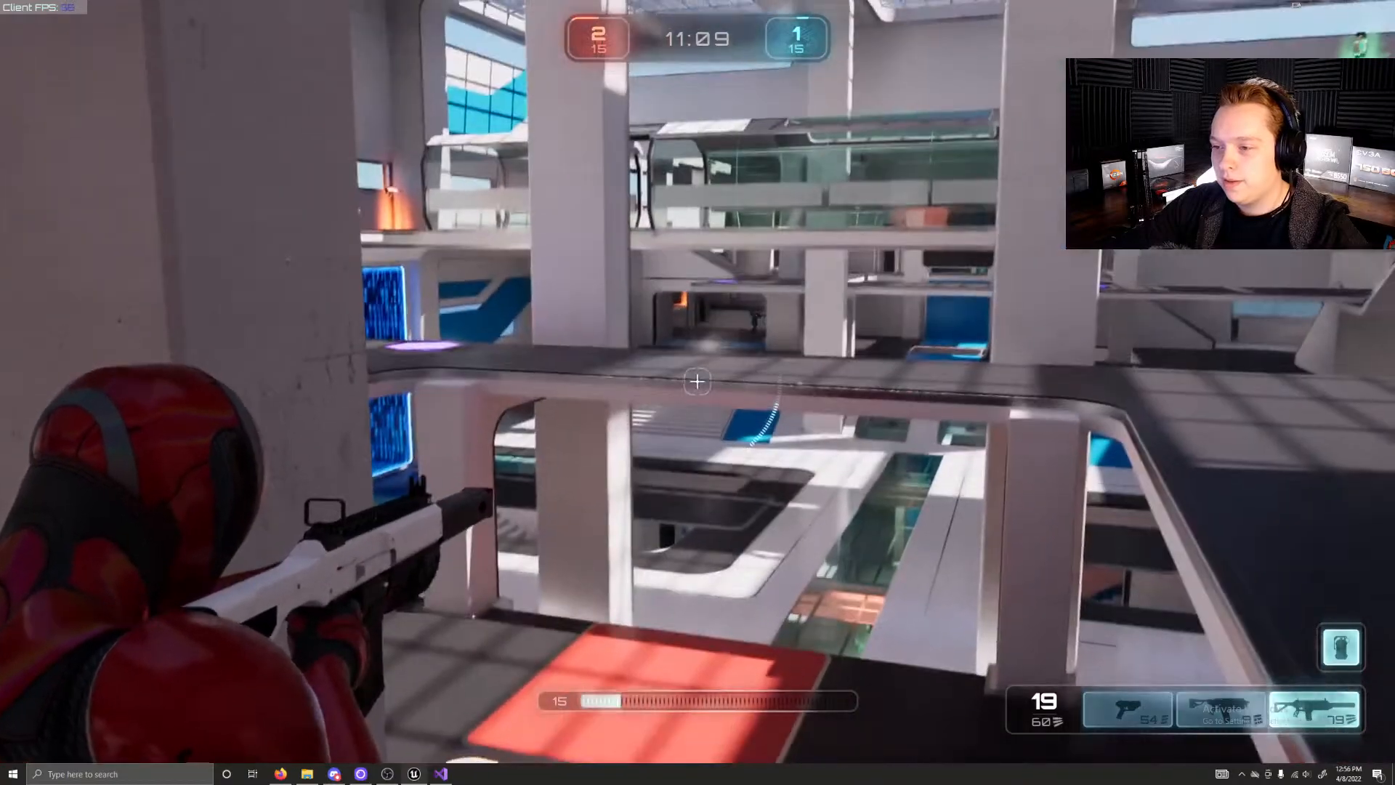
click(697, 382)
click(698, 381)
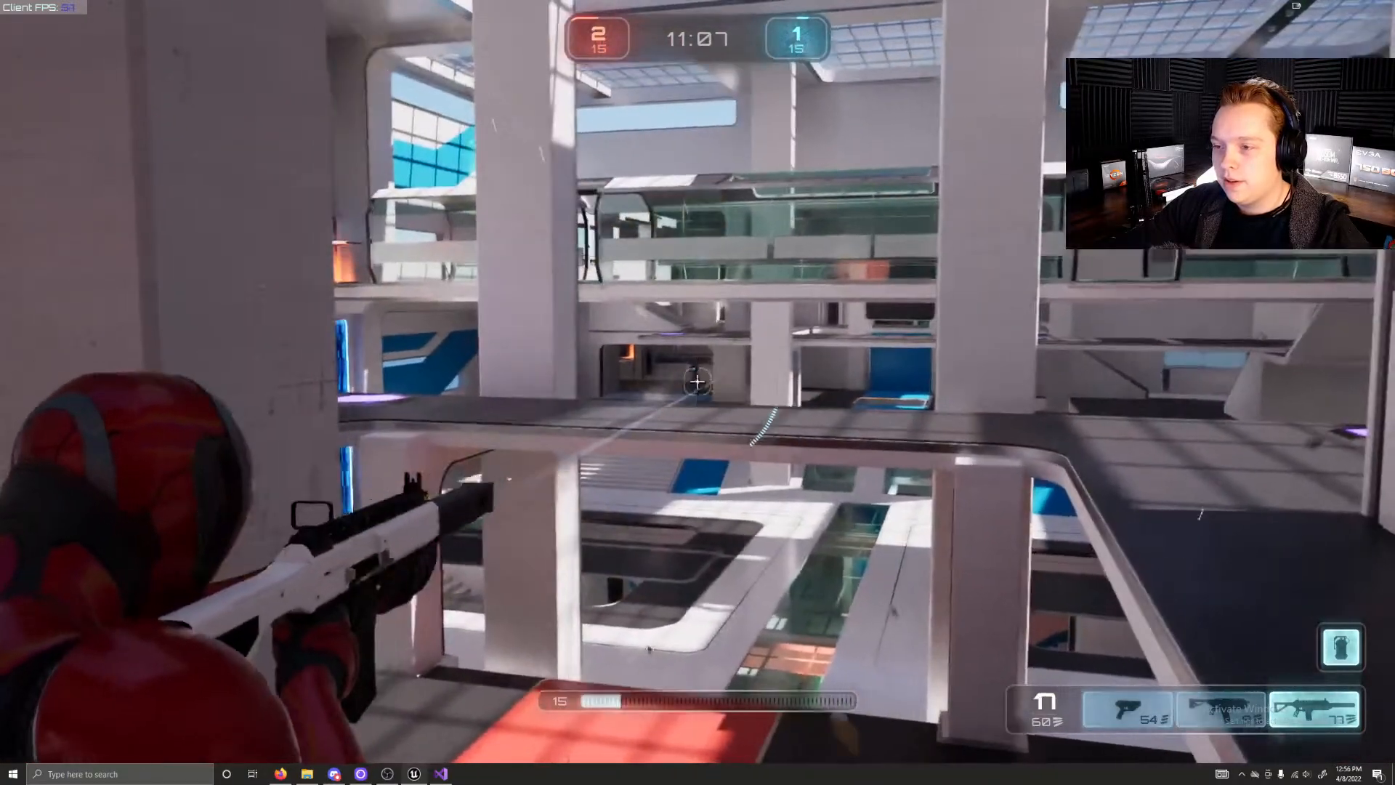
click(698, 382)
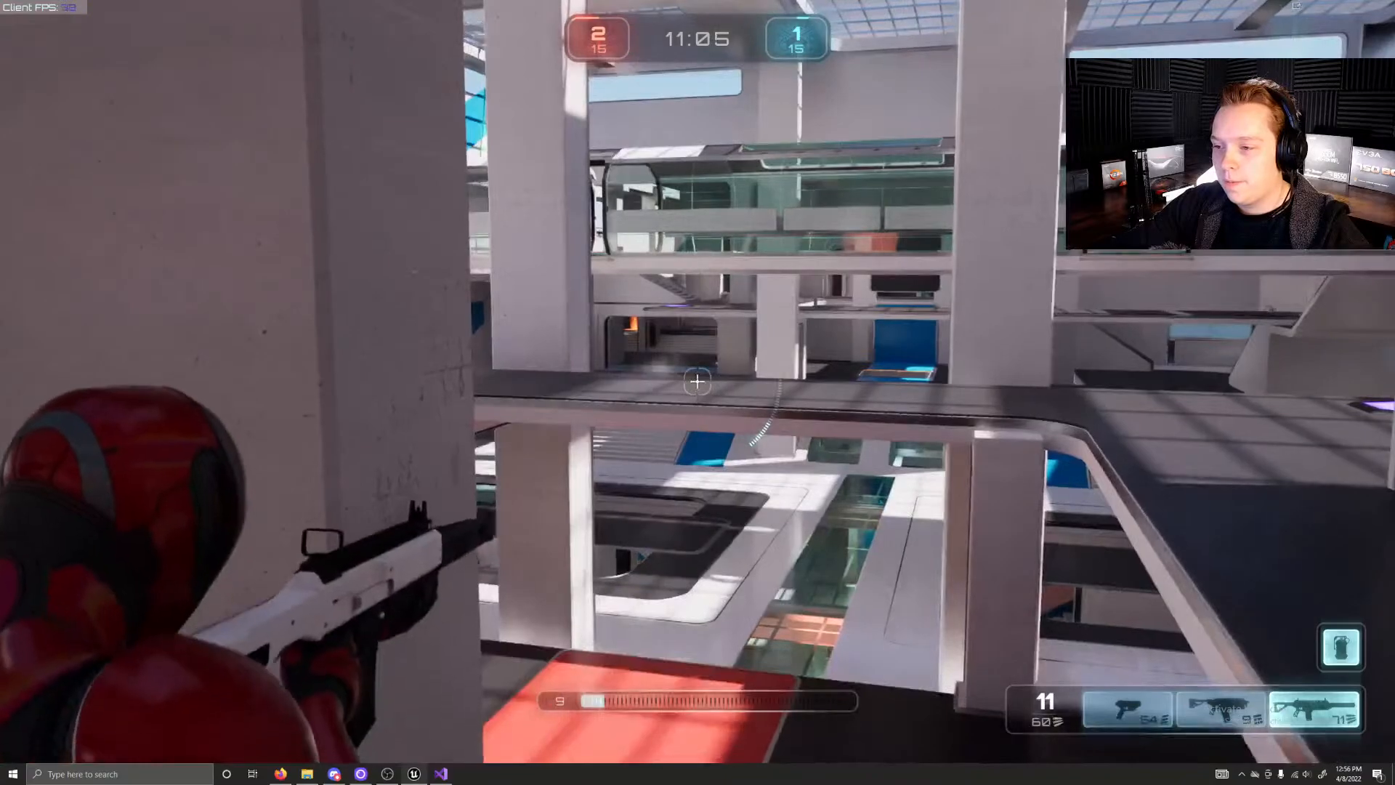
Step: Retreat from the overlook across the upper hall and collect the health on the green pad
key(w)
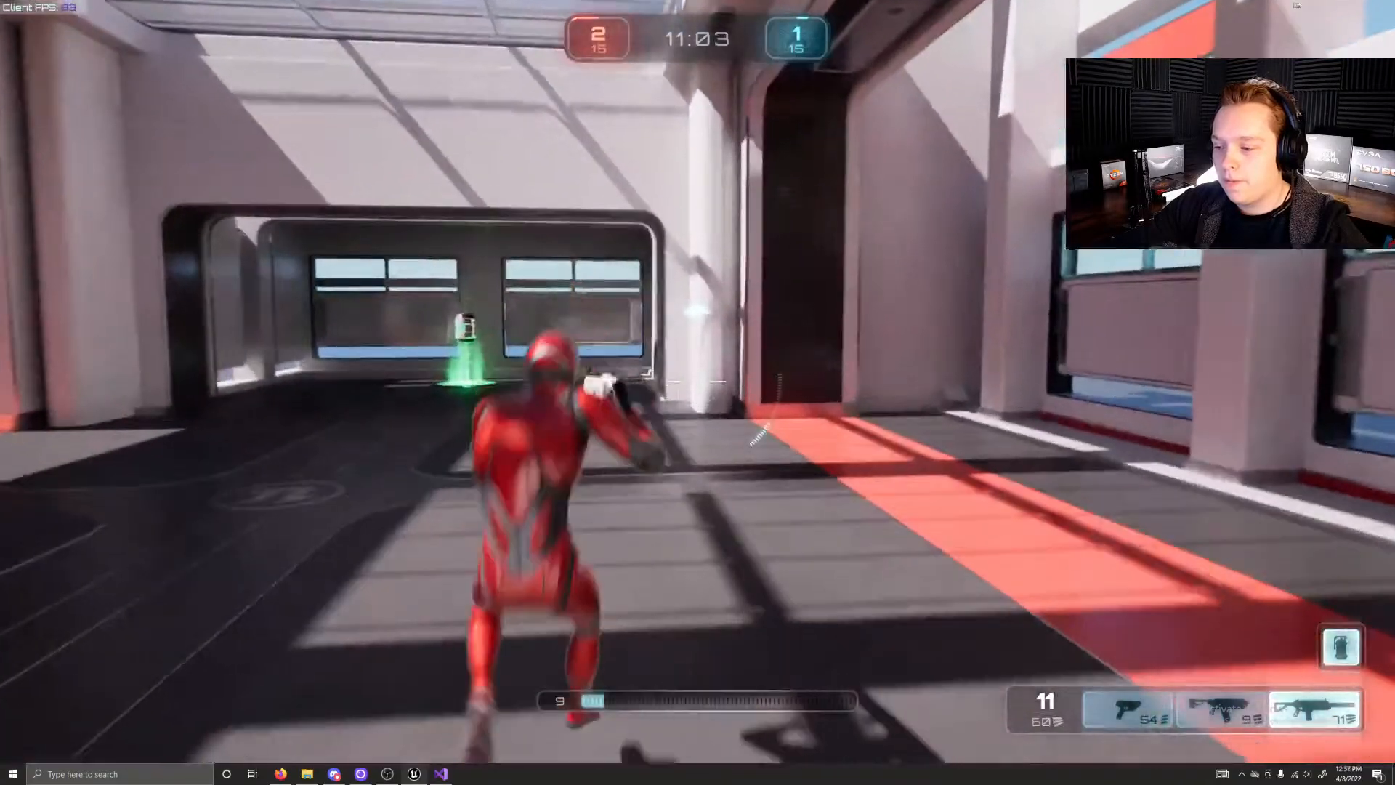
key(w)
key(w)
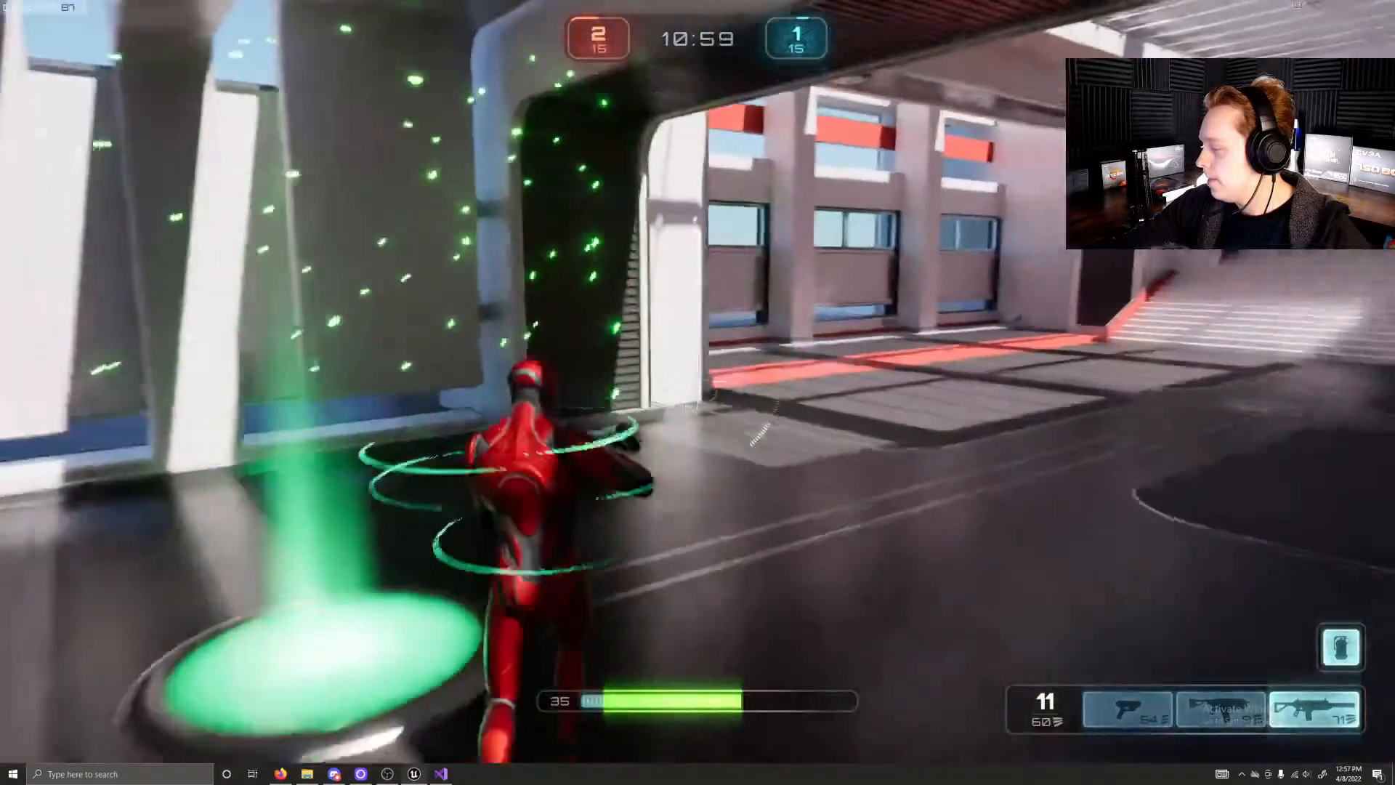
Step: Run back up the broad stairs and jump toward the overlook beside the large black screen
key(w)
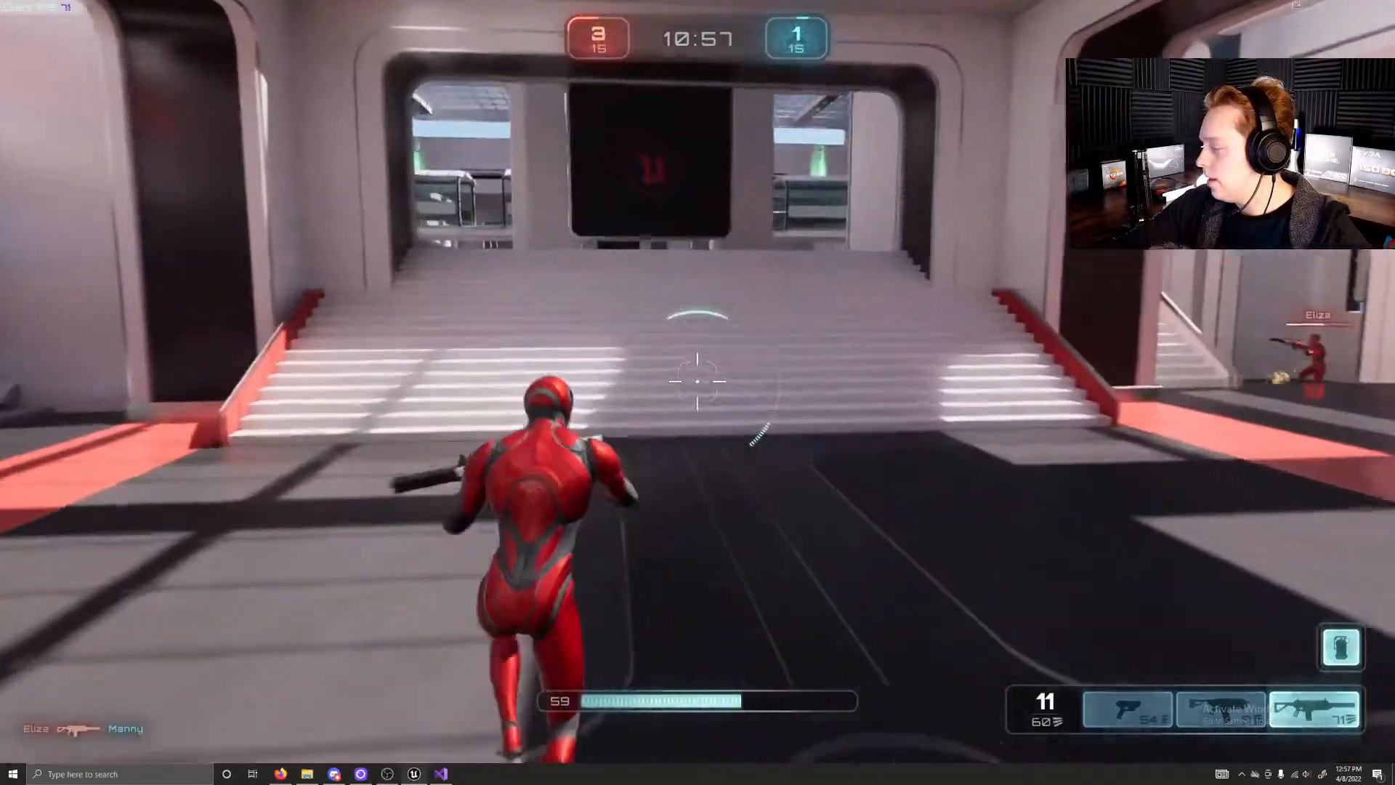
key(w)
key(space)
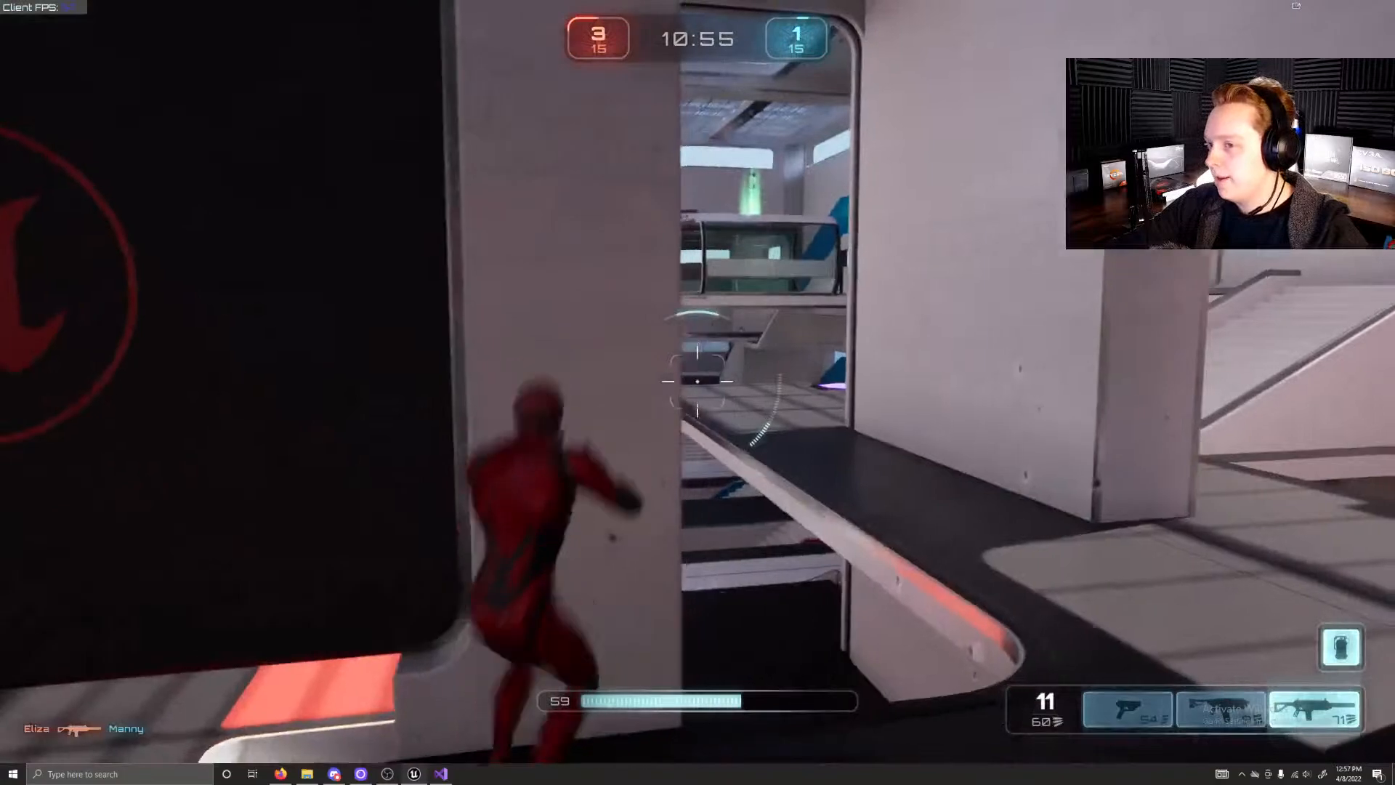
key(w)
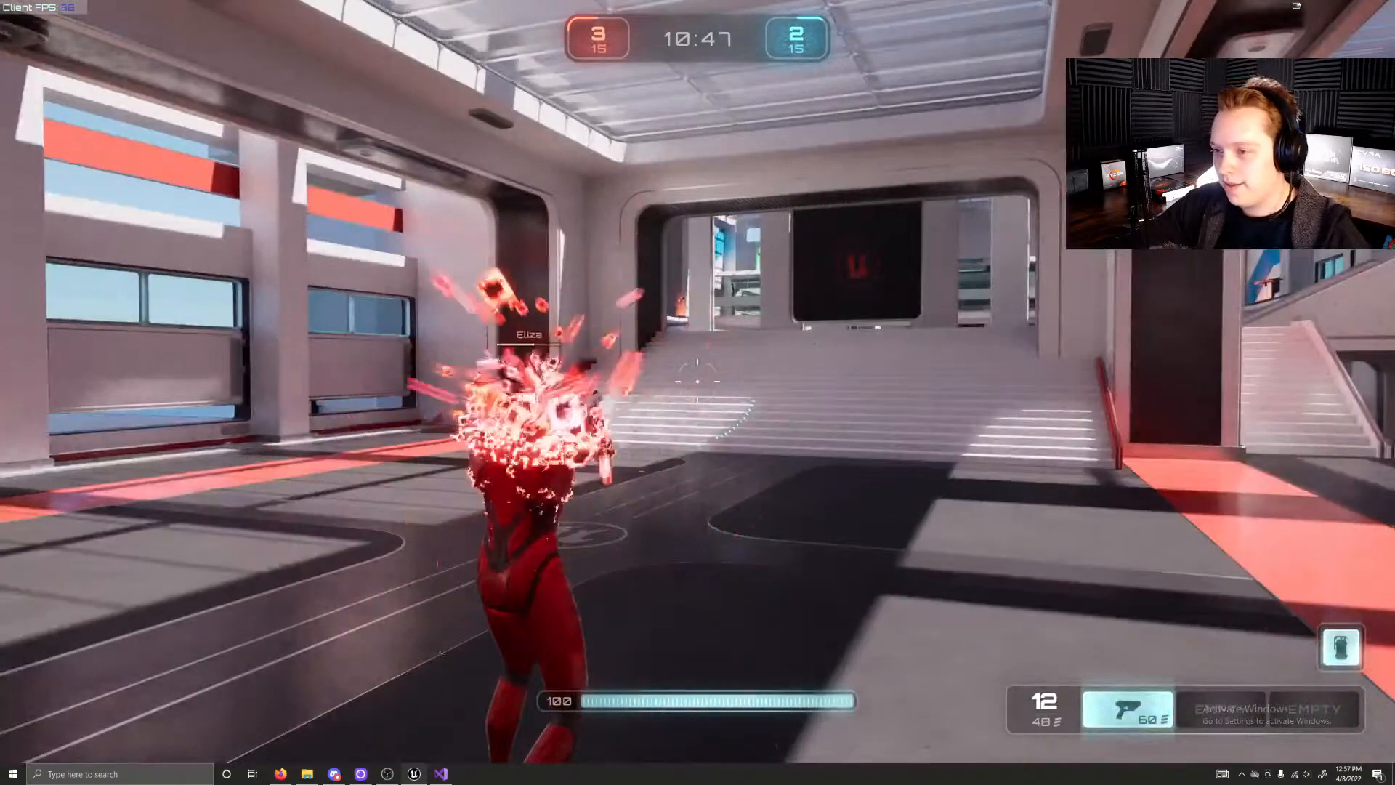
Step: Run up the broad stairs past the black screen, drop into the arena and fire the pistol at the opponents
key(w)
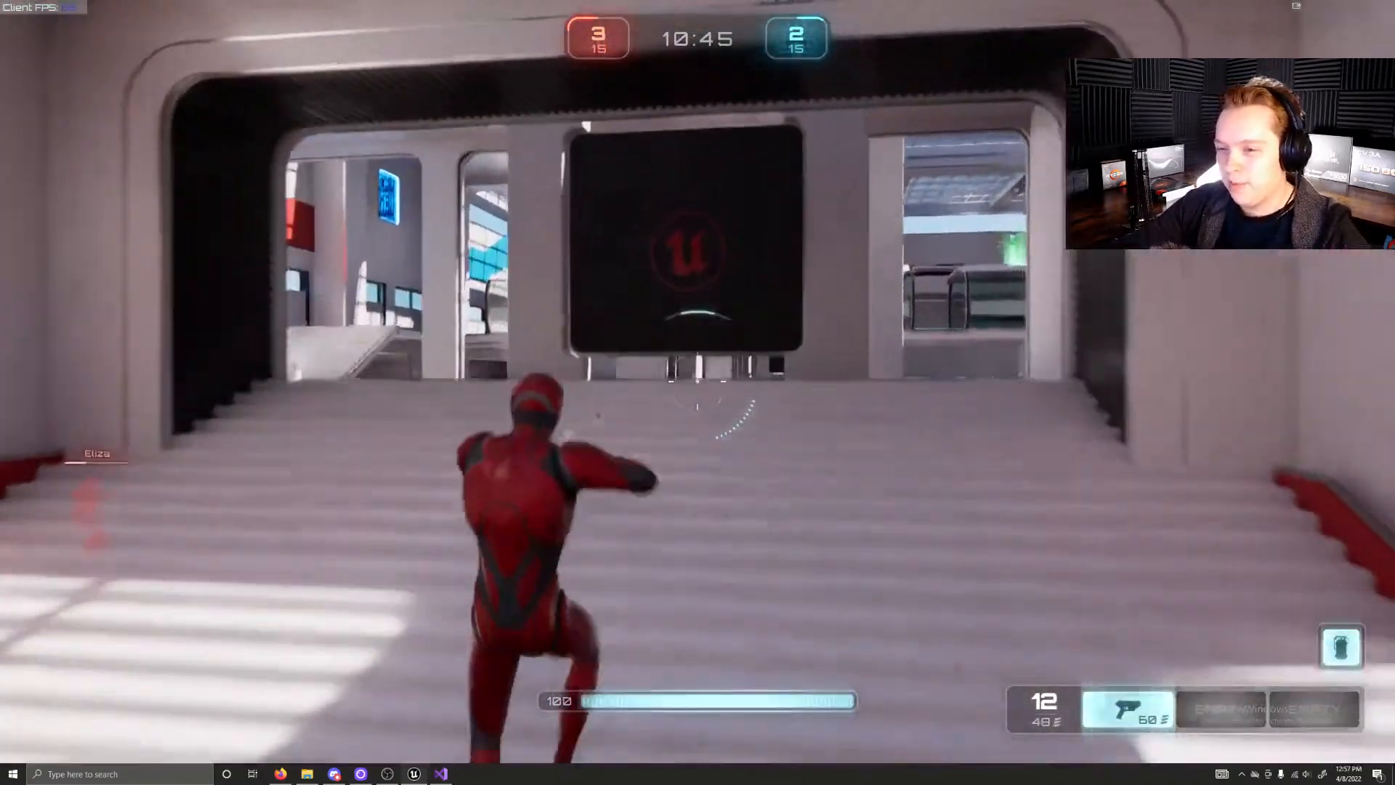
key(w)
key(w)
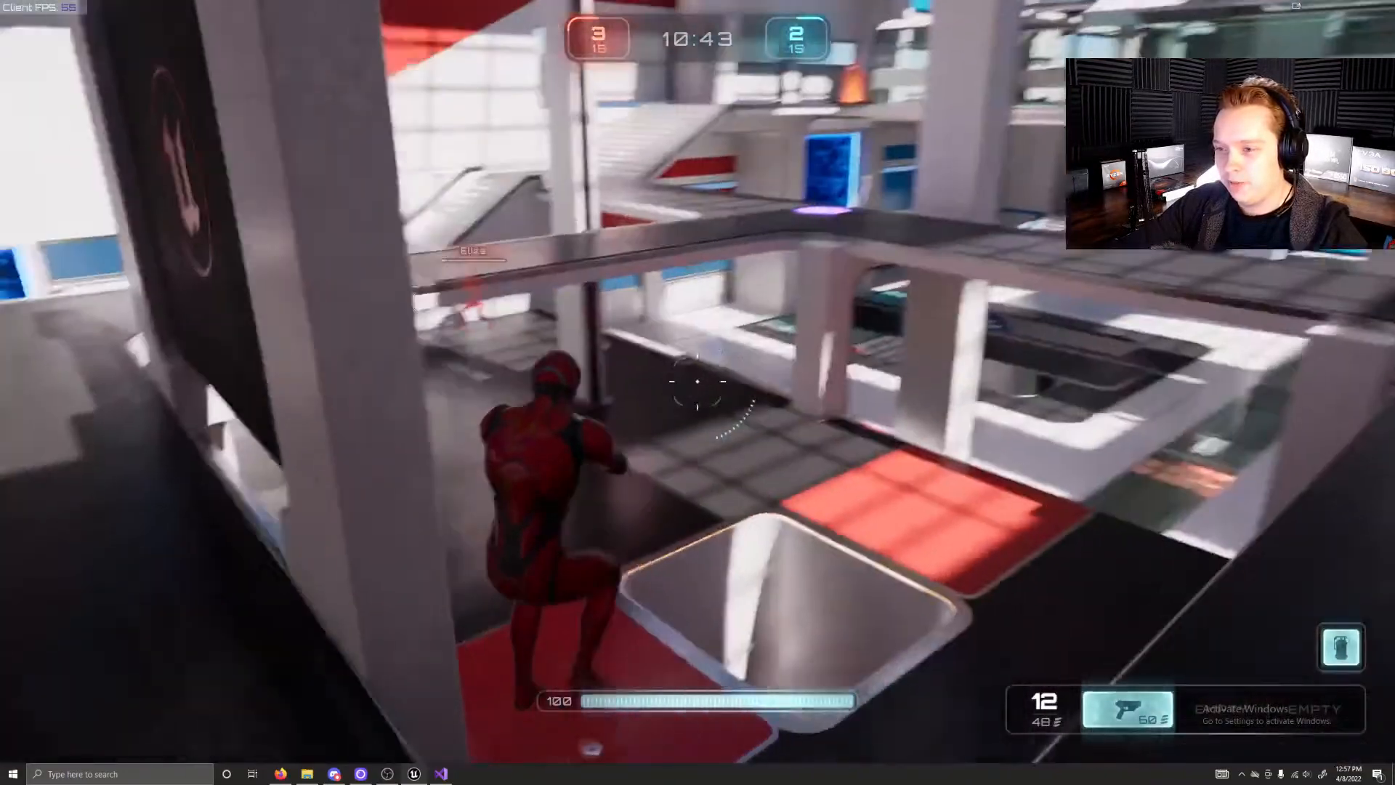
key(w)
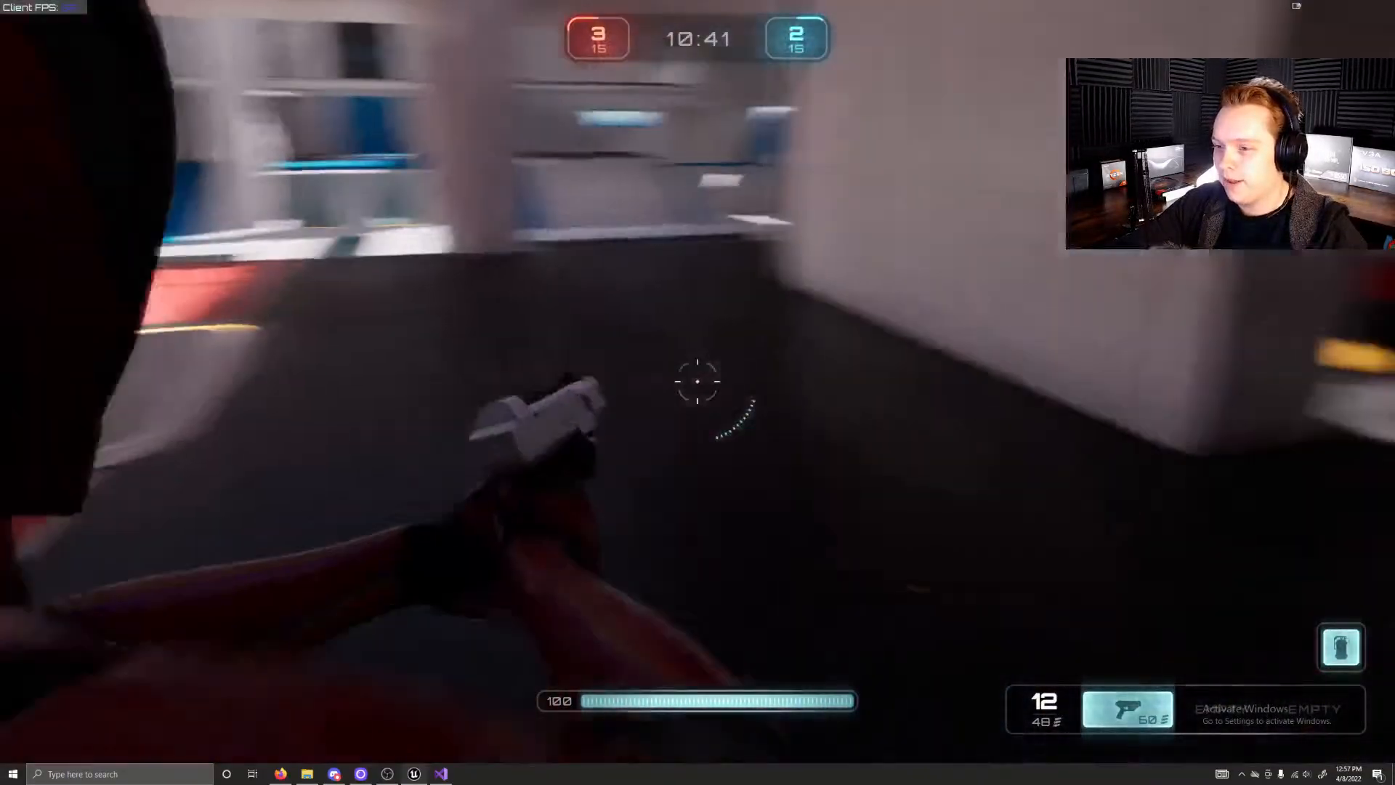
key(w)
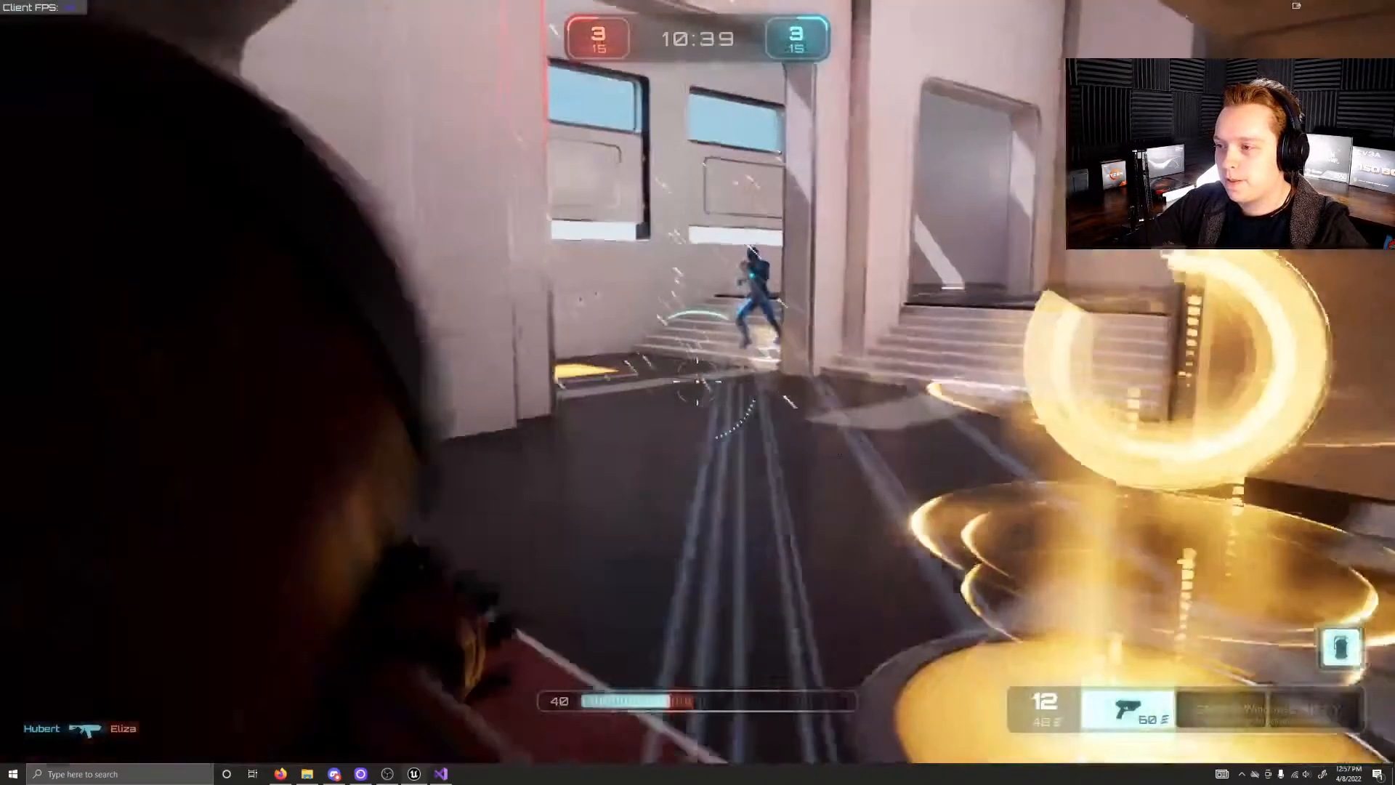
click(698, 380)
click(697, 380)
click(698, 381)
click(698, 381)
click(698, 381)
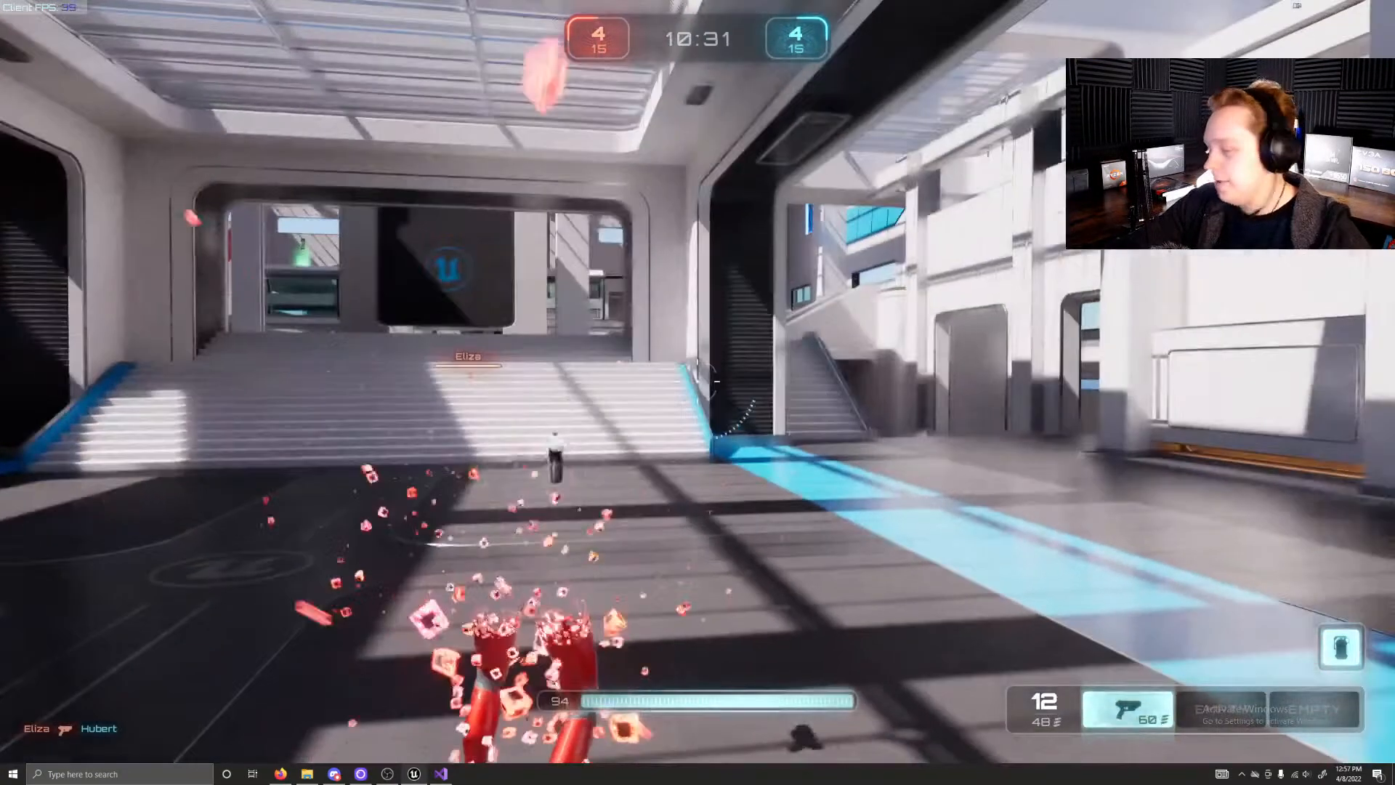
Step: Dash up the stairs of the blue base to the overlook facing the glass walkway
key(w)
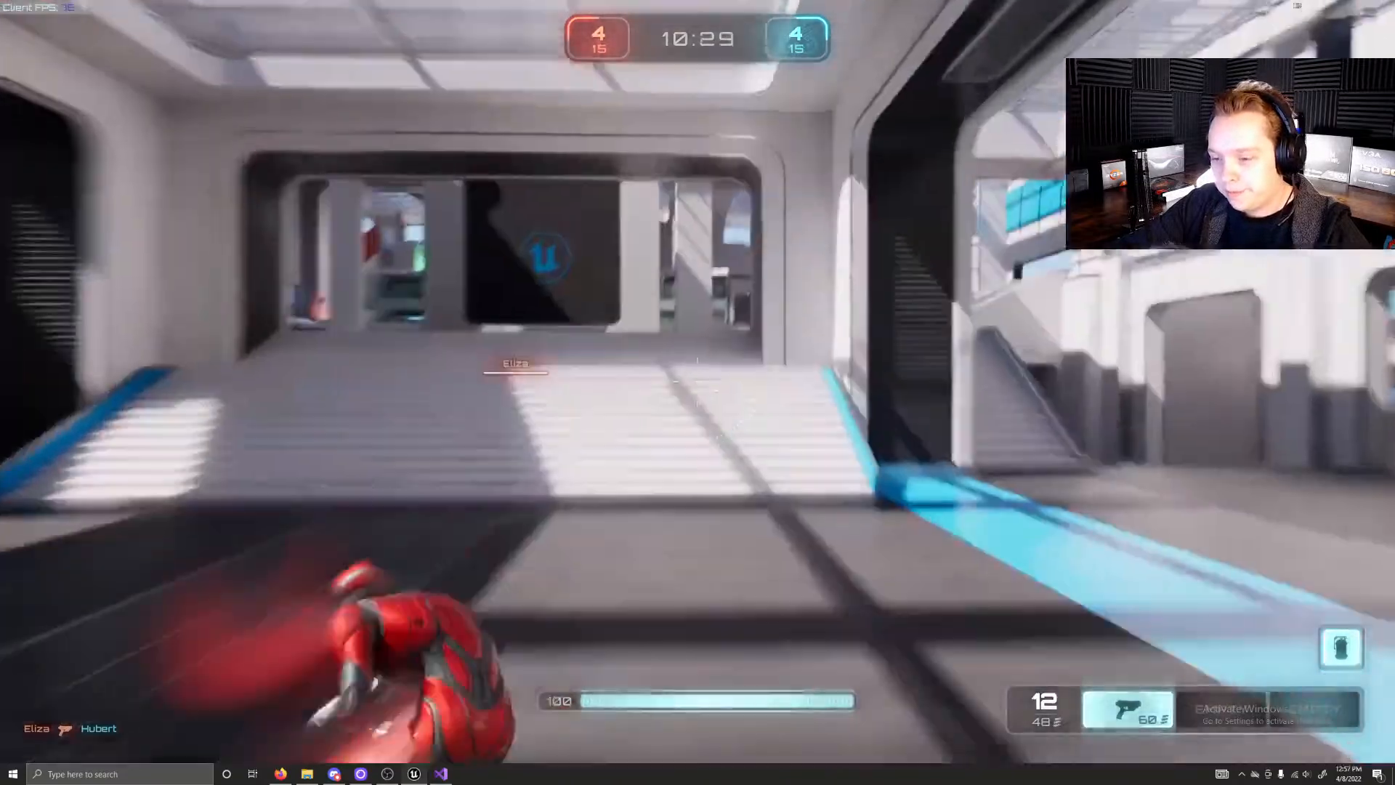
key(w)
right_click(697, 381)
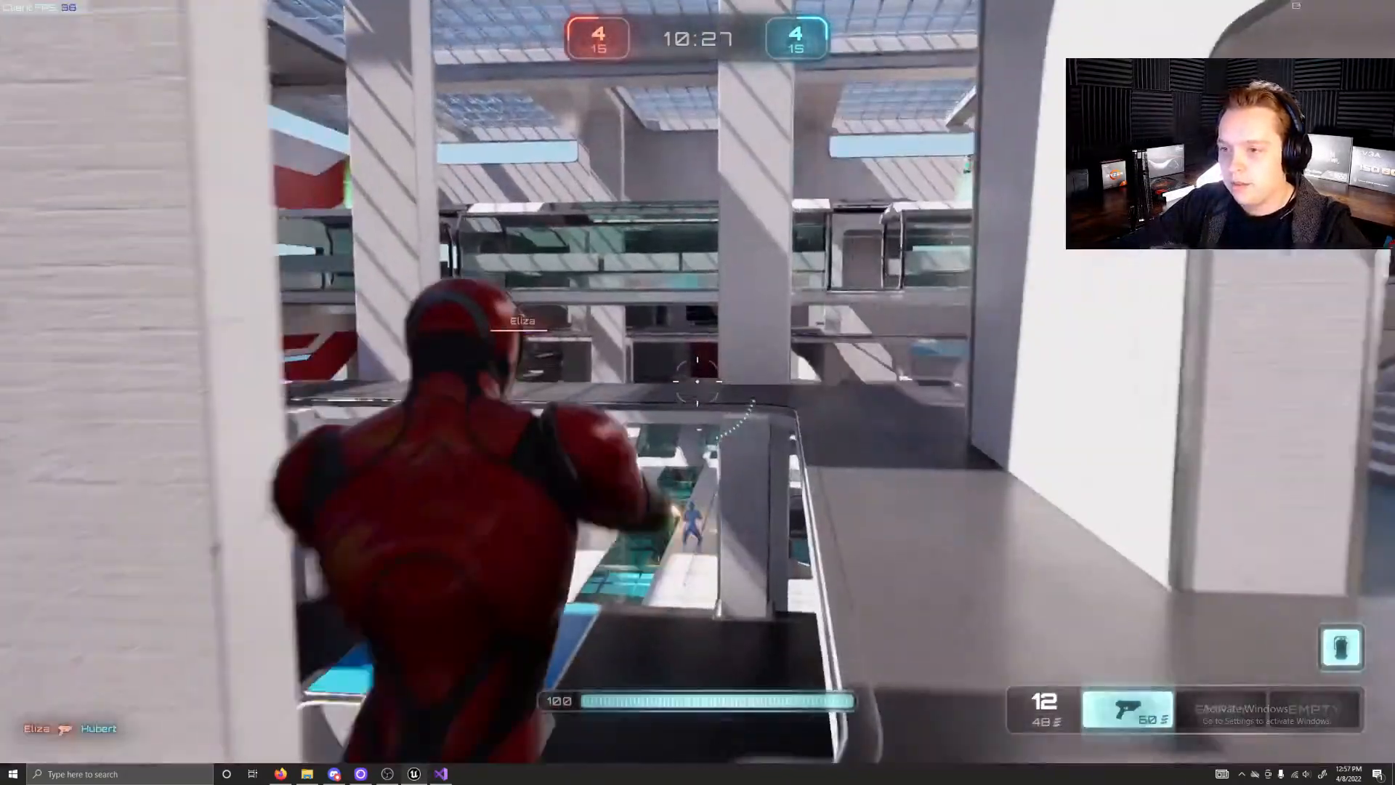
Step: Empty the pistol at the blue opponent below the overlook and reload it
click(698, 382)
click(697, 382)
click(697, 382)
click(698, 382)
click(697, 381)
click(698, 382)
click(699, 382)
Step: Keep firing the pistol from beside the pillar at the blue opponent on the floor below
click(698, 382)
key(r)
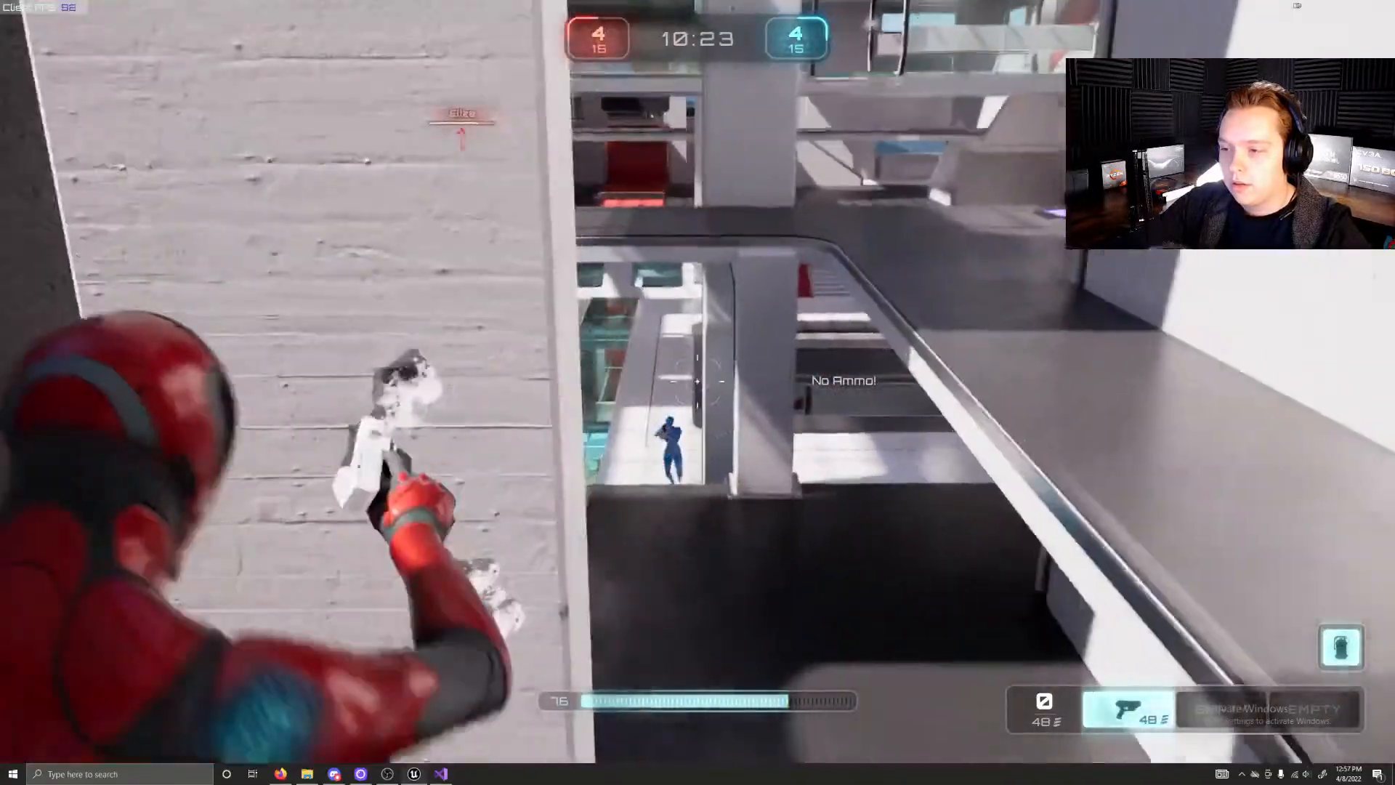
click(698, 381)
click(699, 381)
click(698, 381)
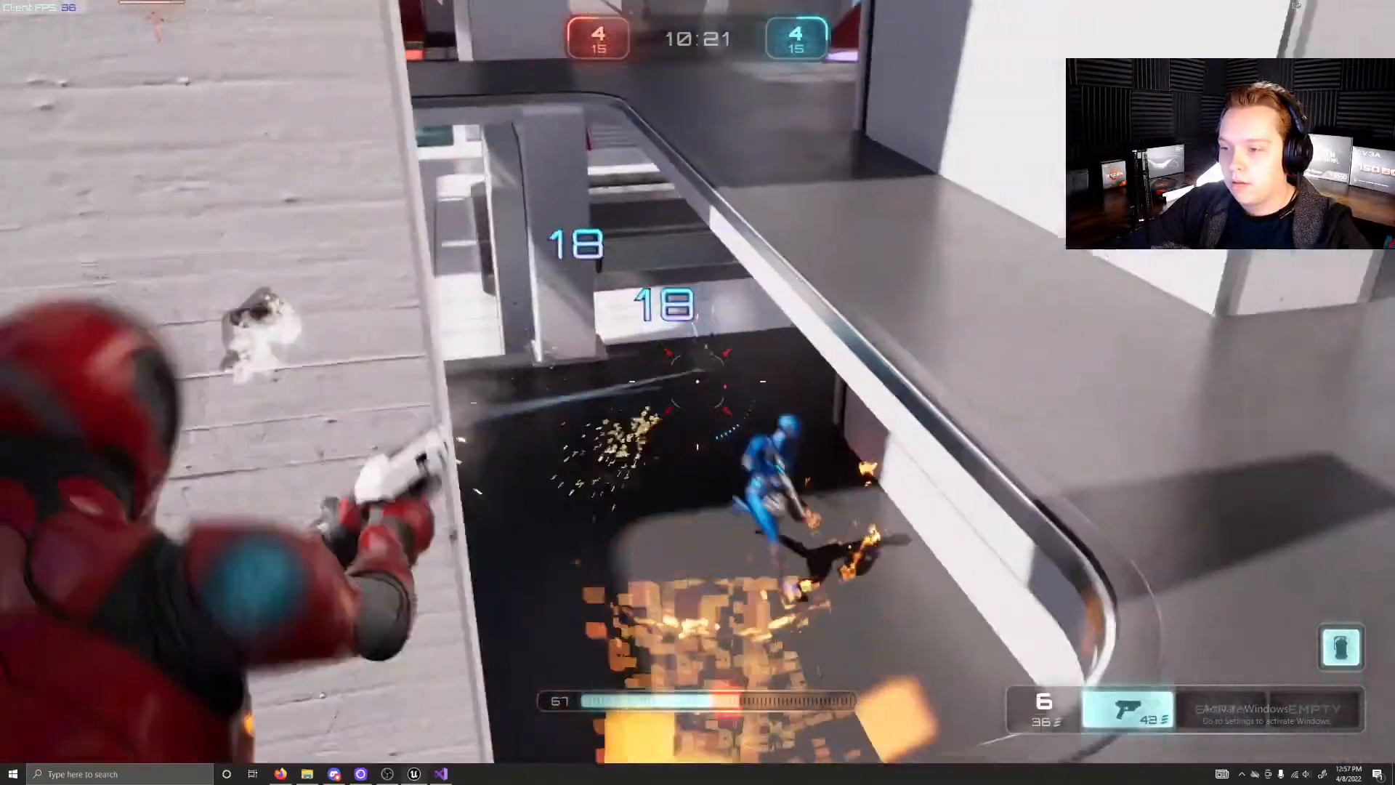
click(698, 382)
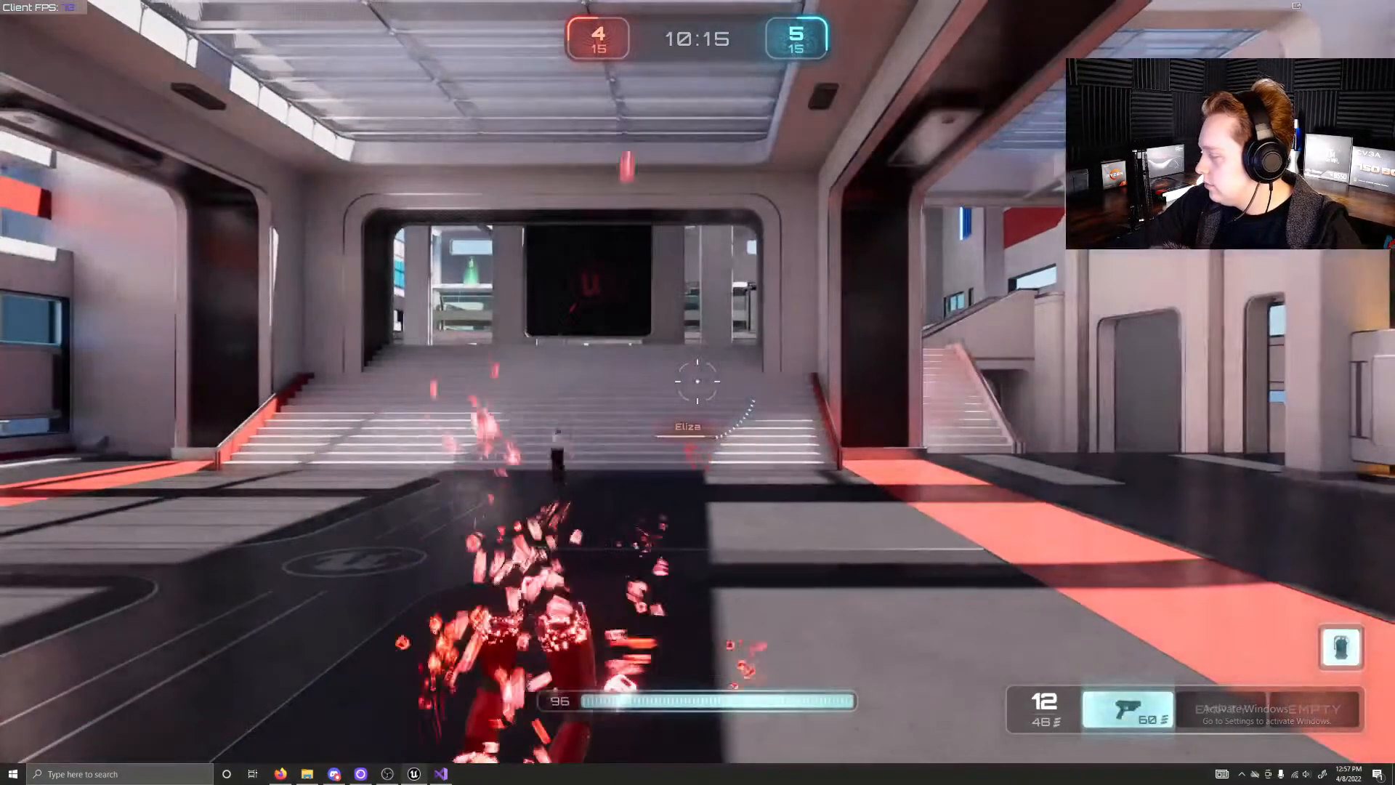
Step: Run past the pistol pad by the wall of the red base and back to the broad stairs
key(w)
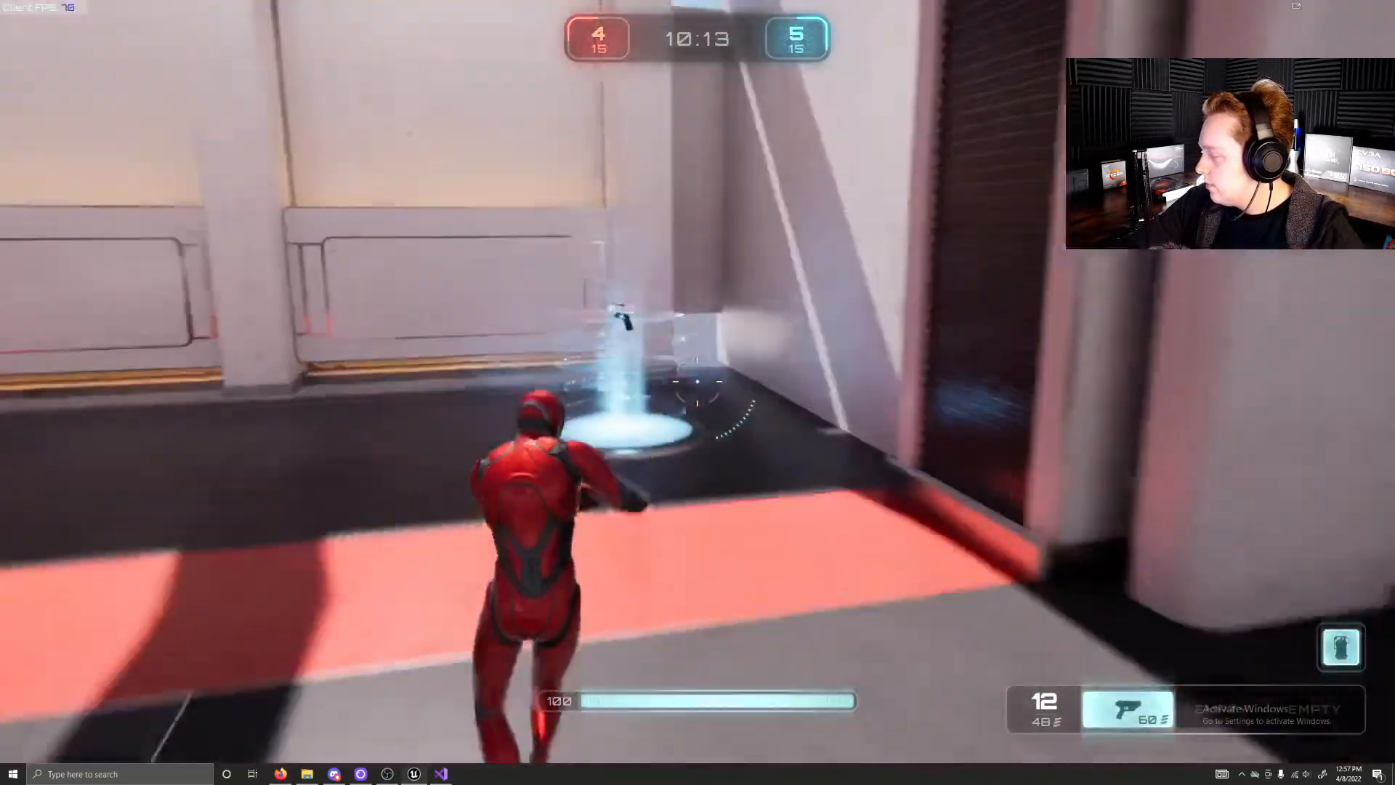
key(w)
key(shift)
key(w)
key(shift)
key(w)
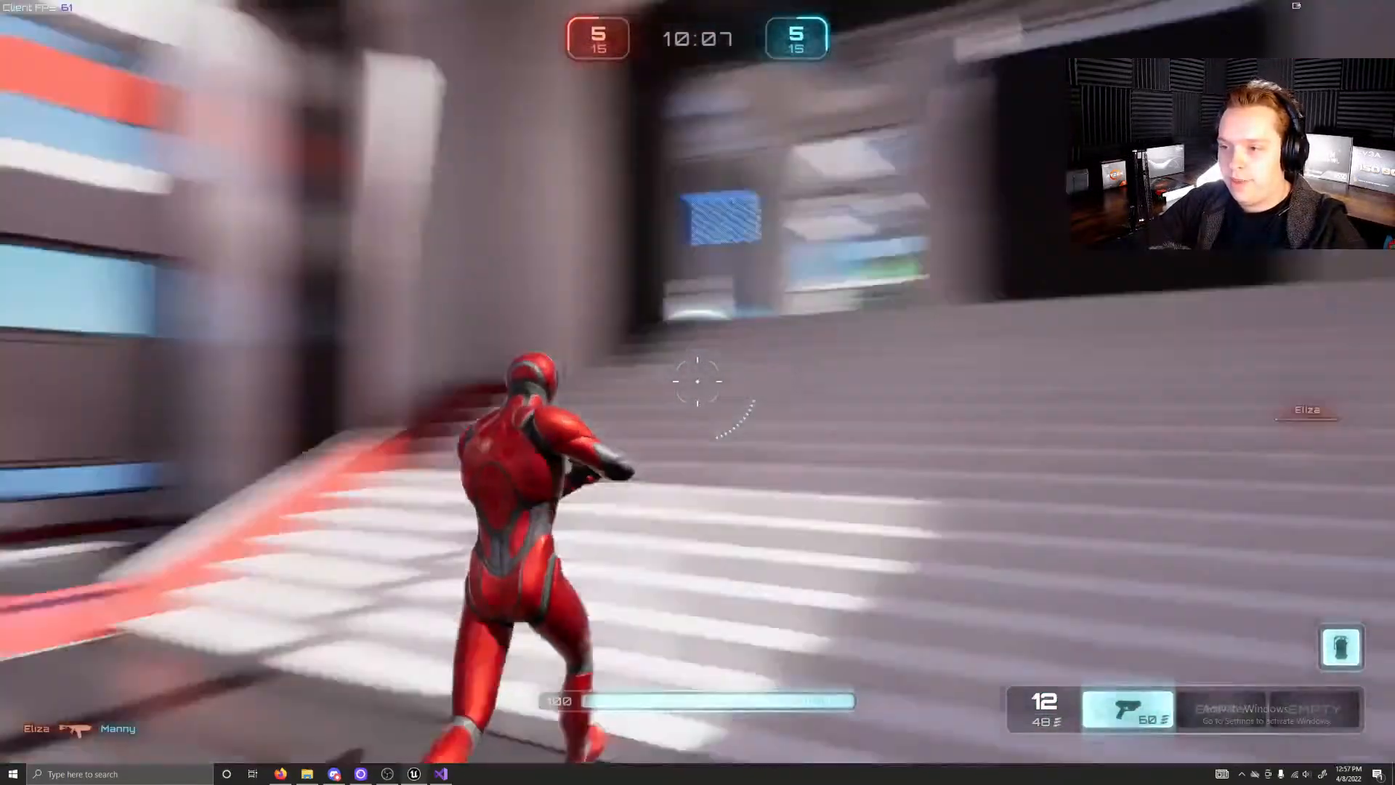
Step: Climb the broad stairs beside the large black screen and jump off toward the red-striped side wall
key(w)
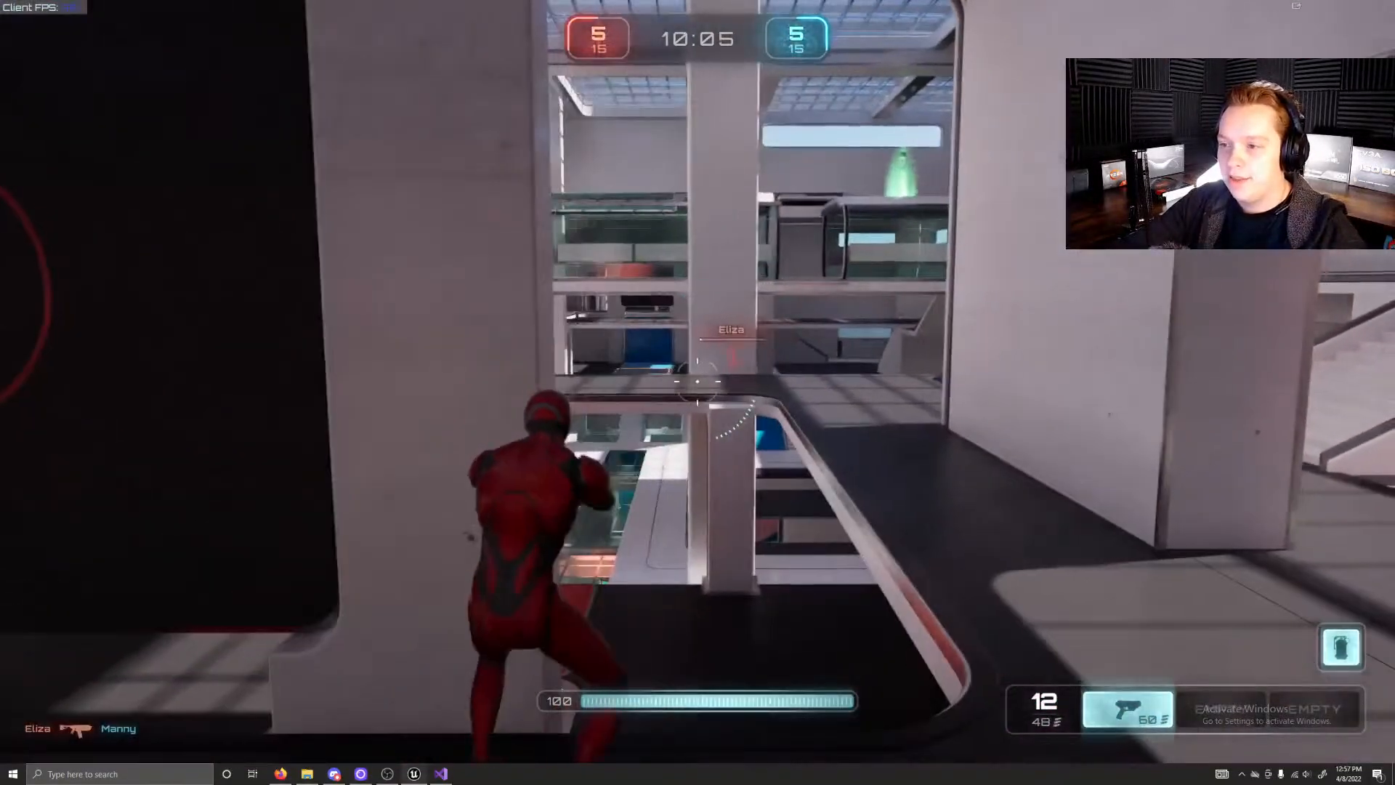
key(w)
key(space)
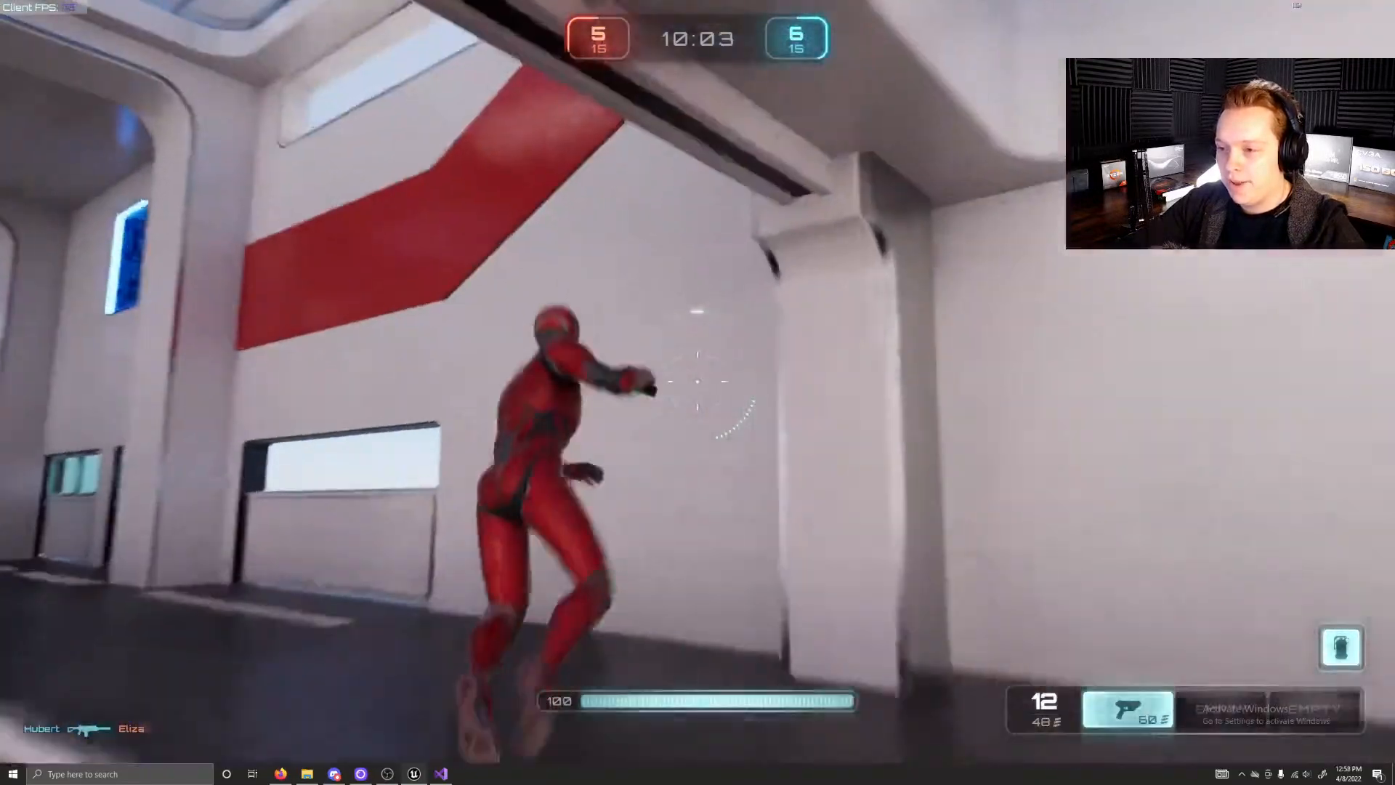
Step: Collect the rifle from the orange pad and jump onto the glass walkway's roof toward the green pad
key(w)
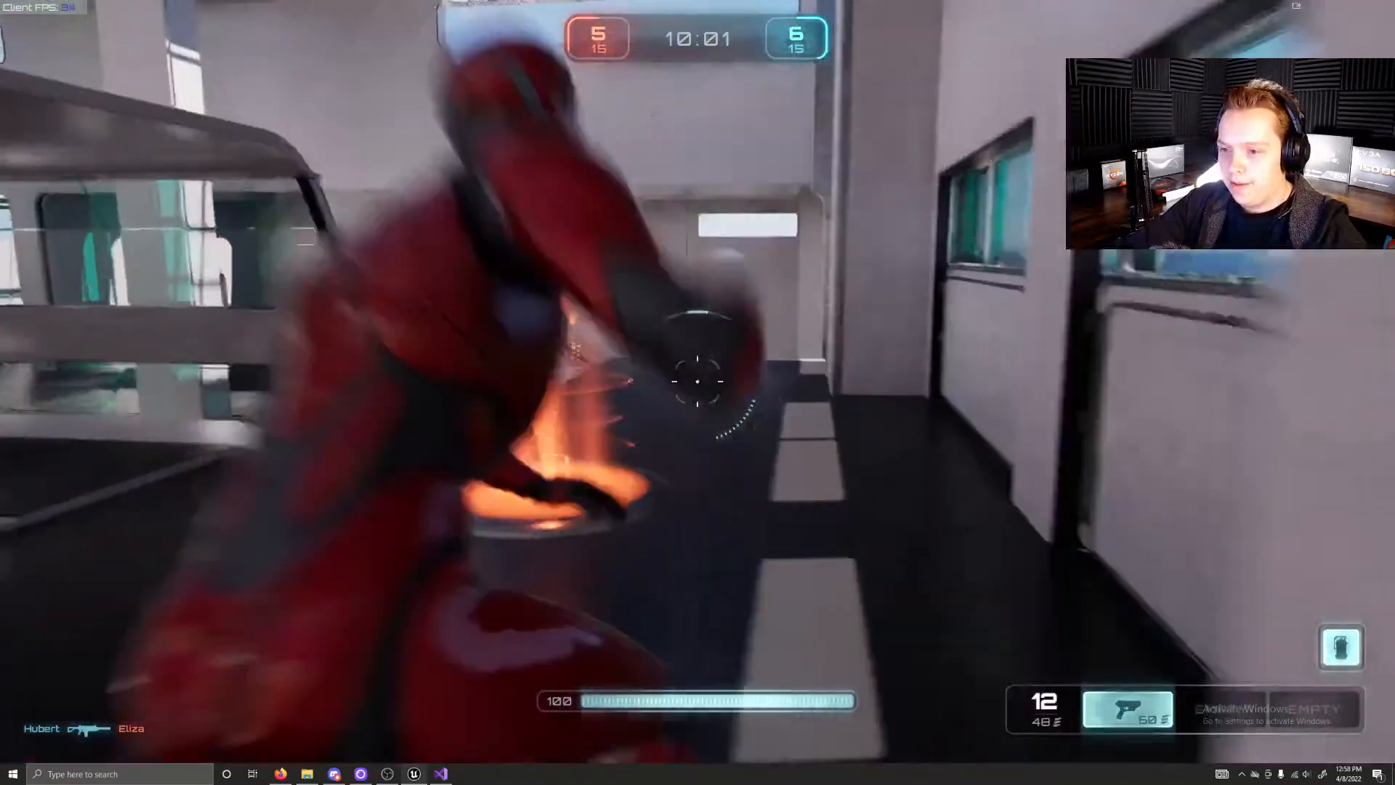
key(space)
key(w)
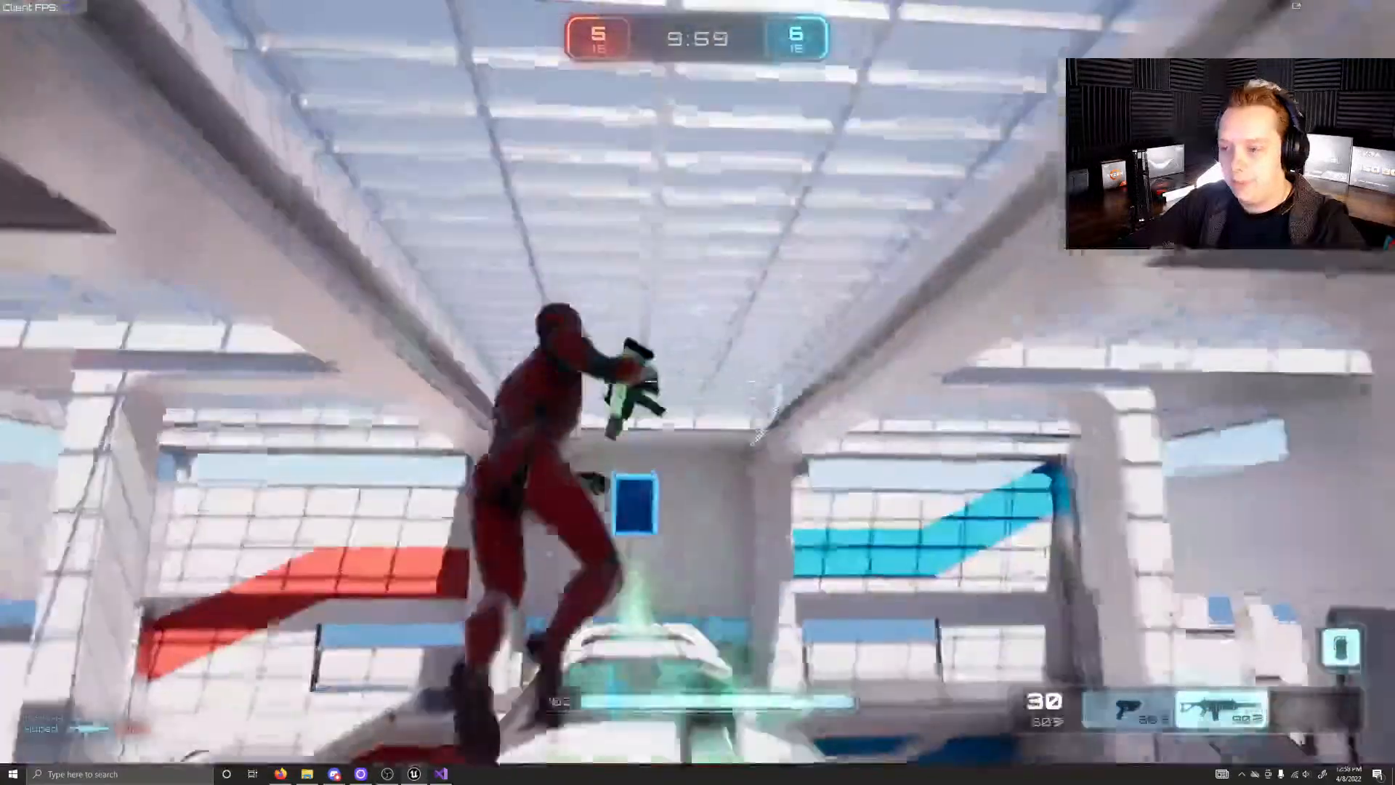
key(w)
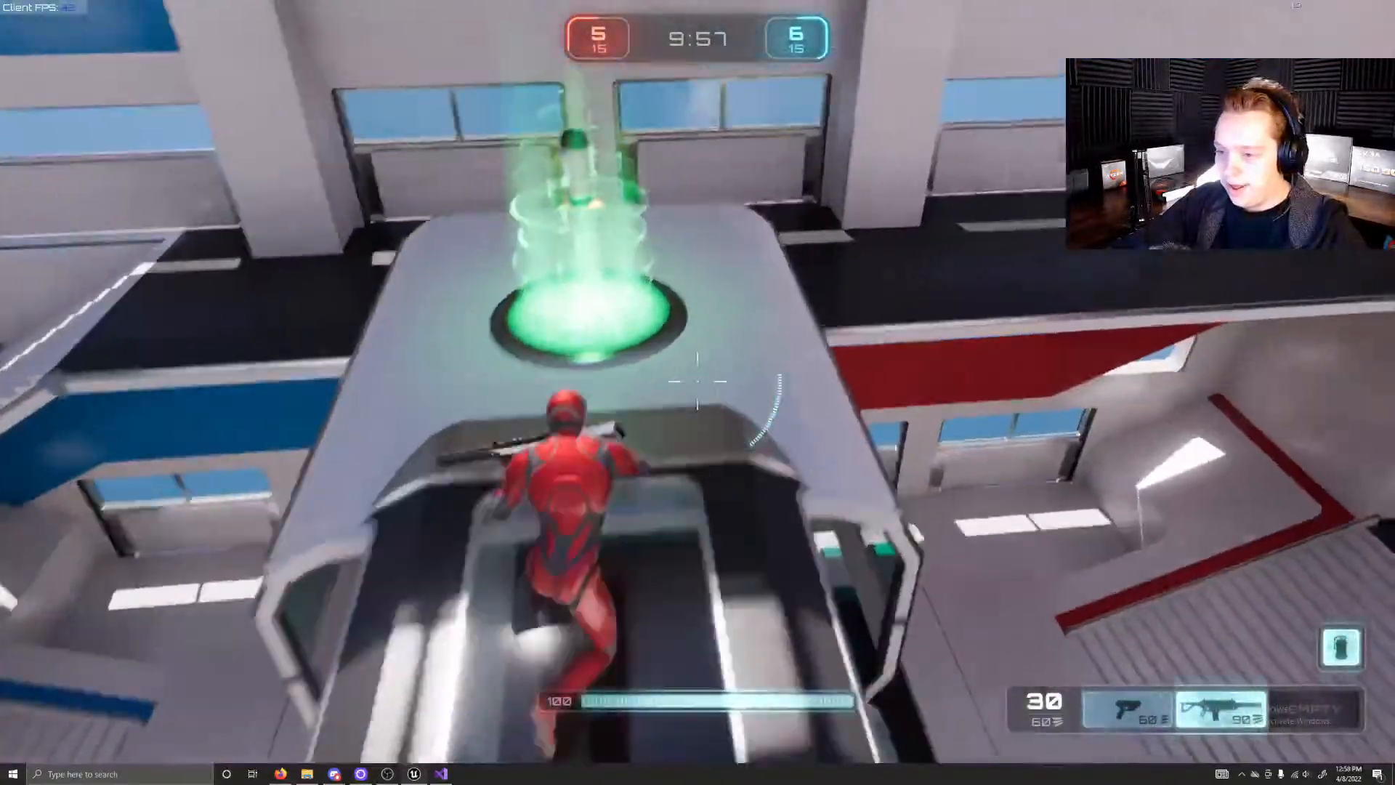
Step: Run through the inside of the glass walkway, past the orange rifle pad and along the upper gallery
key(w)
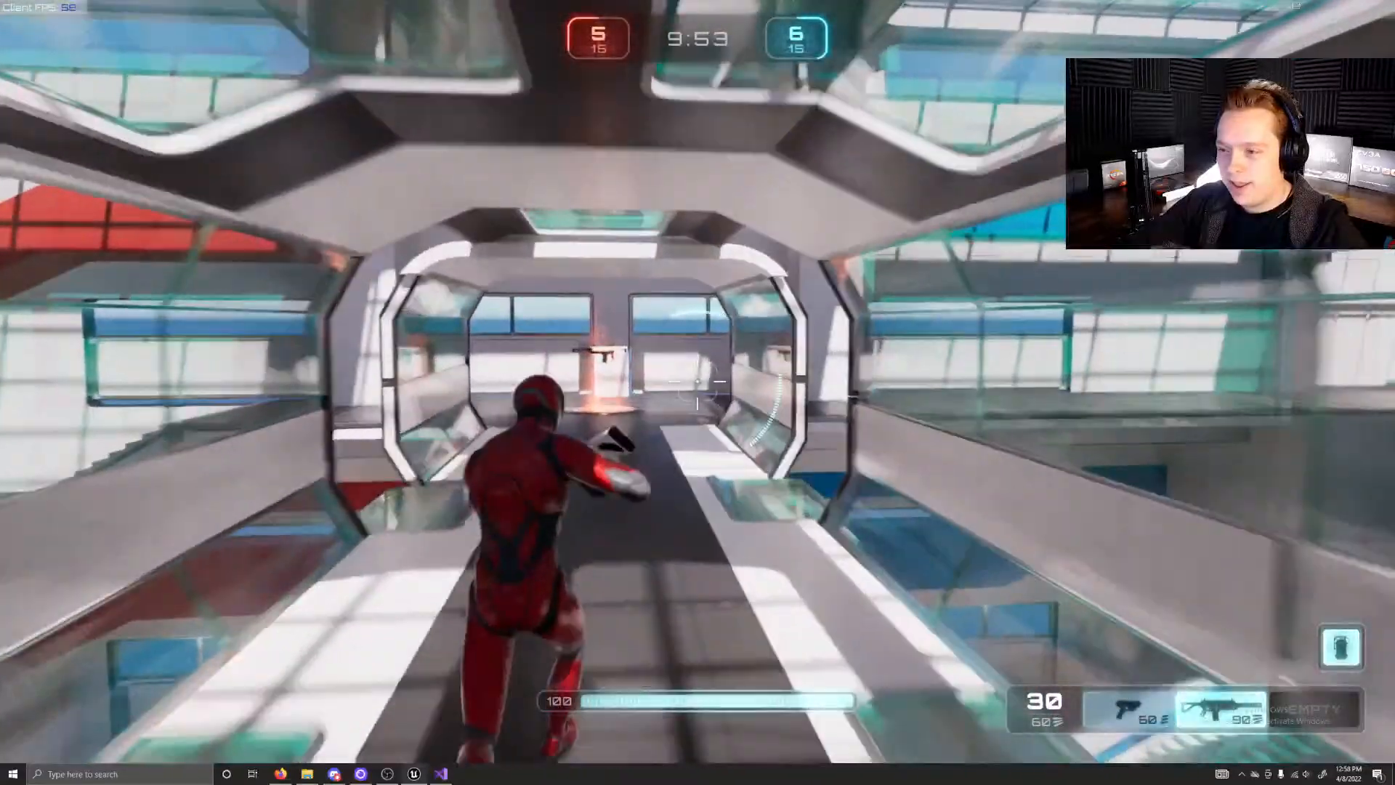
key(w)
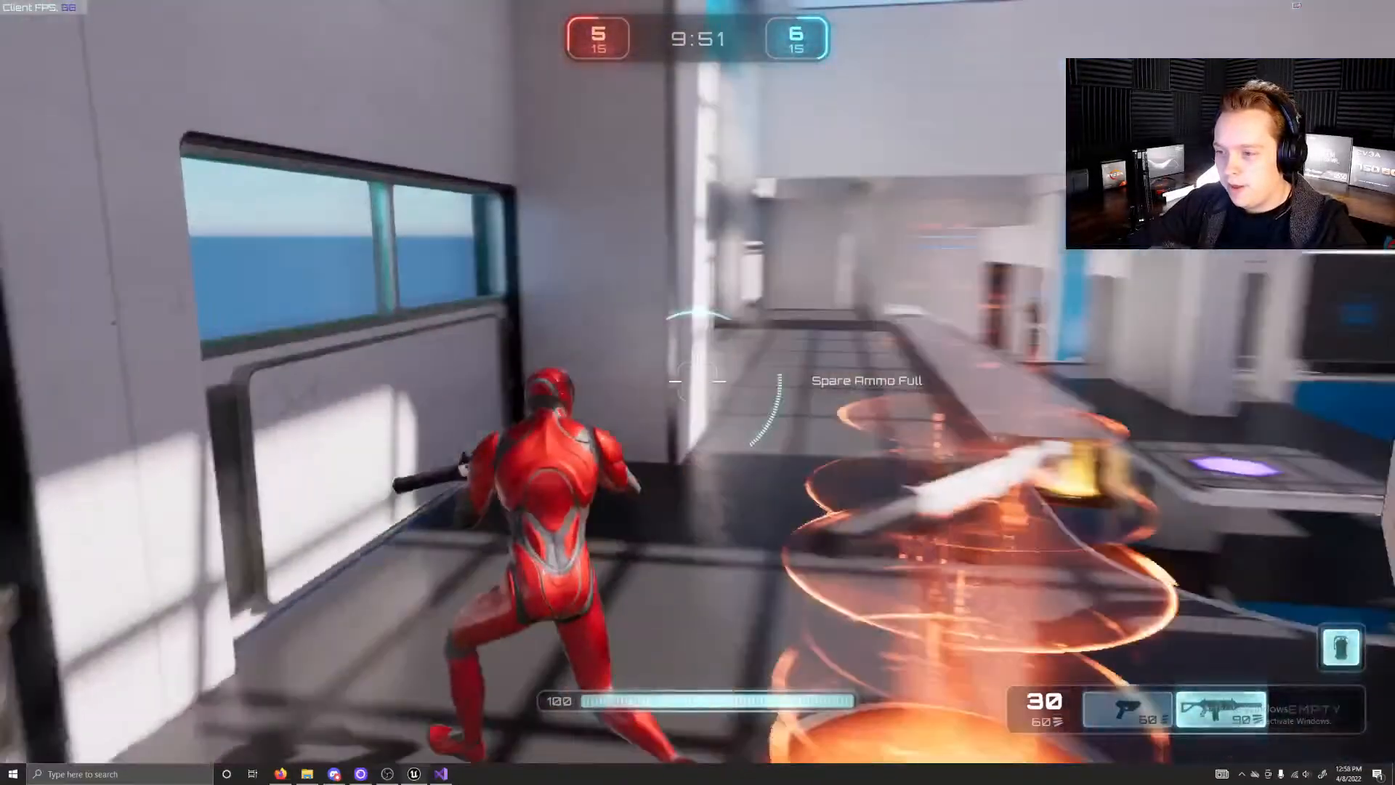
key(w)
key(w)
Step: Evade the incoming fire by jumping past the rifle pad and crossing the glass walkway's roof between the green pads
key(w)
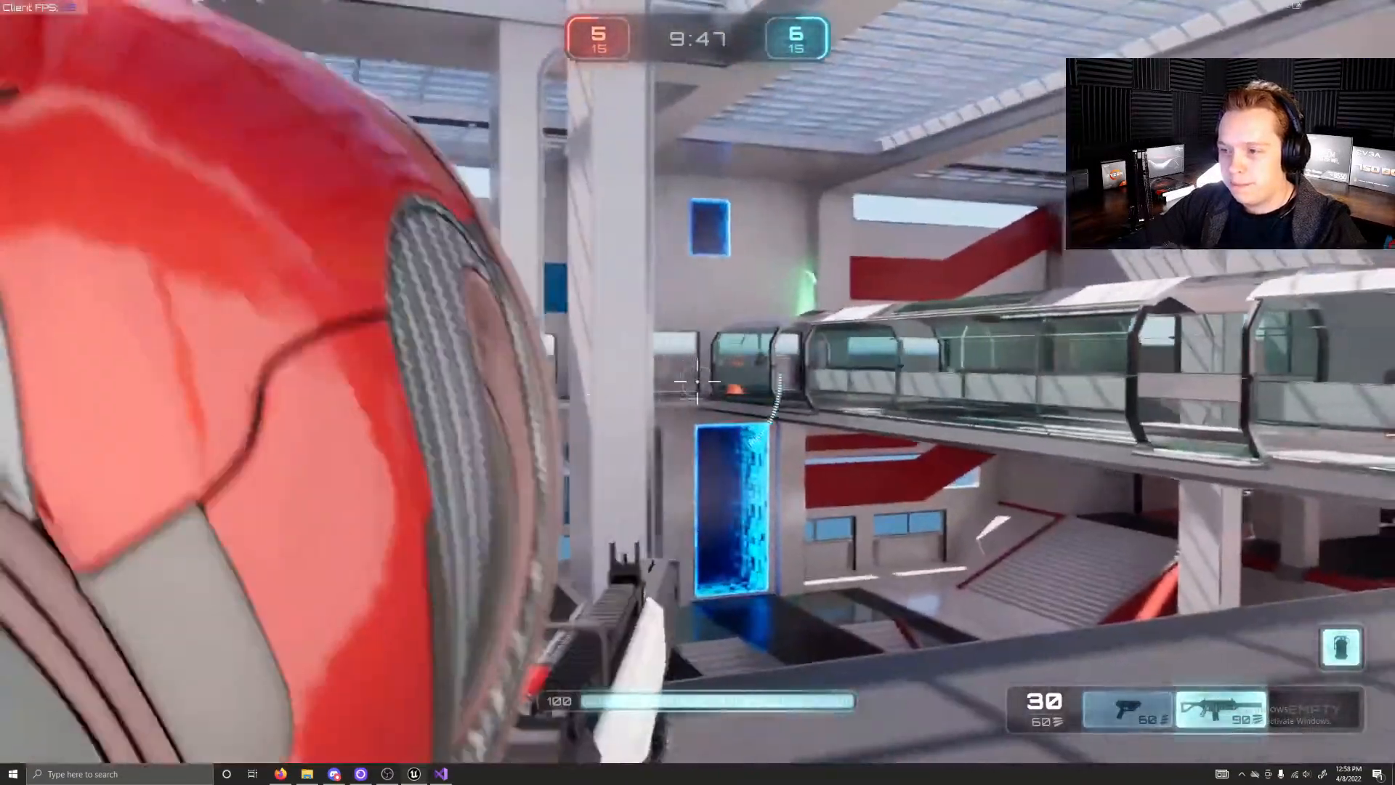
key(w)
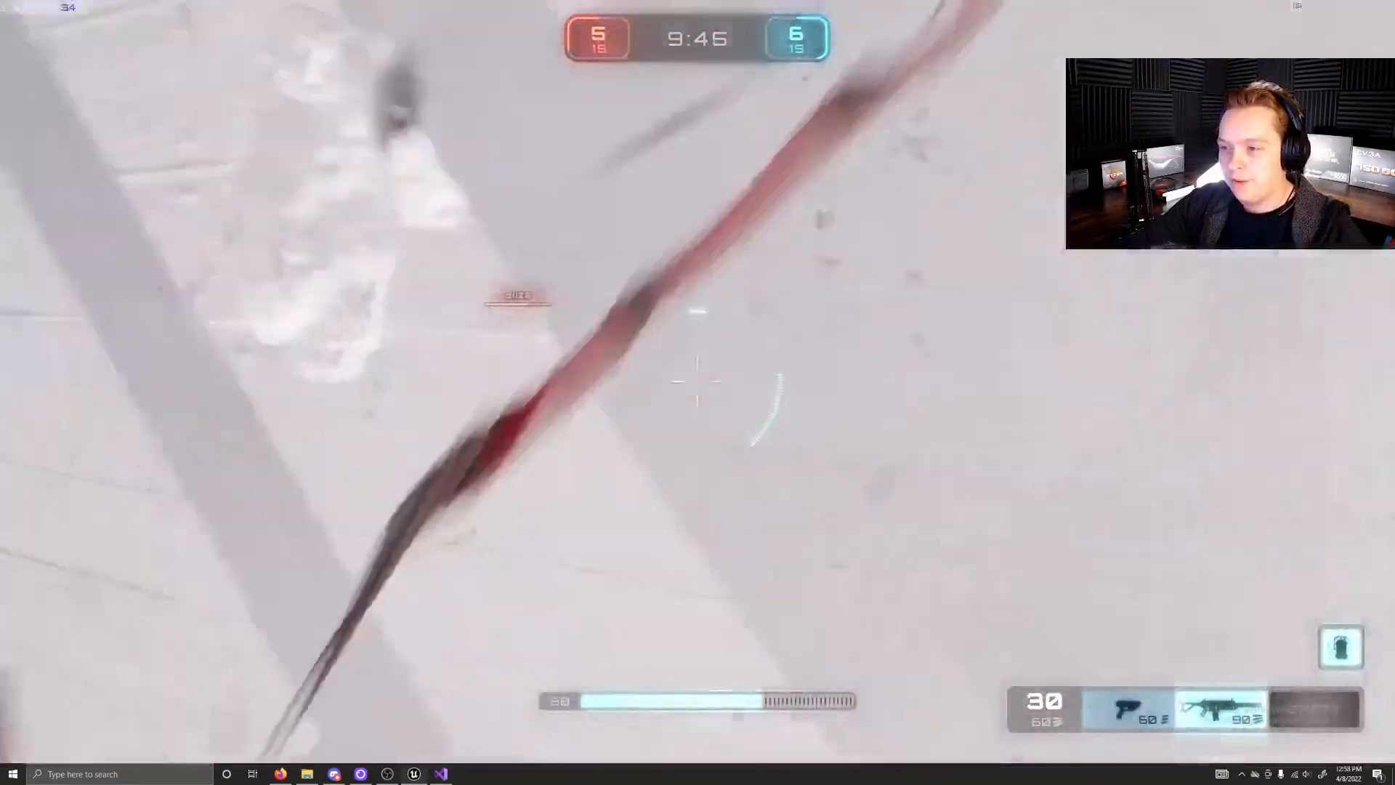
key(w)
key(space)
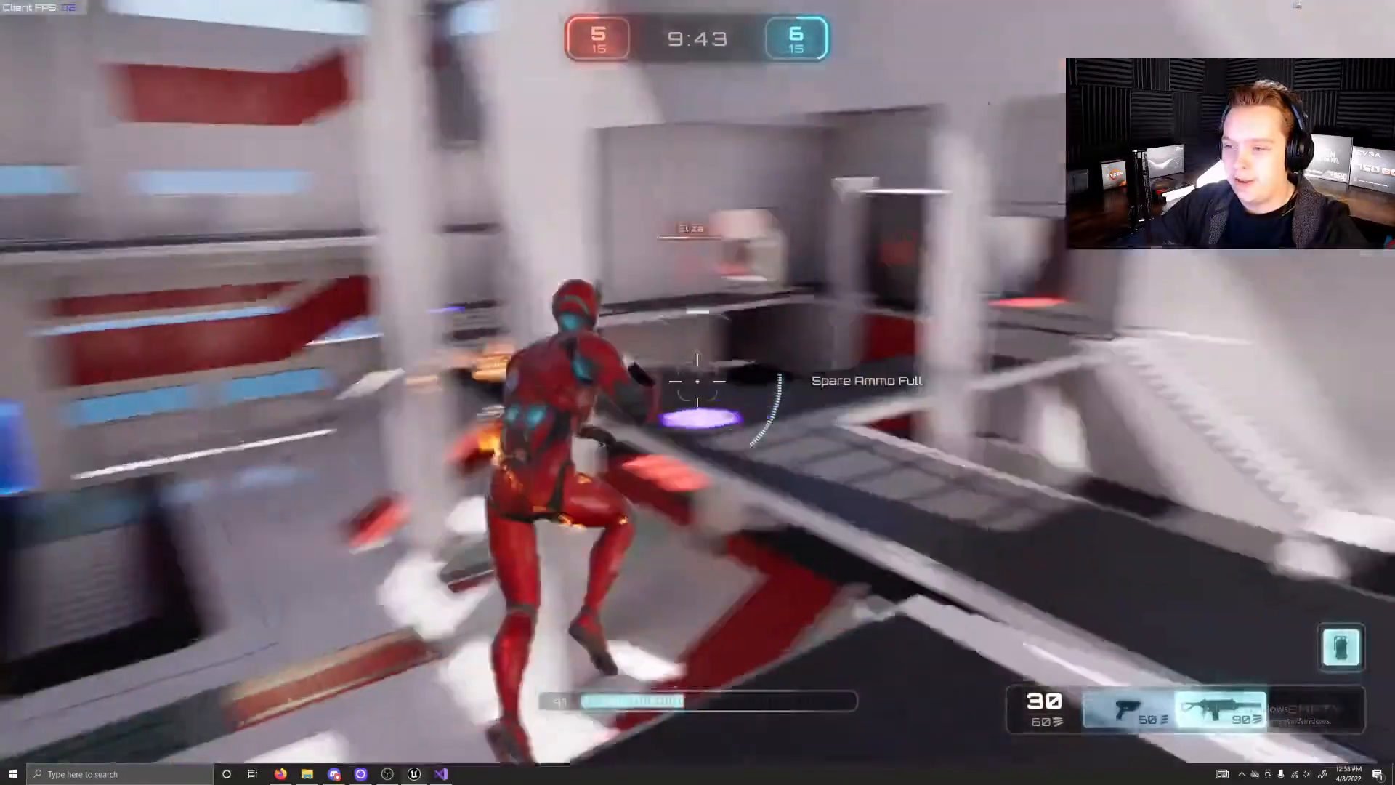
key(w)
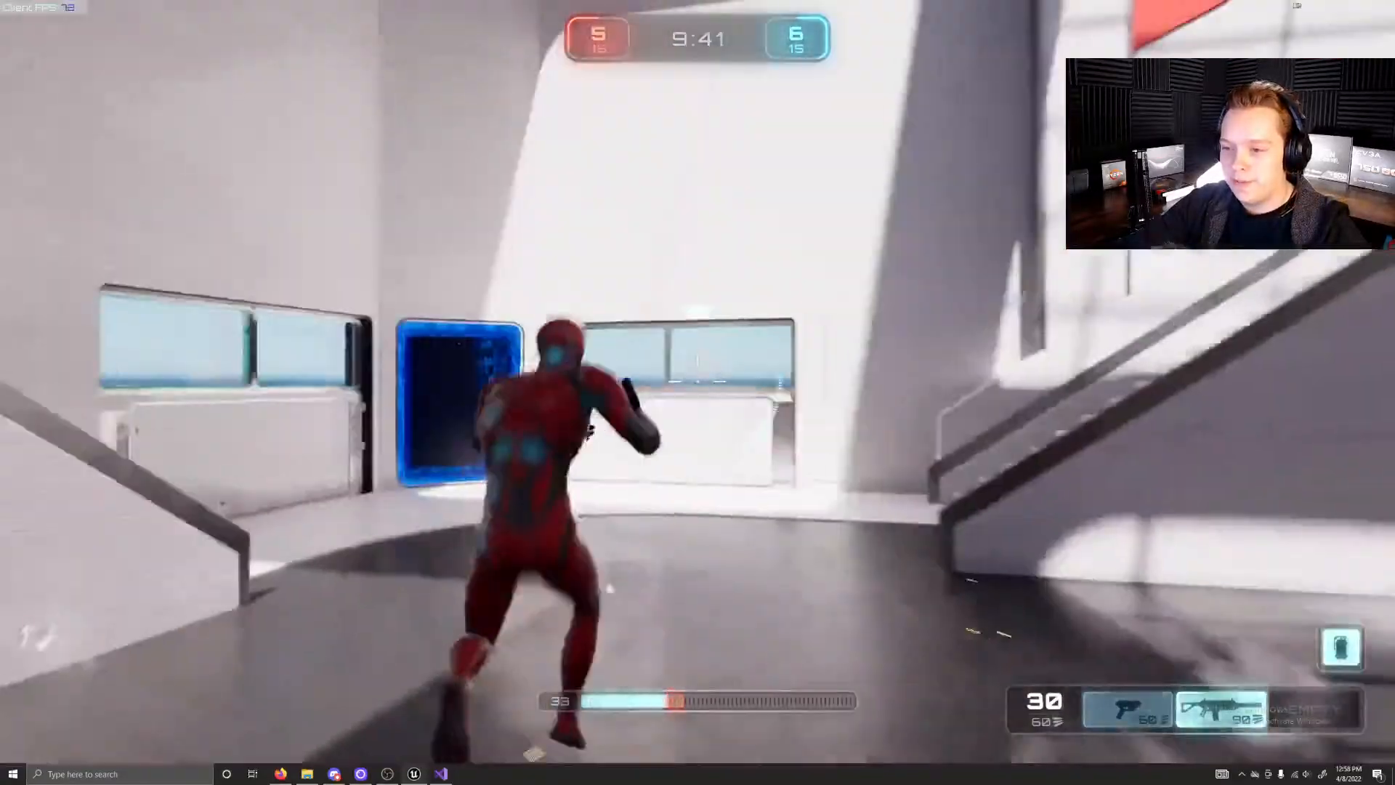
key(w)
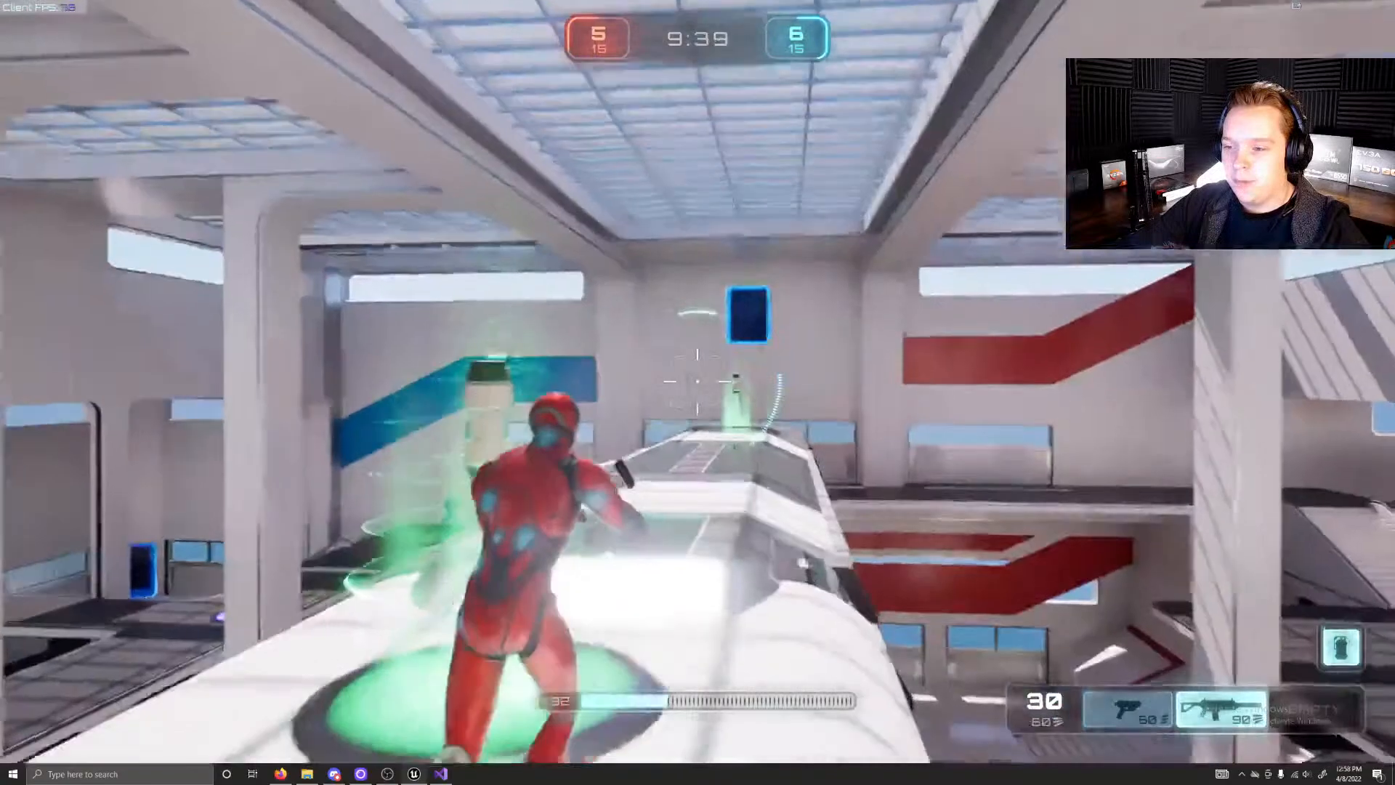
Step: Charge the blue opponent along the side gallery, switching between weapon slots 1 and 2 and firing the rifle
key(w)
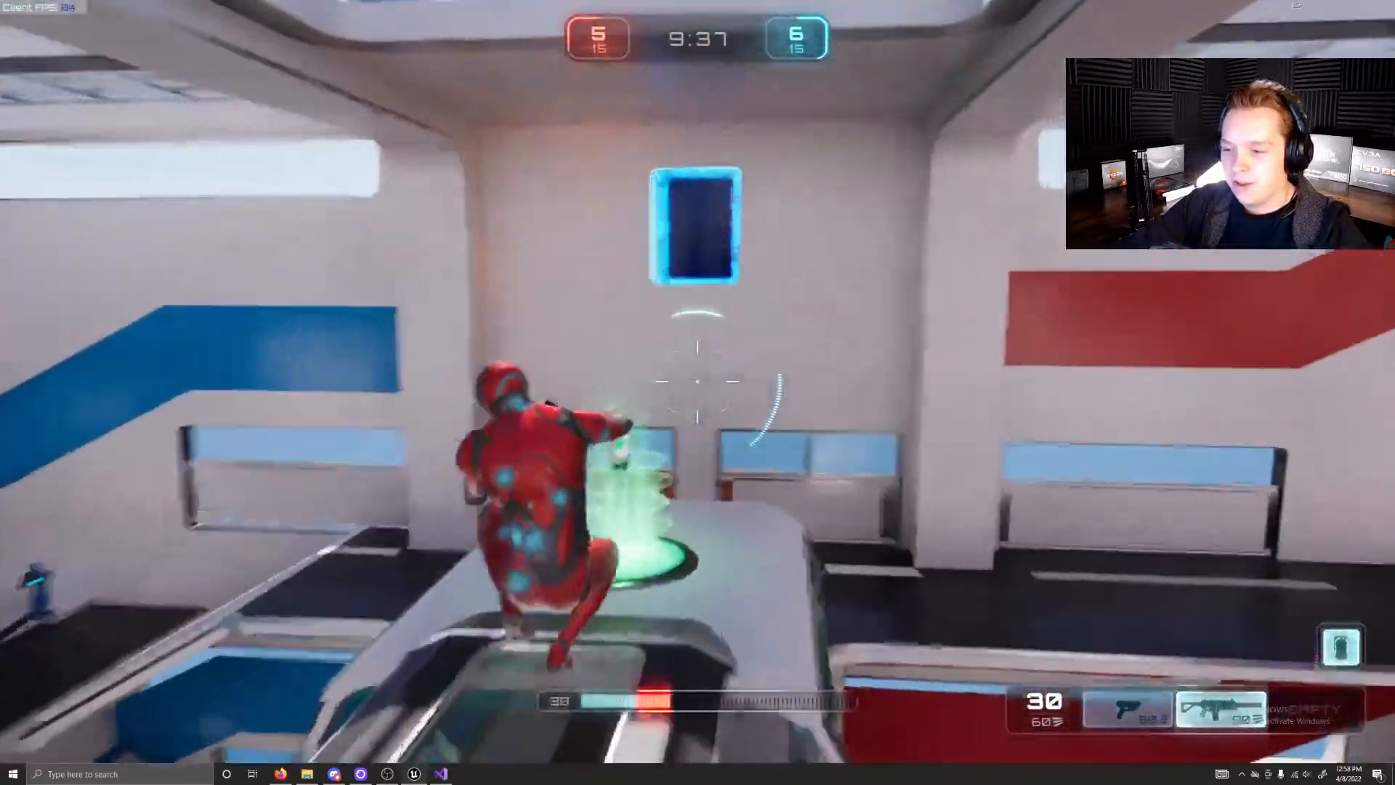
key(w)
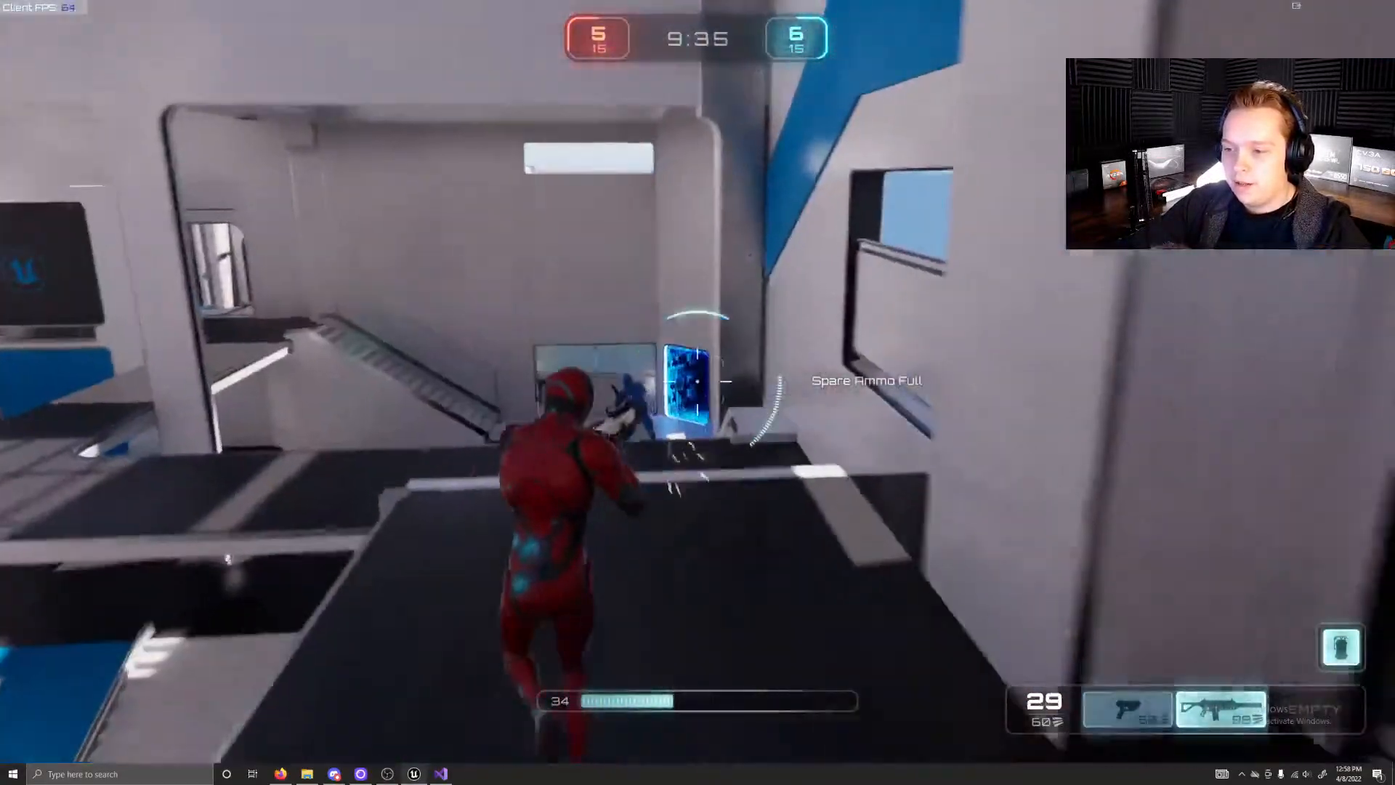
key(w)
key(1)
key(2)
click(697, 381)
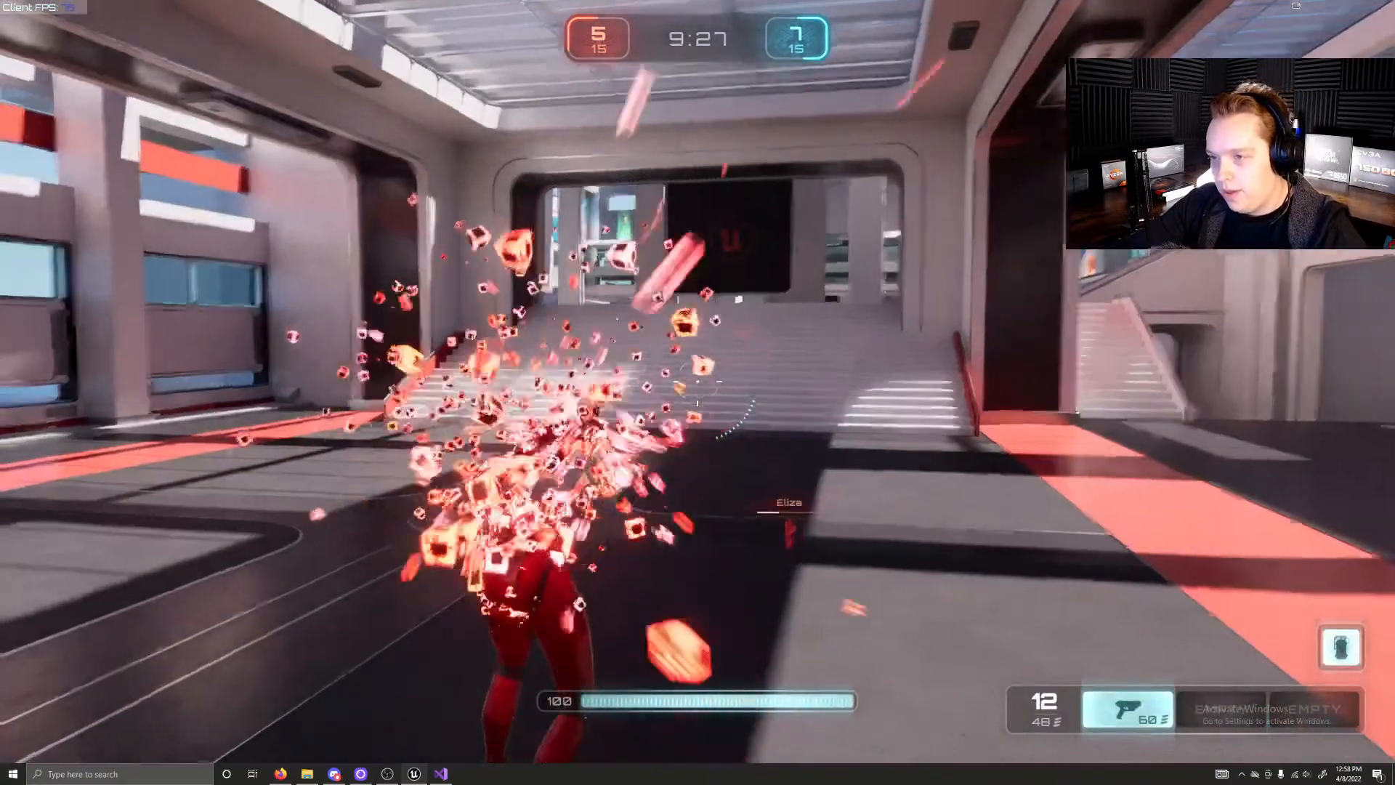
Step: Run from the red base up the stairs, pick up the rifle and jump onto the glass walkway's roof
key(w)
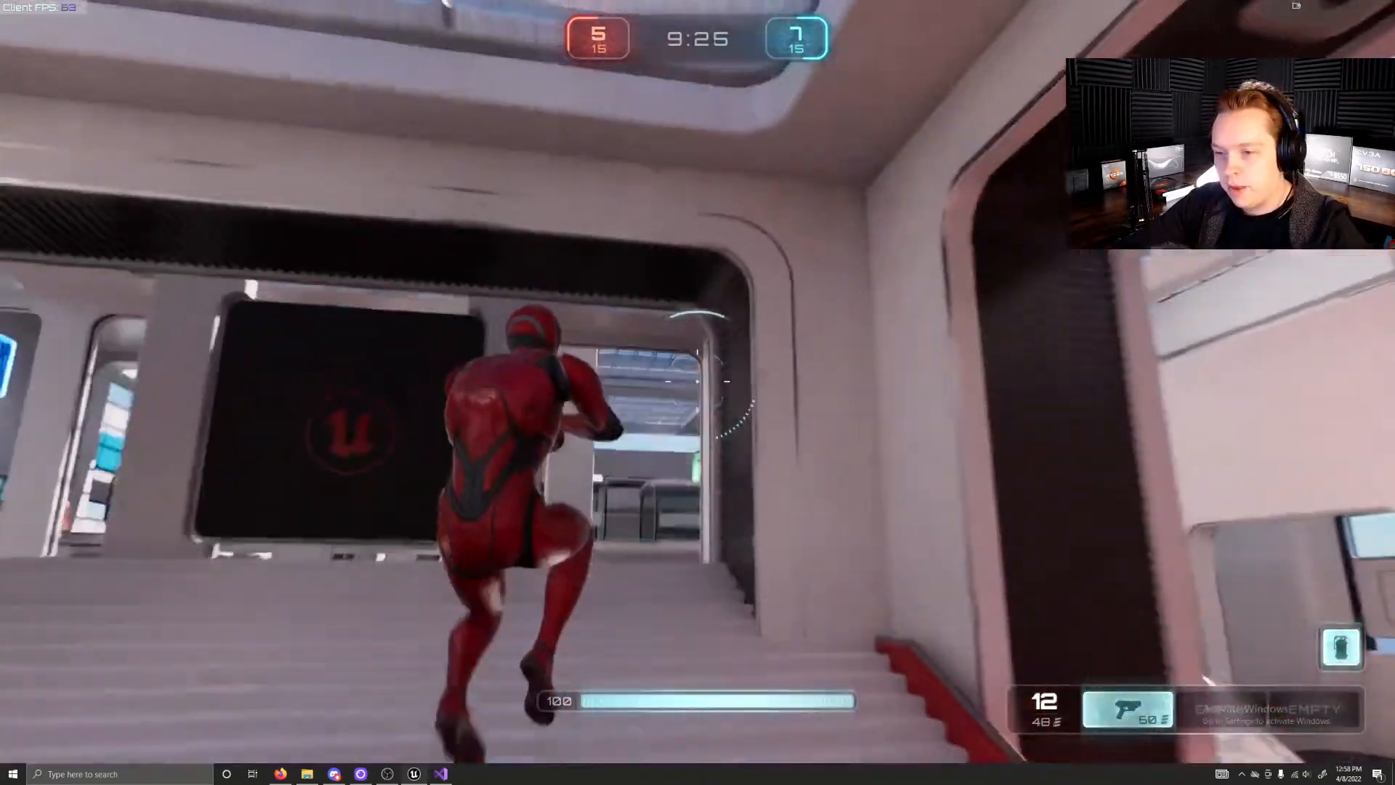
key(w)
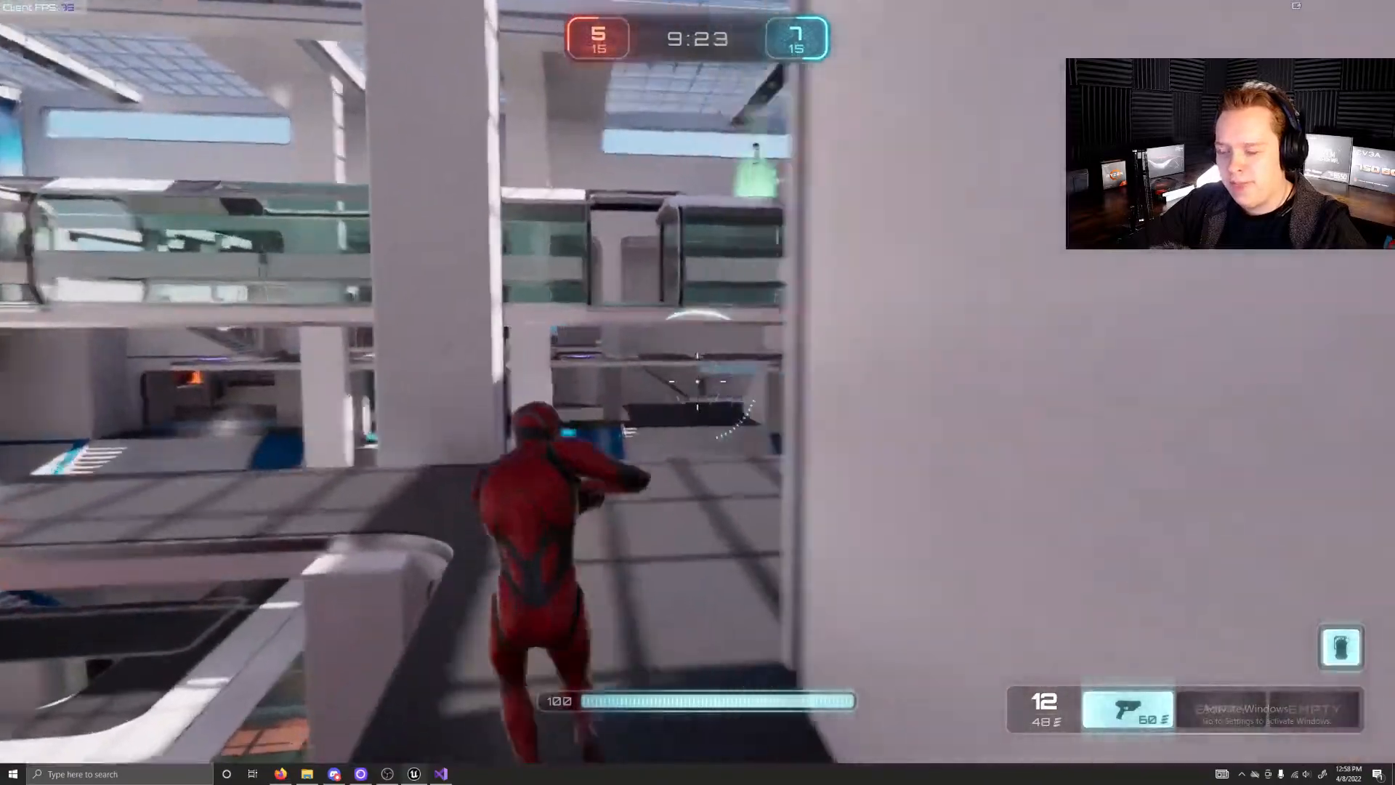
key(w)
key(w)
key(space)
key(w)
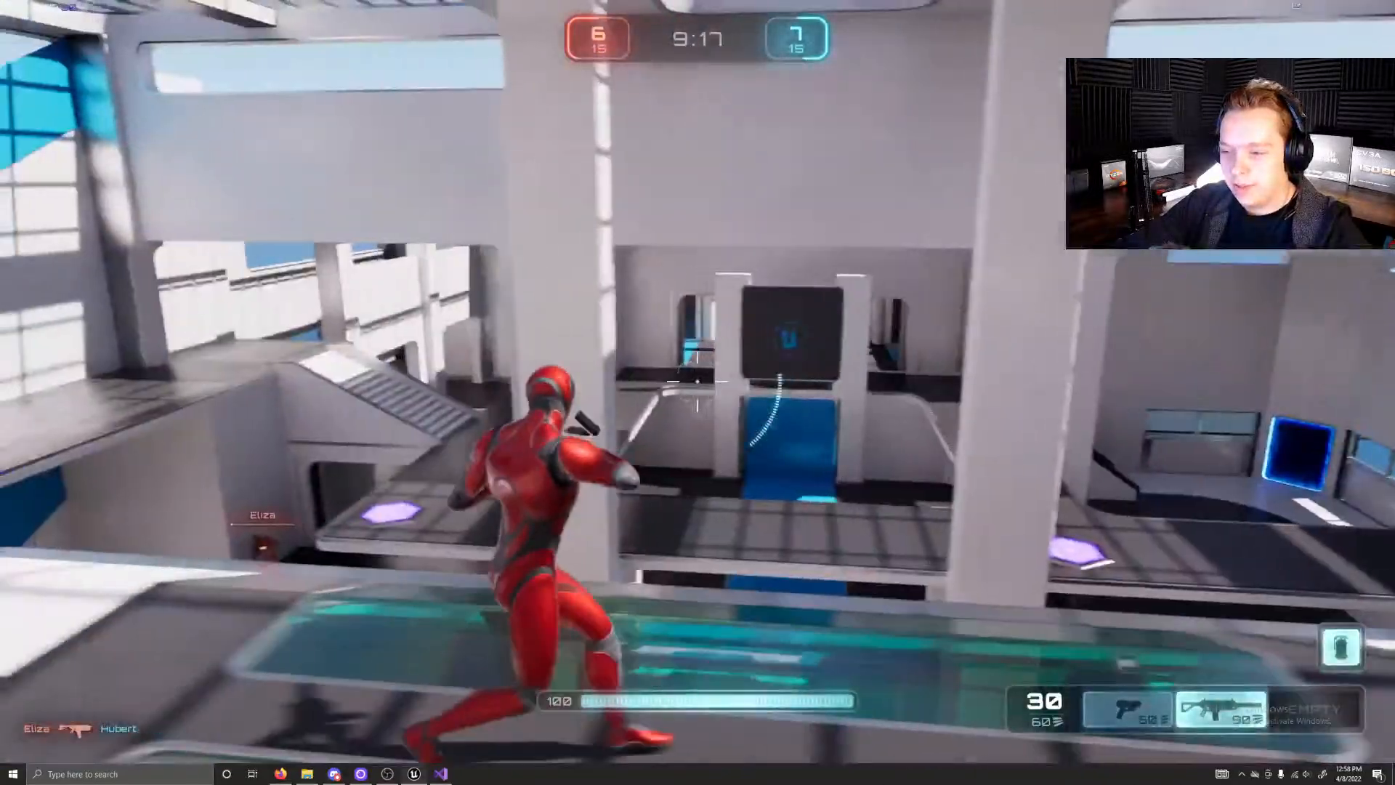
Step: Run over the green pad on the walkway roof, drop to the gallery and fire the rifle at the opponent
key(w)
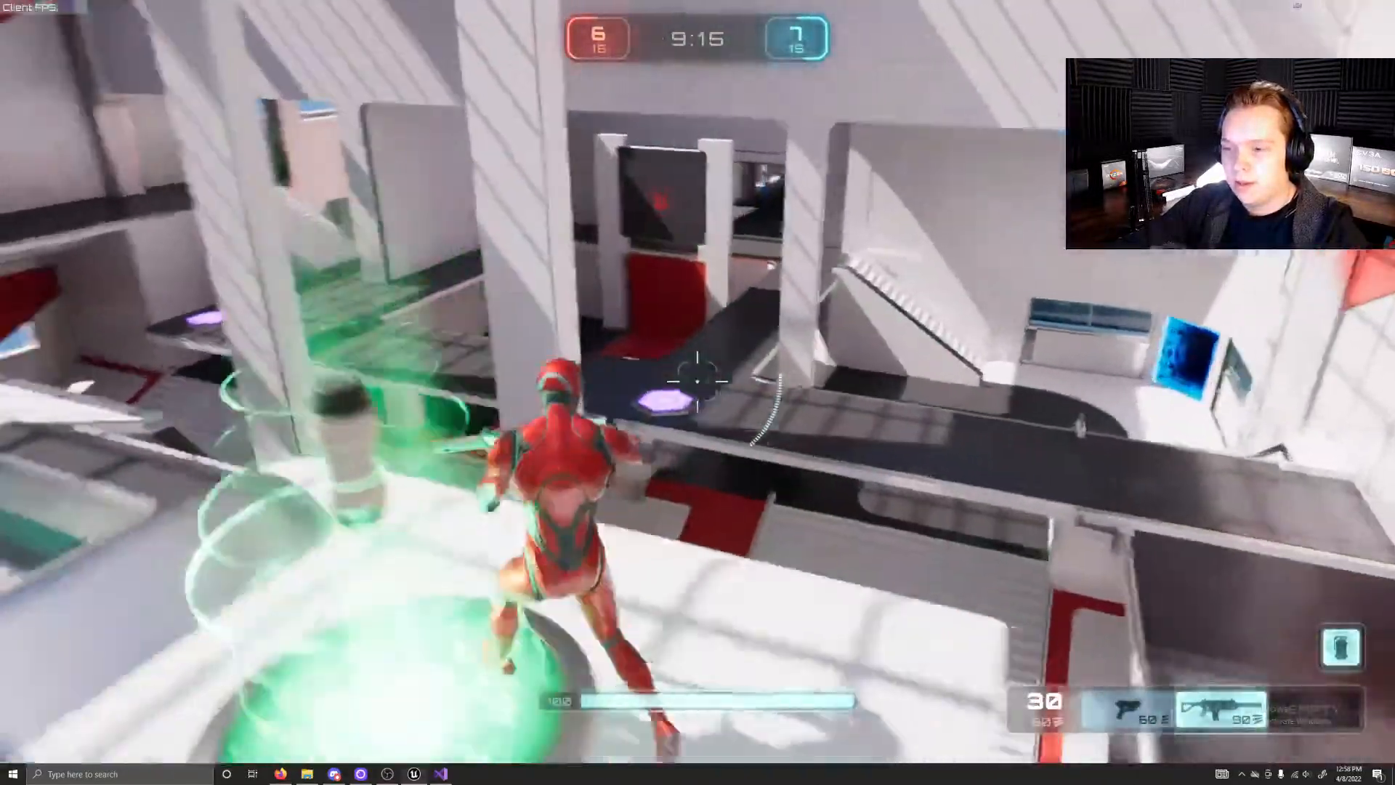
key(w)
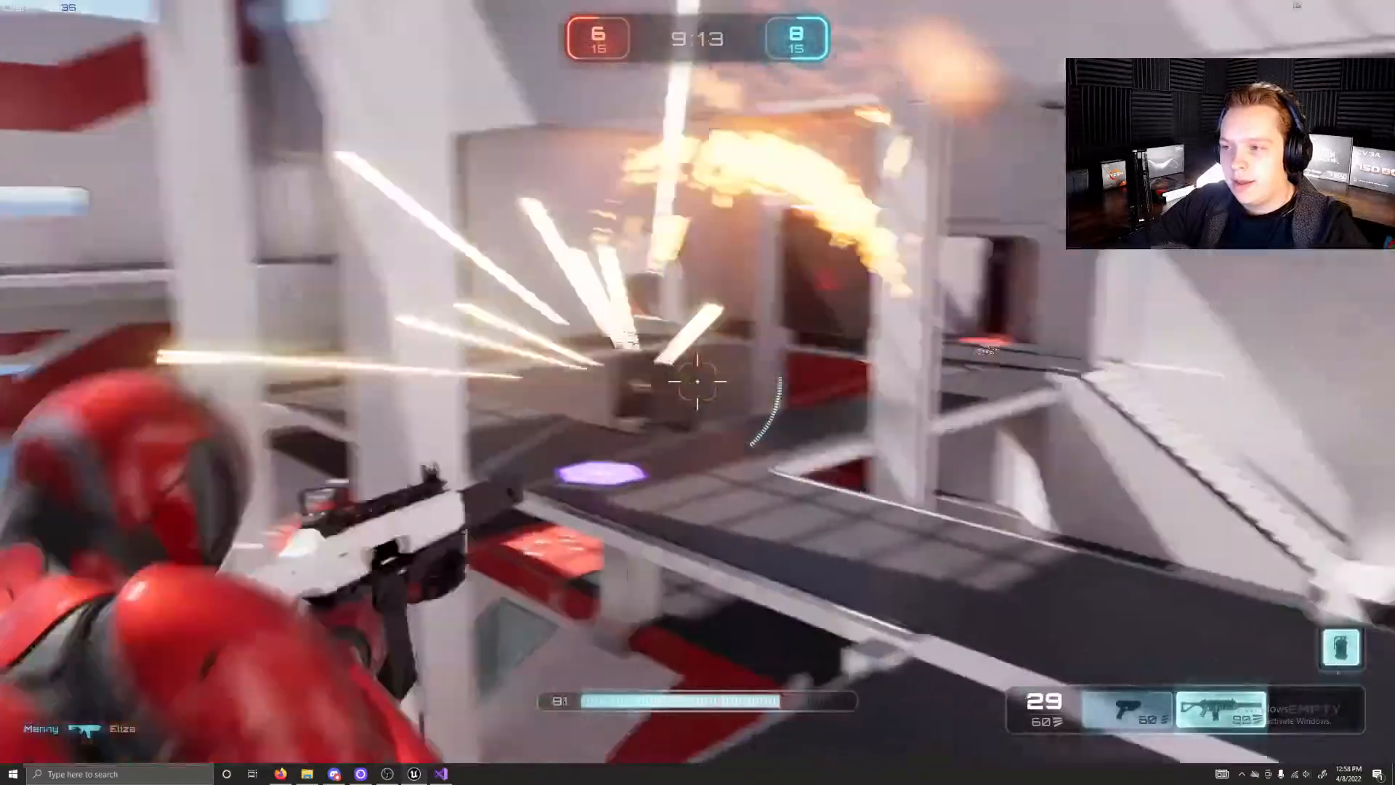
click(698, 381)
click(697, 381)
Step: Run off the glass walkway's roof past the rifle pad and along the side gallery into the blue base to collect the green health pickup
key(w)
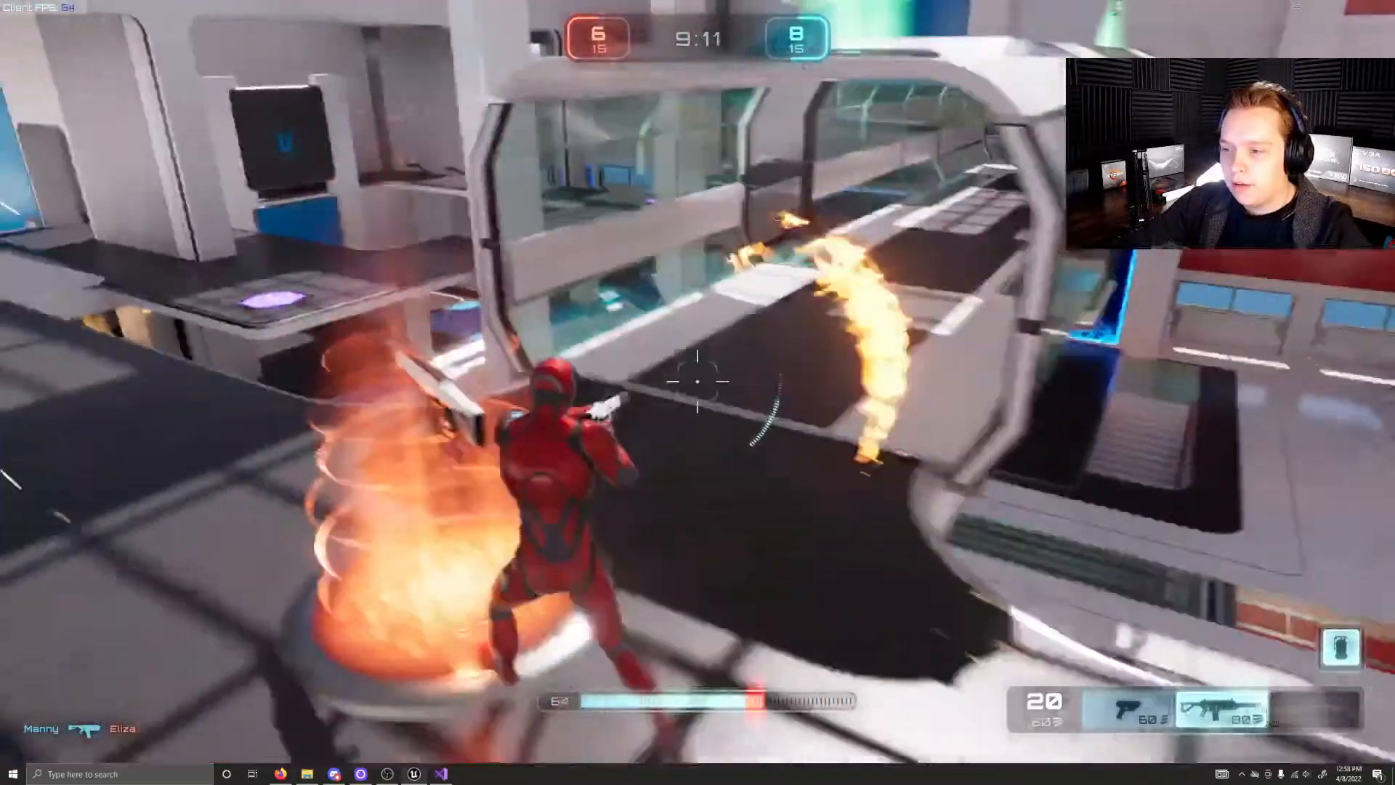
key(w)
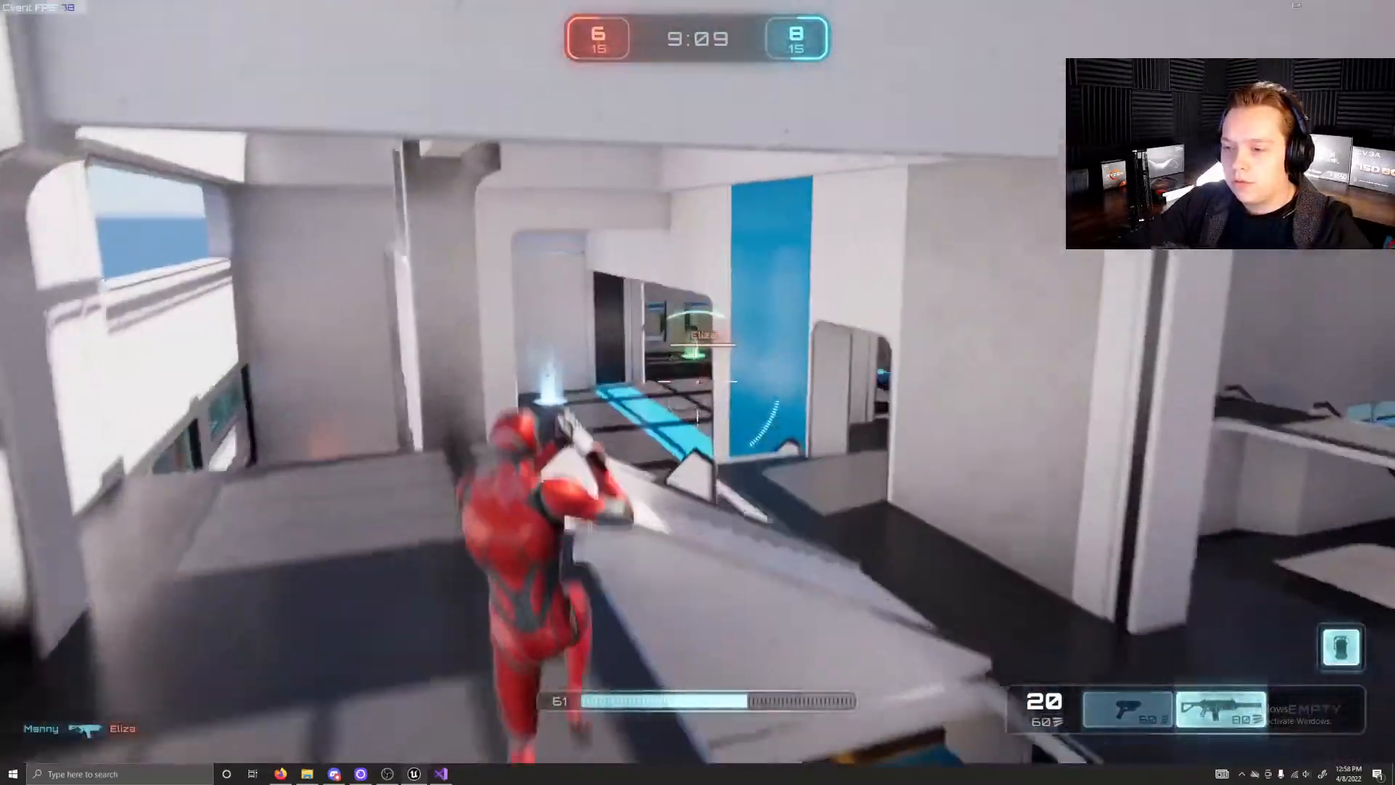
key(w)
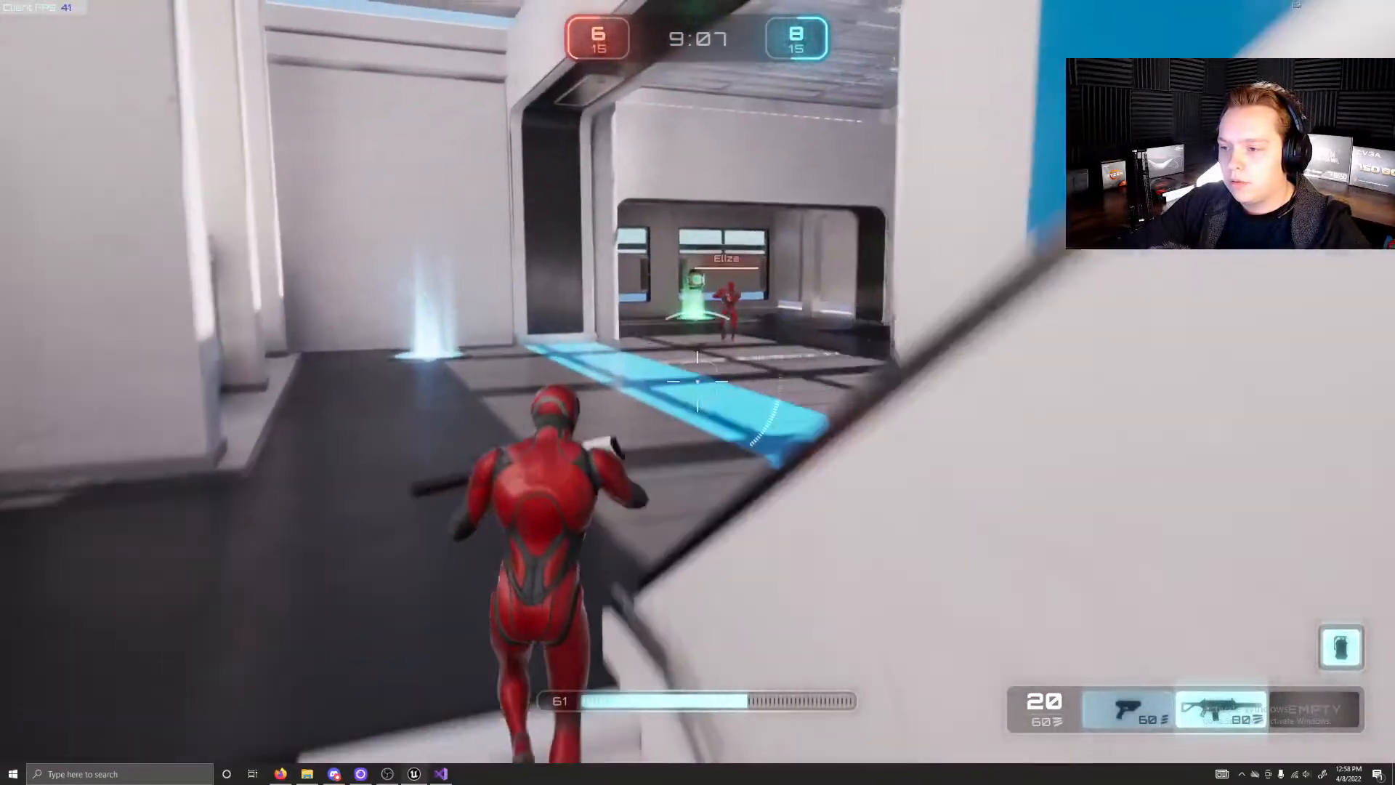
key(w)
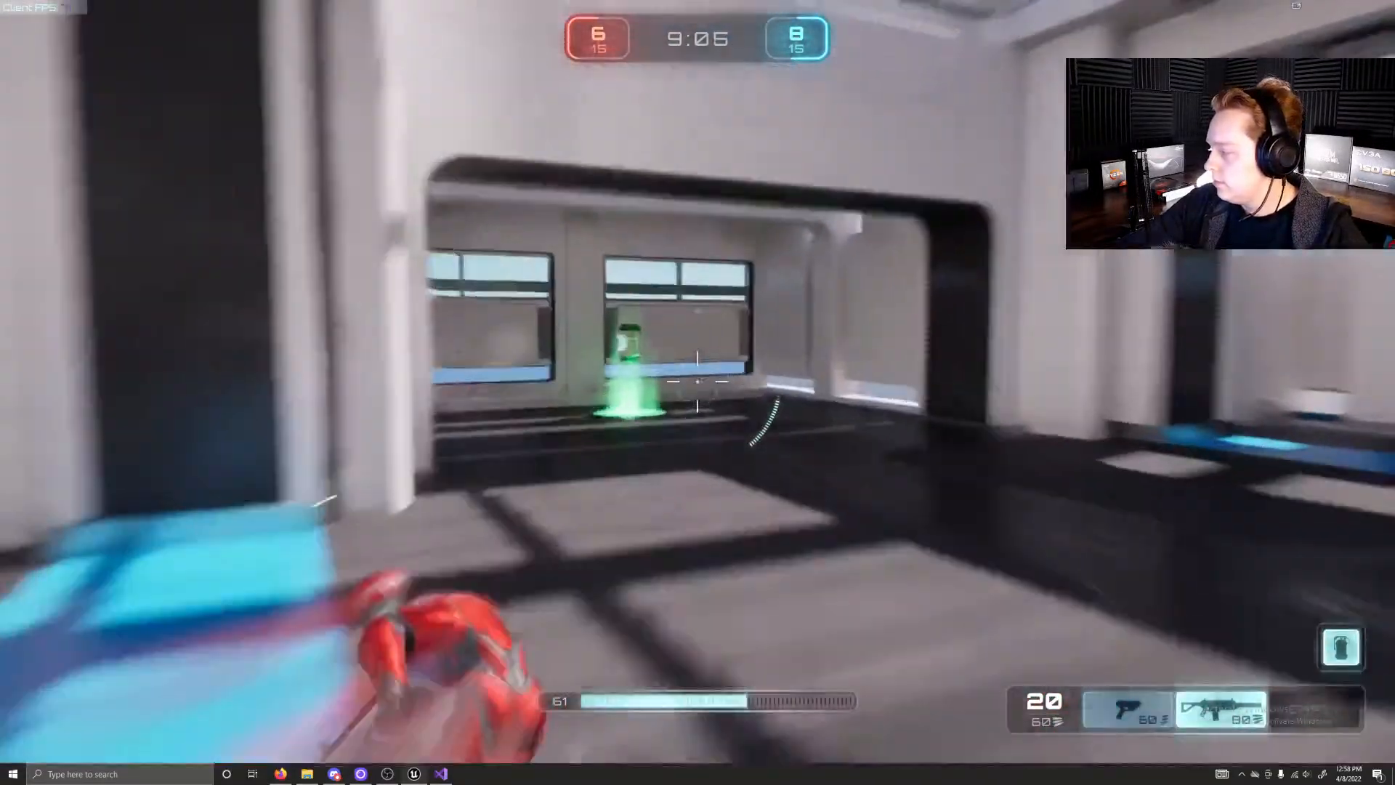
key(w)
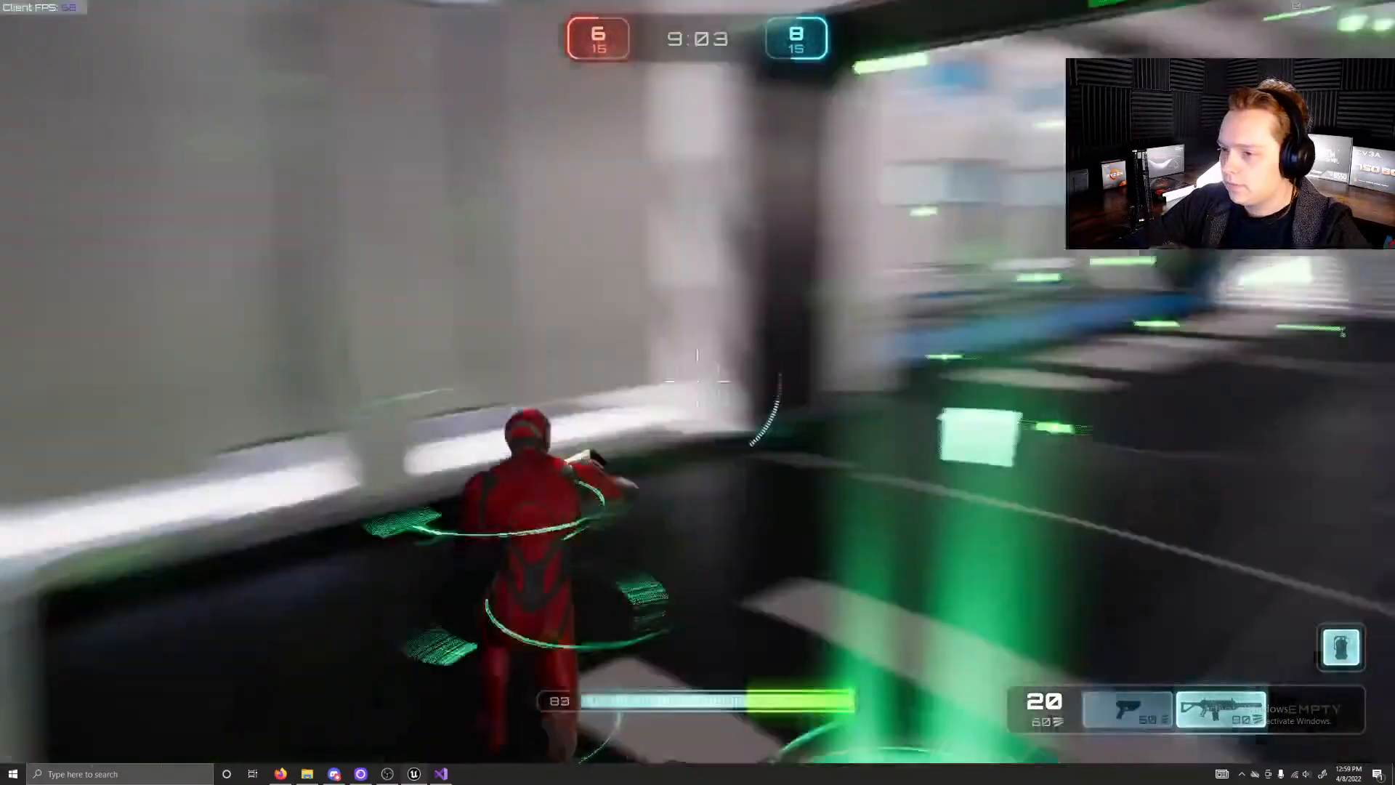
Step: Leave the blue base for the platform overlooking the purple pad, switch between weapon slots 1 and 2, and shoot at the blue opponent
key(w)
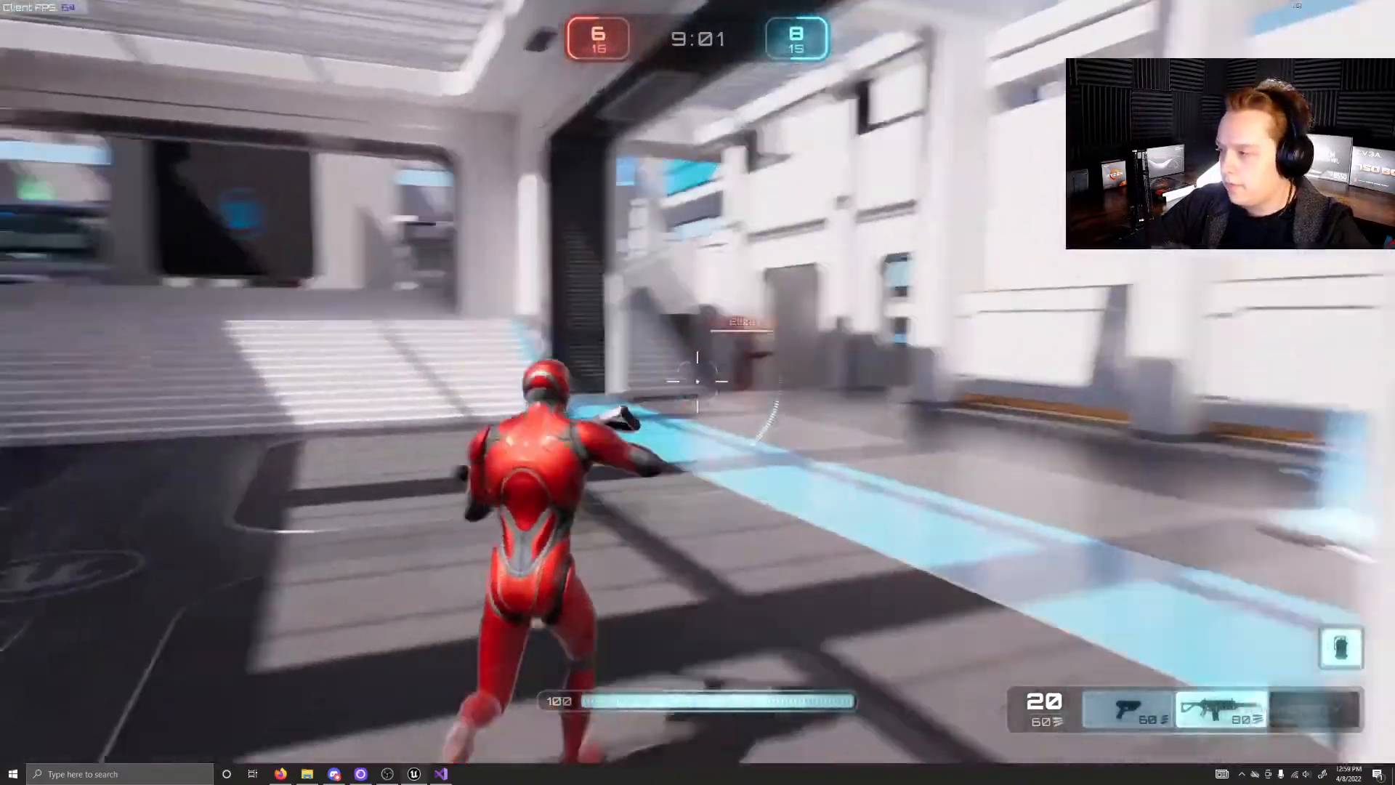
key(w)
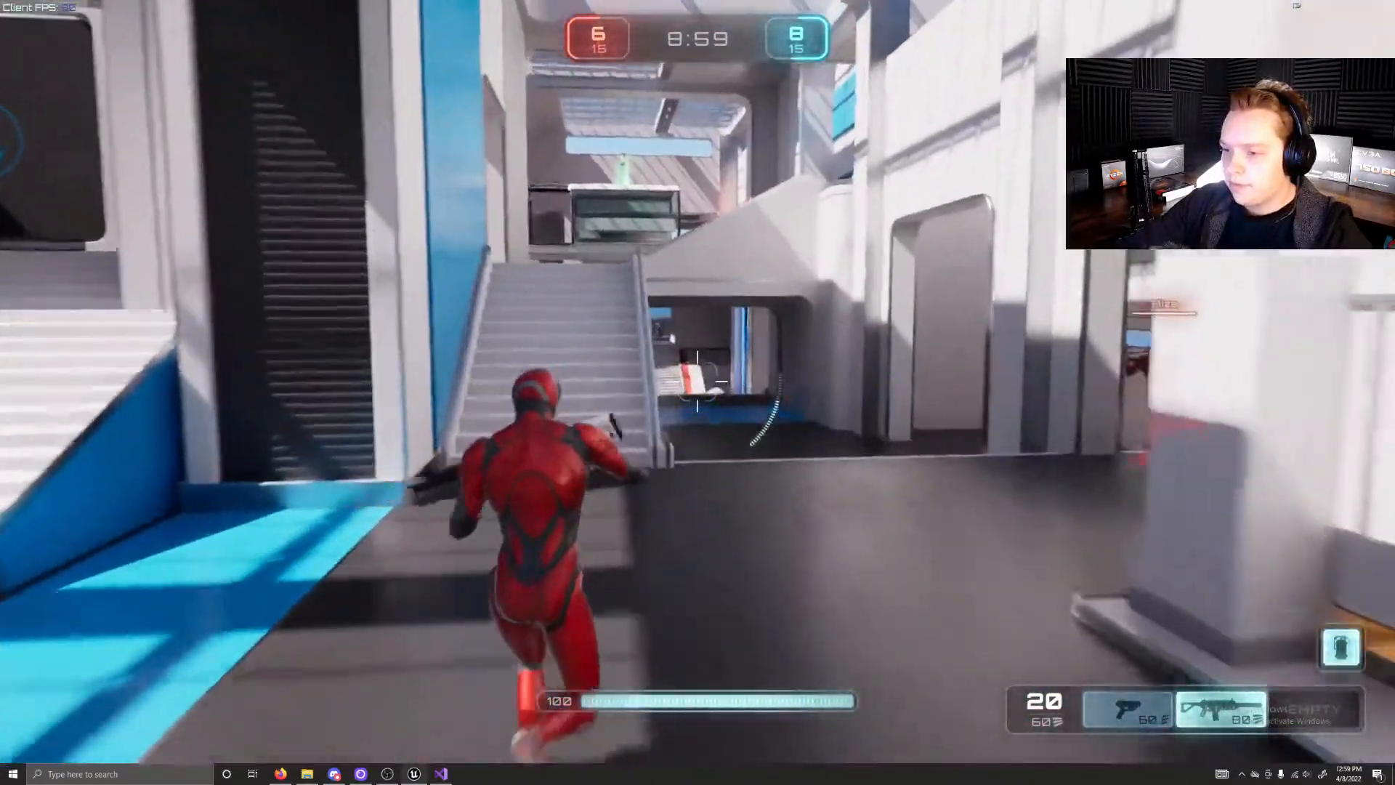
key(w)
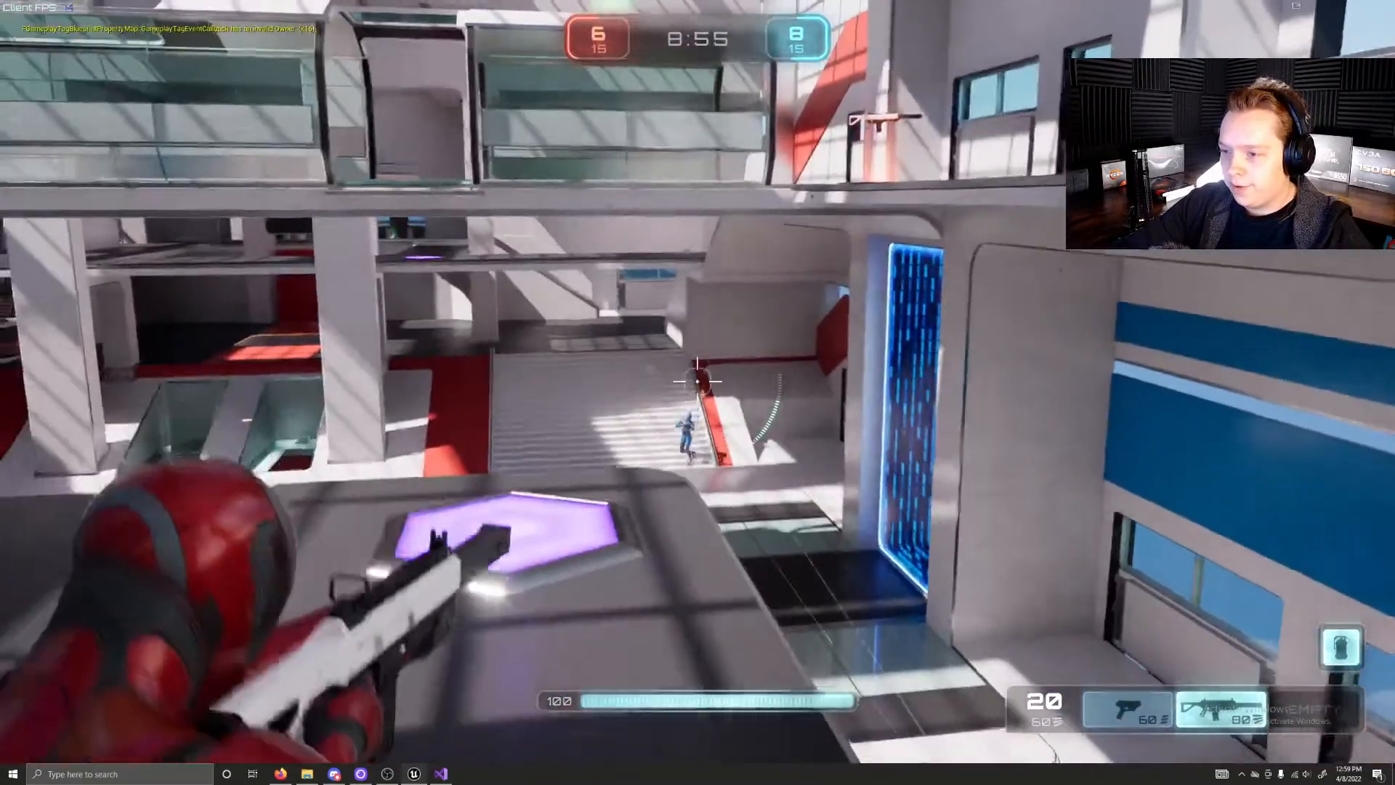
key(w)
key(1)
key(2)
click(698, 382)
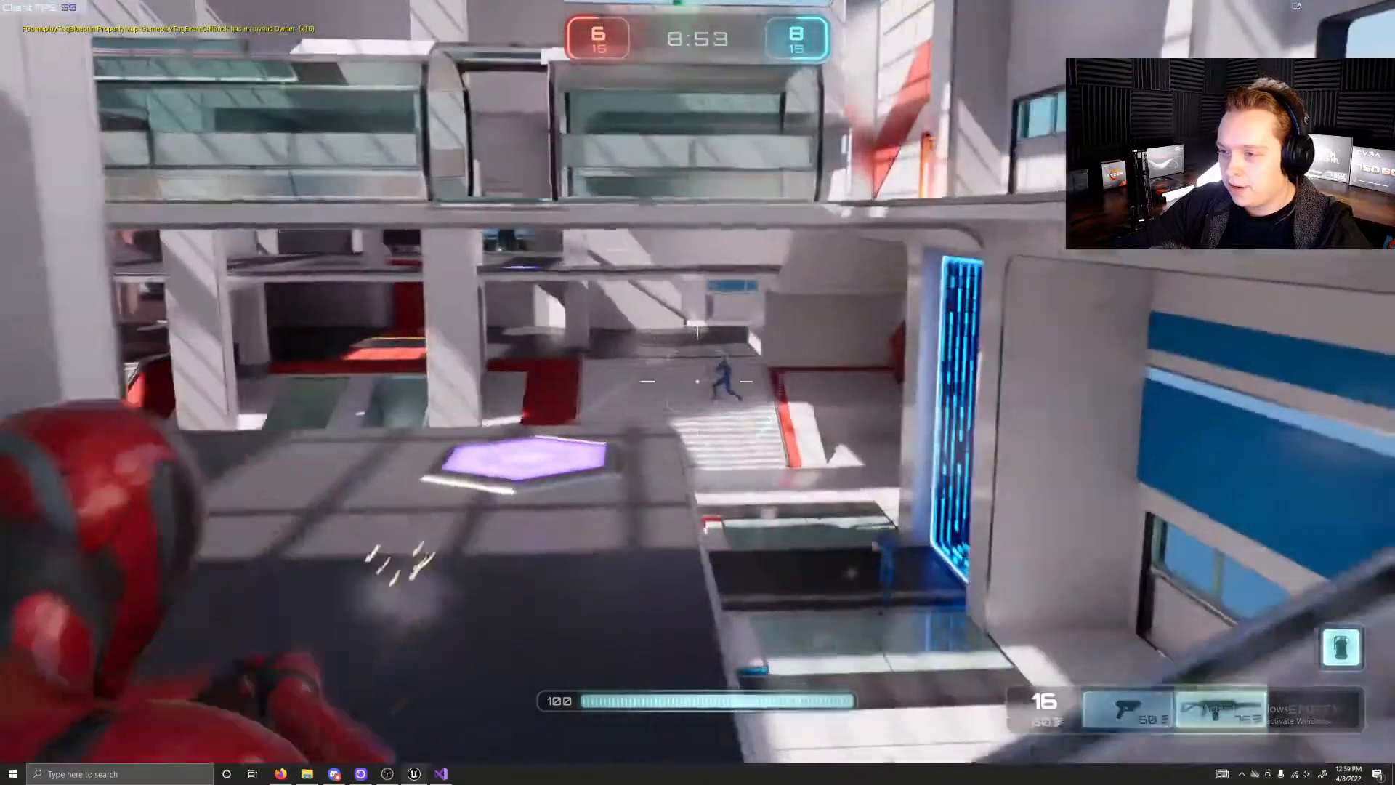
click(697, 382)
click(698, 381)
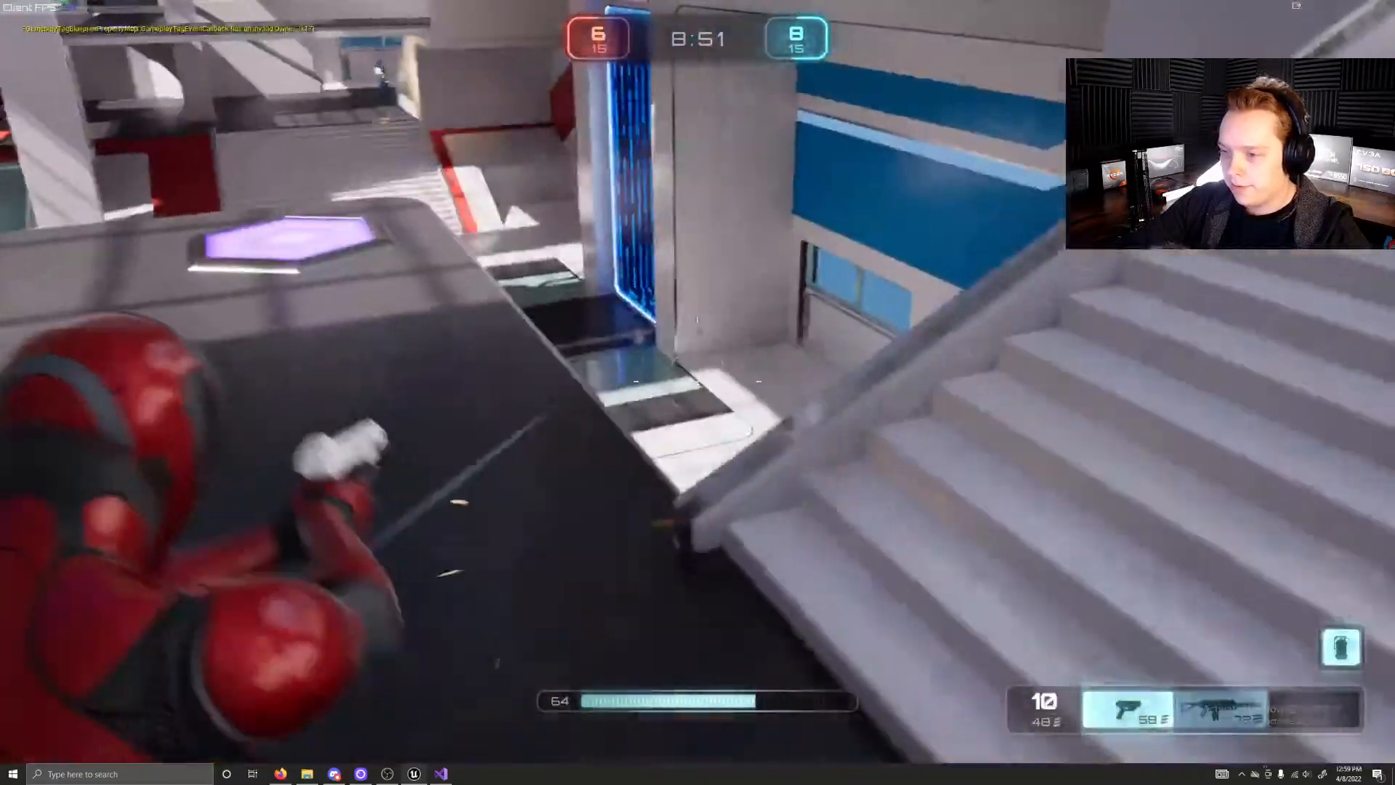
Step: Run along the upper gallery, jump, fire the pistol at the blue opponent and switch back to weapon slot 2
key(w)
key(w)
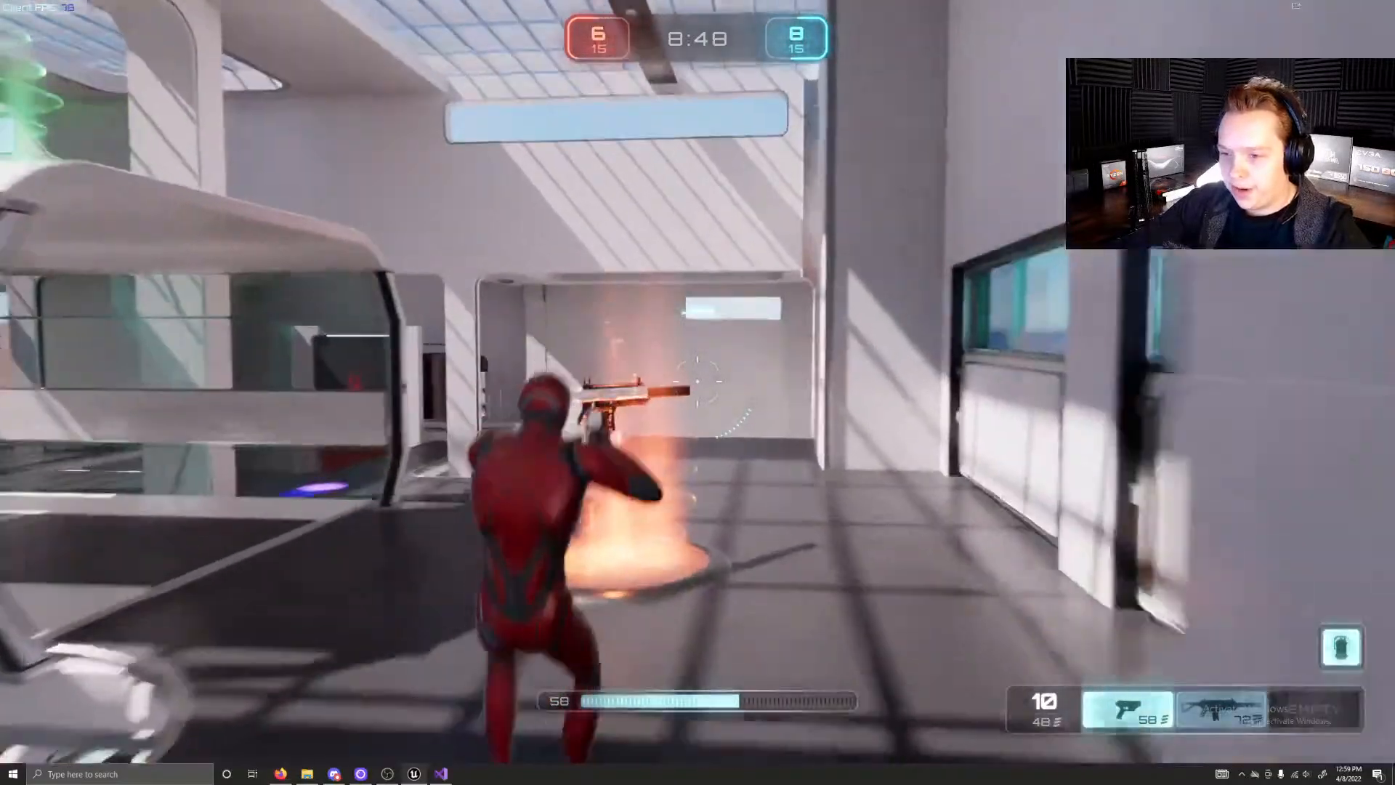
key(w)
key(space)
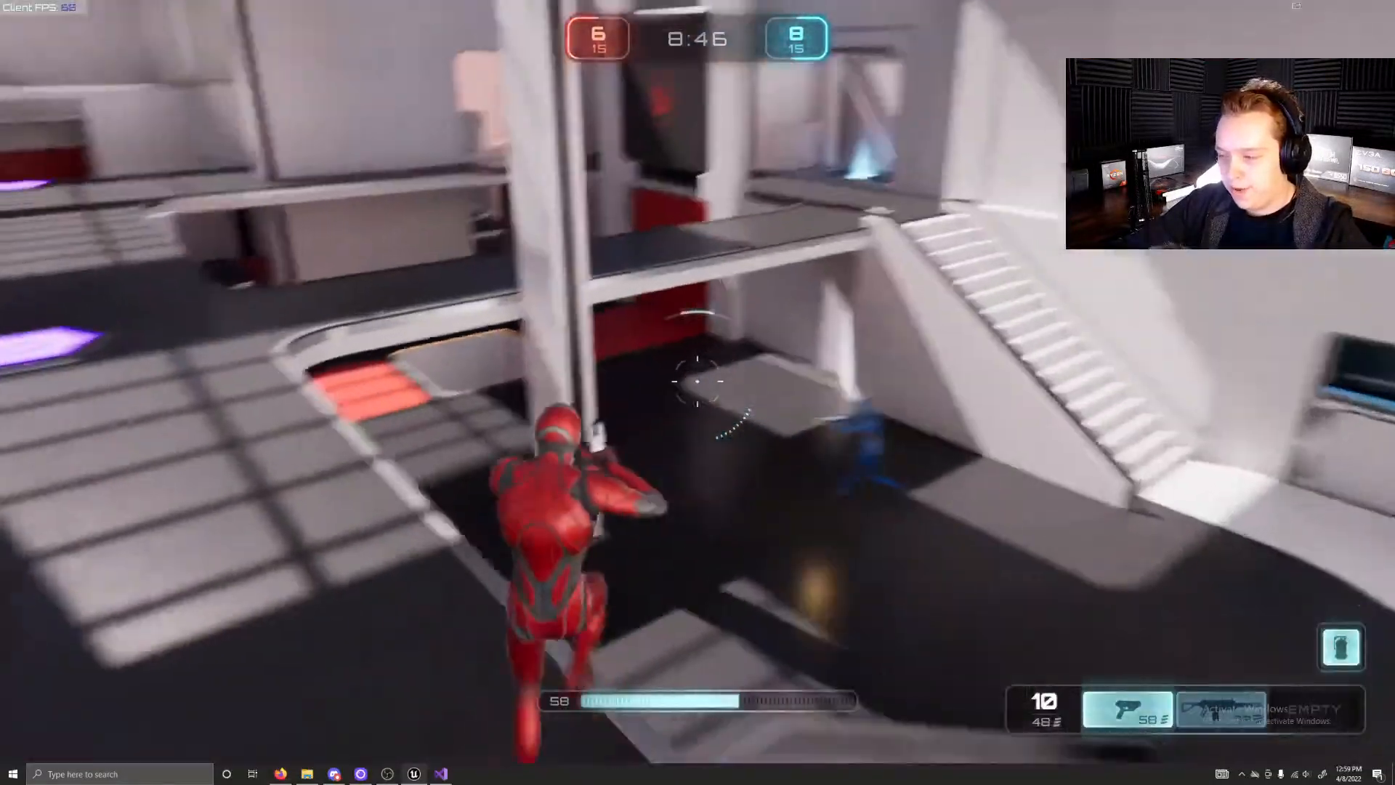
click(697, 382)
click(698, 382)
click(698, 381)
click(698, 382)
click(697, 382)
click(697, 381)
click(697, 382)
click(697, 383)
key(2)
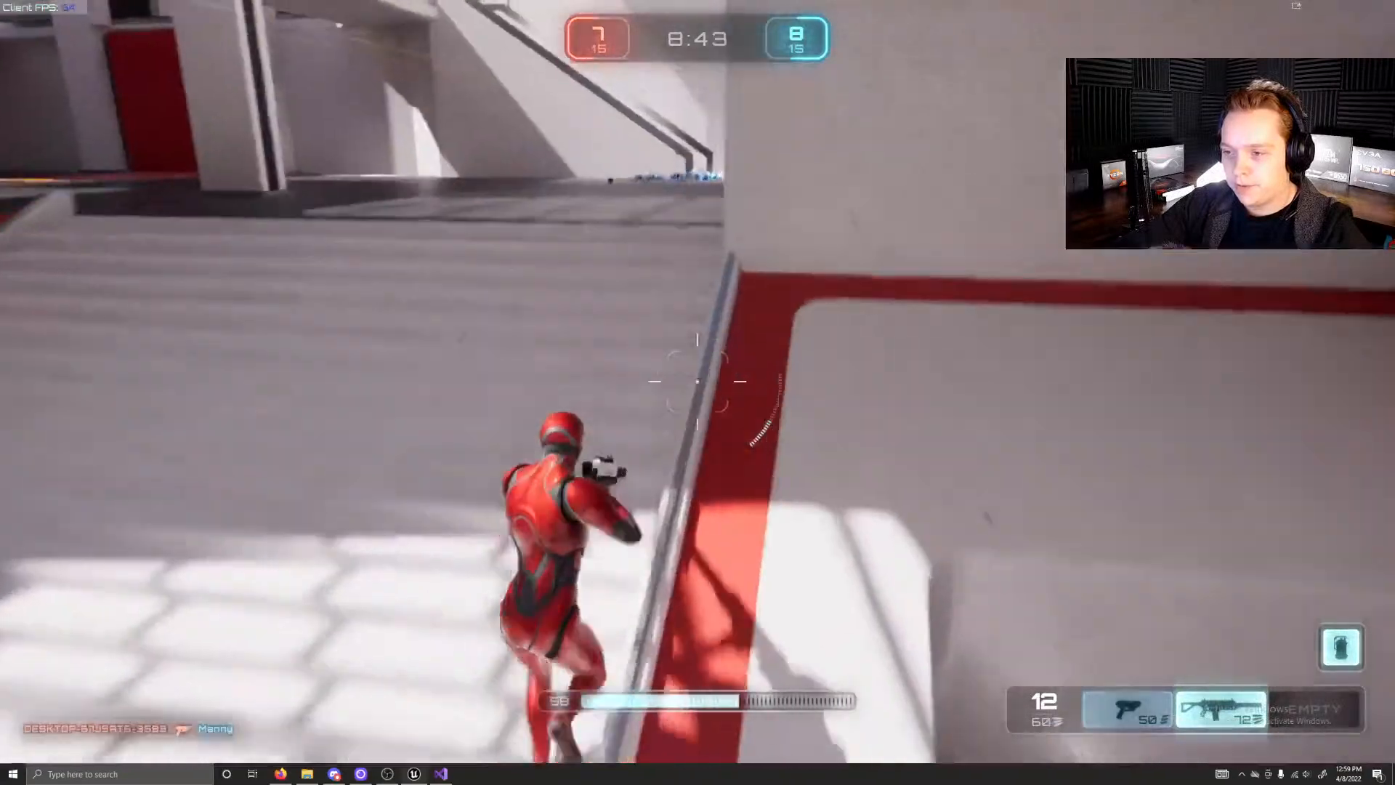
Step: Enter the blue teleporter, cross the glass walkway's roof over the green health pad and go through the far teleporter
key(w)
key(w)
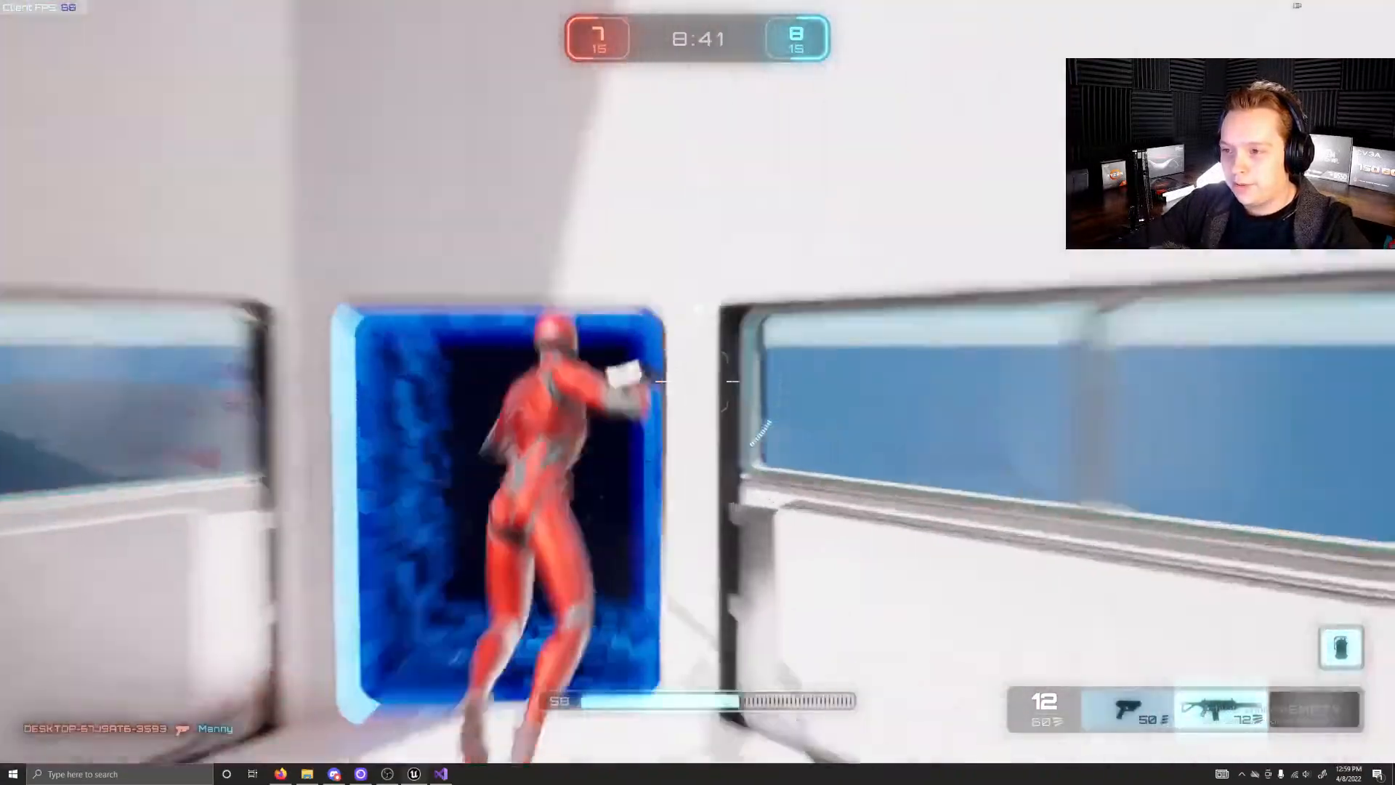
key(w)
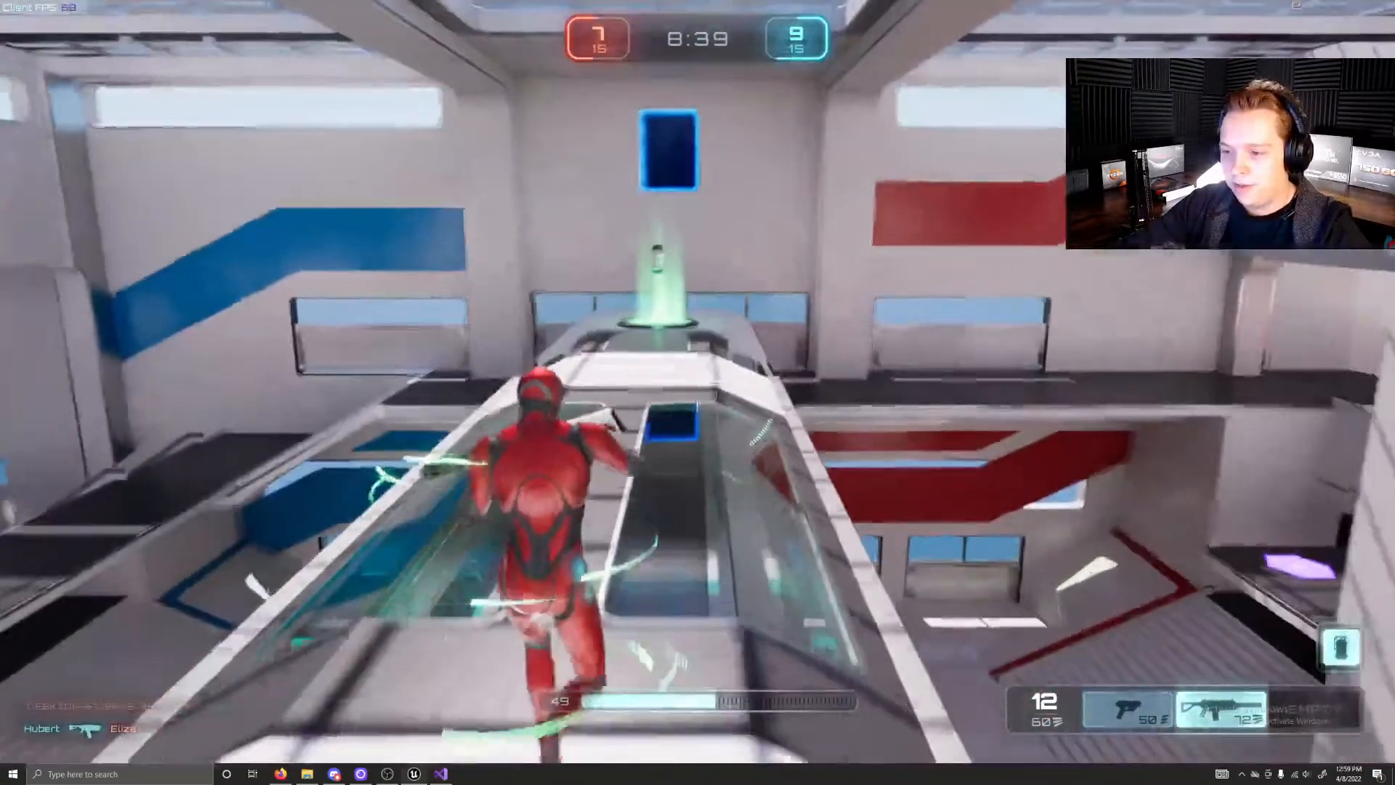
key(w)
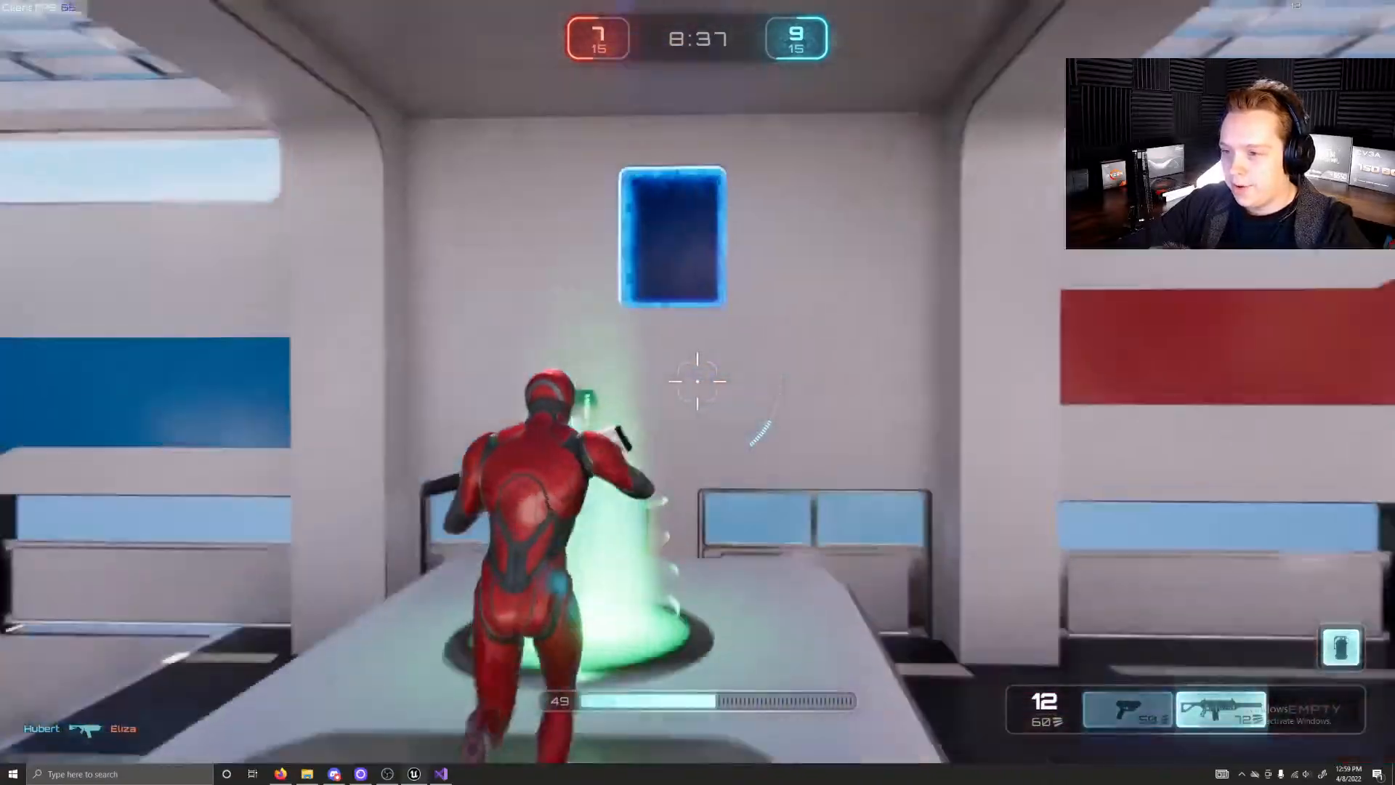
key(w)
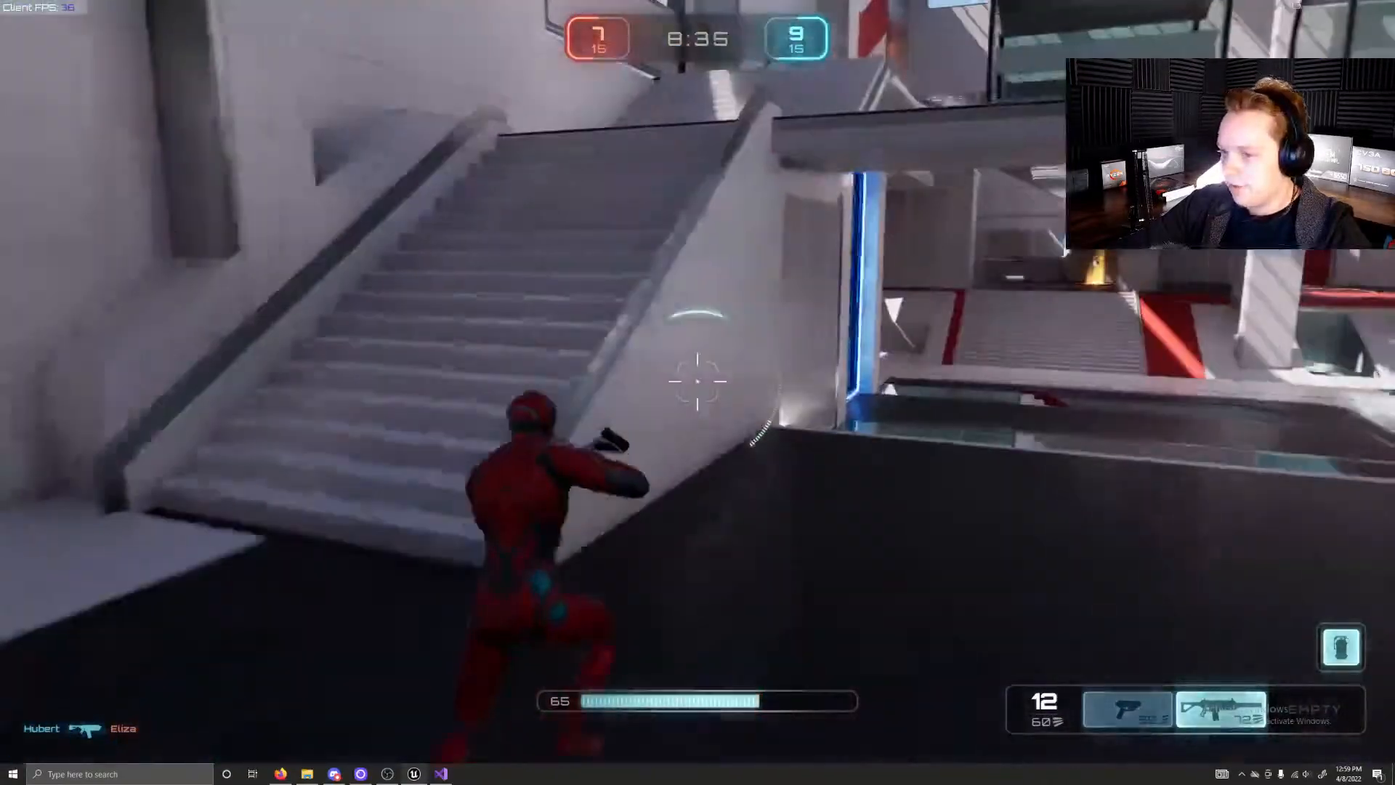
Step: Climb the stairs past the rifle pad, cross the walkway's roof over the green pad and jump through the high teleporter
key(w)
key(w)
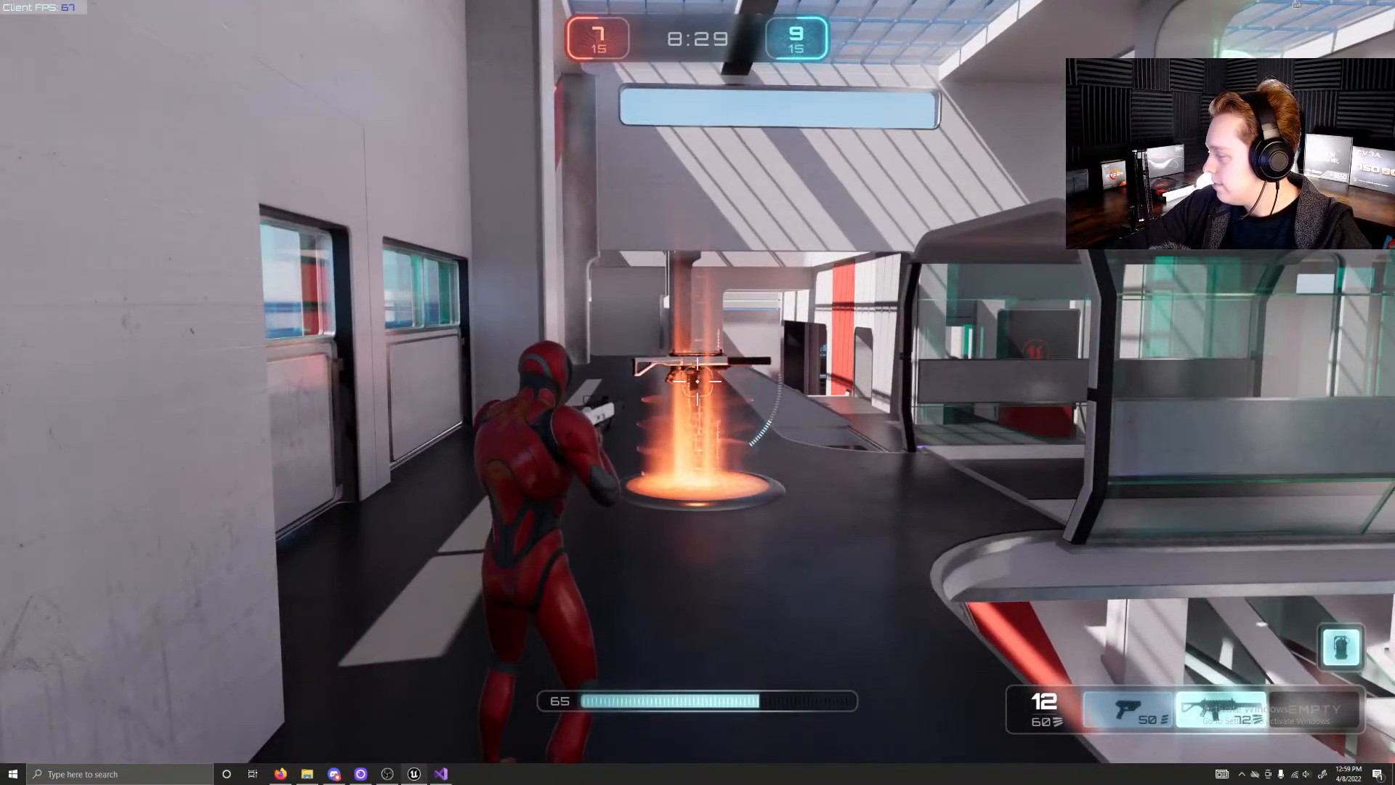
key(w)
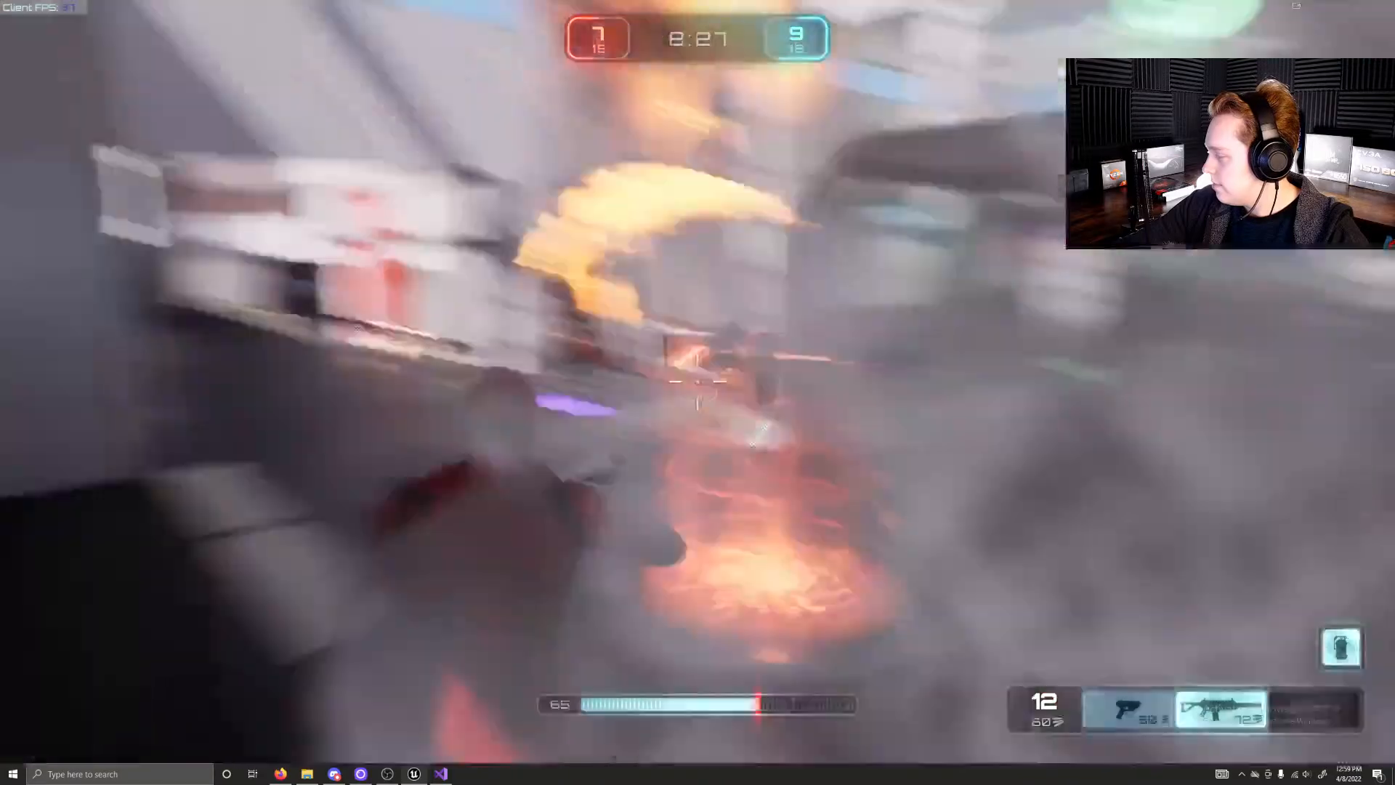
key(w)
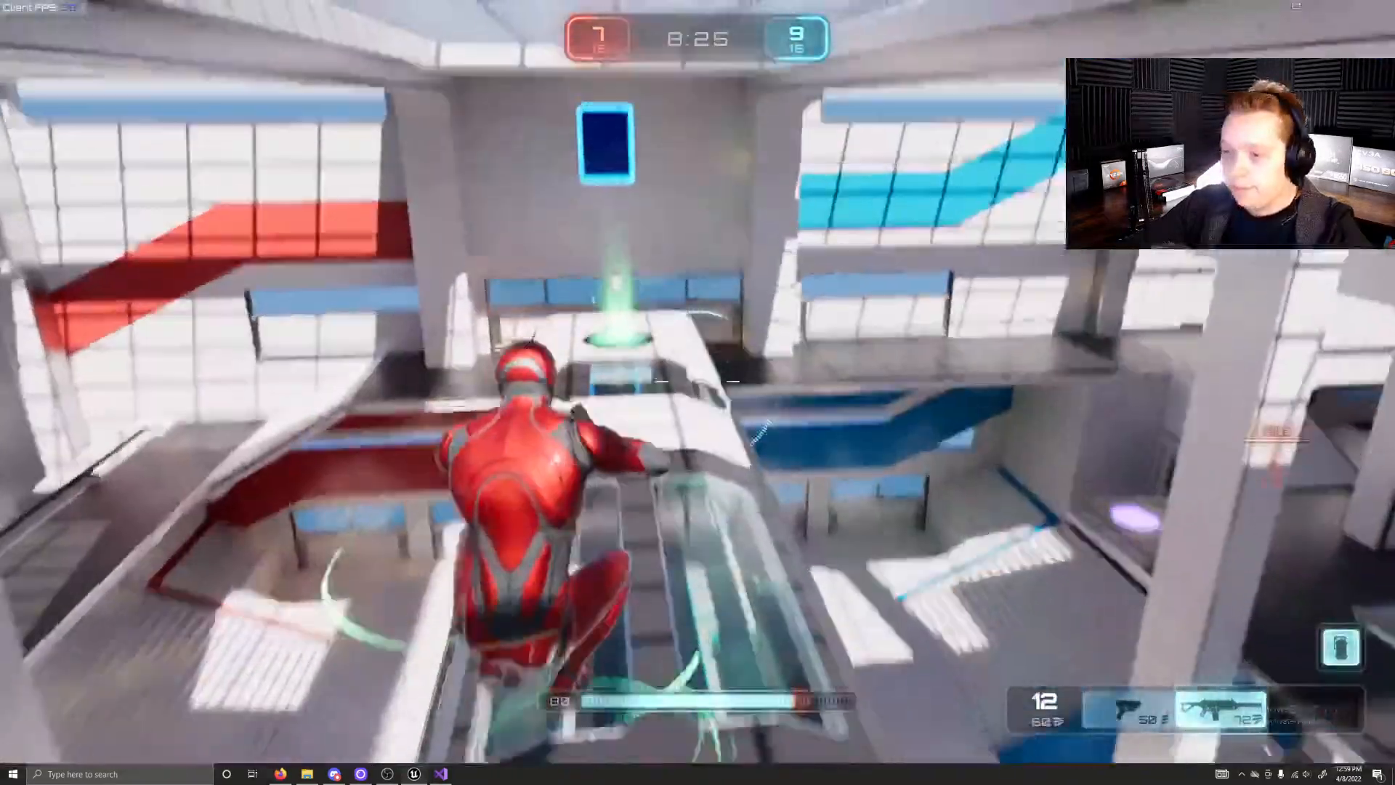
key(w)
key(space)
key(w)
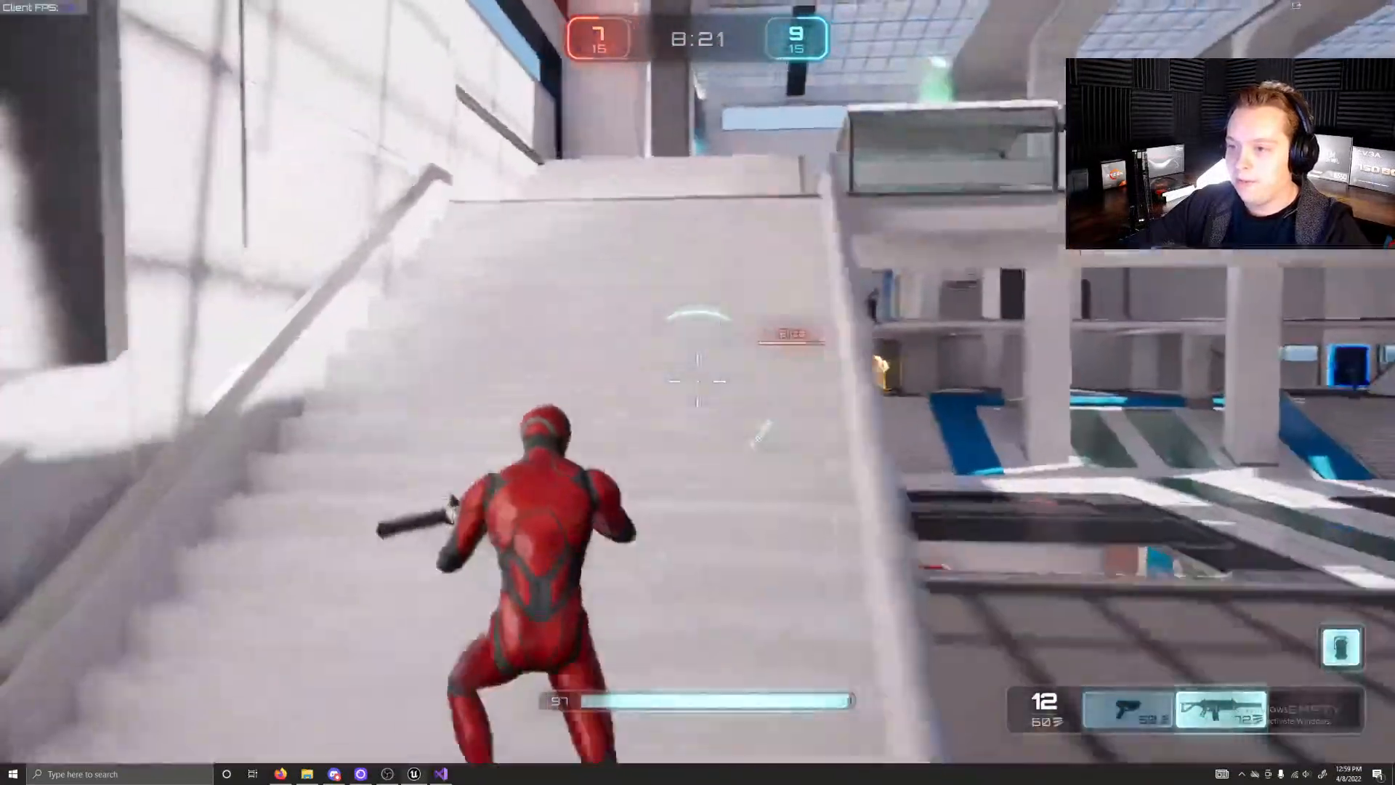
Step: Jump up the stairs, pass the rifle pad and follow the side gallery down to the orange weapon pad by the blue base
key(space)
key(w)
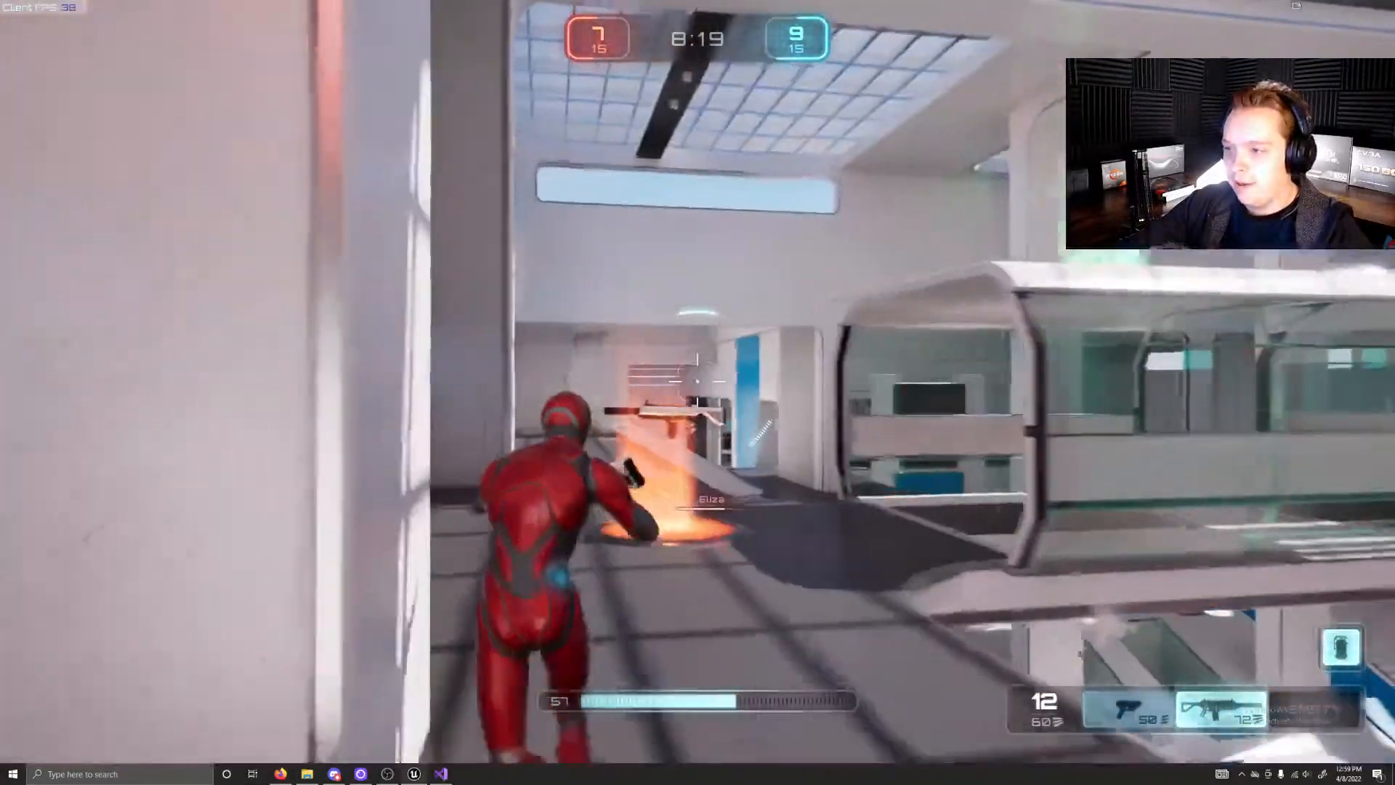
key(space)
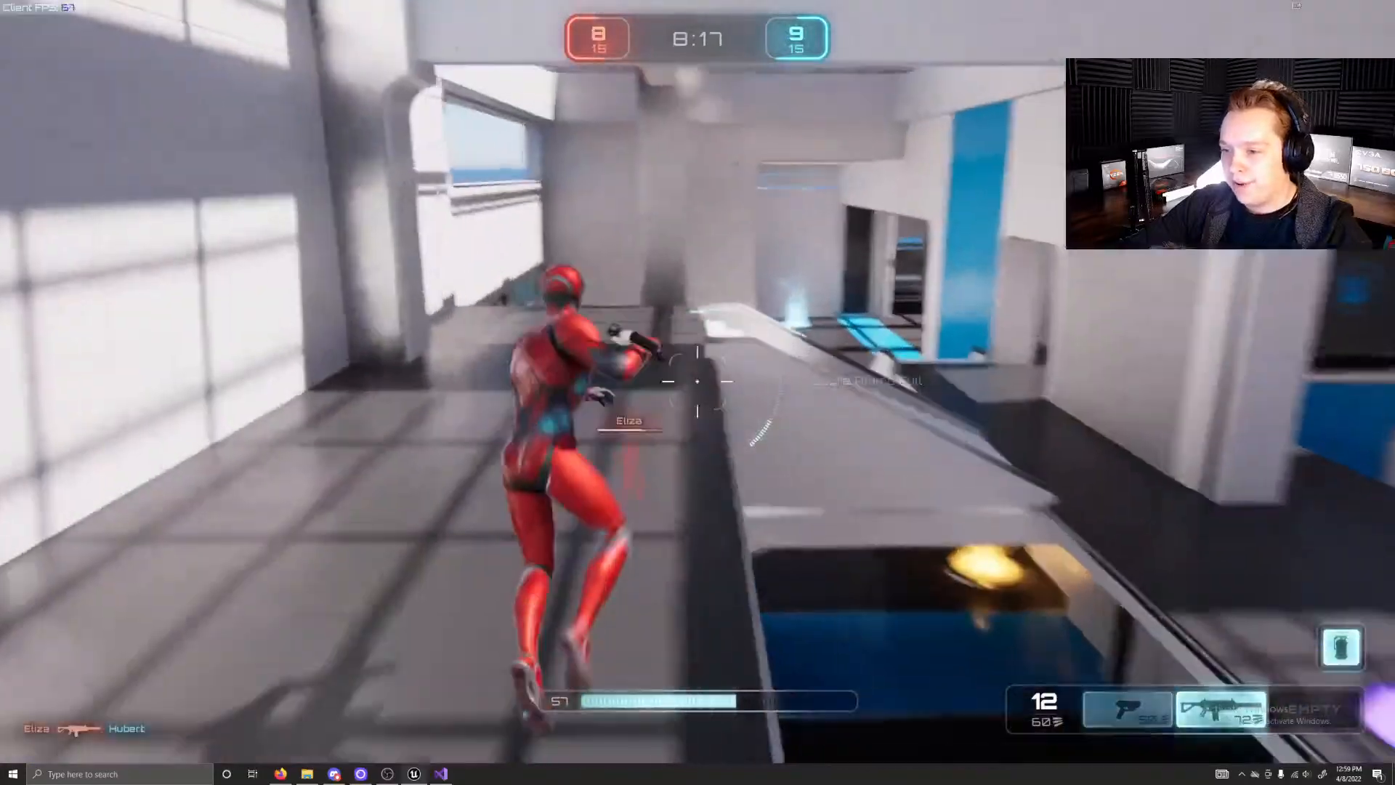
key(w)
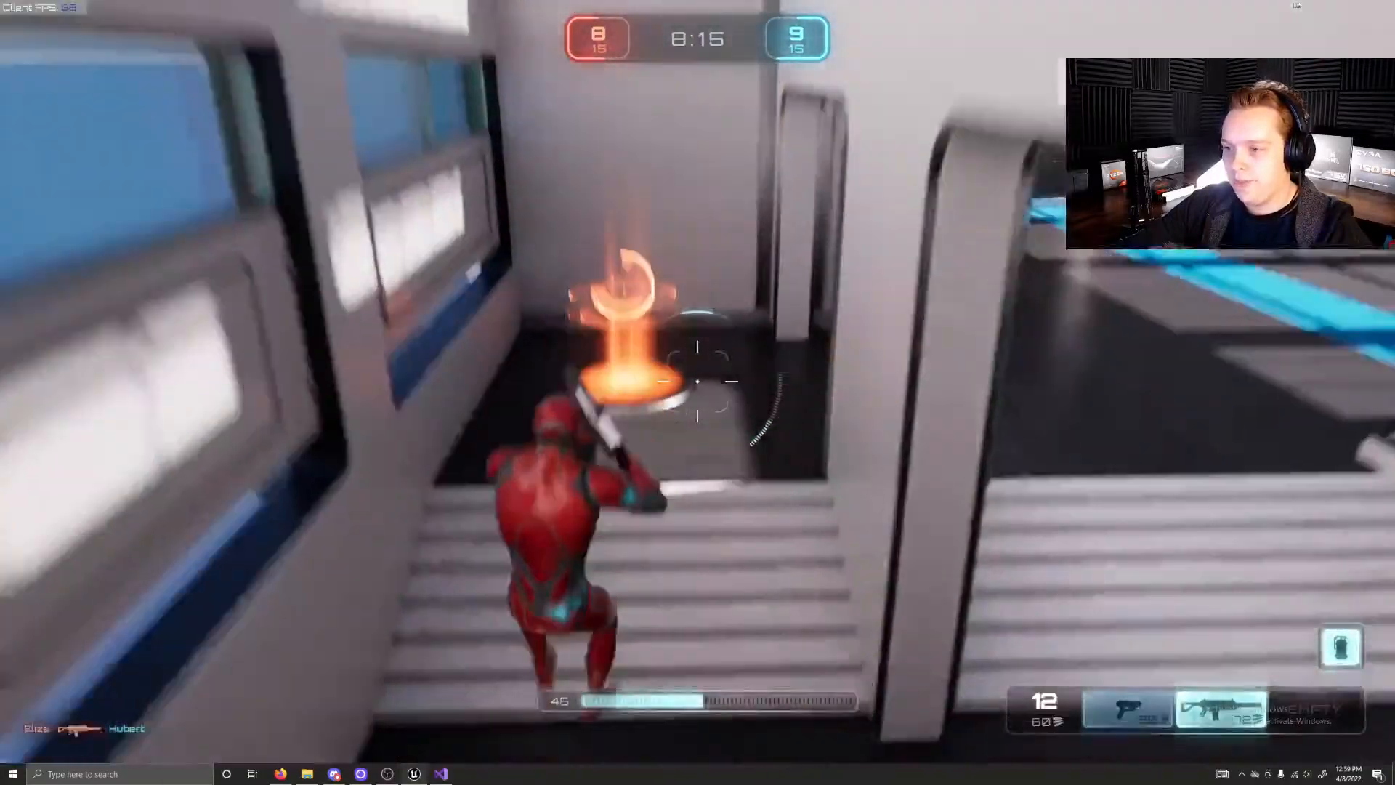
key(w)
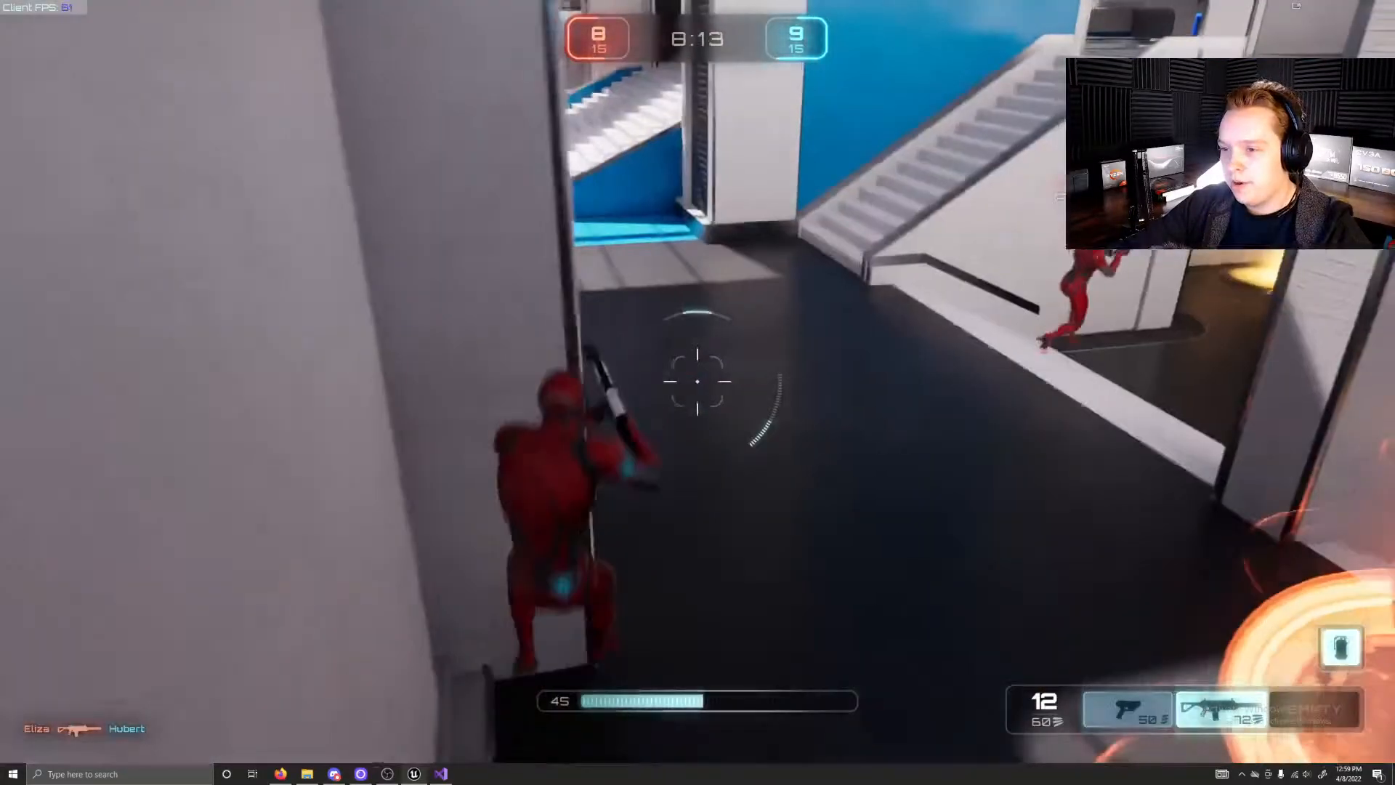
Step: Run through the blue base's hall and collect the green health pickup by the windows
key(w)
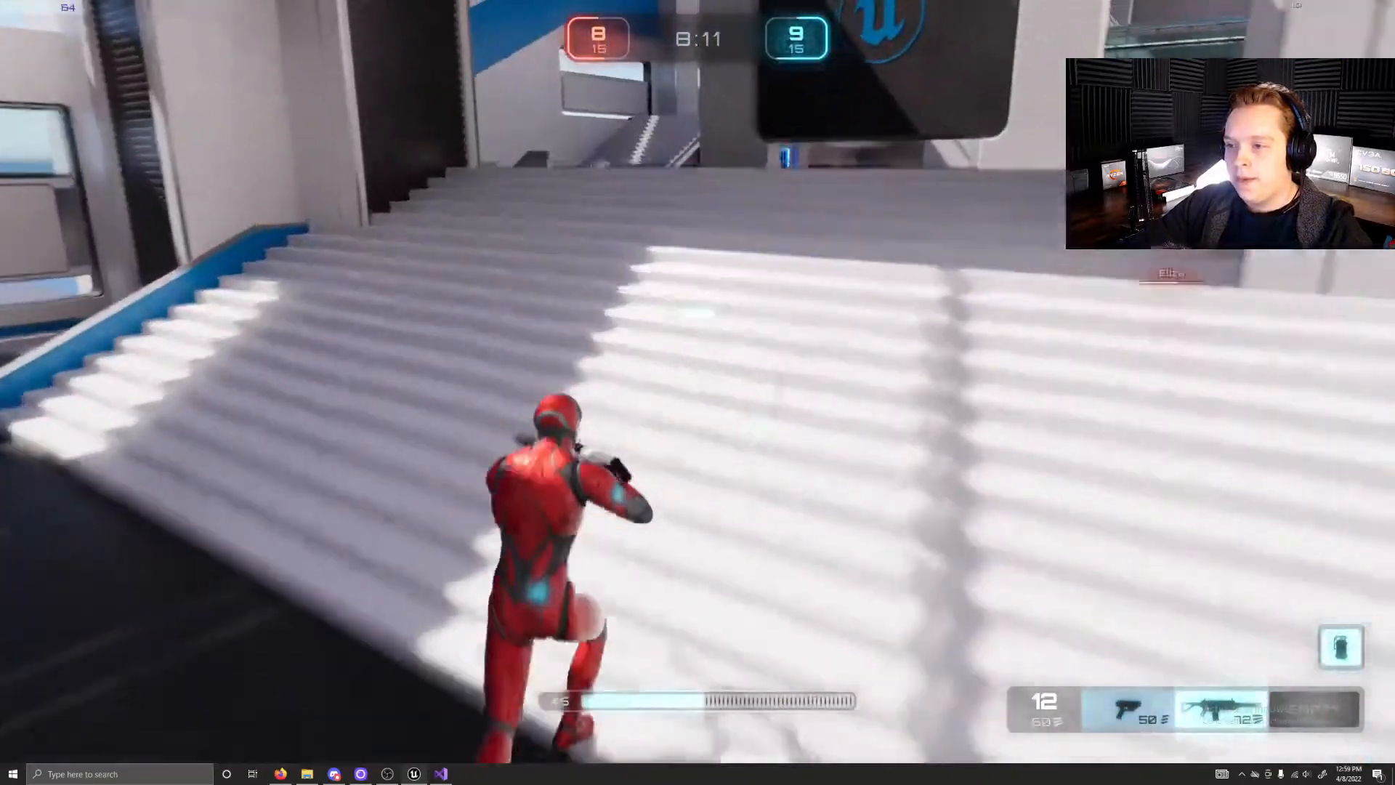
key(w)
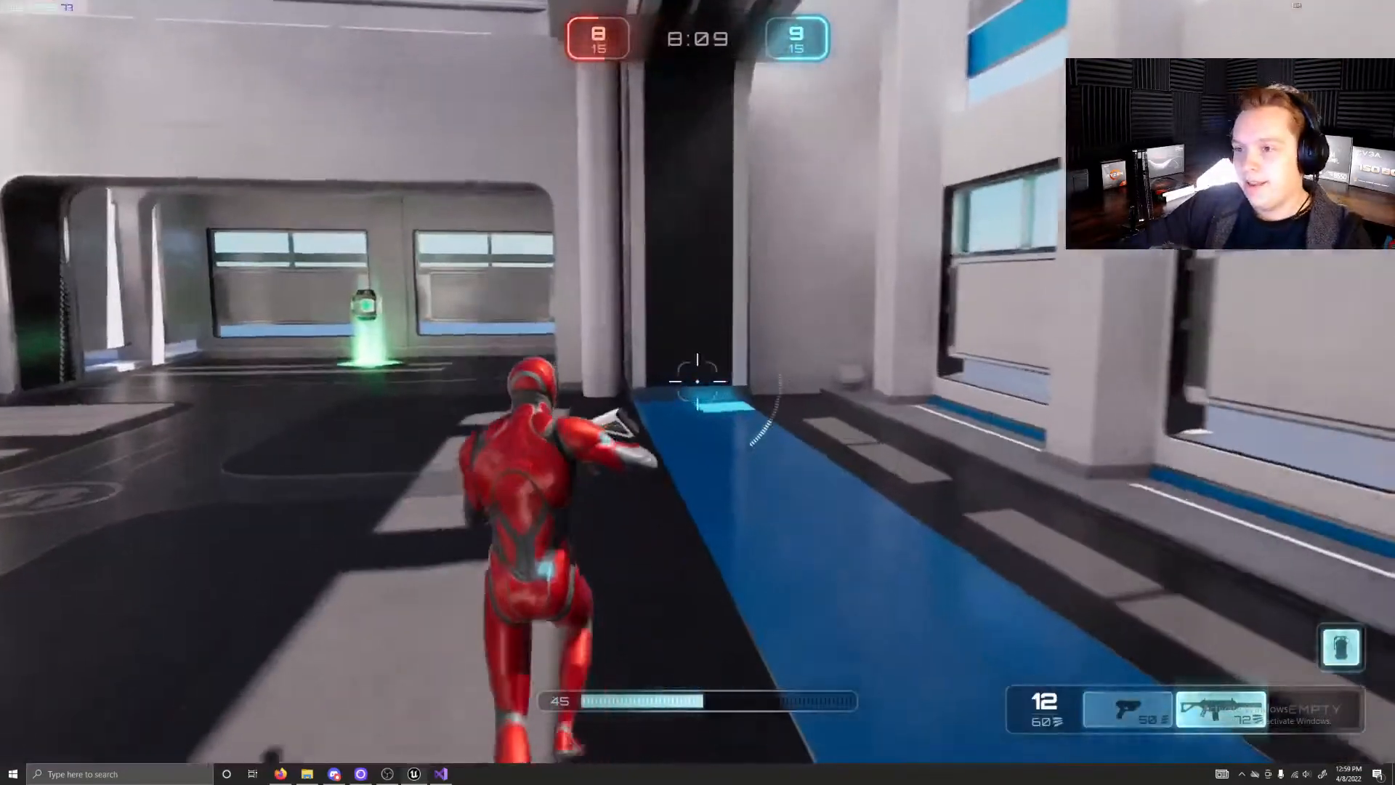
key(w)
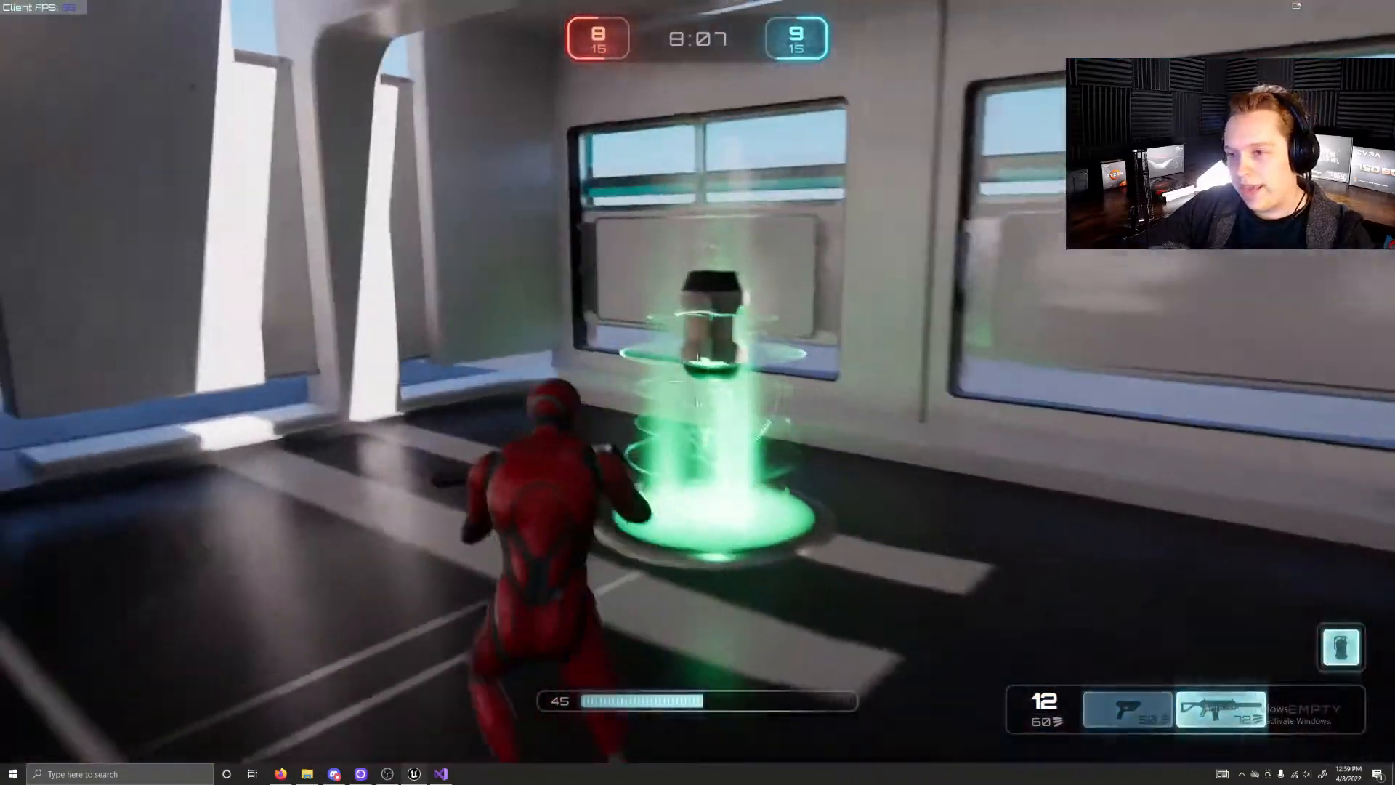
key(w)
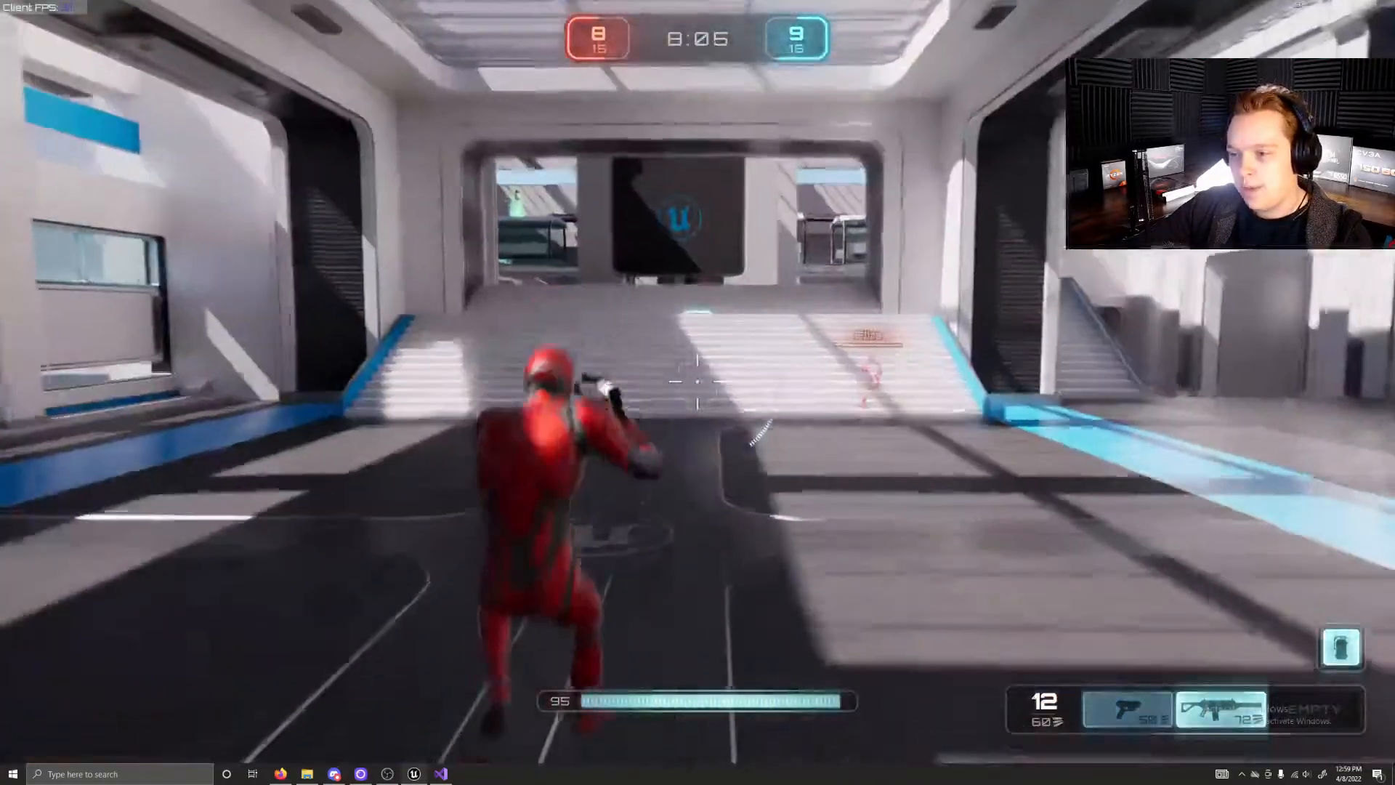
Step: Run up the wide blue base stairs to the Unreal logo screen and back down to the orange weapon pad
key(w)
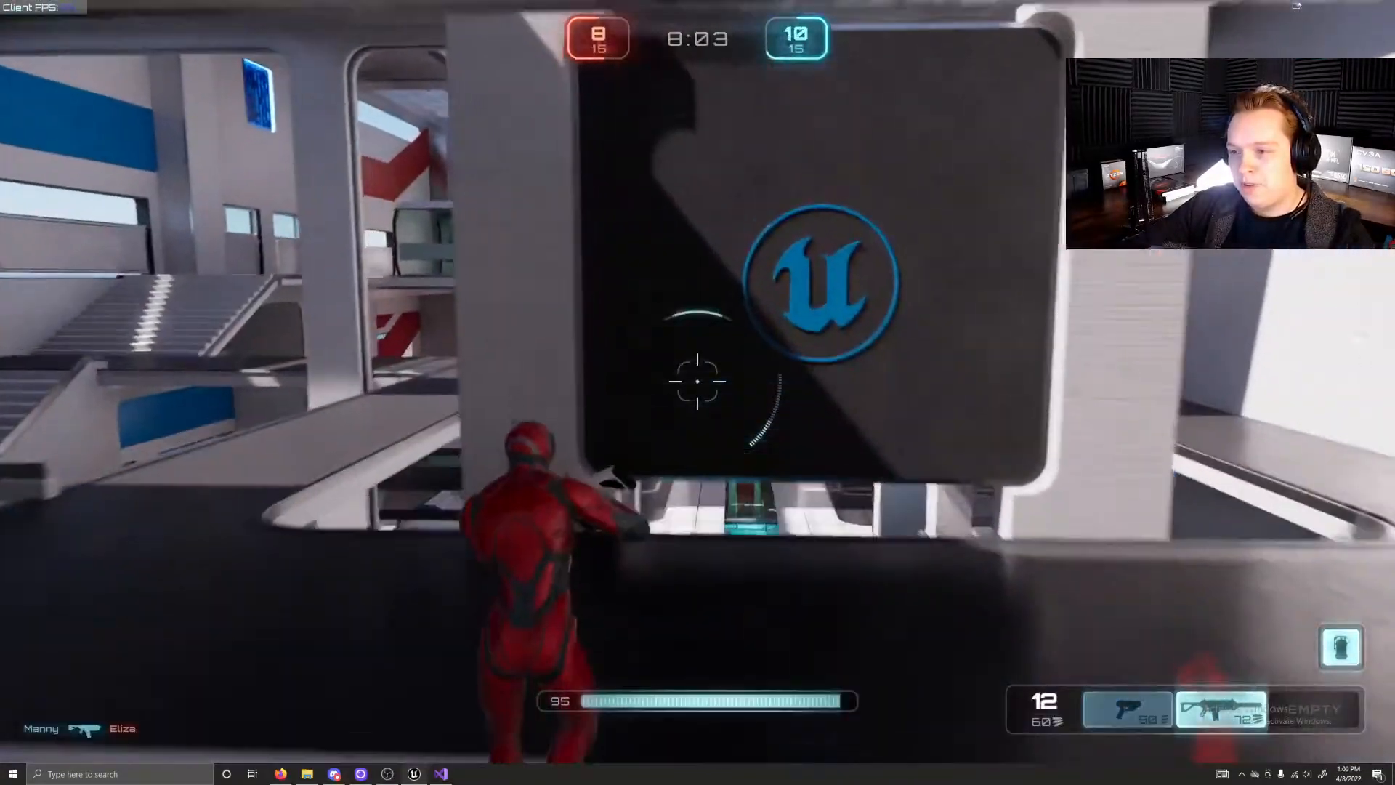
key(w)
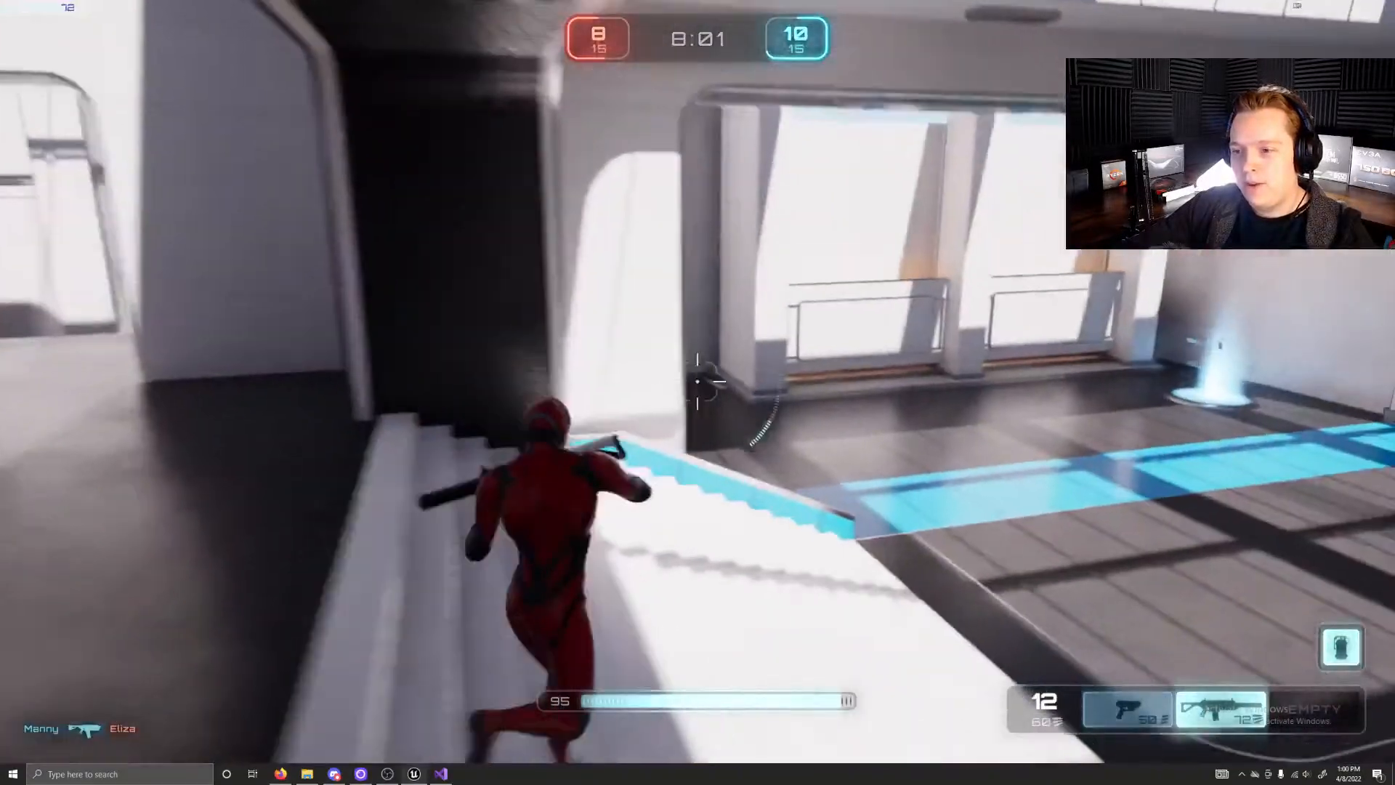
key(w)
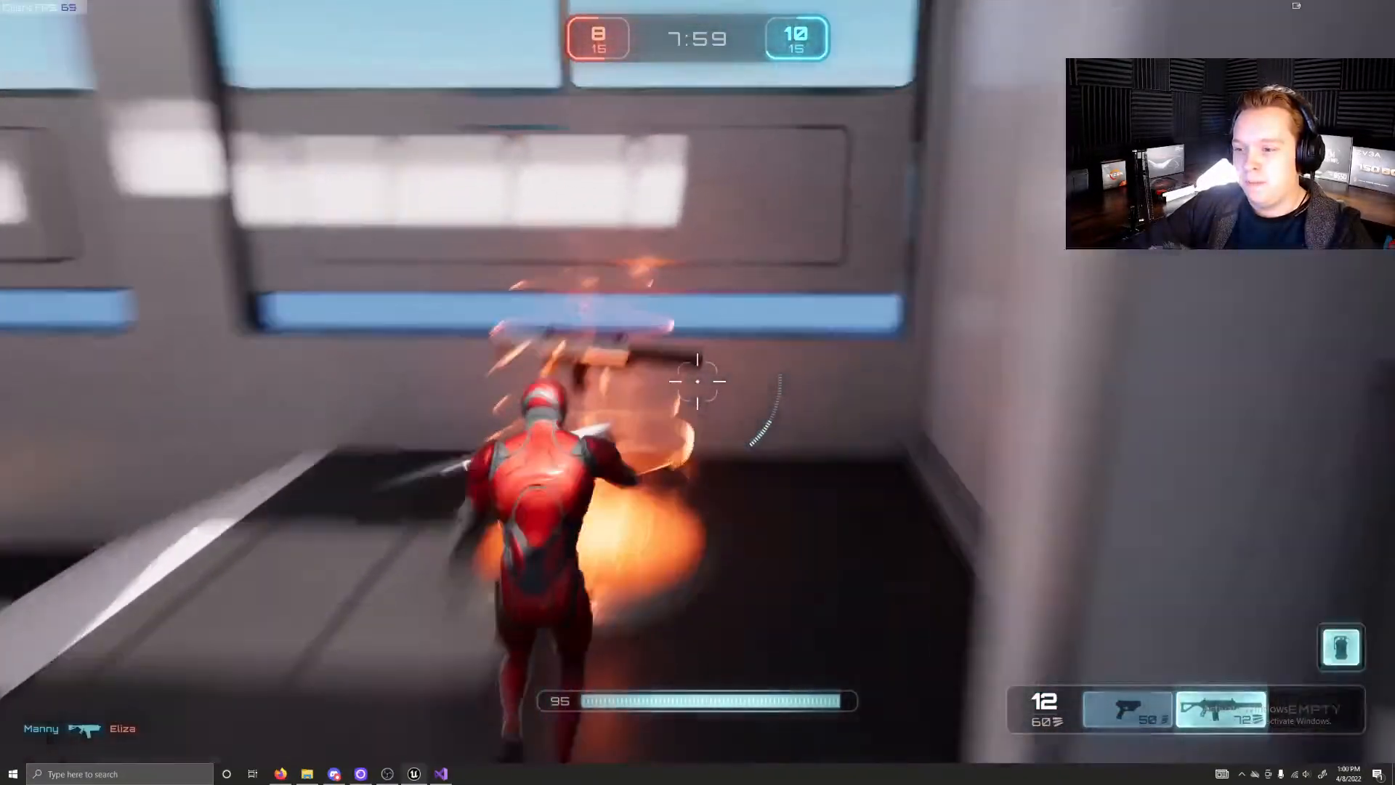
Step: Explore the walls around the blue base's weapon pad, sprinting and jumping up against the white ledge
key(w)
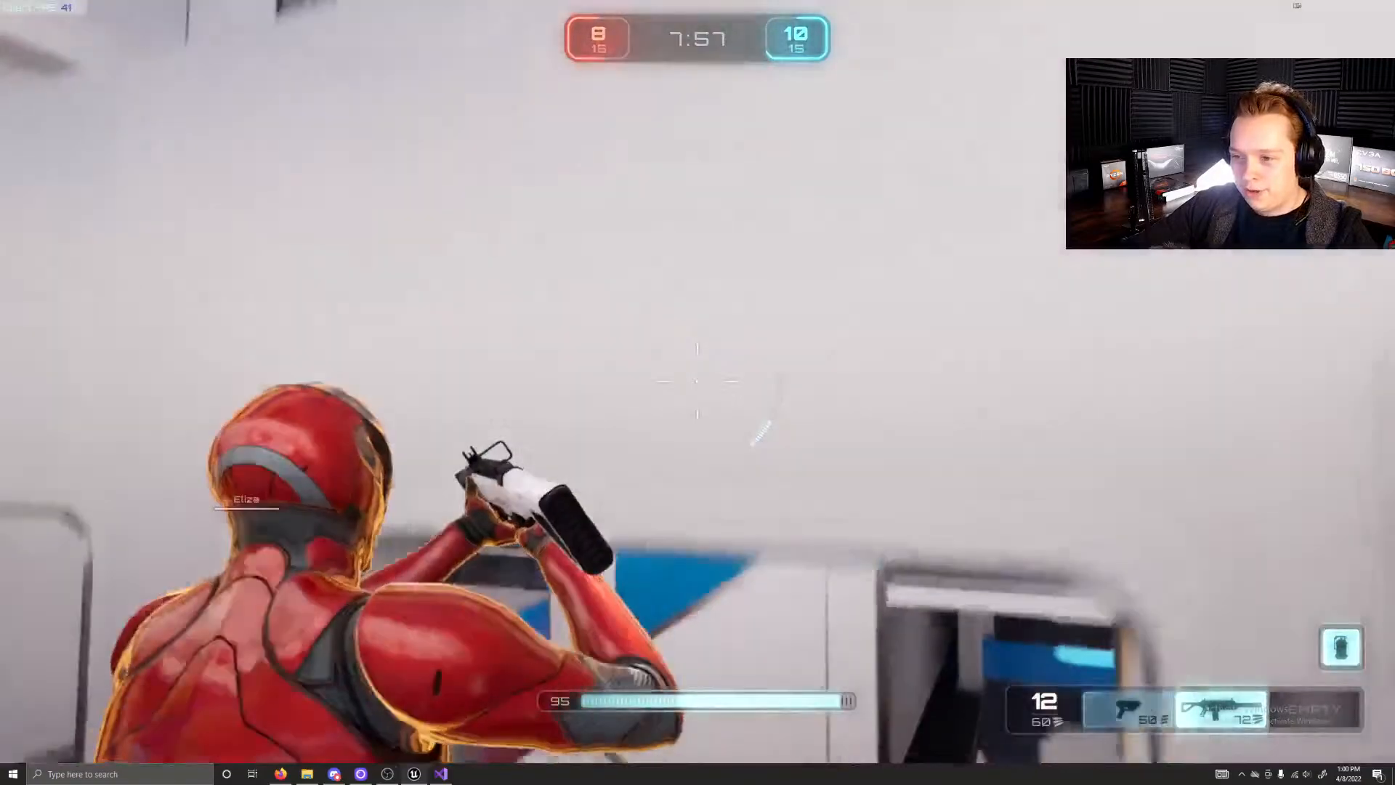
key(w)
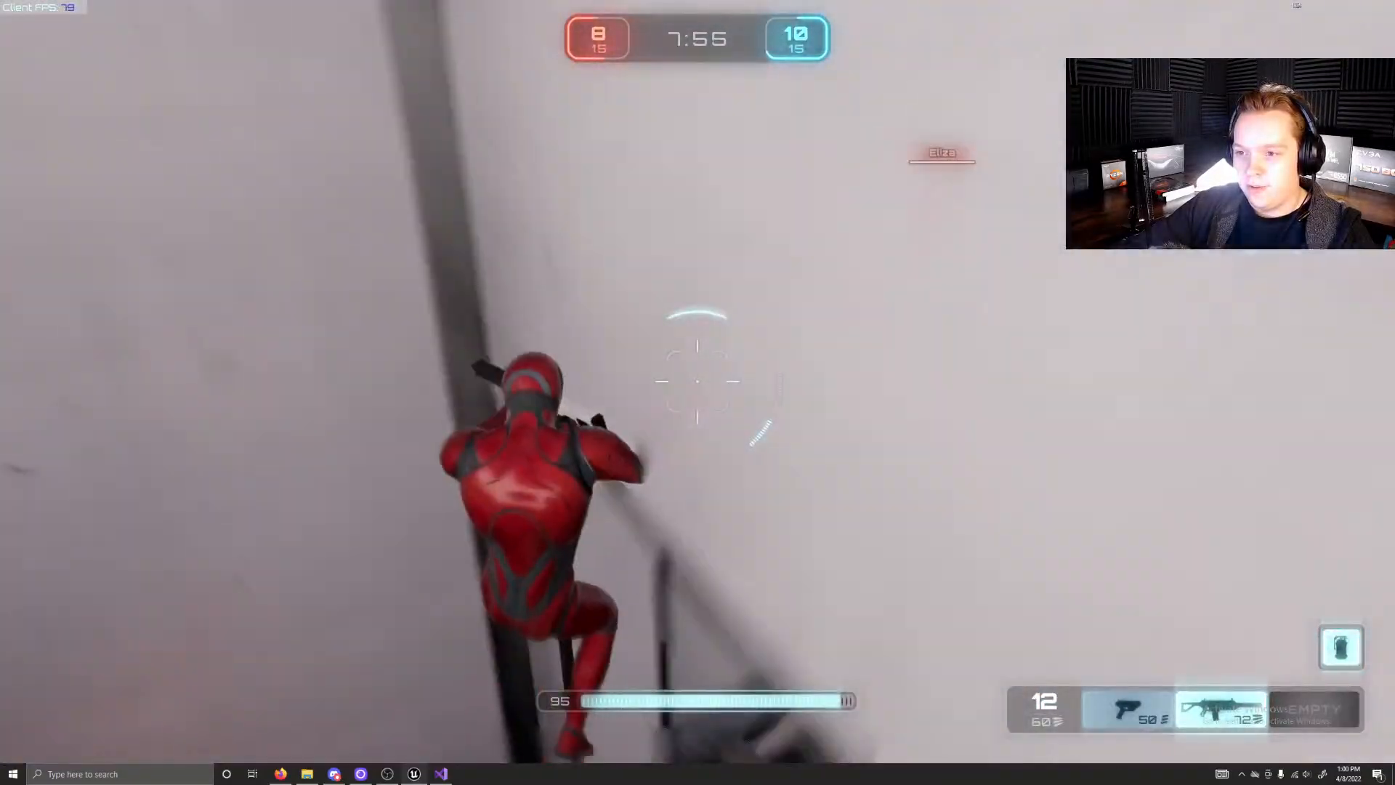
key(w)
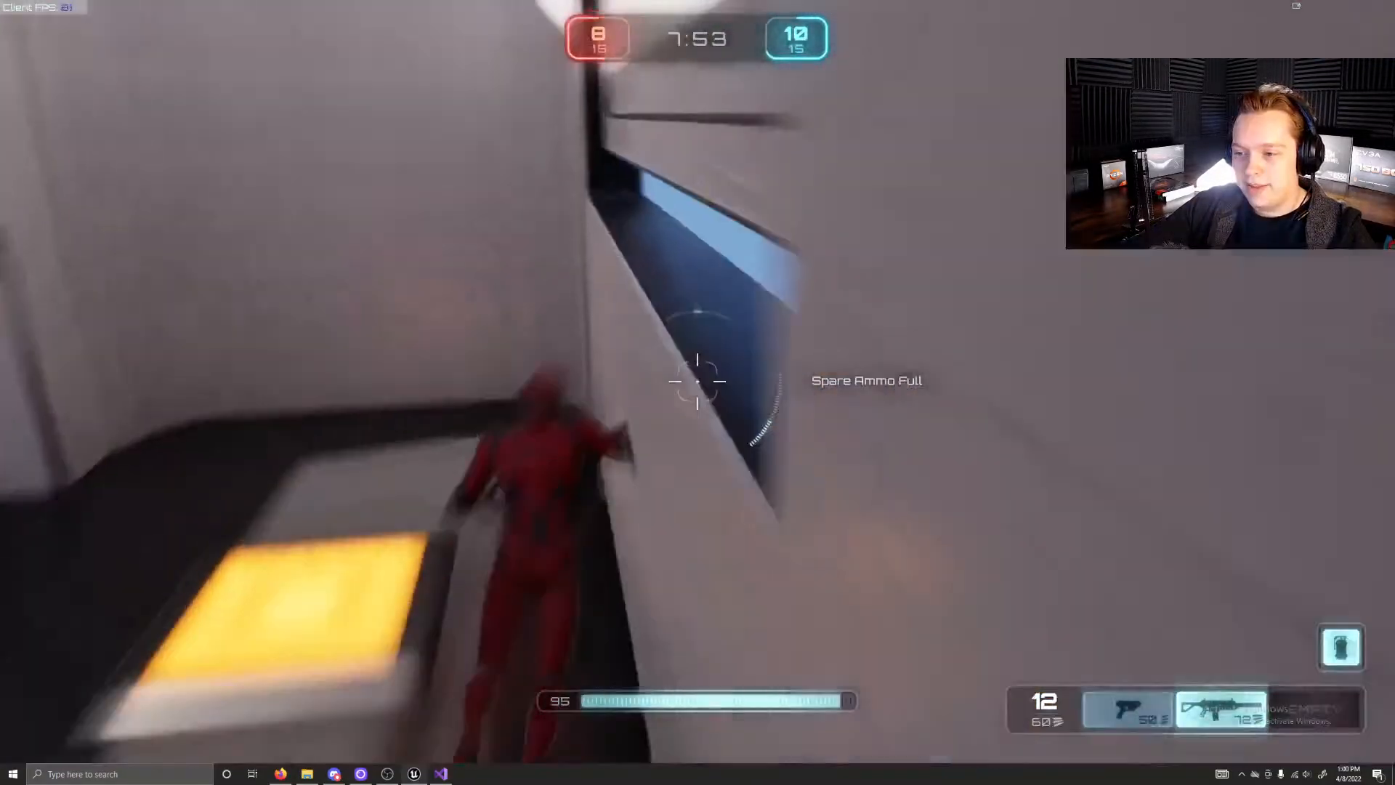
key(shift)
key(w)
key(space)
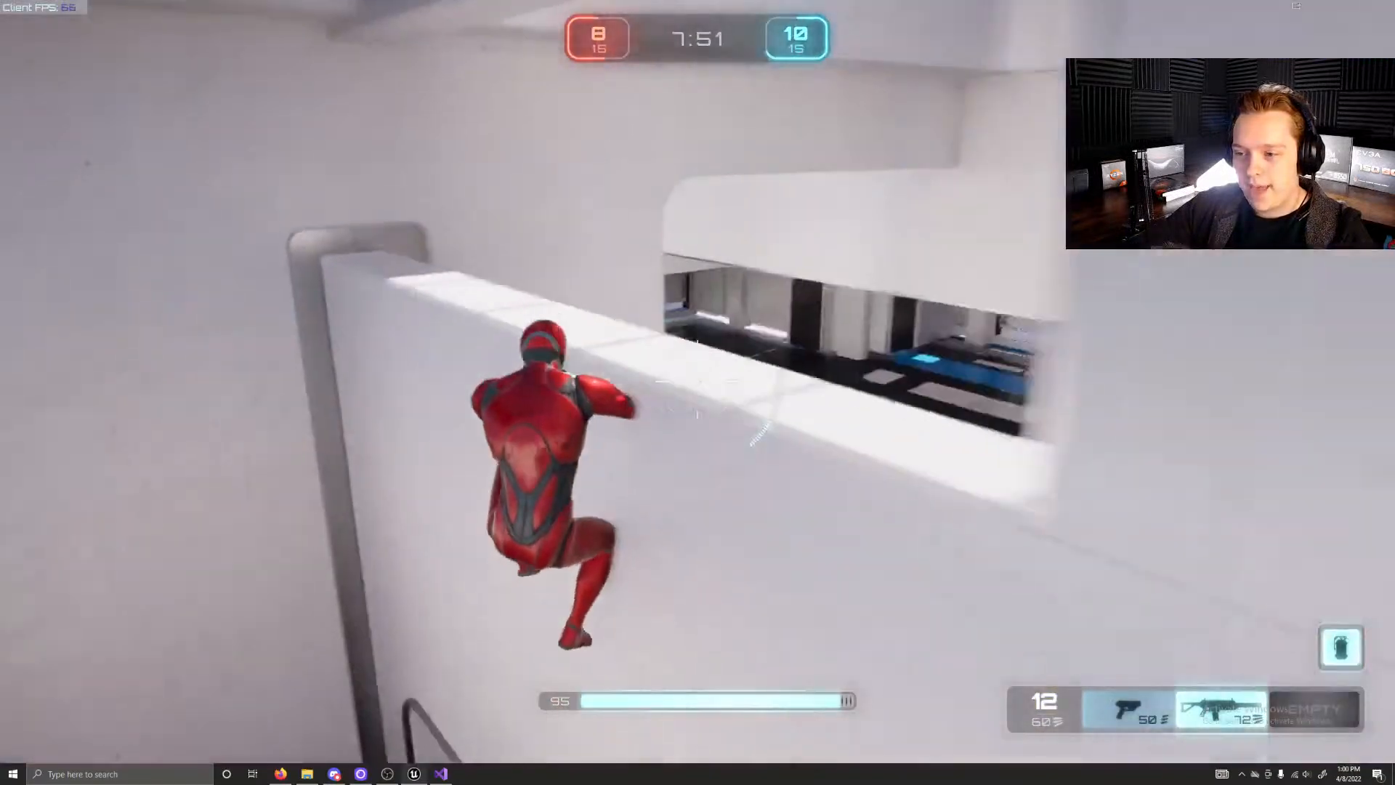
Step: Clear the white ledge, run past the blue base's Unreal logo screen and engage the opponents with the aimed rifle
key(w)
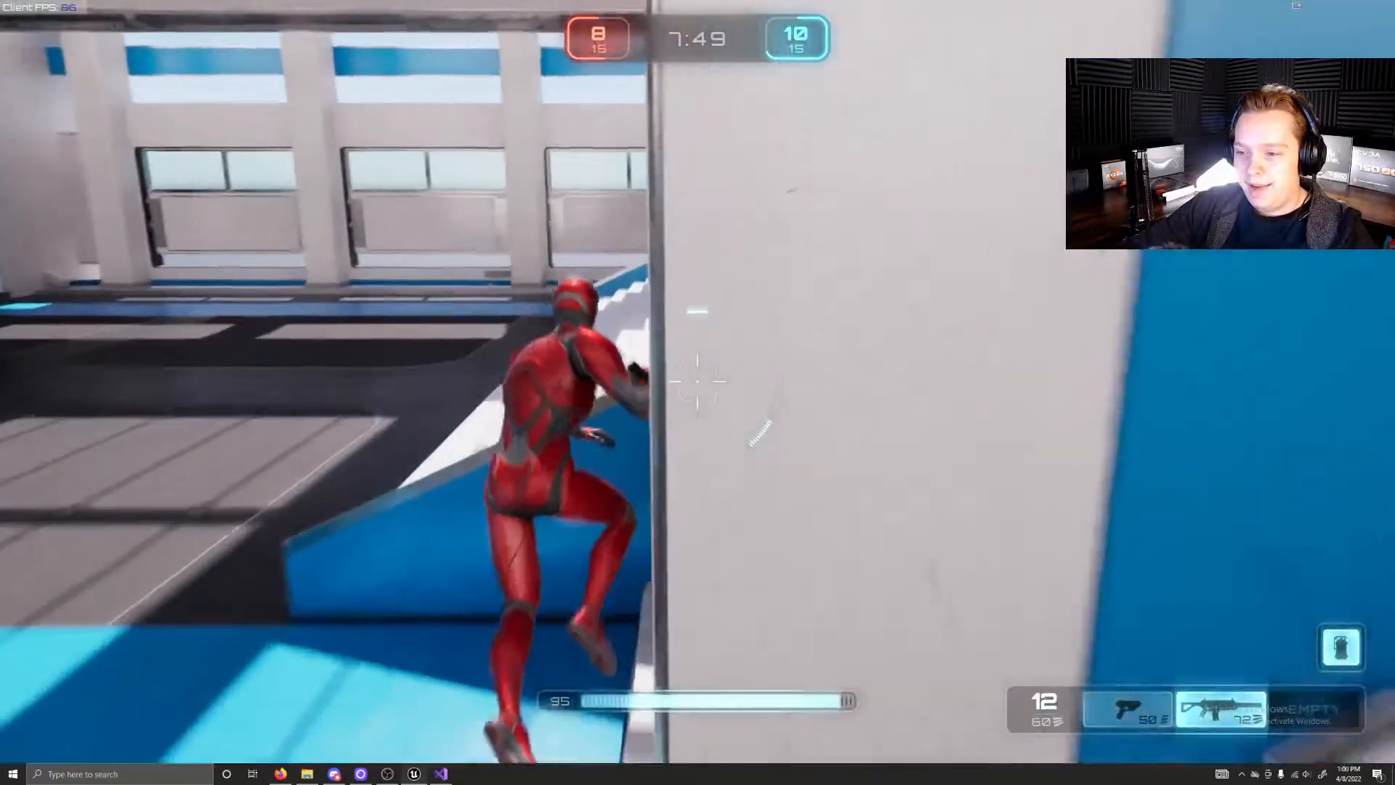
key(w)
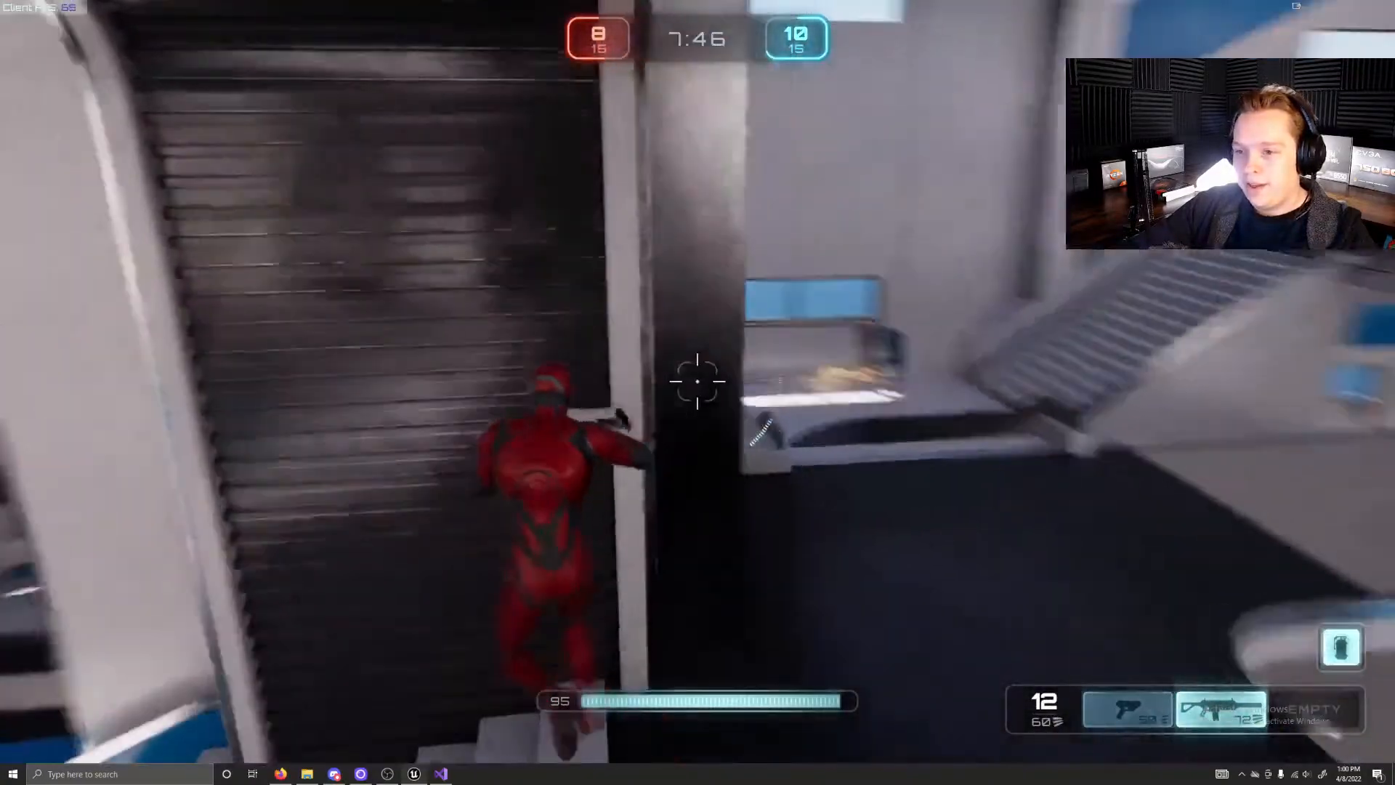
right_click(699, 382)
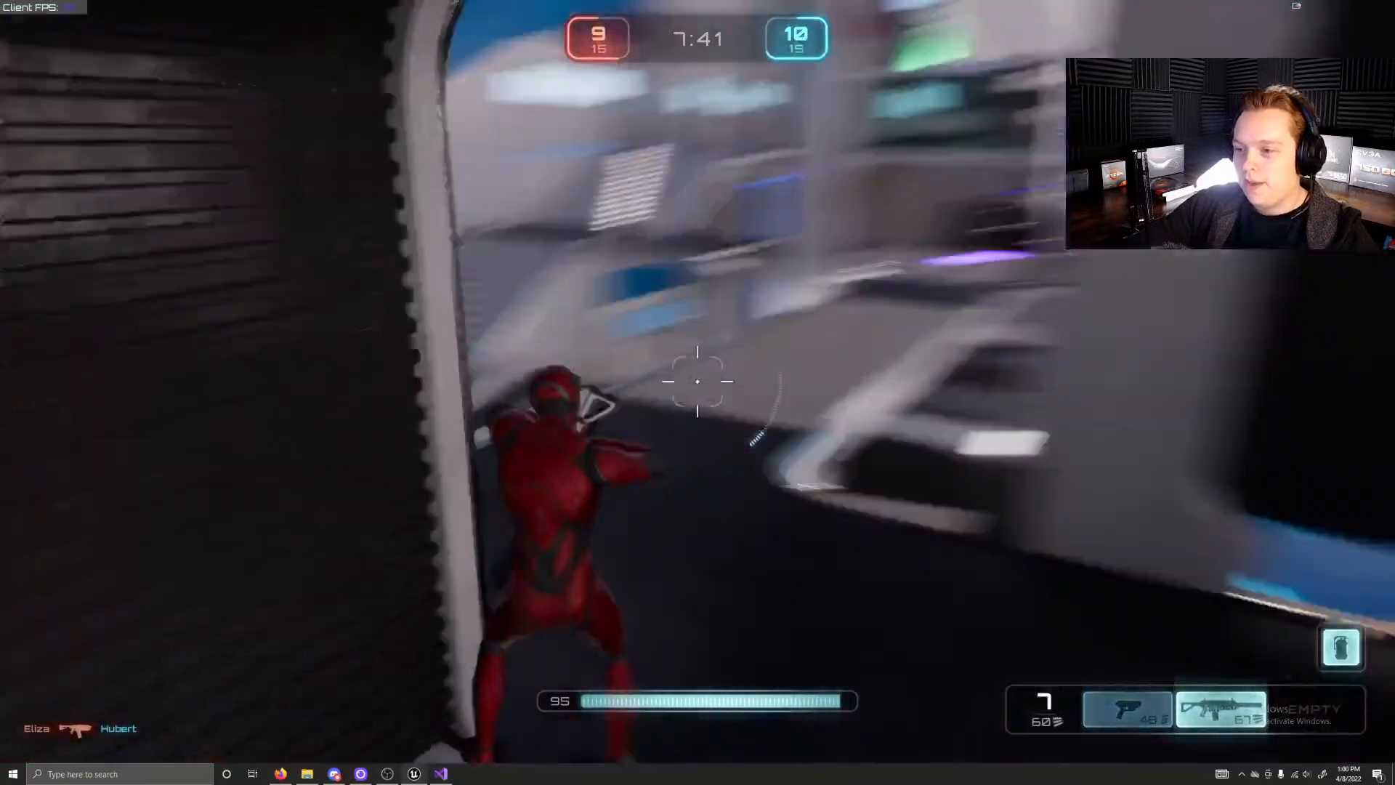
Step: Run out of the blue base and up to the orange rifle pad in front of the glass bridge
key(w)
key(w)
key(w)
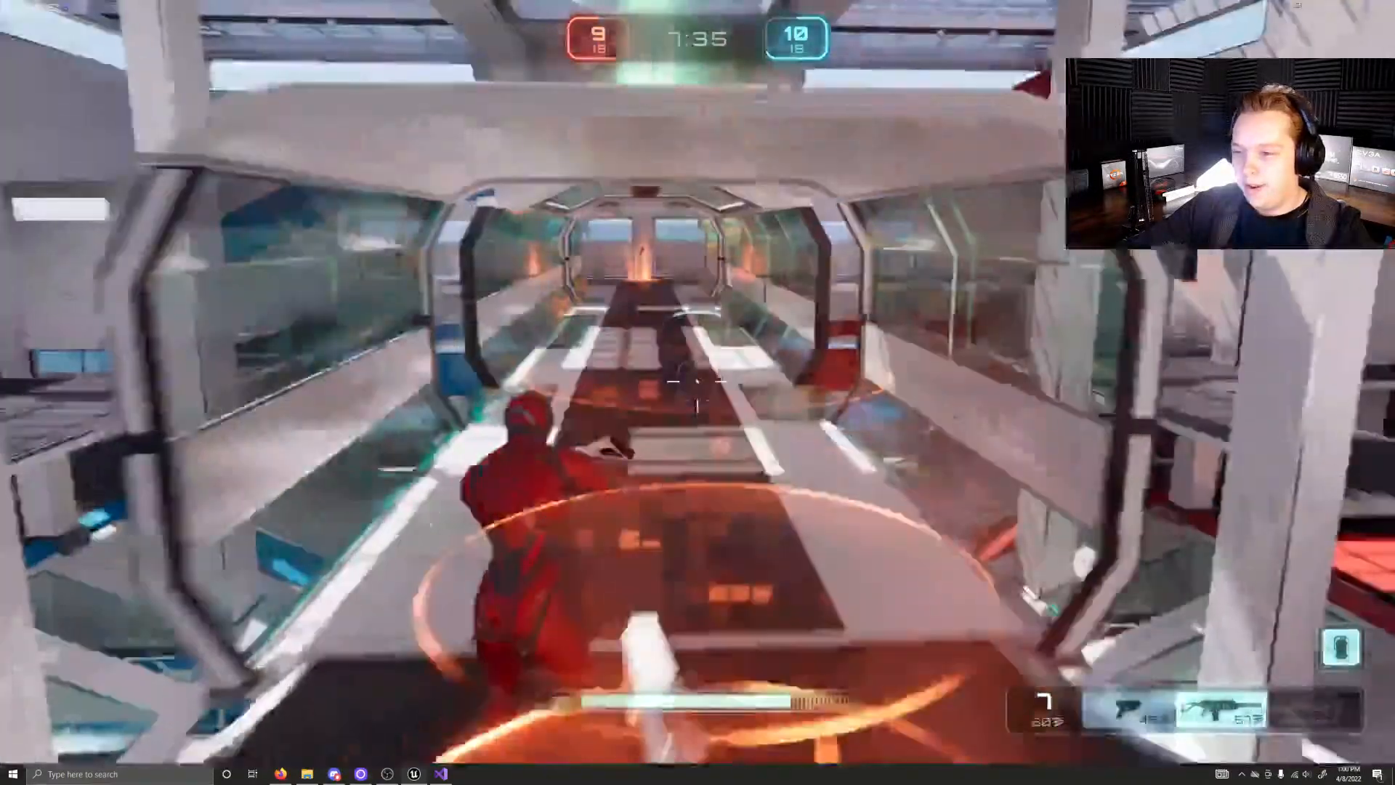
Step: Follow the upper side gallery past the red base to the rounded doorway facing the white staircase
key(w)
key(w)
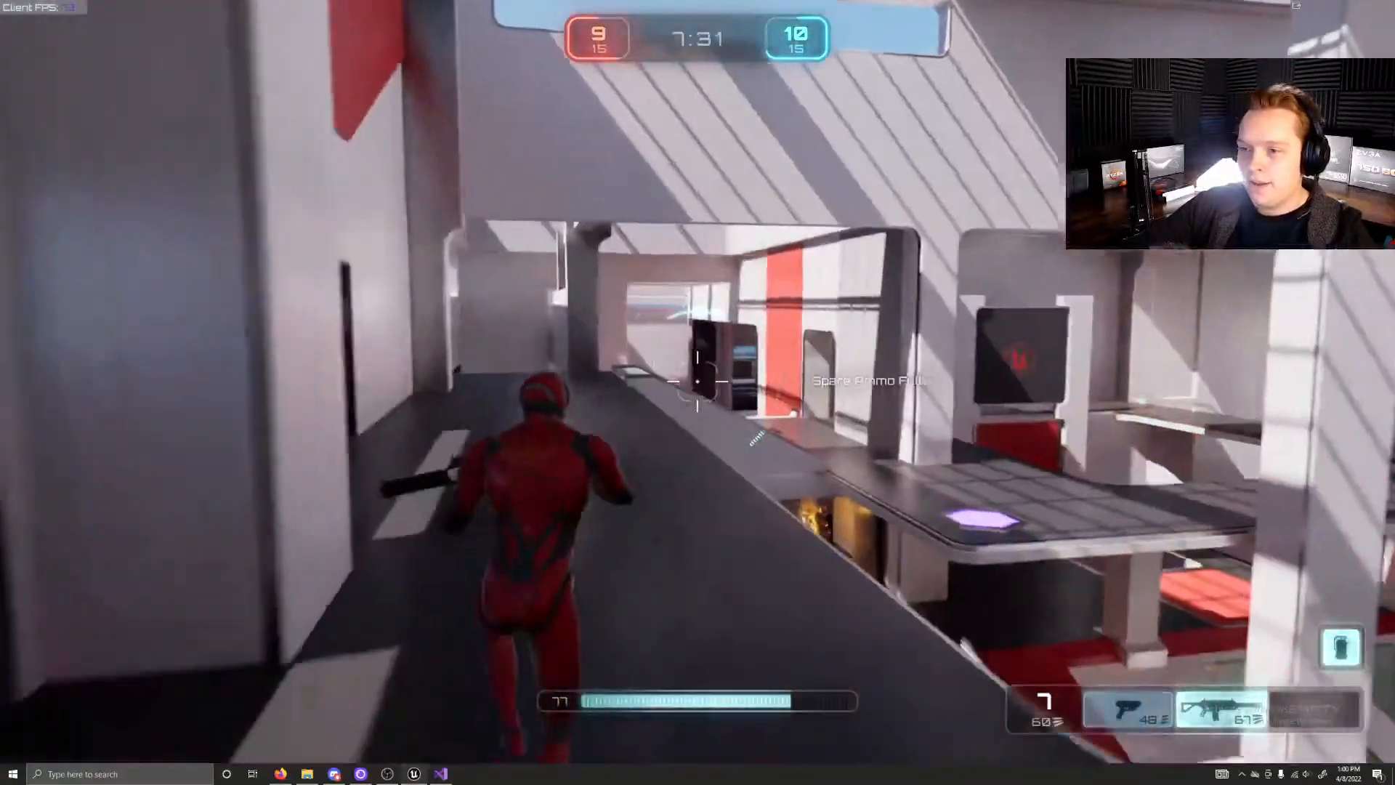
key(w)
key(w)
key(w)
Step: Fight the blue opponent at the rounded doorway with close-range rifle fire
key(w)
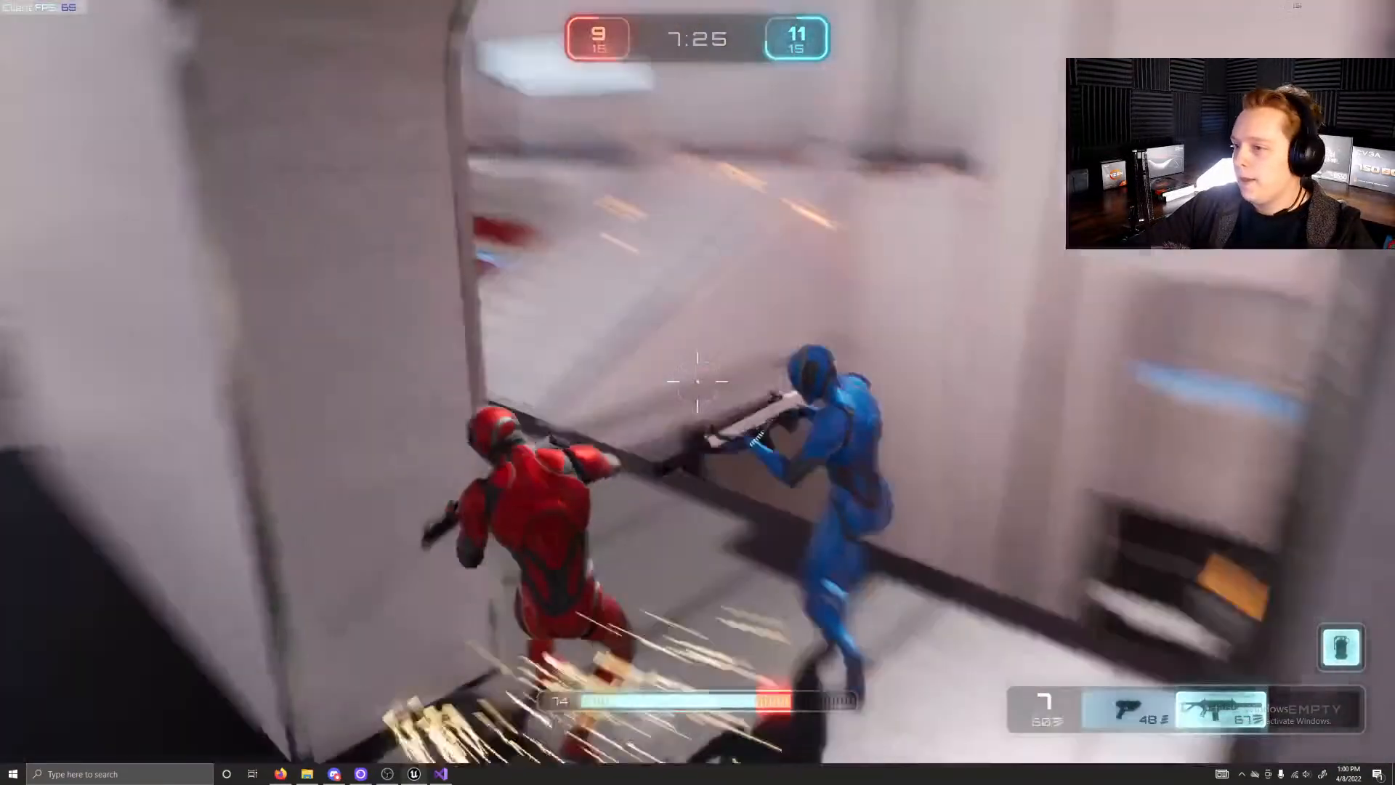
click(697, 382)
key(w)
scroll(698, 381, down, 1)
scroll(697, 381, down, 1)
click(697, 381)
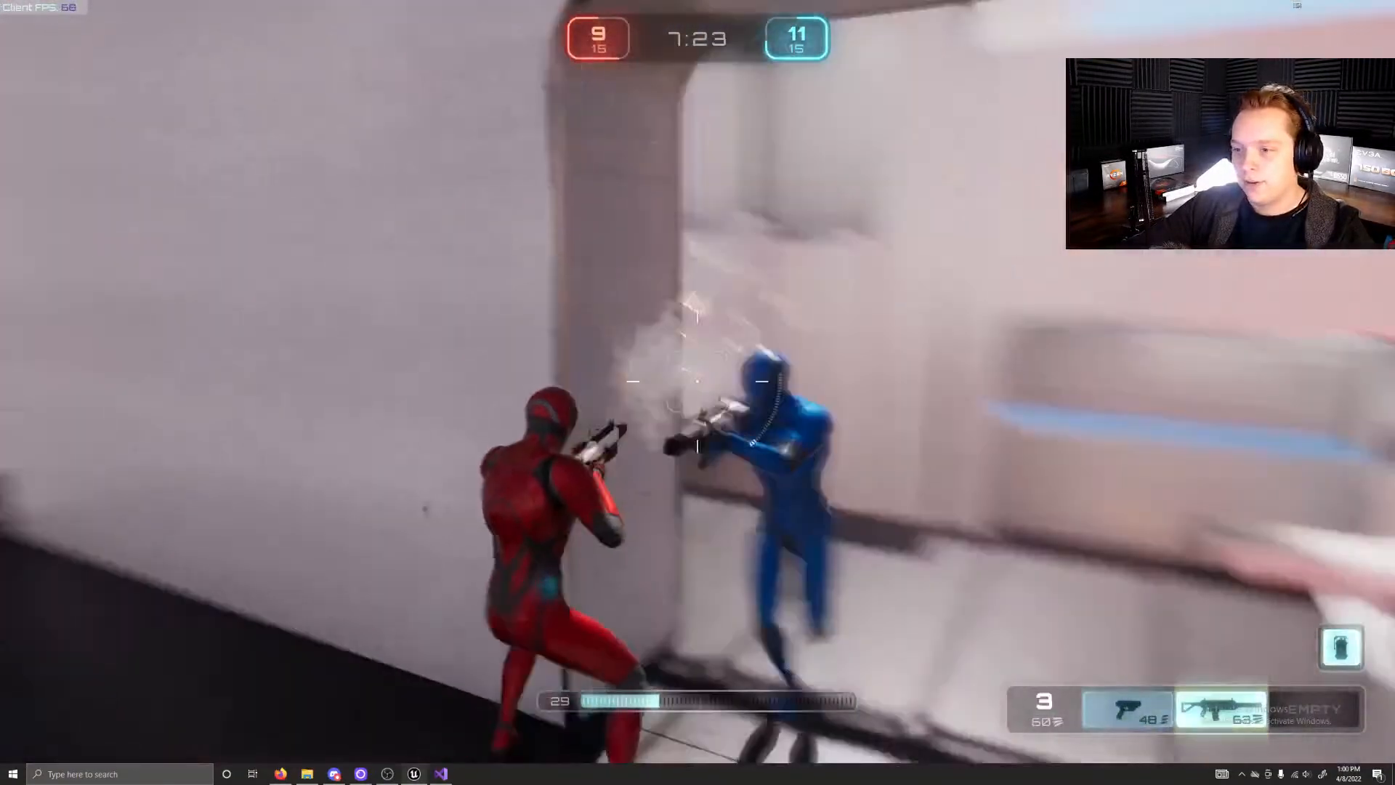
scroll(698, 382, down, 1)
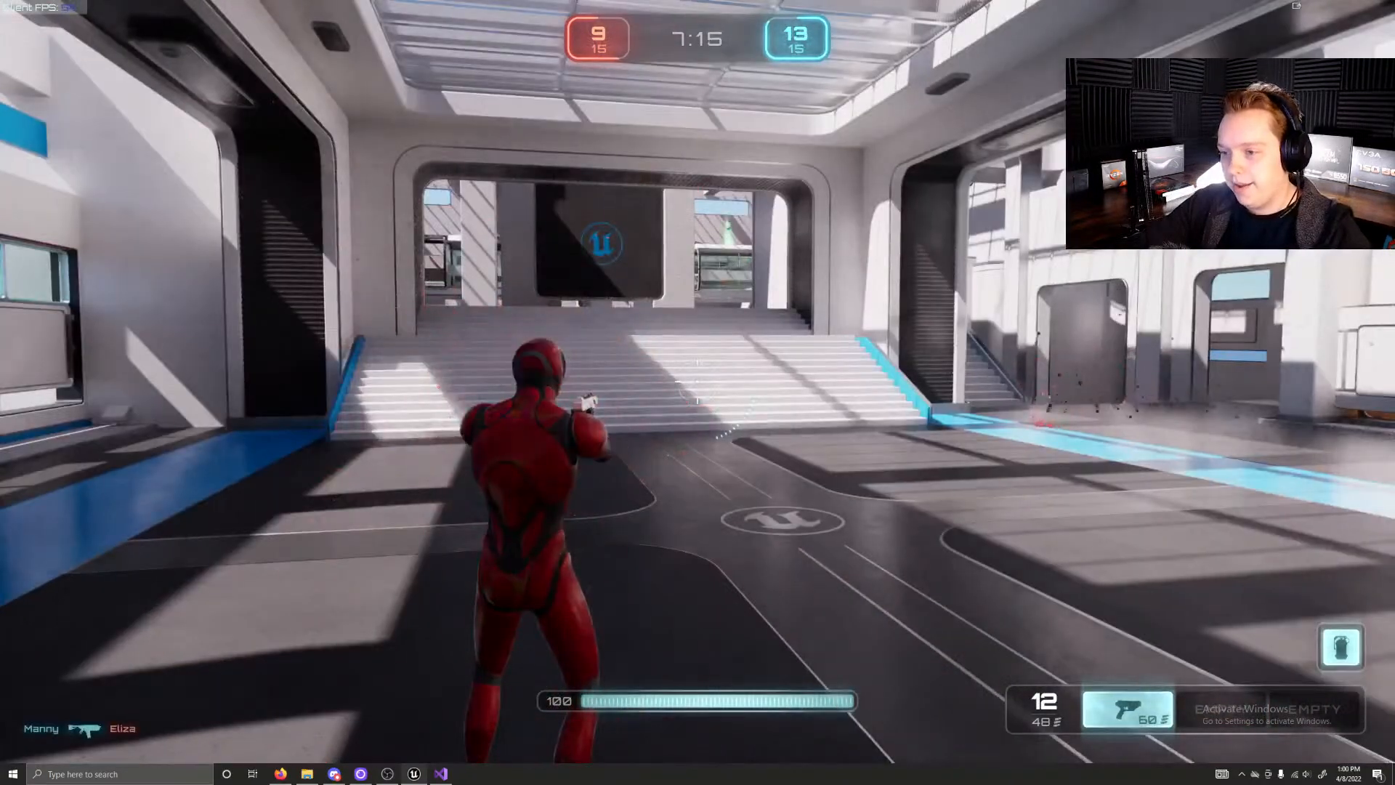
Step: Run from the blue base spawn past the blue teleporter, climb the side stairs and collect the rifle from the orange pad
key(w)
key(w)
key(space)
key(w)
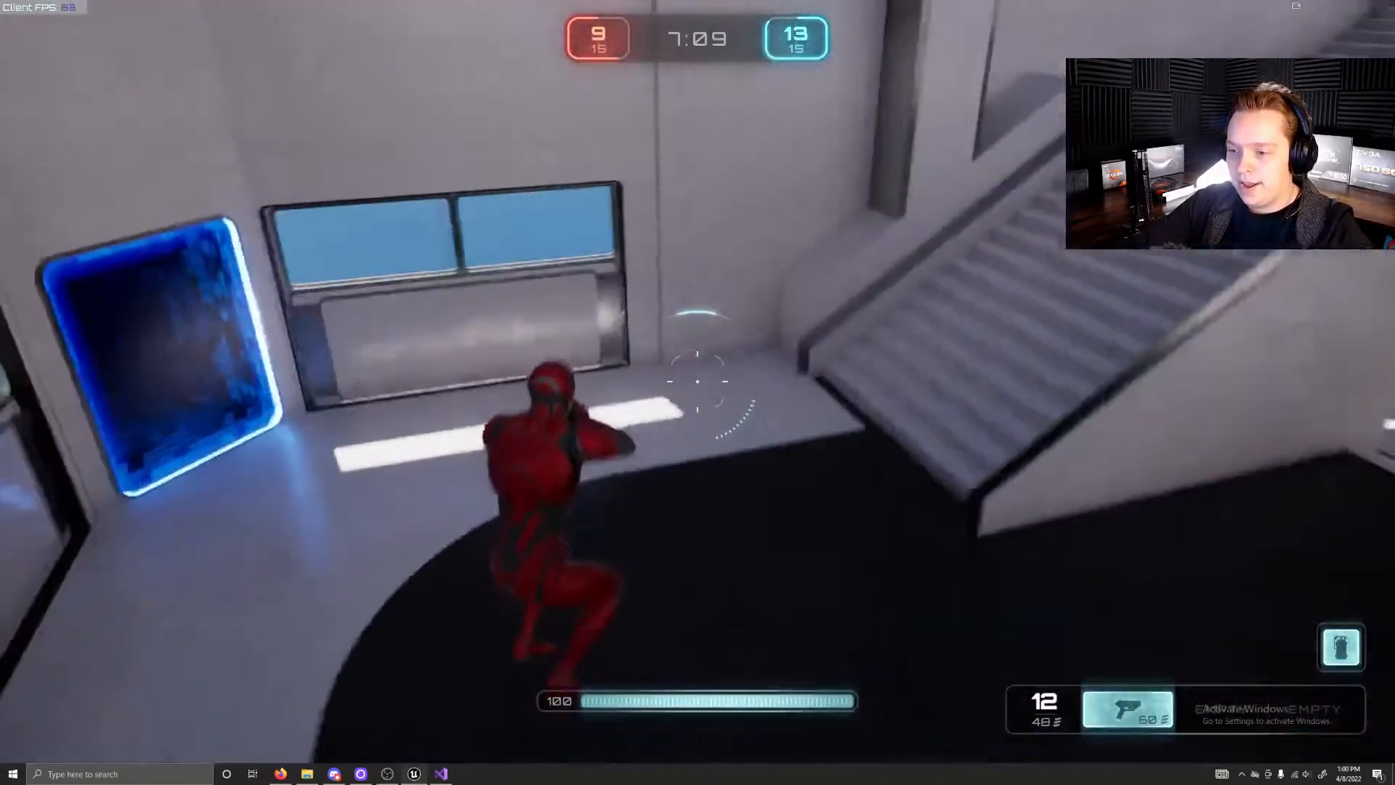
key(w)
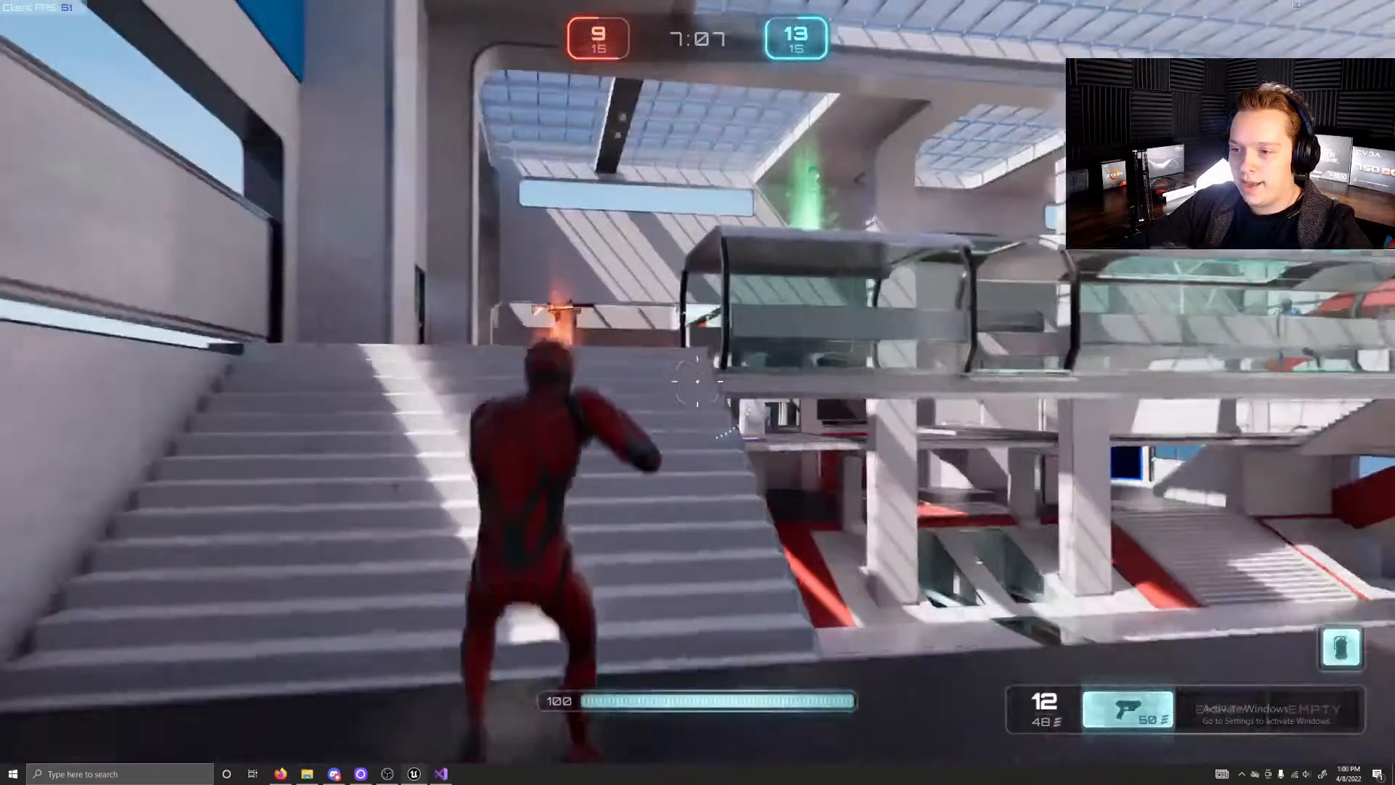
key(w)
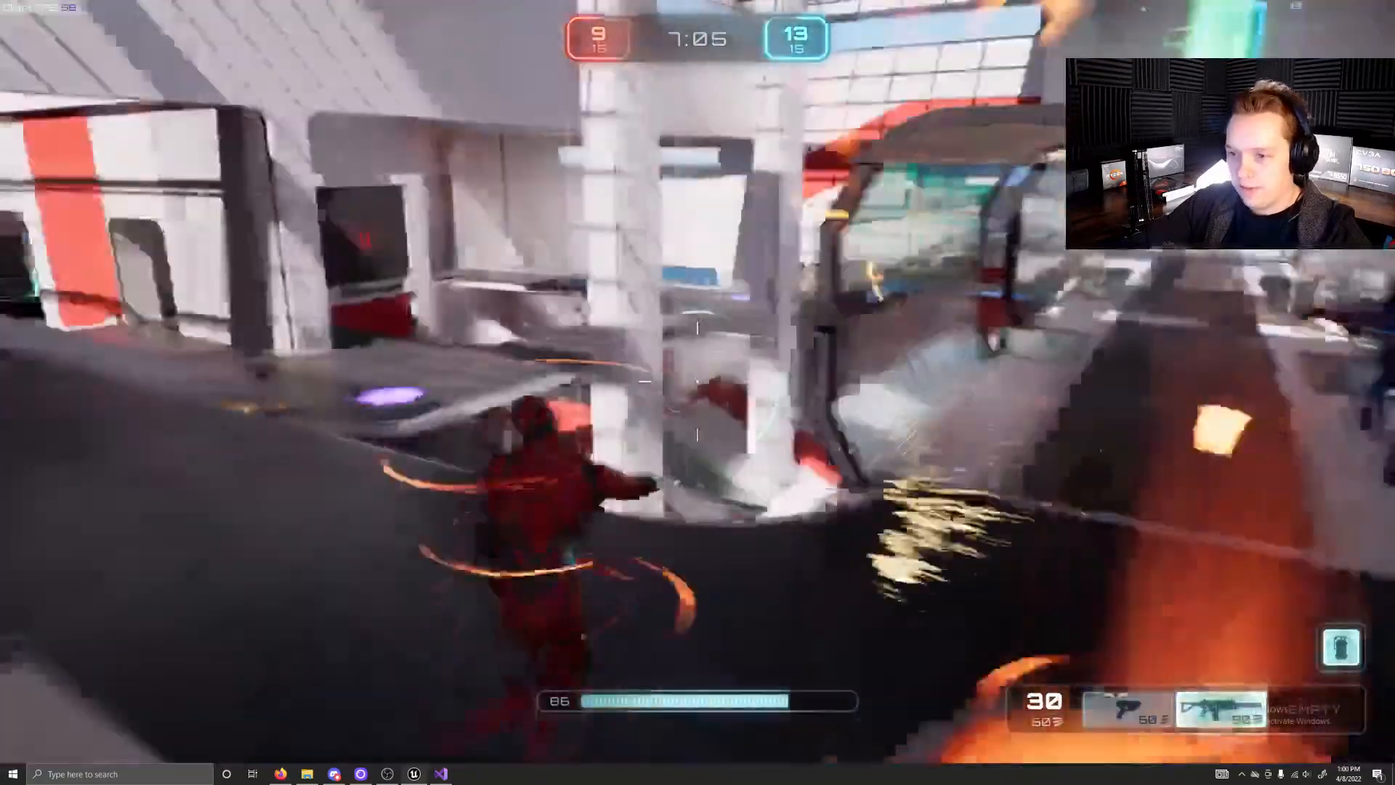
Step: Fight the blue opponents across the upper walkway and central stairs, alternating between pistol and rifle
key(w)
key(1)
key(2)
click(698, 381)
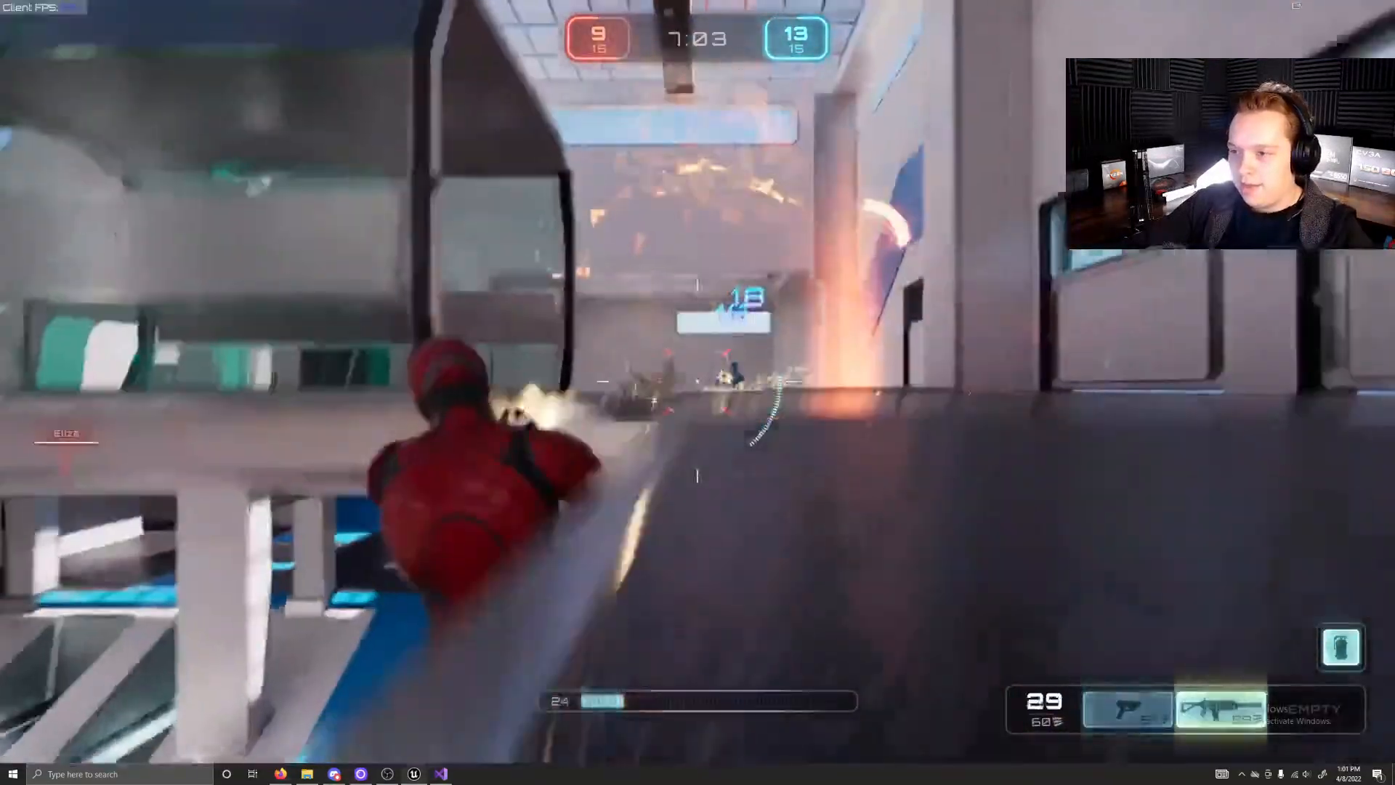
key(w)
click(698, 380)
key(1)
click(698, 381)
key(2)
click(697, 381)
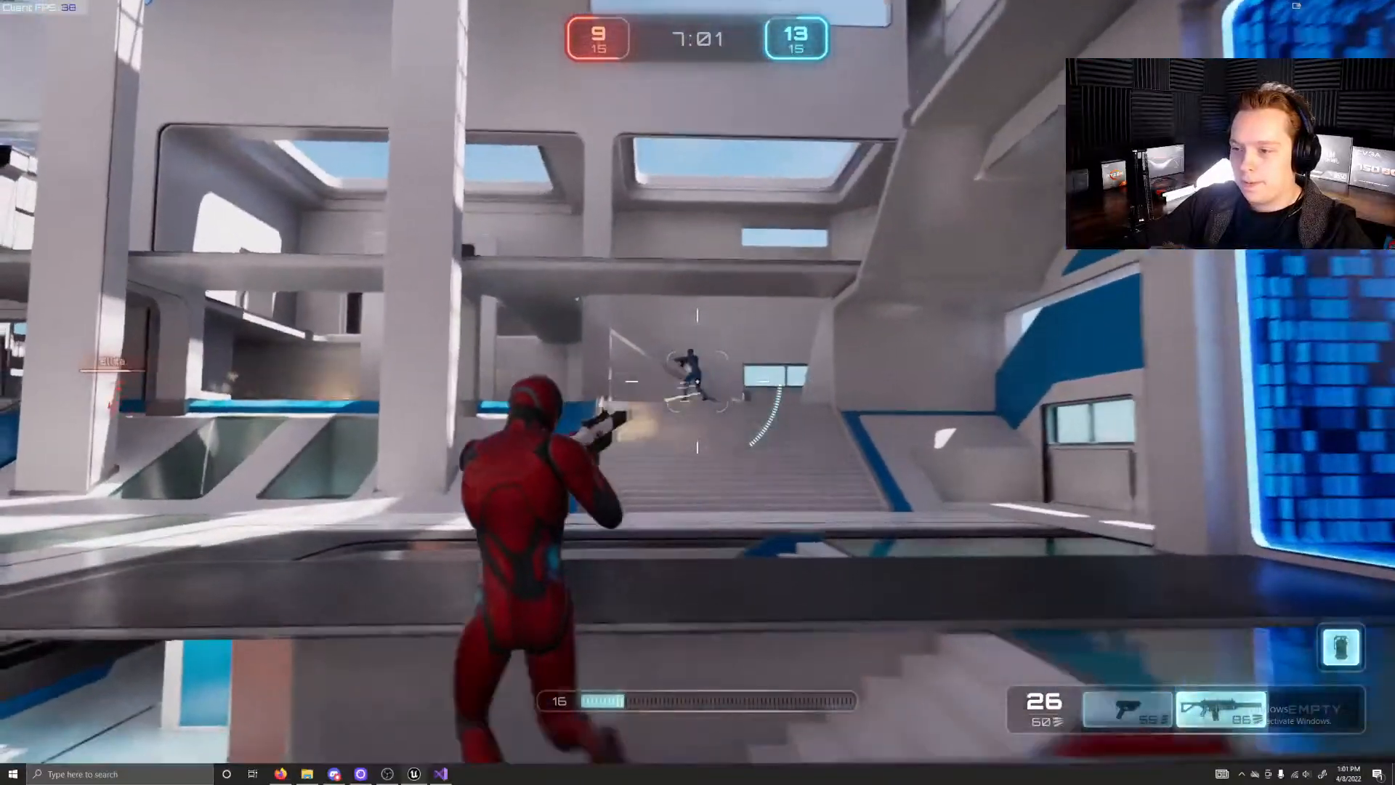
click(698, 381)
Step: Run into the yellow-lit room beside the lower stairs, collect the shotgun and head back to the doorway
key(w)
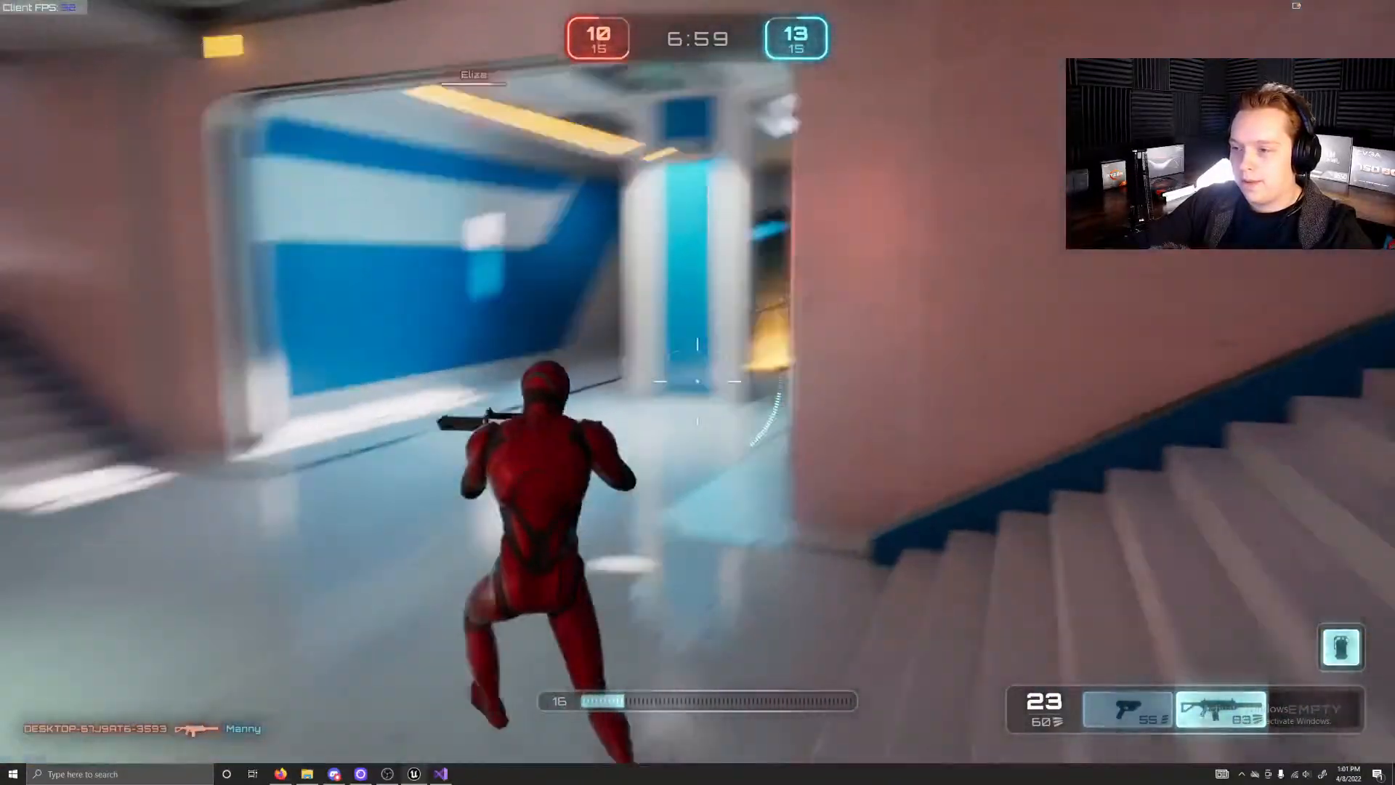
key(w)
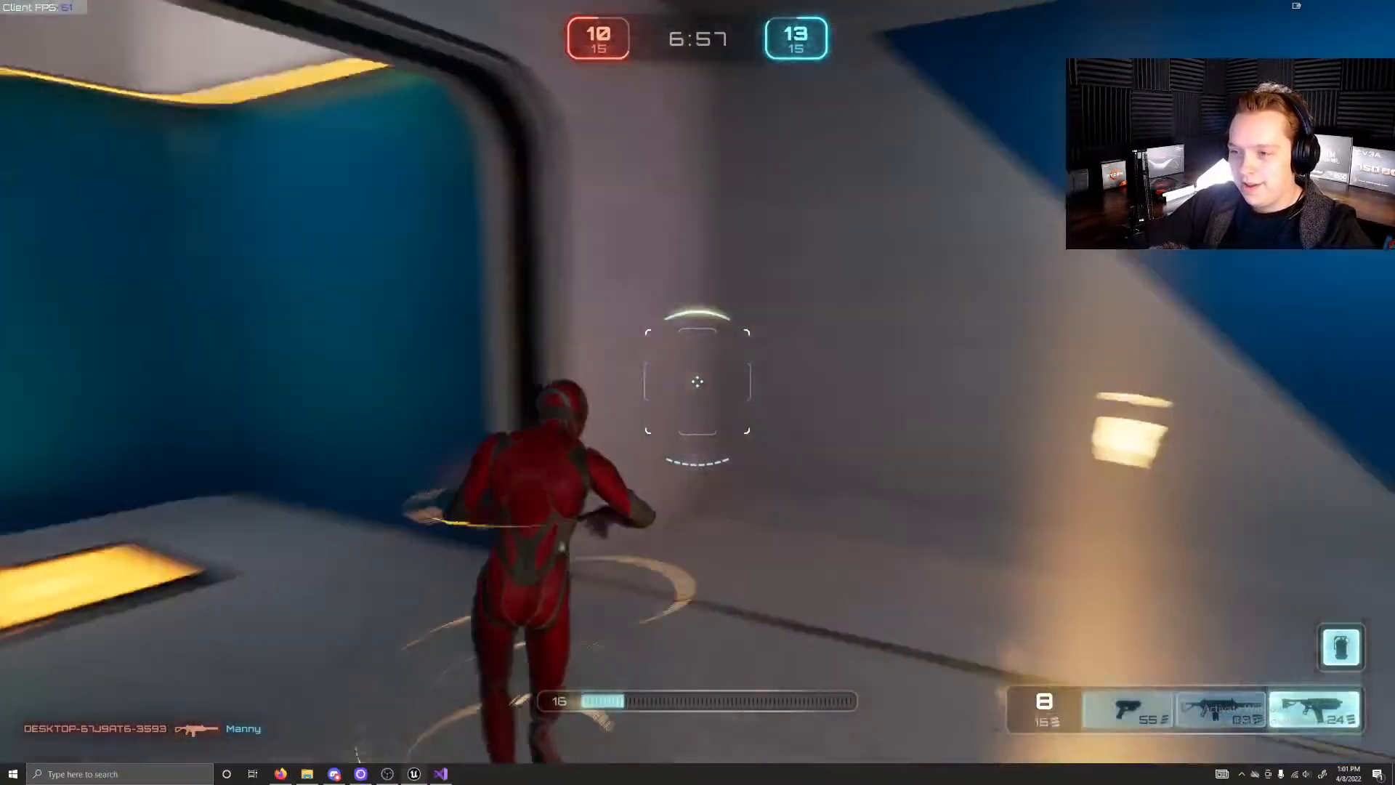
key(w)
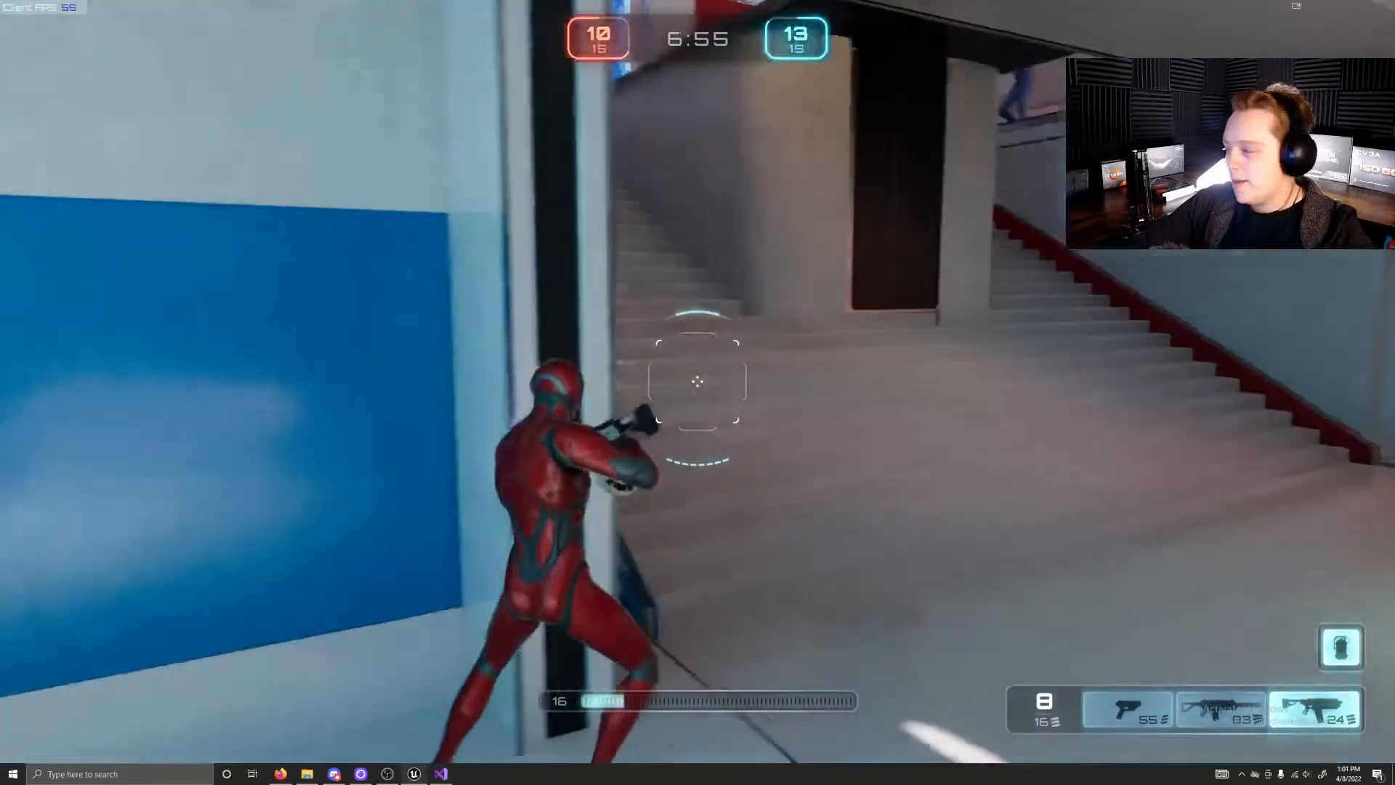
Step: Attack the blue opponent on the red-trimmed stairs with the shotgun and pistol
key(w)
click(697, 380)
key(1)
click(699, 380)
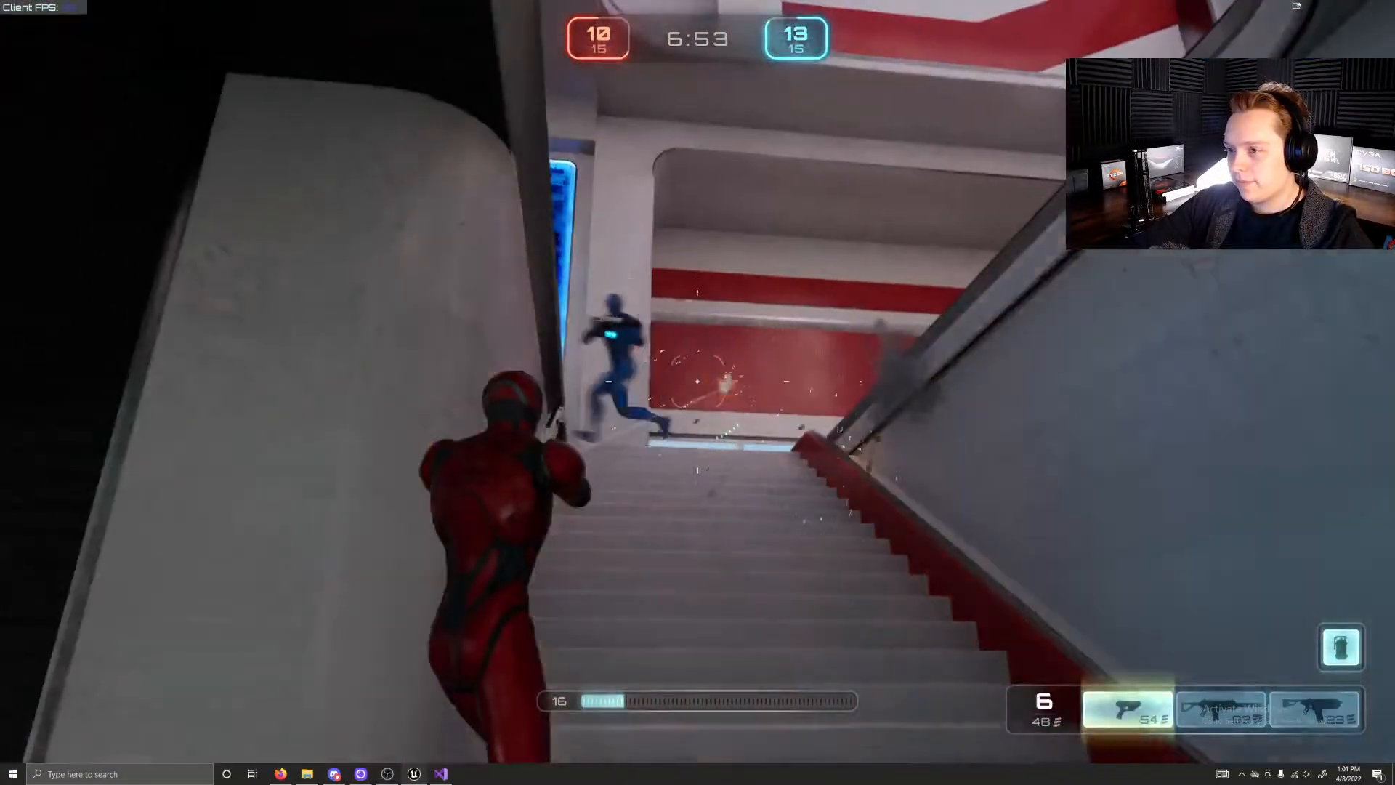
key(w)
click(698, 381)
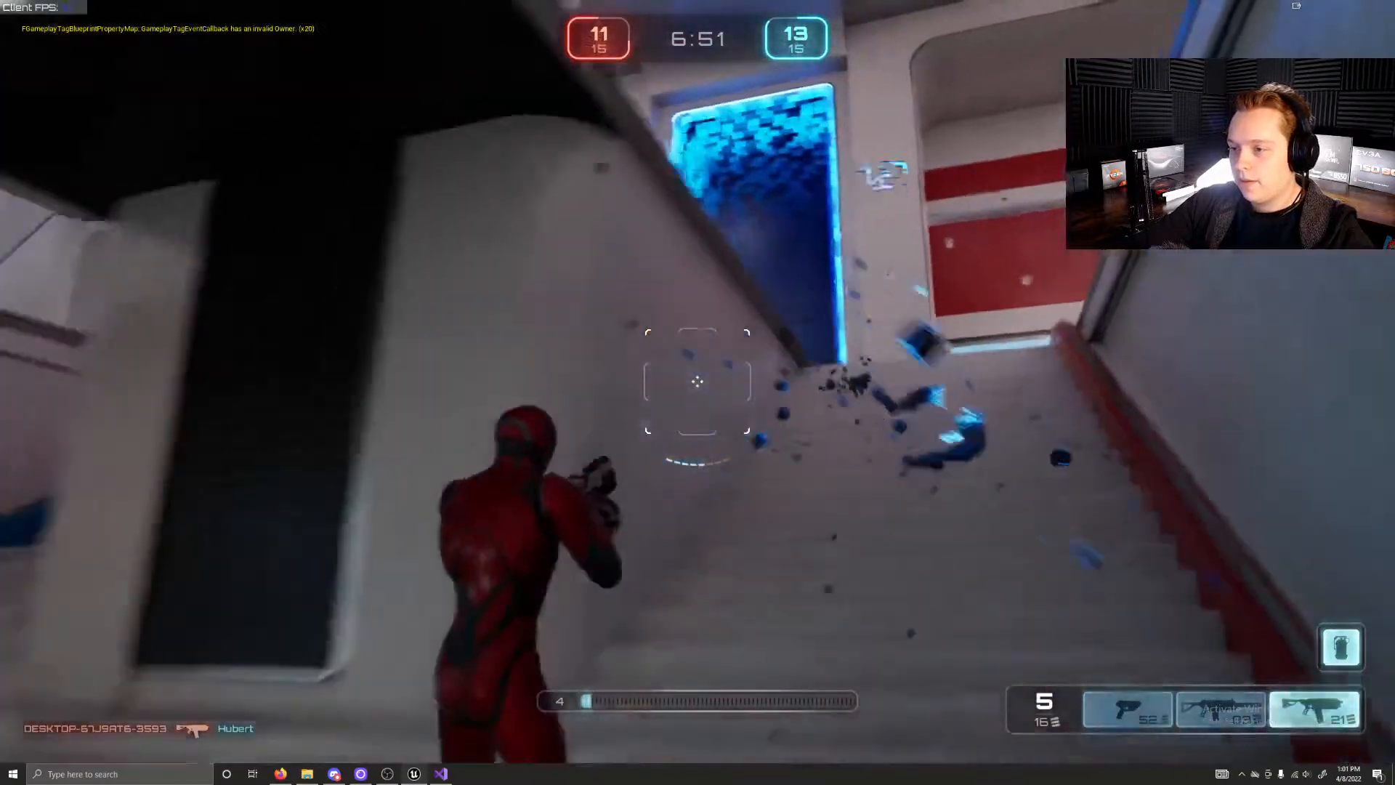
Step: Return past the blue-framed teleporter and climb the wide side stairs toward the orange rifle pad, shotgun in hand
key(w)
key(w)
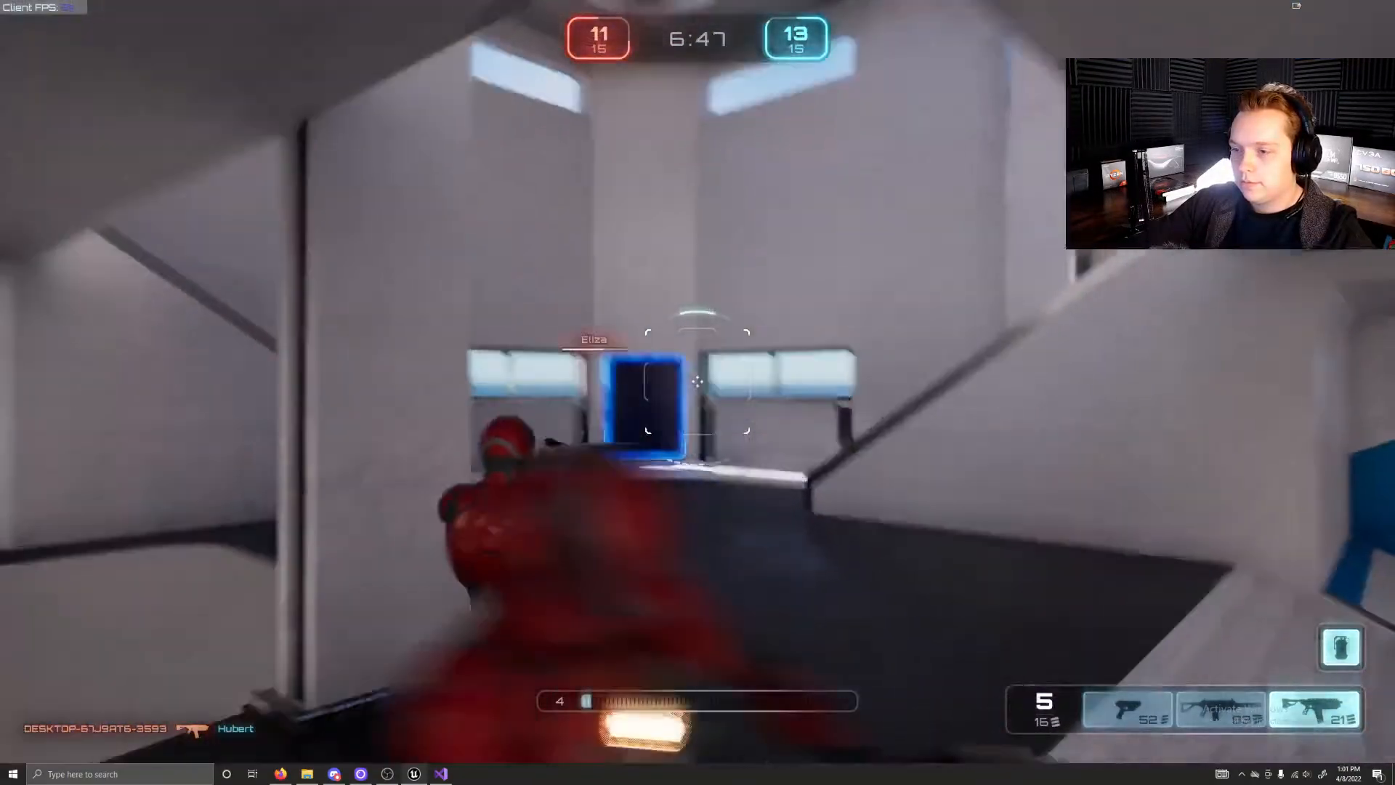
key(w)
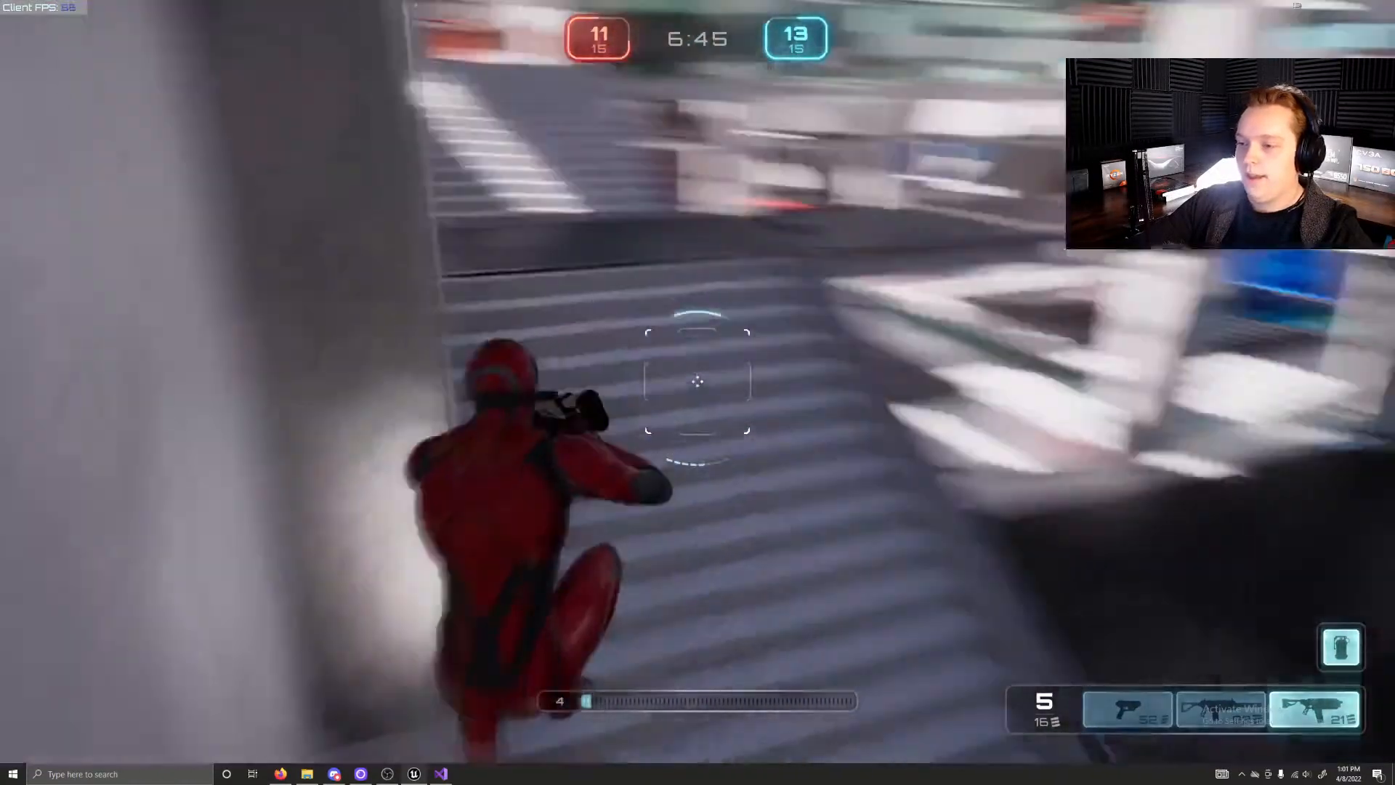
key(w)
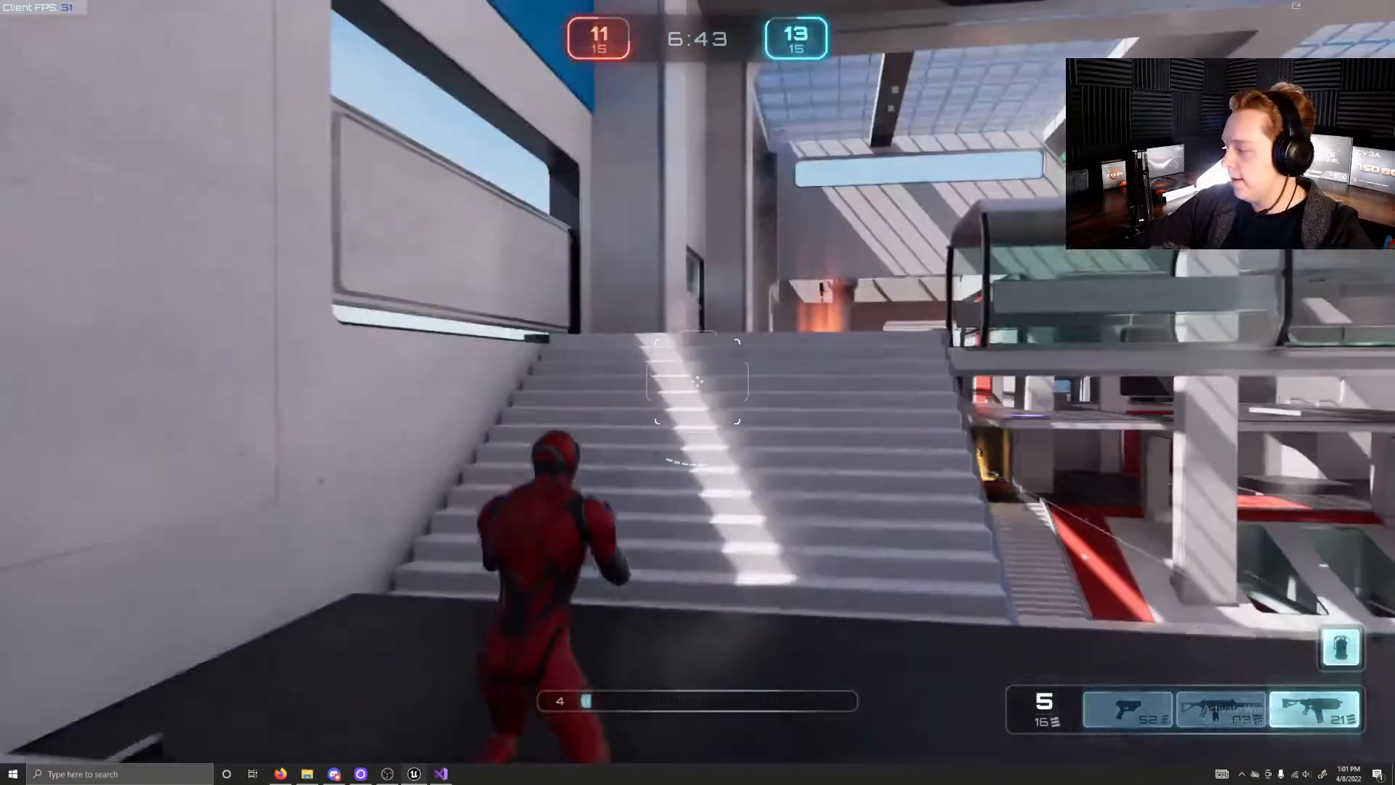
key(w)
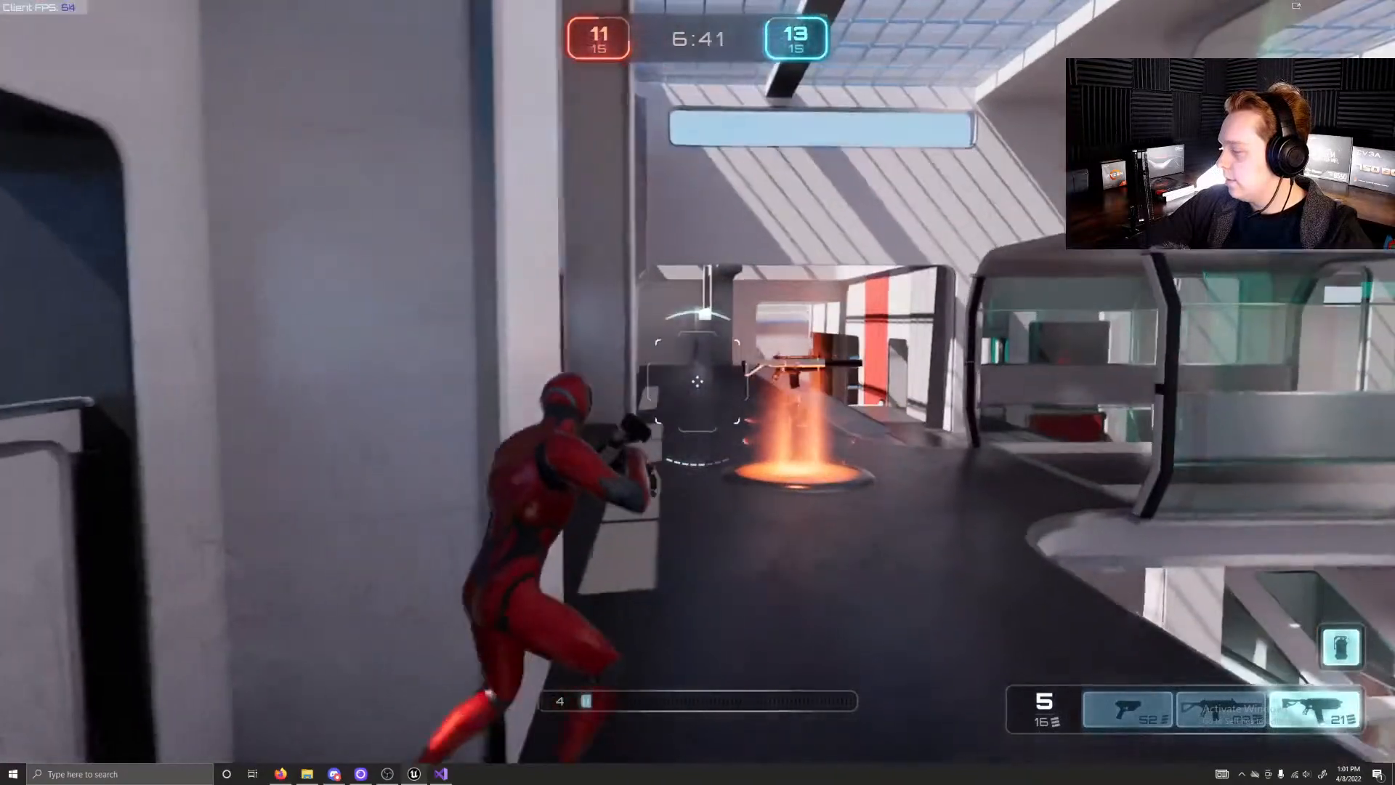
Step: Run over the rifle pad and along the upper side gallery toward the opponents near the red base
key(w)
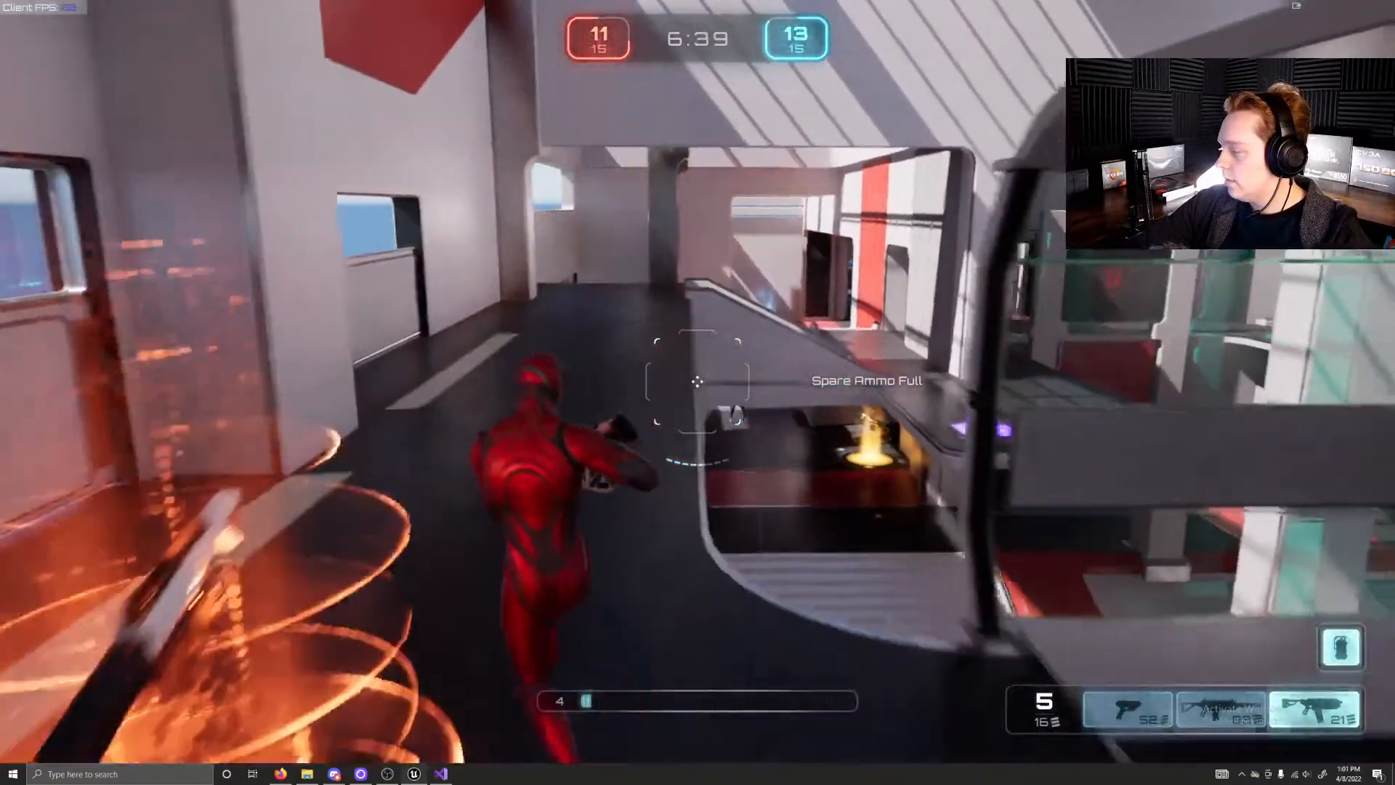
key(w)
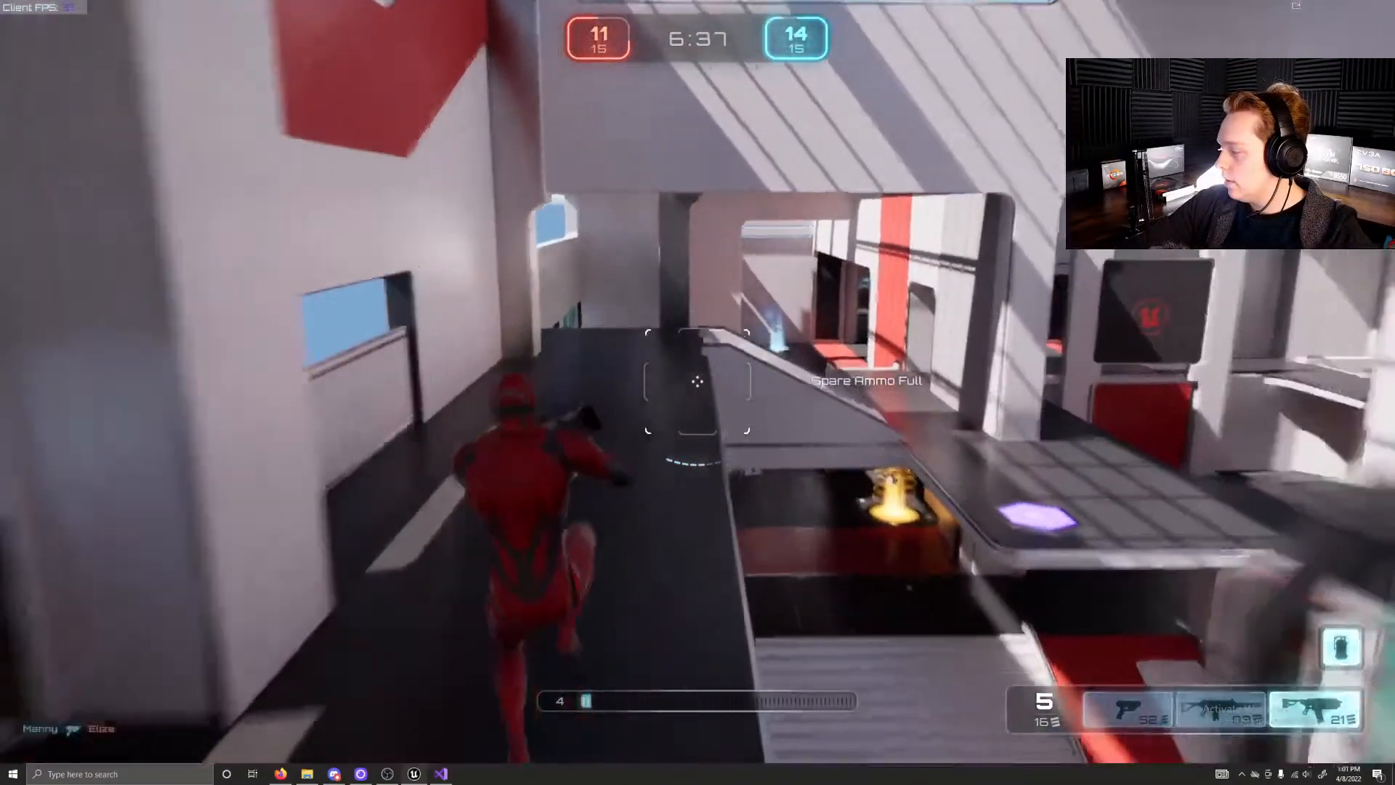
key(w)
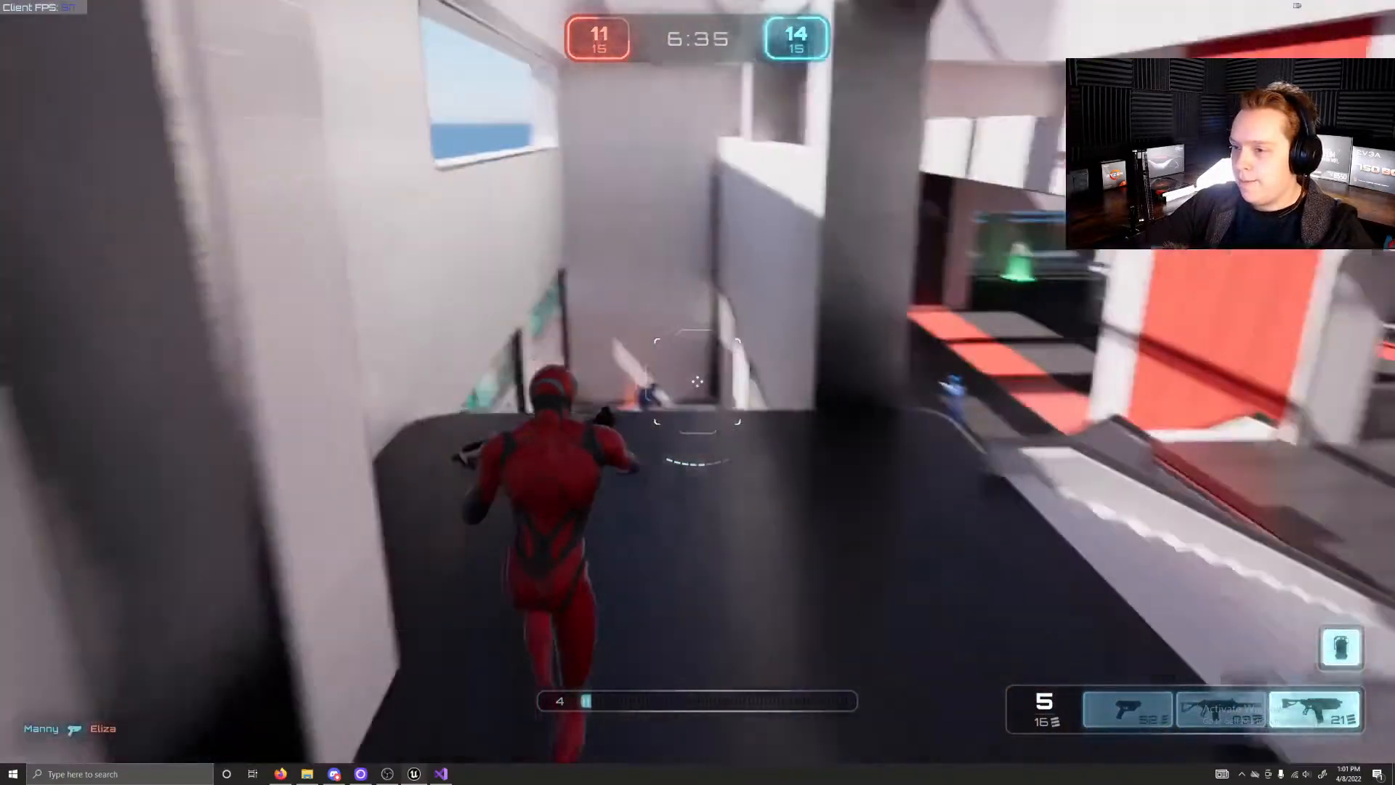
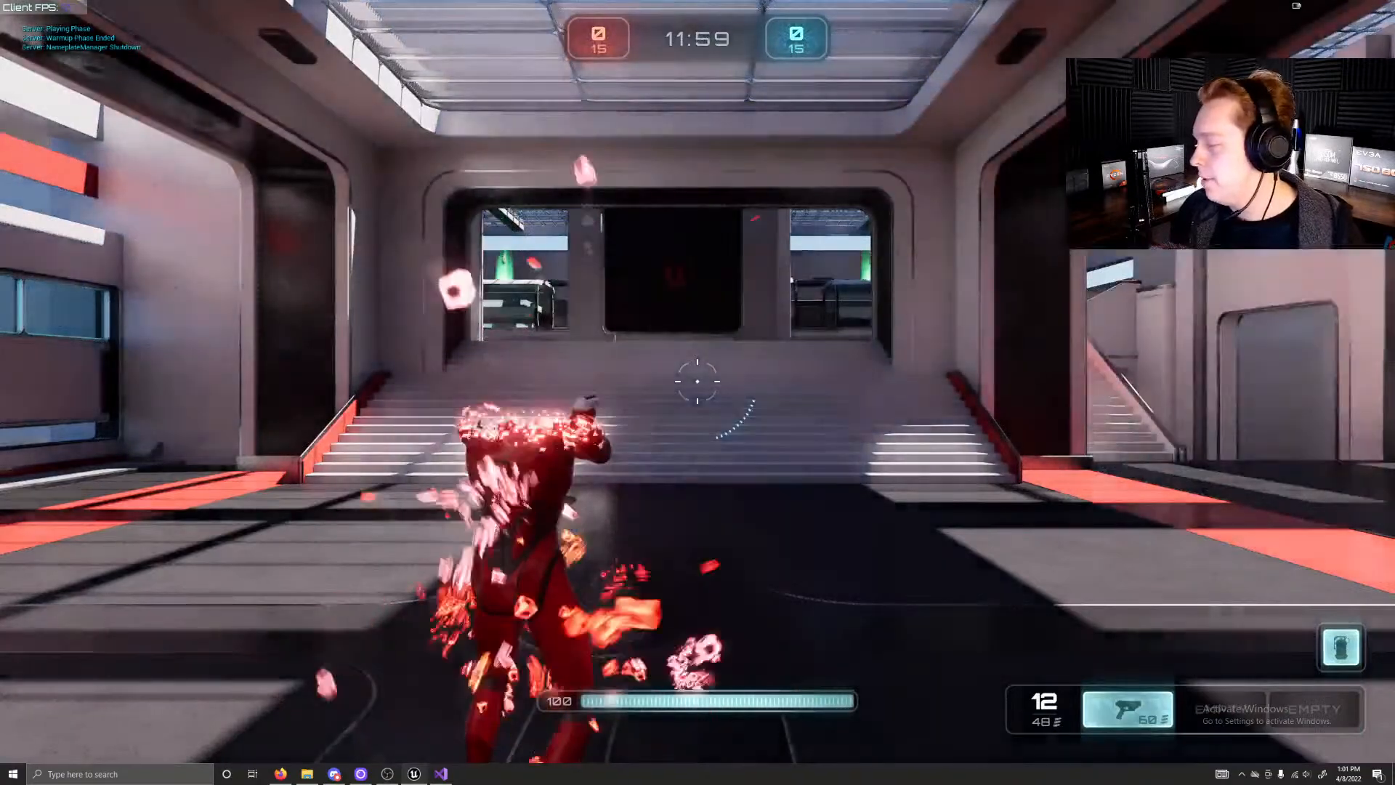
Step: Run from the red spawn hall up the wide stairs and around the Unreal screen onto the upper walkway
key(w)
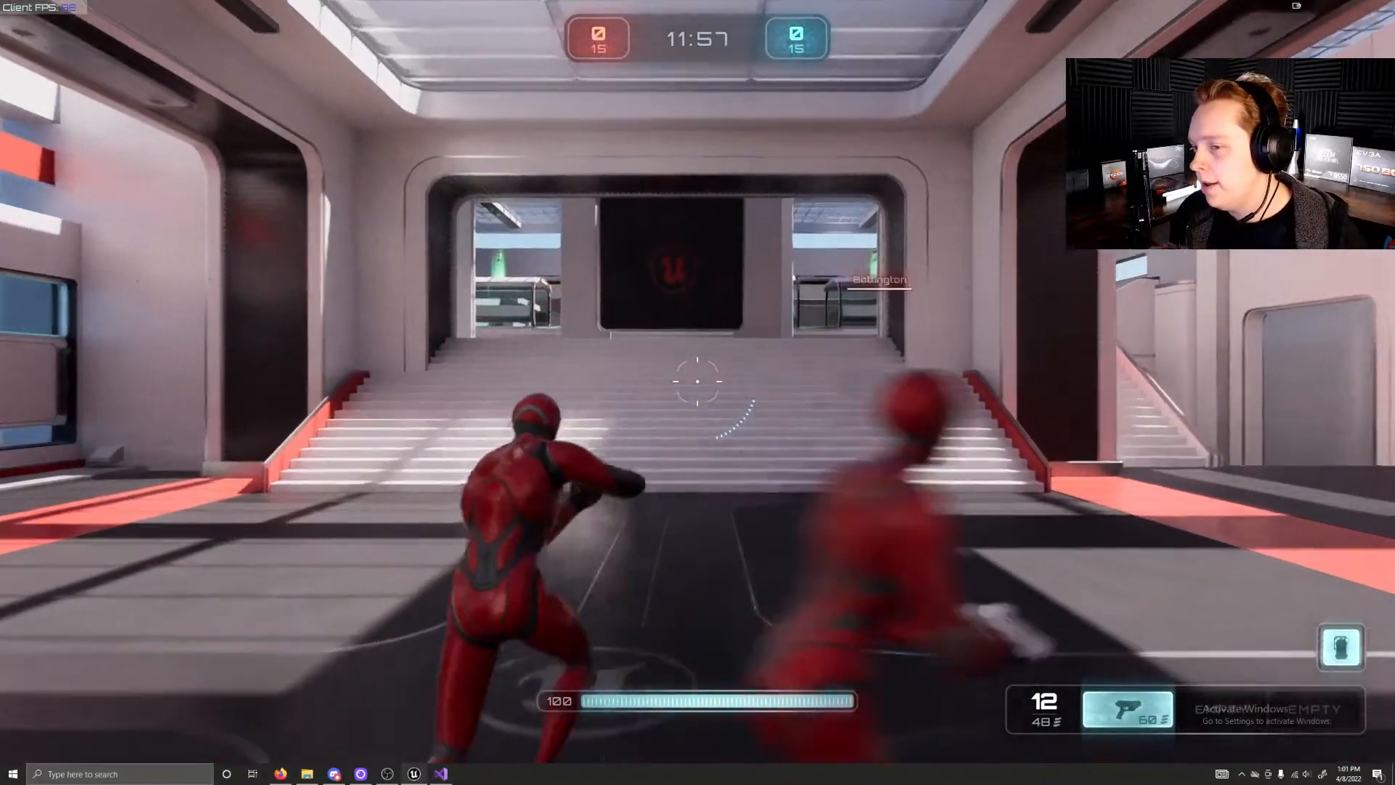
key(w)
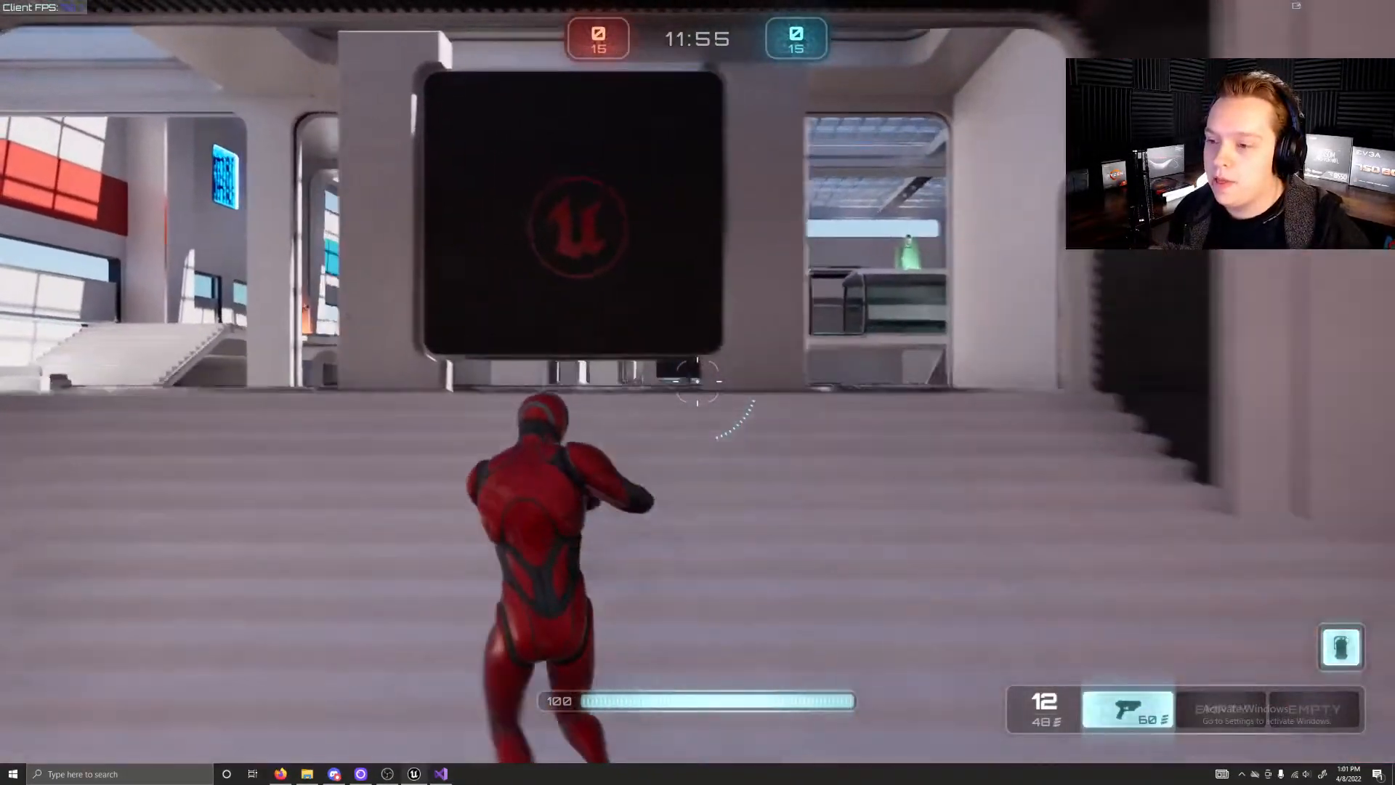
key(a)
key(w)
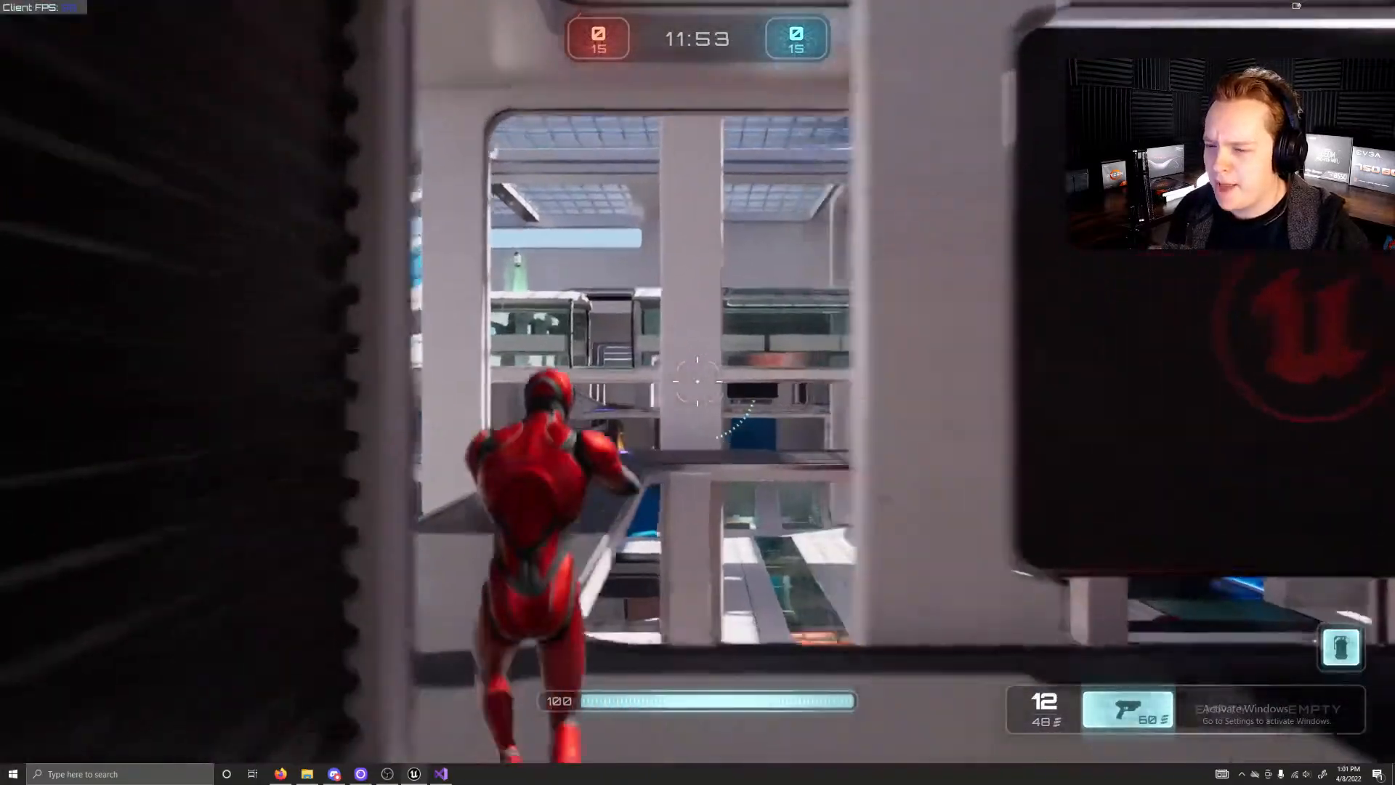
key(w)
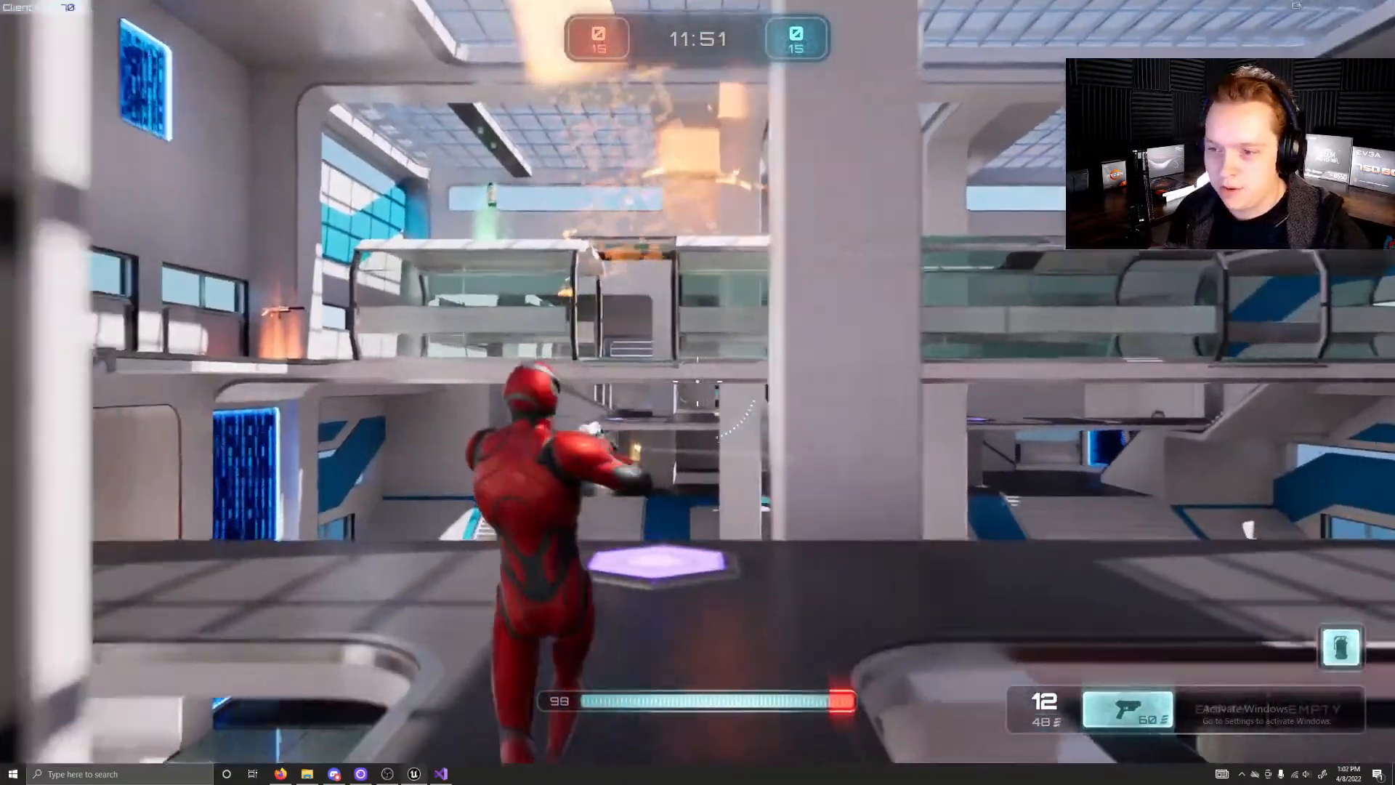
Step: Climb the wide side stairs to the upper gallery and collect the rifle from the orange pad
key(a)
key(w)
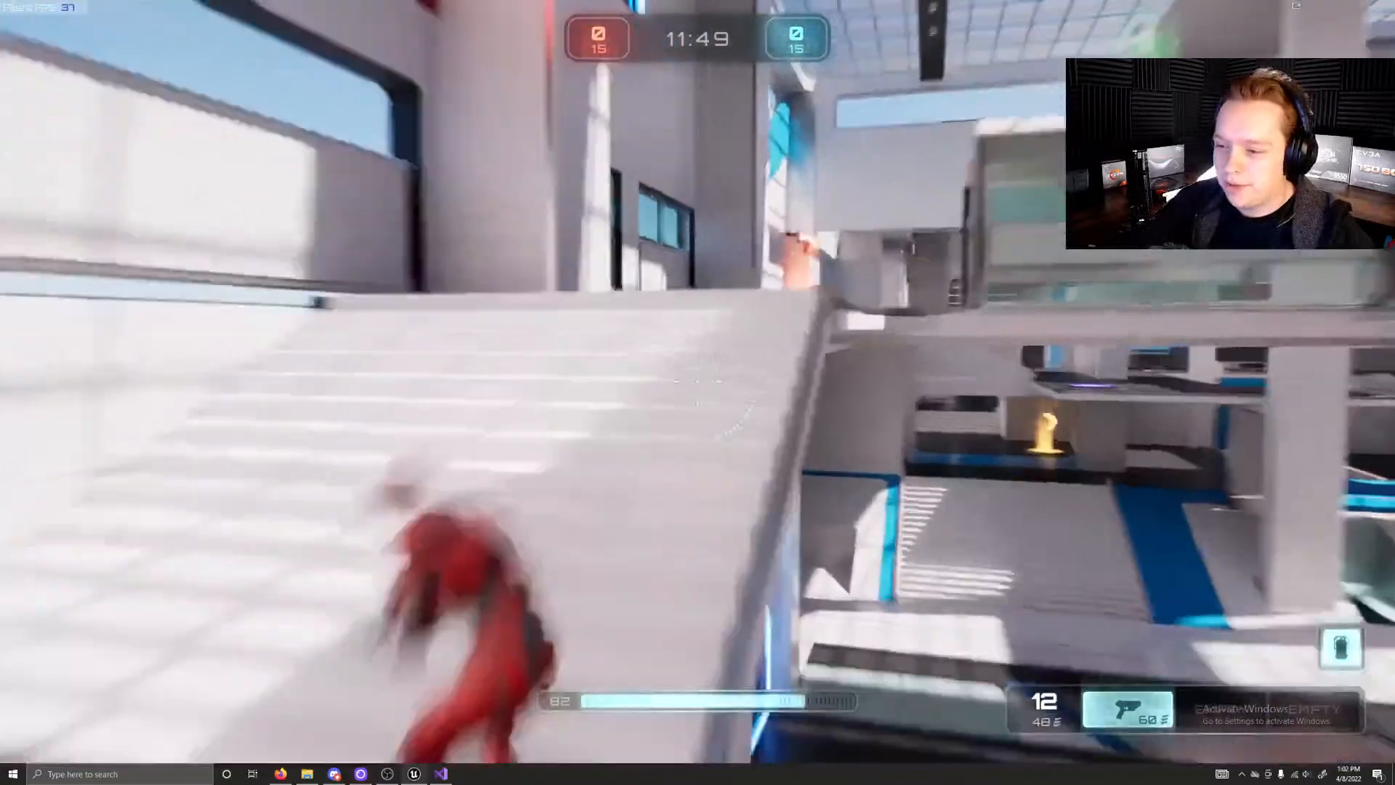
key(w)
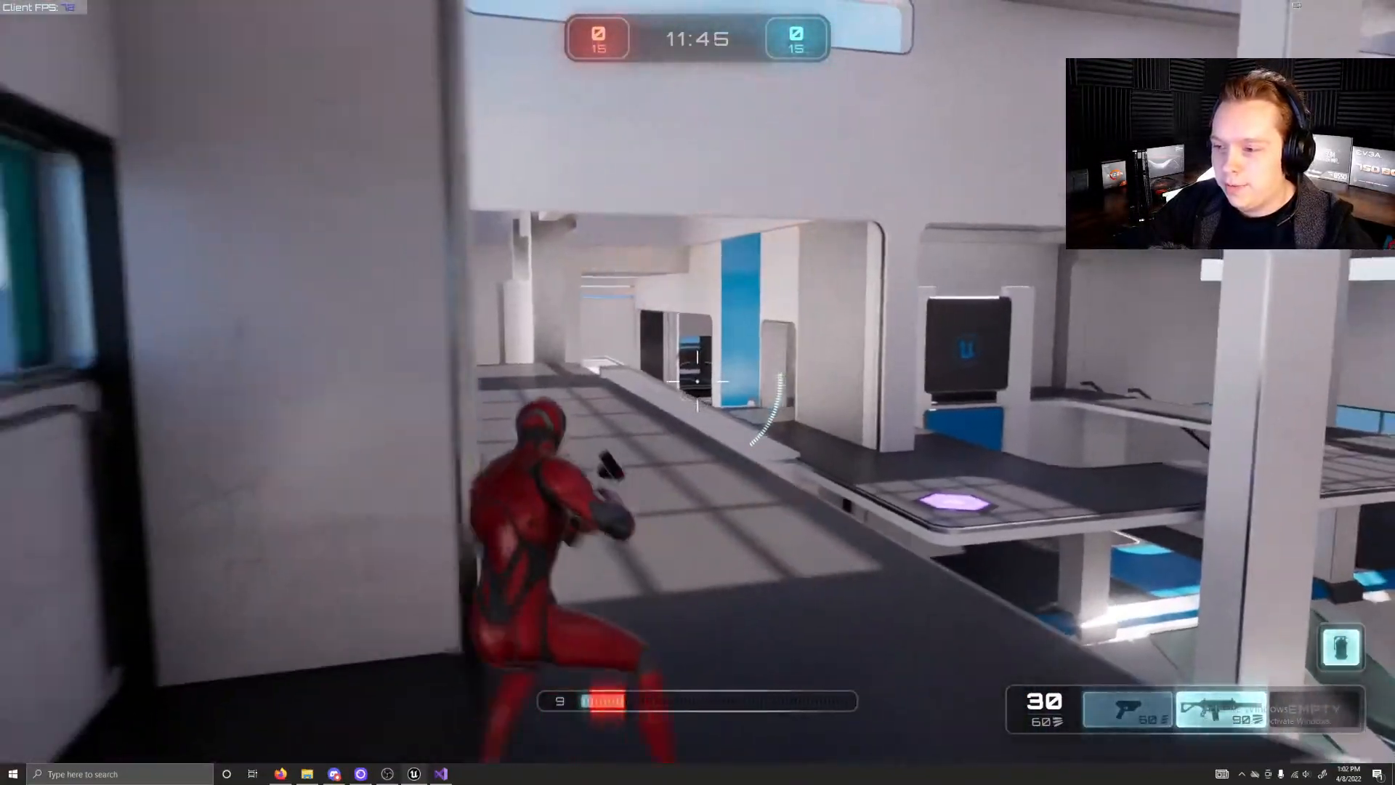
Step: Take cover behind the gallery wall beside the window and aim the rifle past its edge
key(a)
key(a)
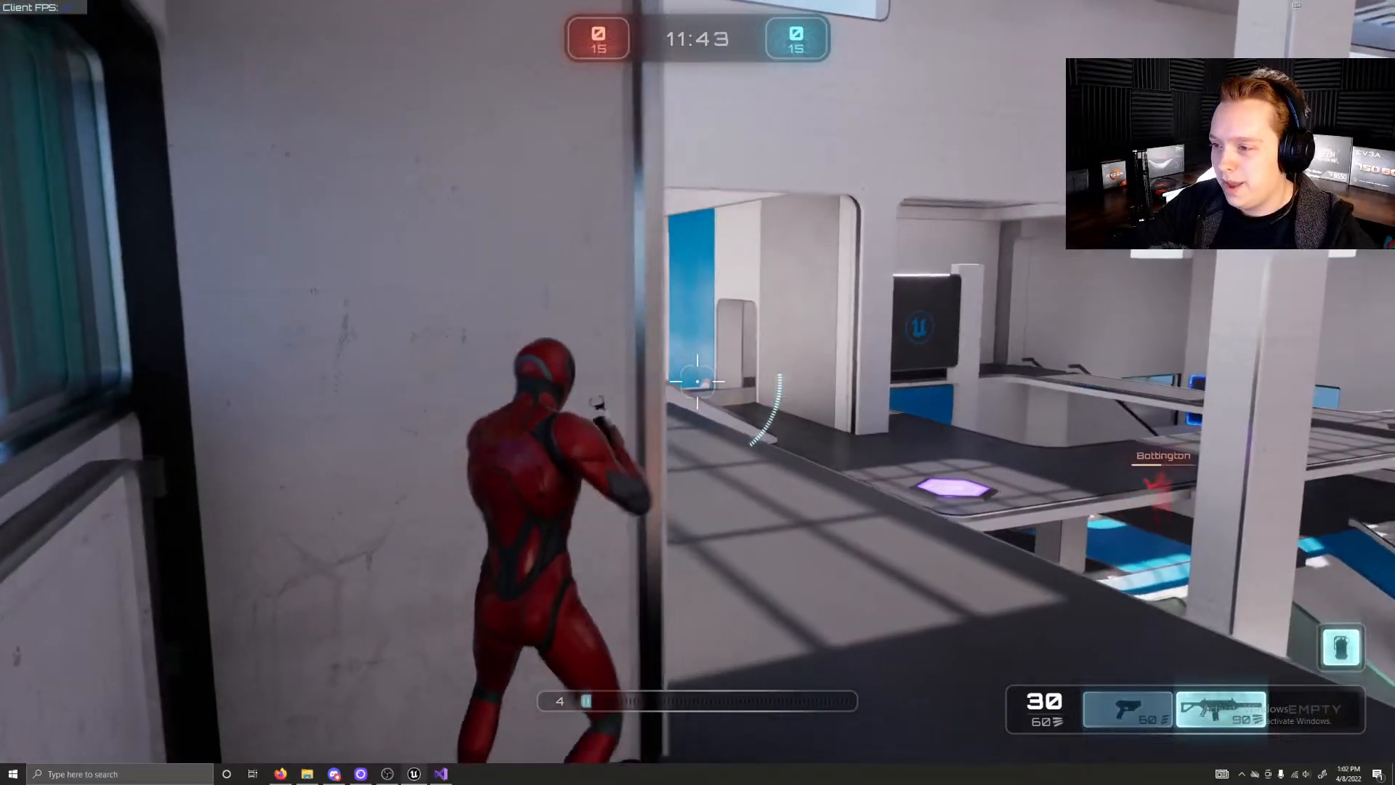
key(d)
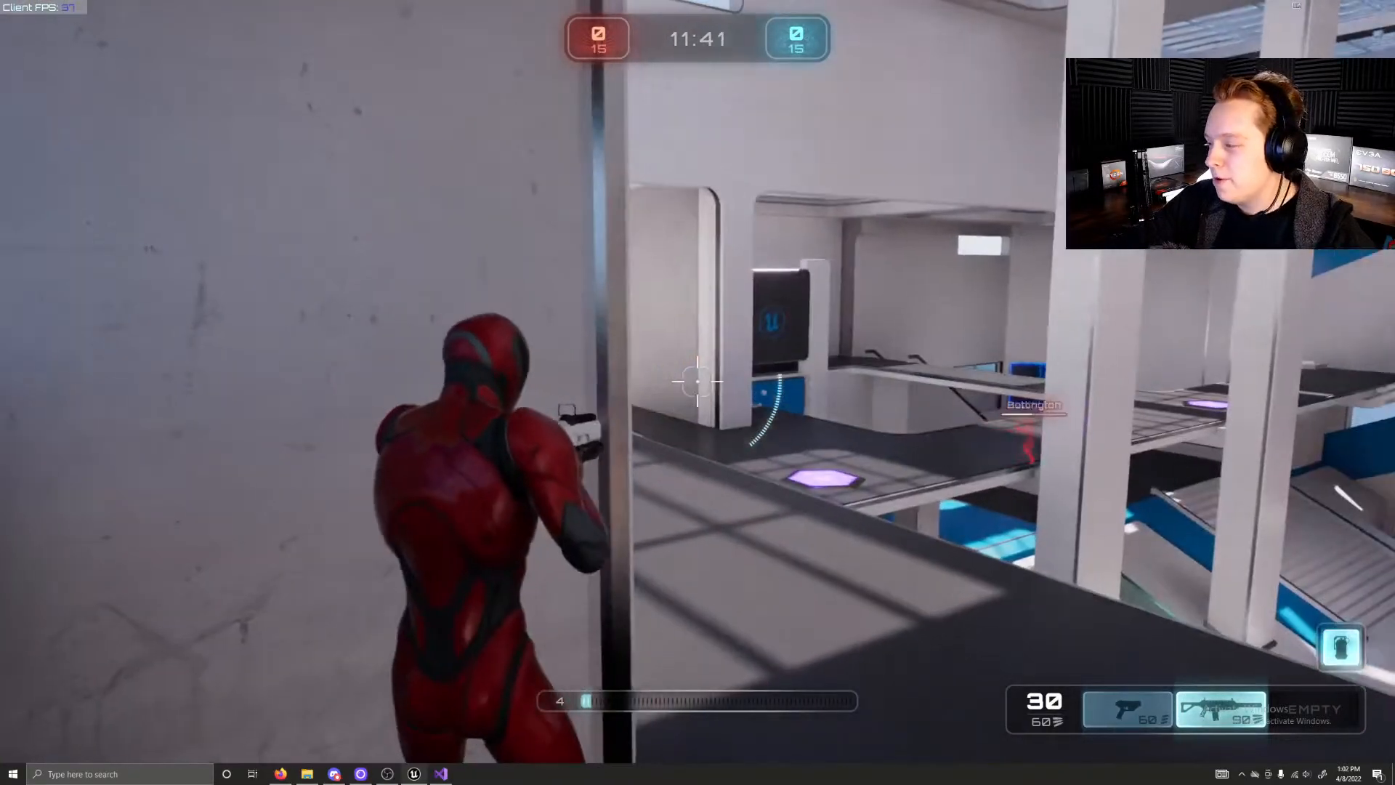
right_click(697, 381)
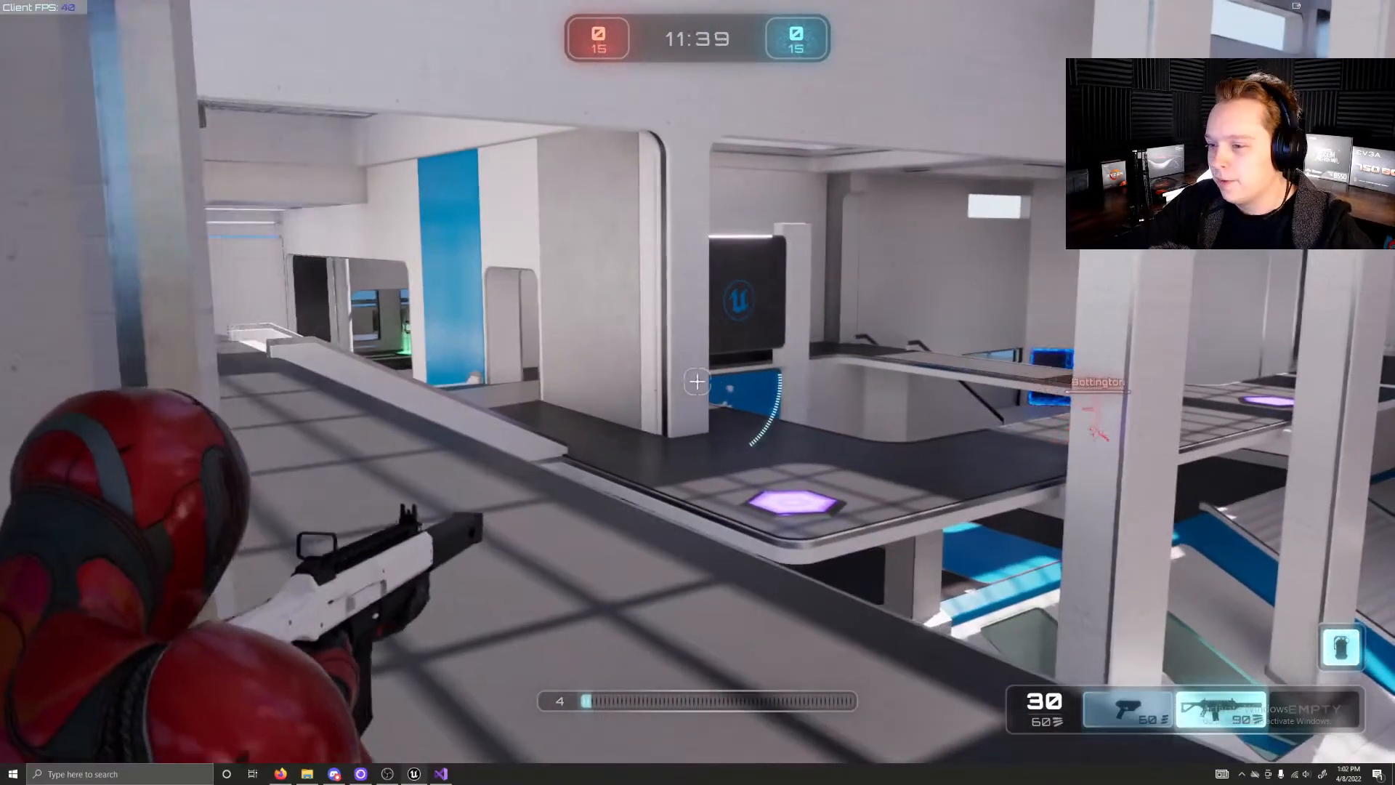
click(697, 381)
Step: Run toward the orange pad below the windowed stairs, fire the rifle and switch to the pistol
key(w)
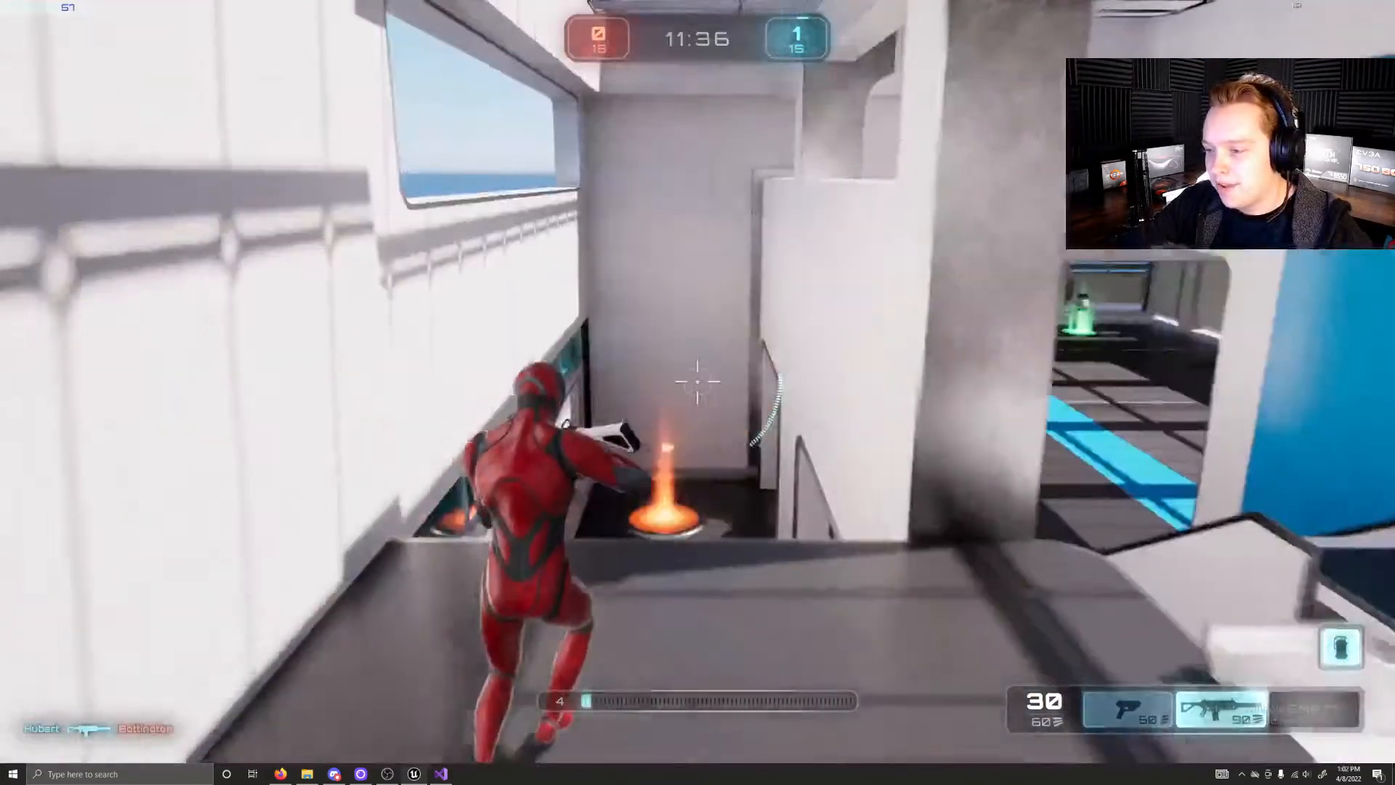
click(697, 382)
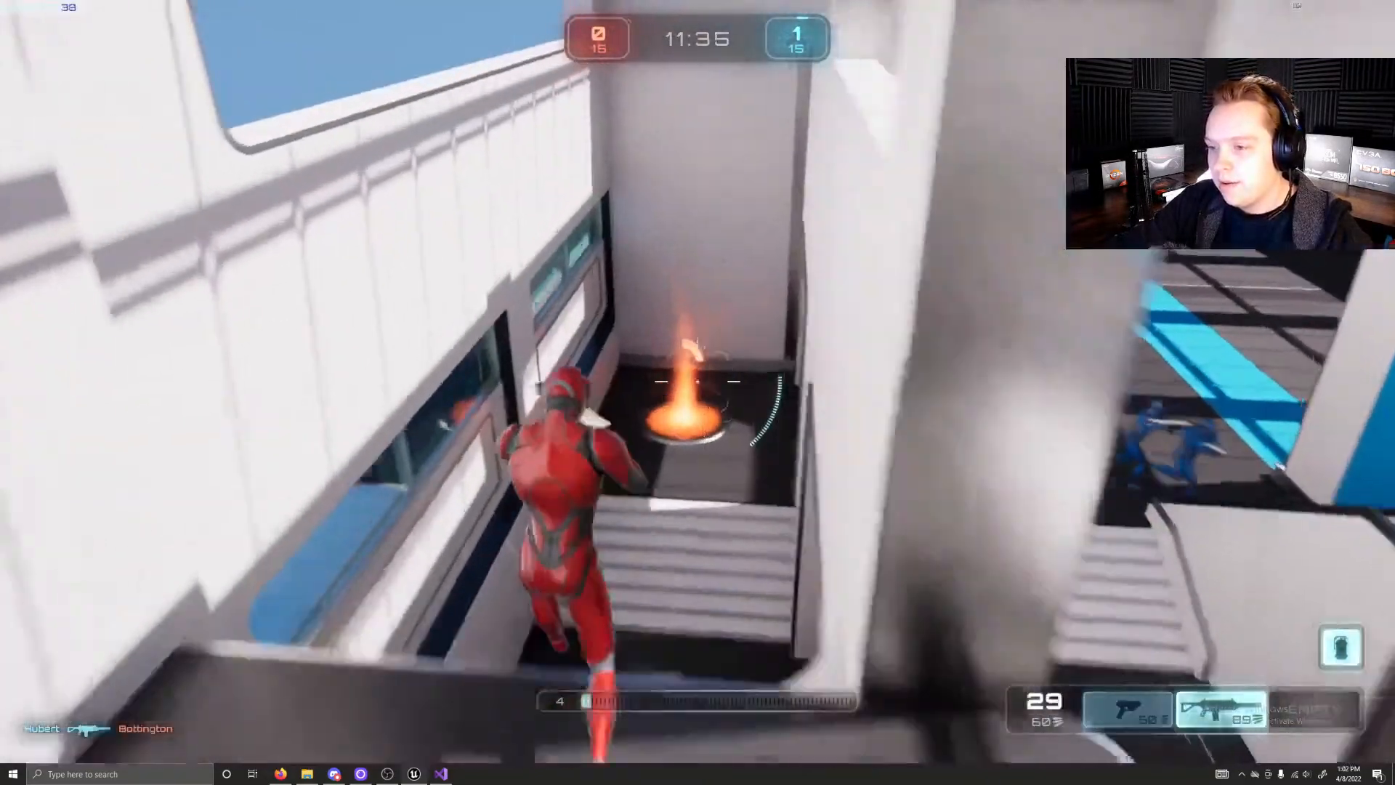
key(1)
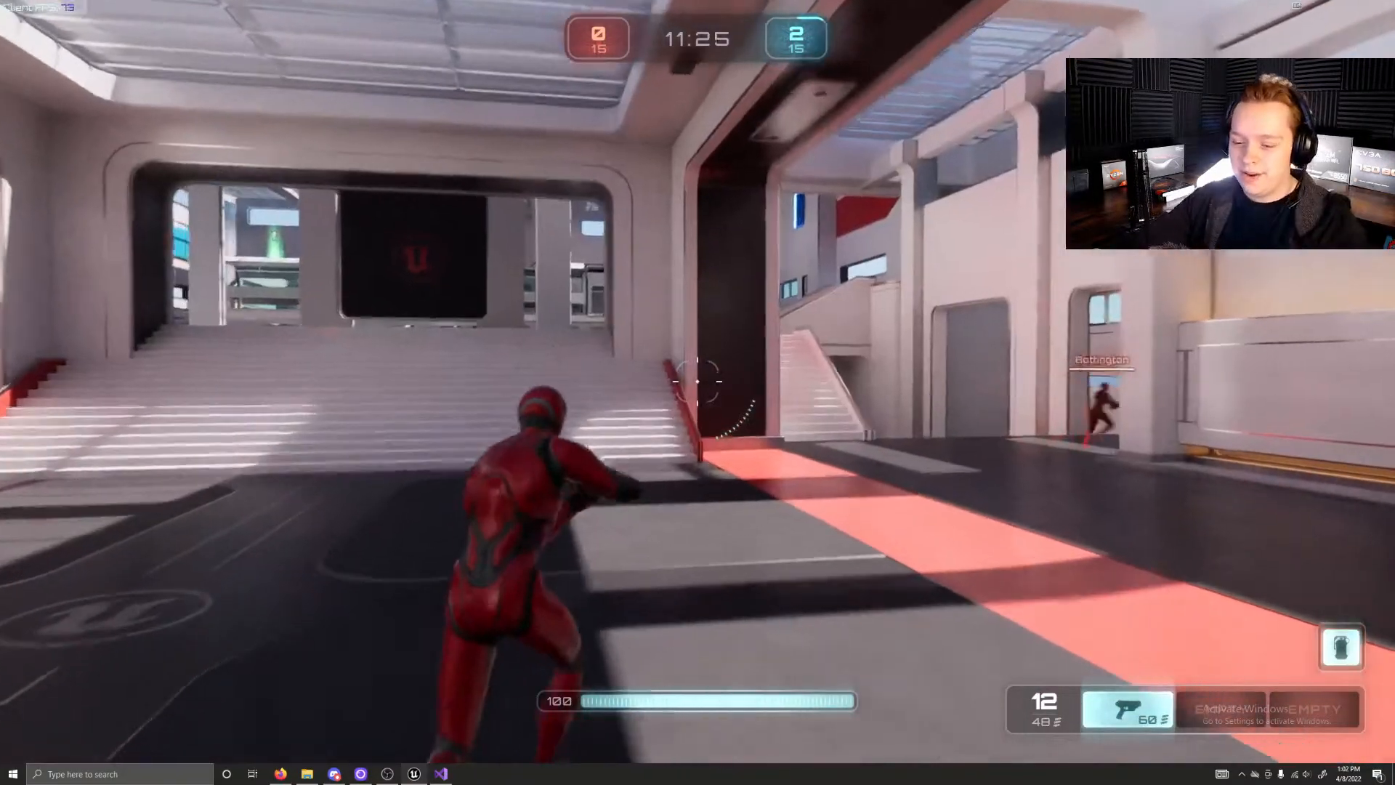
Step: Run and jump from the red spawn hall over the stairs and through the grey passage toward the side stairs
key(w)
key(space)
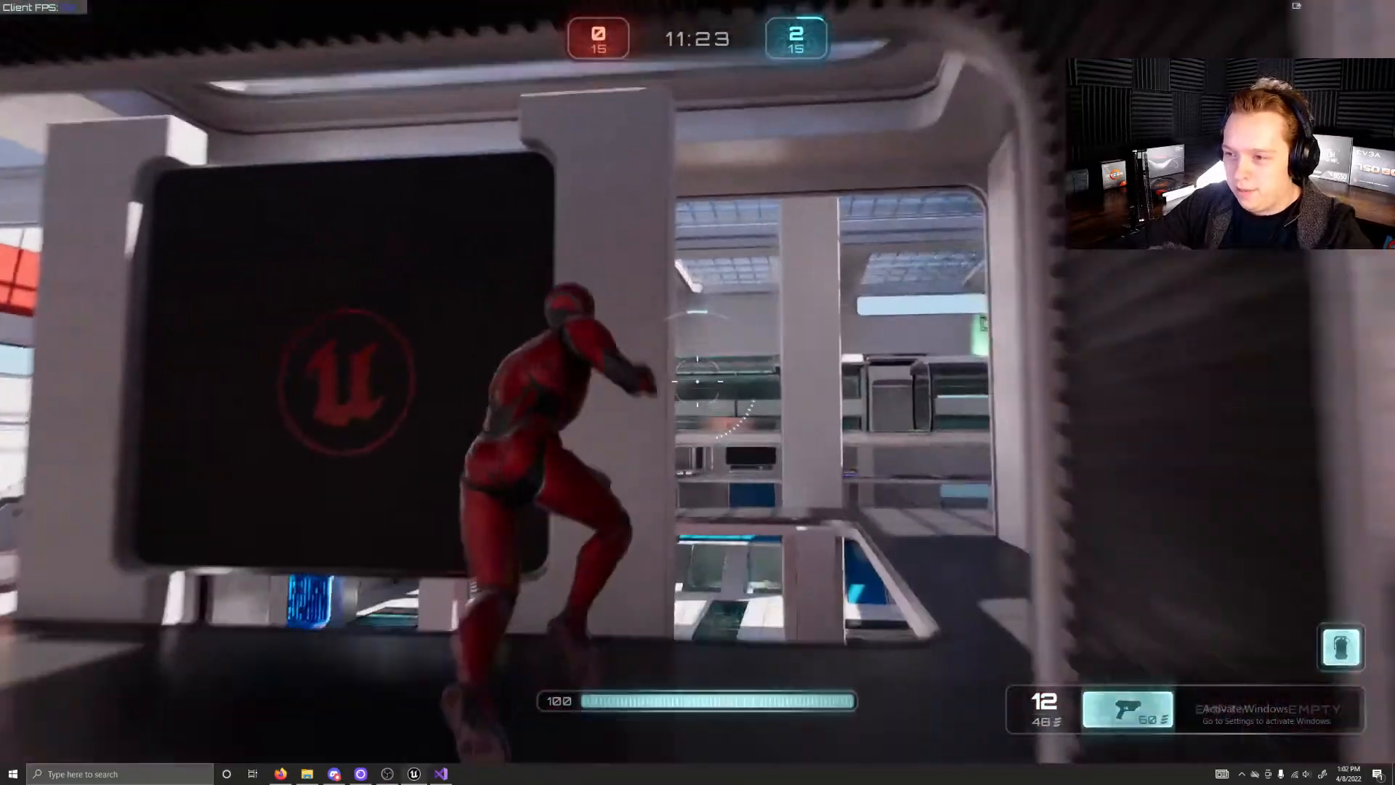
key(w)
key(space)
key(w)
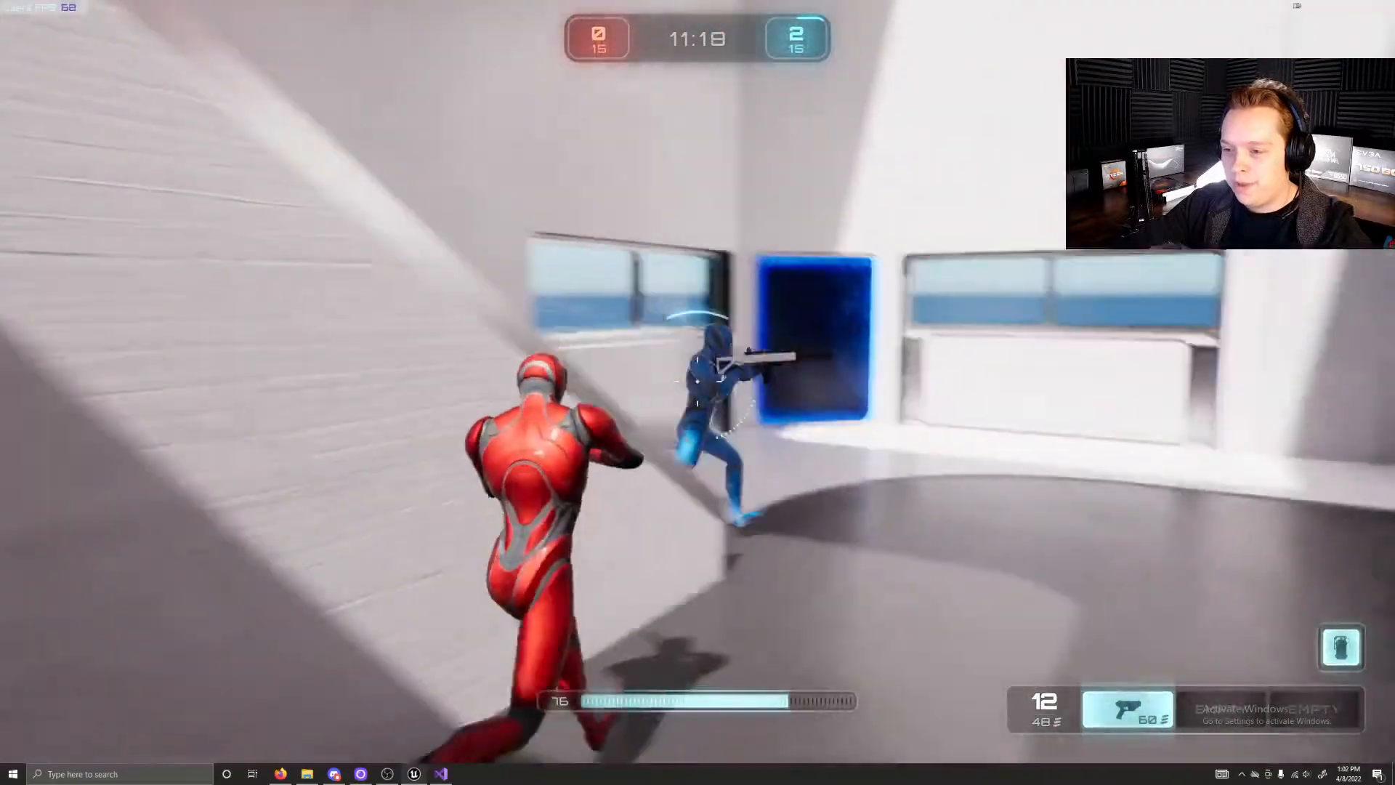
Step: Attack the blue opponent in the grey passage with the pistol while backing away
click(698, 382)
click(697, 381)
key(s)
click(697, 382)
click(698, 382)
click(698, 382)
click(699, 383)
click(697, 382)
click(698, 383)
Step: Enter the blue-framed teleporter, run along the glass tunnel's roof and collect the green health pickup
key(w)
key(w)
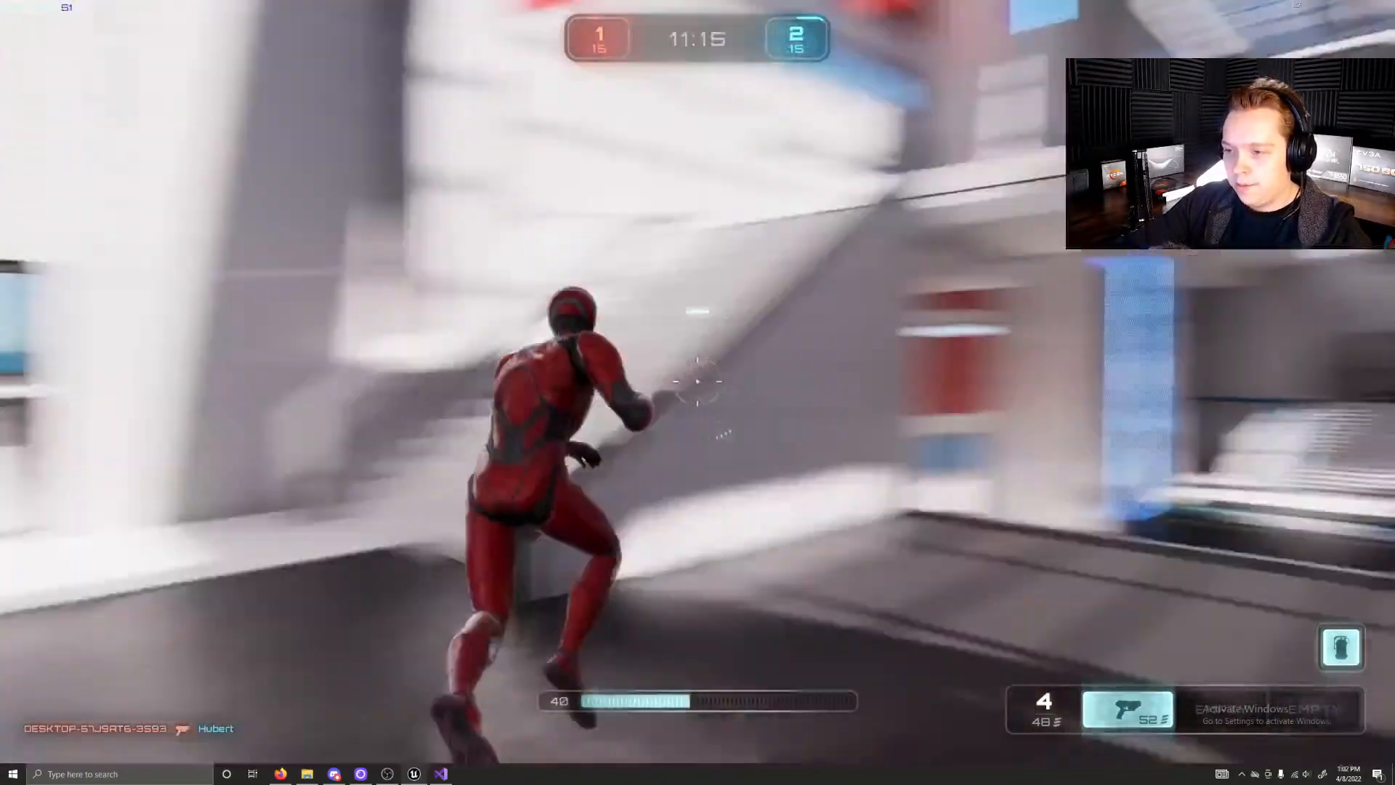
key(w)
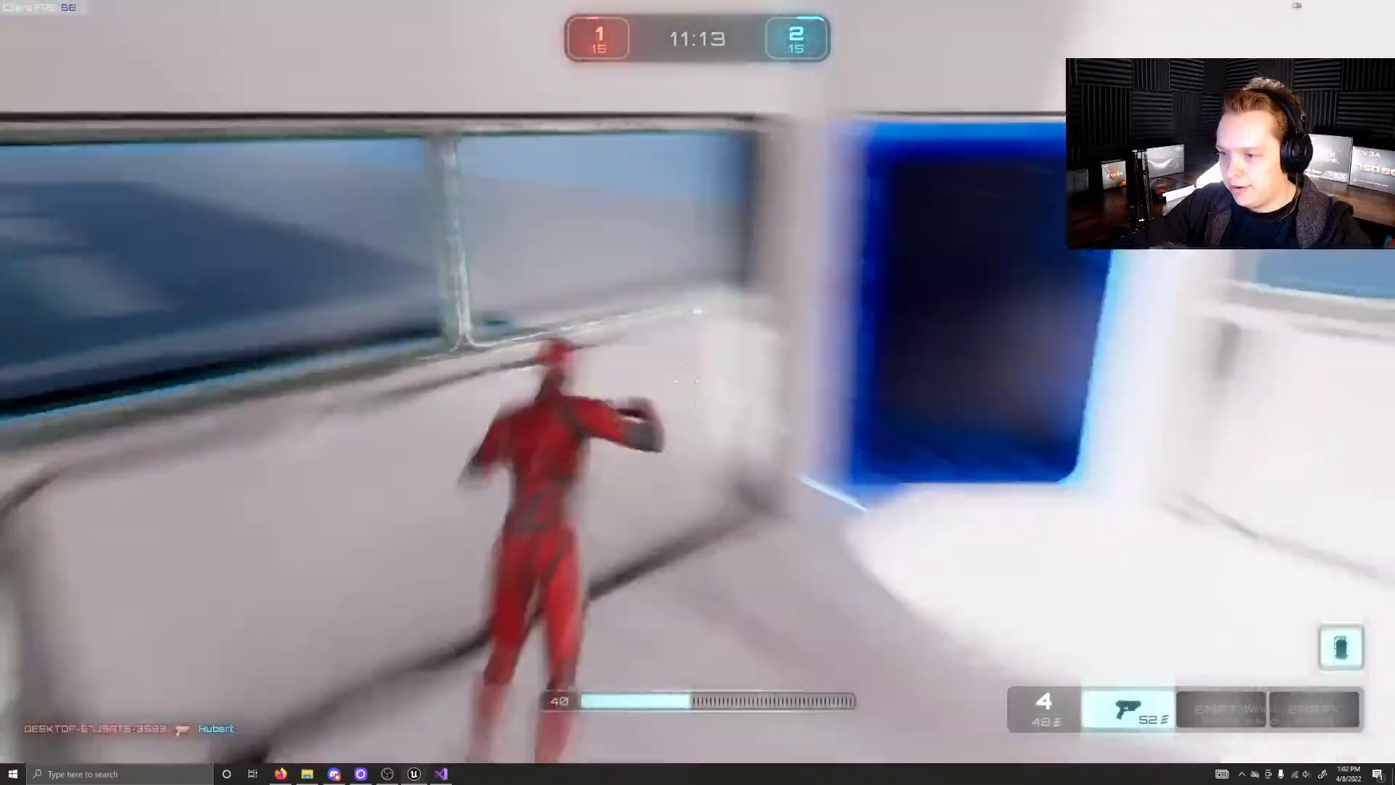
key(w)
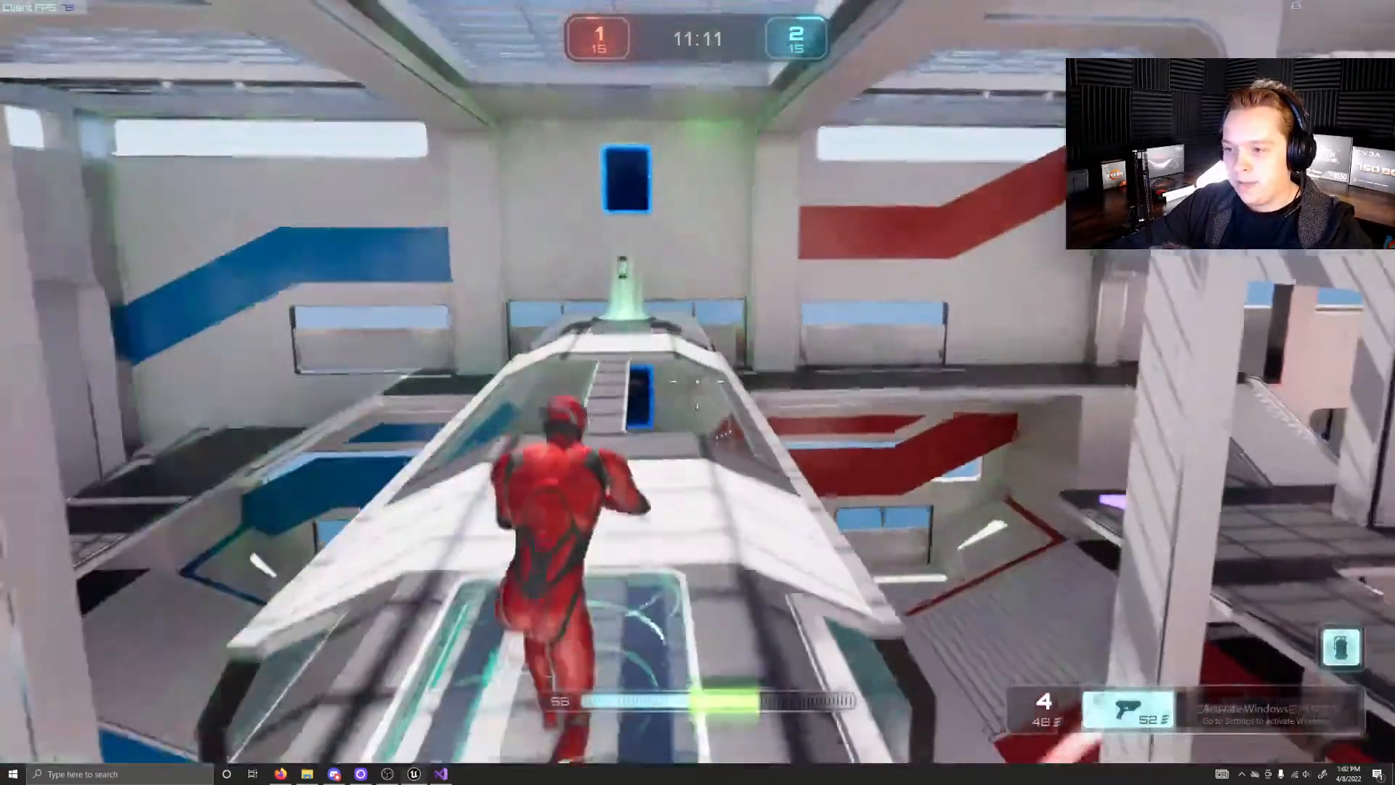
key(w)
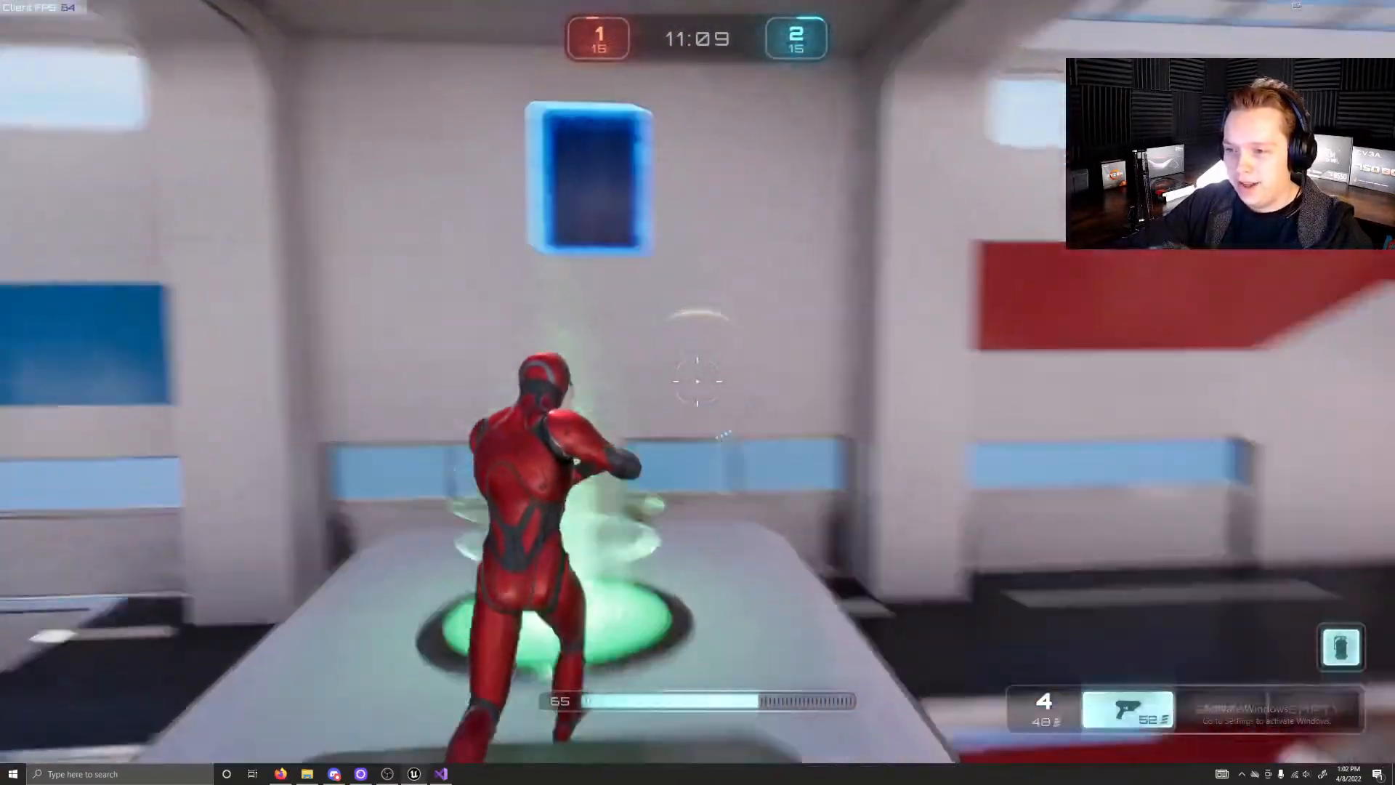
key(w)
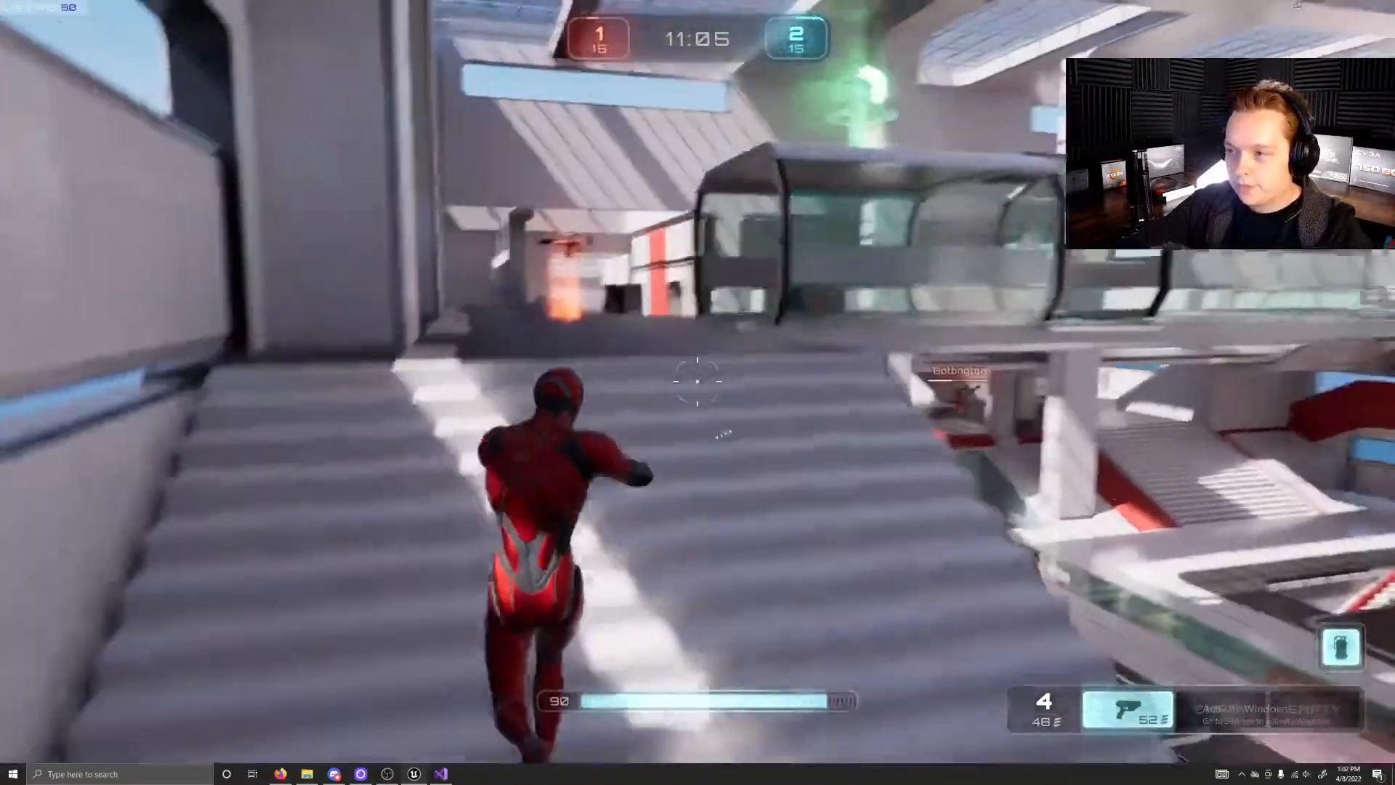
Step: Collect the rifle at the top of the side stairs and cross the tunnel roof to the green health pad
key(w)
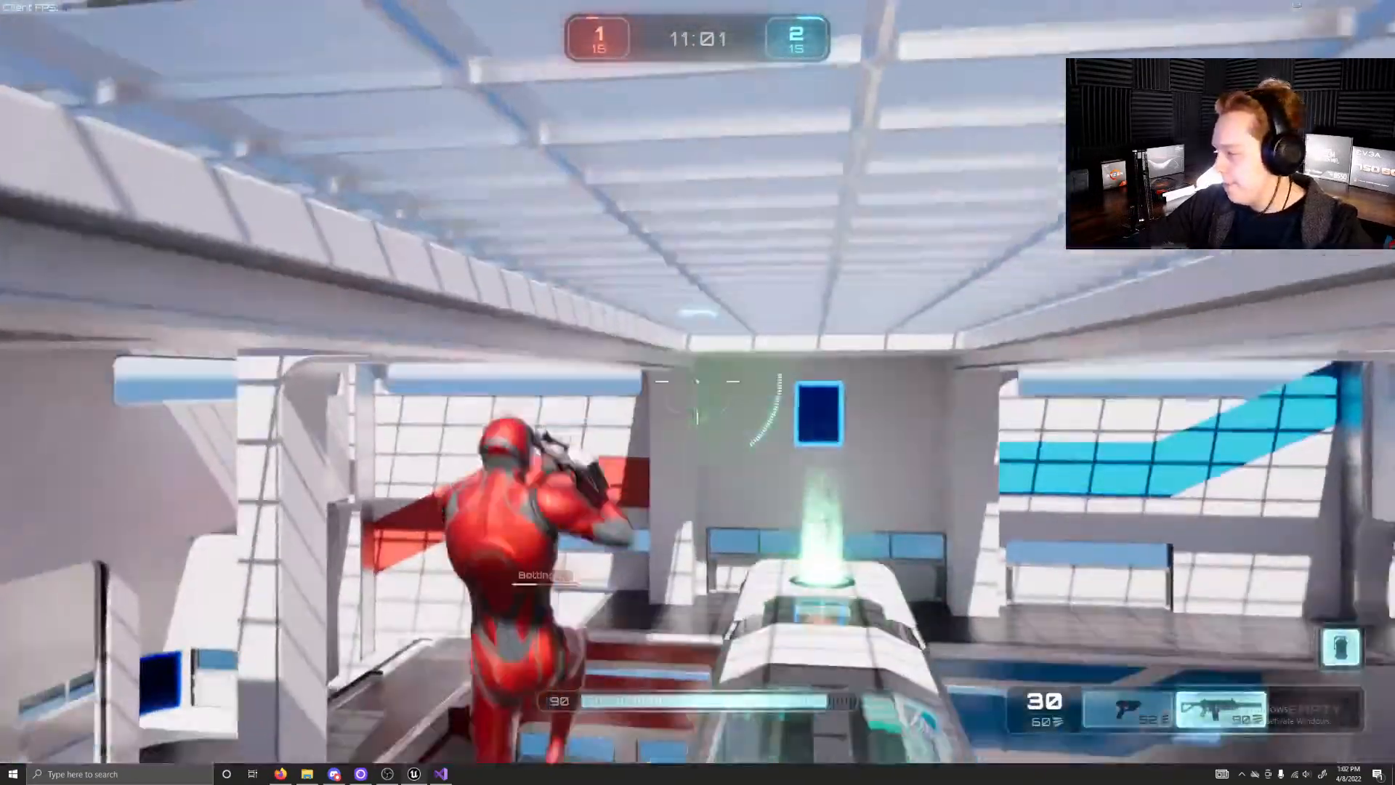
key(w)
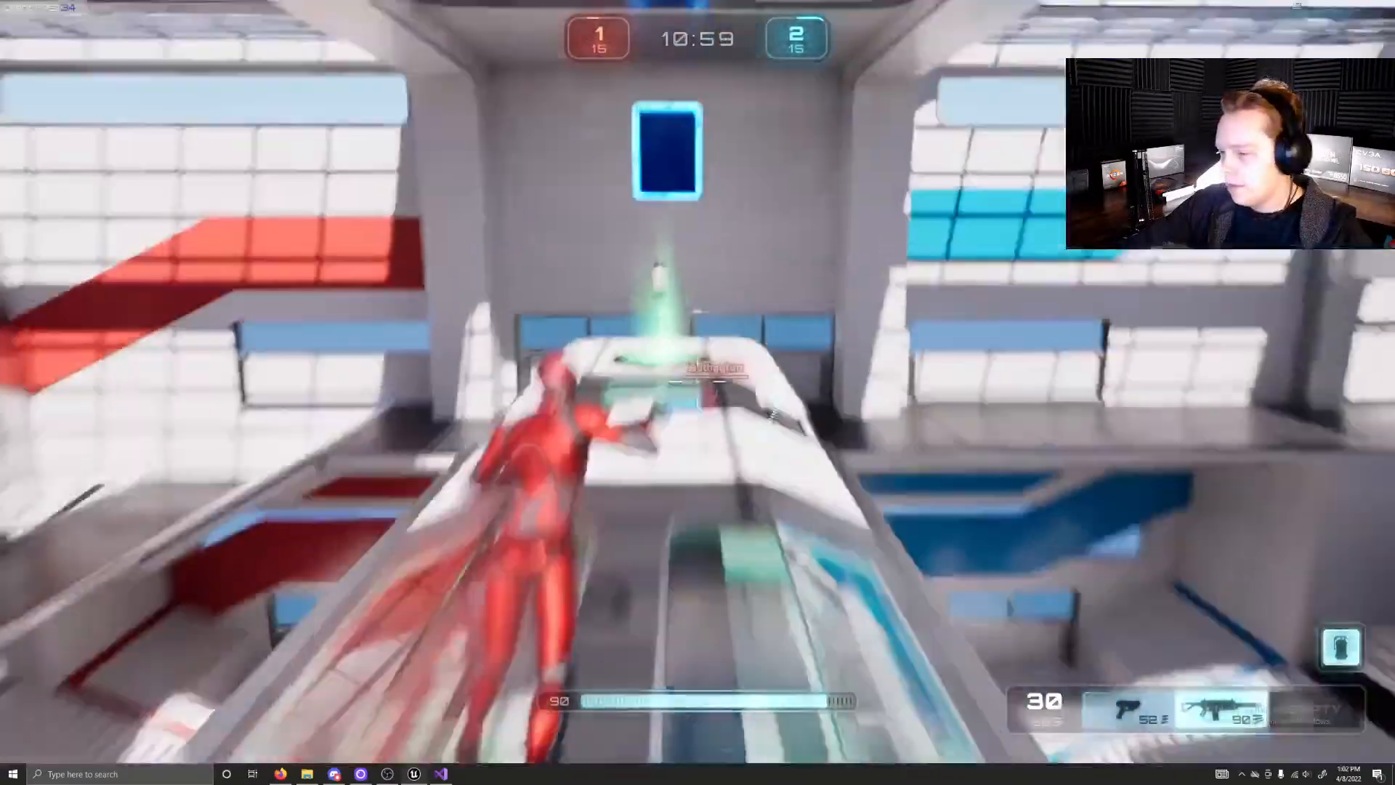
key(w)
Step: Climb the side stairs, return to the tunnel roof and jump down to the rifle pad at the tunnel entrance
key(w)
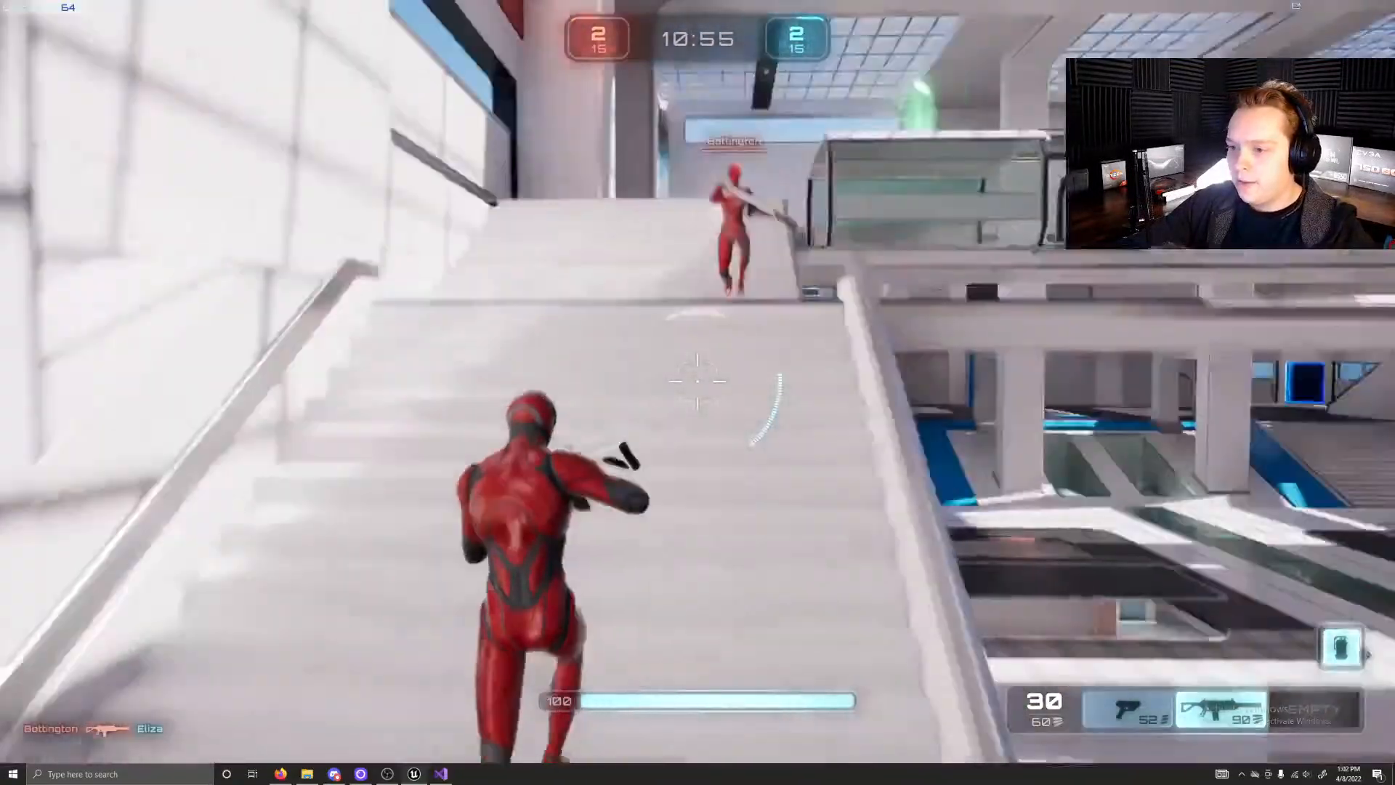
key(w)
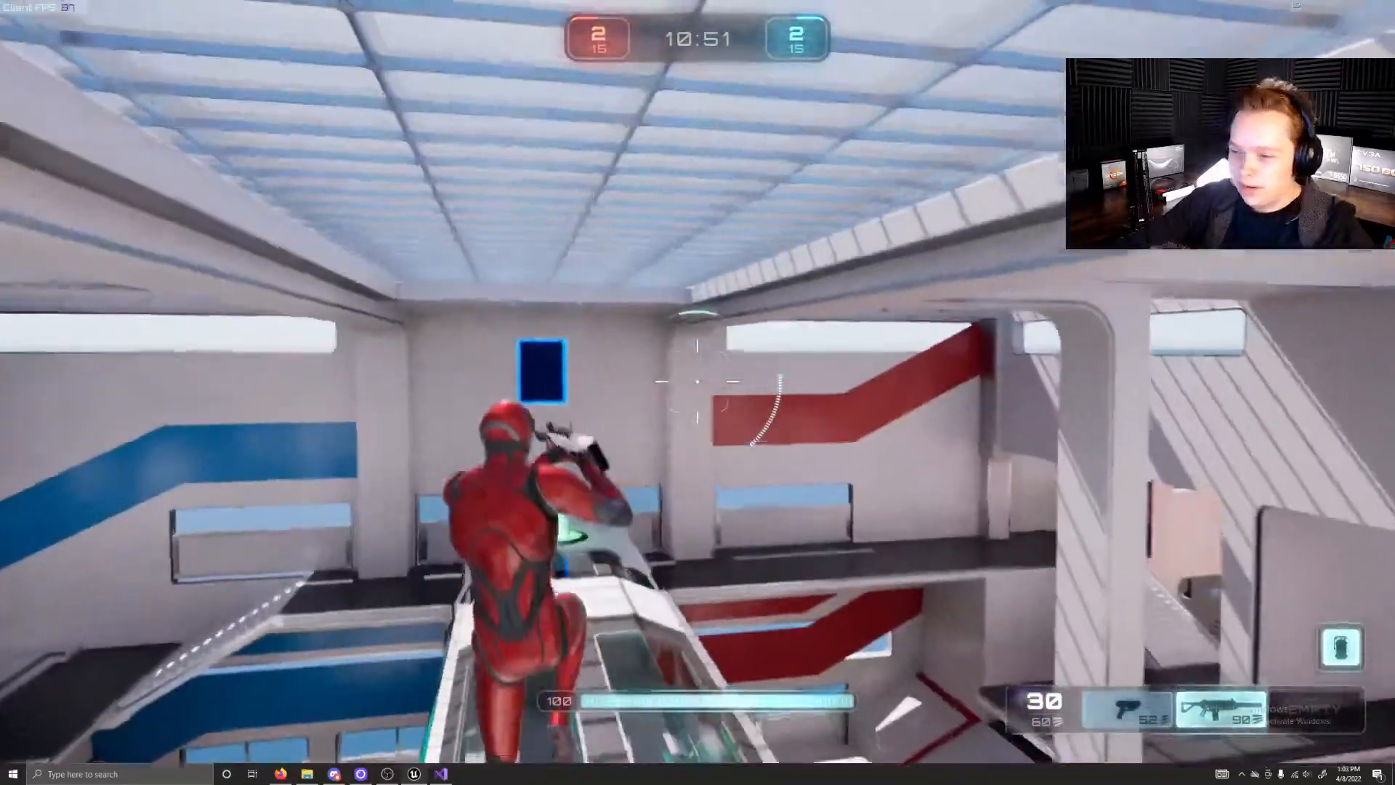
key(space)
key(w)
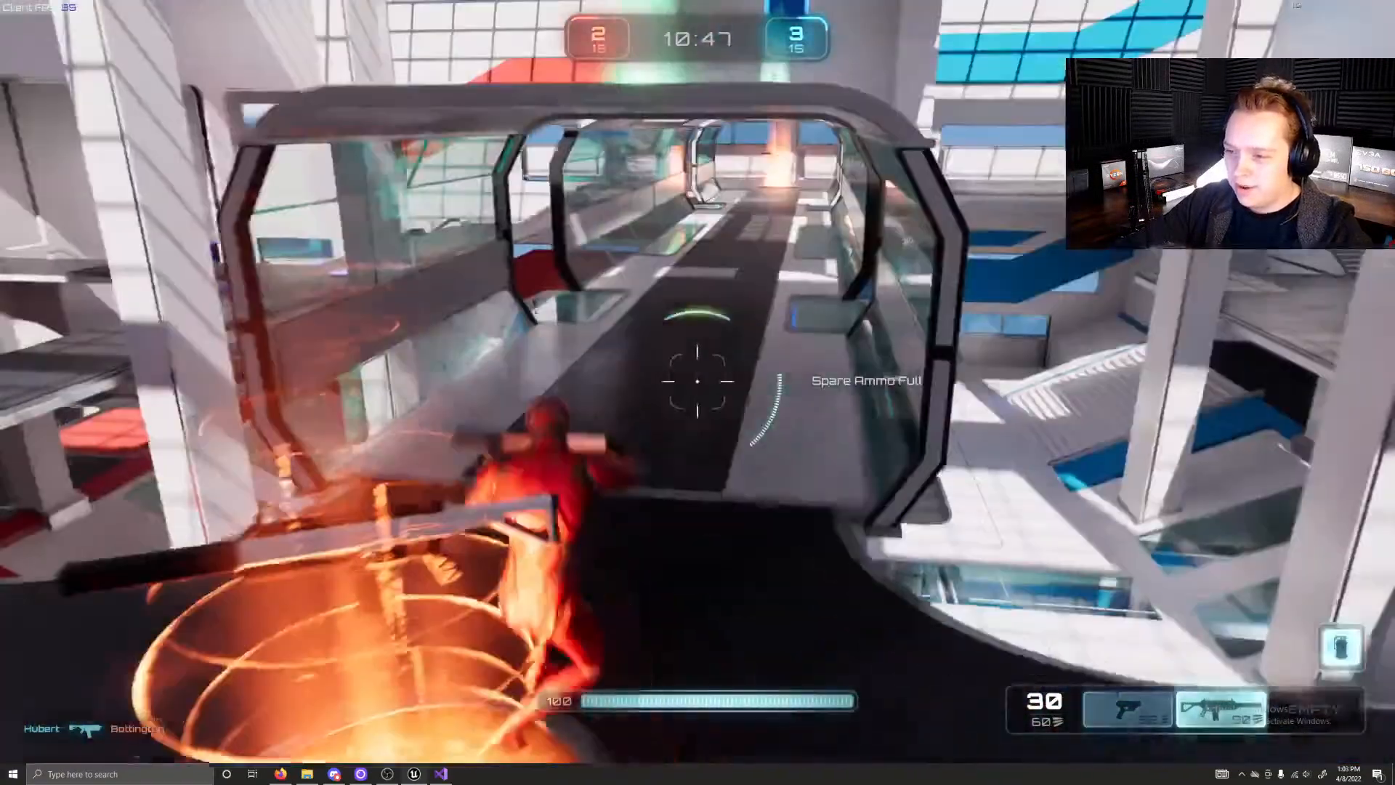
Step: Run through the glass tunnel and over the far rifle pad onto the blue-side gallery
key(w)
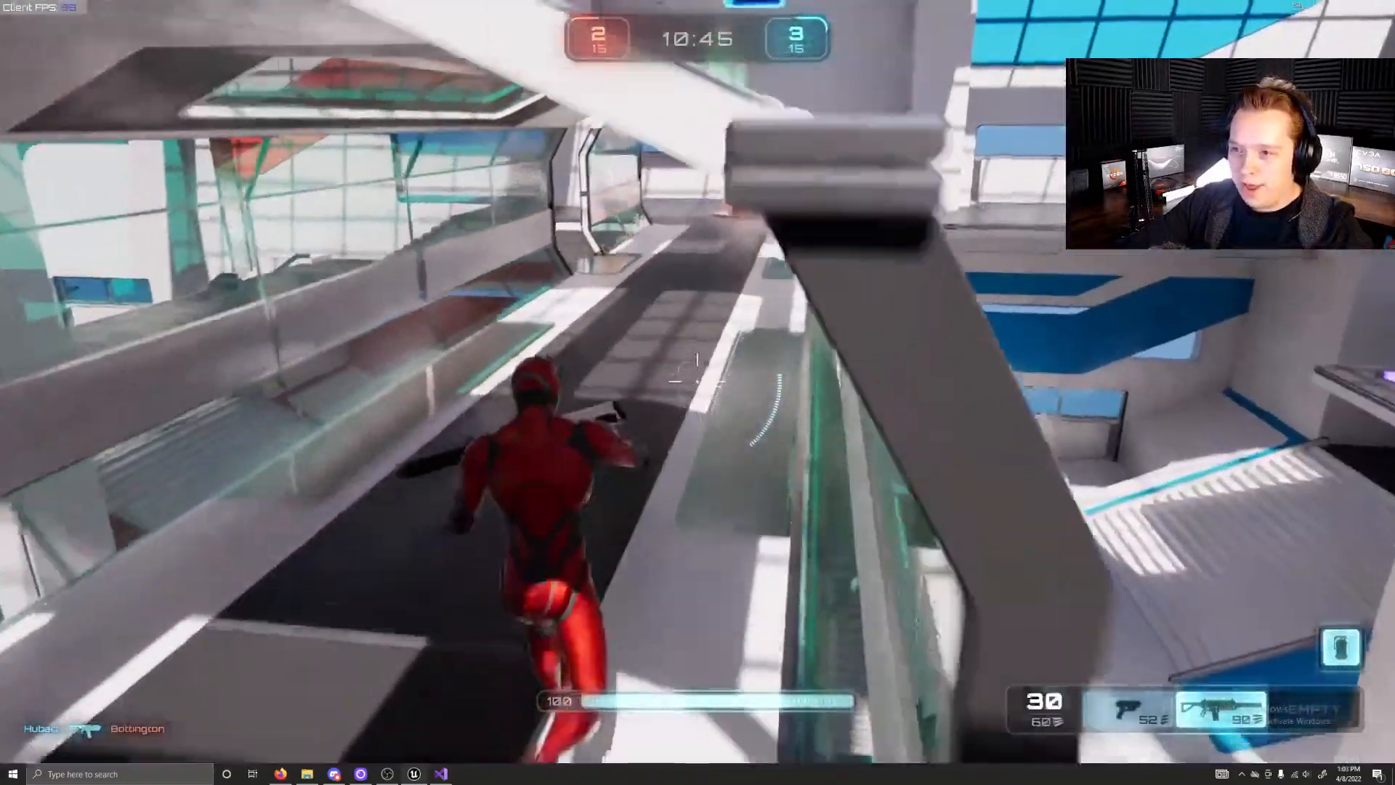
key(w)
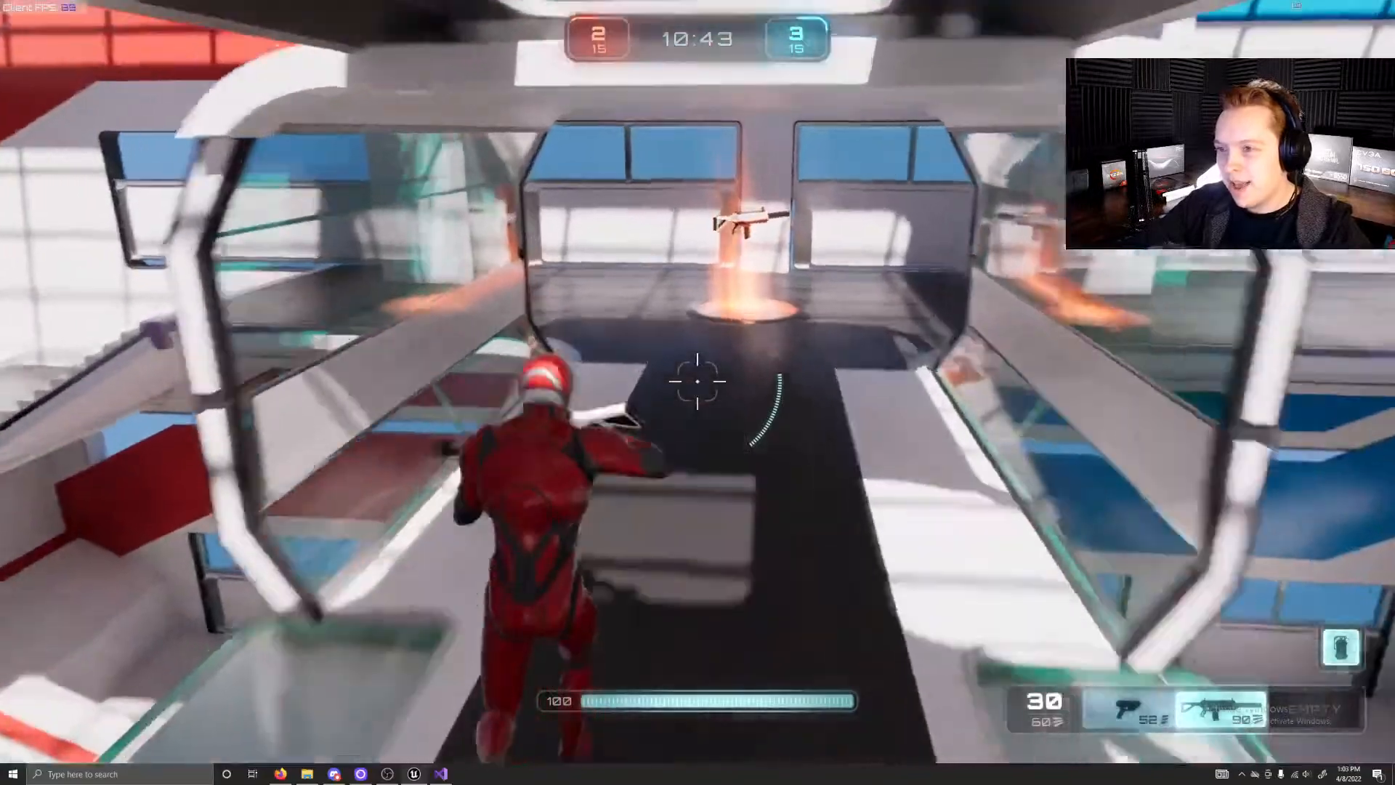
key(w)
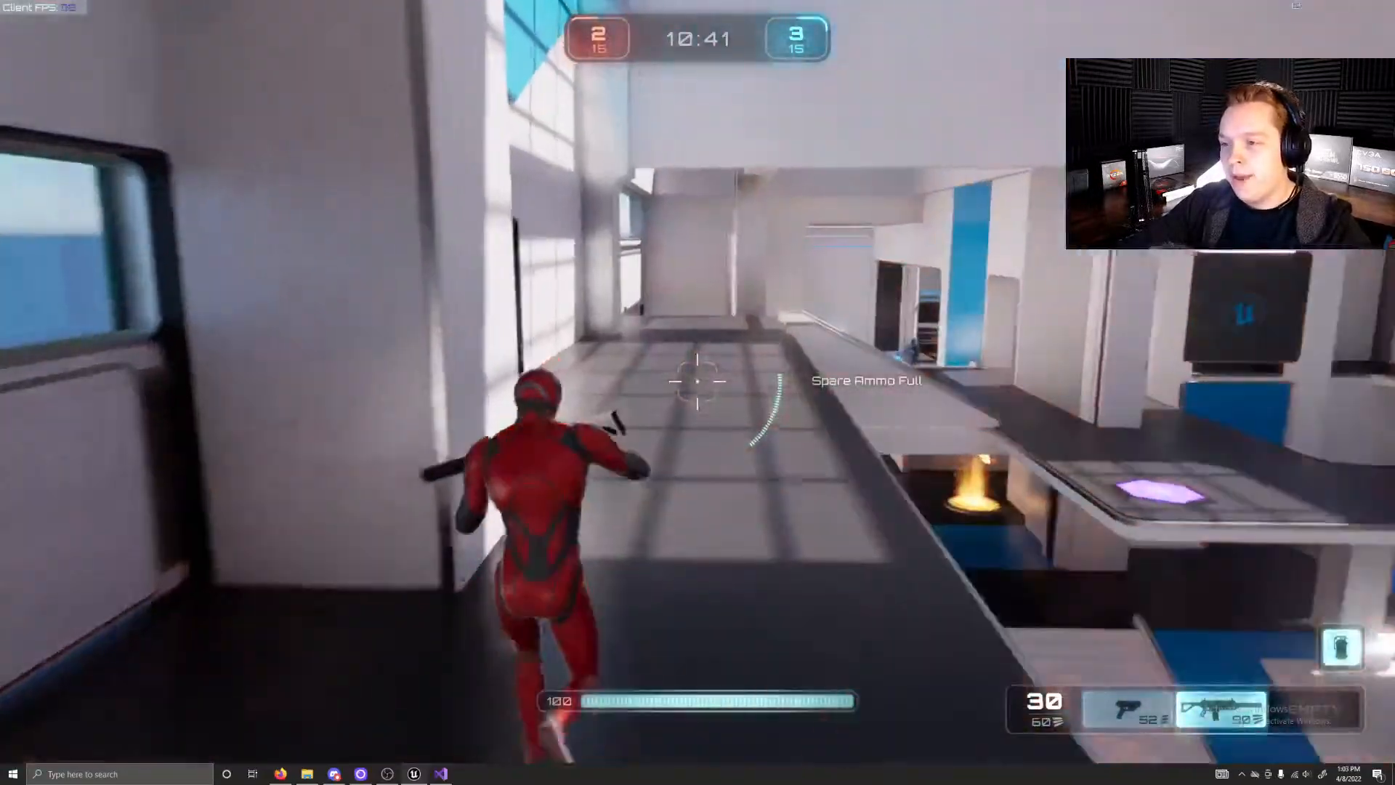
Step: Aim down the blue-side gallery and fire the rifle at the opponent
right_click(697, 381)
click(697, 381)
click(697, 380)
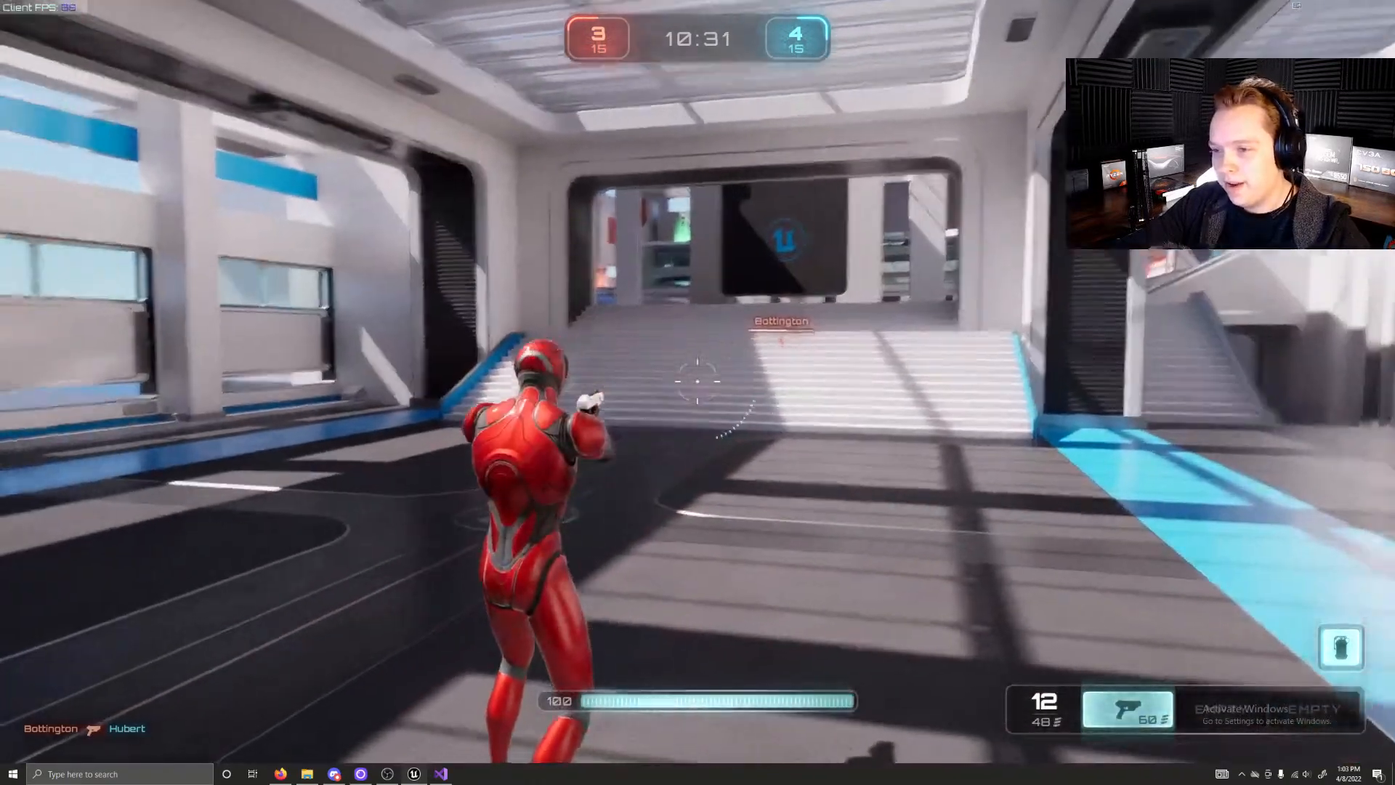
Step: Sprint from the blue spawn hall up its stairs and the side stairs to collect the rifle
key(w)
key(shift)
key(w)
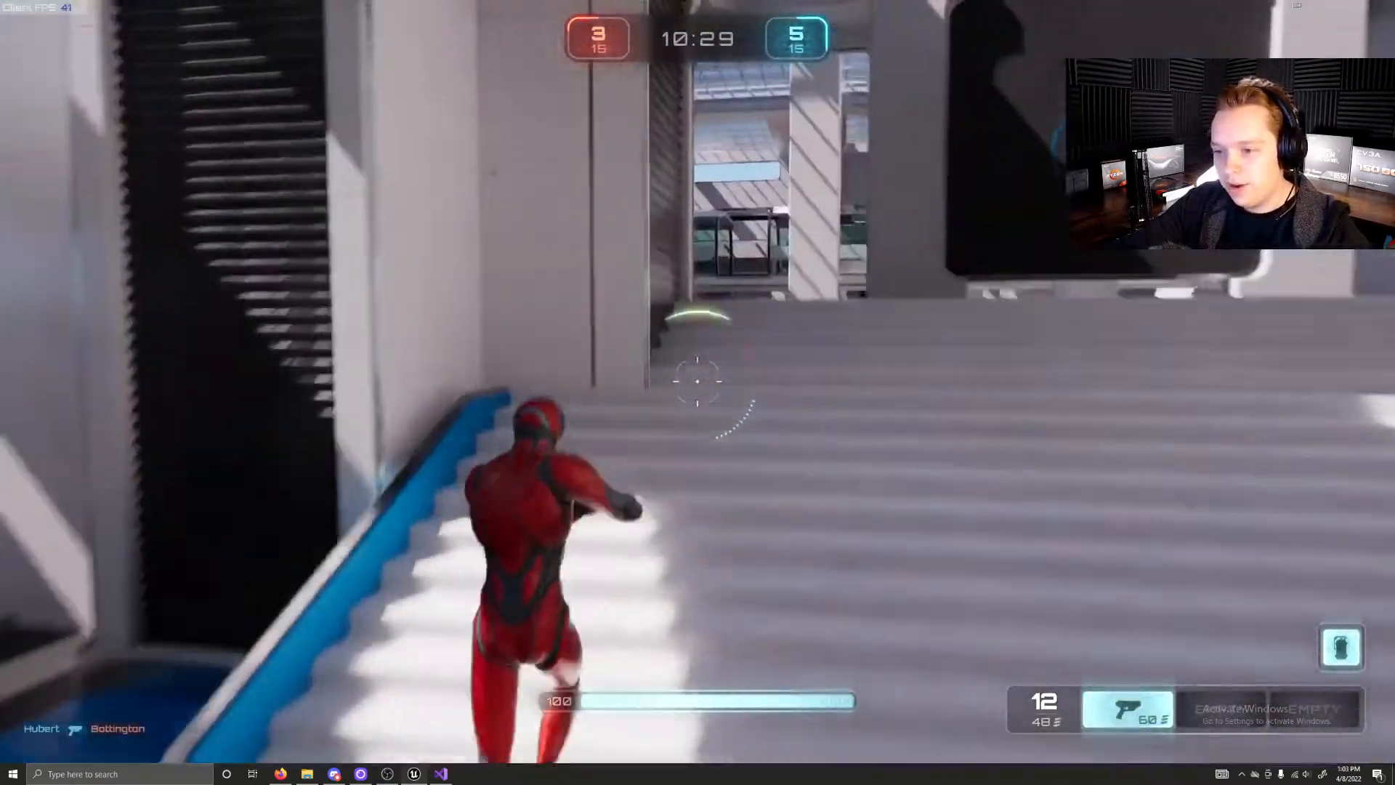
key(w)
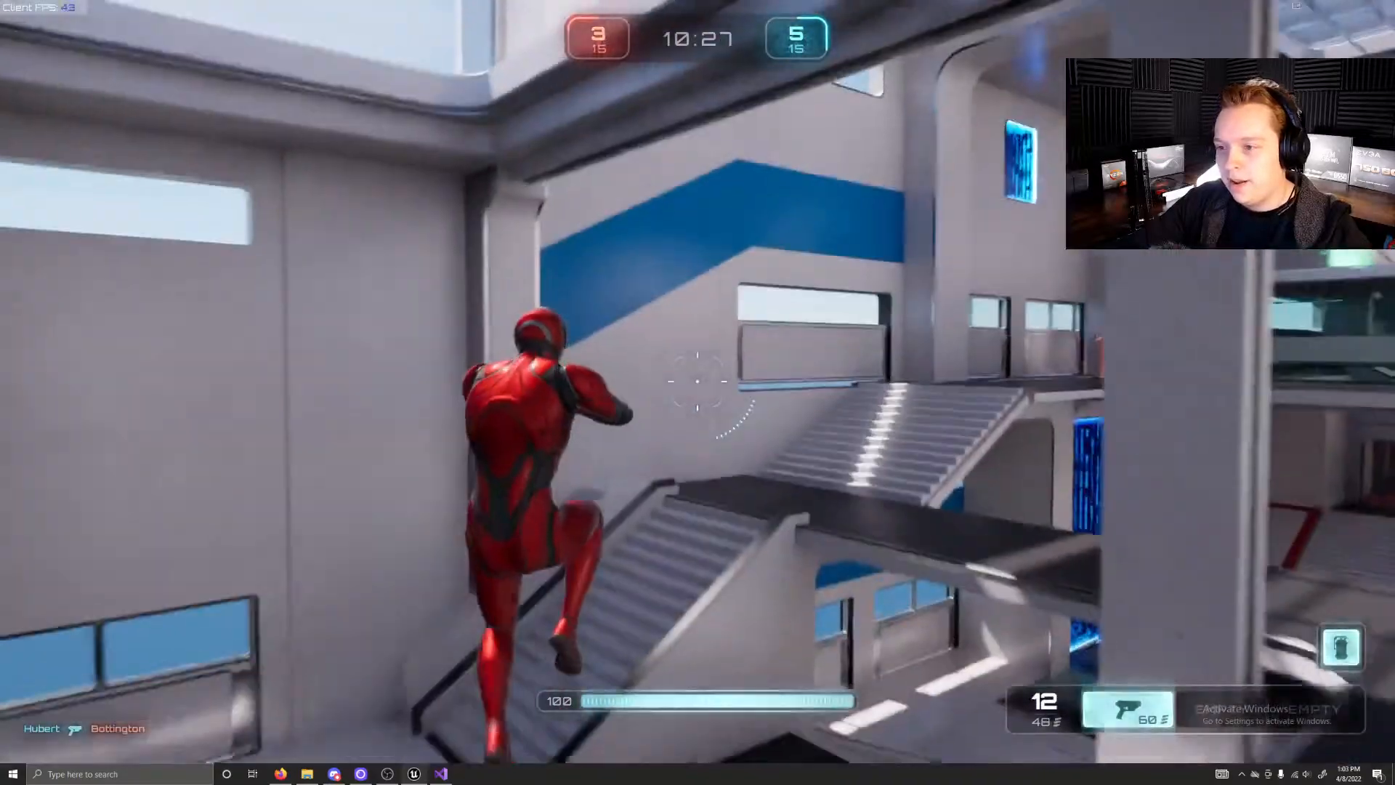
key(w)
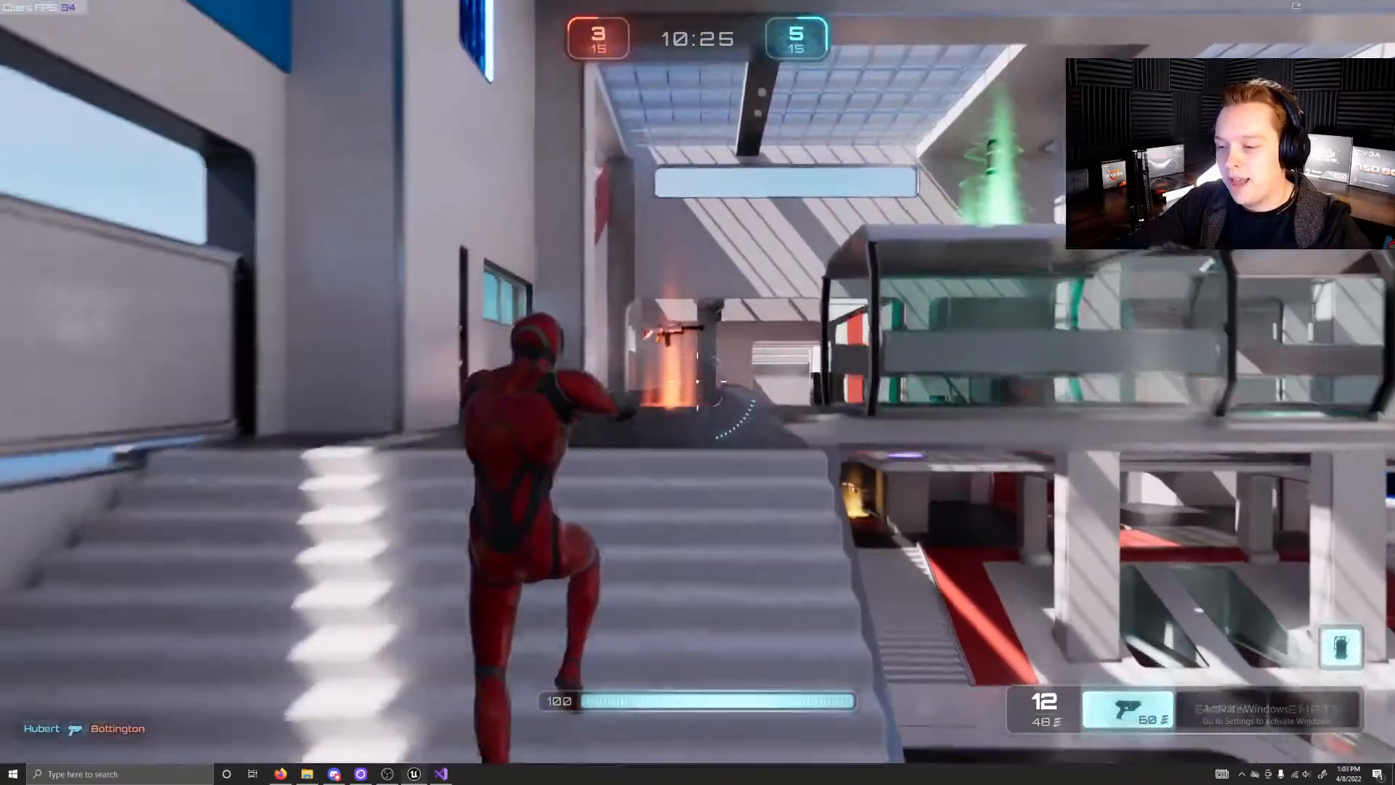
key(w)
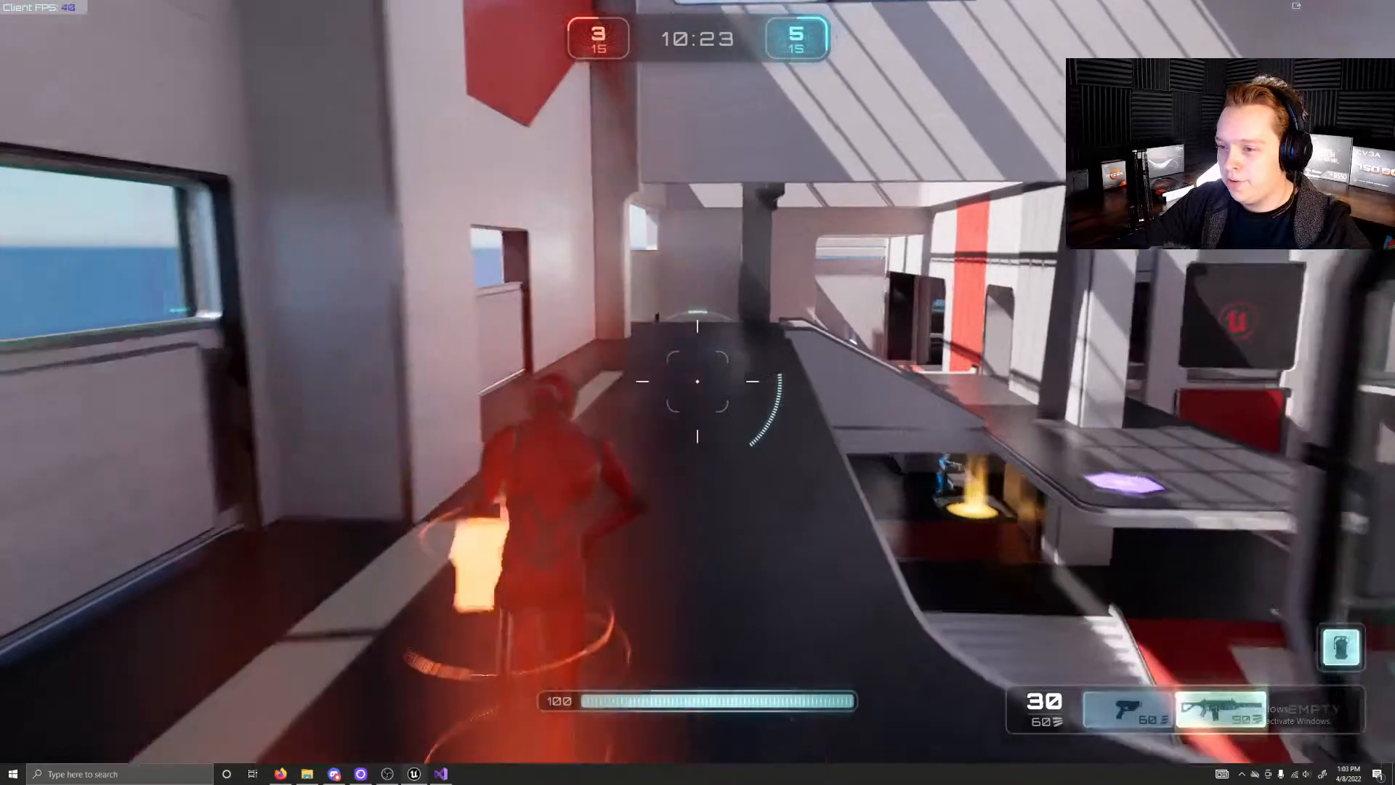
Step: Fire the rifle from the gallery edge down into the red-side hall, and retreat behind the gallery wall
key(w)
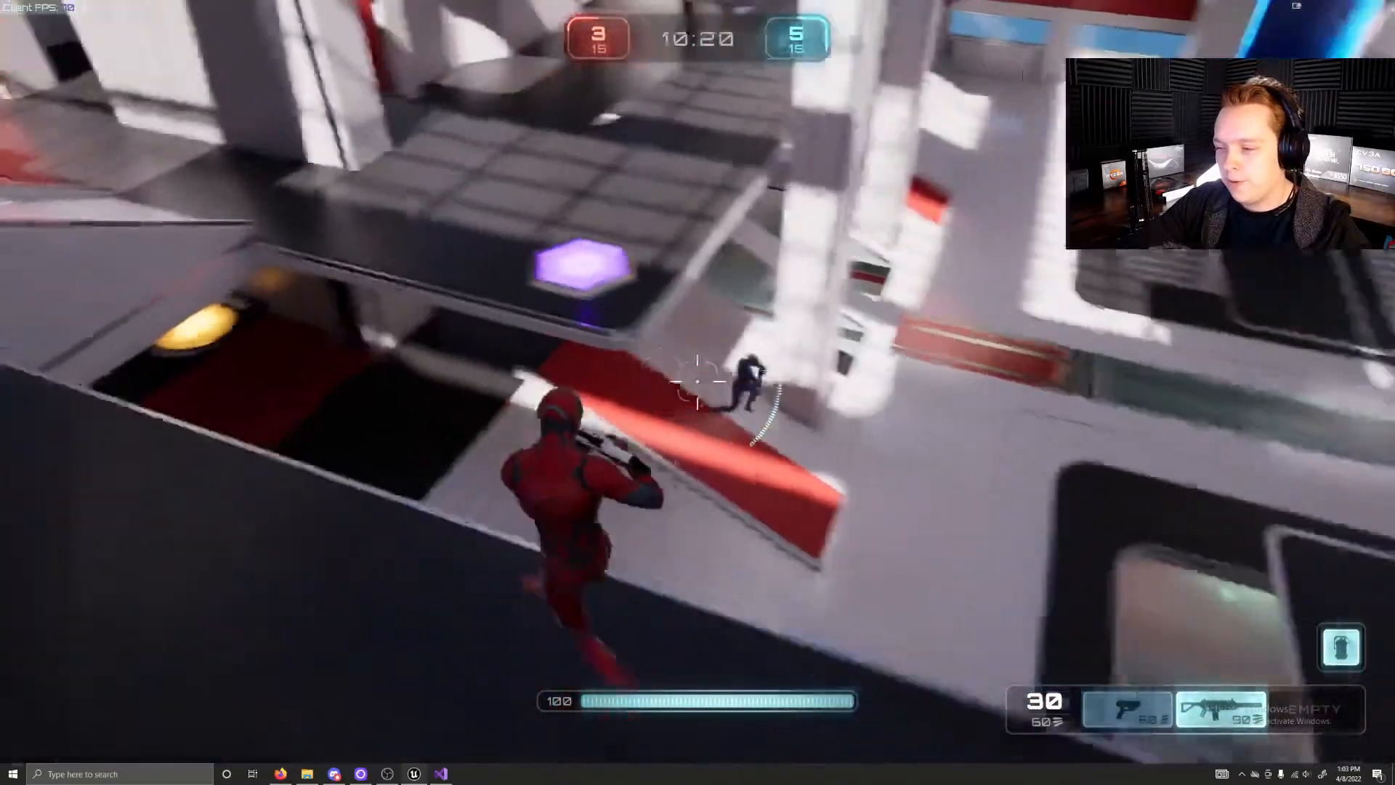
click(698, 382)
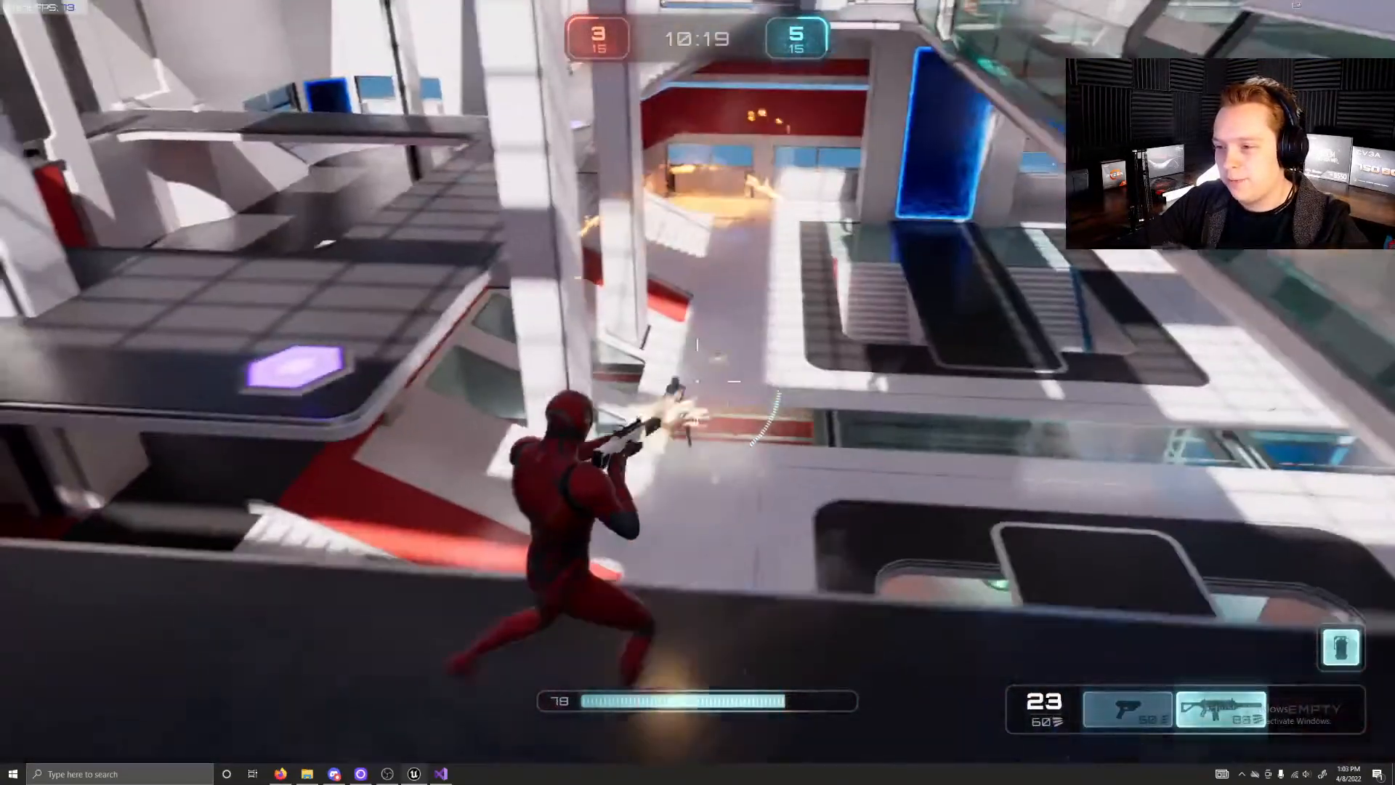
key(w)
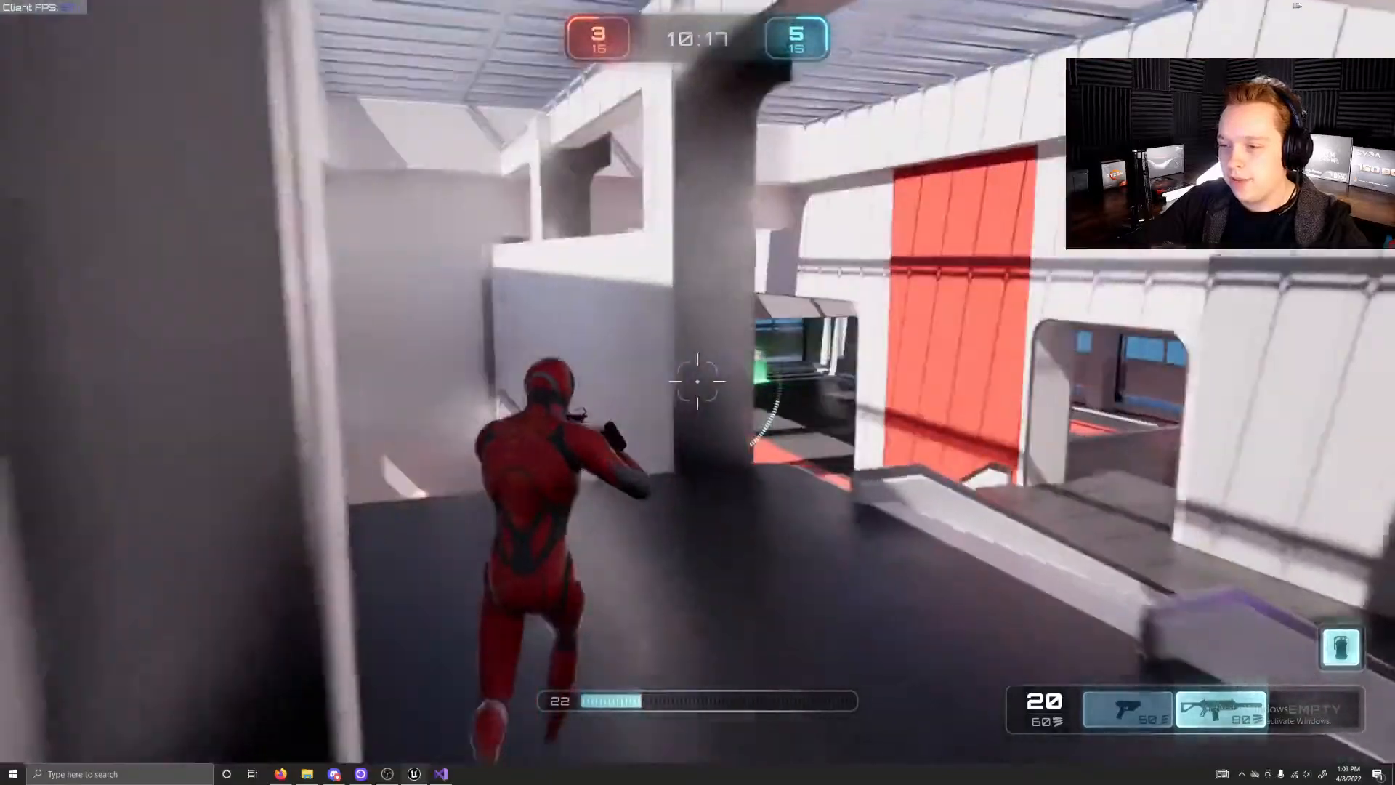
key(w)
key(space)
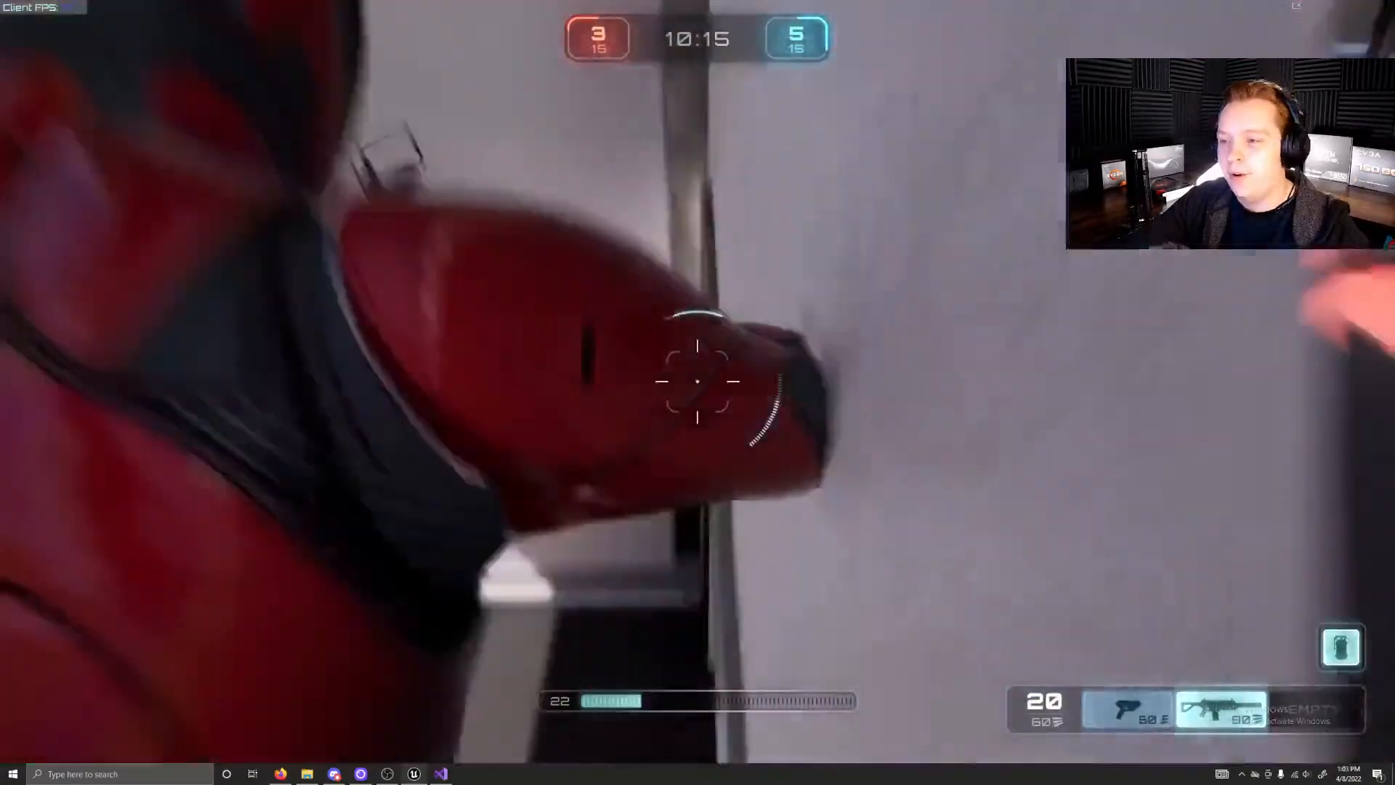
Step: Sprint from the blue spawn hall up its stairs and along the upper walkway to collect the rifle
key(w)
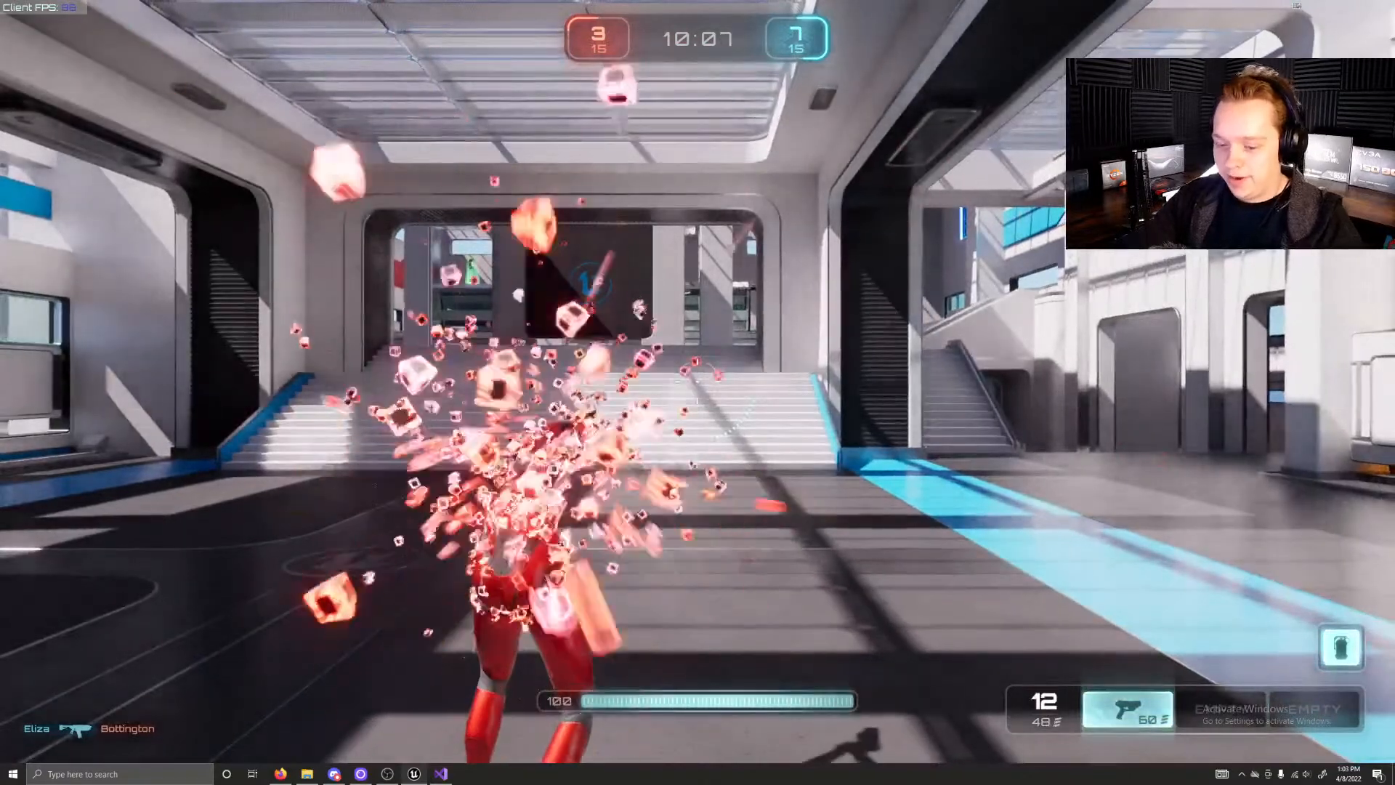
key(w)
key(shift)
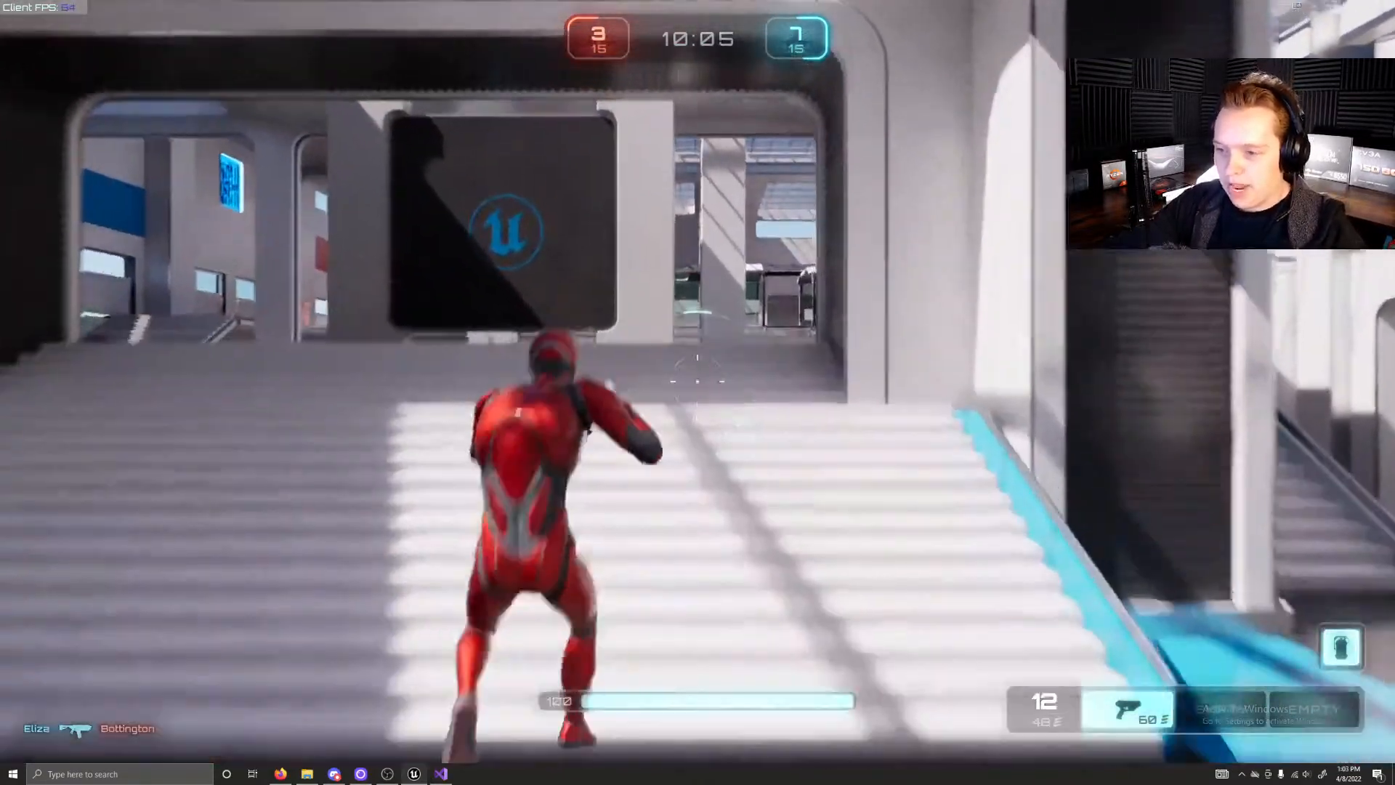
key(space)
key(w)
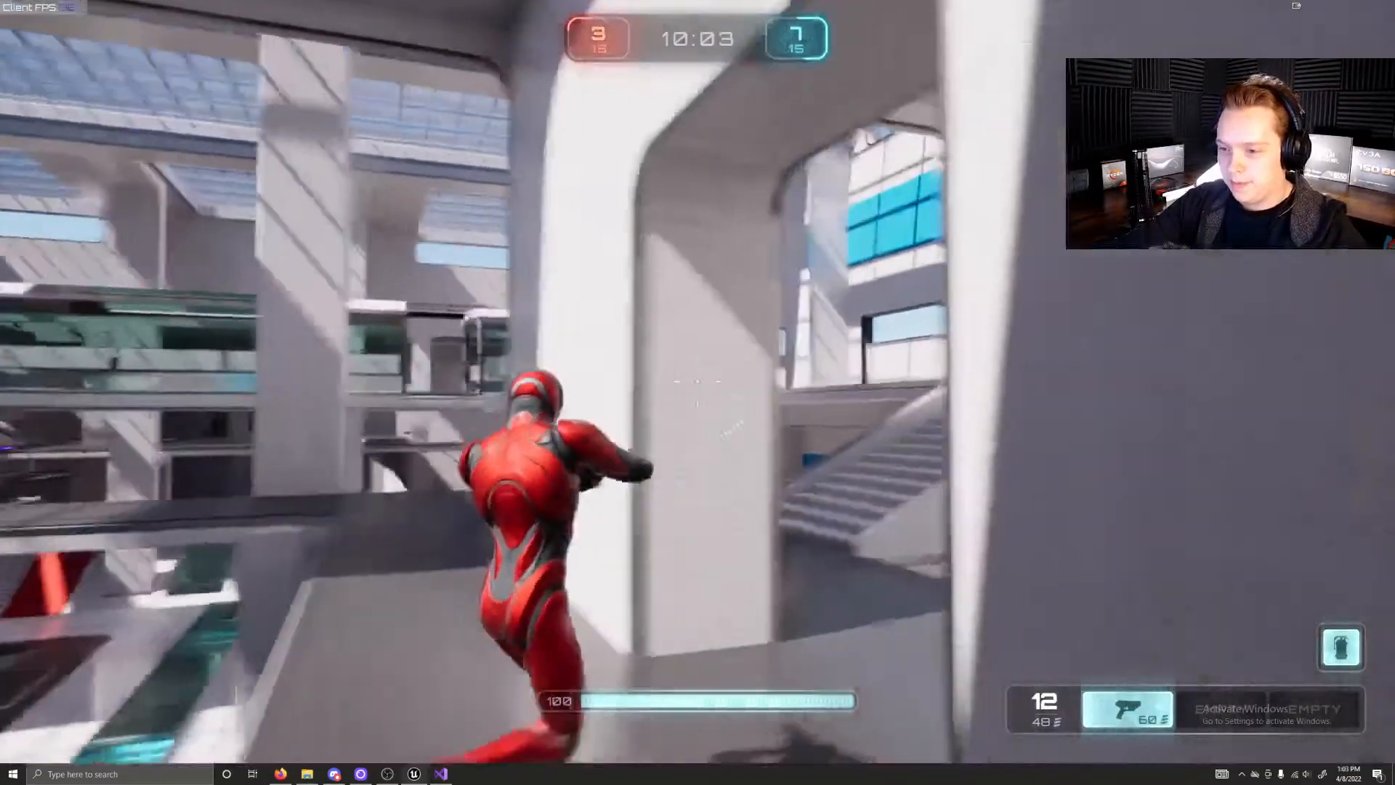
key(w)
key(space)
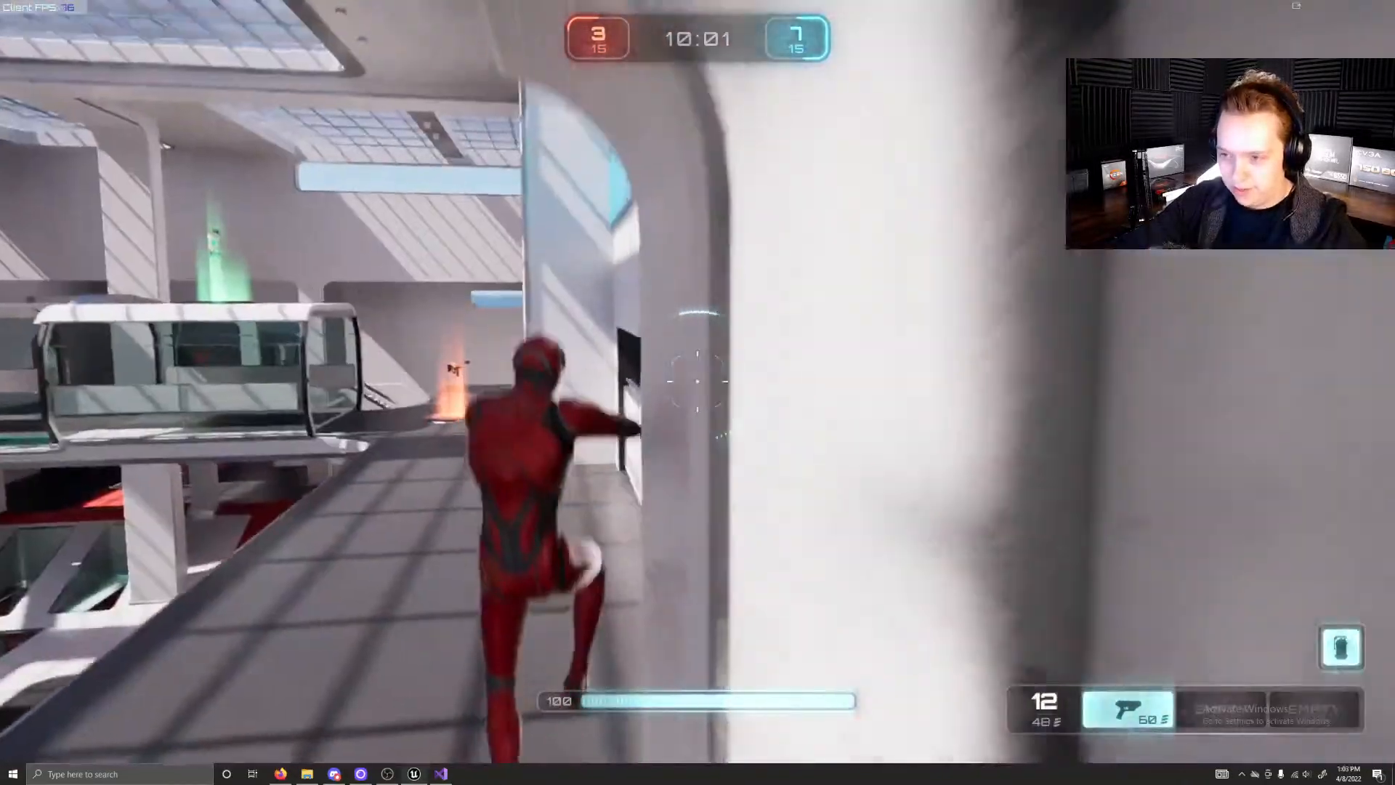
key(w)
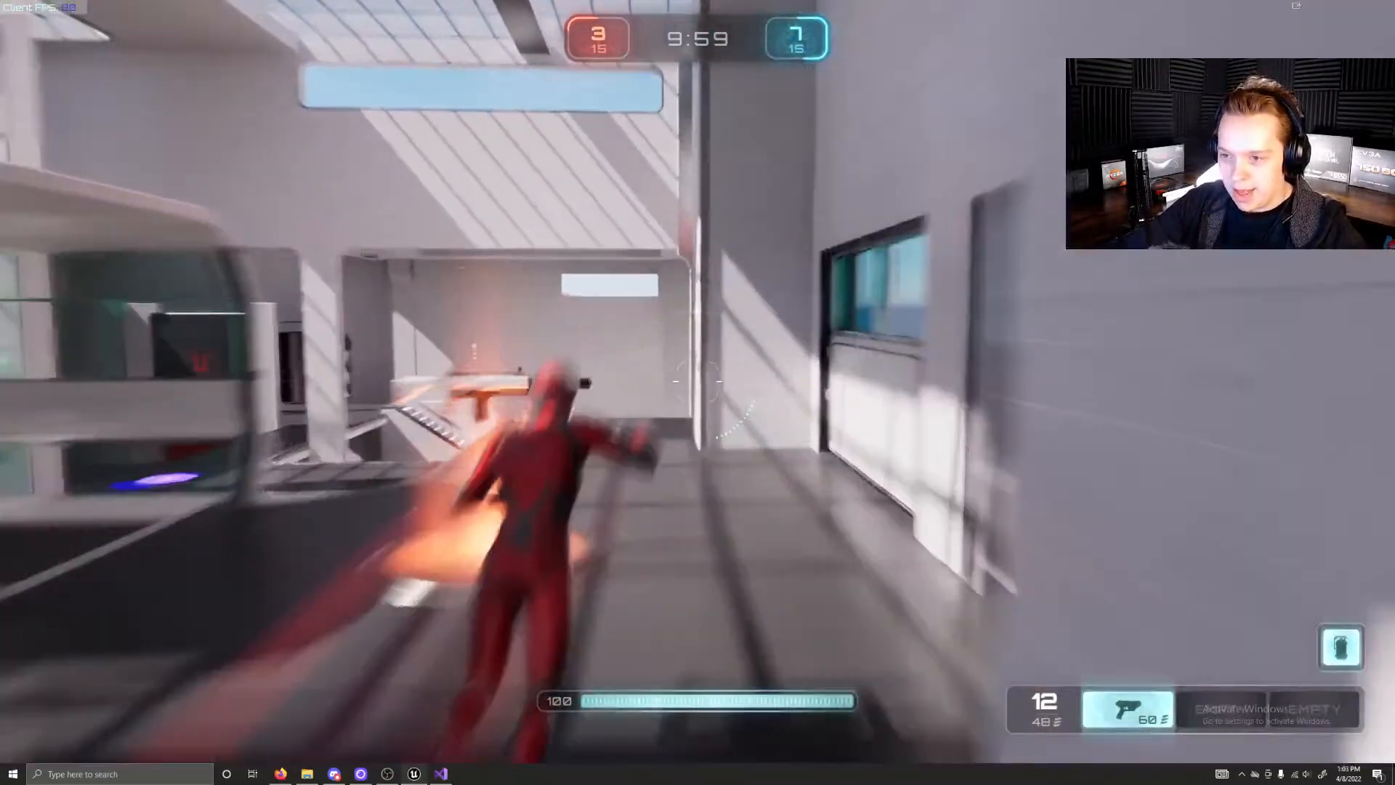
Step: Jump onto the glass tunnel's roof and run along it over the green health pad
key(space)
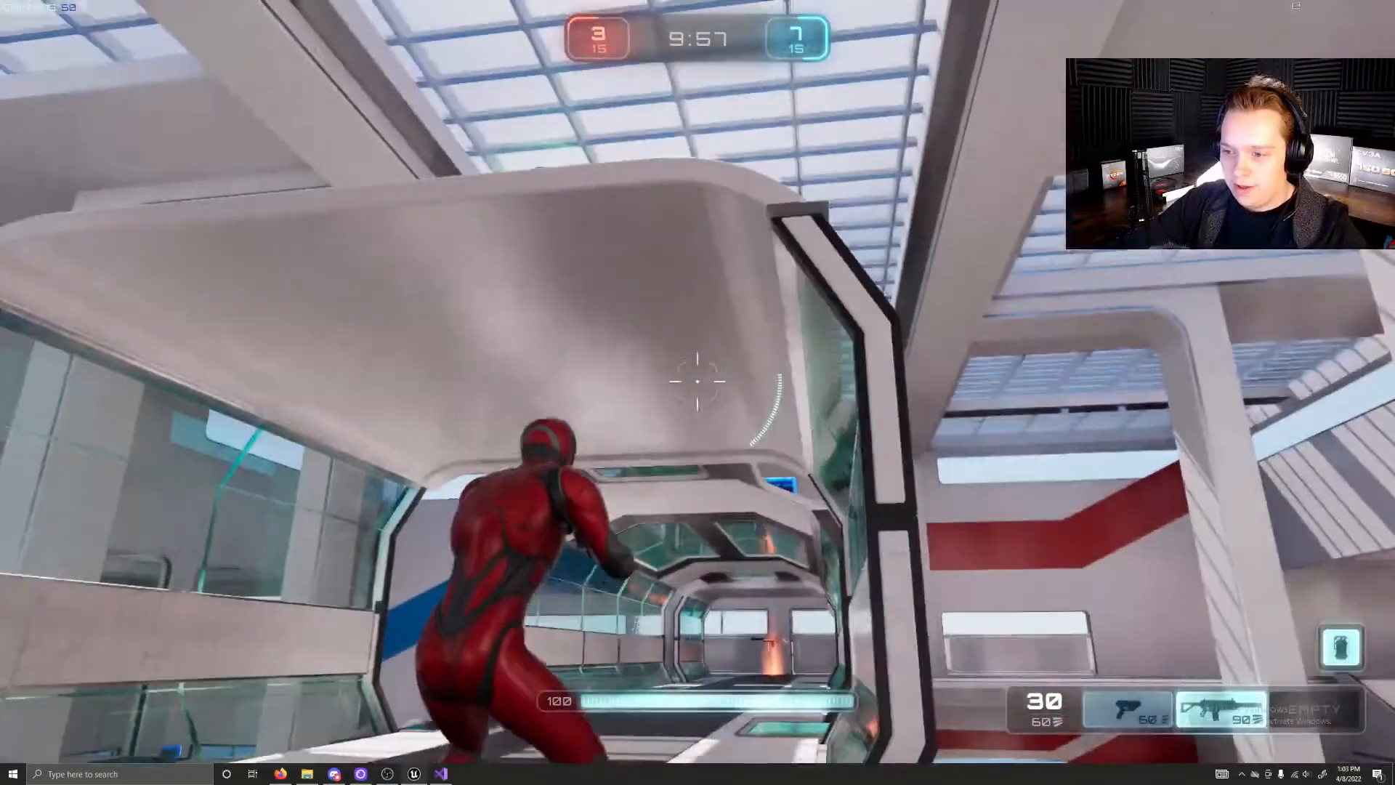
key(space)
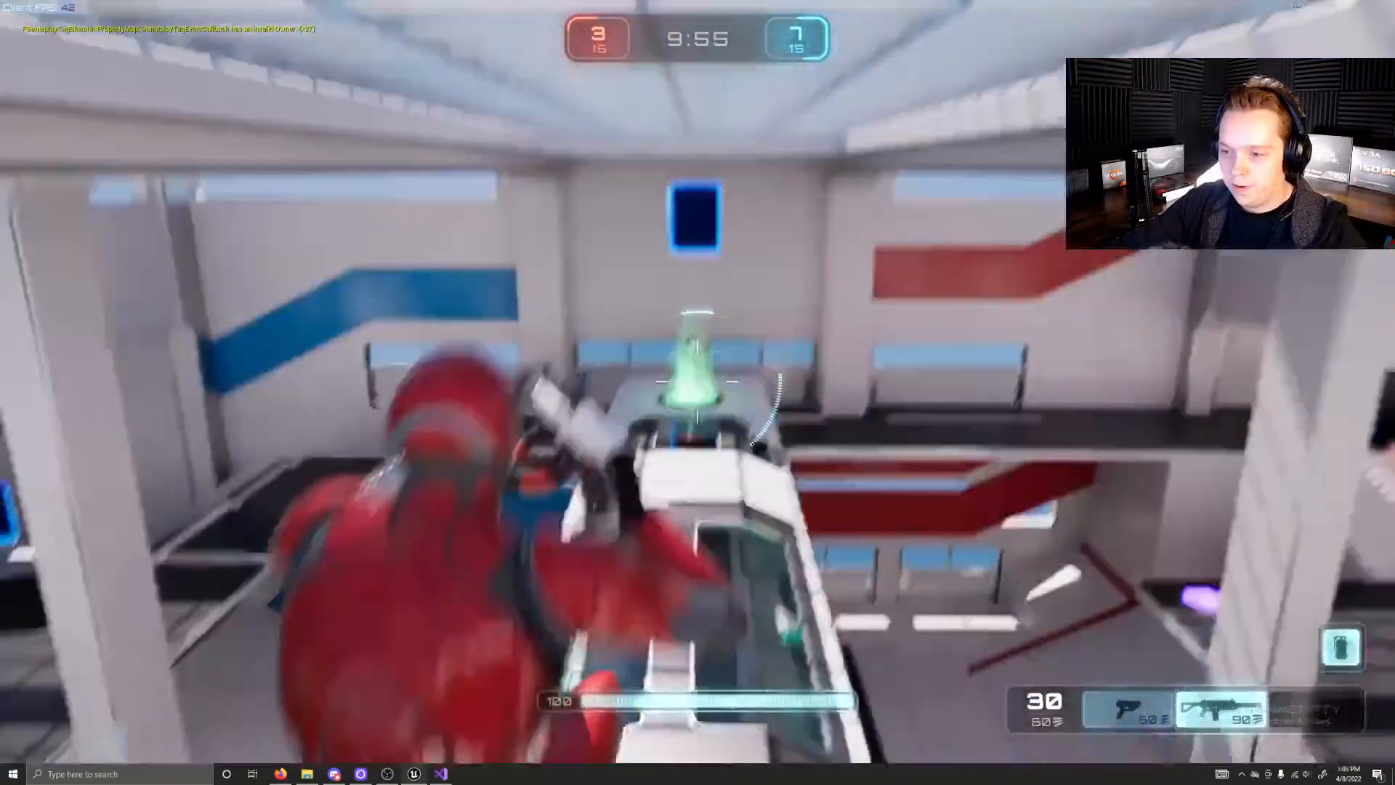
key(w)
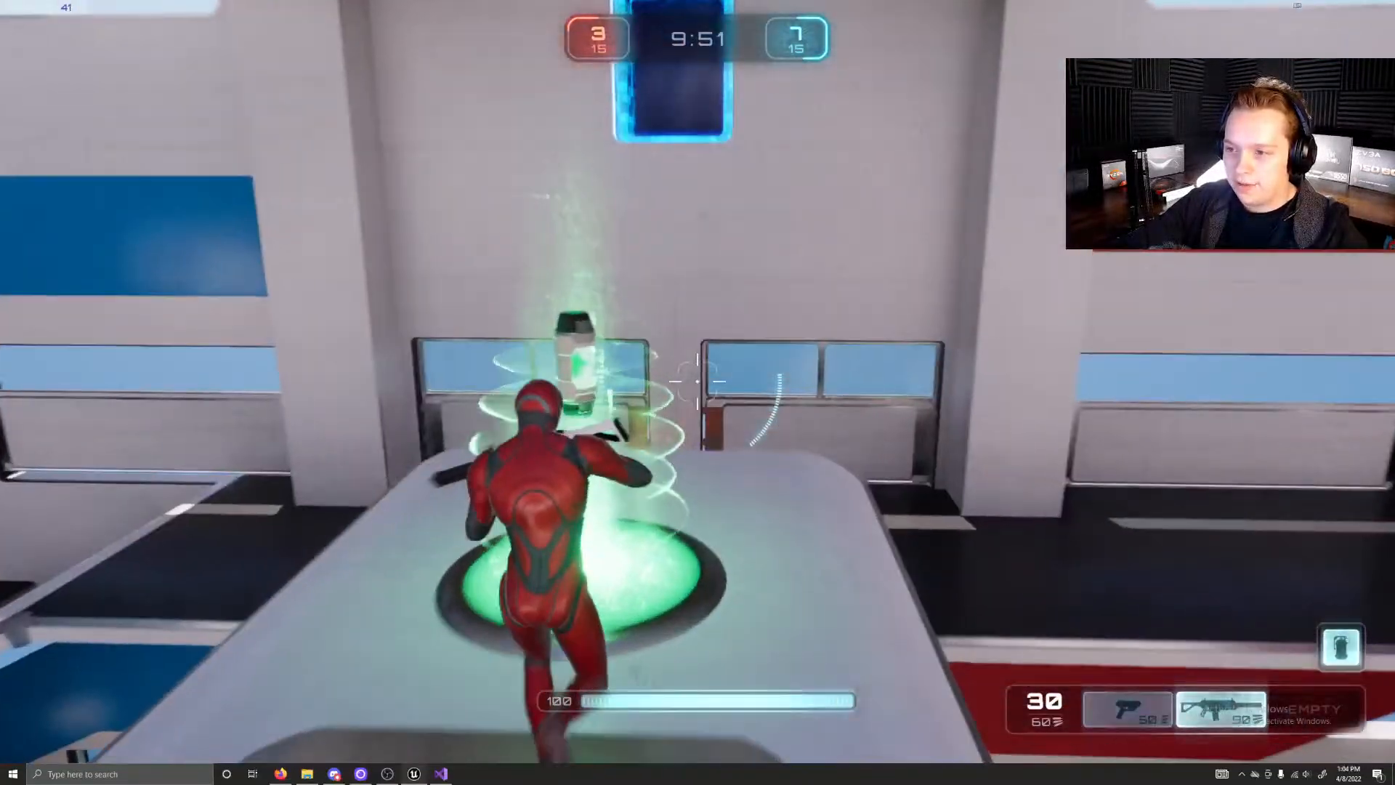
key(w)
key(w)
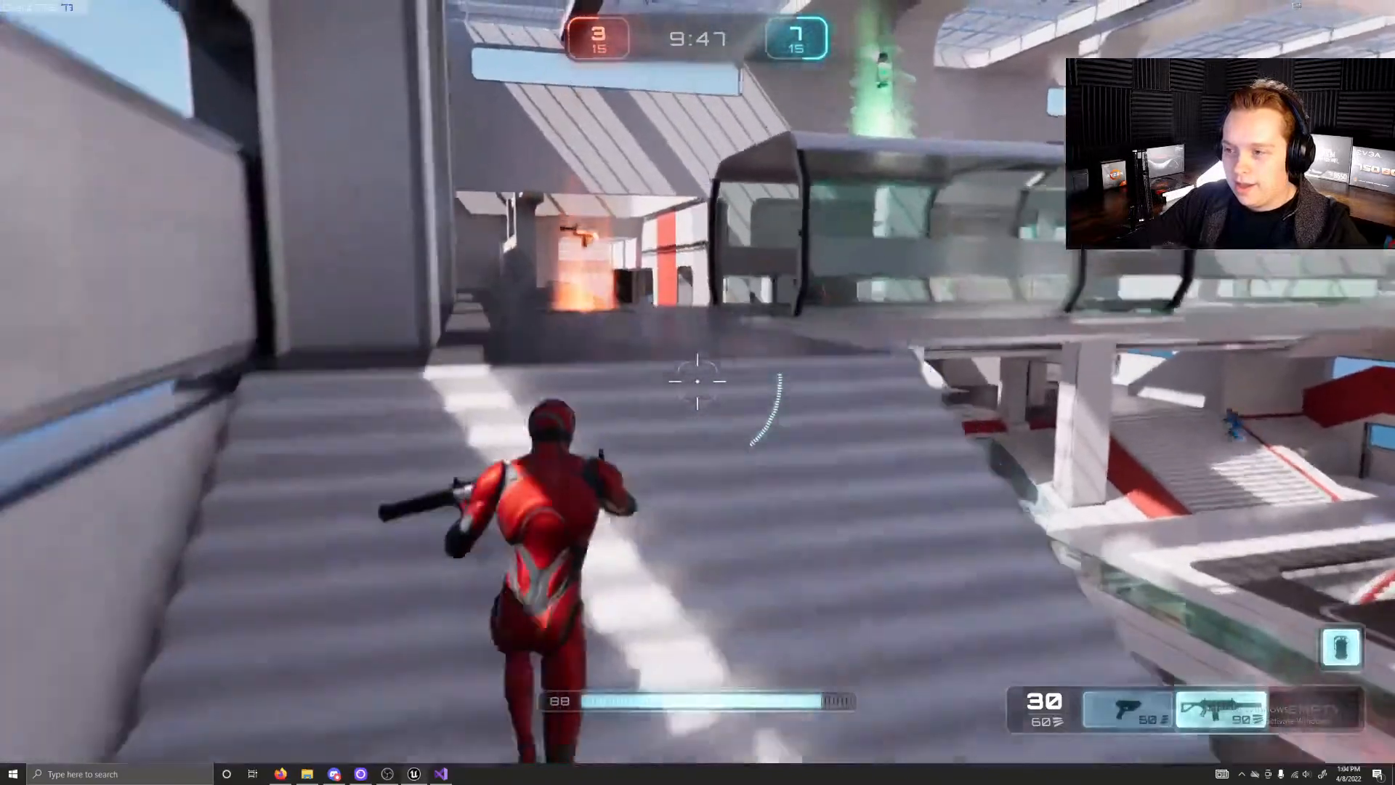
Step: Climb the side stairs to the upper gallery and run over the rifle pad on the red side
key(w)
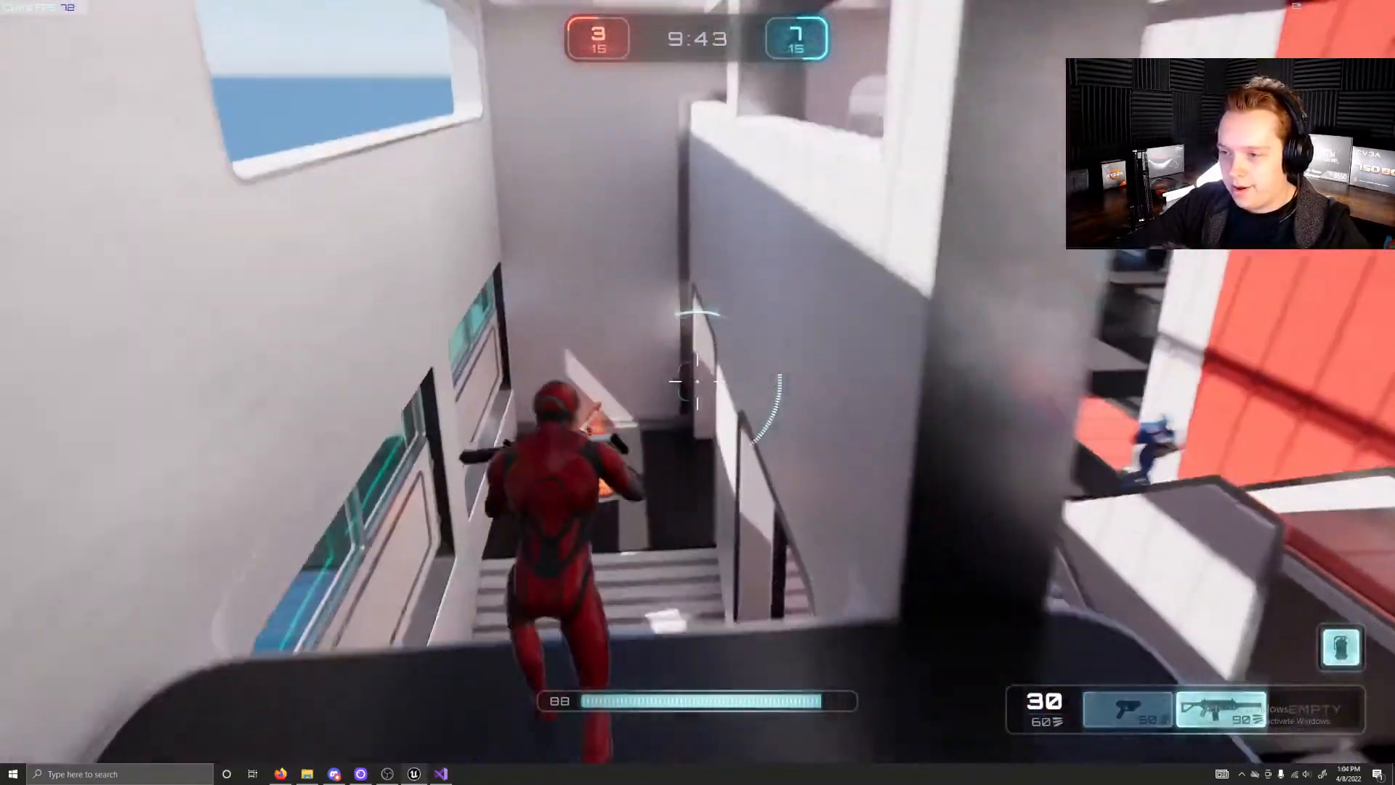
key(w)
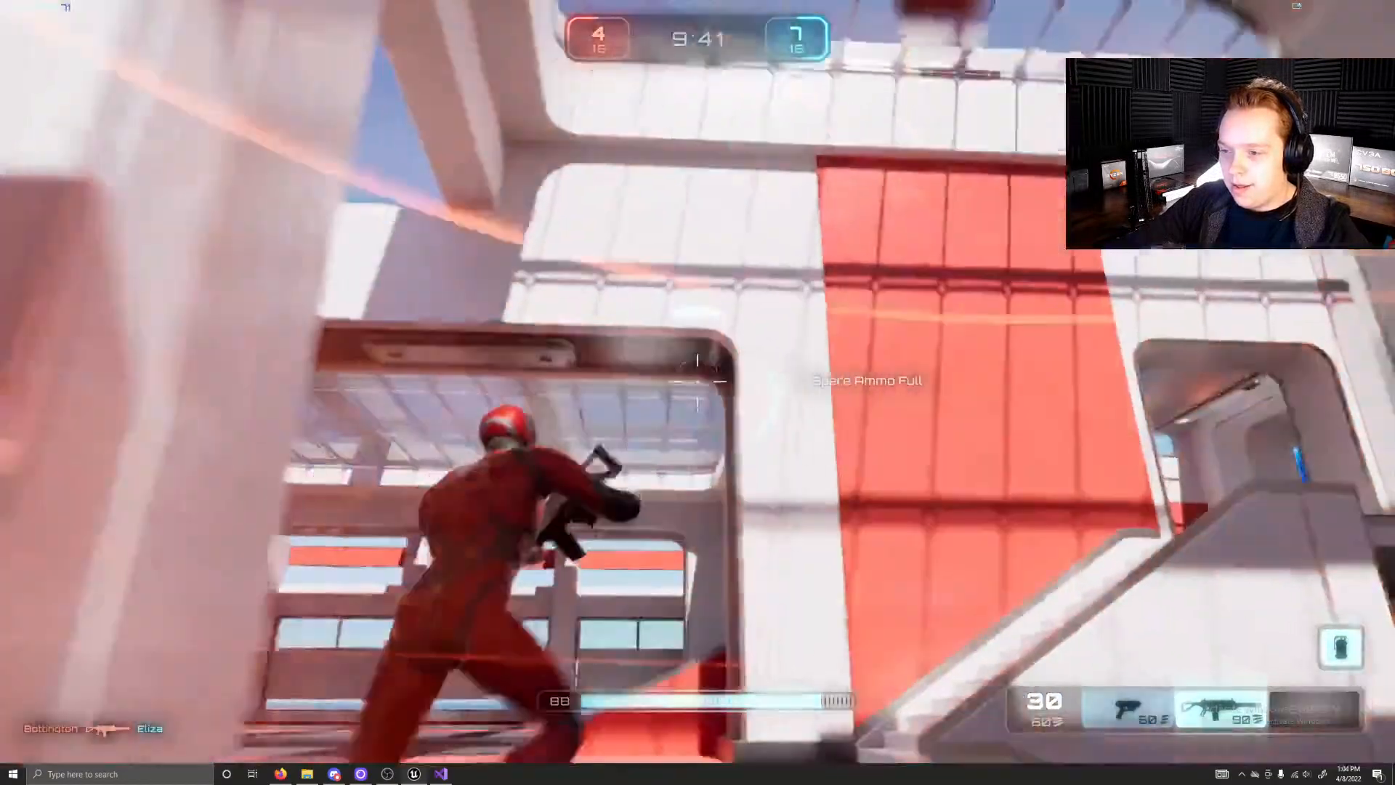
Step: Run through the red spawn hall and up its wide stairs onto the walkway facing the side stairs
key(w)
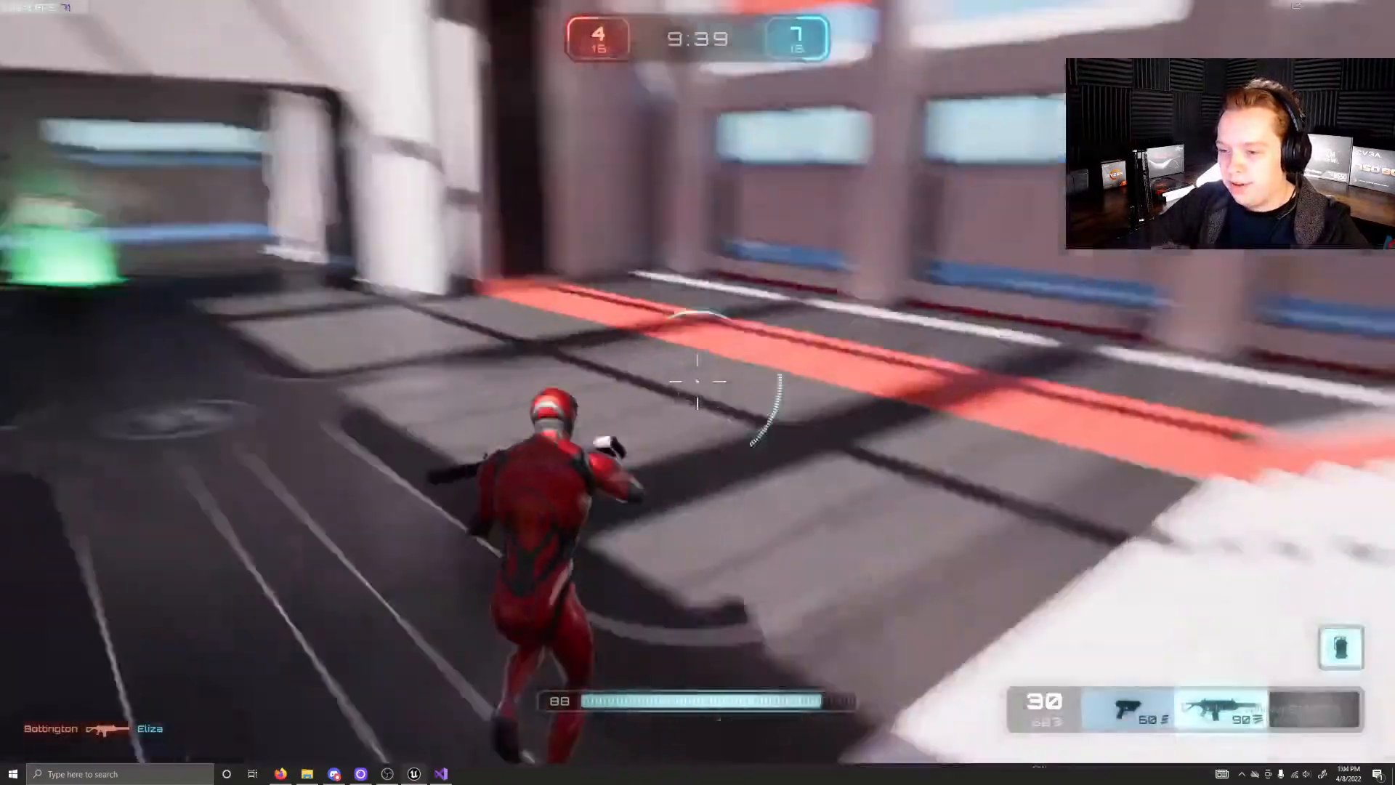
key(w)
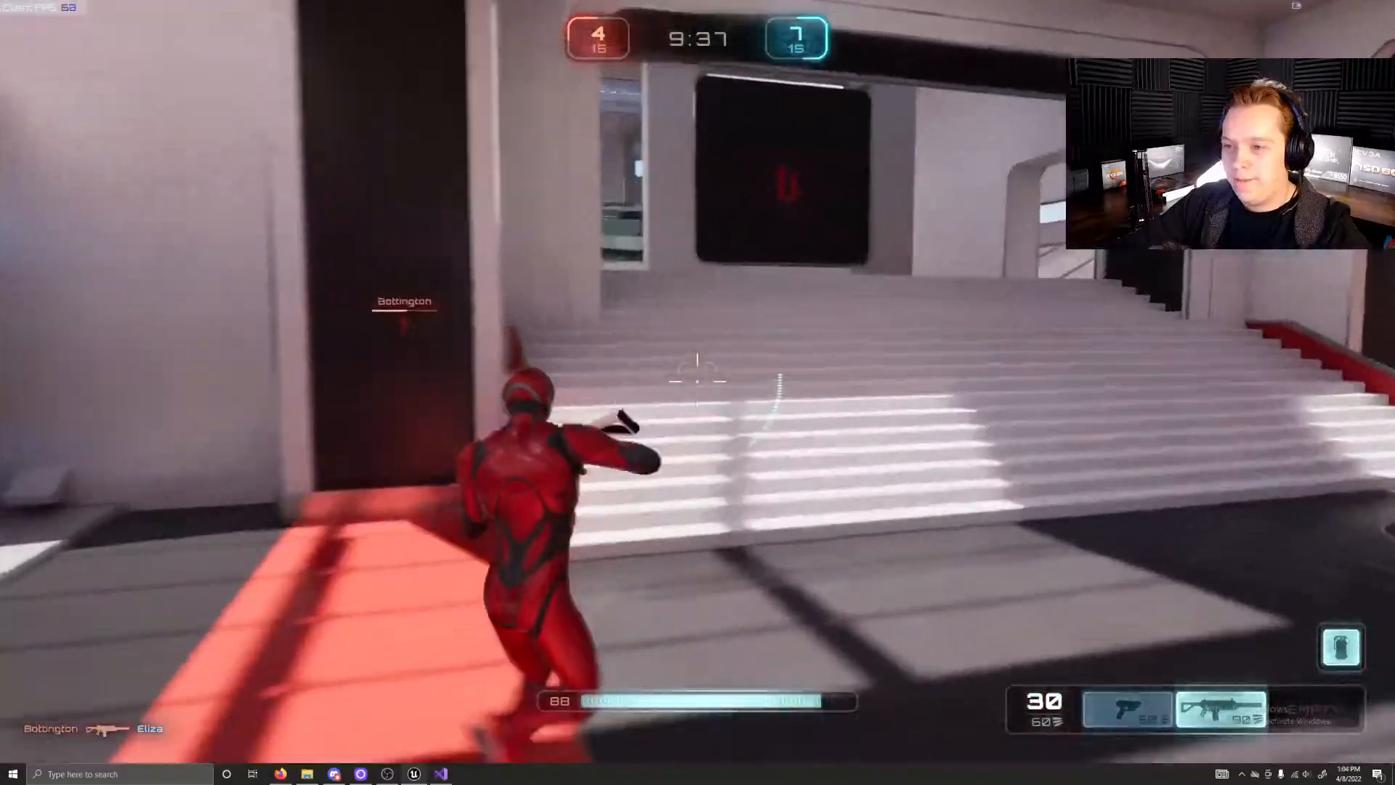
key(w)
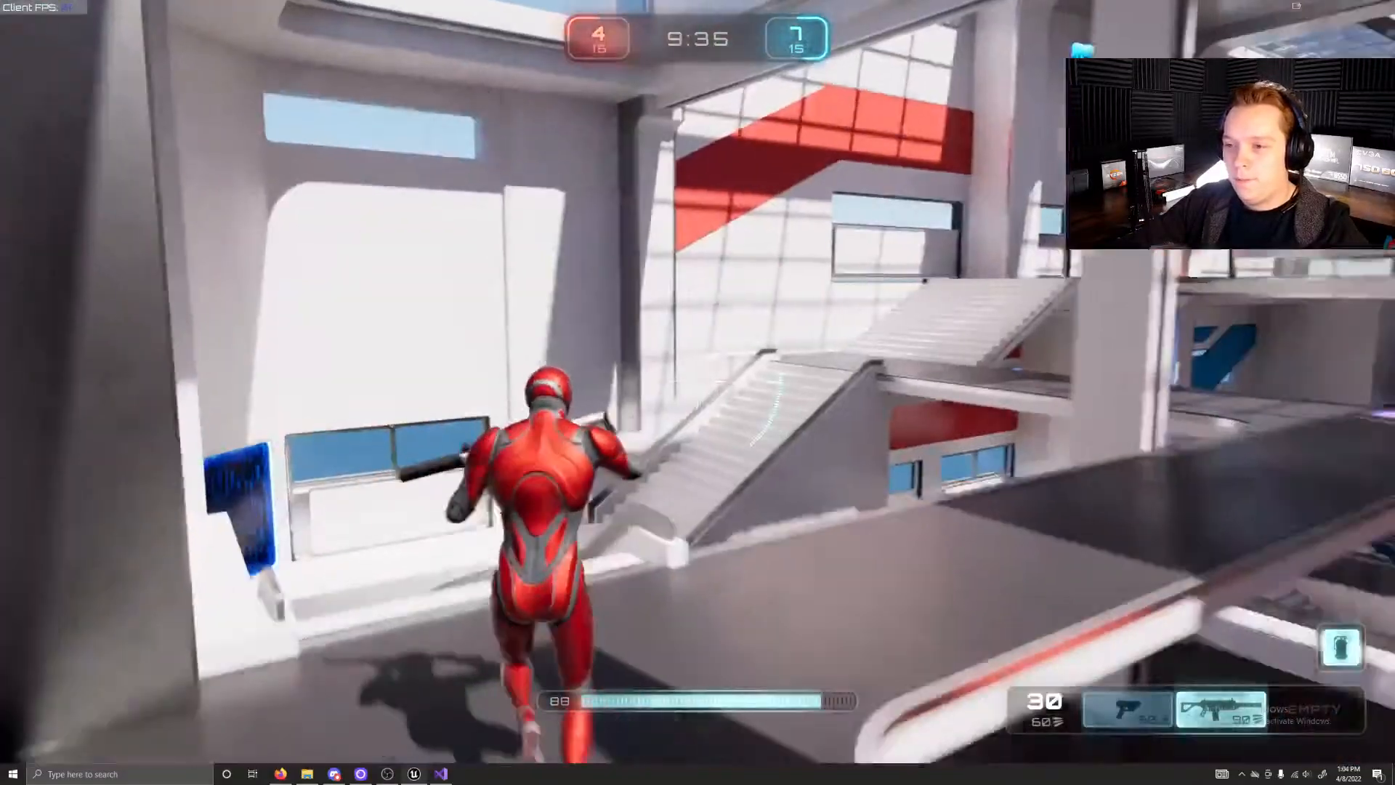
Step: Leap from the walkway onto the glass tunnel's roof and run towards the green health pad
key(w)
key(space)
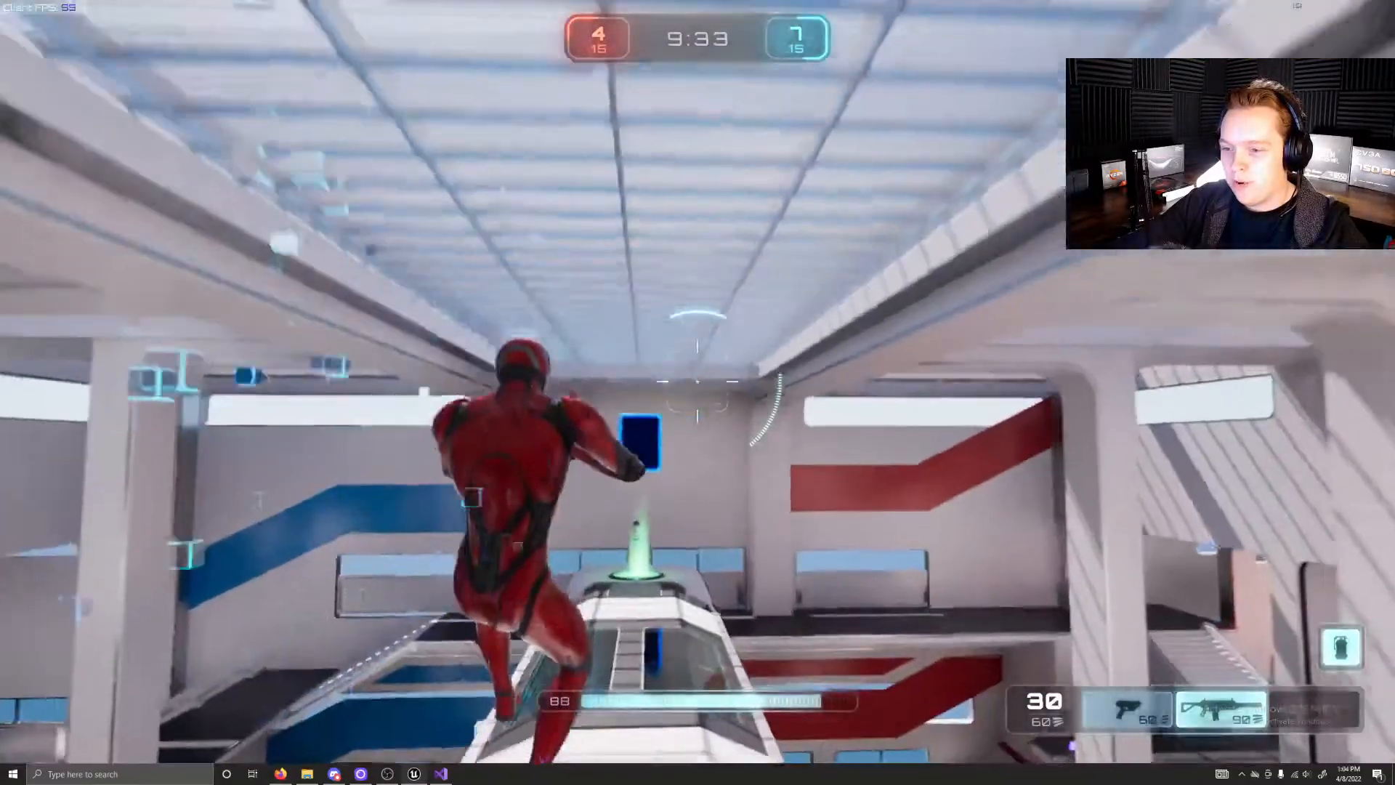
key(w)
key(space)
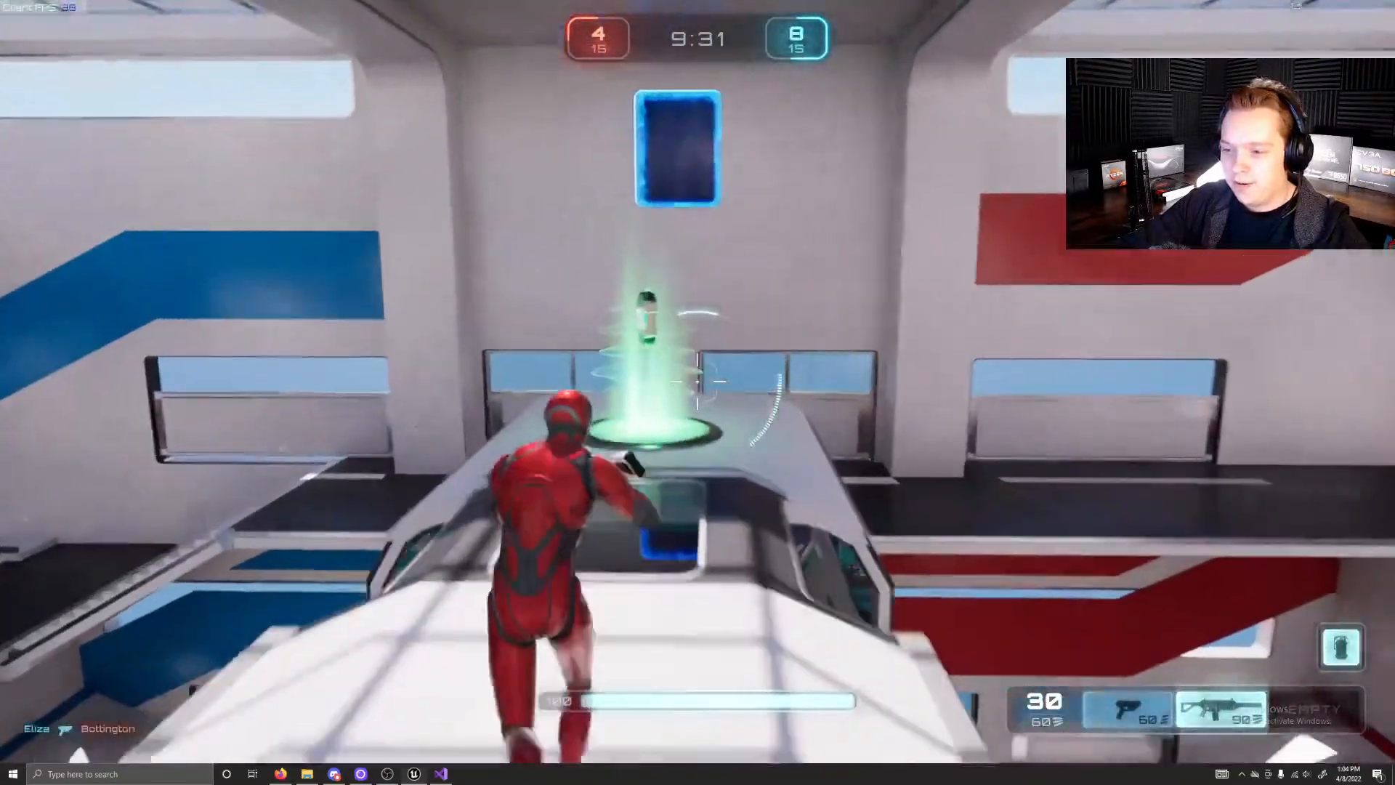
Step: Move down past the side stairs and fire the rifle at the blue opponent on the floor below
key(w)
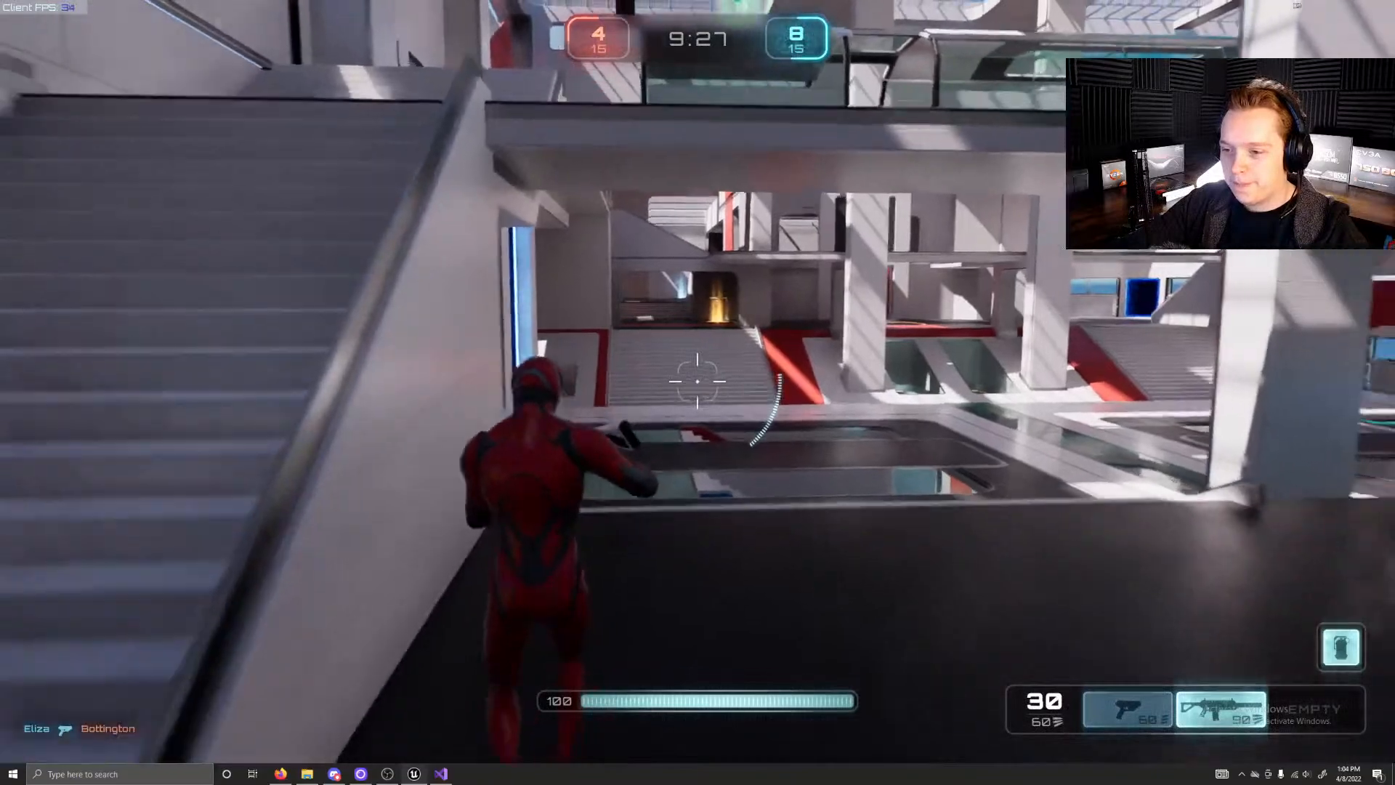
key(w)
click(699, 380)
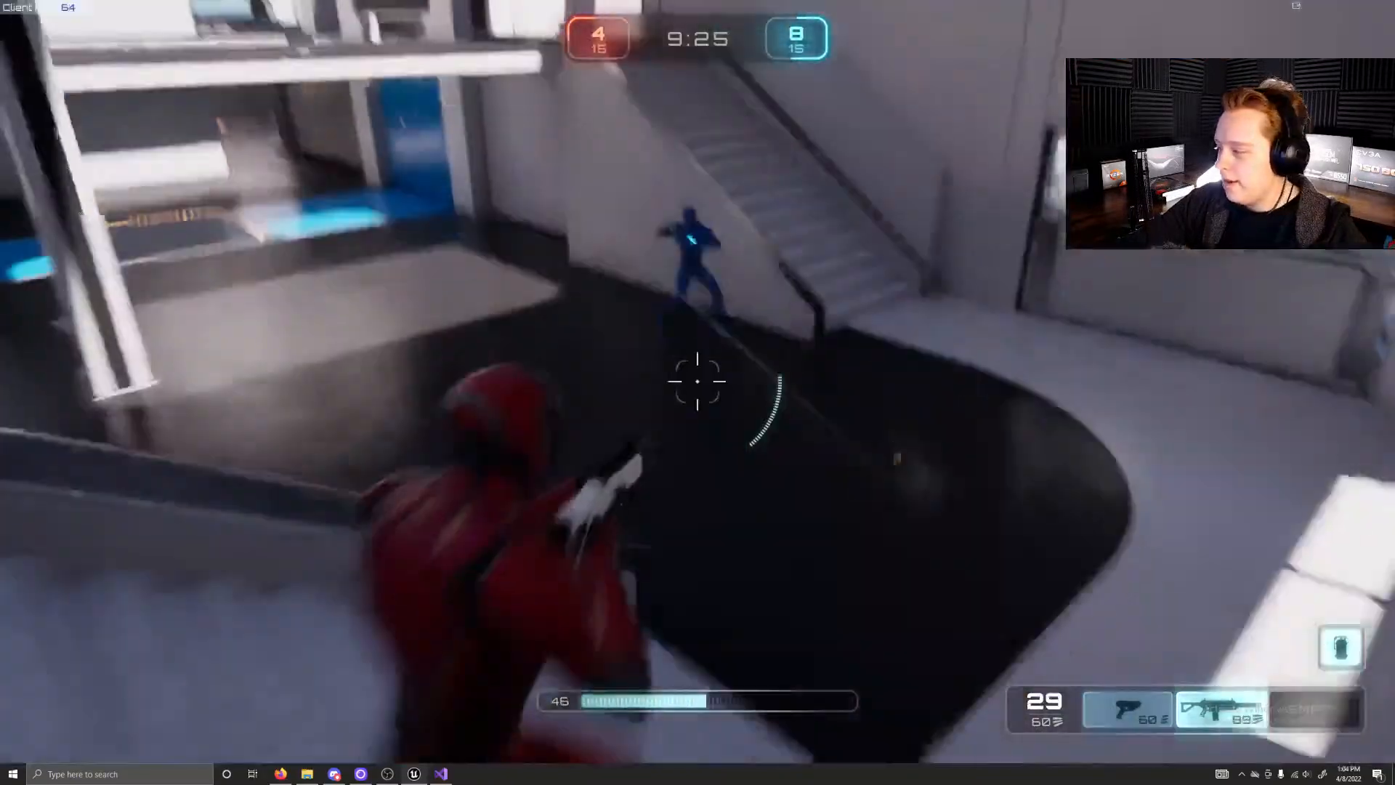
key(w)
click(698, 380)
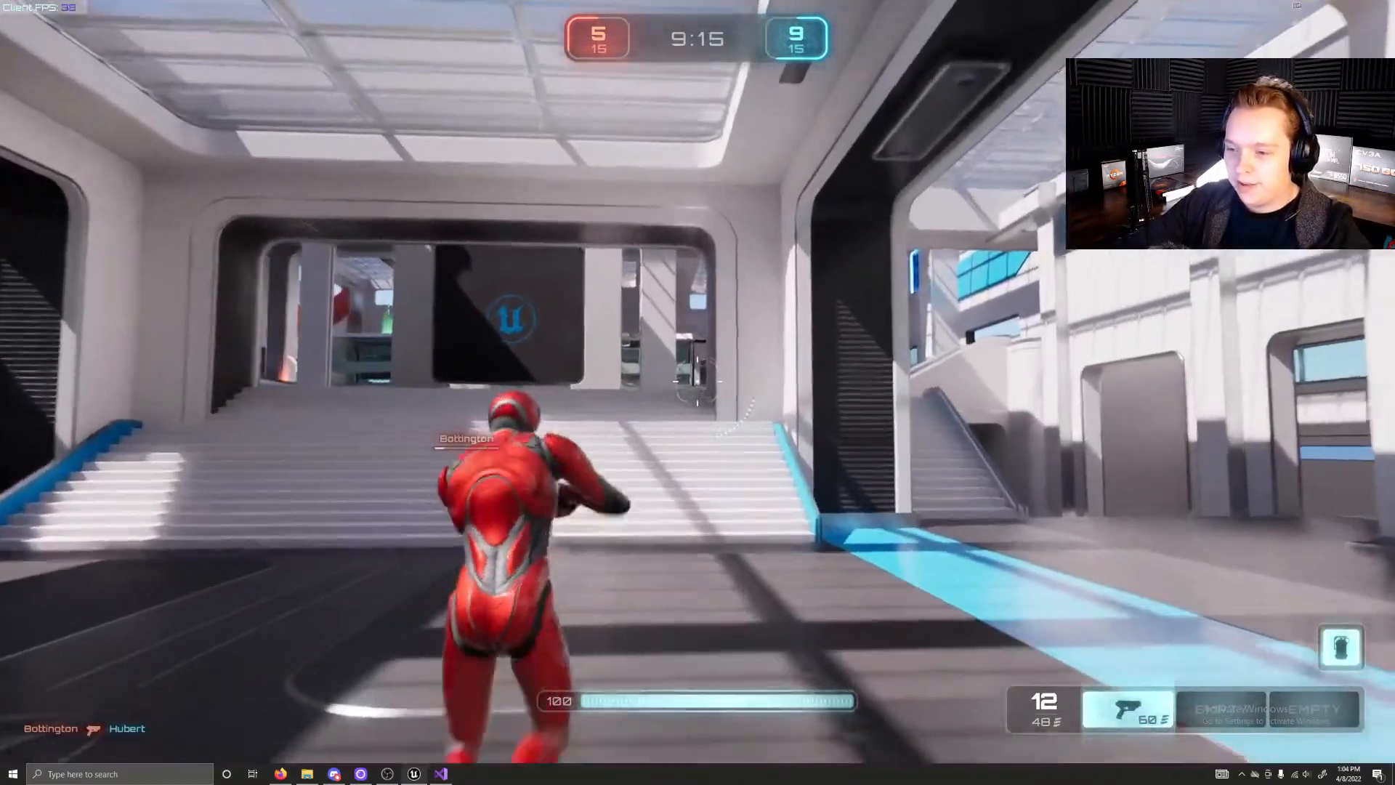
Step: Run up the blue spawn hall's stairs and launch from the purple pad through the glass tunnel to collect the rifle
key(w)
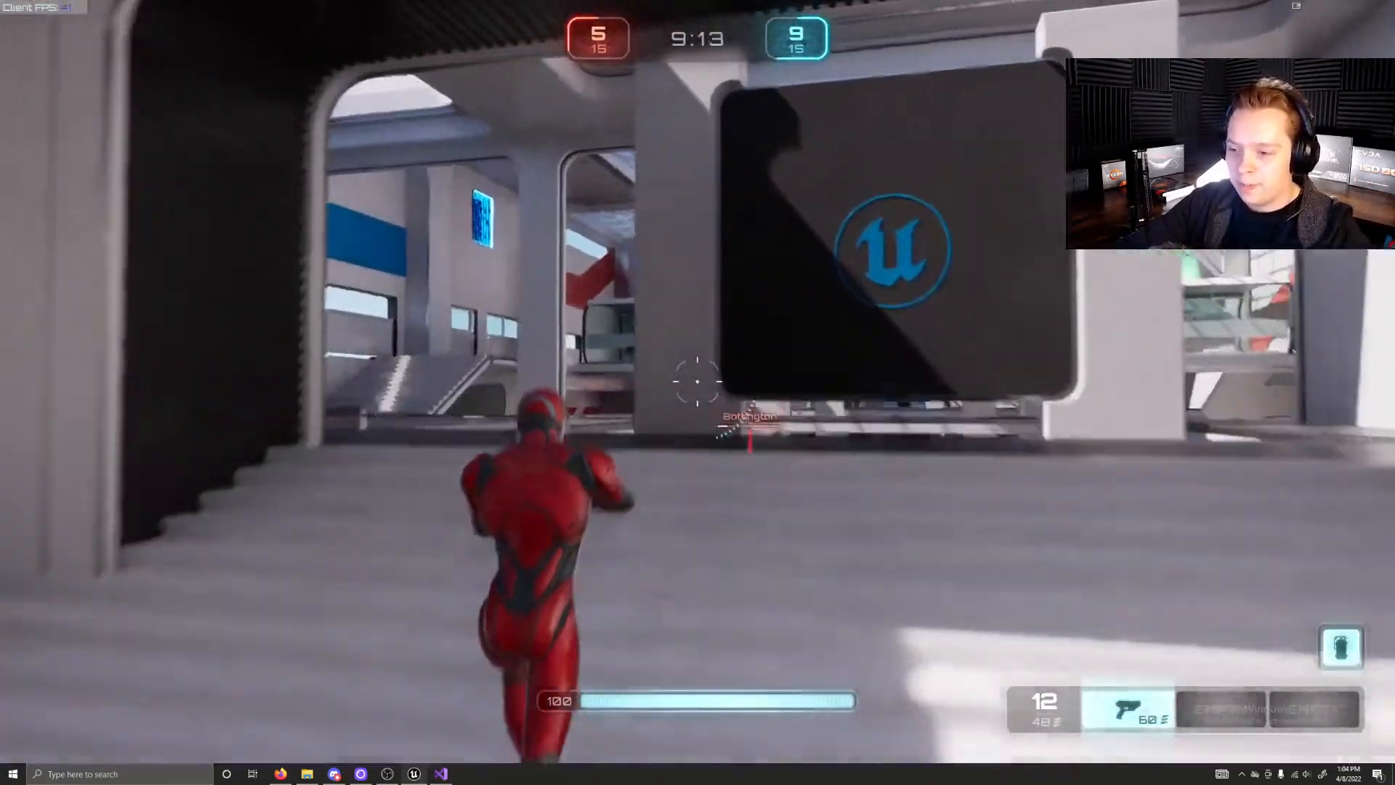
key(w)
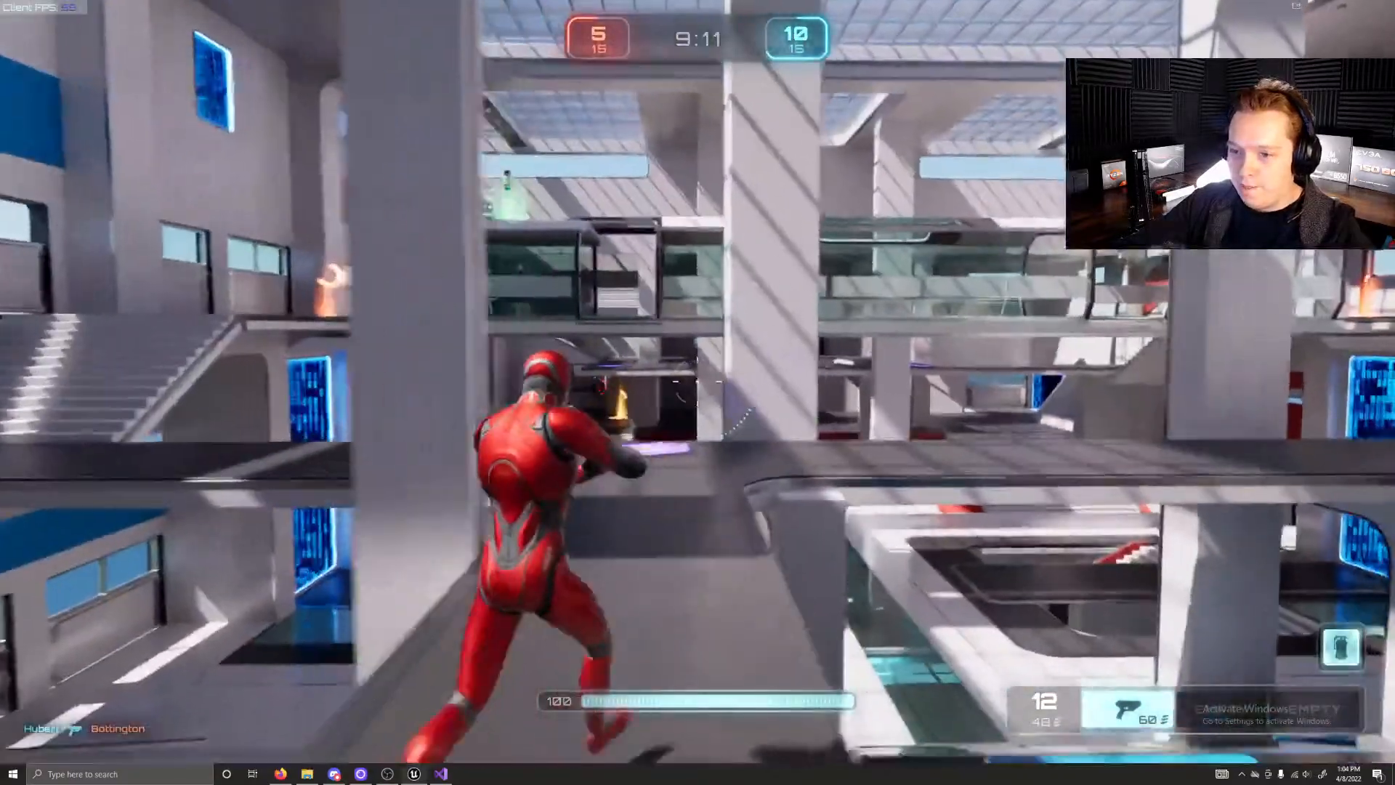
key(w)
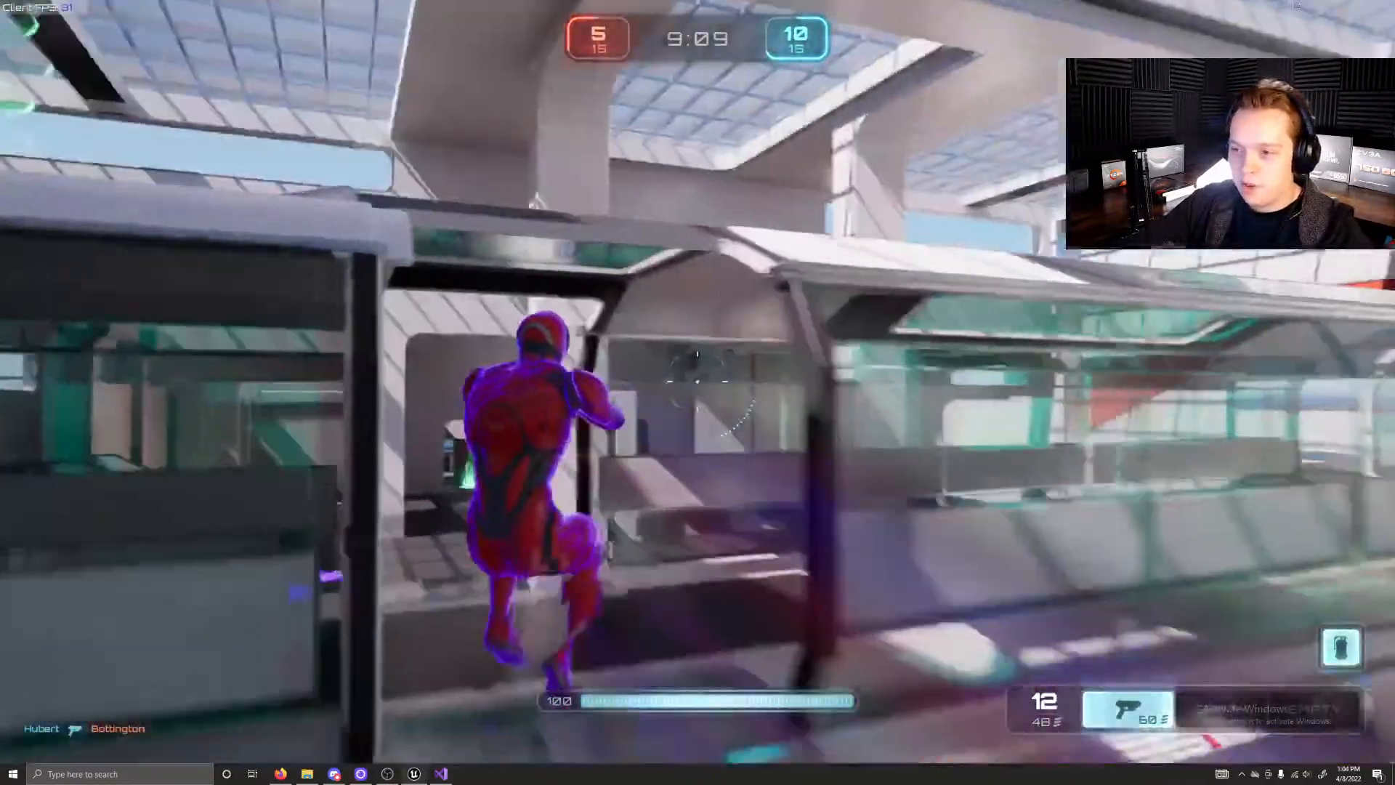
key(w)
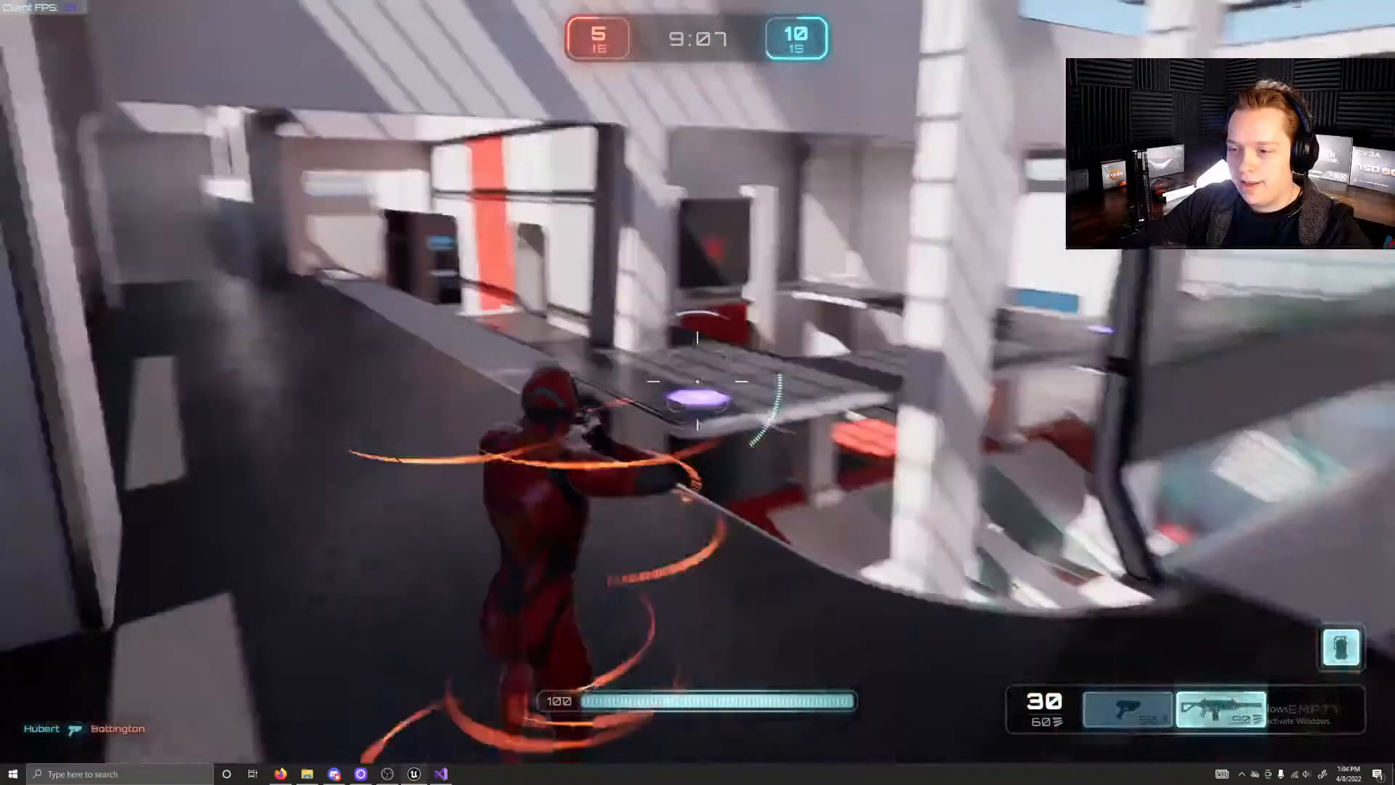
Step: Drop from the upper gallery to the lower floor and fire the rifle
key(w)
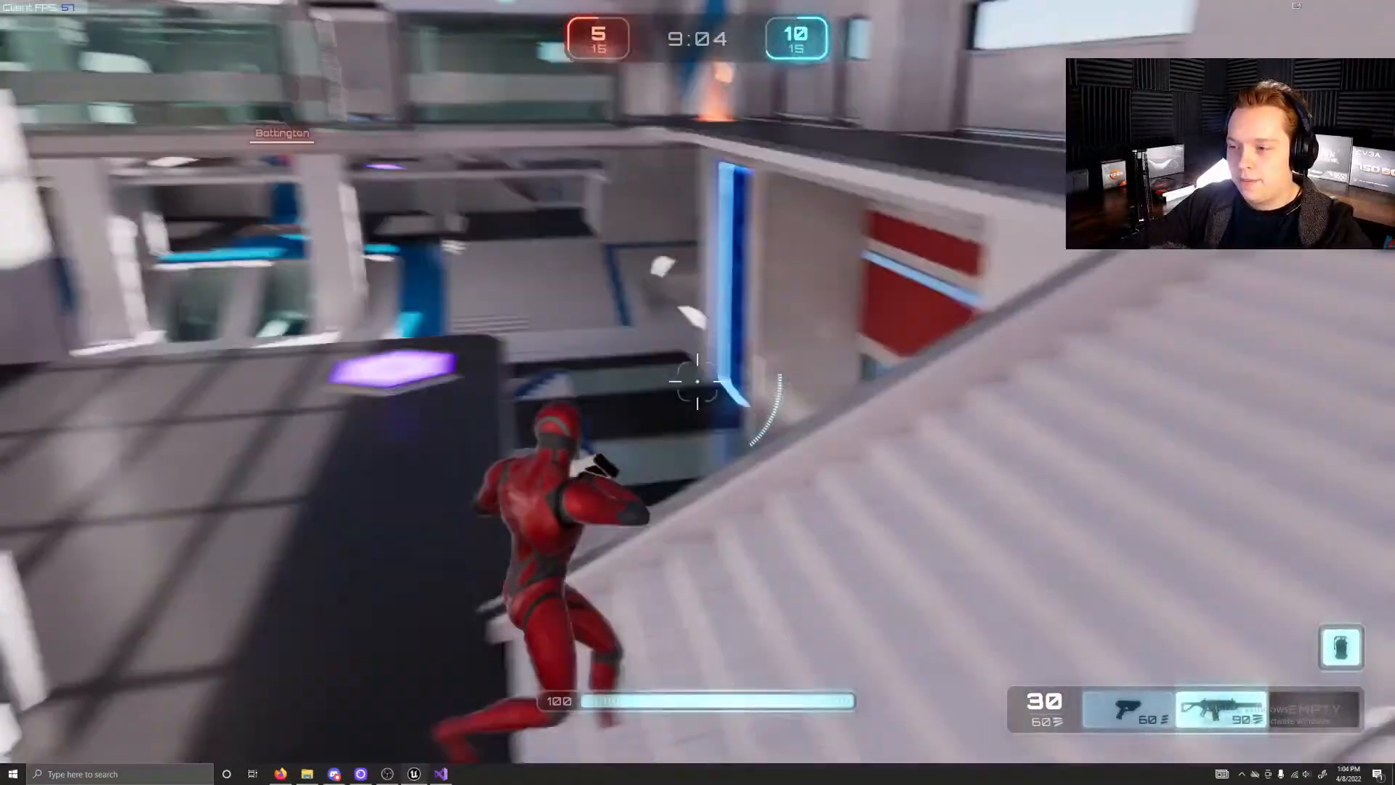
key(w)
click(698, 382)
Step: Back away behind the low wall and collect the weapon from the yellow pad
key(s)
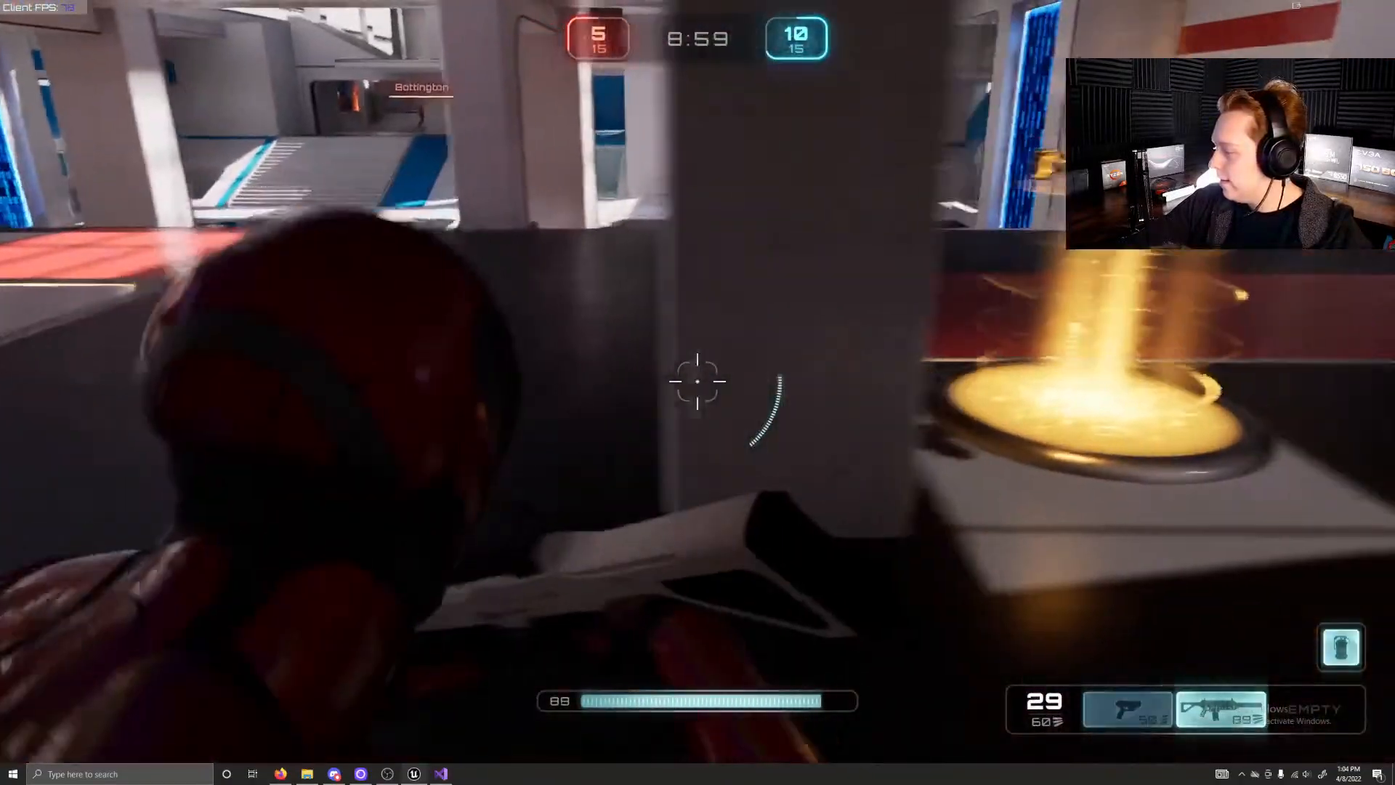
key(w)
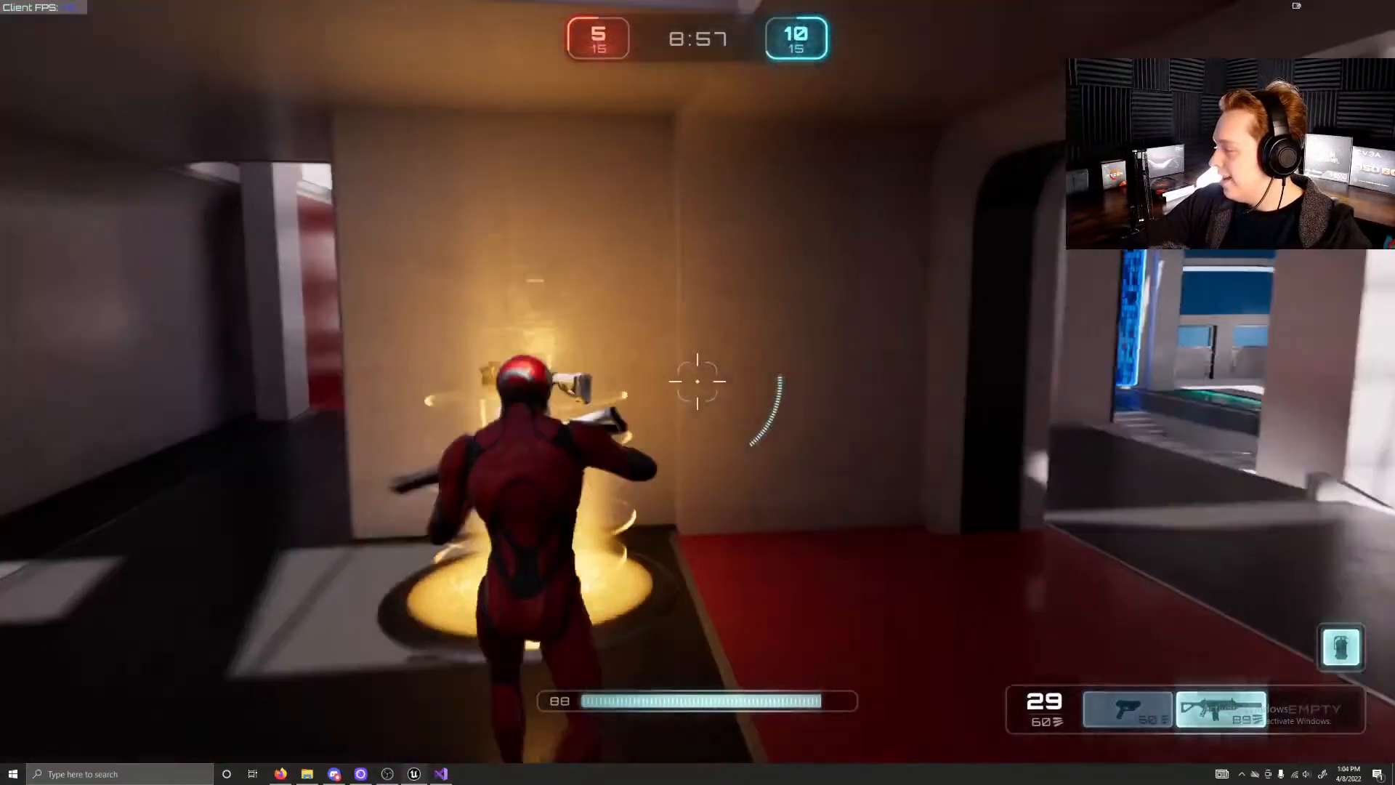
key(w)
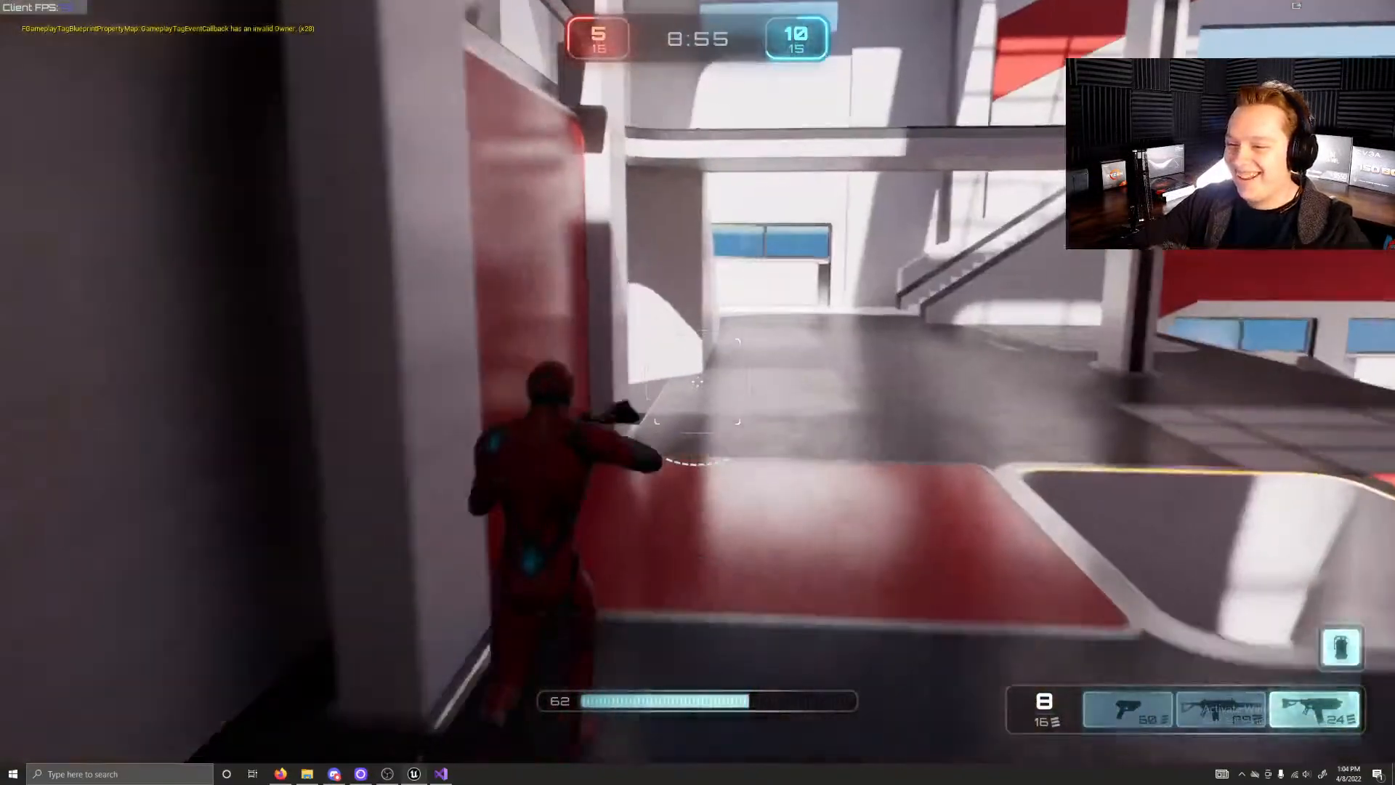
Step: Run up the white side stairs to the upper gallery, pass the teammate and leap off towards the purple launch pads
key(w)
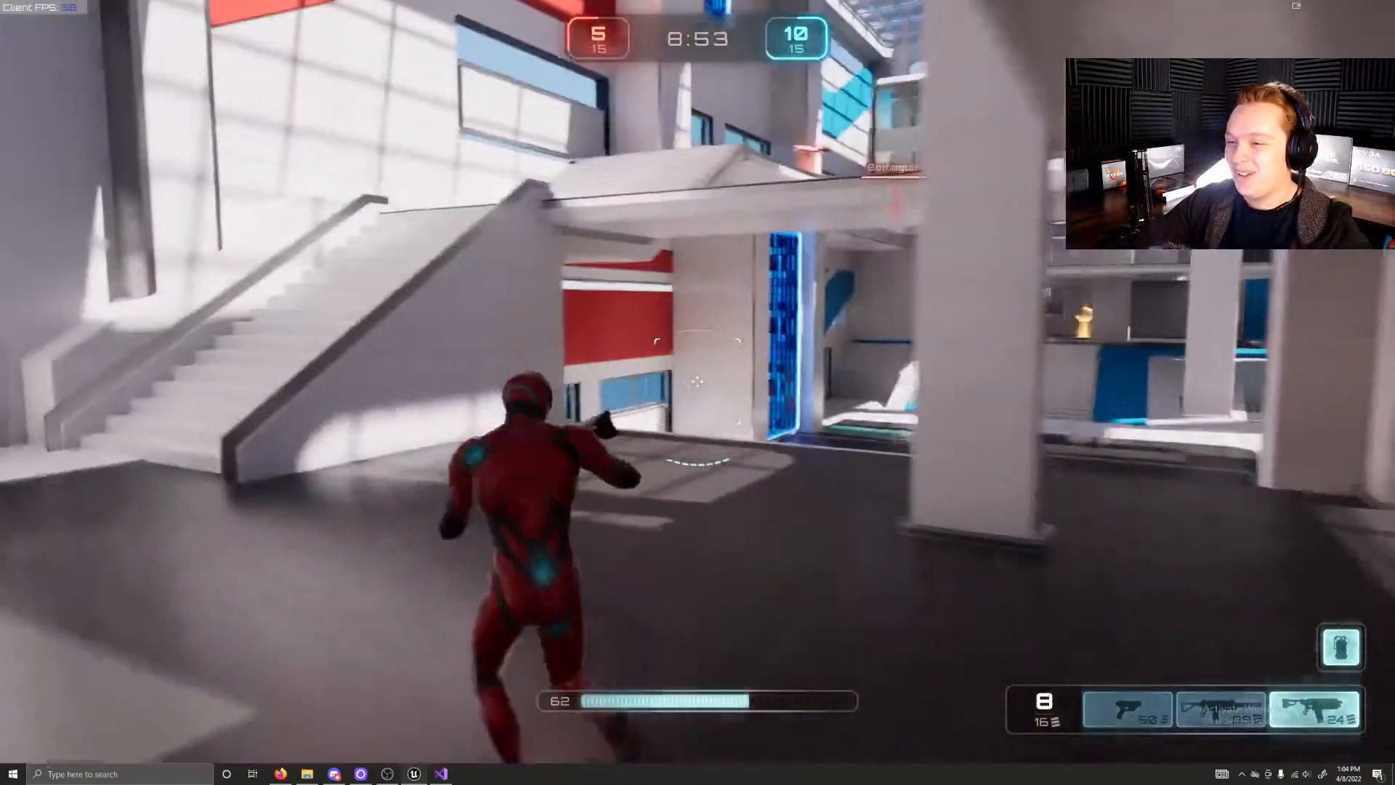
key(w)
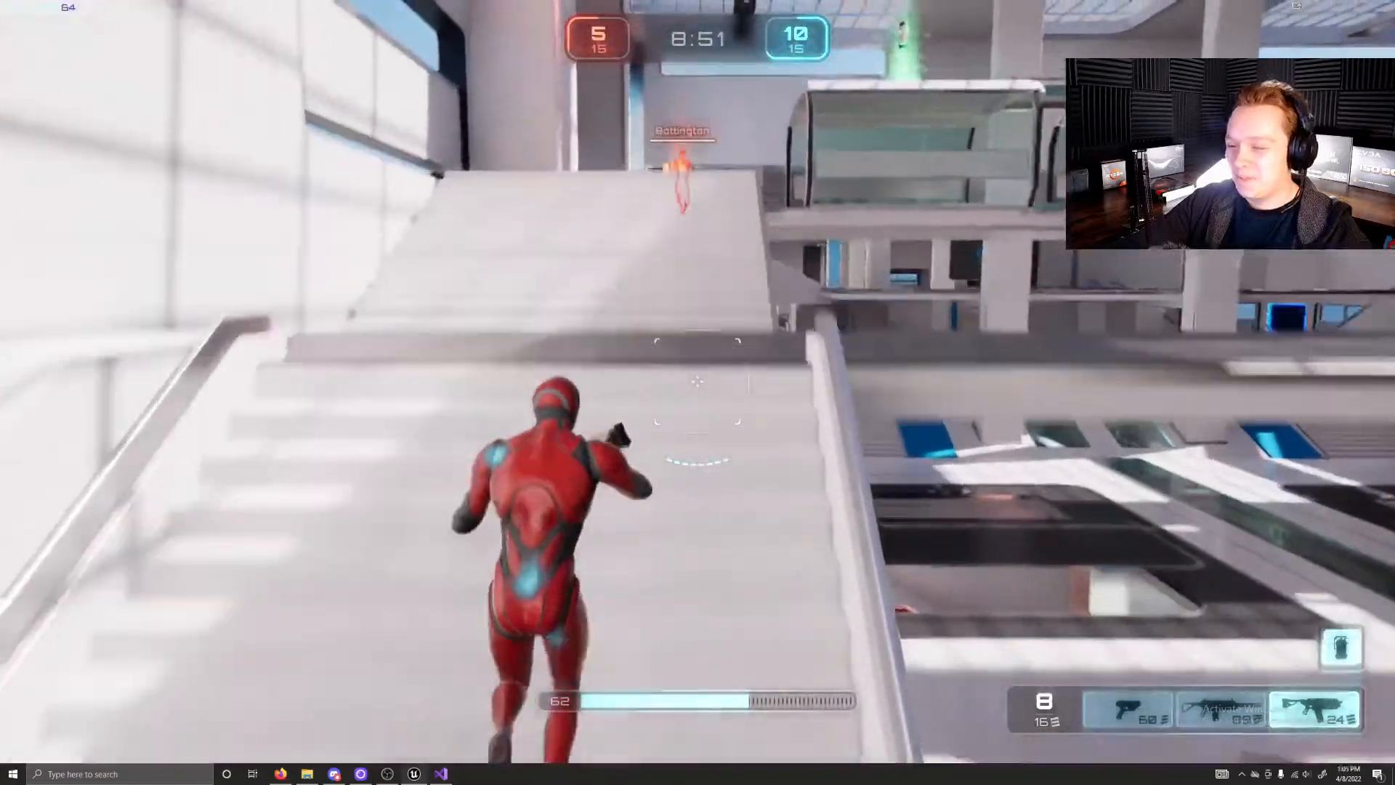
key(w)
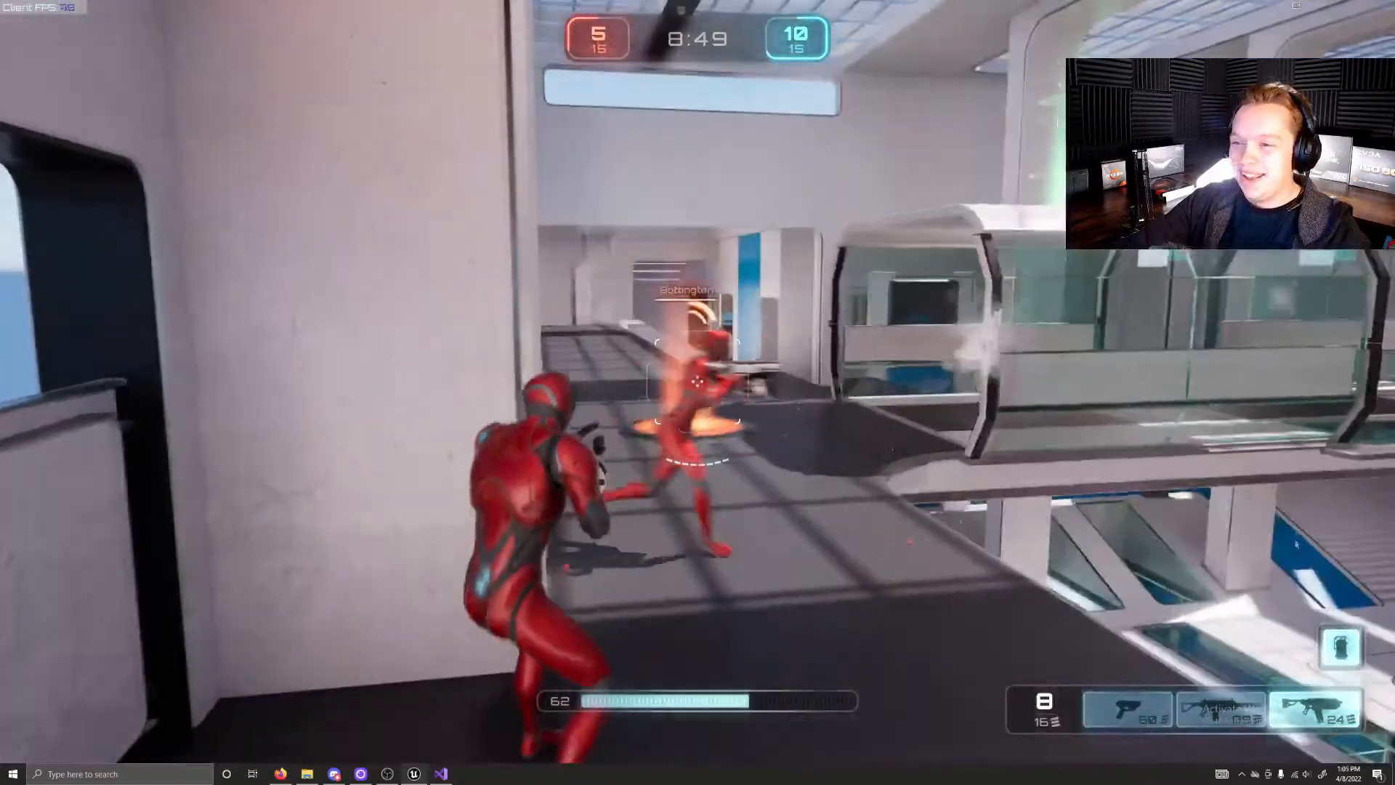
key(w)
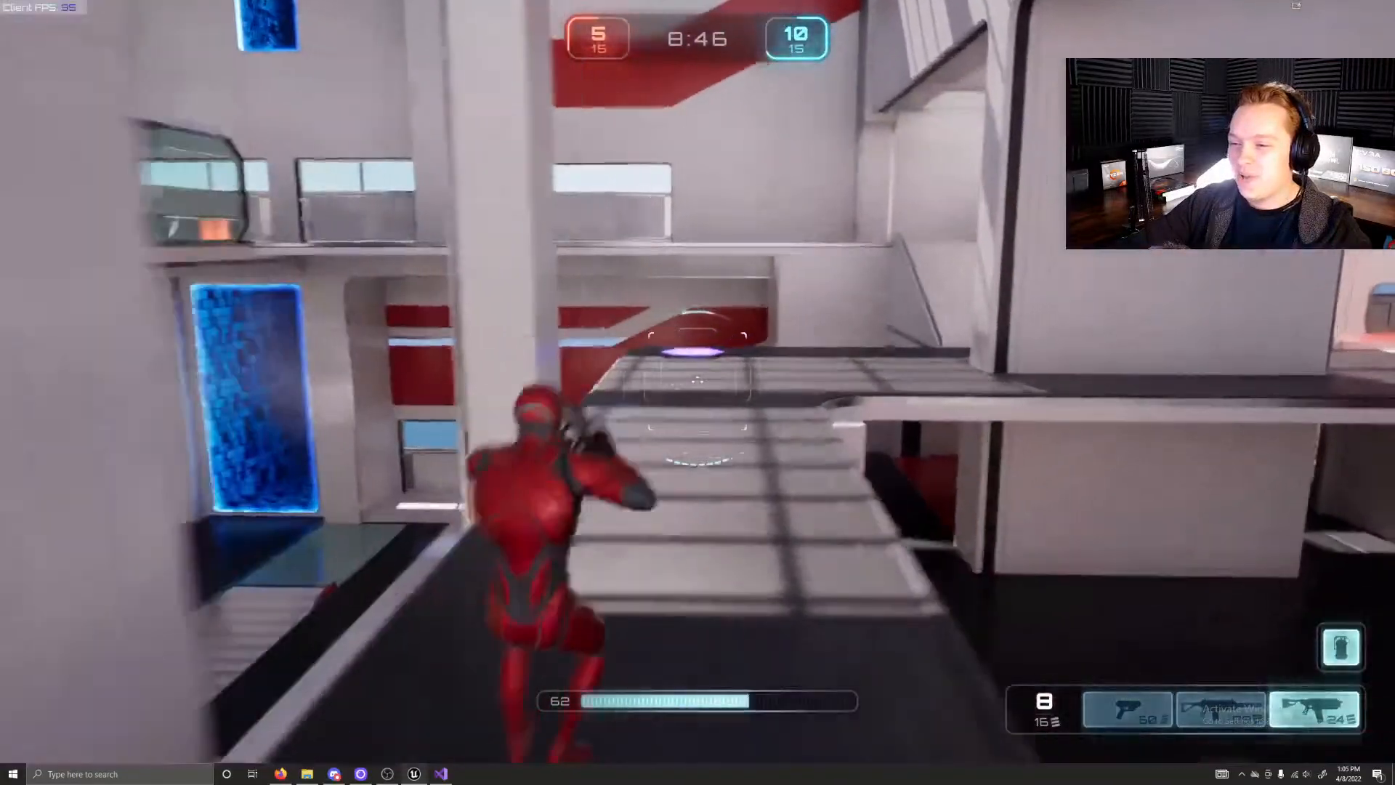
key(w)
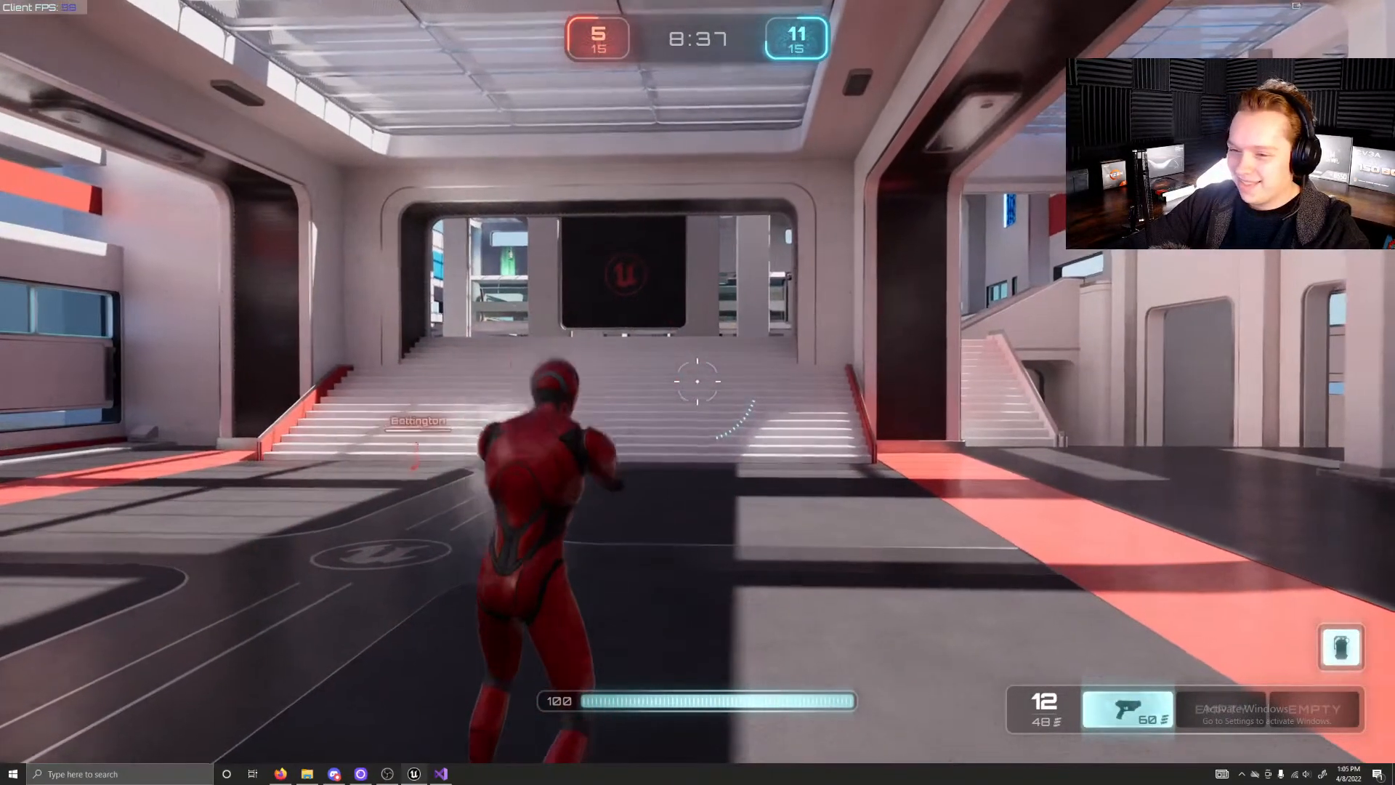
Step: Run up the red spawn hall's stairs and along the upper gallery towards the orange weapon pad
key(w)
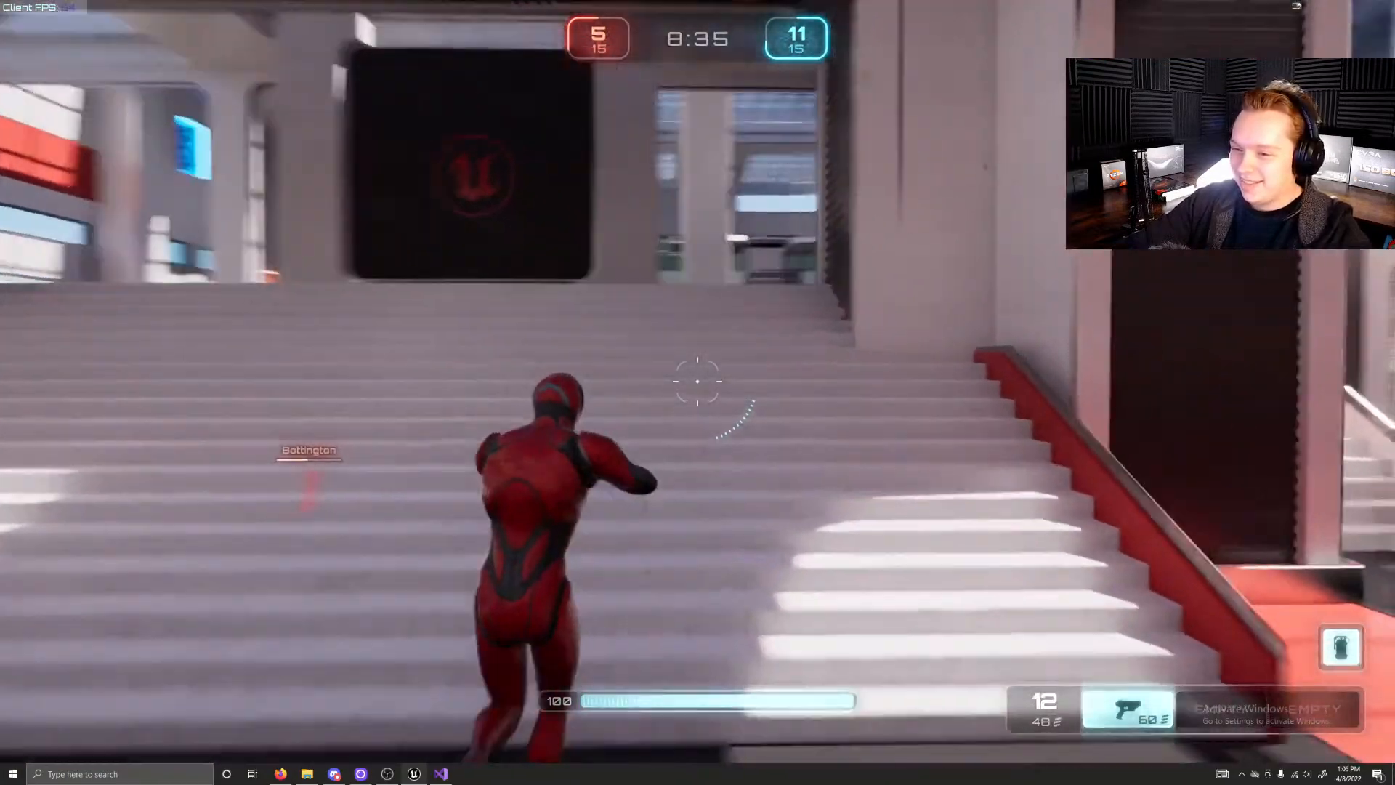
key(w)
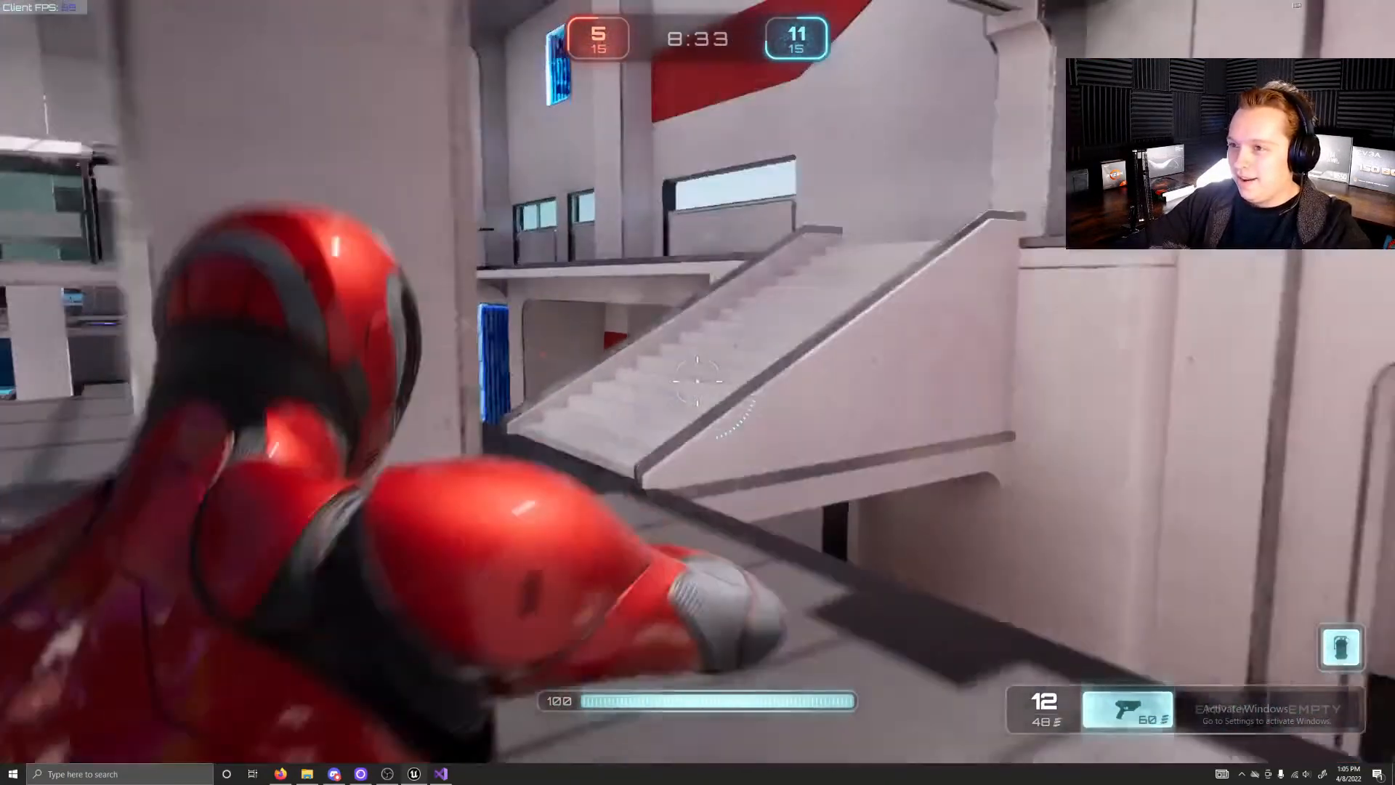
key(w)
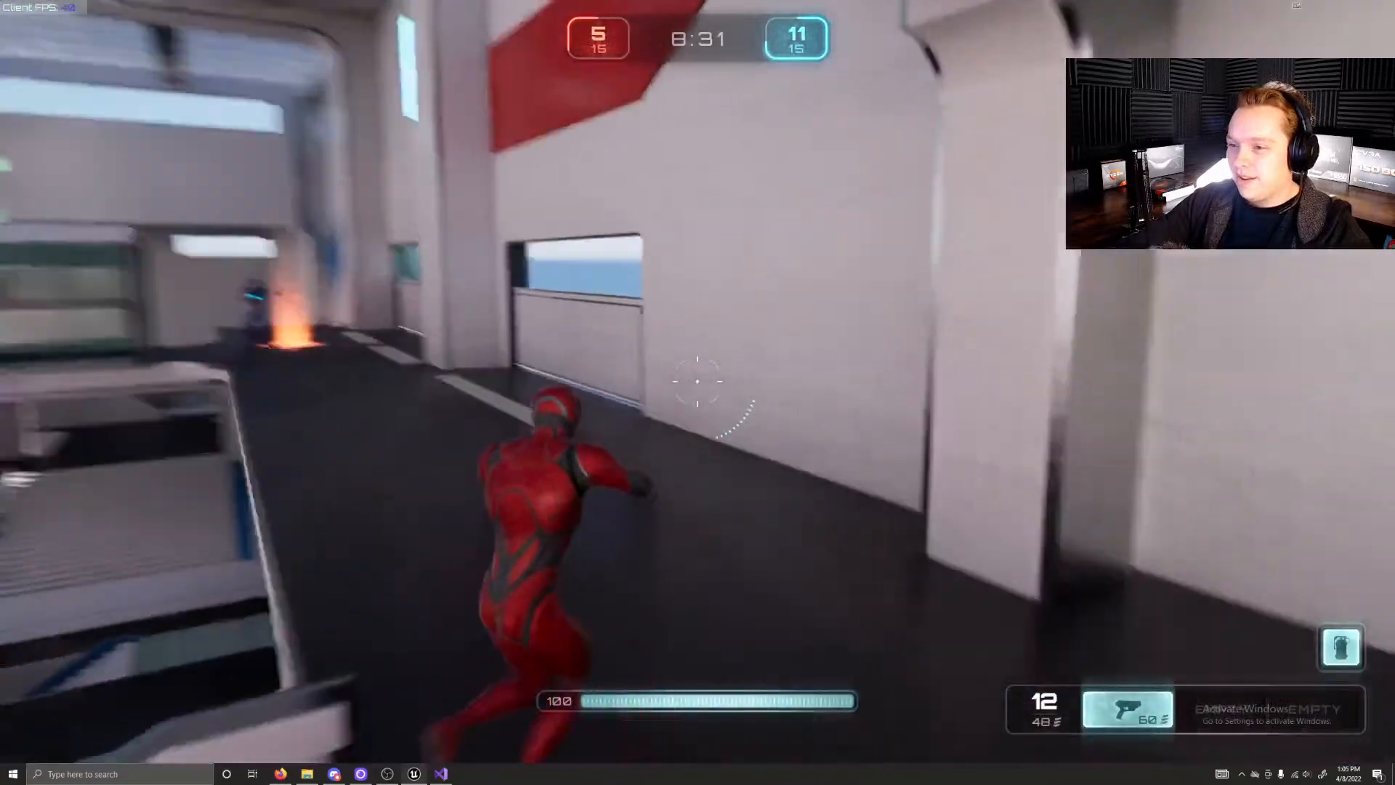
key(w)
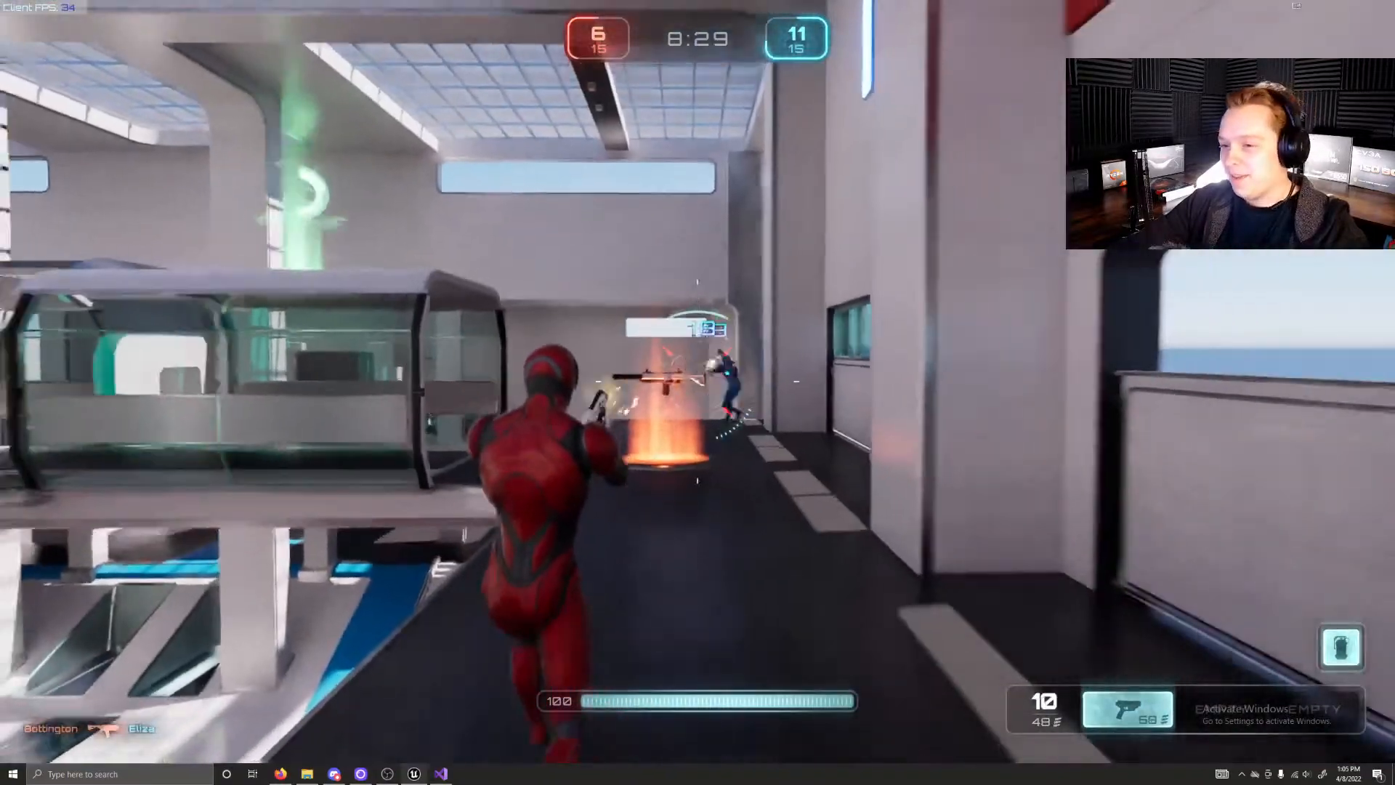
Step: Fire the pistol at the blue opponent by the orange pad while backing away, and retreat sideways off the gallery
key(s)
click(698, 382)
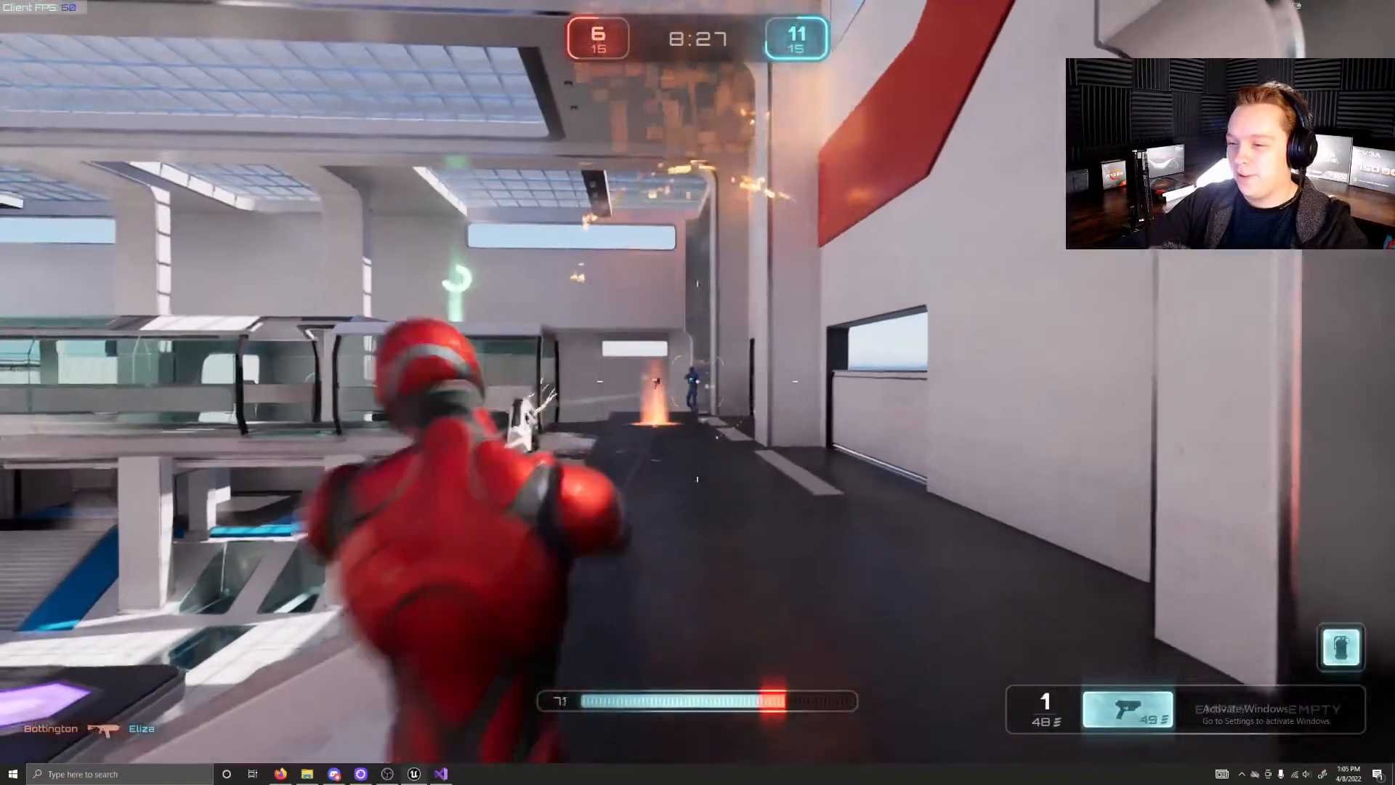
click(698, 382)
key(a)
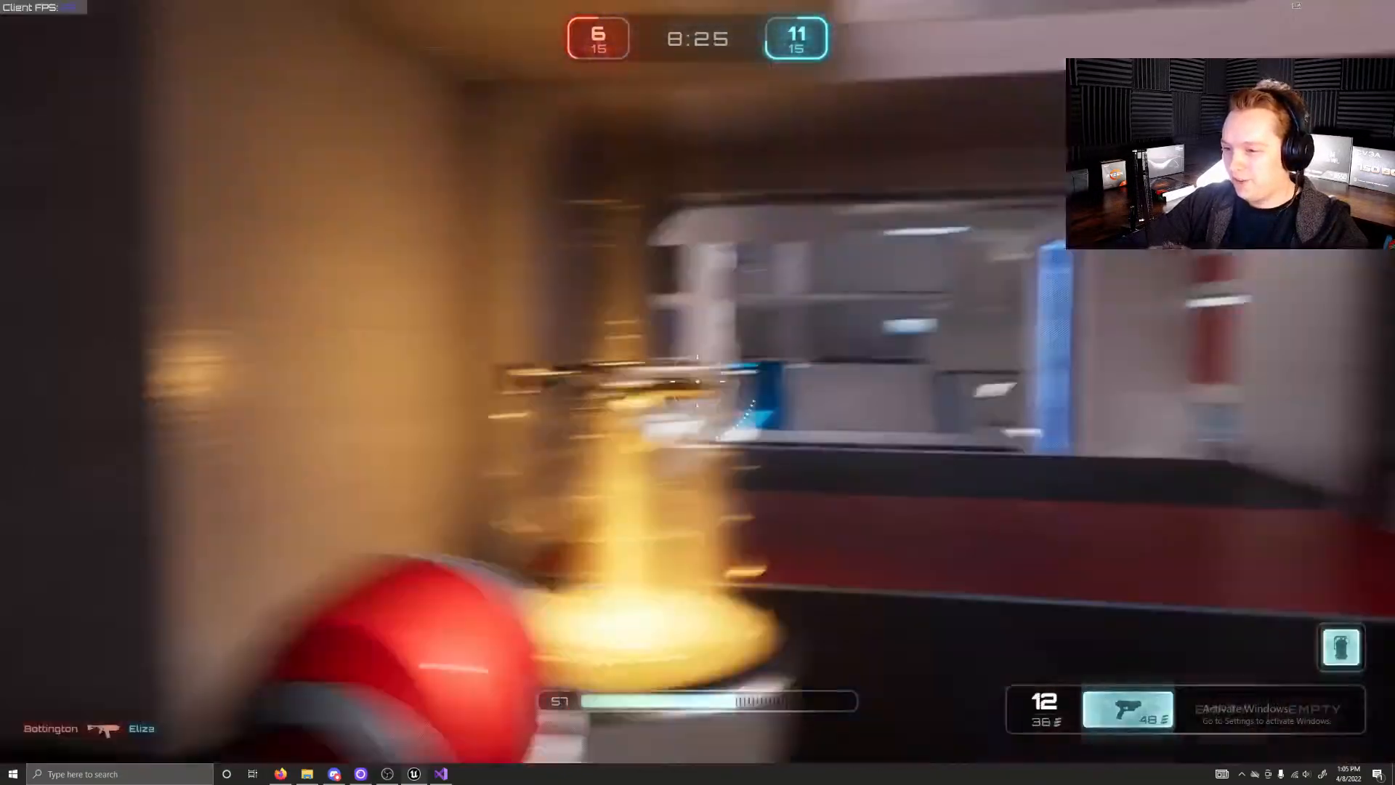
Step: Run past the yellow weapon pad and across the lower floor towards the white stairs, jumping on the way
key(w)
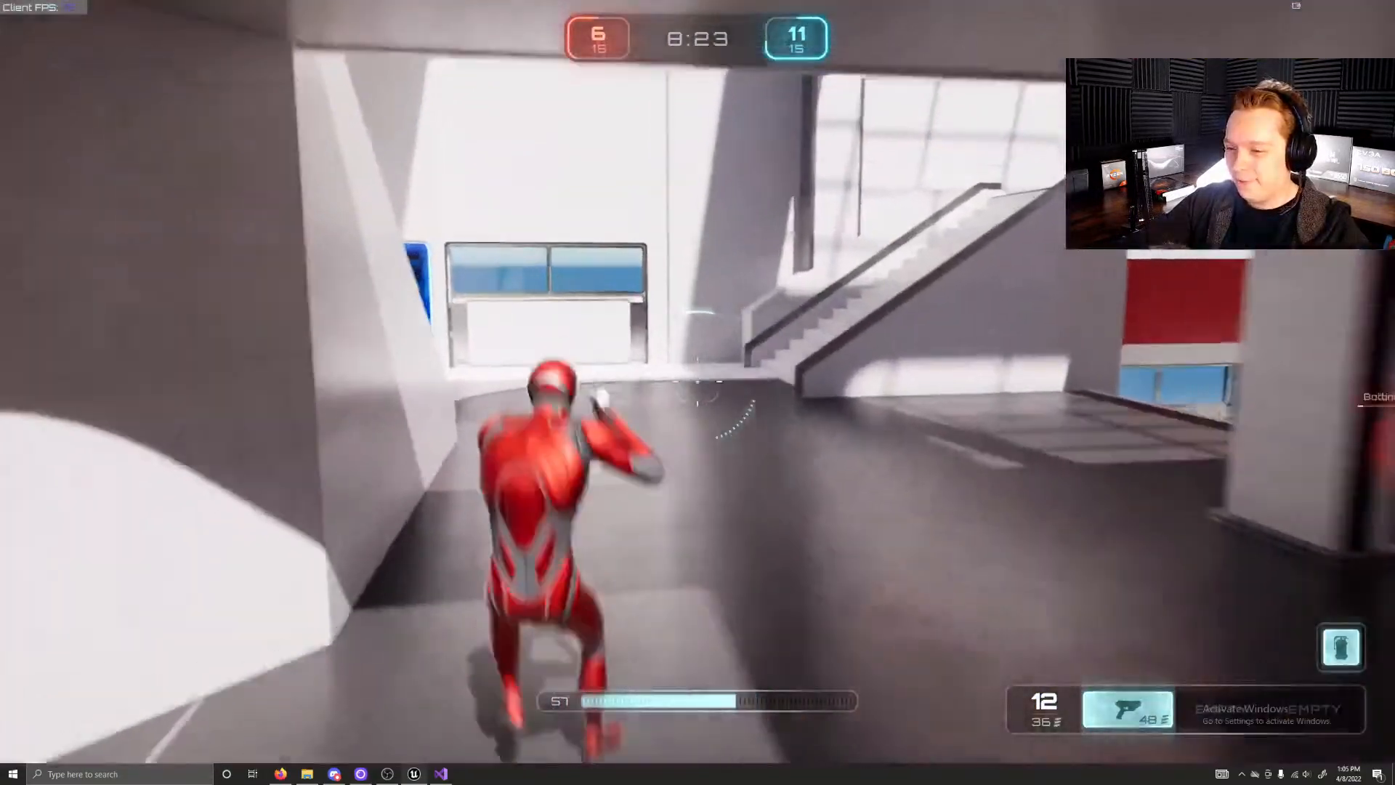
key(w)
key(w)
key(space)
key(w)
key(w)
key(w)
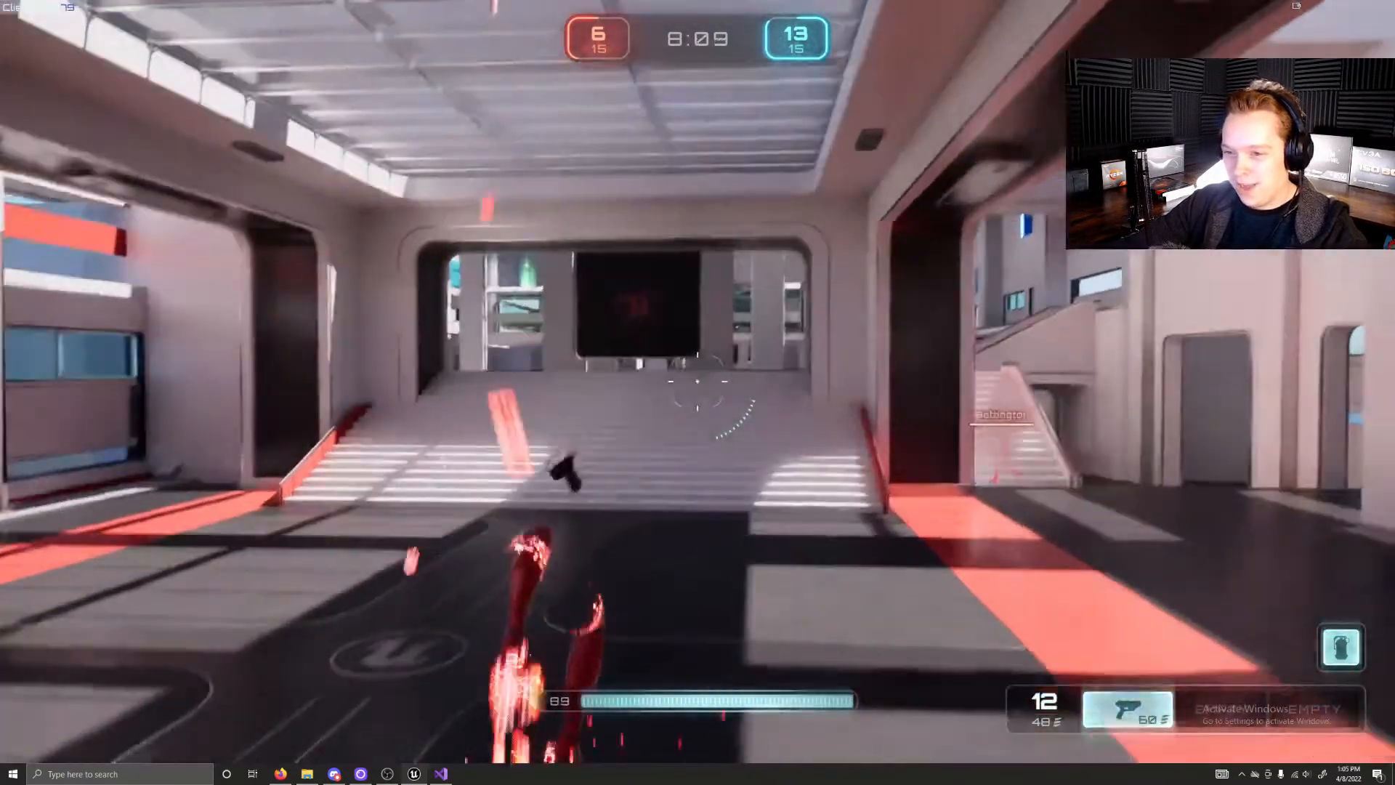
Step: Run from the red spawn hall up its wide stairs and out onto the walkway with the purple launch pad
key(w)
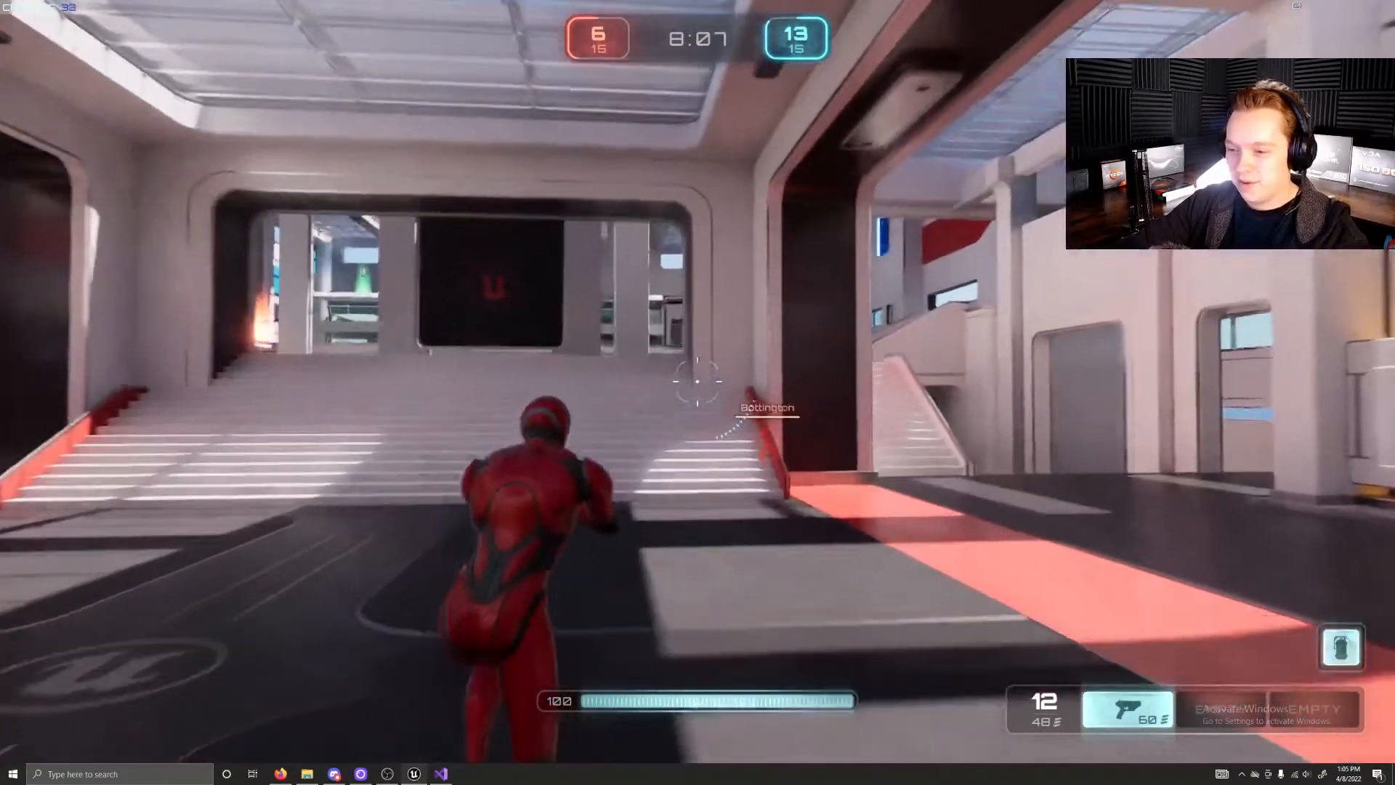
key(w)
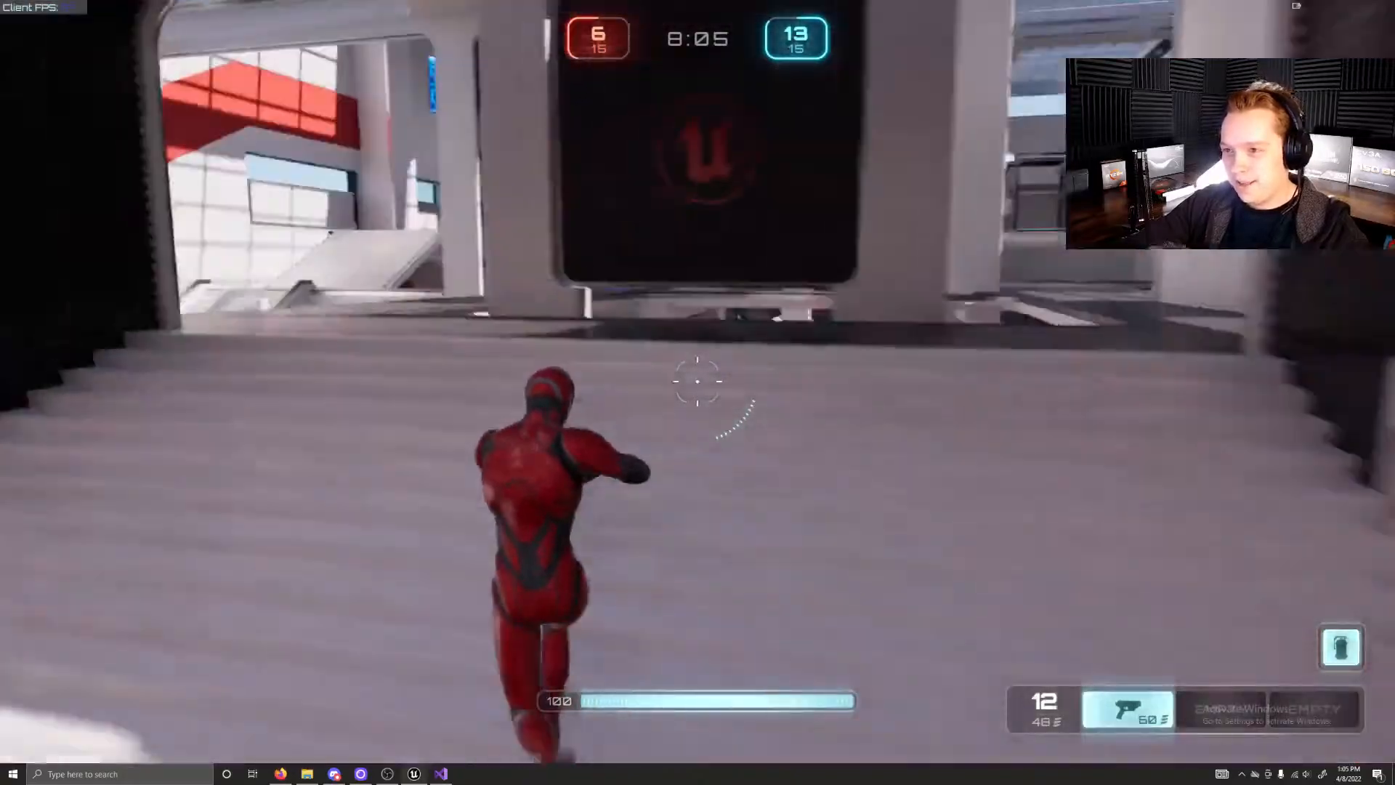
key(w)
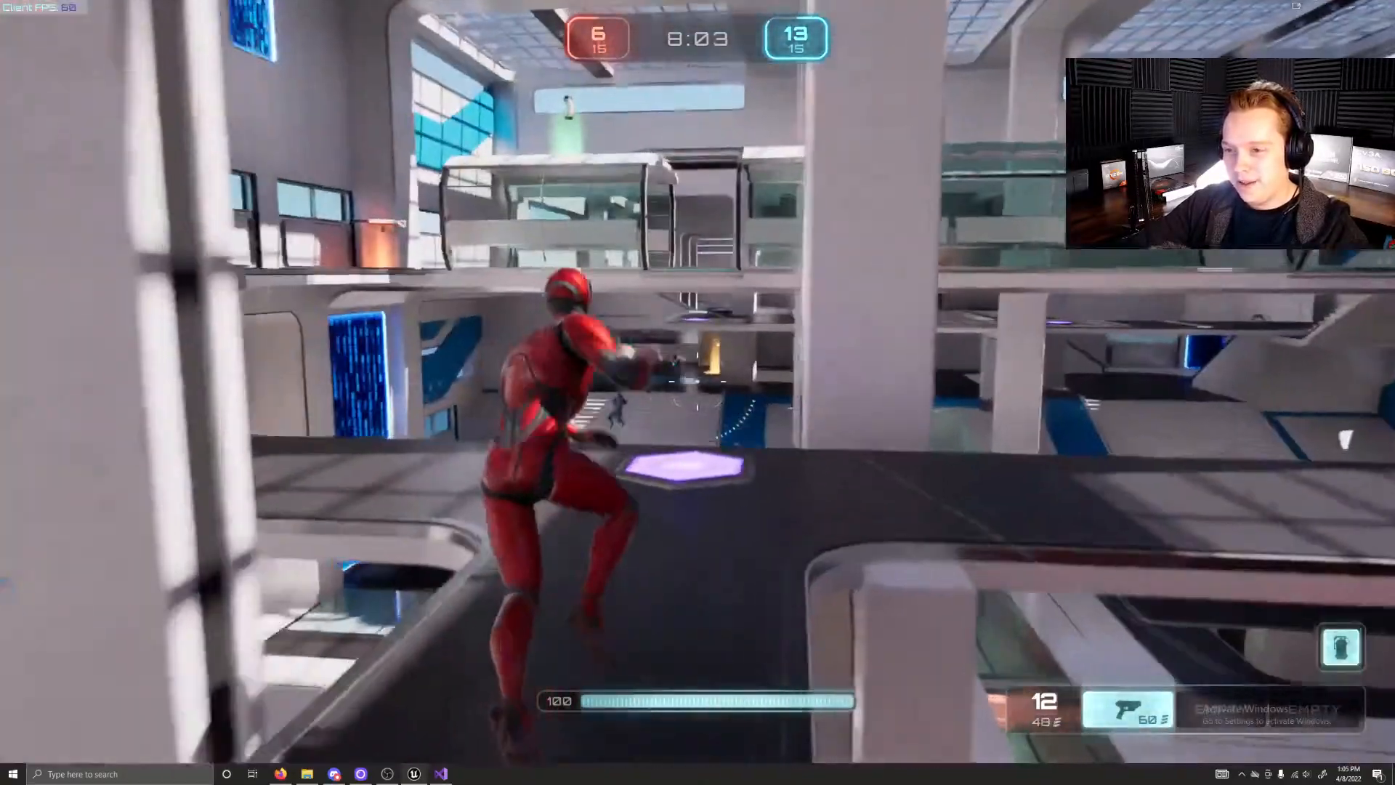
Step: Fire the pistol at the opponent beyond the purple launch pad until the magazine is empty, and reload it
key(s)
click(698, 382)
click(698, 381)
click(698, 382)
click(698, 382)
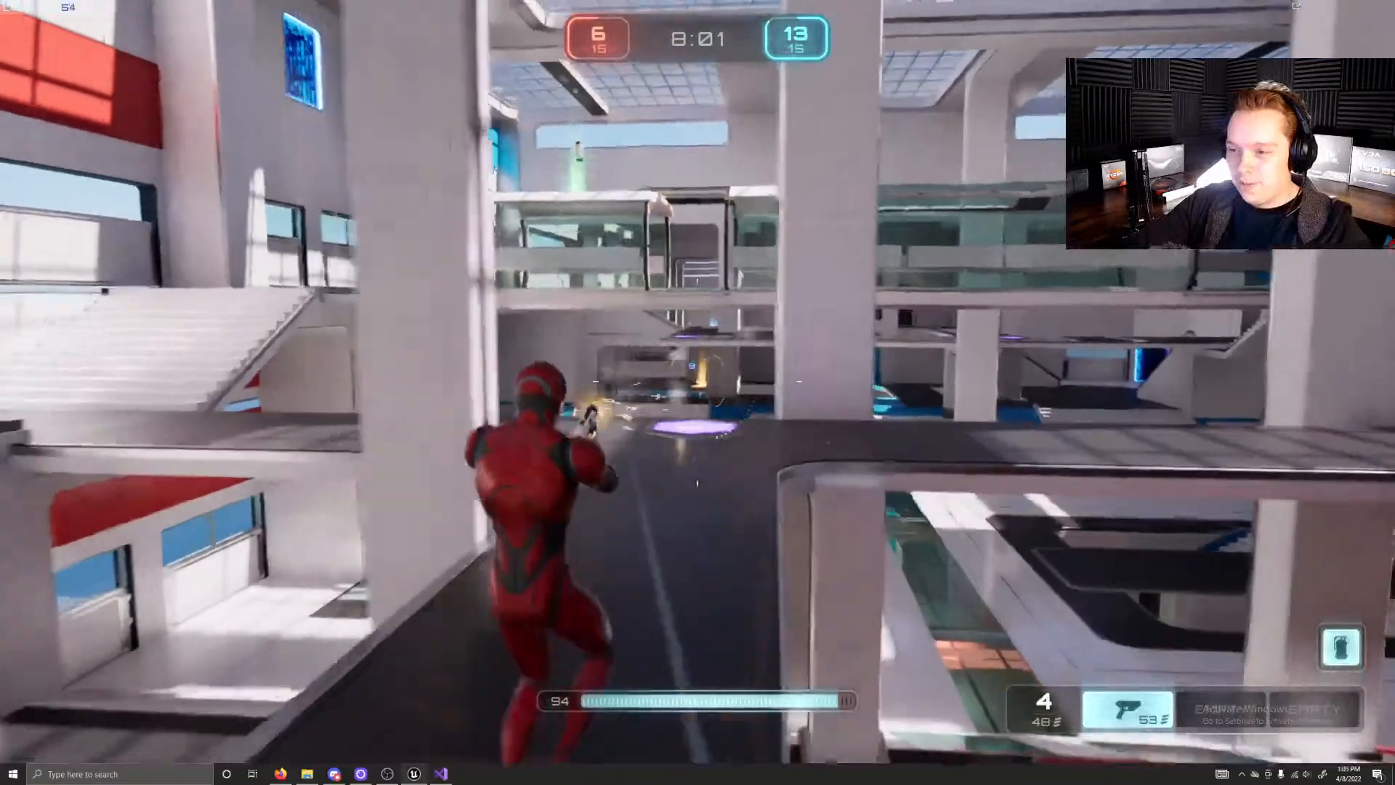
click(698, 381)
click(698, 382)
click(698, 382)
key(w)
click(697, 382)
click(698, 382)
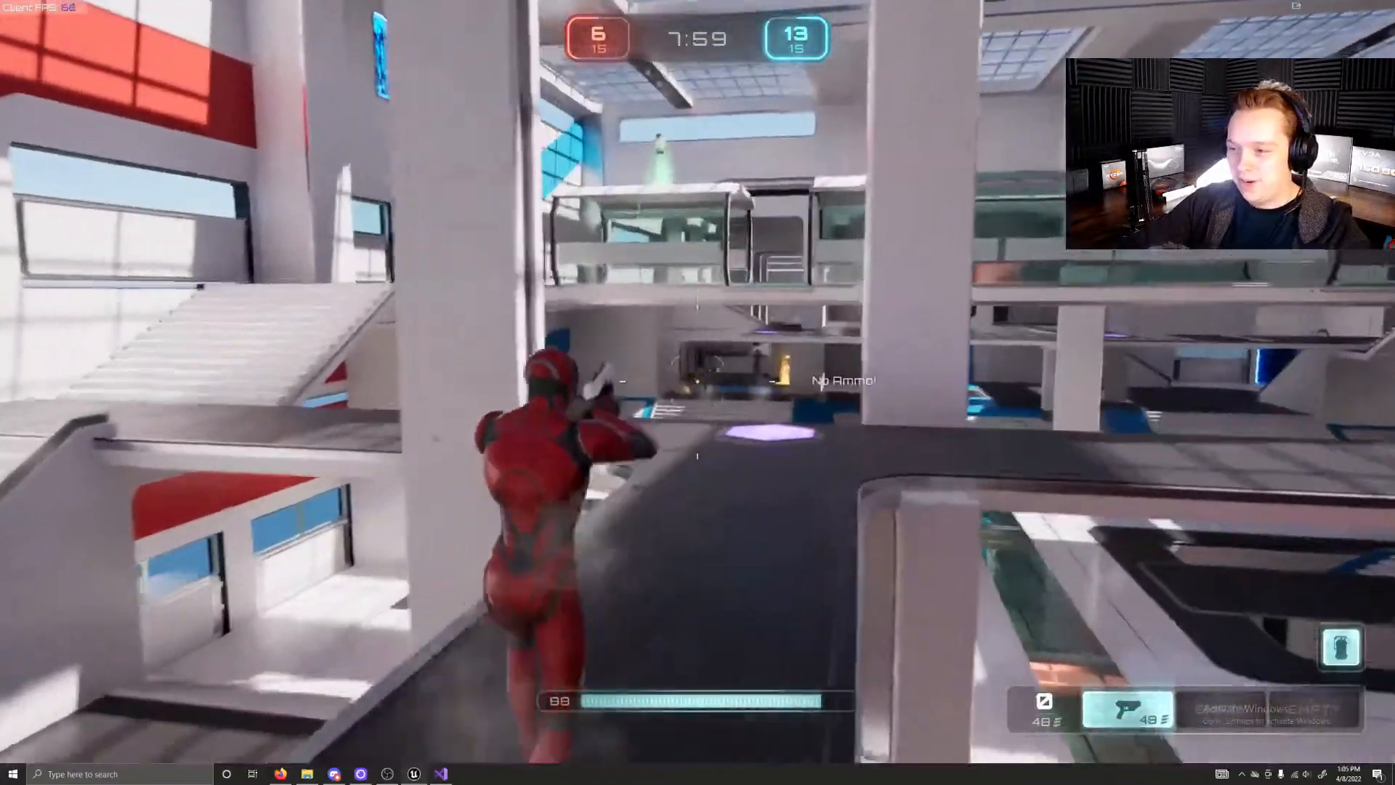
key(r)
Step: Run up the white side stairs to the upper gallery and collect the rifle from the orange pad
key(w)
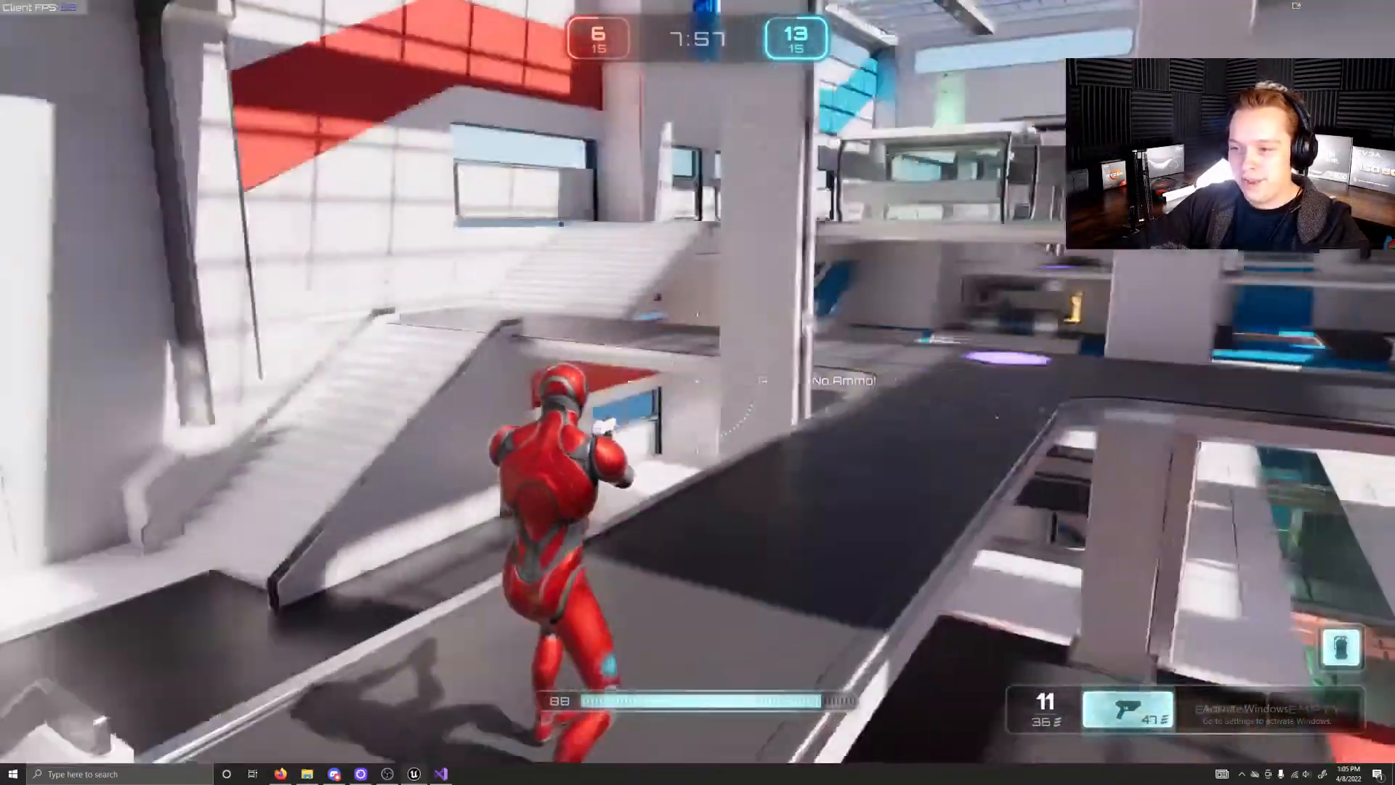
key(w)
key(w)
key(space)
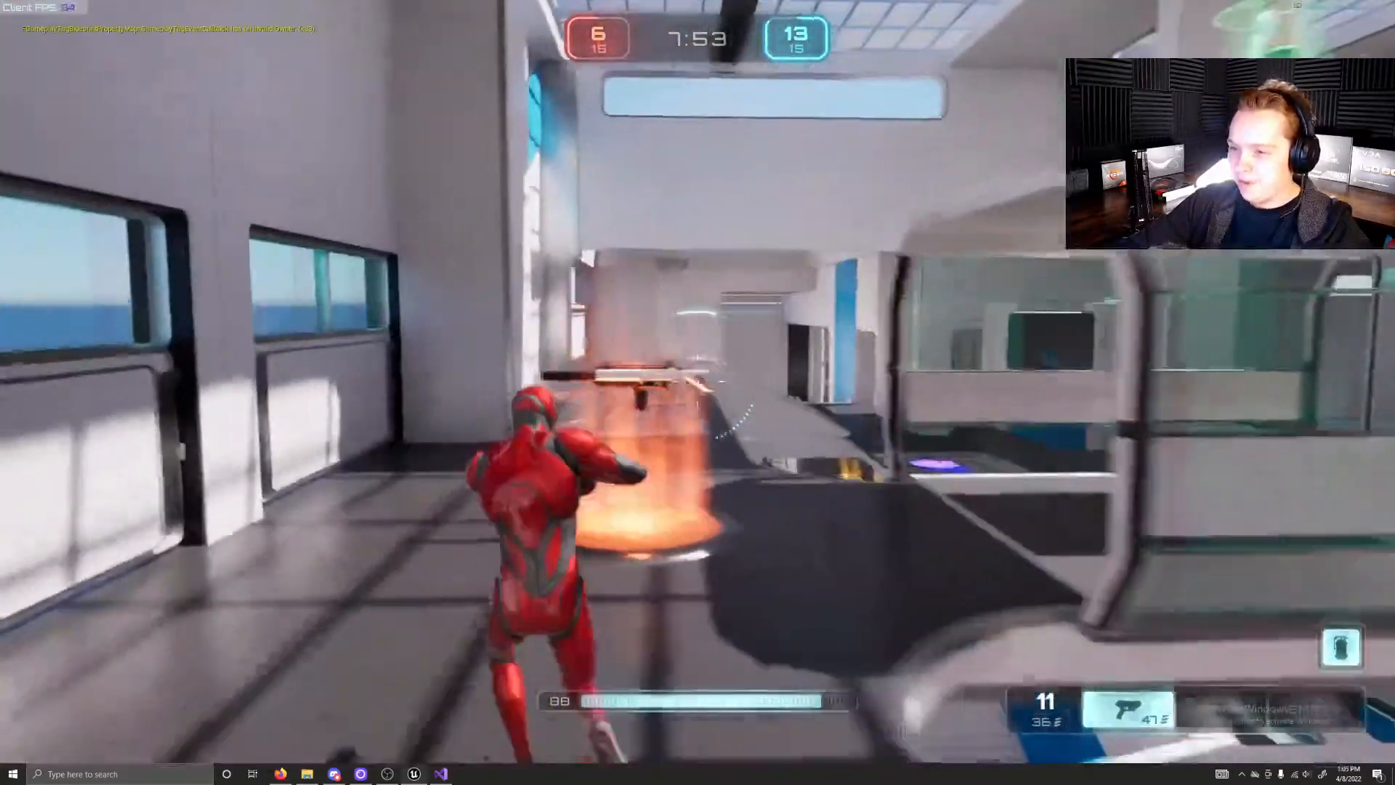
key(w)
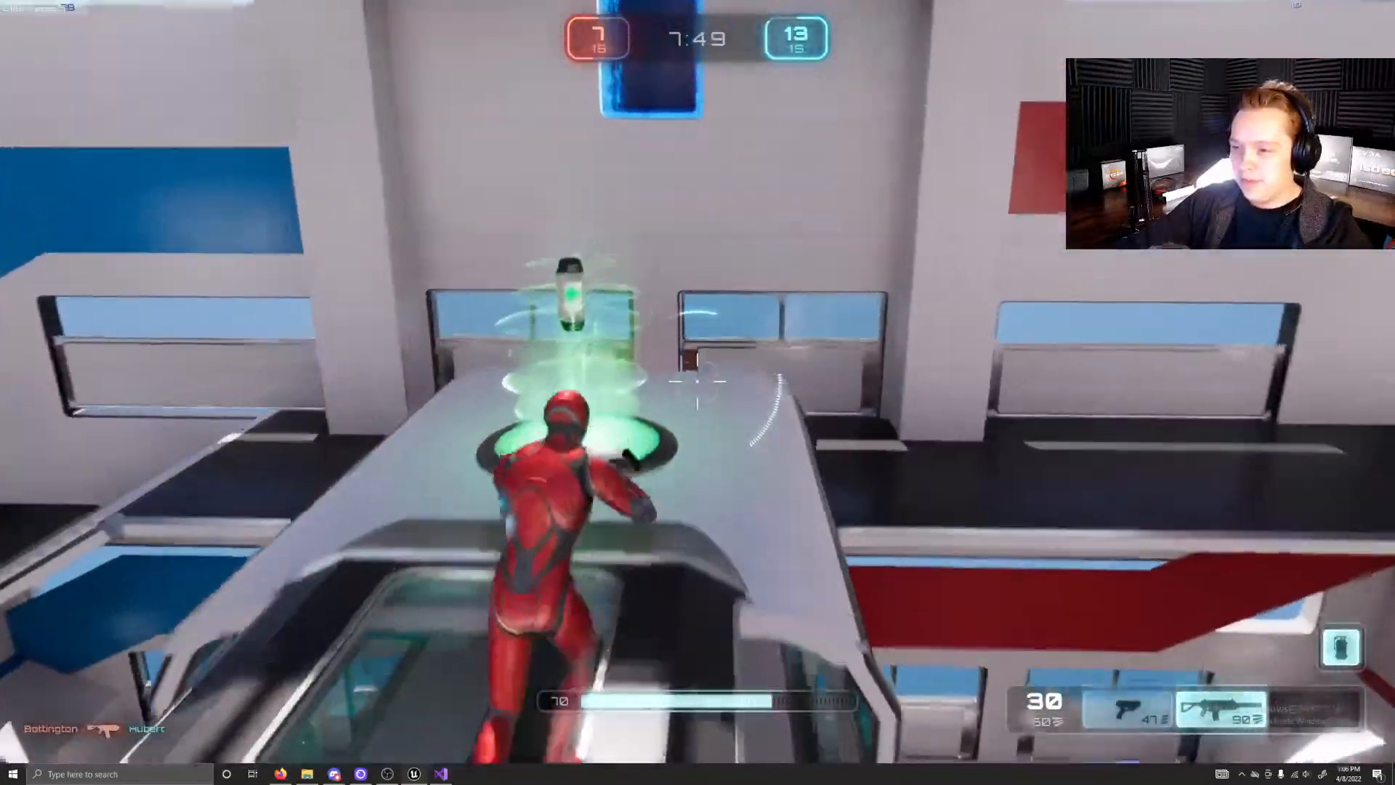
Step: Collect the green health pickup on the glass tunnel's roof and jump down to the gallery near the orange pad
key(w)
key(space)
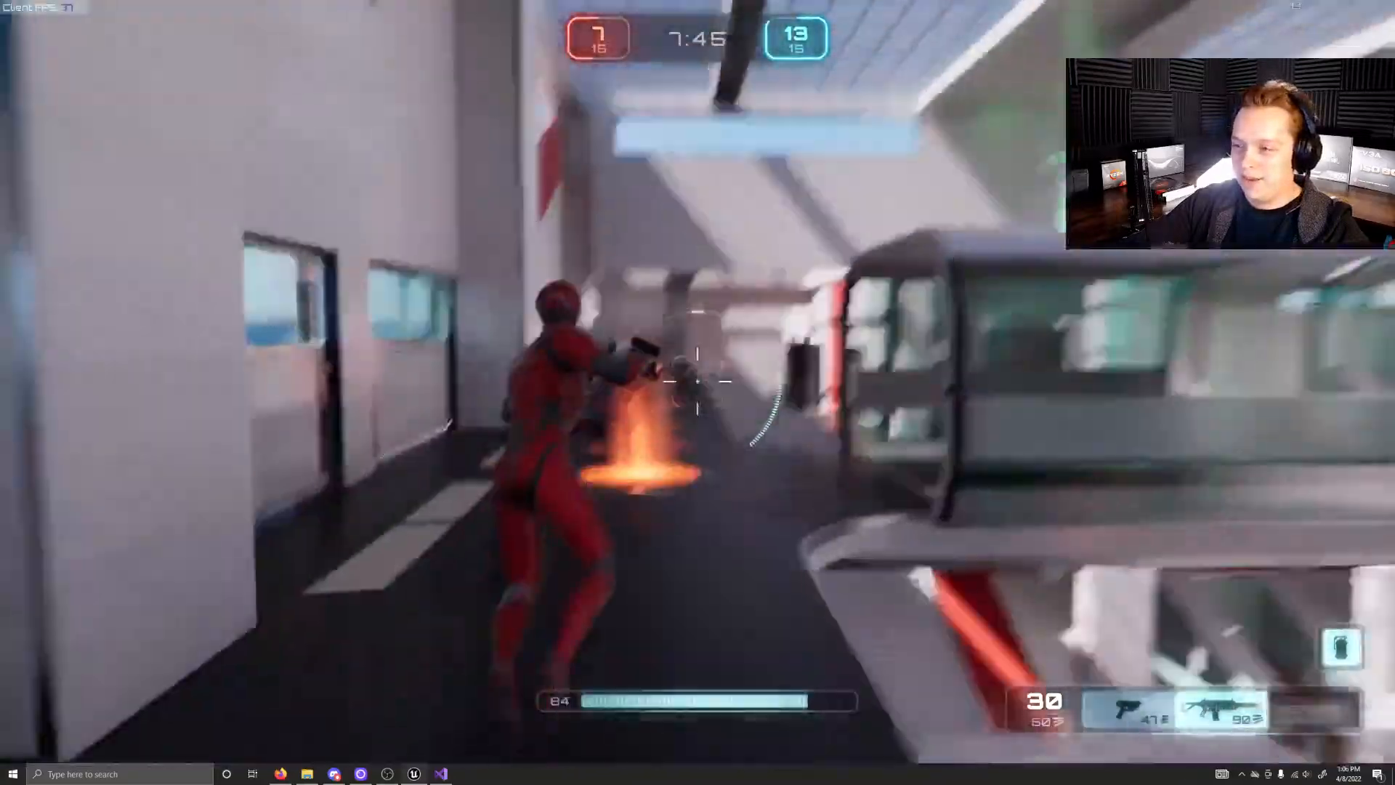
key(w)
Step: Continue past the orange pad, climb the white side stairs again and enter the glass tunnel
key(w)
key(w)
key(space)
key(w)
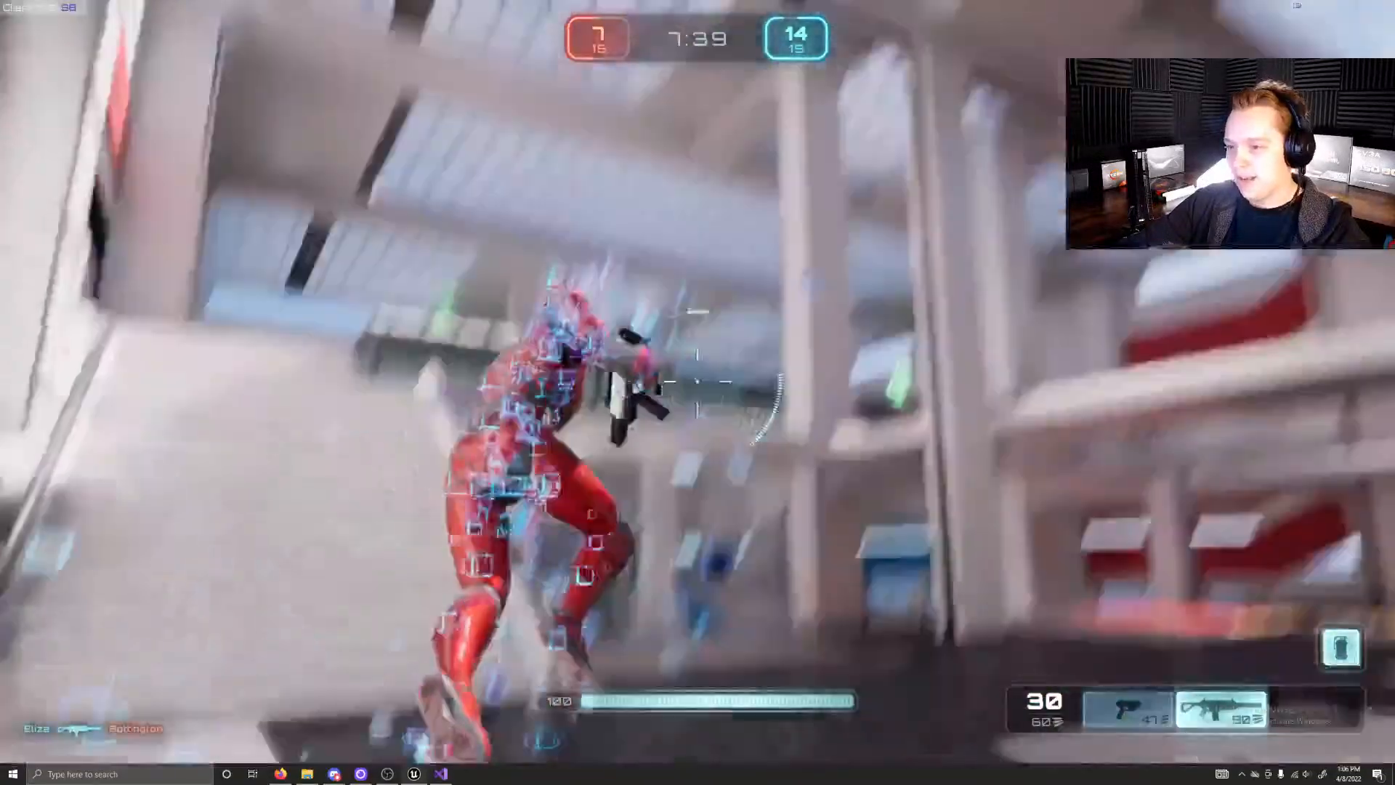
key(w)
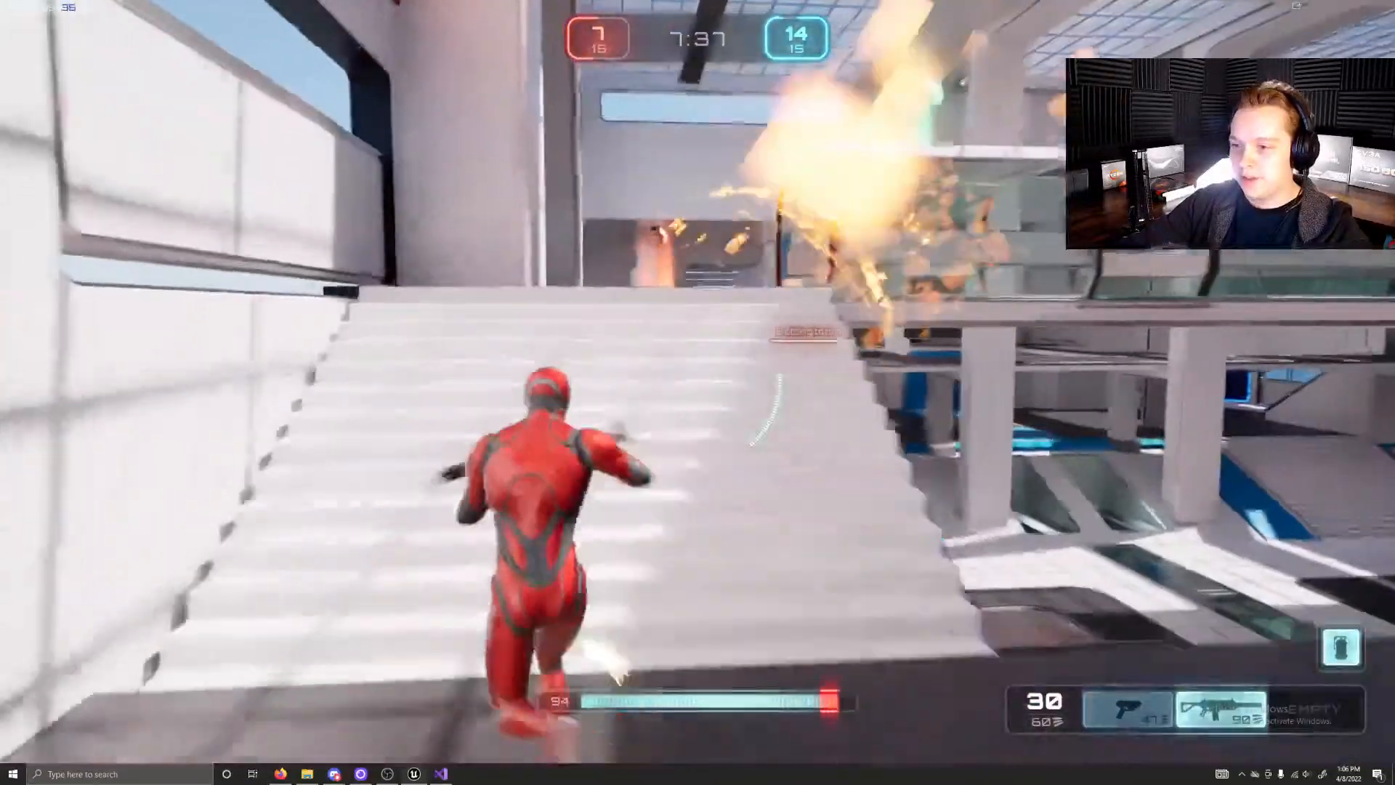
key(w)
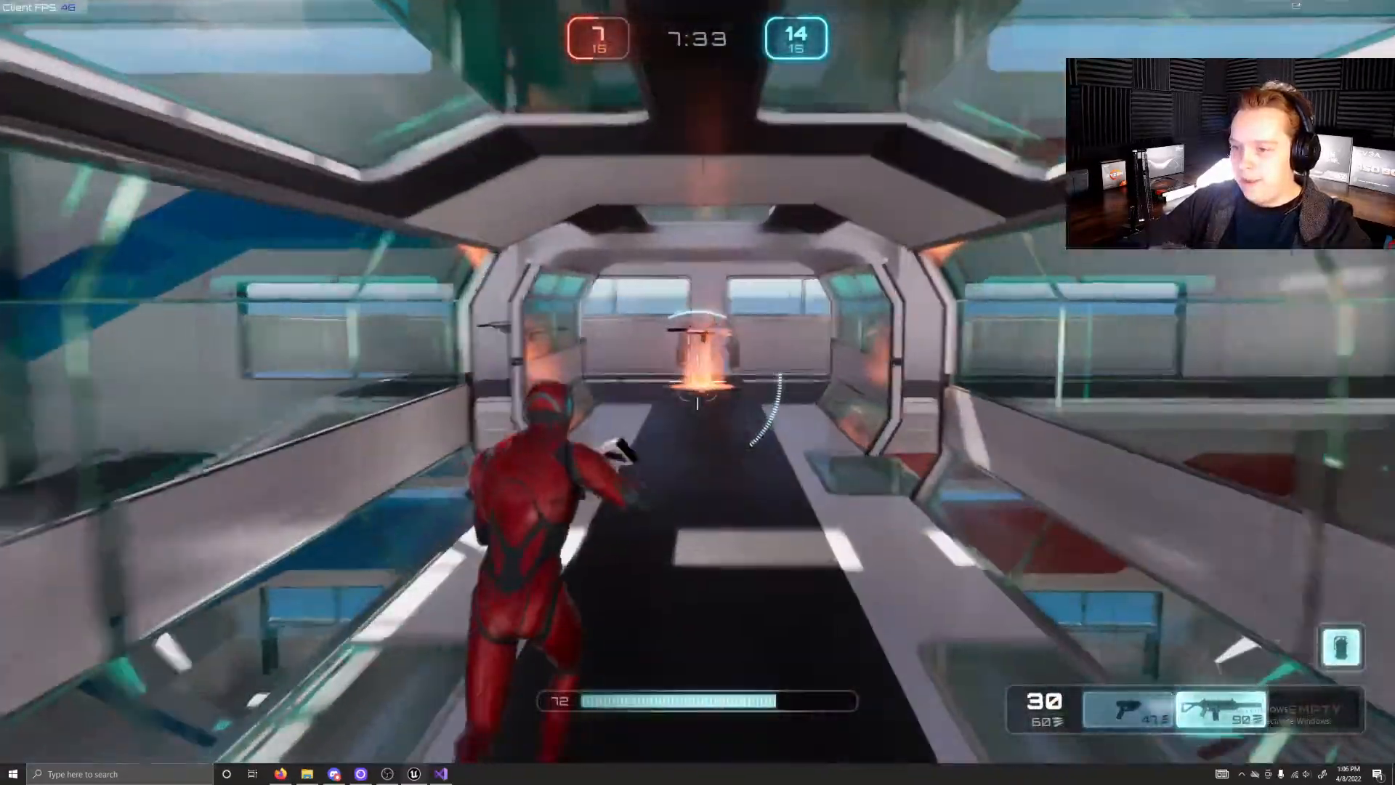
Step: Advance through the glass tunnel and fire the rifle at the blue opponent beside the orange pad
key(w)
click(698, 382)
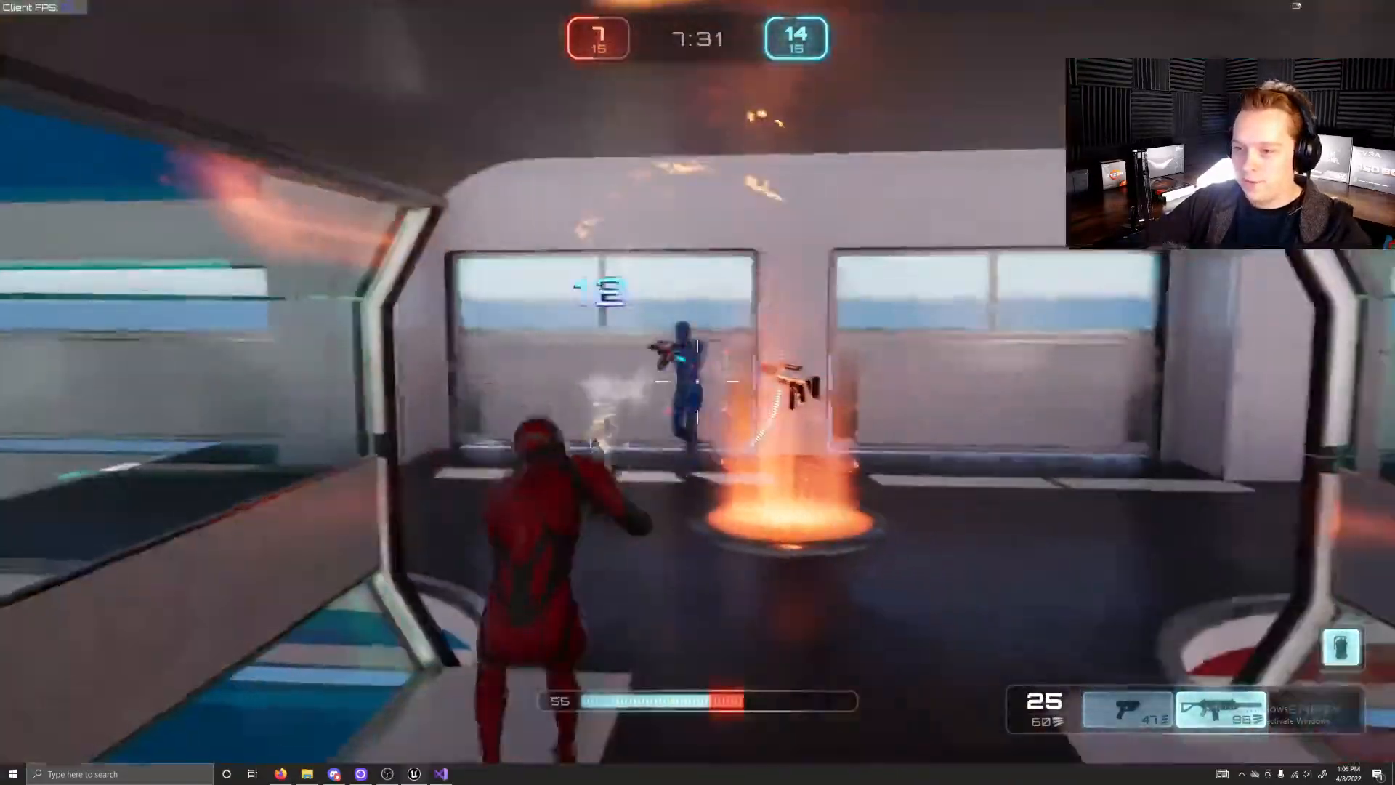
click(697, 382)
Step: Stop the play-in-editor session from the in-game pause screen
key(Escape)
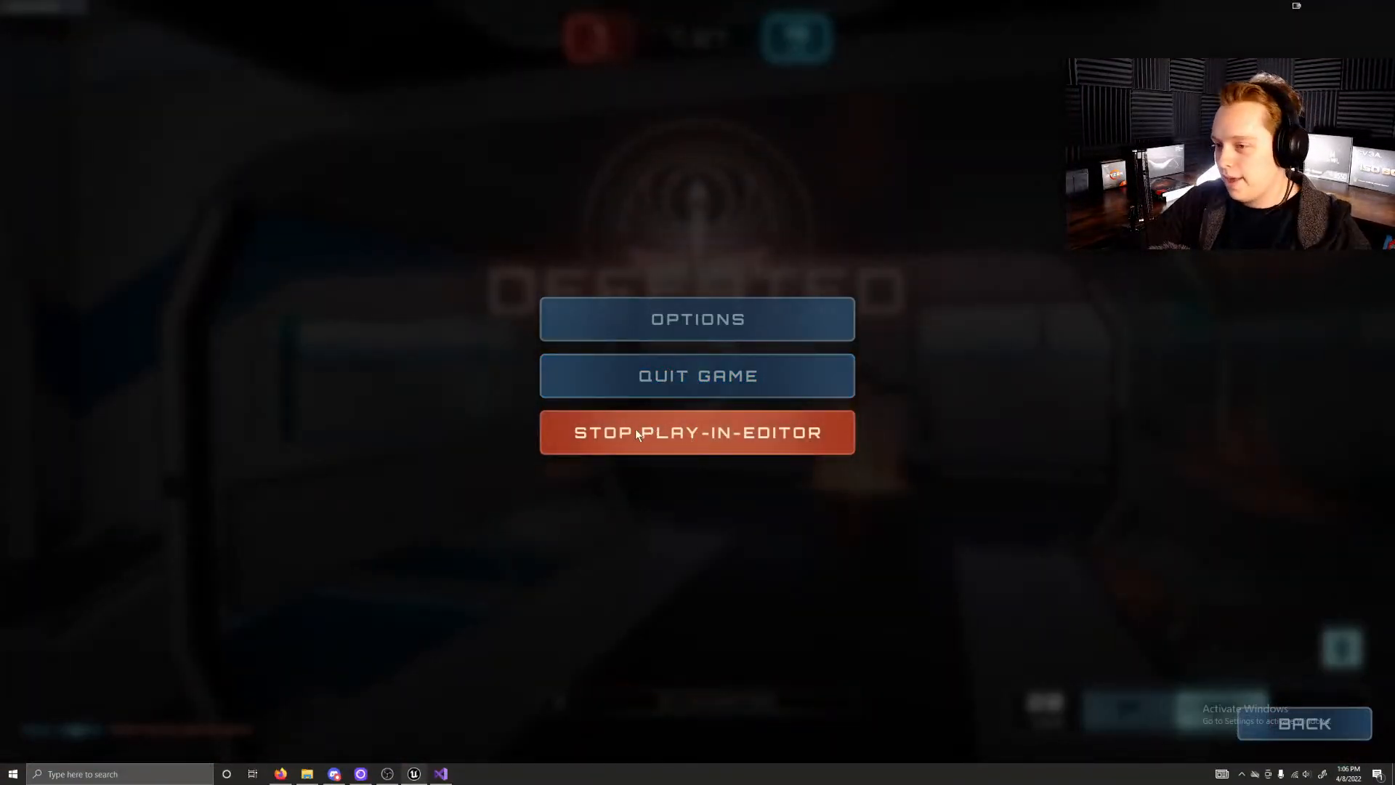
click(688, 435)
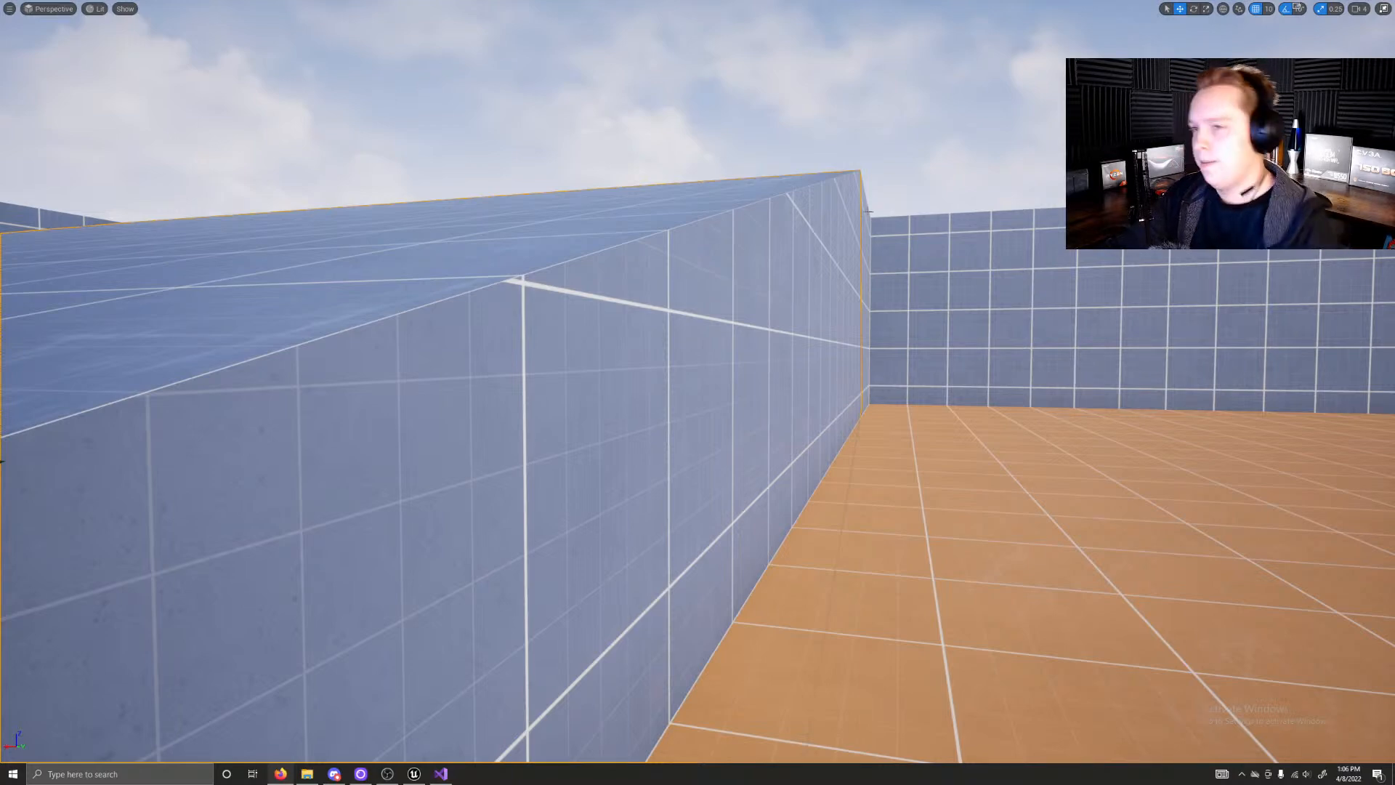
Step: Take the level viewport out of full-screen view to bring back the full editor layout
mouse_move(904, 182)
right_down()
mouse_move(901, 88)
mouse_move(944, 138)
mouse_move(1025, 65)
mouse_move(1075, 174)
mouse_move(967, 240)
mouse_move(1053, 228)
mouse_move(1148, 189)
mouse_move(1222, 232)
mouse_move(1278, 193)
mouse_move(973, 265)
mouse_move(800, 232)
mouse_move(727, 262)
mouse_move(897, 161)
right_up()
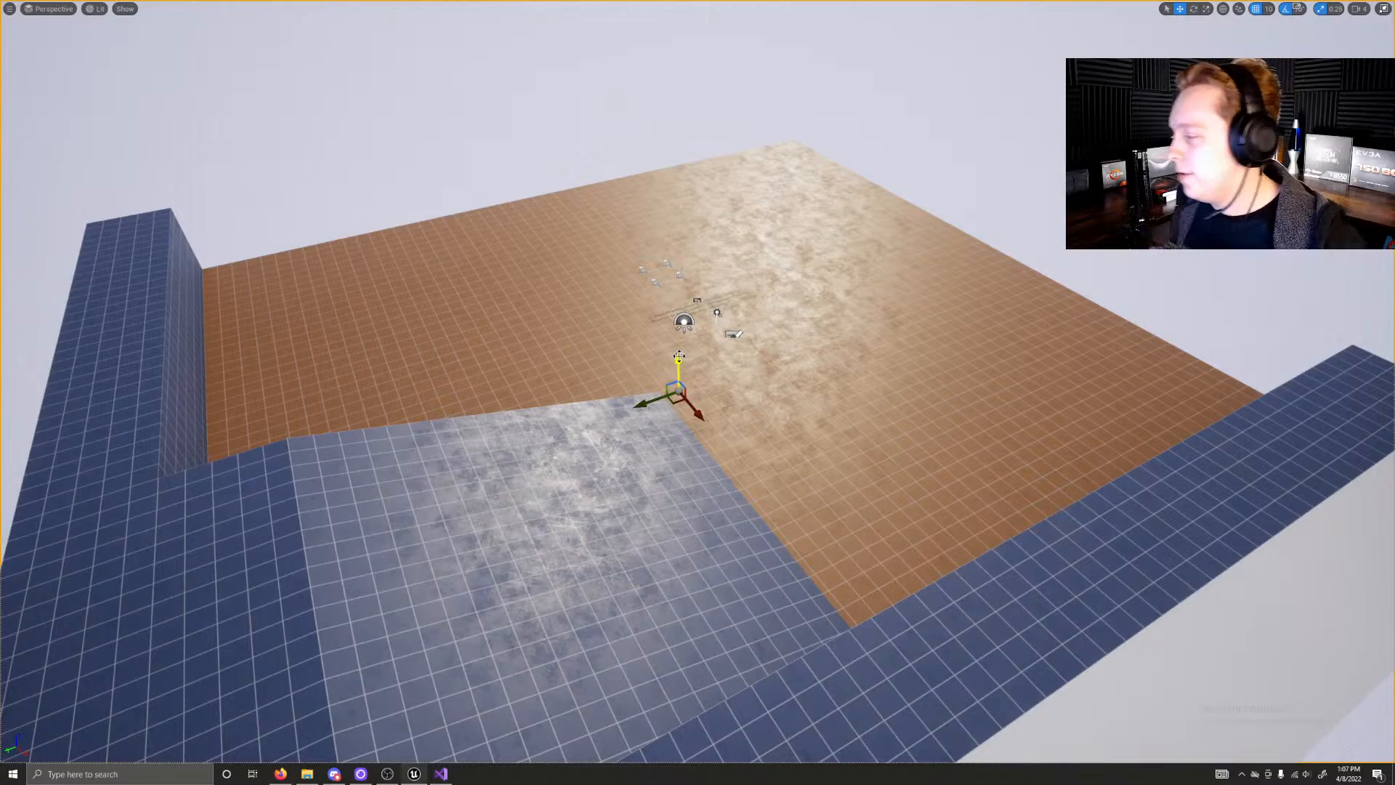
right_drag(752, 342, 777, 250)
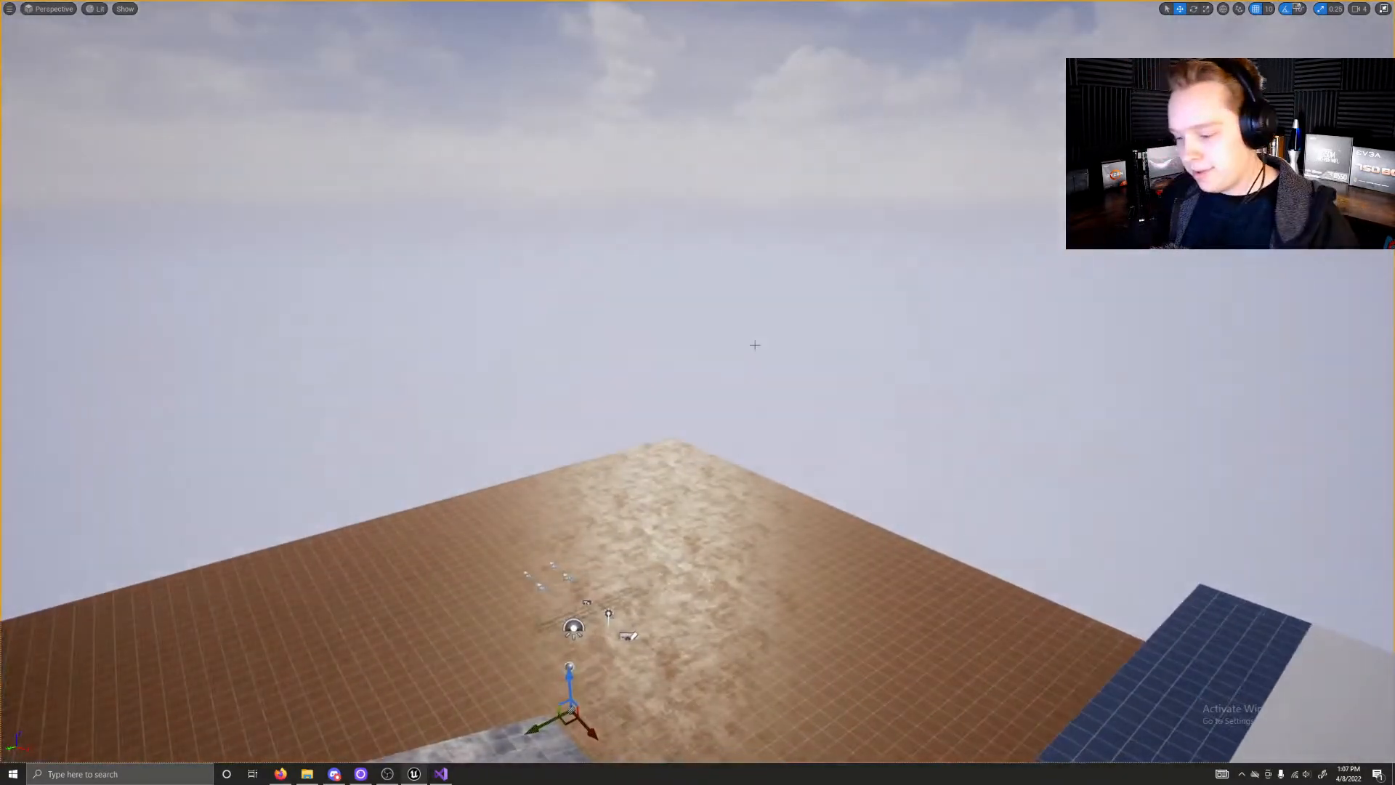
key(F11)
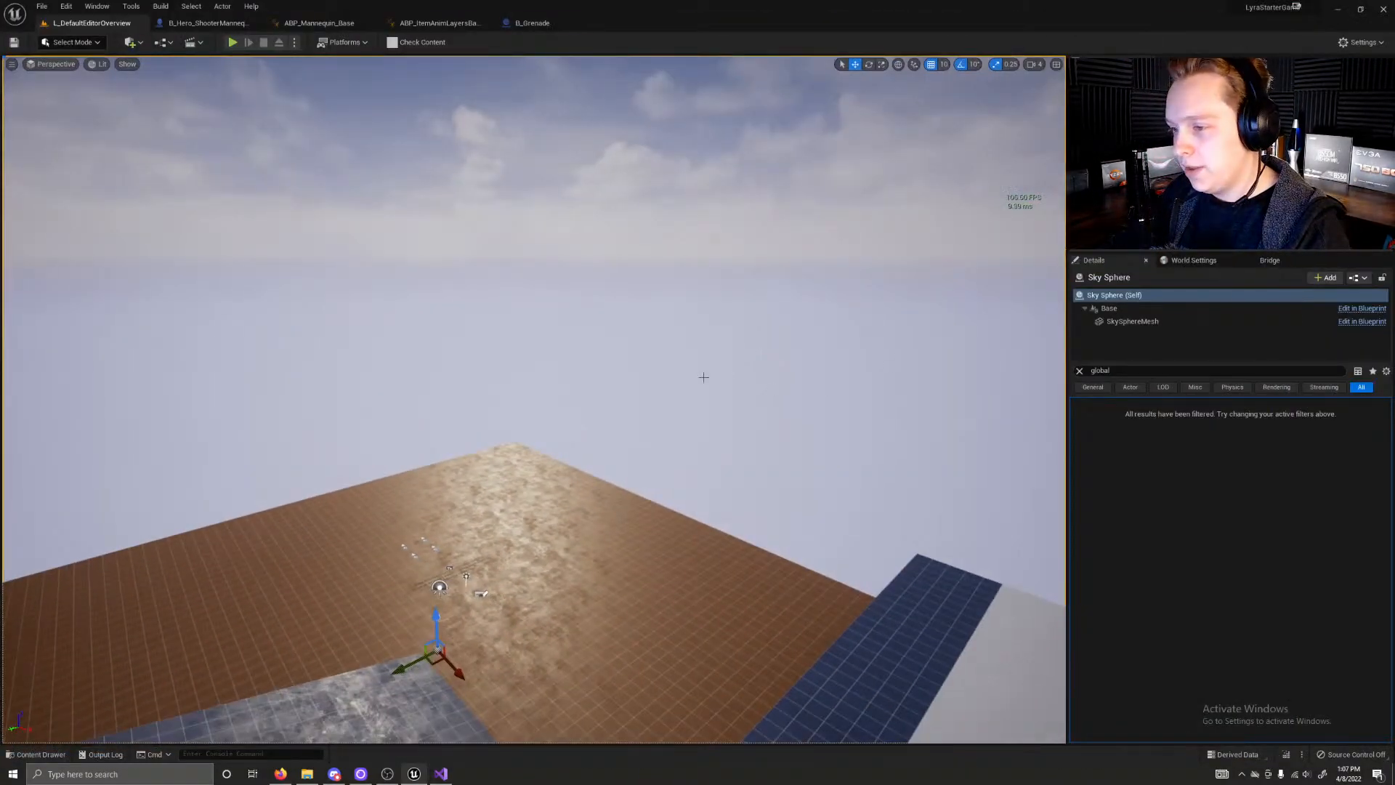